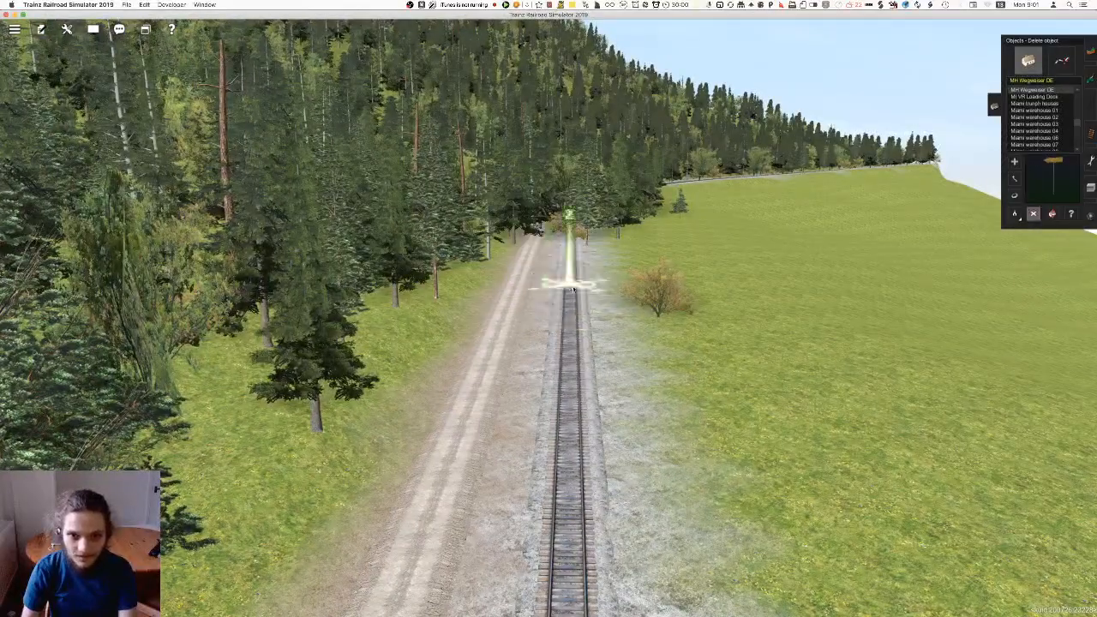
Clear the bushes and trees that stand over the straight railway track beside the meadow
{"action": "left_click", "coordinate": [651, 333]}
{"action": "right_click", "coordinate": [629, 336]}
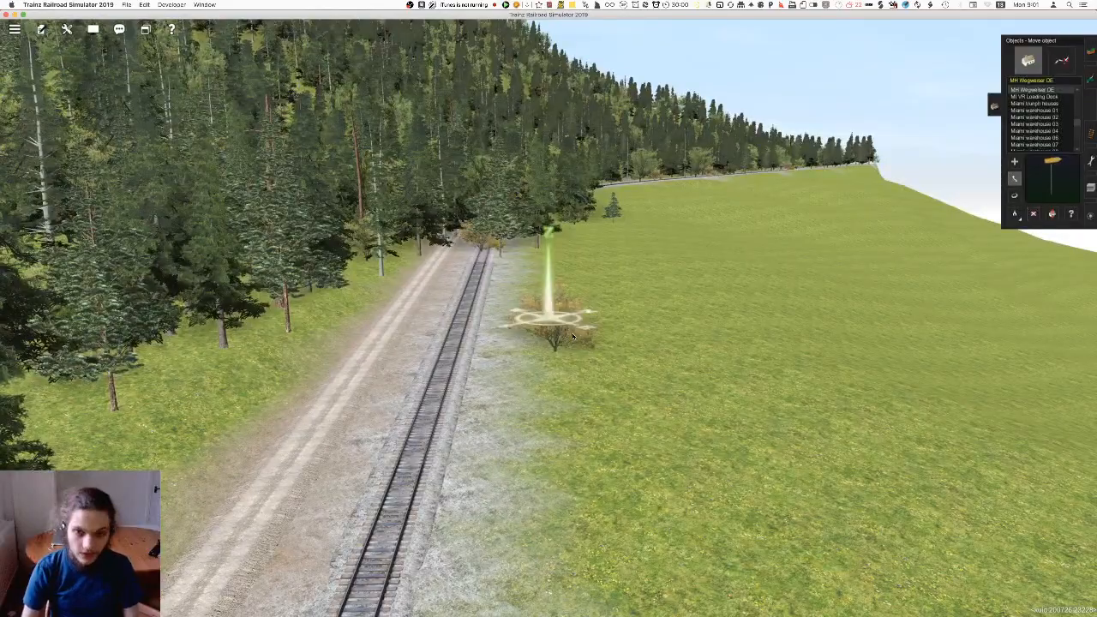
{"action": "key", "text": "d"}
{"action": "right_click", "coordinate": [473, 249]}
{"action": "key", "text": "Left"}
{"action": "right_click", "coordinate": [554, 355]}
{"action": "key", "text": "Right"}
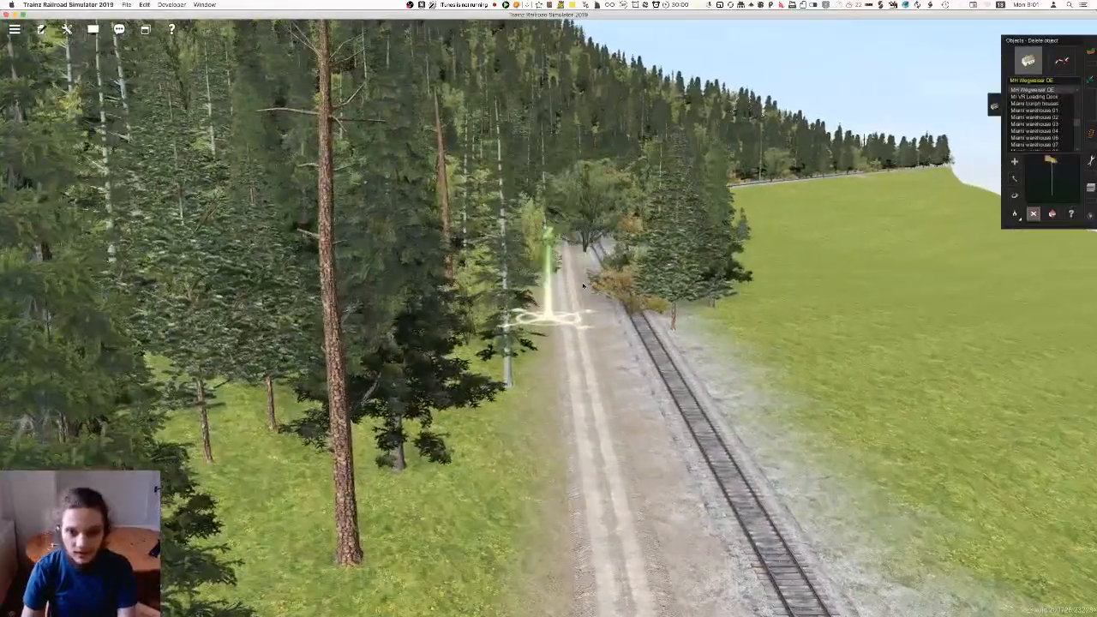
Delete the bushes and trees overgrowing the track and the edge of the dirt road farther along the line
{"action": "right_click", "coordinate": [580, 264]}
{"action": "left_click", "coordinate": [620, 297]}
{"action": "left_click", "coordinate": [576, 354]}
{"action": "key", "text": "Left"}
{"action": "key", "text": "Right"}
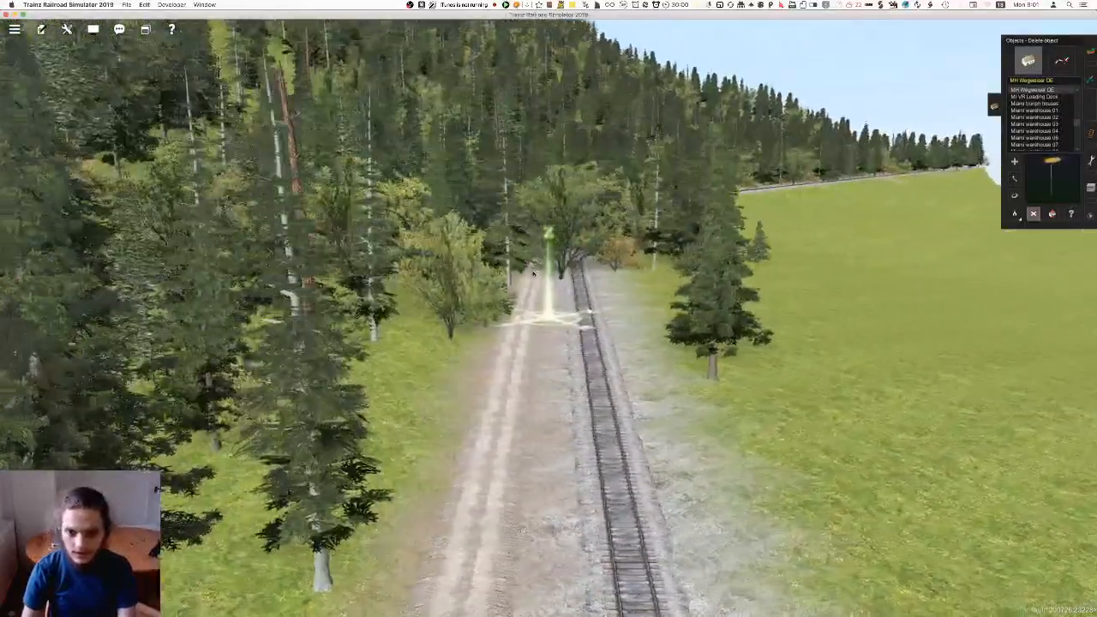
{"action": "left_click", "coordinate": [480, 286]}
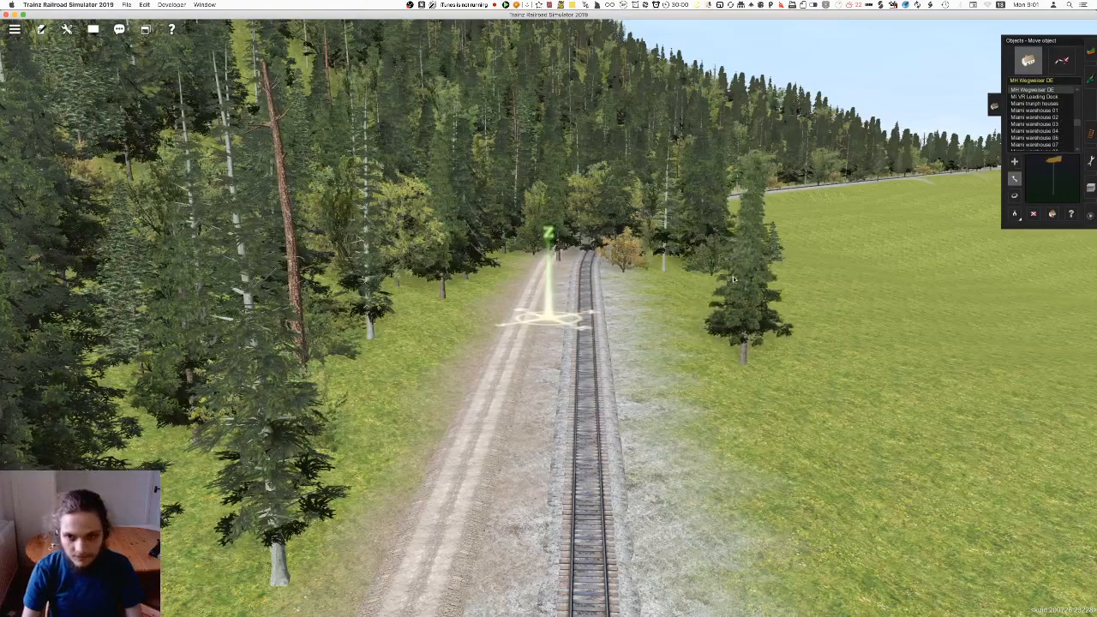
Undo the last tree deletion near the curve and move the orange bush farther from the track
{"action": "right_click", "coordinate": [590, 253]}
{"action": "key", "text": "Right"}
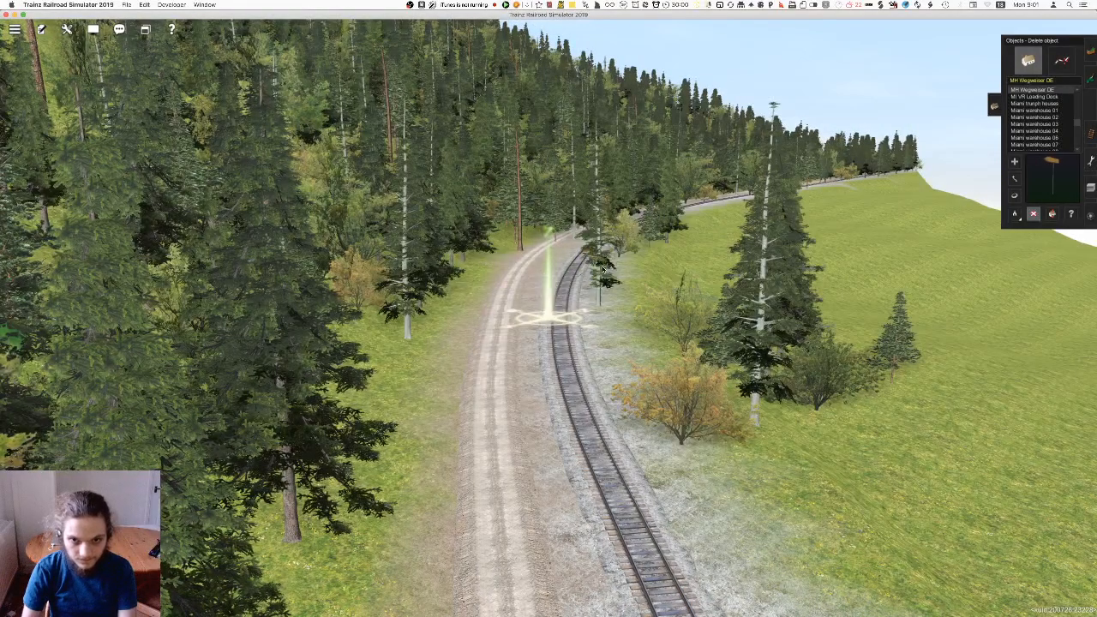
{"action": "key", "text": "super+z"}
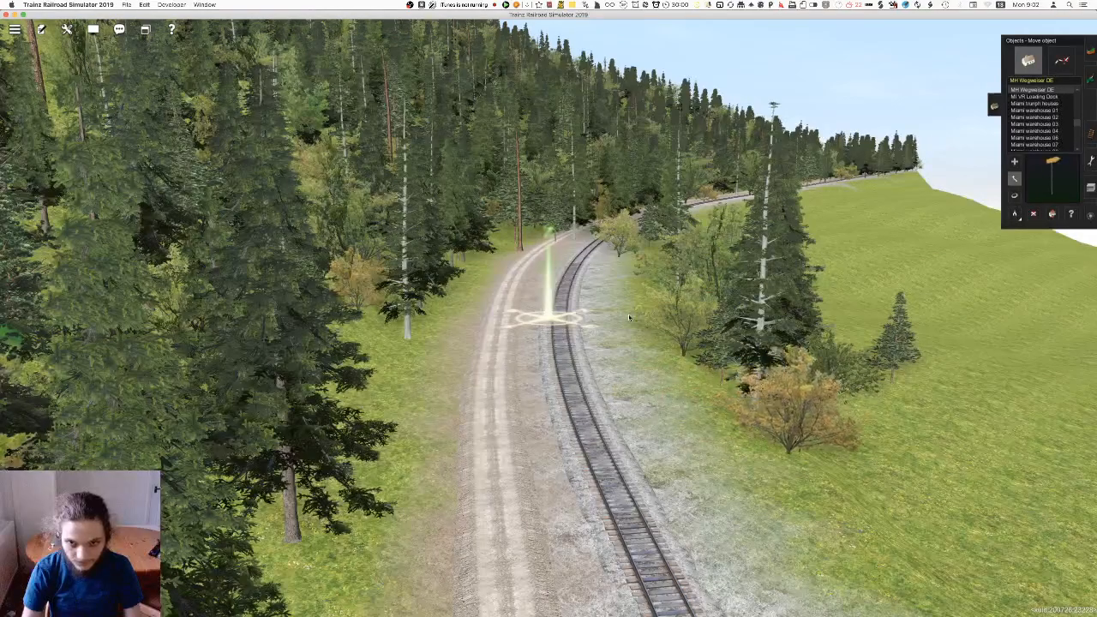
Delete the trees crowding the dirt road and track around the curve, and undo the unwanted last deletion
{"action": "key", "text": "d"}
{"action": "right_click", "coordinate": [633, 230]}
{"action": "left_click", "coordinate": [320, 301]}
{"action": "left_click", "coordinate": [407, 302]}
{"action": "key", "text": "Right"}
{"action": "left_click", "coordinate": [553, 353]}
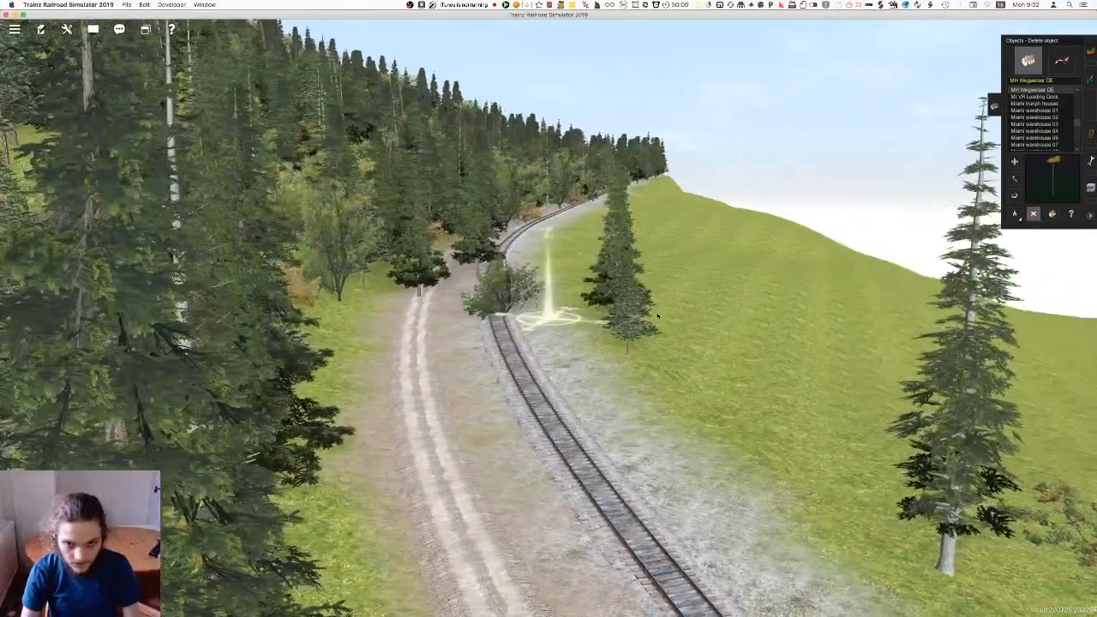
{"action": "key", "text": "super+z"}
{"action": "key", "text": "m"}
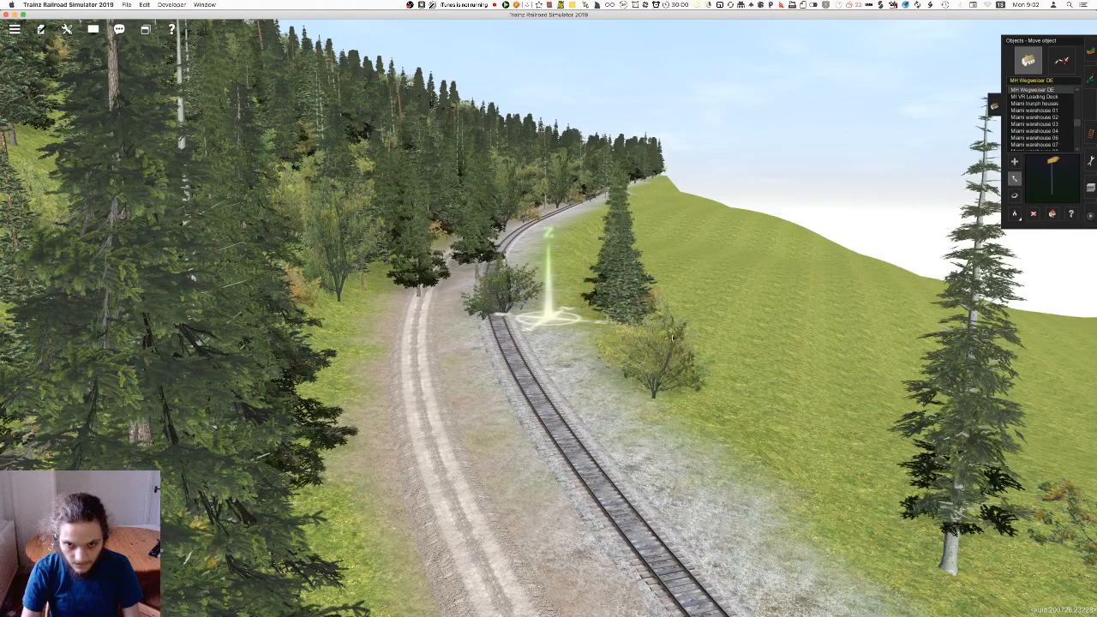
Delete the remaining bushes and trees that block the track and road up to the end of the line
{"action": "right_click", "coordinate": [512, 277]}
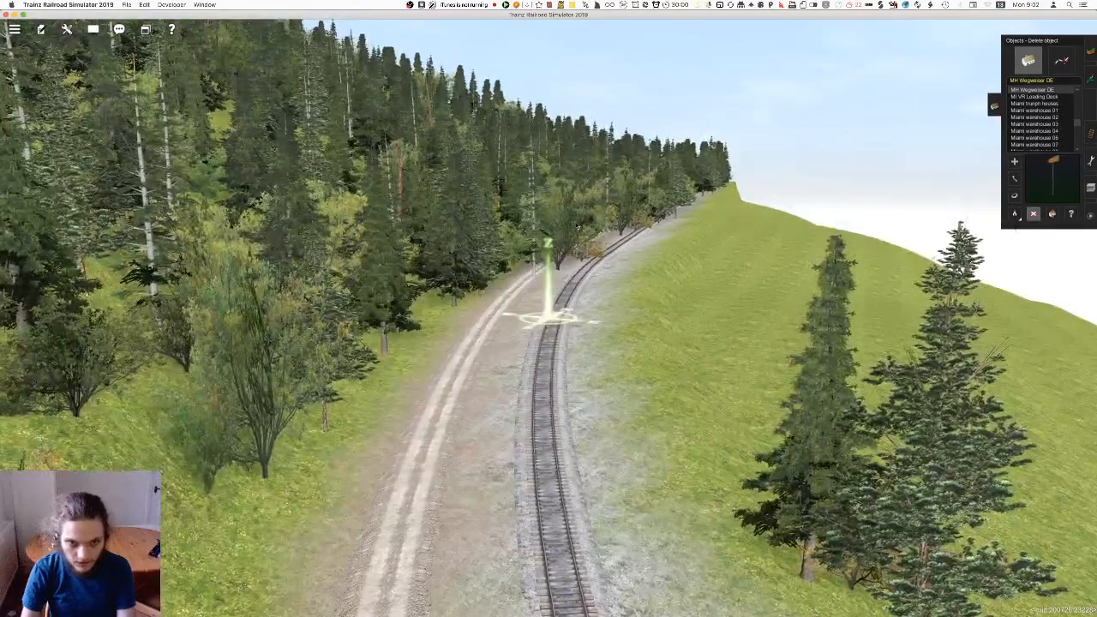
{"action": "right_click", "coordinate": [640, 248]}
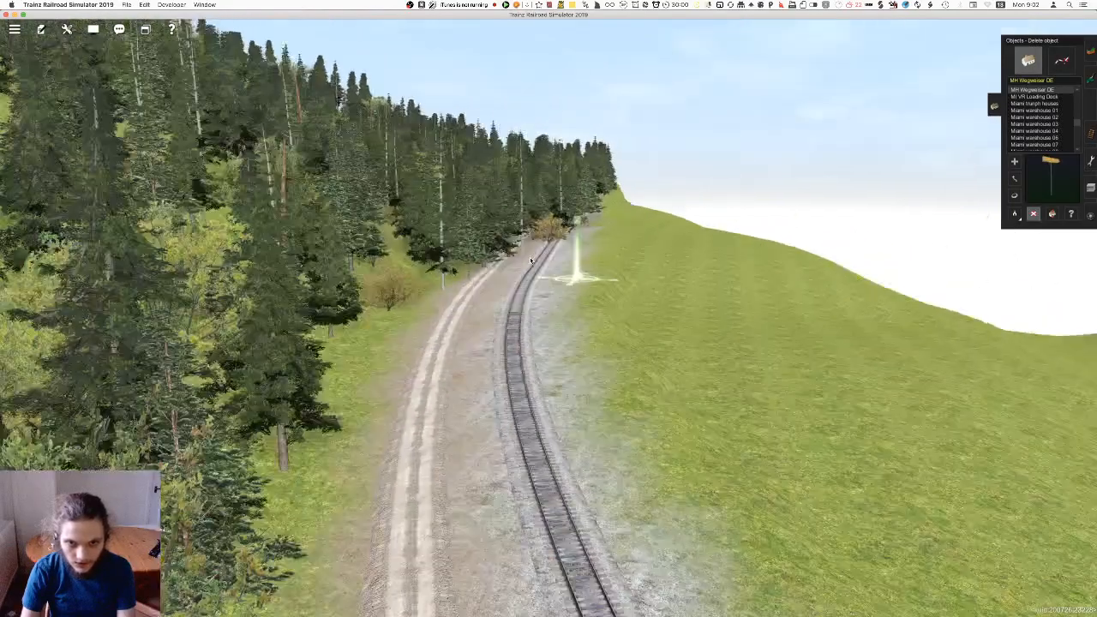
{"action": "left_click", "coordinate": [508, 244]}
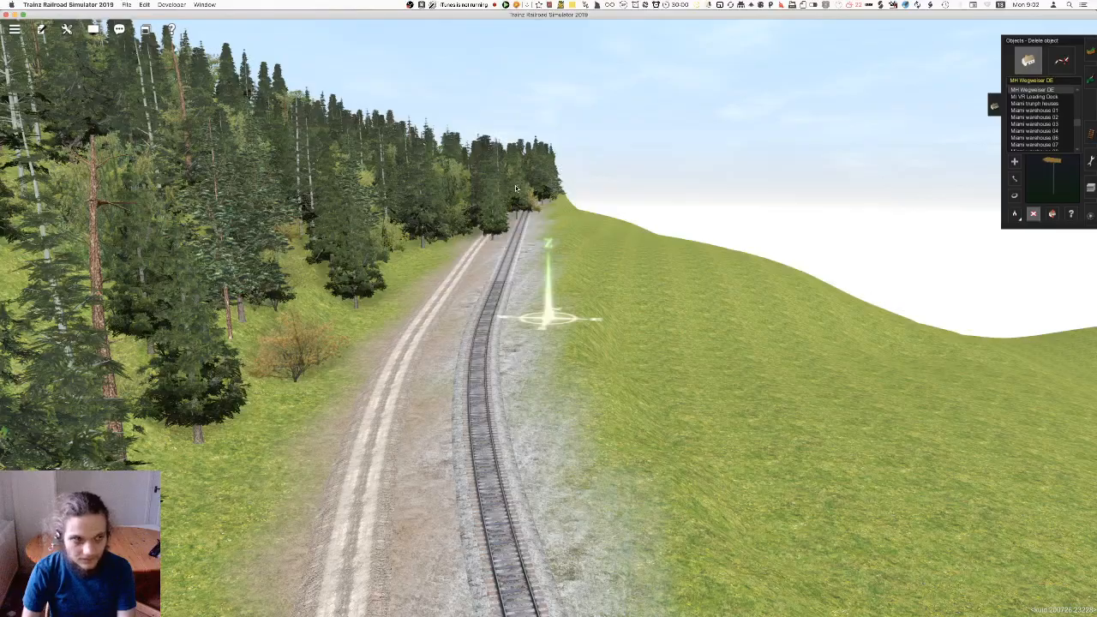
{"action": "right_click", "coordinate": [515, 238]}
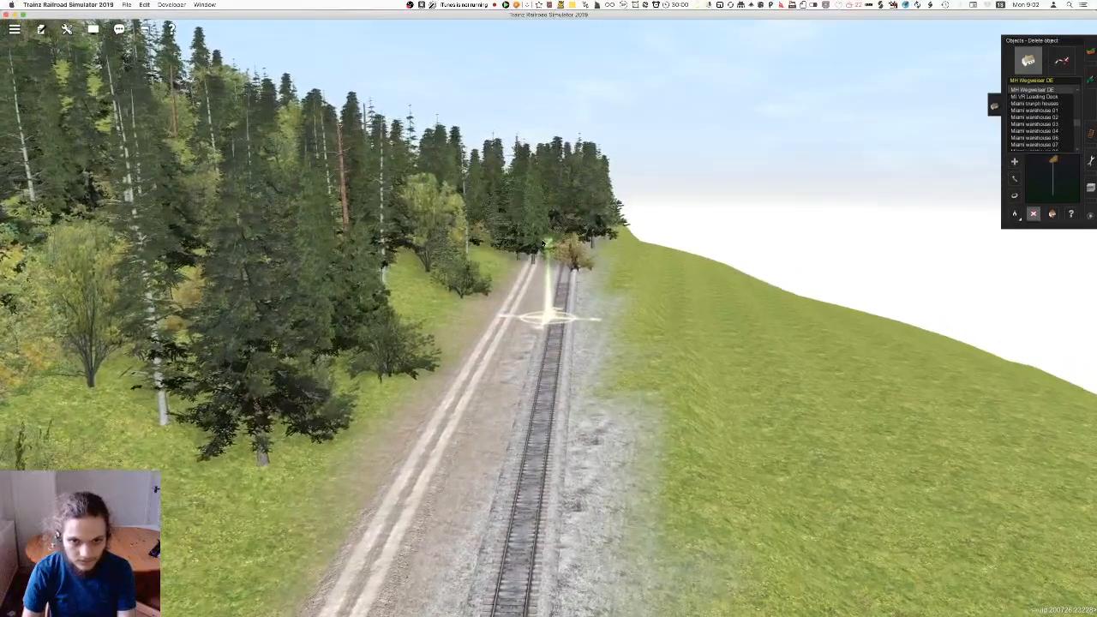
{"action": "right_click", "coordinate": [553, 254]}
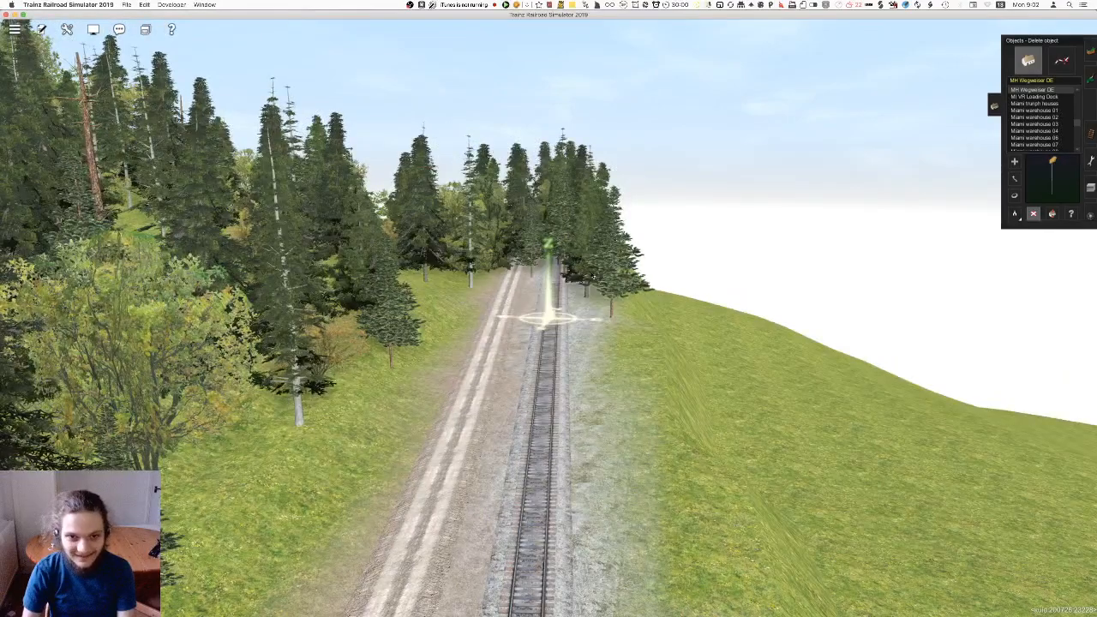
{"action": "right_click", "coordinate": [552, 272]}
{"action": "key", "text": "Up"}
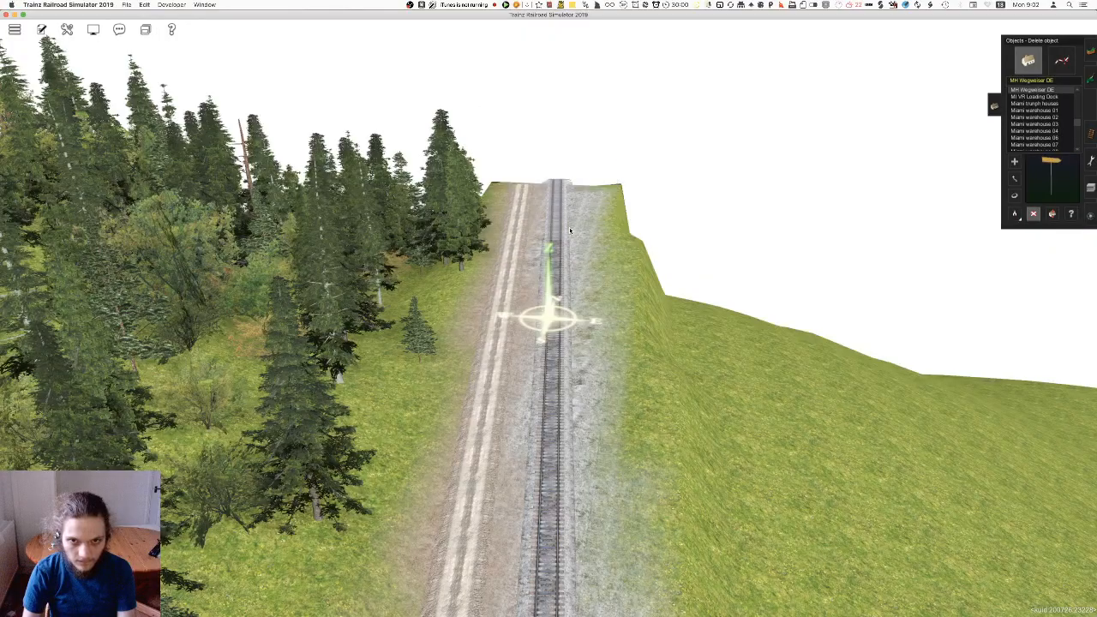
Follow the track back in the opposite direction and check it for trees obstructing the rails
{"action": "right_click", "coordinate": [380, 302]}
{"action": "key", "text": "Right"}
{"action": "right_click", "coordinate": [525, 320]}
{"action": "key", "text": "Down"}
{"action": "right_click", "coordinate": [576, 312]}
{"action": "right_click", "coordinate": [512, 281]}
{"action": "right_click", "coordinate": [533, 276]}
{"action": "right_click", "coordinate": [587, 289]}
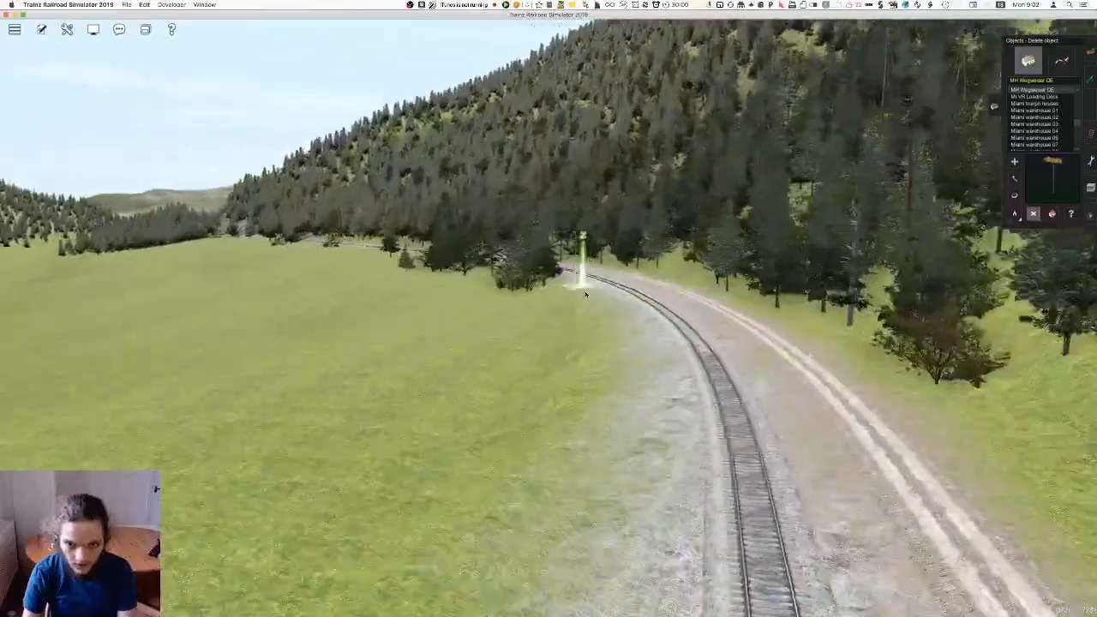
{"action": "right_click", "coordinate": [566, 343]}
{"action": "key", "text": "Right"}
{"action": "right_click", "coordinate": [491, 321]}
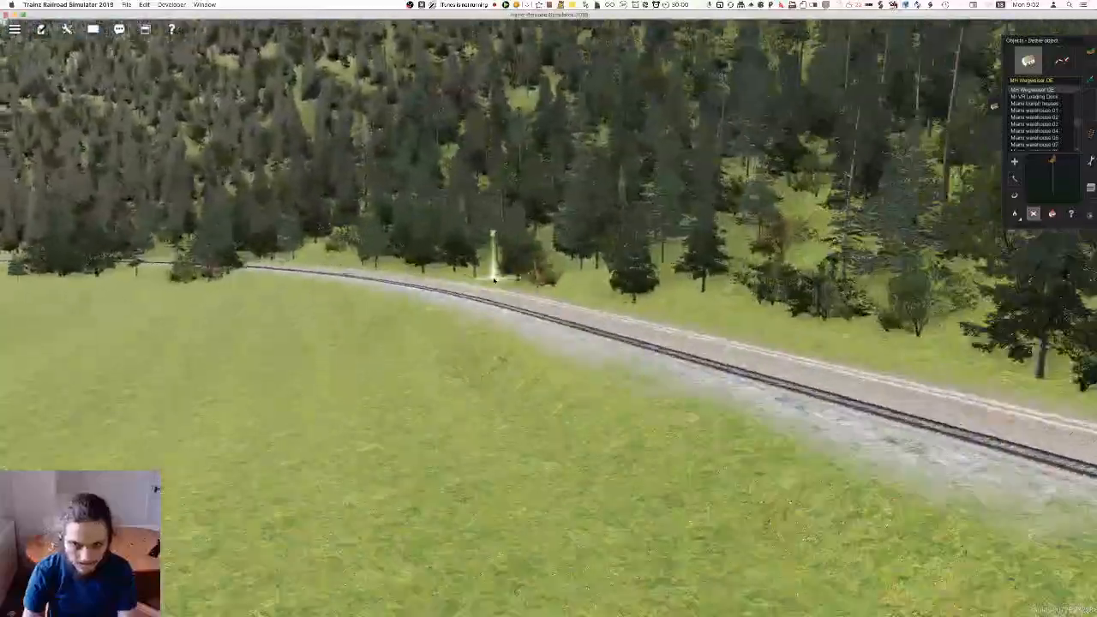
{"action": "key", "text": "Left"}
{"action": "right_click", "coordinate": [504, 287]}
{"action": "right_click", "coordinate": [490, 276]}
{"action": "right_click", "coordinate": [522, 265]}
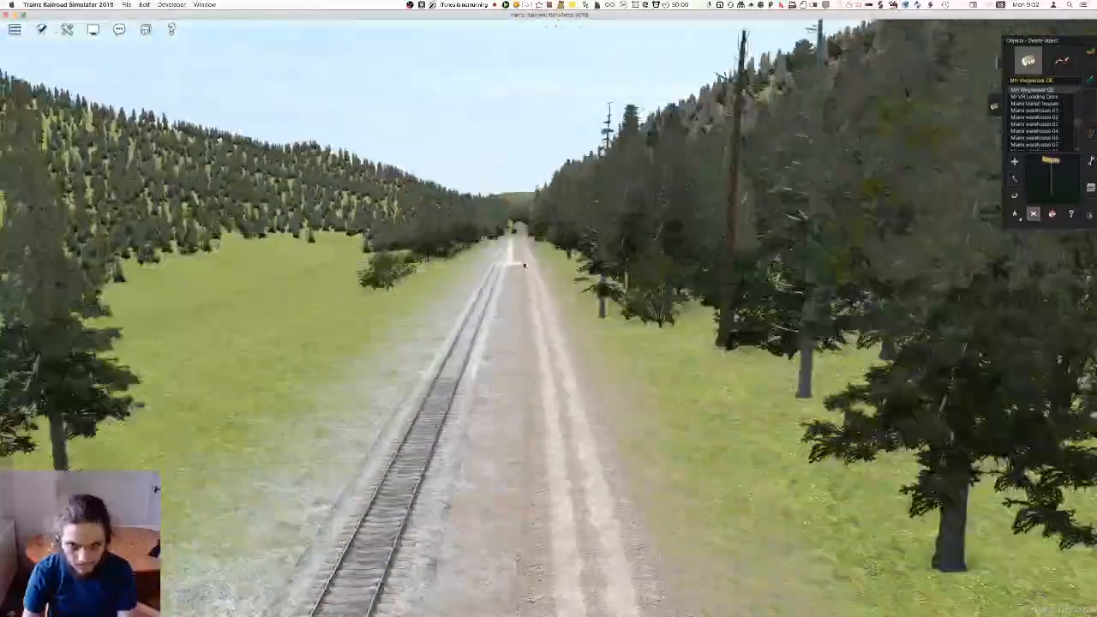
{"action": "right_click", "coordinate": [520, 263]}
{"action": "key", "text": "Left"}
{"action": "key", "text": "Up"}
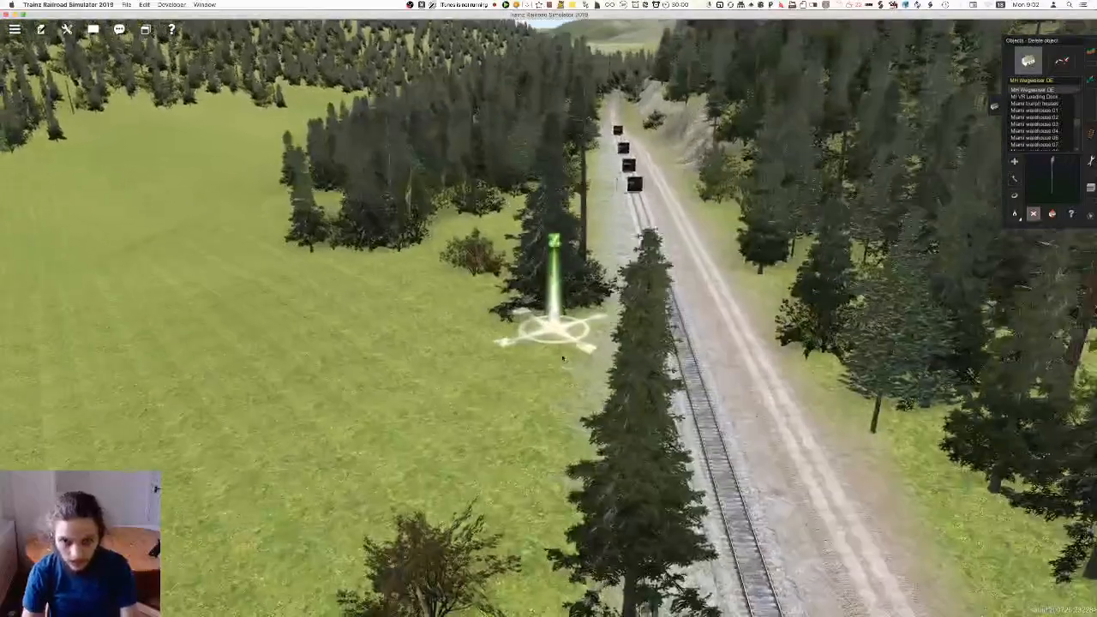
Move the conifer and bushes at the track's edge away from the rails into the meadow, and save the route
{"action": "right_click", "coordinate": [573, 396]}
{"action": "key", "text": "Left"}
{"action": "key", "text": "m"}
{"action": "left_click_drag", "start_coordinate": [461, 345], "coordinate": [436, 332]}
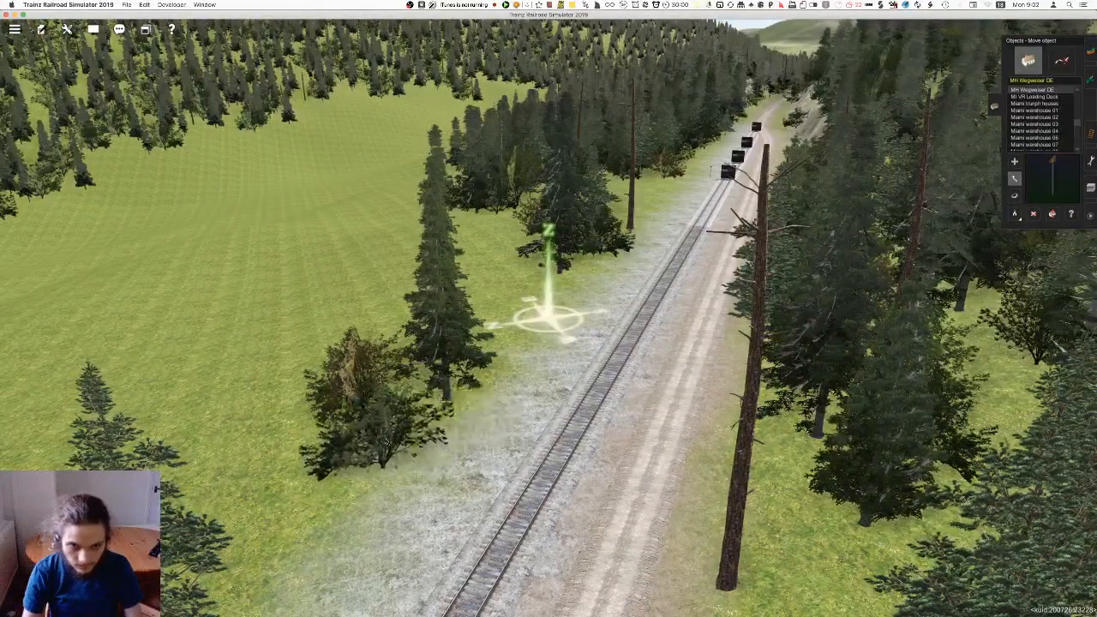
{"action": "left_click_drag", "start_coordinate": [380, 441], "coordinate": [330, 448]}
{"action": "key", "text": "super+s"}
{"action": "key", "text": "Return"}
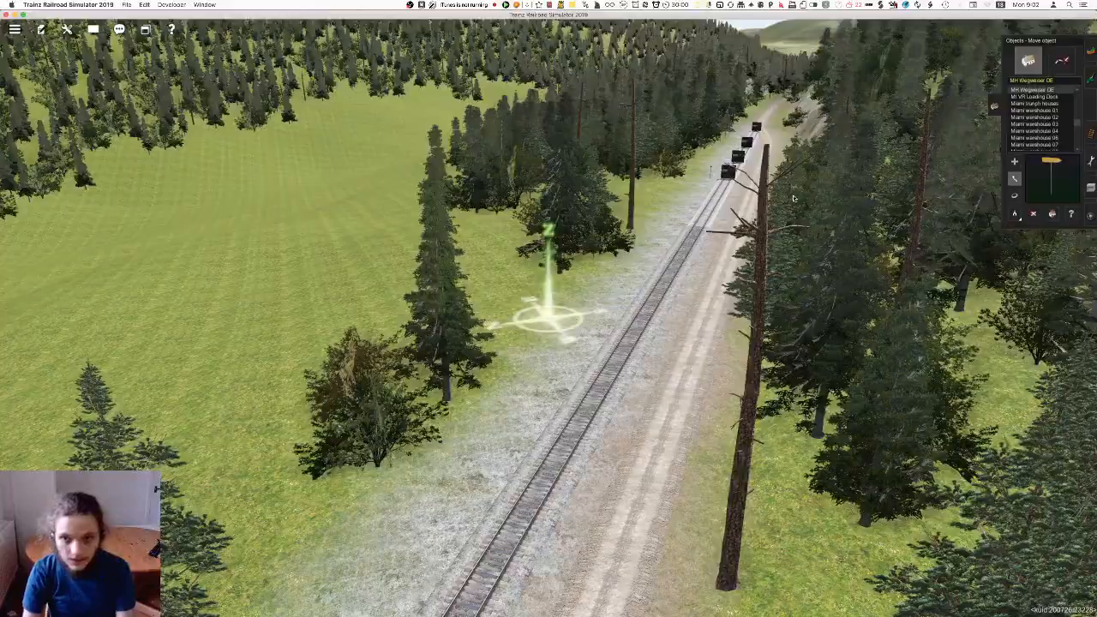
Survey the open valley meadow and its opposite forest edge with object deletion active
{"action": "right_click", "coordinate": [570, 124]}
{"action": "key", "text": "Right"}
{"action": "right_click", "coordinate": [682, 312]}
{"action": "key", "text": "Right"}
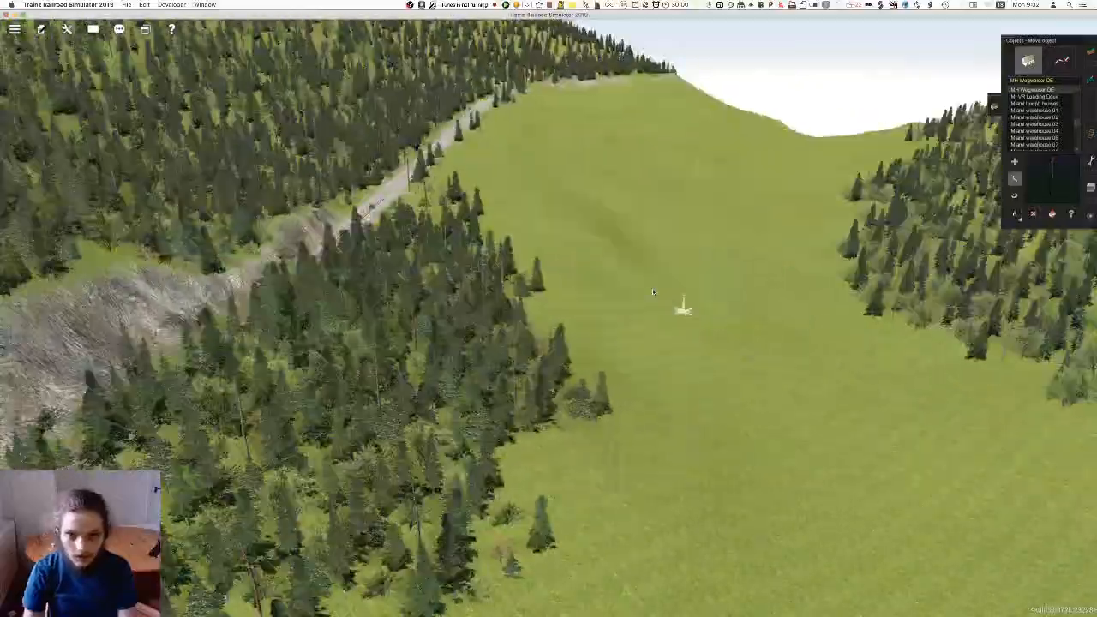
{"action": "key", "text": "d"}
{"action": "key", "text": "Right"}
{"action": "right_click", "coordinate": [763, 381]}
{"action": "key", "text": "Left"}
{"action": "key", "text": "Right"}
{"action": "right_click", "coordinate": [606, 440]}
{"action": "key", "text": "Left"}
{"action": "key", "text": "Up"}
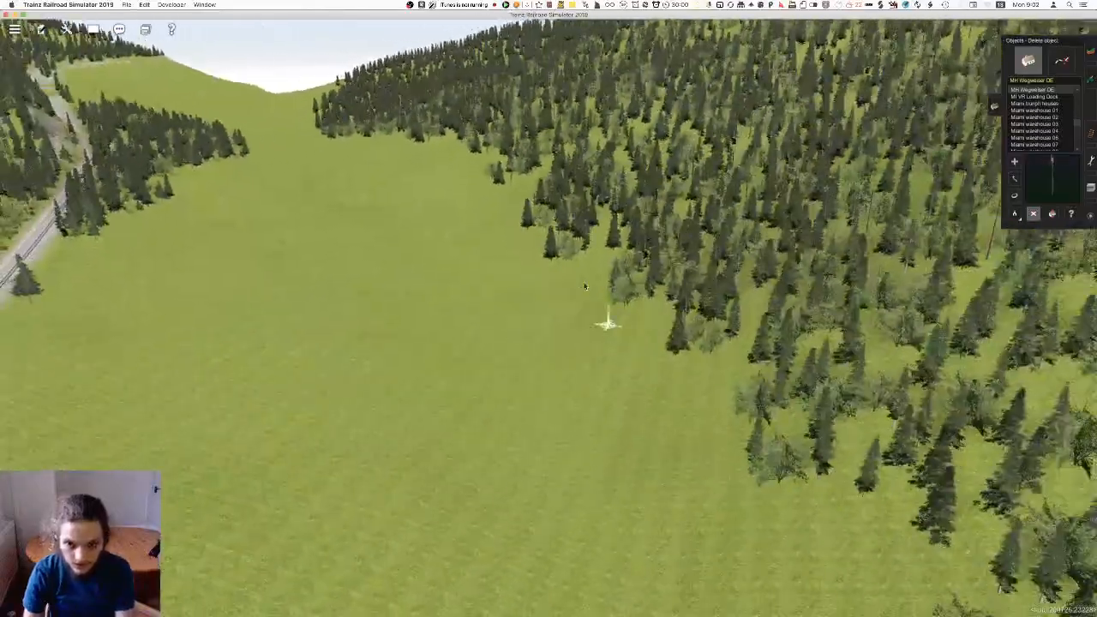
{"action": "right_click", "coordinate": [559, 258]}
{"action": "key", "text": "Down"}
{"action": "right_click", "coordinate": [581, 433]}
{"action": "key", "text": "Up"}
{"action": "right_click", "coordinate": [624, 353]}
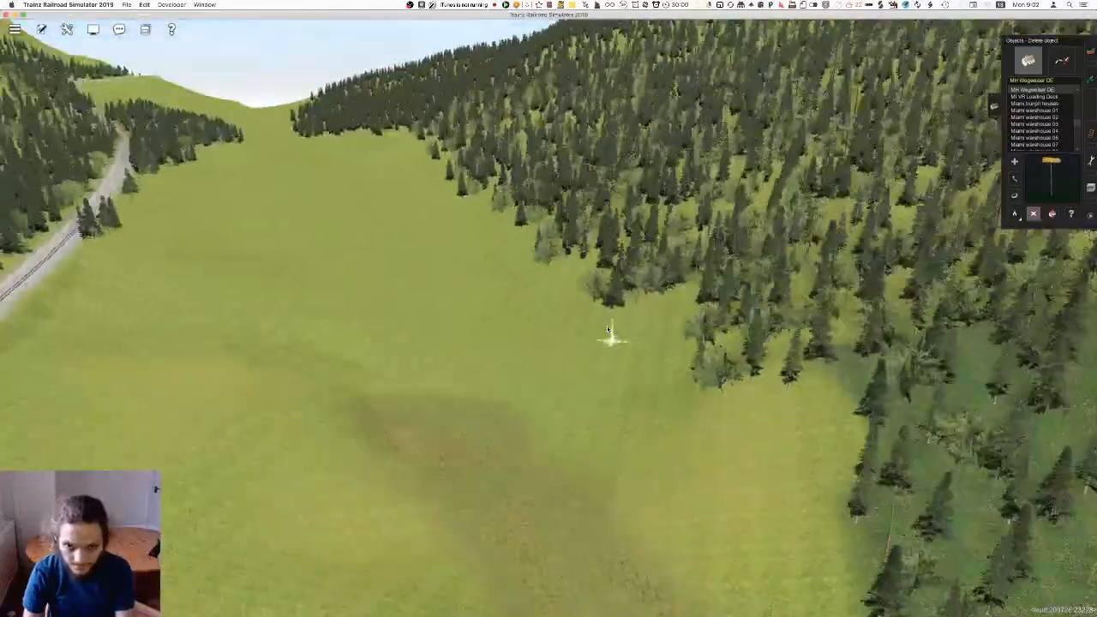
{"action": "key", "text": "Left"}
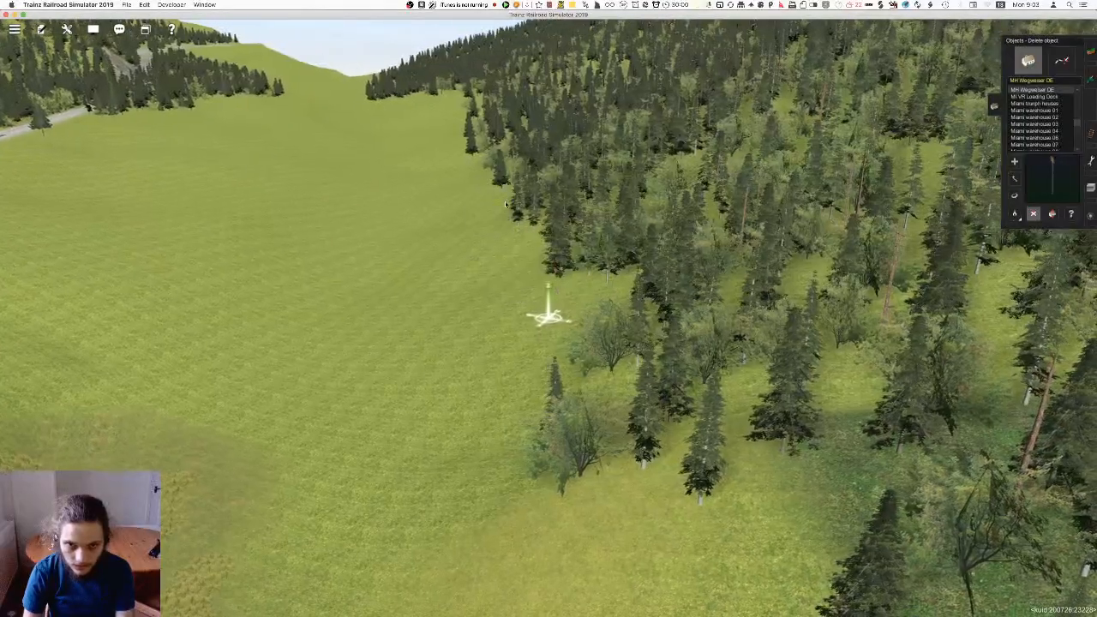
Examine the forest edge along the meadow for stray trees standing outside the woods
{"action": "right_click", "coordinate": [471, 163]}
{"action": "key", "text": "Left"}
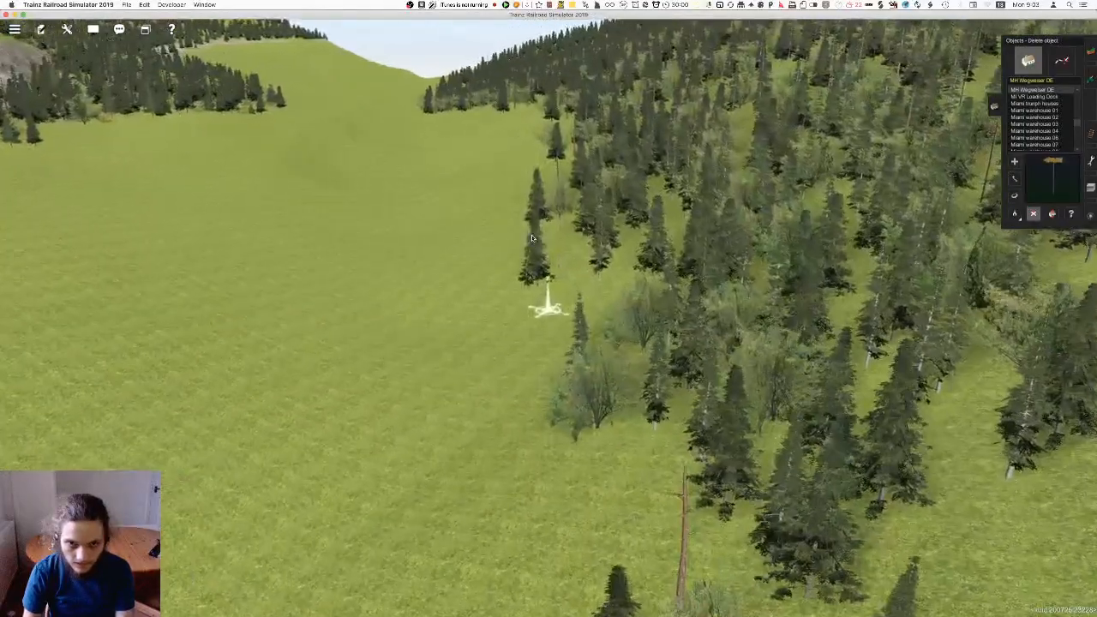
{"action": "right_click", "coordinate": [545, 142]}
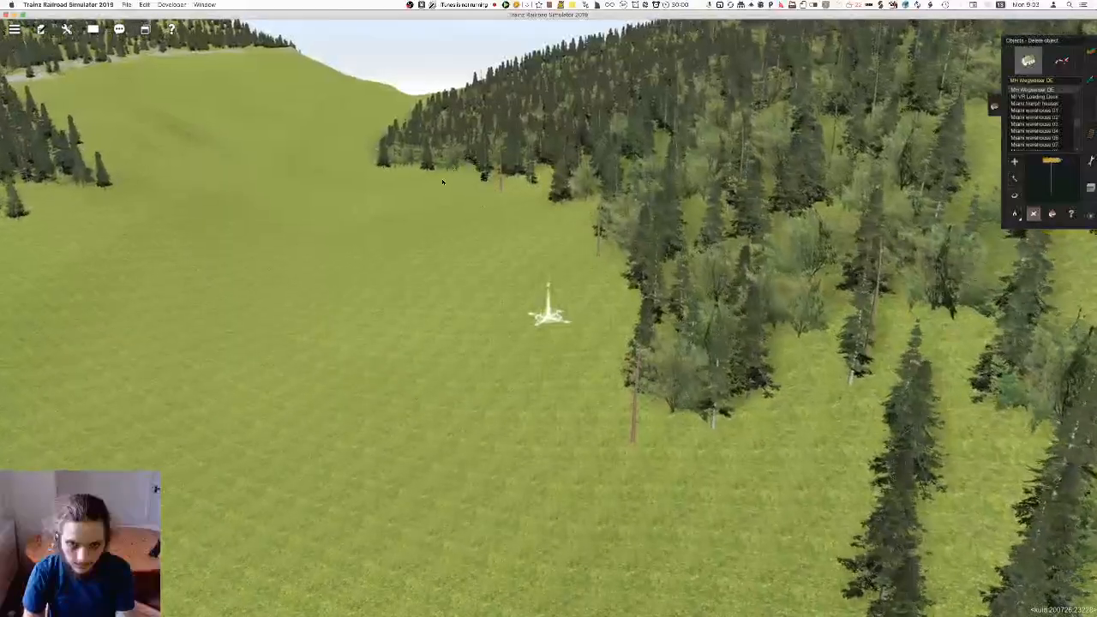
{"action": "right_click", "coordinate": [448, 169]}
{"action": "key", "text": "Right"}
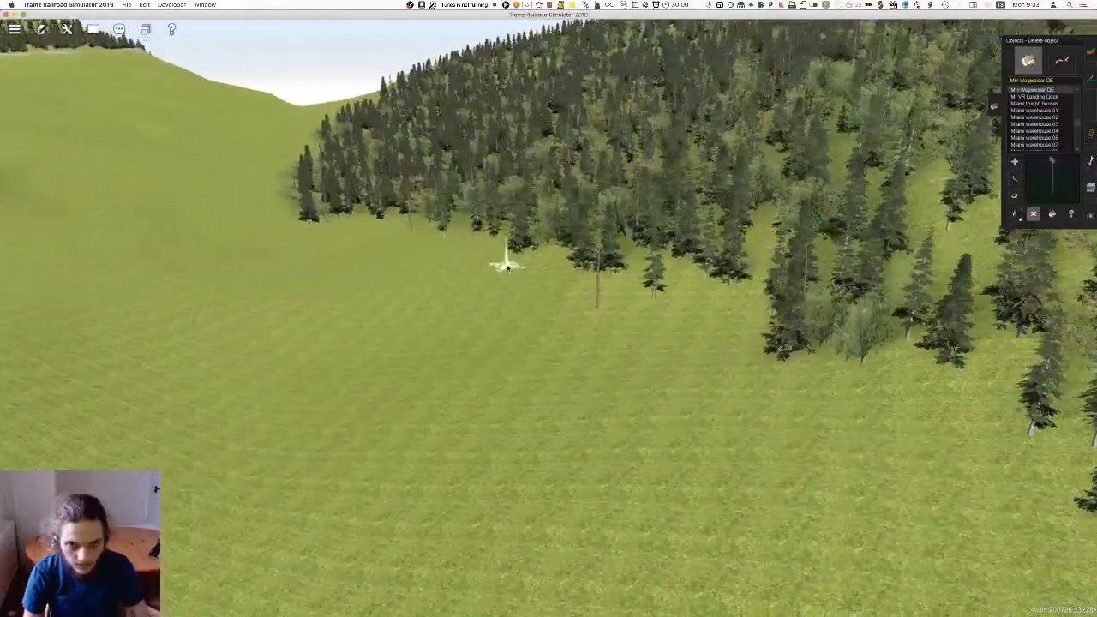
{"action": "right_click", "coordinate": [507, 267]}
{"action": "key", "text": "Left"}
{"action": "right_click", "coordinate": [436, 234]}
{"action": "key", "text": "Right"}
{"action": "right_click", "coordinate": [539, 250]}
{"action": "key", "text": "Right"}
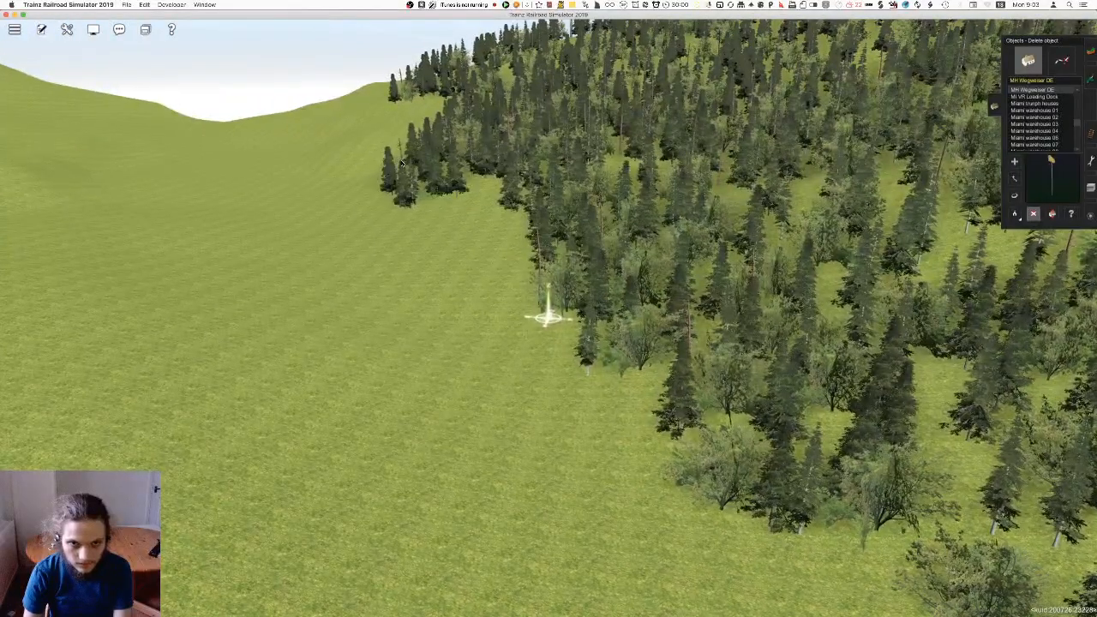
{"action": "right_click", "coordinate": [409, 174]}
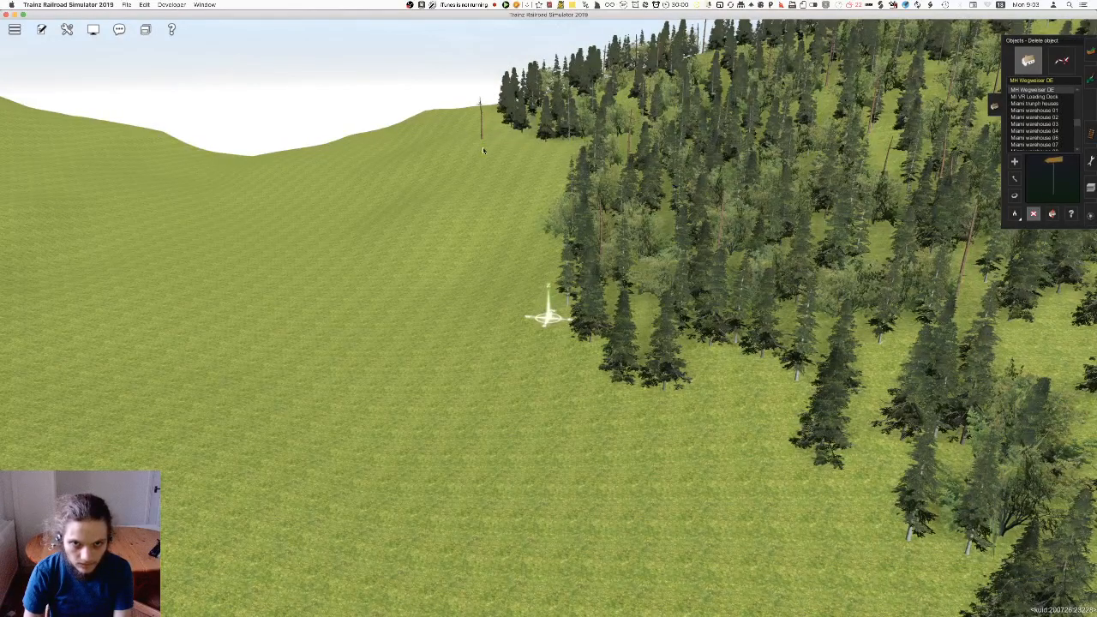
{"action": "right_click", "coordinate": [690, 362]}
{"action": "key", "text": "Right"}
{"action": "right_click", "coordinate": [712, 314]}
{"action": "right_click", "coordinate": [644, 303]}
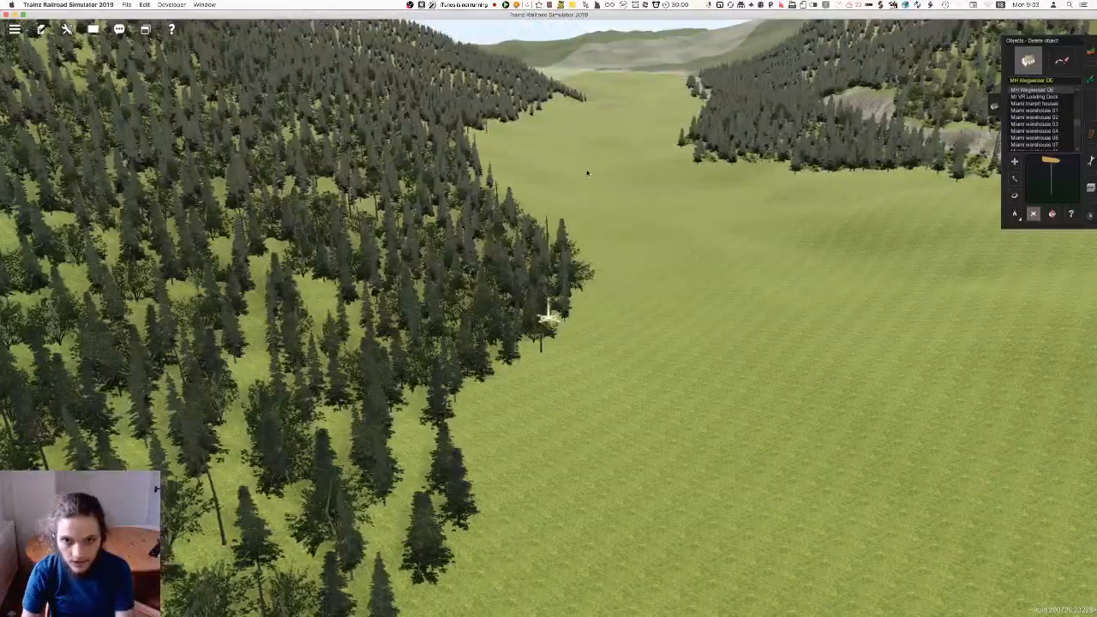
{"action": "right_click", "coordinate": [569, 140]}
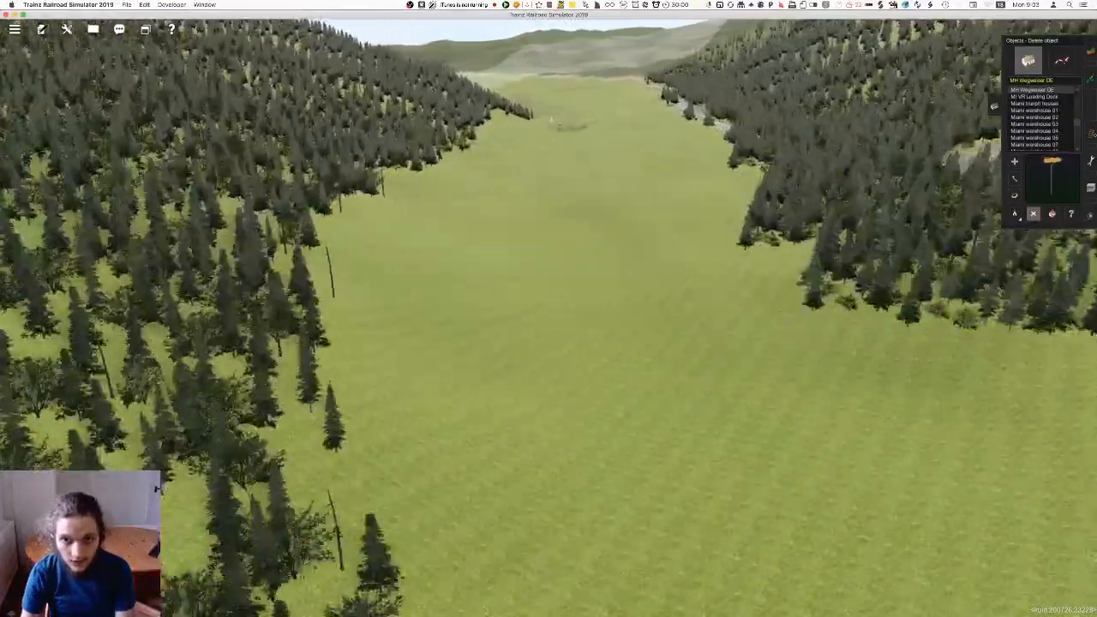
Switch to ground painting and sample the dark green forest floor texture from the terrain
{"action": "right_click", "coordinate": [492, 176]}
{"action": "key", "text": "F2"}
{"action": "key", "text": "Up"}
{"action": "key", "text": "Left"}
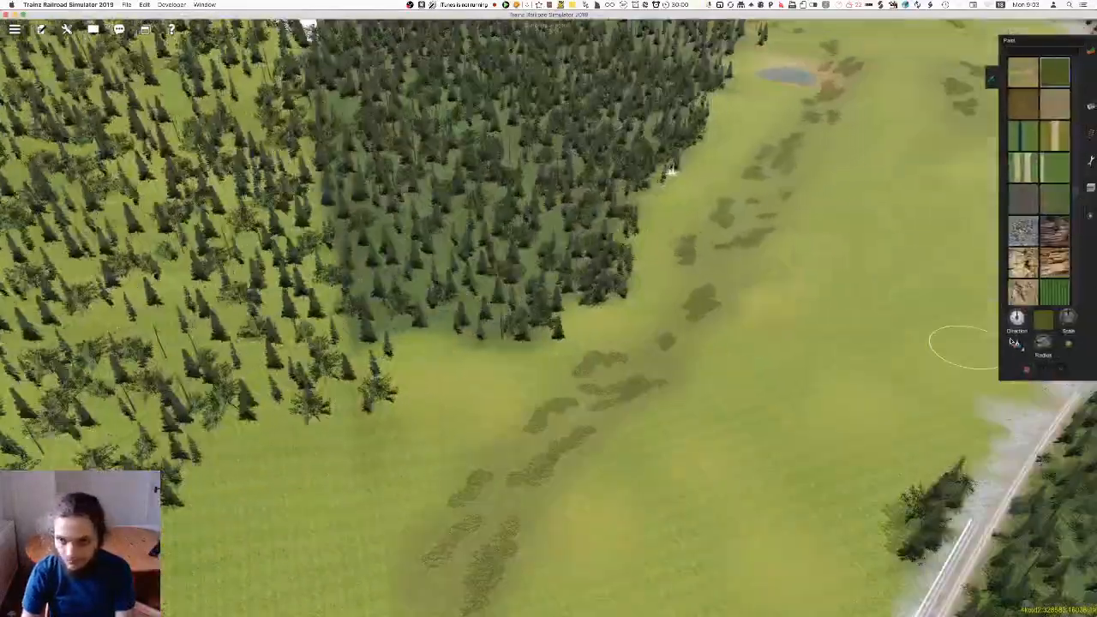
{"action": "left_click", "coordinate": [1018, 347]}
{"action": "left_click", "coordinate": [776, 227]}
{"action": "key", "text": "Left"}
{"action": "right_click", "coordinate": [386, 208]}
{"action": "right_click", "coordinate": [556, 84]}
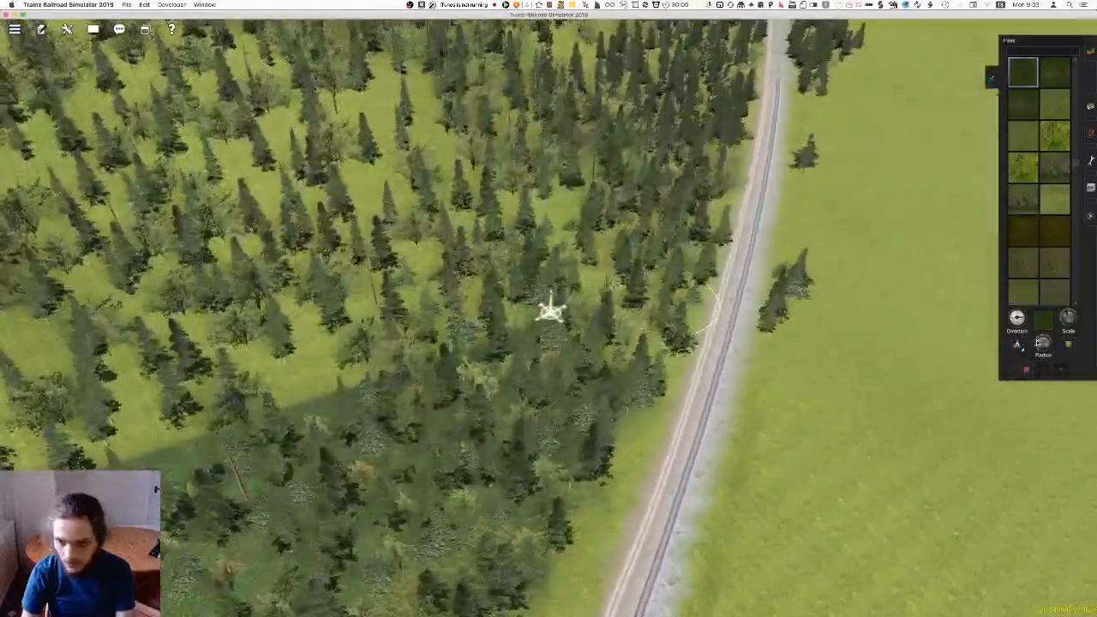
Enlarge the brush radius and paint dark forest floor under the trees beside the track, undoing the unwanted stroke
{"action": "left_click_drag", "start_coordinate": [1039, 342], "coordinate": [1042, 341]}
{"action": "key", "text": "Left"}
{"action": "key", "text": "Up"}
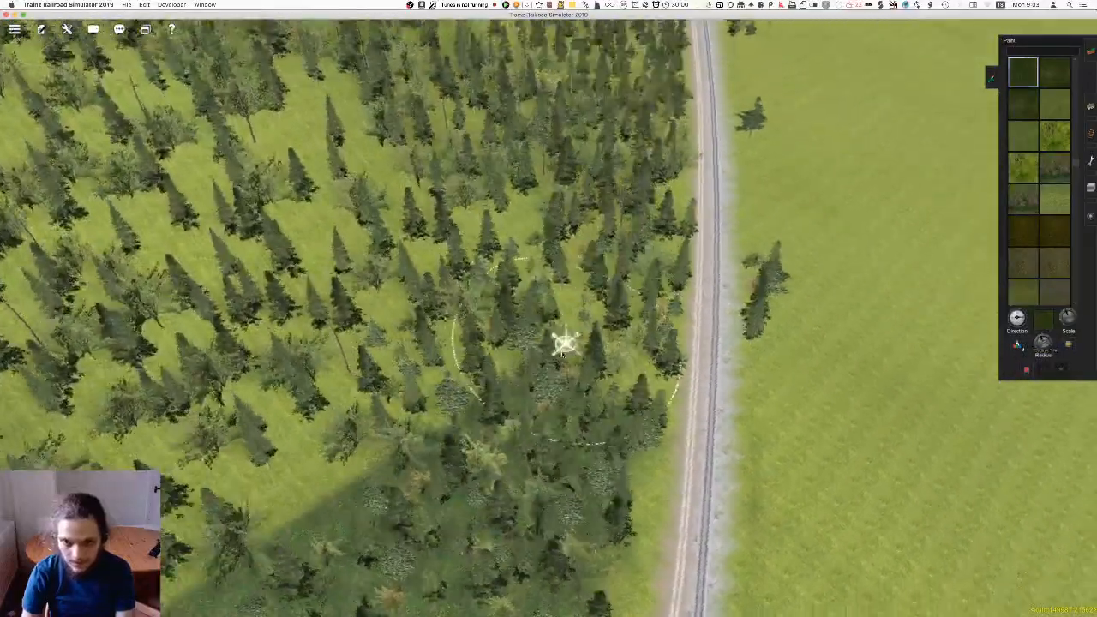
{"action": "mouse_move", "coordinate": [532, 320]}
{"action": "left_mouse_down"}
{"action": "mouse_move", "coordinate": [563, 319]}
{"action": "mouse_move", "coordinate": [543, 286]}
{"action": "mouse_move", "coordinate": [550, 432]}
{"action": "left_mouse_up"}
{"action": "key", "text": "super+z"}
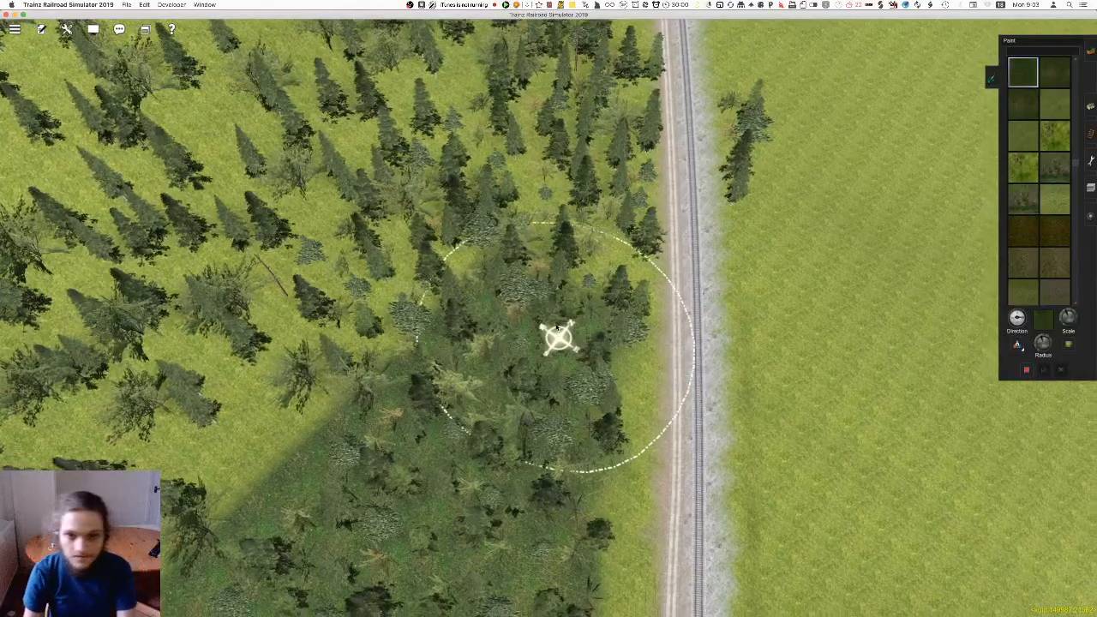
{"action": "scroll", "coordinate": [541, 305], "scroll_direction": "up", "scroll_amount": 2}
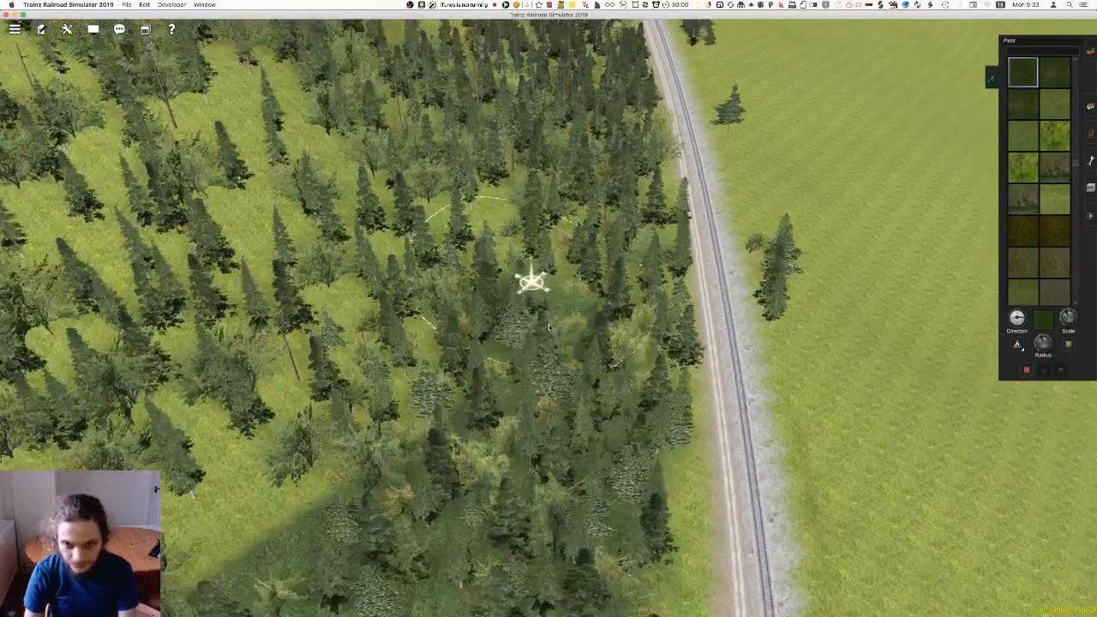
Paint dark green forest floor under the dense trees beside the dirt road, working along the track
{"action": "left_click_drag", "start_coordinate": [550, 327], "coordinate": [555, 366]}
{"action": "mouse_move", "coordinate": [541, 323]}
{"action": "right_mouse_down"}
{"action": "mouse_move", "coordinate": [544, 288]}
{"action": "mouse_move", "coordinate": [530, 310]}
{"action": "right_mouse_up"}
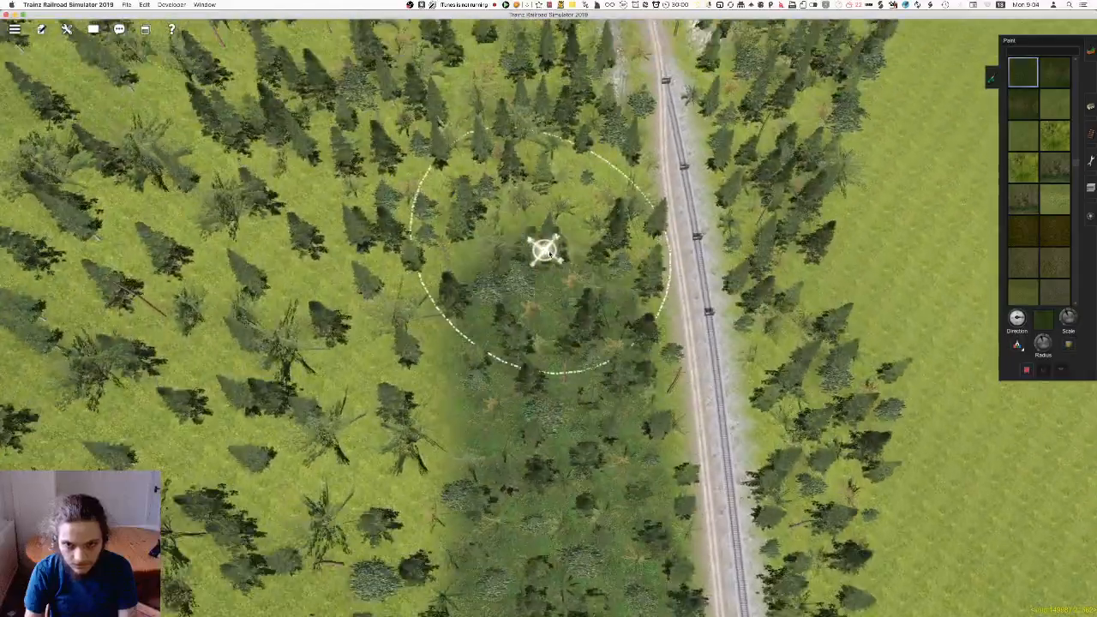
{"action": "key", "text": "Up"}
{"action": "mouse_move", "coordinate": [549, 254]}
{"action": "left_mouse_down"}
{"action": "mouse_move", "coordinate": [536, 310]}
{"action": "mouse_move", "coordinate": [547, 318]}
{"action": "mouse_move", "coordinate": [536, 247]}
{"action": "mouse_move", "coordinate": [524, 249]}
{"action": "mouse_move", "coordinate": [544, 258]}
{"action": "mouse_move", "coordinate": [559, 317]}
{"action": "mouse_move", "coordinate": [529, 257]}
{"action": "mouse_move", "coordinate": [544, 260]}
{"action": "mouse_move", "coordinate": [556, 287]}
{"action": "mouse_move", "coordinate": [540, 246]}
{"action": "left_mouse_up"}
{"action": "key", "text": "Up"}
{"action": "key", "text": "Up"}
{"action": "key", "text": "Up"}
{"action": "key", "text": "Up"}
{"action": "key", "text": "Up"}
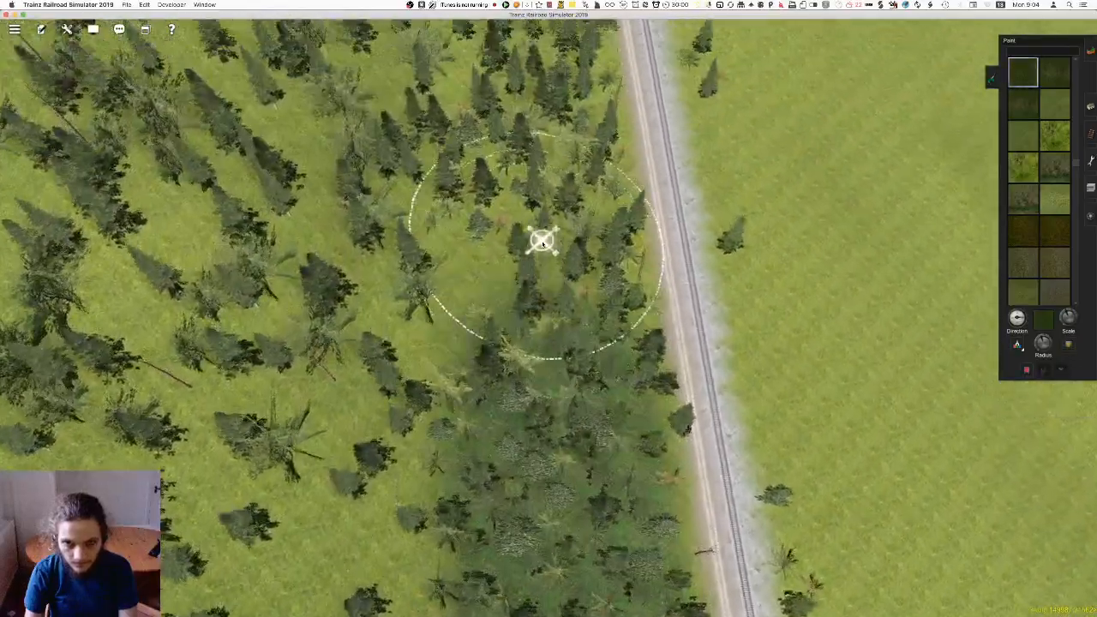
Extend the dark forest floor along the roadside woods toward the rocky slope
{"action": "key", "text": "Up"}
{"action": "mouse_move", "coordinate": [545, 254]}
{"action": "left_mouse_down"}
{"action": "mouse_move", "coordinate": [569, 277]}
{"action": "mouse_move", "coordinate": [573, 260]}
{"action": "mouse_move", "coordinate": [580, 267]}
{"action": "mouse_move", "coordinate": [563, 253]}
{"action": "mouse_move", "coordinate": [571, 271]}
{"action": "mouse_move", "coordinate": [529, 352]}
{"action": "left_mouse_up"}
{"action": "key", "text": "Up"}
{"action": "key", "text": "Up"}
{"action": "key", "text": "Up"}
{"action": "key", "text": "Up"}
{"action": "key", "text": "Up"}
{"action": "mouse_move", "coordinate": [529, 352]}
{"action": "right_mouse_down"}
{"action": "mouse_move", "coordinate": [312, 355]}
{"action": "mouse_move", "coordinate": [437, 361]}
{"action": "mouse_move", "coordinate": [532, 330]}
{"action": "mouse_move", "coordinate": [517, 226]}
{"action": "mouse_move", "coordinate": [499, 193]}
{"action": "mouse_move", "coordinate": [446, 168]}
{"action": "mouse_move", "coordinate": [452, 287]}
{"action": "mouse_move", "coordinate": [468, 284]}
{"action": "mouse_move", "coordinate": [292, 303]}
{"action": "mouse_move", "coordinate": [396, 324]}
{"action": "mouse_move", "coordinate": [422, 298]}
{"action": "mouse_move", "coordinate": [542, 265]}
{"action": "mouse_move", "coordinate": [515, 210]}
{"action": "mouse_move", "coordinate": [519, 274]}
{"action": "mouse_move", "coordinate": [536, 297]}
{"action": "mouse_move", "coordinate": [519, 302]}
{"action": "mouse_move", "coordinate": [556, 302]}
{"action": "mouse_move", "coordinate": [515, 328]}
{"action": "mouse_move", "coordinate": [632, 252]}
{"action": "mouse_move", "coordinate": [764, 237]}
{"action": "mouse_move", "coordinate": [674, 286]}
{"action": "mouse_move", "coordinate": [625, 274]}
{"action": "mouse_move", "coordinate": [605, 240]}
{"action": "mouse_move", "coordinate": [592, 296]}
{"action": "mouse_move", "coordinate": [669, 204]}
{"action": "mouse_move", "coordinate": [504, 275]}
{"action": "mouse_move", "coordinate": [571, 278]}
{"action": "mouse_move", "coordinate": [630, 245]}
{"action": "mouse_move", "coordinate": [593, 360]}
{"action": "mouse_move", "coordinate": [641, 480]}
{"action": "mouse_move", "coordinate": [625, 288]}
{"action": "mouse_move", "coordinate": [559, 276]}
{"action": "right_mouse_up"}
{"action": "key", "text": "Up"}
{"action": "key", "text": "Up"}
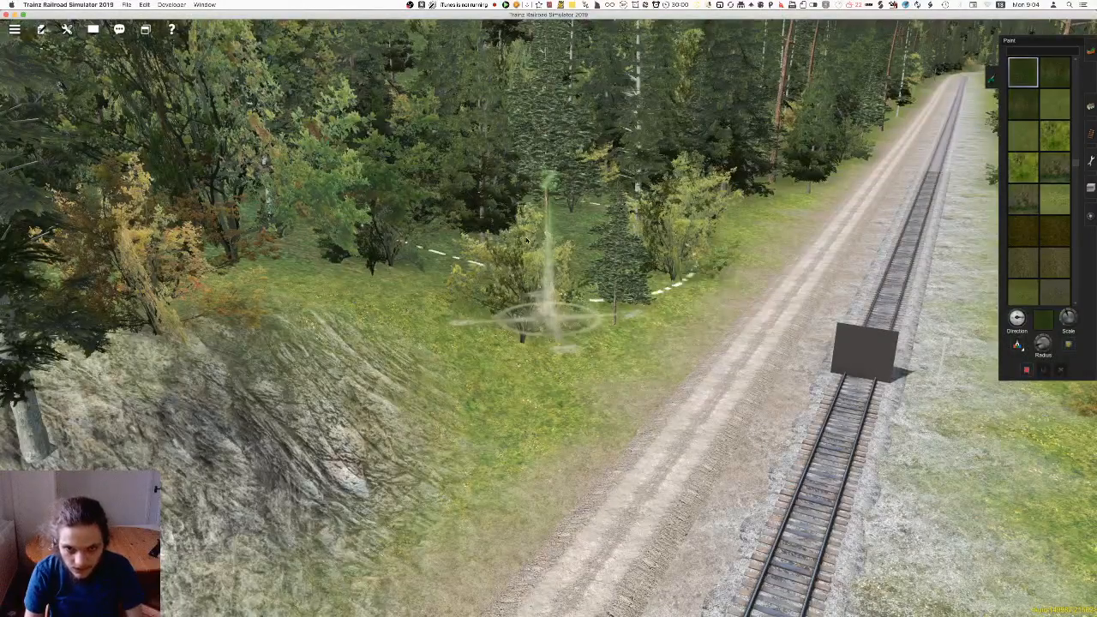
Paint forest floor under the bushes and trees at the woods' edge beside the rocky slope
{"action": "right_click_drag", "start_coordinate": [656, 239], "coordinate": [589, 137]}
{"action": "key", "text": "Left"}
{"action": "mouse_move", "coordinate": [708, 321]}
{"action": "right_mouse_down"}
{"action": "mouse_move", "coordinate": [845, 296]}
{"action": "mouse_move", "coordinate": [525, 262]}
{"action": "right_mouse_up"}
Reduce the brush radius and paint forest floor under the small tree group on the meadow side of the track
{"action": "right_click_drag", "start_coordinate": [1085, 346], "coordinate": [1033, 336]}
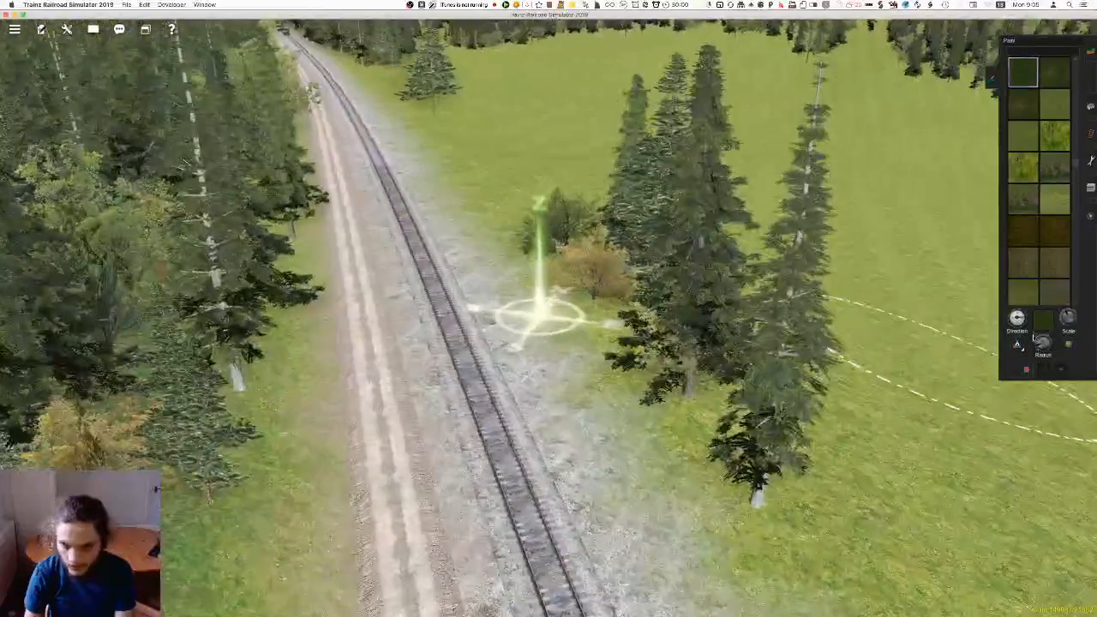
{"action": "right_click_drag", "start_coordinate": [919, 331], "coordinate": [495, 298]}
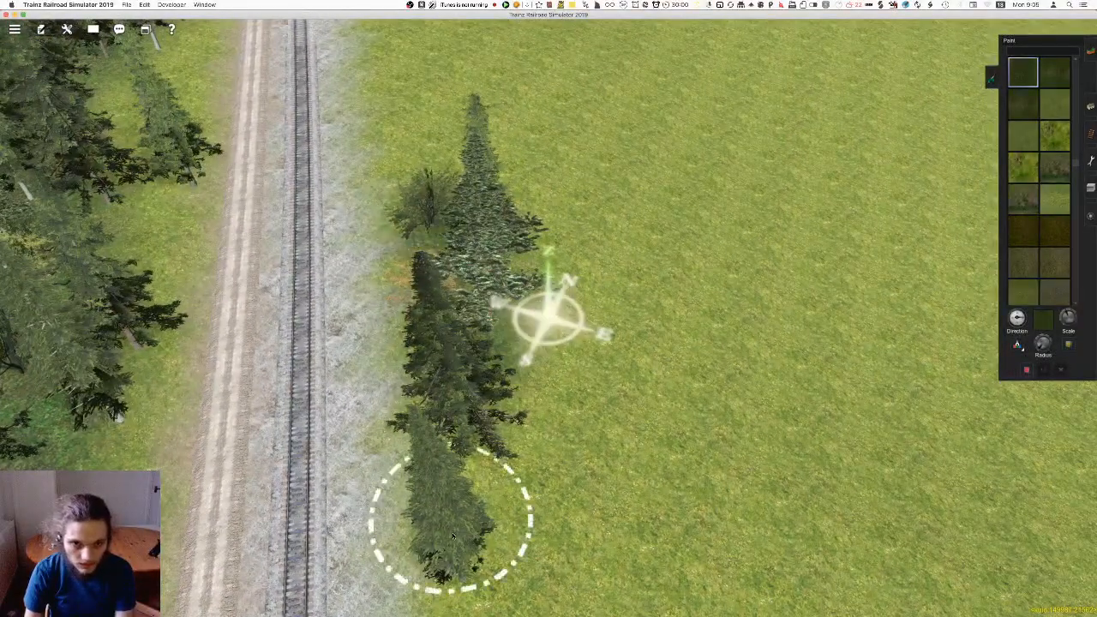
{"action": "right_click_drag", "start_coordinate": [454, 433], "coordinate": [603, 341]}
{"action": "mouse_move", "coordinate": [657, 387]}
{"action": "right_mouse_down"}
{"action": "mouse_move", "coordinate": [669, 394]}
{"action": "mouse_move", "coordinate": [642, 332]}
{"action": "mouse_move", "coordinate": [524, 300]}
{"action": "mouse_move", "coordinate": [527, 291]}
{"action": "mouse_move", "coordinate": [526, 306]}
{"action": "mouse_move", "coordinate": [548, 310]}
{"action": "mouse_move", "coordinate": [512, 204]}
{"action": "mouse_move", "coordinate": [522, 359]}
{"action": "mouse_move", "coordinate": [590, 365]}
{"action": "right_mouse_up"}
{"action": "mouse_move", "coordinate": [688, 322]}
{"action": "right_mouse_down"}
{"action": "mouse_move", "coordinate": [686, 197]}
{"action": "mouse_move", "coordinate": [694, 305]}
{"action": "right_mouse_up"}
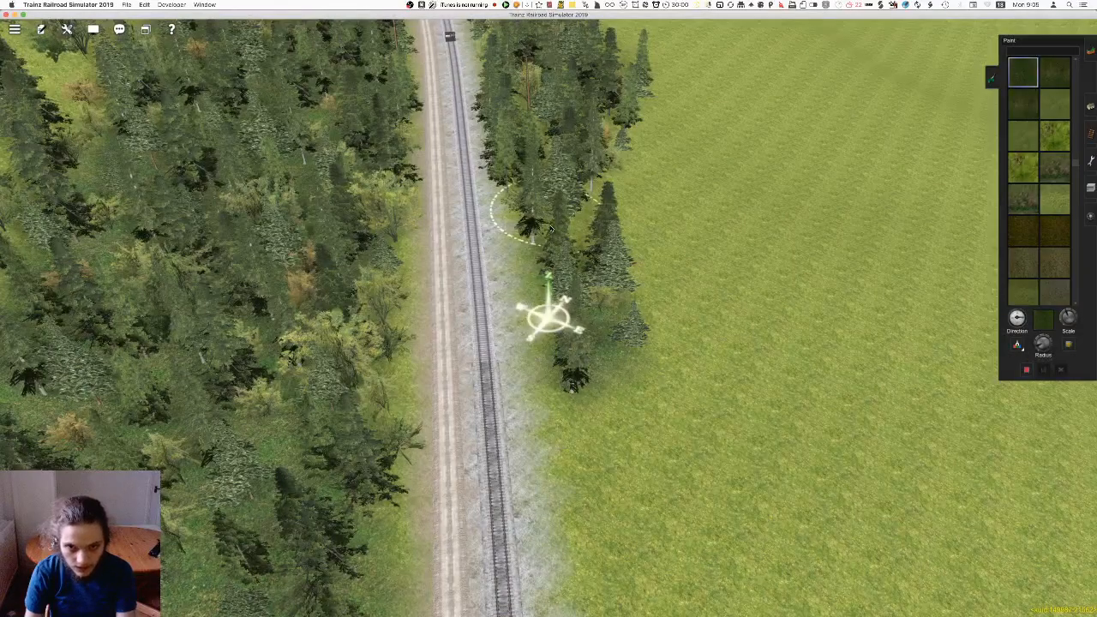
Paint forest floor under the narrow tree strip between track and meadow, up to the rocky bank
{"action": "right_click_drag", "start_coordinate": [544, 248], "coordinate": [563, 331]}
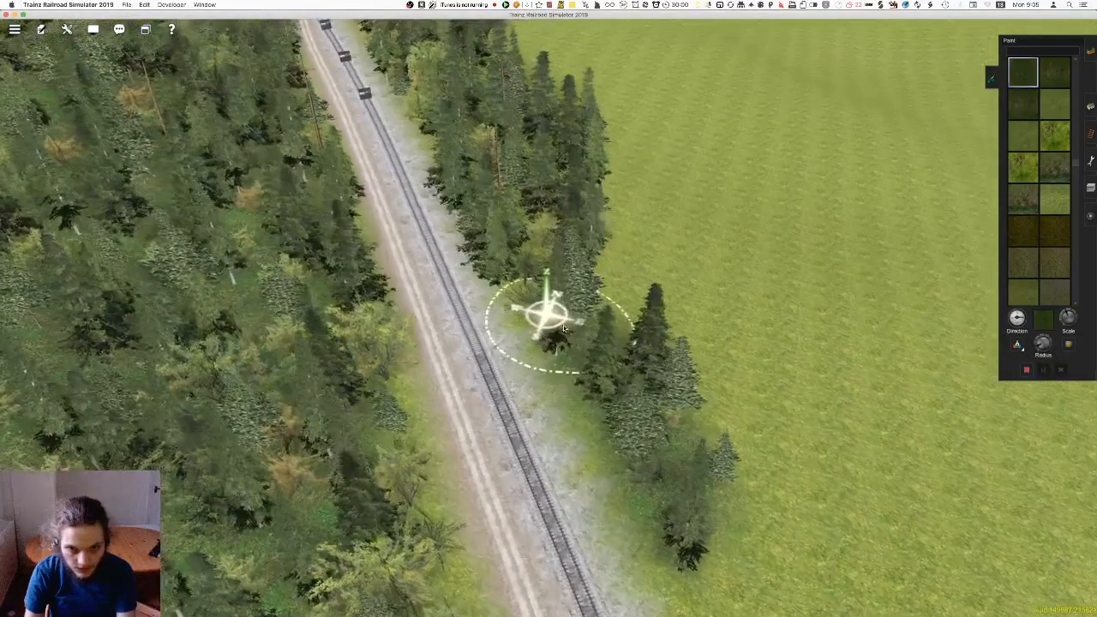
{"action": "right_click_drag", "start_coordinate": [483, 194], "coordinate": [580, 237]}
{"action": "right_click_drag", "start_coordinate": [524, 212], "coordinate": [570, 349]}
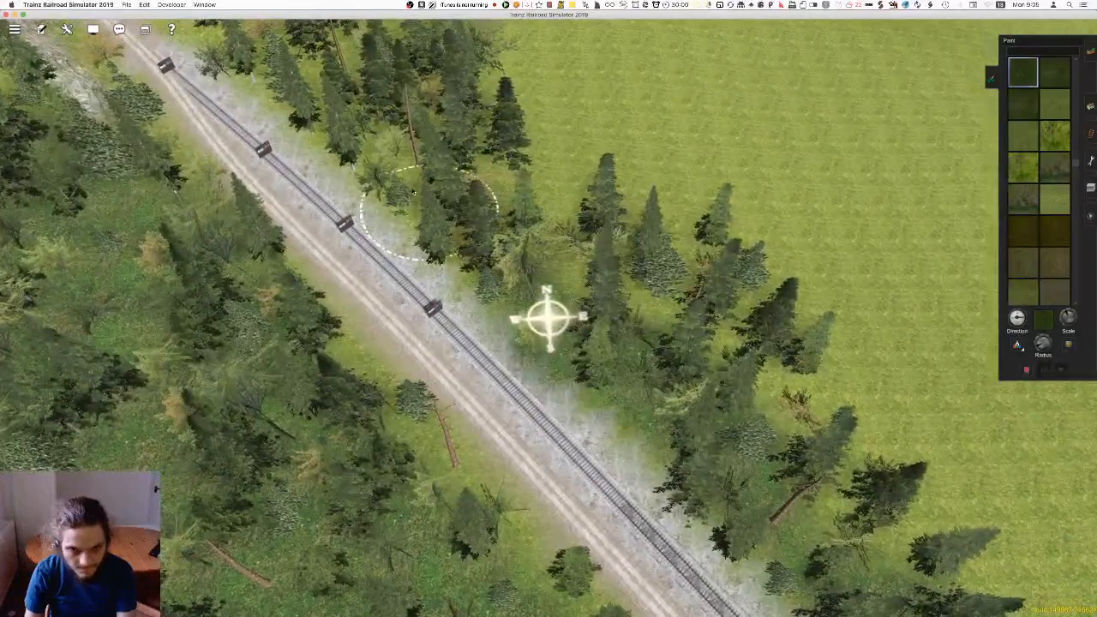
{"action": "right_click_drag", "start_coordinate": [394, 164], "coordinate": [613, 368]}
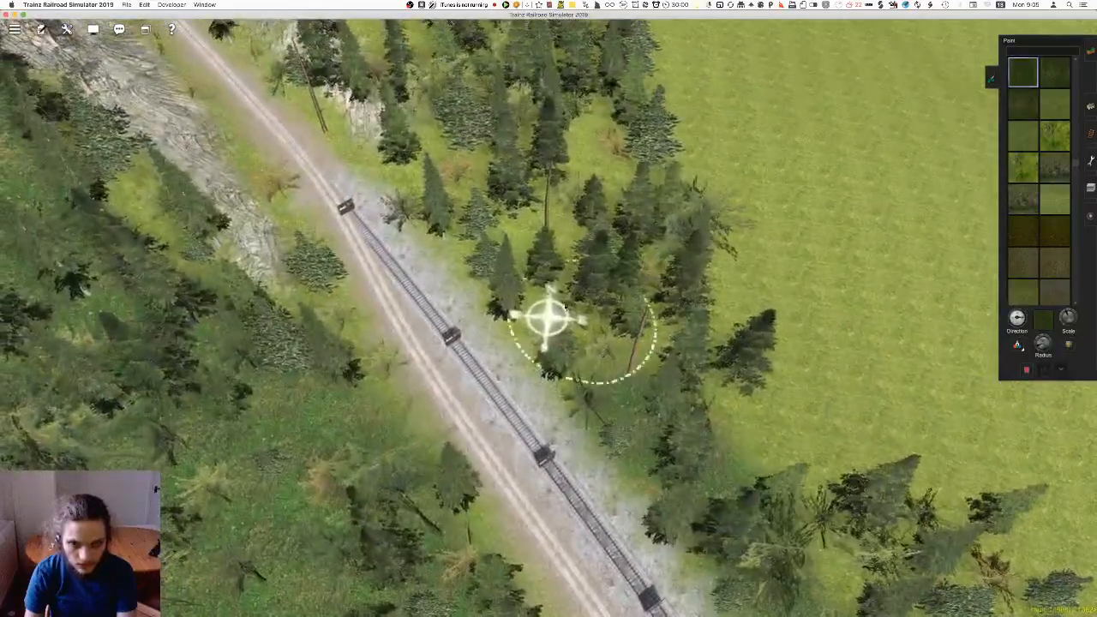
{"action": "right_click_drag", "start_coordinate": [448, 201], "coordinate": [624, 346]}
{"action": "right_click_drag", "start_coordinate": [484, 266], "coordinate": [546, 335]}
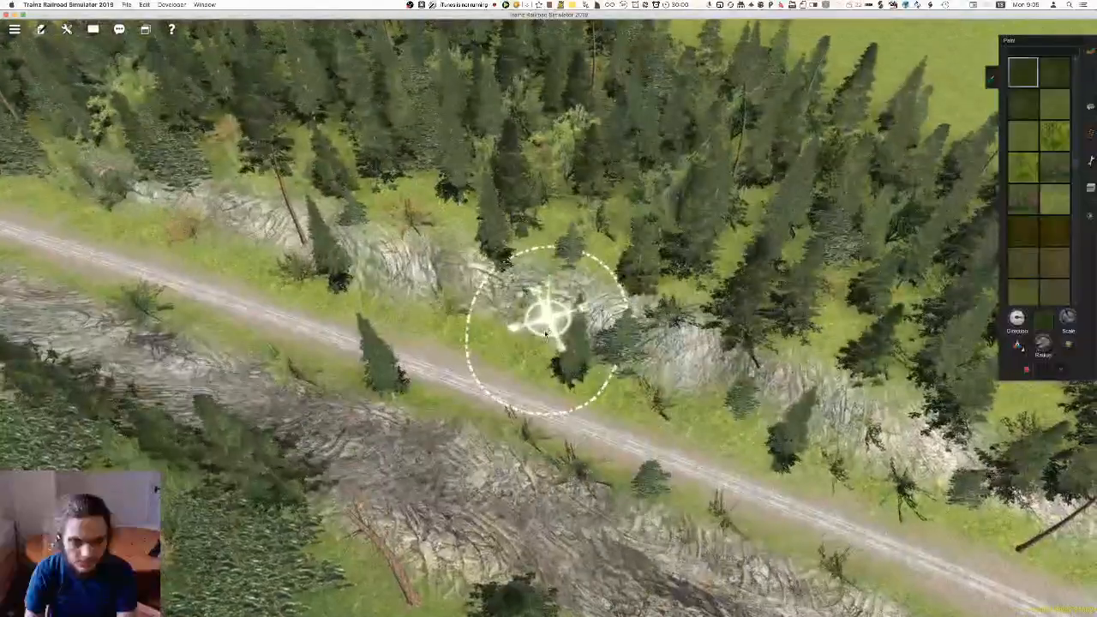
{"action": "right_click_drag", "start_coordinate": [416, 253], "coordinate": [517, 273]}
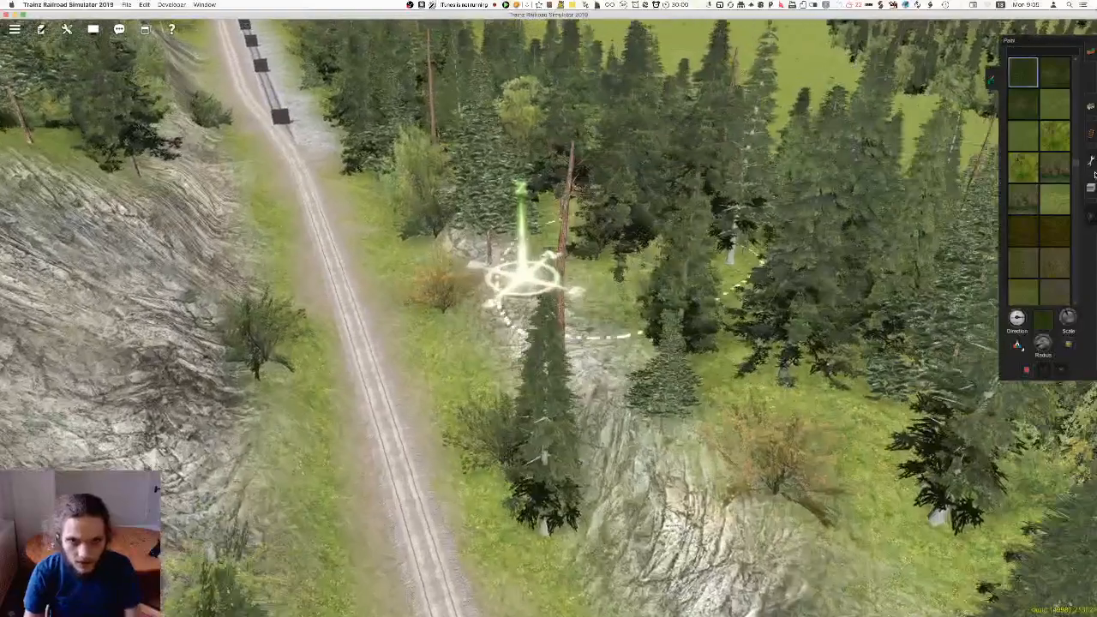
Switch to moving objects and reposition the bare-trunked tree on the rocky bank beside the track
{"action": "left_click", "coordinate": [1092, 105]}
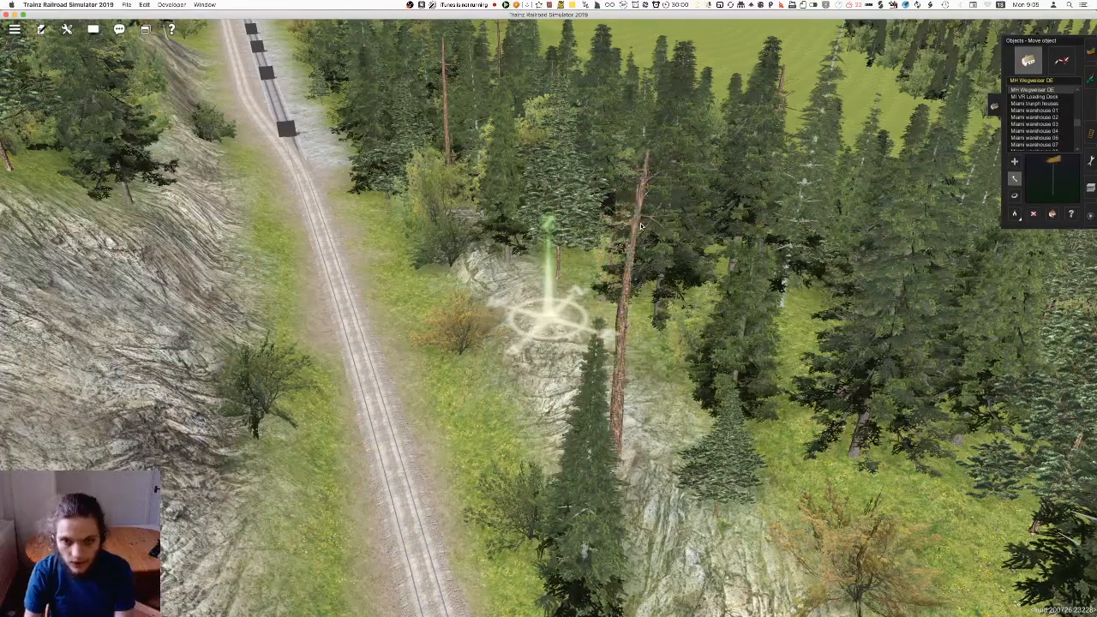
{"action": "right_click_drag", "start_coordinate": [607, 352], "coordinate": [557, 435]}
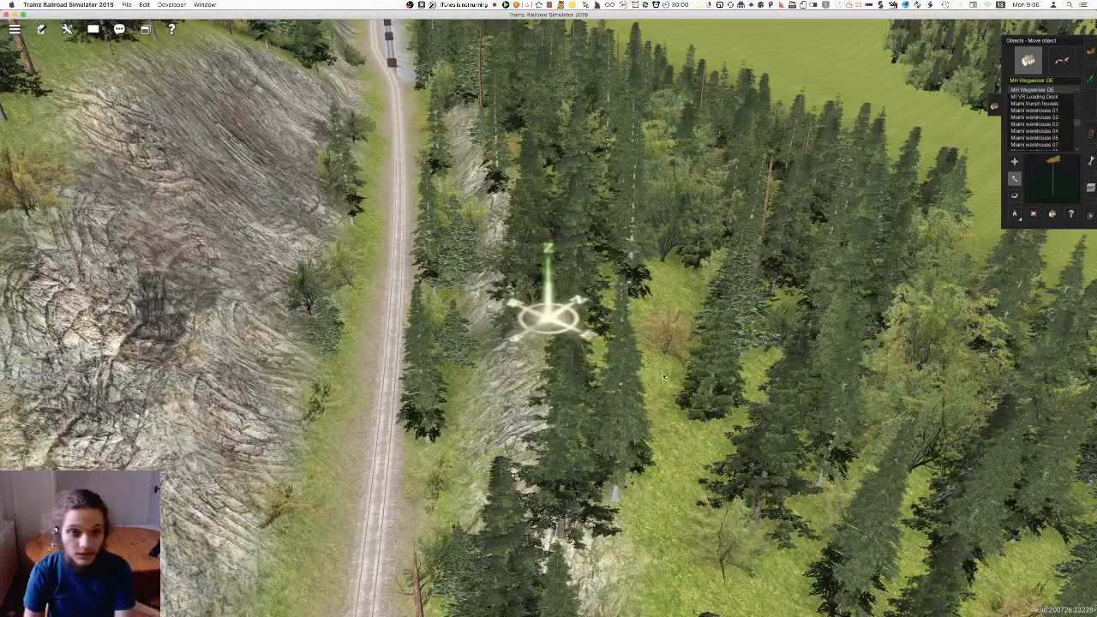
{"action": "right_click", "coordinate": [639, 540]}
{"action": "right_click", "coordinate": [628, 527]}
Return to ground painting and cover the ground under the trees behind the rocky bank with forest floor
{"action": "left_click", "coordinate": [1090, 79]}
{"action": "right_click", "coordinate": [480, 455]}
{"action": "mouse_move", "coordinate": [517, 180]}
{"action": "right_mouse_down"}
{"action": "mouse_move", "coordinate": [543, 293]}
{"action": "mouse_move", "coordinate": [606, 399]}
{"action": "right_mouse_up"}
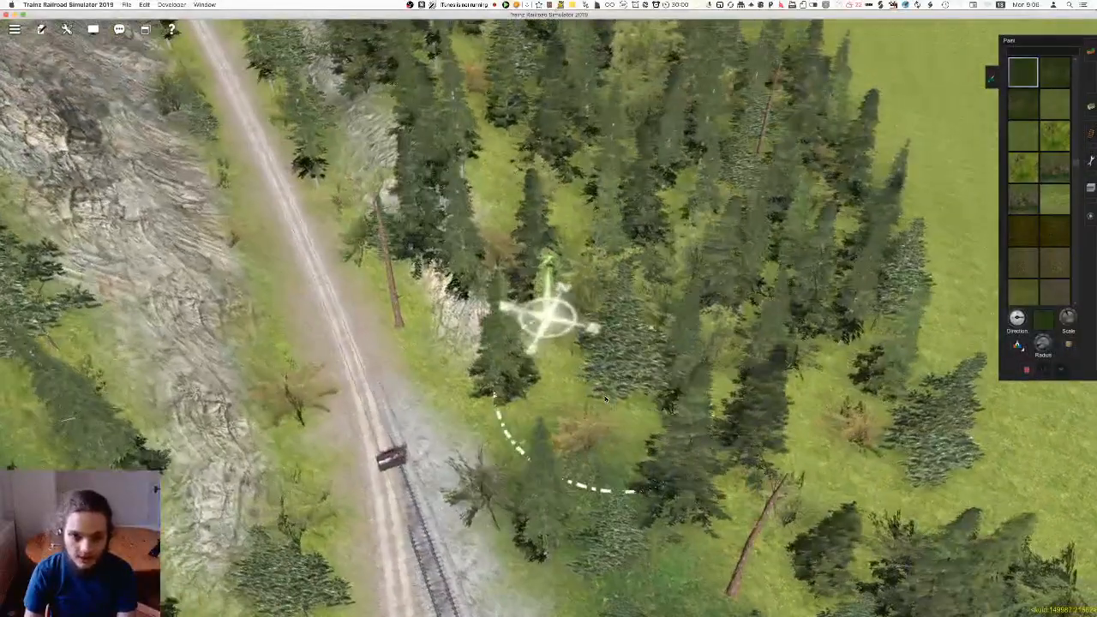
{"action": "right_click", "coordinate": [543, 222]}
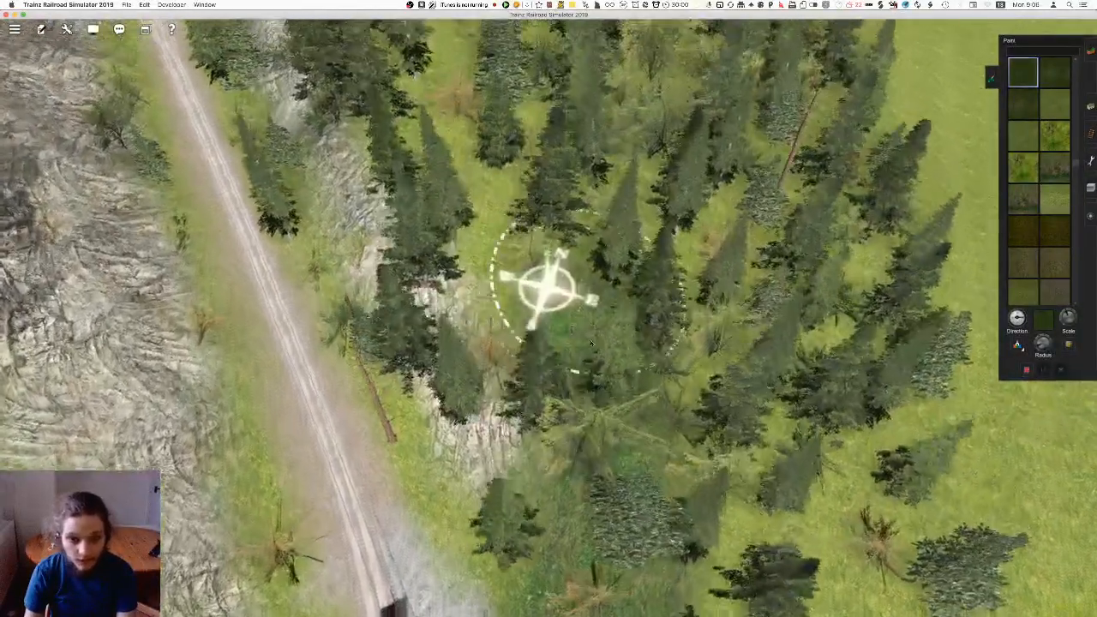
{"action": "right_click", "coordinate": [444, 181]}
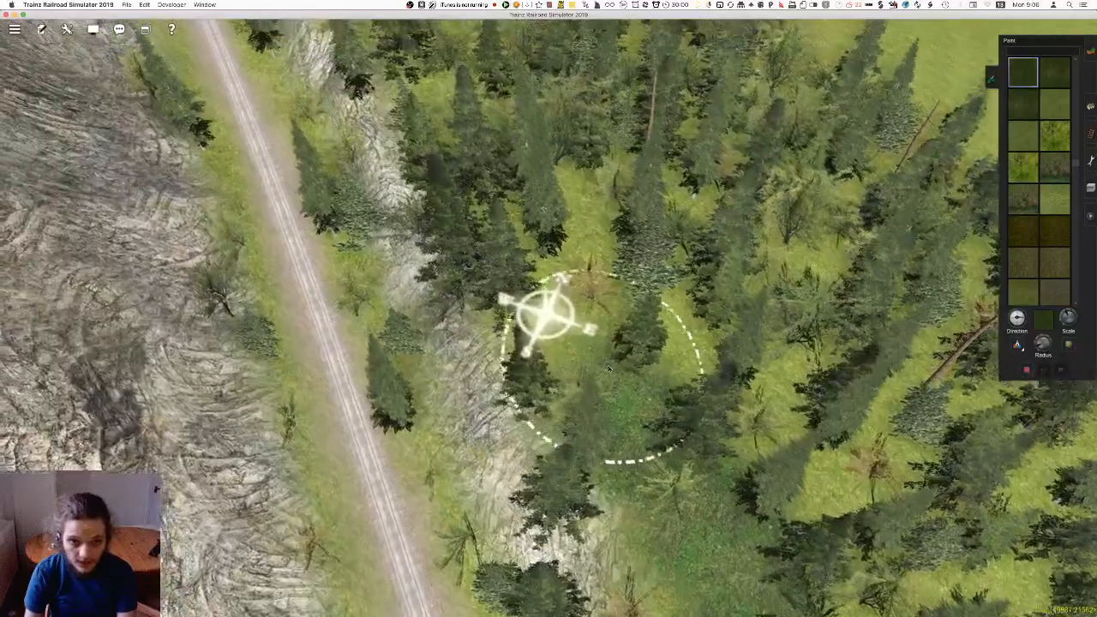
{"action": "right_click", "coordinate": [480, 161]}
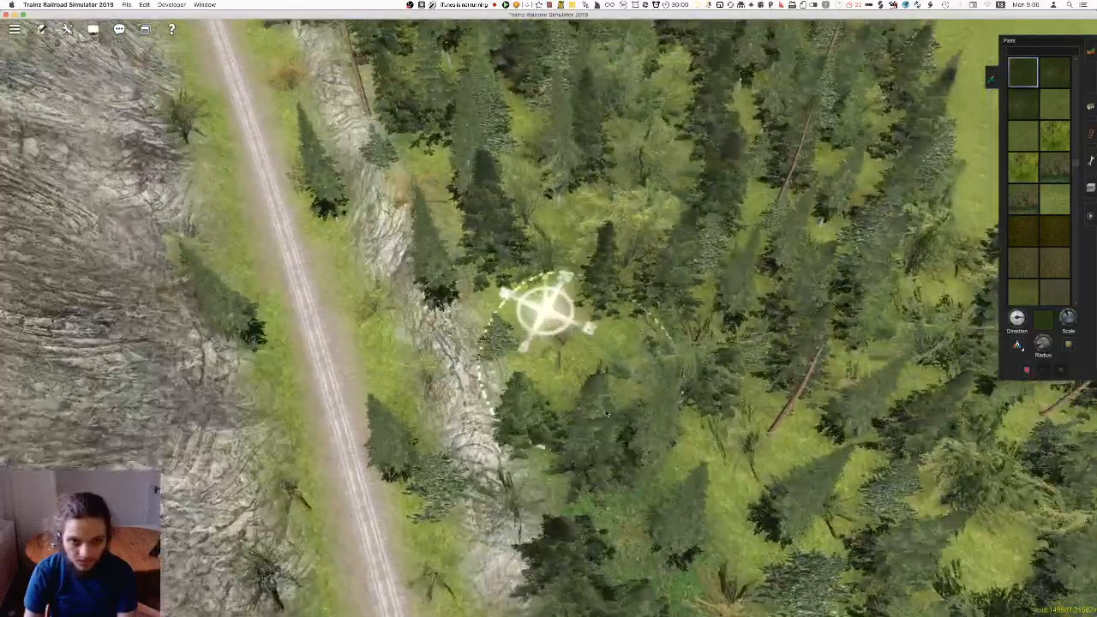
{"action": "right_click", "coordinate": [452, 127]}
{"action": "key", "text": "Left"}
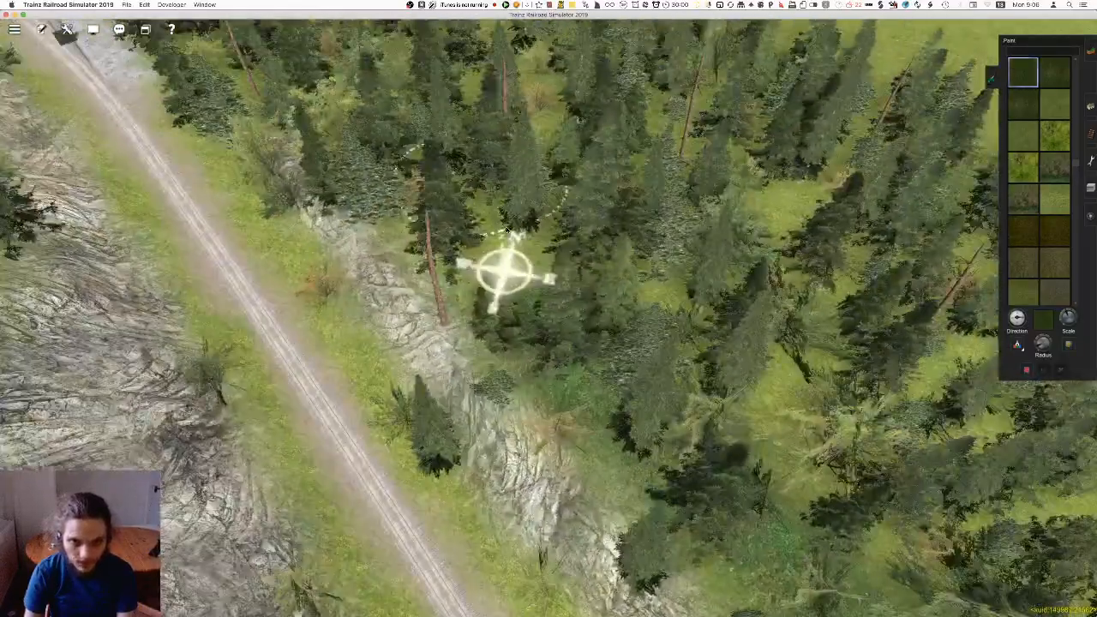
Continue the forest floor past the rocky bank, under the trees beside the next exposed stretch of track
{"action": "right_click", "coordinate": [429, 229]}
{"action": "key", "text": "Right"}
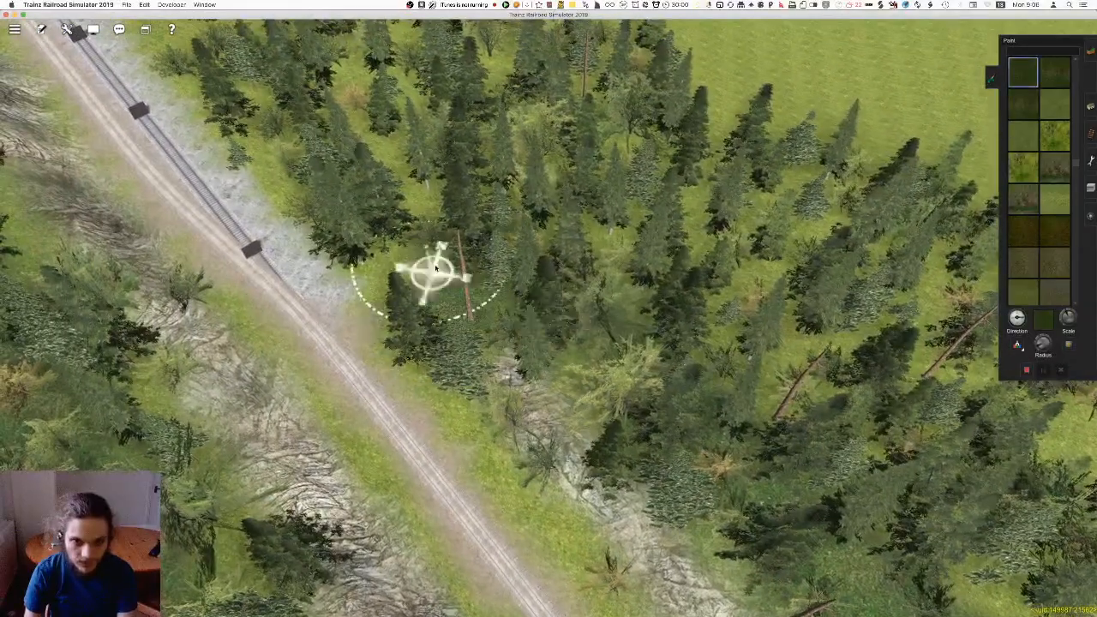
{"action": "right_click", "coordinate": [433, 272]}
{"action": "key", "text": "Right"}
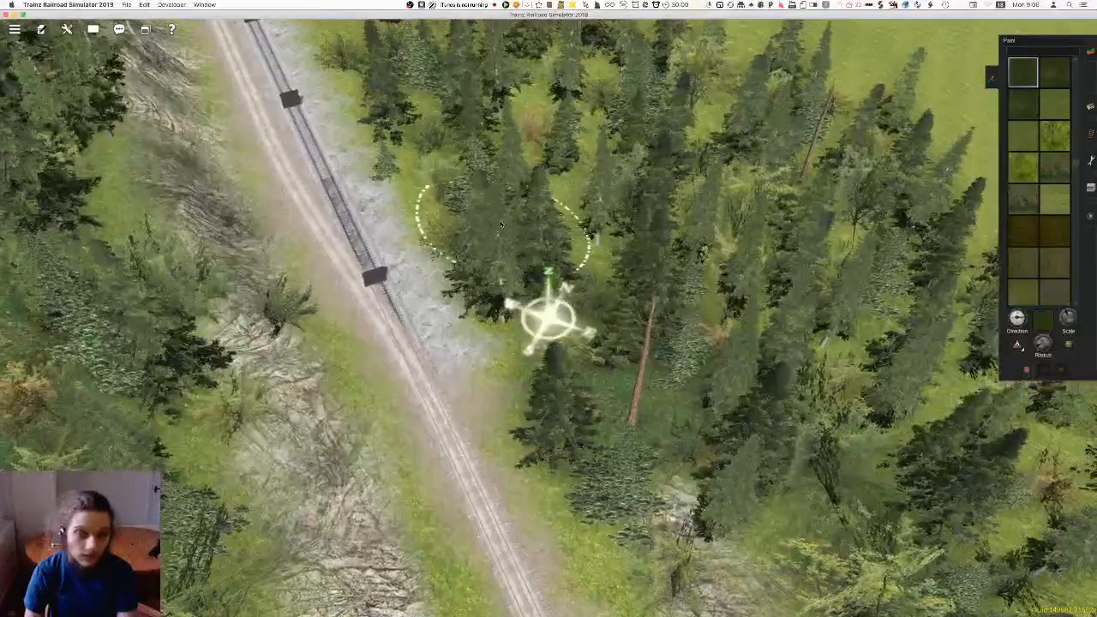
{"action": "right_click", "coordinate": [503, 234]}
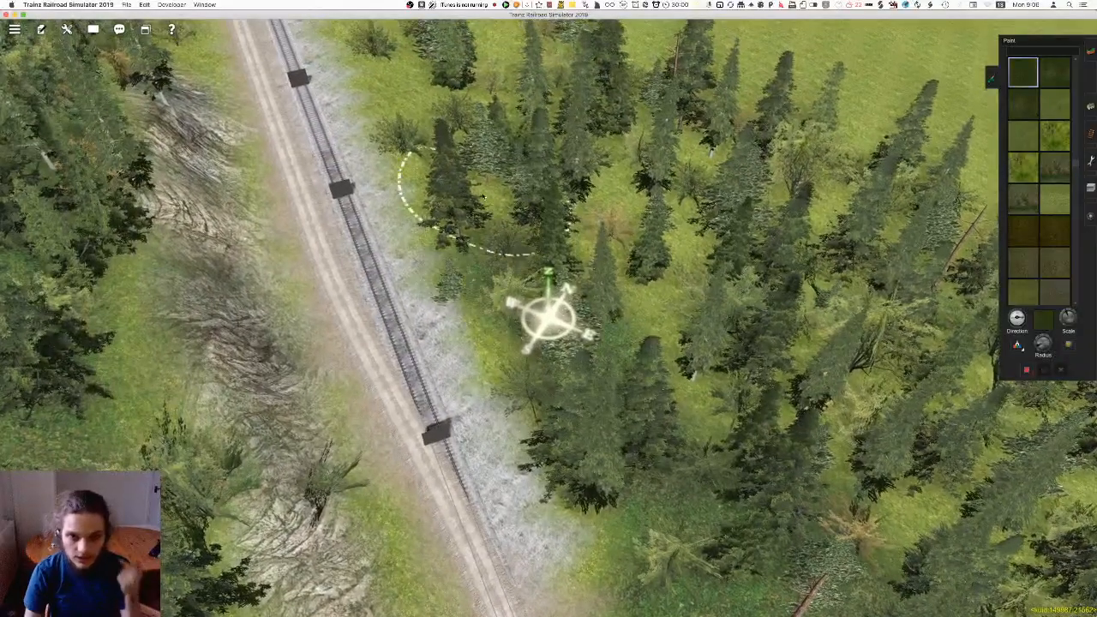
{"action": "right_click", "coordinate": [505, 209]}
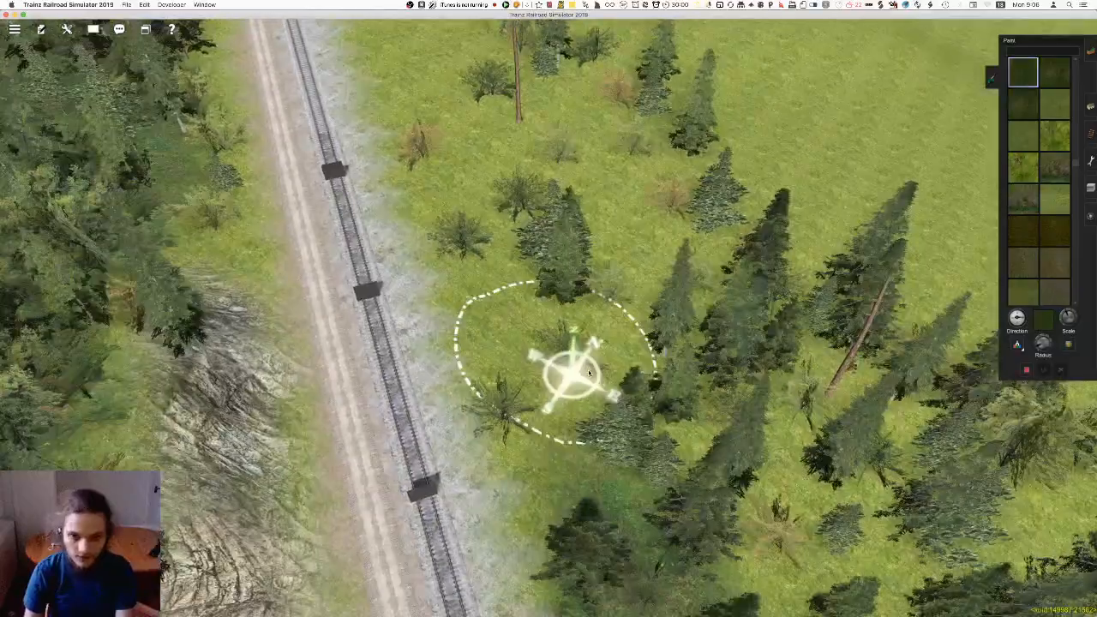
Paint forest floor across the end of the woods, from the track toward the open meadow
{"action": "scroll", "coordinate": [589, 373], "scroll_direction": "down", "scroll_amount": 3}
{"action": "left_click_drag", "start_coordinate": [625, 400], "coordinate": [654, 264]}
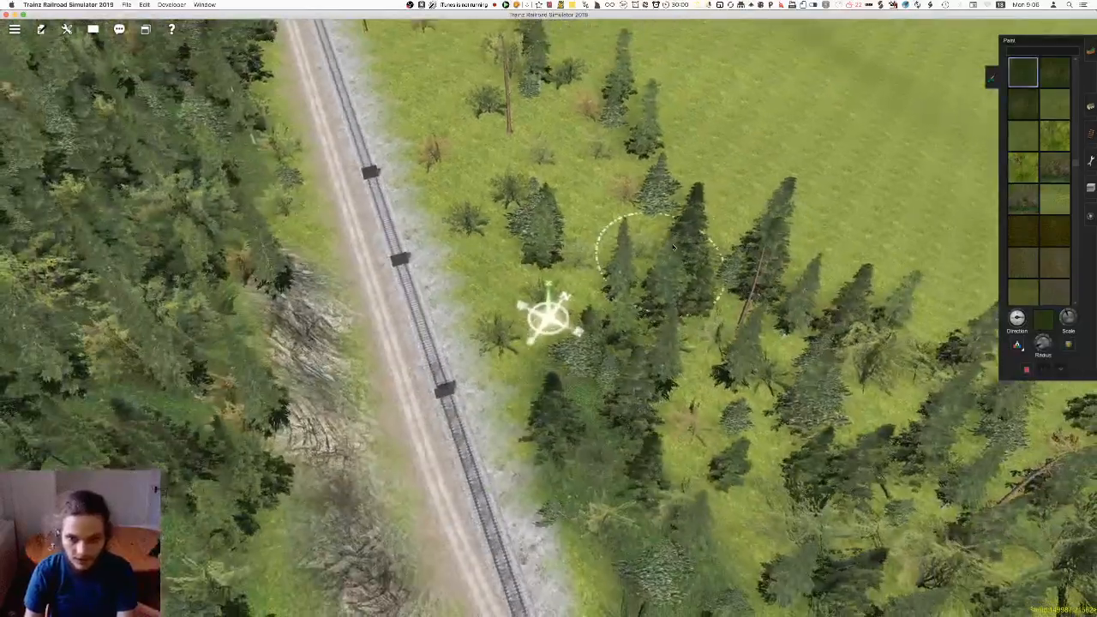
{"action": "right_click", "coordinate": [696, 288]}
{"action": "key", "text": "Right"}
Paint forest floor under the outer trees along the meadow-side edge of the woods
{"action": "key", "text": "Right"}
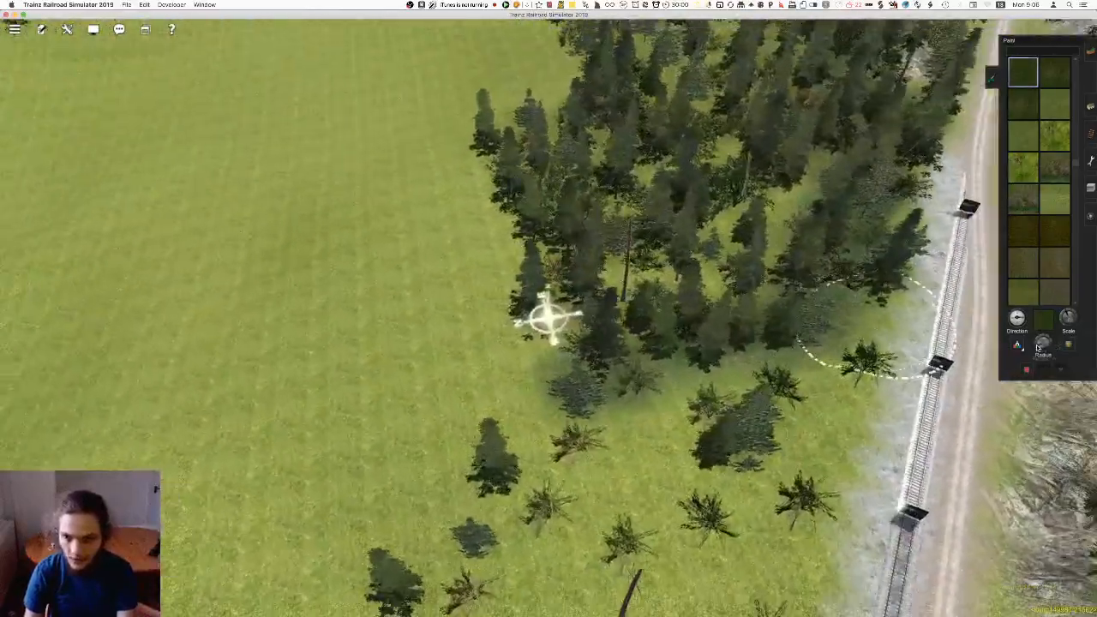
{"action": "key", "text": "Right"}
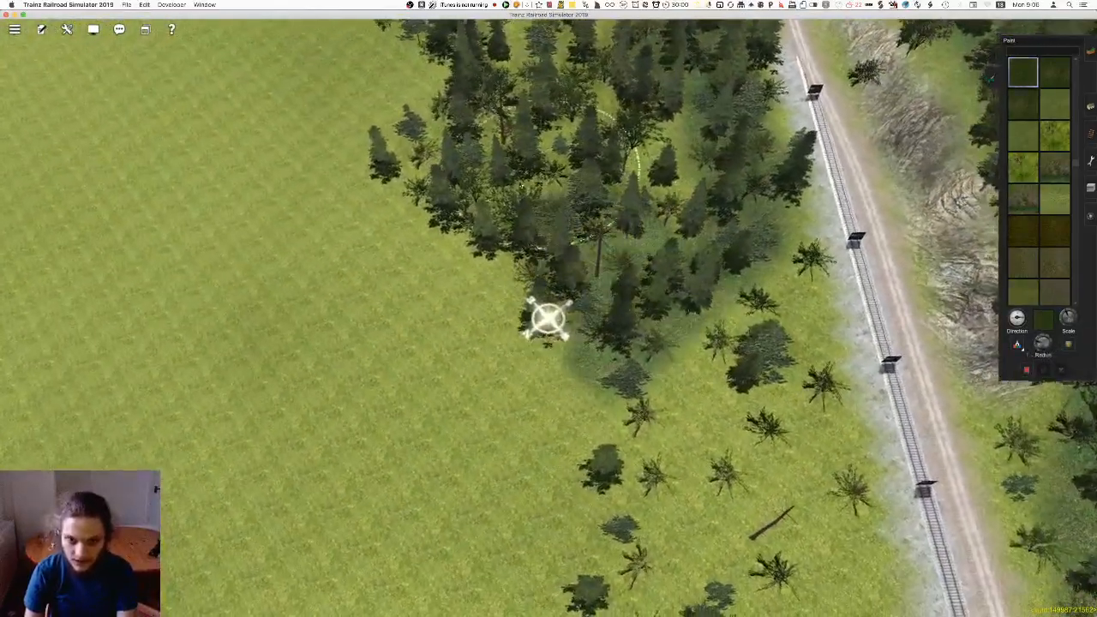
{"action": "scroll", "coordinate": [574, 185], "scroll_direction": "up", "scroll_amount": 3}
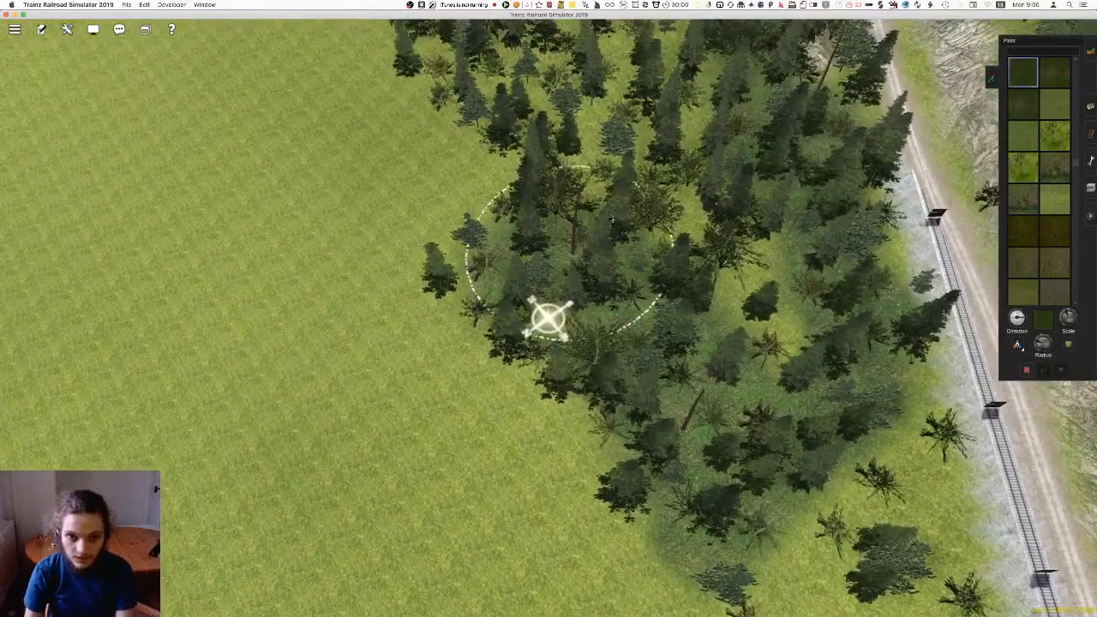
{"action": "right_click", "coordinate": [519, 150]}
{"action": "mouse_move", "coordinate": [634, 287]}
{"action": "left_mouse_down"}
{"action": "mouse_move", "coordinate": [660, 257]}
{"action": "mouse_move", "coordinate": [575, 230]}
{"action": "left_mouse_up"}
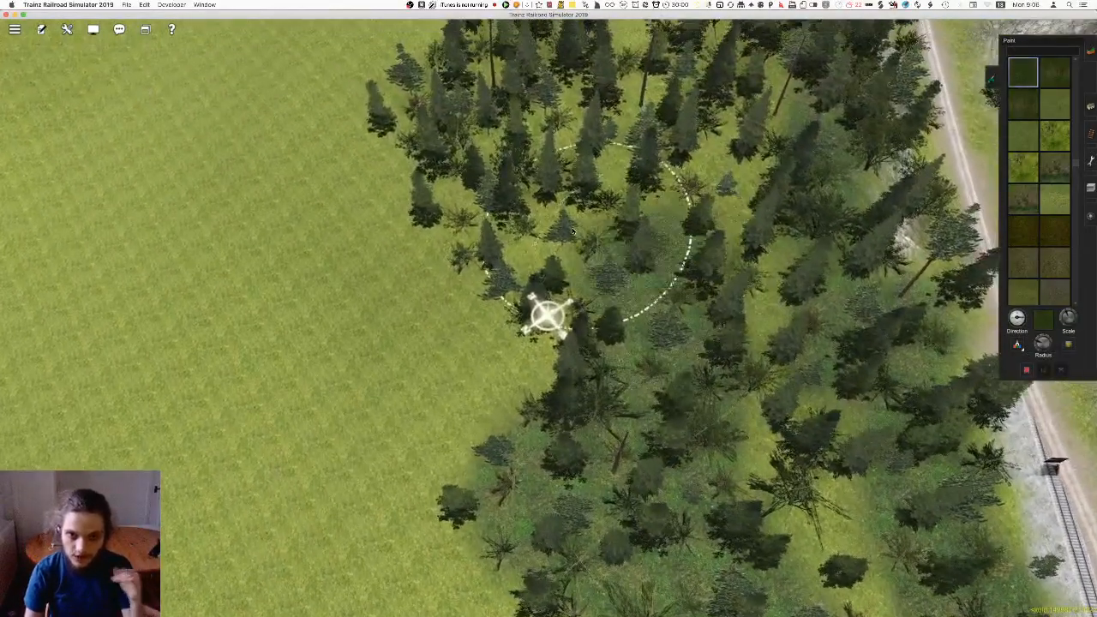
{"action": "right_click", "coordinate": [509, 187]}
{"action": "key", "text": "Right"}
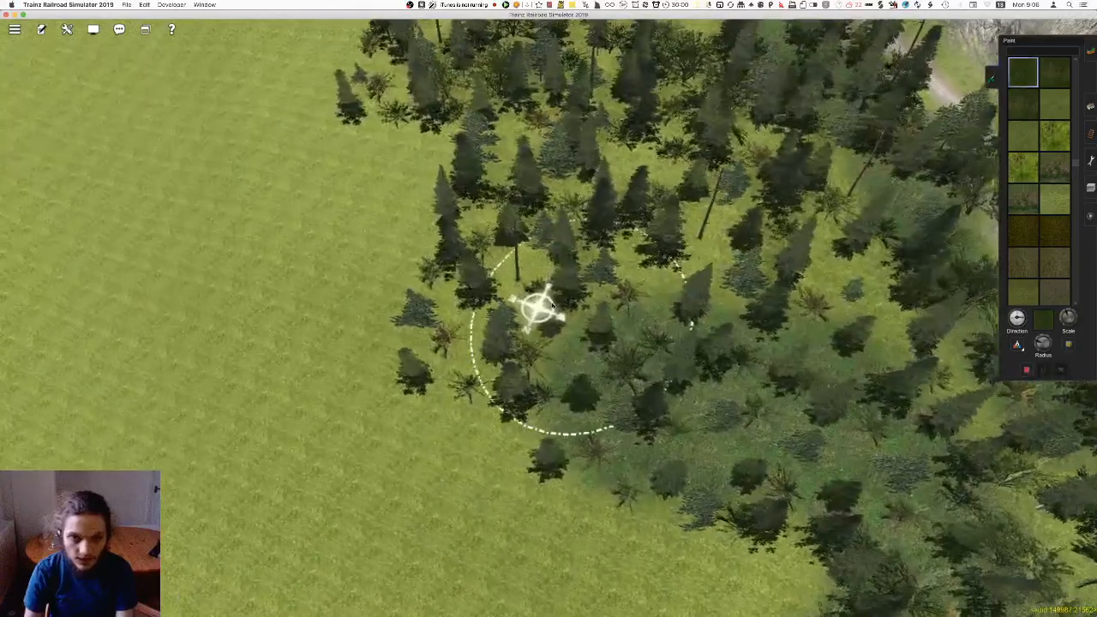
{"action": "right_click", "coordinate": [546, 185]}
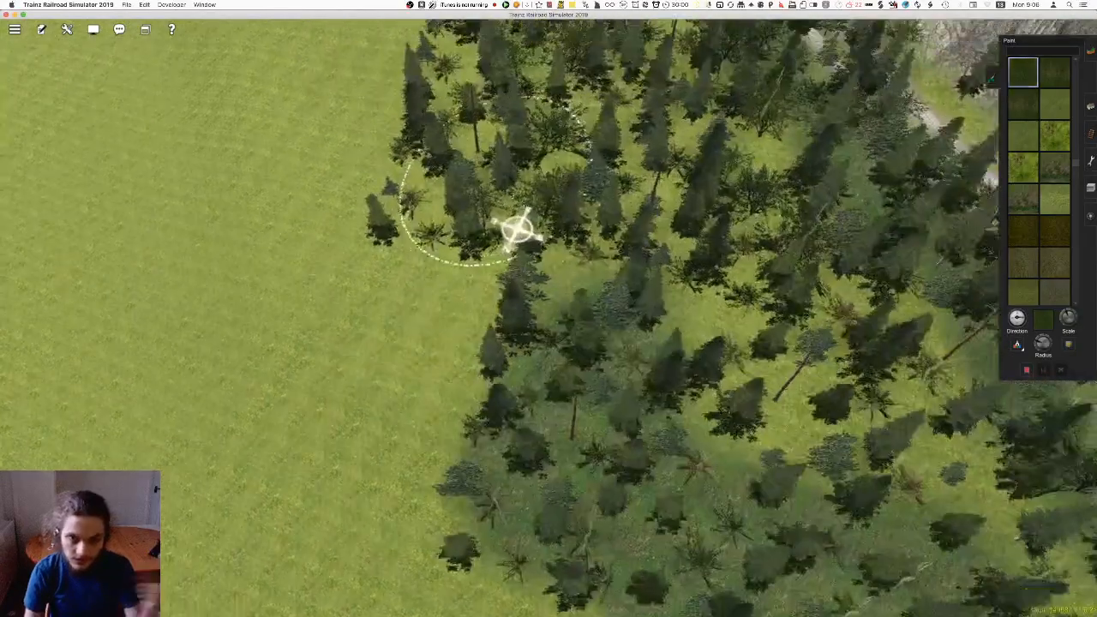
{"action": "left_click_drag", "start_coordinate": [492, 260], "coordinate": [485, 255]}
Carry the forest floor along the meadow edge to where the woods narrow beside the track
{"action": "right_click", "coordinate": [483, 205]}
{"action": "key", "text": "Right"}
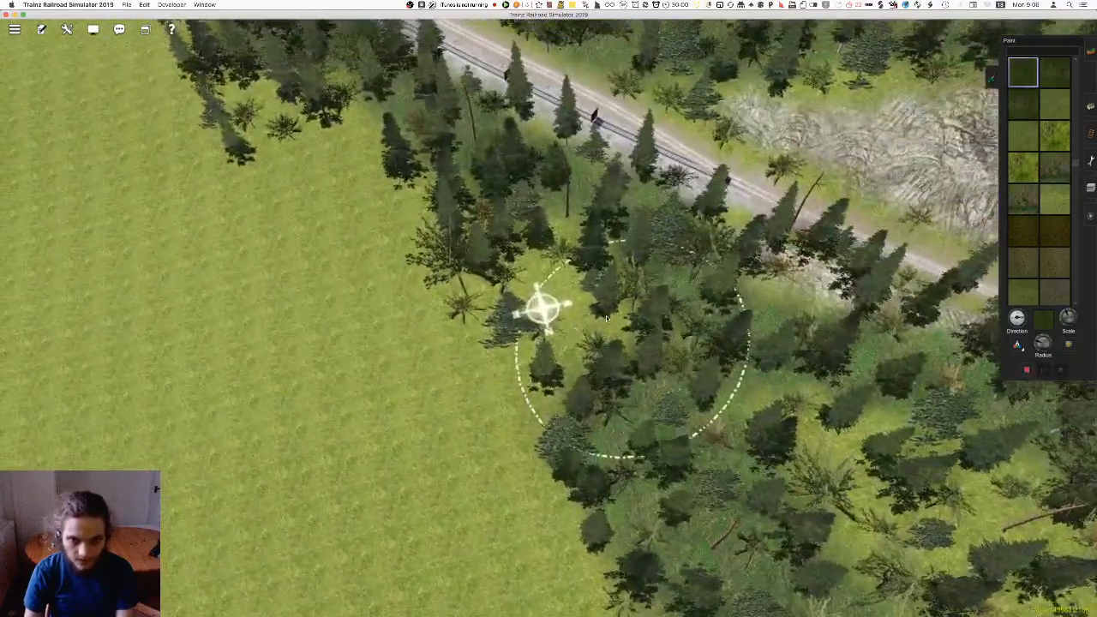
{"action": "right_click", "coordinate": [456, 221]}
{"action": "key", "text": "Right"}
{"action": "mouse_move", "coordinate": [637, 306]}
{"action": "left_mouse_down"}
{"action": "mouse_move", "coordinate": [431, 291]}
{"action": "mouse_move", "coordinate": [373, 233]}
{"action": "left_mouse_up"}
{"action": "right_click", "coordinate": [339, 224]}
{"action": "key", "text": "Right"}
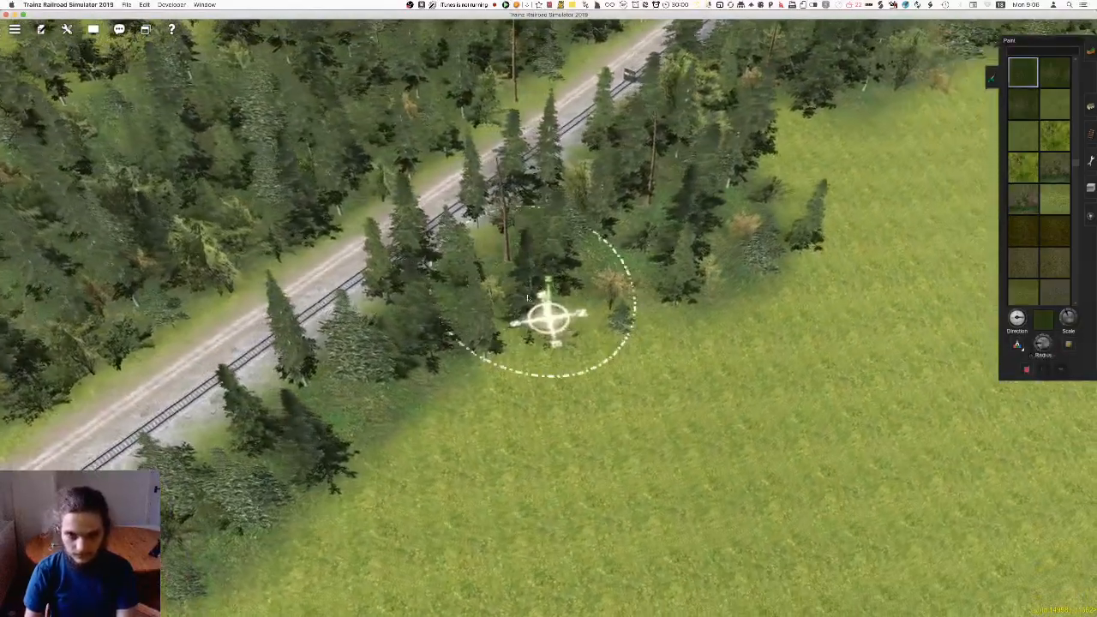
Continue painting forest floor under the woods along their meadow edge, opposite the rocky bank
{"action": "right_click", "coordinate": [662, 221]}
{"action": "key", "text": "Right"}
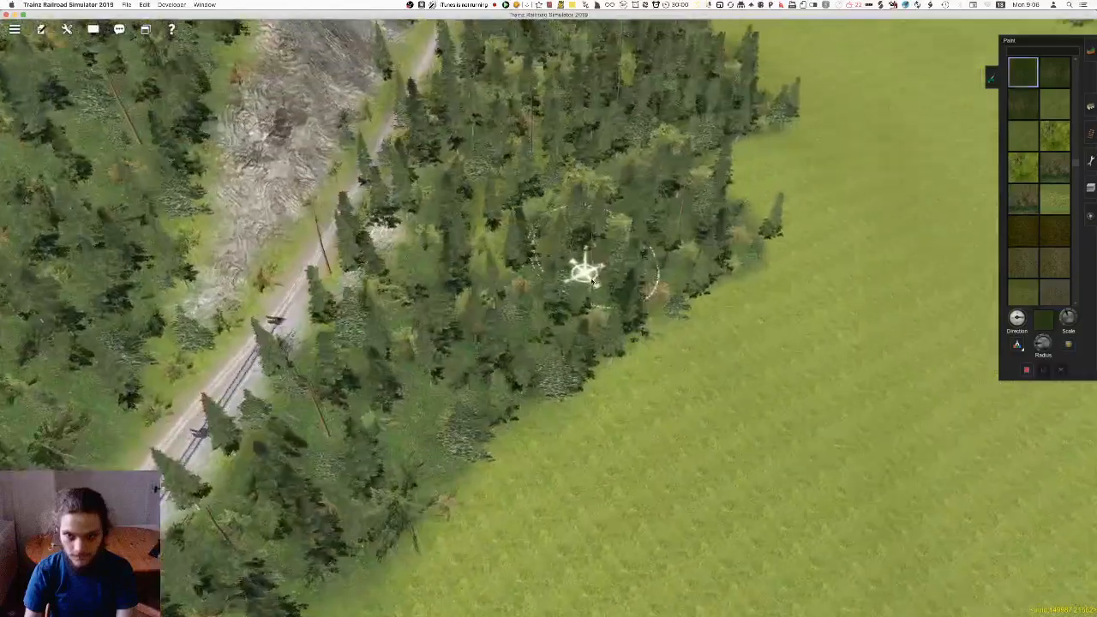
{"action": "right_click", "coordinate": [727, 288]}
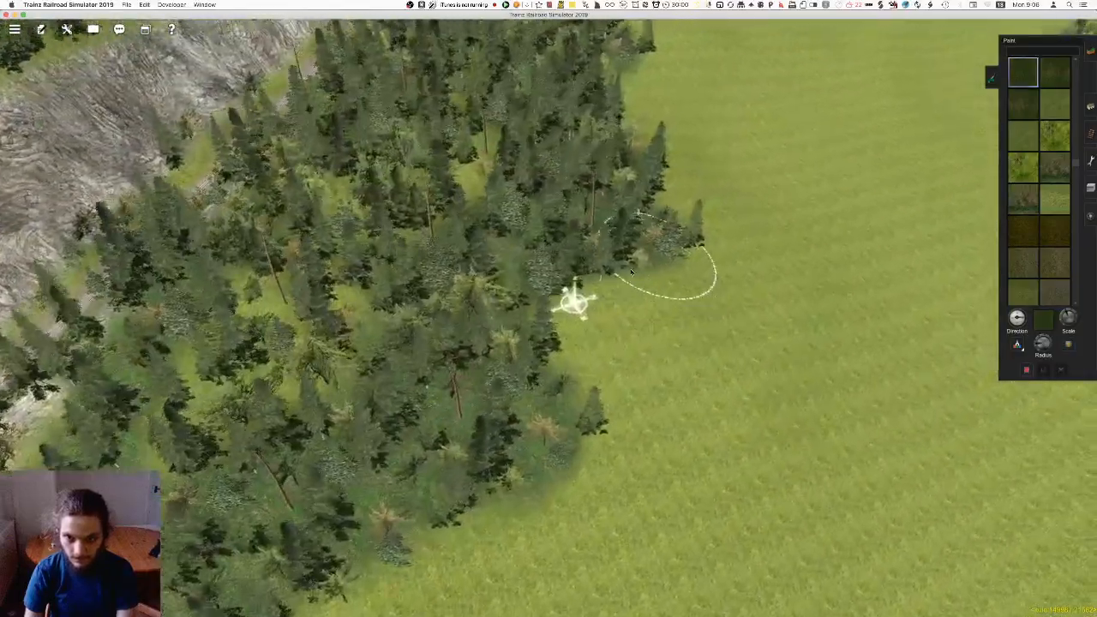
{"action": "right_click", "coordinate": [330, 224]}
{"action": "scroll", "coordinate": [330, 224], "scroll_direction": "down", "scroll_amount": 3}
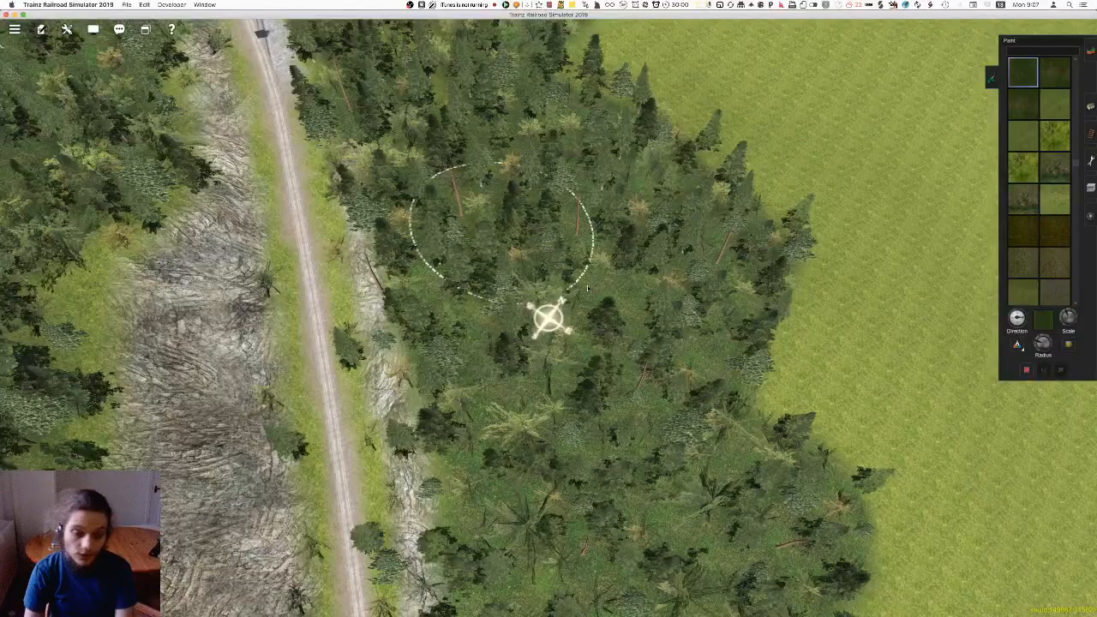
Fill the bright gaps in the woods with forest floor up to where the trees thin out beside the track
{"action": "right_click", "coordinate": [533, 116]}
{"action": "right_click", "coordinate": [577, 193]}
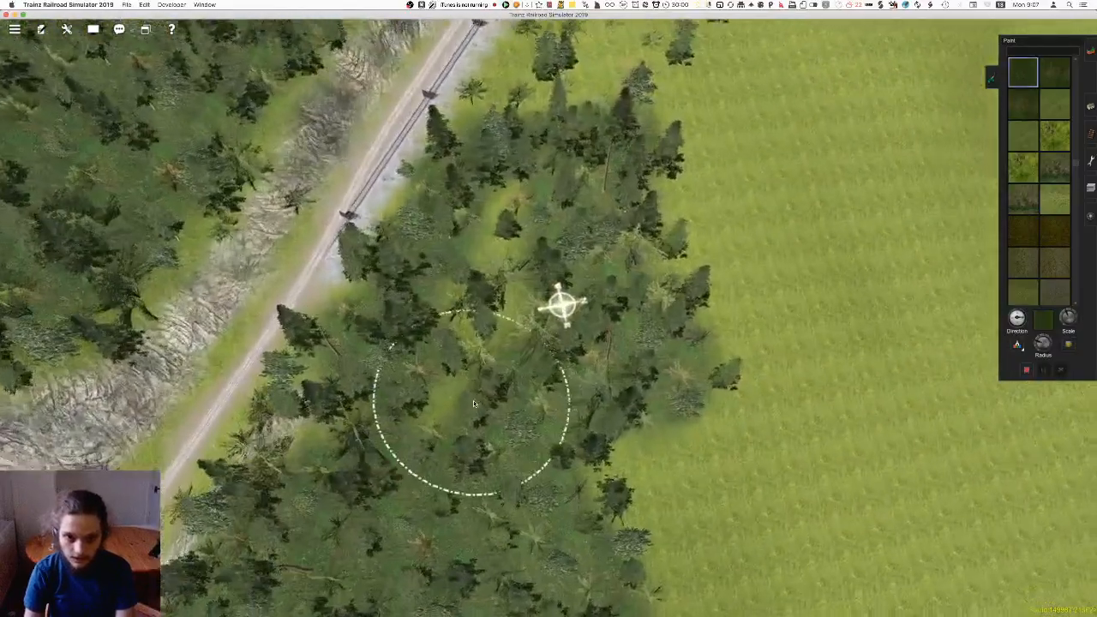
{"action": "left_click_drag", "start_coordinate": [489, 246], "coordinate": [526, 191]}
{"action": "right_click", "coordinate": [513, 129]}
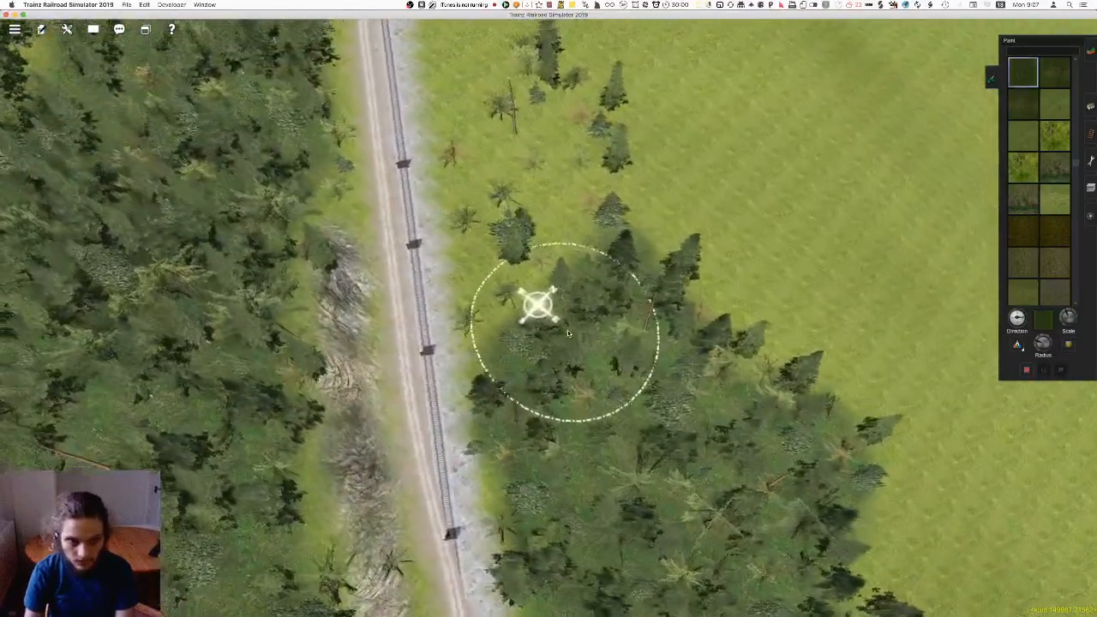
{"action": "right_click", "coordinate": [514, 176]}
Reduce the brush radius and paint small forest floor patches under the scattered trees at the end of the woods
{"action": "key", "text": "Down"}
{"action": "scroll", "coordinate": [515, 231], "scroll_direction": "up", "scroll_amount": 5}
{"action": "key", "text": "Up"}
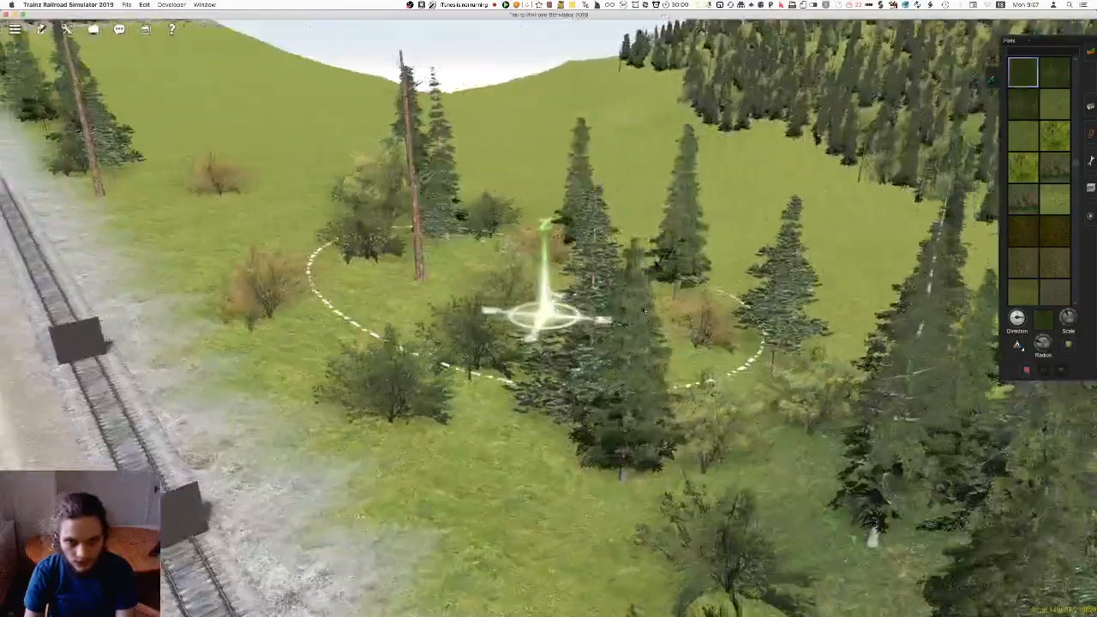
{"action": "key", "text": "Left"}
{"action": "left_click_drag", "start_coordinate": [1041, 344], "coordinate": [1039, 351]}
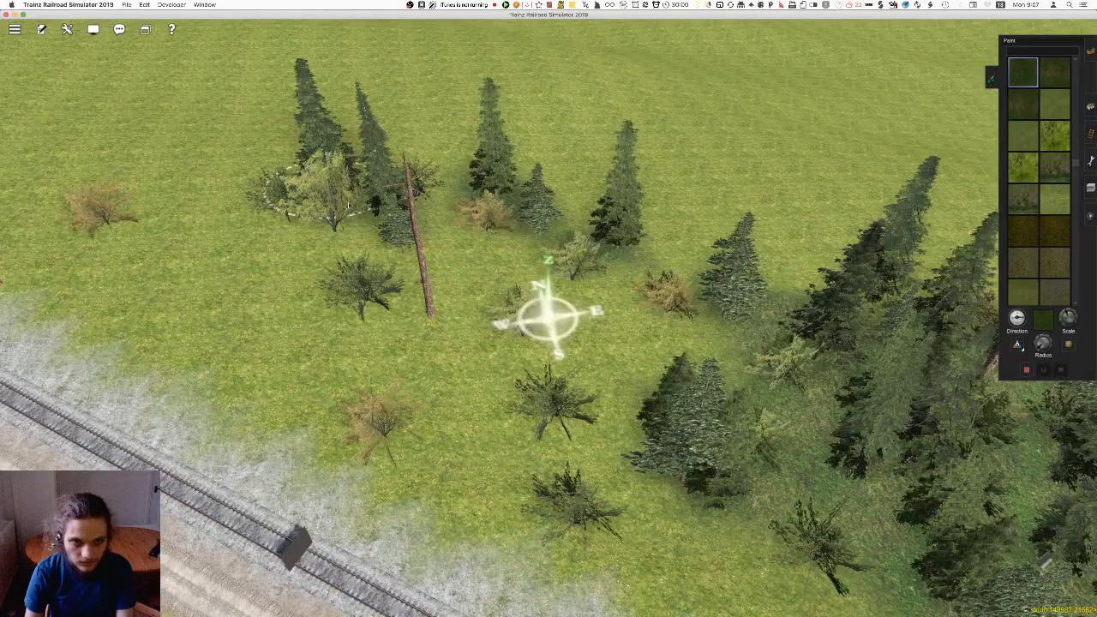
{"action": "right_click_drag", "start_coordinate": [489, 263], "coordinate": [530, 347]}
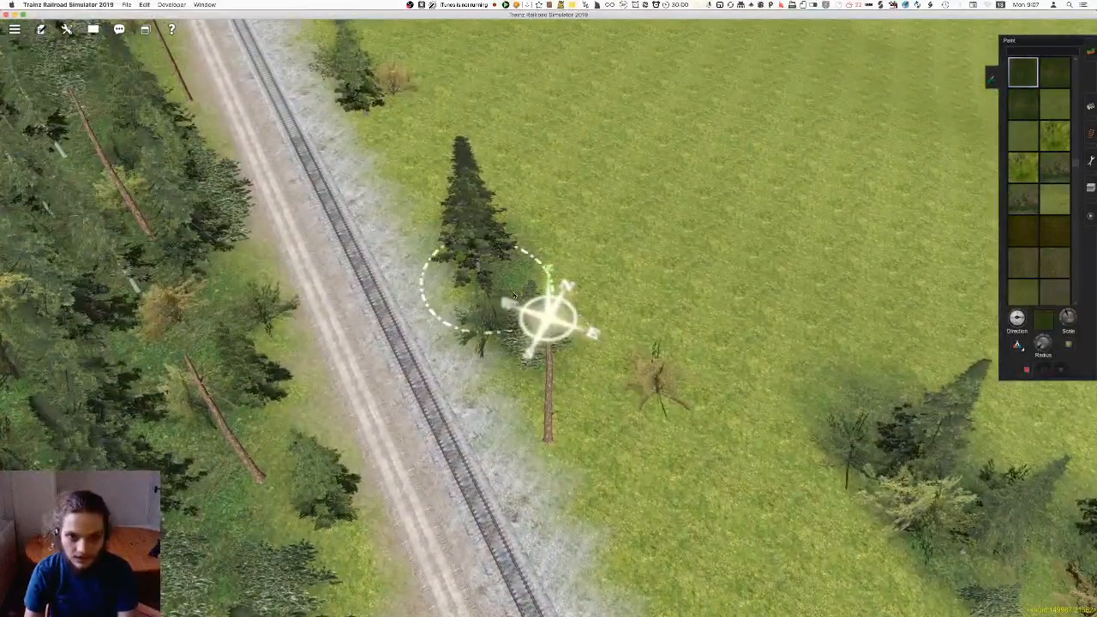
Paint forest floor around the bases of the isolated trees on the meadow side of the straight track
{"action": "right_click_drag", "start_coordinate": [502, 269], "coordinate": [533, 255]}
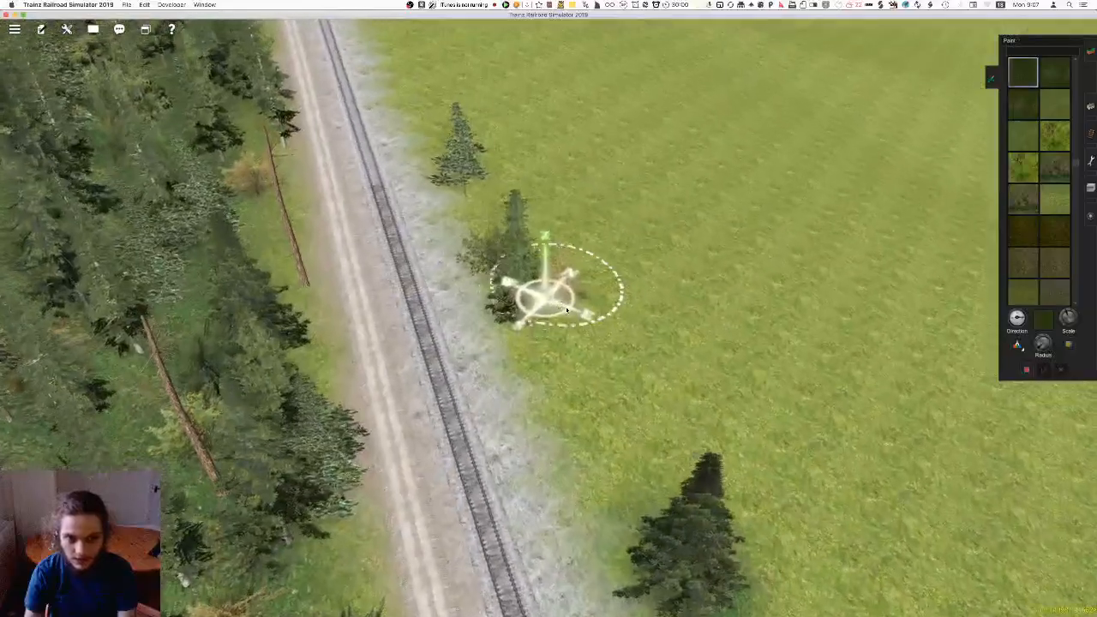
{"action": "right_click_drag", "start_coordinate": [484, 186], "coordinate": [557, 355]}
{"action": "right_click", "coordinate": [566, 370]}
{"action": "right_click_drag", "start_coordinate": [521, 272], "coordinate": [553, 151]}
{"action": "mouse_move", "coordinate": [520, 103]}
{"action": "right_mouse_down"}
{"action": "mouse_move", "coordinate": [515, 135]}
{"action": "mouse_move", "coordinate": [570, 390]}
{"action": "mouse_move", "coordinate": [537, 275]}
{"action": "right_mouse_up"}
{"action": "scroll", "coordinate": [540, 298], "scroll_direction": "up", "scroll_amount": 3}
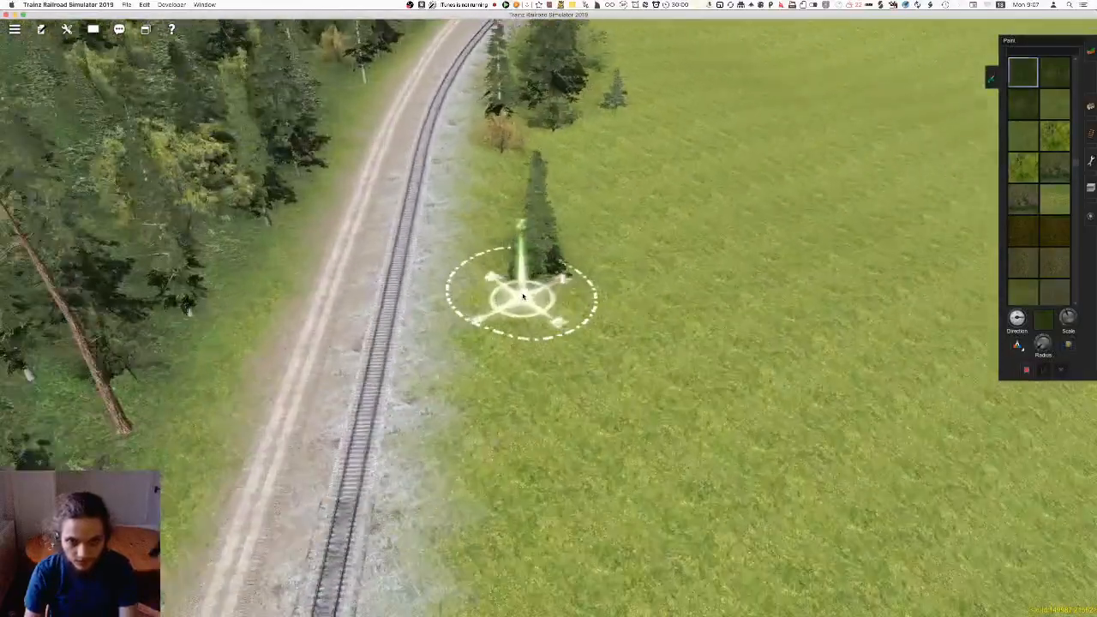
Paint forest floor under the small tree clusters where the track begins to curve
{"action": "left_click", "coordinate": [566, 324]}
{"action": "right_click", "coordinate": [566, 317]}
{"action": "scroll", "coordinate": [566, 314], "scroll_direction": "up", "scroll_amount": 5}
{"action": "scroll", "coordinate": [592, 279], "scroll_direction": "down", "scroll_amount": 5}
{"action": "mouse_move", "coordinate": [549, 205]}
{"action": "right_mouse_down"}
{"action": "mouse_move", "coordinate": [508, 178]}
{"action": "mouse_move", "coordinate": [499, 230]}
{"action": "mouse_move", "coordinate": [537, 364]}
{"action": "right_mouse_up"}
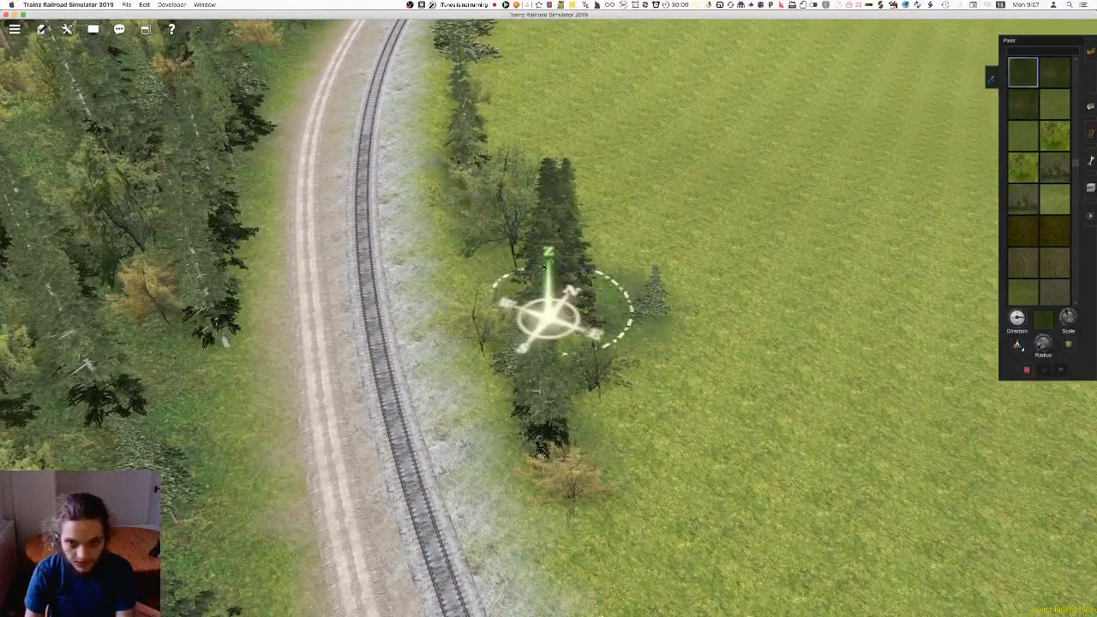
Paint forest floor under the remaining lone trees and bushes along the meadow side of the curve
{"action": "scroll", "coordinate": [482, 198], "scroll_direction": "down", "scroll_amount": 5}
{"action": "right_click_drag", "start_coordinate": [483, 198], "coordinate": [506, 278]}
{"action": "scroll", "coordinate": [561, 347], "scroll_direction": "up", "scroll_amount": 5}
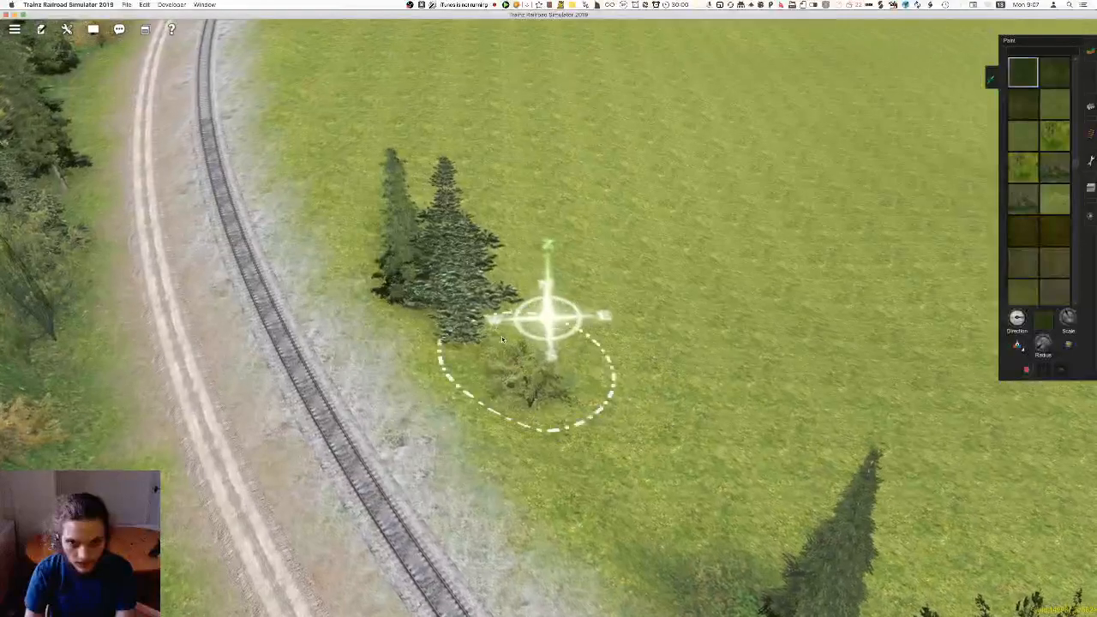
{"action": "scroll", "coordinate": [440, 208], "scroll_direction": "down", "scroll_amount": 5}
{"action": "right_click", "coordinate": [463, 167]}
Select a rectangular area of painted forest floor within the woods above the track for copying its ground texture
{"action": "right_click_drag", "start_coordinate": [840, 364], "coordinate": [575, 357]}
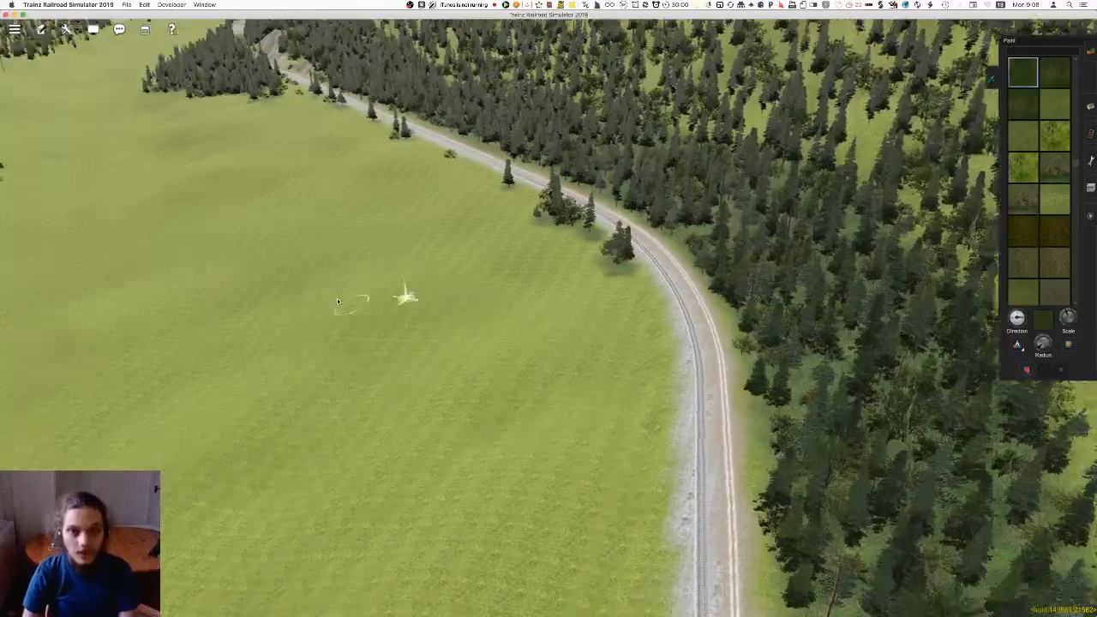
{"action": "scroll", "coordinate": [521, 344], "scroll_direction": "up", "scroll_amount": 5}
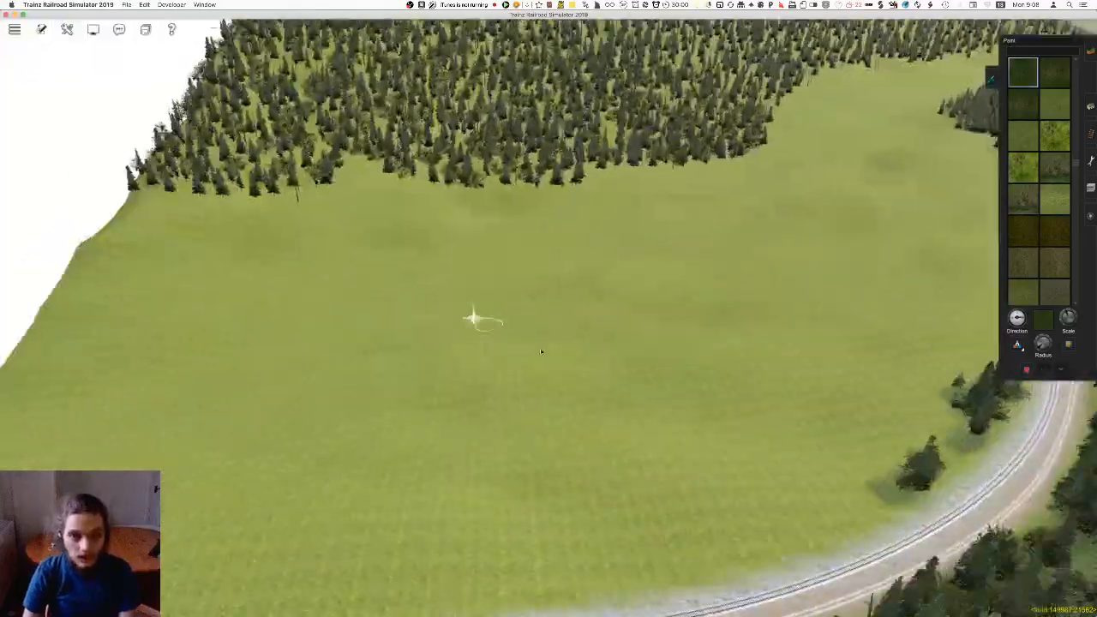
{"action": "right_click_drag", "start_coordinate": [699, 420], "coordinate": [520, 309]}
{"action": "scroll", "coordinate": [521, 310], "scroll_direction": "down", "scroll_amount": 5}
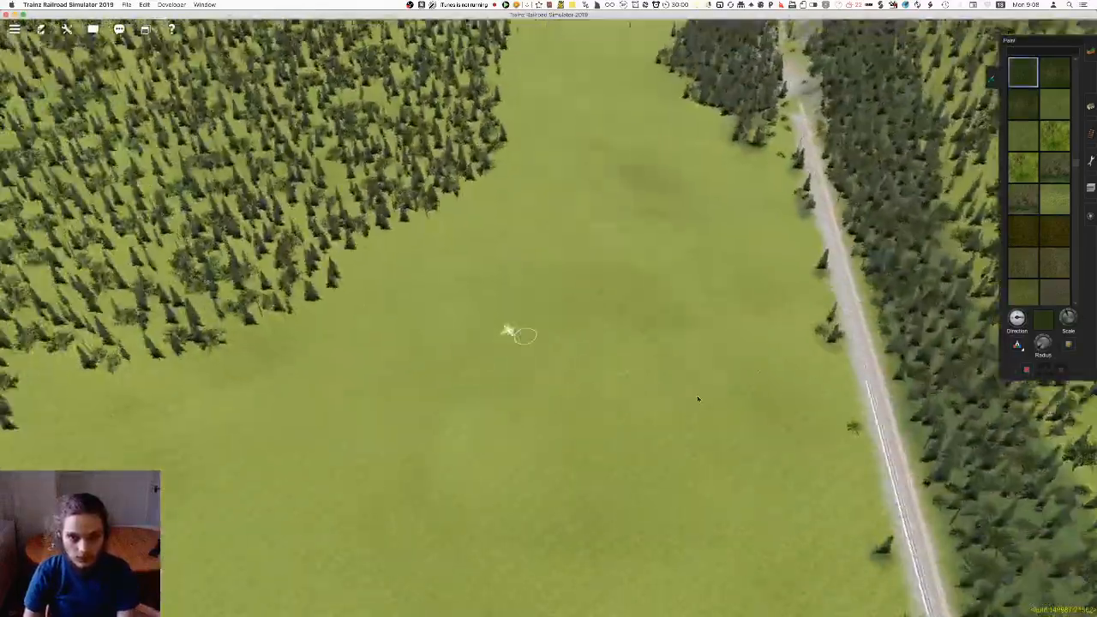
{"action": "right_click_drag", "start_coordinate": [699, 398], "coordinate": [545, 317]}
{"action": "left_click", "coordinate": [1091, 161]}
{"action": "key", "text": "Up"}
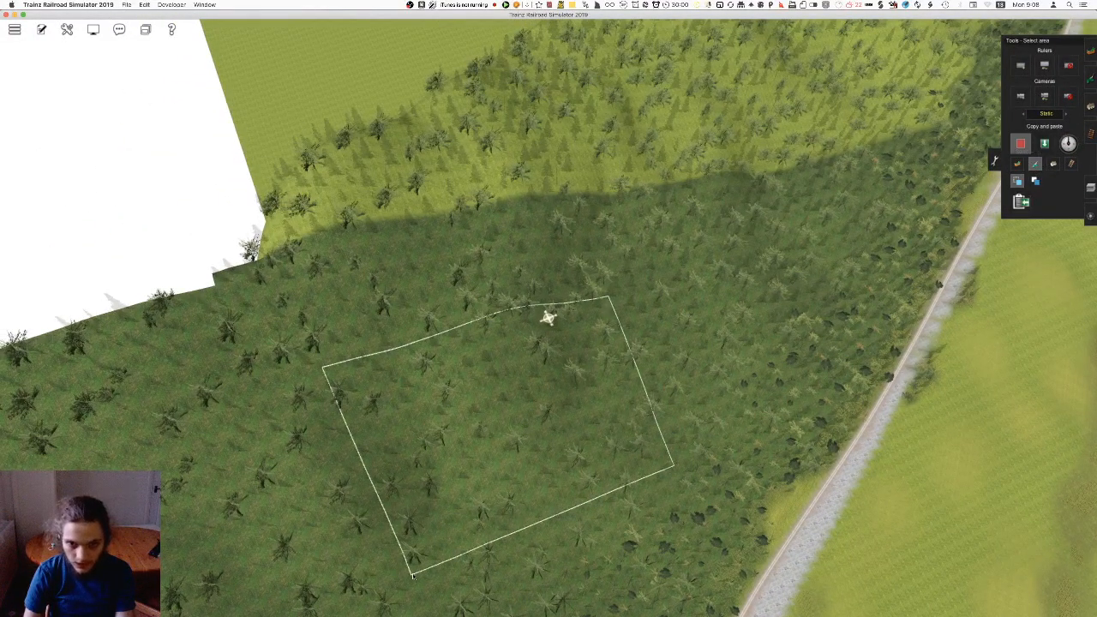
{"action": "key", "text": "Down"}
{"action": "key", "text": "Up"}
{"action": "right_click", "coordinate": [454, 420]}
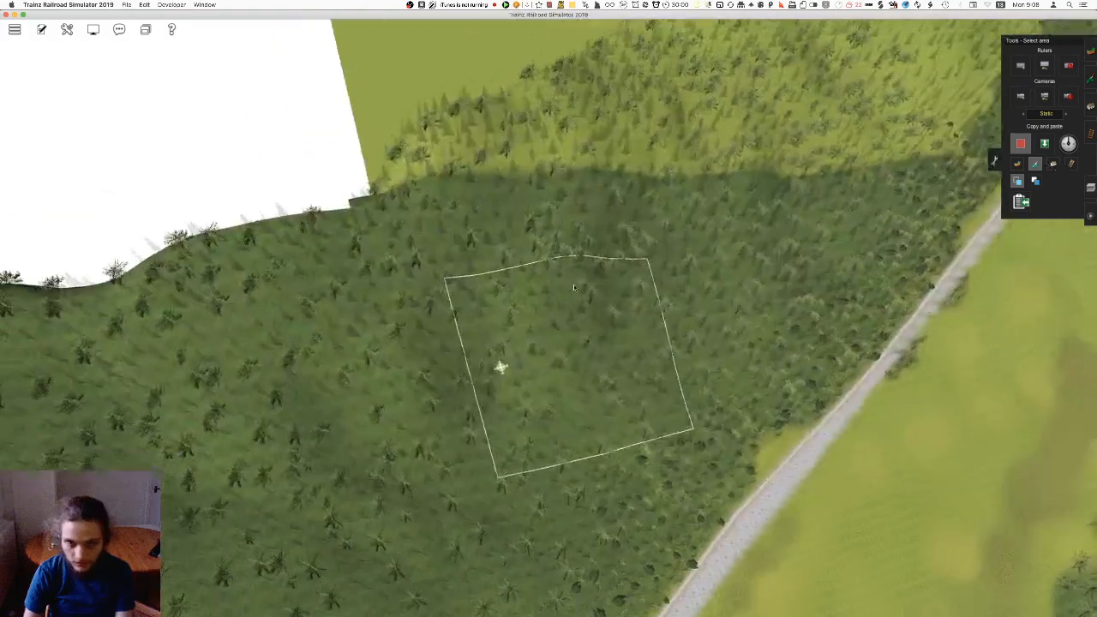
{"action": "left_click_drag", "start_coordinate": [635, 250], "coordinate": [385, 533]}
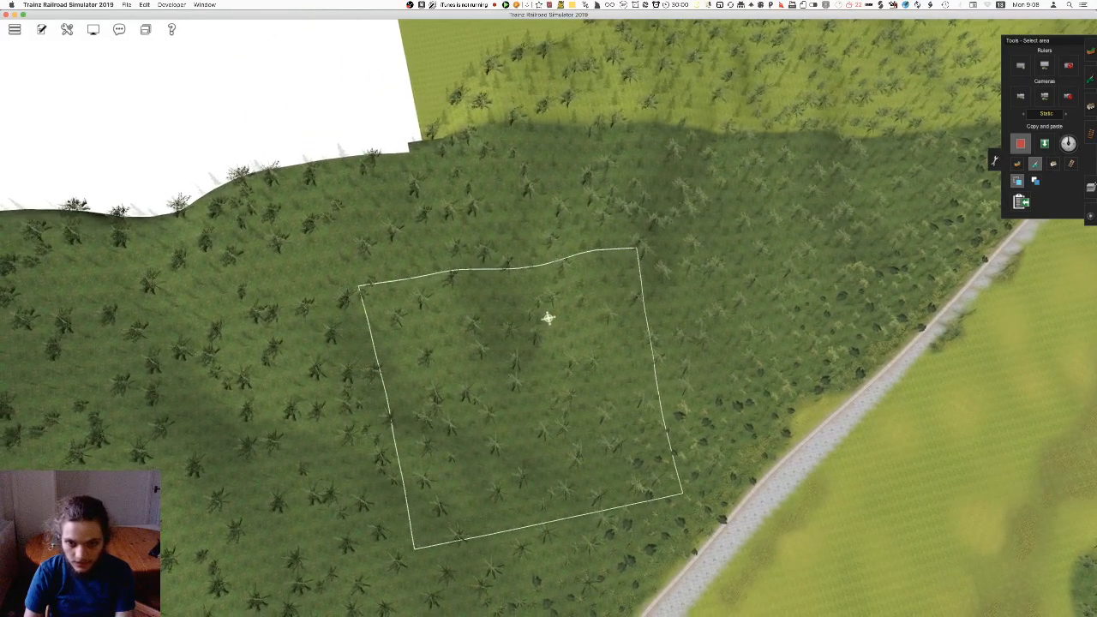
Paste the copied forest floor texture over the unpainted wooded ground at the corner by the map edge
{"action": "scroll", "coordinate": [1056, 258], "scroll_direction": "up", "scroll_amount": 2}
{"action": "right_click", "coordinate": [565, 135]}
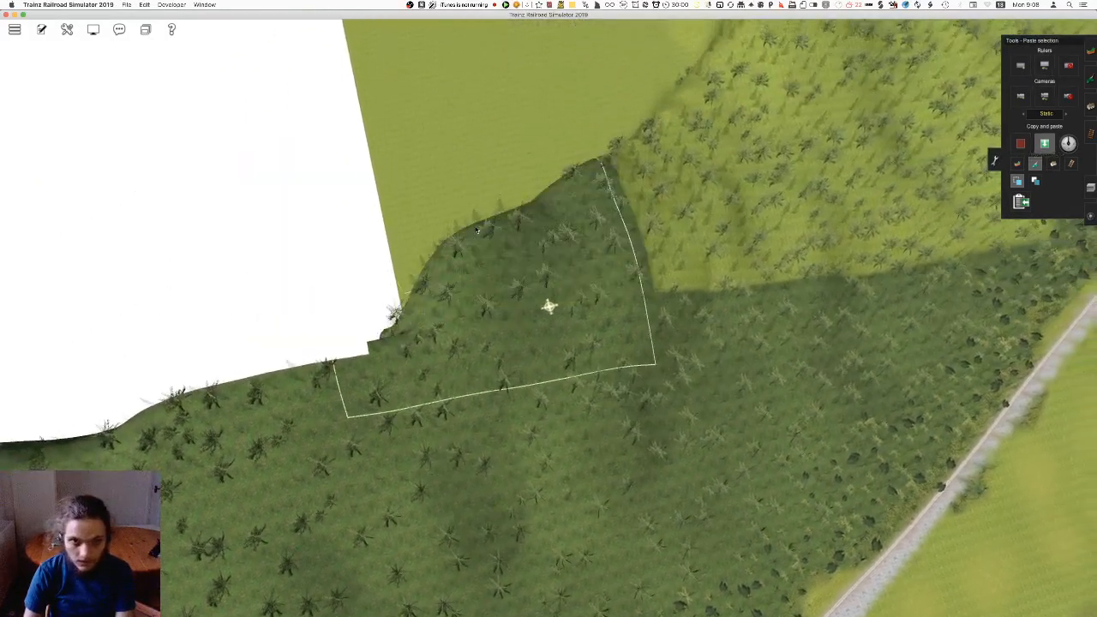
{"action": "right_click", "coordinate": [452, 154]}
{"action": "left_click", "coordinate": [546, 319]}
{"action": "left_click", "coordinate": [529, 168]}
Paste more forest floor texture along the steep wooded slope beside the map edge
{"action": "right_click", "coordinate": [529, 95]}
{"action": "key", "text": "Left"}
{"action": "key", "text": "Down"}
{"action": "left_click", "coordinate": [572, 167]}
{"action": "left_click", "coordinate": [747, 242]}
{"action": "right_click", "coordinate": [997, 299]}
{"action": "key", "text": "Left"}
{"action": "key", "text": "Right"}
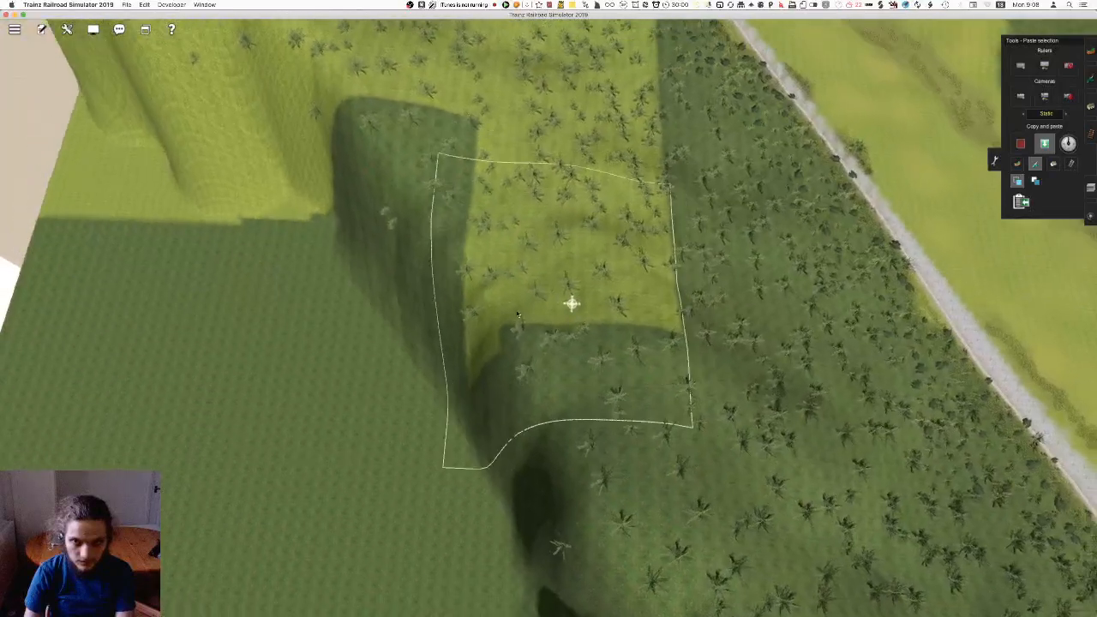
{"action": "left_click", "coordinate": [515, 330]}
Paste forest floor over the bright gaps between the existing patches on the wooded slope
{"action": "right_click", "coordinate": [617, 161]}
{"action": "key", "text": "Right"}
{"action": "left_click", "coordinate": [592, 219]}
{"action": "key", "text": "Up"}
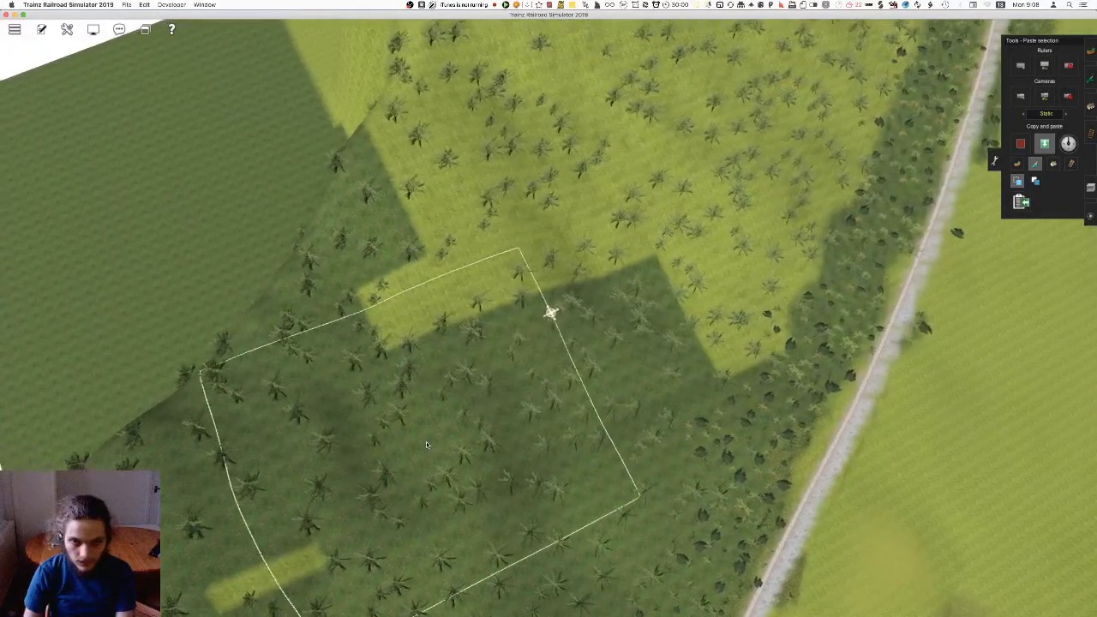
{"action": "right_click", "coordinate": [424, 447]}
{"action": "left_click", "coordinate": [451, 408]}
{"action": "right_click", "coordinate": [606, 204]}
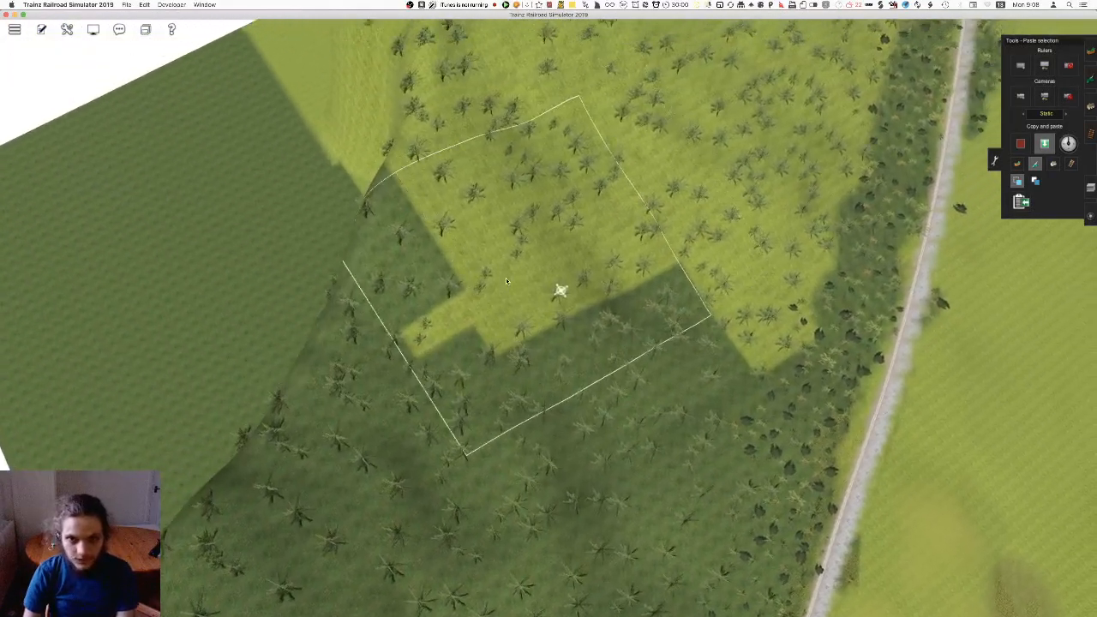
{"action": "left_click", "coordinate": [506, 285]}
Extend the pasted forest floor across the woods to meet the painted strip beside the track
{"action": "right_click", "coordinate": [659, 280]}
{"action": "key", "text": "Right"}
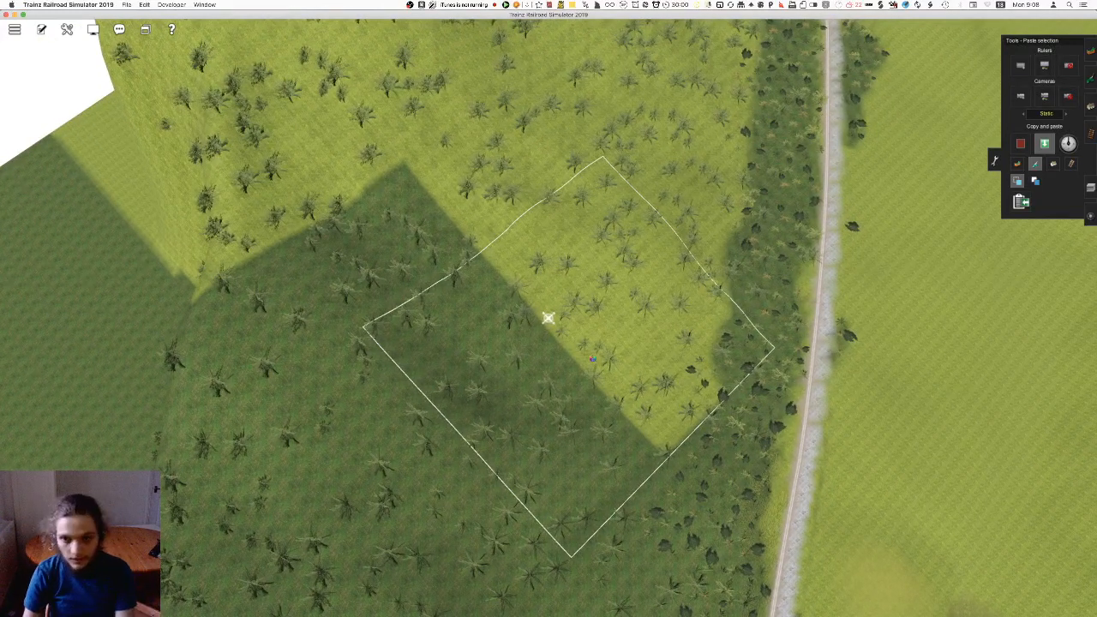
{"action": "left_click", "coordinate": [594, 363]}
{"action": "left_click", "coordinate": [619, 248]}
{"action": "right_click", "coordinate": [696, 134]}
{"action": "key", "text": "Right"}
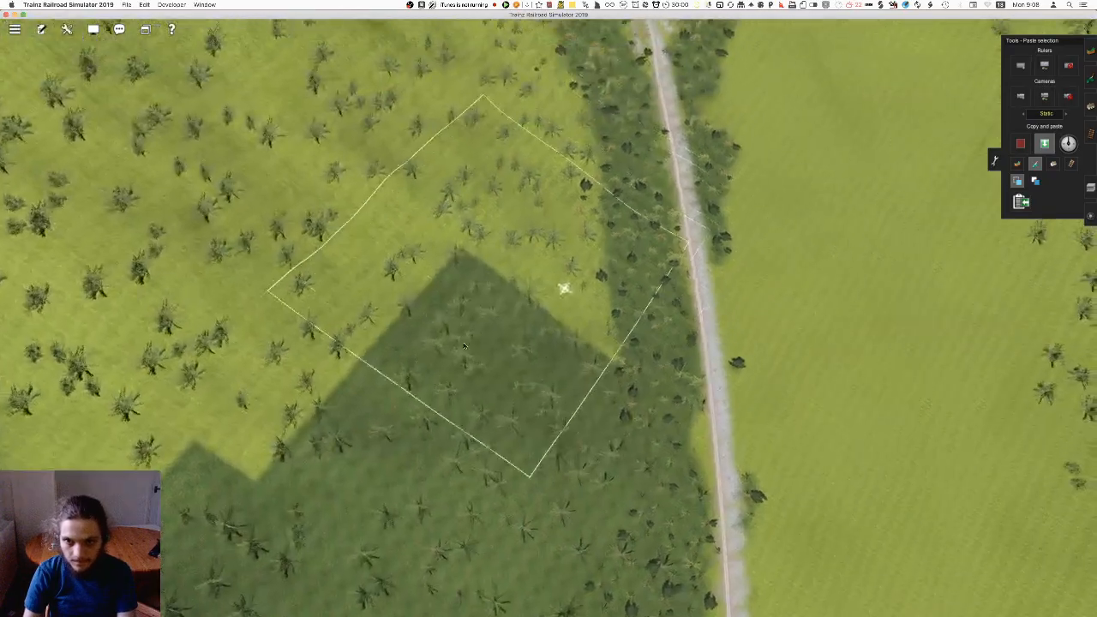
{"action": "left_click", "coordinate": [452, 362]}
Continue pasting forest floor up the wooded hillside, following the track toward its bend
{"action": "right_click", "coordinate": [454, 184]}
{"action": "key", "text": "Right"}
{"action": "key", "text": "Down"}
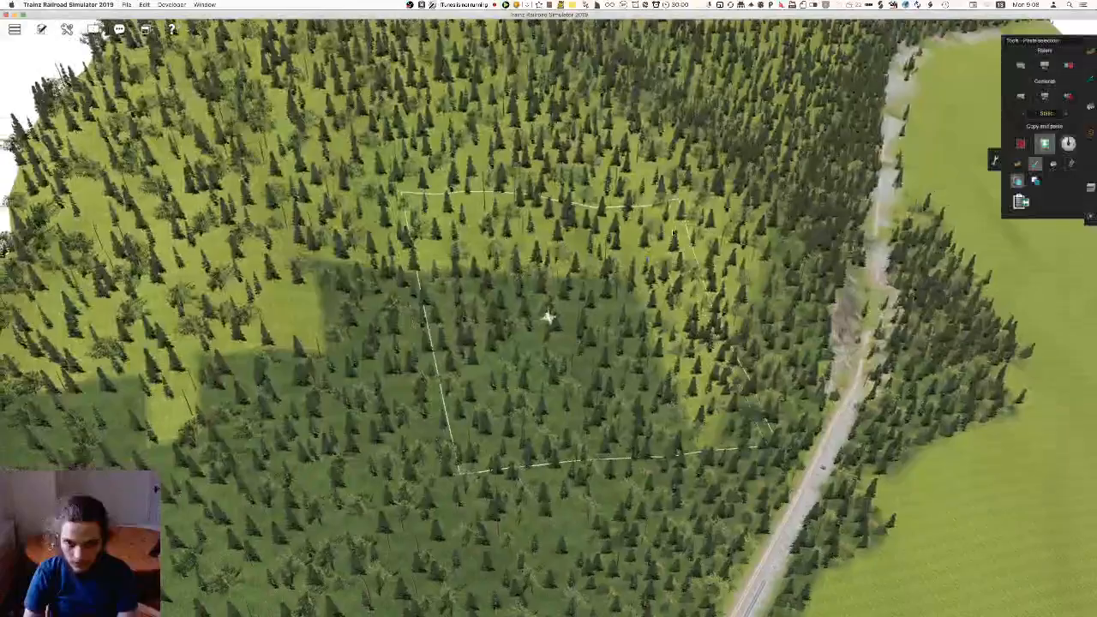
{"action": "left_click", "coordinate": [574, 340]}
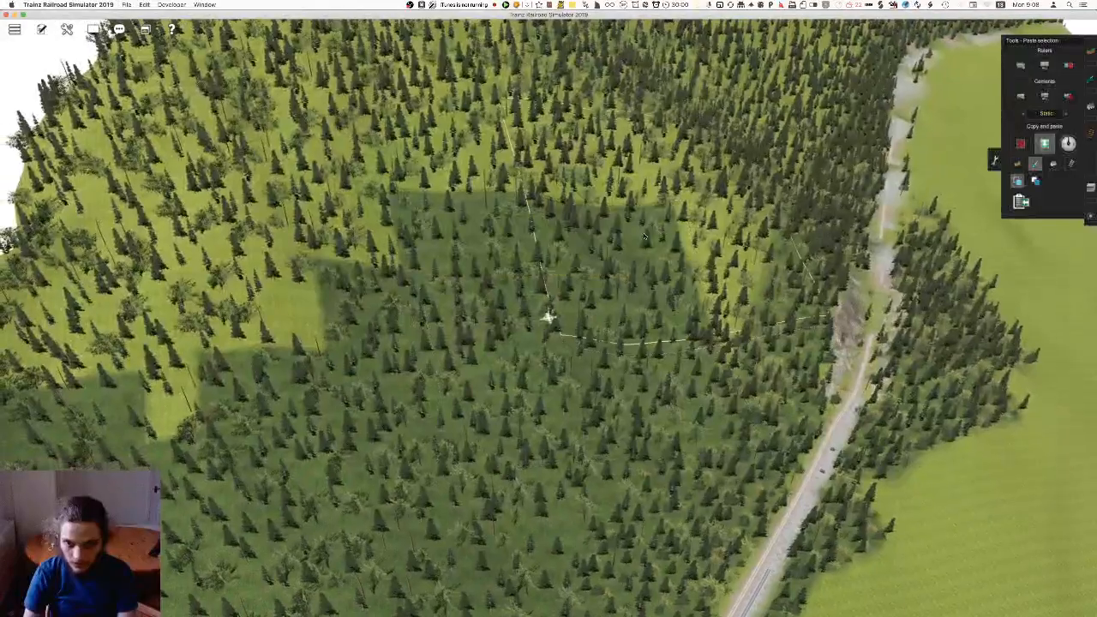
{"action": "right_click", "coordinate": [698, 178]}
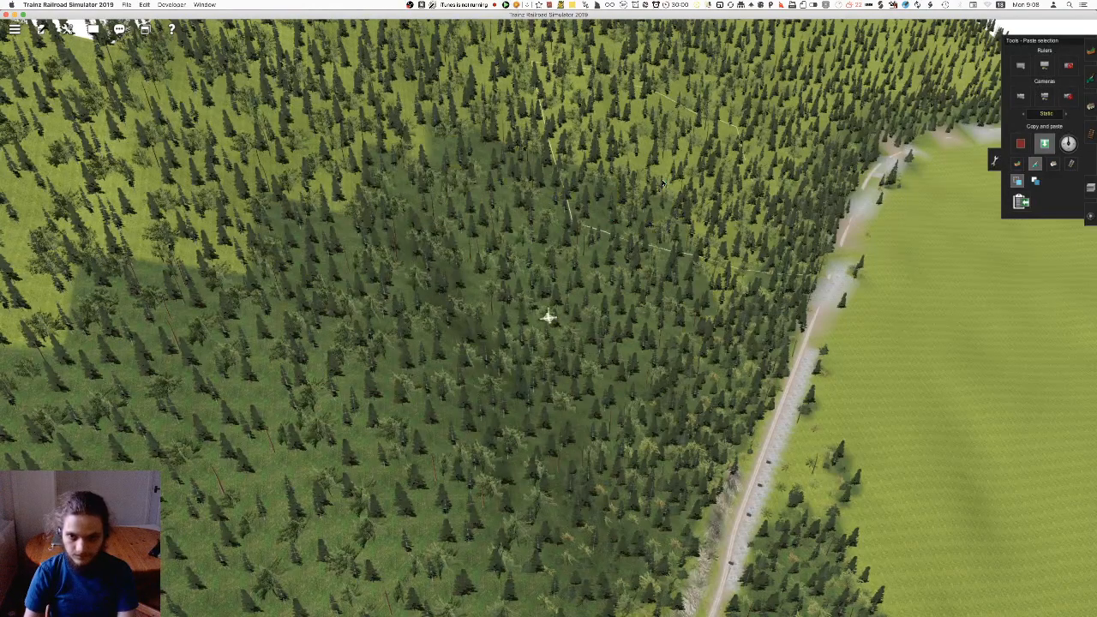
{"action": "right_click", "coordinate": [647, 216]}
{"action": "key", "text": "Left"}
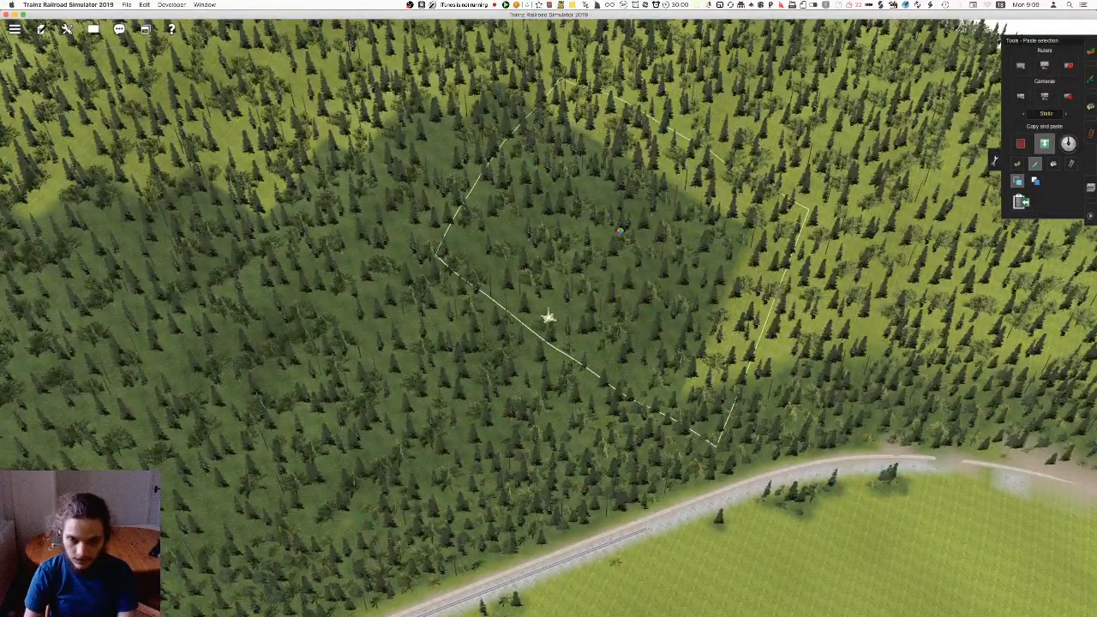
{"action": "right_click", "coordinate": [673, 298]}
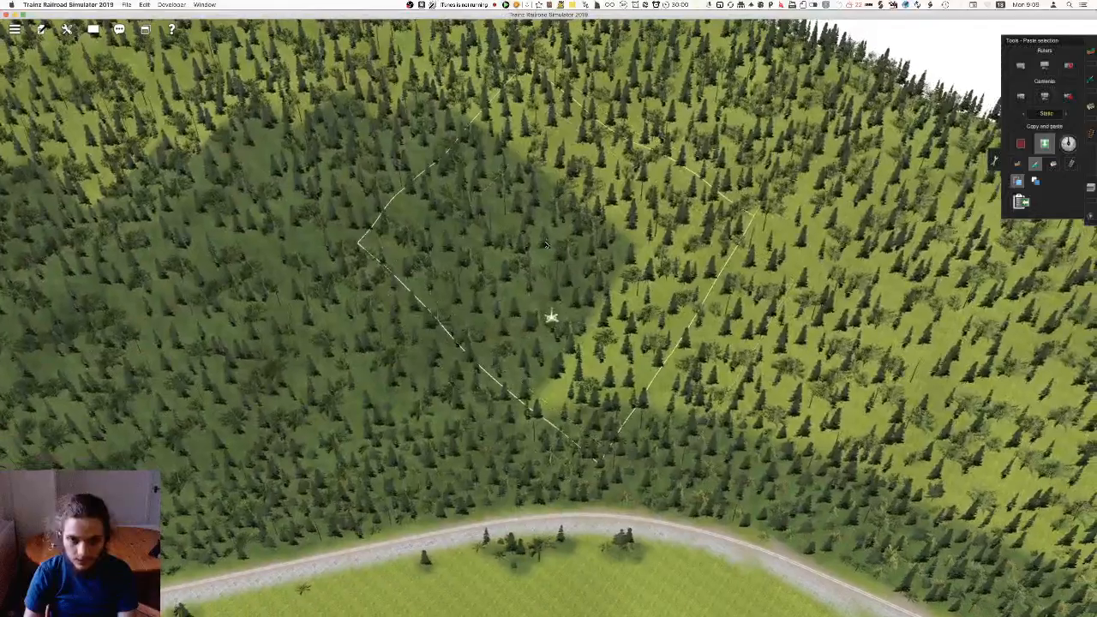
{"action": "left_click", "coordinate": [538, 258]}
Paste forest floor across the wooded hillside above the track's bend, heading for the far map edge
{"action": "right_click", "coordinate": [672, 347]}
{"action": "key", "text": "Right"}
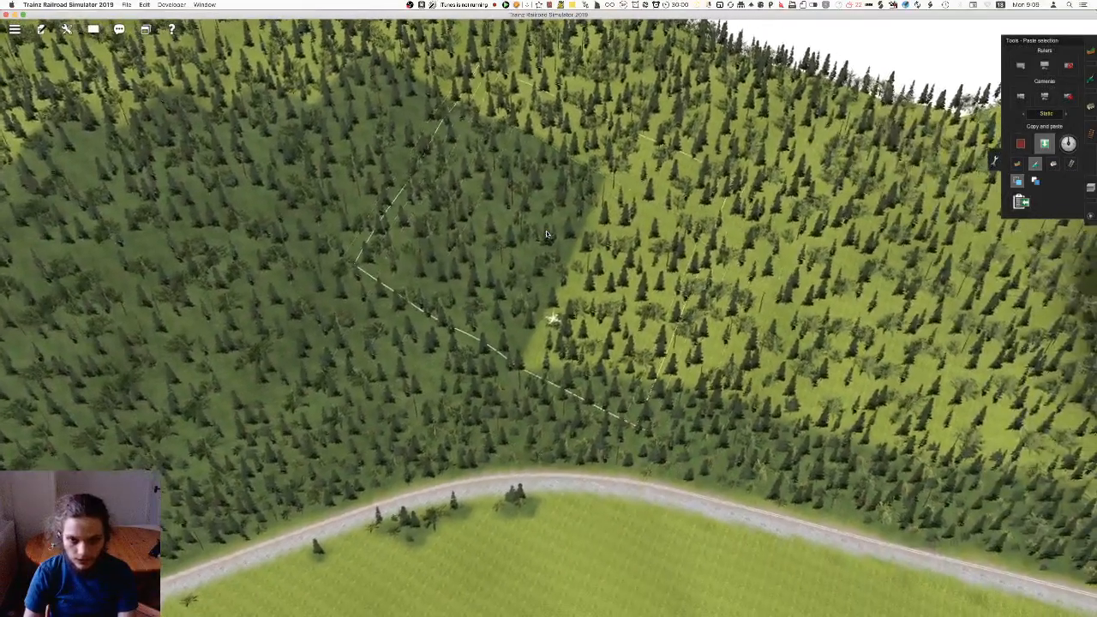
{"action": "left_click", "coordinate": [564, 254]}
{"action": "right_click", "coordinate": [725, 345]}
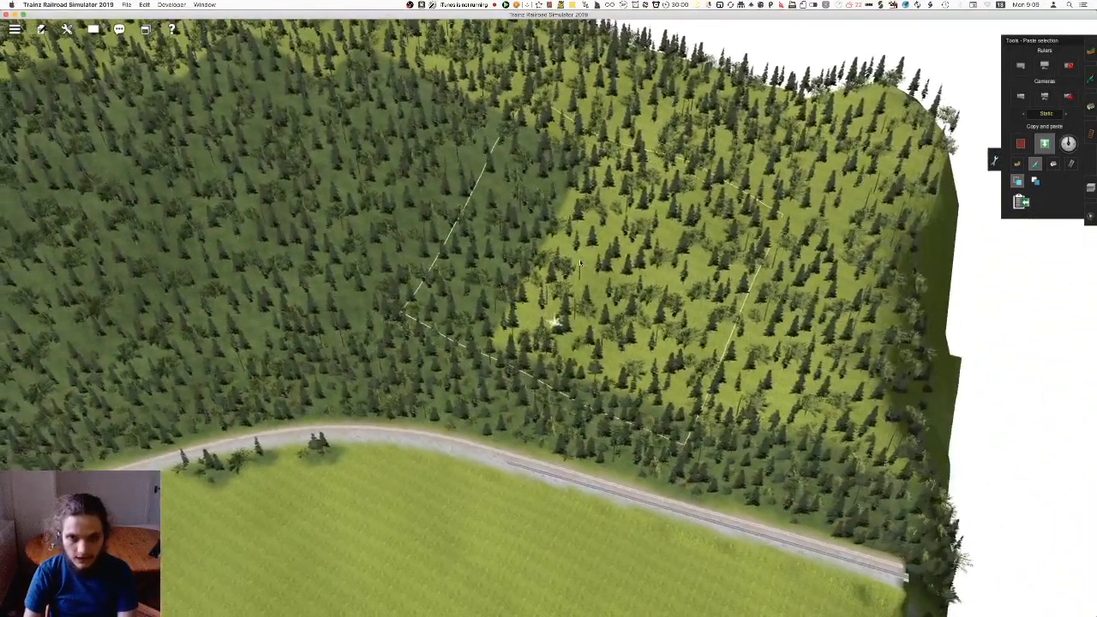
{"action": "left_click", "coordinate": [746, 327]}
{"action": "right_click", "coordinate": [713, 329]}
{"action": "left_click", "coordinate": [710, 329]}
Paste forest floor over the wooded corner and steep slope at the far map edge, near the track's end
{"action": "key", "text": "Right"}
{"action": "right_click", "coordinate": [235, 360]}
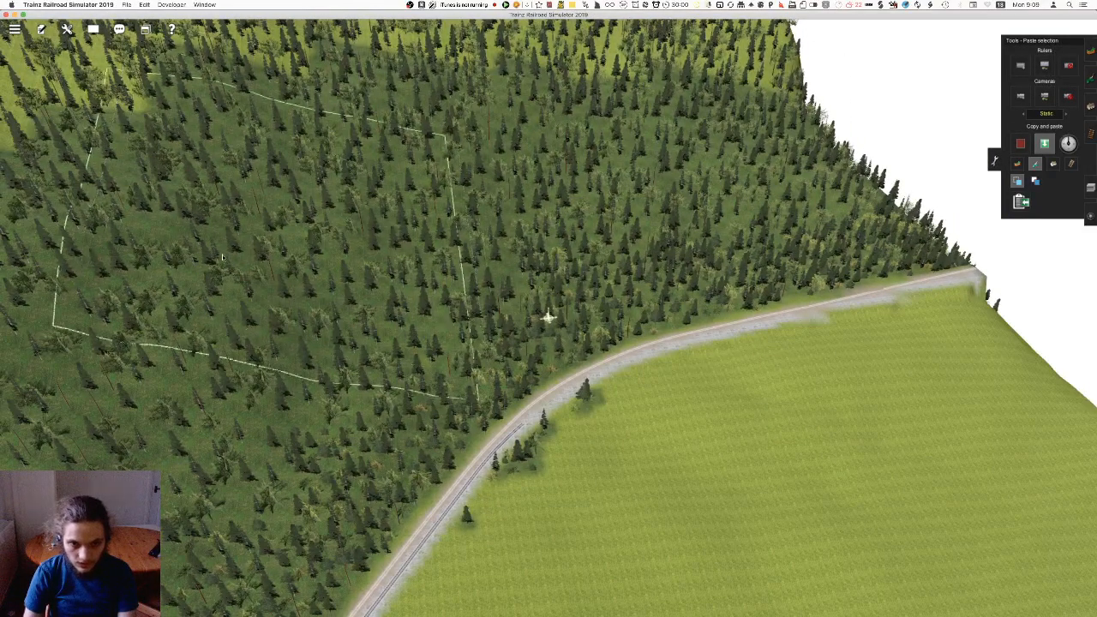
{"action": "key", "text": "Left"}
{"action": "right_click", "coordinate": [705, 199]}
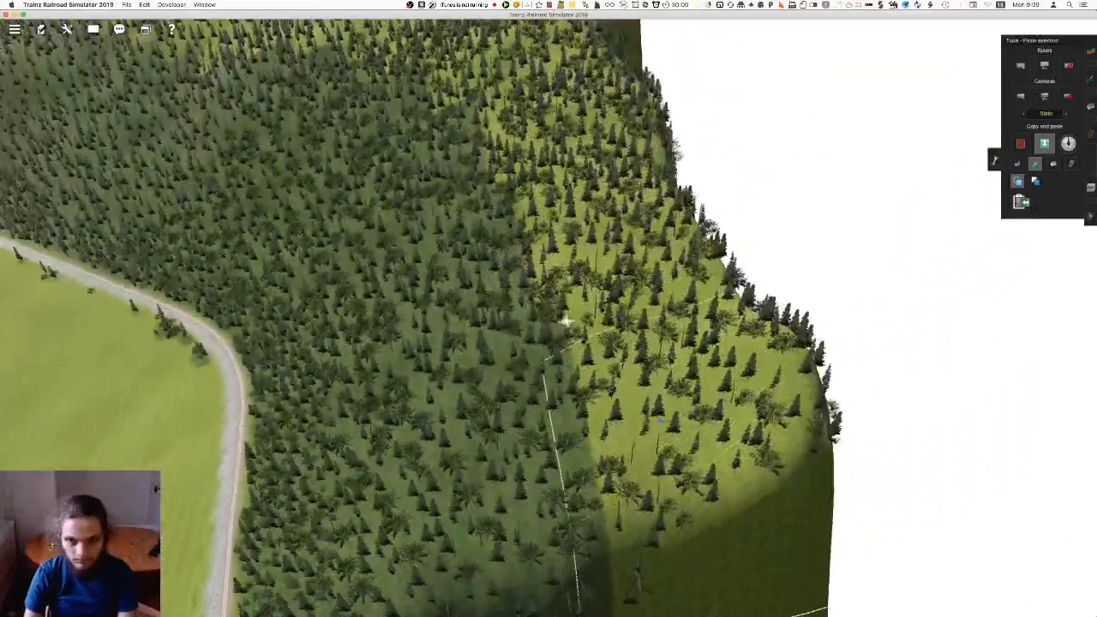
{"action": "right_click", "coordinate": [725, 498]}
{"action": "key", "text": "Left"}
{"action": "key", "text": "Up"}
{"action": "right_click", "coordinate": [527, 236]}
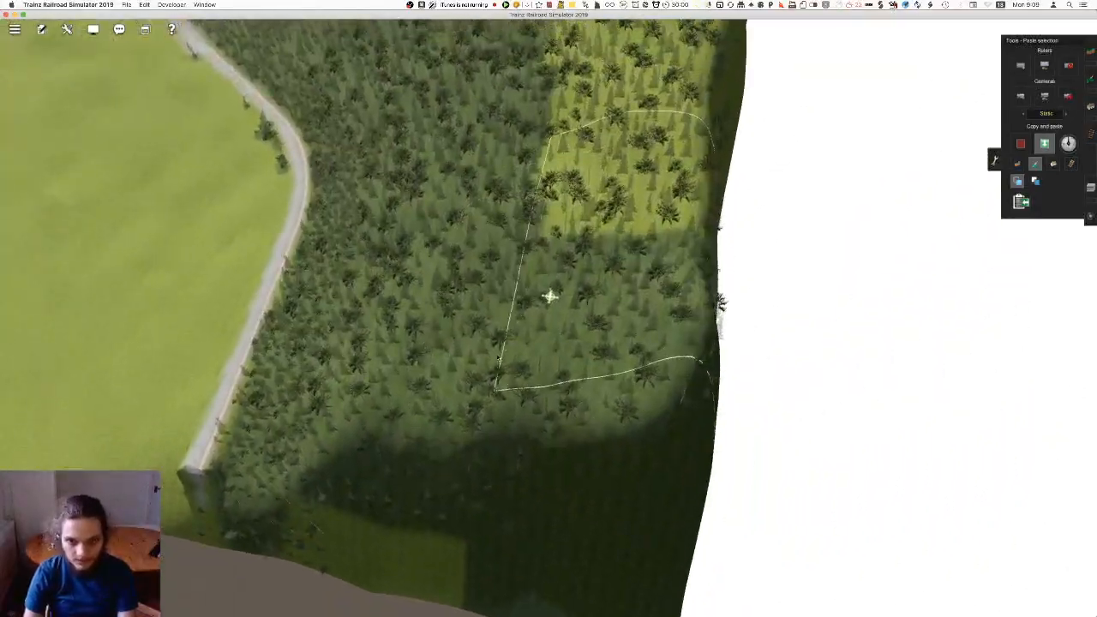
{"action": "right_click", "coordinate": [450, 457]}
{"action": "left_click", "coordinate": [451, 456]}
Cover the remaining bright strip of wooded ground along the far map edge with pasted forest floor
{"action": "key", "text": "Right"}
{"action": "left_click", "coordinate": [504, 347]}
{"action": "right_click", "coordinate": [608, 95]}
{"action": "left_click", "coordinate": [612, 98]}
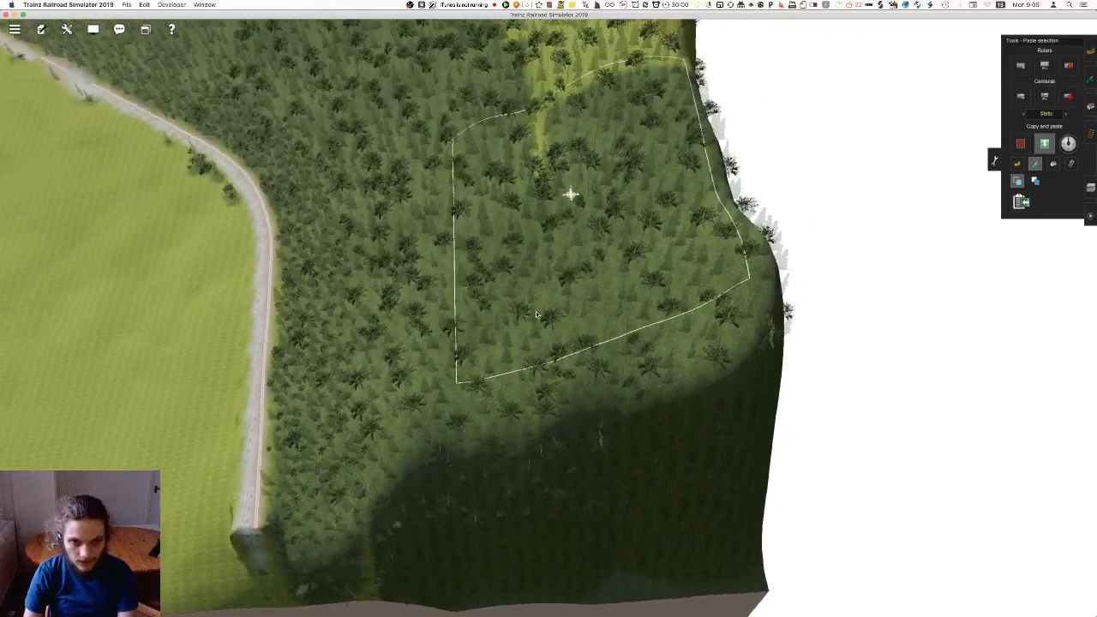
{"action": "key", "text": "Left"}
{"action": "right_click", "coordinate": [471, 377]}
{"action": "left_click", "coordinate": [468, 368]}
{"action": "right_click", "coordinate": [524, 68]}
{"action": "key", "text": "Left"}
Undo the last forest floor paste at the map edge
{"action": "right_click", "coordinate": [744, 239]}
{"action": "key", "text": "super+z"}
{"action": "key", "text": "Left"}
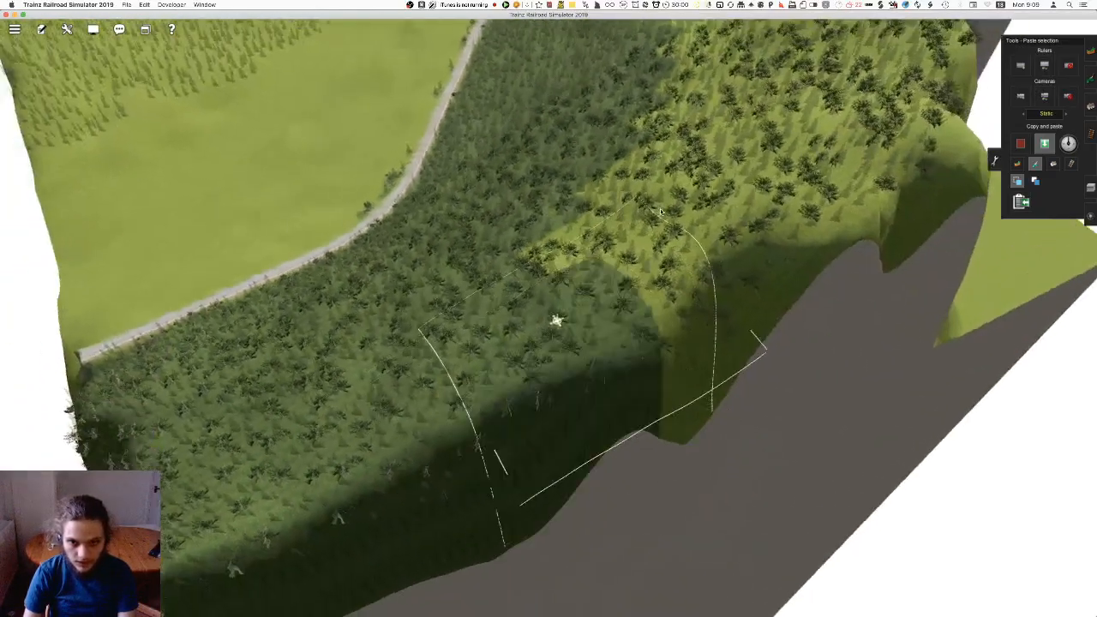
Paste forest floor over the bright wooded ground near the steep map-edge slope and save the route
{"action": "left_click", "coordinate": [601, 397]}
{"action": "left_click", "coordinate": [751, 274]}
{"action": "key", "text": "Right"}
{"action": "right_click", "coordinate": [721, 165]}
{"action": "key", "text": "super+s"}
{"action": "key", "text": "Return"}
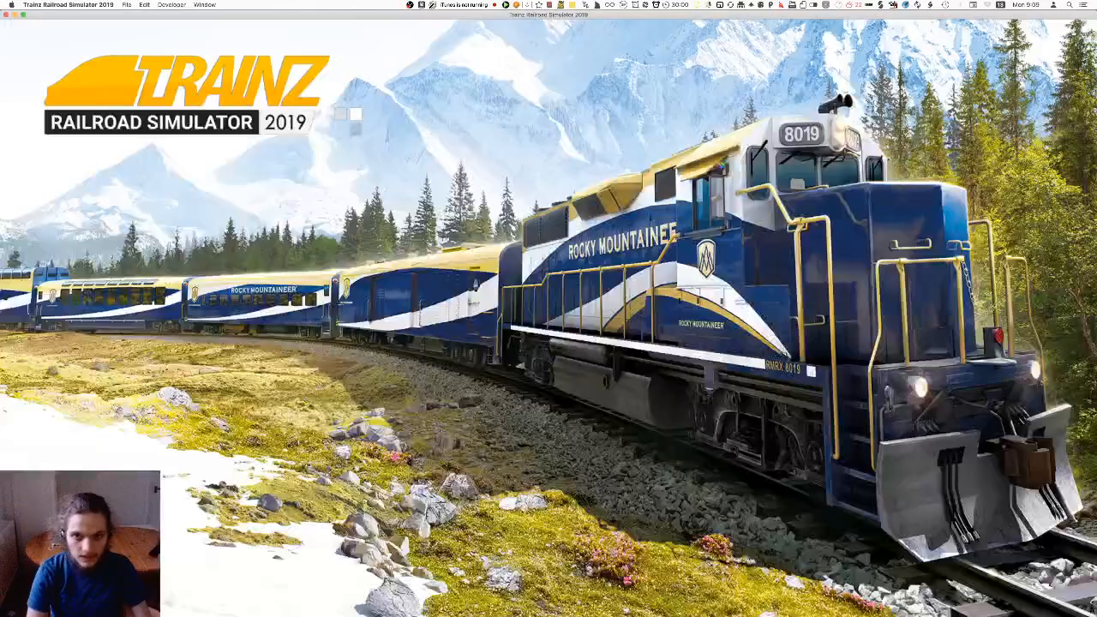
Paste forest floor over the bright wooded patches between the darker pasted areas above the steep map edge
{"action": "key", "text": "Up"}
{"action": "left_click", "coordinate": [606, 353]}
{"action": "right_click", "coordinate": [447, 244]}
{"action": "left_click", "coordinate": [544, 339]}
{"action": "left_click", "coordinate": [473, 259]}
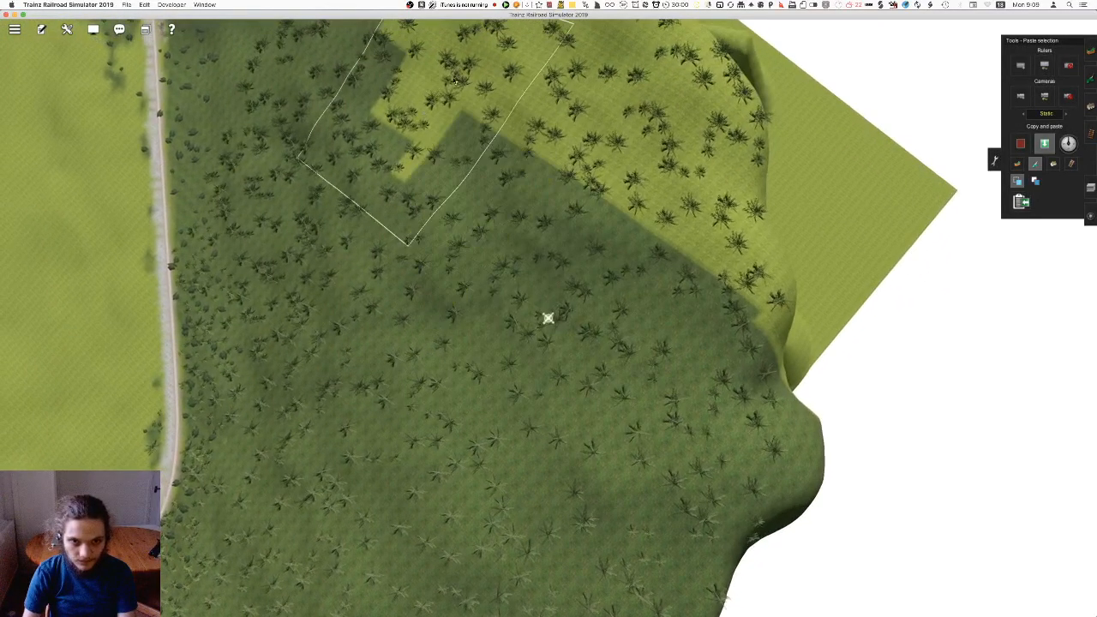
{"action": "left_click", "coordinate": [453, 84]}
{"action": "right_click", "coordinate": [453, 84]}
Fill the remaining bright gaps among the trees beside the flat map corner with pasted forest floor
{"action": "key", "text": "Down"}
{"action": "right_click", "coordinate": [527, 169]}
{"action": "left_click", "coordinate": [686, 221]}
{"action": "key", "text": "Right"}
{"action": "right_click", "coordinate": [508, 163]}
{"action": "left_click", "coordinate": [590, 356]}
{"action": "right_click", "coordinate": [467, 250]}
{"action": "key", "text": "Right"}
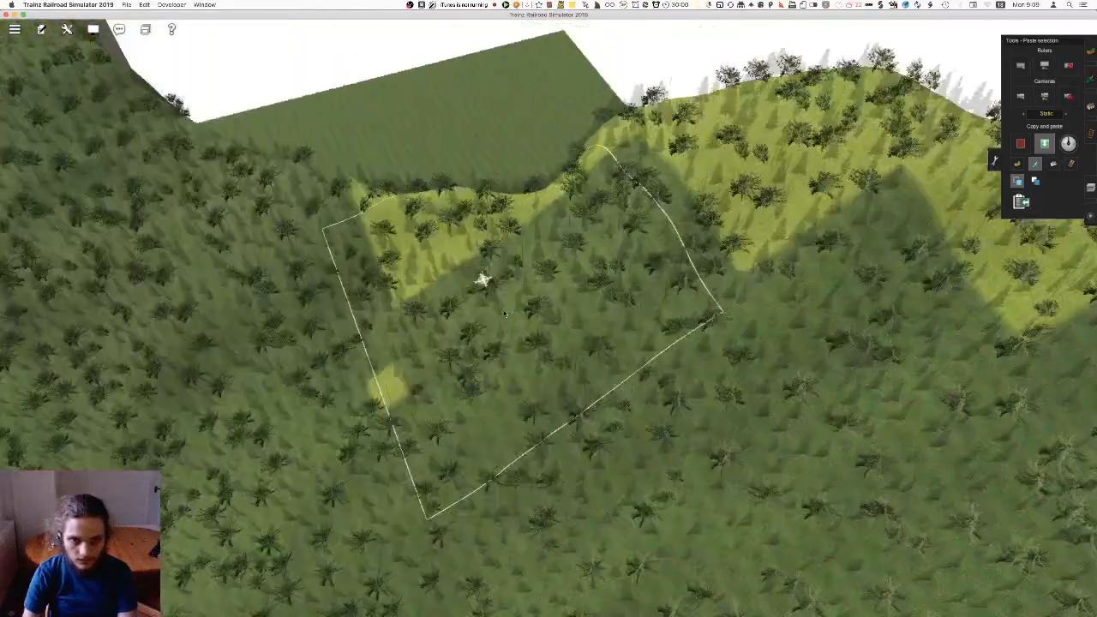
{"action": "left_click", "coordinate": [515, 369]}
{"action": "right_click", "coordinate": [386, 317]}
{"action": "key", "text": "Right"}
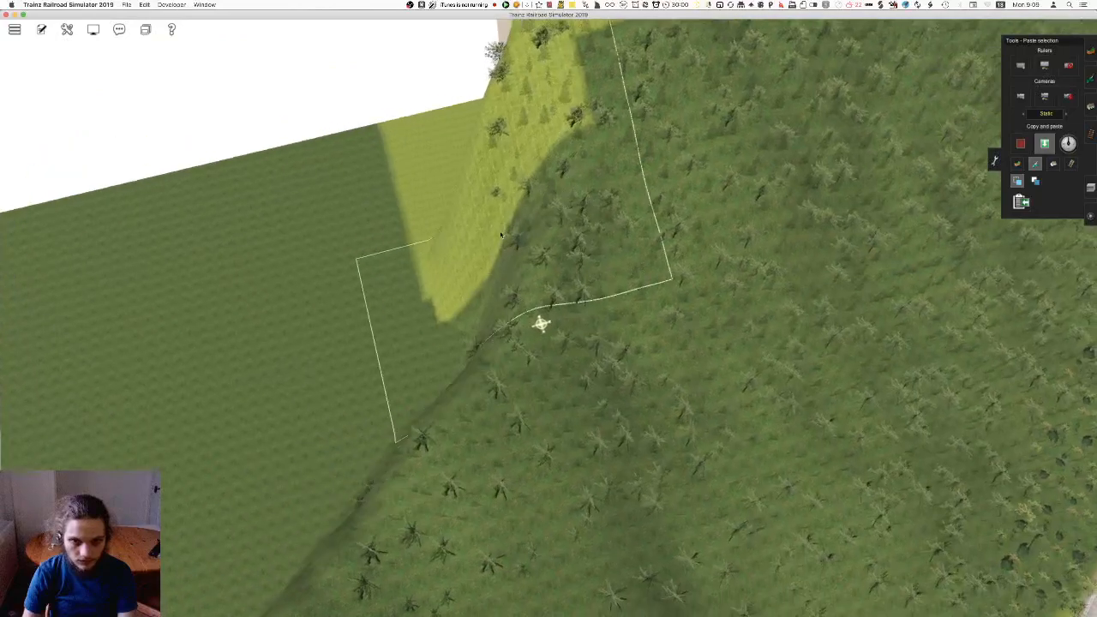
Cover the bright strip between the flat outer ground and the wooded slope with pasted forest floor
{"action": "right_click", "coordinate": [512, 195]}
{"action": "left_click", "coordinate": [515, 224]}
{"action": "right_click", "coordinate": [512, 218]}
{"action": "left_click", "coordinate": [495, 306]}
{"action": "right_click", "coordinate": [583, 257]}
{"action": "key", "text": "Right"}
{"action": "right_click", "coordinate": [571, 205]}
{"action": "right_click", "coordinate": [607, 206]}
{"action": "key", "text": "Right"}
Paste forest floor over the steep outer slope, including the bright sliver beside the dark hollow
{"action": "right_click", "coordinate": [515, 257]}
{"action": "left_click", "coordinate": [620, 494]}
{"action": "right_click", "coordinate": [591, 511]}
{"action": "key", "text": "Right"}
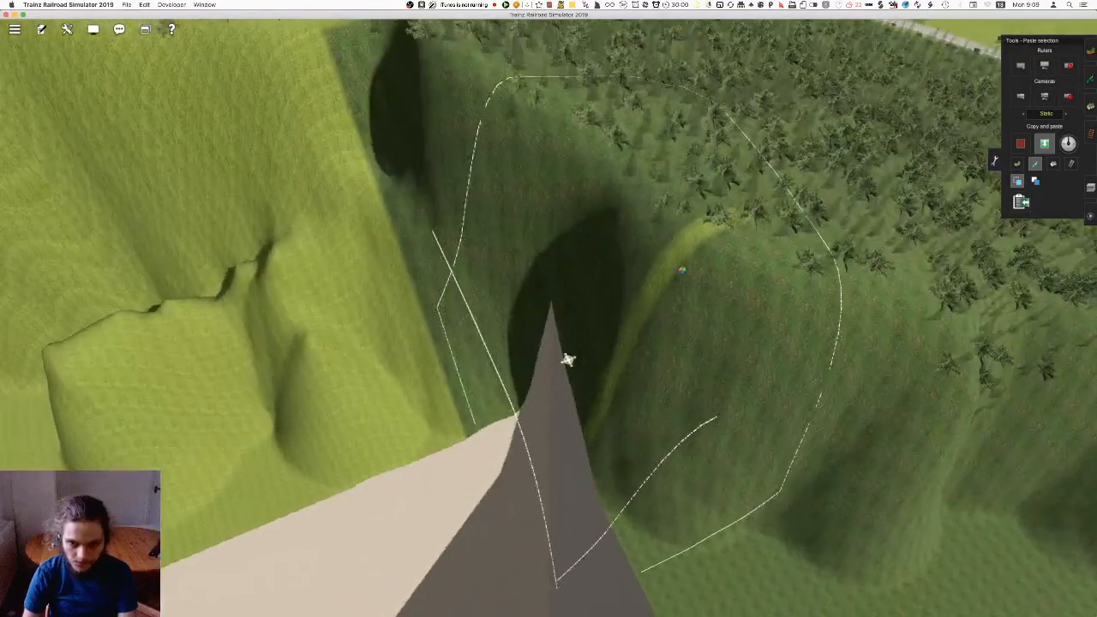
{"action": "left_click", "coordinate": [598, 276]}
{"action": "right_click", "coordinate": [560, 219]}
{"action": "right_click", "coordinate": [465, 193]}
{"action": "right_click", "coordinate": [482, 274]}
{"action": "left_click", "coordinate": [421, 295]}
Extend the pasted forest floor over the bright wooded ground beside the next flat ledge along the map edge
{"action": "left_click", "coordinate": [321, 231]}
{"action": "right_click", "coordinate": [353, 201]}
{"action": "key", "text": "Left"}
{"action": "right_click", "coordinate": [591, 163]}
{"action": "left_click", "coordinate": [758, 300]}
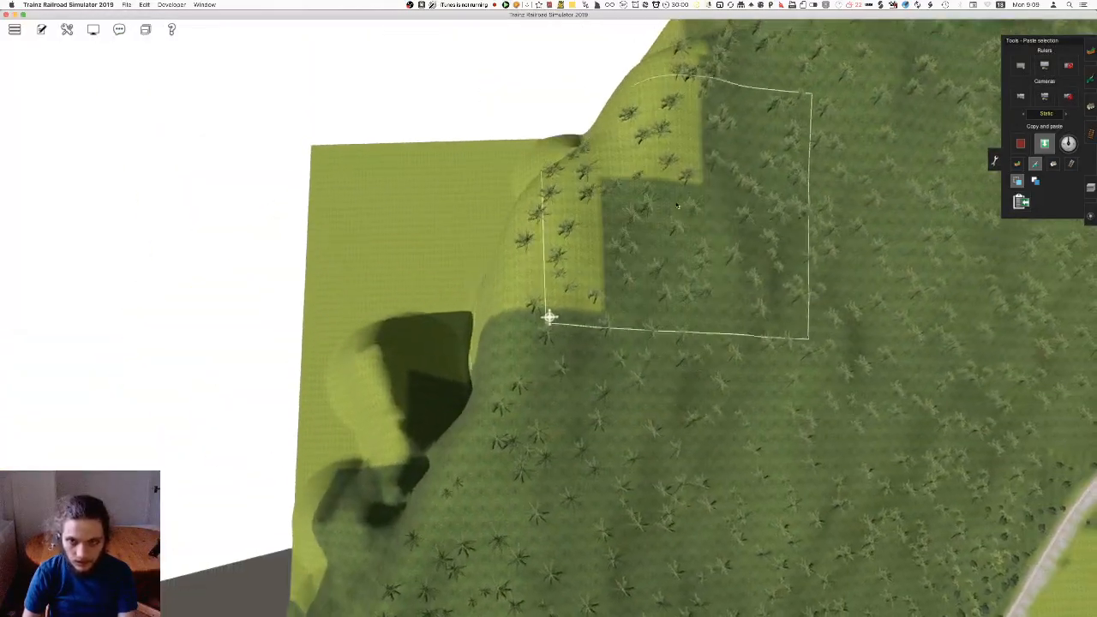
{"action": "right_click", "coordinate": [591, 285]}
{"action": "key", "text": "Right"}
{"action": "left_click", "coordinate": [699, 103]}
{"action": "left_click", "coordinate": [524, 219]}
Paste forest floor onto the flat outer ground at the map corner below the wooded slope
{"action": "right_click", "coordinate": [524, 221]}
{"action": "key", "text": "Left"}
{"action": "right_click", "coordinate": [481, 206]}
{"action": "right_click", "coordinate": [502, 176]}
{"action": "left_click", "coordinate": [604, 313]}
{"action": "right_click", "coordinate": [729, 139]}
{"action": "key", "text": "Left"}
{"action": "left_click", "coordinate": [534, 321]}
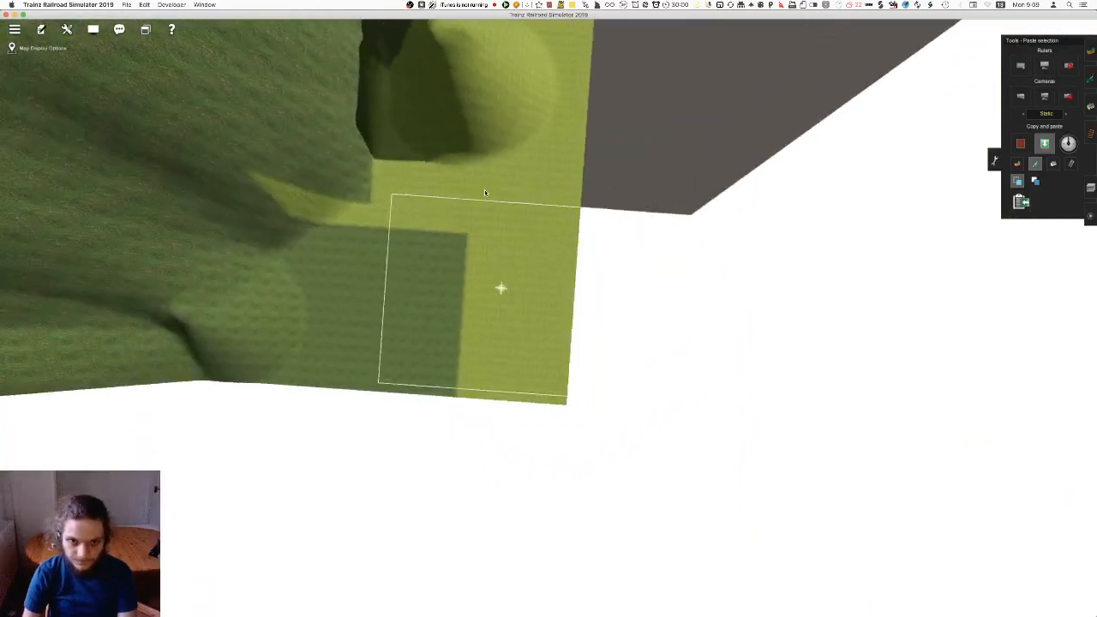
Cover the rest of the flat corner, the bright hollow and the last edge patch with pasted forest floor
{"action": "right_click", "coordinate": [447, 166]}
{"action": "left_click", "coordinate": [506, 310]}
{"action": "left_click", "coordinate": [658, 313]}
{"action": "right_click", "coordinate": [613, 125]}
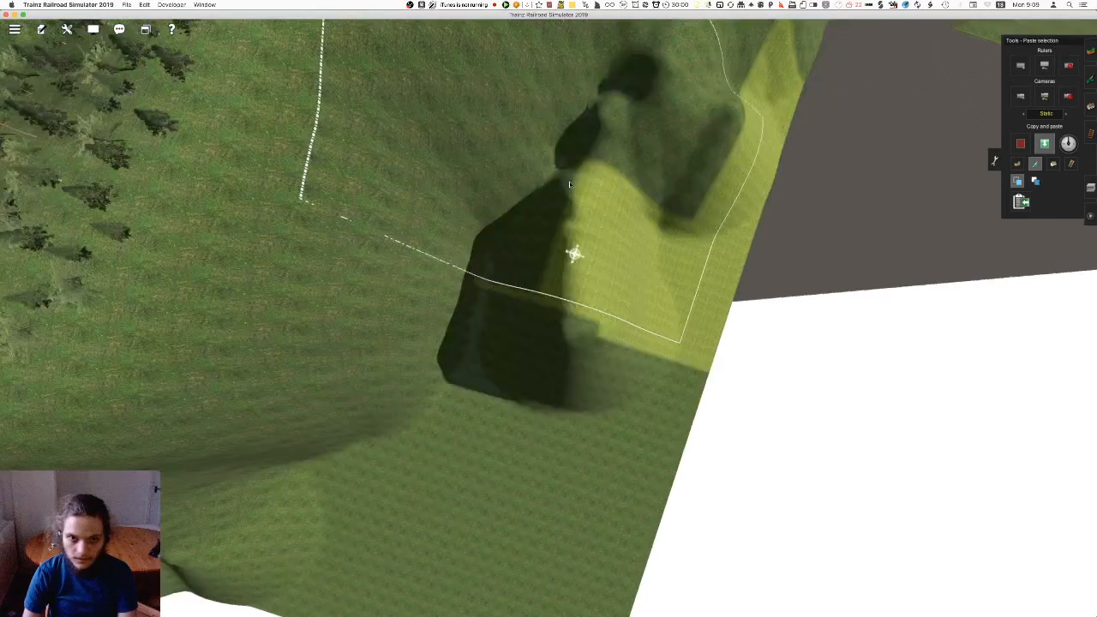
{"action": "left_click", "coordinate": [539, 206]}
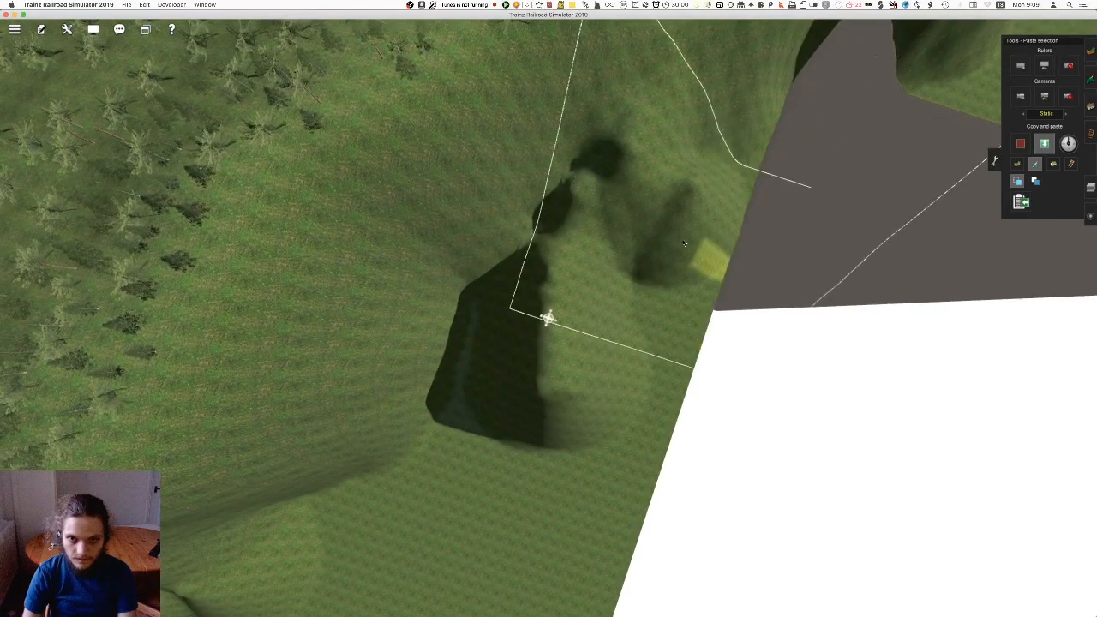
{"action": "left_click", "coordinate": [685, 243]}
Switch to painting and apply forest floor along the tree line of the wooded slope across the open valley
{"action": "right_click", "coordinate": [463, 81]}
{"action": "key", "text": "Down"}
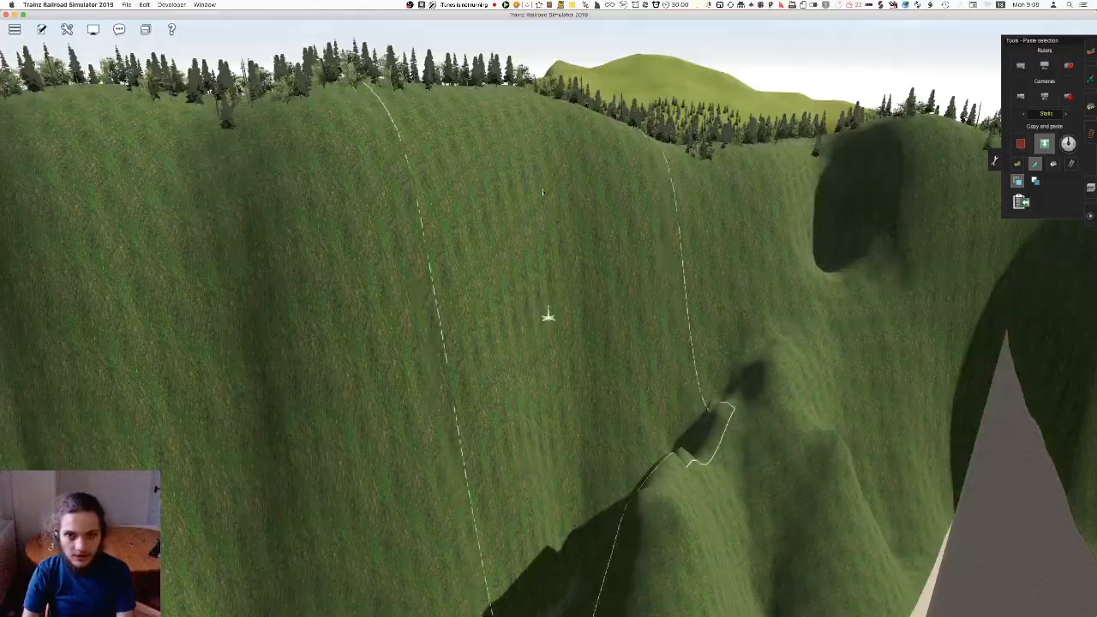
{"action": "right_click", "coordinate": [553, 186]}
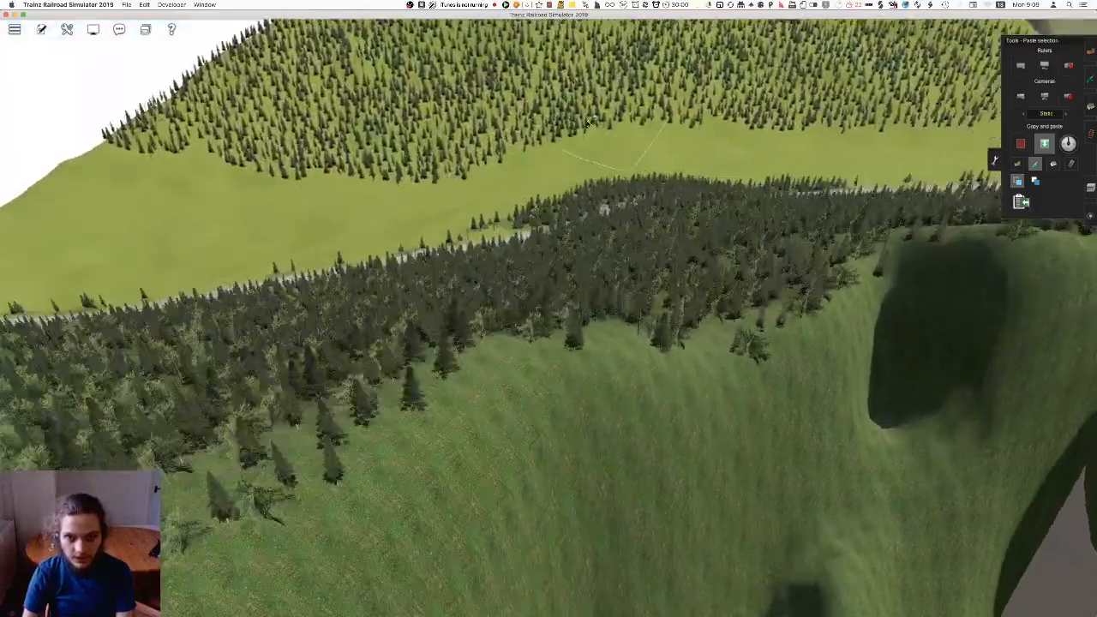
{"action": "key", "text": "F1"}
{"action": "key", "text": "Left"}
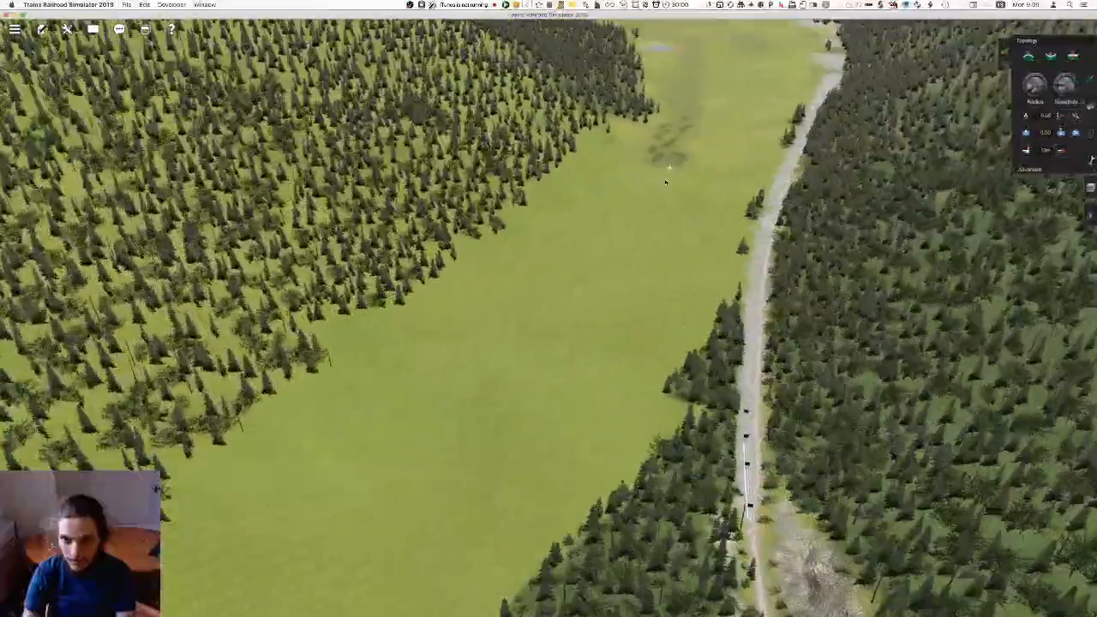
{"action": "right_click", "coordinate": [519, 210]}
{"action": "key", "text": "Down"}
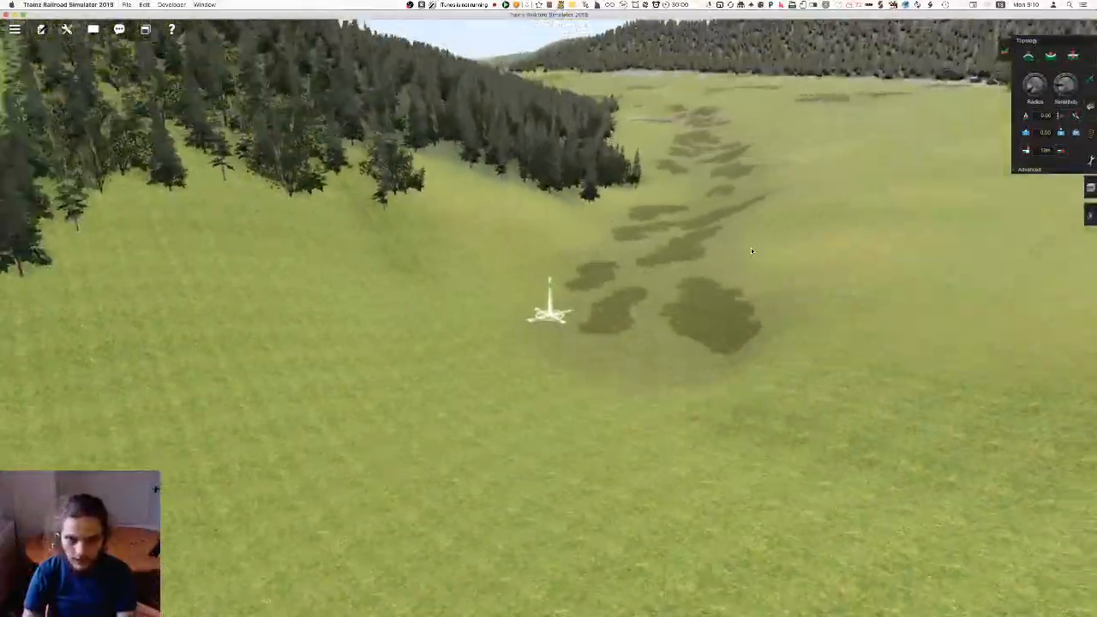
{"action": "key", "text": "Left"}
{"action": "right_click", "coordinate": [575, 302]}
{"action": "key", "text": "F3"}
{"action": "key", "text": "F2"}
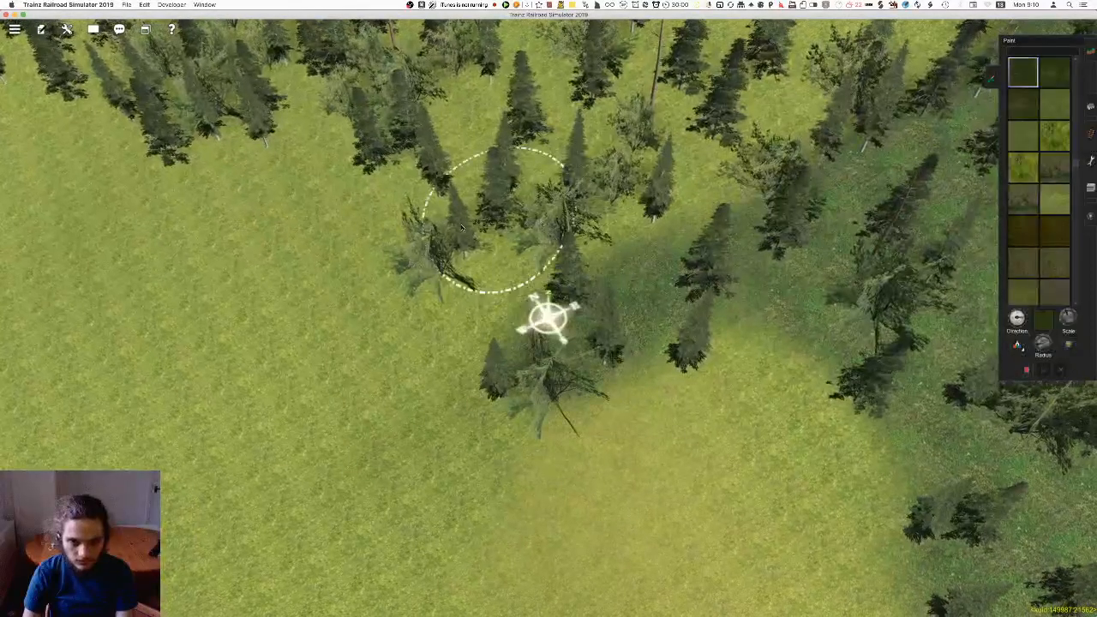
{"action": "scroll", "coordinate": [334, 96], "scroll_direction": "down", "scroll_amount": 5}
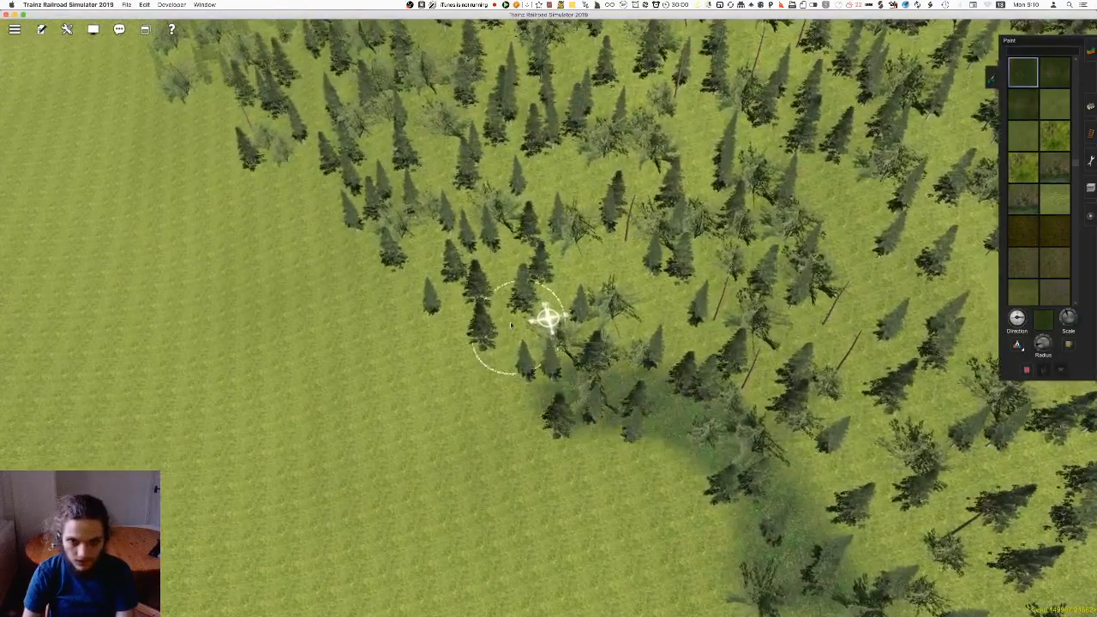
{"action": "left_click_drag", "start_coordinate": [408, 245], "coordinate": [396, 237]}
{"action": "right_click", "coordinate": [375, 228]}
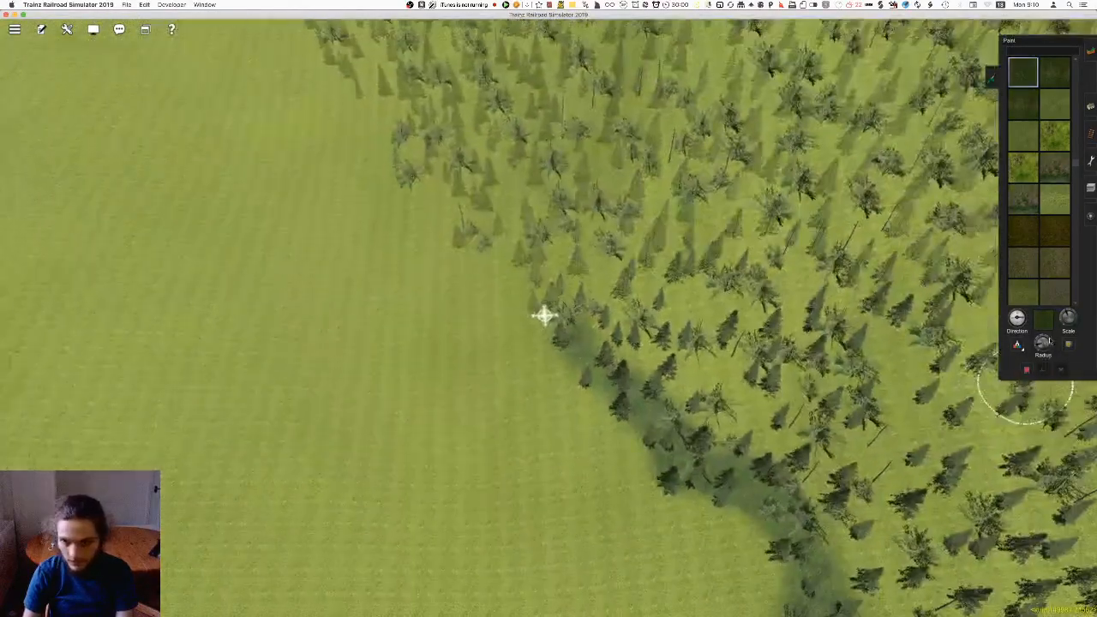
Paint forest floor along the wood's border with a larger brush, following the outer trees to the map edge
{"action": "right_click_drag", "start_coordinate": [814, 425], "coordinate": [564, 329]}
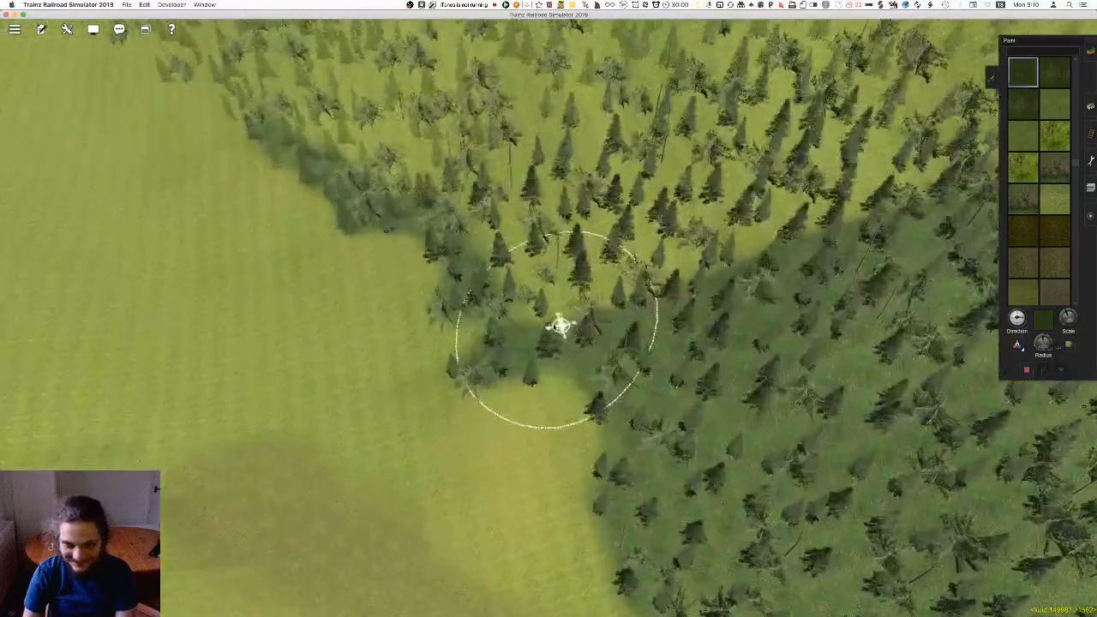
{"action": "scroll", "coordinate": [551, 296], "scroll_direction": "up", "scroll_amount": 3}
{"action": "mouse_move", "coordinate": [530, 260]}
{"action": "left_mouse_down"}
{"action": "mouse_move", "coordinate": [528, 273]}
{"action": "mouse_move", "coordinate": [532, 259]}
{"action": "mouse_move", "coordinate": [509, 253]}
{"action": "mouse_move", "coordinate": [513, 287]}
{"action": "mouse_move", "coordinate": [504, 263]}
{"action": "mouse_move", "coordinate": [536, 270]}
{"action": "mouse_move", "coordinate": [514, 286]}
{"action": "mouse_move", "coordinate": [552, 279]}
{"action": "mouse_move", "coordinate": [537, 265]}
{"action": "mouse_move", "coordinate": [523, 297]}
{"action": "mouse_move", "coordinate": [563, 265]}
{"action": "mouse_move", "coordinate": [548, 248]}
{"action": "mouse_move", "coordinate": [517, 303]}
{"action": "mouse_move", "coordinate": [554, 318]}
{"action": "mouse_move", "coordinate": [520, 248]}
{"action": "mouse_move", "coordinate": [585, 247]}
{"action": "left_mouse_up"}
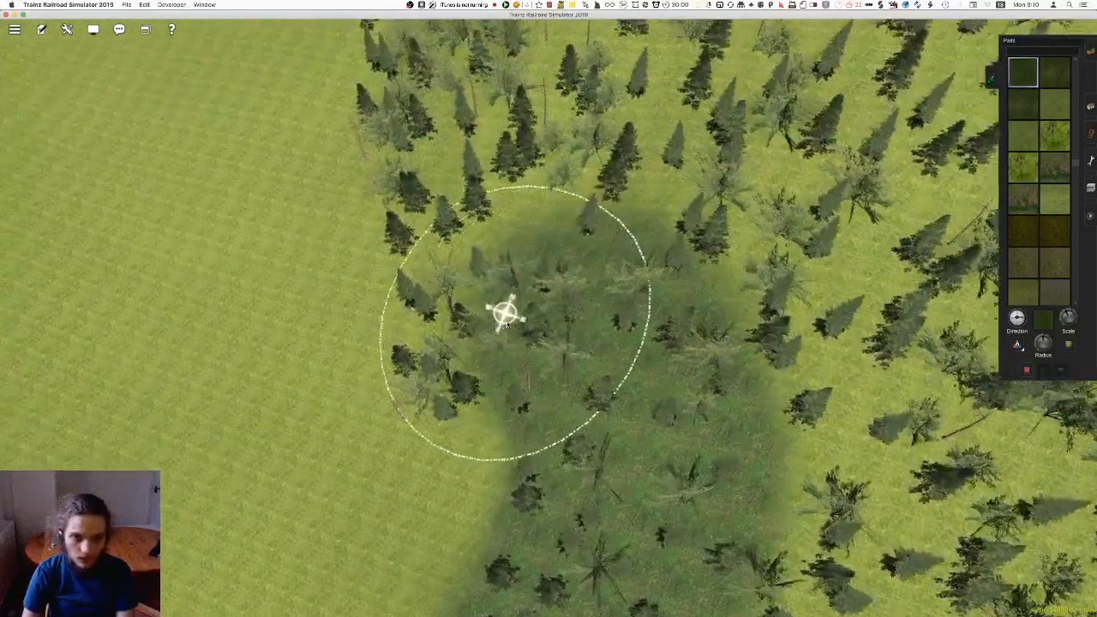
{"action": "mouse_move", "coordinate": [549, 272]}
{"action": "left_mouse_down"}
{"action": "mouse_move", "coordinate": [546, 259]}
{"action": "mouse_move", "coordinate": [518, 254]}
{"action": "mouse_move", "coordinate": [496, 268]}
{"action": "left_mouse_up"}
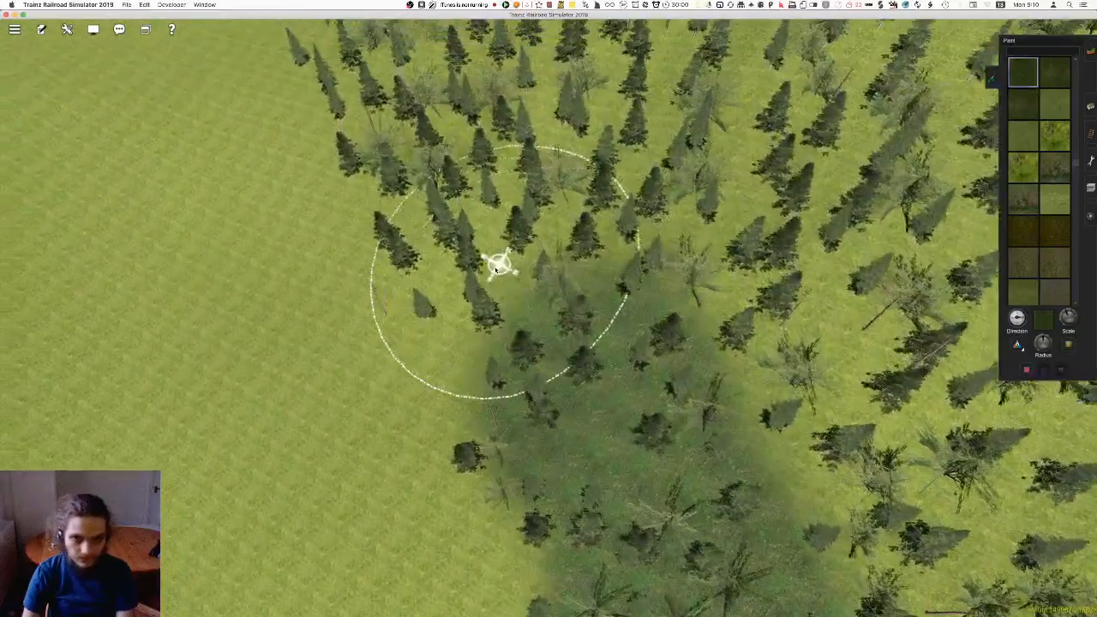
{"action": "left_click_drag", "start_coordinate": [570, 249], "coordinate": [525, 255]}
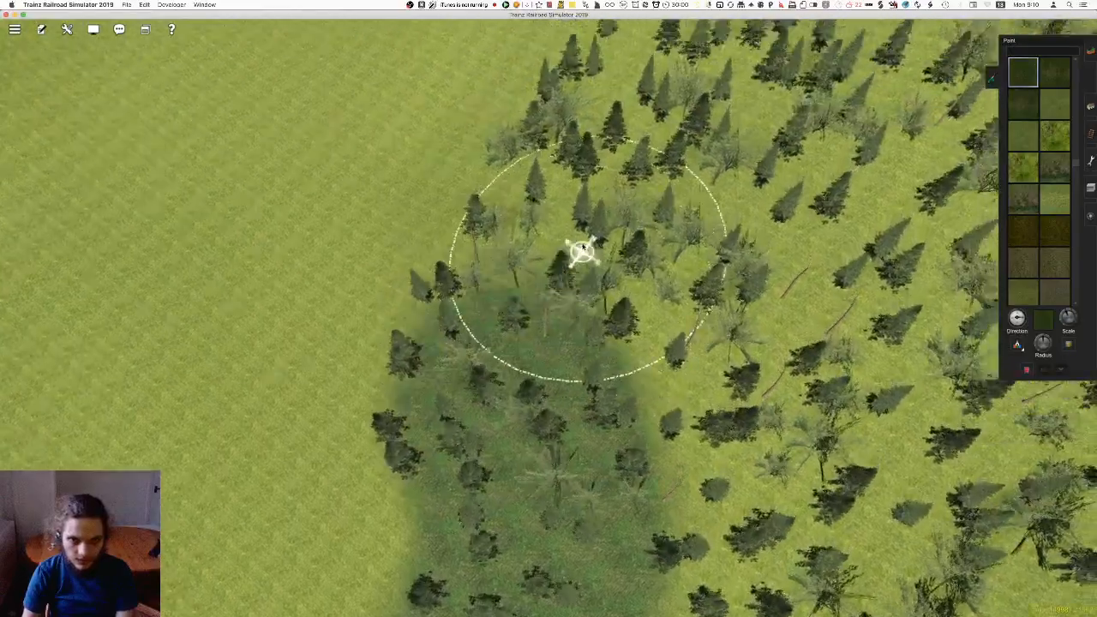
{"action": "mouse_move", "coordinate": [582, 249]}
{"action": "left_mouse_down"}
{"action": "mouse_move", "coordinate": [602, 286]}
{"action": "mouse_move", "coordinate": [529, 245]}
{"action": "mouse_move", "coordinate": [515, 266]}
{"action": "mouse_move", "coordinate": [518, 320]}
{"action": "left_mouse_up"}
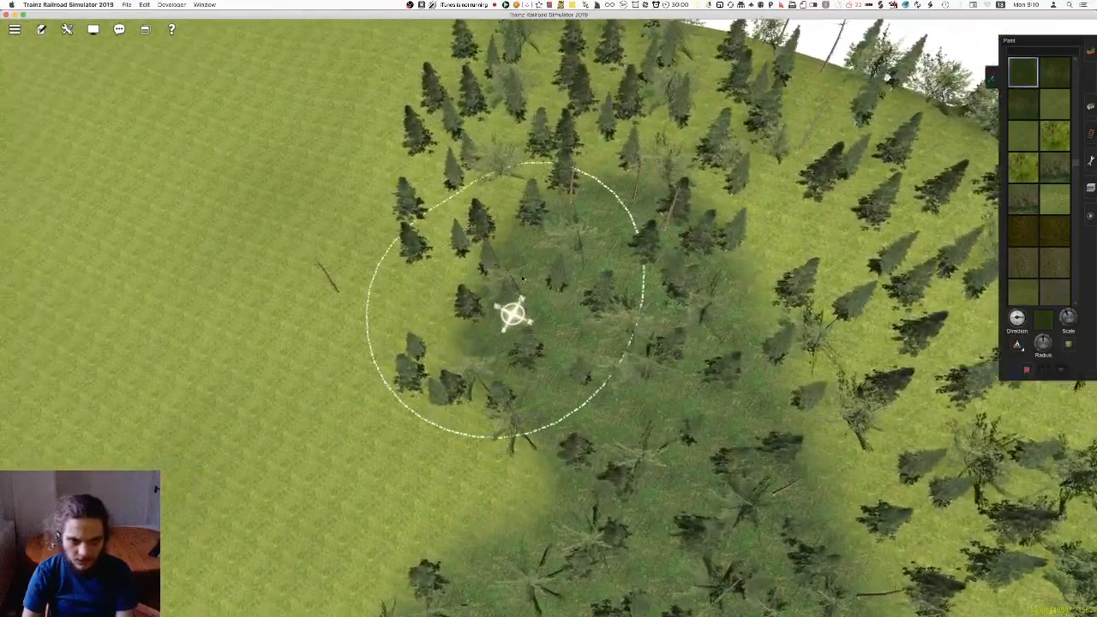
{"action": "left_click_drag", "start_coordinate": [571, 240], "coordinate": [569, 268]}
Choose the grass ground texture and reduce the brush radius at the forest's end beside the map edge
{"action": "right_click", "coordinate": [413, 382]}
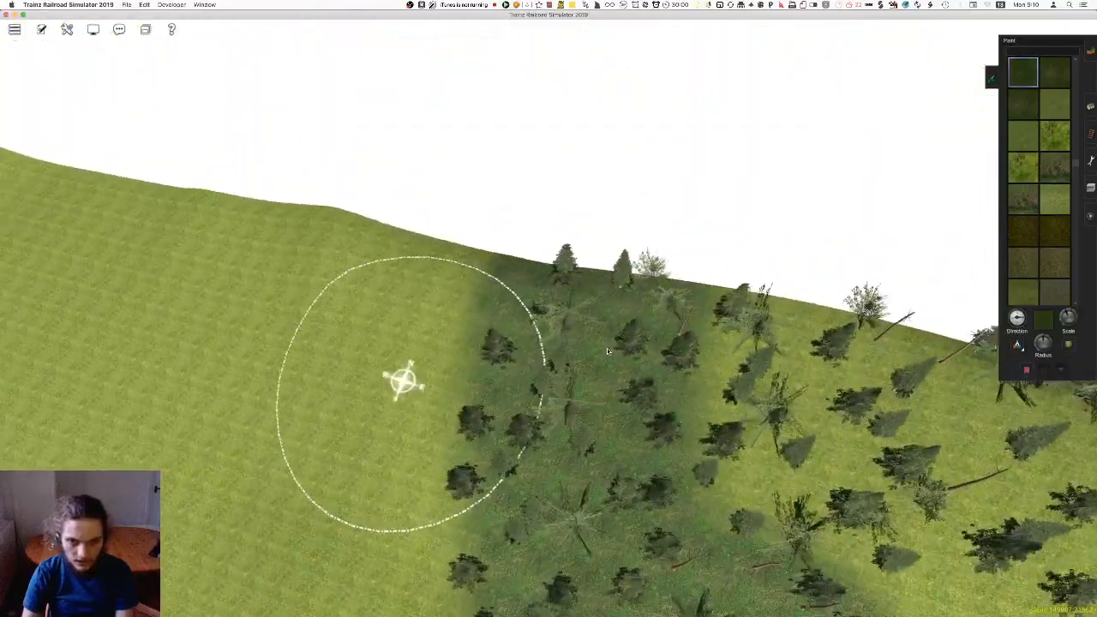
{"action": "key", "text": "Left"}
{"action": "key", "text": "Left"}
{"action": "key", "text": "Down"}
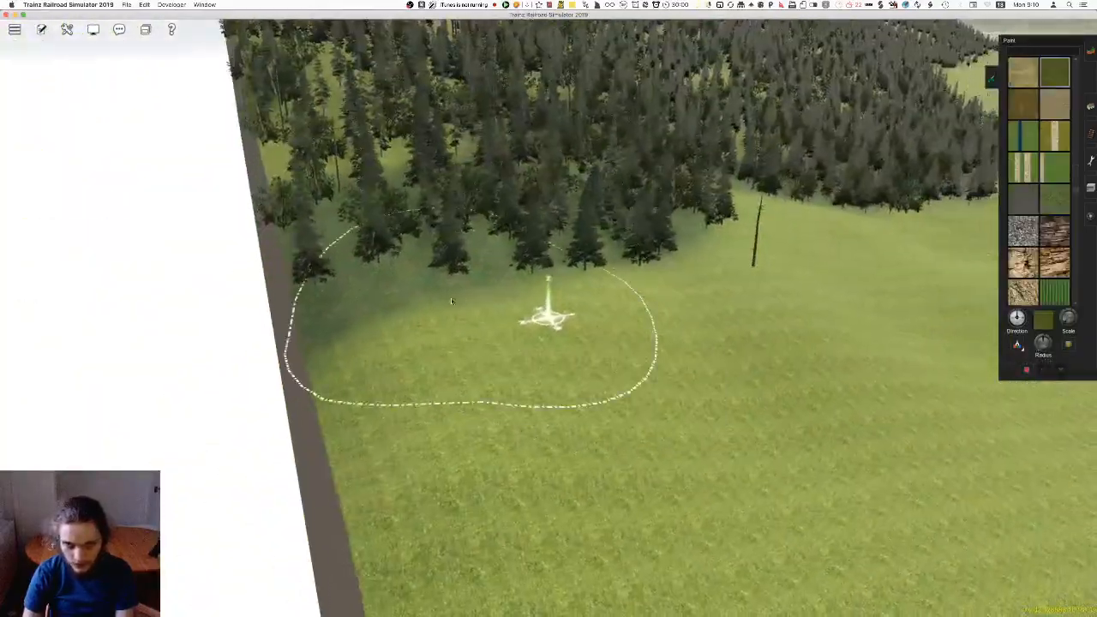
{"action": "right_click", "coordinate": [462, 302]}
{"action": "key", "text": "Up"}
{"action": "left_click_drag", "start_coordinate": [1033, 338], "coordinate": [1036, 349]}
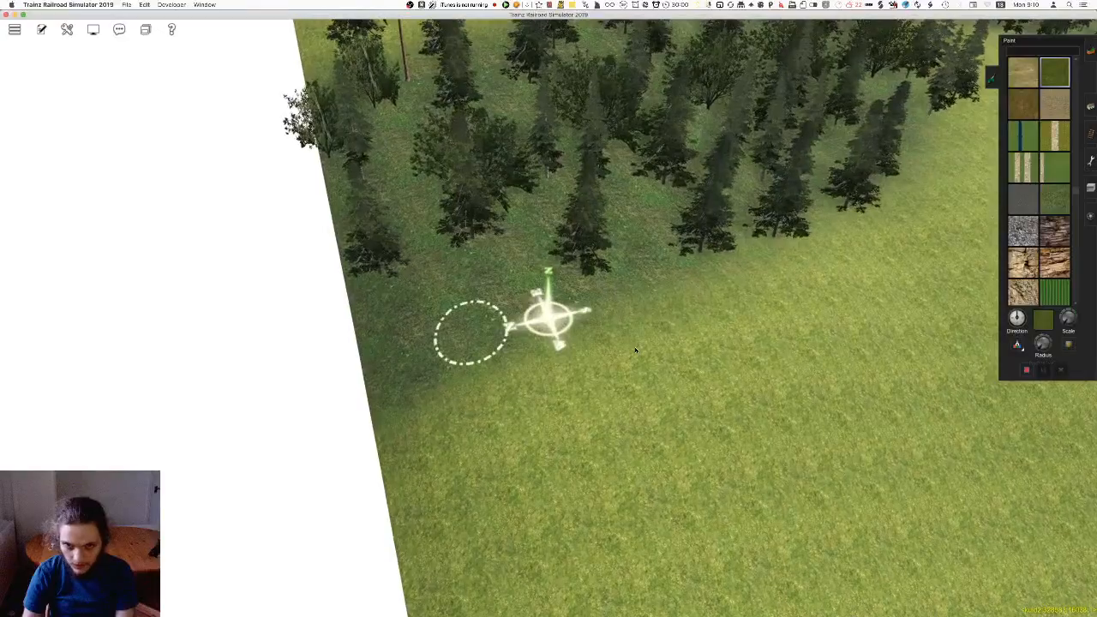
{"action": "key", "text": "Left"}
{"action": "scroll", "coordinate": [971, 397], "scroll_direction": "down", "scroll_amount": 4}
{"action": "scroll", "coordinate": [512, 322], "scroll_direction": "up", "scroll_amount": 4}
Paint grass over the excess forest floor in front of the outermost trees at the map edge
{"action": "key", "text": "F1"}
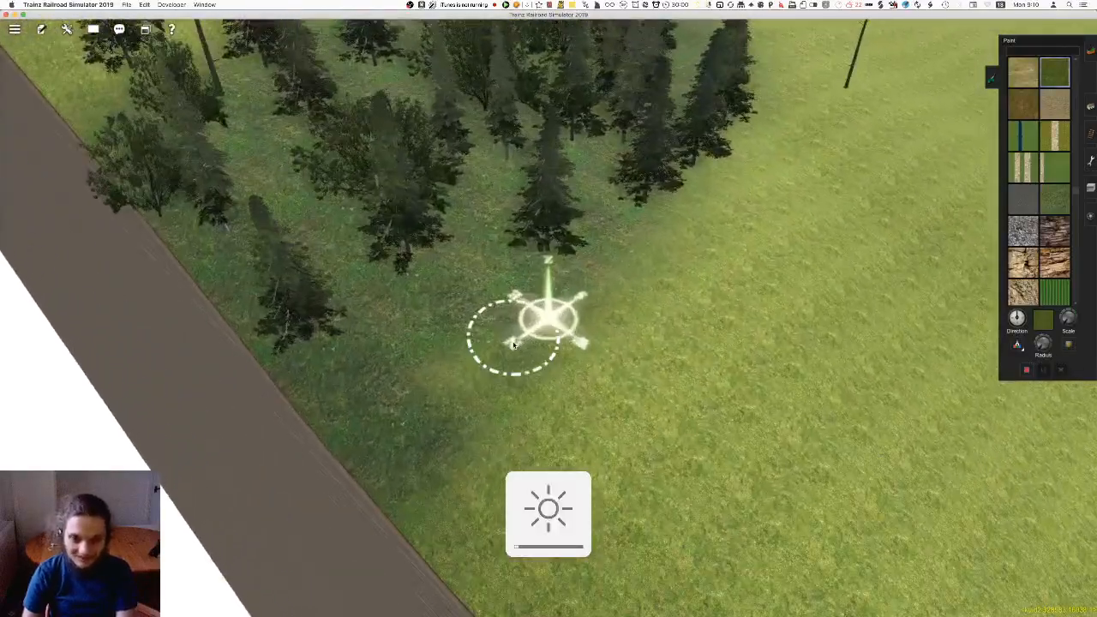
{"action": "right_click", "coordinate": [486, 348]}
{"action": "scroll", "coordinate": [624, 316], "scroll_direction": "up", "scroll_amount": 5}
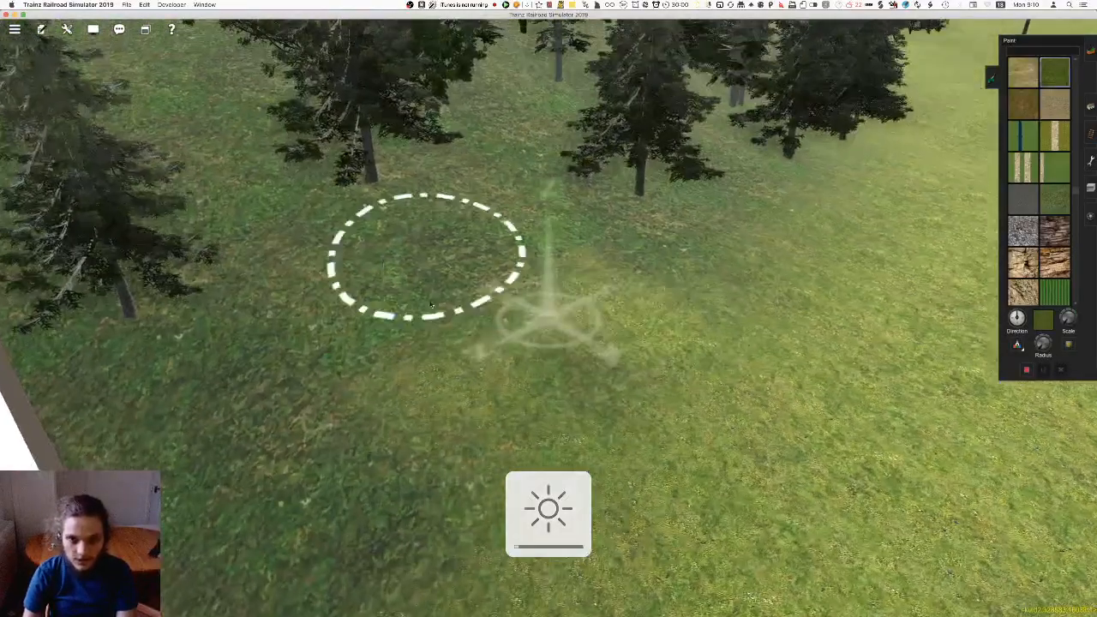
{"action": "left_click_drag", "start_coordinate": [497, 346], "coordinate": [606, 370]}
{"action": "key", "text": "Left"}
{"action": "scroll", "coordinate": [1095, 385], "scroll_direction": "down", "scroll_amount": 5}
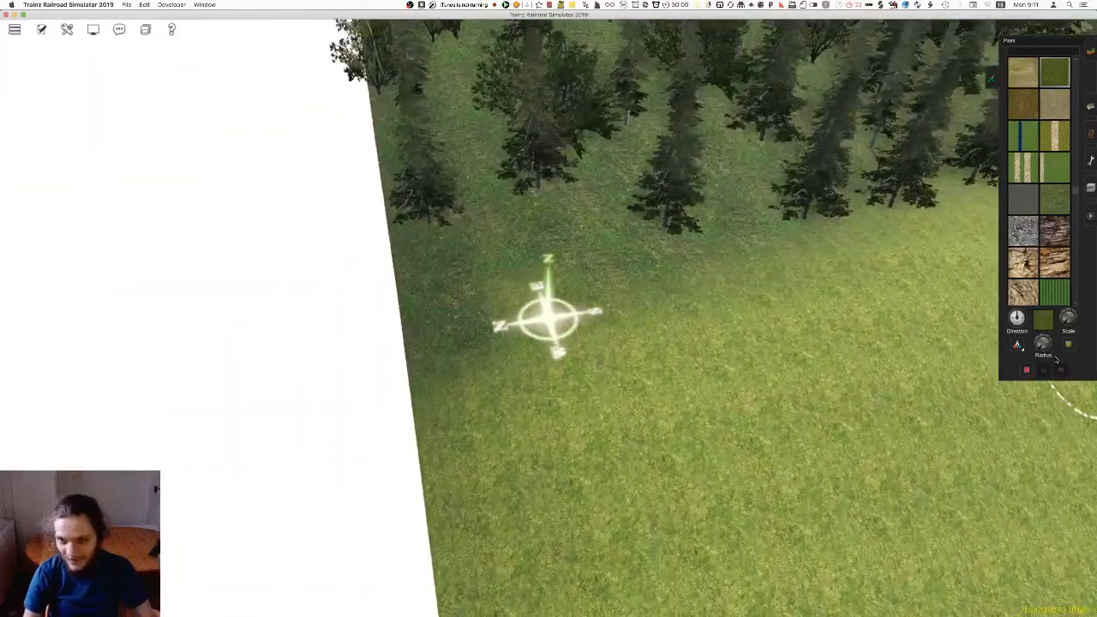
Enlarge the brush slightly and trim the forest floor with grass from the map edge past the bare trunk
{"action": "left_click_drag", "start_coordinate": [1039, 349], "coordinate": [1037, 348]}
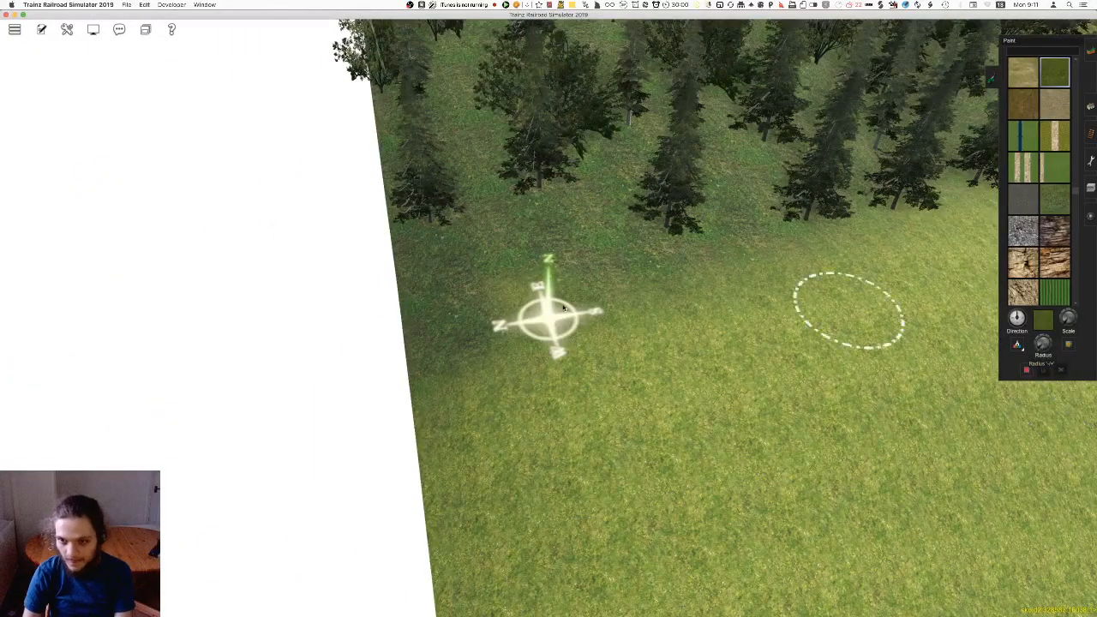
{"action": "key", "text": "Left"}
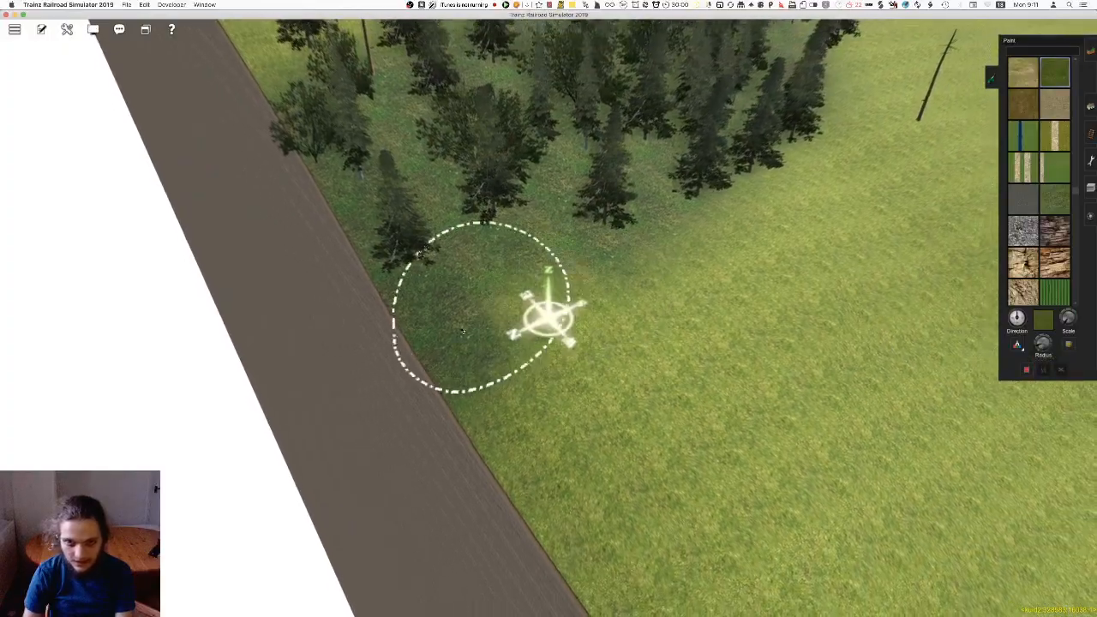
{"action": "scroll", "coordinate": [669, 283], "scroll_direction": "down", "scroll_amount": 5}
{"action": "right_click", "coordinate": [680, 243]}
{"action": "key", "text": "Left"}
{"action": "right_click", "coordinate": [629, 310]}
{"action": "right_click", "coordinate": [625, 356]}
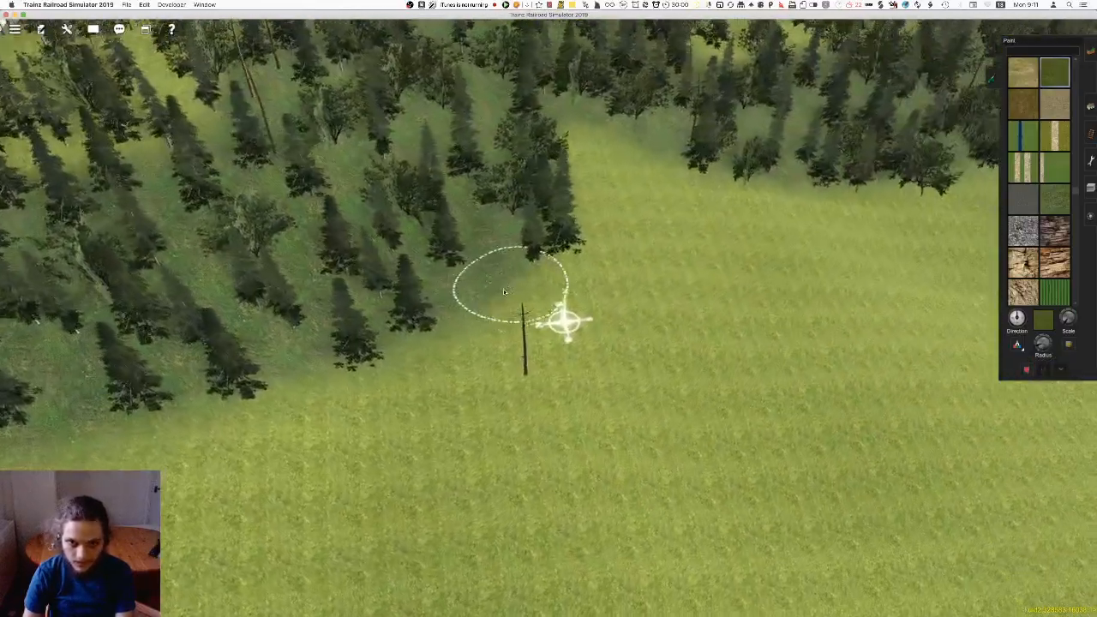
{"action": "right_click", "coordinate": [744, 204]}
{"action": "key", "text": "Left"}
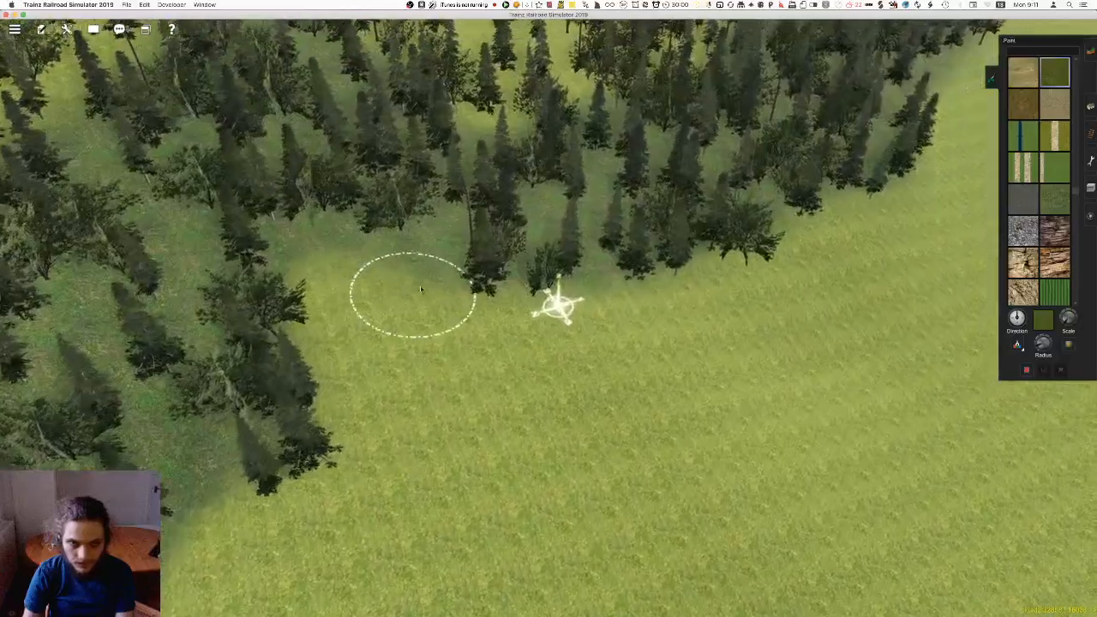
Trim the excess forest floor with grass along the outermost trees, following the wood's border around its corner
{"action": "right_click", "coordinate": [663, 292]}
{"action": "right_click", "coordinate": [713, 282]}
{"action": "right_click", "coordinate": [700, 244]}
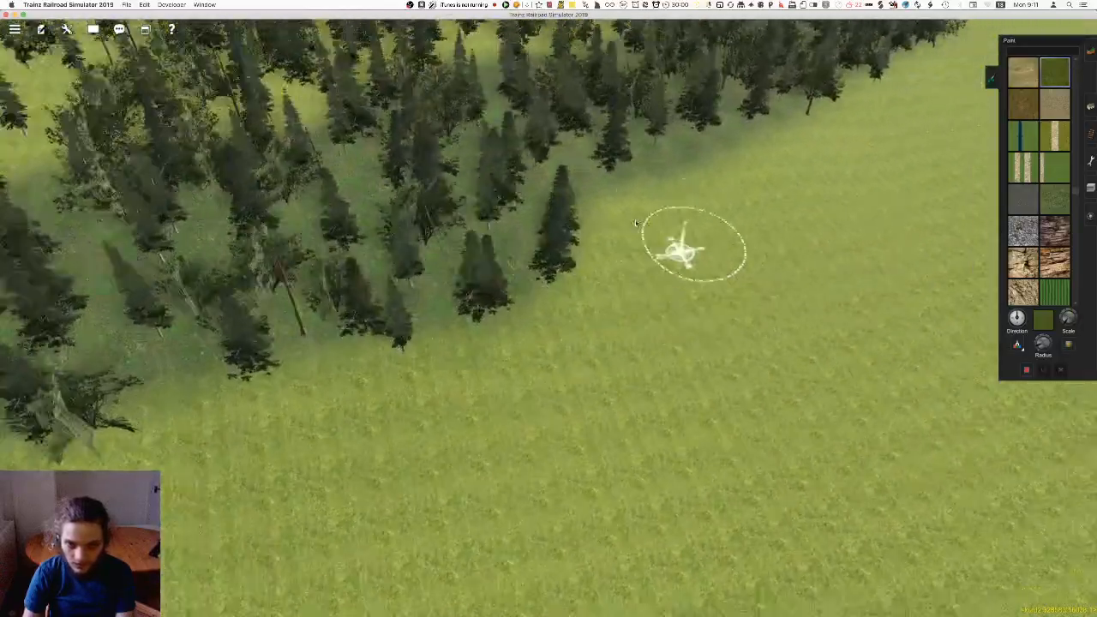
{"action": "right_click", "coordinate": [720, 169]}
{"action": "key", "text": "Left"}
{"action": "right_click", "coordinate": [604, 178]}
{"action": "key", "text": "Left"}
{"action": "right_click", "coordinate": [683, 264]}
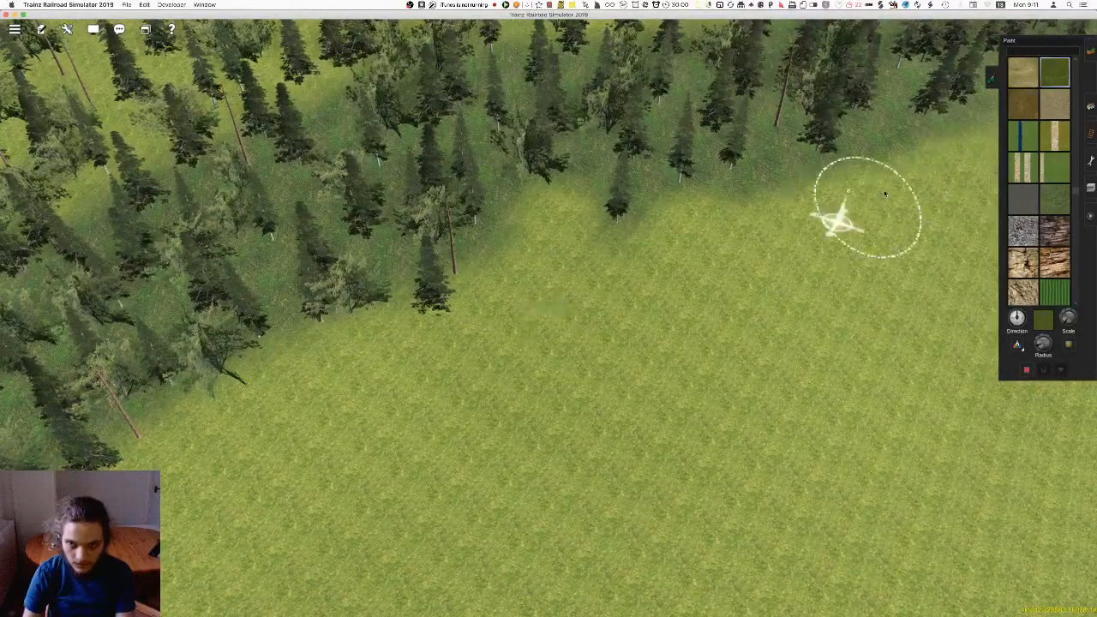
Paint grass along the wood's border through the clearings up to the brown meadow patches, and save the route
{"action": "right_click", "coordinate": [832, 216]}
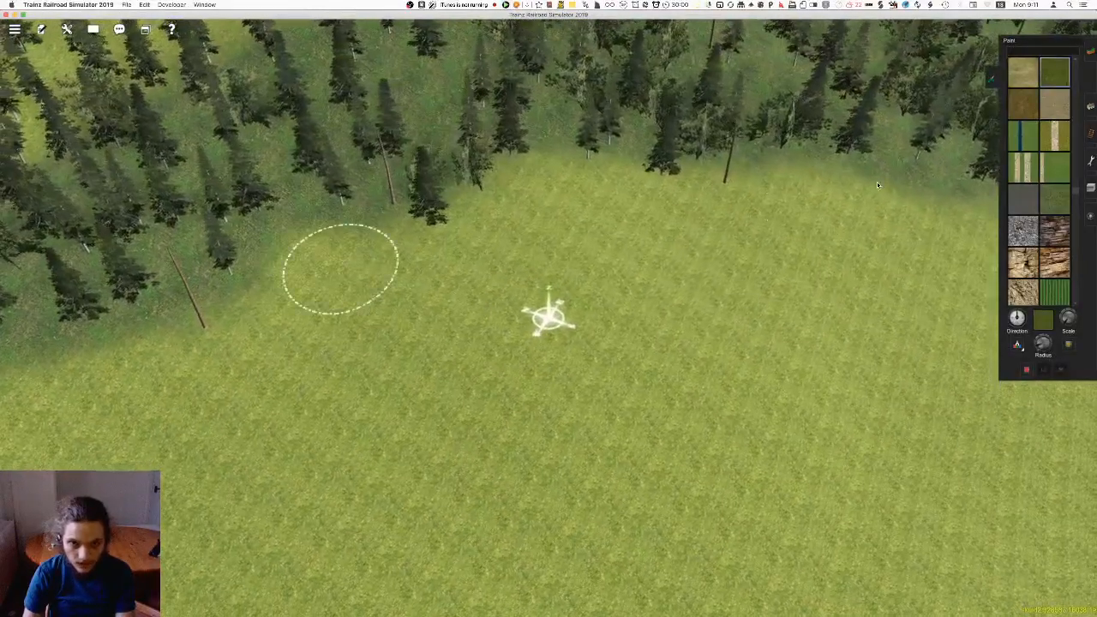
{"action": "right_click", "coordinate": [586, 227]}
{"action": "key", "text": "Left"}
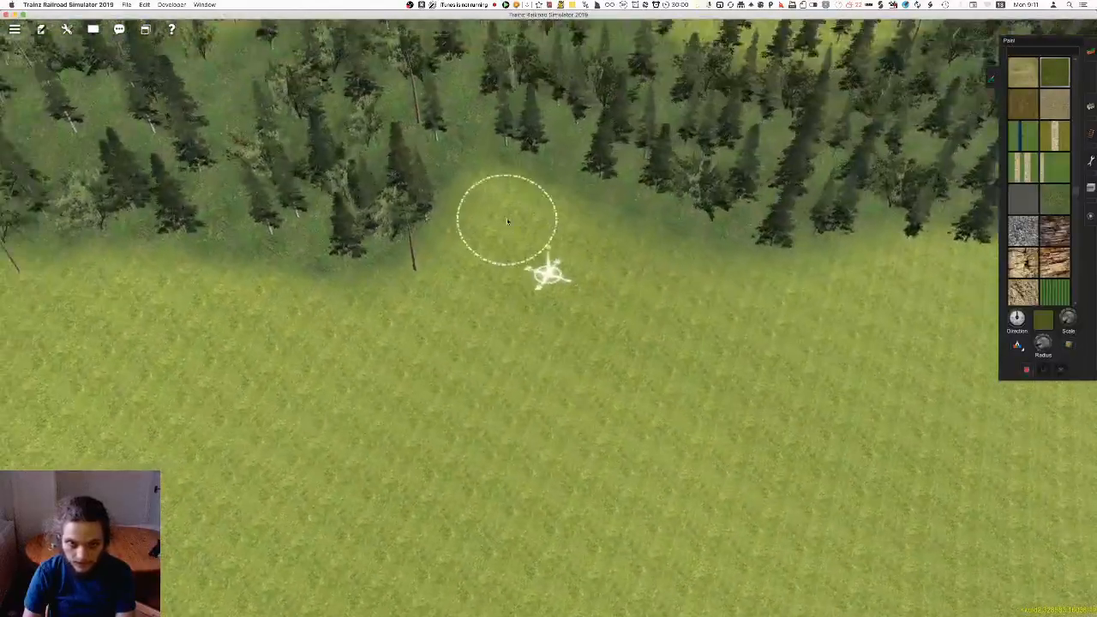
{"action": "right_click", "coordinate": [665, 286]}
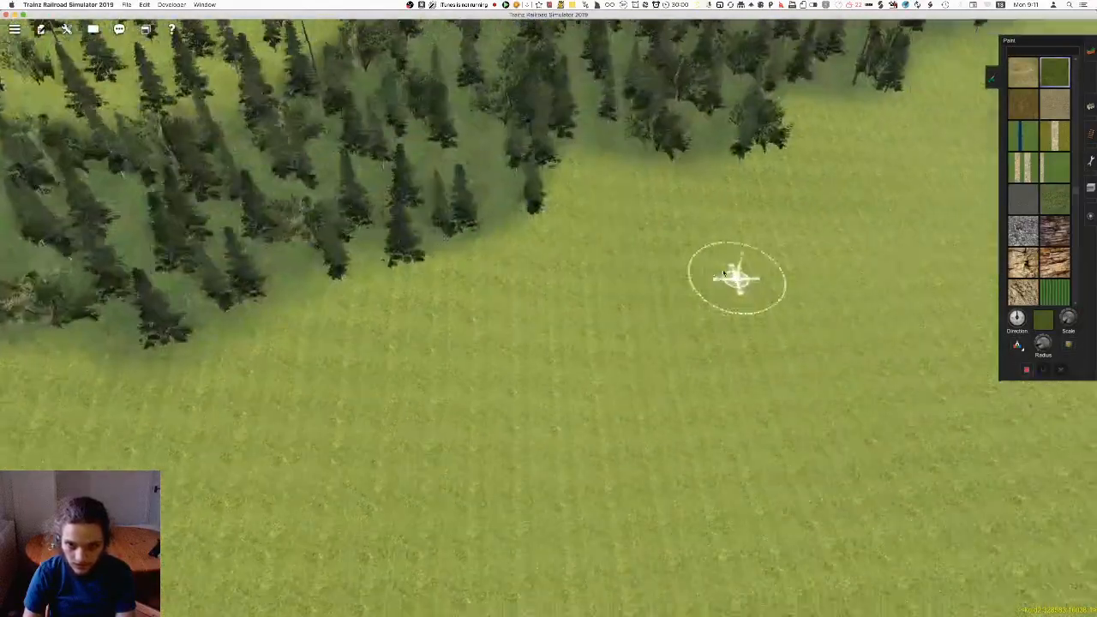
{"action": "right_click", "coordinate": [643, 233]}
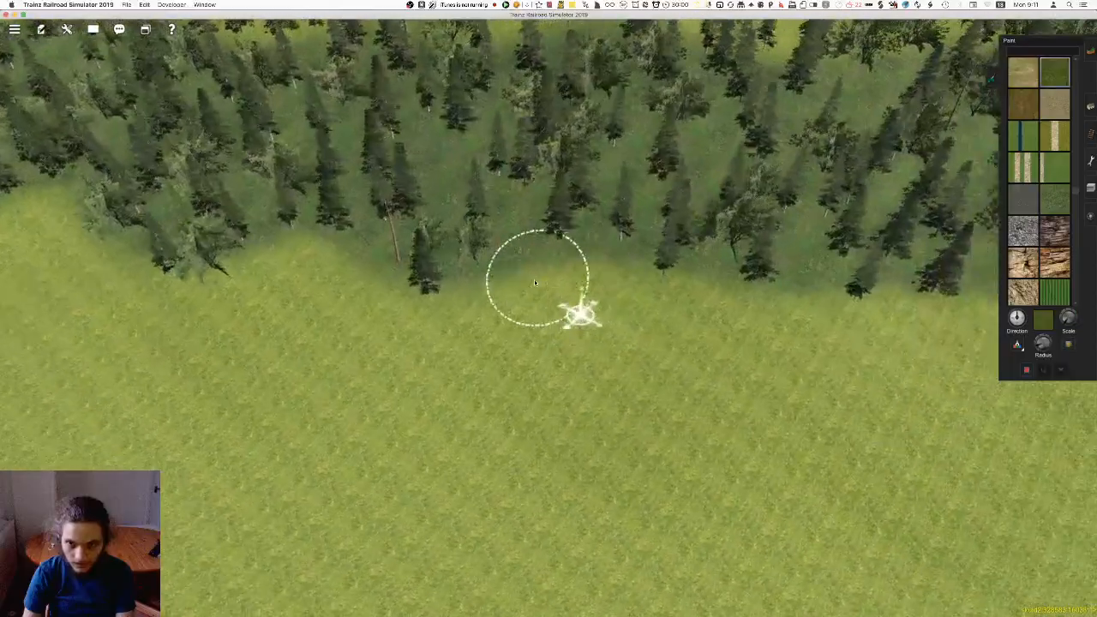
{"action": "right_click", "coordinate": [717, 354]}
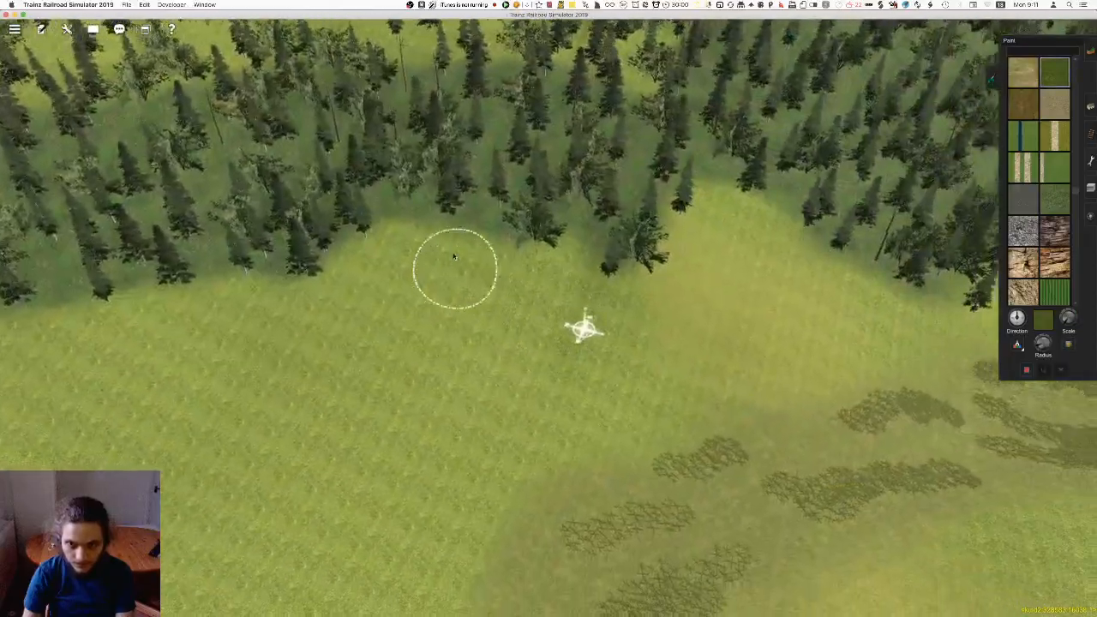
{"action": "right_click", "coordinate": [667, 180]}
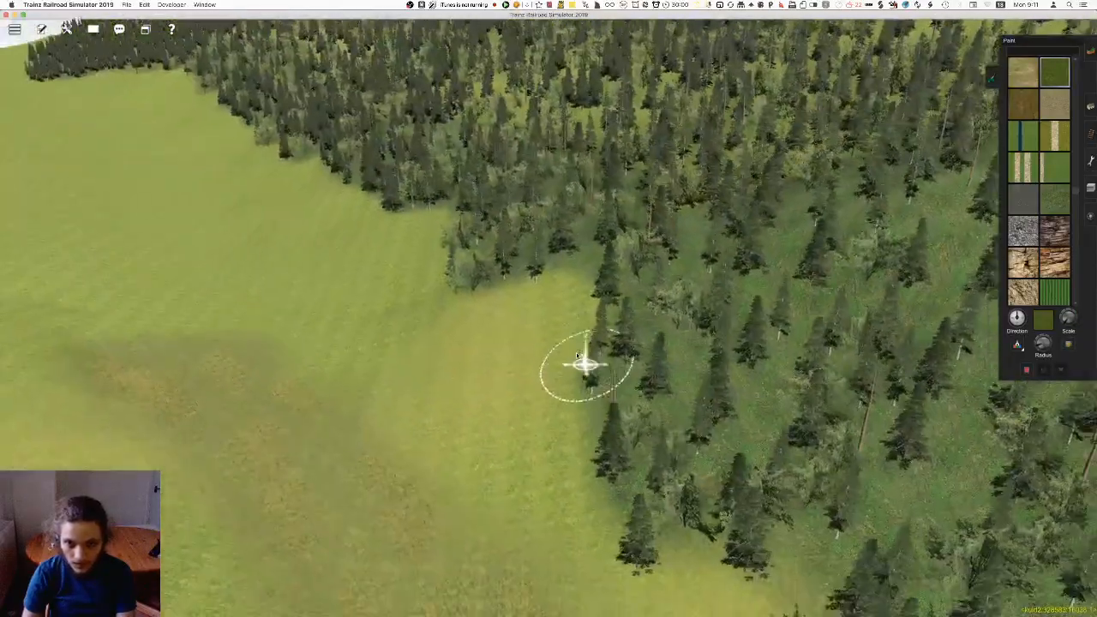
{"action": "key", "text": "super+s"}
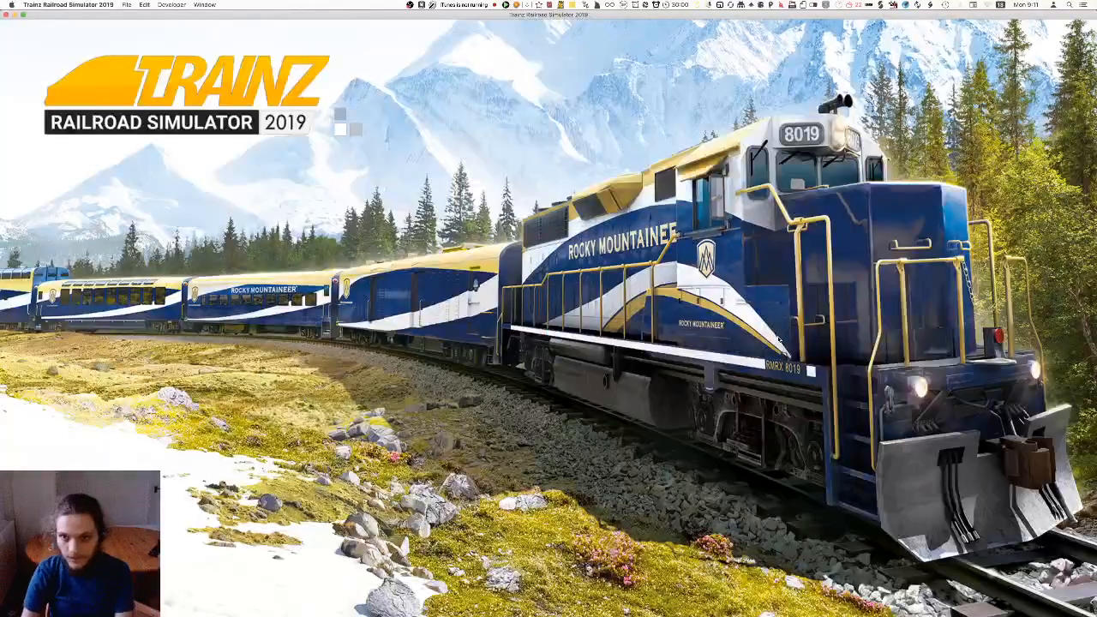
Use the copy and paste tool to paste a forest floor block over the grassy ground behind the painted border strip
{"action": "key", "text": "w"}
{"action": "key", "text": "Left"}
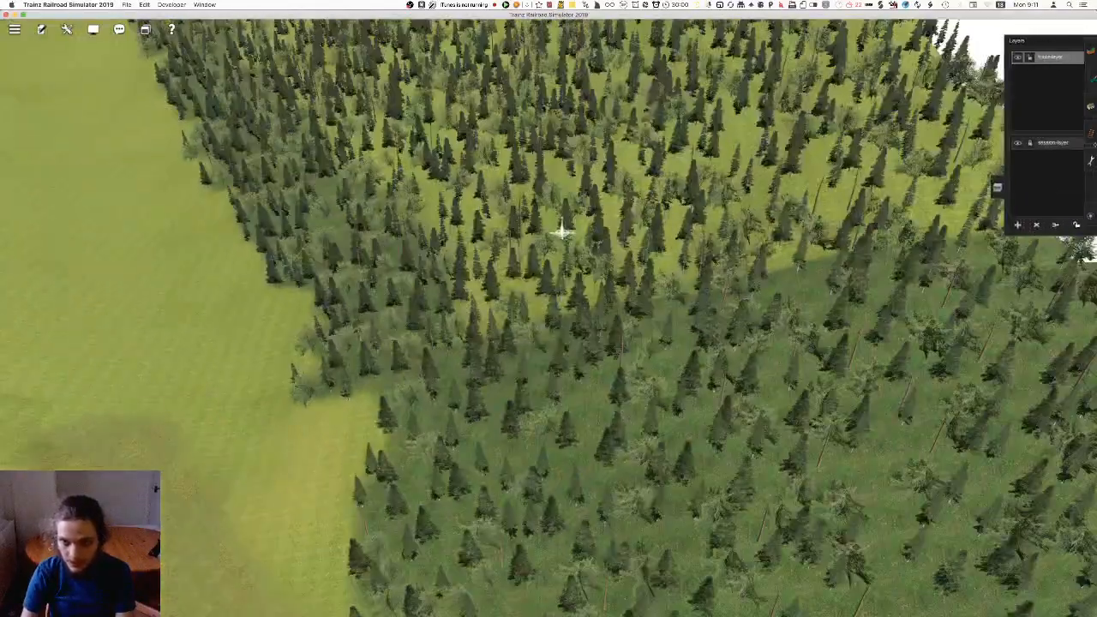
{"action": "key", "text": "F5"}
{"action": "key", "text": "Up"}
{"action": "left_click", "coordinate": [575, 288]}
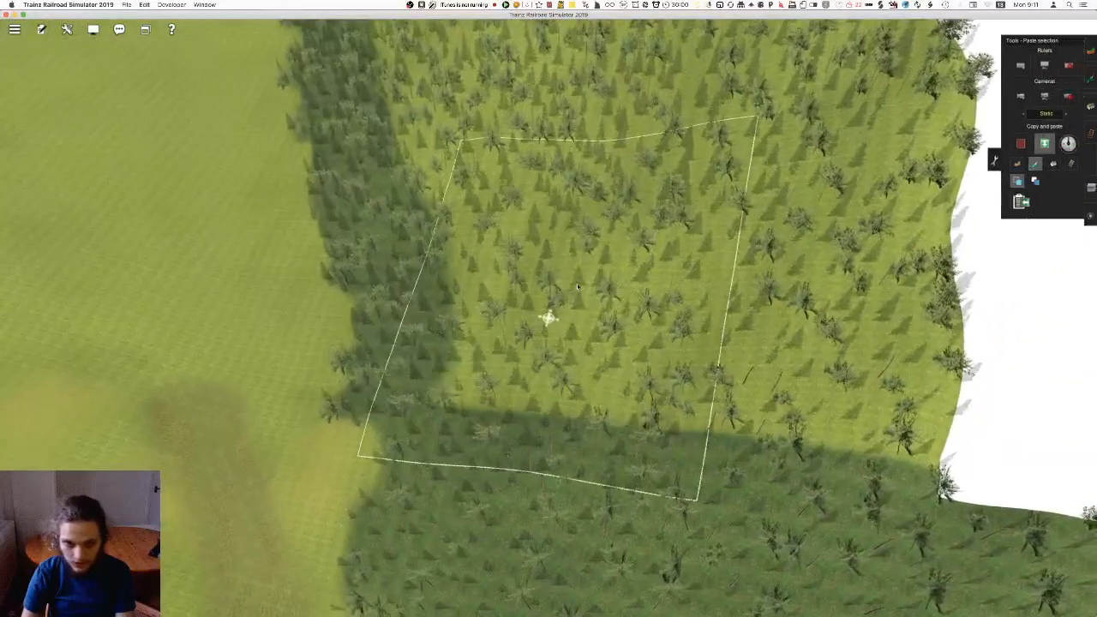
{"action": "key", "text": "Return"}
{"action": "left_click", "coordinate": [741, 288]}
{"action": "right_click", "coordinate": [742, 288]}
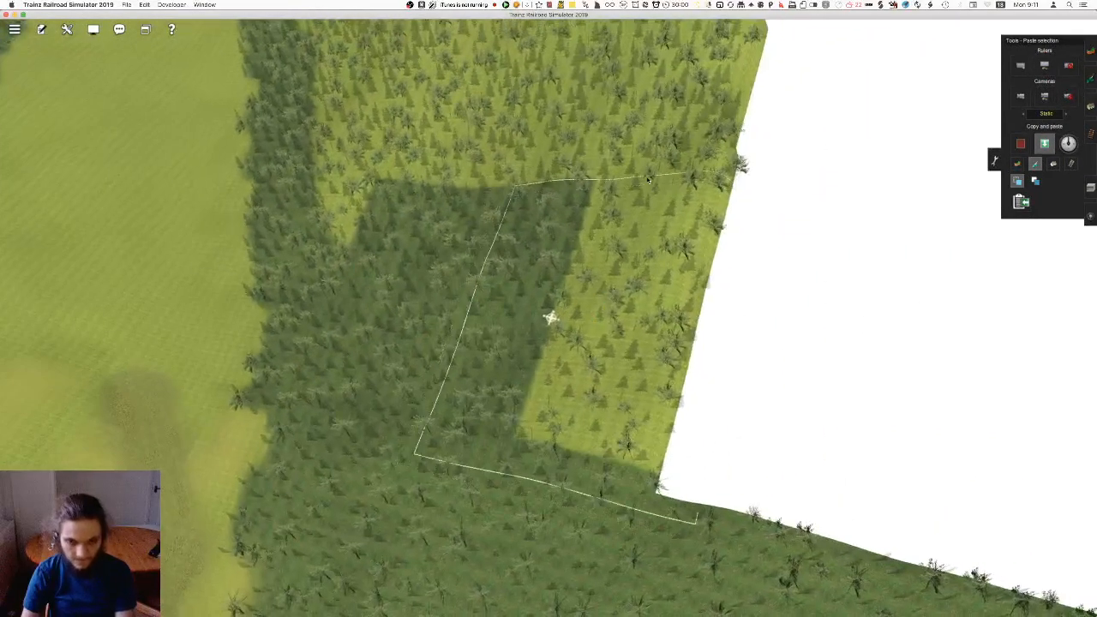
Paste further forest floor blocks over the wooded ground from the map edge back along the painted border strip
{"action": "key", "text": "Return"}
{"action": "left_click", "coordinate": [626, 141]}
{"action": "key", "text": "Return"}
{"action": "right_click", "coordinate": [478, 138]}
{"action": "left_click_drag", "start_coordinate": [479, 138], "coordinate": [583, 352]}
{"action": "key", "text": "Return"}
{"action": "right_click", "coordinate": [519, 127]}
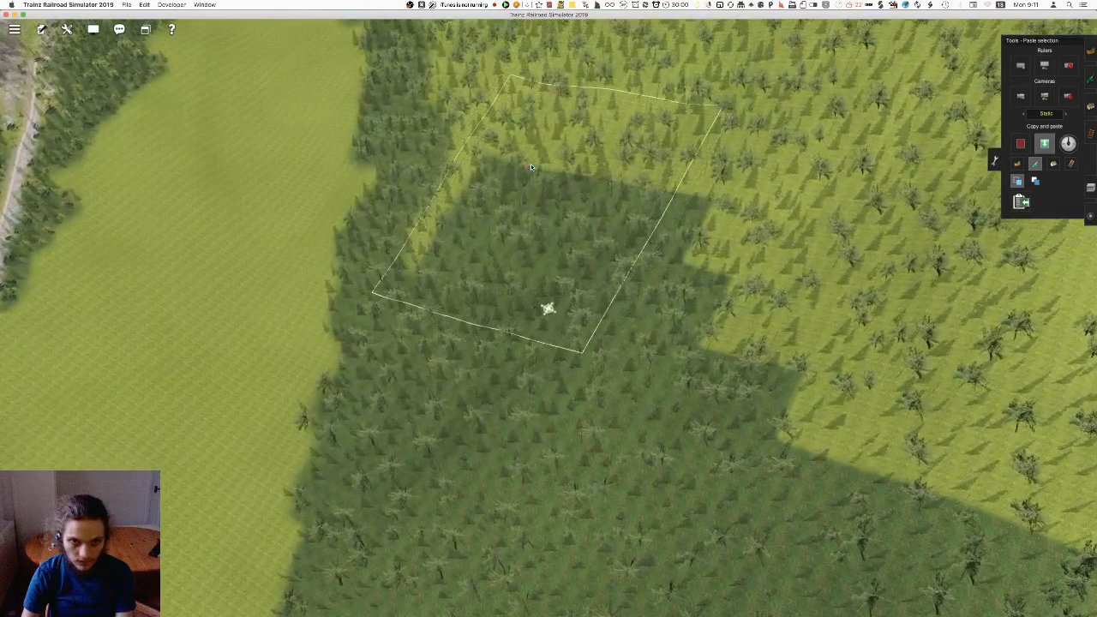
{"action": "key", "text": "Return"}
{"action": "key", "text": "Return"}
Close the grassy gap between the pasted forest floor and the narrow border strip with further texture blocks
{"action": "left_click_drag", "start_coordinate": [553, 79], "coordinate": [541, 71]}
{"action": "left_click_drag", "start_coordinate": [513, 264], "coordinate": [520, 195]}
{"action": "right_click", "coordinate": [519, 196]}
{"action": "key", "text": "F1"}
{"action": "left_click_drag", "start_coordinate": [600, 258], "coordinate": [671, 275]}
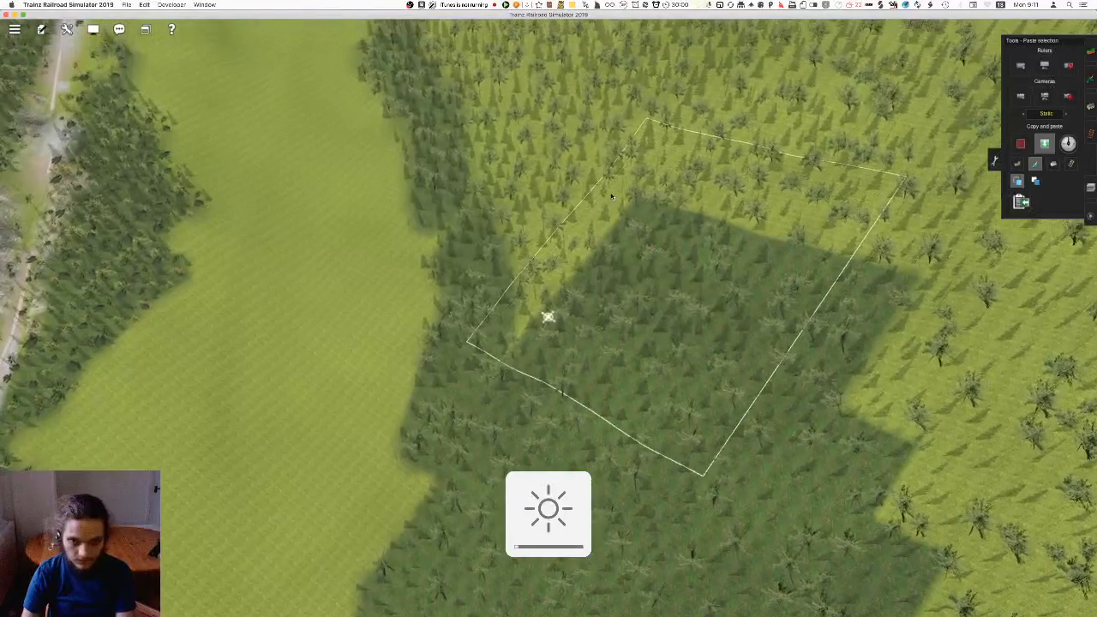
{"action": "key", "text": "Return"}
{"action": "left_click_drag", "start_coordinate": [630, 201], "coordinate": [624, 189]}
{"action": "key", "text": "Return"}
Extend the pasted forest floor beneath the trees toward the curved bend of the wood's border
{"action": "left_click_drag", "start_coordinate": [574, 112], "coordinate": [514, 98]}
{"action": "right_click", "coordinate": [560, 163]}
{"action": "key", "text": "Return"}
{"action": "right_click", "coordinate": [539, 131]}
{"action": "left_click_drag", "start_coordinate": [566, 244], "coordinate": [536, 293]}
{"action": "left_click_drag", "start_coordinate": [536, 128], "coordinate": [569, 92]}
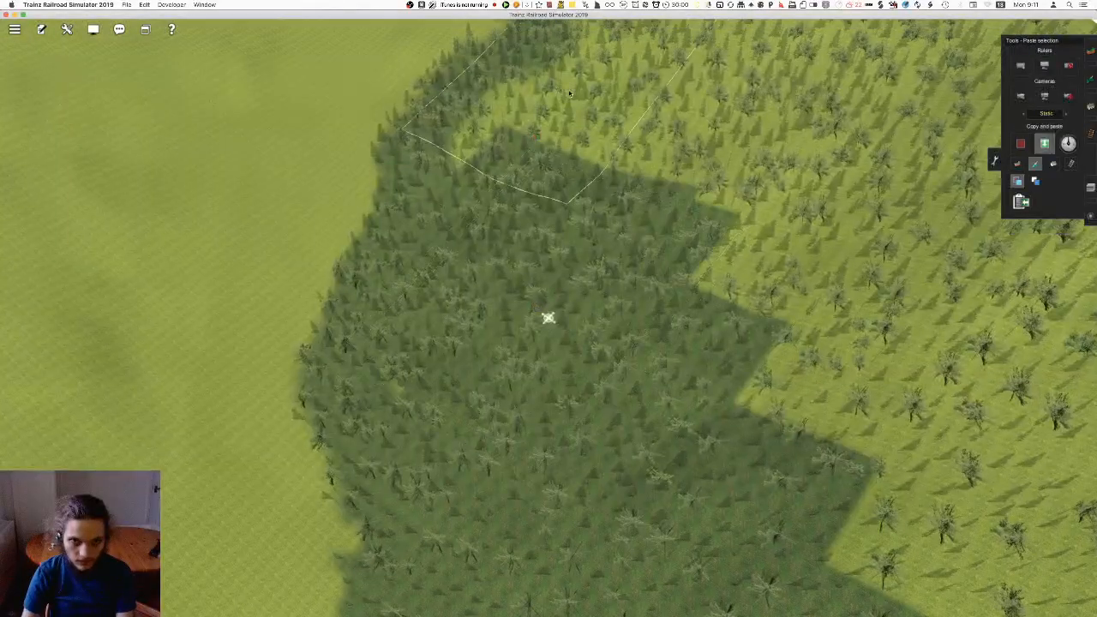
{"action": "key", "text": "Return"}
Paste forest floor blocks under the trees past the bend, continuing along the inside of the wood's border
{"action": "right_click", "coordinate": [577, 85]}
{"action": "right_click", "coordinate": [522, 367]}
{"action": "key", "text": "Right"}
{"action": "left_click_drag", "start_coordinate": [524, 368], "coordinate": [636, 408]}
{"action": "key", "text": "Return"}
{"action": "right_click", "coordinate": [424, 180]}
{"action": "left_click_drag", "start_coordinate": [425, 181], "coordinate": [509, 129]}
{"action": "key", "text": "Return"}
Paste forest floor over the grassy wooded ground beside the map edge at the forest's end
{"action": "right_click", "coordinate": [497, 207]}
{"action": "left_click_drag", "start_coordinate": [497, 213], "coordinate": [405, 396]}
{"action": "key", "text": "Right"}
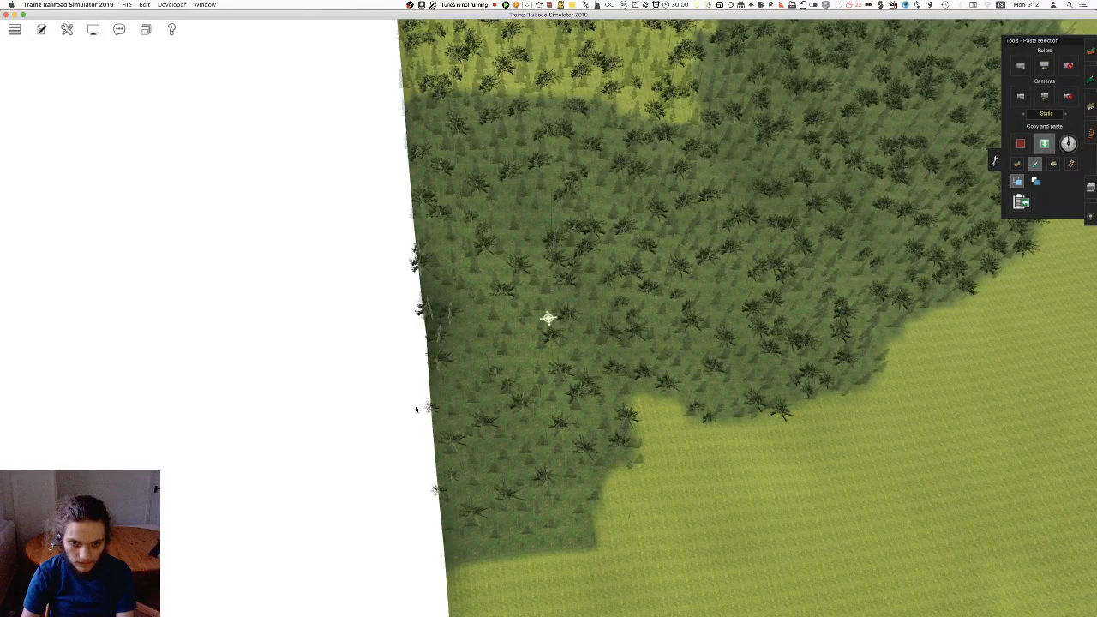
{"action": "left_click_drag", "start_coordinate": [524, 267], "coordinate": [556, 223]}
{"action": "right_click", "coordinate": [555, 223]}
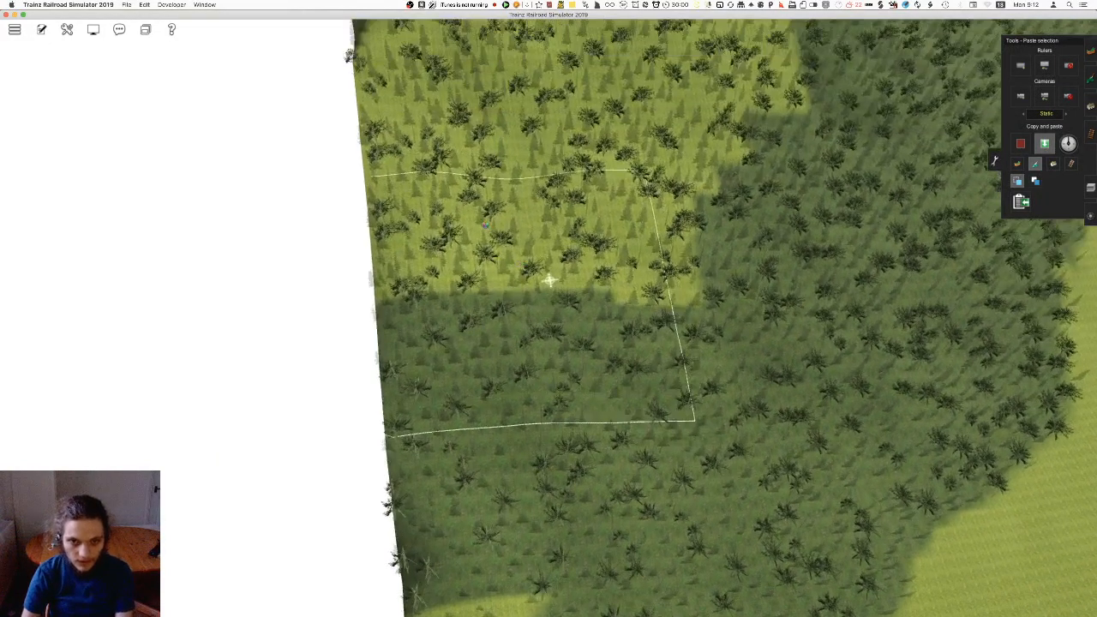
{"action": "key", "text": "Return"}
{"action": "left_click_drag", "start_coordinate": [523, 264], "coordinate": [486, 254]}
{"action": "key", "text": "Return"}
Add more forest floor blocks along the map edge, working deeper into the wood
{"action": "right_click", "coordinate": [439, 82]}
{"action": "left_click_drag", "start_coordinate": [472, 198], "coordinate": [353, 164]}
{"action": "key", "text": "Left"}
{"action": "key", "text": "Return"}
{"action": "right_click", "coordinate": [377, 202]}
{"action": "left_click_drag", "start_coordinate": [458, 201], "coordinate": [430, 181]}
{"action": "key", "text": "Return"}
Cover the wooded ground above the steep slope near the map corner with pasted forest floor
{"action": "left_click_drag", "start_coordinate": [527, 257], "coordinate": [461, 144]}
{"action": "key", "text": "Left"}
{"action": "key", "text": "Down"}
{"action": "key", "text": "Return"}
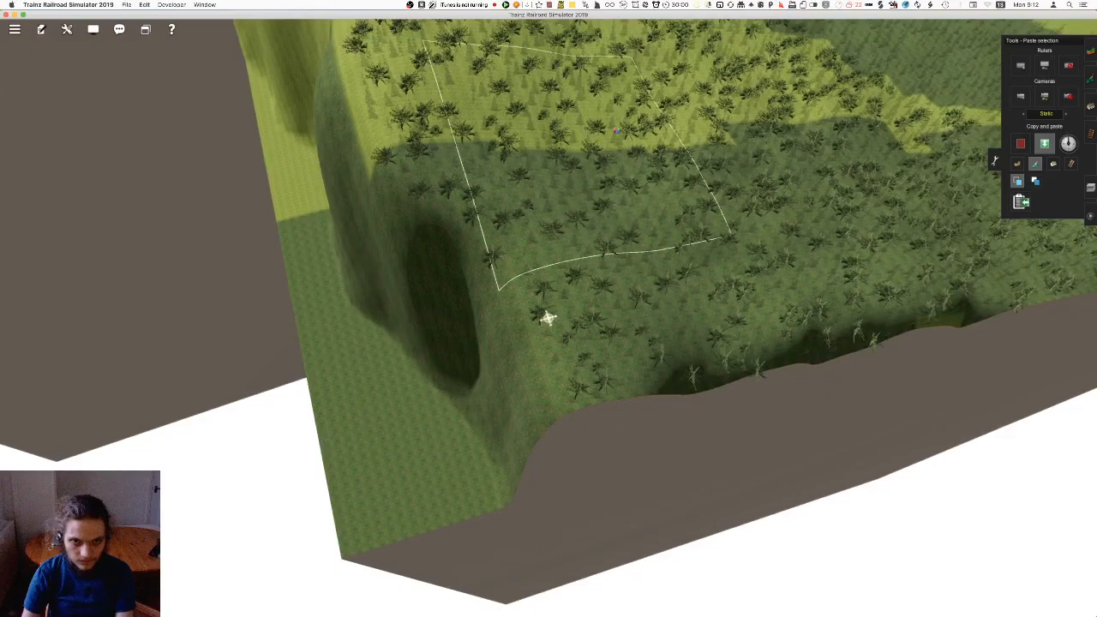
{"action": "left_click_drag", "start_coordinate": [617, 130], "coordinate": [874, 135]}
{"action": "right_click", "coordinate": [814, 191]}
{"action": "key", "text": "Left"}
{"action": "left_click_drag", "start_coordinate": [691, 220], "coordinate": [720, 502]}
{"action": "left_click", "coordinate": [614, 321]}
{"action": "key", "text": "Return"}
Paste forest floor over the grassy wedge left between the two covered parts of the wood
{"action": "left_click", "coordinate": [463, 173]}
{"action": "right_click", "coordinate": [476, 159]}
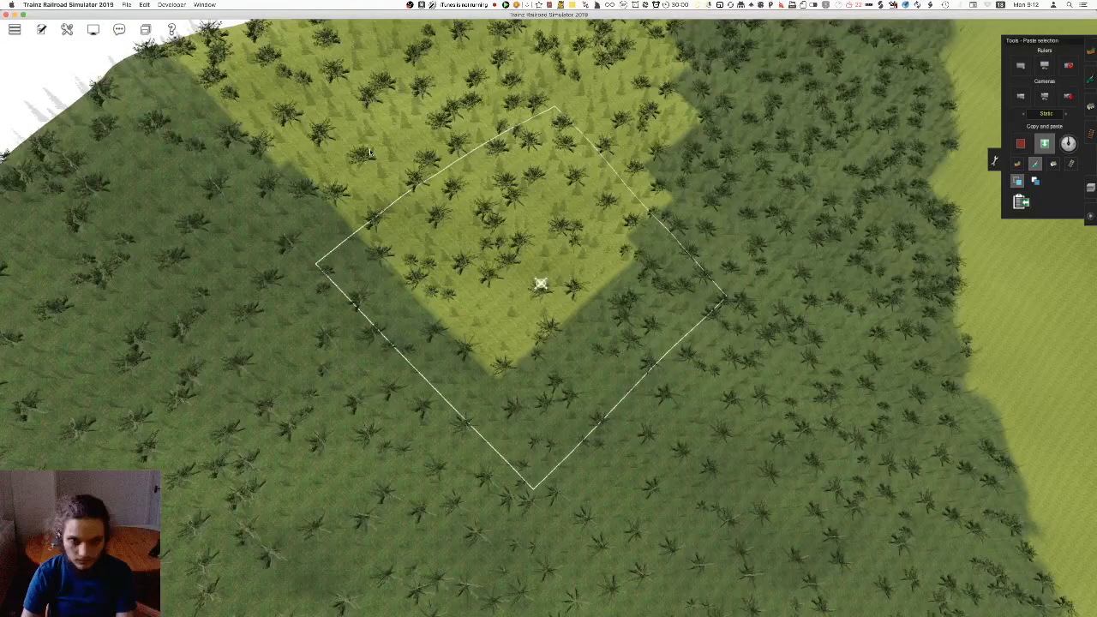
{"action": "left_click", "coordinate": [506, 296]}
{"action": "key", "text": "Return"}
{"action": "left_click", "coordinate": [218, 210]}
{"action": "right_click", "coordinate": [248, 204]}
{"action": "key", "text": "Left"}
Cover the slope beside the map edge and the adjoining wooded ground with forest floor blocks
{"action": "left_click", "coordinate": [495, 250]}
{"action": "left_click", "coordinate": [546, 184]}
{"action": "right_click", "coordinate": [549, 175]}
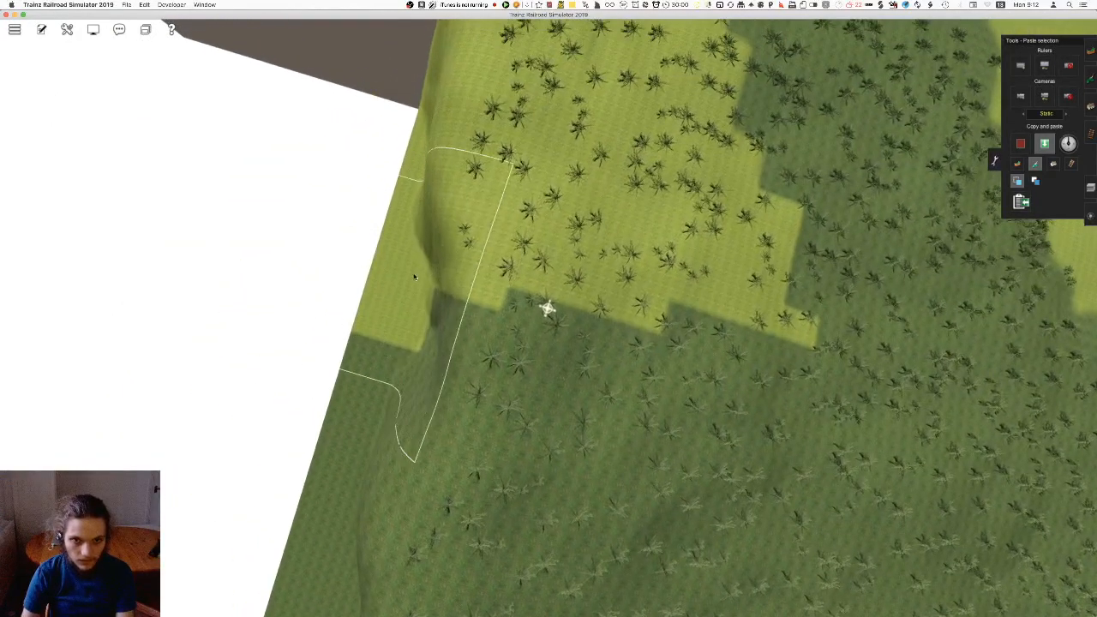
{"action": "key", "text": "Return"}
{"action": "left_click", "coordinate": [609, 161]}
{"action": "key", "text": "Return"}
{"action": "left_click", "coordinate": [570, 294]}
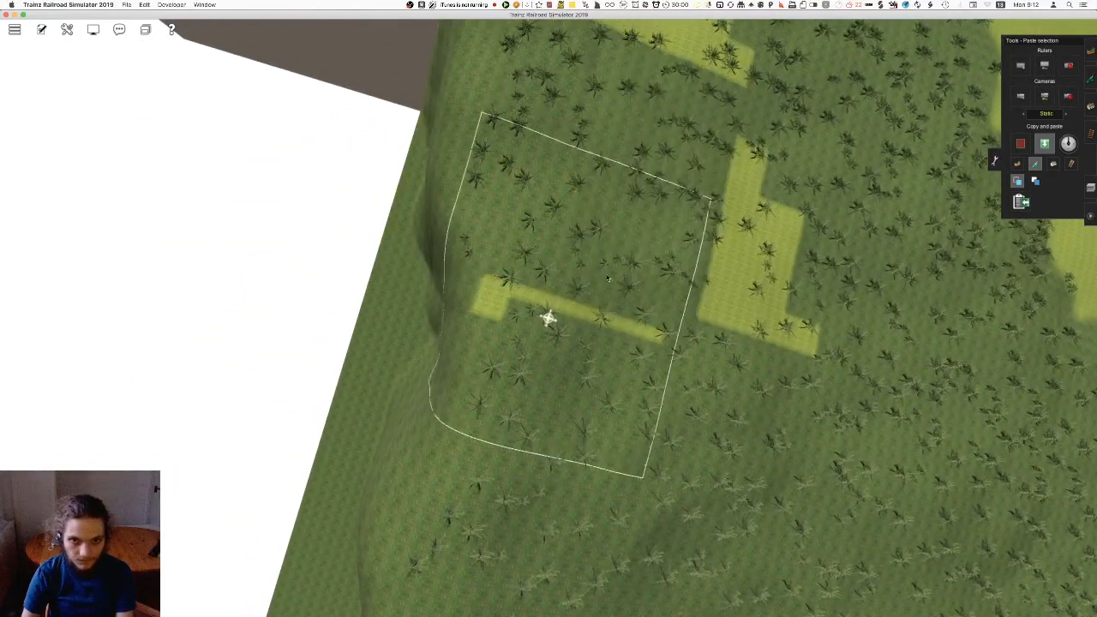
{"action": "key", "text": "Return"}
Fill the leftover grass strips between the pasted blocks in the wood with forest floor
{"action": "right_click", "coordinate": [652, 250]}
{"action": "key", "text": "Left"}
{"action": "left_click", "coordinate": [602, 420]}
{"action": "key", "text": "Return"}
{"action": "left_click", "coordinate": [653, 332]}
{"action": "right_click", "coordinate": [641, 153]}
{"action": "left_click", "coordinate": [613, 230]}
{"action": "left_click", "coordinate": [673, 318]}
{"action": "key", "text": "Return"}
Paste forest floor over the remaining grassy areas deeper inside the wood
{"action": "right_click", "coordinate": [576, 165]}
{"action": "left_click", "coordinate": [561, 264]}
{"action": "left_click", "coordinate": [670, 280]}
{"action": "left_click", "coordinate": [564, 271]}
{"action": "left_click", "coordinate": [620, 230]}
{"action": "key", "text": "Return"}
{"action": "key", "text": "Left"}
{"action": "left_click", "coordinate": [580, 296]}
{"action": "left_click", "coordinate": [530, 319]}
{"action": "key", "text": "Return"}
Place the final forest floor blocks on the last uncovered ground beneath the trees
{"action": "left_click", "coordinate": [446, 294]}
{"action": "key", "text": "Left"}
{"action": "key", "text": "Return"}
{"action": "left_click", "coordinate": [798, 197]}
{"action": "right_click", "coordinate": [784, 193]}
Return to ground painting with the forest floor texture and adjust the brush radius at the forest's map-edge end
{"action": "key", "text": "Down"}
{"action": "key", "text": "F2"}
{"action": "right_click", "coordinate": [514, 137]}
{"action": "right_click", "coordinate": [433, 129]}
{"action": "key", "text": "Left"}
{"action": "key", "text": "Left"}
{"action": "key", "text": "Up"}
{"action": "left_click_drag", "start_coordinate": [1039, 347], "coordinate": [1041, 338]}
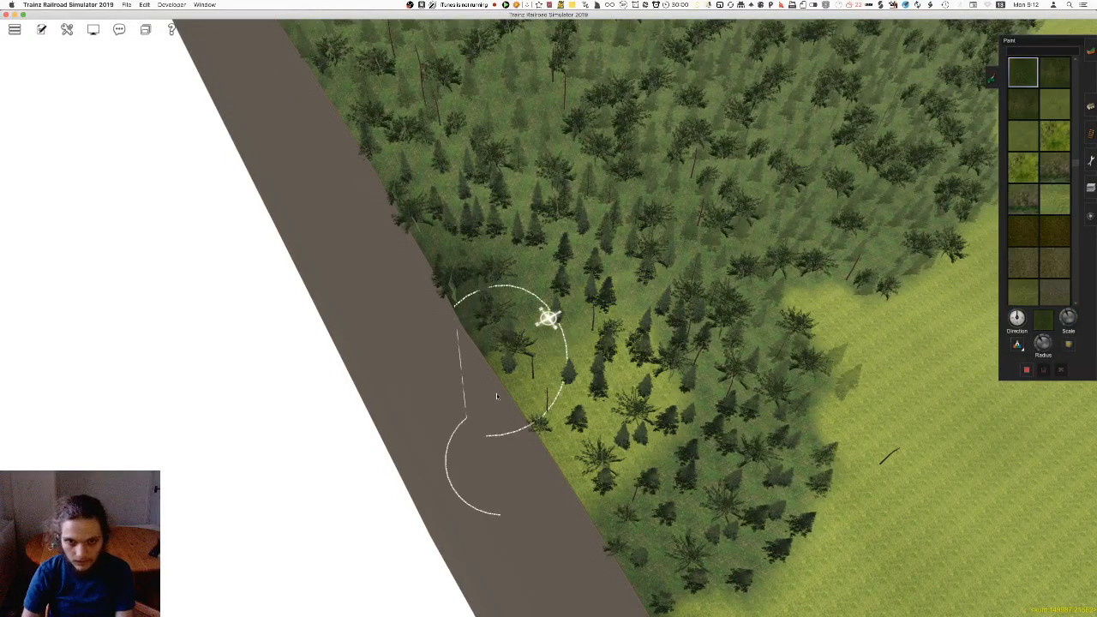
Examine the covered forest from the map edge and along the valley toward the railway
{"action": "right_click", "coordinate": [661, 364]}
{"action": "key", "text": "Down"}
{"action": "right_click", "coordinate": [607, 357]}
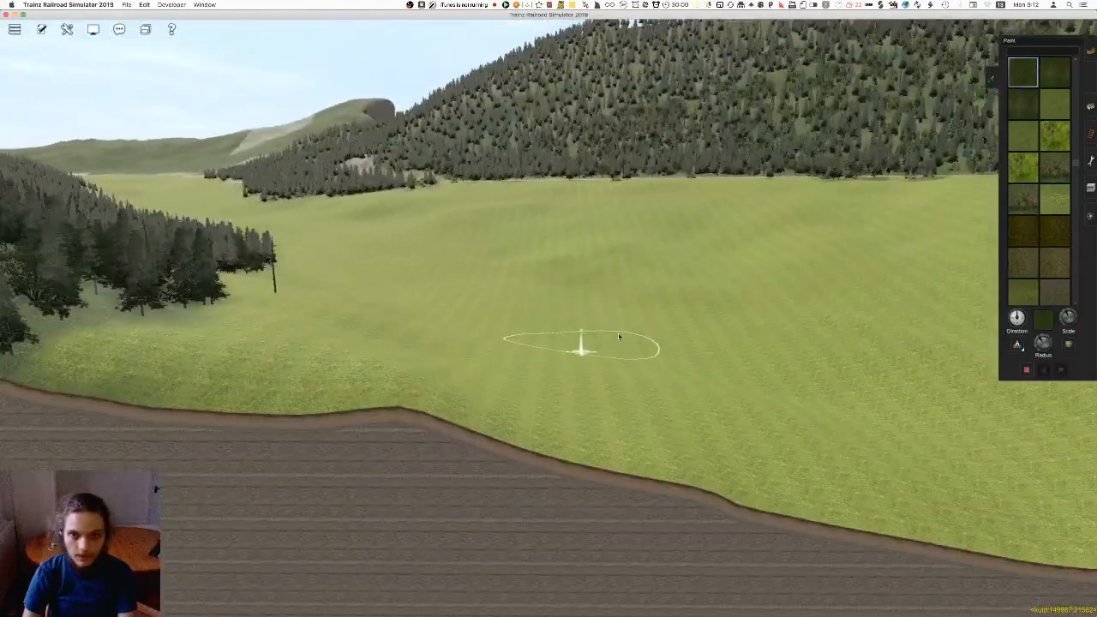
{"action": "key", "text": "Left"}
{"action": "right_click", "coordinate": [747, 321]}
{"action": "right_click", "coordinate": [742, 314]}
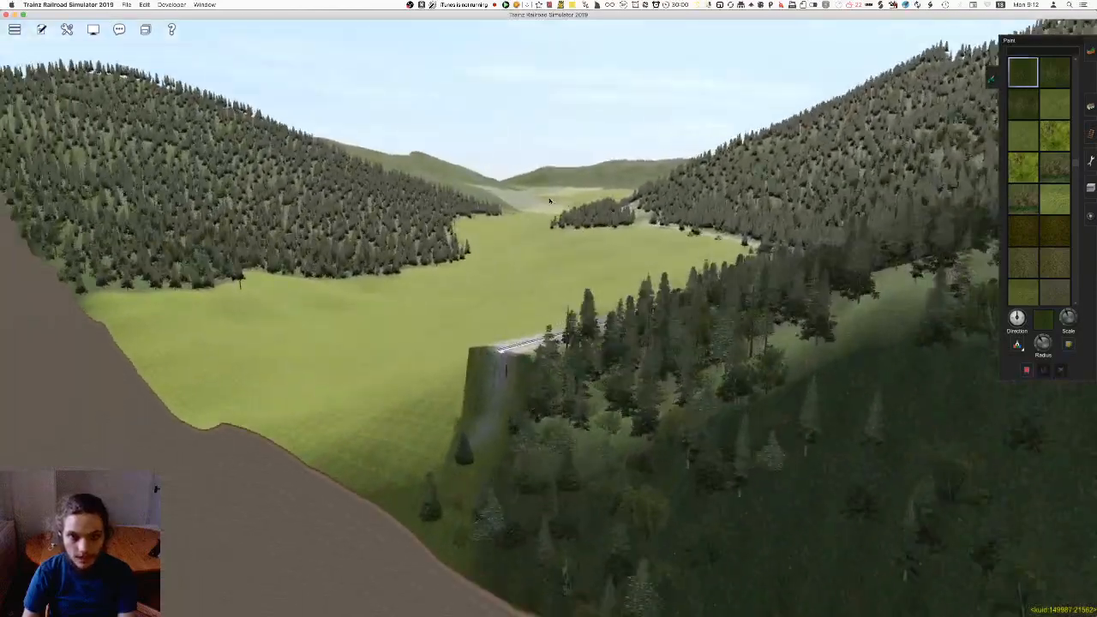
{"action": "right_click", "coordinate": [550, 201]}
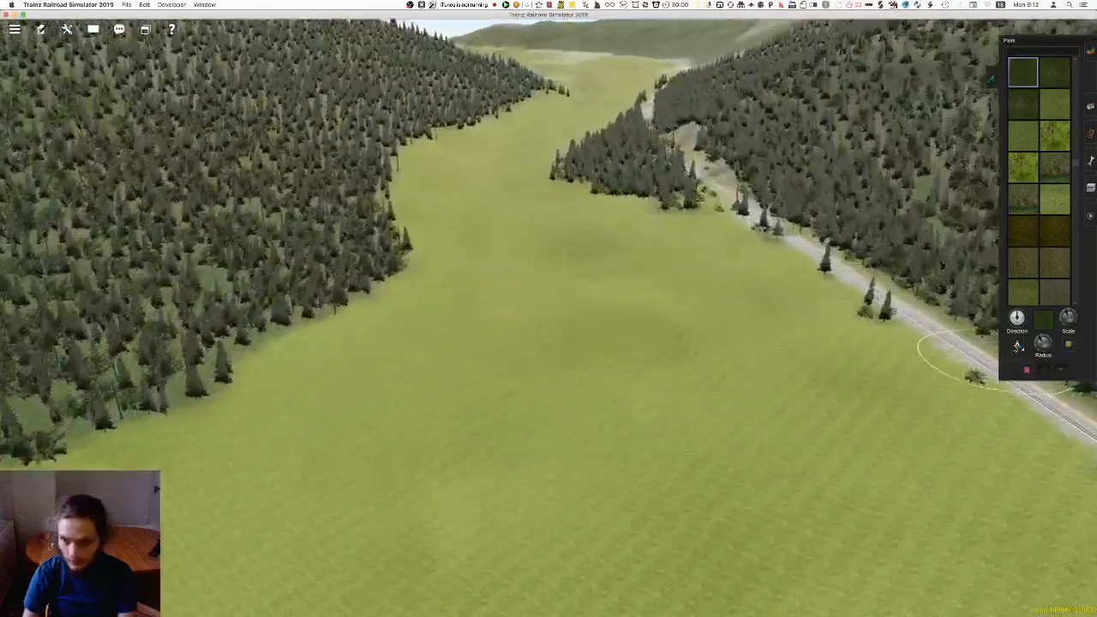
Choose the darker olive grass texture and adjust the brush radius for the open valley floor beside the railway
{"action": "right_click", "coordinate": [588, 142]}
{"action": "left_click_drag", "start_coordinate": [549, 146], "coordinate": [599, 144]}
{"action": "mouse_move", "coordinate": [549, 205]}
{"action": "left_mouse_down"}
{"action": "mouse_move", "coordinate": [622, 225]}
{"action": "mouse_move", "coordinate": [656, 292]}
{"action": "left_mouse_up"}
{"action": "key", "text": "Right"}
{"action": "right_click", "coordinate": [714, 248]}
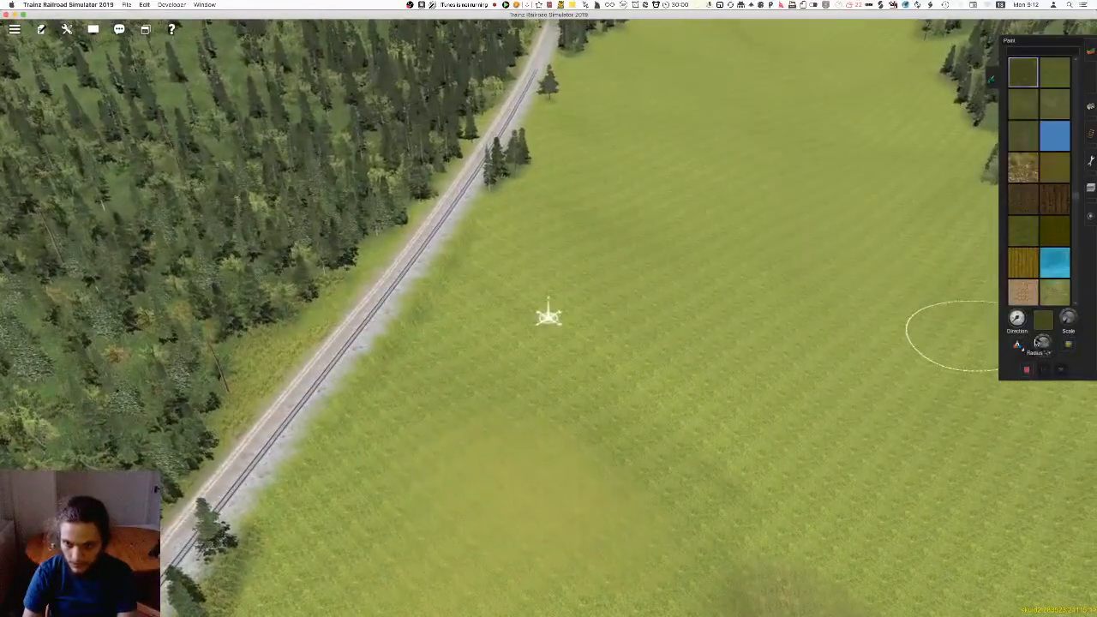
{"action": "key", "text": "Down"}
{"action": "right_click", "coordinate": [586, 377]}
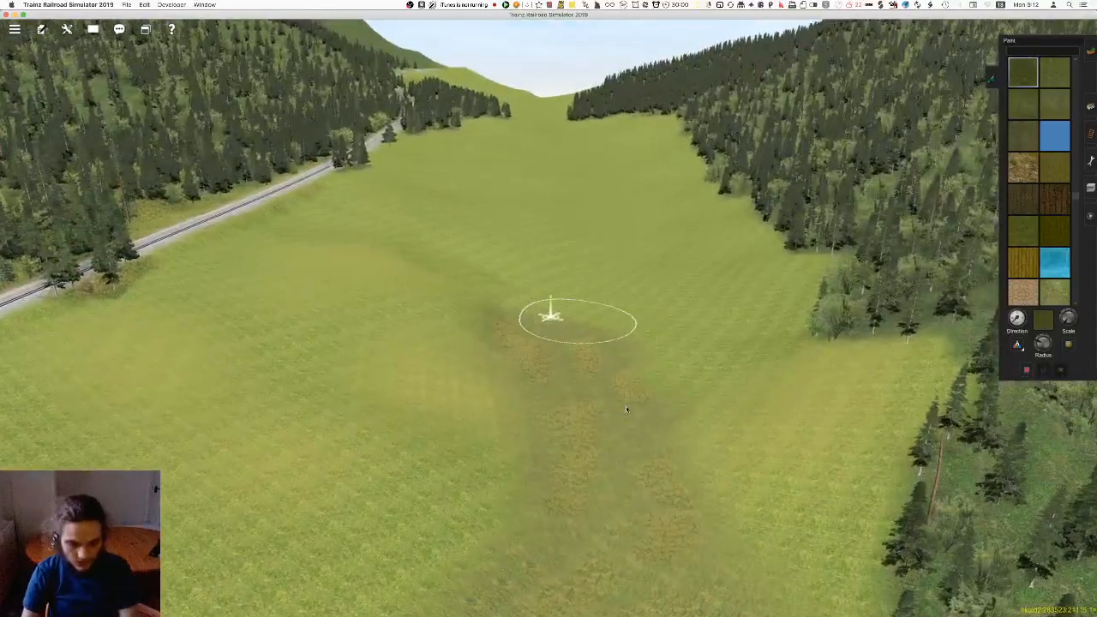
Examine the existing brown ground patches running along the valley floor between the forest and the railway
{"action": "key", "text": "Right"}
{"action": "right_click", "coordinate": [962, 372]}
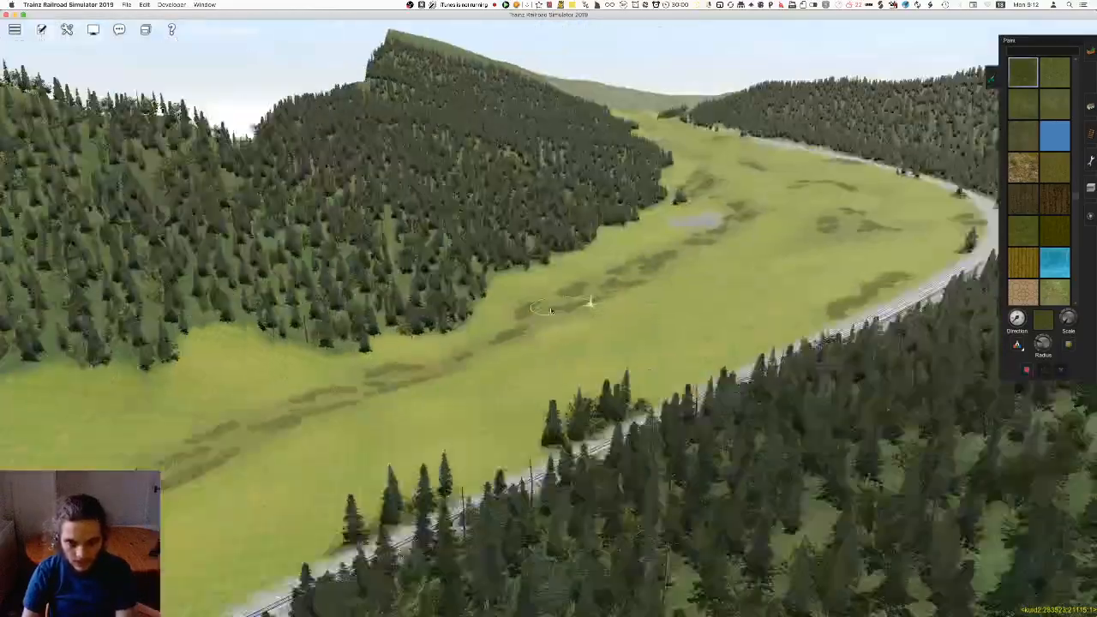
{"action": "key", "text": "Right"}
{"action": "key", "text": "Up"}
{"action": "key", "text": "Down"}
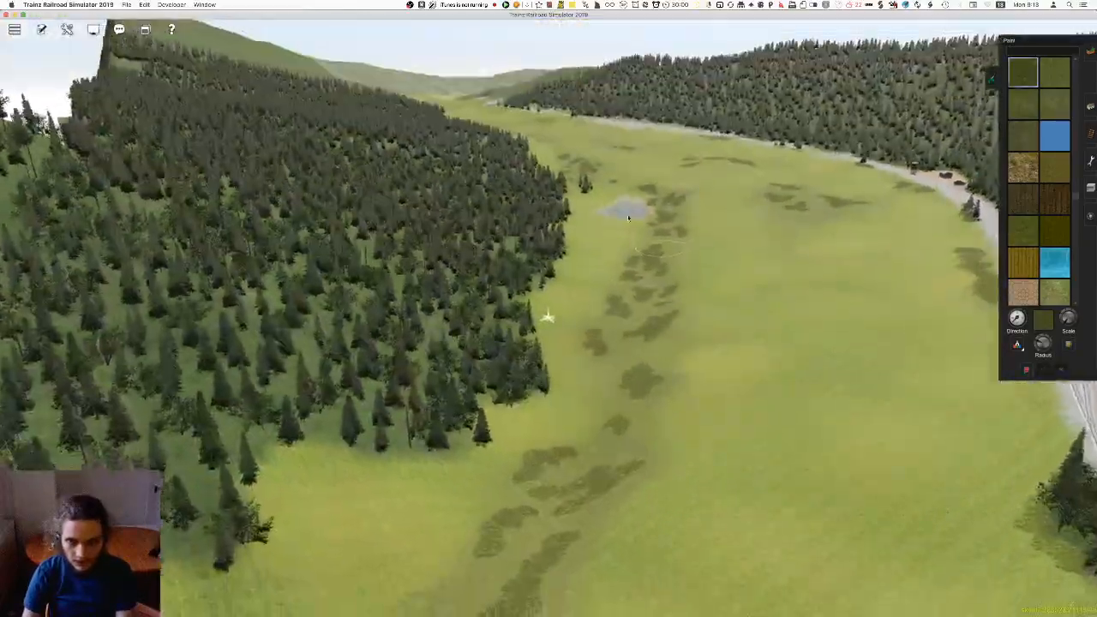
{"action": "right_click", "coordinate": [454, 345]}
{"action": "key", "text": "Left"}
{"action": "right_click", "coordinate": [373, 298]}
{"action": "key", "text": "Left"}
Paint the darker grass from the end of the brown patches onto the bare valley floor, varying the texture direction
{"action": "mouse_move", "coordinate": [535, 320]}
{"action": "right_mouse_down"}
{"action": "mouse_move", "coordinate": [508, 309]}
{"action": "mouse_move", "coordinate": [532, 277]}
{"action": "mouse_move", "coordinate": [587, 270]}
{"action": "mouse_move", "coordinate": [542, 365]}
{"action": "right_mouse_up"}
{"action": "key", "text": "Left"}
{"action": "key", "text": "Right"}
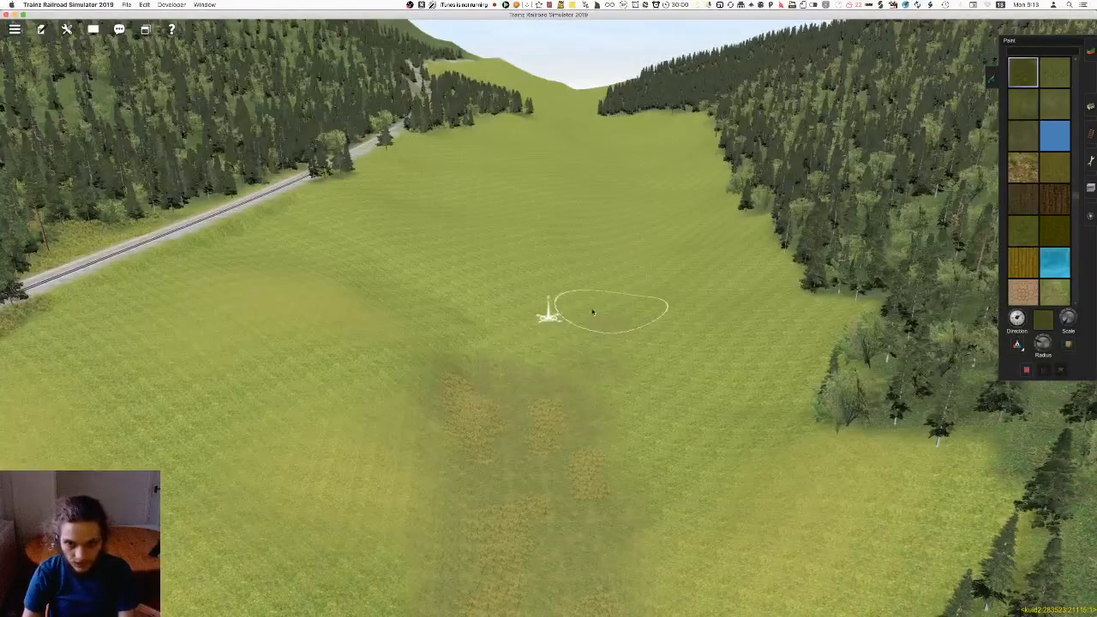
{"action": "key", "text": "Up"}
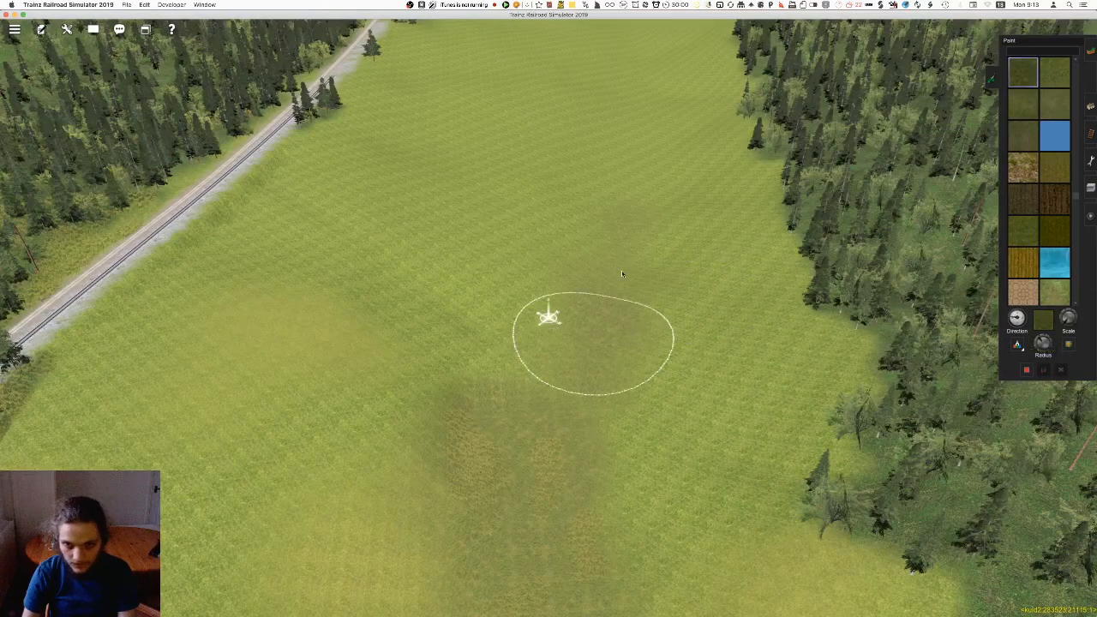
Extend the darker grass along the middle of the valley floor, varying the texture direction between strokes
{"action": "right_click", "coordinate": [575, 264]}
{"action": "mouse_move", "coordinate": [592, 232]}
{"action": "left_mouse_down"}
{"action": "mouse_move", "coordinate": [547, 371]}
{"action": "mouse_move", "coordinate": [559, 429]}
{"action": "mouse_move", "coordinate": [552, 239]}
{"action": "left_mouse_up"}
{"action": "right_click", "coordinate": [554, 176]}
{"action": "key", "text": "Down"}
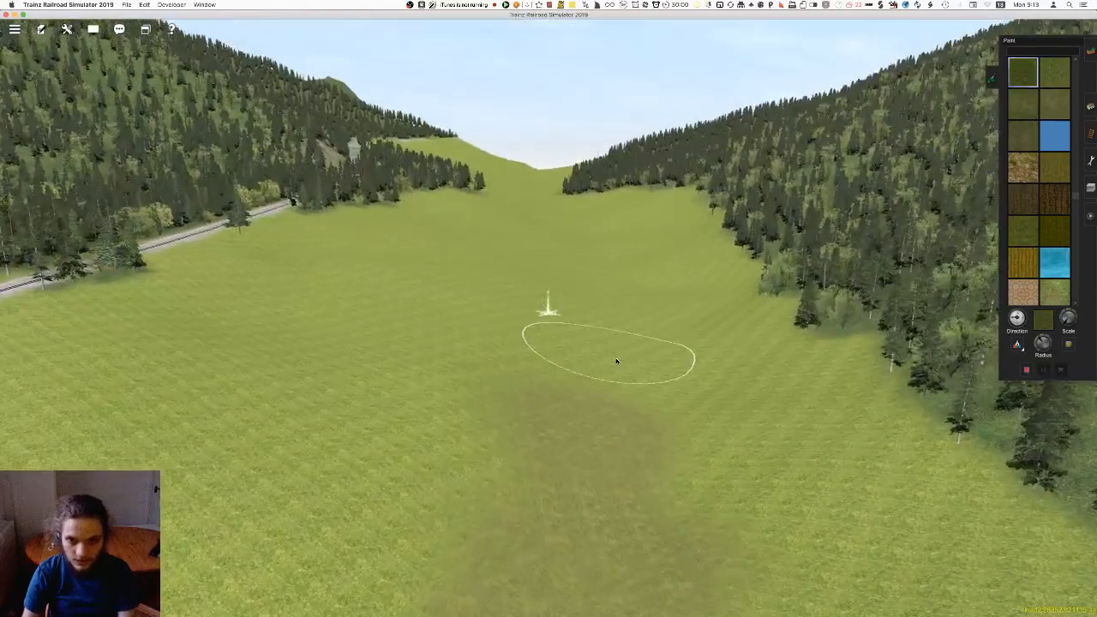
{"action": "key", "text": "Up"}
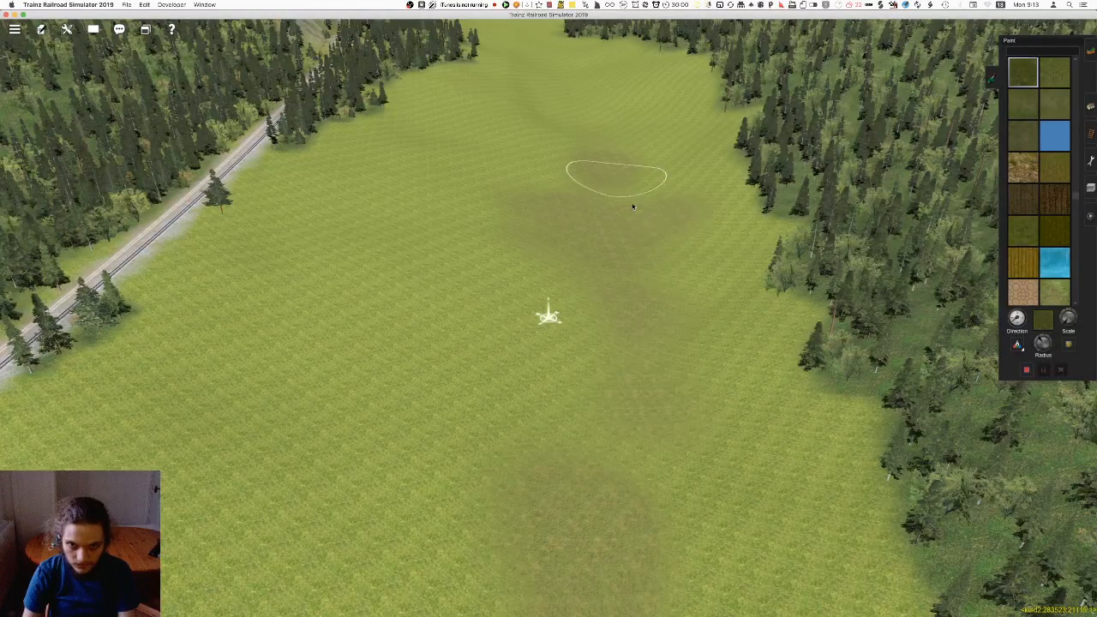
{"action": "right_click", "coordinate": [559, 170]}
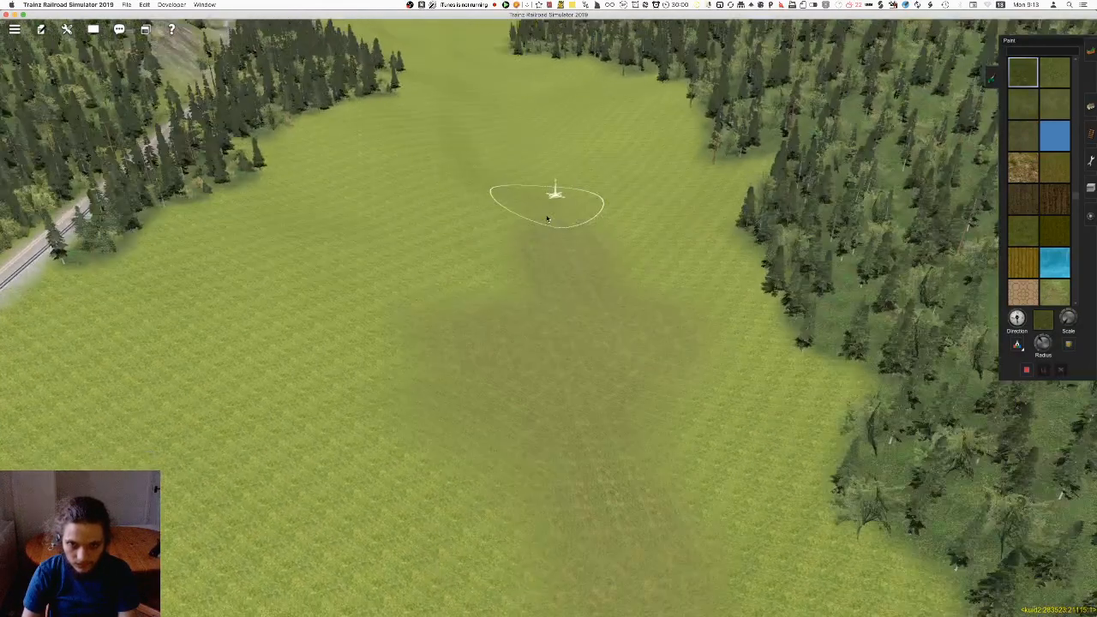
{"action": "right_click", "coordinate": [558, 557]}
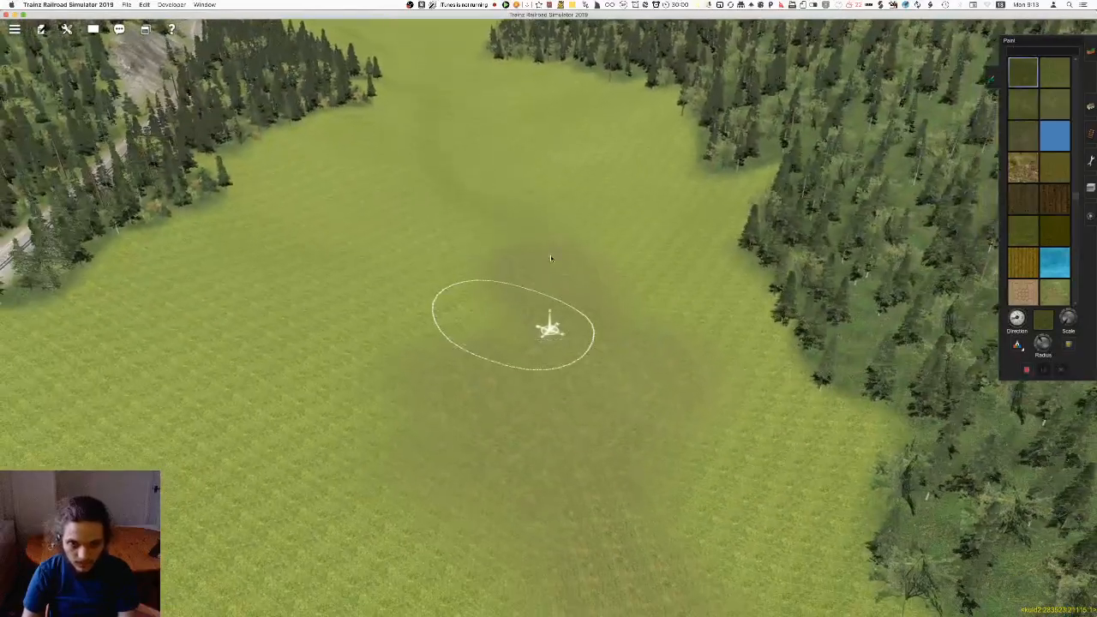
Continue the darker grass strip through the narrowing valley floor between the two forested slopes, past the rocky hillside
{"action": "right_click", "coordinate": [505, 162]}
{"action": "mouse_move", "coordinate": [606, 265]}
{"action": "left_mouse_down"}
{"action": "mouse_move", "coordinate": [606, 254]}
{"action": "mouse_move", "coordinate": [564, 409]}
{"action": "left_mouse_up"}
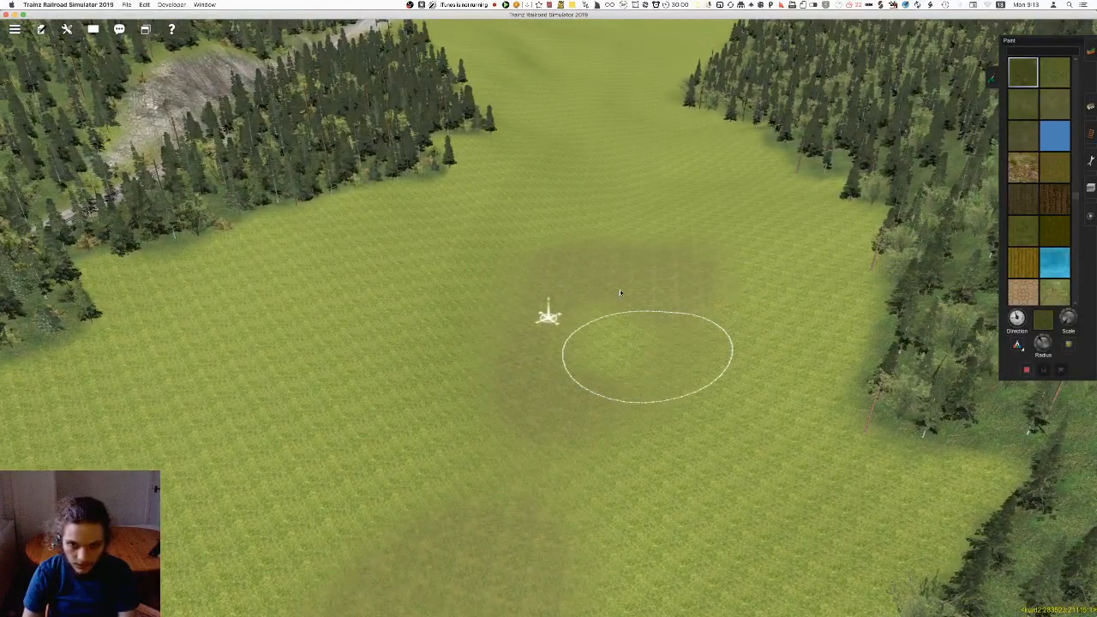
{"action": "left_click_drag", "start_coordinate": [566, 370], "coordinate": [544, 398]}
{"action": "right_click", "coordinate": [558, 268]}
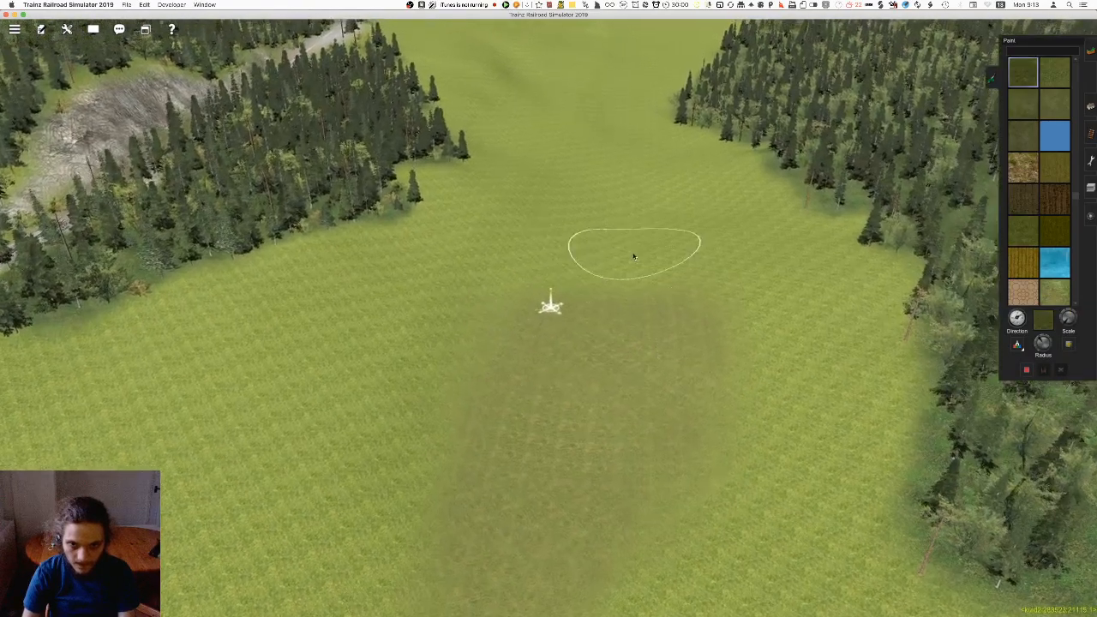
{"action": "right_click", "coordinate": [556, 179]}
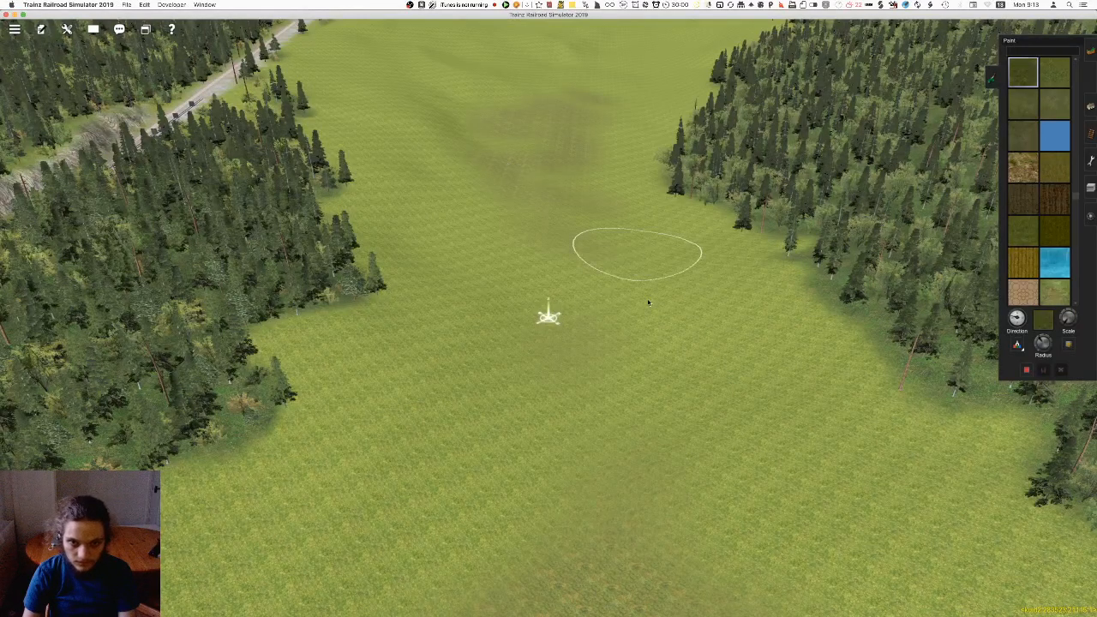
Paint the darker grass across the open end of the valley to the map edge and join the gaps in the strip
{"action": "right_click", "coordinate": [601, 206]}
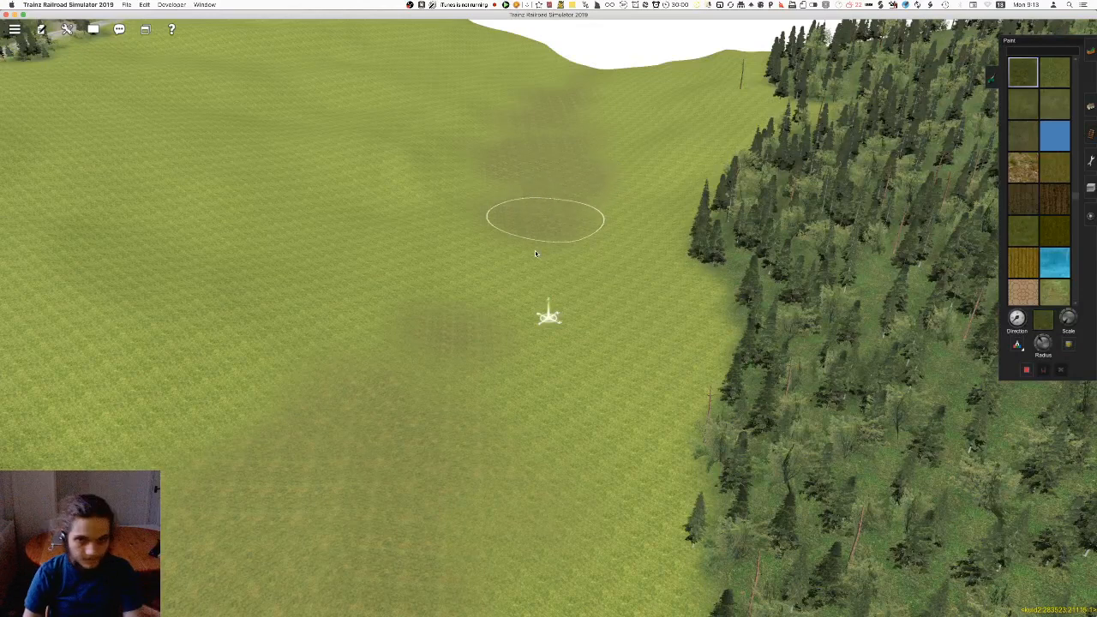
{"action": "right_click", "coordinate": [520, 300]}
{"action": "scroll", "coordinate": [549, 296], "scroll_direction": "down", "scroll_amount": 3}
{"action": "left_click_drag", "start_coordinate": [611, 116], "coordinate": [622, 104]}
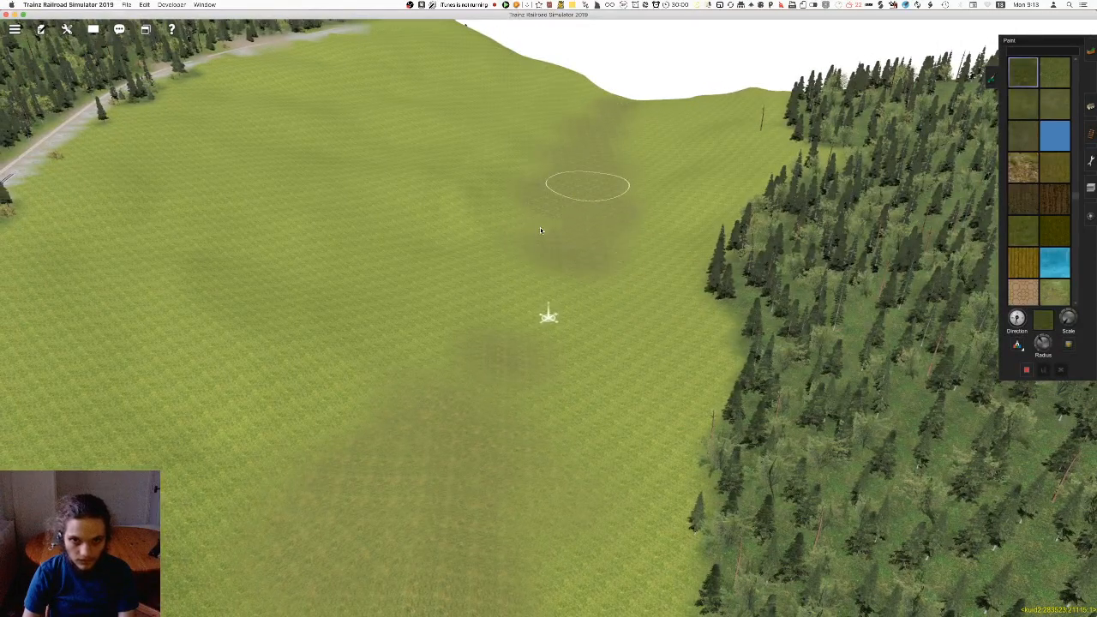
{"action": "right_click", "coordinate": [505, 331]}
{"action": "key", "text": "Left"}
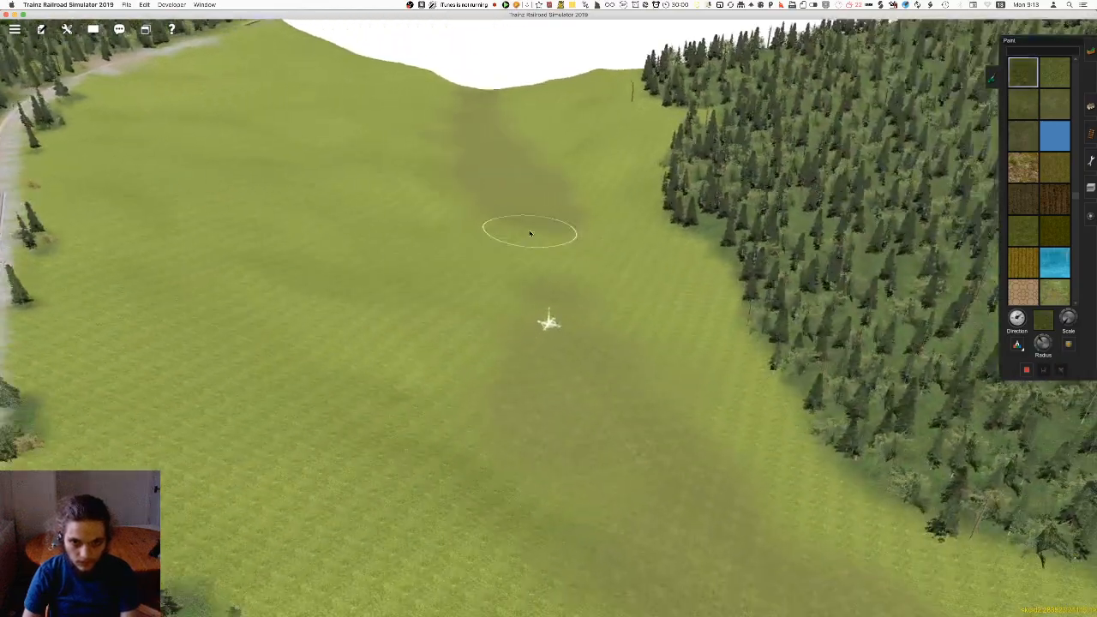
{"action": "left_click_drag", "start_coordinate": [529, 232], "coordinate": [516, 315]}
Add darker grass patches on the open, uneven ground between the painted strip and the curving railway
{"action": "key", "text": "Left"}
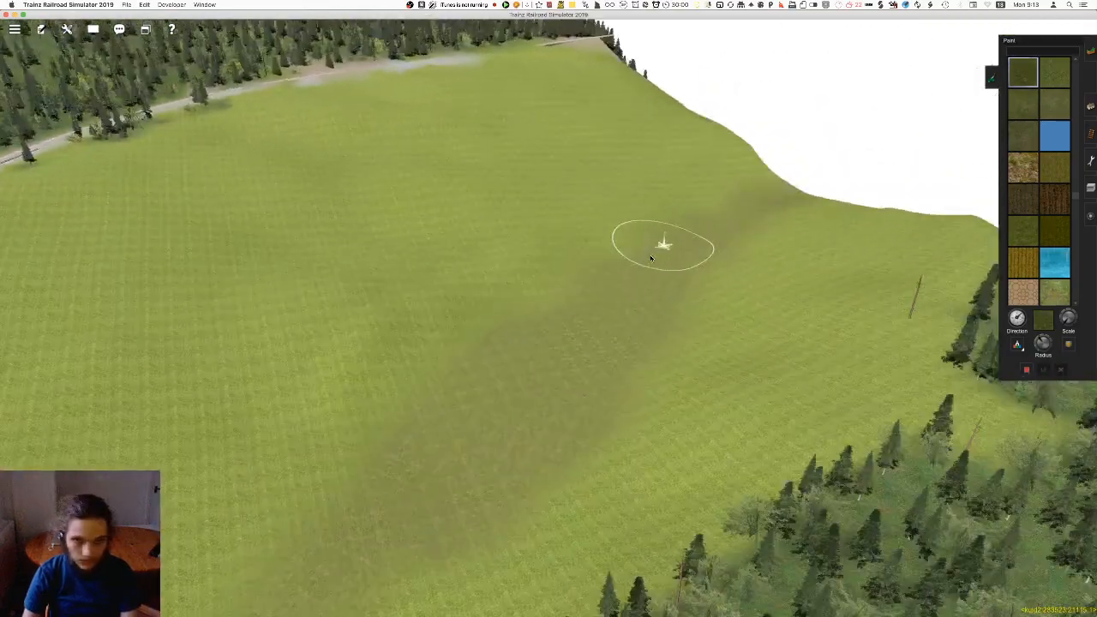
{"action": "key", "text": "Left"}
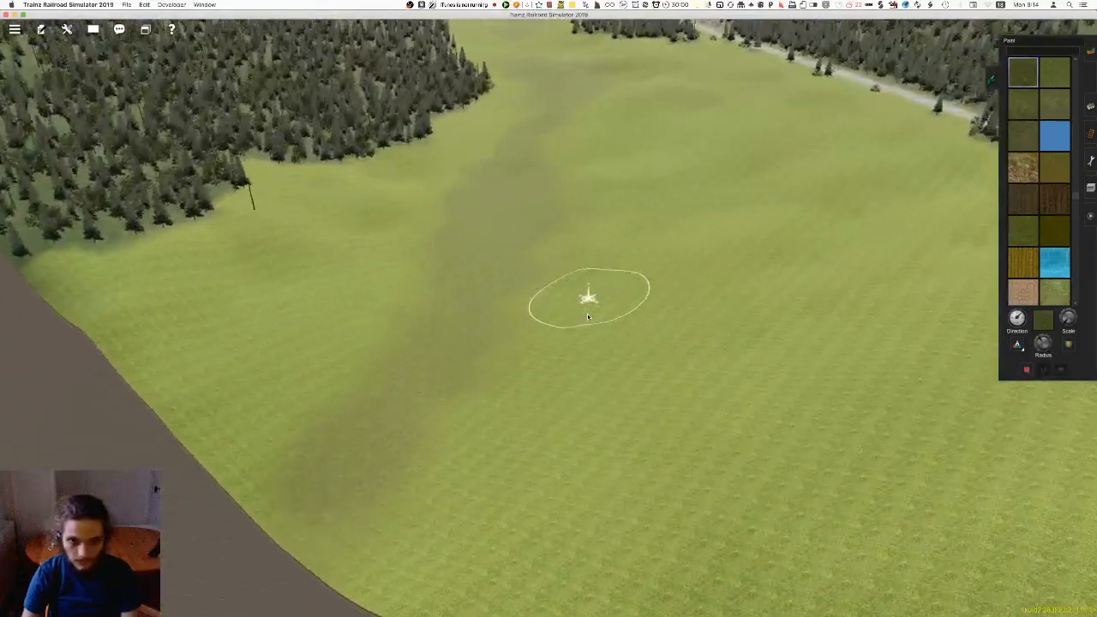
{"action": "key", "text": "Left"}
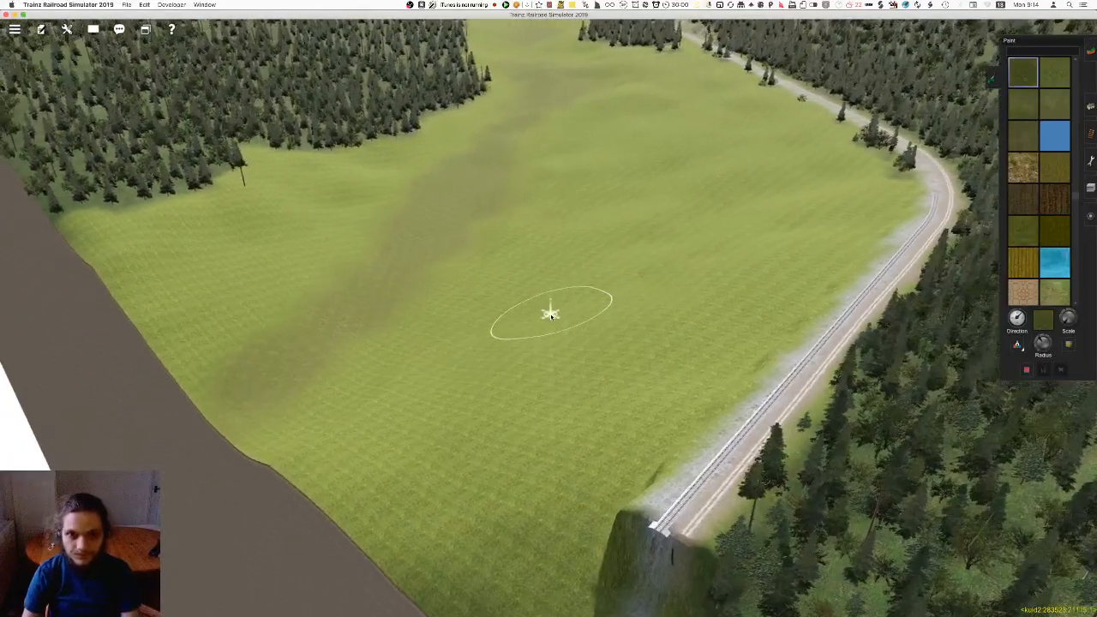
{"action": "key", "text": "Left"}
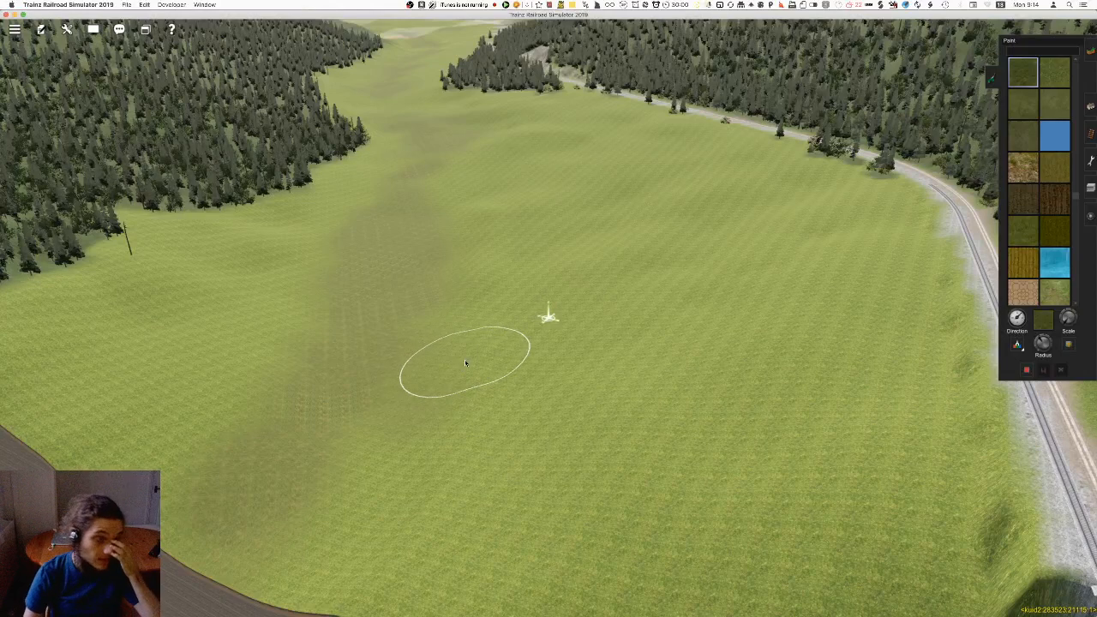
{"action": "mouse_move", "coordinate": [586, 361]}
{"action": "right_mouse_down"}
{"action": "mouse_move", "coordinate": [642, 342]}
{"action": "mouse_move", "coordinate": [546, 386]}
{"action": "mouse_move", "coordinate": [592, 271]}
{"action": "right_mouse_up"}
{"action": "key", "text": "Left"}
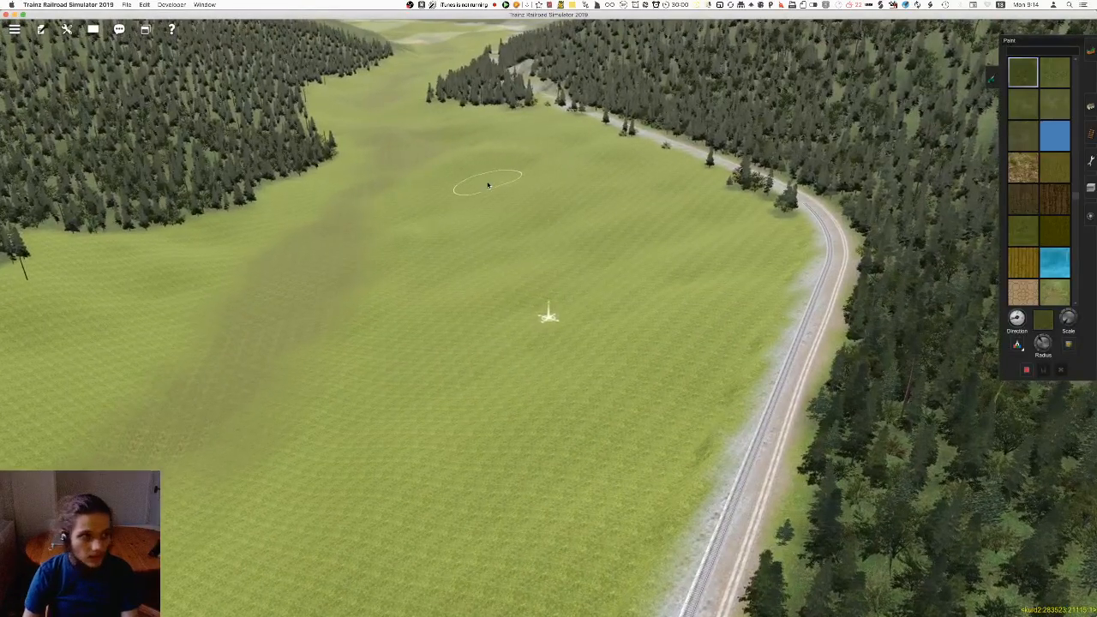
{"action": "mouse_move", "coordinate": [612, 262]}
{"action": "right_mouse_down"}
{"action": "mouse_move", "coordinate": [583, 282]}
{"action": "mouse_move", "coordinate": [532, 354]}
{"action": "mouse_move", "coordinate": [546, 338]}
{"action": "right_mouse_up"}
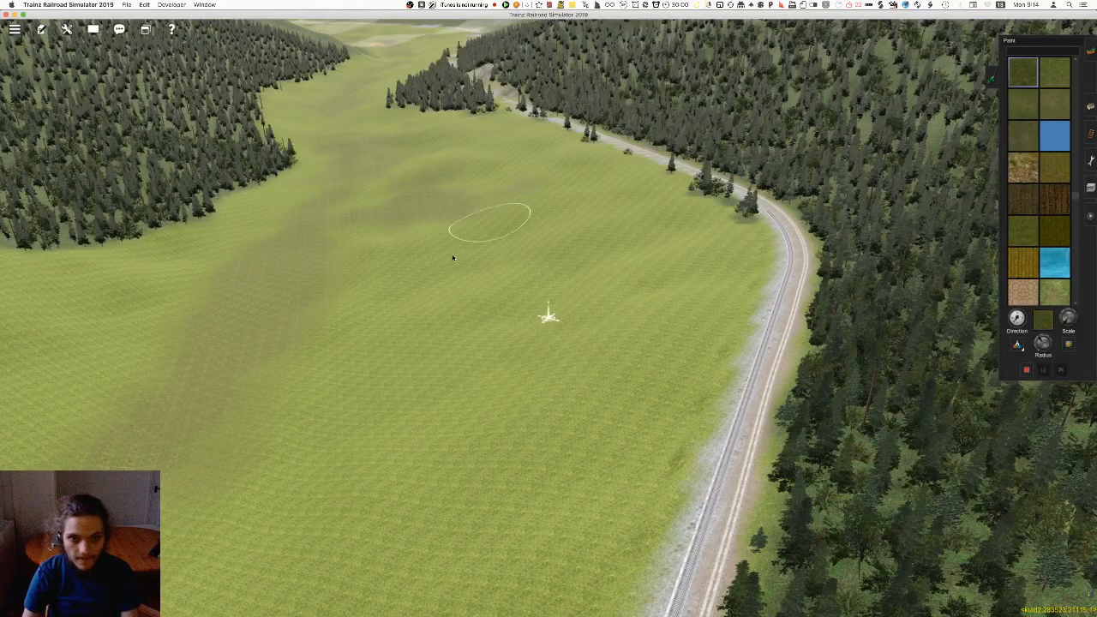
{"action": "right_click_drag", "start_coordinate": [546, 375], "coordinate": [504, 302]}
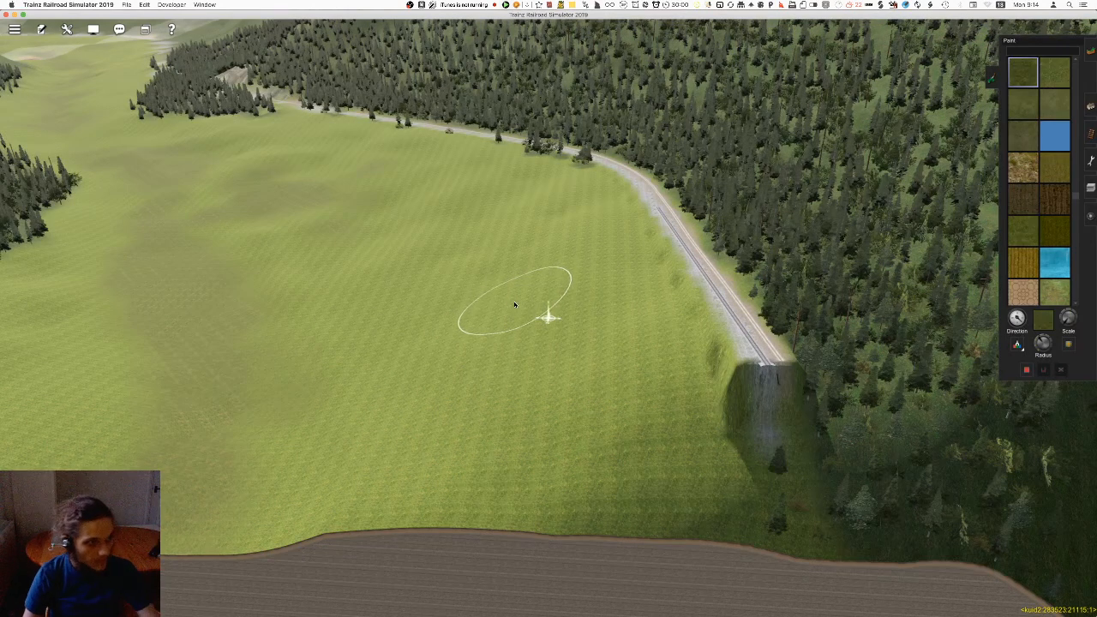
{"action": "mouse_move", "coordinate": [508, 301]}
{"action": "right_mouse_down"}
{"action": "mouse_move", "coordinate": [506, 322]}
{"action": "mouse_move", "coordinate": [549, 315]}
{"action": "mouse_move", "coordinate": [562, 297]}
{"action": "right_mouse_up"}
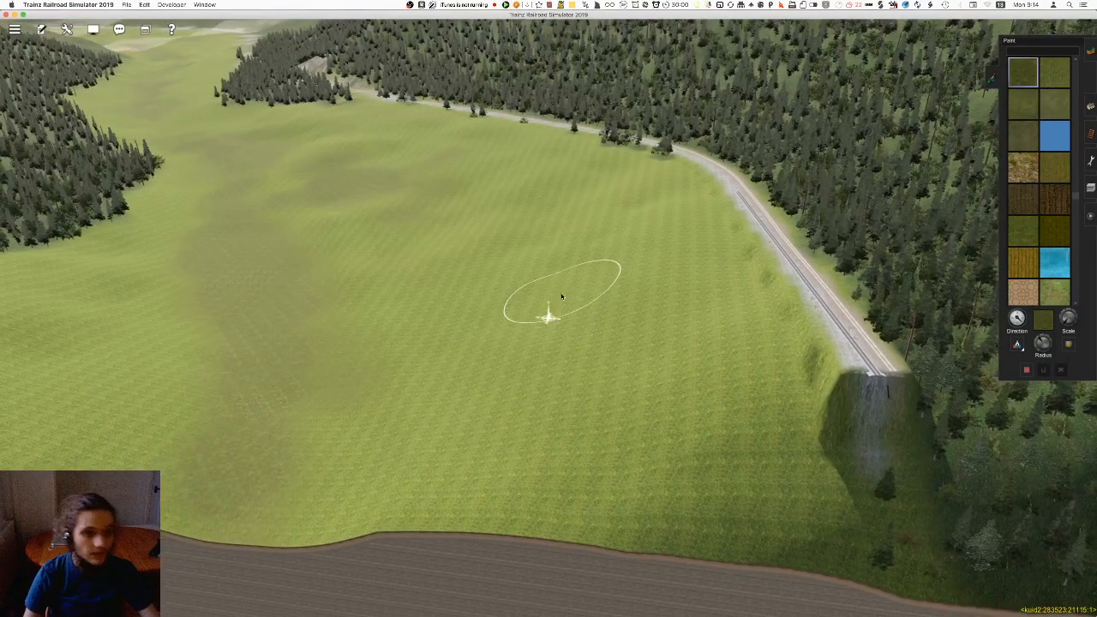
Paint further darker grass patches on the meadow closer to the end of the railway track
{"action": "right_click", "coordinate": [551, 302]}
{"action": "key", "text": "Left"}
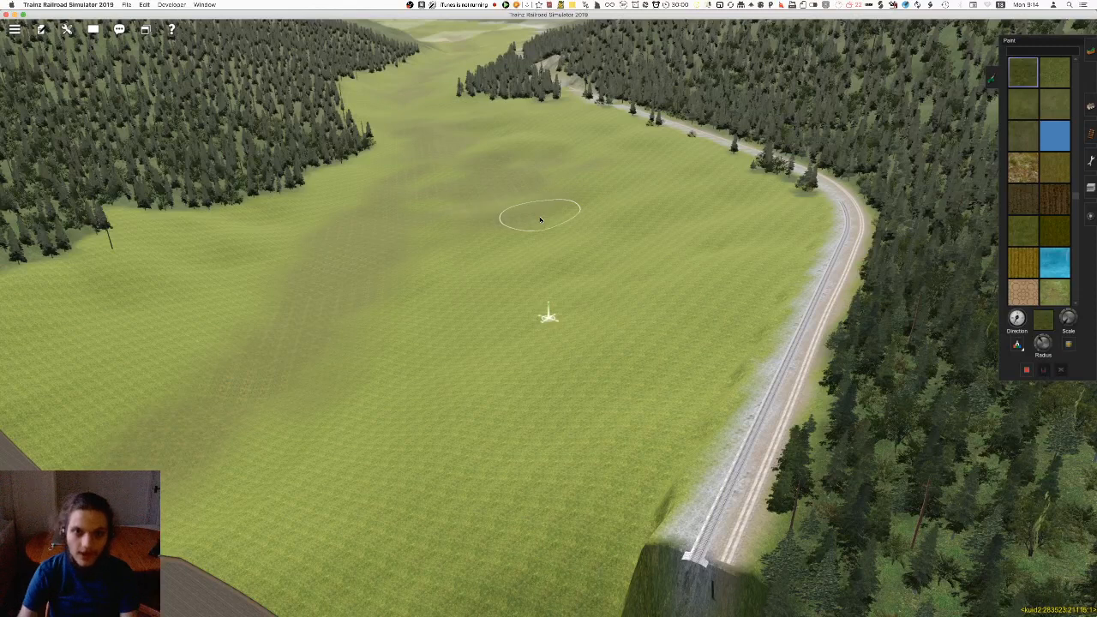
{"action": "mouse_move", "coordinate": [541, 219]}
{"action": "right_mouse_down"}
{"action": "mouse_move", "coordinate": [562, 319]}
{"action": "mouse_move", "coordinate": [551, 375]}
{"action": "mouse_move", "coordinate": [543, 314]}
{"action": "right_mouse_up"}
{"action": "left_click_drag", "start_coordinate": [546, 280], "coordinate": [509, 280]}
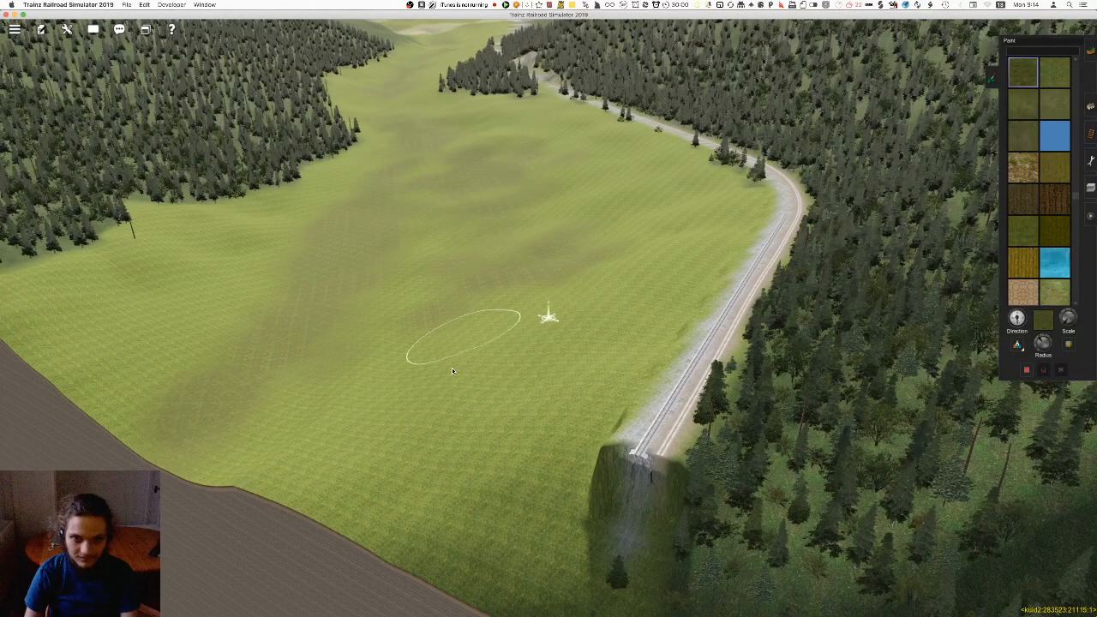
{"action": "right_click_drag", "start_coordinate": [437, 341], "coordinate": [527, 239]}
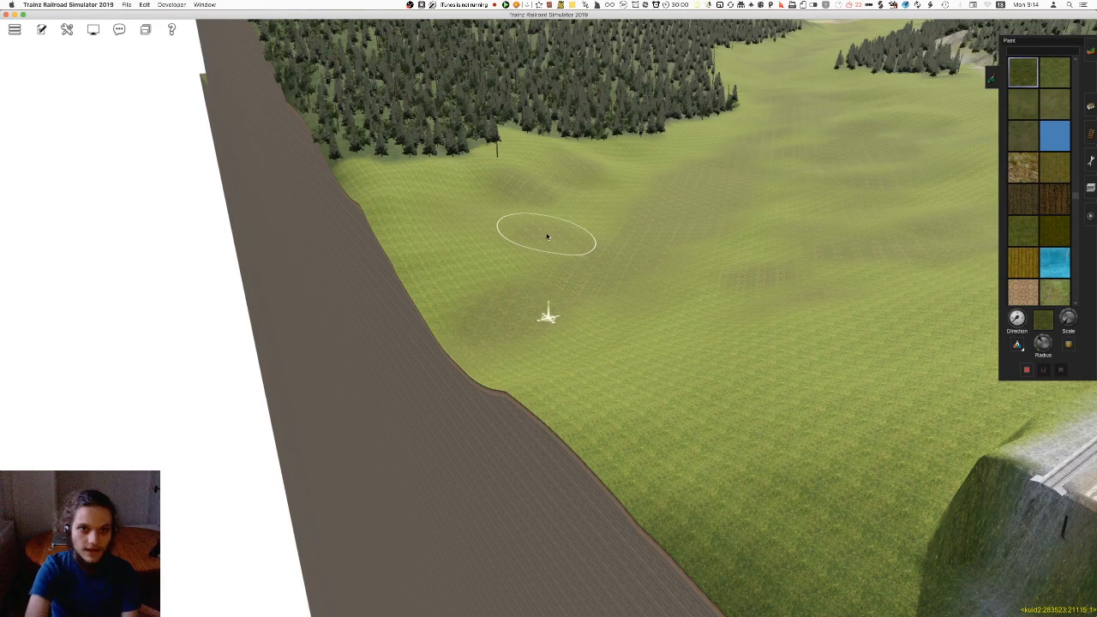
Darken patches of the meadow near the map edge and in front of the forest corner with the olive grass
{"action": "mouse_move", "coordinate": [546, 236]}
{"action": "right_mouse_down"}
{"action": "mouse_move", "coordinate": [642, 264]}
{"action": "mouse_move", "coordinate": [279, 331]}
{"action": "right_mouse_up"}
{"action": "right_click_drag", "start_coordinate": [566, 429], "coordinate": [632, 429]}
{"action": "scroll", "coordinate": [527, 368], "scroll_direction": "up", "scroll_amount": 5}
{"action": "scroll", "coordinate": [528, 333], "scroll_direction": "down", "scroll_amount": 5}
{"action": "right_click_drag", "start_coordinate": [531, 459], "coordinate": [624, 322]}
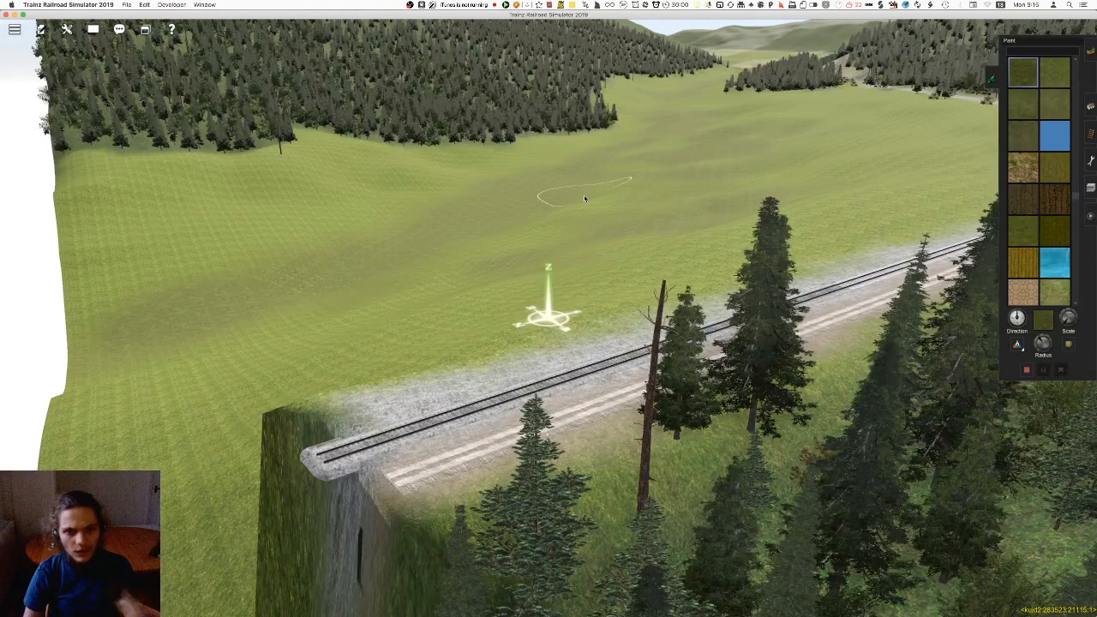
{"action": "right_click", "coordinate": [495, 236]}
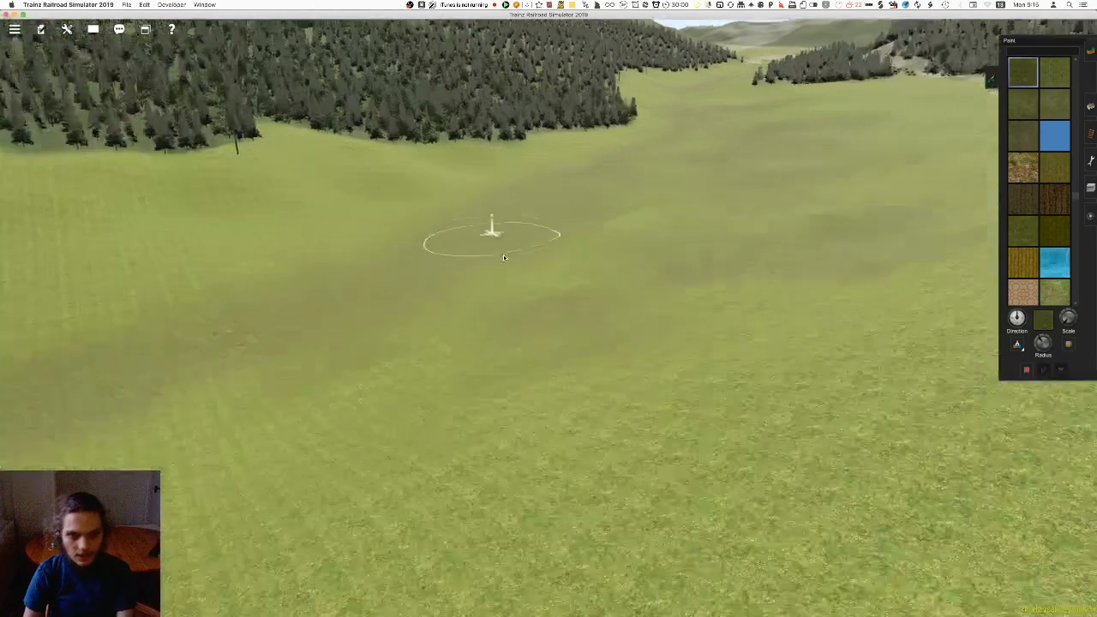
{"action": "right_click", "coordinate": [517, 366]}
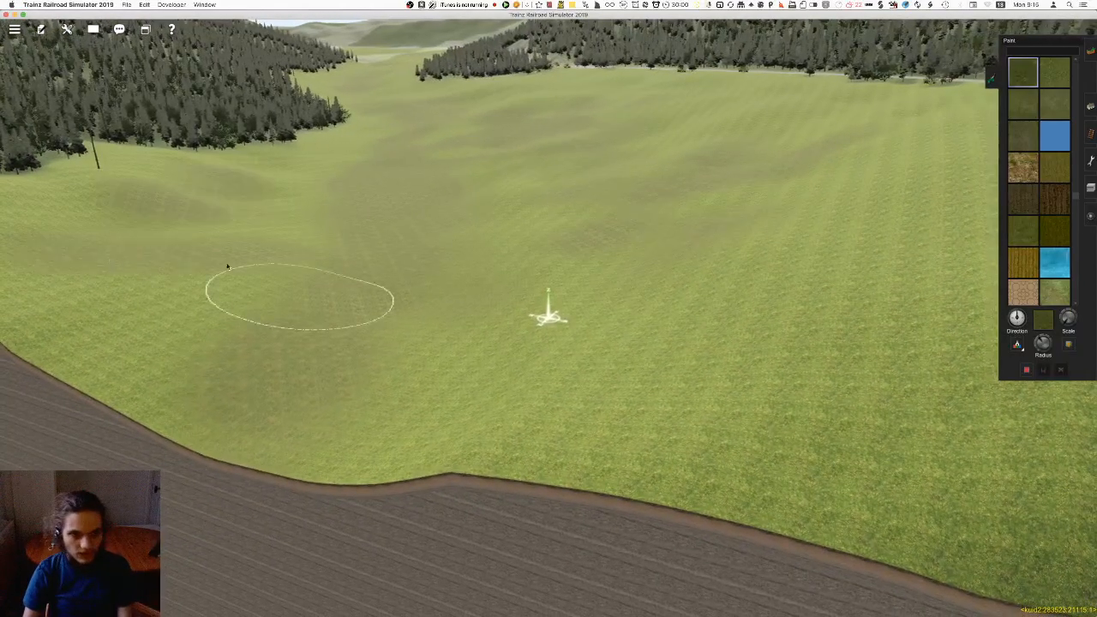
Paint darker grass on the meadow just below the railway embankment, changing the texture direction along the way
{"action": "mouse_move", "coordinate": [584, 286]}
{"action": "right_mouse_down"}
{"action": "mouse_move", "coordinate": [590, 230]}
{"action": "mouse_move", "coordinate": [520, 200]}
{"action": "mouse_move", "coordinate": [491, 229]}
{"action": "mouse_move", "coordinate": [583, 288]}
{"action": "mouse_move", "coordinate": [632, 247]}
{"action": "mouse_move", "coordinate": [420, 197]}
{"action": "mouse_move", "coordinate": [228, 392]}
{"action": "mouse_move", "coordinate": [372, 307]}
{"action": "mouse_move", "coordinate": [482, 173]}
{"action": "mouse_move", "coordinate": [555, 336]}
{"action": "mouse_move", "coordinate": [582, 343]}
{"action": "mouse_move", "coordinate": [529, 318]}
{"action": "mouse_move", "coordinate": [517, 304]}
{"action": "mouse_move", "coordinate": [531, 296]}
{"action": "right_mouse_up"}
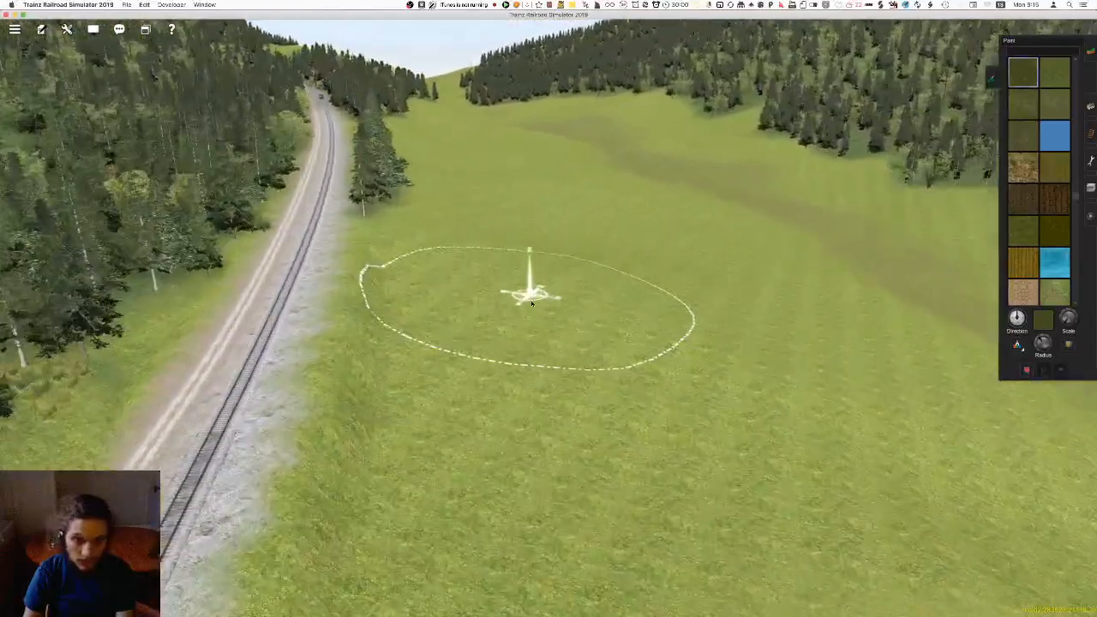
{"action": "right_click", "coordinate": [478, 373]}
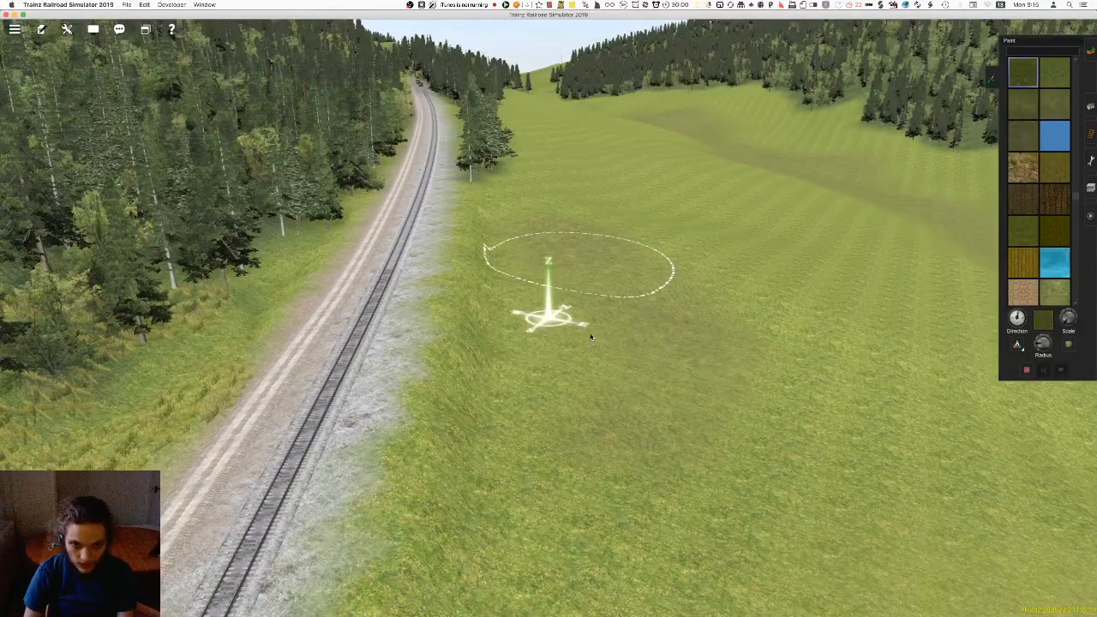
{"action": "right_click", "coordinate": [590, 281]}
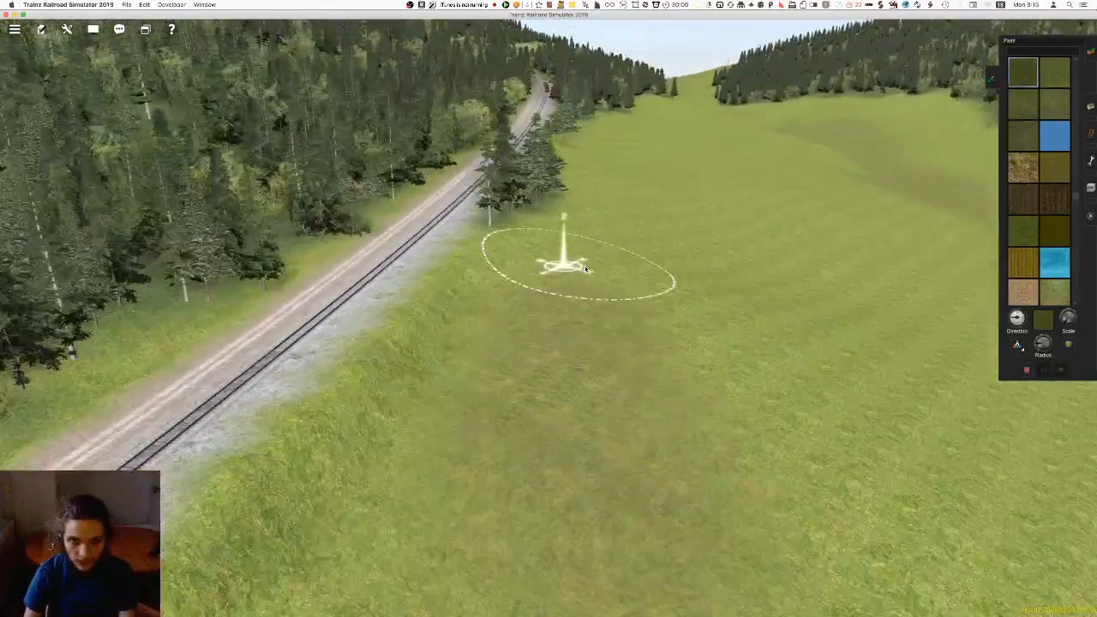
{"action": "right_click", "coordinate": [583, 252]}
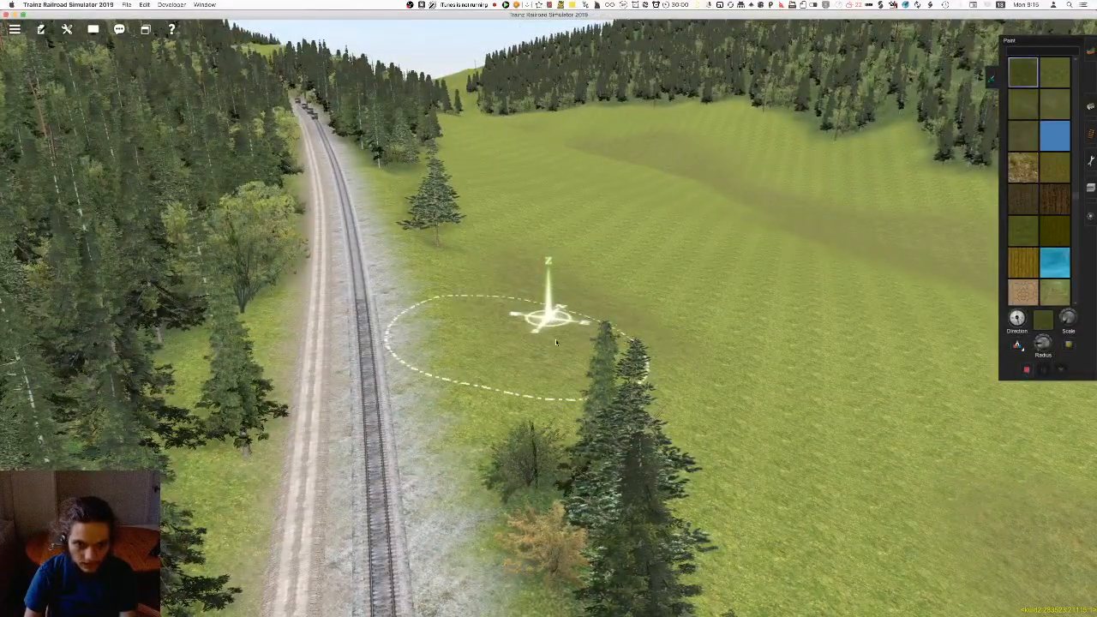
Continue the darker grass beside the railway past the isolated trackside trees and adjust the brush radius
{"action": "right_click", "coordinate": [519, 287]}
{"action": "right_click", "coordinate": [486, 207]}
{"action": "right_click", "coordinate": [561, 328]}
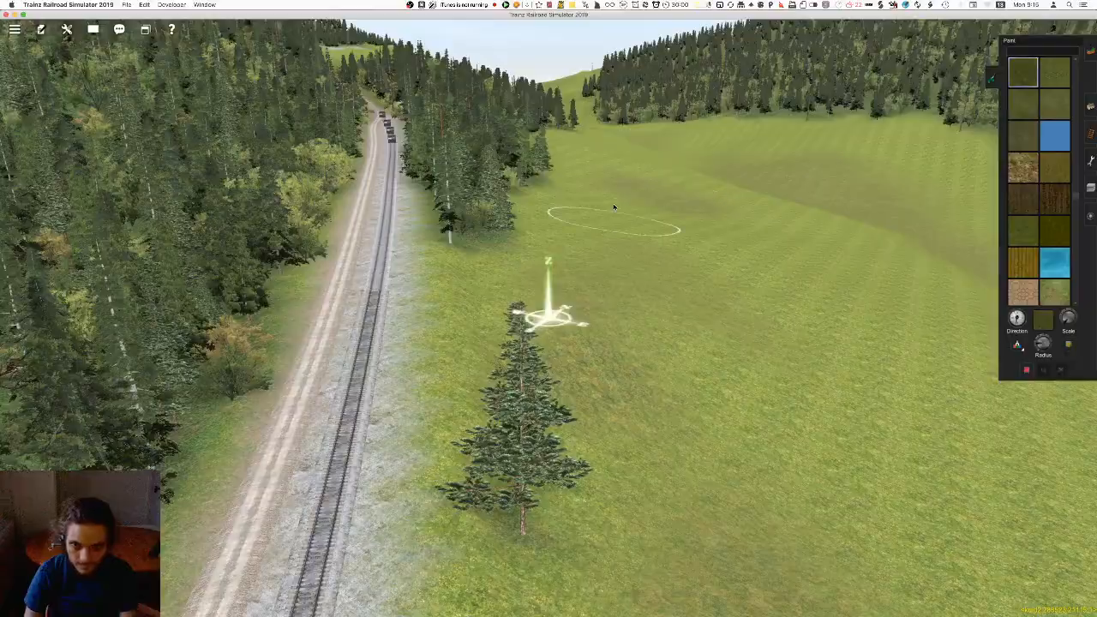
{"action": "right_click", "coordinate": [628, 182]}
{"action": "right_click", "coordinate": [455, 244]}
{"action": "right_click", "coordinate": [480, 240]}
{"action": "right_click", "coordinate": [493, 240]}
{"action": "right_click", "coordinate": [538, 377]}
{"action": "scroll", "coordinate": [538, 377], "scroll_direction": "up", "scroll_amount": 10}
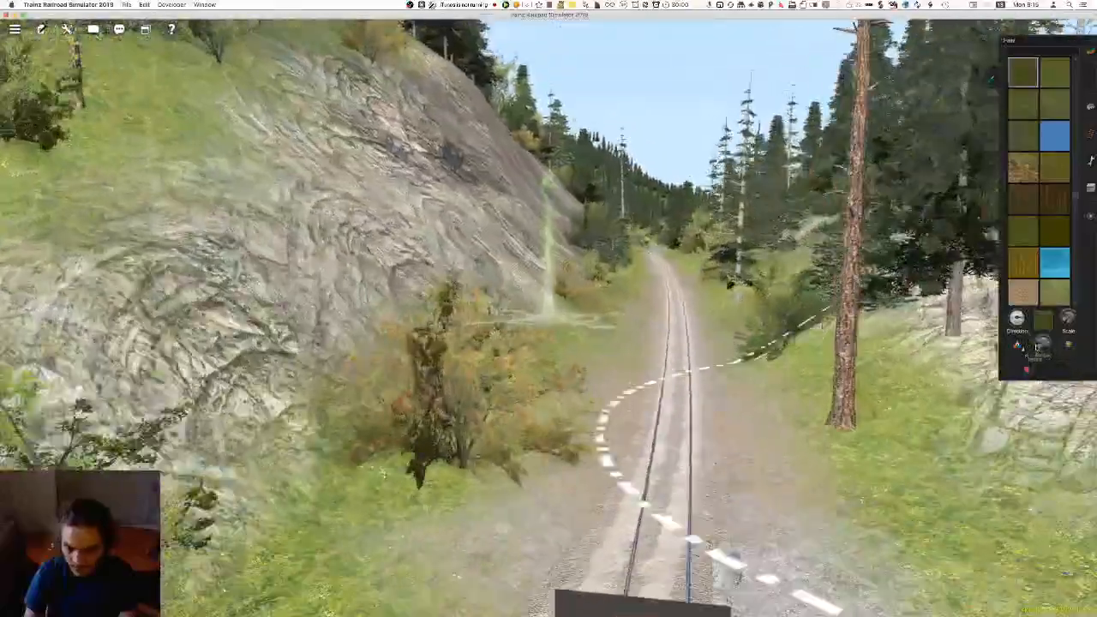
{"action": "left_click_drag", "start_coordinate": [1038, 347], "coordinate": [1034, 354]}
Examine the ground textures along the track where it passes the rock face and the wooded bank
{"action": "key", "text": "Up"}
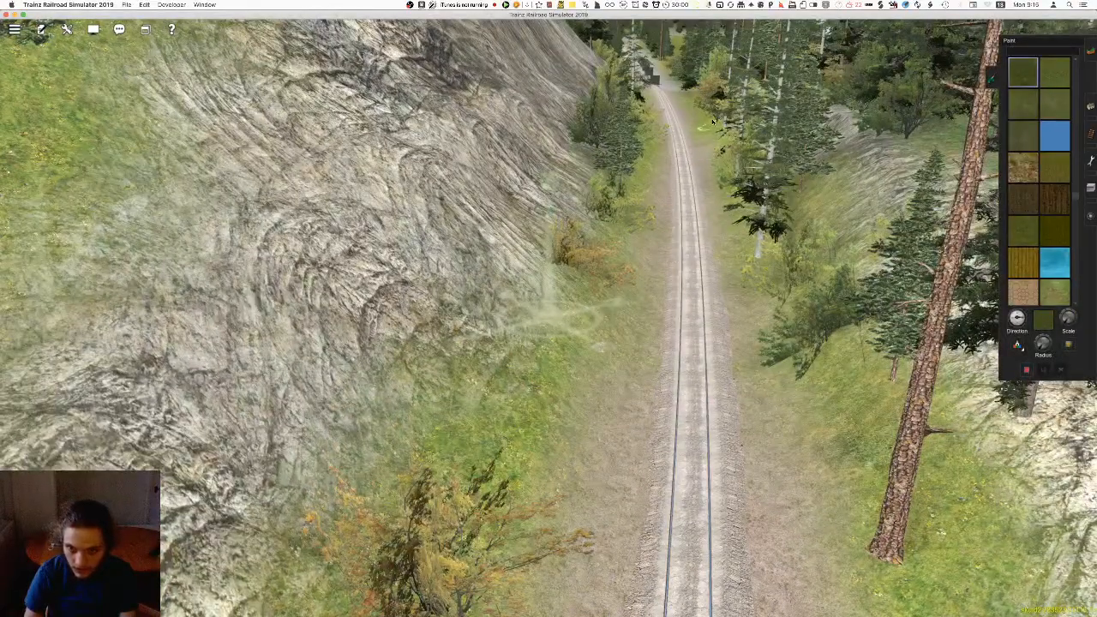
{"action": "right_click", "coordinate": [737, 318]}
{"action": "key", "text": "Right"}
{"action": "scroll", "coordinate": [692, 315], "scroll_direction": "up", "scroll_amount": 5}
{"action": "scroll", "coordinate": [591, 343], "scroll_direction": "down", "scroll_amount": 5}
{"action": "key", "text": "Down"}
{"action": "key", "text": "Left"}
{"action": "scroll", "coordinate": [597, 372], "scroll_direction": "down", "scroll_amount": 3}
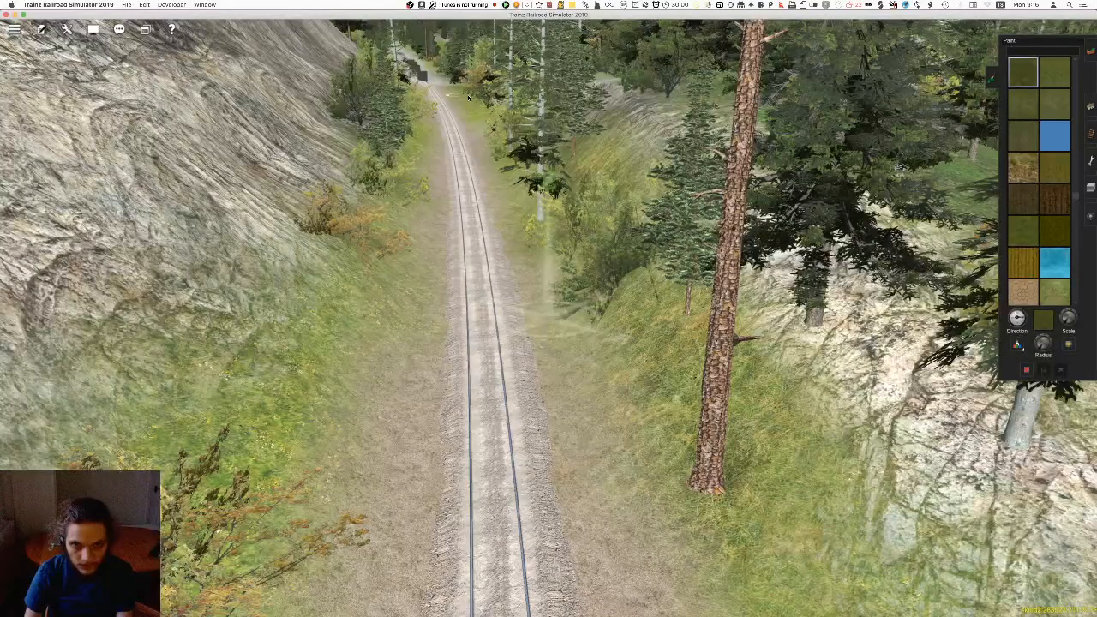
{"action": "scroll", "coordinate": [549, 351], "scroll_direction": "up", "scroll_amount": 5}
{"action": "right_click", "coordinate": [467, 258]}
{"action": "scroll", "coordinate": [469, 300], "scroll_direction": "down", "scroll_amount": 5}
Inspect the grassy banks at track level along the cutting and the ground around the tall trackside pine
{"action": "right_click", "coordinate": [464, 211]}
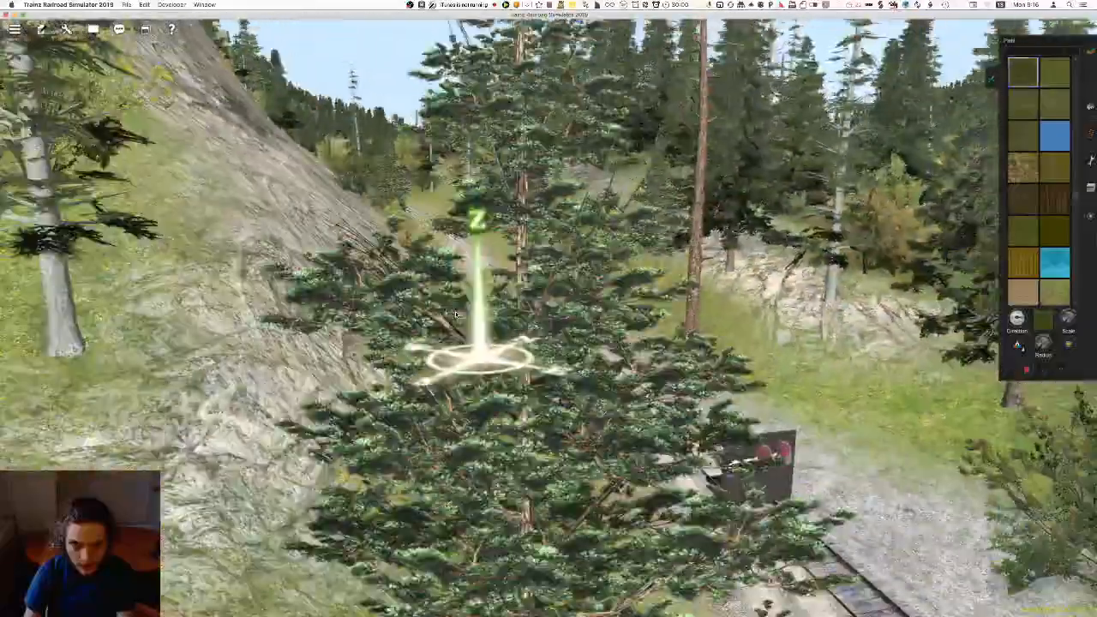
{"action": "right_click", "coordinate": [499, 146]}
{"action": "right_click_drag", "start_coordinate": [499, 146], "coordinate": [572, 252]}
{"action": "scroll", "coordinate": [572, 252], "scroll_direction": "up", "scroll_amount": 5}
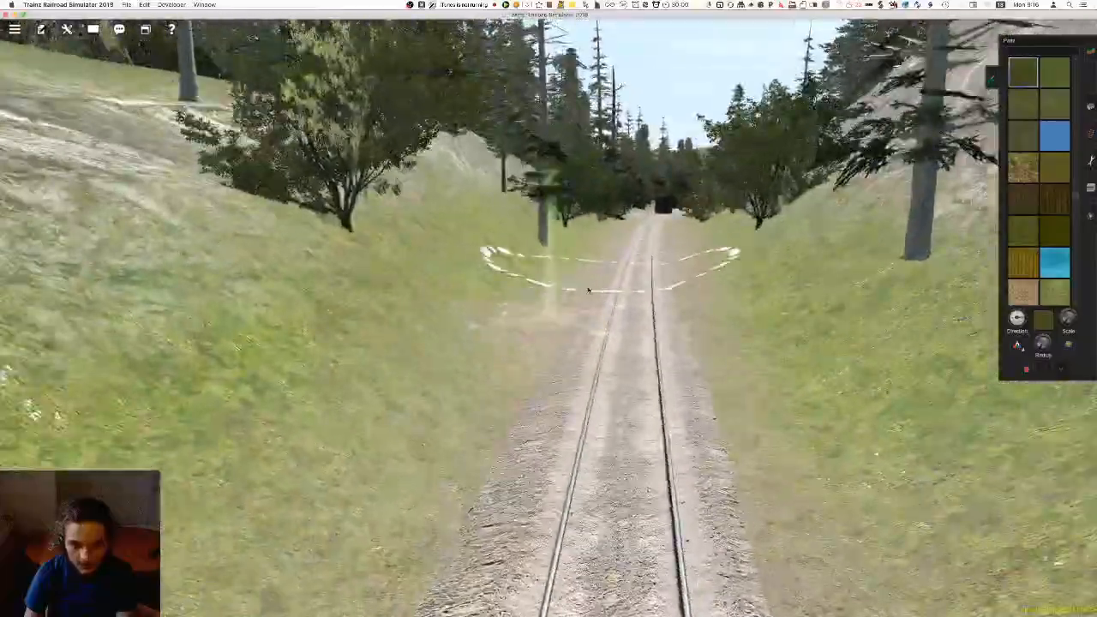
{"action": "right_click", "coordinate": [610, 270]}
{"action": "right_click", "coordinate": [544, 309]}
{"action": "right_click_drag", "start_coordinate": [540, 354], "coordinate": [560, 327]}
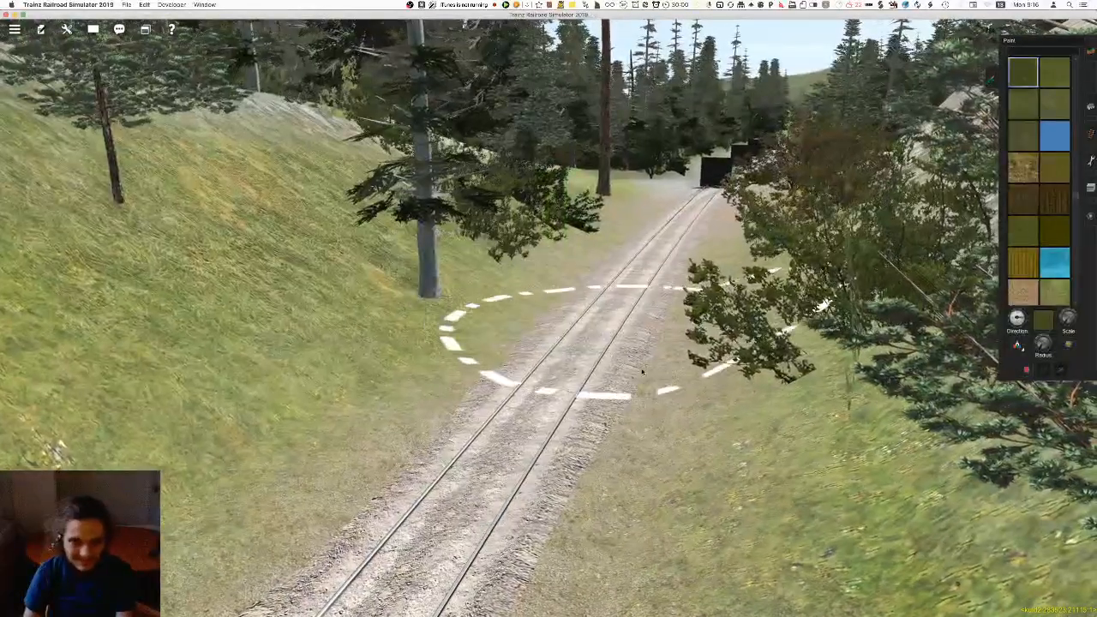
{"action": "right_click_drag", "start_coordinate": [587, 360], "coordinate": [605, 449]}
{"action": "right_click_drag", "start_coordinate": [586, 391], "coordinate": [579, 397]}
{"action": "right_click", "coordinate": [579, 397]}
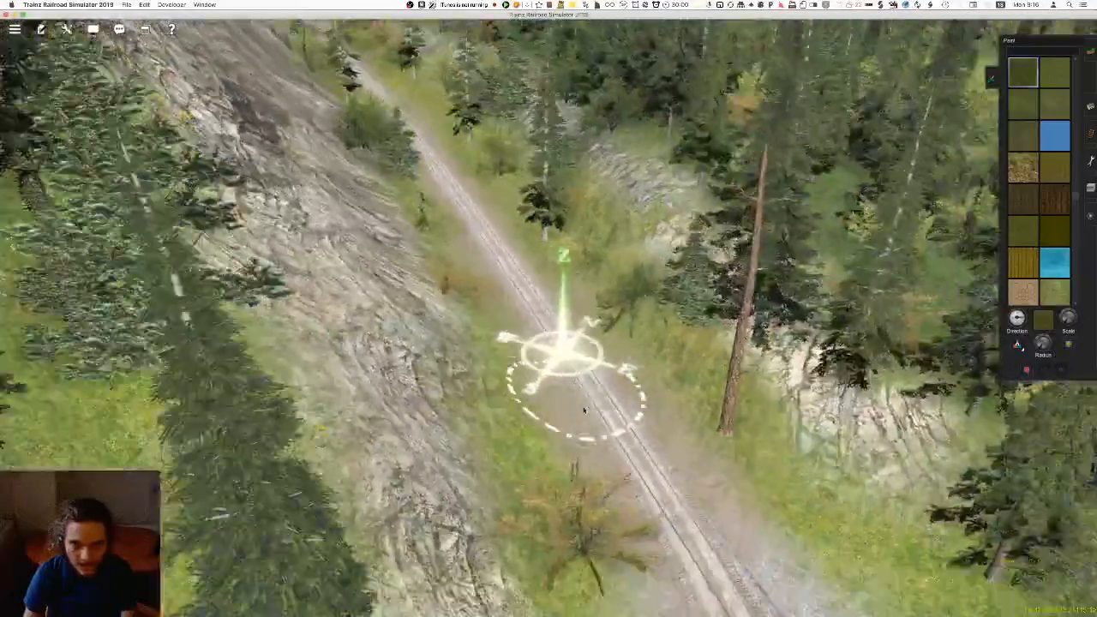
{"action": "right_click", "coordinate": [642, 363]}
{"action": "right_click_drag", "start_coordinate": [643, 363], "coordinate": [636, 343]}
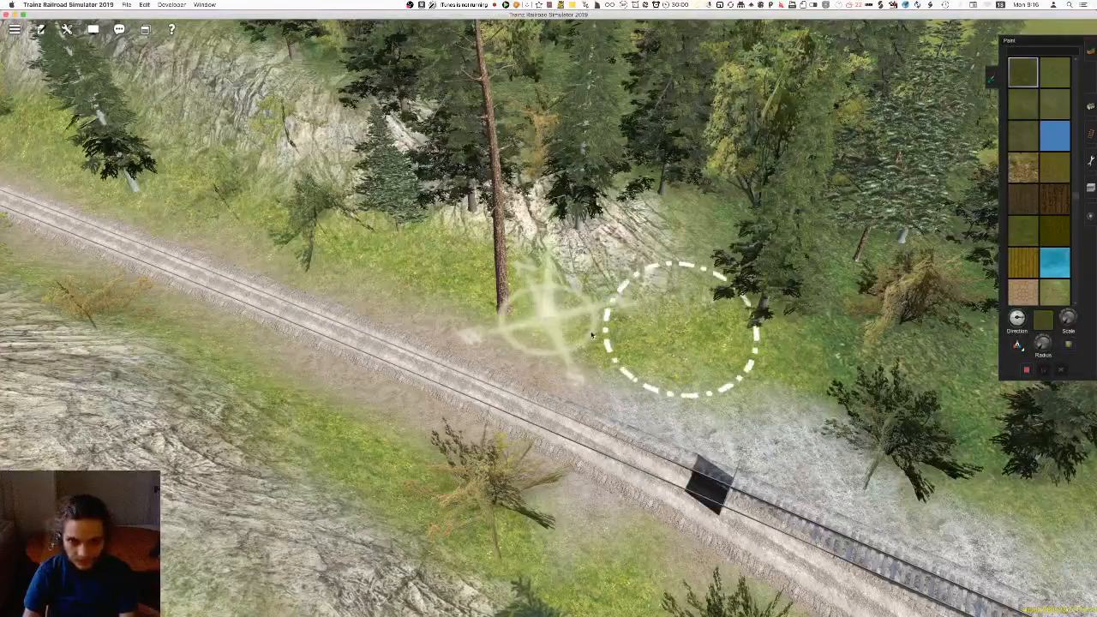
Paint darker grass over the bright verge between the track and the rock face along the cutting
{"action": "key", "text": "Left"}
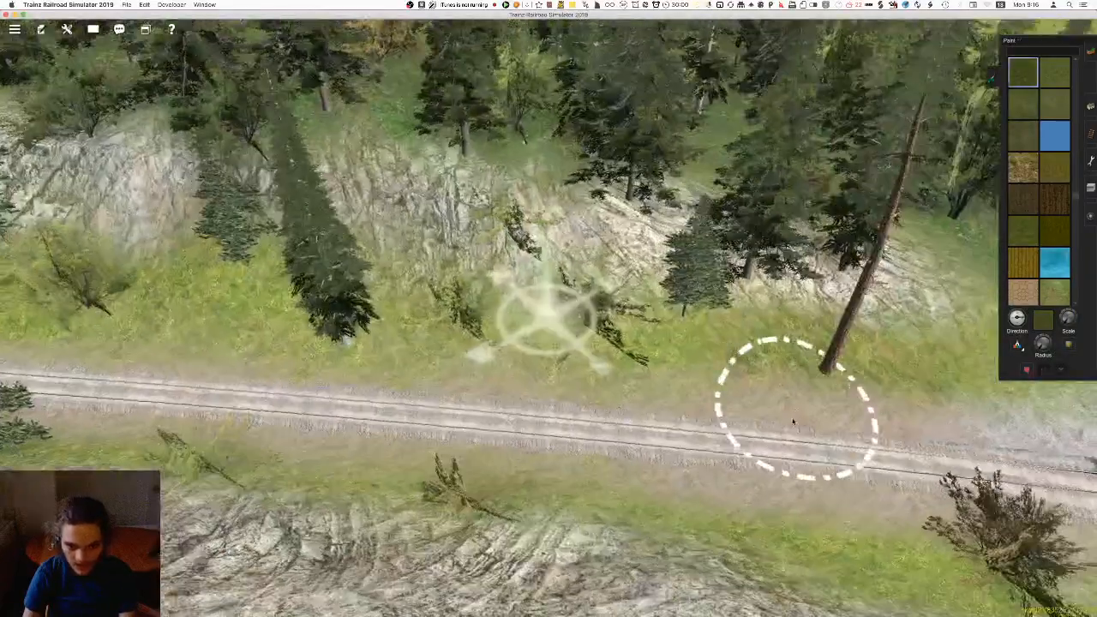
{"action": "right_click", "coordinate": [287, 324]}
{"action": "key", "text": "Left"}
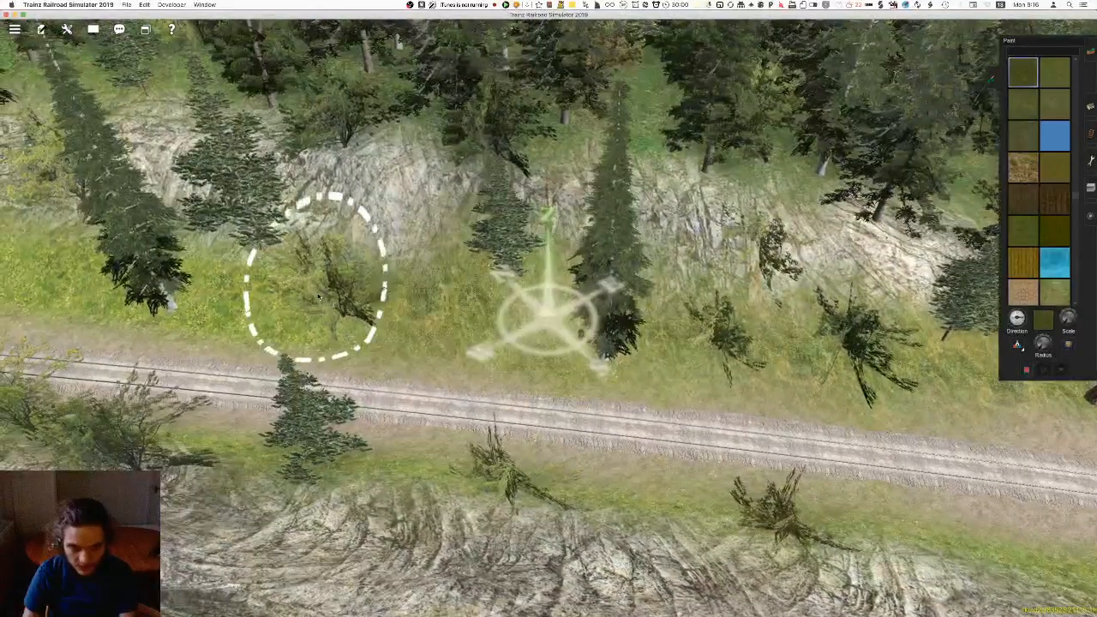
{"action": "right_click", "coordinate": [319, 296]}
{"action": "key", "text": "Left"}
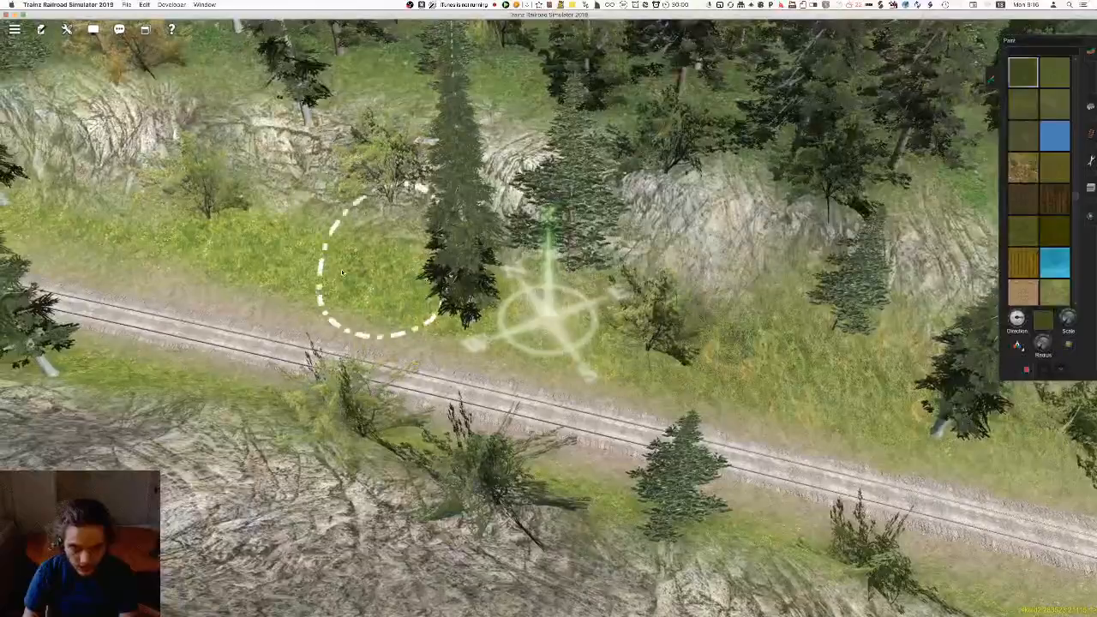
{"action": "right_click", "coordinate": [364, 274]}
{"action": "key", "text": "Left"}
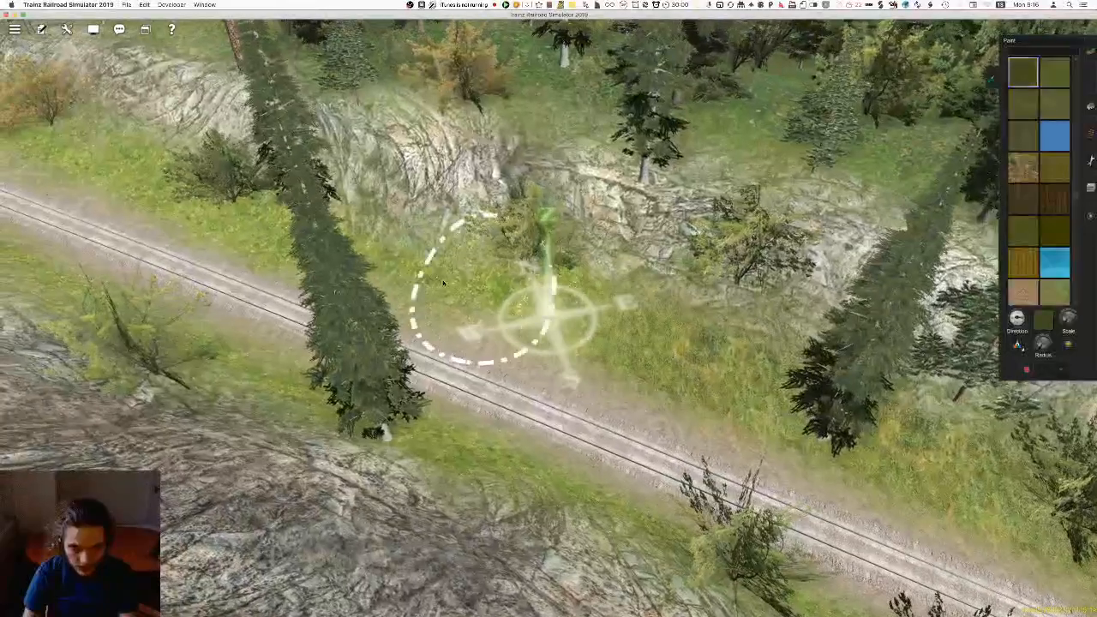
{"action": "right_click", "coordinate": [383, 275]}
{"action": "key", "text": "Left"}
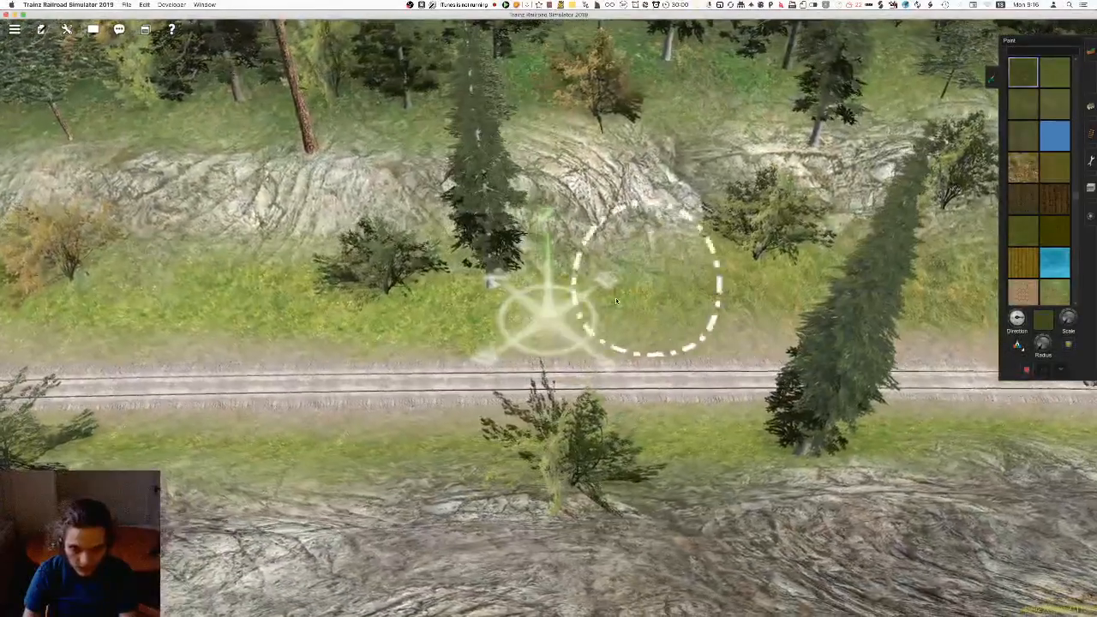
{"action": "right_click", "coordinate": [245, 292]}
{"action": "key", "text": "Left"}
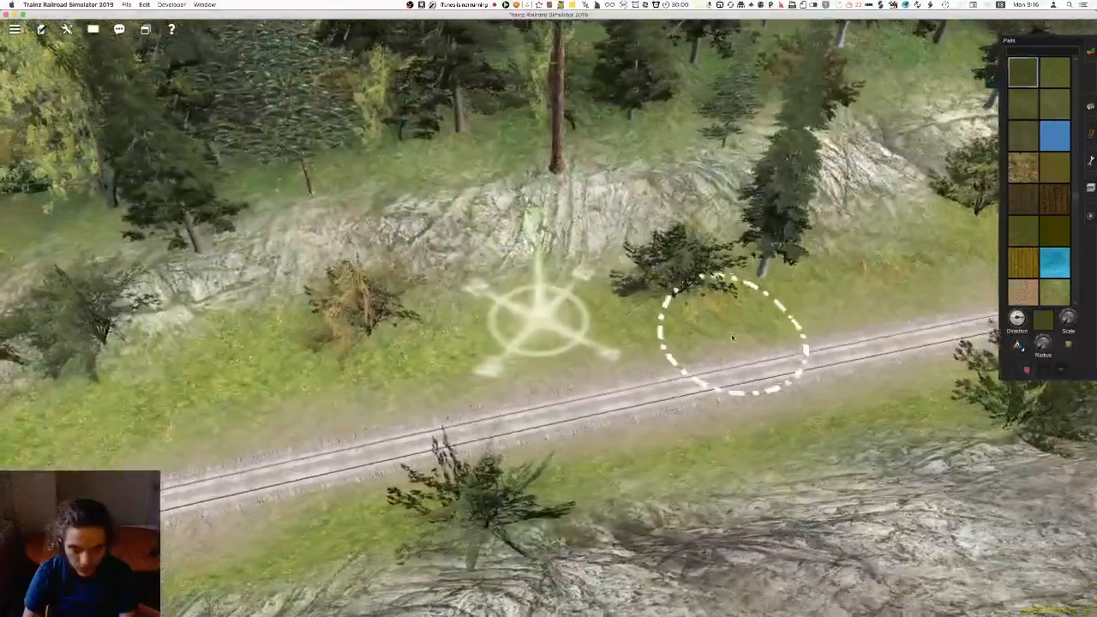
Continue the darker grass on the wooded-side verge around the curve as far as the end of the second track
{"action": "right_click", "coordinate": [388, 369]}
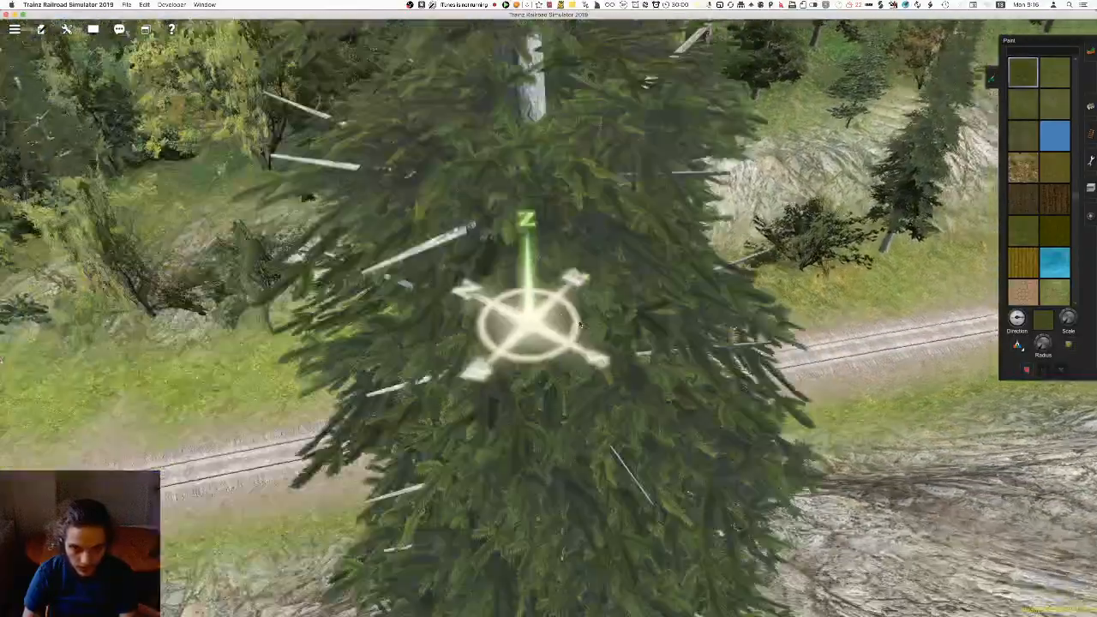
{"action": "key", "text": "Left"}
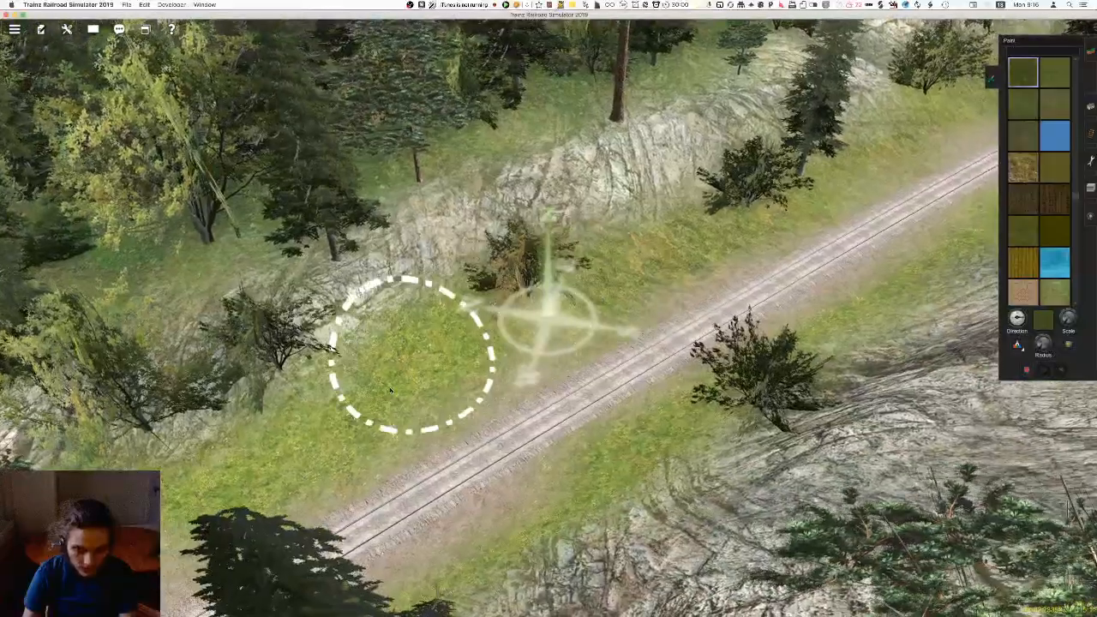
{"action": "right_click", "coordinate": [408, 375]}
{"action": "key", "text": "Left"}
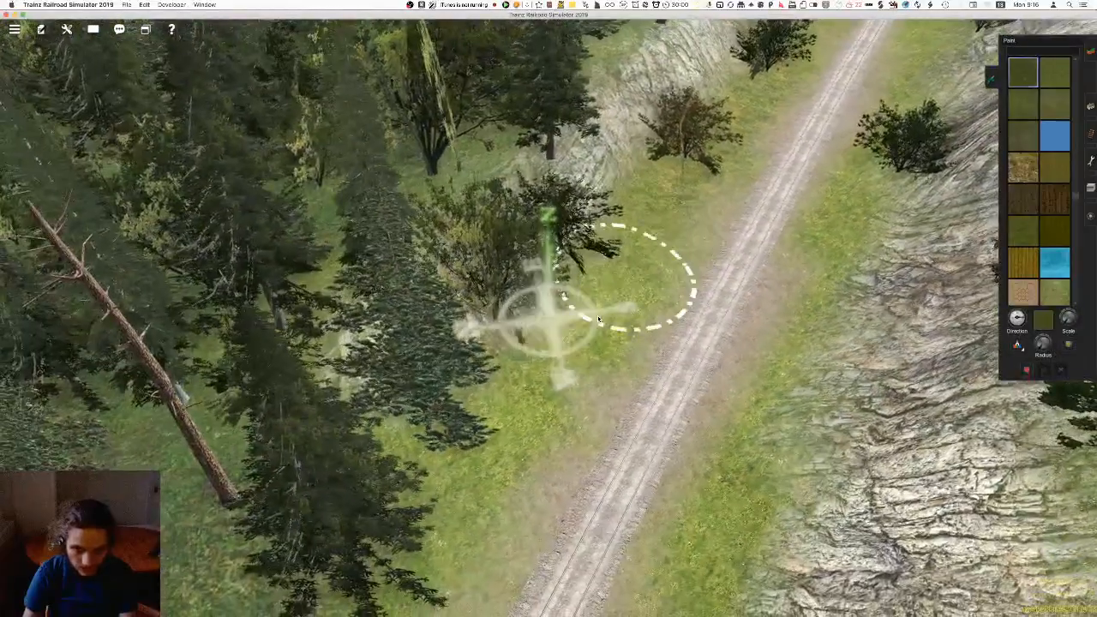
{"action": "right_click", "coordinate": [471, 461]}
{"action": "key", "text": "Left"}
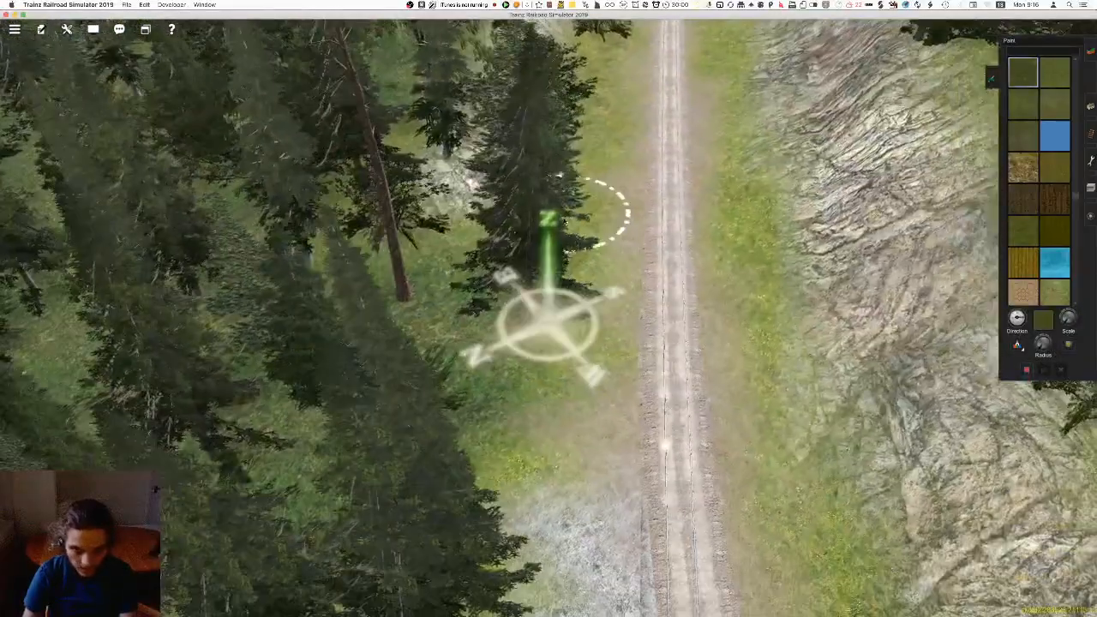
{"action": "right_click", "coordinate": [497, 572]}
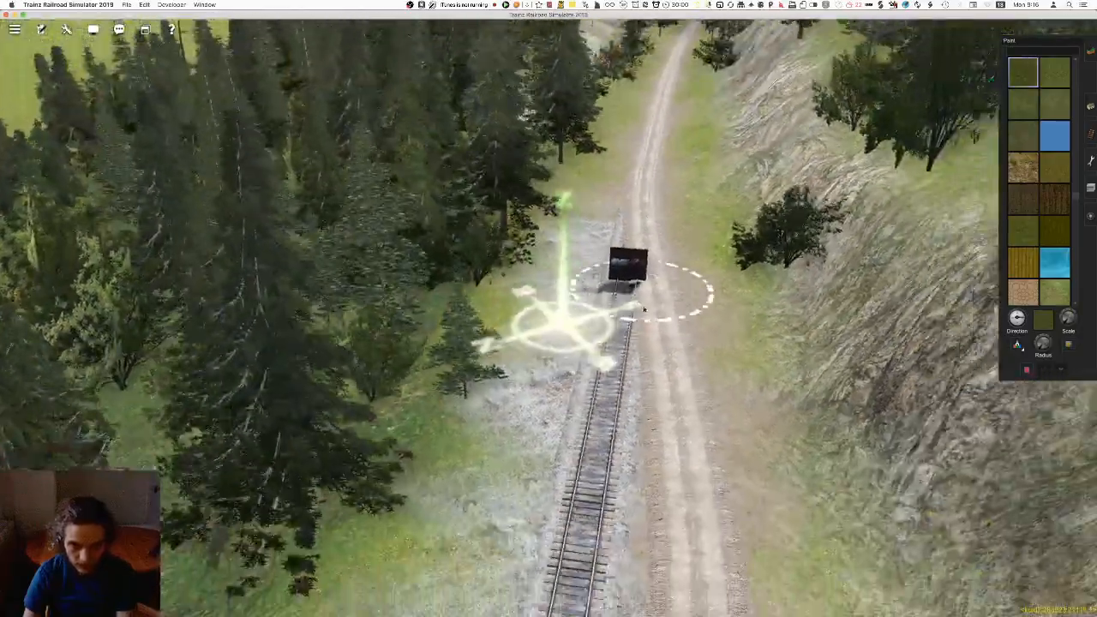
{"action": "right_click_drag", "start_coordinate": [642, 295], "coordinate": [636, 317]}
Paint darker grass along the opposite verge, at the foot of the tall rock face beside the track
{"action": "key", "text": "Left"}
{"action": "key", "text": "Left"}
{"action": "right_click_drag", "start_coordinate": [675, 349], "coordinate": [532, 292]}
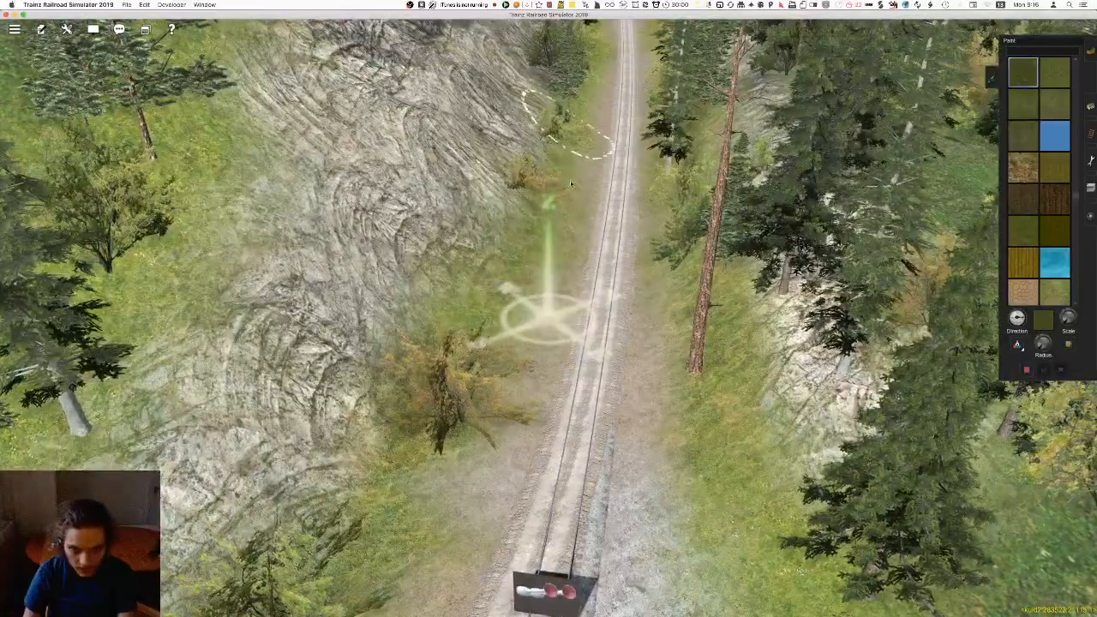
{"action": "right_click", "coordinate": [574, 113]}
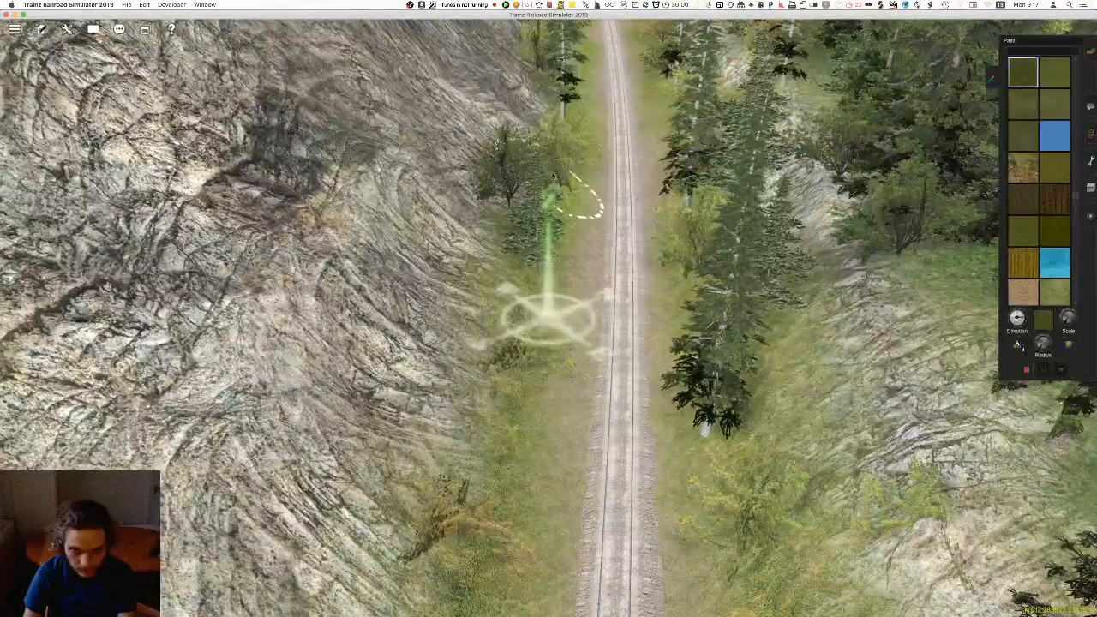
{"action": "right_click", "coordinate": [566, 134]}
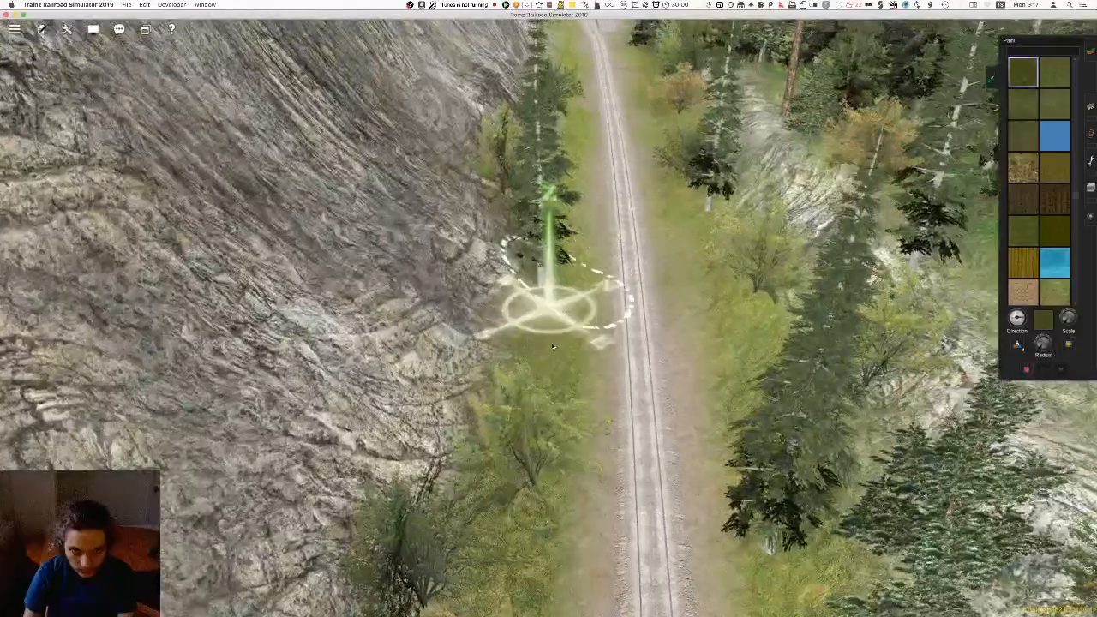
{"action": "right_click", "coordinate": [556, 200]}
{"action": "key", "text": "Left"}
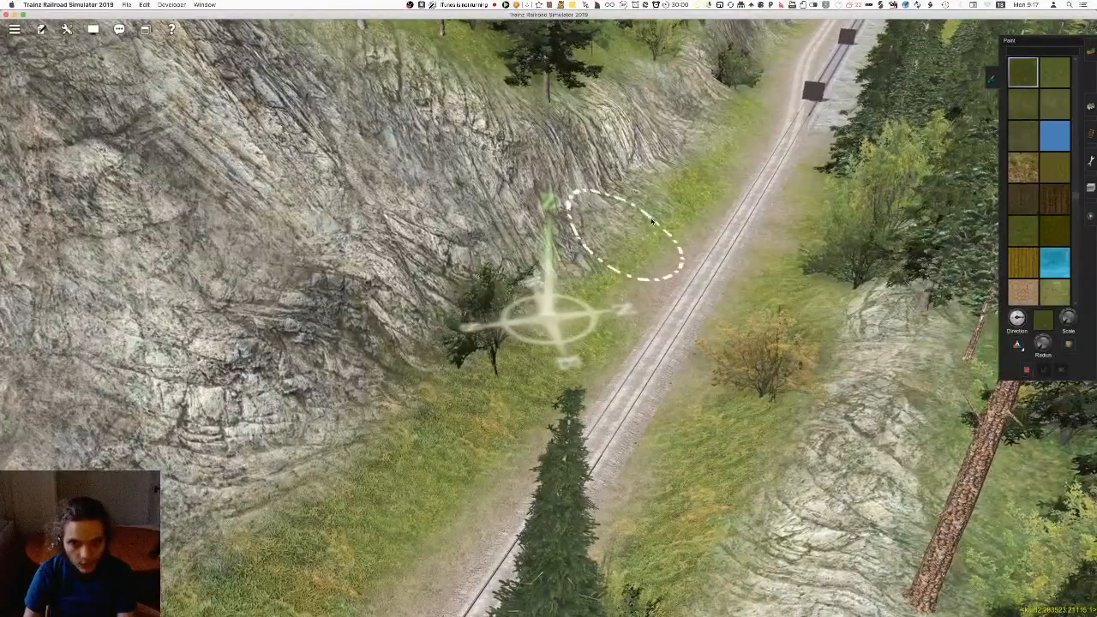
Extend the darker grass along the foot of the rock face until the track doubles beside the gravel strip
{"action": "key", "text": "Right"}
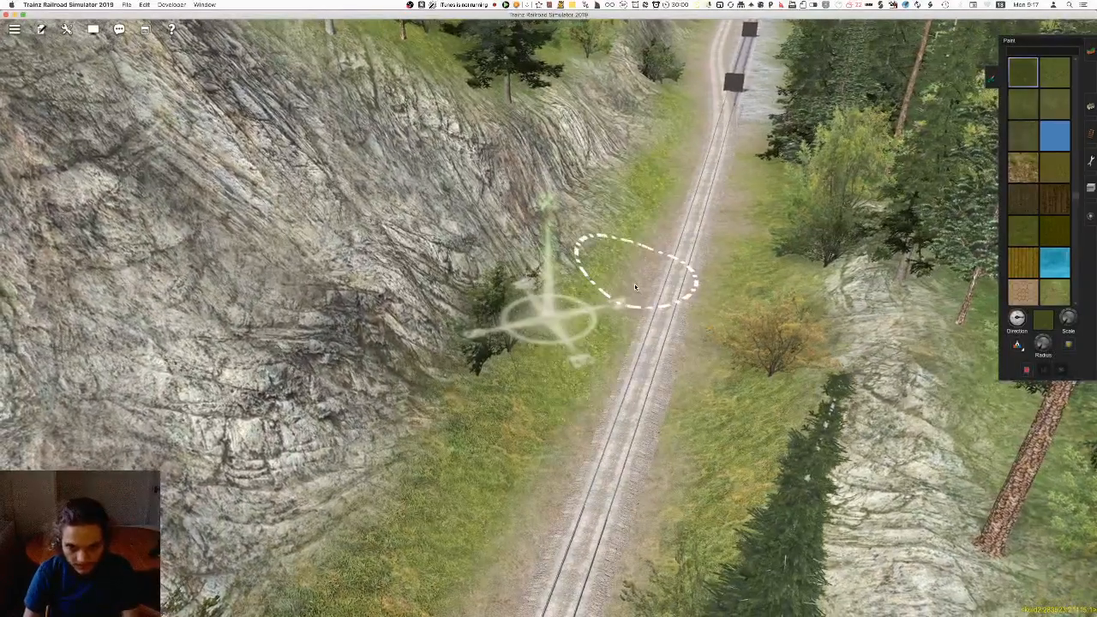
{"action": "scroll", "coordinate": [635, 292], "scroll_direction": "up", "scroll_amount": 5}
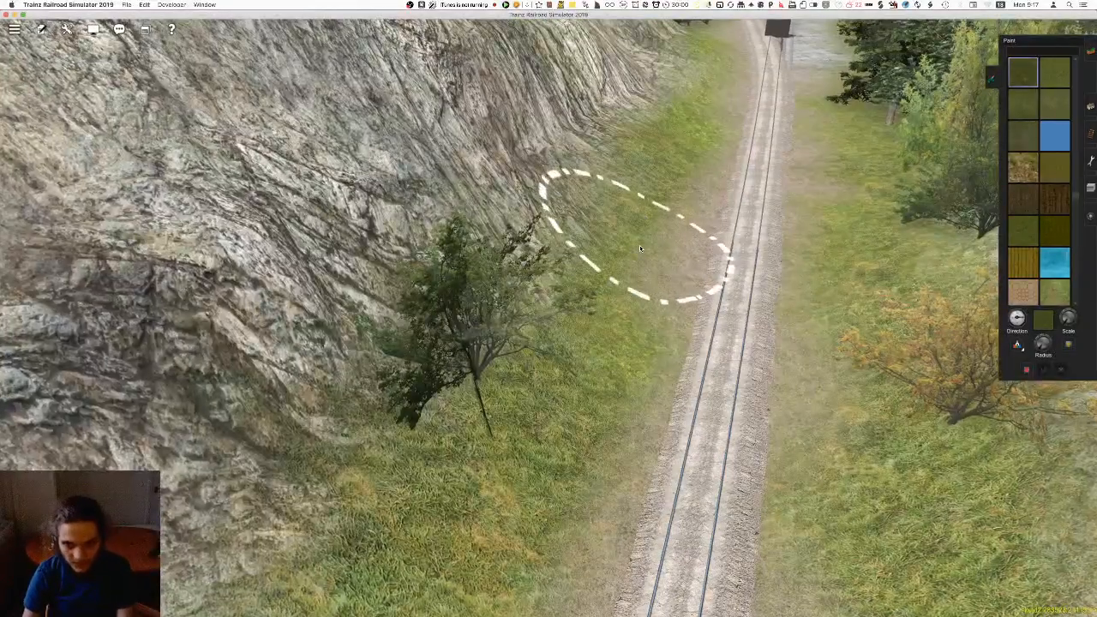
{"action": "right_click", "coordinate": [653, 178]}
{"action": "scroll", "coordinate": [592, 257], "scroll_direction": "down", "scroll_amount": 4}
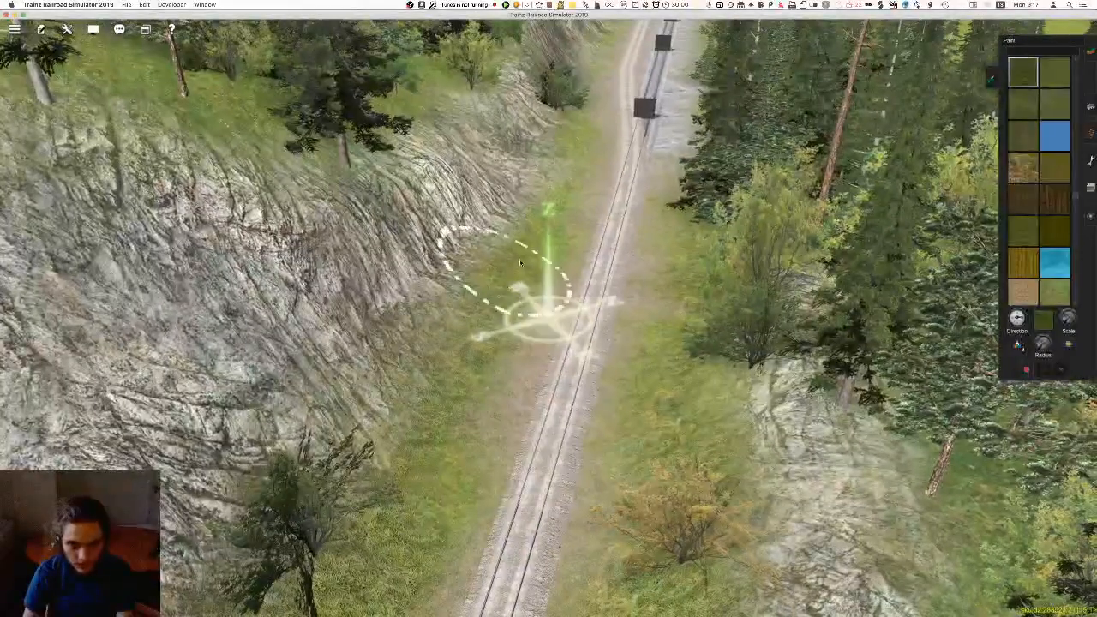
{"action": "right_click", "coordinate": [578, 141]}
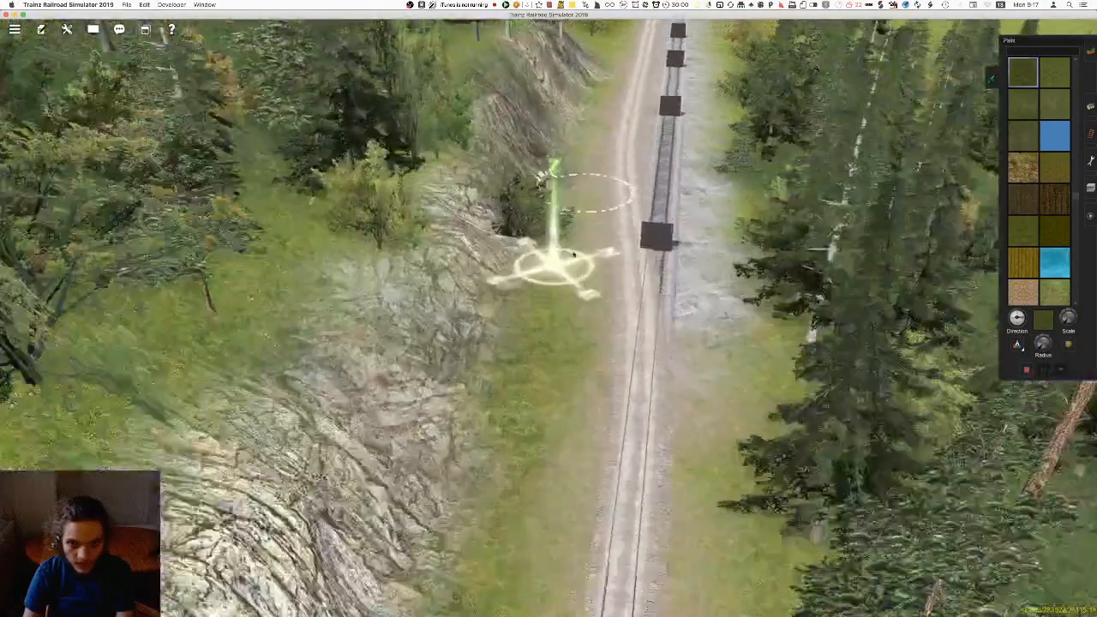
{"action": "right_click_drag", "start_coordinate": [578, 169], "coordinate": [553, 401]}
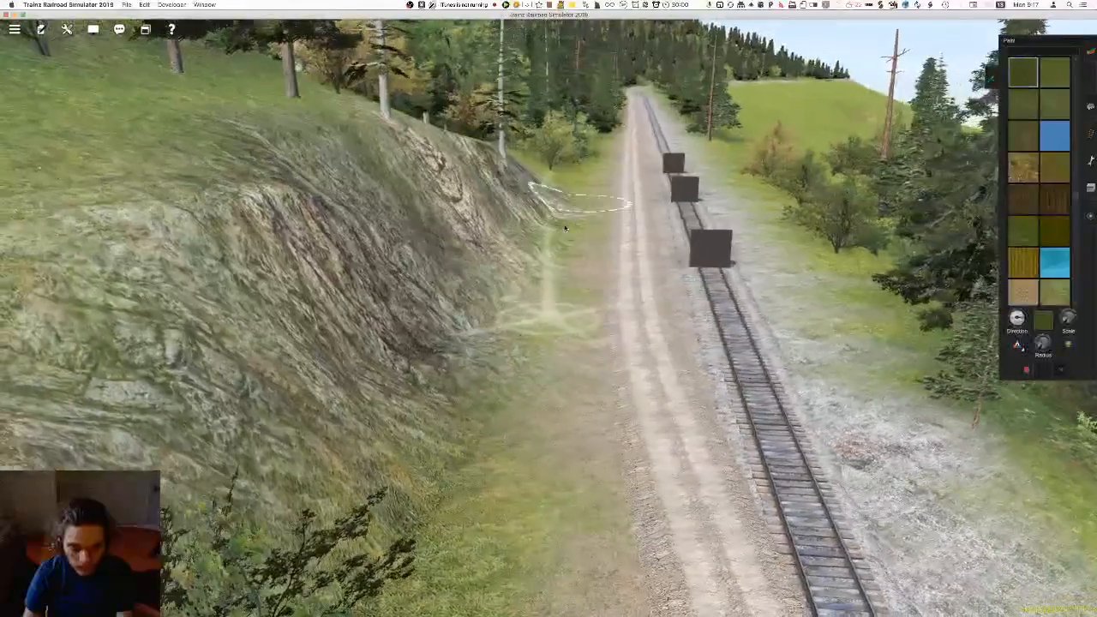
{"action": "right_click_drag", "start_coordinate": [509, 595], "coordinate": [576, 180]}
{"action": "right_click_drag", "start_coordinate": [519, 364], "coordinate": [639, 209]}
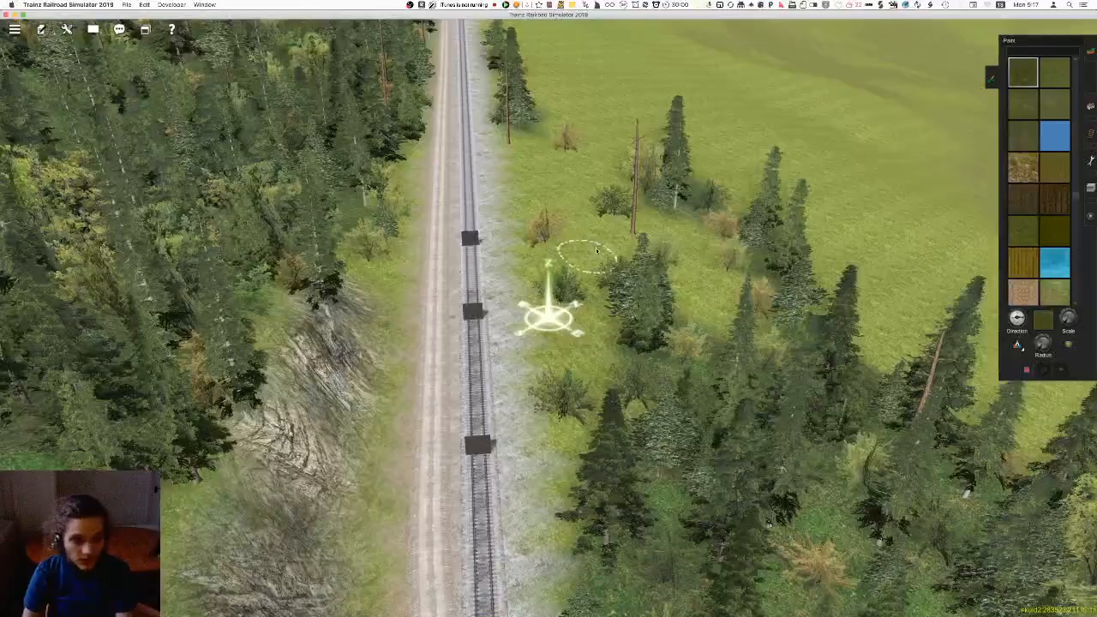
Enlarge the brush radius and paint a darker grass patch on the open meadow beside the double track
{"action": "right_click_drag", "start_coordinate": [471, 289], "coordinate": [1033, 356]}
{"action": "key", "text": "Up"}
{"action": "right_click", "coordinate": [500, 256]}
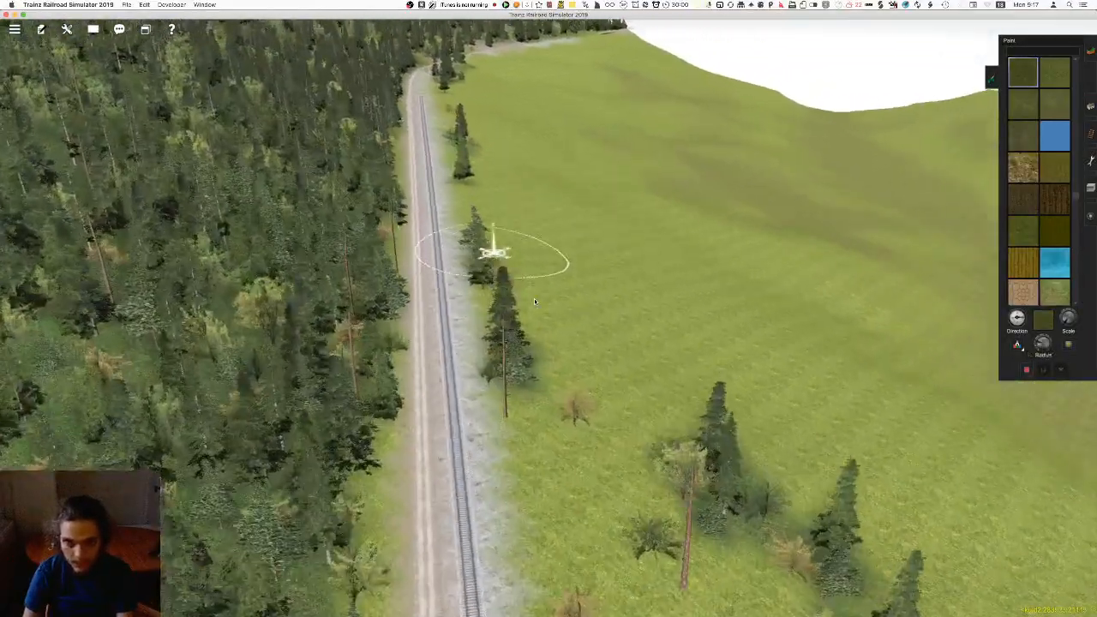
{"action": "right_click", "coordinate": [706, 318]}
{"action": "key", "text": "Down"}
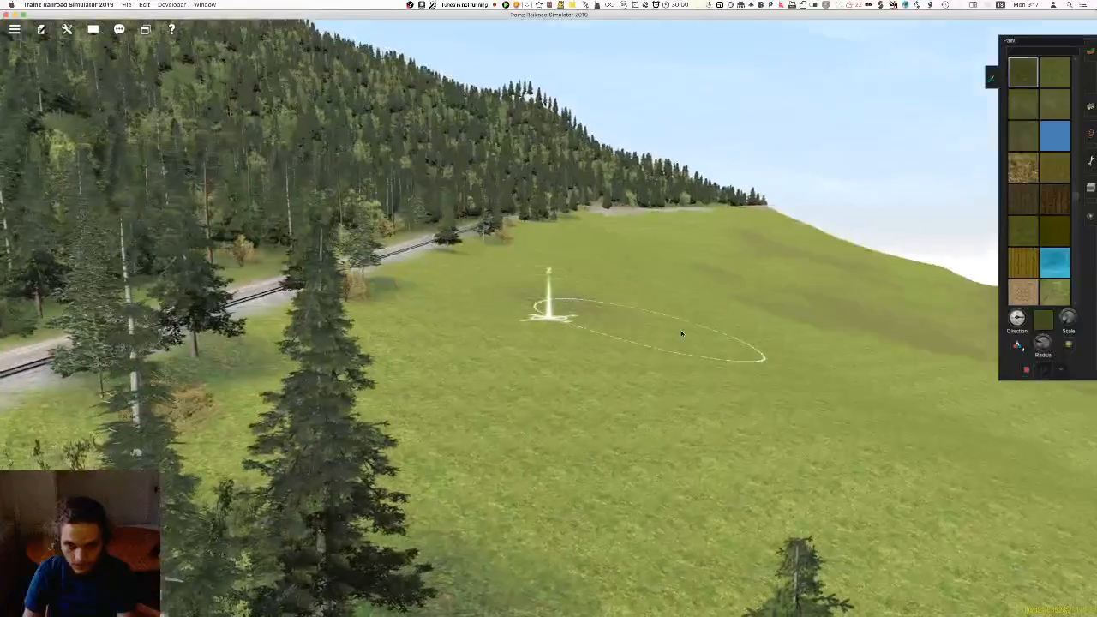
{"action": "key", "text": "Up"}
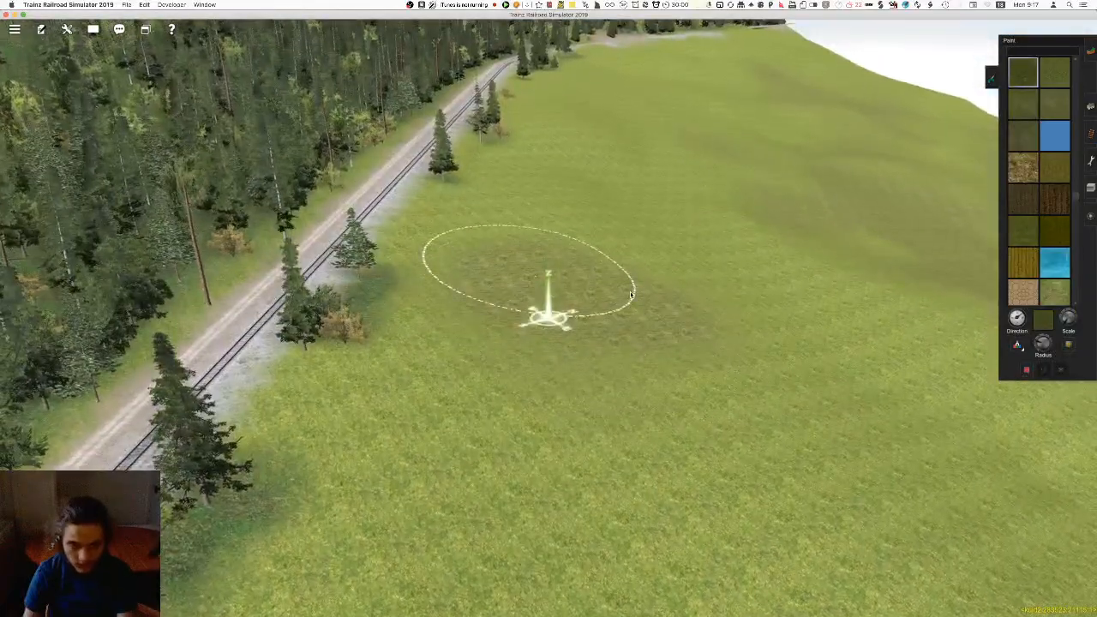
{"action": "key", "text": "Left"}
{"action": "right_click", "coordinate": [480, 318]}
Add further darker grass patches to the meadow beside the lone trackside trees, following the railway toward the curve
{"action": "scroll", "coordinate": [485, 311], "scroll_direction": "up", "scroll_amount": 3}
{"action": "key", "text": "Right"}
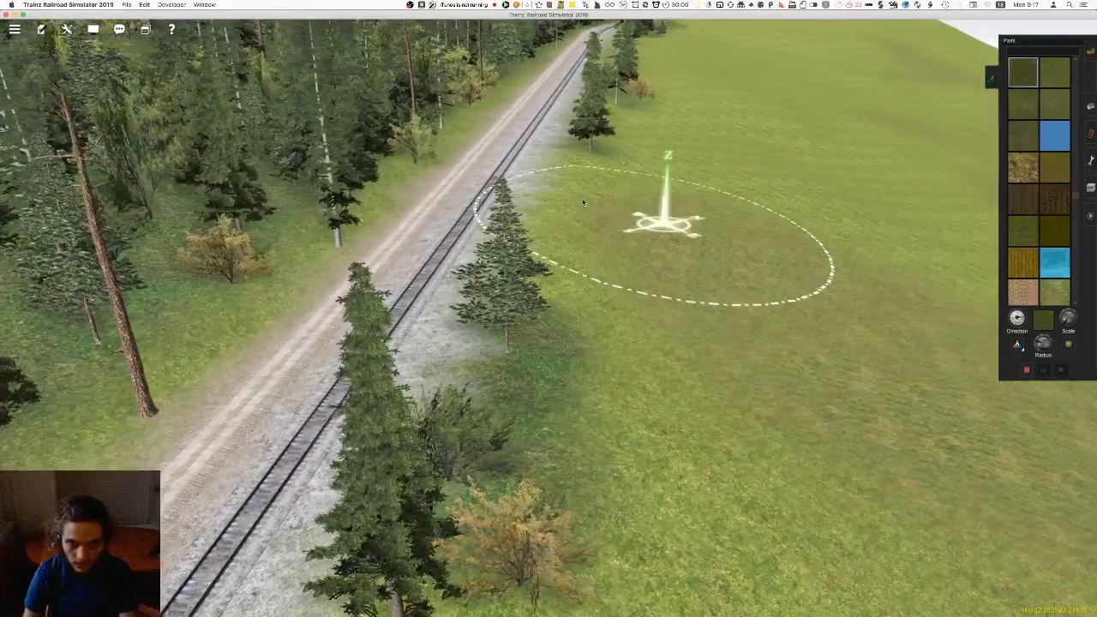
{"action": "right_click", "coordinate": [561, 182]}
{"action": "right_click", "coordinate": [541, 217]}
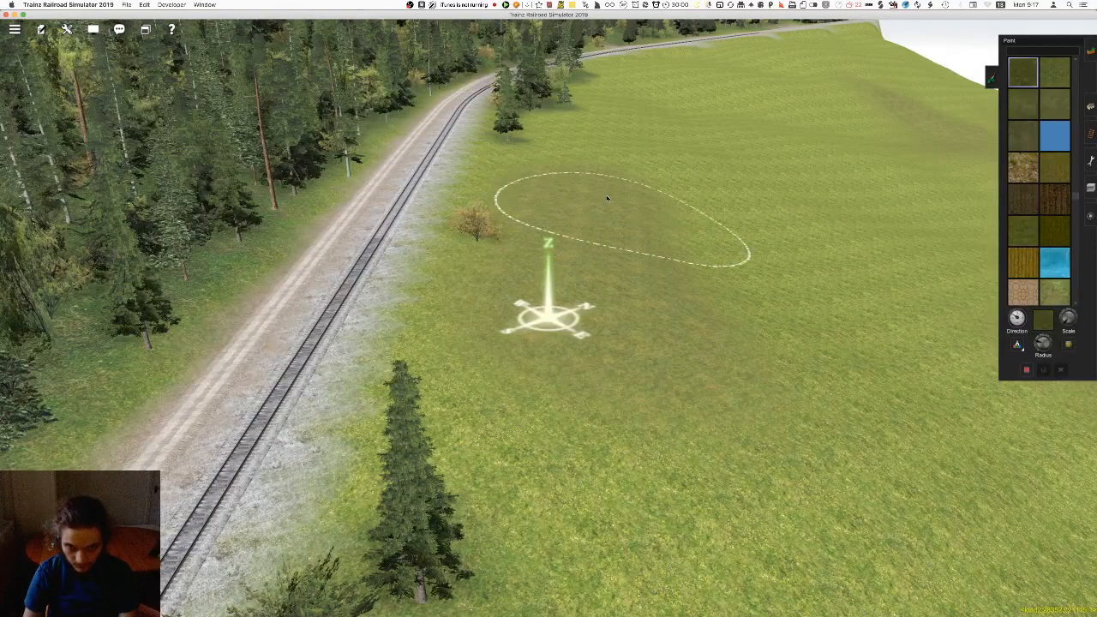
{"action": "right_click", "coordinate": [593, 175]}
{"action": "right_click", "coordinate": [529, 211]}
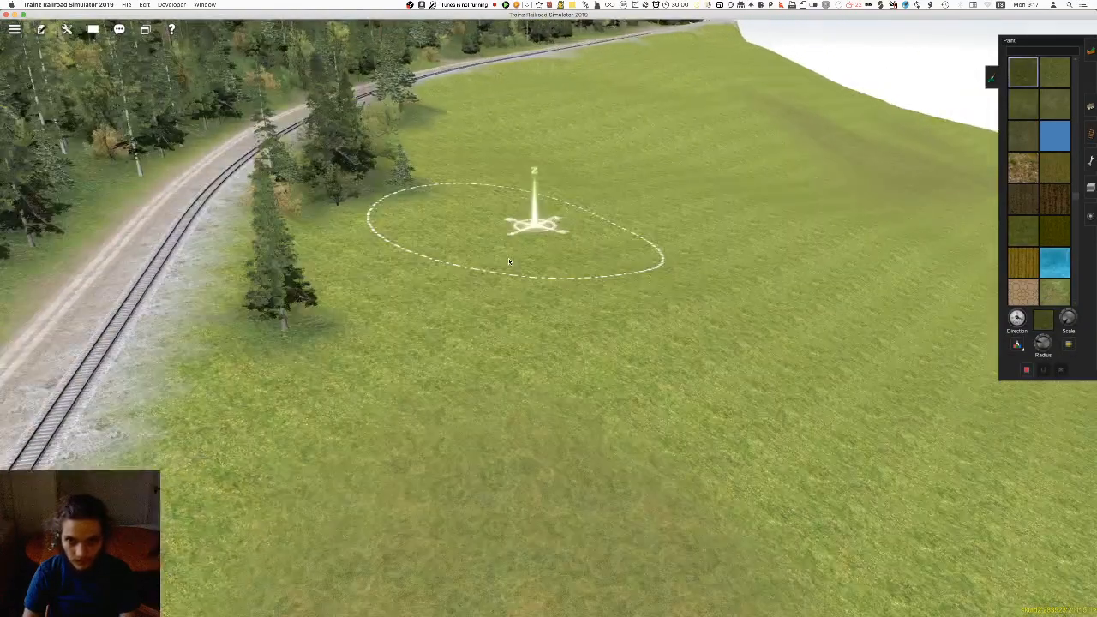
Vary the meadow beyond the railway curve with darker grass, continuing toward the end of the line
{"action": "scroll", "coordinate": [525, 250], "scroll_direction": "down", "scroll_amount": 4}
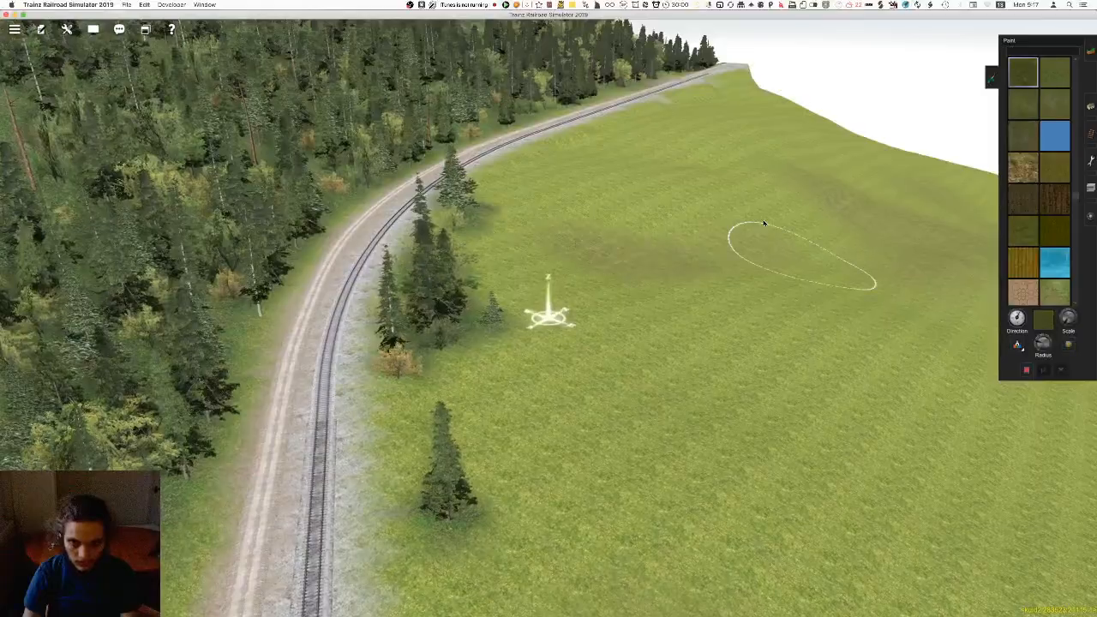
{"action": "right_click", "coordinate": [806, 268]}
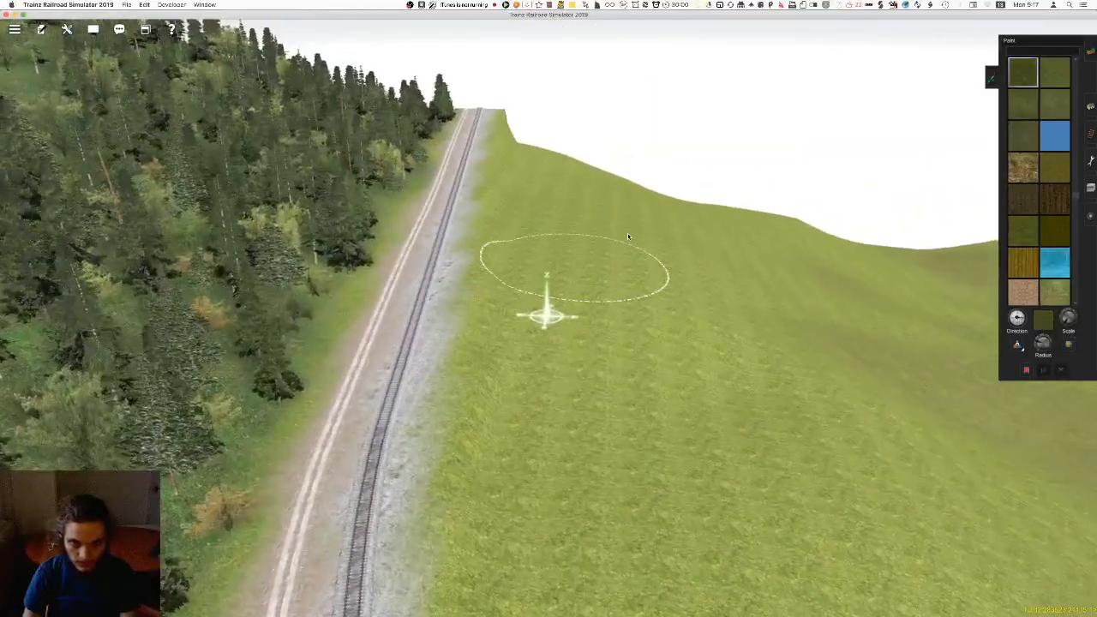
{"action": "right_click", "coordinate": [597, 286]}
{"action": "key", "text": "Left"}
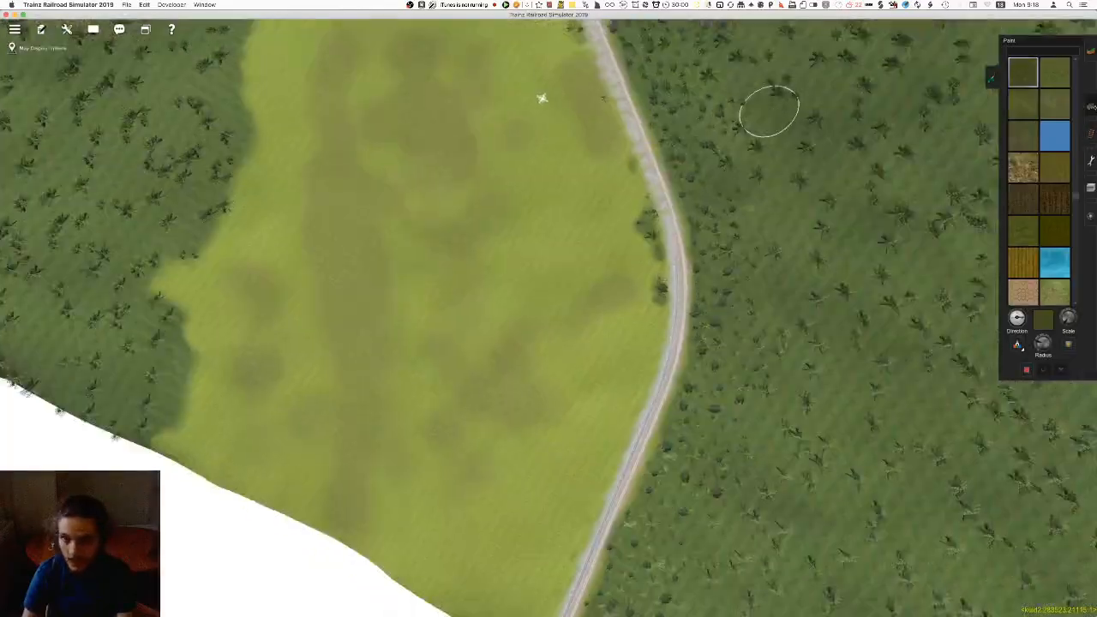
Sample the lighter Grass 'D' green texture from the valley meadow and paint a patch of it on the open grass
{"action": "key", "text": "F7"}
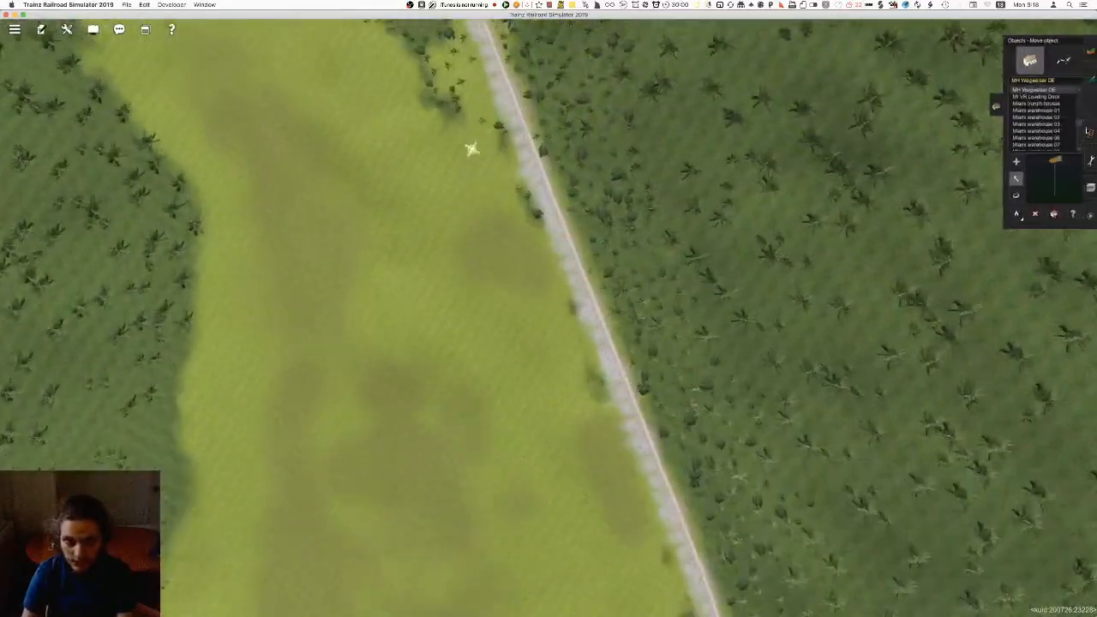
{"action": "left_click", "coordinate": [1091, 81]}
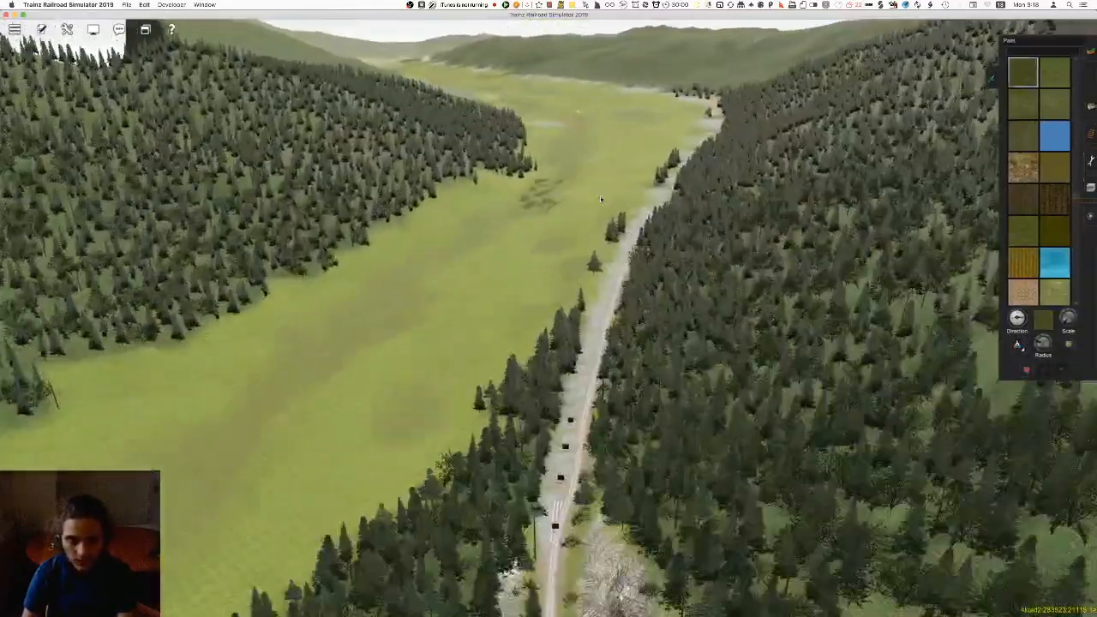
{"action": "right_click", "coordinate": [601, 200]}
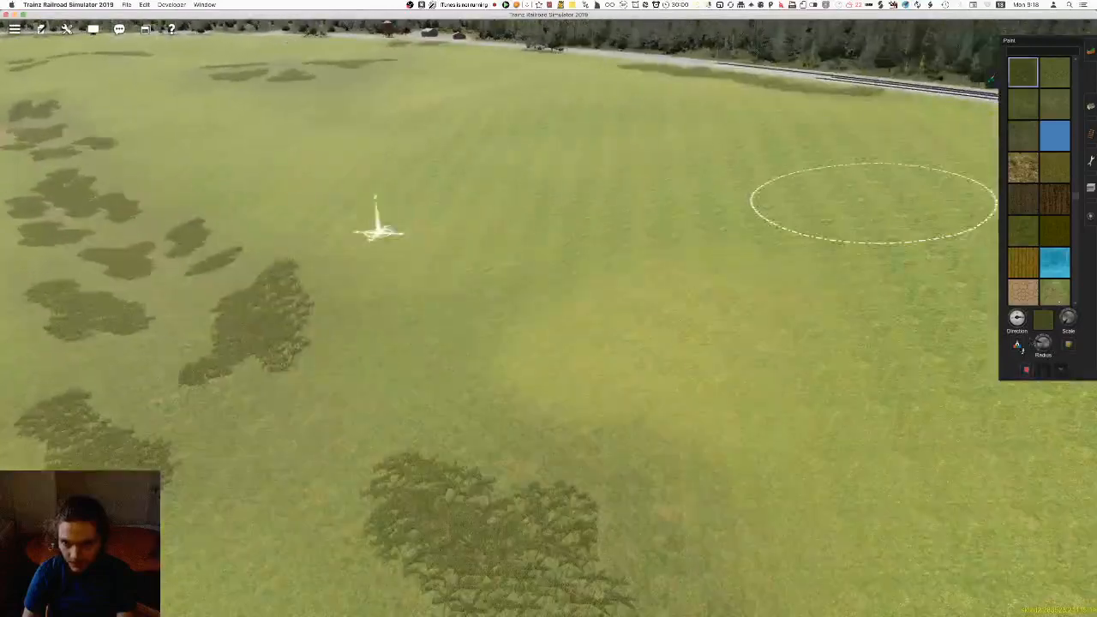
{"action": "right_click", "coordinate": [840, 291]}
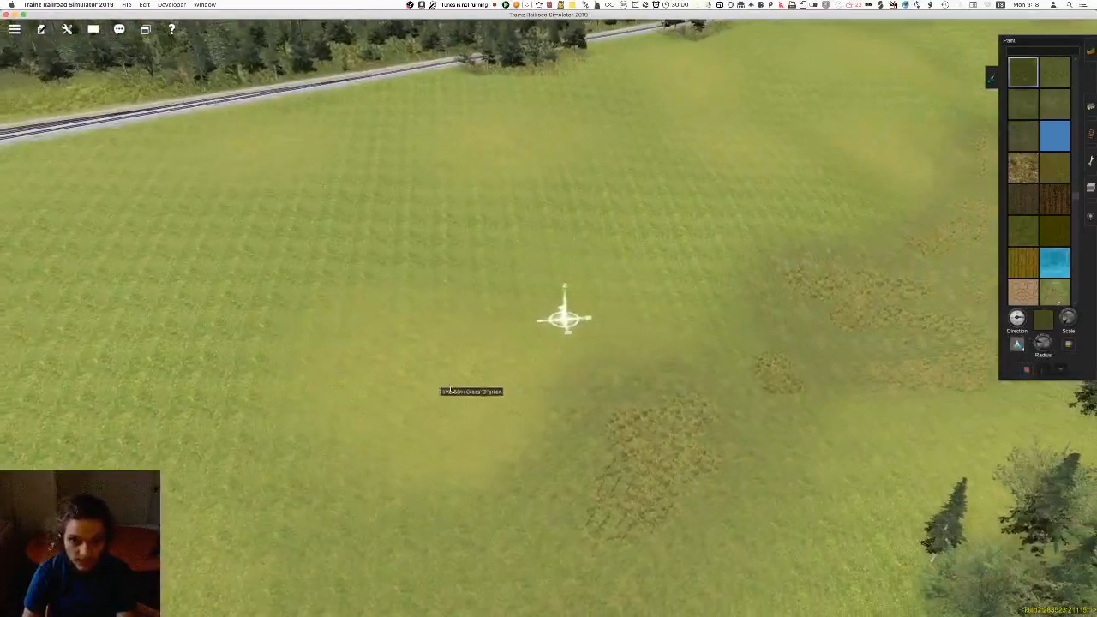
{"action": "left_click", "coordinate": [455, 384]}
{"action": "right_click_drag", "start_coordinate": [694, 156], "coordinate": [589, 309]}
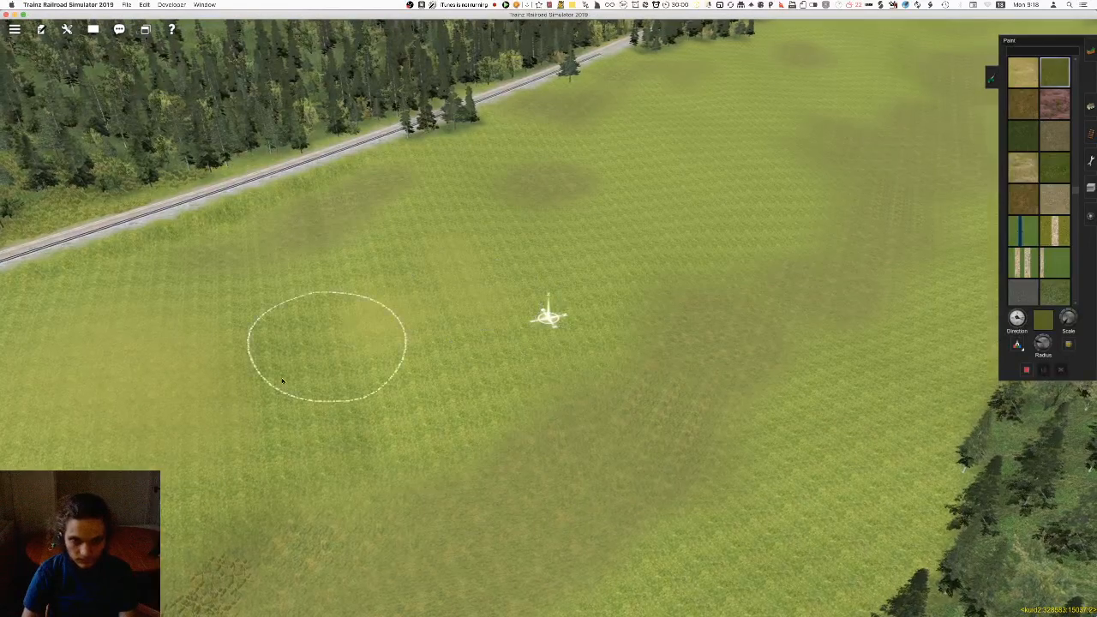
Paint lighter grass patches across the meadow beside the trackside trees, between the darker areas
{"action": "scroll", "coordinate": [591, 279], "scroll_direction": "down", "scroll_amount": 3}
{"action": "right_click", "coordinate": [592, 277]}
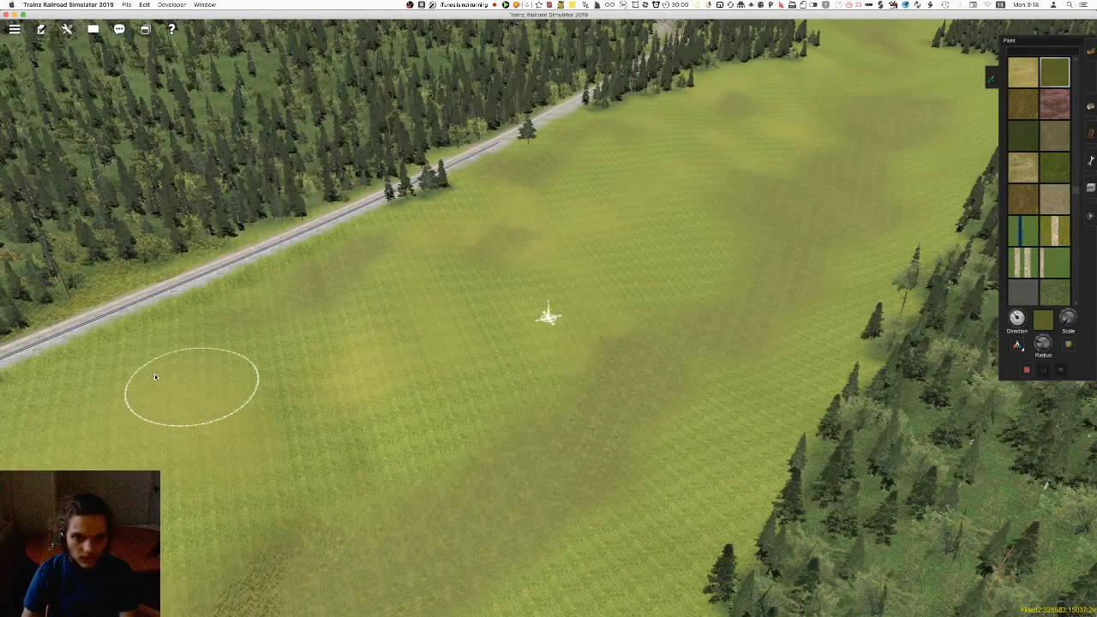
{"action": "right_click", "coordinate": [562, 285]}
{"action": "key", "text": "Right"}
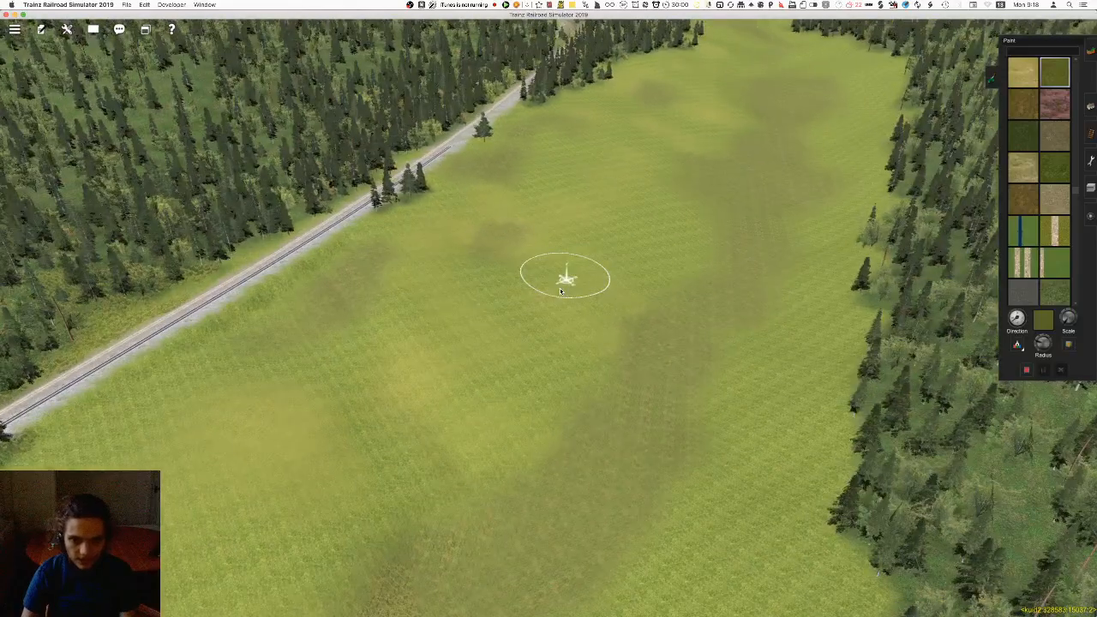
{"action": "mouse_move", "coordinate": [601, 206]}
{"action": "right_mouse_down"}
{"action": "mouse_move", "coordinate": [589, 240]}
{"action": "mouse_move", "coordinate": [533, 289]}
{"action": "mouse_move", "coordinate": [542, 266]}
{"action": "mouse_move", "coordinate": [567, 289]}
{"action": "right_mouse_up"}
{"action": "key", "text": "Left"}
{"action": "mouse_move", "coordinate": [727, 261]}
{"action": "right_mouse_down"}
{"action": "mouse_move", "coordinate": [679, 253]}
{"action": "mouse_move", "coordinate": [661, 288]}
{"action": "right_mouse_up"}
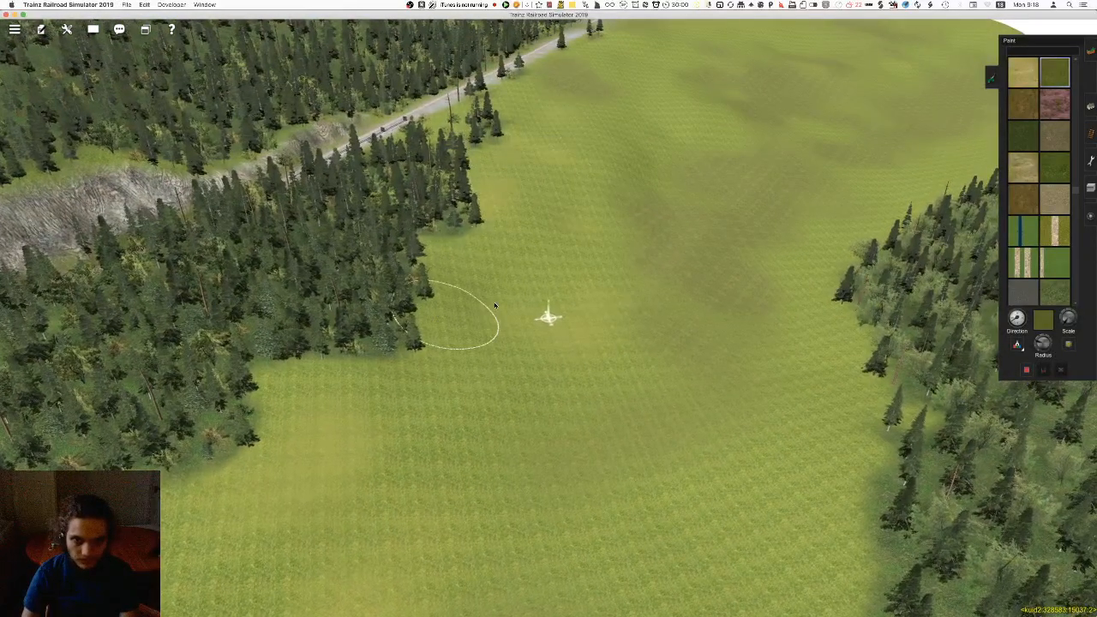
Add lighter grass patches around the darker areas of the meadow inside the railway curve
{"action": "right_click", "coordinate": [556, 191]}
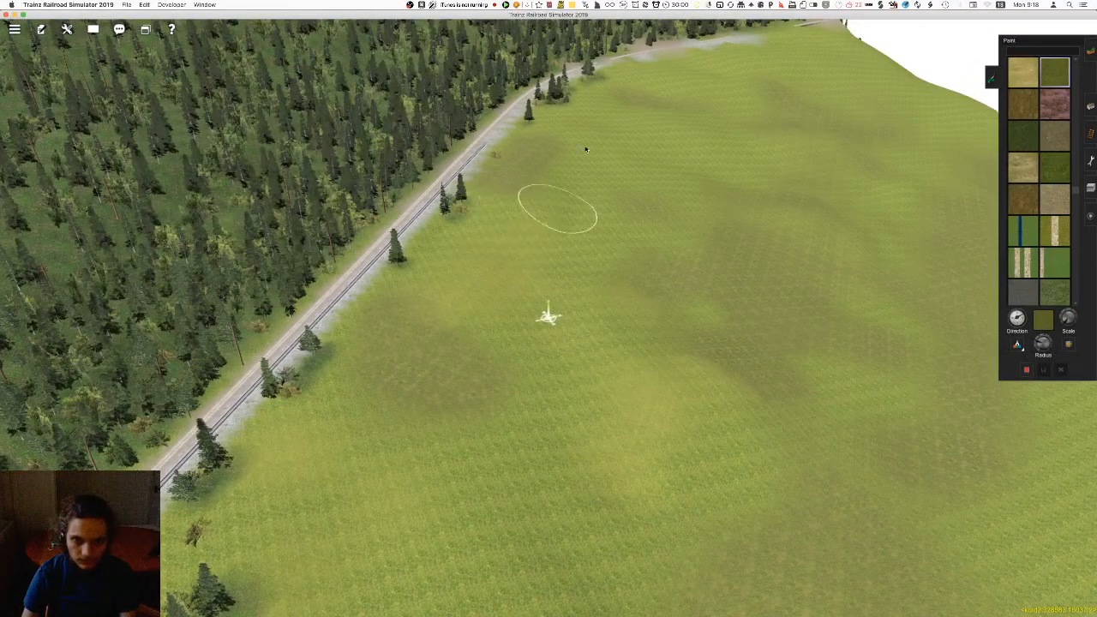
{"action": "right_click", "coordinate": [653, 182]}
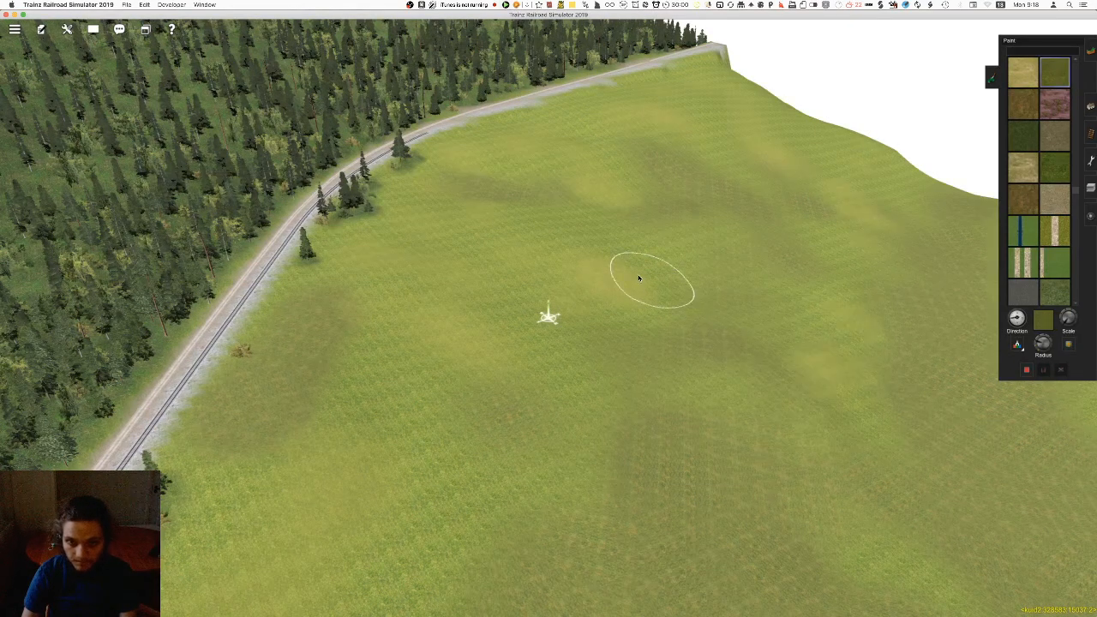
{"action": "right_click", "coordinate": [643, 409]}
{"action": "right_click", "coordinate": [602, 540]}
{"action": "right_click_drag", "start_coordinate": [551, 428], "coordinate": [586, 360]}
{"action": "right_click", "coordinate": [572, 269]}
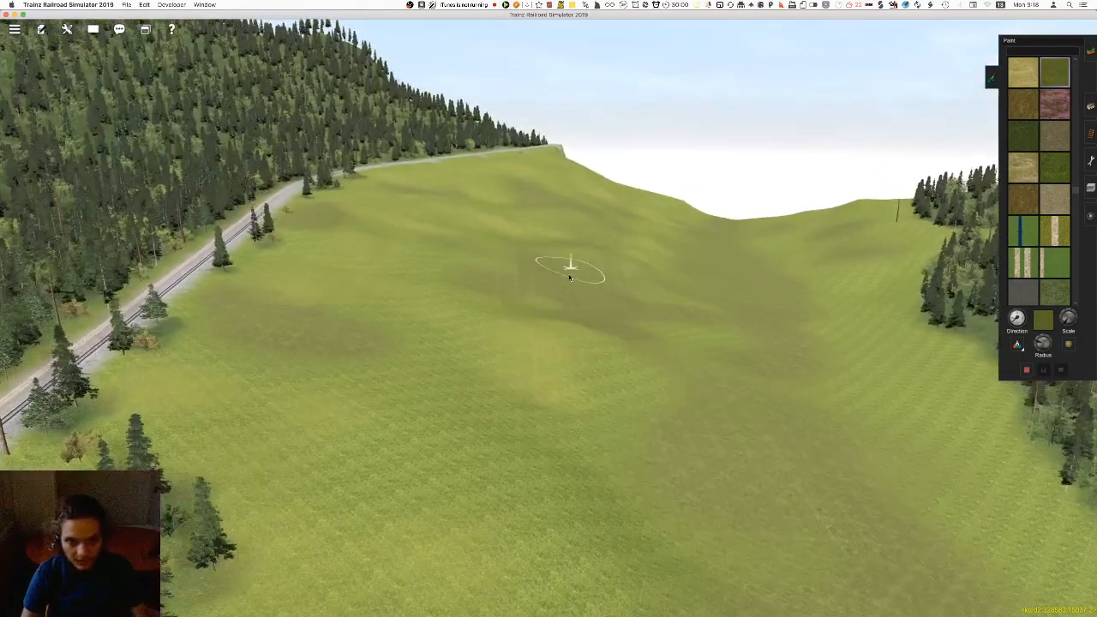
{"action": "right_click_drag", "start_coordinate": [579, 293], "coordinate": [588, 304]}
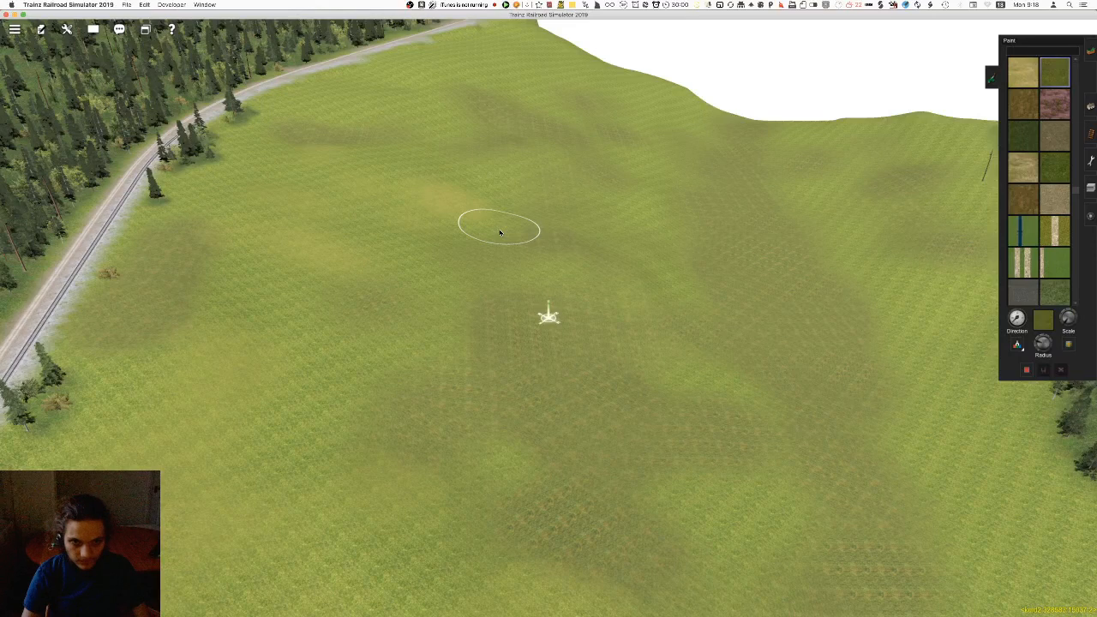
Break up the hillside near the end of the line and the opposite forest edge with lighter grass streaks
{"action": "right_click_drag", "start_coordinate": [499, 233], "coordinate": [333, 249]}
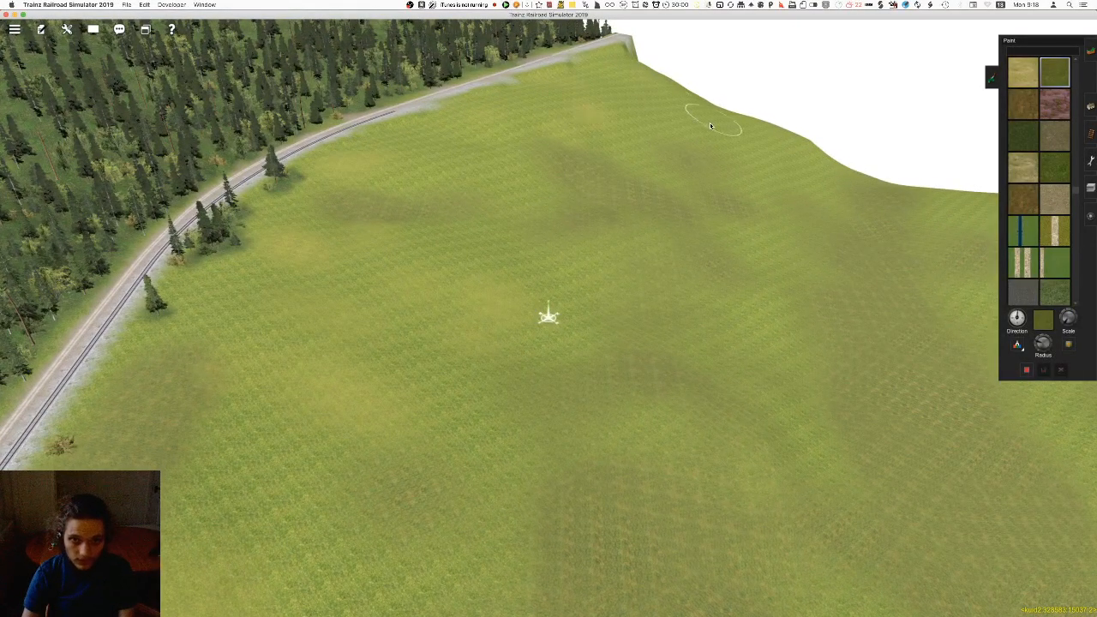
{"action": "left_click_drag", "start_coordinate": [811, 255], "coordinate": [809, 429]}
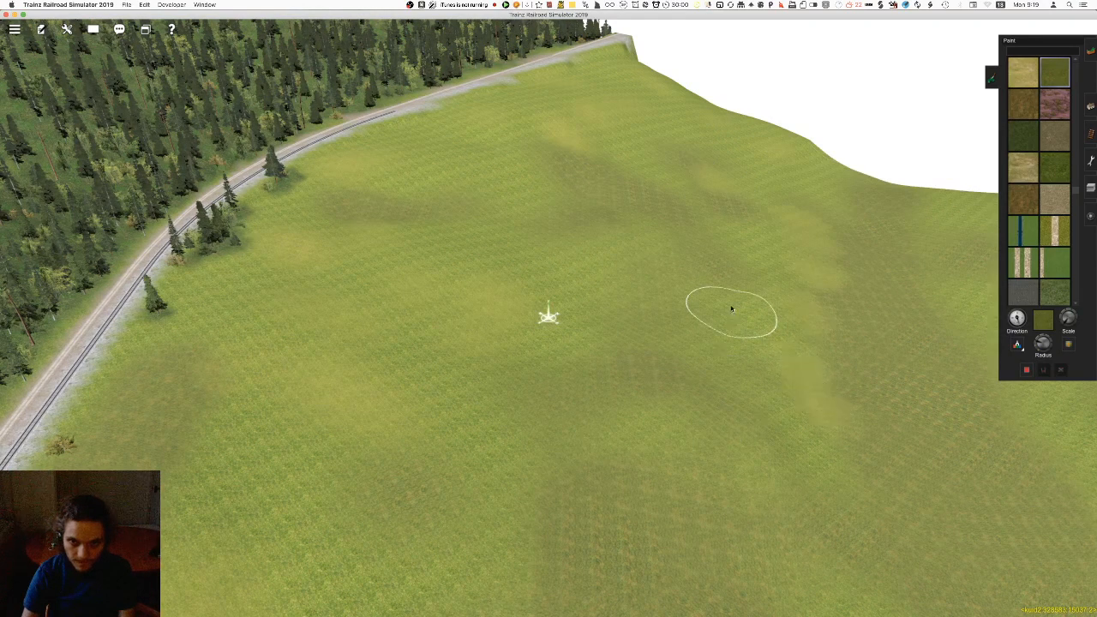
{"action": "right_click_drag", "start_coordinate": [490, 282], "coordinate": [535, 292]}
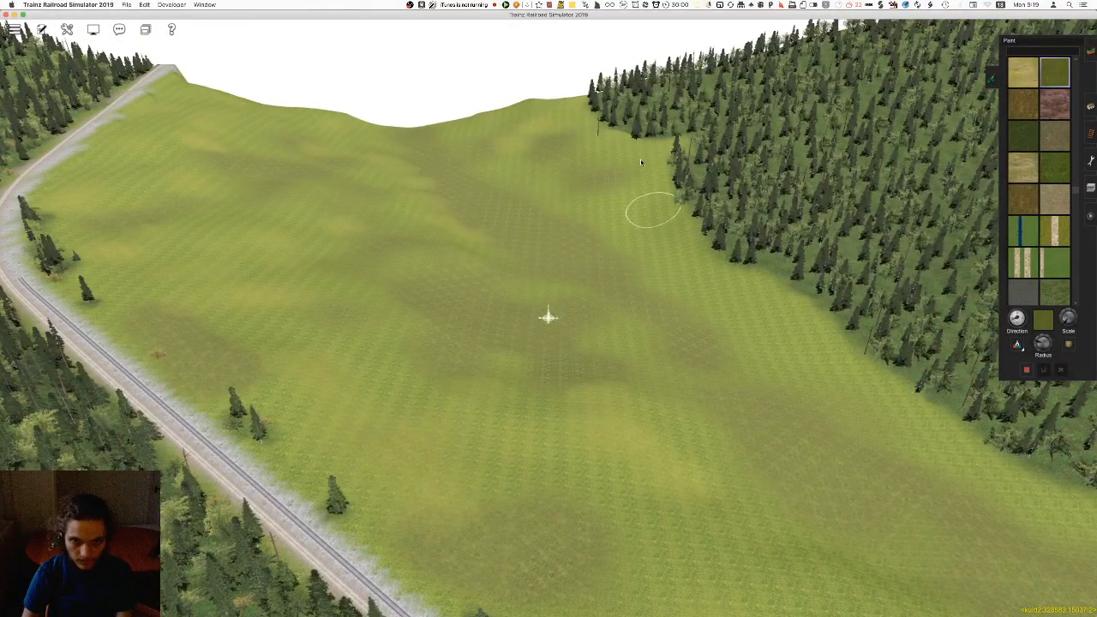
{"action": "right_click_drag", "start_coordinate": [853, 402], "coordinate": [380, 344]}
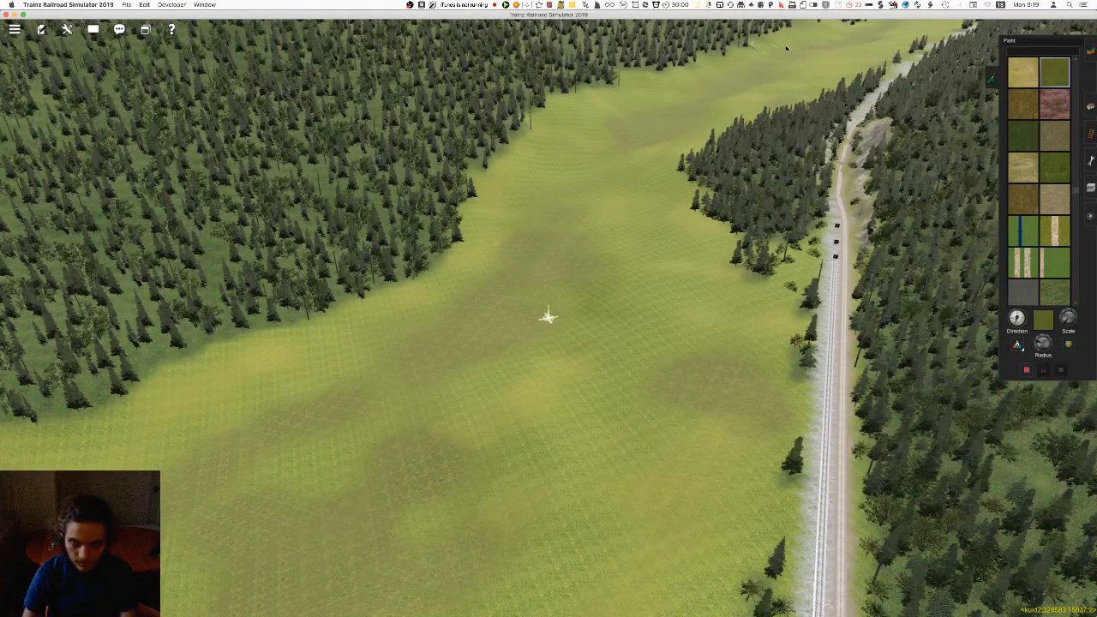
Paint lighter grass patches back along the valley floor, past the wooded spur and the rock cutting
{"action": "mouse_move", "coordinate": [735, 87]}
{"action": "right_mouse_down"}
{"action": "mouse_move", "coordinate": [554, 238]}
{"action": "mouse_move", "coordinate": [563, 231]}
{"action": "right_mouse_up"}
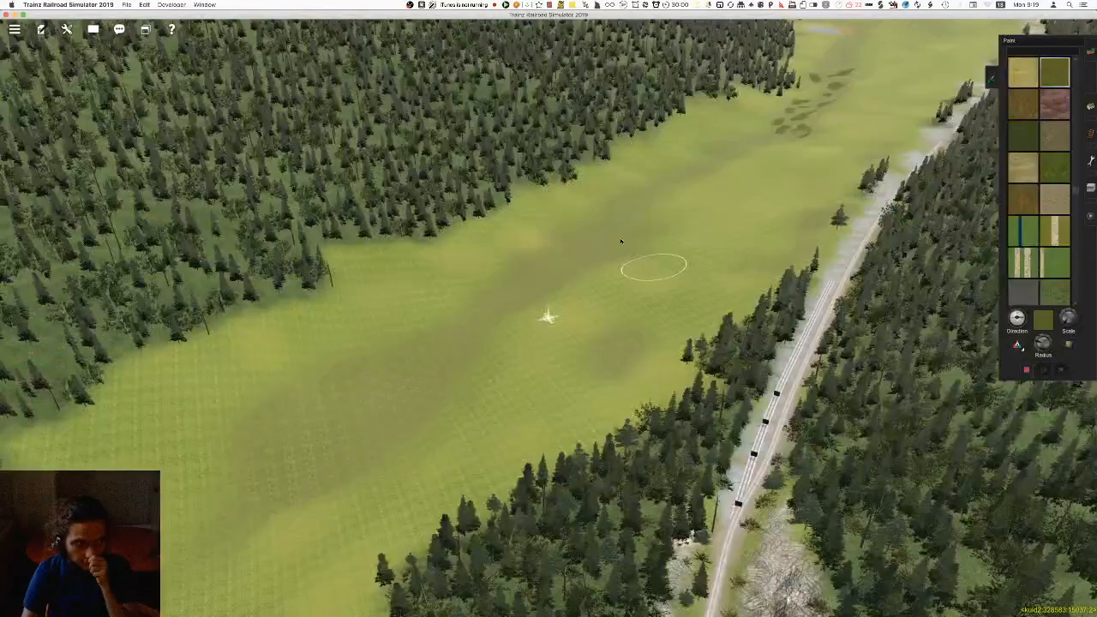
{"action": "mouse_move", "coordinate": [592, 168]}
{"action": "right_mouse_down"}
{"action": "mouse_move", "coordinate": [683, 184]}
{"action": "mouse_move", "coordinate": [884, 280]}
{"action": "mouse_move", "coordinate": [654, 322]}
{"action": "mouse_move", "coordinate": [543, 303]}
{"action": "right_mouse_up"}
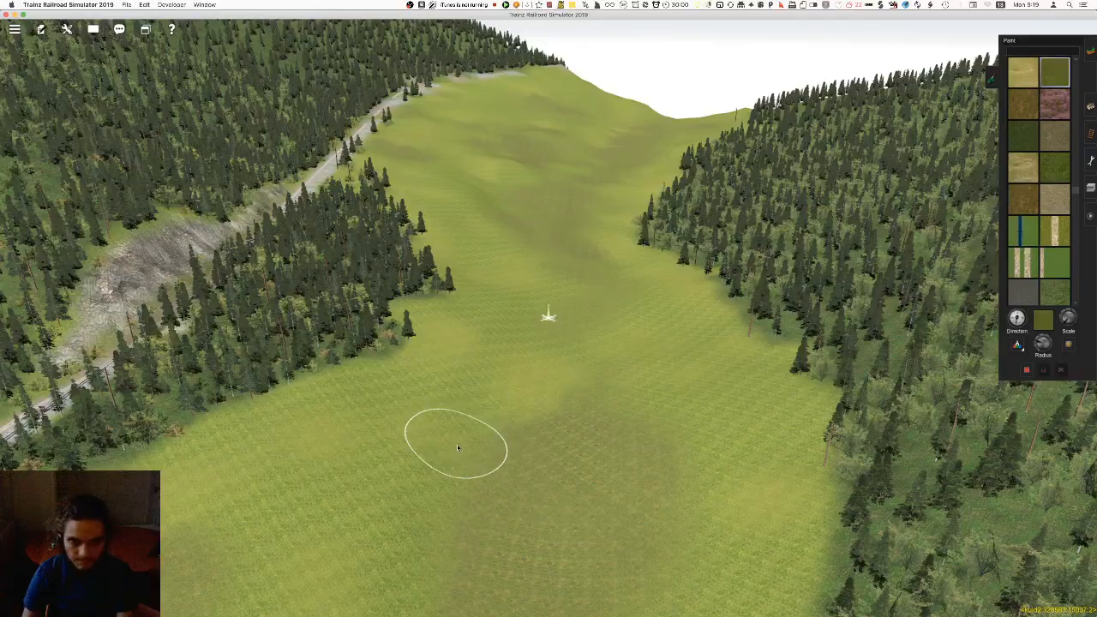
{"action": "key", "text": "Down"}
{"action": "mouse_move", "coordinate": [451, 440]}
{"action": "right_mouse_down"}
{"action": "mouse_move", "coordinate": [494, 335]}
{"action": "mouse_move", "coordinate": [371, 371]}
{"action": "right_mouse_up"}
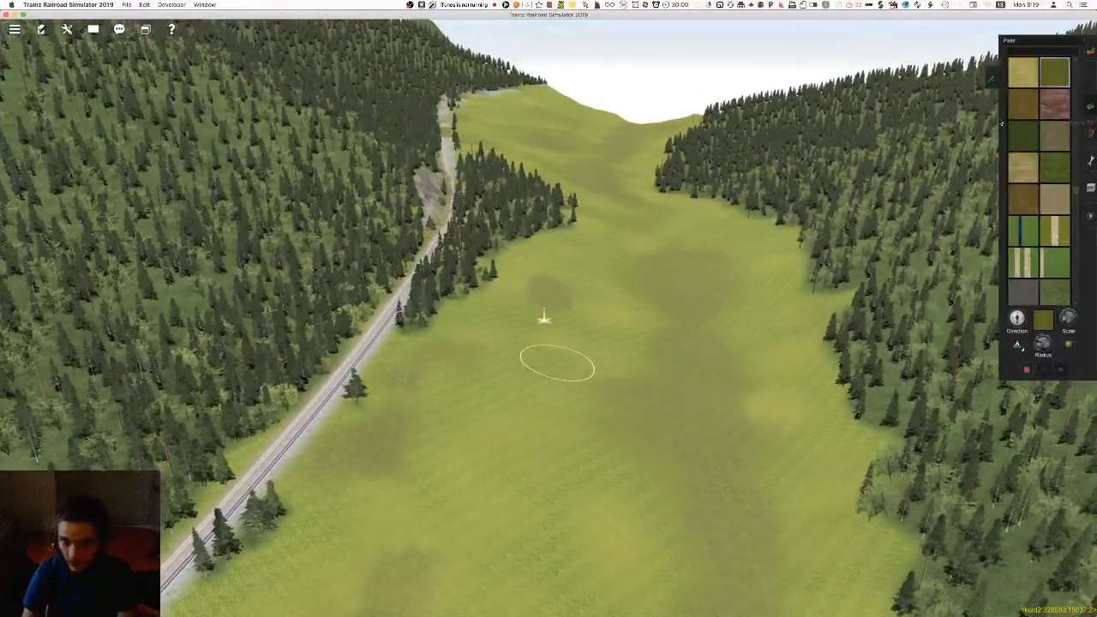
Switch to placing spline objects and sample the mixed grass spline from the existing clumps on the valley floor
{"action": "key", "text": "F3"}
{"action": "right_click", "coordinate": [563, 492]}
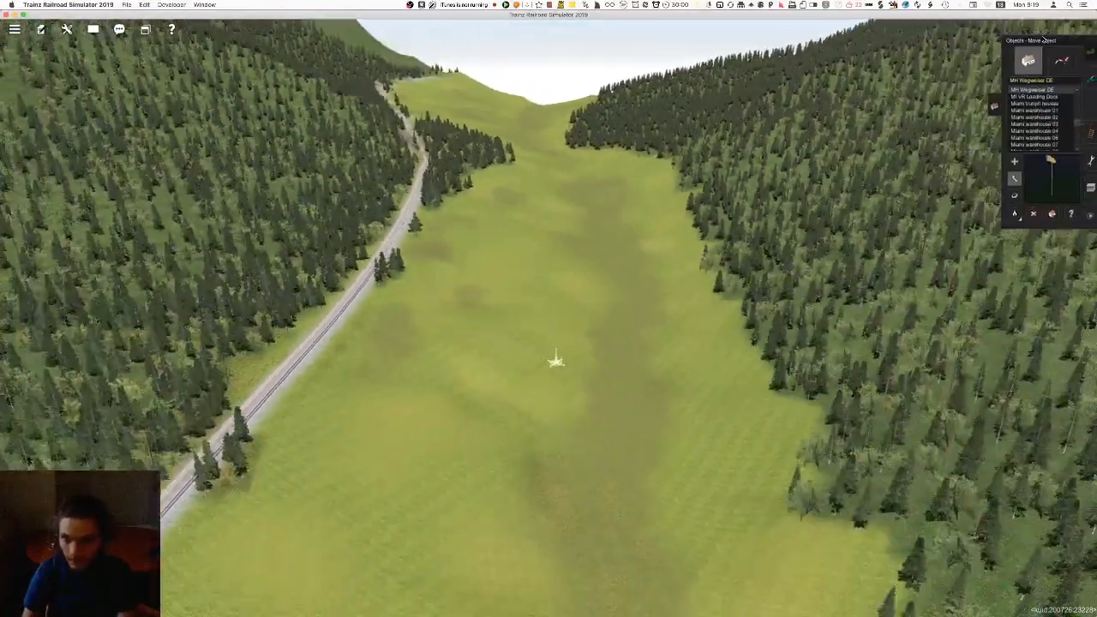
{"action": "left_click", "coordinate": [1061, 60]}
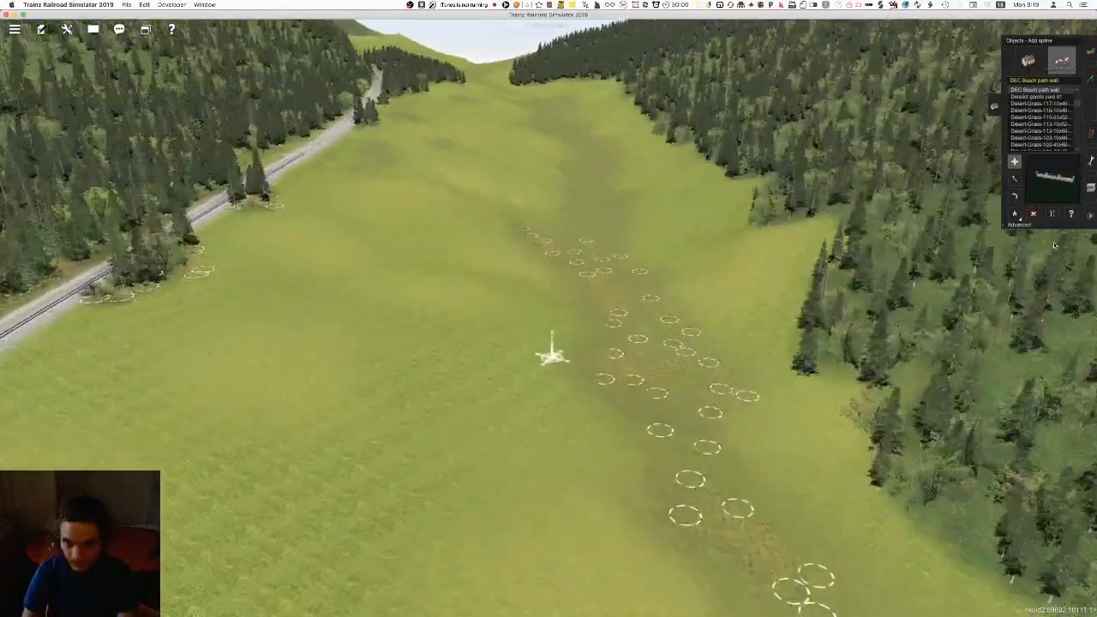
{"action": "scroll", "coordinate": [1054, 245], "scroll_direction": "up", "scroll_amount": 5}
{"action": "left_click", "coordinate": [1015, 214]}
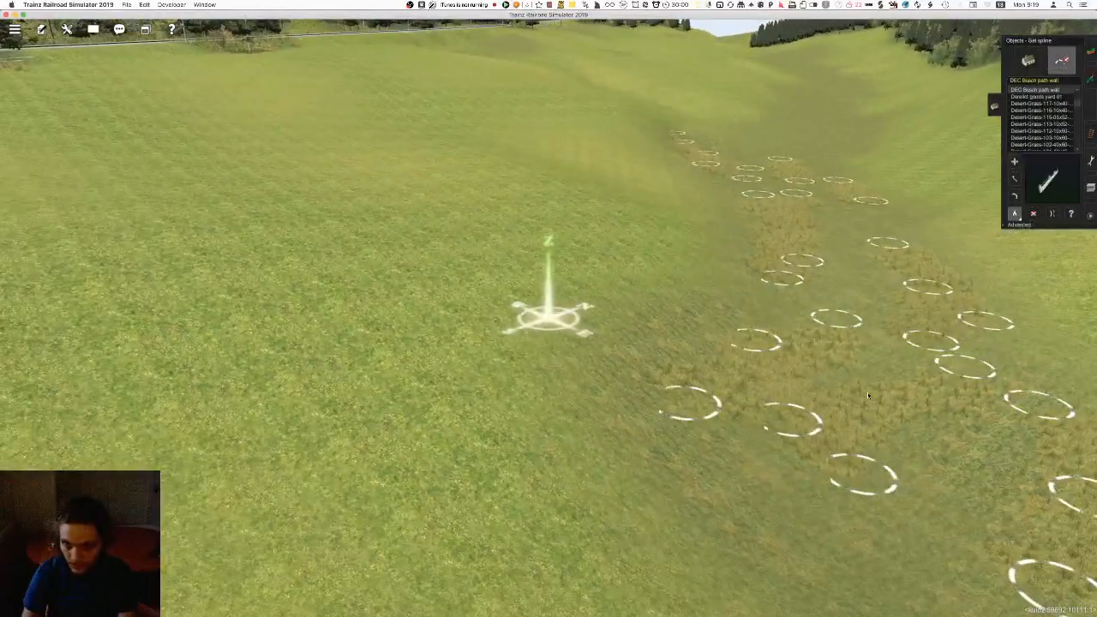
{"action": "left_click", "coordinate": [872, 397]}
Place a short mixed grass spline just beyond the existing clumps on the dark strip of the valley floor
{"action": "right_click", "coordinate": [735, 234]}
{"action": "right_click", "coordinate": [514, 253]}
{"action": "right_click", "coordinate": [519, 218]}
{"action": "right_click", "coordinate": [618, 210]}
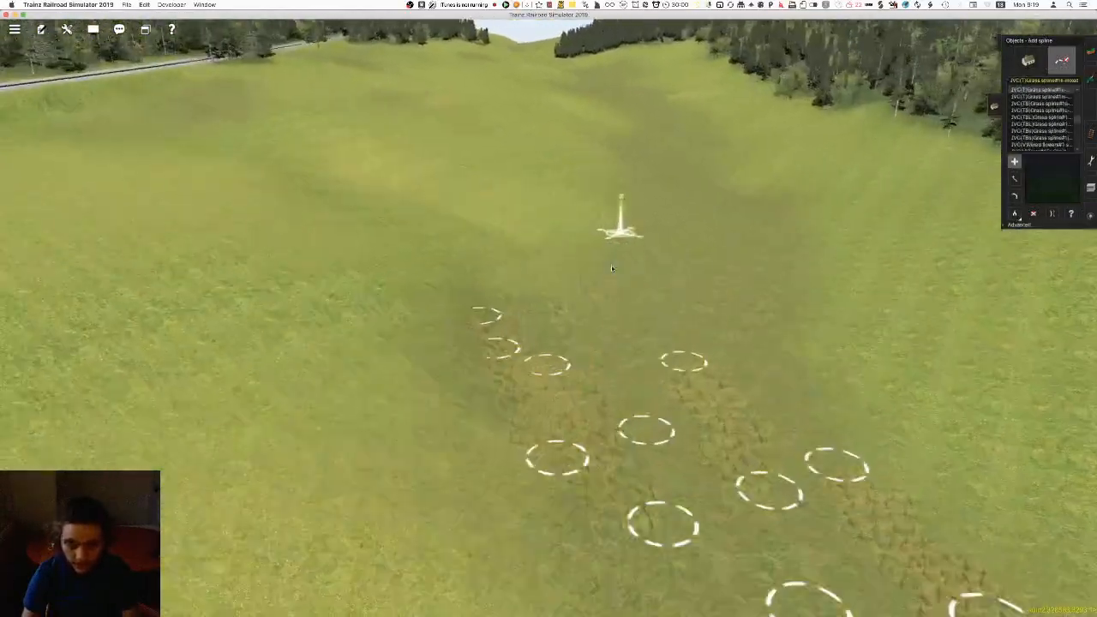
{"action": "left_click_drag", "start_coordinate": [598, 344], "coordinate": [680, 345]}
{"action": "right_click", "coordinate": [647, 410]}
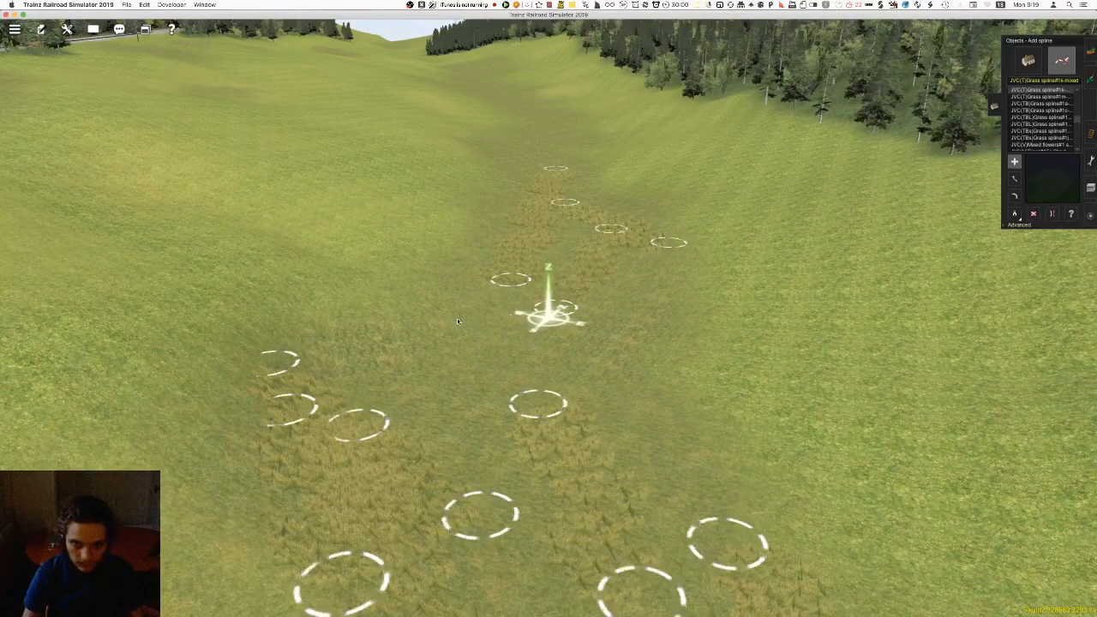
Extend the tall grass along the dark valley strip with several more short, staggered mixed grass splines
{"action": "left_click_drag", "start_coordinate": [484, 387], "coordinate": [451, 349]}
{"action": "right_click", "coordinate": [509, 209]}
{"action": "right_click", "coordinate": [518, 156]}
{"action": "left_click_drag", "start_coordinate": [548, 314], "coordinate": [602, 248]}
{"action": "left_click_drag", "start_coordinate": [618, 325], "coordinate": [588, 284]}
{"action": "left_click_drag", "start_coordinate": [686, 258], "coordinate": [685, 249]}
{"action": "right_click", "coordinate": [588, 172]}
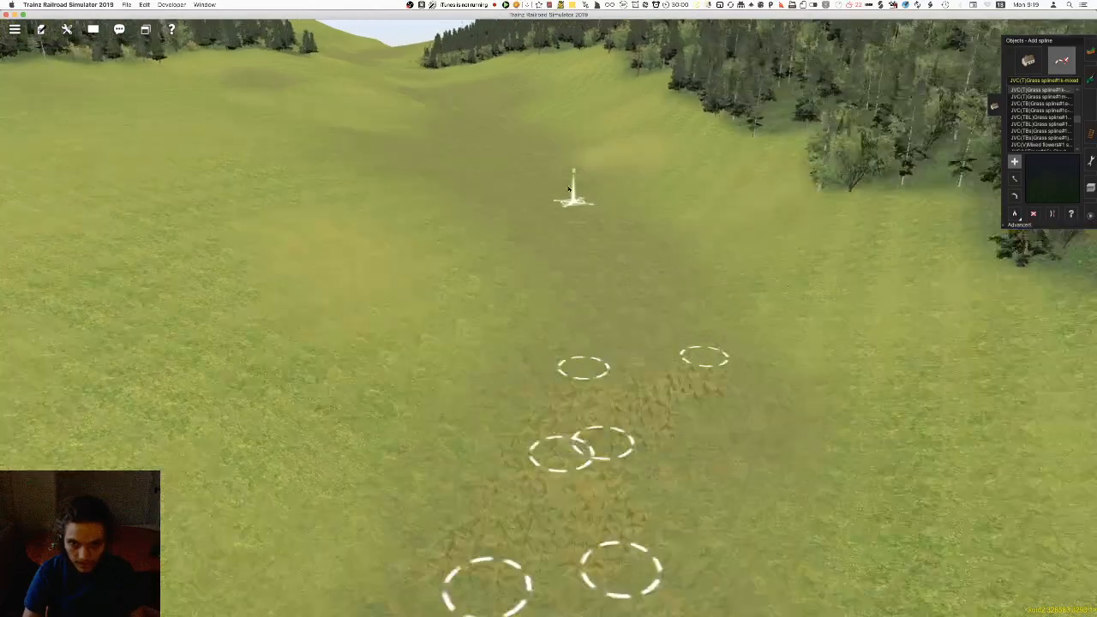
Continue the clumps of mixed grass splines farther up the valley, spreading them across the dark strip
{"action": "right_click", "coordinate": [505, 328]}
{"action": "left_click_drag", "start_coordinate": [659, 510], "coordinate": [646, 329]}
{"action": "left_click_drag", "start_coordinate": [652, 369], "coordinate": [548, 285]}
{"action": "left_click_drag", "start_coordinate": [612, 440], "coordinate": [553, 325]}
{"action": "right_click", "coordinate": [519, 235]}
{"action": "left_click_drag", "start_coordinate": [301, 263], "coordinate": [514, 208]}
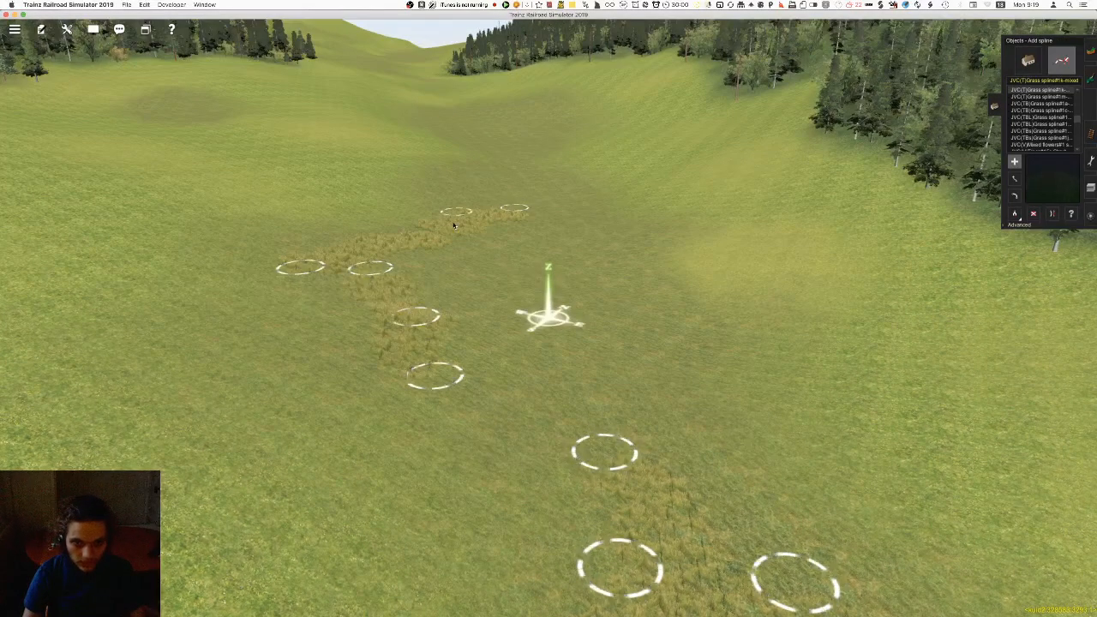
{"action": "right_click", "coordinate": [553, 235]}
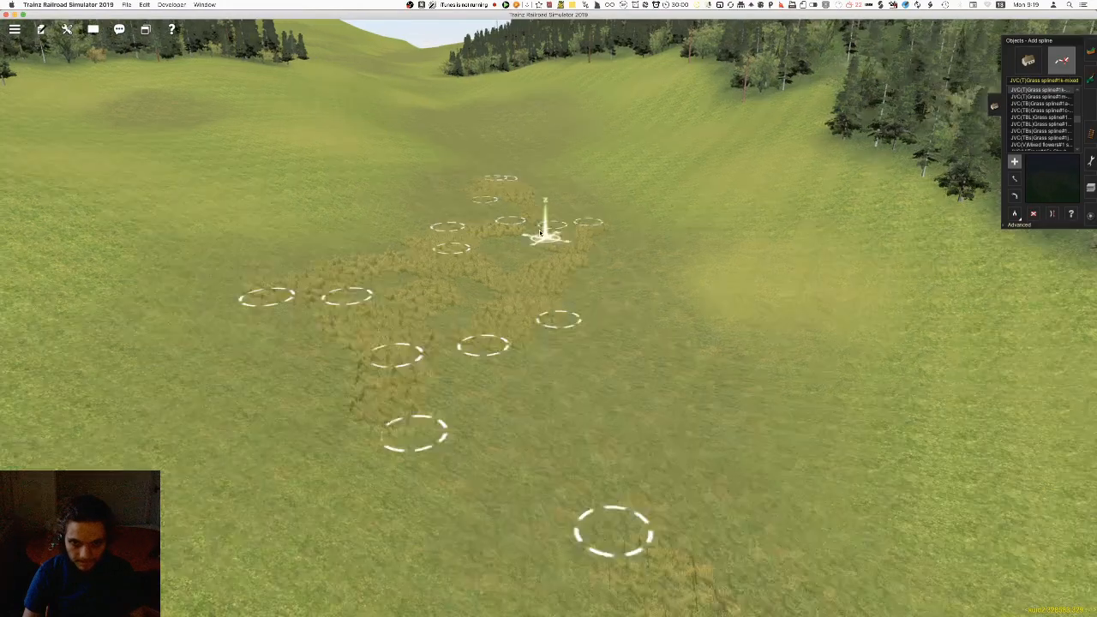
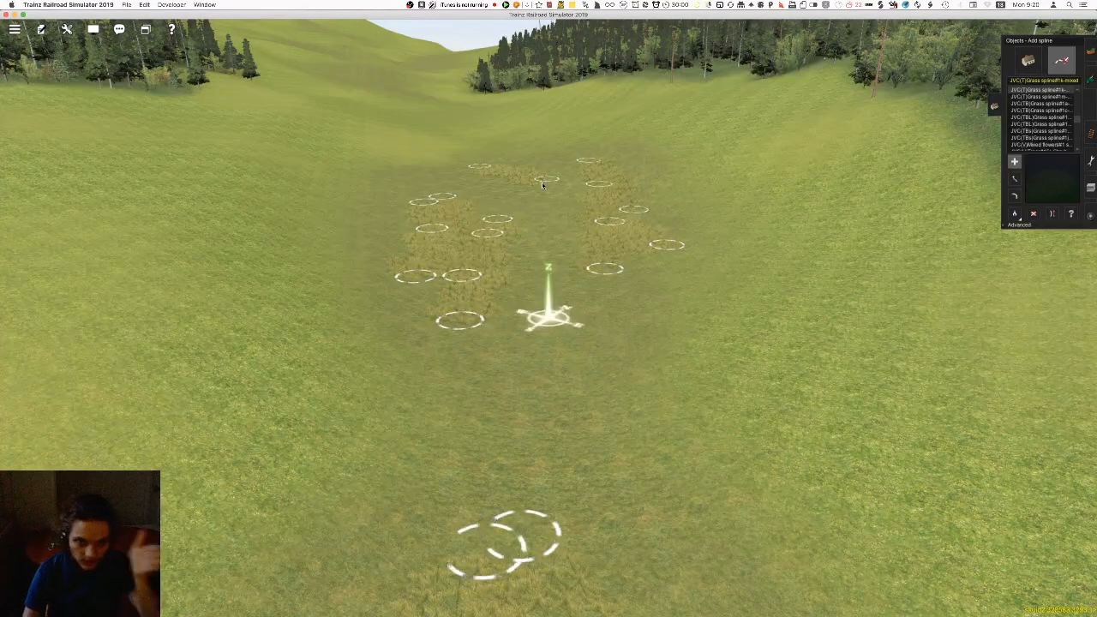
Place another short mixed grass spline on the near side of the clumps, in the middle of the dark valley strip
{"action": "left_click", "coordinate": [573, 351]}
{"action": "left_click", "coordinate": [589, 441]}
{"action": "right_click_drag", "start_coordinate": [512, 185], "coordinate": [567, 340]}
{"action": "right_click", "coordinate": [524, 215]}
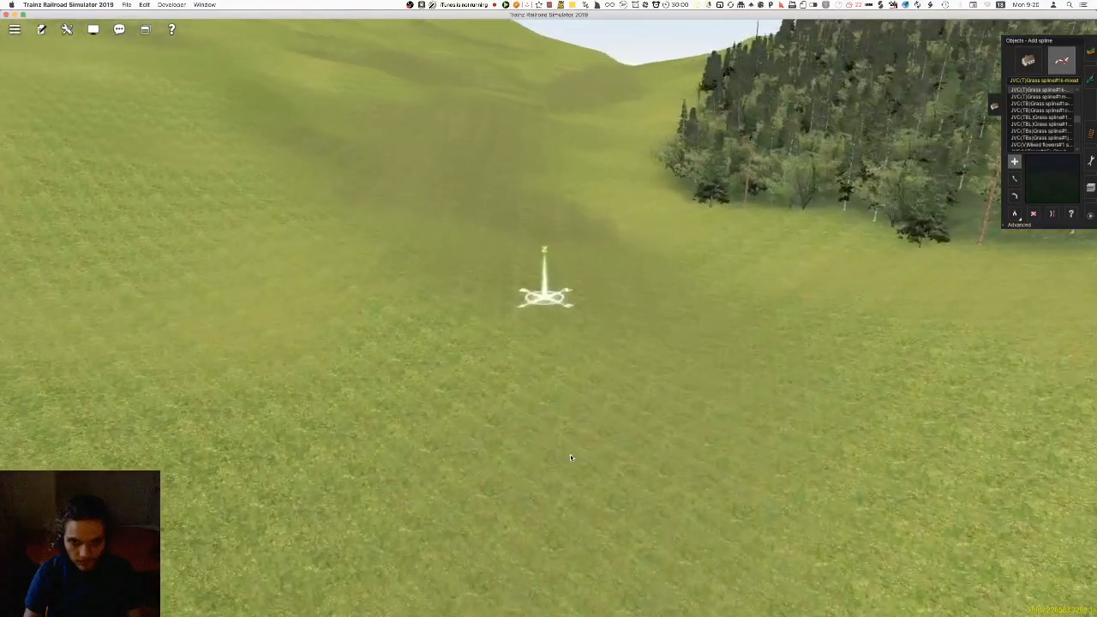
Start a new clump of short mixed grass splines on the dark strip level with the conifer stand
{"action": "right_click", "coordinate": [571, 456]}
{"action": "right_click", "coordinate": [521, 236]}
{"action": "right_click", "coordinate": [543, 419]}
{"action": "left_click", "coordinate": [550, 367]}
{"action": "left_click", "coordinate": [626, 273]}
{"action": "left_click", "coordinate": [627, 377]}
{"action": "left_click", "coordinate": [621, 300]}
{"action": "right_click_drag", "start_coordinate": [619, 301], "coordinate": [554, 217]}
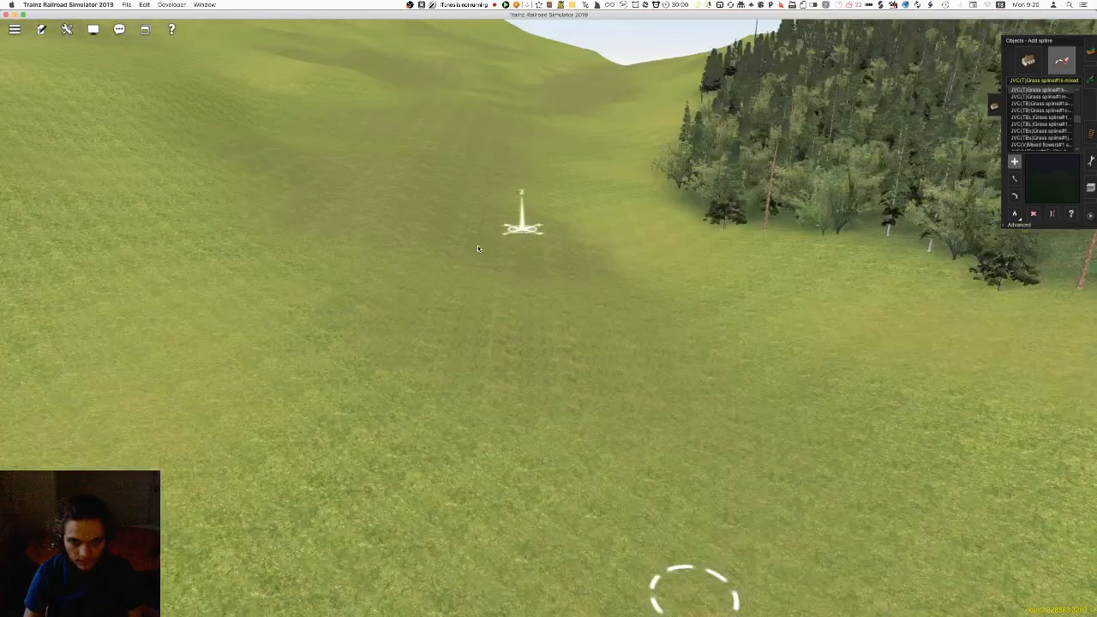
{"action": "left_click", "coordinate": [602, 343]}
{"action": "left_click", "coordinate": [564, 279]}
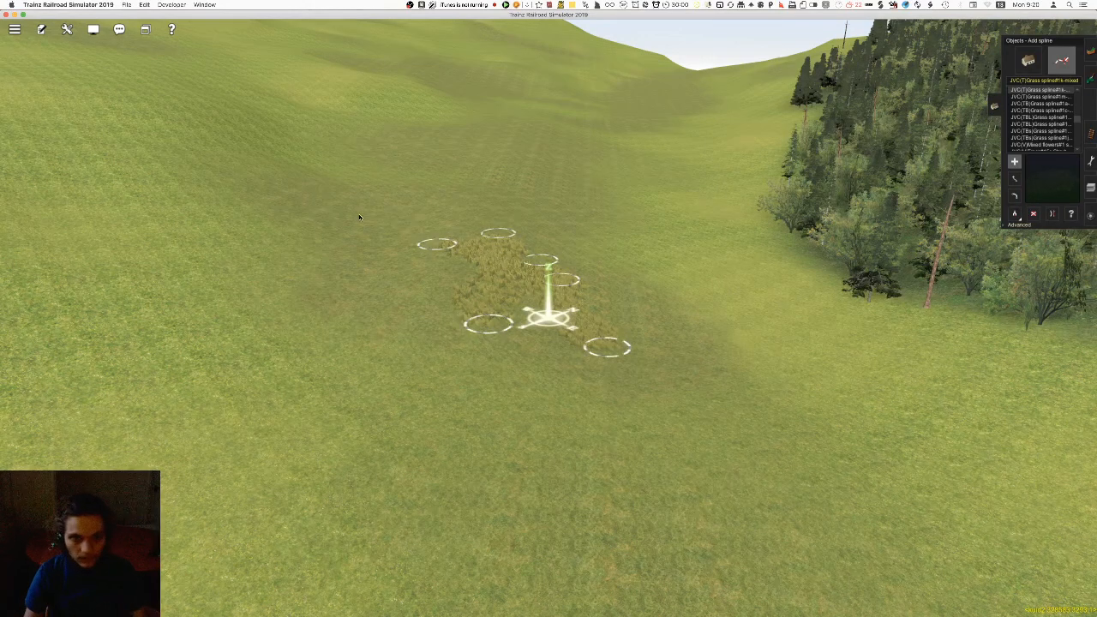
Lay staggered mixed grass splines across both sides of the next stretch of the dark valley strip
{"action": "right_click", "coordinate": [485, 198]}
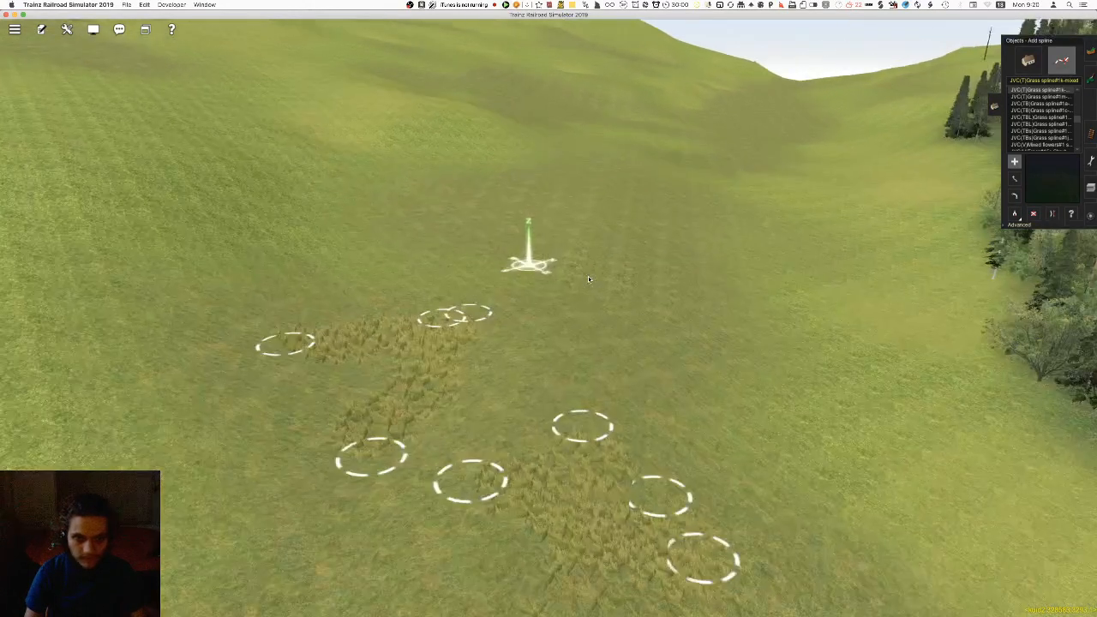
{"action": "left_click", "coordinate": [664, 403]}
{"action": "left_click", "coordinate": [654, 285]}
{"action": "left_click", "coordinate": [607, 326]}
{"action": "left_click", "coordinate": [574, 238]}
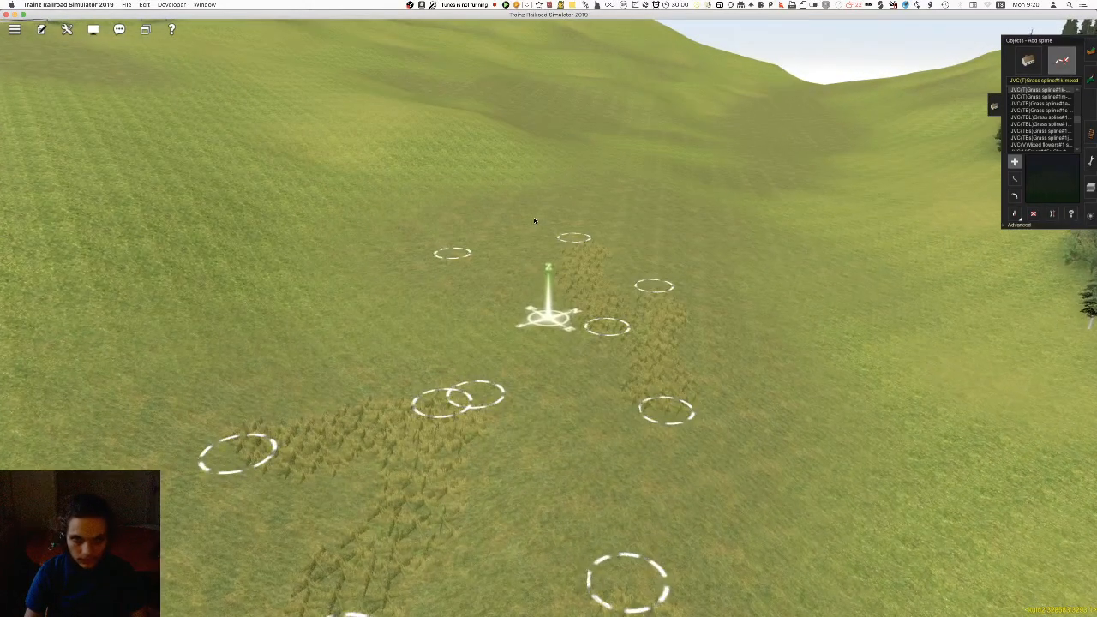
{"action": "left_click", "coordinate": [691, 250]}
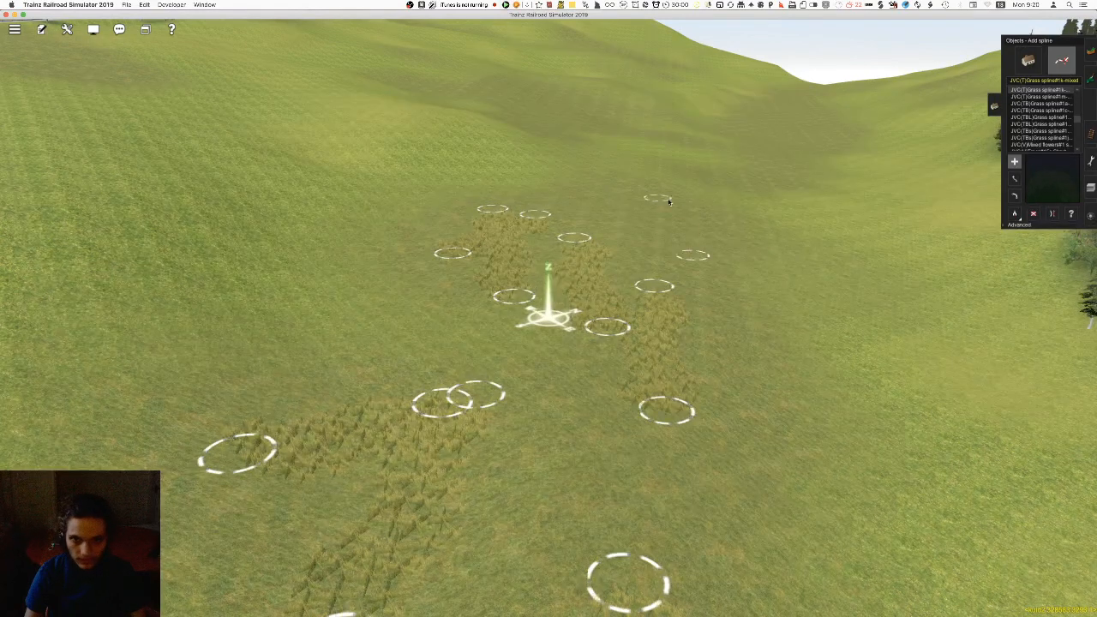
{"action": "left_click", "coordinate": [605, 221]}
{"action": "left_click", "coordinate": [609, 179]}
Place three more mixed grass splines side by side, continuing the clumps up the bending dark strip
{"action": "right_click", "coordinate": [610, 168]}
{"action": "right_click", "coordinate": [716, 219]}
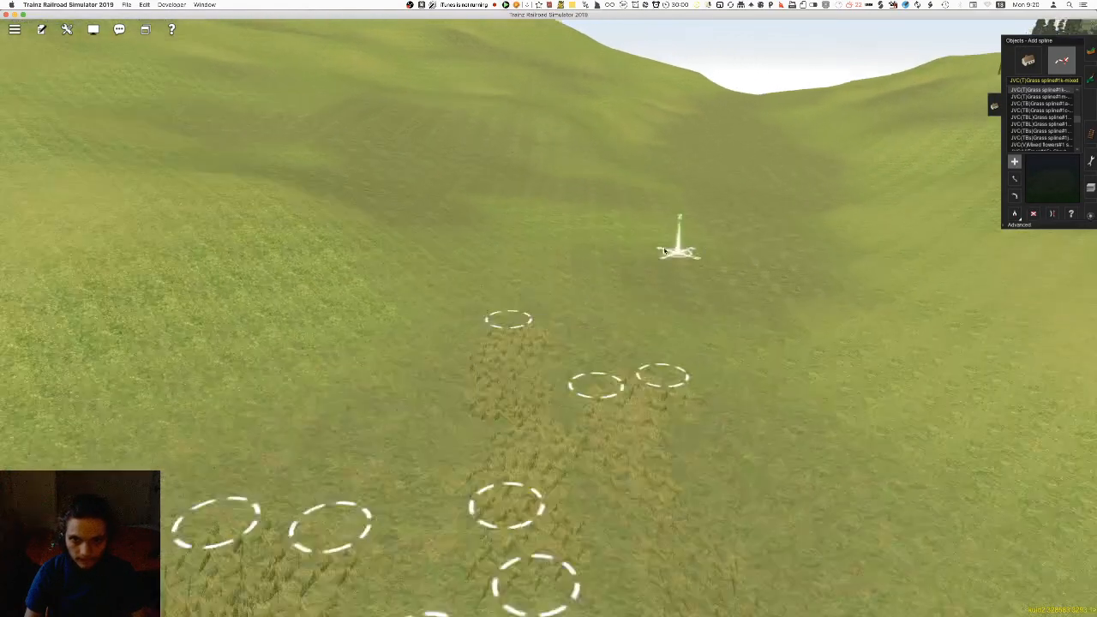
{"action": "left_click", "coordinate": [566, 391]}
{"action": "left_click", "coordinate": [678, 313]}
{"action": "left_click", "coordinate": [645, 401]}
{"action": "left_click", "coordinate": [715, 305]}
{"action": "left_click", "coordinate": [644, 333]}
{"action": "left_click", "coordinate": [639, 238]}
Fill the broad dark area where the valley straightens with a dense group of mixed grass splines
{"action": "right_click", "coordinate": [570, 190]}
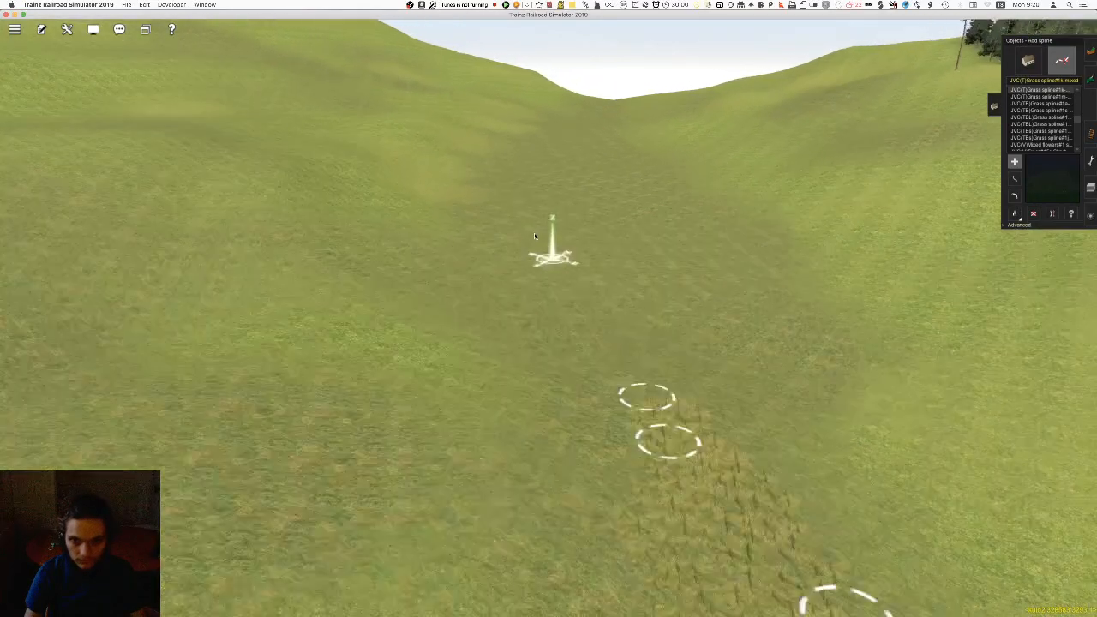
{"action": "right_click", "coordinate": [591, 282]}
{"action": "left_click", "coordinate": [443, 420]}
{"action": "left_click", "coordinate": [593, 257]}
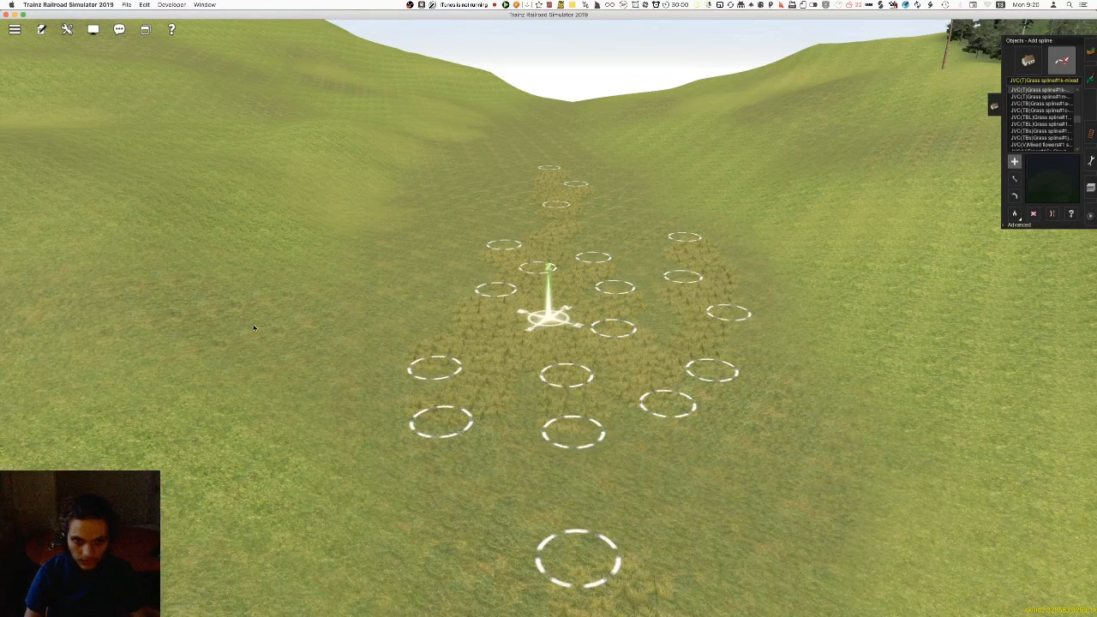
Continue the mixed grass splines in overlapping pairs up the narrowing dark strip between the two slopes
{"action": "right_click", "coordinate": [464, 213]}
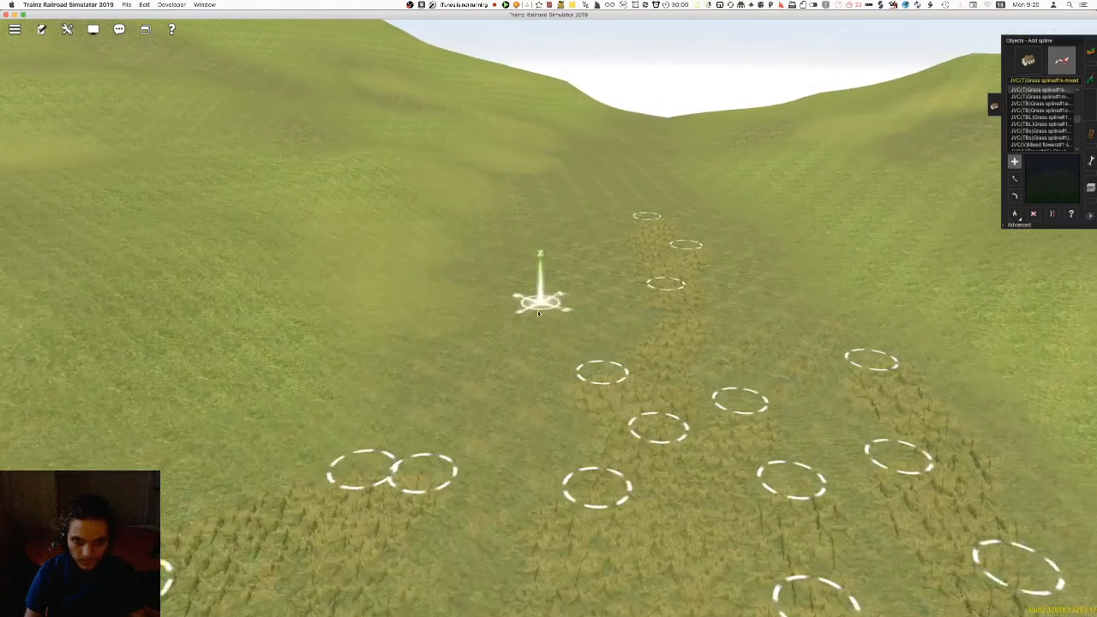
{"action": "left_click", "coordinate": [537, 315]}
{"action": "left_click", "coordinate": [570, 223]}
{"action": "left_click", "coordinate": [588, 274]}
{"action": "left_click", "coordinate": [595, 318]}
{"action": "right_click", "coordinate": [589, 258]}
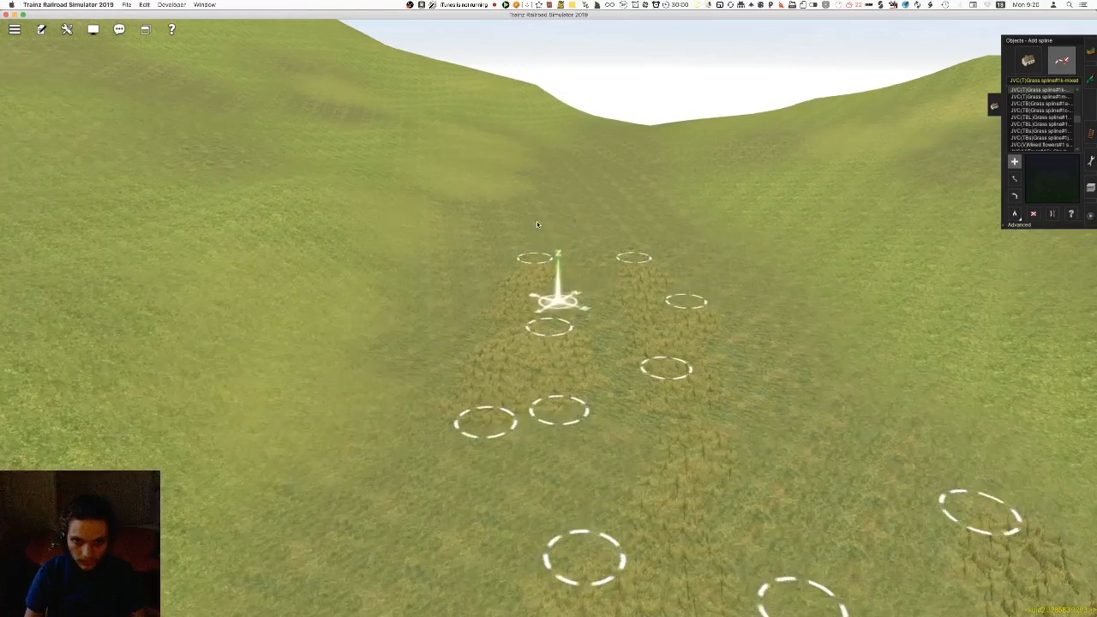
{"action": "left_click", "coordinate": [509, 216]}
{"action": "left_click", "coordinate": [575, 197]}
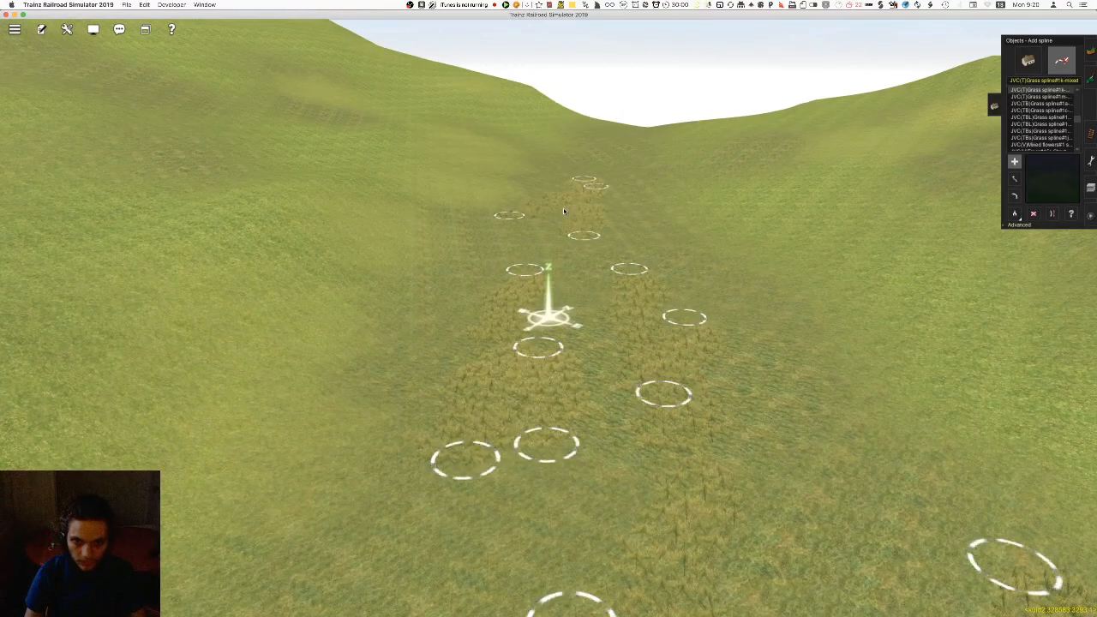
{"action": "left_click", "coordinate": [562, 275]}
Cover the isolated dark patch on the slope beside the valley floor with two crossing mixed grass splines
{"action": "right_click", "coordinate": [591, 229]}
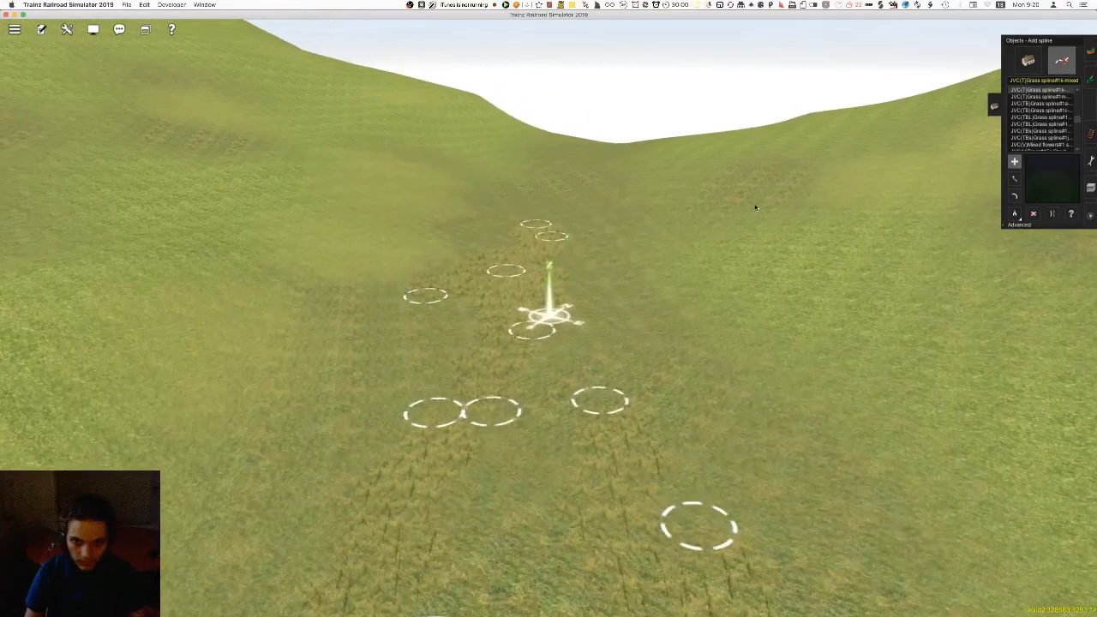
{"action": "left_click", "coordinate": [779, 169]}
{"action": "left_click", "coordinate": [717, 214]}
{"action": "left_click", "coordinate": [703, 184]}
{"action": "left_click", "coordinate": [763, 209]}
Extend the mixed grass splines along the last dark stretch up to the saddle at the valley's head
{"action": "right_click", "coordinate": [561, 250]}
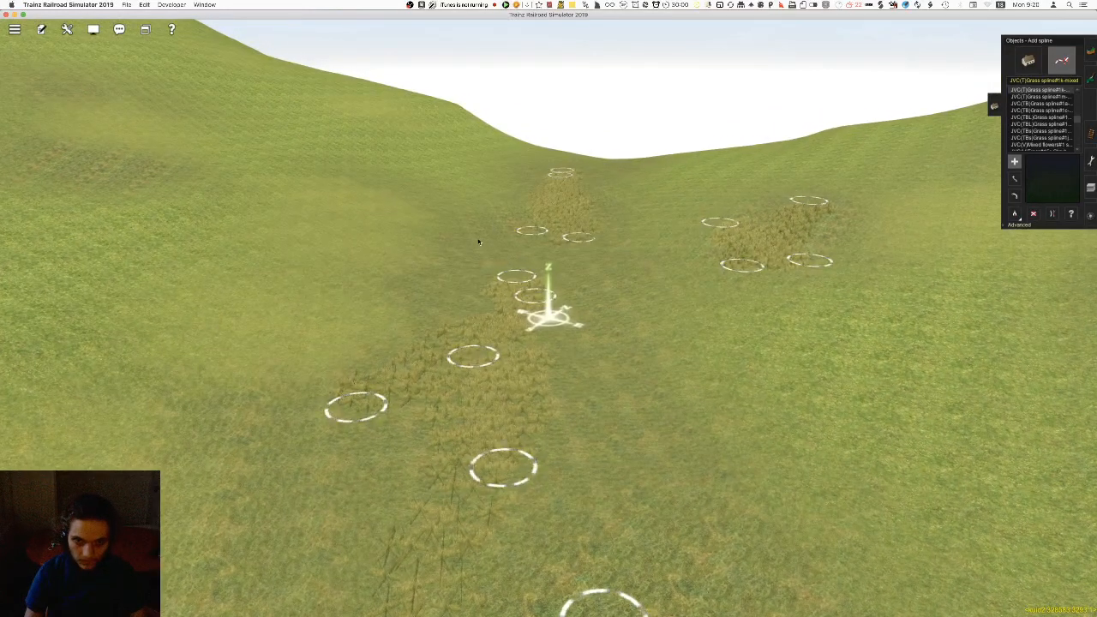
{"action": "right_click", "coordinate": [555, 199]}
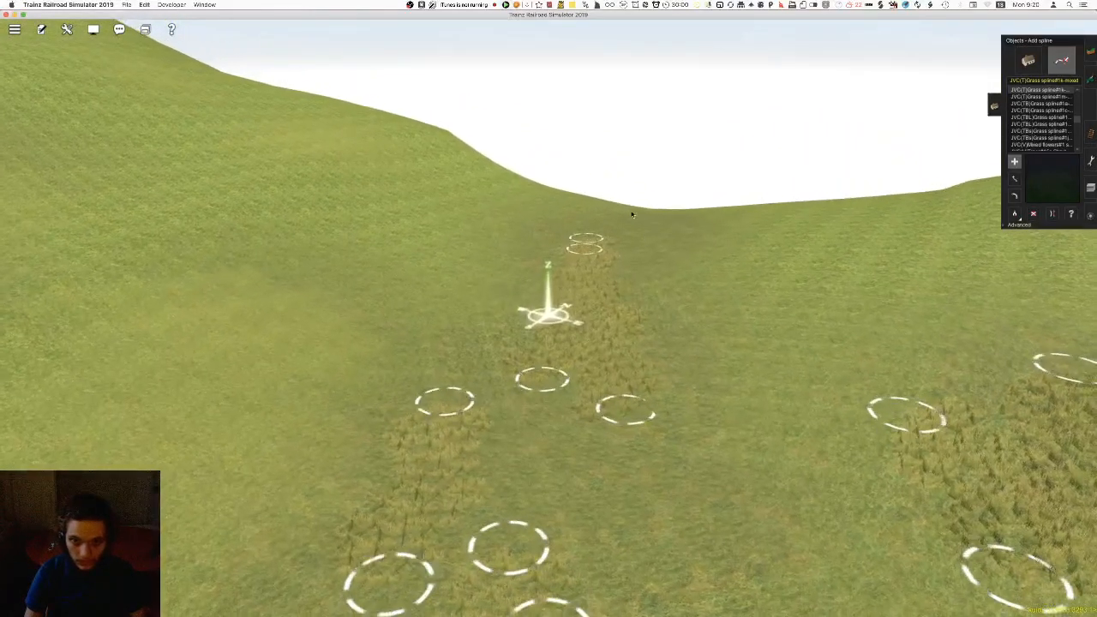
{"action": "right_click_drag", "start_coordinate": [585, 420], "coordinate": [528, 302]}
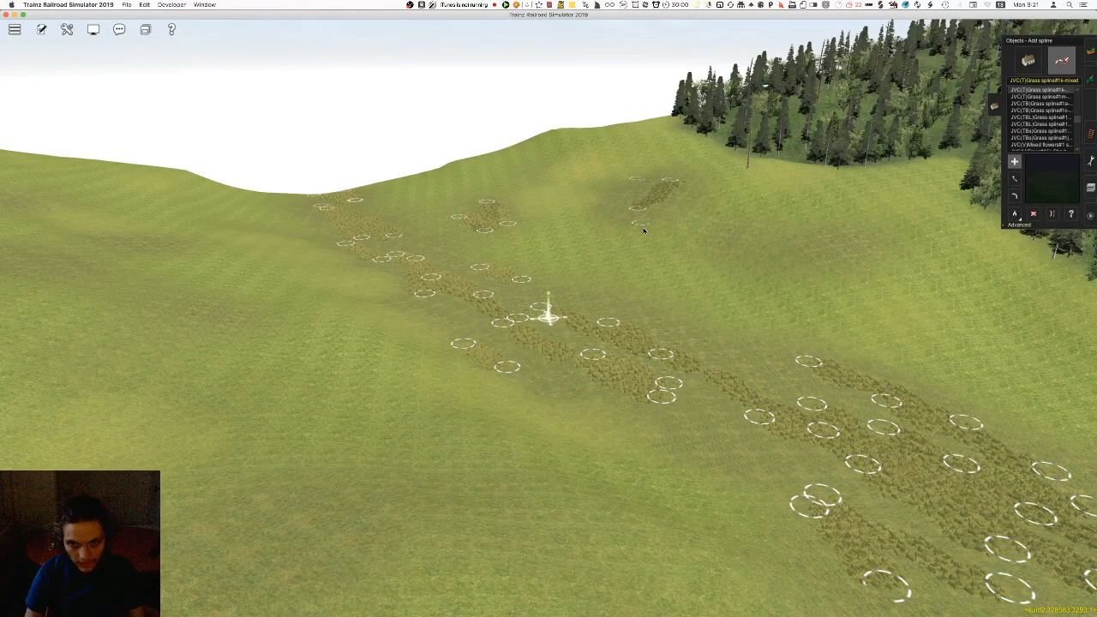
Add short mixed grass splines to the scattered dark patches on the open hillside below the railway
{"action": "left_click", "coordinate": [838, 252]}
{"action": "right_click_drag", "start_coordinate": [364, 339], "coordinate": [653, 323]}
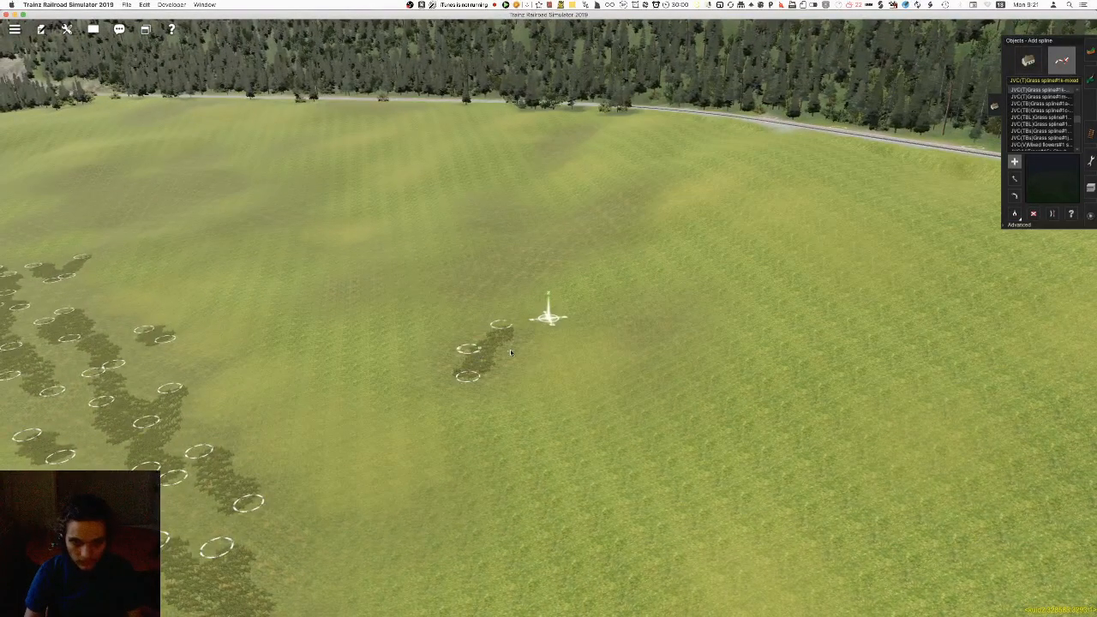
{"action": "left_click", "coordinate": [477, 263]}
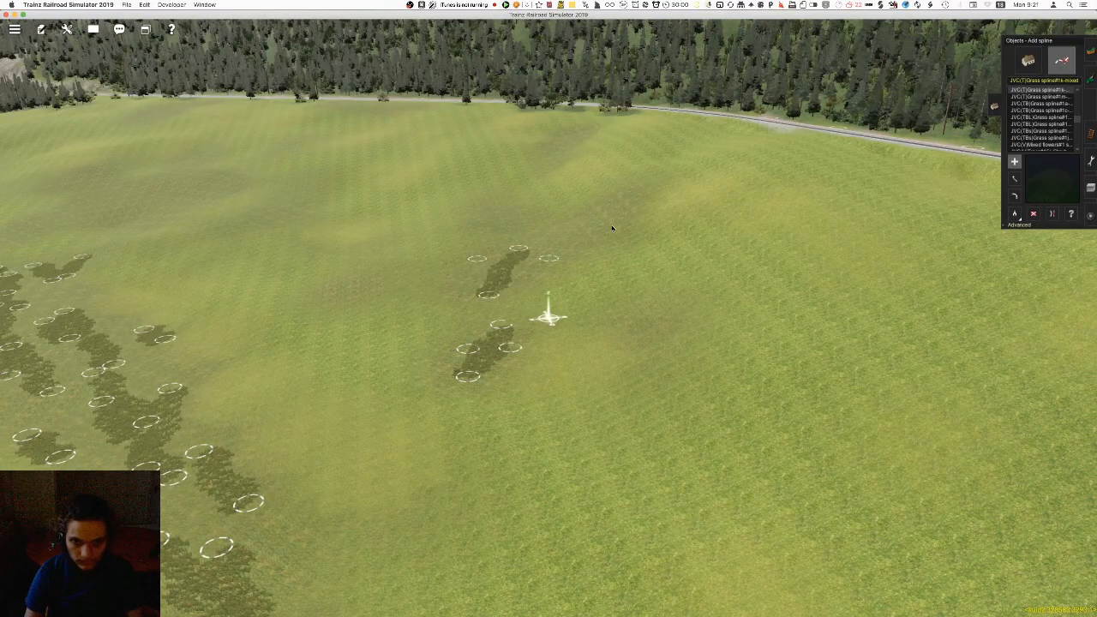
{"action": "left_click", "coordinate": [623, 210]}
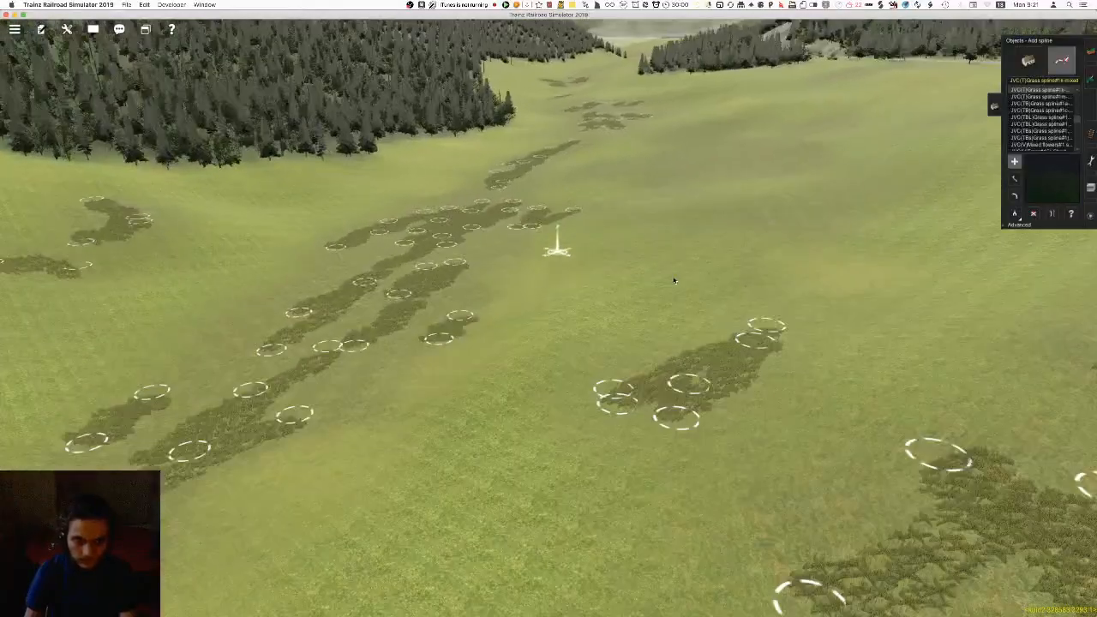
Lay a curved clump of overlapping mixed grass splines on the bare dark patch in the open meadow
{"action": "right_click", "coordinate": [674, 278]}
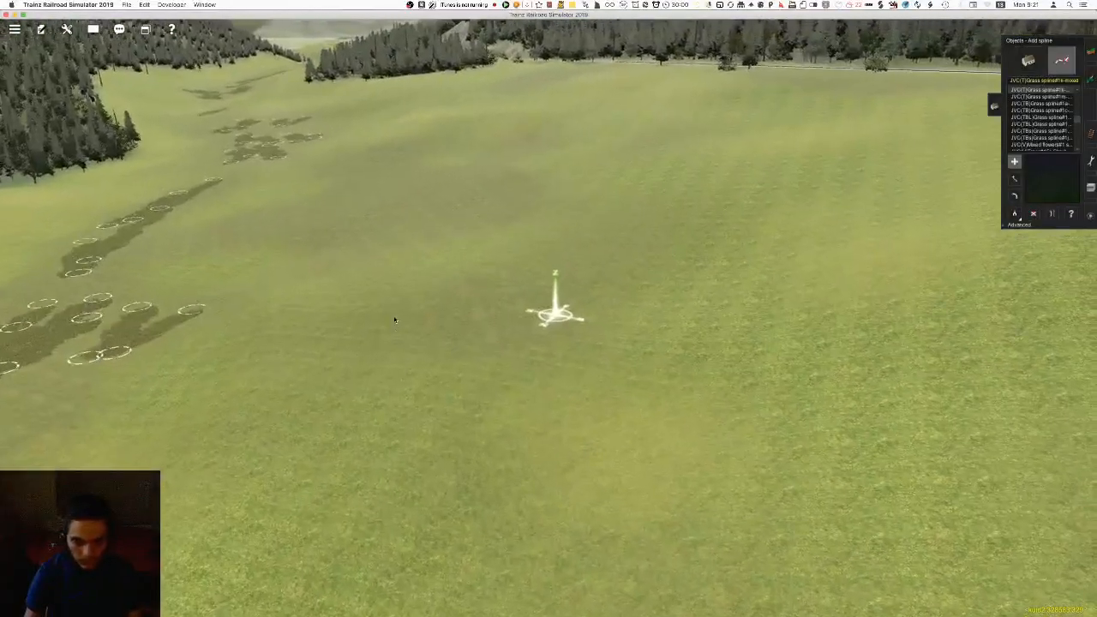
{"action": "left_click", "coordinate": [400, 309]}
{"action": "left_click", "coordinate": [564, 292]}
{"action": "left_click", "coordinate": [486, 330]}
{"action": "left_click", "coordinate": [569, 247]}
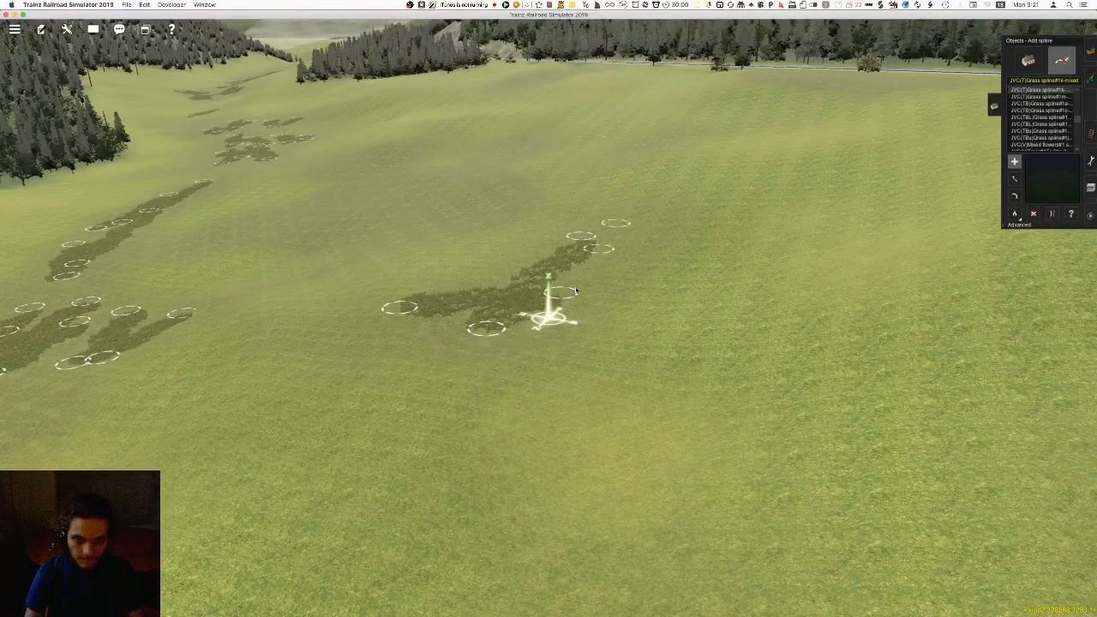
{"action": "left_click", "coordinate": [577, 290]}
Fill the remaining dark patches in the middle of the meadow with branching groups of mixed grass splines
{"action": "right_click", "coordinate": [409, 225]}
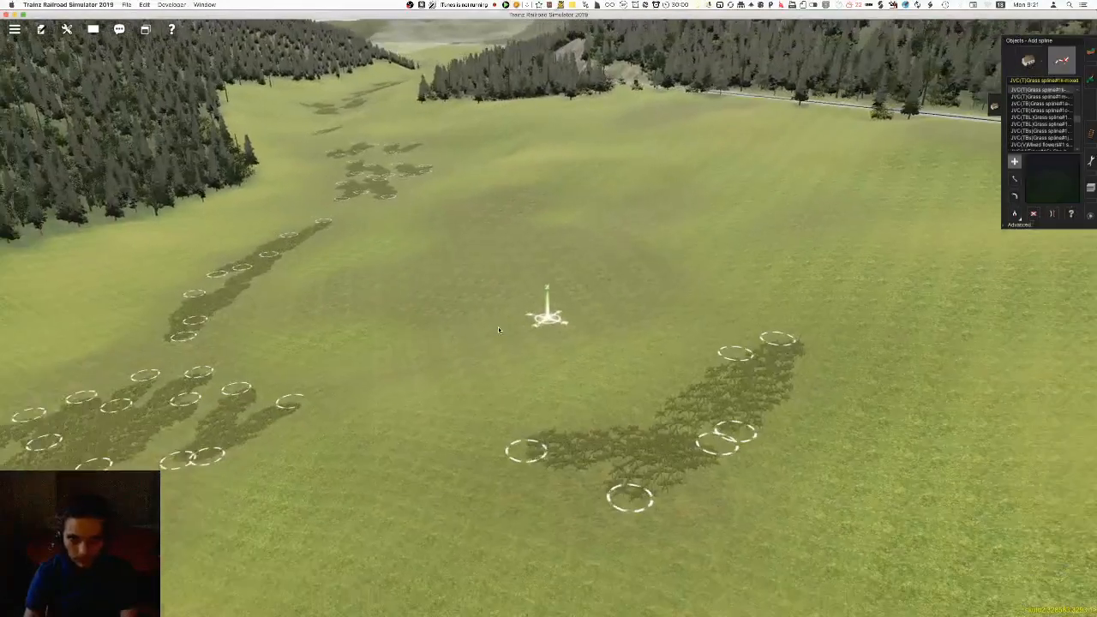
{"action": "key", "text": "Up"}
{"action": "left_click", "coordinate": [428, 281]}
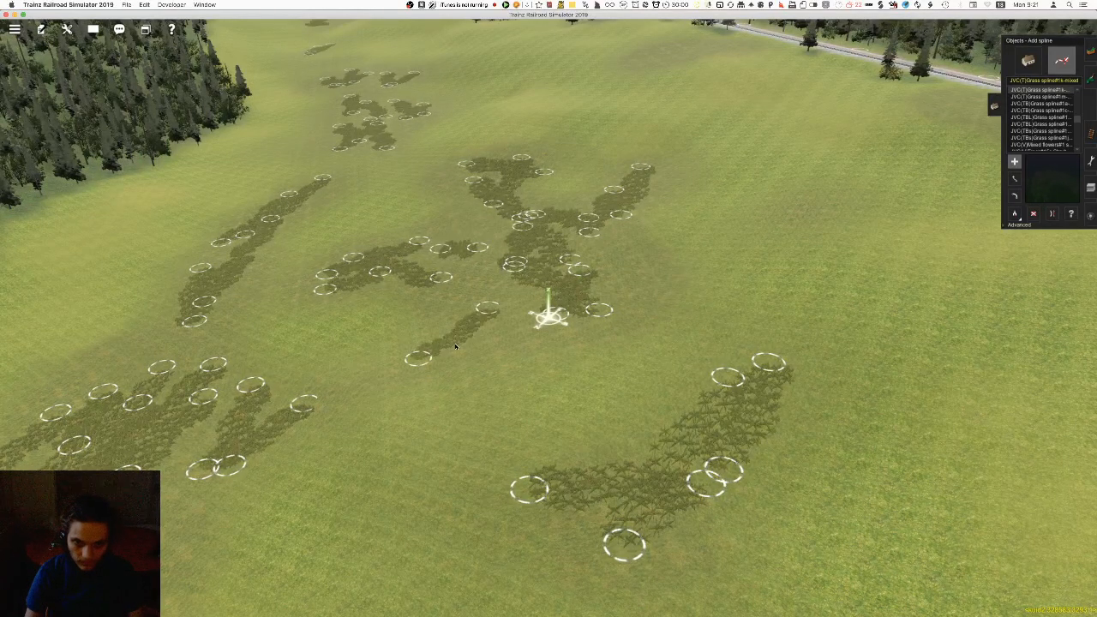
{"action": "mouse_move", "coordinate": [494, 177]}
{"action": "right_mouse_down"}
{"action": "mouse_move", "coordinate": [566, 240]}
{"action": "mouse_move", "coordinate": [556, 265]}
{"action": "mouse_move", "coordinate": [657, 277]}
{"action": "mouse_move", "coordinate": [289, 287]}
{"action": "mouse_move", "coordinate": [333, 277]}
{"action": "mouse_move", "coordinate": [454, 208]}
{"action": "mouse_move", "coordinate": [420, 228]}
{"action": "mouse_move", "coordinate": [434, 298]}
{"action": "mouse_move", "coordinate": [547, 325]}
{"action": "mouse_move", "coordinate": [550, 286]}
{"action": "mouse_move", "coordinate": [505, 420]}
{"action": "right_mouse_up"}
{"action": "key", "text": "Right"}
{"action": "key", "text": "Right"}
{"action": "key", "text": "Left"}
{"action": "scroll", "coordinate": [551, 287], "scroll_direction": "up", "scroll_amount": 5}
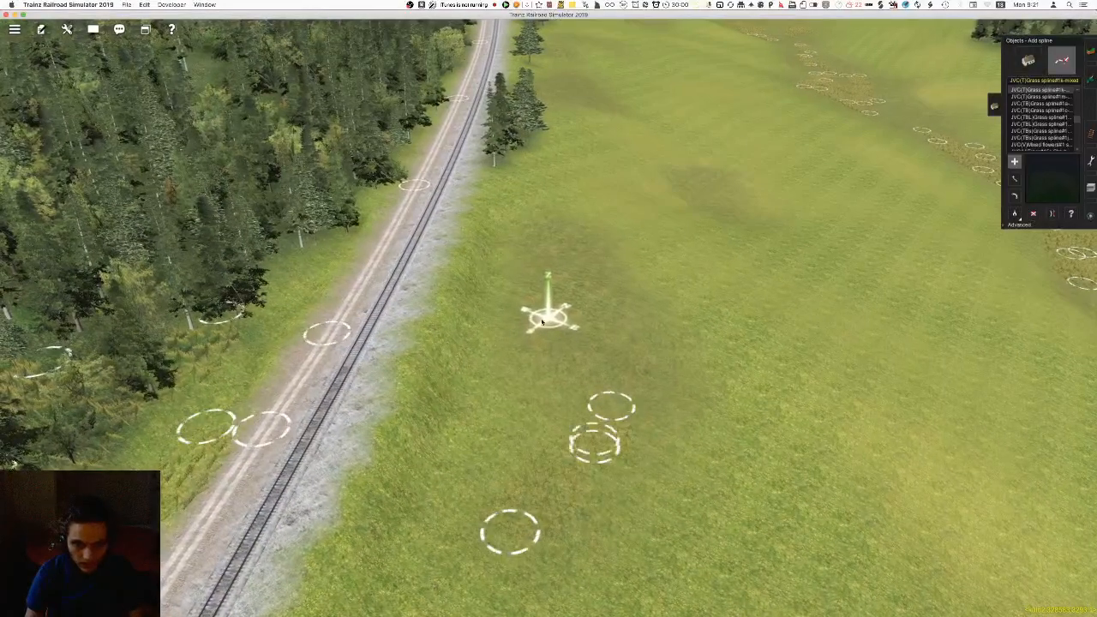
Place overlapping mixed grass splines on the dark meadow patch beside the railway track
{"action": "left_click", "coordinate": [629, 419]}
{"action": "mouse_move", "coordinate": [566, 407]}
{"action": "right_mouse_down"}
{"action": "mouse_move", "coordinate": [505, 362]}
{"action": "mouse_move", "coordinate": [539, 379]}
{"action": "mouse_move", "coordinate": [533, 395]}
{"action": "mouse_move", "coordinate": [557, 409]}
{"action": "right_mouse_up"}
{"action": "scroll", "coordinate": [540, 379], "scroll_direction": "up", "scroll_amount": 3}
{"action": "key", "text": "Down"}
{"action": "scroll", "coordinate": [557, 409], "scroll_direction": "down", "scroll_amount": 4}
{"action": "key", "text": "Up"}
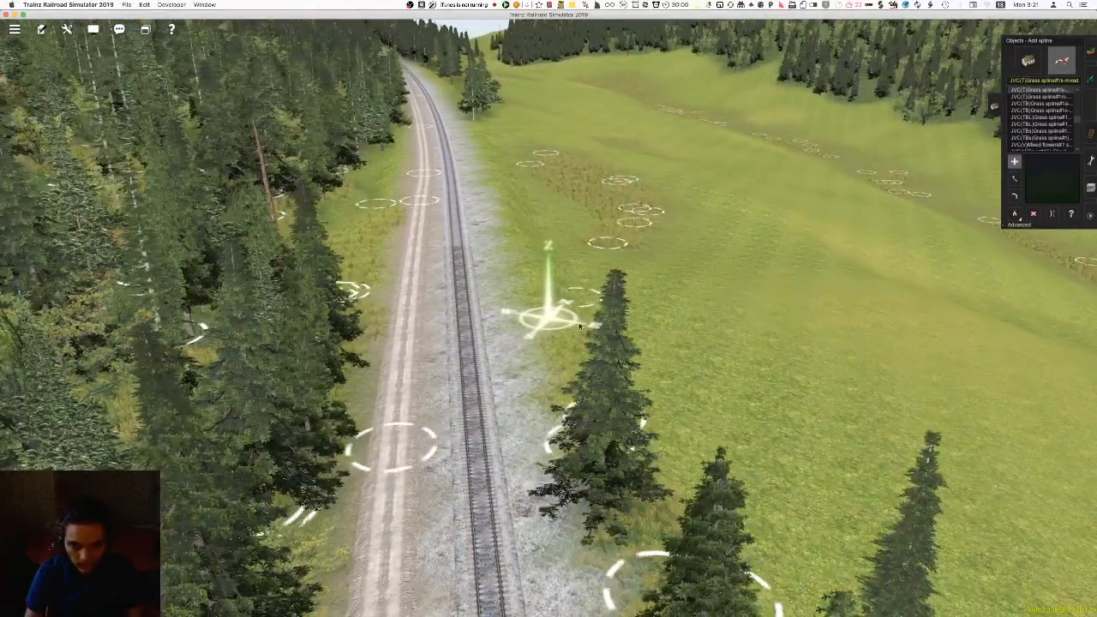
Thicken the tall grass between the track's gravel edge and the dark patch with more mixed grass splines
{"action": "right_click", "coordinate": [531, 226]}
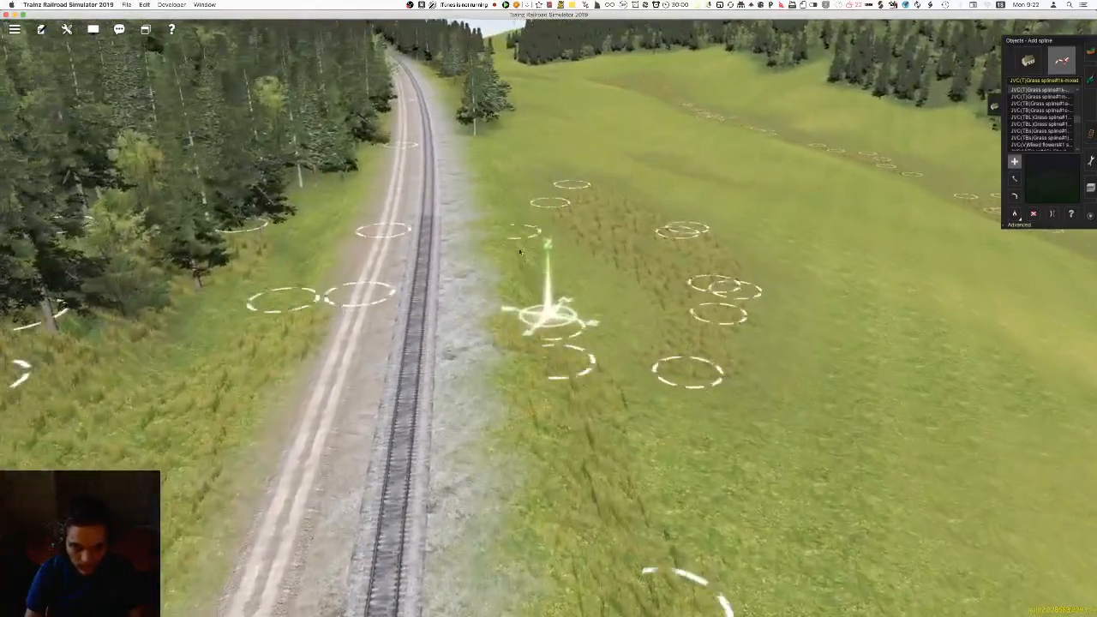
{"action": "scroll", "coordinate": [531, 321], "scroll_direction": "up", "scroll_amount": 3}
{"action": "key", "text": "Down"}
{"action": "key", "text": "Left"}
{"action": "mouse_move", "coordinate": [534, 328]}
{"action": "right_mouse_down"}
{"action": "mouse_move", "coordinate": [555, 386]}
{"action": "mouse_move", "coordinate": [553, 344]}
{"action": "mouse_move", "coordinate": [369, 415]}
{"action": "mouse_move", "coordinate": [330, 465]}
{"action": "mouse_move", "coordinate": [386, 437]}
{"action": "mouse_move", "coordinate": [412, 365]}
{"action": "mouse_move", "coordinate": [521, 328]}
{"action": "mouse_move", "coordinate": [699, 320]}
{"action": "mouse_move", "coordinate": [706, 333]}
{"action": "mouse_move", "coordinate": [547, 341]}
{"action": "right_mouse_up"}
{"action": "key", "text": "Up"}
{"action": "right_click", "coordinate": [547, 341]}
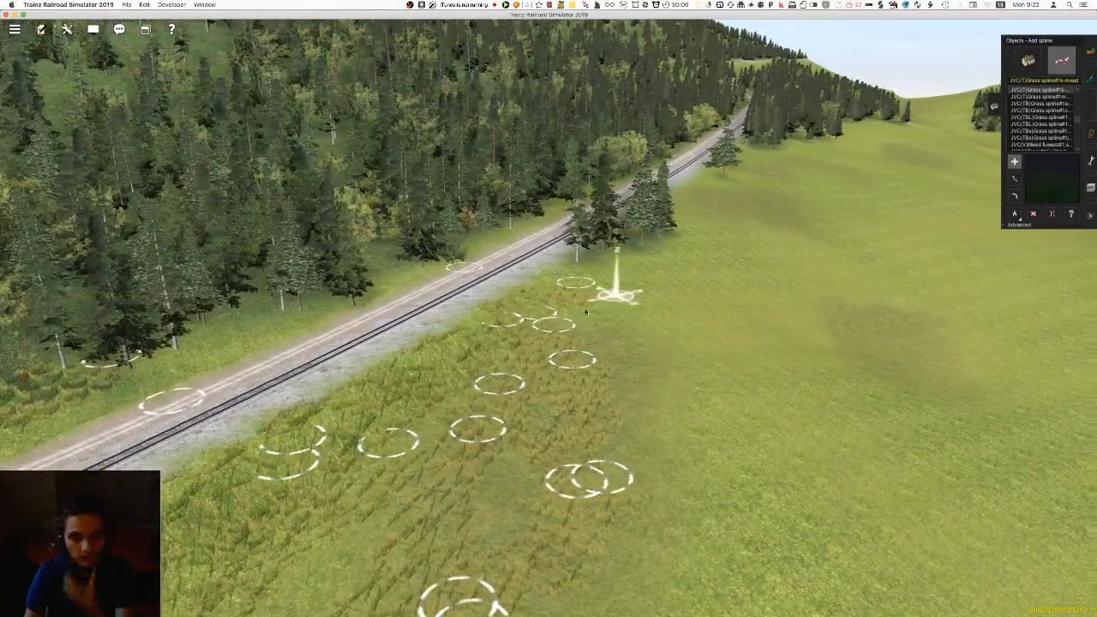
Add mixed grass splines to the small dark patch out in the meadow and the next one beside the track
{"action": "right_click", "coordinate": [615, 298]}
{"action": "right_click", "coordinate": [631, 294]}
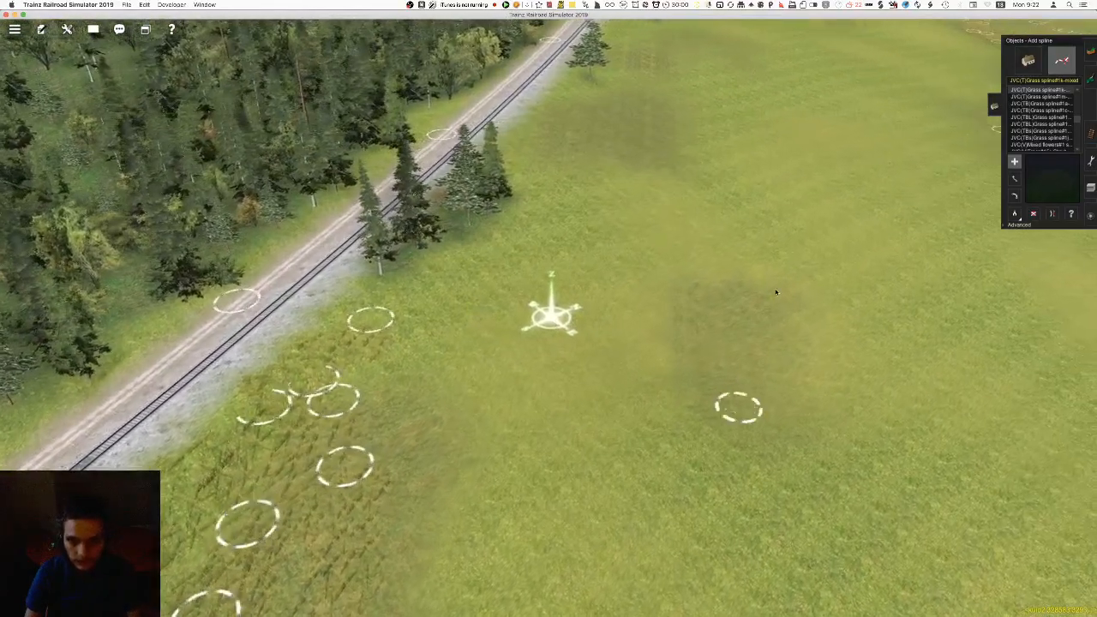
{"action": "right_click", "coordinate": [643, 163]}
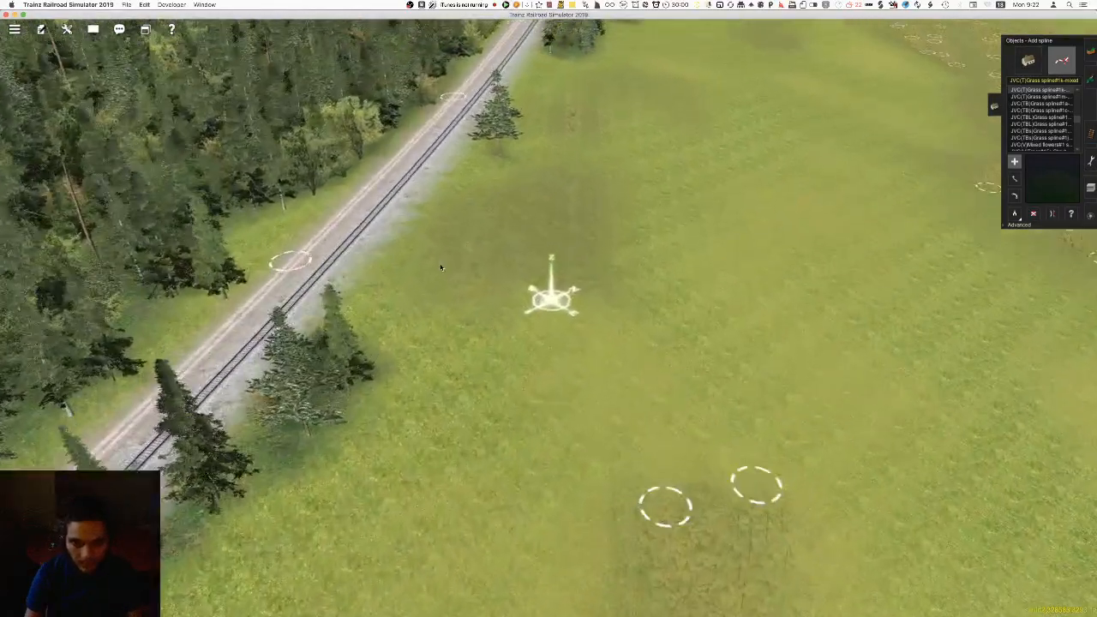
{"action": "left_click", "coordinate": [516, 285]}
Continue along the forest edge, placing short mixed grass splines on each dark patch of the meadow
{"action": "right_click", "coordinate": [594, 139]}
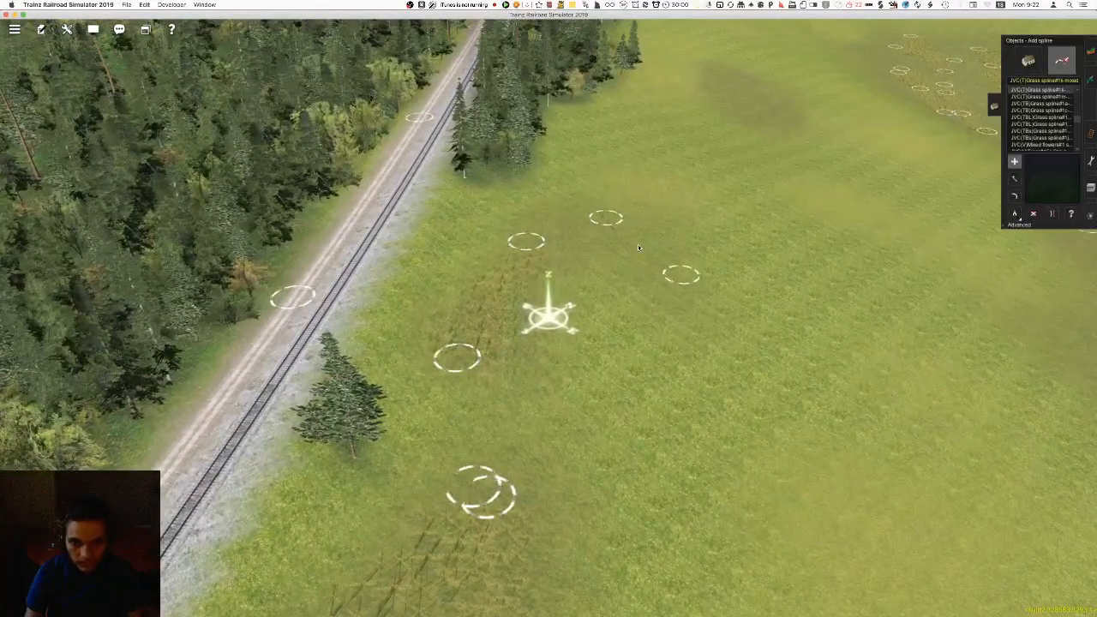
{"action": "right_click", "coordinate": [691, 200]}
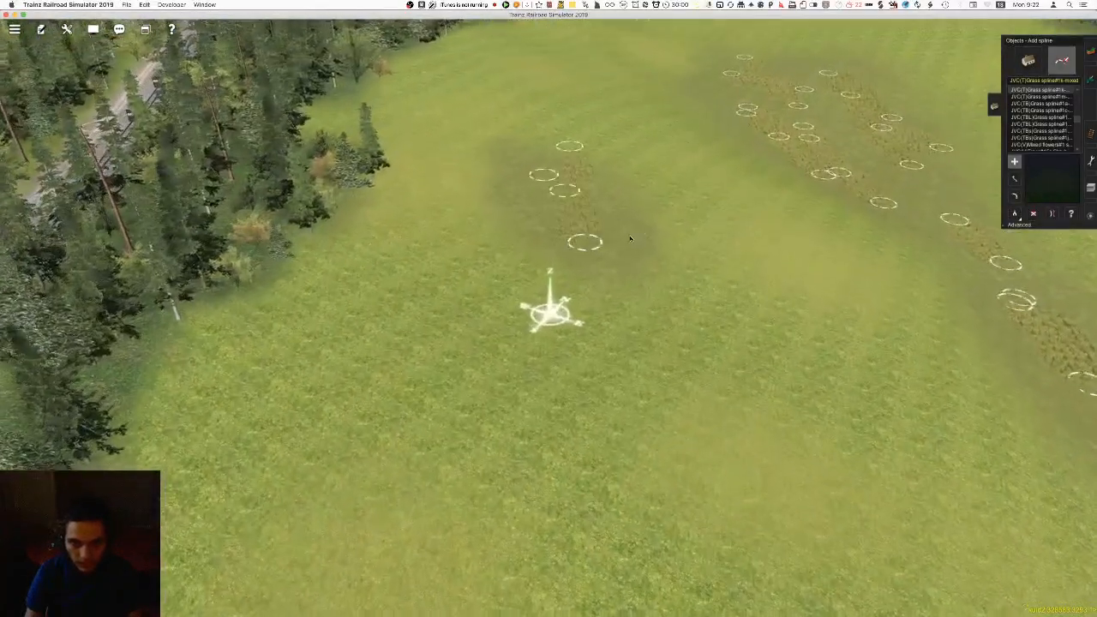
{"action": "right_click", "coordinate": [553, 62]}
{"action": "right_click", "coordinate": [558, 137]}
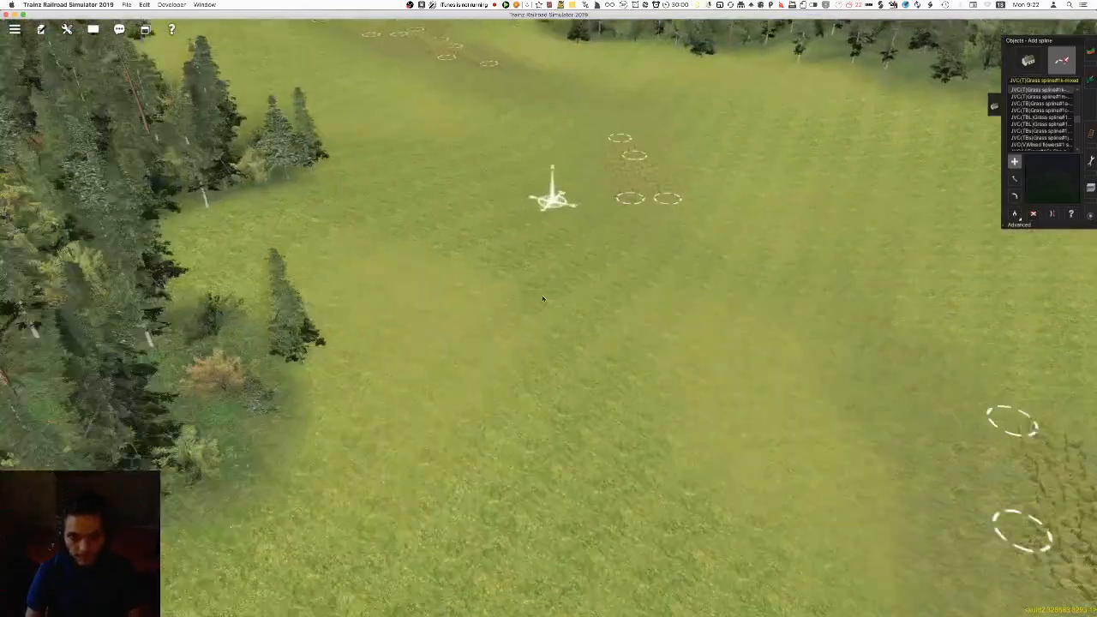
{"action": "right_click", "coordinate": [385, 151]}
{"action": "right_click", "coordinate": [422, 137]}
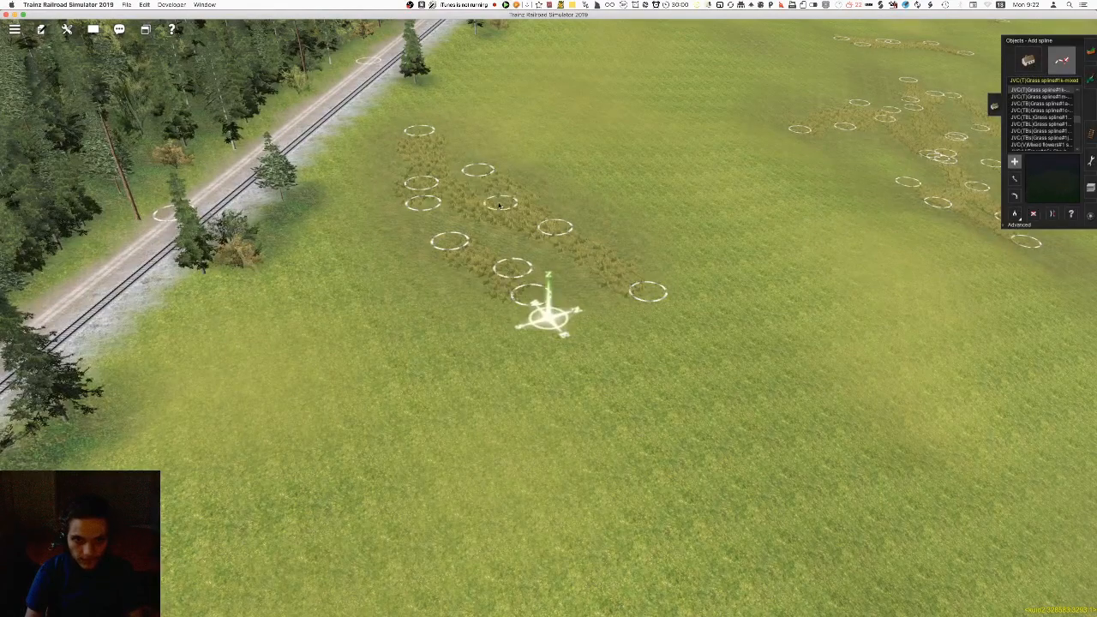
Cover the remaining dark patches on the upper meadow between track and valley strip with mixed grass splines
{"action": "right_click", "coordinate": [599, 158]}
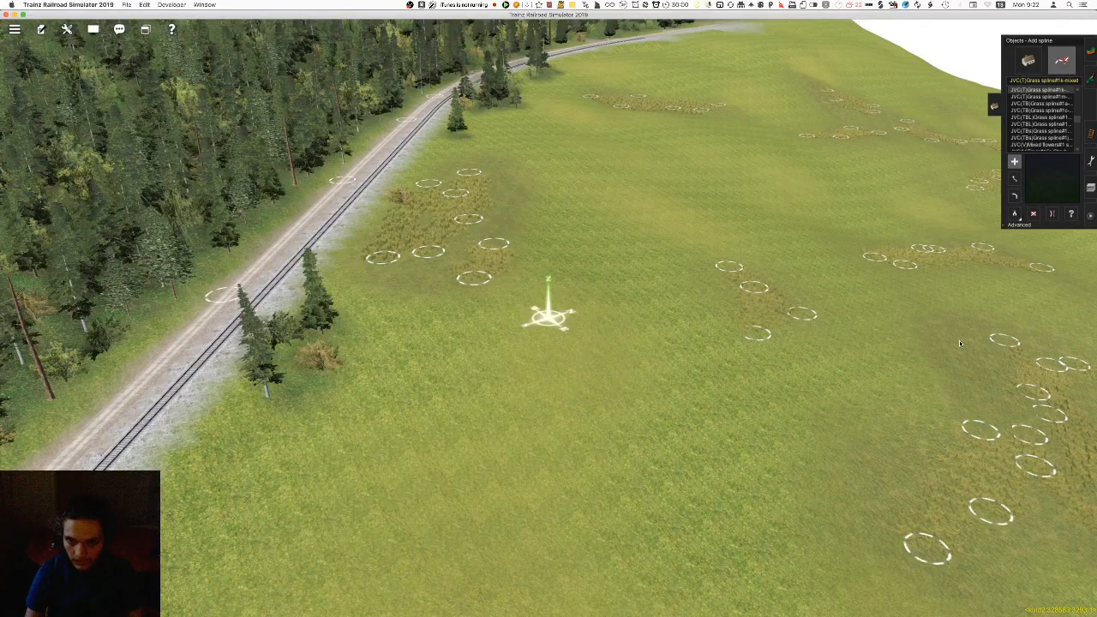
{"action": "mouse_move", "coordinate": [914, 316]}
{"action": "right_mouse_down"}
{"action": "mouse_move", "coordinate": [575, 205]}
{"action": "mouse_move", "coordinate": [469, 257]}
{"action": "mouse_move", "coordinate": [526, 296]}
{"action": "mouse_move", "coordinate": [581, 507]}
{"action": "mouse_move", "coordinate": [715, 465]}
{"action": "mouse_move", "coordinate": [563, 290]}
{"action": "mouse_move", "coordinate": [534, 315]}
{"action": "mouse_move", "coordinate": [531, 399]}
{"action": "mouse_move", "coordinate": [519, 268]}
{"action": "mouse_move", "coordinate": [566, 243]}
{"action": "right_mouse_up"}
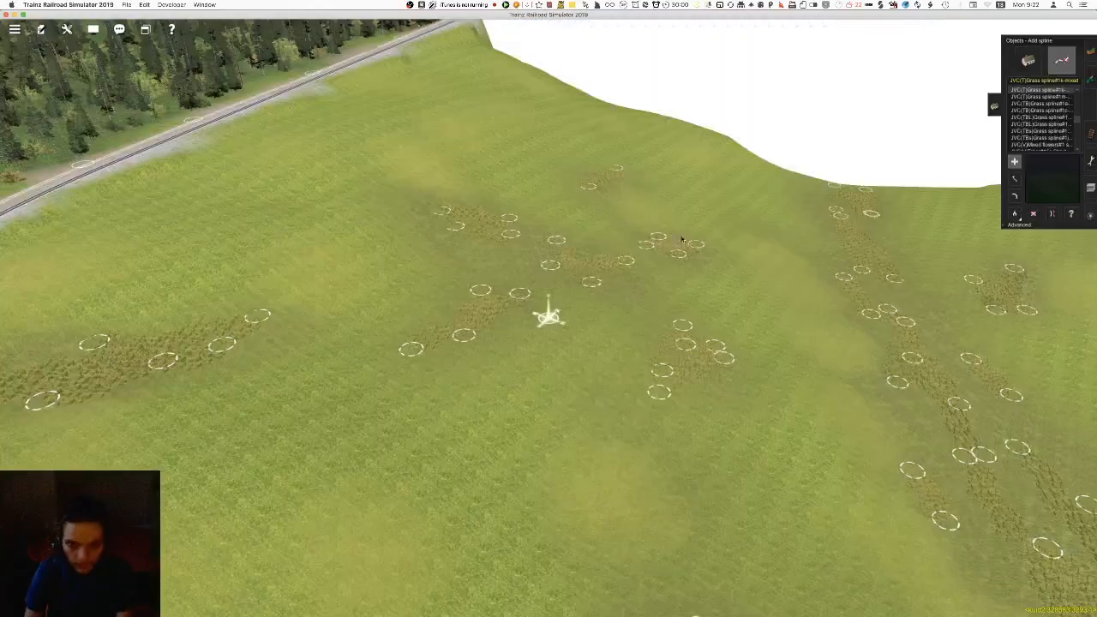
{"action": "right_click_drag", "start_coordinate": [566, 418], "coordinate": [539, 320]}
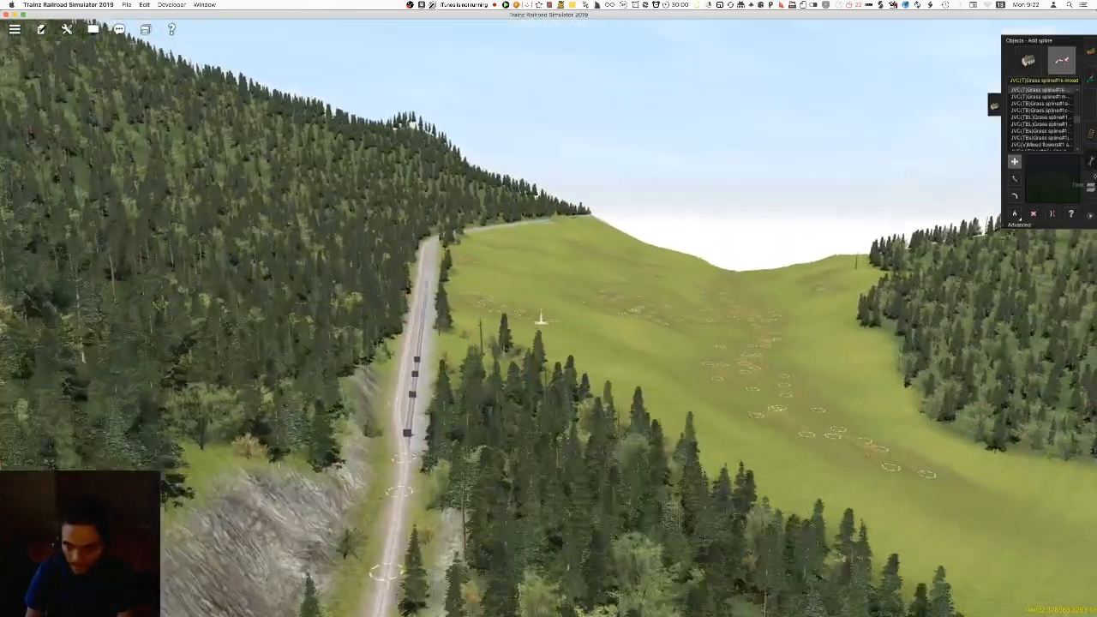
Inspect the new grass patches across the valley and meadow from several angles with the spline markers hidden
{"action": "key", "text": "F6"}
{"action": "right_click_drag", "start_coordinate": [624, 383], "coordinate": [615, 397]}
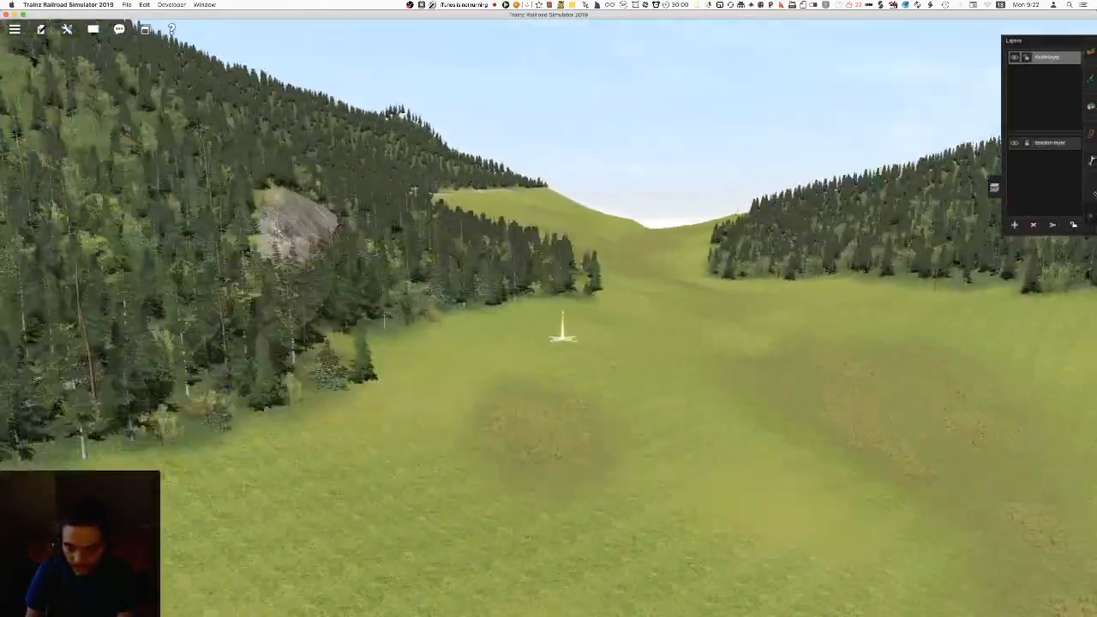
{"action": "left_click", "coordinate": [995, 188]}
{"action": "right_click", "coordinate": [604, 329]}
{"action": "right_click", "coordinate": [465, 517]}
{"action": "right_click", "coordinate": [461, 508]}
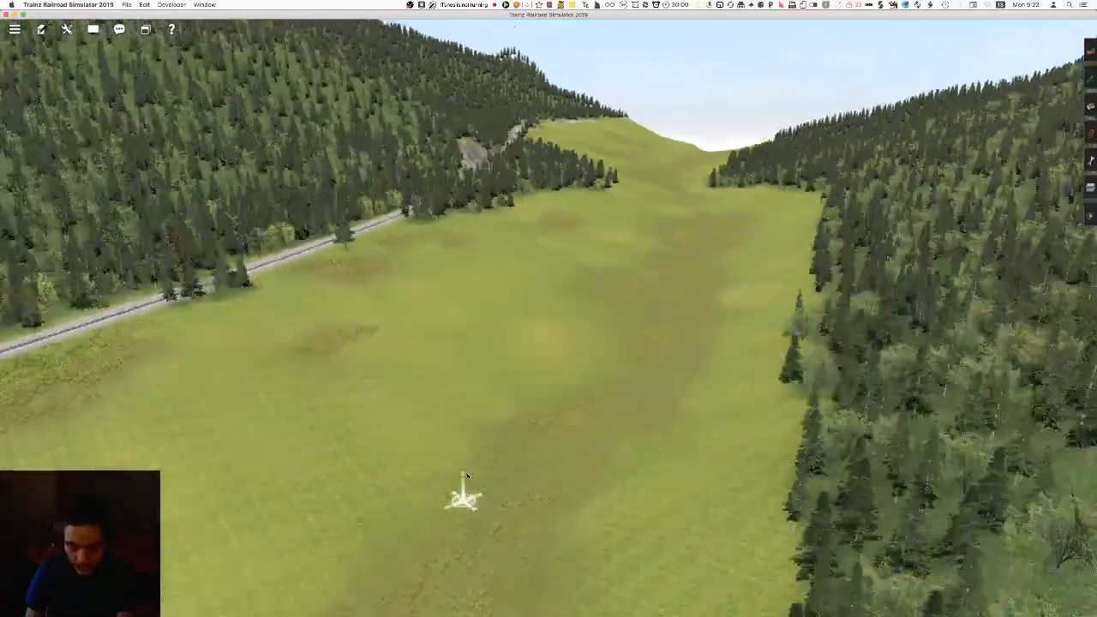
{"action": "mouse_move", "coordinate": [479, 345]}
{"action": "right_mouse_down"}
{"action": "mouse_move", "coordinate": [531, 282]}
{"action": "mouse_move", "coordinate": [530, 218]}
{"action": "mouse_move", "coordinate": [331, 277]}
{"action": "mouse_move", "coordinate": [369, 282]}
{"action": "mouse_move", "coordinate": [438, 236]}
{"action": "mouse_move", "coordinate": [534, 202]}
{"action": "mouse_move", "coordinate": [557, 216]}
{"action": "mouse_move", "coordinate": [536, 231]}
{"action": "mouse_move", "coordinate": [480, 238]}
{"action": "mouse_move", "coordinate": [503, 196]}
{"action": "right_mouse_up"}
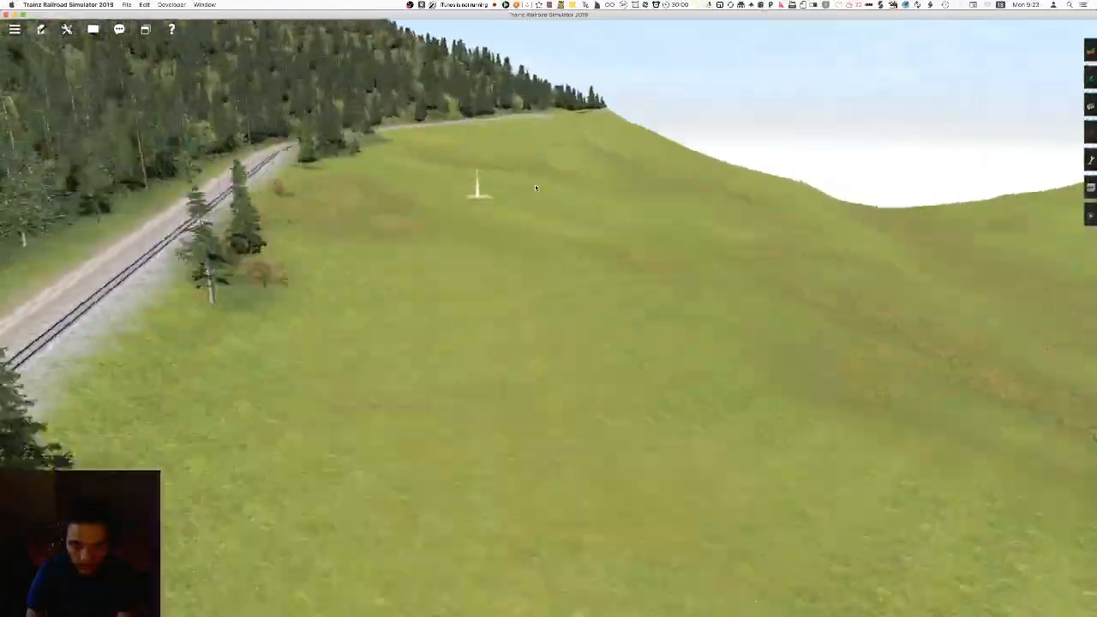
{"action": "mouse_move", "coordinate": [554, 174]}
{"action": "right_mouse_down"}
{"action": "mouse_move", "coordinate": [524, 308]}
{"action": "mouse_move", "coordinate": [548, 338]}
{"action": "mouse_move", "coordinate": [591, 350]}
{"action": "mouse_move", "coordinate": [554, 311]}
{"action": "mouse_move", "coordinate": [536, 314]}
{"action": "mouse_move", "coordinate": [545, 271]}
{"action": "mouse_move", "coordinate": [545, 284]}
{"action": "mouse_move", "coordinate": [565, 287]}
{"action": "mouse_move", "coordinate": [551, 237]}
{"action": "mouse_move", "coordinate": [609, 278]}
{"action": "mouse_move", "coordinate": [721, 274]}
{"action": "right_mouse_up"}
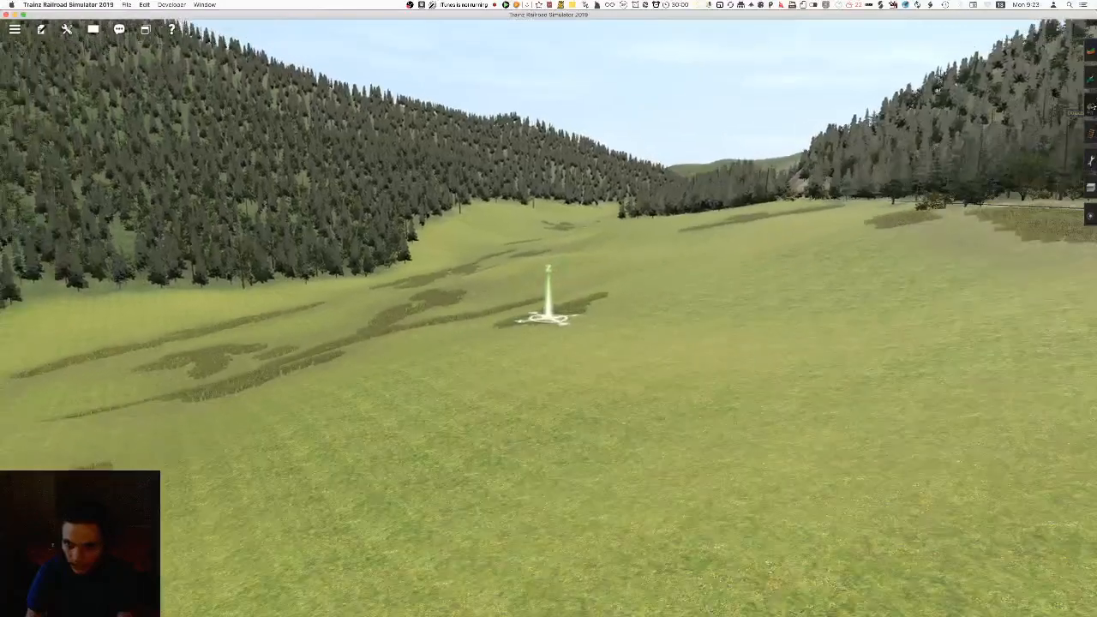
Add mixed grass splines along the forest edge beside the gravel road, opposite the meadow's grass patches
{"action": "left_click", "coordinate": [1090, 107]}
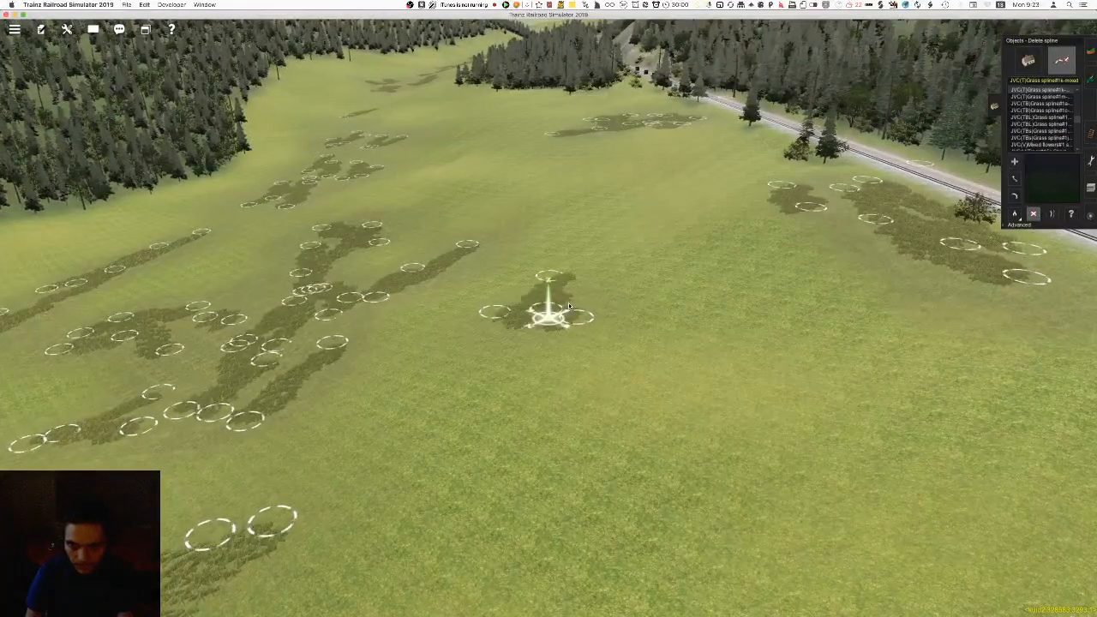
{"action": "mouse_move", "coordinate": [598, 480]}
{"action": "right_mouse_down"}
{"action": "mouse_move", "coordinate": [593, 503]}
{"action": "mouse_move", "coordinate": [583, 280]}
{"action": "mouse_move", "coordinate": [568, 245]}
{"action": "mouse_move", "coordinate": [606, 277]}
{"action": "mouse_move", "coordinate": [533, 261]}
{"action": "right_mouse_up"}
{"action": "right_click", "coordinate": [480, 179]}
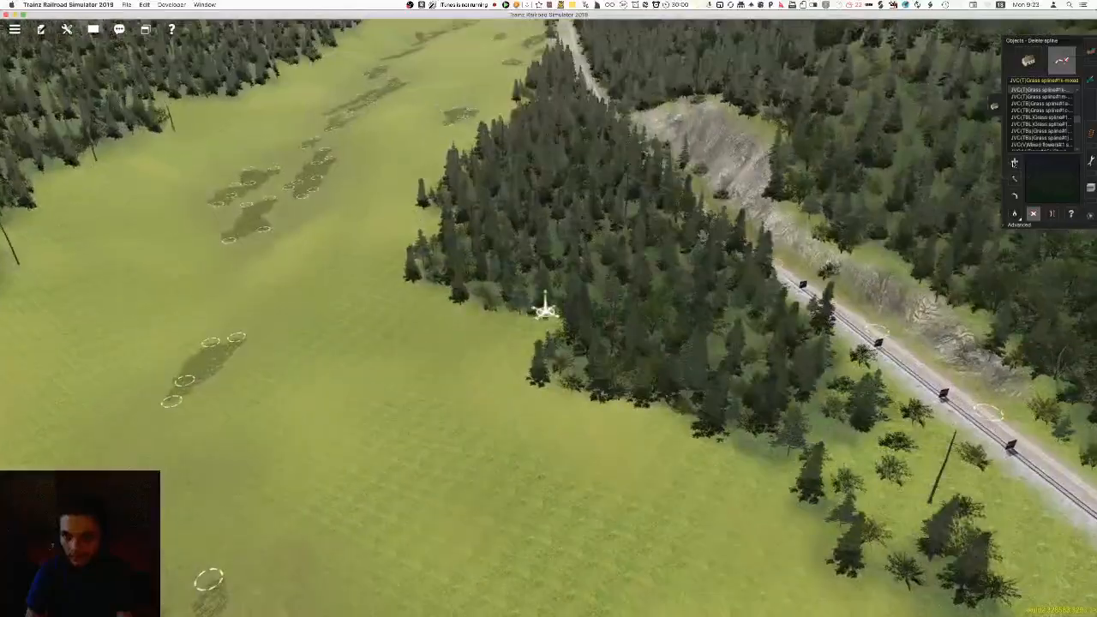
{"action": "right_click_drag", "start_coordinate": [545, 309], "coordinate": [480, 172]}
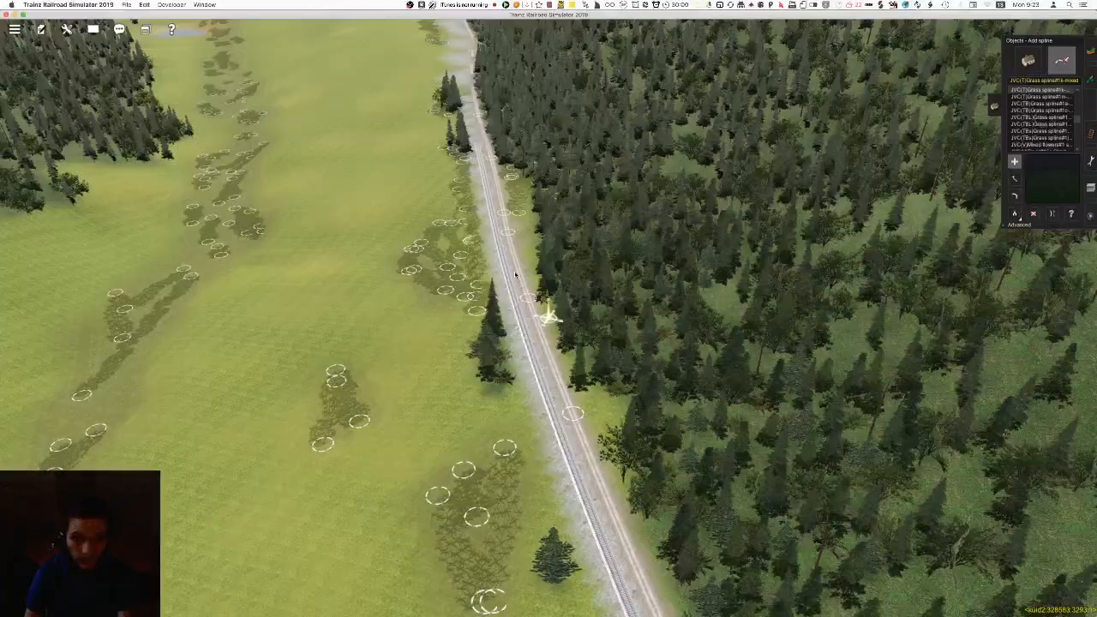
{"action": "mouse_move", "coordinate": [592, 343]}
{"action": "right_mouse_down"}
{"action": "mouse_move", "coordinate": [626, 313]}
{"action": "mouse_move", "coordinate": [566, 274]}
{"action": "mouse_move", "coordinate": [536, 304]}
{"action": "mouse_move", "coordinate": [542, 318]}
{"action": "mouse_move", "coordinate": [460, 320]}
{"action": "right_mouse_up"}
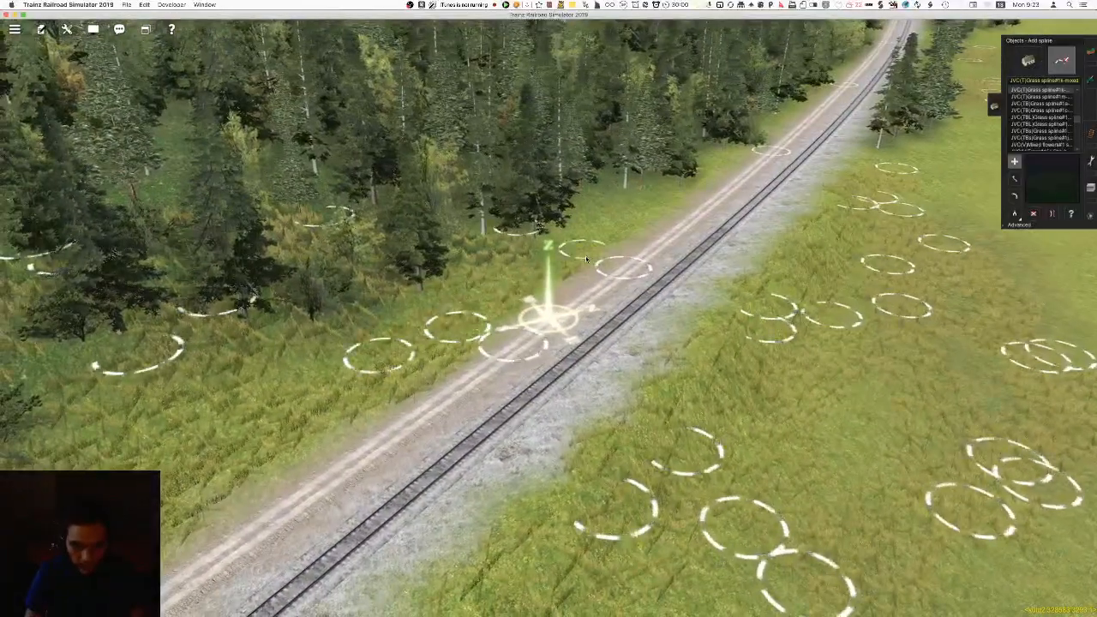
{"action": "right_click", "coordinate": [586, 258]}
{"action": "right_click", "coordinate": [658, 224]}
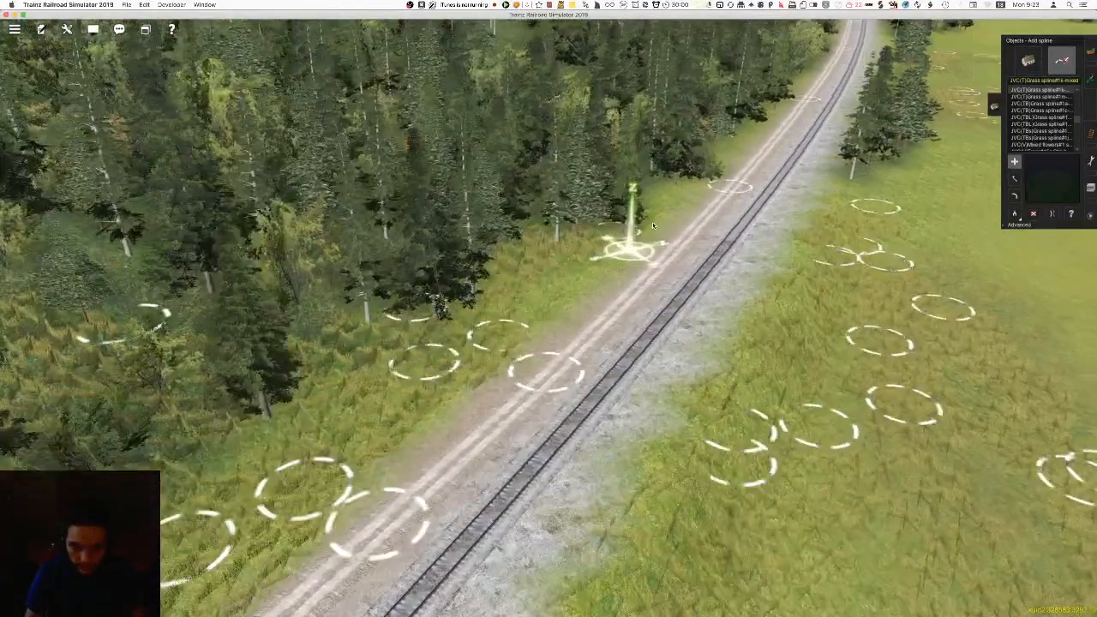
{"action": "right_click", "coordinate": [670, 196]}
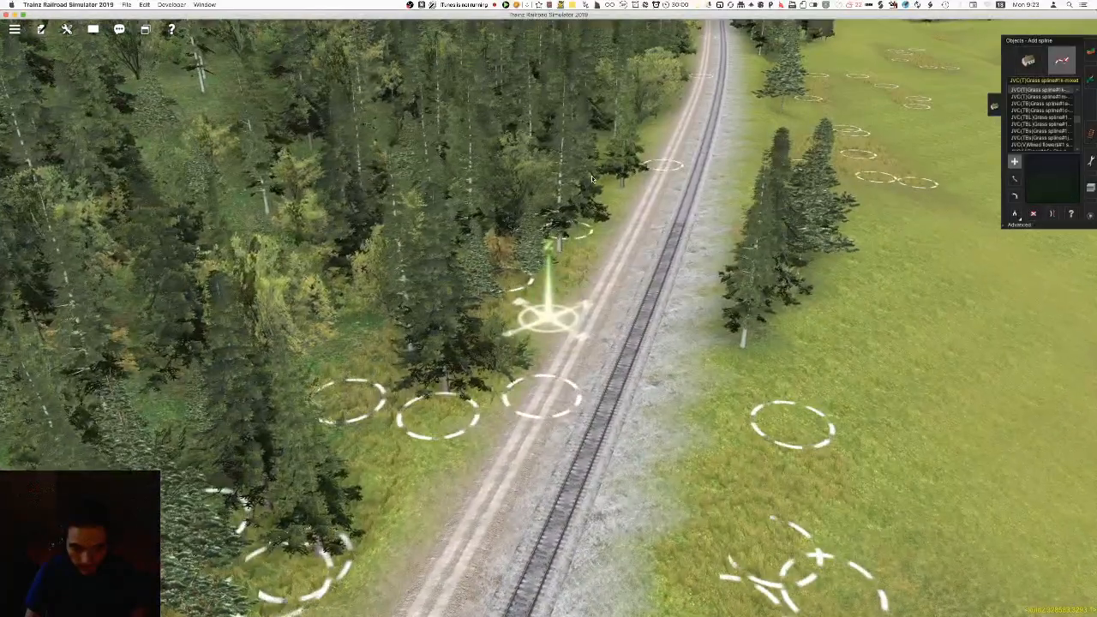
{"action": "right_click", "coordinate": [592, 210]}
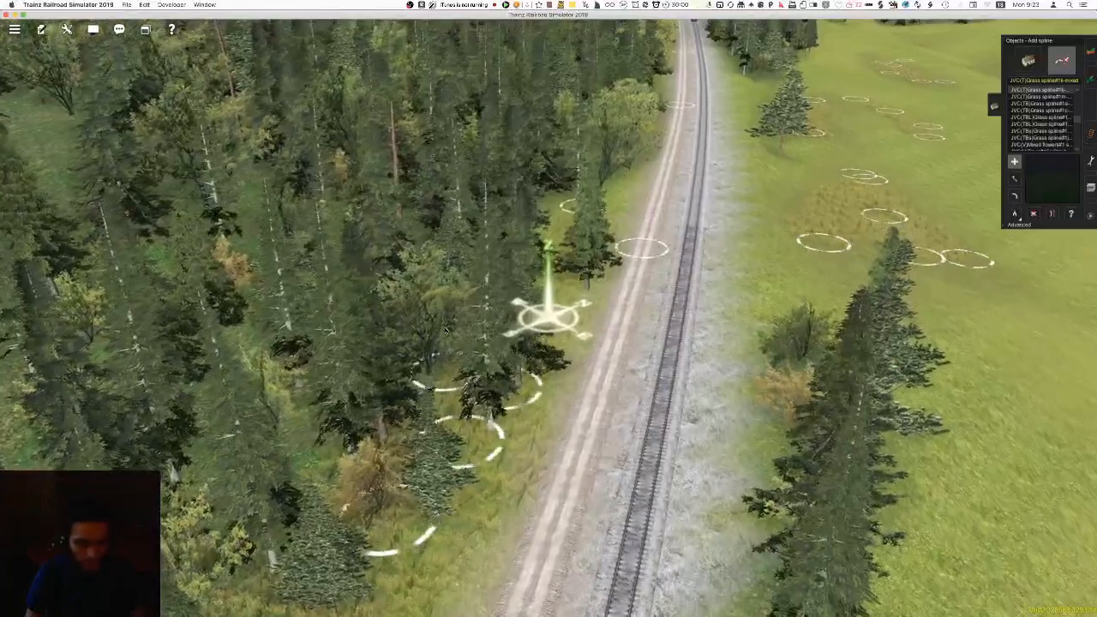
{"action": "right_click", "coordinate": [559, 221]}
{"action": "key", "text": "Left"}
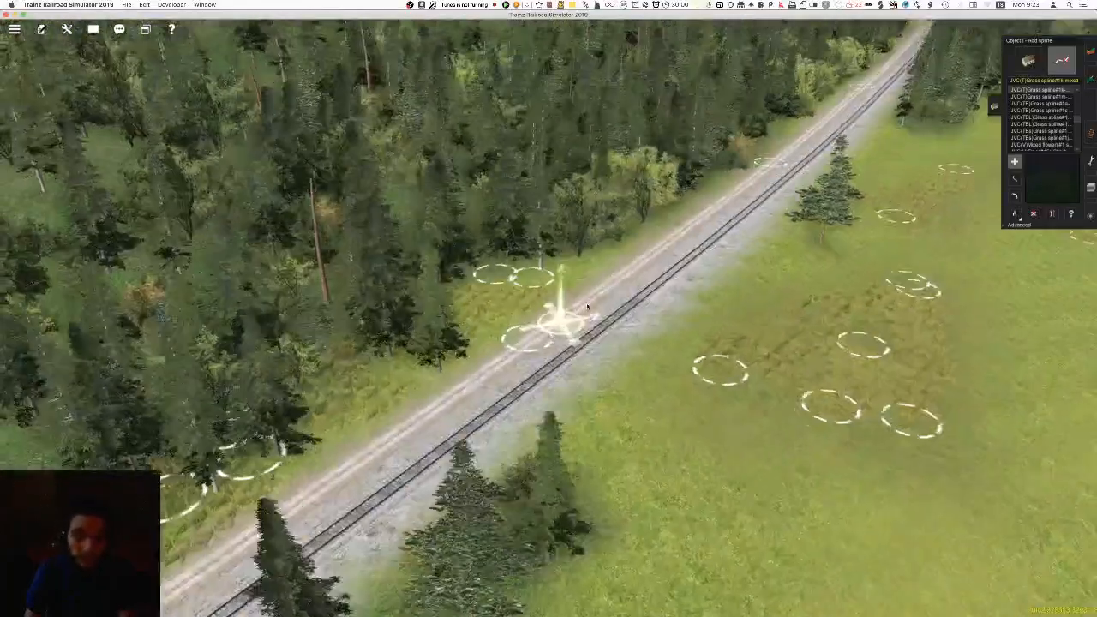
Fill the gaps between the trees and the gravel road with short mixed grass splines, following the forest edge
{"action": "left_click", "coordinate": [444, 273]}
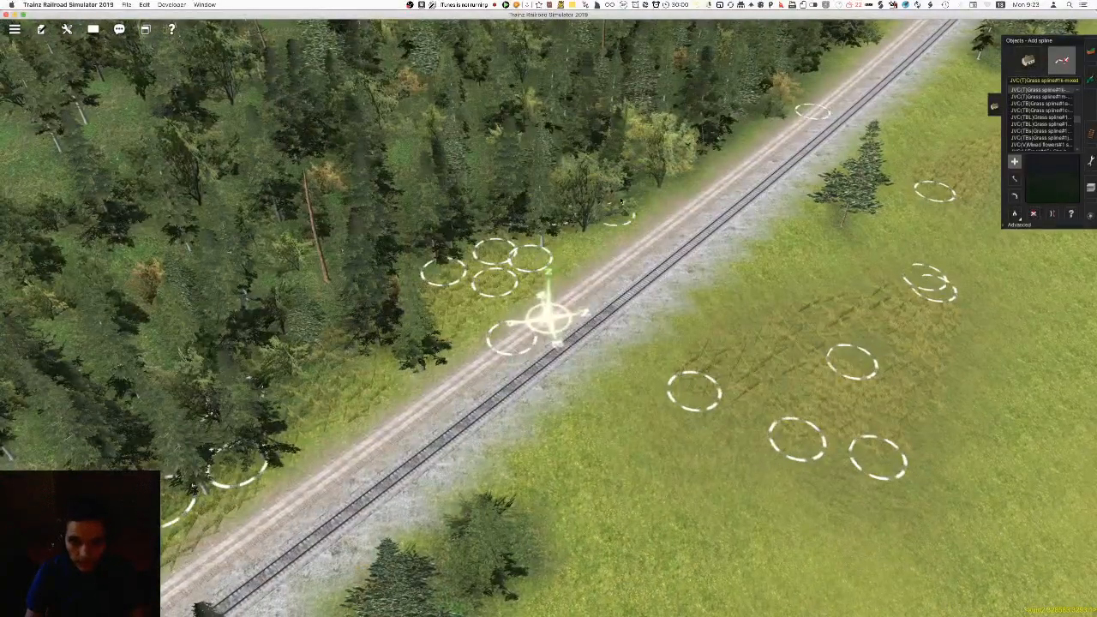
{"action": "right_click", "coordinate": [639, 203]}
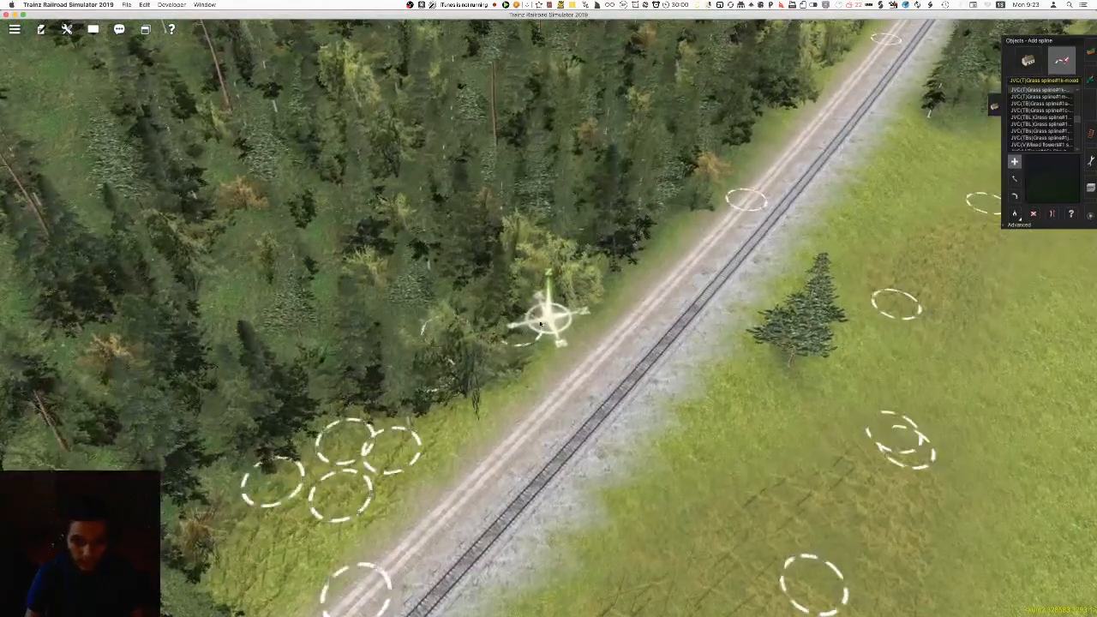
{"action": "right_click", "coordinate": [675, 211]}
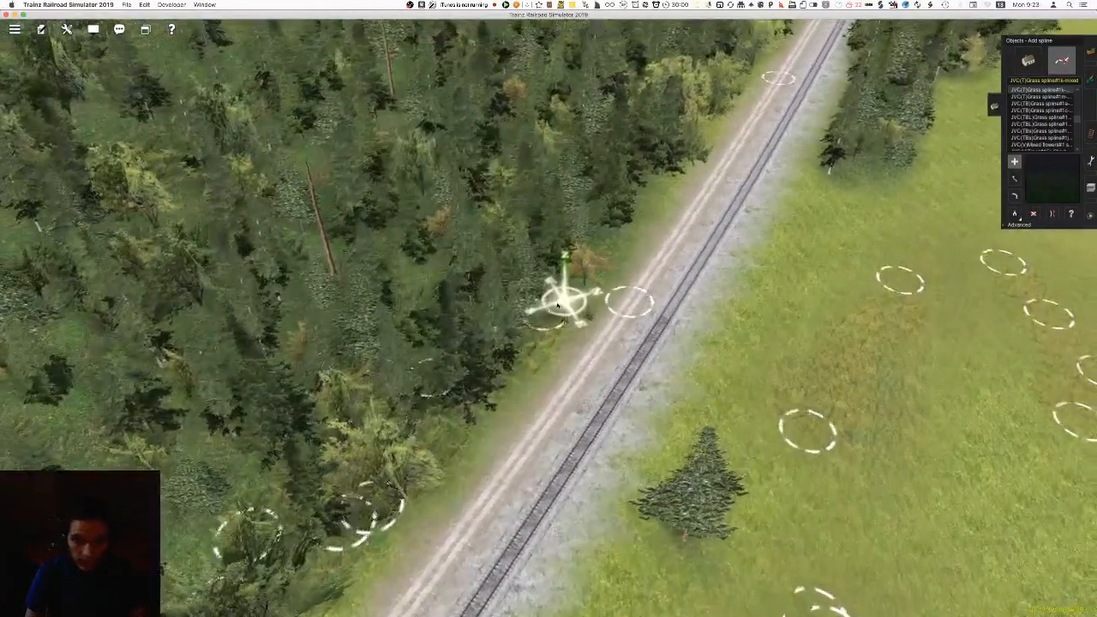
{"action": "right_click", "coordinate": [654, 185]}
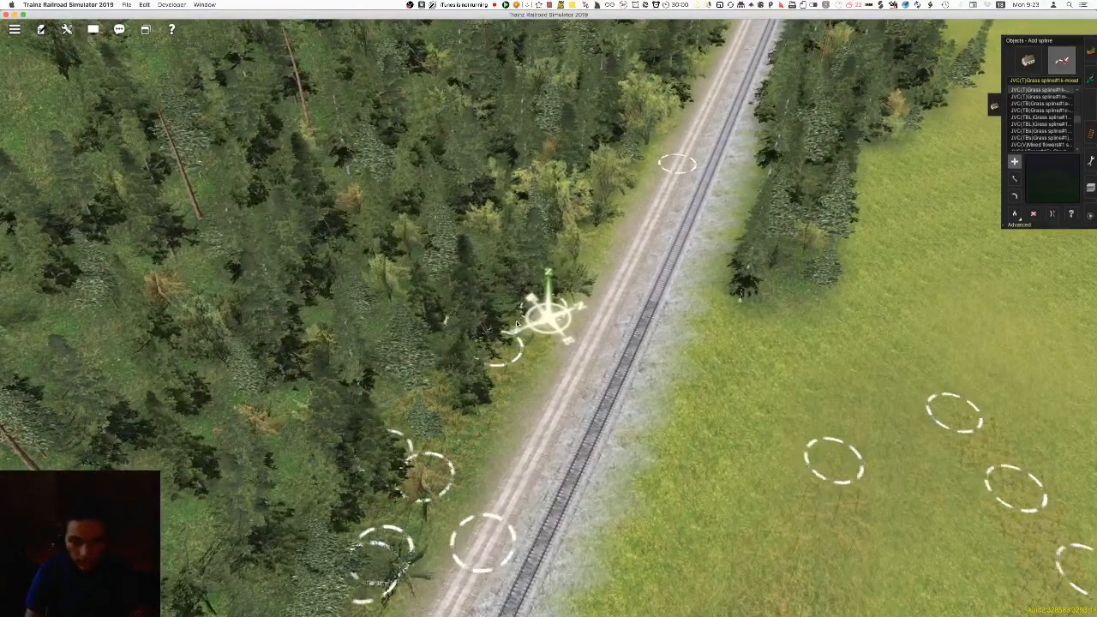
{"action": "right_click", "coordinate": [568, 248]}
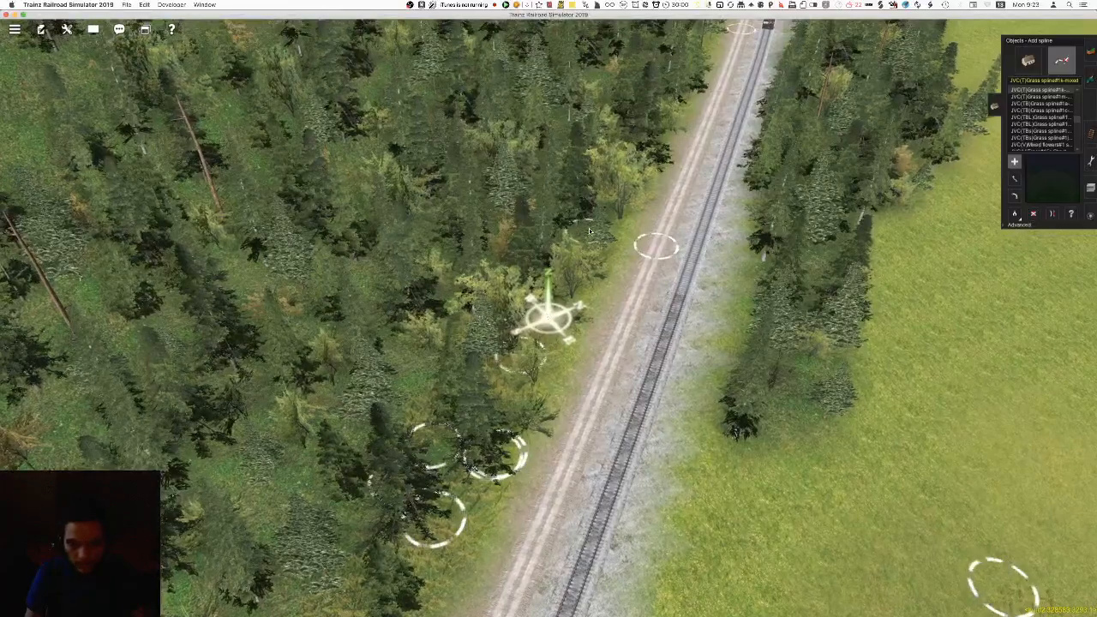
{"action": "right_click", "coordinate": [572, 244]}
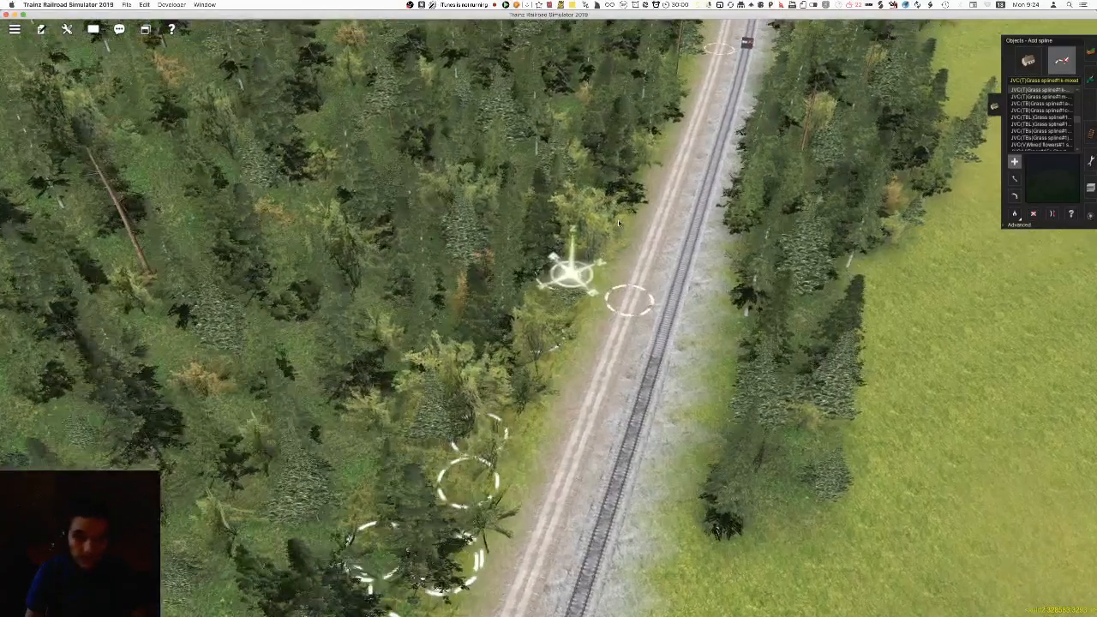
Continue the mixed grass splines through the roadside clearings up to the start of the large rocky slope
{"action": "right_click", "coordinate": [635, 165]}
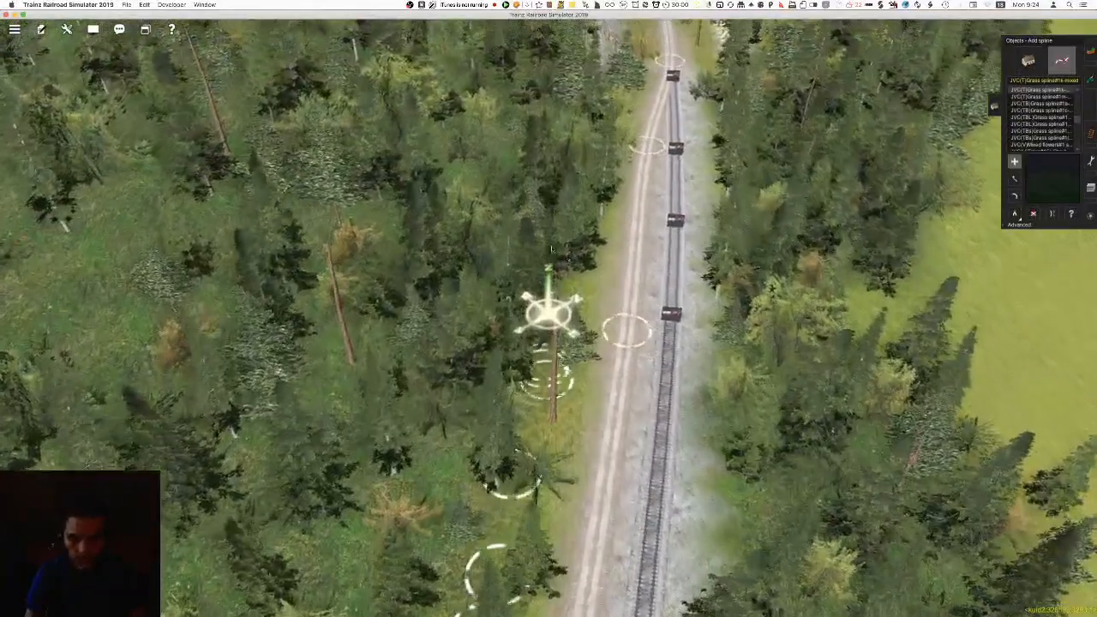
{"action": "right_click", "coordinate": [592, 172]}
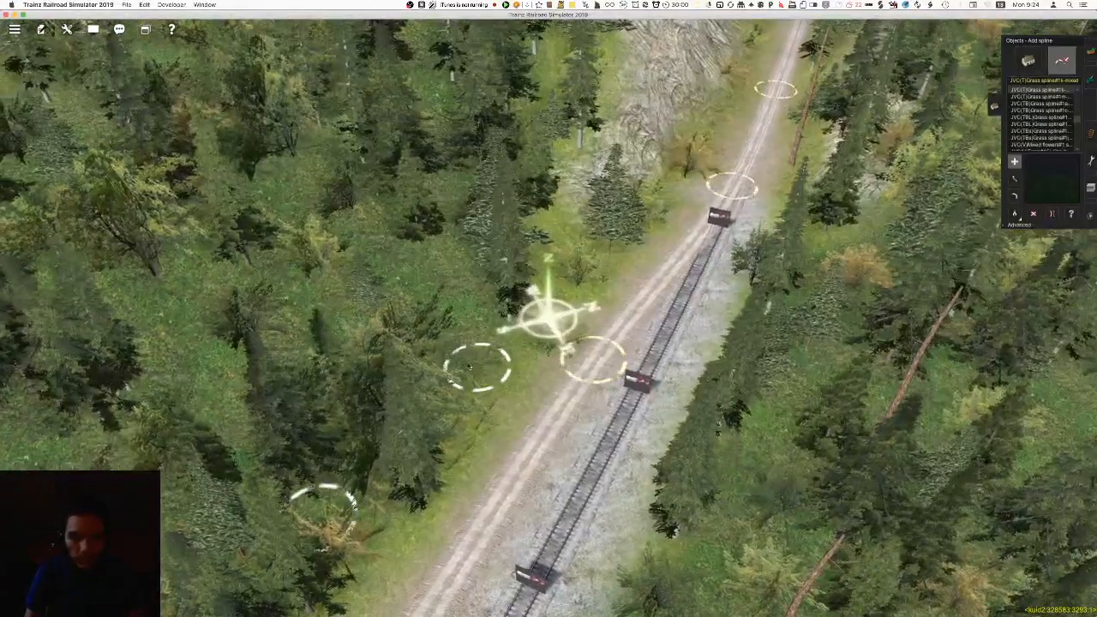
{"action": "right_click", "coordinate": [565, 243]}
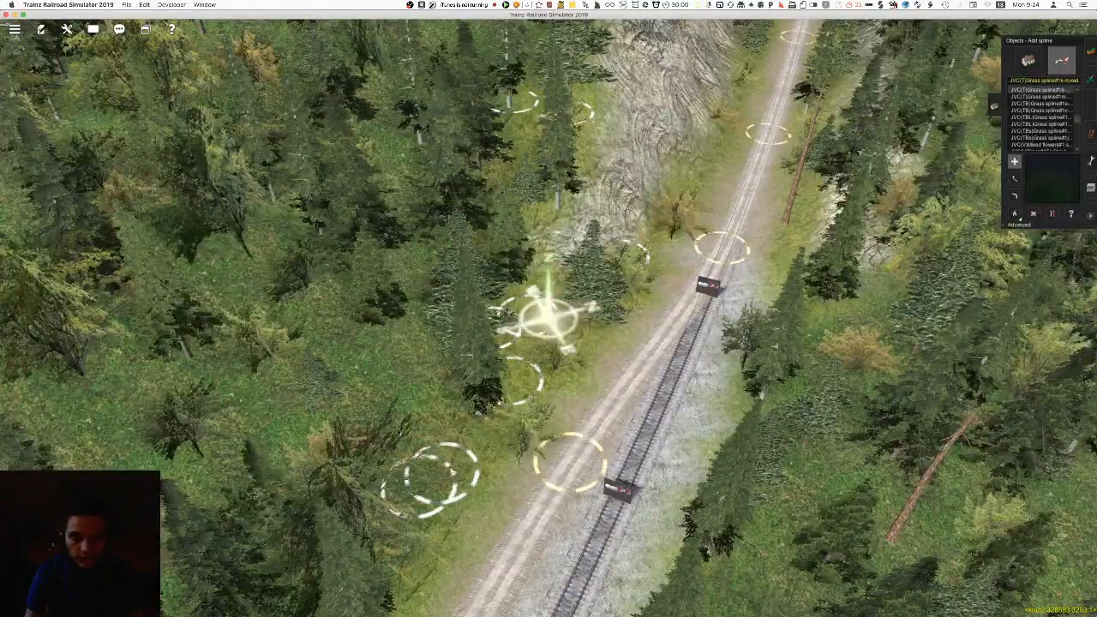
{"action": "right_click", "coordinate": [549, 245]}
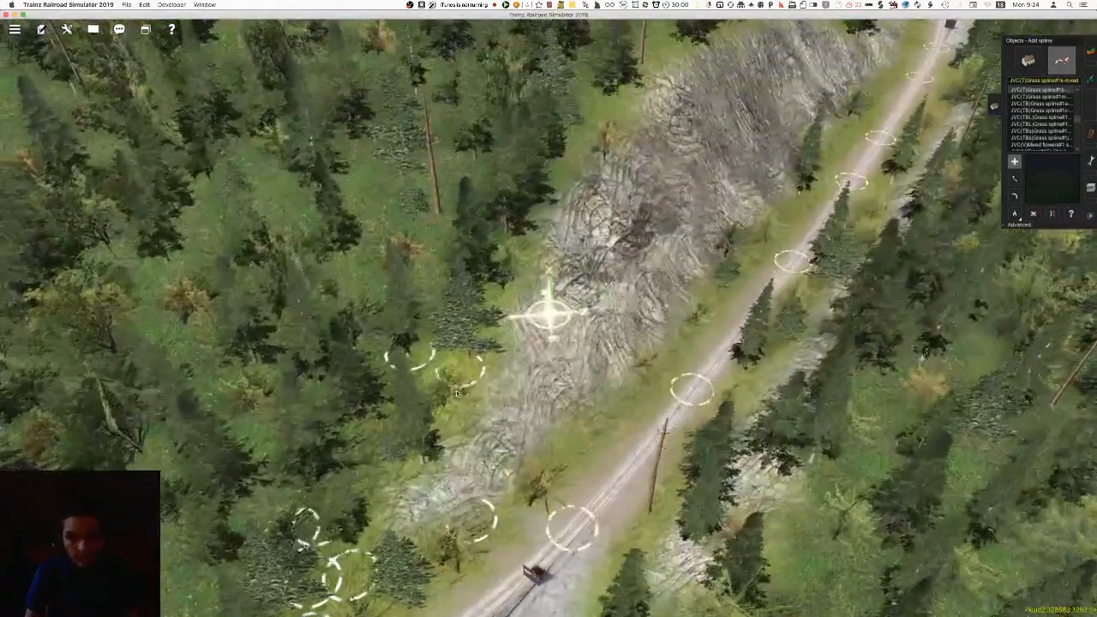
Place short mixed grass splines along the upper edge of the large rocky slope, where it meets the forest
{"action": "right_click", "coordinate": [525, 247]}
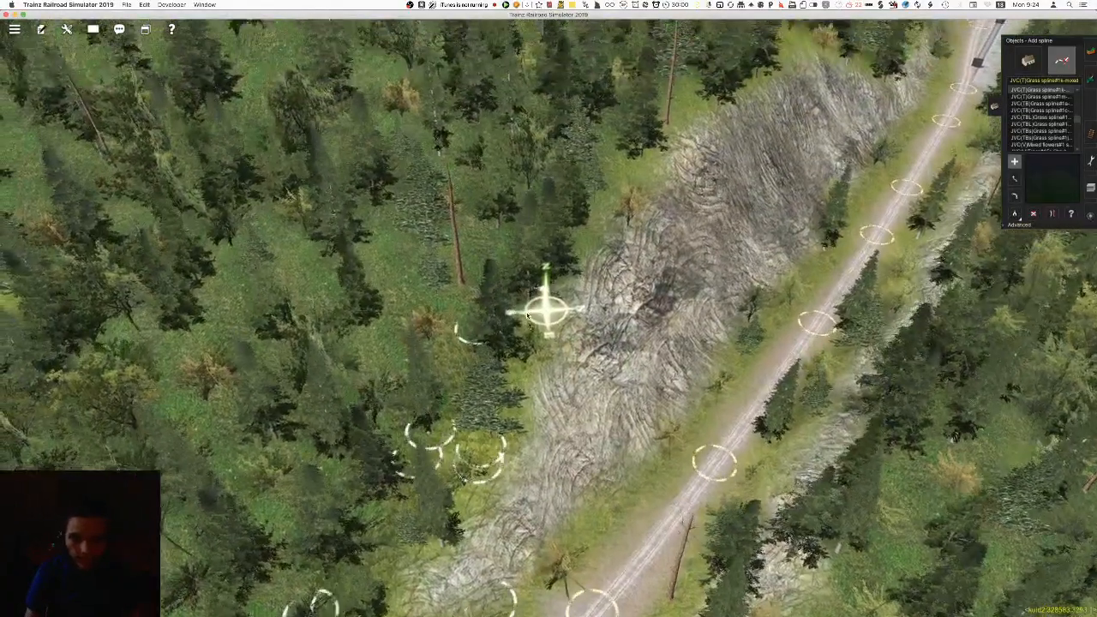
{"action": "right_click", "coordinate": [618, 220]}
{"action": "left_click", "coordinate": [600, 221]}
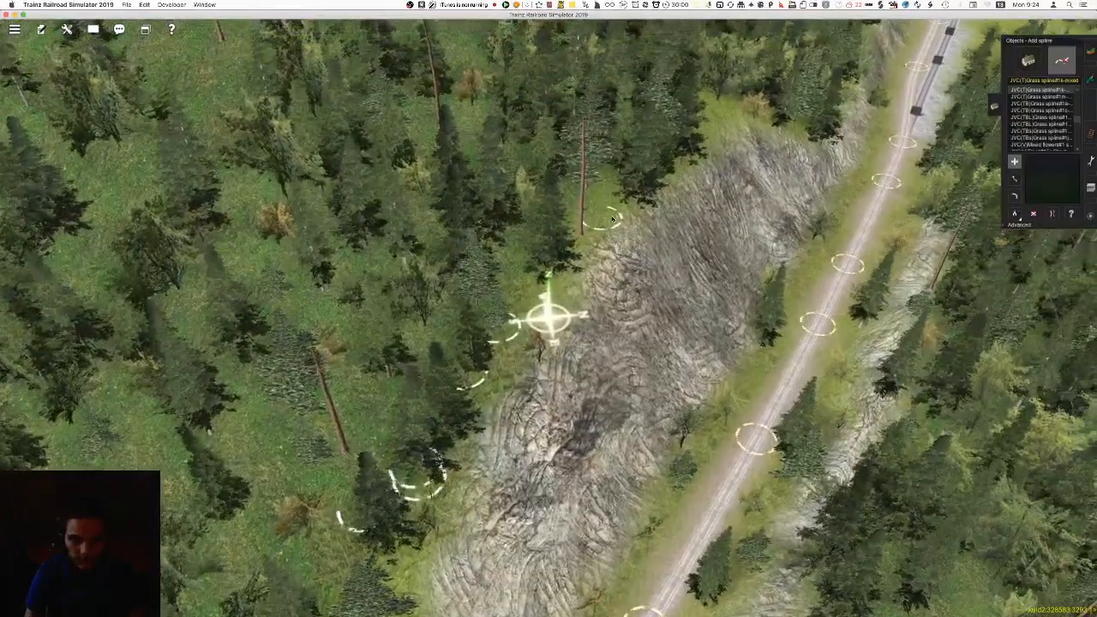
{"action": "right_click", "coordinate": [624, 197]}
{"action": "right_click", "coordinate": [632, 215]}
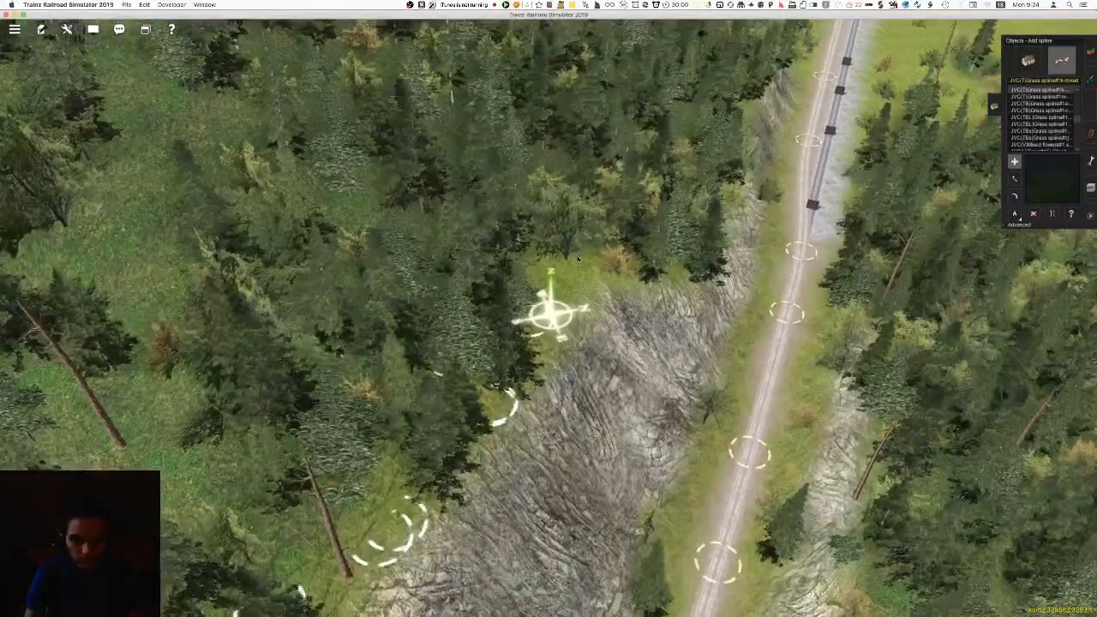
{"action": "left_click", "coordinate": [578, 258]}
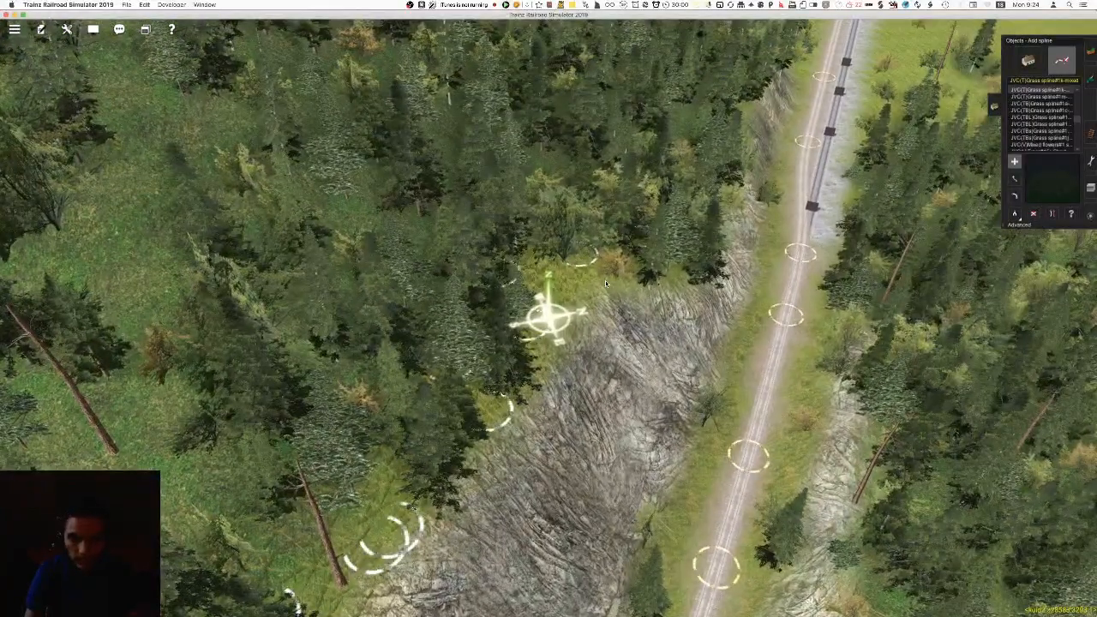
Extend the mixed grass splines above the narrow rock bank and down to the roadside forest edge beyond it
{"action": "right_click", "coordinate": [677, 281]}
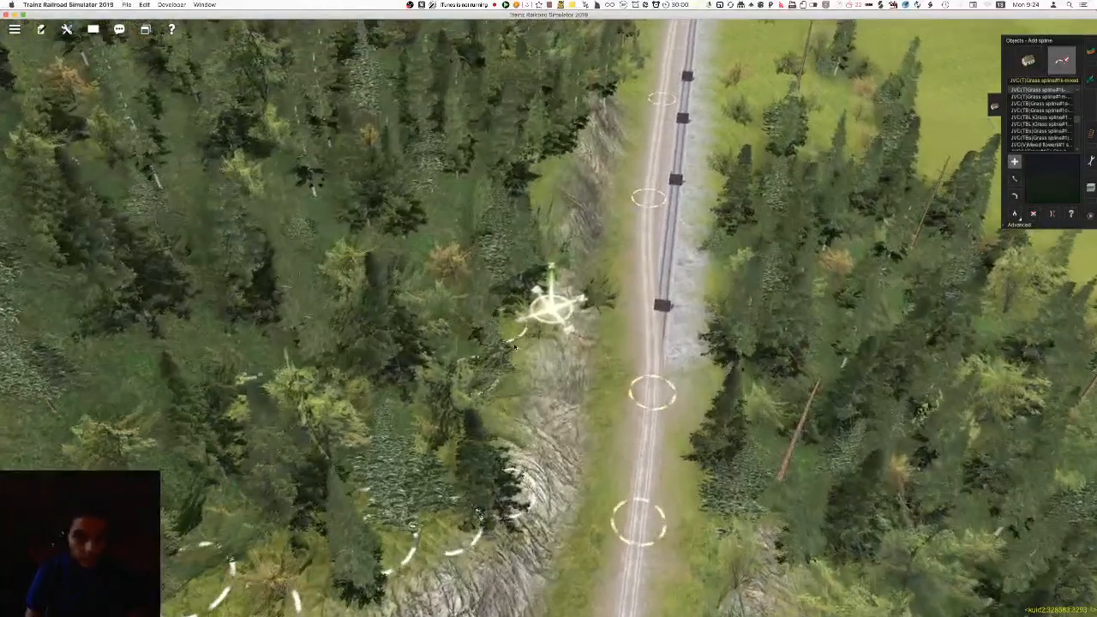
{"action": "right_click", "coordinate": [525, 242]}
{"action": "right_click", "coordinate": [549, 240]}
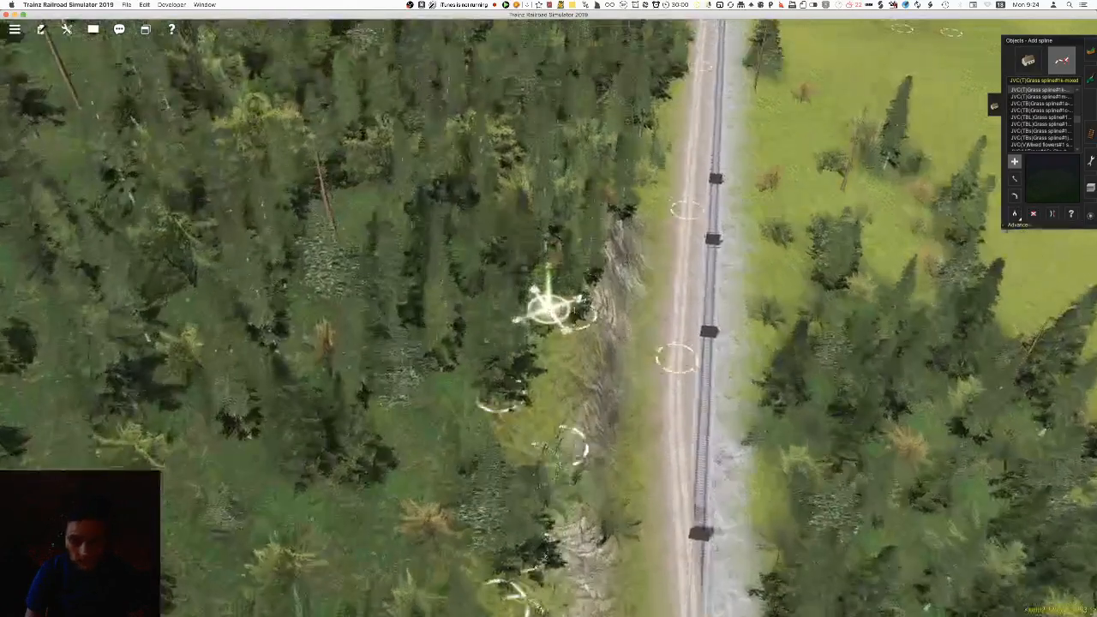
{"action": "right_click", "coordinate": [588, 263]}
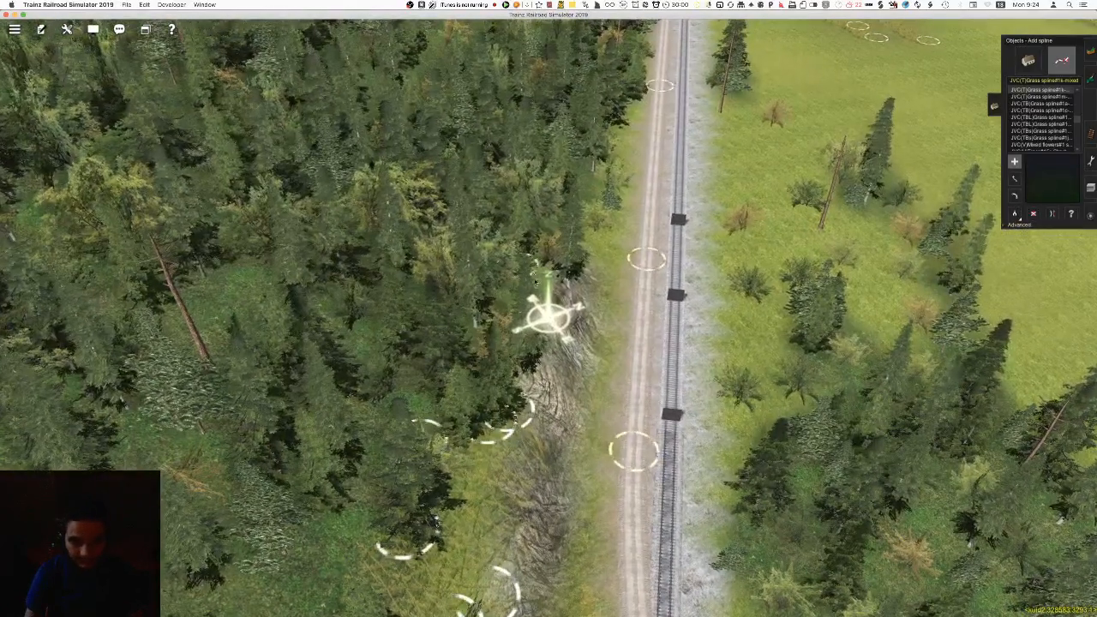
{"action": "right_click", "coordinate": [598, 169]}
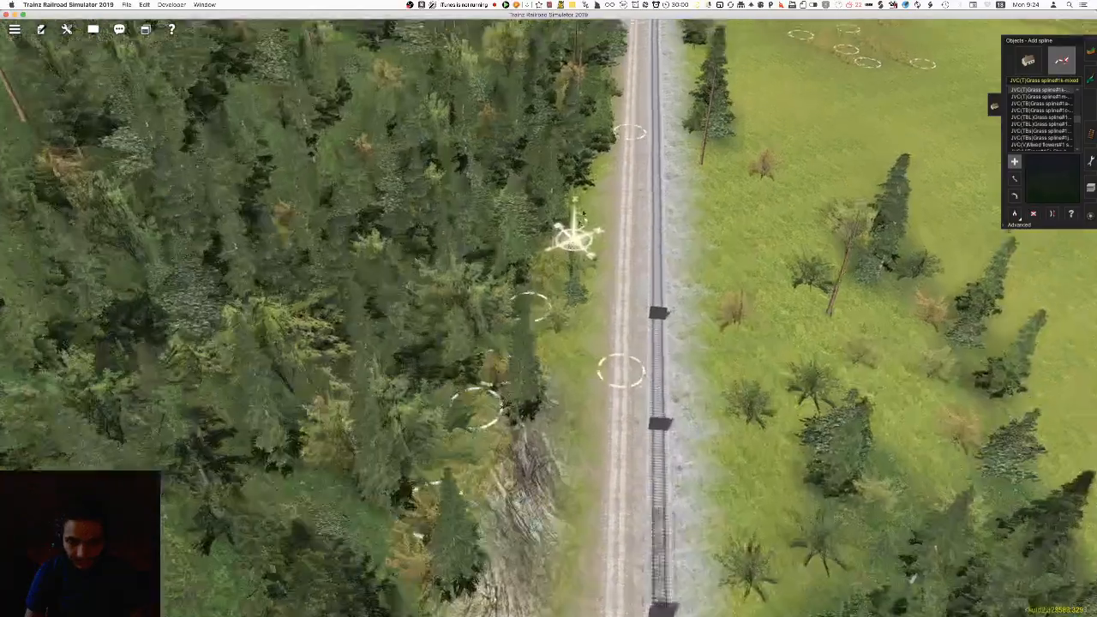
{"action": "right_click", "coordinate": [550, 273]}
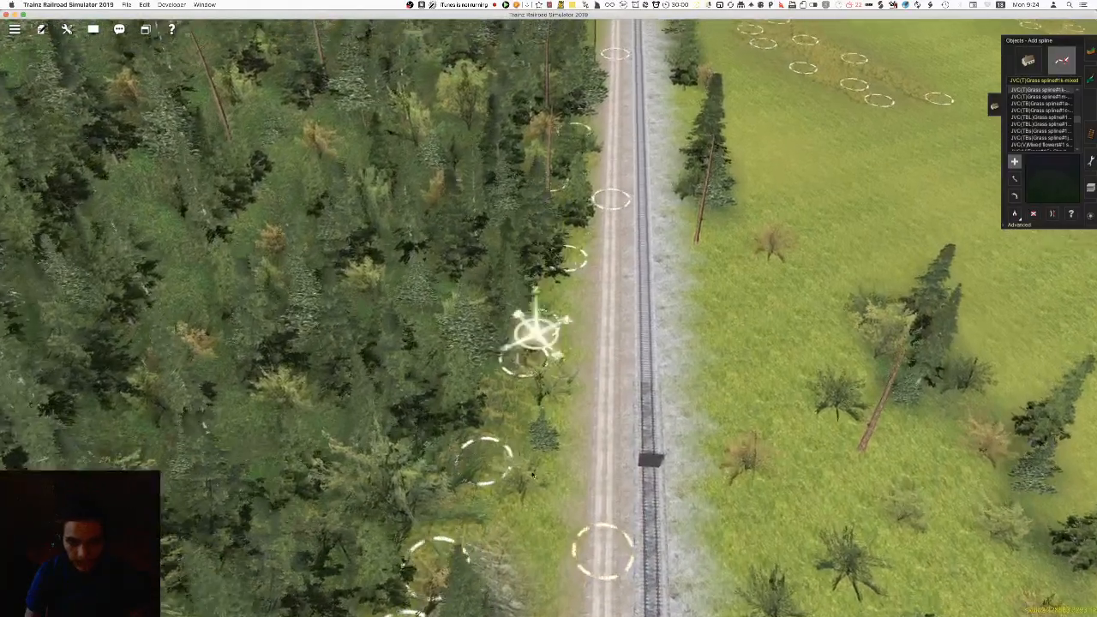
Examine the grass above the rock bank and along the adjoining forest edge from the opposite direction
{"action": "right_click", "coordinate": [515, 583]}
{"action": "key", "text": "Left"}
{"action": "key", "text": "Down"}
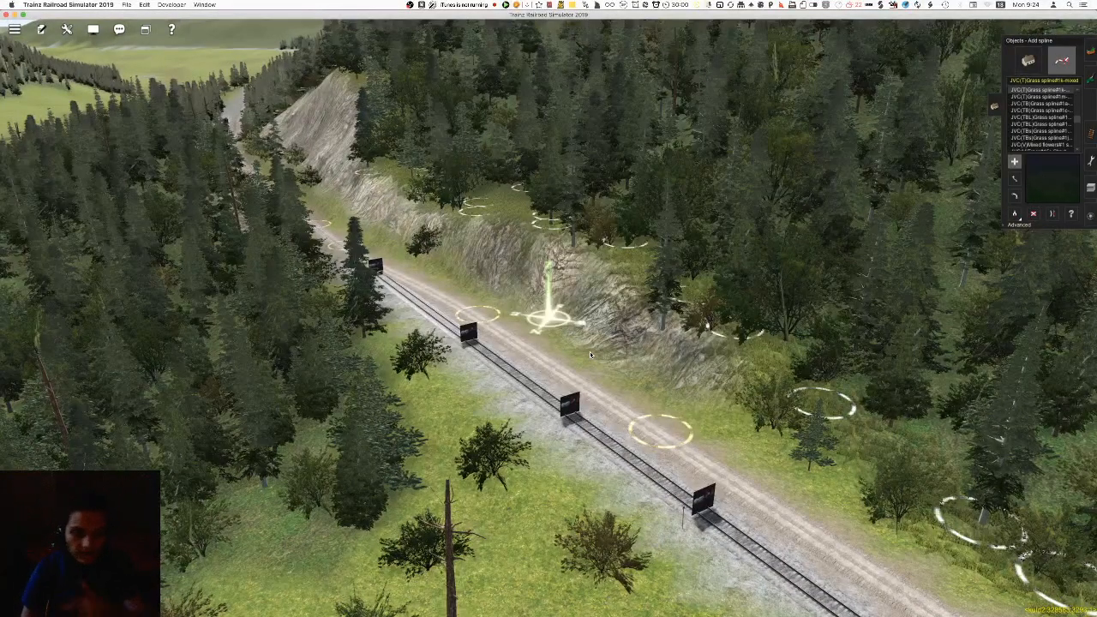
{"action": "right_click", "coordinate": [555, 336]}
{"action": "right_click", "coordinate": [493, 287]}
{"action": "key", "text": "Right"}
{"action": "scroll", "coordinate": [516, 275], "scroll_direction": "down", "scroll_amount": 3}
{"action": "right_click", "coordinate": [610, 374]}
{"action": "key", "text": "Right"}
{"action": "right_click", "coordinate": [645, 328]}
{"action": "scroll", "coordinate": [592, 300], "scroll_direction": "up", "scroll_amount": 4}
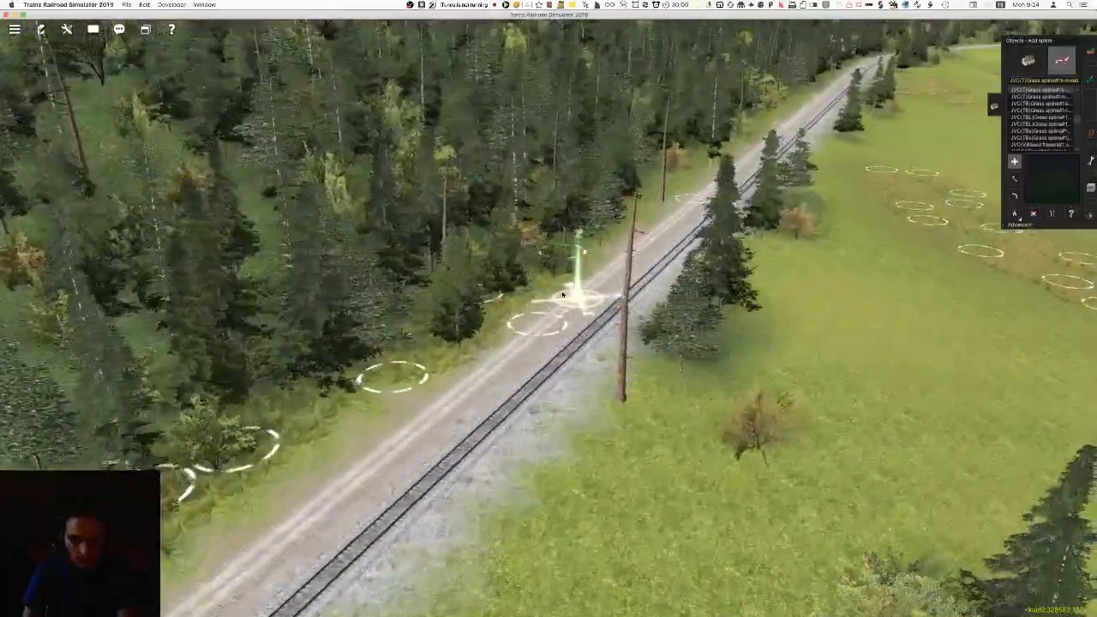
Add more mixed grass splines between the trees and the gravel road near the utility poles
{"action": "key", "text": "Right"}
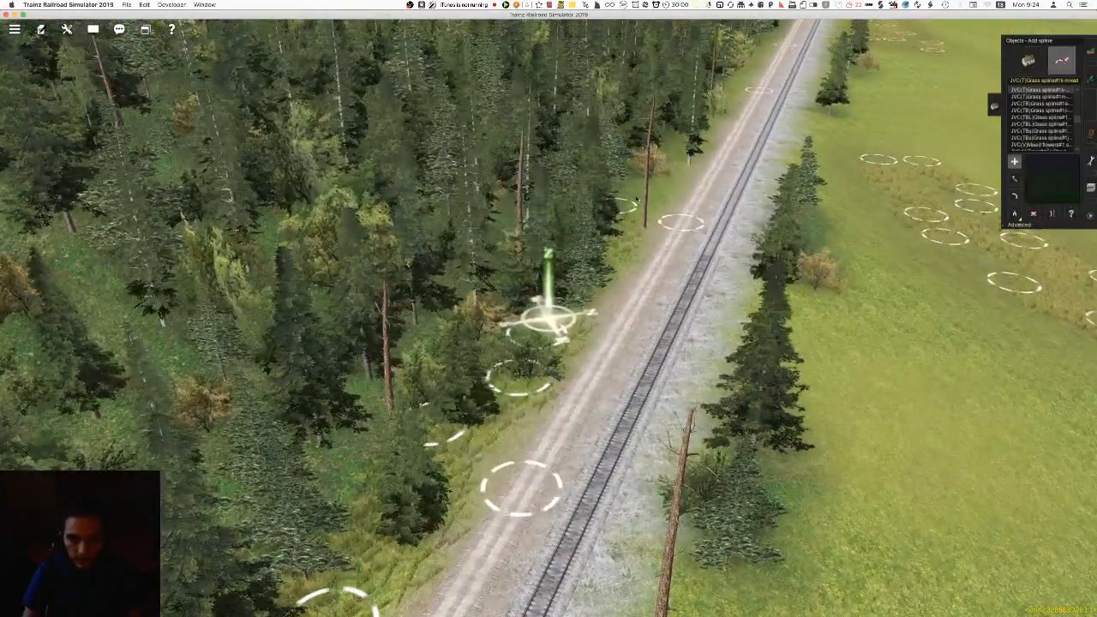
{"action": "right_click", "coordinate": [666, 152]}
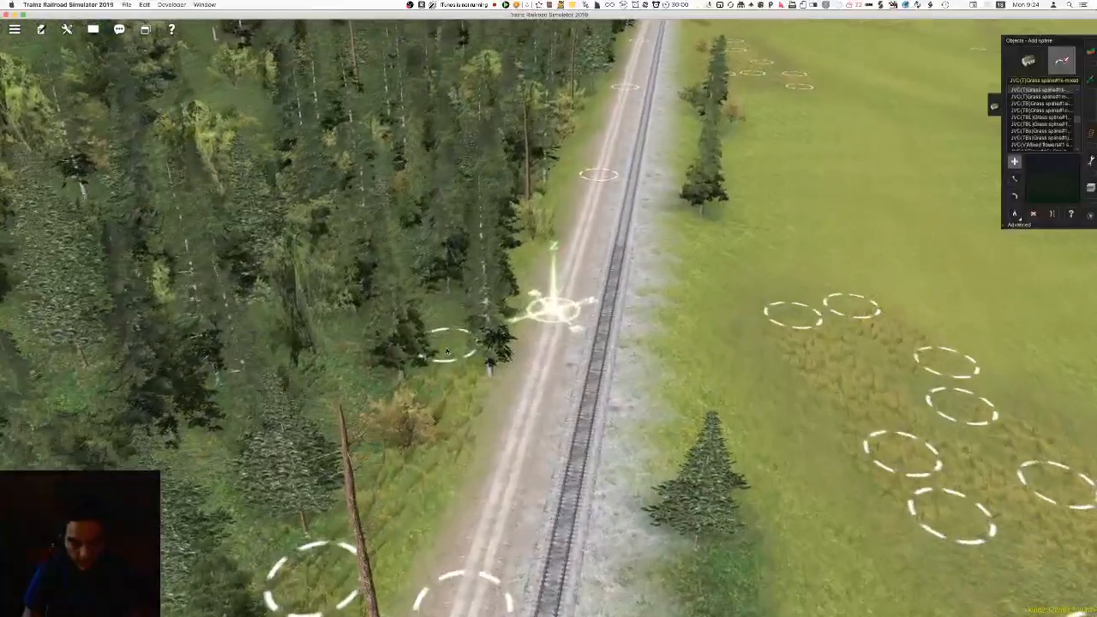
{"action": "right_click", "coordinate": [577, 196]}
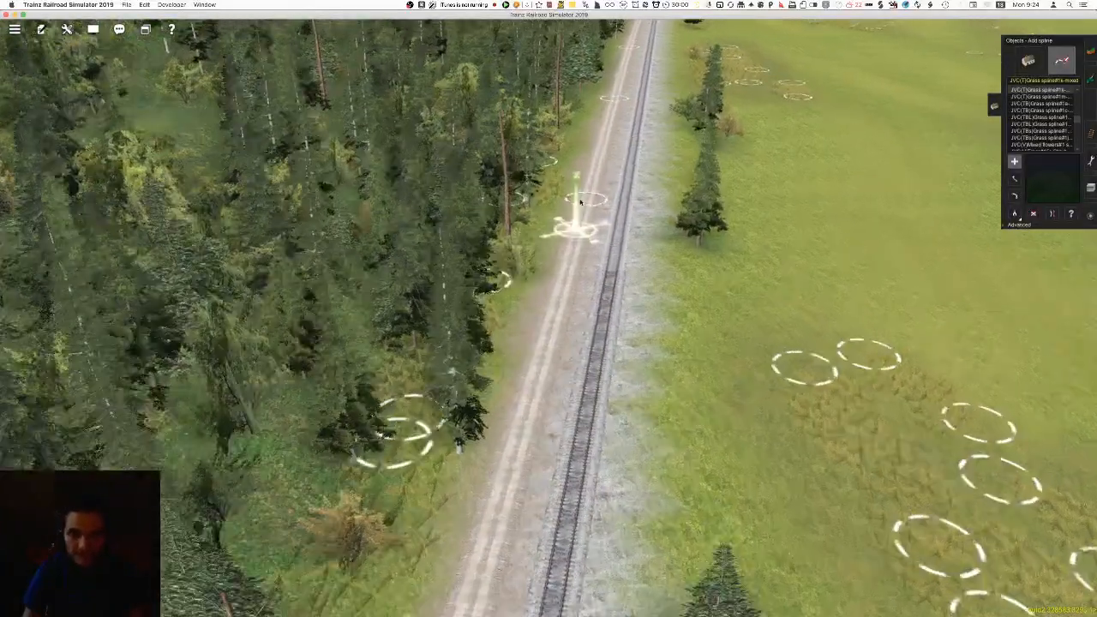
Add mixed grass splines along the forest edge beside the straight gravel road, opposite the meadow grass patches
{"action": "right_click", "coordinate": [580, 240]}
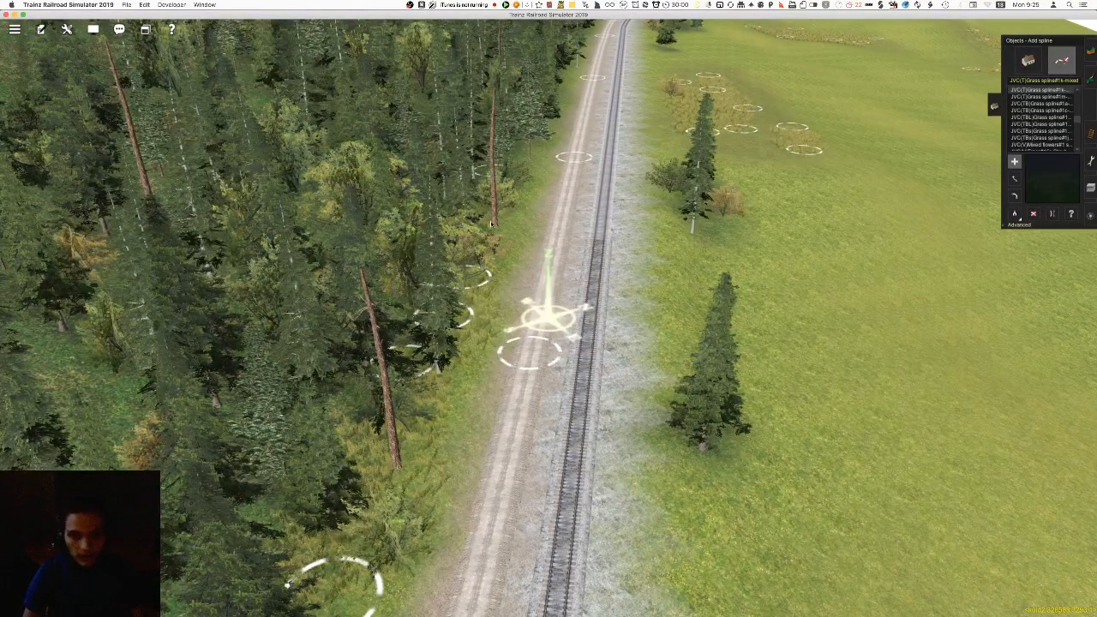
{"action": "right_click", "coordinate": [530, 146]}
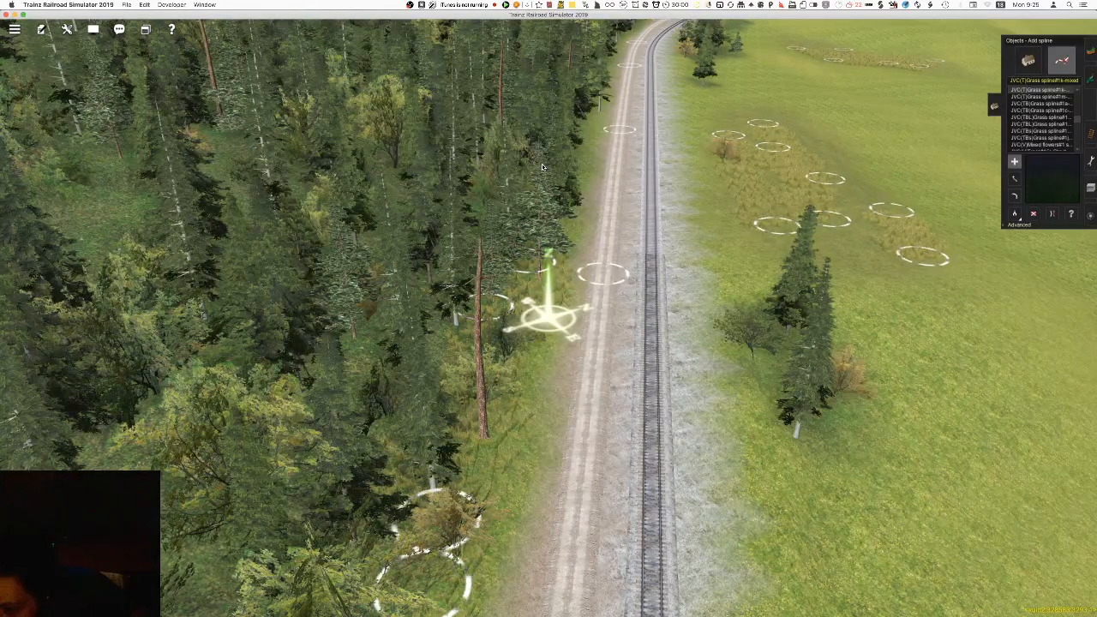
{"action": "key", "text": "F2"}
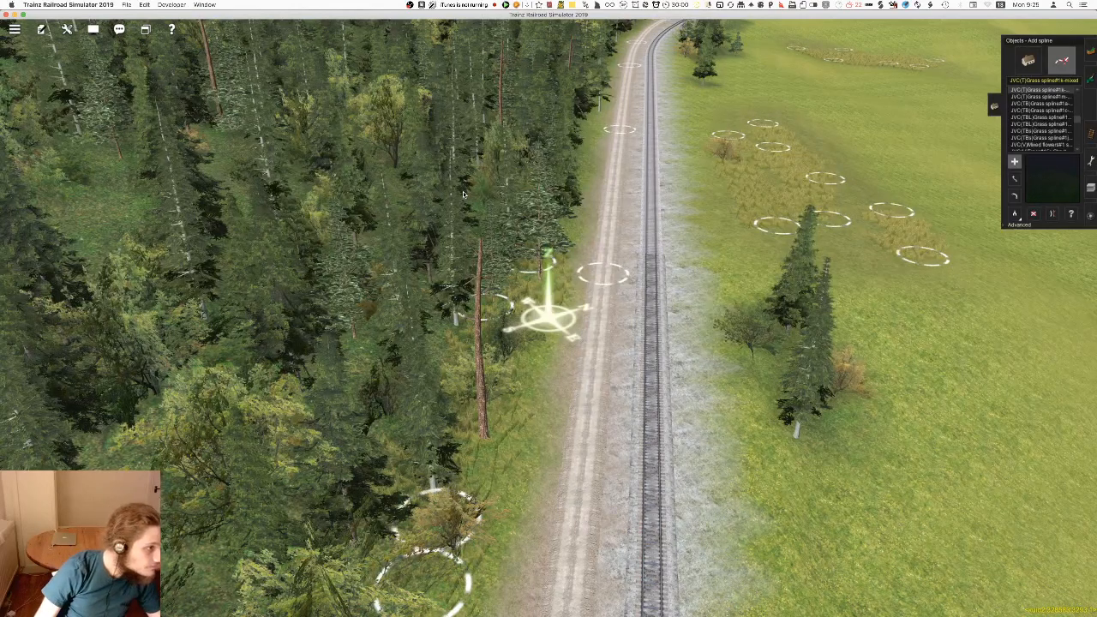
{"action": "key", "text": "F2"}
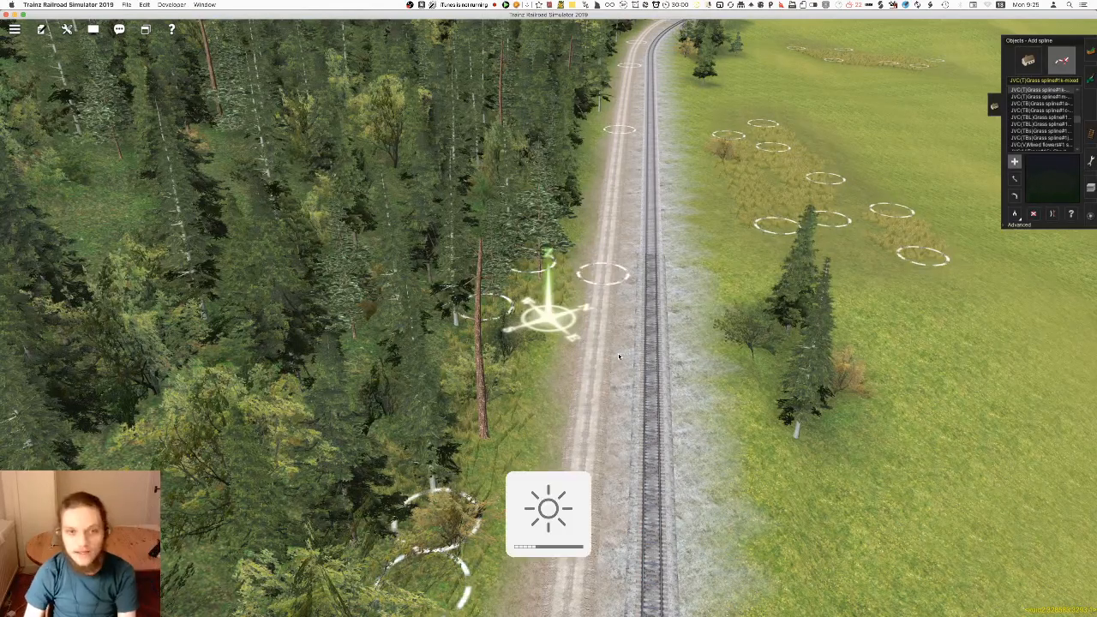
{"action": "right_click", "coordinate": [663, 330]}
{"action": "key", "text": "Left"}
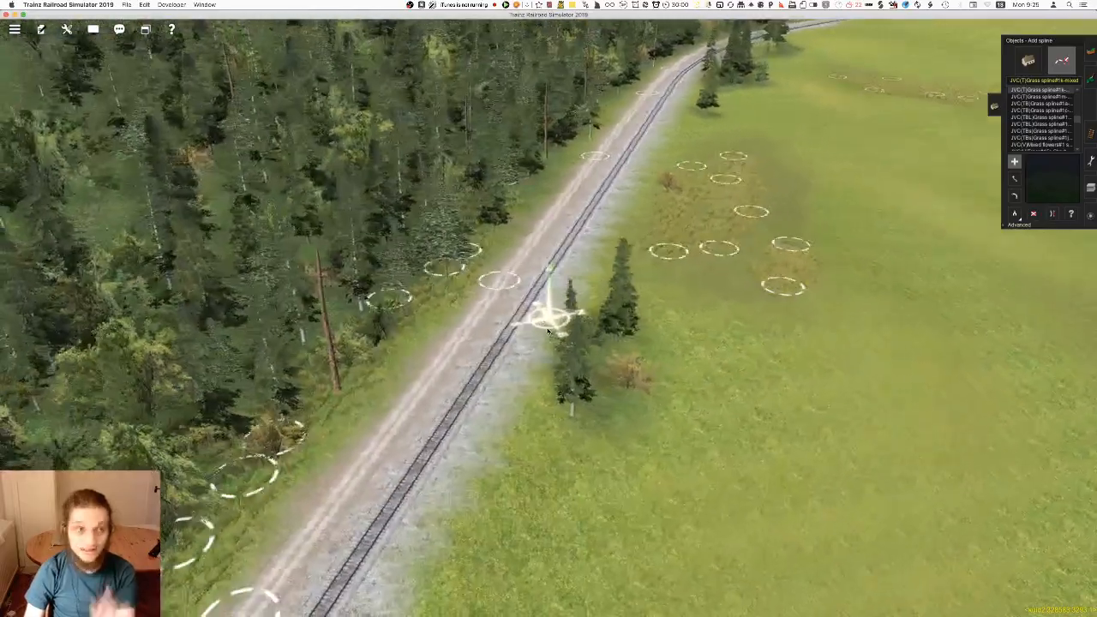
Extend the mixed grass splines along the forest edge around the track's curve and toward the end of the terrain
{"action": "right_click", "coordinate": [525, 321]}
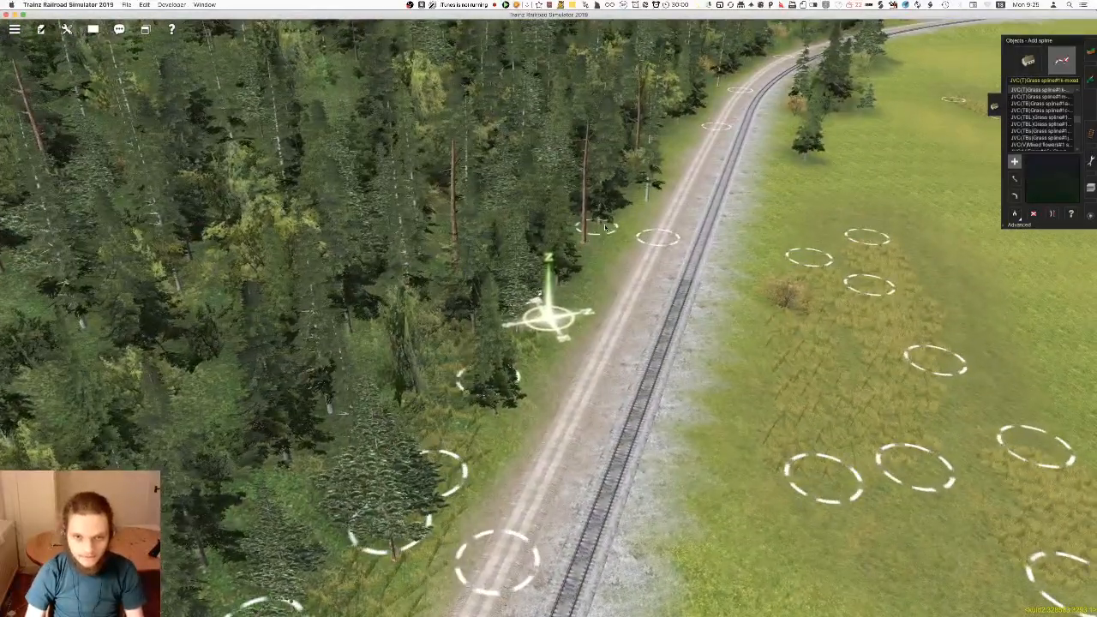
{"action": "right_click", "coordinate": [717, 163]}
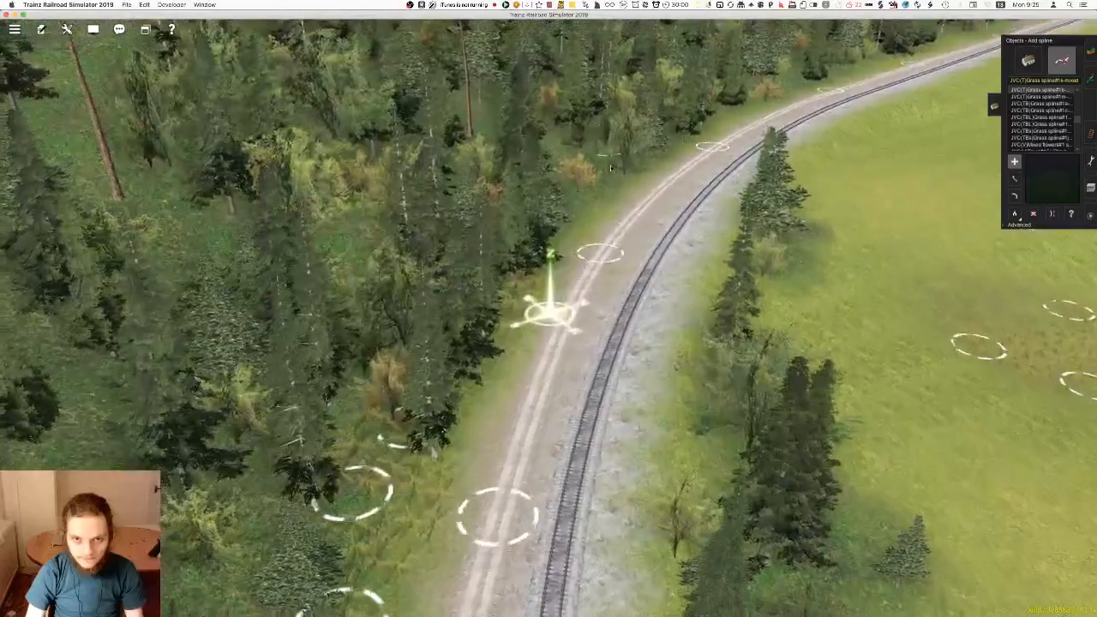
{"action": "right_click", "coordinate": [703, 123]}
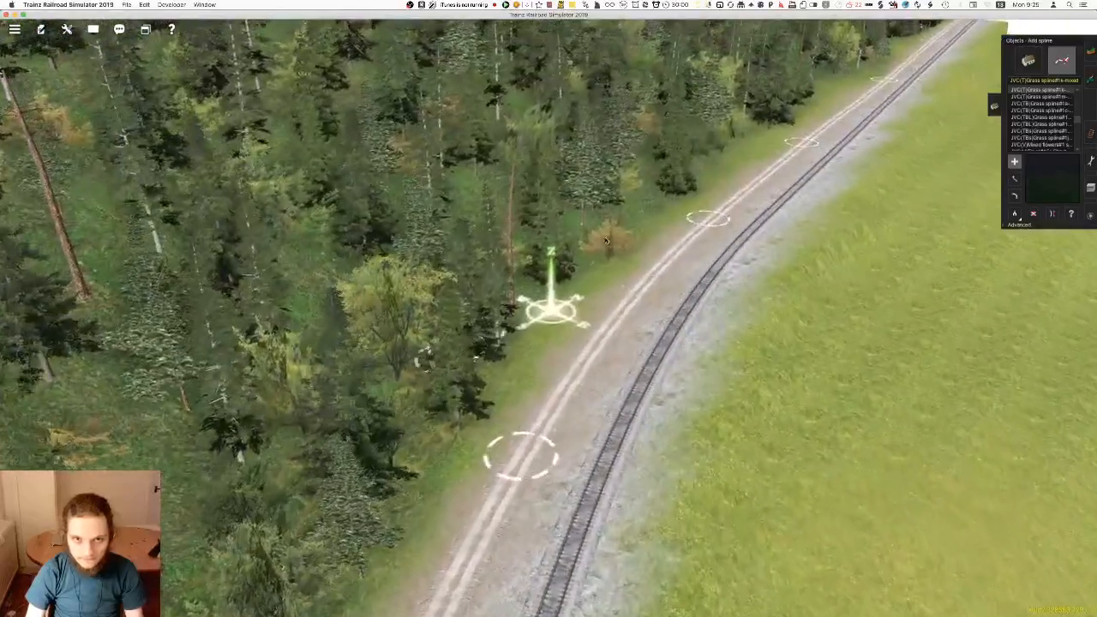
{"action": "right_click", "coordinate": [756, 137]}
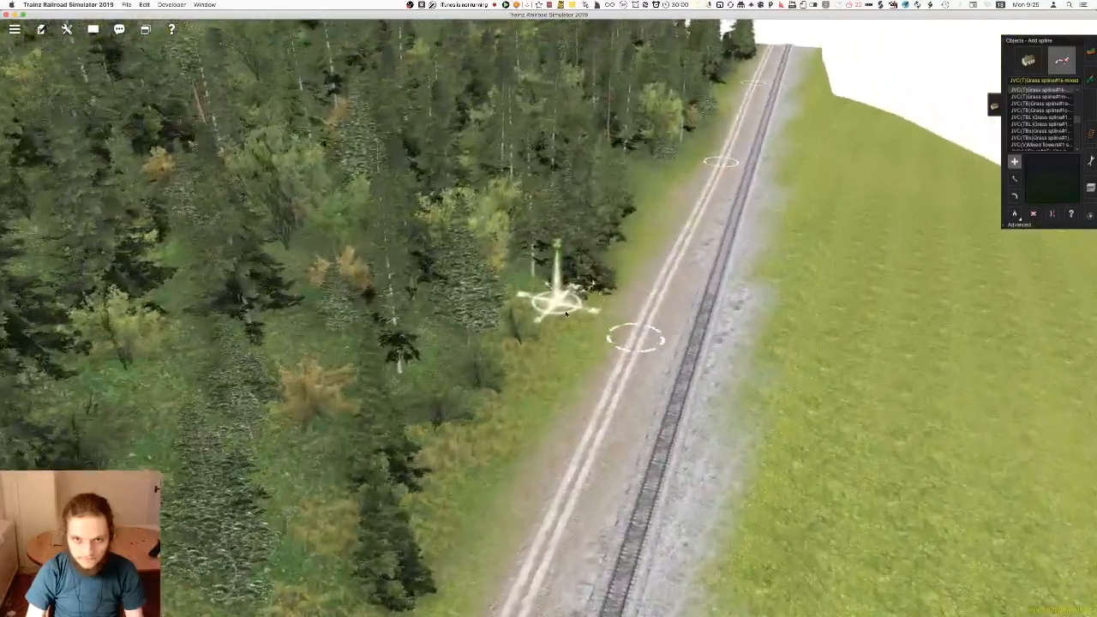
{"action": "right_click", "coordinate": [691, 137]}
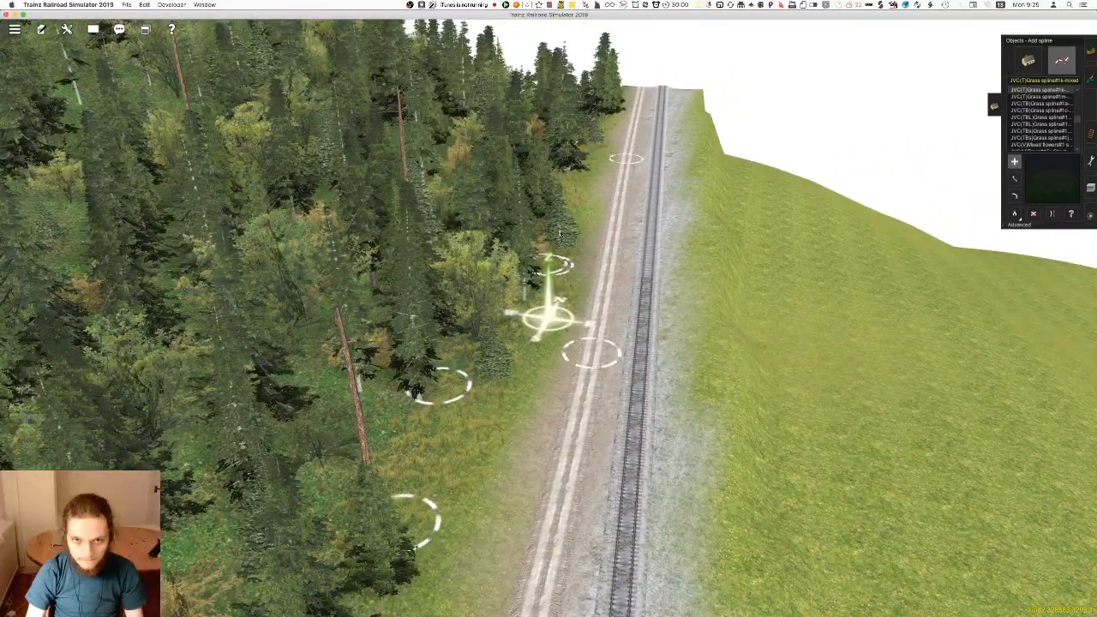
Examine the roadside forest edge from the terrain's end back to the trees before the rocky slope
{"action": "right_click", "coordinate": [480, 487]}
{"action": "key", "text": "Left"}
{"action": "right_click", "coordinate": [473, 341]}
{"action": "right_click", "coordinate": [447, 292]}
{"action": "key", "text": "Left"}
{"action": "key", "text": "Right"}
{"action": "scroll", "coordinate": [549, 326], "scroll_direction": "down", "scroll_amount": 5}
{"action": "right_click", "coordinate": [652, 382]}
{"action": "right_click", "coordinate": [272, 353]}
{"action": "right_click", "coordinate": [300, 276]}
{"action": "key", "text": "Left"}
{"action": "mouse_move", "coordinate": [308, 257]}
{"action": "right_mouse_down"}
{"action": "mouse_move", "coordinate": [538, 93]}
{"action": "mouse_move", "coordinate": [582, 136]}
{"action": "mouse_move", "coordinate": [553, 166]}
{"action": "mouse_move", "coordinate": [497, 296]}
{"action": "mouse_move", "coordinate": [350, 270]}
{"action": "mouse_move", "coordinate": [567, 306]}
{"action": "mouse_move", "coordinate": [649, 257]}
{"action": "mouse_move", "coordinate": [537, 289]}
{"action": "mouse_move", "coordinate": [749, 303]}
{"action": "mouse_move", "coordinate": [801, 294]}
{"action": "mouse_move", "coordinate": [699, 307]}
{"action": "mouse_move", "coordinate": [752, 291]}
{"action": "mouse_move", "coordinate": [726, 232]}
{"action": "mouse_move", "coordinate": [707, 236]}
{"action": "mouse_move", "coordinate": [704, 258]}
{"action": "mouse_move", "coordinate": [697, 249]}
{"action": "mouse_move", "coordinate": [538, 318]}
{"action": "mouse_move", "coordinate": [352, 339]}
{"action": "right_mouse_up"}
{"action": "key", "text": "Right"}
{"action": "scroll", "coordinate": [566, 306], "scroll_direction": "up", "scroll_amount": 8}
{"action": "key", "text": "Right"}
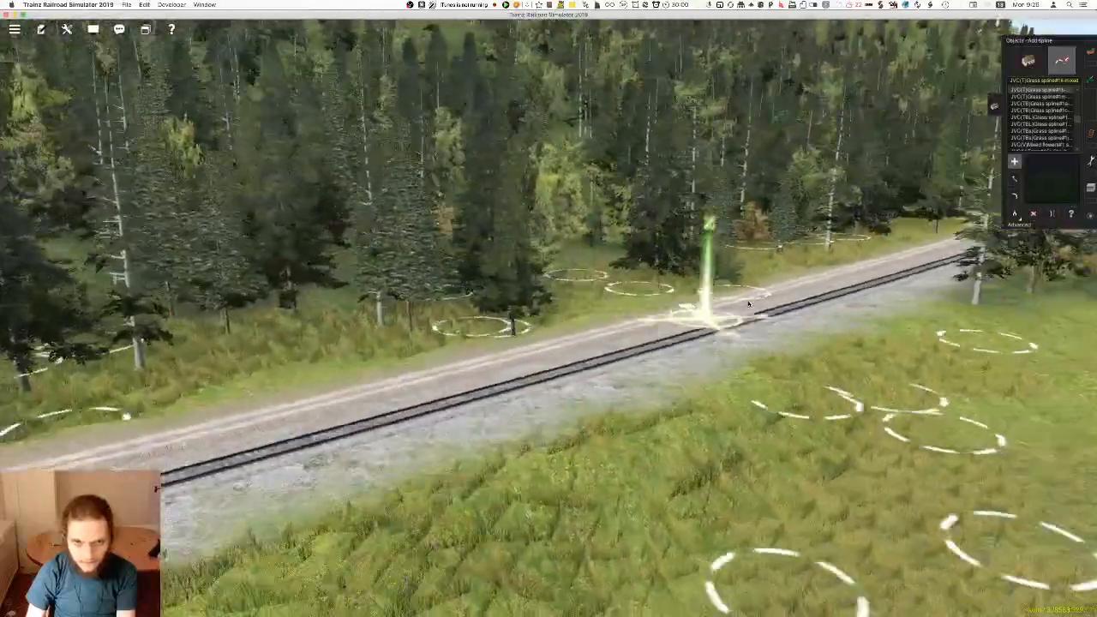
{"action": "key", "text": "Left"}
{"action": "key", "text": "Right"}
{"action": "key", "text": "Right"}
{"action": "key", "text": "Left"}
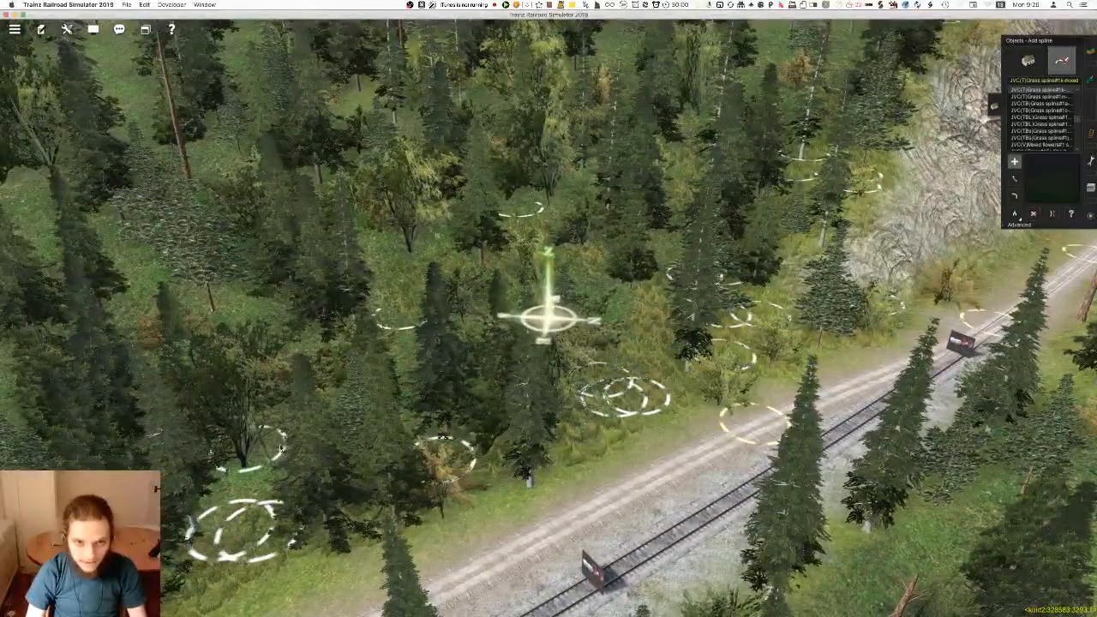
Examine the grass splines above the large rocky slope and the narrow rock bank, up to the forest edge beyond
{"action": "mouse_move", "coordinate": [655, 273]}
{"action": "right_mouse_down"}
{"action": "mouse_move", "coordinate": [658, 286]}
{"action": "mouse_move", "coordinate": [625, 308]}
{"action": "mouse_move", "coordinate": [728, 297]}
{"action": "mouse_move", "coordinate": [731, 274]}
{"action": "right_mouse_up"}
{"action": "scroll", "coordinate": [576, 339], "scroll_direction": "down", "scroll_amount": 8}
{"action": "right_click_drag", "start_coordinate": [566, 339], "coordinate": [465, 335]}
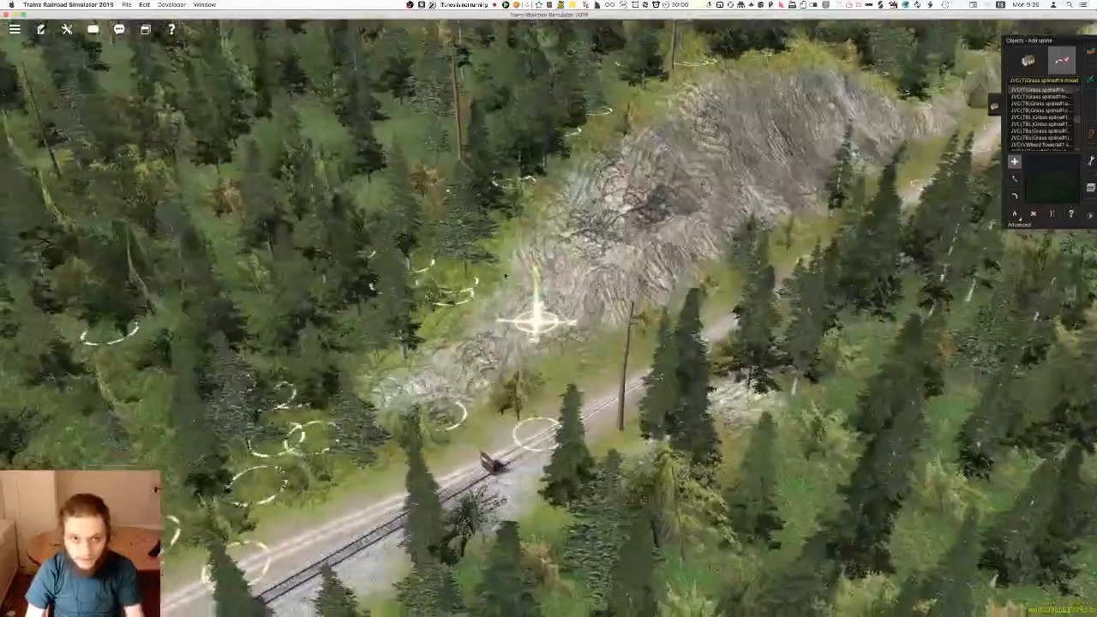
{"action": "right_click", "coordinate": [490, 257]}
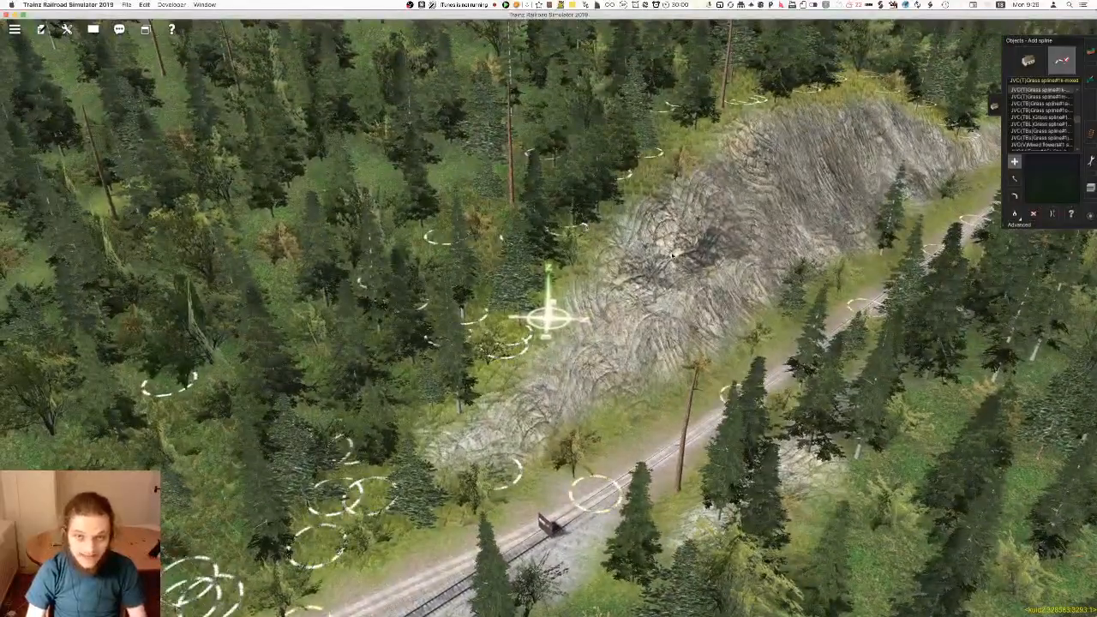
{"action": "scroll", "coordinate": [648, 224], "scroll_direction": "up", "scroll_amount": 10}
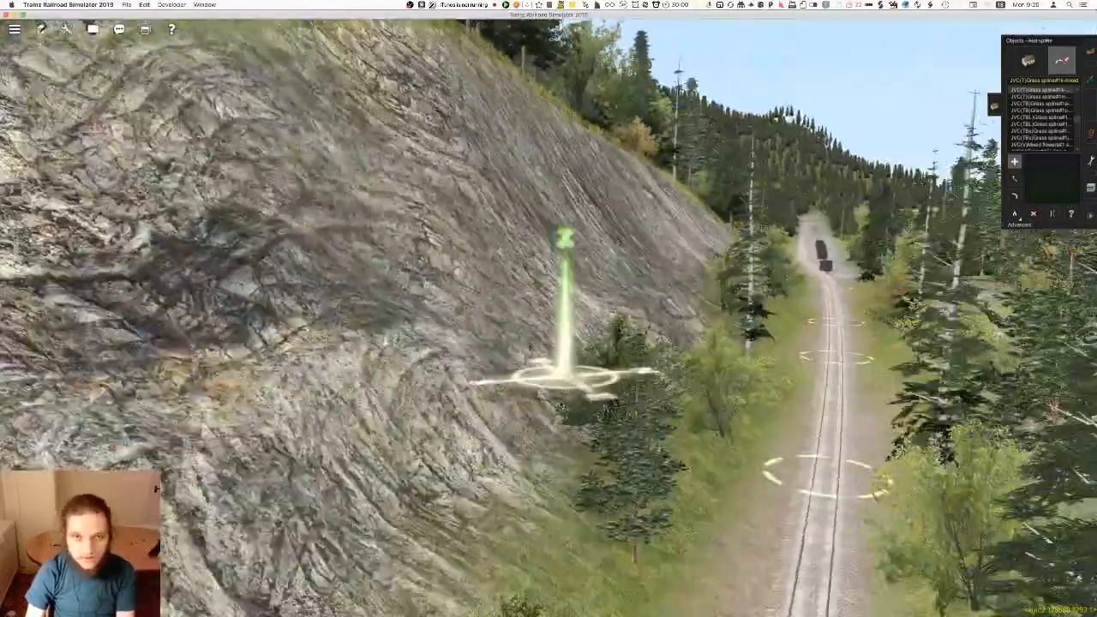
{"action": "key", "text": "Down"}
{"action": "key", "text": "Up"}
{"action": "mouse_move", "coordinate": [596, 321]}
{"action": "right_mouse_down"}
{"action": "mouse_move", "coordinate": [624, 227]}
{"action": "mouse_move", "coordinate": [664, 262]}
{"action": "mouse_move", "coordinate": [687, 333]}
{"action": "mouse_move", "coordinate": [709, 326]}
{"action": "right_mouse_up"}
{"action": "key", "text": "Left"}
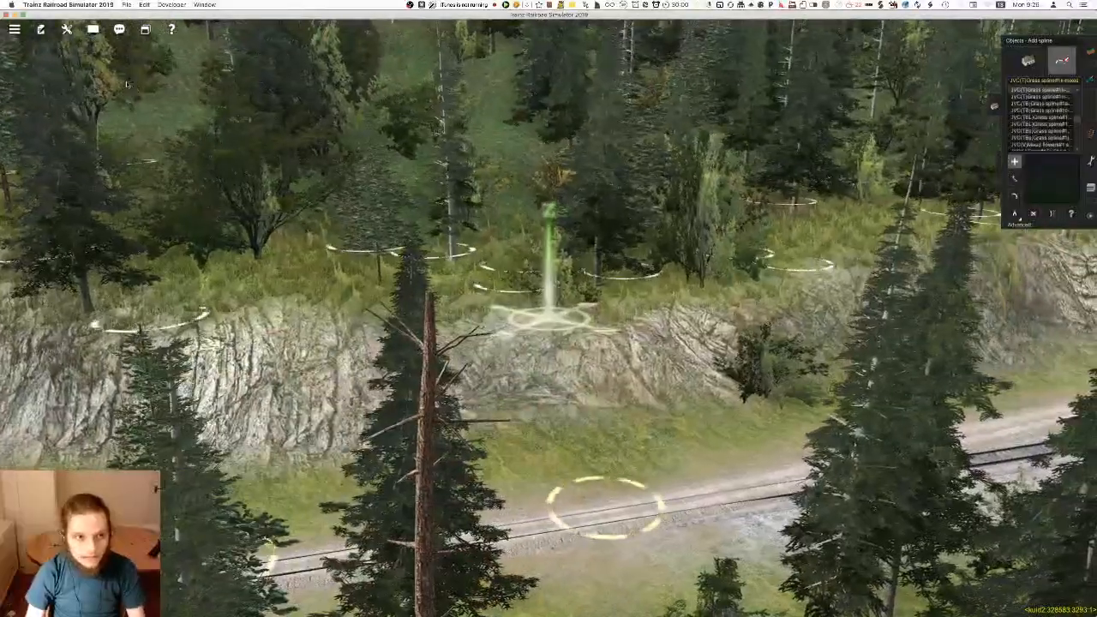
{"action": "right_click", "coordinate": [840, 293]}
{"action": "key", "text": "Right"}
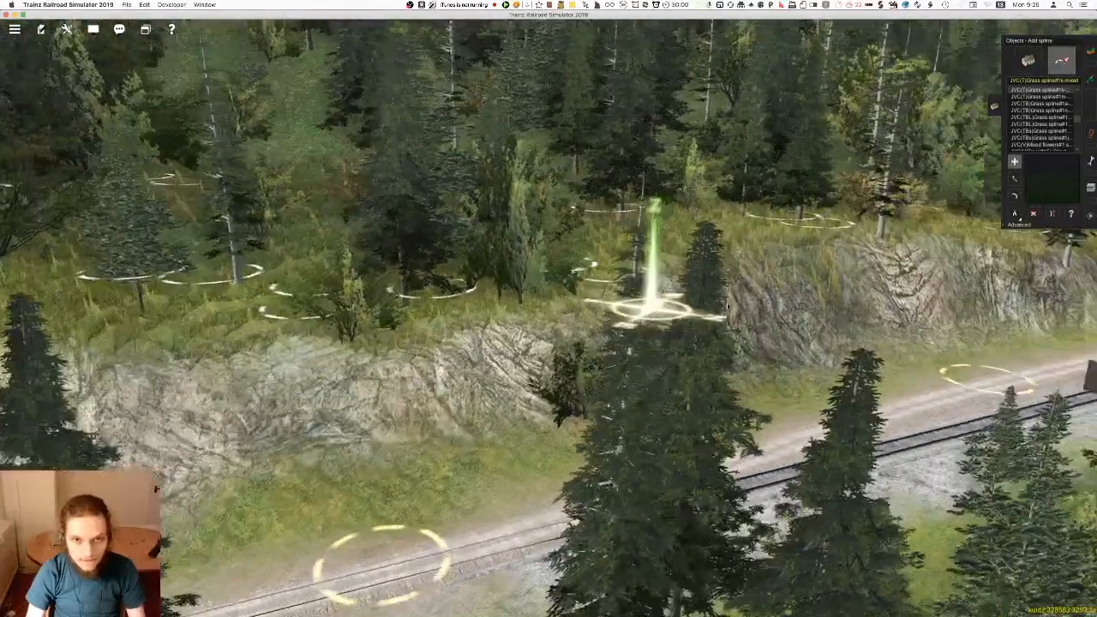
{"action": "mouse_move", "coordinate": [812, 302]}
{"action": "right_mouse_down"}
{"action": "mouse_move", "coordinate": [777, 336]}
{"action": "mouse_move", "coordinate": [625, 299]}
{"action": "right_mouse_up"}
{"action": "key", "text": "Left"}
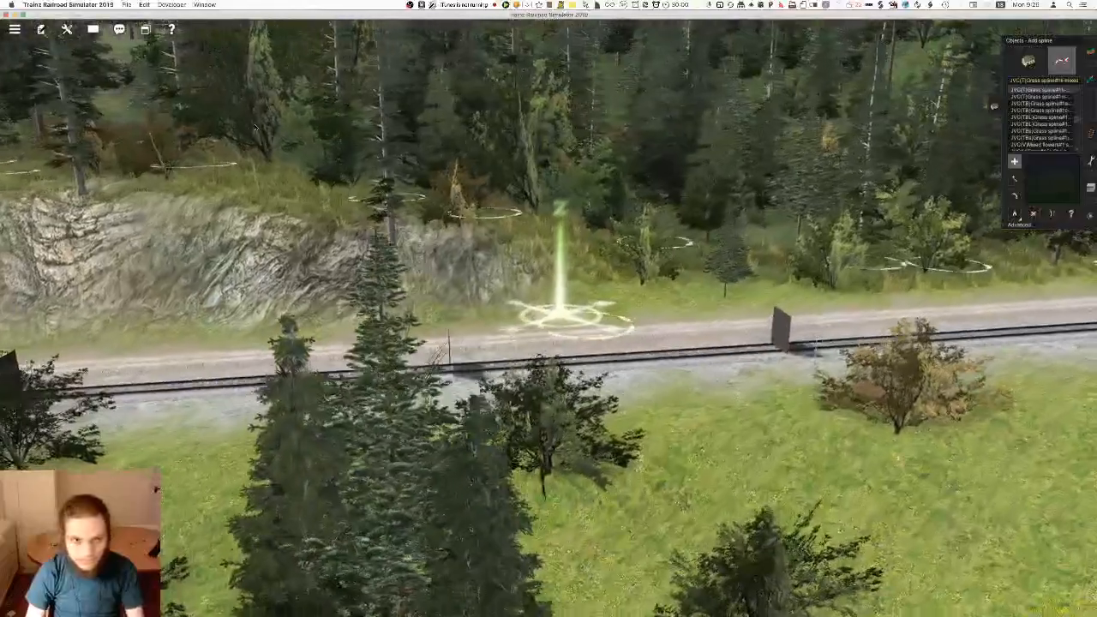
{"action": "mouse_move", "coordinate": [756, 264]}
{"action": "right_mouse_down"}
{"action": "mouse_move", "coordinate": [631, 313]}
{"action": "mouse_move", "coordinate": [500, 314]}
{"action": "mouse_move", "coordinate": [580, 304]}
{"action": "mouse_move", "coordinate": [527, 264]}
{"action": "right_mouse_up"}
{"action": "key", "text": "Right"}
{"action": "key", "text": "Up"}
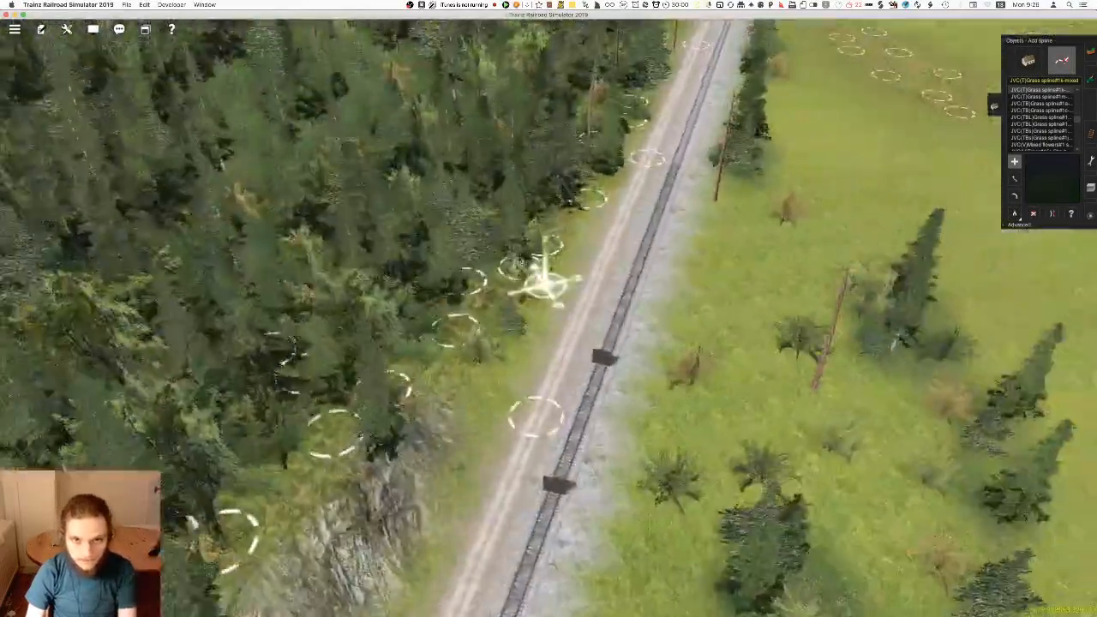
Examine the grass along the forest edge beside the gravel road, opposite the meadow patches
{"action": "mouse_move", "coordinate": [600, 205]}
{"action": "right_mouse_down"}
{"action": "mouse_move", "coordinate": [589, 266]}
{"action": "mouse_move", "coordinate": [529, 347]}
{"action": "mouse_move", "coordinate": [613, 303]}
{"action": "mouse_move", "coordinate": [708, 277]}
{"action": "mouse_move", "coordinate": [603, 306]}
{"action": "mouse_move", "coordinate": [505, 232]}
{"action": "mouse_move", "coordinate": [575, 224]}
{"action": "right_mouse_up"}
{"action": "key", "text": "Left"}
{"action": "key", "text": "Down"}
{"action": "key", "text": "Up"}
{"action": "right_click_drag", "start_coordinate": [660, 247], "coordinate": [590, 302]}
{"action": "key", "text": "Down"}
{"action": "key", "text": "Up"}
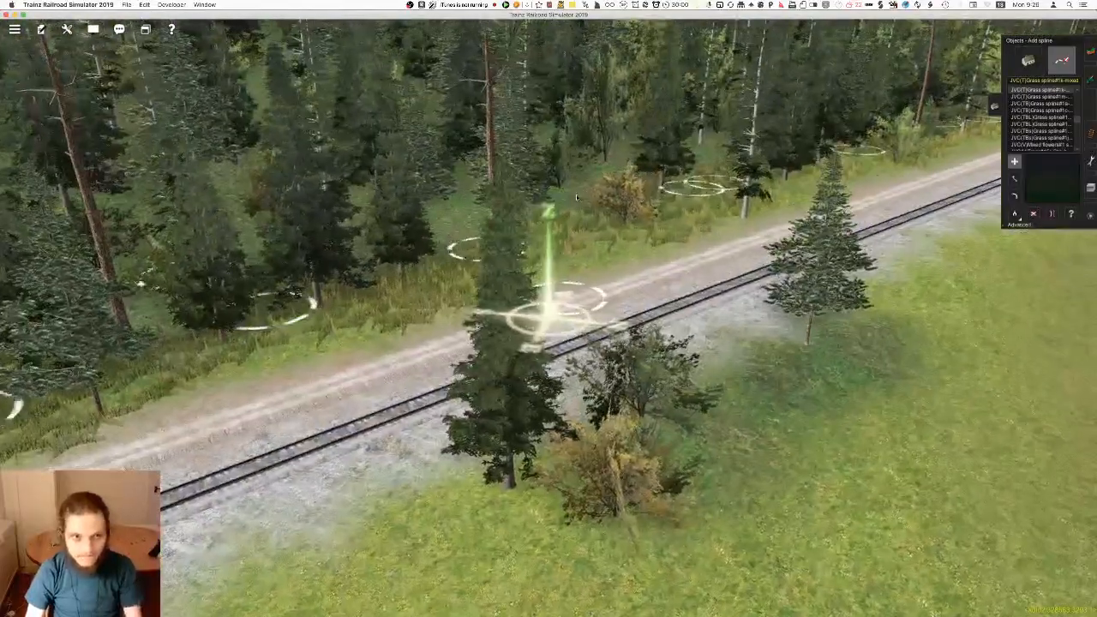
{"action": "right_click_drag", "start_coordinate": [705, 248], "coordinate": [686, 281]}
{"action": "scroll", "coordinate": [685, 282], "scroll_direction": "down", "scroll_amount": 3}
{"action": "key", "text": "Right"}
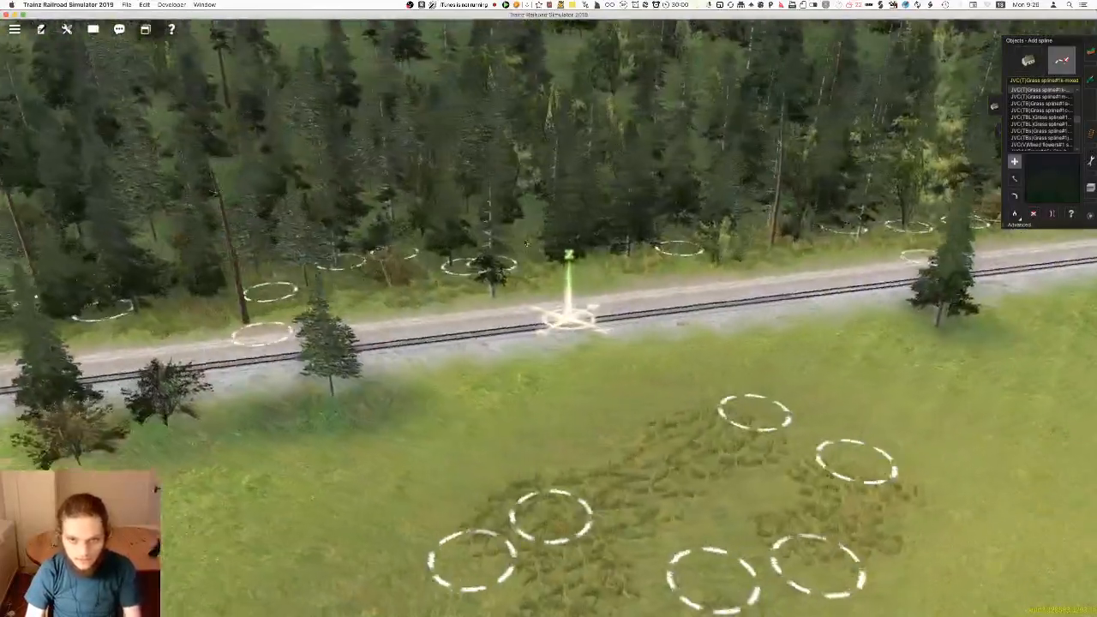
{"action": "right_click_drag", "start_coordinate": [761, 271], "coordinate": [769, 270]}
{"action": "key", "text": "Left"}
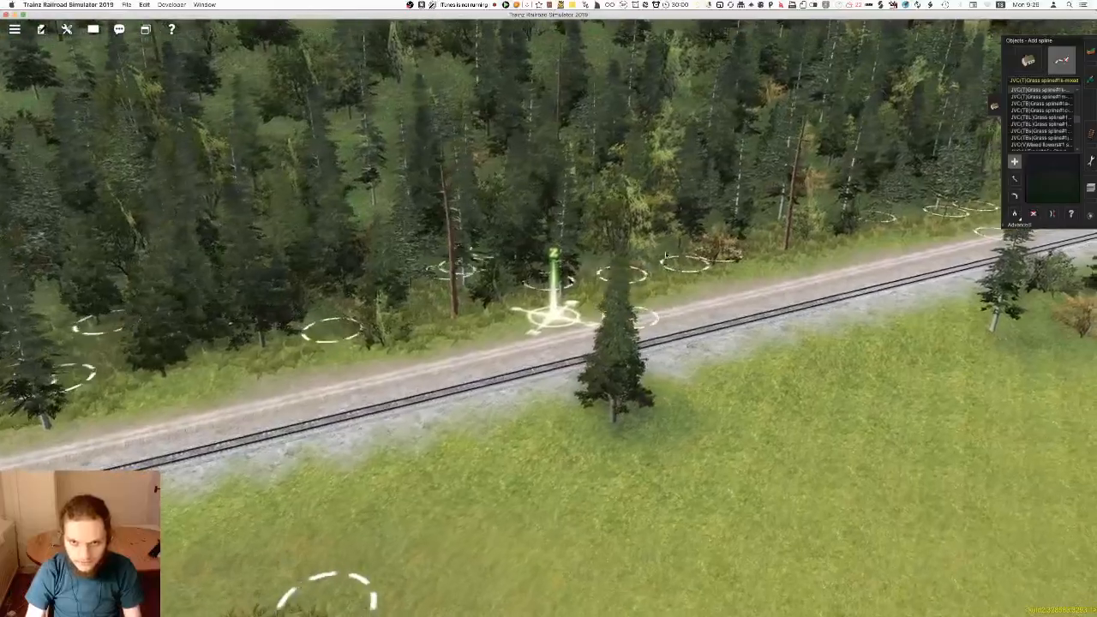
{"action": "right_click", "coordinate": [901, 220]}
{"action": "key", "text": "Left"}
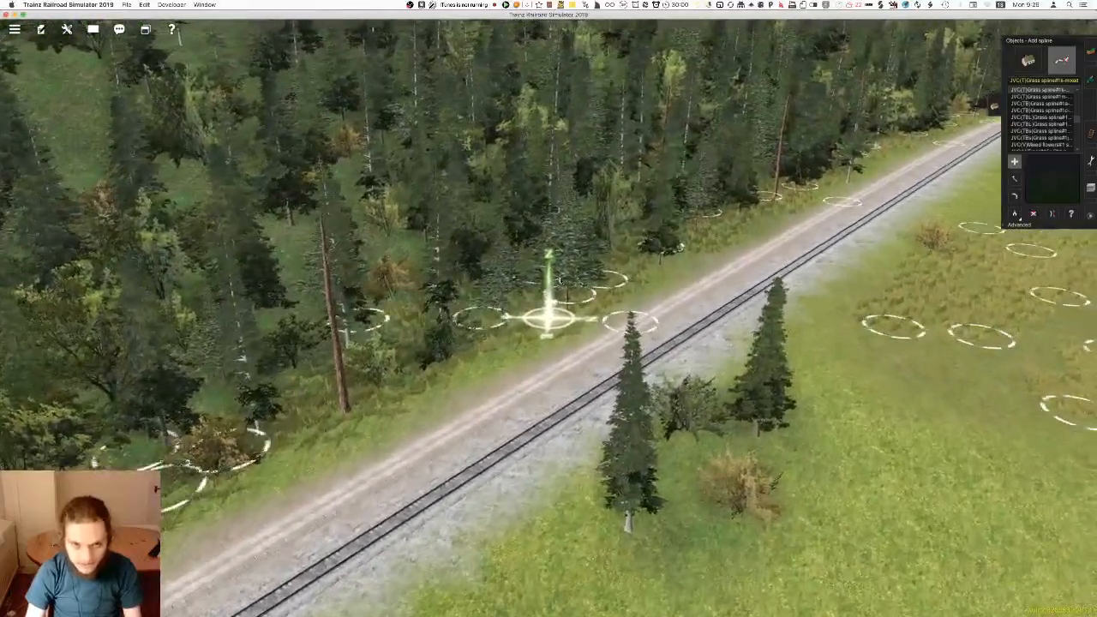
{"action": "right_click", "coordinate": [662, 209]}
{"action": "right_click", "coordinate": [768, 233]}
{"action": "key", "text": "Right"}
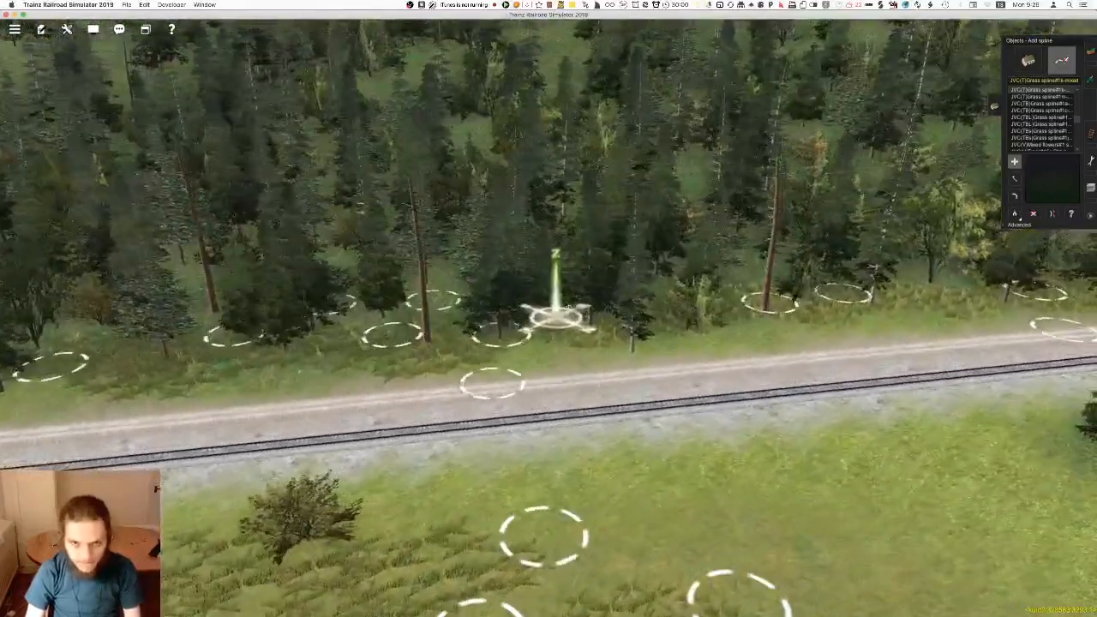
{"action": "right_click", "coordinate": [892, 293]}
{"action": "right_click", "coordinate": [797, 295]}
{"action": "key", "text": "Left"}
{"action": "right_click", "coordinate": [463, 355]}
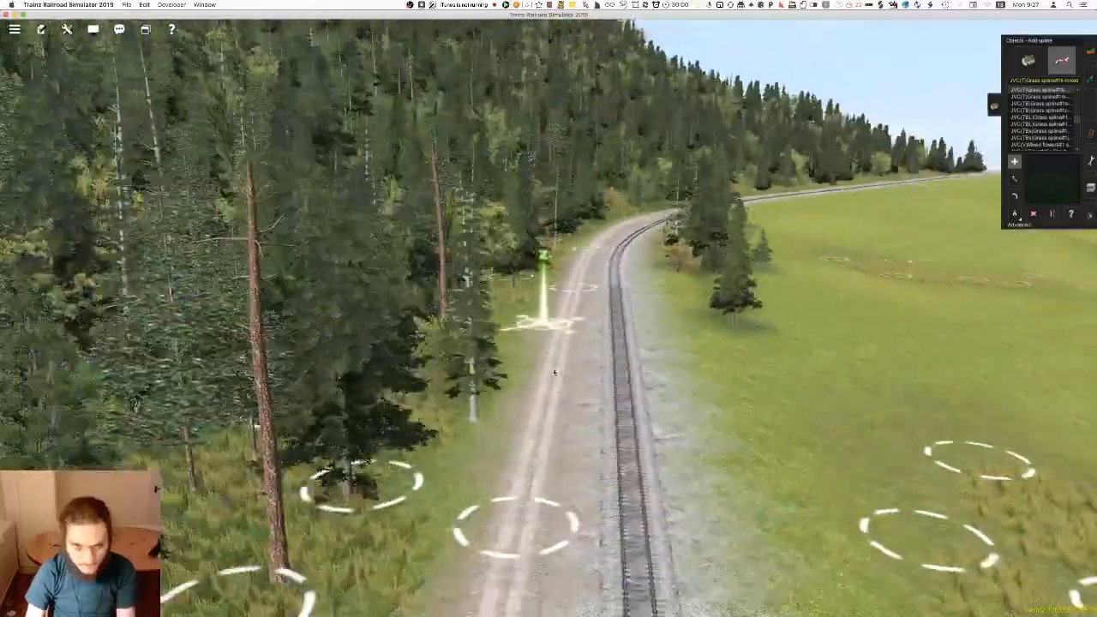
Inspect the tall roadside grass between the trees and gravel road from close to ground level
{"action": "scroll", "coordinate": [552, 375], "scroll_direction": "up", "scroll_amount": 3}
{"action": "key", "text": "Right"}
{"action": "right_click", "coordinate": [591, 348]}
{"action": "key", "text": "Left"}
{"action": "key", "text": "Up"}
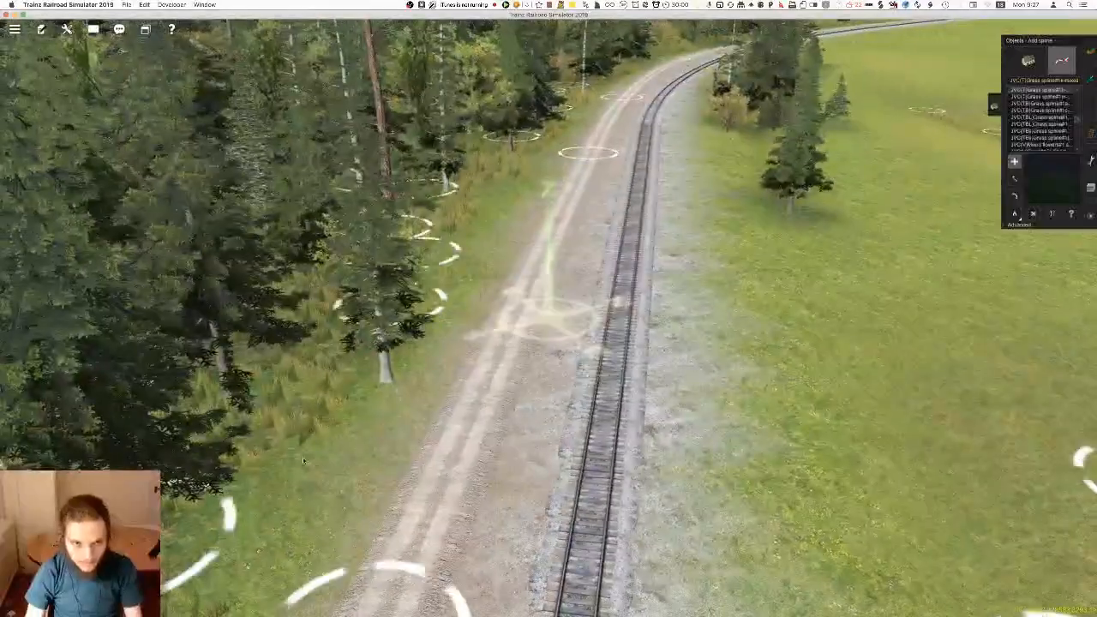
{"action": "right_click", "coordinate": [513, 435]}
{"action": "right_click", "coordinate": [468, 460]}
{"action": "key", "text": "Right"}
{"action": "key", "text": "Down"}
{"action": "key", "text": "Left"}
{"action": "scroll", "coordinate": [530, 347], "scroll_direction": "up", "scroll_amount": 3}
{"action": "right_click", "coordinate": [517, 351]}
{"action": "key", "text": "Left"}
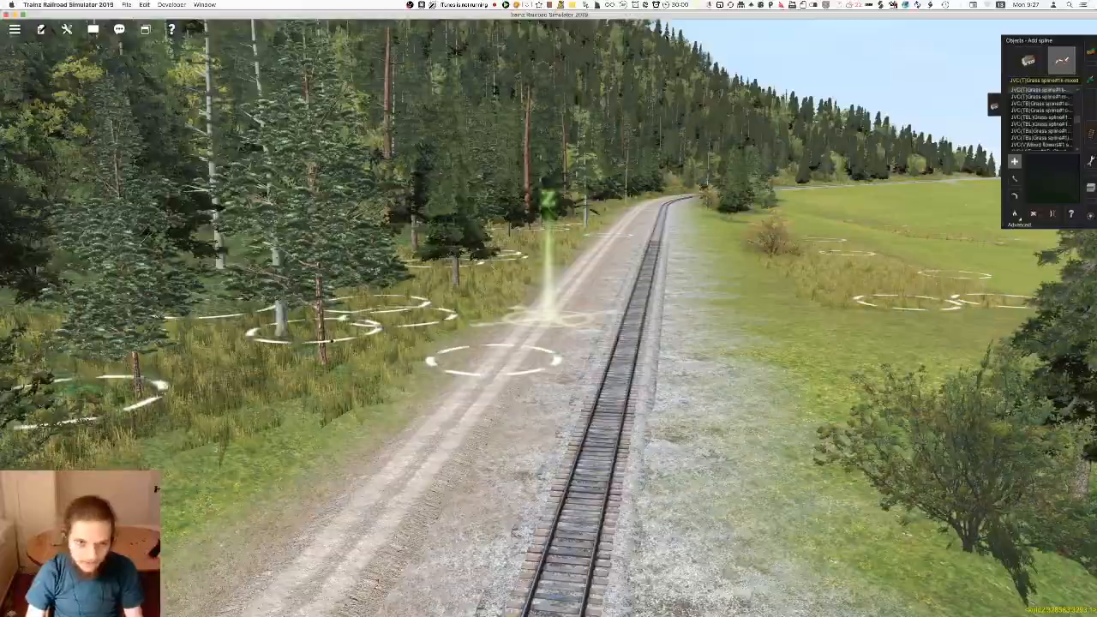
{"action": "scroll", "coordinate": [545, 302], "scroll_direction": "up", "scroll_amount": 3}
{"action": "key", "text": "Down"}
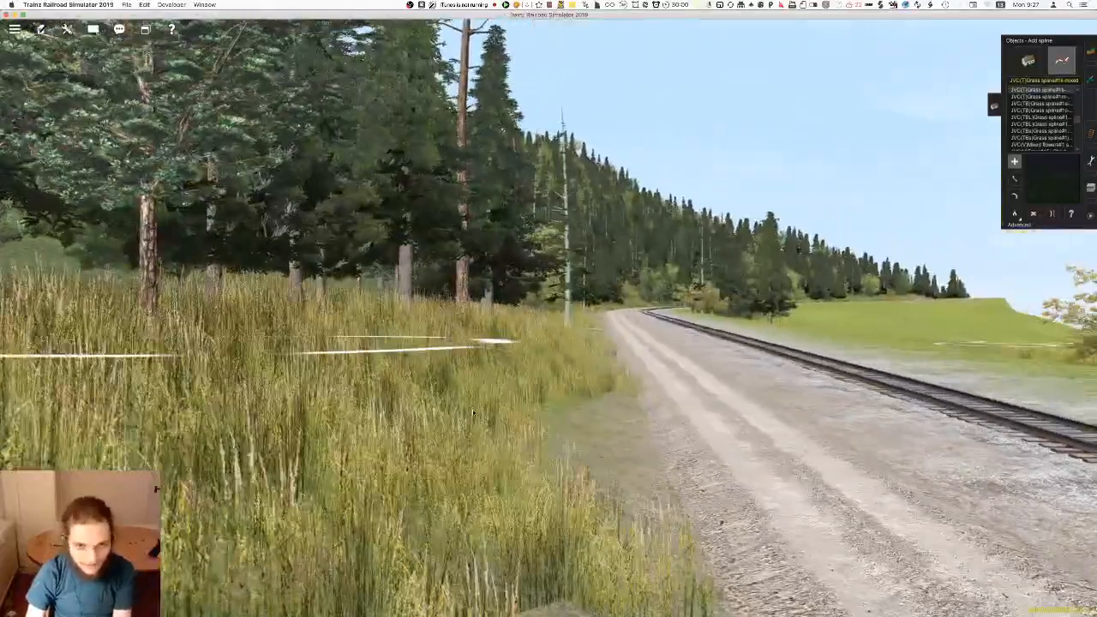
{"action": "key", "text": "Up"}
{"action": "right_click", "coordinate": [583, 274]}
{"action": "key", "text": "Left"}
{"action": "right_click", "coordinate": [642, 273]}
{"action": "right_click", "coordinate": [663, 249]}
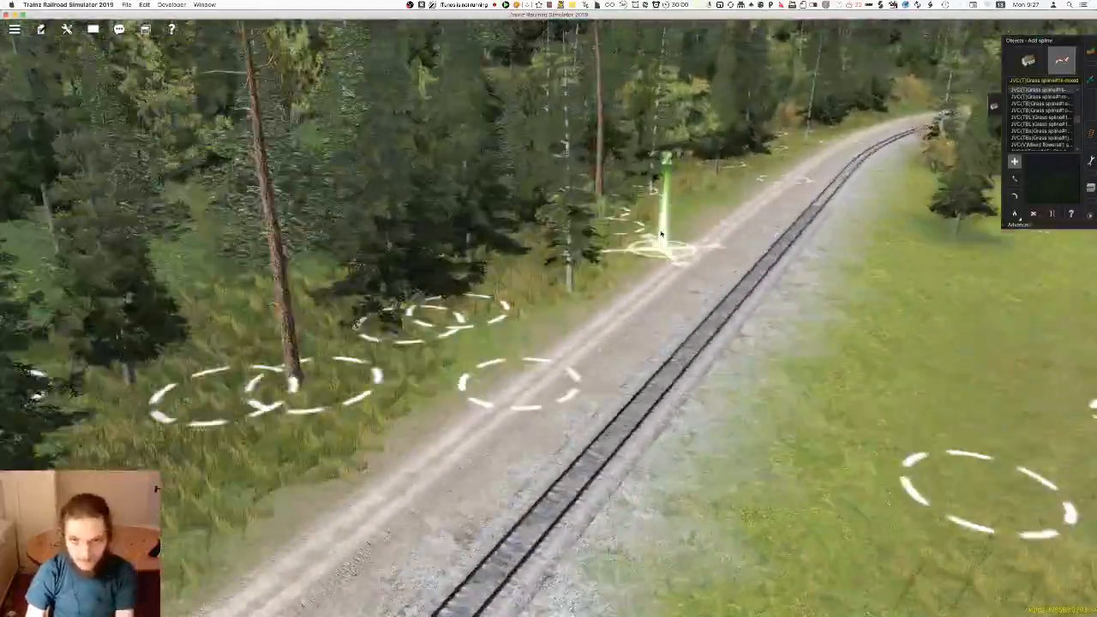
{"action": "key", "text": "Right"}
{"action": "key", "text": "Down"}
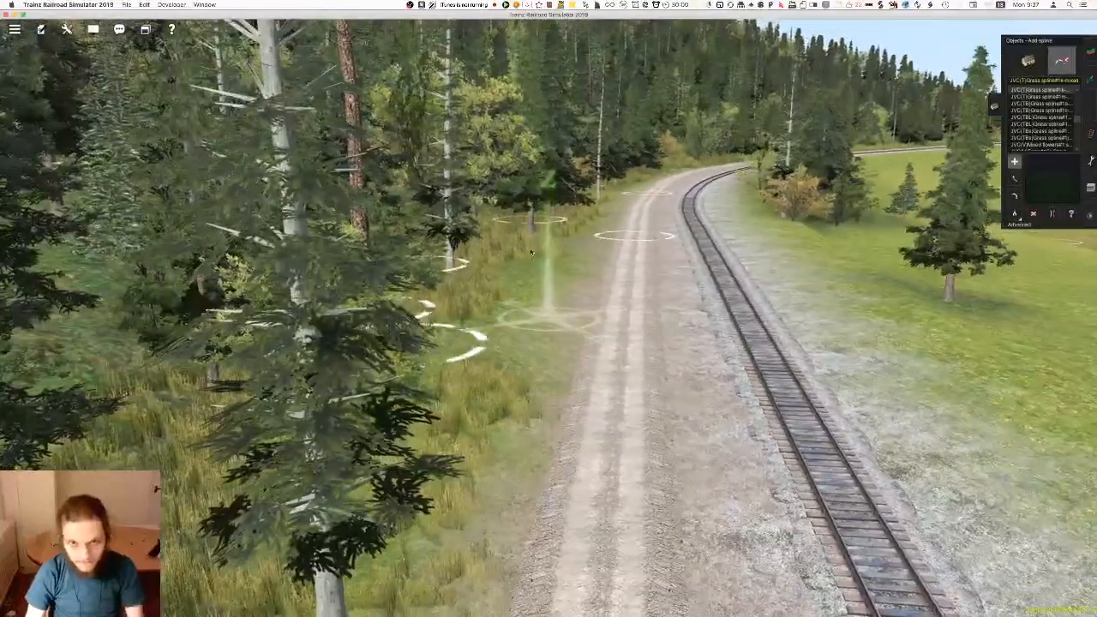
Examine the grass along the forest edge beside the gravel road, around the bend and towards the open hillside
{"action": "right_click_drag", "start_coordinate": [648, 257], "coordinate": [517, 346]}
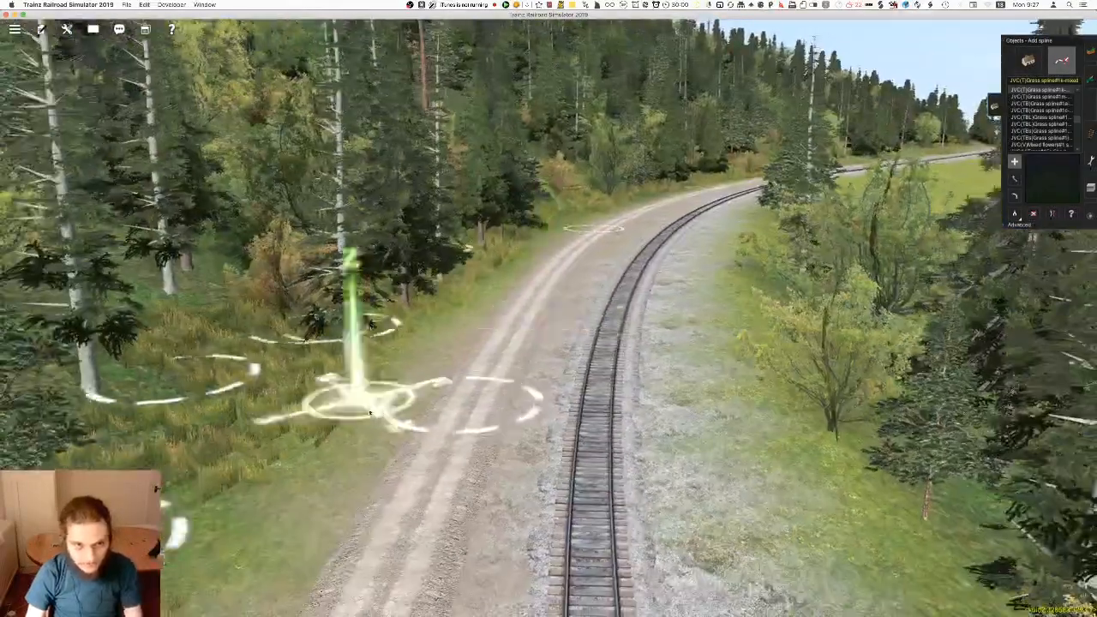
{"action": "right_click_drag", "start_coordinate": [570, 229], "coordinate": [472, 353]}
{"action": "right_click_drag", "start_coordinate": [671, 224], "coordinate": [561, 336]}
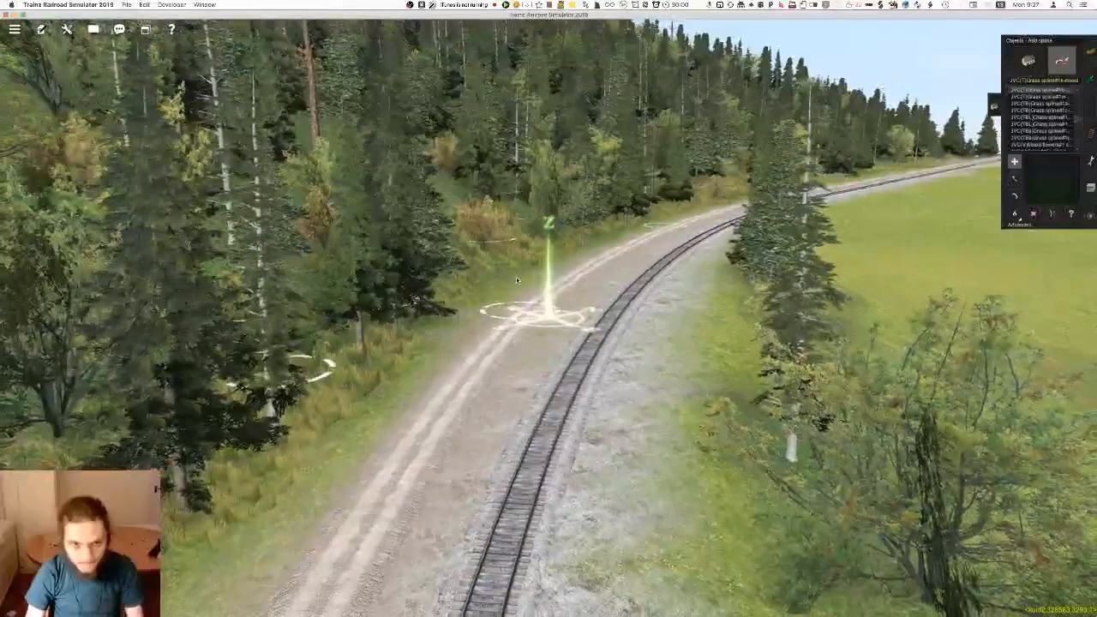
{"action": "right_click_drag", "start_coordinate": [469, 275], "coordinate": [497, 329]}
{"action": "right_click_drag", "start_coordinate": [659, 264], "coordinate": [553, 309]}
{"action": "right_click_drag", "start_coordinate": [433, 321], "coordinate": [546, 361]}
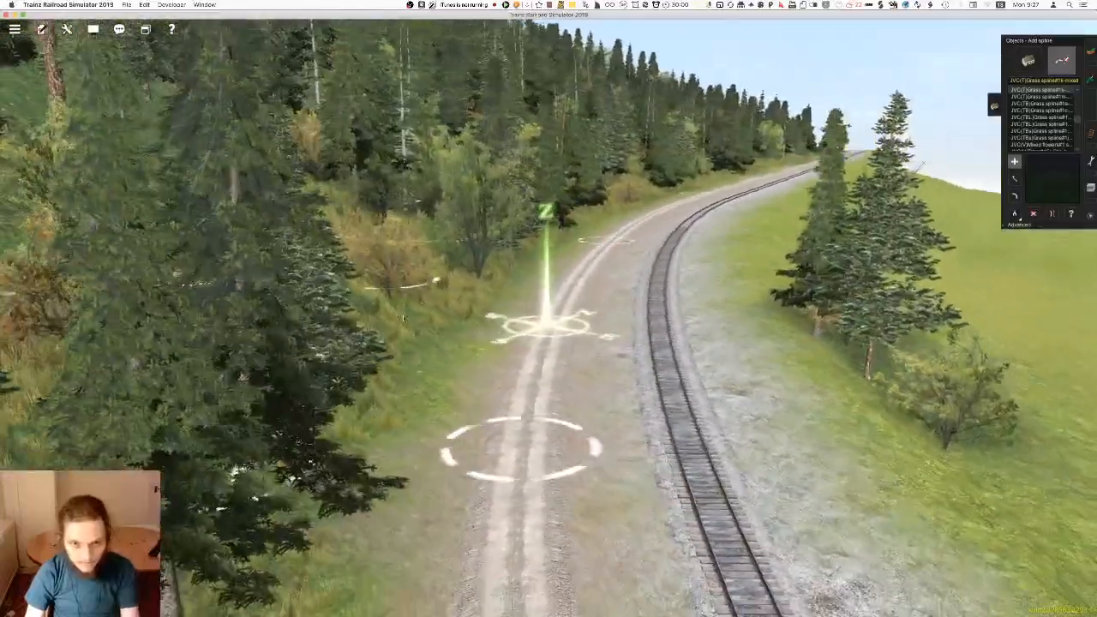
{"action": "right_click_drag", "start_coordinate": [650, 274], "coordinate": [454, 336]}
{"action": "key", "text": "Right"}
{"action": "key", "text": "Right"}
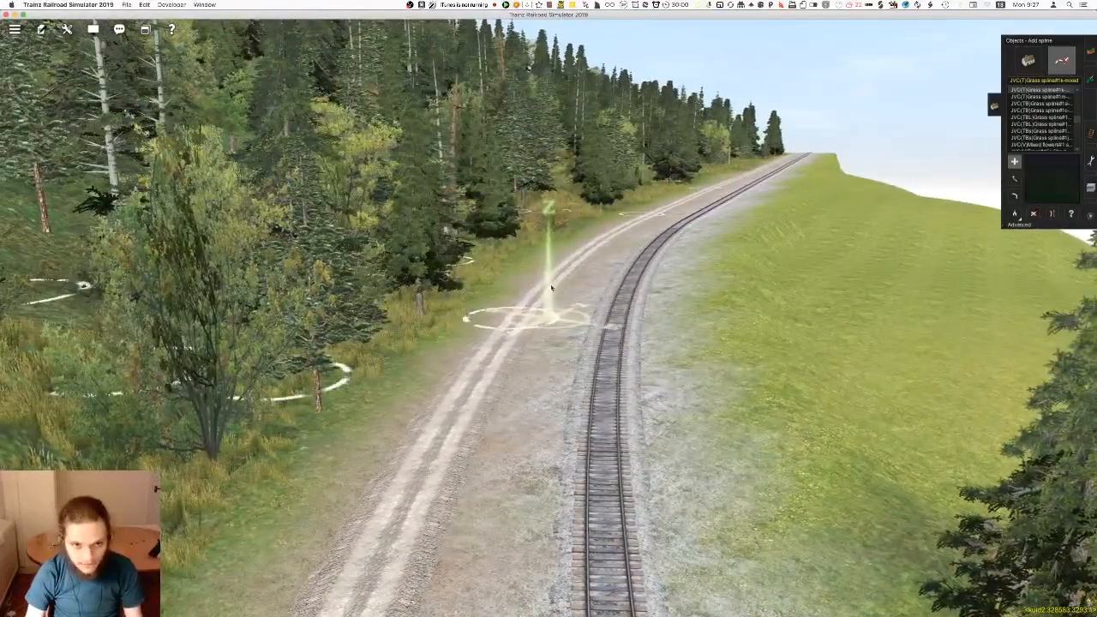
{"action": "right_click", "coordinate": [593, 250]}
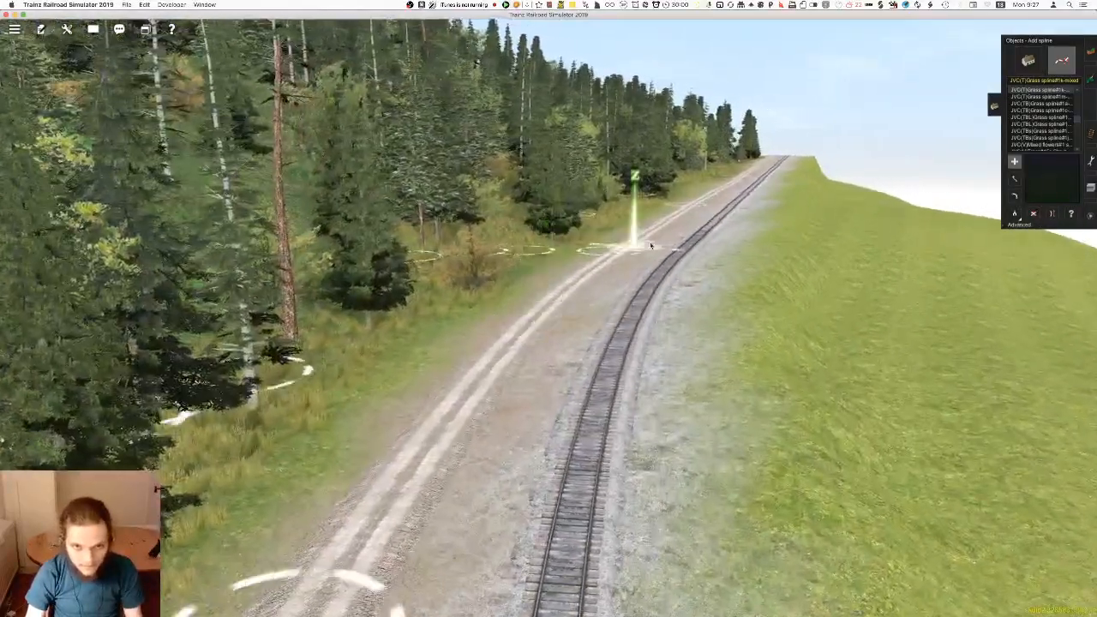
Inspect the roadside grass from the shrubs at the forest edge to the last trees before the hilltop, and save the route
{"action": "key", "text": "Right"}
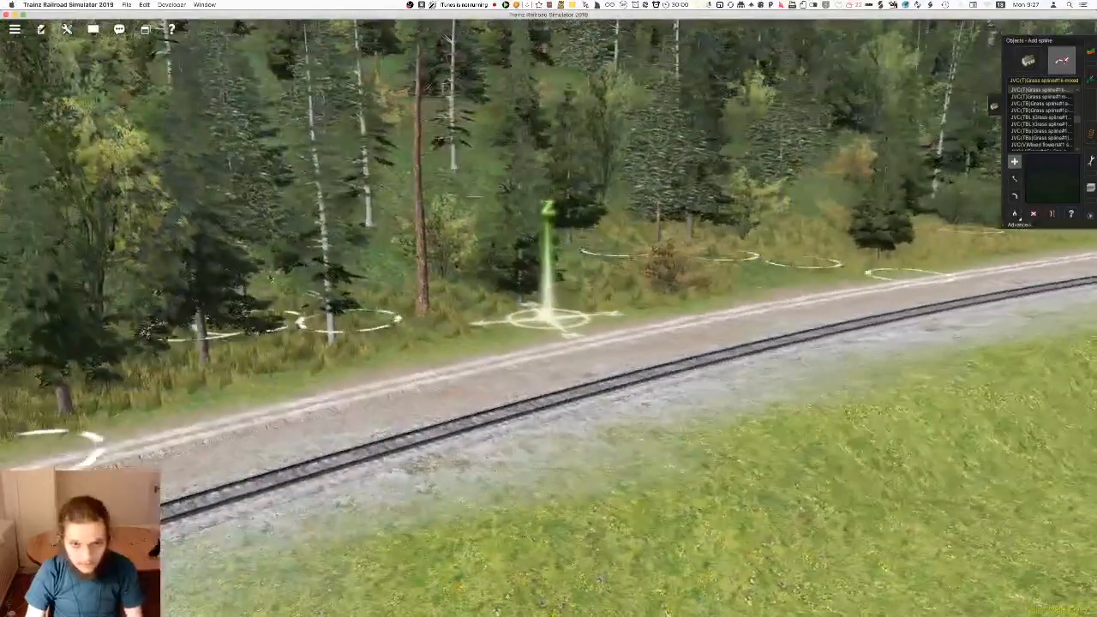
{"action": "right_click", "coordinate": [656, 261]}
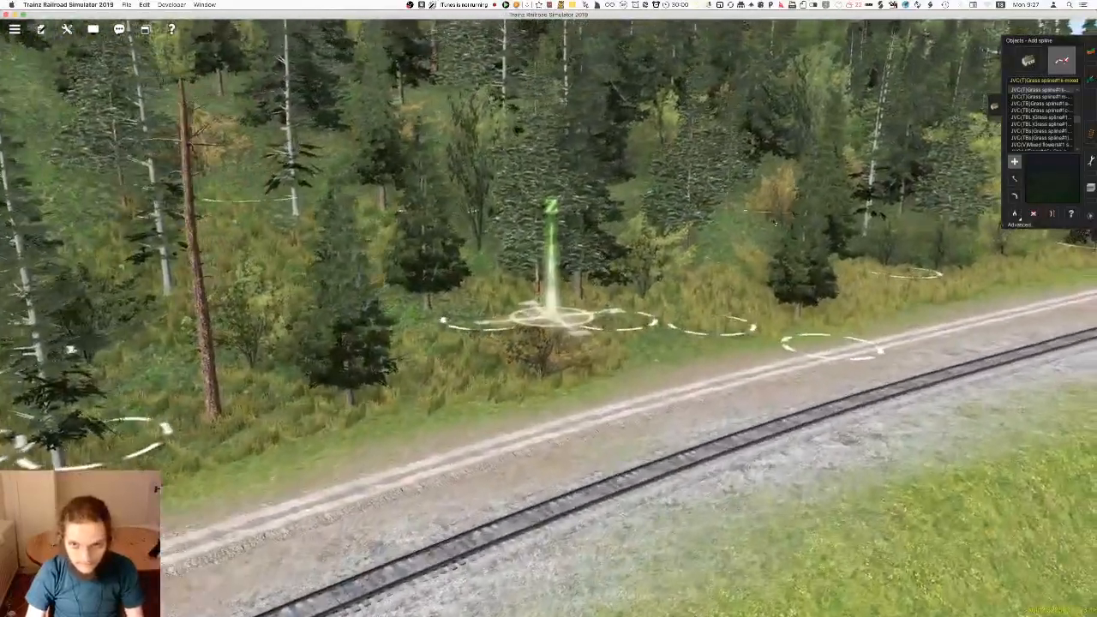
{"action": "right_click", "coordinate": [797, 283]}
{"action": "key", "text": "Left"}
{"action": "right_click", "coordinate": [655, 274]}
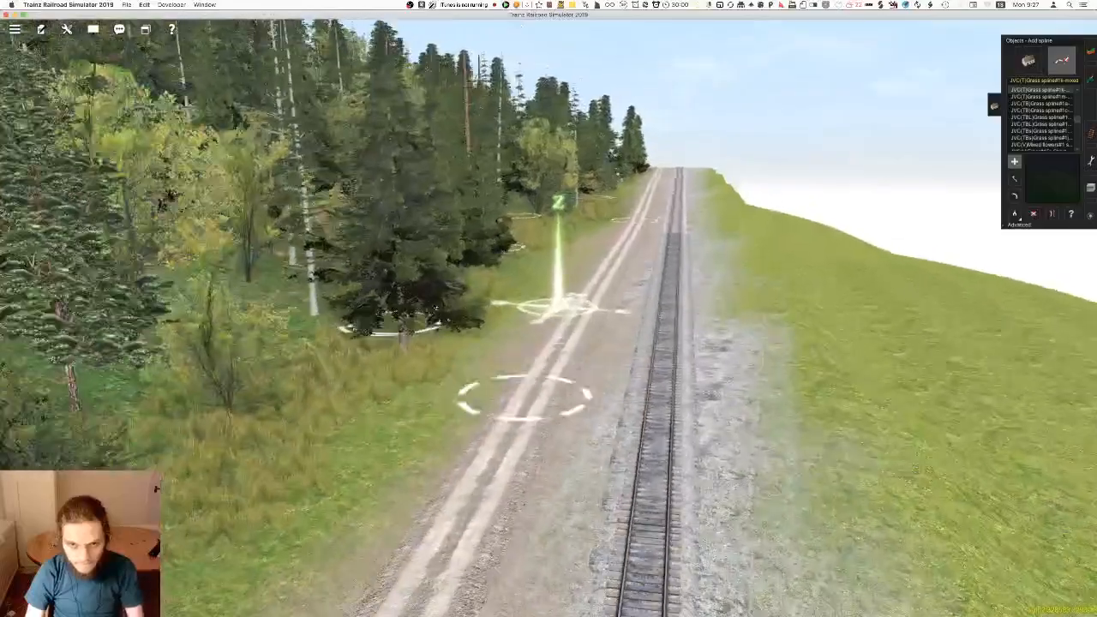
{"action": "right_click", "coordinate": [604, 268]}
{"action": "right_click", "coordinate": [533, 258]}
{"action": "key", "text": "Right"}
{"action": "right_click", "coordinate": [608, 226]}
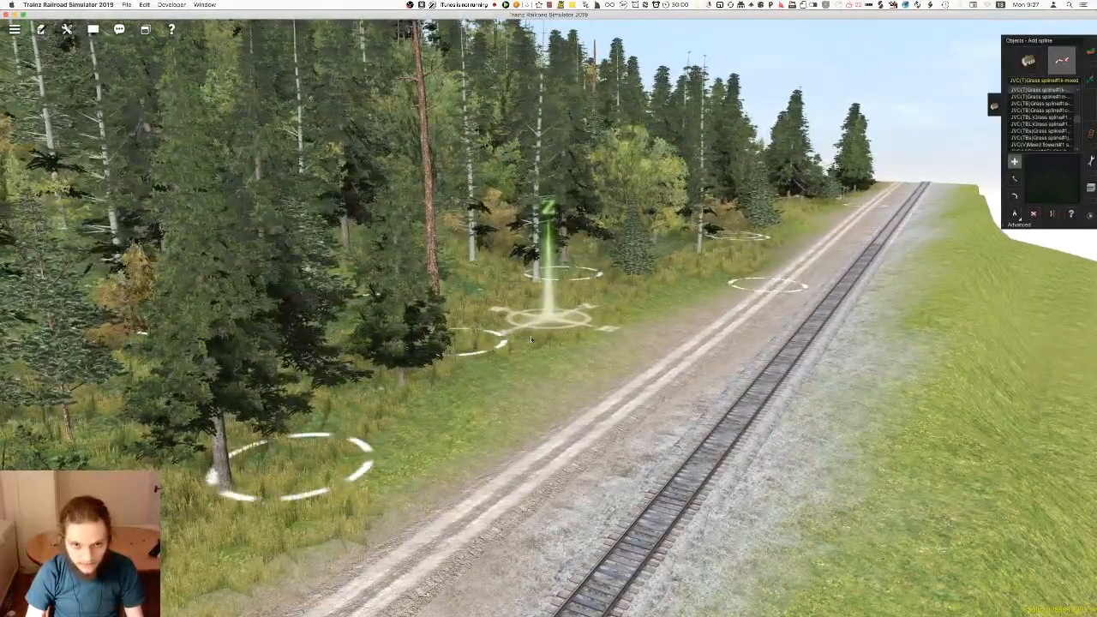
{"action": "right_click", "coordinate": [729, 238]}
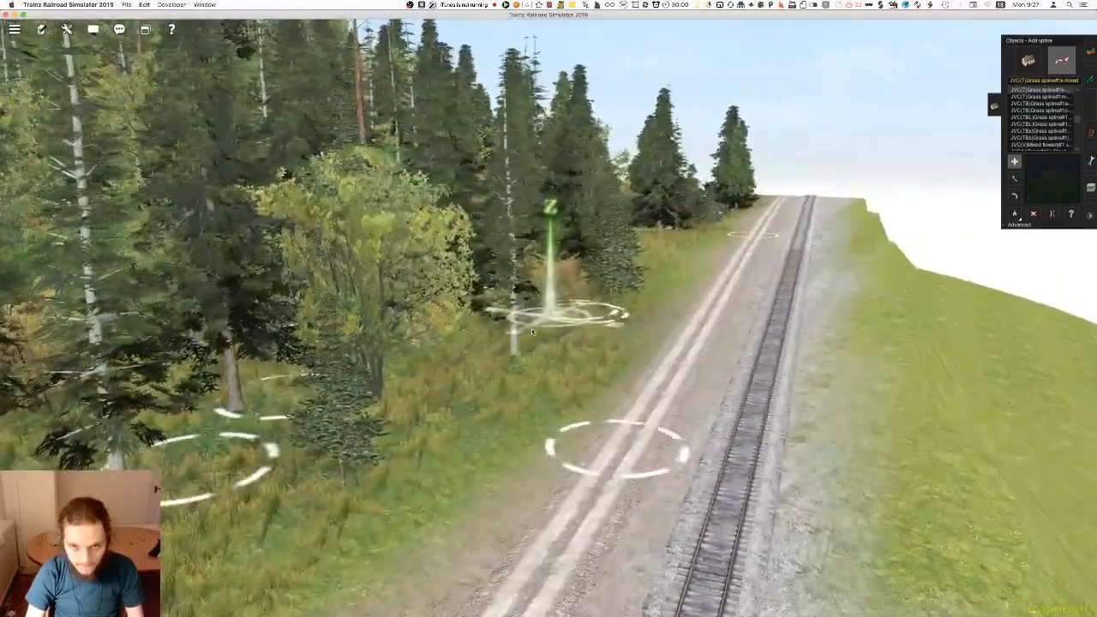
{"action": "right_click", "coordinate": [619, 281]}
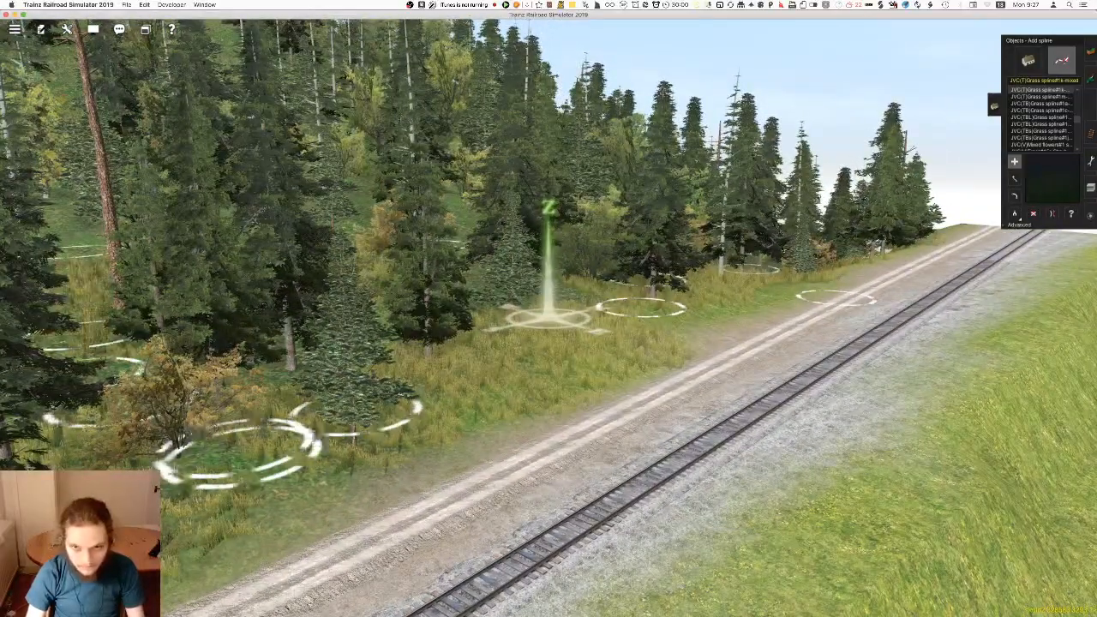
{"action": "key", "text": "super+s"}
Add a grass spline at the foot of the small conifer cluster on the meadow side of the track
{"action": "right_click", "coordinate": [495, 273]}
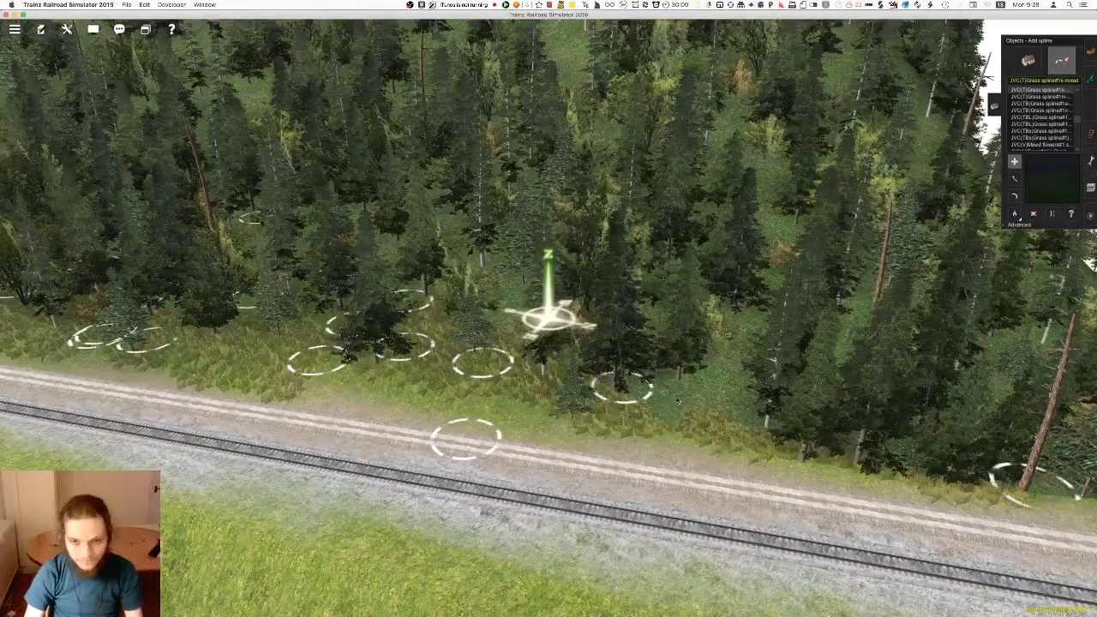
{"action": "right_click_drag", "start_coordinate": [558, 416], "coordinate": [484, 202]}
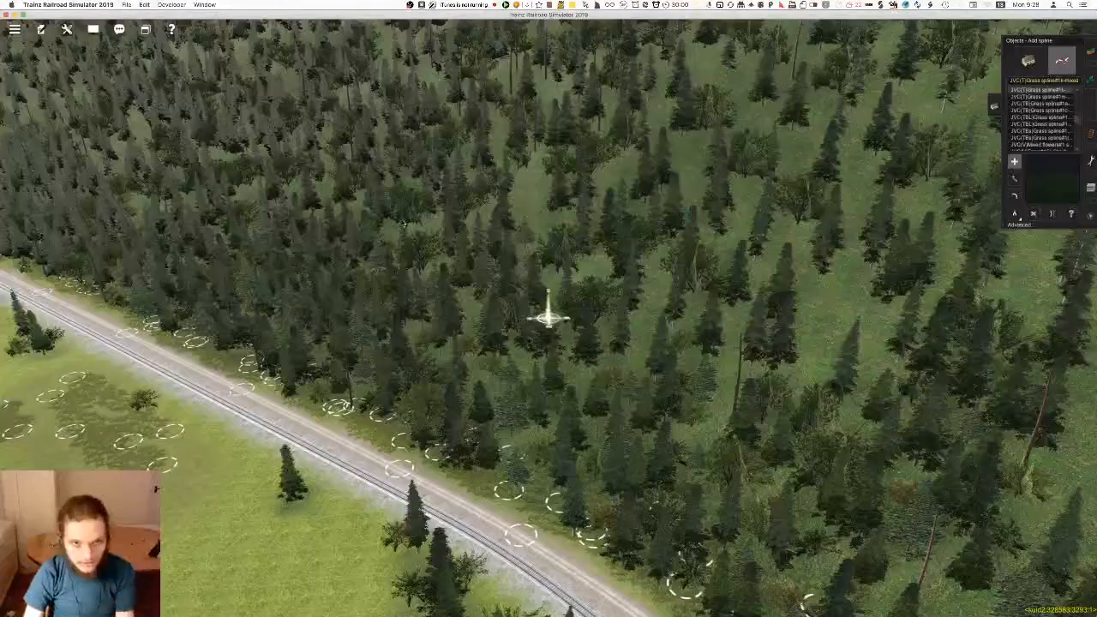
{"action": "right_click_drag", "start_coordinate": [311, 206], "coordinate": [492, 136]}
{"action": "mouse_move", "coordinate": [357, 201]}
{"action": "right_mouse_down"}
{"action": "mouse_move", "coordinate": [433, 318]}
{"action": "mouse_move", "coordinate": [346, 360]}
{"action": "mouse_move", "coordinate": [172, 378]}
{"action": "mouse_move", "coordinate": [179, 311]}
{"action": "mouse_move", "coordinate": [521, 262]}
{"action": "mouse_move", "coordinate": [544, 277]}
{"action": "right_mouse_up"}
{"action": "mouse_move", "coordinate": [413, 291]}
{"action": "right_mouse_down"}
{"action": "mouse_move", "coordinate": [466, 265]}
{"action": "mouse_move", "coordinate": [553, 300]}
{"action": "right_mouse_up"}
{"action": "left_click", "coordinate": [593, 378]}
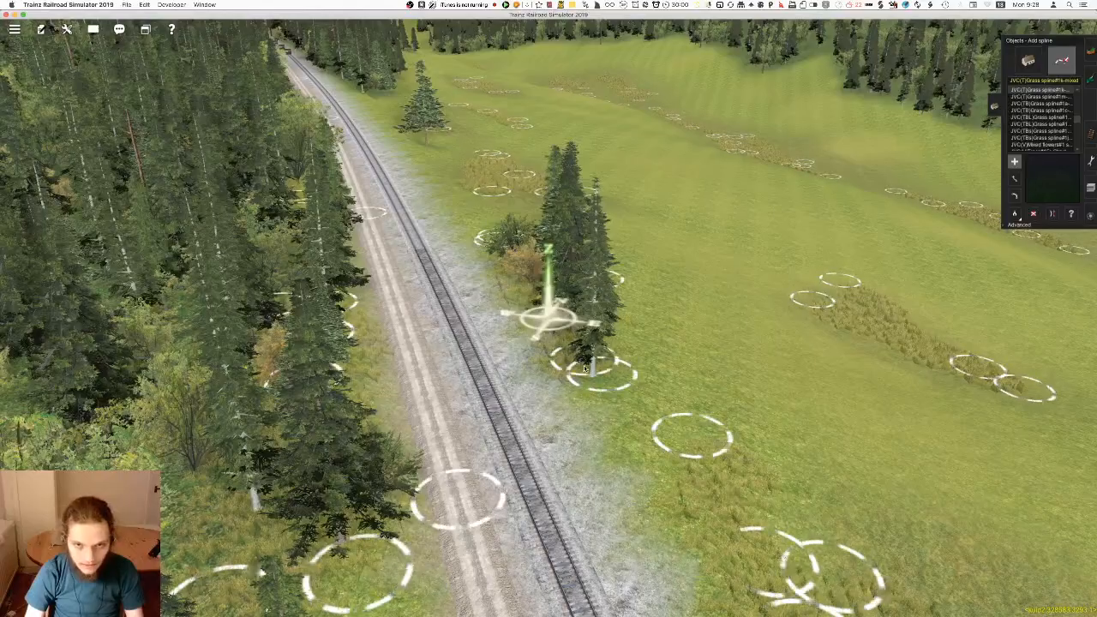
{"action": "right_click_drag", "start_coordinate": [598, 386], "coordinate": [654, 414]}
Lay grass splines around the lone conifer between the track and the nearby meadow grass patch
{"action": "key", "text": "a"}
{"action": "right_click_drag", "start_coordinate": [398, 222], "coordinate": [546, 301]}
{"action": "right_click_drag", "start_coordinate": [437, 201], "coordinate": [667, 280]}
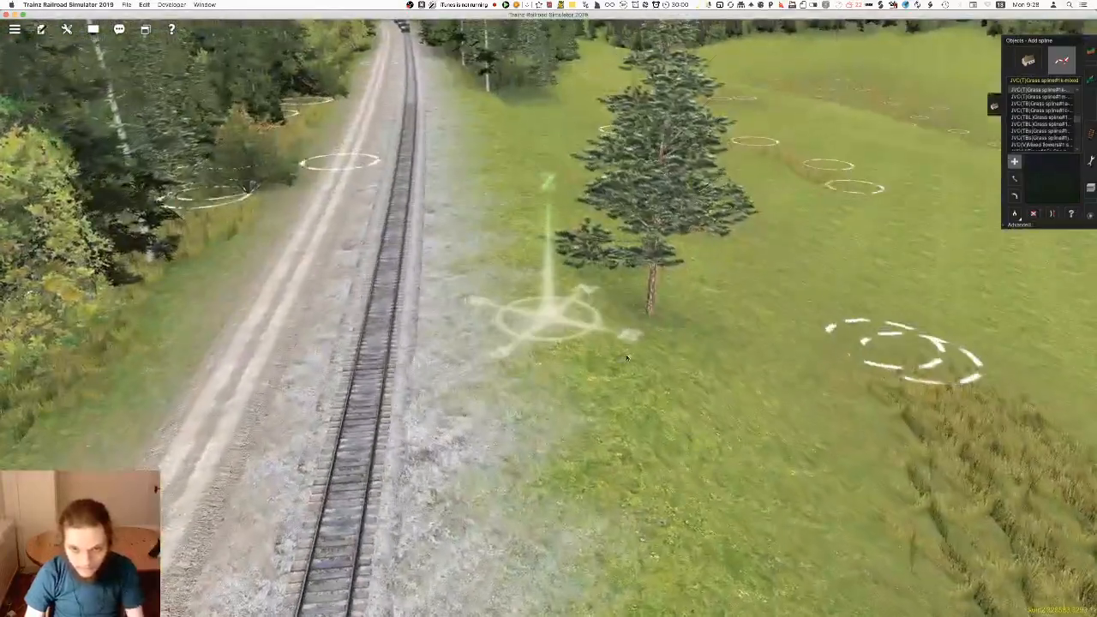
{"action": "right_click_drag", "start_coordinate": [664, 359], "coordinate": [643, 369]}
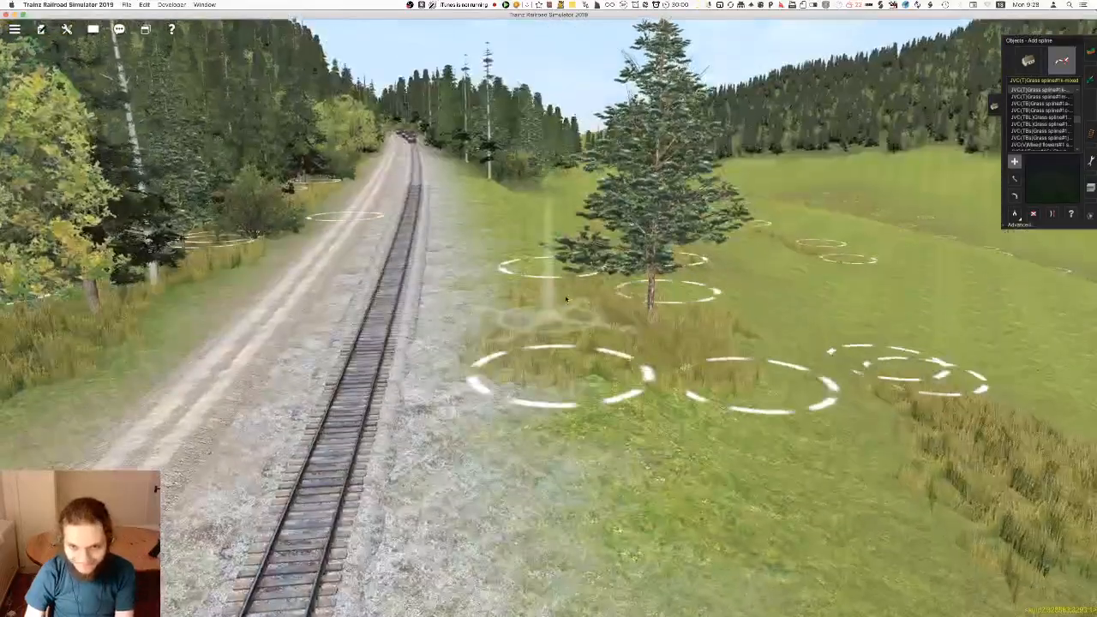
Move the grass spline end nearest the ballast by the lone conifer slightly away from the track
{"action": "right_click", "coordinate": [610, 525]}
{"action": "left_click", "coordinate": [566, 264]}
{"action": "left_click", "coordinate": [602, 344]}
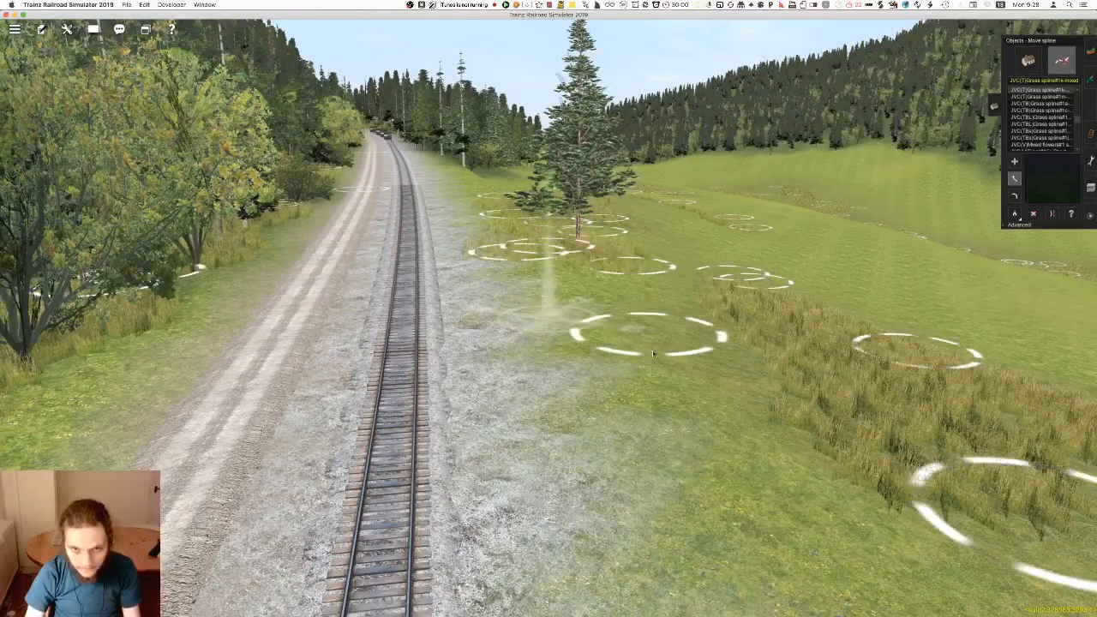
{"action": "right_click_drag", "start_coordinate": [502, 251], "coordinate": [534, 254]}
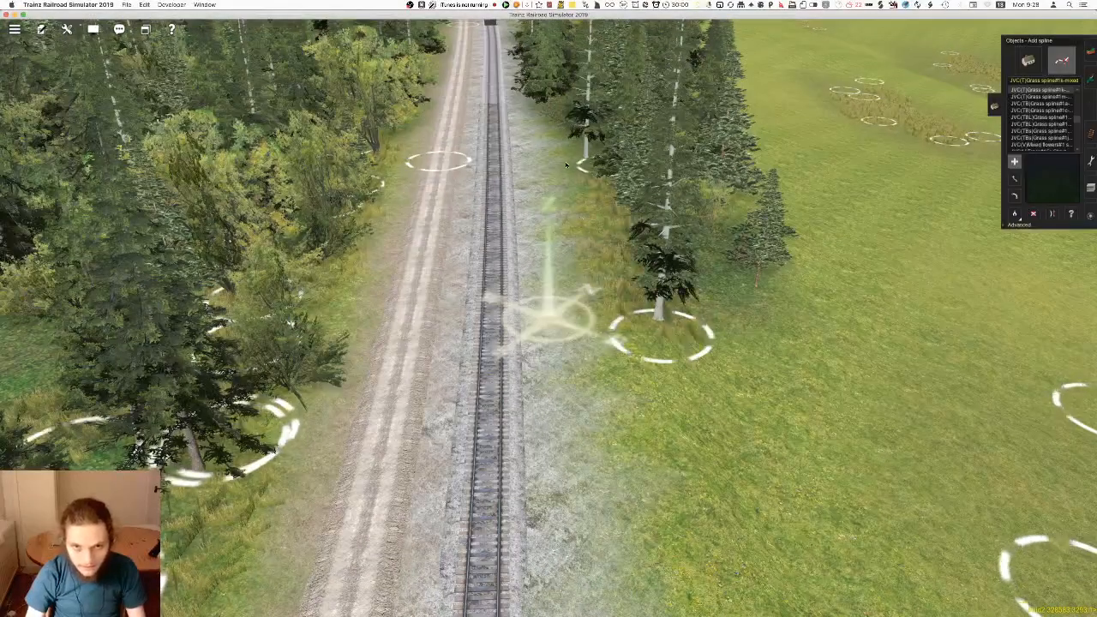
Extend the grass splines along the conifer stand bordering the ballast on the meadow side of the track
{"action": "right_click_drag", "start_coordinate": [515, 157], "coordinate": [571, 336]}
{"action": "key", "text": "Left"}
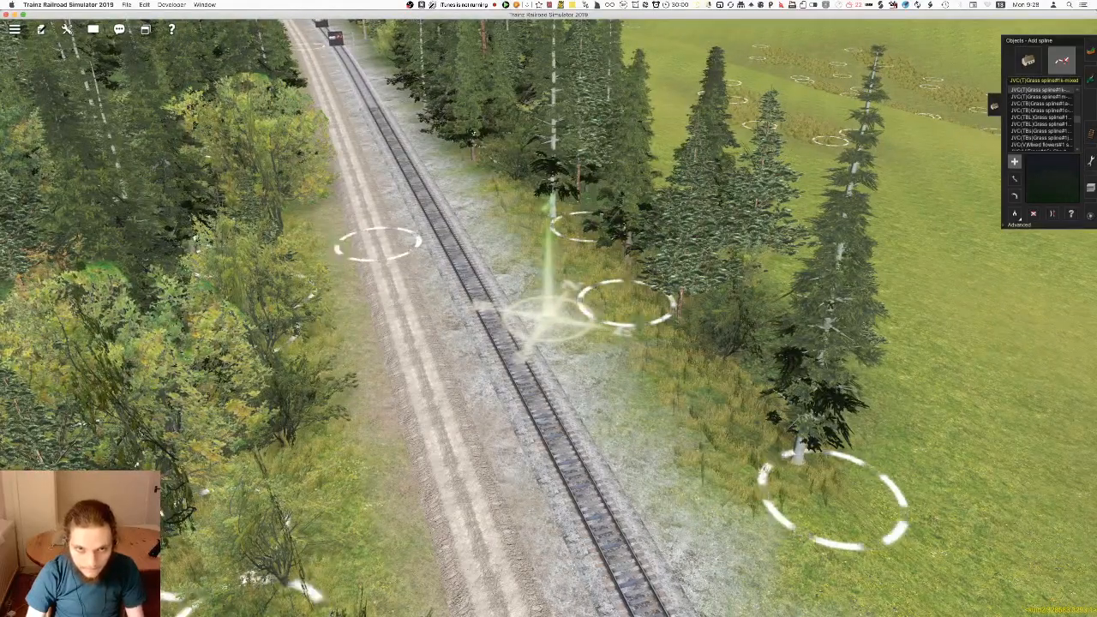
{"action": "right_click", "coordinate": [441, 178]}
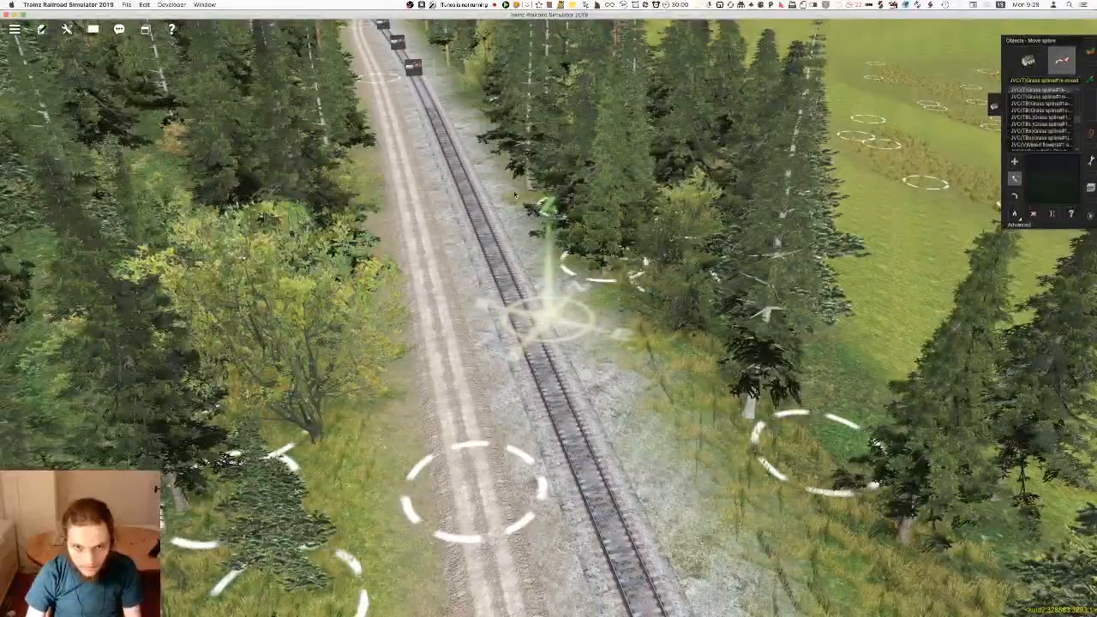
{"action": "key", "text": "a"}
{"action": "right_click", "coordinate": [460, 178]}
{"action": "key", "text": "Left"}
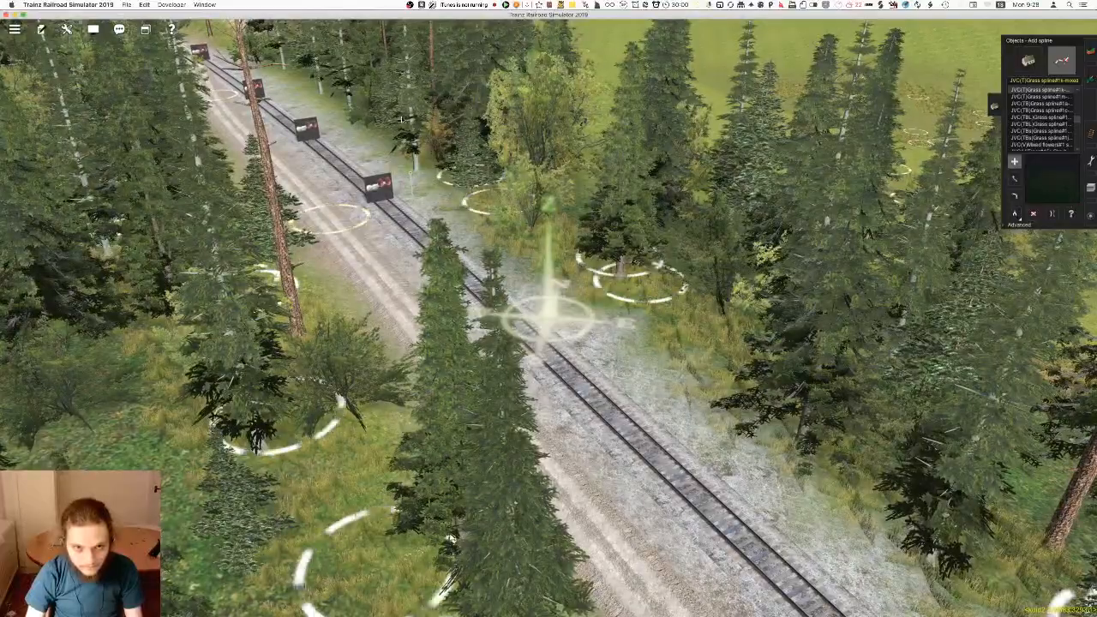
Continue the grass splines along the tree edge above the narrow rock bank, up to where the track is visible again
{"action": "right_click", "coordinate": [400, 120]}
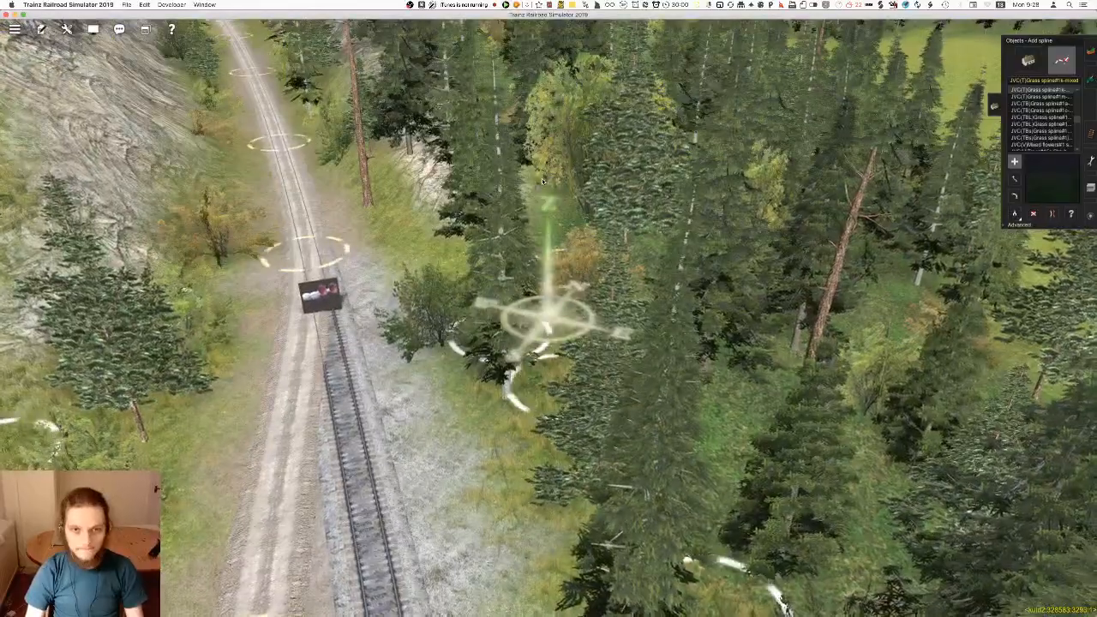
{"action": "right_click", "coordinate": [531, 286]}
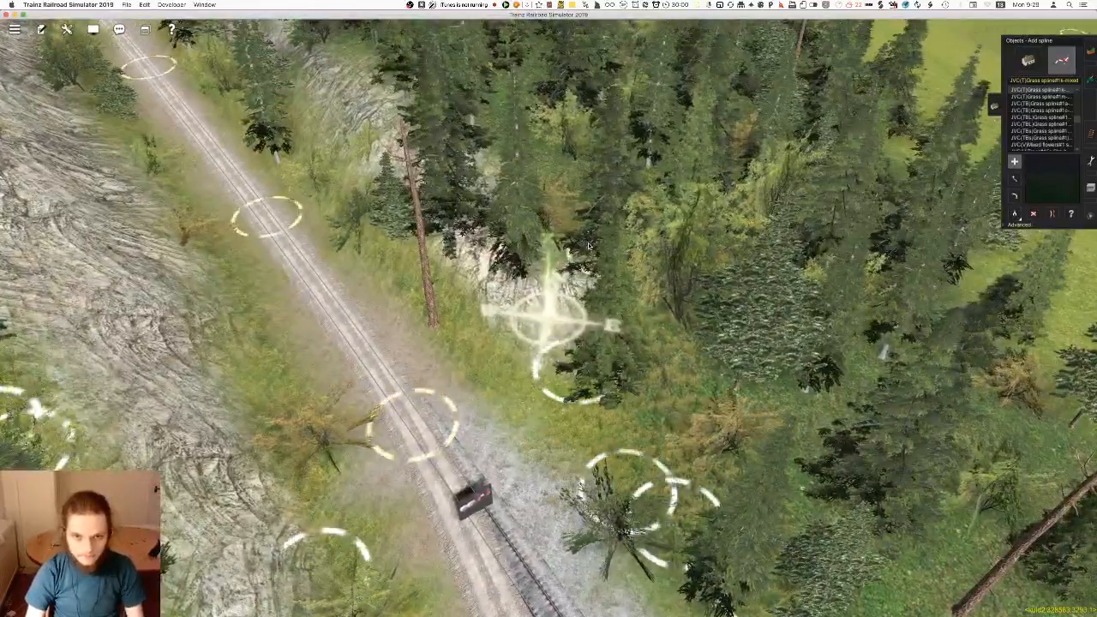
{"action": "right_click", "coordinate": [494, 114]}
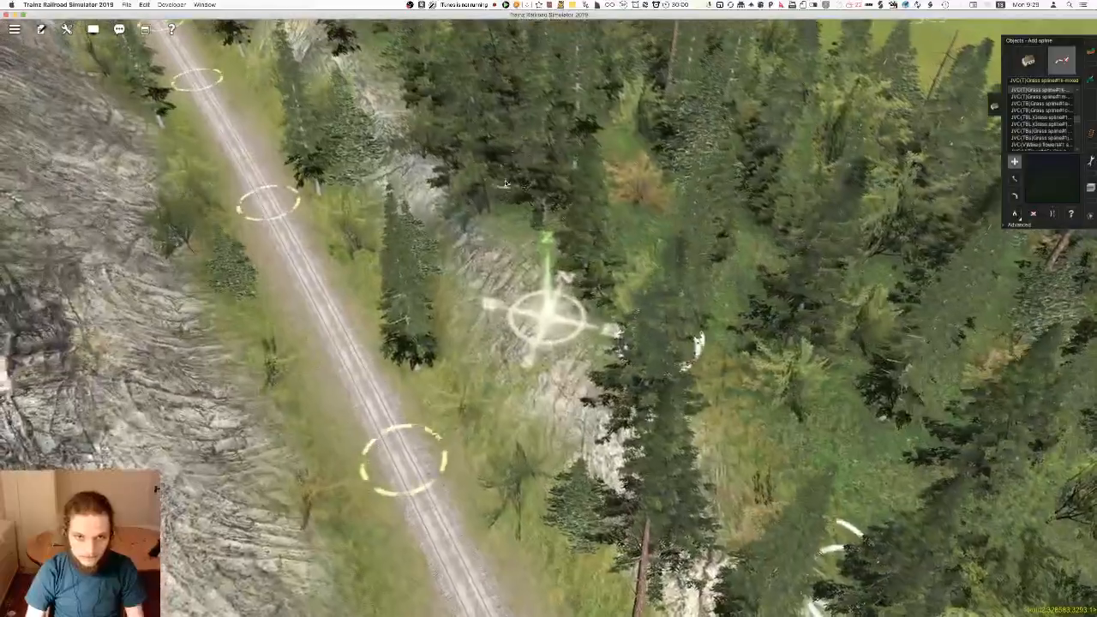
{"action": "right_click", "coordinate": [420, 79]}
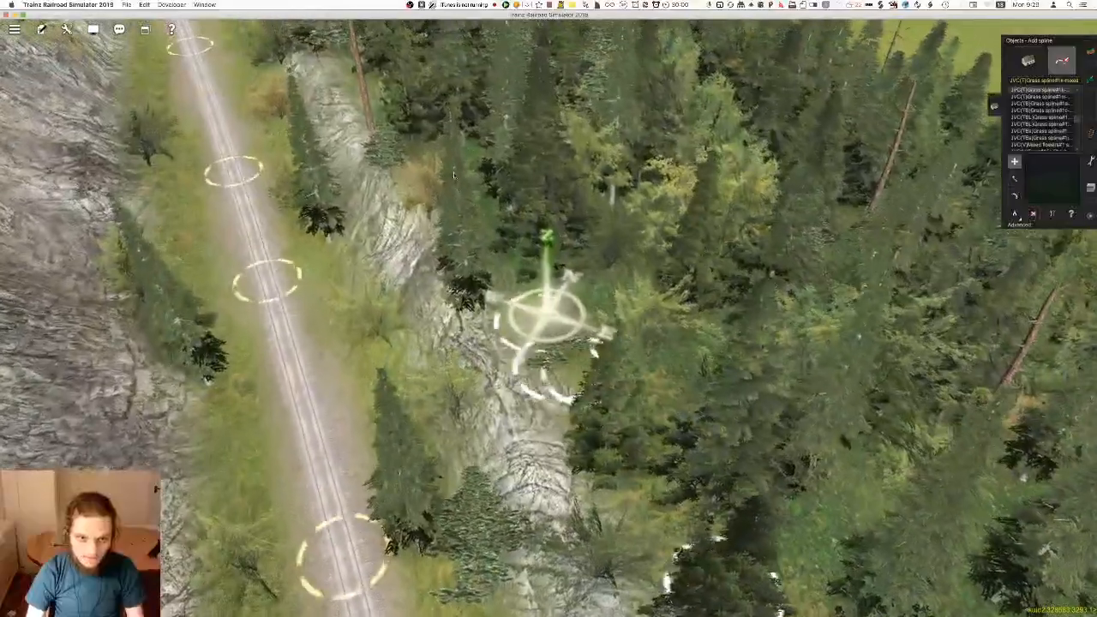
{"action": "right_click", "coordinate": [412, 101]}
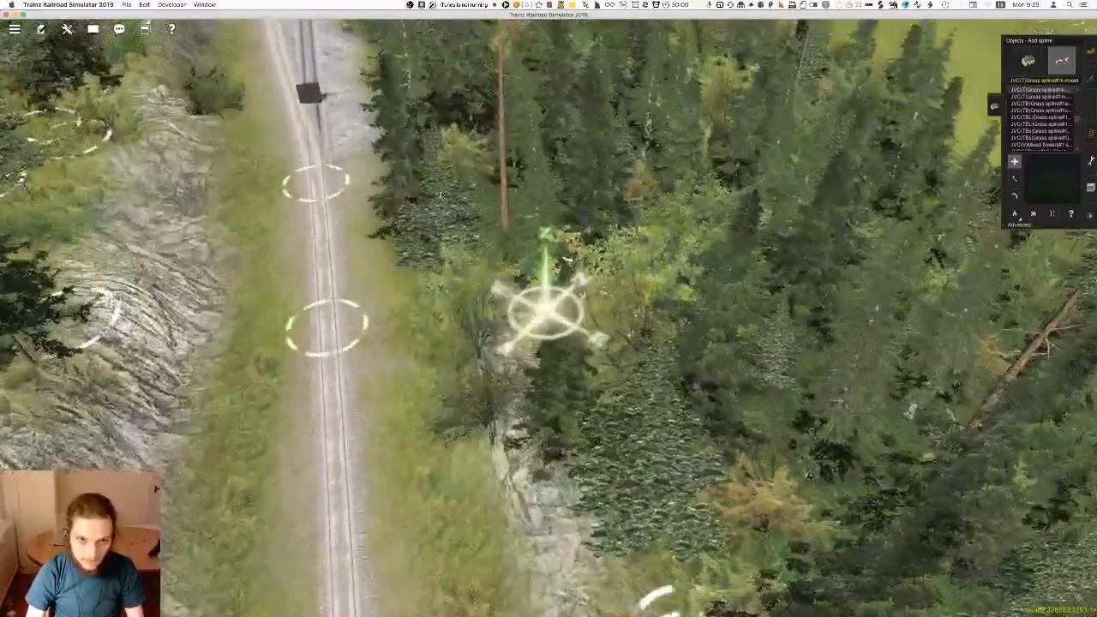
{"action": "right_click", "coordinate": [457, 200]}
{"action": "right_click", "coordinate": [496, 108]}
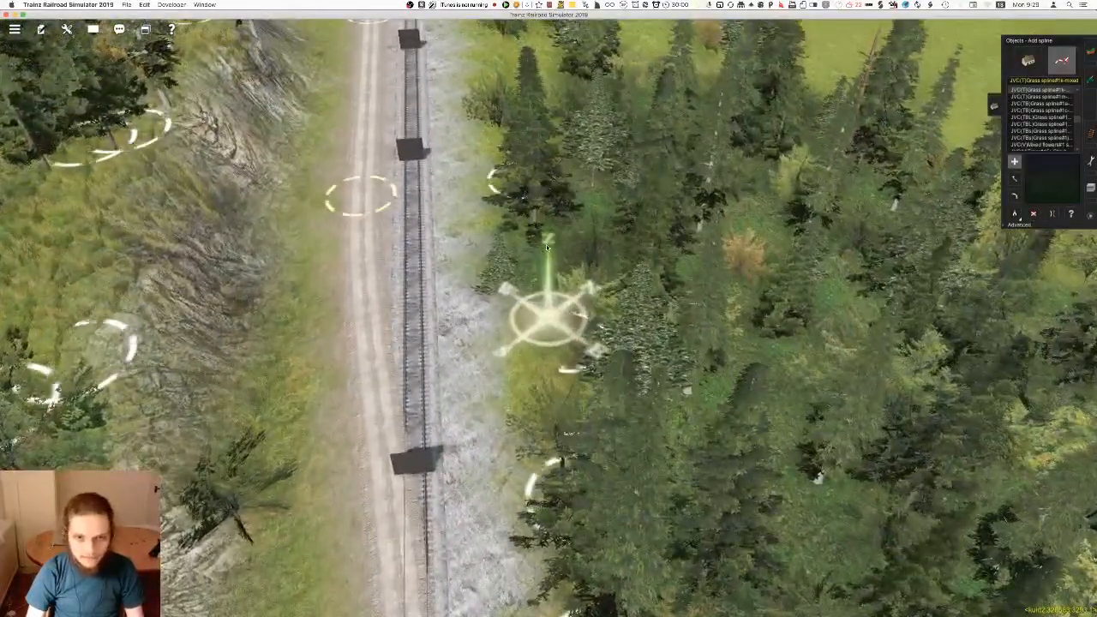
Place grass splines among the shrubs and scattered conifers in the clearing beyond the narrow rock bank
{"action": "right_click", "coordinate": [517, 109]}
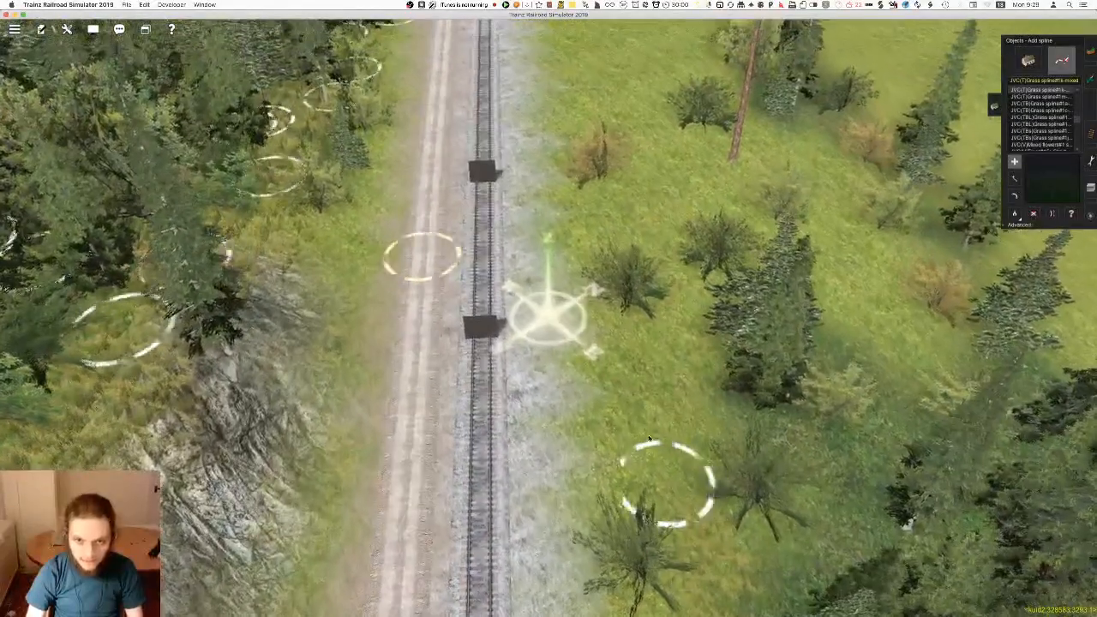
{"action": "left_click", "coordinate": [598, 128]}
{"action": "right_click", "coordinate": [662, 237]}
{"action": "right_click", "coordinate": [639, 249]}
{"action": "key", "text": "Right"}
{"action": "right_click", "coordinate": [502, 296]}
{"action": "scroll", "coordinate": [514, 304], "scroll_direction": "down", "scroll_amount": 3}
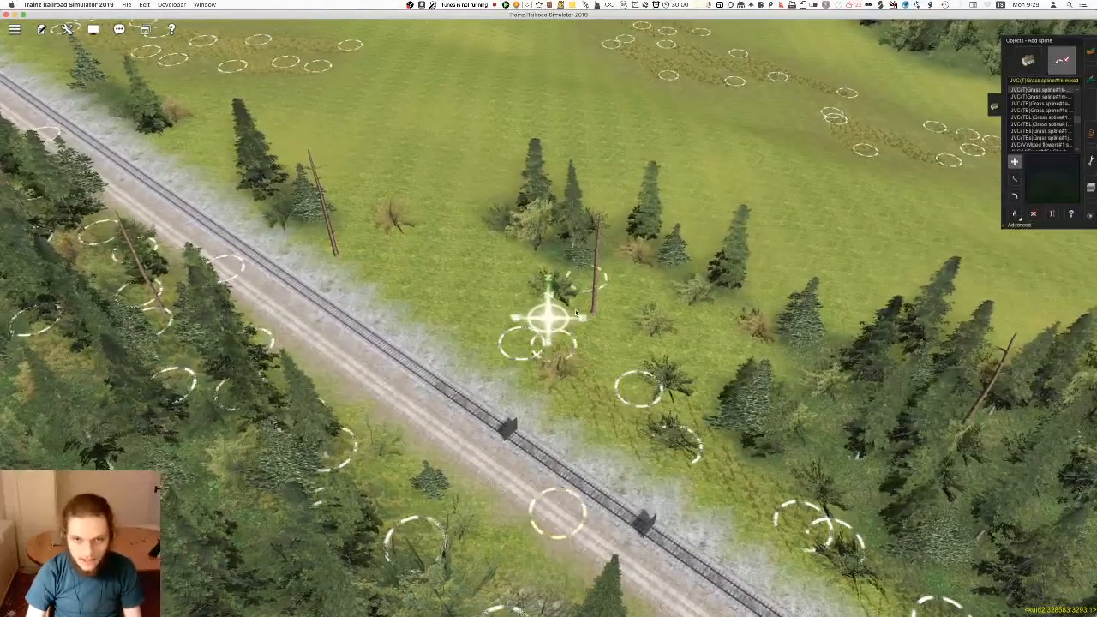
Fill the gaps between the clearing's shrubs and its outer conifers with more grass splines, checking them from track level
{"action": "left_click", "coordinate": [638, 277]}
{"action": "right_click", "coordinate": [707, 311]}
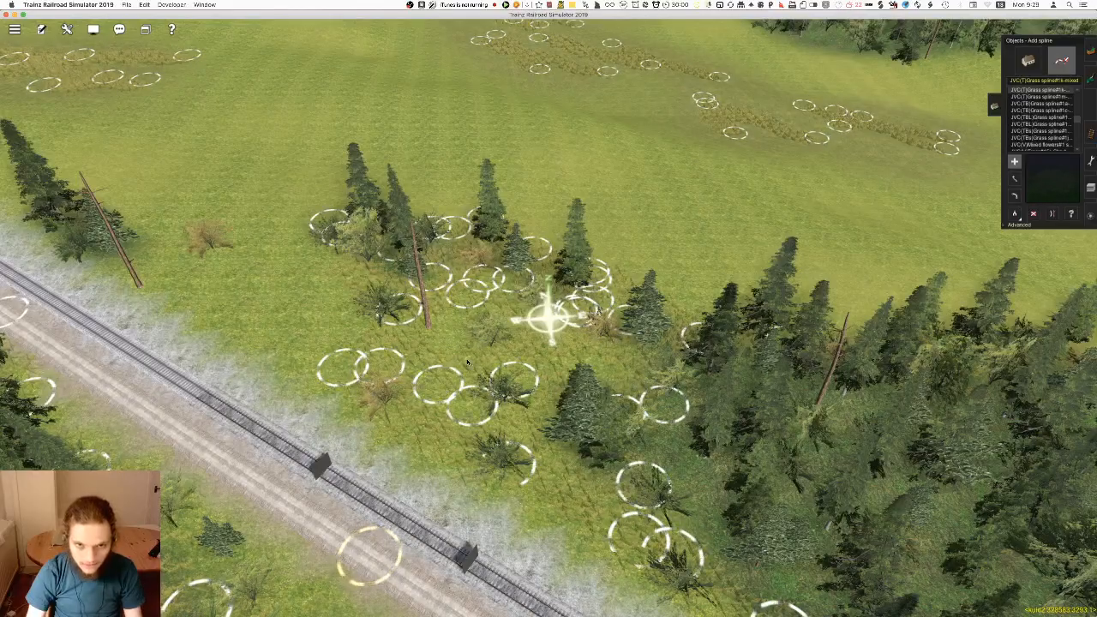
{"action": "right_click", "coordinate": [533, 413]}
{"action": "scroll", "coordinate": [528, 360], "scroll_direction": "up", "scroll_amount": 5}
{"action": "key", "text": "Down"}
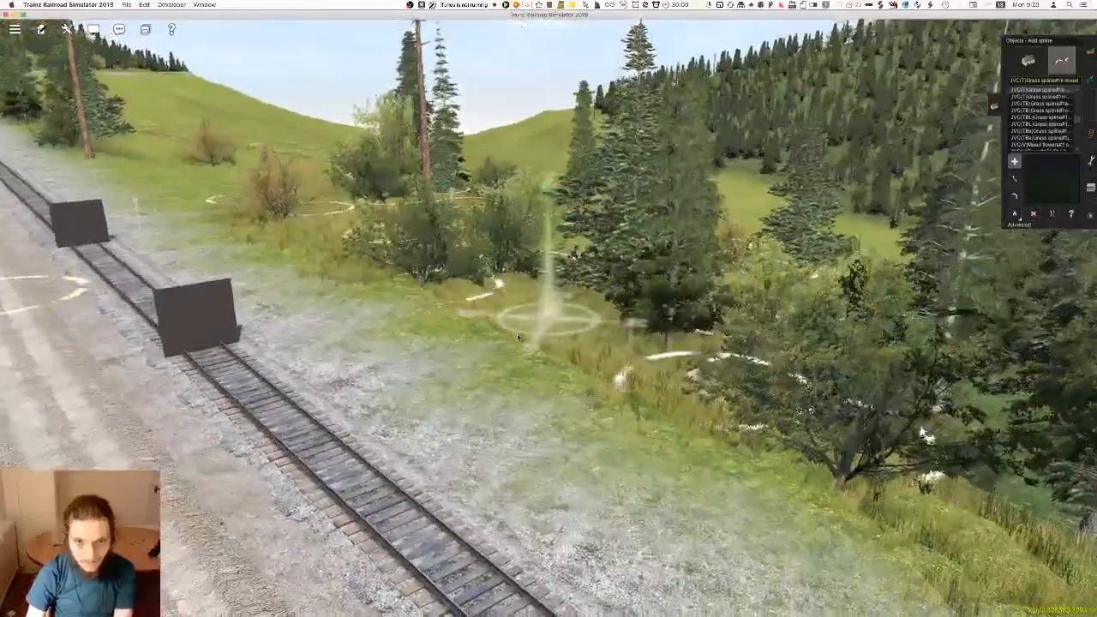
{"action": "key", "text": "Up"}
{"action": "right_click", "coordinate": [512, 345]}
{"action": "scroll", "coordinate": [506, 313], "scroll_direction": "down", "scroll_amount": 3}
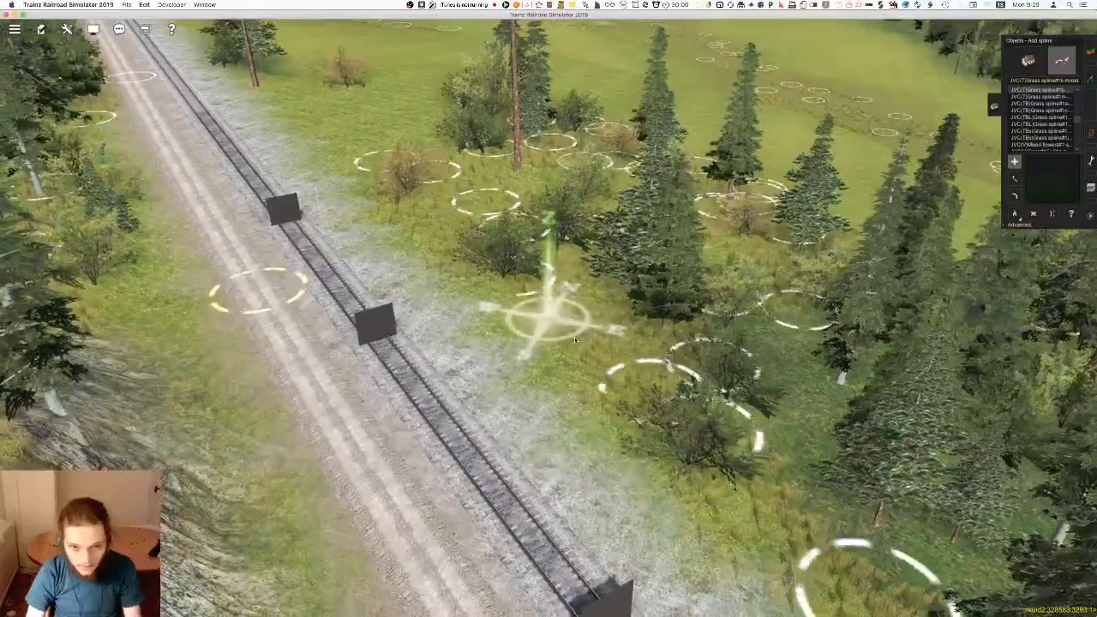
Cover the ground around the bare trunk and neighbouring trees with overlapping grass splines, reaching out to the isolated shrub
{"action": "scroll", "coordinate": [650, 429], "scroll_direction": "up", "scroll_amount": 4}
{"action": "key", "text": "Down"}
{"action": "key", "text": "Up"}
{"action": "right_click", "coordinate": [517, 258]}
{"action": "key", "text": "Left"}
{"action": "key", "text": "Up"}
{"action": "right_click", "coordinate": [512, 270]}
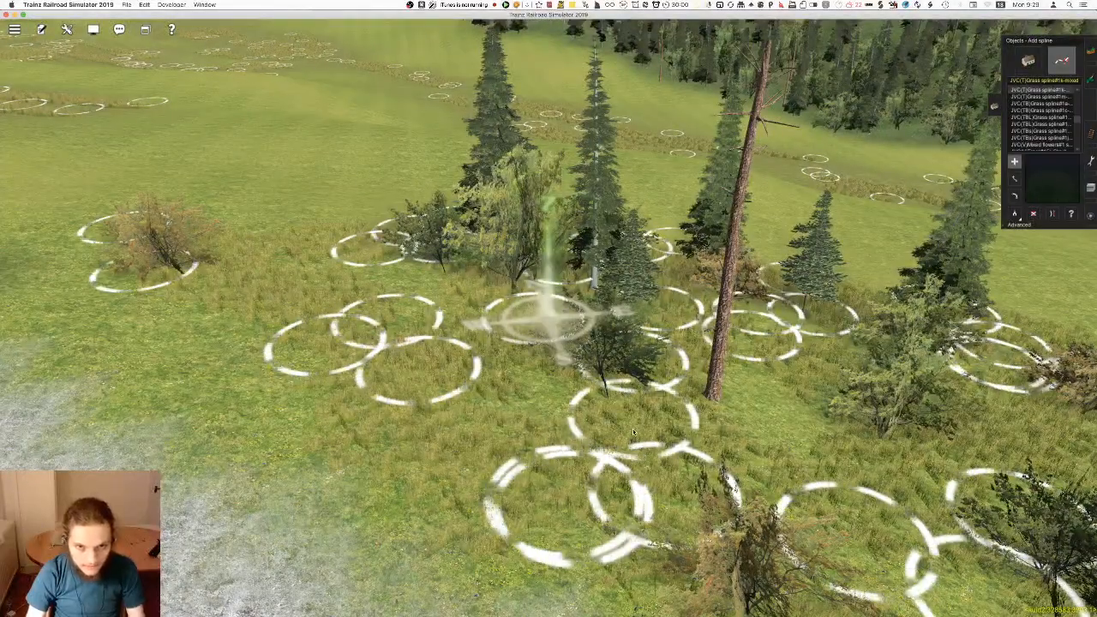
Examine the clearing's new grass coverage from track level and from above on the opposite side
{"action": "key", "text": "Left"}
{"action": "right_click", "coordinate": [555, 501]}
{"action": "key", "text": "Down"}
{"action": "key", "text": "Right"}
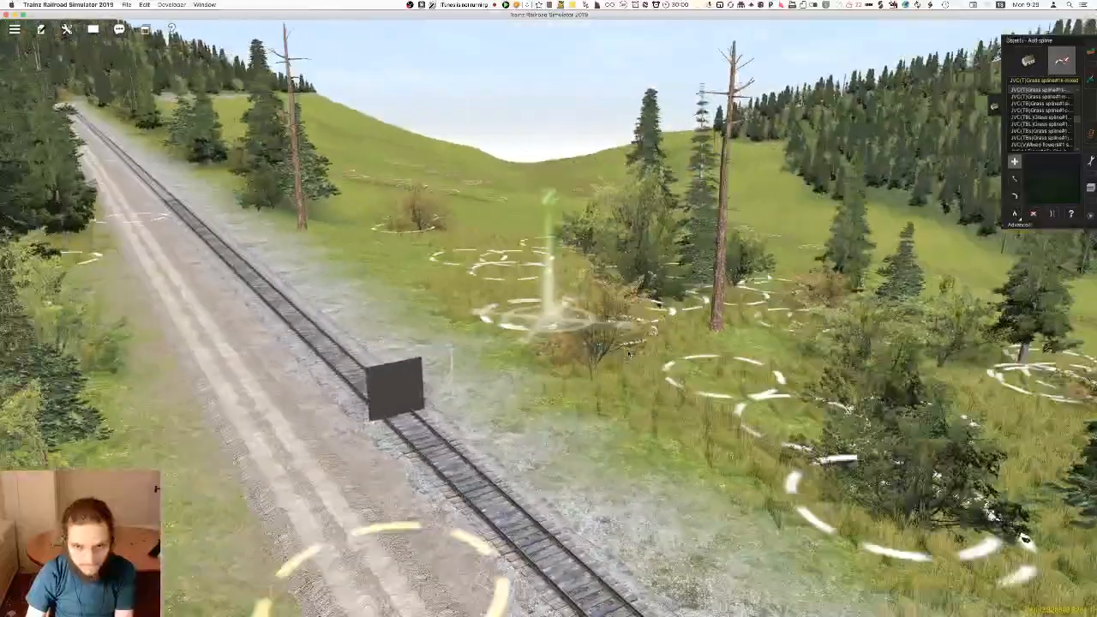
{"action": "key", "text": "Right"}
{"action": "key", "text": "Up"}
{"action": "right_click", "coordinate": [498, 323]}
{"action": "key", "text": "Left"}
{"action": "key", "text": "Down"}
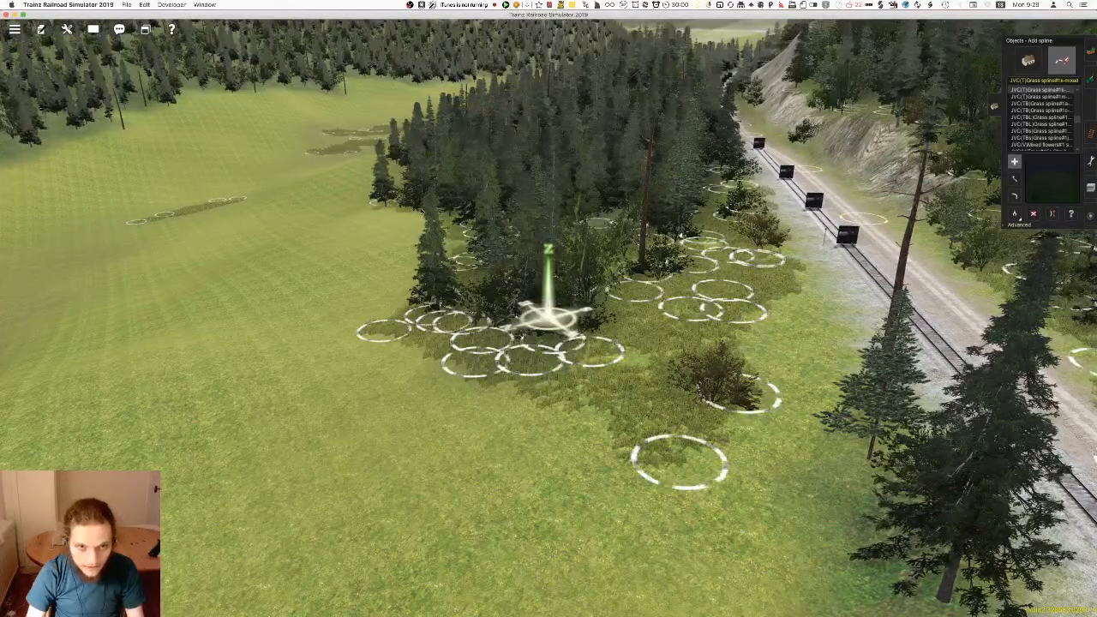
{"action": "right_click", "coordinate": [728, 233]}
{"action": "right_click", "coordinate": [497, 310]}
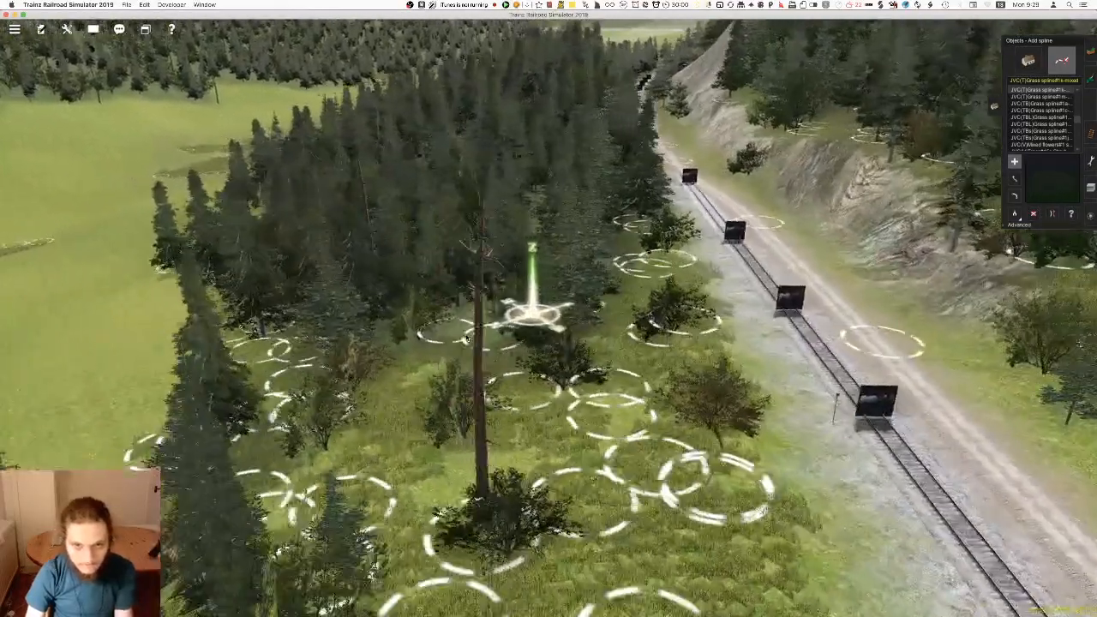
Examine the grass coverage beside the track from the clearing through the rock cutting, from above, at track level and from both directions
{"action": "right_click", "coordinate": [768, 215]}
{"action": "key", "text": "Right"}
{"action": "scroll", "coordinate": [669, 249], "scroll_direction": "up", "scroll_amount": 3}
{"action": "right_click", "coordinate": [540, 253]}
{"action": "key", "text": "Down"}
{"action": "right_click", "coordinate": [630, 250]}
{"action": "right_click", "coordinate": [611, 248]}
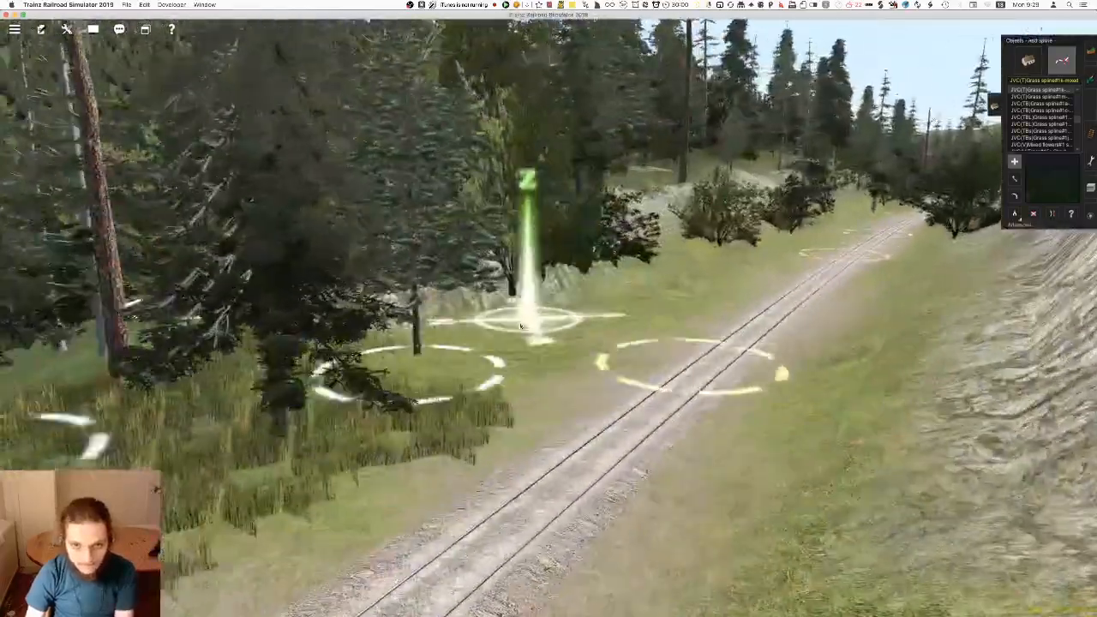
{"action": "right_click", "coordinate": [481, 343]}
{"action": "key", "text": "Up"}
{"action": "scroll", "coordinate": [482, 344], "scroll_direction": "down", "scroll_amount": 4}
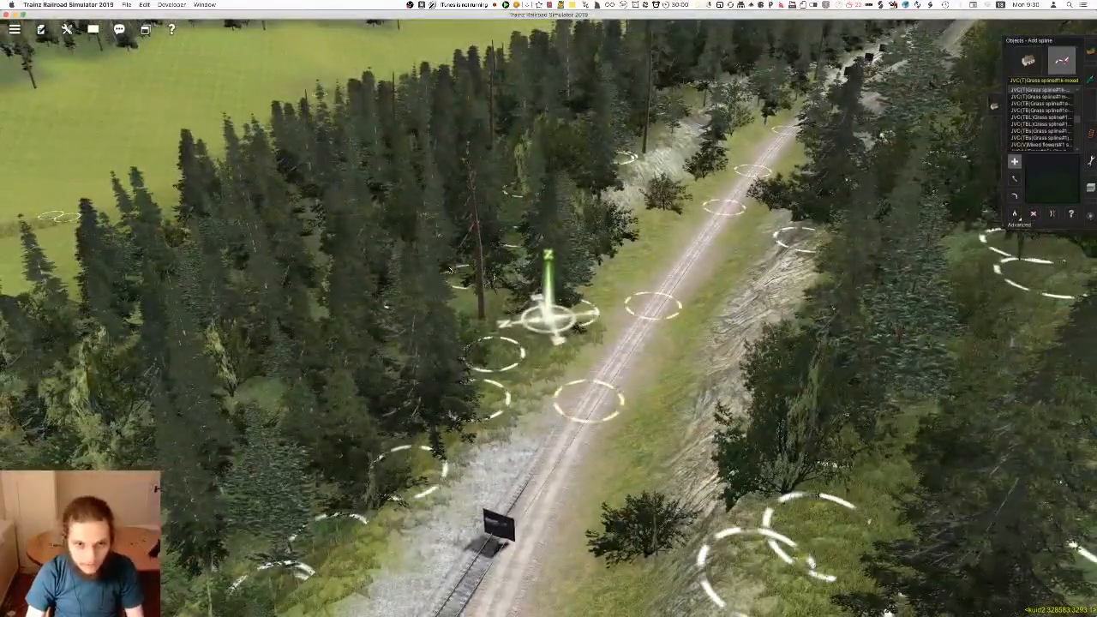
{"action": "right_click", "coordinate": [600, 244]}
{"action": "scroll", "coordinate": [600, 248], "scroll_direction": "up", "scroll_amount": 4}
{"action": "key", "text": "Down"}
{"action": "right_click", "coordinate": [639, 300]}
{"action": "right_click", "coordinate": [604, 273]}
{"action": "right_click", "coordinate": [616, 259]}
{"action": "right_click", "coordinate": [682, 274]}
{"action": "key", "text": "Up"}
{"action": "right_click", "coordinate": [635, 270]}
{"action": "key", "text": "Right"}
{"action": "key", "text": "Up"}
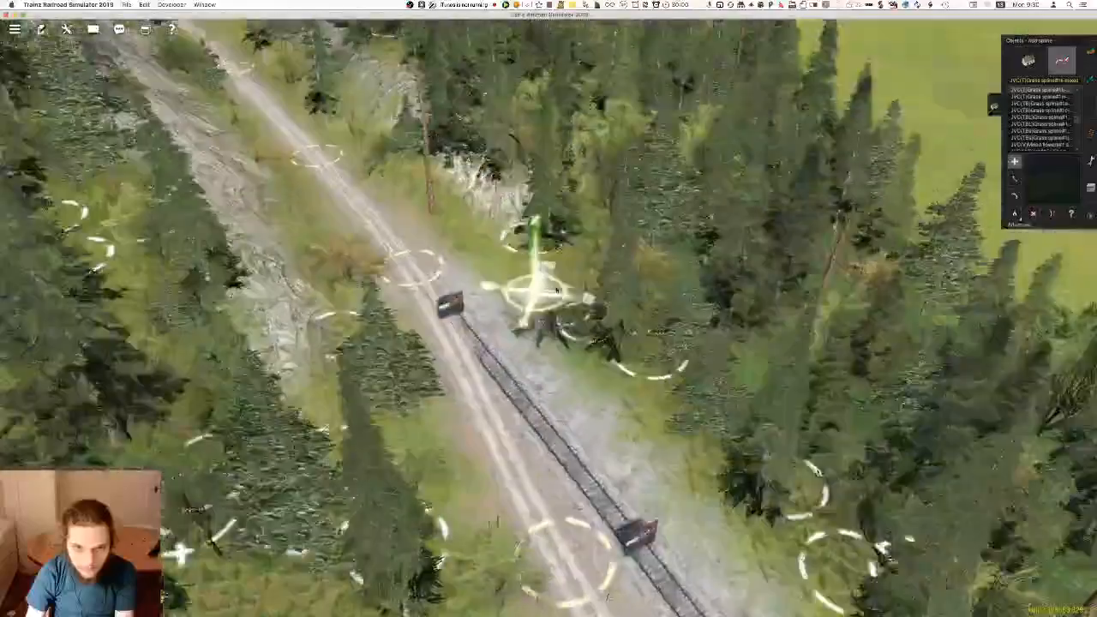
Place grass around the lone conifer and shrubs at the forest's meadow end, checking the edge back toward the rock cutting
{"action": "right_click", "coordinate": [680, 424]}
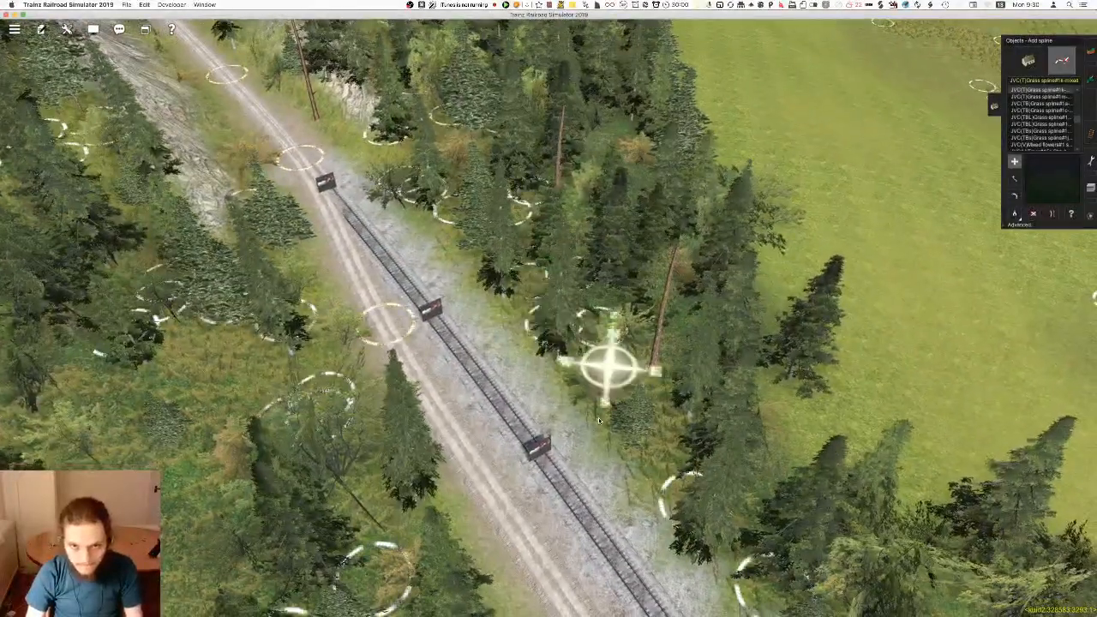
{"action": "right_click", "coordinate": [598, 419]}
{"action": "key", "text": "Left"}
{"action": "key", "text": "Down"}
{"action": "right_click", "coordinate": [543, 484]}
{"action": "right_click", "coordinate": [533, 499]}
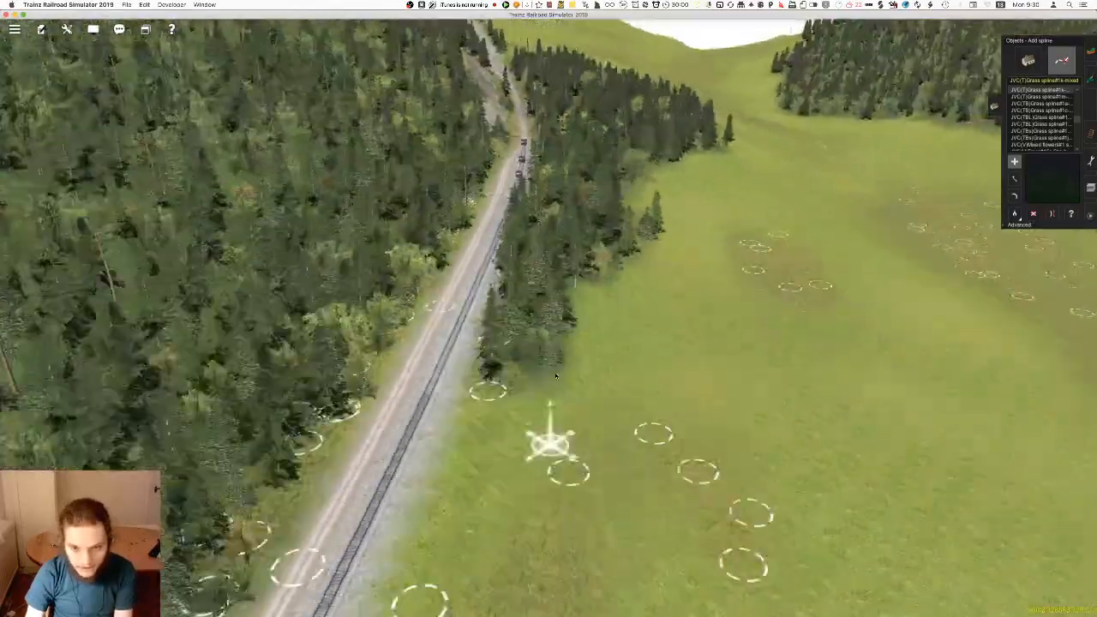
{"action": "scroll", "coordinate": [483, 336], "scroll_direction": "up", "scroll_amount": 5}
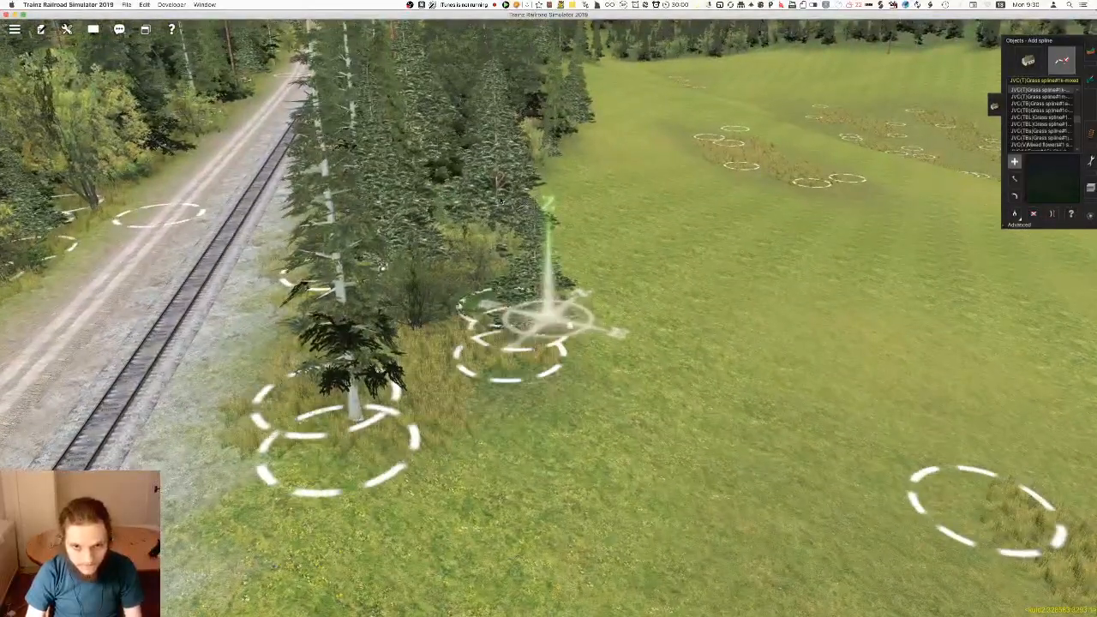
{"action": "scroll", "coordinate": [540, 351], "scroll_direction": "down", "scroll_amount": 5}
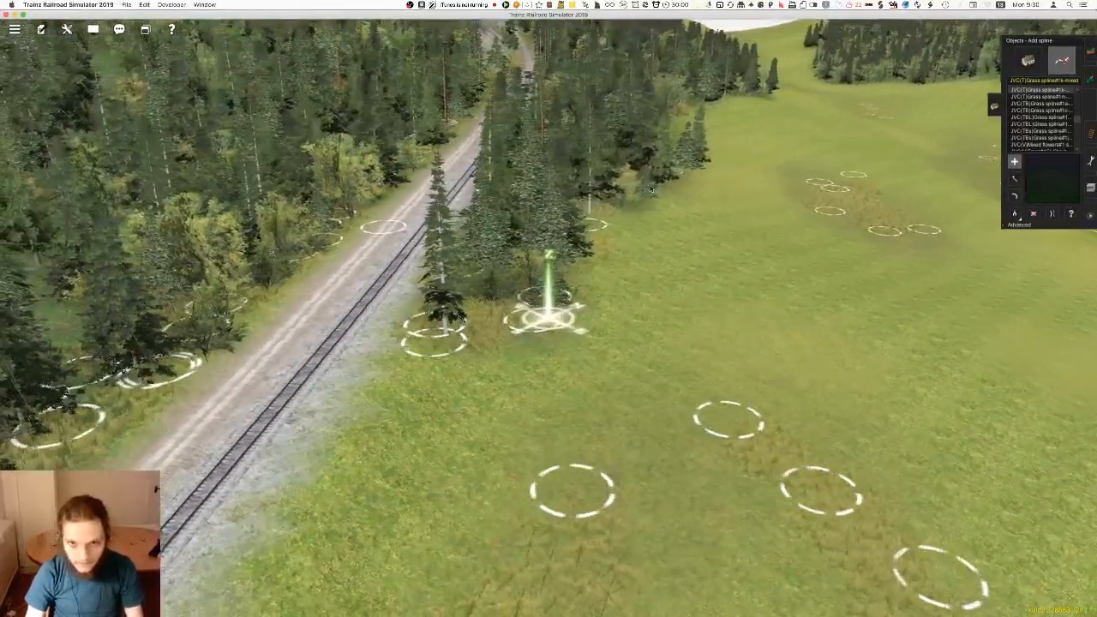
{"action": "right_click", "coordinate": [553, 153]}
{"action": "key", "text": "Right"}
{"action": "right_click", "coordinate": [493, 206]}
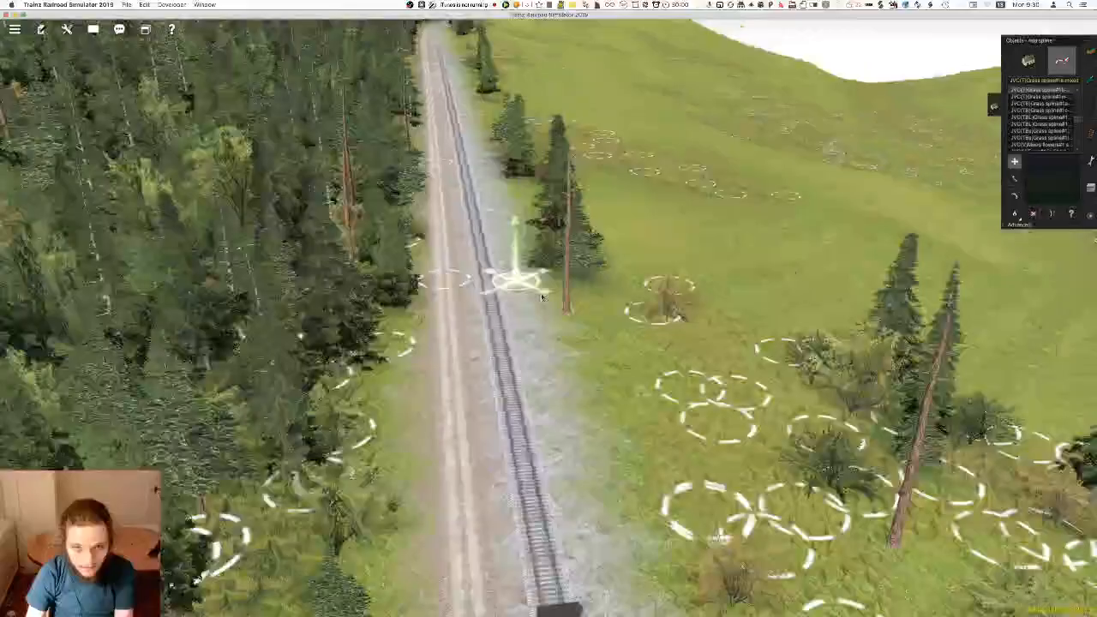
{"action": "right_click", "coordinate": [554, 312]}
{"action": "key", "text": "Right"}
{"action": "key", "text": "Up"}
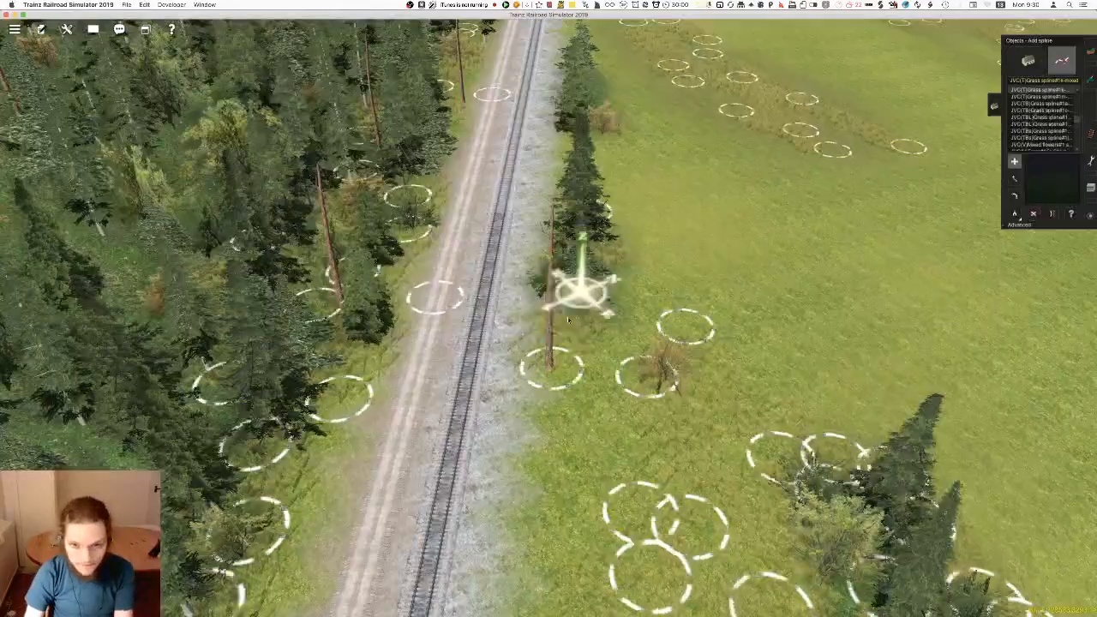
Add grass splines under the isolated trackside conifers and shrubs between the gravel and the open meadow
{"action": "scroll", "coordinate": [568, 320], "scroll_direction": "up", "scroll_amount": 3}
{"action": "key", "text": "Right"}
{"action": "right_click", "coordinate": [524, 334]}
{"action": "right_click", "coordinate": [443, 165]}
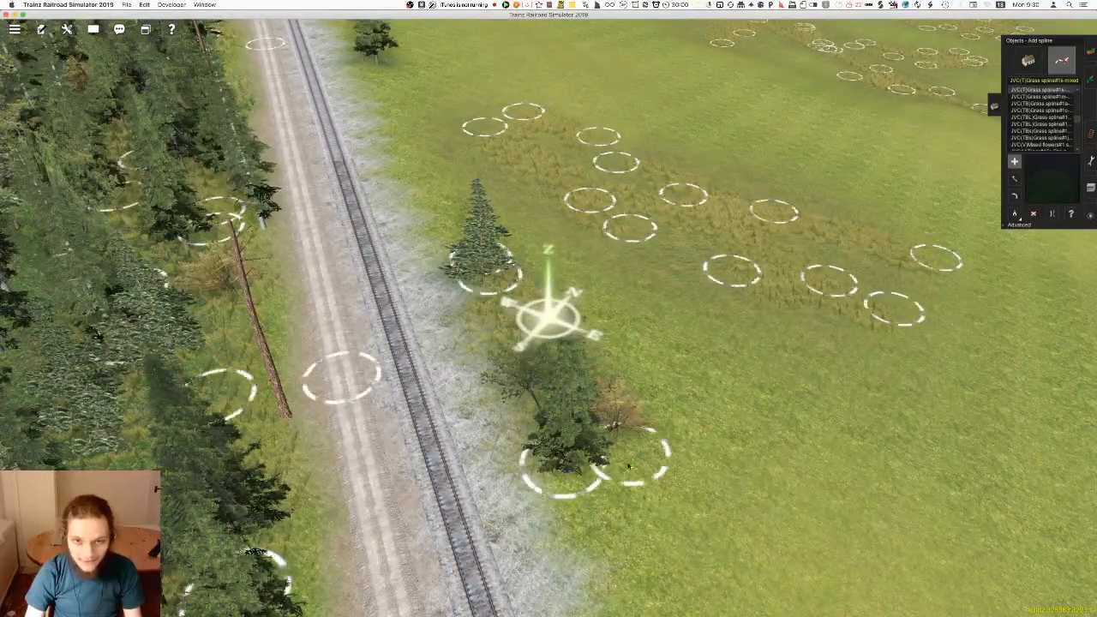
{"action": "right_click", "coordinate": [470, 225]}
{"action": "right_click", "coordinate": [476, 144]}
{"action": "right_click", "coordinate": [456, 195]}
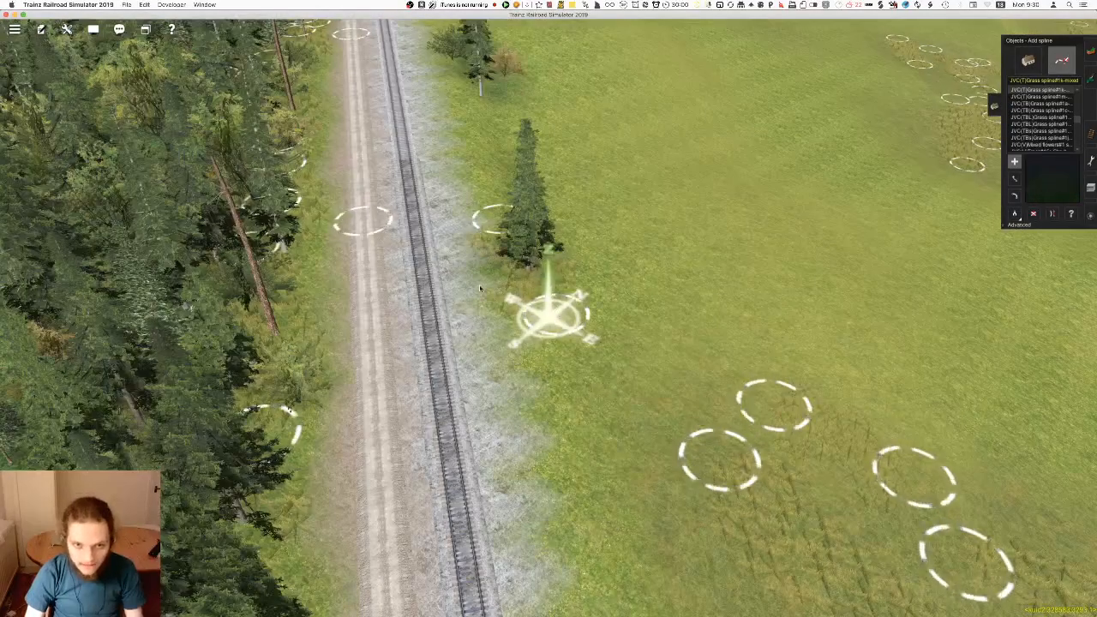
Surround the pair of trackside conifers and their neighbouring shrubs with grass splines reaching the gravel edge, checking them from track level
{"action": "right_click", "coordinate": [505, 273]}
{"action": "scroll", "coordinate": [514, 278], "scroll_direction": "up", "scroll_amount": 5}
{"action": "scroll", "coordinate": [553, 279], "scroll_direction": "down", "scroll_amount": 4}
{"action": "right_click", "coordinate": [555, 278]}
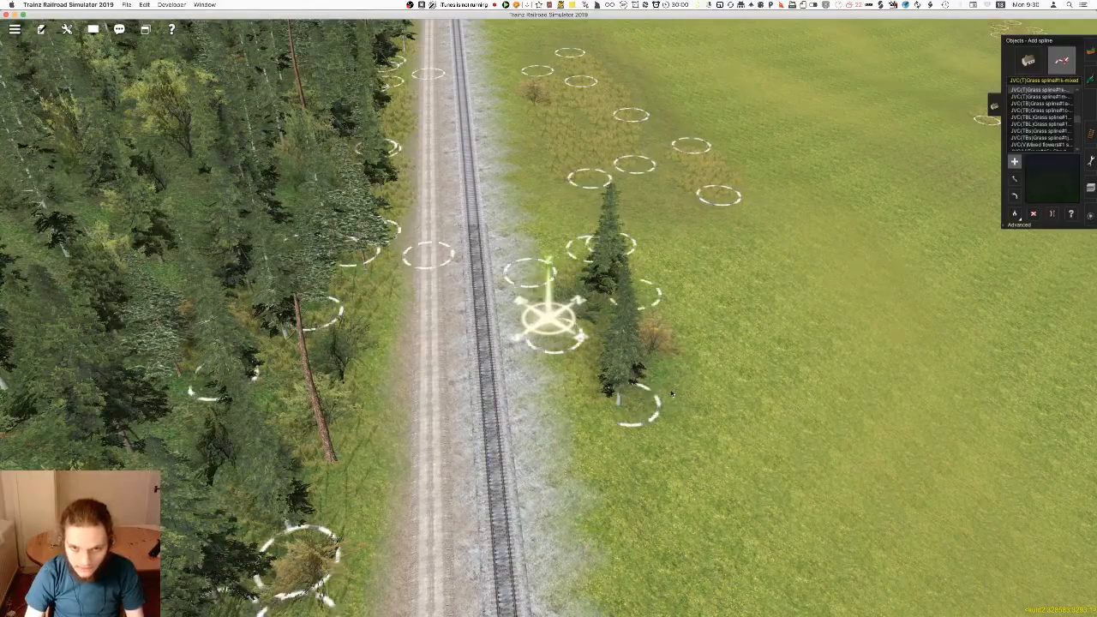
{"action": "scroll", "coordinate": [548, 317], "scroll_direction": "up", "scroll_amount": 5}
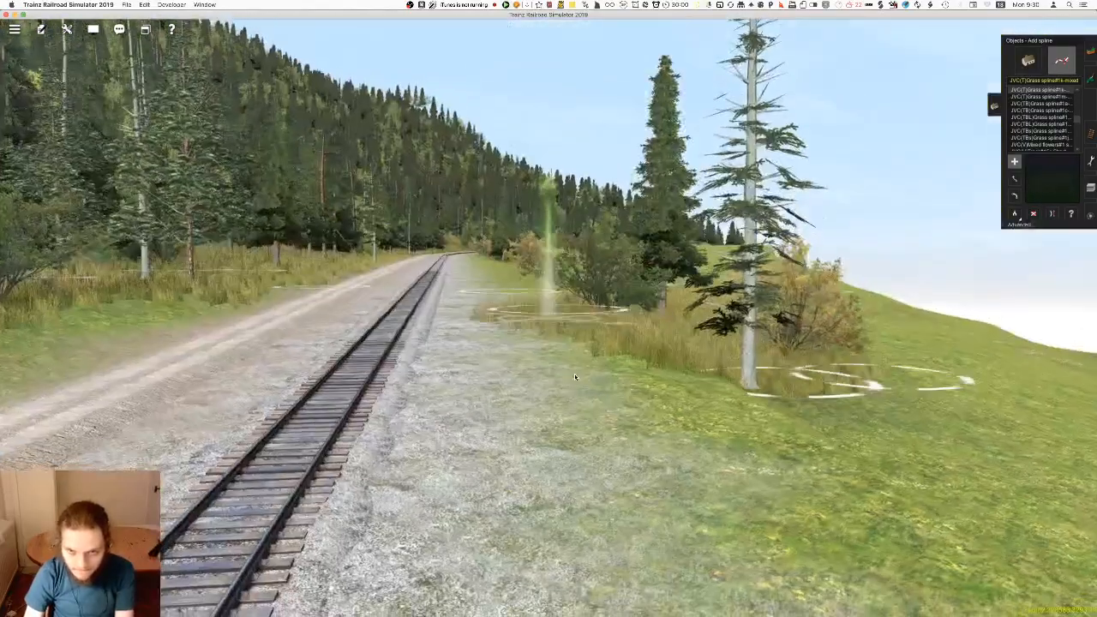
{"action": "scroll", "coordinate": [582, 392], "scroll_direction": "down", "scroll_amount": 5}
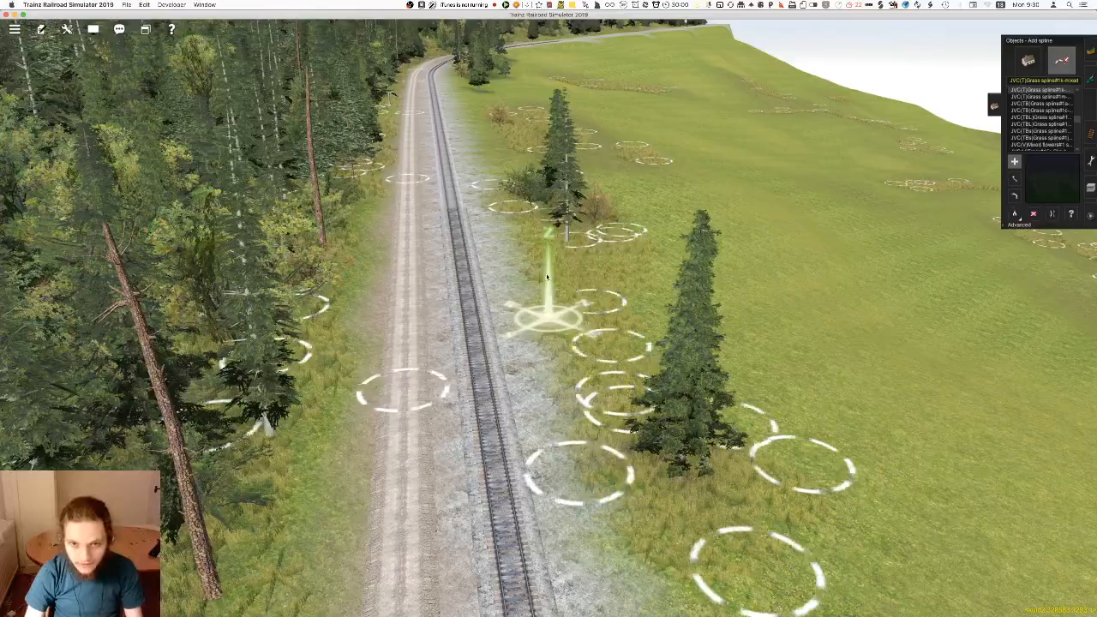
Fill the meadow patch beside the track with more grass splines, moving spline ends to spread the coverage
{"action": "right_click", "coordinate": [485, 131]}
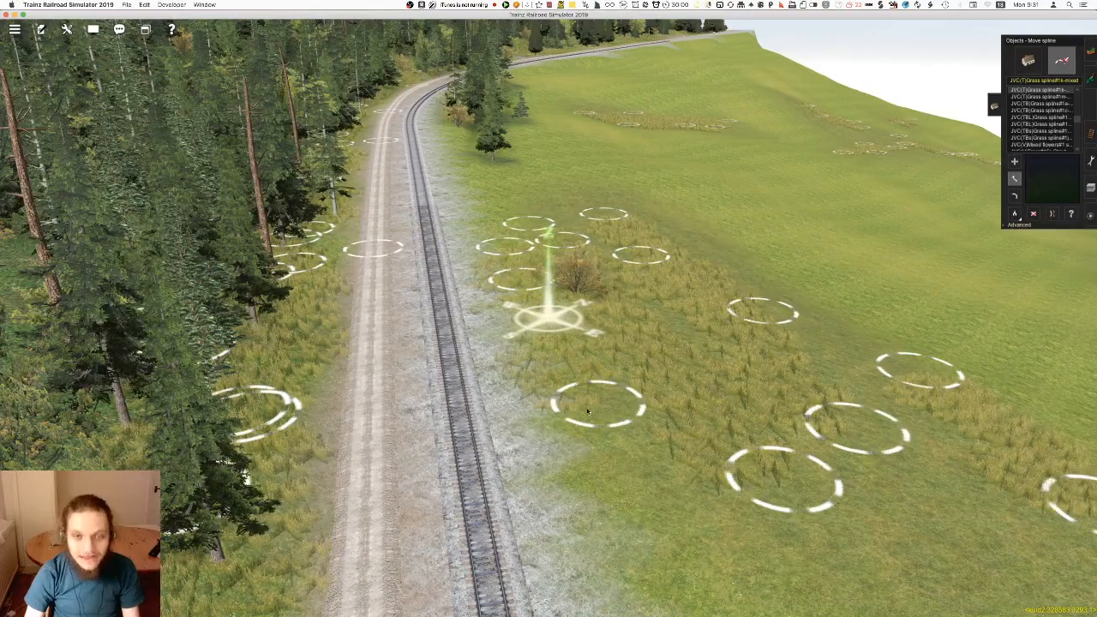
{"action": "right_click", "coordinate": [603, 433]}
{"action": "key", "text": "a"}
{"action": "left_click", "coordinate": [615, 400]}
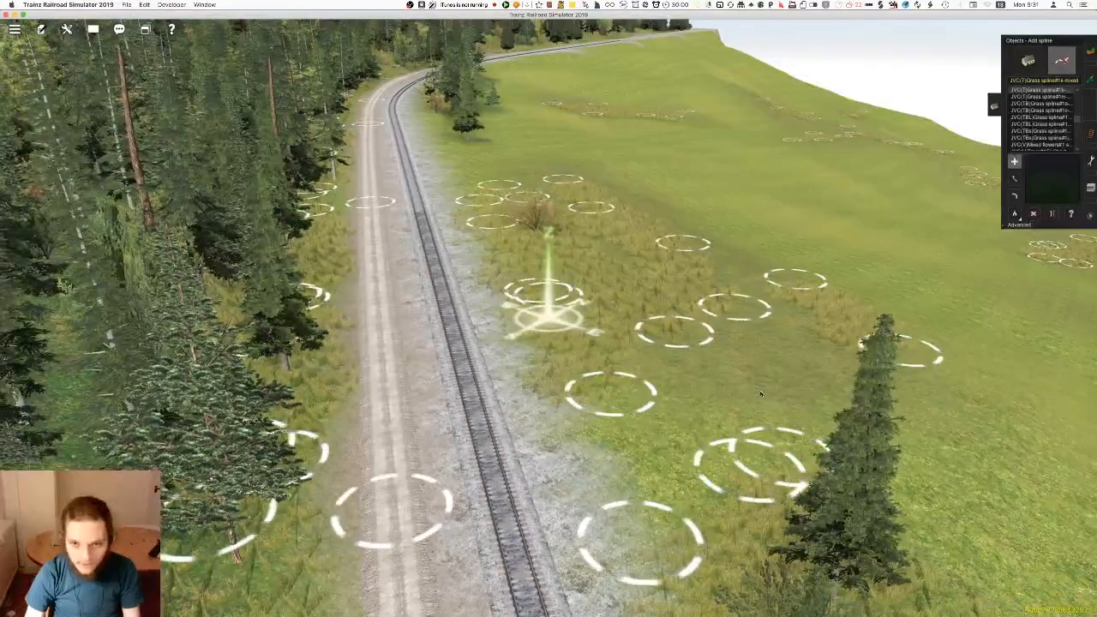
{"action": "scroll", "coordinate": [587, 366], "scroll_direction": "up", "scroll_amount": 4}
{"action": "key", "text": "m"}
{"action": "left_click_drag", "start_coordinate": [684, 426], "coordinate": [588, 408]}
{"action": "left_click_drag", "start_coordinate": [827, 410], "coordinate": [904, 416]}
{"action": "key", "text": "a"}
{"action": "left_click_drag", "start_coordinate": [806, 396], "coordinate": [694, 288]}
{"action": "scroll", "coordinate": [664, 369], "scroll_direction": "down", "scroll_amount": 3}
Place grass splines on both sides of the lone conifer just beyond the trackside meadow patch
{"action": "right_click", "coordinate": [515, 263]}
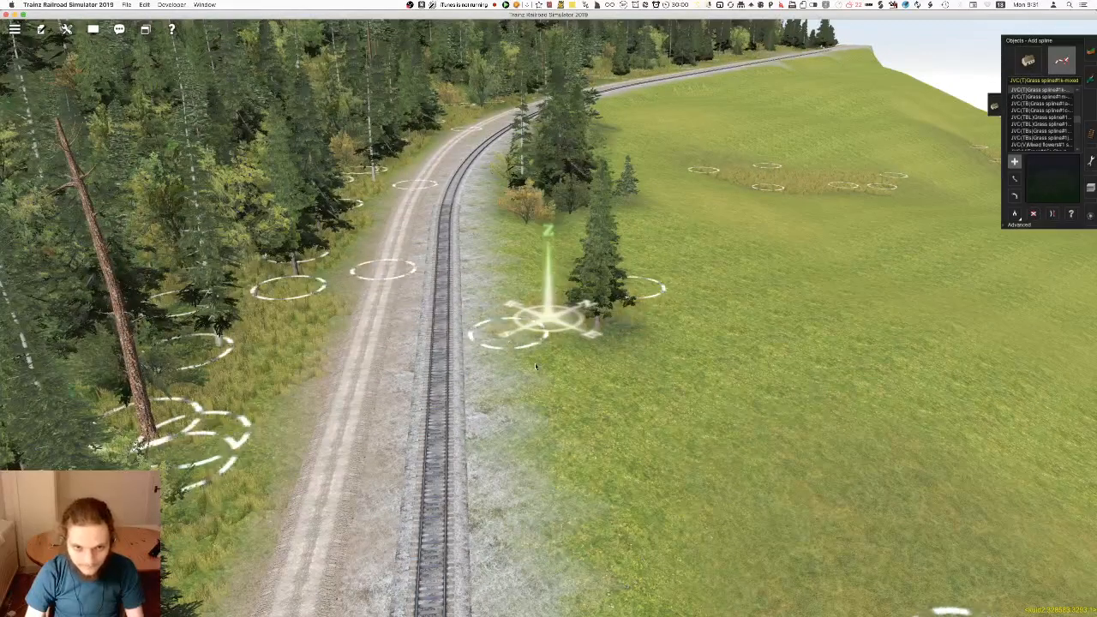
{"action": "right_click", "coordinate": [596, 542]}
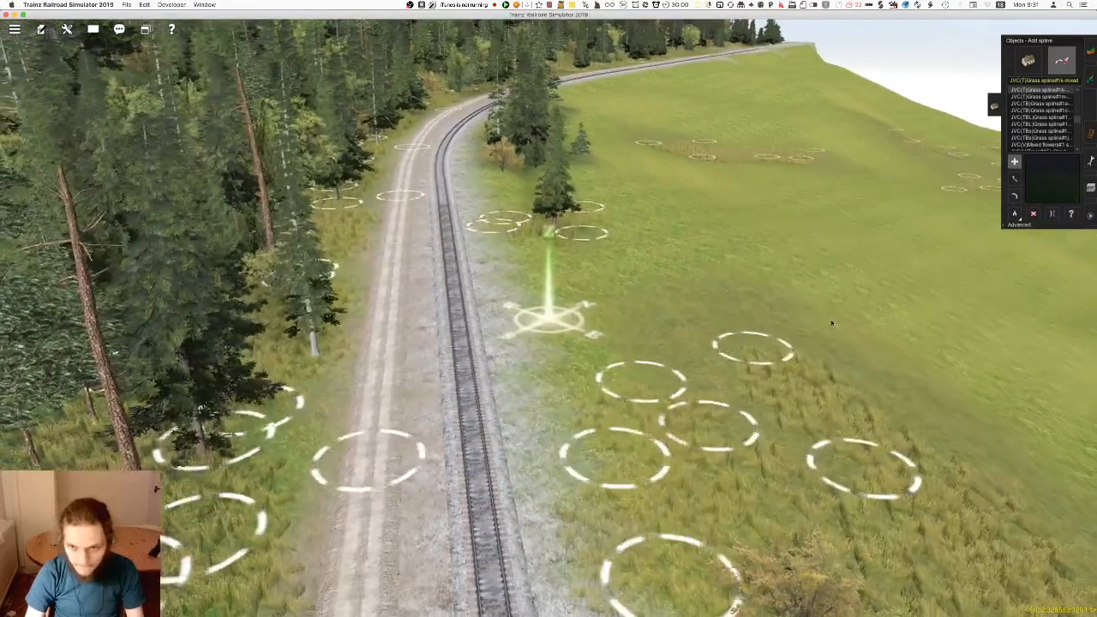
{"action": "right_click", "coordinate": [667, 276]}
Extend the grass splines along the inside of the bend from the lone conifer to the orange shrub and tree cluster
{"action": "right_click", "coordinate": [447, 167]}
{"action": "right_click", "coordinate": [549, 404]}
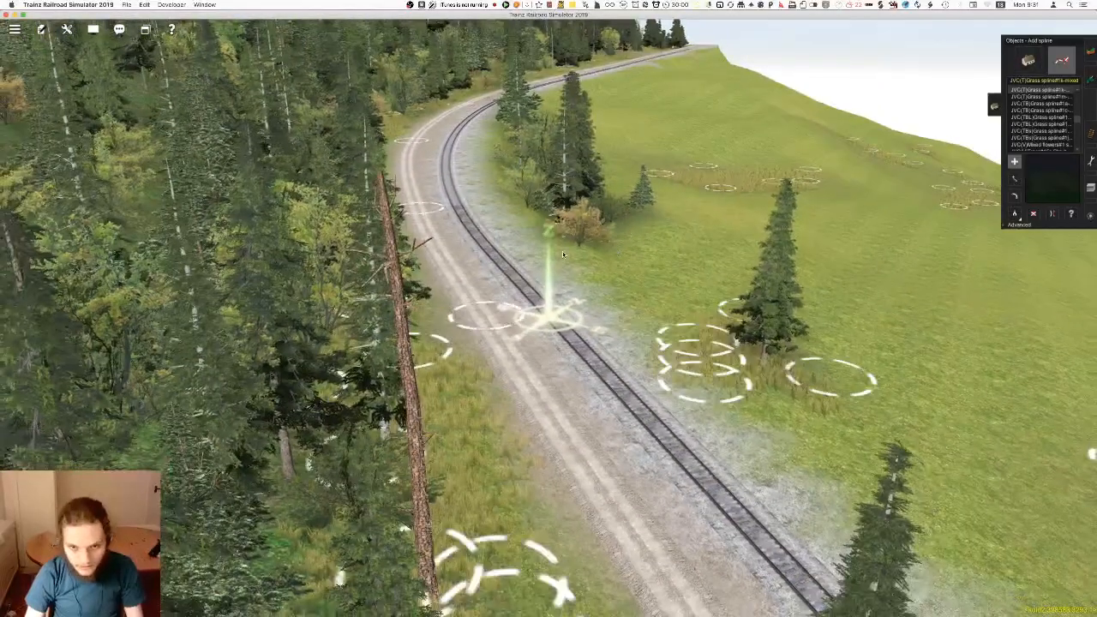
{"action": "right_click", "coordinate": [562, 251]}
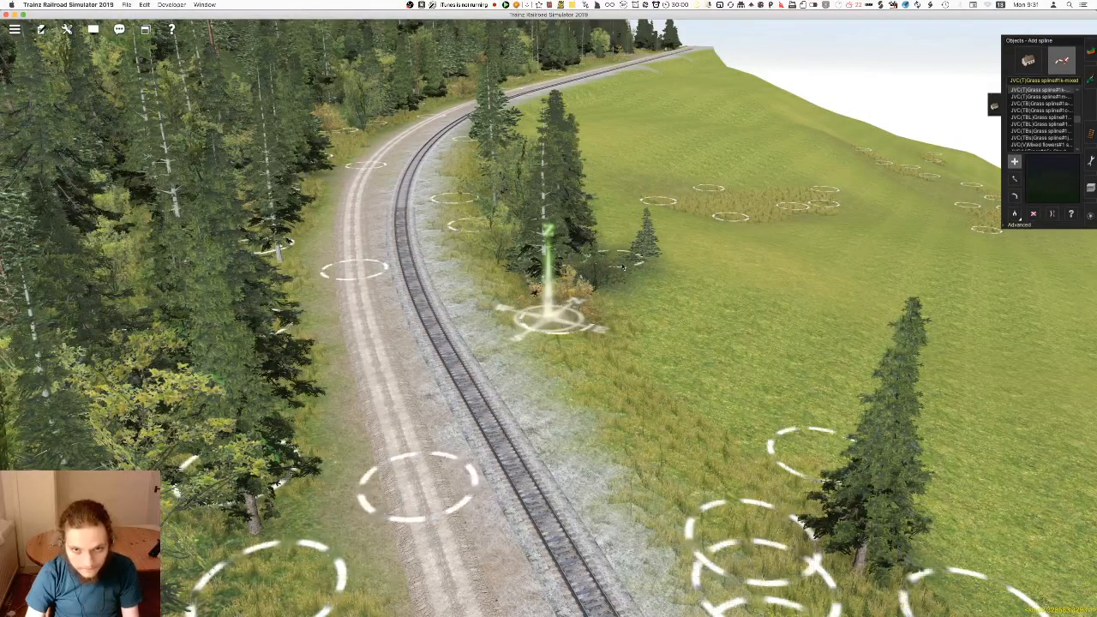
{"action": "right_click", "coordinate": [523, 247]}
{"action": "key", "text": "Left"}
{"action": "key", "text": "Up"}
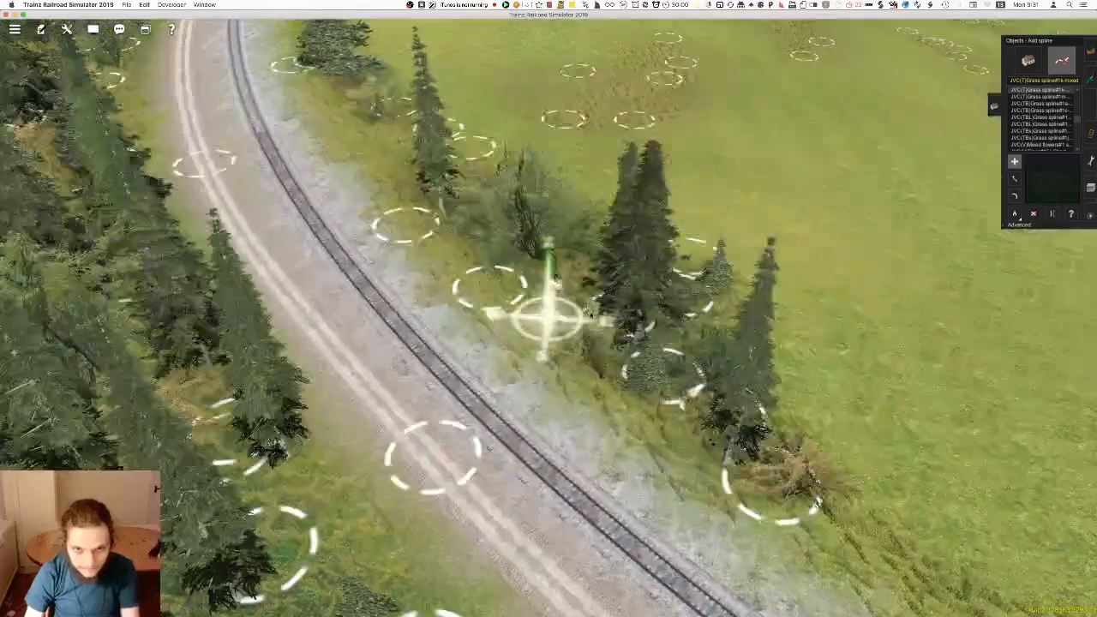
Cover the far end of the tree cluster on the bend with grass splines, checking the bank from the opposite direction
{"action": "right_click", "coordinate": [429, 221]}
{"action": "key", "text": "Left"}
{"action": "key", "text": "Down"}
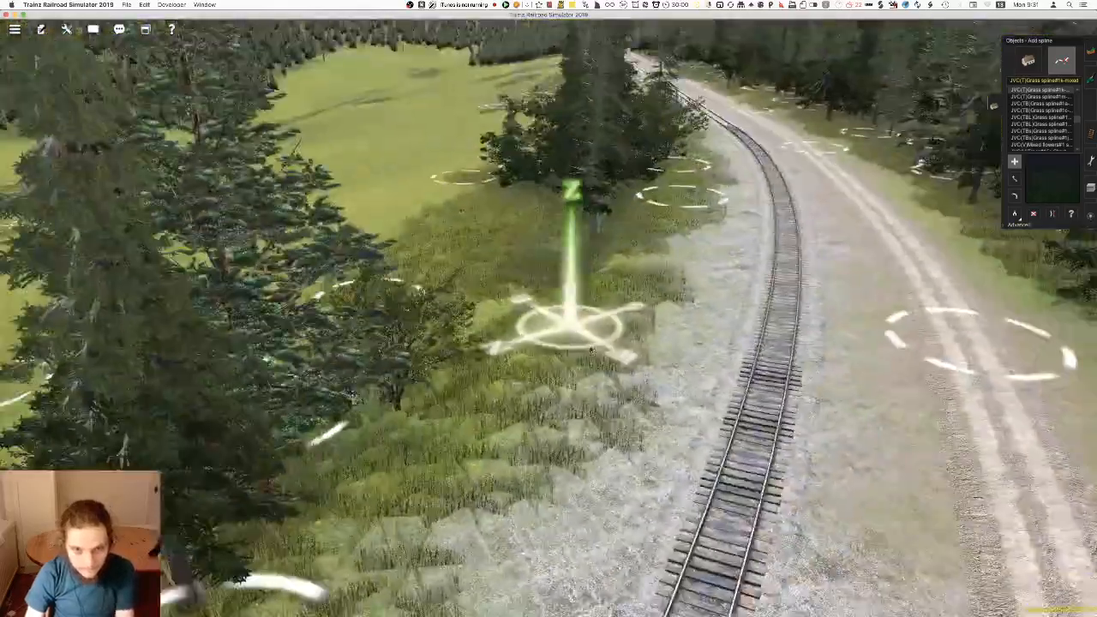
{"action": "right_click", "coordinate": [473, 450]}
{"action": "right_click", "coordinate": [437, 493]}
{"action": "key", "text": "Right"}
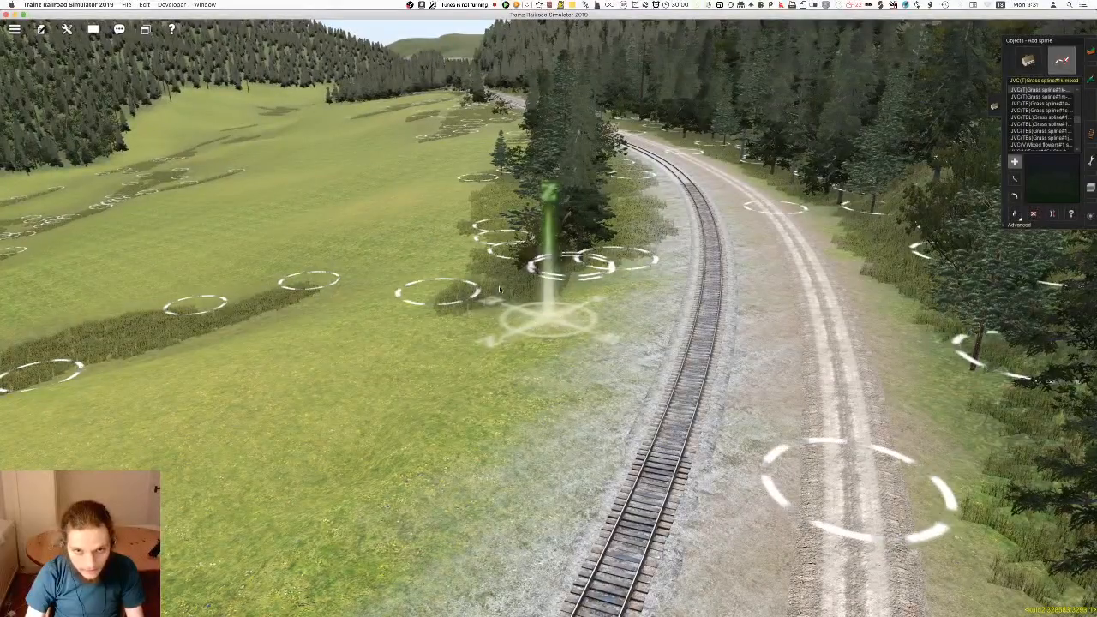
Undo the last grass spline and place another at the end of the tree cluster beside the gravel
{"action": "key", "text": "super+z"}
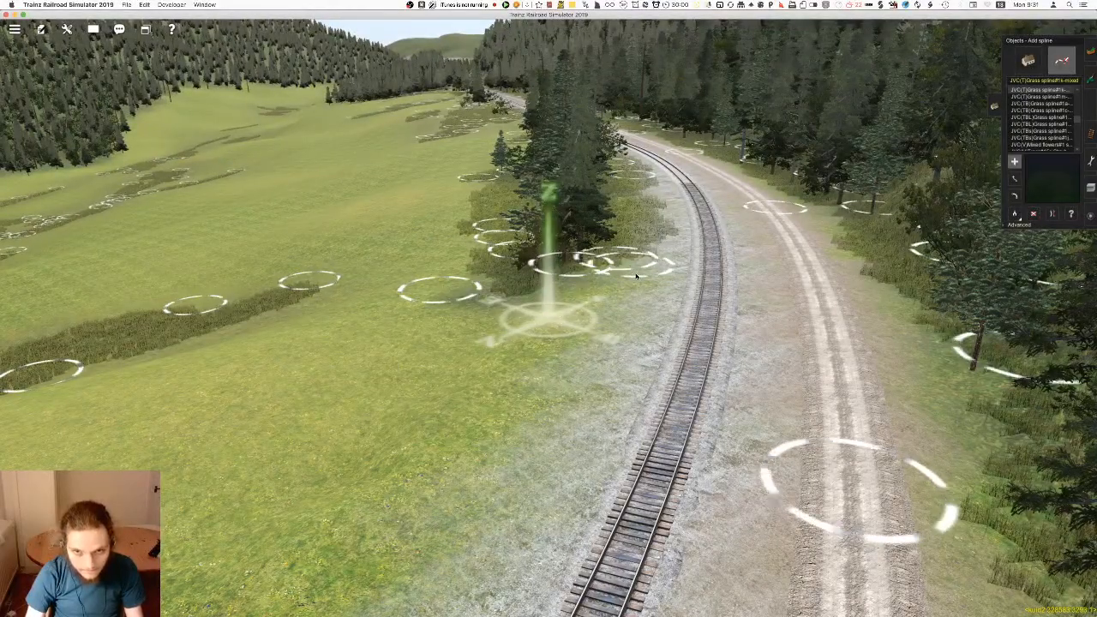
{"action": "right_click_drag", "start_coordinate": [540, 352], "coordinate": [522, 321]}
{"action": "scroll", "coordinate": [492, 223], "scroll_direction": "up", "scroll_amount": 5}
{"action": "left_click", "coordinate": [534, 278]}
{"action": "scroll", "coordinate": [603, 537], "scroll_direction": "down", "scroll_amount": 5}
{"action": "scroll", "coordinate": [507, 357], "scroll_direction": "down", "scroll_amount": 5}
Save the route, overwriting the existing route and session
{"action": "key", "text": "super+s"}
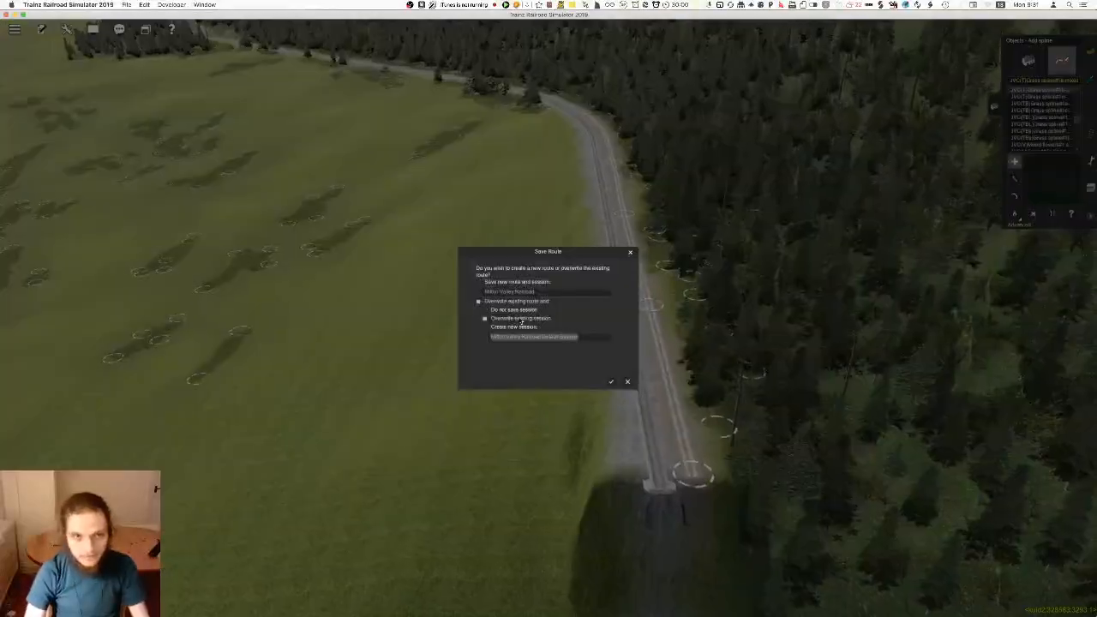
{"action": "key", "text": "Return"}
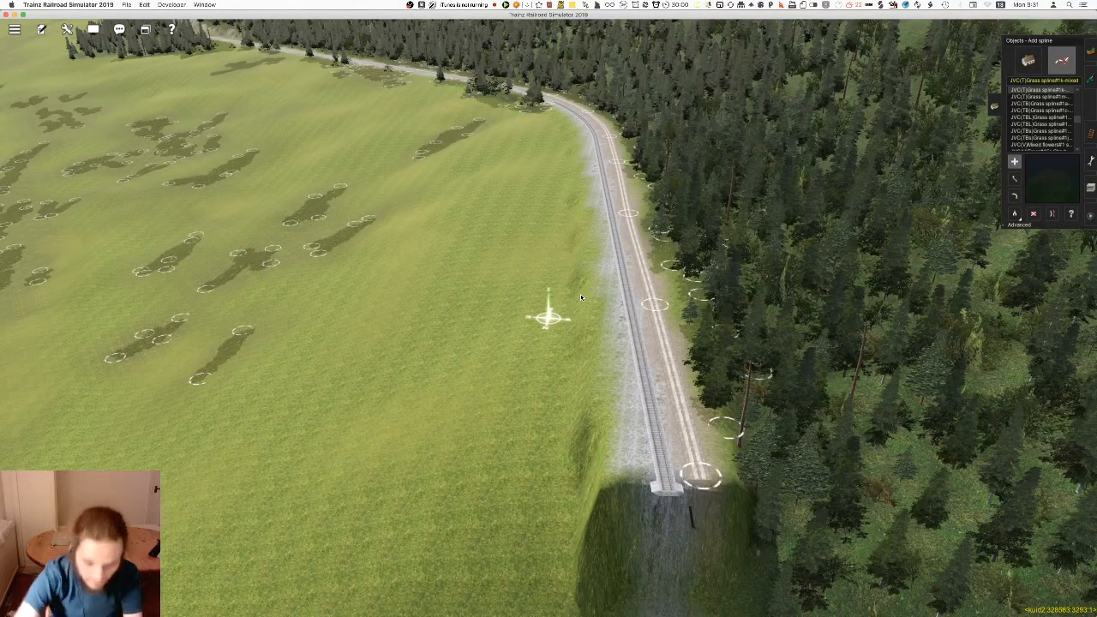
Examine the grass patches across the meadow and along the forest edge from high above
{"action": "right_click", "coordinate": [456, 185]}
{"action": "right_click", "coordinate": [538, 138]}
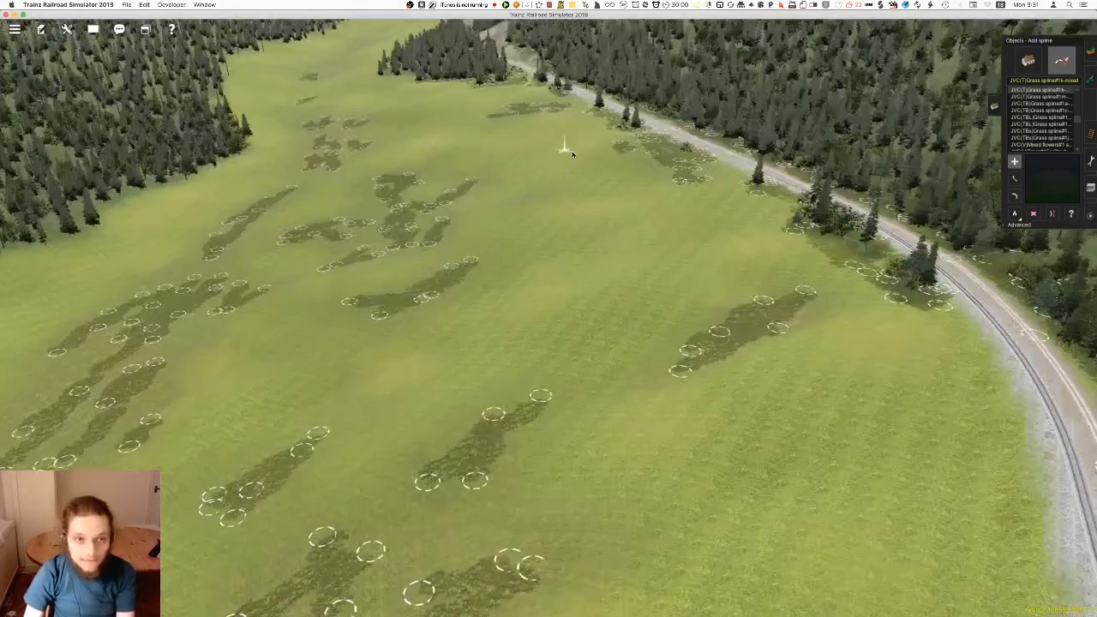
{"action": "right_click", "coordinate": [562, 137]}
{"action": "right_click", "coordinate": [543, 184]}
{"action": "right_click", "coordinate": [542, 163]}
{"action": "right_click", "coordinate": [547, 199]}
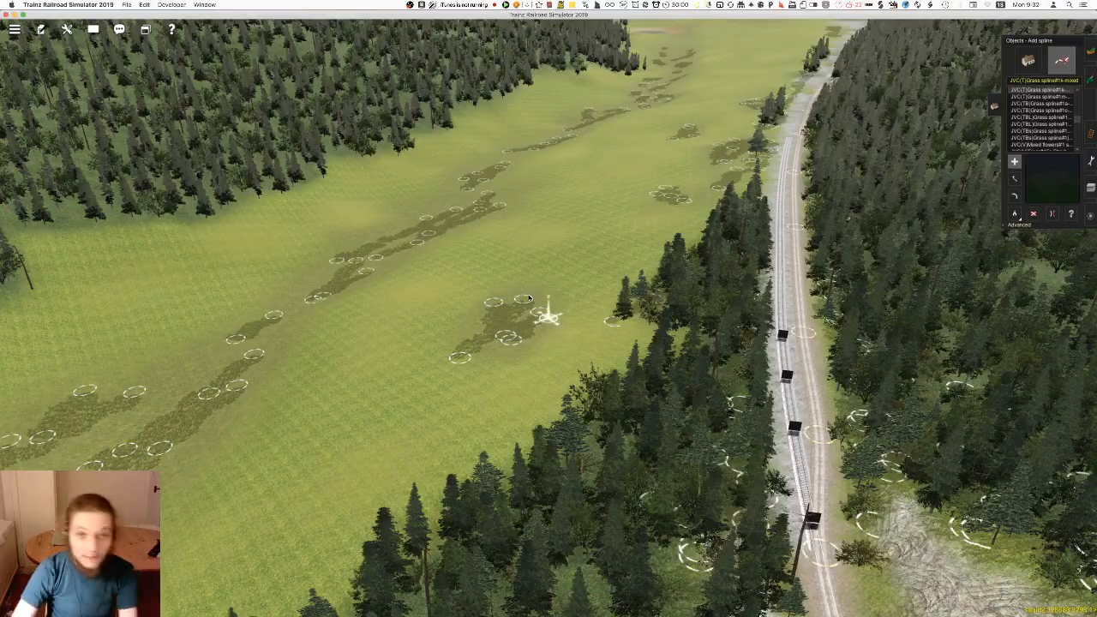
{"action": "key", "text": "Right"}
{"action": "right_click_drag", "start_coordinate": [532, 318], "coordinate": [563, 369]}
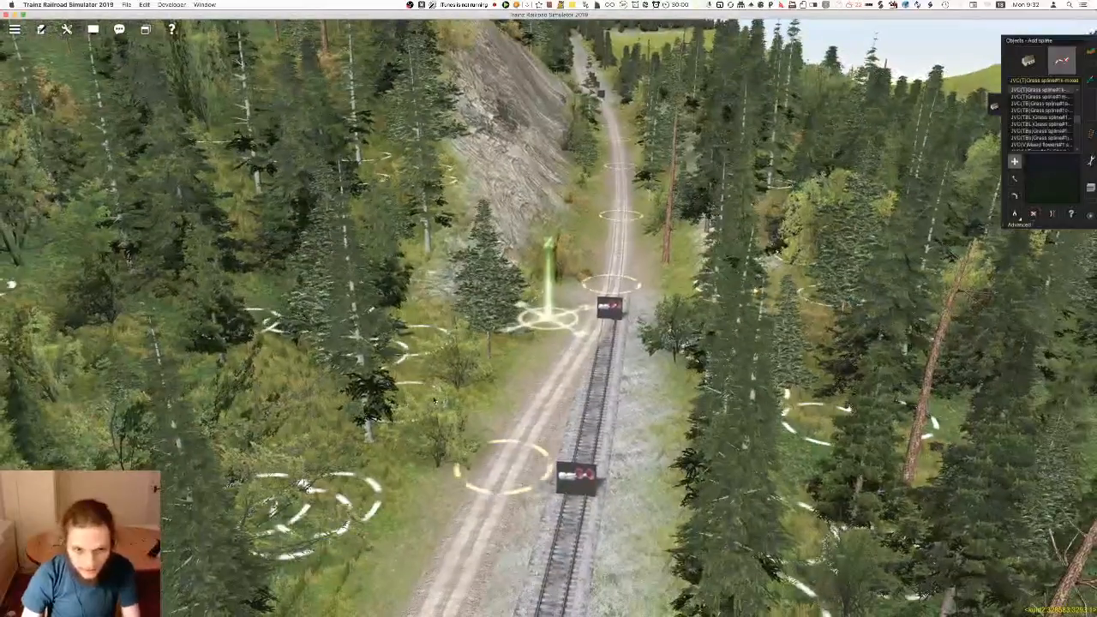
Place grass splines between the track and the foot of the rock face, around its shrubs and small conifers
{"action": "right_click", "coordinate": [579, 269]}
{"action": "scroll", "coordinate": [578, 273], "scroll_direction": "up", "scroll_amount": 3}
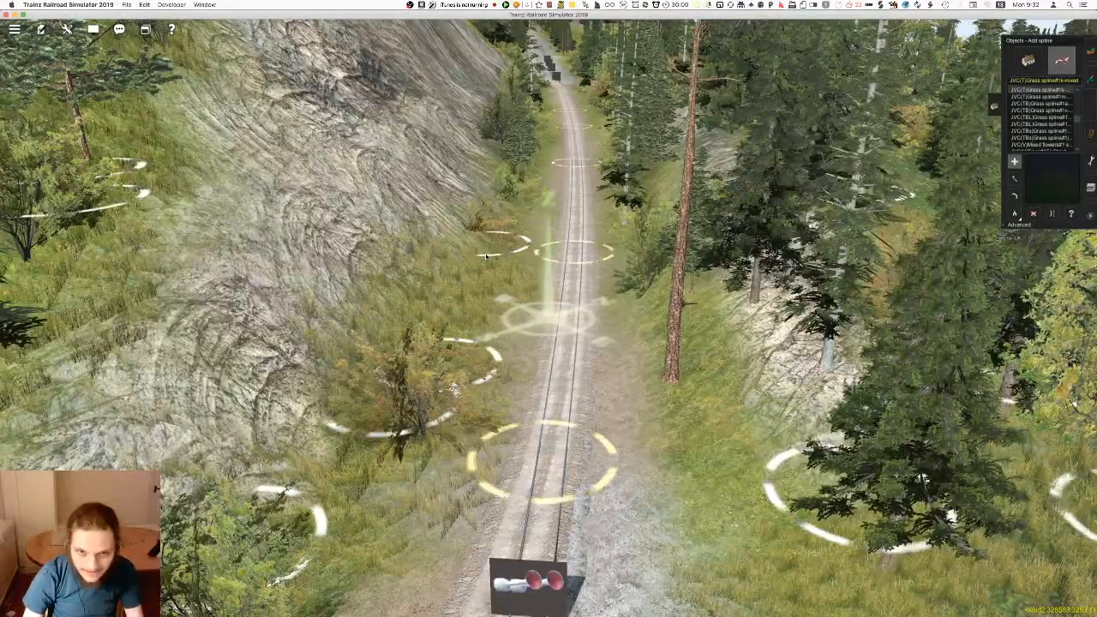
{"action": "right_click", "coordinate": [512, 161]}
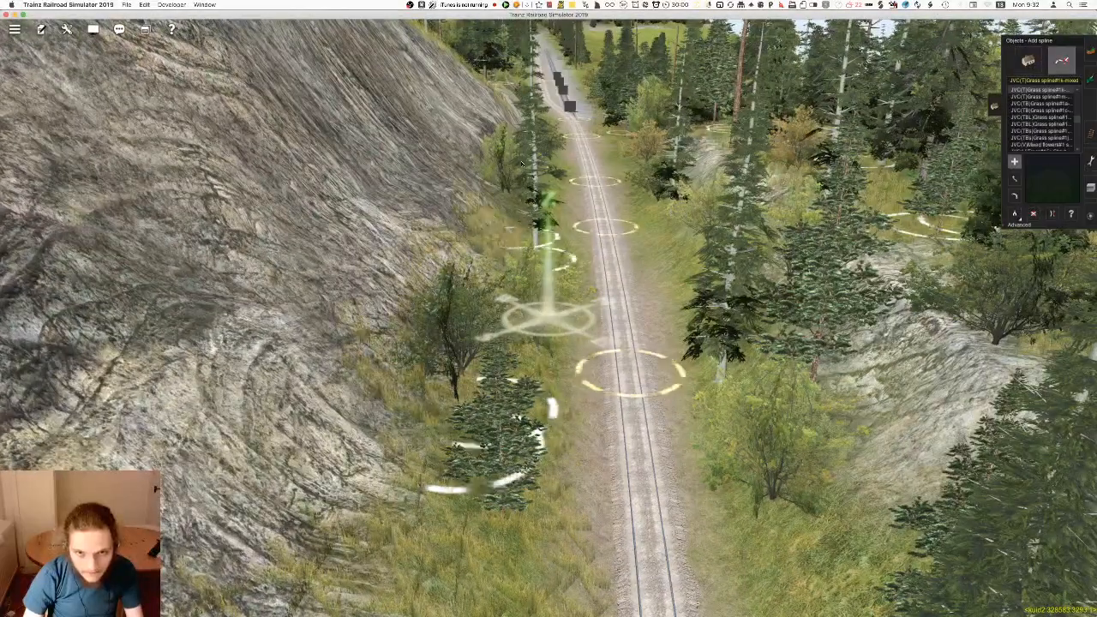
{"action": "right_click", "coordinate": [544, 211]}
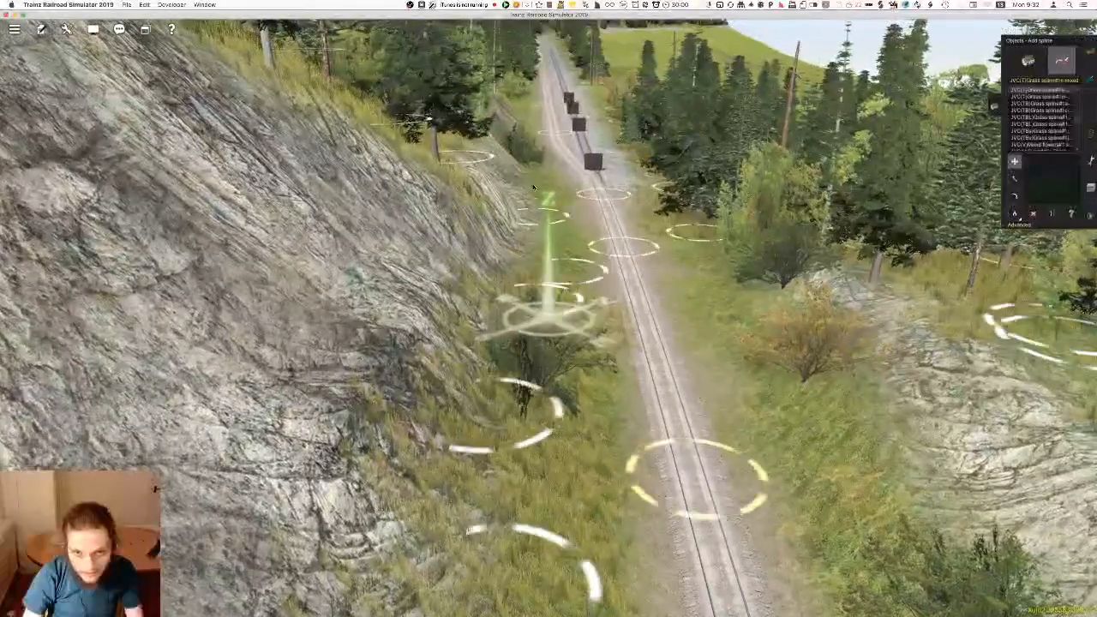
{"action": "right_click", "coordinate": [539, 188]}
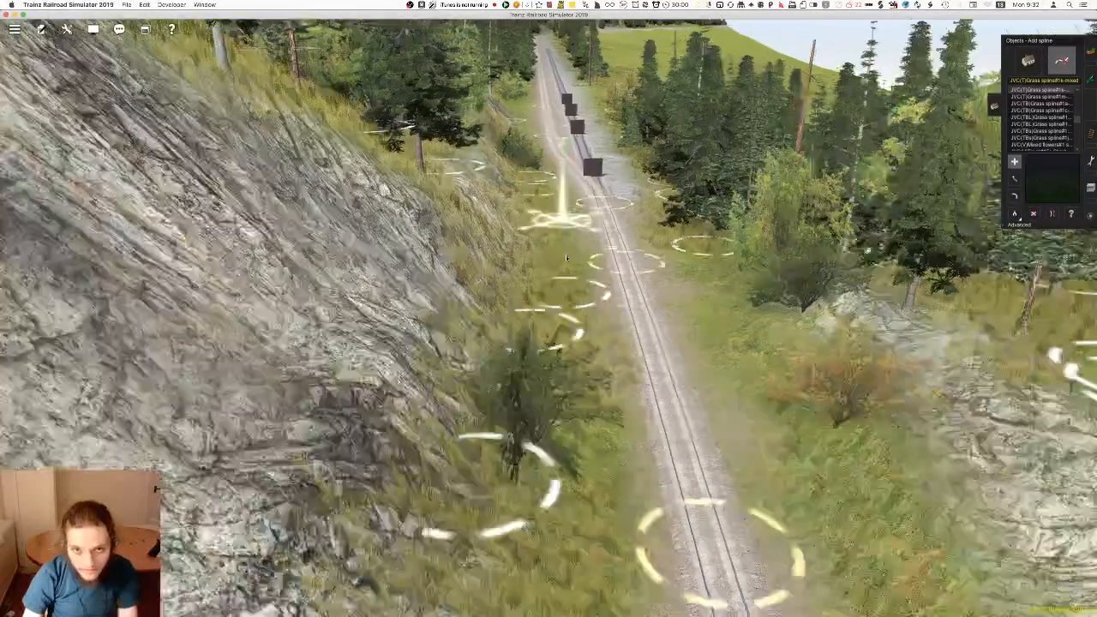
{"action": "right_click_drag", "start_coordinate": [545, 352], "coordinate": [545, 319]}
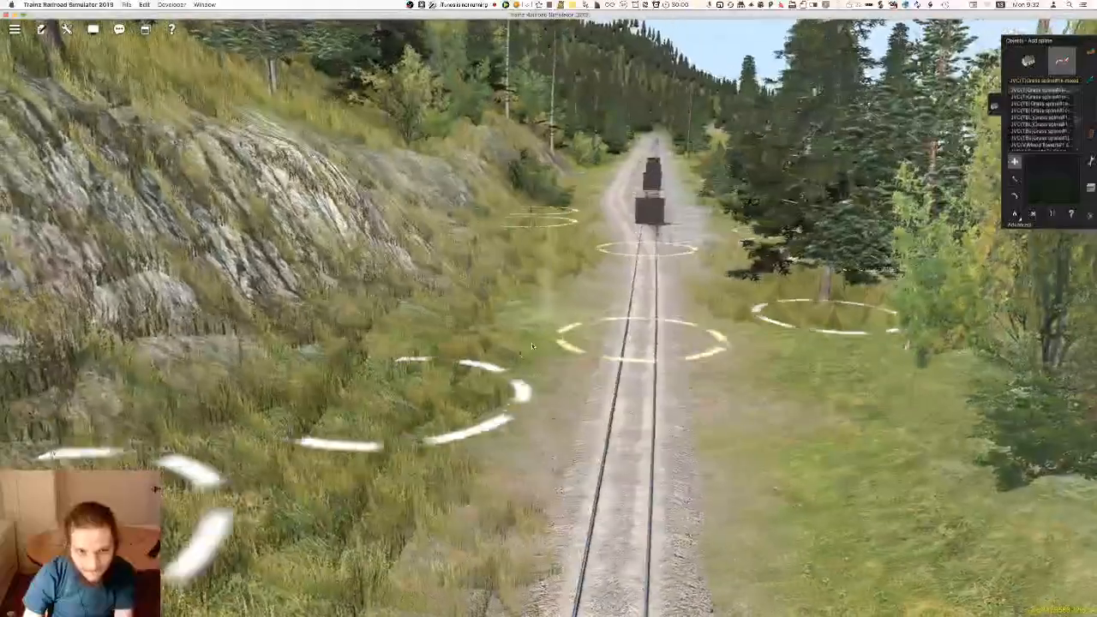
{"action": "right_click", "coordinate": [497, 392]}
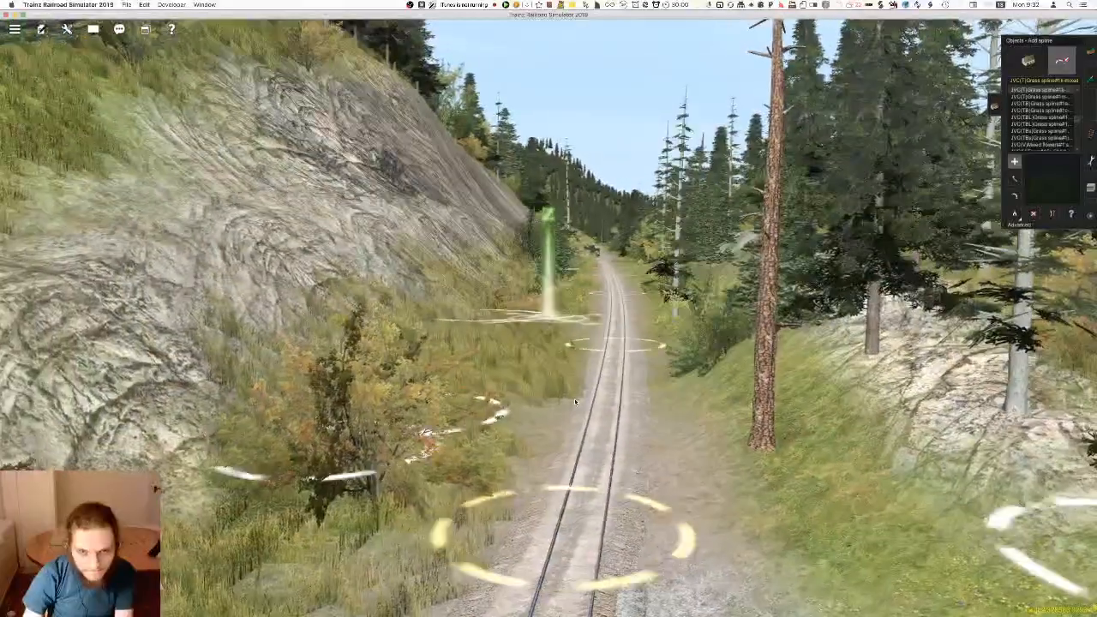
Try mixed grass splines on the grassy slope beside the bare trunk across from the rock face, undoing each one
{"action": "right_click", "coordinate": [568, 403]}
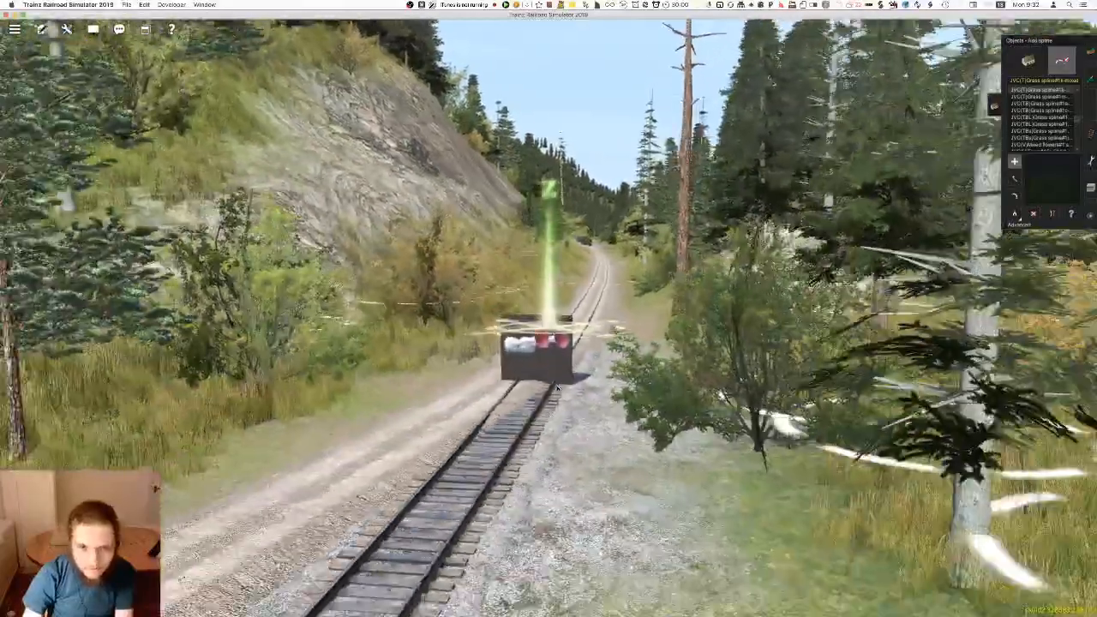
{"action": "key", "text": "Up"}
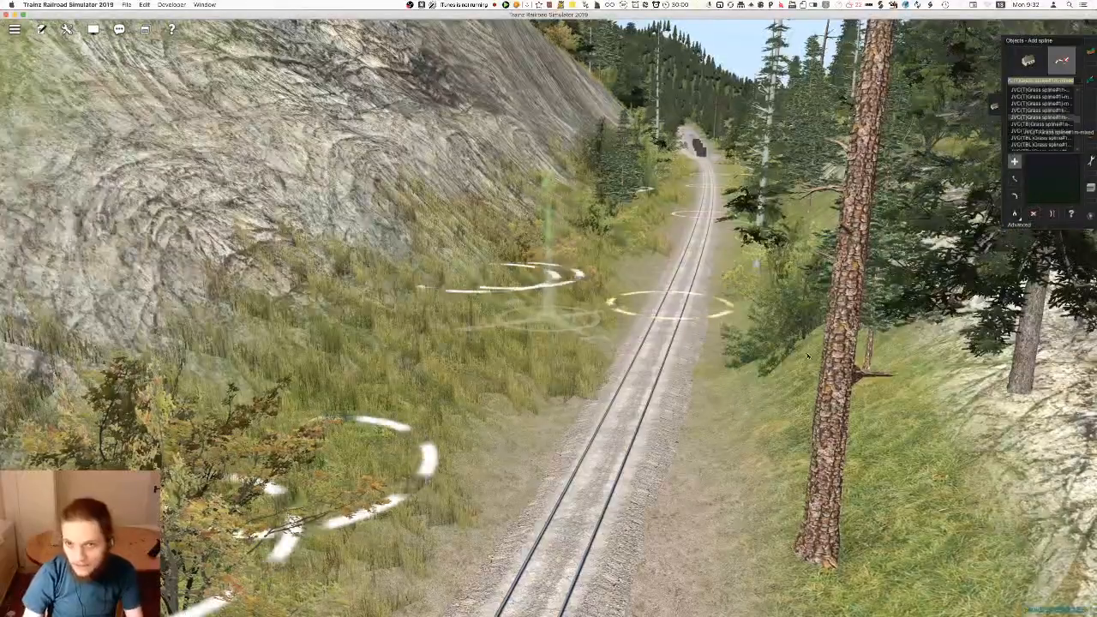
{"action": "left_click", "coordinate": [762, 530]}
{"action": "left_click", "coordinate": [777, 303]}
{"action": "key", "text": "super+z"}
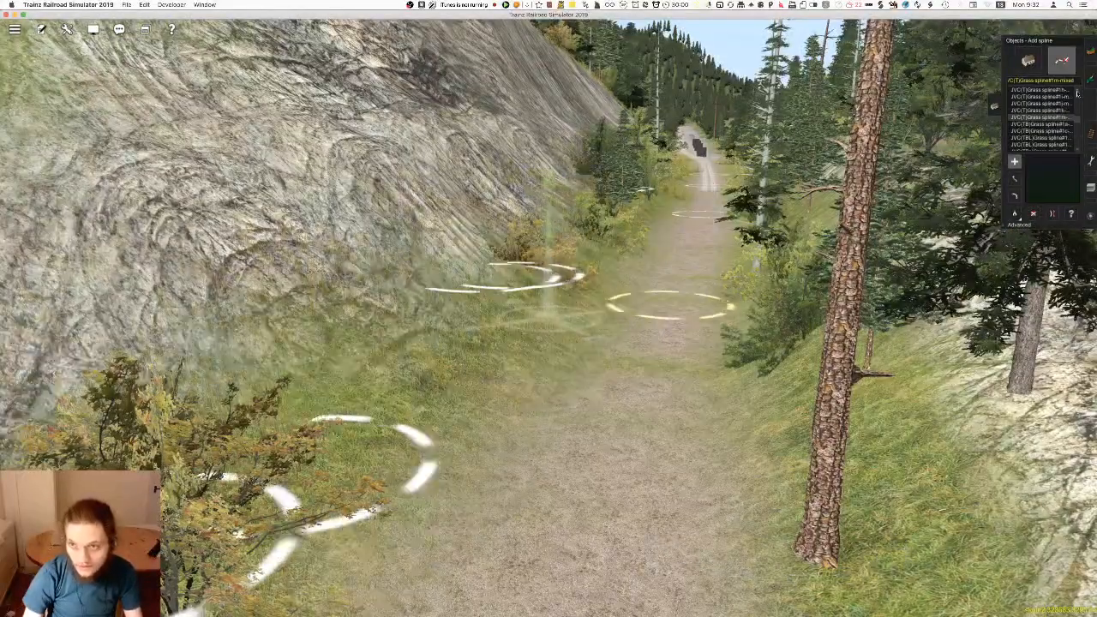
{"action": "left_click", "coordinate": [830, 467]}
{"action": "left_click", "coordinate": [769, 315]}
{"action": "key", "text": "super+z"}
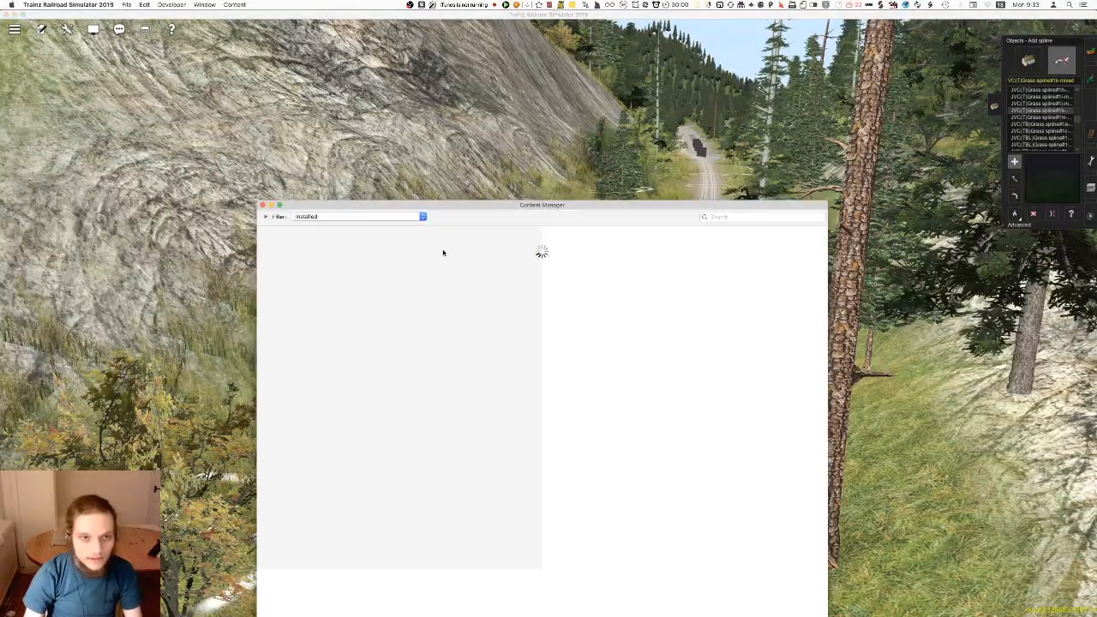
Look up JVC(T)Grass spline#1k-mixed by name in Content Manager with the Installed condition removed, and close Content Manager
{"action": "left_click", "coordinate": [383, 216]}
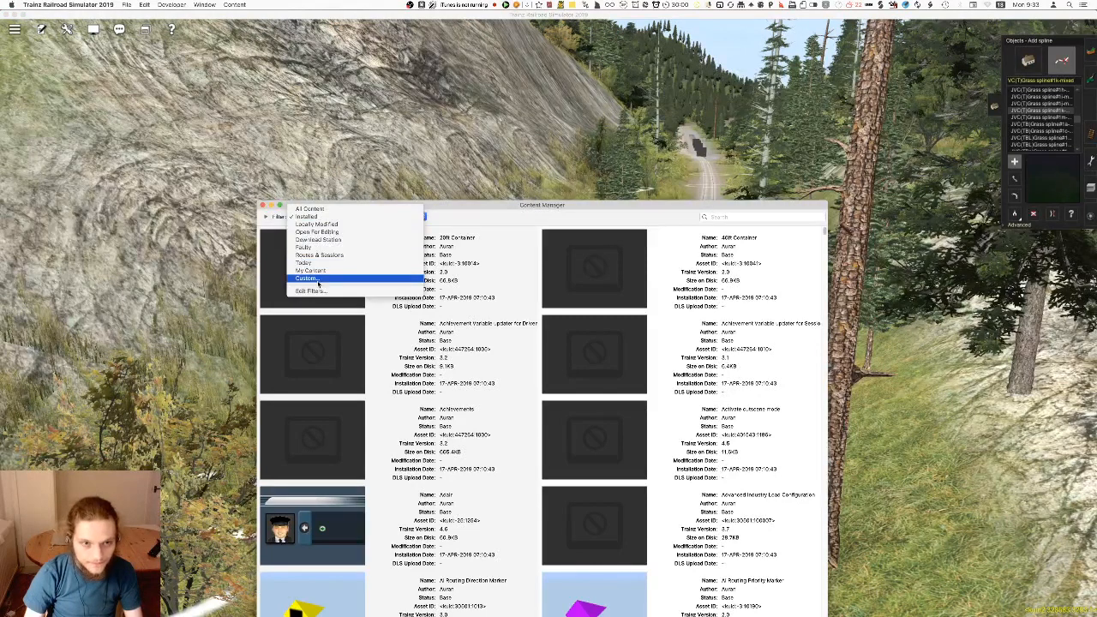
{"action": "left_click", "coordinate": [331, 218]}
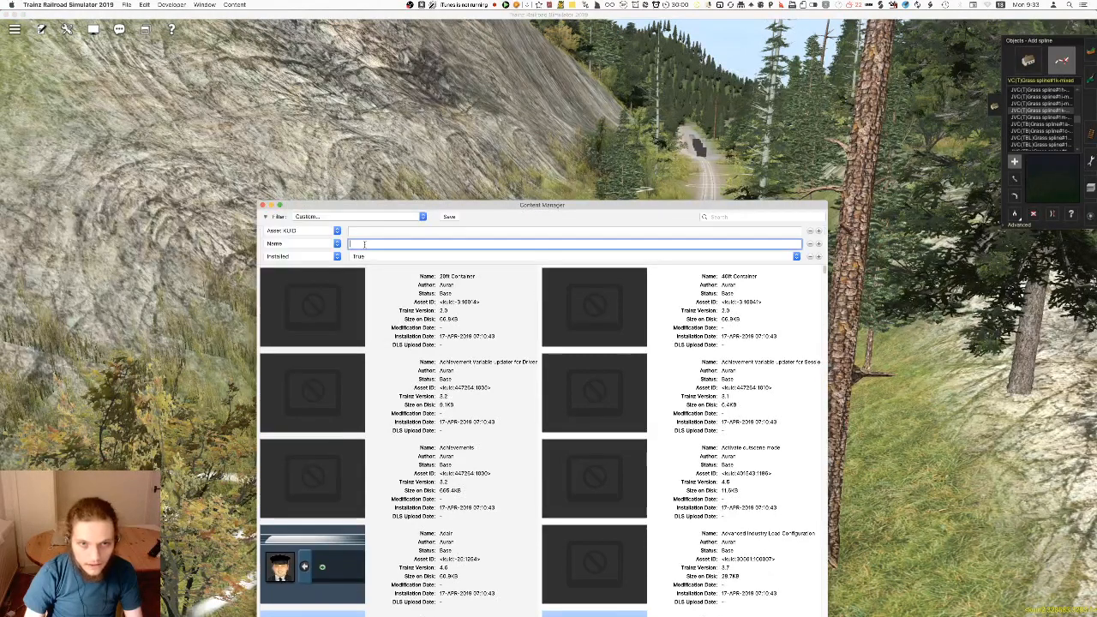
{"action": "type", "text": "JVC"}
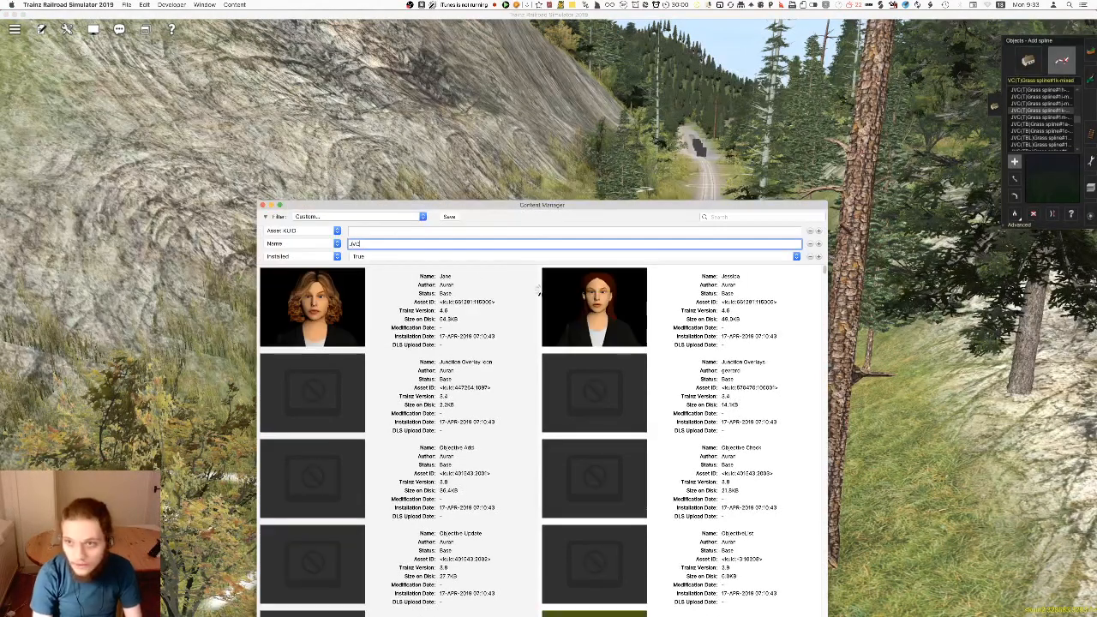
{"action": "type", "text": "(T)Grass spline"}
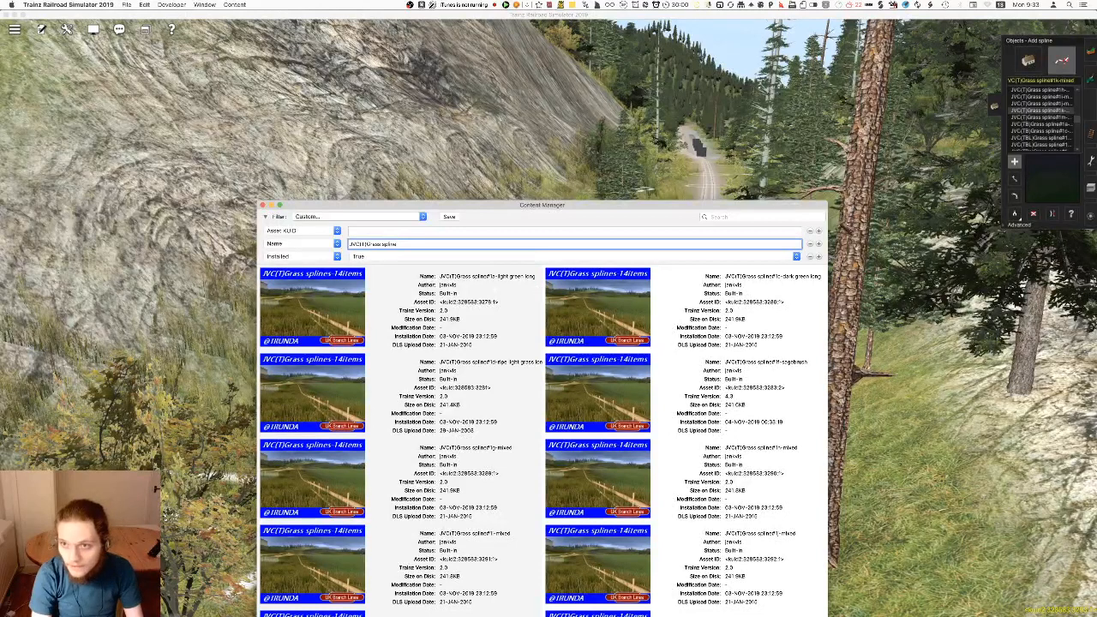
{"action": "type", "text": "s"}
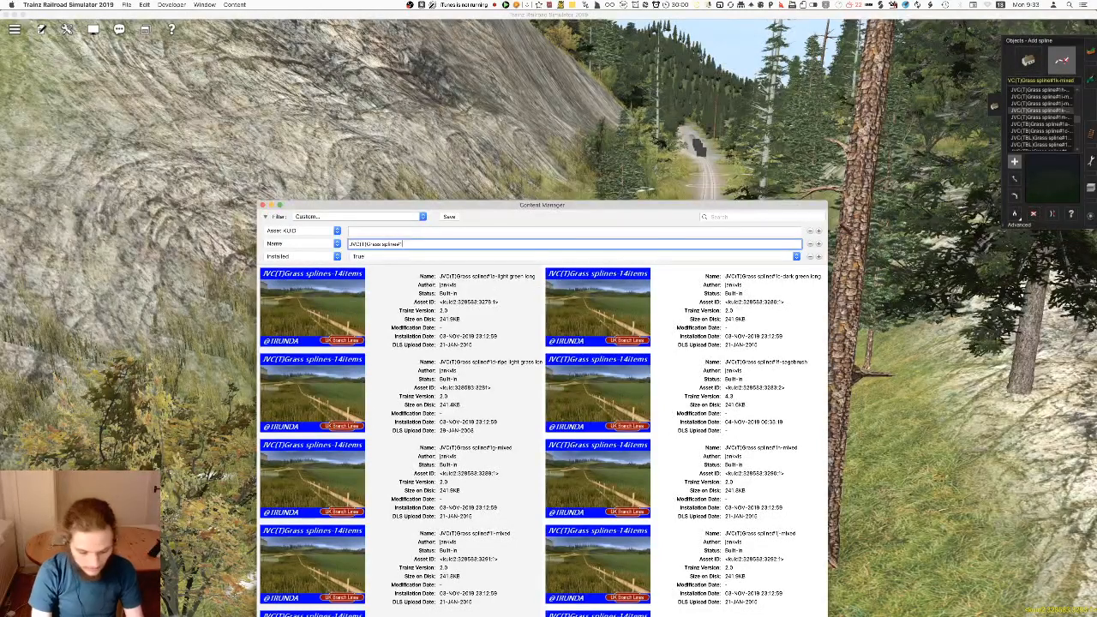
{"action": "type", "text": "k-mixed"}
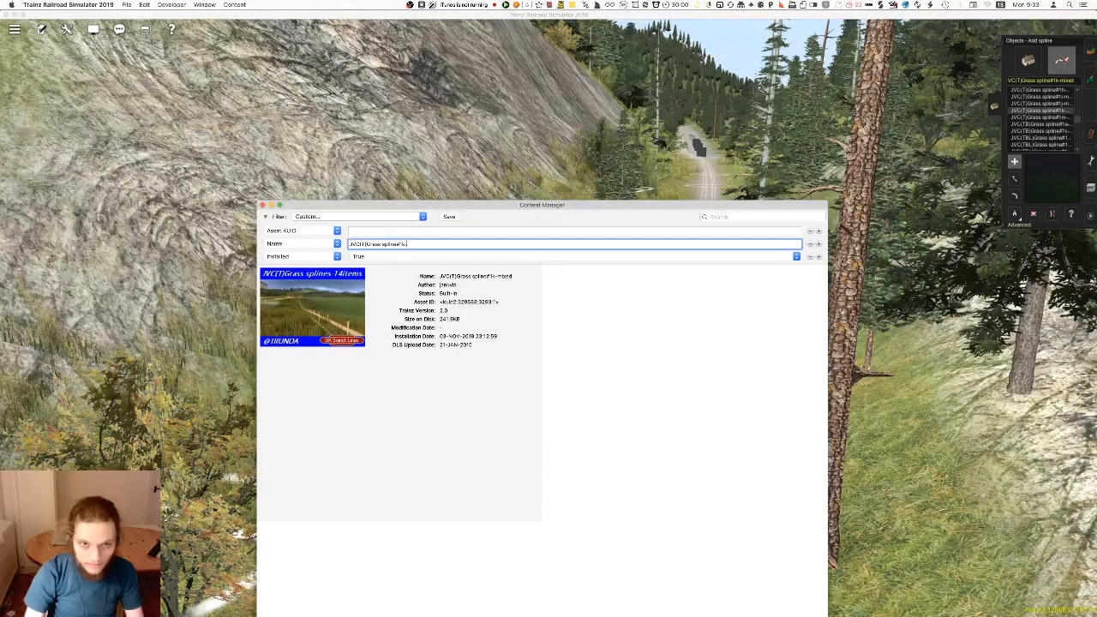
{"action": "left_click", "coordinate": [810, 257]}
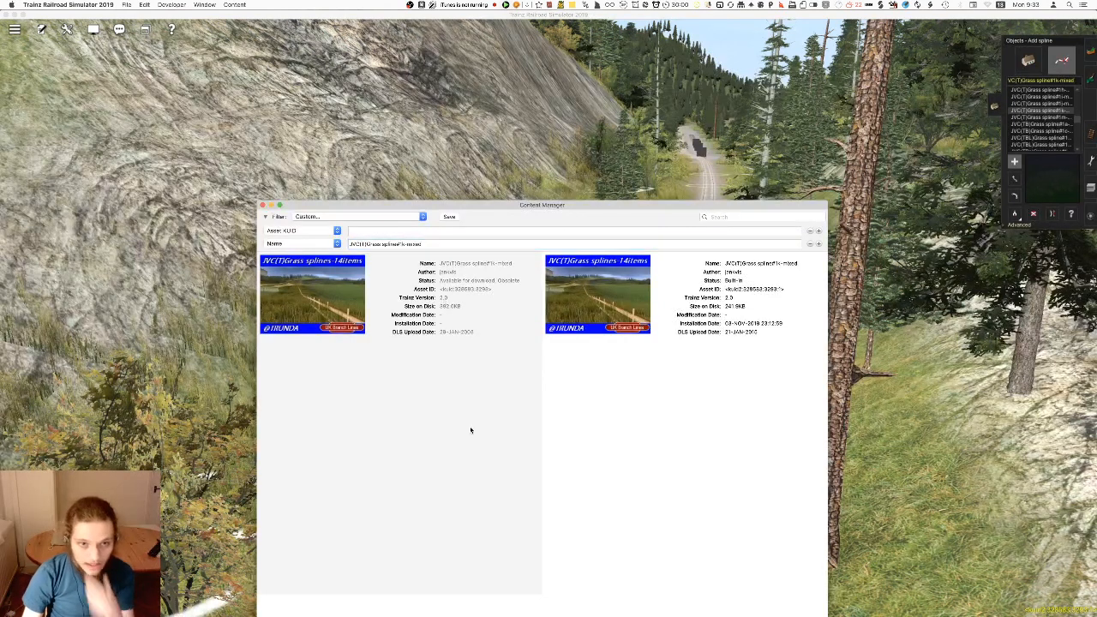
{"action": "key", "text": "super+w"}
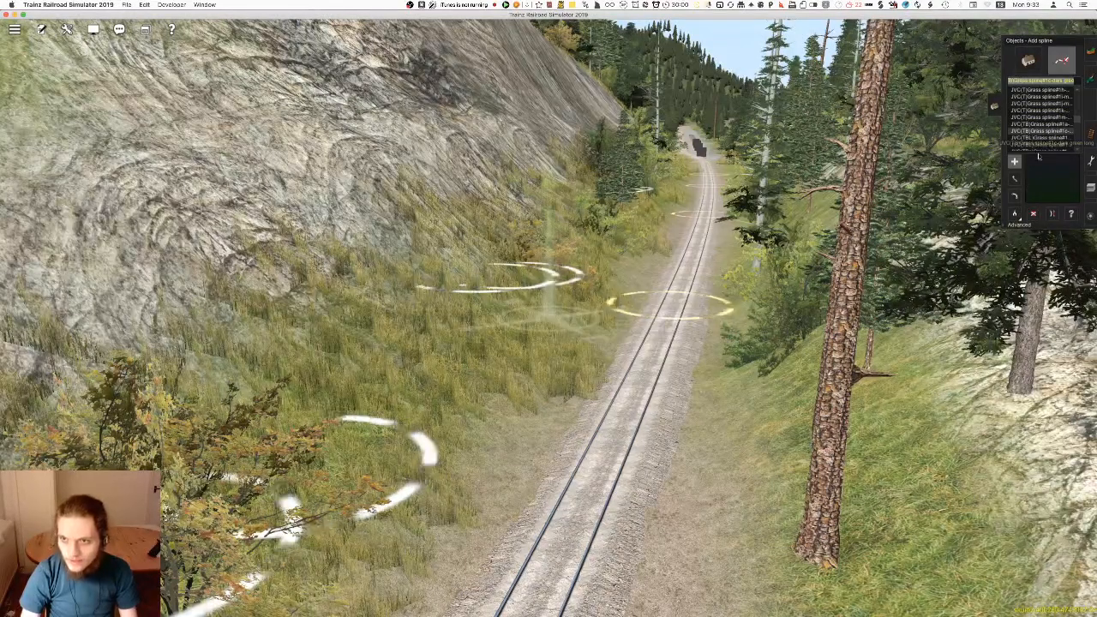
Choose the JVC(TB) light green grass spline and place it on the slope beside the bare trunk
{"action": "left_click", "coordinate": [1050, 124]}
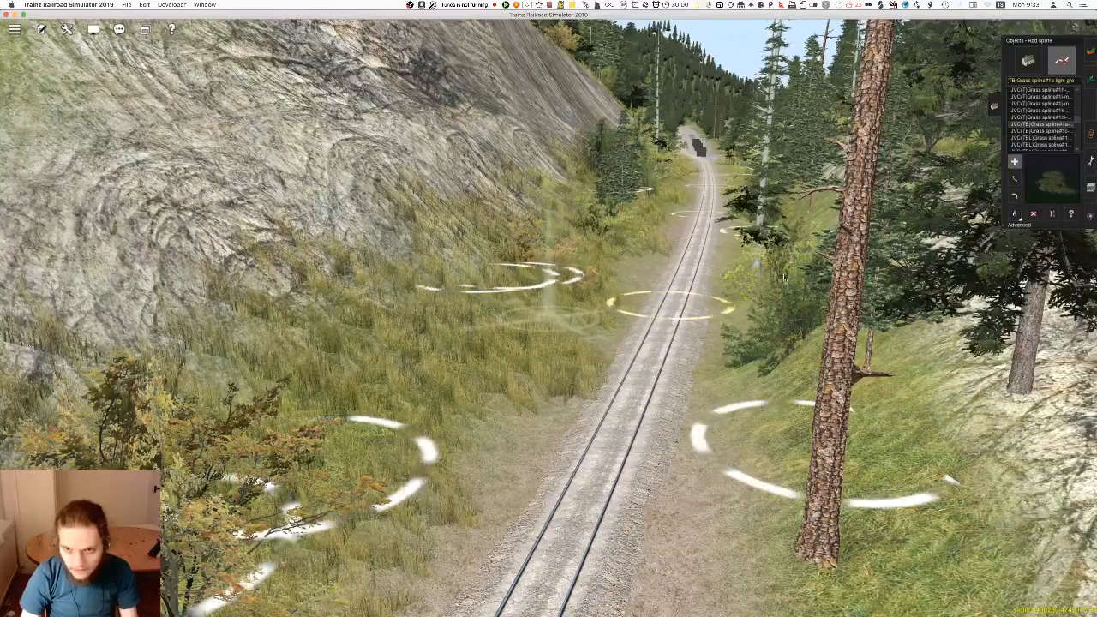
{"action": "right_click_drag", "start_coordinate": [739, 437], "coordinate": [525, 292]}
{"action": "scroll", "coordinate": [641, 313], "scroll_direction": "down", "scroll_amount": 3}
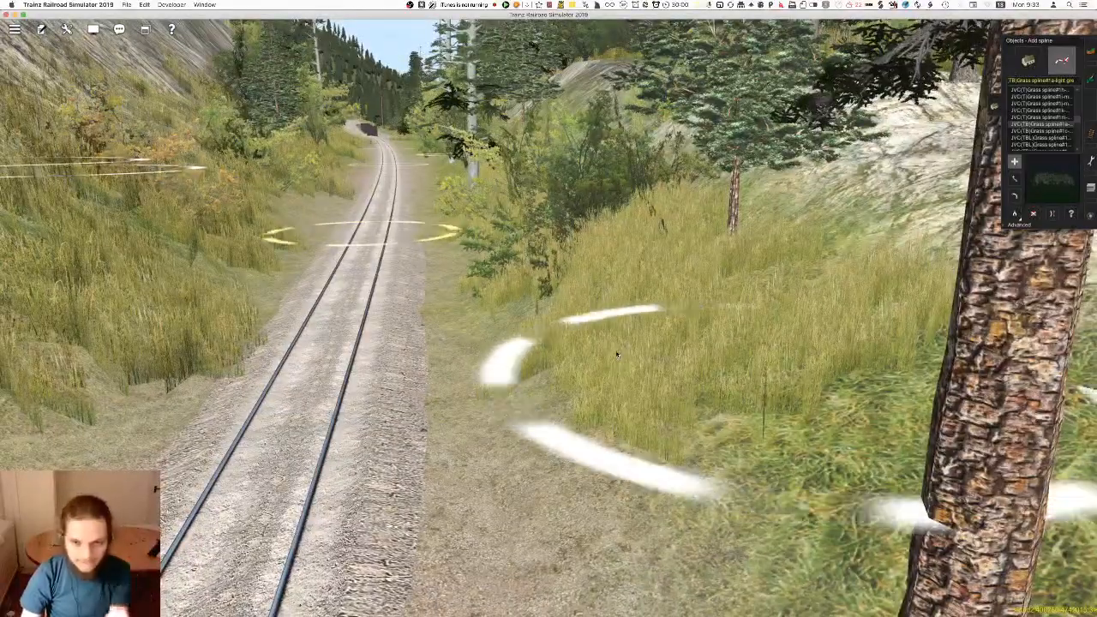
{"action": "right_click_drag", "start_coordinate": [514, 388], "coordinate": [532, 291]}
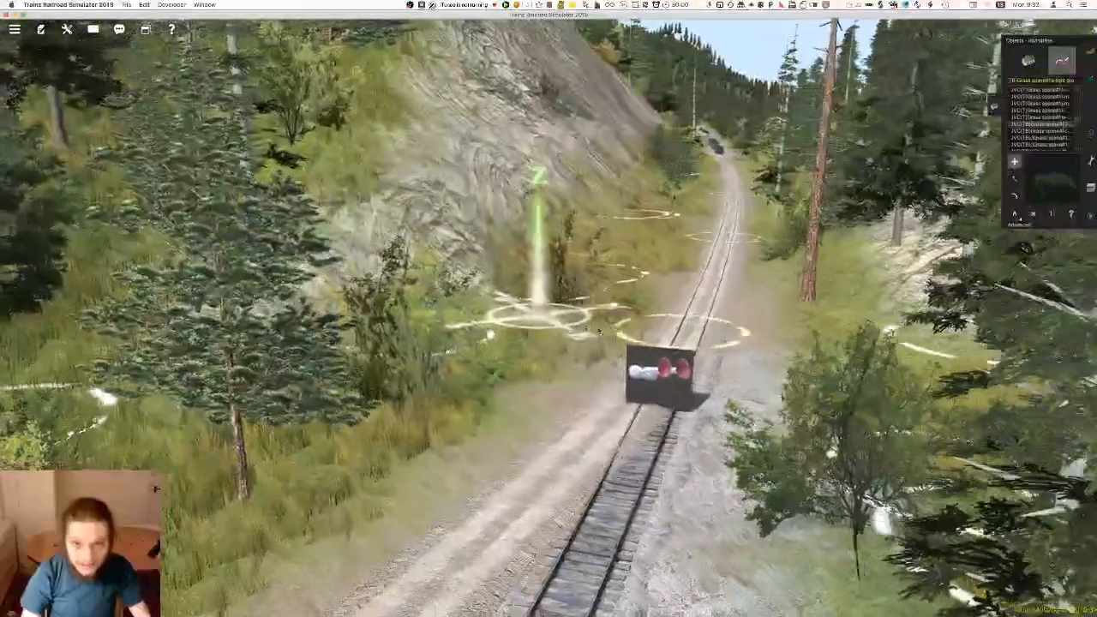
Undo the last grass at the foot of the rock face and lay light green grass splines there along the track
{"action": "key", "text": "super+z"}
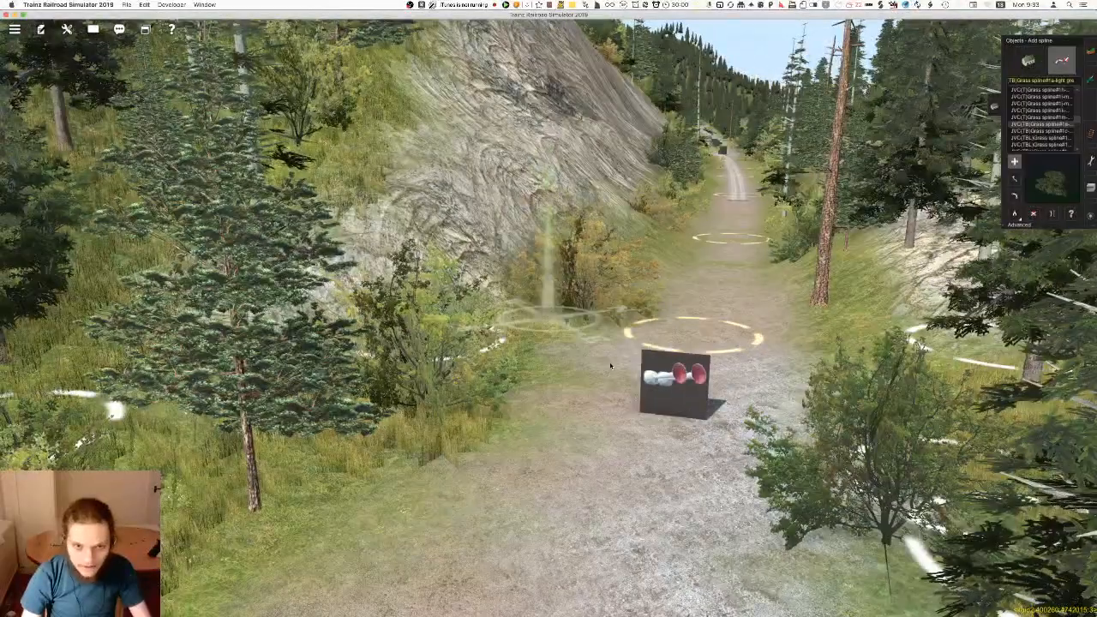
{"action": "right_click_drag", "start_coordinate": [576, 376], "coordinate": [554, 285]}
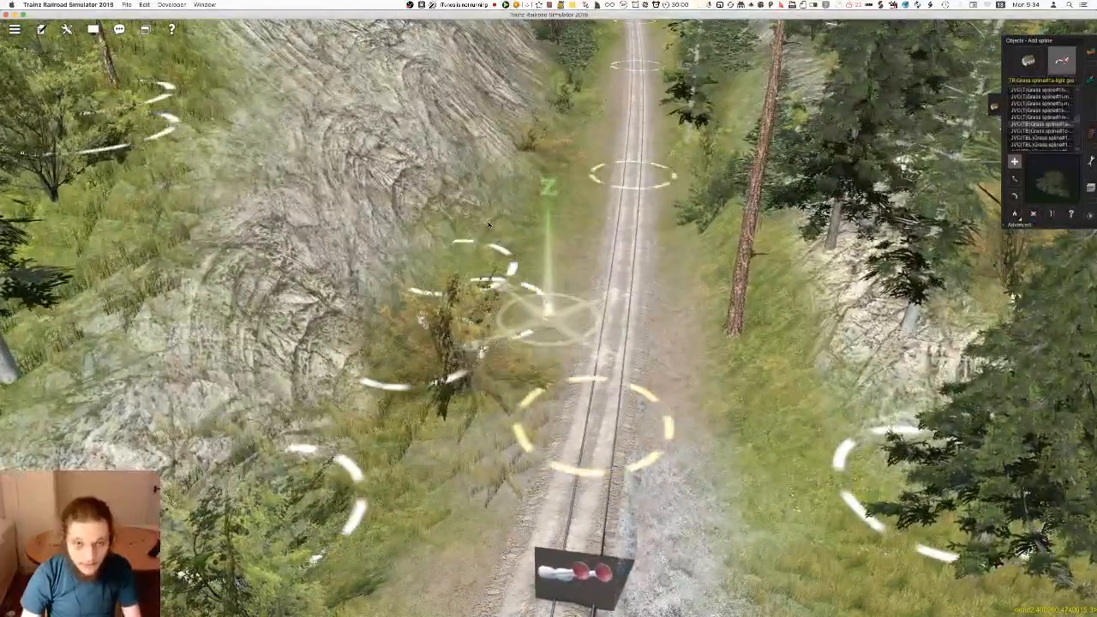
{"action": "right_click_drag", "start_coordinate": [549, 310], "coordinate": [557, 255]}
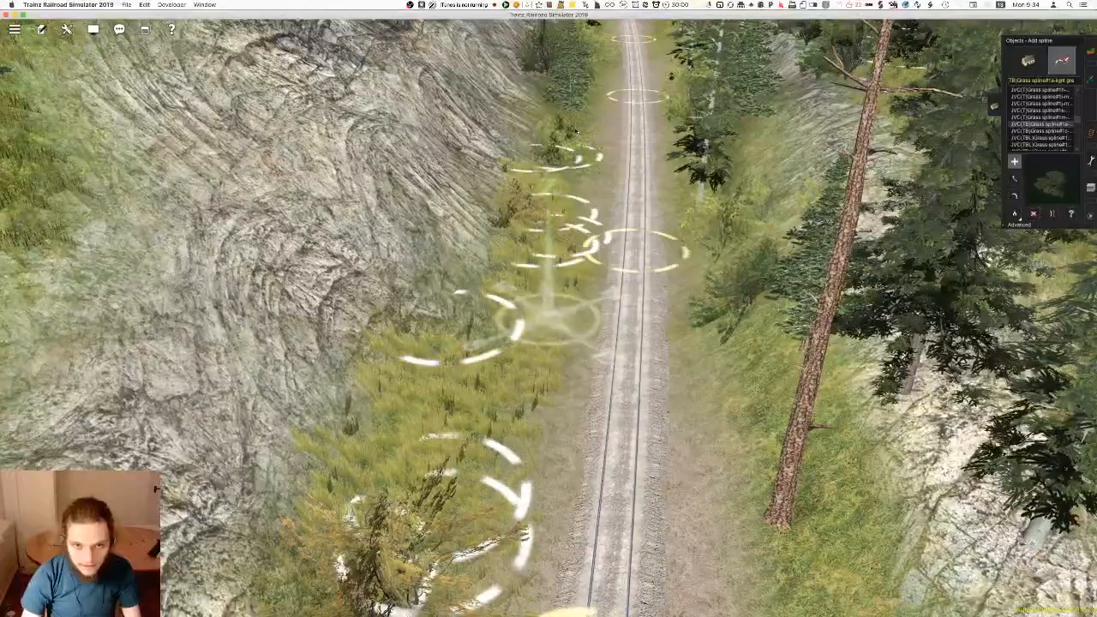
{"action": "right_click", "coordinate": [563, 139]}
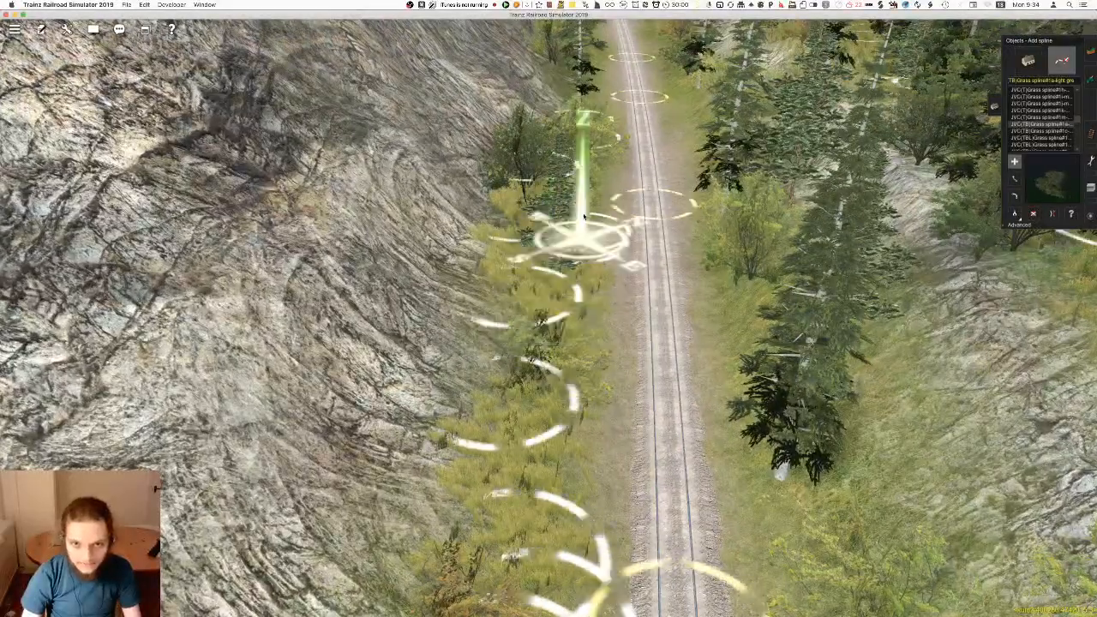
{"action": "right_click", "coordinate": [579, 222]}
{"action": "left_click", "coordinate": [519, 323]}
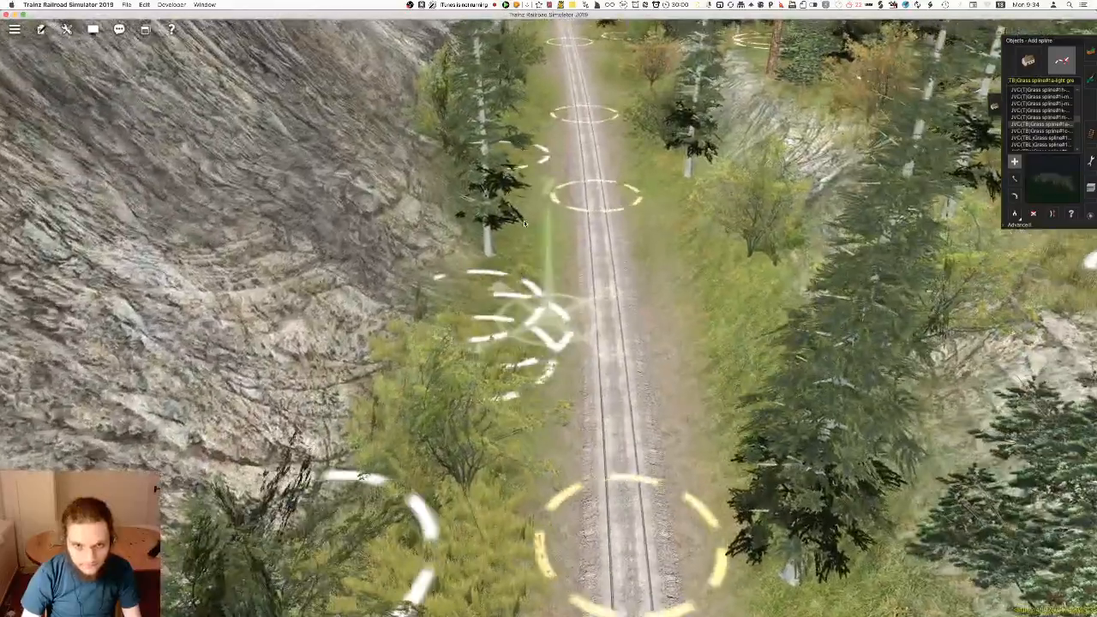
Continue the light green grass splines along the rock foot, past the tall conifer and around the small dark tree
{"action": "right_click", "coordinate": [516, 210]}
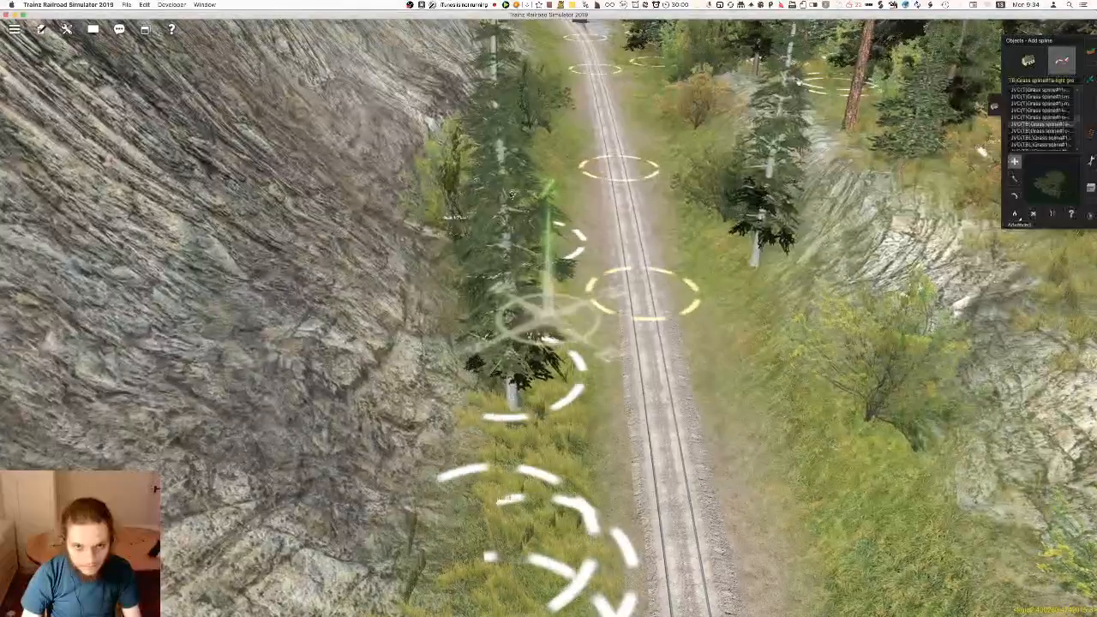
{"action": "right_click", "coordinate": [581, 351]}
{"action": "right_click", "coordinate": [531, 248]}
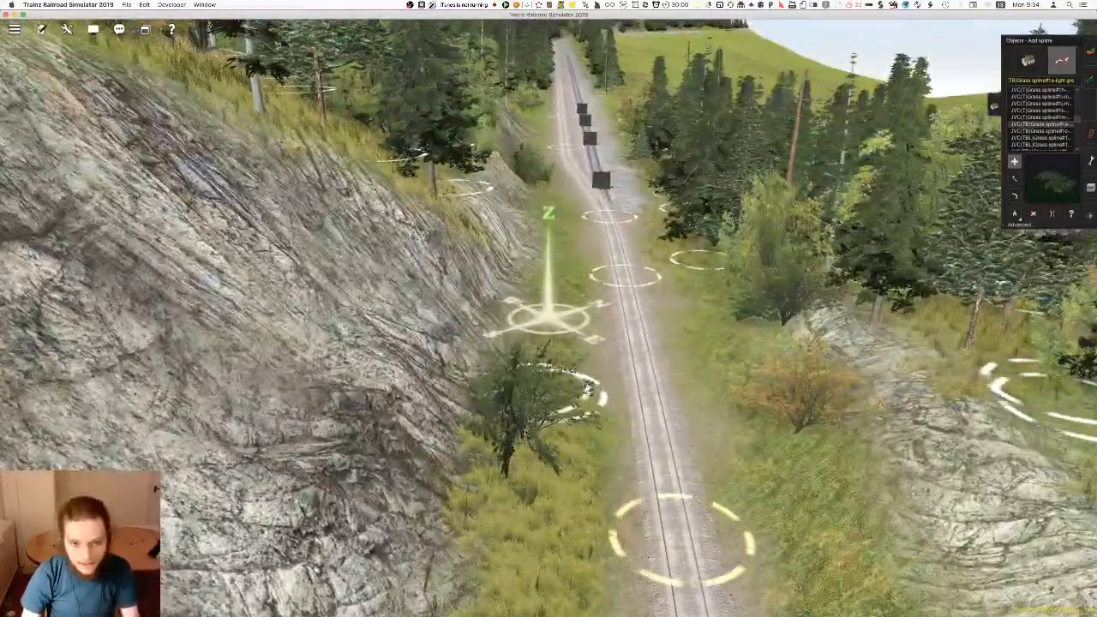
{"action": "left_click", "coordinate": [546, 415]}
{"action": "left_click", "coordinate": [550, 287]}
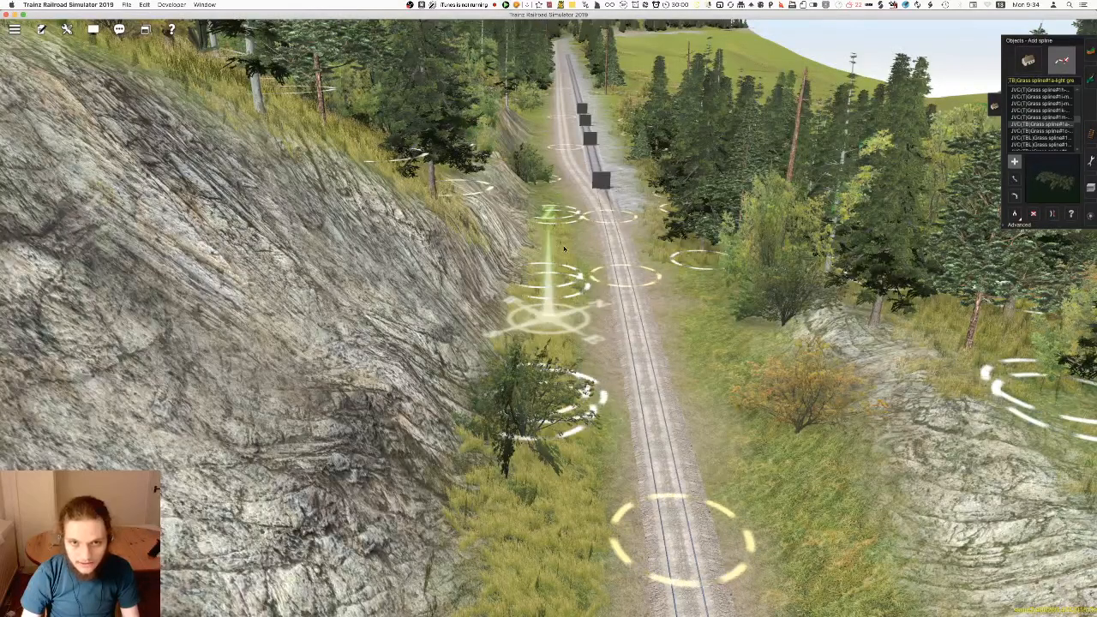
{"action": "left_click", "coordinate": [562, 450]}
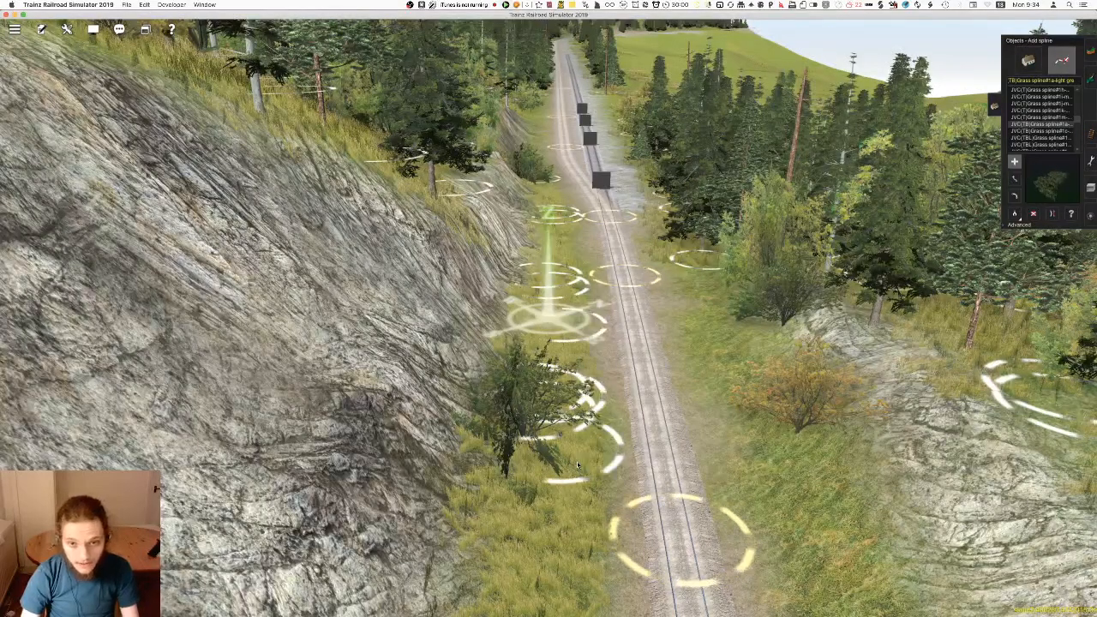
Extend the light green grass along the track verge below the low rock ledges, up to the parallel siding
{"action": "right_click", "coordinate": [571, 445]}
{"action": "right_click_drag", "start_coordinate": [571, 445], "coordinate": [550, 350]}
{"action": "right_click", "coordinate": [549, 296]}
{"action": "right_click", "coordinate": [534, 296]}
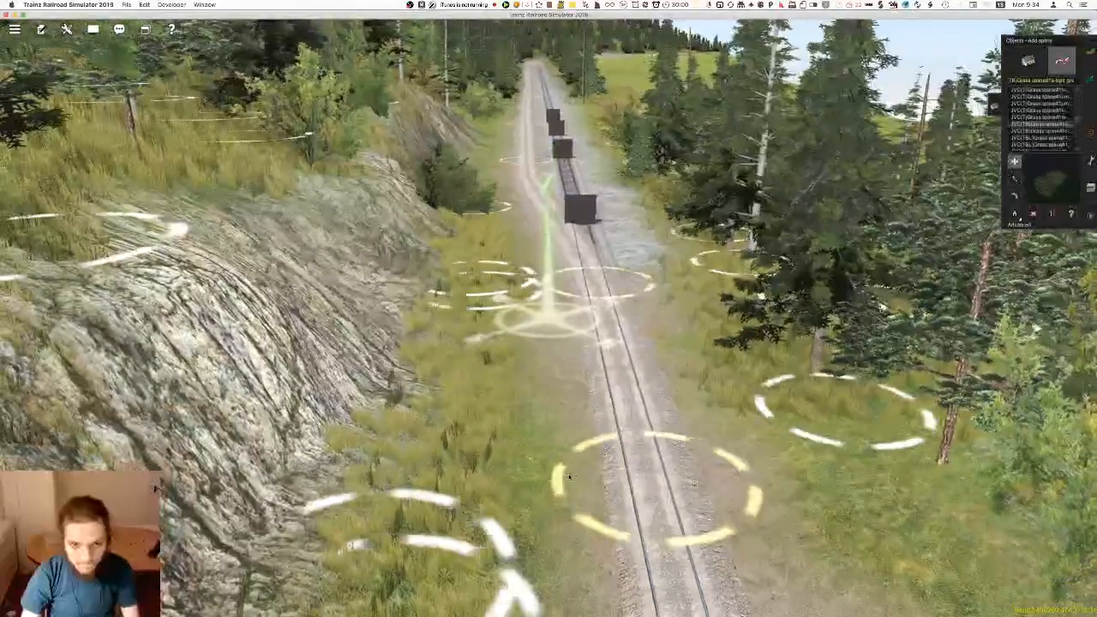
{"action": "right_click", "coordinate": [492, 294]}
{"action": "right_click", "coordinate": [592, 264]}
{"action": "right_click_drag", "start_coordinate": [583, 270], "coordinate": [495, 354]}
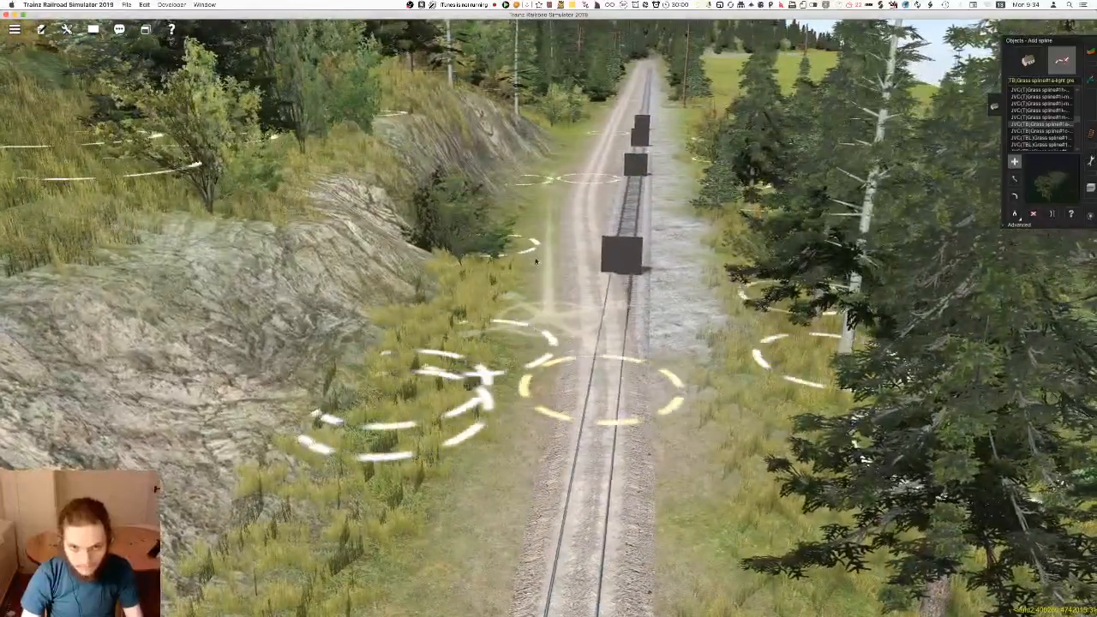
{"action": "right_click", "coordinate": [542, 239]}
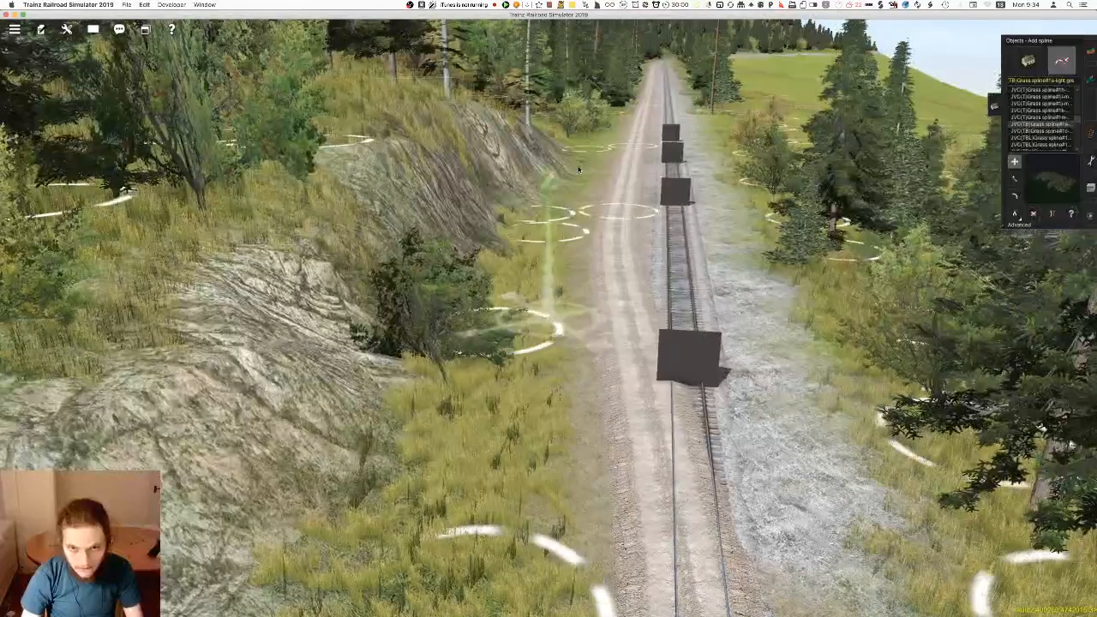
{"action": "right_click", "coordinate": [593, 145]}
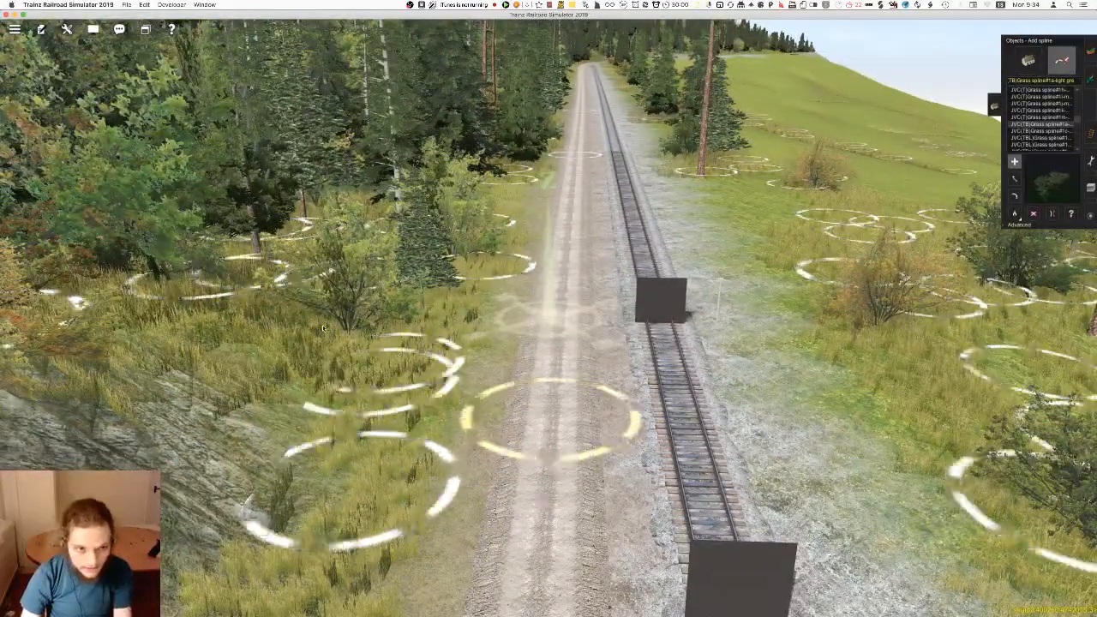
Examine the grass coverage along the track and the foot of the rock face, viewing the line in both directions
{"action": "key", "text": "Down"}
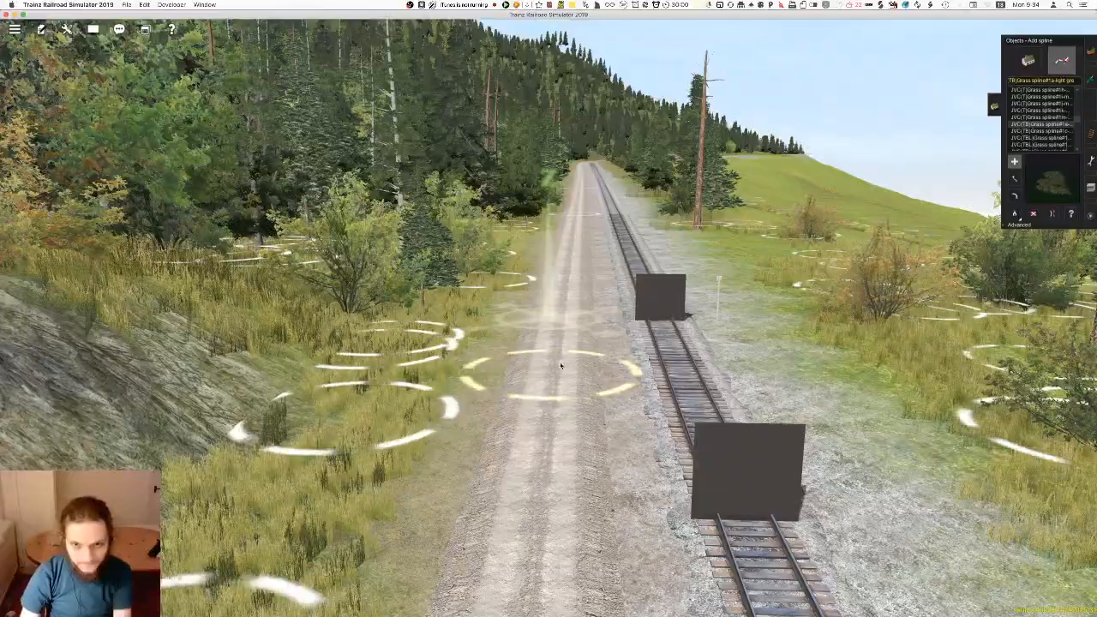
{"action": "key", "text": "Right"}
{"action": "mouse_move", "coordinate": [561, 366]}
{"action": "right_mouse_down"}
{"action": "mouse_move", "coordinate": [529, 372]}
{"action": "mouse_move", "coordinate": [588, 316]}
{"action": "mouse_move", "coordinate": [538, 323]}
{"action": "mouse_move", "coordinate": [553, 319]}
{"action": "mouse_move", "coordinate": [540, 290]}
{"action": "right_mouse_up"}
{"action": "key", "text": "Right"}
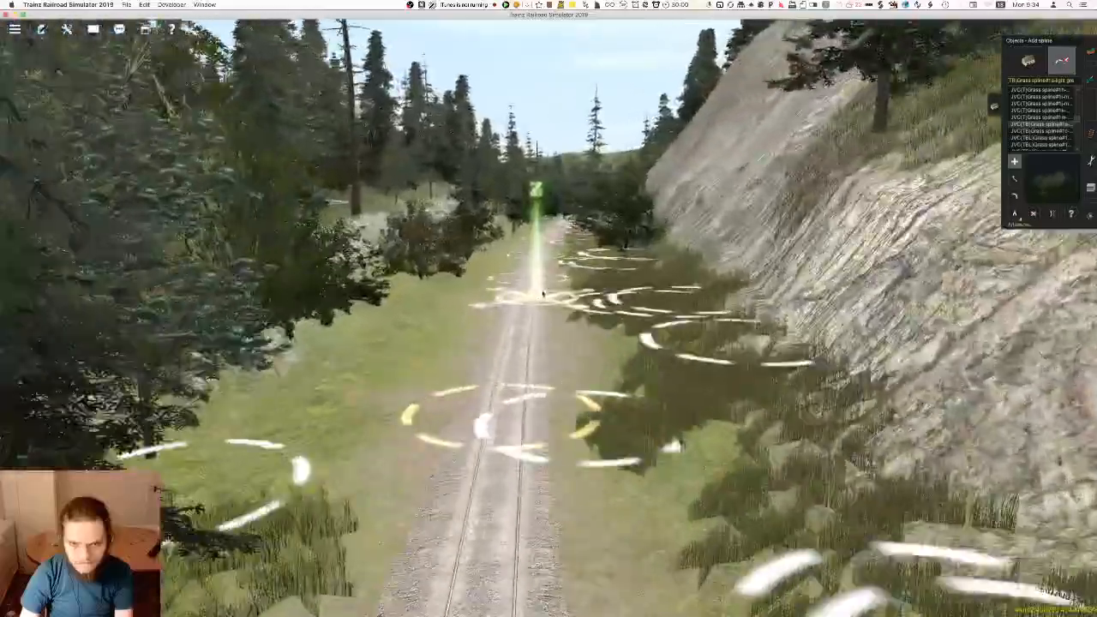
{"action": "right_click_drag", "start_coordinate": [542, 294], "coordinate": [546, 318]}
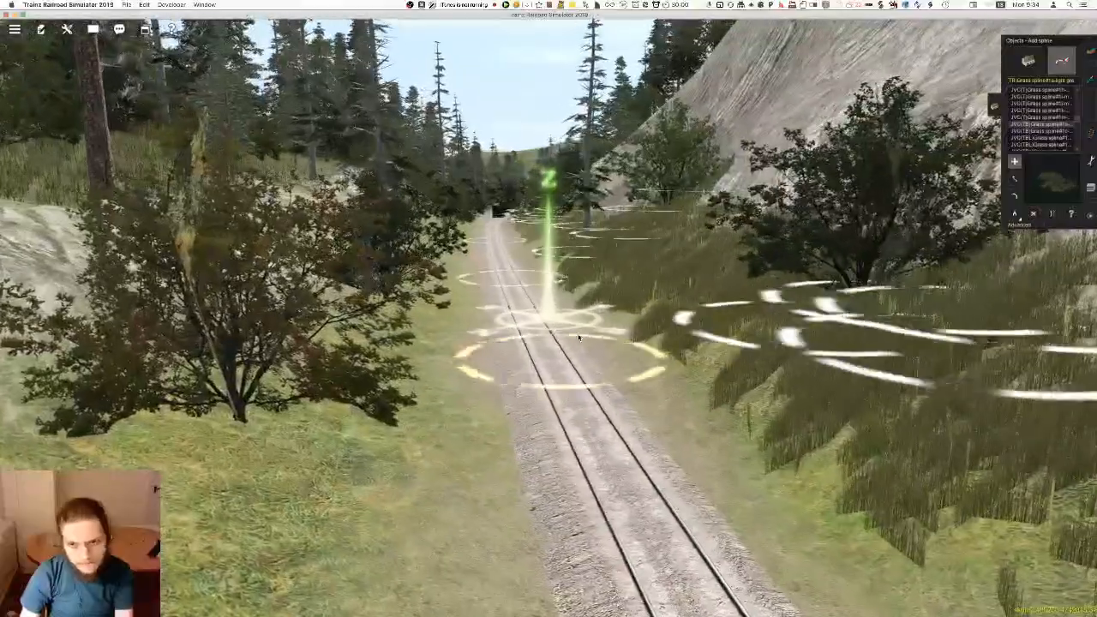
{"action": "scroll", "coordinate": [561, 351], "scroll_direction": "down", "scroll_amount": 4}
{"action": "key", "text": "Left"}
{"action": "key", "text": "Right"}
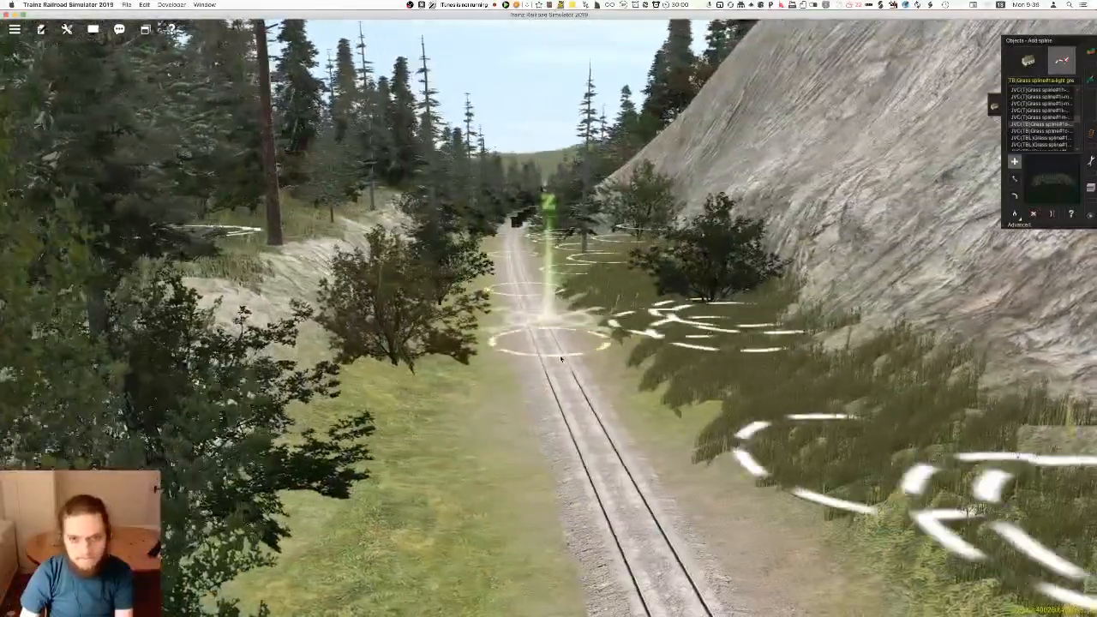
{"action": "scroll", "coordinate": [561, 359], "scroll_direction": "down", "scroll_amount": 3}
{"action": "key", "text": "Up"}
{"action": "right_click_drag", "start_coordinate": [522, 238], "coordinate": [782, 379]}
{"action": "key", "text": "Right"}
{"action": "key", "text": "Right"}
{"action": "right_click_drag", "start_coordinate": [552, 326], "coordinate": [525, 351]}
{"action": "key", "text": "Down"}
{"action": "scroll", "coordinate": [568, 261], "scroll_direction": "up", "scroll_amount": 2}
{"action": "right_click_drag", "start_coordinate": [568, 262], "coordinate": [545, 268]}
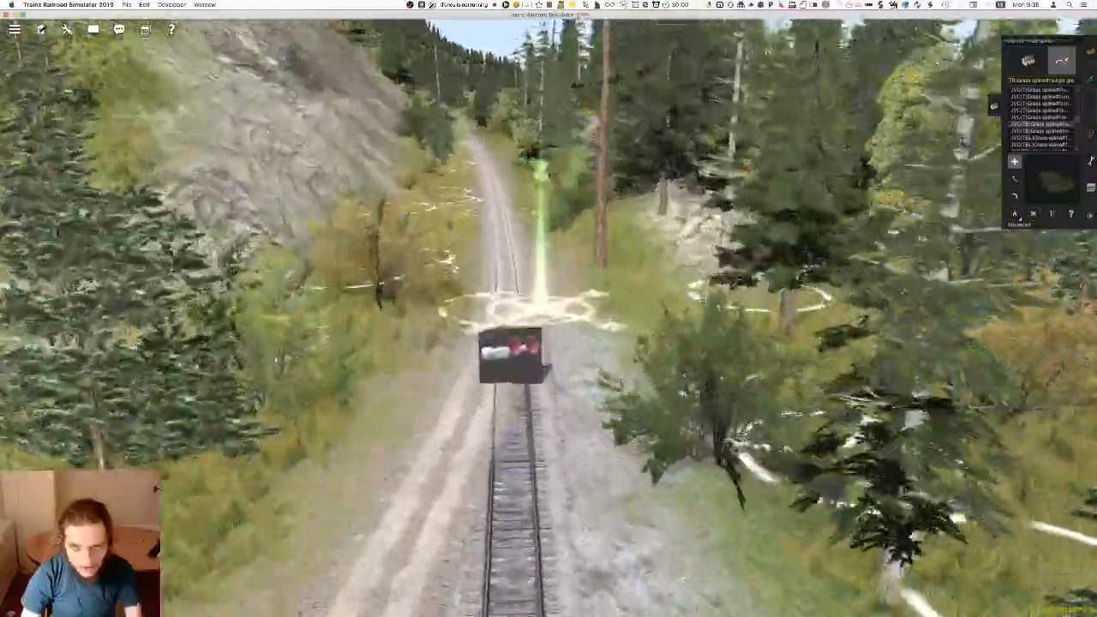
Place light green grass splines on the verge opposite the rock face, around the trackside conifer and shrubs
{"action": "left_click_drag", "start_coordinate": [714, 380], "coordinate": [605, 256]}
{"action": "mouse_move", "coordinate": [561, 298]}
{"action": "right_mouse_down"}
{"action": "mouse_move", "coordinate": [541, 334]}
{"action": "mouse_move", "coordinate": [524, 284]}
{"action": "mouse_move", "coordinate": [541, 277]}
{"action": "mouse_move", "coordinate": [566, 291]}
{"action": "right_mouse_up"}
{"action": "key", "text": "Left"}
{"action": "left_click_drag", "start_coordinate": [626, 306], "coordinate": [674, 259]}
{"action": "right_click_drag", "start_coordinate": [503, 215], "coordinate": [549, 304]}
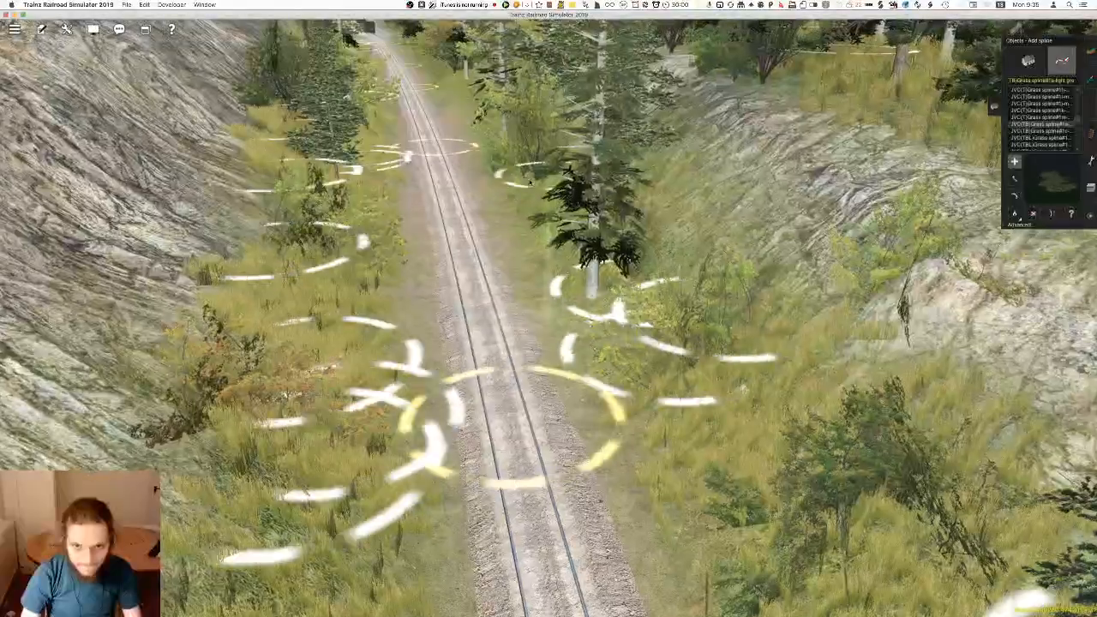
Continue the light green grass splines farther along the verge opposite the rock face, between the track and the rocky bank
{"action": "right_click_drag", "start_coordinate": [594, 175], "coordinate": [686, 338]}
{"action": "left_click", "coordinate": [675, 358]}
{"action": "left_click", "coordinate": [600, 234]}
{"action": "left_click", "coordinate": [587, 166]}
{"action": "left_click", "coordinate": [535, 142]}
{"action": "right_click_drag", "start_coordinate": [649, 180], "coordinate": [584, 282]}
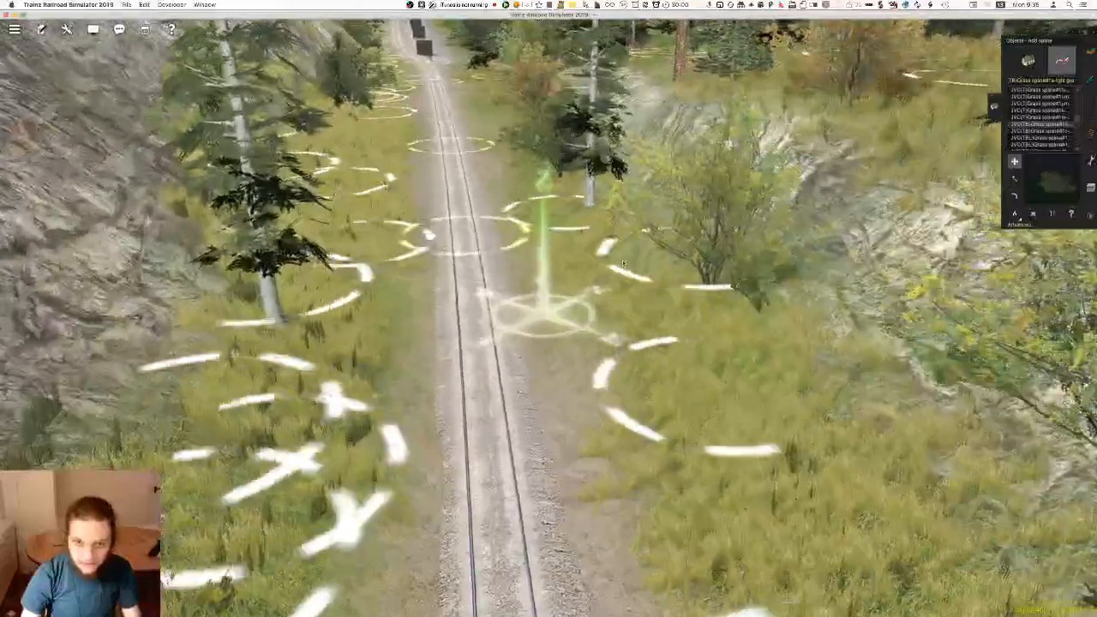
Continue the light green grass splines along the verge opposite the rock face, past the conifer up to the autumn-coloured shrub
{"action": "left_click", "coordinate": [555, 228]}
{"action": "right_click", "coordinate": [495, 193]}
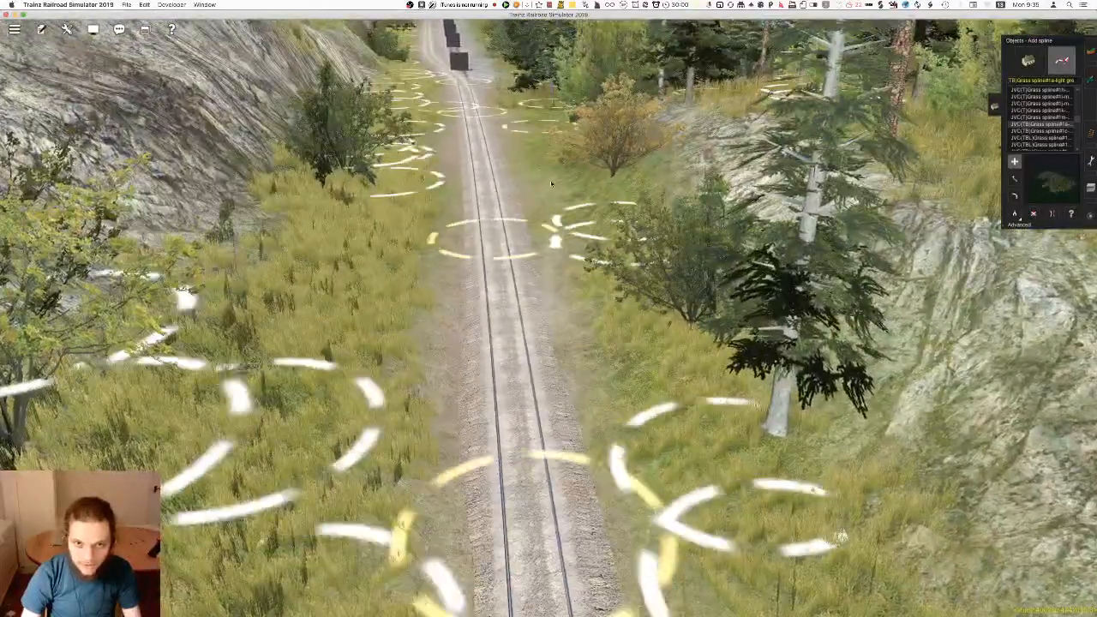
{"action": "right_click", "coordinate": [551, 183]}
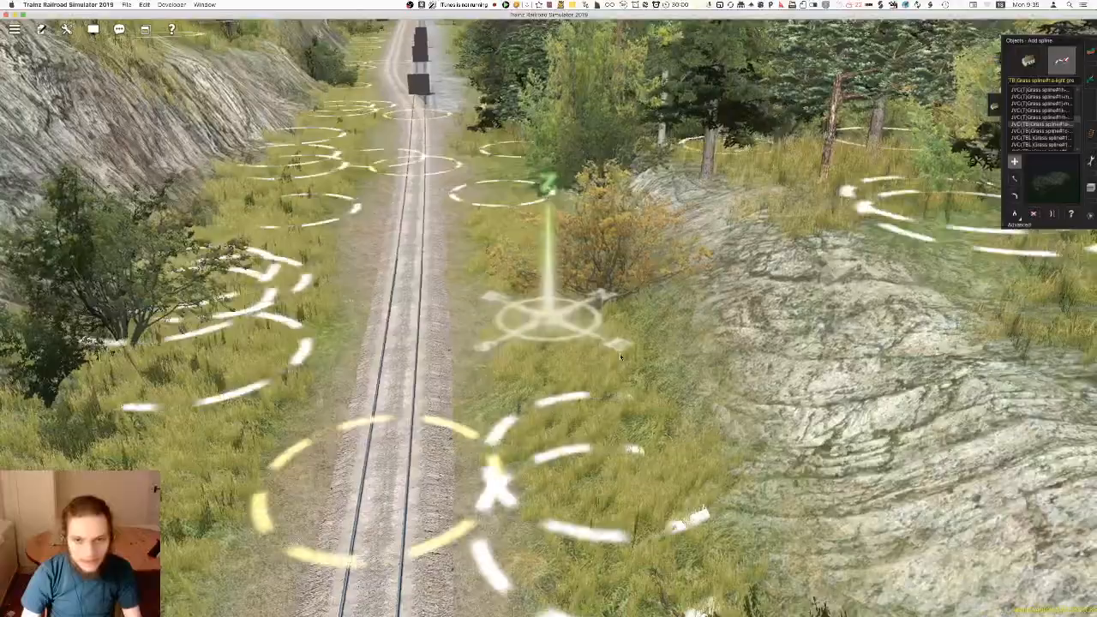
{"action": "left_click", "coordinate": [619, 262]}
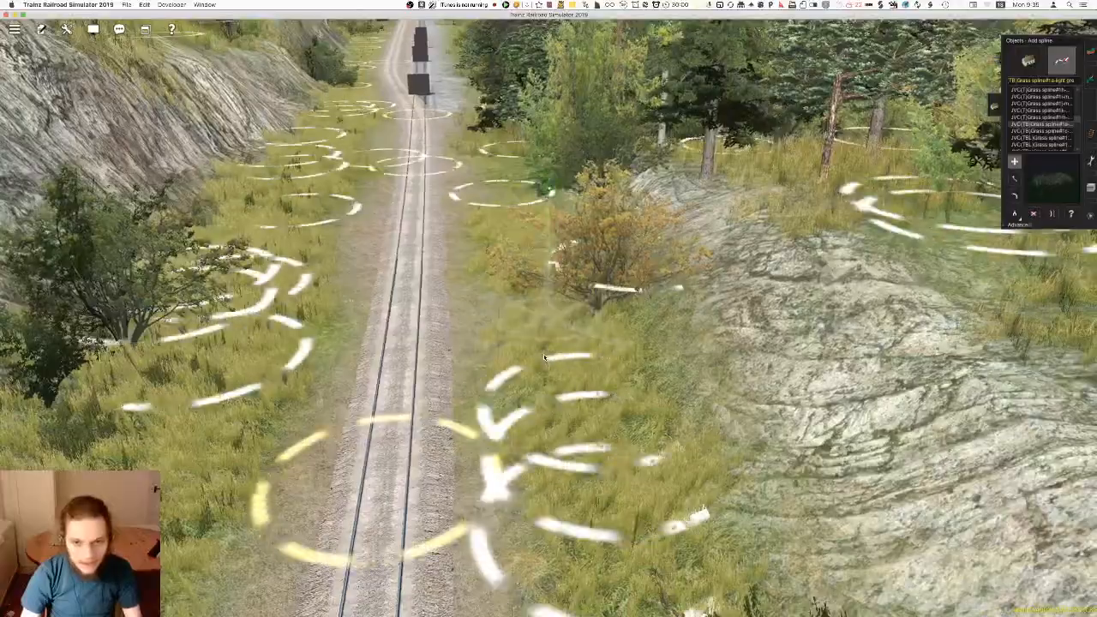
Fill the verge beyond the autumn-coloured shrub with light green grass splines, up to the trees at the end of the rocky bank
{"action": "right_click", "coordinate": [527, 302]}
{"action": "key", "text": "Left"}
{"action": "right_click", "coordinate": [510, 272]}
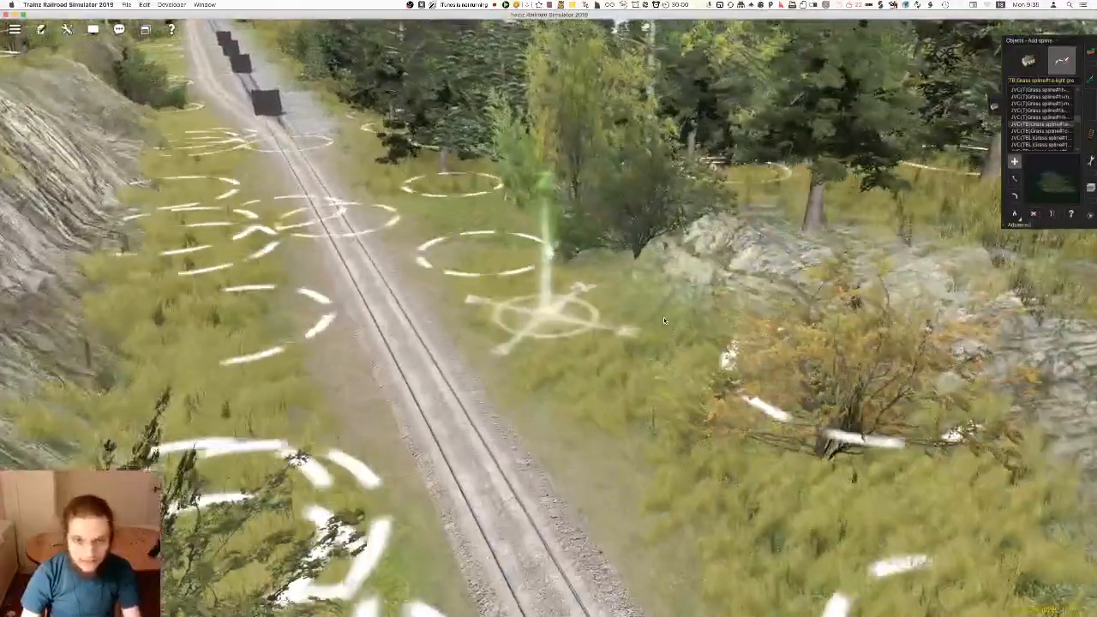
{"action": "left_click", "coordinate": [658, 321]}
{"action": "right_click", "coordinate": [455, 246]}
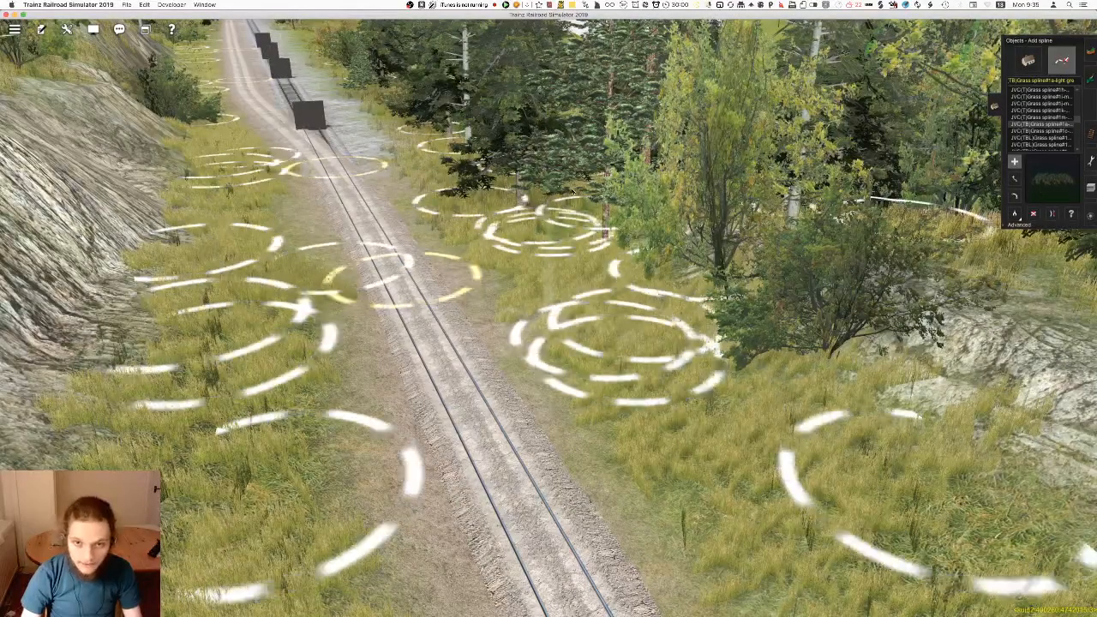
Save the route by overwriting the existing route and session
{"action": "key", "text": "super+s"}
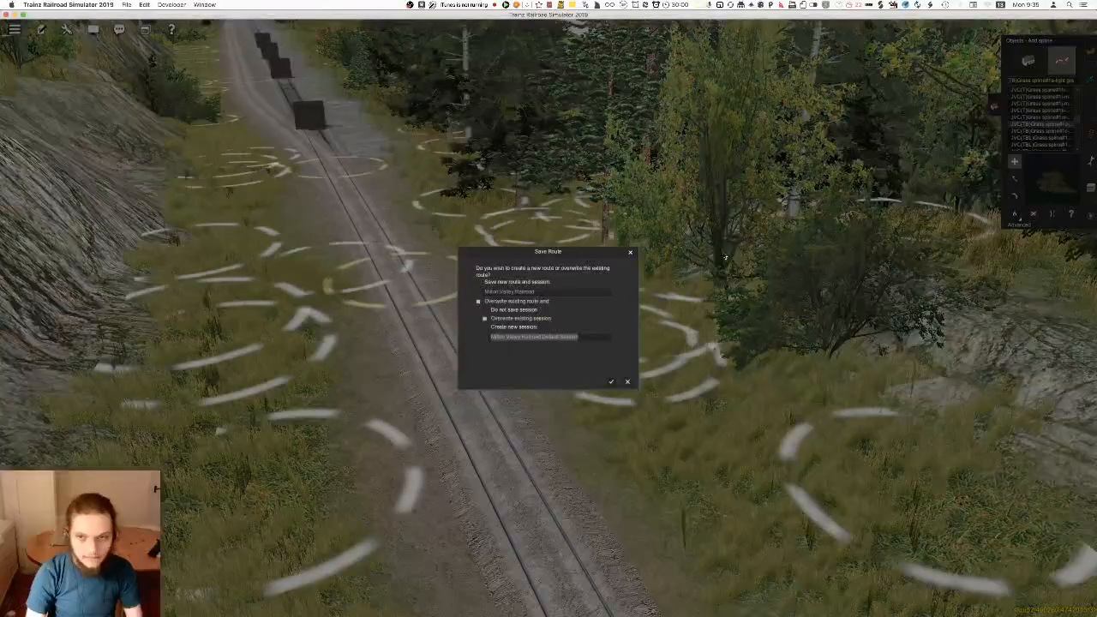
{"action": "key", "text": "Return"}
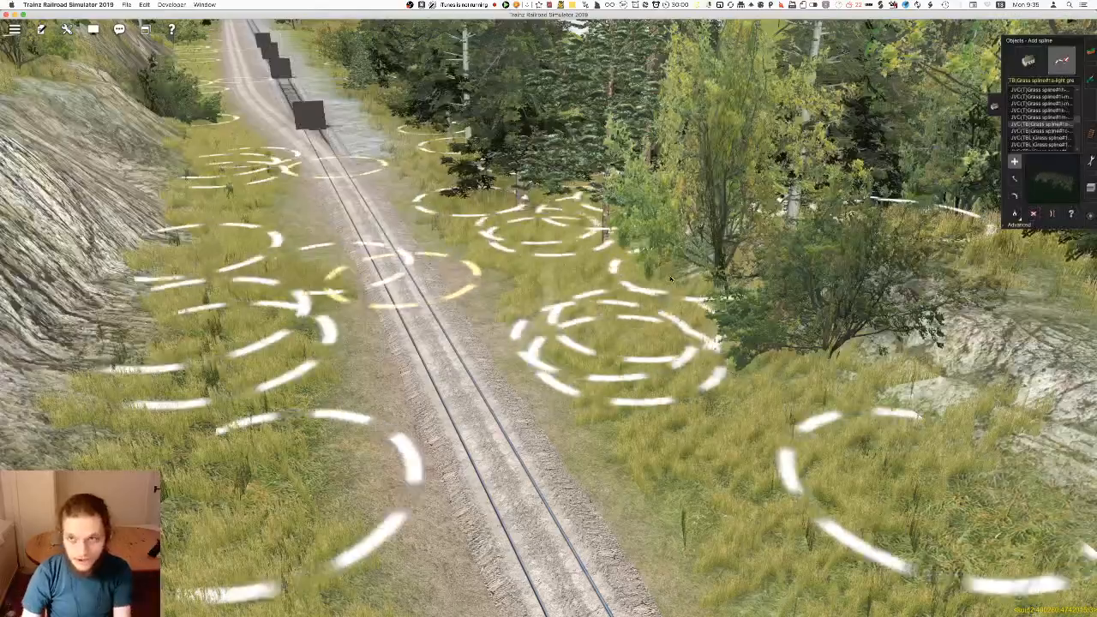
Close the Objects tools to hide the spline markers for an overview of the railway and meadow
{"action": "scroll", "coordinate": [549, 343], "scroll_direction": "down", "scroll_amount": 10}
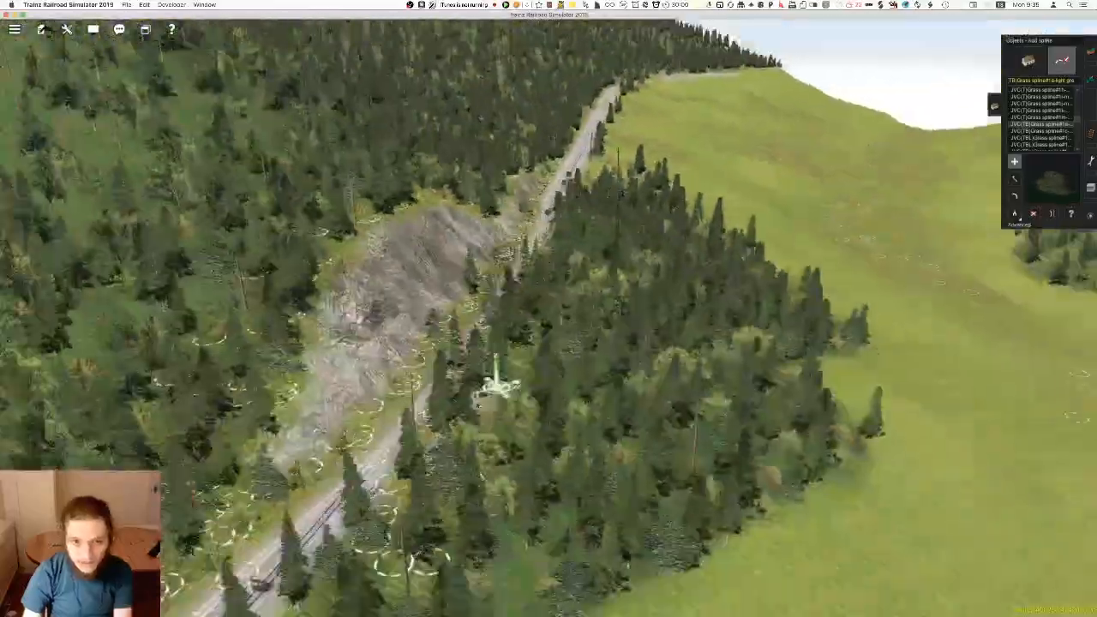
{"action": "right_click_drag", "start_coordinate": [478, 406], "coordinate": [584, 304]}
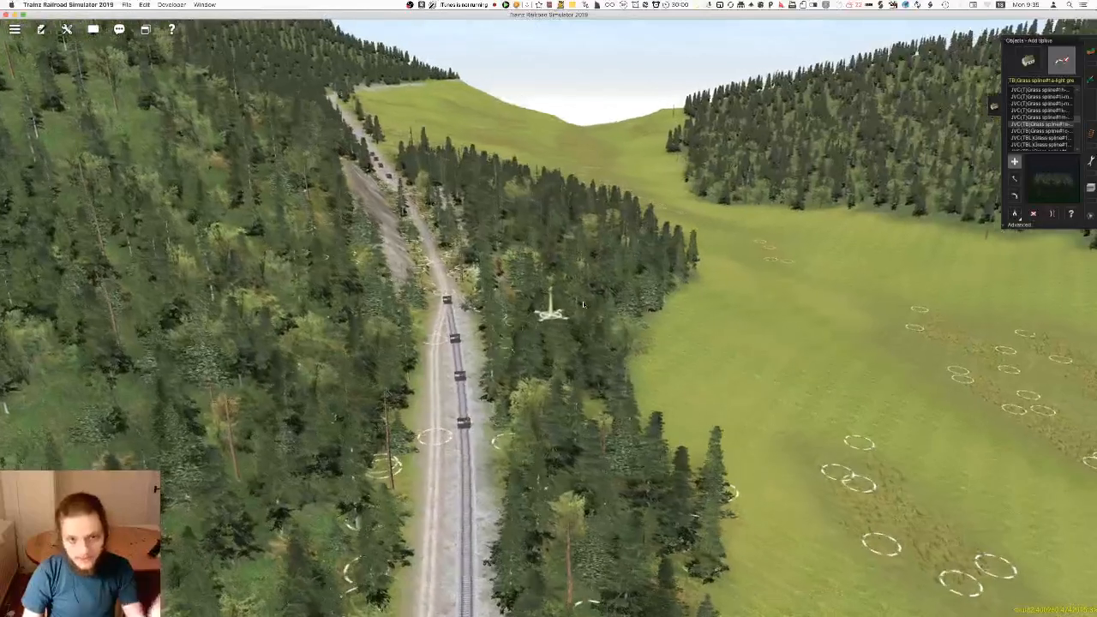
{"action": "left_click", "coordinate": [1093, 188]}
{"action": "left_click", "coordinate": [1094, 183]}
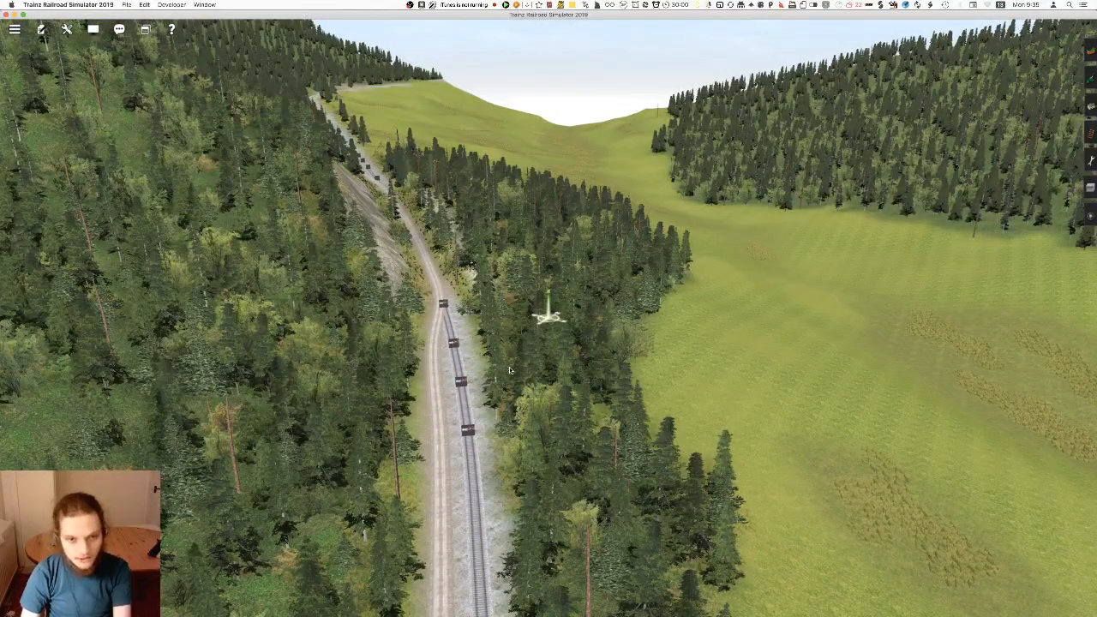
Examine the forest edges and meadow grass patches from above, and check the line's course on the route map
{"action": "scroll", "coordinate": [530, 369], "scroll_direction": "up", "scroll_amount": 10}
{"action": "scroll", "coordinate": [519, 371], "scroll_direction": "down", "scroll_amount": 10}
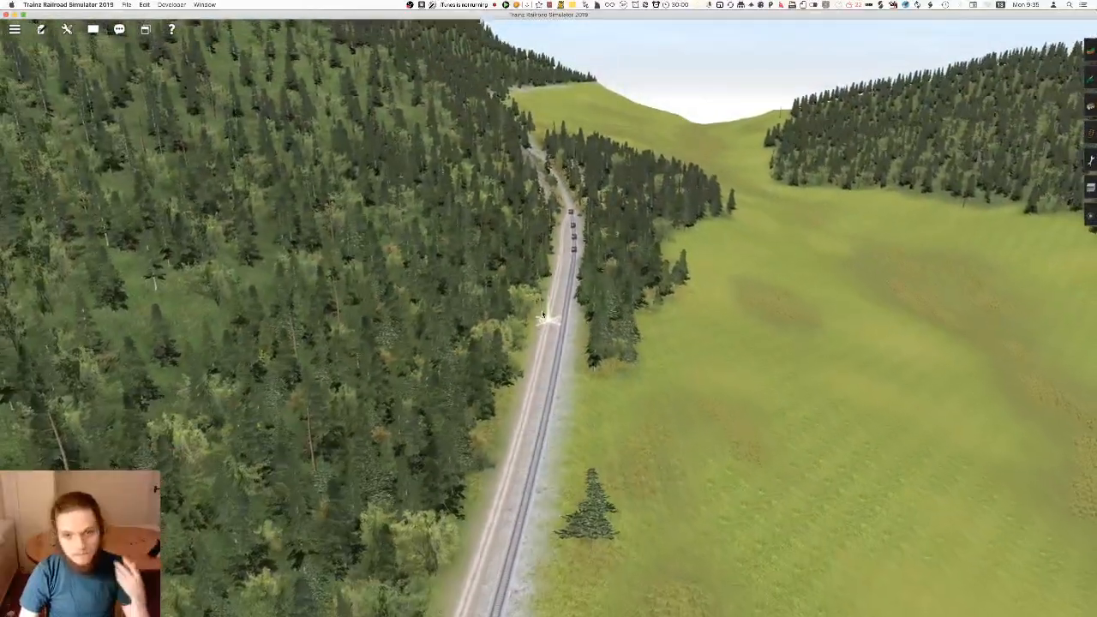
{"action": "right_click", "coordinate": [538, 370]}
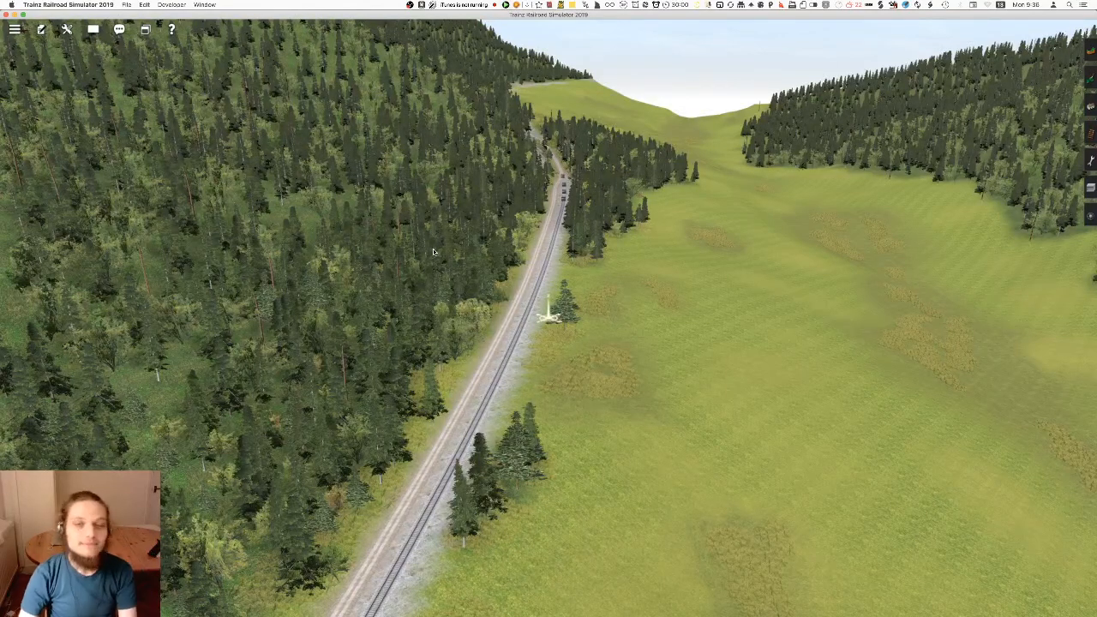
{"action": "mouse_move", "coordinate": [551, 318]}
{"action": "right_mouse_down"}
{"action": "mouse_move", "coordinate": [578, 324]}
{"action": "mouse_move", "coordinate": [554, 320]}
{"action": "mouse_move", "coordinate": [568, 300]}
{"action": "mouse_move", "coordinate": [553, 309]}
{"action": "mouse_move", "coordinate": [554, 292]}
{"action": "mouse_move", "coordinate": [543, 310]}
{"action": "mouse_move", "coordinate": [550, 158]}
{"action": "mouse_move", "coordinate": [580, 396]}
{"action": "mouse_move", "coordinate": [591, 407]}
{"action": "mouse_move", "coordinate": [808, 415]}
{"action": "mouse_move", "coordinate": [847, 324]}
{"action": "mouse_move", "coordinate": [532, 201]}
{"action": "mouse_move", "coordinate": [500, 73]}
{"action": "mouse_move", "coordinate": [737, 274]}
{"action": "mouse_move", "coordinate": [605, 402]}
{"action": "right_mouse_up"}
{"action": "right_click", "coordinate": [438, 190]}
{"action": "key", "text": "ctrl+m"}
{"action": "key", "text": "Left"}
Examine the finished scenery along the line from the open valley down to track level beside the rock face
{"action": "key", "text": "Left"}
{"action": "right_click", "coordinate": [596, 342]}
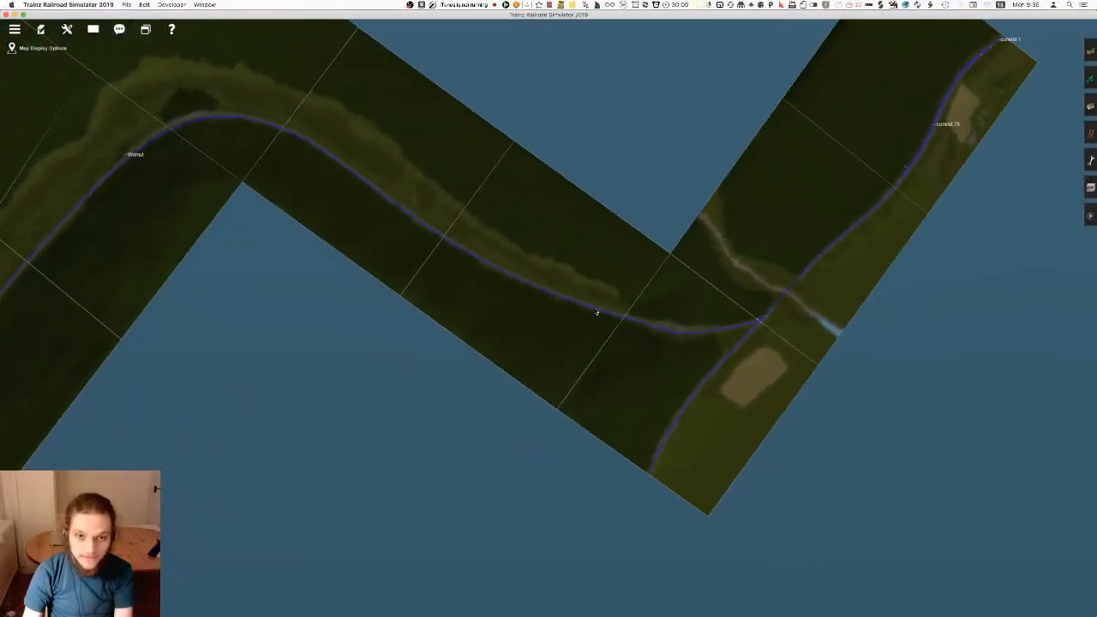
{"action": "key", "text": "ctrl+m"}
{"action": "scroll", "coordinate": [649, 340], "scroll_direction": "down", "scroll_amount": 10}
{"action": "right_click", "coordinate": [655, 320]}
{"action": "key", "text": "Left"}
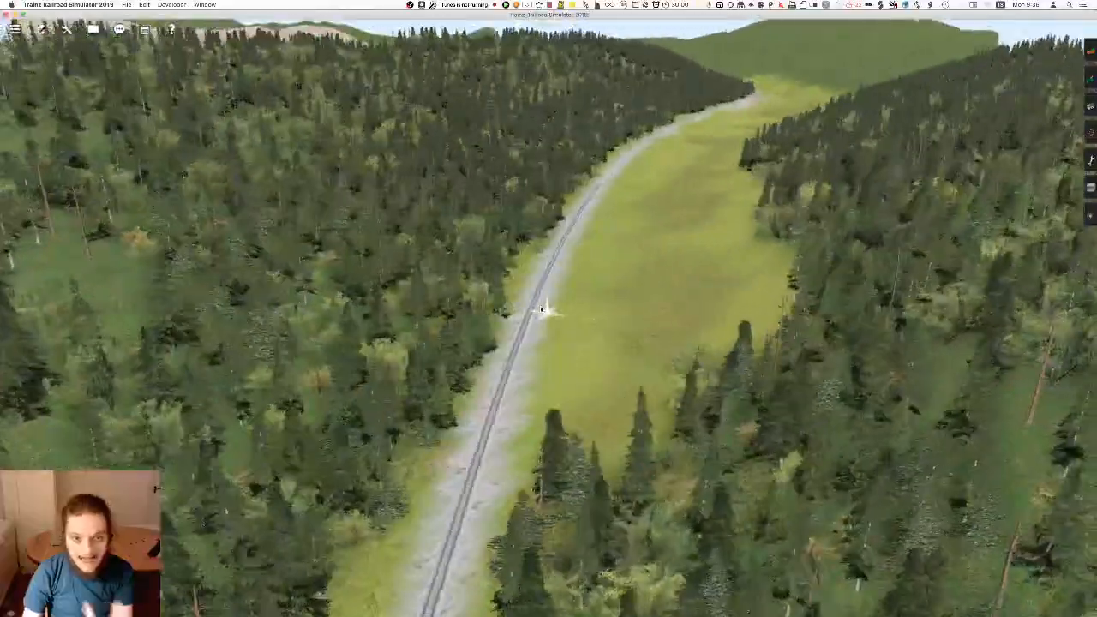
{"action": "key", "text": "Right"}
{"action": "key", "text": "Down"}
{"action": "mouse_move", "coordinate": [563, 299]}
{"action": "right_mouse_down"}
{"action": "mouse_move", "coordinate": [571, 216]}
{"action": "mouse_move", "coordinate": [551, 233]}
{"action": "mouse_move", "coordinate": [511, 238]}
{"action": "mouse_move", "coordinate": [531, 233]}
{"action": "mouse_move", "coordinate": [570, 257]}
{"action": "mouse_move", "coordinate": [565, 316]}
{"action": "mouse_move", "coordinate": [545, 306]}
{"action": "mouse_move", "coordinate": [600, 301]}
{"action": "mouse_move", "coordinate": [540, 296]}
{"action": "mouse_move", "coordinate": [528, 279]}
{"action": "mouse_move", "coordinate": [533, 289]}
{"action": "mouse_move", "coordinate": [560, 282]}
{"action": "mouse_move", "coordinate": [542, 256]}
{"action": "mouse_move", "coordinate": [555, 308]}
{"action": "mouse_move", "coordinate": [547, 278]}
{"action": "mouse_move", "coordinate": [549, 311]}
{"action": "mouse_move", "coordinate": [529, 317]}
{"action": "mouse_move", "coordinate": [502, 280]}
{"action": "mouse_move", "coordinate": [548, 323]}
{"action": "mouse_move", "coordinate": [519, 307]}
{"action": "mouse_move", "coordinate": [525, 232]}
{"action": "mouse_move", "coordinate": [518, 296]}
{"action": "mouse_move", "coordinate": [557, 319]}
{"action": "mouse_move", "coordinate": [576, 380]}
{"action": "mouse_move", "coordinate": [565, 257]}
{"action": "mouse_move", "coordinate": [580, 319]}
{"action": "mouse_move", "coordinate": [533, 427]}
{"action": "right_mouse_up"}
{"action": "key", "text": "Left"}
{"action": "key", "text": "Left"}
{"action": "key", "text": "Left"}
{"action": "key", "text": "Down"}
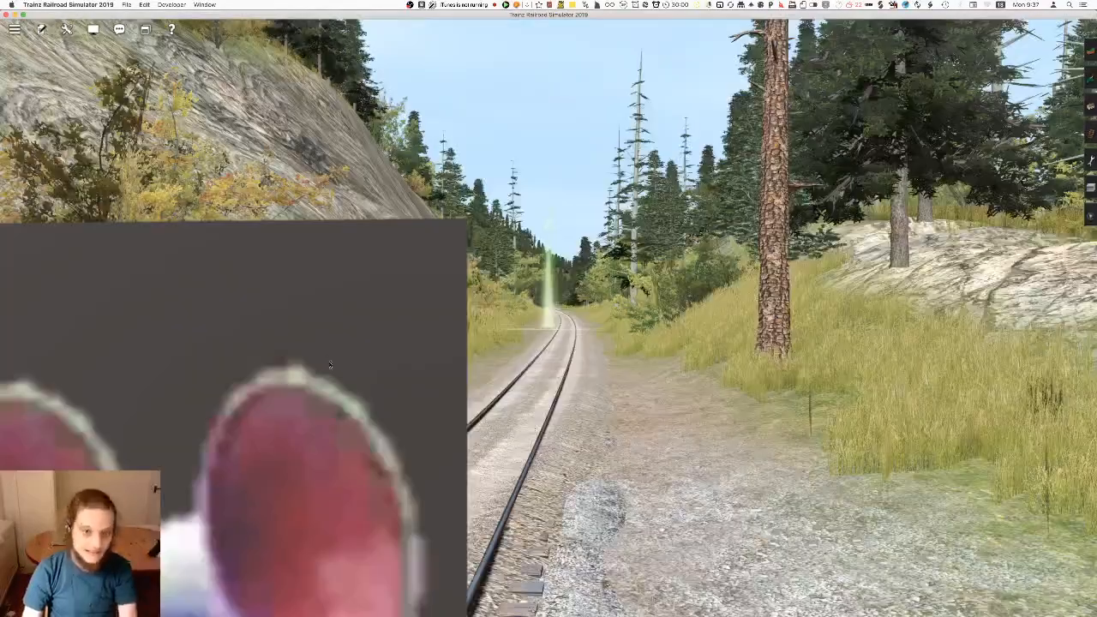
{"action": "key", "text": "Up"}
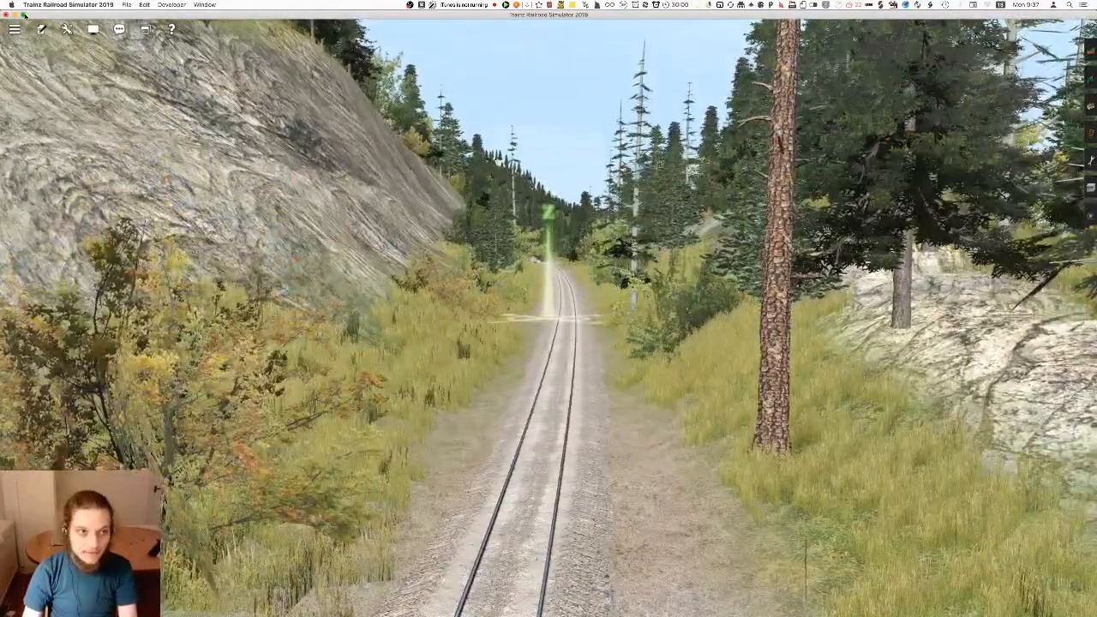
Review the video settings and general settings of the simulator, including the advanced options for content developers
{"action": "left_click", "coordinate": [15, 29]}
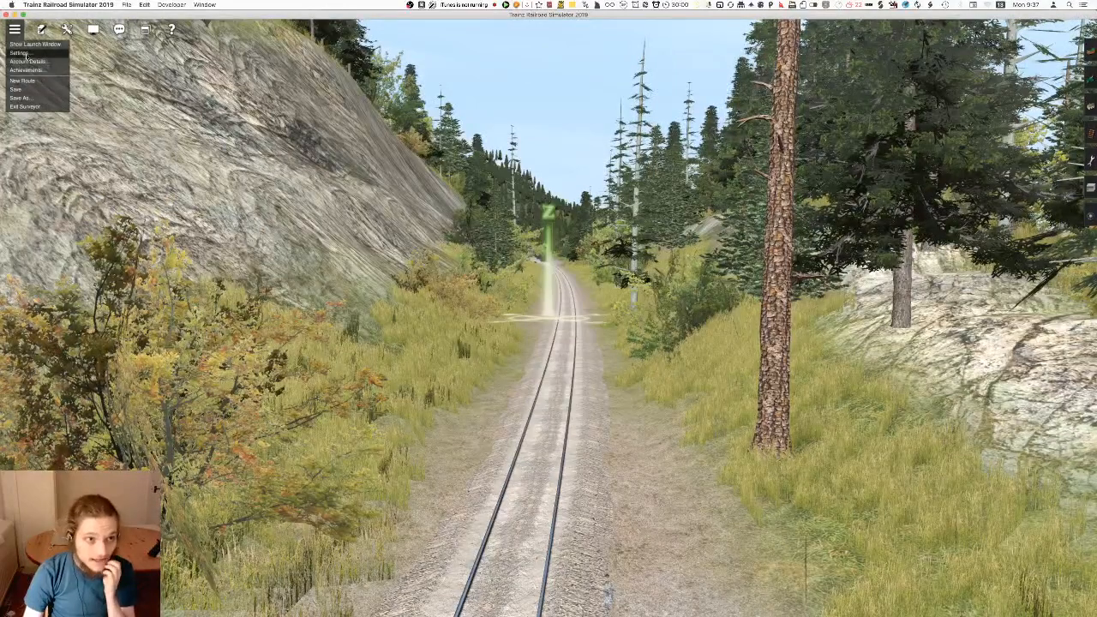
{"action": "left_click", "coordinate": [24, 53]}
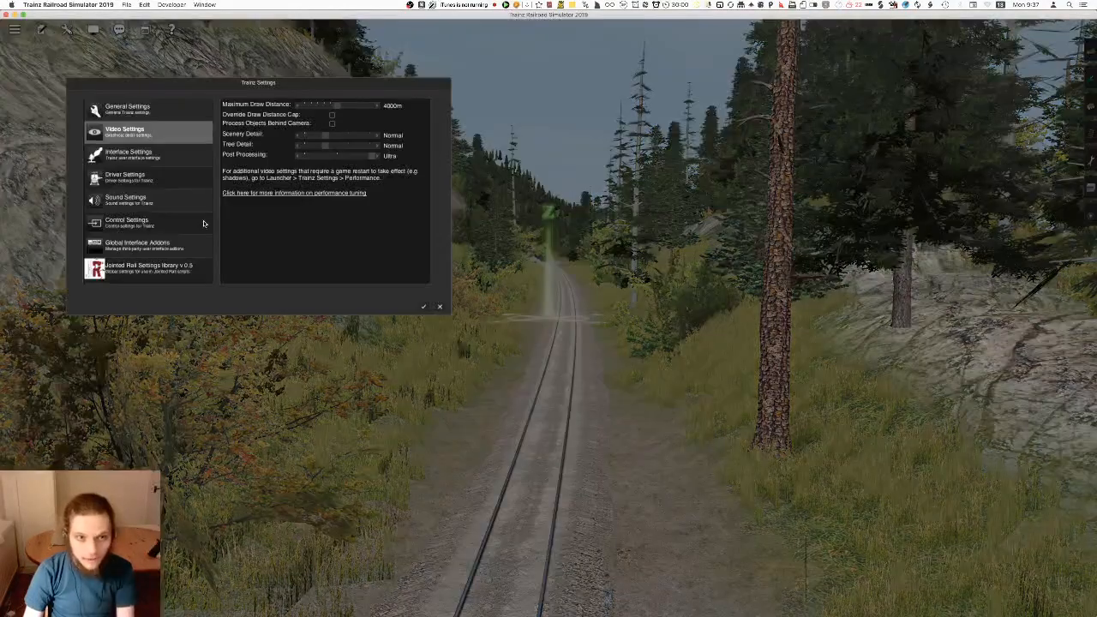
{"action": "left_click", "coordinate": [155, 111]}
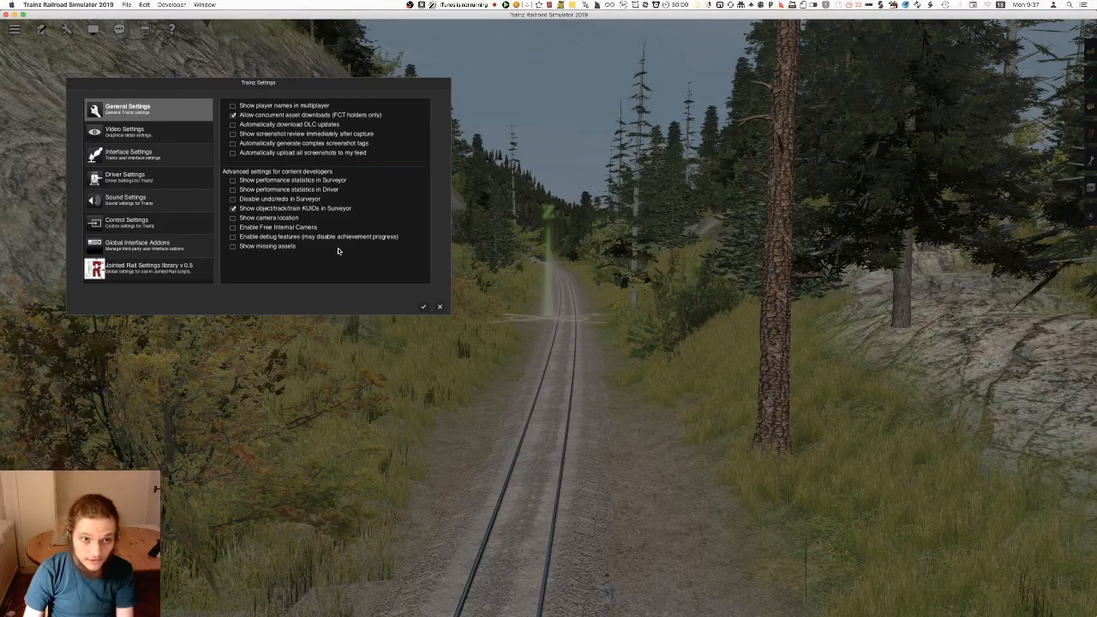
{"action": "left_click", "coordinate": [422, 307]}
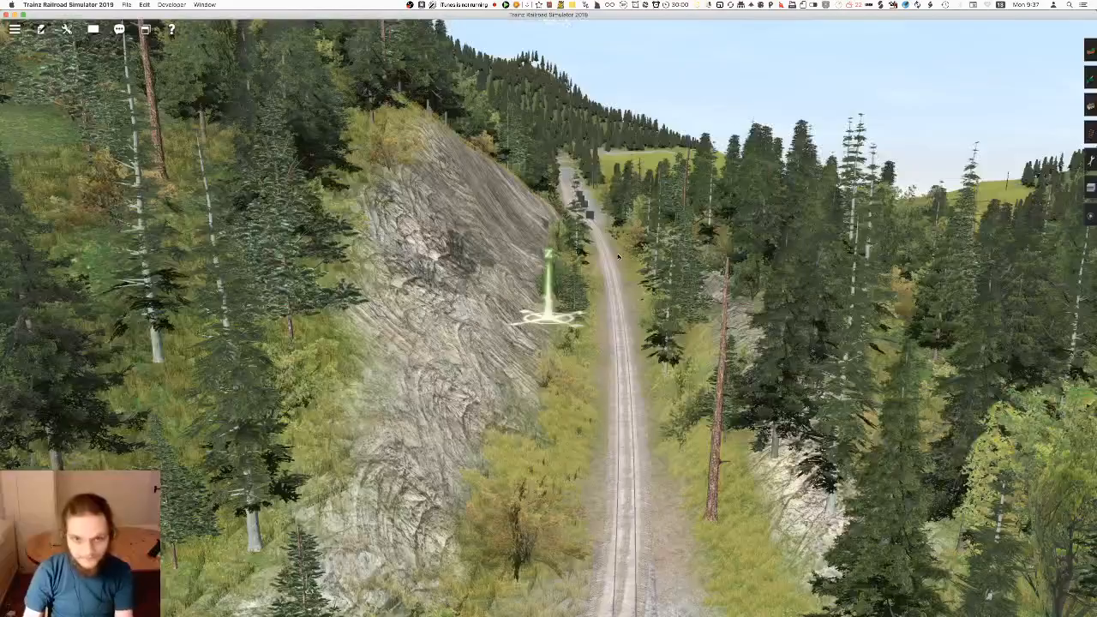
Examine the whole route layout on the map, from the junction end up to the far end of the line
{"action": "scroll", "coordinate": [595, 204], "scroll_direction": "down", "scroll_amount": 15}
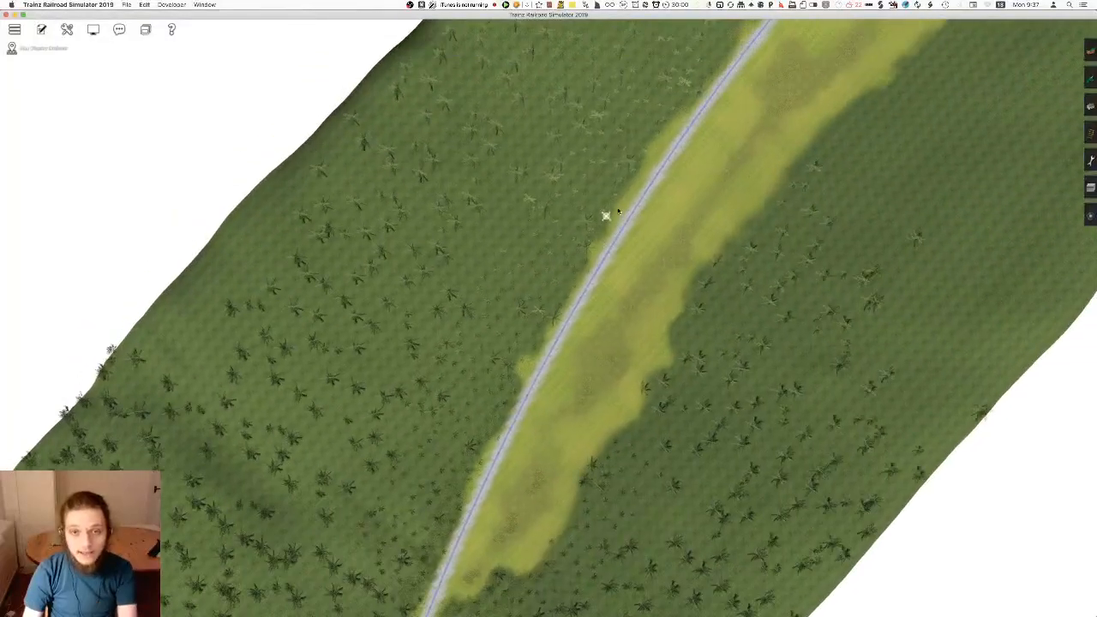
{"action": "scroll", "coordinate": [647, 220], "scroll_direction": "down", "scroll_amount": 10}
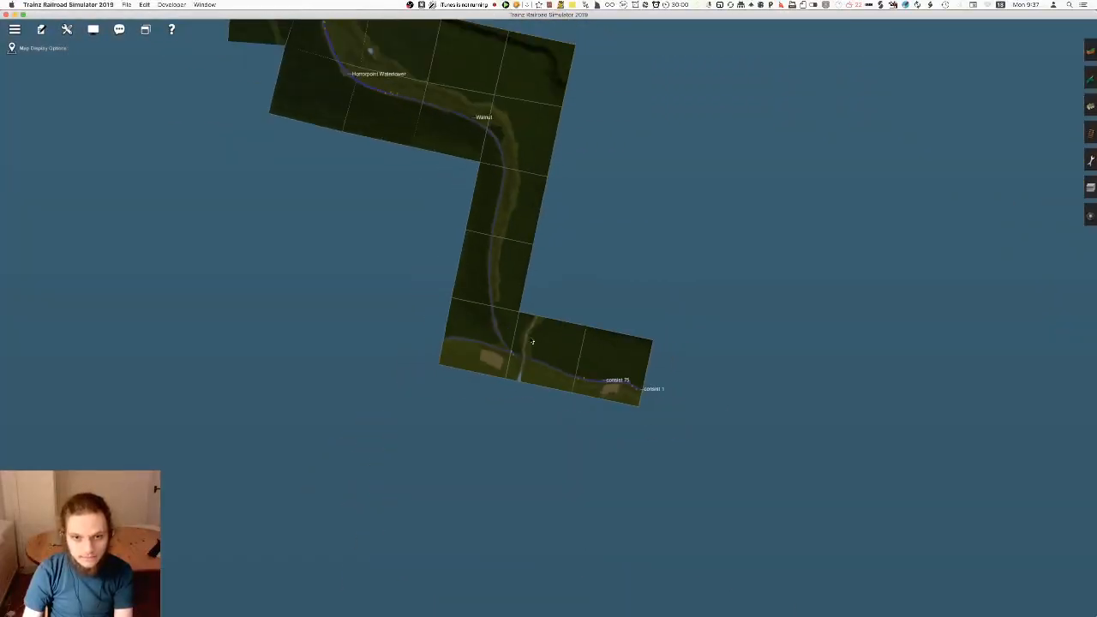
{"action": "scroll", "coordinate": [568, 308], "scroll_direction": "up", "scroll_amount": 10}
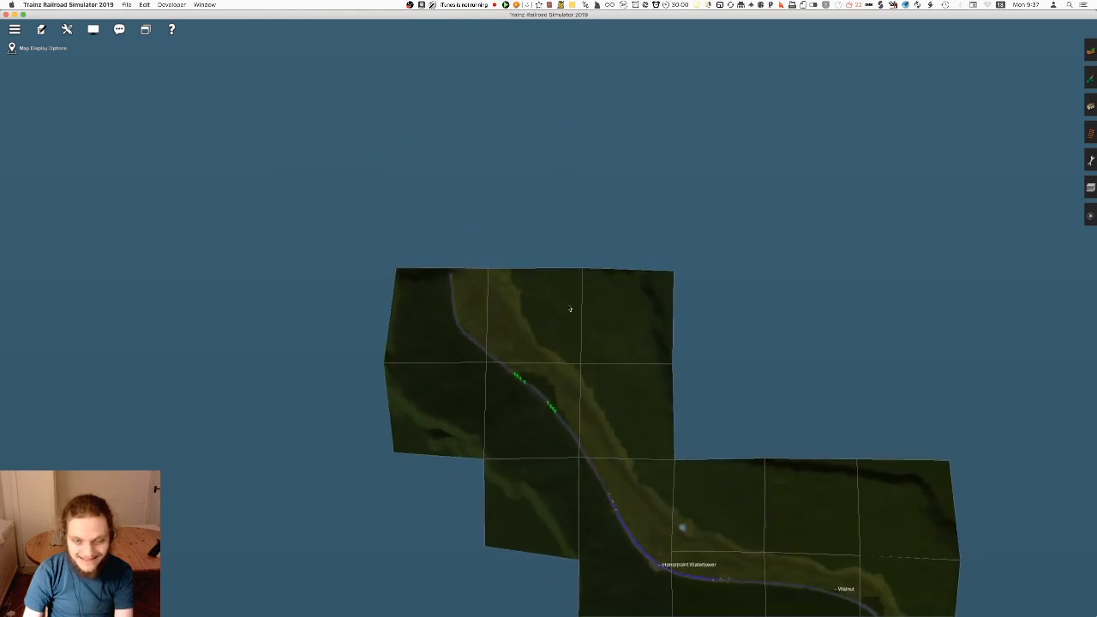
{"action": "scroll", "coordinate": [539, 319], "scroll_direction": "down", "scroll_amount": 10}
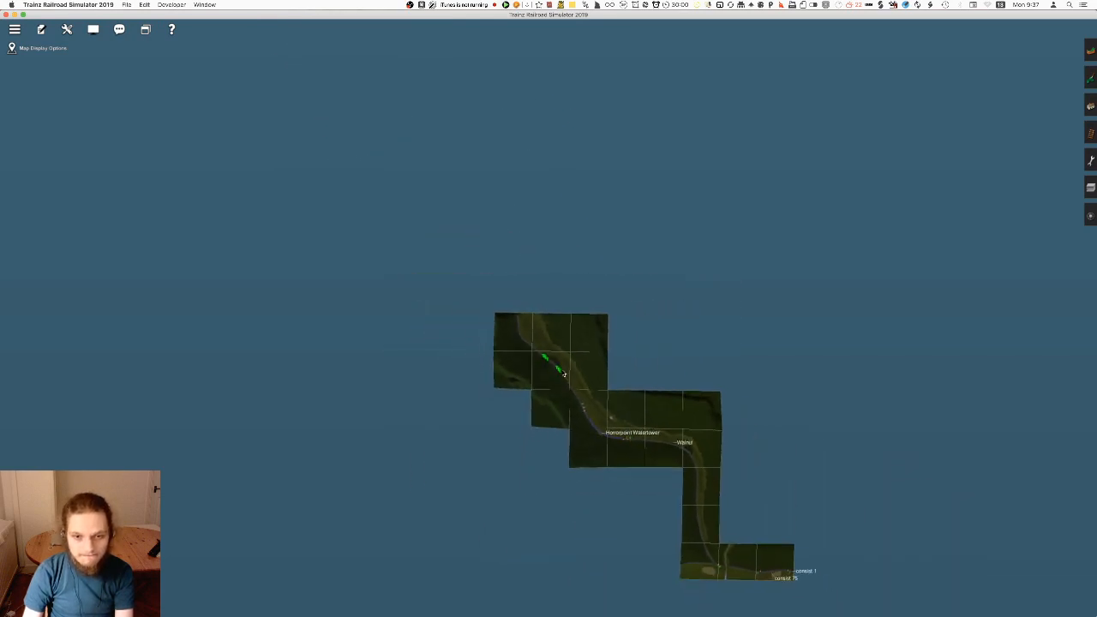
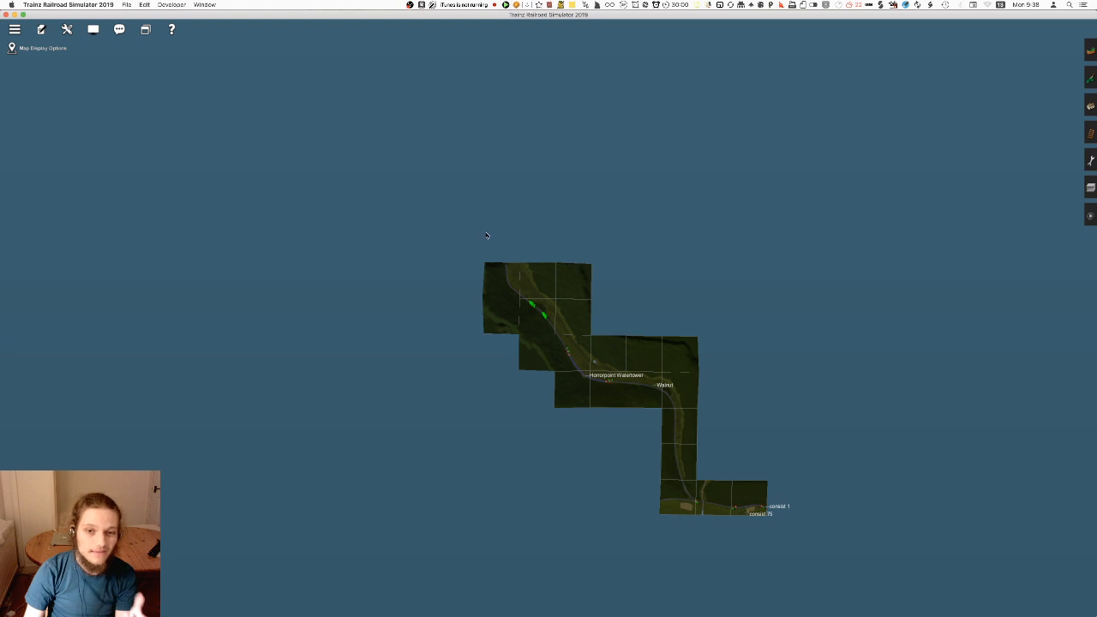
Add two flat ground sections directly beyond the unfinished far end of the railway line
{"action": "scroll", "coordinate": [562, 356], "scroll_direction": "up", "scroll_amount": 3}
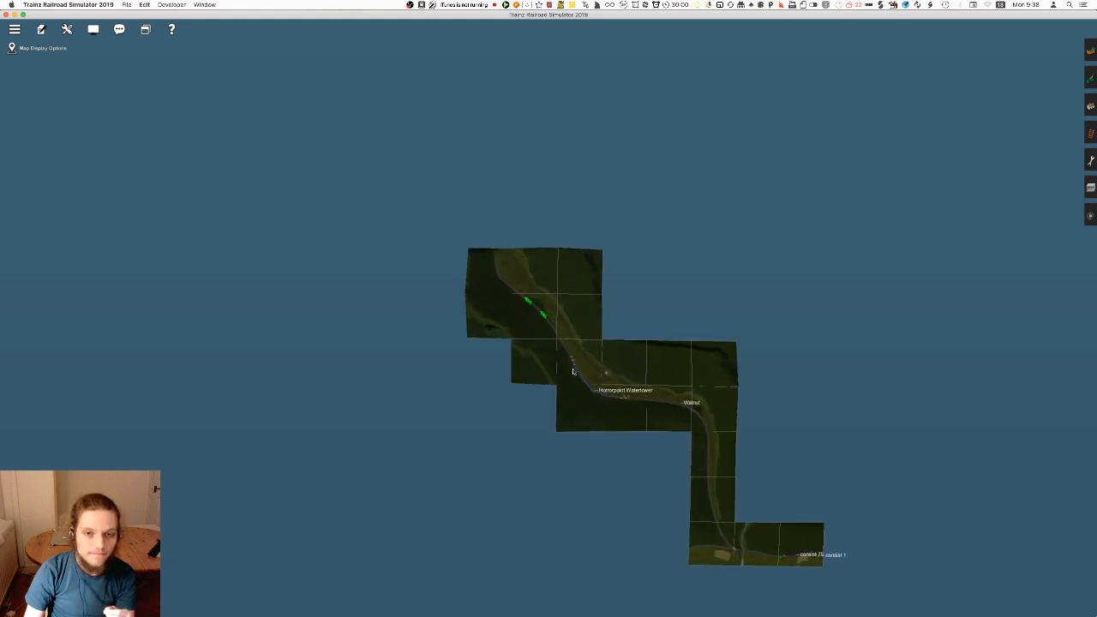
{"action": "left_click", "coordinate": [492, 255]}
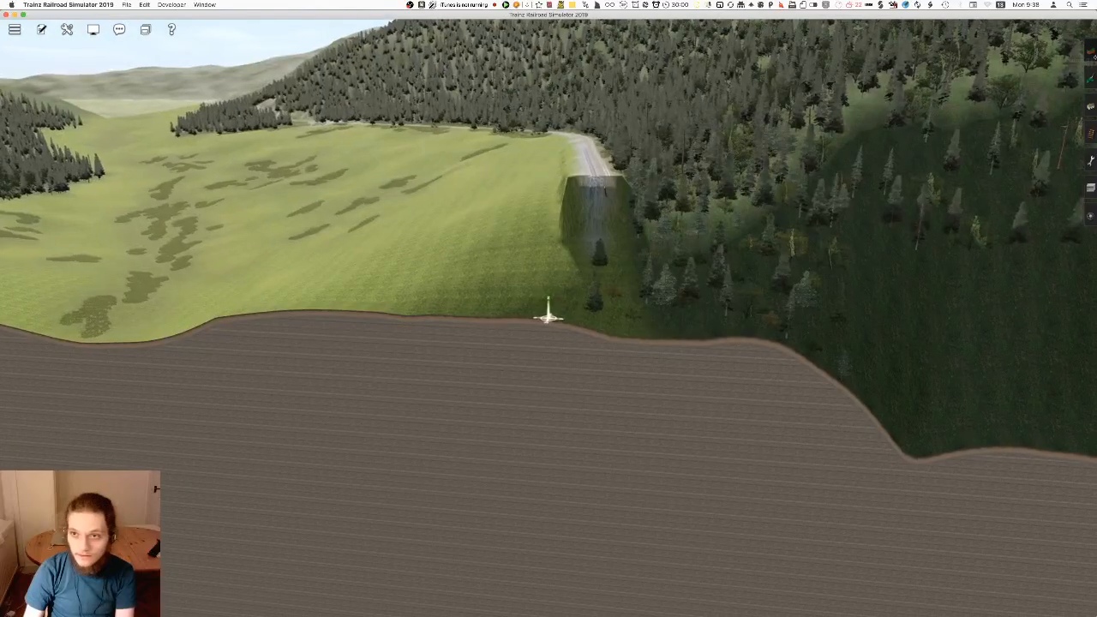
{"action": "key", "text": "F1"}
{"action": "right_click", "coordinate": [566, 336]}
{"action": "key", "text": "Right"}
{"action": "key", "text": "Up"}
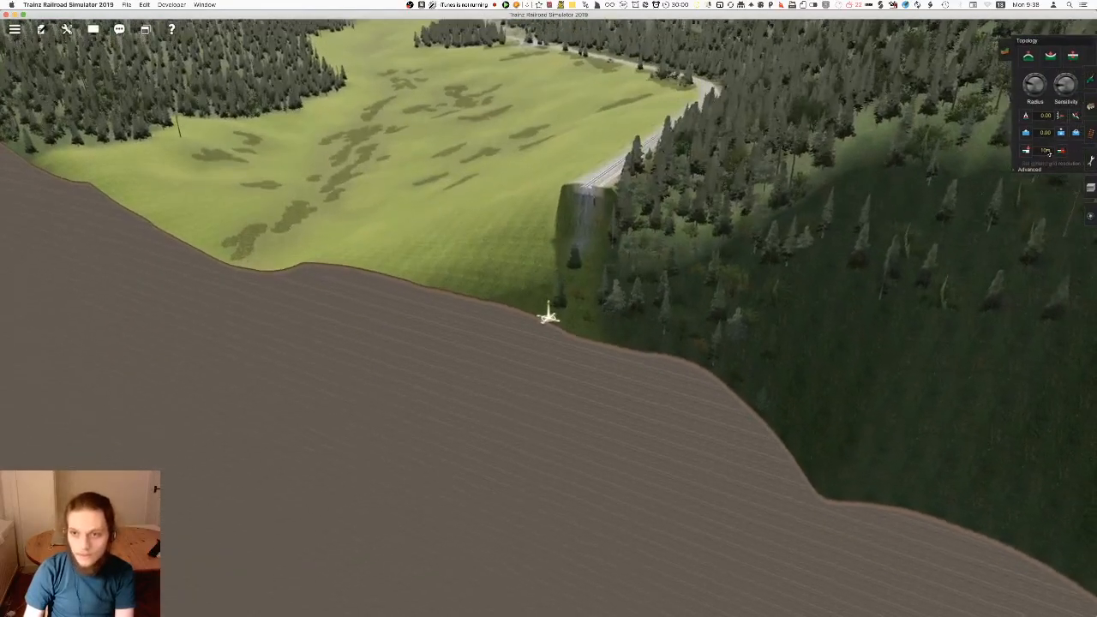
{"action": "left_click", "coordinate": [1026, 153]}
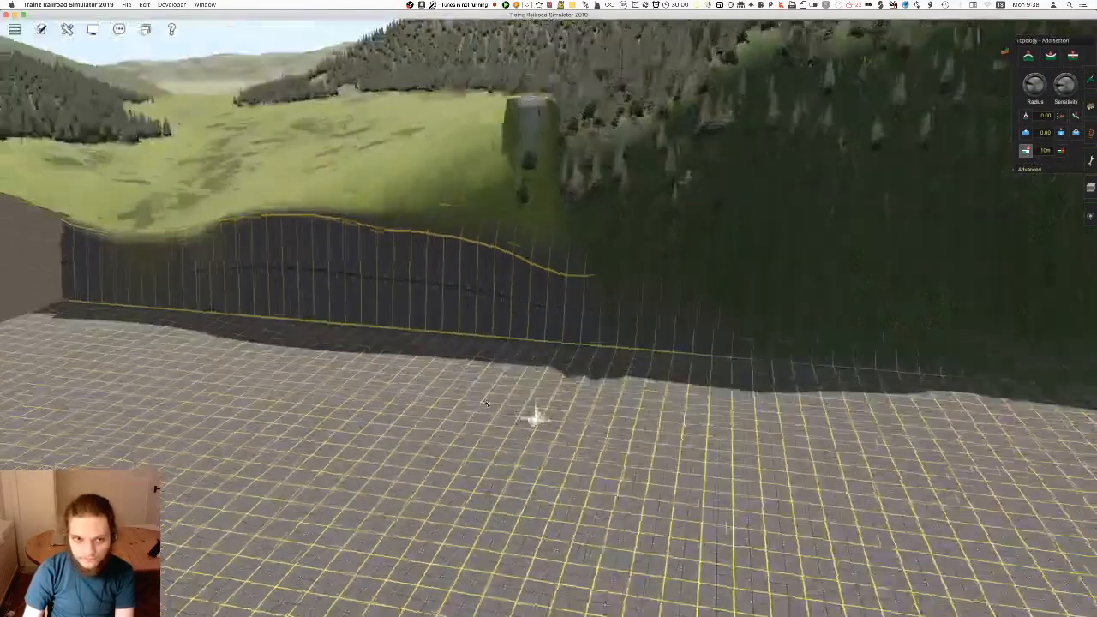
Check the extended layout on the route map and add a second row of two ground sections beyond the first
{"action": "key", "text": "m"}
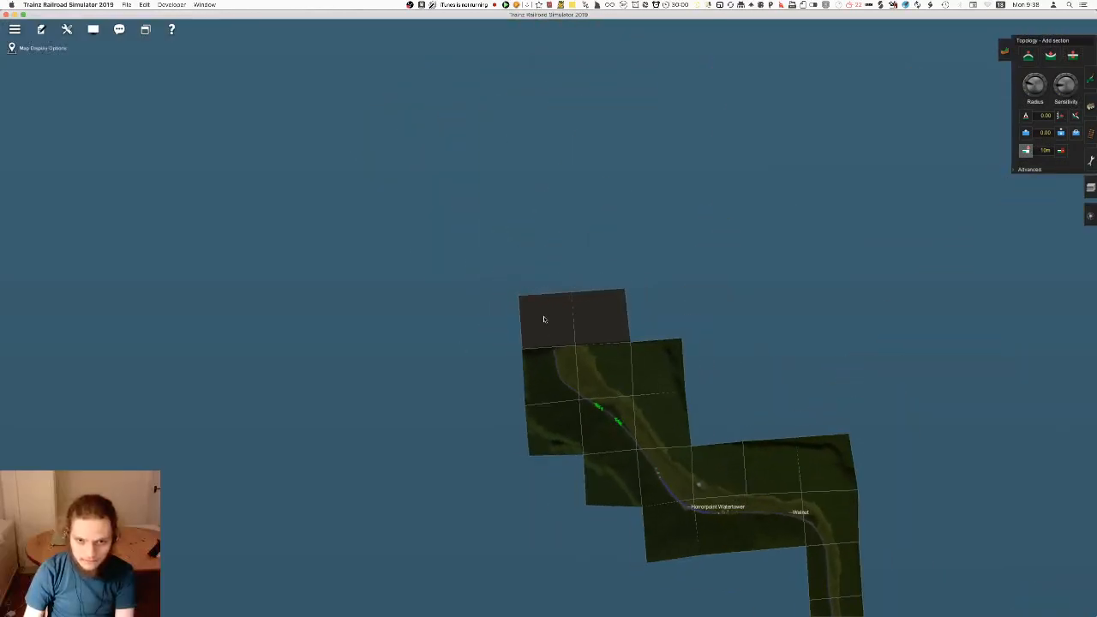
{"action": "scroll", "coordinate": [563, 370], "scroll_direction": "down", "scroll_amount": 2}
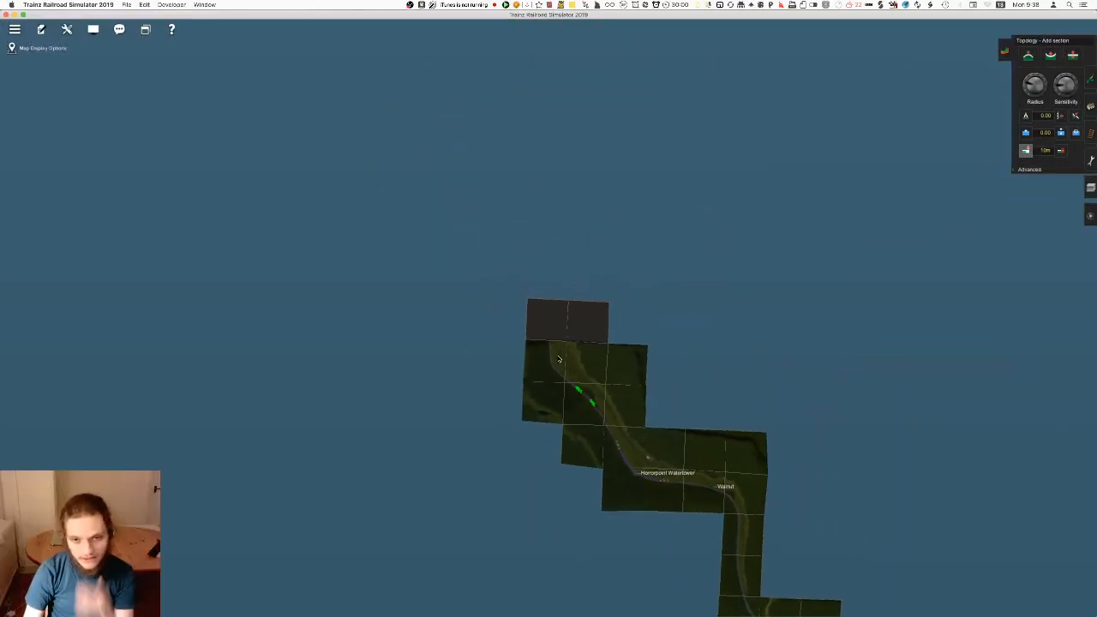
{"action": "scroll", "coordinate": [558, 360], "scroll_direction": "down", "scroll_amount": 2}
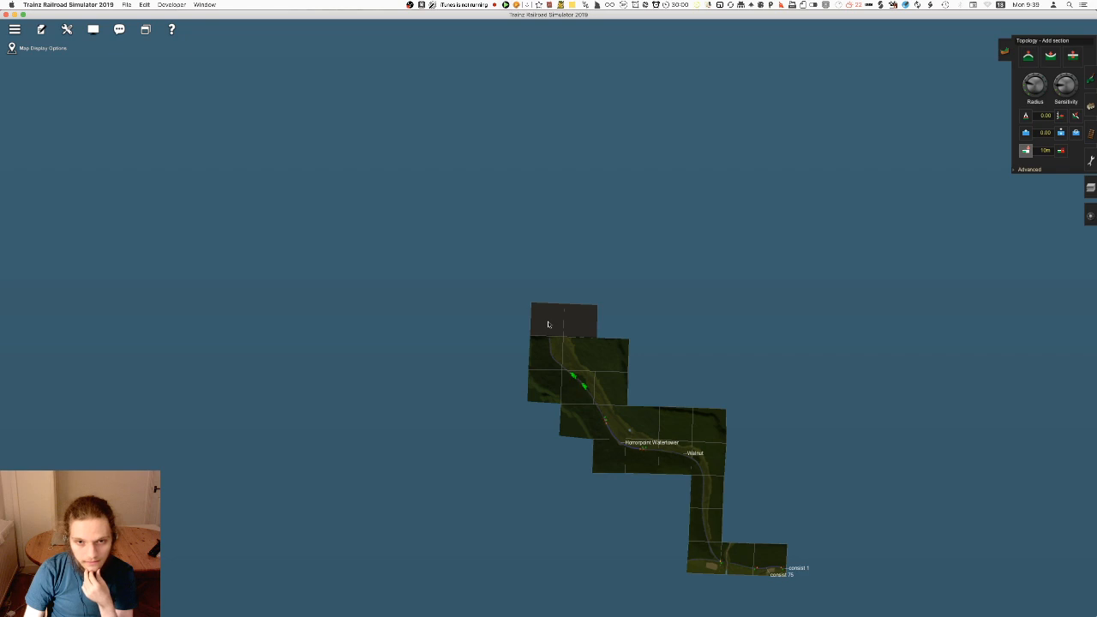
{"action": "scroll", "coordinate": [559, 243], "scroll_direction": "up", "scroll_amount": 10}
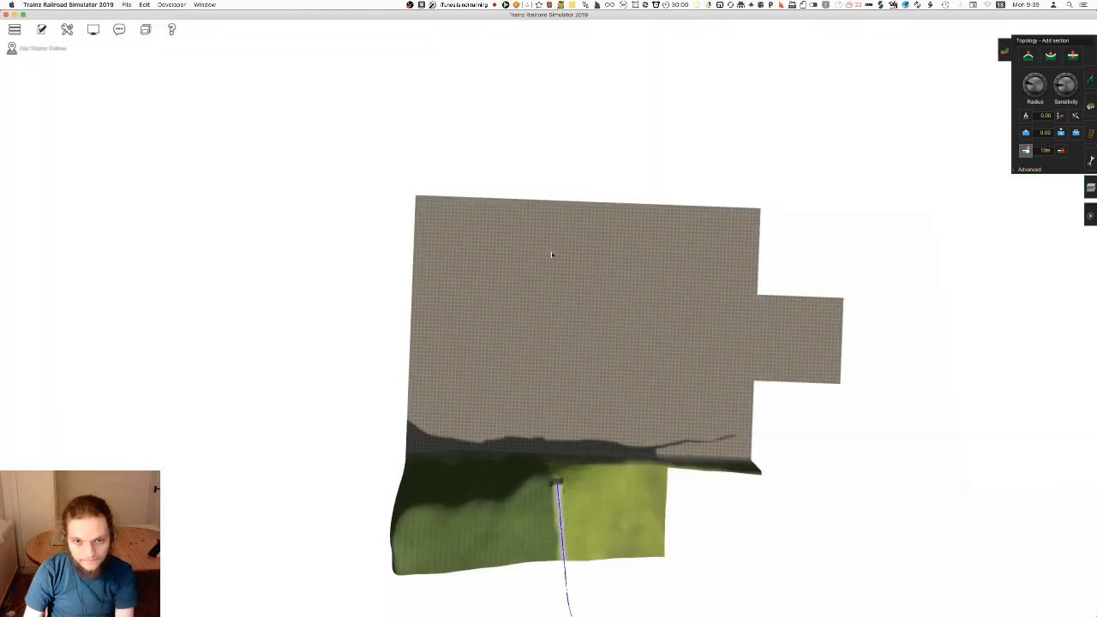
{"action": "scroll", "coordinate": [492, 273], "scroll_direction": "up", "scroll_amount": 10}
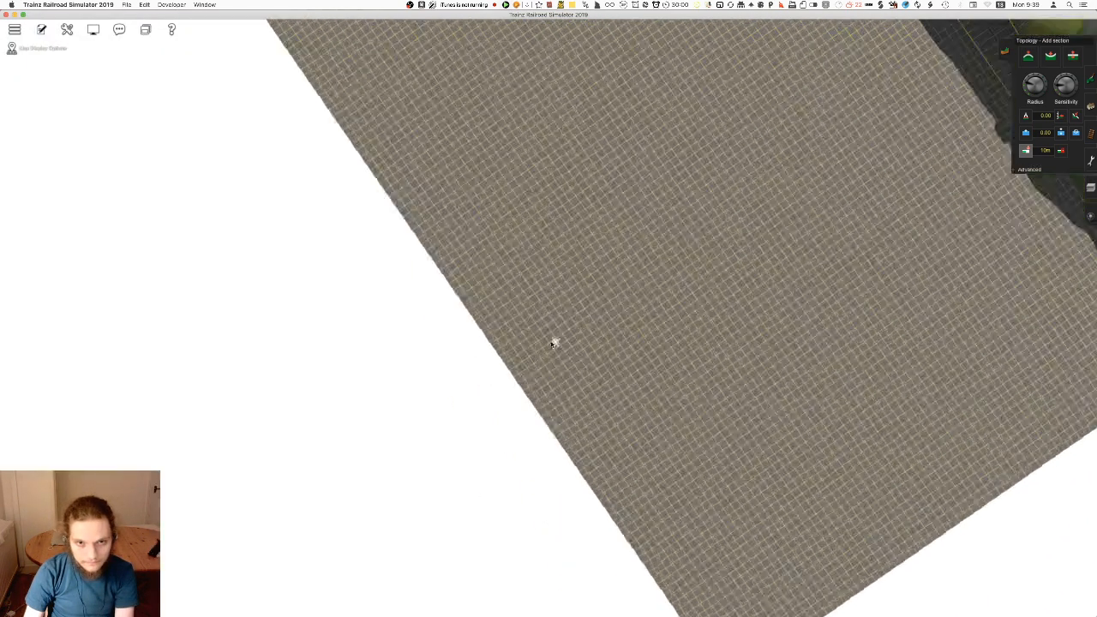
{"action": "key", "text": "Down"}
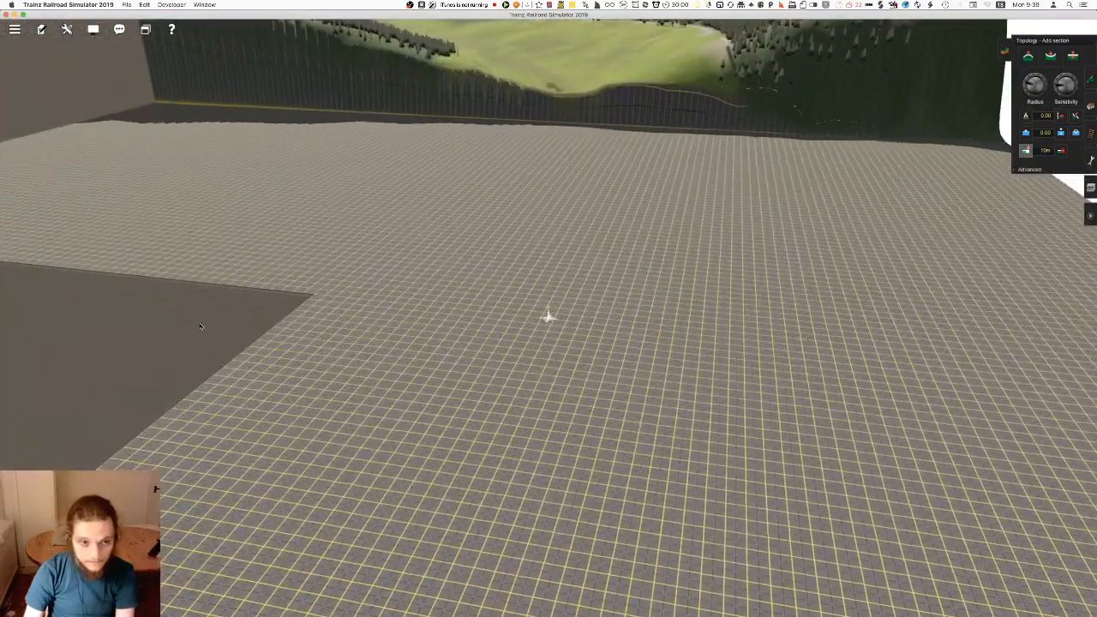
{"action": "right_click", "coordinate": [598, 470]}
{"action": "right_click", "coordinate": [598, 470]}
Measure the combined length of the new flat sections with a ruler, from their outer edge to the foot of the old terrain
{"action": "key", "text": "F5"}
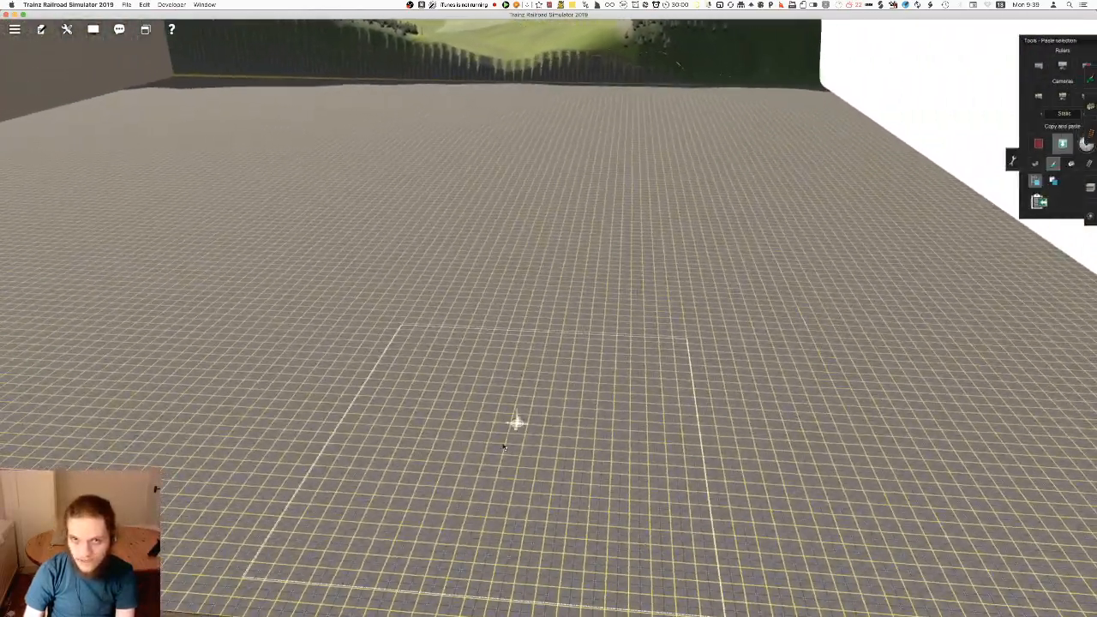
{"action": "right_click", "coordinate": [531, 514]}
{"action": "left_click", "coordinate": [1022, 66]}
{"action": "left_click", "coordinate": [592, 320]}
{"action": "right_click", "coordinate": [599, 207]}
{"action": "right_click", "coordinate": [545, 136]}
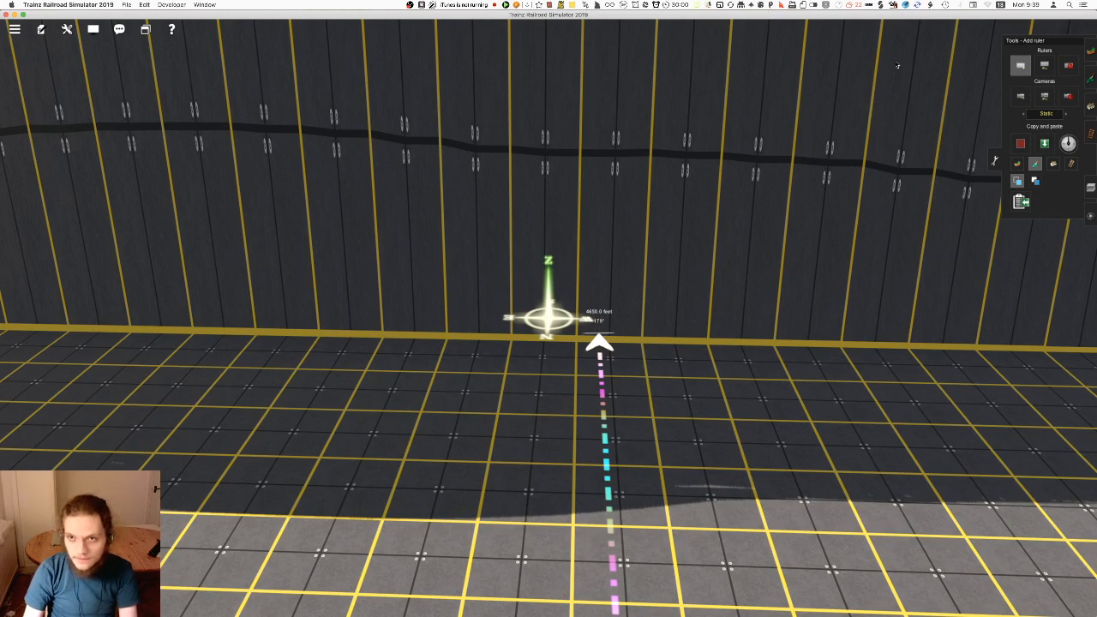
Convert the ruler's 4650 feet to miles with the length unit converter
{"action": "left_click", "coordinate": [730, 6]}
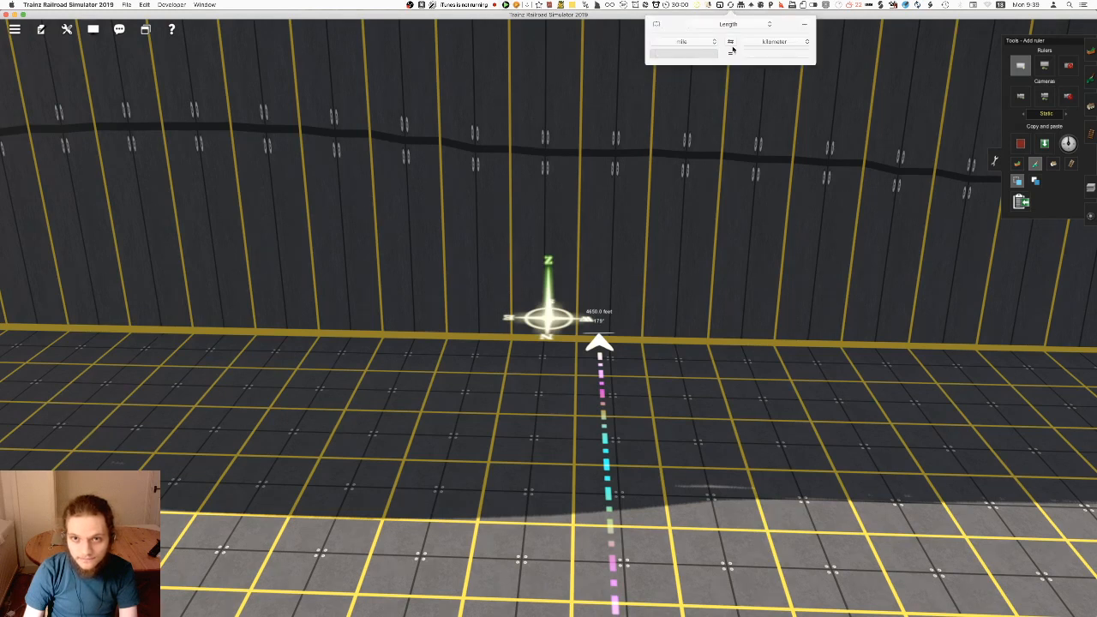
{"action": "left_click", "coordinate": [678, 42]}
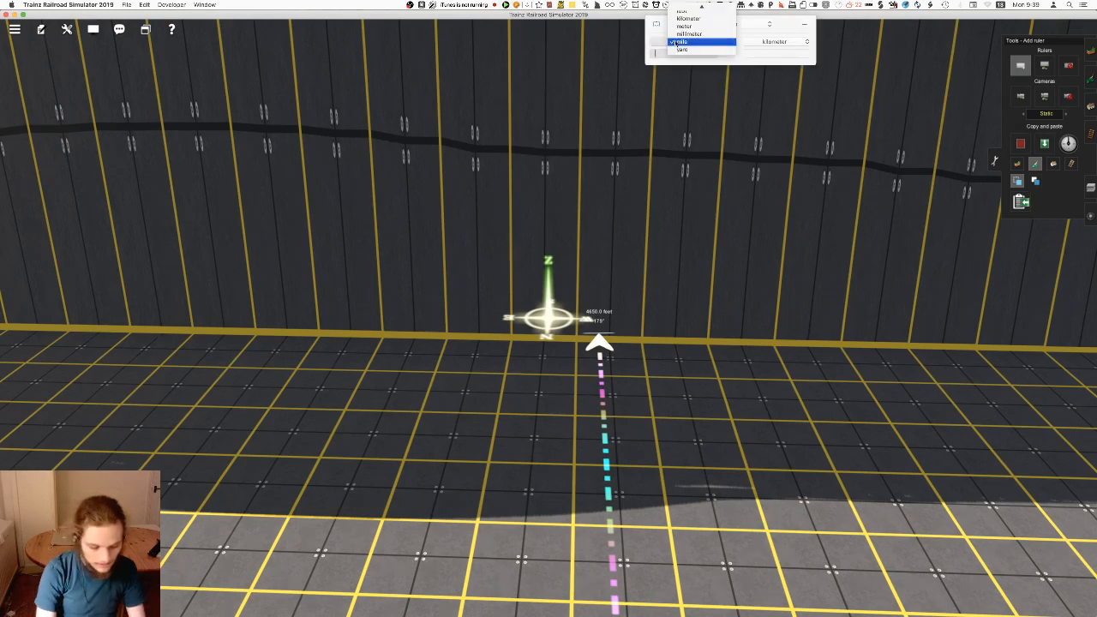
{"action": "left_click", "coordinate": [683, 12]}
{"action": "left_click", "coordinate": [783, 43]}
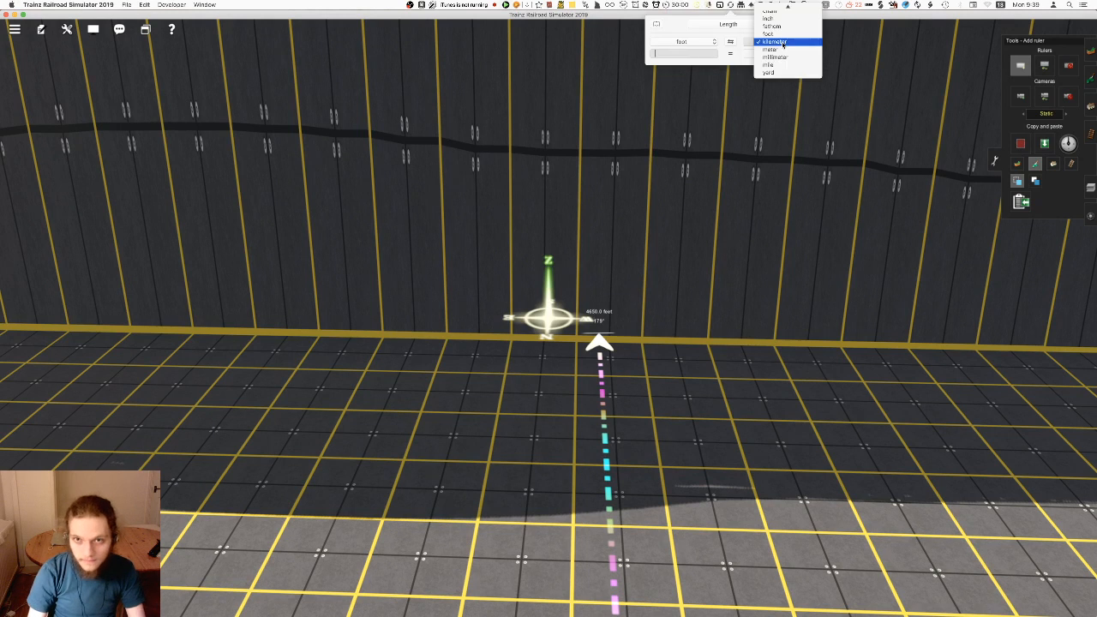
{"action": "left_click", "coordinate": [770, 64]}
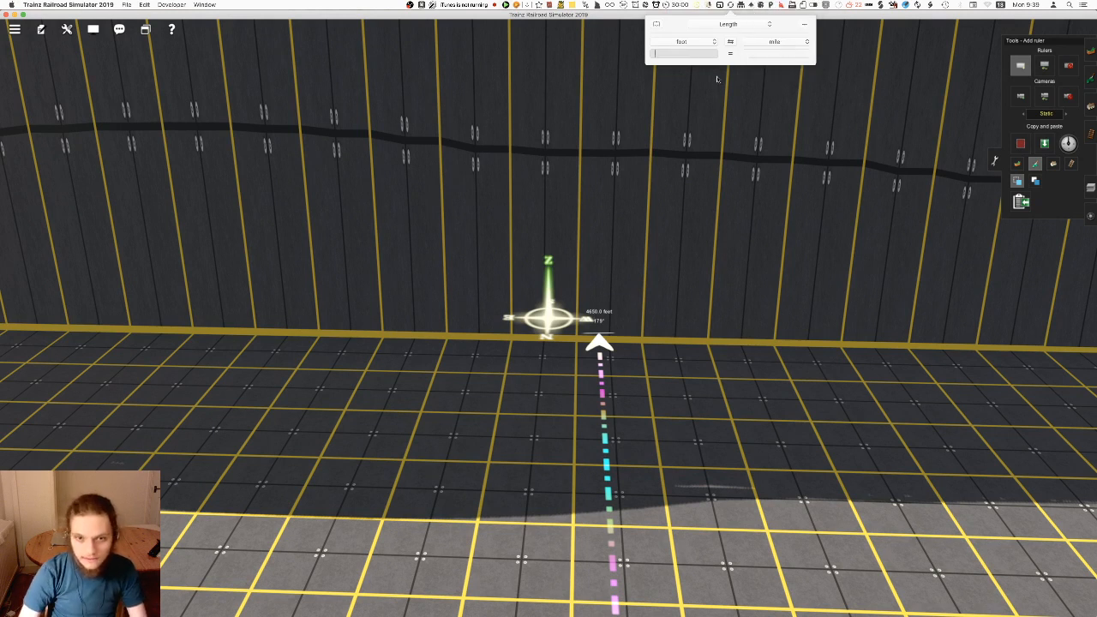
{"action": "type", "text": "460"}
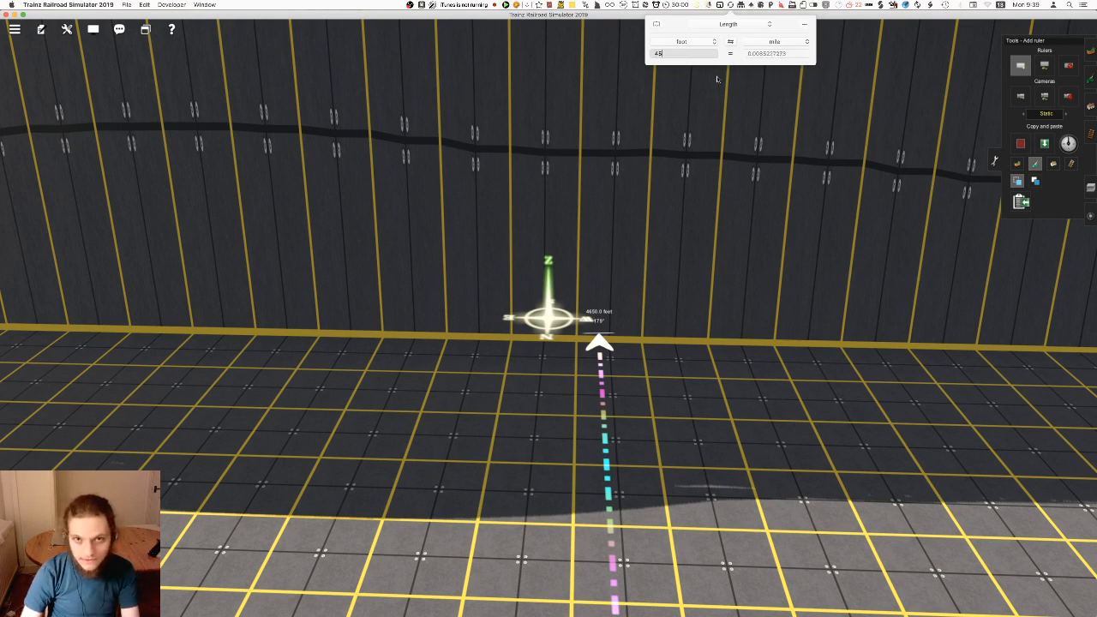
{"action": "key", "text": "Left"}
{"action": "type", "text": "5"}
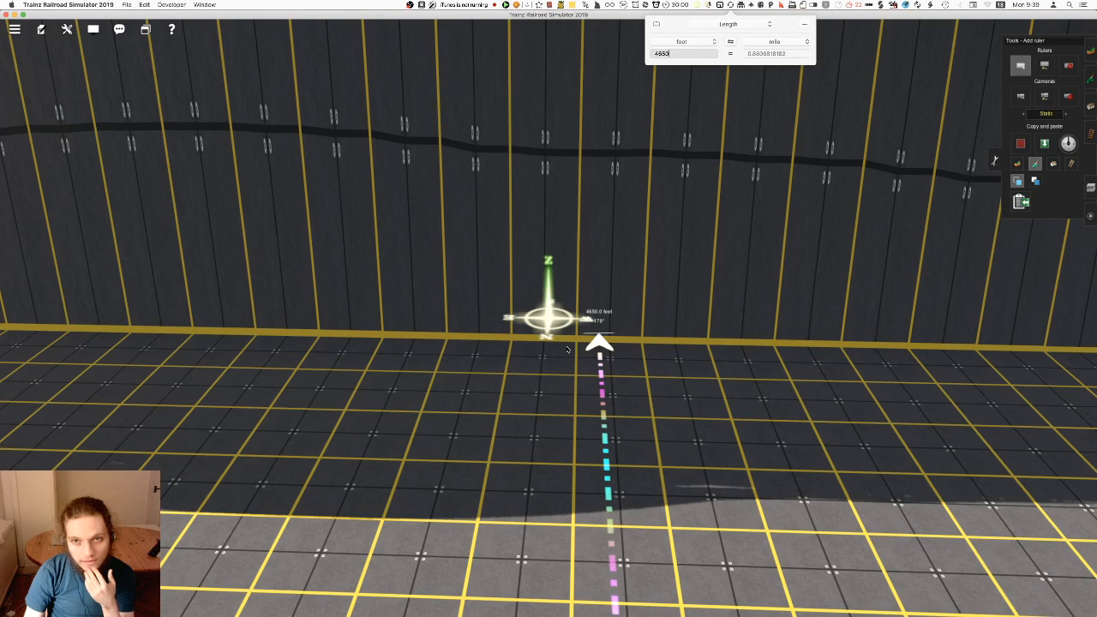
Finish the ruler at the old terrain's edge and examine the new empty sections and the line's course on the route map
{"action": "right_click", "coordinate": [571, 347]}
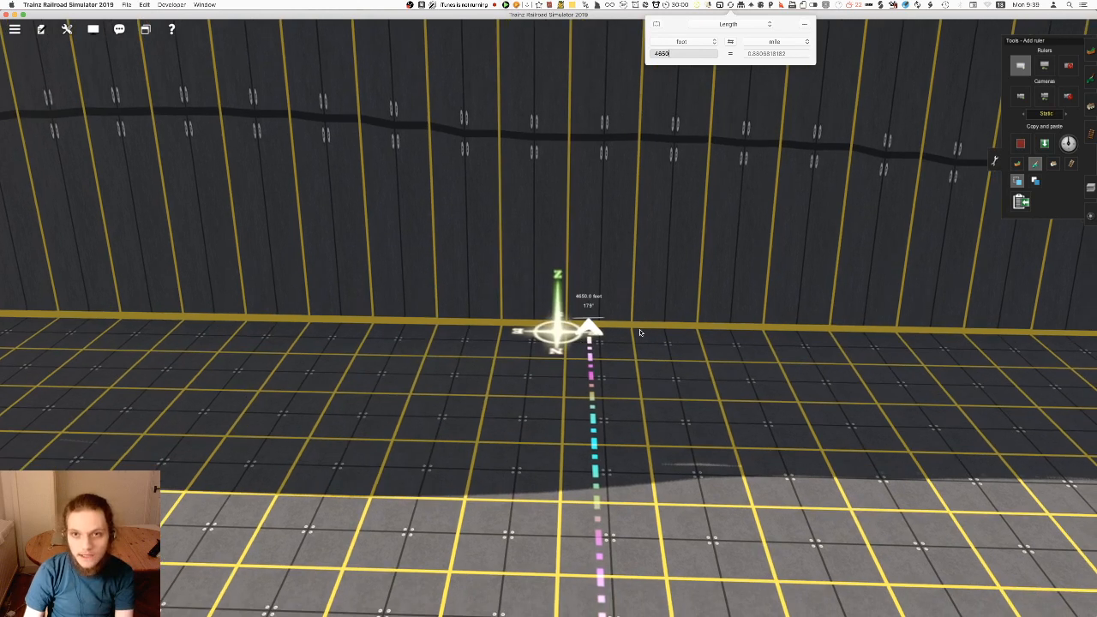
{"action": "left_click", "coordinate": [499, 345]}
{"action": "right_click_drag", "start_coordinate": [610, 242], "coordinate": [607, 424]}
{"action": "key", "text": "ctrl+m"}
{"action": "scroll", "coordinate": [583, 369], "scroll_direction": "down", "scroll_amount": 5}
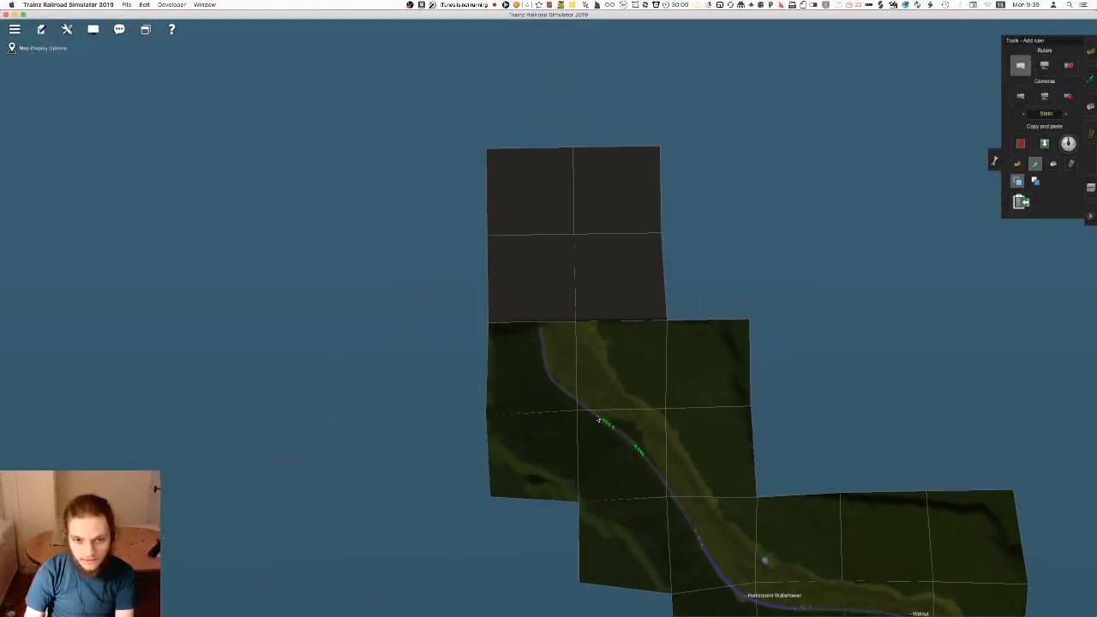
{"action": "scroll", "coordinate": [599, 418], "scroll_direction": "down", "scroll_amount": 2}
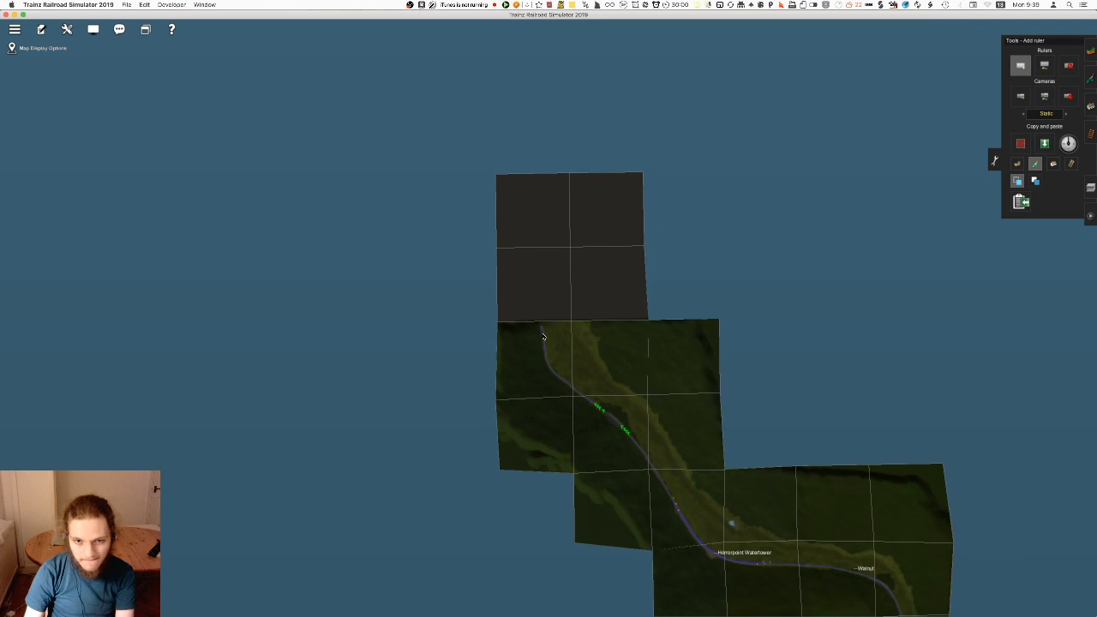
{"action": "scroll", "coordinate": [542, 336], "scroll_direction": "down", "scroll_amount": 1}
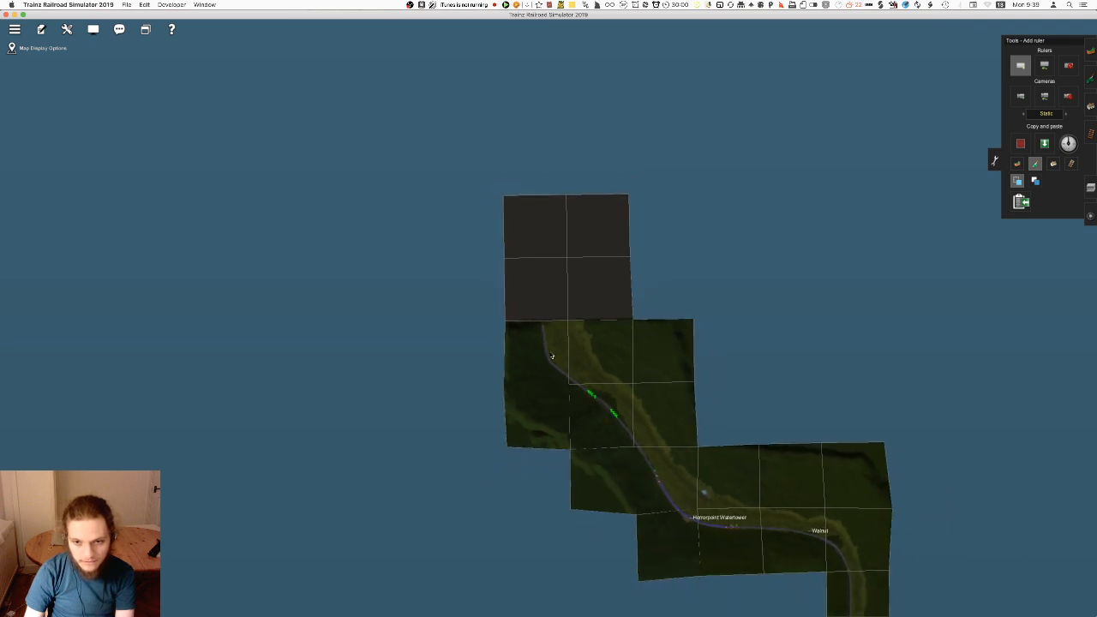
{"action": "scroll", "coordinate": [553, 360], "scroll_direction": "up", "scroll_amount": 1}
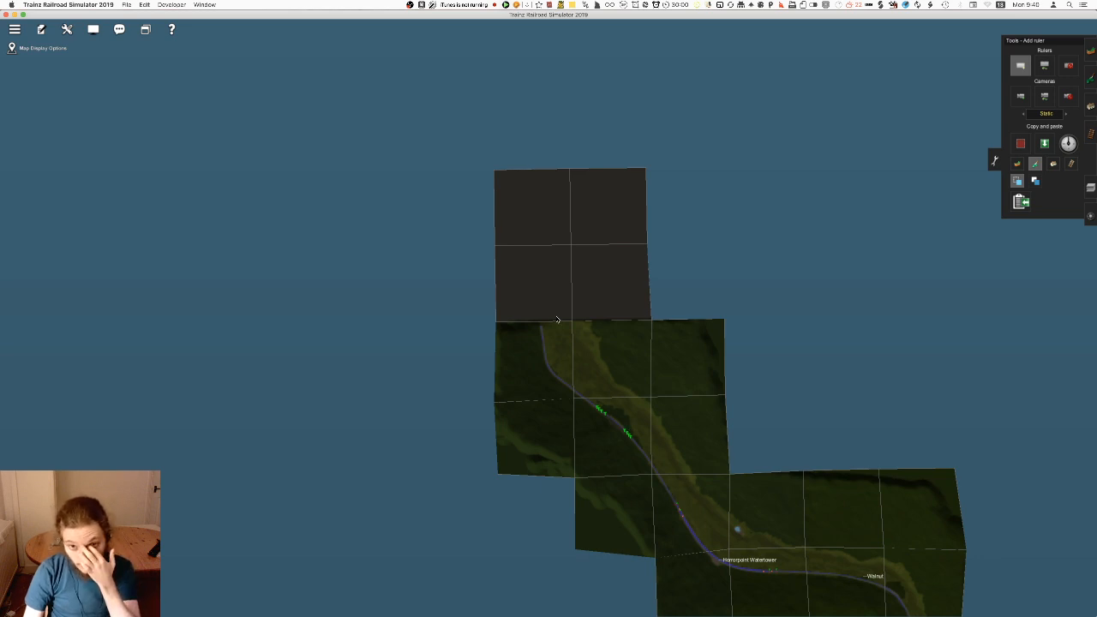
{"action": "right_click", "coordinate": [527, 192]}
{"action": "right_click", "coordinate": [599, 495]}
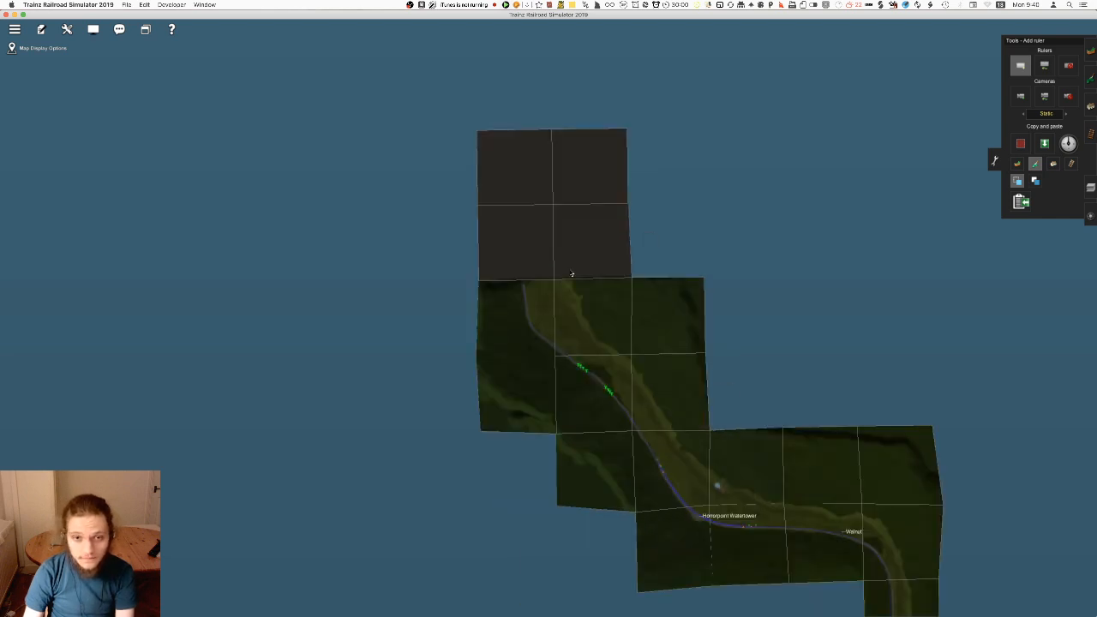
{"action": "right_click", "coordinate": [527, 204]}
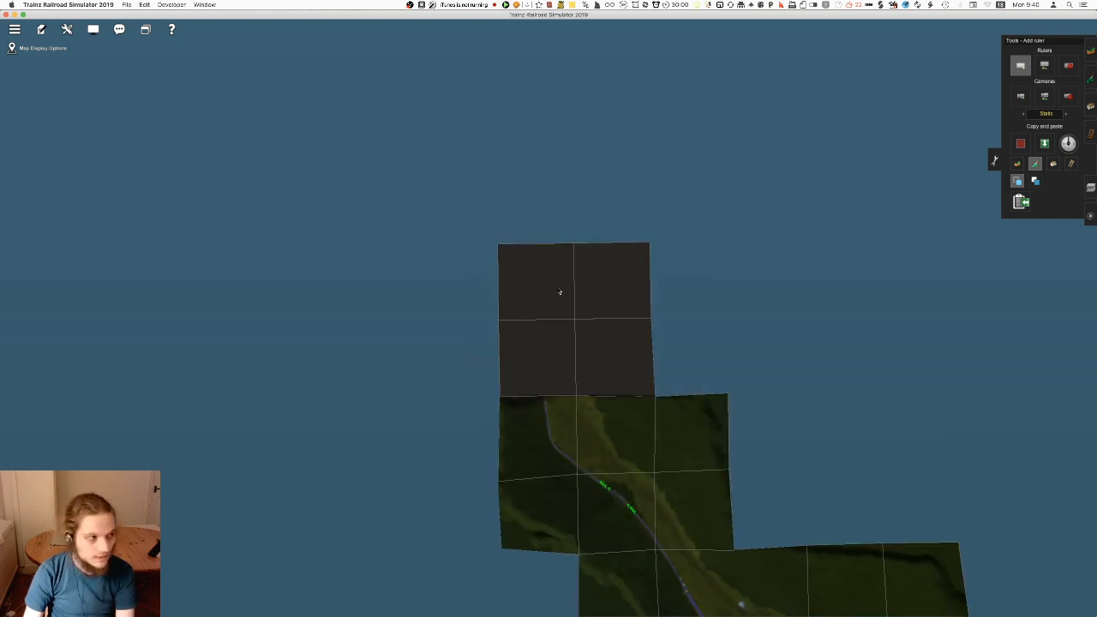
{"action": "right_click", "coordinate": [538, 254]}
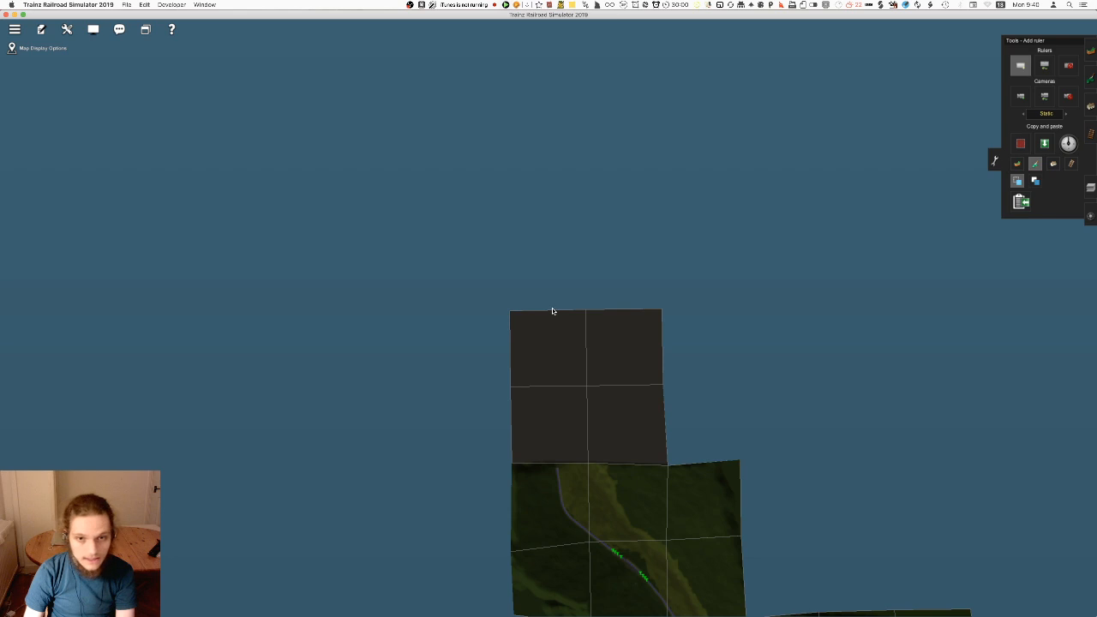
{"action": "key", "text": "ctrl+m"}
Delete the measuring ruler from the new flat sections
{"action": "right_click_drag", "start_coordinate": [553, 318], "coordinate": [1094, 49]}
{"action": "right_click", "coordinate": [407, 277]}
{"action": "scroll", "coordinate": [411, 300], "scroll_direction": "up", "scroll_amount": 5}
{"action": "right_click_drag", "start_coordinate": [283, 287], "coordinate": [686, 317]}
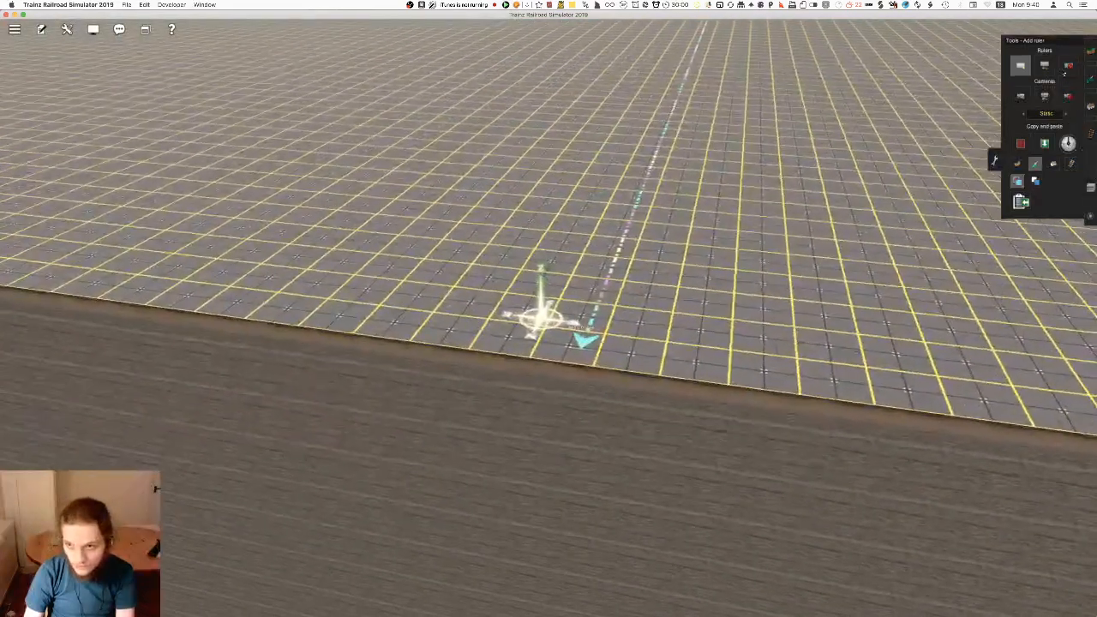
{"action": "left_click", "coordinate": [1068, 66]}
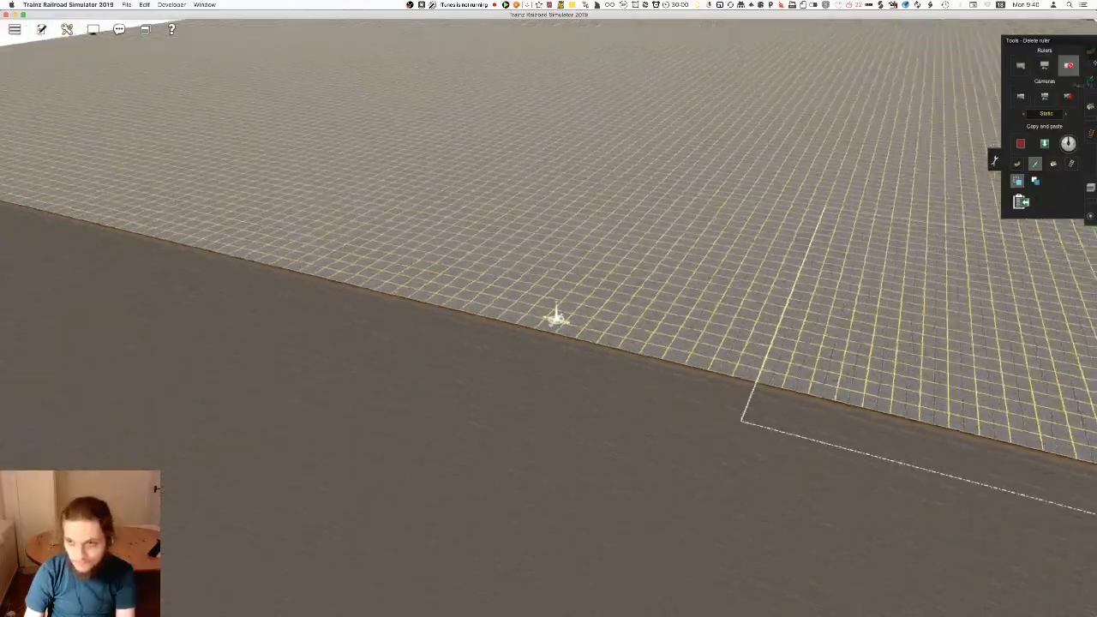
Add further ground sections along the outer edge of the new flat area to extend the route farther
{"action": "left_click", "coordinate": [1091, 51]}
{"action": "left_click", "coordinate": [265, 334]}
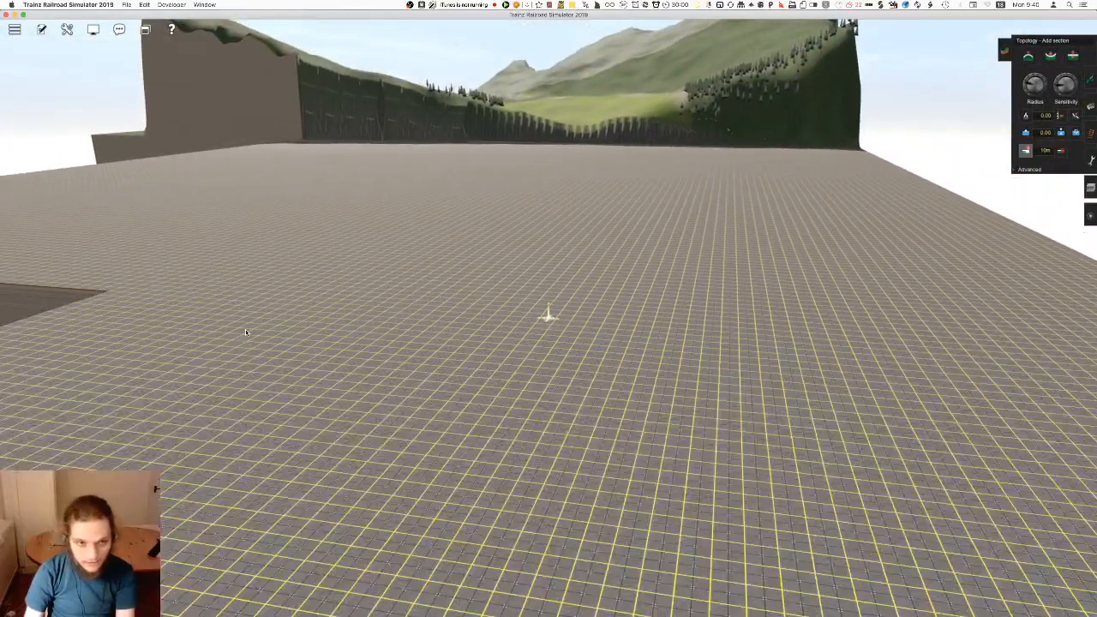
{"action": "key", "text": "Left"}
{"action": "right_click", "coordinate": [330, 355]}
{"action": "left_click", "coordinate": [316, 247]}
{"action": "right_click", "coordinate": [597, 478]}
{"action": "key", "text": "Right"}
{"action": "right_click_drag", "start_coordinate": [596, 443], "coordinate": [585, 154]}
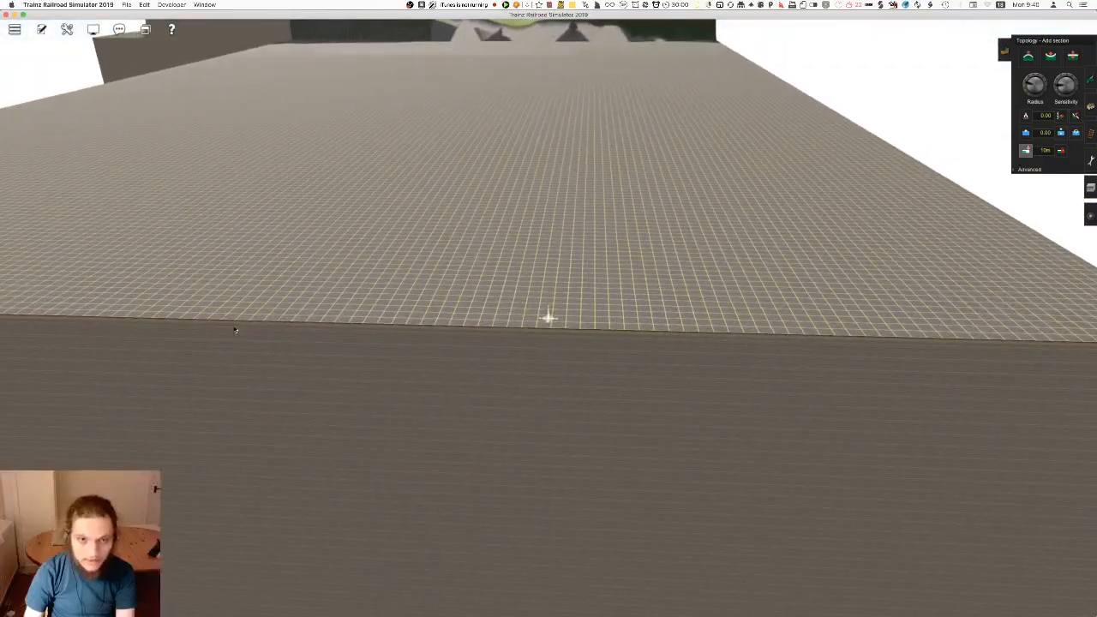
{"action": "left_click", "coordinate": [314, 368]}
{"action": "right_click_drag", "start_coordinate": [521, 378], "coordinate": [538, 305]}
Return to the end of the finished track and open the advanced track tools
{"action": "right_click", "coordinate": [525, 146]}
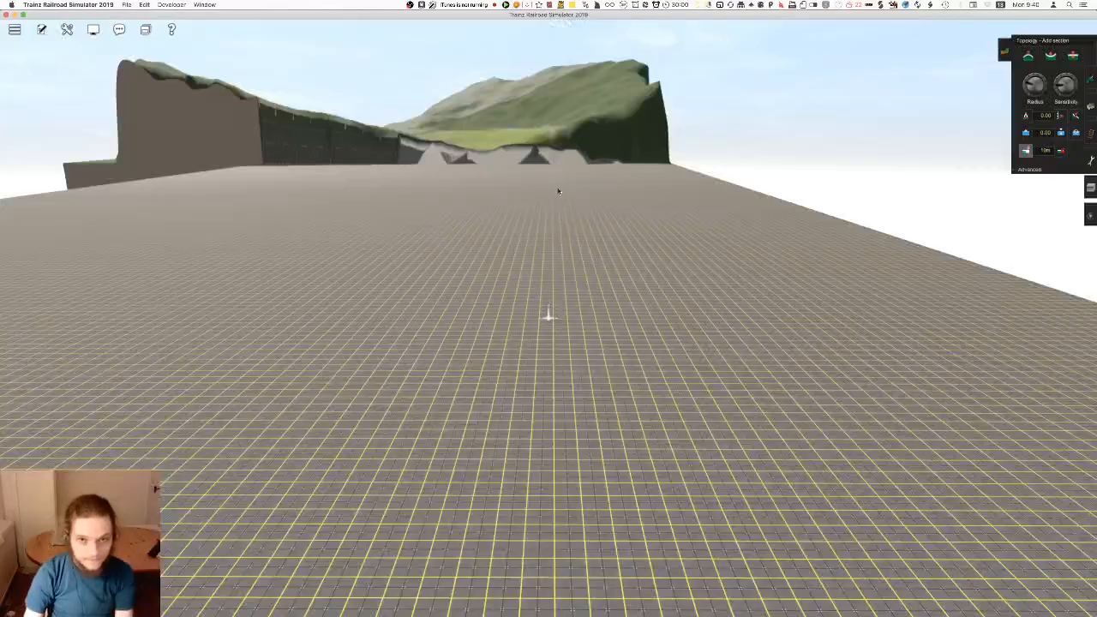
{"action": "right_click", "coordinate": [533, 175]}
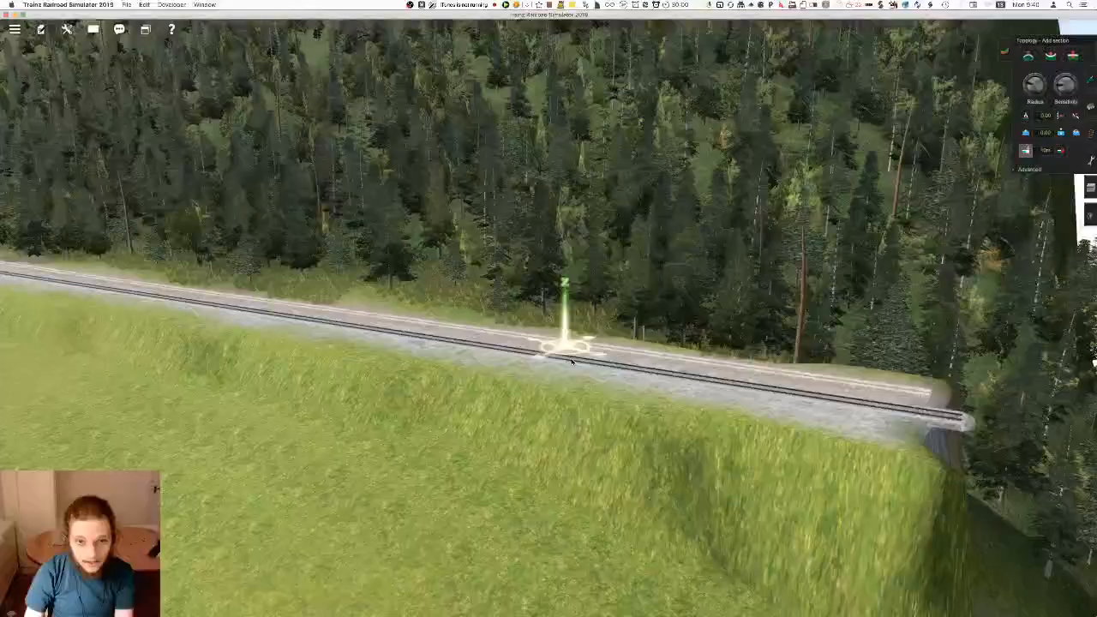
{"action": "right_click_drag", "start_coordinate": [572, 362], "coordinate": [519, 323]}
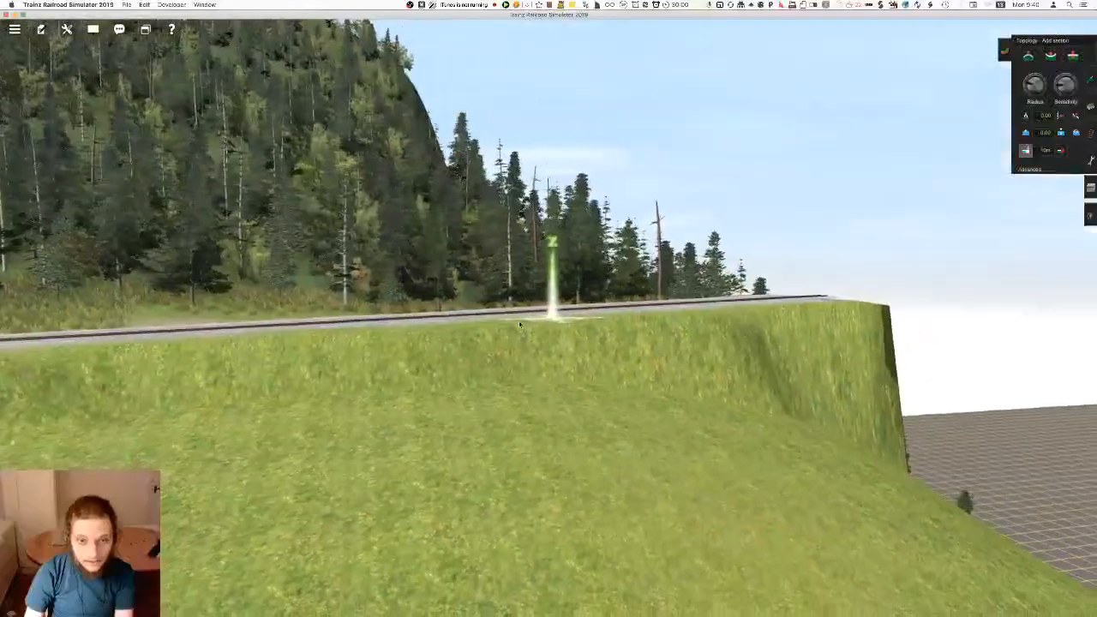
{"action": "scroll", "coordinate": [519, 323], "scroll_direction": "up", "scroll_amount": 4}
{"action": "key", "text": "Left"}
{"action": "key", "text": "Up"}
{"action": "left_click", "coordinate": [1091, 133]}
{"action": "left_click", "coordinate": [1017, 218]}
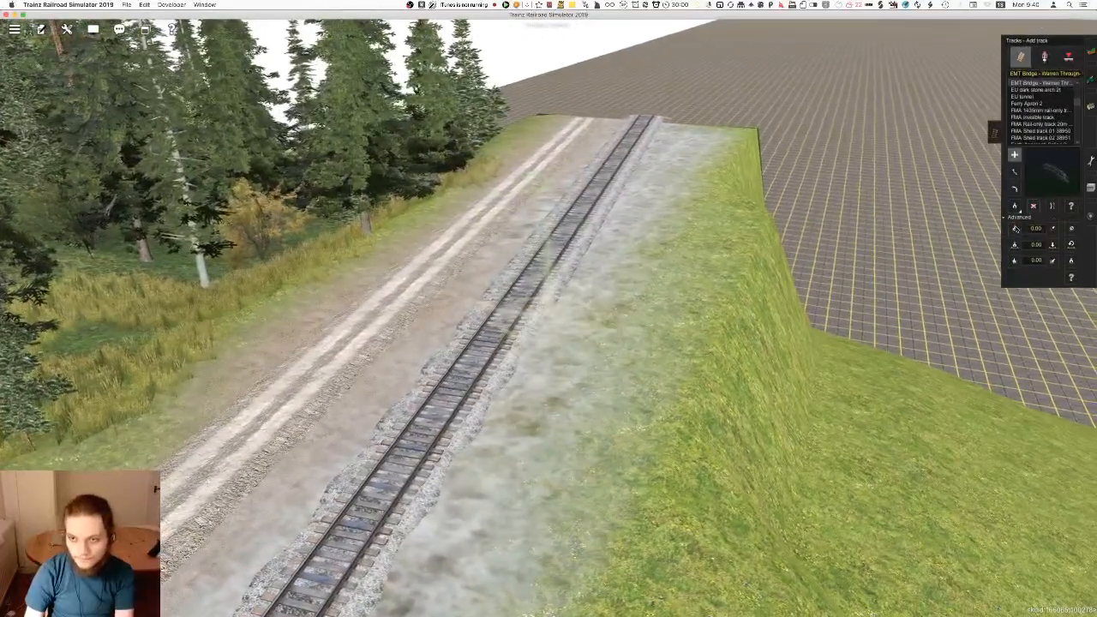
Read the gradient of the finished track's last stretch with the Get gradient tool
{"action": "key", "text": "Up"}
{"action": "left_click", "coordinate": [1015, 280]}
{"action": "right_click", "coordinate": [600, 248]}
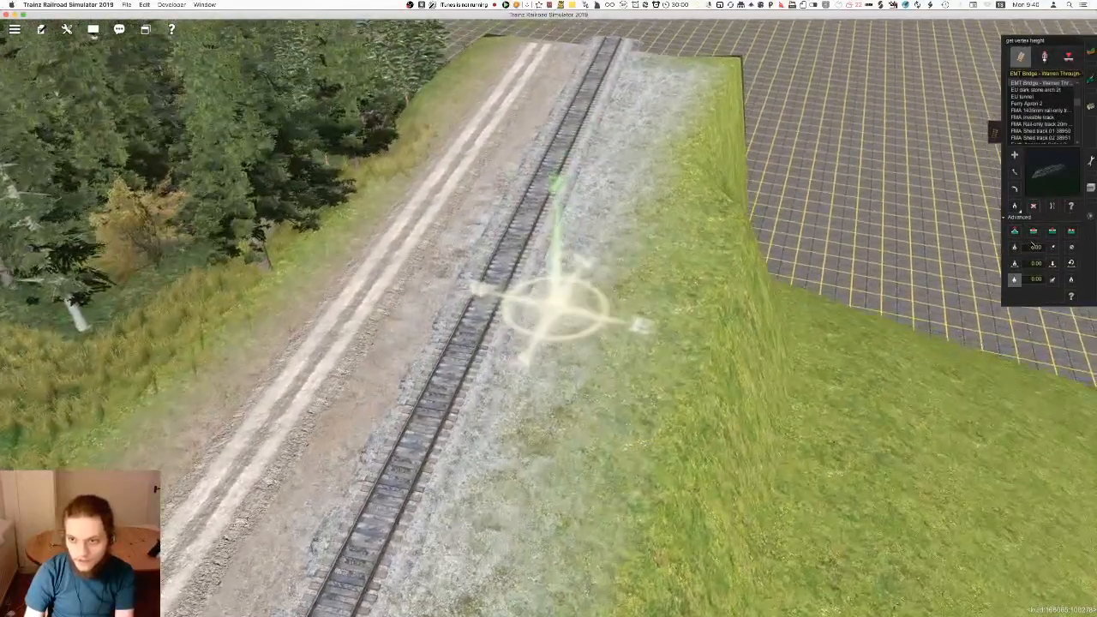
{"action": "left_click", "coordinate": [1015, 247]}
{"action": "left_click", "coordinate": [549, 164]}
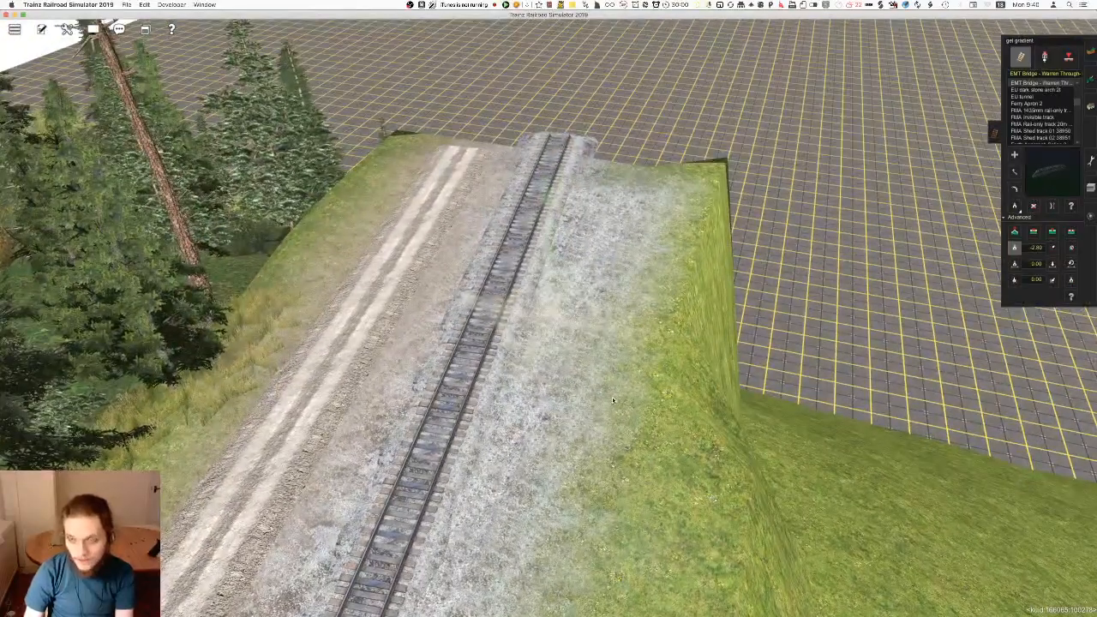
{"action": "key", "text": "Down"}
Set the gradient for new track to 3.05 and pick up the track type used at the finished end
{"action": "left_click", "coordinate": [1015, 160]}
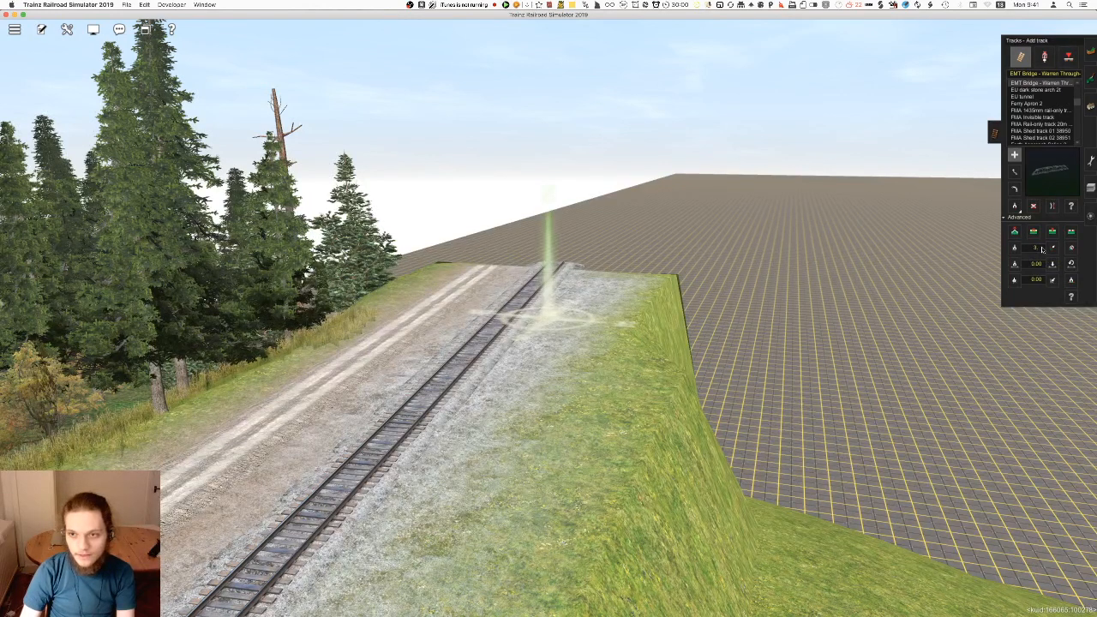
{"action": "right_click_drag", "start_coordinate": [531, 319], "coordinate": [671, 264]}
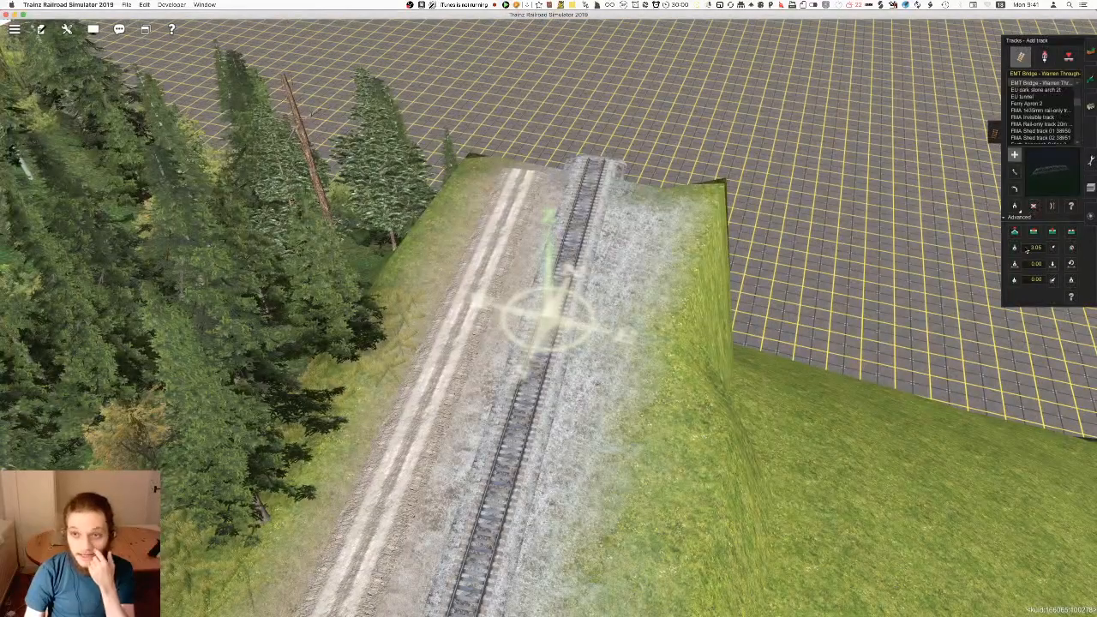
{"action": "left_click", "coordinate": [1016, 206]}
{"action": "left_click", "coordinate": [565, 272]}
{"action": "right_click_drag", "start_coordinate": [576, 272], "coordinate": [536, 308]}
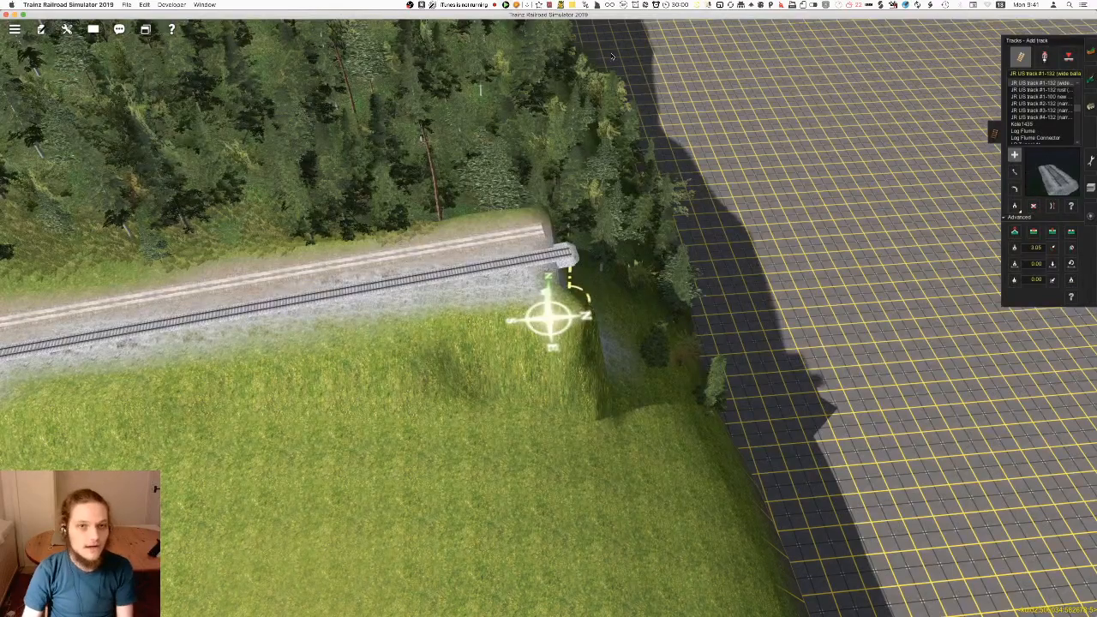
Browse the available track types and choose Auran Trk 01 1Trk for the extension
{"action": "mouse_move", "coordinate": [488, 312]}
{"action": "right_mouse_down"}
{"action": "mouse_move", "coordinate": [521, 324]}
{"action": "mouse_move", "coordinate": [555, 322]}
{"action": "mouse_move", "coordinate": [556, 309]}
{"action": "mouse_move", "coordinate": [555, 325]}
{"action": "right_mouse_up"}
{"action": "scroll", "coordinate": [1047, 118], "scroll_direction": "down", "scroll_amount": 5}
{"action": "scroll", "coordinate": [1049, 118], "scroll_direction": "up", "scroll_amount": 5}
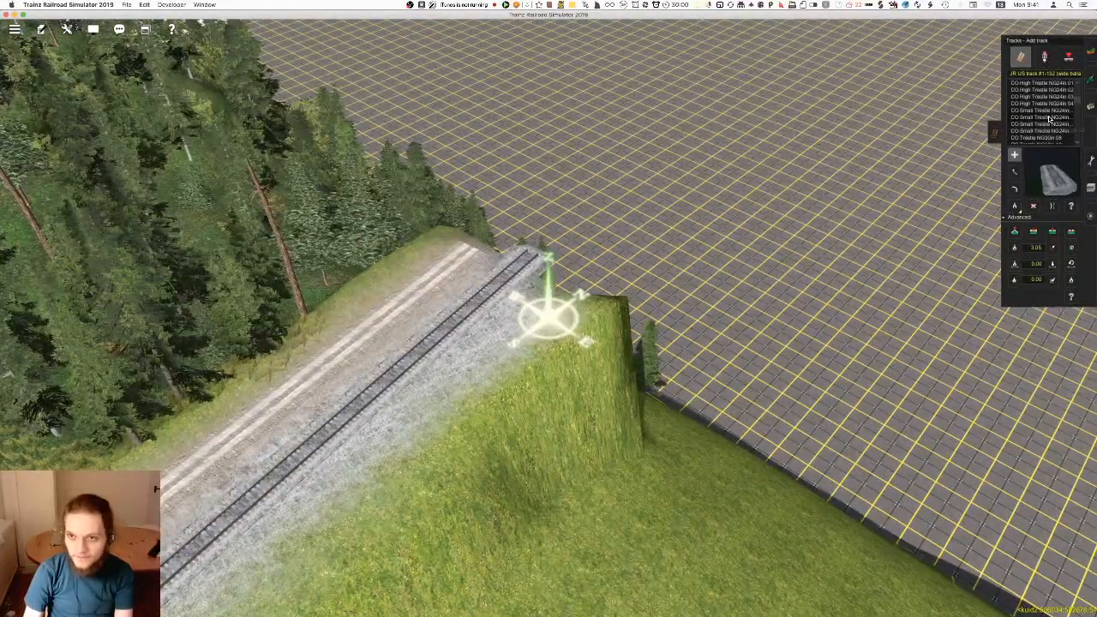
{"action": "scroll", "coordinate": [1049, 118], "scroll_direction": "up", "scroll_amount": 6}
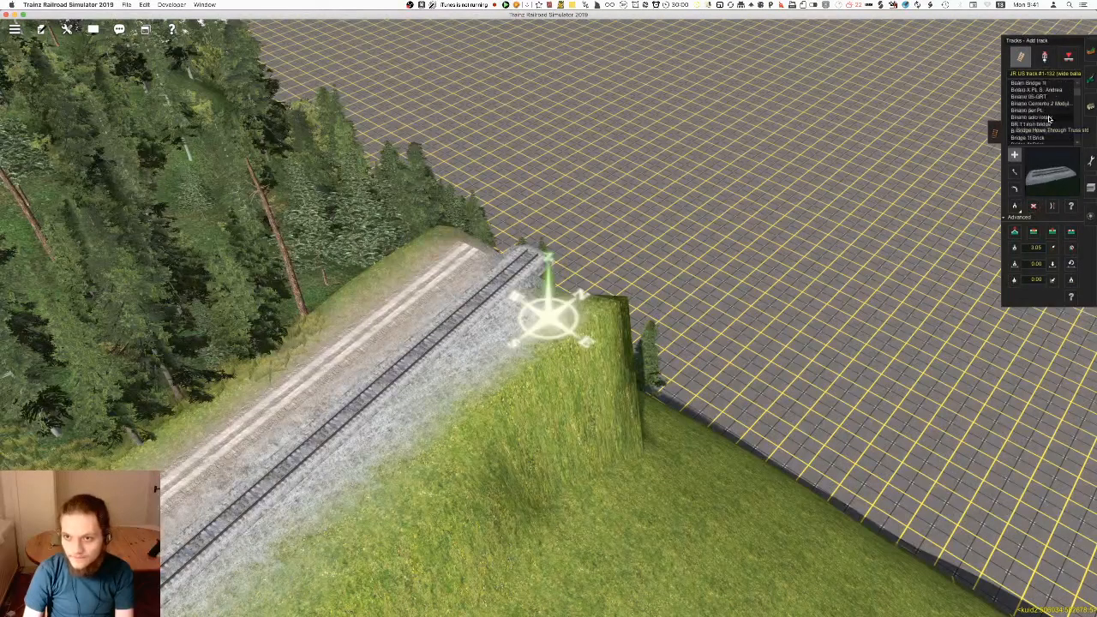
{"action": "scroll", "coordinate": [1048, 119], "scroll_direction": "down", "scroll_amount": 3}
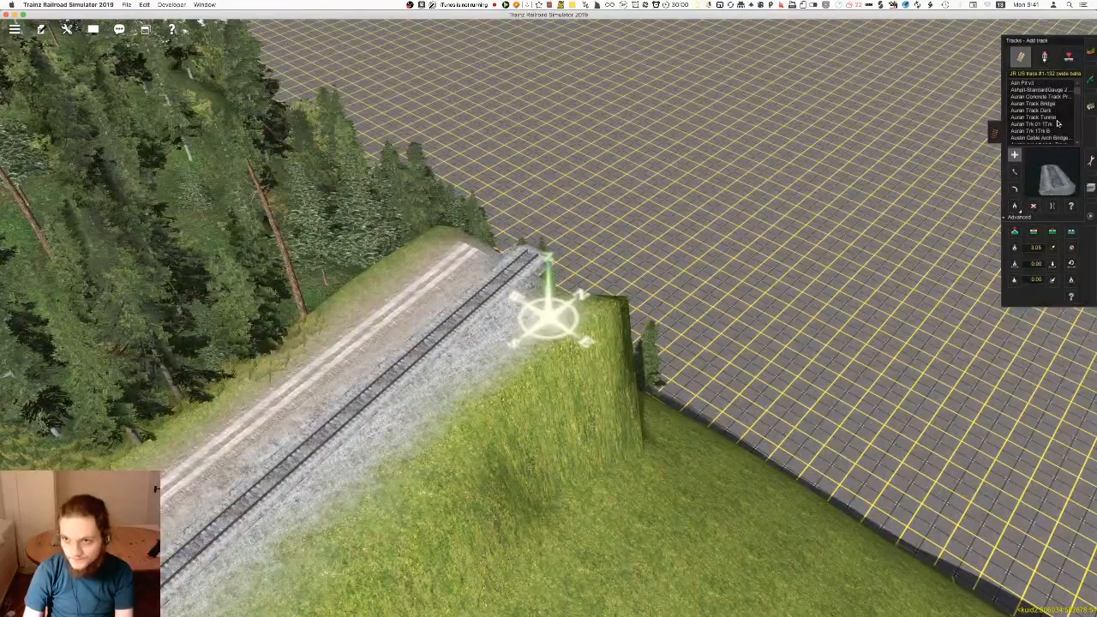
Lay Auran Trk 01 1Trk from the finished track's end out over the new flat ground
{"action": "mouse_move", "coordinate": [559, 280]}
{"action": "right_mouse_down"}
{"action": "mouse_move", "coordinate": [490, 303]}
{"action": "mouse_move", "coordinate": [519, 559]}
{"action": "mouse_move", "coordinate": [613, 413]}
{"action": "mouse_move", "coordinate": [606, 326]}
{"action": "mouse_move", "coordinate": [553, 258]}
{"action": "mouse_move", "coordinate": [549, 290]}
{"action": "right_mouse_up"}
{"action": "left_click", "coordinate": [548, 288]}
{"action": "left_click", "coordinate": [566, 120]}
{"action": "right_click_drag", "start_coordinate": [563, 126], "coordinate": [558, 310]}
{"action": "scroll", "coordinate": [546, 264], "scroll_direction": "down", "scroll_amount": 5}
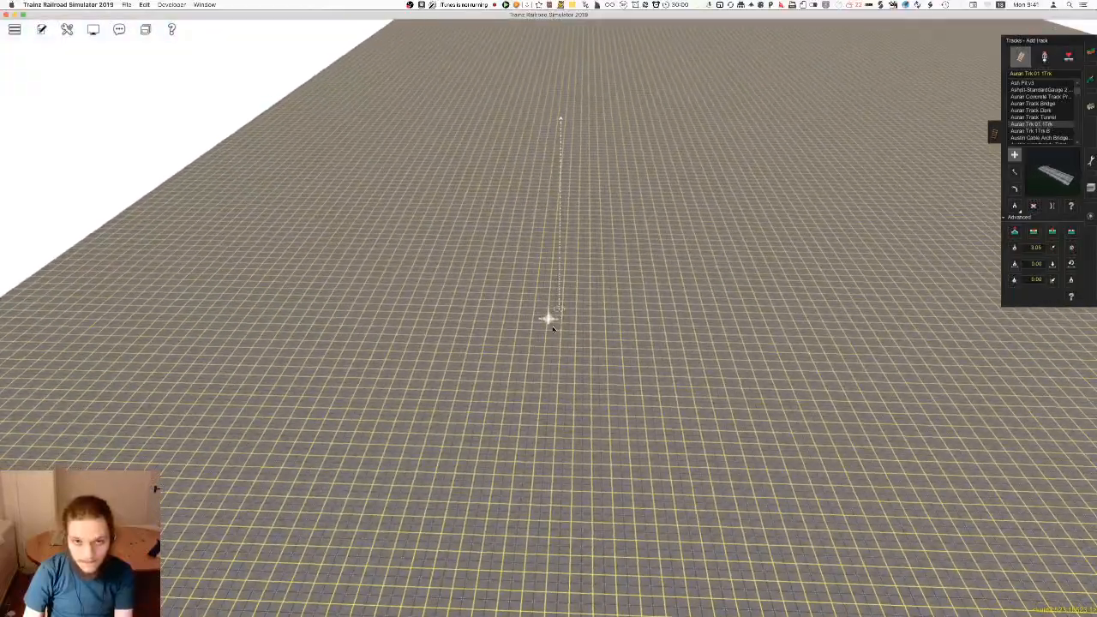
{"action": "scroll", "coordinate": [558, 309], "scroll_direction": "up", "scroll_amount": 10}
{"action": "scroll", "coordinate": [561, 310], "scroll_direction": "down", "scroll_amount": 10}
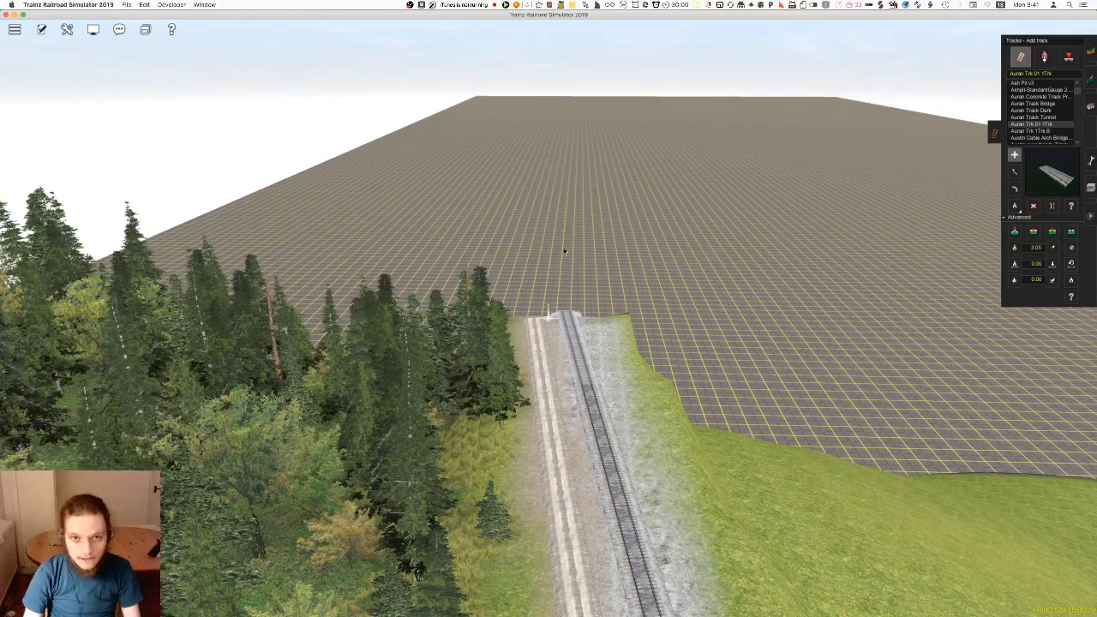
{"action": "key", "text": "w"}
{"action": "left_click", "coordinate": [556, 296]}
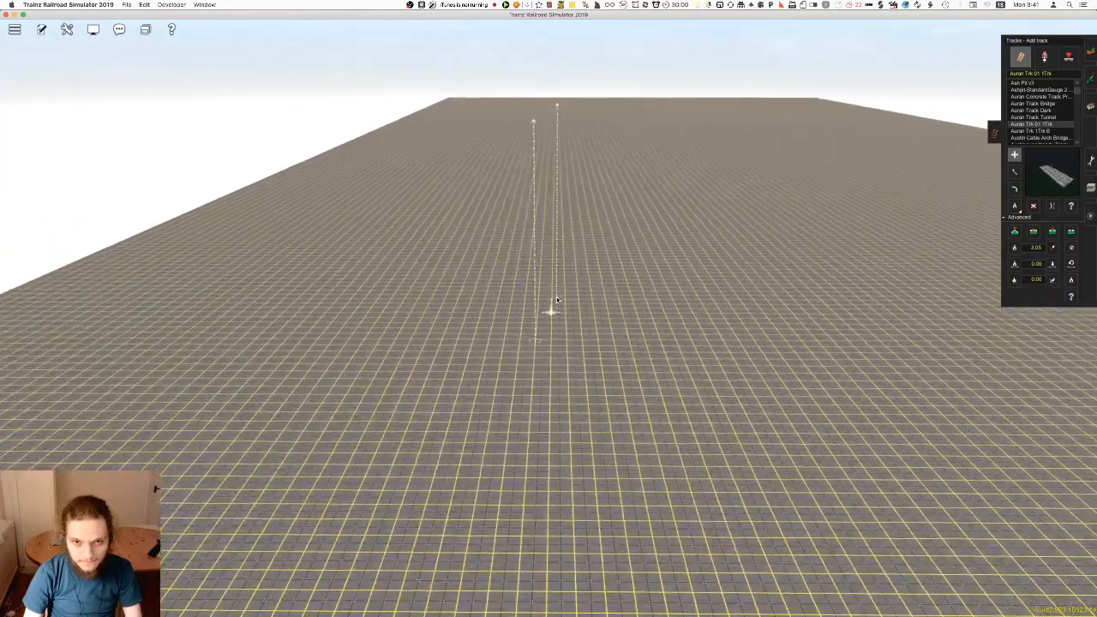
{"action": "key", "text": "Up"}
{"action": "key", "text": "Down"}
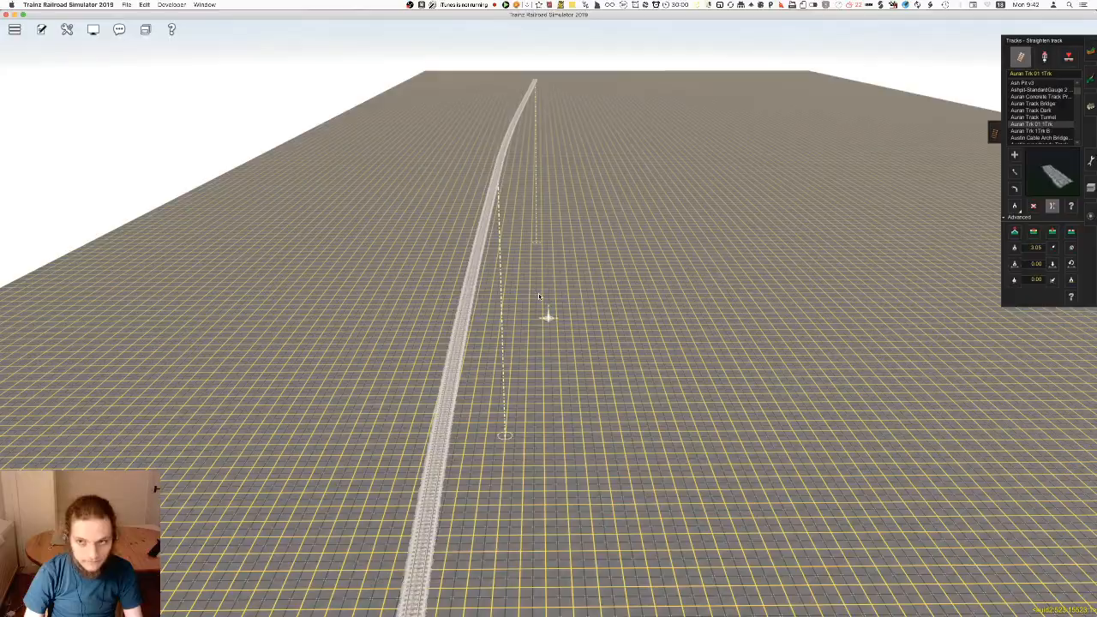
Straighten the curved new track beyond the old terrain's edge and return to adding track at its far end
{"action": "key", "text": "Up"}
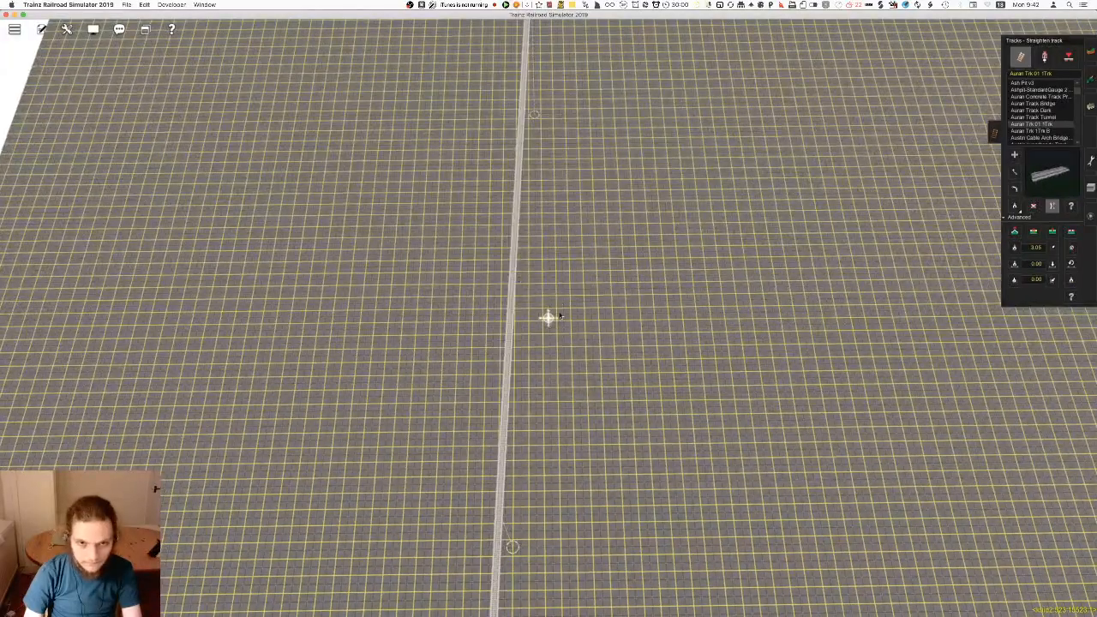
{"action": "key", "text": "Down"}
{"action": "key", "text": "s"}
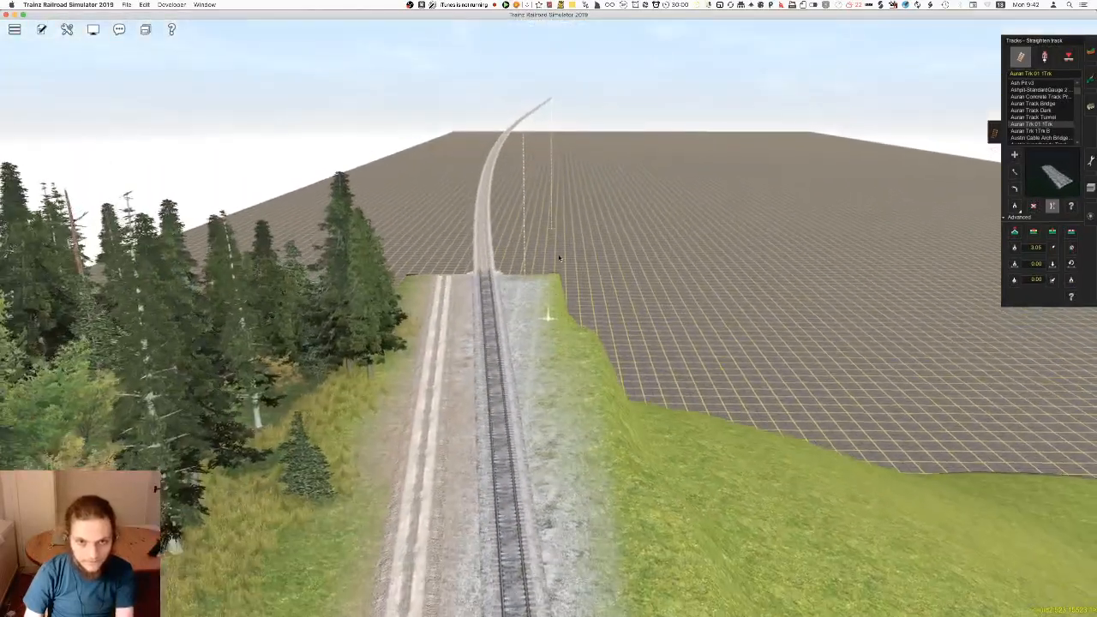
{"action": "key", "text": "a"}
{"action": "right_click_drag", "start_coordinate": [554, 288], "coordinate": [546, 297]}
{"action": "key", "text": "Up"}
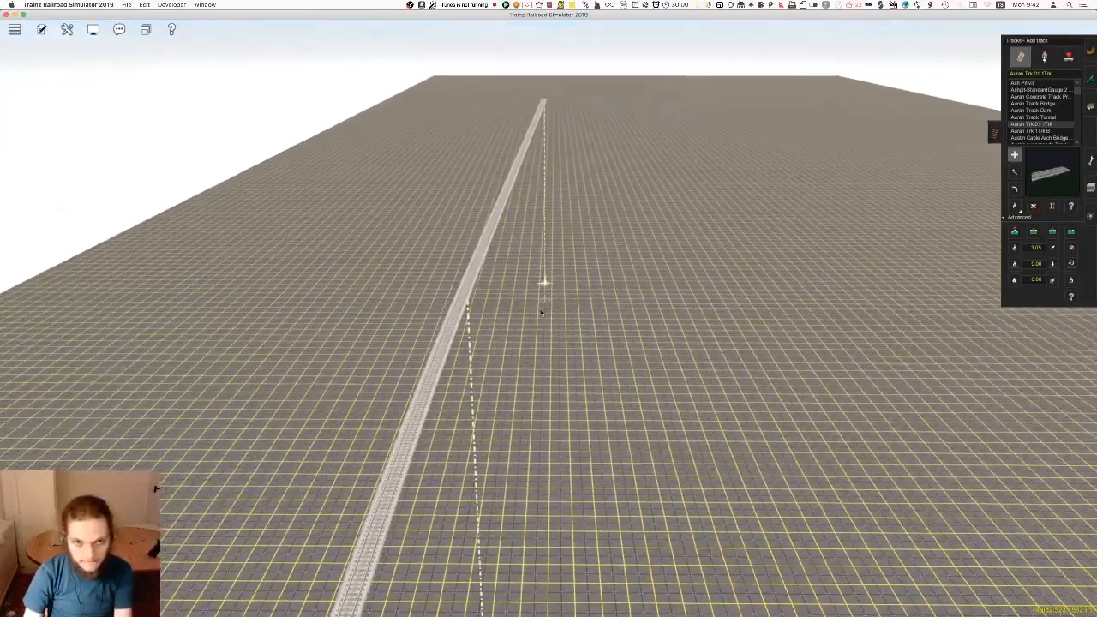
Check the line's course on the route map, extend the track past its current end and straighten the added length
{"action": "key", "text": "m"}
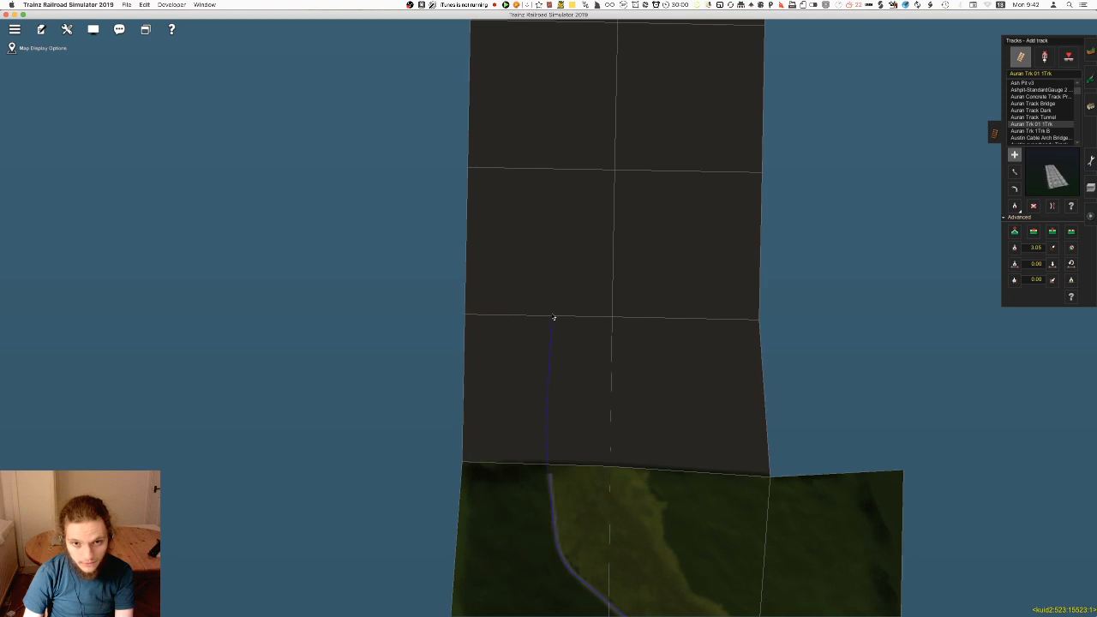
{"action": "key", "text": "m"}
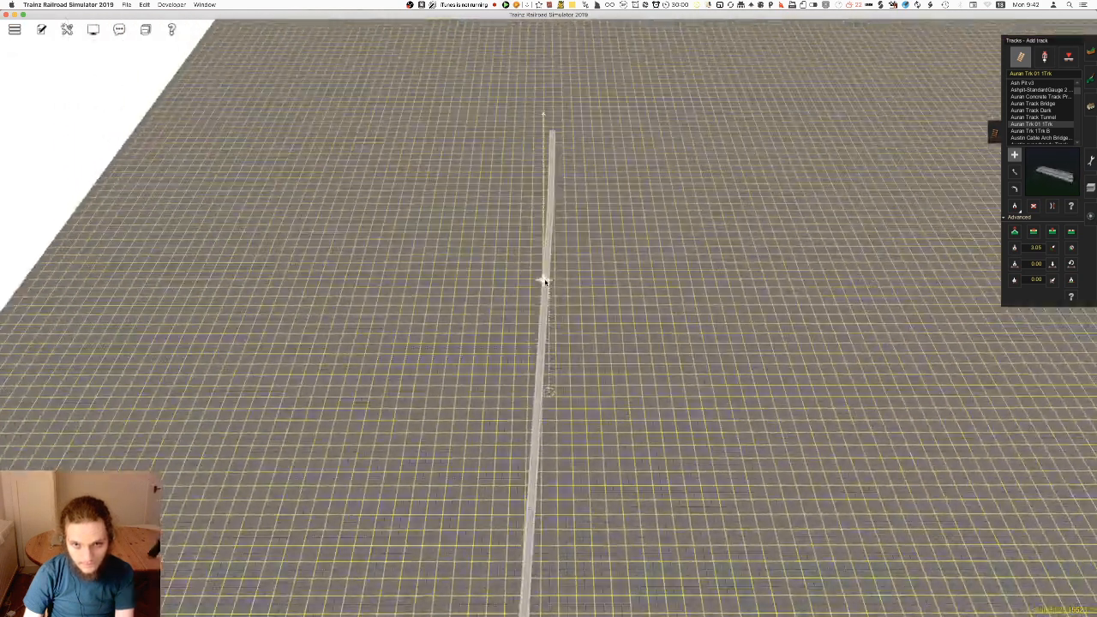
{"action": "mouse_move", "coordinate": [546, 282]}
{"action": "right_mouse_down"}
{"action": "mouse_move", "coordinate": [546, 264]}
{"action": "mouse_move", "coordinate": [549, 310]}
{"action": "mouse_move", "coordinate": [548, 295]}
{"action": "right_mouse_up"}
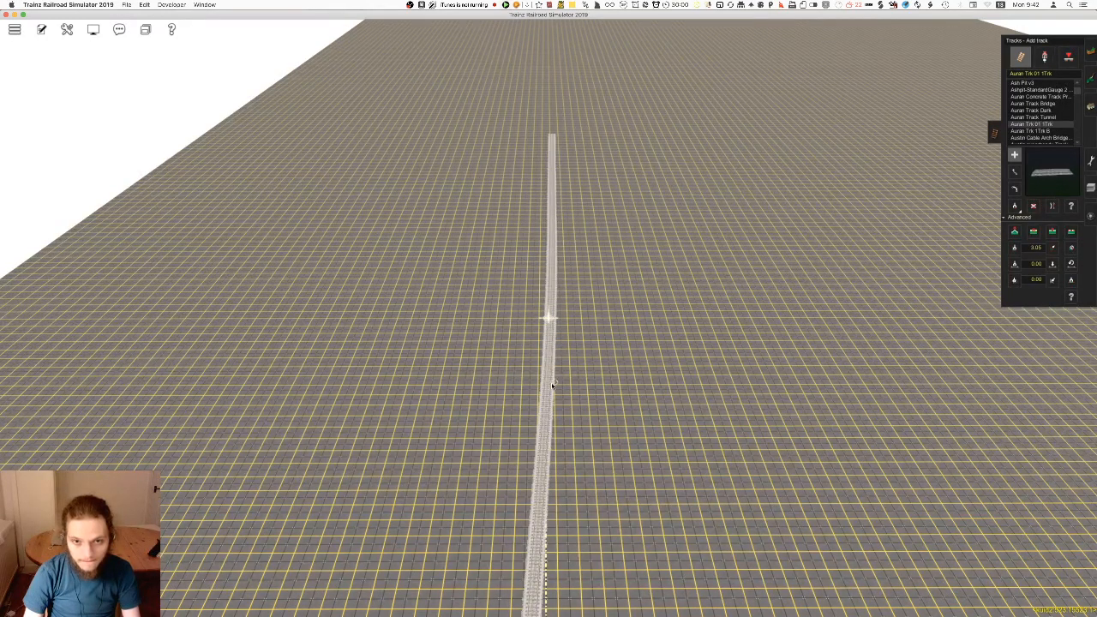
{"action": "key", "text": "Up"}
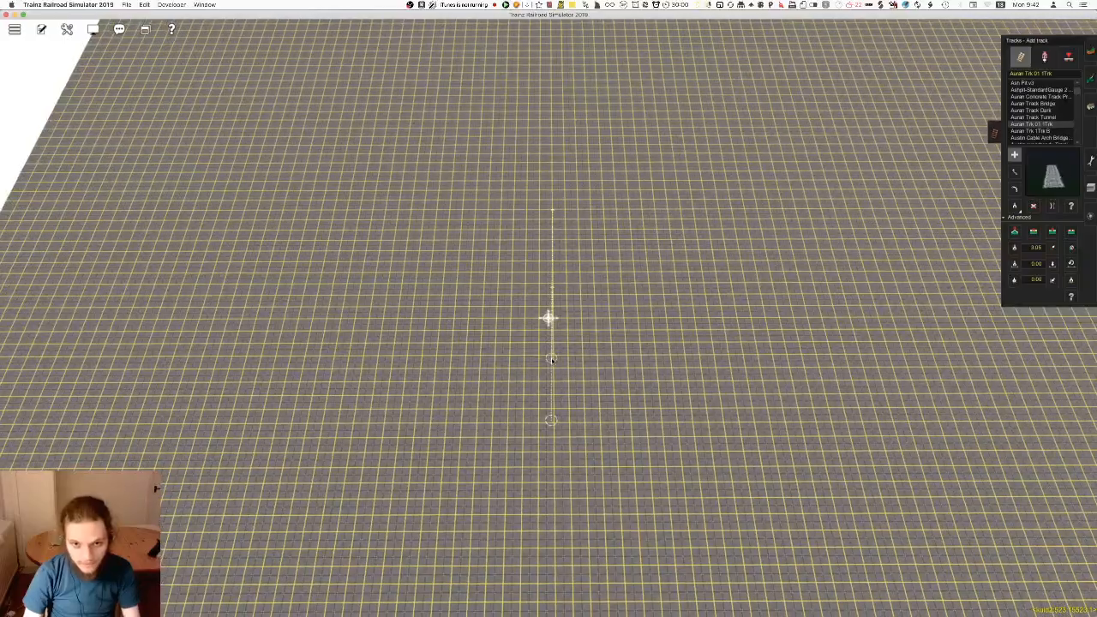
{"action": "right_click", "coordinate": [531, 318]}
{"action": "key", "text": "Up"}
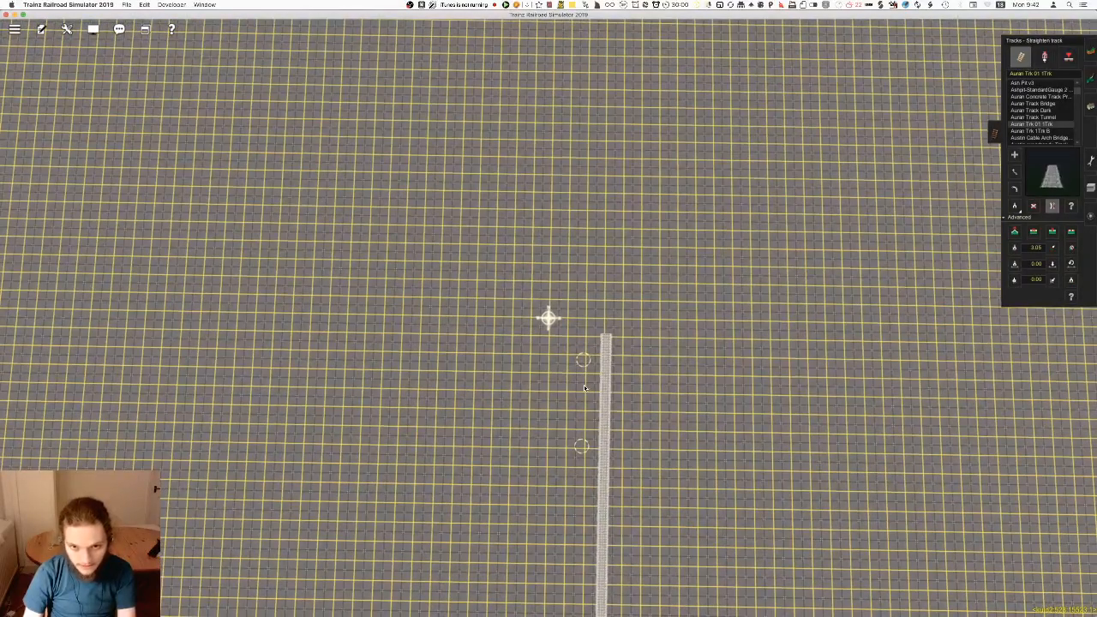
{"action": "right_click", "coordinate": [585, 387]}
{"action": "key", "text": "Down"}
Set the track gradient to 1.525 and lay another length from the end of the new line
{"action": "key", "text": "BackSpace"}
{"action": "key", "text": "BackSpace"}
{"action": "key", "text": "BackSpace"}
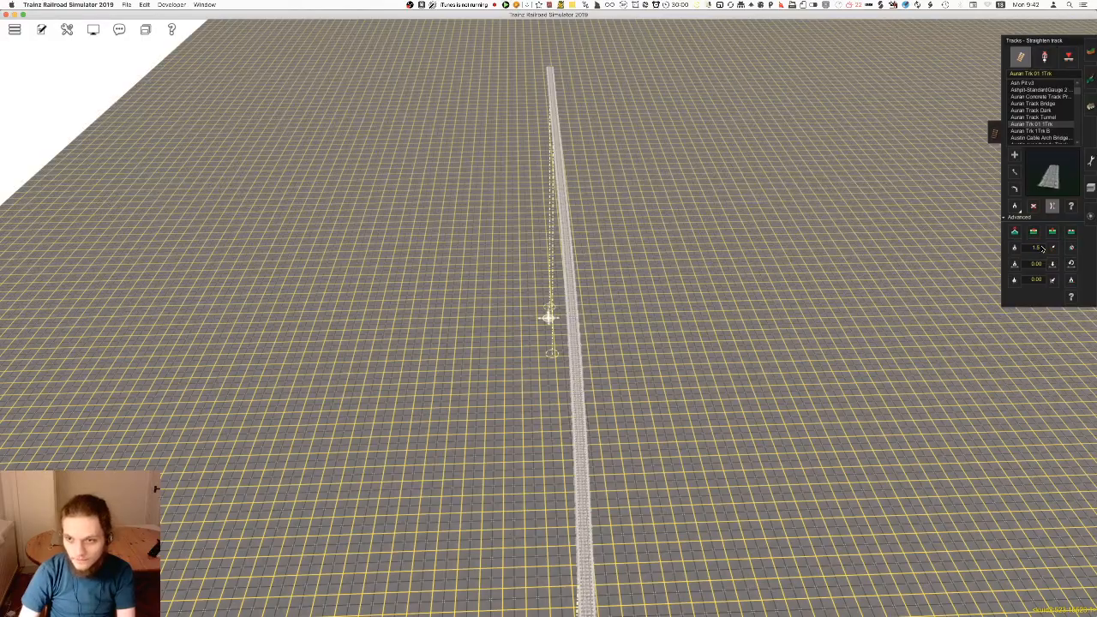
{"action": "right_click_drag", "start_coordinate": [619, 253], "coordinate": [514, 313]}
{"action": "key", "text": "a"}
{"action": "left_click", "coordinate": [466, 477]}
{"action": "left_click", "coordinate": [447, 260]}
{"action": "right_click_drag", "start_coordinate": [448, 260], "coordinate": [528, 282]}
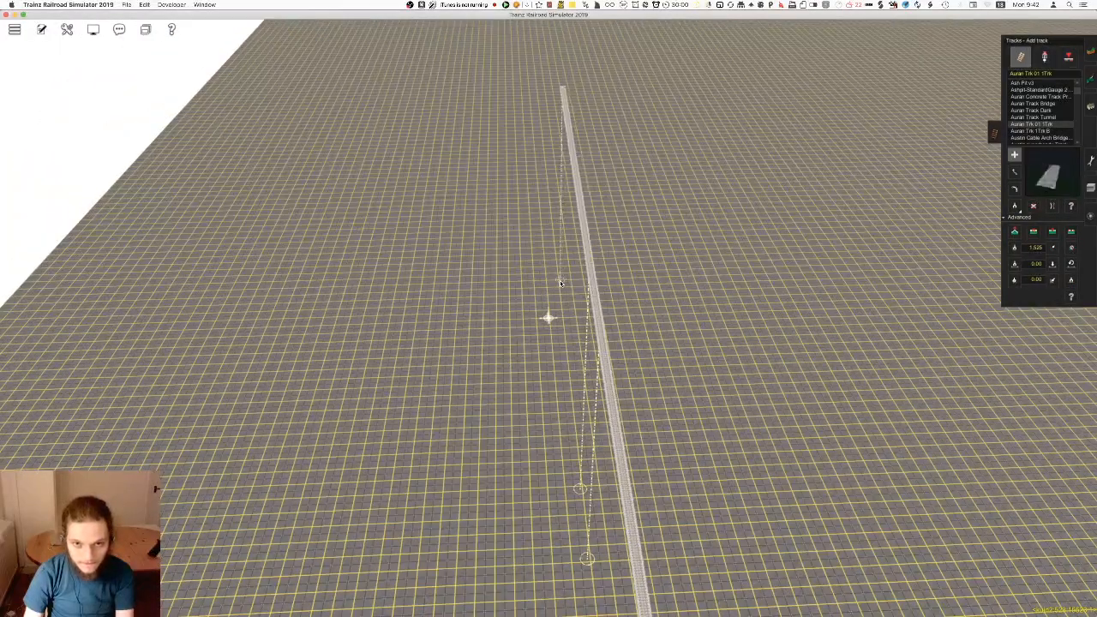
Locate the line's end on the route map, add a further length of track there and straighten it
{"action": "key", "text": "ctrl+m"}
{"action": "scroll", "coordinate": [555, 305], "scroll_direction": "up", "scroll_amount": 10}
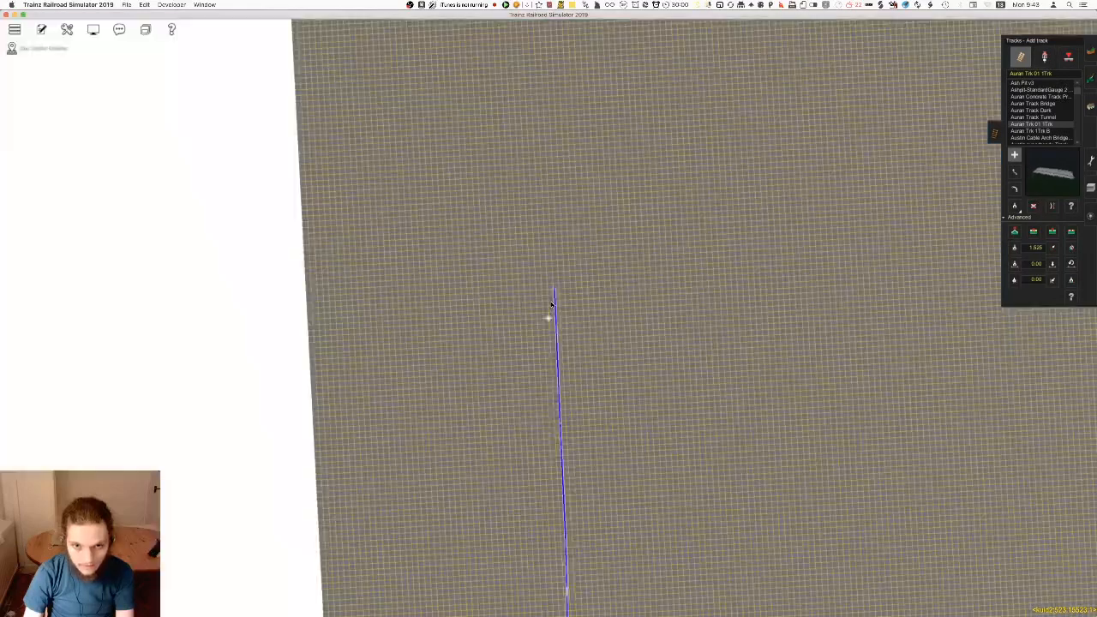
{"action": "scroll", "coordinate": [551, 307], "scroll_direction": "up", "scroll_amount": 10}
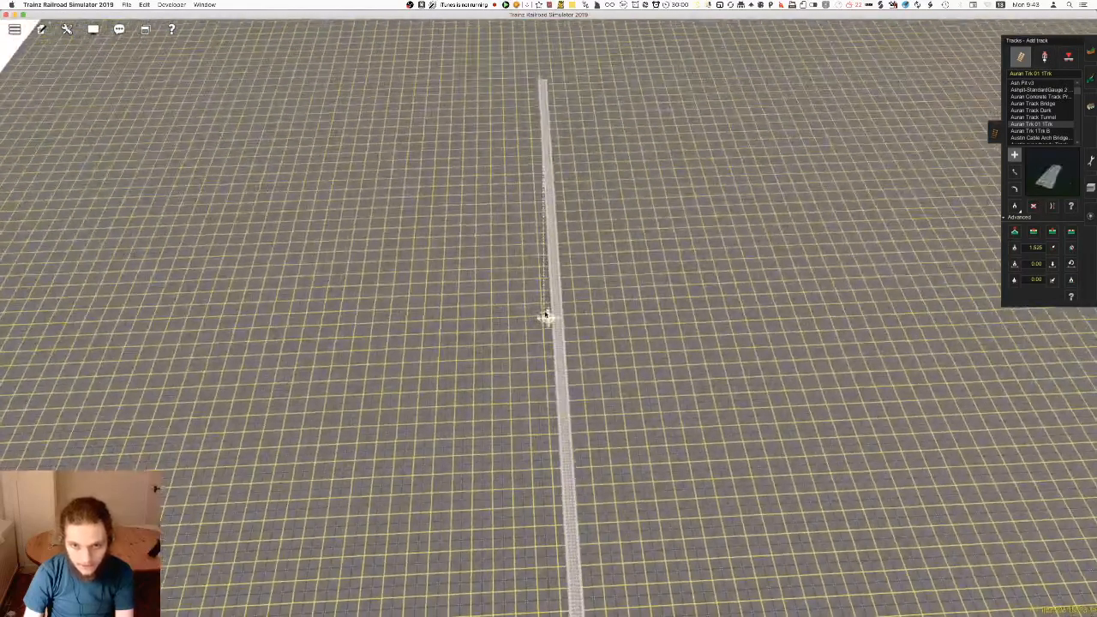
{"action": "key", "text": "Left"}
{"action": "key", "text": "Up"}
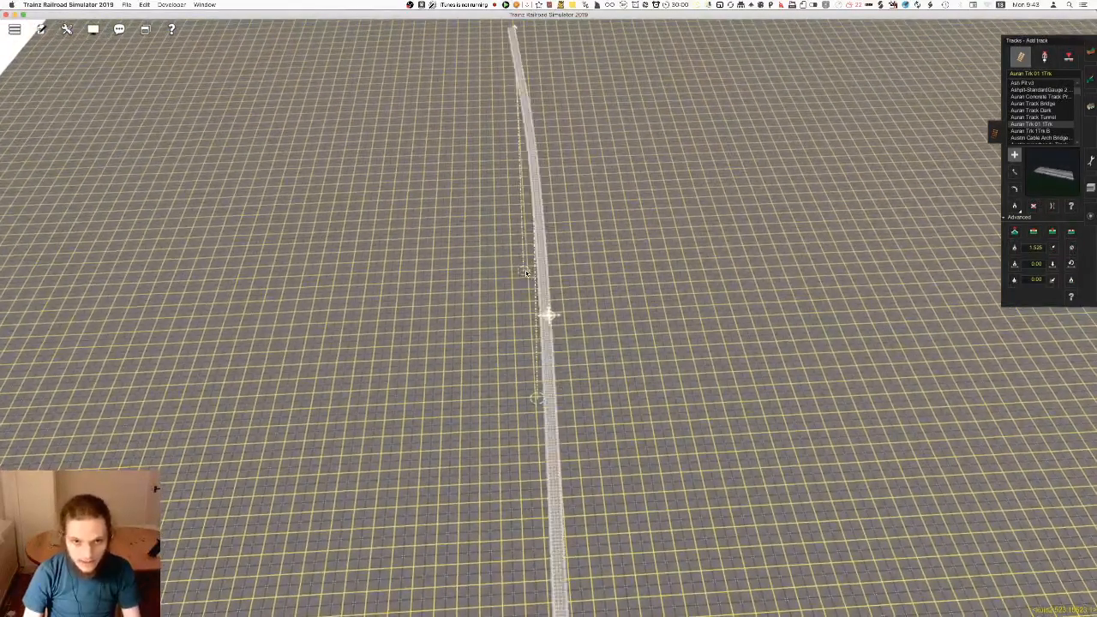
{"action": "key", "text": "s"}
{"action": "key", "text": "Up"}
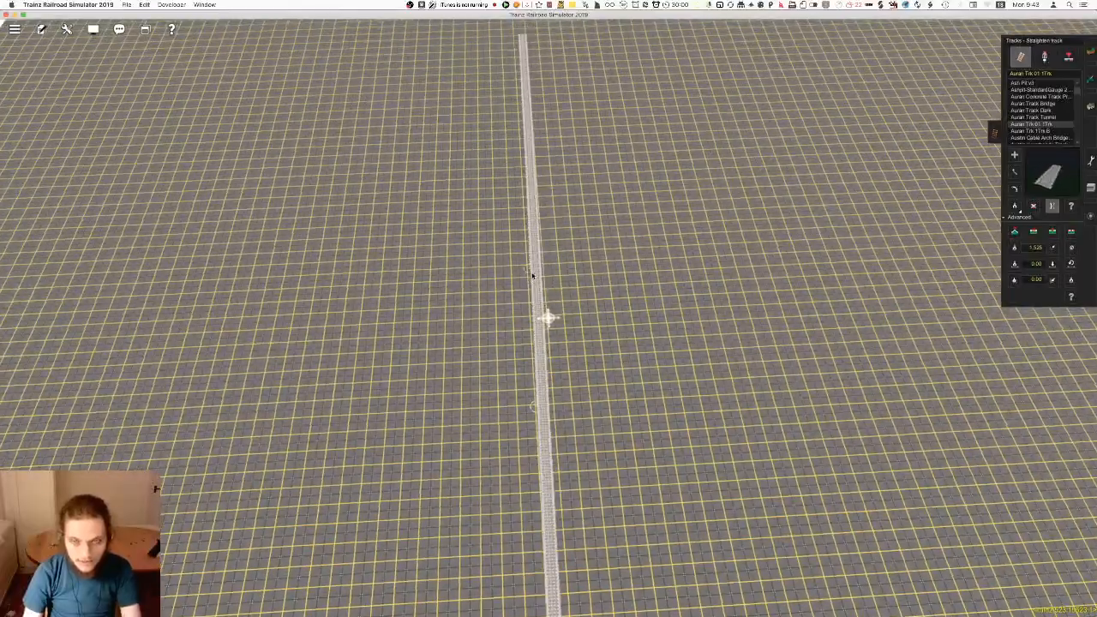
{"action": "key", "text": "Down"}
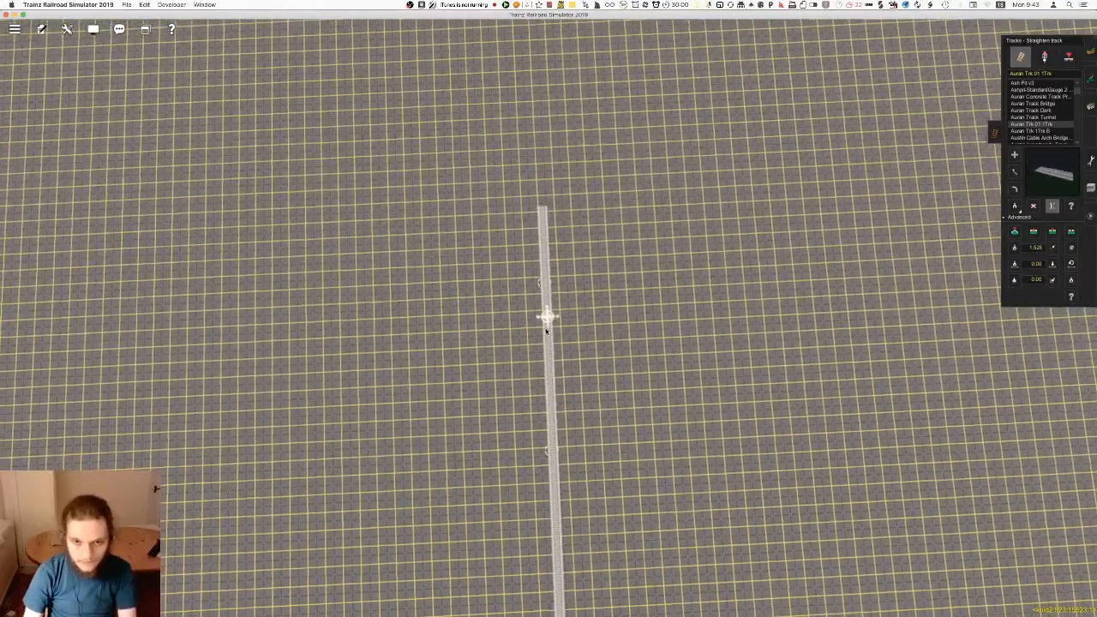
Lay the next length of track with the gradient set to .7 and review the whole route on the map
{"action": "right_click_drag", "start_coordinate": [574, 405], "coordinate": [548, 317]}
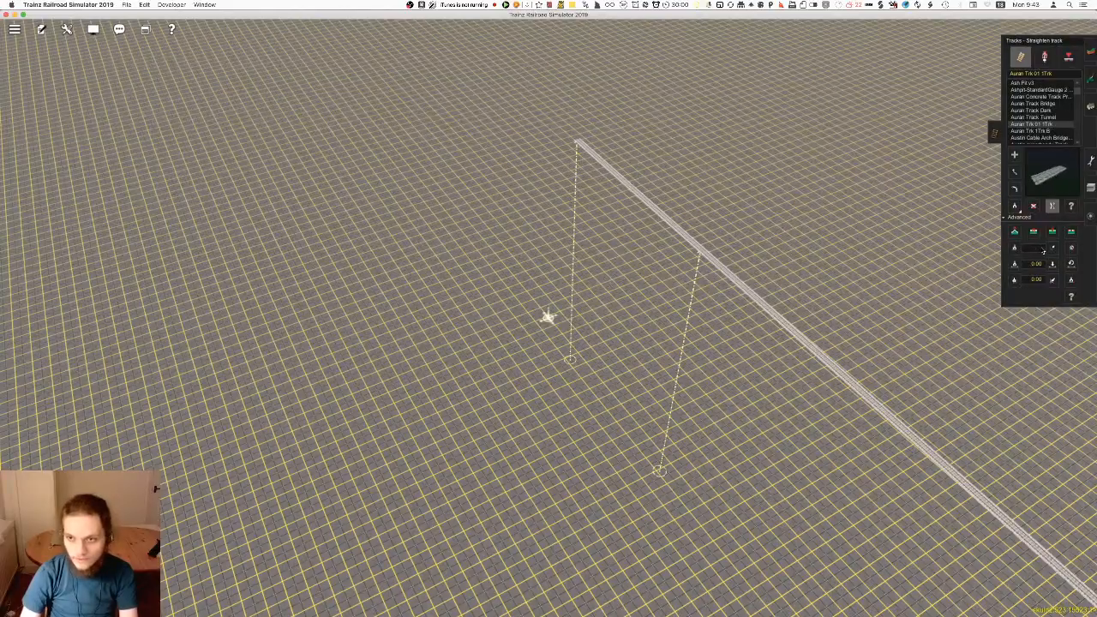
{"action": "right_click_drag", "start_coordinate": [487, 323], "coordinate": [549, 311]}
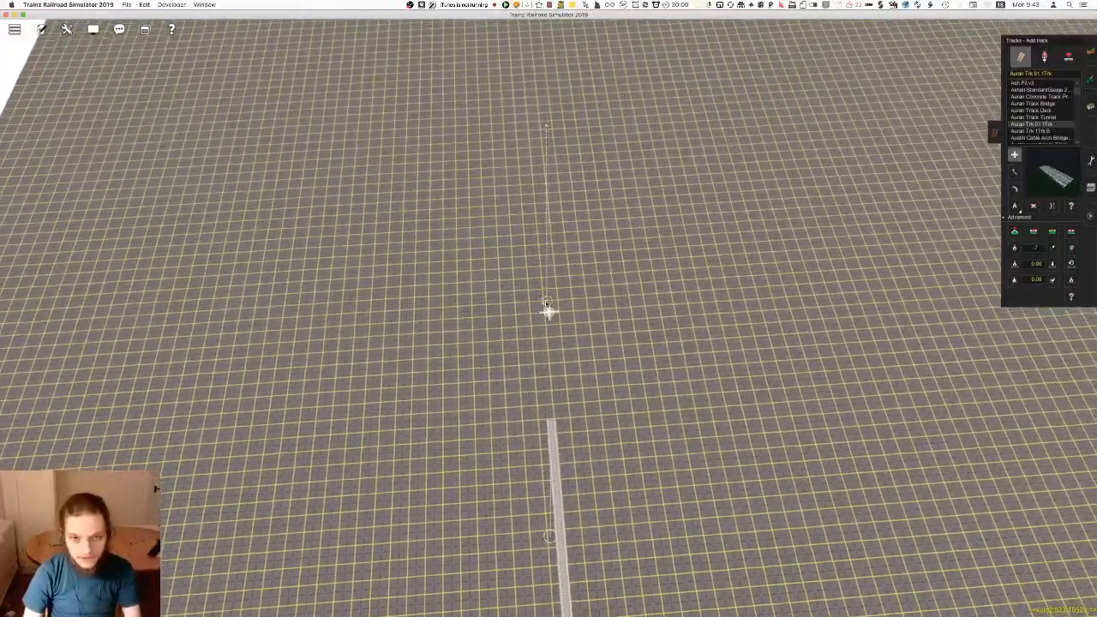
{"action": "key", "text": "m"}
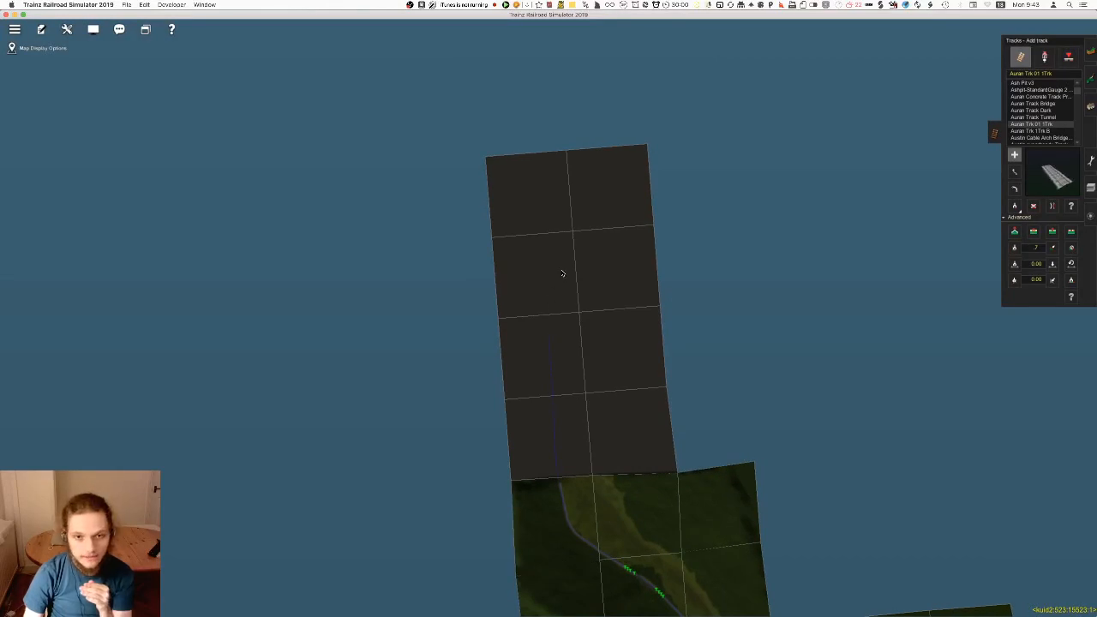
{"action": "scroll", "coordinate": [559, 279], "scroll_direction": "down", "scroll_amount": 5}
{"action": "scroll", "coordinate": [562, 330], "scroll_direction": "down", "scroll_amount": 1}
{"action": "scroll", "coordinate": [558, 329], "scroll_direction": "up", "scroll_amount": 2}
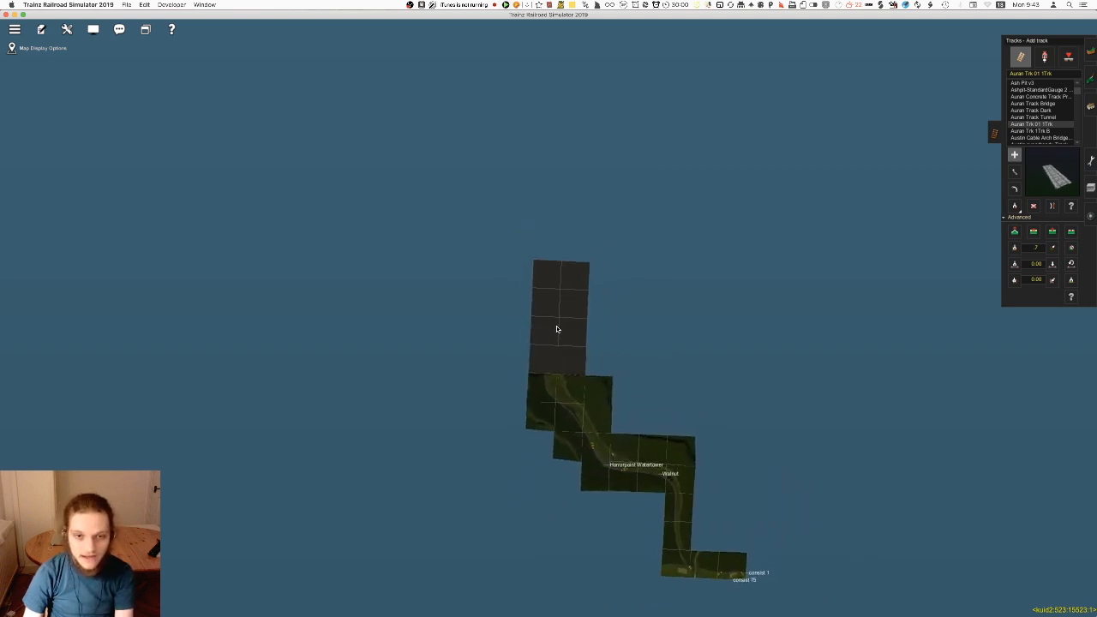
Examine the flat ground sections and the line's course across them on the route map
{"action": "scroll", "coordinate": [557, 329], "scroll_direction": "up", "scroll_amount": 5}
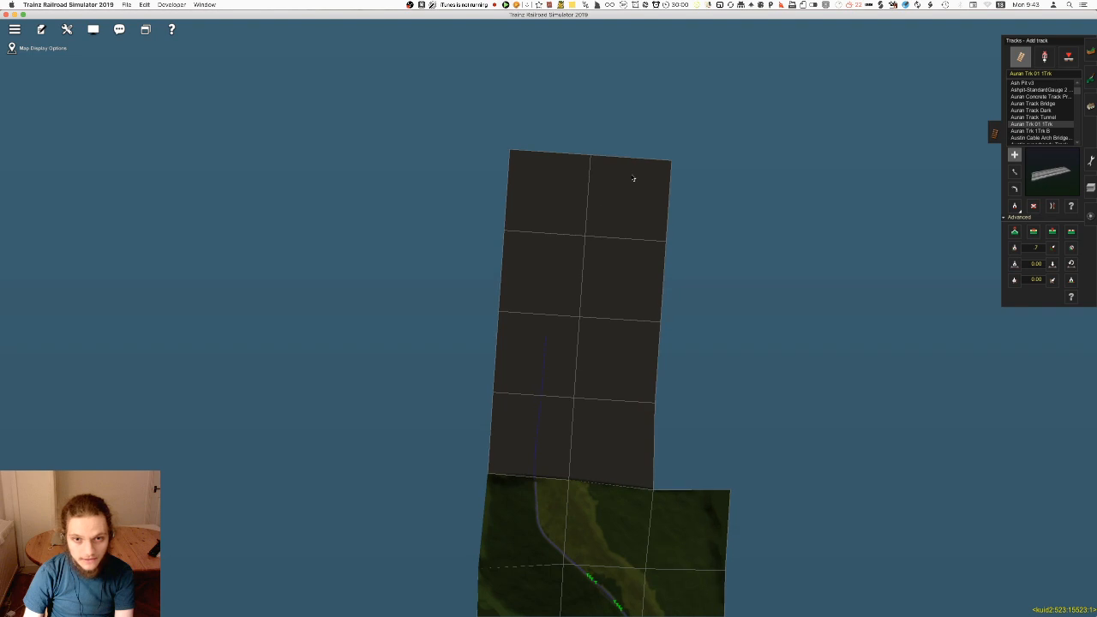
{"action": "scroll", "coordinate": [617, 196], "scroll_direction": "down", "scroll_amount": 6}
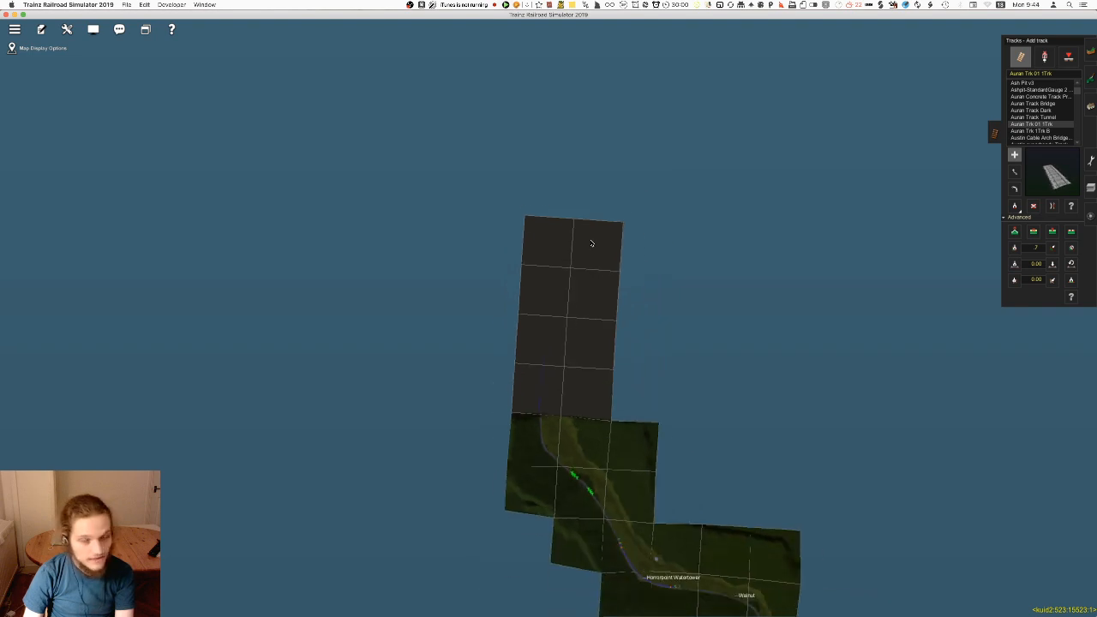
{"action": "scroll", "coordinate": [562, 325], "scroll_direction": "up", "scroll_amount": 2}
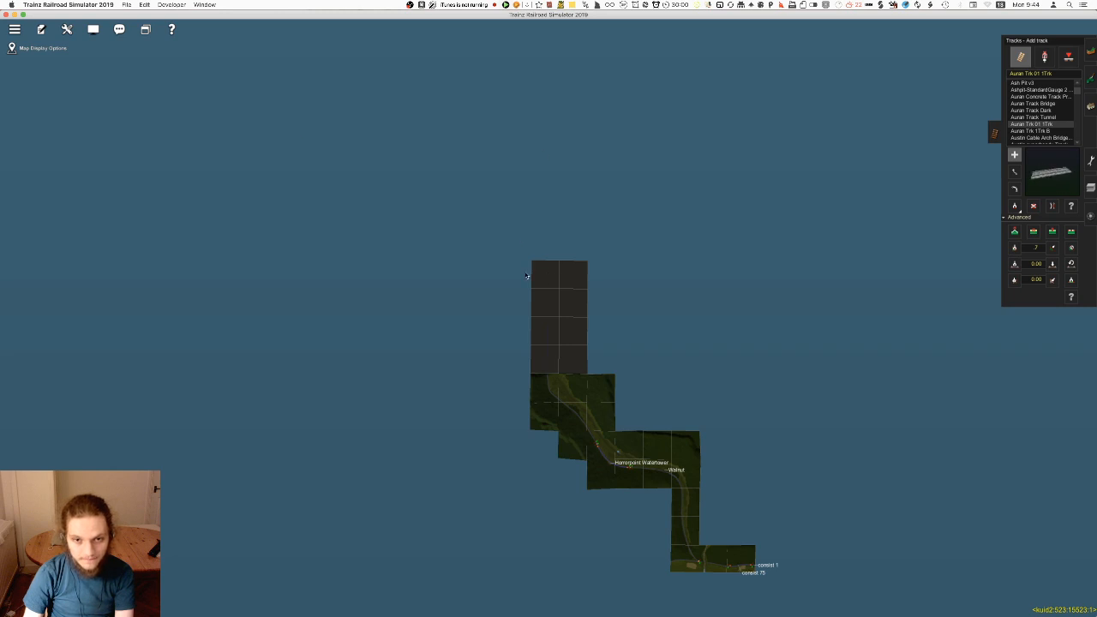
{"action": "scroll", "coordinate": [526, 273], "scroll_direction": "down", "scroll_amount": 4}
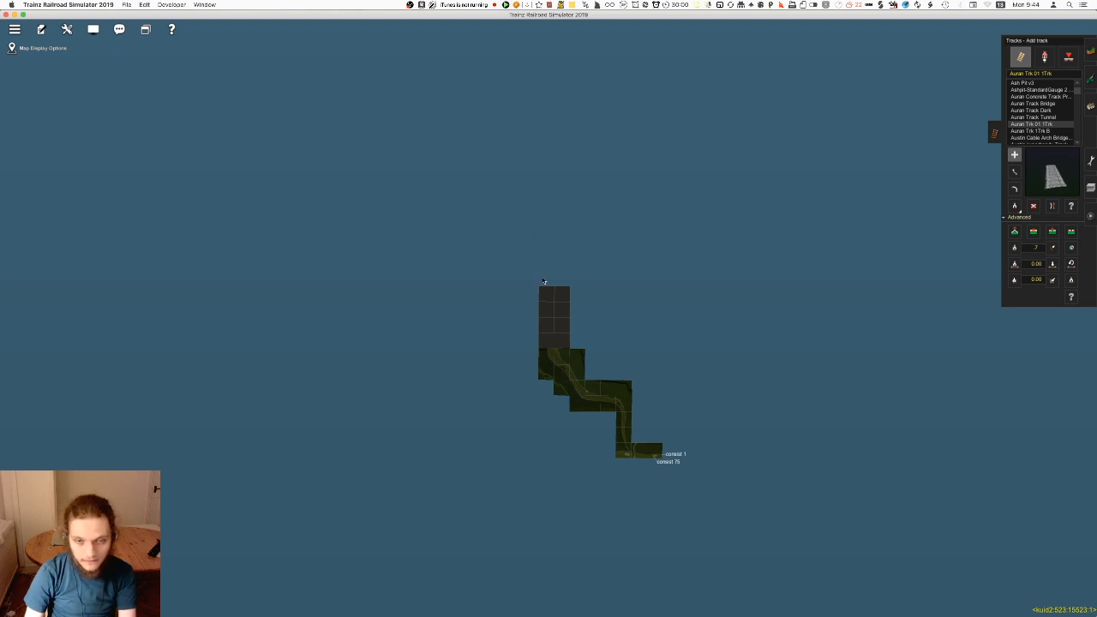
{"action": "scroll", "coordinate": [588, 313], "scroll_direction": "up", "scroll_amount": 5}
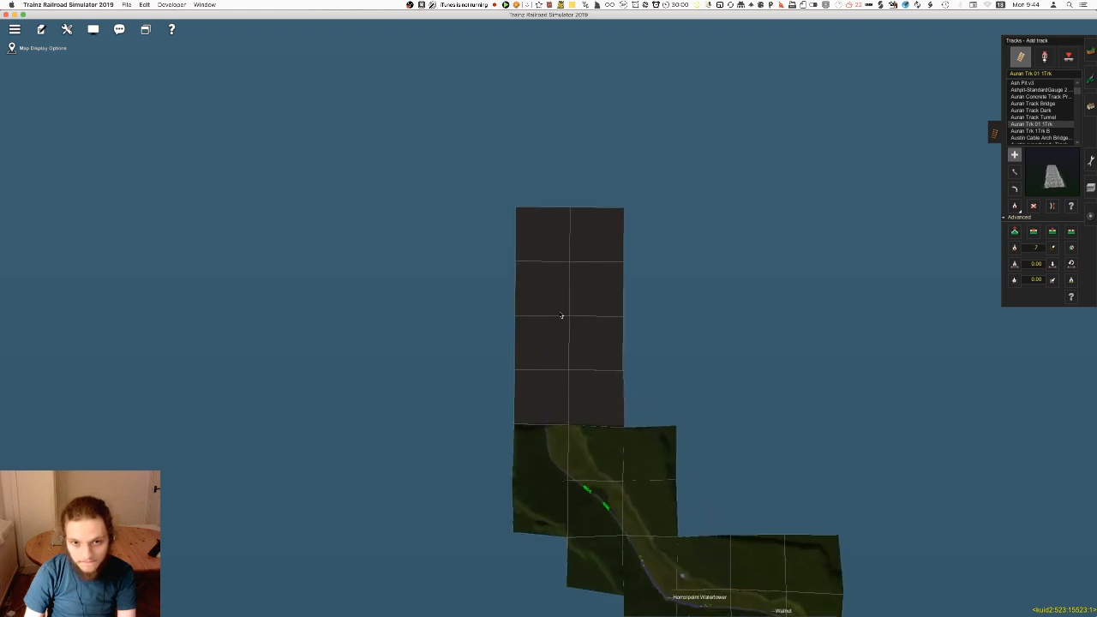
{"action": "scroll", "coordinate": [562, 316], "scroll_direction": "up", "scroll_amount": 2}
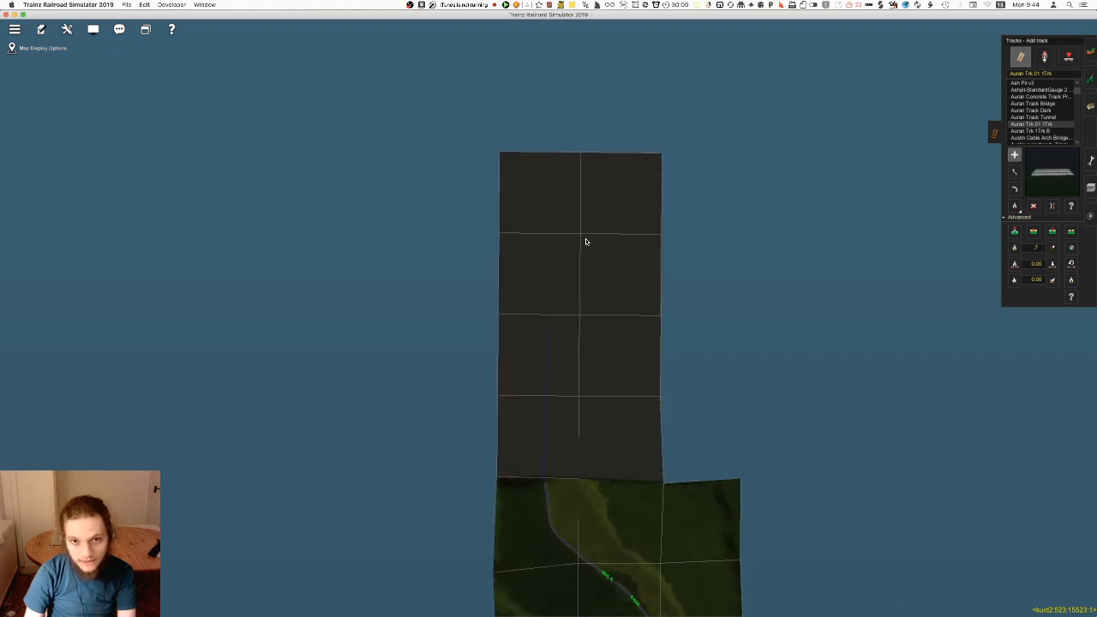
{"action": "scroll", "coordinate": [614, 202], "scroll_direction": "down", "scroll_amount": 3}
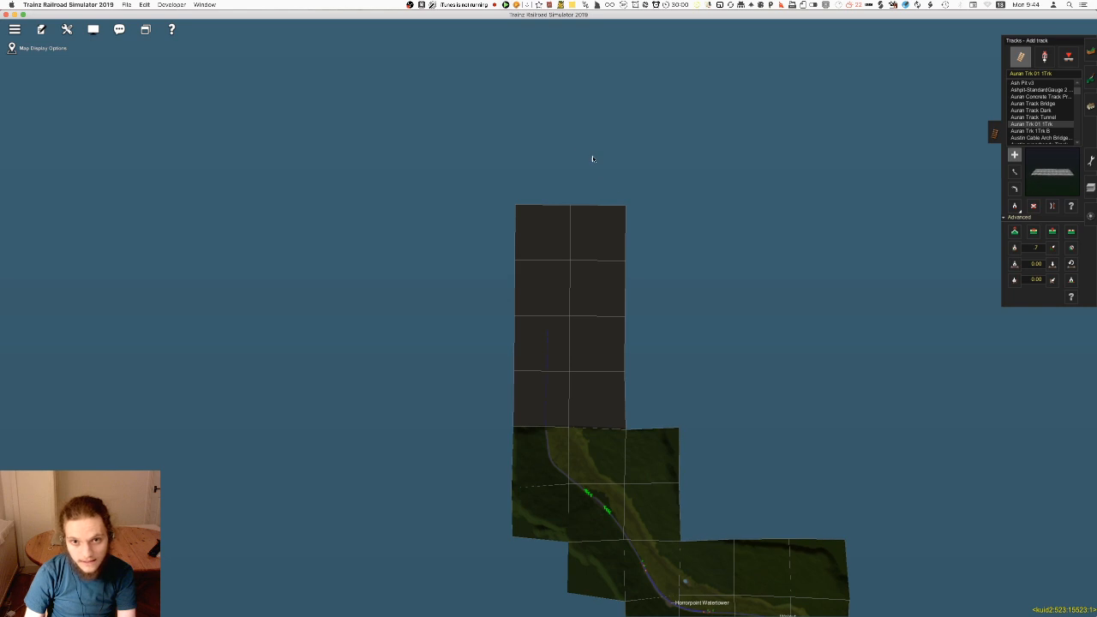
Inspect the curved far end of the laid track on the flat ground
{"action": "key", "text": "ctrl+m"}
{"action": "right_click", "coordinate": [549, 375]}
{"action": "scroll", "coordinate": [549, 370], "scroll_direction": "up", "scroll_amount": 5}
{"action": "right_click", "coordinate": [557, 252]}
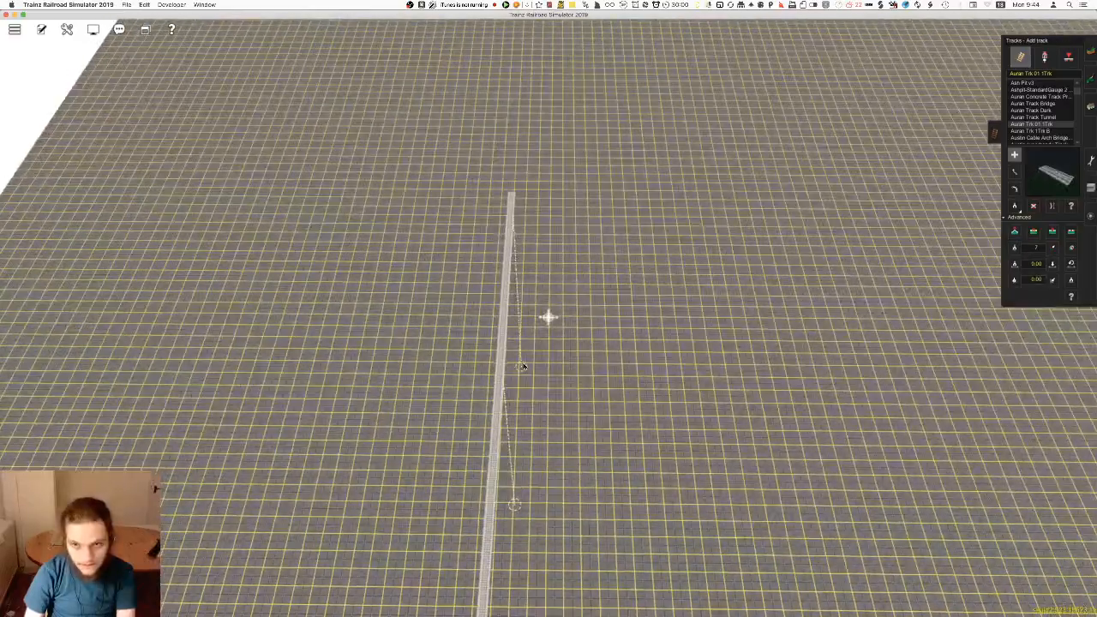
{"action": "right_click", "coordinate": [554, 244]}
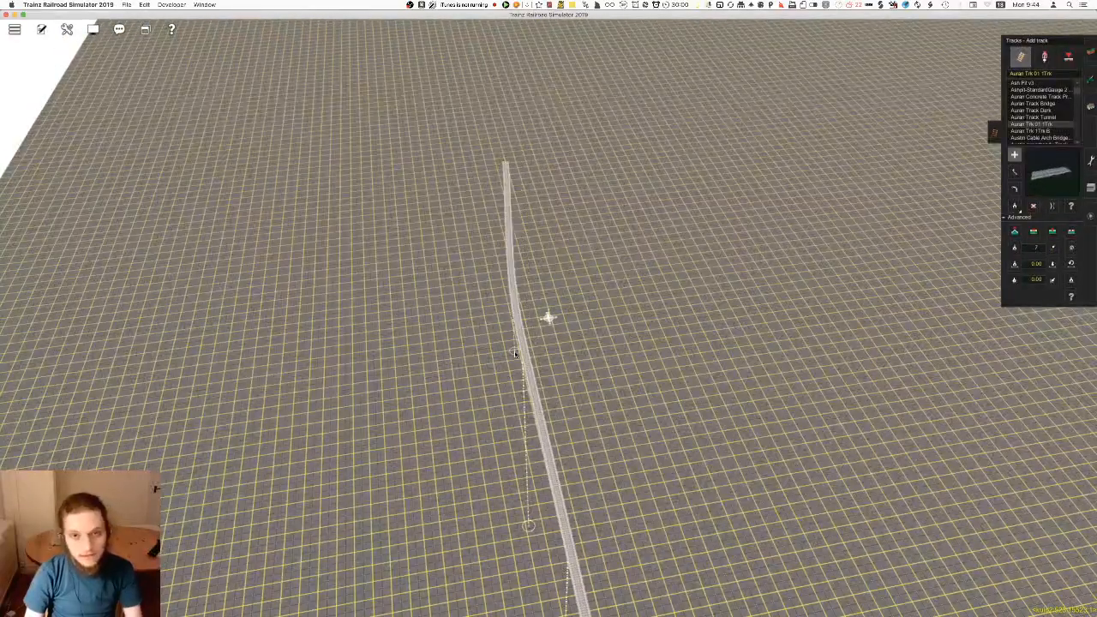
{"action": "left_click_drag", "start_coordinate": [515, 353], "coordinate": [528, 350]}
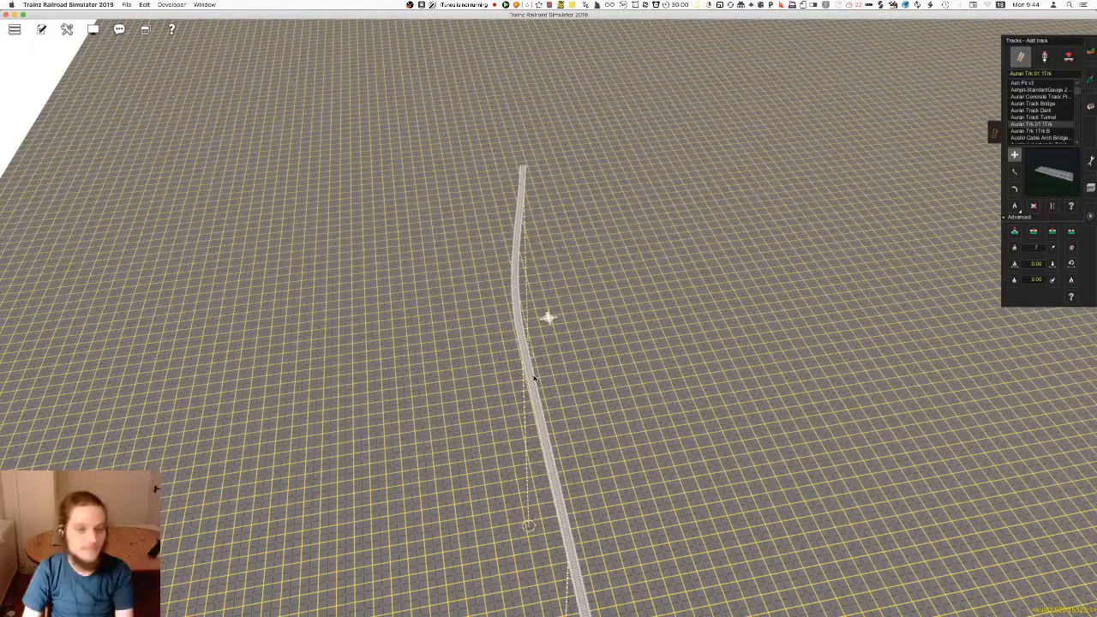
{"action": "right_click", "coordinate": [529, 360]}
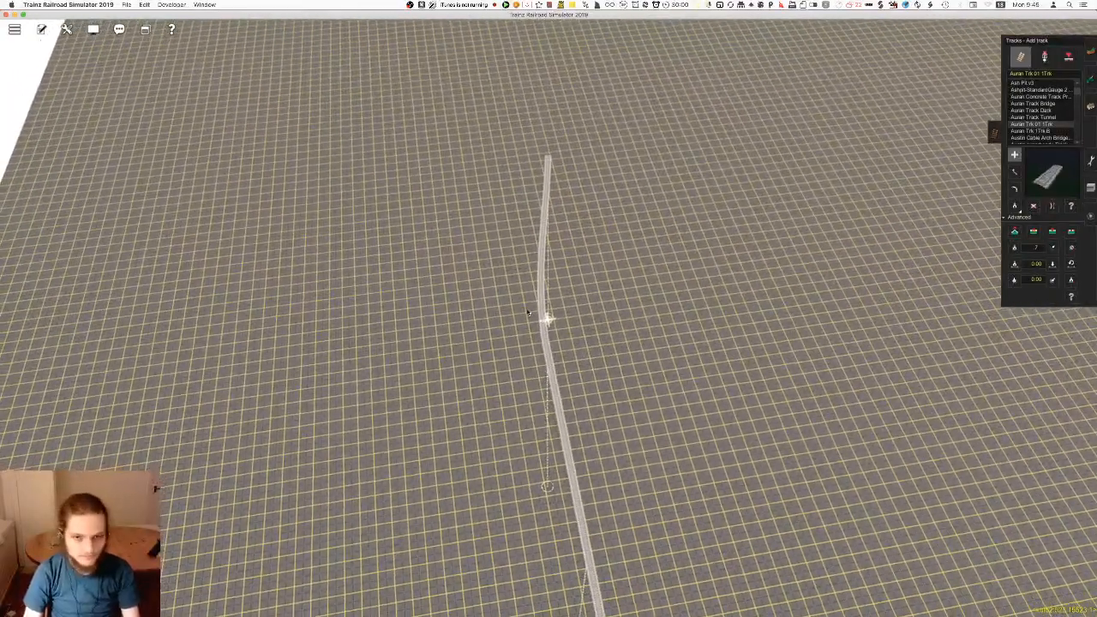
{"action": "right_click", "coordinate": [565, 265]}
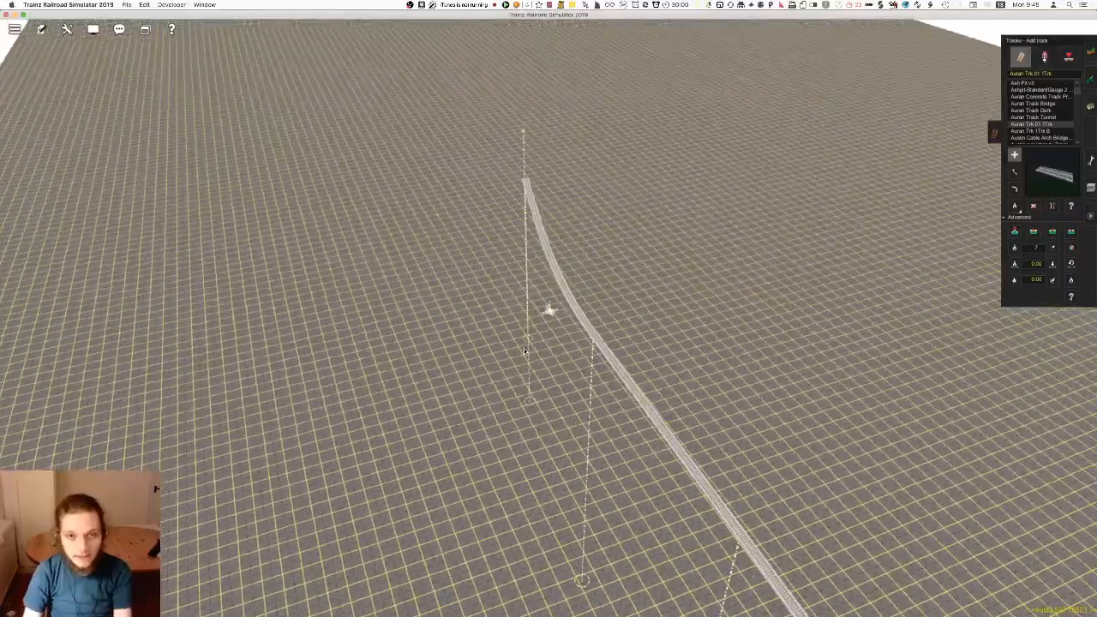
{"action": "key", "text": "Down"}
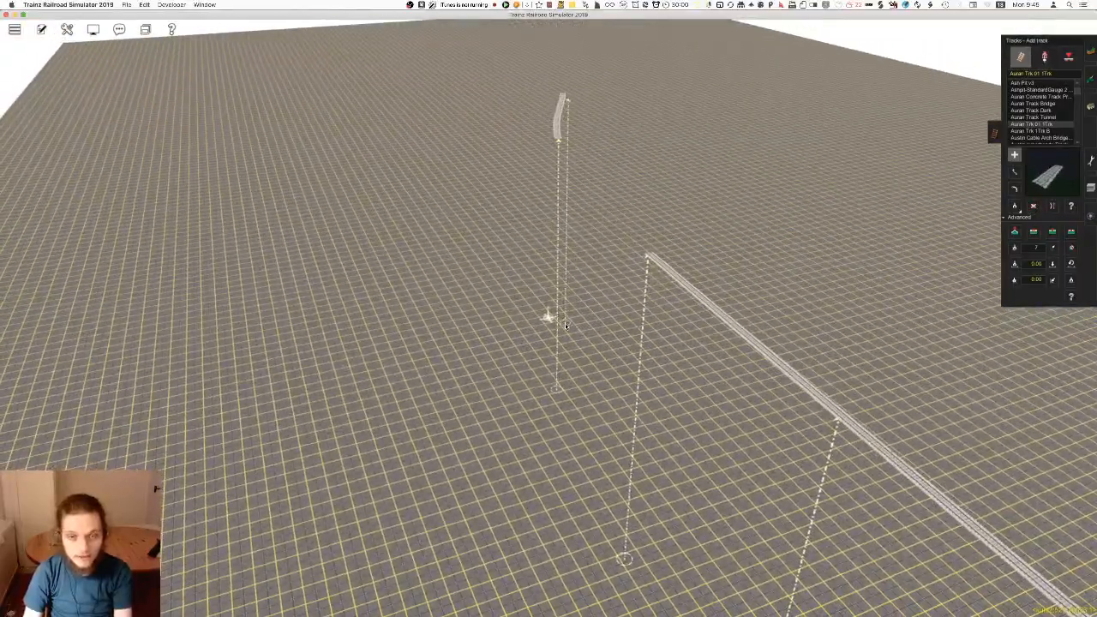
Set a new track gradient and lay another length of track from the end of the line
{"action": "key", "text": "m"}
{"action": "scroll", "coordinate": [549, 356], "scroll_direction": "up", "scroll_amount": 8}
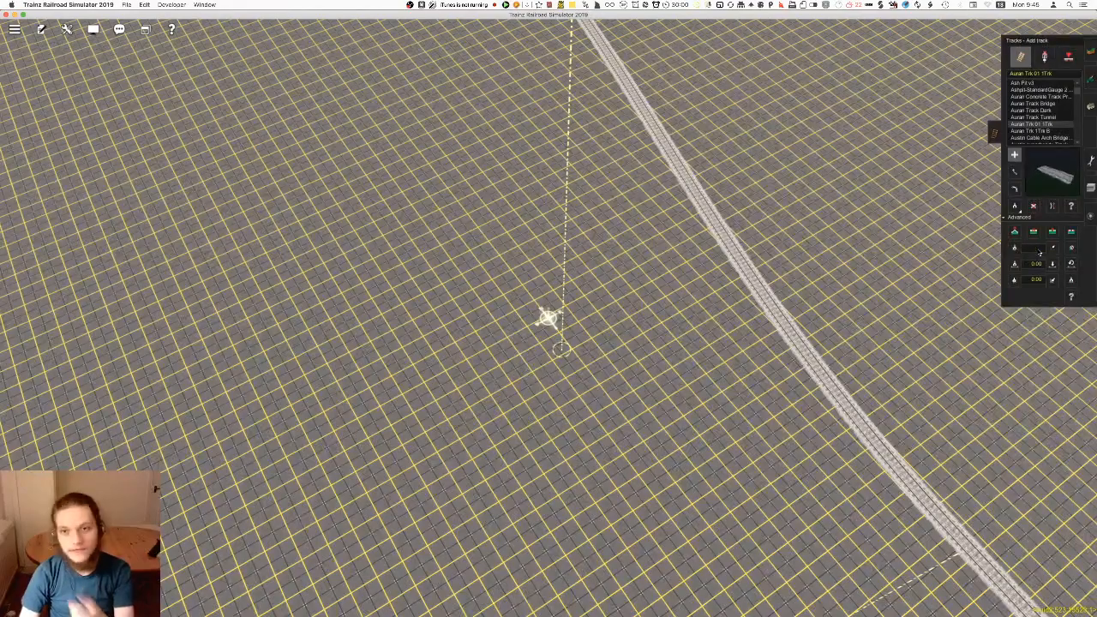
{"action": "right_click", "coordinate": [618, 245]}
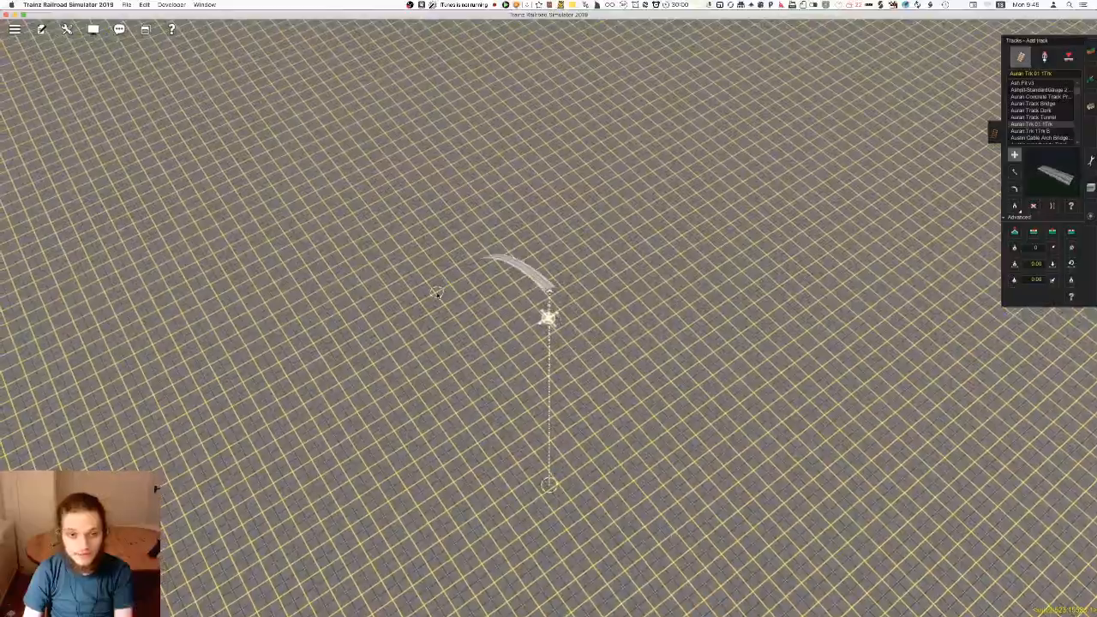
{"action": "key", "text": "Left"}
{"action": "left_click", "coordinate": [422, 297]}
{"action": "left_click", "coordinate": [274, 197]}
{"action": "right_click", "coordinate": [495, 348]}
{"action": "key", "text": "Left"}
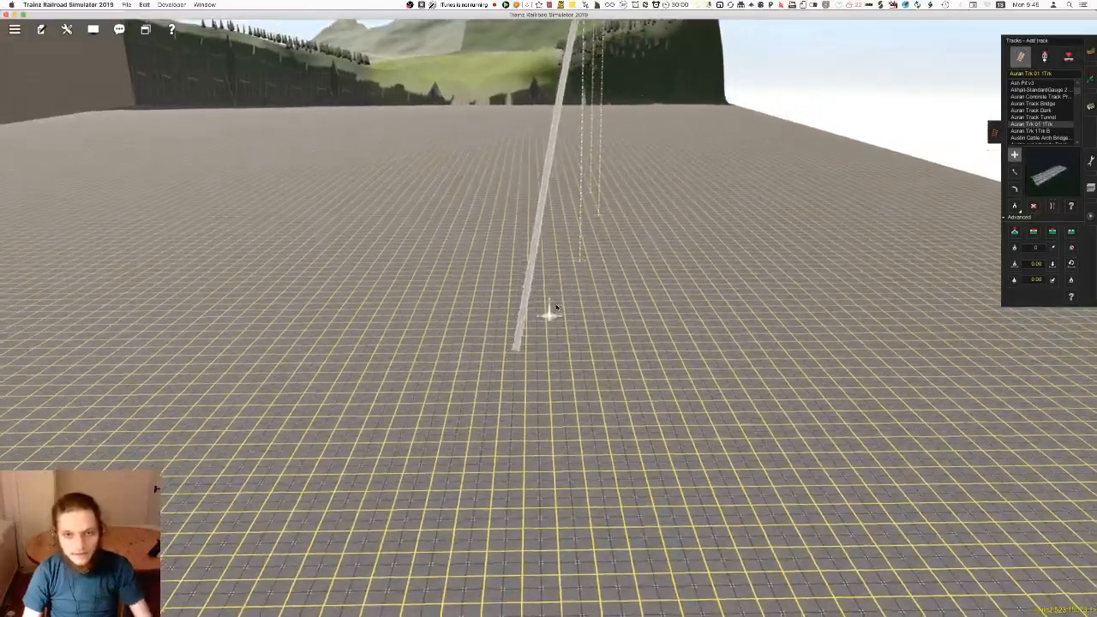
Straighten the newly laid length at the line's far end and check it on the route map
{"action": "key", "text": "Up"}
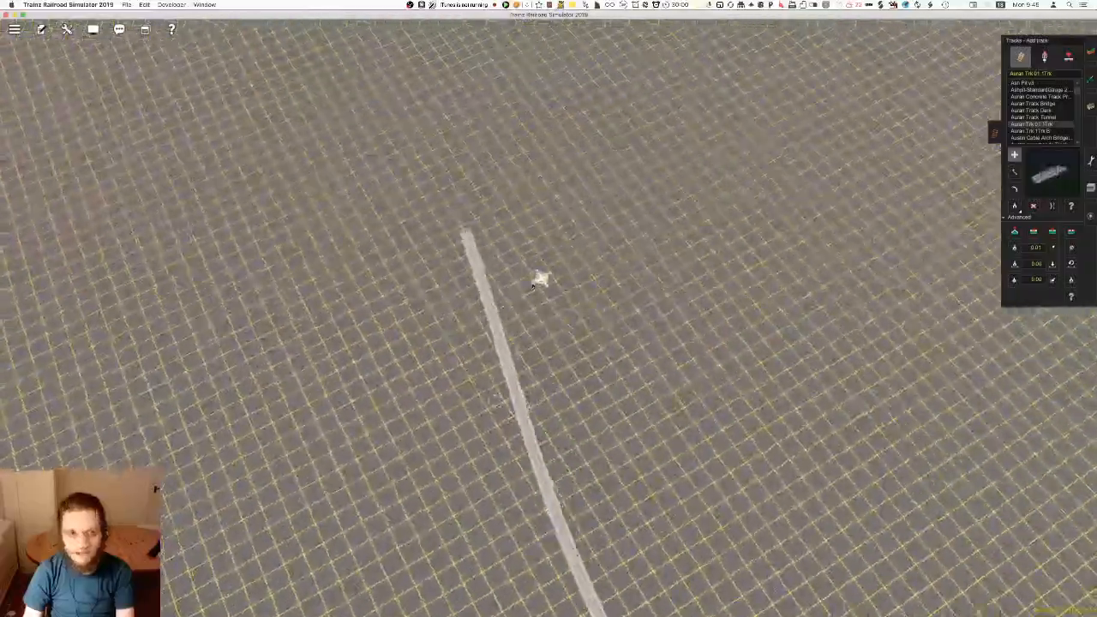
{"action": "right_click", "coordinate": [537, 325]}
{"action": "mouse_move", "coordinate": [535, 325]}
{"action": "right_mouse_down"}
{"action": "mouse_move", "coordinate": [561, 291]}
{"action": "mouse_move", "coordinate": [549, 309]}
{"action": "mouse_move", "coordinate": [520, 315]}
{"action": "right_mouse_up"}
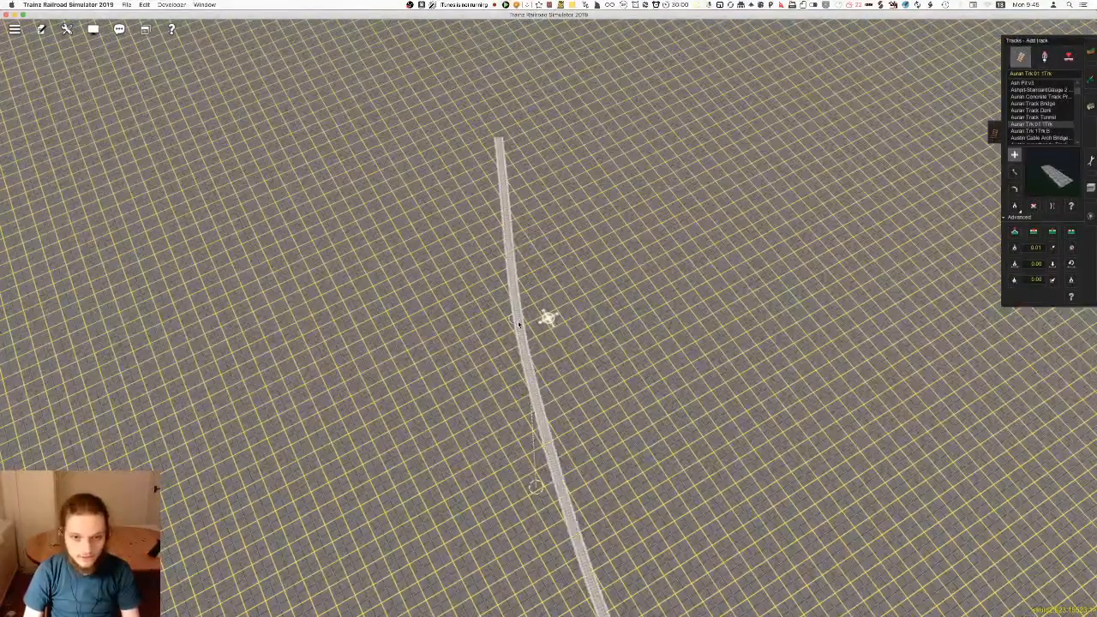
{"action": "right_click", "coordinate": [527, 509]}
{"action": "right_click_drag", "start_coordinate": [539, 454], "coordinate": [547, 331]}
{"action": "key", "text": "m"}
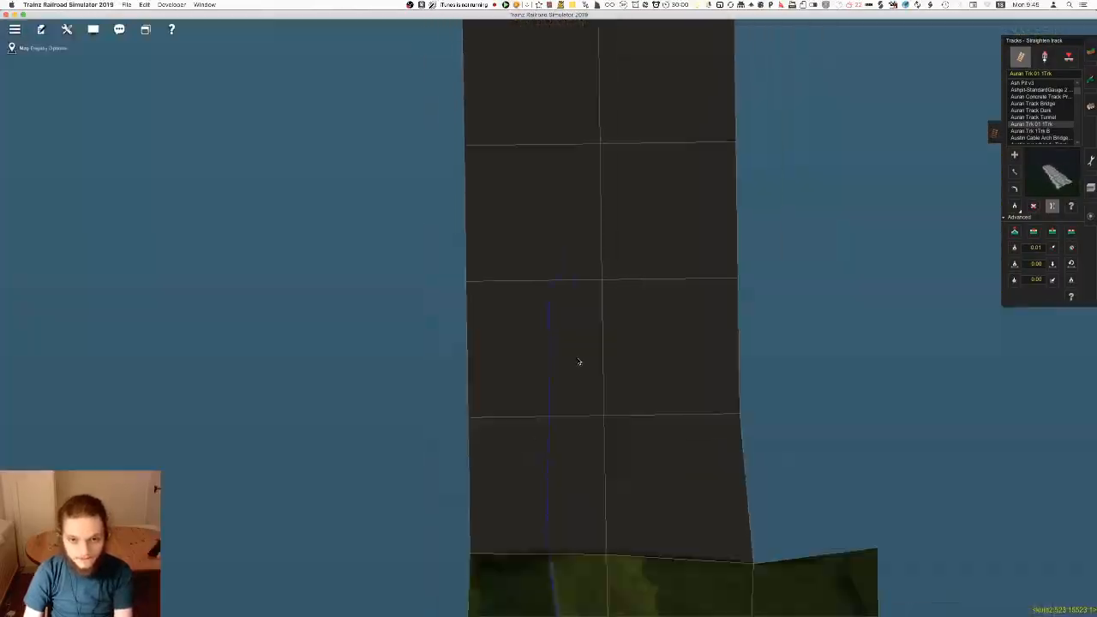
Move the spline points of the first lengths beyond the wooded terrain's edge to smooth the line's course
{"action": "left_click", "coordinate": [578, 265]}
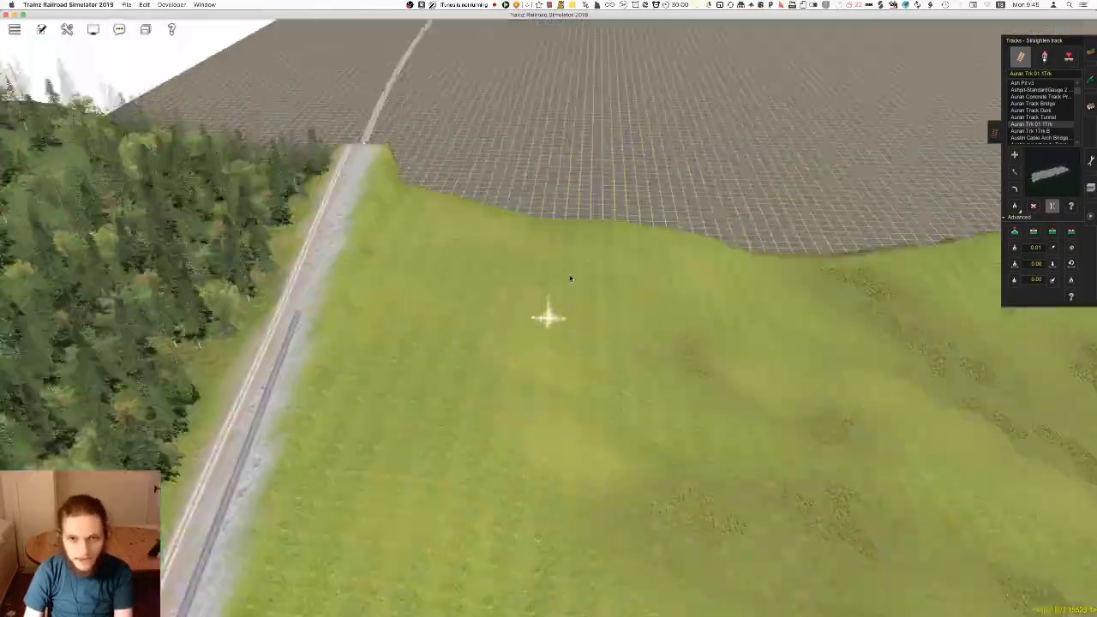
{"action": "mouse_move", "coordinate": [477, 300]}
{"action": "right_mouse_down"}
{"action": "mouse_move", "coordinate": [483, 285]}
{"action": "mouse_move", "coordinate": [546, 311]}
{"action": "mouse_move", "coordinate": [536, 337]}
{"action": "right_mouse_up"}
{"action": "key", "text": "Left"}
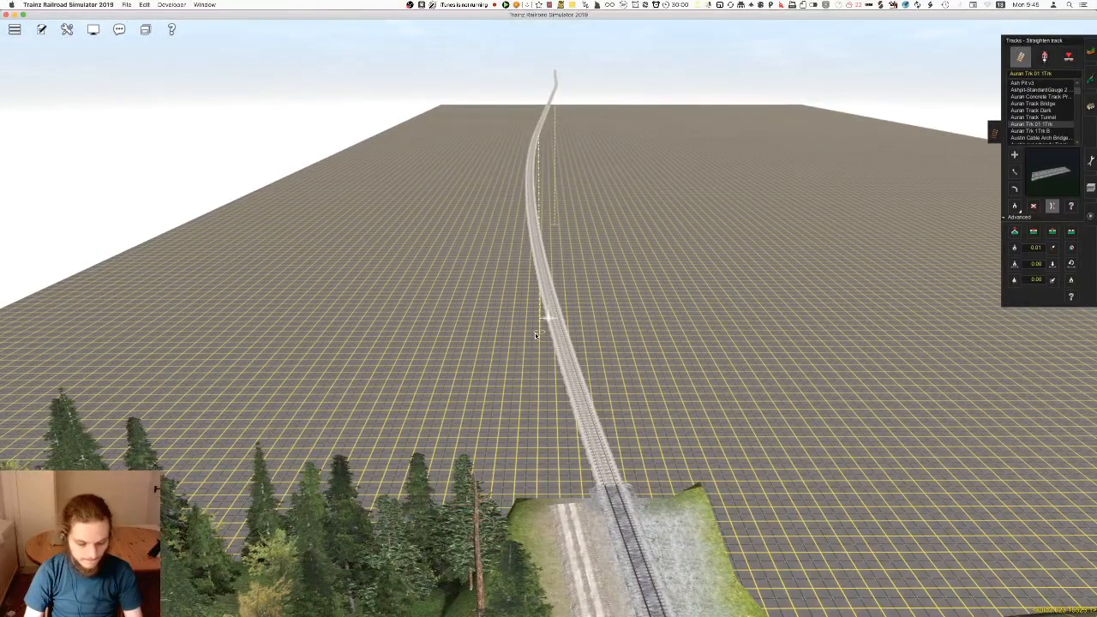
{"action": "mouse_move", "coordinate": [553, 369]}
{"action": "right_mouse_down"}
{"action": "mouse_move", "coordinate": [539, 334]}
{"action": "mouse_move", "coordinate": [565, 267]}
{"action": "mouse_move", "coordinate": [549, 310]}
{"action": "mouse_move", "coordinate": [546, 233]}
{"action": "mouse_move", "coordinate": [543, 294]}
{"action": "right_mouse_up"}
{"action": "key", "text": "Right"}
{"action": "key", "text": "Left"}
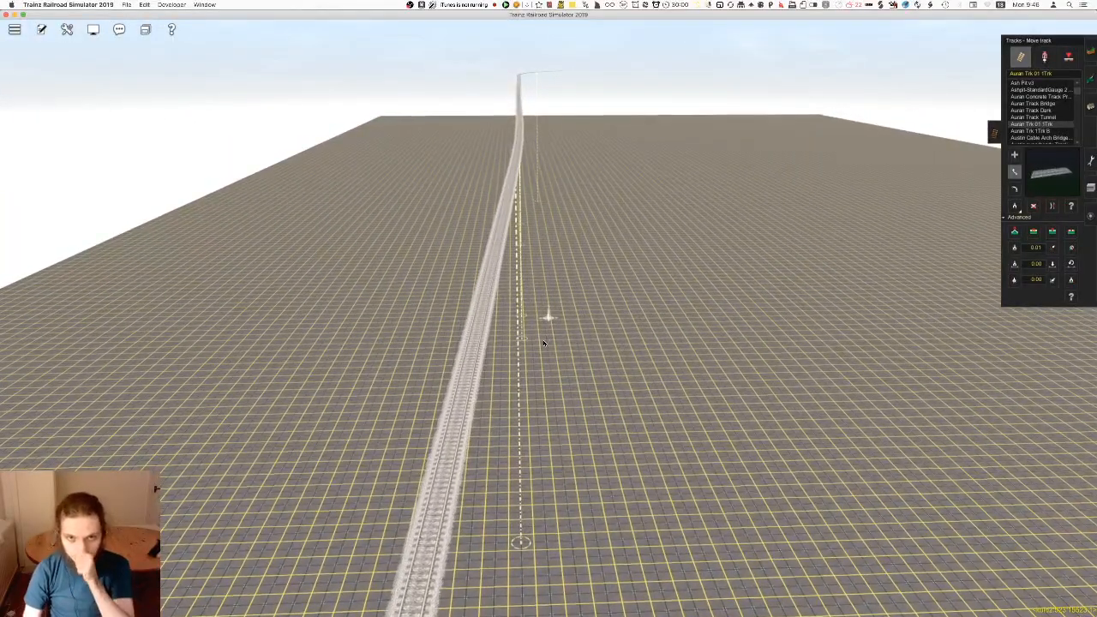
{"action": "mouse_move", "coordinate": [536, 400]}
{"action": "right_mouse_down"}
{"action": "mouse_move", "coordinate": [539, 418]}
{"action": "mouse_move", "coordinate": [549, 323]}
{"action": "right_mouse_up"}
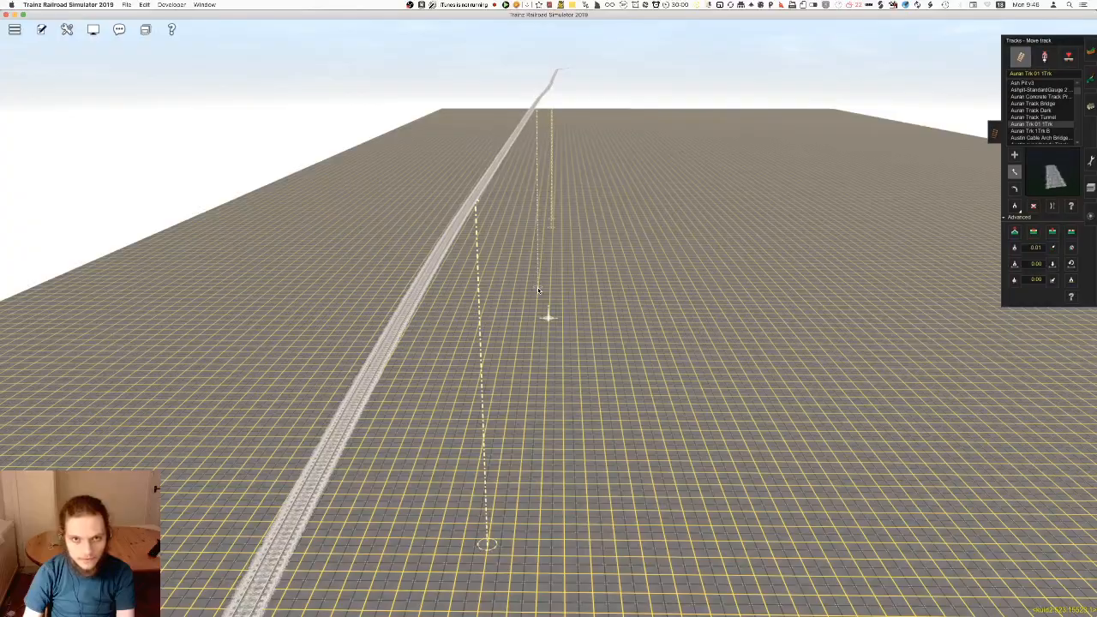
{"action": "right_click_drag", "start_coordinate": [542, 291], "coordinate": [540, 343]}
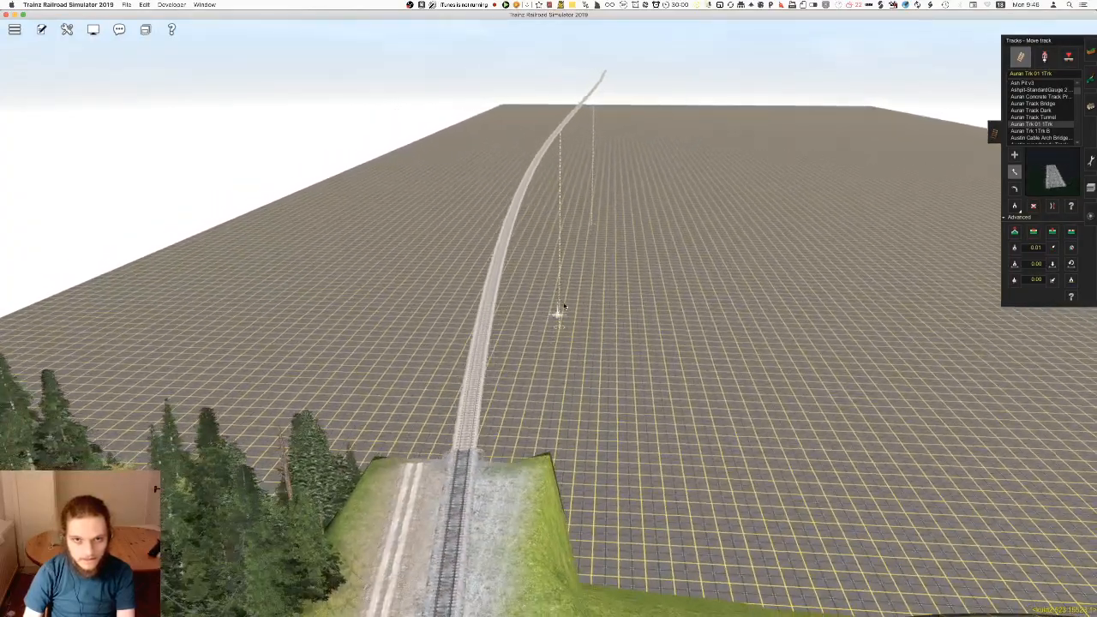
{"action": "right_click_drag", "start_coordinate": [552, 270], "coordinate": [549, 319]}
Locate the line's far end on the route map and reposition the spline points there to reshape its curve
{"action": "scroll", "coordinate": [507, 230], "scroll_direction": "down", "scroll_amount": 10}
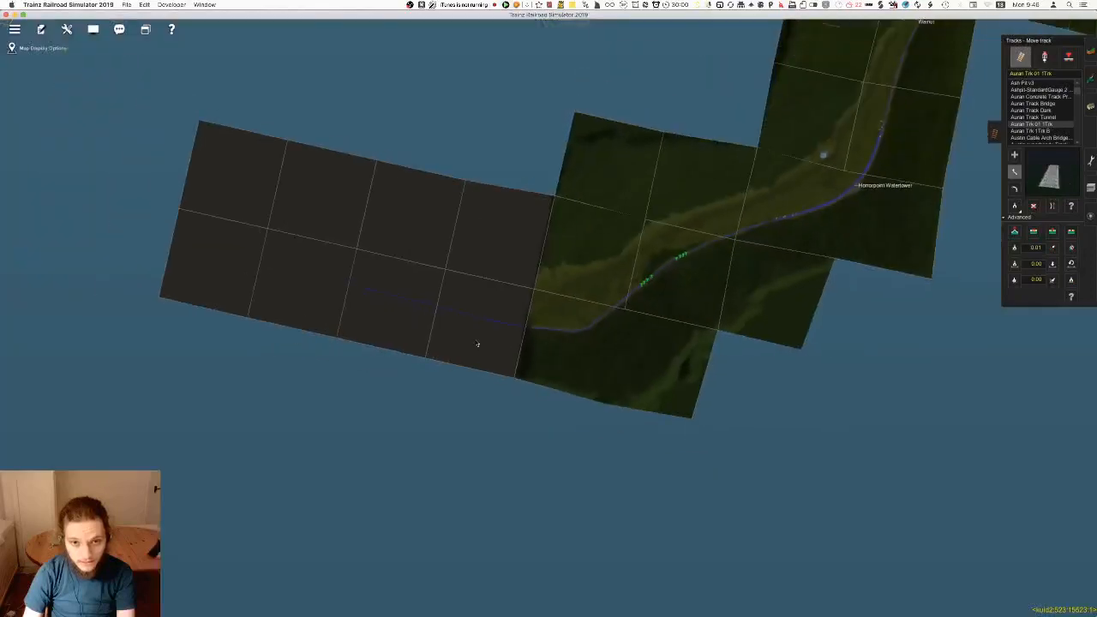
{"action": "scroll", "coordinate": [368, 275], "scroll_direction": "up", "scroll_amount": 5}
{"action": "scroll", "coordinate": [546, 314], "scroll_direction": "down", "scroll_amount": 10}
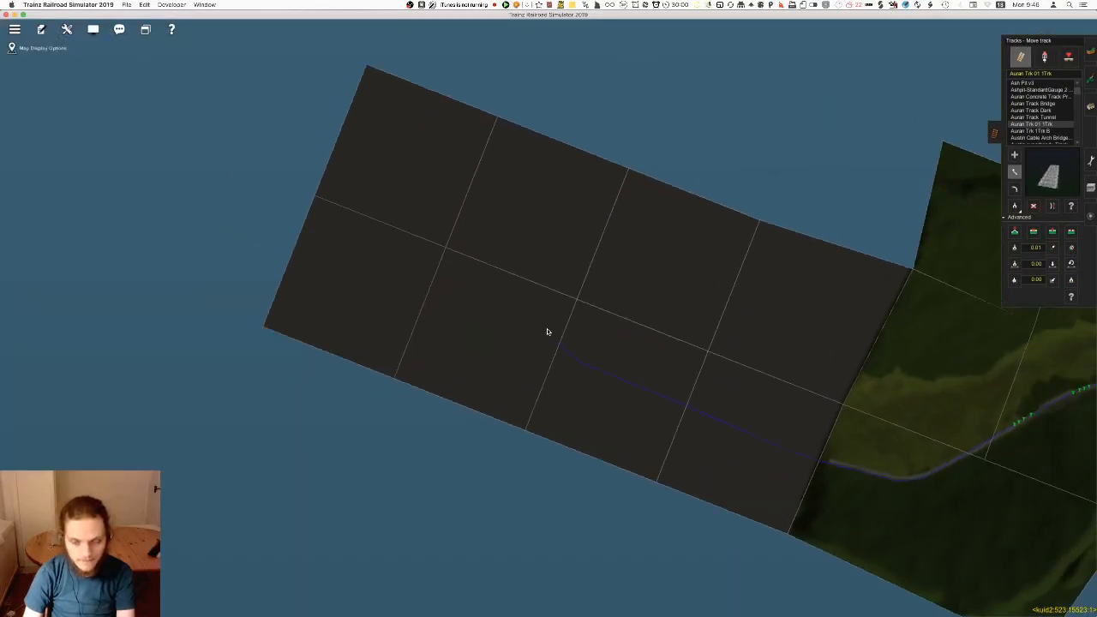
{"action": "scroll", "coordinate": [547, 324], "scroll_direction": "up", "scroll_amount": 5}
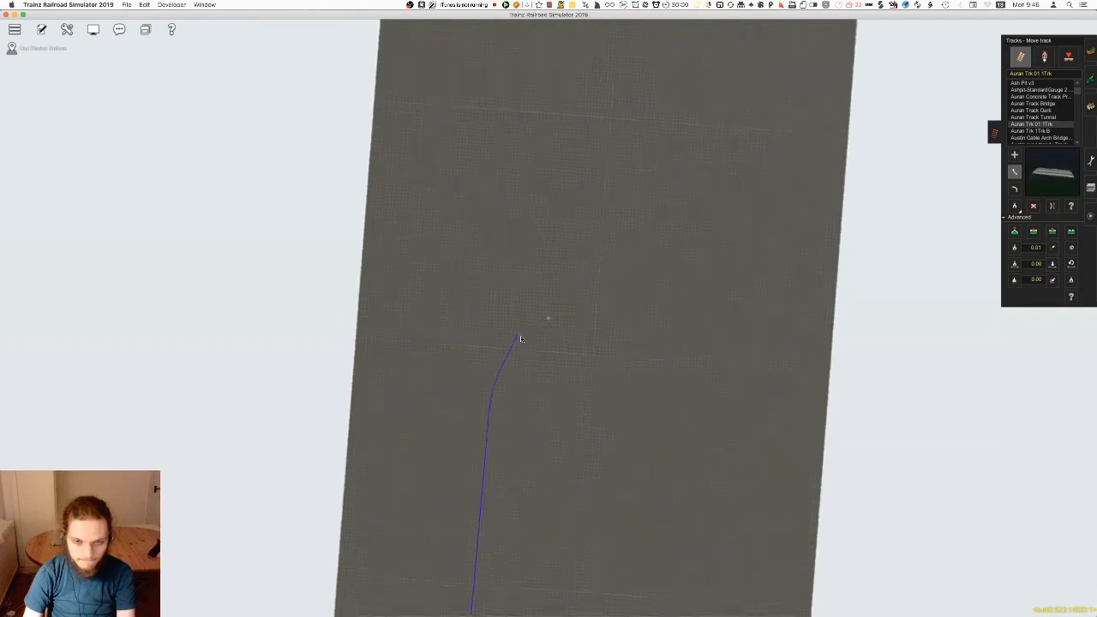
{"action": "scroll", "coordinate": [521, 343], "scroll_direction": "up", "scroll_amount": 5}
{"action": "right_click_drag", "start_coordinate": [547, 319], "coordinate": [568, 358]}
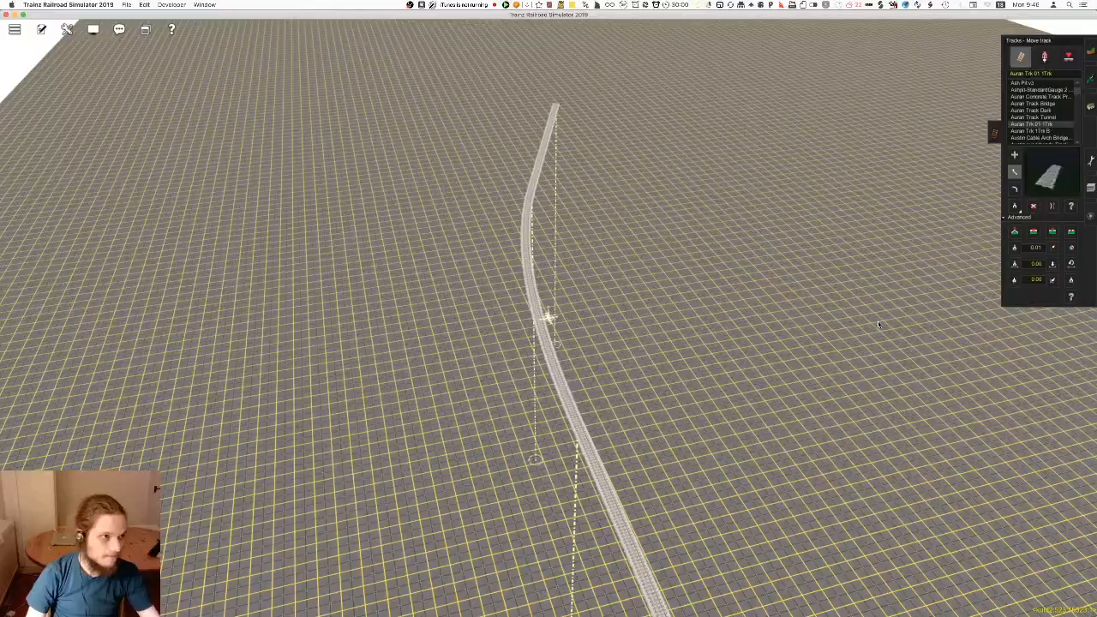
{"action": "right_click_drag", "start_coordinate": [678, 288], "coordinate": [542, 294]}
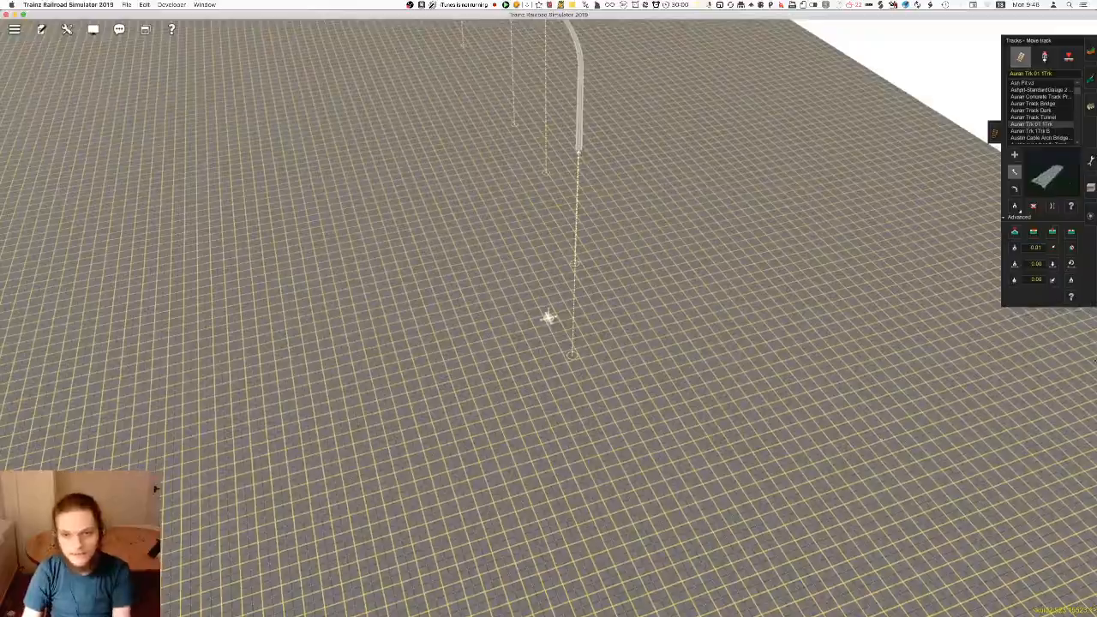
Get the vertex height of the spline point at the end of the line
{"action": "key", "text": "Left"}
{"action": "left_click", "coordinate": [1015, 281]}
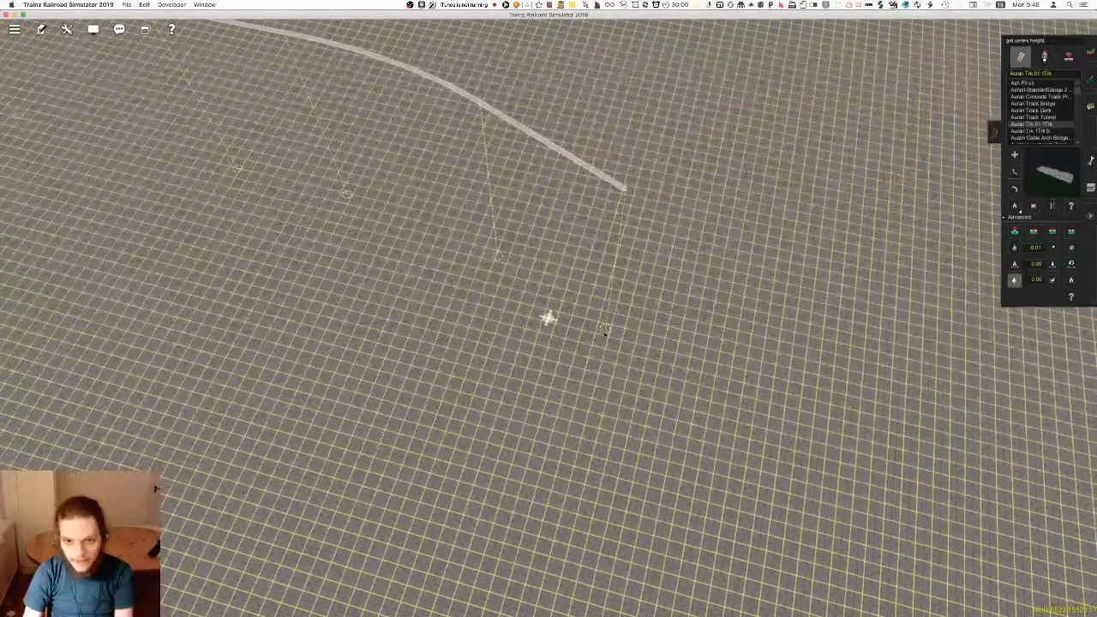
{"action": "right_click_drag", "start_coordinate": [604, 333], "coordinate": [555, 315]}
Set up the Use height terrain brush with a height value of 161 and adjust its sensitivity
{"action": "left_click", "coordinate": [1091, 52]}
{"action": "right_click_drag", "start_coordinate": [949, 129], "coordinate": [548, 296]}
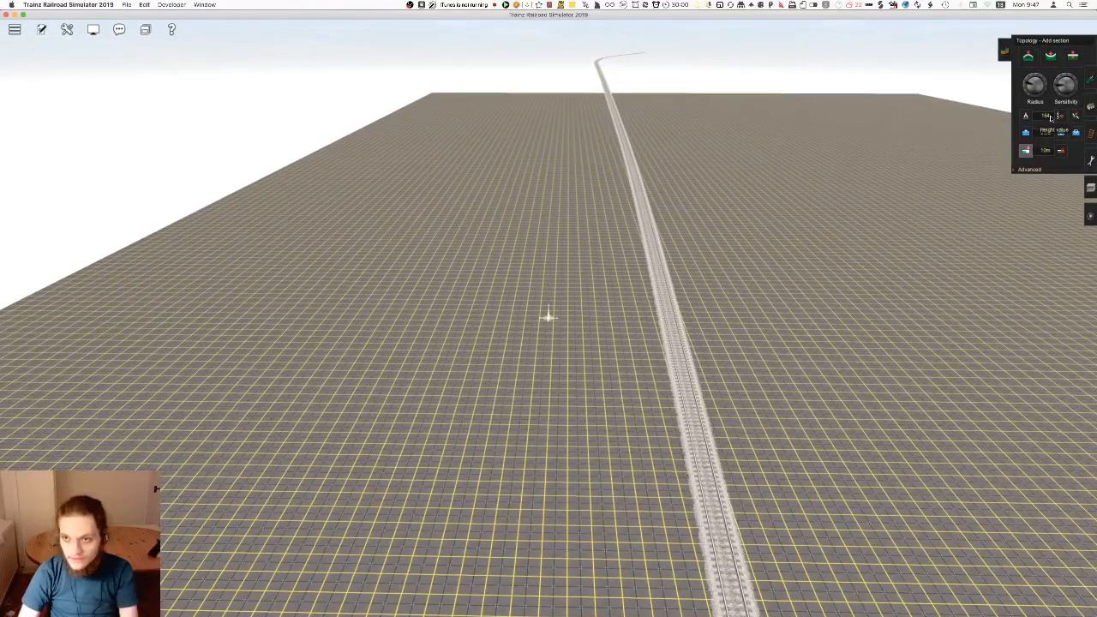
{"action": "right_click_drag", "start_coordinate": [707, 233], "coordinate": [622, 179]}
{"action": "right_click", "coordinate": [509, 43]}
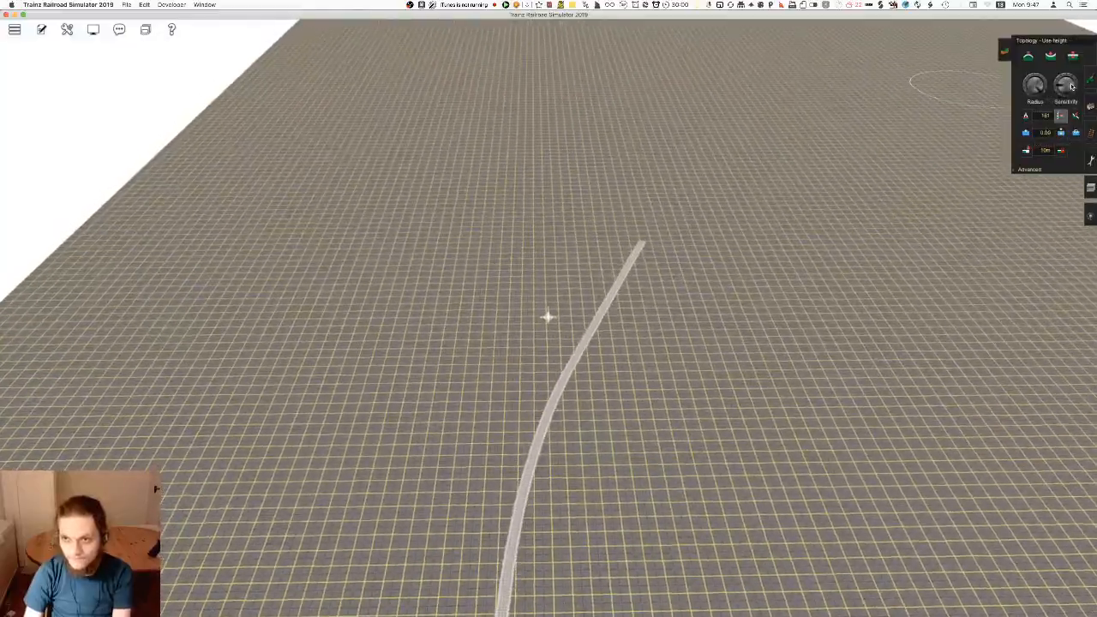
{"action": "right_click_drag", "start_coordinate": [759, 274], "coordinate": [1076, 137]}
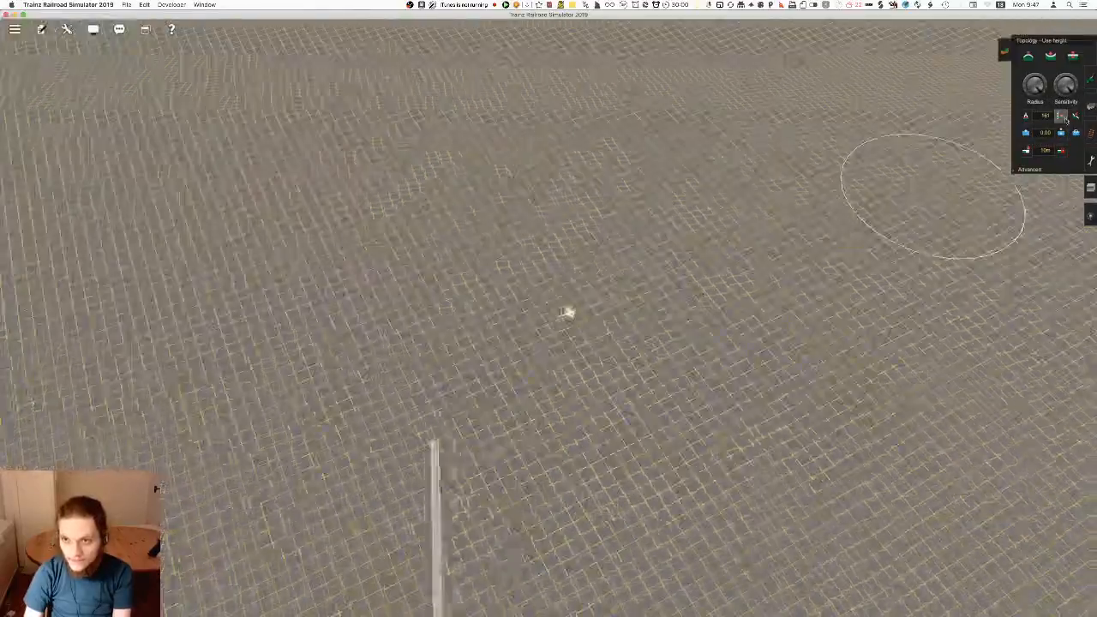
Raise the flat ground beyond the end of the line to height 161, forming the first stretch of a plateau
{"action": "mouse_move", "coordinate": [455, 322]}
{"action": "right_mouse_down"}
{"action": "mouse_move", "coordinate": [514, 355]}
{"action": "mouse_move", "coordinate": [532, 286]}
{"action": "right_mouse_up"}
{"action": "right_click", "coordinate": [533, 284]}
{"action": "right_click", "coordinate": [528, 326]}
{"action": "left_click", "coordinate": [572, 307]}
{"action": "key", "text": "Down"}
{"action": "right_click", "coordinate": [576, 305]}
{"action": "right_click", "coordinate": [509, 332]}
{"action": "key", "text": "Up"}
{"action": "mouse_move", "coordinate": [575, 295]}
{"action": "left_mouse_down"}
{"action": "mouse_move", "coordinate": [558, 304]}
{"action": "mouse_move", "coordinate": [558, 269]}
{"action": "mouse_move", "coordinate": [549, 317]}
{"action": "left_mouse_up"}
{"action": "key", "text": "Down"}
{"action": "left_click", "coordinate": [553, 284]}
{"action": "right_click", "coordinate": [556, 279]}
{"action": "key", "text": "Up"}
{"action": "key", "text": "Down"}
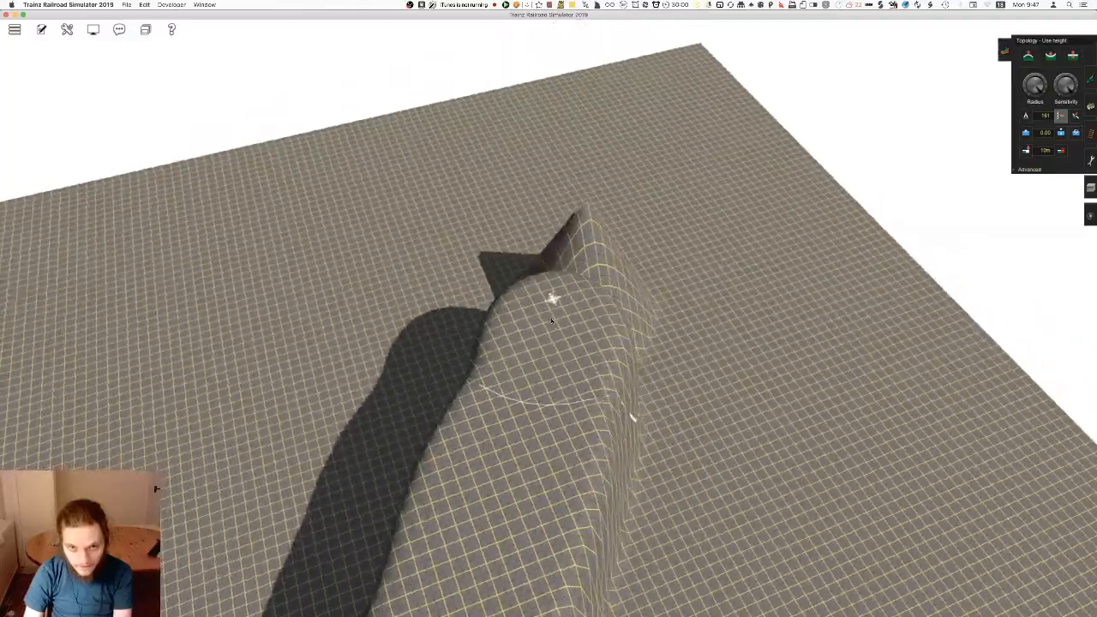
Extend the raised ground in a continuous ridge across the flat section with the Use height brush
{"action": "key", "text": "Left"}
{"action": "right_click", "coordinate": [602, 287]}
{"action": "key", "text": "Down"}
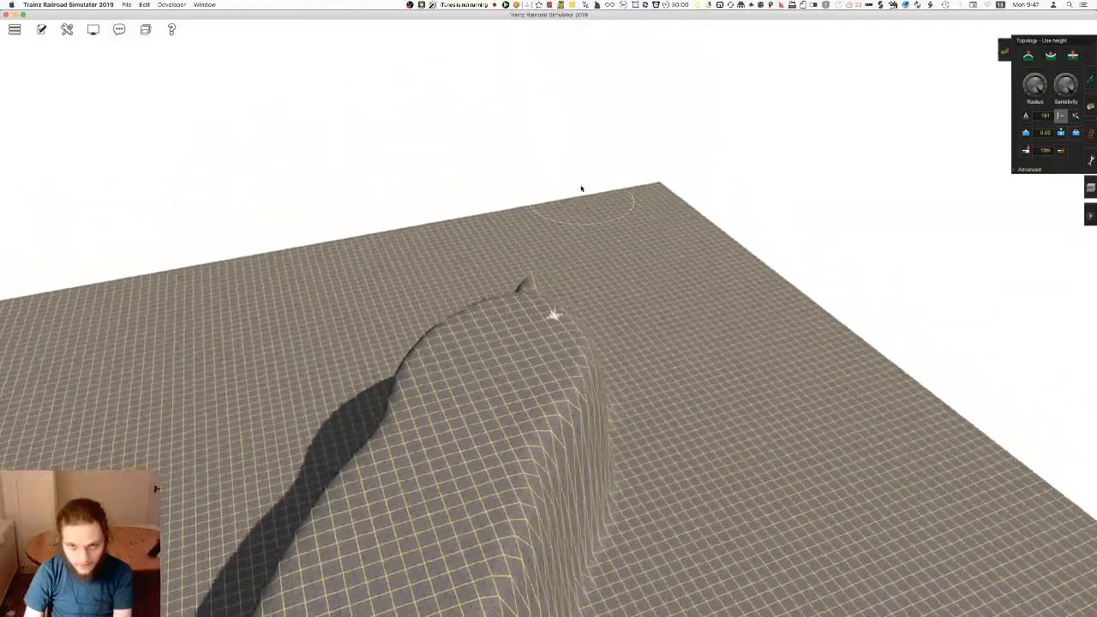
{"action": "key", "text": "Left"}
{"action": "right_click", "coordinate": [319, 371]}
{"action": "key", "text": "Left"}
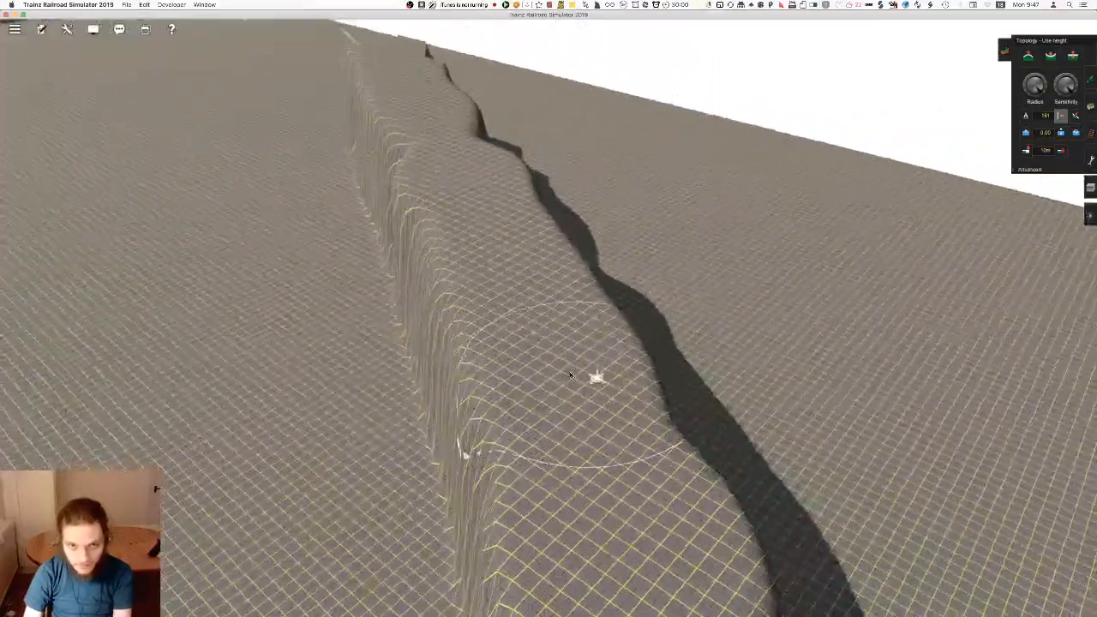
{"action": "right_click", "coordinate": [570, 427]}
{"action": "key", "text": "Down"}
{"action": "right_click", "coordinate": [562, 306]}
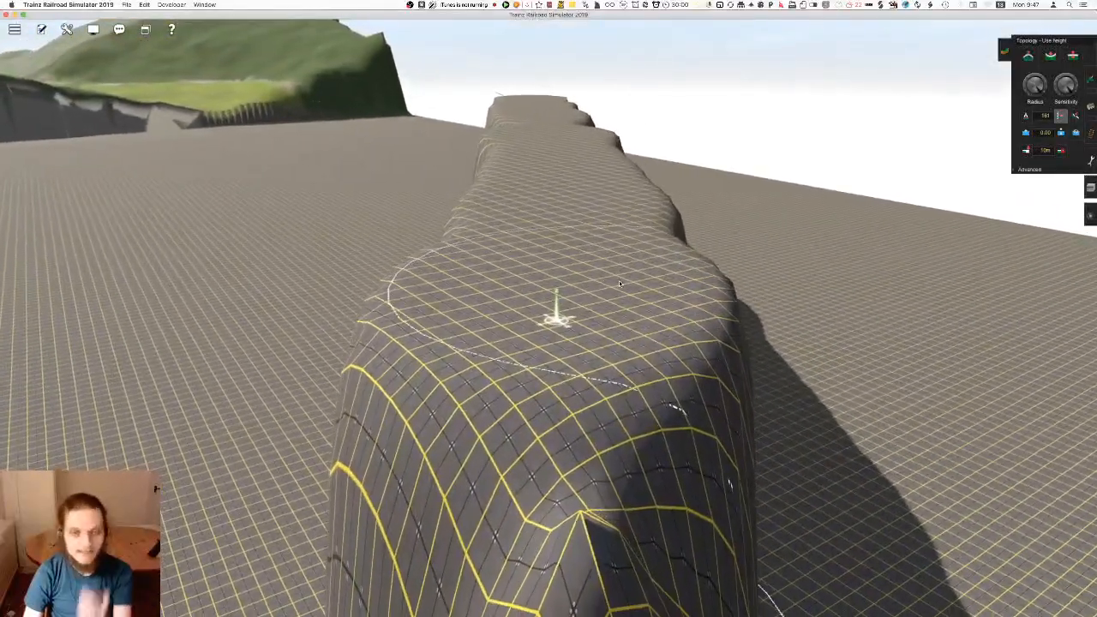
{"action": "right_click", "coordinate": [545, 293]}
{"action": "key", "text": "Up"}
{"action": "right_click", "coordinate": [547, 253]}
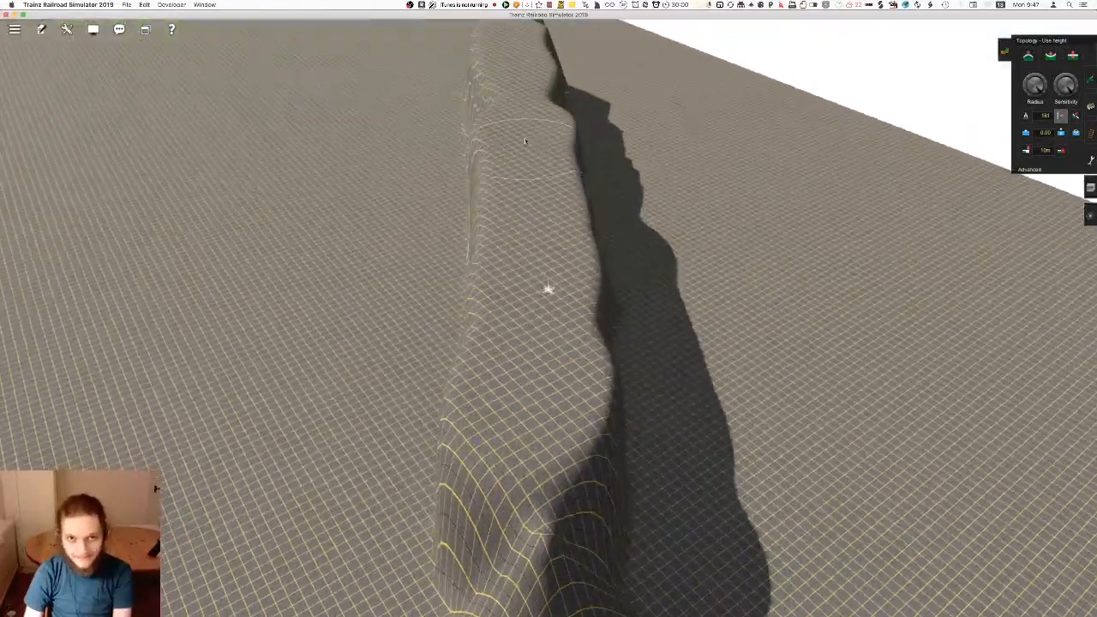
Fill out and widen the end of the ridge with the Use height brush at height 161
{"action": "key", "text": "Down"}
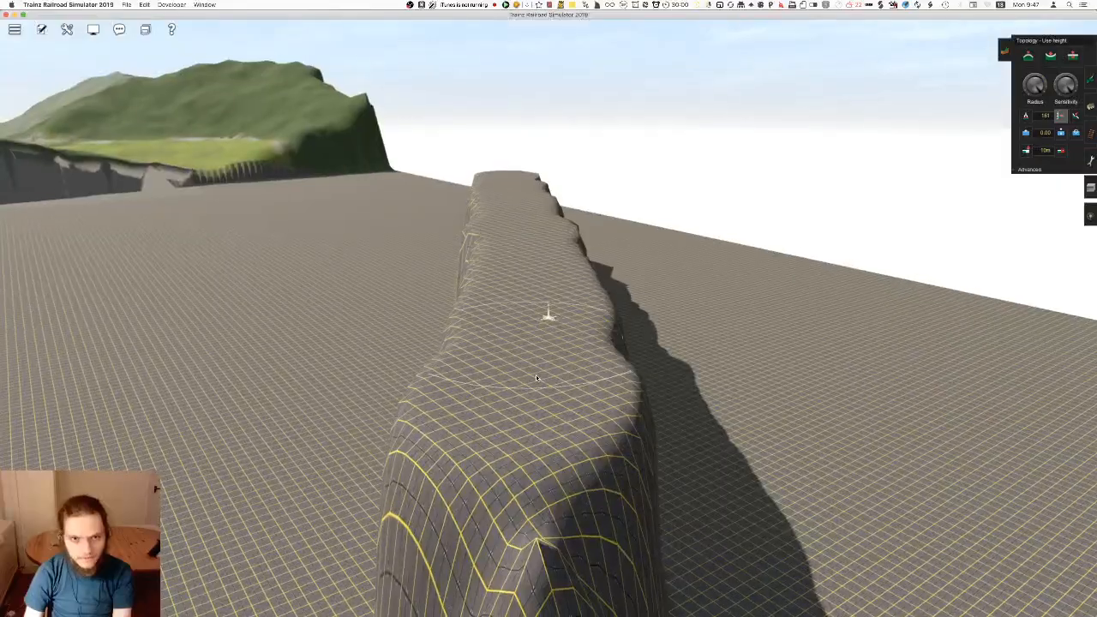
{"action": "right_click", "coordinate": [528, 340]}
{"action": "right_click", "coordinate": [545, 369]}
{"action": "left_click_drag", "start_coordinate": [563, 336], "coordinate": [571, 365]}
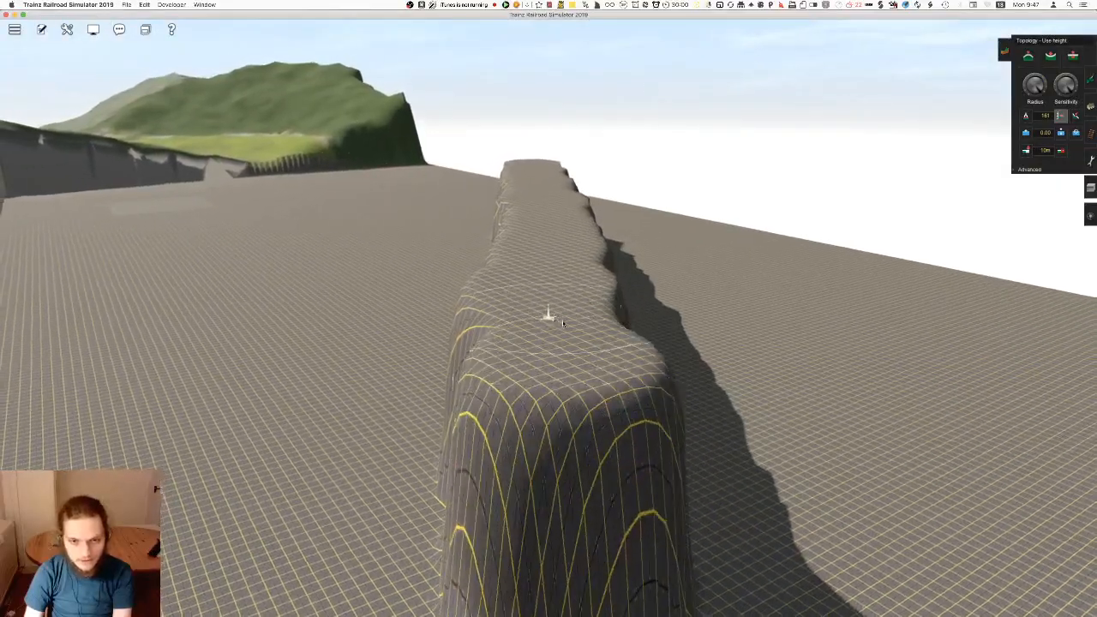
{"action": "key", "text": "Up"}
{"action": "left_click_drag", "start_coordinate": [651, 388], "coordinate": [635, 359]}
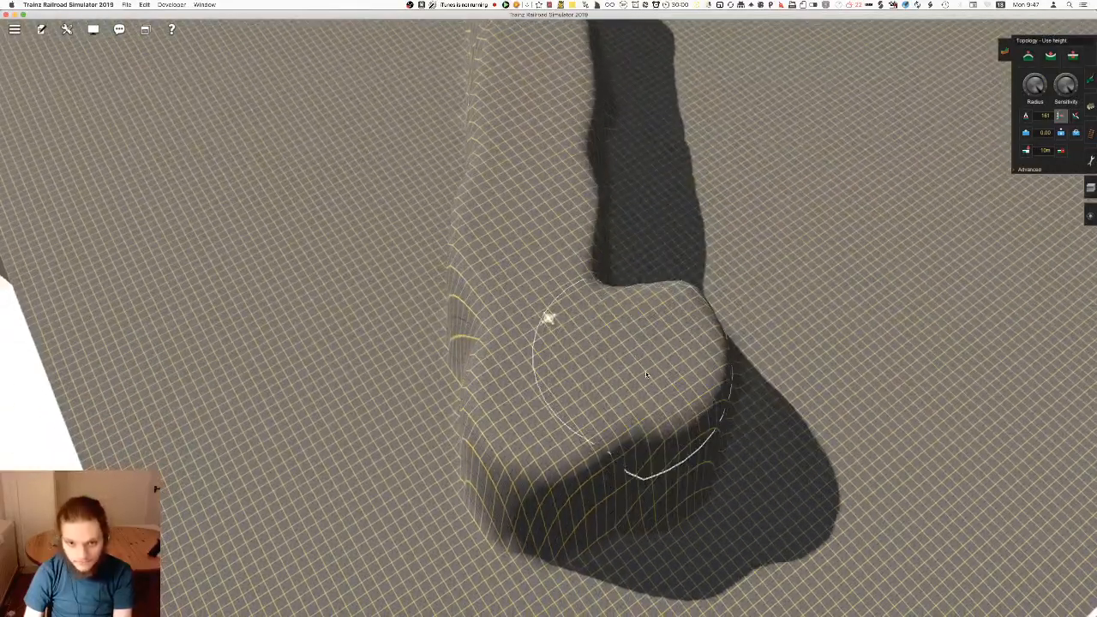
{"action": "mouse_move", "coordinate": [631, 237]}
{"action": "left_mouse_down"}
{"action": "mouse_move", "coordinate": [588, 233]}
{"action": "mouse_move", "coordinate": [556, 294]}
{"action": "mouse_move", "coordinate": [537, 248]}
{"action": "mouse_move", "coordinate": [558, 233]}
{"action": "mouse_move", "coordinate": [554, 186]}
{"action": "mouse_move", "coordinate": [575, 366]}
{"action": "mouse_move", "coordinate": [564, 501]}
{"action": "mouse_move", "coordinate": [536, 323]}
{"action": "mouse_move", "coordinate": [536, 193]}
{"action": "mouse_move", "coordinate": [551, 197]}
{"action": "mouse_move", "coordinate": [556, 255]}
{"action": "mouse_move", "coordinate": [543, 271]}
{"action": "left_mouse_up"}
{"action": "key", "text": "w"}
{"action": "key", "text": "Left"}
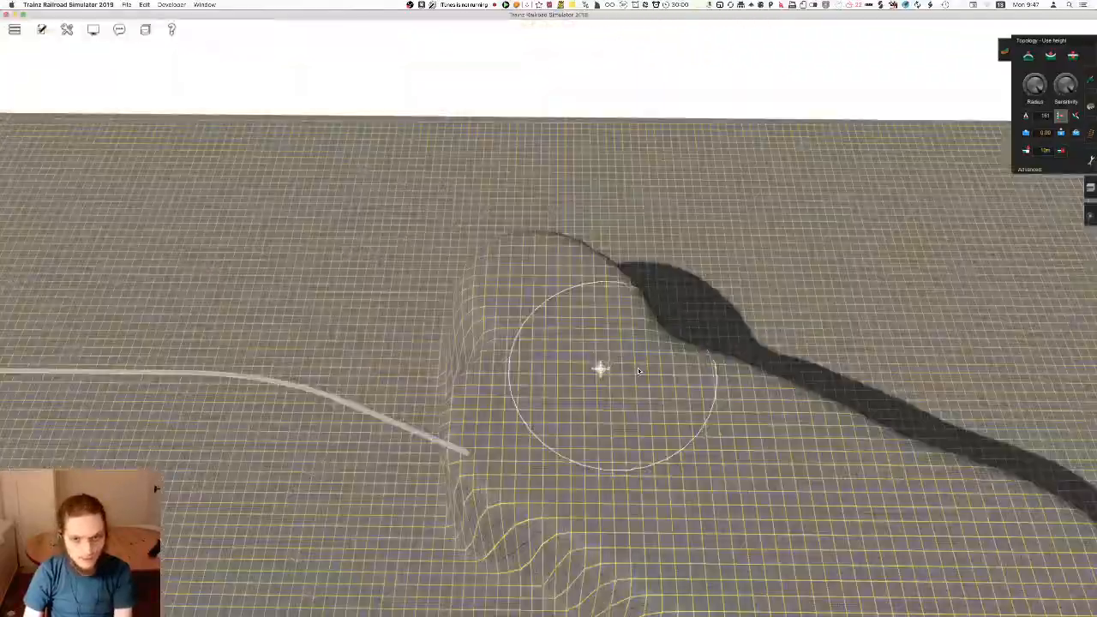
Raise the ground around the track's end and broaden the ridge beside it into a wide, level plateau
{"action": "key", "text": "Left"}
{"action": "right_click", "coordinate": [514, 329]}
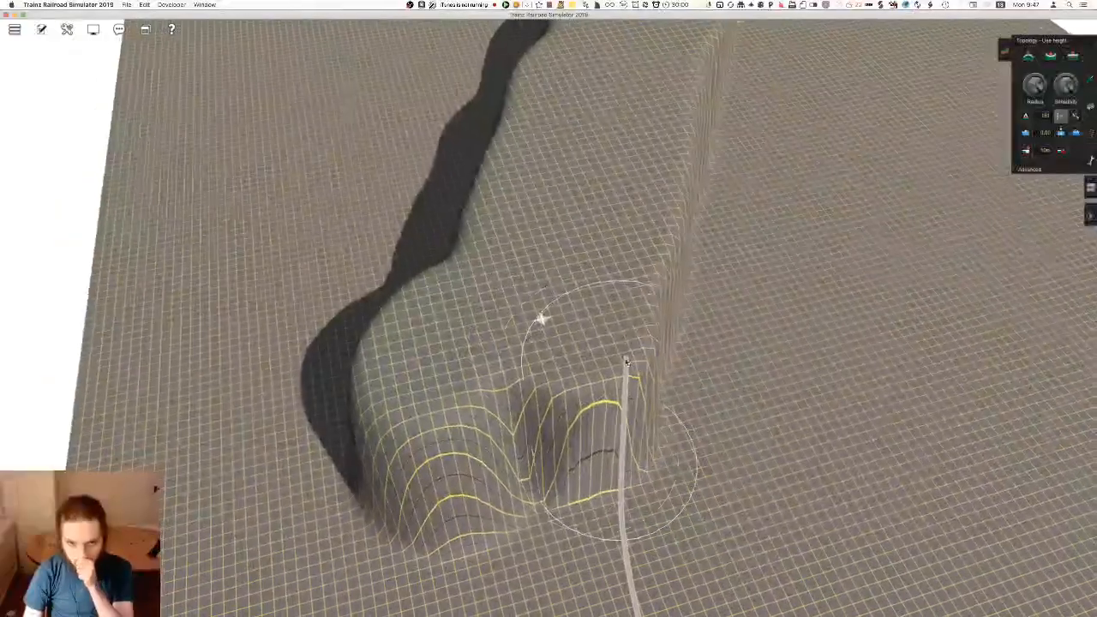
{"action": "right_click", "coordinate": [472, 328]}
{"action": "key", "text": "w"}
{"action": "mouse_move", "coordinate": [484, 325]}
{"action": "left_mouse_down"}
{"action": "mouse_move", "coordinate": [573, 230]}
{"action": "mouse_move", "coordinate": [547, 215]}
{"action": "mouse_move", "coordinate": [569, 204]}
{"action": "mouse_move", "coordinate": [551, 243]}
{"action": "mouse_move", "coordinate": [538, 515]}
{"action": "mouse_move", "coordinate": [525, 508]}
{"action": "mouse_move", "coordinate": [532, 338]}
{"action": "mouse_move", "coordinate": [563, 409]}
{"action": "mouse_move", "coordinate": [567, 365]}
{"action": "mouse_move", "coordinate": [561, 273]}
{"action": "mouse_move", "coordinate": [527, 267]}
{"action": "left_mouse_up"}
{"action": "key", "text": "Down"}
{"action": "right_click", "coordinate": [561, 484]}
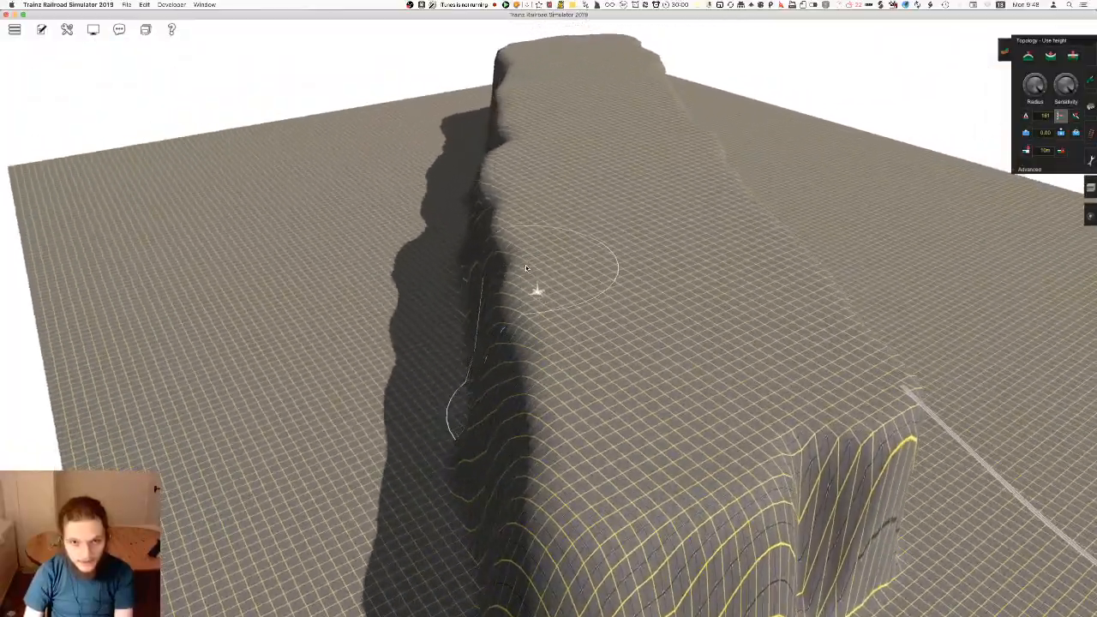
{"action": "right_click", "coordinate": [663, 244]}
{"action": "right_click", "coordinate": [601, 351]}
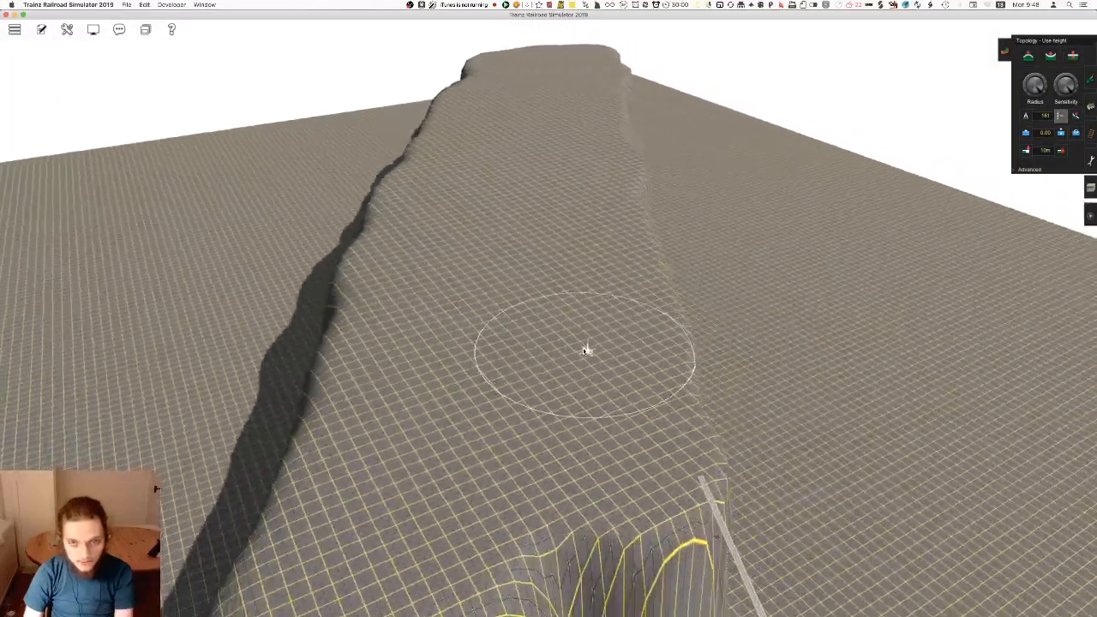
{"action": "right_click", "coordinate": [566, 323]}
{"action": "key", "text": "Down"}
{"action": "right_click", "coordinate": [560, 244]}
{"action": "key", "text": "Right"}
{"action": "key", "text": "Right"}
{"action": "right_click", "coordinate": [552, 330]}
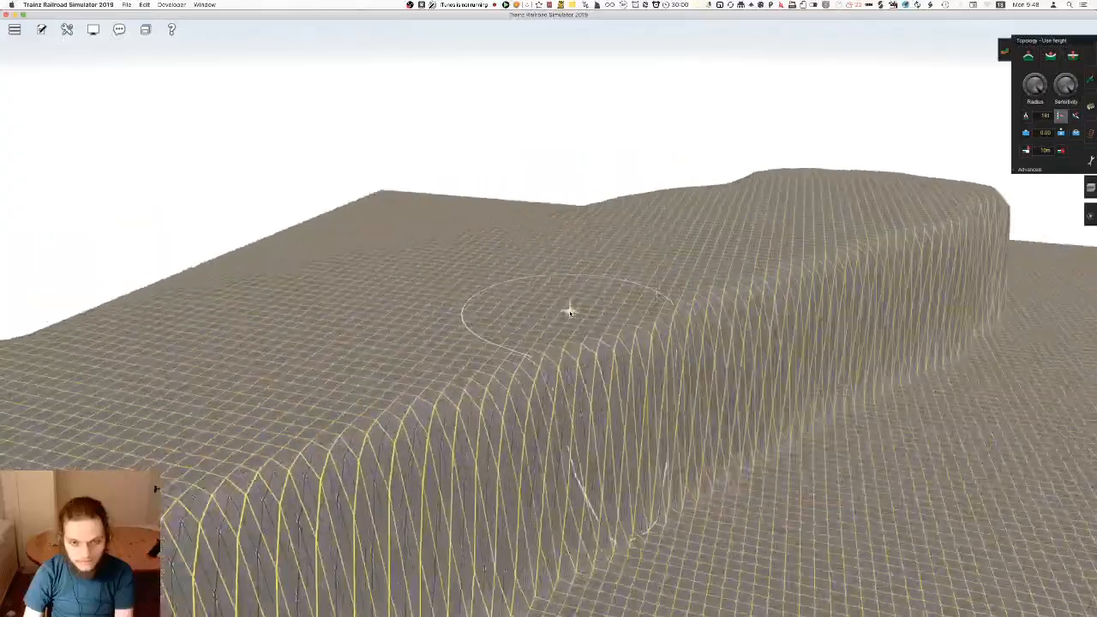
Examine the plateau's steep side and the point where the track meets it from several angles
{"action": "key", "text": "Left"}
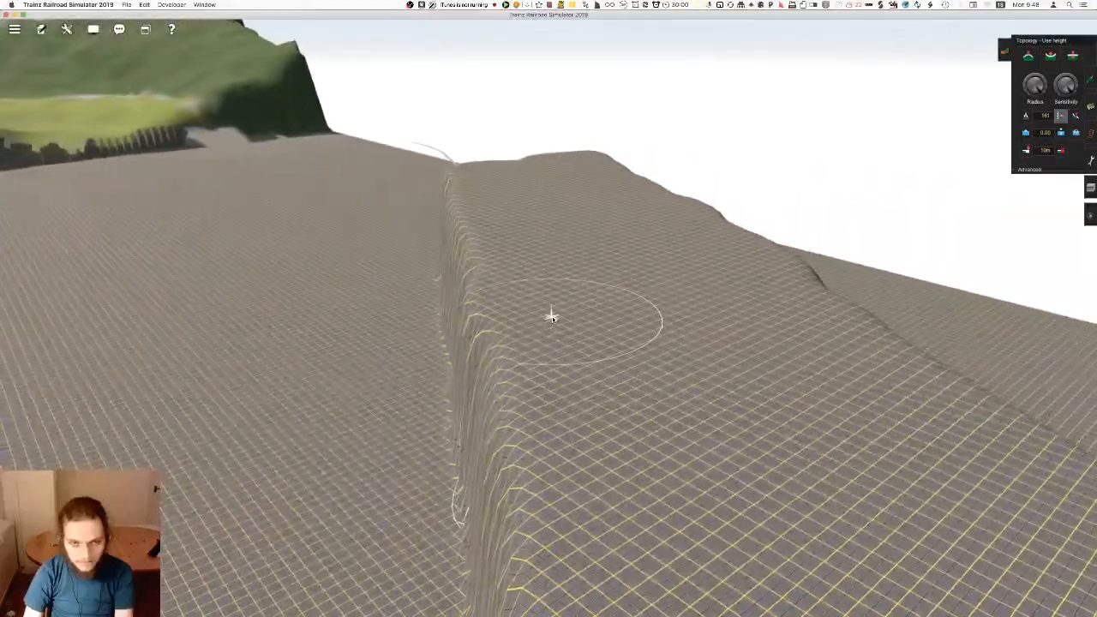
{"action": "mouse_move", "coordinate": [551, 318]}
{"action": "middle_mouse_down"}
{"action": "mouse_move", "coordinate": [492, 262]}
{"action": "mouse_move", "coordinate": [462, 271]}
{"action": "mouse_move", "coordinate": [469, 294]}
{"action": "mouse_move", "coordinate": [553, 322]}
{"action": "mouse_move", "coordinate": [568, 313]}
{"action": "mouse_move", "coordinate": [529, 321]}
{"action": "mouse_move", "coordinate": [552, 322]}
{"action": "middle_mouse_up"}
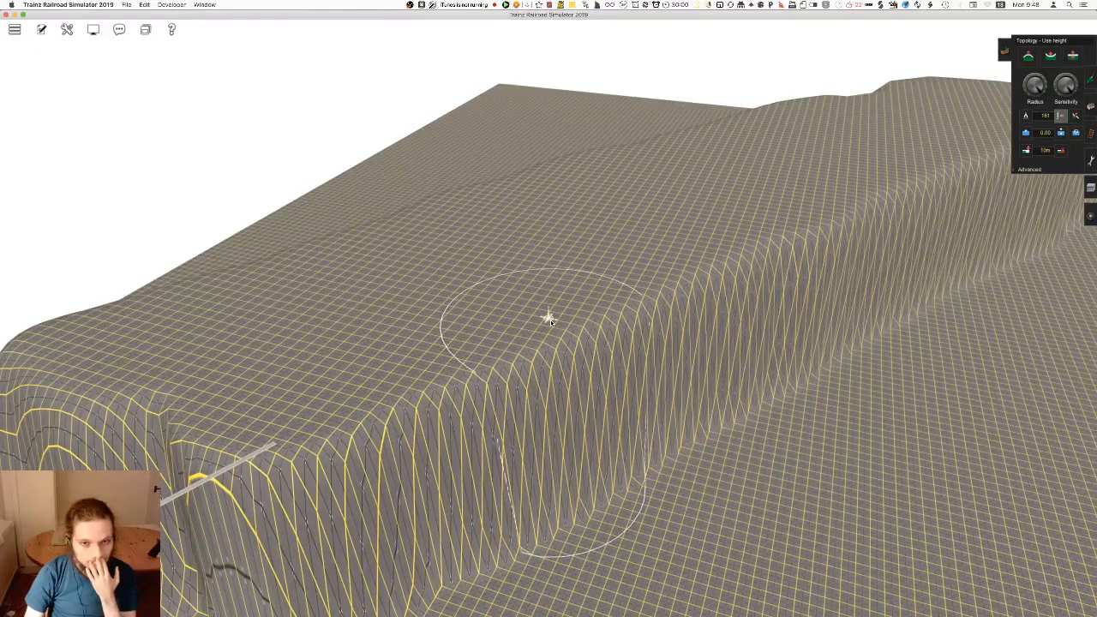
{"action": "mouse_move", "coordinate": [550, 320]}
{"action": "middle_mouse_down"}
{"action": "mouse_move", "coordinate": [566, 299]}
{"action": "mouse_move", "coordinate": [588, 308]}
{"action": "mouse_move", "coordinate": [503, 318]}
{"action": "mouse_move", "coordinate": [535, 314]}
{"action": "mouse_move", "coordinate": [542, 332]}
{"action": "mouse_move", "coordinate": [526, 278]}
{"action": "middle_mouse_up"}
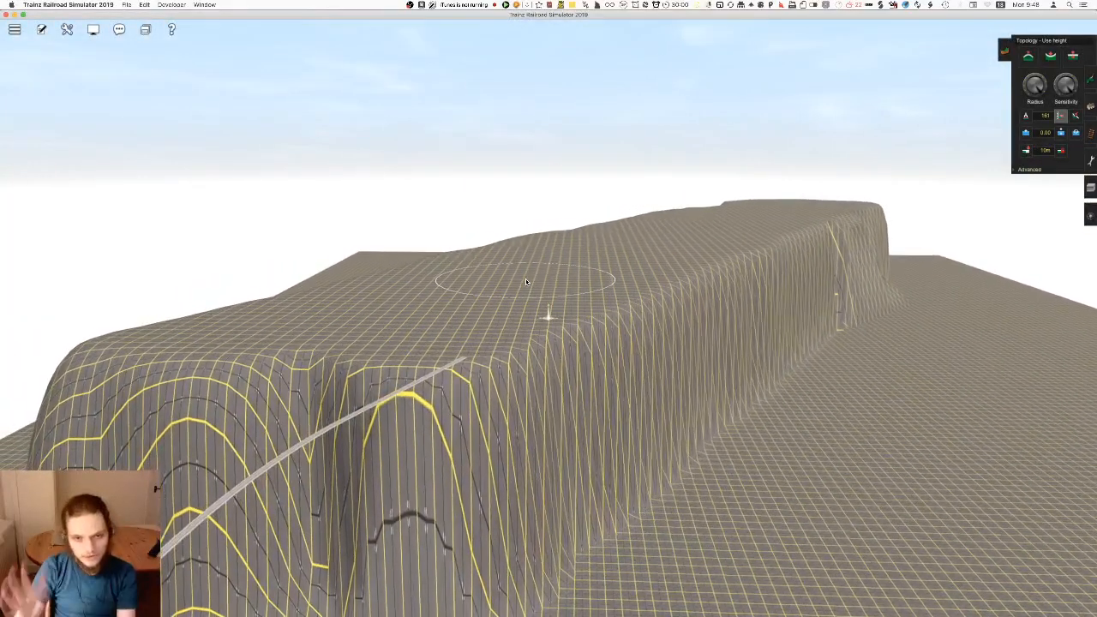
{"action": "mouse_move", "coordinate": [542, 316]}
{"action": "middle_mouse_down"}
{"action": "mouse_move", "coordinate": [592, 286]}
{"action": "mouse_move", "coordinate": [593, 308]}
{"action": "mouse_move", "coordinate": [560, 318]}
{"action": "mouse_move", "coordinate": [573, 326]}
{"action": "middle_mouse_up"}
{"action": "mouse_move", "coordinate": [568, 245]}
{"action": "middle_mouse_down"}
{"action": "mouse_move", "coordinate": [549, 314]}
{"action": "mouse_move", "coordinate": [677, 343]}
{"action": "mouse_move", "coordinate": [573, 327]}
{"action": "mouse_move", "coordinate": [525, 292]}
{"action": "mouse_move", "coordinate": [556, 201]}
{"action": "mouse_move", "coordinate": [546, 99]}
{"action": "middle_mouse_up"}
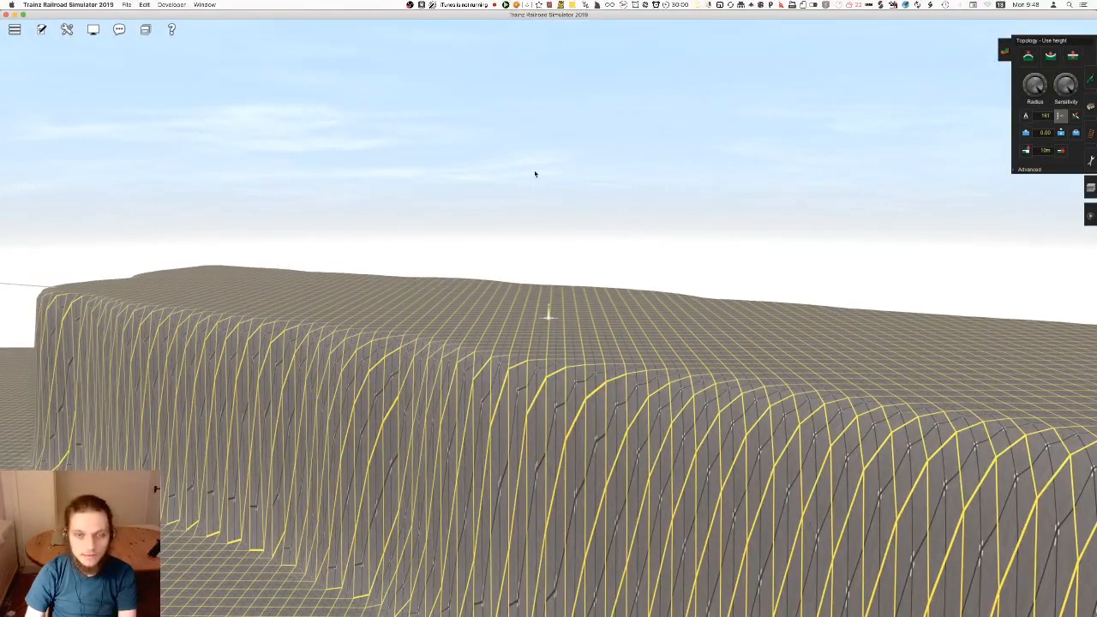
{"action": "mouse_move", "coordinate": [549, 343]}
{"action": "middle_mouse_down"}
{"action": "mouse_move", "coordinate": [615, 348]}
{"action": "mouse_move", "coordinate": [537, 350]}
{"action": "mouse_move", "coordinate": [578, 319]}
{"action": "mouse_move", "coordinate": [563, 246]}
{"action": "mouse_move", "coordinate": [507, 292]}
{"action": "mouse_move", "coordinate": [580, 120]}
{"action": "middle_mouse_up"}
{"action": "mouse_move", "coordinate": [544, 311]}
{"action": "left_mouse_down"}
{"action": "mouse_move", "coordinate": [528, 351]}
{"action": "mouse_move", "coordinate": [495, 321]}
{"action": "mouse_move", "coordinate": [514, 312]}
{"action": "left_mouse_up"}
{"action": "mouse_move", "coordinate": [515, 315]}
{"action": "right_mouse_down"}
{"action": "mouse_move", "coordinate": [490, 289]}
{"action": "mouse_move", "coordinate": [493, 167]}
{"action": "mouse_move", "coordinate": [606, 179]}
{"action": "mouse_move", "coordinate": [549, 181]}
{"action": "mouse_move", "coordinate": [562, 292]}
{"action": "mouse_move", "coordinate": [596, 329]}
{"action": "mouse_move", "coordinate": [655, 266]}
{"action": "mouse_move", "coordinate": [674, 223]}
{"action": "mouse_move", "coordinate": [521, 161]}
{"action": "mouse_move", "coordinate": [514, 137]}
{"action": "mouse_move", "coordinate": [556, 140]}
{"action": "mouse_move", "coordinate": [528, 195]}
{"action": "mouse_move", "coordinate": [579, 224]}
{"action": "mouse_move", "coordinate": [591, 304]}
{"action": "right_mouse_up"}
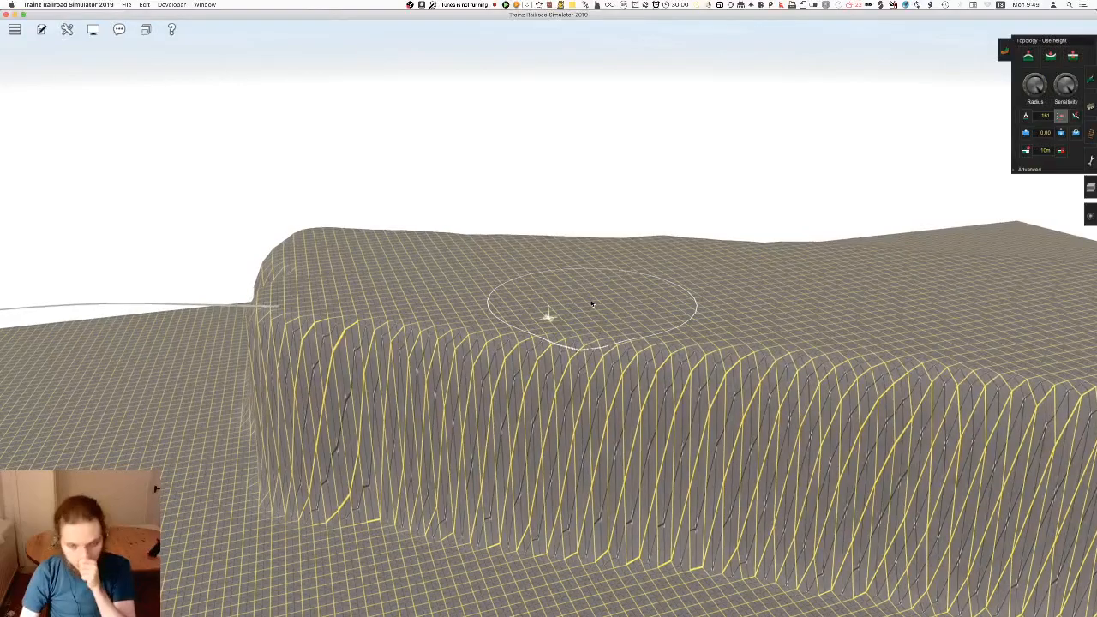
{"action": "mouse_move", "coordinate": [592, 312]}
{"action": "right_mouse_down"}
{"action": "mouse_move", "coordinate": [567, 326]}
{"action": "mouse_move", "coordinate": [596, 336]}
{"action": "mouse_move", "coordinate": [566, 240]}
{"action": "mouse_move", "coordinate": [498, 125]}
{"action": "mouse_move", "coordinate": [507, 171]}
{"action": "mouse_move", "coordinate": [667, 207]}
{"action": "mouse_move", "coordinate": [234, 276]}
{"action": "right_mouse_up"}
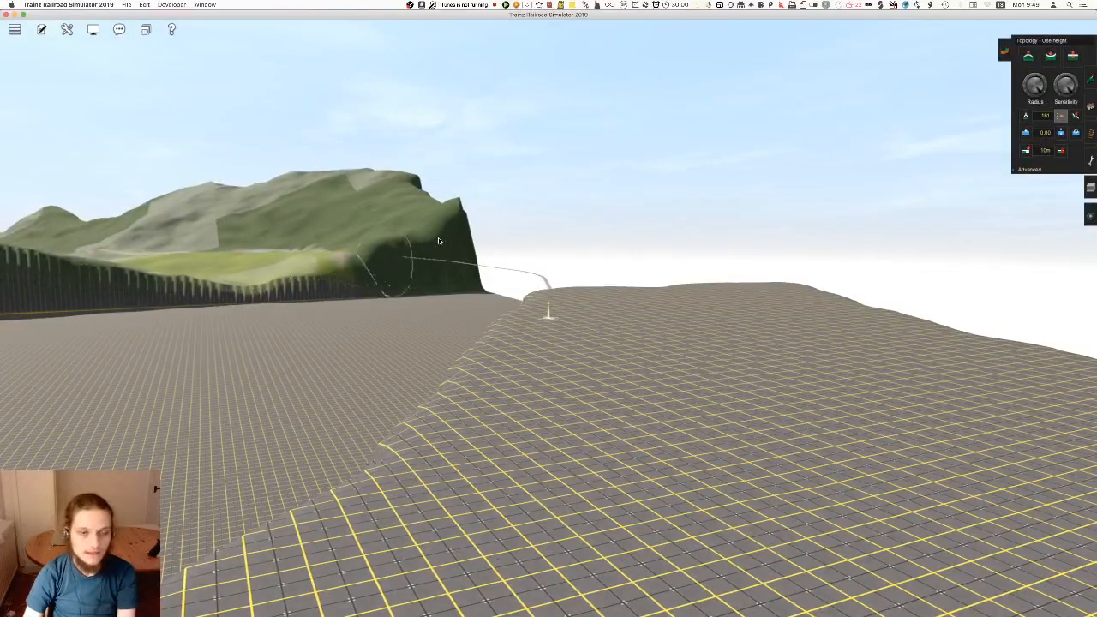
{"action": "right_click_drag", "start_coordinate": [398, 255], "coordinate": [585, 345]}
{"action": "right_click_drag", "start_coordinate": [499, 346], "coordinate": [574, 293]}
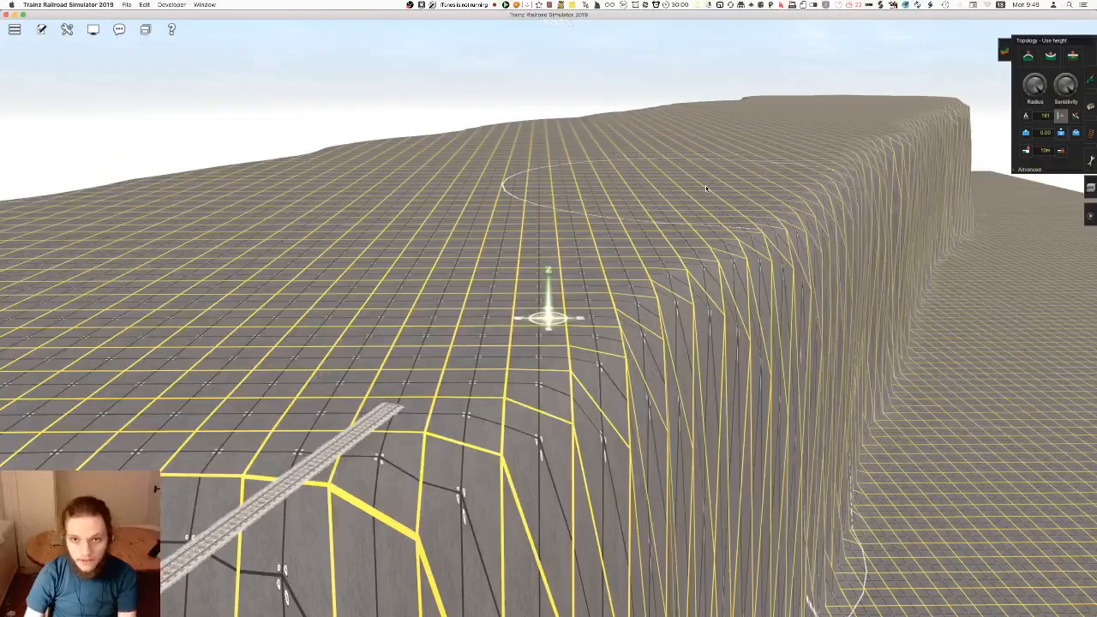
{"action": "right_click_drag", "start_coordinate": [544, 314], "coordinate": [568, 269]}
{"action": "scroll", "coordinate": [569, 270], "scroll_direction": "up", "scroll_amount": 3}
{"action": "key", "text": "Left"}
Switch to the track tools, show the search filter and apply the No Payware filter
{"action": "left_click", "coordinate": [1092, 132]}
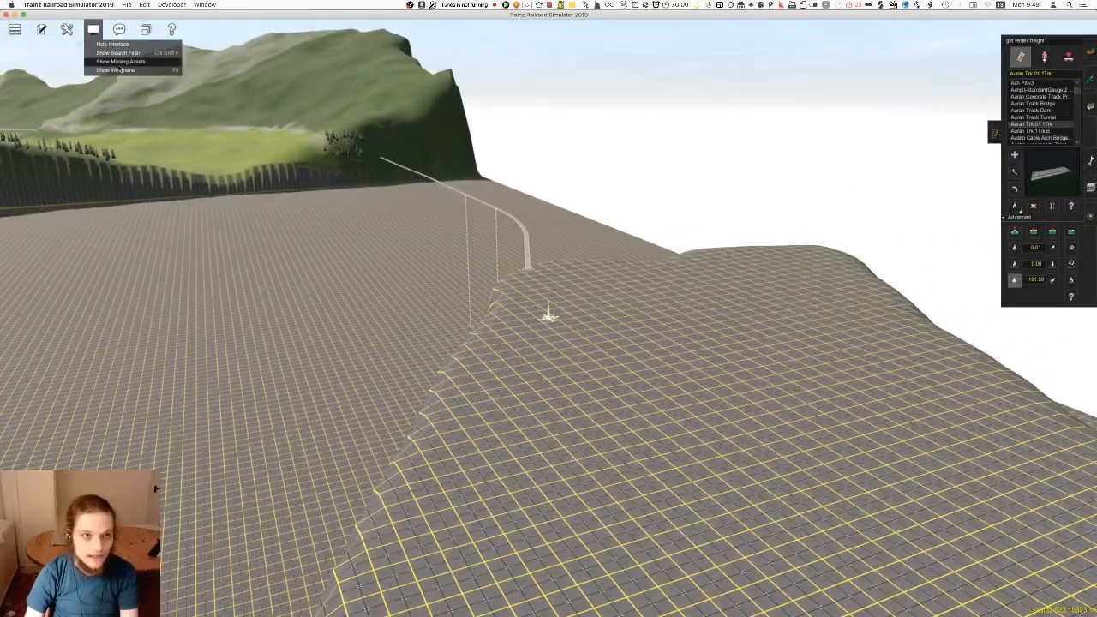
{"action": "left_click", "coordinate": [116, 54]}
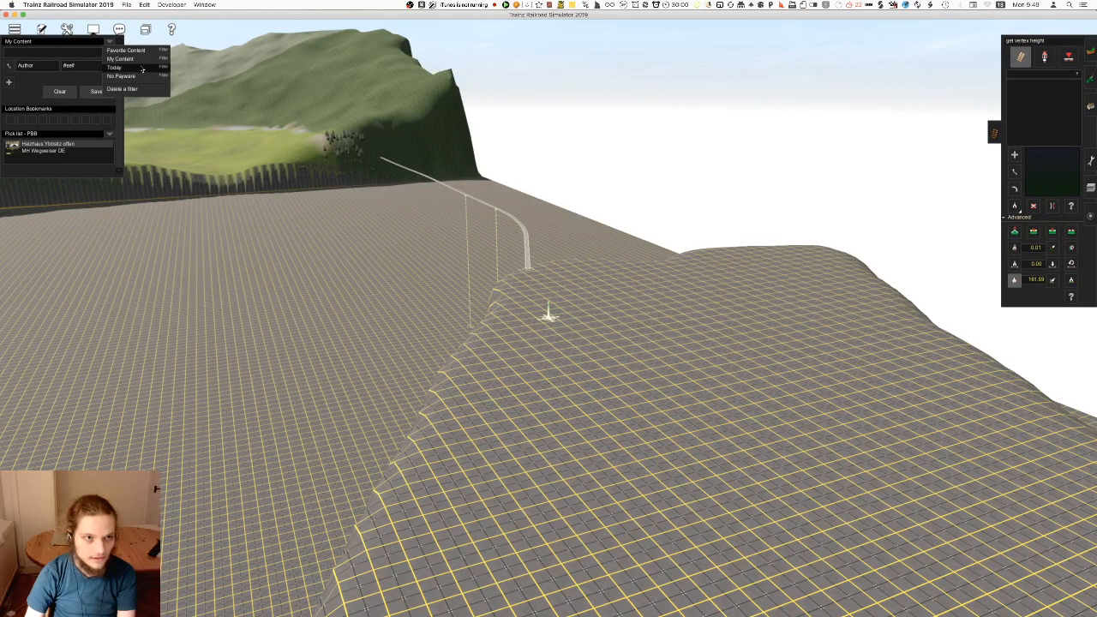
{"action": "left_click", "coordinate": [142, 69]}
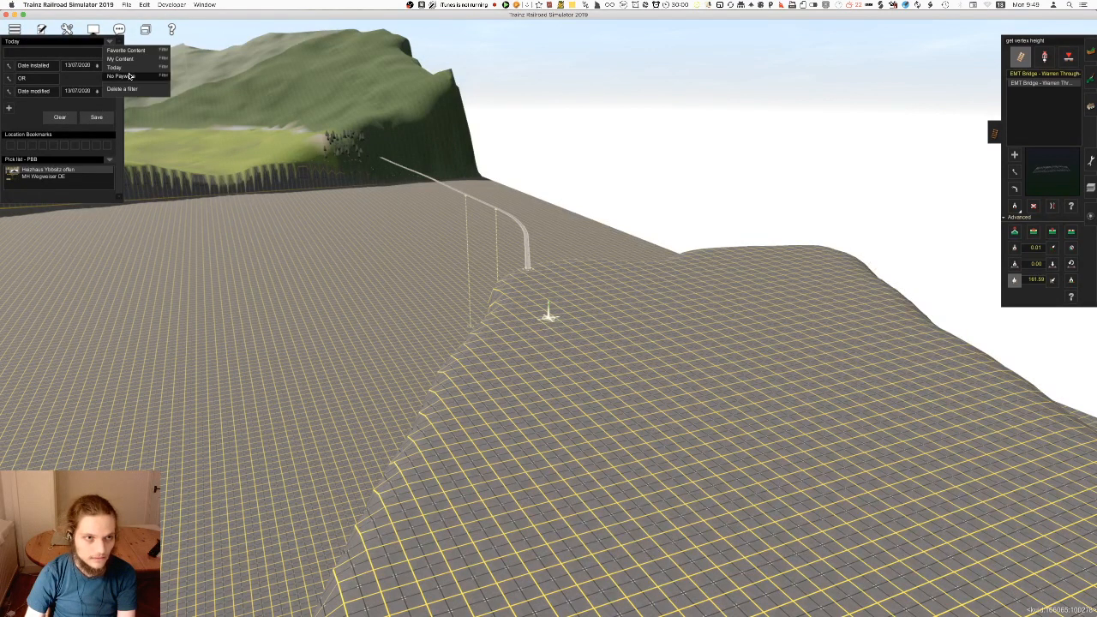
Find the existing bridge over the streambed from the route map and pick up its Girder Bridge track type
{"action": "scroll", "coordinate": [682, 369], "scroll_direction": "up", "scroll_amount": 5}
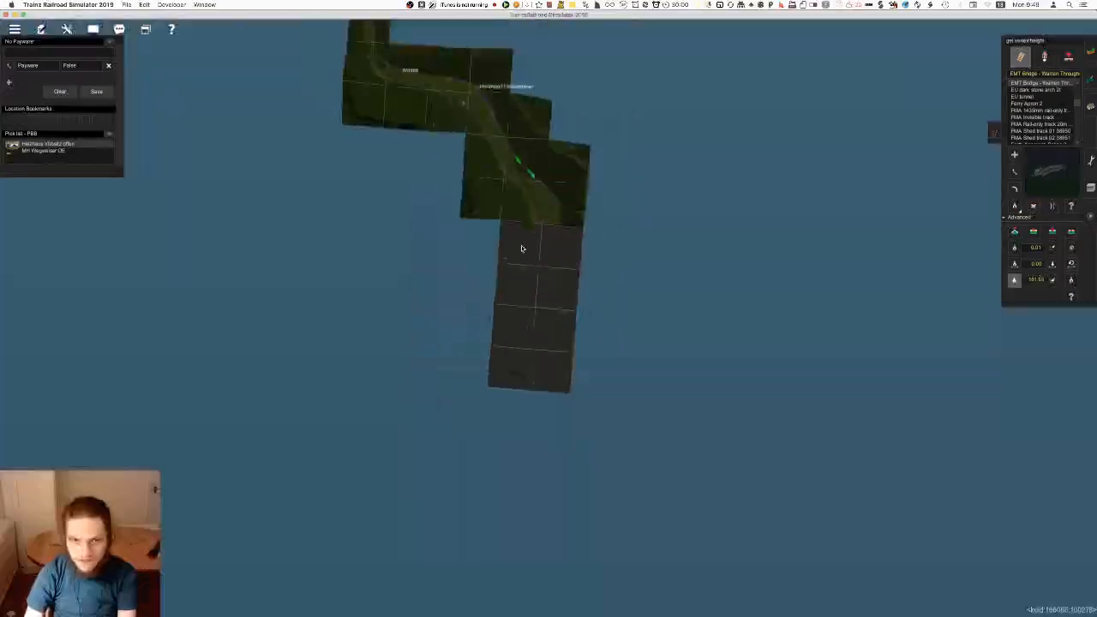
{"action": "scroll", "coordinate": [523, 248], "scroll_direction": "down", "scroll_amount": 3}
{"action": "right_click", "coordinate": [493, 184]}
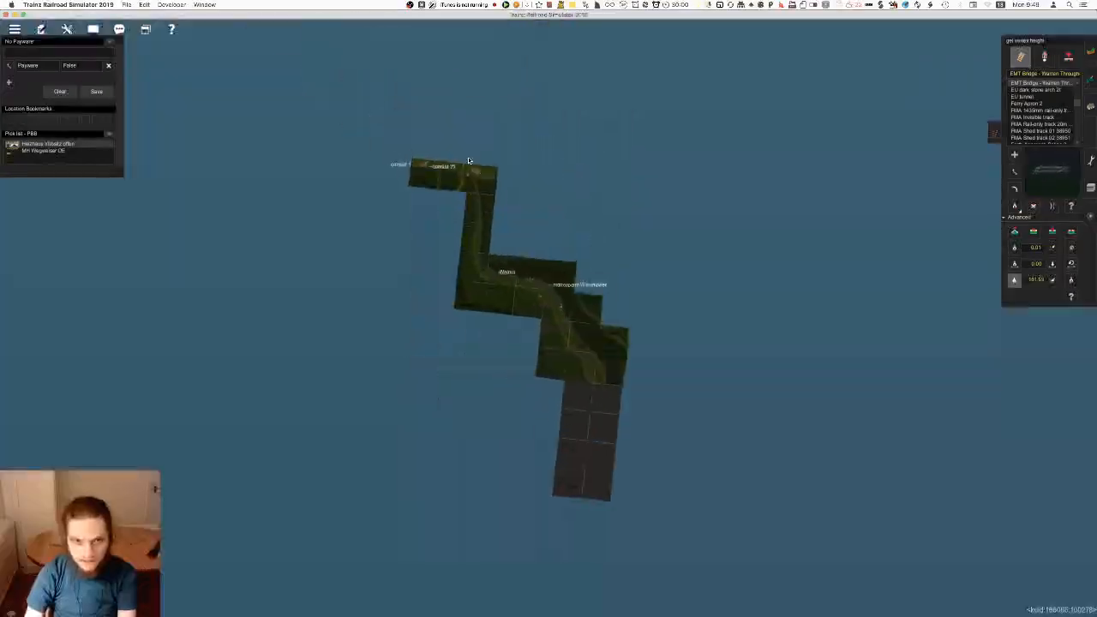
{"action": "scroll", "coordinate": [552, 331], "scroll_direction": "up", "scroll_amount": 10}
{"action": "key", "text": "Right"}
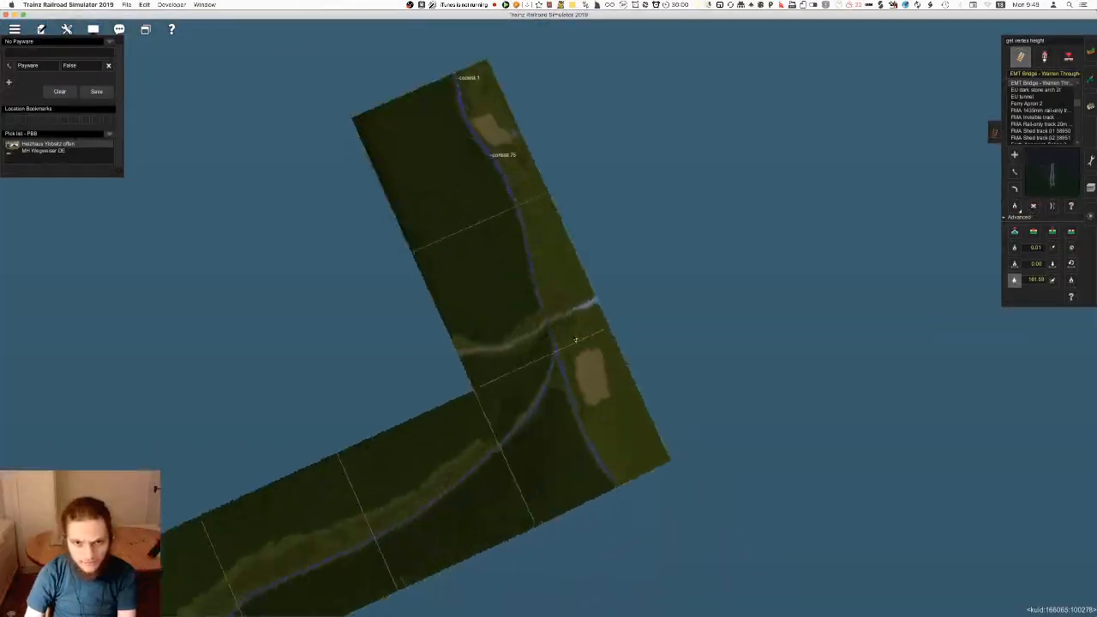
{"action": "right_click", "coordinate": [492, 321]}
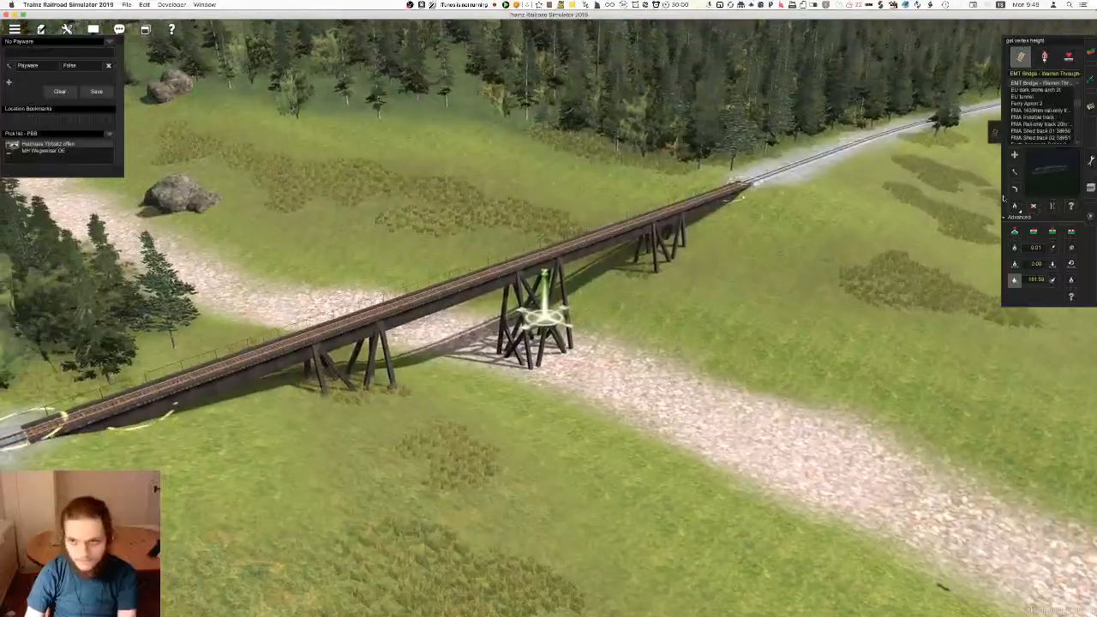
{"action": "scroll", "coordinate": [523, 312], "scroll_direction": "up", "scroll_amount": 5}
{"action": "scroll", "coordinate": [526, 313], "scroll_direction": "down", "scroll_amount": 5}
{"action": "key", "text": "Right"}
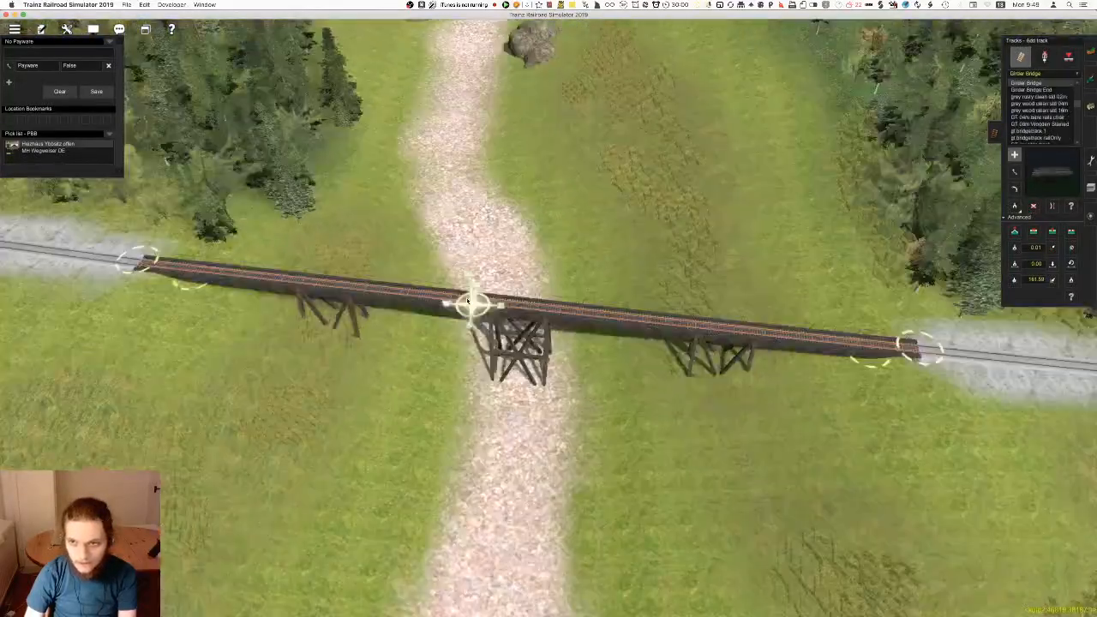
Examine the existing bridge's trestle supports from several angles, including with the terrain shown as wireframe
{"action": "key", "text": "Down"}
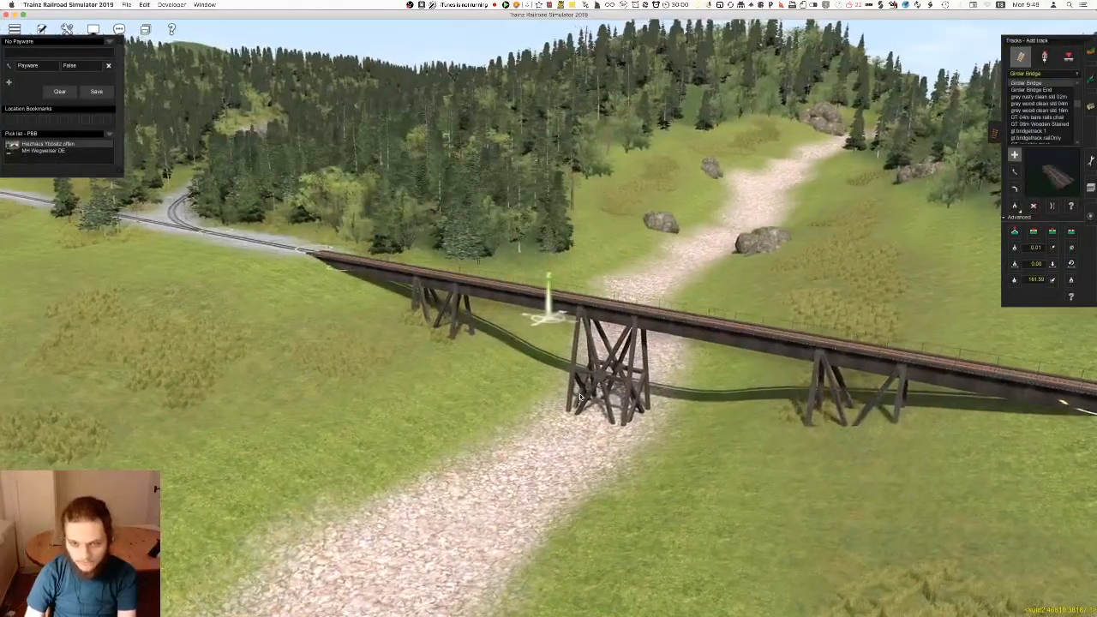
{"action": "right_click", "coordinate": [580, 396]}
{"action": "key", "text": "Up"}
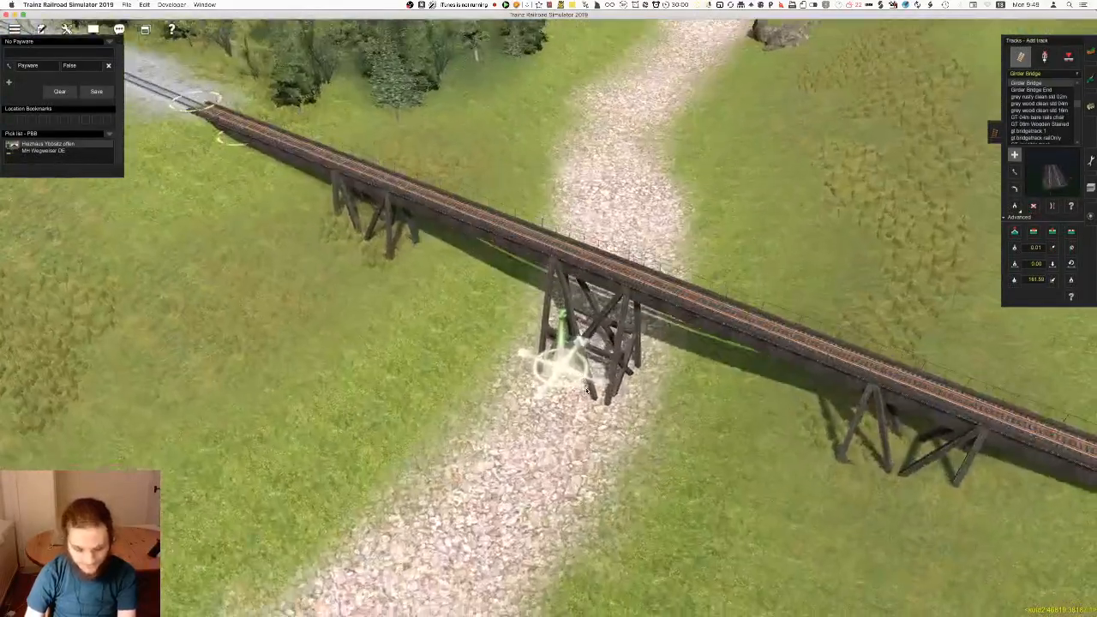
{"action": "key", "text": "F8"}
{"action": "key", "text": "Left"}
{"action": "key", "text": "Down"}
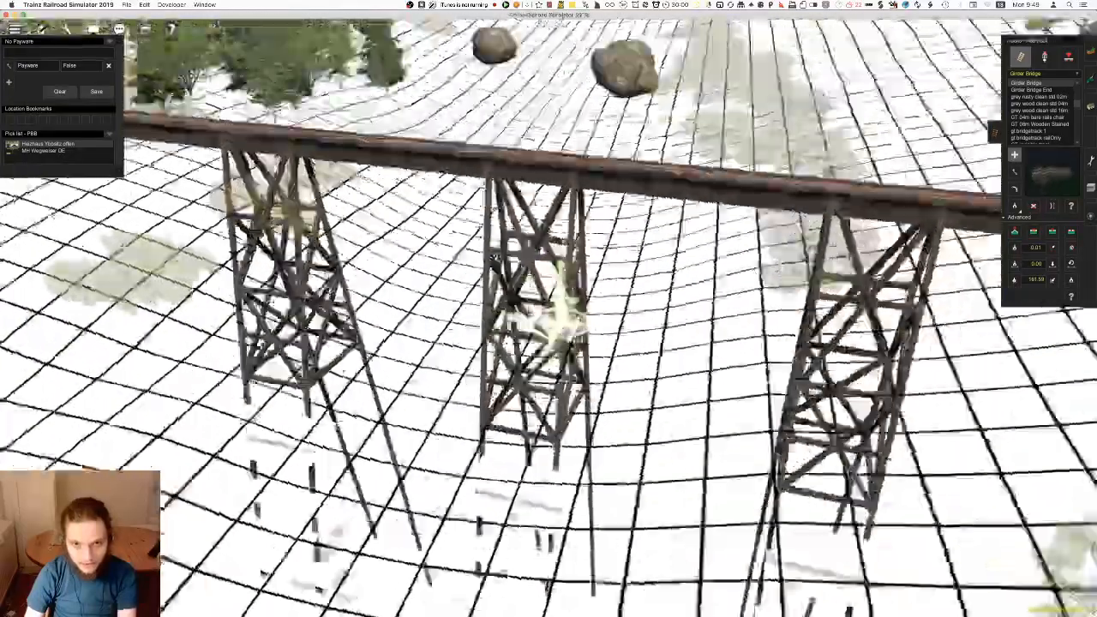
{"action": "key", "text": "Left"}
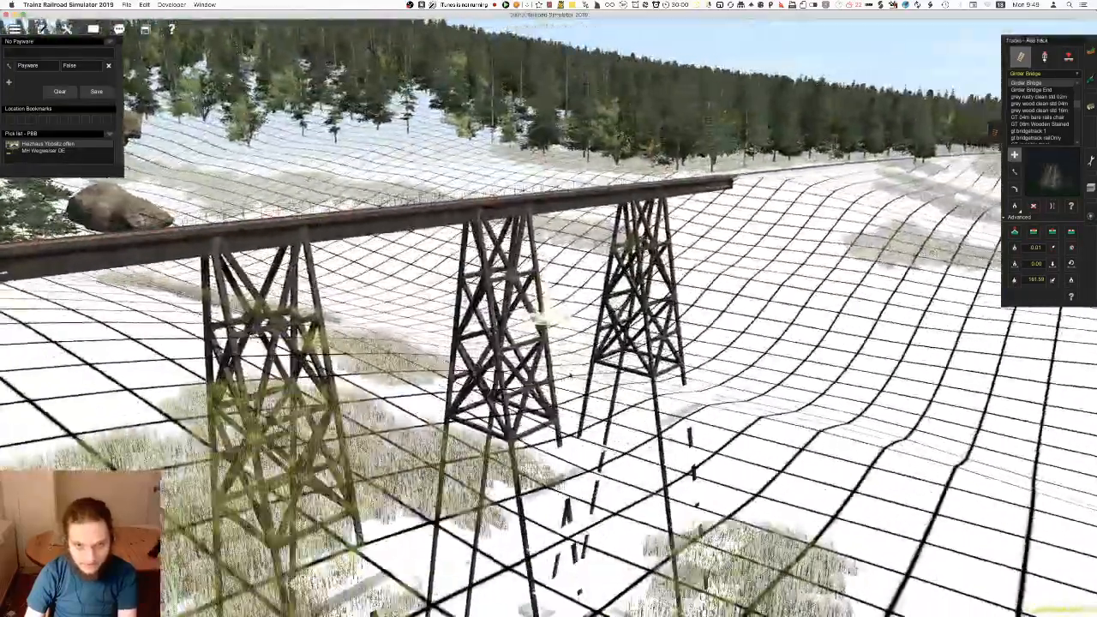
{"action": "key", "text": "Up"}
{"action": "key", "text": "Right"}
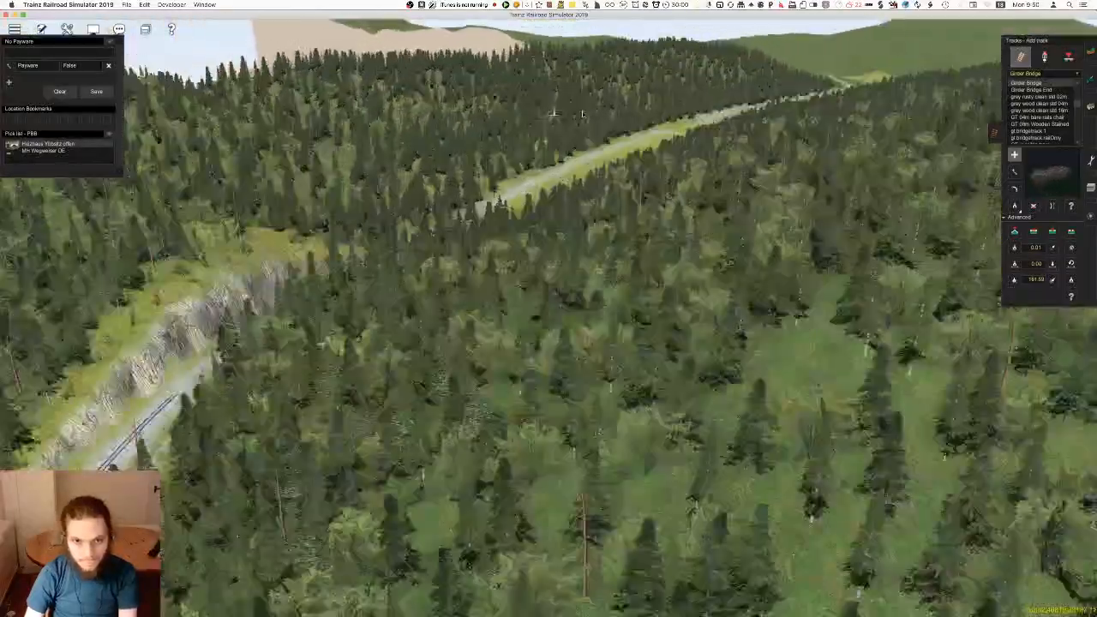
{"action": "key", "text": "Right"}
Return to the plateau and lay a straight Girder Bridge length along its edge, starting near the end of the line
{"action": "right_click_drag", "start_coordinate": [583, 115], "coordinate": [642, 138]}
{"action": "key", "text": "Left"}
{"action": "right_click_drag", "start_coordinate": [501, 132], "coordinate": [373, 376]}
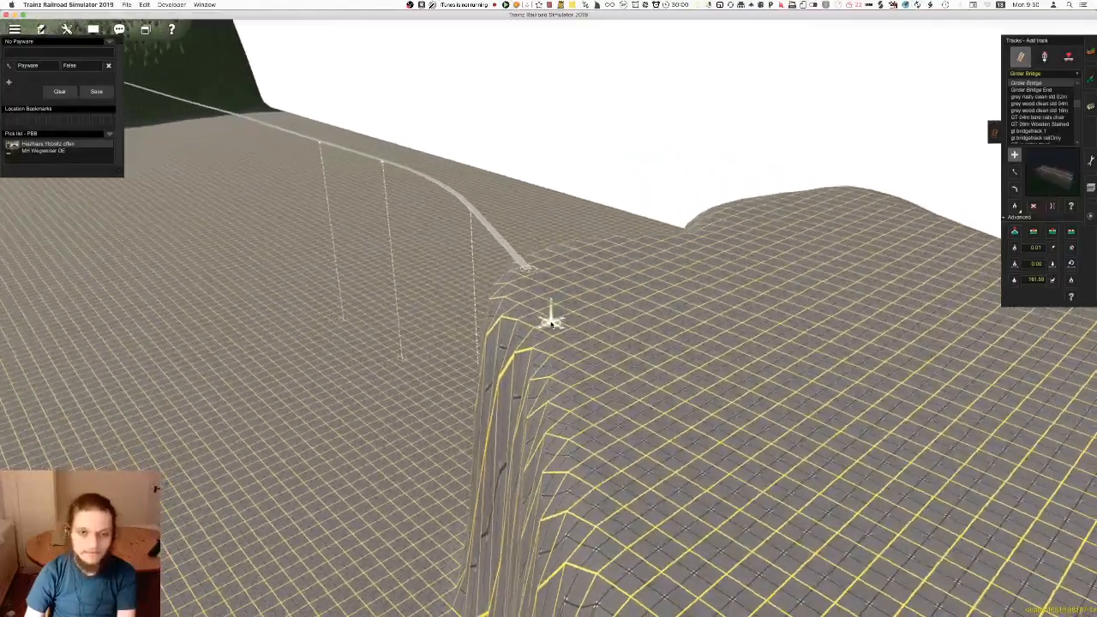
{"action": "mouse_move", "coordinate": [559, 322]}
{"action": "right_mouse_down"}
{"action": "mouse_move", "coordinate": [516, 28]}
{"action": "mouse_move", "coordinate": [562, 317]}
{"action": "mouse_move", "coordinate": [406, 134]}
{"action": "right_mouse_up"}
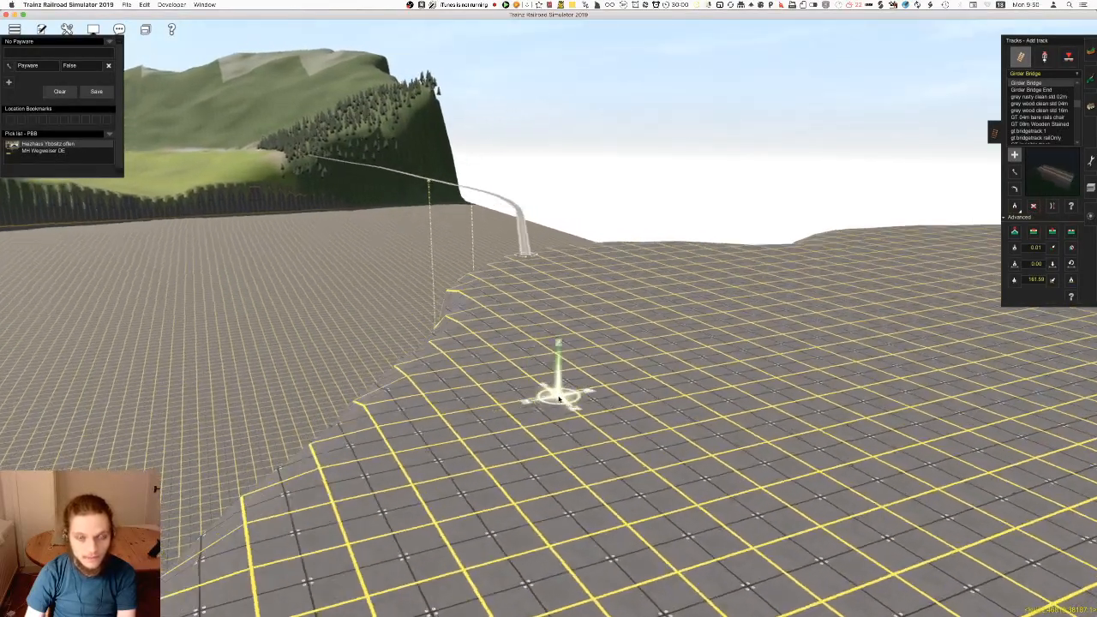
{"action": "right_click_drag", "start_coordinate": [544, 238], "coordinate": [556, 319]}
{"action": "left_click", "coordinate": [588, 312]}
{"action": "right_click_drag", "start_coordinate": [755, 227], "coordinate": [549, 318]}
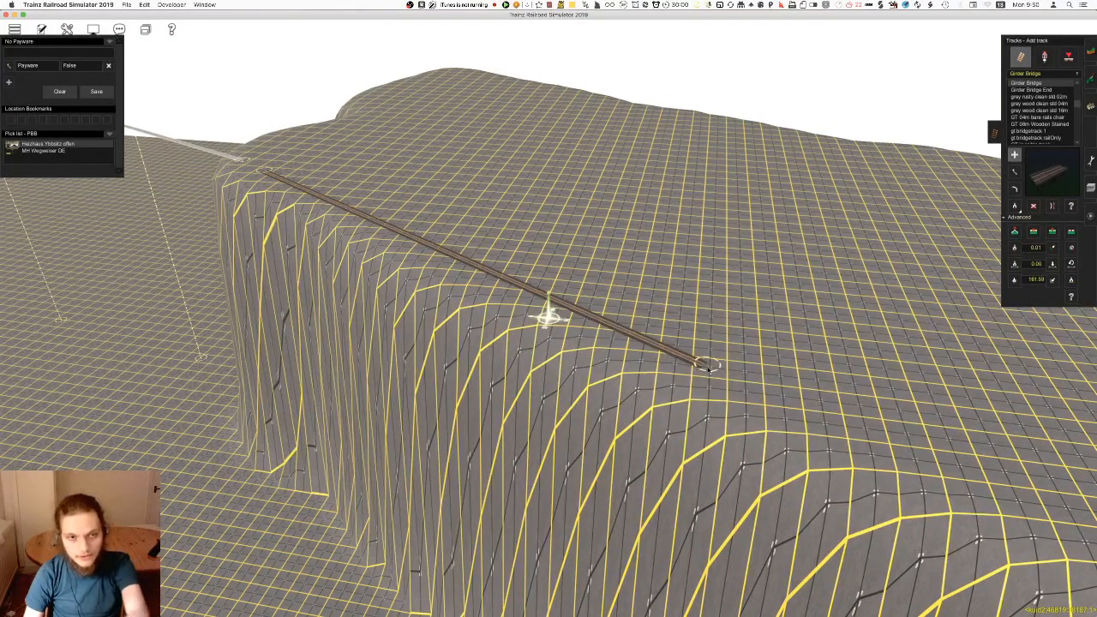
{"action": "right_click_drag", "start_coordinate": [583, 253], "coordinate": [525, 282]}
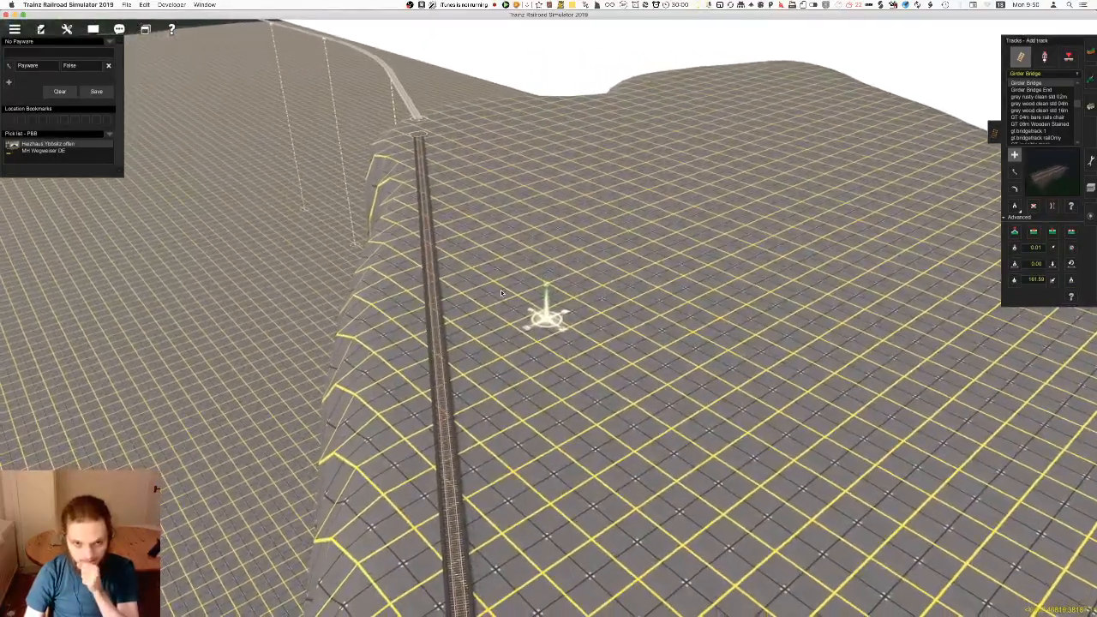
Undo the last track placement at the free end of the Girder Bridge
{"action": "right_click", "coordinate": [470, 506]}
{"action": "key", "text": "super+z"}
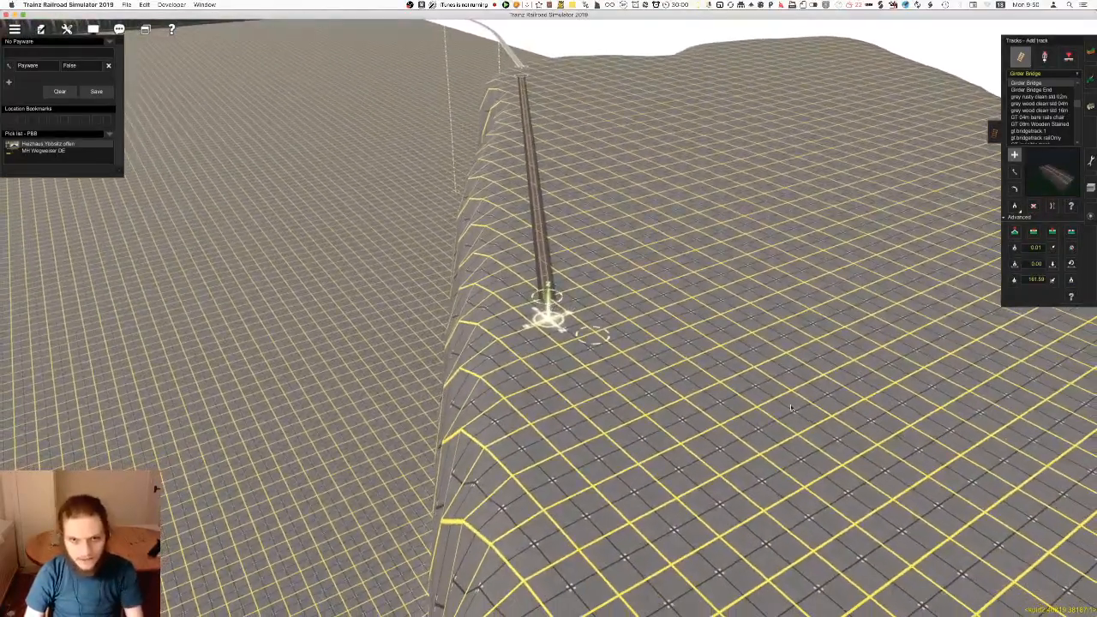
{"action": "left_click", "coordinate": [806, 409]}
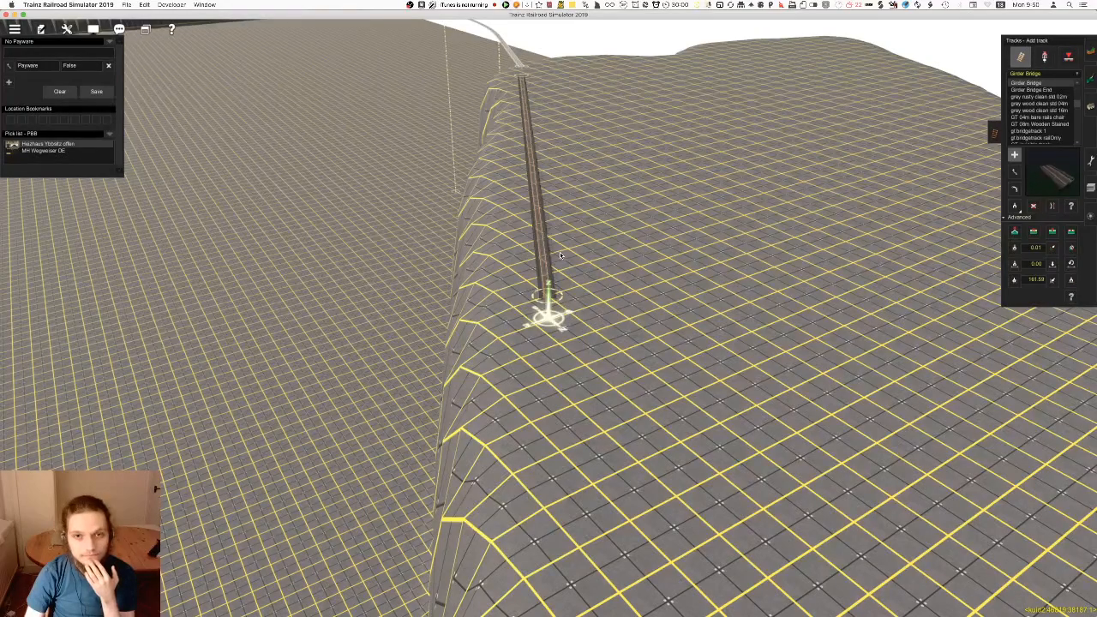
{"action": "right_click", "coordinate": [554, 243]}
Insert a spline point partway along the Girder Bridge and move it to bend the track into a curve
{"action": "left_click", "coordinate": [1053, 231]}
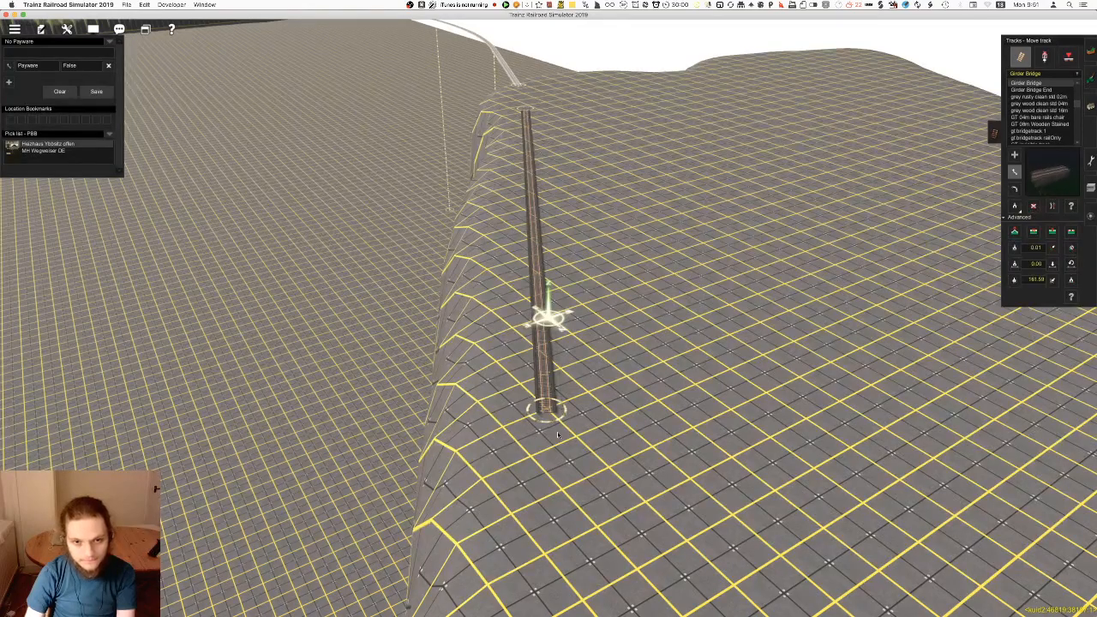
{"action": "scroll", "coordinate": [945, 291], "scroll_direction": "up", "scroll_amount": 4}
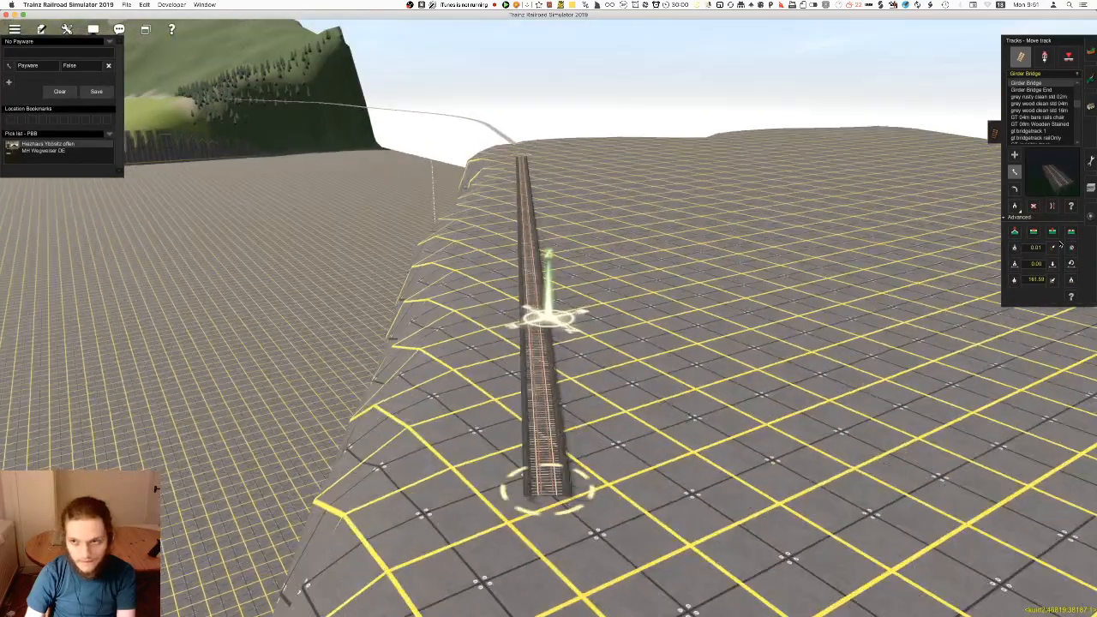
{"action": "left_click", "coordinate": [1052, 231]}
{"action": "left_click", "coordinate": [526, 206]}
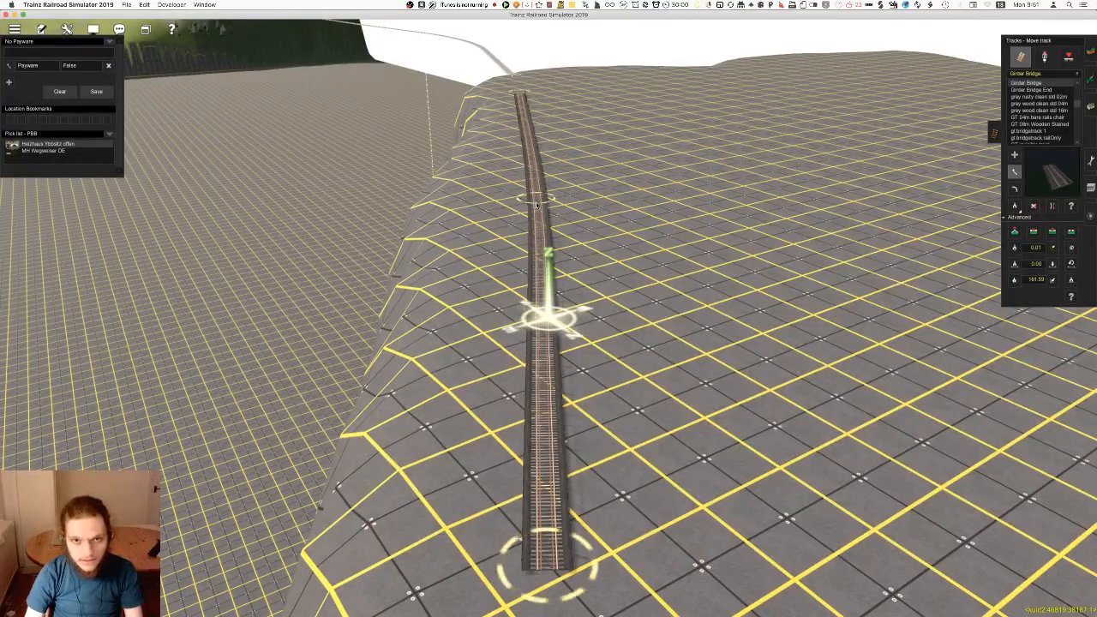
Insert another spline point close to the bridge's free end and straighten the short end section
{"action": "right_click", "coordinate": [519, 110]}
{"action": "left_click", "coordinate": [1053, 231]}
{"action": "left_click", "coordinate": [579, 195]}
{"action": "key", "text": "s"}
{"action": "right_click_drag", "start_coordinate": [592, 386], "coordinate": [553, 506]}
{"action": "scroll", "coordinate": [553, 506], "scroll_direction": "up", "scroll_amount": 3}
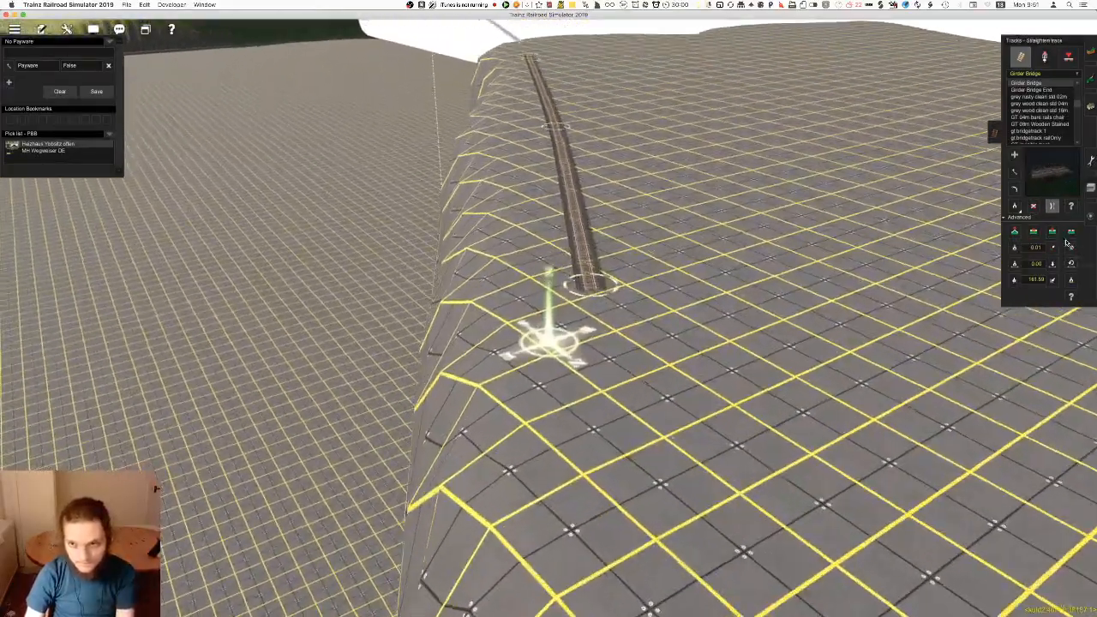
{"action": "left_click", "coordinate": [1052, 231]}
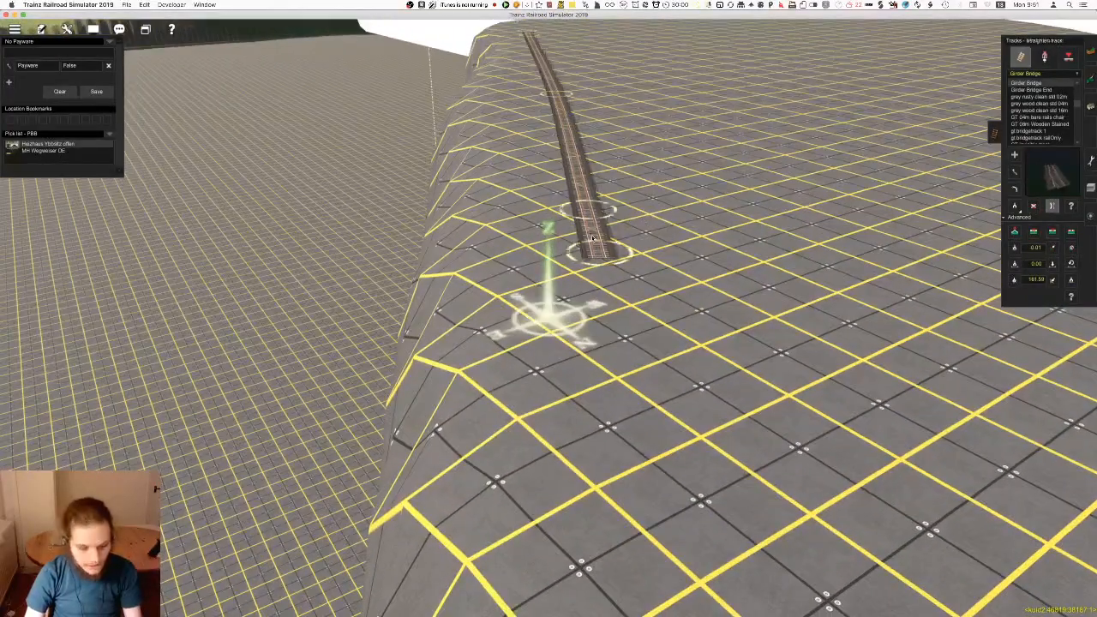
Reshape the bridge's curve by moving its middle spline points until it bends away from the plateau's edge
{"action": "right_click_drag", "start_coordinate": [569, 156], "coordinate": [516, 172]}
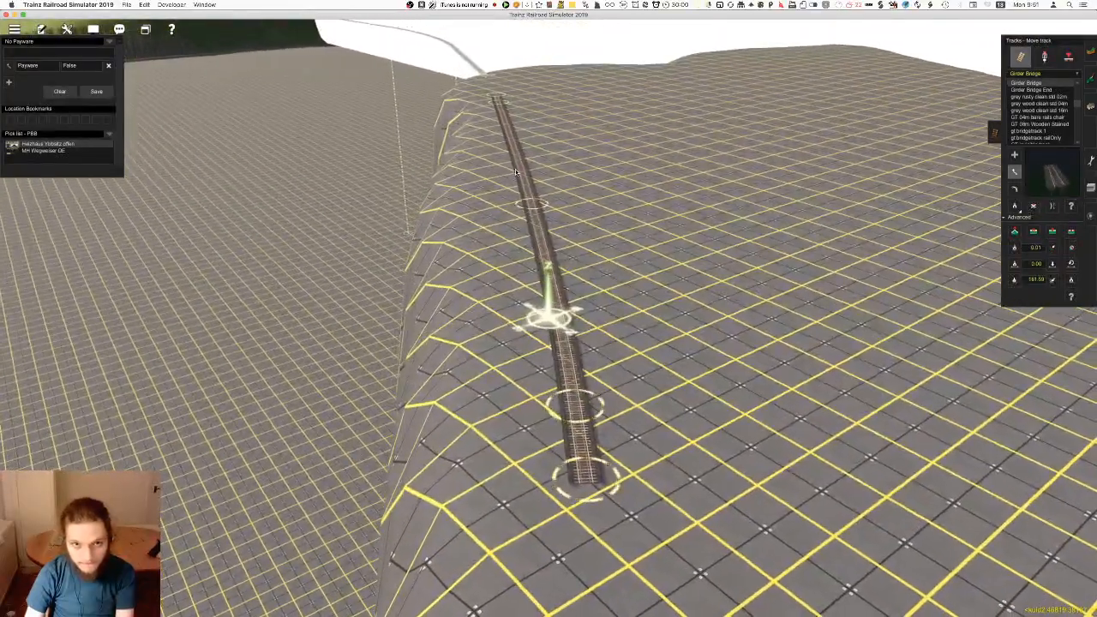
{"action": "right_click", "coordinate": [558, 163]}
{"action": "right_click", "coordinate": [501, 180]}
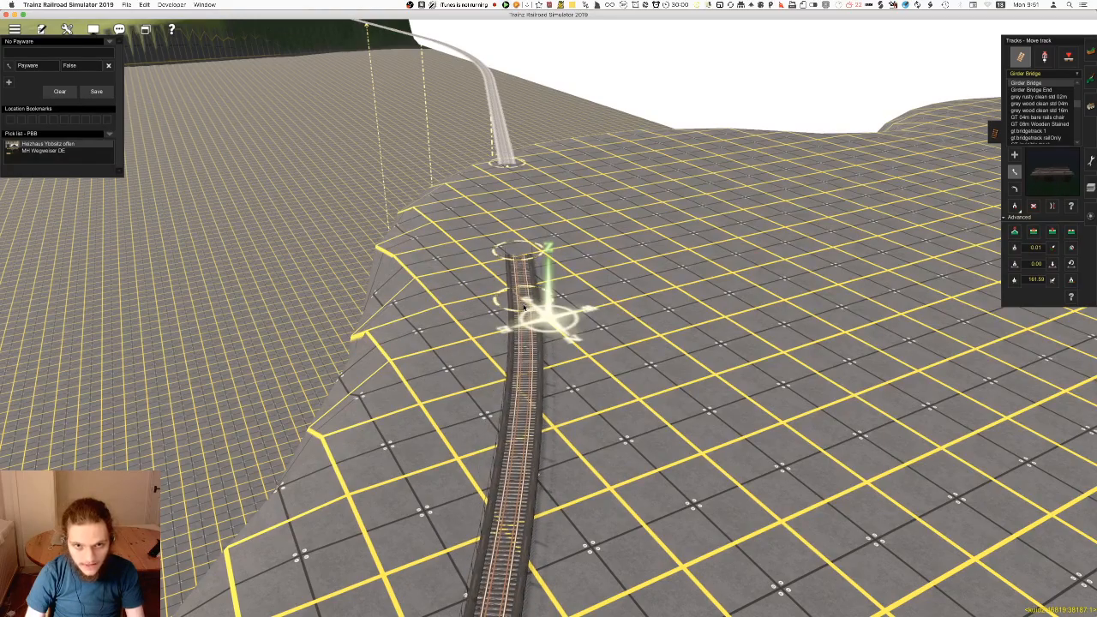
{"action": "right_click_drag", "start_coordinate": [531, 398], "coordinate": [527, 458]}
{"action": "scroll", "coordinate": [526, 458], "scroll_direction": "down", "scroll_amount": 5}
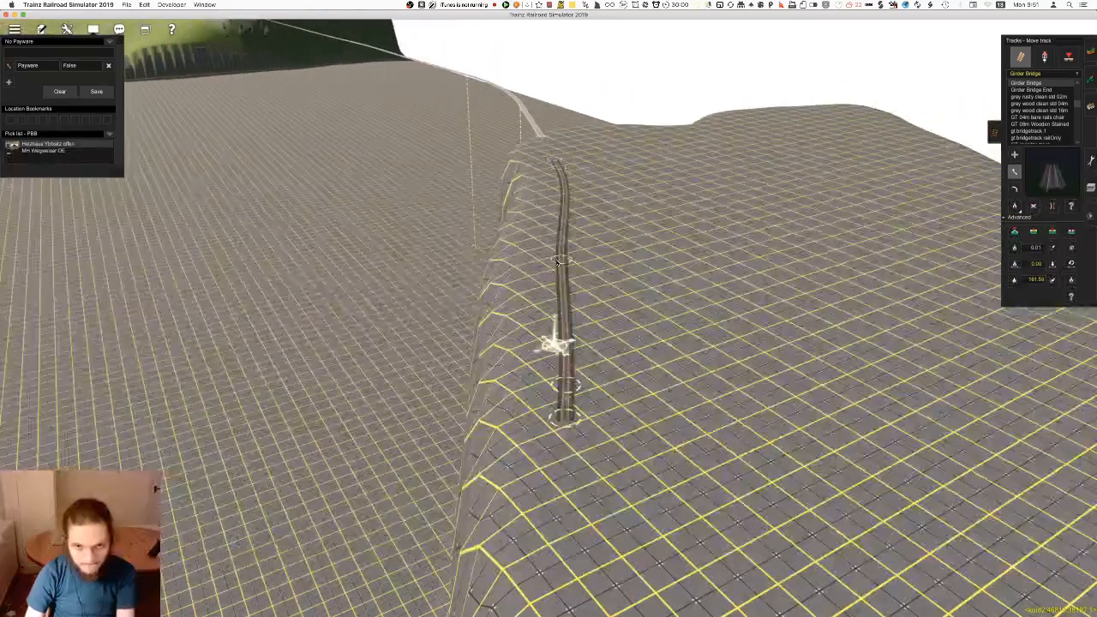
{"action": "scroll", "coordinate": [586, 235], "scroll_direction": "up", "scroll_amount": 3}
{"action": "left_click_drag", "start_coordinate": [603, 224], "coordinate": [617, 226]}
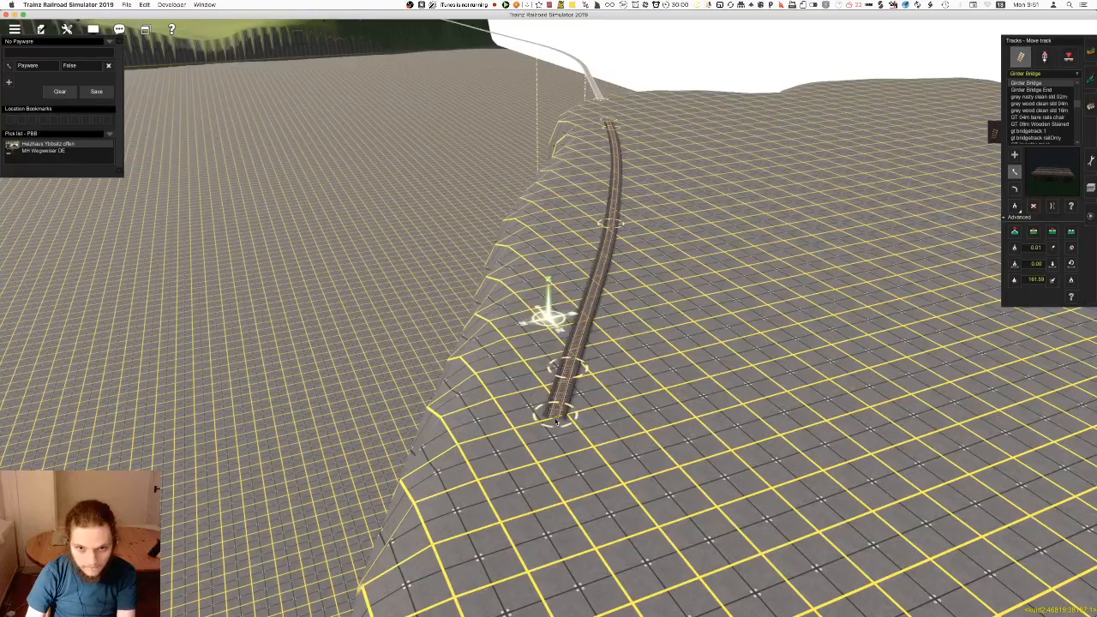
Delete the middle spline point so the Girder Bridge runs in one continuous curve
{"action": "scroll", "coordinate": [553, 420], "scroll_direction": "up", "scroll_amount": 4}
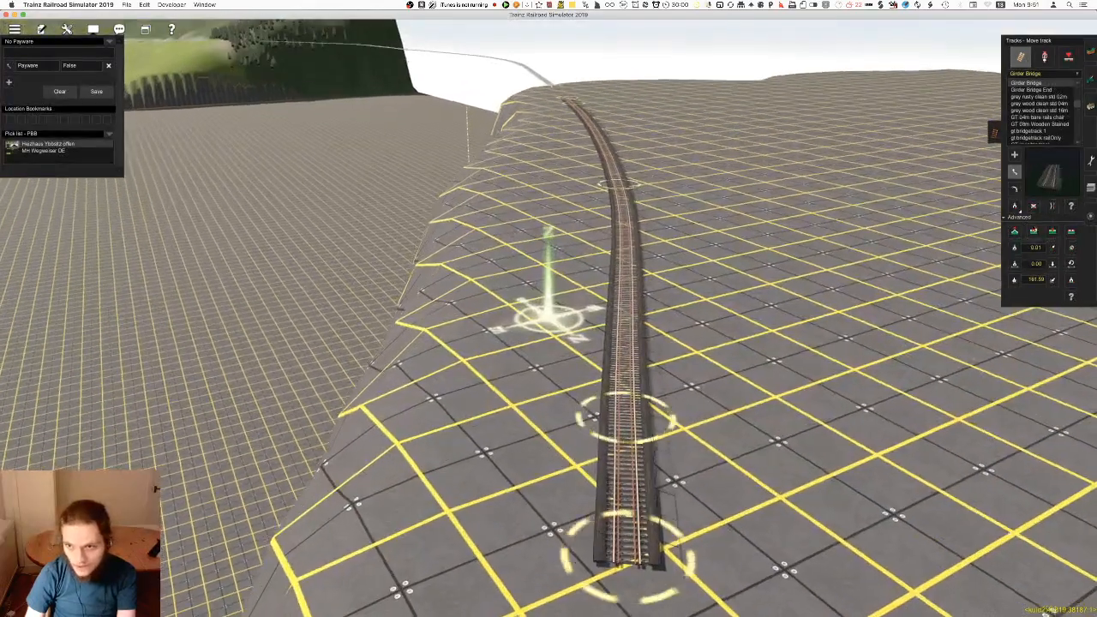
{"action": "left_click", "coordinate": [1034, 232]}
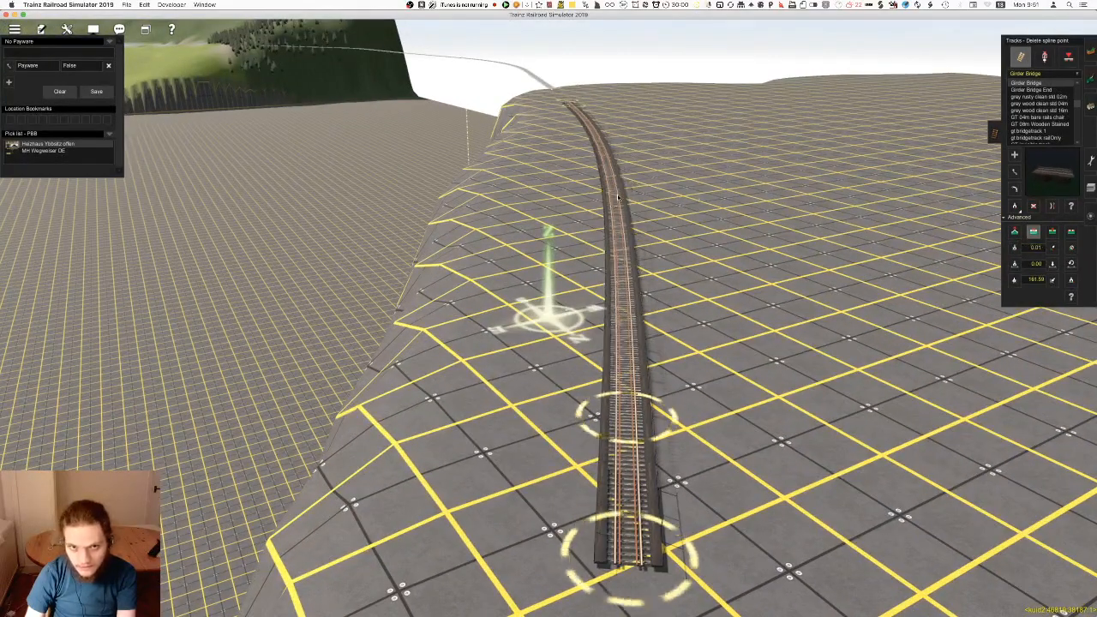
{"action": "key", "text": "Down"}
{"action": "key", "text": "Up"}
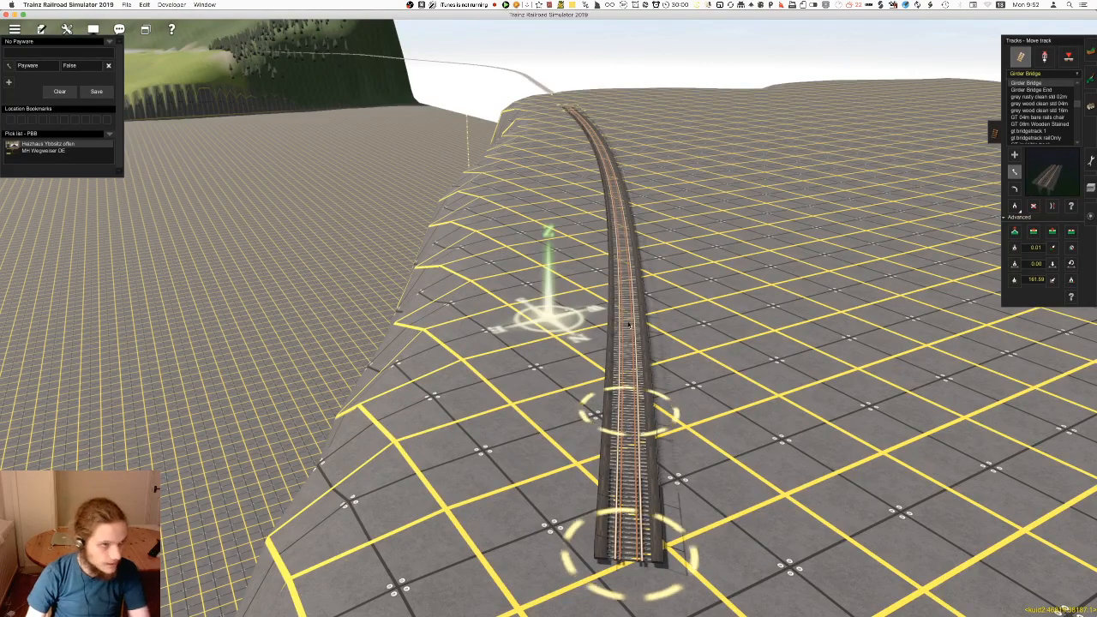
Examine the curved Girder Bridge from close above the rails and along its full length
{"action": "right_click", "coordinate": [630, 370]}
{"action": "right_click", "coordinate": [677, 390]}
{"action": "key", "text": "ctrl+F2"}
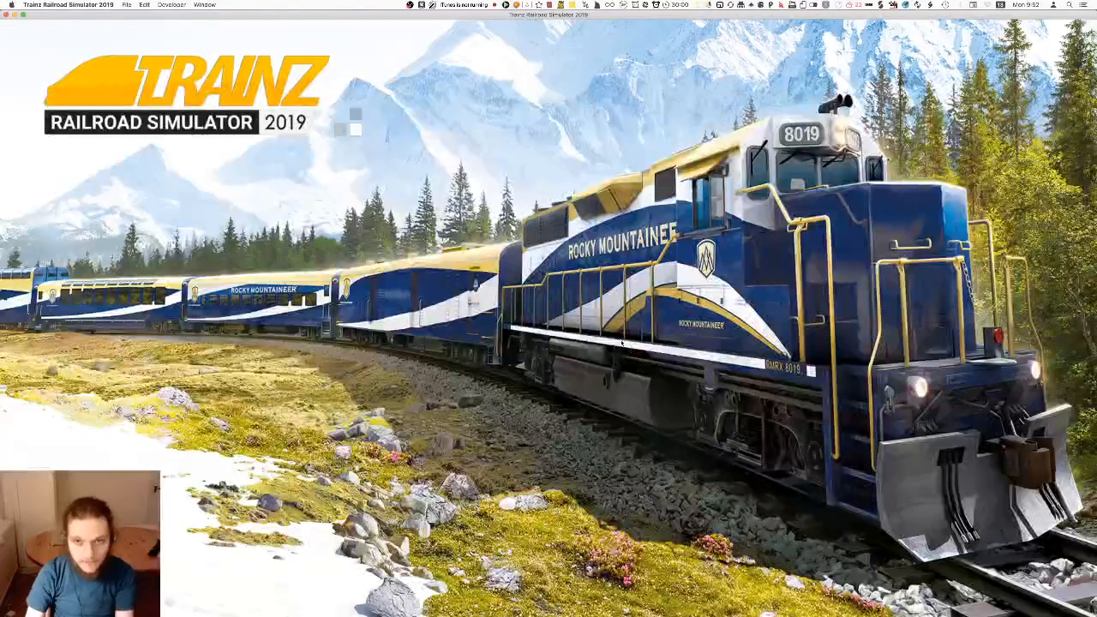
{"action": "right_click", "coordinate": [524, 300]}
{"action": "key", "text": "Down"}
{"action": "key", "text": "Left"}
{"action": "right_click", "coordinate": [527, 300]}
{"action": "key", "text": "Left"}
{"action": "right_click", "coordinate": [437, 304]}
{"action": "right_click", "coordinate": [514, 361]}
{"action": "key", "text": "Left"}
{"action": "scroll", "coordinate": [514, 361], "scroll_direction": "up", "scroll_amount": 5}
{"action": "right_click", "coordinate": [463, 370]}
{"action": "right_click", "coordinate": [535, 361]}
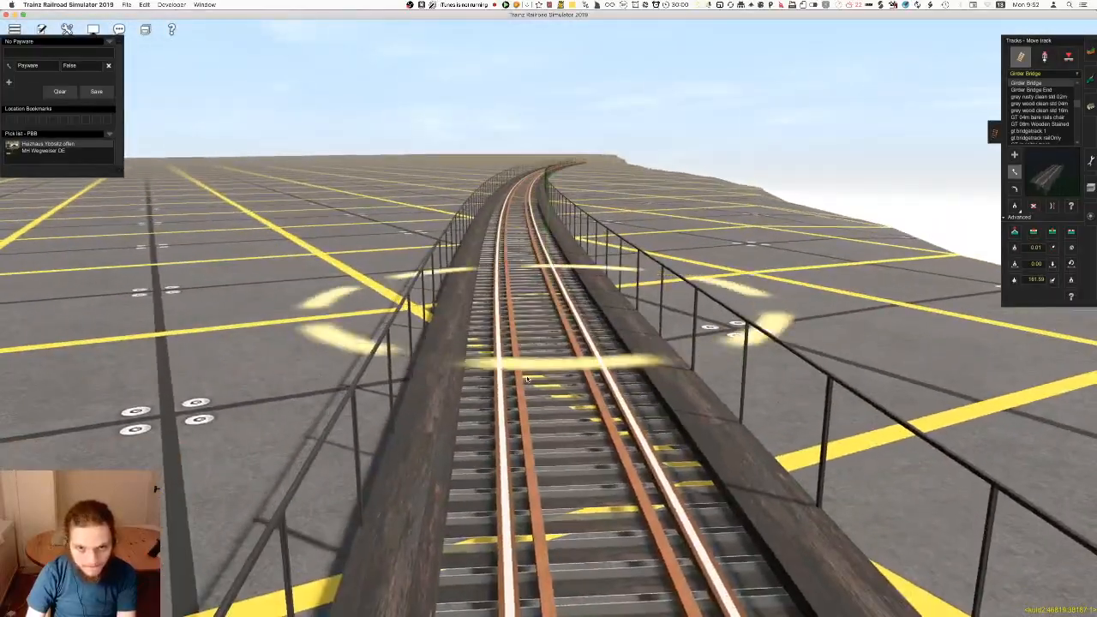
{"action": "scroll", "coordinate": [535, 361], "scroll_direction": "down", "scroll_amount": 6}
{"action": "right_click", "coordinate": [549, 321]}
{"action": "right_click", "coordinate": [551, 279]}
{"action": "right_click_drag", "start_coordinate": [551, 280], "coordinate": [537, 298]}
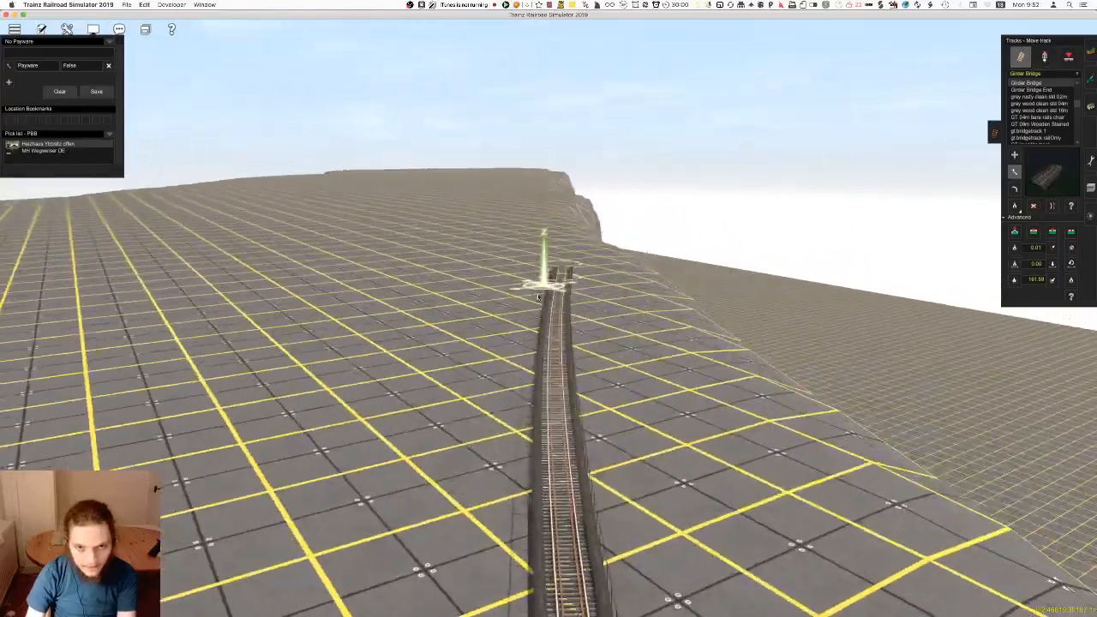
Switch to the topology tools and apply the plateau's height to the ground around and beyond the bridge
{"action": "scroll", "coordinate": [537, 298], "scroll_direction": "down", "scroll_amount": 3}
{"action": "key", "text": "Up"}
{"action": "key", "text": "F1"}
{"action": "scroll", "coordinate": [463, 268], "scroll_direction": "down", "scroll_amount": 2}
{"action": "key", "text": "Up"}
{"action": "right_click_drag", "start_coordinate": [444, 257], "coordinate": [548, 245]}
{"action": "mouse_move", "coordinate": [549, 246]}
{"action": "left_mouse_down"}
{"action": "mouse_move", "coordinate": [543, 275]}
{"action": "mouse_move", "coordinate": [516, 284]}
{"action": "mouse_move", "coordinate": [515, 511]}
{"action": "left_mouse_up"}
{"action": "middle_click_drag", "start_coordinate": [515, 511], "coordinate": [602, 358]}
{"action": "right_click_drag", "start_coordinate": [602, 357], "coordinate": [500, 310]}
{"action": "key", "text": "w"}
{"action": "mouse_move", "coordinate": [578, 225]}
{"action": "right_mouse_down"}
{"action": "mouse_move", "coordinate": [493, 262]}
{"action": "mouse_move", "coordinate": [529, 311]}
{"action": "mouse_move", "coordinate": [571, 337]}
{"action": "mouse_move", "coordinate": [561, 322]}
{"action": "right_mouse_up"}
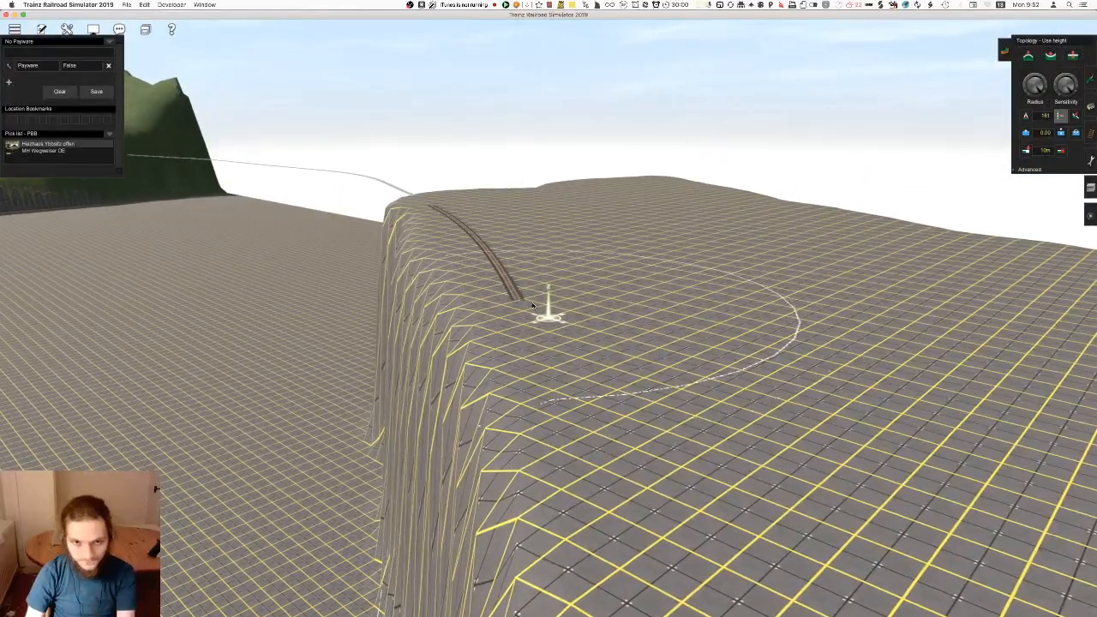
{"action": "scroll", "coordinate": [531, 305], "scroll_direction": "up", "scroll_amount": 5}
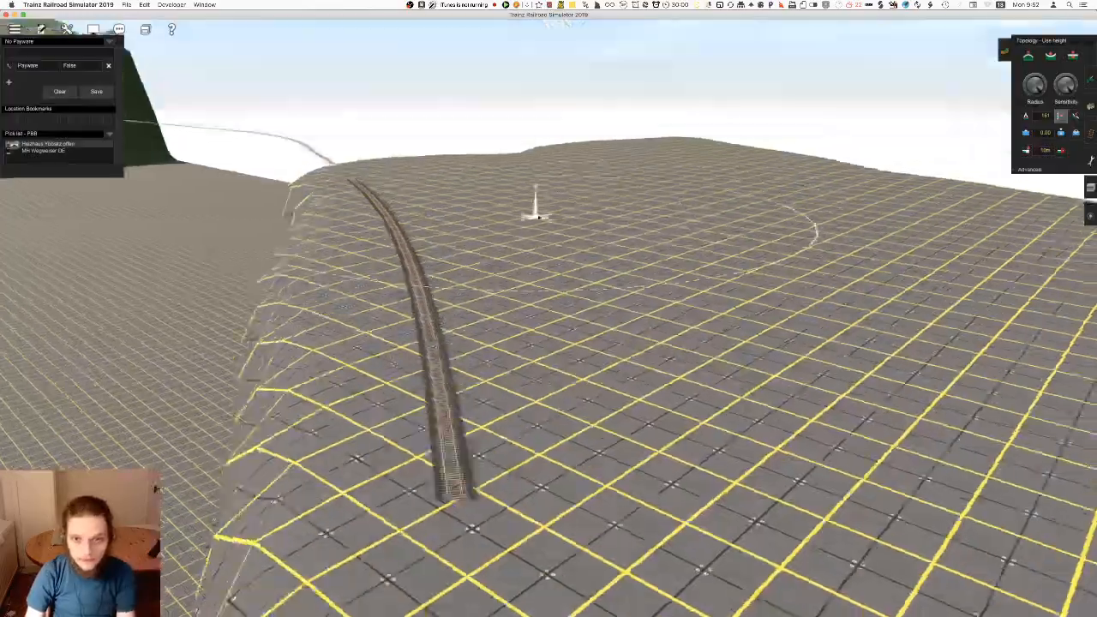
{"action": "mouse_move", "coordinate": [538, 216]}
{"action": "right_mouse_down"}
{"action": "mouse_move", "coordinate": [603, 309]}
{"action": "mouse_move", "coordinate": [635, 270]}
{"action": "mouse_move", "coordinate": [584, 291]}
{"action": "mouse_move", "coordinate": [521, 246]}
{"action": "mouse_move", "coordinate": [658, 194]}
{"action": "mouse_move", "coordinate": [519, 256]}
{"action": "mouse_move", "coordinate": [579, 228]}
{"action": "mouse_move", "coordinate": [523, 309]}
{"action": "mouse_move", "coordinate": [536, 300]}
{"action": "mouse_move", "coordinate": [506, 279]}
{"action": "right_mouse_up"}
Switch to Safari and search for images of "feather river bridge" in a new window
{"action": "key", "text": "super+space"}
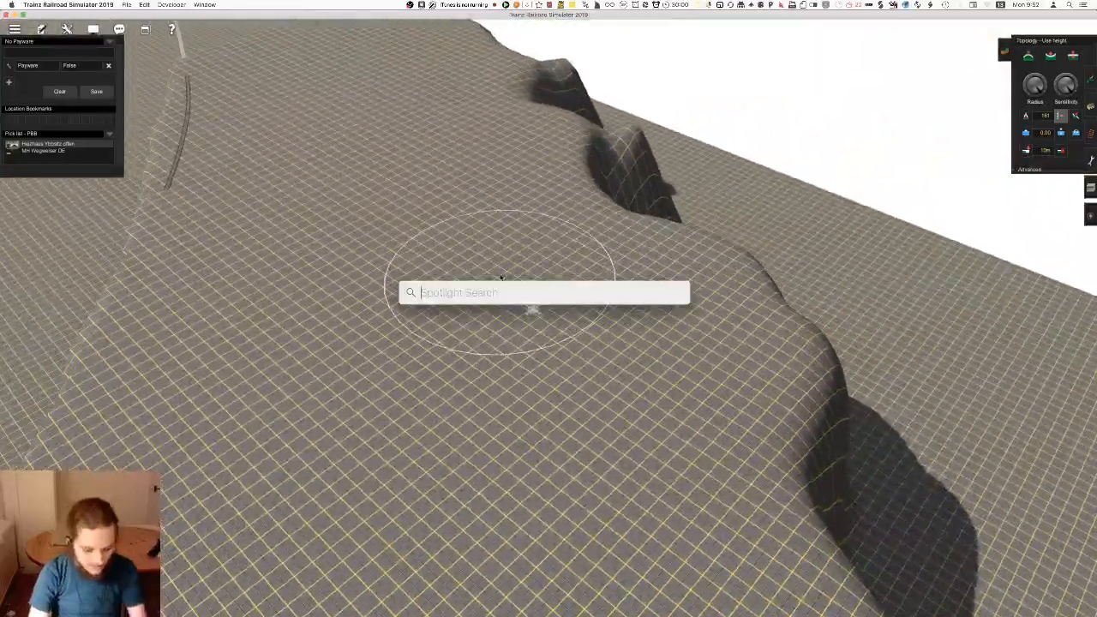
{"action": "key", "text": "super+Tab"}
{"action": "key", "text": "super+n"}
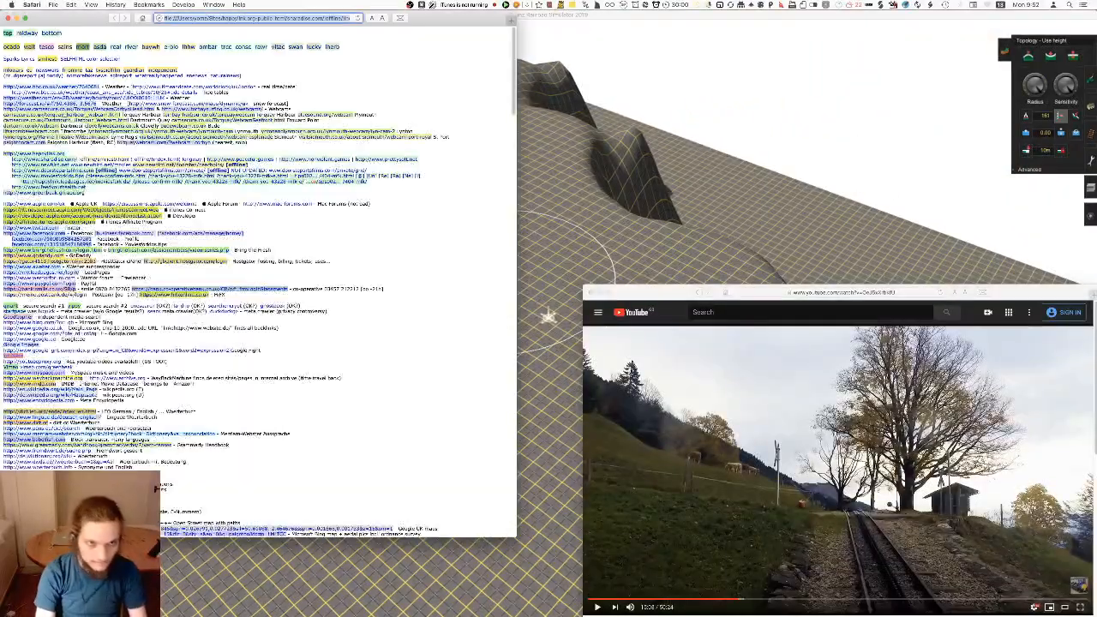
{"action": "key", "text": "super+l"}
{"action": "type", "text": "feather river bridge"}
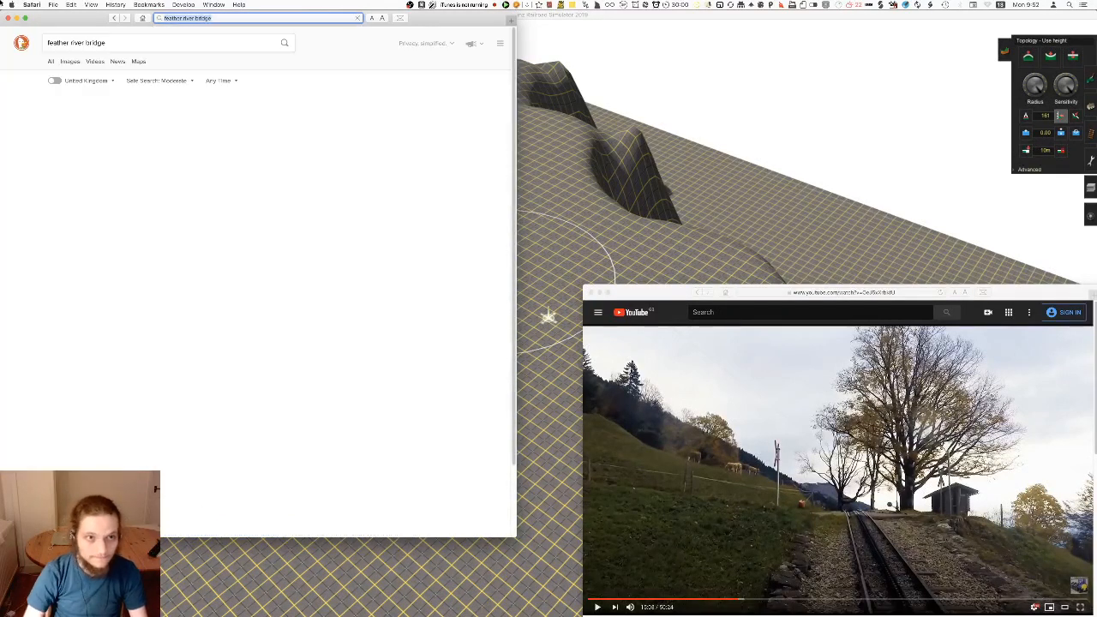
{"action": "left_click", "coordinate": [71, 61]}
{"action": "left_click_drag", "start_coordinate": [44, 18], "coordinate": [170, 87]}
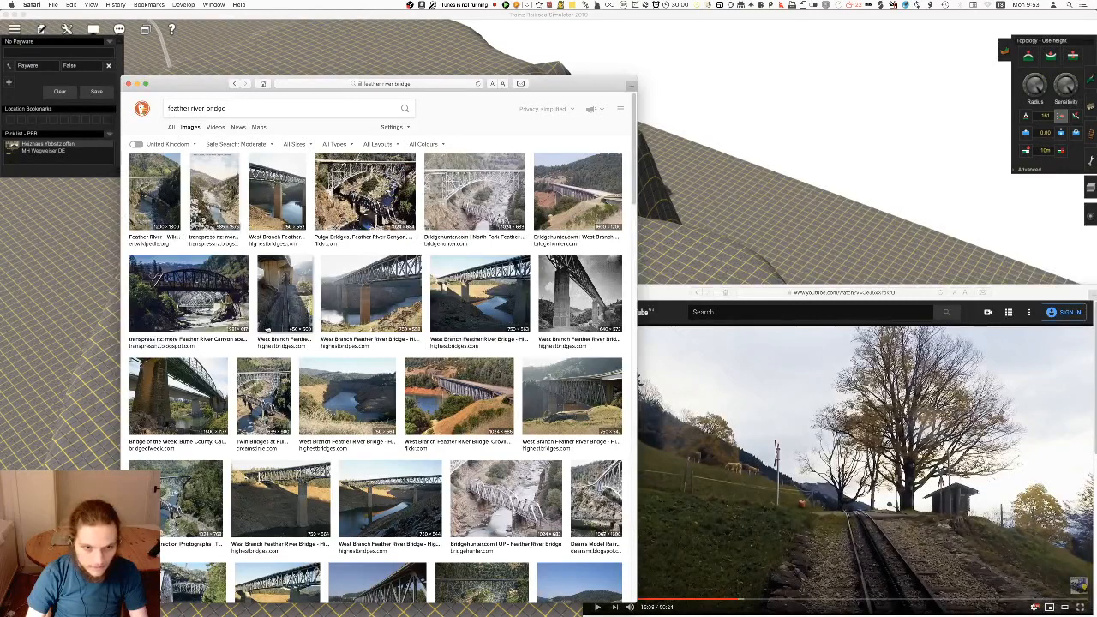
Browse the bridge images and open the Keddie Wye Railroad Bridge picture
{"action": "scroll", "coordinate": [266, 329], "scroll_direction": "down", "scroll_amount": 5}
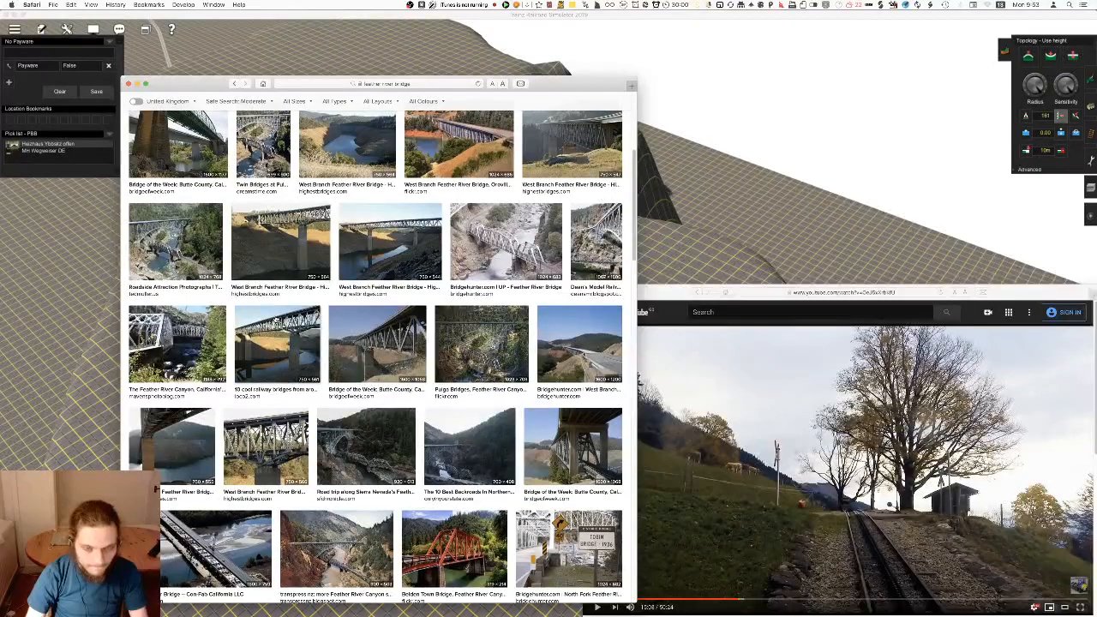
{"action": "scroll", "coordinate": [274, 319], "scroll_direction": "down", "scroll_amount": 3}
{"action": "scroll", "coordinate": [277, 319], "scroll_direction": "down", "scroll_amount": 5}
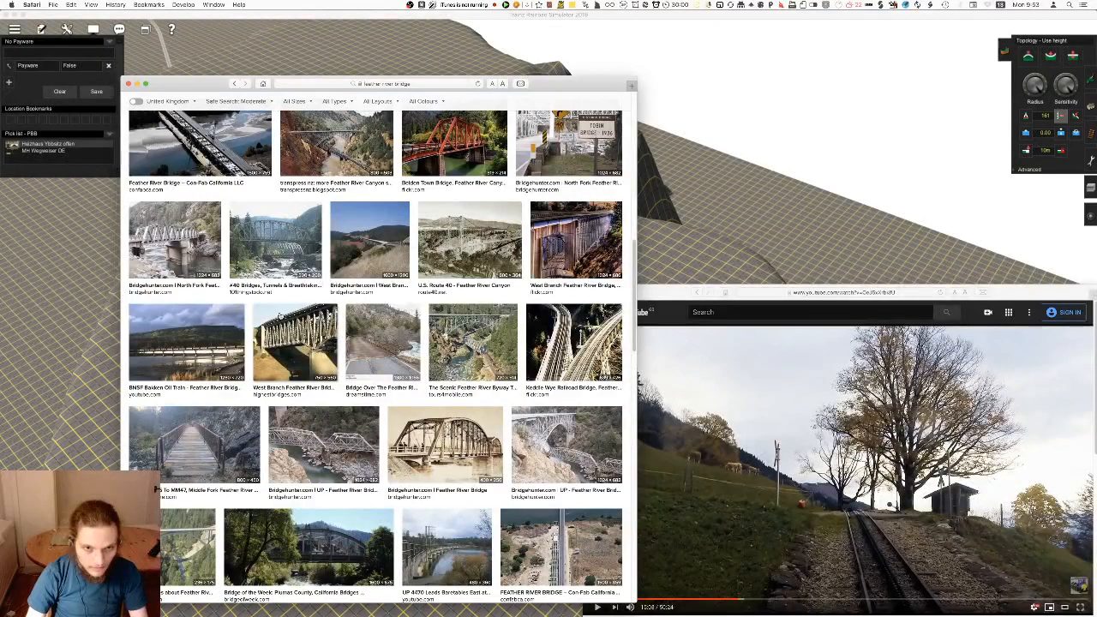
{"action": "scroll", "coordinate": [280, 316], "scroll_direction": "down", "scroll_amount": 2}
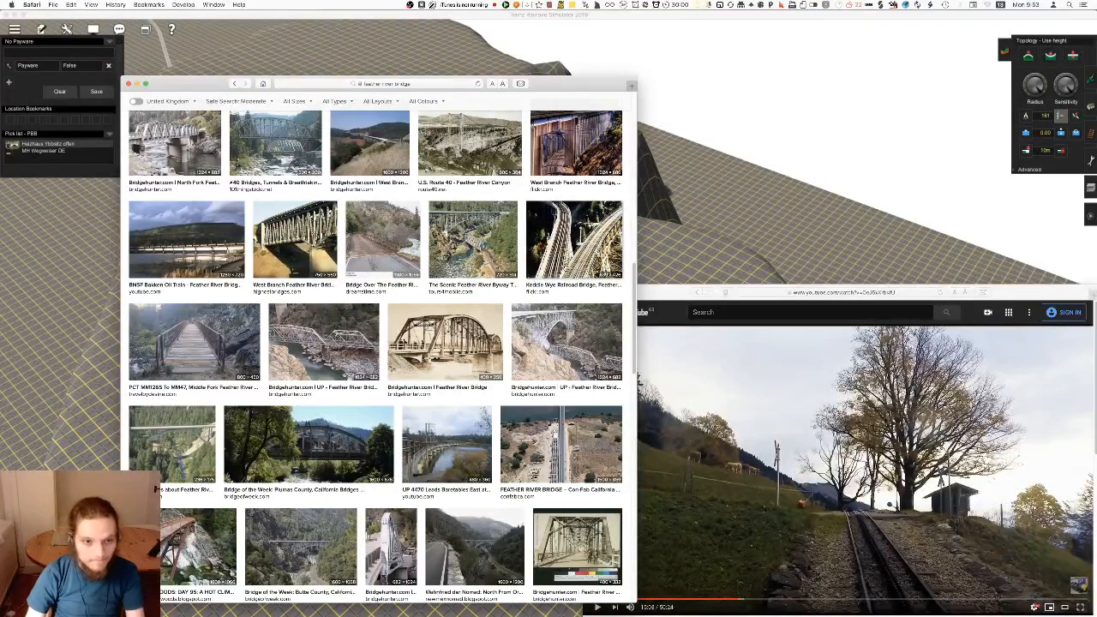
{"action": "left_click", "coordinate": [566, 269]}
{"action": "scroll", "coordinate": [260, 411], "scroll_direction": "down", "scroll_amount": 1}
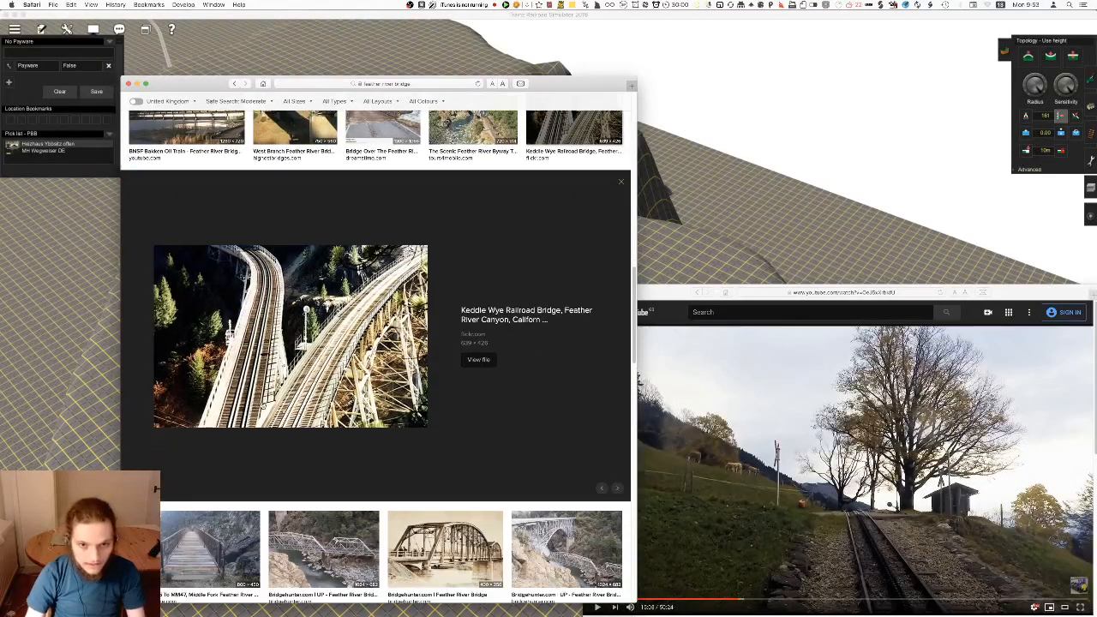
Look up the Keddie Wye, view its photo on Wikipedia and close the browser window
{"action": "left_click", "coordinate": [380, 83]}
{"action": "type", "text": "keddi"}
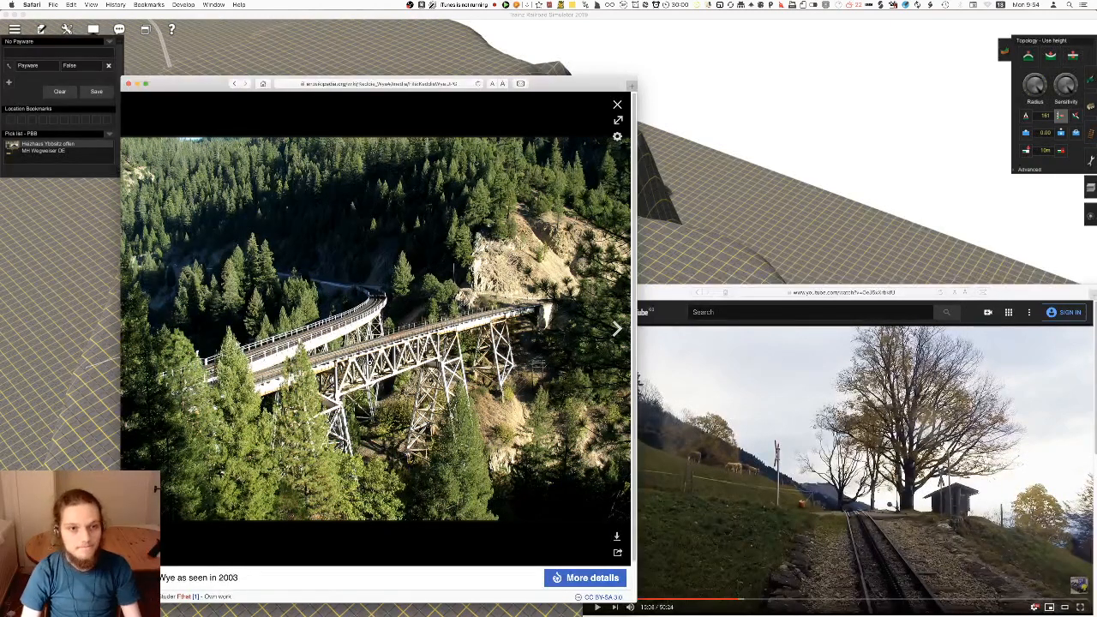
{"action": "key", "text": "super+w"}
Continue applying the plateau's height across the ground towards the outer edge of the map
{"action": "right_click_drag", "start_coordinate": [430, 318], "coordinate": [568, 361]}
{"action": "right_click_drag", "start_coordinate": [572, 303], "coordinate": [519, 282]}
{"action": "scroll", "coordinate": [528, 339], "scroll_direction": "up", "scroll_amount": 5}
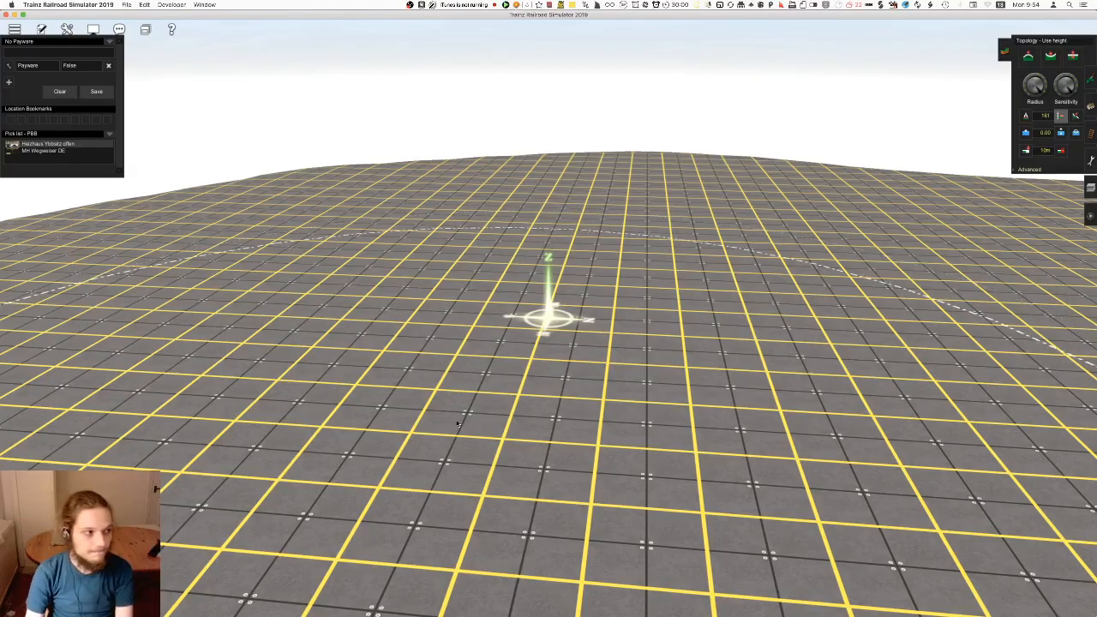
{"action": "mouse_move", "coordinate": [480, 436]}
{"action": "right_mouse_down"}
{"action": "mouse_move", "coordinate": [519, 500]}
{"action": "mouse_move", "coordinate": [470, 421]}
{"action": "mouse_move", "coordinate": [464, 305]}
{"action": "mouse_move", "coordinate": [509, 333]}
{"action": "mouse_move", "coordinate": [490, 229]}
{"action": "mouse_move", "coordinate": [623, 396]}
{"action": "mouse_move", "coordinate": [554, 311]}
{"action": "mouse_move", "coordinate": [432, 306]}
{"action": "mouse_move", "coordinate": [555, 204]}
{"action": "right_mouse_up"}
{"action": "mouse_move", "coordinate": [555, 204]}
{"action": "left_mouse_down"}
{"action": "mouse_move", "coordinate": [445, 193]}
{"action": "mouse_move", "coordinate": [343, 283]}
{"action": "mouse_move", "coordinate": [369, 343]}
{"action": "mouse_move", "coordinate": [314, 382]}
{"action": "mouse_move", "coordinate": [371, 339]}
{"action": "left_mouse_up"}
{"action": "right_click", "coordinate": [370, 339]}
{"action": "mouse_move", "coordinate": [620, 252]}
{"action": "left_mouse_down"}
{"action": "mouse_move", "coordinate": [513, 297]}
{"action": "mouse_move", "coordinate": [456, 212]}
{"action": "left_mouse_up"}
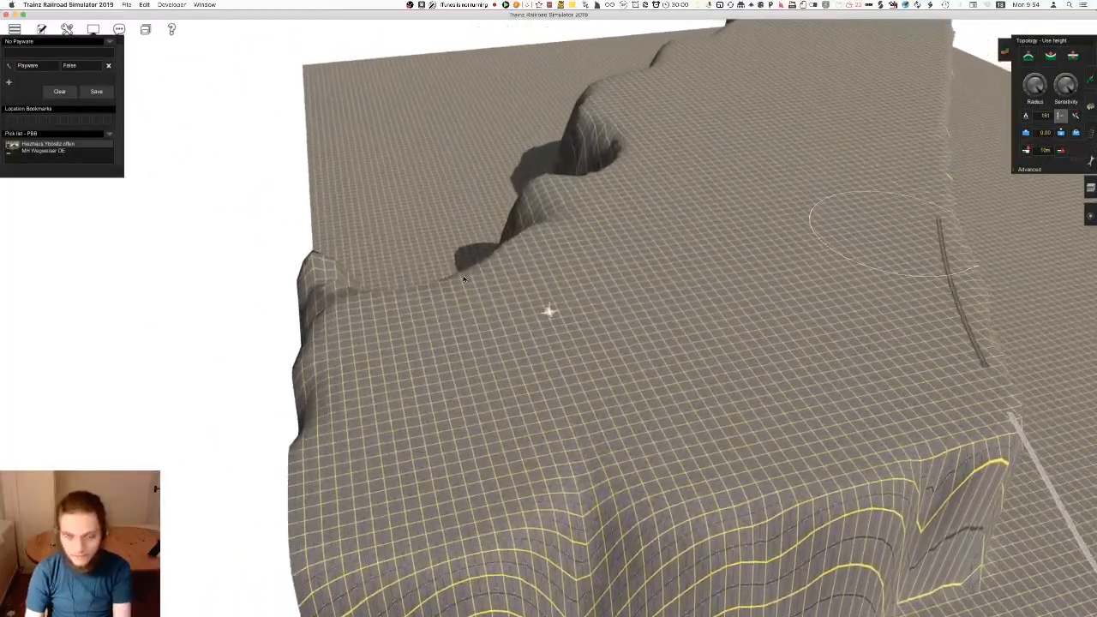
Level the mounds and gullies beside the map's edge to the plateau's height
{"action": "mouse_move", "coordinate": [355, 285]}
{"action": "right_mouse_down"}
{"action": "mouse_move", "coordinate": [490, 322]}
{"action": "mouse_move", "coordinate": [502, 468]}
{"action": "mouse_move", "coordinate": [659, 315]}
{"action": "right_mouse_up"}
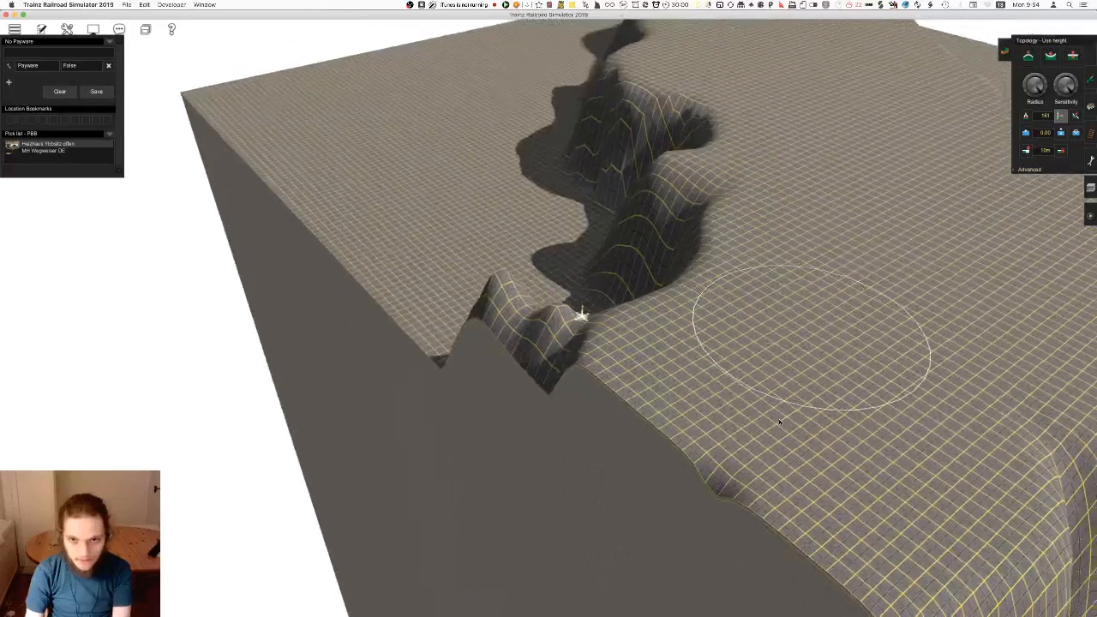
{"action": "mouse_move", "coordinate": [522, 307]}
{"action": "left_mouse_down"}
{"action": "mouse_move", "coordinate": [672, 155]}
{"action": "mouse_move", "coordinate": [448, 200]}
{"action": "mouse_move", "coordinate": [480, 221]}
{"action": "mouse_move", "coordinate": [474, 260]}
{"action": "mouse_move", "coordinate": [548, 247]}
{"action": "mouse_move", "coordinate": [589, 135]}
{"action": "left_mouse_up"}
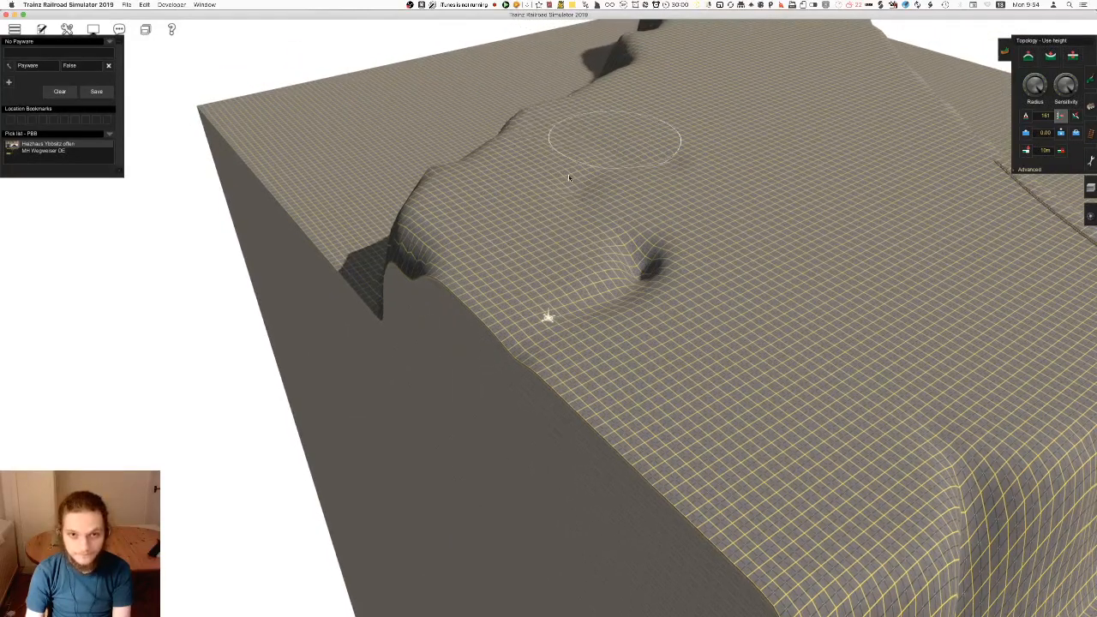
{"action": "mouse_move", "coordinate": [633, 255]}
{"action": "left_mouse_down"}
{"action": "mouse_move", "coordinate": [512, 364]}
{"action": "mouse_move", "coordinate": [598, 276]}
{"action": "left_mouse_up"}
{"action": "right_click_drag", "start_coordinate": [598, 277], "coordinate": [869, 221]}
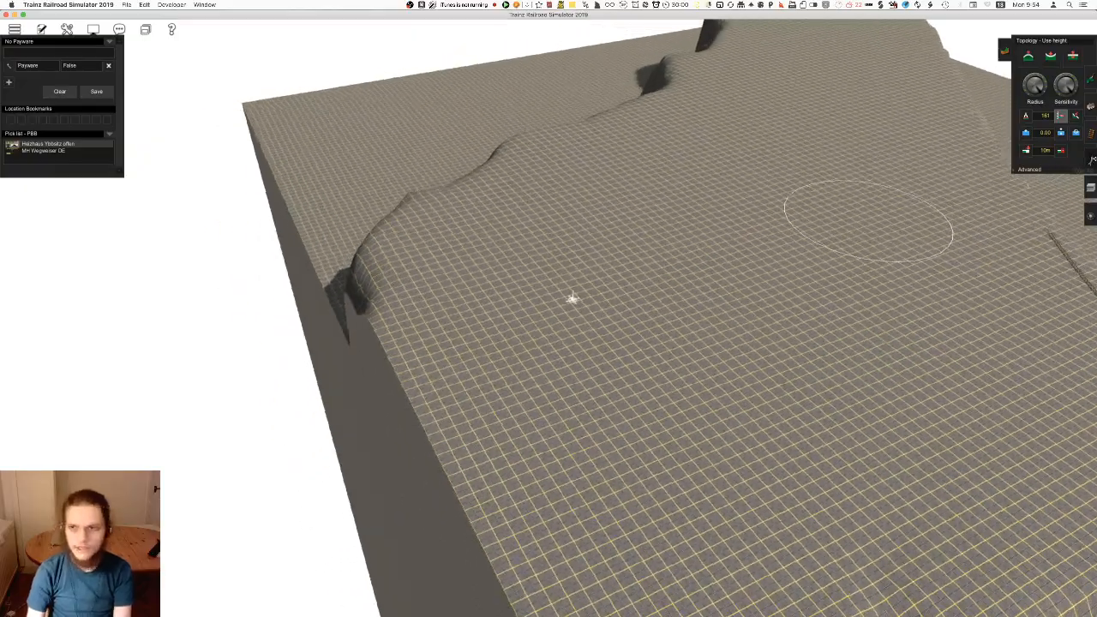
Switch to the copy-and-paste tools with terrain included and select a rectangular area of the levelled plateau
{"action": "left_click", "coordinate": [1090, 162]}
{"action": "left_click", "coordinate": [1036, 163]}
{"action": "left_click", "coordinate": [1017, 163]}
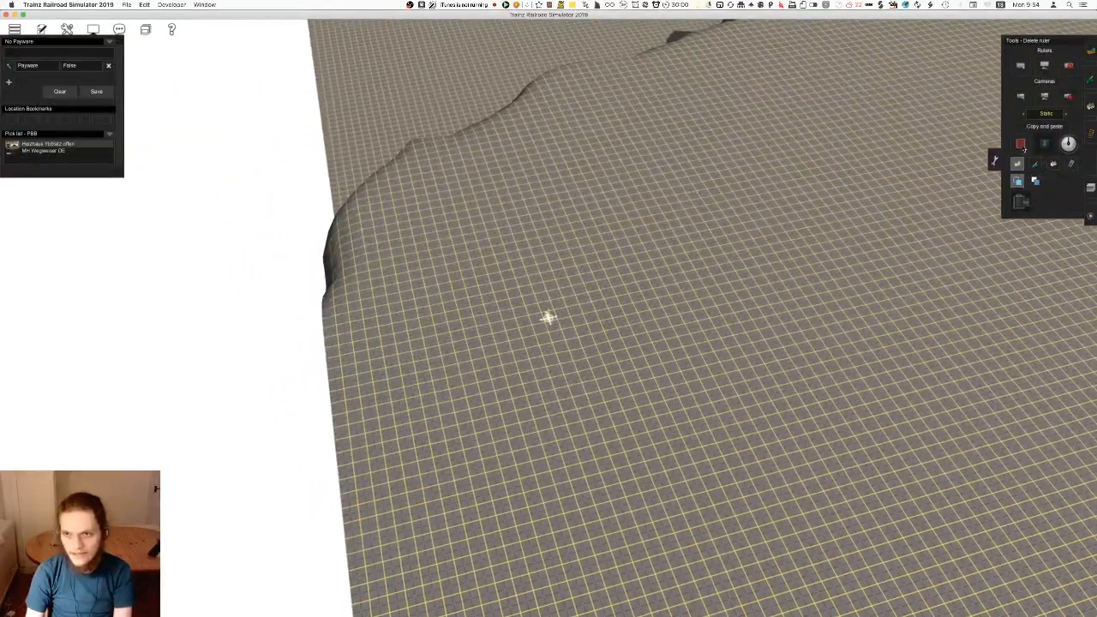
{"action": "left_click_drag", "start_coordinate": [560, 471], "coordinate": [509, 506]}
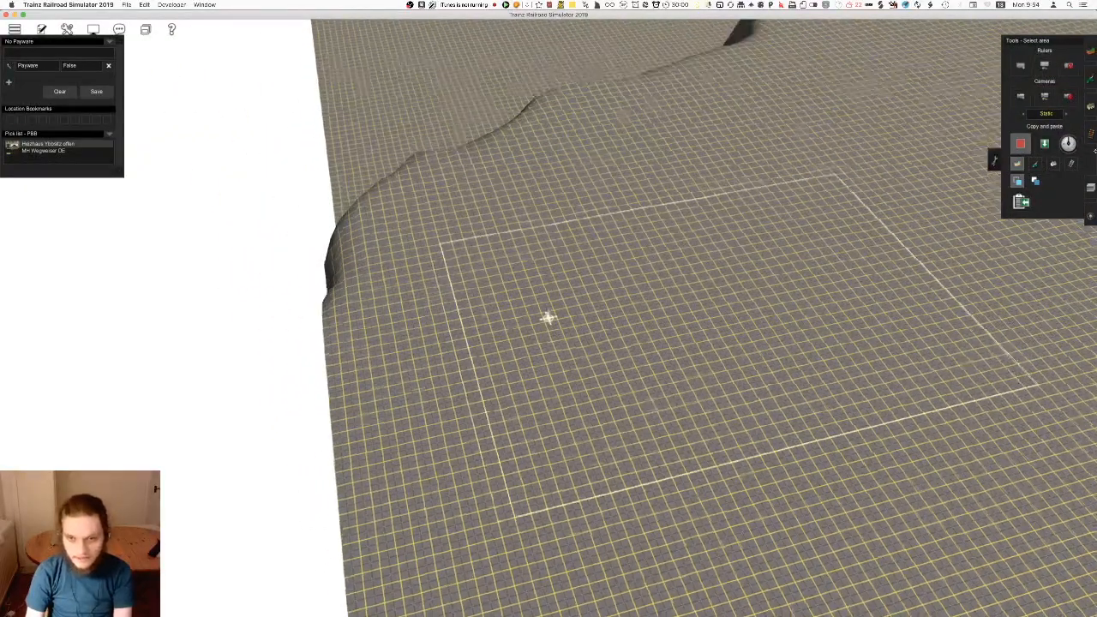
{"action": "key", "text": "Down"}
Paste the copied flat terrain section several times across the neighbouring ground
{"action": "left_click", "coordinate": [1045, 144]}
{"action": "key", "text": "Up"}
{"action": "right_click", "coordinate": [456, 229]}
{"action": "key", "text": "Left"}
{"action": "left_click", "coordinate": [533, 279]}
{"action": "left_click", "coordinate": [515, 205]}
{"action": "right_click", "coordinate": [549, 232]}
{"action": "right_click", "coordinate": [493, 146]}
{"action": "right_click", "coordinate": [524, 117]}
{"action": "key", "text": "Left"}
{"action": "left_click", "coordinate": [565, 257]}
{"action": "left_click", "coordinate": [600, 321]}
Continue pasting the flat terrain section along the map's outer edge and towards the dark gap in the ground
{"action": "left_click_drag", "start_coordinate": [547, 226], "coordinate": [471, 210]}
{"action": "right_click", "coordinate": [363, 305]}
{"action": "key", "text": "Left"}
{"action": "left_click", "coordinate": [649, 195]}
{"action": "left_click", "coordinate": [347, 134]}
{"action": "right_click", "coordinate": [344, 131]}
{"action": "left_click", "coordinate": [677, 163]}
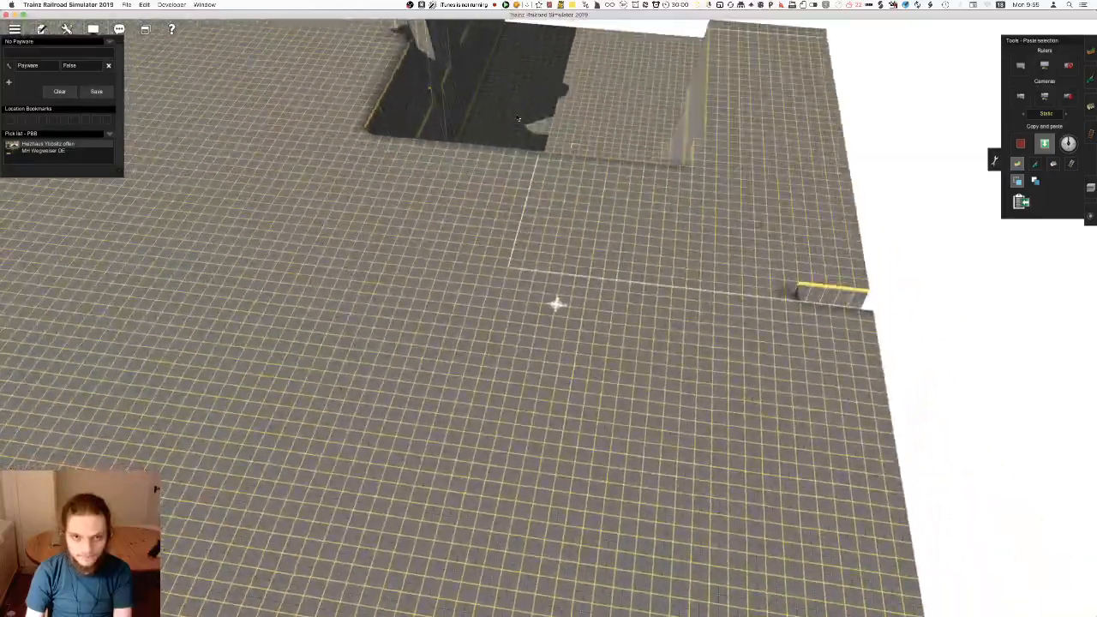
{"action": "right_click", "coordinate": [677, 163]}
{"action": "left_click", "coordinate": [746, 184]}
{"action": "right_click", "coordinate": [746, 188]}
{"action": "left_click", "coordinate": [677, 154]}
{"action": "right_click", "coordinate": [673, 150]}
Cover the remaining uneven ground out to the map's edge with the flat terrain section, and save the route
{"action": "left_click", "coordinate": [480, 257]}
{"action": "right_click", "coordinate": [467, 283]}
{"action": "key", "text": "Down"}
{"action": "key", "text": "Left"}
{"action": "right_click", "coordinate": [480, 309]}
{"action": "left_click", "coordinate": [463, 197]}
{"action": "right_click", "coordinate": [454, 188]}
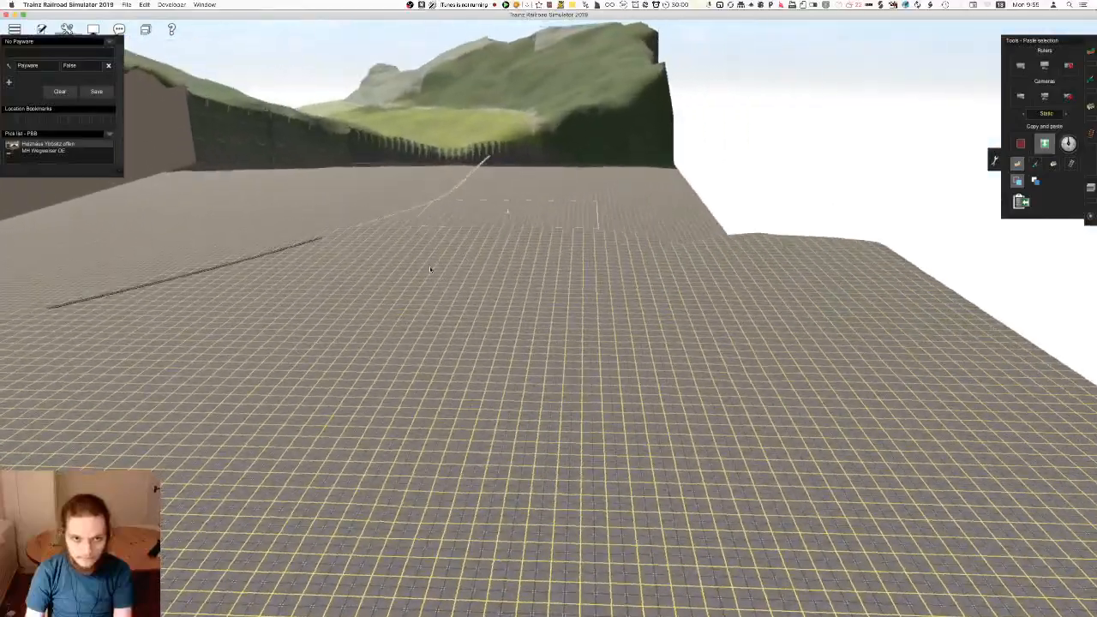
{"action": "key", "text": "Up"}
{"action": "left_click", "coordinate": [514, 374]}
{"action": "right_click", "coordinate": [512, 371]}
{"action": "key", "text": "super+s"}
{"action": "key", "text": "Return"}
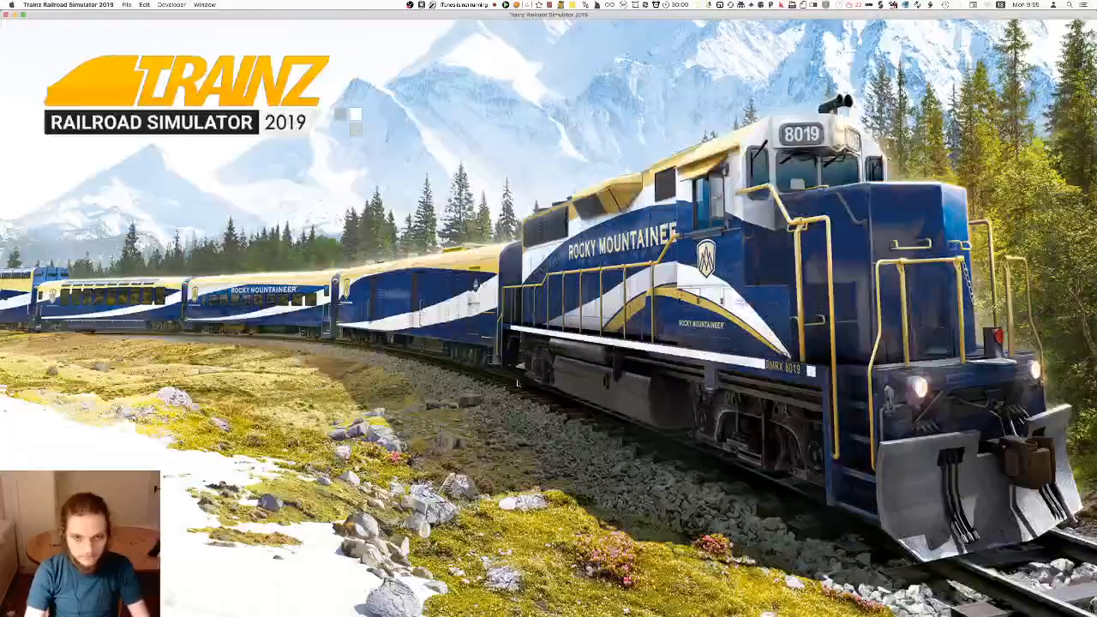
Paste another flat terrain section on the ground beside the bridge embankment, and switch to the terrain height tools
{"action": "left_click", "coordinate": [365, 279]}
{"action": "right_click", "coordinate": [367, 281]}
{"action": "key", "text": "Left"}
{"action": "key", "text": "Down"}
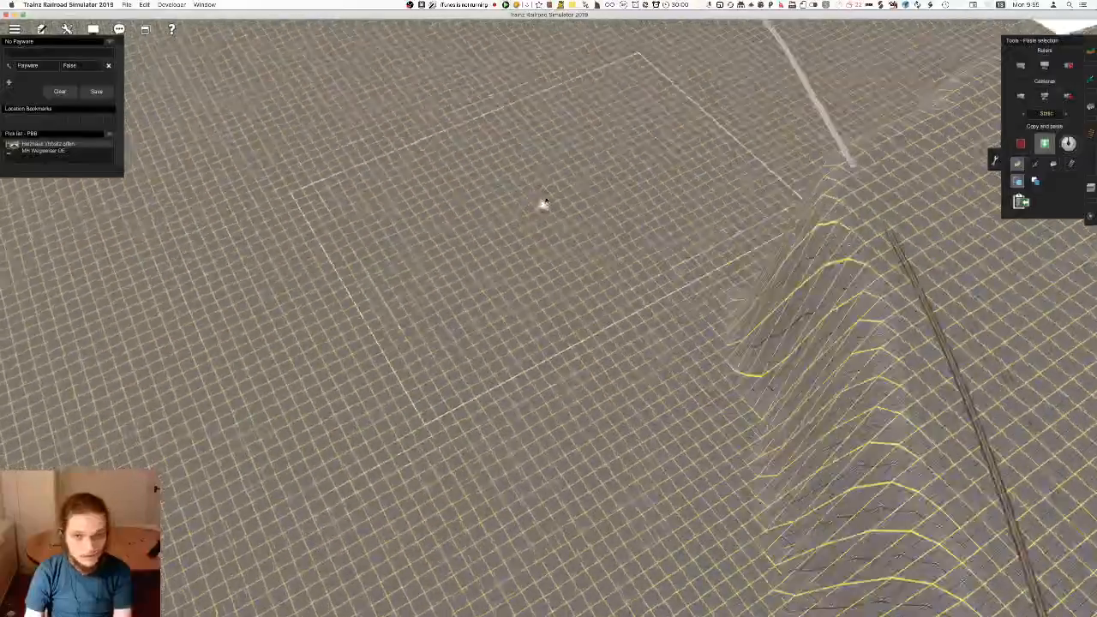
{"action": "mouse_move", "coordinate": [517, 72]}
{"action": "right_mouse_down"}
{"action": "mouse_move", "coordinate": [522, 325]}
{"action": "mouse_move", "coordinate": [498, 293]}
{"action": "right_mouse_up"}
{"action": "key", "text": "Left"}
{"action": "key", "text": "Left"}
{"action": "key", "text": "Down"}
{"action": "key", "text": "F1"}
{"action": "key", "text": "Up"}
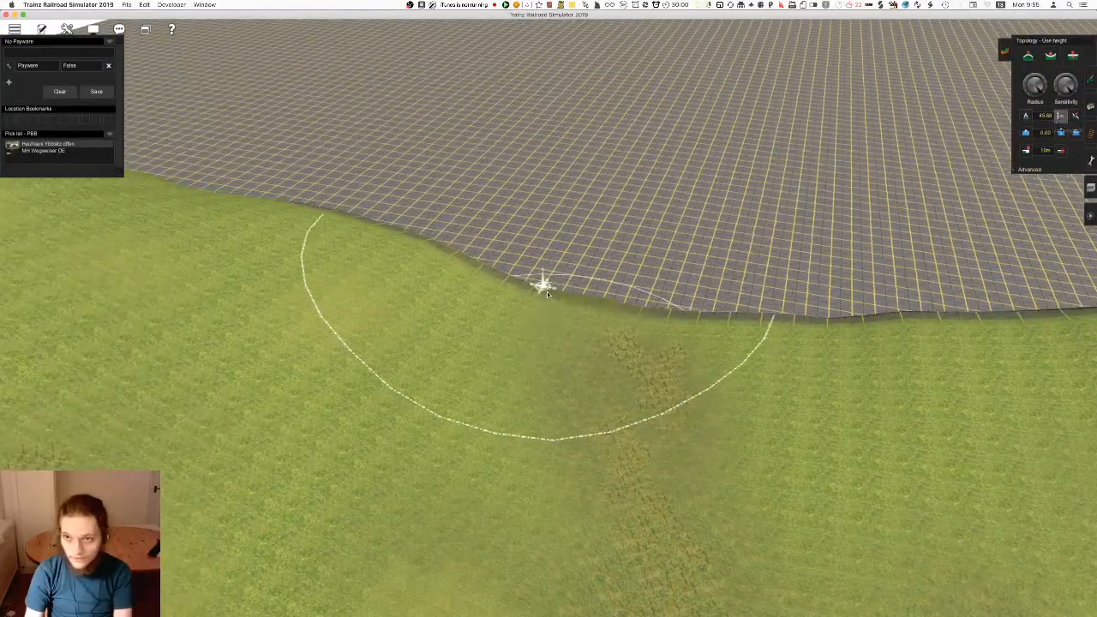
Try applying the stored 45.68 height where the green meadow meets the flat plain, and undo it
{"action": "right_click", "coordinate": [544, 289]}
{"action": "key", "text": "Down"}
{"action": "key", "text": "Right"}
{"action": "mouse_move", "coordinate": [629, 281]}
{"action": "left_mouse_down"}
{"action": "mouse_move", "coordinate": [598, 322]}
{"action": "mouse_move", "coordinate": [559, 339]}
{"action": "left_mouse_up"}
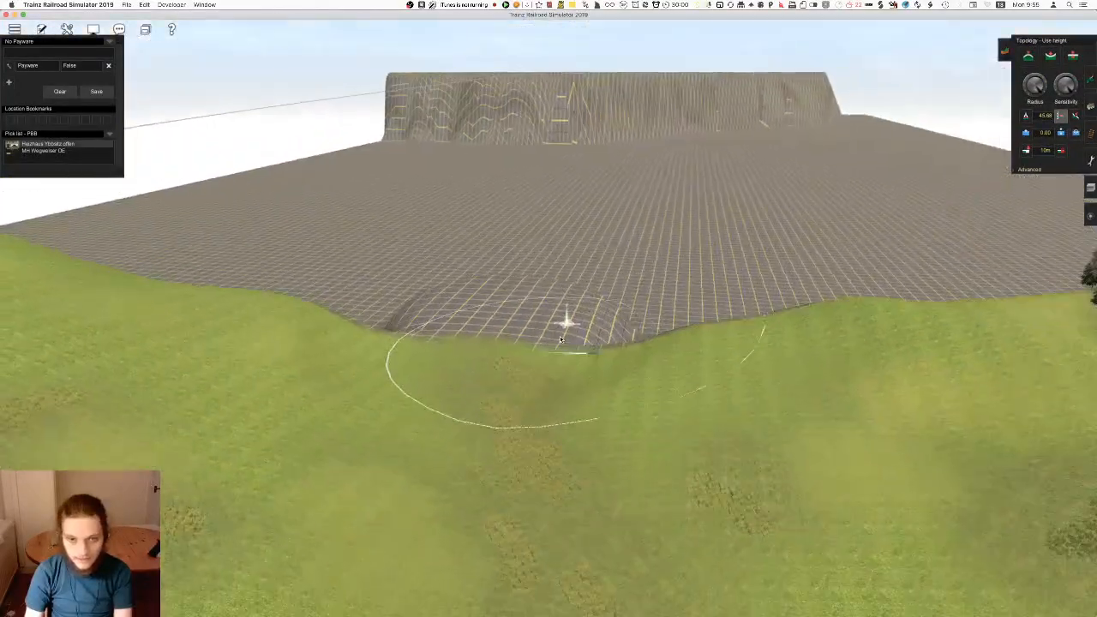
{"action": "key", "text": "super+z"}
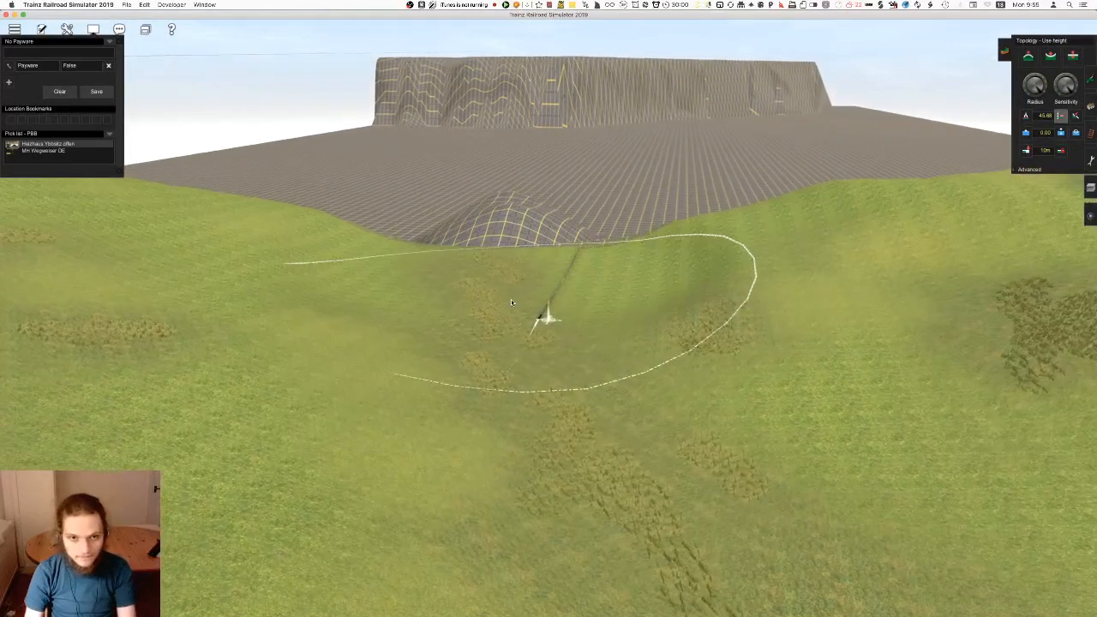
{"action": "key", "text": "w"}
Store a terrain height of 47.54 and apply it along the border between the green meadow and the flat plain
{"action": "left_click_drag", "start_coordinate": [529, 376], "coordinate": [515, 335]}
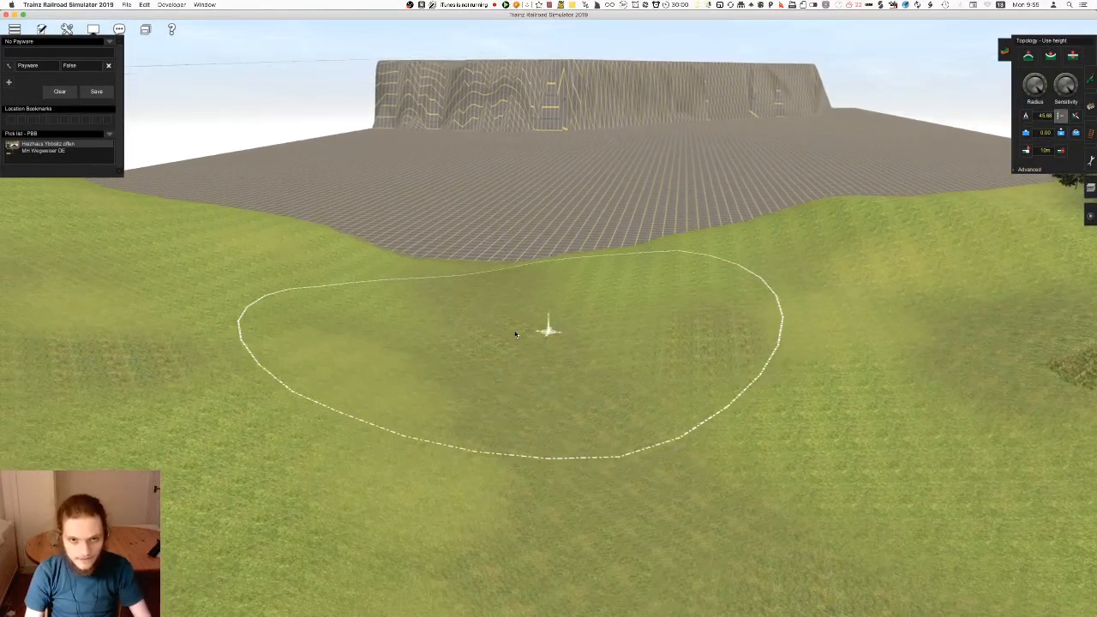
{"action": "mouse_move", "coordinate": [493, 277]}
{"action": "right_mouse_down"}
{"action": "mouse_move", "coordinate": [517, 289]}
{"action": "mouse_move", "coordinate": [543, 350]}
{"action": "right_mouse_up"}
{"action": "key", "text": "Up"}
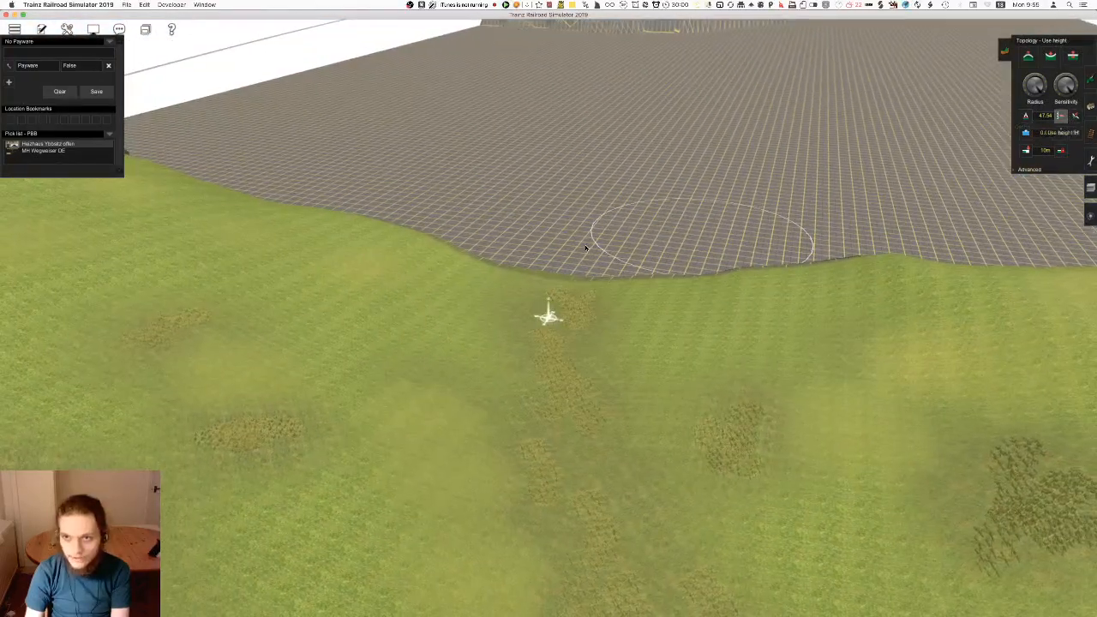
{"action": "key", "text": "Up"}
{"action": "key", "text": "Right"}
{"action": "mouse_move", "coordinate": [505, 302]}
{"action": "right_mouse_down"}
{"action": "mouse_move", "coordinate": [570, 278]}
{"action": "mouse_move", "coordinate": [566, 293]}
{"action": "right_mouse_up"}
{"action": "mouse_move", "coordinate": [566, 294]}
{"action": "left_mouse_down"}
{"action": "mouse_move", "coordinate": [549, 304]}
{"action": "mouse_move", "coordinate": [561, 272]}
{"action": "mouse_move", "coordinate": [540, 299]}
{"action": "mouse_move", "coordinate": [544, 274]}
{"action": "mouse_move", "coordinate": [575, 290]}
{"action": "left_mouse_up"}
Apply the 47.54 height in broad strokes on the low plain below the cliff to build a raised terrace
{"action": "key", "text": "Down"}
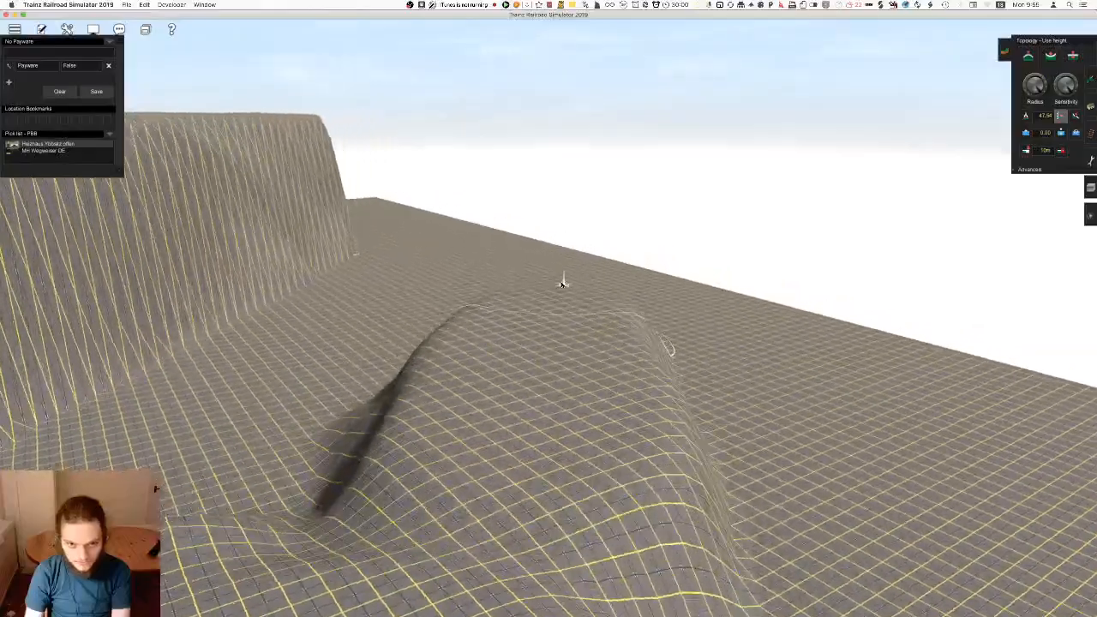
{"action": "key", "text": "Left"}
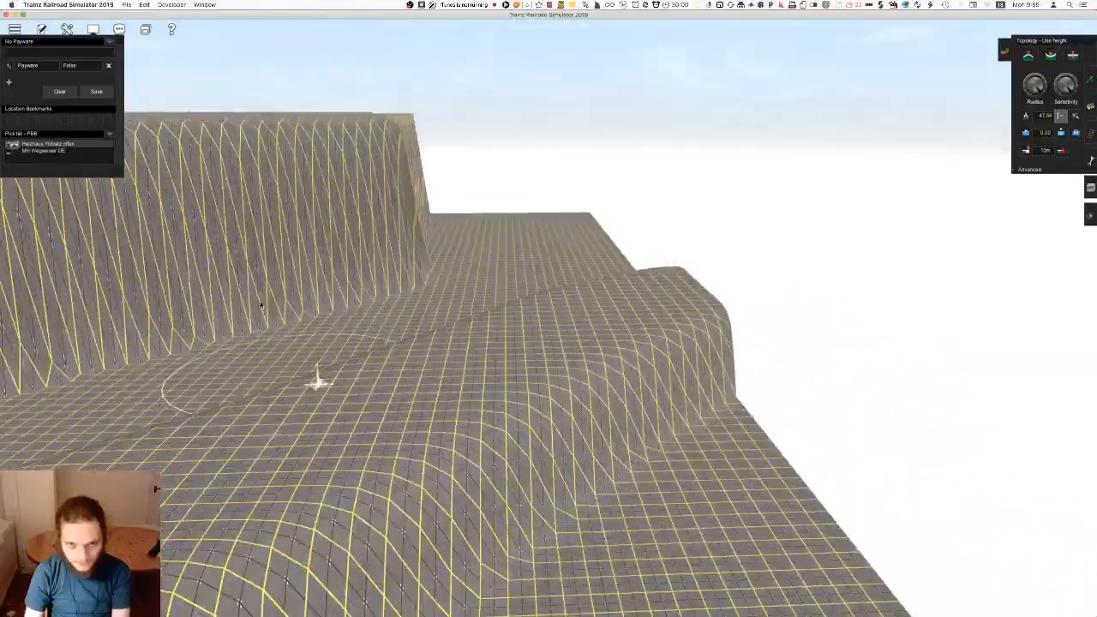
{"action": "key", "text": "Right"}
{"action": "key", "text": "Up"}
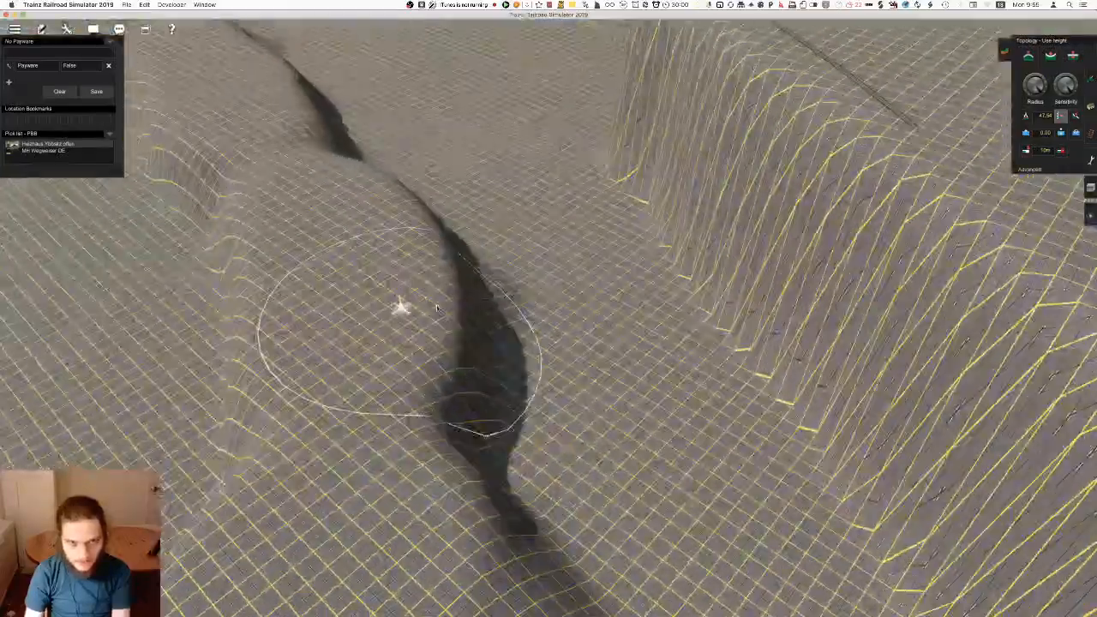
{"action": "mouse_move", "coordinate": [600, 264]}
{"action": "left_mouse_down"}
{"action": "mouse_move", "coordinate": [424, 199]}
{"action": "mouse_move", "coordinate": [500, 181]}
{"action": "left_mouse_up"}
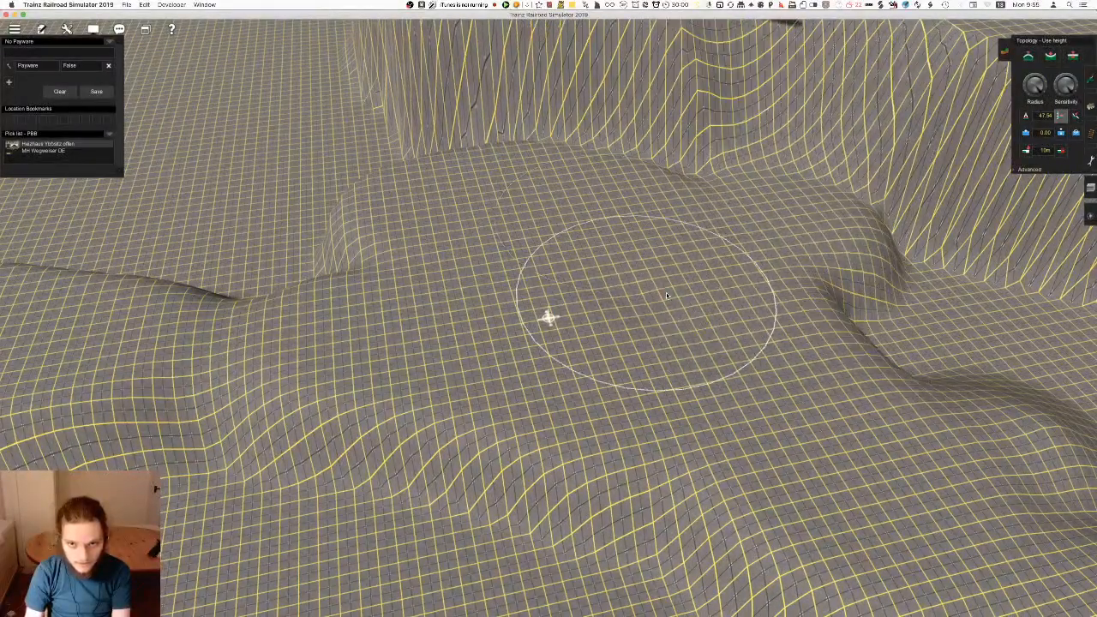
Extend the raised terrace along the foot of the cliff to the corner by the track end
{"action": "right_click", "coordinate": [532, 177]}
{"action": "key", "text": "Right"}
{"action": "key", "text": "Up"}
{"action": "right_click", "coordinate": [514, 399]}
{"action": "left_click_drag", "start_coordinate": [465, 311], "coordinate": [347, 343]}
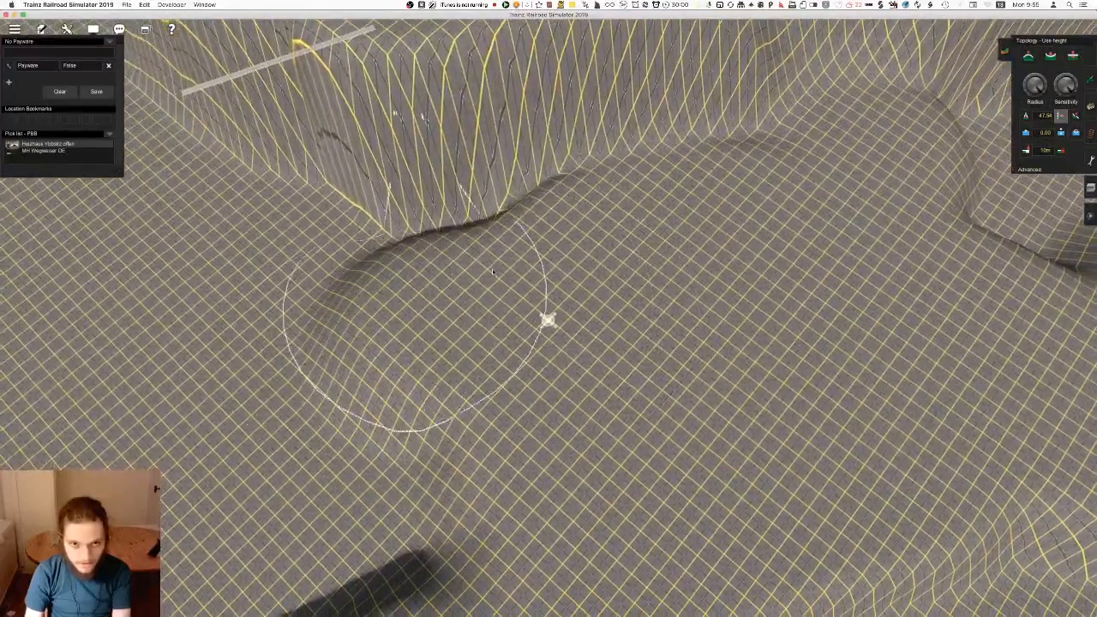
{"action": "right_click", "coordinate": [420, 243]}
{"action": "key", "text": "Left"}
{"action": "key", "text": "Down"}
Use the Plateau tool to draw a ridge sloping down from the clifftop near the track onto the terrace
{"action": "left_click", "coordinate": [1076, 115]}
{"action": "right_click", "coordinate": [482, 364]}
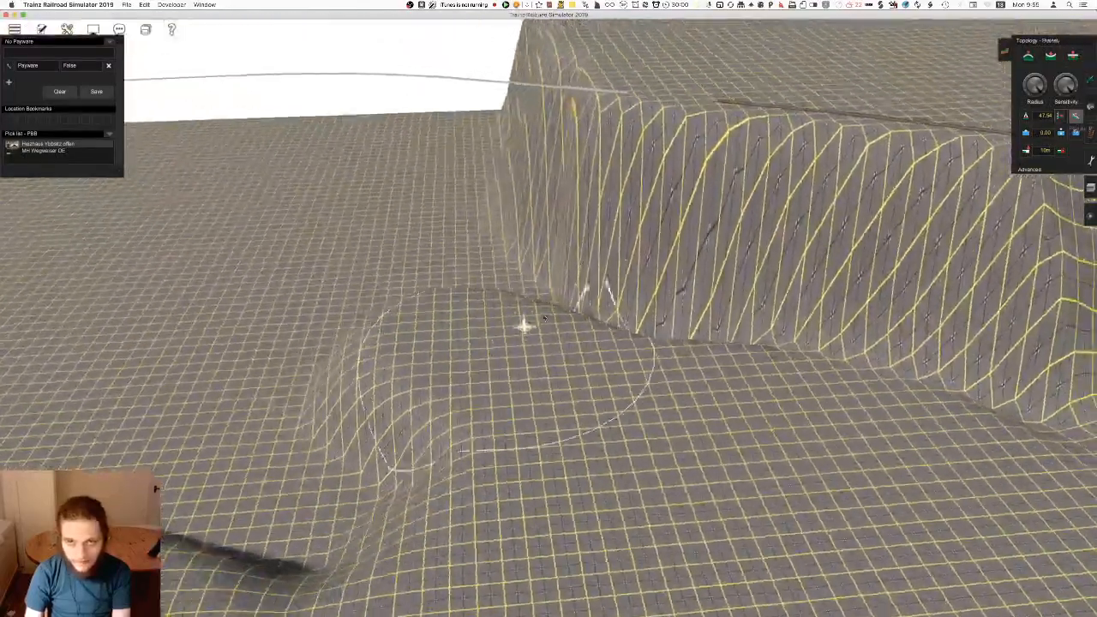
{"action": "left_click", "coordinate": [639, 66]}
{"action": "left_click_drag", "start_coordinate": [497, 210], "coordinate": [485, 226]}
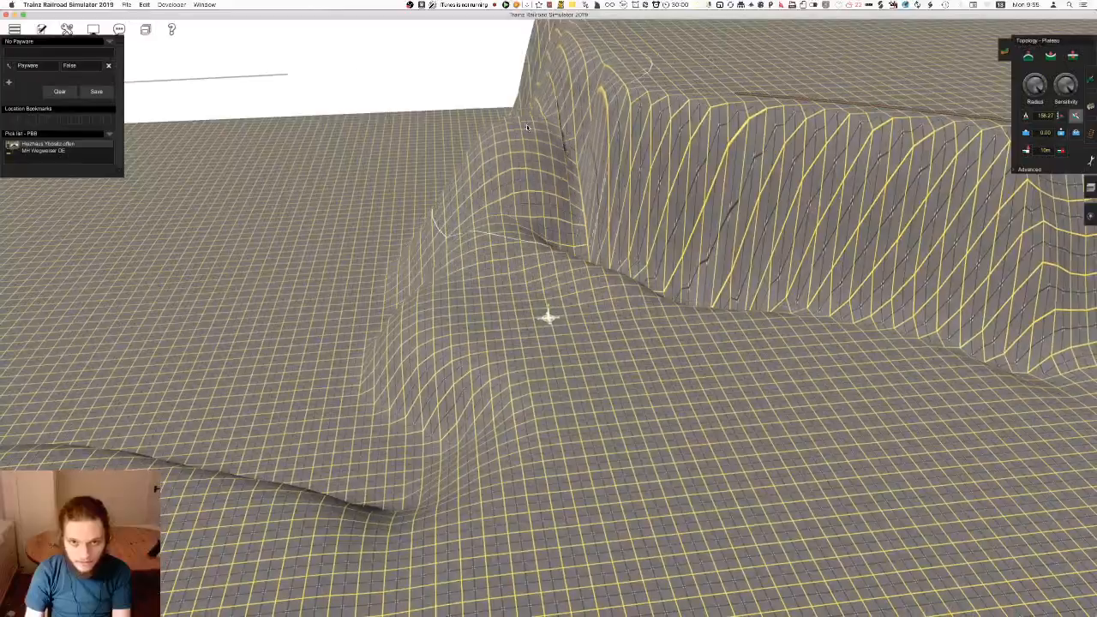
{"action": "mouse_move", "coordinate": [586, 110]}
{"action": "left_mouse_down"}
{"action": "mouse_move", "coordinate": [524, 257]}
{"action": "mouse_move", "coordinate": [397, 364]}
{"action": "left_mouse_up"}
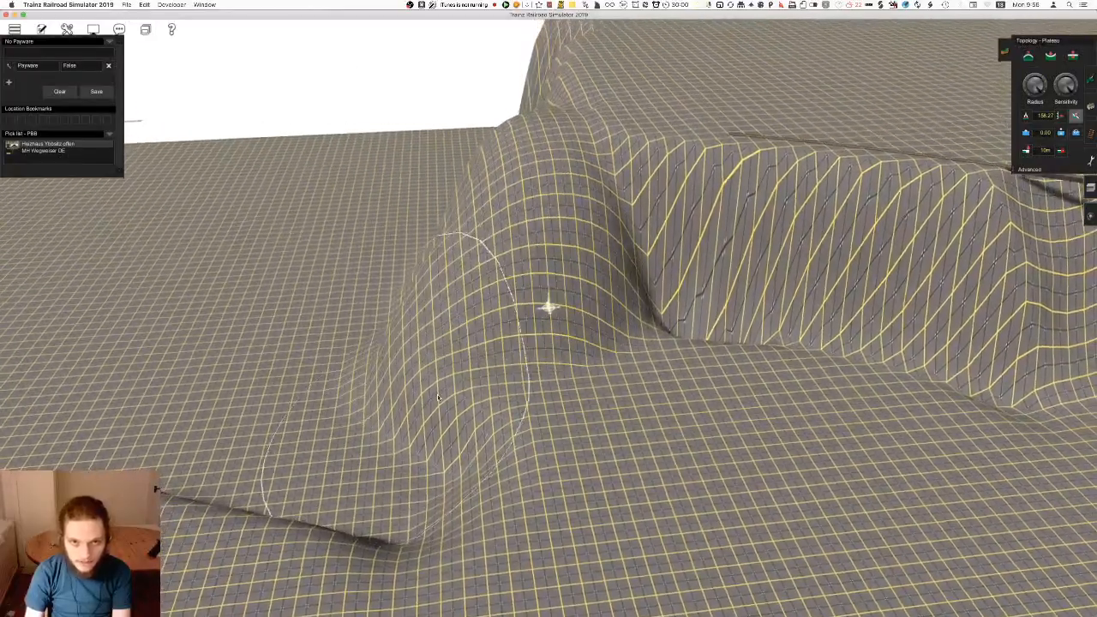
{"action": "right_click", "coordinate": [410, 384]}
{"action": "mouse_move", "coordinate": [558, 141]}
{"action": "left_mouse_down"}
{"action": "mouse_move", "coordinate": [549, 377]}
{"action": "mouse_move", "coordinate": [505, 457]}
{"action": "mouse_move", "coordinate": [600, 422]}
{"action": "left_mouse_up"}
Widen the ridge and blend its slopes into the surrounding terrace with the Plateau tool
{"action": "right_click", "coordinate": [605, 429]}
{"action": "left_click_drag", "start_coordinate": [505, 437], "coordinate": [586, 338]}
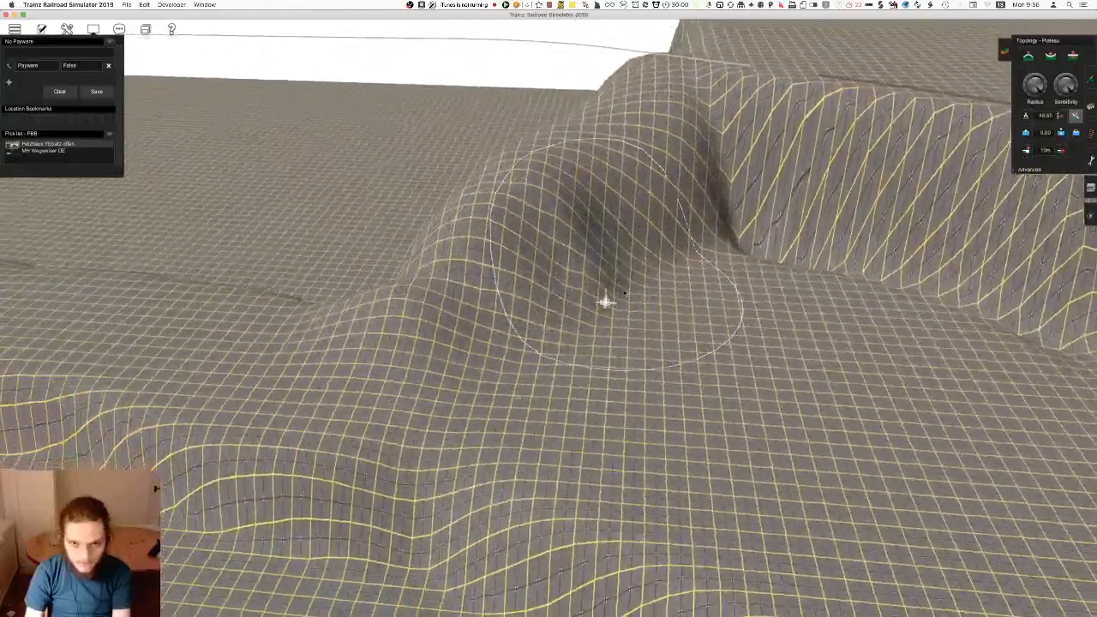
{"action": "right_click", "coordinate": [634, 373]}
{"action": "right_click_drag", "start_coordinate": [457, 290], "coordinate": [403, 183]}
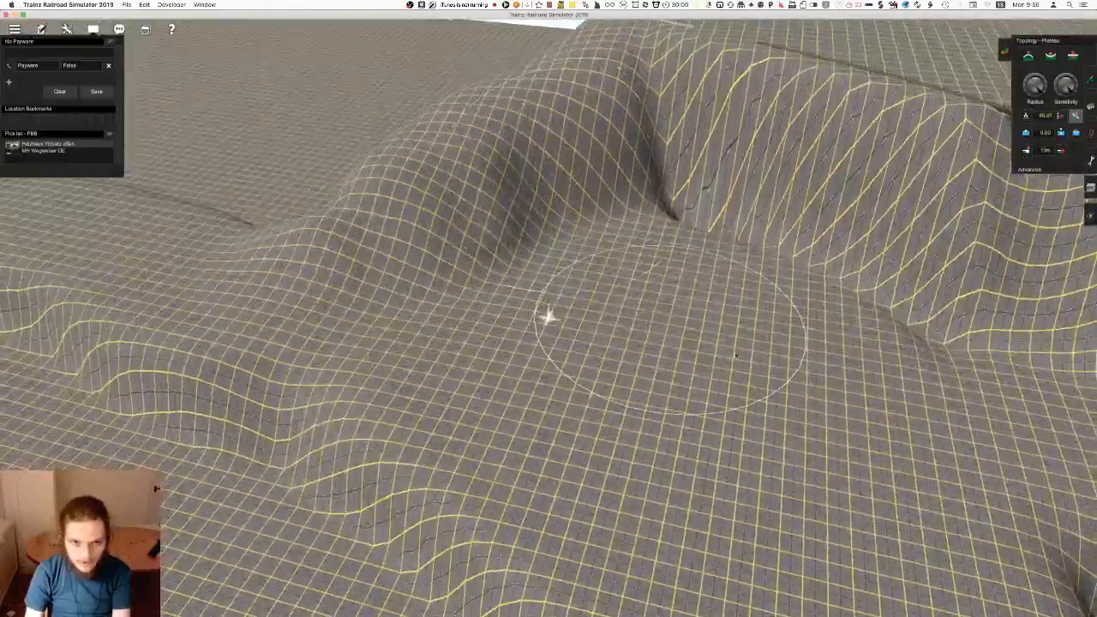
{"action": "right_click_drag", "start_coordinate": [702, 341], "coordinate": [782, 300]}
{"action": "right_click", "coordinate": [786, 291]}
{"action": "right_click", "coordinate": [539, 245]}
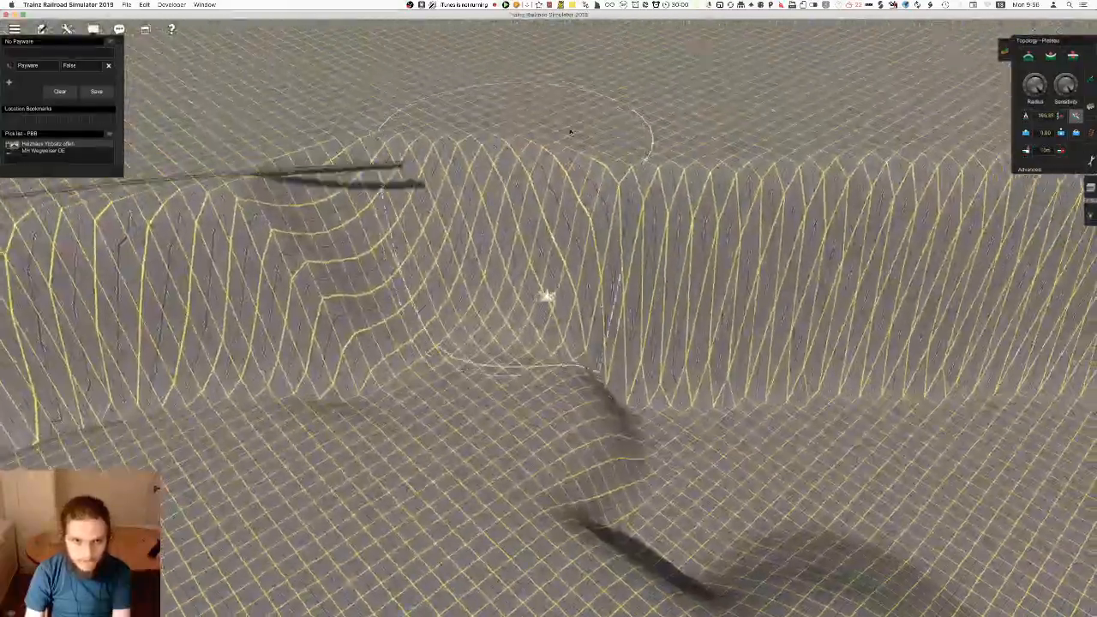
Shape sloping hills out from the cliff at both ends of the bridge with the Plateau tool
{"action": "mouse_move", "coordinate": [579, 450]}
{"action": "right_mouse_down"}
{"action": "mouse_move", "coordinate": [568, 290]}
{"action": "mouse_move", "coordinate": [521, 276]}
{"action": "mouse_move", "coordinate": [538, 322]}
{"action": "mouse_move", "coordinate": [556, 315]}
{"action": "right_mouse_up"}
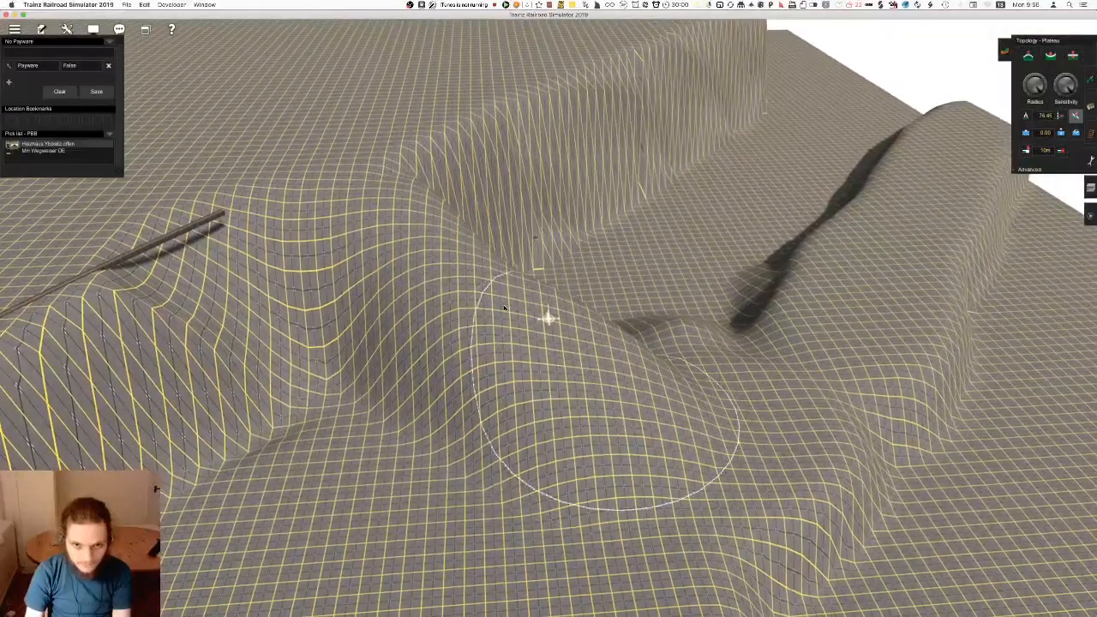
{"action": "right_click_drag", "start_coordinate": [406, 221], "coordinate": [730, 129]}
{"action": "right_click_drag", "start_coordinate": [259, 390], "coordinate": [466, 252]}
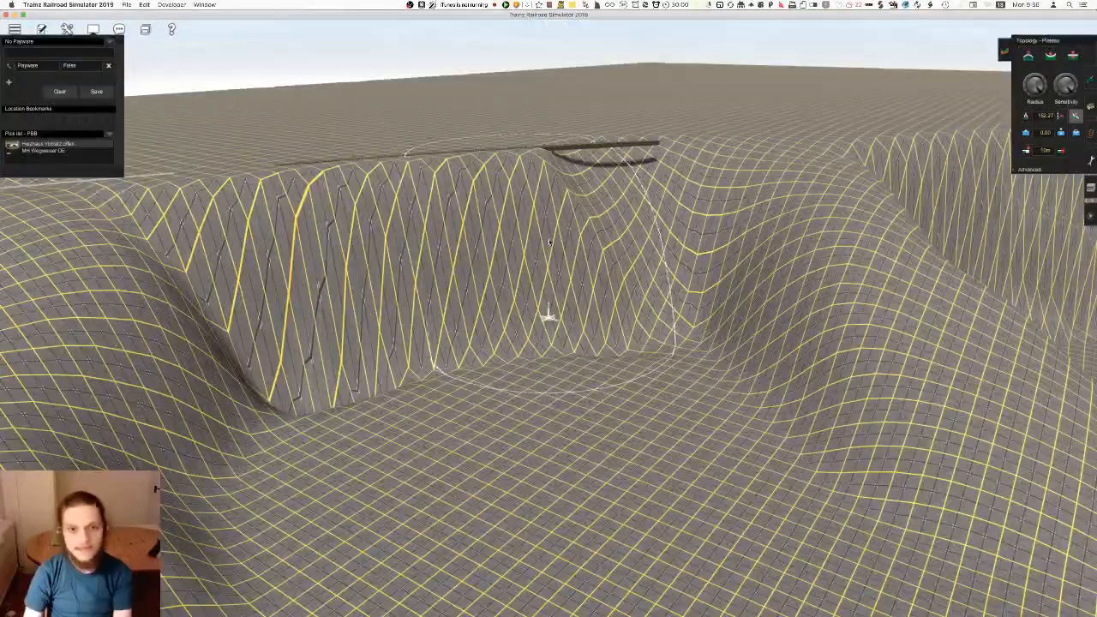
{"action": "mouse_move", "coordinate": [754, 214]}
{"action": "right_mouse_down"}
{"action": "mouse_move", "coordinate": [848, 139]}
{"action": "mouse_move", "coordinate": [799, 174]}
{"action": "right_mouse_up"}
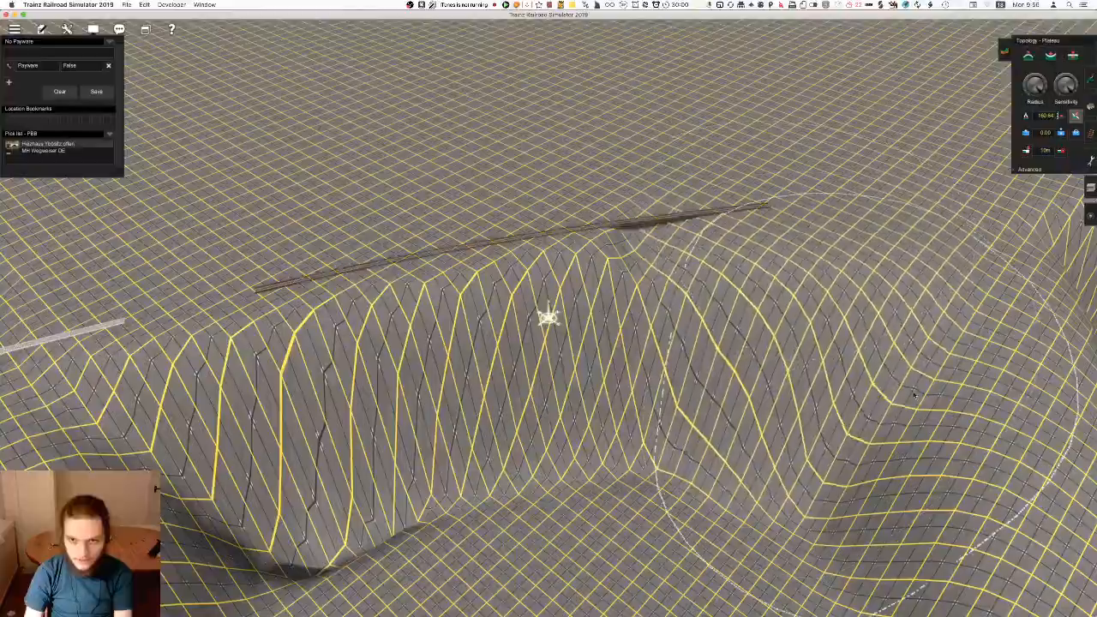
{"action": "mouse_move", "coordinate": [763, 398]}
{"action": "right_mouse_down"}
{"action": "mouse_move", "coordinate": [669, 382]}
{"action": "mouse_move", "coordinate": [485, 300]}
{"action": "mouse_move", "coordinate": [463, 309]}
{"action": "right_mouse_up"}
{"action": "right_click_drag", "start_coordinate": [137, 288], "coordinate": [479, 301]}
Grade the steep cliff face below the bridge and cut a valley through it with the Plateau tool, and save the route
{"action": "scroll", "coordinate": [549, 305], "scroll_direction": "up", "scroll_amount": 3}
{"action": "scroll", "coordinate": [480, 300], "scroll_direction": "down", "scroll_amount": 5}
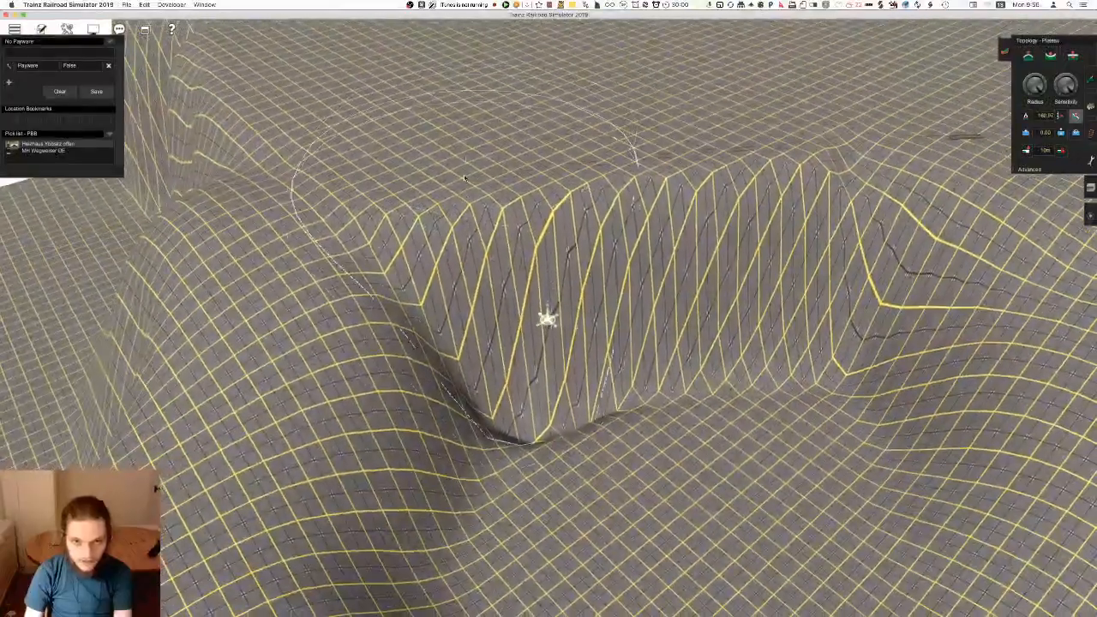
{"action": "mouse_move", "coordinate": [479, 247]}
{"action": "left_mouse_down"}
{"action": "mouse_move", "coordinate": [468, 196]}
{"action": "mouse_move", "coordinate": [399, 373]}
{"action": "mouse_move", "coordinate": [394, 318]}
{"action": "mouse_move", "coordinate": [390, 401]}
{"action": "left_mouse_up"}
{"action": "mouse_move", "coordinate": [389, 401]}
{"action": "right_mouse_down"}
{"action": "mouse_move", "coordinate": [448, 435]}
{"action": "mouse_move", "coordinate": [526, 329]}
{"action": "right_mouse_up"}
{"action": "mouse_move", "coordinate": [526, 329]}
{"action": "left_mouse_down"}
{"action": "mouse_move", "coordinate": [506, 422]}
{"action": "mouse_move", "coordinate": [521, 429]}
{"action": "left_mouse_up"}
{"action": "mouse_move", "coordinate": [521, 428]}
{"action": "right_mouse_down"}
{"action": "mouse_move", "coordinate": [552, 356]}
{"action": "mouse_move", "coordinate": [535, 192]}
{"action": "right_mouse_up"}
{"action": "right_click_drag", "start_coordinate": [489, 369], "coordinate": [617, 260]}
{"action": "key", "text": "ctrl+s"}
{"action": "key", "text": "Return"}
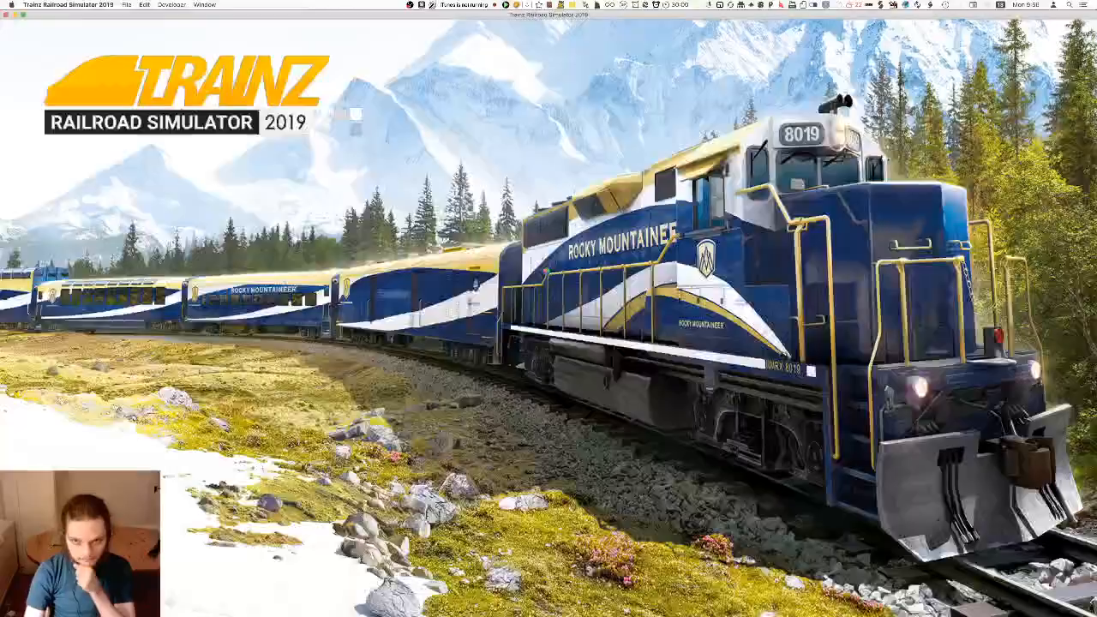
Extend the valley from beneath the bridge into the plateau behind it with the Plateau tool
{"action": "mouse_move", "coordinate": [546, 313]}
{"action": "right_mouse_down"}
{"action": "mouse_move", "coordinate": [580, 294]}
{"action": "mouse_move", "coordinate": [554, 318]}
{"action": "mouse_move", "coordinate": [562, 273]}
{"action": "mouse_move", "coordinate": [548, 331]}
{"action": "mouse_move", "coordinate": [549, 265]}
{"action": "mouse_move", "coordinate": [559, 264]}
{"action": "mouse_move", "coordinate": [543, 314]}
{"action": "mouse_move", "coordinate": [573, 353]}
{"action": "mouse_move", "coordinate": [544, 372]}
{"action": "mouse_move", "coordinate": [548, 328]}
{"action": "mouse_move", "coordinate": [534, 263]}
{"action": "mouse_move", "coordinate": [549, 485]}
{"action": "mouse_move", "coordinate": [497, 445]}
{"action": "right_mouse_up"}
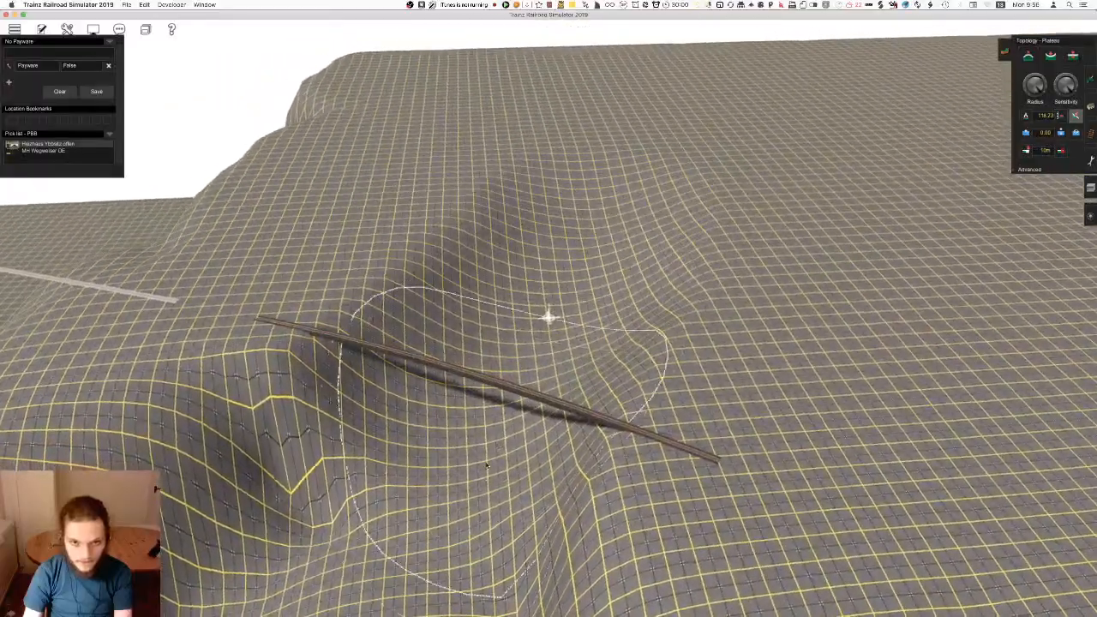
{"action": "mouse_move", "coordinate": [599, 245]}
{"action": "right_mouse_down"}
{"action": "mouse_move", "coordinate": [588, 235]}
{"action": "mouse_move", "coordinate": [549, 336]}
{"action": "mouse_move", "coordinate": [521, 168]}
{"action": "right_mouse_up"}
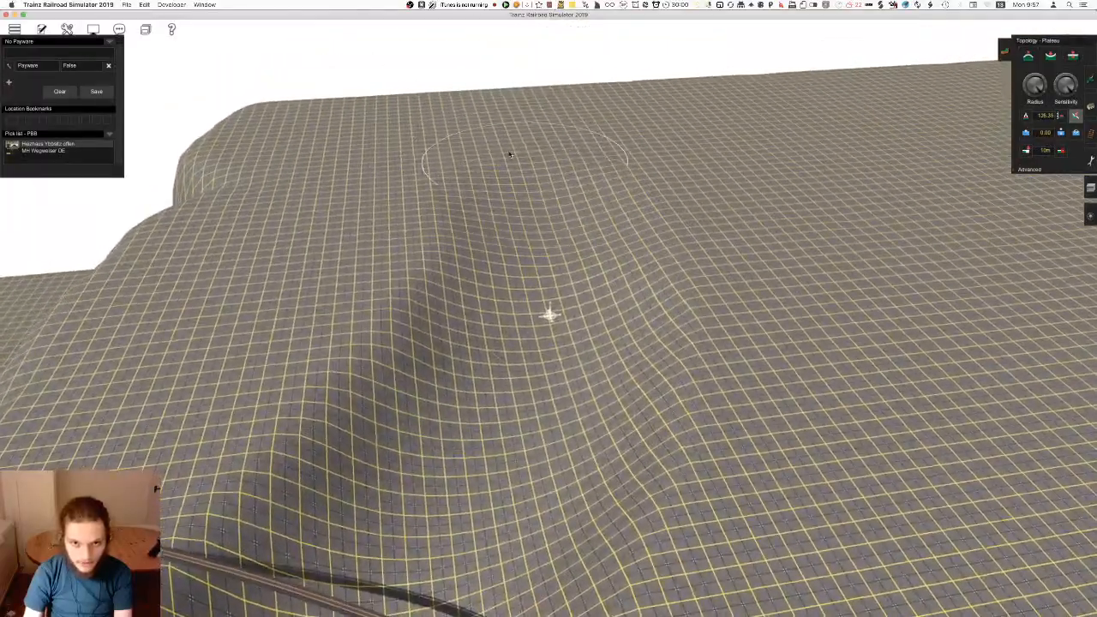
{"action": "mouse_move", "coordinate": [481, 101]}
{"action": "right_mouse_down"}
{"action": "mouse_move", "coordinate": [544, 429]}
{"action": "mouse_move", "coordinate": [526, 466]}
{"action": "mouse_move", "coordinate": [518, 312]}
{"action": "mouse_move", "coordinate": [591, 264]}
{"action": "mouse_move", "coordinate": [566, 312]}
{"action": "right_mouse_up"}
{"action": "right_click", "coordinate": [577, 191]}
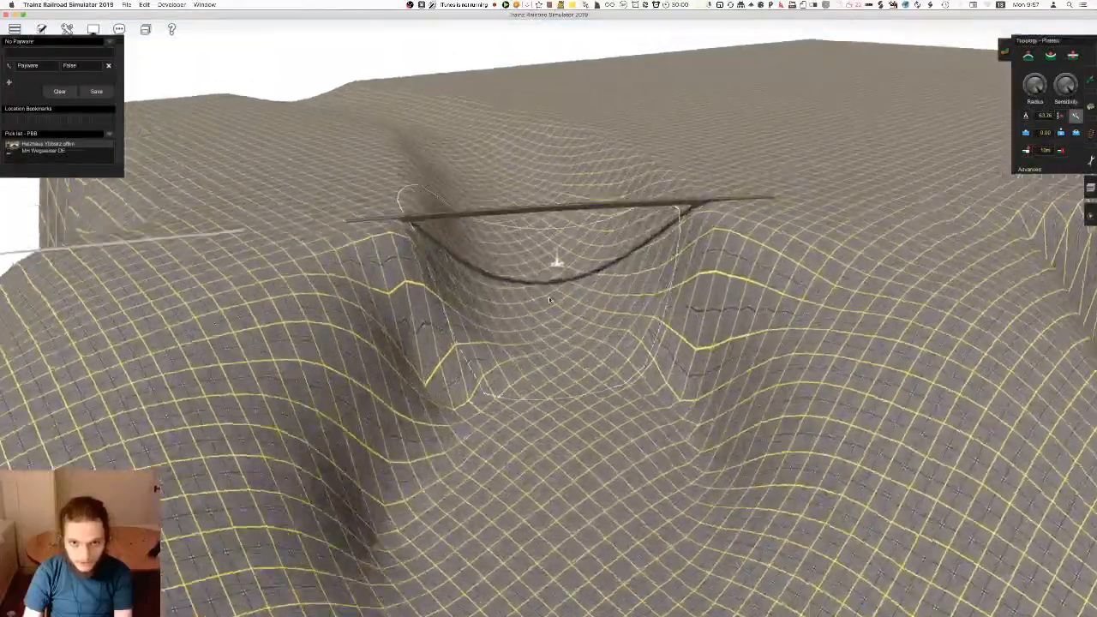
{"action": "right_click_drag", "start_coordinate": [491, 222], "coordinate": [556, 332]}
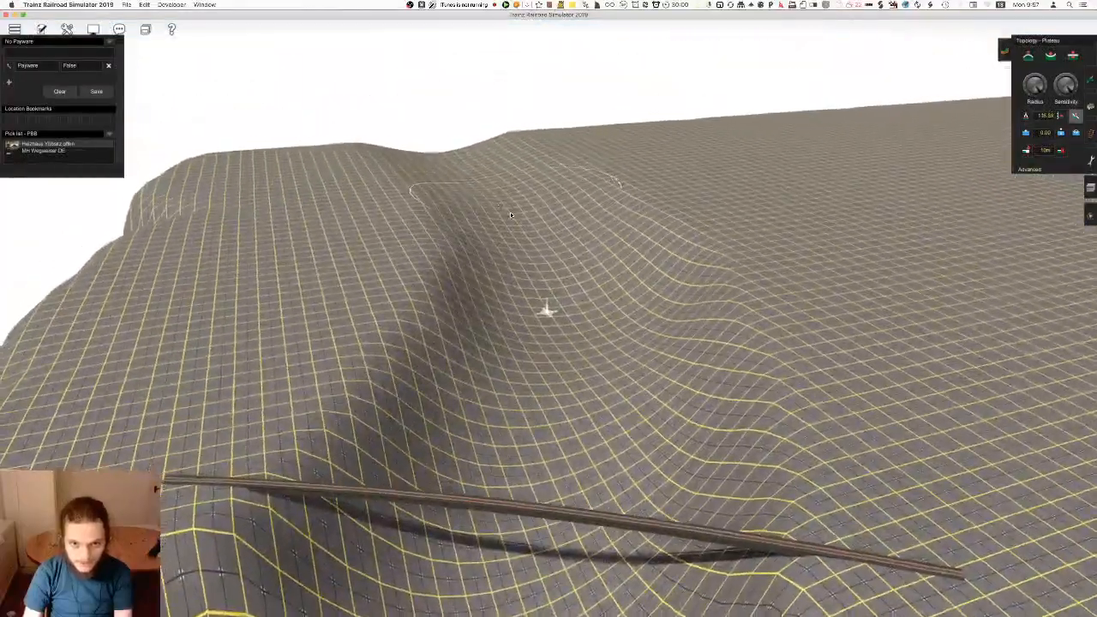
Deepen the valley floor behind the bridge and grade it up towards the plateau's far edge
{"action": "right_click", "coordinate": [529, 434]}
{"action": "right_click", "coordinate": [527, 515]}
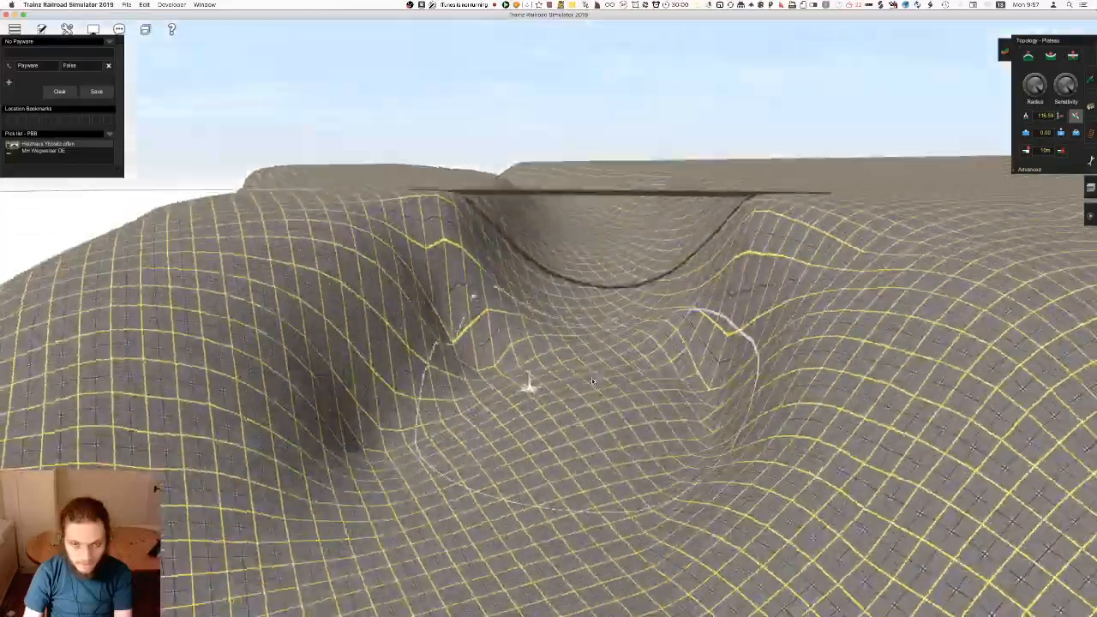
{"action": "right_click", "coordinate": [586, 301]}
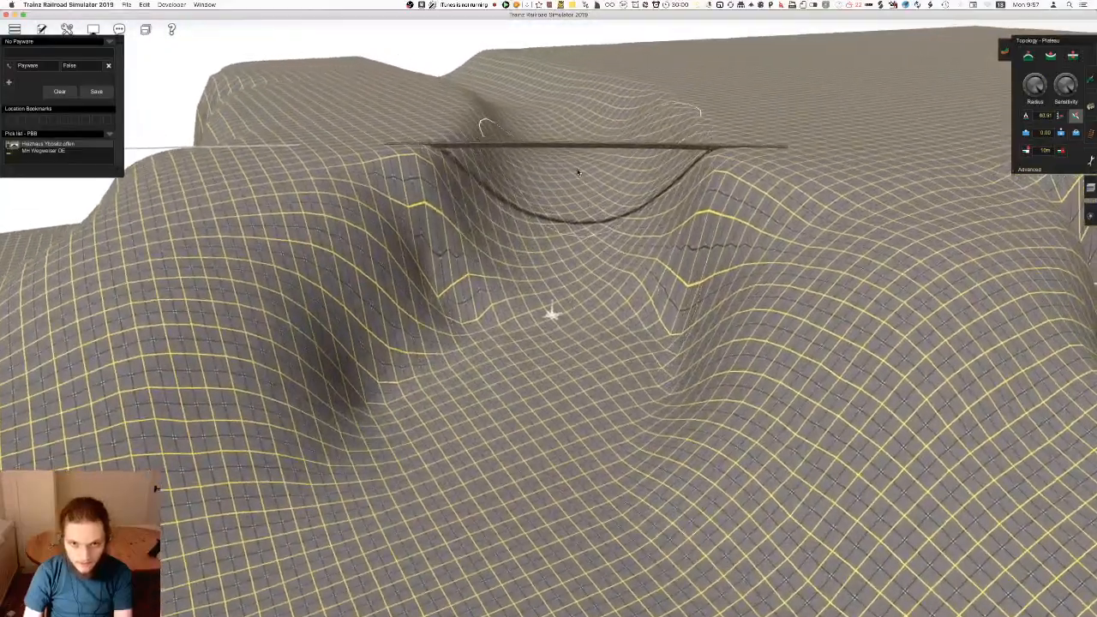
{"action": "right_click", "coordinate": [583, 180]}
{"action": "right_click_drag", "start_coordinate": [625, 160], "coordinate": [568, 311]}
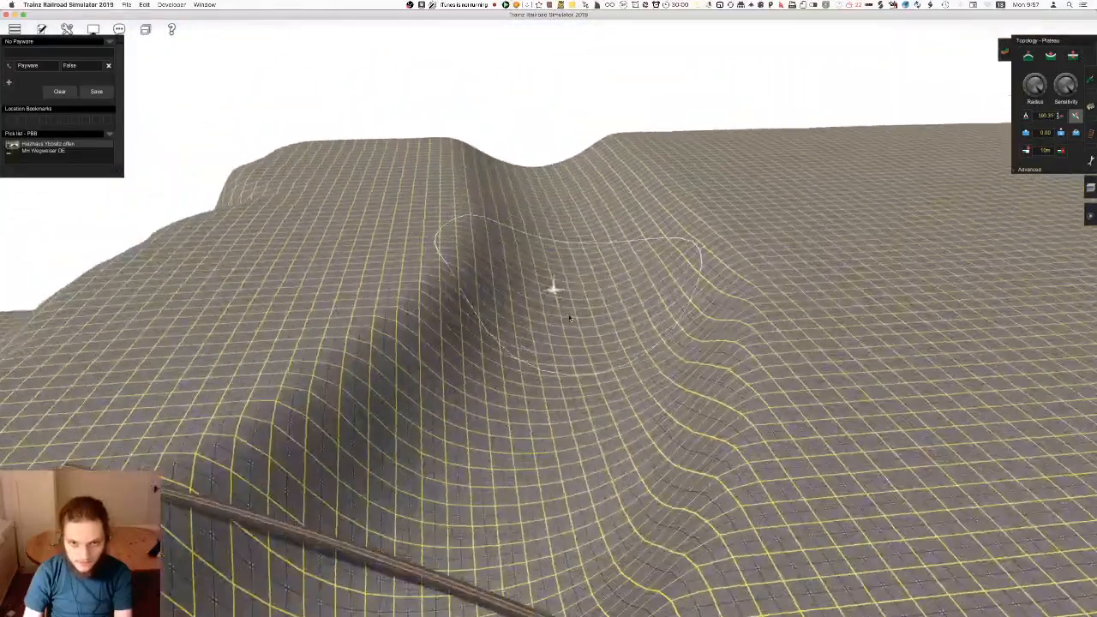
Reshape the valley floor and side slopes directly around the bridge with the Plateau tool
{"action": "right_click", "coordinate": [486, 532]}
{"action": "right_click", "coordinate": [461, 456]}
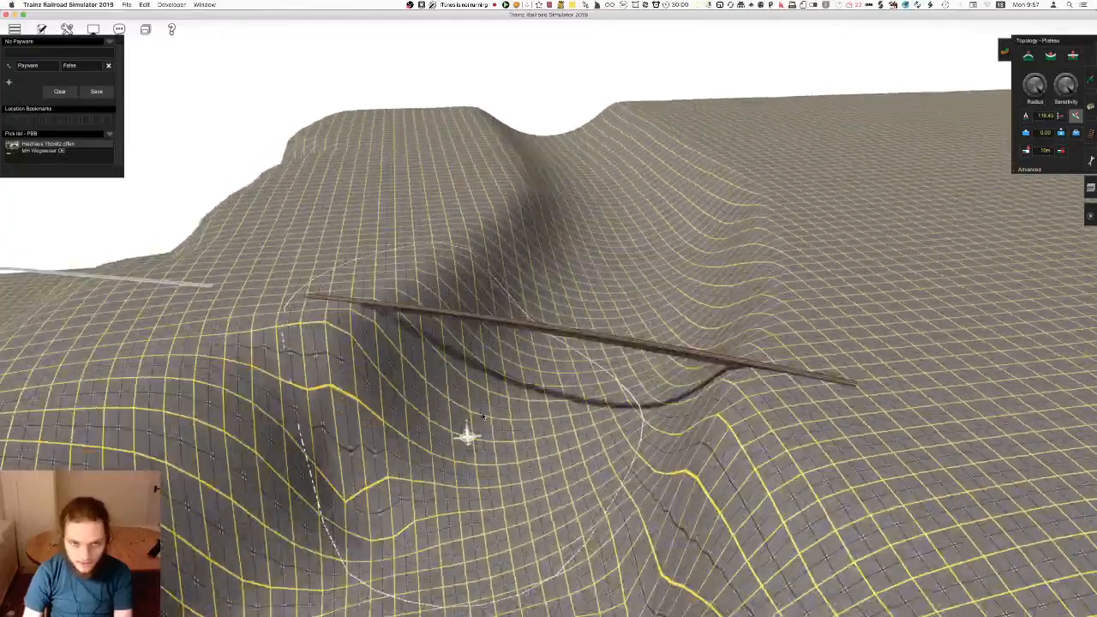
{"action": "right_click_drag", "start_coordinate": [564, 302], "coordinate": [562, 329]}
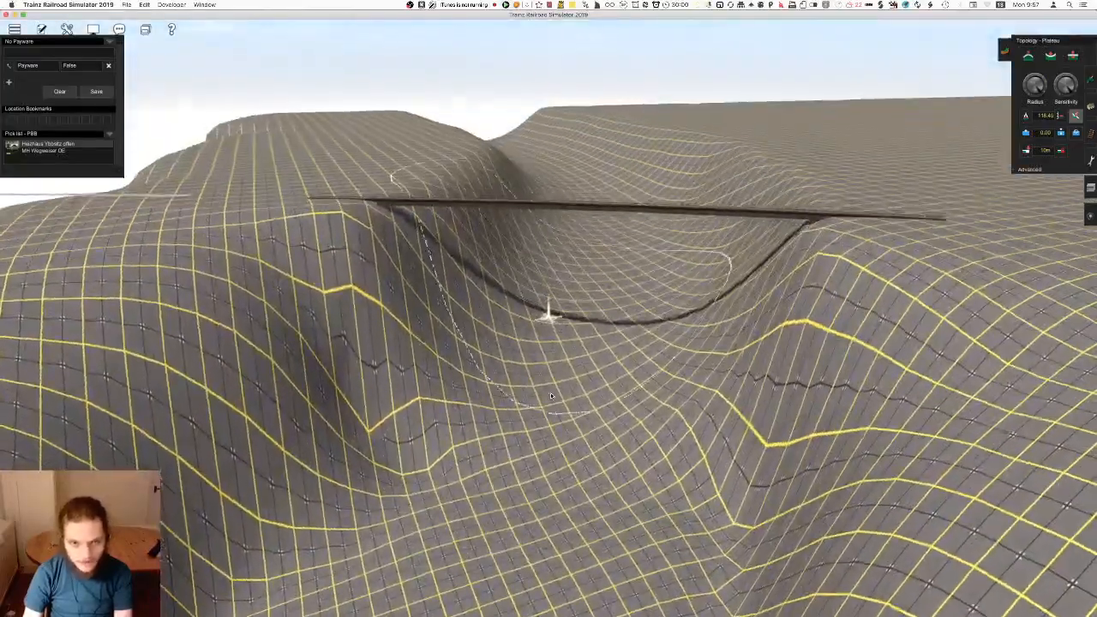
{"action": "right_click_drag", "start_coordinate": [547, 462], "coordinate": [554, 307]}
{"action": "right_click", "coordinate": [512, 135]}
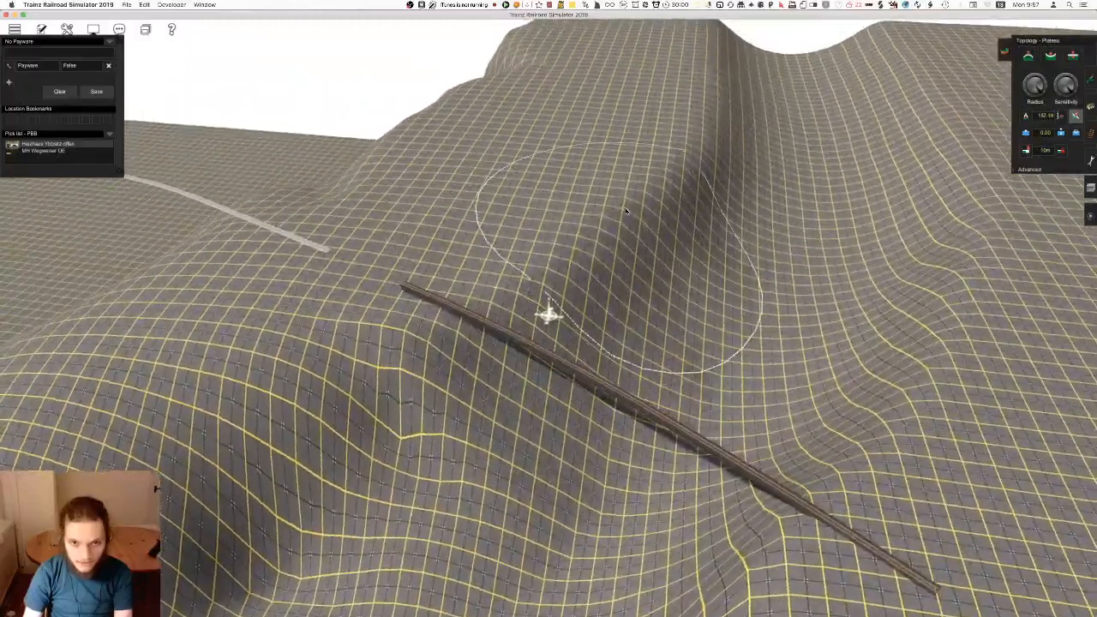
Grade the valley's side slopes in front of the curved girder bridge with the Plateau tool
{"action": "right_click", "coordinate": [615, 249]}
{"action": "right_click", "coordinate": [598, 260]}
{"action": "right_click", "coordinate": [442, 463]}
{"action": "right_click_drag", "start_coordinate": [447, 449], "coordinate": [514, 369]}
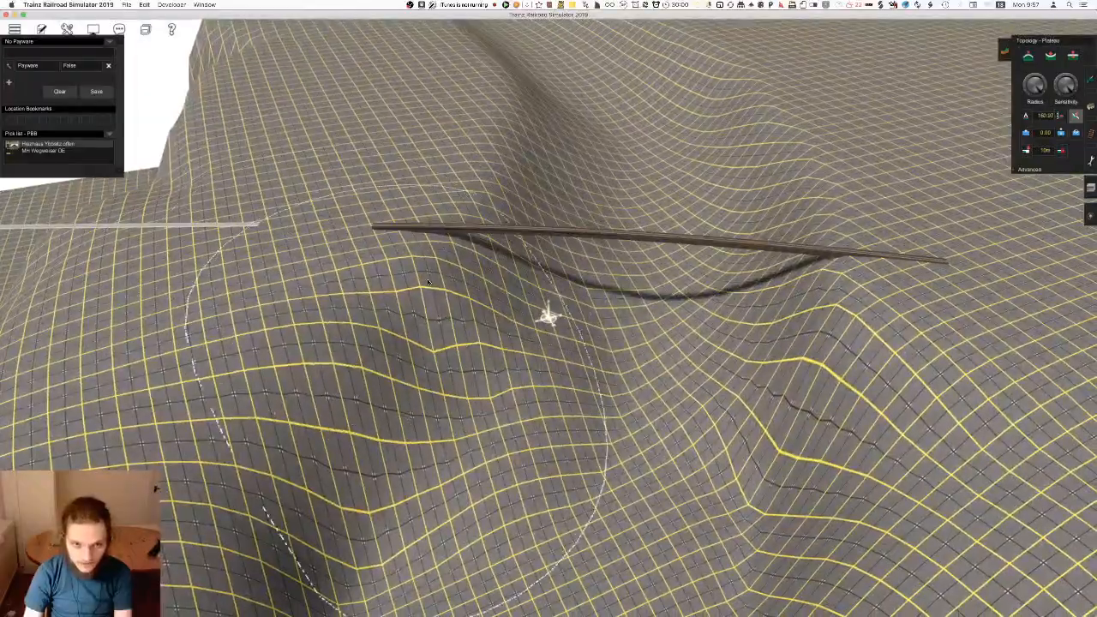
{"action": "right_click", "coordinate": [435, 512]}
{"action": "mouse_move", "coordinate": [404, 331]}
{"action": "left_mouse_down"}
{"action": "mouse_move", "coordinate": [424, 235]}
{"action": "mouse_move", "coordinate": [467, 319]}
{"action": "left_mouse_up"}
{"action": "mouse_move", "coordinate": [675, 296]}
{"action": "right_mouse_down"}
{"action": "mouse_move", "coordinate": [705, 223]}
{"action": "mouse_move", "coordinate": [776, 120]}
{"action": "right_mouse_up"}
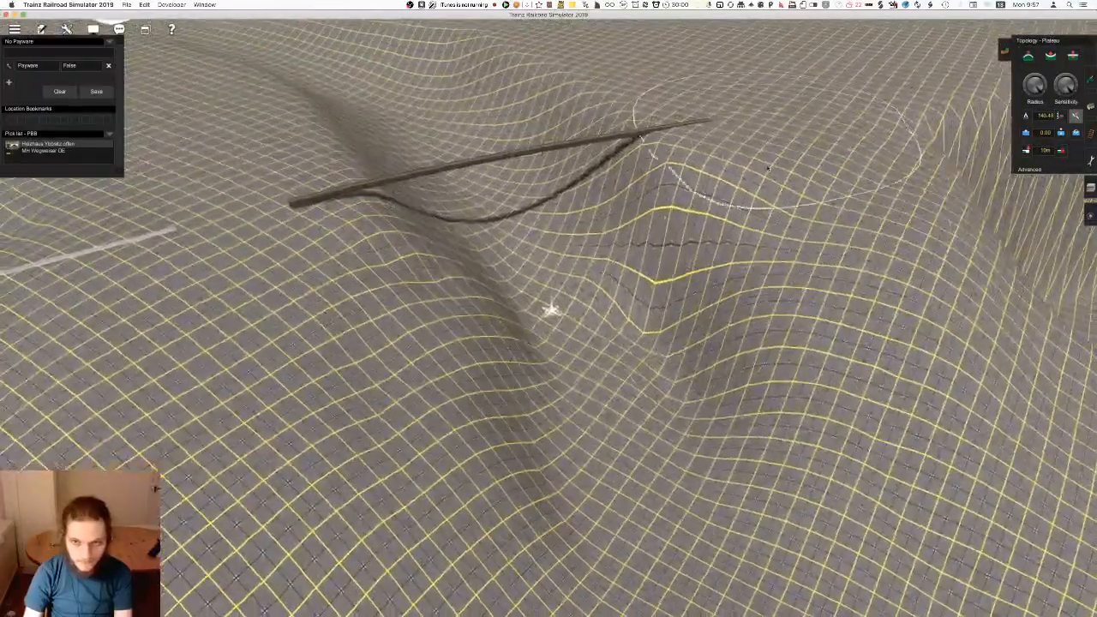
{"action": "mouse_move", "coordinate": [681, 279]}
{"action": "left_mouse_down"}
{"action": "mouse_move", "coordinate": [662, 296]}
{"action": "mouse_move", "coordinate": [553, 242]}
{"action": "left_mouse_up"}
Smooth the valley floor and lower slopes beneath and in front of the bridge with the Plateau tool
{"action": "right_click", "coordinate": [554, 210]}
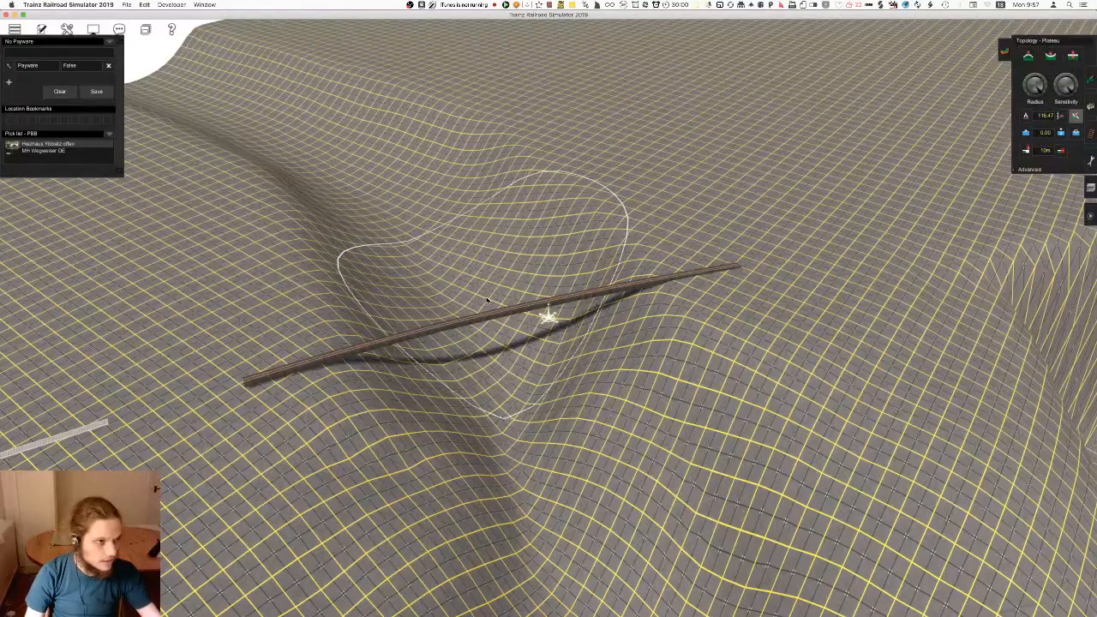
{"action": "right_click_drag", "start_coordinate": [476, 313], "coordinate": [658, 324]}
{"action": "right_click_drag", "start_coordinate": [572, 410], "coordinate": [662, 319]}
{"action": "left_click_drag", "start_coordinate": [664, 264], "coordinate": [461, 318]}
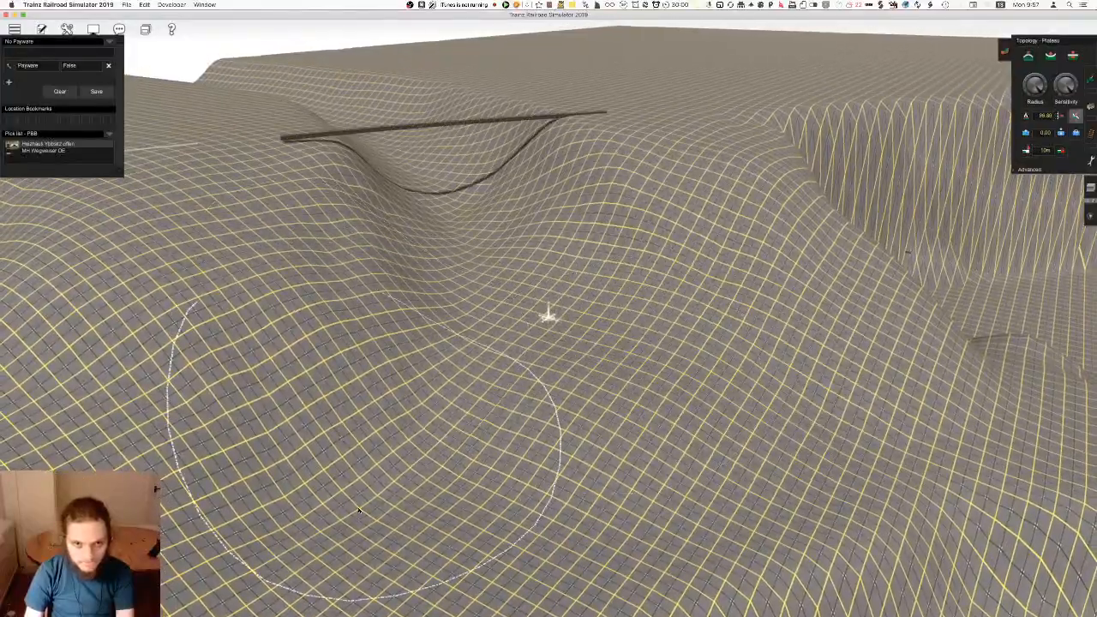
{"action": "right_click_drag", "start_coordinate": [505, 340], "coordinate": [515, 262]}
{"action": "right_click", "coordinate": [512, 256]}
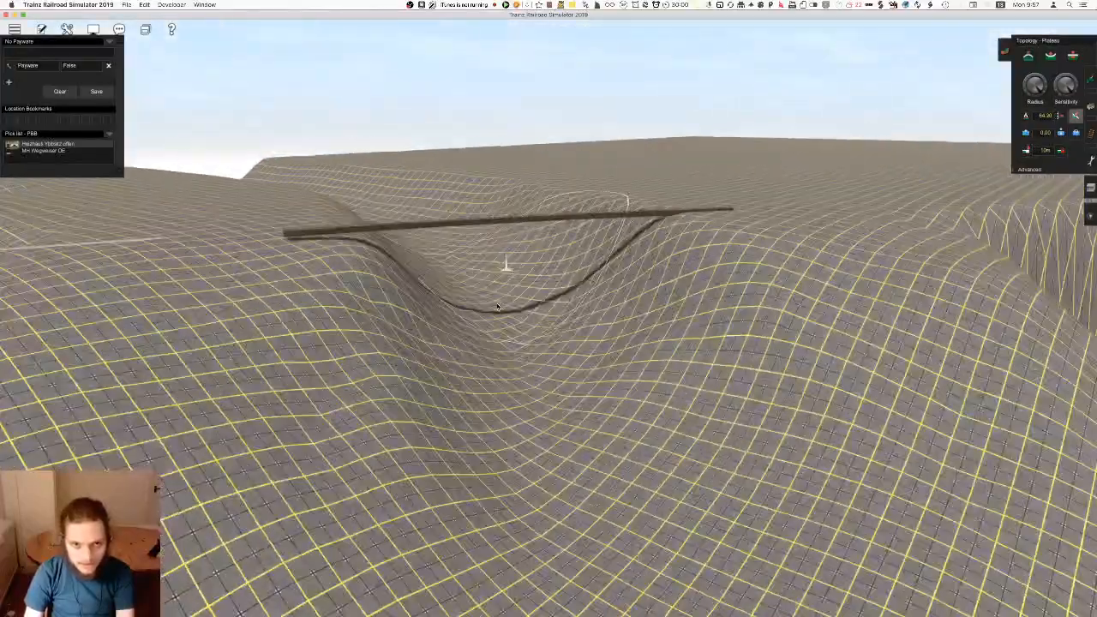
{"action": "mouse_move", "coordinate": [551, 318]}
{"action": "right_mouse_down"}
{"action": "mouse_move", "coordinate": [546, 285]}
{"action": "mouse_move", "coordinate": [550, 314]}
{"action": "right_mouse_up"}
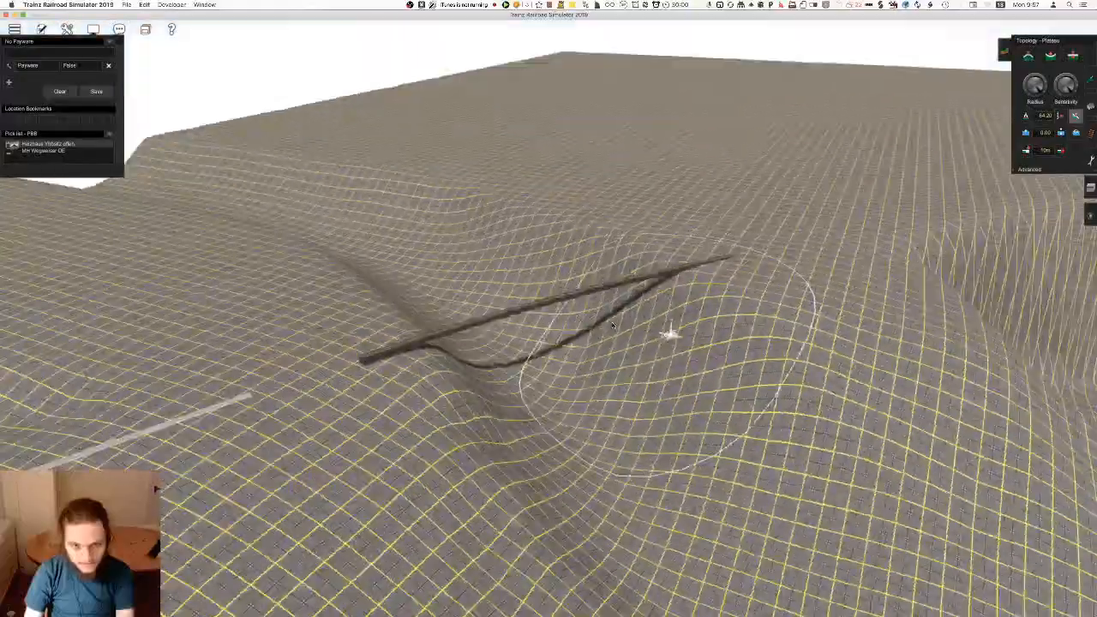
{"action": "right_click_drag", "start_coordinate": [612, 325], "coordinate": [534, 475]}
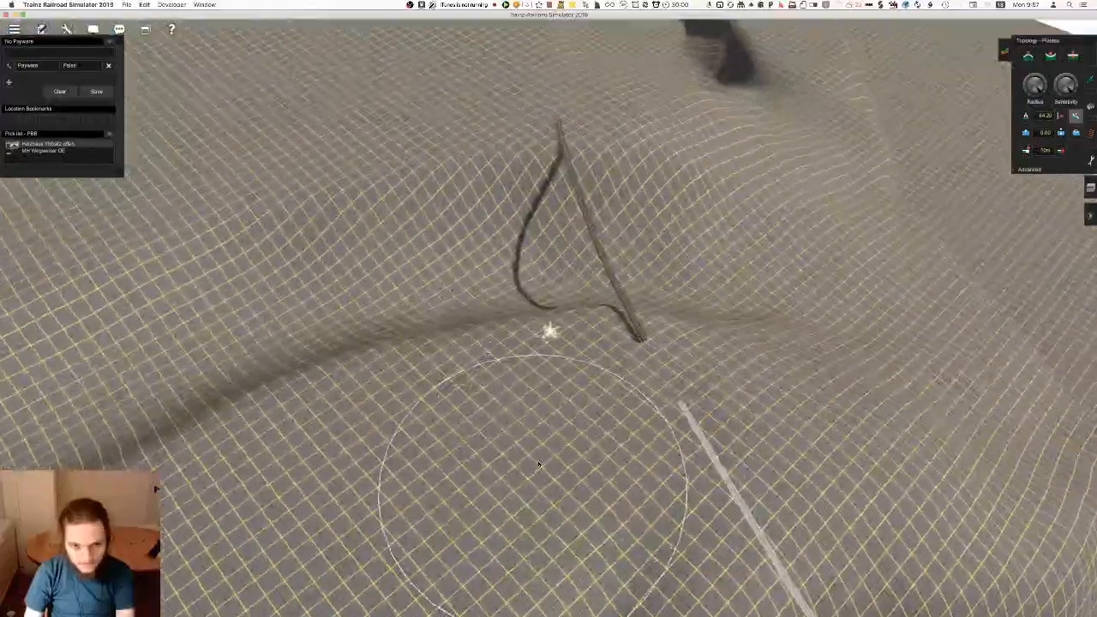
Flatten the terrain along the existing approach track where it meets the girder bridge
{"action": "right_click", "coordinate": [598, 333]}
{"action": "mouse_move", "coordinate": [607, 343]}
{"action": "right_mouse_down"}
{"action": "mouse_move", "coordinate": [563, 360]}
{"action": "mouse_move", "coordinate": [612, 326]}
{"action": "mouse_move", "coordinate": [864, 279]}
{"action": "mouse_move", "coordinate": [1004, 235]}
{"action": "mouse_move", "coordinate": [823, 420]}
{"action": "mouse_move", "coordinate": [752, 468]}
{"action": "right_mouse_up"}
{"action": "key", "text": "F4"}
{"action": "right_click_drag", "start_coordinate": [755, 395], "coordinate": [677, 341]}
{"action": "key", "text": "f"}
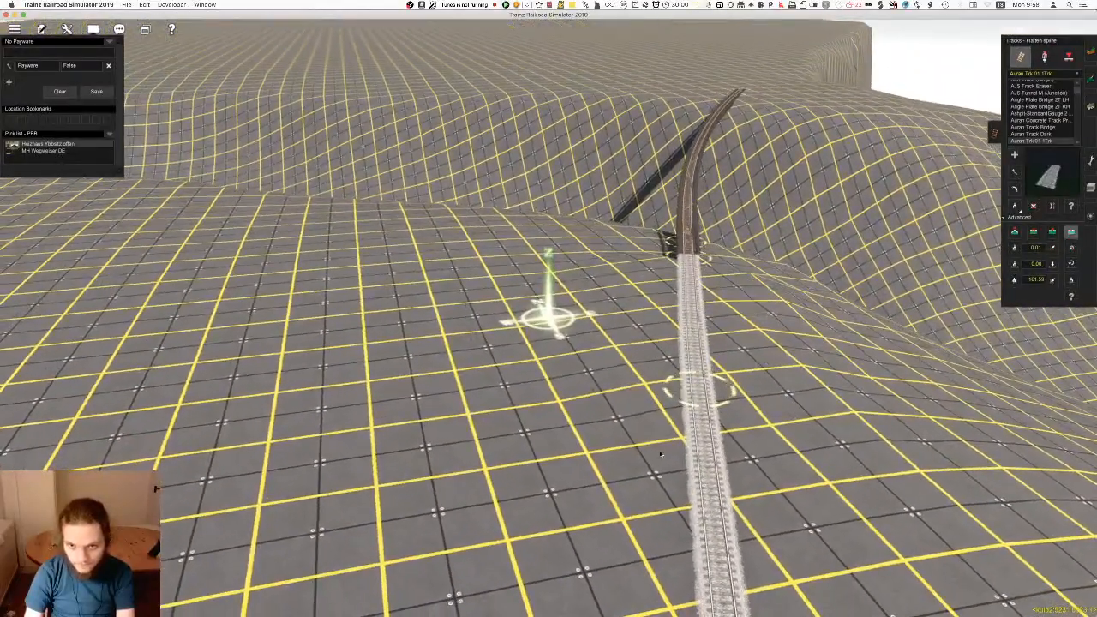
{"action": "scroll", "coordinate": [687, 408], "scroll_direction": "down", "scroll_amount": 5}
{"action": "right_click", "coordinate": [526, 517]}
{"action": "right_click", "coordinate": [555, 339]}
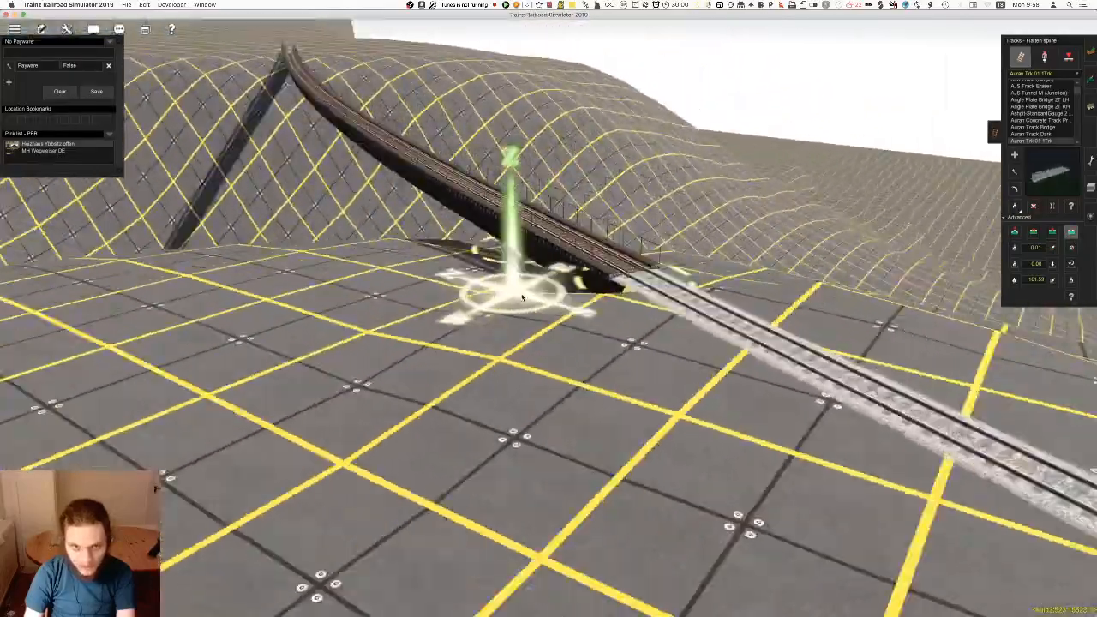
{"action": "right_click_drag", "start_coordinate": [522, 297], "coordinate": [550, 322]}
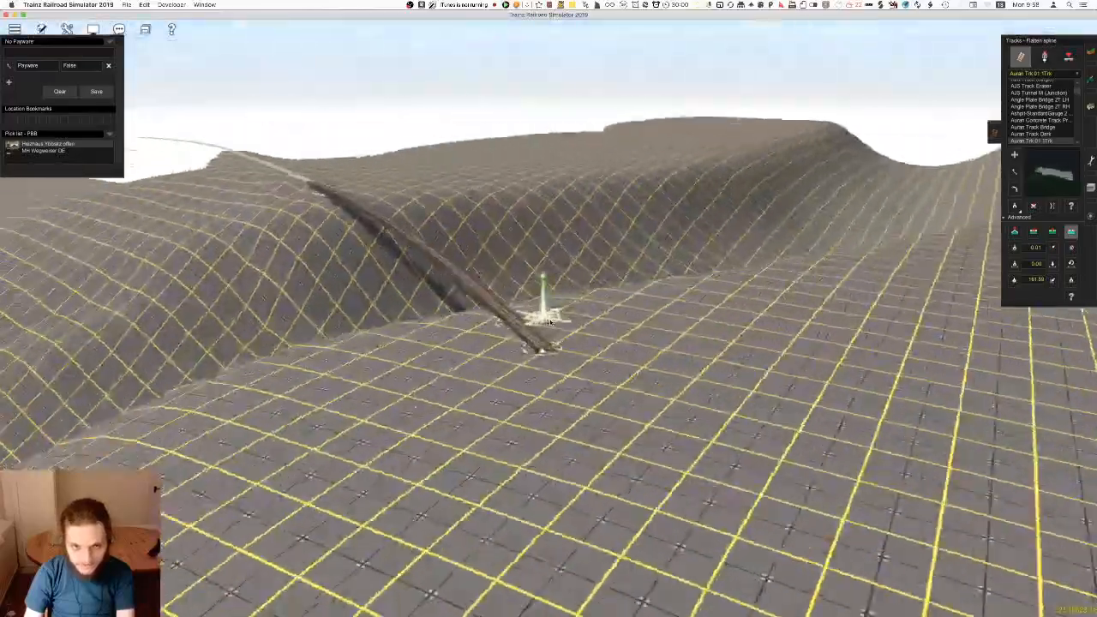
{"action": "right_click_drag", "start_coordinate": [556, 321], "coordinate": [532, 308]}
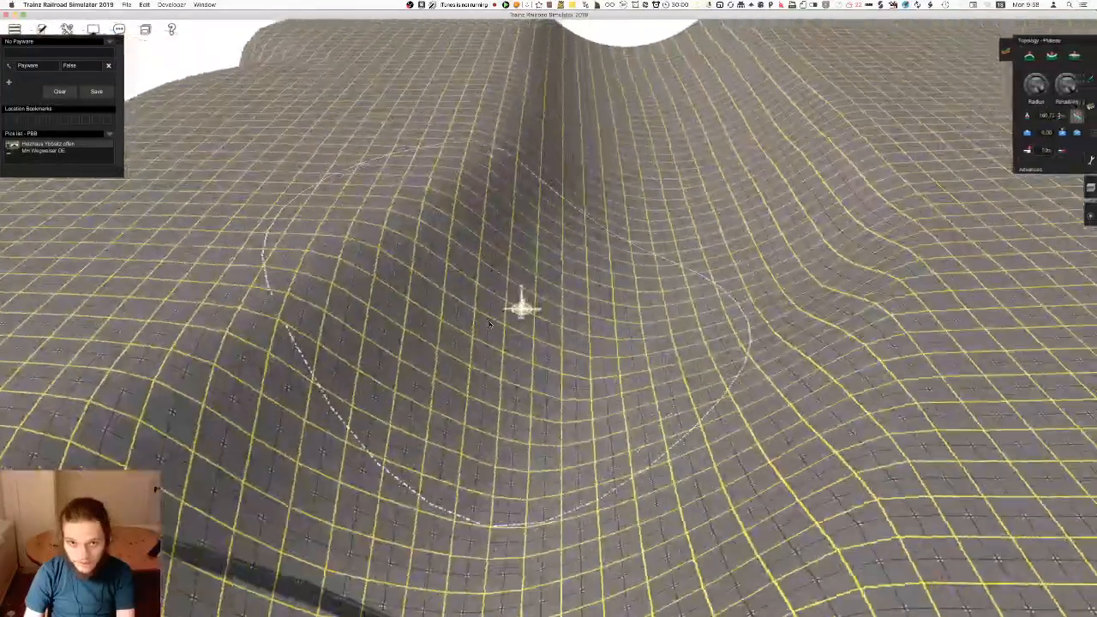
Reshape the plateau and the valley slopes behind the bridge with the Plateau tool
{"action": "right_click", "coordinate": [441, 235]}
{"action": "right_click", "coordinate": [492, 245]}
{"action": "scroll", "coordinate": [493, 248], "scroll_direction": "down", "scroll_amount": 3}
{"action": "mouse_move", "coordinate": [451, 236]}
{"action": "left_mouse_down"}
{"action": "mouse_move", "coordinate": [529, 214]}
{"action": "mouse_move", "coordinate": [577, 112]}
{"action": "left_mouse_up"}
{"action": "scroll", "coordinate": [585, 36], "scroll_direction": "down", "scroll_amount": 3}
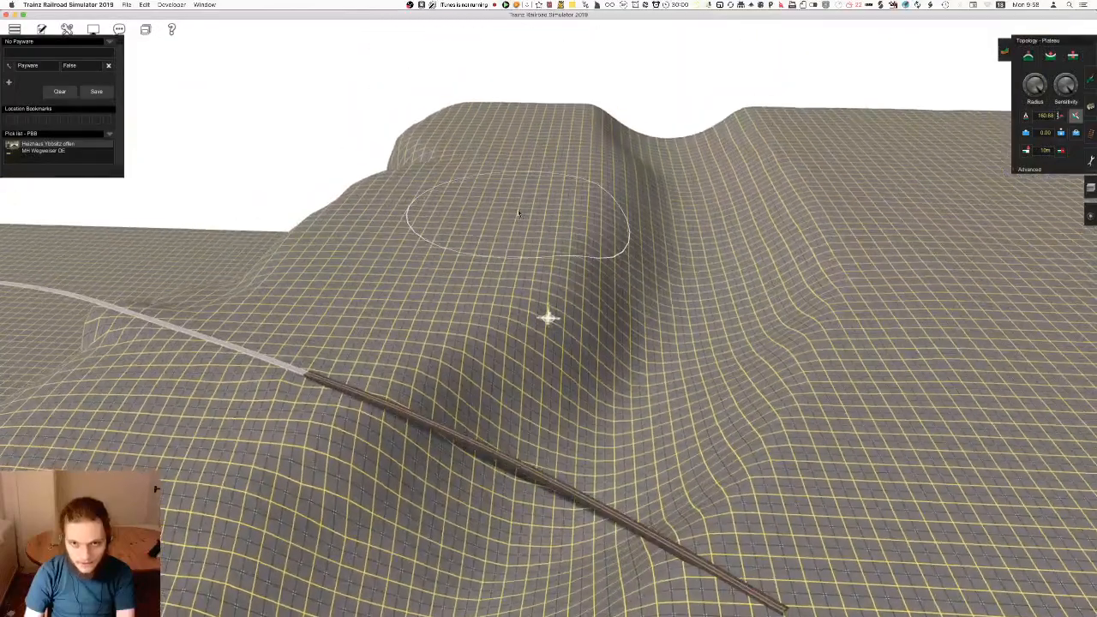
{"action": "mouse_move", "coordinate": [893, 380]}
{"action": "left_mouse_down"}
{"action": "mouse_move", "coordinate": [886, 300]}
{"action": "mouse_move", "coordinate": [806, 155]}
{"action": "left_mouse_up"}
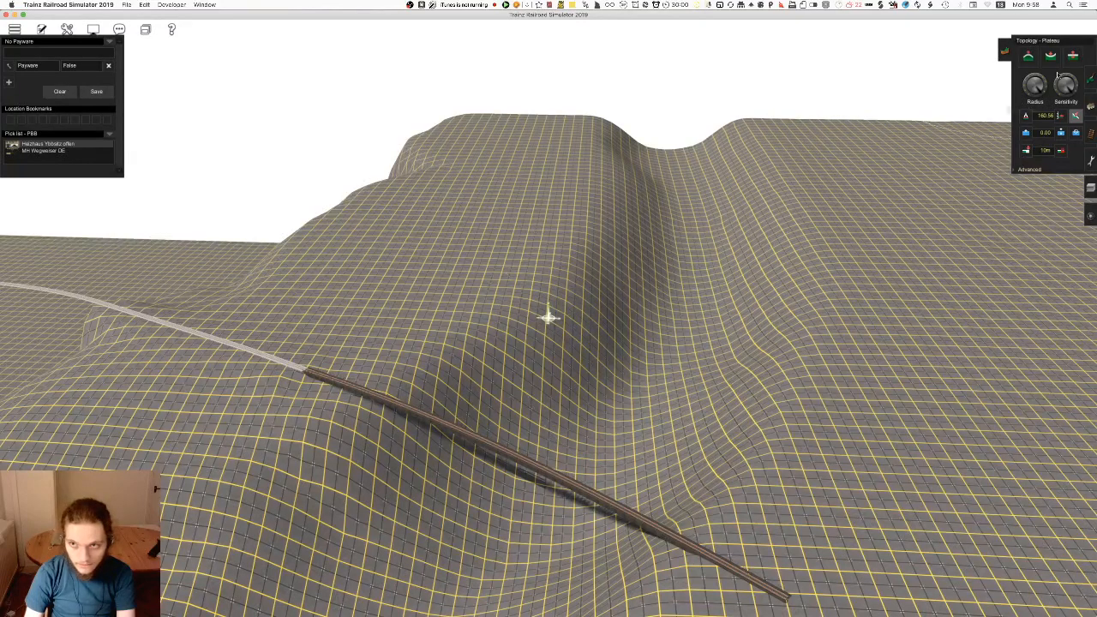
{"action": "left_click_drag", "start_coordinate": [638, 386], "coordinate": [684, 184]}
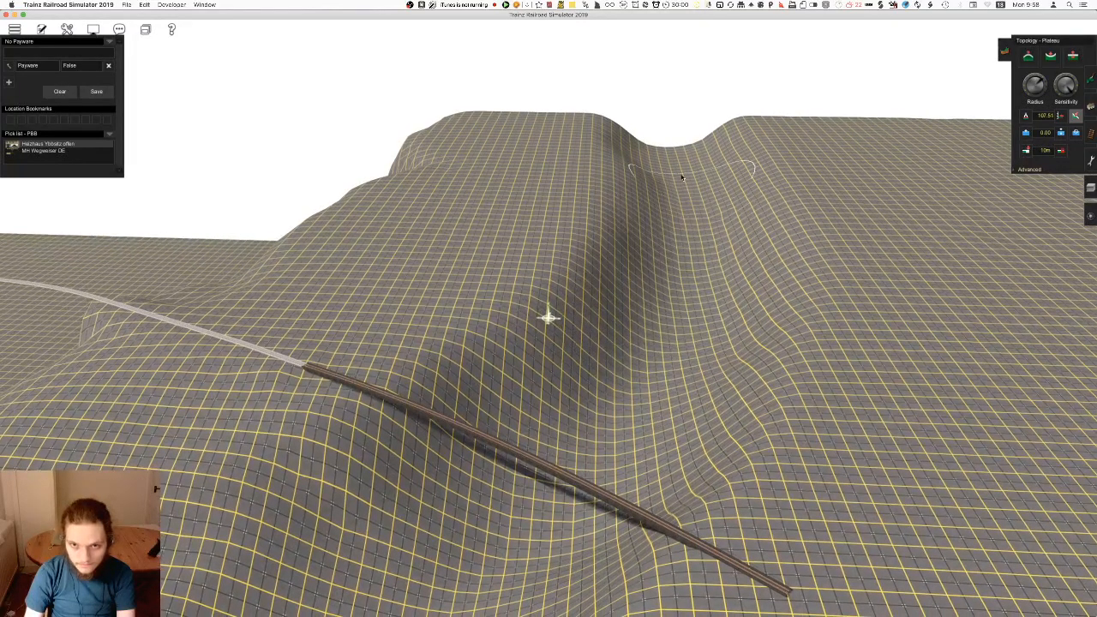
{"action": "right_click", "coordinate": [562, 390]}
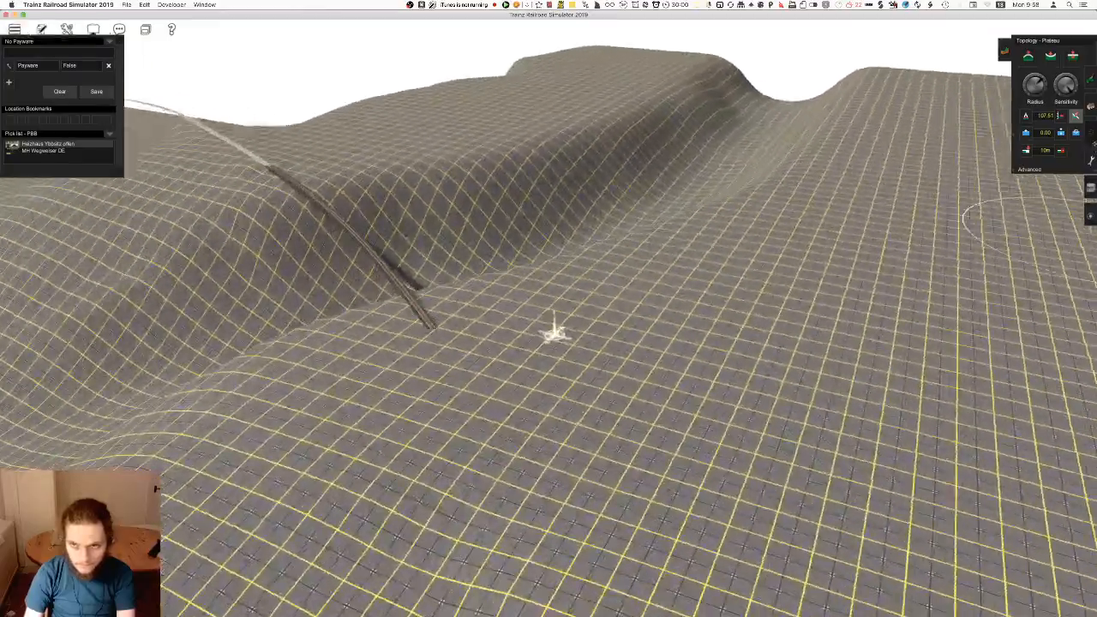
Lay Auran track from the bridge's open end and add a diverging branch that runs back towards the valley
{"action": "left_click", "coordinate": [1090, 134]}
{"action": "right_click_drag", "start_coordinate": [483, 351], "coordinate": [575, 258]}
{"action": "key", "text": "a"}
{"action": "left_click_drag", "start_coordinate": [543, 189], "coordinate": [550, 441]}
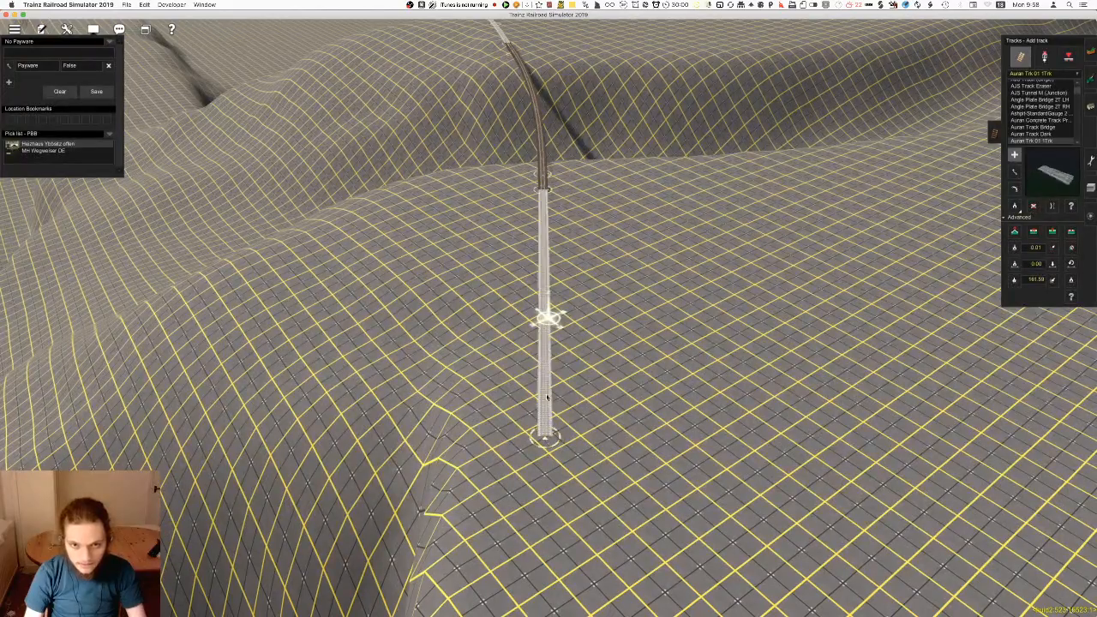
{"action": "scroll", "coordinate": [549, 375], "scroll_direction": "up", "scroll_amount": 4}
{"action": "right_click_drag", "start_coordinate": [550, 374], "coordinate": [590, 383]}
{"action": "left_click_drag", "start_coordinate": [589, 421], "coordinate": [543, 203]}
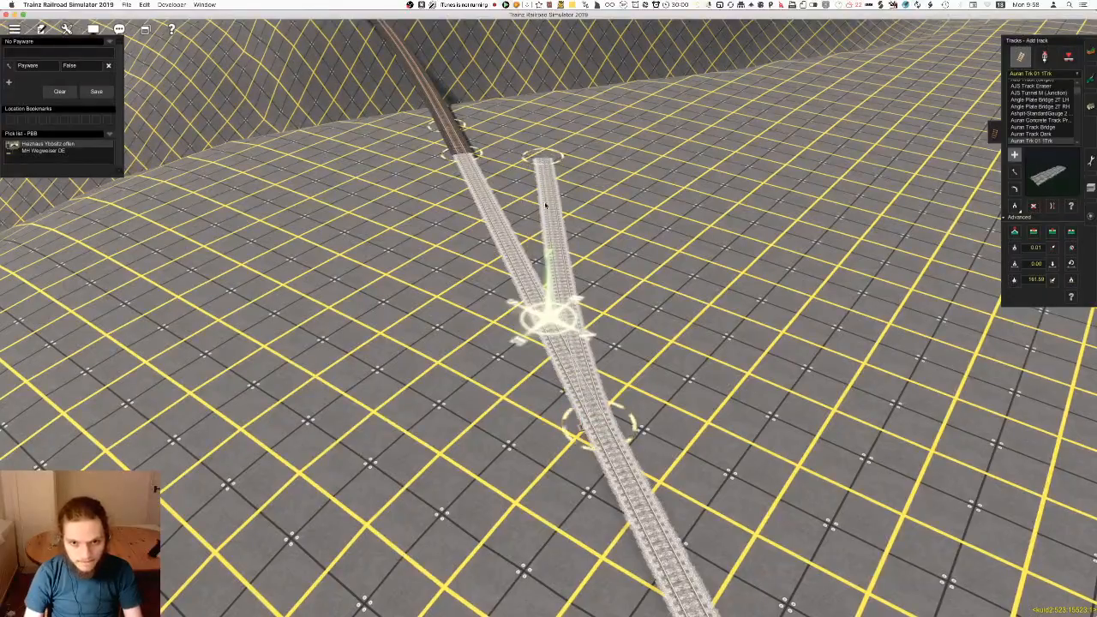
{"action": "right_click", "coordinate": [510, 161]}
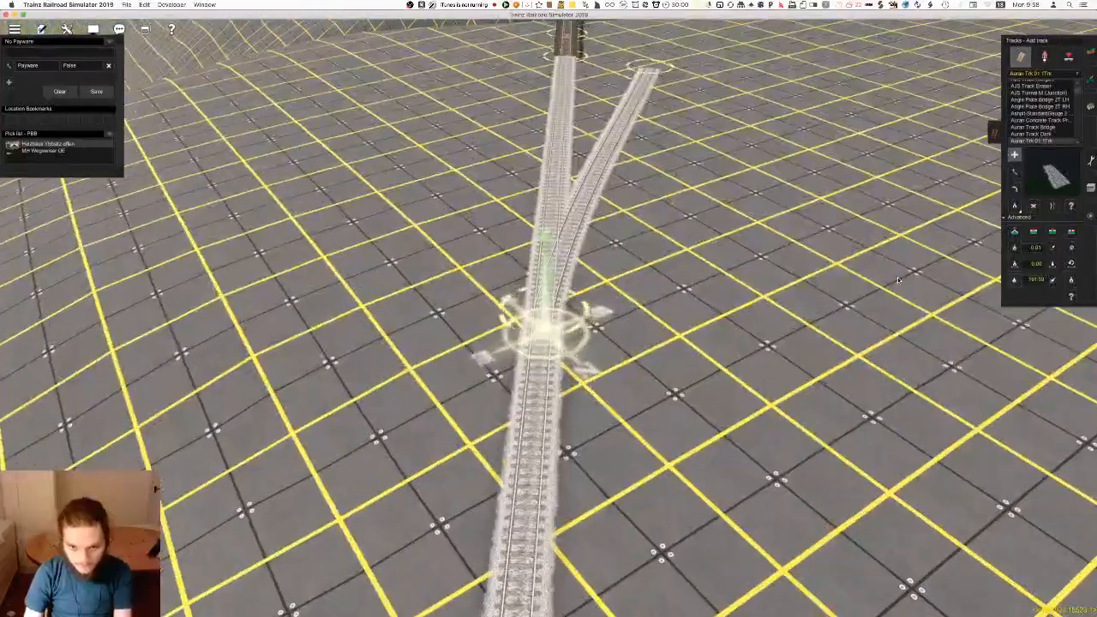
Pick the Girder Bridge type from the existing bridge and add a short section at the branch track's end
{"action": "scroll", "coordinate": [659, 363], "scroll_direction": "up", "scroll_amount": 2}
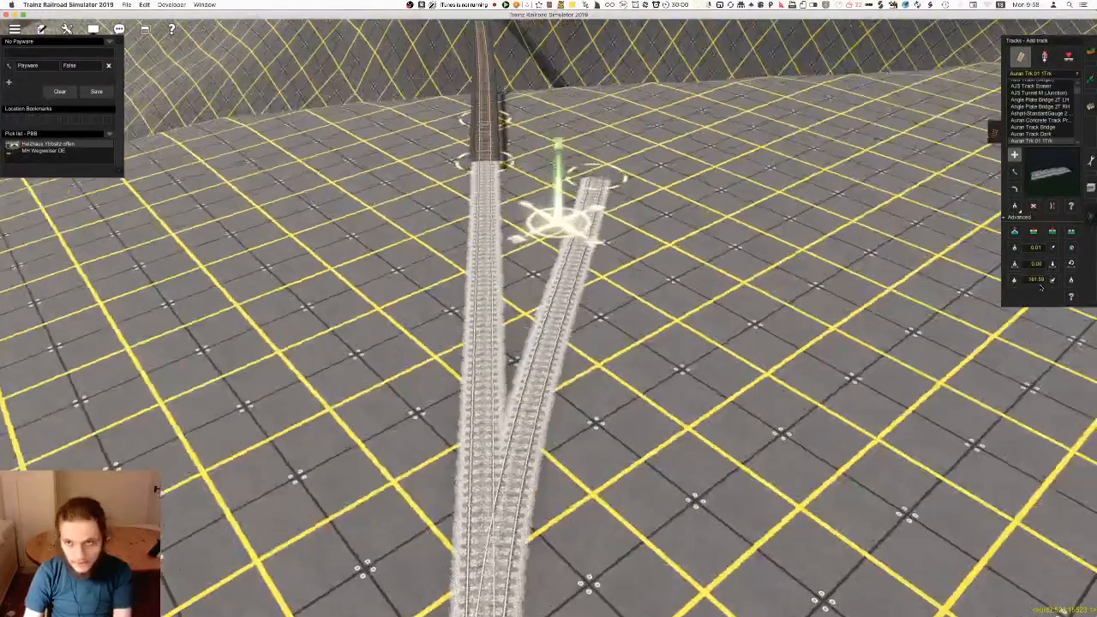
{"action": "key", "text": "Right"}
{"action": "left_click", "coordinate": [1015, 206]}
{"action": "left_click", "coordinate": [458, 209]}
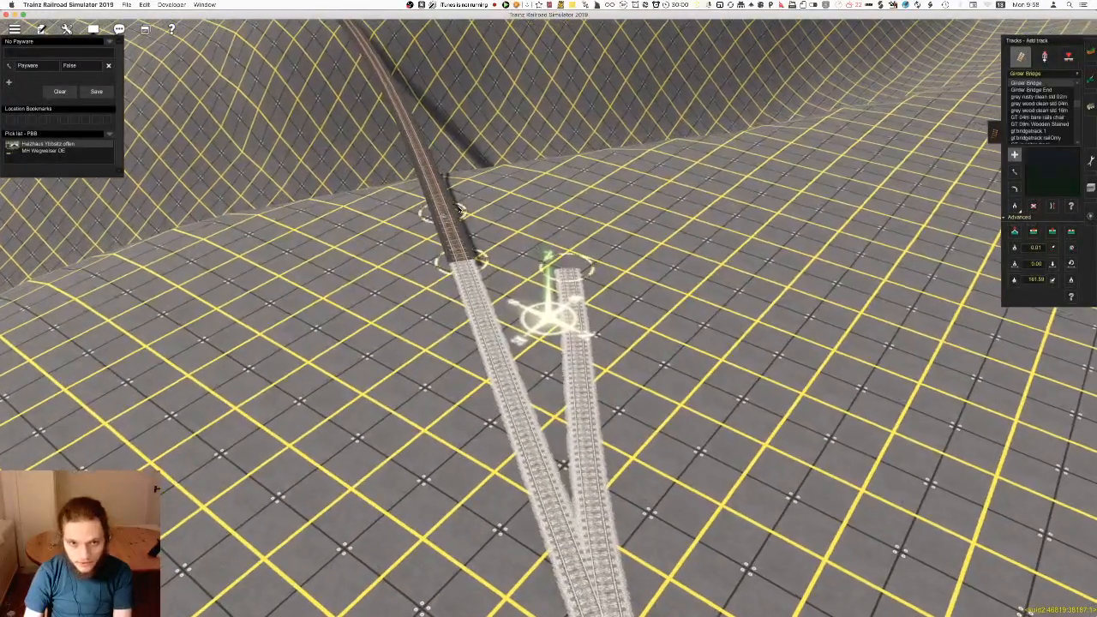
{"action": "right_click", "coordinate": [530, 256]}
{"action": "key", "text": "Up"}
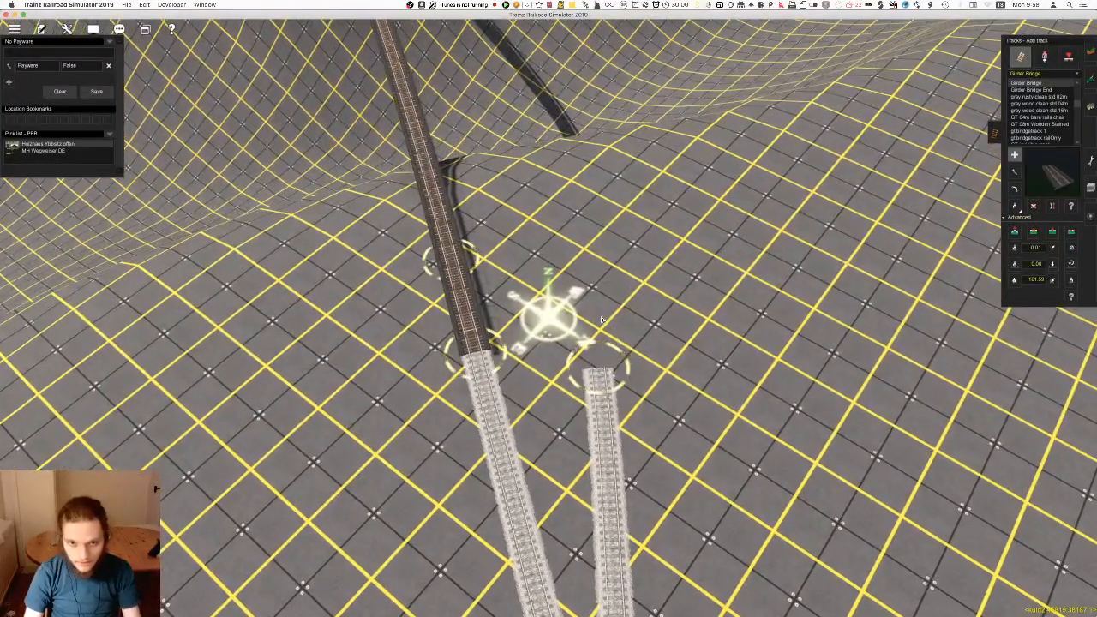
{"action": "left_click", "coordinate": [597, 372]}
{"action": "left_click", "coordinate": [603, 256]}
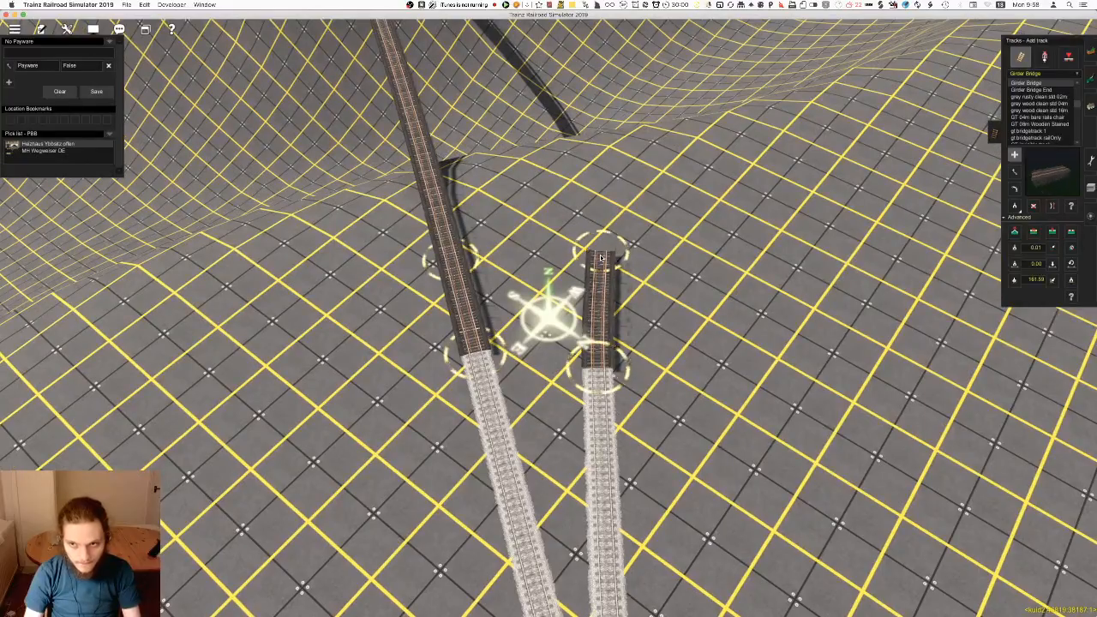
Extend the second girder bridge across the valley to the opposite slope and adjust its end
{"action": "left_click_drag", "start_coordinate": [608, 237], "coordinate": [545, 333]}
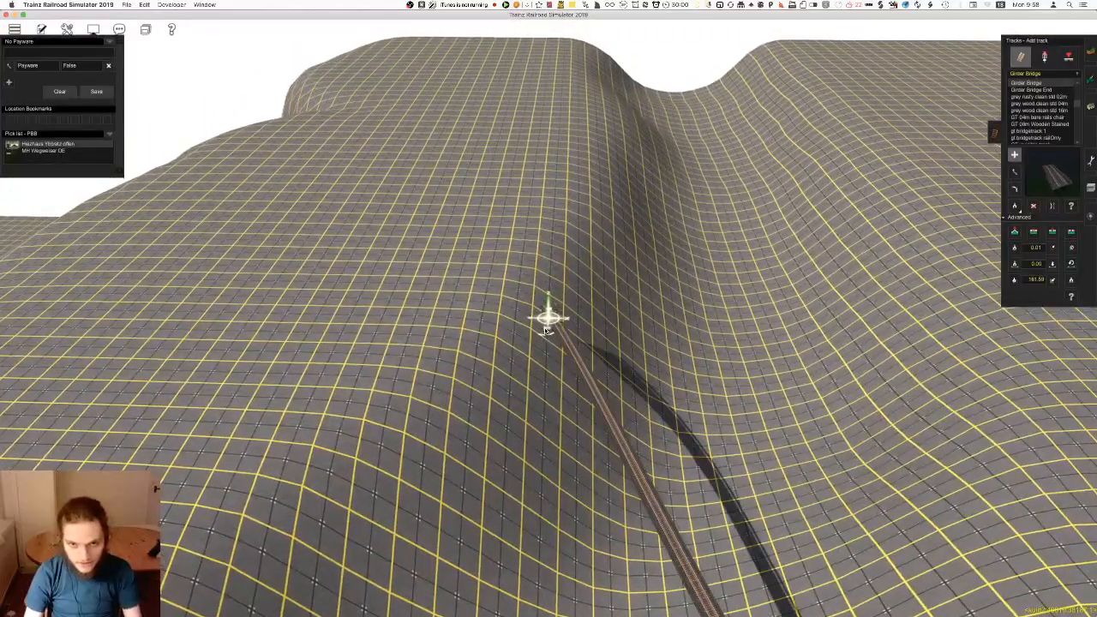
{"action": "left_click_drag", "start_coordinate": [551, 251], "coordinate": [549, 240]}
{"action": "key", "text": "s"}
{"action": "left_click", "coordinate": [549, 287]}
{"action": "right_click_drag", "start_coordinate": [545, 328], "coordinate": [546, 304]}
{"action": "key", "text": "m"}
{"action": "left_click_drag", "start_coordinate": [571, 290], "coordinate": [575, 273]}
Sample the vertex height at the first girder bridge's end beside the original approach track
{"action": "right_click_drag", "start_coordinate": [549, 373], "coordinate": [891, 294]}
{"action": "key", "text": "Left"}
{"action": "left_click", "coordinate": [1015, 280]}
{"action": "key", "text": "Right"}
{"action": "key", "text": "Up"}
{"action": "right_click_drag", "start_coordinate": [613, 433], "coordinate": [595, 318]}
{"action": "scroll", "coordinate": [595, 321], "scroll_direction": "up", "scroll_amount": 5}
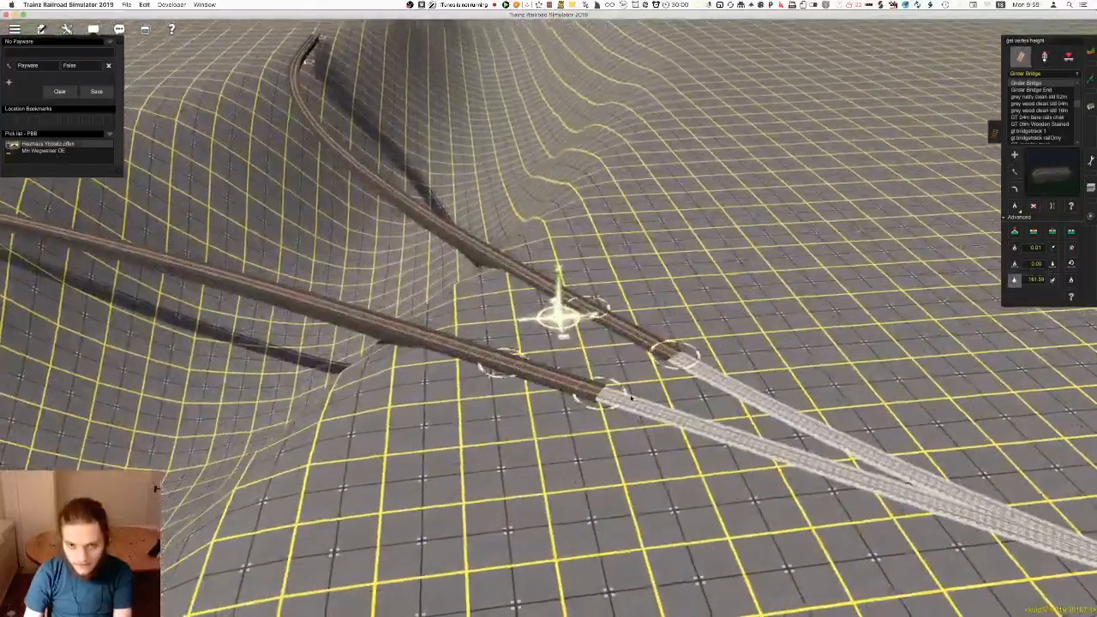
{"action": "right_click_drag", "start_coordinate": [417, 316], "coordinate": [453, 335]}
{"action": "key", "text": "Right"}
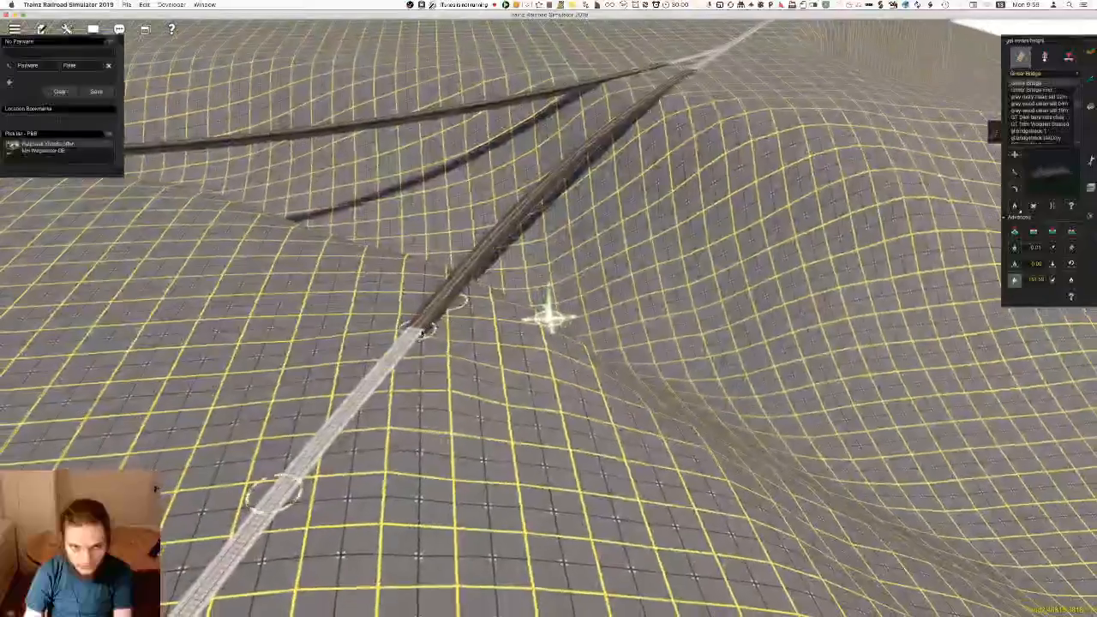
{"action": "scroll", "coordinate": [454, 324], "scroll_direction": "up", "scroll_amount": 3}
{"action": "left_click", "coordinate": [372, 333]}
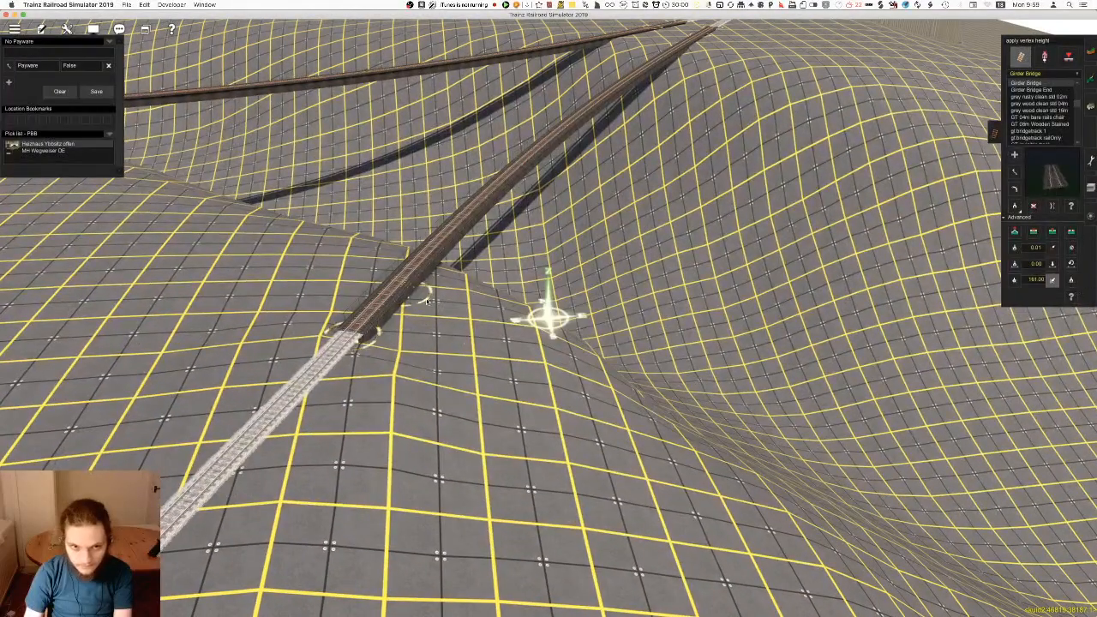
Apply the sampled vertex height to the forked track at the opposite end of the bridges
{"action": "right_click_drag", "start_coordinate": [592, 226], "coordinate": [539, 277]}
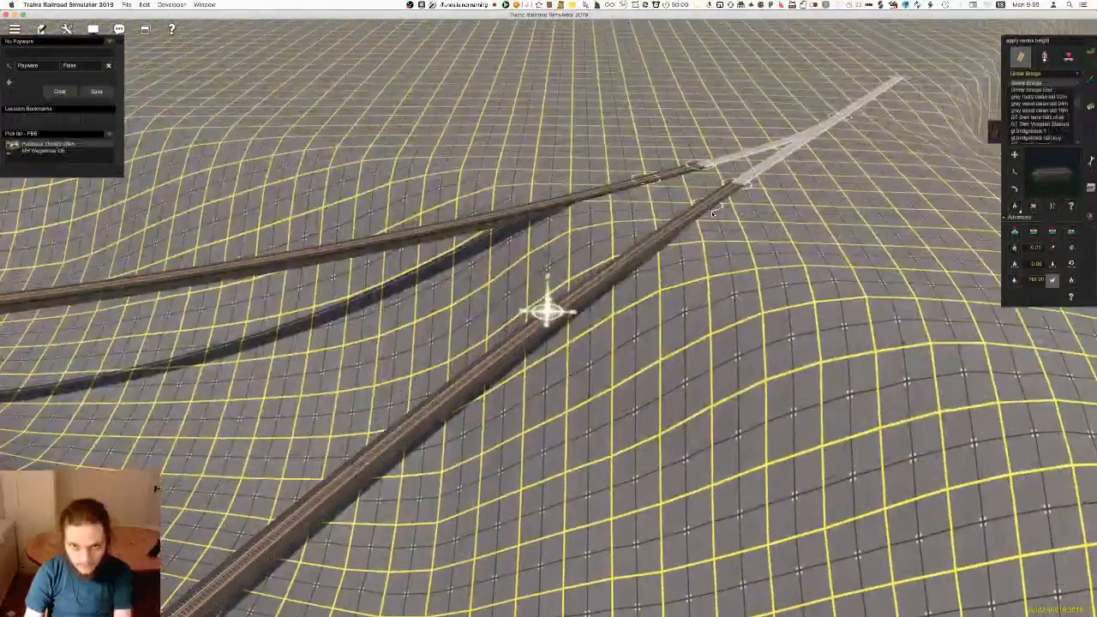
{"action": "left_click", "coordinate": [898, 87]}
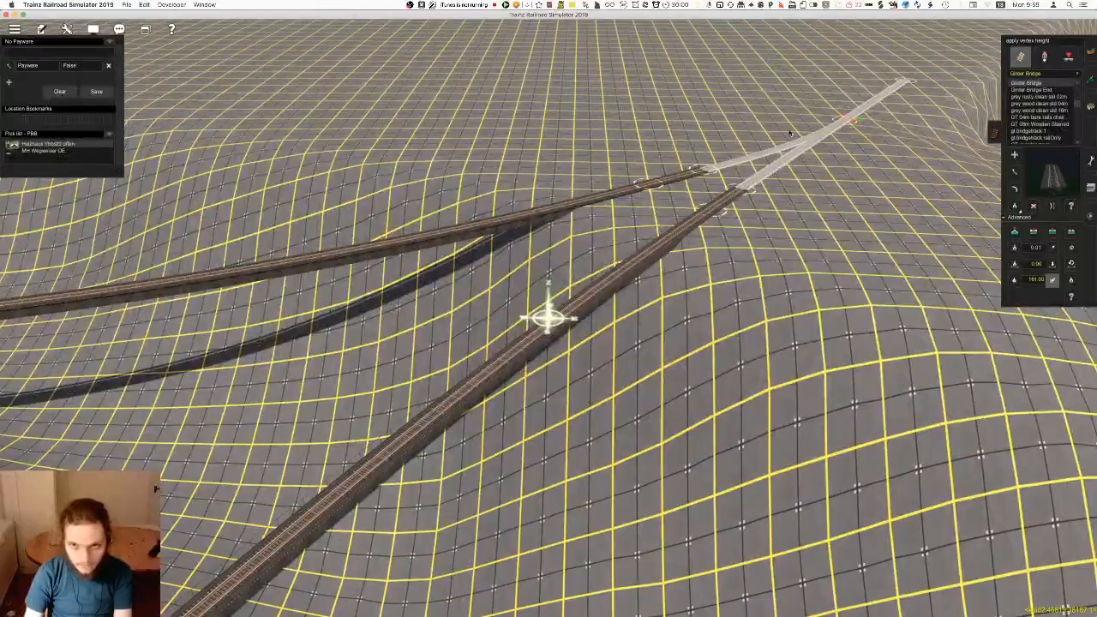
{"action": "right_click_drag", "start_coordinate": [612, 213], "coordinate": [478, 207]}
{"action": "mouse_move", "coordinate": [540, 377]}
{"action": "right_mouse_down"}
{"action": "mouse_move", "coordinate": [551, 412]}
{"action": "mouse_move", "coordinate": [529, 384]}
{"action": "right_mouse_up"}
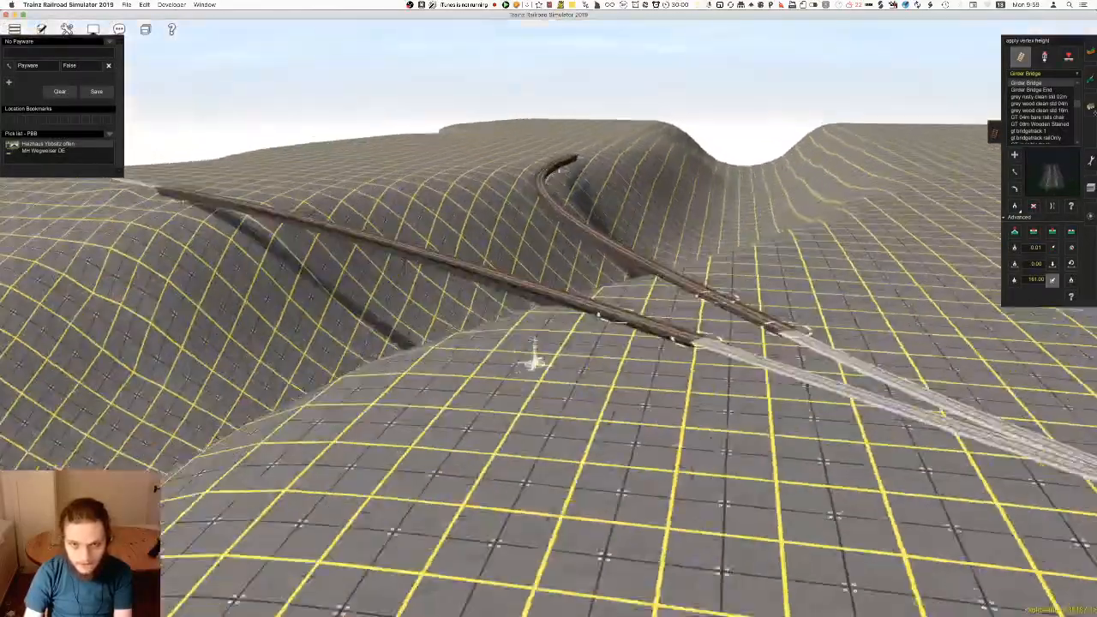
Locate the finished trestle bridge elsewhere on the route and pick its YR Bridge Support # 1 Steel as the track object
{"action": "left_click", "coordinate": [1044, 57]}
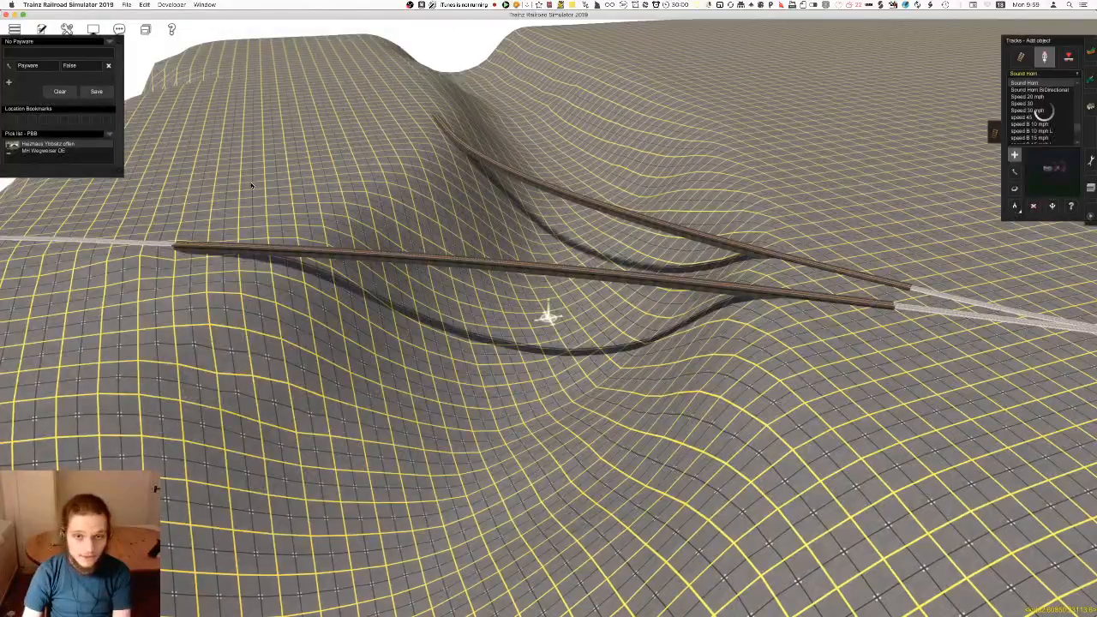
{"action": "right_click_drag", "start_coordinate": [251, 185], "coordinate": [519, 181]}
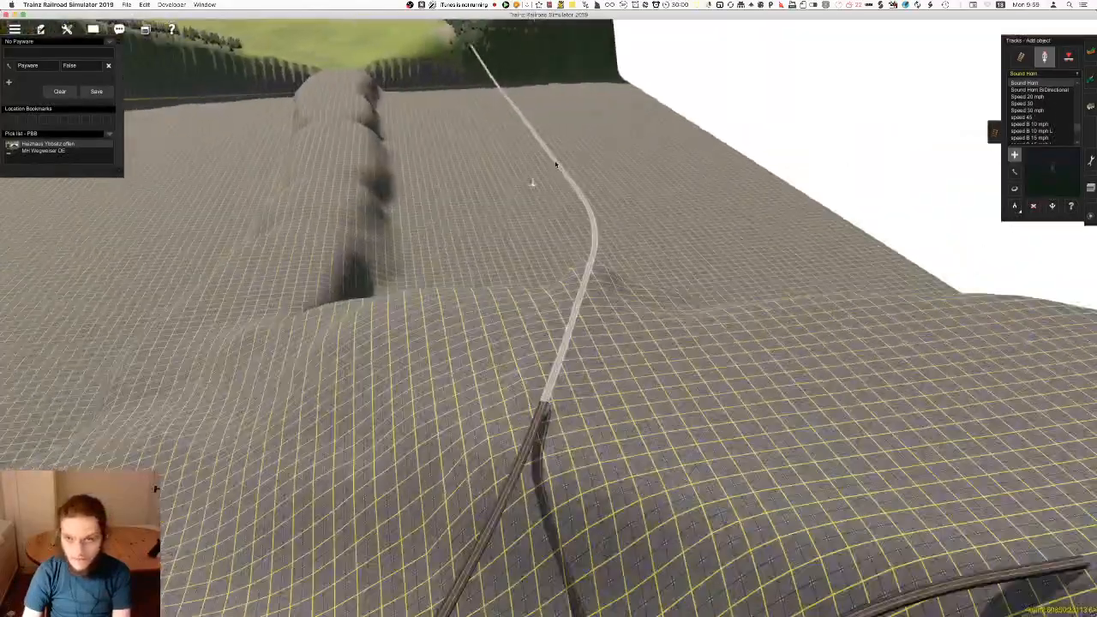
{"action": "key", "text": "ctrl+m"}
{"action": "right_click", "coordinate": [506, 146]}
{"action": "scroll", "coordinate": [404, 120], "scroll_direction": "down", "scroll_amount": 3}
{"action": "right_click", "coordinate": [286, 177]}
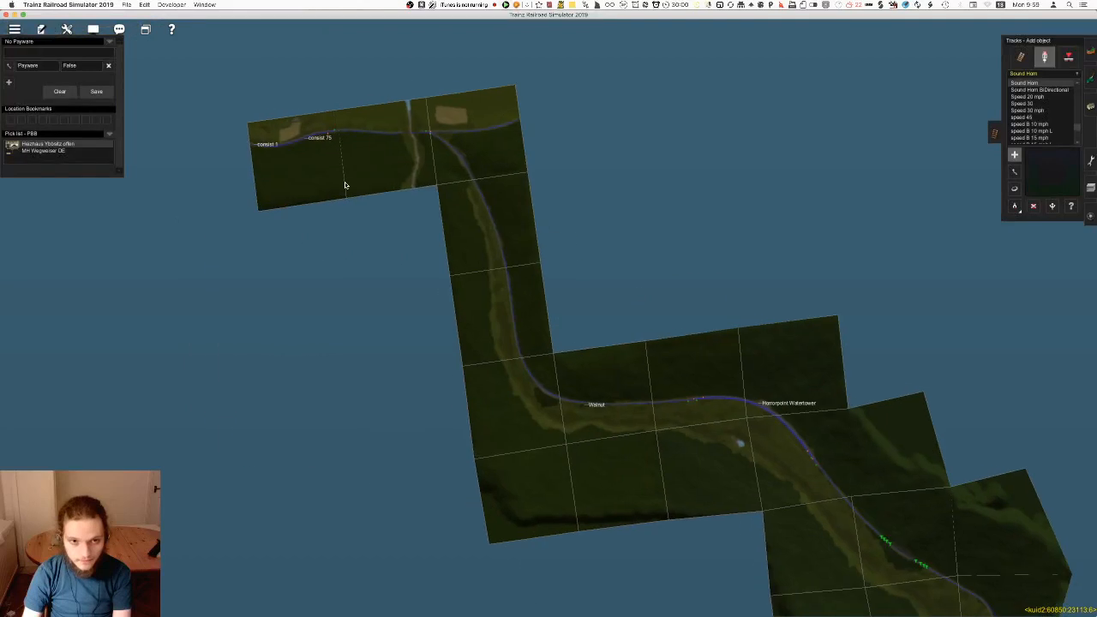
{"action": "scroll", "coordinate": [419, 135], "scroll_direction": "up", "scroll_amount": 10}
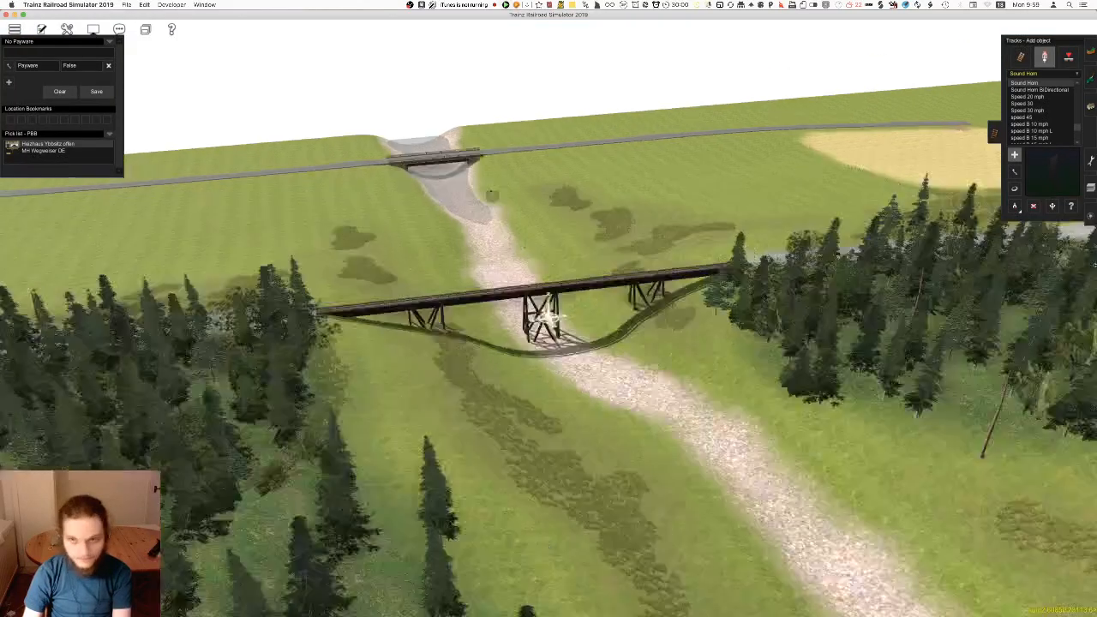
{"action": "scroll", "coordinate": [496, 162], "scroll_direction": "down", "scroll_amount": 10}
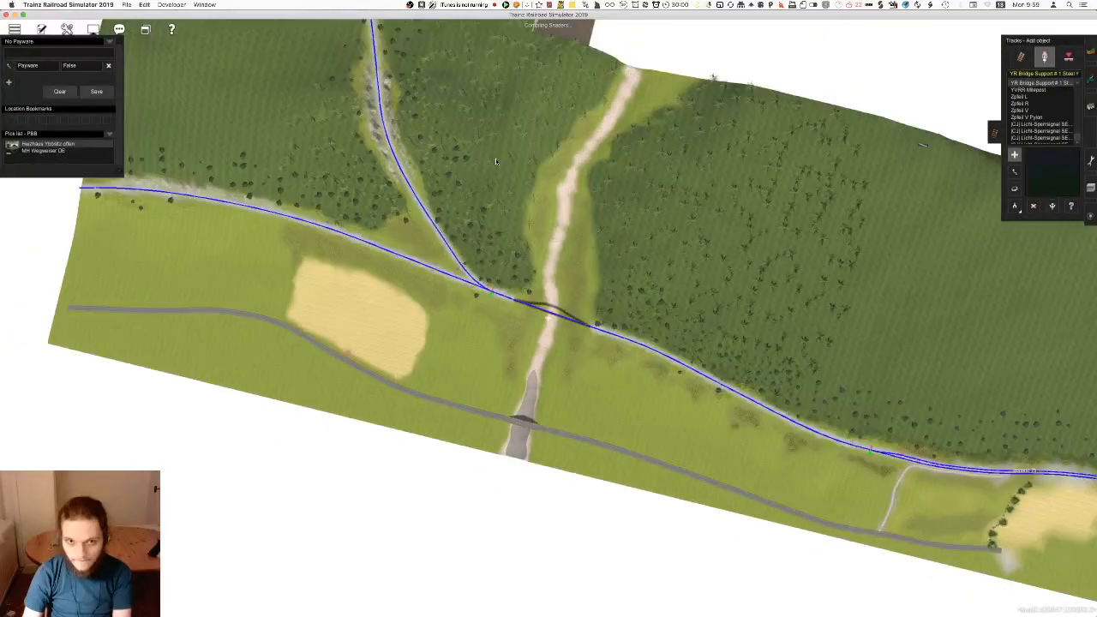
{"action": "scroll", "coordinate": [495, 161], "scroll_direction": "down", "scroll_amount": 10}
{"action": "right_click", "coordinate": [504, 116]}
{"action": "right_click", "coordinate": [452, 100]}
Try a YR Bridge Support # 1 Steel beneath the girder bridge over the valley, inspect its fit and undo its placement
{"action": "scroll", "coordinate": [580, 322], "scroll_direction": "up", "scroll_amount": 10}
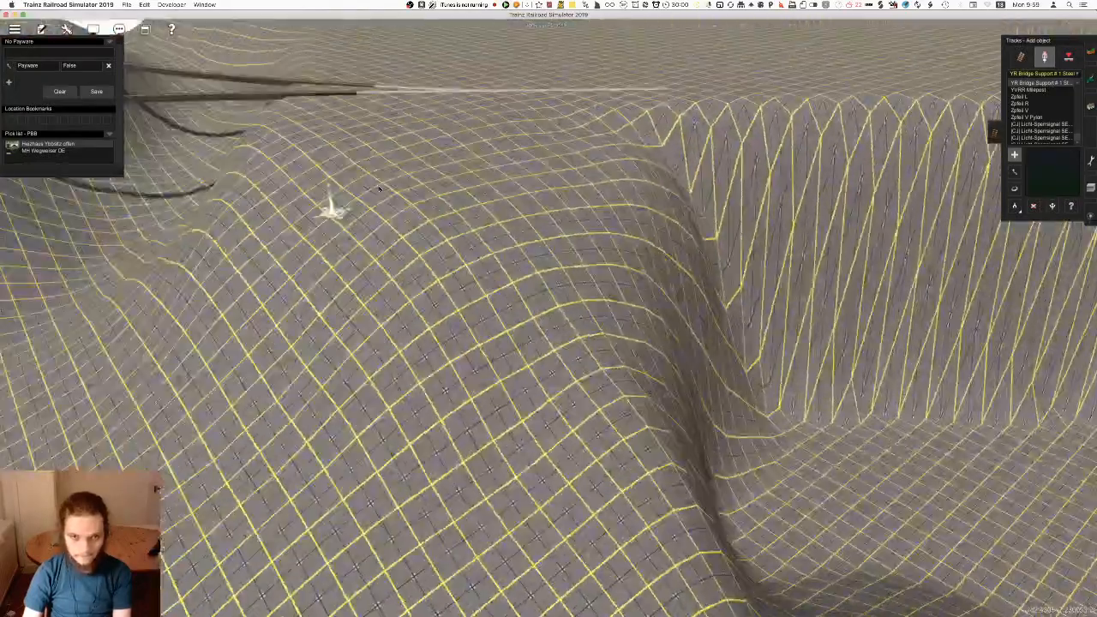
{"action": "scroll", "coordinate": [533, 322], "scroll_direction": "up", "scroll_amount": 6}
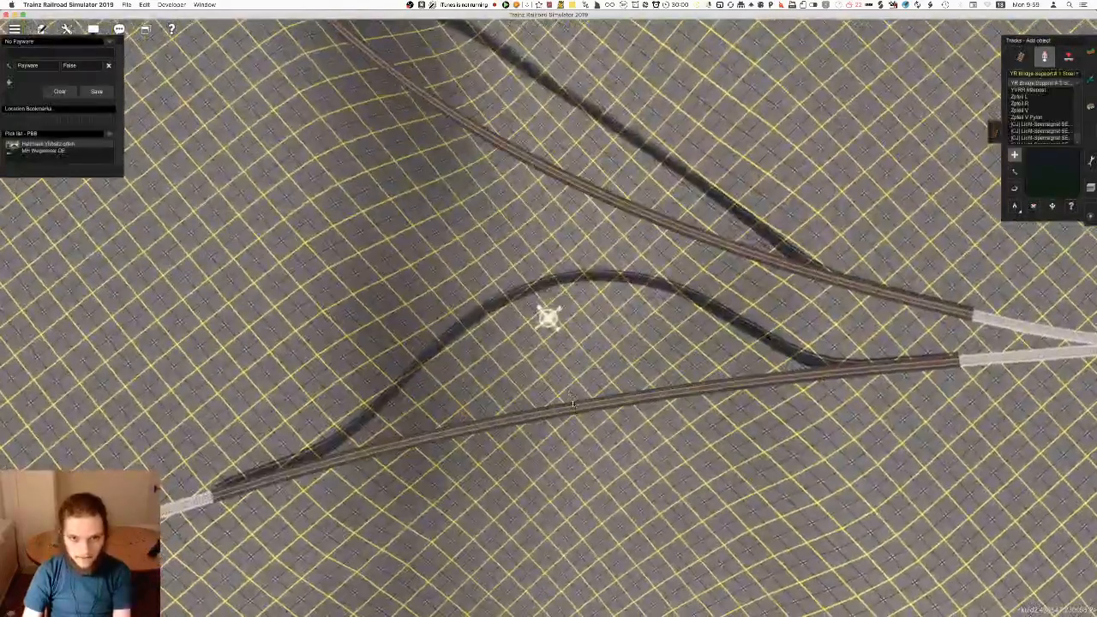
{"action": "scroll", "coordinate": [588, 388], "scroll_direction": "up", "scroll_amount": 8}
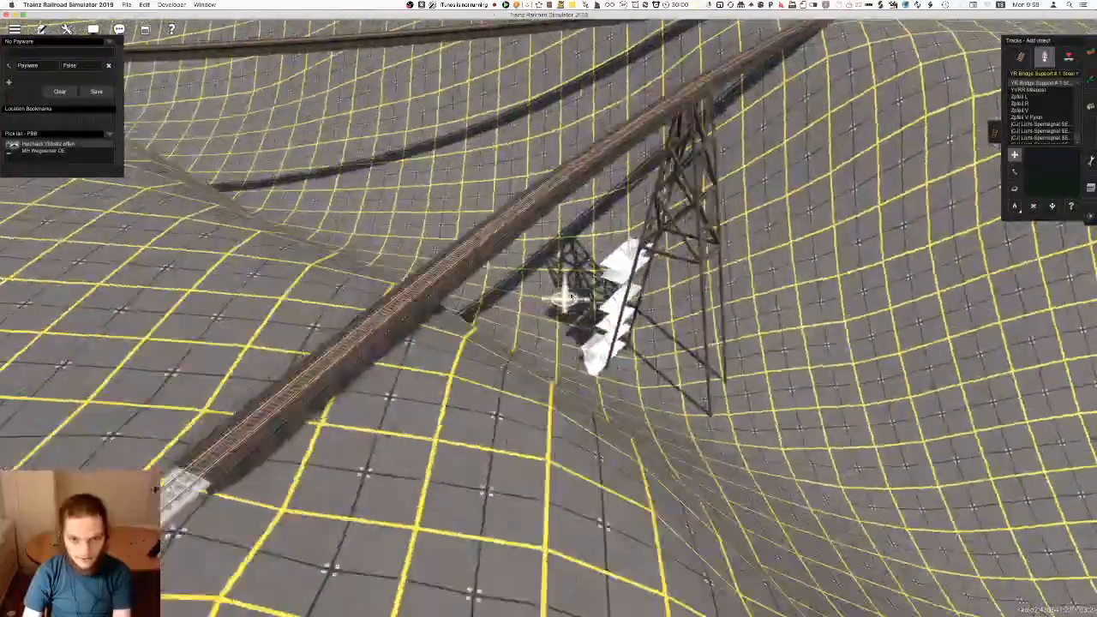
{"action": "scroll", "coordinate": [600, 324], "scroll_direction": "up", "scroll_amount": 8}
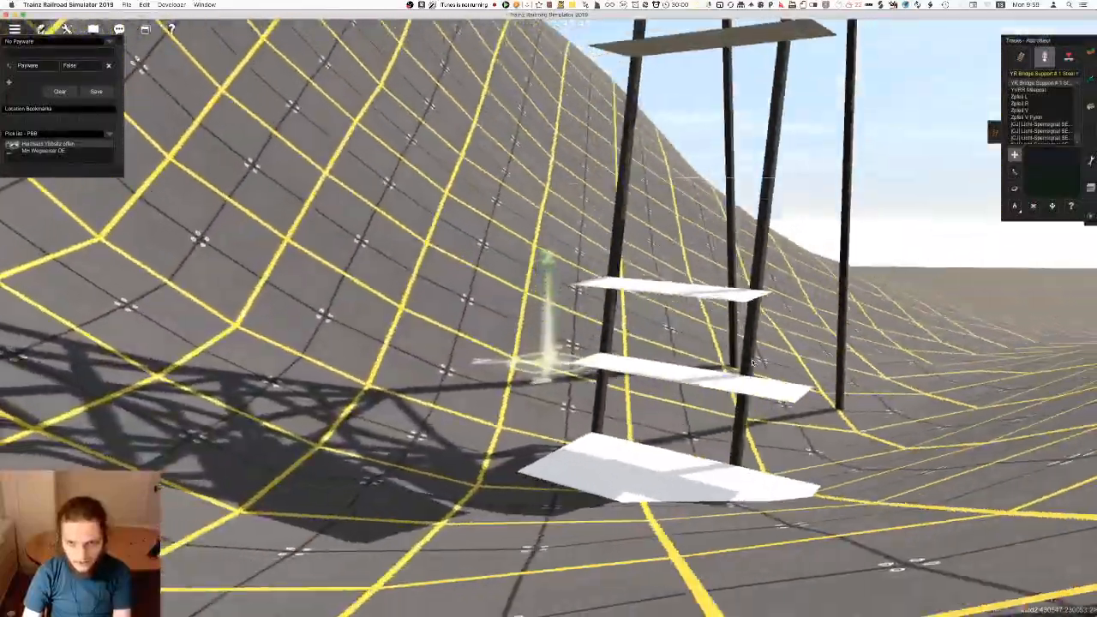
{"action": "right_click_drag", "start_coordinate": [753, 363], "coordinate": [568, 338]}
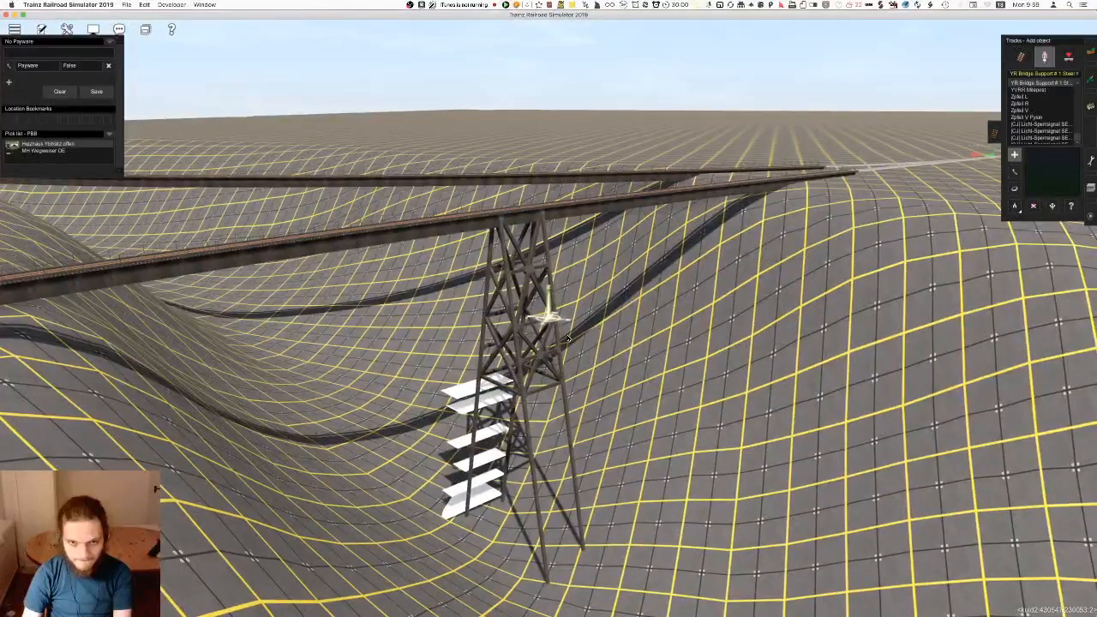
{"action": "scroll", "coordinate": [1054, 125], "scroll_direction": "up", "scroll_amount": 2}
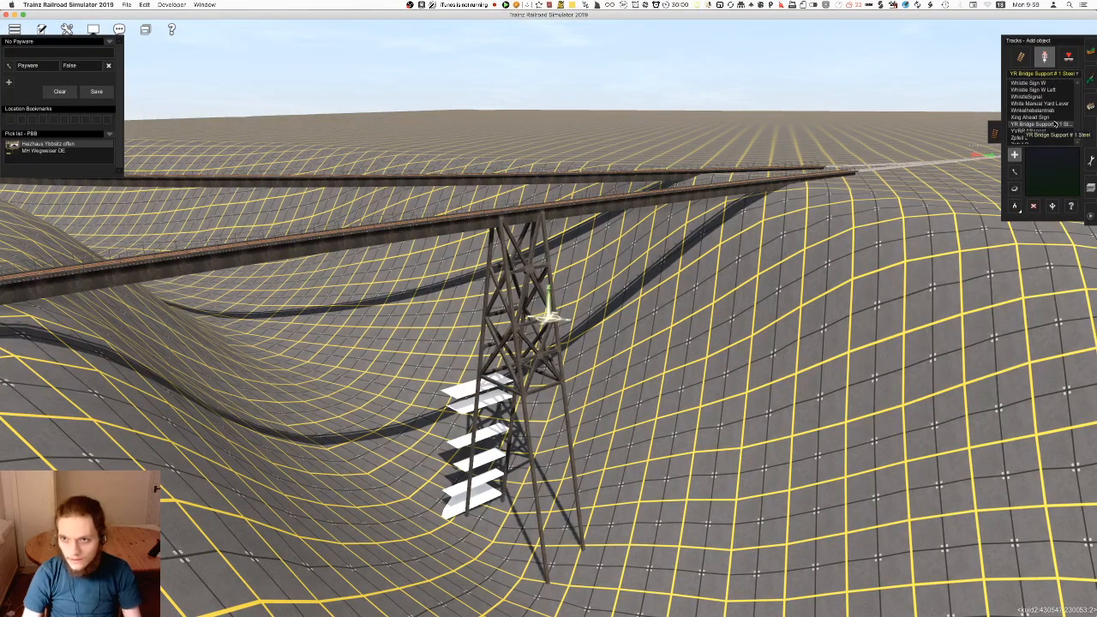
{"action": "key", "text": "super+z"}
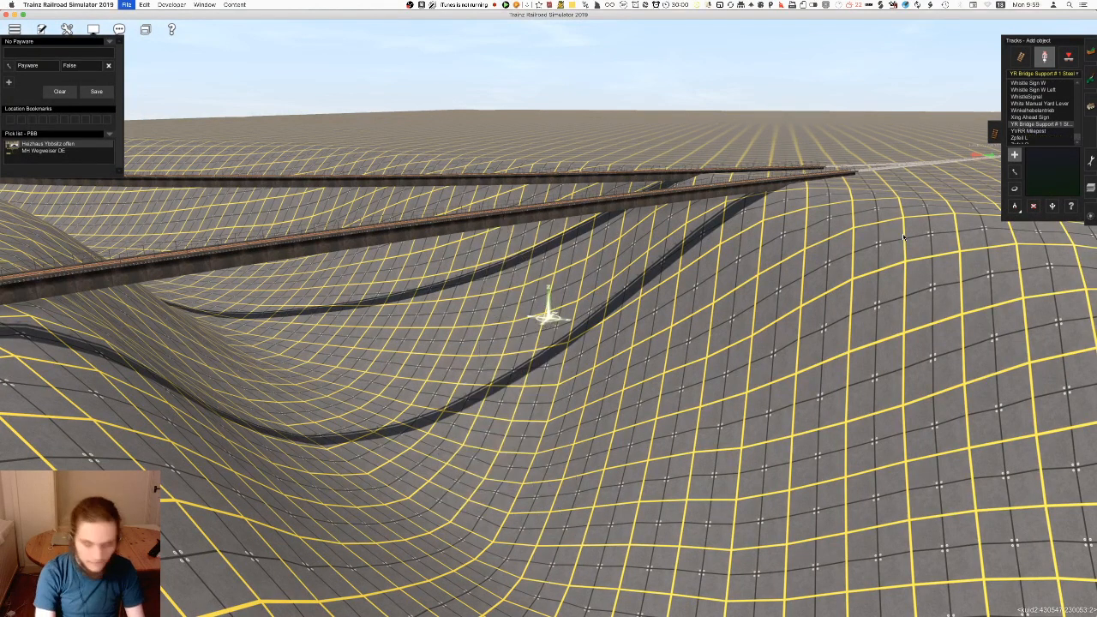
Switch to Content Manager and search with a custom filter for assets named "bridge support", without the Installed condition
{"action": "left_click", "coordinate": [396, 217]}
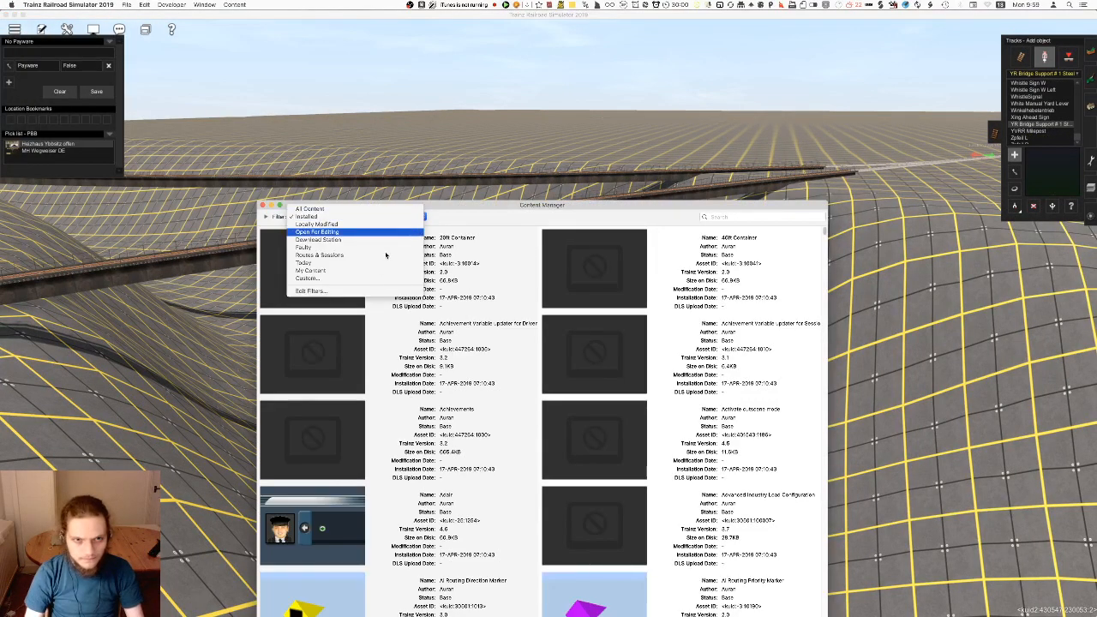
{"action": "left_click", "coordinate": [371, 279]}
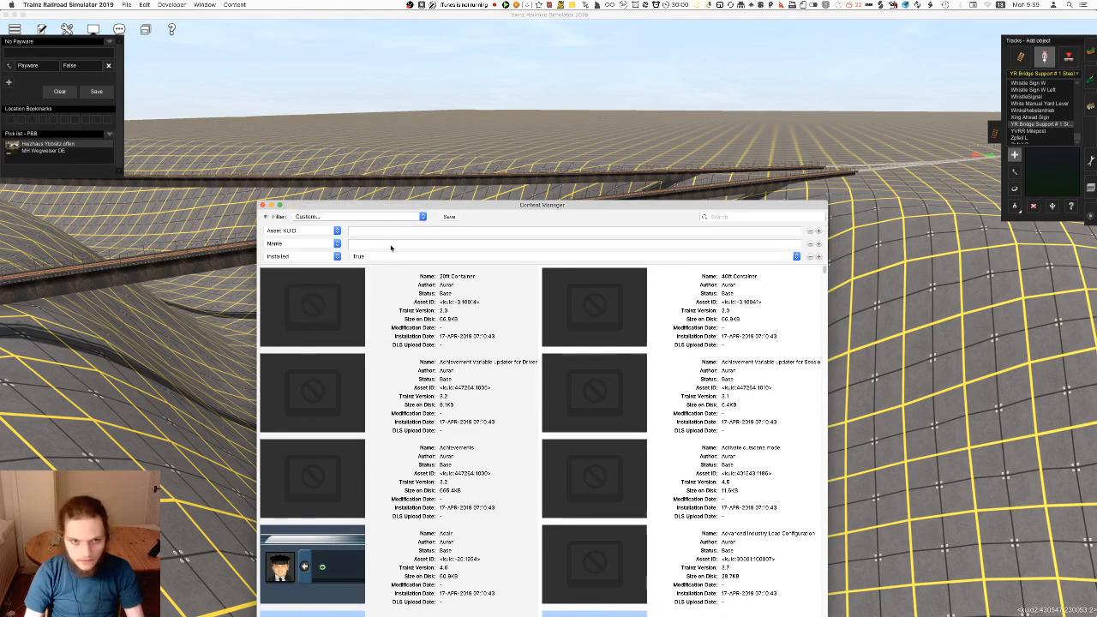
{"action": "type", "text": "YR bridge support"}
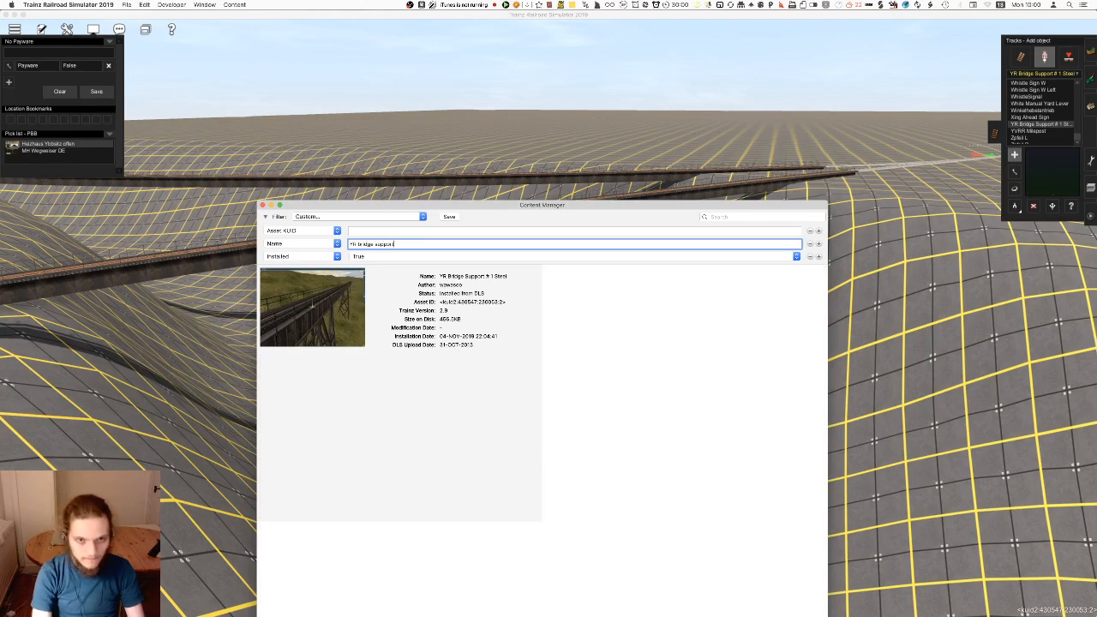
{"action": "left_click", "coordinate": [809, 256]}
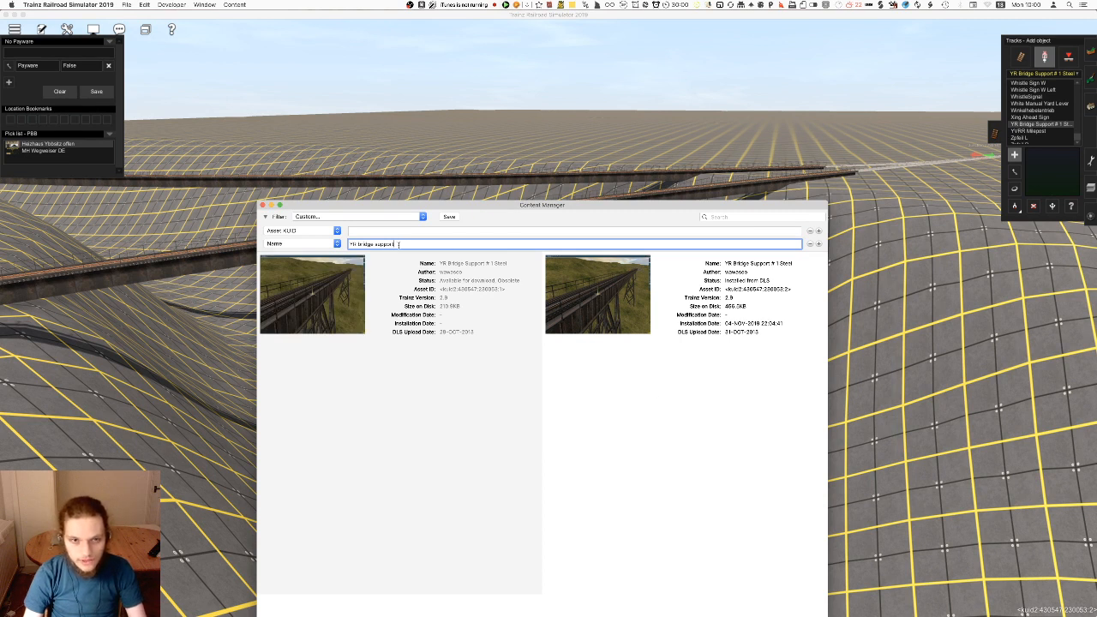
{"action": "key", "text": "BackSpace"}
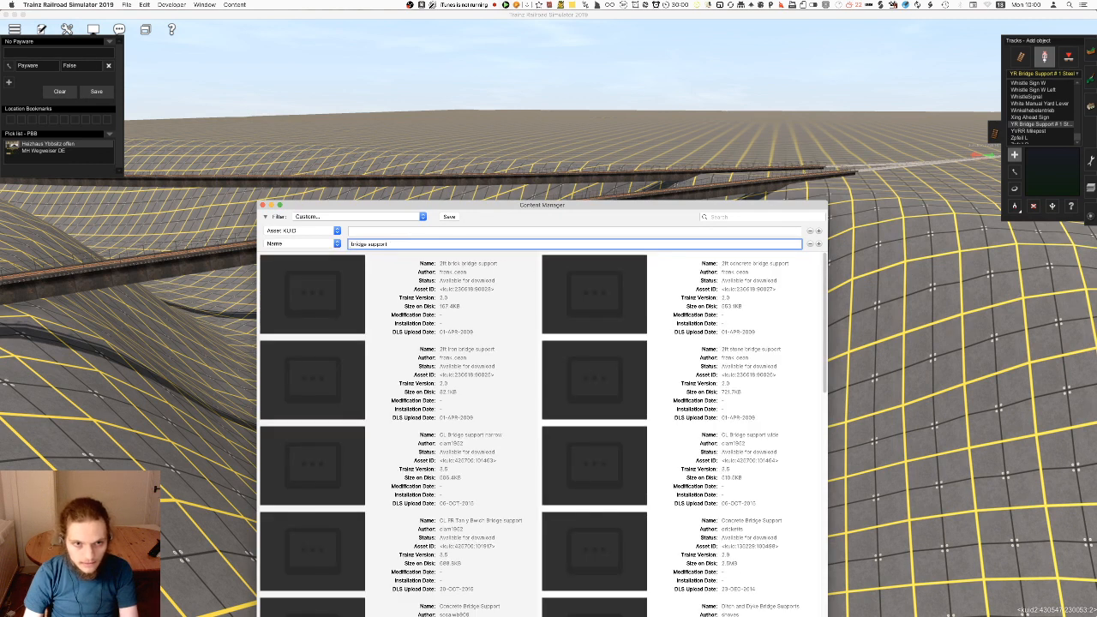
{"action": "key", "text": "Delete"}
Examine the bridge support assets through to the end of the results for a type suited to the tall girder bridge
{"action": "left_click_drag", "start_coordinate": [397, 205], "coordinate": [379, 48]}
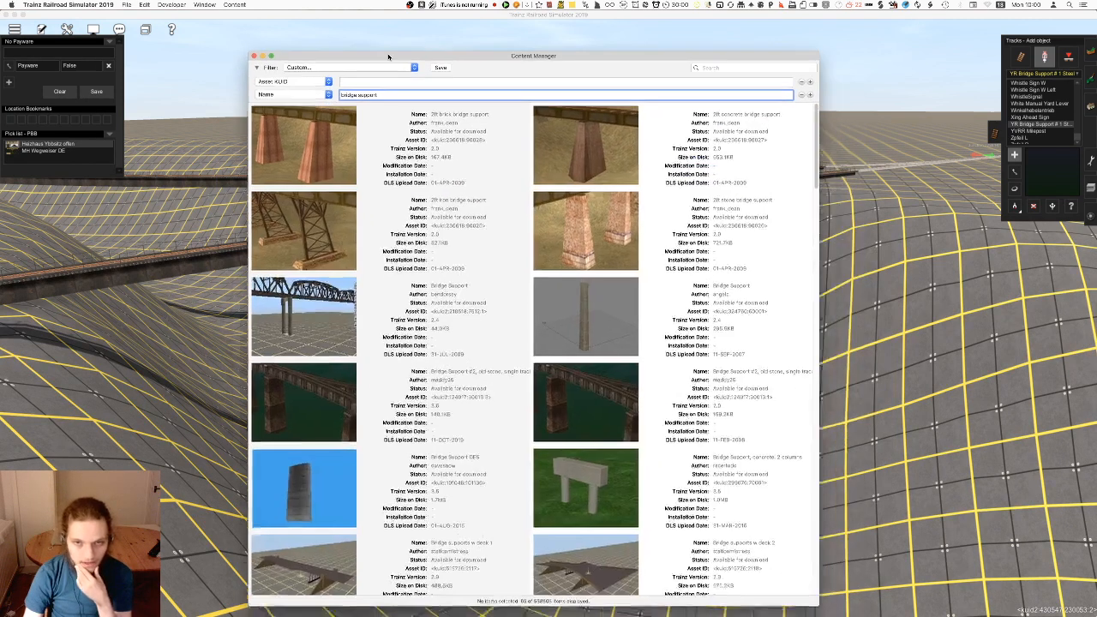
{"action": "scroll", "coordinate": [494, 334], "scroll_direction": "down", "scroll_amount": 10}
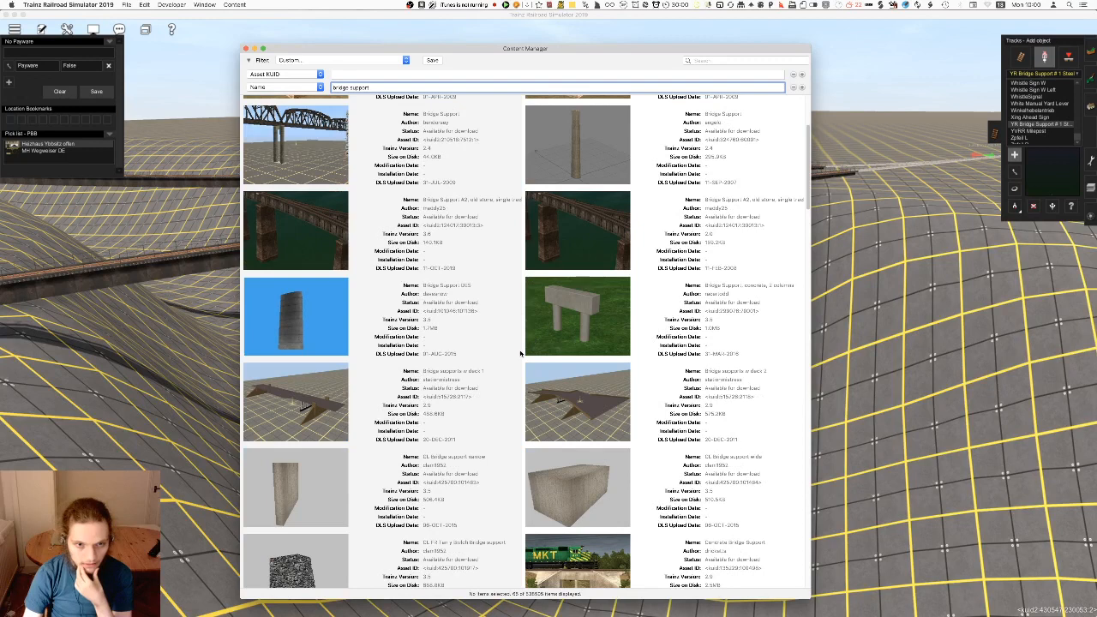
{"action": "scroll", "coordinate": [520, 353], "scroll_direction": "down", "scroll_amount": 10}
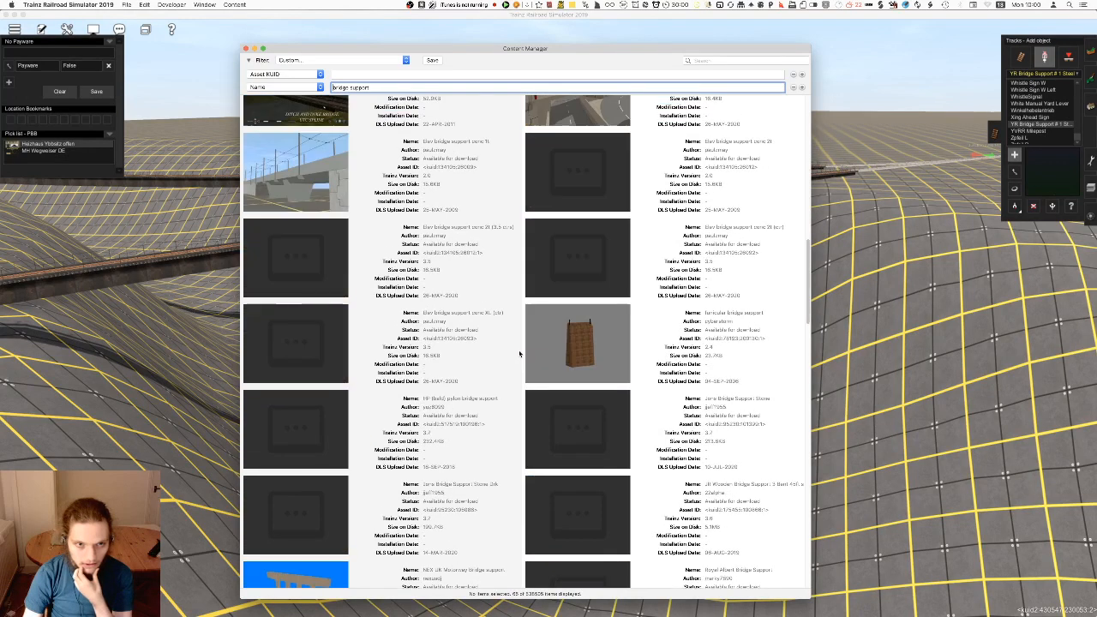
{"action": "scroll", "coordinate": [519, 353], "scroll_direction": "down", "scroll_amount": 8}
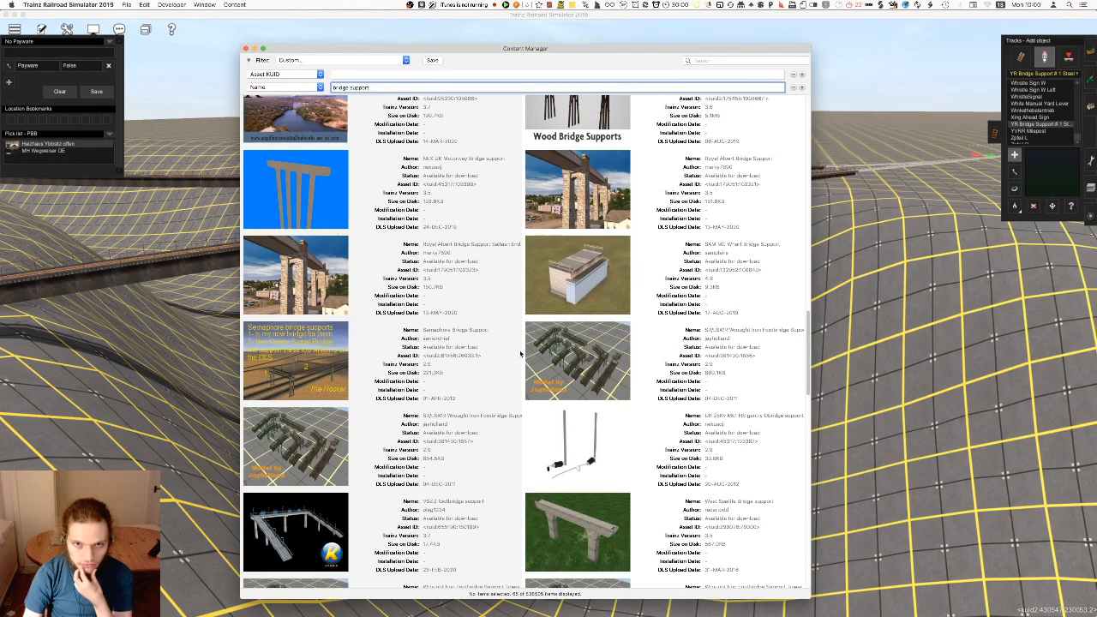
{"action": "scroll", "coordinate": [520, 354], "scroll_direction": "down", "scroll_amount": 13}
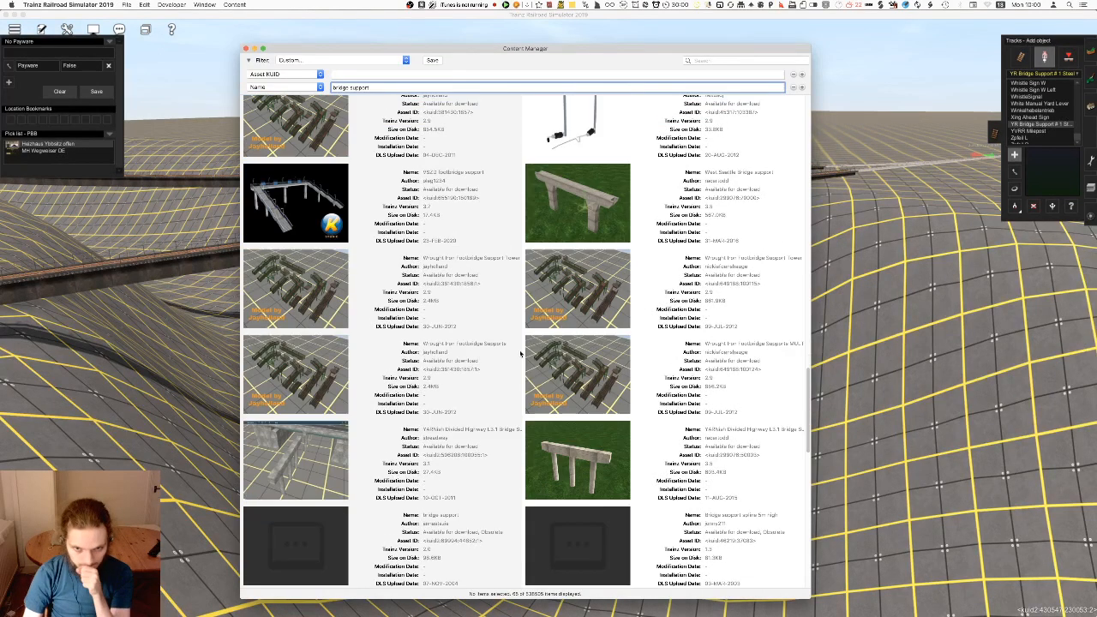
{"action": "scroll", "coordinate": [518, 356], "scroll_direction": "down", "scroll_amount": 4}
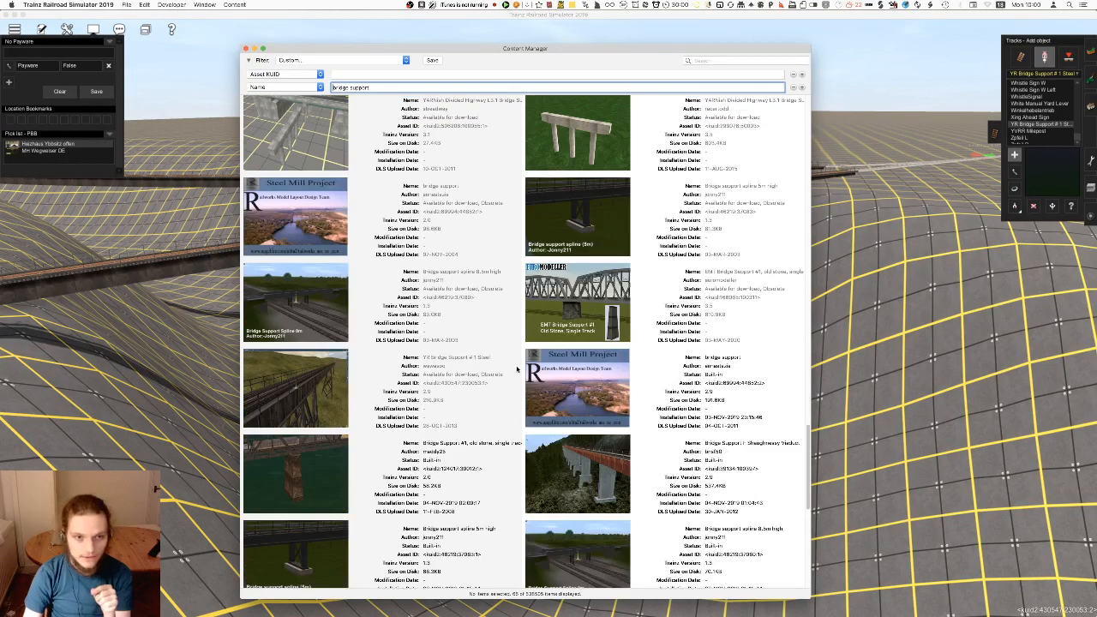
{"action": "scroll", "coordinate": [517, 370], "scroll_direction": "down", "scroll_amount": 2}
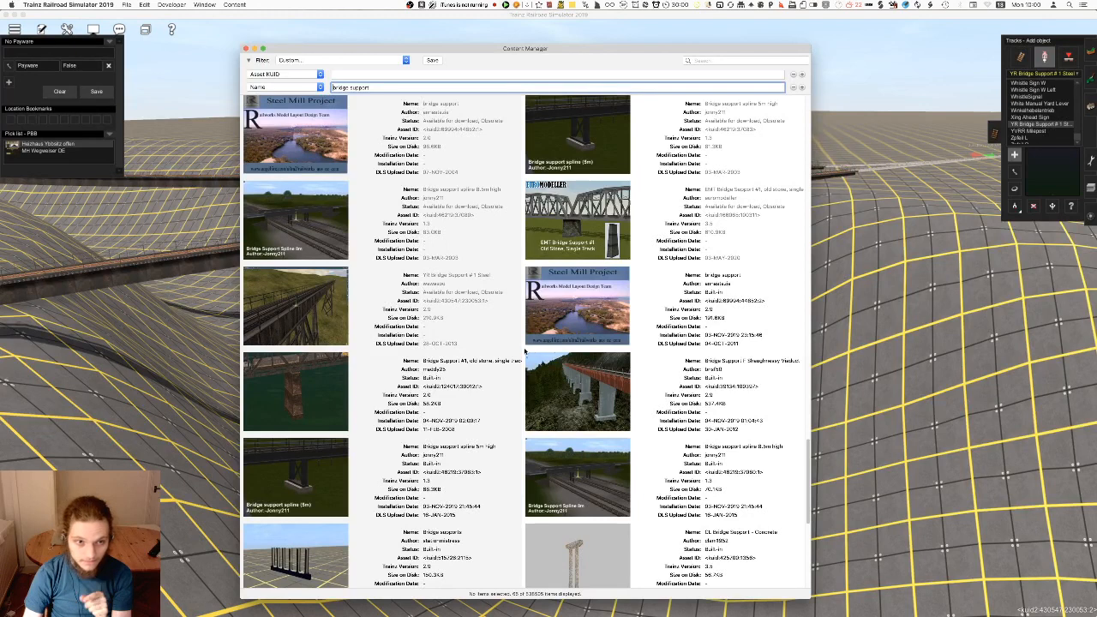
{"action": "scroll", "coordinate": [525, 349], "scroll_direction": "down", "scroll_amount": 2}
{"action": "scroll", "coordinate": [495, 255], "scroll_direction": "down", "scroll_amount": 2}
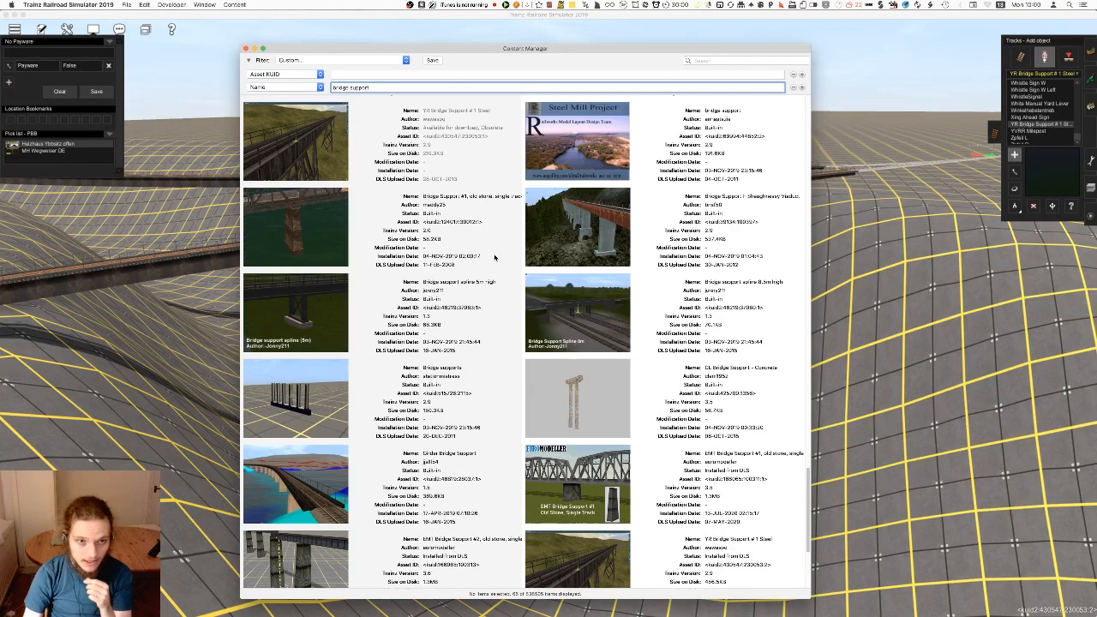
{"action": "scroll", "coordinate": [493, 335], "scroll_direction": "down", "scroll_amount": 2}
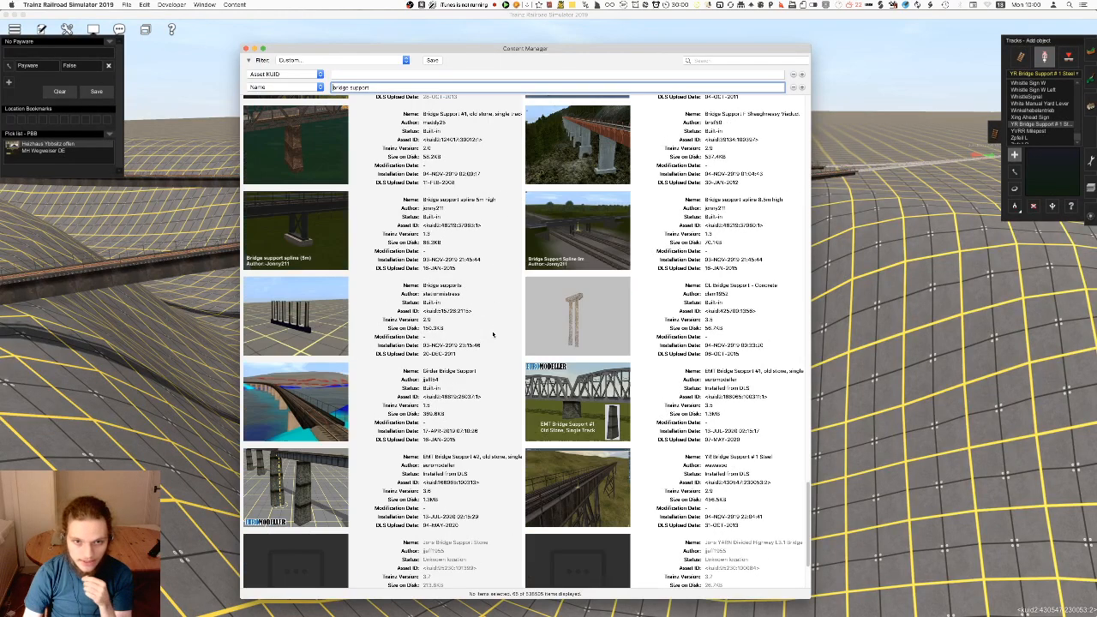
{"action": "scroll", "coordinate": [497, 337], "scroll_direction": "down", "scroll_amount": 2}
{"action": "scroll", "coordinate": [537, 395], "scroll_direction": "down", "scroll_amount": 1}
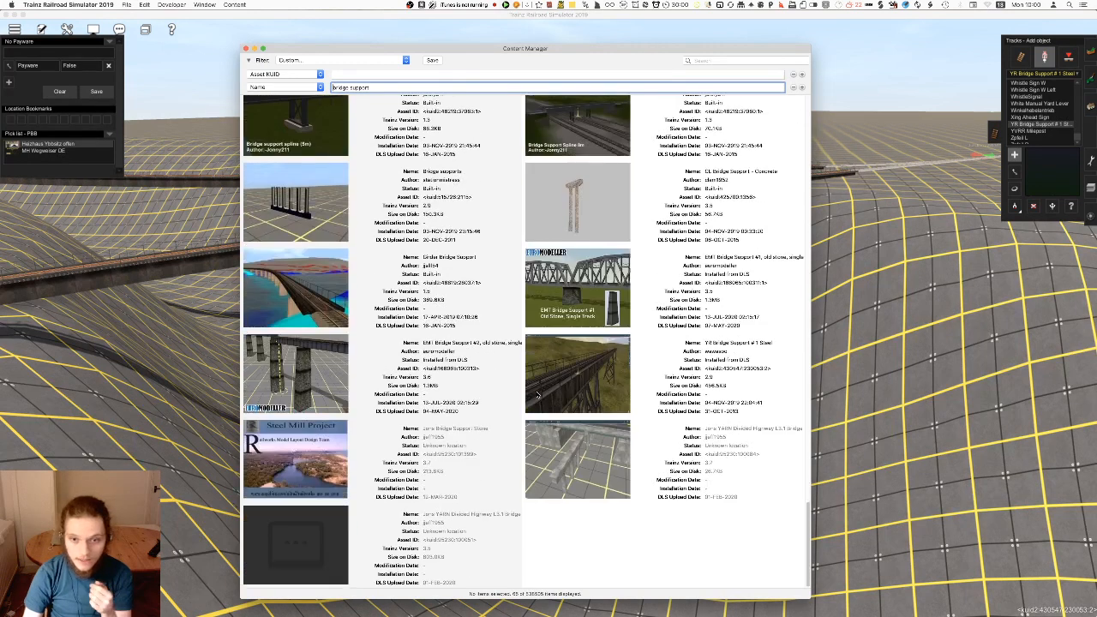
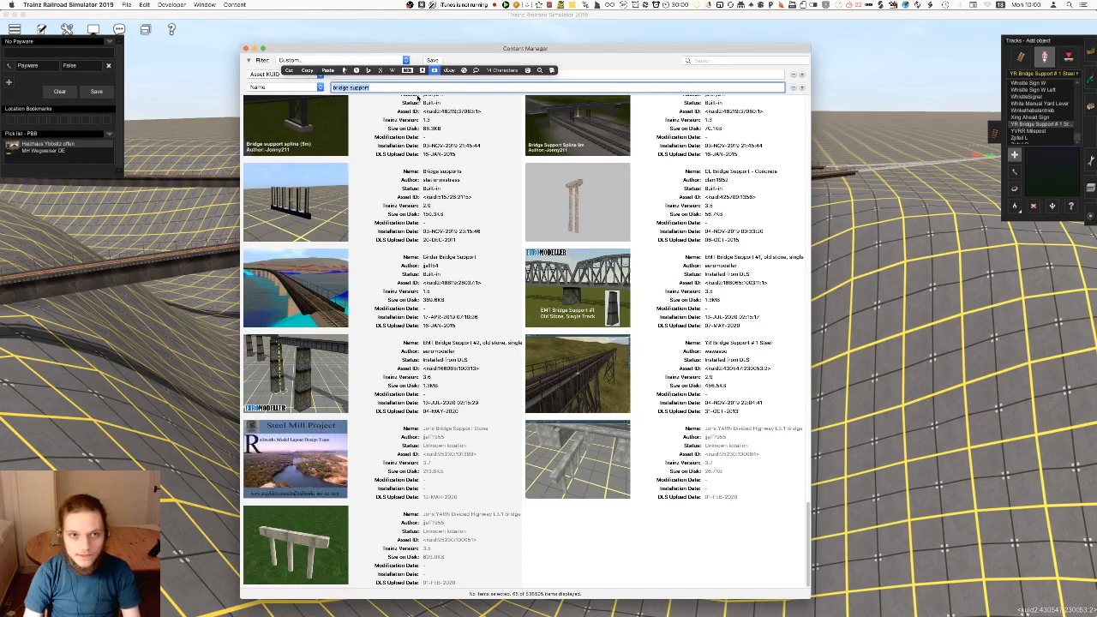
Switch back to Trainz Railroad Simulator and filter the track assets by the name "girder"
{"action": "left_click", "coordinate": [209, 116]}
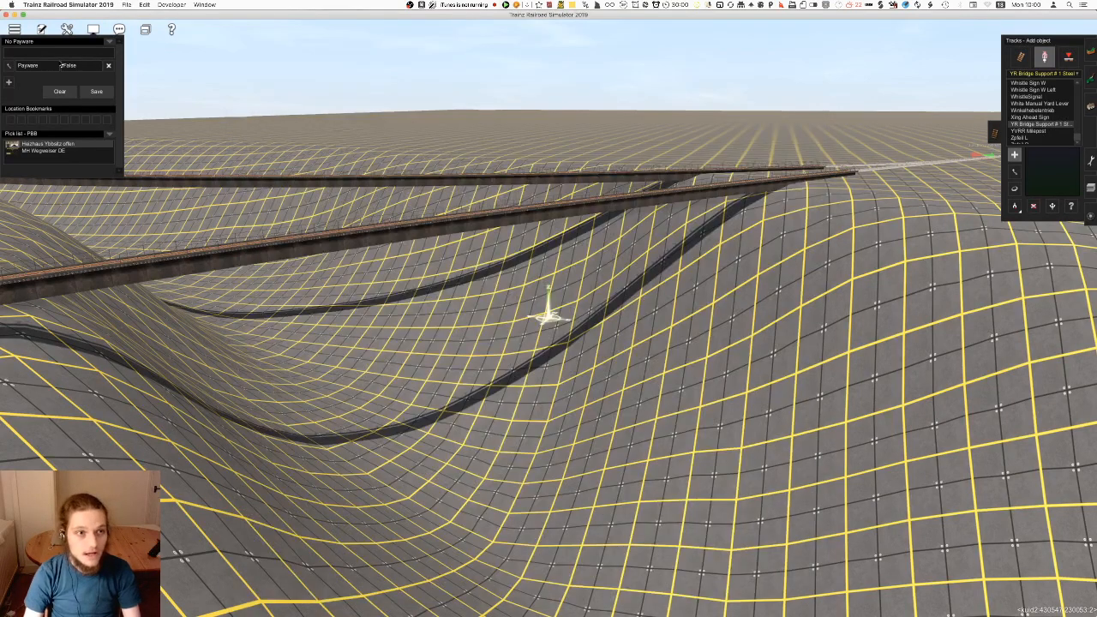
{"action": "type", "text": "gird"}
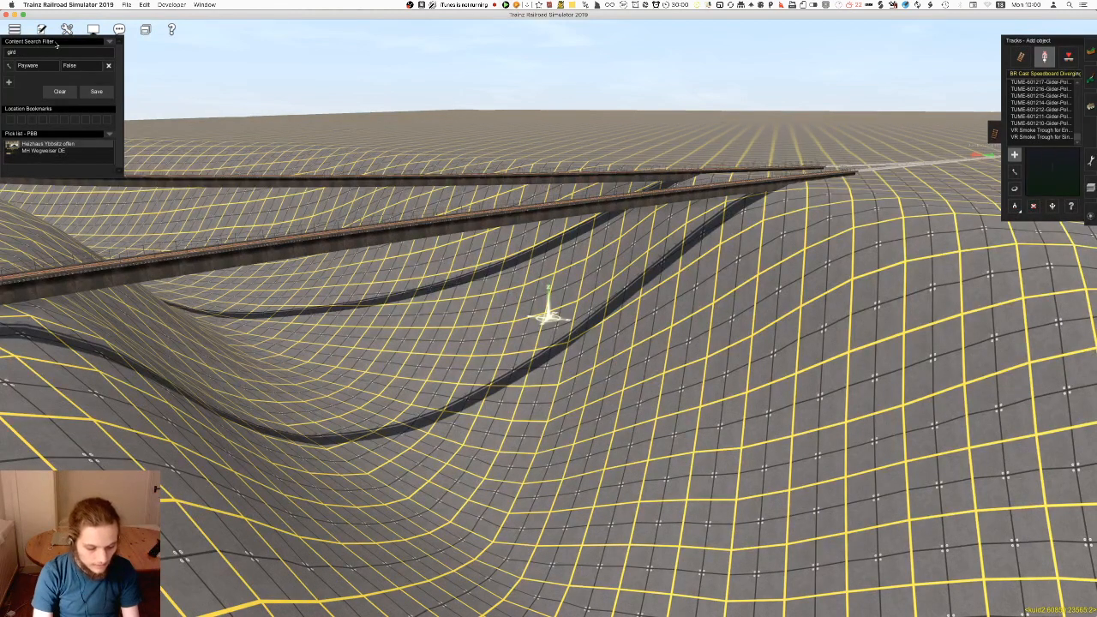
{"action": "type", "text": "er"}
{"action": "right_click", "coordinate": [739, 264]}
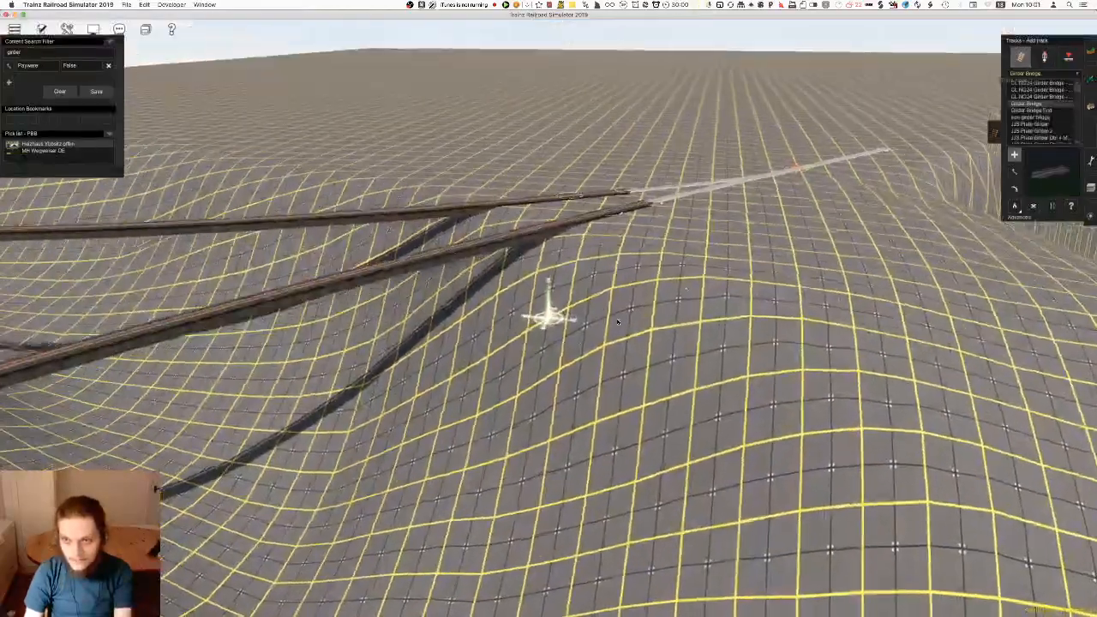
{"action": "right_click_drag", "start_coordinate": [617, 323], "coordinate": [535, 314]}
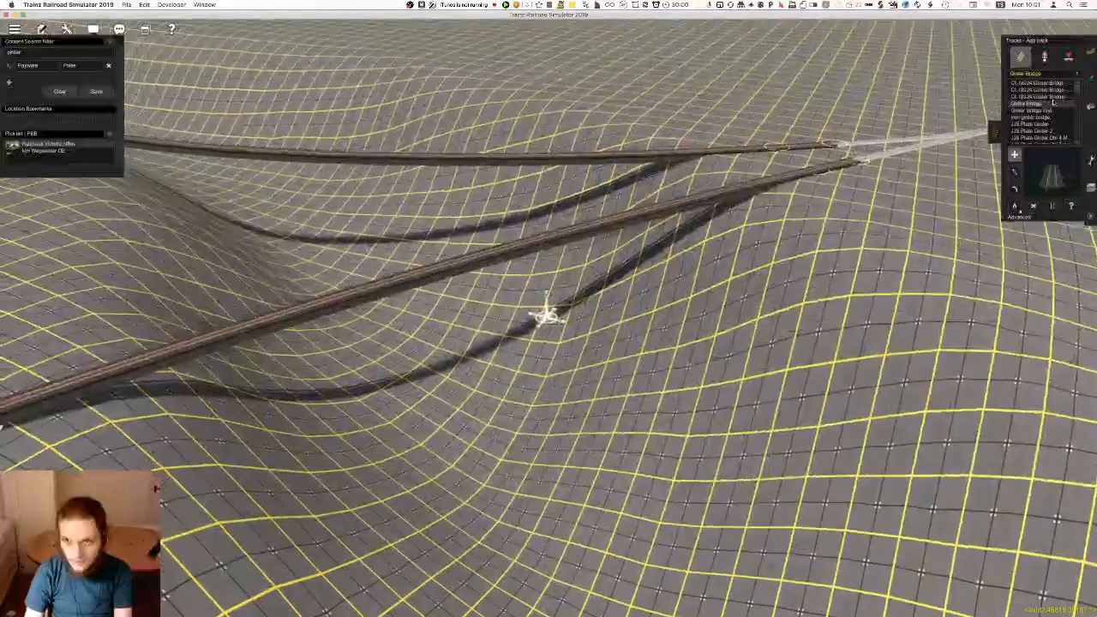
Try the Iron girder bridge and the JJS Plate Girder across the valley beside the existing bridges, undoing each one
{"action": "left_click", "coordinate": [1032, 111]}
{"action": "right_click_drag", "start_coordinate": [584, 348], "coordinate": [627, 320]}
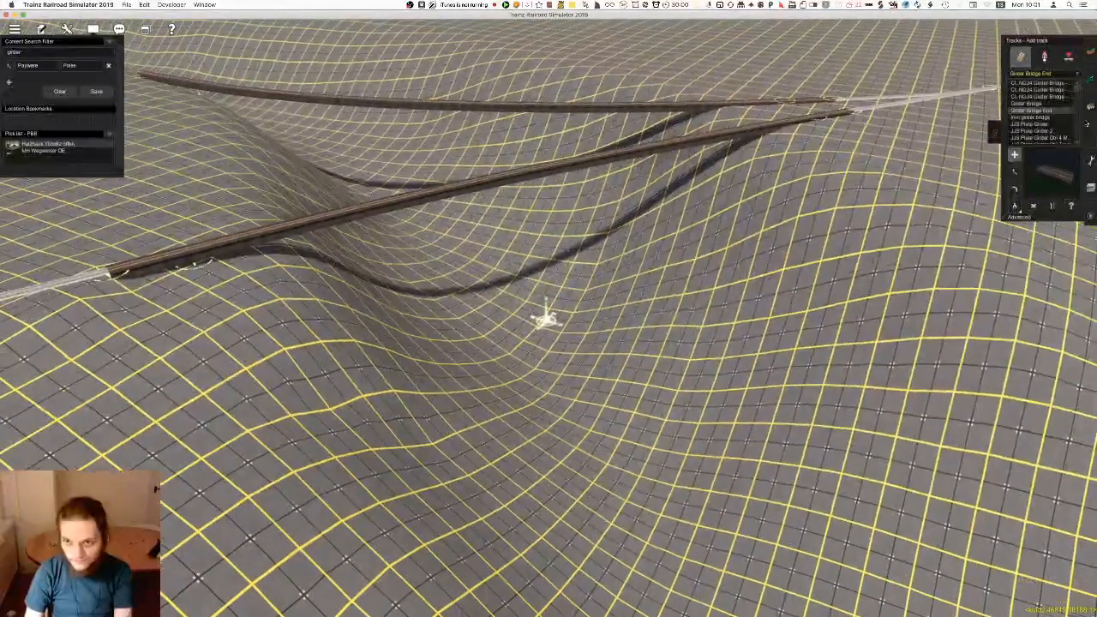
{"action": "left_click", "coordinate": [1053, 124]}
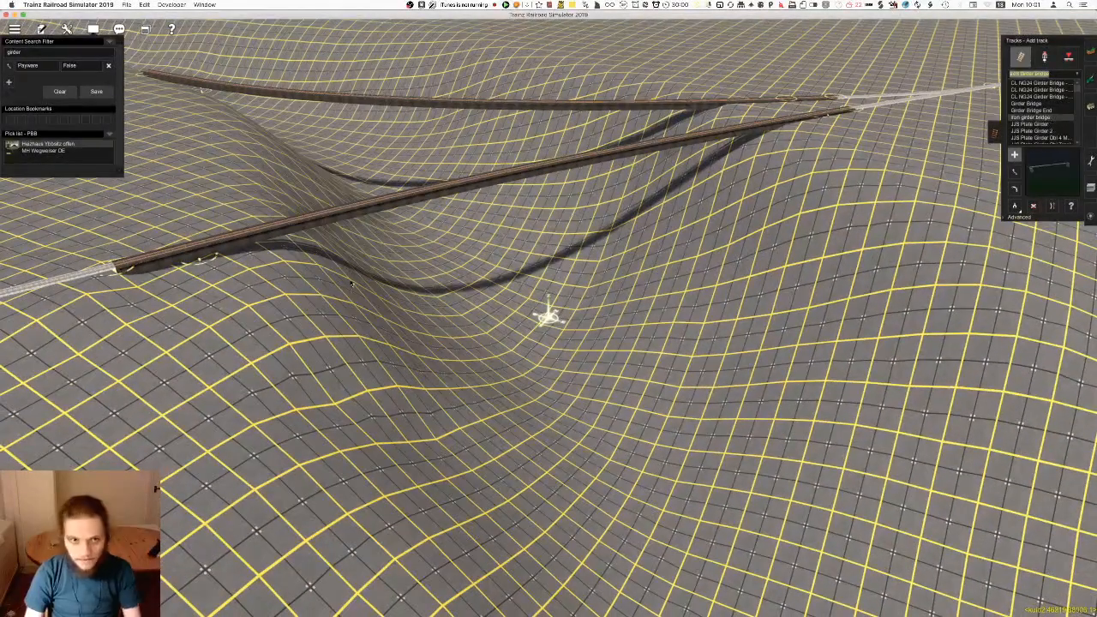
{"action": "left_click", "coordinate": [222, 307]}
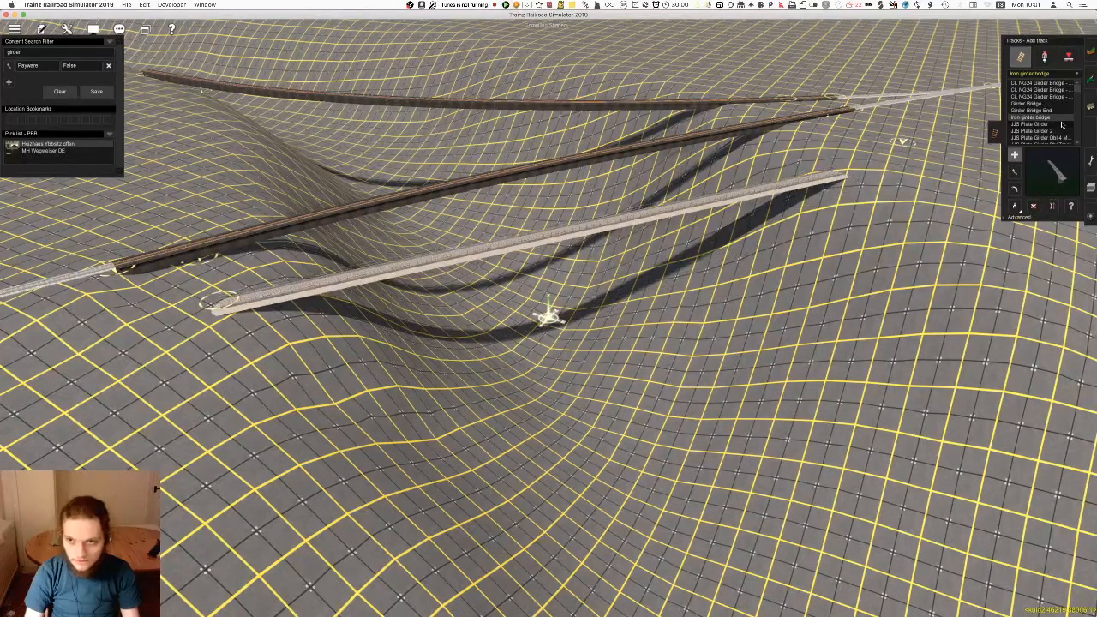
{"action": "key", "text": "super+z"}
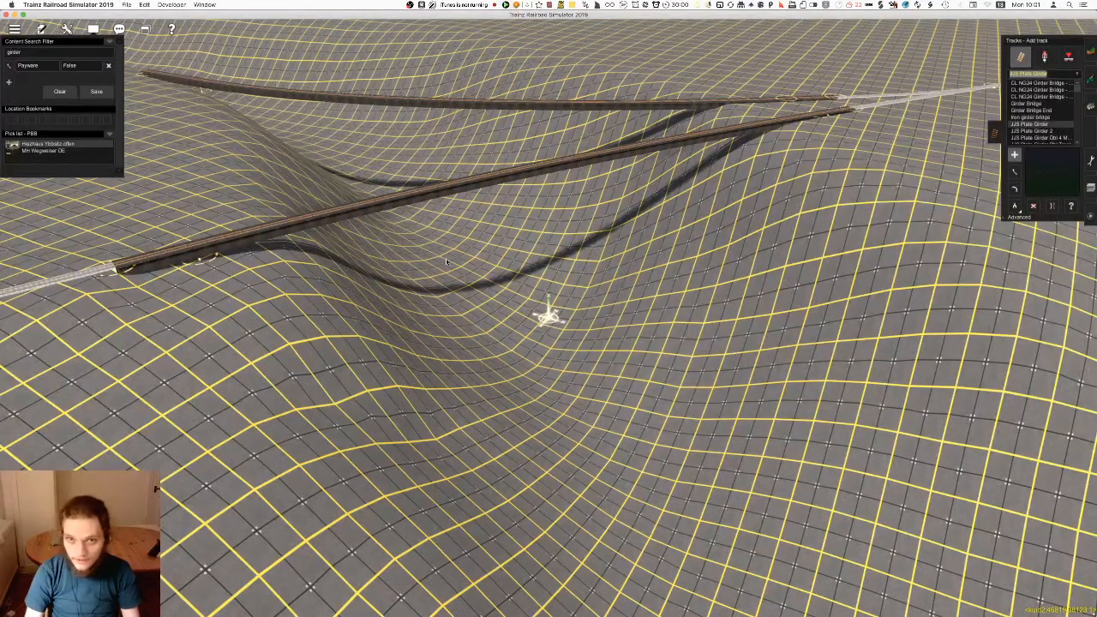
{"action": "left_click", "coordinate": [876, 159]}
{"action": "key", "text": "super+z"}
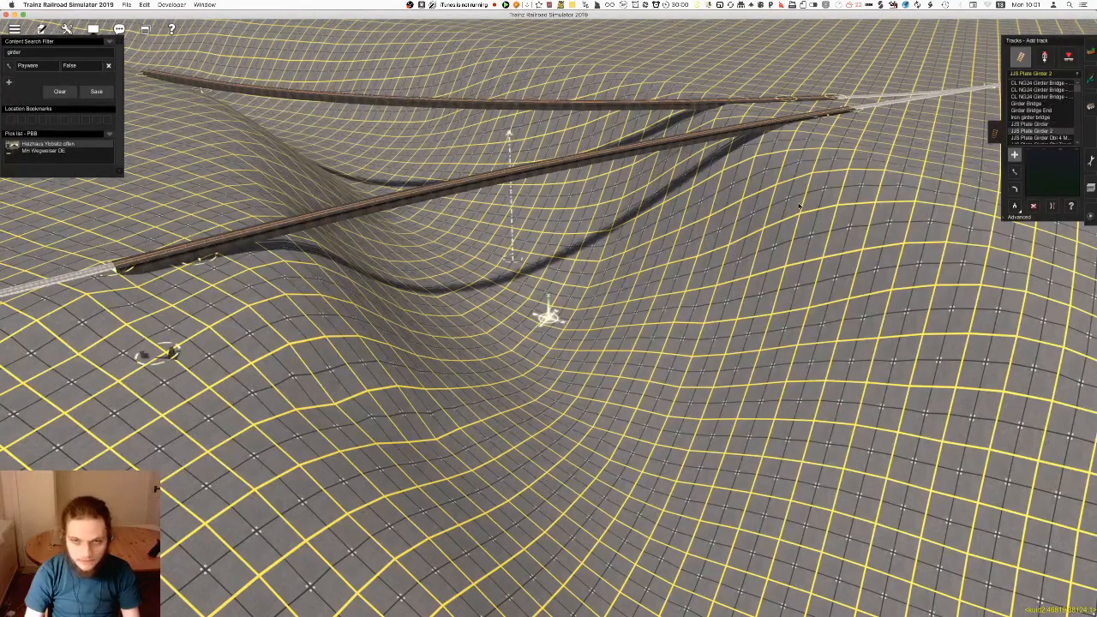
Try the JJS Plate Girder 2 across the valley, inspect its stone piers and girder, and undo its placement
{"action": "left_click", "coordinate": [889, 170]}
{"action": "key", "text": "Left"}
{"action": "right_click_drag", "start_coordinate": [650, 299], "coordinate": [567, 333]}
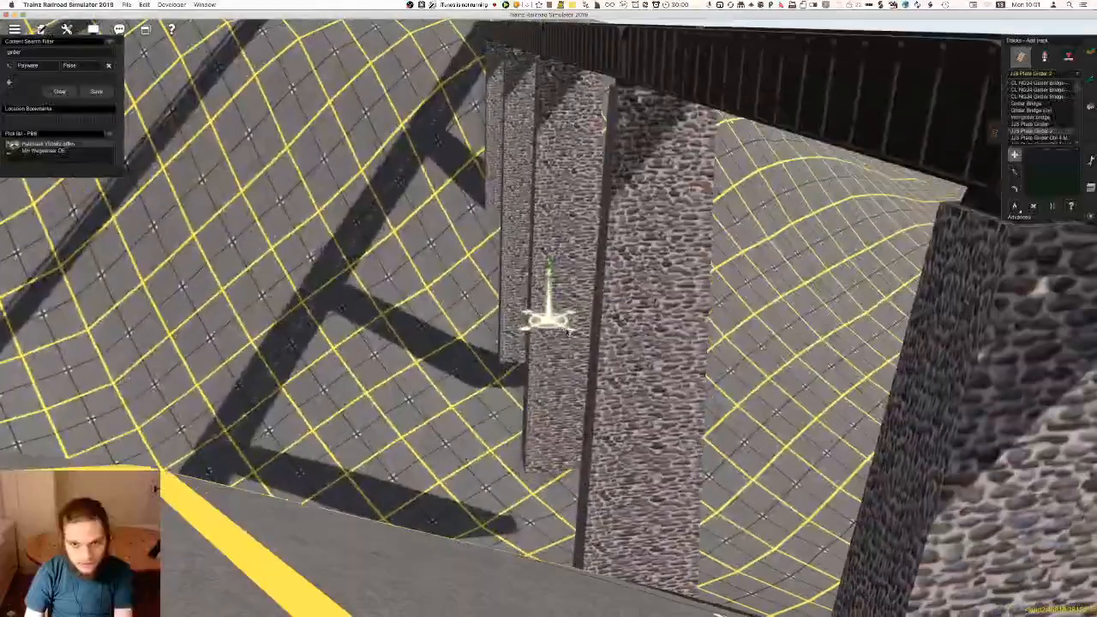
{"action": "scroll", "coordinate": [549, 319], "scroll_direction": "down", "scroll_amount": 10}
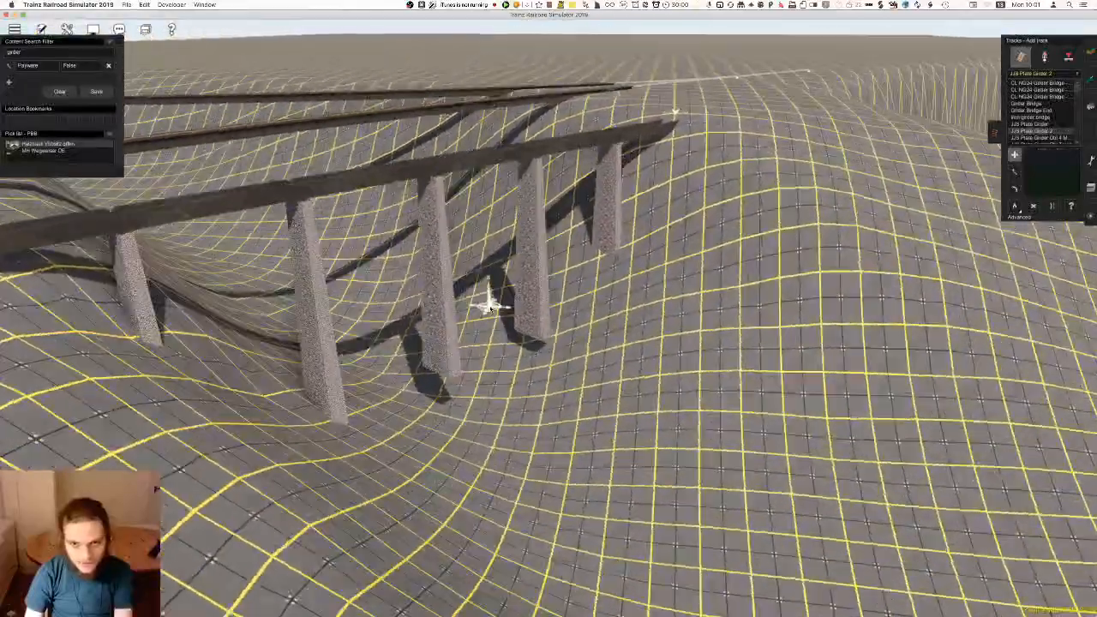
{"action": "right_click_drag", "start_coordinate": [489, 304], "coordinate": [535, 326]}
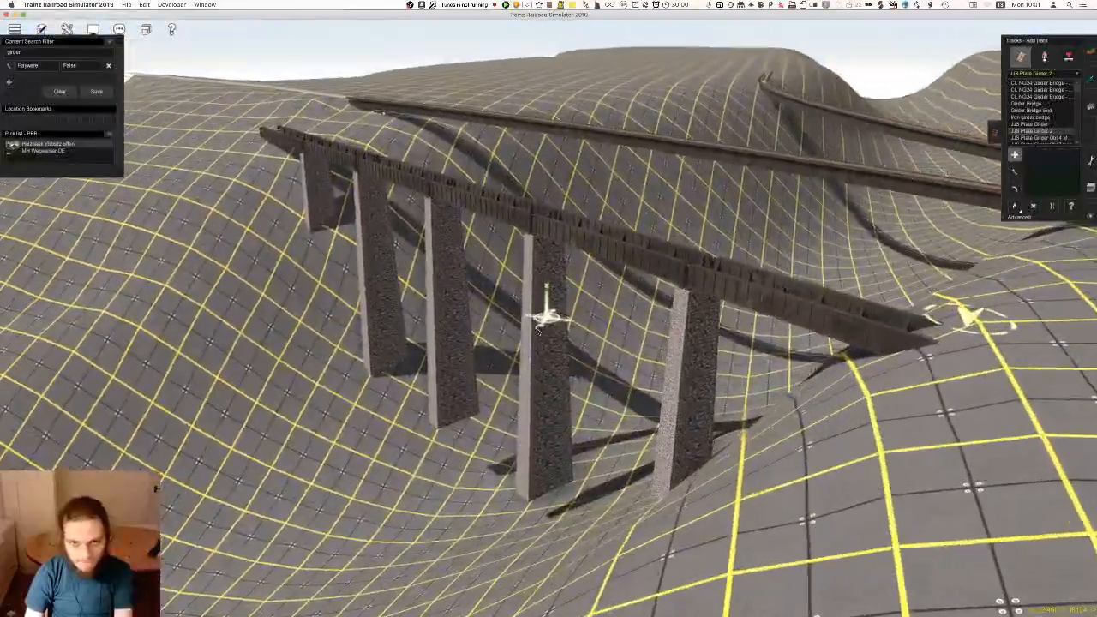
{"action": "scroll", "coordinate": [536, 325], "scroll_direction": "up", "scroll_amount": 10}
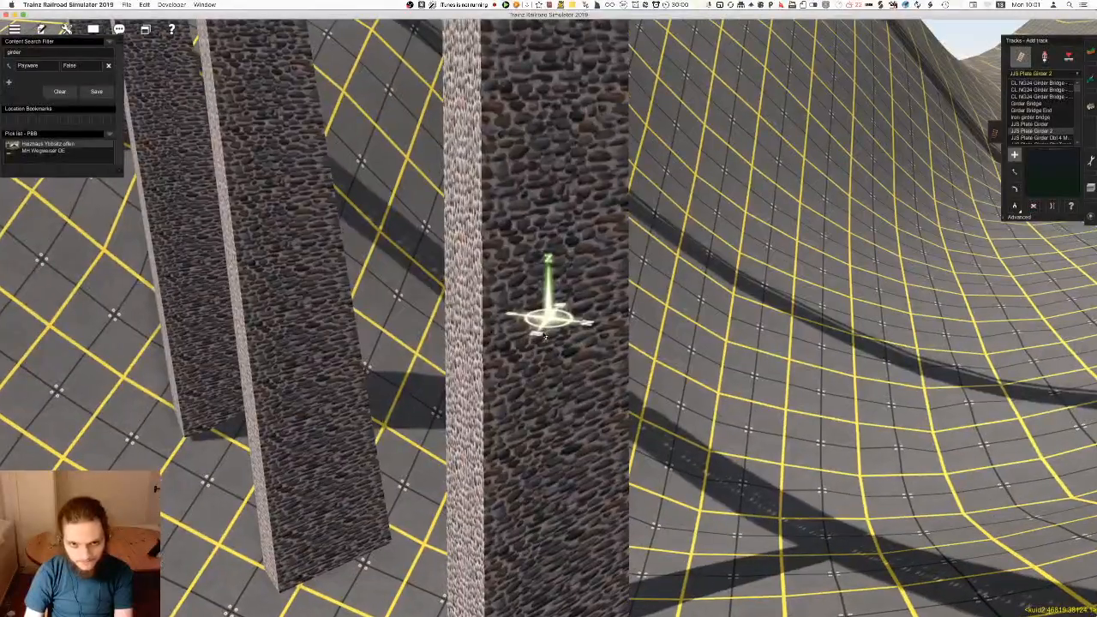
{"action": "scroll", "coordinate": [549, 319], "scroll_direction": "down", "scroll_amount": 10}
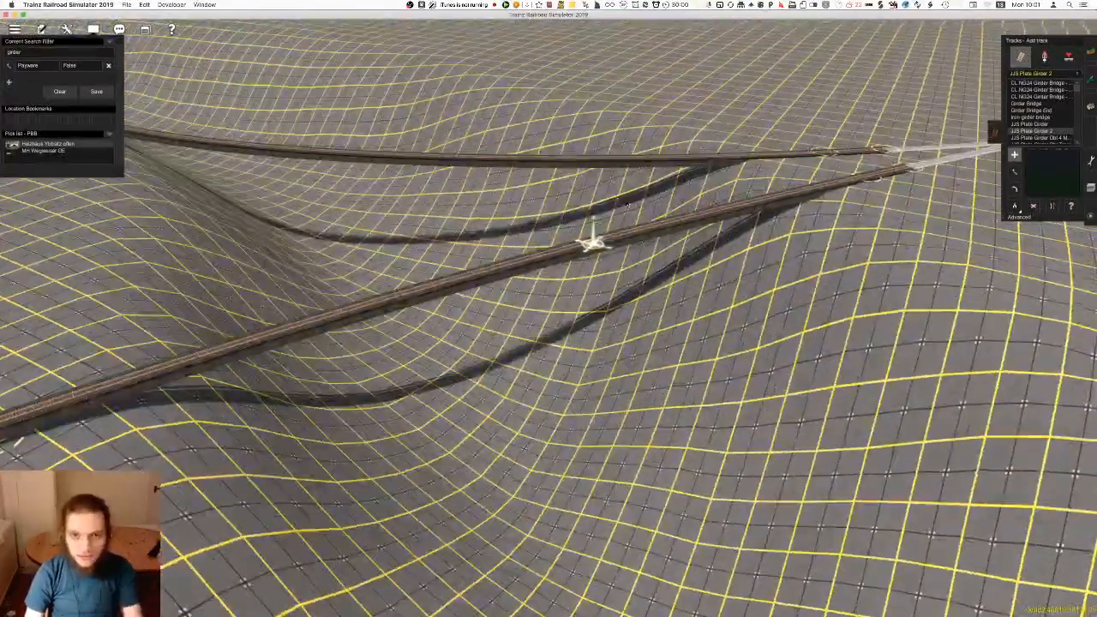
{"action": "scroll", "coordinate": [560, 343], "scroll_direction": "down", "scroll_amount": 5}
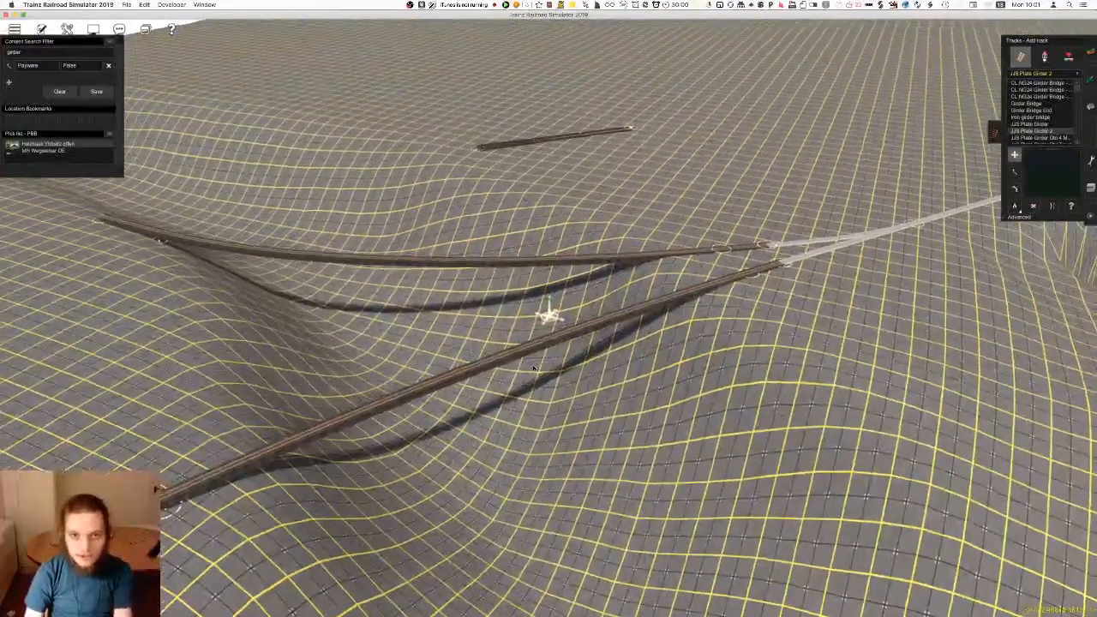
Try the JJS Plate Girder Dbl 4 Meter across the valley beside the existing bridges and undo its placement
{"action": "right_click", "coordinate": [561, 392]}
{"action": "scroll", "coordinate": [560, 392], "scroll_direction": "up", "scroll_amount": 4}
{"action": "key", "text": "Down"}
{"action": "scroll", "coordinate": [1053, 120], "scroll_direction": "down", "scroll_amount": 1}
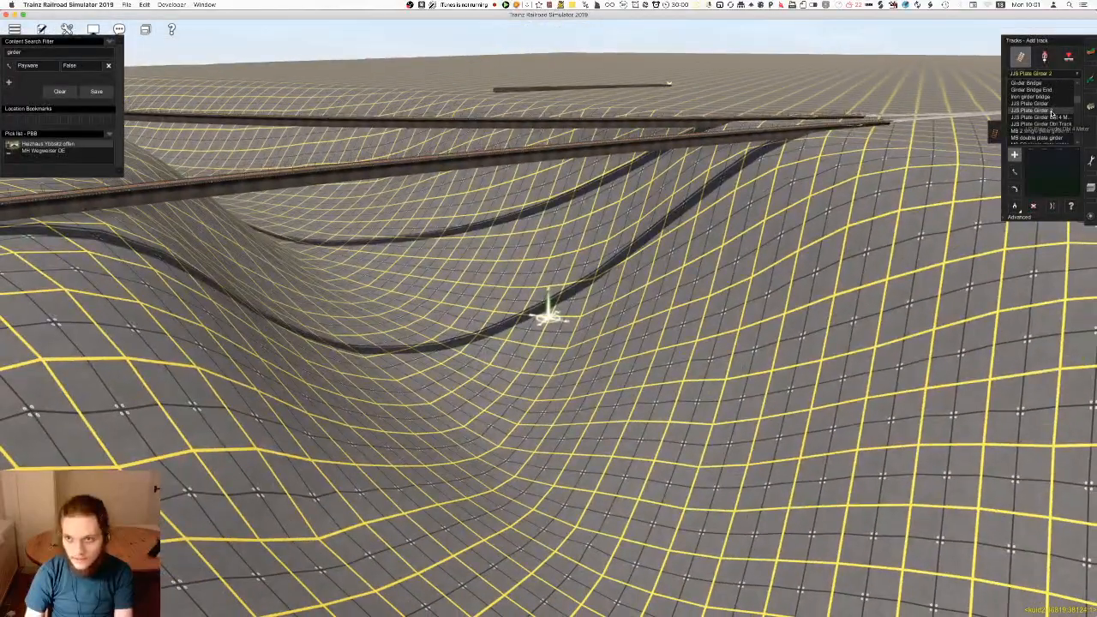
{"action": "left_click", "coordinate": [740, 284]}
{"action": "right_click", "coordinate": [607, 328]}
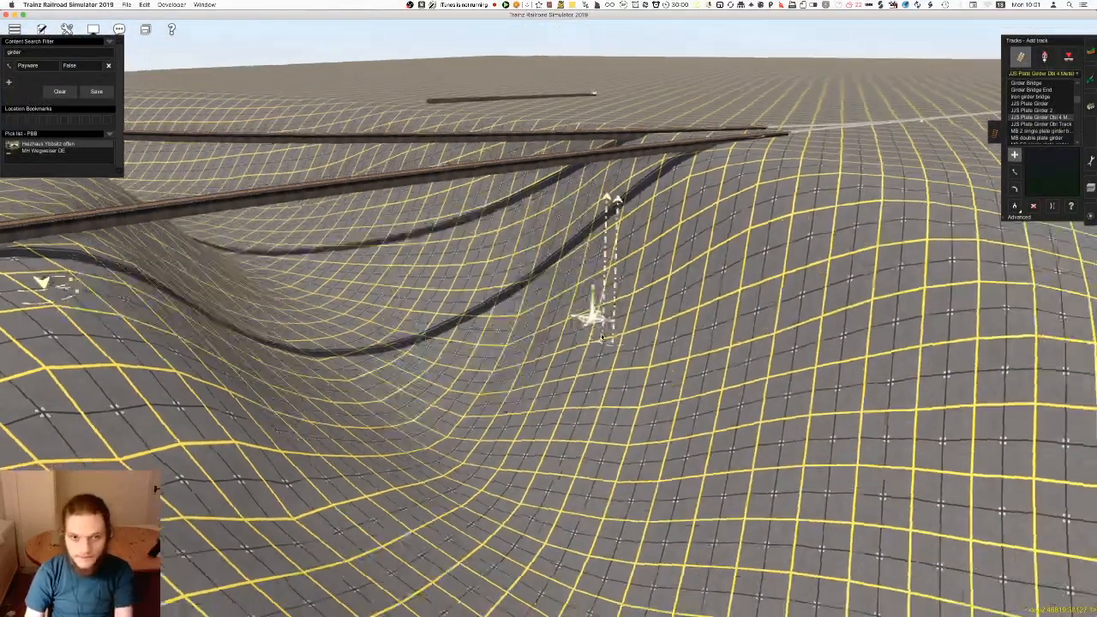
{"action": "key", "text": "Up"}
{"action": "right_click", "coordinate": [465, 309]}
{"action": "key", "text": "super+z"}
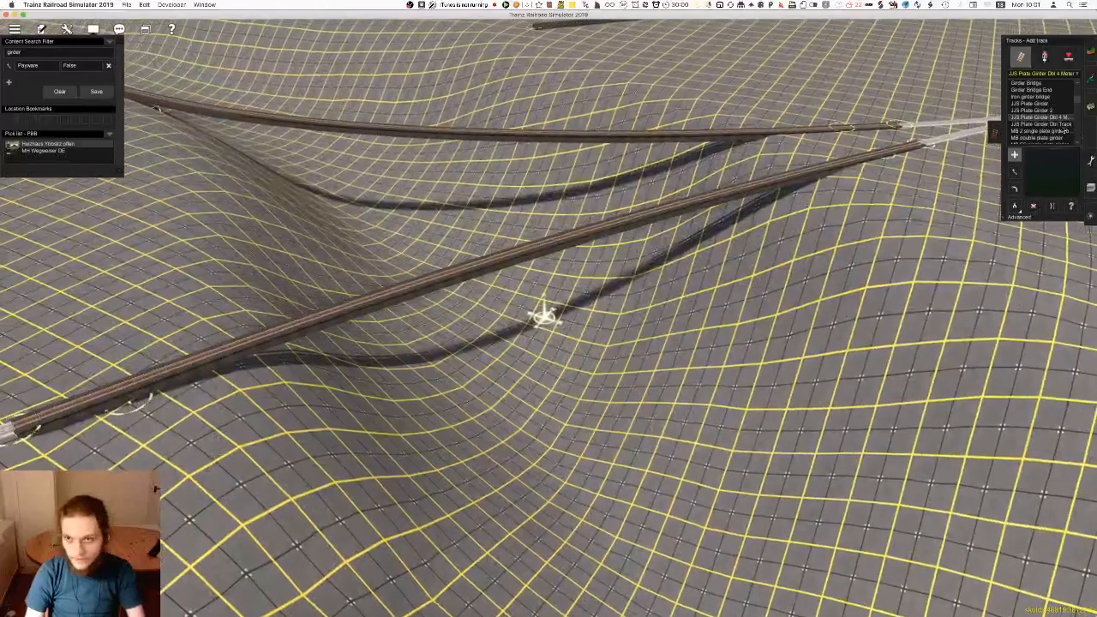
Try the JJS Plate Girder Dbl Track and the MB 2 single plate girder bridge across the valley, undoing each one
{"action": "left_click", "coordinate": [1041, 124]}
{"action": "left_click_drag", "start_coordinate": [188, 463], "coordinate": [936, 223]}
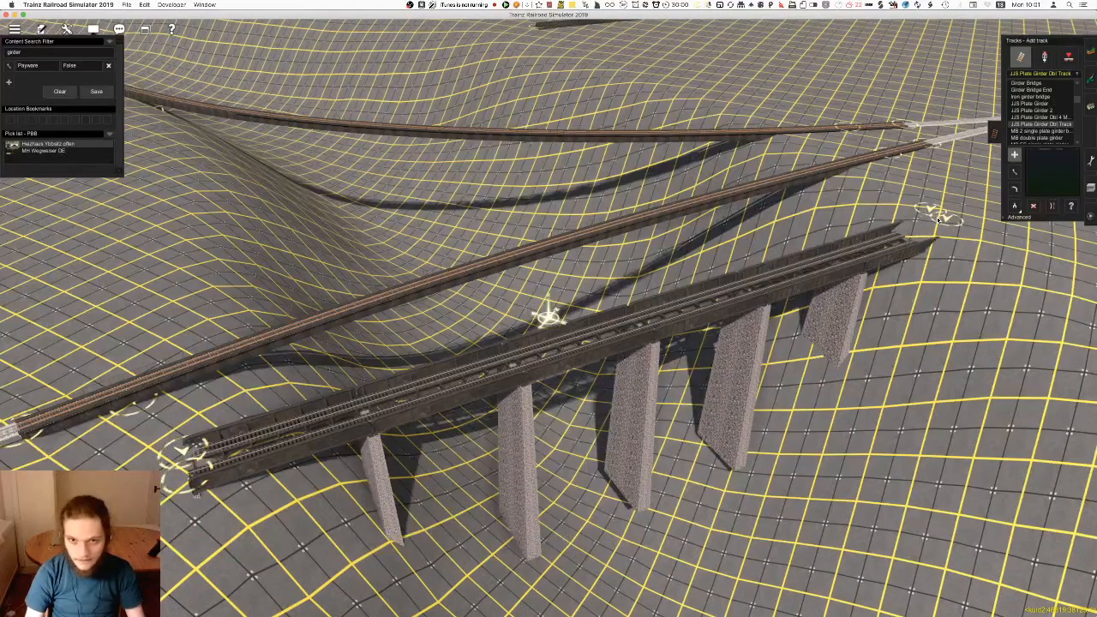
{"action": "key", "text": "super+z"}
{"action": "left_click", "coordinate": [1042, 131]}
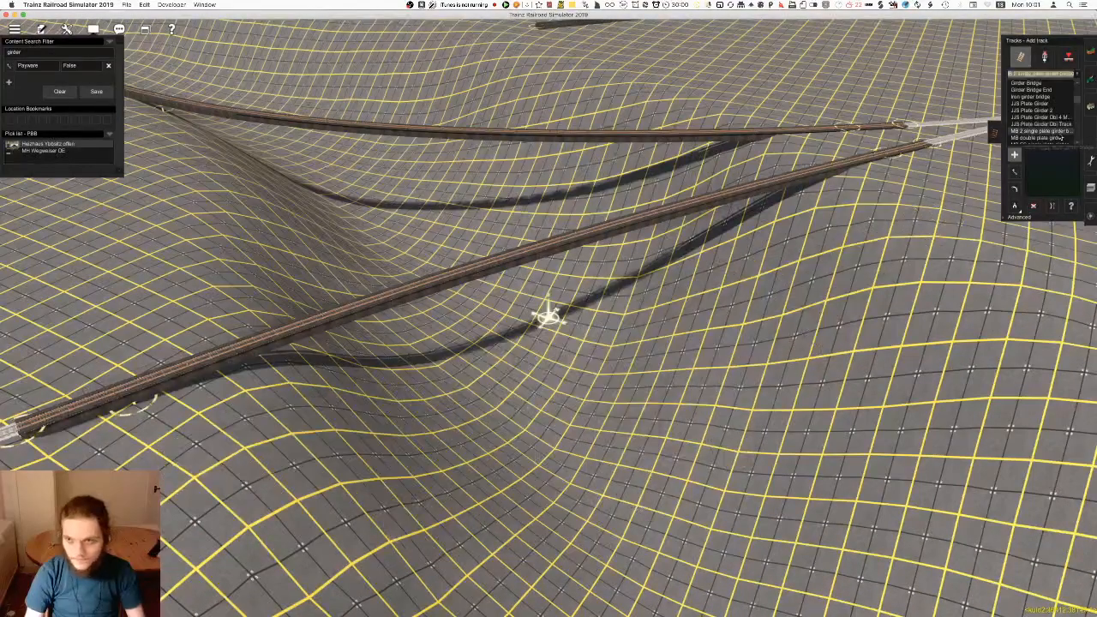
{"action": "left_click_drag", "start_coordinate": [196, 465], "coordinate": [927, 210]}
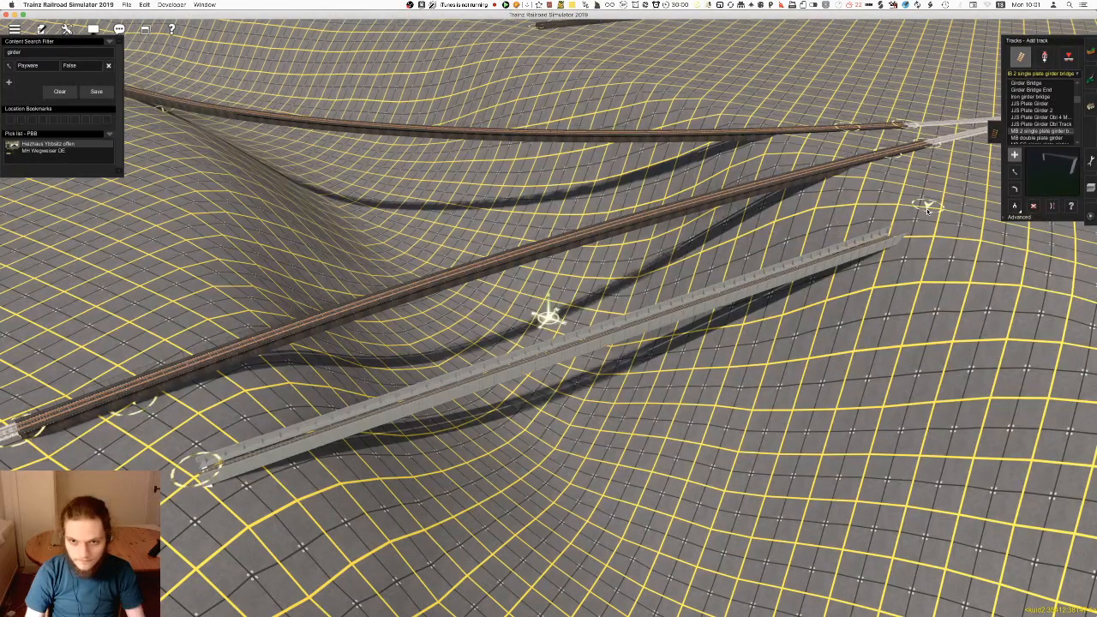
{"action": "key", "text": "super+z"}
Try the MB double plate girder and the MB FS single plate girder across the valley, undoing each one
{"action": "scroll", "coordinate": [1041, 118], "scroll_direction": "down", "scroll_amount": 1}
{"action": "left_click", "coordinate": [1041, 117]}
{"action": "left_click_drag", "start_coordinate": [203, 492], "coordinate": [899, 243]}
{"action": "key", "text": "super+z"}
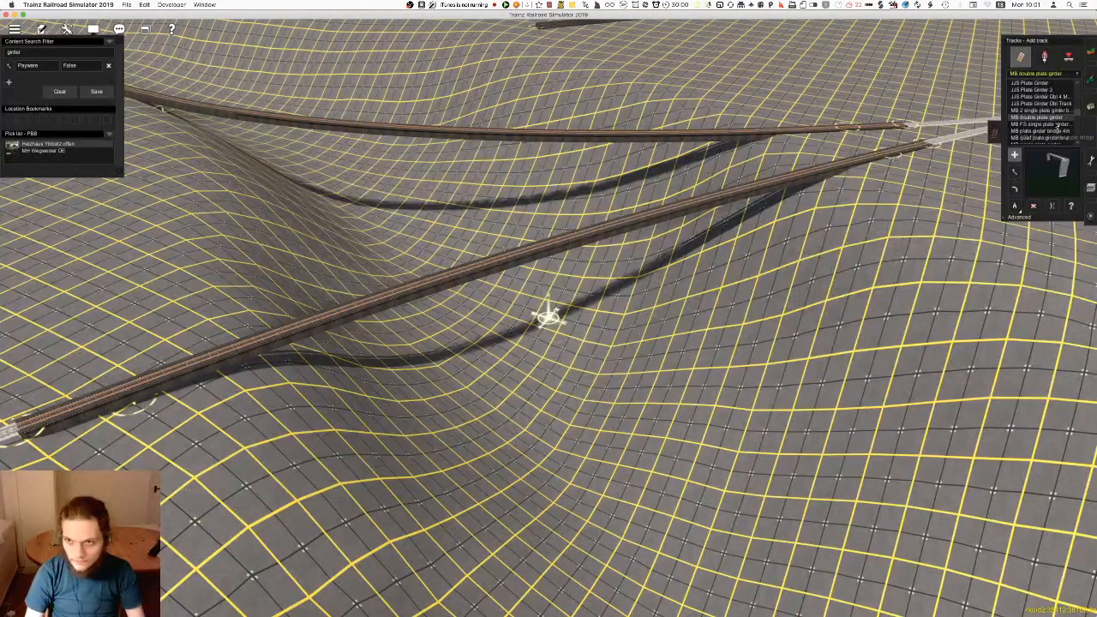
{"action": "left_click", "coordinate": [1061, 124]}
{"action": "left_click_drag", "start_coordinate": [216, 513], "coordinate": [933, 221]}
{"action": "key", "text": "super+z"}
Try the MB plate girder bridge 4m and the MB quad plate girder bridge 4m across the valley, undoing each one
{"action": "left_click", "coordinate": [1056, 132]}
{"action": "left_click_drag", "start_coordinate": [240, 472], "coordinate": [910, 204]}
{"action": "key", "text": "super+z"}
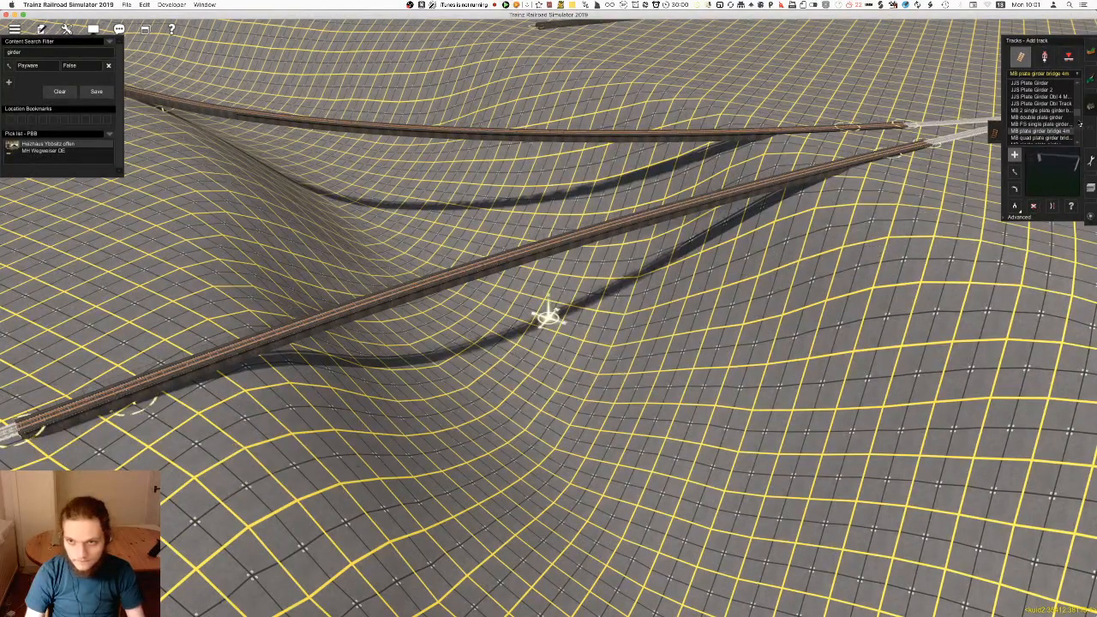
{"action": "left_click", "coordinate": [1057, 138]}
{"action": "left_click_drag", "start_coordinate": [309, 428], "coordinate": [883, 227]}
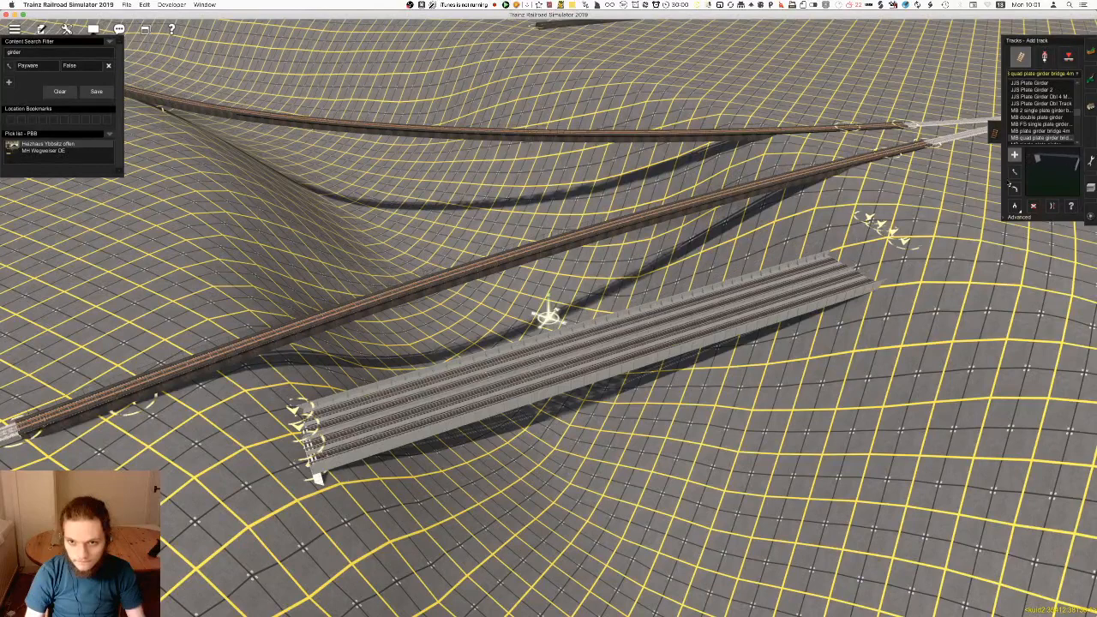
{"action": "key", "text": "super+z"}
Try the MB single plate girder and the NSW Girder Bridge across the valley, undoing each one
{"action": "scroll", "coordinate": [1041, 111], "scroll_direction": "down", "scroll_amount": 2}
{"action": "left_click", "coordinate": [1039, 124]}
{"action": "left_click_drag", "start_coordinate": [397, 428], "coordinate": [892, 251]}
{"action": "key", "text": "super+z"}
{"action": "left_click", "coordinate": [1040, 132]}
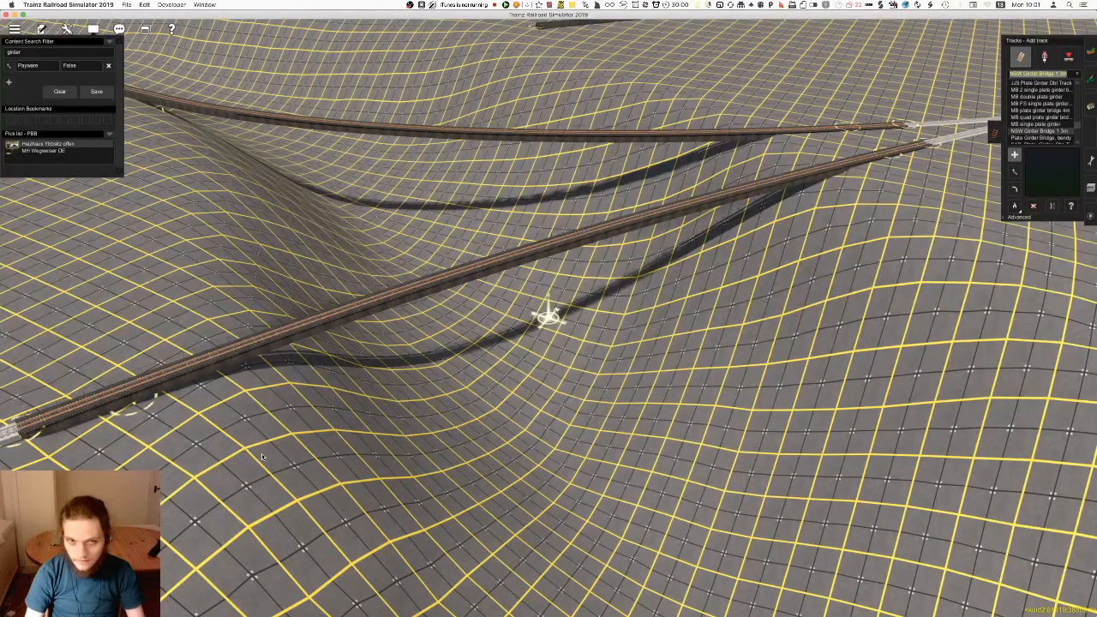
{"action": "left_click_drag", "start_coordinate": [163, 471], "coordinate": [879, 221]}
{"action": "key", "text": "super+z"}
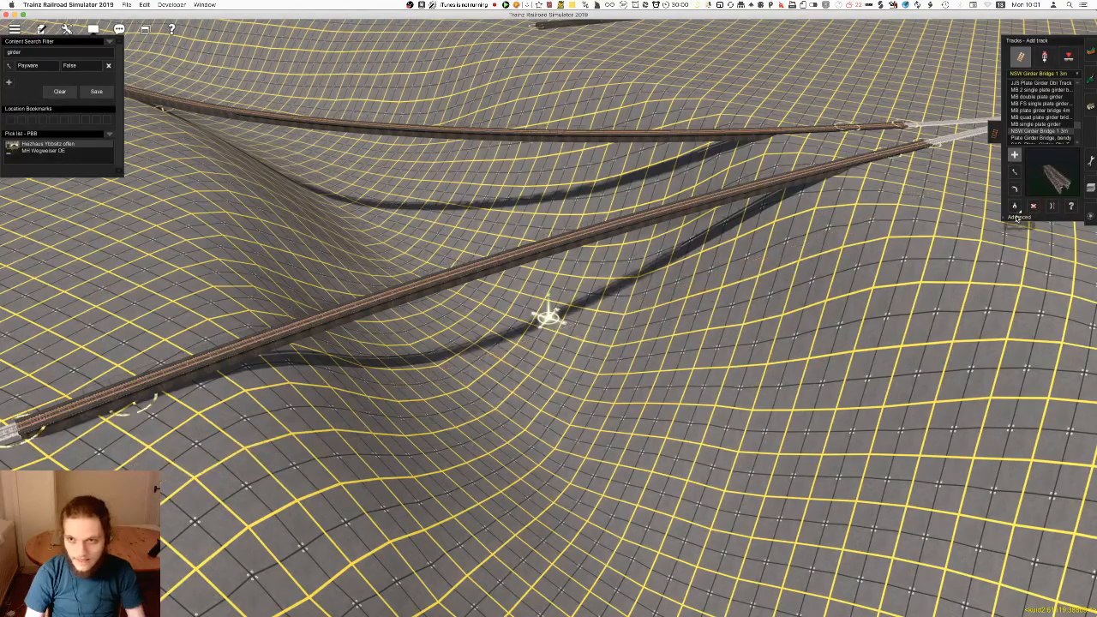
Show the advanced track options, try the NSW Girder Bridge once more, undo it and set the gradient value to 0.01
{"action": "left_click", "coordinate": [1018, 219]}
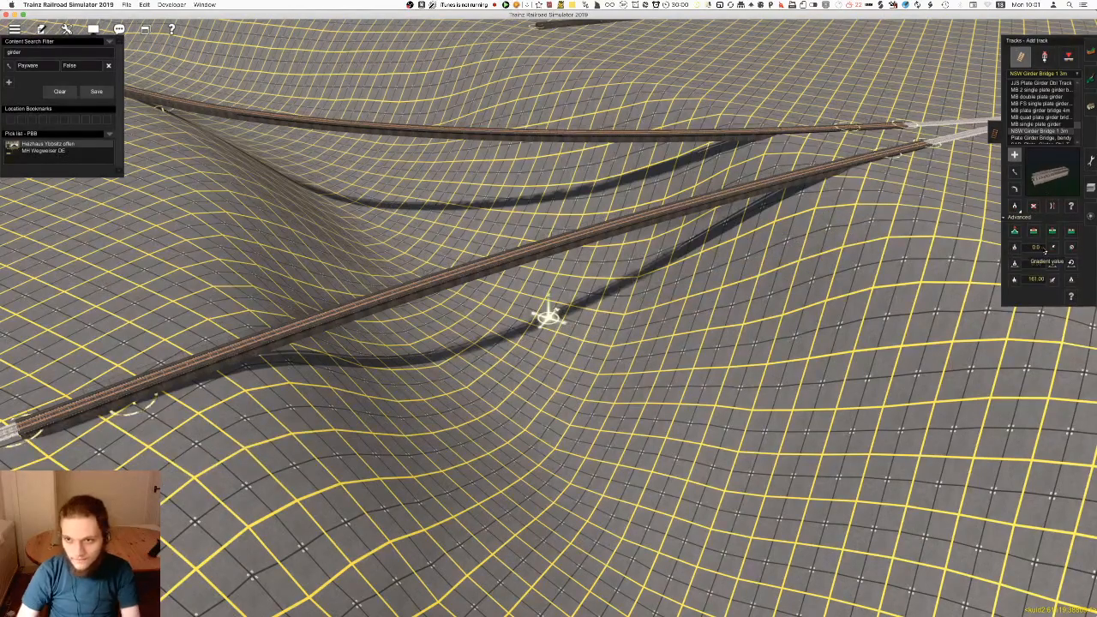
{"action": "right_click", "coordinate": [761, 300]}
{"action": "right_click", "coordinate": [493, 353]}
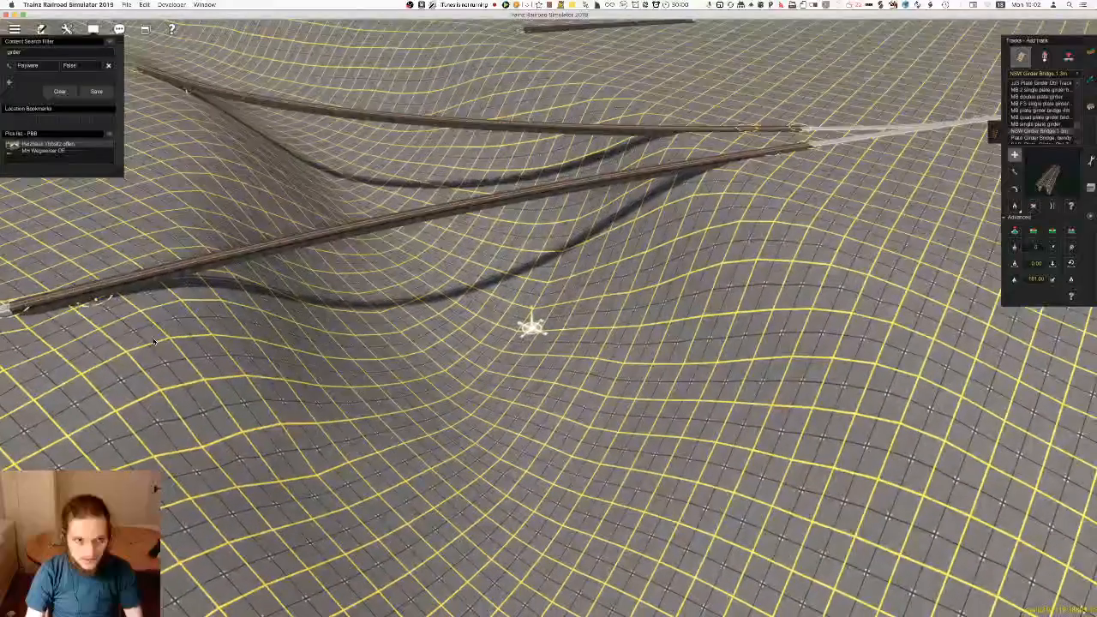
{"action": "left_click_drag", "start_coordinate": [57, 340], "coordinate": [861, 179]}
{"action": "key", "text": "super+z"}
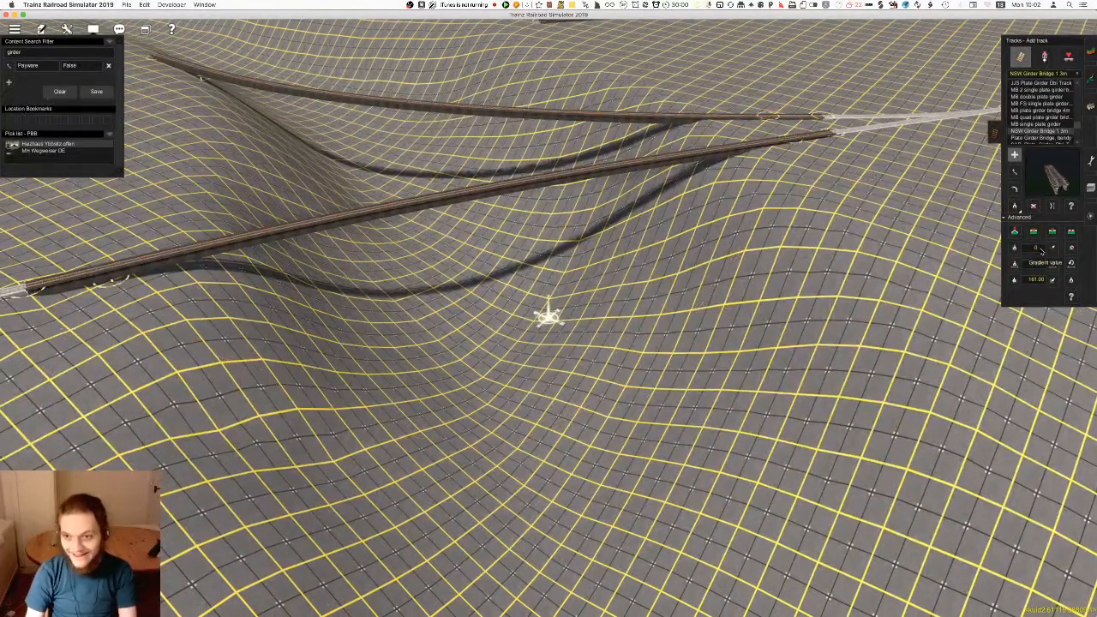
{"action": "type", "text": "1"}
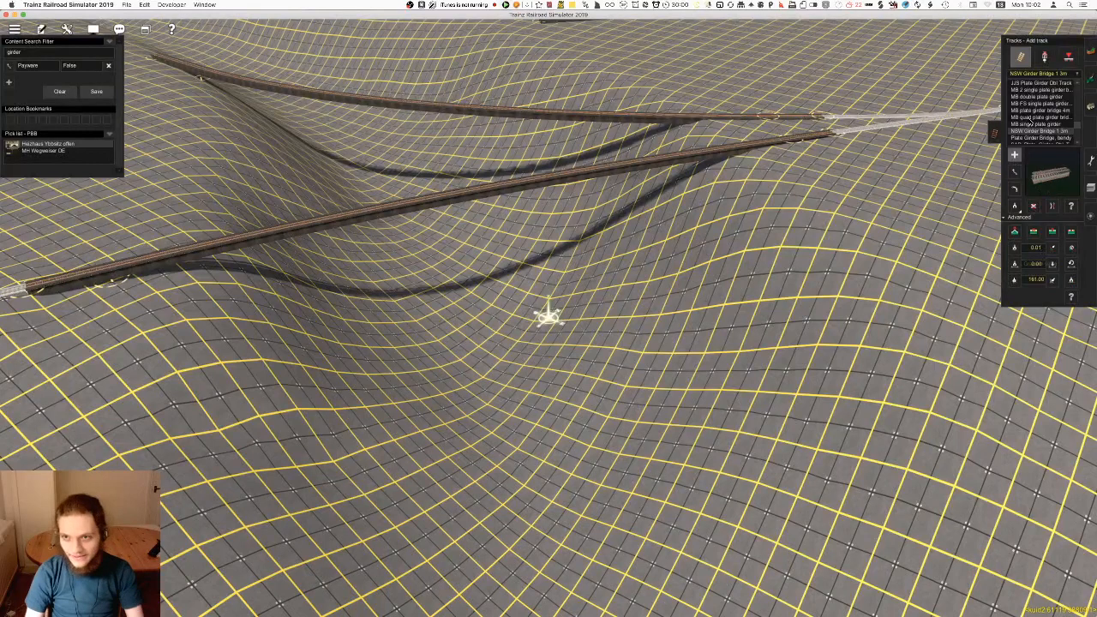
Try the Plate Girder Bridge, bendy and the SAP_Plate_Girder_Dbl_Track across the valley, undoing each one
{"action": "left_click", "coordinate": [1037, 137]}
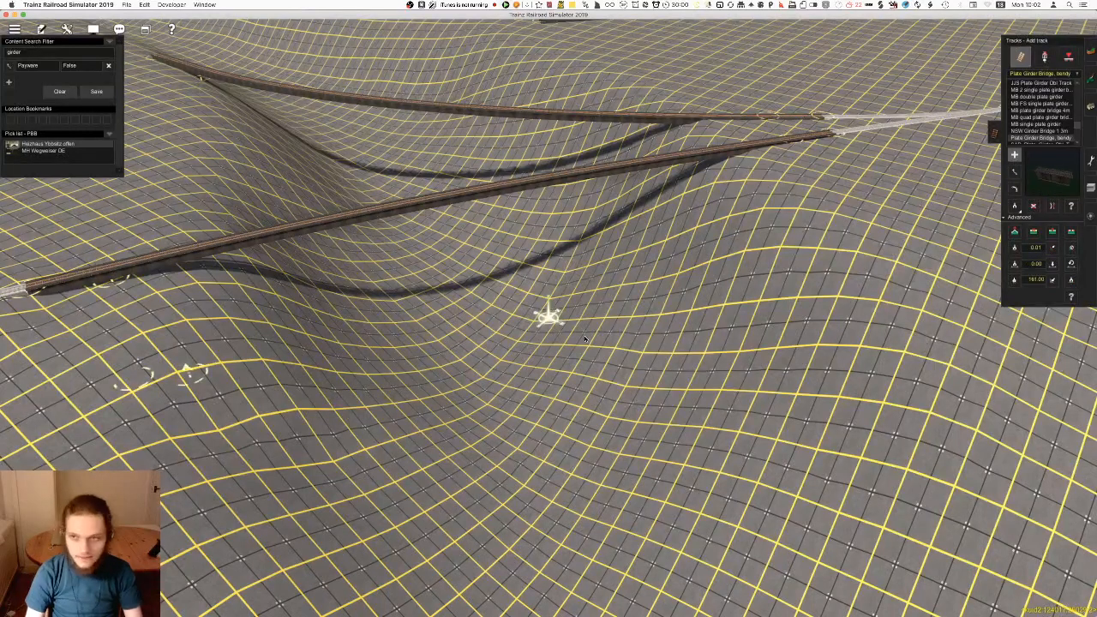
{"action": "left_click_drag", "start_coordinate": [146, 378], "coordinate": [784, 250]}
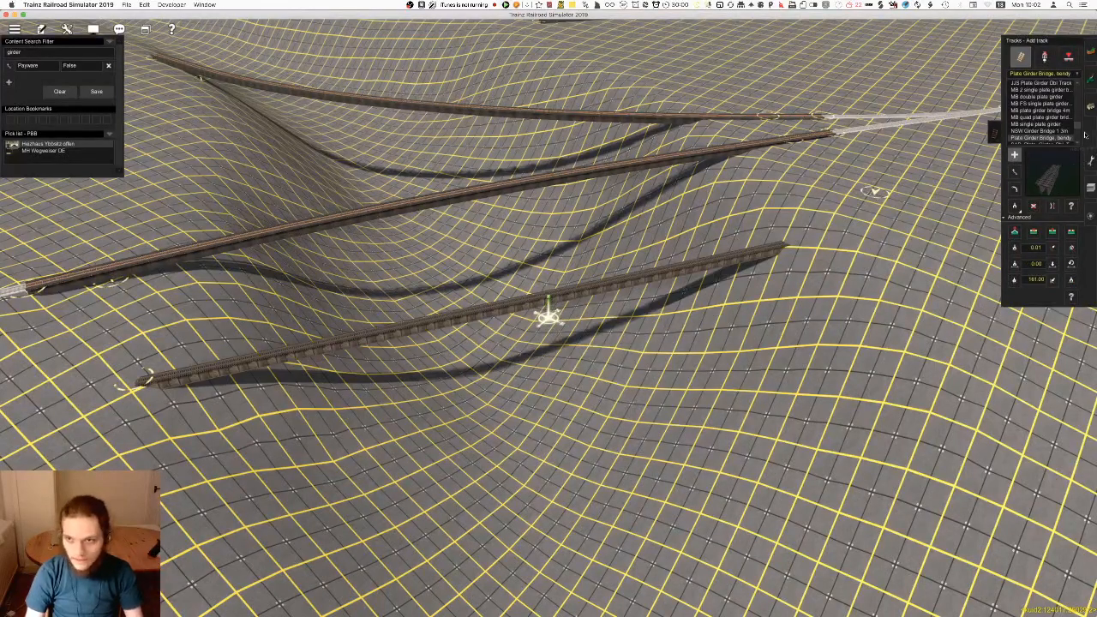
{"action": "key", "text": "super+z"}
{"action": "scroll", "coordinate": [1038, 127], "scroll_direction": "down", "scroll_amount": 3}
{"action": "left_click", "coordinate": [1038, 125]}
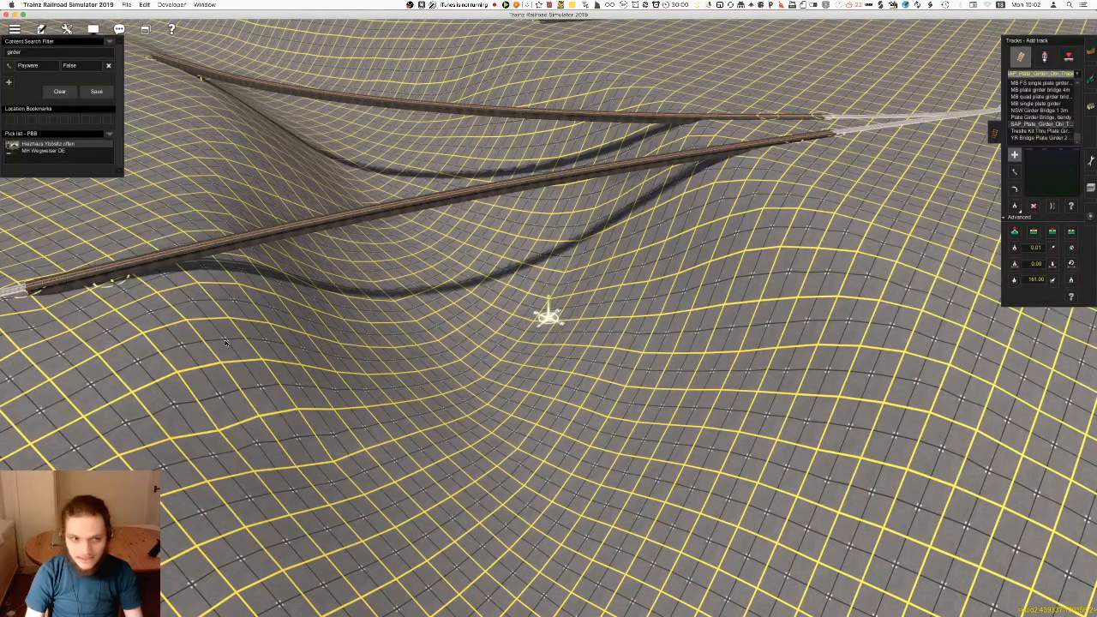
{"action": "left_click_drag", "start_coordinate": [98, 361], "coordinate": [840, 194]}
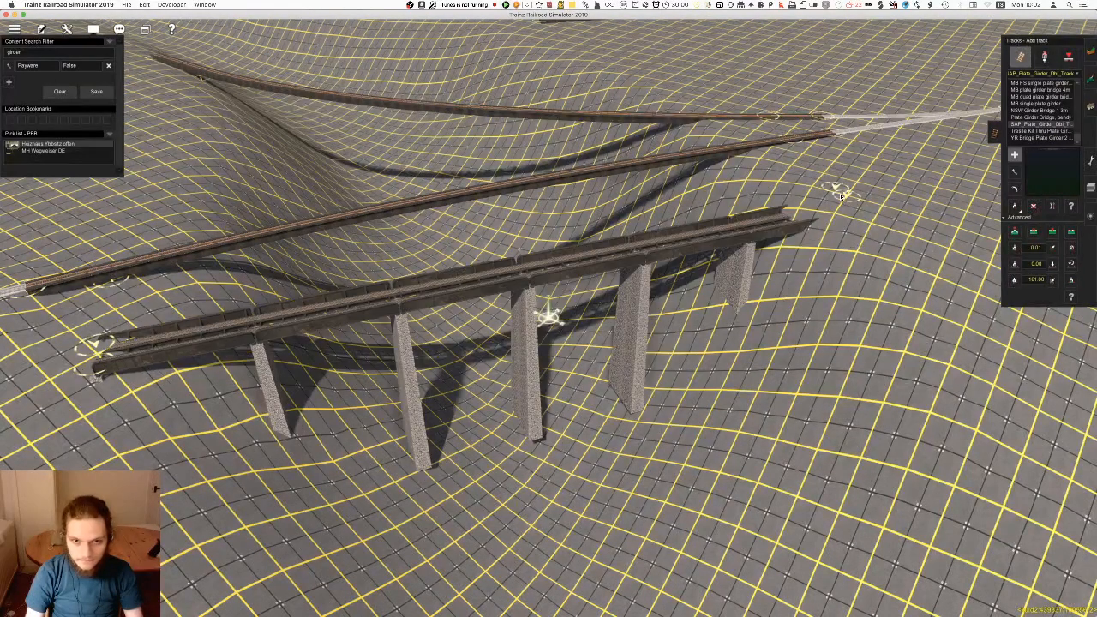
{"action": "key", "text": "super+z"}
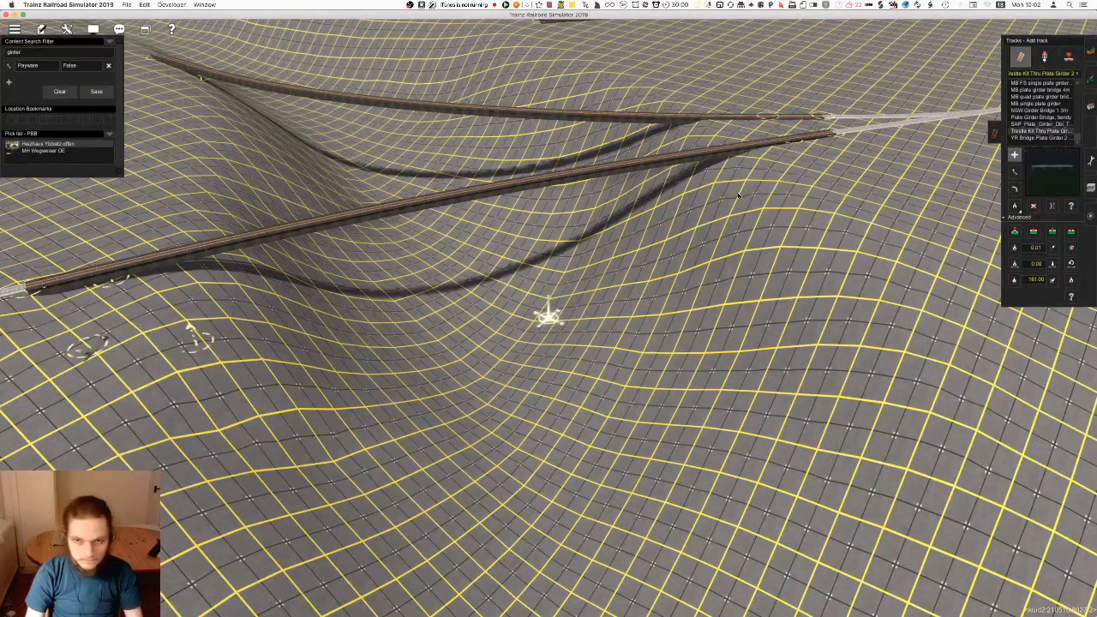
Restore the trial Trestle Kit Thru Plate Girder span across the valley, inspect it and undo its placement
{"action": "key", "text": "super+shift+z"}
{"action": "right_click_drag", "start_coordinate": [614, 293], "coordinate": [639, 282]}
{"action": "scroll", "coordinate": [555, 368], "scroll_direction": "down", "scroll_amount": 5}
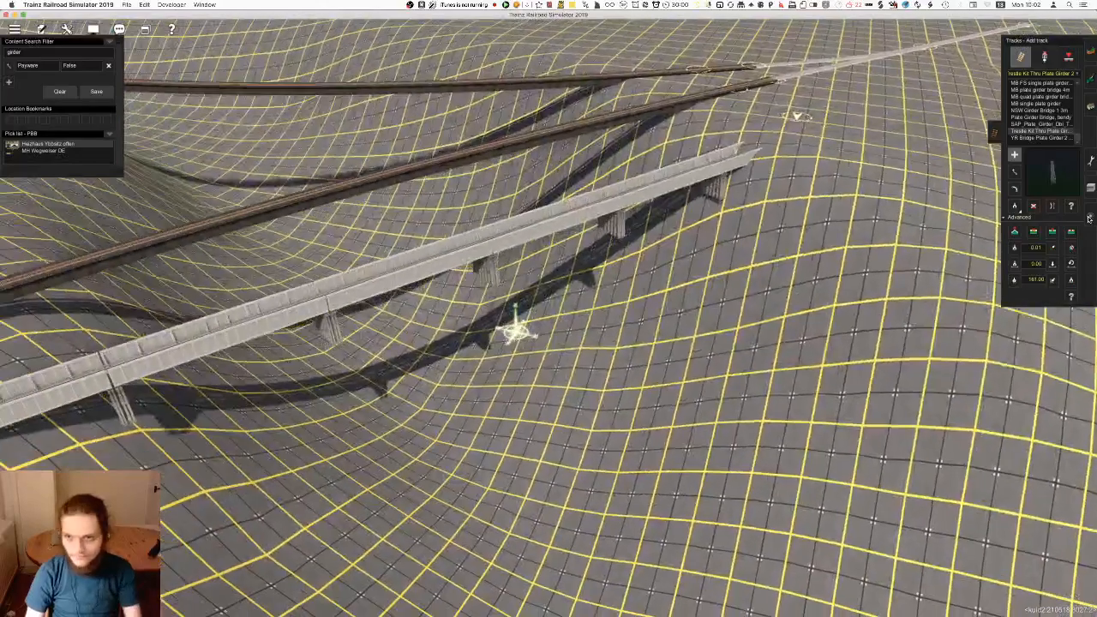
{"action": "key", "text": "super+z"}
Try the YR Bridge Plate Girder 2 Track across the valley and undo its placement
{"action": "left_click", "coordinate": [1042, 138]}
{"action": "left_click_drag", "start_coordinate": [194, 378], "coordinate": [892, 152]}
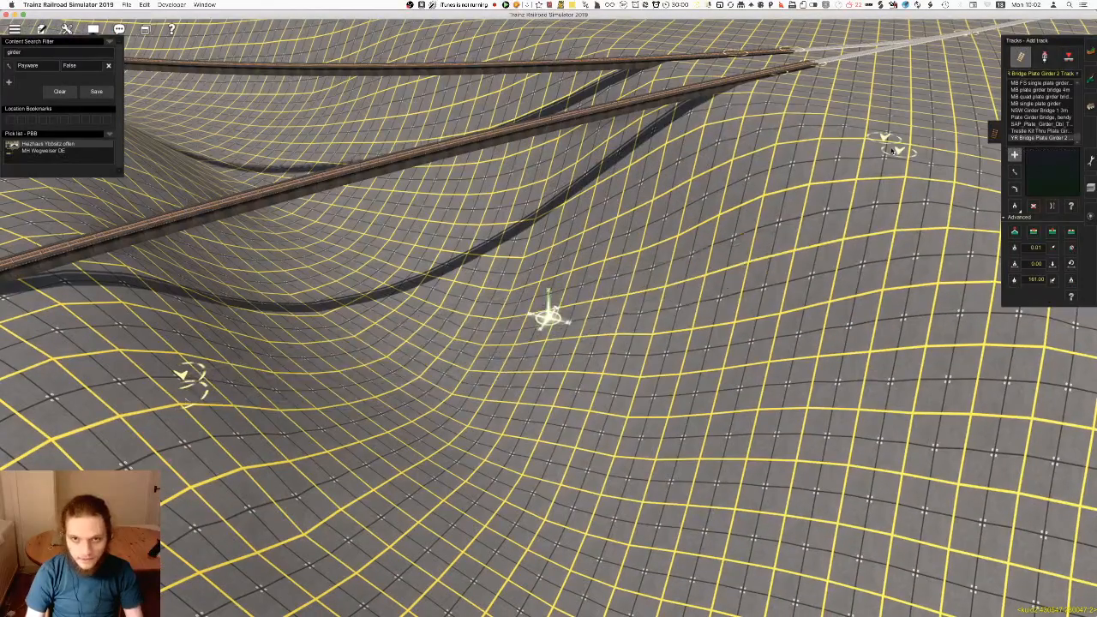
{"action": "key", "text": "super+z"}
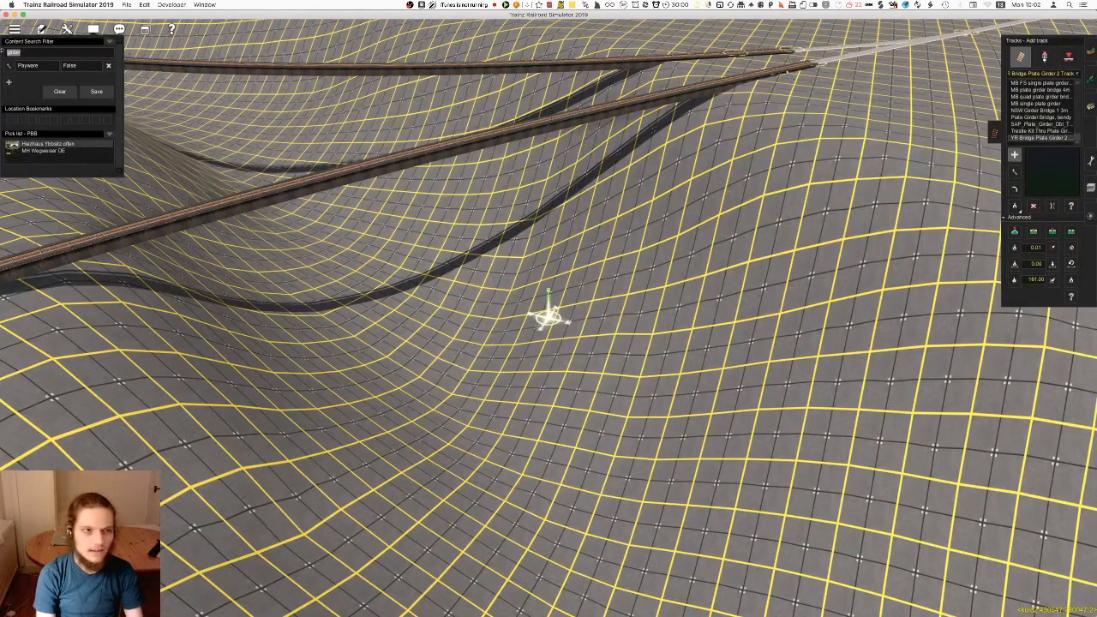
Filter the track assets by "beam" and try the Beam Bridge and Beam Bridge 1t across the valley, undoing each one
{"action": "key", "text": "Return"}
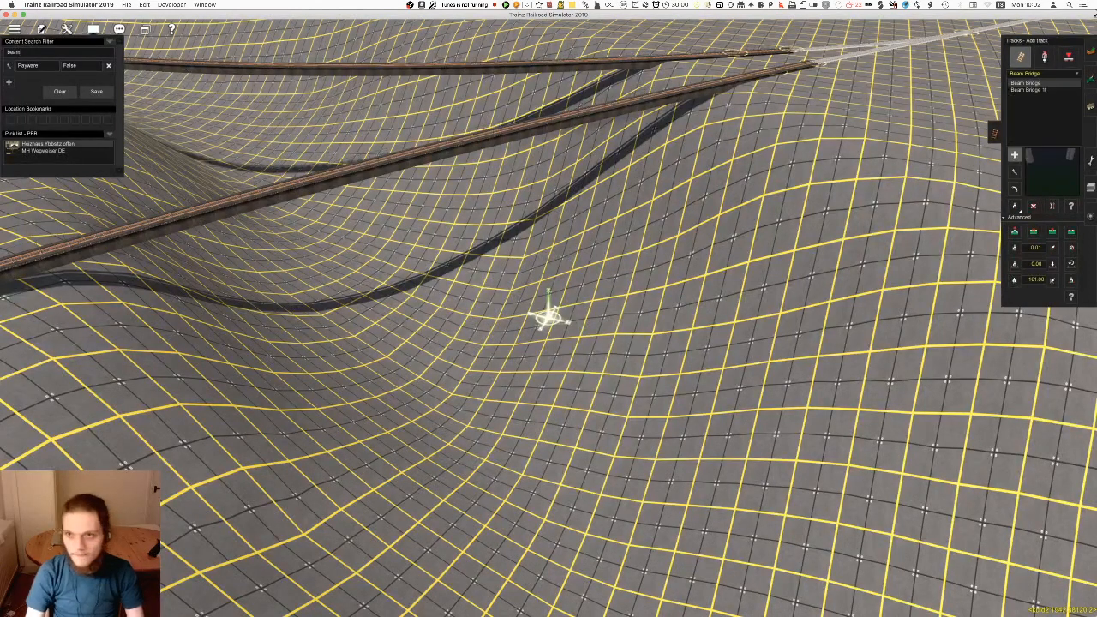
{"action": "left_click_drag", "start_coordinate": [809, 226], "coordinate": [636, 343]}
{"action": "right_click_drag", "start_coordinate": [636, 343], "coordinate": [384, 379]}
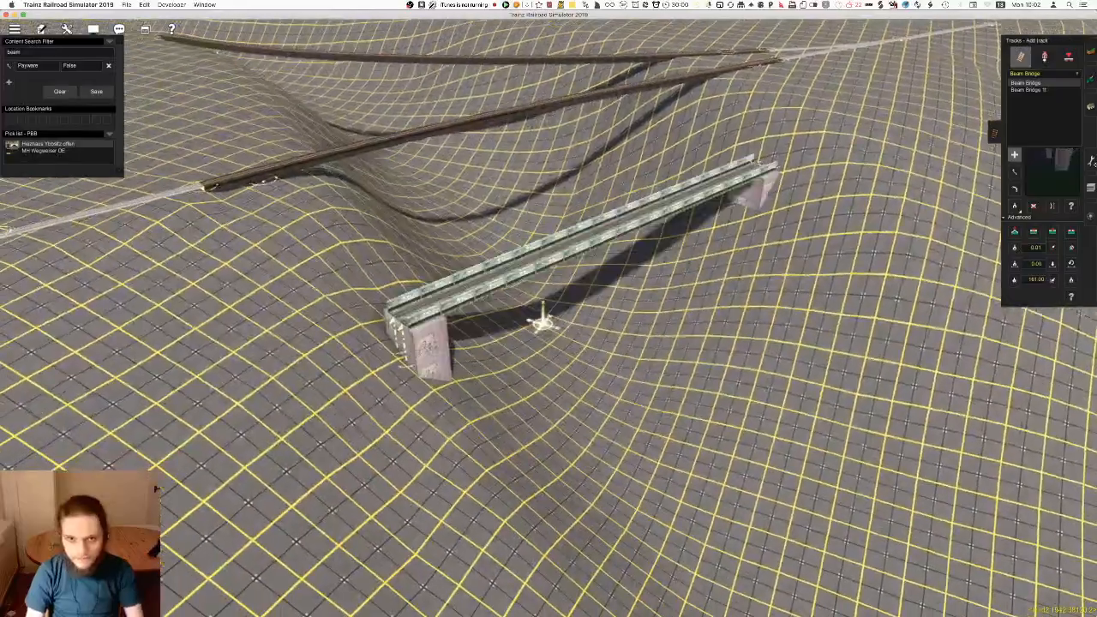
{"action": "key", "text": "super+z"}
{"action": "left_click", "coordinate": [1051, 91]}
{"action": "left_click_drag", "start_coordinate": [288, 218], "coordinate": [833, 123]}
{"action": "key", "text": "super+z"}
{"action": "right_click", "coordinate": [521, 186]}
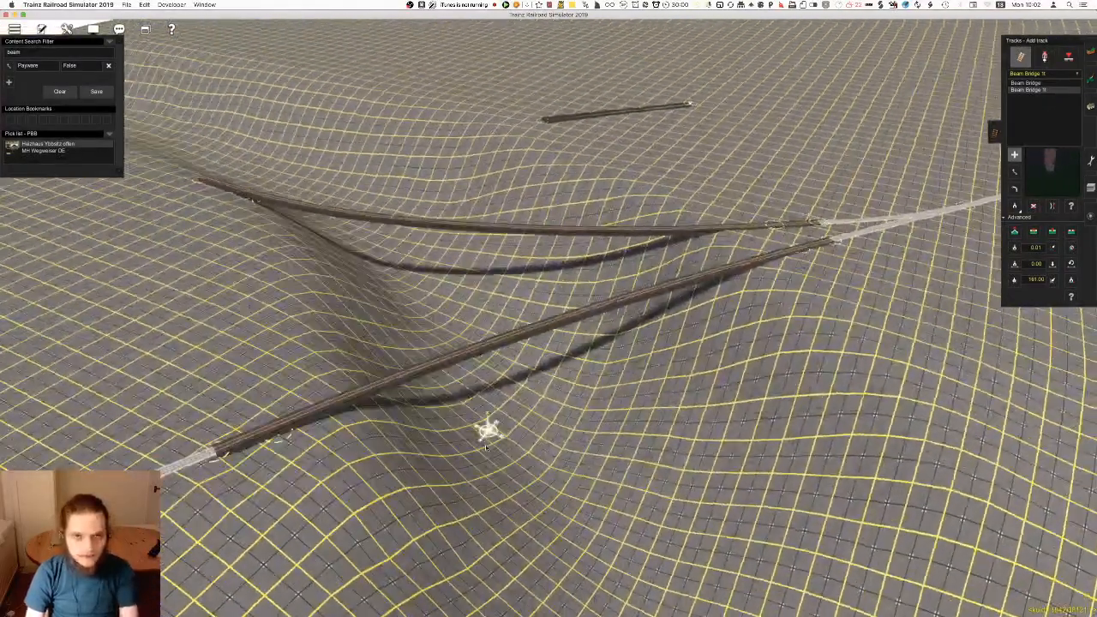
Save the changes to the current route and session
{"action": "key", "text": "super+s"}
{"action": "key", "text": "Return"}
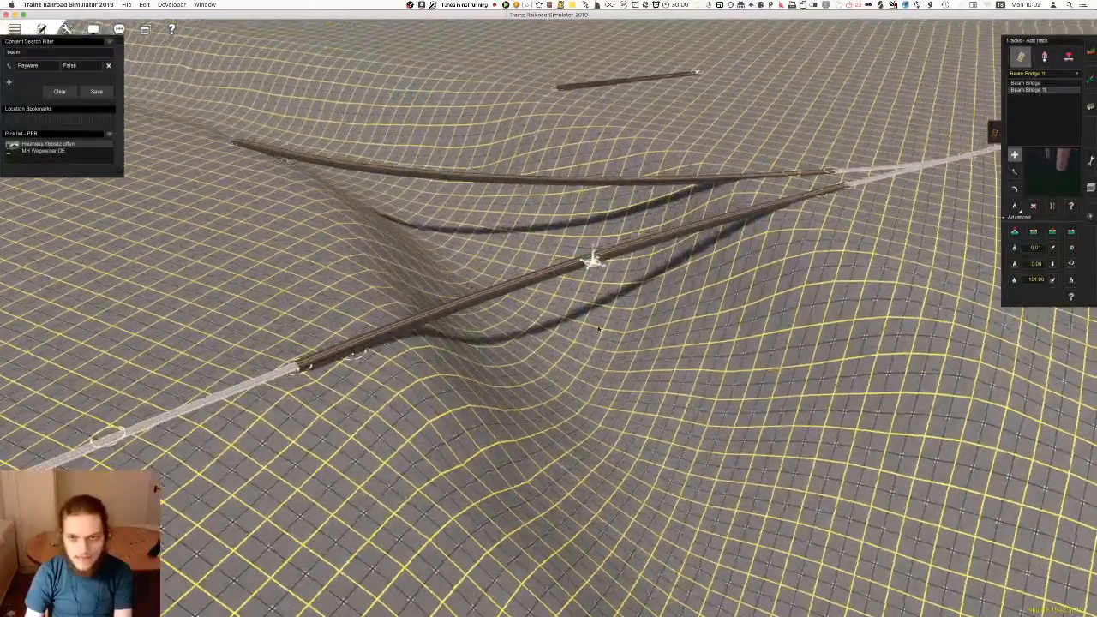
{"action": "right_click_drag", "start_coordinate": [599, 329], "coordinate": [571, 294]}
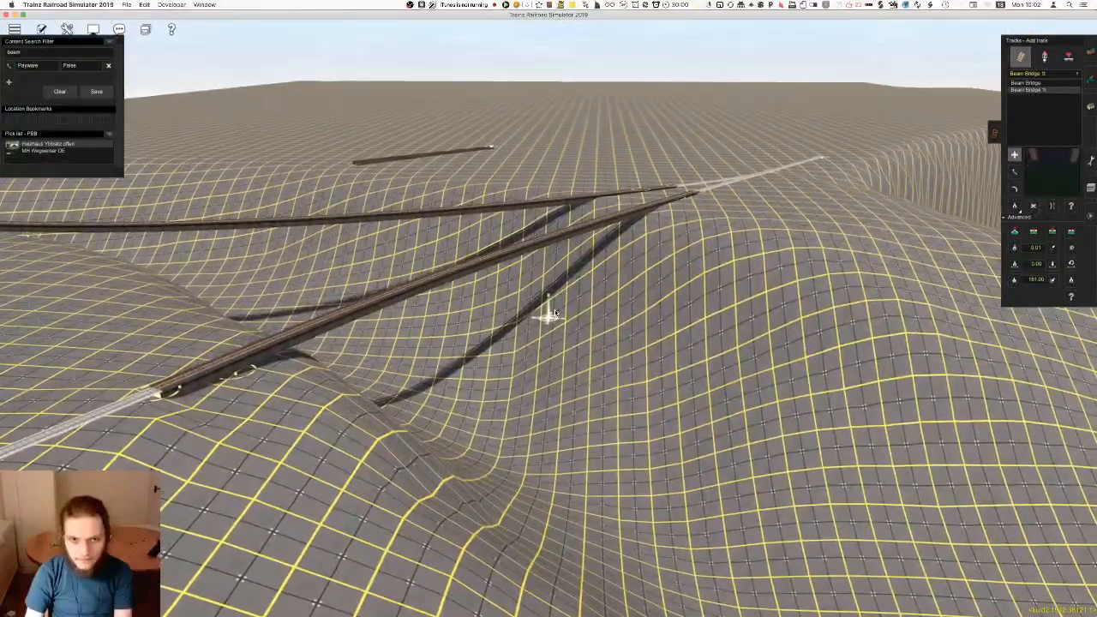
{"action": "key", "text": "Up"}
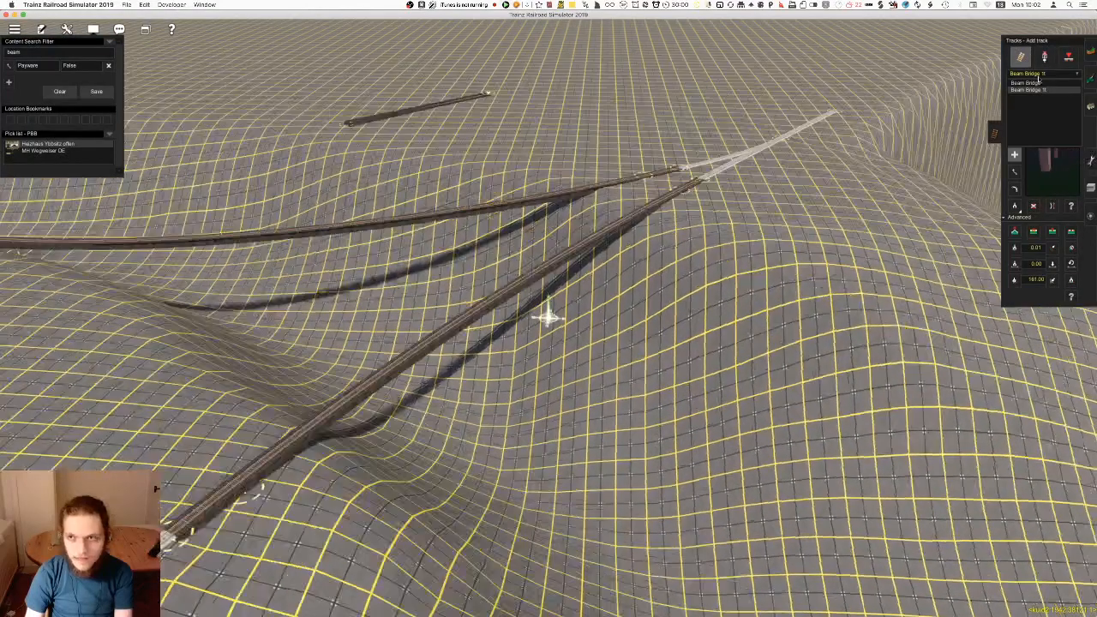
Switch to the track objects without a search term and examine the valley and the two girder bridges from low and high angles
{"action": "left_click", "coordinate": [1045, 56]}
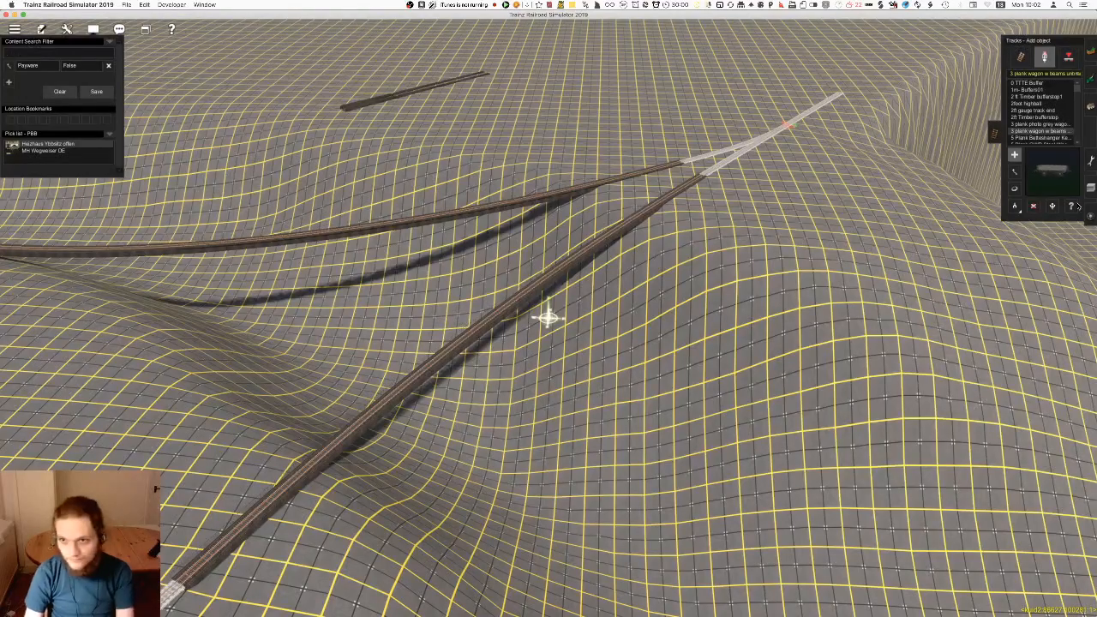
{"action": "left_click", "coordinate": [1015, 206]}
{"action": "right_click", "coordinate": [591, 369]}
{"action": "key", "text": "Right"}
{"action": "key", "text": "Down"}
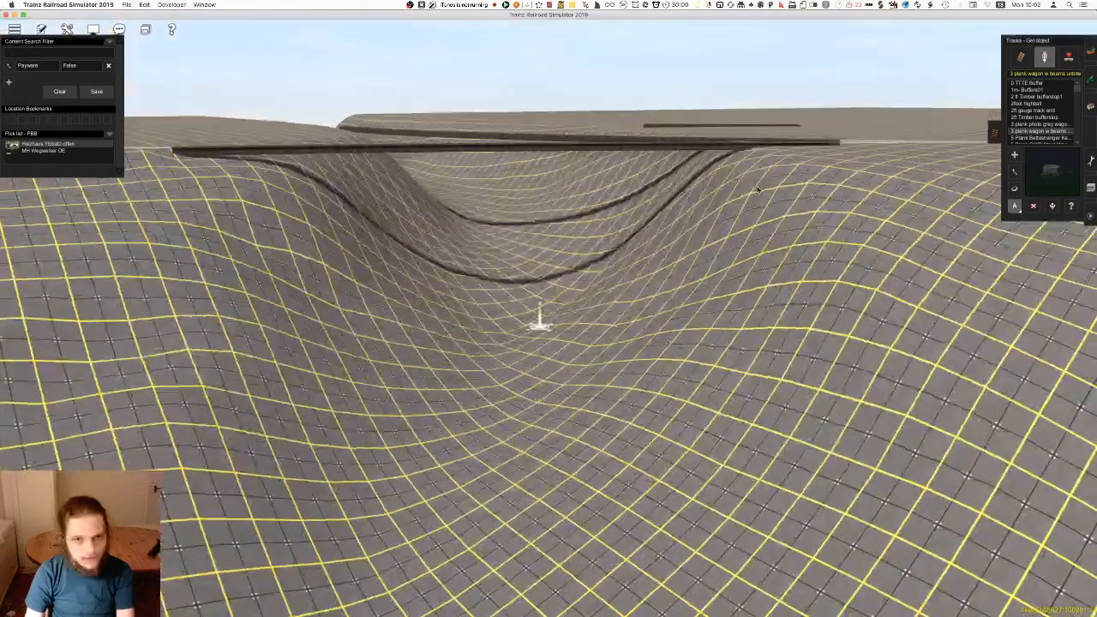
{"action": "right_click", "coordinate": [540, 270]}
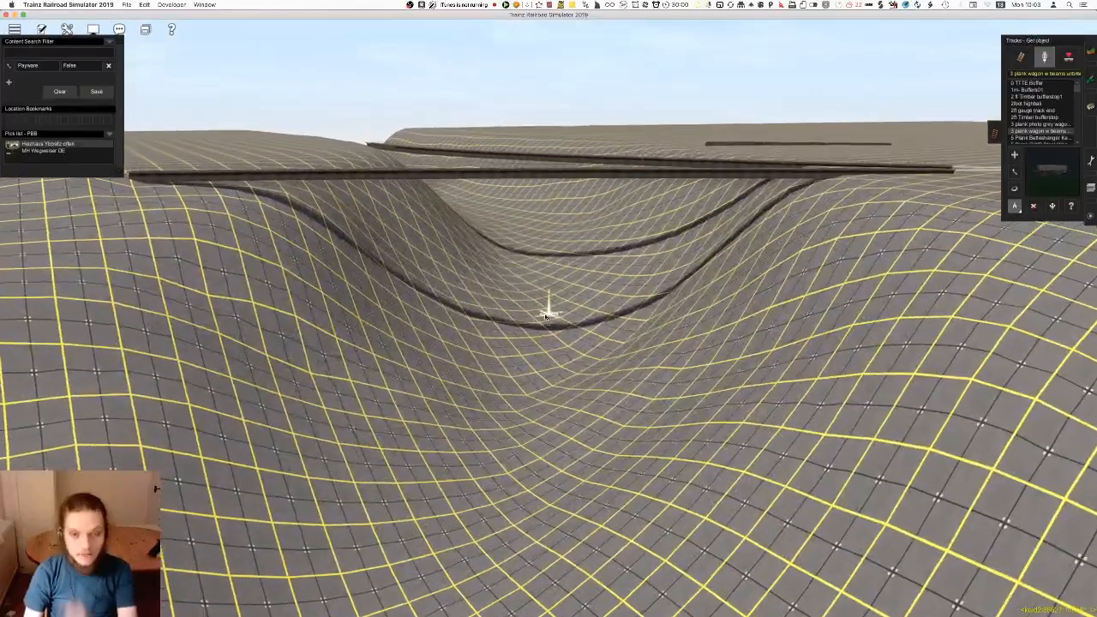
{"action": "scroll", "coordinate": [806, 208], "scroll_direction": "up", "scroll_amount": 3}
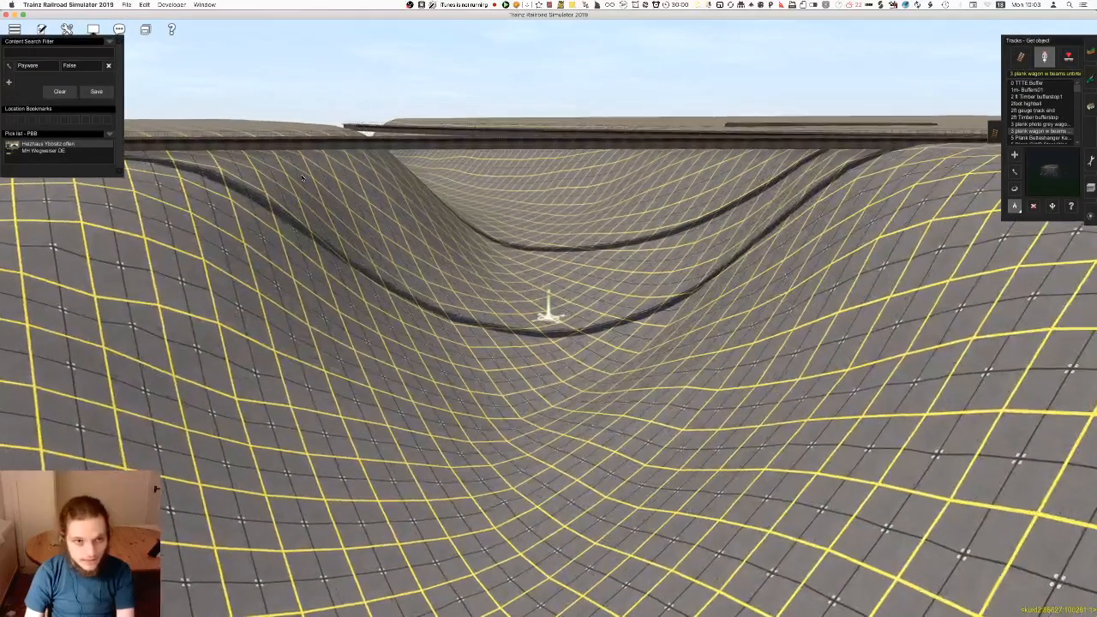
{"action": "scroll", "coordinate": [806, 208], "scroll_direction": "down", "scroll_amount": 3}
{"action": "key", "text": "Up"}
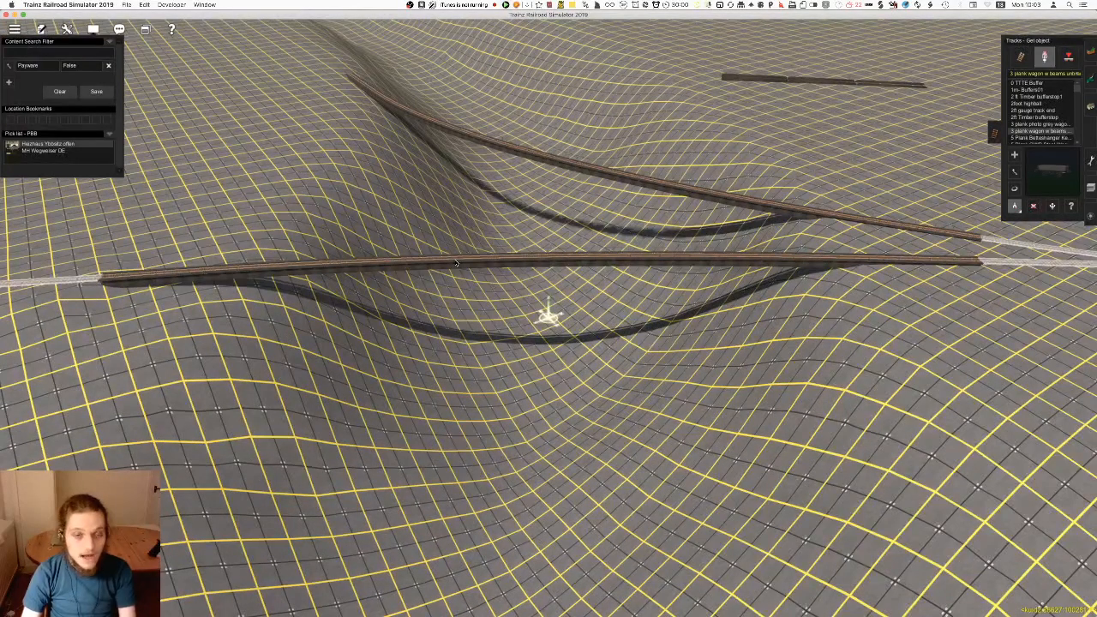
Leave the current session and open the Coalmint Mountains Railroad route for editing
{"action": "key", "text": "ctrl+F2"}
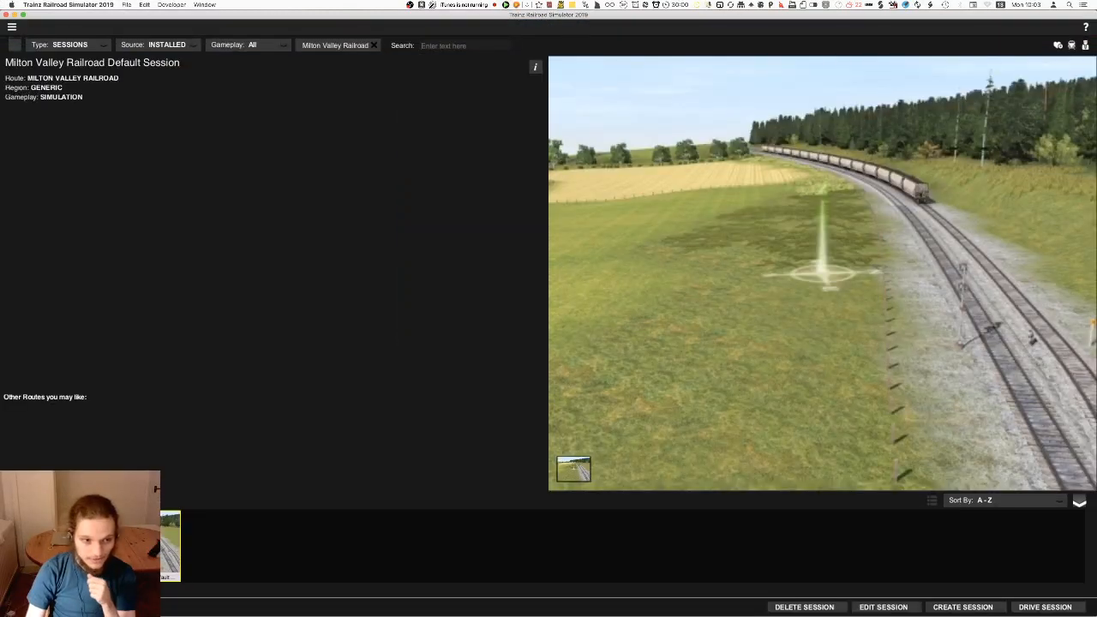
{"action": "key", "text": "Escape"}
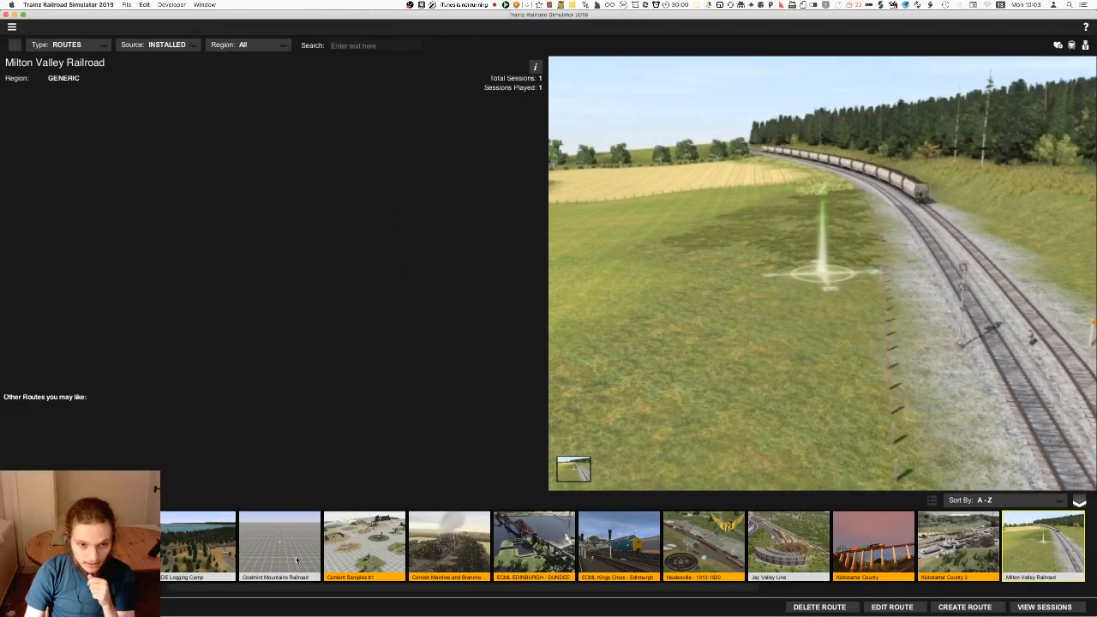
{"action": "left_click", "coordinate": [289, 556]}
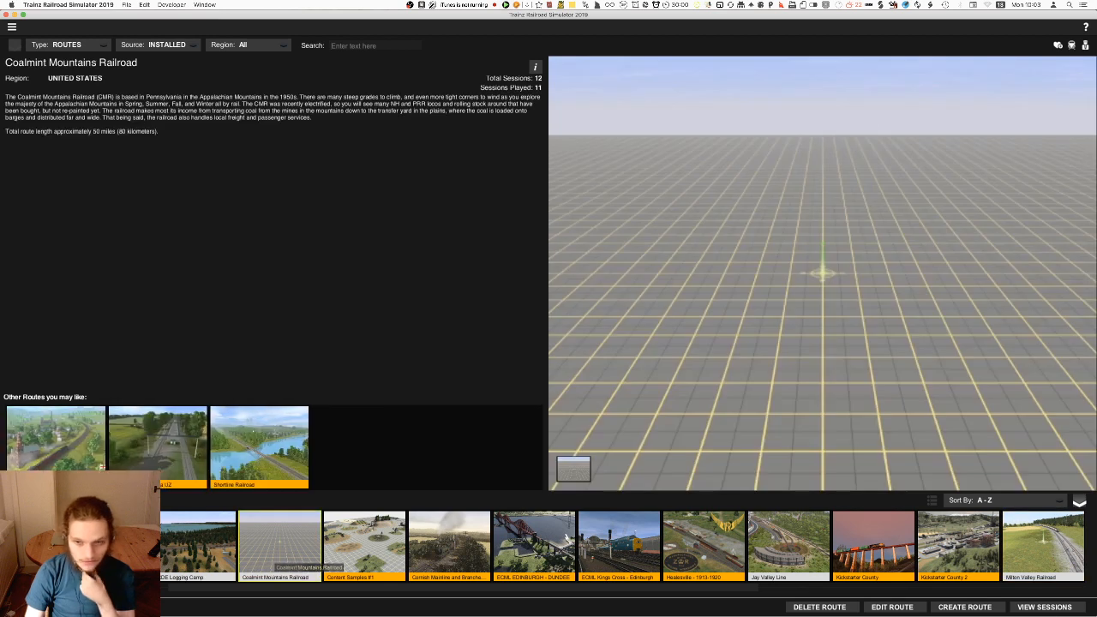
{"action": "left_click", "coordinate": [892, 607]}
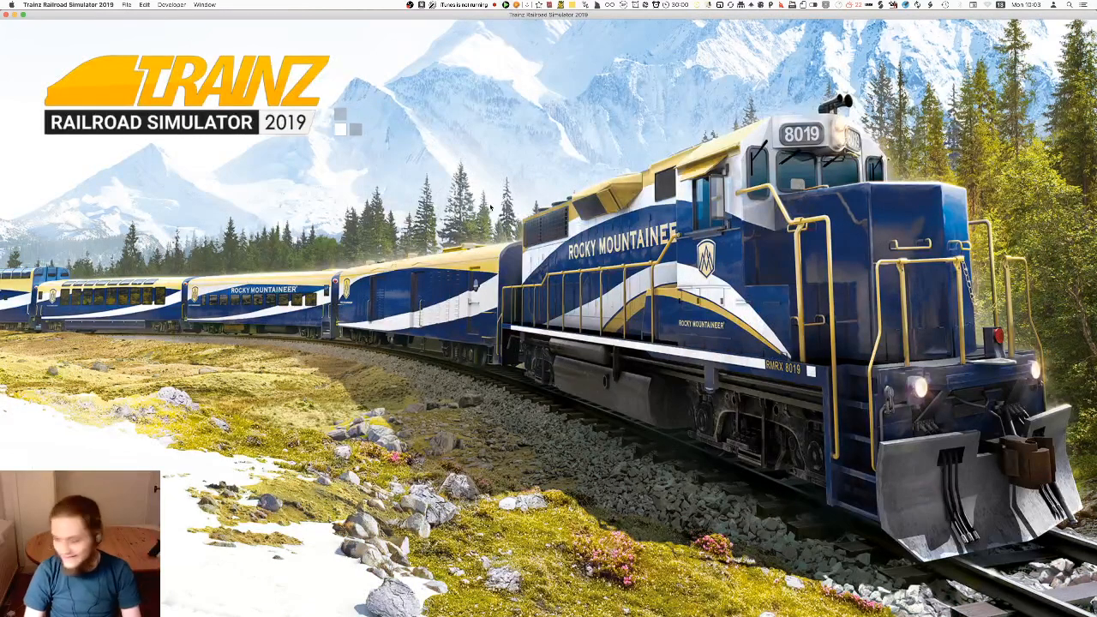
Locate the Harbinger Bridge on the route map and go to it in the 3D view
{"action": "key", "text": "ctrl+m"}
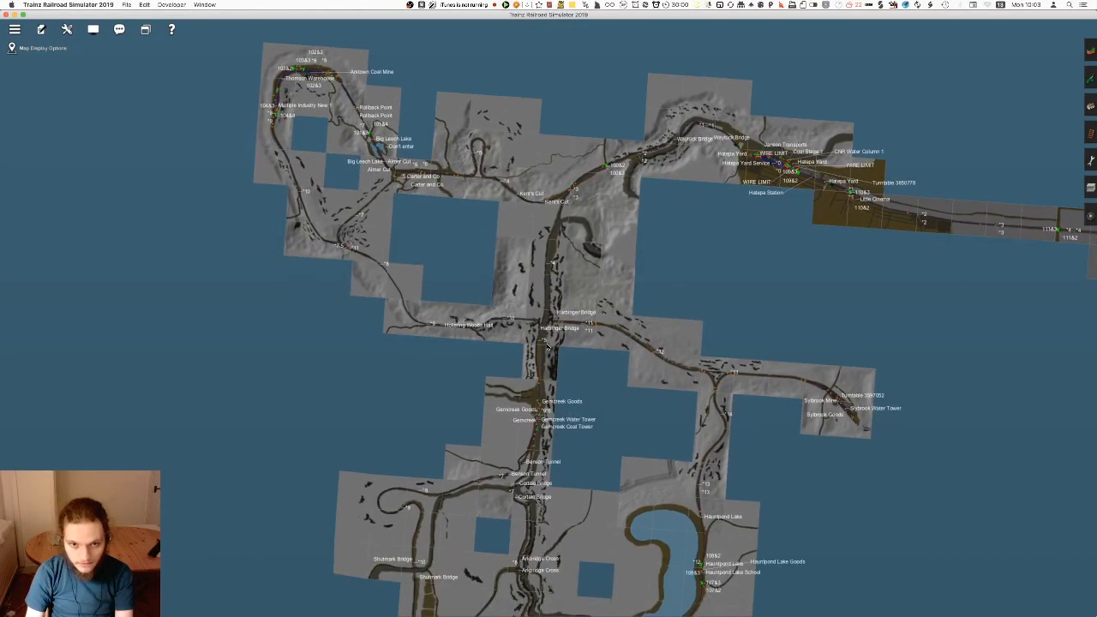
{"action": "key", "text": "Right"}
{"action": "scroll", "coordinate": [548, 319], "scroll_direction": "up", "scroll_amount": 5}
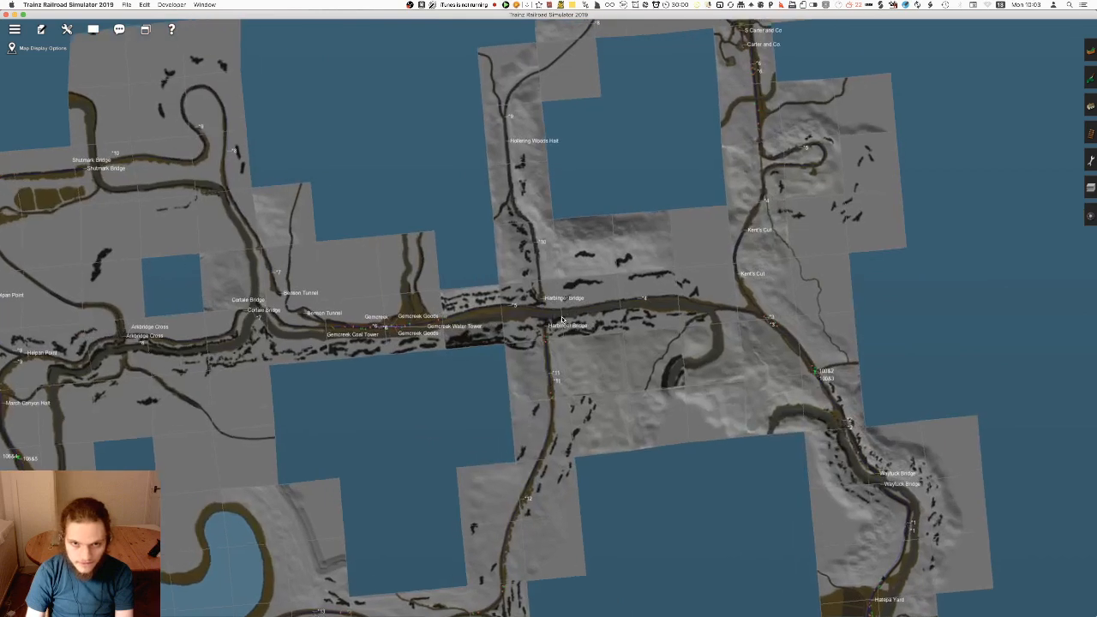
{"action": "key", "text": "ctrl+m"}
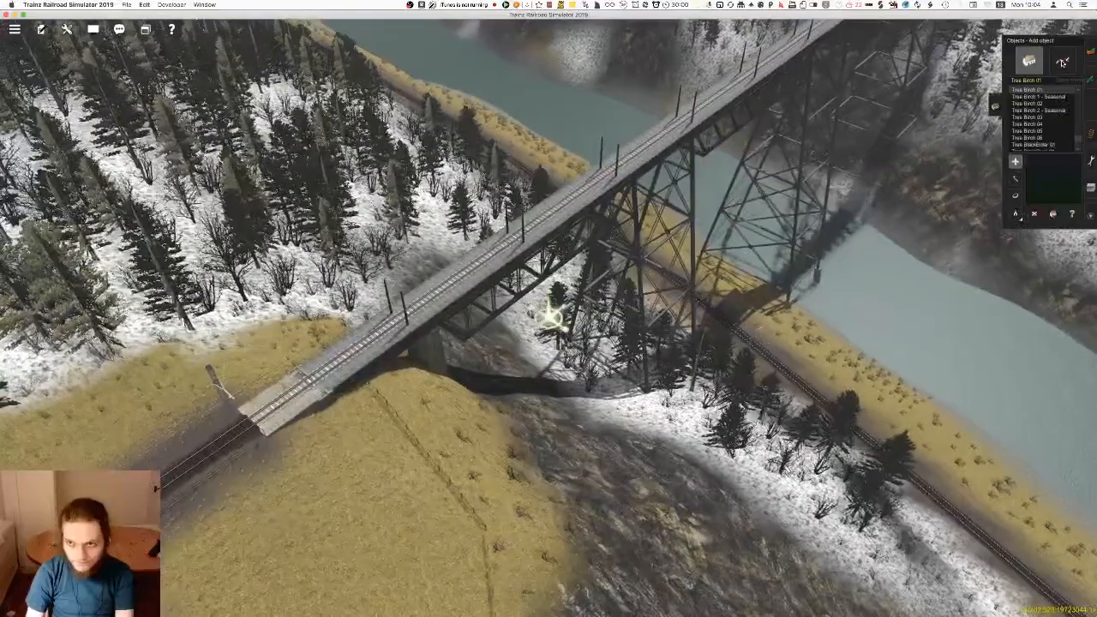
Pick up the Mangaweka Viaduct Bridge track type from the tall river bridge and inspect its supports
{"action": "left_click", "coordinate": [1061, 62]}
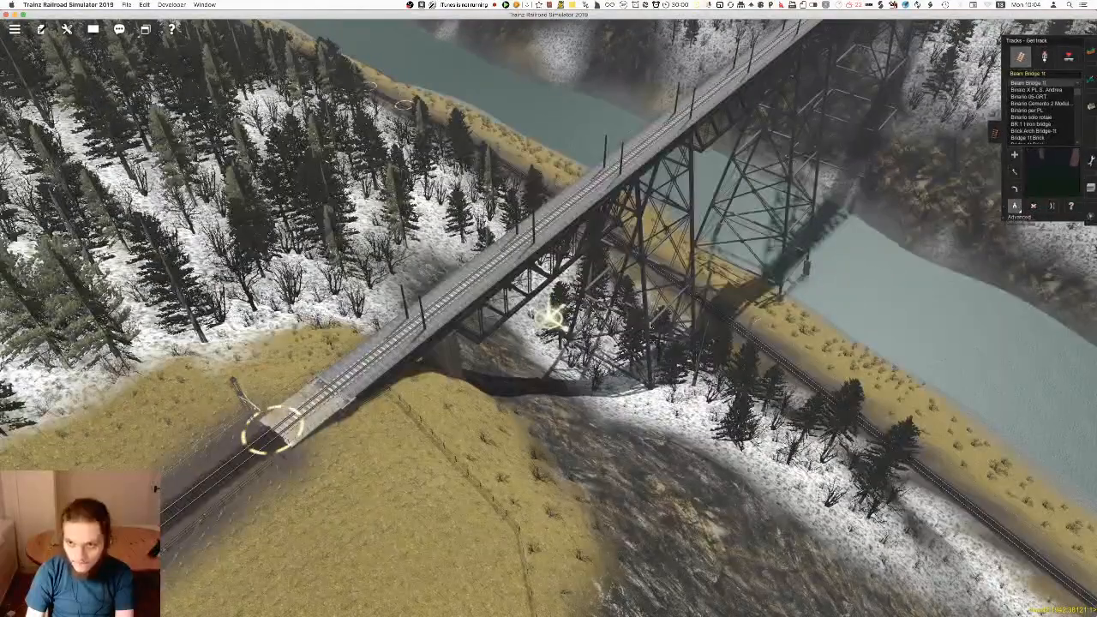
{"action": "left_click", "coordinate": [306, 404]}
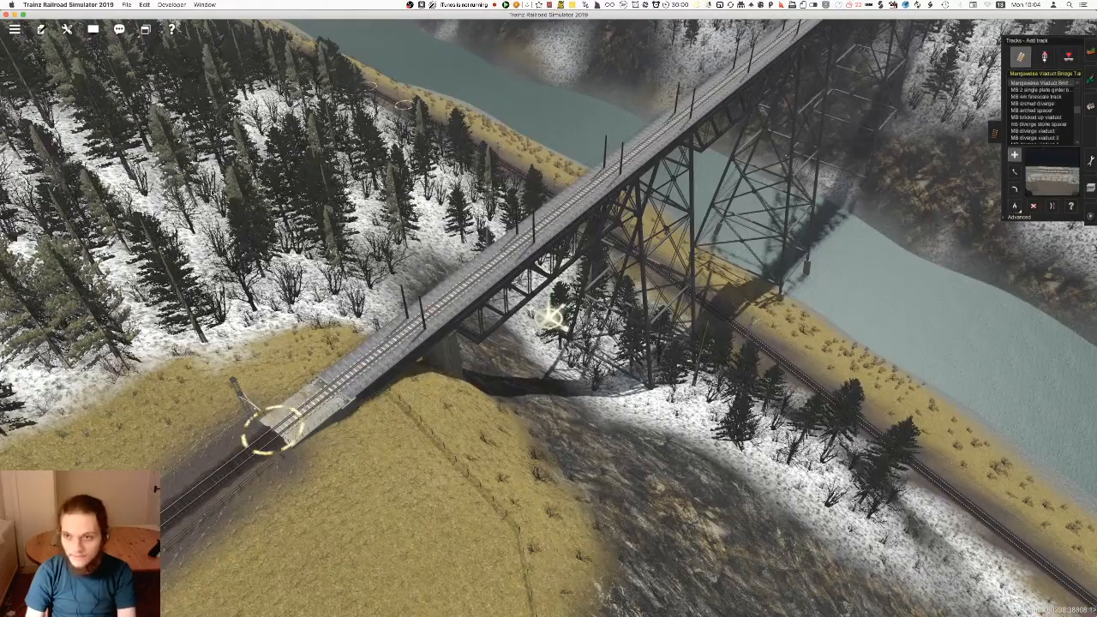
{"action": "right_click", "coordinate": [477, 259]}
{"action": "scroll", "coordinate": [477, 259], "scroll_direction": "down", "scroll_amount": 5}
{"action": "key", "text": "Left"}
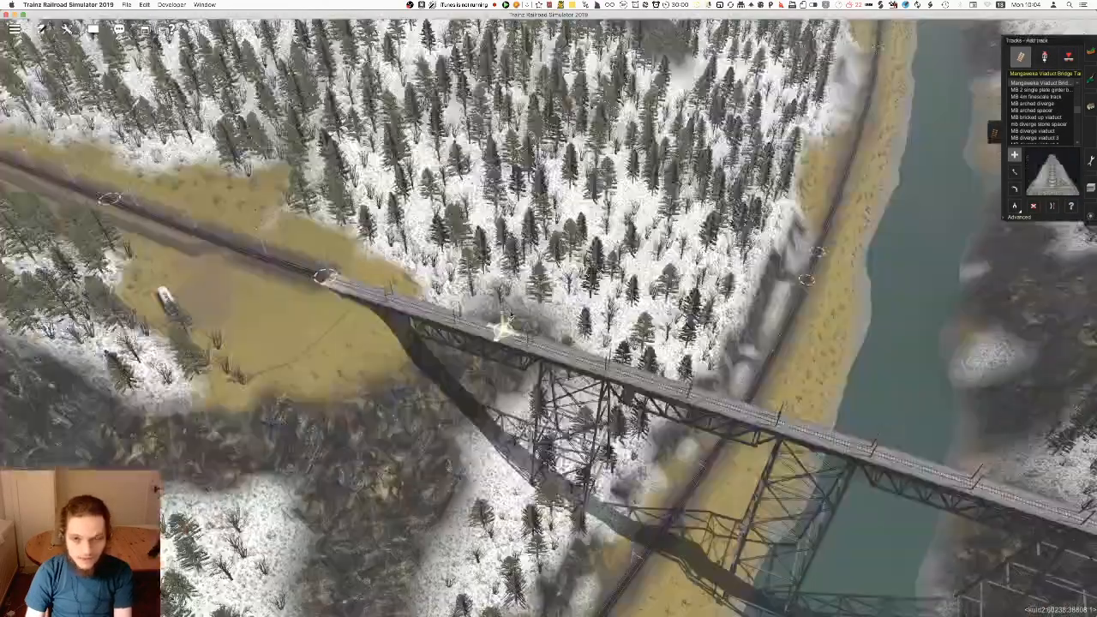
{"action": "key", "text": "Left"}
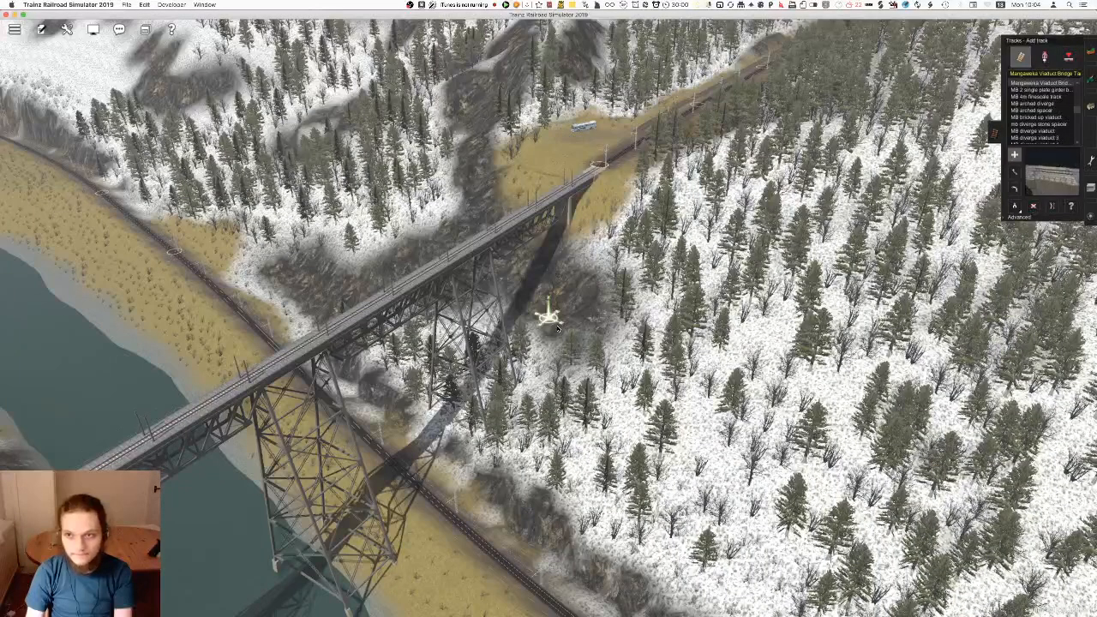
Close the route without saving and open the Milton Valley Railroad Default Session for editing
{"action": "key", "text": "super+q"}
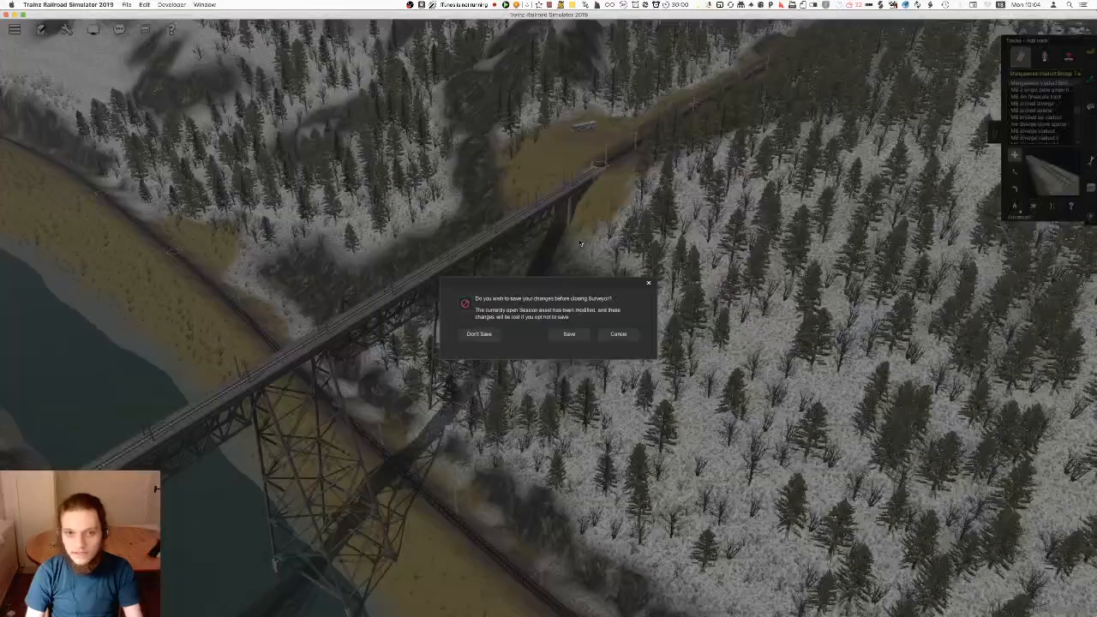
{"action": "left_click", "coordinate": [479, 334]}
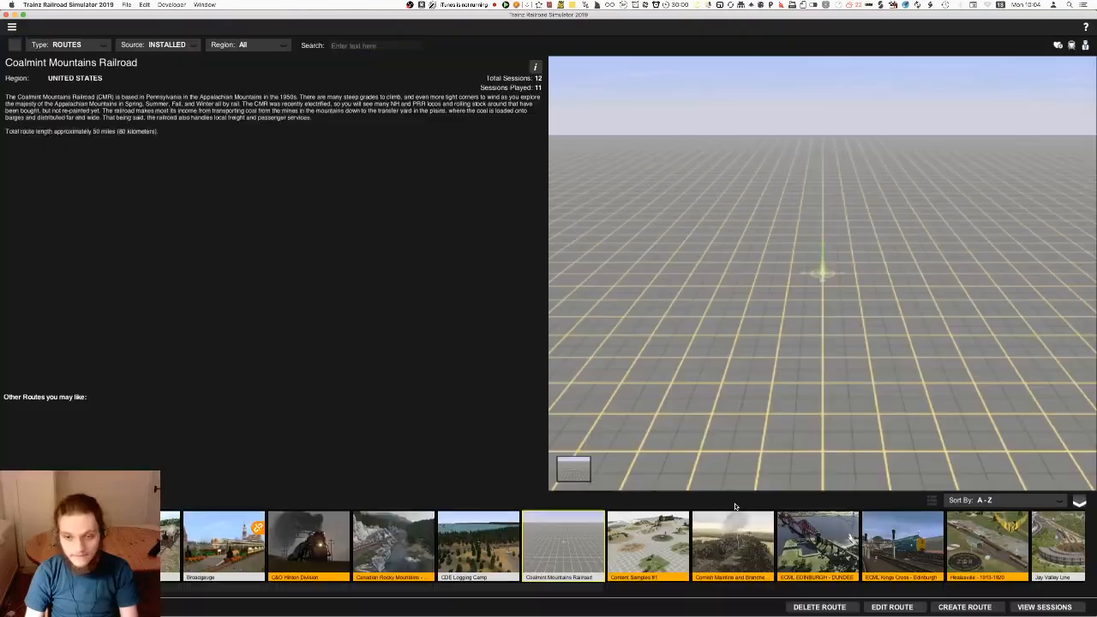
{"action": "scroll", "coordinate": [727, 541], "scroll_direction": "down", "scroll_amount": 10}
{"action": "left_click", "coordinate": [725, 542]}
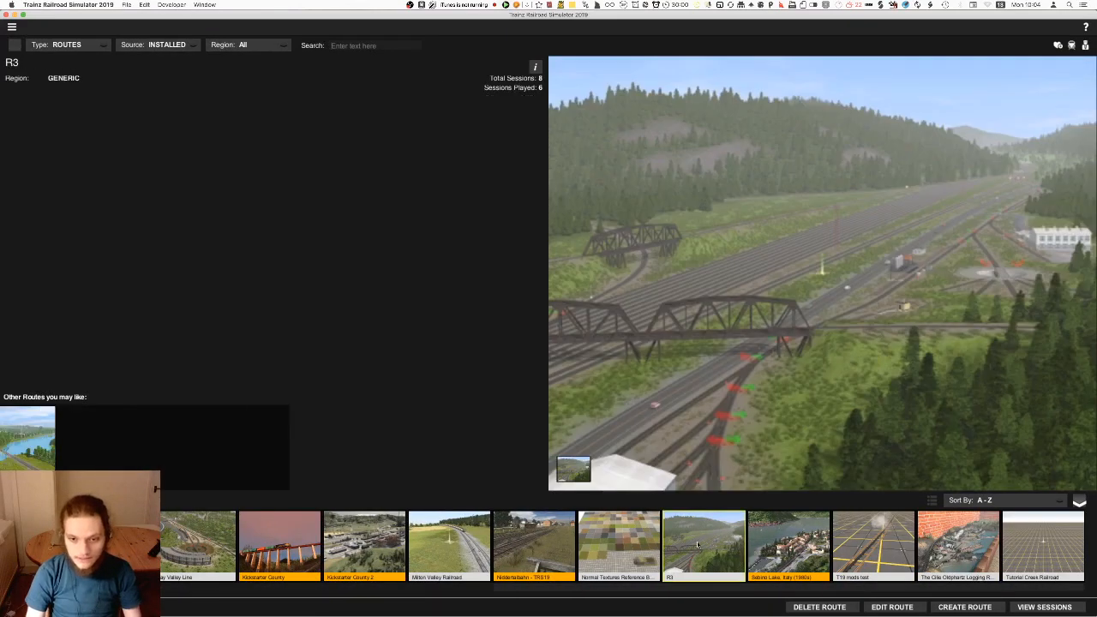
{"action": "left_click", "coordinate": [449, 546]}
{"action": "left_click", "coordinate": [1045, 606]}
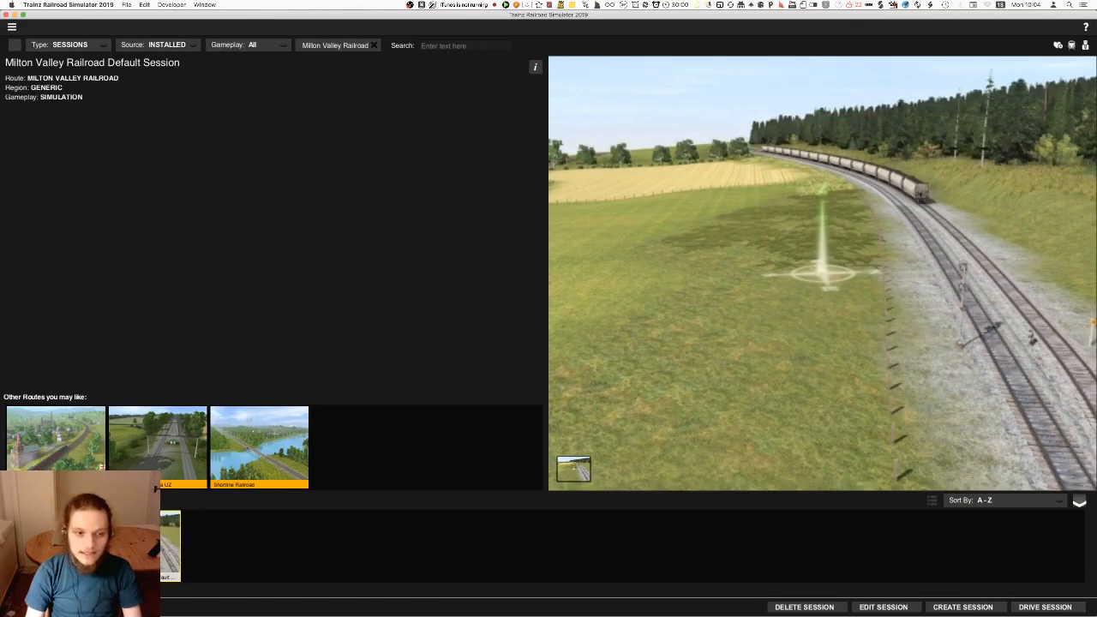
{"action": "left_click", "coordinate": [866, 607]}
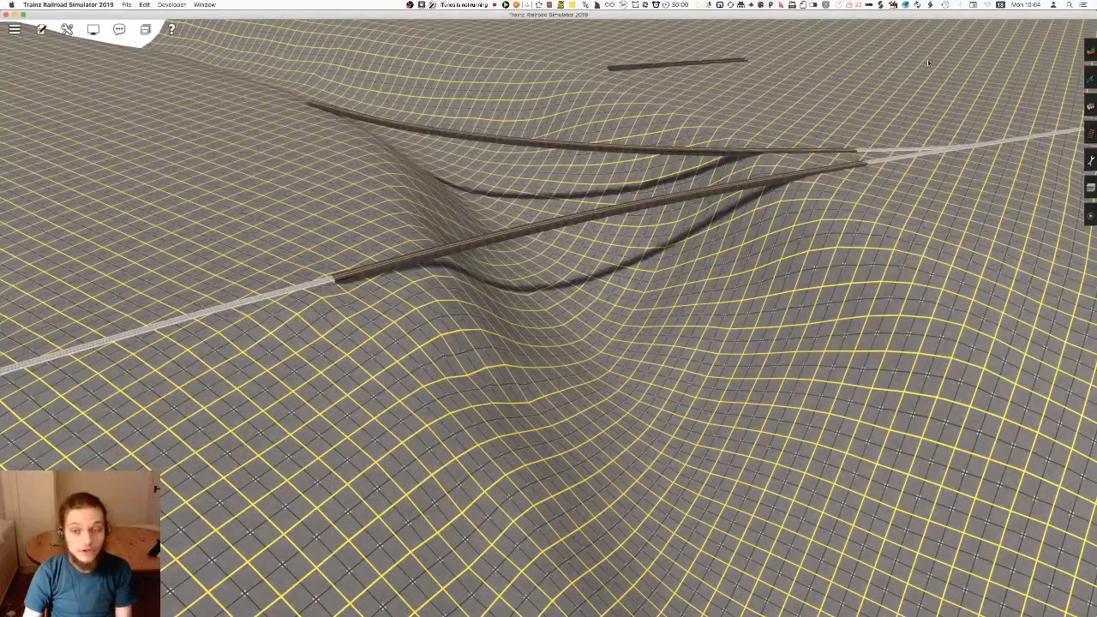
Lay a straightened Mangaweka Viaduct Bridge span across the valley beside the front girder bridge
{"action": "right_click_drag", "start_coordinate": [628, 222], "coordinate": [628, 311]}
{"action": "key", "text": "F4"}
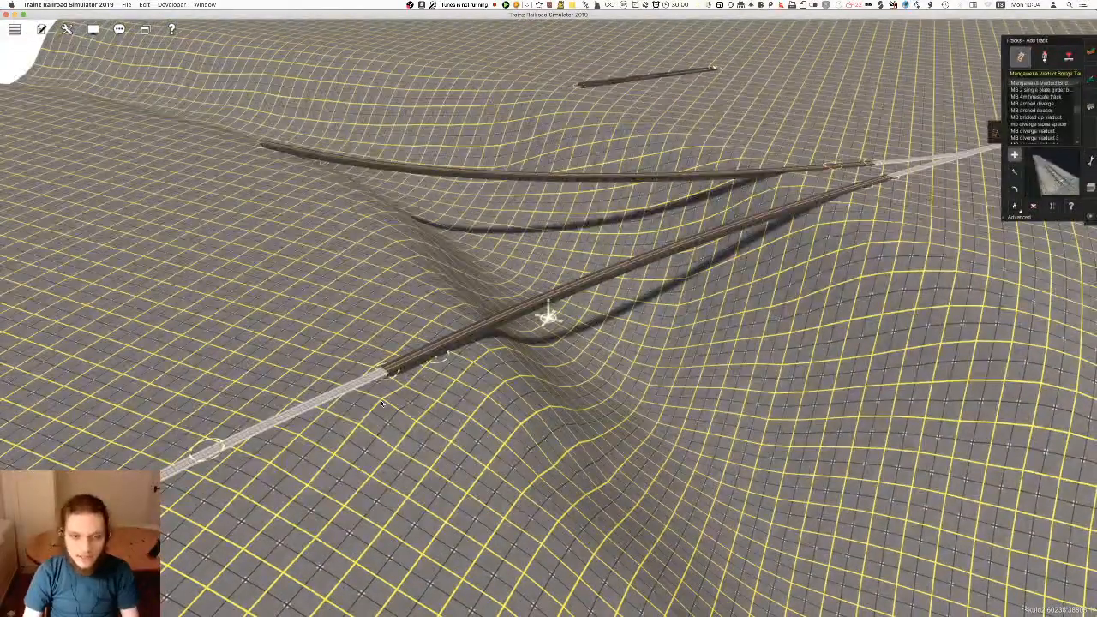
{"action": "left_click", "coordinate": [382, 403]}
{"action": "left_click", "coordinate": [641, 341]}
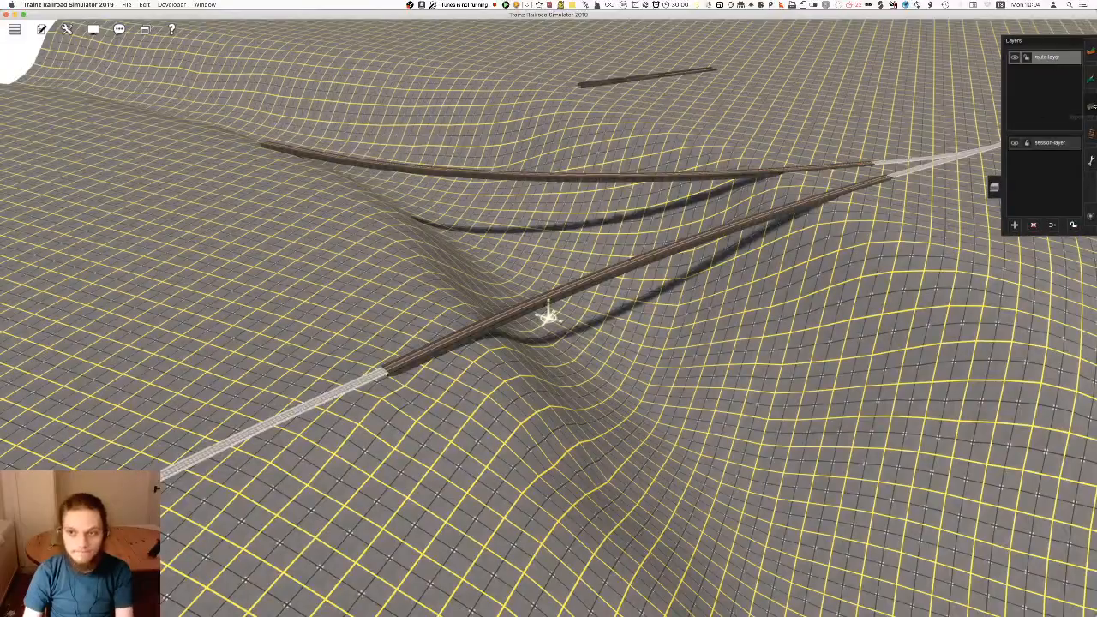
{"action": "right_click_drag", "start_coordinate": [593, 349], "coordinate": [573, 310]}
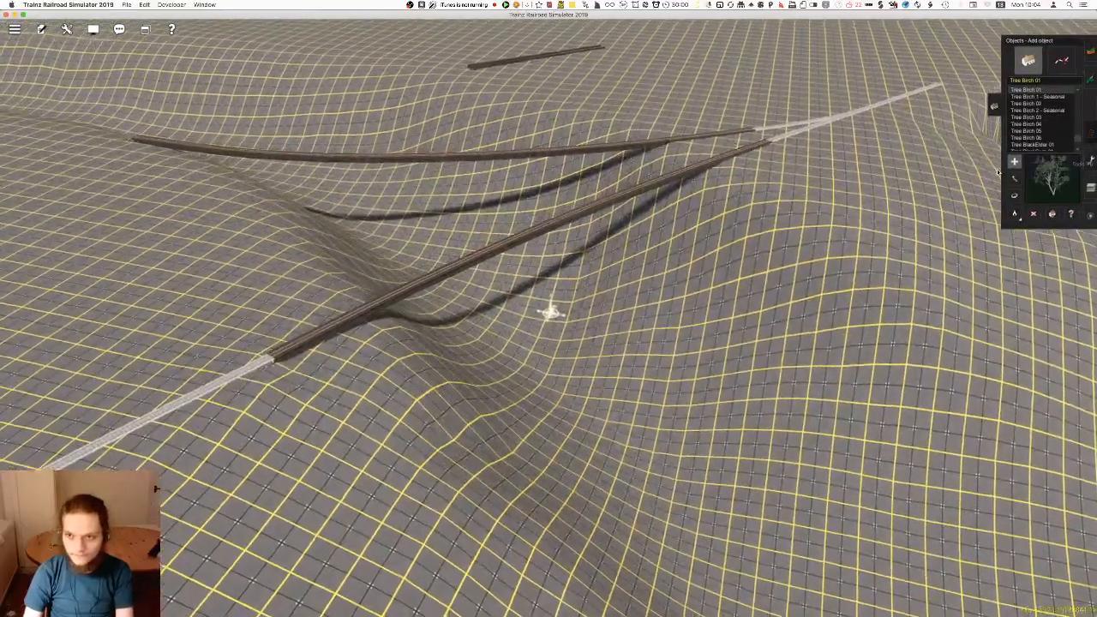
{"action": "right_click_drag", "start_coordinate": [513, 279], "coordinate": [476, 327]}
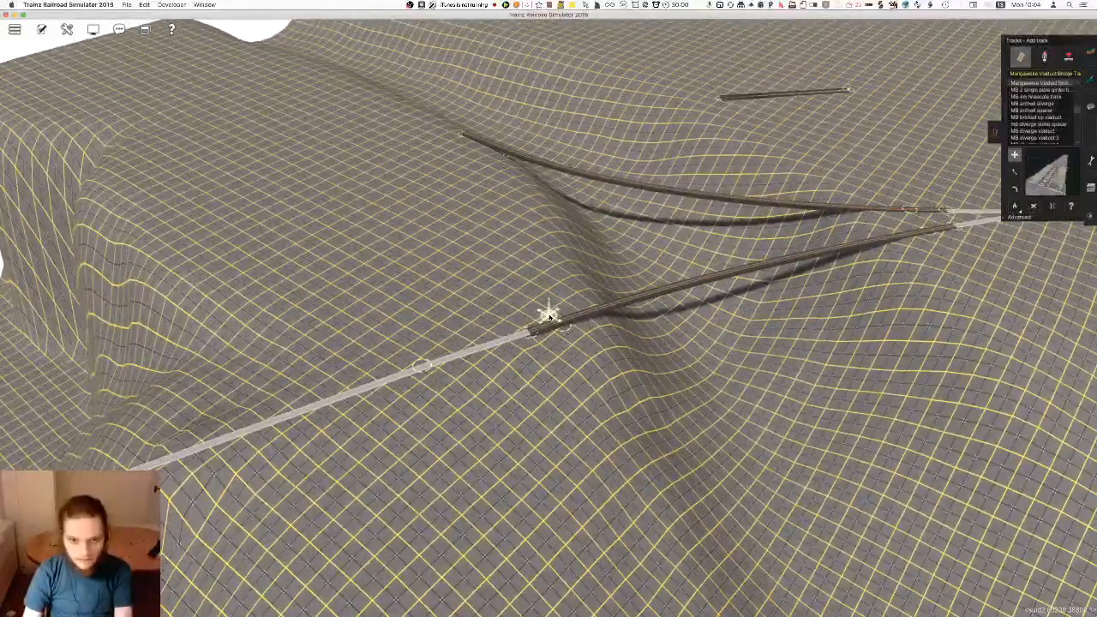
{"action": "right_click_drag", "start_coordinate": [549, 317], "coordinate": [550, 311]}
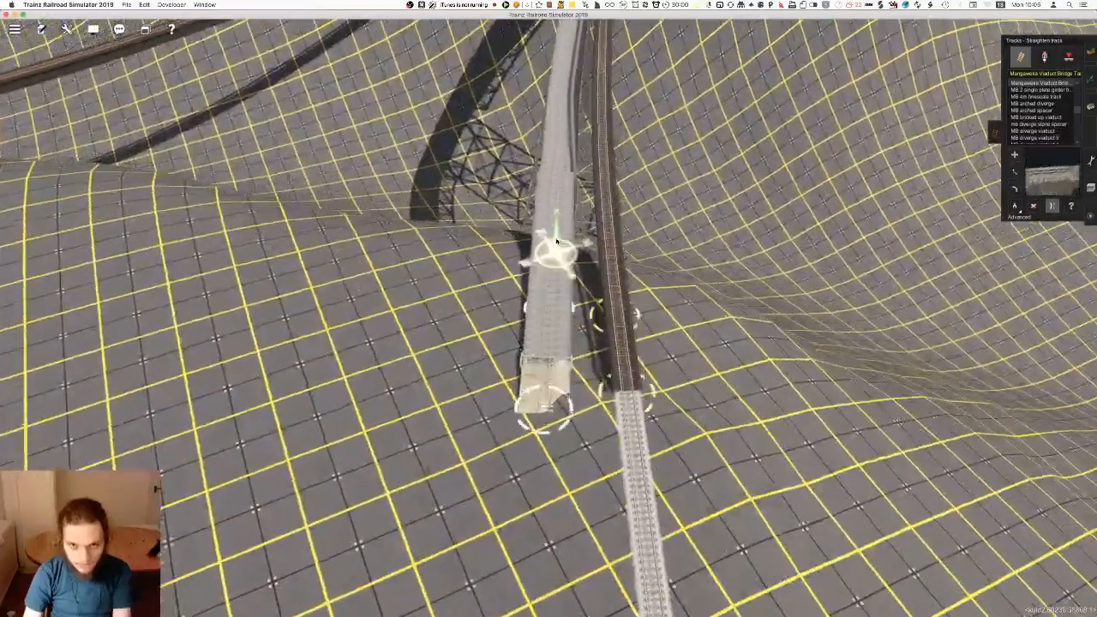
Pick up the existing track height and apply it to the vertices of the new Mangaweka Viaduct Bridge span
{"action": "scroll", "coordinate": [581, 299], "scroll_direction": "down", "scroll_amount": 10}
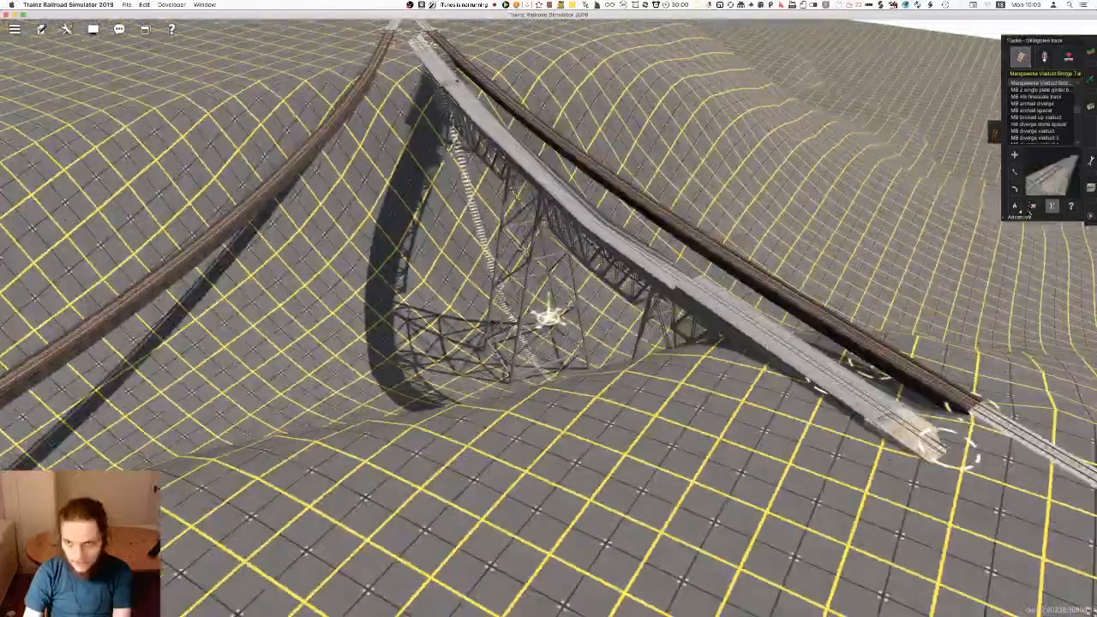
{"action": "left_click", "coordinate": [1020, 218]}
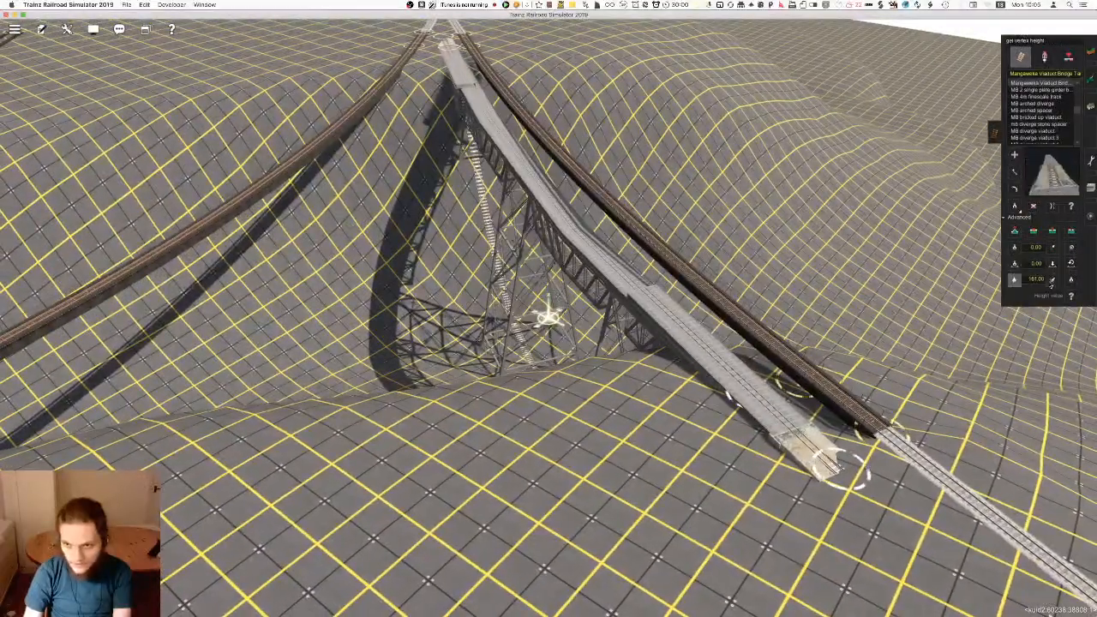
{"action": "left_click", "coordinate": [744, 400]}
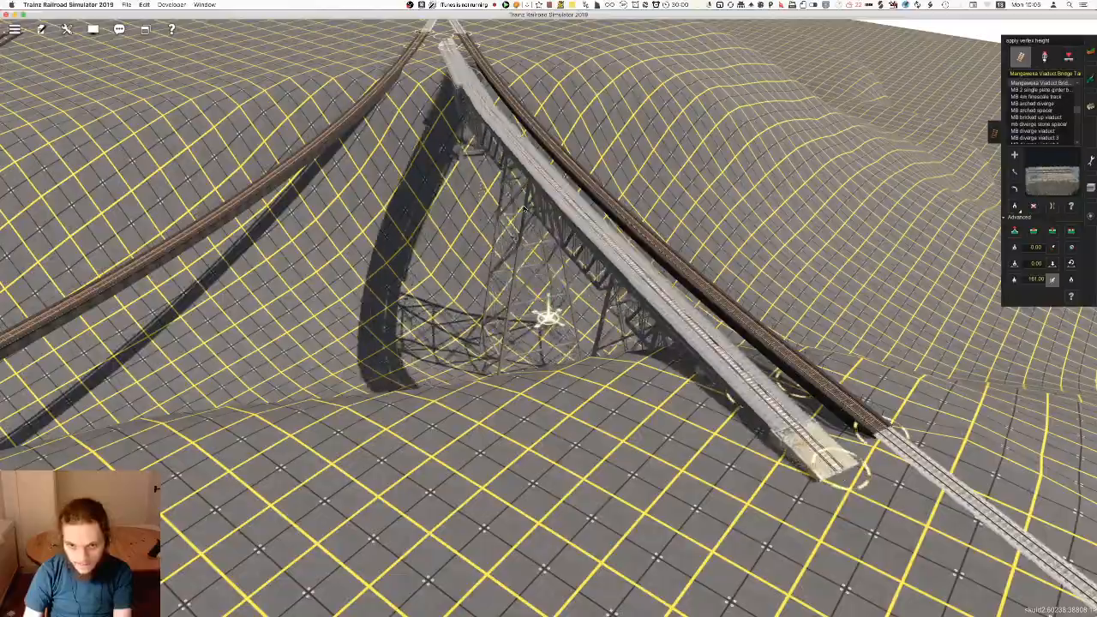
{"action": "right_click", "coordinate": [523, 197]}
{"action": "left_click", "coordinate": [492, 174]}
Try to delete the front girder bridge before joining the viaduct's far end, and undo these changes
{"action": "right_click_drag", "start_coordinate": [576, 412], "coordinate": [960, 301]}
{"action": "key", "text": "Left"}
{"action": "left_click", "coordinate": [1034, 206]}
{"action": "left_click", "coordinate": [591, 465]}
{"action": "left_click", "coordinate": [586, 413]}
{"action": "key", "text": "Up"}
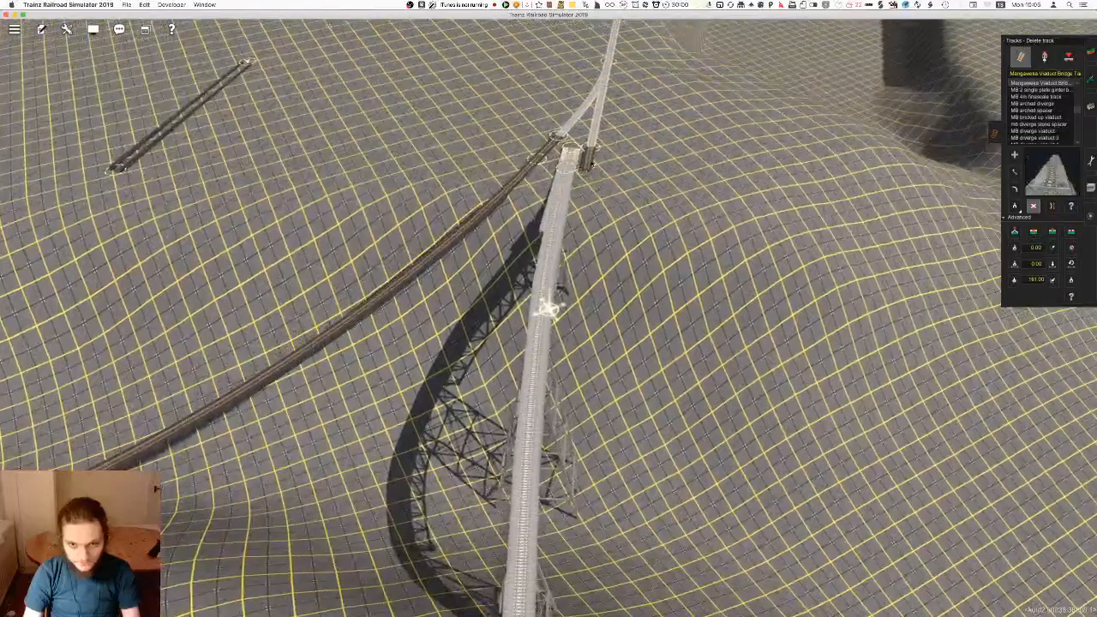
{"action": "key", "text": "m"}
{"action": "mouse_move", "coordinate": [570, 161]}
{"action": "left_mouse_down"}
{"action": "mouse_move", "coordinate": [590, 163]}
{"action": "mouse_move", "coordinate": [579, 178]}
{"action": "left_mouse_up"}
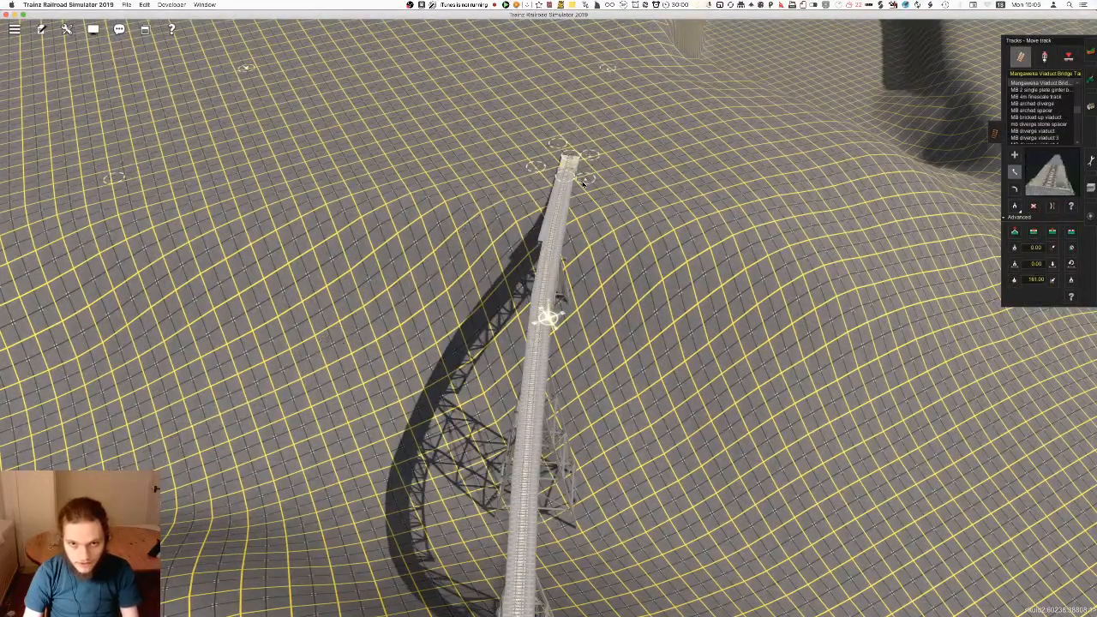
{"action": "key", "text": "super+z"}
{"action": "key", "text": "super+z"}
Move the viaduct span's ends into line with the front girder bridge at both approach tracks and delete the girder bridge
{"action": "right_click", "coordinate": [573, 171]}
{"action": "scroll", "coordinate": [564, 273], "scroll_direction": "up", "scroll_amount": 3}
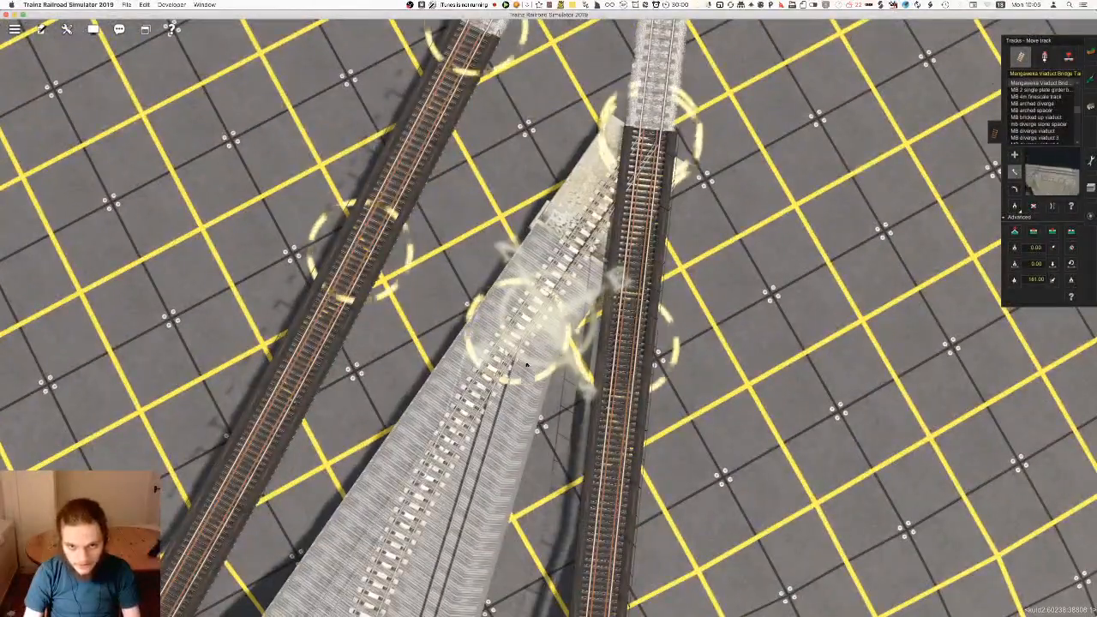
{"action": "left_click_drag", "start_coordinate": [515, 343], "coordinate": [627, 347]}
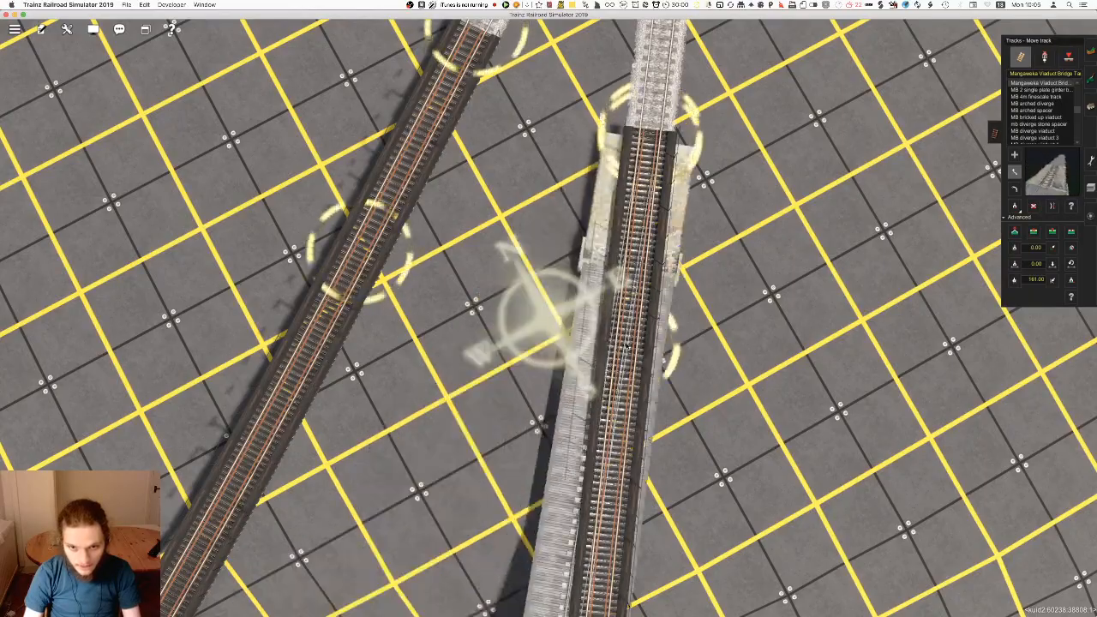
{"action": "right_click_drag", "start_coordinate": [554, 502], "coordinate": [455, 359]}
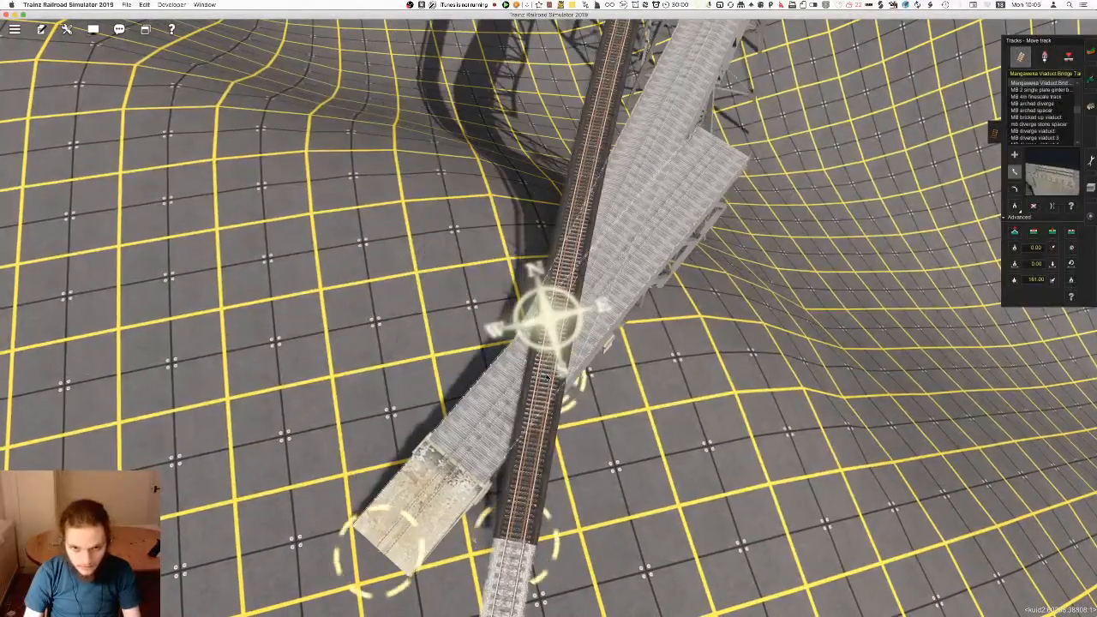
{"action": "left_click_drag", "start_coordinate": [496, 543], "coordinate": [520, 541]}
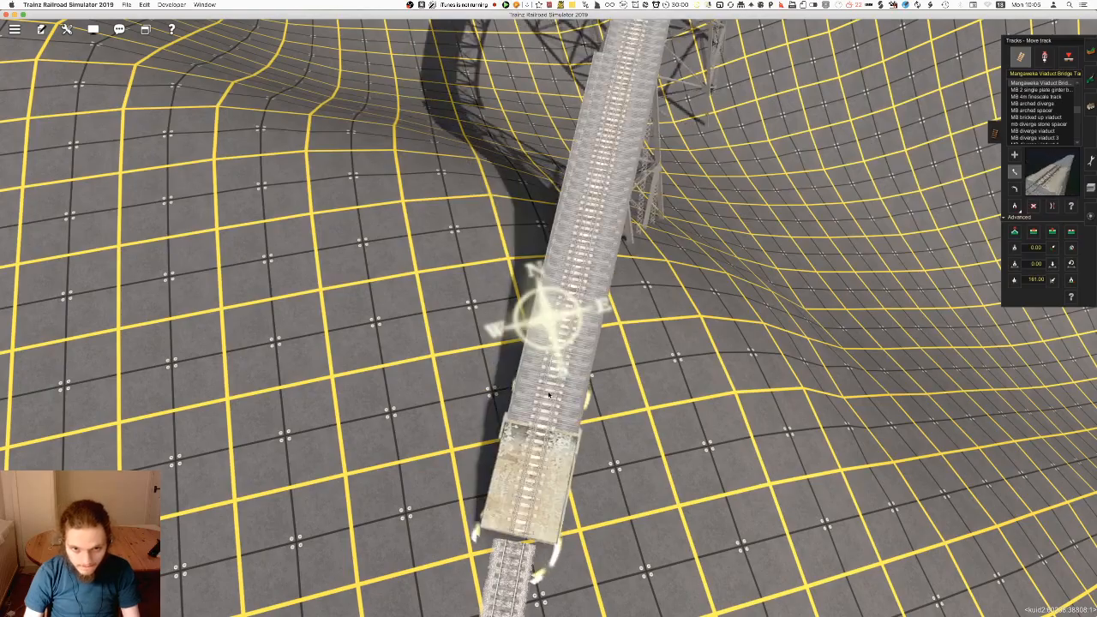
{"action": "key", "text": "d"}
{"action": "right_click", "coordinate": [652, 128]}
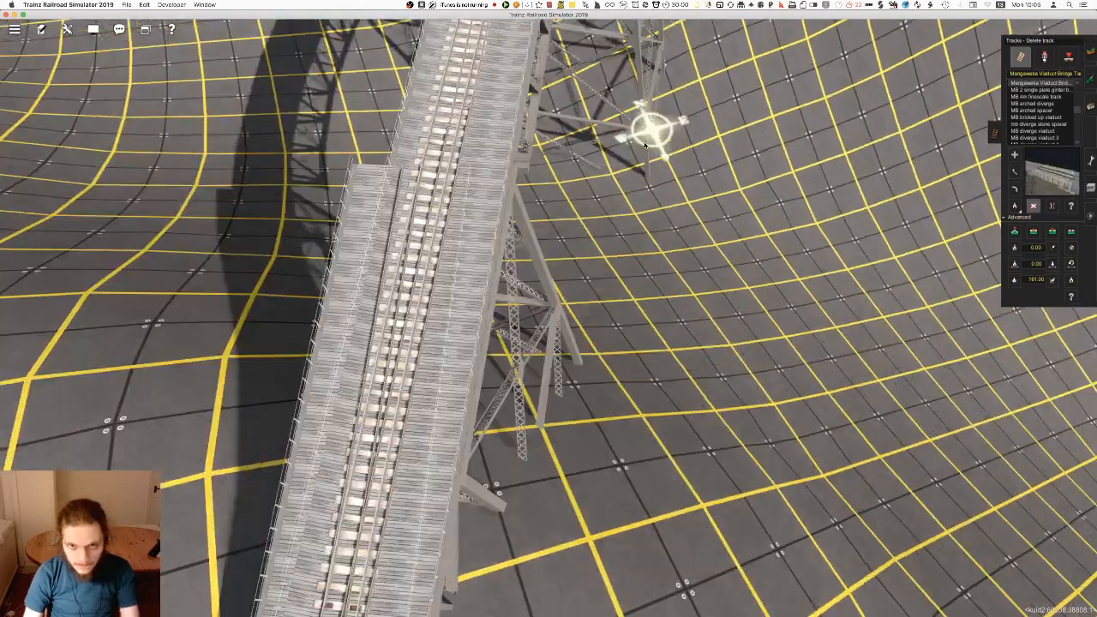
Examine the front viaduct's deck, supports and join with the approach track at its far end
{"action": "scroll", "coordinate": [548, 274], "scroll_direction": "down", "scroll_amount": 3}
{"action": "right_click", "coordinate": [558, 174]}
{"action": "right_click", "coordinate": [564, 262]}
{"action": "right_click", "coordinate": [506, 195]}
{"action": "scroll", "coordinate": [549, 326], "scroll_direction": "up", "scroll_amount": 3}
{"action": "right_click", "coordinate": [557, 343]}
{"action": "key", "text": "m"}
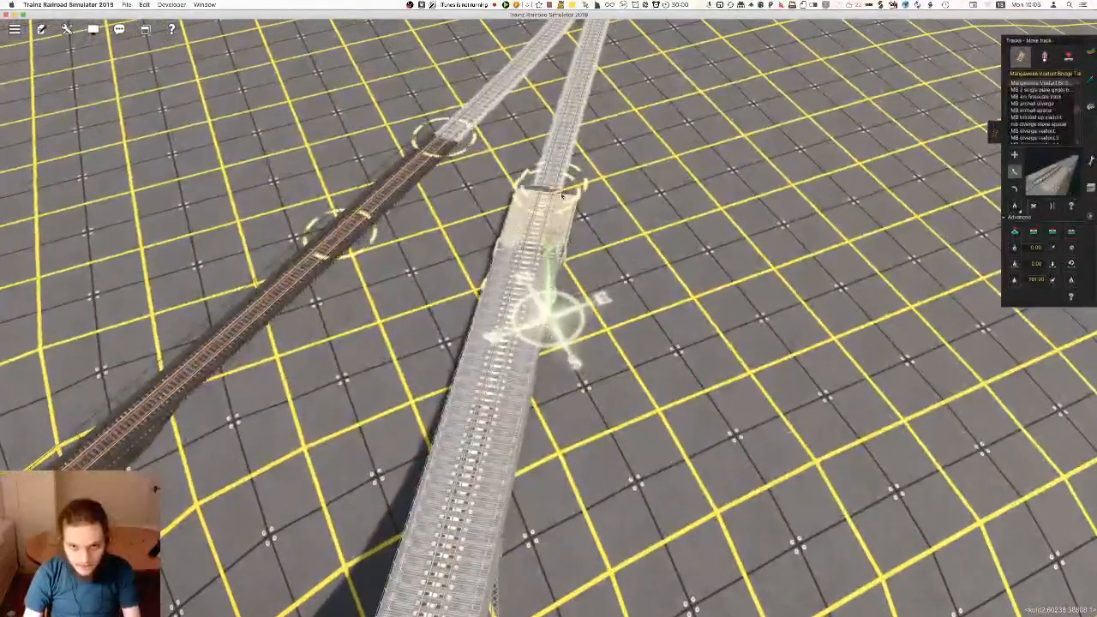
{"action": "right_click", "coordinate": [497, 235]}
{"action": "scroll", "coordinate": [549, 274], "scroll_direction": "up", "scroll_amount": 3}
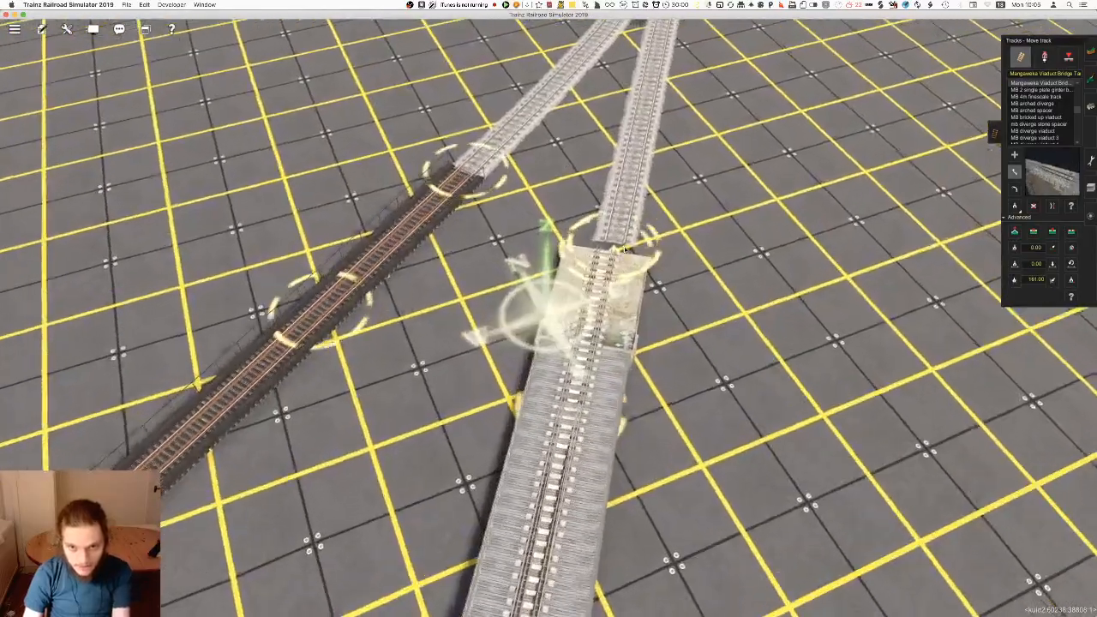
{"action": "right_click", "coordinate": [572, 444]}
{"action": "scroll", "coordinate": [572, 444], "scroll_direction": "down", "scroll_amount": 3}
Adjust the front viaduct's vertex near the abutment so the kinked deck sections line up
{"action": "key", "text": "Left"}
{"action": "scroll", "coordinate": [891, 231], "scroll_direction": "up", "scroll_amount": 3}
{"action": "right_click", "coordinate": [482, 484]}
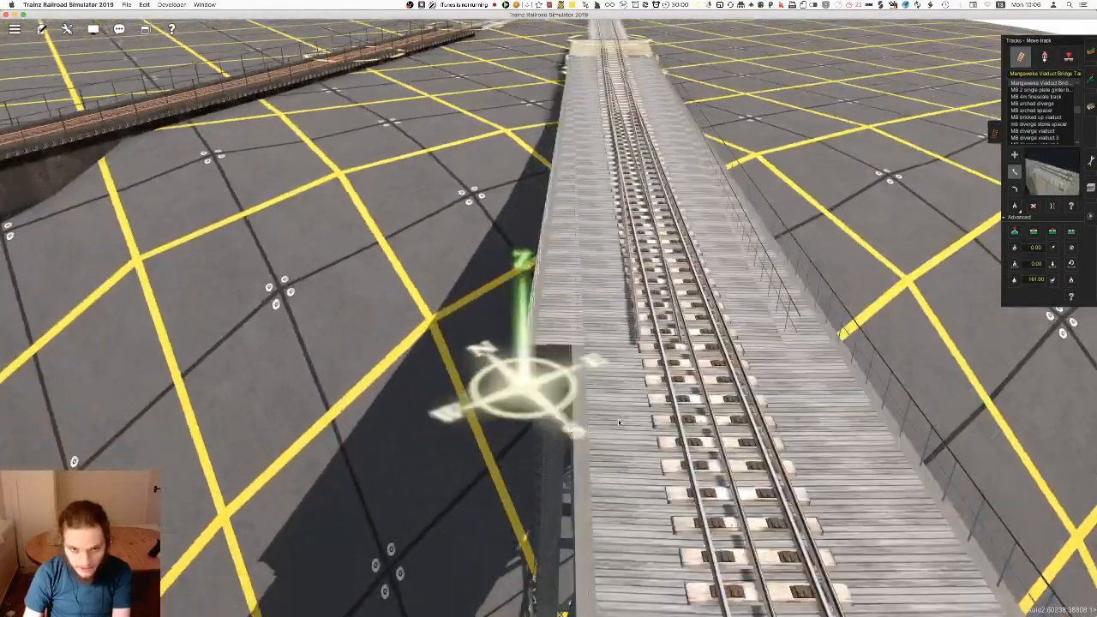
{"action": "key", "text": "Left"}
{"action": "scroll", "coordinate": [662, 293], "scroll_direction": "up", "scroll_amount": 2}
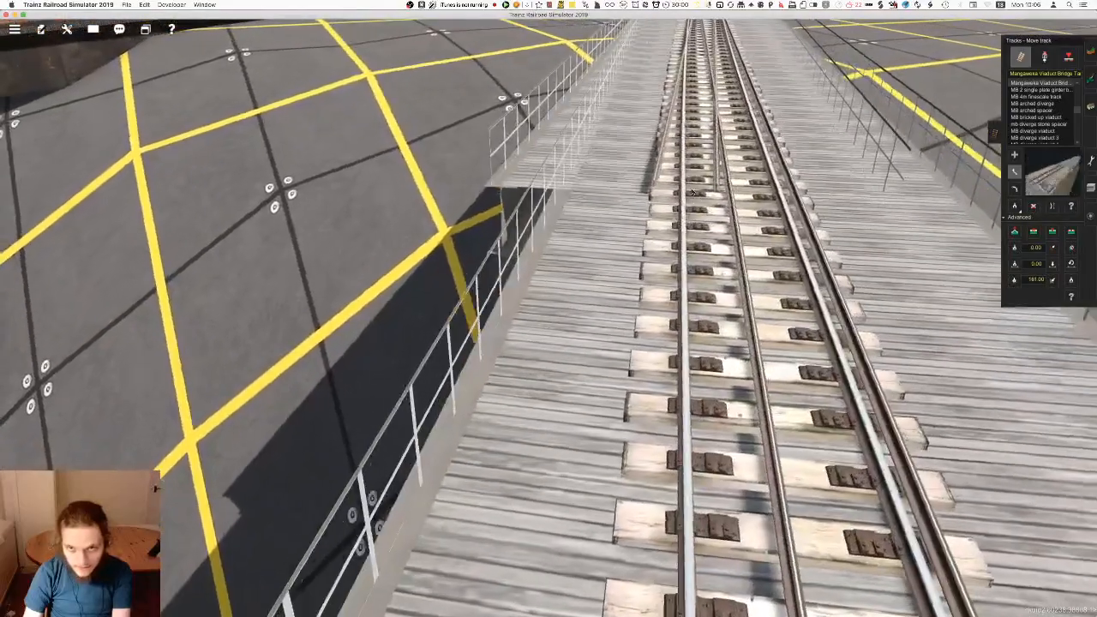
{"action": "scroll", "coordinate": [646, 206], "scroll_direction": "down", "scroll_amount": 3}
{"action": "right_click", "coordinate": [645, 206]}
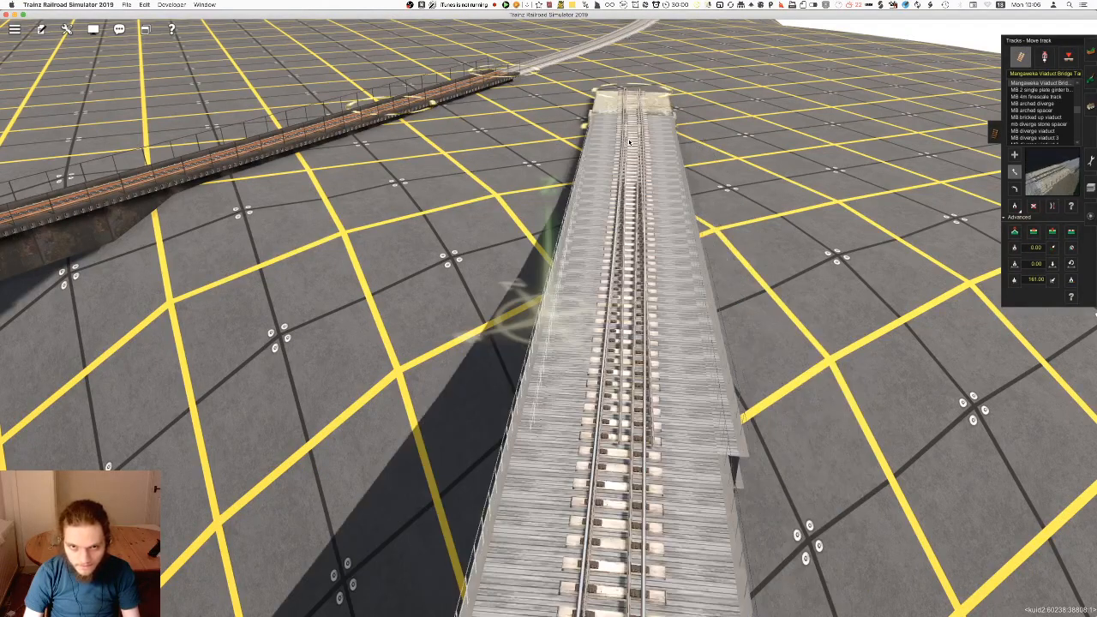
{"action": "left_click_drag", "start_coordinate": [625, 143], "coordinate": [575, 137]}
{"action": "right_click_drag", "start_coordinate": [575, 137], "coordinate": [539, 304]}
Lay a second Mangaweka Viaduct Bridge span across the valley beside the remaining curved girder bridge
{"action": "right_click_drag", "start_coordinate": [504, 416], "coordinate": [568, 264]}
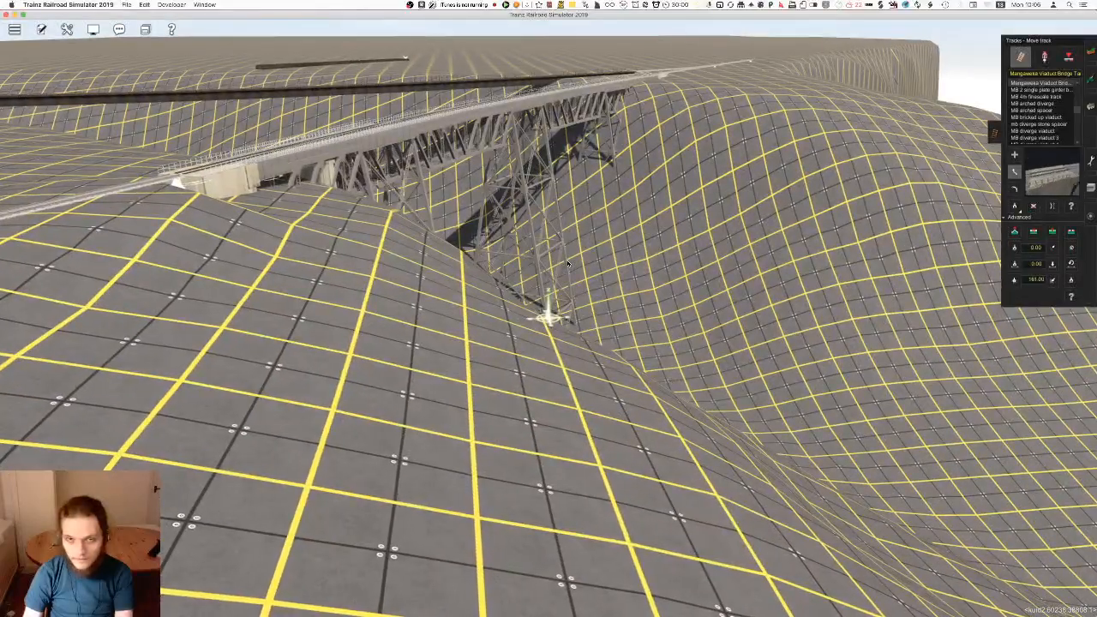
{"action": "mouse_move", "coordinate": [549, 318]}
{"action": "right_mouse_down"}
{"action": "mouse_move", "coordinate": [554, 254]}
{"action": "mouse_move", "coordinate": [588, 291]}
{"action": "mouse_move", "coordinate": [557, 307]}
{"action": "right_mouse_up"}
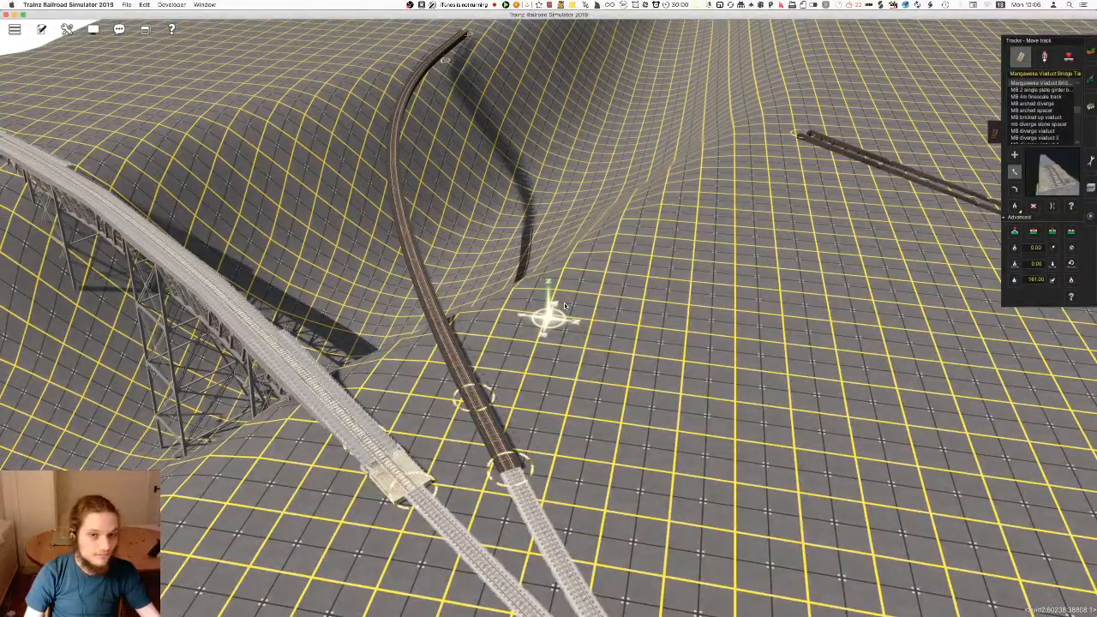
{"action": "right_click_drag", "start_coordinate": [532, 380], "coordinate": [559, 439]}
{"action": "key", "text": "a"}
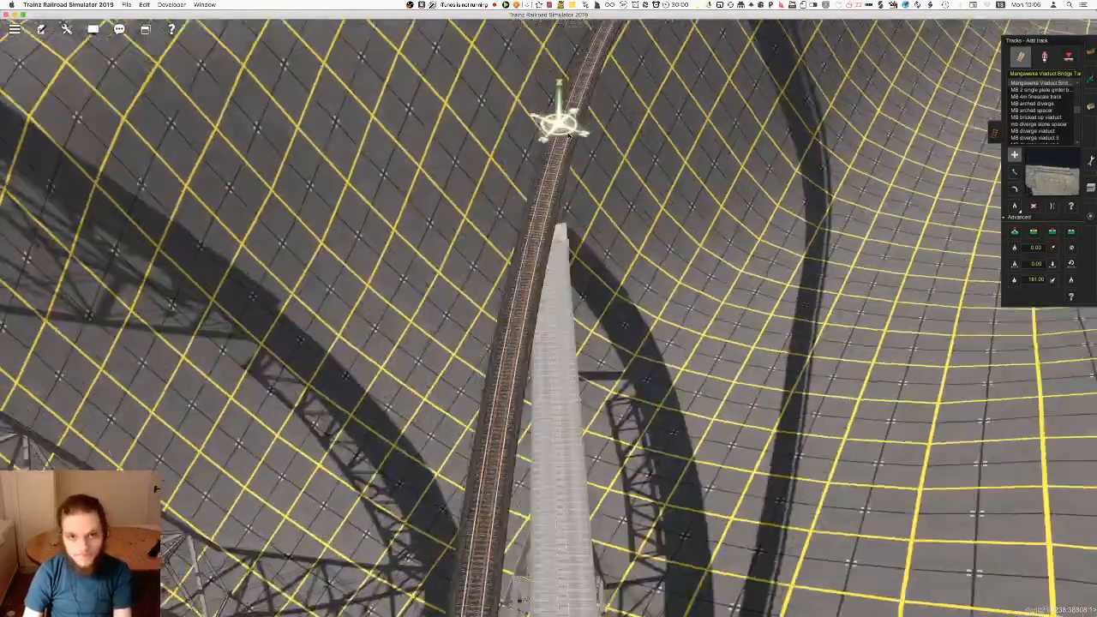
{"action": "right_click_drag", "start_coordinate": [568, 136], "coordinate": [542, 293]}
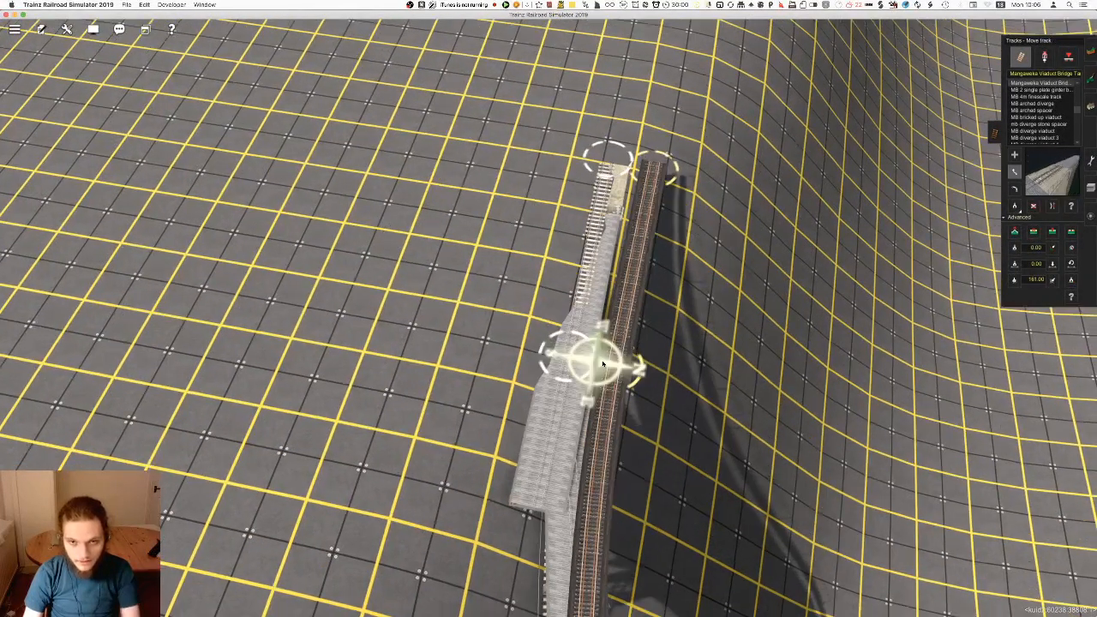
{"action": "right_click_drag", "start_coordinate": [602, 363], "coordinate": [558, 399]}
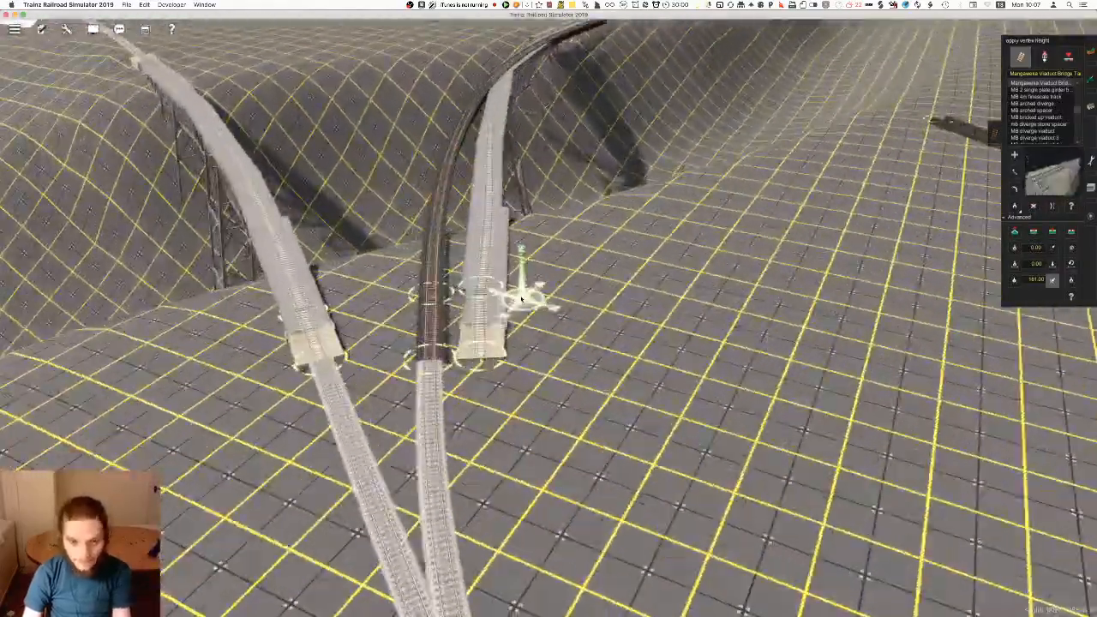
Move the second viaduct's ends into line with the curved girder bridge's ends, undoing a misplaced move
{"action": "right_click", "coordinate": [513, 331]}
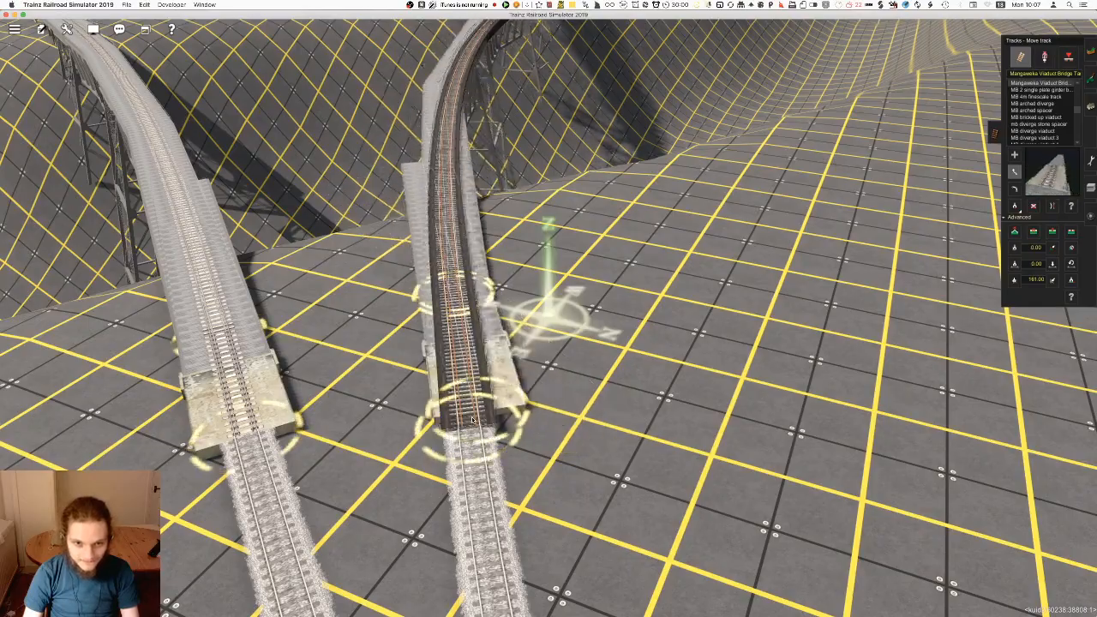
{"action": "mouse_move", "coordinate": [545, 227]}
{"action": "right_mouse_down"}
{"action": "mouse_move", "coordinate": [531, 94]}
{"action": "mouse_move", "coordinate": [479, 45]}
{"action": "mouse_move", "coordinate": [522, 151]}
{"action": "mouse_move", "coordinate": [516, 263]}
{"action": "mouse_move", "coordinate": [480, 312]}
{"action": "mouse_move", "coordinate": [545, 324]}
{"action": "right_mouse_up"}
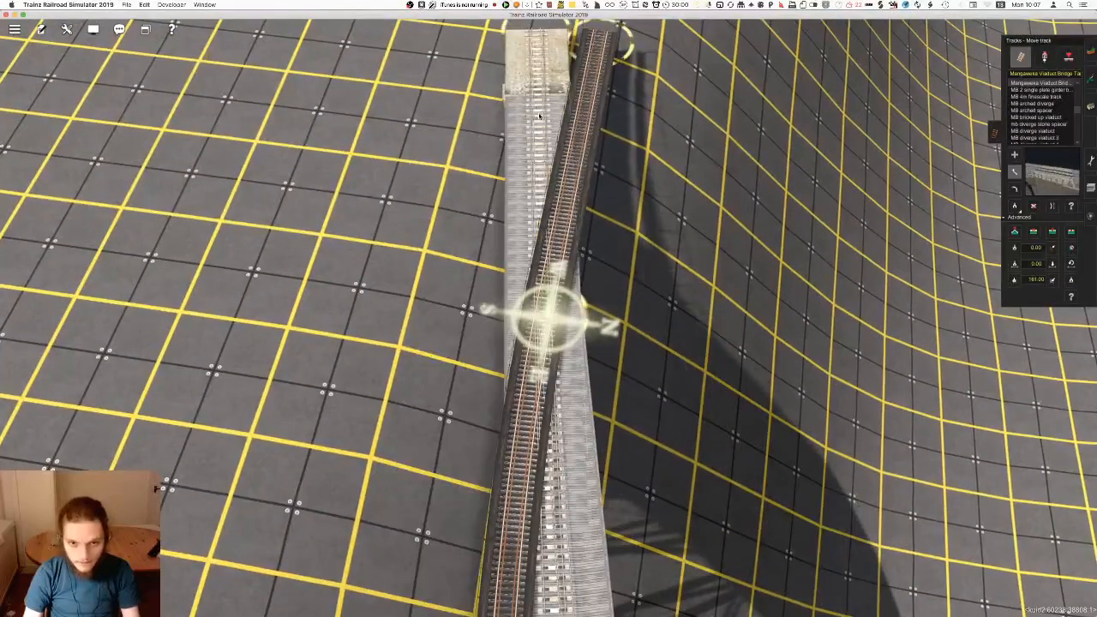
{"action": "key", "text": "super+z"}
{"action": "right_click", "coordinate": [543, 223]}
{"action": "left_click_drag", "start_coordinate": [540, 112], "coordinate": [611, 120]}
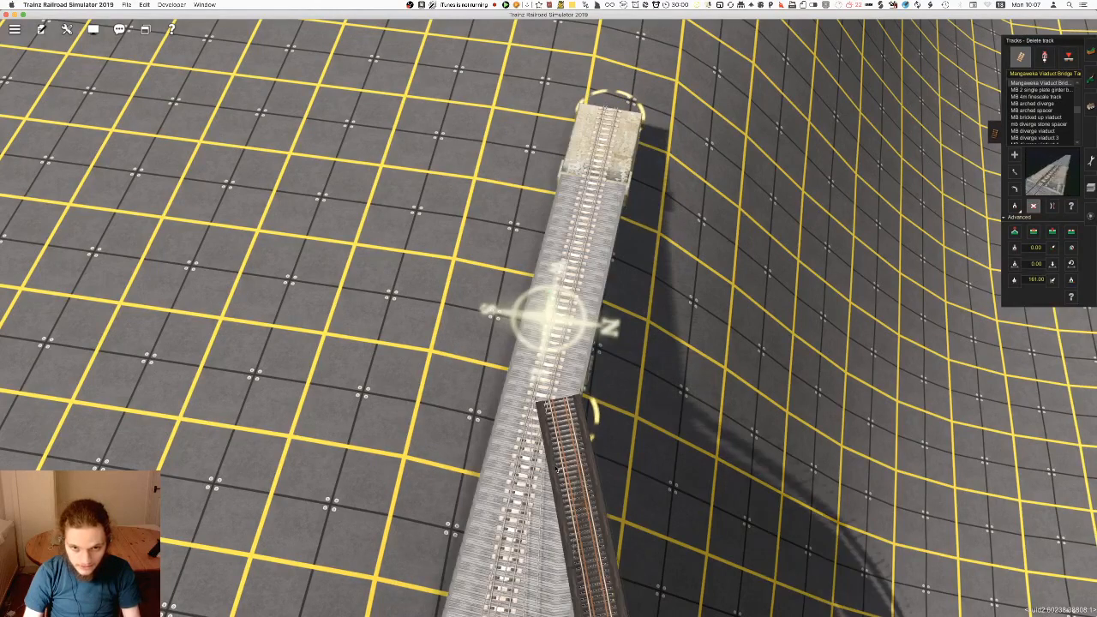
Delete the remaining girder bridge section beneath the second viaduct
{"action": "right_click_drag", "start_coordinate": [558, 426], "coordinate": [511, 338]}
{"action": "scroll", "coordinate": [539, 522], "scroll_direction": "down", "scroll_amount": 8}
{"action": "scroll", "coordinate": [523, 347], "scroll_direction": "up", "scroll_amount": 8}
{"action": "key", "text": "d"}
{"action": "left_click", "coordinate": [591, 365]}
Reposition the second viaduct's inner vertex and apply the stored vertex height to the span
{"action": "key", "text": "m"}
{"action": "left_click_drag", "start_coordinate": [591, 380], "coordinate": [594, 375]}
{"action": "right_click_drag", "start_coordinate": [547, 353], "coordinate": [592, 321]}
{"action": "scroll", "coordinate": [591, 322], "scroll_direction": "down", "scroll_amount": 5}
{"action": "scroll", "coordinate": [591, 321], "scroll_direction": "up", "scroll_amount": 5}
{"action": "left_click", "coordinate": [1054, 283]}
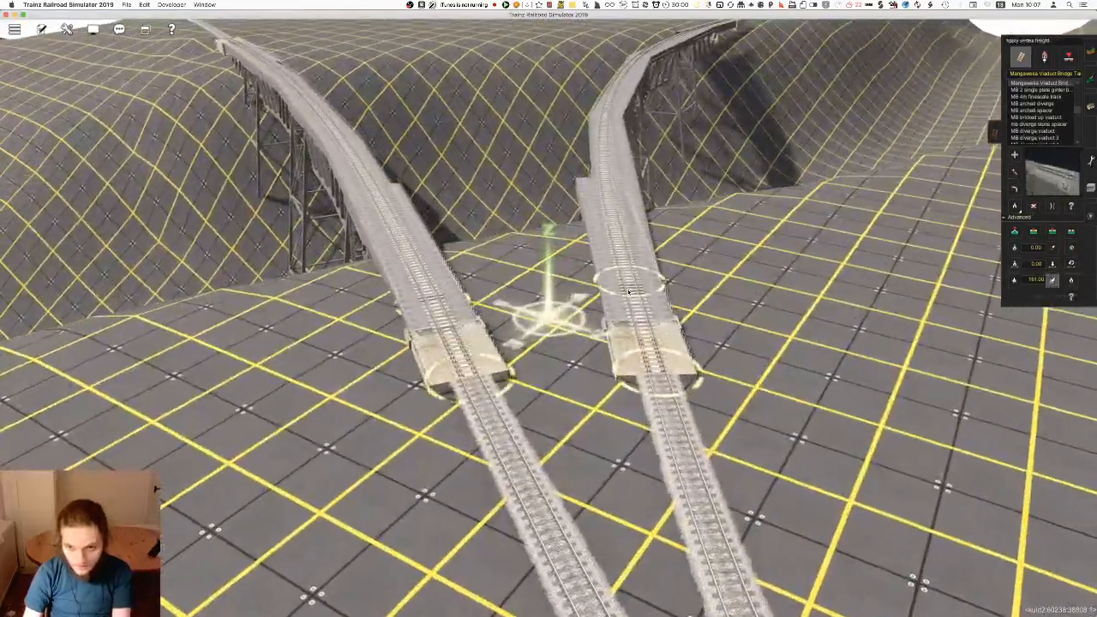
Examine both viaducts and their tall supports from down in the valley
{"action": "scroll", "coordinate": [478, 308], "scroll_direction": "down", "scroll_amount": 5}
{"action": "right_click_drag", "start_coordinate": [480, 322], "coordinate": [551, 309]}
{"action": "scroll", "coordinate": [474, 349], "scroll_direction": "down", "scroll_amount": 3}
{"action": "scroll", "coordinate": [551, 309], "scroll_direction": "up", "scroll_amount": 3}
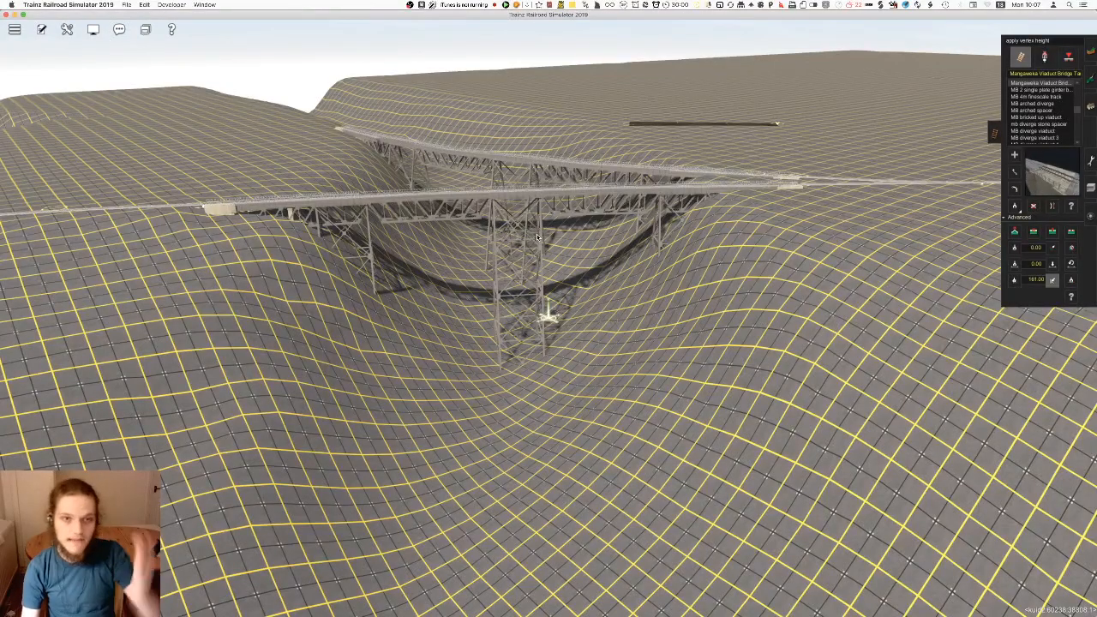
{"action": "scroll", "coordinate": [537, 341], "scroll_direction": "down", "scroll_amount": 5}
{"action": "mouse_move", "coordinate": [536, 341]}
{"action": "right_mouse_down"}
{"action": "mouse_move", "coordinate": [530, 272]}
{"action": "mouse_move", "coordinate": [523, 300]}
{"action": "right_mouse_up"}
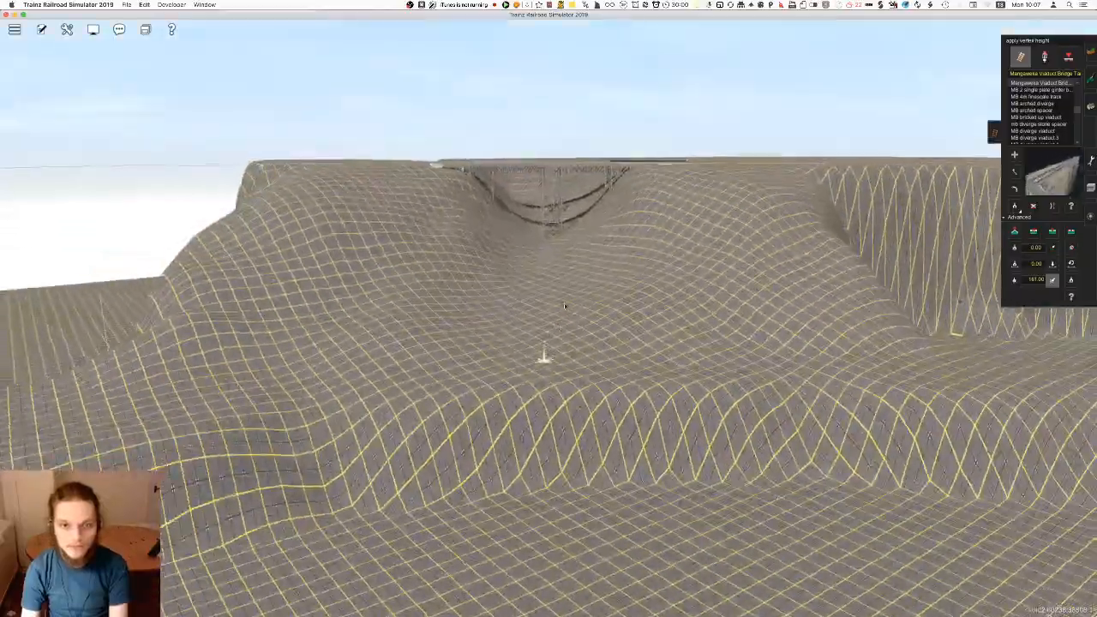
{"action": "right_click", "coordinate": [450, 258]}
{"action": "mouse_move", "coordinate": [450, 261]}
{"action": "right_mouse_down"}
{"action": "mouse_move", "coordinate": [549, 321]}
{"action": "mouse_move", "coordinate": [396, 336]}
{"action": "mouse_move", "coordinate": [501, 286]}
{"action": "mouse_move", "coordinate": [568, 288]}
{"action": "mouse_move", "coordinate": [530, 300]}
{"action": "mouse_move", "coordinate": [564, 299]}
{"action": "right_mouse_up"}
Follow the railway line from the forested hillside to the junction and across the viaduct to check the route
{"action": "key", "text": "m"}
{"action": "key", "text": "d"}
{"action": "left_click", "coordinate": [560, 197]}
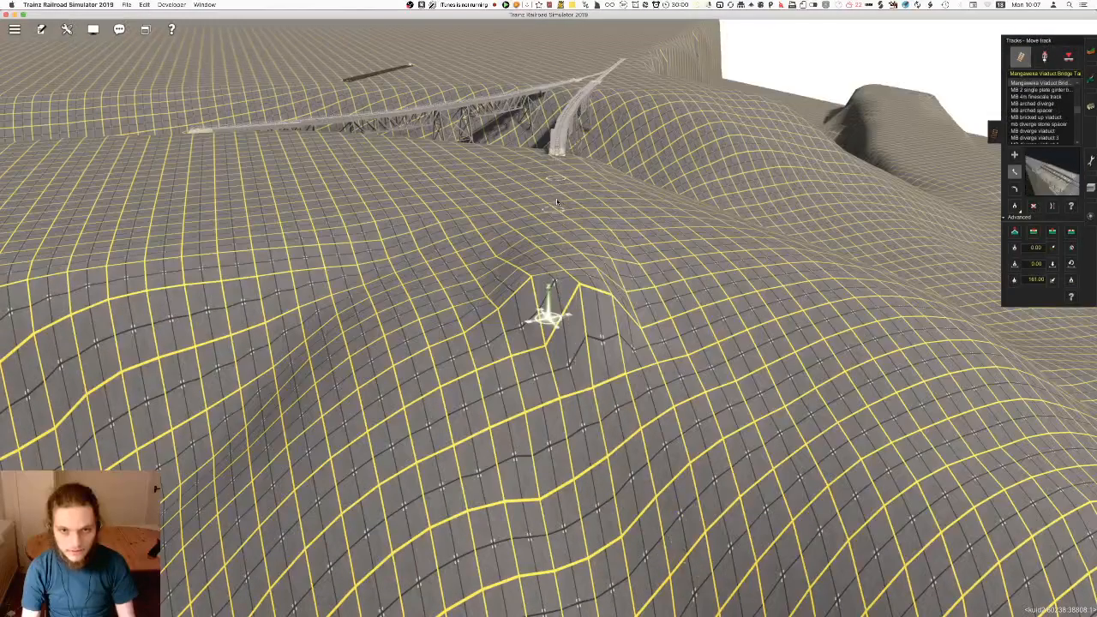
{"action": "left_click_drag", "start_coordinate": [559, 195], "coordinate": [557, 196]}
{"action": "mouse_move", "coordinate": [557, 199]}
{"action": "right_mouse_down"}
{"action": "mouse_move", "coordinate": [558, 352]}
{"action": "mouse_move", "coordinate": [545, 330]}
{"action": "mouse_move", "coordinate": [544, 355]}
{"action": "mouse_move", "coordinate": [564, 379]}
{"action": "mouse_move", "coordinate": [663, 388]}
{"action": "mouse_move", "coordinate": [686, 406]}
{"action": "mouse_move", "coordinate": [624, 444]}
{"action": "mouse_move", "coordinate": [552, 349]}
{"action": "mouse_move", "coordinate": [541, 480]}
{"action": "mouse_move", "coordinate": [522, 385]}
{"action": "mouse_move", "coordinate": [559, 342]}
{"action": "mouse_move", "coordinate": [558, 294]}
{"action": "mouse_move", "coordinate": [490, 440]}
{"action": "mouse_move", "coordinate": [431, 331]}
{"action": "mouse_move", "coordinate": [622, 331]}
{"action": "mouse_move", "coordinate": [581, 304]}
{"action": "mouse_move", "coordinate": [590, 292]}
{"action": "mouse_move", "coordinate": [570, 343]}
{"action": "right_mouse_up"}
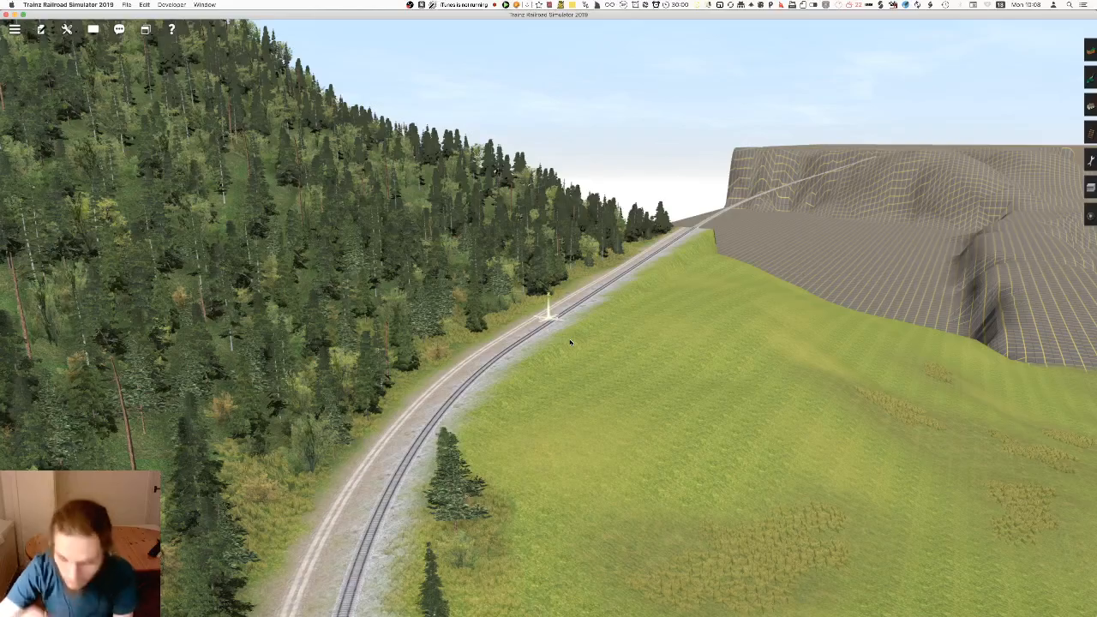
{"action": "mouse_move", "coordinate": [572, 346]}
{"action": "right_mouse_down"}
{"action": "mouse_move", "coordinate": [544, 338]}
{"action": "mouse_move", "coordinate": [565, 331]}
{"action": "mouse_move", "coordinate": [563, 299]}
{"action": "mouse_move", "coordinate": [521, 271]}
{"action": "mouse_move", "coordinate": [567, 264]}
{"action": "mouse_move", "coordinate": [520, 282]}
{"action": "mouse_move", "coordinate": [553, 276]}
{"action": "mouse_move", "coordinate": [561, 262]}
{"action": "mouse_move", "coordinate": [539, 255]}
{"action": "mouse_move", "coordinate": [541, 235]}
{"action": "mouse_move", "coordinate": [542, 436]}
{"action": "mouse_move", "coordinate": [558, 270]}
{"action": "mouse_move", "coordinate": [543, 302]}
{"action": "mouse_move", "coordinate": [561, 306]}
{"action": "mouse_move", "coordinate": [553, 276]}
{"action": "mouse_move", "coordinate": [535, 279]}
{"action": "mouse_move", "coordinate": [533, 297]}
{"action": "mouse_move", "coordinate": [563, 267]}
{"action": "mouse_move", "coordinate": [549, 332]}
{"action": "mouse_move", "coordinate": [558, 275]}
{"action": "mouse_move", "coordinate": [542, 250]}
{"action": "right_mouse_up"}
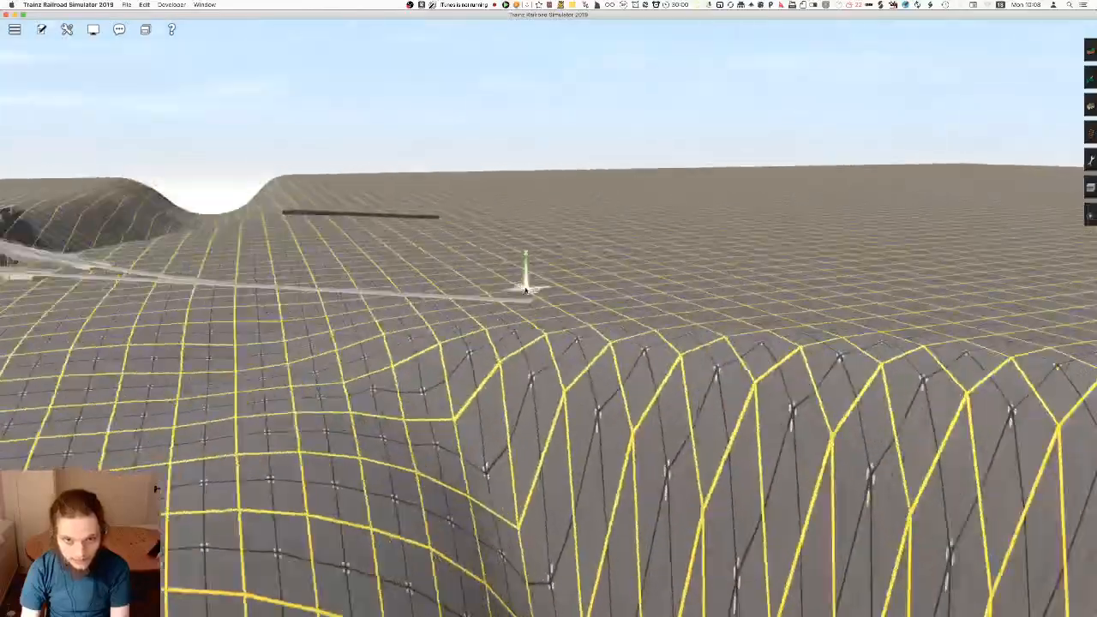
{"action": "right_click_drag", "start_coordinate": [526, 291], "coordinate": [550, 328]}
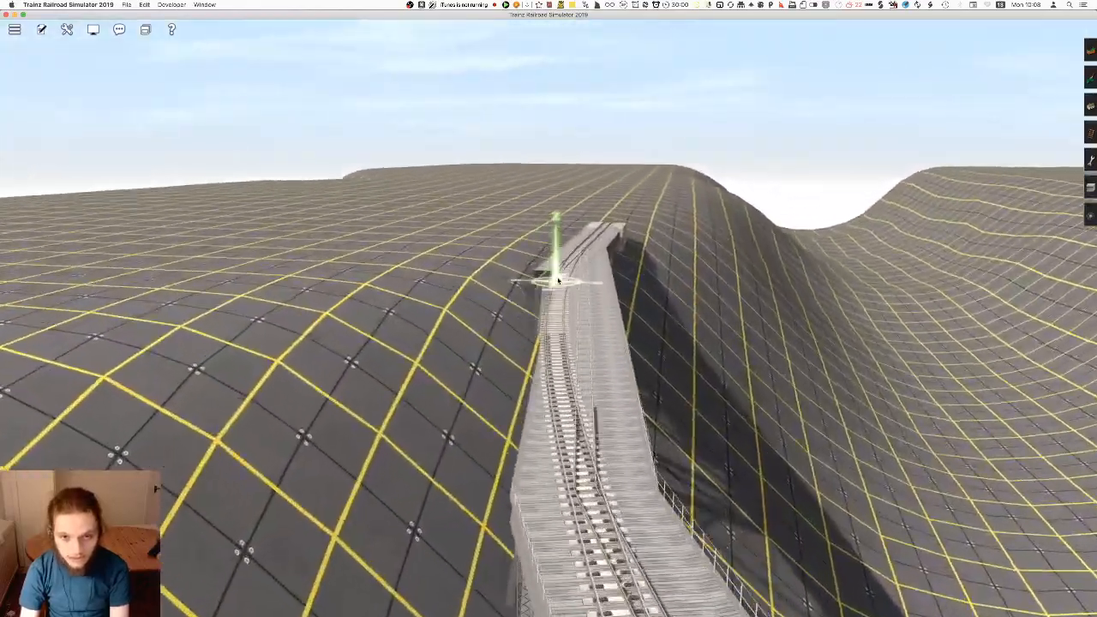
{"action": "right_click_drag", "start_coordinate": [563, 277], "coordinate": [466, 307]}
{"action": "key", "text": "Right"}
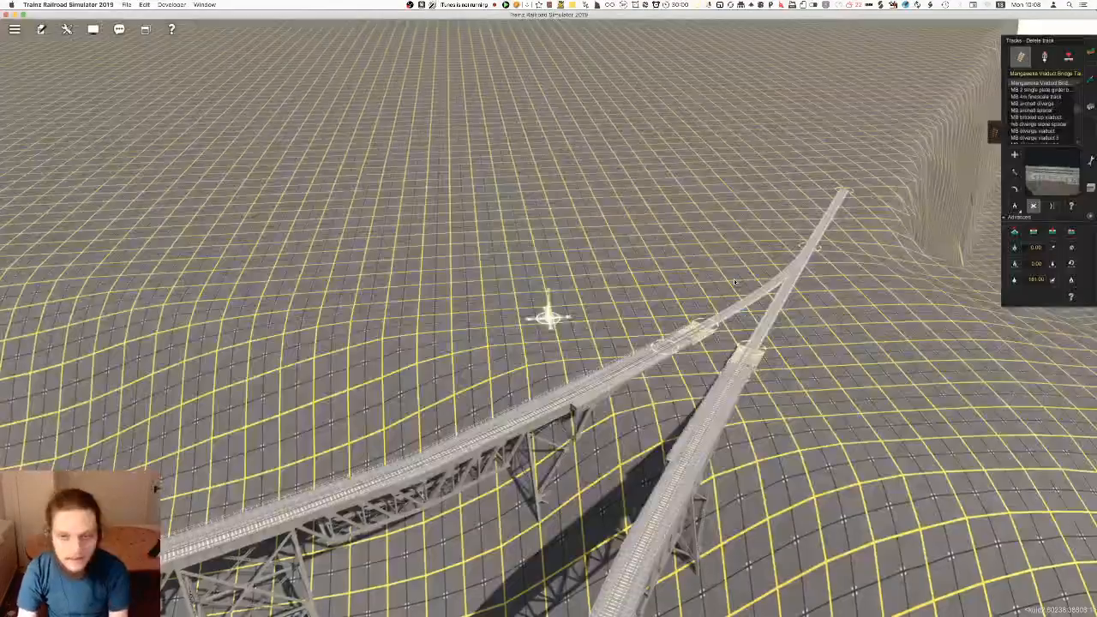
Extend the line from the curved viaduct's far end along the ridge with Auran Trk 01 1Trk track
{"action": "right_click_drag", "start_coordinate": [683, 409], "coordinate": [547, 371]}
{"action": "right_click_drag", "start_coordinate": [559, 328], "coordinate": [502, 295]}
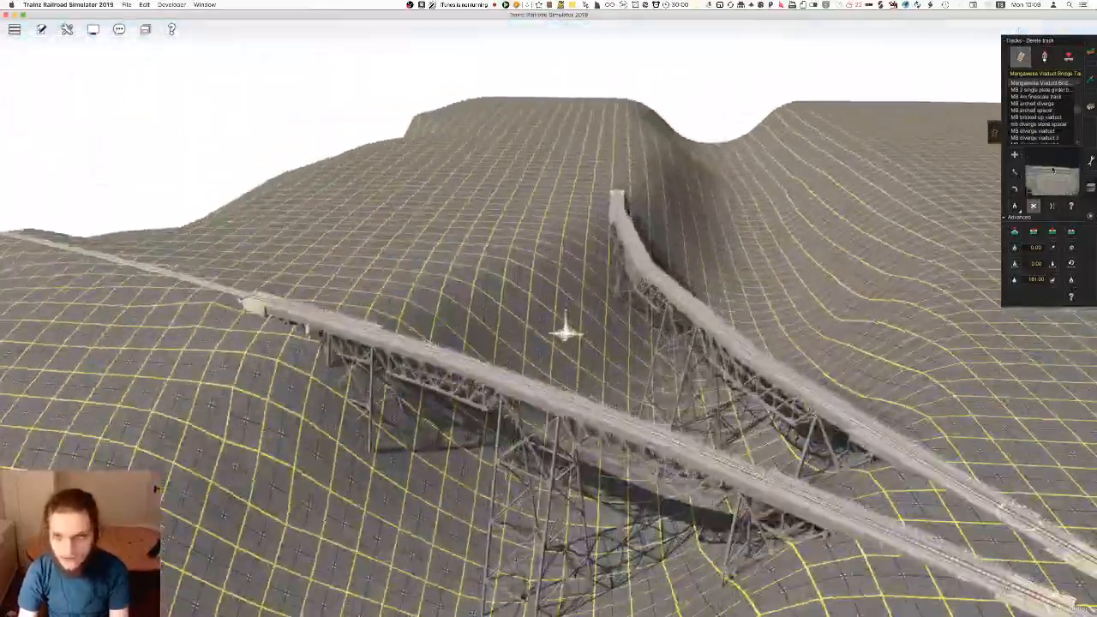
{"action": "scroll", "coordinate": [1053, 170], "scroll_direction": "down", "scroll_amount": 5}
{"action": "left_click", "coordinate": [1014, 207]}
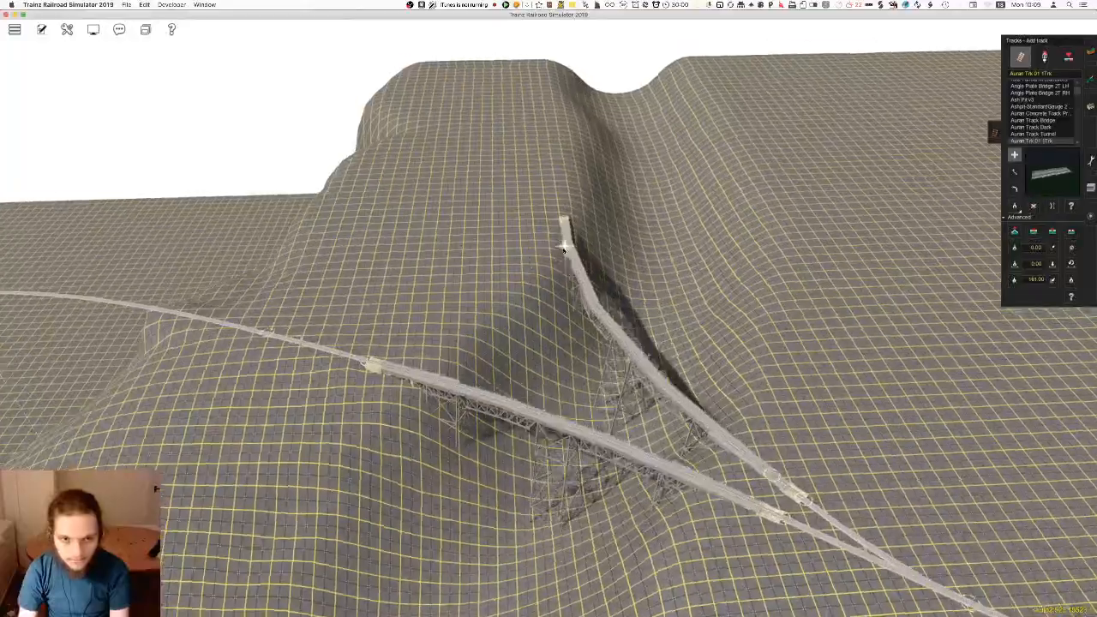
{"action": "scroll", "coordinate": [564, 249], "scroll_direction": "up", "scroll_amount": 5}
{"action": "right_click_drag", "start_coordinate": [563, 250], "coordinate": [557, 231]}
{"action": "left_click", "coordinate": [576, 294]}
{"action": "right_click", "coordinate": [594, 221]}
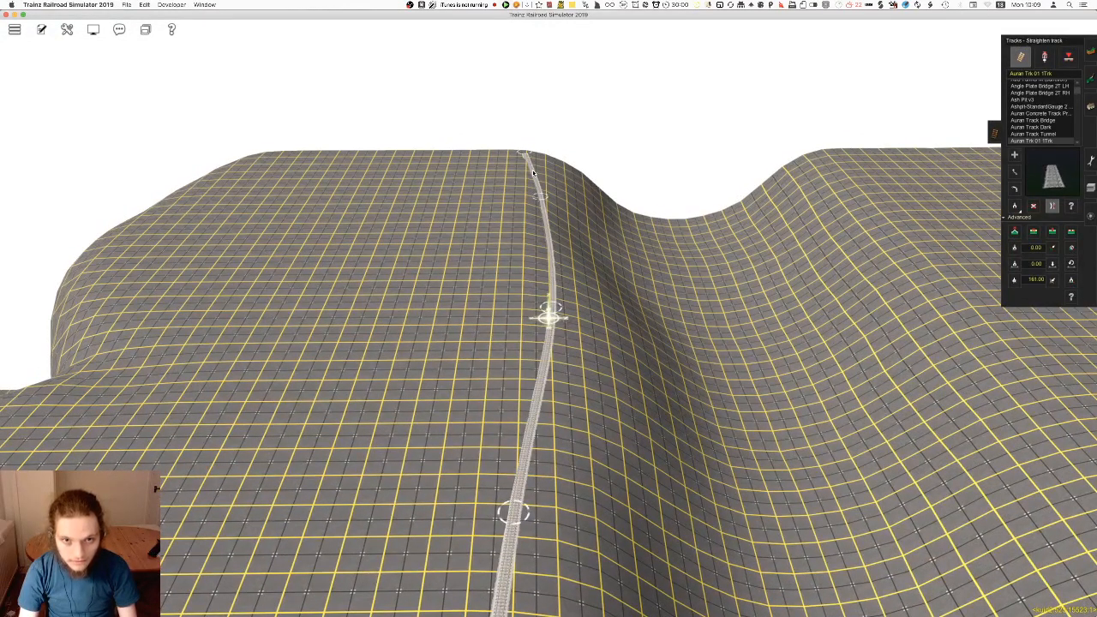
Copy the track vertex height at the viaduct's far end to the neighbouring ridge vertex and apply a gradient of 1 to the track beyond
{"action": "right_click_drag", "start_coordinate": [526, 487], "coordinate": [528, 363]}
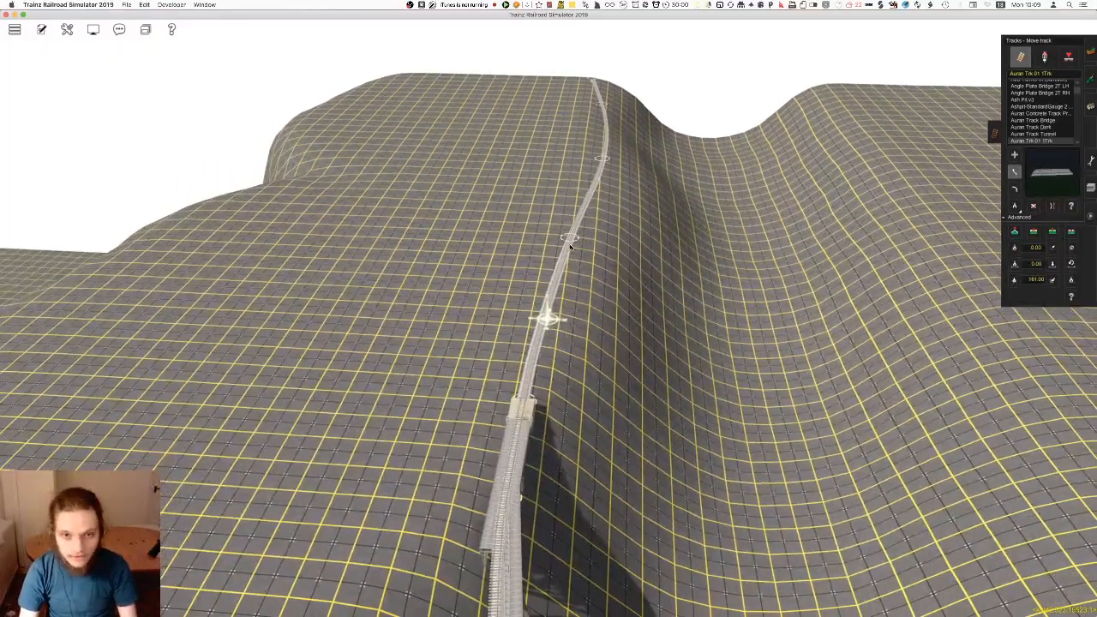
{"action": "right_click_drag", "start_coordinate": [562, 266], "coordinate": [566, 184]}
{"action": "left_click", "coordinate": [1019, 282]}
{"action": "left_click", "coordinate": [1053, 279]}
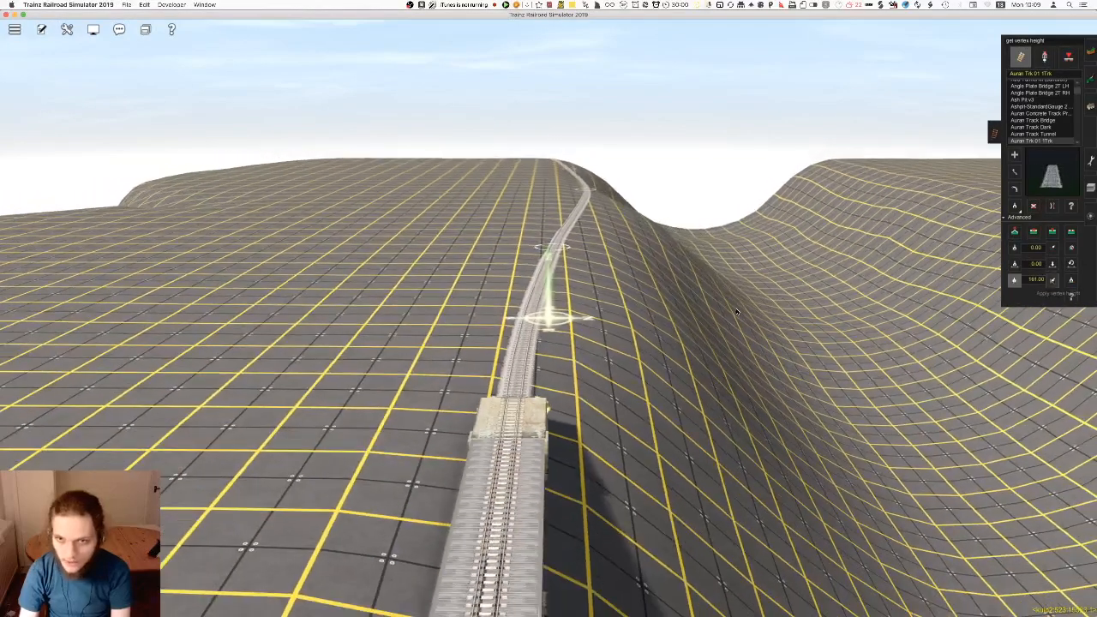
{"action": "right_click", "coordinate": [559, 257]}
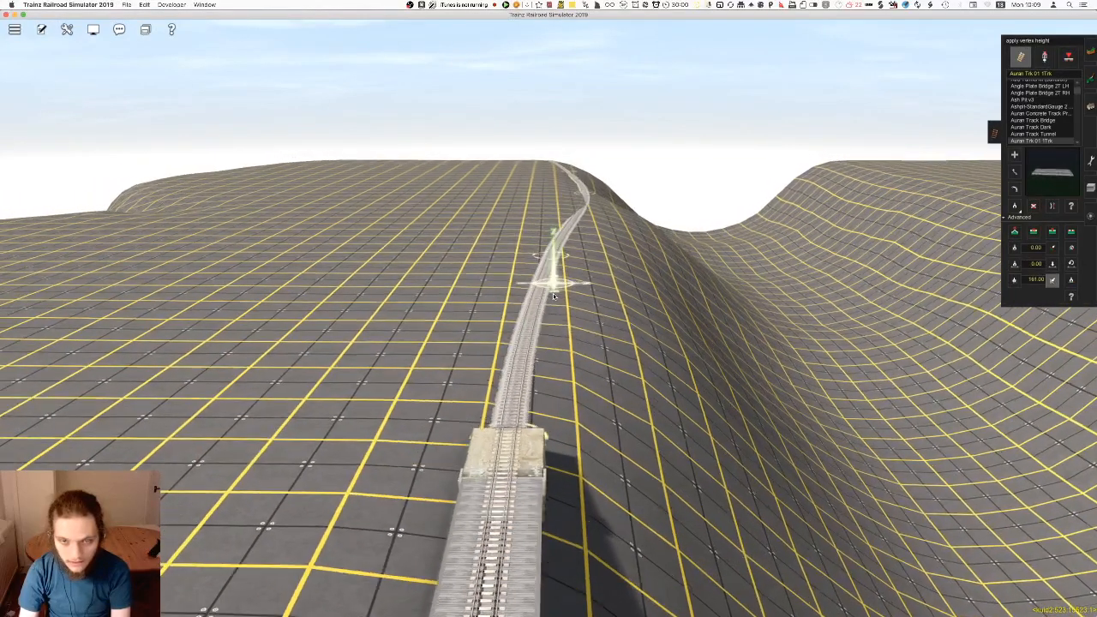
{"action": "right_click", "coordinate": [549, 264]}
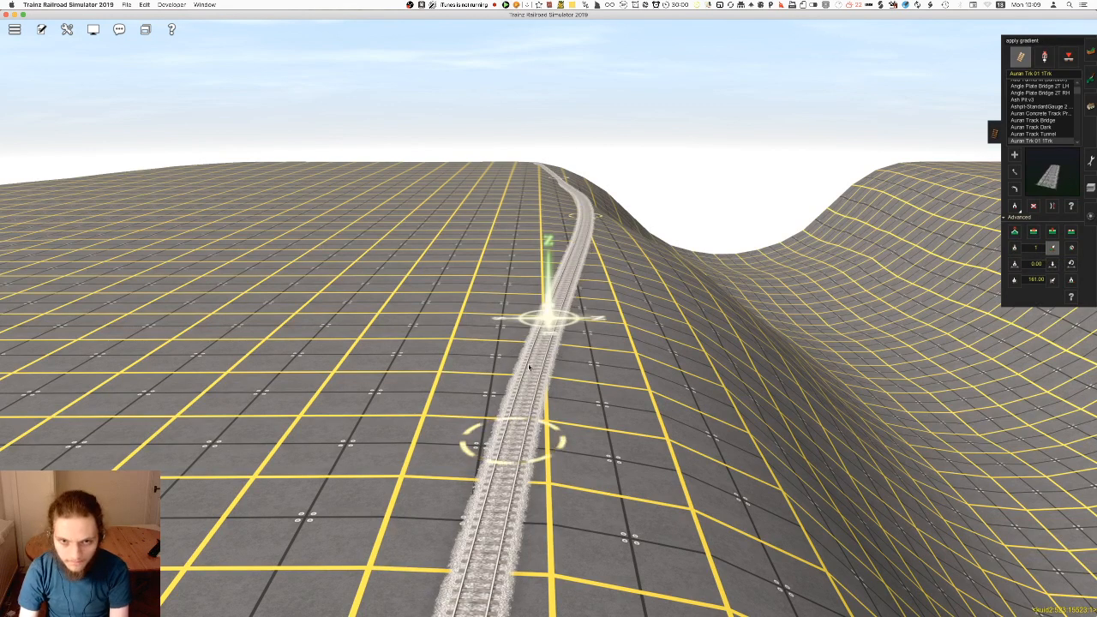
{"action": "right_click_drag", "start_coordinate": [561, 289], "coordinate": [541, 331]}
{"action": "right_click_drag", "start_coordinate": [667, 340], "coordinate": [559, 335]}
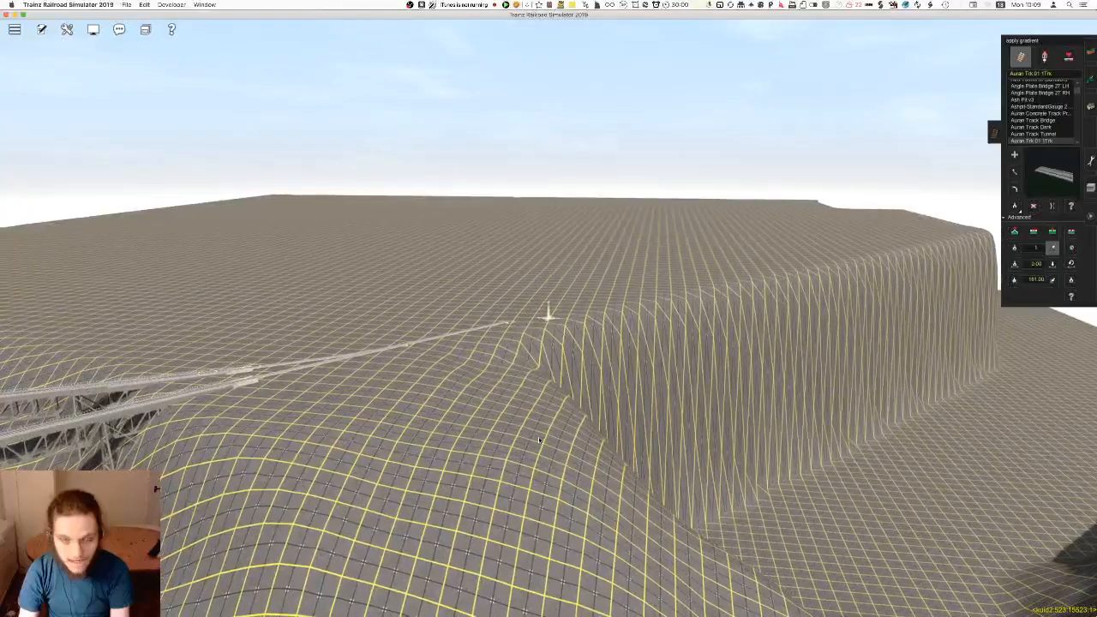
Adjust the Plateau brush and reshape the steep hillside beside the unfinished track end into a sloping spur
{"action": "right_click", "coordinate": [484, 445]}
{"action": "key", "text": "F1"}
{"action": "right_click", "coordinate": [553, 369]}
{"action": "key", "text": "Up"}
{"action": "left_click_drag", "start_coordinate": [1034, 87], "coordinate": [1065, 119]}
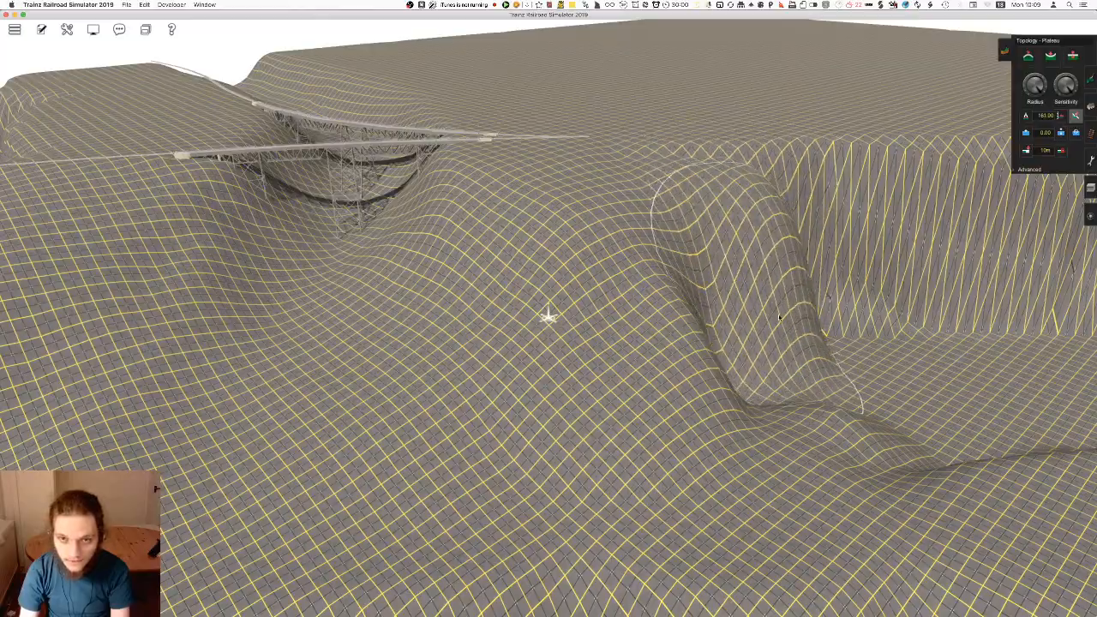
{"action": "right_click", "coordinate": [768, 395]}
{"action": "right_click", "coordinate": [762, 350]}
{"action": "right_click", "coordinate": [755, 351]}
{"action": "right_click", "coordinate": [603, 225]}
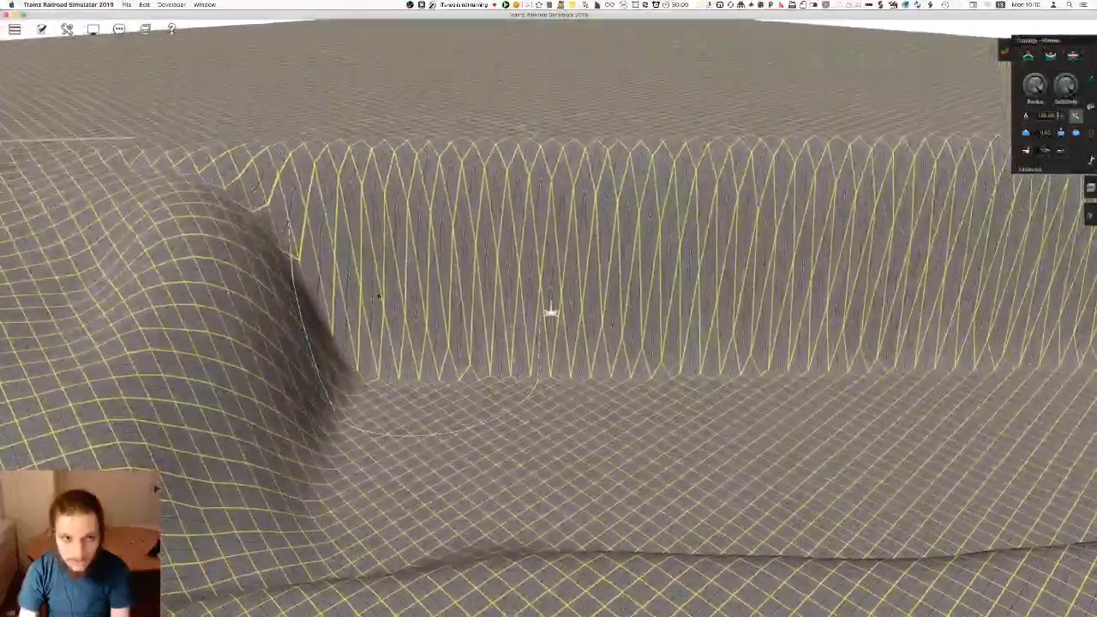
Break down the sheer cliff face beyond the spur into an uneven slope with plateau strokes
{"action": "right_click", "coordinate": [407, 257]}
{"action": "right_click", "coordinate": [703, 330]}
{"action": "mouse_move", "coordinate": [333, 274]}
{"action": "left_mouse_down"}
{"action": "mouse_move", "coordinate": [325, 336]}
{"action": "mouse_move", "coordinate": [337, 330]}
{"action": "left_mouse_up"}
{"action": "mouse_move", "coordinate": [256, 301]}
{"action": "left_mouse_down"}
{"action": "mouse_move", "coordinate": [473, 274]}
{"action": "mouse_move", "coordinate": [392, 300]}
{"action": "left_mouse_up"}
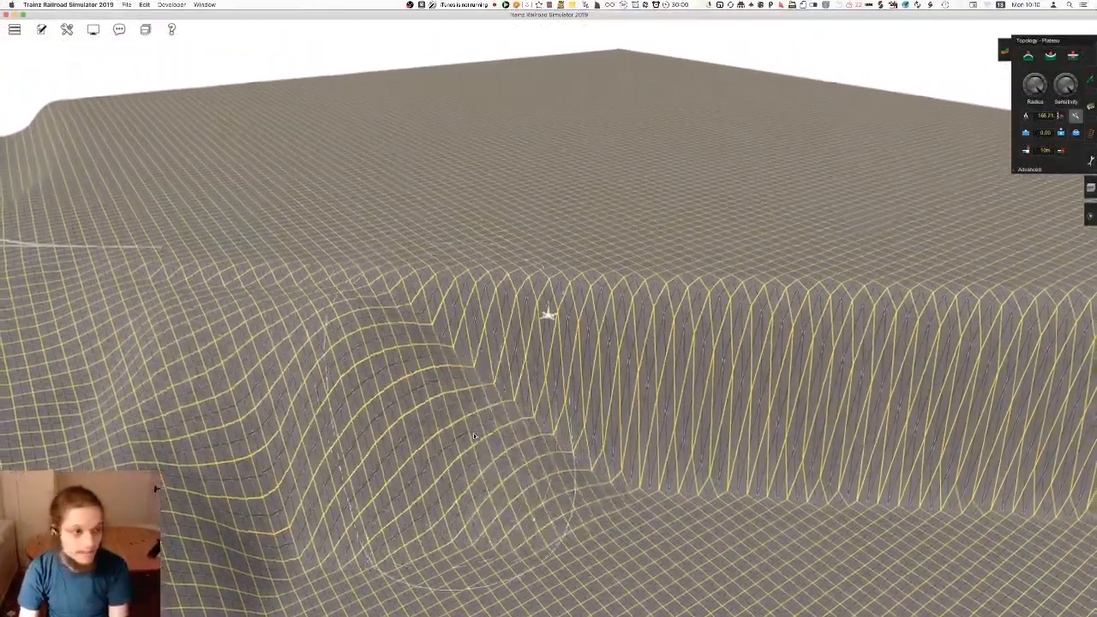
{"action": "right_click", "coordinate": [590, 484]}
{"action": "scroll", "coordinate": [531, 166], "scroll_direction": "down", "scroll_amount": 2}
{"action": "mouse_move", "coordinate": [453, 102]}
{"action": "left_mouse_down"}
{"action": "mouse_move", "coordinate": [509, 159]}
{"action": "mouse_move", "coordinate": [645, 224]}
{"action": "mouse_move", "coordinate": [708, 288]}
{"action": "mouse_move", "coordinate": [954, 315]}
{"action": "mouse_move", "coordinate": [789, 319]}
{"action": "mouse_move", "coordinate": [408, 282]}
{"action": "mouse_move", "coordinate": [921, 302]}
{"action": "mouse_move", "coordinate": [443, 322]}
{"action": "left_mouse_up"}
{"action": "right_click", "coordinate": [230, 477]}
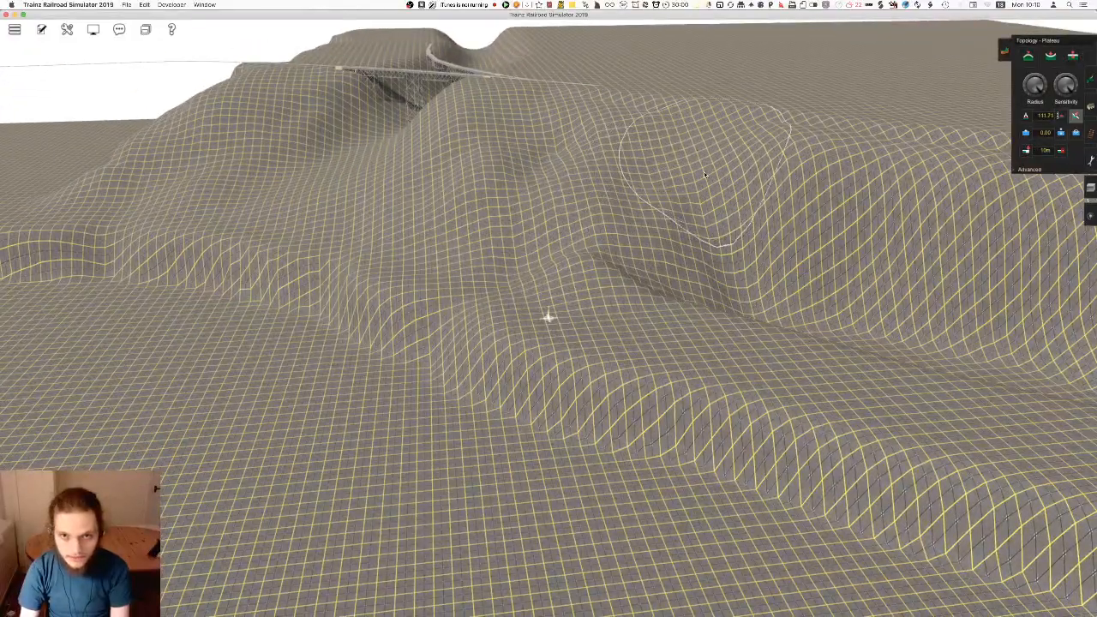
Carry the plateaued slope further along the cliff towards the map edge, blending it with the lower terrace
{"action": "right_click", "coordinate": [728, 312]}
{"action": "mouse_move", "coordinate": [583, 300]}
{"action": "left_mouse_down"}
{"action": "mouse_move", "coordinate": [529, 375]}
{"action": "mouse_move", "coordinate": [610, 283]}
{"action": "mouse_move", "coordinate": [608, 386]}
{"action": "mouse_move", "coordinate": [539, 368]}
{"action": "mouse_move", "coordinate": [627, 433]}
{"action": "left_mouse_up"}
{"action": "right_click", "coordinate": [691, 433]}
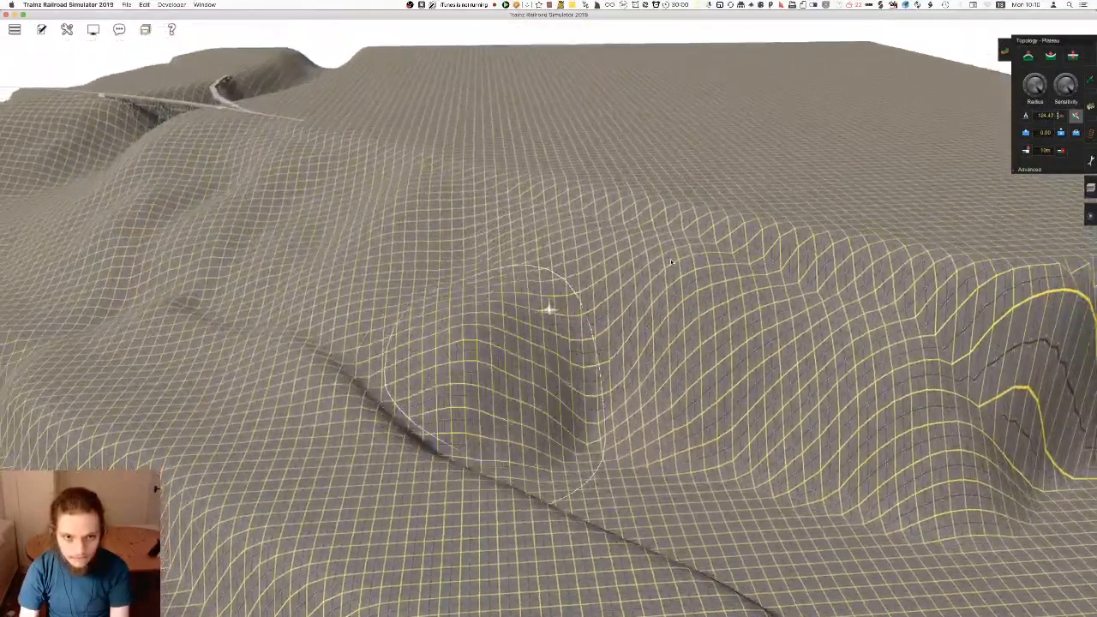
{"action": "mouse_move", "coordinate": [671, 262]}
{"action": "left_mouse_down"}
{"action": "mouse_move", "coordinate": [587, 402]}
{"action": "mouse_move", "coordinate": [529, 441]}
{"action": "left_mouse_up"}
{"action": "mouse_move", "coordinate": [291, 283]}
{"action": "right_mouse_down"}
{"action": "mouse_move", "coordinate": [392, 247]}
{"action": "mouse_move", "coordinate": [482, 137]}
{"action": "right_mouse_up"}
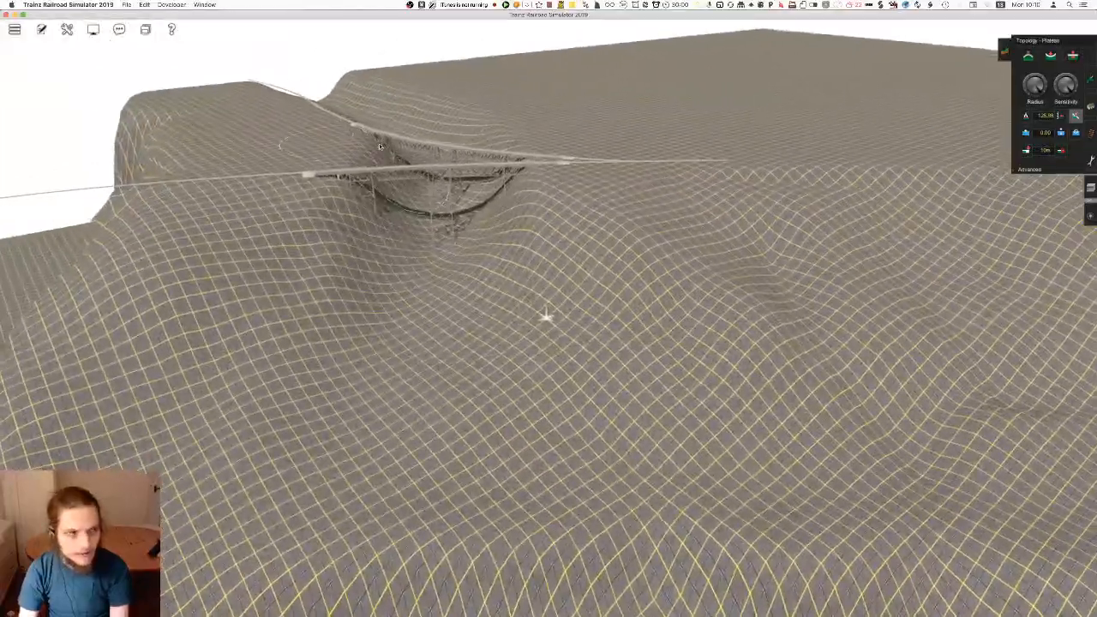
Examine the reshaped hillside, the valley below the viaducts and the long low ridge from several angles
{"action": "mouse_move", "coordinate": [549, 420]}
{"action": "right_mouse_down"}
{"action": "mouse_move", "coordinate": [561, 382]}
{"action": "mouse_move", "coordinate": [535, 310]}
{"action": "right_mouse_up"}
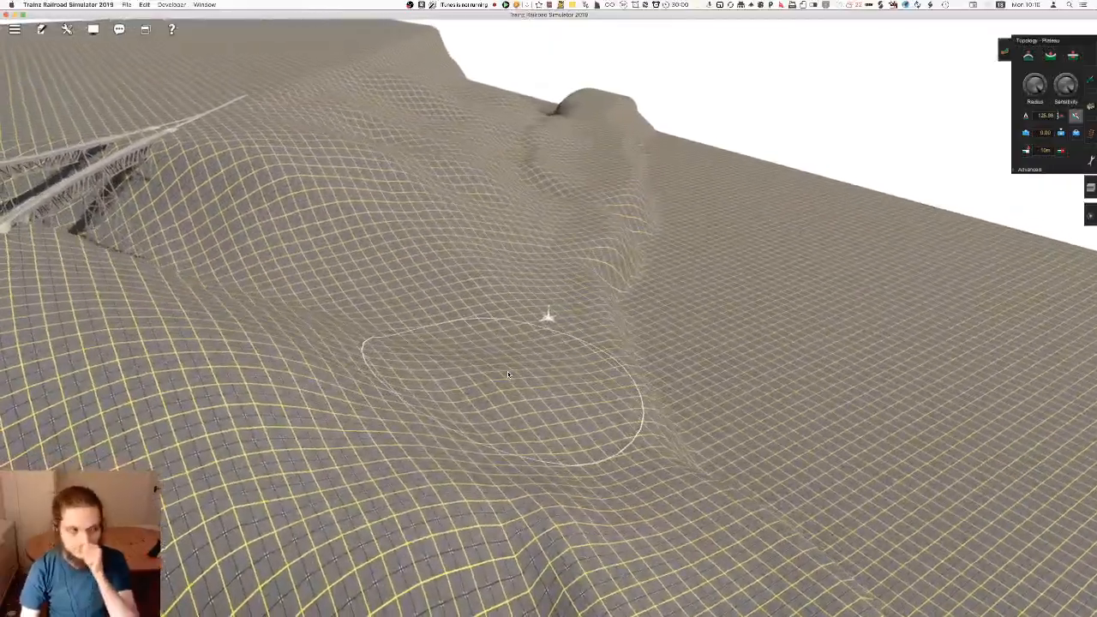
{"action": "mouse_move", "coordinate": [519, 348]}
{"action": "right_mouse_down"}
{"action": "mouse_move", "coordinate": [560, 336]}
{"action": "mouse_move", "coordinate": [568, 314]}
{"action": "right_mouse_up"}
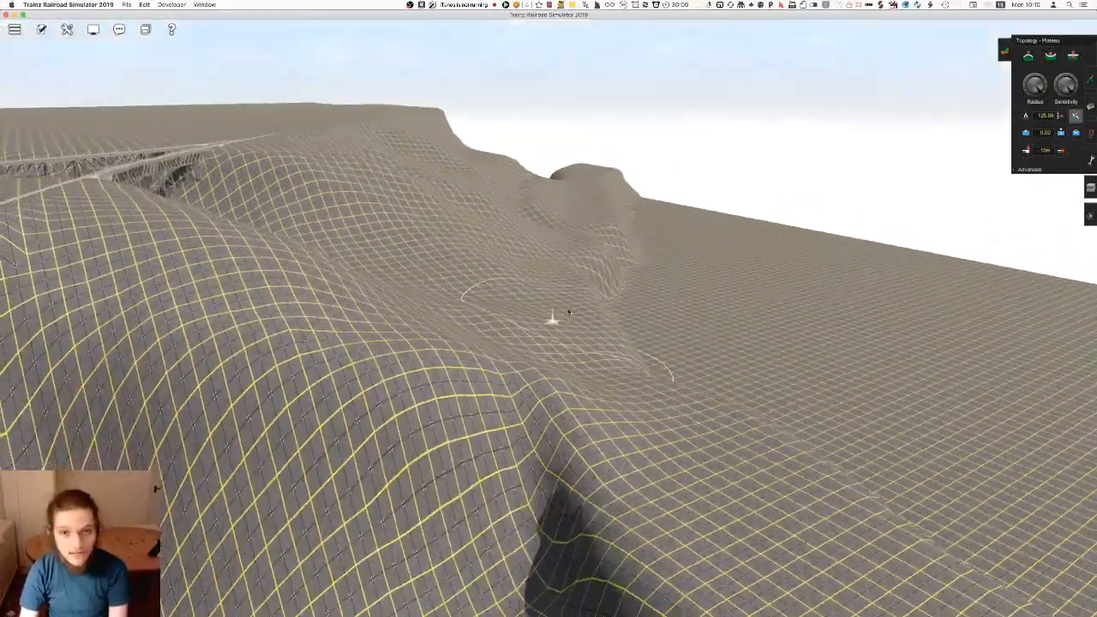
{"action": "mouse_move", "coordinate": [628, 335]}
{"action": "right_mouse_down"}
{"action": "mouse_move", "coordinate": [576, 315]}
{"action": "mouse_move", "coordinate": [606, 302]}
{"action": "mouse_move", "coordinate": [582, 310]}
{"action": "right_mouse_up"}
{"action": "right_click_drag", "start_coordinate": [558, 375], "coordinate": [557, 319]}
{"action": "right_click_drag", "start_coordinate": [529, 179], "coordinate": [509, 116]}
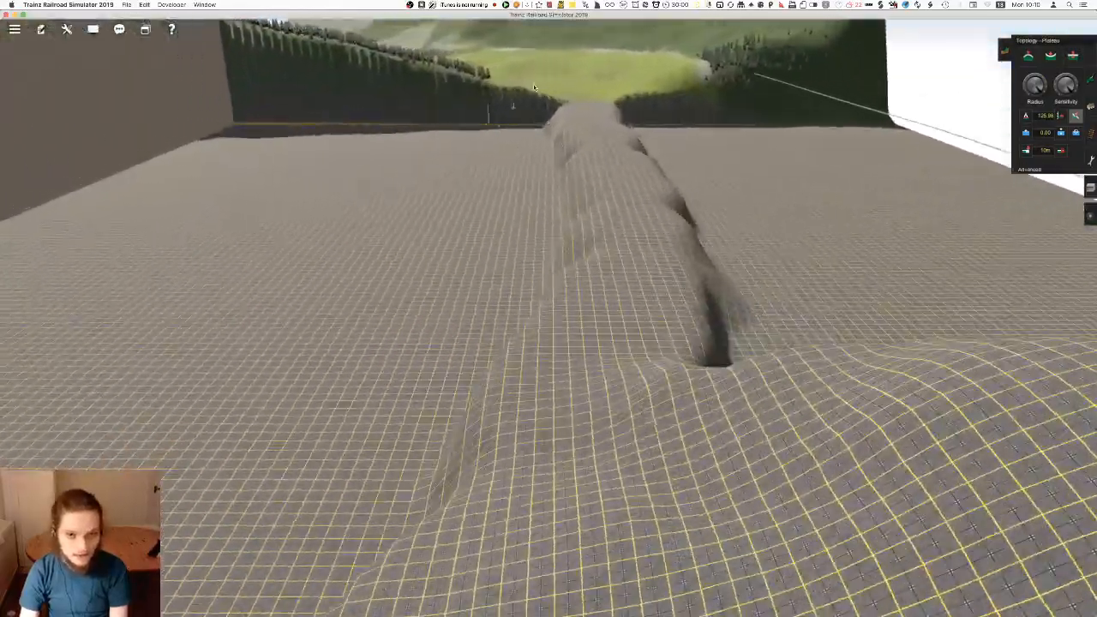
{"action": "mouse_move", "coordinate": [586, 116]}
{"action": "right_mouse_down"}
{"action": "mouse_move", "coordinate": [560, 240]}
{"action": "mouse_move", "coordinate": [583, 324]}
{"action": "right_mouse_up"}
{"action": "mouse_move", "coordinate": [519, 290]}
{"action": "right_mouse_down"}
{"action": "mouse_move", "coordinate": [512, 340]}
{"action": "mouse_move", "coordinate": [661, 497]}
{"action": "mouse_move", "coordinate": [816, 286]}
{"action": "mouse_move", "coordinate": [595, 176]}
{"action": "mouse_move", "coordinate": [657, 185]}
{"action": "mouse_move", "coordinate": [632, 223]}
{"action": "mouse_move", "coordinate": [997, 309]}
{"action": "right_mouse_up"}
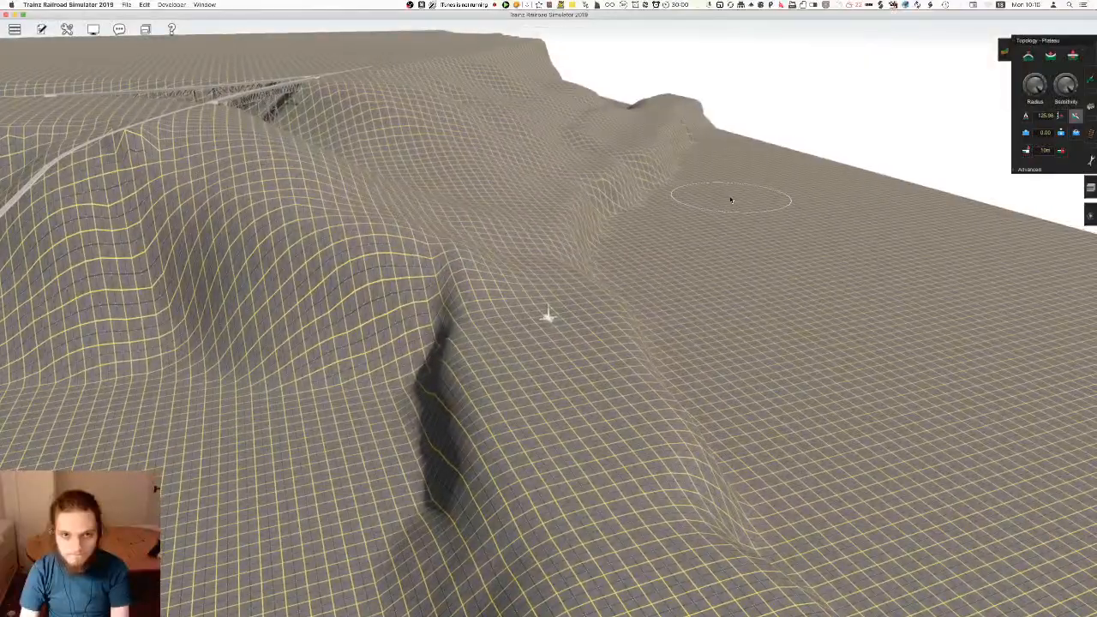
Blend the foot of the cliff into the lower terrace with plateau strokes running towards the map edge
{"action": "mouse_move", "coordinate": [578, 196]}
{"action": "right_mouse_down"}
{"action": "mouse_move", "coordinate": [601, 284]}
{"action": "mouse_move", "coordinate": [517, 316]}
{"action": "mouse_move", "coordinate": [684, 276]}
{"action": "mouse_move", "coordinate": [547, 187]}
{"action": "mouse_move", "coordinate": [733, 161]}
{"action": "right_mouse_up"}
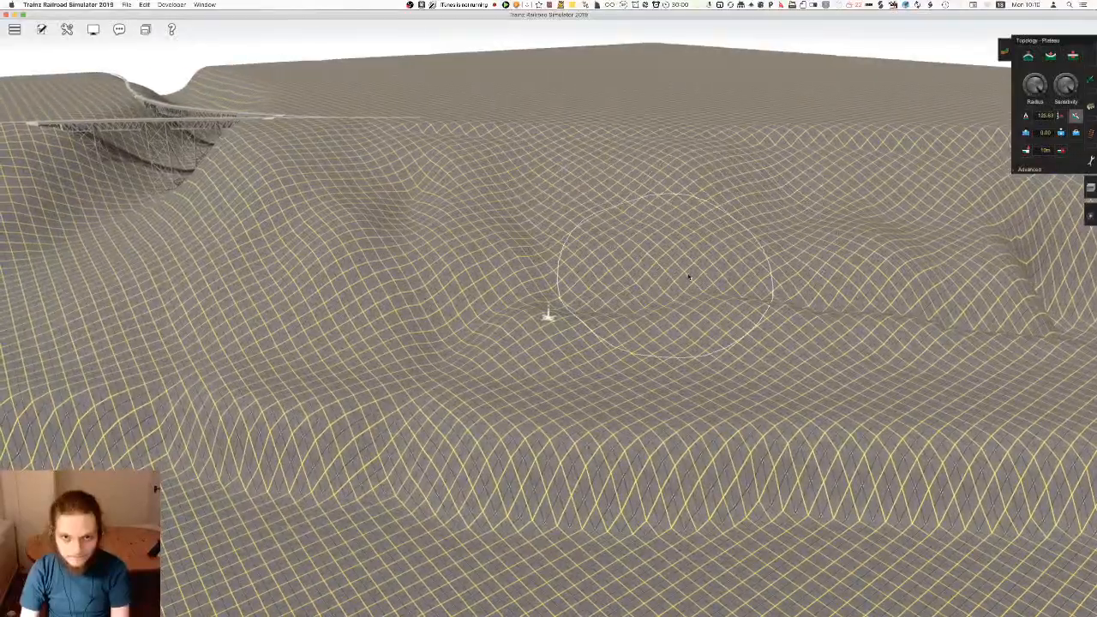
{"action": "mouse_move", "coordinate": [459, 355]}
{"action": "right_mouse_down"}
{"action": "mouse_move", "coordinate": [591, 331]}
{"action": "mouse_move", "coordinate": [613, 314]}
{"action": "mouse_move", "coordinate": [635, 324]}
{"action": "mouse_move", "coordinate": [613, 169]}
{"action": "mouse_move", "coordinate": [668, 144]}
{"action": "right_mouse_up"}
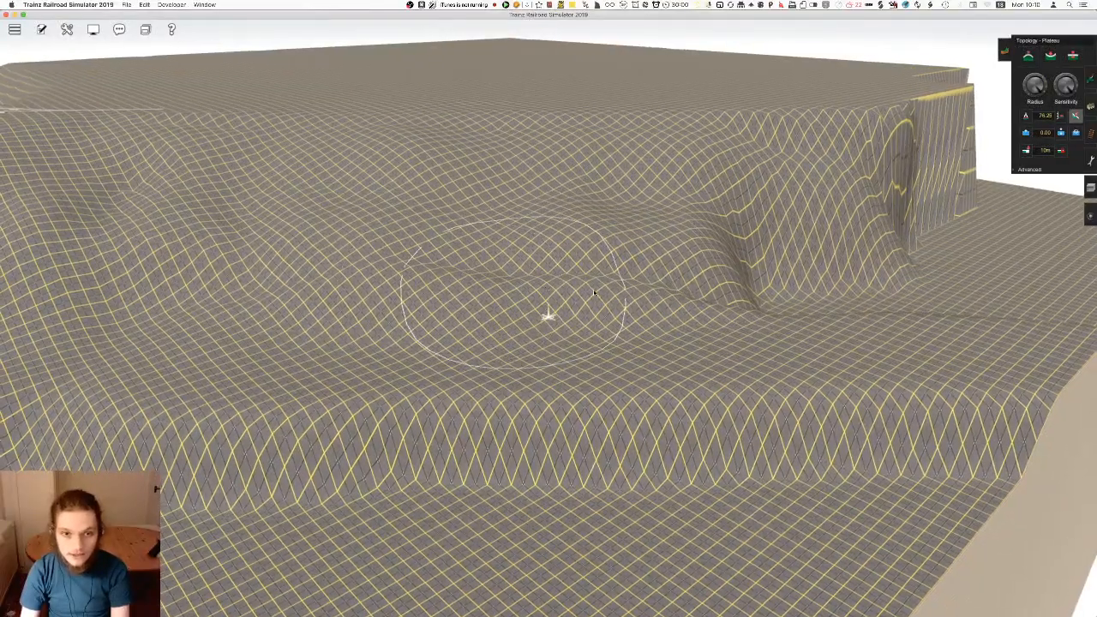
{"action": "right_click_drag", "start_coordinate": [643, 316], "coordinate": [813, 214]}
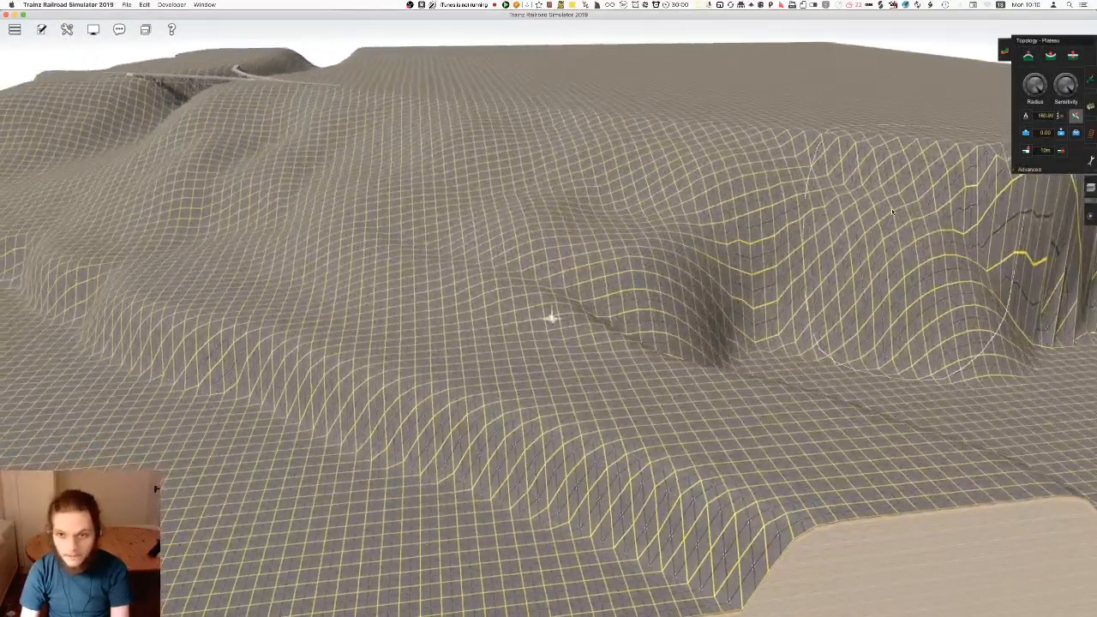
{"action": "mouse_move", "coordinate": [793, 287]}
{"action": "right_mouse_down"}
{"action": "mouse_move", "coordinate": [373, 187]}
{"action": "mouse_move", "coordinate": [495, 244]}
{"action": "mouse_move", "coordinate": [324, 113]}
{"action": "right_mouse_up"}
{"action": "mouse_move", "coordinate": [762, 333]}
{"action": "right_mouse_down"}
{"action": "mouse_move", "coordinate": [515, 232]}
{"action": "mouse_move", "coordinate": [445, 225]}
{"action": "right_mouse_up"}
{"action": "mouse_move", "coordinate": [721, 280]}
{"action": "left_mouse_down"}
{"action": "mouse_move", "coordinate": [708, 420]}
{"action": "mouse_move", "coordinate": [579, 288]}
{"action": "mouse_move", "coordinate": [605, 205]}
{"action": "mouse_move", "coordinate": [552, 310]}
{"action": "mouse_move", "coordinate": [549, 294]}
{"action": "mouse_move", "coordinate": [520, 404]}
{"action": "mouse_move", "coordinate": [539, 331]}
{"action": "mouse_move", "coordinate": [543, 342]}
{"action": "mouse_move", "coordinate": [481, 224]}
{"action": "mouse_move", "coordinate": [613, 317]}
{"action": "mouse_move", "coordinate": [810, 175]}
{"action": "left_mouse_up"}
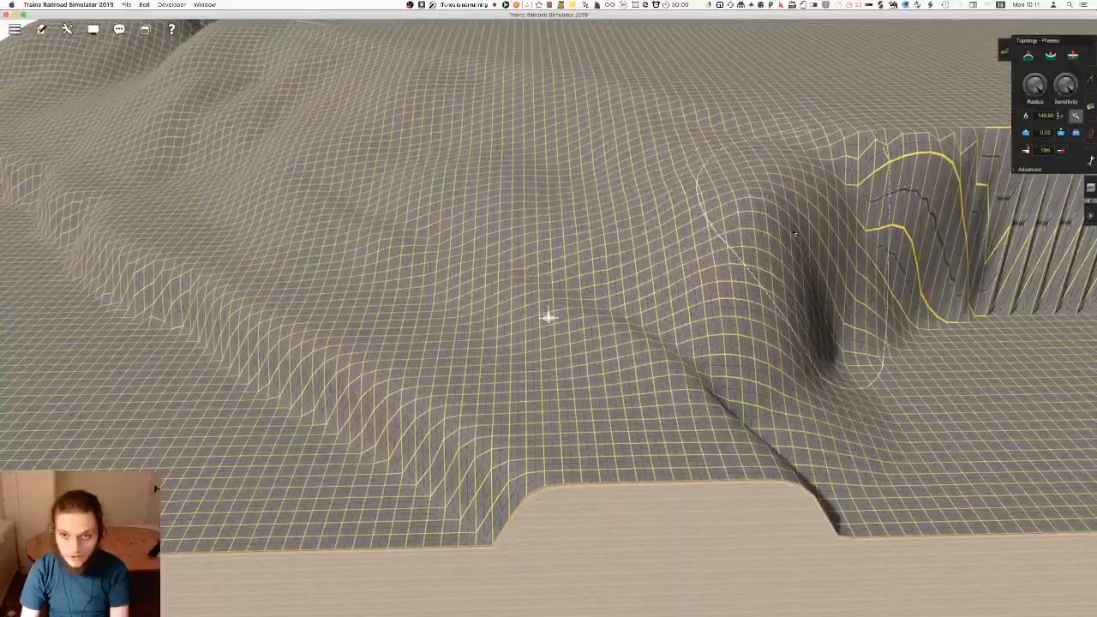
Soften the hollows and bumps on the slope between the track end and the outer spur with Plateau
{"action": "left_click_drag", "start_coordinate": [736, 378], "coordinate": [726, 393]}
{"action": "mouse_move", "coordinate": [533, 237]}
{"action": "right_mouse_down"}
{"action": "mouse_move", "coordinate": [525, 277]}
{"action": "mouse_move", "coordinate": [395, 302]}
{"action": "mouse_move", "coordinate": [472, 289]}
{"action": "right_mouse_up"}
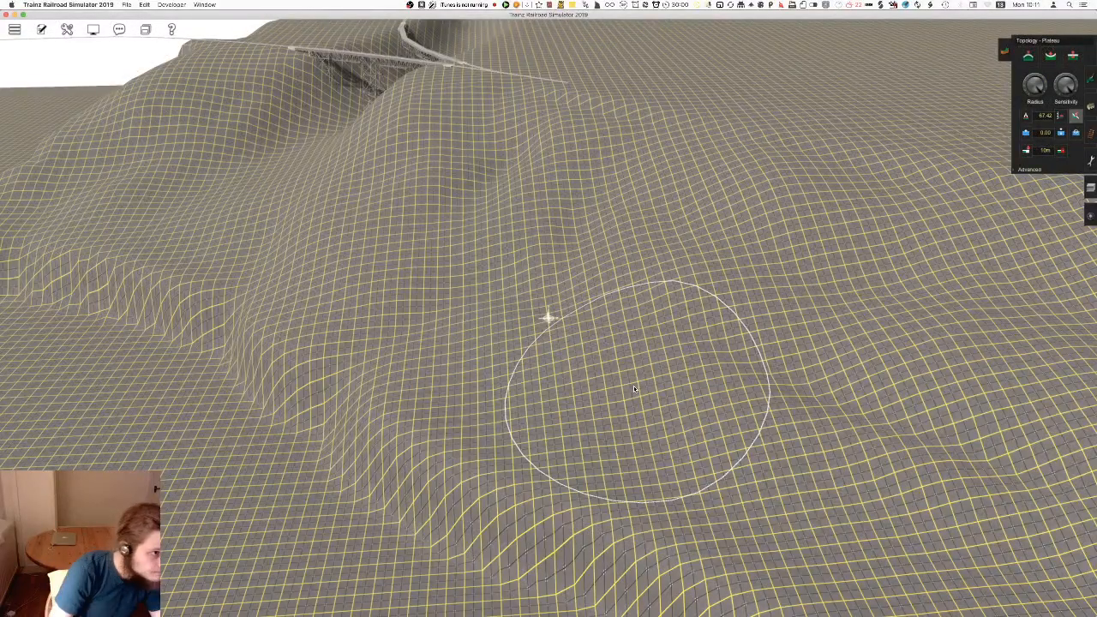
{"action": "right_click_drag", "start_coordinate": [557, 296], "coordinate": [485, 318]}
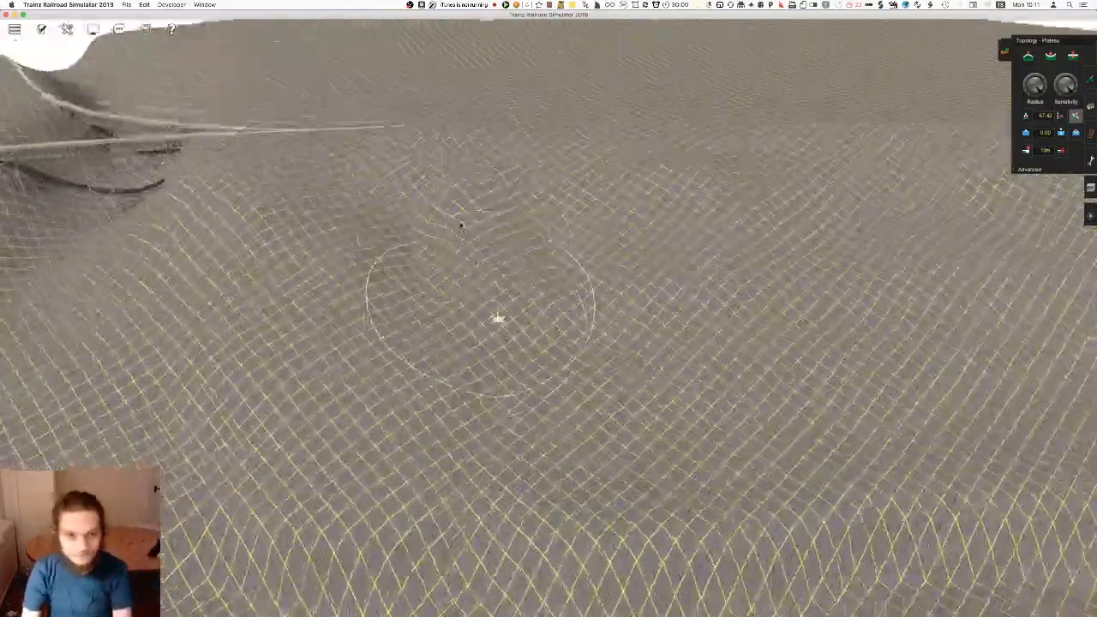
{"action": "key", "text": "Right"}
{"action": "right_click_drag", "start_coordinate": [490, 255], "coordinate": [431, 292]}
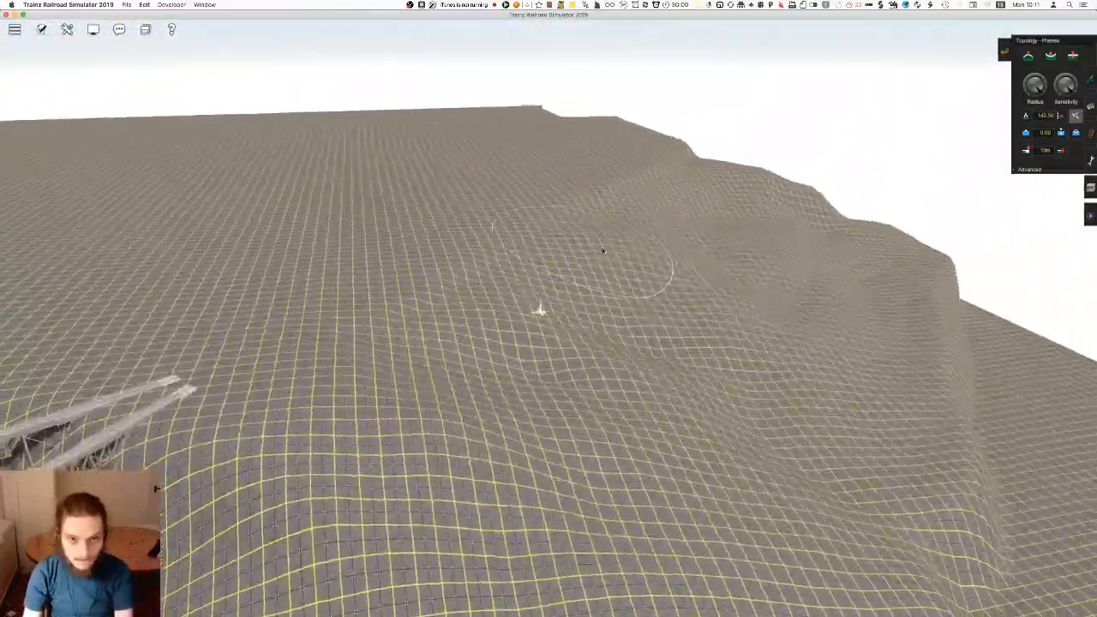
{"action": "key", "text": "Right"}
{"action": "right_click", "coordinate": [620, 309]}
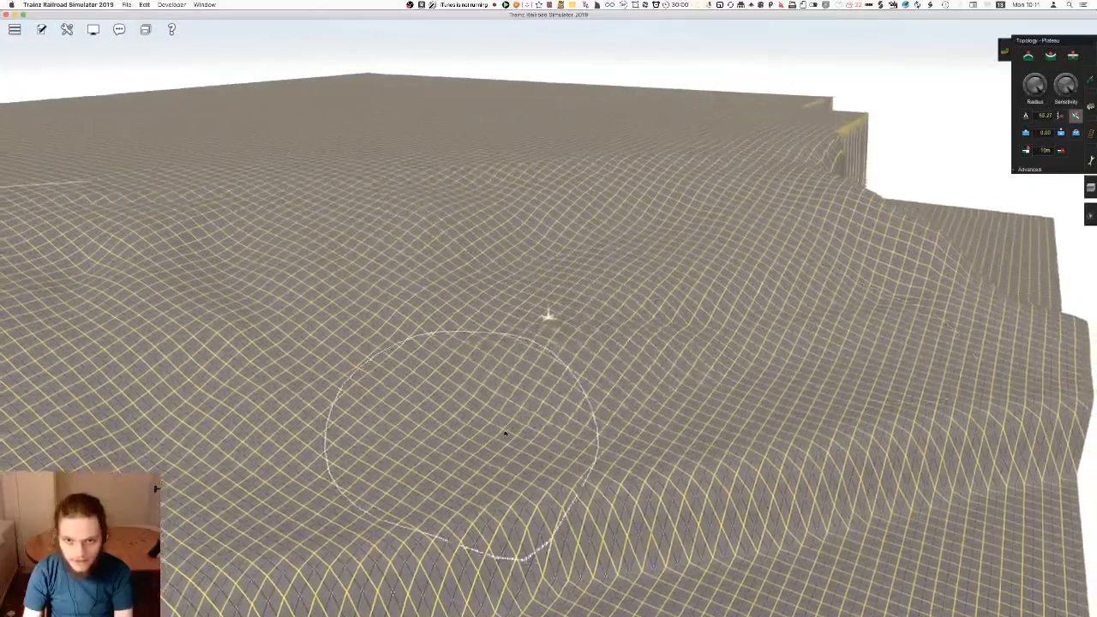
Examine the reshaped slopes along the high plain from the track end to the notched cliffs at the map edge
{"action": "key", "text": "Right"}
{"action": "right_click", "coordinate": [765, 295]}
{"action": "key", "text": "Right"}
{"action": "right_click", "coordinate": [595, 187]}
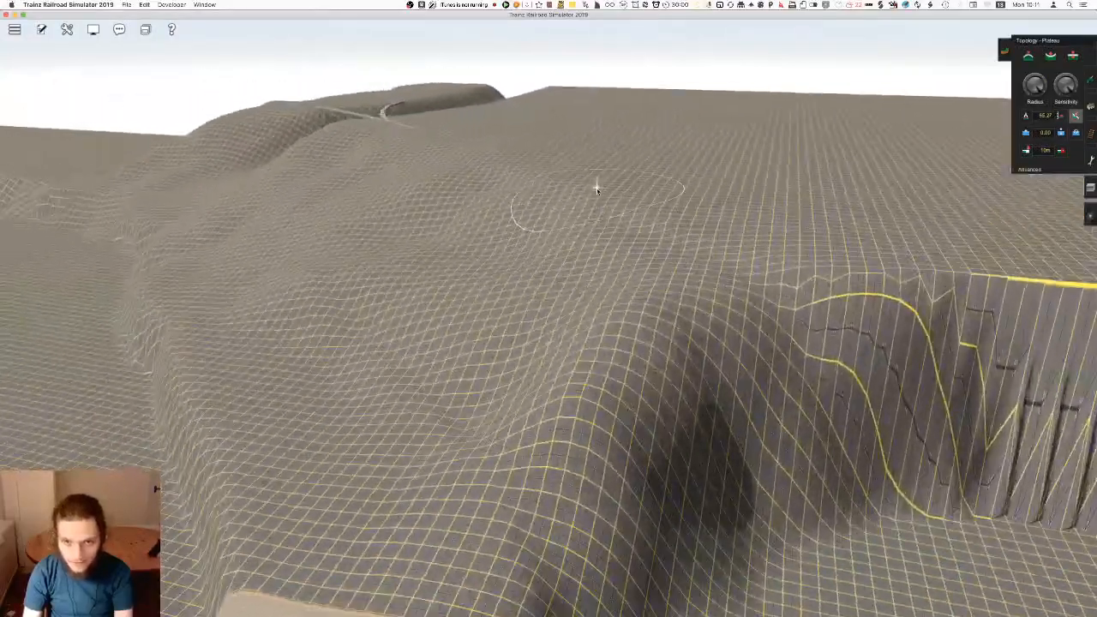
{"action": "key", "text": "Right"}
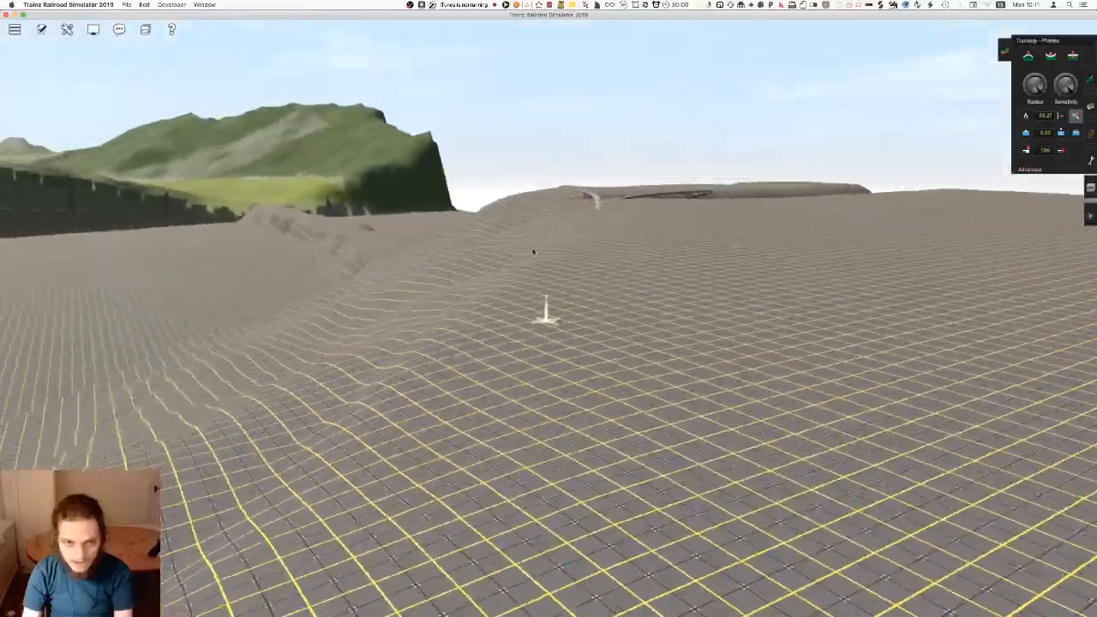
{"action": "right_click", "coordinate": [579, 312]}
{"action": "mouse_move", "coordinate": [461, 429]}
{"action": "right_mouse_down"}
{"action": "mouse_move", "coordinate": [458, 451]}
{"action": "mouse_move", "coordinate": [563, 453]}
{"action": "mouse_move", "coordinate": [558, 275]}
{"action": "mouse_move", "coordinate": [542, 313]}
{"action": "mouse_move", "coordinate": [581, 263]}
{"action": "right_mouse_up"}
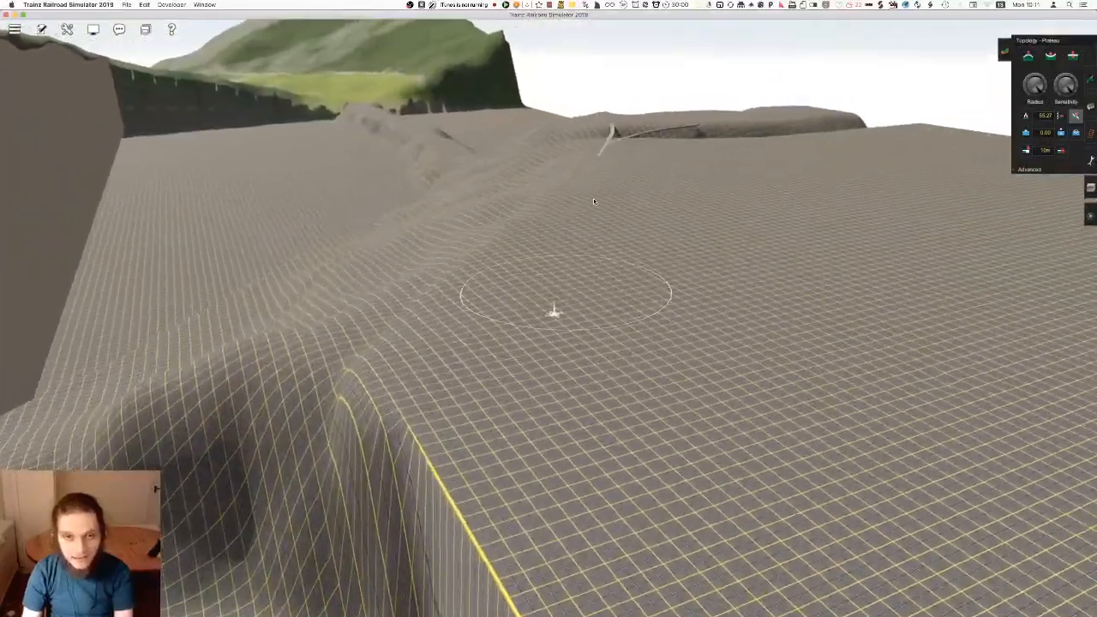
{"action": "right_click_drag", "start_coordinate": [542, 403], "coordinate": [539, 446]}
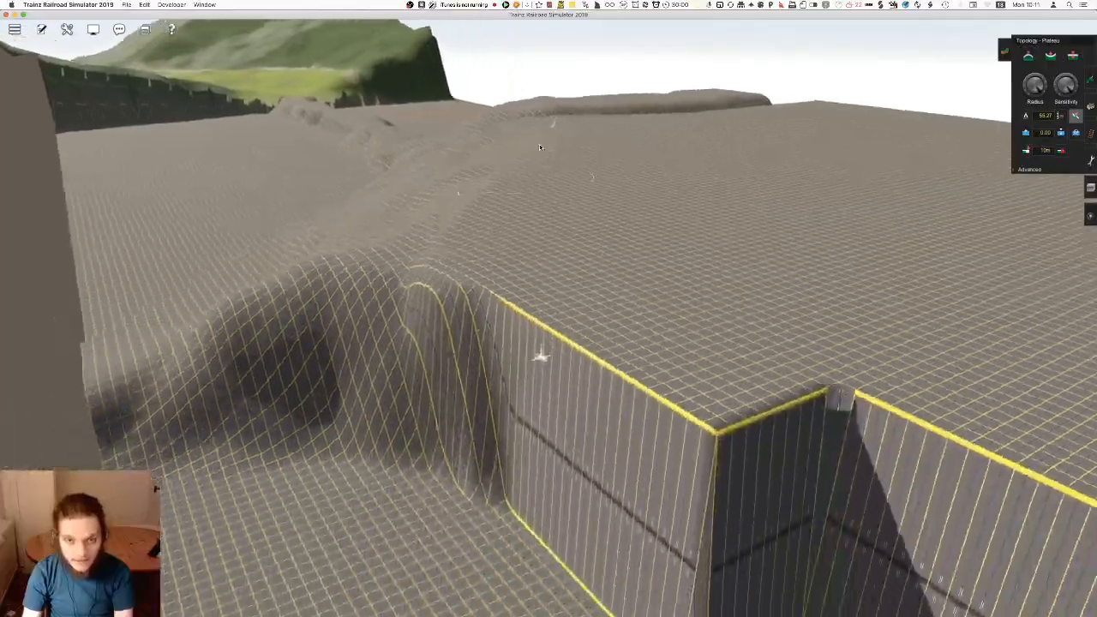
Pick up the high plain's 161 m height and use it to fill the notched cliffs out to the map edge
{"action": "mouse_move", "coordinate": [539, 236]}
{"action": "right_mouse_down"}
{"action": "mouse_move", "coordinate": [550, 286]}
{"action": "mouse_move", "coordinate": [565, 232]}
{"action": "mouse_move", "coordinate": [500, 569]}
{"action": "mouse_move", "coordinate": [500, 520]}
{"action": "mouse_move", "coordinate": [531, 417]}
{"action": "right_mouse_up"}
{"action": "left_click", "coordinate": [1026, 115]}
{"action": "left_click", "coordinate": [505, 301]}
{"action": "right_click", "coordinate": [330, 446]}
{"action": "left_click_drag", "start_coordinate": [682, 168], "coordinate": [665, 472]}
{"action": "right_click", "coordinate": [665, 472]}
{"action": "mouse_move", "coordinate": [612, 189]}
{"action": "left_mouse_down"}
{"action": "mouse_move", "coordinate": [674, 147]}
{"action": "mouse_move", "coordinate": [638, 458]}
{"action": "mouse_move", "coordinate": [703, 196]}
{"action": "mouse_move", "coordinate": [927, 250]}
{"action": "left_mouse_up"}
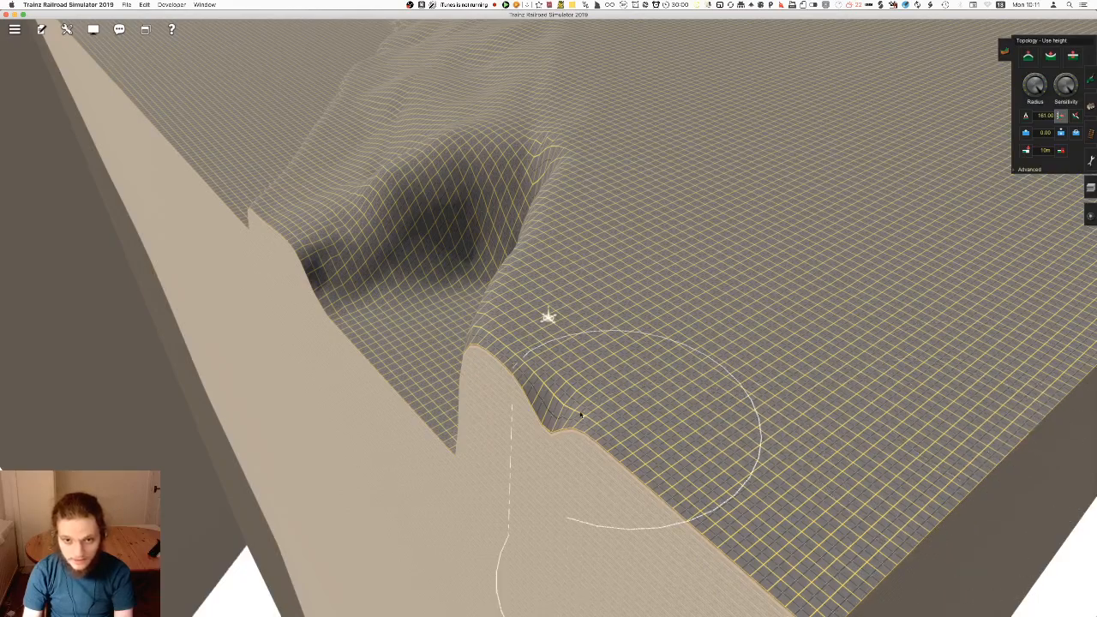
Return to Plateau and round off the cliff edge of the newly raised ground above the corner hollow
{"action": "left_click_drag", "start_coordinate": [547, 315], "coordinate": [517, 283]}
{"action": "right_click", "coordinate": [517, 282]}
{"action": "key", "text": "Left"}
{"action": "key", "text": "p"}
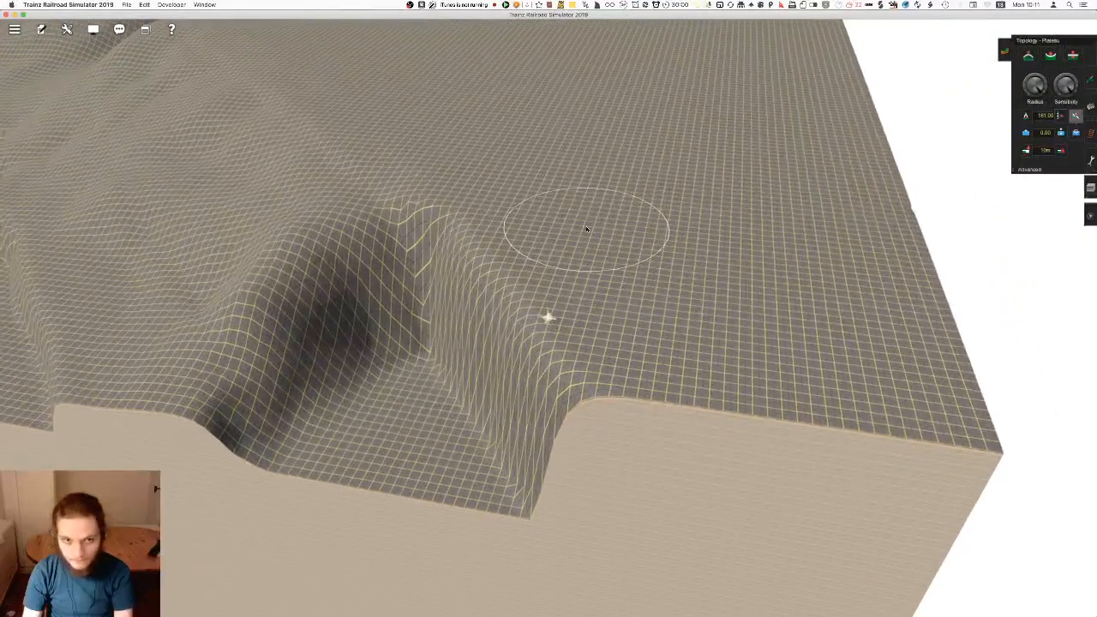
{"action": "mouse_move", "coordinate": [449, 233]}
{"action": "left_mouse_down"}
{"action": "mouse_move", "coordinate": [282, 333]}
{"action": "mouse_move", "coordinate": [360, 259]}
{"action": "left_mouse_up"}
{"action": "key", "text": "Left"}
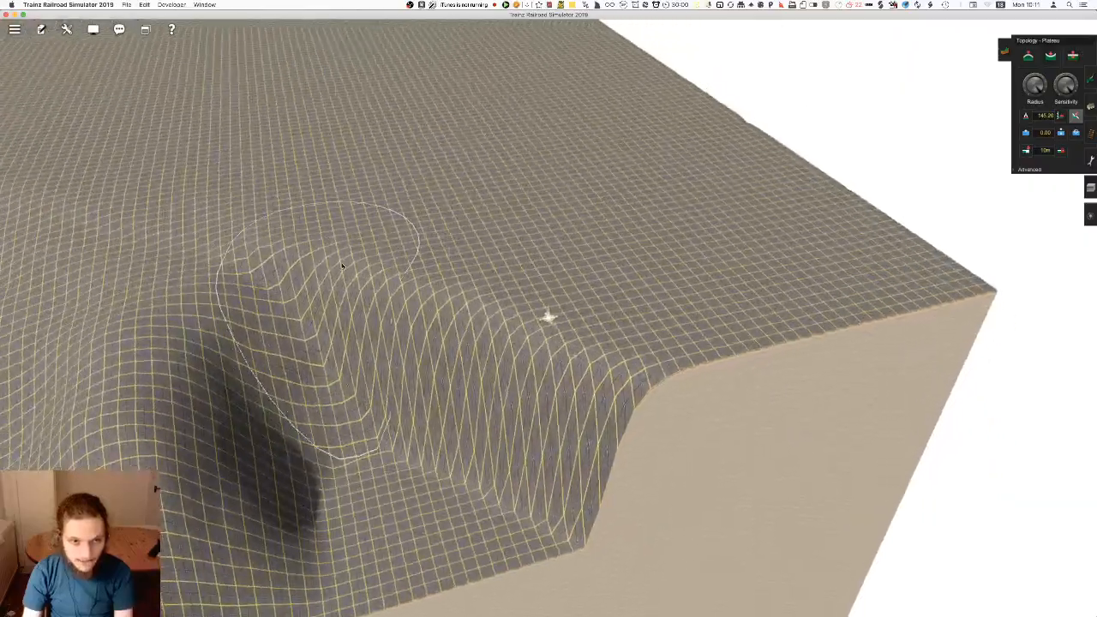
{"action": "key", "text": "Left"}
{"action": "left_click_drag", "start_coordinate": [282, 249], "coordinate": [454, 372]}
Fill the dark hollow beside the raised ground and merge both sides into one continuous slope at the map edge
{"action": "key", "text": "Left"}
{"action": "key", "text": "Left"}
{"action": "mouse_move", "coordinate": [695, 146]}
{"action": "left_mouse_down"}
{"action": "mouse_move", "coordinate": [680, 181]}
{"action": "mouse_move", "coordinate": [600, 232]}
{"action": "mouse_move", "coordinate": [684, 218]}
{"action": "mouse_move", "coordinate": [735, 230]}
{"action": "mouse_move", "coordinate": [506, 407]}
{"action": "mouse_move", "coordinate": [471, 214]}
{"action": "mouse_move", "coordinate": [469, 328]}
{"action": "left_mouse_up"}
{"action": "key", "text": "Right"}
{"action": "key", "text": "Right"}
{"action": "key", "text": "Left"}
{"action": "right_click", "coordinate": [436, 351]}
{"action": "mouse_move", "coordinate": [591, 429]}
{"action": "left_mouse_down"}
{"action": "mouse_move", "coordinate": [600, 468]}
{"action": "mouse_move", "coordinate": [534, 317]}
{"action": "mouse_move", "coordinate": [437, 255]}
{"action": "mouse_move", "coordinate": [557, 231]}
{"action": "mouse_move", "coordinate": [507, 179]}
{"action": "mouse_move", "coordinate": [724, 252]}
{"action": "mouse_move", "coordinate": [687, 206]}
{"action": "mouse_move", "coordinate": [728, 257]}
{"action": "mouse_move", "coordinate": [856, 240]}
{"action": "left_mouse_up"}
{"action": "key", "text": "Right"}
{"action": "key", "text": "Left"}
Even out the descending hillside near the map edge with plateau strokes sampled from mid-slope heights
{"action": "right_click", "coordinate": [546, 269]}
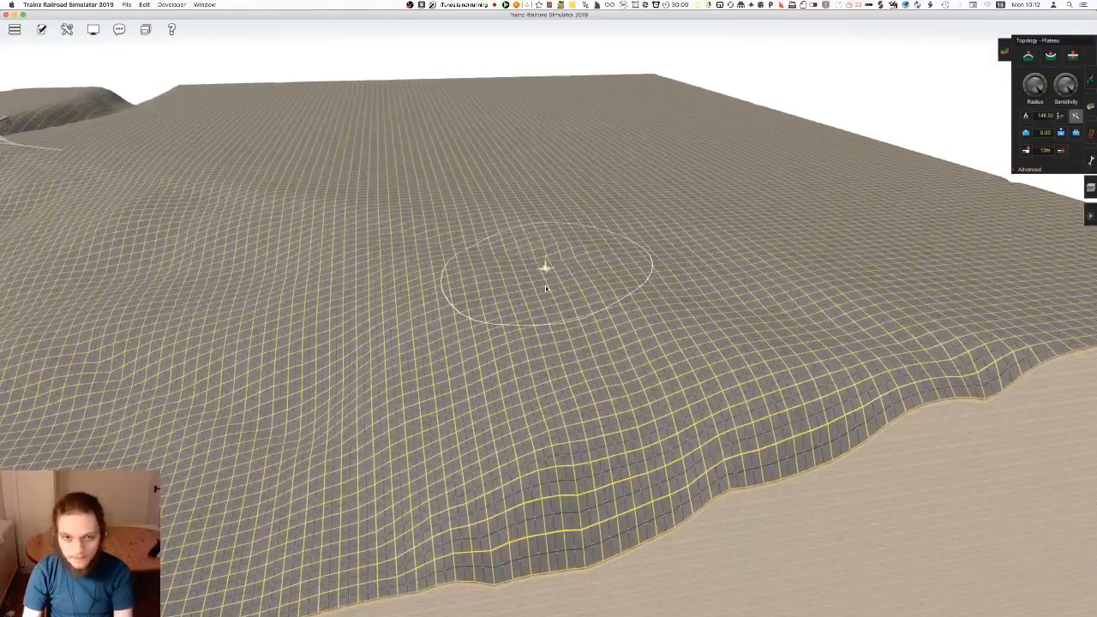
{"action": "right_click", "coordinate": [532, 342]}
{"action": "right_click", "coordinate": [517, 364]}
{"action": "left_click_drag", "start_coordinate": [516, 343], "coordinate": [486, 288]}
{"action": "key", "text": "Right"}
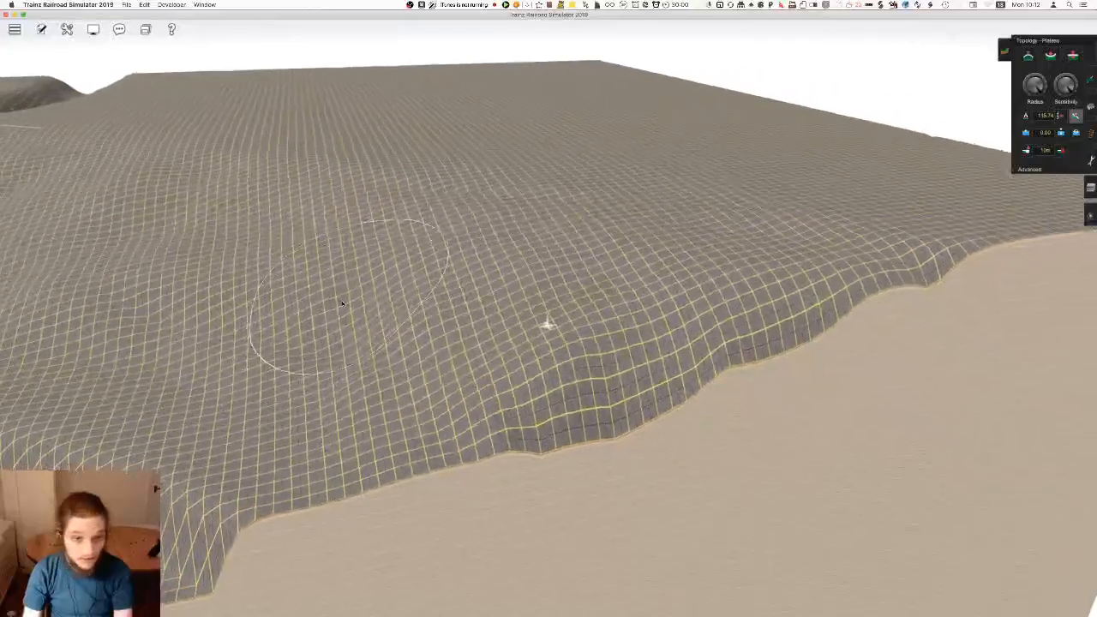
{"action": "right_click", "coordinate": [403, 347]}
{"action": "mouse_move", "coordinate": [563, 332]}
{"action": "left_mouse_down"}
{"action": "mouse_move", "coordinate": [802, 346]}
{"action": "mouse_move", "coordinate": [834, 287]}
{"action": "left_mouse_up"}
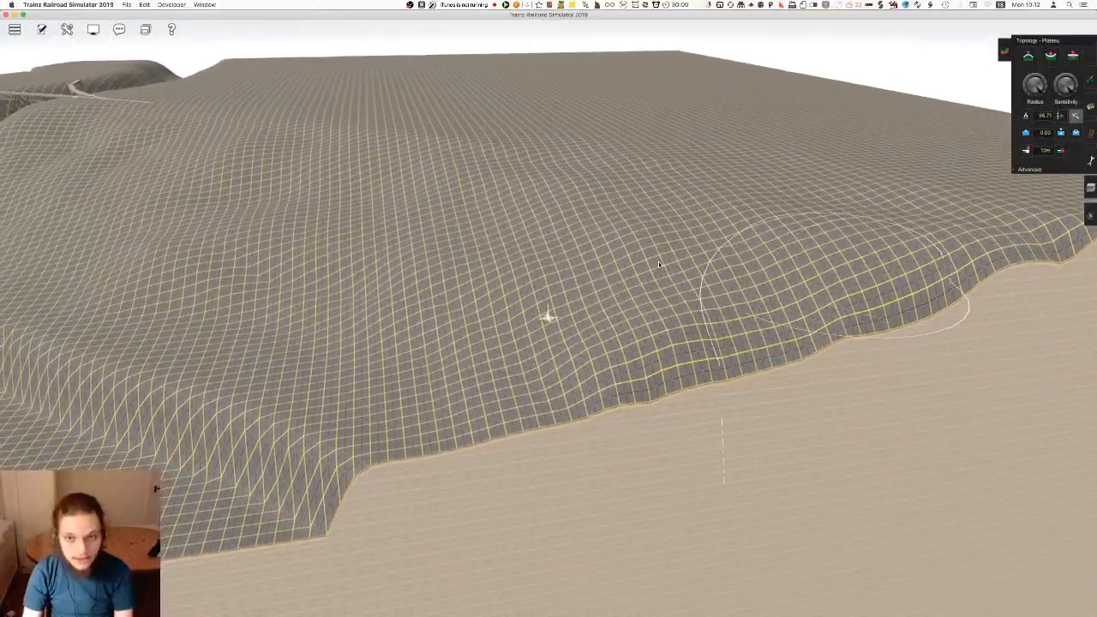
Smooth the remaining ridges and hollows on the hillside back towards the track end with Plateau
{"action": "right_click", "coordinate": [600, 300]}
{"action": "key", "text": "Left"}
{"action": "left_click_drag", "start_coordinate": [607, 311], "coordinate": [477, 357]}
{"action": "right_click", "coordinate": [449, 284]}
{"action": "key", "text": "Right"}
{"action": "mouse_move", "coordinate": [576, 289]}
{"action": "left_mouse_down"}
{"action": "mouse_move", "coordinate": [416, 262]}
{"action": "mouse_move", "coordinate": [695, 397]}
{"action": "left_mouse_up"}
{"action": "right_click", "coordinate": [558, 178]}
{"action": "key", "text": "Left"}
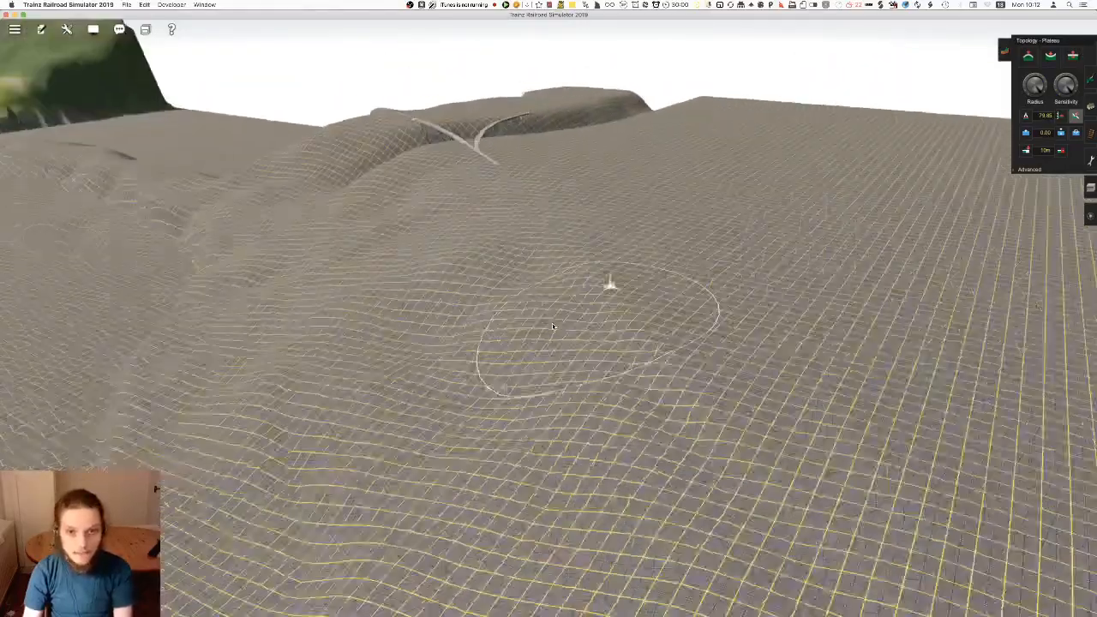
{"action": "mouse_move", "coordinate": [488, 268]}
{"action": "left_mouse_down"}
{"action": "mouse_move", "coordinate": [414, 316]}
{"action": "mouse_move", "coordinate": [514, 284]}
{"action": "left_mouse_up"}
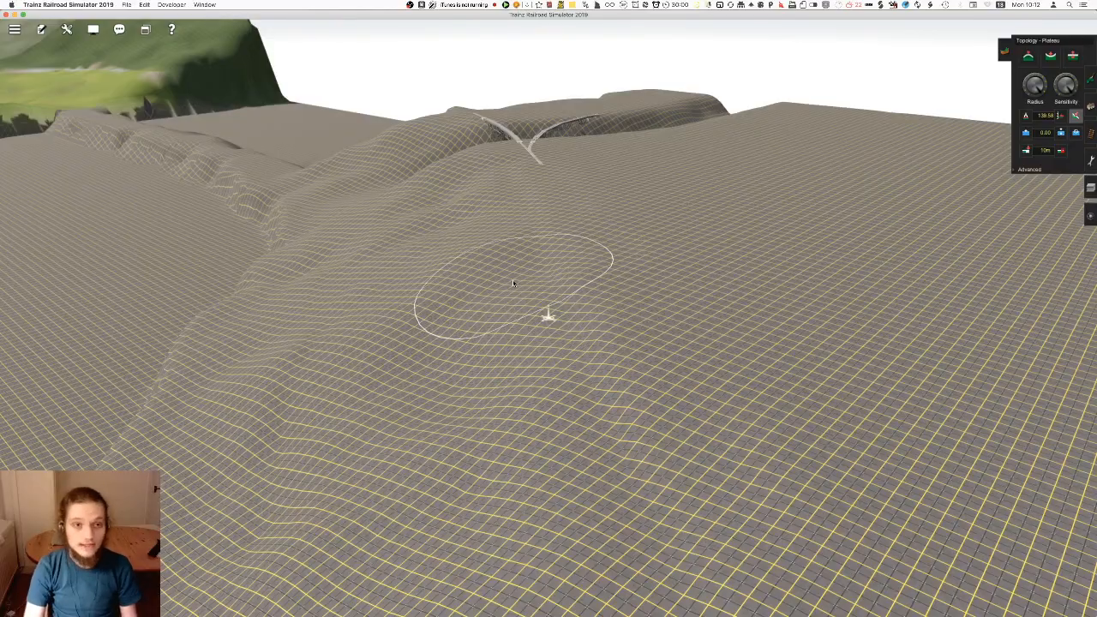
Examine the smoothed hillside between the track end and the map edge for the planned track route
{"action": "right_click", "coordinate": [604, 248]}
{"action": "key", "text": "Left"}
{"action": "key", "text": "Down"}
{"action": "right_click", "coordinate": [537, 386]}
{"action": "key", "text": "Right"}
{"action": "right_click", "coordinate": [524, 236]}
{"action": "right_click", "coordinate": [531, 302]}
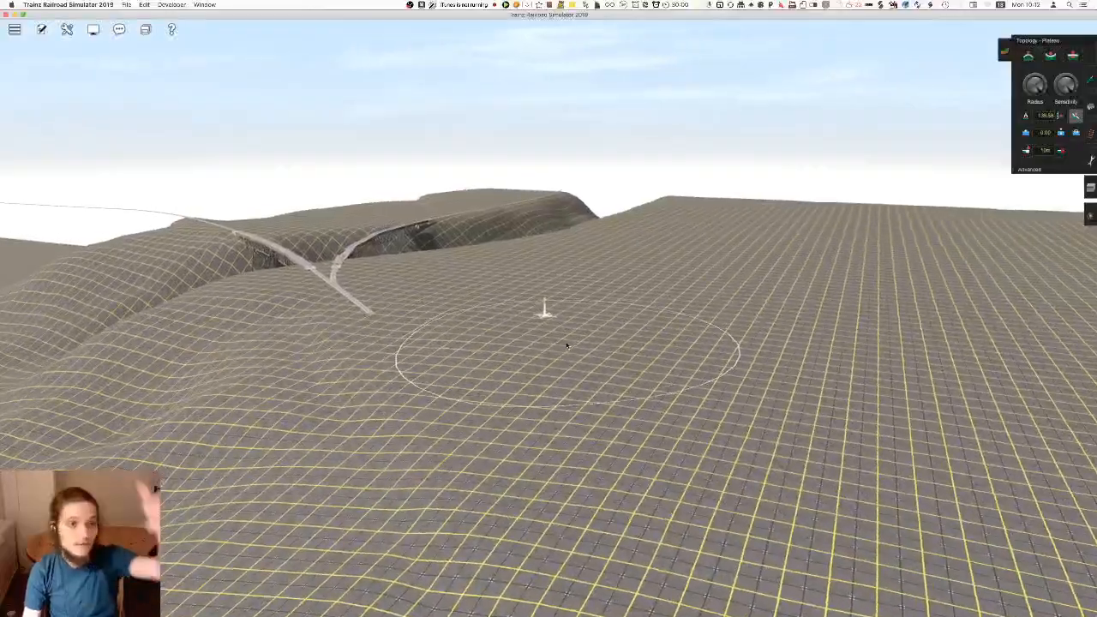
{"action": "right_click", "coordinate": [527, 334]}
{"action": "key", "text": "Left"}
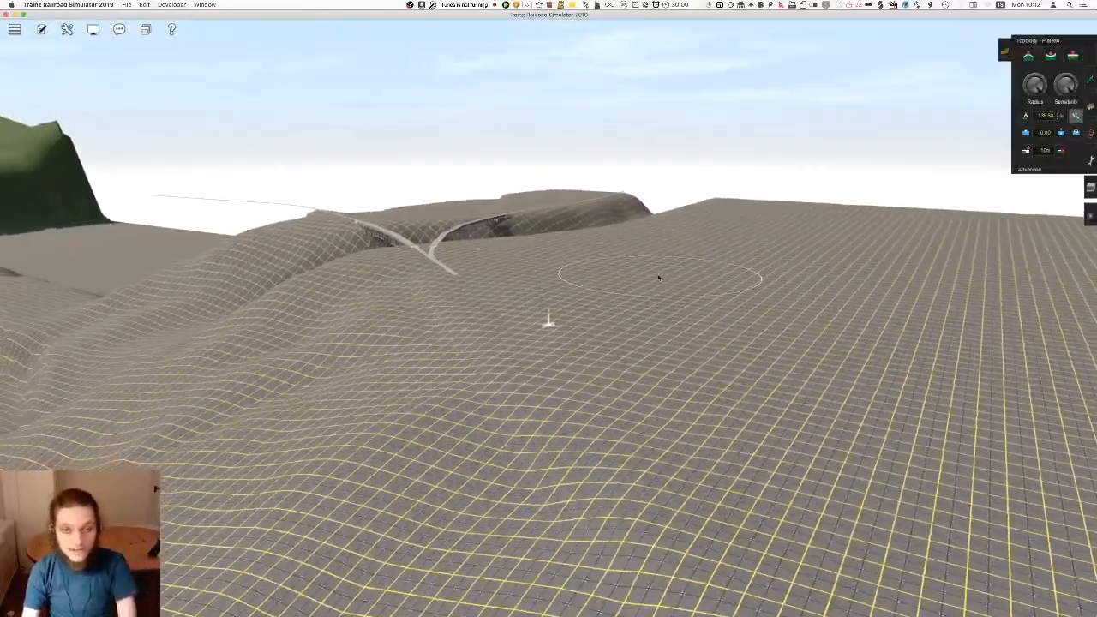
{"action": "key", "text": "Left"}
{"action": "key", "text": "Right"}
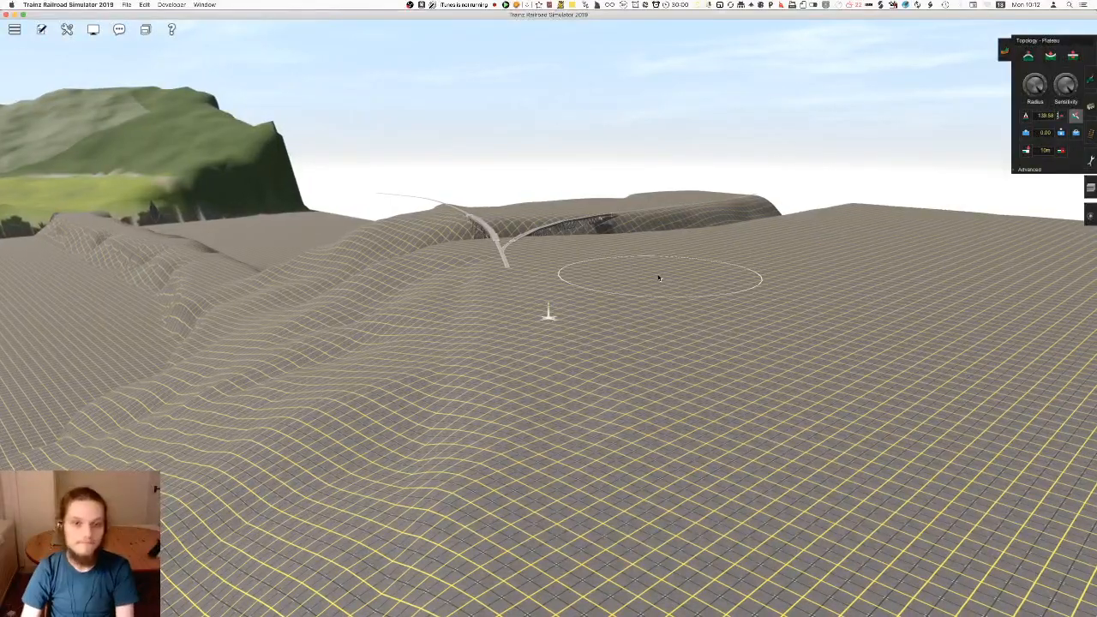
{"action": "right_click_drag", "start_coordinate": [587, 428], "coordinate": [605, 341]}
{"action": "key", "text": "Left"}
{"action": "key", "text": "Up"}
Read the height of the existing ridge track's end vertex with the get vertex height tool
{"action": "left_click", "coordinate": [1090, 133]}
{"action": "right_click_drag", "start_coordinate": [652, 208], "coordinate": [476, 278]}
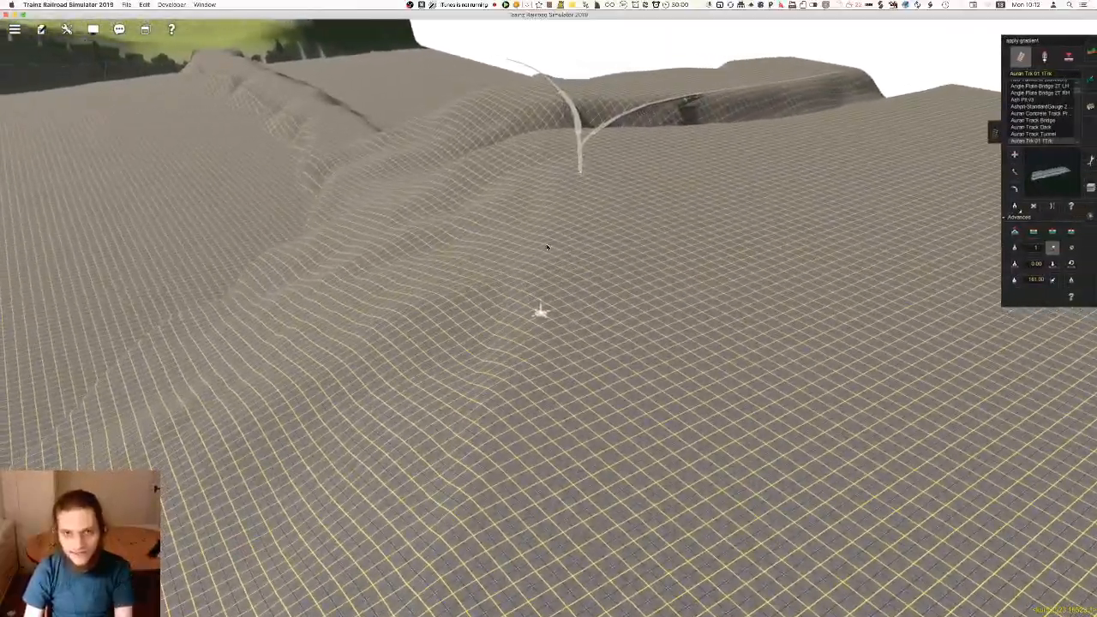
{"action": "right_click", "coordinate": [548, 248]}
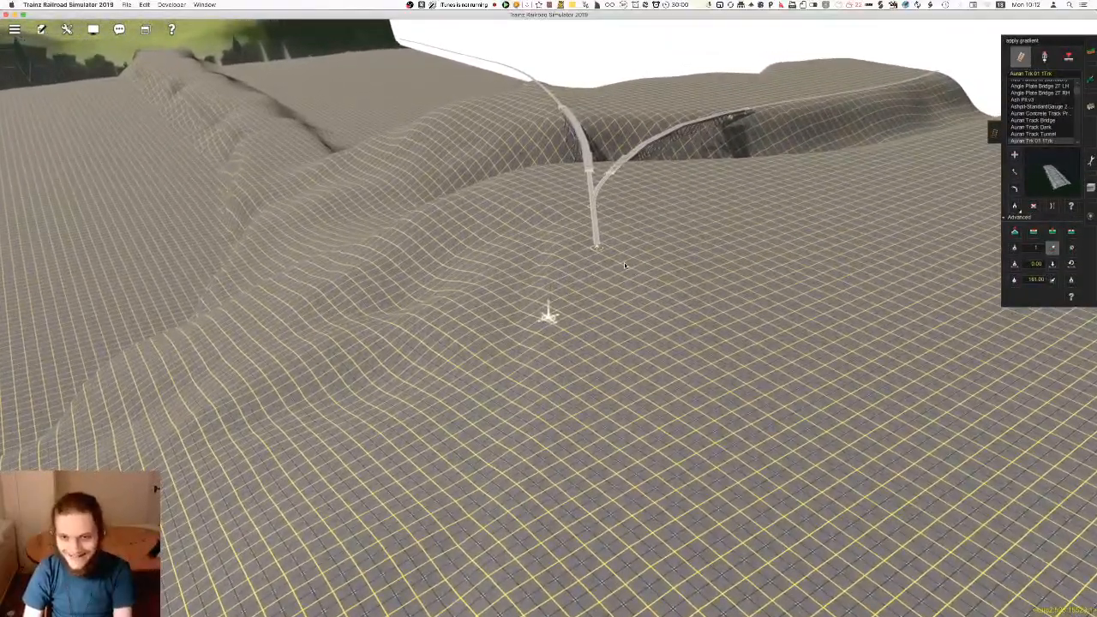
{"action": "right_click", "coordinate": [636, 296]}
{"action": "key", "text": "Left"}
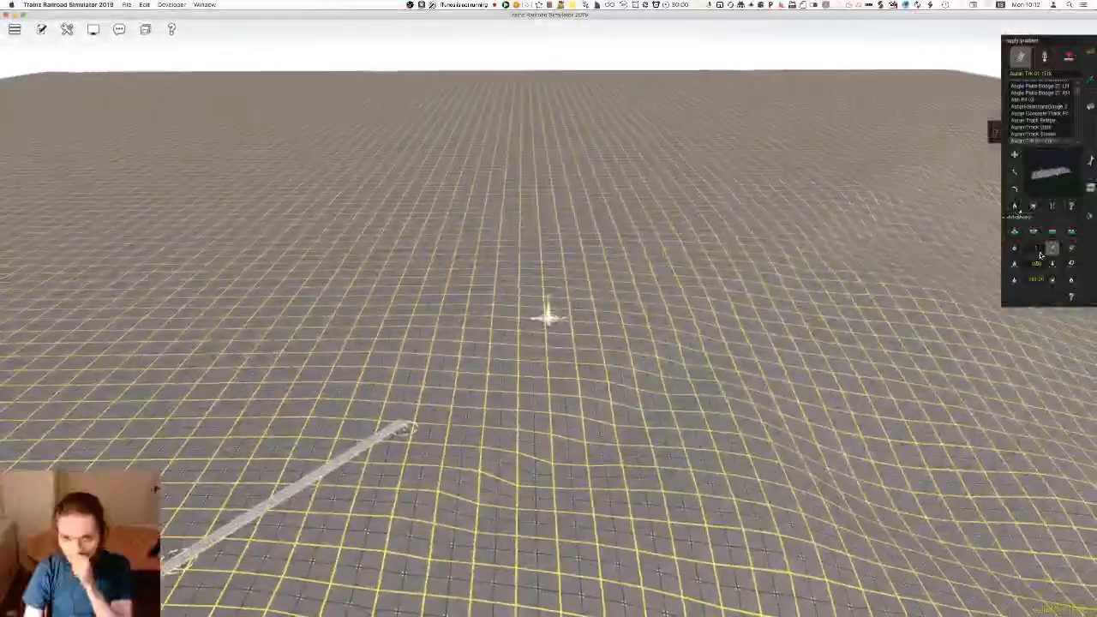
{"action": "key", "text": "Left"}
{"action": "key", "text": "s"}
{"action": "scroll", "coordinate": [938, 279], "scroll_direction": "down", "scroll_amount": 5}
{"action": "scroll", "coordinate": [445, 295], "scroll_direction": "up", "scroll_amount": 5}
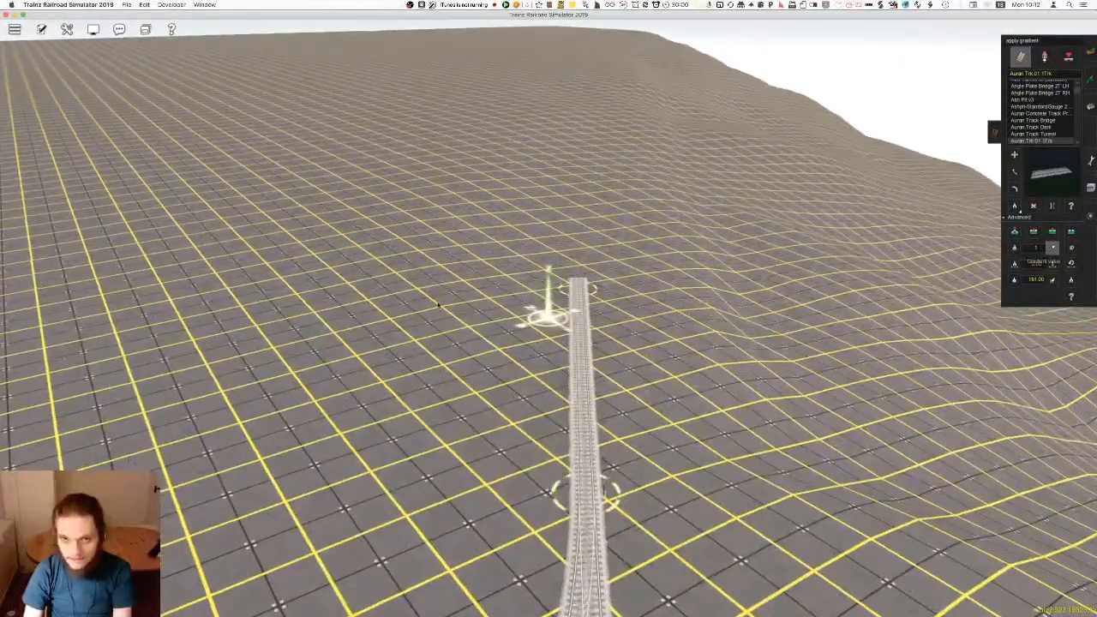
{"action": "right_click", "coordinate": [444, 295]}
{"action": "key", "text": "Left"}
{"action": "left_click", "coordinate": [1015, 280]}
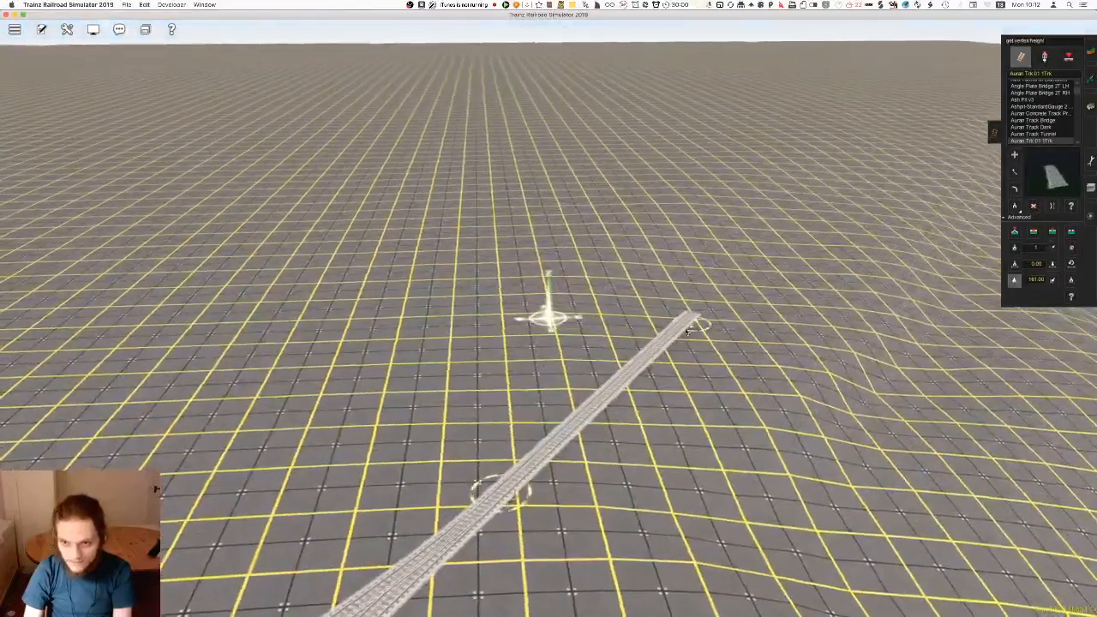
{"action": "key", "text": "Right"}
{"action": "key", "text": "Left"}
{"action": "key", "text": "Left"}
Set the terrain height to 161 and level the hilltop with Use height from the track end towards the map edge
{"action": "left_click", "coordinate": [1094, 55]}
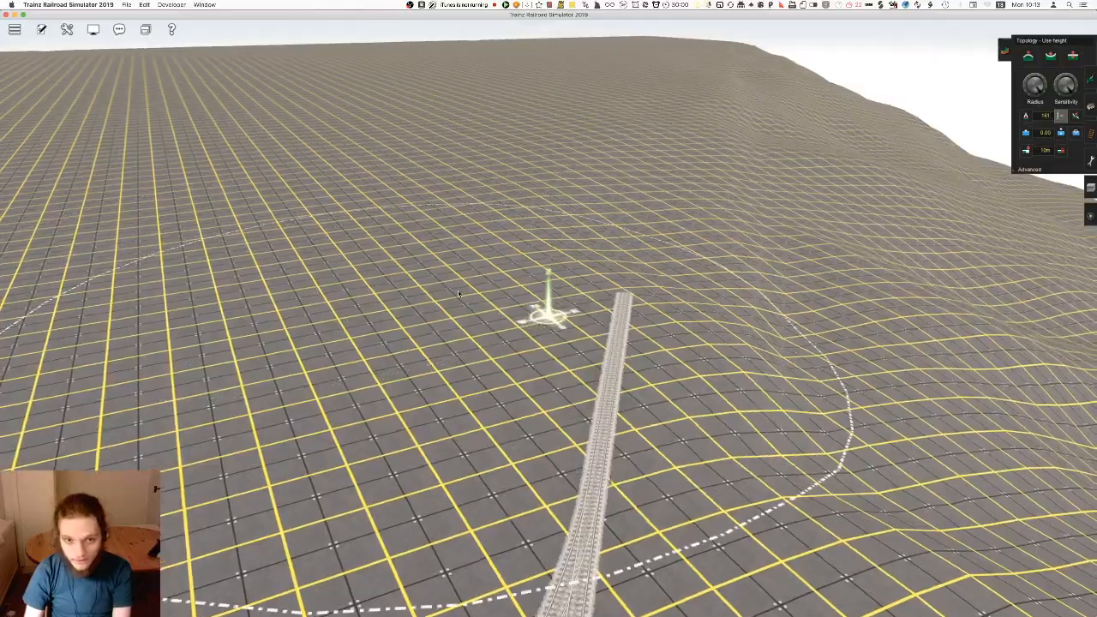
{"action": "right_click", "coordinate": [479, 253]}
{"action": "mouse_move", "coordinate": [429, 338]}
{"action": "left_mouse_down"}
{"action": "mouse_move", "coordinate": [473, 257]}
{"action": "mouse_move", "coordinate": [563, 289]}
{"action": "mouse_move", "coordinate": [589, 286]}
{"action": "mouse_move", "coordinate": [584, 239]}
{"action": "mouse_move", "coordinate": [548, 208]}
{"action": "mouse_move", "coordinate": [563, 215]}
{"action": "left_mouse_up"}
{"action": "mouse_move", "coordinate": [563, 215]}
{"action": "right_mouse_down"}
{"action": "mouse_move", "coordinate": [536, 316]}
{"action": "mouse_move", "coordinate": [535, 381]}
{"action": "mouse_move", "coordinate": [643, 232]}
{"action": "mouse_move", "coordinate": [433, 228]}
{"action": "right_mouse_up"}
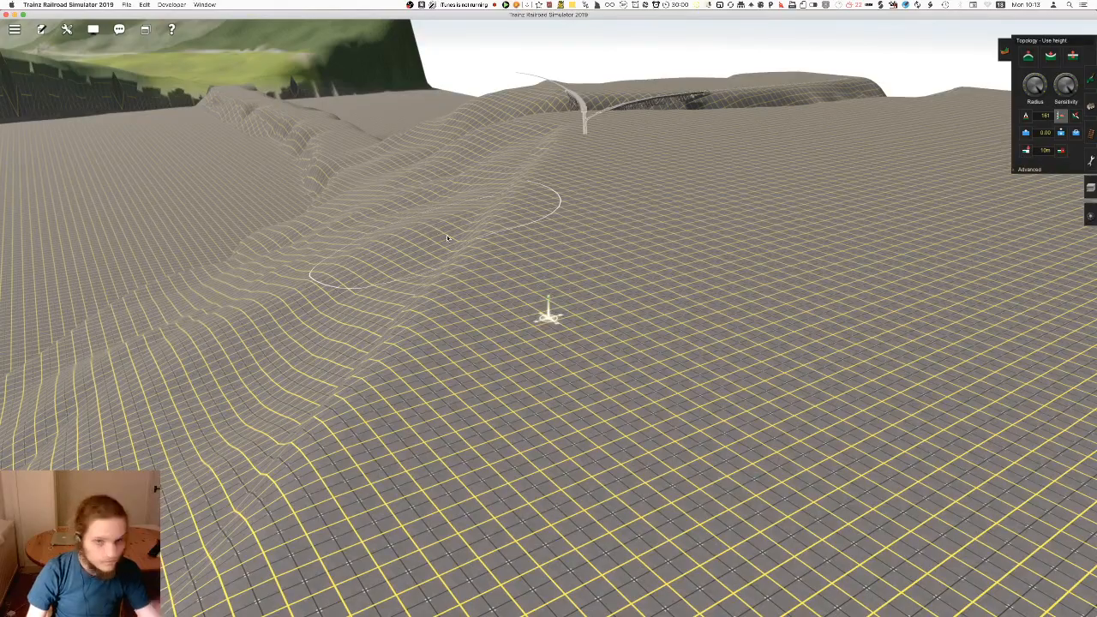
Lay Auran Trk 01 1Trk from the junction's track end along the levelled ridge top to the map edge
{"action": "left_click", "coordinate": [1091, 134]}
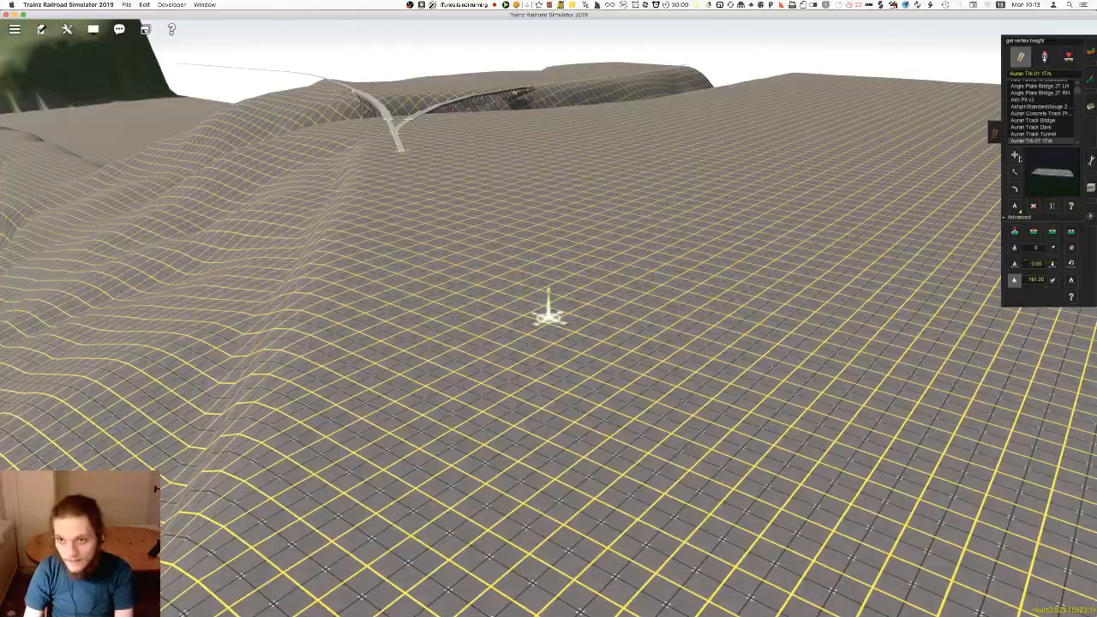
{"action": "right_click_drag", "start_coordinate": [699, 345], "coordinate": [524, 364]}
{"action": "right_click_drag", "start_coordinate": [514, 402], "coordinate": [546, 196]}
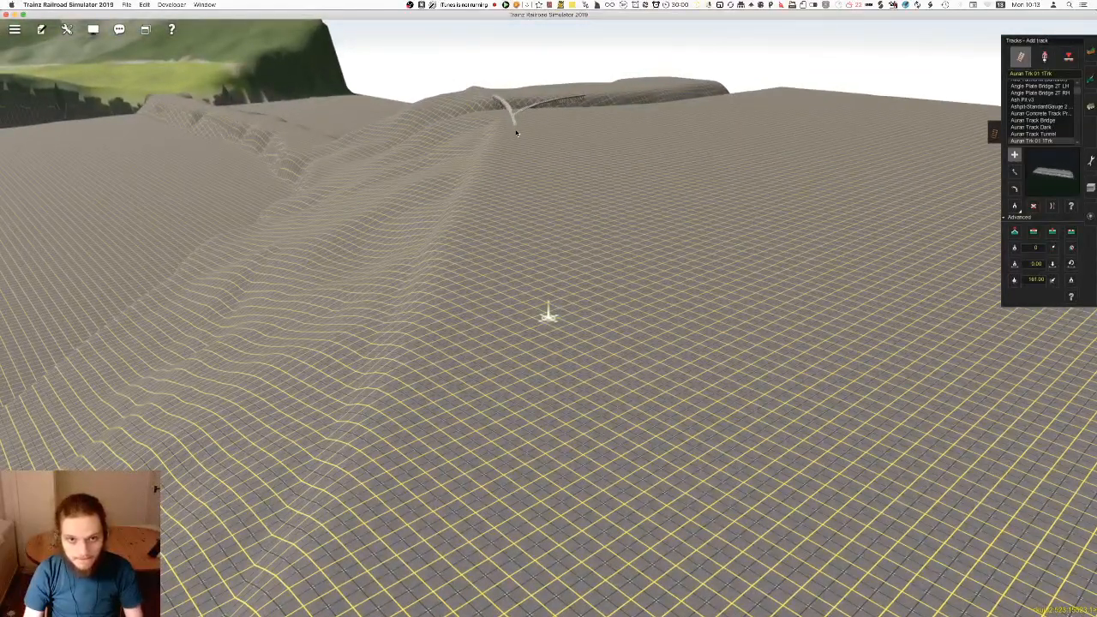
{"action": "left_click_drag", "start_coordinate": [516, 133], "coordinate": [525, 369]}
{"action": "key", "text": "super+z"}
{"action": "right_click_drag", "start_coordinate": [549, 213], "coordinate": [534, 248]}
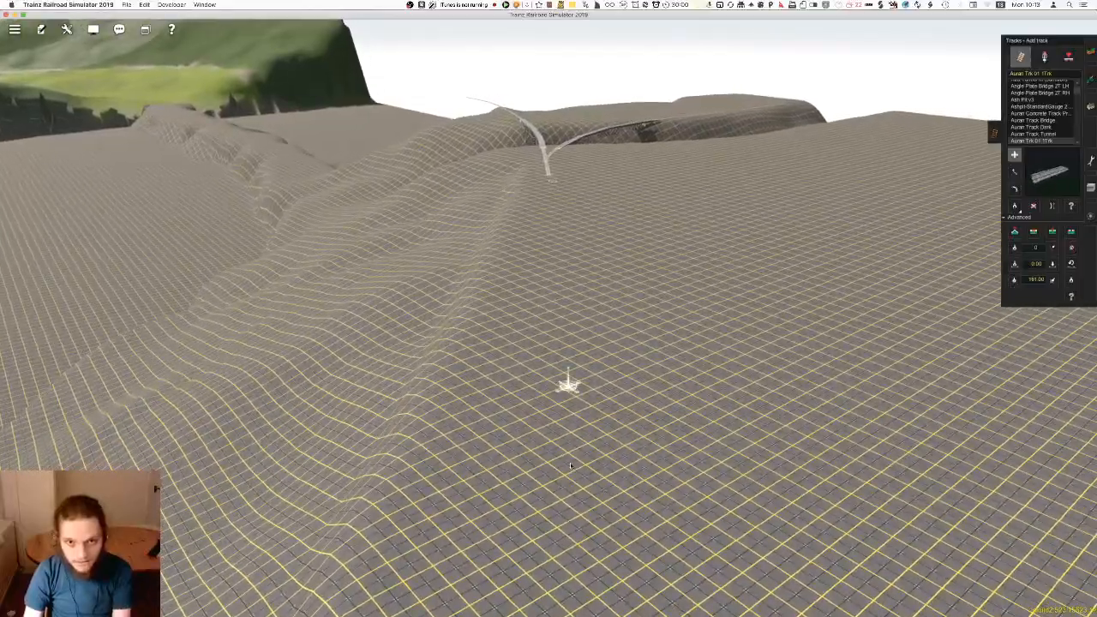
{"action": "left_click_drag", "start_coordinate": [560, 183], "coordinate": [556, 292]}
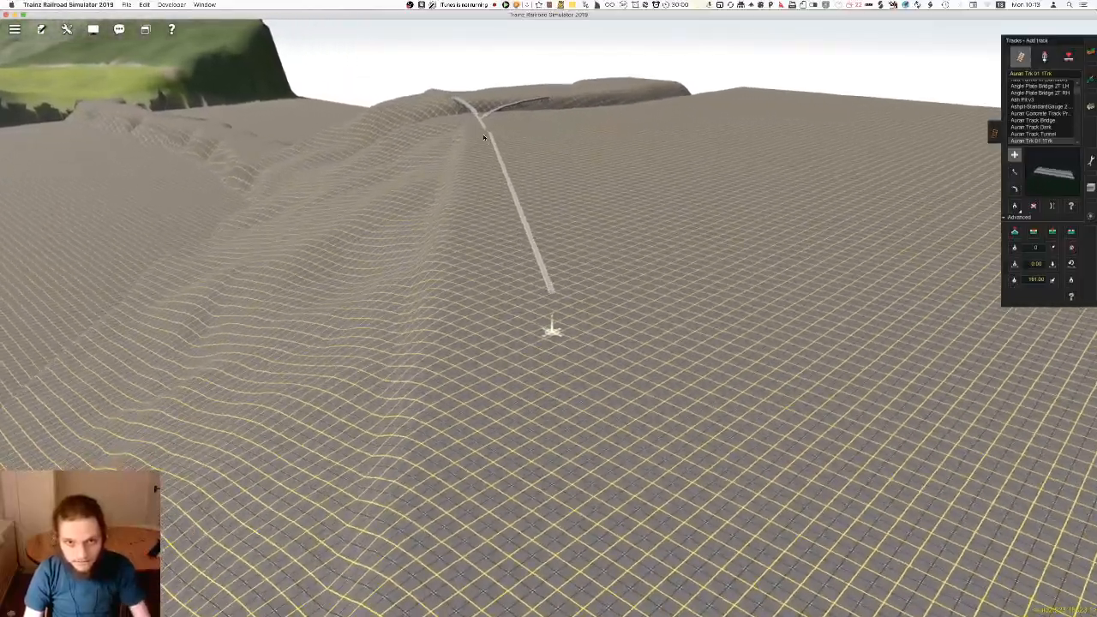
{"action": "left_click_drag", "start_coordinate": [506, 335], "coordinate": [555, 333]}
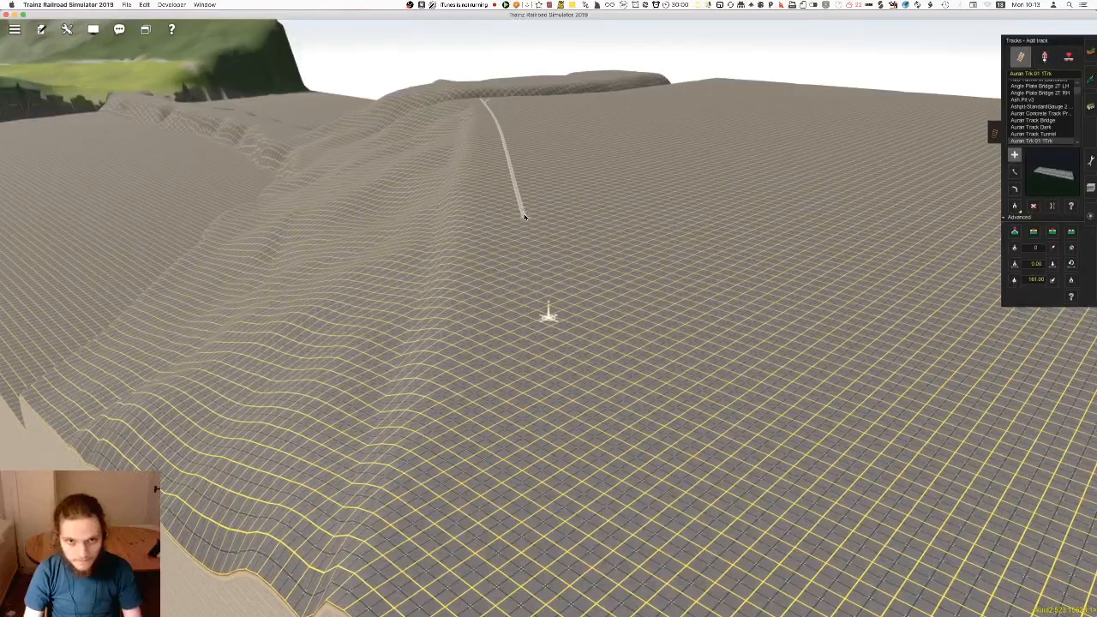
{"action": "left_click_drag", "start_coordinate": [534, 410], "coordinate": [556, 344]}
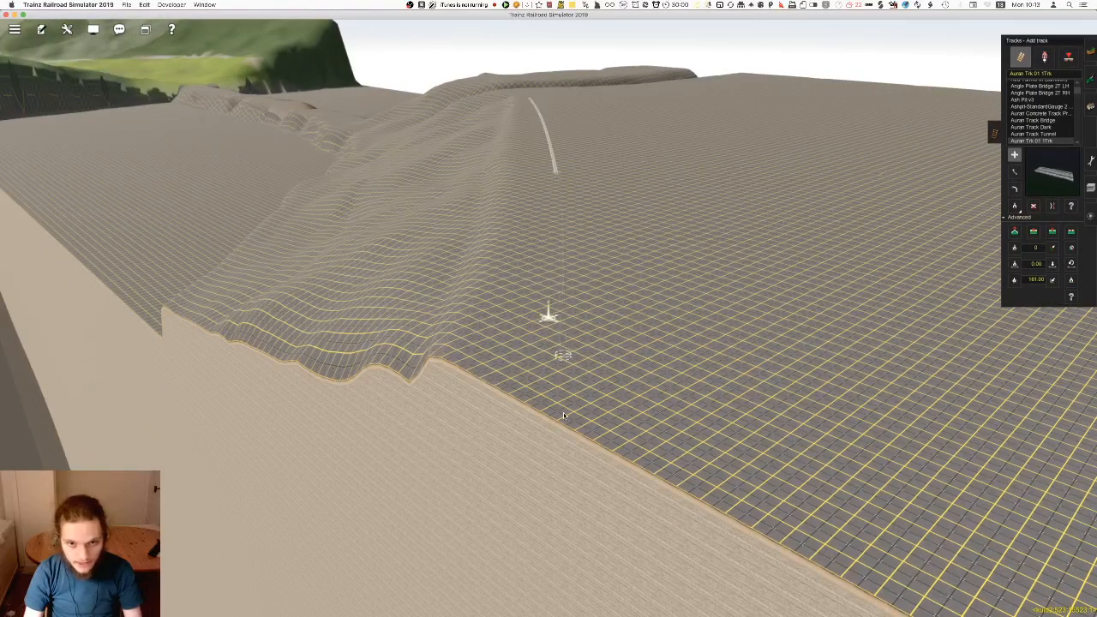
Straighten the new track's last section and move its end vertex just inside the map edge
{"action": "right_click", "coordinate": [565, 382]}
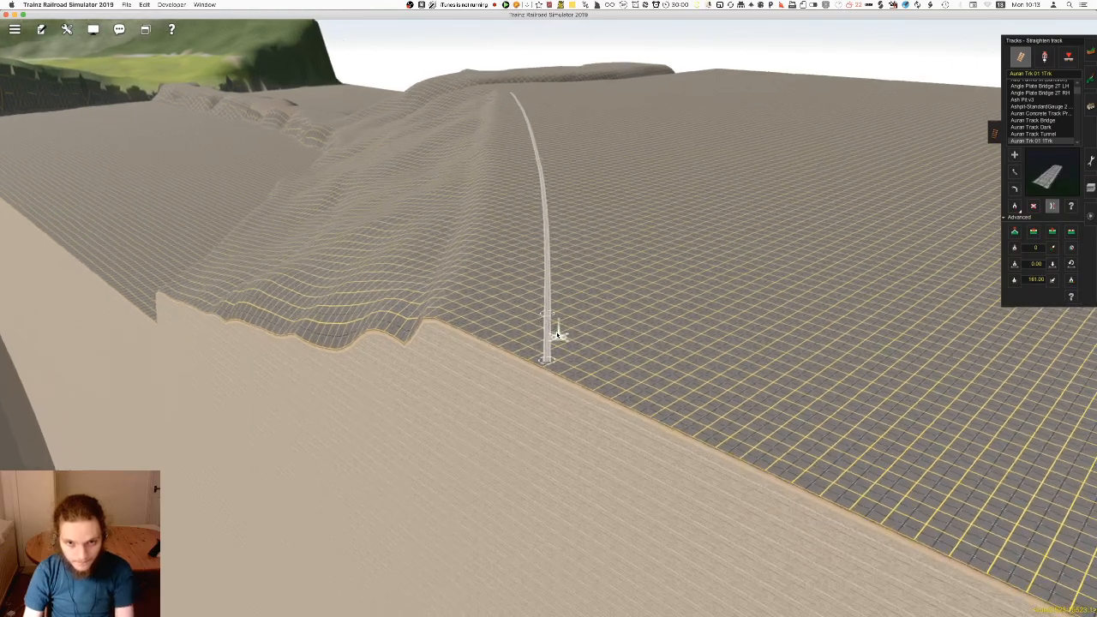
{"action": "scroll", "coordinate": [564, 309], "scroll_direction": "up", "scroll_amount": 5}
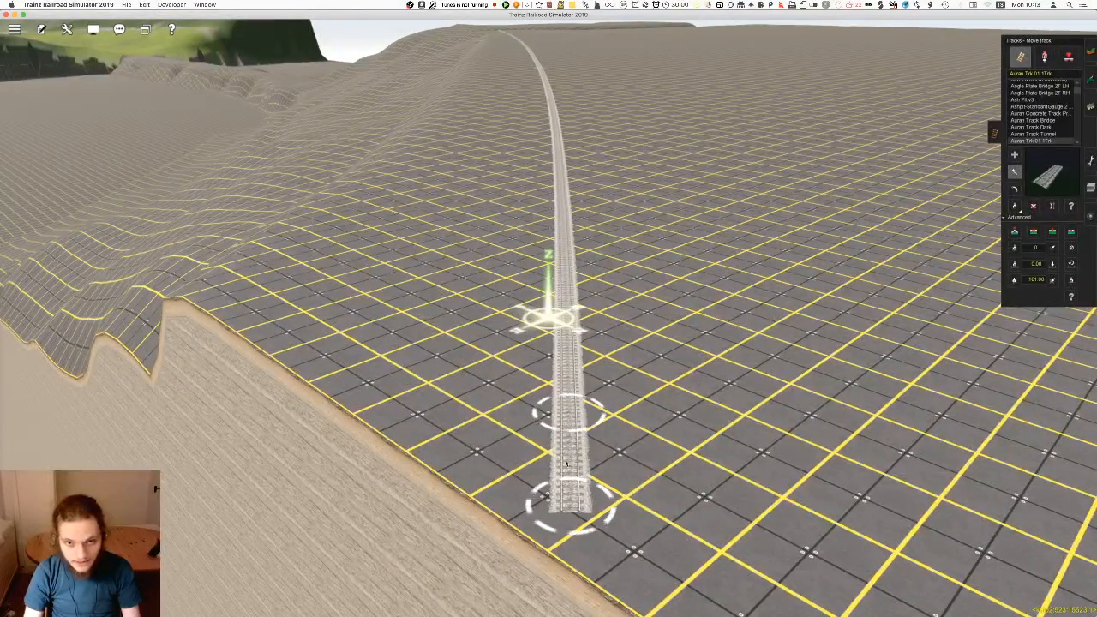
{"action": "scroll", "coordinate": [570, 392], "scroll_direction": "down", "scroll_amount": 2}
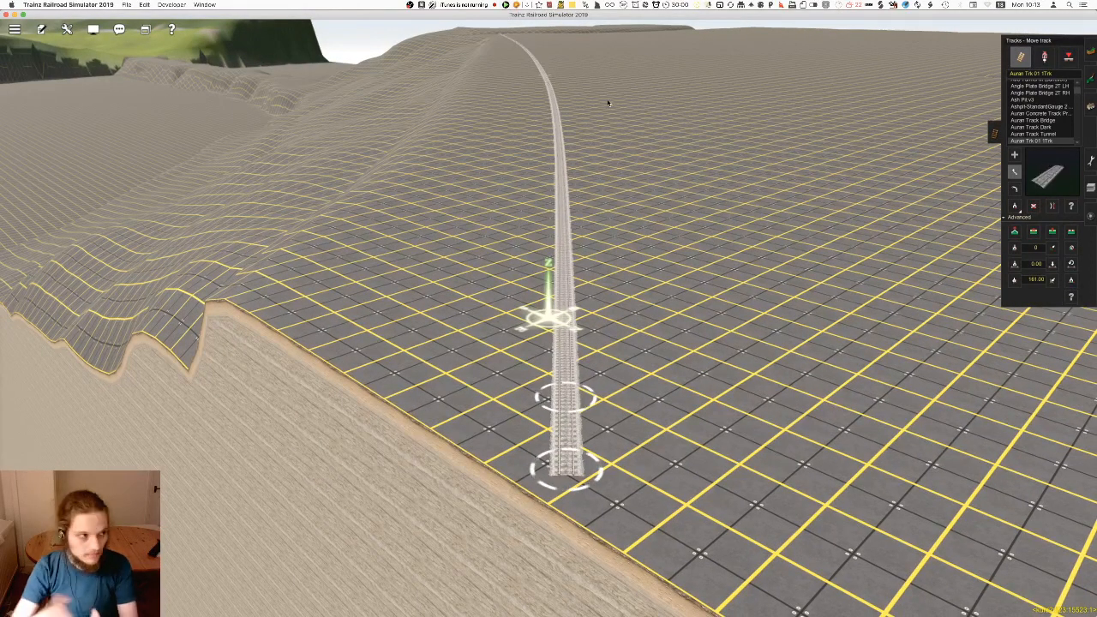
Inspect the new ridge track from the map edge back to the bridge junction
{"action": "key", "text": "Down"}
{"action": "key", "text": "Up"}
{"action": "right_click_drag", "start_coordinate": [551, 241], "coordinate": [545, 318]}
{"action": "key", "text": "Left"}
{"action": "key", "text": "Up"}
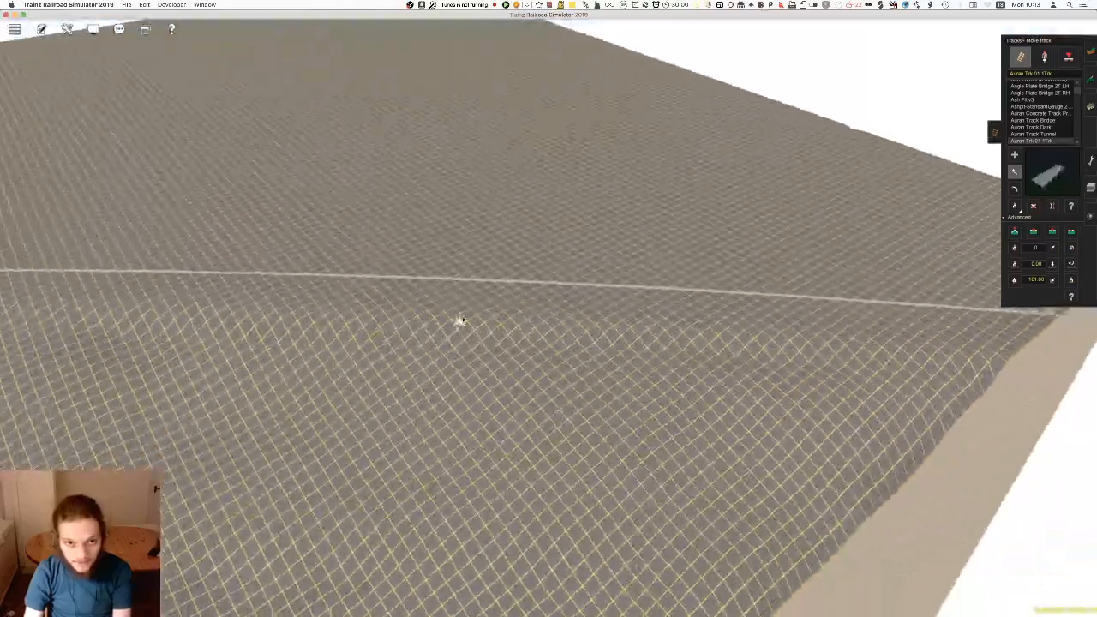
{"action": "right_click_drag", "start_coordinate": [258, 343], "coordinate": [624, 254]}
{"action": "key", "text": "Left"}
{"action": "key", "text": "Left"}
{"action": "key", "text": "Down"}
{"action": "right_click", "coordinate": [262, 286]}
Check the track alignment around the junction in the map view and return to the 3D view beside the ridge track
{"action": "key", "text": "Left"}
{"action": "key", "text": "Down"}
{"action": "scroll", "coordinate": [447, 330], "scroll_direction": "up", "scroll_amount": 3}
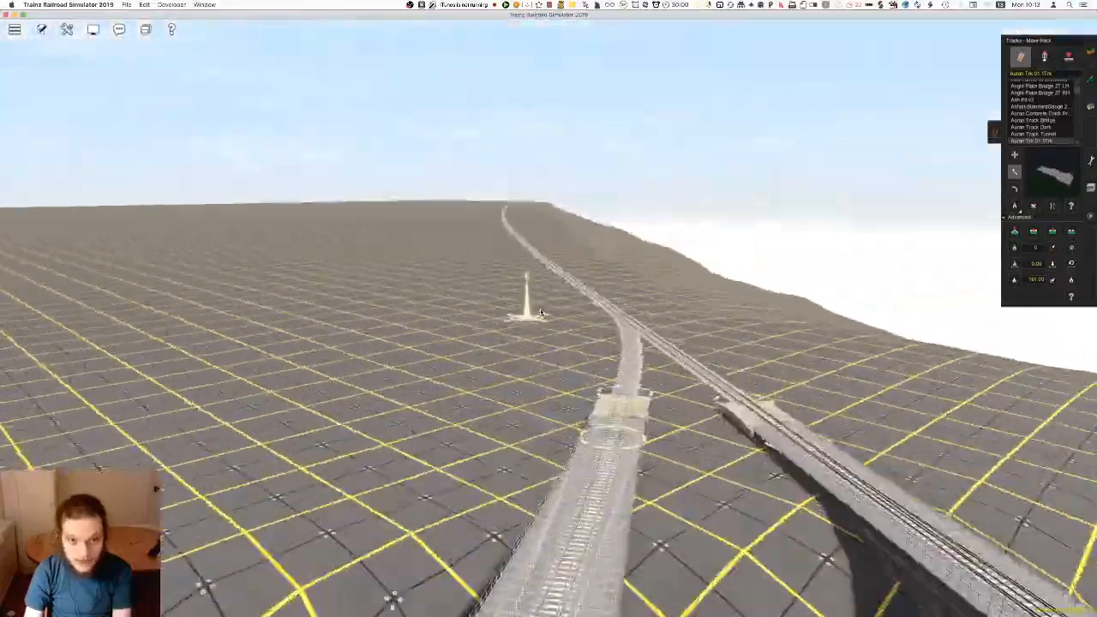
{"action": "right_click", "coordinate": [443, 242]}
{"action": "key", "text": "Left"}
{"action": "key", "text": "ctrl+m"}
{"action": "key", "text": "Left"}
{"action": "scroll", "coordinate": [534, 328], "scroll_direction": "up", "scroll_amount": 10}
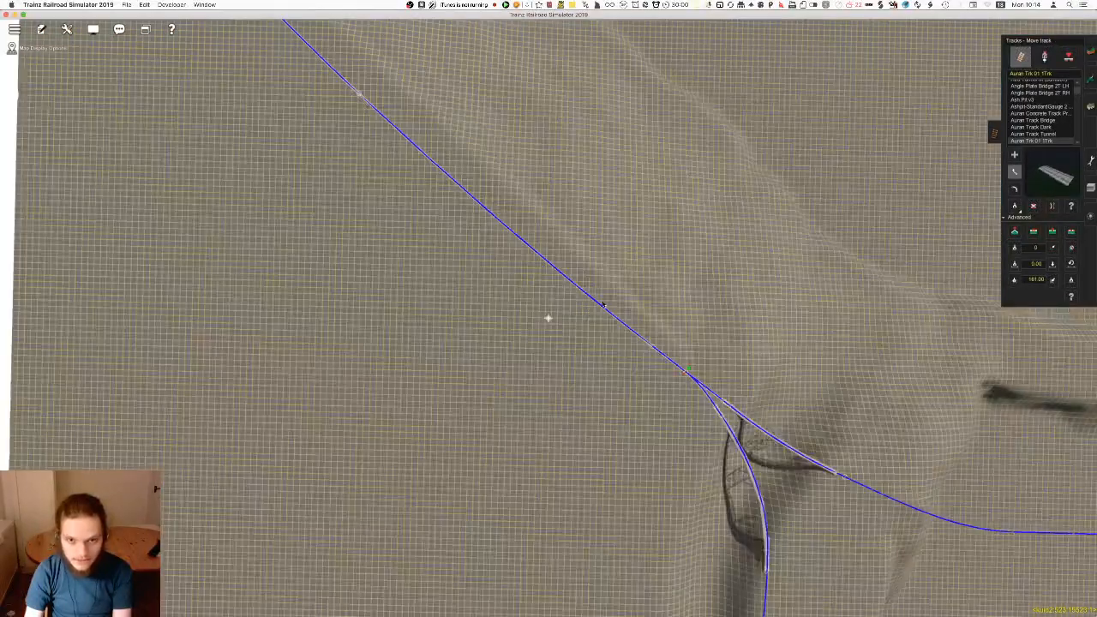
{"action": "right_click", "coordinate": [597, 318]}
{"action": "key", "text": "ctrl+m"}
{"action": "key", "text": "Left"}
{"action": "right_click", "coordinate": [593, 369]}
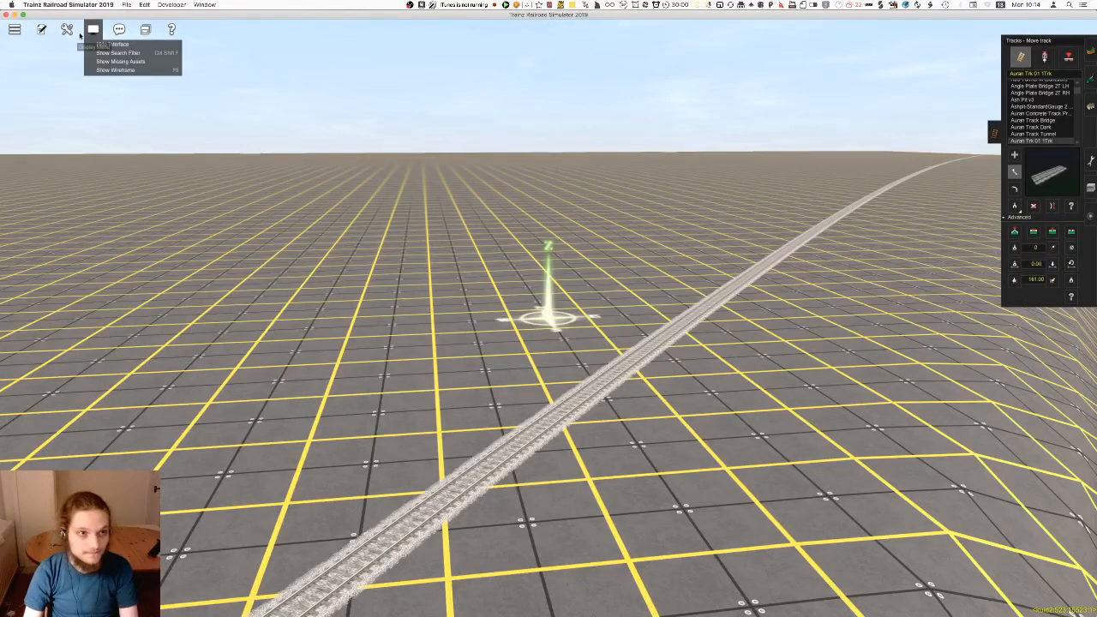
Load the Milton Valley Railroad pick list and place Beavermouth Station MBC230 on the flat ground beside the track
{"action": "left_click", "coordinate": [118, 55]}
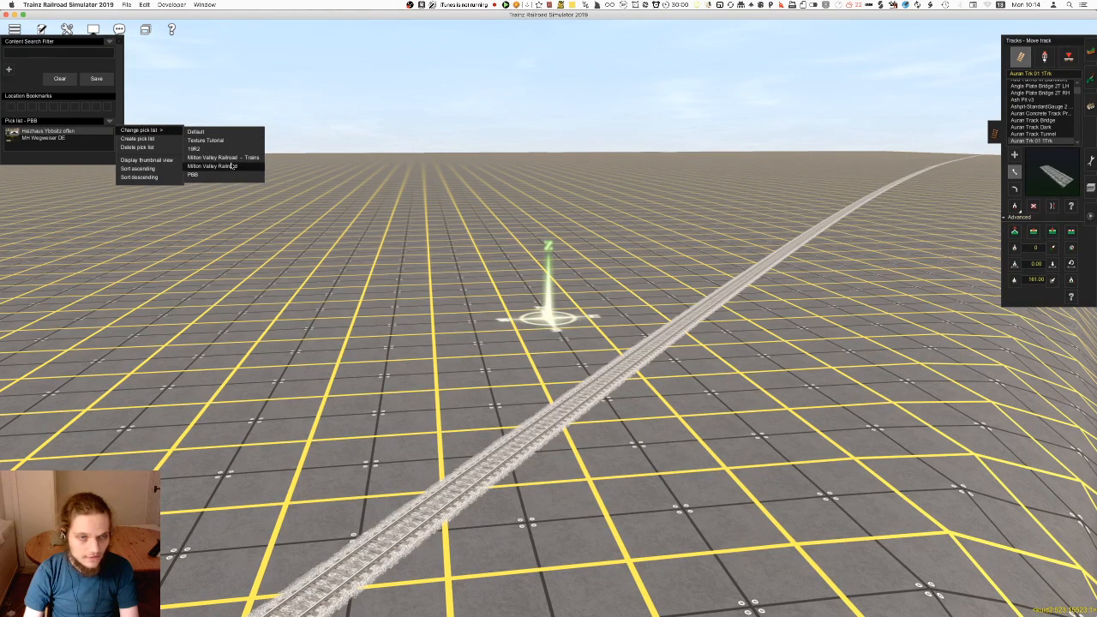
{"action": "left_click", "coordinate": [242, 168]}
{"action": "scroll", "coordinate": [66, 288], "scroll_direction": "down", "scroll_amount": 5}
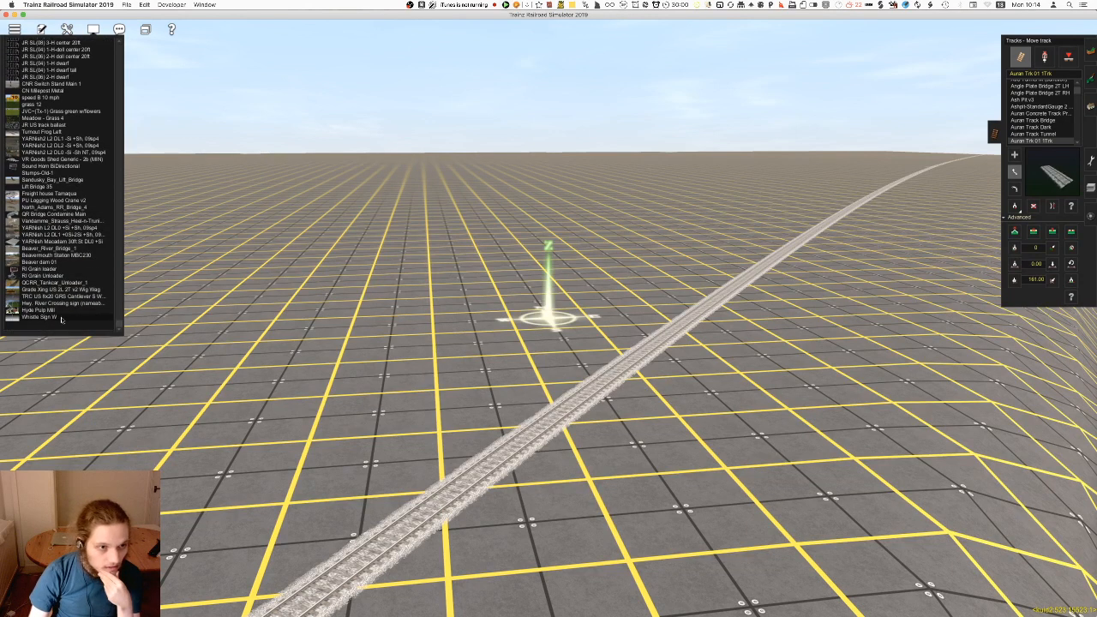
{"action": "left_click", "coordinate": [65, 310]}
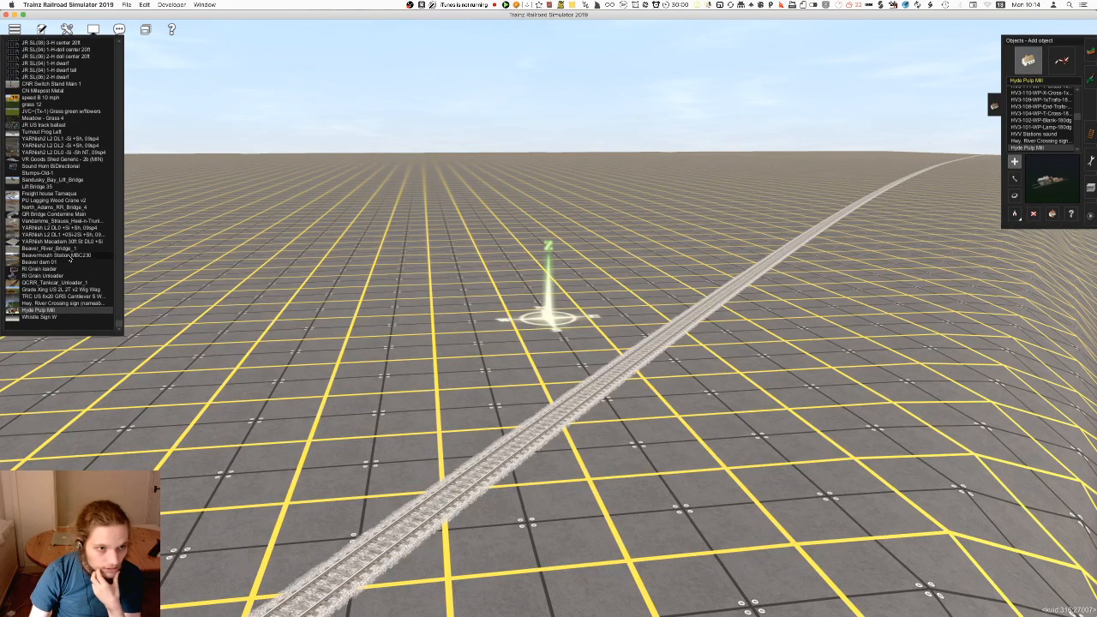
{"action": "left_click", "coordinate": [484, 269]}
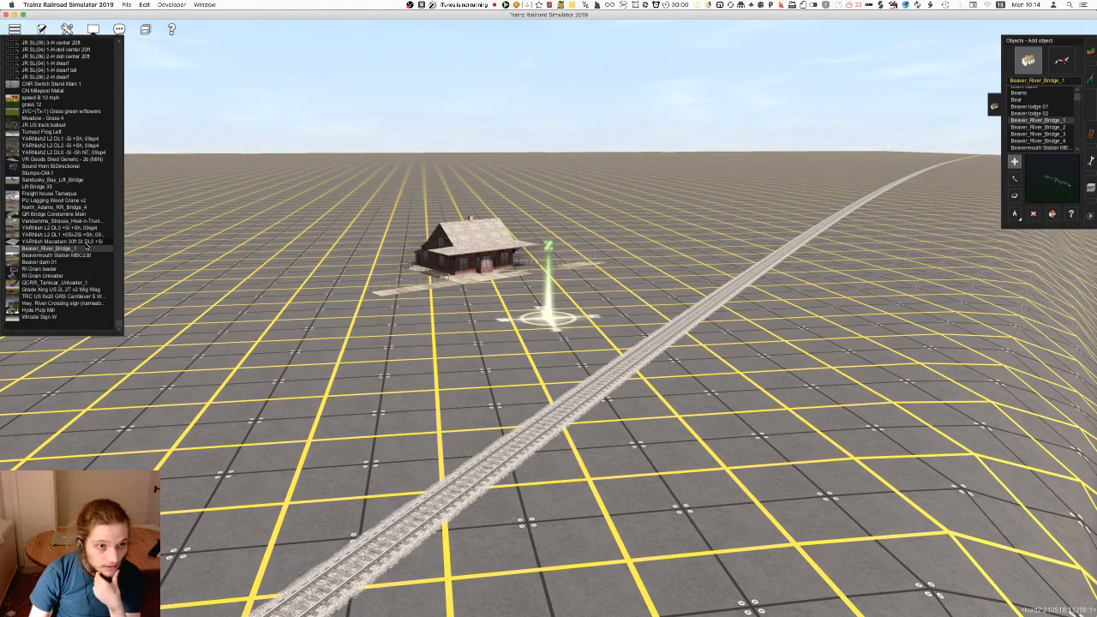
Raise the station building until its whole wooden platform stands above the ground
{"action": "scroll", "coordinate": [600, 295], "scroll_direction": "up", "scroll_amount": 8}
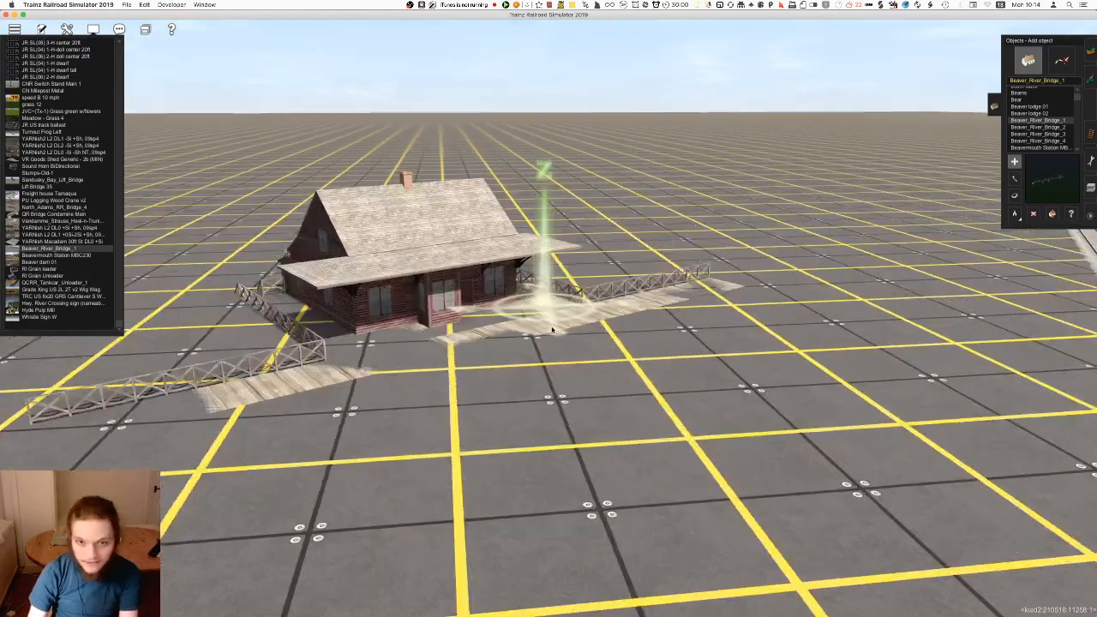
{"action": "key", "text": "Down"}
{"action": "left_click", "coordinate": [1053, 214]}
{"action": "left_click_drag", "start_coordinate": [589, 340], "coordinate": [589, 315]}
{"action": "scroll", "coordinate": [562, 342], "scroll_direction": "down", "scroll_amount": 10}
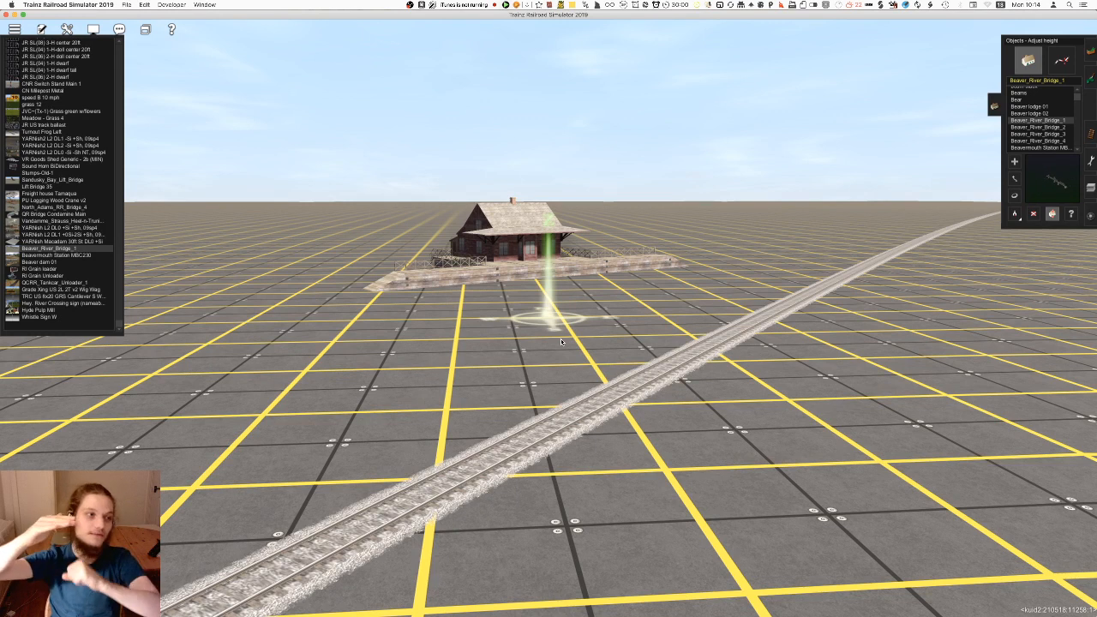
{"action": "key", "text": "Up"}
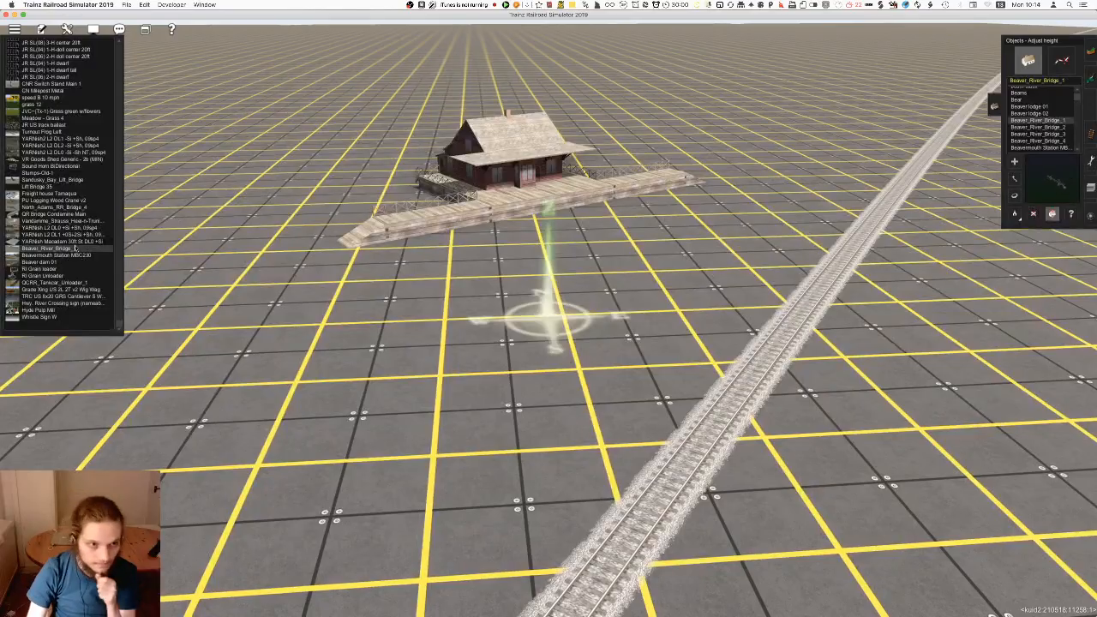
Try placing Beaver_River_Bridge_1 across the ridge track near the station
{"action": "right_click_drag", "start_coordinate": [318, 299], "coordinate": [510, 348]}
{"action": "scroll", "coordinate": [369, 414], "scroll_direction": "down", "scroll_amount": 5}
{"action": "left_click", "coordinate": [1014, 161]}
{"action": "left_click", "coordinate": [509, 296]}
{"action": "scroll", "coordinate": [673, 322], "scroll_direction": "down", "scroll_amount": 3}
{"action": "scroll", "coordinate": [510, 348], "scroll_direction": "up", "scroll_amount": 3}
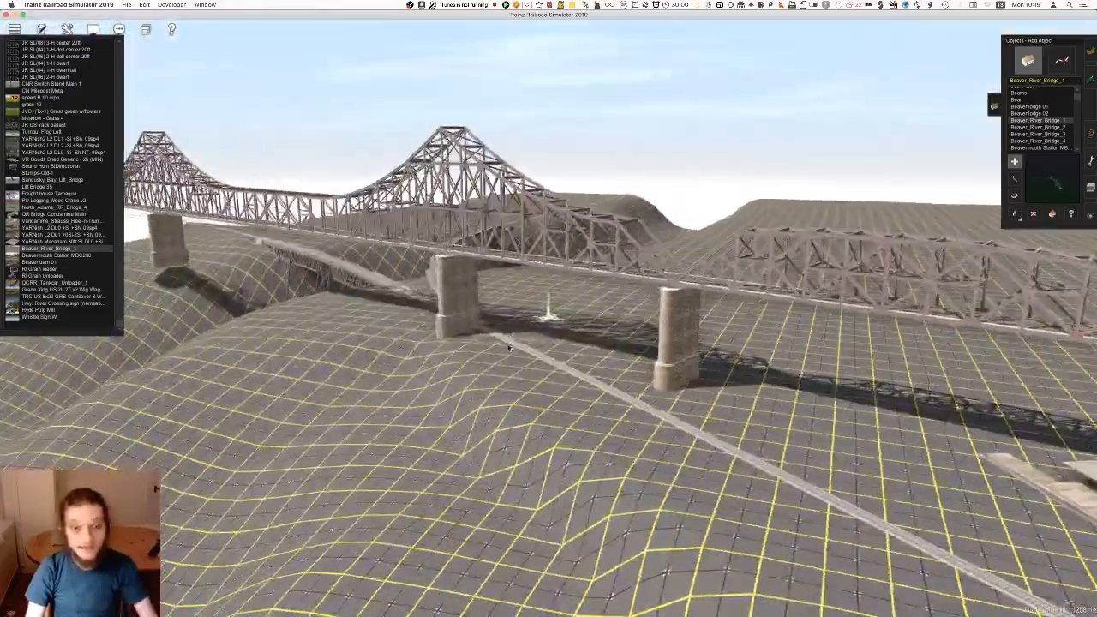
{"action": "key", "text": "super+z"}
Try out the Vandamme Strauss, QR Bridge Condamine Main and North_Adams_RR_Bridge_4 bridges and PU Logging Wood Crane v2 on the flat ground beside the track
{"action": "right_click_drag", "start_coordinate": [590, 350], "coordinate": [115, 229]}
{"action": "scroll", "coordinate": [343, 287], "scroll_direction": "up", "scroll_amount": 5}
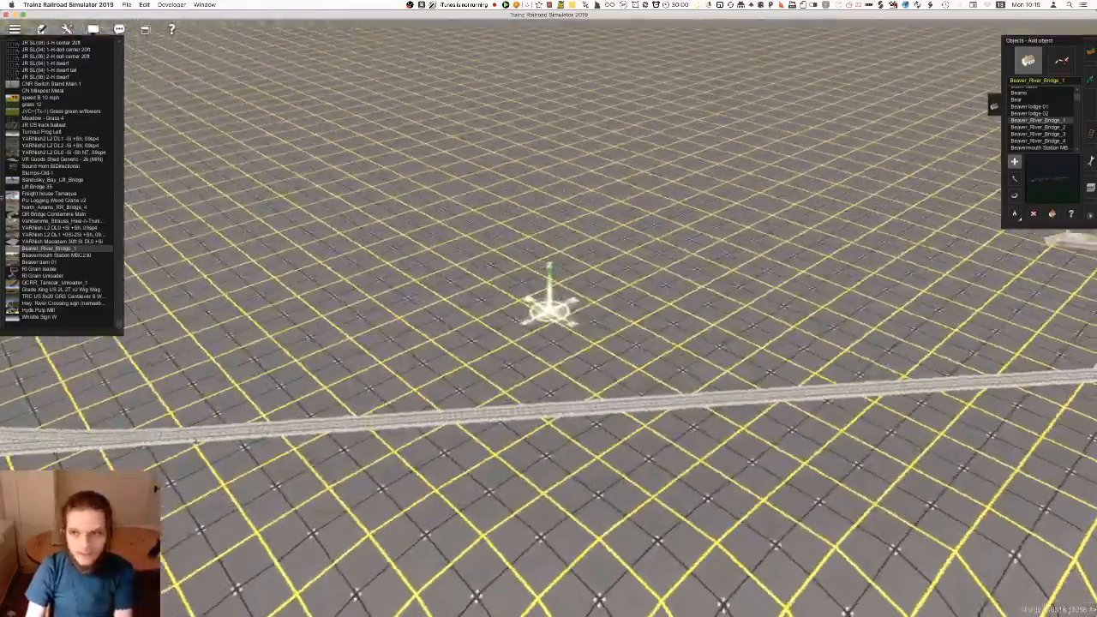
{"action": "left_click", "coordinate": [72, 244]}
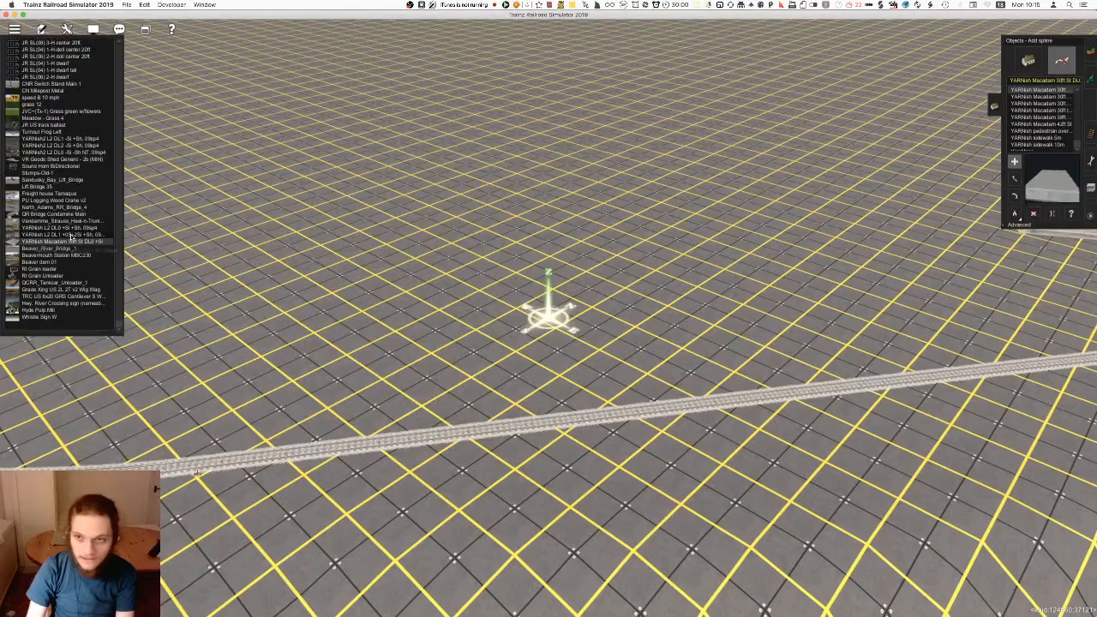
{"action": "left_click", "coordinate": [69, 222]}
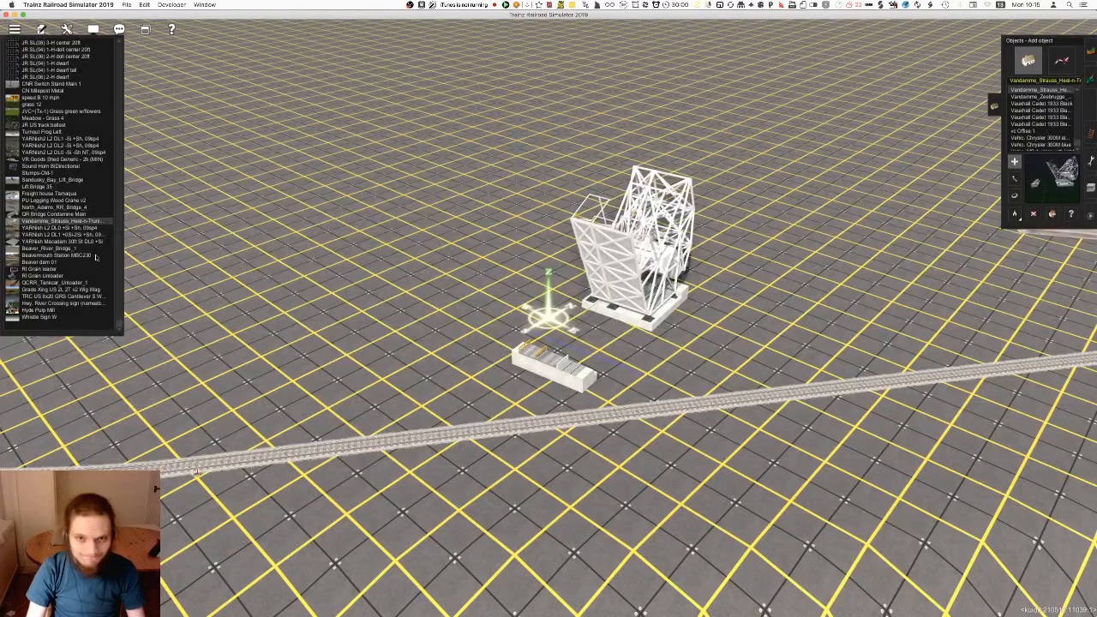
{"action": "left_click", "coordinate": [50, 213]}
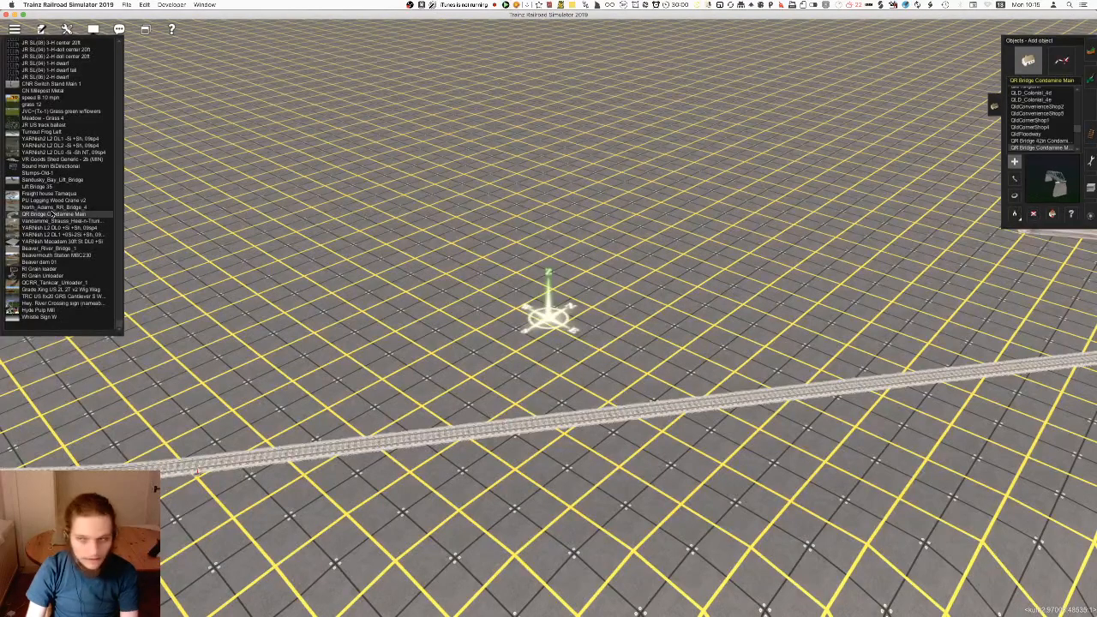
{"action": "left_click", "coordinate": [54, 206]}
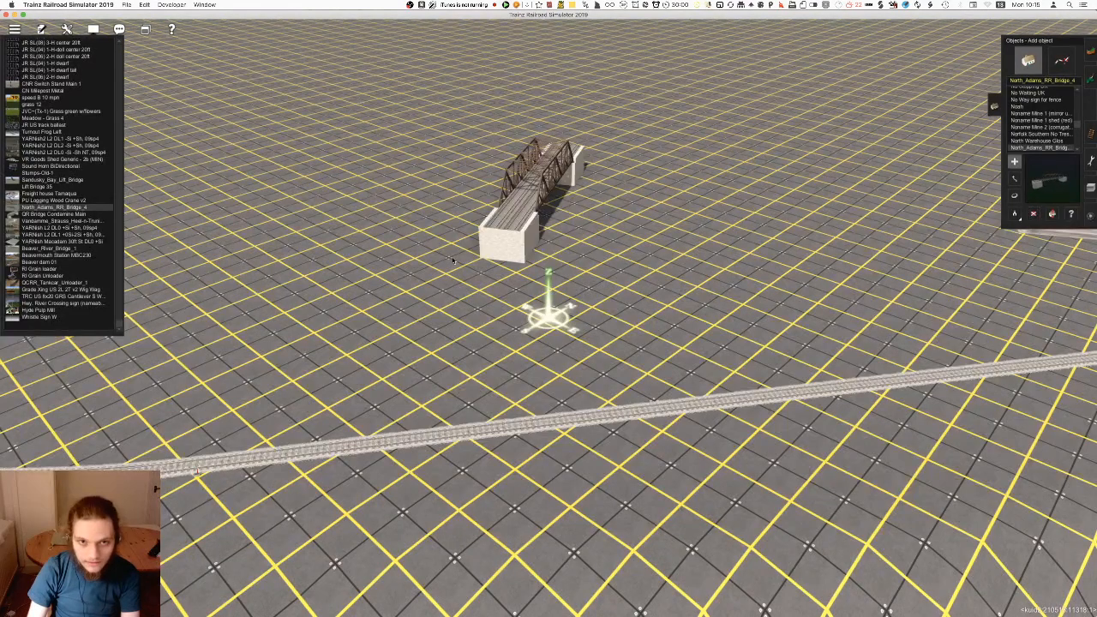
{"action": "left_click", "coordinate": [88, 200]}
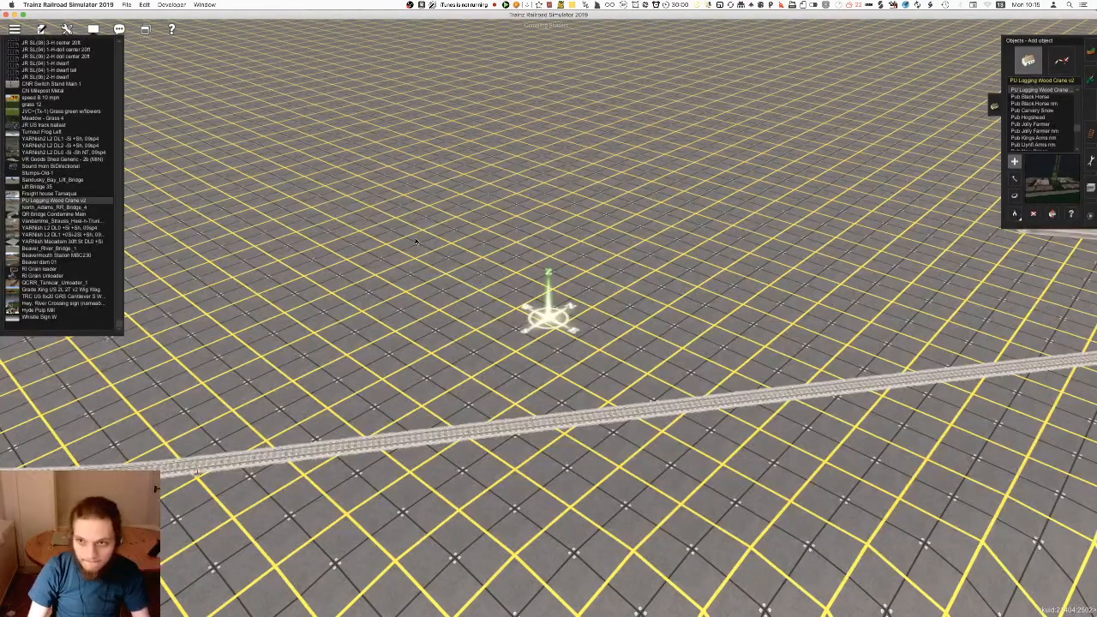
Place Freight house Tamaqua on the flat ground beside the station building and rotate it roughly in line with the station
{"action": "left_click", "coordinate": [73, 194]}
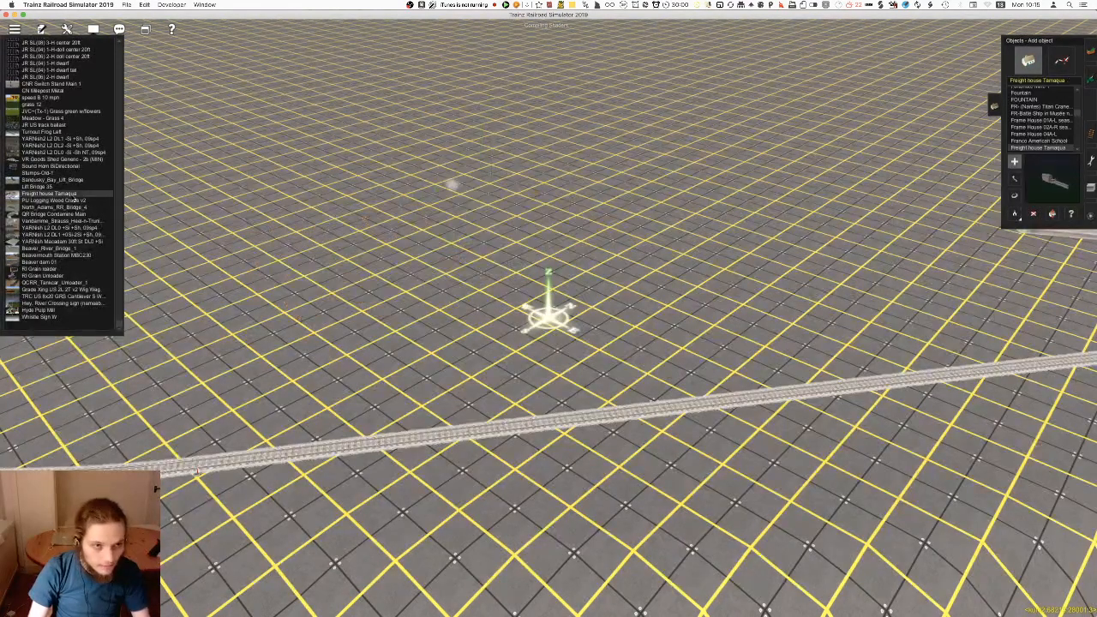
{"action": "right_click", "coordinate": [841, 261]}
{"action": "key", "text": "Left"}
{"action": "right_click", "coordinate": [416, 301]}
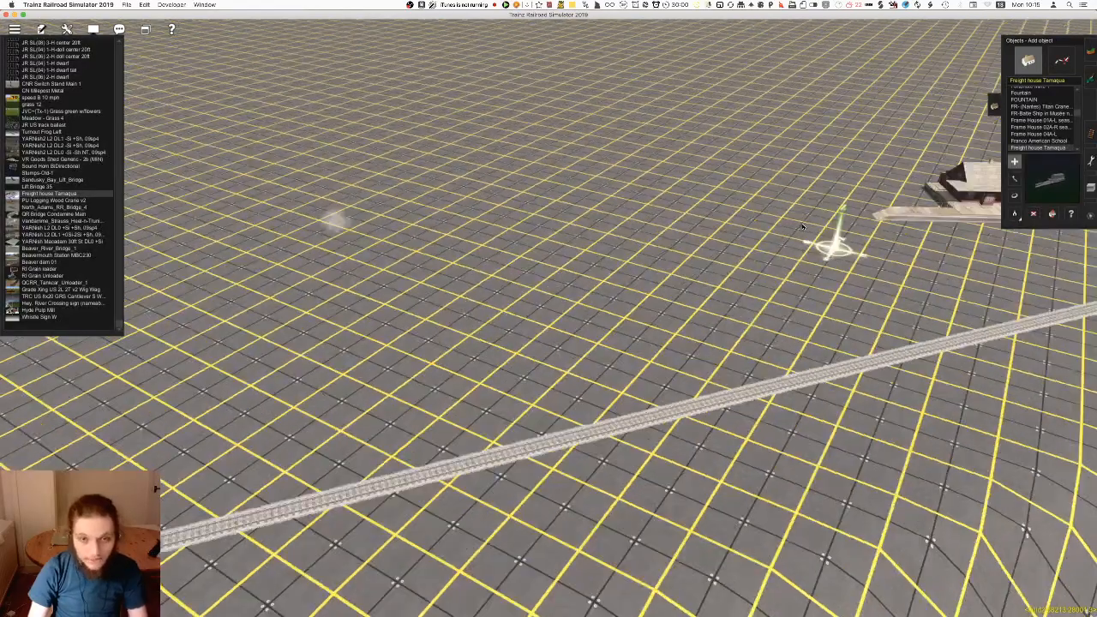
{"action": "key", "text": "Down"}
{"action": "left_click", "coordinate": [416, 300]}
{"action": "key", "text": "r"}
{"action": "left_click_drag", "start_coordinate": [514, 310], "coordinate": [678, 326]}
{"action": "key", "text": "Left"}
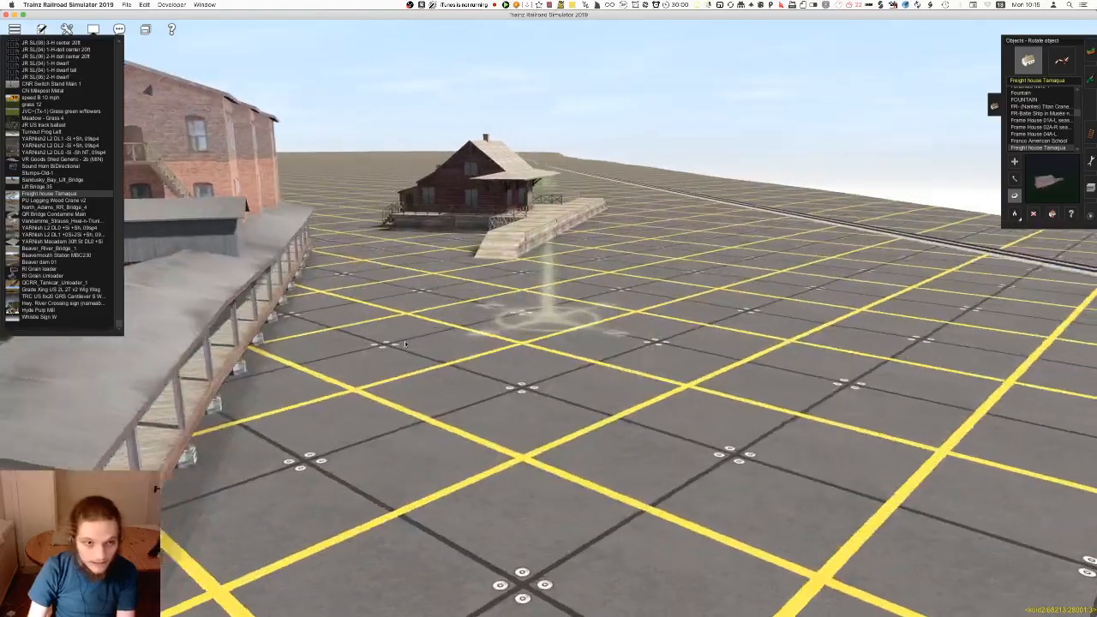
Try out Lift Bridge 35 beside the ridge track, plus Sandusky_Bay_Lift_Bridge, Stumps-Old-1 and Sound Horn BiDirectional from the pick list
{"action": "right_click", "coordinate": [551, 413]}
{"action": "right_click", "coordinate": [497, 425]}
{"action": "key", "text": "Left"}
{"action": "key", "text": "Up"}
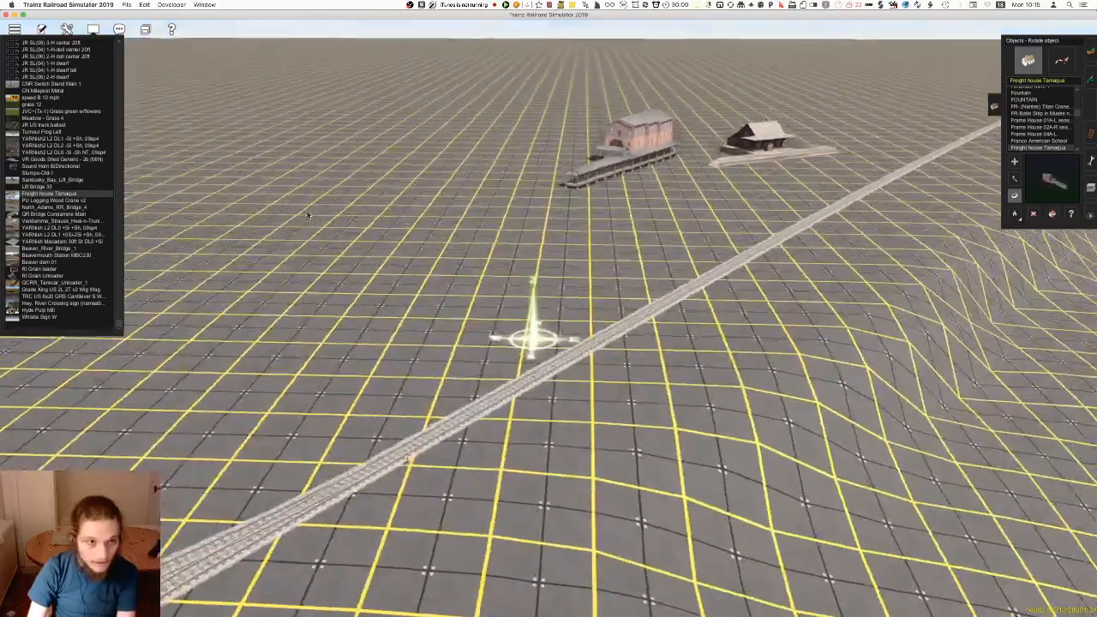
{"action": "key", "text": "Down"}
{"action": "left_click", "coordinate": [80, 187]}
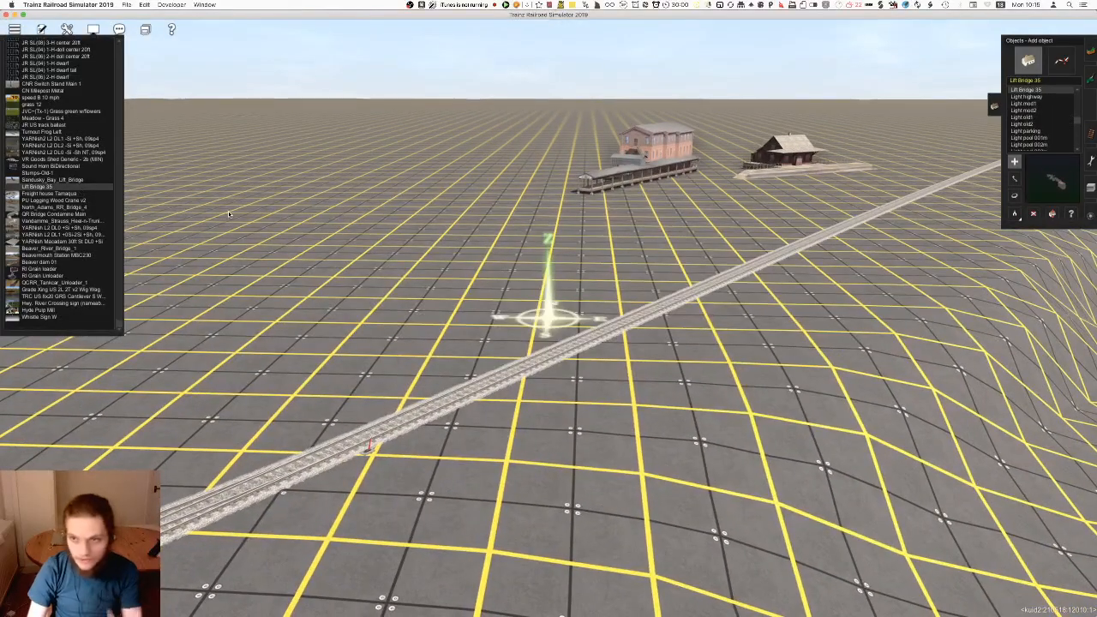
{"action": "left_click", "coordinate": [438, 253]}
{"action": "key", "text": "ctrl+z"}
{"action": "left_click", "coordinate": [84, 181]}
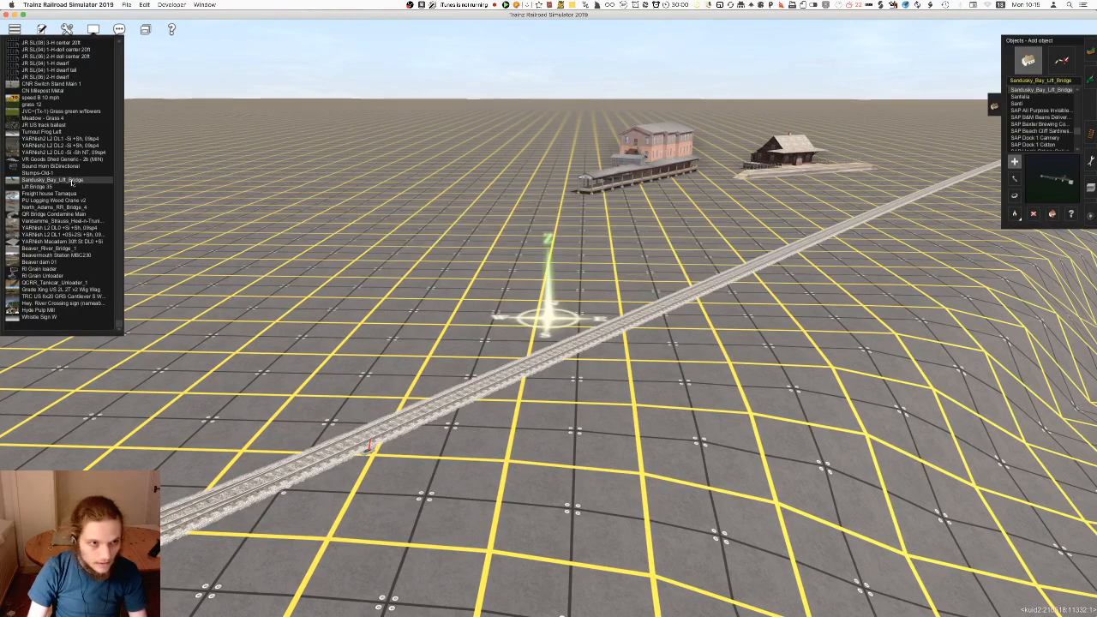
{"action": "left_click", "coordinate": [71, 173]}
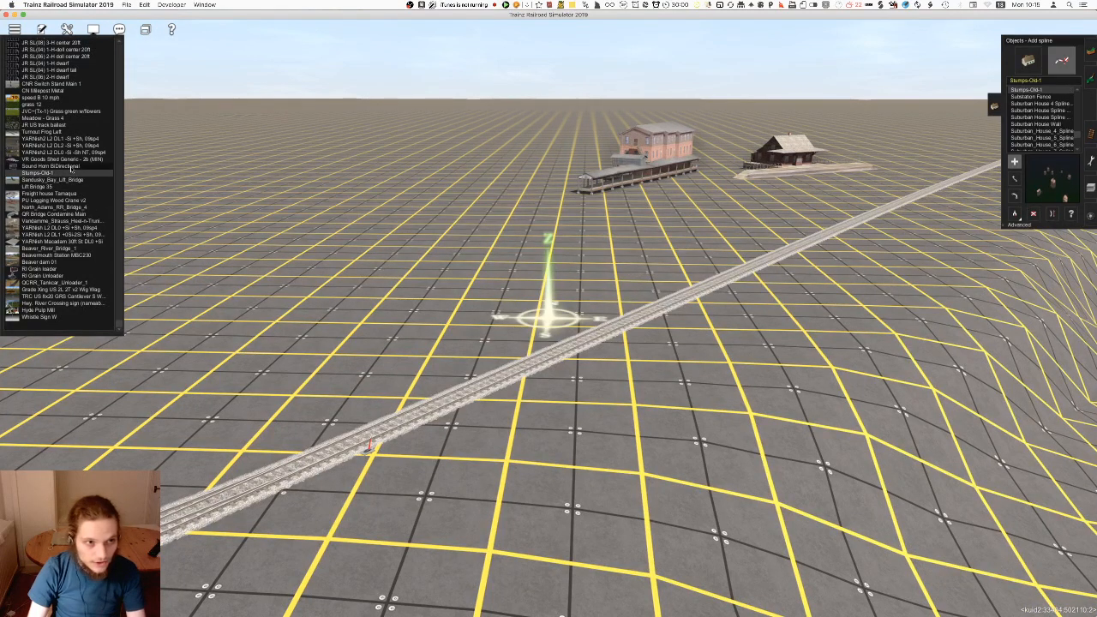
{"action": "left_click", "coordinate": [70, 167]}
Place VR Goods Shed Generic - 2b (MIN) on the flat ground between the track junction and the freight house
{"action": "left_click", "coordinate": [75, 161]}
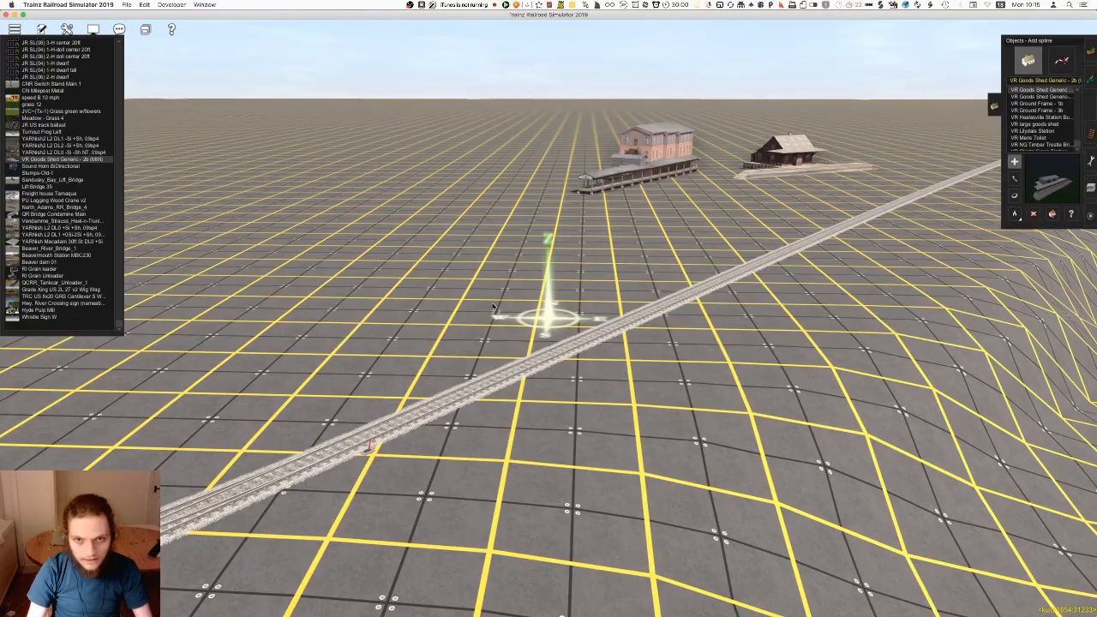
{"action": "right_click_drag", "start_coordinate": [471, 332], "coordinate": [774, 280]}
{"action": "scroll", "coordinate": [559, 367], "scroll_direction": "down", "scroll_amount": 10}
{"action": "key", "text": "super+z"}
{"action": "scroll", "coordinate": [678, 275], "scroll_direction": "up", "scroll_amount": 5}
{"action": "key", "text": "super+z"}
{"action": "key", "text": "super+shift+z"}
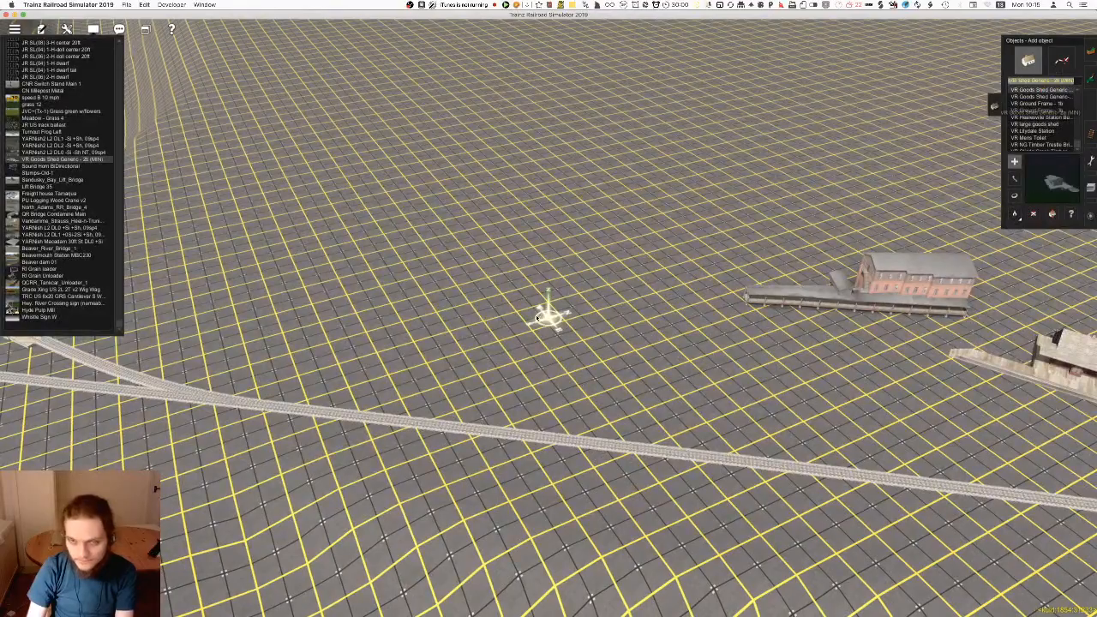
{"action": "left_click", "coordinate": [536, 317]}
Examine the goods shed's properties, including its commodity queues, and close them without changes
{"action": "right_click_drag", "start_coordinate": [537, 318], "coordinate": [1075, 217]}
{"action": "scroll", "coordinate": [858, 261], "scroll_direction": "up", "scroll_amount": 5}
{"action": "left_click", "coordinate": [1073, 214]}
{"action": "left_click", "coordinate": [602, 333]}
{"action": "left_click", "coordinate": [454, 276]}
{"action": "scroll", "coordinate": [600, 360], "scroll_direction": "down", "scroll_amount": 5}
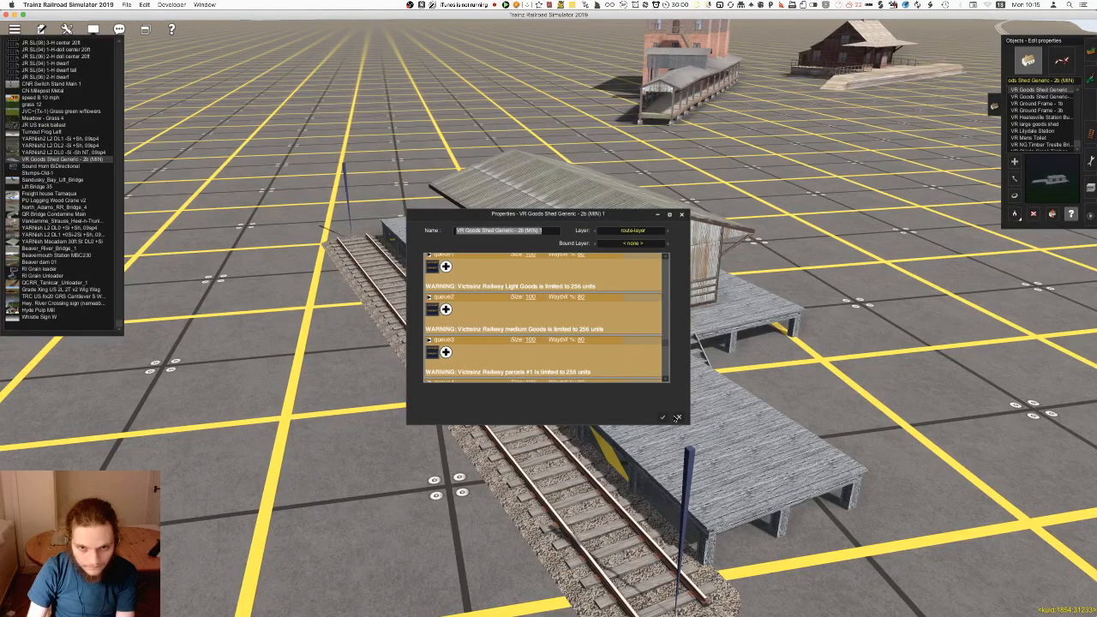
{"action": "left_click", "coordinate": [676, 418]}
Delete the goods shed from the flat ground
{"action": "right_click", "coordinate": [679, 418]}
{"action": "scroll", "coordinate": [679, 419], "scroll_direction": "down", "scroll_amount": 5}
{"action": "left_click", "coordinate": [1034, 214]}
{"action": "left_click", "coordinate": [557, 266]}
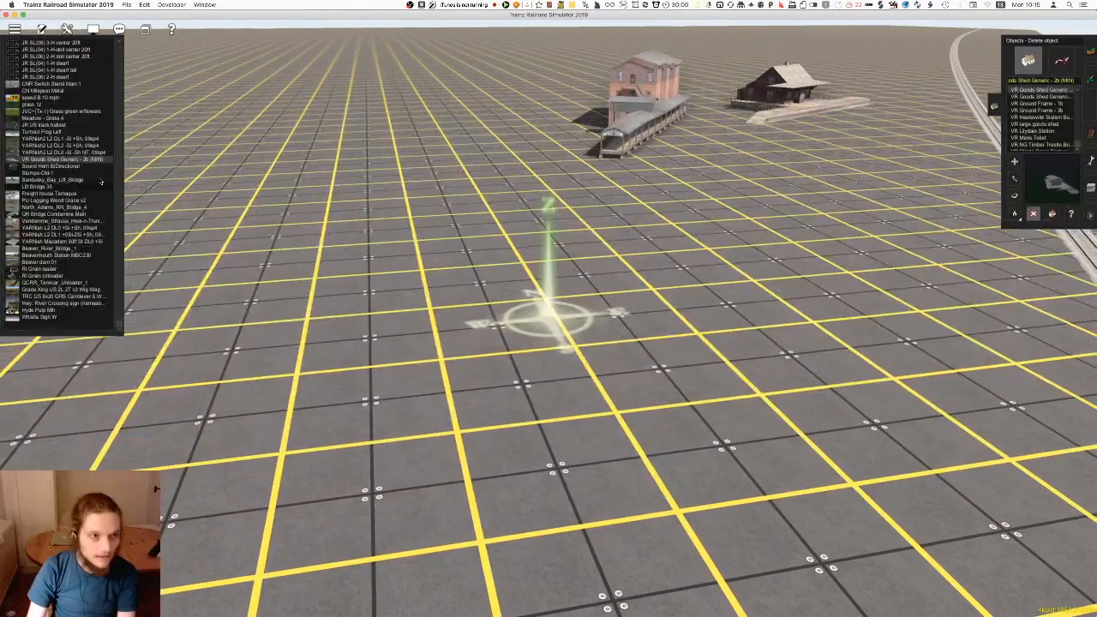
Choose Turnout Frog Left, go to the finished forest part of the route and examine the frog fitted at Junction 186
{"action": "left_click", "coordinate": [53, 131]}
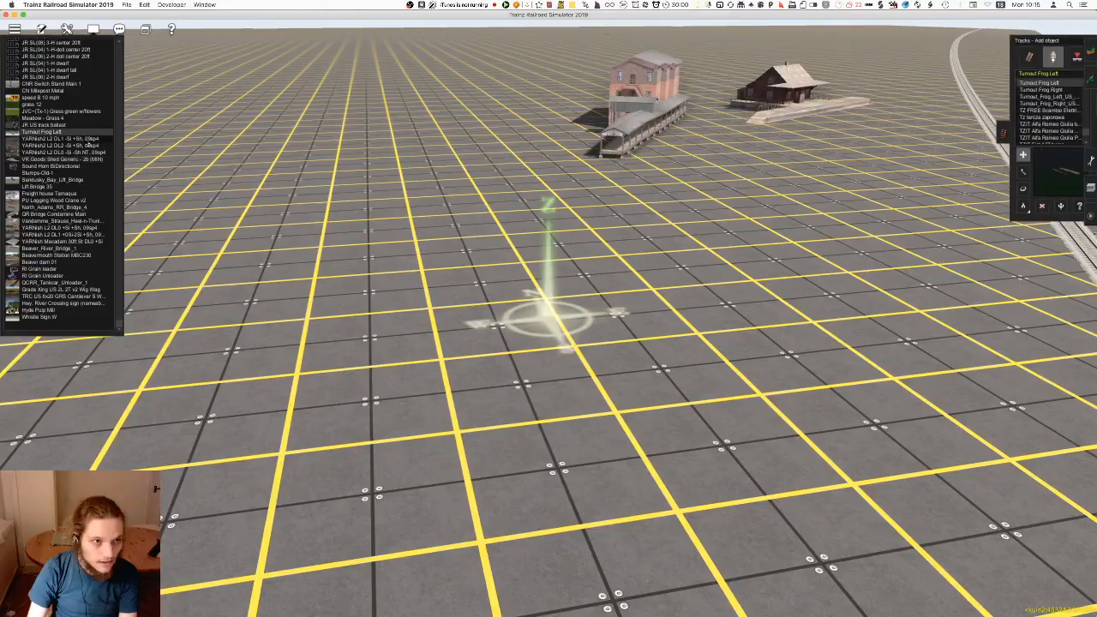
{"action": "right_click_drag", "start_coordinate": [577, 400], "coordinate": [518, 178]}
{"action": "scroll", "coordinate": [518, 178], "scroll_direction": "down", "scroll_amount": 10}
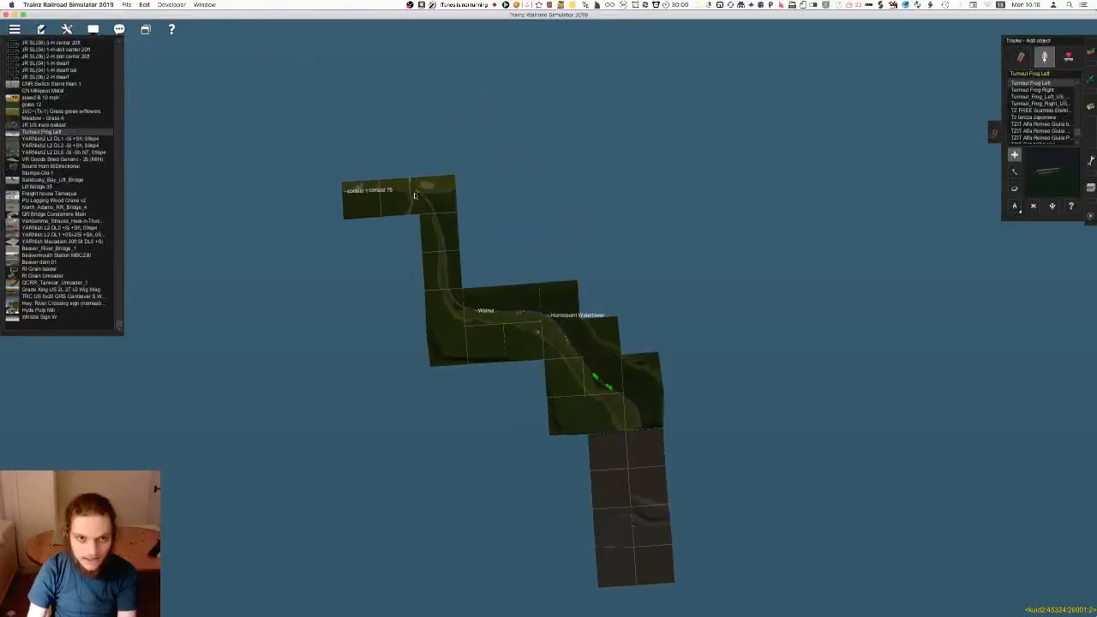
{"action": "scroll", "coordinate": [444, 246], "scroll_direction": "up", "scroll_amount": 10}
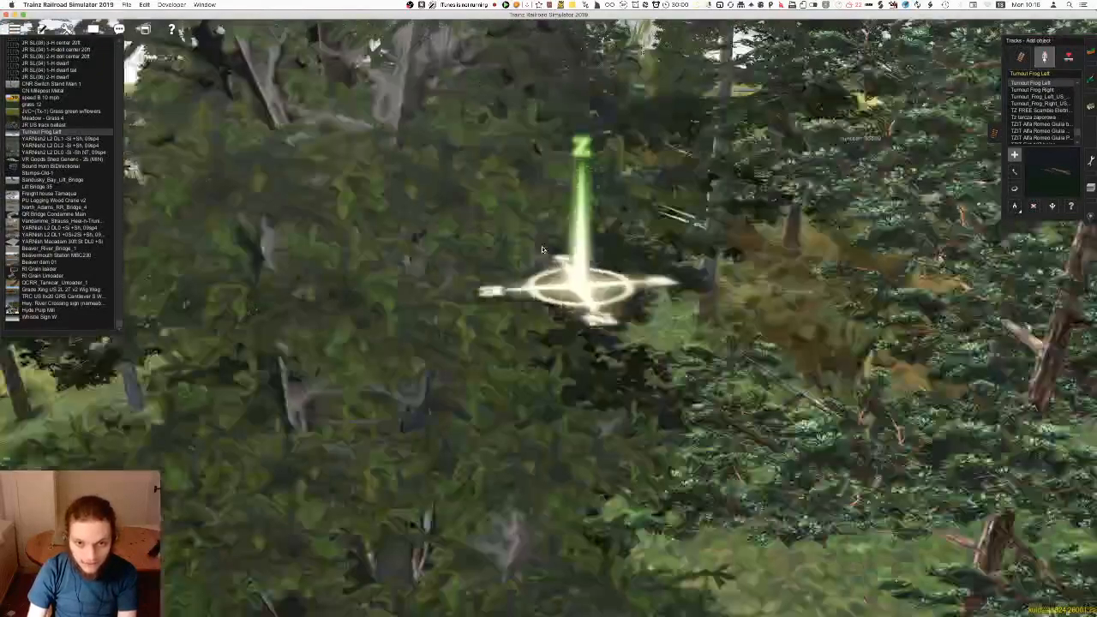
{"action": "scroll", "coordinate": [327, 336], "scroll_direction": "down", "scroll_amount": 8}
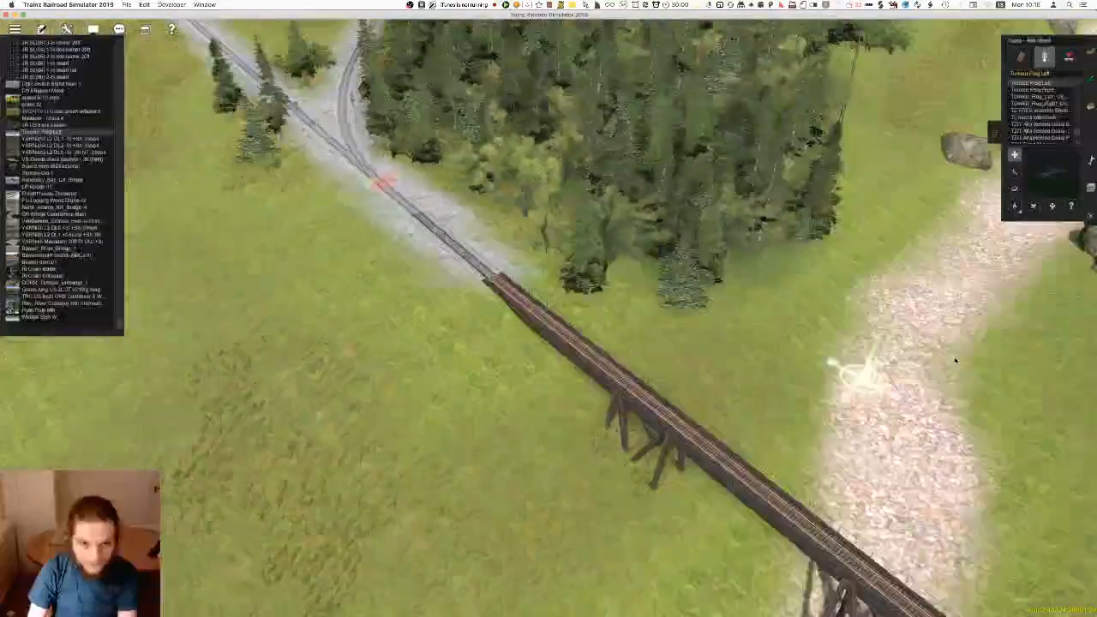
{"action": "scroll", "coordinate": [663, 249], "scroll_direction": "up", "scroll_amount": 8}
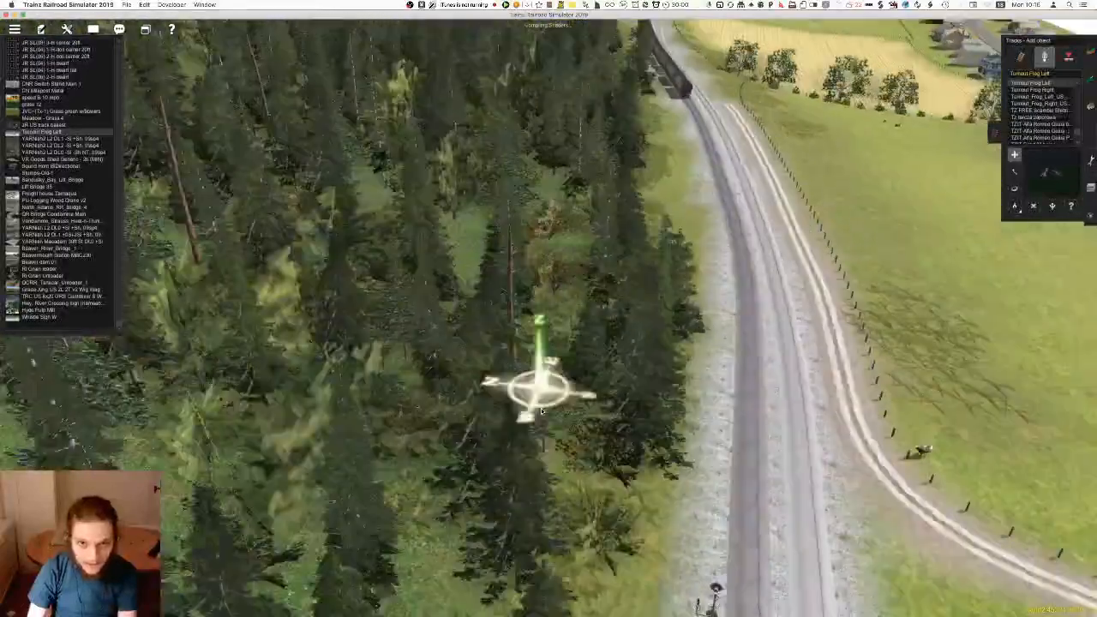
{"action": "scroll", "coordinate": [541, 411], "scroll_direction": "up", "scroll_amount": 6}
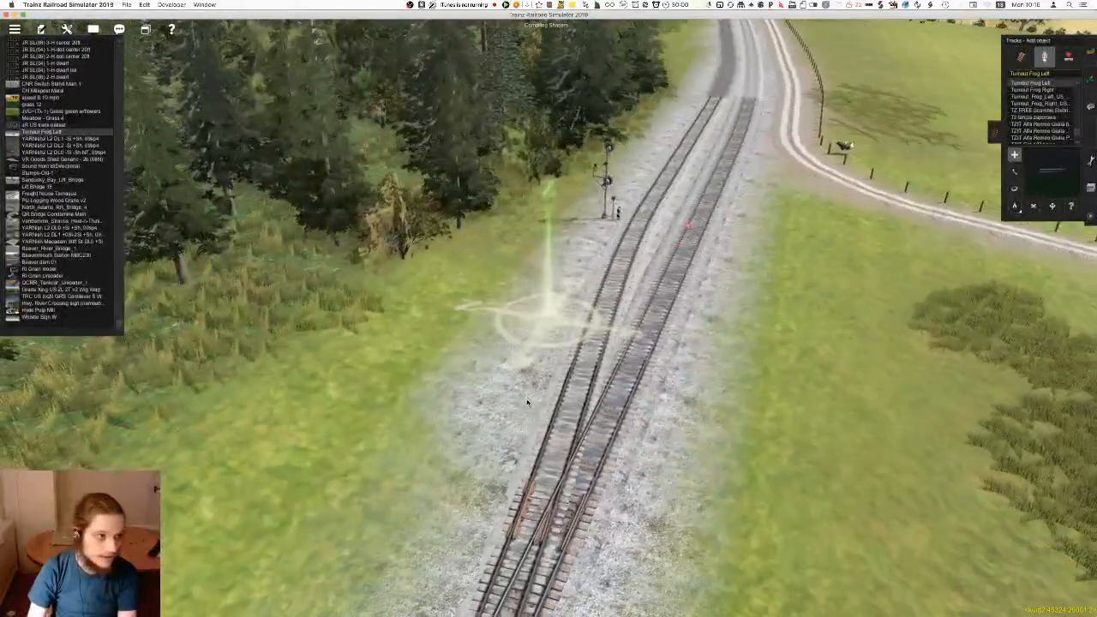
{"action": "right_click", "coordinate": [529, 438]}
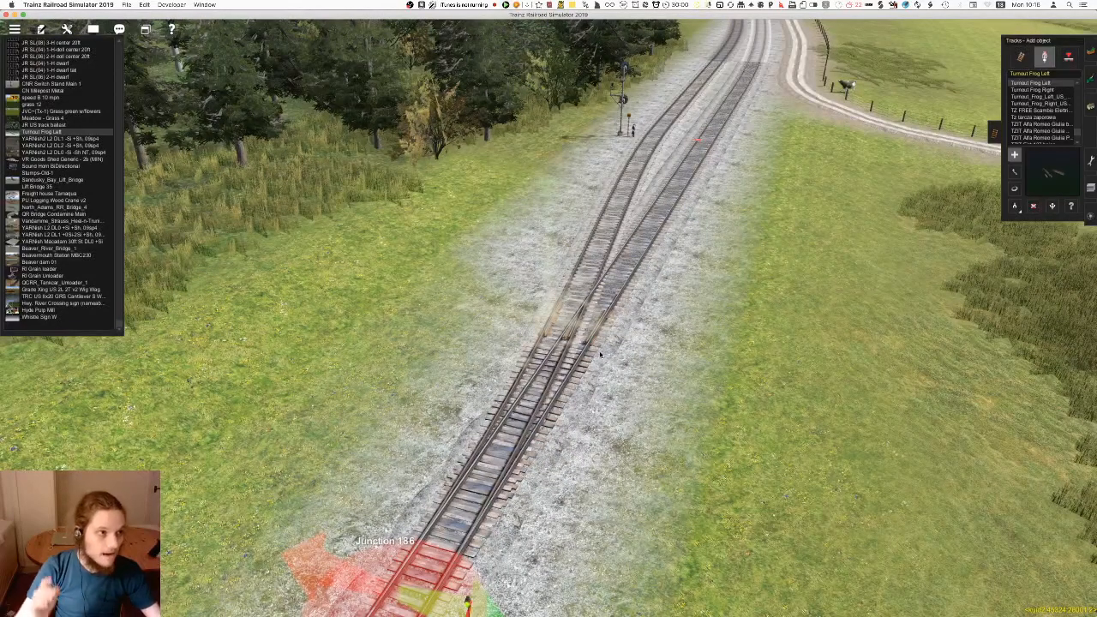
{"action": "right_click", "coordinate": [607, 348]}
{"action": "scroll", "coordinate": [585, 338], "scroll_direction": "up", "scroll_amount": 5}
{"action": "key", "text": "Right"}
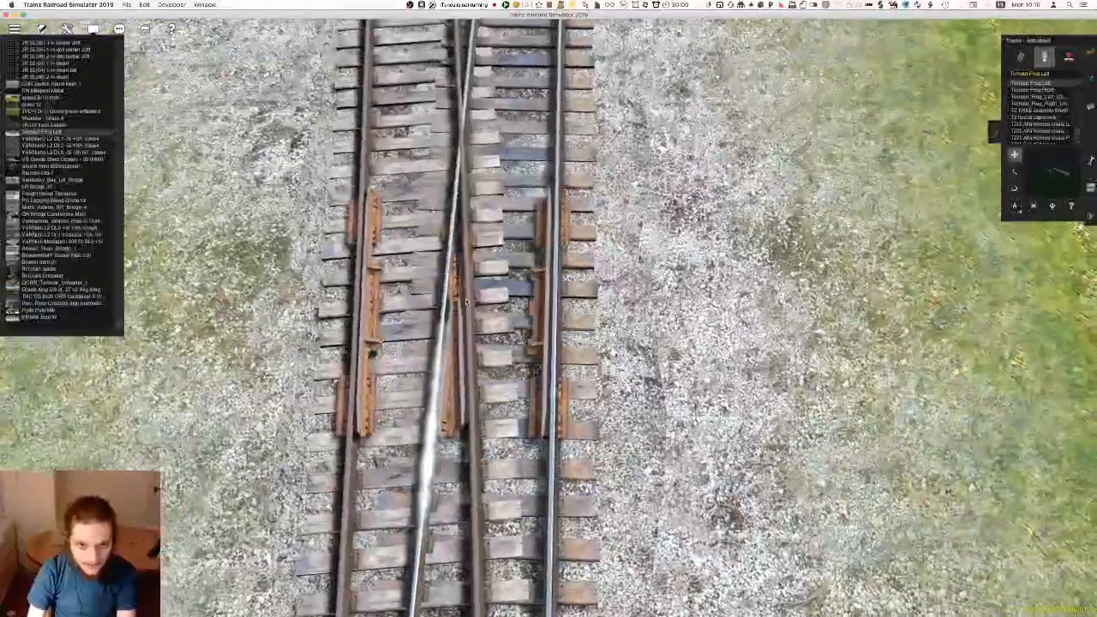
{"action": "key", "text": "Left"}
{"action": "key", "text": "Right"}
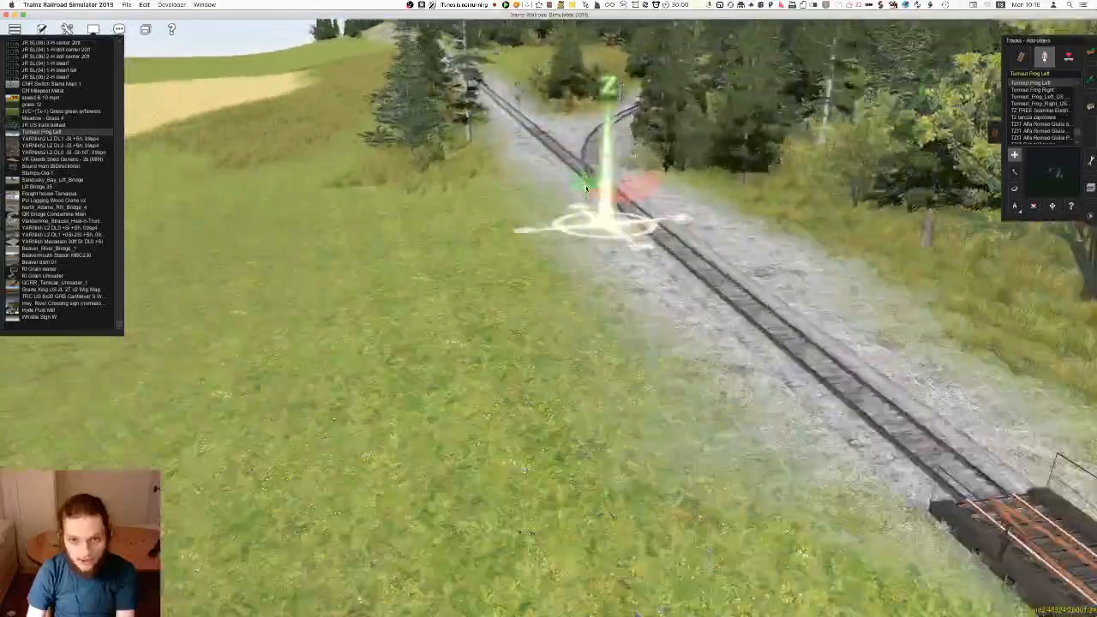
Compare the bare crossing rails at Junction 35590 near the bridge with the frog fitted at the other junction
{"action": "right_click", "coordinate": [586, 189]}
{"action": "key", "text": "Right"}
{"action": "scroll", "coordinate": [562, 284], "scroll_direction": "up", "scroll_amount": 5}
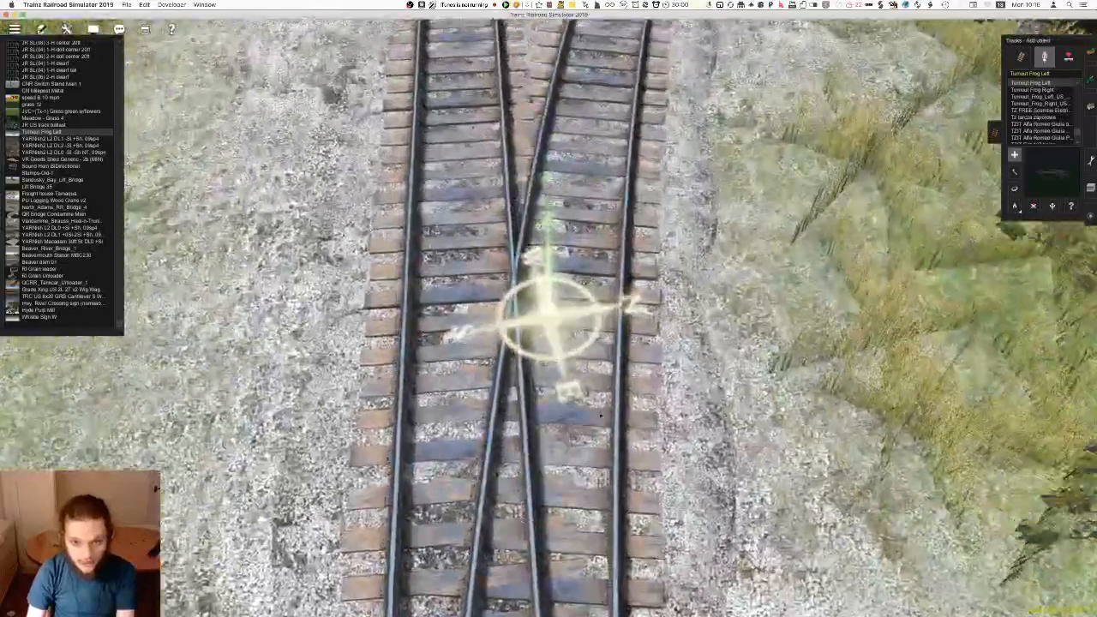
{"action": "scroll", "coordinate": [562, 283], "scroll_direction": "down", "scroll_amount": 5}
{"action": "key", "text": "Right"}
{"action": "right_click_drag", "start_coordinate": [857, 364], "coordinate": [544, 246]}
{"action": "scroll", "coordinate": [509, 277], "scroll_direction": "up", "scroll_amount": 8}
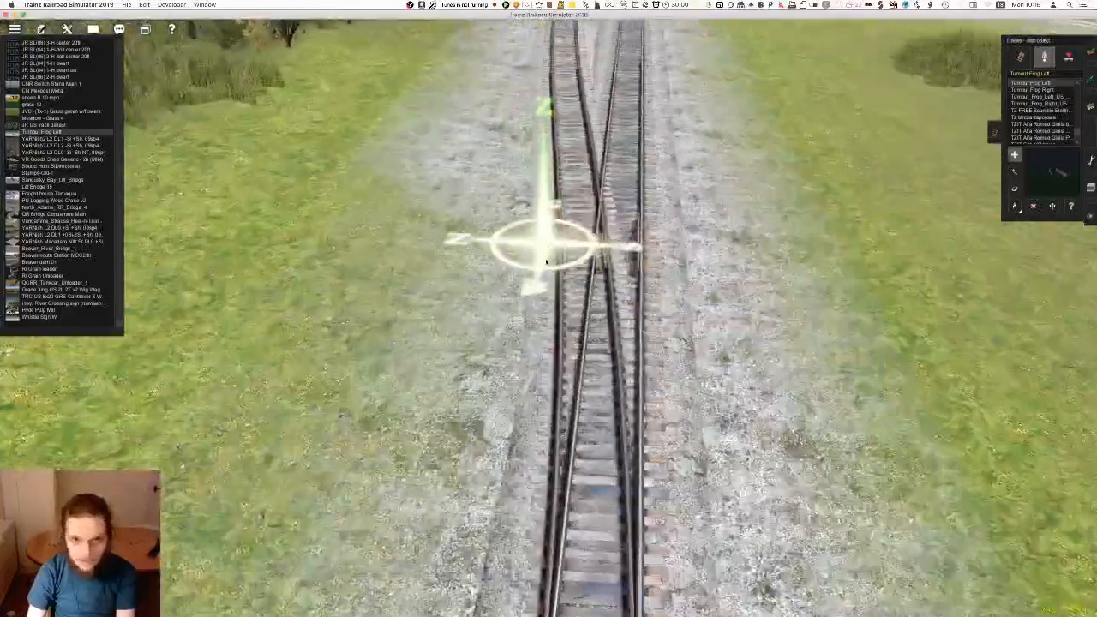
{"action": "key", "text": "Up"}
Try fitting a Turnout Frog Left over the crossing rails at Junction 35590 by rotating and moving it
{"action": "key", "text": "Up"}
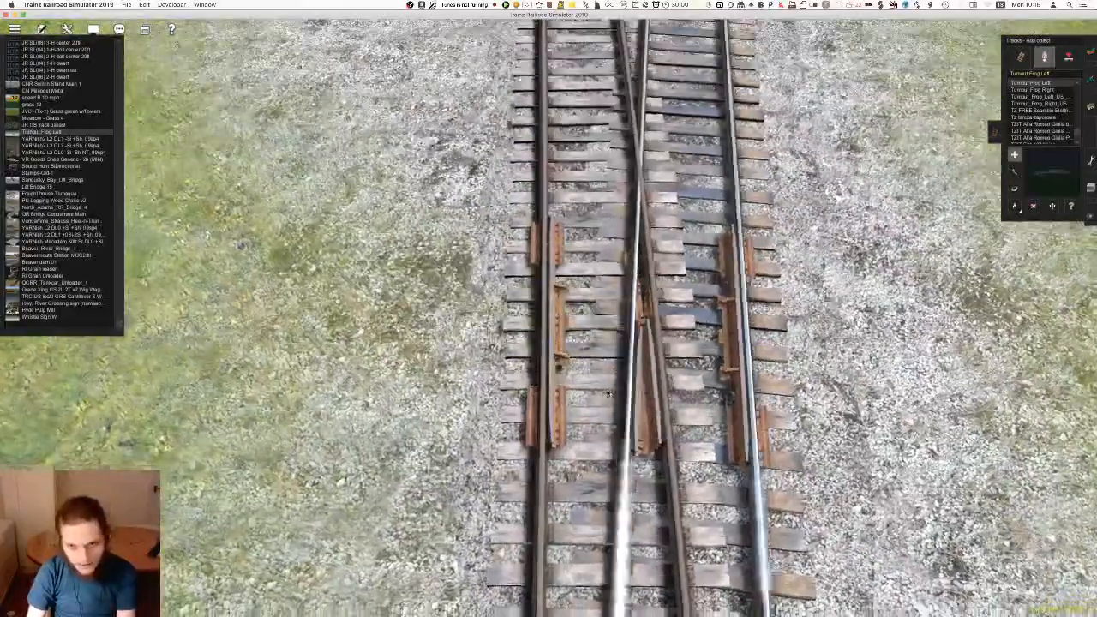
{"action": "scroll", "coordinate": [660, 411], "scroll_direction": "down", "scroll_amount": 8}
{"action": "right_click_drag", "start_coordinate": [661, 411], "coordinate": [495, 284]}
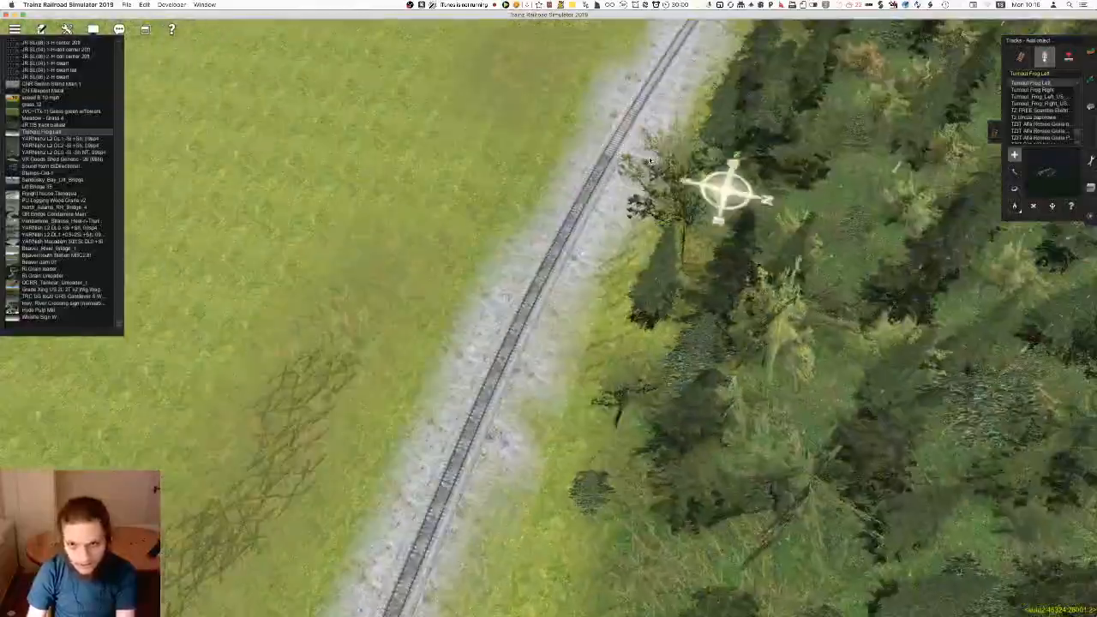
{"action": "key", "text": "Down"}
{"action": "key", "text": "Up"}
{"action": "scroll", "coordinate": [495, 284], "scroll_direction": "up", "scroll_amount": 6}
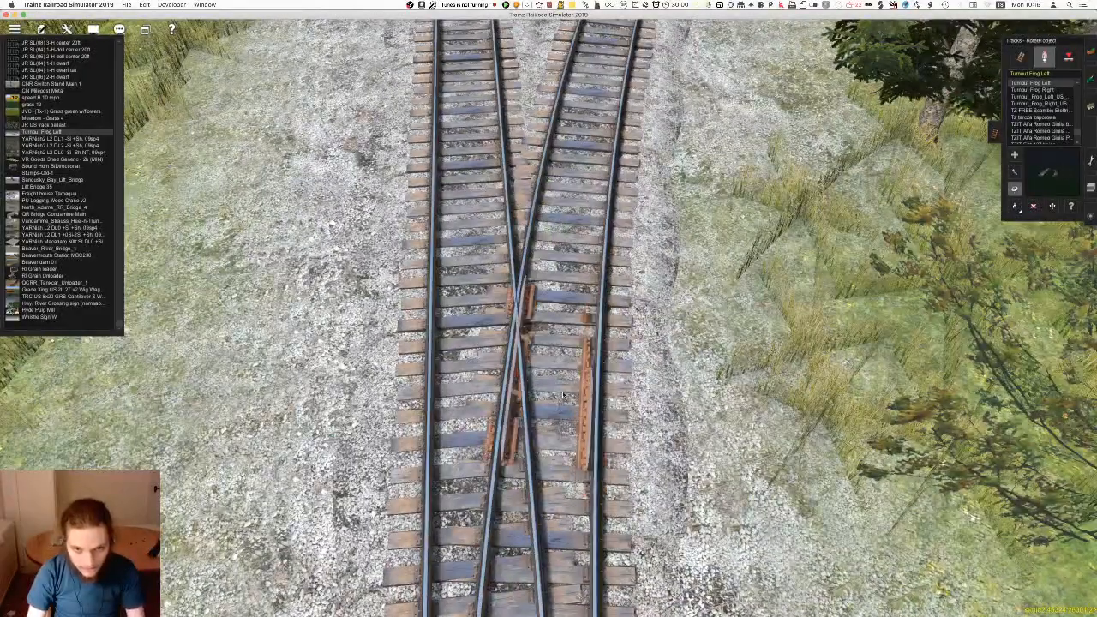
{"action": "key", "text": "d"}
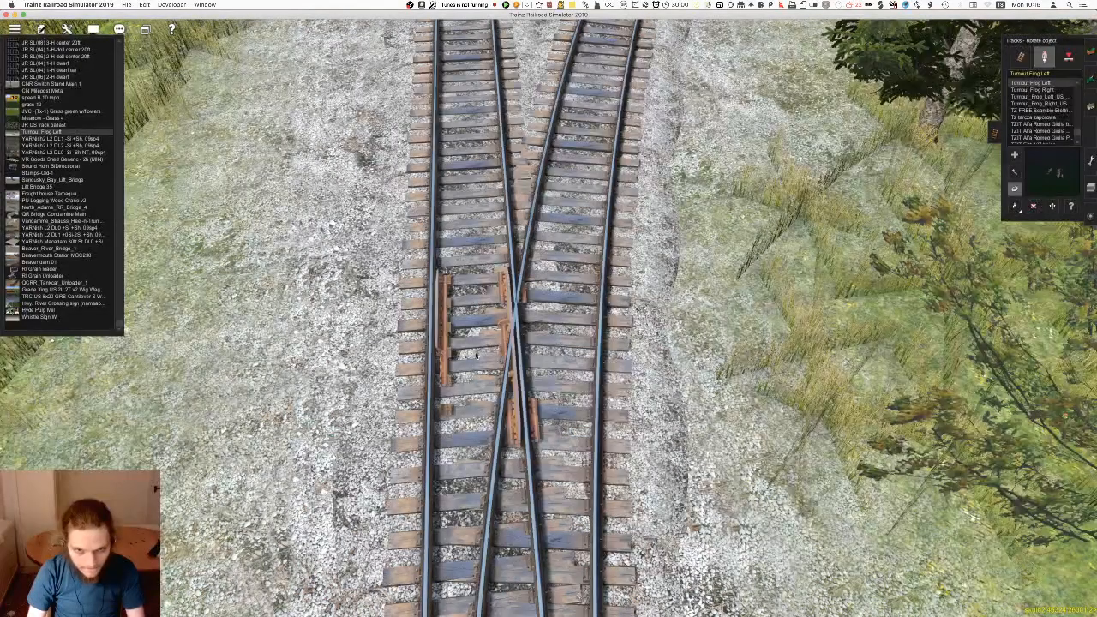
{"action": "left_click", "coordinate": [474, 351]}
{"action": "left_click_drag", "start_coordinate": [444, 366], "coordinate": [446, 380]}
{"action": "left_click", "coordinate": [448, 367]}
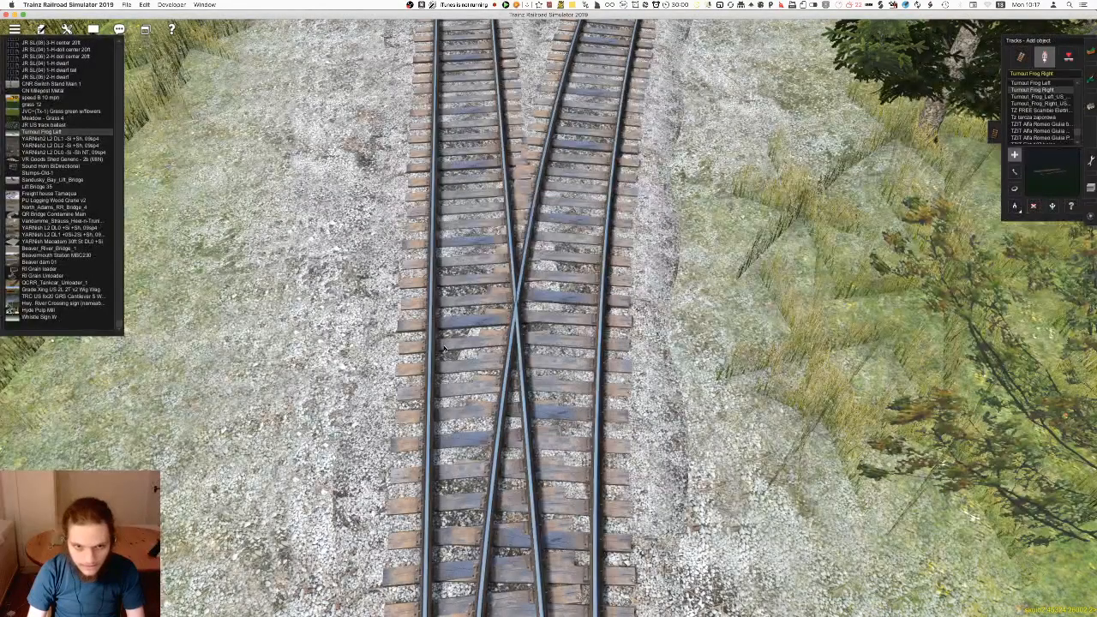
Place a Turnout Frog Right at Junction 35590's crossing rails, shift it along the track, and check the fitted frog at the other junction for reference
{"action": "left_click", "coordinate": [477, 342]}
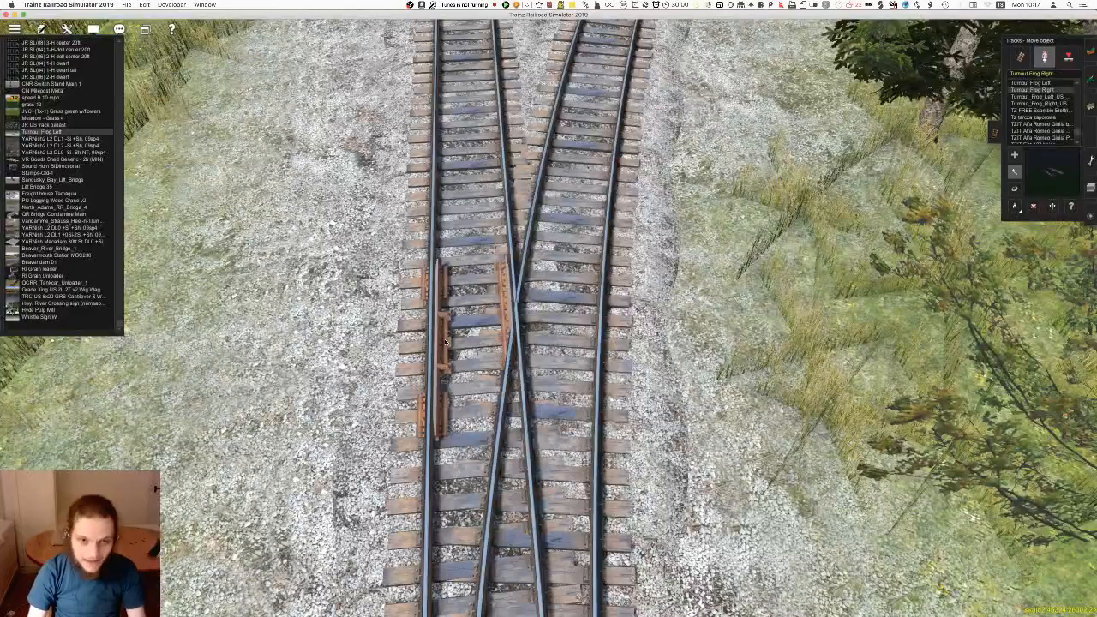
{"action": "left_click_drag", "start_coordinate": [448, 373], "coordinate": [451, 390]}
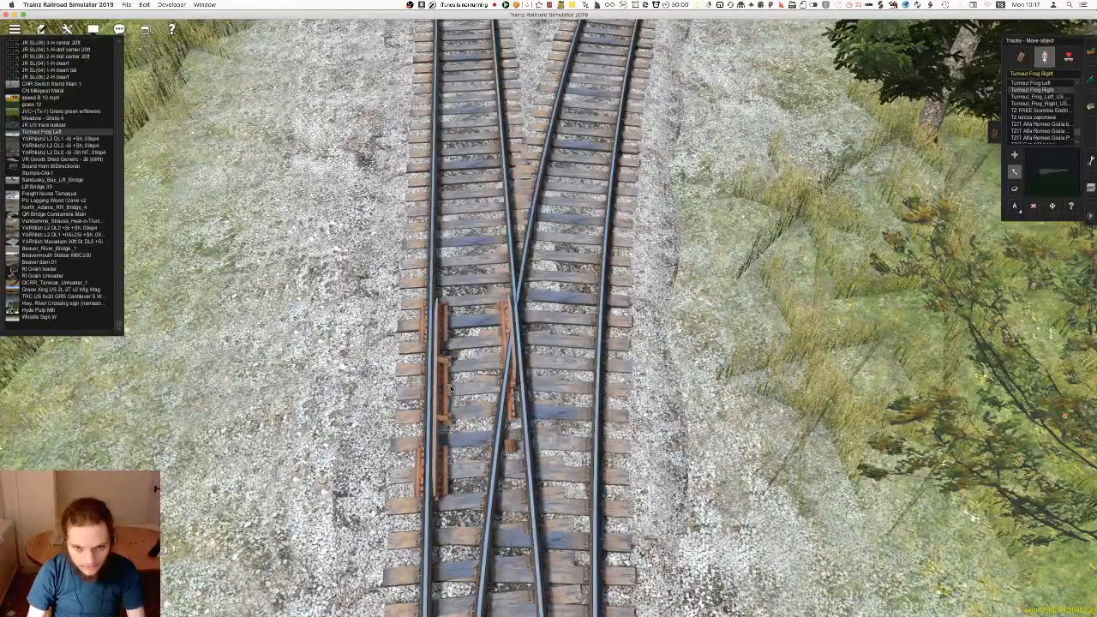
{"action": "scroll", "coordinate": [495, 412], "scroll_direction": "down", "scroll_amount": 5}
{"action": "mouse_move", "coordinate": [495, 411]}
{"action": "right_mouse_down"}
{"action": "mouse_move", "coordinate": [592, 461]}
{"action": "mouse_move", "coordinate": [639, 386]}
{"action": "mouse_move", "coordinate": [828, 191]}
{"action": "mouse_move", "coordinate": [475, 165]}
{"action": "mouse_move", "coordinate": [420, 129]}
{"action": "mouse_move", "coordinate": [426, 264]}
{"action": "mouse_move", "coordinate": [518, 231]}
{"action": "mouse_move", "coordinate": [505, 100]}
{"action": "mouse_move", "coordinate": [553, 121]}
{"action": "mouse_move", "coordinate": [489, 166]}
{"action": "mouse_move", "coordinate": [559, 267]}
{"action": "mouse_move", "coordinate": [556, 243]}
{"action": "right_mouse_up"}
{"action": "scroll", "coordinate": [559, 268], "scroll_direction": "up", "scroll_amount": 5}
{"action": "scroll", "coordinate": [556, 243], "scroll_direction": "up", "scroll_amount": 8}
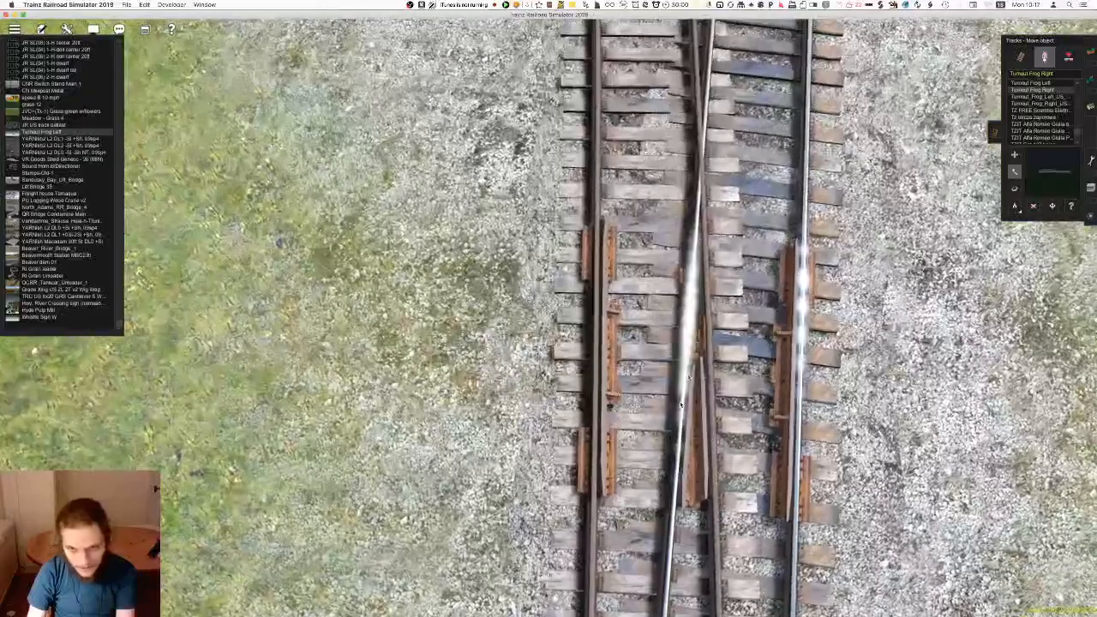
{"action": "right_click", "coordinate": [744, 374]}
{"action": "right_click", "coordinate": [533, 386]}
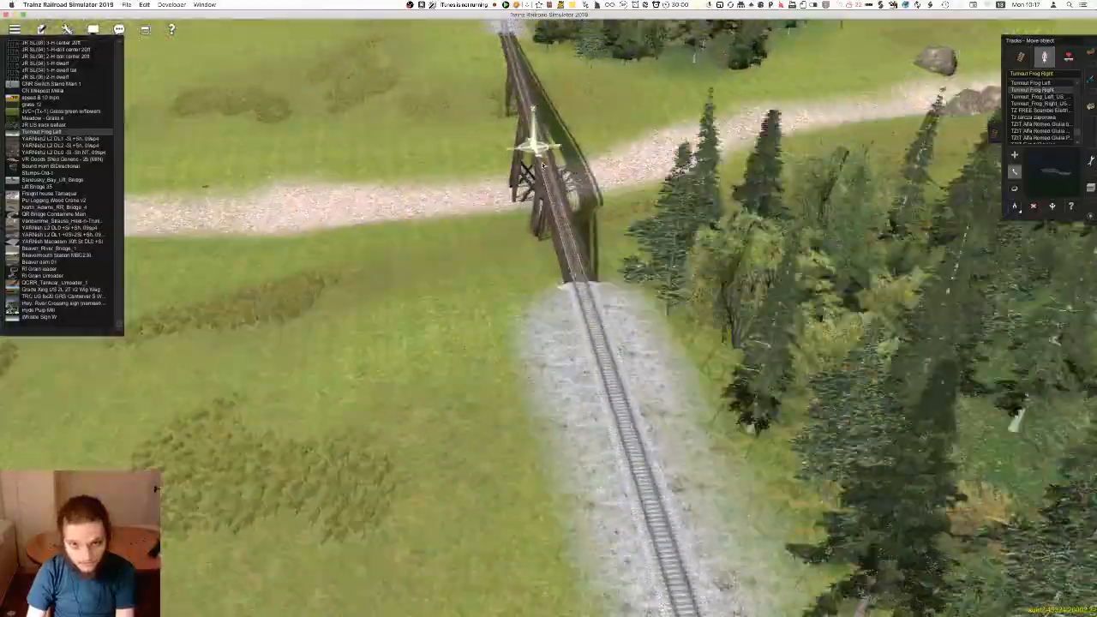
Remove the misfitted frog, place a Turnout Frog Left over the crossing rails and line it up with the rails
{"action": "mouse_move", "coordinate": [543, 166]}
{"action": "right_mouse_down"}
{"action": "mouse_move", "coordinate": [551, 221]}
{"action": "mouse_move", "coordinate": [521, 206]}
{"action": "mouse_move", "coordinate": [538, 209]}
{"action": "mouse_move", "coordinate": [550, 300]}
{"action": "right_mouse_up"}
{"action": "scroll", "coordinate": [551, 220], "scroll_direction": "up", "scroll_amount": 5}
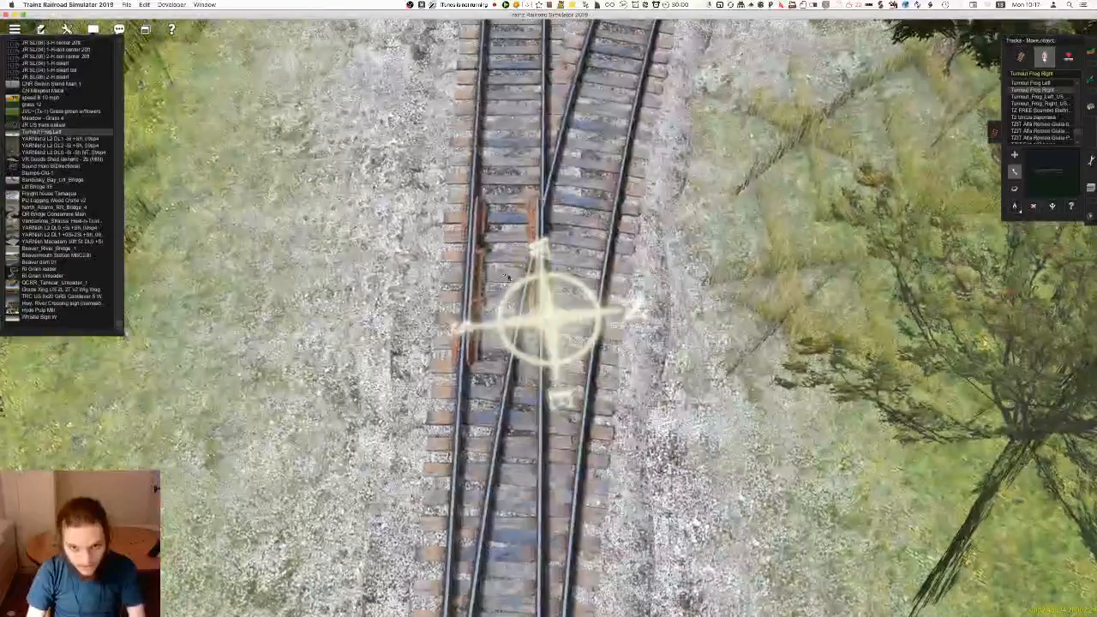
{"action": "left_click", "coordinate": [1034, 205]}
{"action": "left_click", "coordinate": [1031, 83]}
{"action": "left_click", "coordinate": [506, 269]}
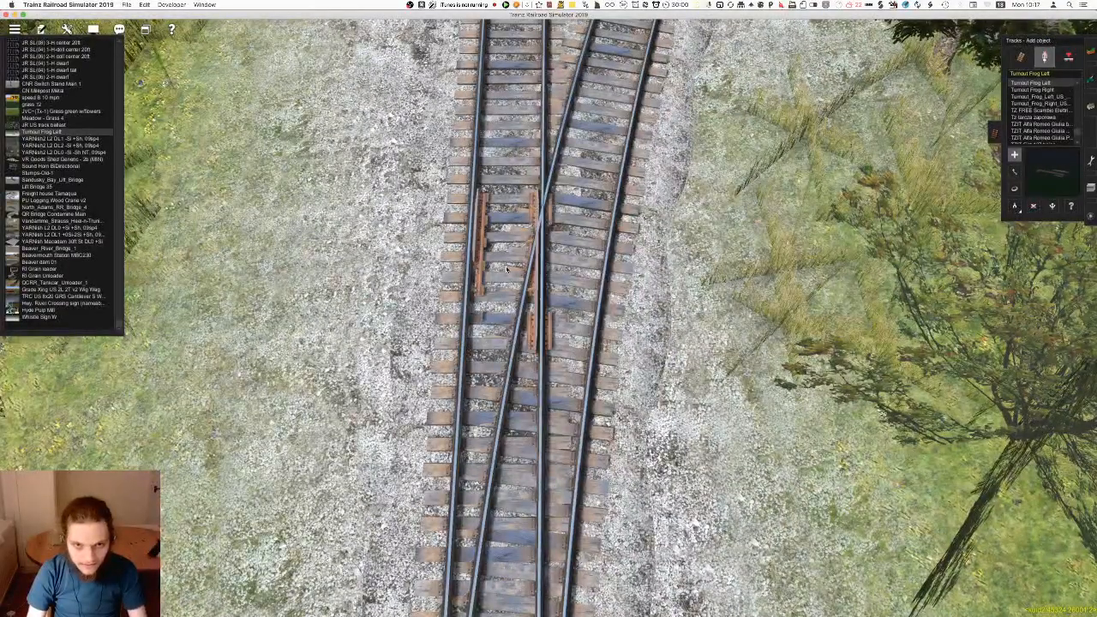
{"action": "left_click_drag", "start_coordinate": [513, 268], "coordinate": [532, 301]}
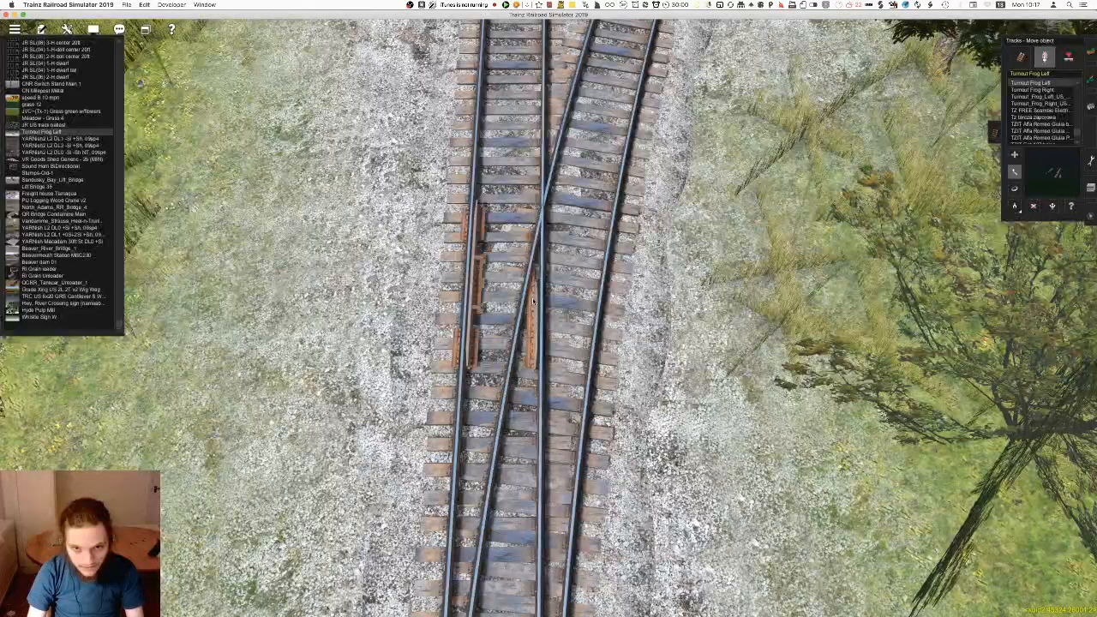
{"action": "left_click", "coordinate": [579, 270]}
{"action": "key", "text": "r"}
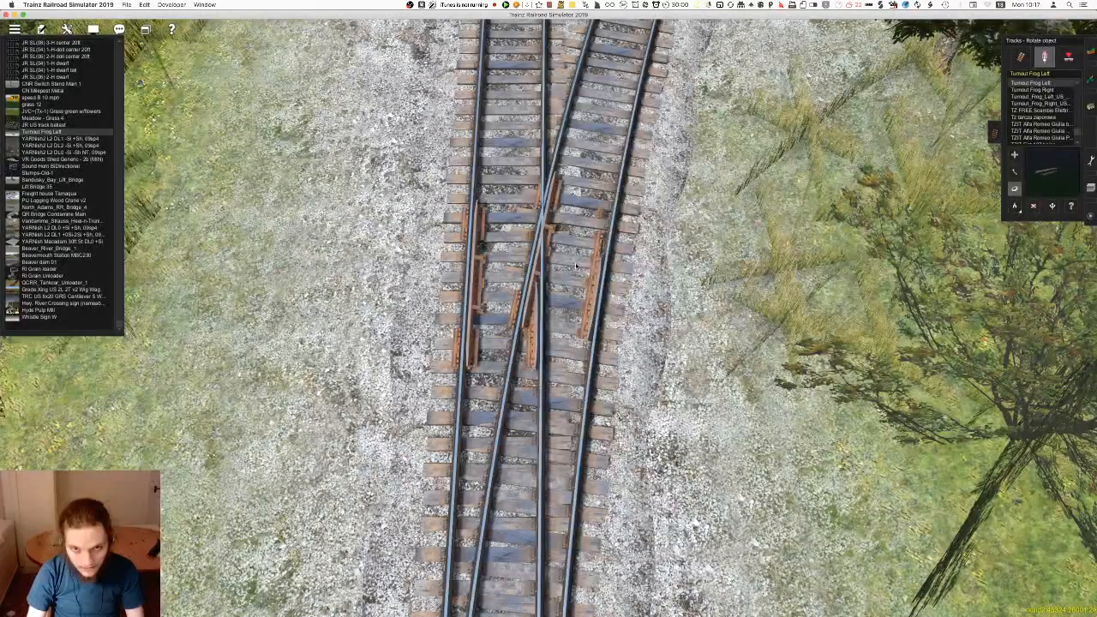
{"action": "key", "text": "d"}
{"action": "left_click", "coordinate": [576, 268]}
Place a Turnout Frog Right beside the left frog and align its guard rail with the opposite outer rail
{"action": "left_click", "coordinate": [574, 302]}
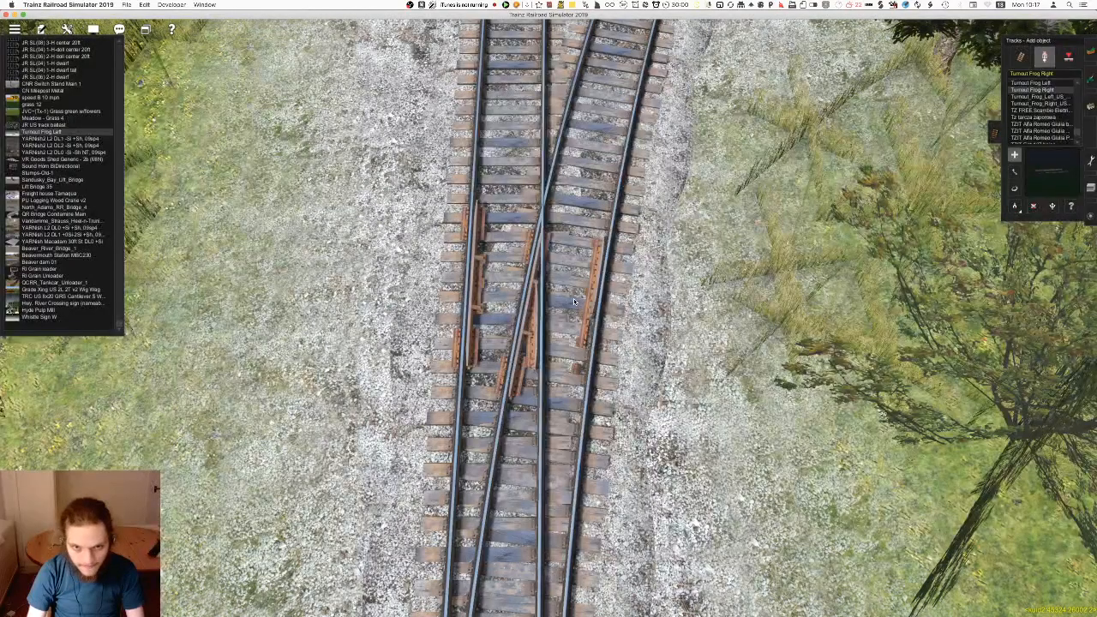
{"action": "left_click", "coordinate": [575, 297]}
{"action": "left_click_drag", "start_coordinate": [577, 297], "coordinate": [579, 291]}
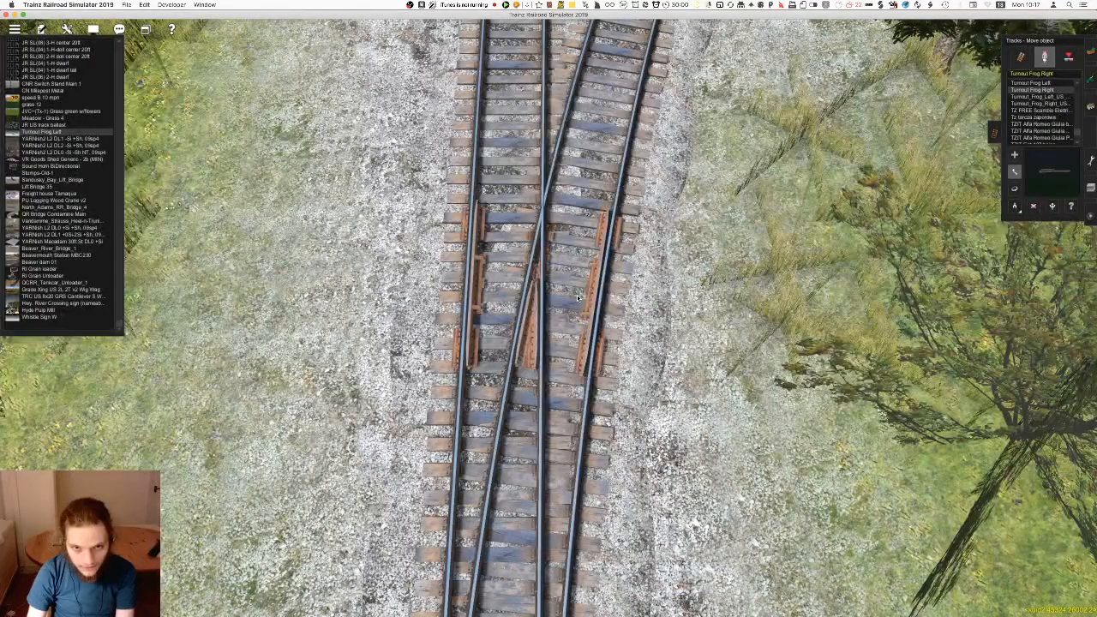
{"action": "right_click_drag", "start_coordinate": [578, 296], "coordinate": [506, 274]}
Examine the forest junction and its diverging tracks with the turnout frogs in place
{"action": "scroll", "coordinate": [549, 357], "scroll_direction": "down", "scroll_amount": 5}
{"action": "scroll", "coordinate": [554, 324], "scroll_direction": "up", "scroll_amount": 4}
{"action": "scroll", "coordinate": [554, 324], "scroll_direction": "down", "scroll_amount": 3}
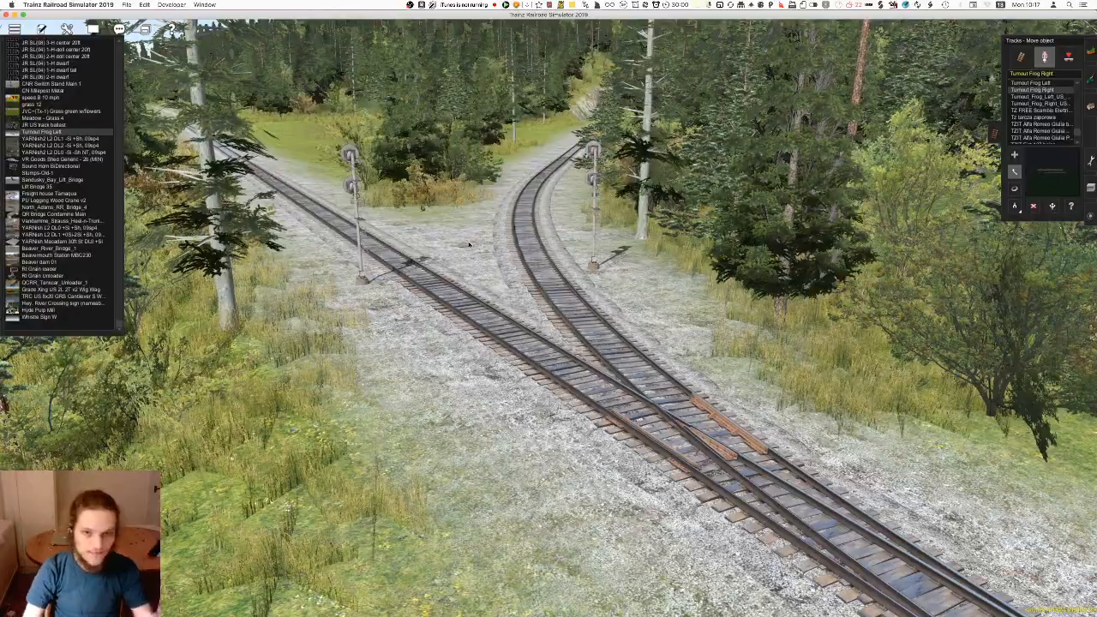
{"action": "right_click", "coordinate": [604, 190]}
{"action": "right_click", "coordinate": [553, 149]}
{"action": "right_click", "coordinate": [658, 152]}
{"action": "right_click", "coordinate": [567, 142]}
Use the map to reach Junction 94816, place a Turnout Frog Right at its crossing rails and align it
{"action": "key", "text": "ctrl+m"}
{"action": "right_click", "coordinate": [447, 125]}
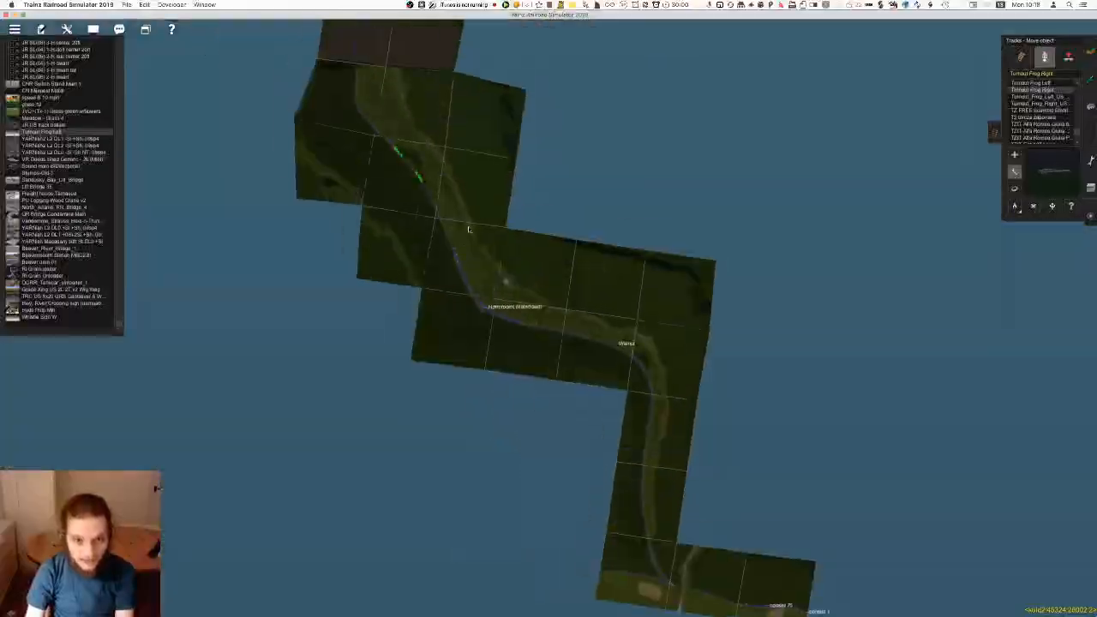
{"action": "left_click", "coordinate": [535, 322]}
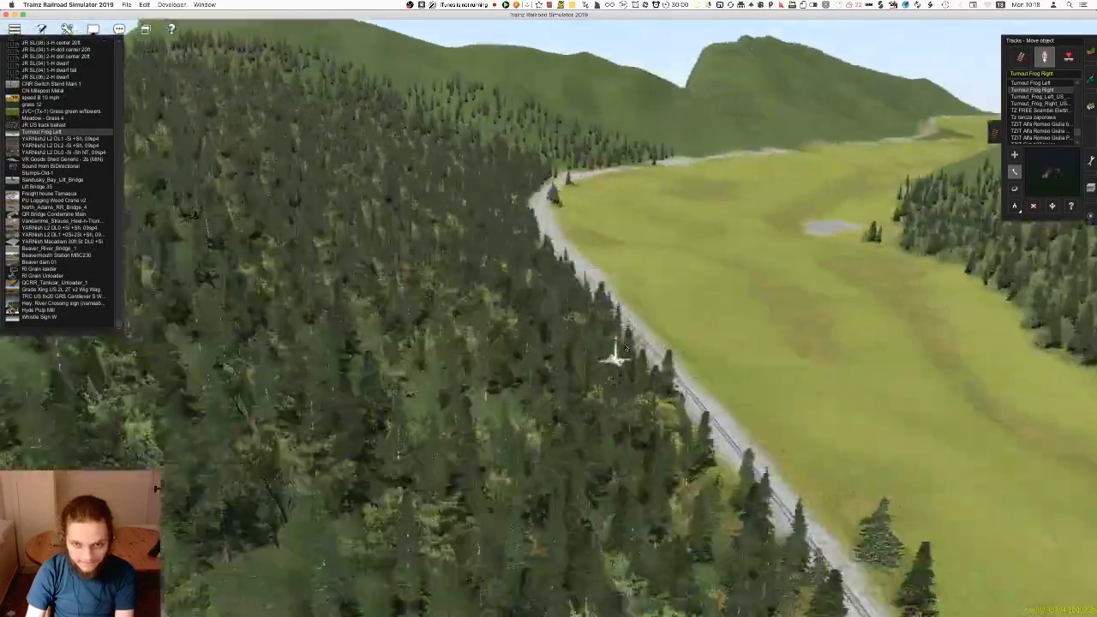
{"action": "right_click", "coordinate": [626, 346]}
{"action": "right_click", "coordinate": [577, 242]}
{"action": "right_click", "coordinate": [463, 283]}
{"action": "right_click", "coordinate": [505, 231]}
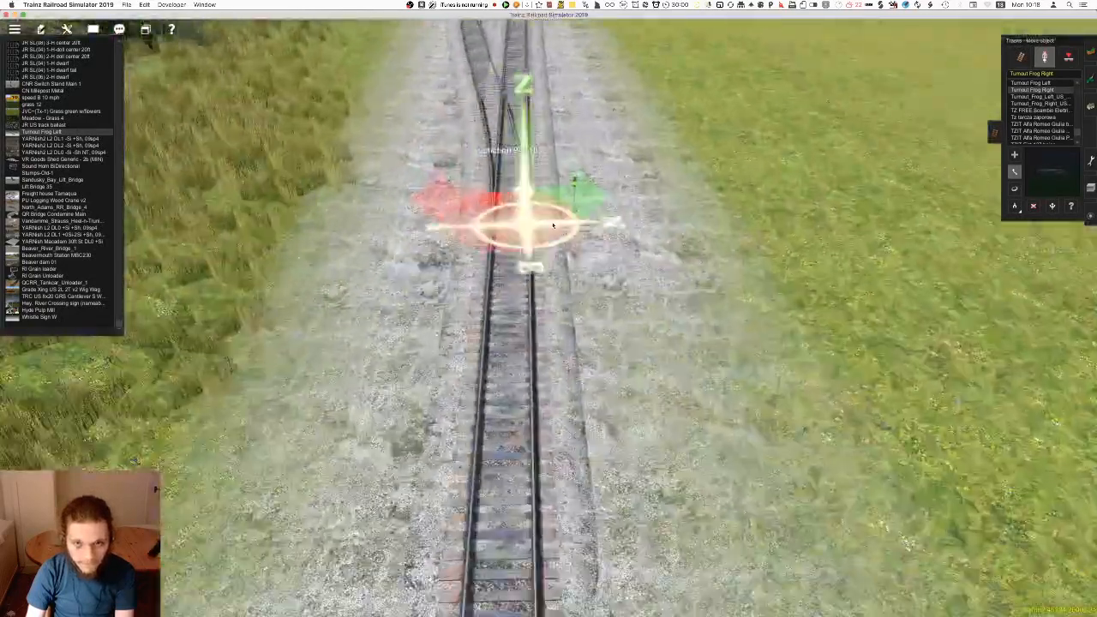
{"action": "right_click", "coordinate": [533, 211]}
{"action": "right_click", "coordinate": [533, 211]}
{"action": "key", "text": "a"}
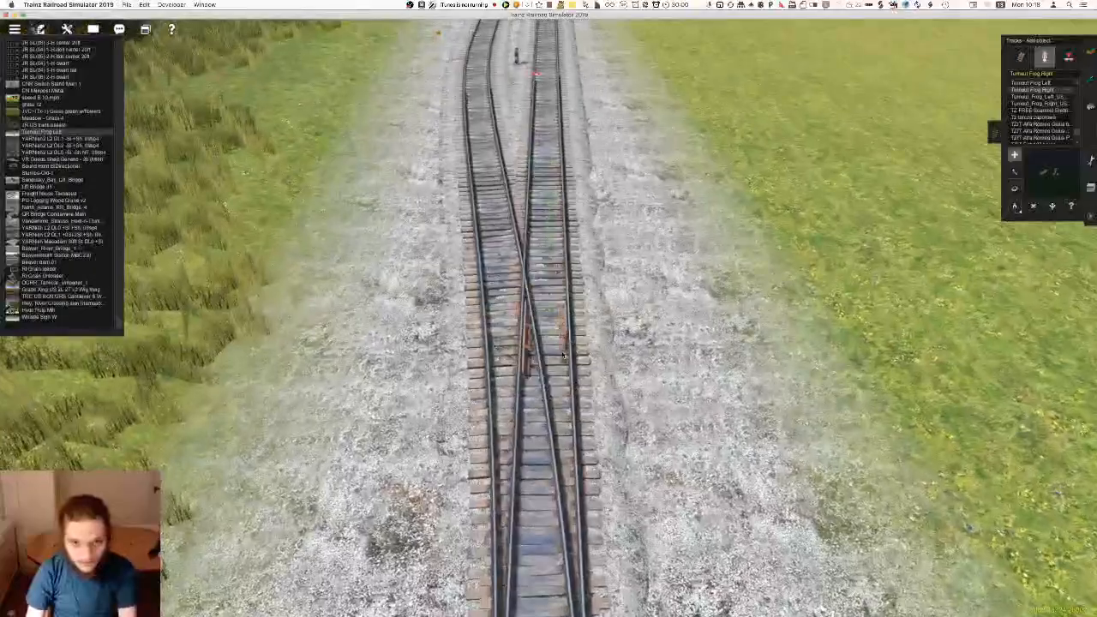
{"action": "scroll", "coordinate": [563, 354], "scroll_direction": "up", "scroll_amount": 5}
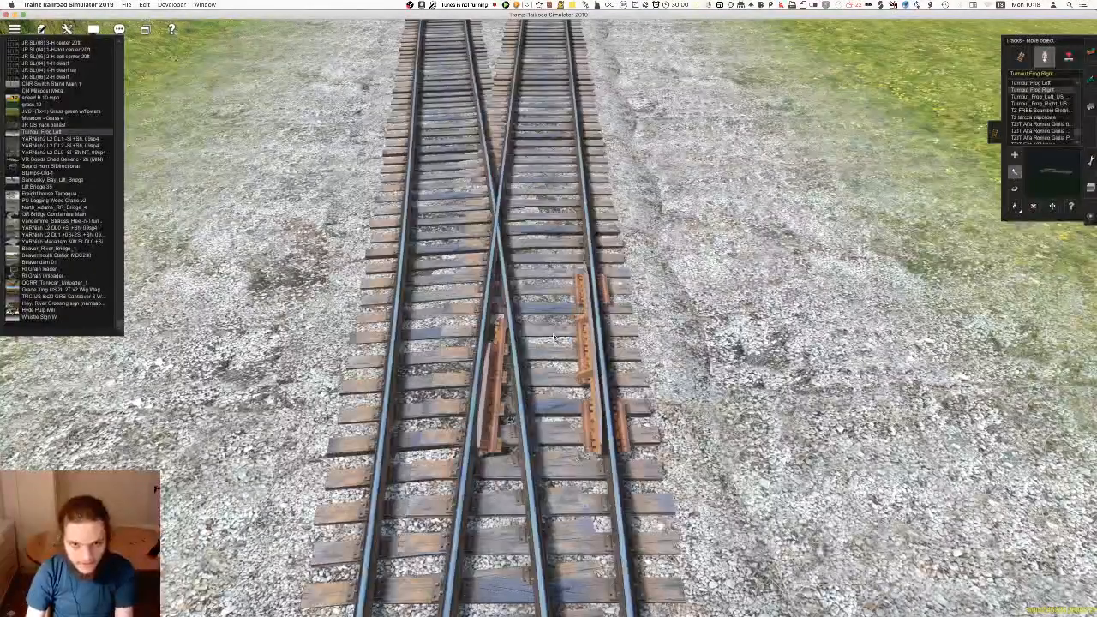
{"action": "right_click_drag", "start_coordinate": [559, 306], "coordinate": [566, 395]}
Add a Turnout Frog Left at Junction 94816, rotate it to the opposite outer rail and line it up with the right frog
{"action": "left_click", "coordinate": [1030, 83]}
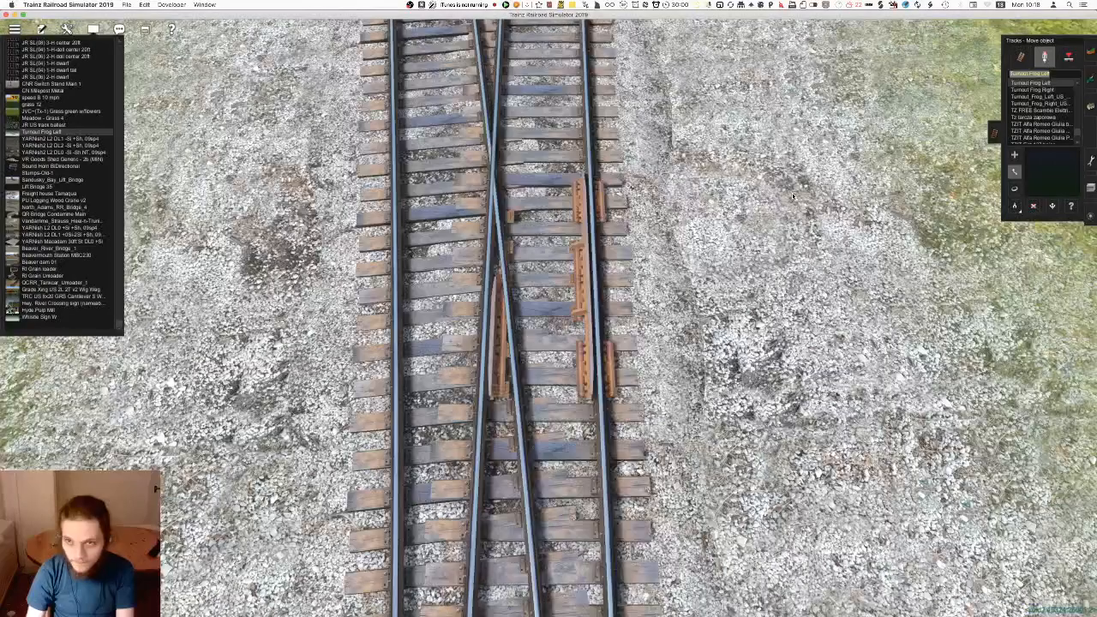
{"action": "left_click", "coordinate": [439, 271]}
{"action": "key", "text": "r"}
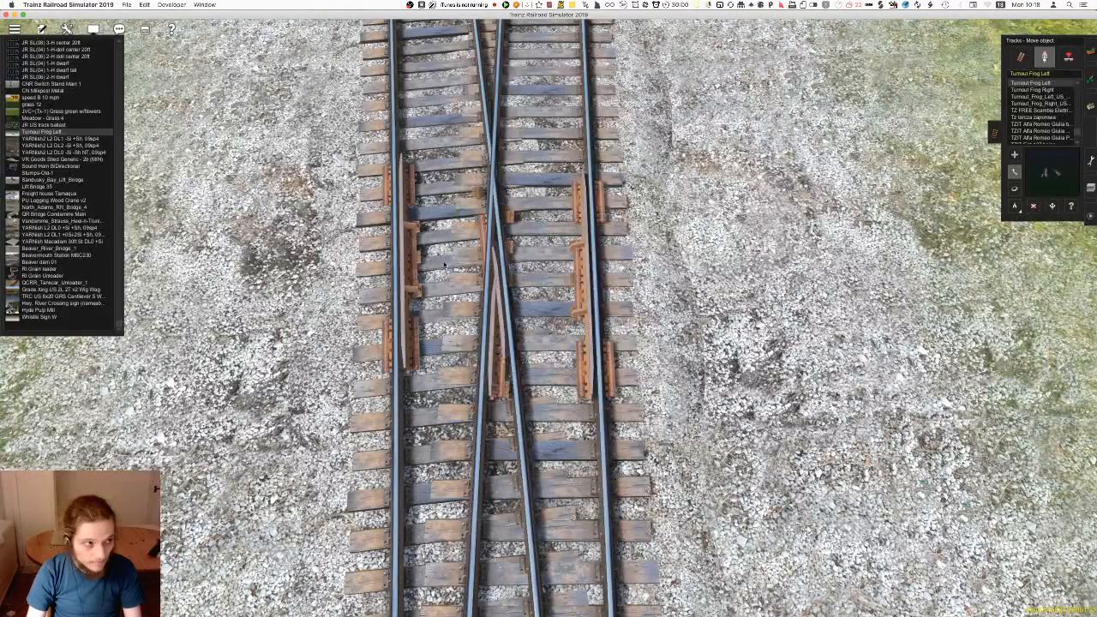
{"action": "left_click_drag", "start_coordinate": [452, 317], "coordinate": [452, 324]}
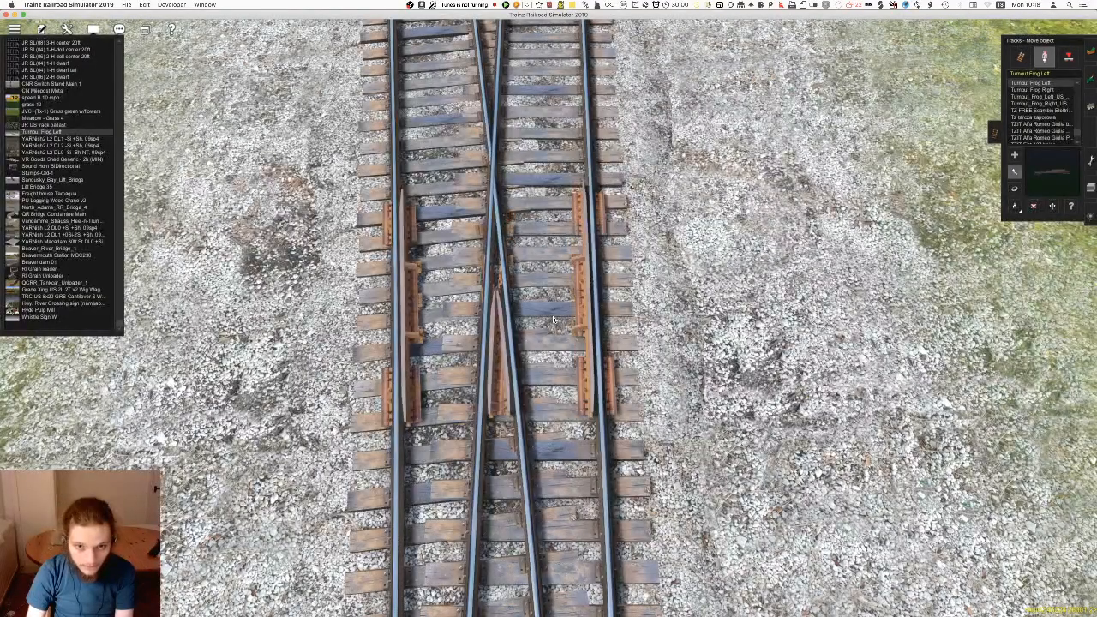
Inspect up close how the paired frogs meet the crossing rails at Junction 94816
{"action": "key", "text": "Down"}
{"action": "key", "text": "Down"}
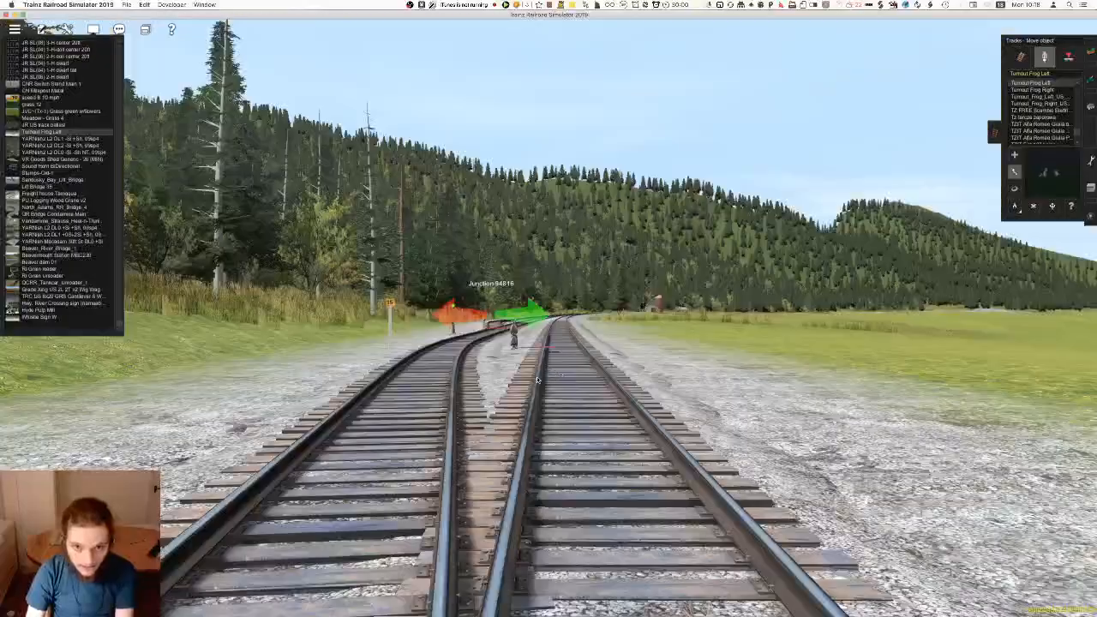
{"action": "key", "text": "Left"}
{"action": "key", "text": "Up"}
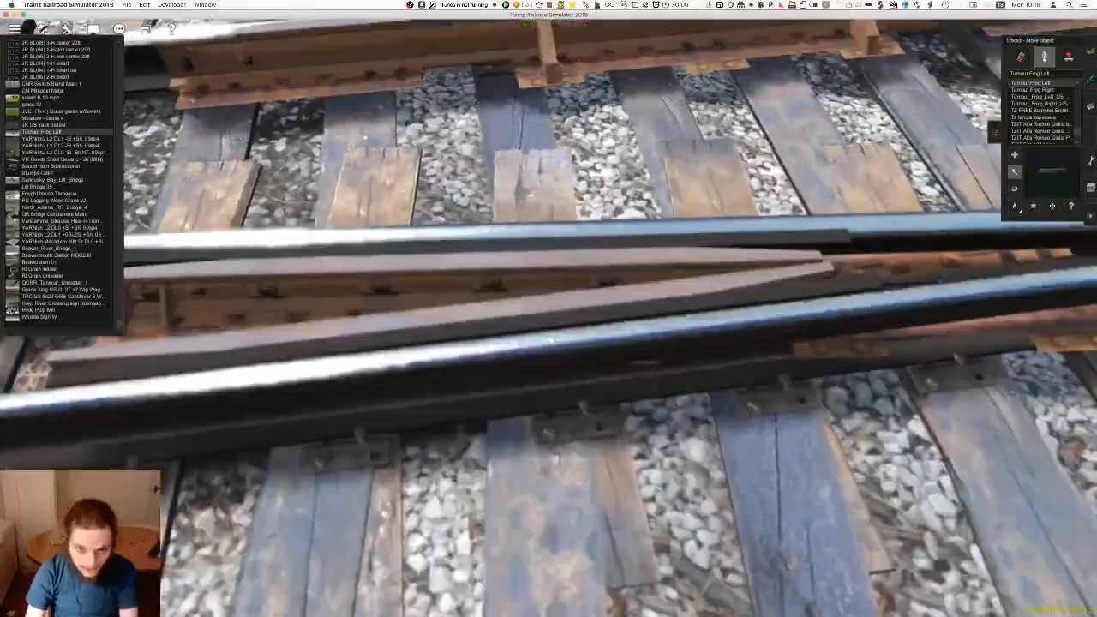
{"action": "key", "text": "Up"}
{"action": "key", "text": "Left"}
{"action": "key", "text": "Left"}
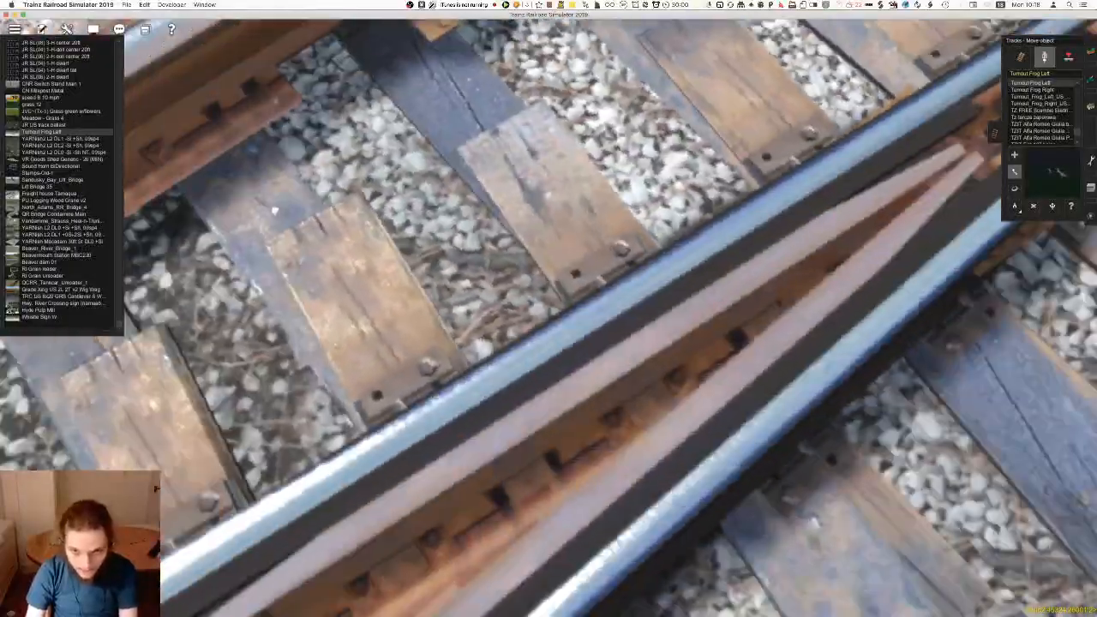
{"action": "key", "text": "Left"}
{"action": "key", "text": "Page_Down"}
{"action": "key", "text": "Up"}
{"action": "key", "text": "Page_Up"}
Shift both frogs at Junction 94816 slightly along the track, away from the point where the rails cross
{"action": "key", "text": "Down"}
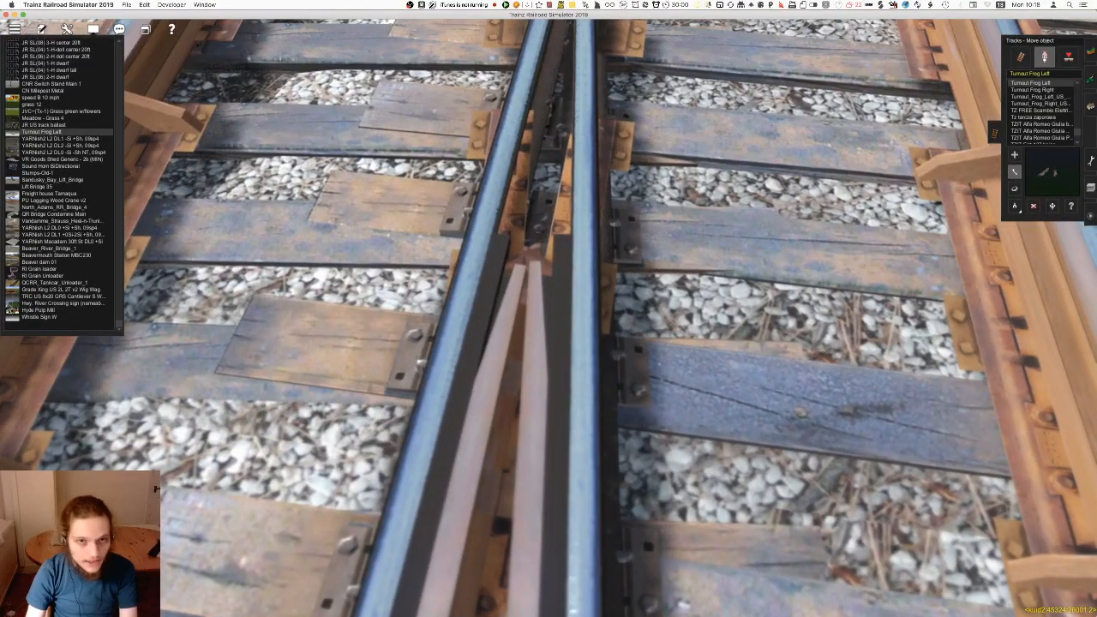
{"action": "key", "text": "Down"}
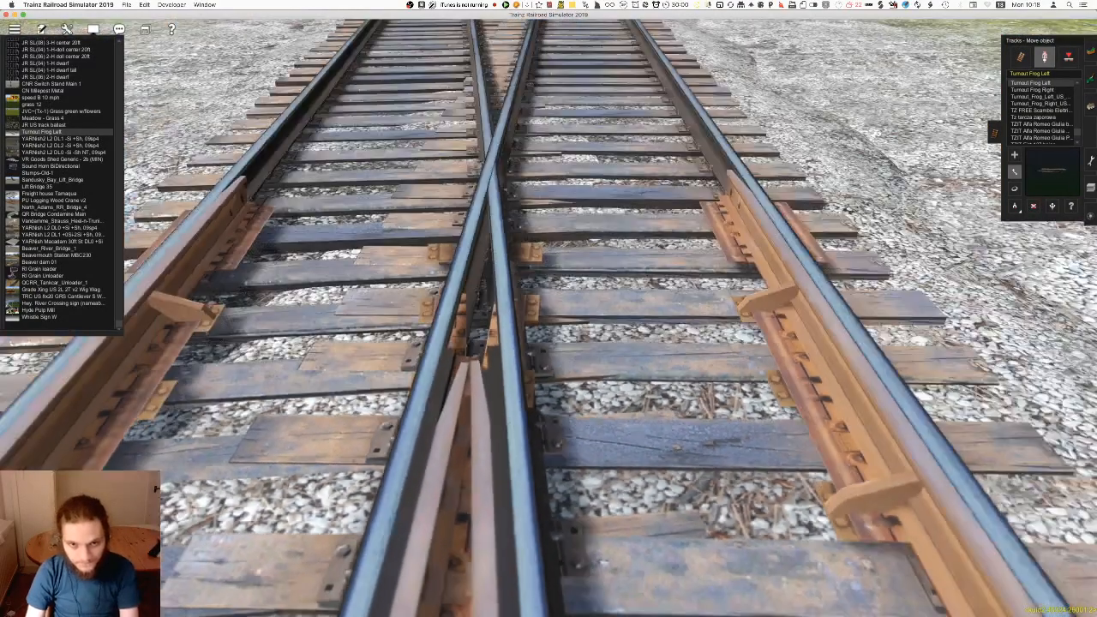
{"action": "key", "text": "Page_Down"}
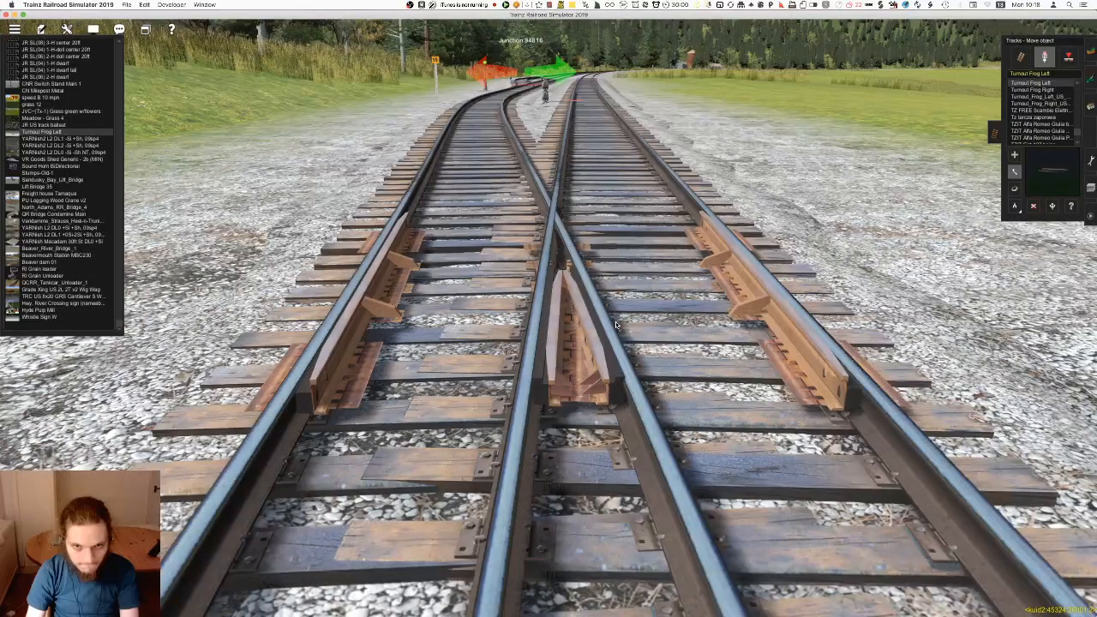
{"action": "right_click_drag", "start_coordinate": [589, 350], "coordinate": [549, 429]}
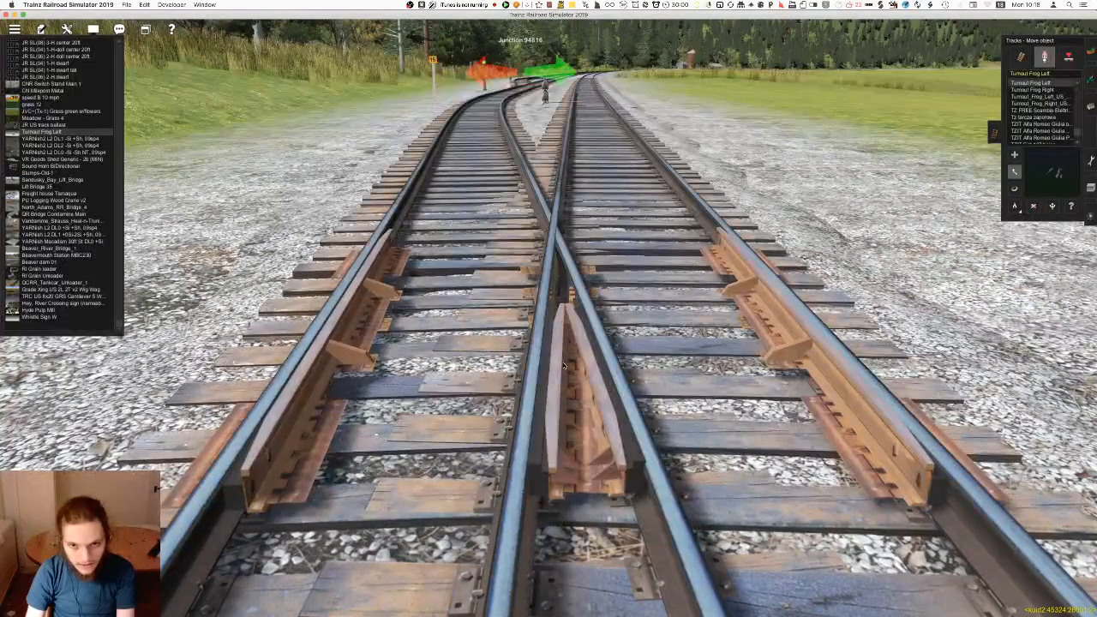
Go to the next junction along the parallel tracks and place a Turnout Frog Left at its crossing rails
{"action": "scroll", "coordinate": [563, 366], "scroll_direction": "down", "scroll_amount": 5}
{"action": "mouse_move", "coordinate": [550, 234]}
{"action": "right_mouse_down"}
{"action": "mouse_move", "coordinate": [550, 261]}
{"action": "mouse_move", "coordinate": [537, 252]}
{"action": "mouse_move", "coordinate": [541, 191]}
{"action": "mouse_move", "coordinate": [525, 273]}
{"action": "right_mouse_up"}
{"action": "scroll", "coordinate": [551, 260], "scroll_direction": "down", "scroll_amount": 5}
{"action": "key", "text": "a"}
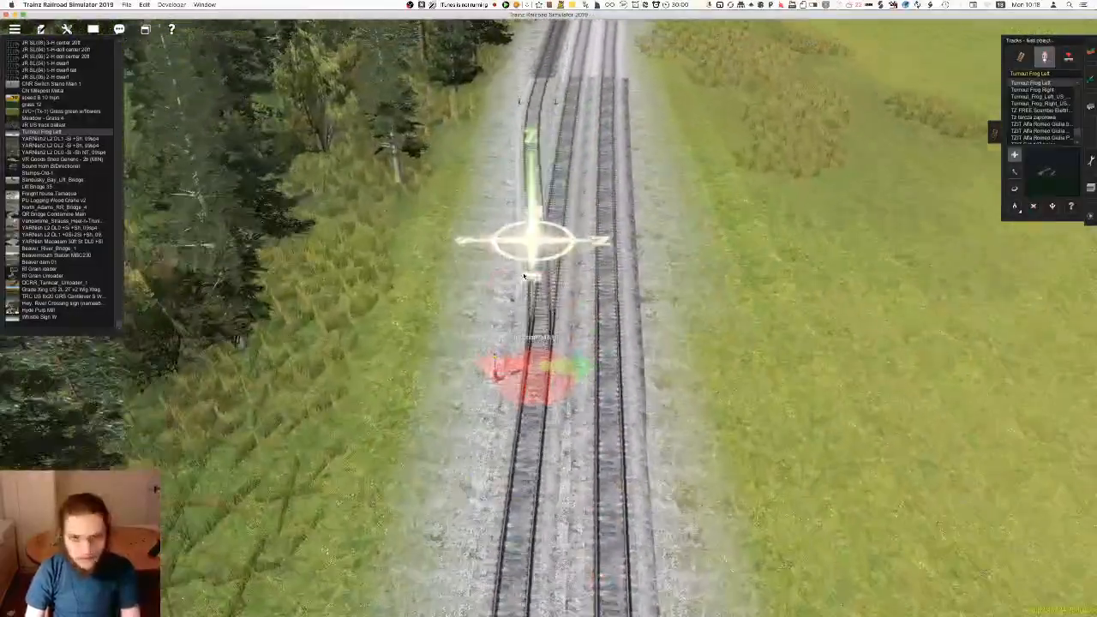
{"action": "scroll", "coordinate": [524, 274], "scroll_direction": "up", "scroll_amount": 6}
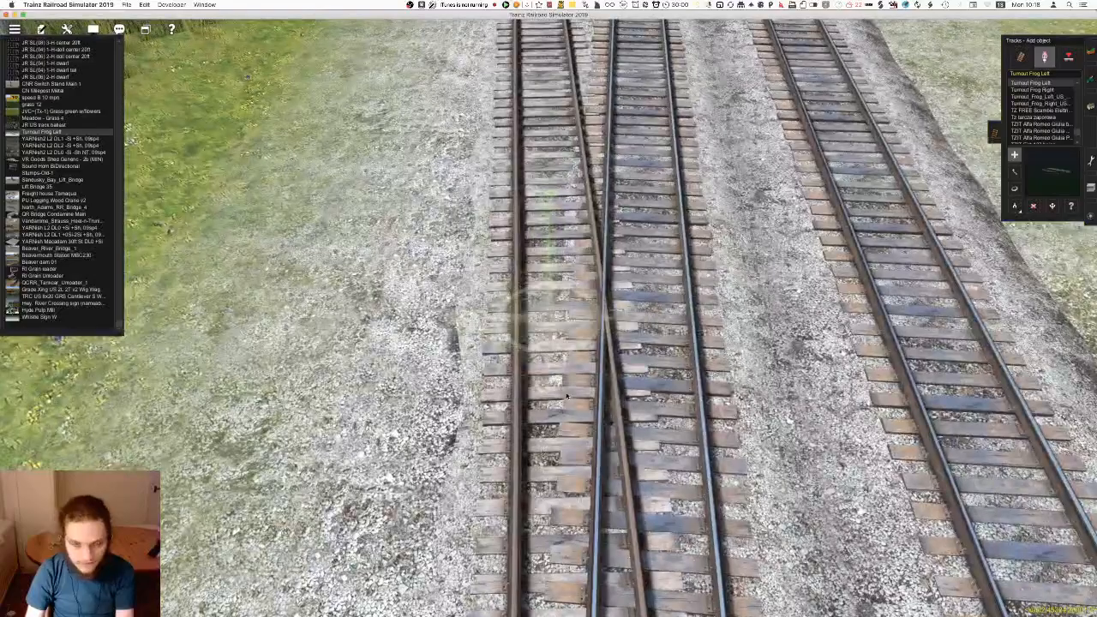
{"action": "left_click", "coordinate": [556, 404]}
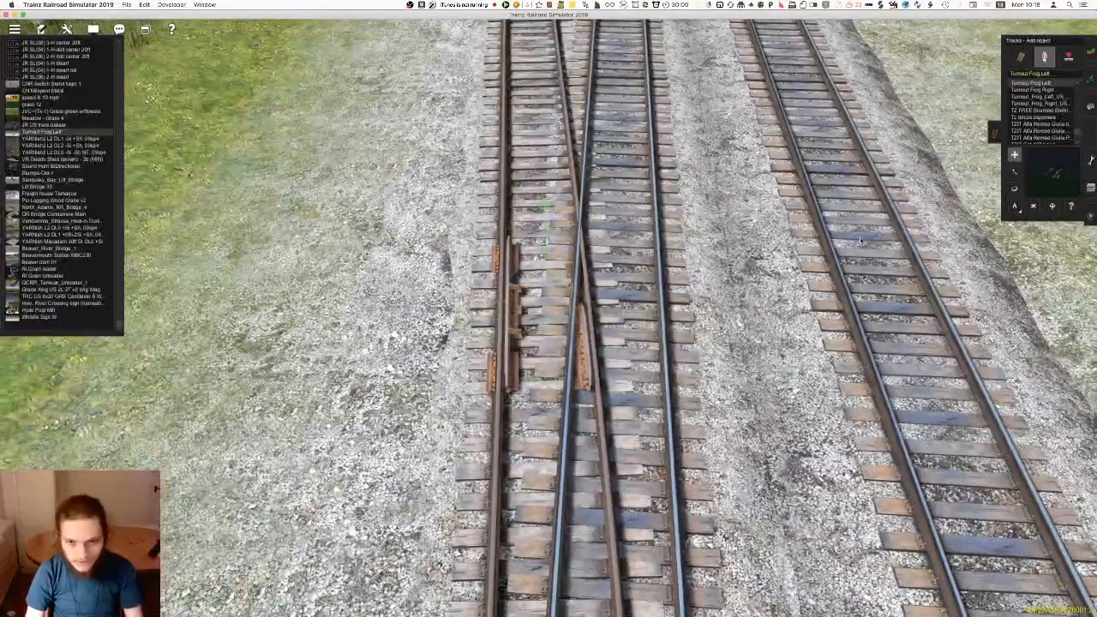
Try the Turnout_Frog_Left_US_SG_Med1 object between the rails and delete it again
{"action": "left_click", "coordinate": [1030, 89]}
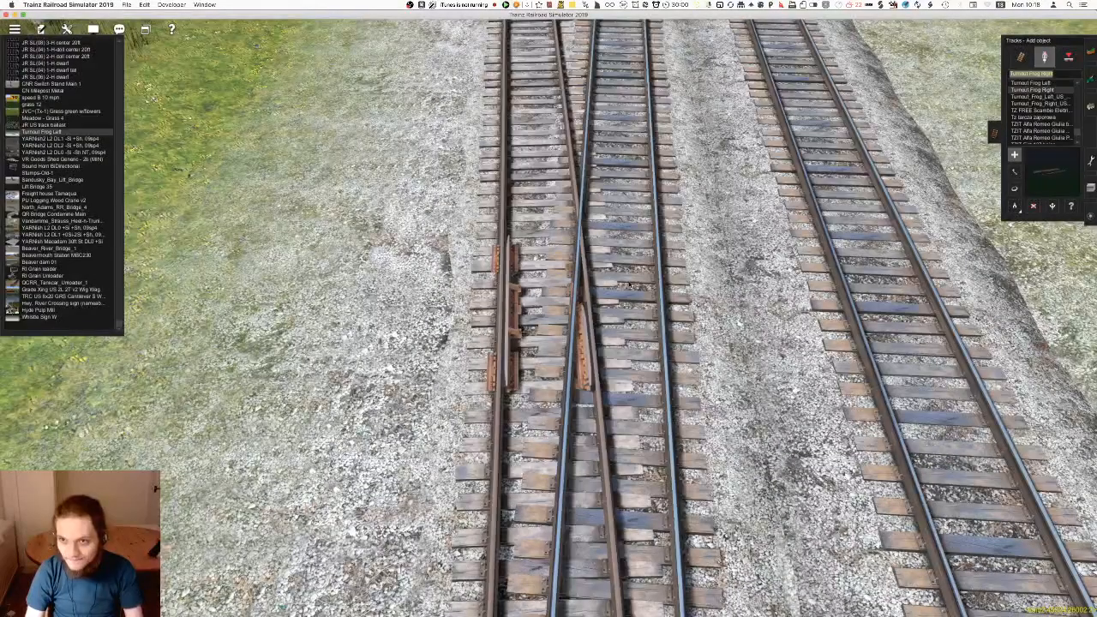
{"action": "left_click", "coordinate": [1051, 97]}
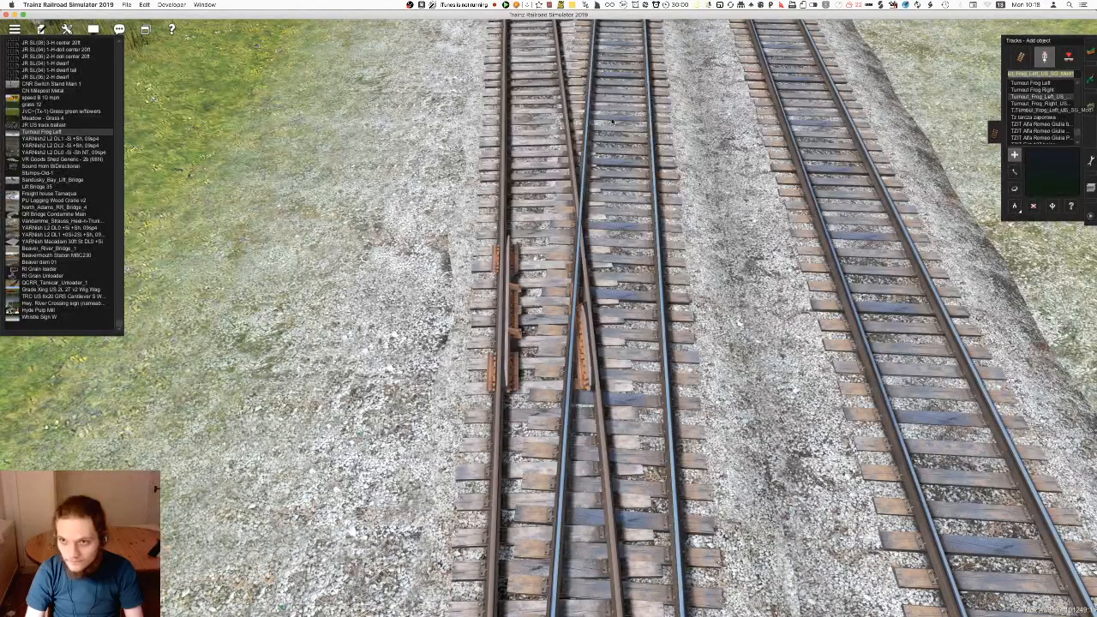
{"action": "left_click", "coordinate": [533, 147]}
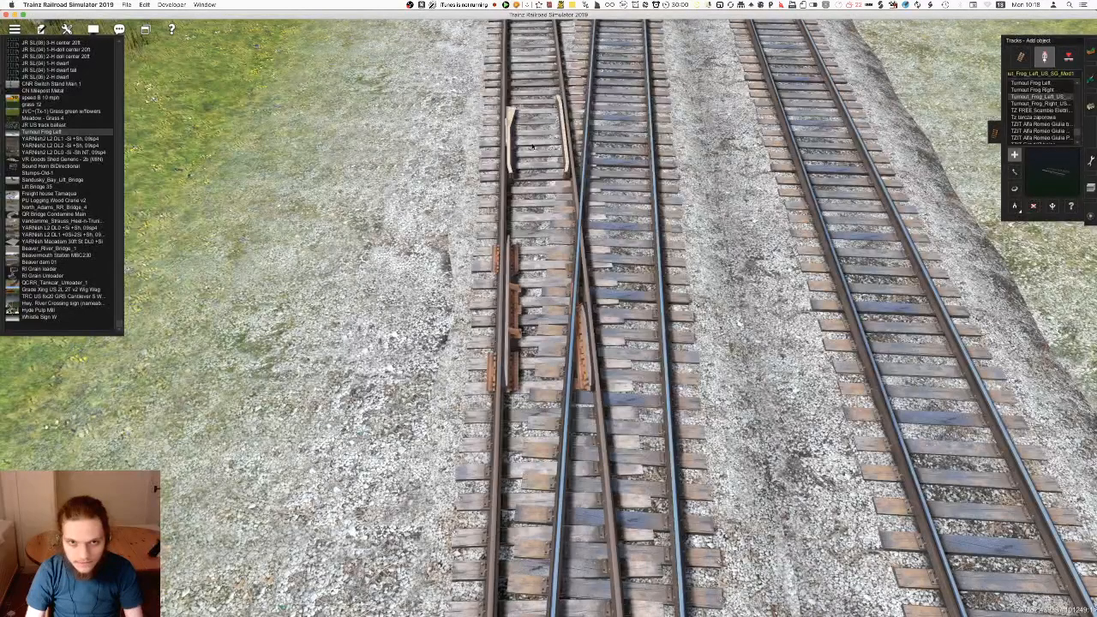
{"action": "key", "text": "d"}
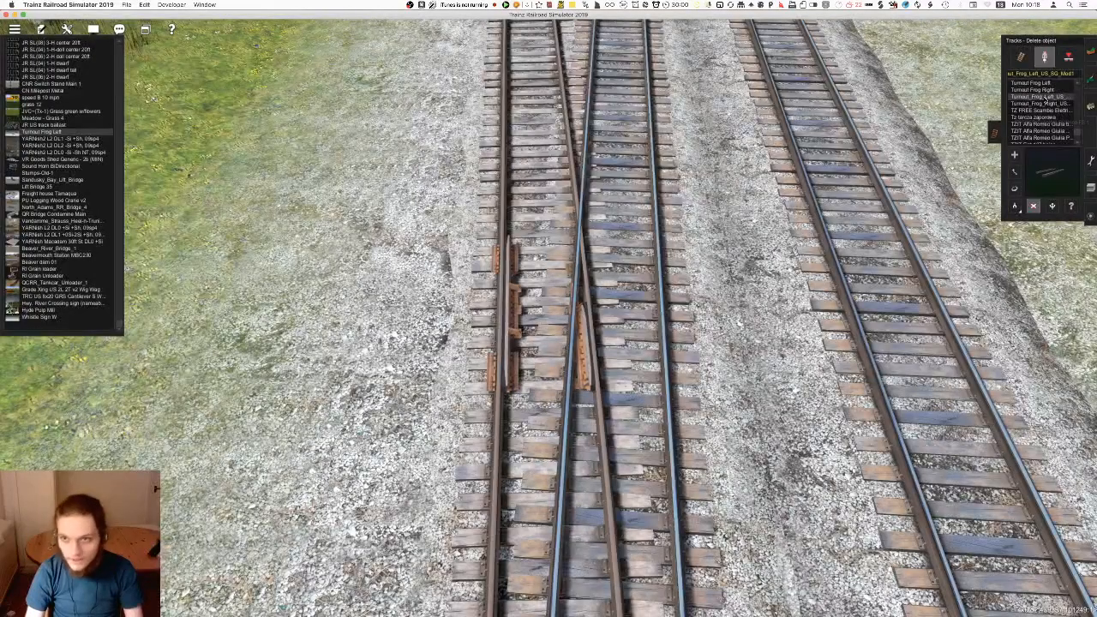
Add a Turnout Frog Right at the same crossing rails and line both frogs up with each other
{"action": "left_click", "coordinate": [1044, 90]}
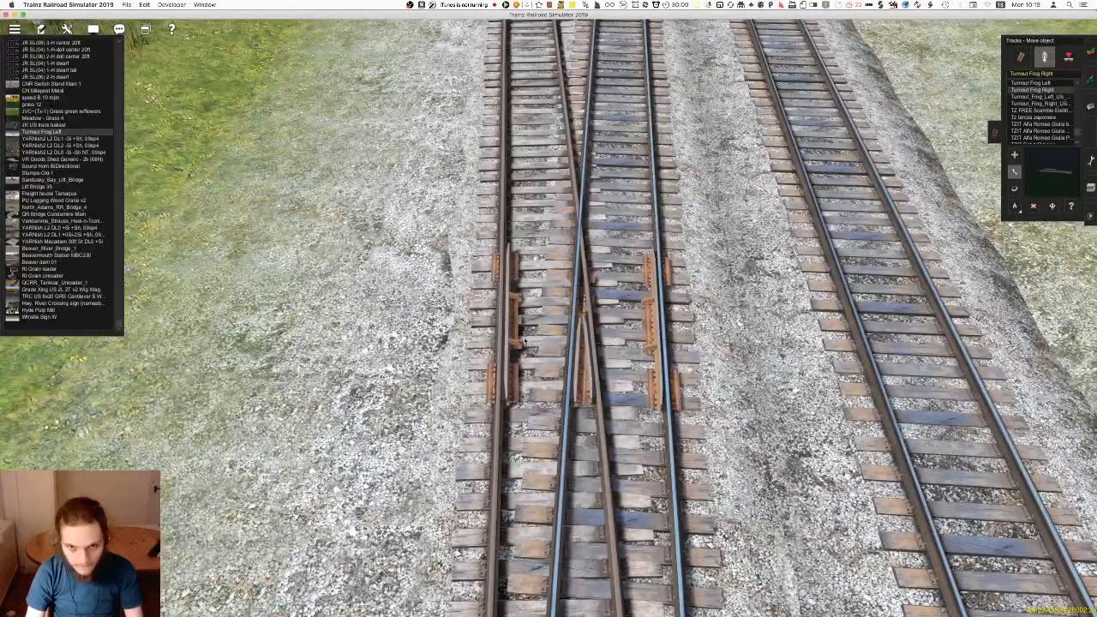
{"action": "right_click", "coordinate": [603, 401]}
{"action": "scroll", "coordinate": [605, 321], "scroll_direction": "down", "scroll_amount": 10}
Go to the junction beside the dirt road, place a Turnout Frog Right at its crossing rails, rotate and align it
{"action": "key", "text": "ctrl+F2"}
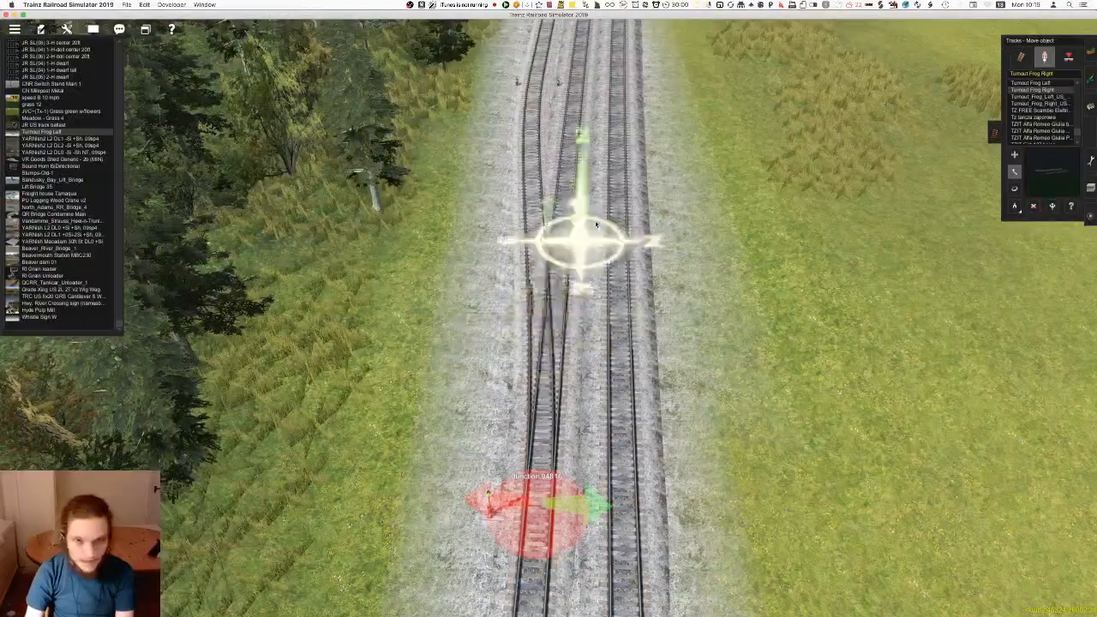
{"action": "right_click_drag", "start_coordinate": [596, 225], "coordinate": [530, 328]}
{"action": "key", "text": "Left"}
{"action": "scroll", "coordinate": [693, 279], "scroll_direction": "up", "scroll_amount": 5}
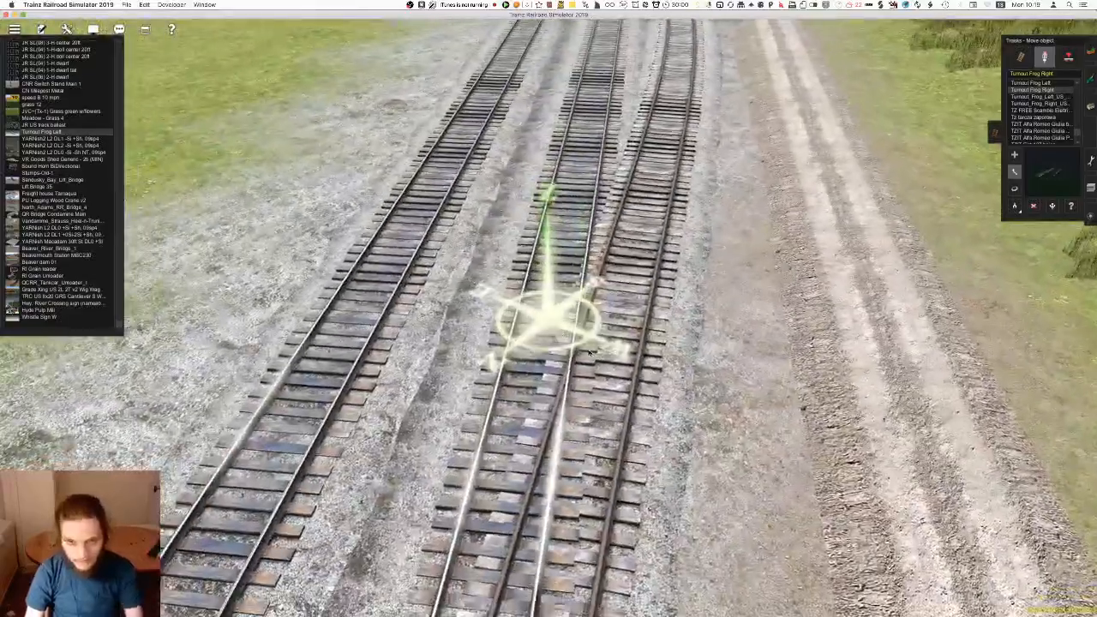
{"action": "left_click", "coordinate": [580, 392]}
{"action": "key", "text": "r"}
{"action": "key", "text": "Up"}
{"action": "left_click_drag", "start_coordinate": [578, 395], "coordinate": [602, 388]}
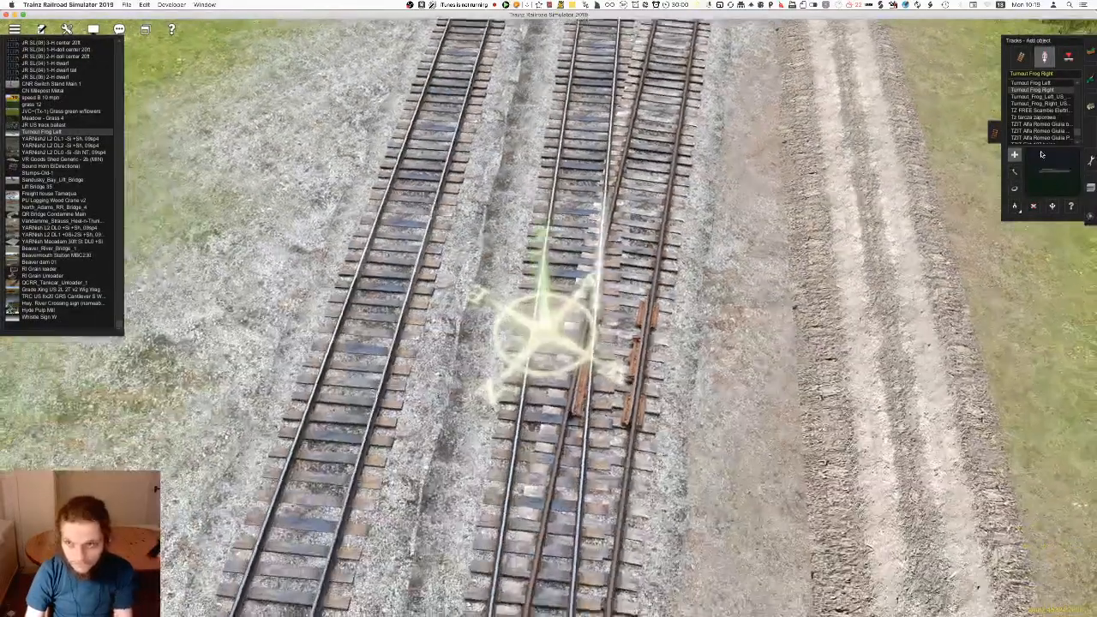
Add a Turnout Frog Left beside the right frog, rotate it to the opposite outer rail and align it
{"action": "left_click", "coordinate": [1031, 83]}
{"action": "key", "text": "Right"}
{"action": "scroll", "coordinate": [585, 332], "scroll_direction": "up", "scroll_amount": 3}
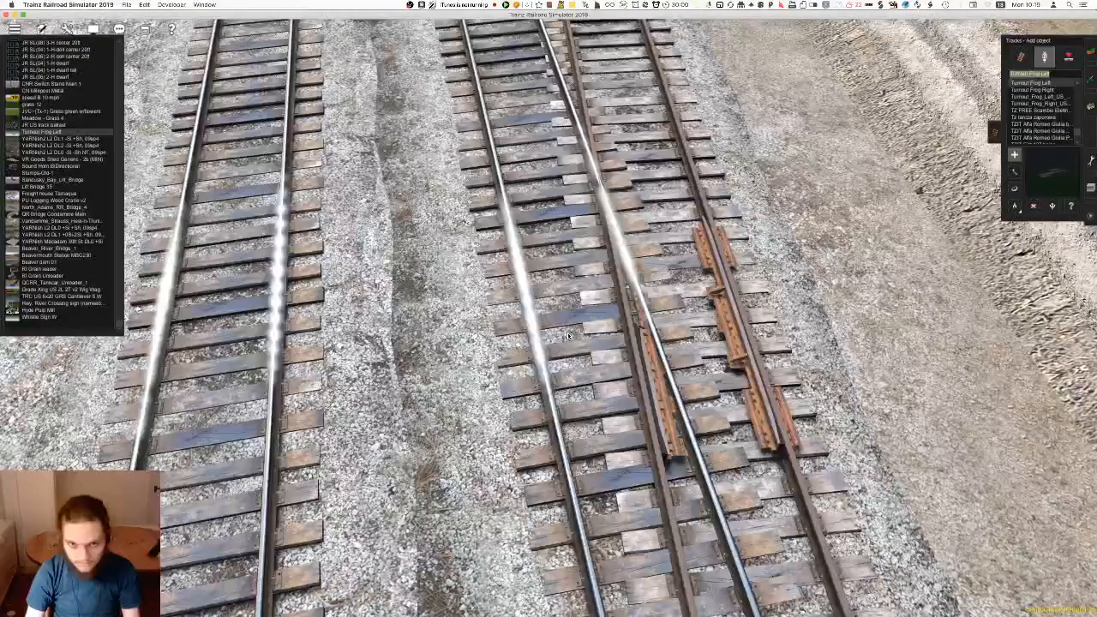
{"action": "left_click", "coordinate": [586, 331]}
{"action": "key", "text": "r"}
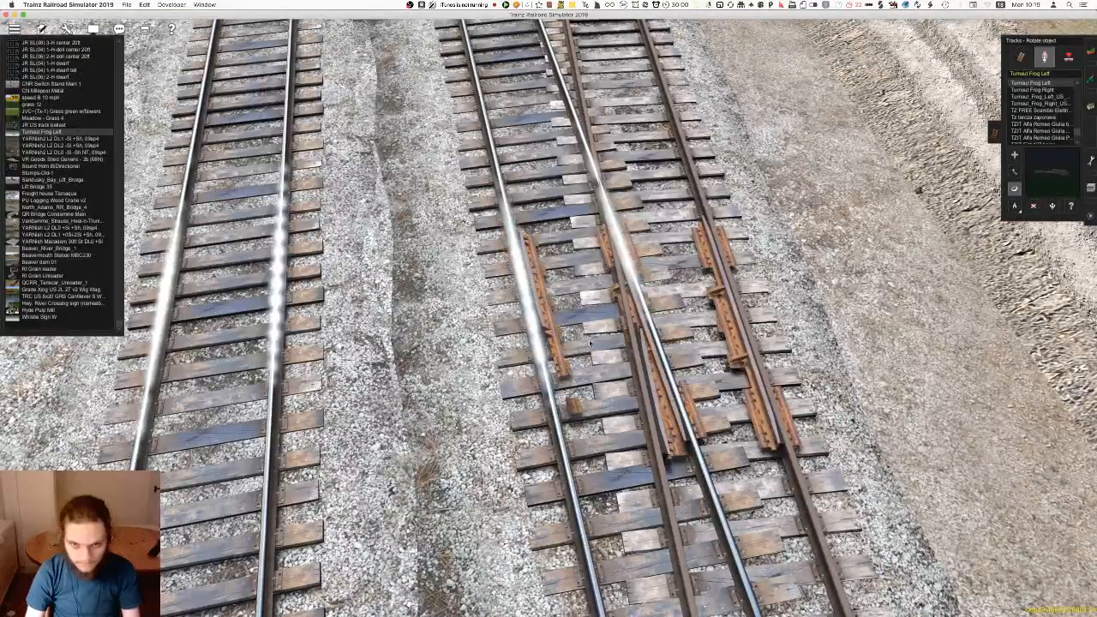
{"action": "key", "text": "r"}
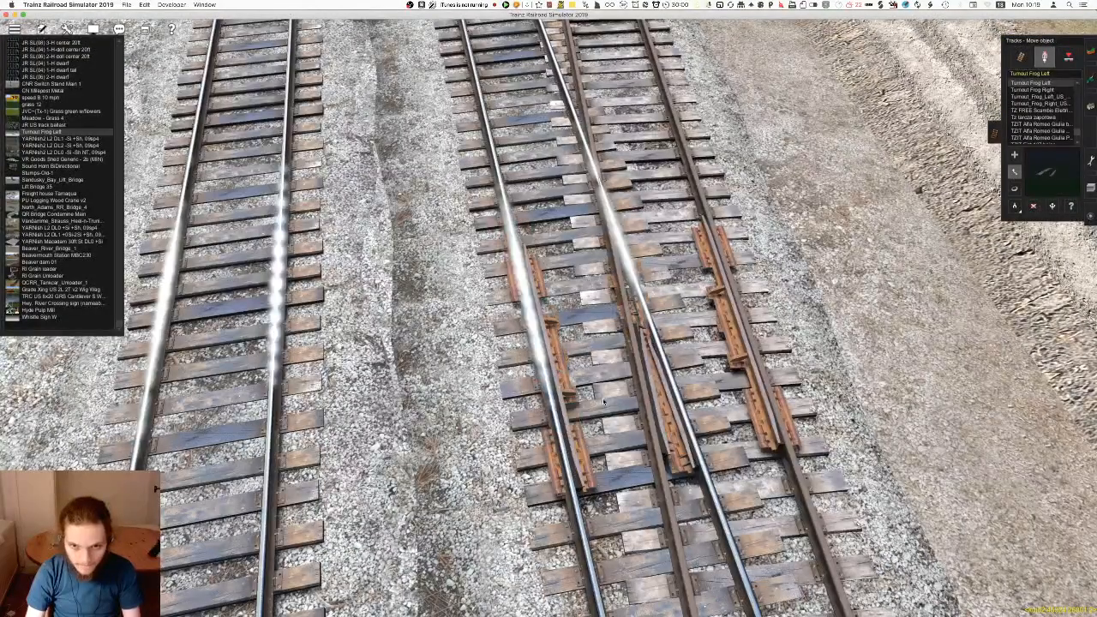
{"action": "left_click_drag", "start_coordinate": [597, 386], "coordinate": [588, 361]}
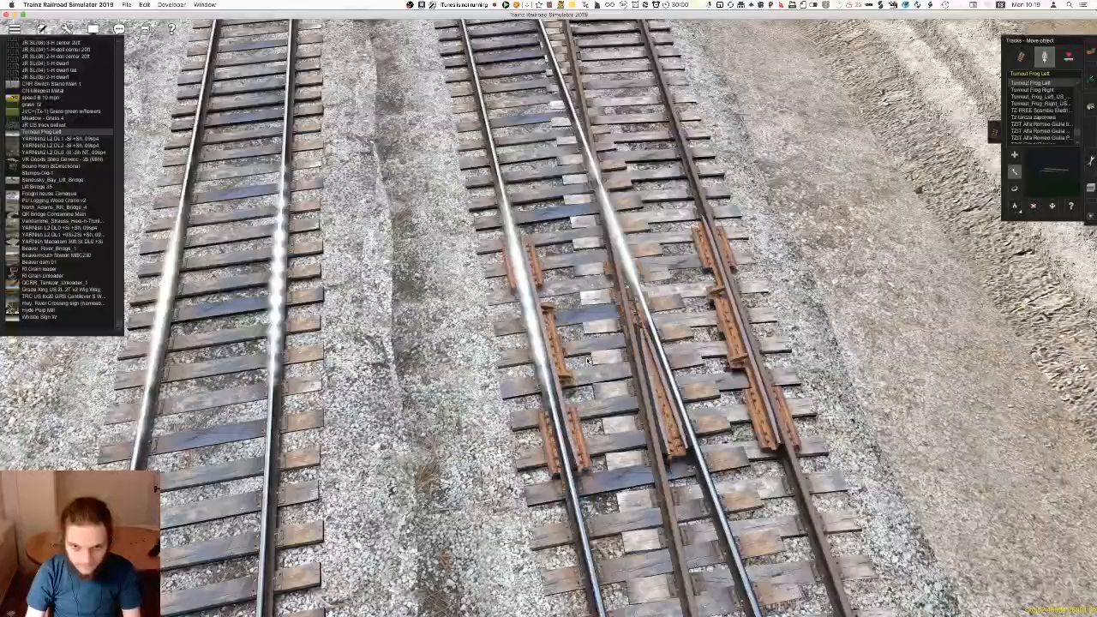
Go to the crossing rails of the next junction along the dirt road
{"action": "scroll", "coordinate": [551, 418], "scroll_direction": "down", "scroll_amount": 10}
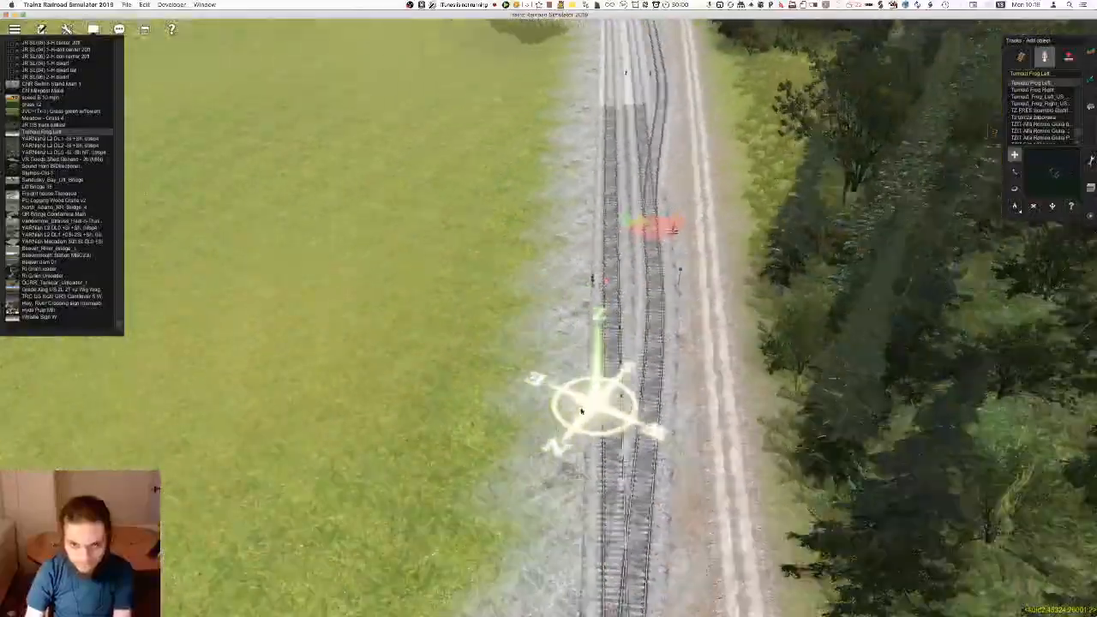
{"action": "scroll", "coordinate": [533, 397], "scroll_direction": "up", "scroll_amount": 10}
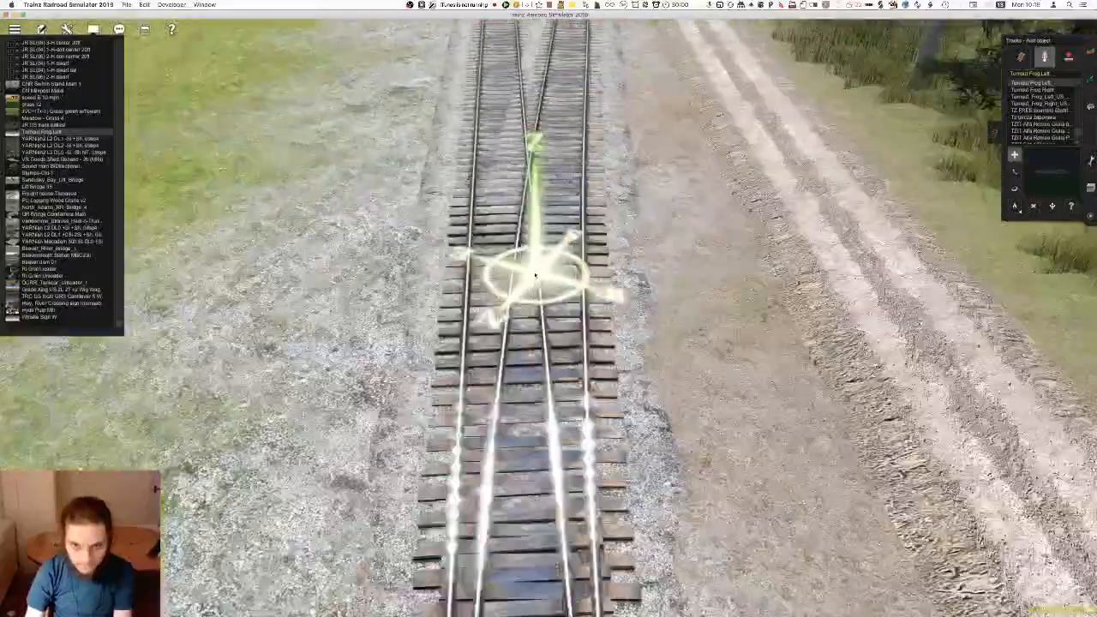
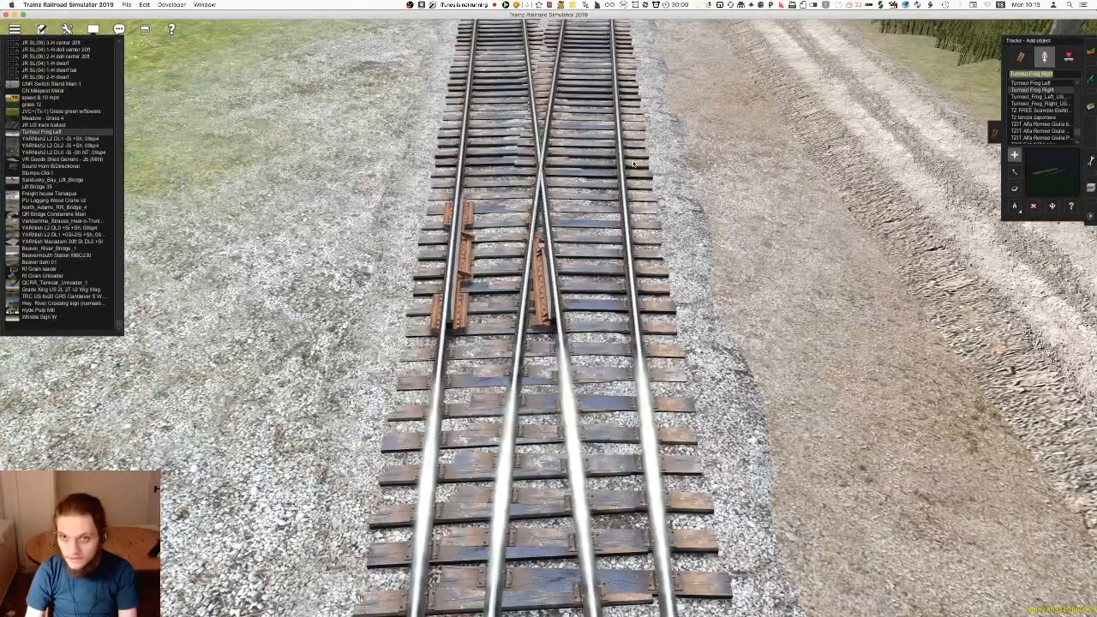
Place a Turnout Frog Right at the rail crossing and move it level with the existing left frog on the turnout
{"action": "left_click", "coordinate": [591, 183]}
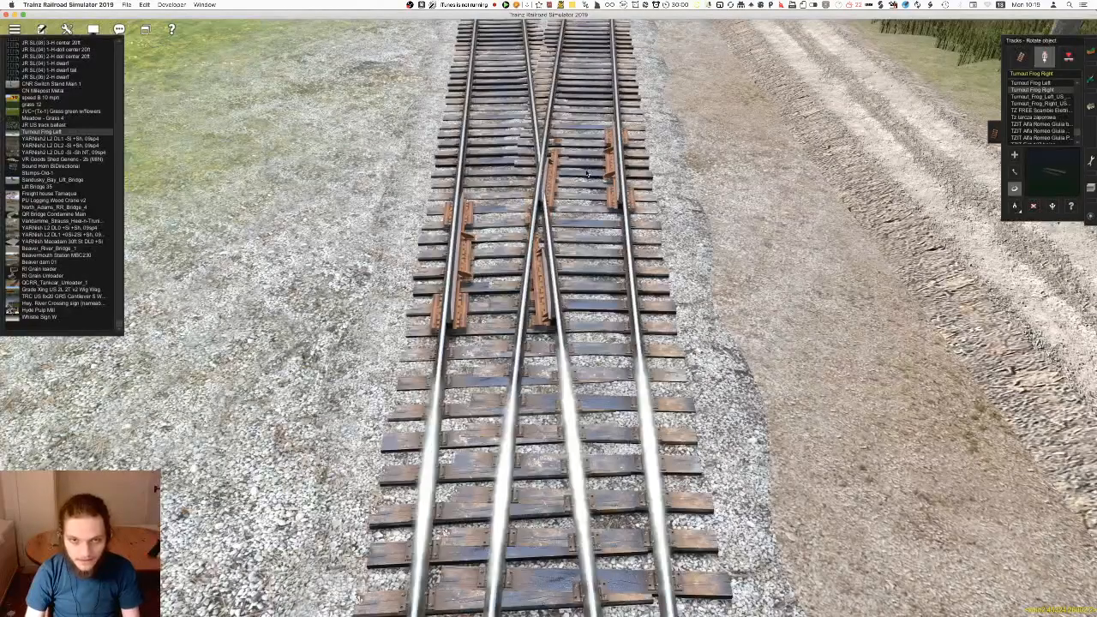
{"action": "left_click_drag", "start_coordinate": [587, 174], "coordinate": [569, 273]}
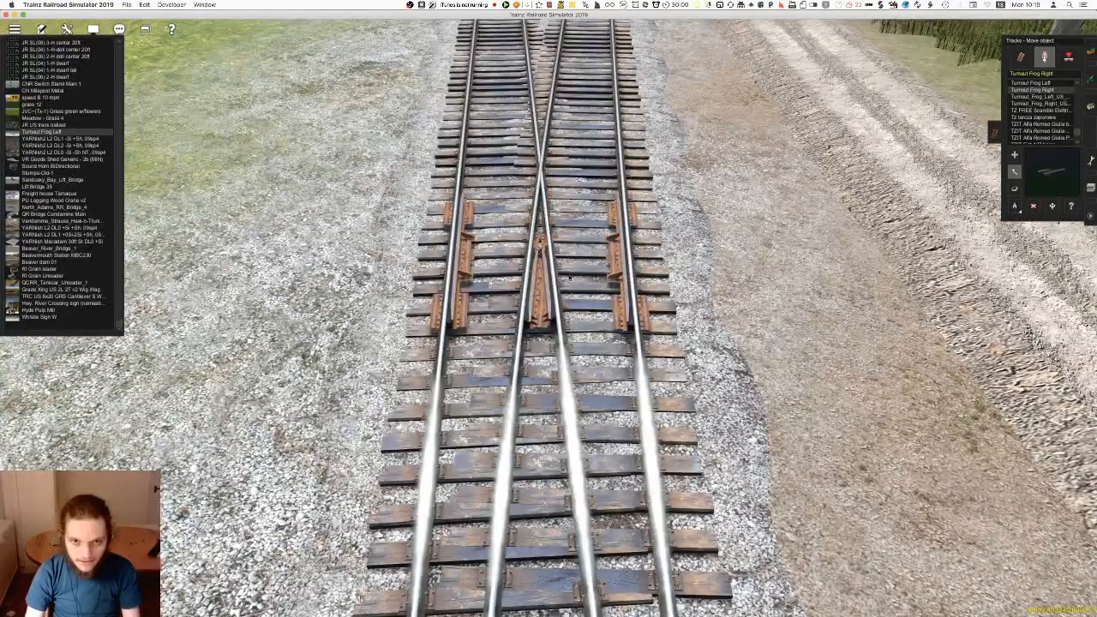
{"action": "scroll", "coordinate": [569, 278], "scroll_direction": "down", "scroll_amount": 5}
{"action": "mouse_move", "coordinate": [569, 279]}
{"action": "right_mouse_down"}
{"action": "mouse_move", "coordinate": [576, 320]}
{"action": "mouse_move", "coordinate": [606, 372]}
{"action": "mouse_move", "coordinate": [685, 314]}
{"action": "mouse_move", "coordinate": [506, 309]}
{"action": "mouse_move", "coordinate": [640, 109]}
{"action": "mouse_move", "coordinate": [475, 107]}
{"action": "mouse_move", "coordinate": [566, 250]}
{"action": "mouse_move", "coordinate": [536, 321]}
{"action": "mouse_move", "coordinate": [542, 446]}
{"action": "mouse_move", "coordinate": [566, 313]}
{"action": "mouse_move", "coordinate": [541, 164]}
{"action": "mouse_move", "coordinate": [676, 110]}
{"action": "mouse_move", "coordinate": [609, 94]}
{"action": "mouse_move", "coordinate": [557, 110]}
{"action": "mouse_move", "coordinate": [553, 123]}
{"action": "mouse_move", "coordinate": [568, 123]}
{"action": "mouse_move", "coordinate": [580, 91]}
{"action": "mouse_move", "coordinate": [558, 112]}
{"action": "mouse_move", "coordinate": [554, 294]}
{"action": "mouse_move", "coordinate": [603, 262]}
{"action": "mouse_move", "coordinate": [574, 291]}
{"action": "right_mouse_up"}
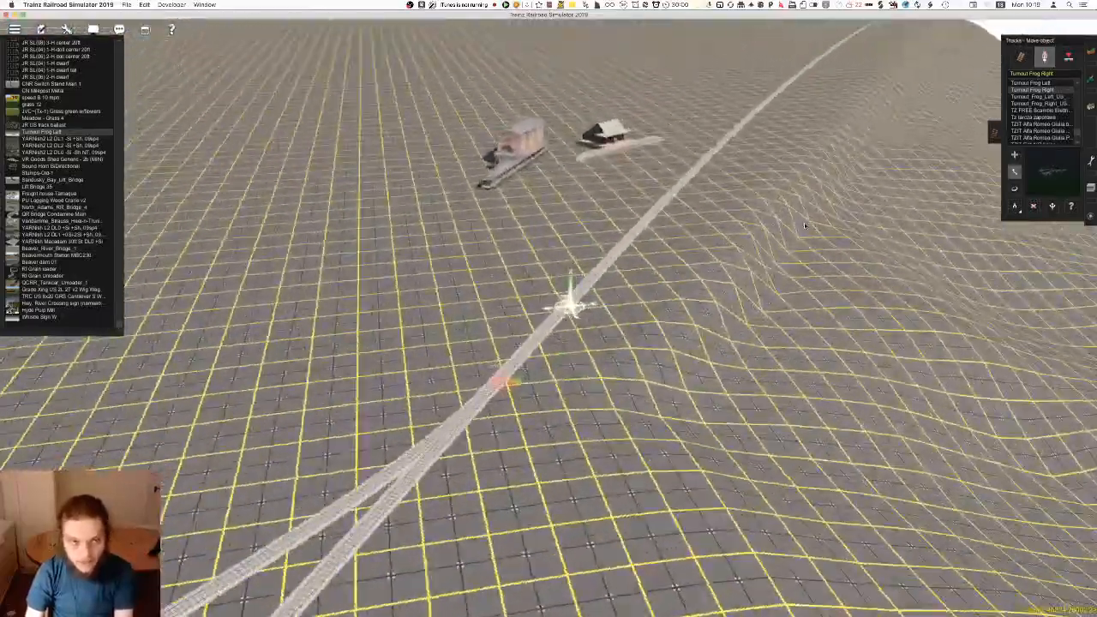
Sample the JR US track #1-132 rust (narrow ballast) type from the finished line as the current track
{"action": "scroll", "coordinate": [392, 195], "scroll_direction": "up", "scroll_amount": 3}
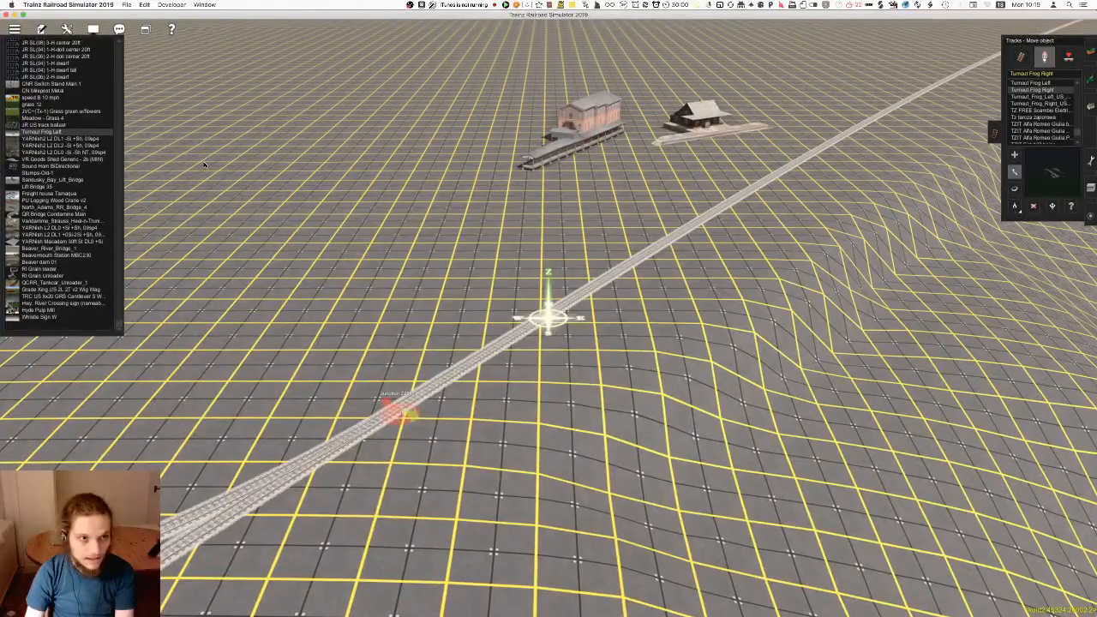
{"action": "right_click_drag", "start_coordinate": [564, 256], "coordinate": [512, 301]}
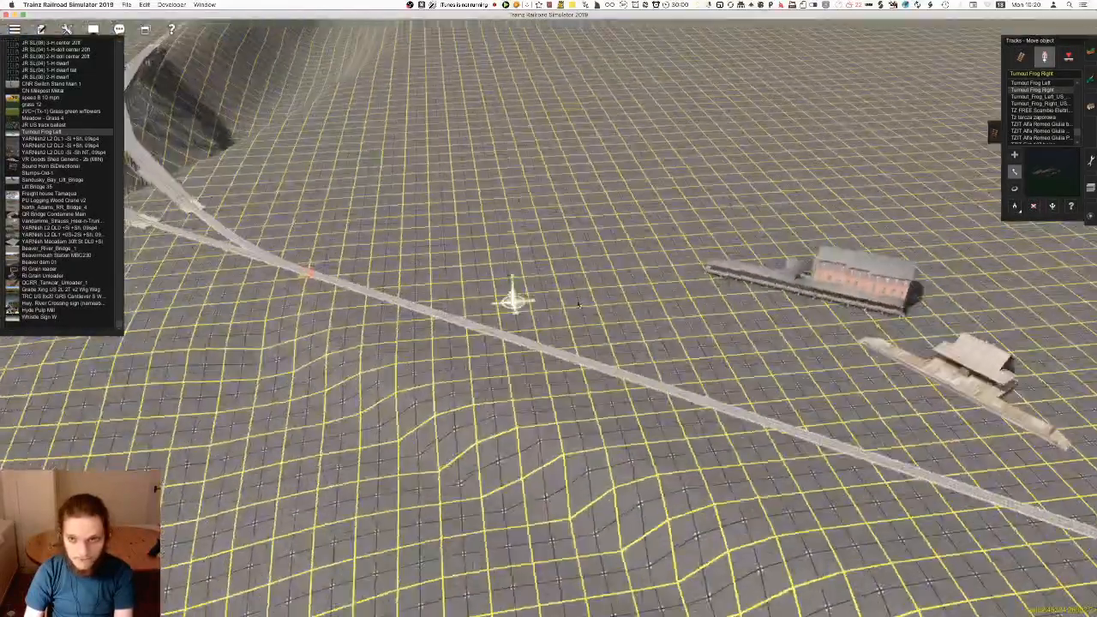
{"action": "scroll", "coordinate": [534, 311], "scroll_direction": "up", "scroll_amount": 5}
{"action": "left_click", "coordinate": [1020, 57]}
{"action": "scroll", "coordinate": [850, 191], "scroll_direction": "up", "scroll_amount": 4}
{"action": "left_click", "coordinate": [1015, 206]}
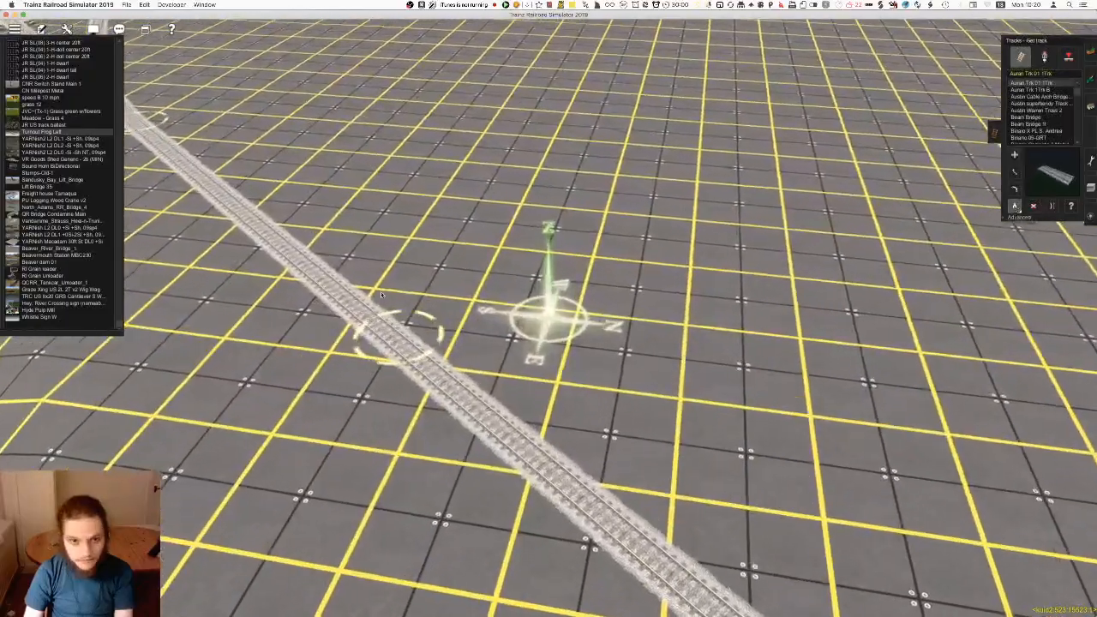
{"action": "key", "text": "Up"}
{"action": "right_click_drag", "start_coordinate": [772, 244], "coordinate": [595, 73]}
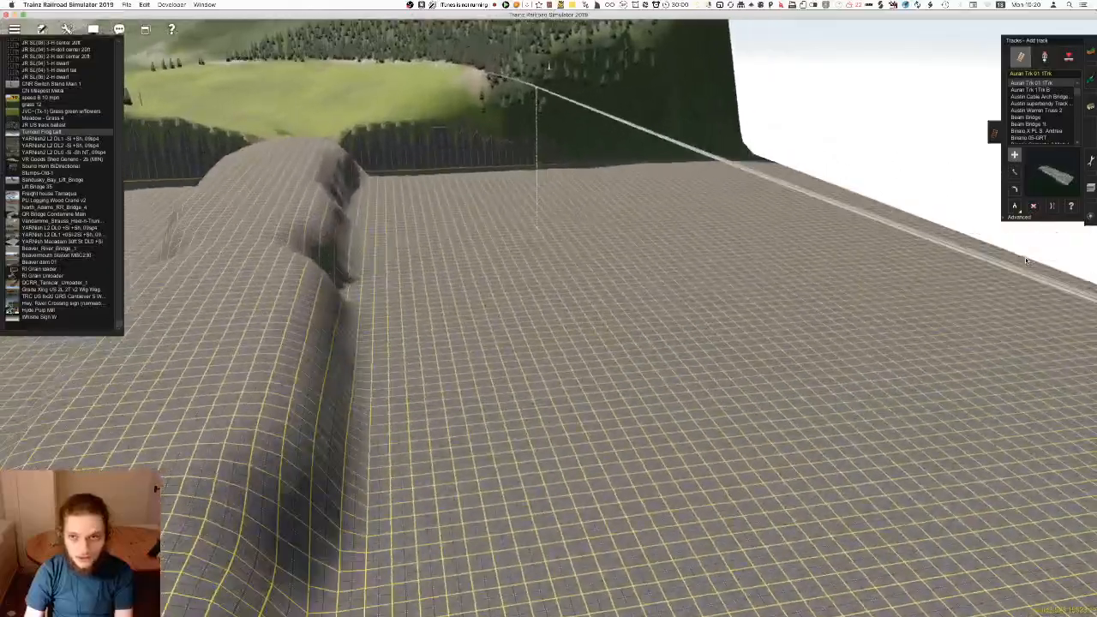
{"action": "left_click", "coordinate": [1015, 206]}
{"action": "right_click_drag", "start_coordinate": [429, 163], "coordinate": [529, 151]}
{"action": "left_click", "coordinate": [529, 151]}
{"action": "scroll", "coordinate": [529, 151], "scroll_direction": "up", "scroll_amount": 8}
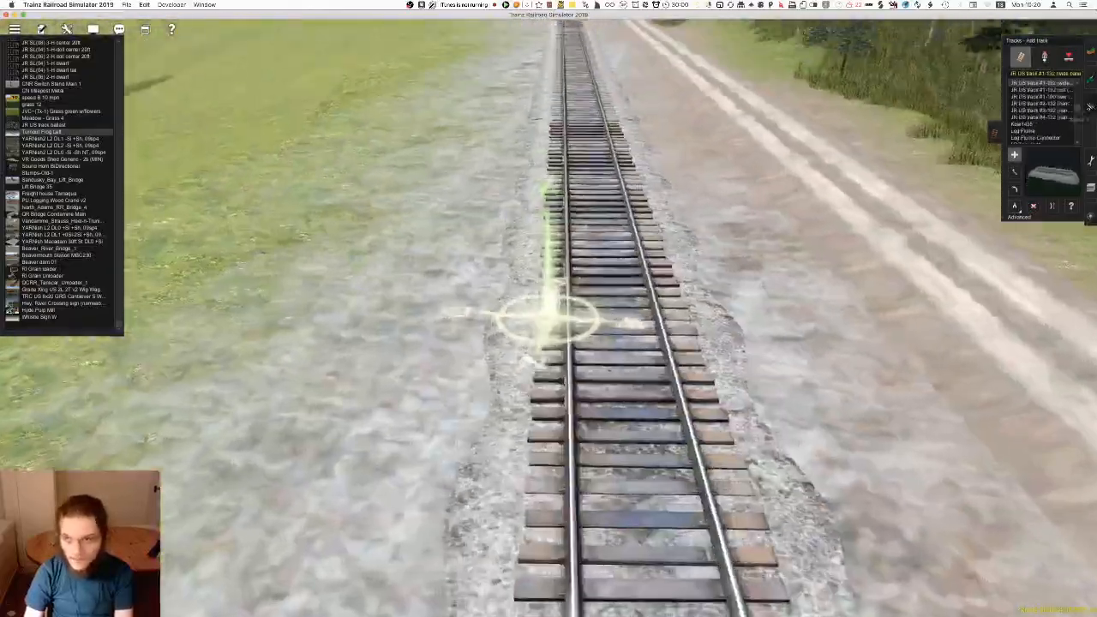
Try laying a piece of the sampled track beside the existing line and undo it
{"action": "left_click", "coordinate": [455, 103]}
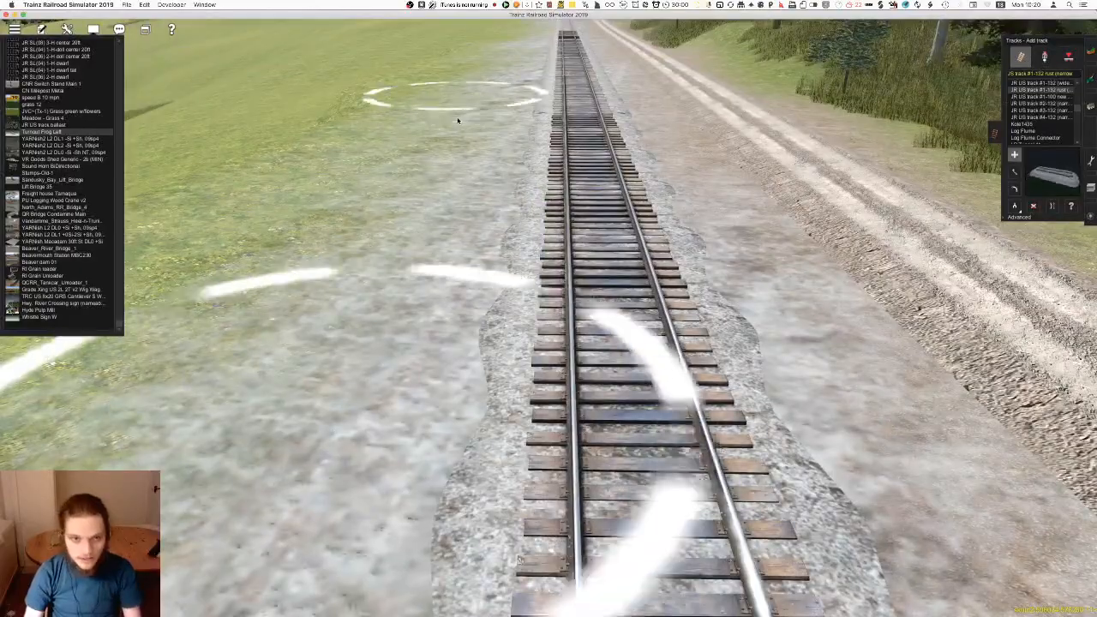
{"action": "right_click_drag", "start_coordinate": [480, 324], "coordinate": [546, 395]}
{"action": "key", "text": "super+z"}
Switch to object editing and use Get object on the wooden station building beside the line
{"action": "scroll", "coordinate": [566, 387], "scroll_direction": "down", "scroll_amount": 8}
{"action": "right_click_drag", "start_coordinate": [610, 367], "coordinate": [617, 250]}
{"action": "right_click", "coordinate": [620, 245]}
{"action": "right_click", "coordinate": [593, 233]}
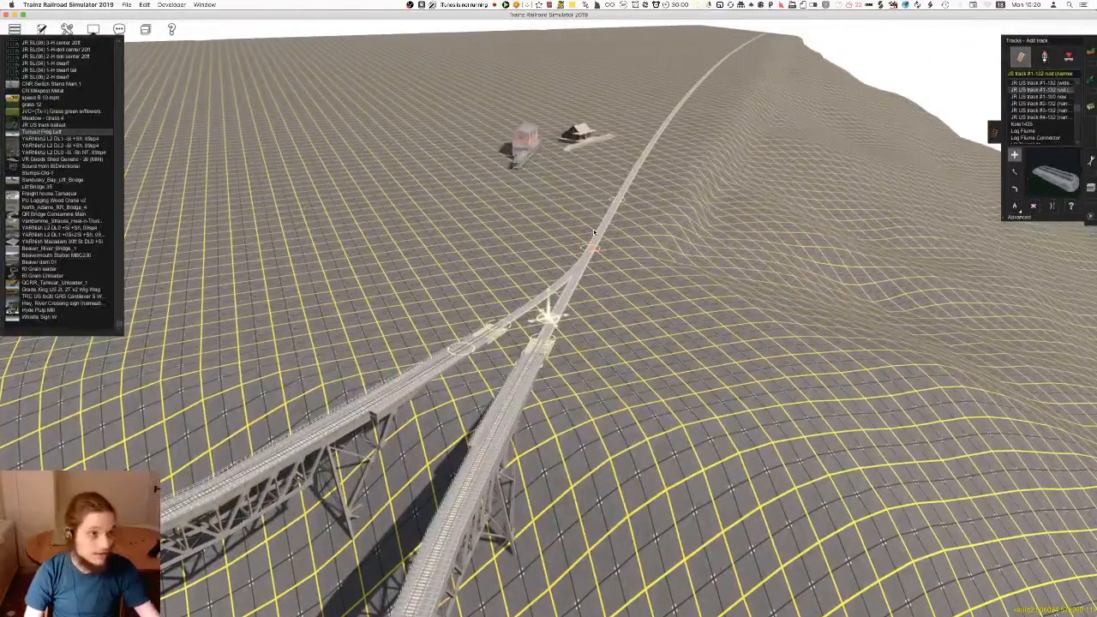
{"action": "right_click", "coordinate": [602, 189]}
{"action": "right_click", "coordinate": [567, 210]}
{"action": "right_click_drag", "start_coordinate": [600, 267], "coordinate": [531, 277]}
{"action": "right_click", "coordinate": [523, 296]}
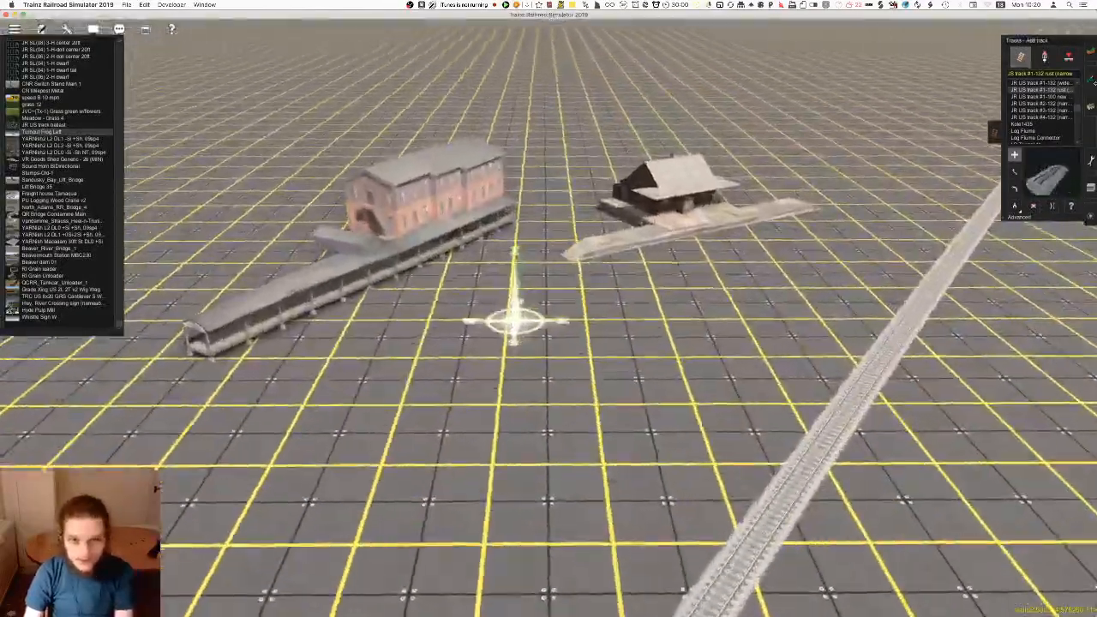
{"action": "right_click", "coordinate": [737, 221]}
{"action": "key", "text": "F3"}
{"action": "left_click", "coordinate": [1015, 214]}
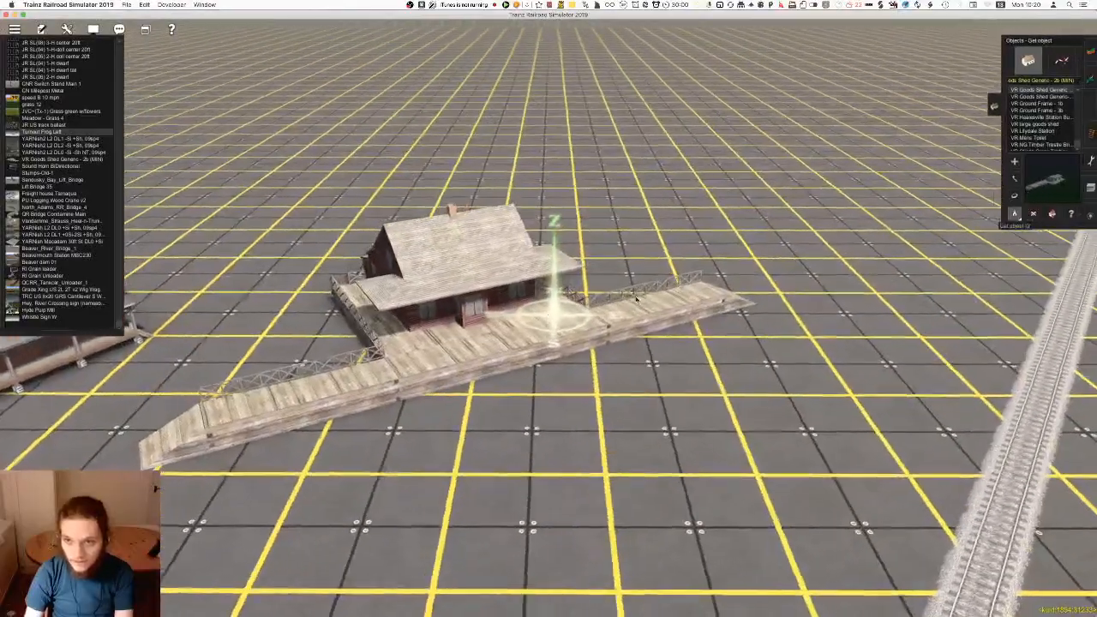
{"action": "left_click", "coordinate": [505, 339]}
{"action": "right_click", "coordinate": [403, 429]}
Apply the No Payware content filter and search for "station" objects
{"action": "scroll", "coordinate": [1068, 131], "scroll_direction": "down", "scroll_amount": 3}
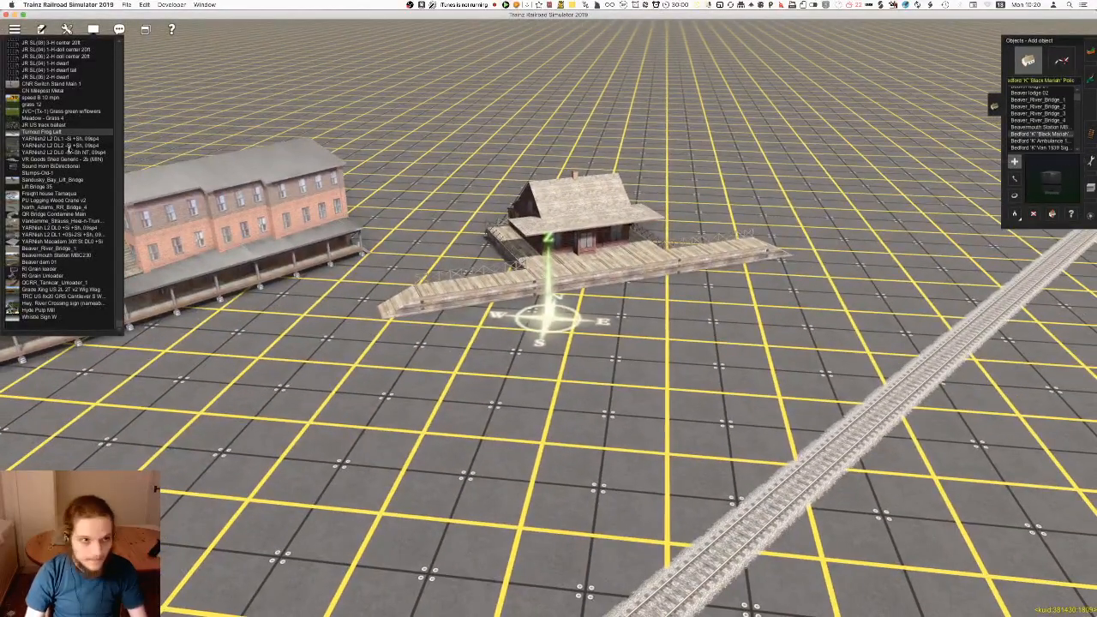
{"action": "scroll", "coordinate": [77, 94], "scroll_direction": "up", "scroll_amount": 5}
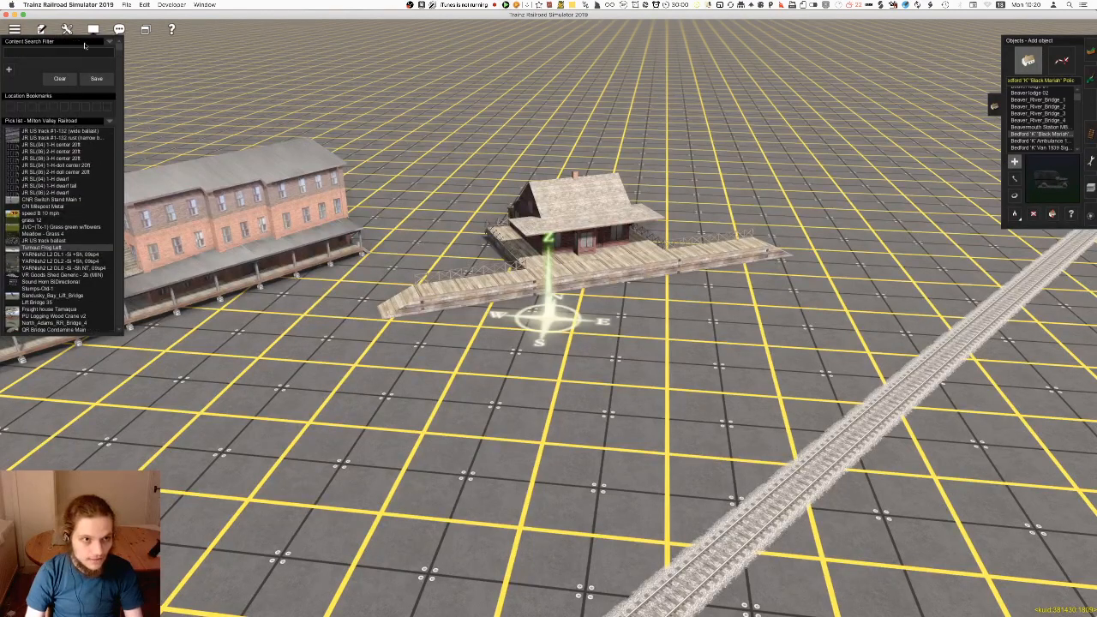
{"action": "left_click", "coordinate": [109, 42]}
{"action": "left_click", "coordinate": [121, 76]}
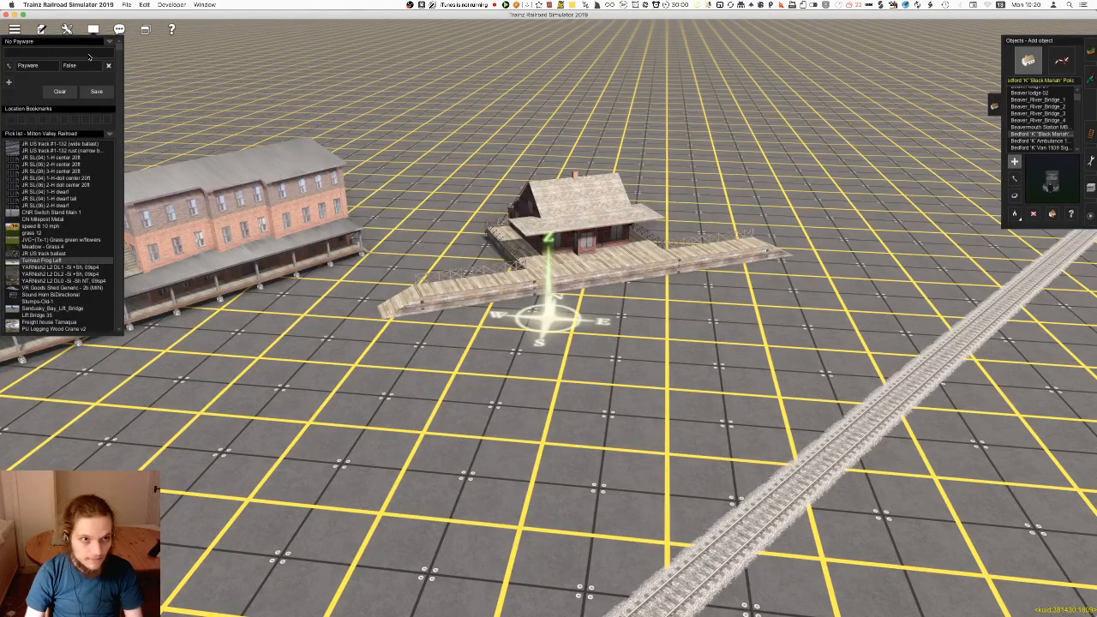
{"action": "left_click", "coordinate": [87, 54]}
{"action": "type", "text": "station"}
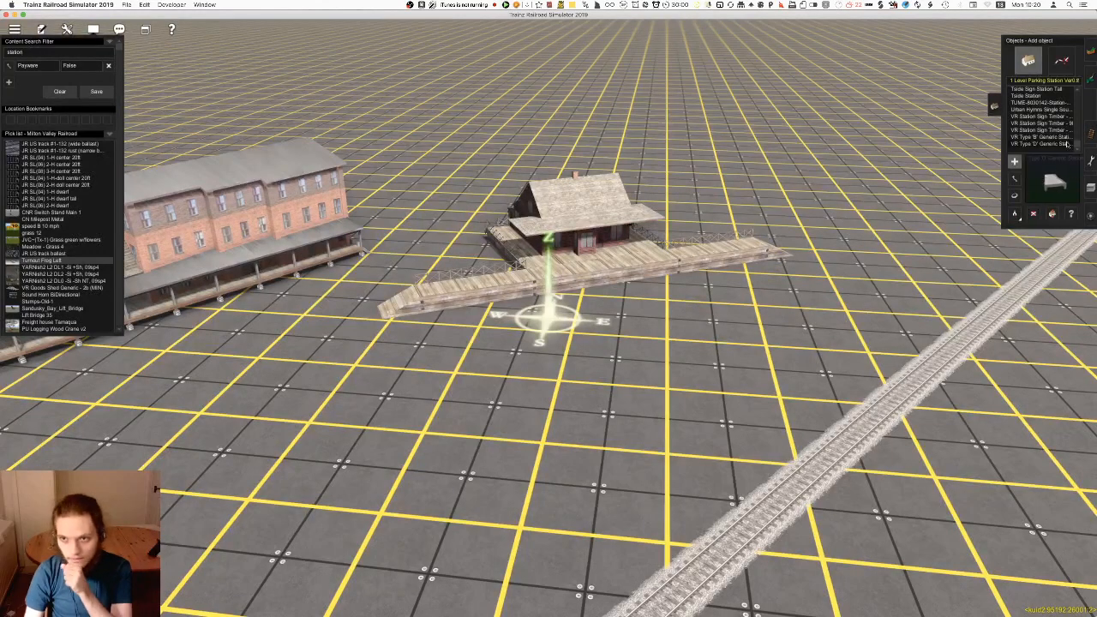
Try placing a VR Type 'D' Generic Station in front of the wooden station and undo it
{"action": "left_click", "coordinate": [1062, 145]}
{"action": "key", "text": "Down"}
{"action": "left_click", "coordinate": [546, 302]}
{"action": "key", "text": "super+z"}
Try placing the TUME-8030142-Station-Wood object beside the track and undo it
{"action": "left_click", "coordinate": [1041, 132]}
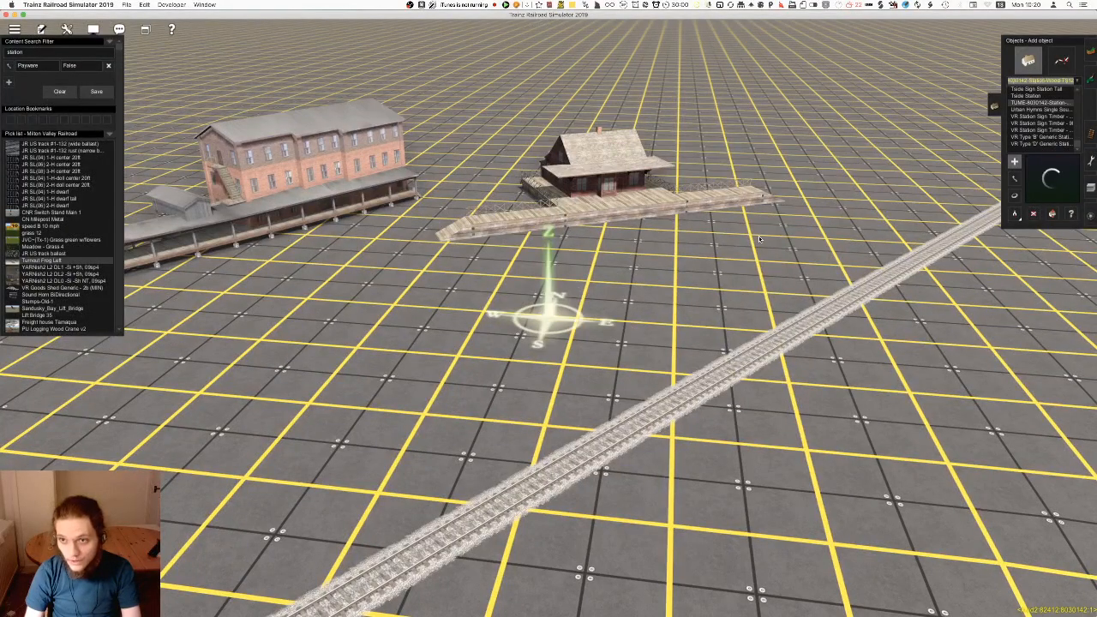
{"action": "left_click", "coordinate": [675, 294]}
{"action": "key", "text": "super+z"}
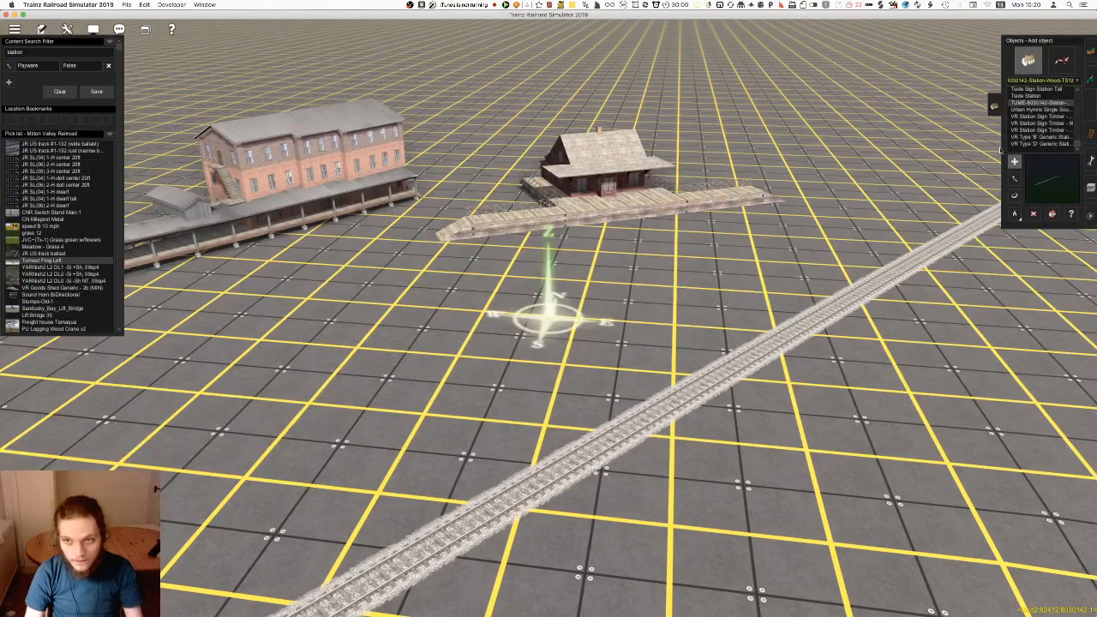
Try placing the Tside Station between the wooden station and the track, and undo the placement
{"action": "left_click", "coordinate": [1029, 97]}
{"action": "right_click_drag", "start_coordinate": [632, 279], "coordinate": [646, 319]}
{"action": "key", "text": "Down"}
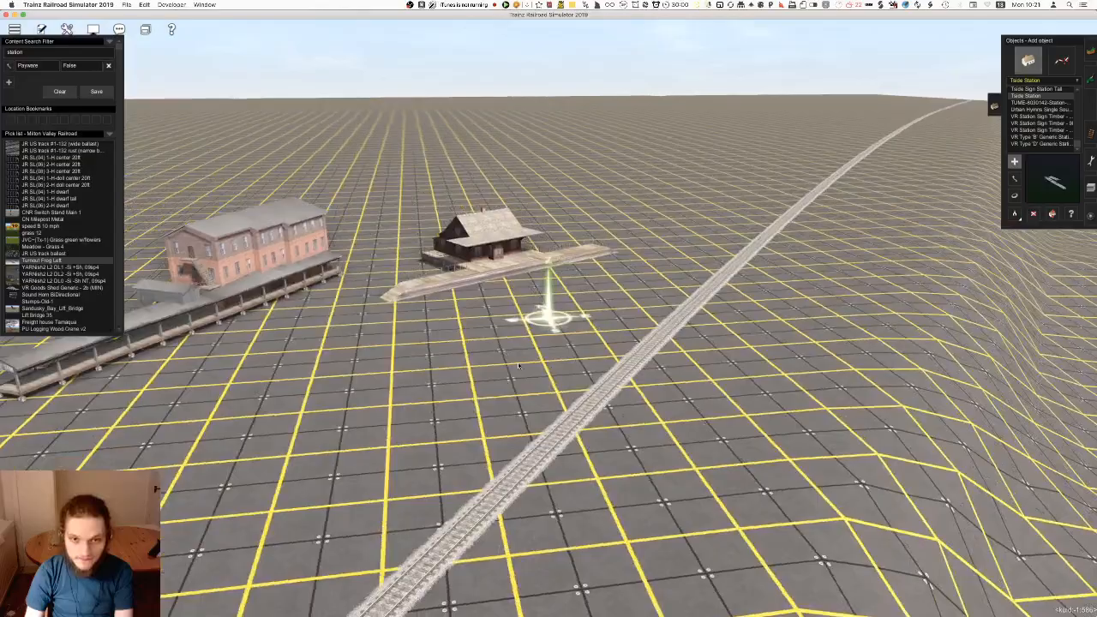
{"action": "right_click_drag", "start_coordinate": [520, 331], "coordinate": [536, 325]}
{"action": "key", "text": "Up"}
{"action": "right_click", "coordinate": [571, 242]}
{"action": "key", "text": "Left"}
{"action": "scroll", "coordinate": [566, 231], "scroll_direction": "up", "scroll_amount": 3}
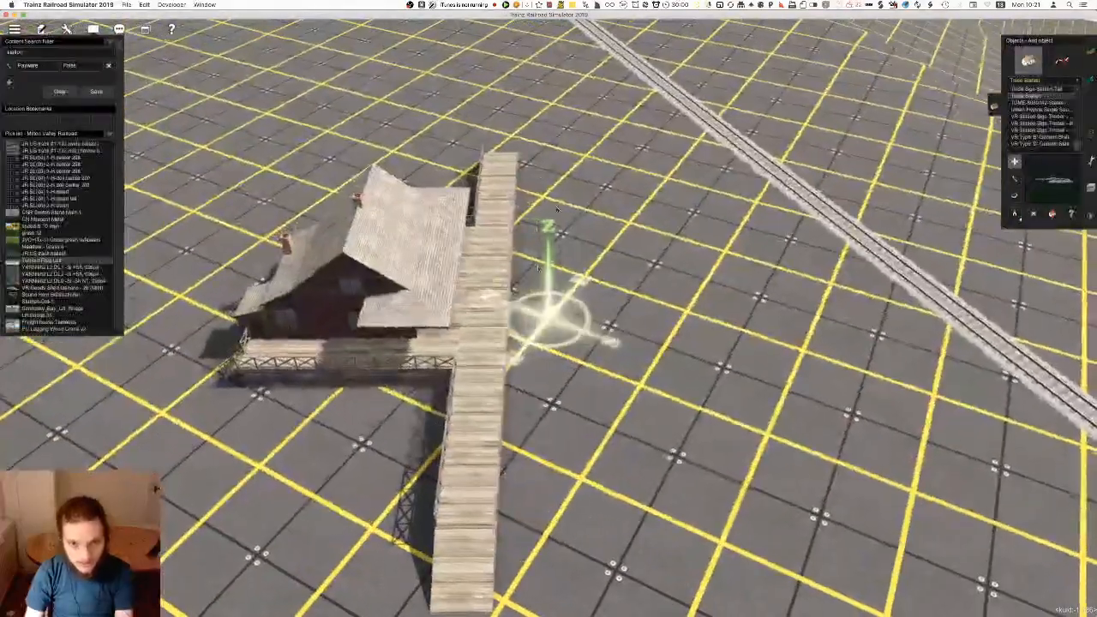
{"action": "scroll", "coordinate": [557, 211], "scroll_direction": "down", "scroll_amount": 3}
{"action": "right_click", "coordinate": [526, 417]}
{"action": "key", "text": "Left"}
{"action": "key", "text": "Down"}
{"action": "right_click", "coordinate": [529, 360]}
{"action": "left_click", "coordinate": [517, 353]}
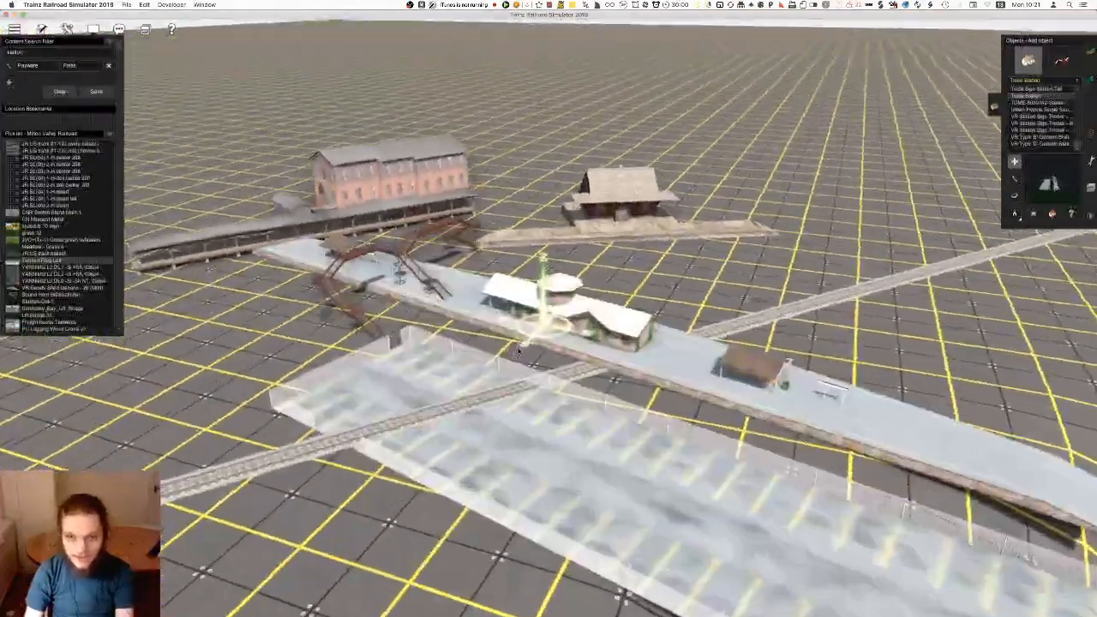
{"action": "key", "text": "Right"}
{"action": "key", "text": "super+z"}
Try placing Terminal Station A near the track and undo it
{"action": "left_click", "coordinate": [1038, 89]}
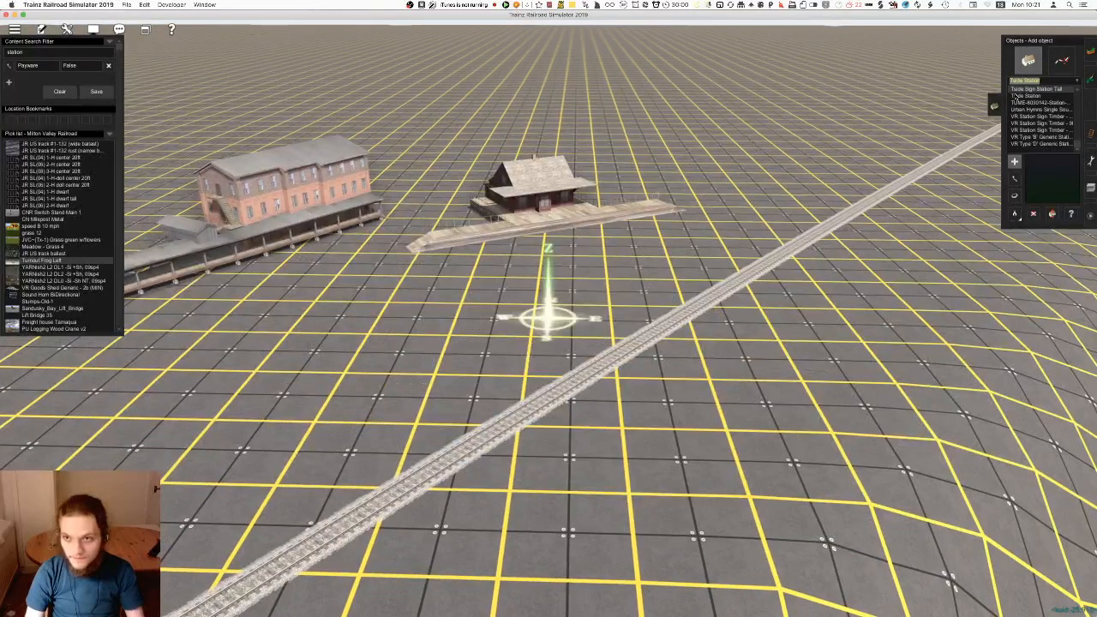
{"action": "scroll", "coordinate": [1054, 134], "scroll_direction": "up", "scroll_amount": 3}
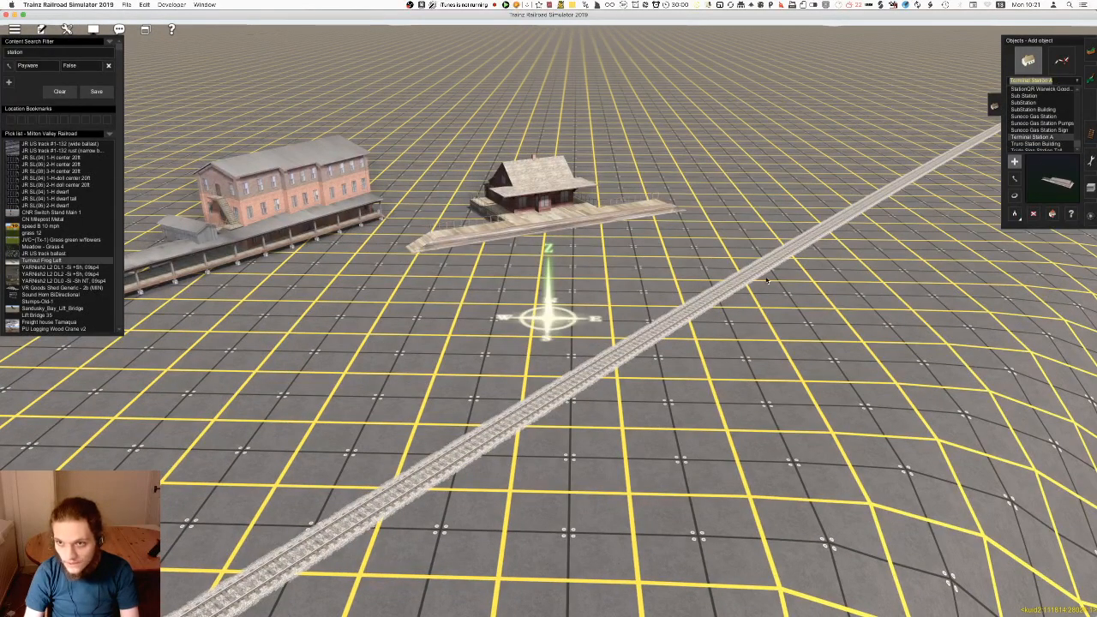
{"action": "left_click", "coordinate": [620, 283]}
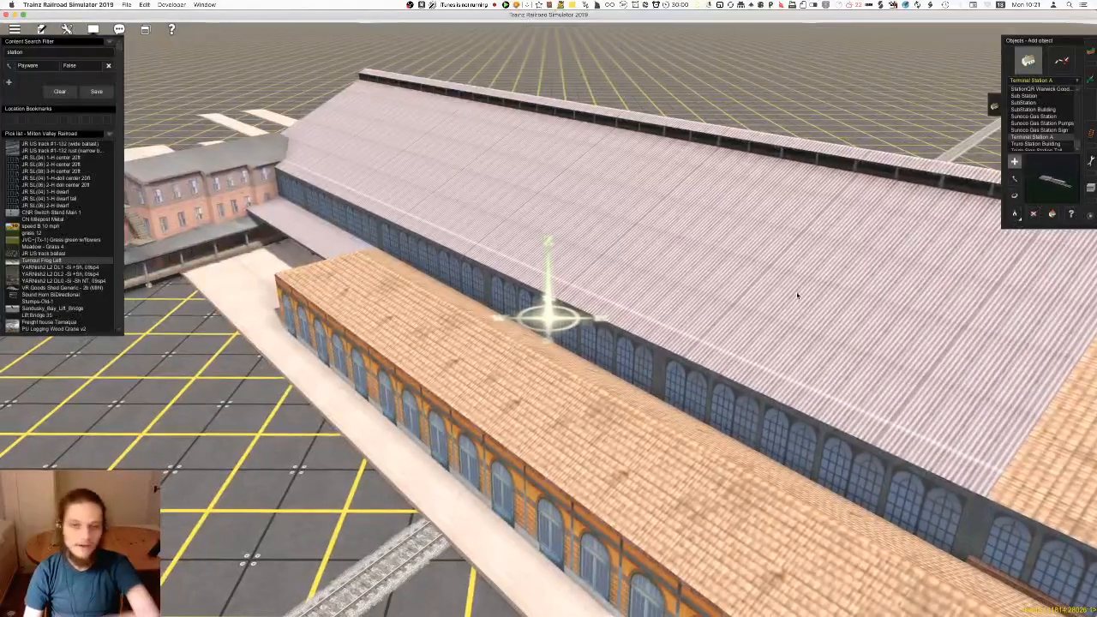
{"action": "key", "text": "ctrl+z"}
Preview the station objects from Sub Station back through the StationQR entries to Station yard weighbridge
{"action": "left_click", "coordinate": [1054, 117]}
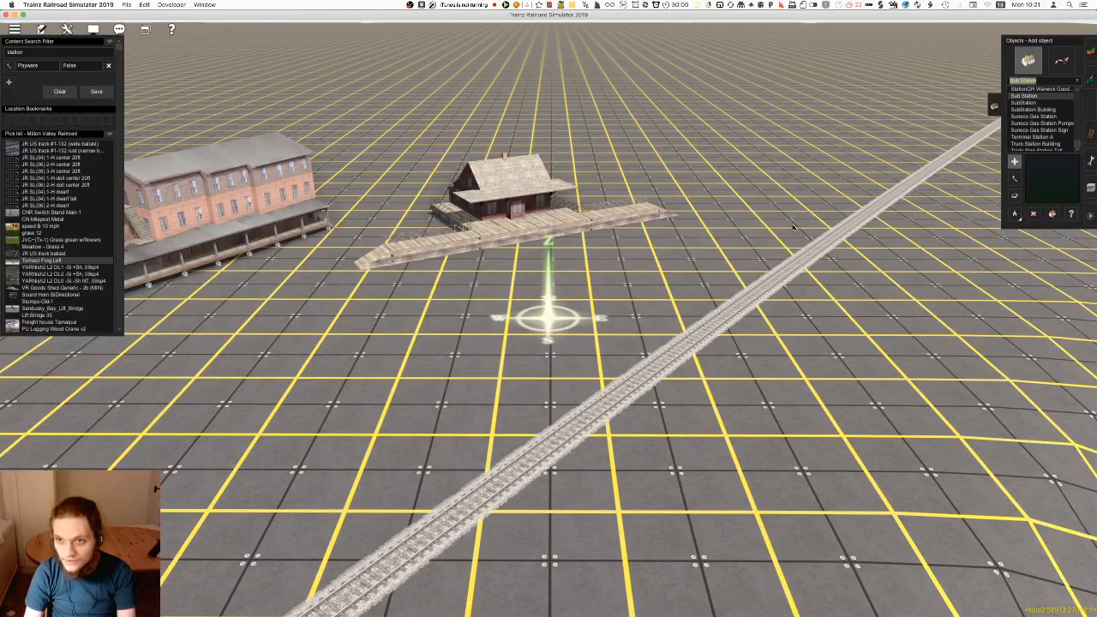
{"action": "key", "text": "Up"}
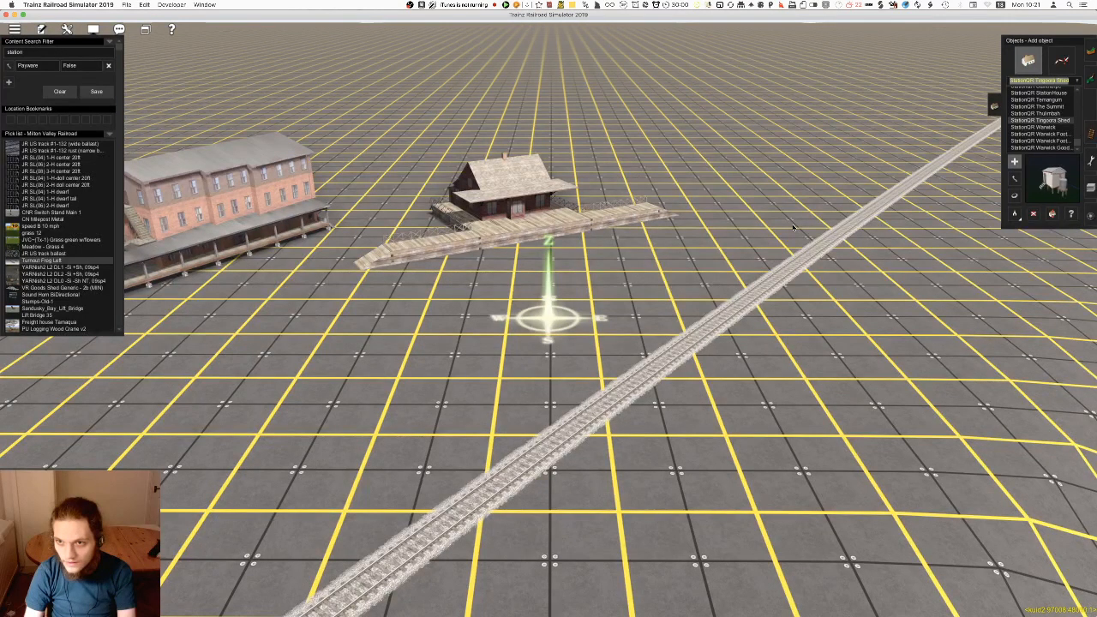
{"action": "key", "text": "Up"}
{"action": "key", "text": "Up"}
{"action": "key", "text": "Up"}
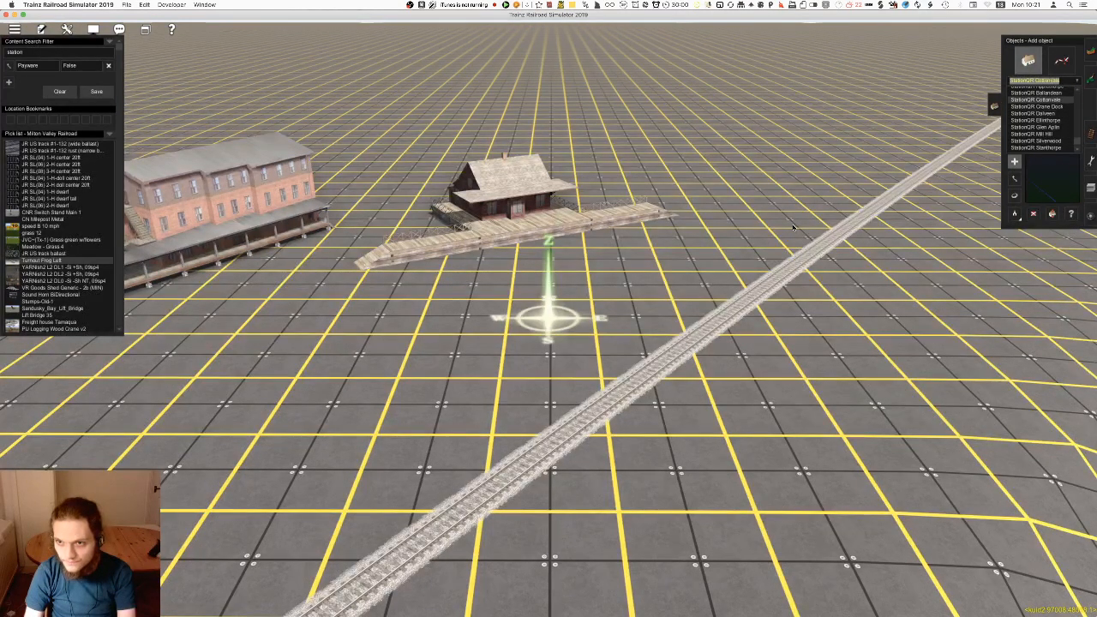
{"action": "key", "text": "Up"}
{"action": "key", "text": "Up"}
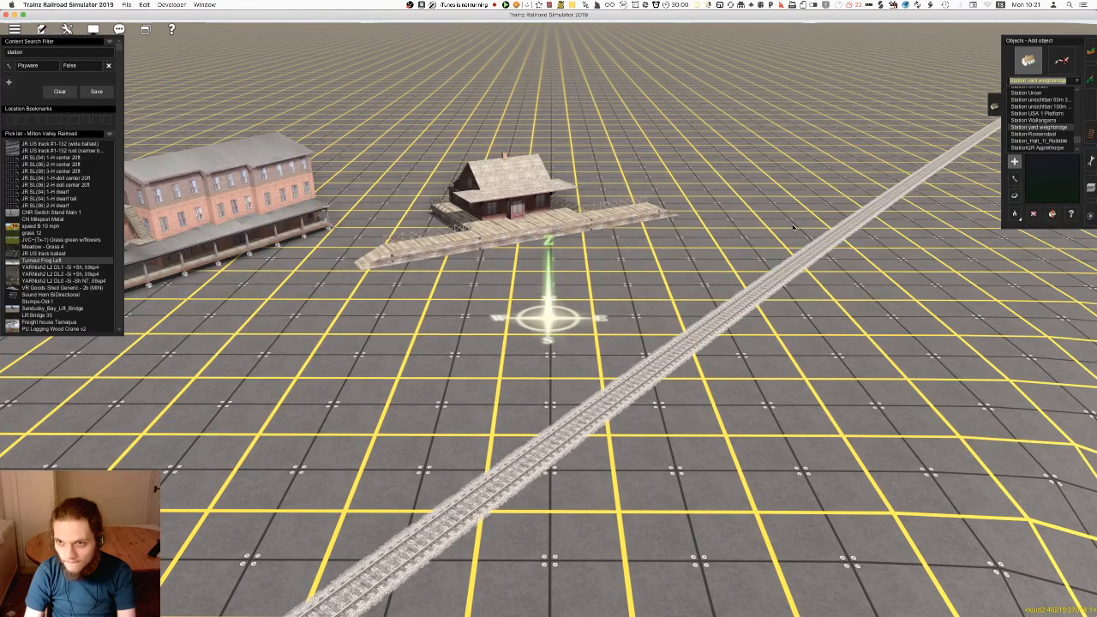
Try out the Station_Halt_1t_Roliable object beside the track and delete it
{"action": "key", "text": "Down"}
{"action": "left_click", "coordinate": [661, 253]}
{"action": "right_click_drag", "start_coordinate": [661, 253], "coordinate": [588, 358]}
{"action": "scroll", "coordinate": [612, 289], "scroll_direction": "up", "scroll_amount": 6}
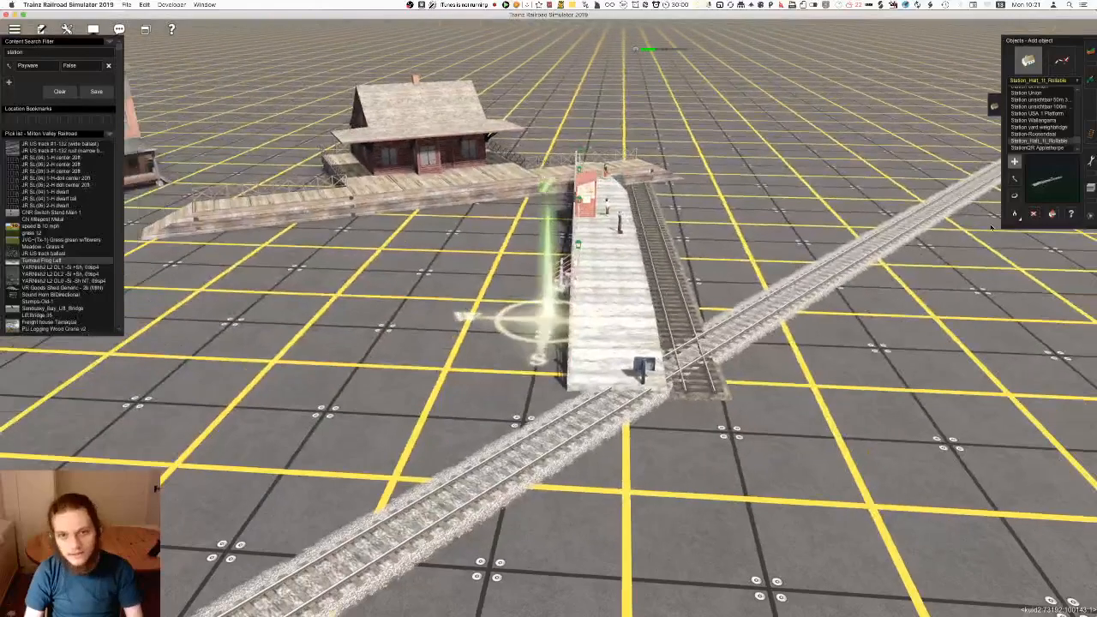
{"action": "left_click", "coordinate": [1034, 214]}
{"action": "left_click", "coordinate": [656, 274]}
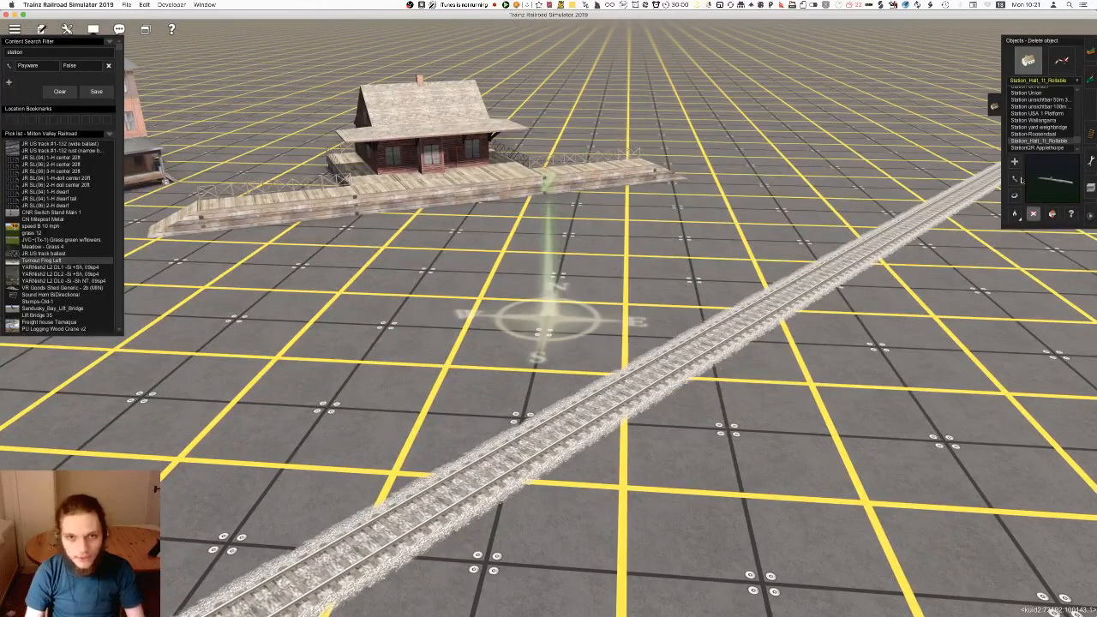
Try out the Station-Roosendaal object near the wooden station, including rotating it, and delete it
{"action": "left_click", "coordinate": [1058, 134]}
{"action": "left_click", "coordinate": [649, 256]}
{"action": "scroll", "coordinate": [635, 254], "scroll_direction": "down", "scroll_amount": 3}
{"action": "key", "text": "r"}
{"action": "left_click_drag", "start_coordinate": [621, 254], "coordinate": [735, 259]}
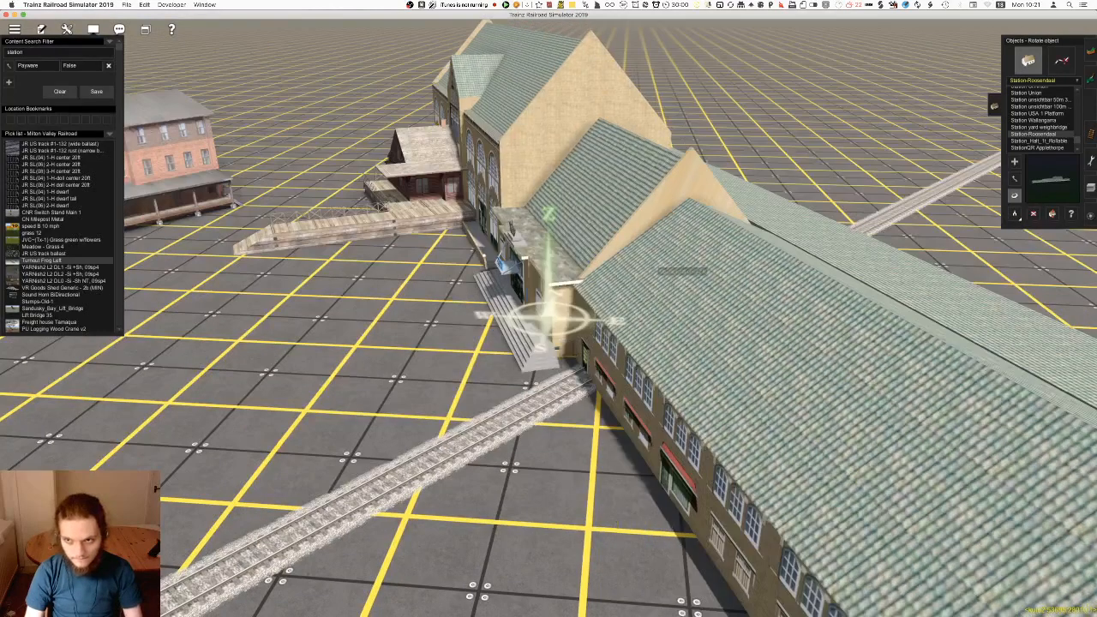
{"action": "key", "text": "d"}
{"action": "left_click", "coordinate": [735, 259]}
Try placing Station Wallangarra across the track in front of the wooden station
{"action": "left_click", "coordinate": [1053, 128]}
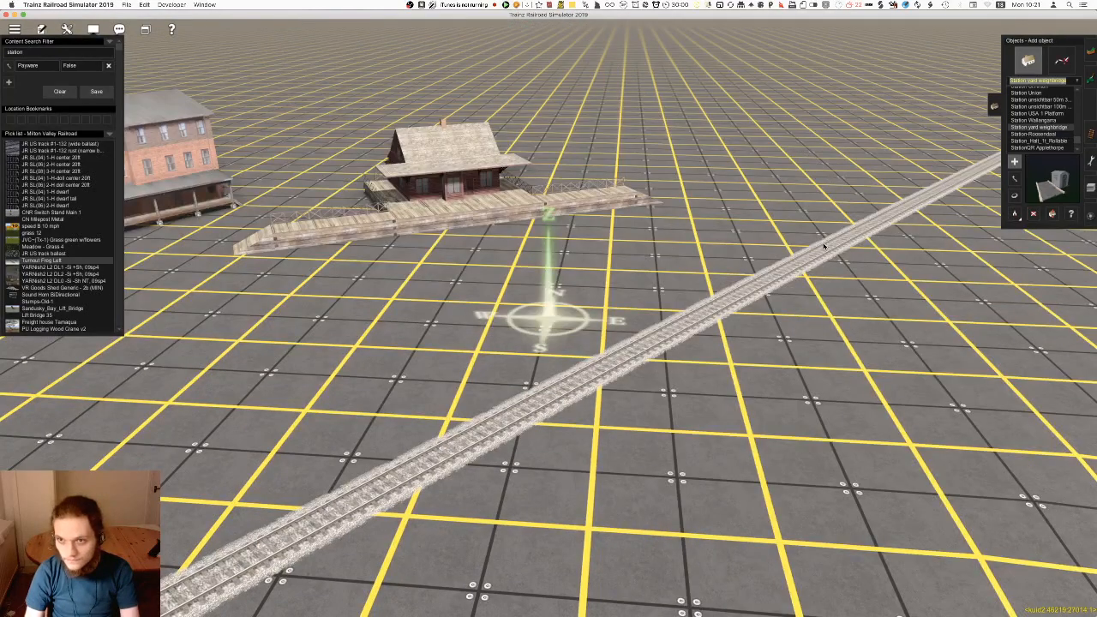
{"action": "key", "text": "Up"}
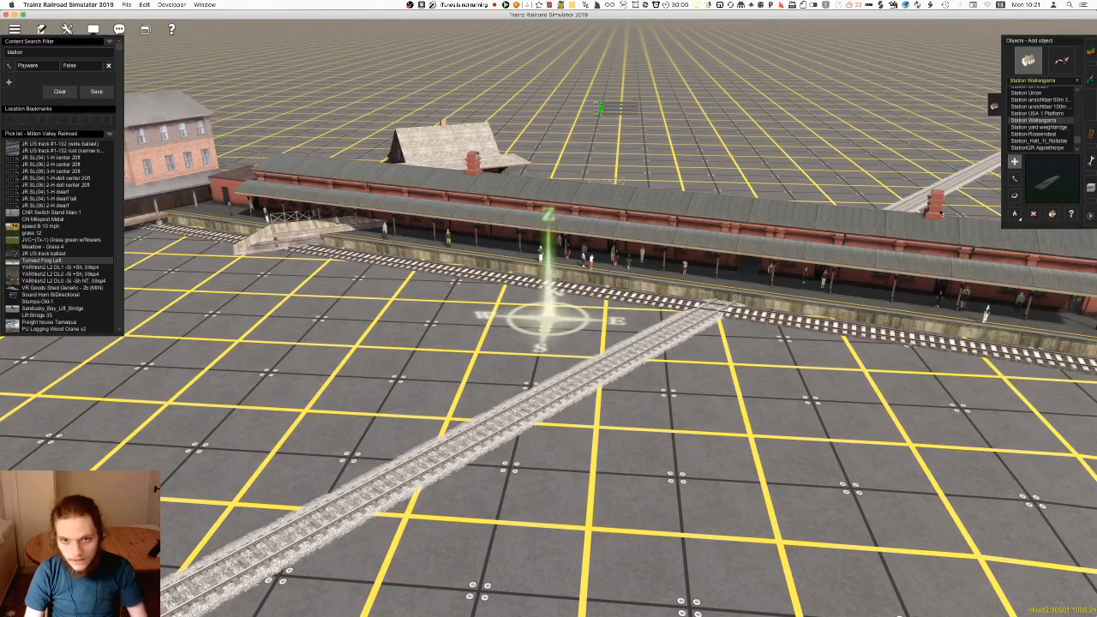
Preview the Station USA 1 Platform, Station unsichtbar and Station Union objects, and place Station St Anton beside the wooden station
{"action": "left_click", "coordinate": [1049, 114]}
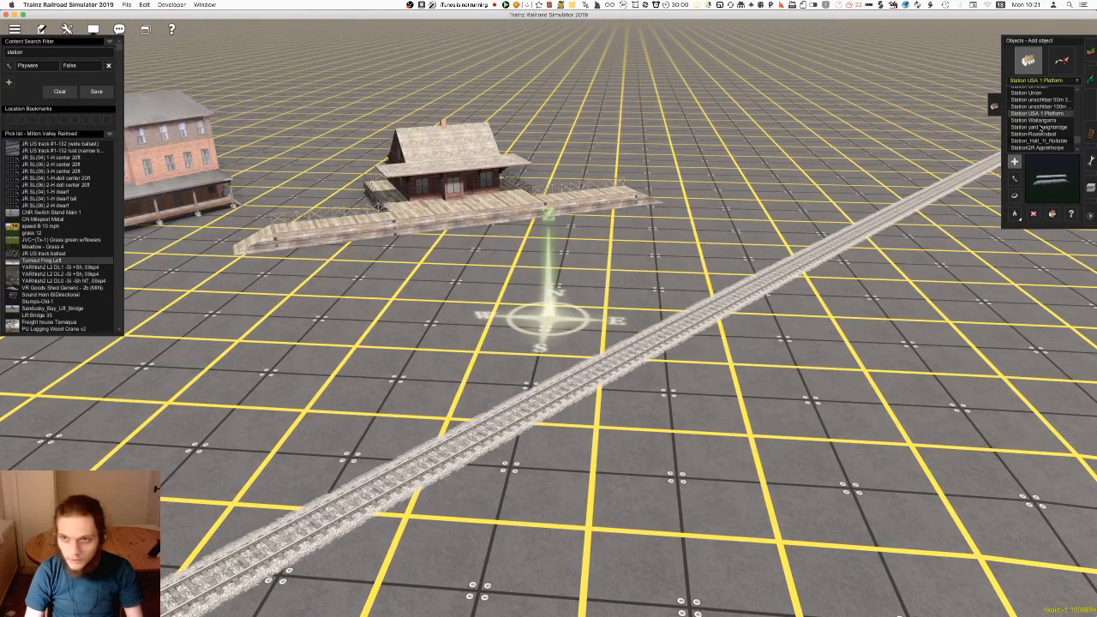
{"action": "left_click", "coordinate": [1053, 107]}
{"action": "left_click", "coordinate": [1052, 100]}
{"action": "key", "text": "Up"}
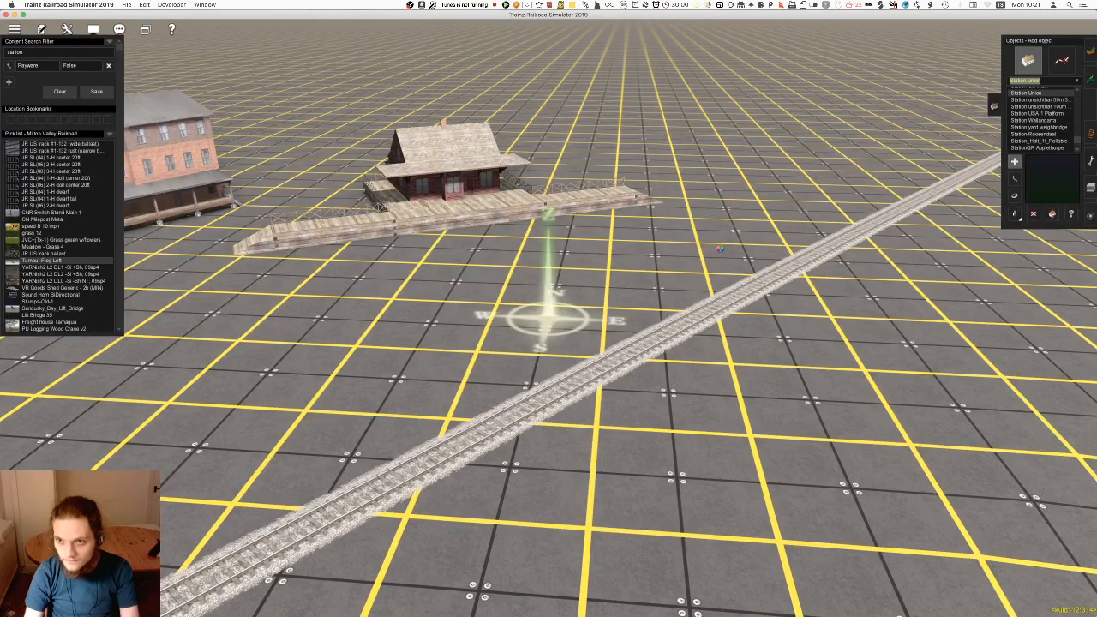
{"action": "key", "text": "Down"}
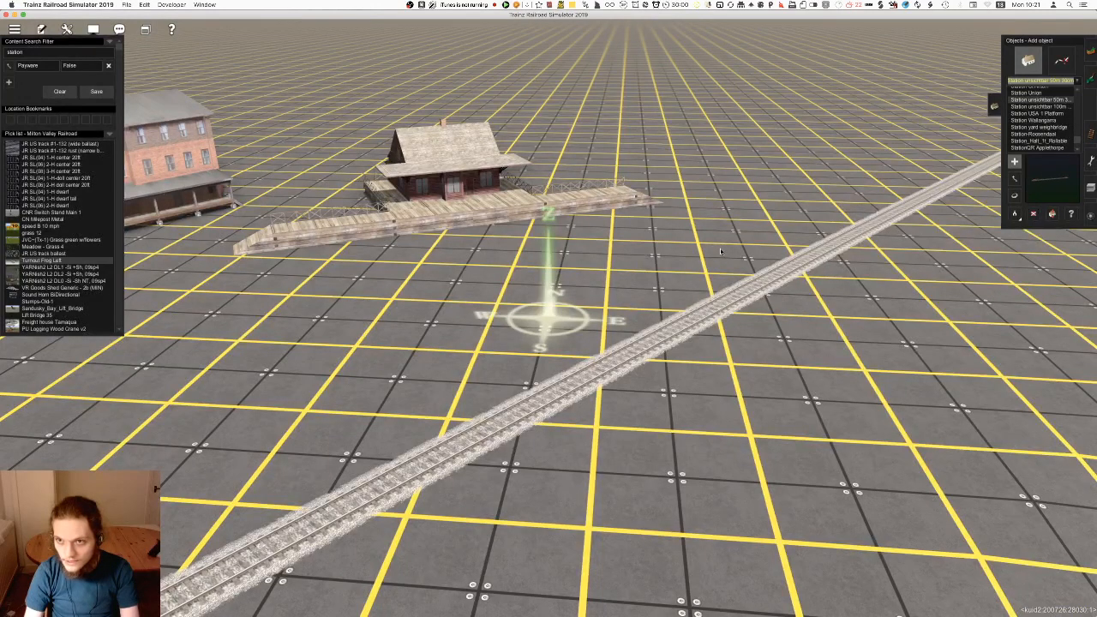
{"action": "key", "text": "Up"}
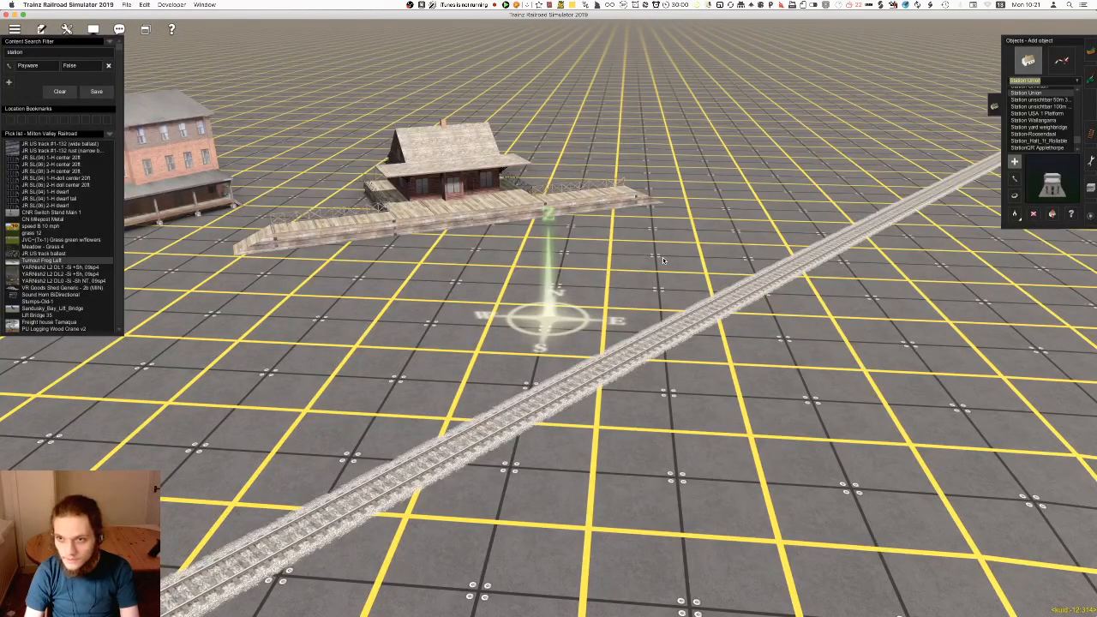
{"action": "key", "text": "Up"}
{"action": "left_click", "coordinate": [586, 313]}
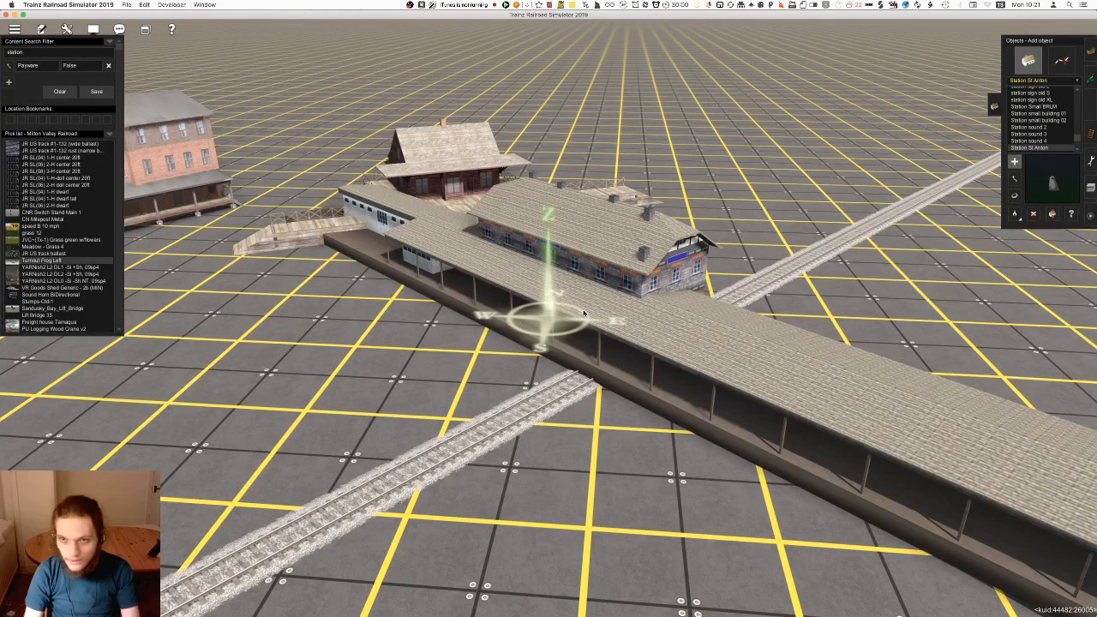
Rotate the Station St Anton building and delete it from the map
{"action": "key", "text": "r"}
{"action": "left_click_drag", "start_coordinate": [586, 314], "coordinate": [538, 309]}
{"action": "key", "text": "d"}
{"action": "left_click", "coordinate": [538, 308]}
Preview the Station sound objects and Station Small BRLM
{"action": "left_click", "coordinate": [1054, 148]}
{"action": "key", "text": "Up"}
{"action": "key", "text": "Up"}
{"action": "key", "text": "Up"}
{"action": "key", "text": "Up"}
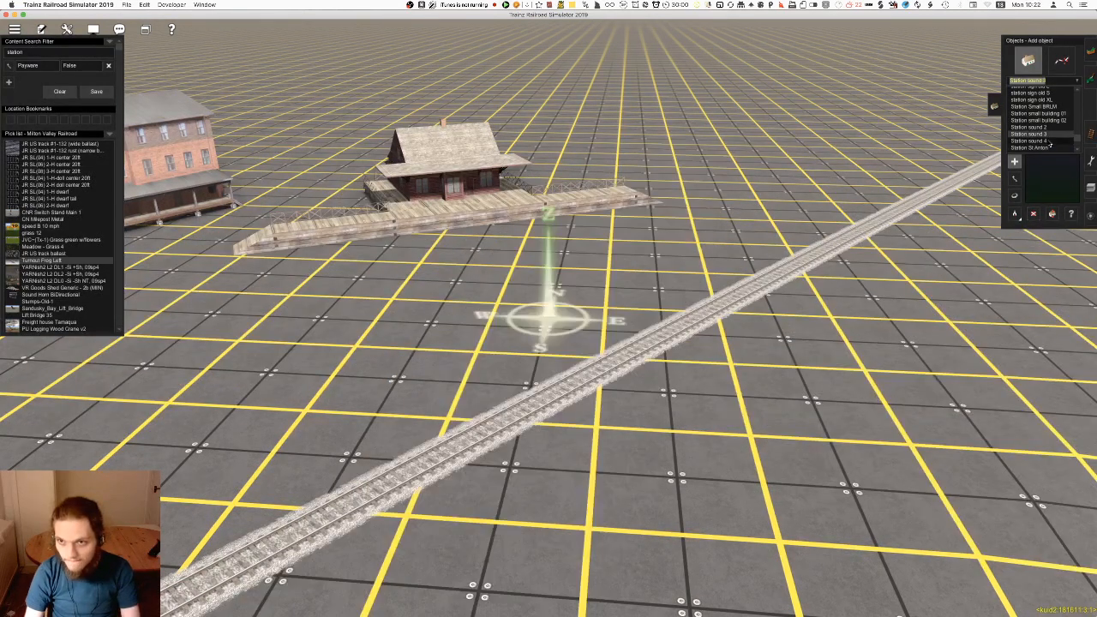
{"action": "key", "text": "Up"}
{"action": "key", "text": "Up"}
{"action": "key", "text": "Up"}
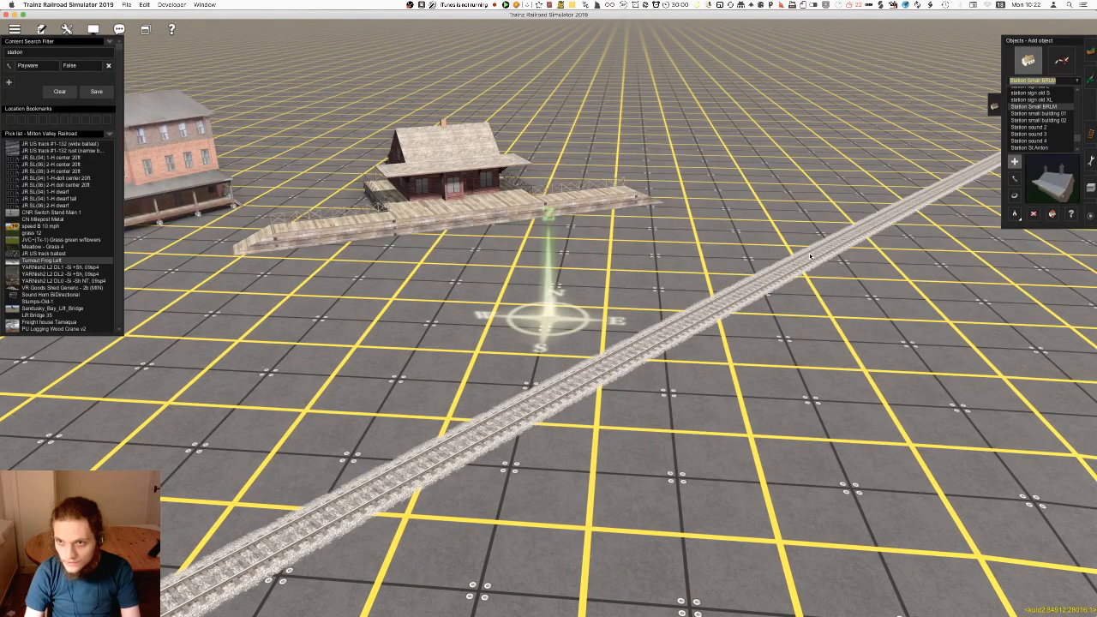
Try out the station roof large object over the track and undo its placement
{"action": "key", "text": "Up"}
{"action": "key", "text": "Up"}
{"action": "key", "text": "Up"}
{"action": "key", "text": "Up"}
{"action": "key", "text": "Up"}
{"action": "key", "text": "Down"}
{"action": "key", "text": "Up"}
{"action": "key", "text": "Up"}
{"action": "key", "text": "Down"}
{"action": "left_click", "coordinate": [729, 222]}
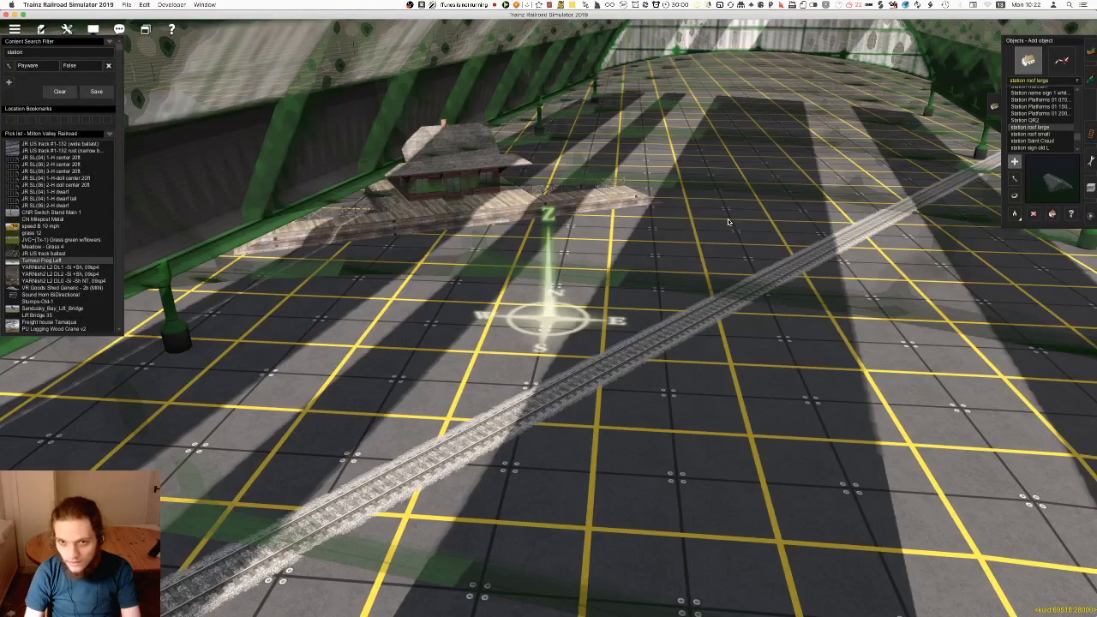
{"action": "key", "text": "ctrl+z"}
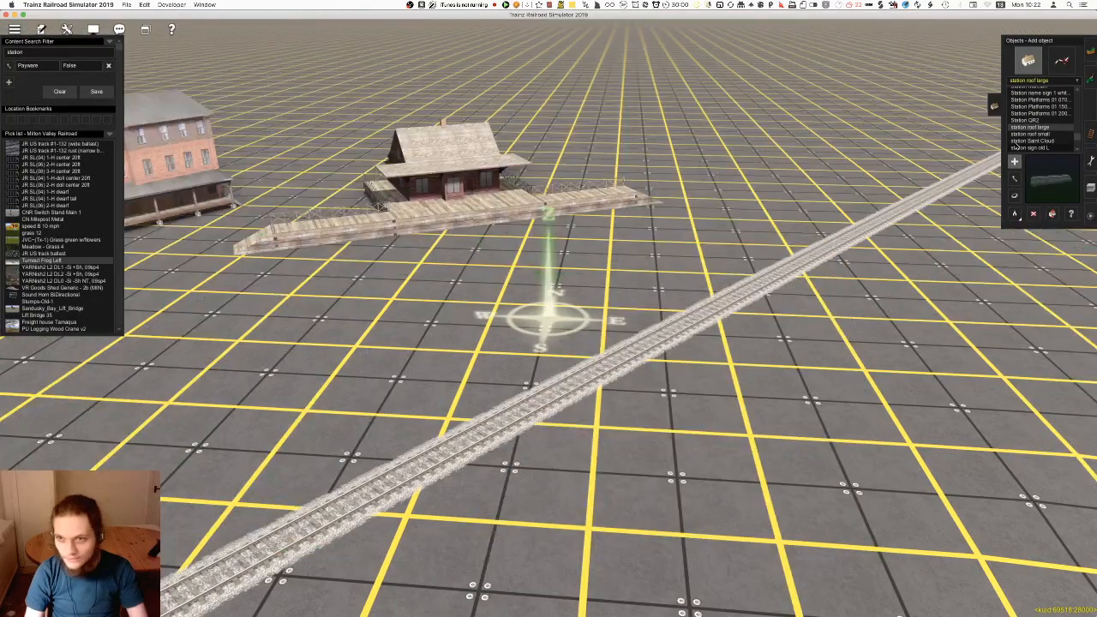
Try out the Station Platforms 01 070m VSR object across the track and undo its placement
{"action": "key", "text": "Up"}
{"action": "key", "text": "Up"}
{"action": "key", "text": "Up"}
{"action": "key", "text": "Up"}
{"action": "left_click", "coordinate": [585, 298]}
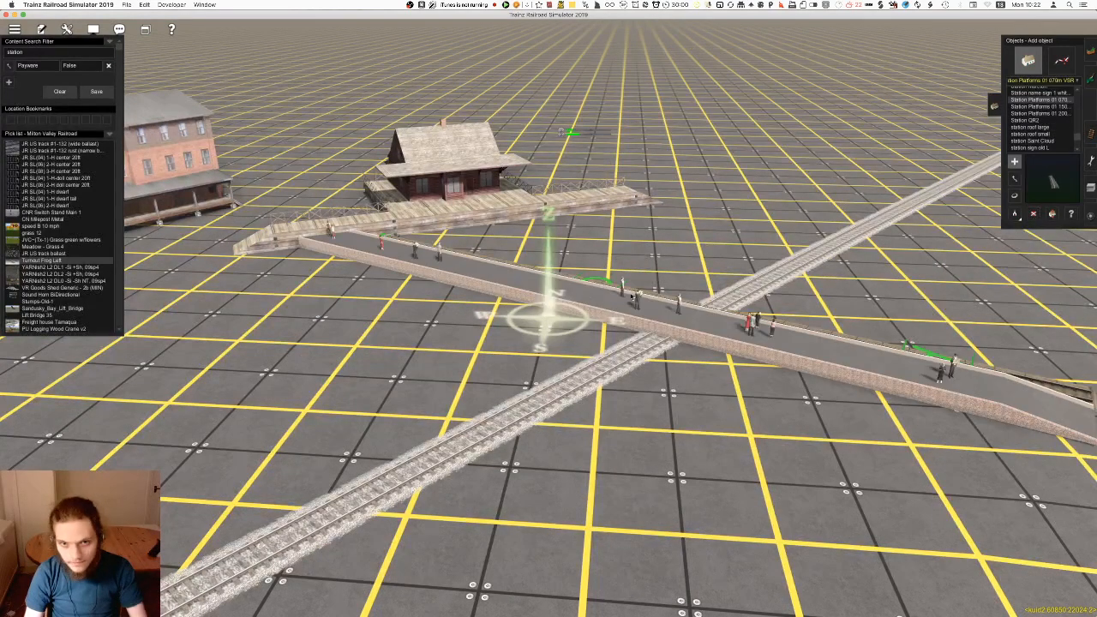
{"action": "key", "text": "ctrl+z"}
Try out Station Moreton and Station Metro Single near the track, undoing each placement
{"action": "scroll", "coordinate": [1048, 114], "scroll_direction": "up", "scroll_amount": 1}
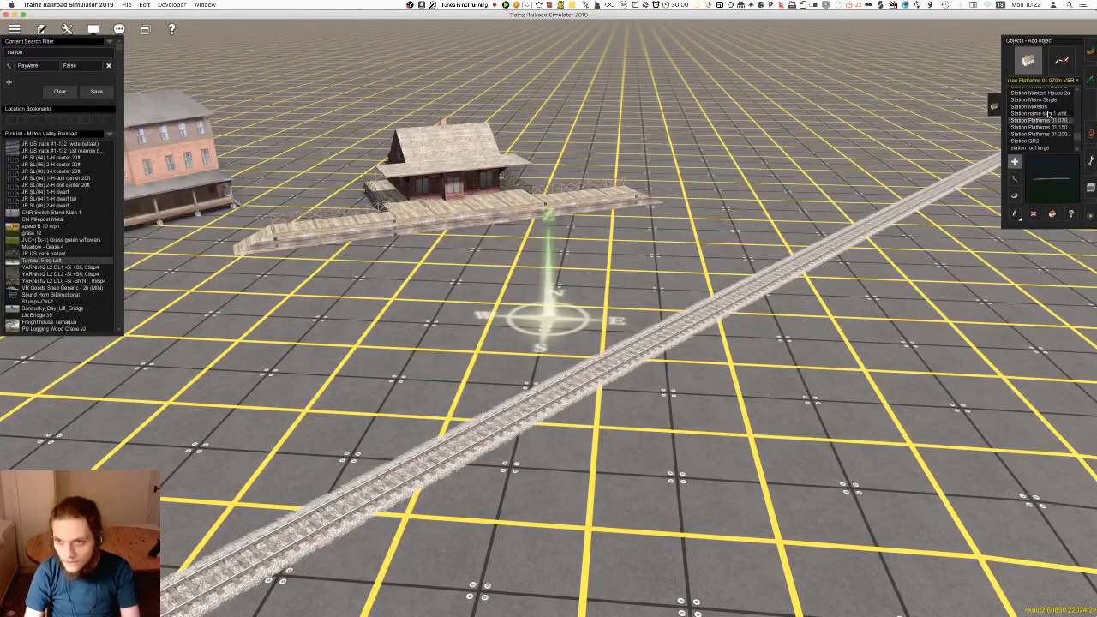
{"action": "left_click", "coordinate": [1037, 106]}
{"action": "left_click", "coordinate": [701, 266]}
{"action": "key", "text": "super+z"}
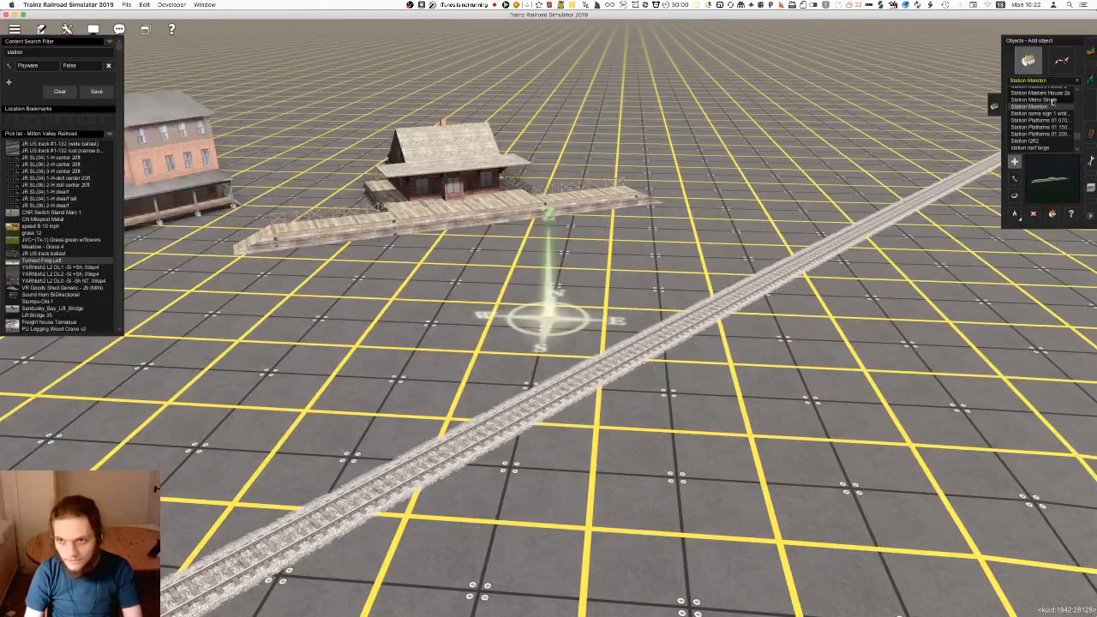
{"action": "left_click", "coordinate": [1051, 101]}
{"action": "left_click", "coordinate": [574, 312]}
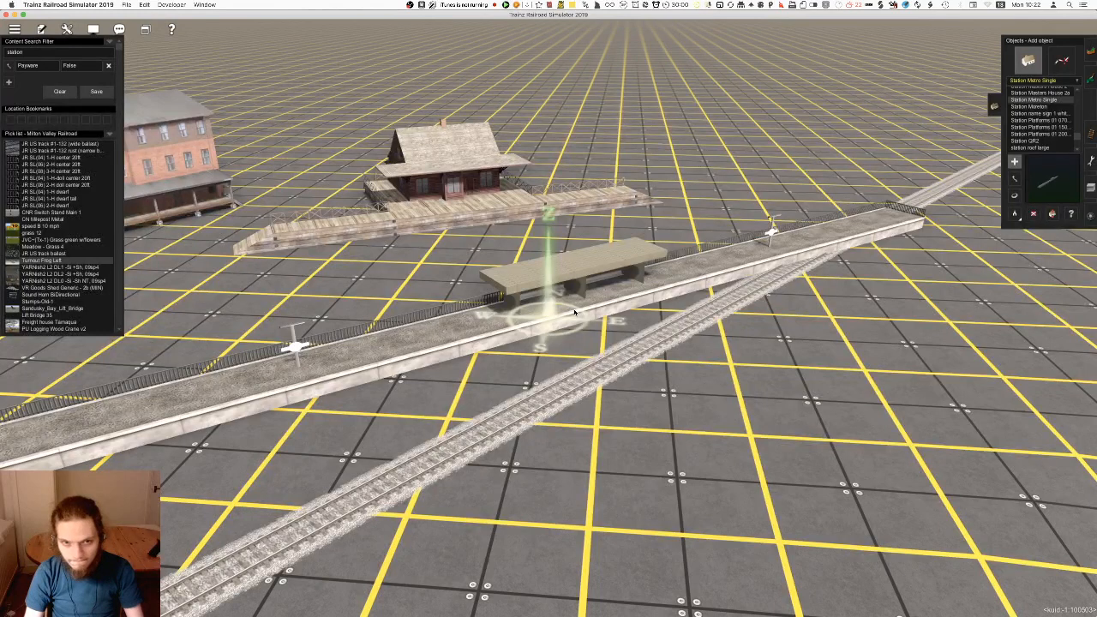
{"action": "key", "text": "super+z"}
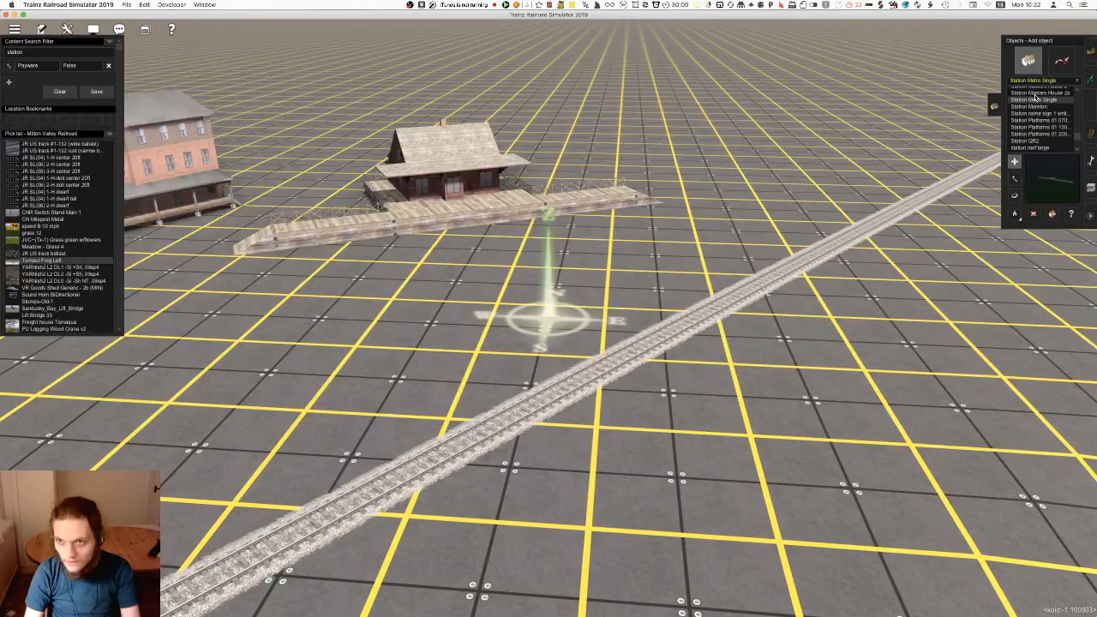
Preview the Station Masters House variants, STATION MASTER and Station Light High Steel
{"action": "left_click", "coordinate": [1033, 94]}
{"action": "scroll", "coordinate": [1034, 114], "scroll_direction": "up", "scroll_amount": 3}
{"action": "left_click", "coordinate": [1035, 127]}
{"action": "key", "text": "Up"}
{"action": "key", "text": "Up"}
{"action": "key", "text": "Up"}
{"action": "key", "text": "Up"}
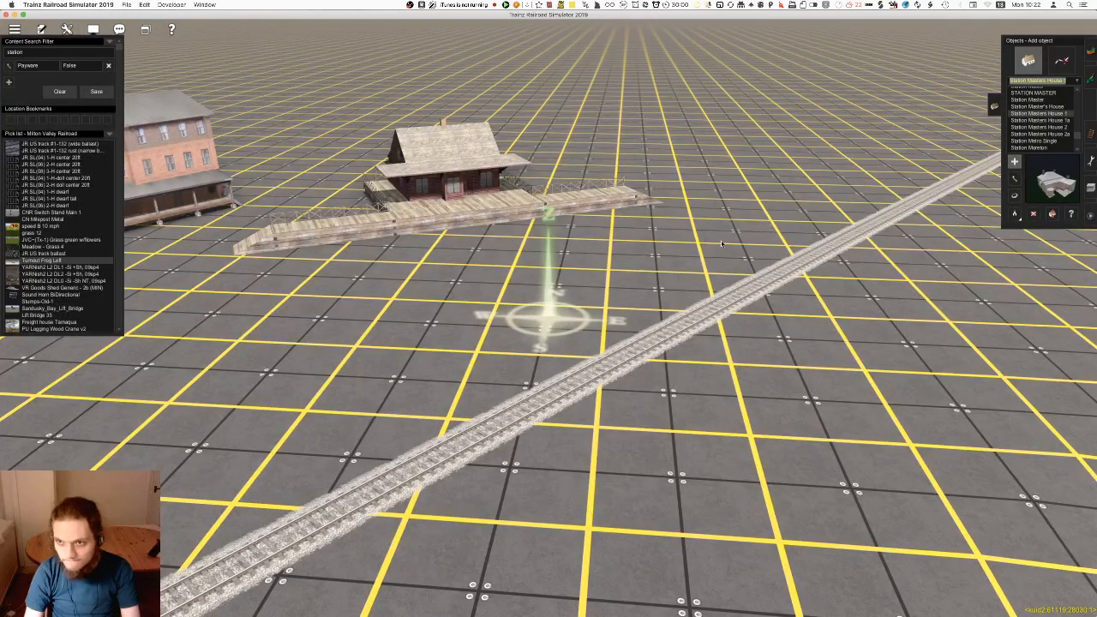
{"action": "key", "text": "Up"}
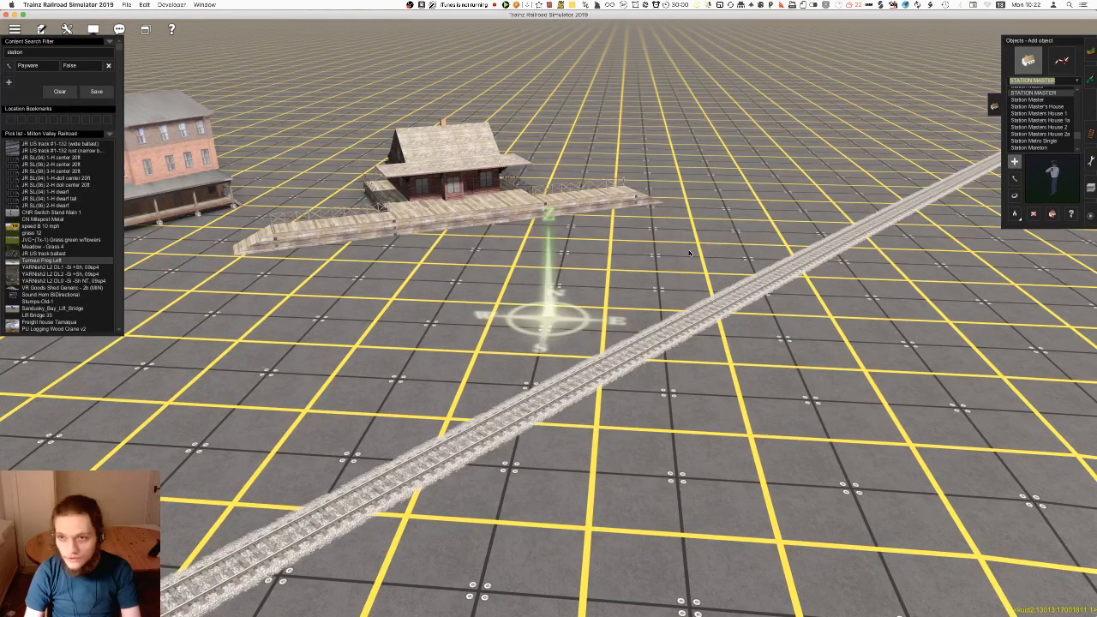
{"action": "key", "text": "Up"}
{"action": "key", "text": "Up"}
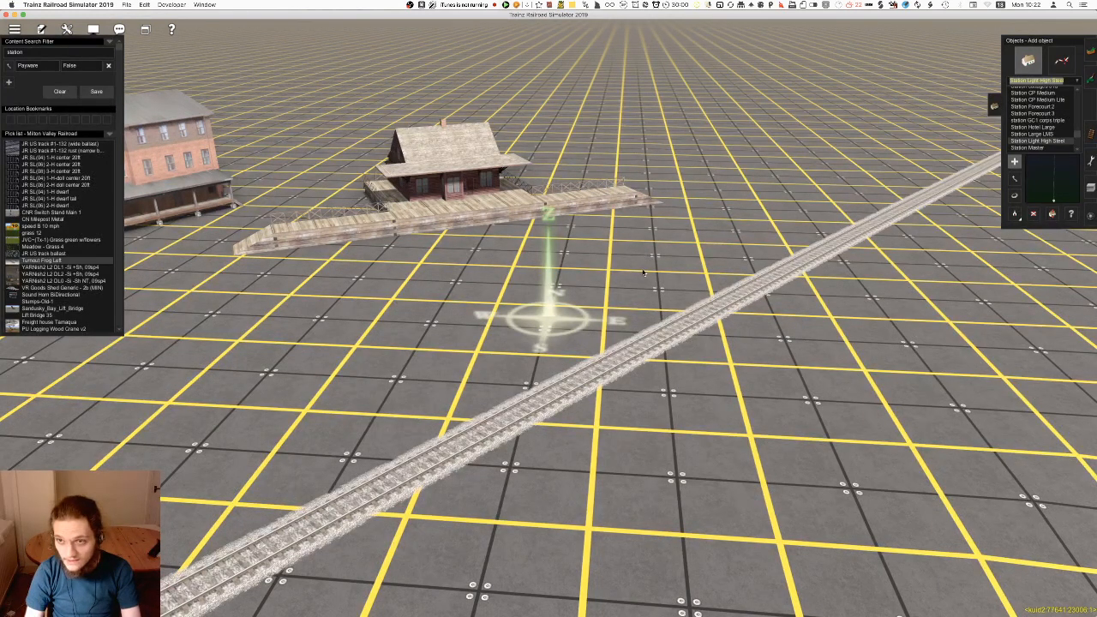
Try out Station Large LMS beside the track, remove it, and preview station GC1 corps triple, Station Forecourt 3 and Station Forecourt 2
{"action": "left_click", "coordinate": [1037, 135]}
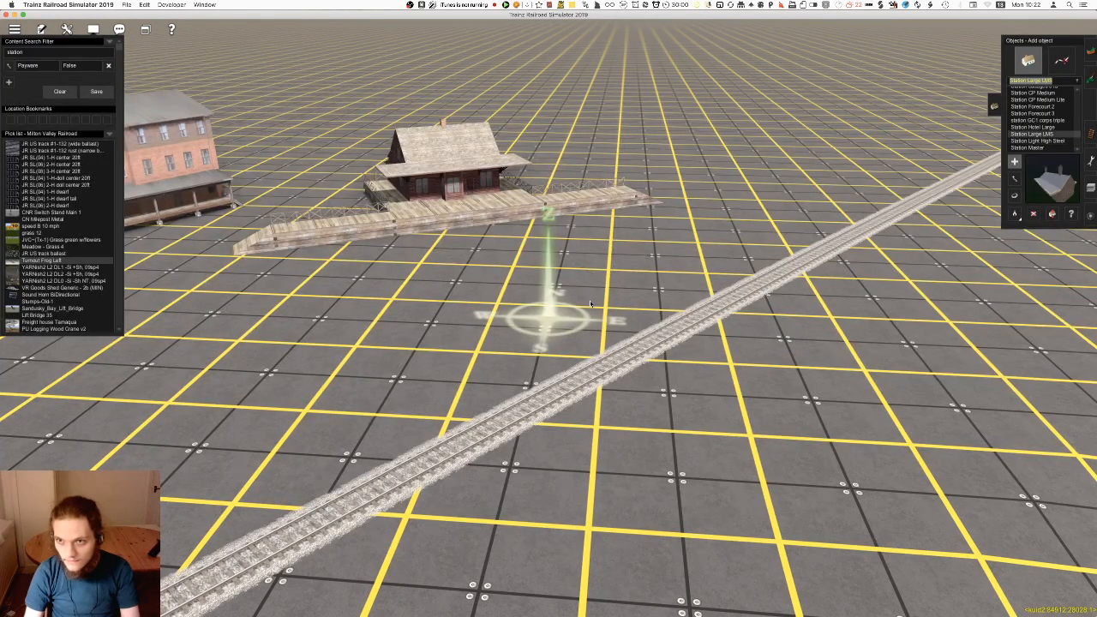
{"action": "left_click", "coordinate": [1037, 120]}
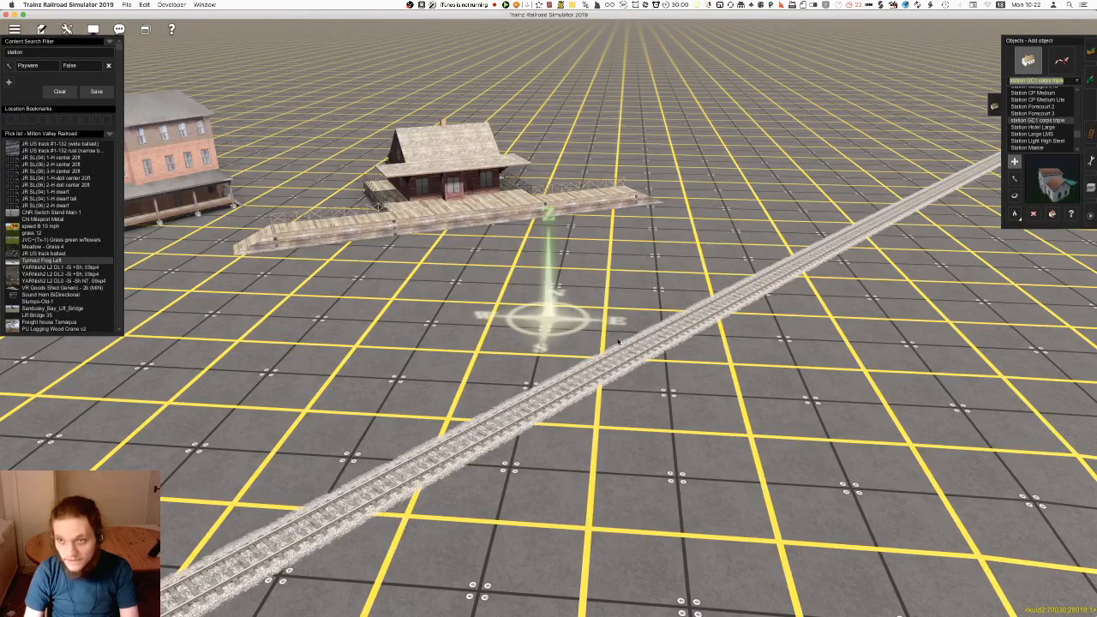
{"action": "key", "text": "Up"}
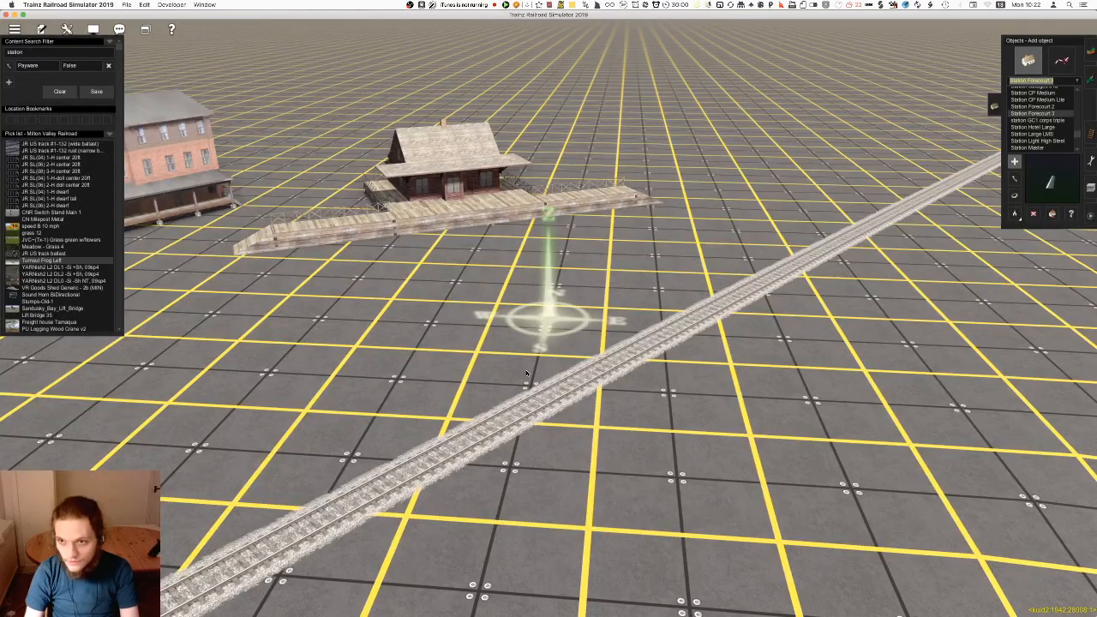
{"action": "key", "text": "Up"}
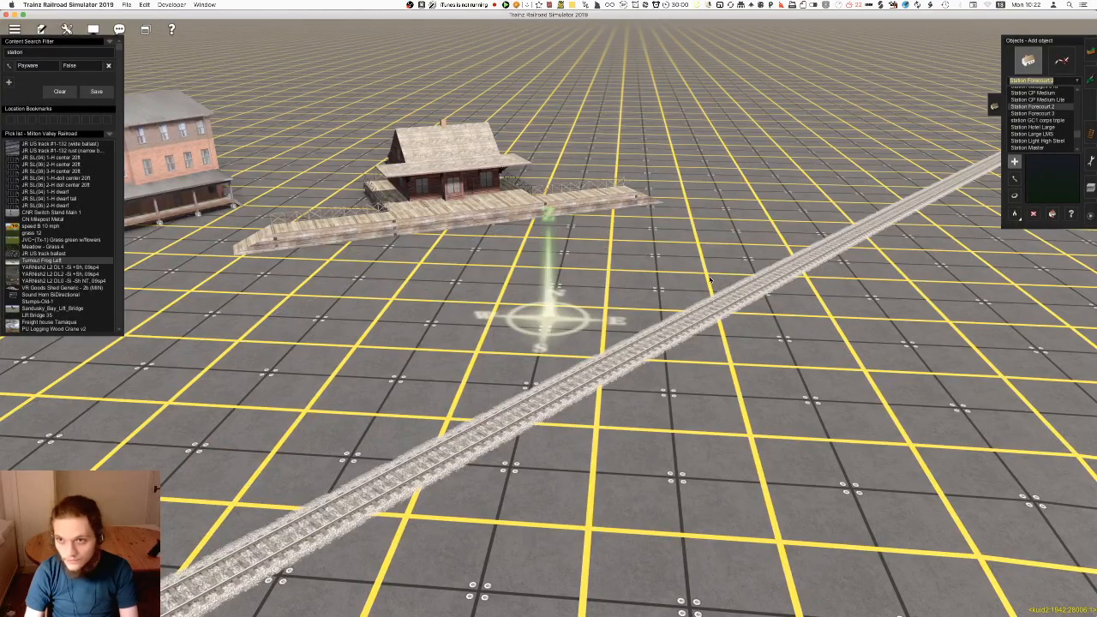
Place Station CP Medium Lite beside the track and rotate it so its platform runs along the rails
{"action": "key", "text": "Up"}
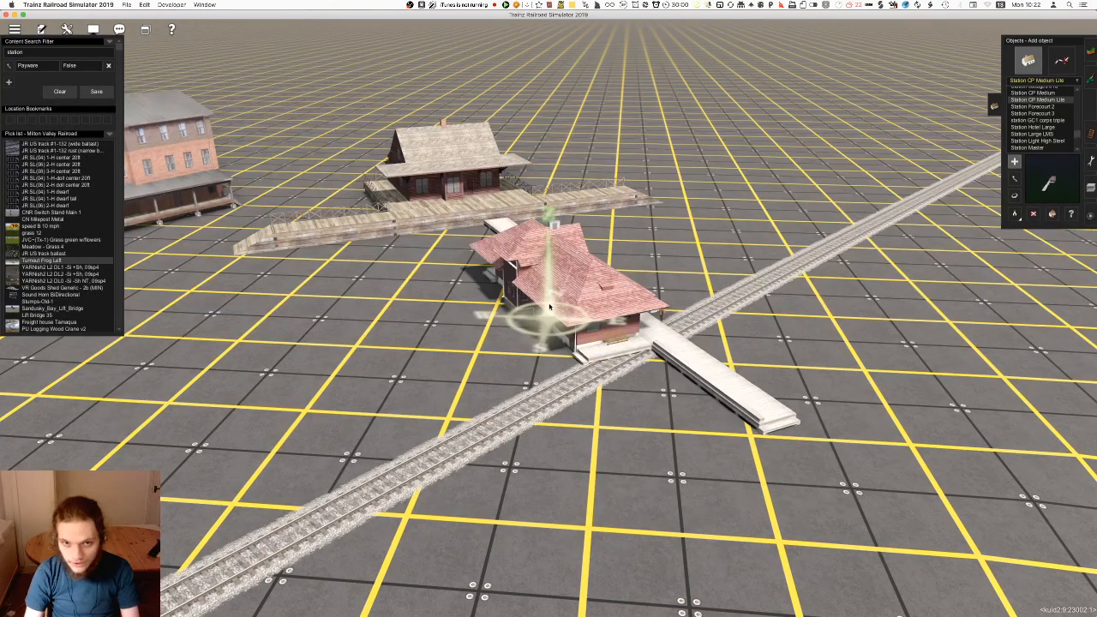
{"action": "key", "text": "r"}
{"action": "left_click_drag", "start_coordinate": [575, 307], "coordinate": [420, 325]}
Examine the red-roofed Station CP Medium Lite up close from the track side
{"action": "scroll", "coordinate": [463, 318], "scroll_direction": "up", "scroll_amount": 5}
{"action": "key", "text": "Left"}
{"action": "key", "text": "Down"}
{"action": "key", "text": "Right"}
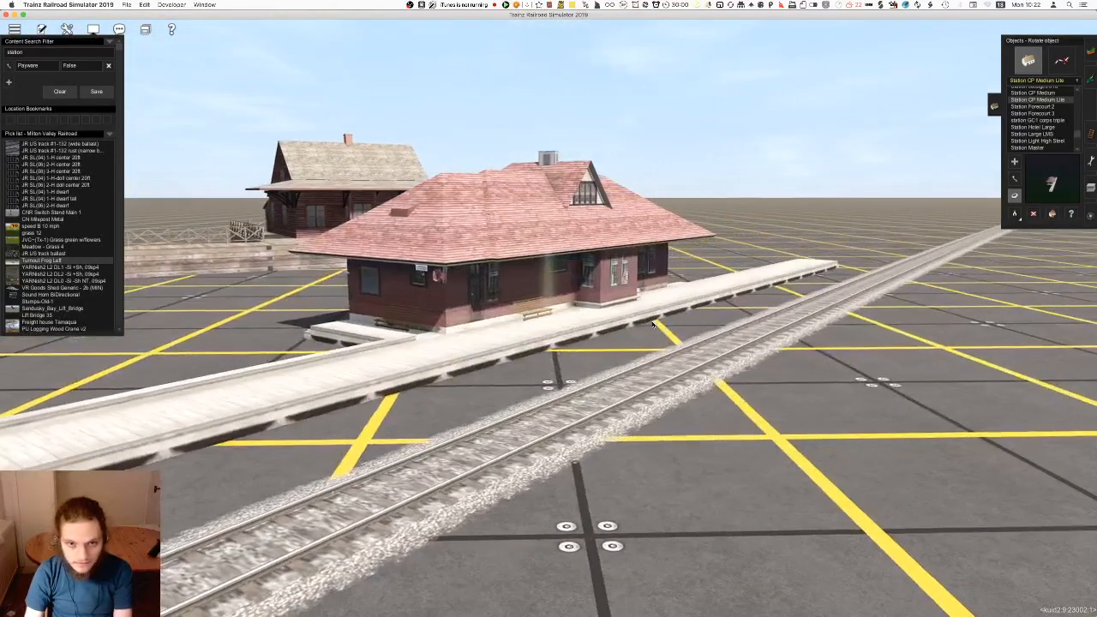
{"action": "key", "text": "Up"}
{"action": "key", "text": "Right"}
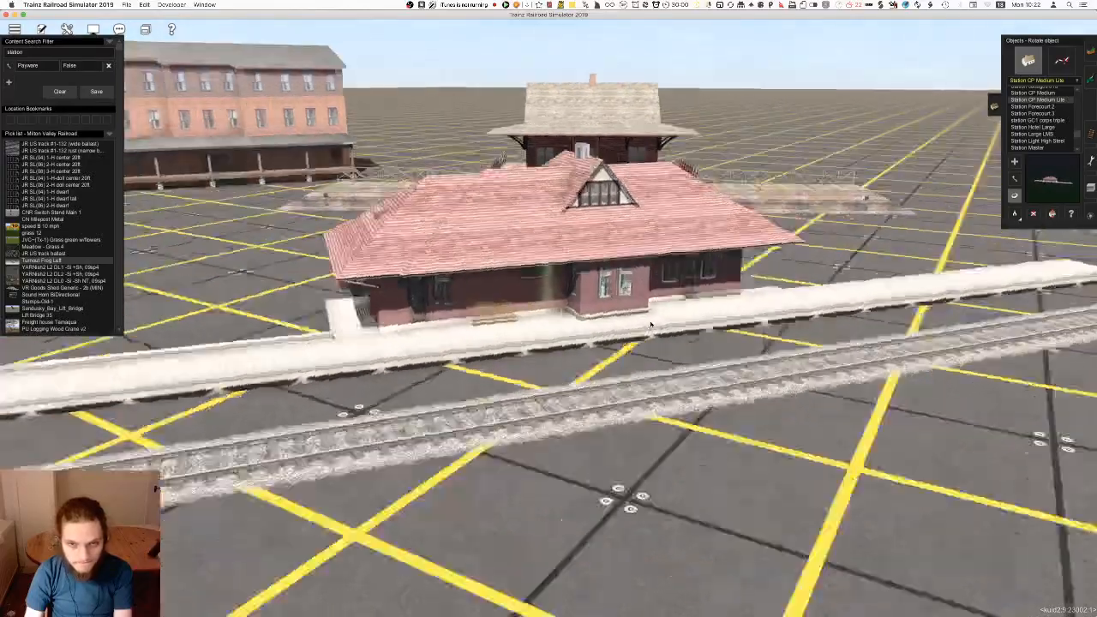
{"action": "key", "text": "Right"}
{"action": "scroll", "coordinate": [650, 330], "scroll_direction": "down", "scroll_amount": 5}
Try out the full Station CP Medium object farther along the track and undo its placement
{"action": "right_click", "coordinate": [637, 385]}
{"action": "key", "text": "Left"}
{"action": "key", "text": "Up"}
{"action": "left_click", "coordinate": [1034, 94]}
{"action": "left_click", "coordinate": [744, 209]}
{"action": "right_click", "coordinate": [776, 237]}
{"action": "scroll", "coordinate": [669, 283], "scroll_direction": "up", "scroll_amount": 5}
{"action": "key", "text": "Right"}
{"action": "key", "text": "Down"}
{"action": "key", "text": "Right"}
{"action": "scroll", "coordinate": [598, 309], "scroll_direction": "down", "scroll_amount": 5}
{"action": "key", "text": "Up"}
{"action": "right_click", "coordinate": [522, 331]}
{"action": "key", "text": "super+z"}
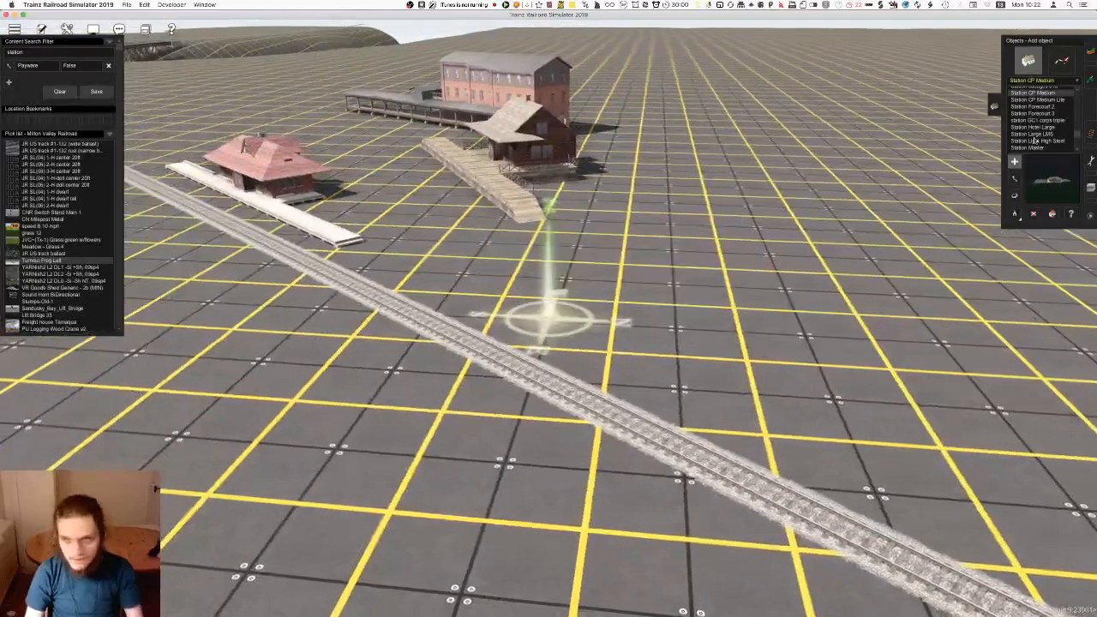
Preview Station cottages 01a and the Station Clock objects
{"action": "scroll", "coordinate": [1049, 127], "scroll_direction": "up", "scroll_amount": 3}
{"action": "left_click", "coordinate": [1042, 106]}
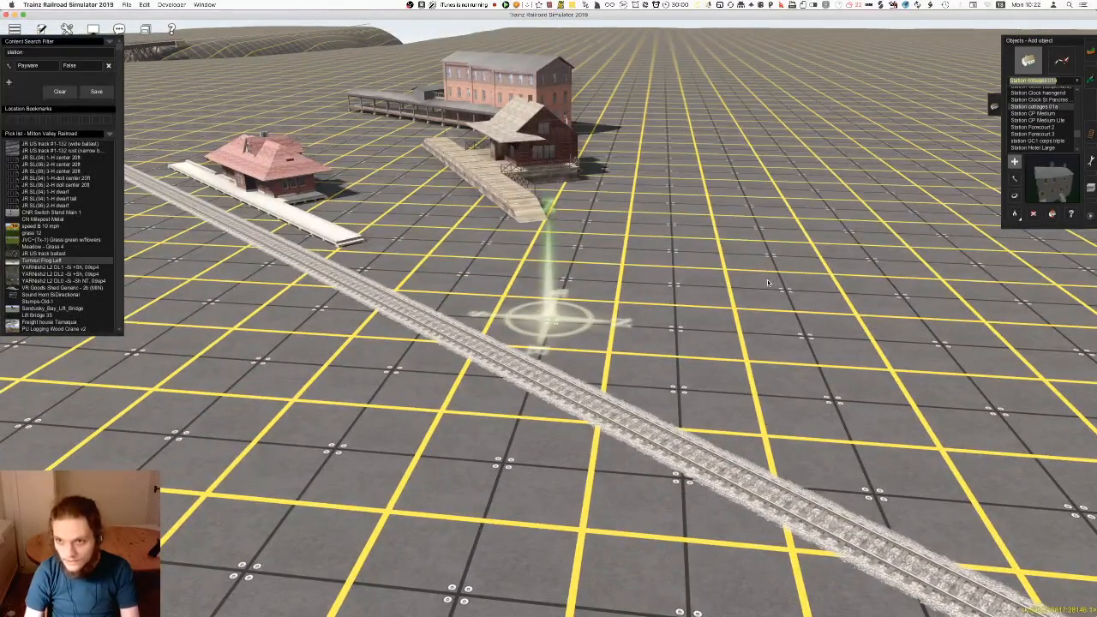
{"action": "key", "text": "Up"}
{"action": "key", "text": "Up"}
{"action": "key", "text": "Up"}
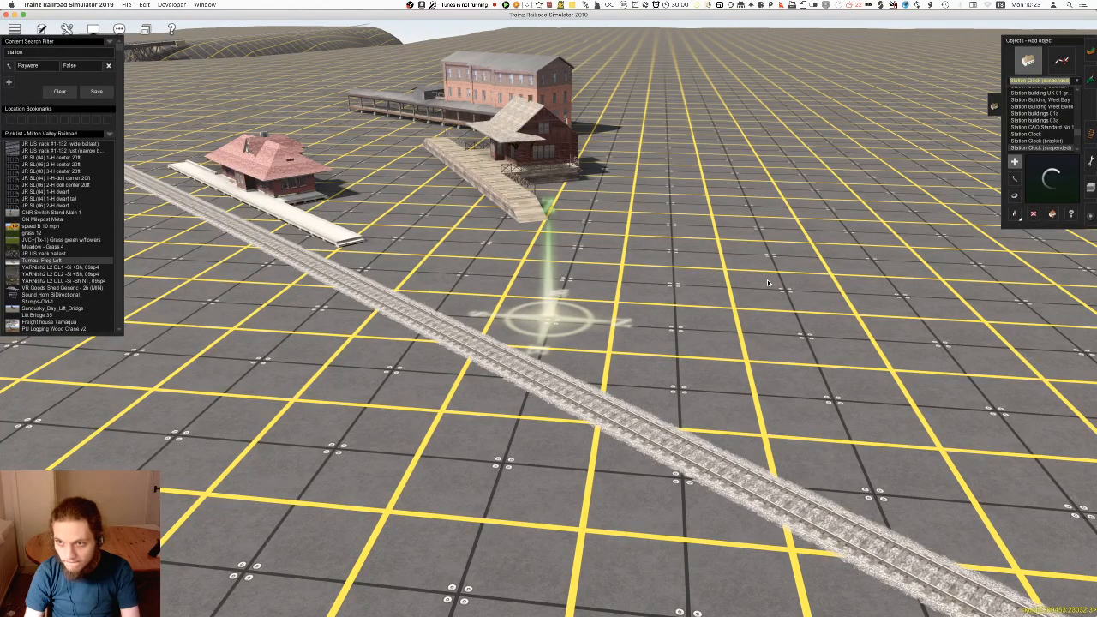
{"action": "key", "text": "Up"}
Try out Station buildings 03a and Station Building Surbiton beside the track, undoing each placement
{"action": "key", "text": "Up"}
{"action": "key", "text": "Up"}
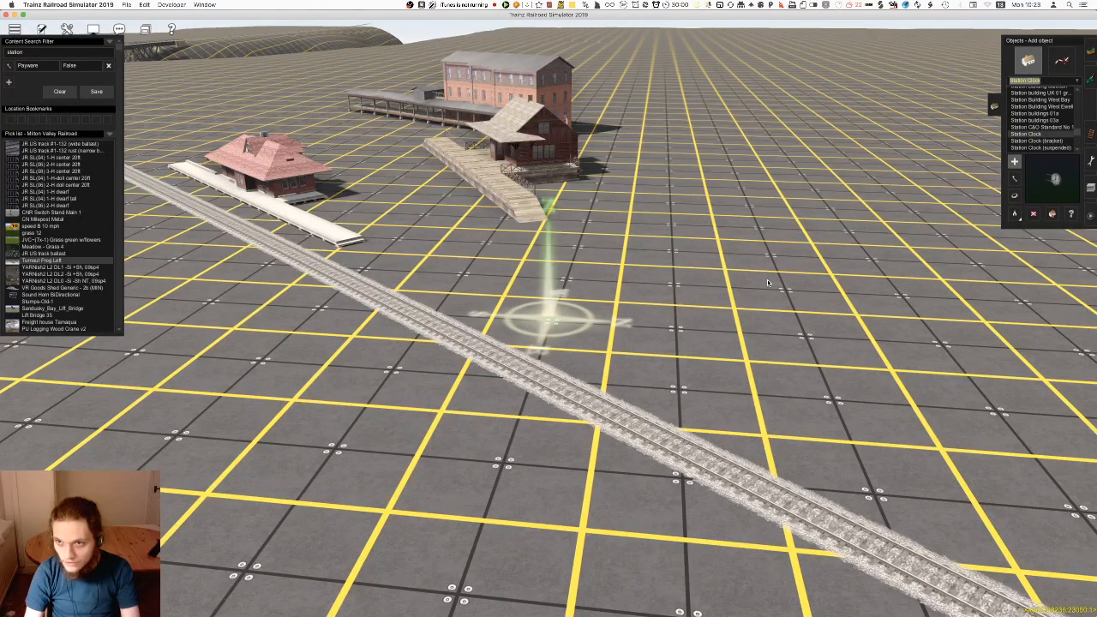
{"action": "key", "text": "Up"}
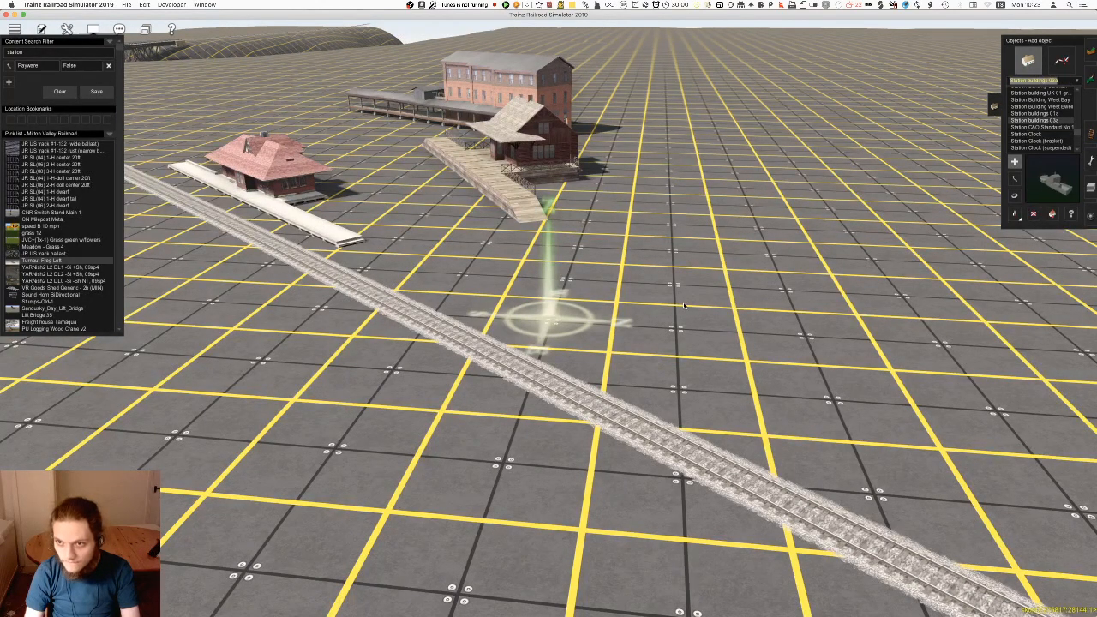
{"action": "left_click", "coordinate": [683, 297]}
{"action": "key", "text": "super+z"}
{"action": "key", "text": "Up"}
{"action": "key", "text": "Up"}
{"action": "key", "text": "Up"}
{"action": "key", "text": "Up"}
{"action": "key", "text": "Up"}
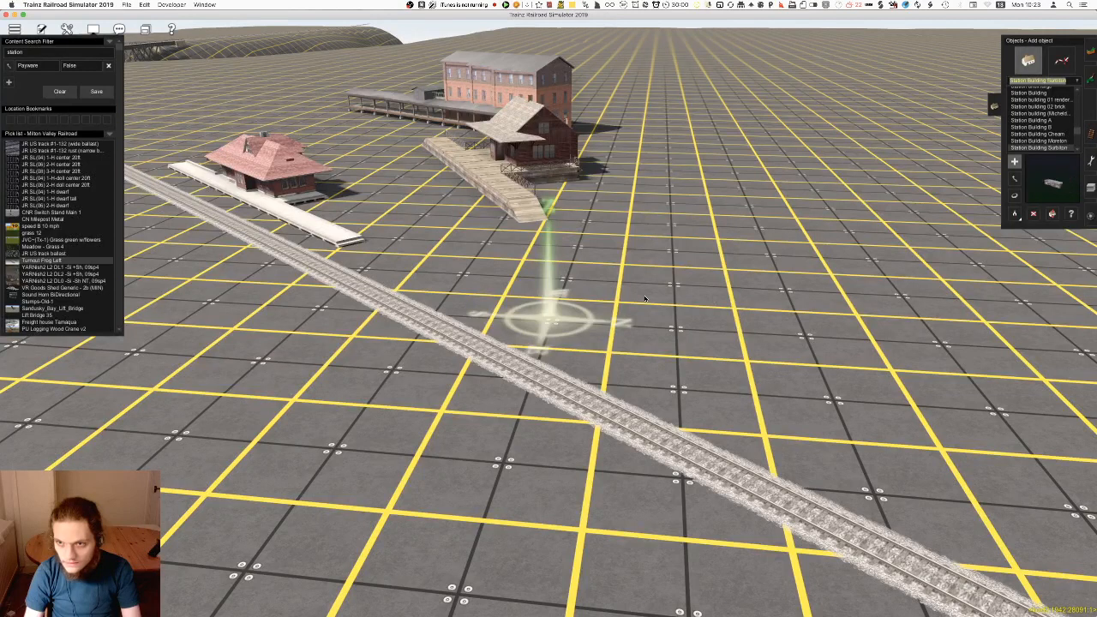
{"action": "left_click", "coordinate": [644, 298]}
{"action": "key", "text": "super+z"}
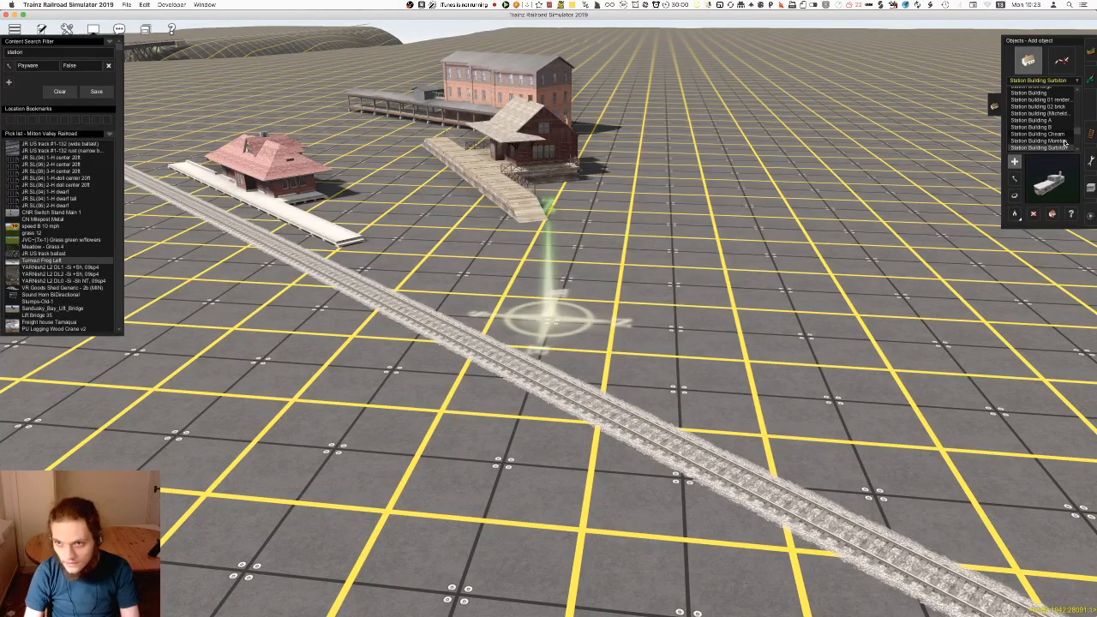
Try out Station Building Moreton and the station building (Micheld...) object beside the track, undoing each placement
{"action": "left_click", "coordinate": [1041, 141]}
{"action": "left_click", "coordinate": [697, 304]}
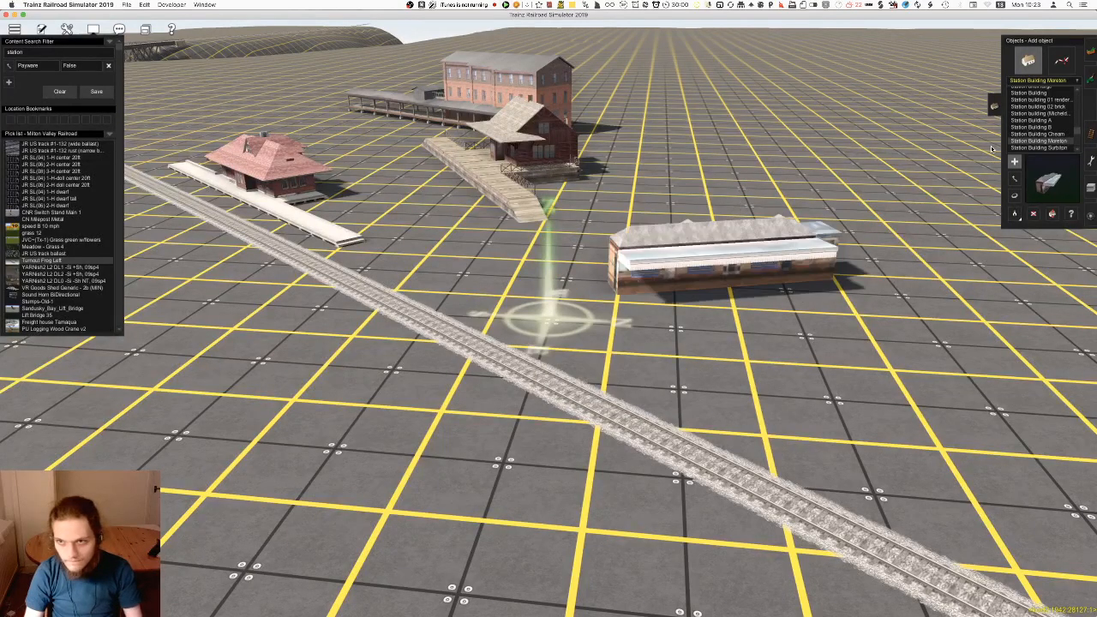
{"action": "key", "text": "super+z"}
{"action": "left_click", "coordinate": [1039, 134]}
{"action": "key", "text": "Up"}
{"action": "key", "text": "Up"}
{"action": "key", "text": "Up"}
Preview station building 02 brick, then try placing the plain Station Building object beside the track and undo it
{"action": "key", "text": "Up"}
{"action": "key", "text": "Down"}
{"action": "left_click", "coordinate": [669, 297]}
{"action": "right_click_drag", "start_coordinate": [612, 299], "coordinate": [580, 323]}
{"action": "key", "text": "super+z"}
{"action": "scroll", "coordinate": [543, 295], "scroll_direction": "down", "scroll_amount": 5}
{"action": "key", "text": "Up"}
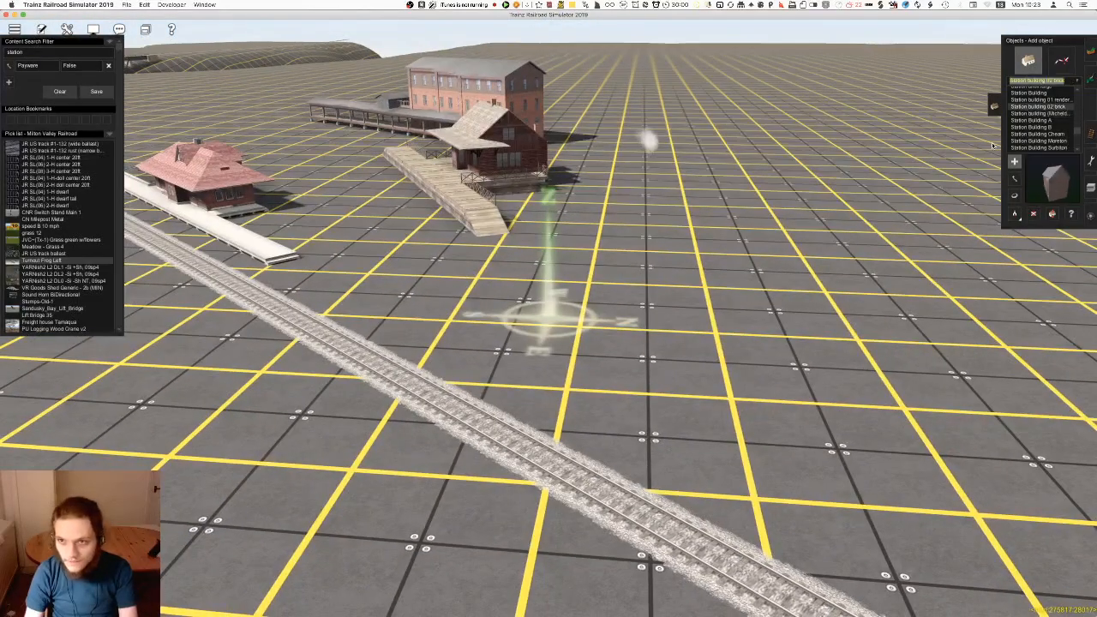
{"action": "key", "text": "Up"}
{"action": "key", "text": "Up"}
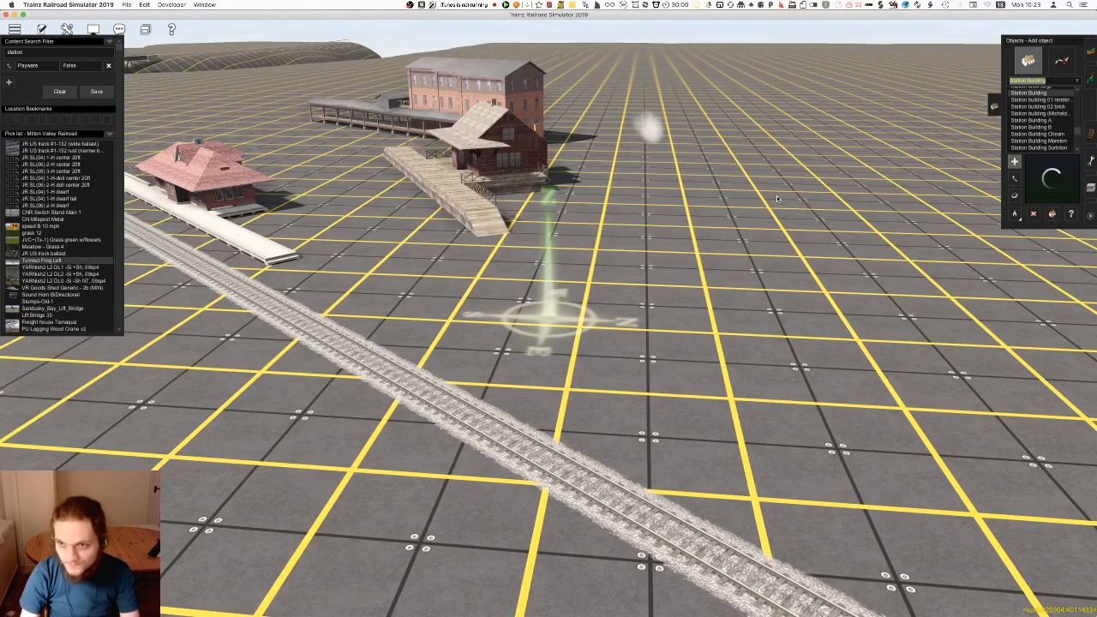
{"action": "left_click", "coordinate": [707, 275]}
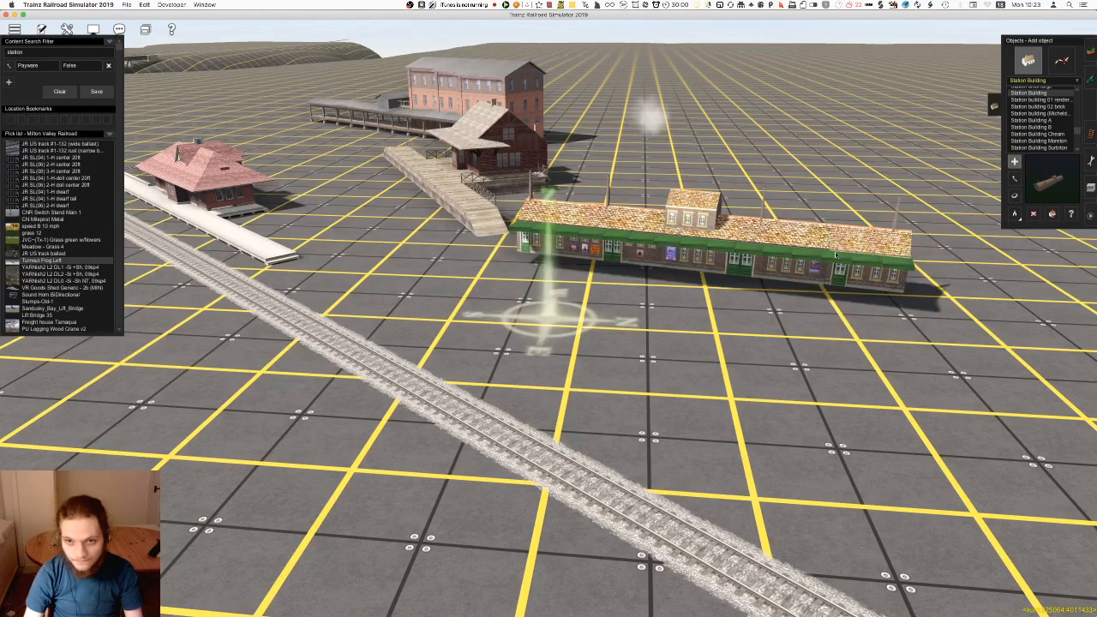
{"action": "key", "text": "ctrl+z"}
Try out Station brick large beside the track, rotating its platform toward the rails, and delete it
{"action": "key", "text": "Up"}
{"action": "key", "text": "Up"}
{"action": "left_click", "coordinate": [1038, 107]}
{"action": "left_click", "coordinate": [700, 318]}
{"action": "key", "text": "r"}
{"action": "left_click_drag", "start_coordinate": [699, 318], "coordinate": [444, 318]}
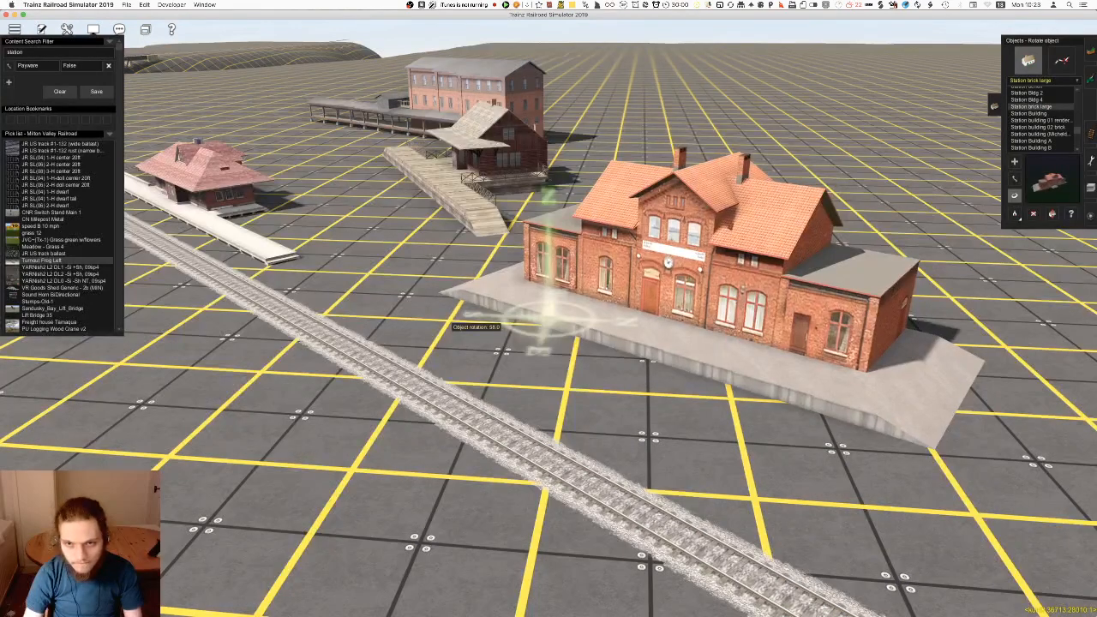
{"action": "key", "text": "d"}
{"action": "left_click", "coordinate": [728, 321]}
Preview Station Bldg 4, Station bench, Station Barrier and Station Ambient
{"action": "left_click", "coordinate": [1054, 101]}
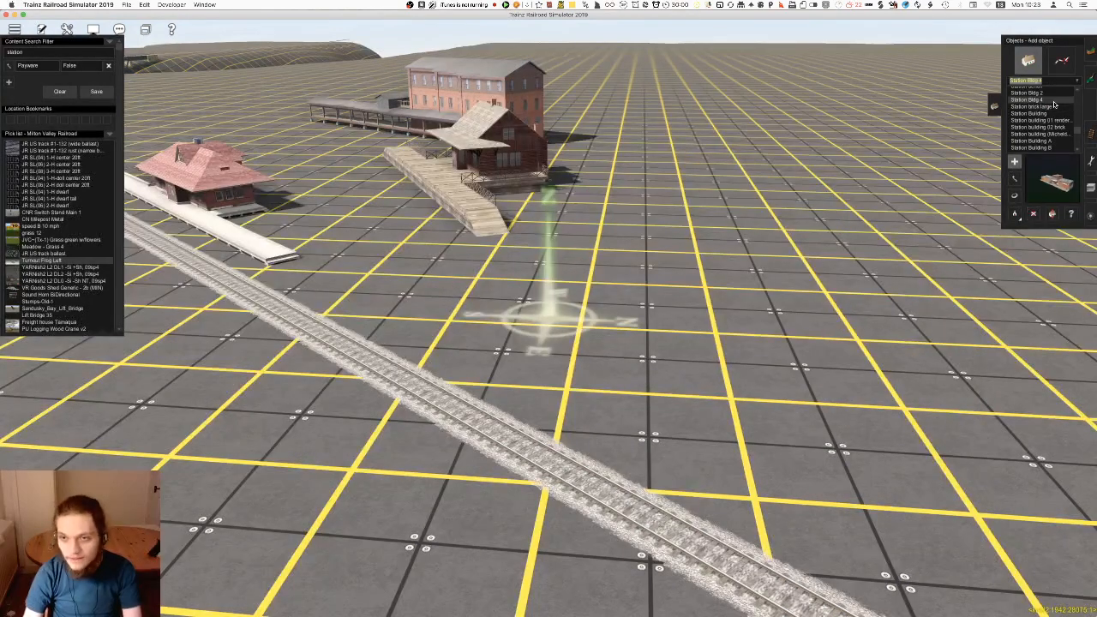
{"action": "key", "text": "Up"}
{"action": "key", "text": "Up"}
{"action": "key", "text": "Up"}
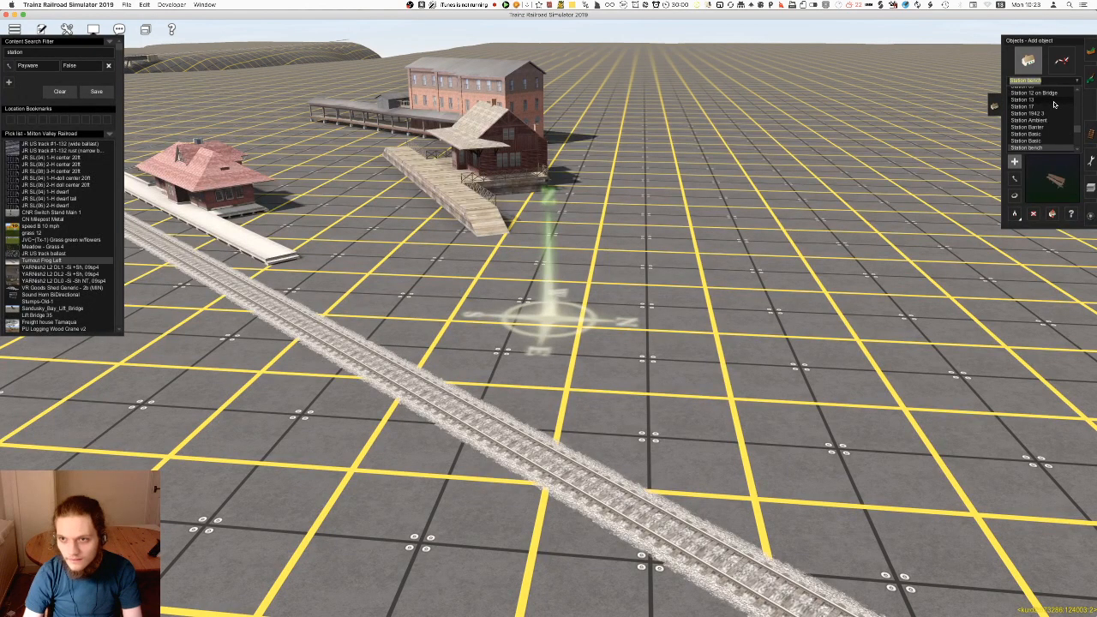
{"action": "key", "text": "Up"}
{"action": "key", "text": "Up"}
{"action": "key", "text": "Up"}
{"action": "key", "text": "Down"}
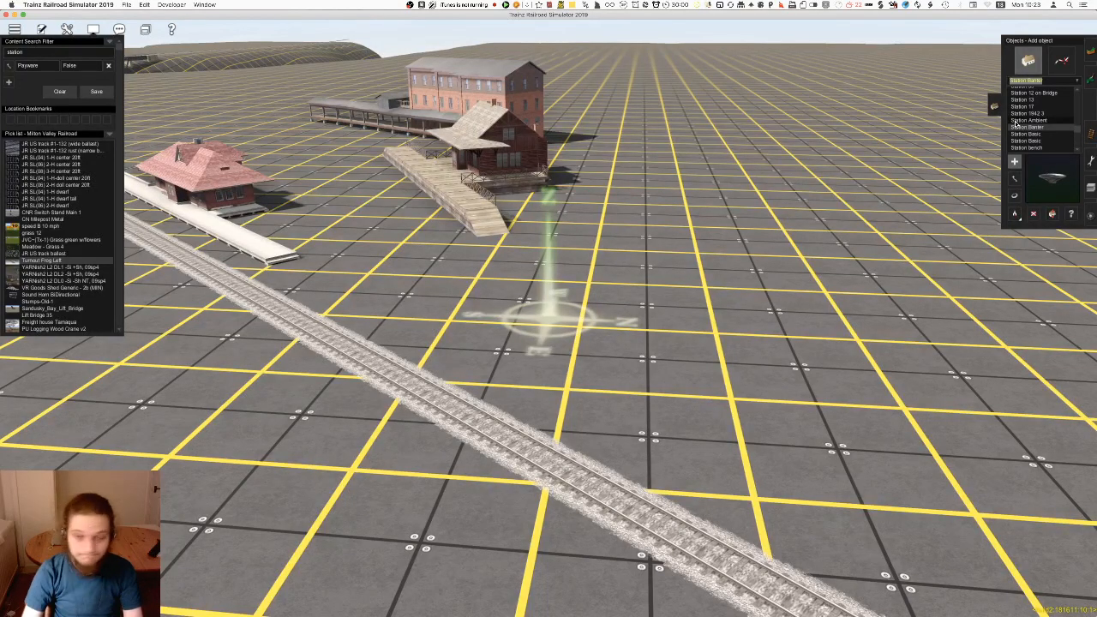
{"action": "key", "text": "Up"}
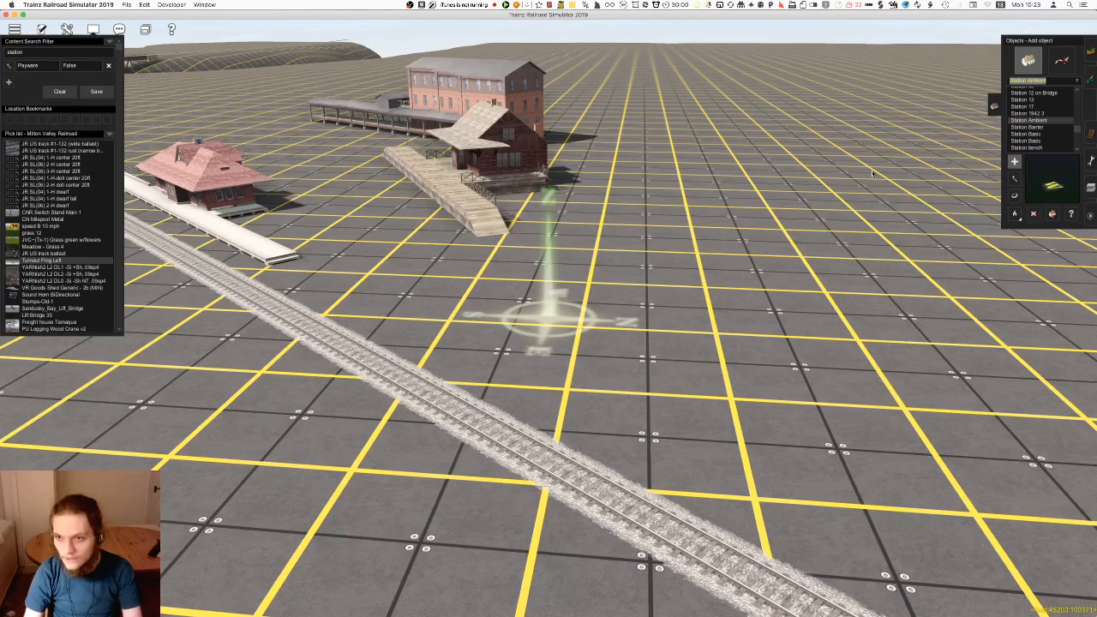
Try placing Station 1942 3 across the track, undo it, and preview Station 09
{"action": "key", "text": "Up"}
{"action": "key", "text": "Up"}
{"action": "key", "text": "Down"}
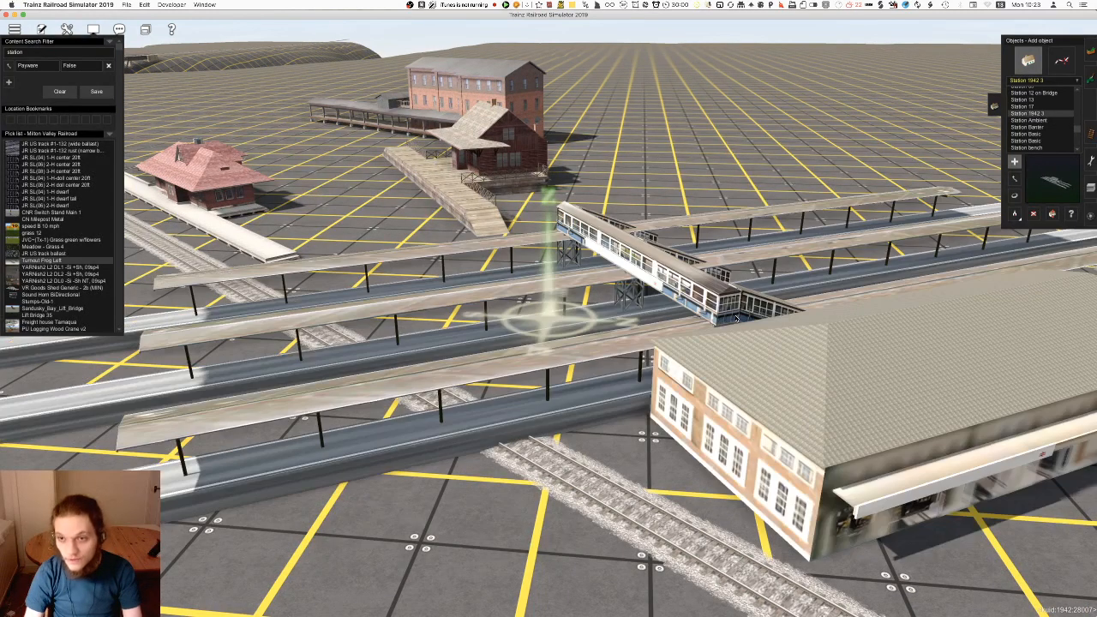
{"action": "key", "text": "Up"}
{"action": "key", "text": "Up"}
{"action": "key", "text": "Up"}
{"action": "key", "text": "Up"}
{"action": "key", "text": "Up"}
{"action": "key", "text": "Up"}
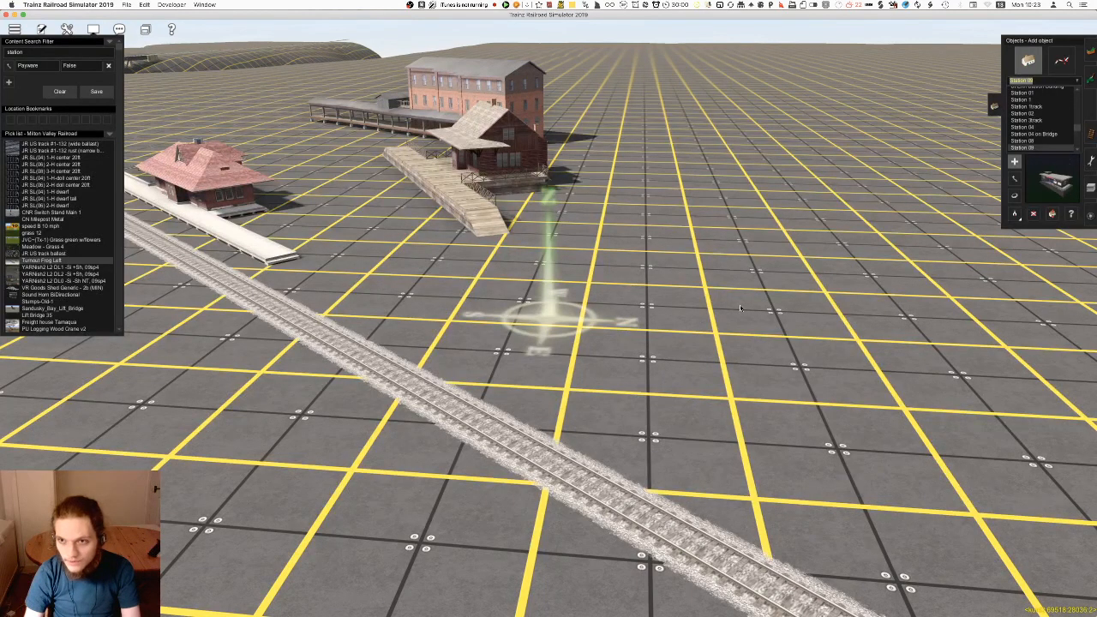
Try out Station 04 on Bridge beside the track and undo the placement
{"action": "key", "text": "Up"}
Preview Station 02 and Station 1track, then try placing Station 1 beside the track
{"action": "key", "text": "Up"}
{"action": "key", "text": "Up"}
{"action": "key", "text": "Up"}
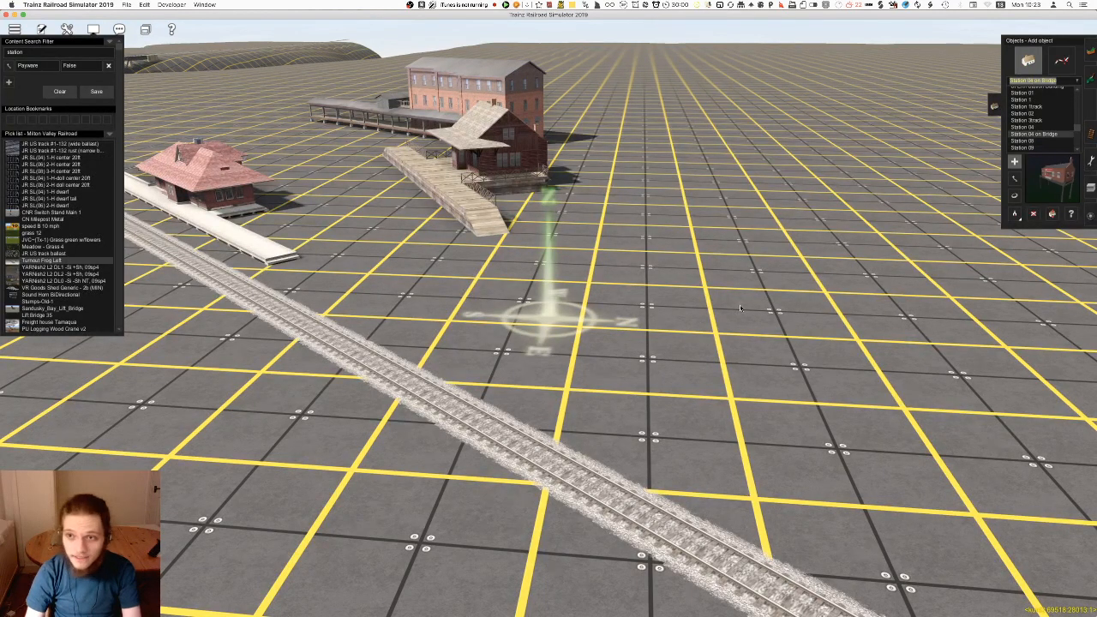
{"action": "left_click", "coordinate": [697, 340]}
{"action": "key", "text": "super+z"}
{"action": "left_click", "coordinate": [1033, 114]}
{"action": "key", "text": "Up"}
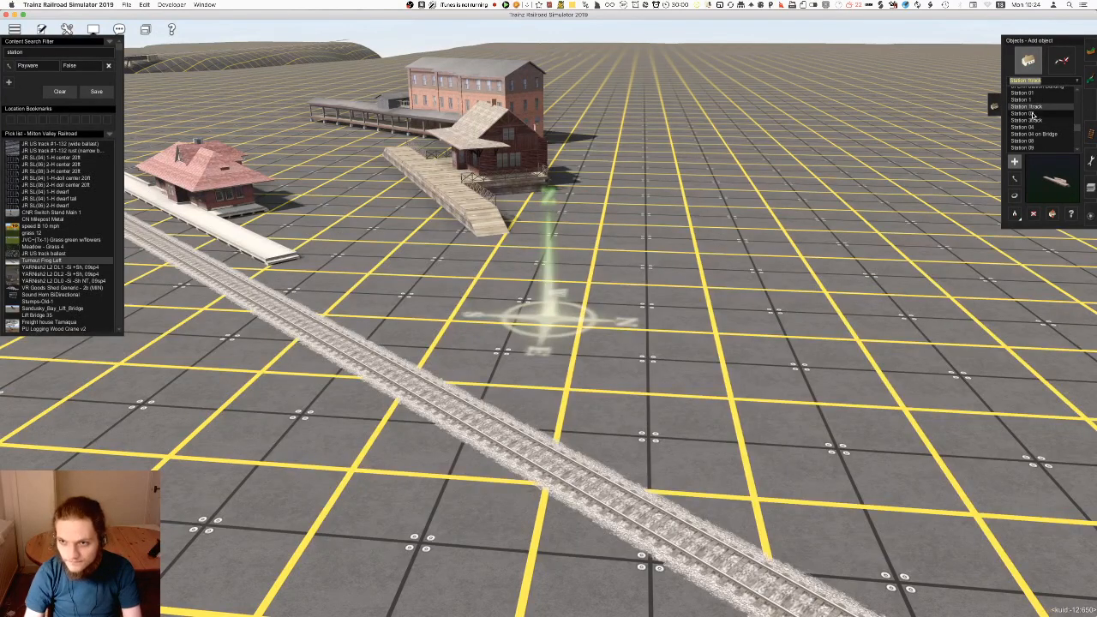
{"action": "left_click", "coordinate": [1045, 101]}
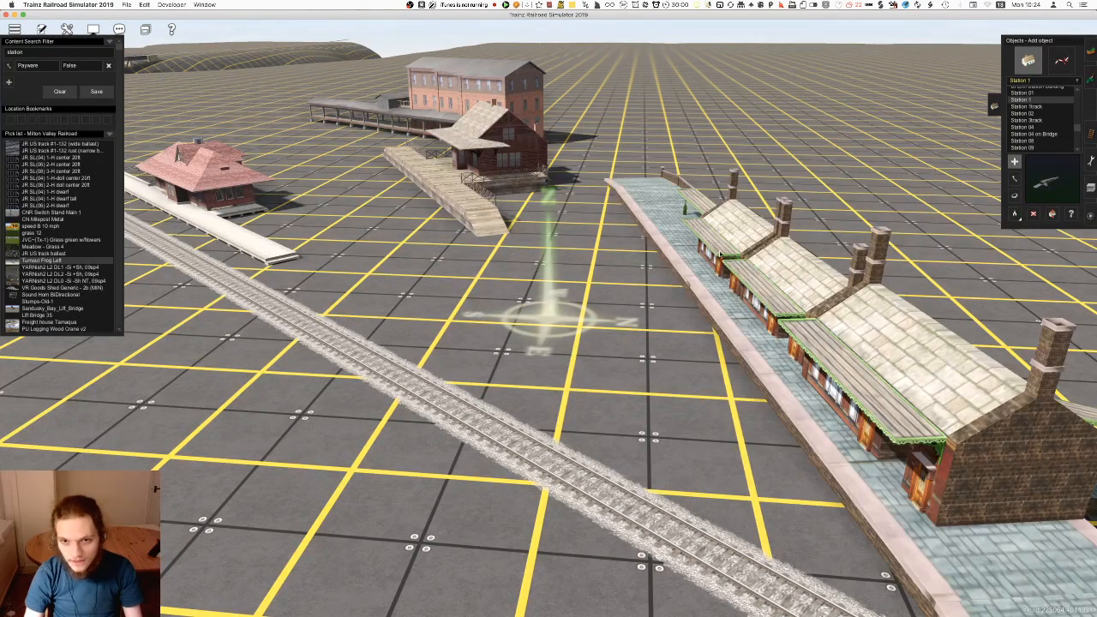
Preview Station 01, Spring Creek Station and small police station
{"action": "left_click", "coordinate": [1047, 94]}
{"action": "scroll", "coordinate": [1048, 96], "scroll_direction": "up", "scroll_amount": 2}
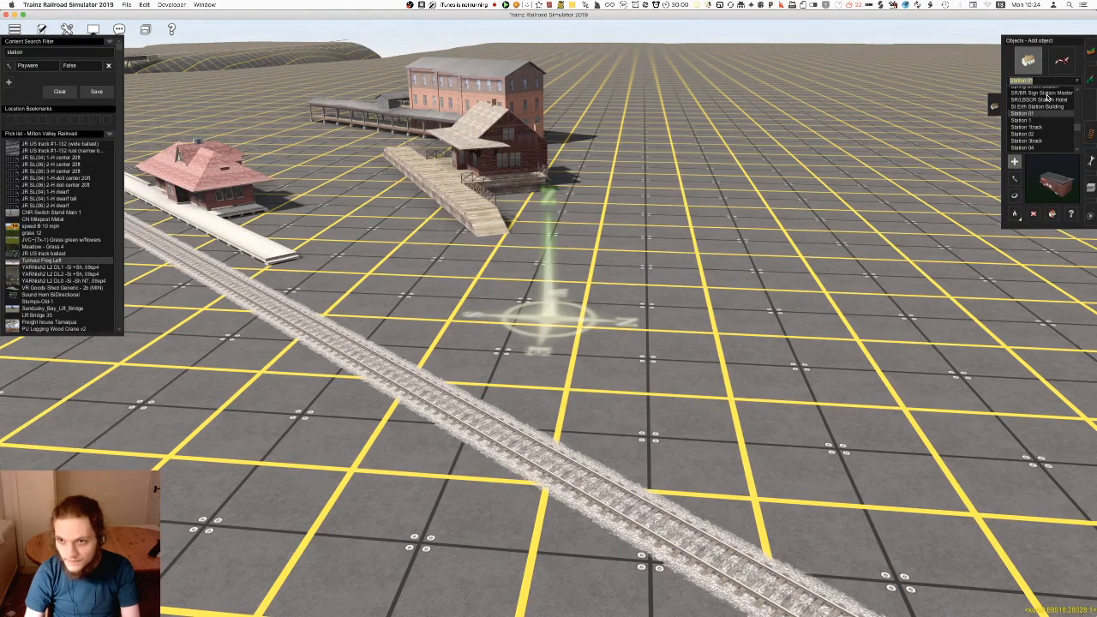
{"action": "key", "text": "Up"}
{"action": "key", "text": "Up"}
{"action": "key", "text": "Up"}
{"action": "key", "text": "Up"}
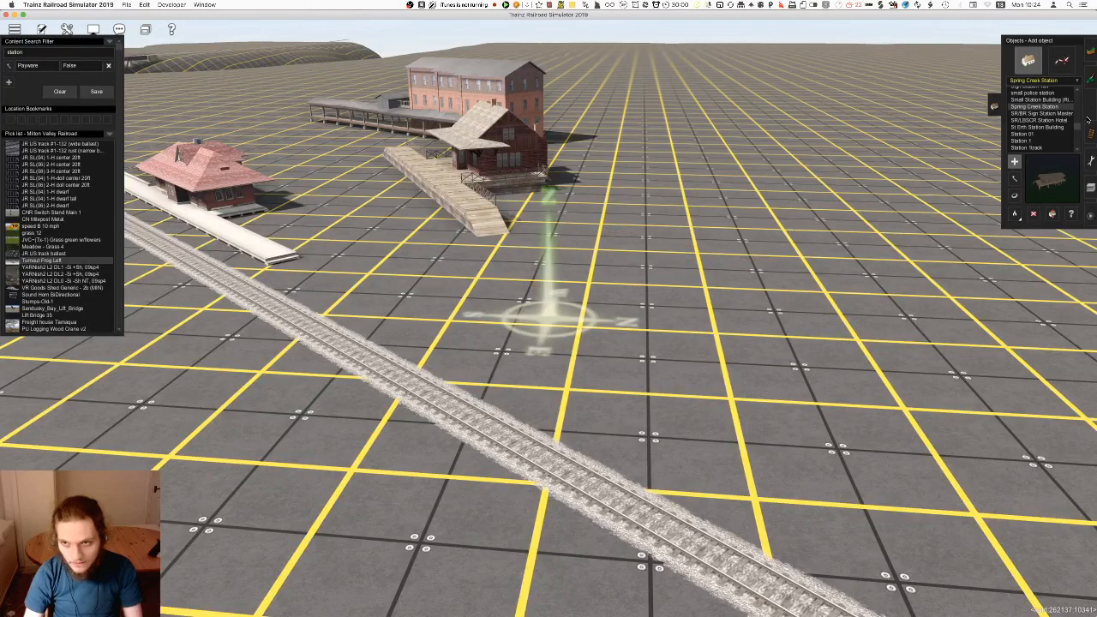
{"action": "key", "text": "Up"}
Preview the objects listed before small police station, including Shop Hamburger Station and SF GWR Culham station
{"action": "key", "text": "Up"}
{"action": "key", "text": "Up"}
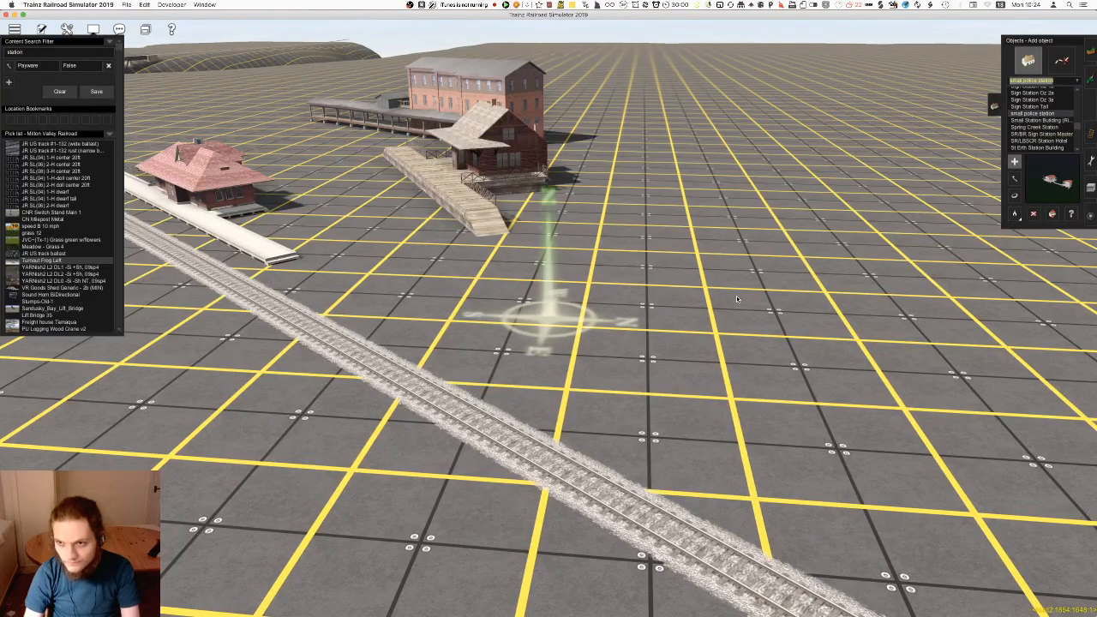
{"action": "key", "text": "Up"}
{"action": "key", "text": "Up"}
{"action": "key", "text": "Up"}
{"action": "key", "text": "Up"}
{"action": "key", "text": "Up"}
{"action": "key", "text": "Up"}
{"action": "key", "text": "Up"}
{"action": "key", "text": "Up"}
{"action": "key", "text": "Up"}
{"action": "key", "text": "Up"}
{"action": "key", "text": "Up"}
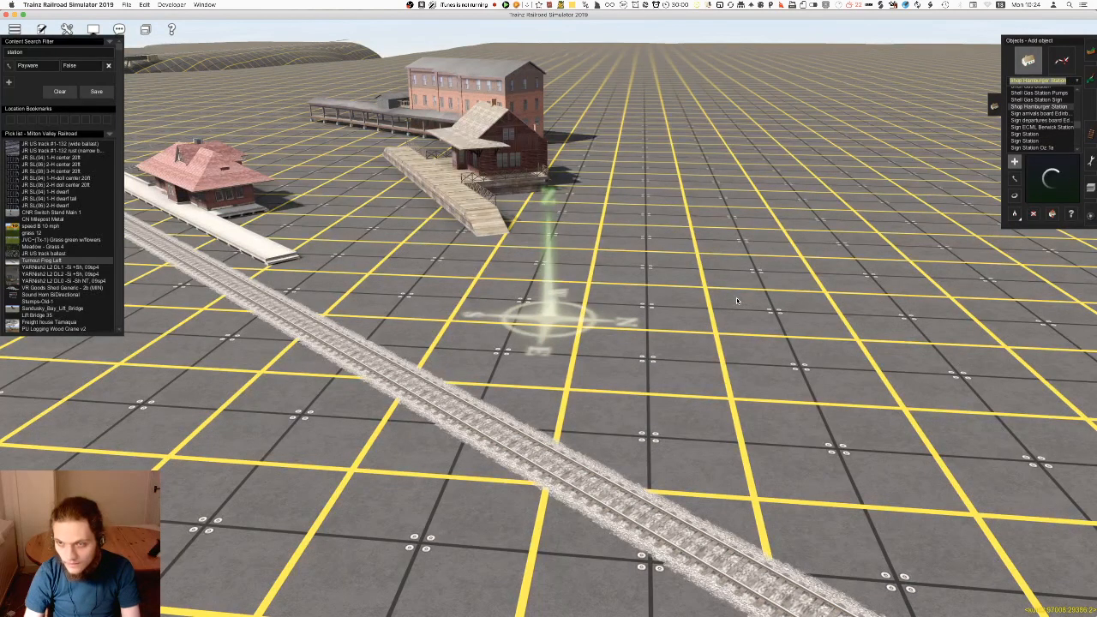
Try out Sewer pumping station 1 and Sewer pumping station 2 beside the track, undoing each placement
{"action": "key", "text": "Up"}
{"action": "key", "text": "Up"}
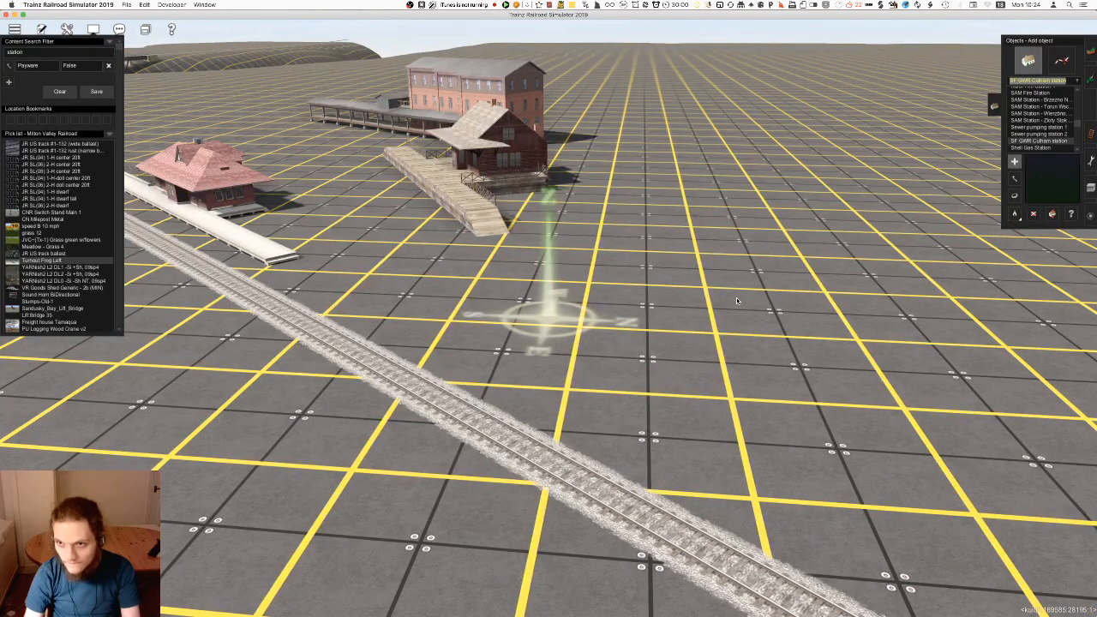
{"action": "key", "text": "Up"}
{"action": "key", "text": "Up"}
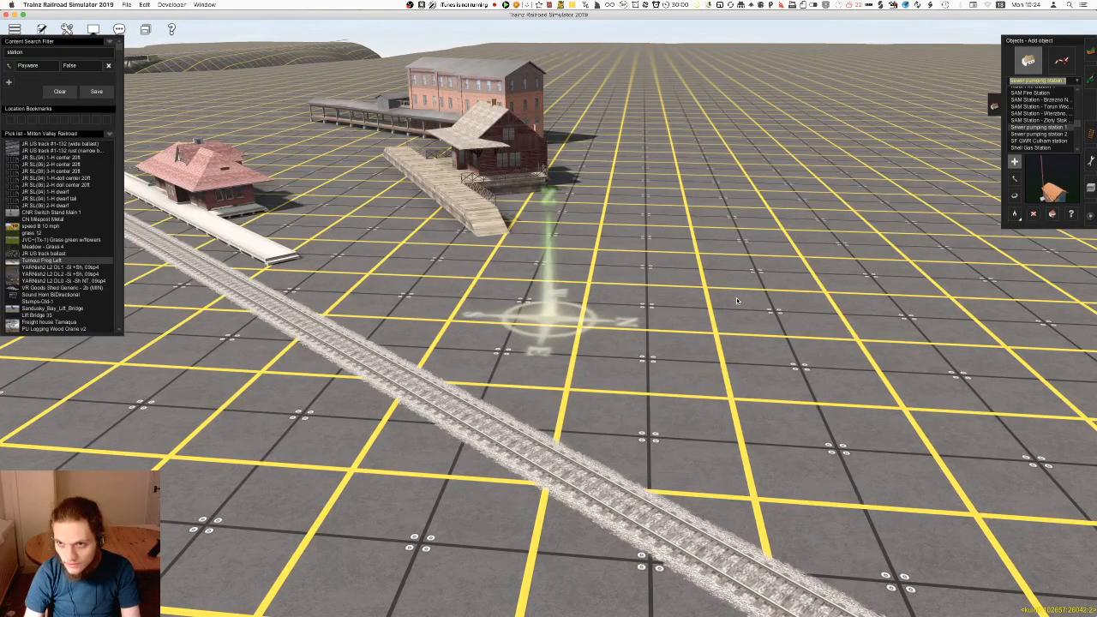
{"action": "left_click", "coordinate": [630, 366]}
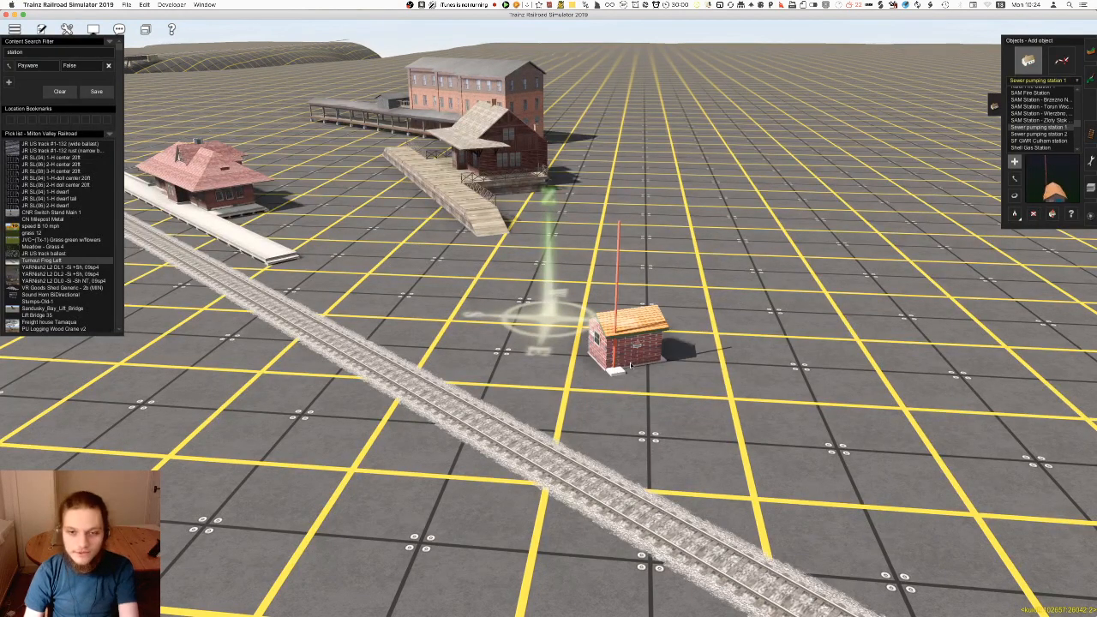
{"action": "key", "text": "super+z"}
{"action": "left_click", "coordinate": [1049, 134]}
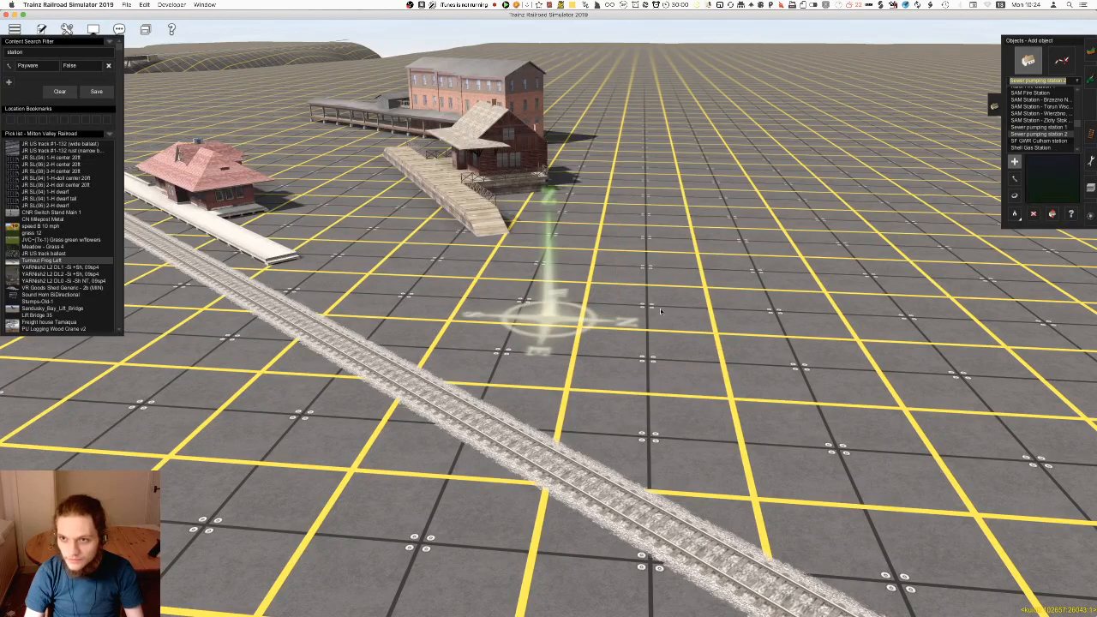
{"action": "left_click", "coordinate": [584, 374]}
{"action": "key", "text": "super+z"}
Try placing the SAM Station - Torun Wsch. Poland building beside the track and undo it
{"action": "key", "text": "Up"}
{"action": "key", "text": "Up"}
{"action": "key", "text": "Up"}
{"action": "key", "text": "Up"}
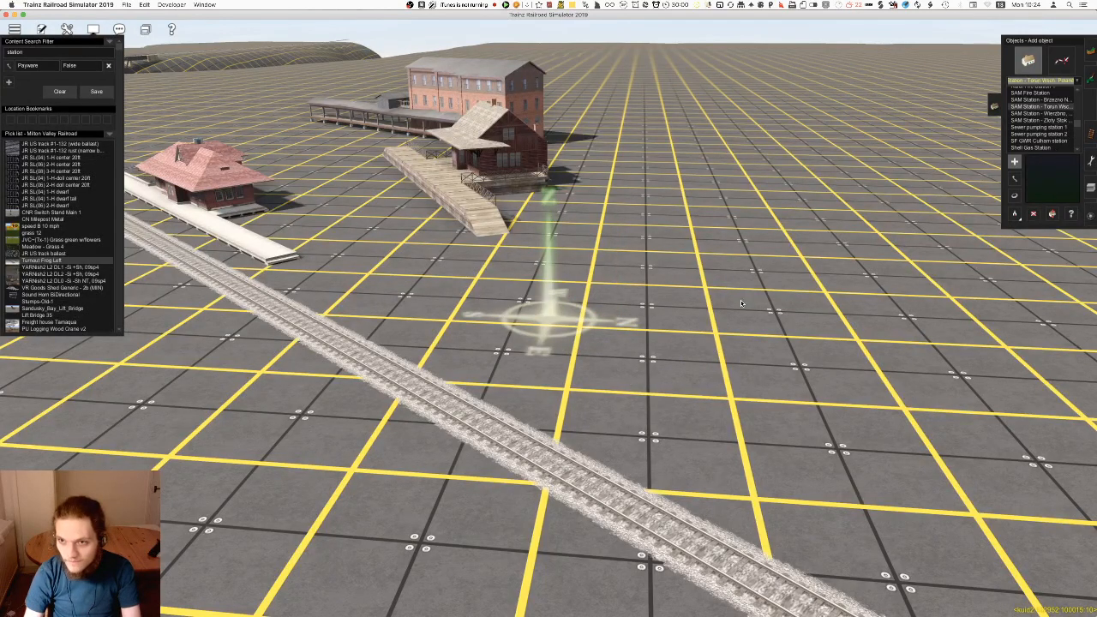
{"action": "left_click", "coordinate": [742, 303]}
{"action": "key", "text": "super+z"}
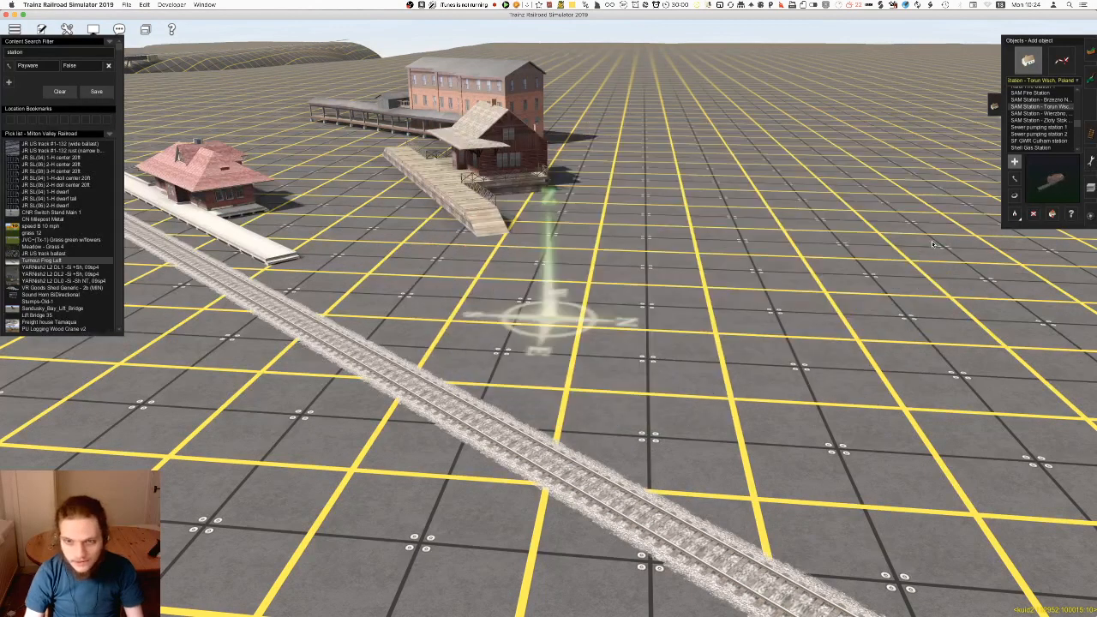
Try placing the SAM Station - Brzezno building beside the track and undo it
{"action": "scroll", "coordinate": [1059, 146], "scroll_direction": "up", "scroll_amount": 1}
{"action": "left_click", "coordinate": [1059, 116]}
{"action": "key", "text": "Down"}
{"action": "left_click", "coordinate": [692, 340]}
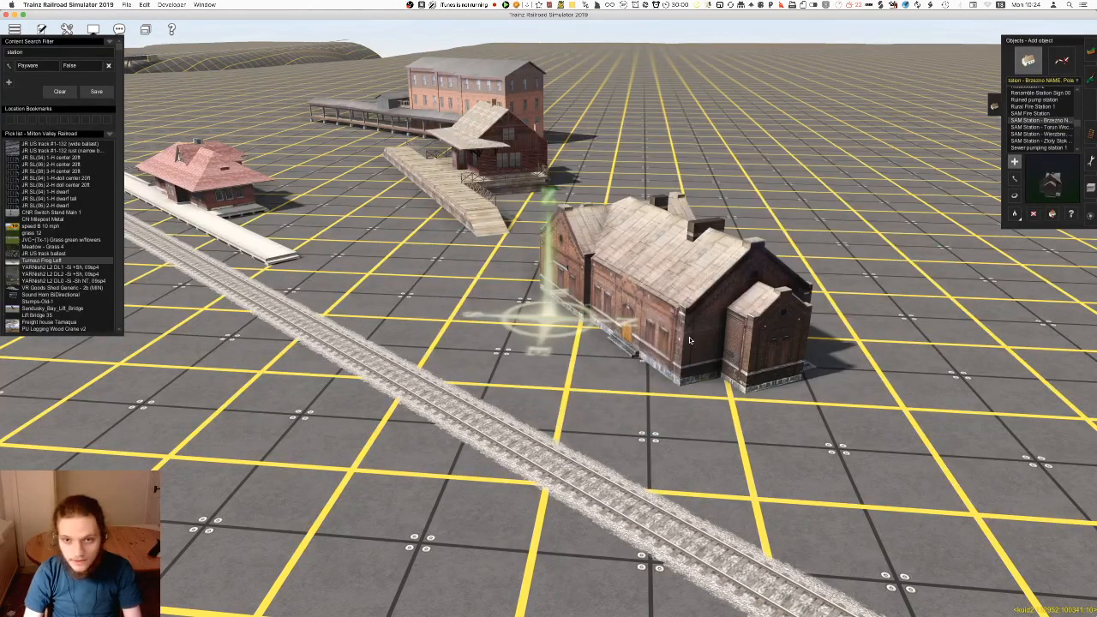
{"action": "key", "text": "super+z"}
Preview Rural Fire Station 1, Ruined pump station, SAM Fire Station and the renamable station sign
{"action": "key", "text": "Up"}
{"action": "key", "text": "Up"}
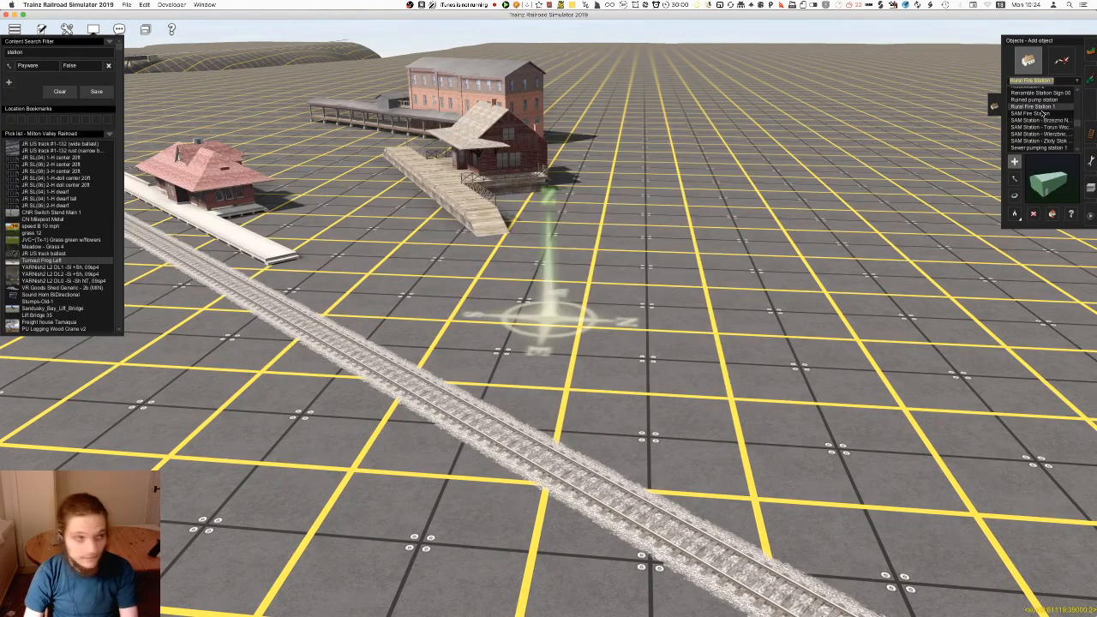
{"action": "key", "text": "Up"}
{"action": "key", "text": "Down"}
{"action": "key", "text": "Down"}
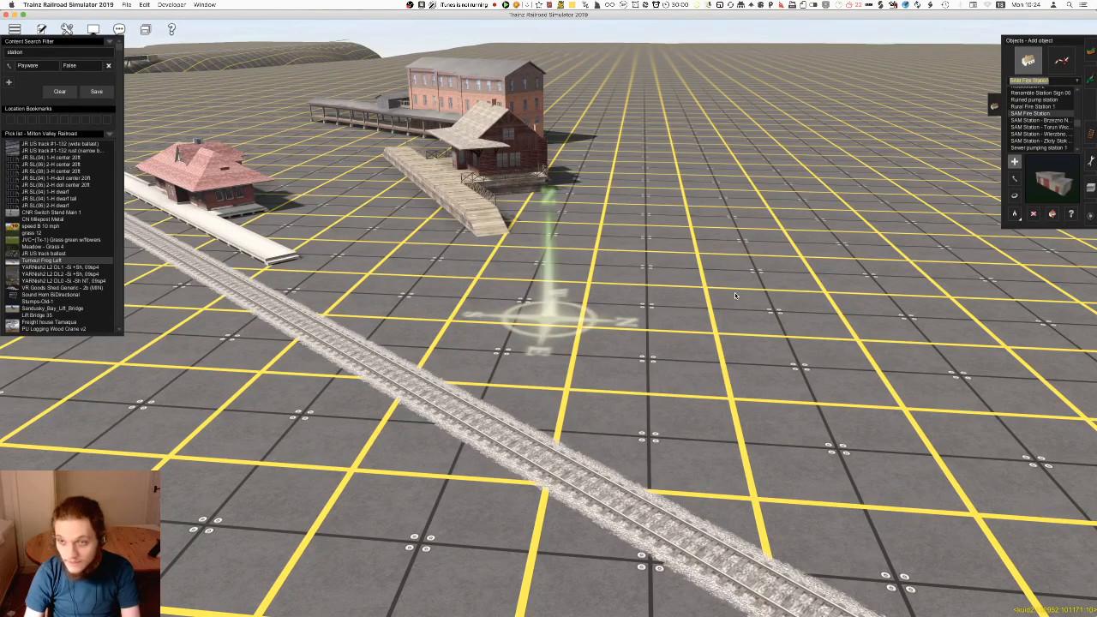
{"action": "key", "text": "Up"}
{"action": "key", "text": "Up"}
{"action": "key", "text": "Up"}
{"action": "key", "text": "Up"}
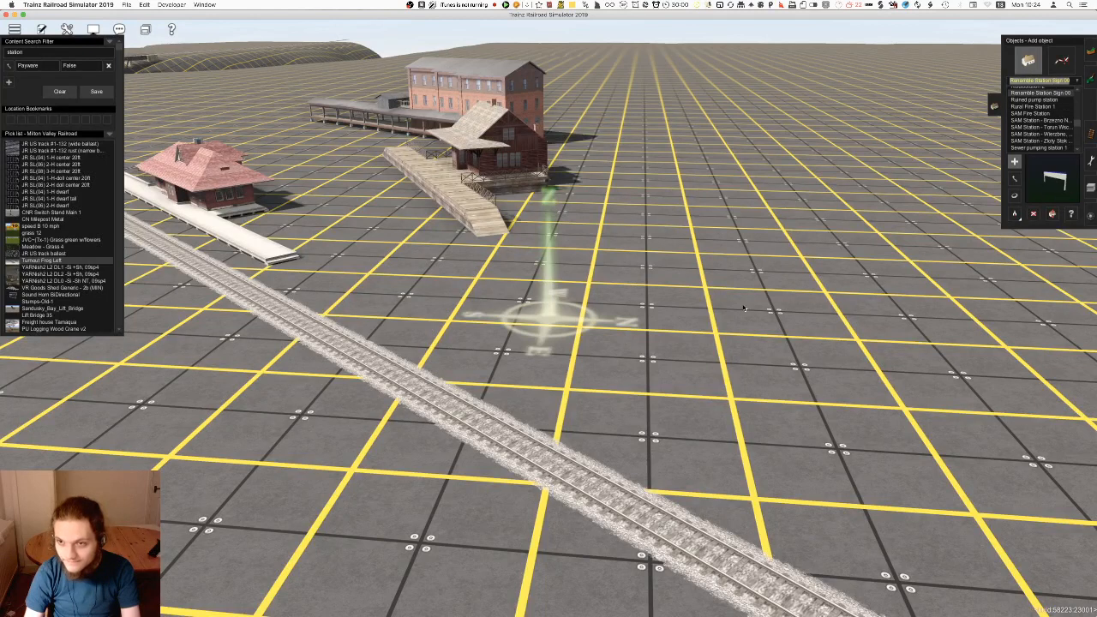
Preview Redruth Station Building and Power Plant Substation
{"action": "key", "text": "Up"}
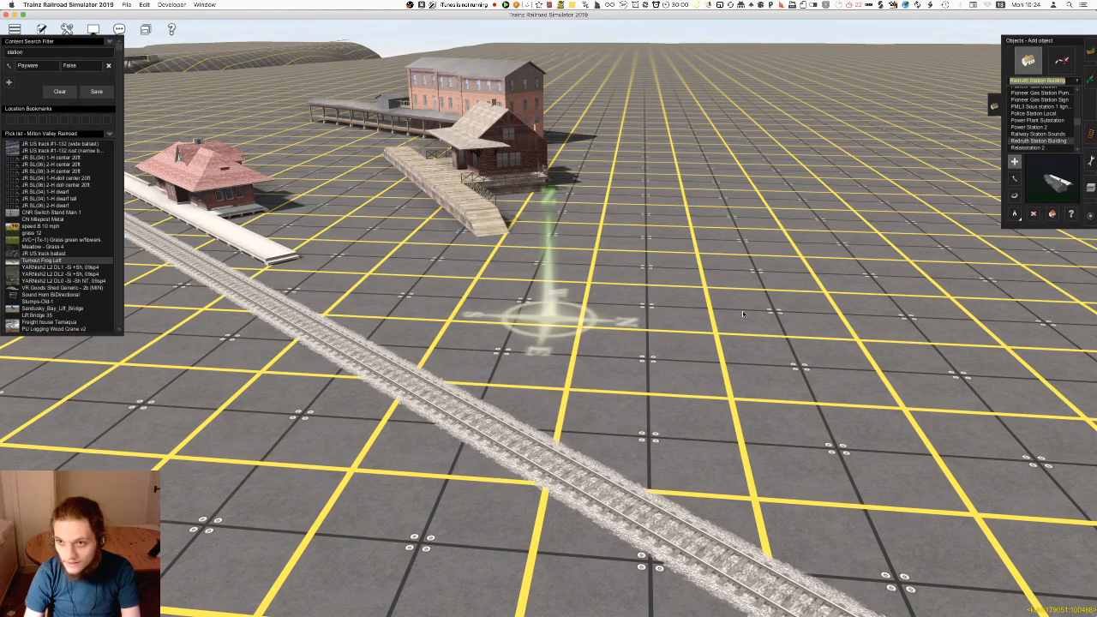
{"action": "key", "text": "Up"}
{"action": "key", "text": "Up"}
{"action": "key", "text": "Up"}
{"action": "key", "text": "Up"}
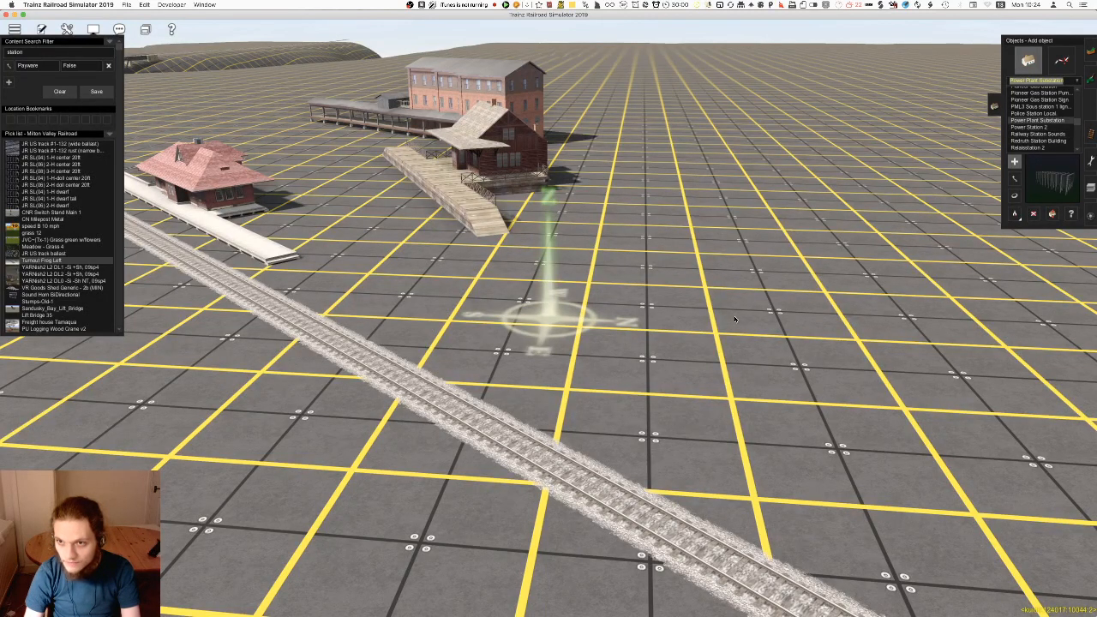
Try out the Pioneer Gas Station Sign beside the track and preview PML3 Sous station 1 ligne HT
{"action": "key", "text": "Up"}
{"action": "key", "text": "Up"}
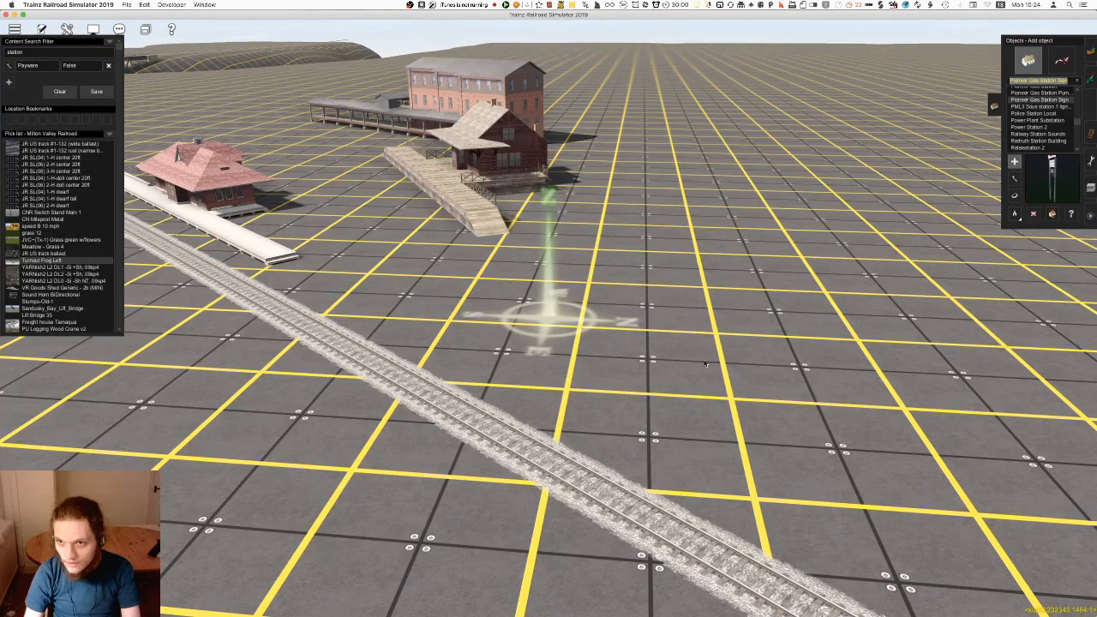
{"action": "left_click", "coordinate": [680, 393]}
{"action": "left_click", "coordinate": [1050, 106]}
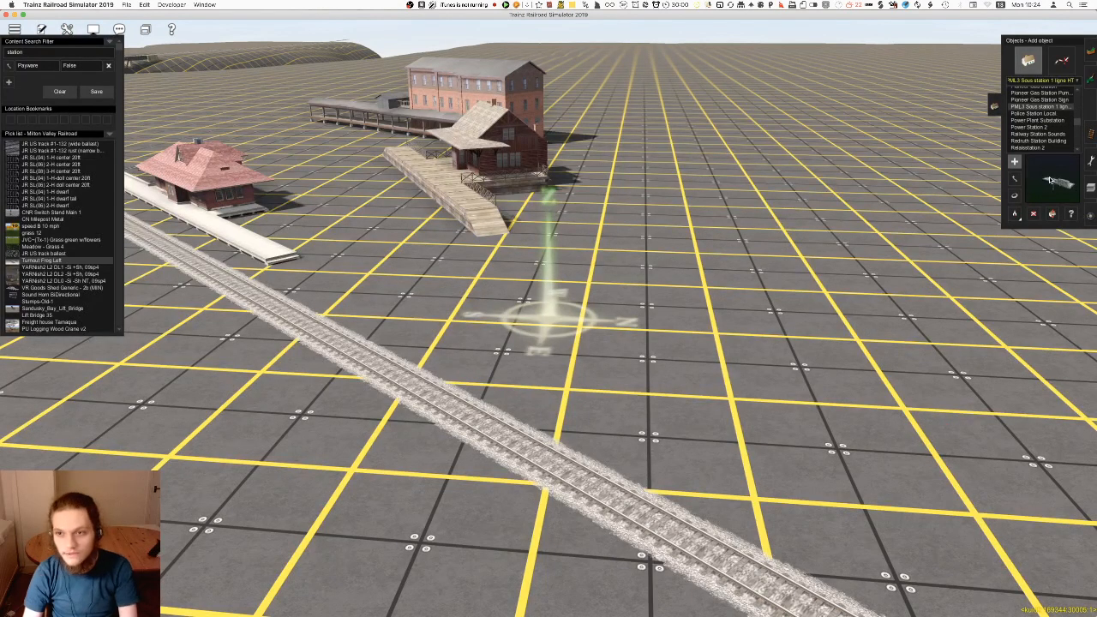
Try placing Penzance Station Building beside the track and undo it
{"action": "scroll", "coordinate": [1048, 124], "scroll_direction": "up", "scroll_amount": 1}
{"action": "left_click", "coordinate": [1048, 126]}
{"action": "key", "text": "Up"}
{"action": "key", "text": "Up"}
{"action": "key", "text": "Up"}
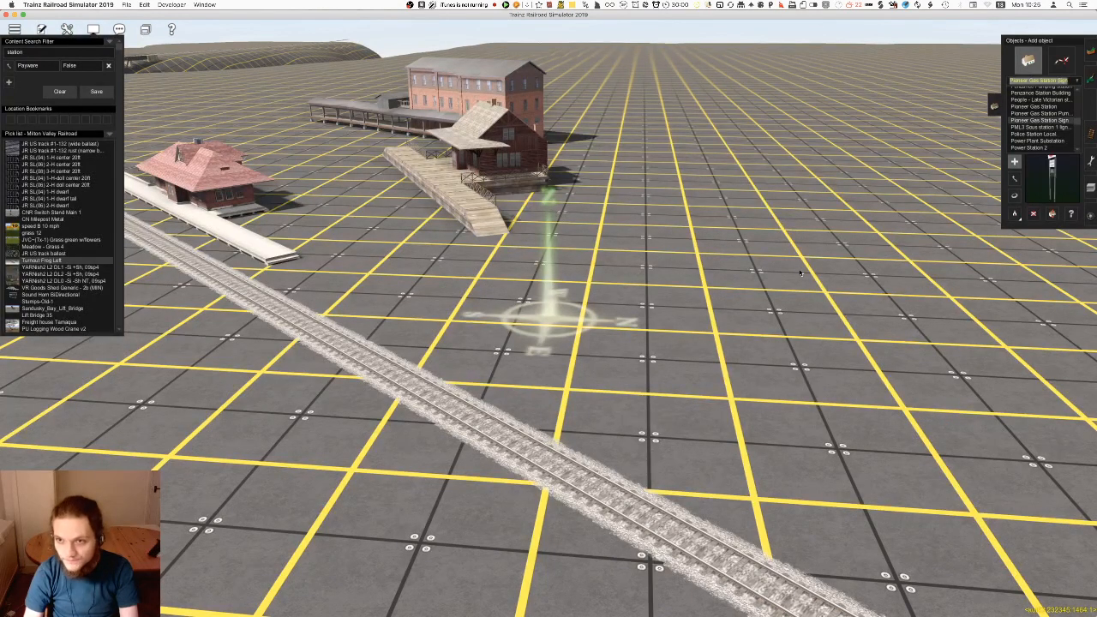
{"action": "key", "text": "Up"}
{"action": "key", "text": "Up"}
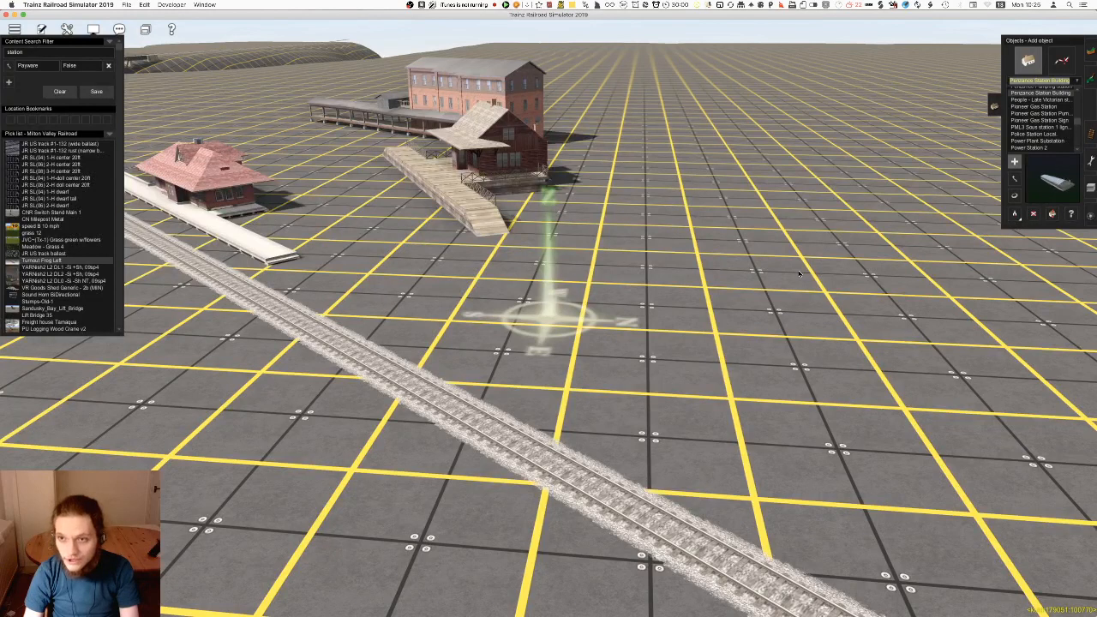
{"action": "left_click", "coordinate": [759, 288]}
{"action": "key", "text": "super+z"}
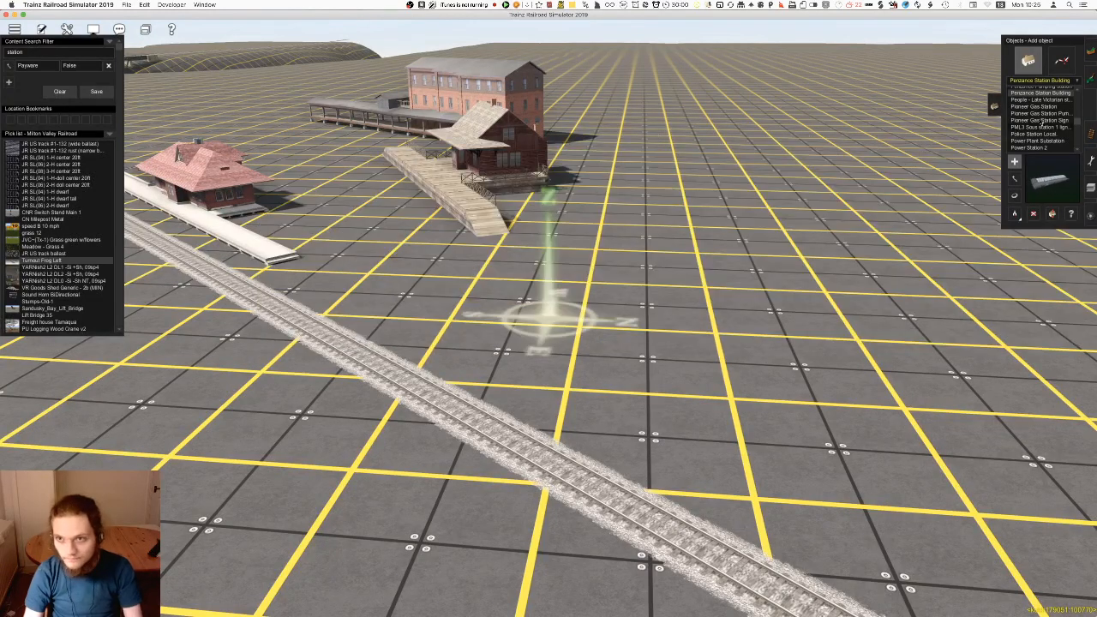
Preview Penzance Pumping station and try placing the OCR Diesel Fueling Station beside the track
{"action": "scroll", "coordinate": [1047, 129], "scroll_direction": "up", "scroll_amount": 2}
{"action": "left_click", "coordinate": [1046, 126]}
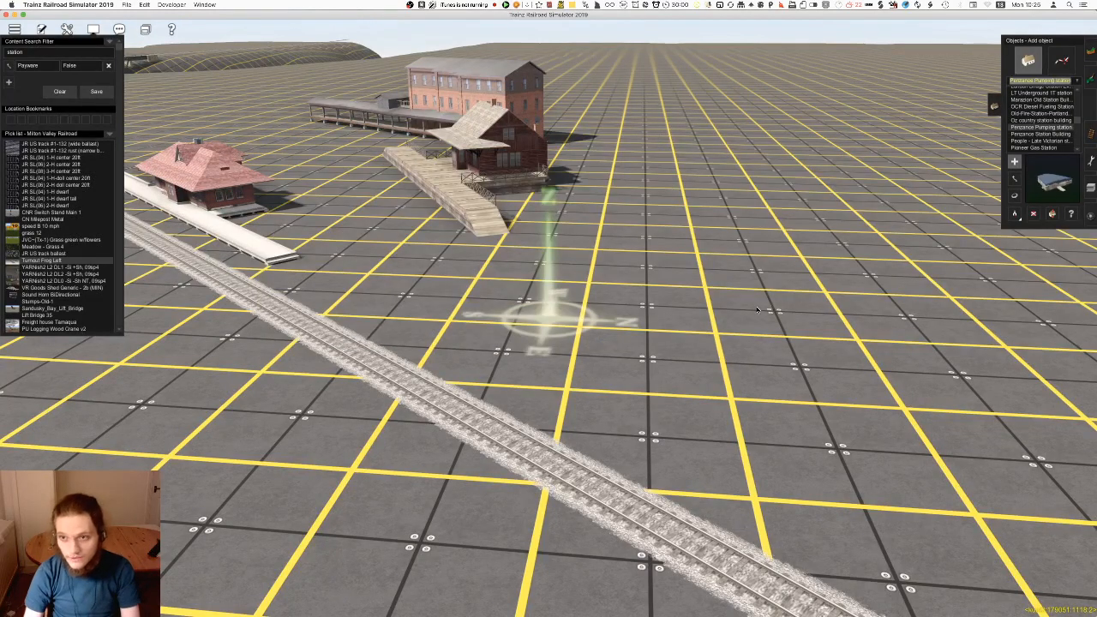
{"action": "key", "text": "Up"}
{"action": "key", "text": "Up"}
{"action": "key", "text": "Up"}
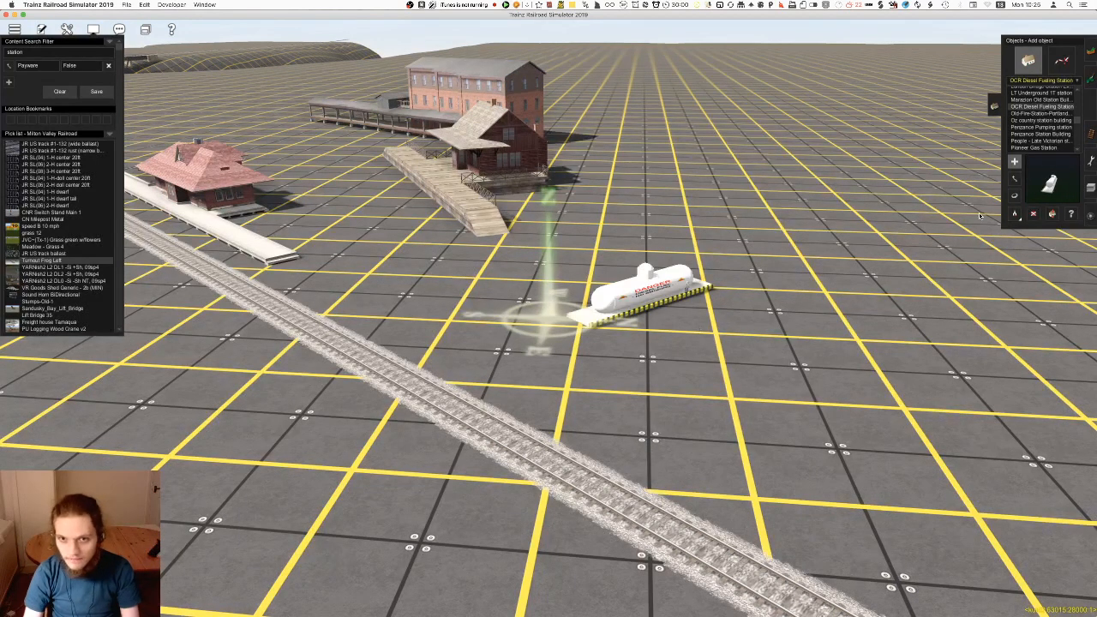
Preview Marazion Old Station Building, then try placing LT Underground 1T station across the track and undo it
{"action": "key", "text": "Up"}
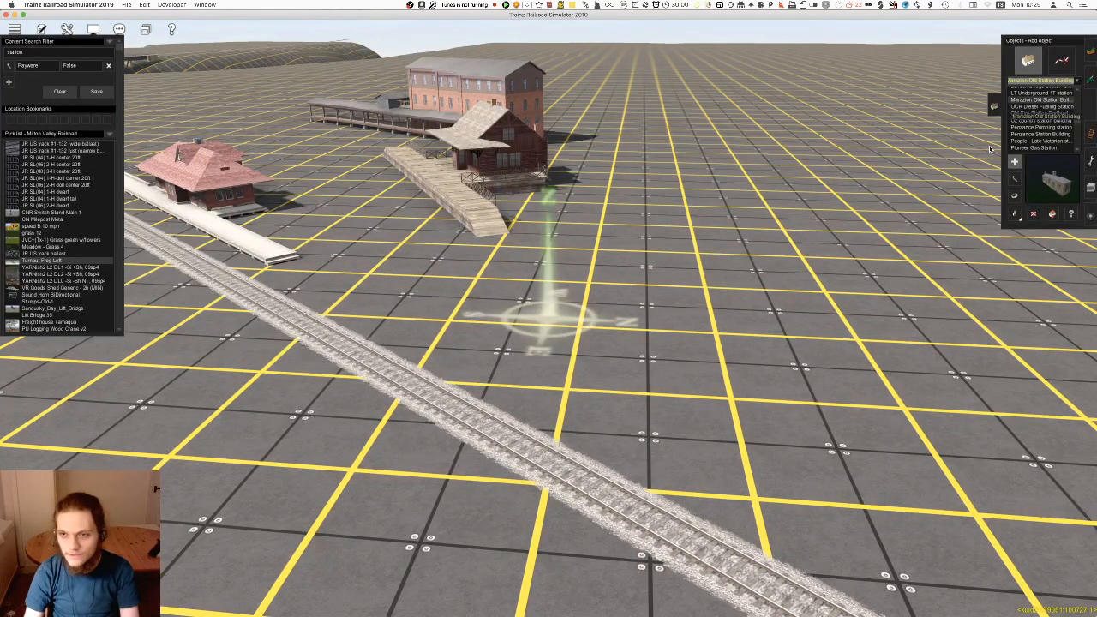
{"action": "scroll", "coordinate": [1011, 147], "scroll_direction": "up", "scroll_amount": 1}
{"action": "key", "text": "Up"}
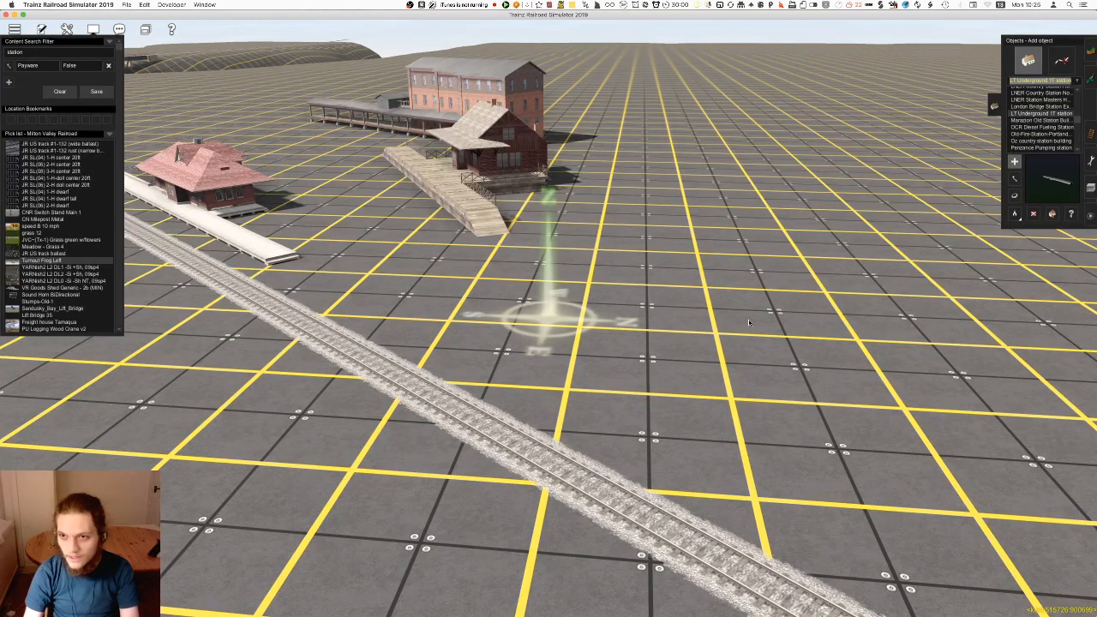
{"action": "left_click", "coordinate": [726, 352]}
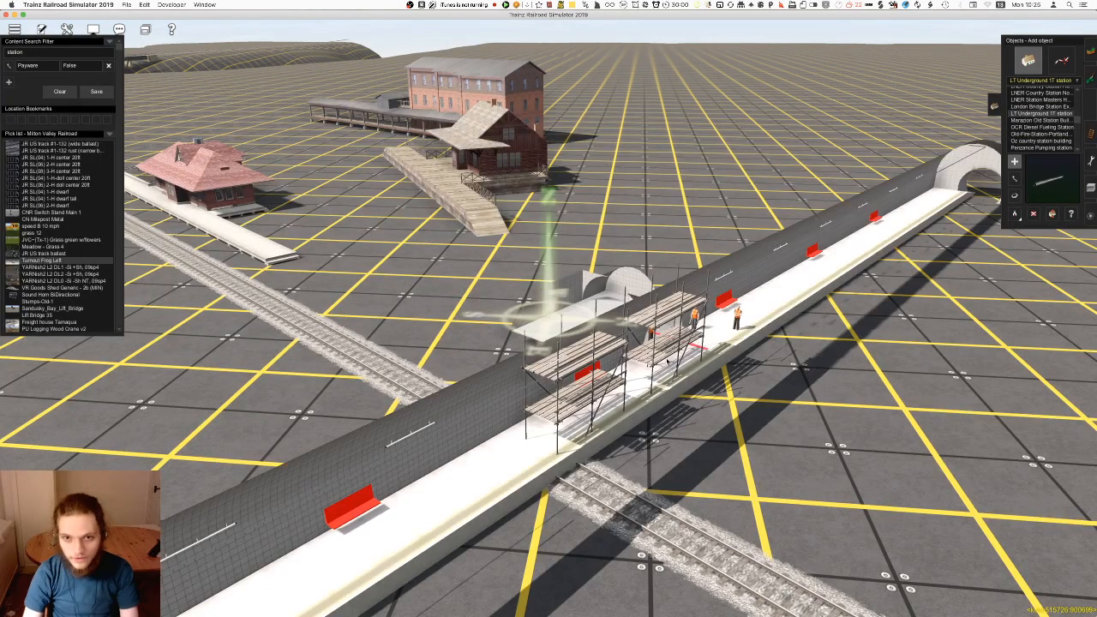
{"action": "right_click", "coordinate": [636, 418]}
{"action": "right_click_drag", "start_coordinate": [609, 406], "coordinate": [574, 374]}
{"action": "key", "text": "super+z"}
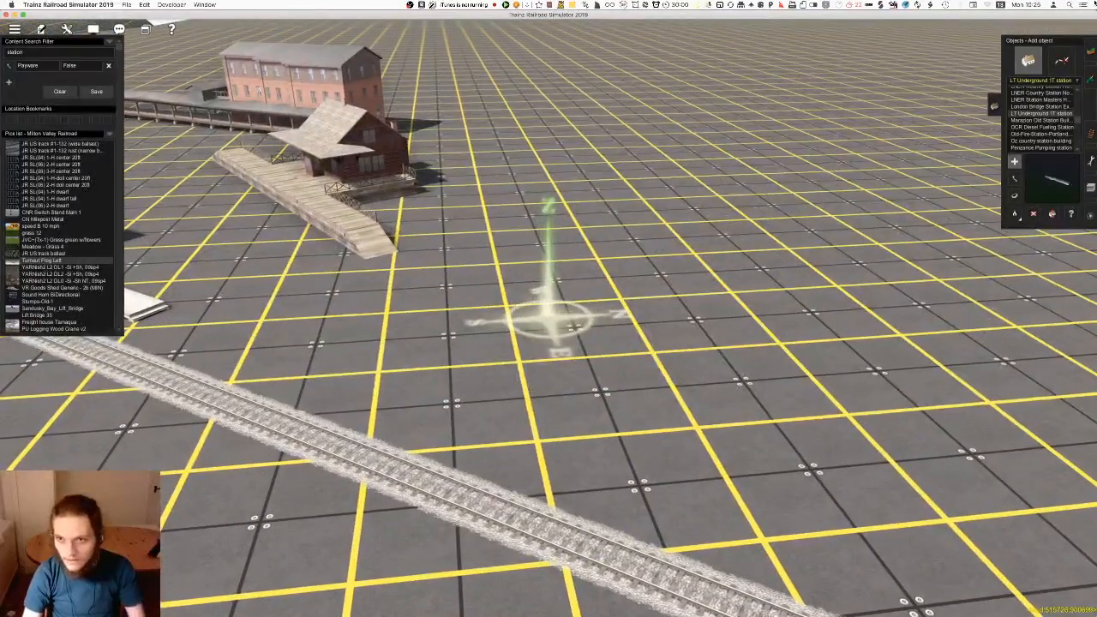
Preview the London Bridge Station and LNER station objects up to LNER Country Station
{"action": "left_click", "coordinate": [1044, 106]}
{"action": "left_click", "coordinate": [1048, 101]}
{"action": "scroll", "coordinate": [1049, 109], "scroll_direction": "up", "scroll_amount": 1}
{"action": "left_click", "coordinate": [1052, 113]}
{"action": "left_click", "coordinate": [1053, 107]}
{"action": "key", "text": "Up"}
{"action": "key", "text": "Up"}
{"action": "key", "text": "Up"}
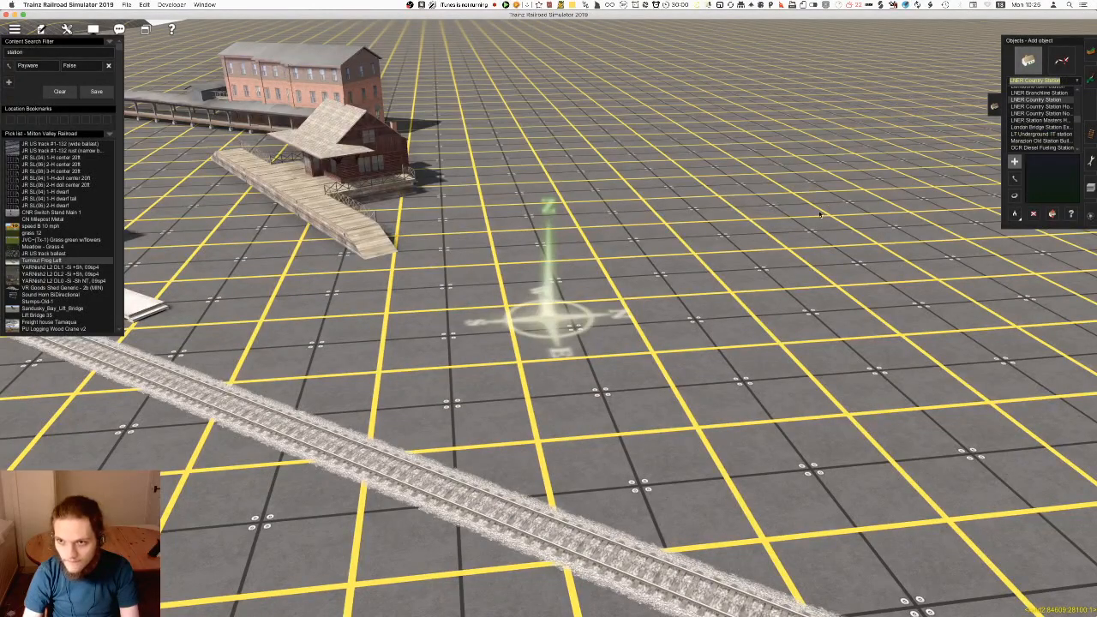
Try placing the K_Station_invisible_140m object beside the track, undo it, and preview JP Fire Station 1
{"action": "key", "text": "Up"}
{"action": "key", "text": "Up"}
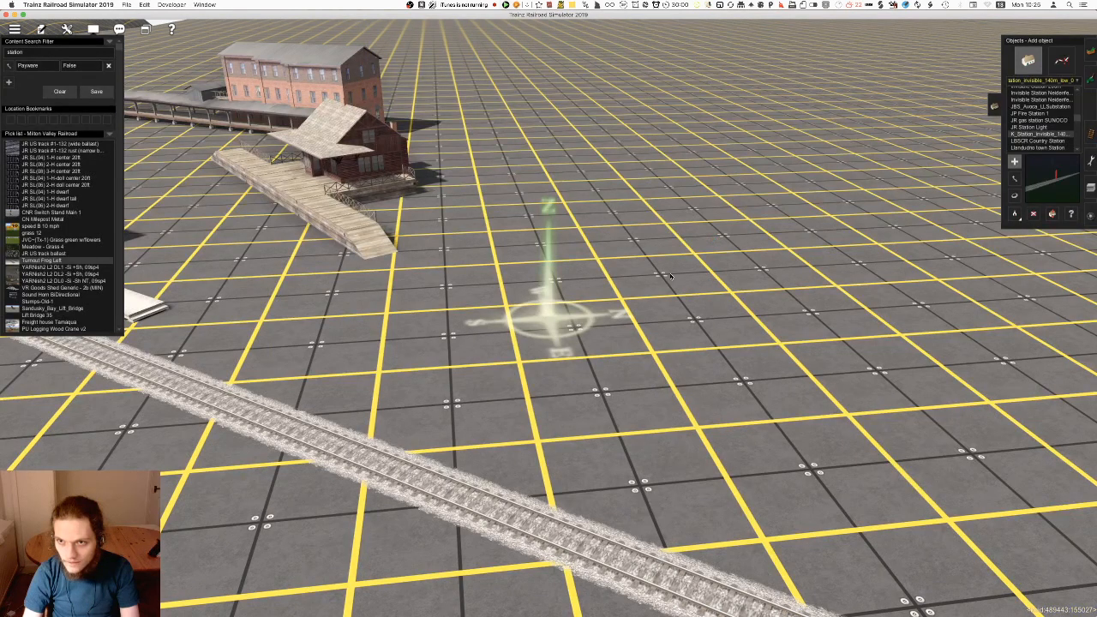
{"action": "left_click", "coordinate": [713, 244]}
{"action": "key", "text": "super+z"}
{"action": "key", "text": "Up"}
{"action": "key", "text": "Up"}
{"action": "key", "text": "Up"}
{"action": "key", "text": "Up"}
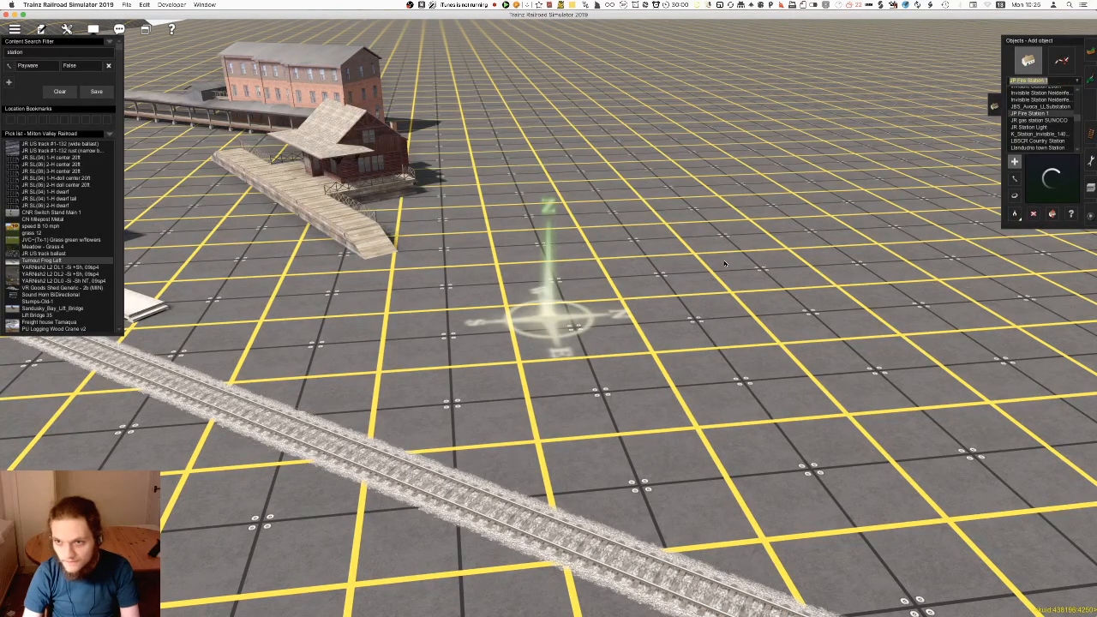
Preview the station objects from the Invisible Station Neidenfels entry back to the GWR main station building
{"action": "key", "text": "Up"}
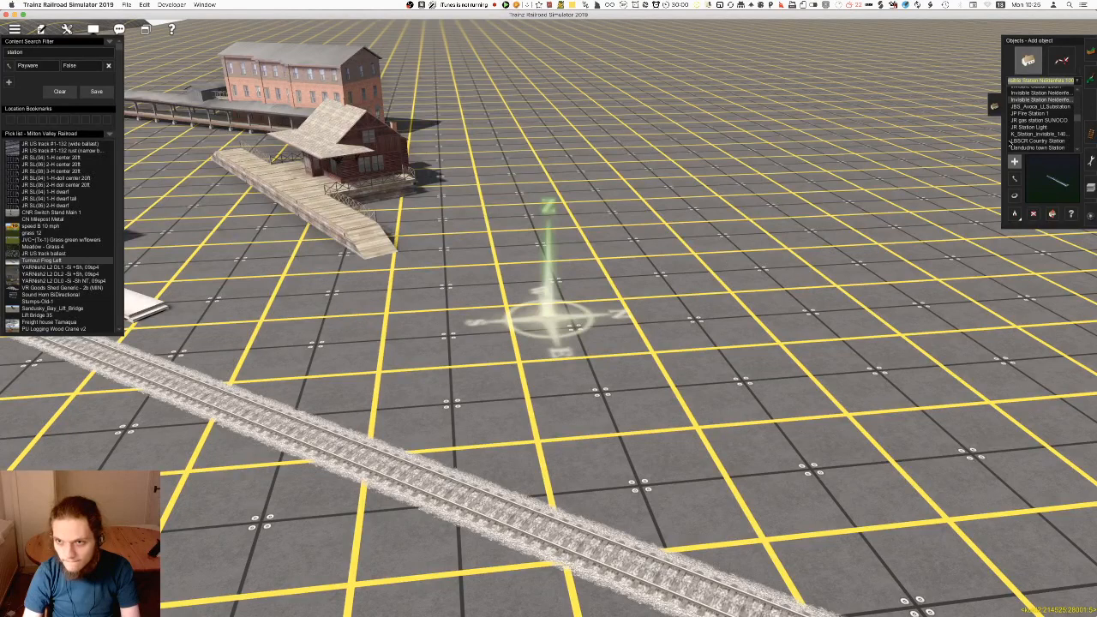
{"action": "key", "text": "Up"}
{"action": "key", "text": "Up"}
{"action": "key", "text": "Up"}
{"action": "key", "text": "Up"}
{"action": "key", "text": "Up"}
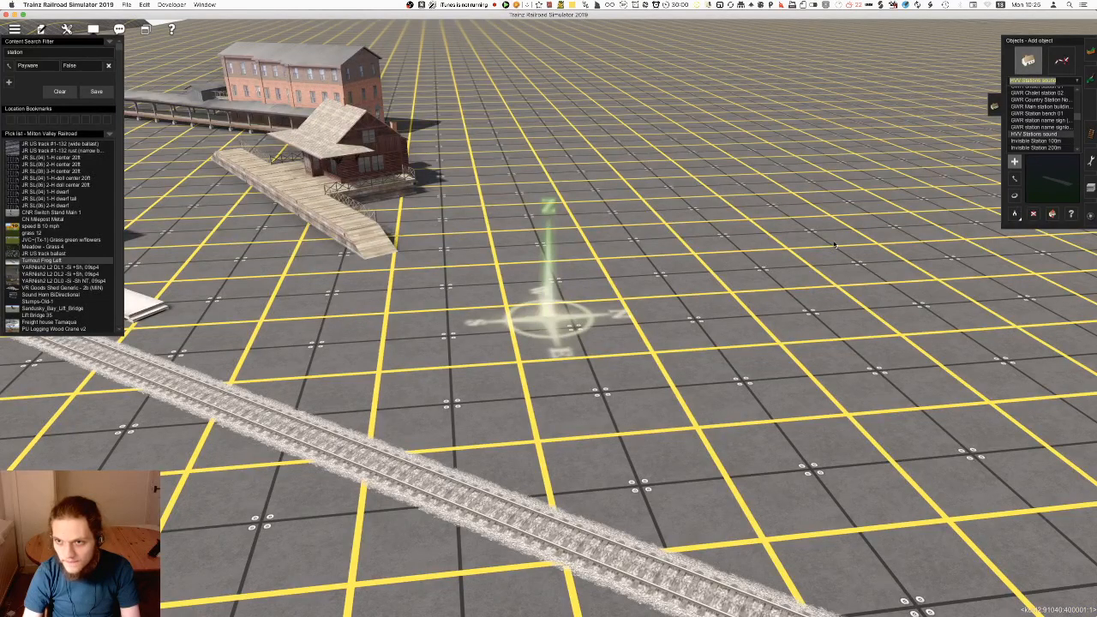
{"action": "left_click", "coordinate": [1041, 126]}
{"action": "key", "text": "Up"}
{"action": "key", "text": "Up"}
{"action": "key", "text": "Up"}
{"action": "key", "text": "Up"}
{"action": "key", "text": "Up"}
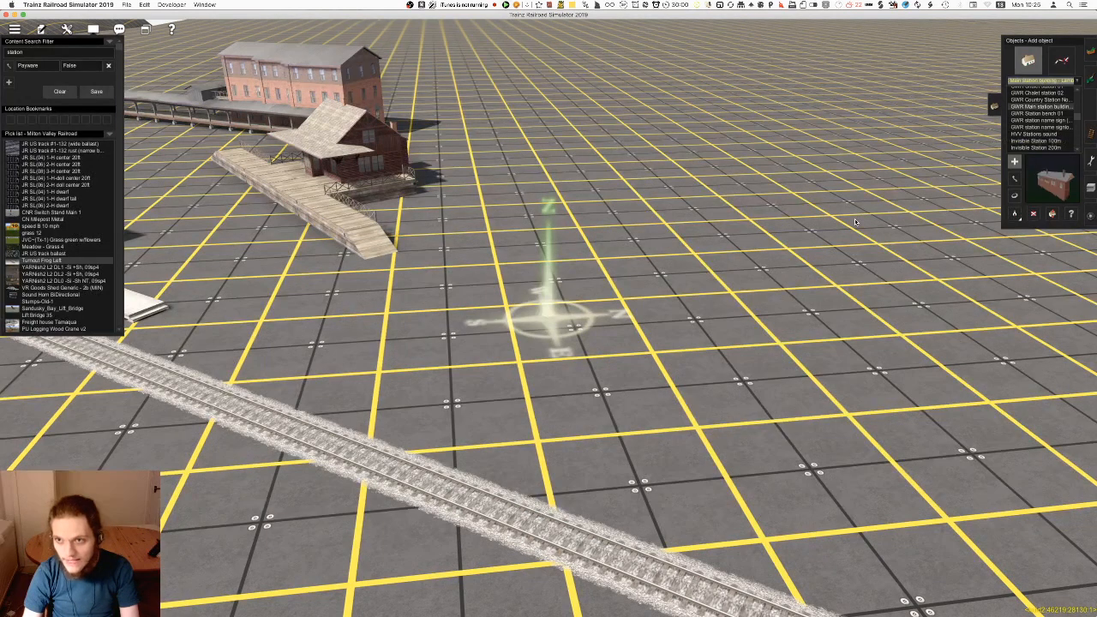
Preview the objects from Gossen Coalstation (TNG) back to Gas-Station-05
{"action": "key", "text": "Up"}
{"action": "key", "text": "Up"}
{"action": "key", "text": "Up"}
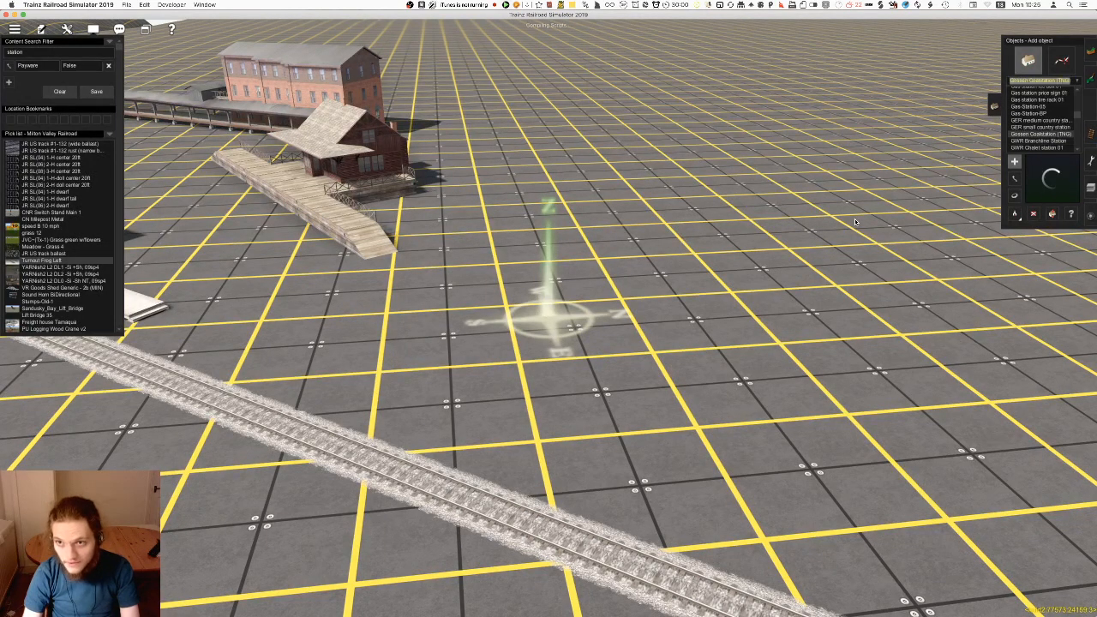
{"action": "key", "text": "Up"}
{"action": "key", "text": "Up"}
{"action": "key", "text": "Up"}
Preview the gas station objects from Gas station ice box 01 back through Flying A and BP derelict to Garennord02
{"action": "key", "text": "Up"}
{"action": "key", "text": "Up"}
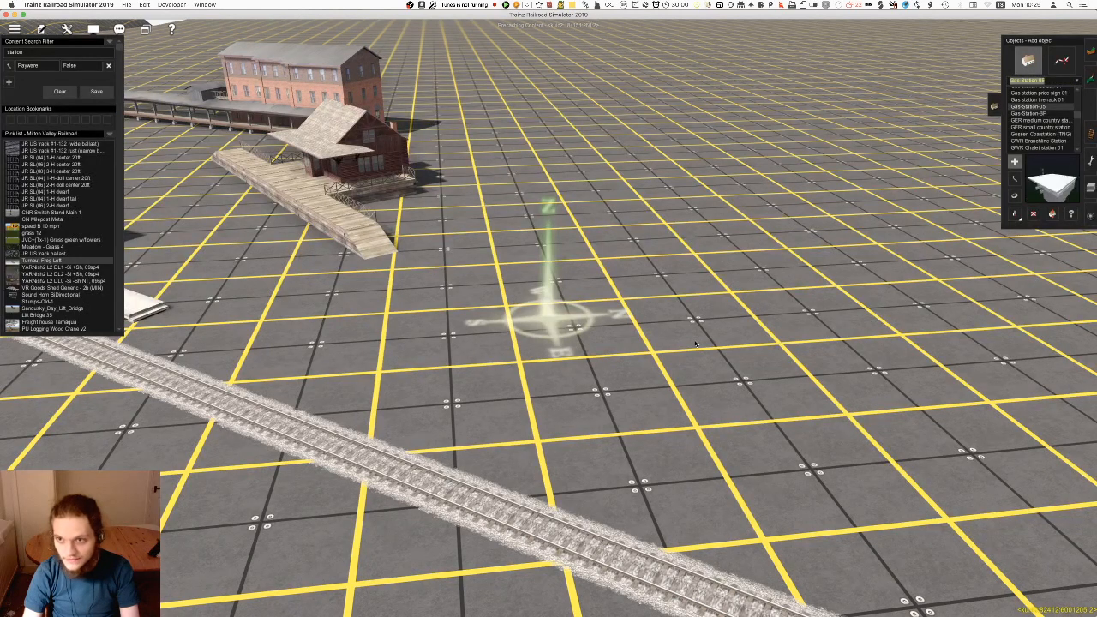
{"action": "key", "text": "Up"}
{"action": "key", "text": "Up"}
{"action": "key", "text": "Up"}
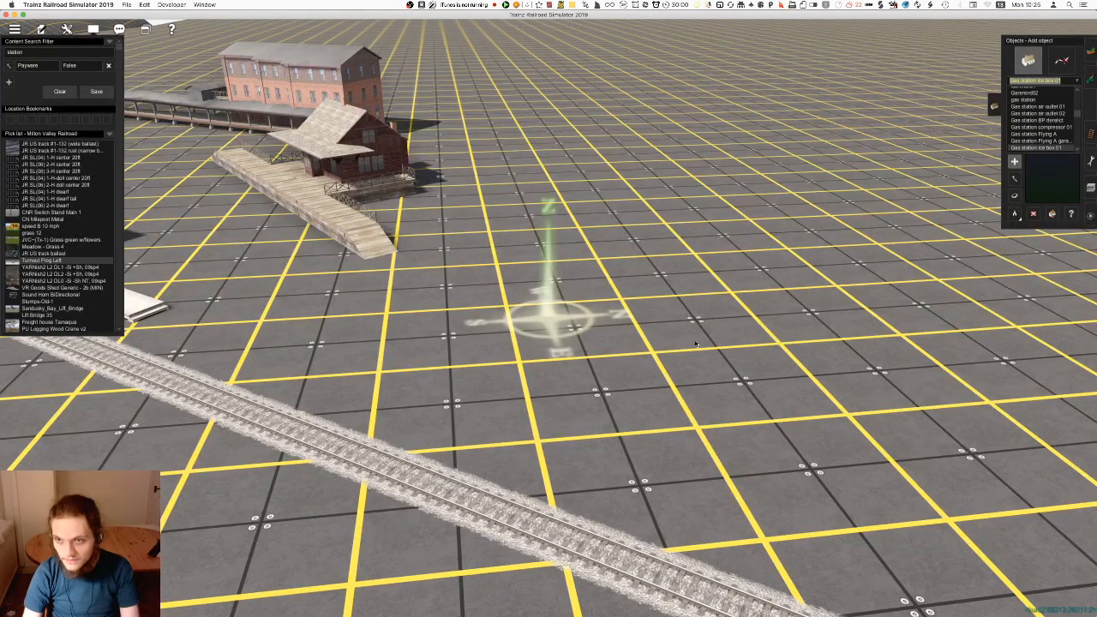
{"action": "key", "text": "Up"}
{"action": "key", "text": "Up"}
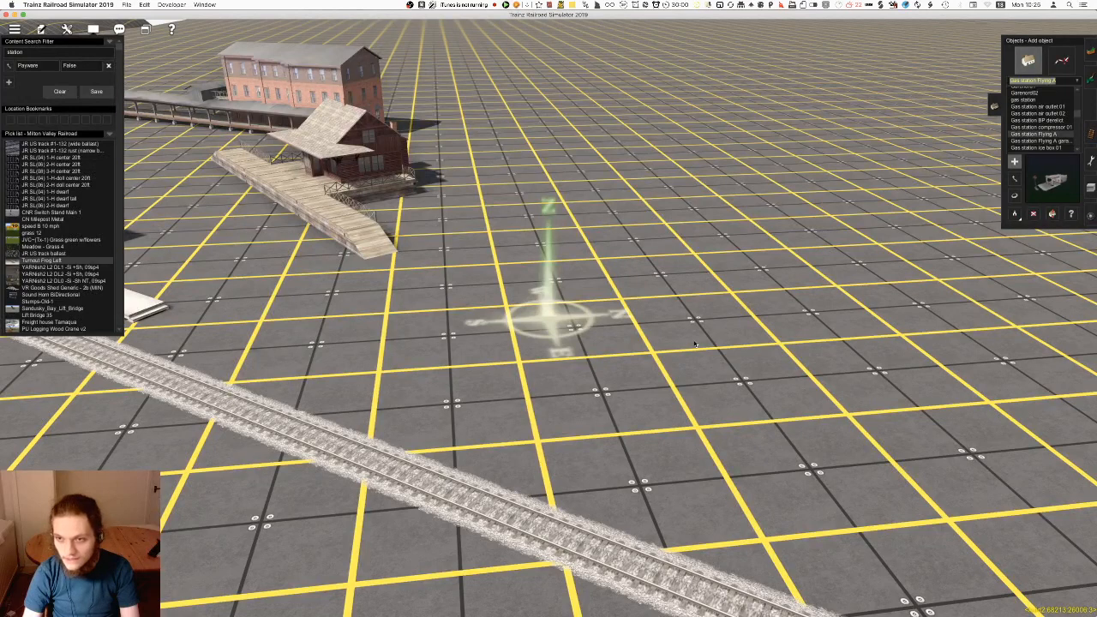
{"action": "key", "text": "Up"}
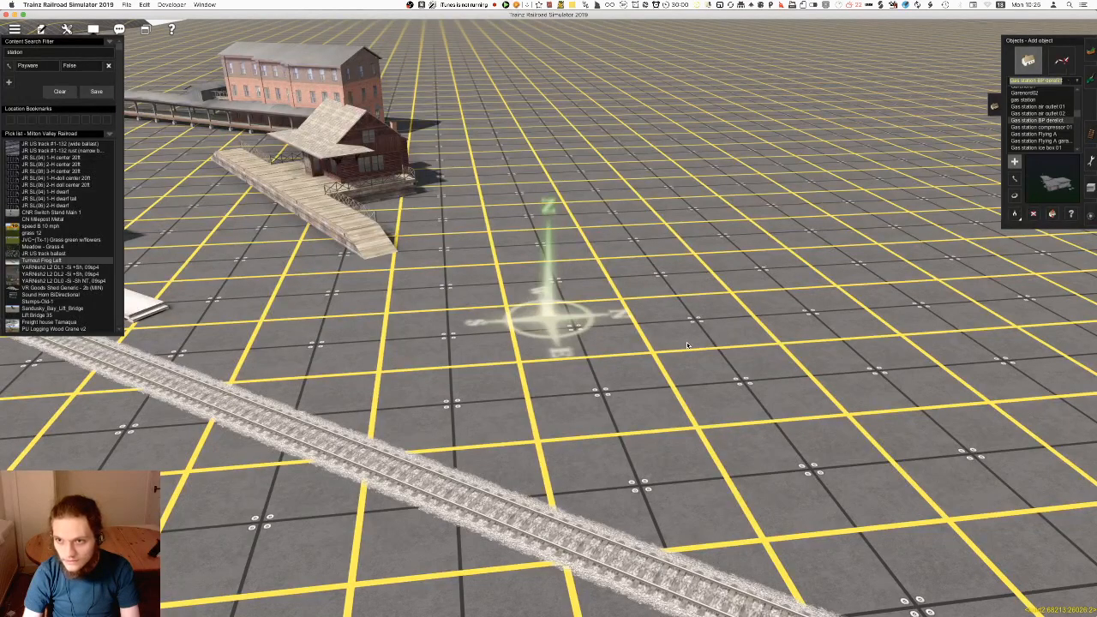
{"action": "key", "text": "Up"}
{"action": "key", "text": "Up"}
{"action": "key", "text": "Up"}
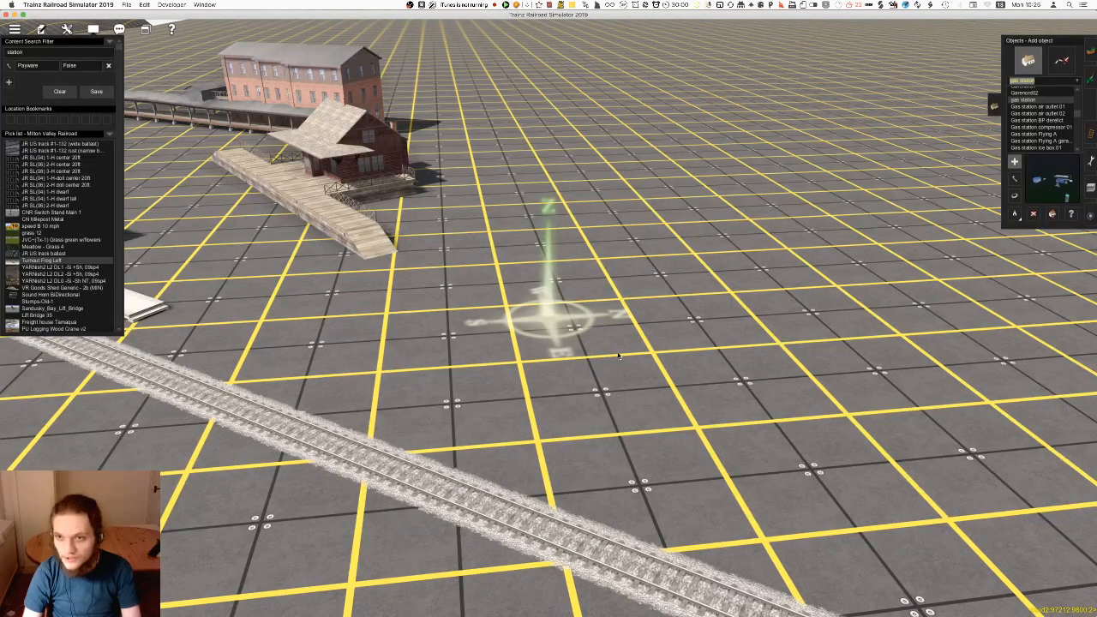
{"action": "key", "text": "Up"}
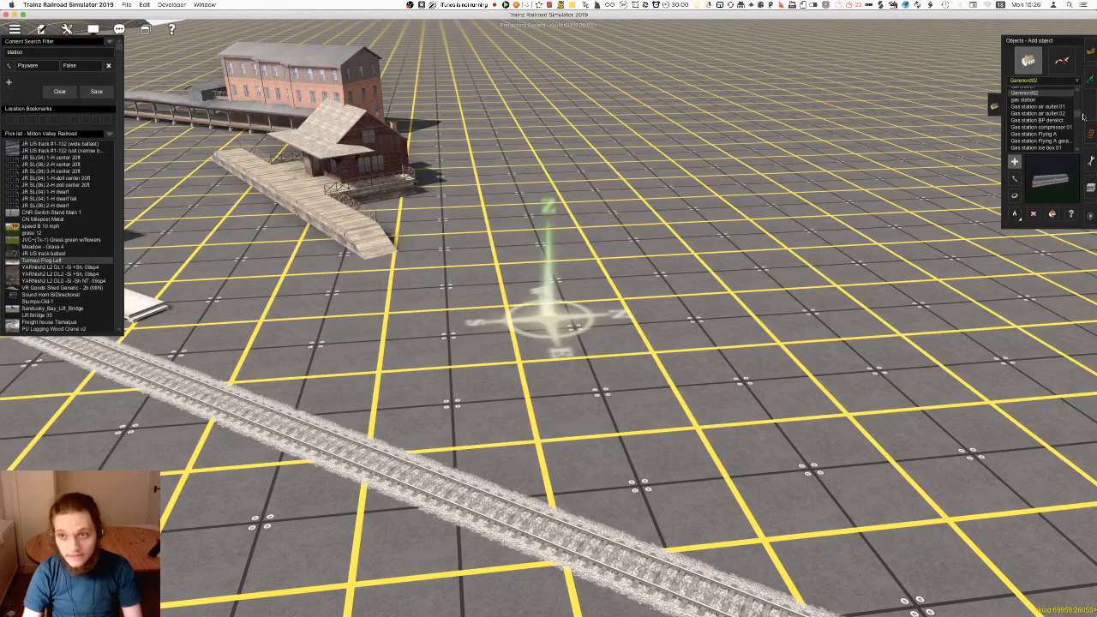
Preview Garennord01, then try placing the Fuel station object beside the track
{"action": "scroll", "coordinate": [1055, 118], "scroll_direction": "up", "scroll_amount": 3}
{"action": "left_click", "coordinate": [1034, 107]}
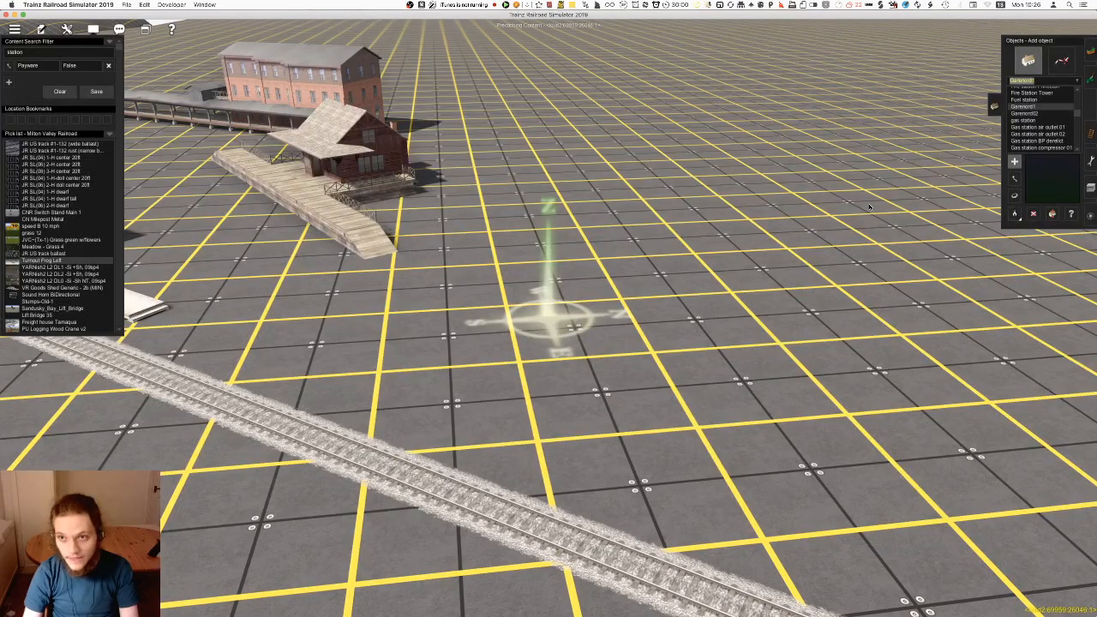
{"action": "left_click", "coordinate": [1048, 100]}
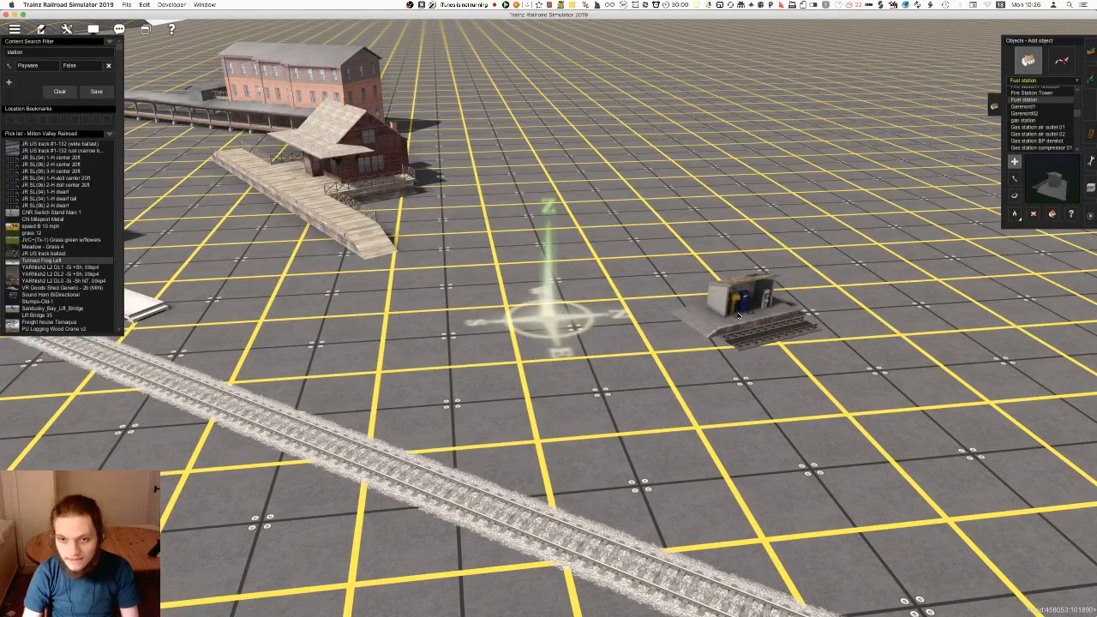
Preview the fire station objects from Fire Station Tower back to Fire Station Metropolitan
{"action": "scroll", "coordinate": [1057, 101], "scroll_direction": "up", "scroll_amount": 2}
{"action": "key", "text": "Up"}
{"action": "key", "text": "Up"}
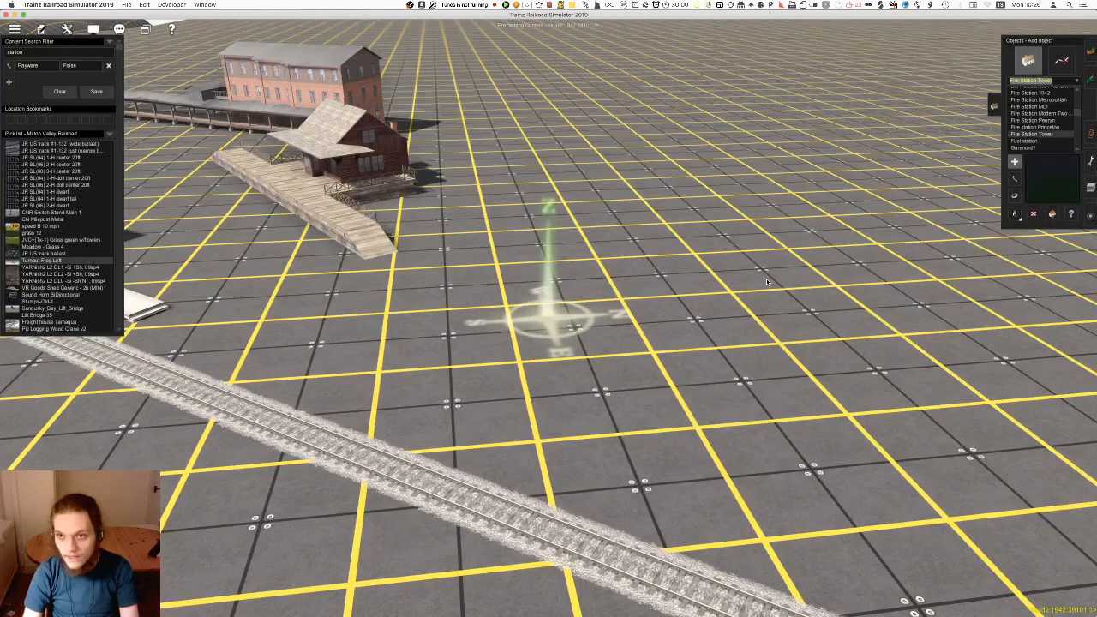
{"action": "key", "text": "Up"}
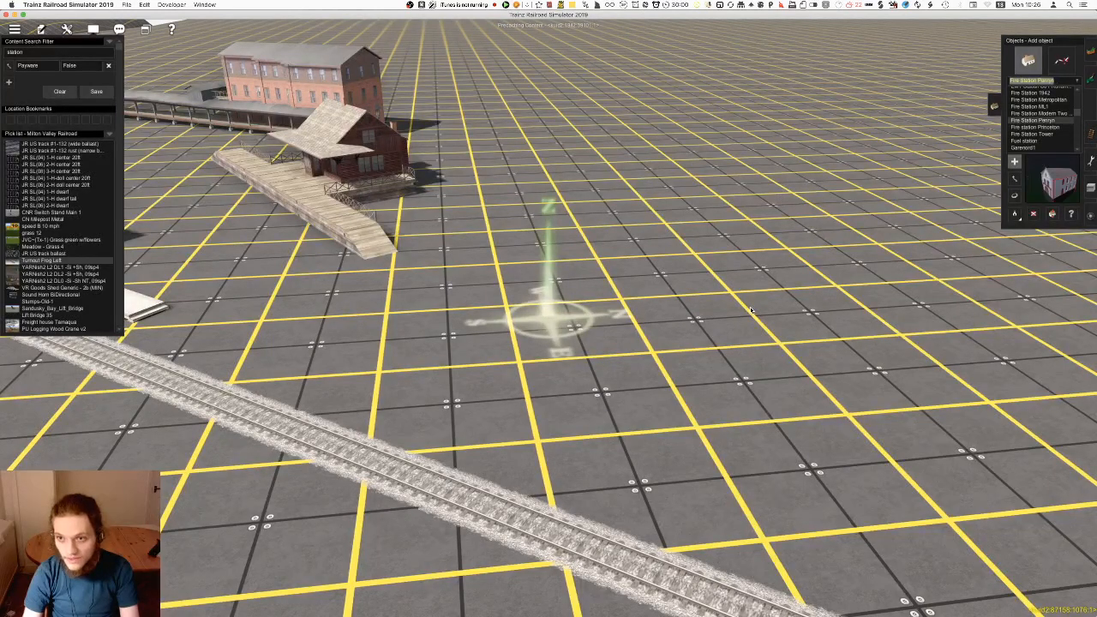
{"action": "key", "text": "Up"}
{"action": "key", "text": "Up"}
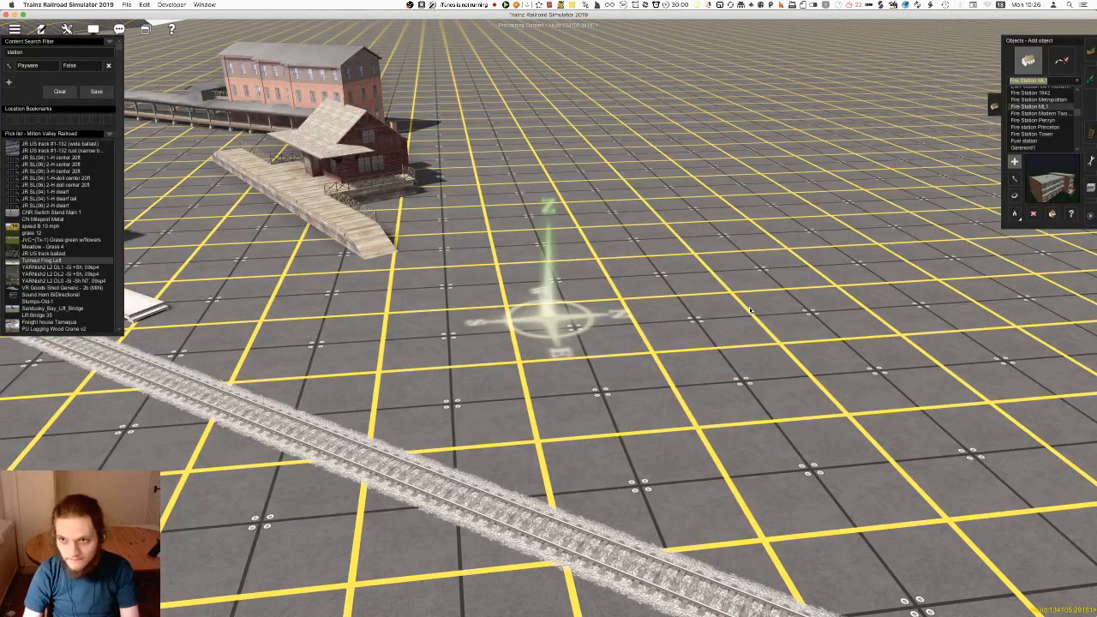
{"action": "key", "text": "Up"}
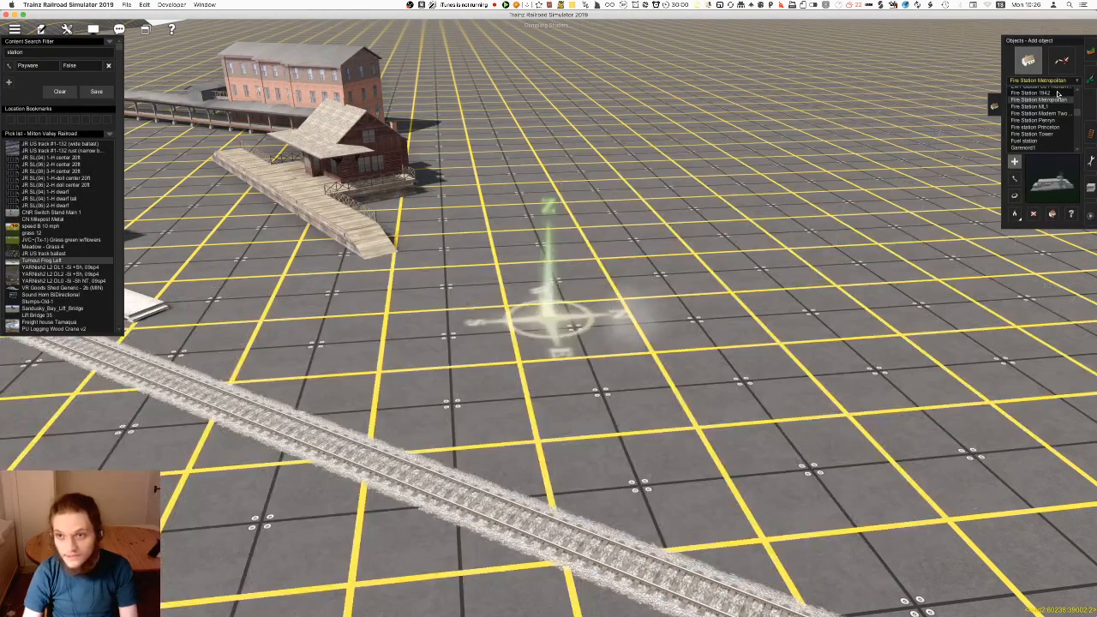
Preview the EMT Station S01, EMT Station Platform Roof and EMT Station Medium Size objects
{"action": "key", "text": "Up"}
{"action": "key", "text": "Up"}
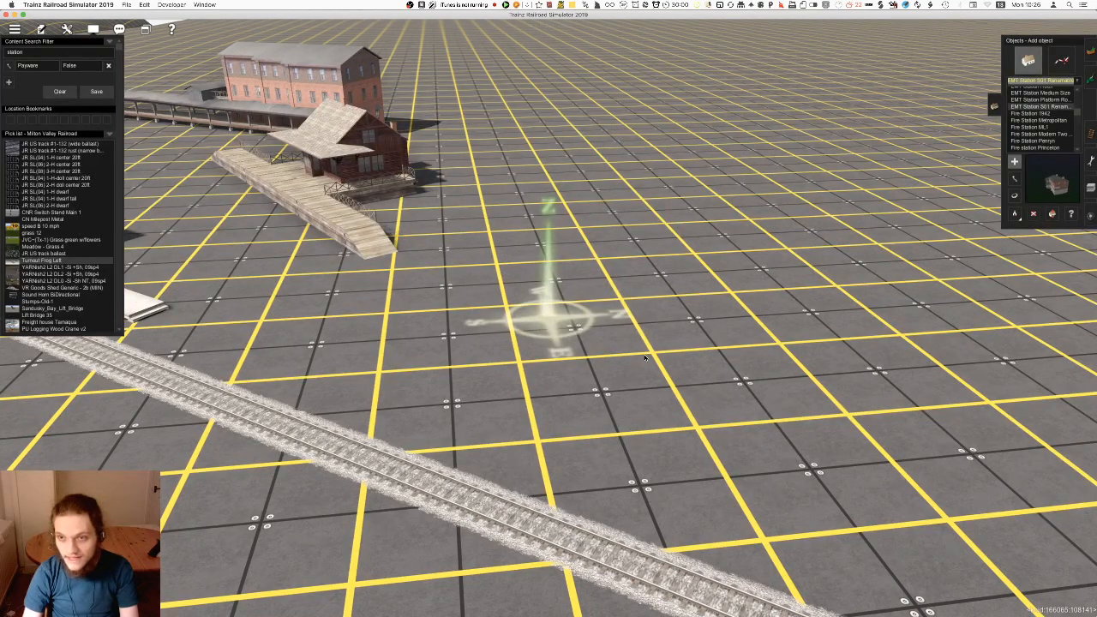
{"action": "key", "text": "Up"}
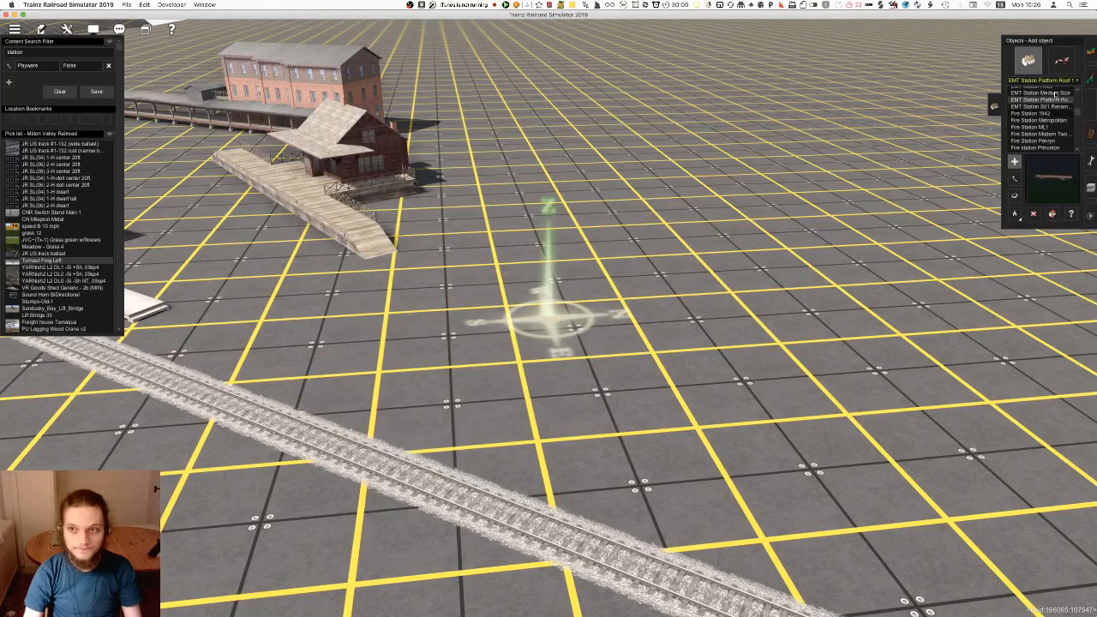
{"action": "key", "text": "Up"}
Try placing the EMT Station - Bahnhof R06 object on the open ground beside the track
{"action": "scroll", "coordinate": [1054, 106], "scroll_direction": "up", "scroll_amount": 2}
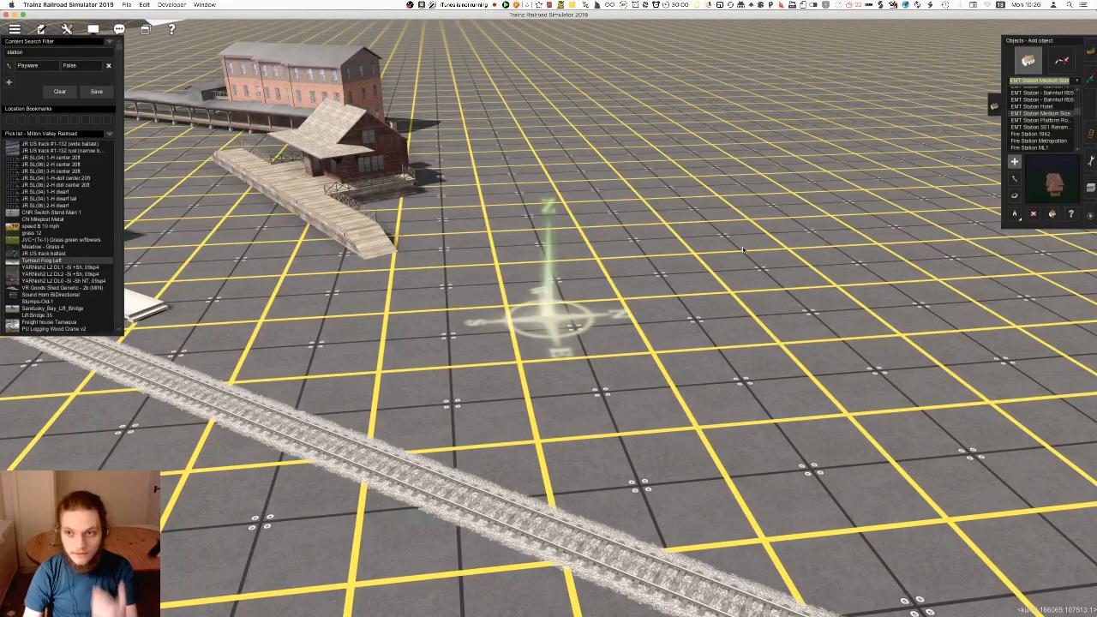
{"action": "left_click", "coordinate": [1070, 108]}
{"action": "scroll", "coordinate": [1070, 110], "scroll_direction": "up", "scroll_amount": 1}
{"action": "left_click", "coordinate": [1067, 120]}
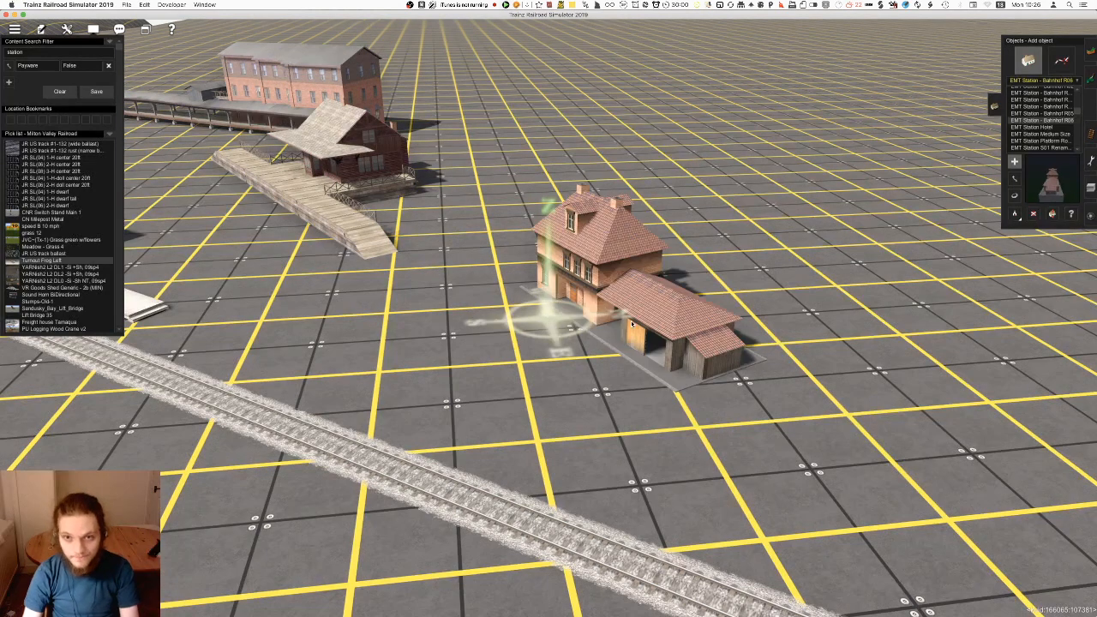
Preview the EMT PB Petrol (Gas) Station object and the Electrical Substation variants
{"action": "scroll", "coordinate": [1051, 113], "scroll_direction": "up", "scroll_amount": 2}
{"action": "scroll", "coordinate": [1051, 112], "scroll_direction": "up", "scroll_amount": 3}
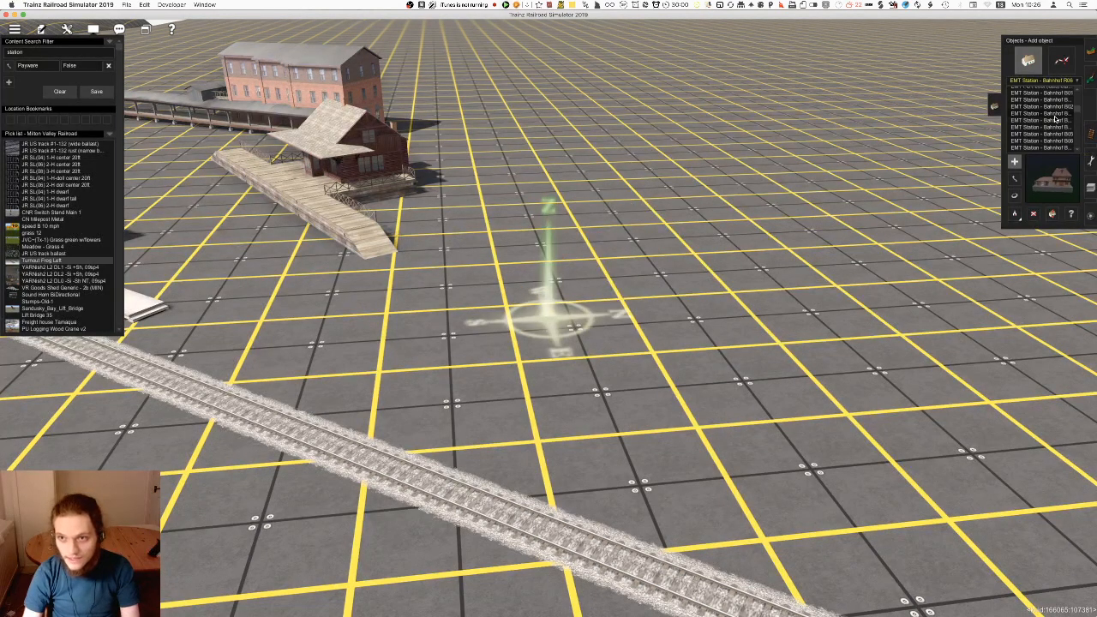
{"action": "left_click", "coordinate": [1032, 128]}
{"action": "left_click", "coordinate": [1037, 121]}
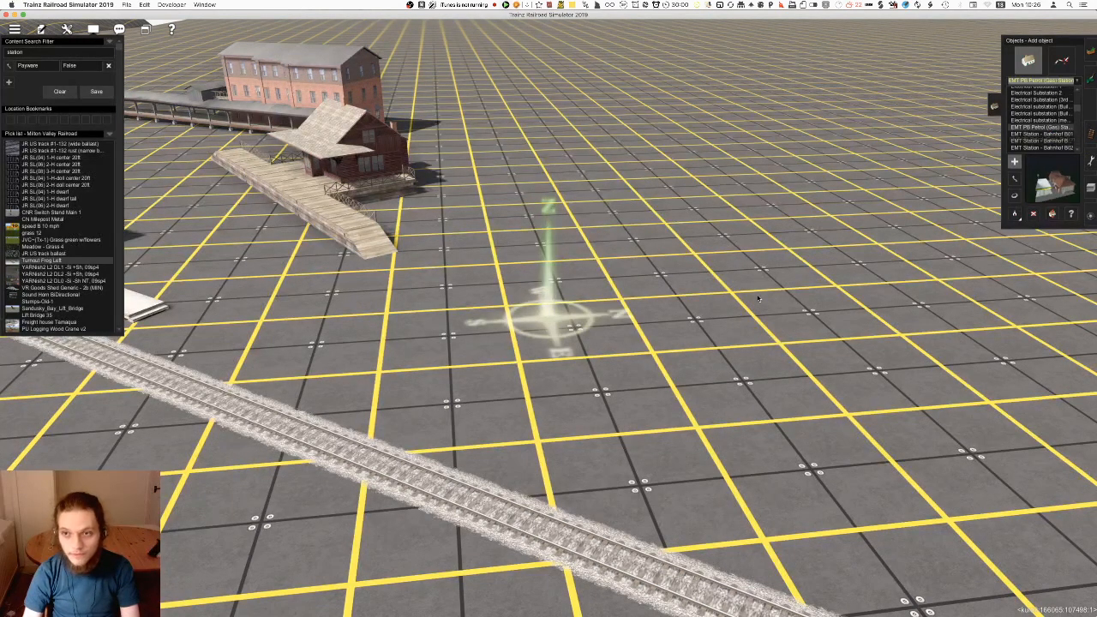
{"action": "key", "text": "Up"}
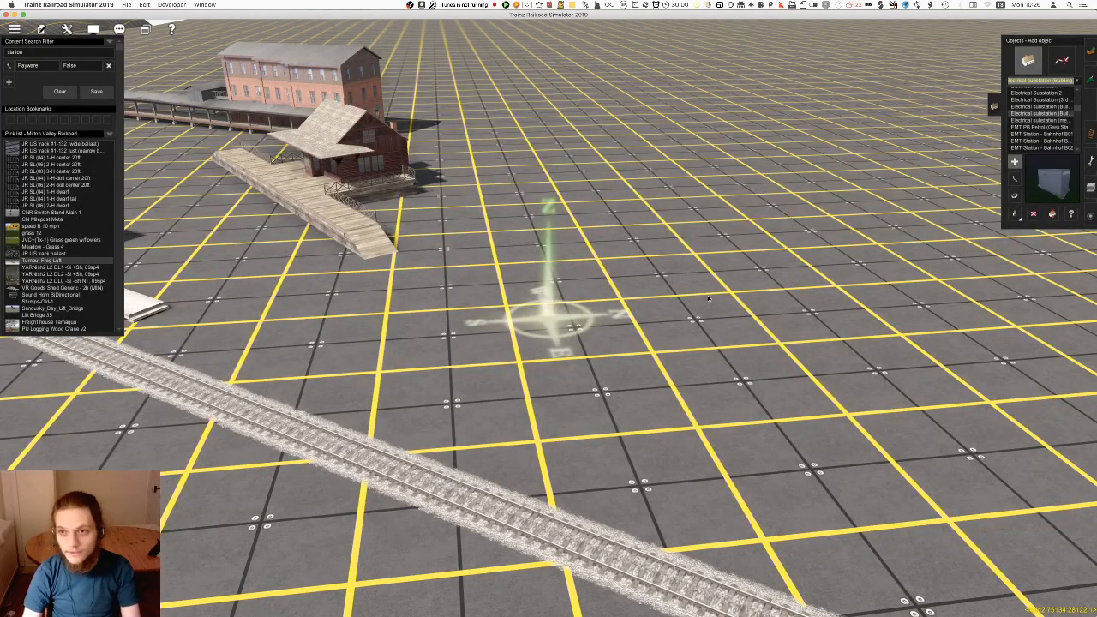
{"action": "key", "text": "Up"}
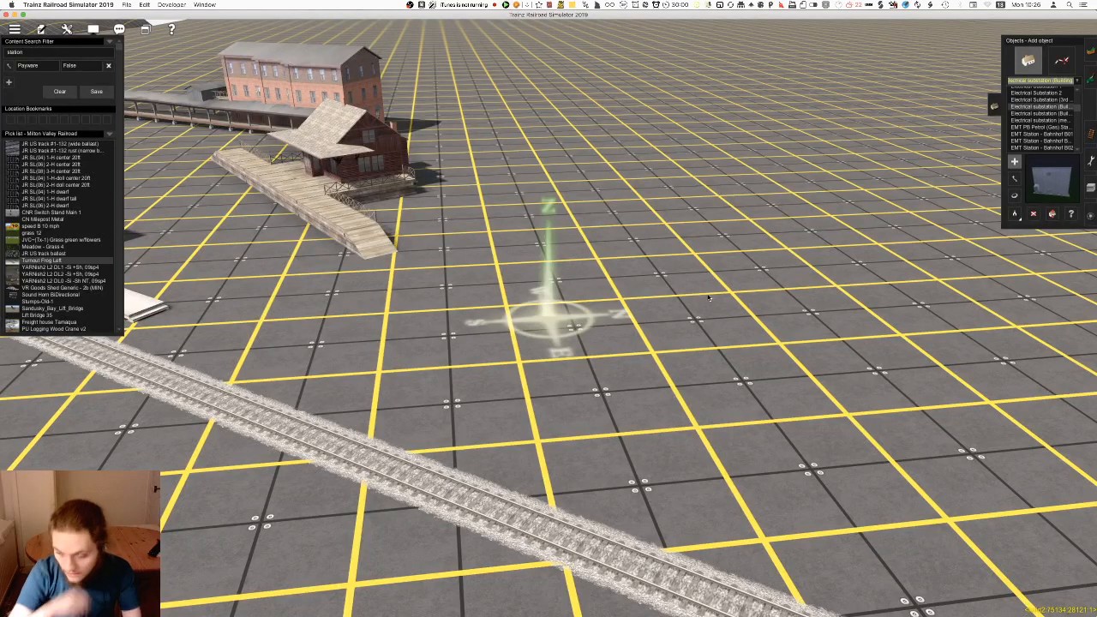
{"action": "key", "text": "Up"}
{"action": "key", "text": "Up"}
{"action": "key", "text": "Up"}
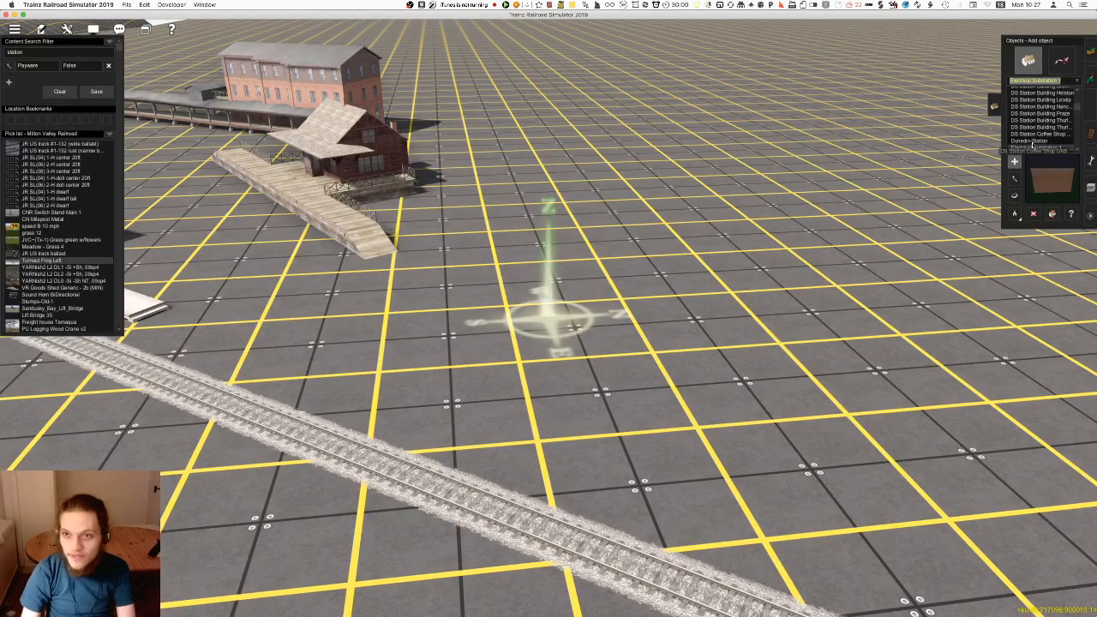
Try placing Dunedin-Station beside the track, then preview DS Station Coffee Shop and the Thurles type station building
{"action": "left_click", "coordinate": [1040, 141]}
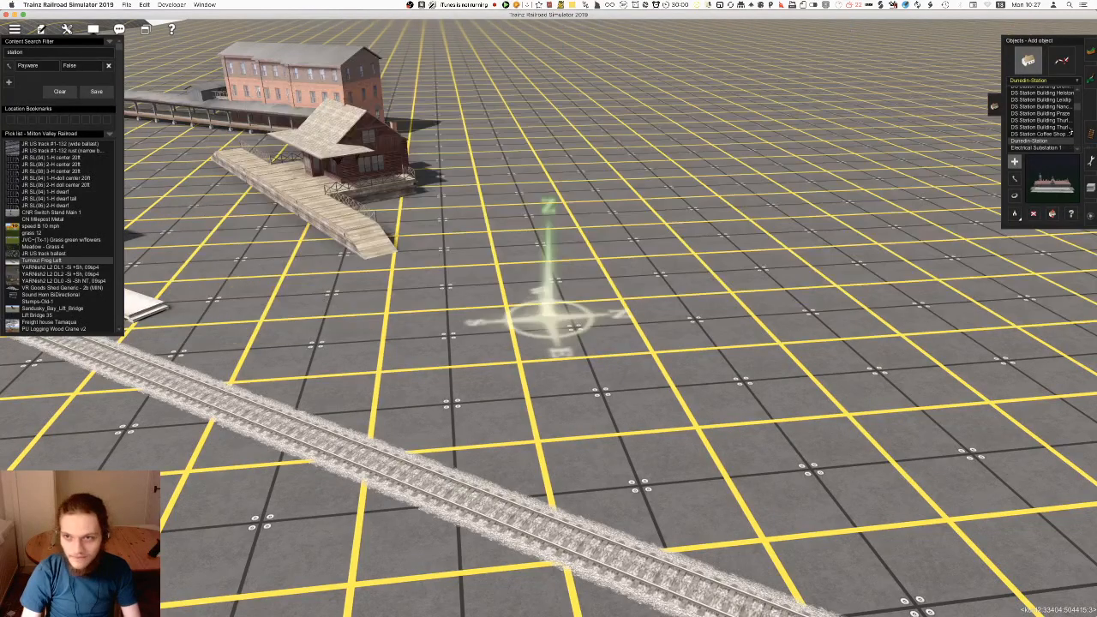
{"action": "left_click", "coordinate": [1071, 133]}
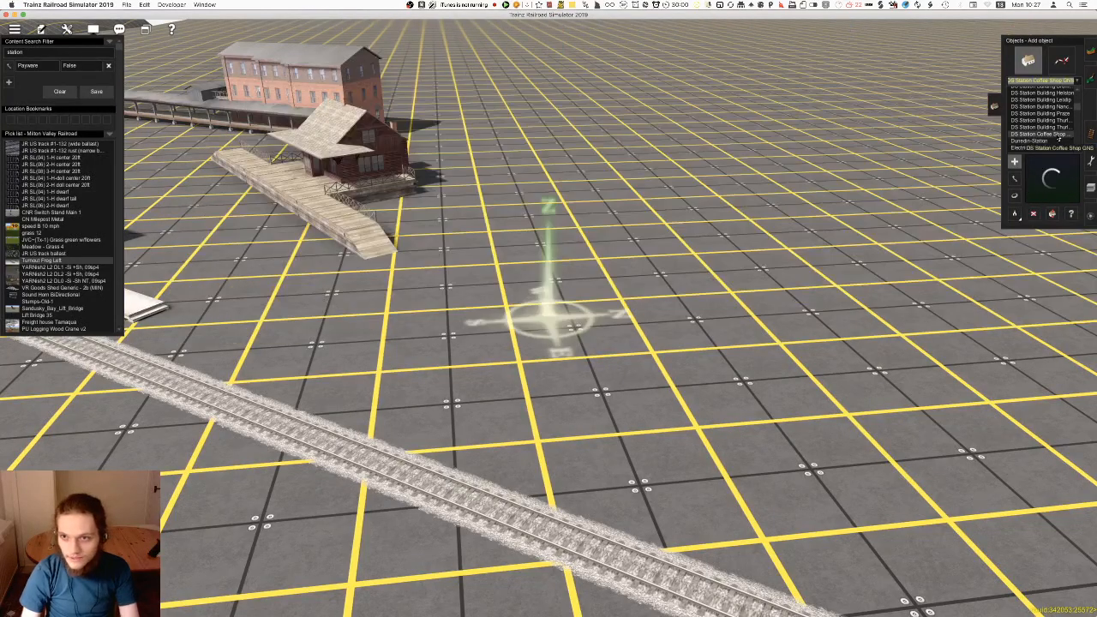
{"action": "key", "text": "Up"}
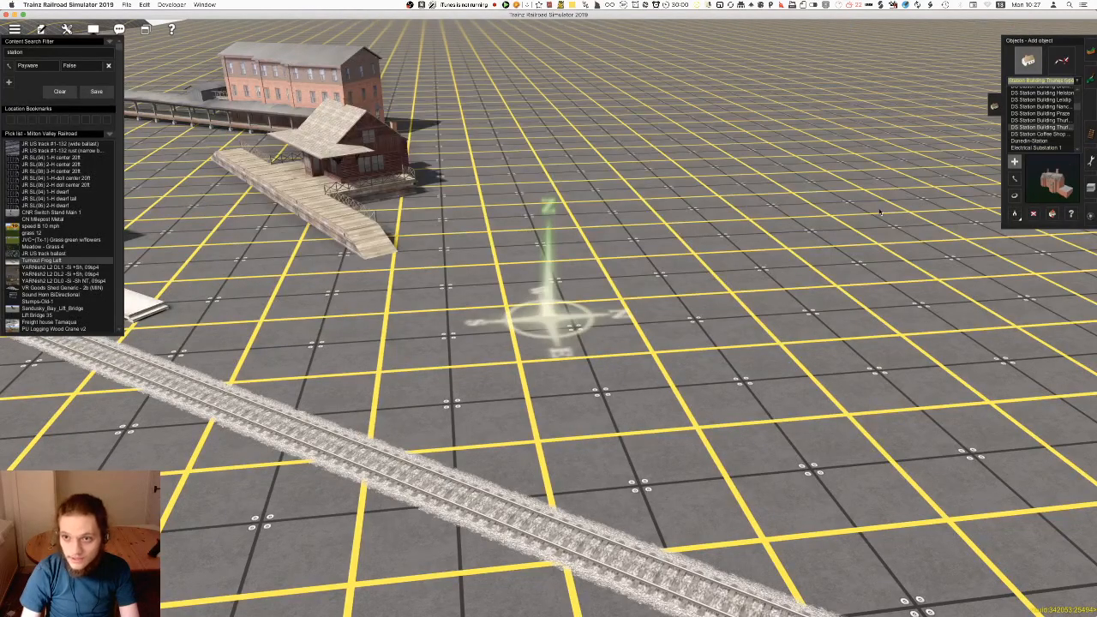
{"action": "key", "text": "super+z"}
Examine the route terrain from the station test area to the grassy, forested section of the line
{"action": "right_click", "coordinate": [484, 291]}
{"action": "scroll", "coordinate": [480, 287], "scroll_direction": "down", "scroll_amount": 5}
{"action": "right_click", "coordinate": [403, 266]}
{"action": "right_click", "coordinate": [407, 174]}
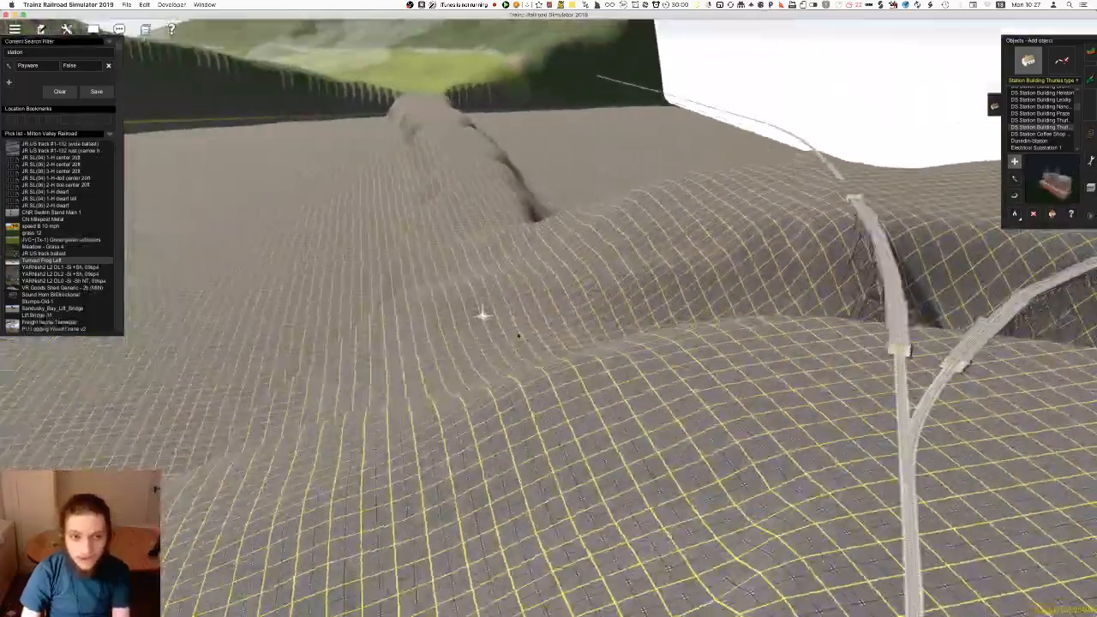
{"action": "right_click", "coordinate": [426, 271]}
{"action": "right_click", "coordinate": [539, 129]}
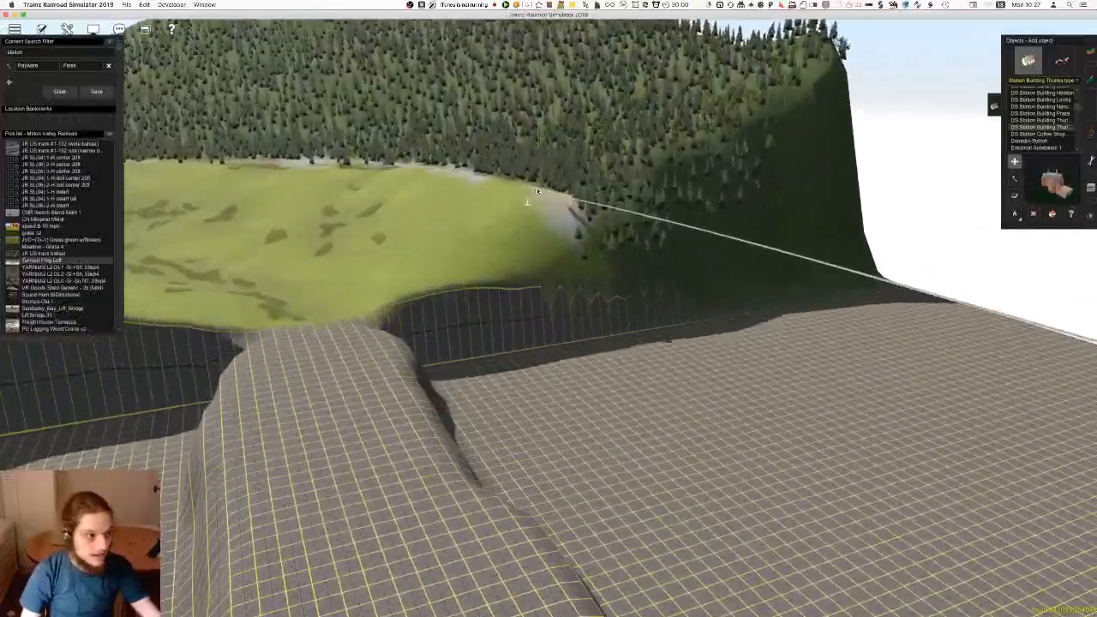
{"action": "key", "text": "Right"}
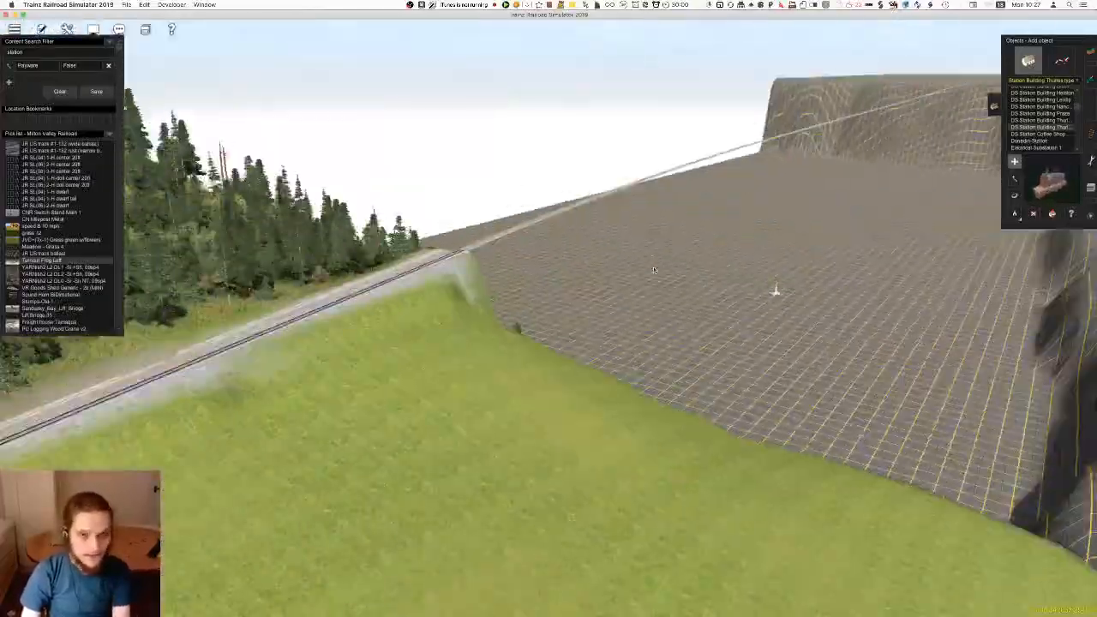
Examine the junction on the bare hills and the track along the high trestle bridge
{"action": "right_click", "coordinate": [613, 202]}
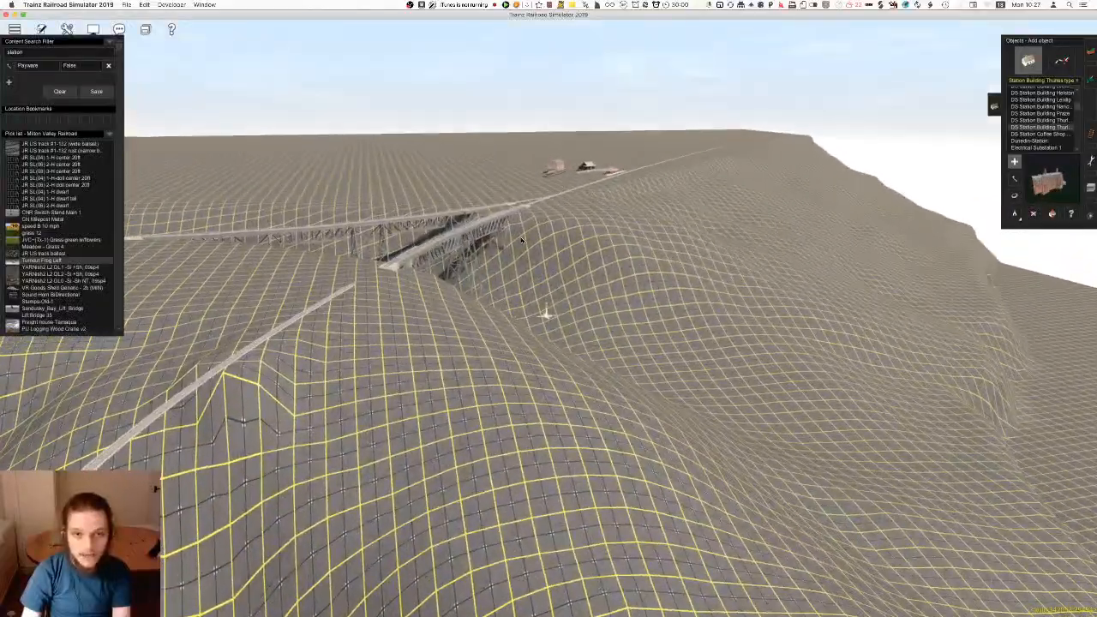
{"action": "key", "text": "Left"}
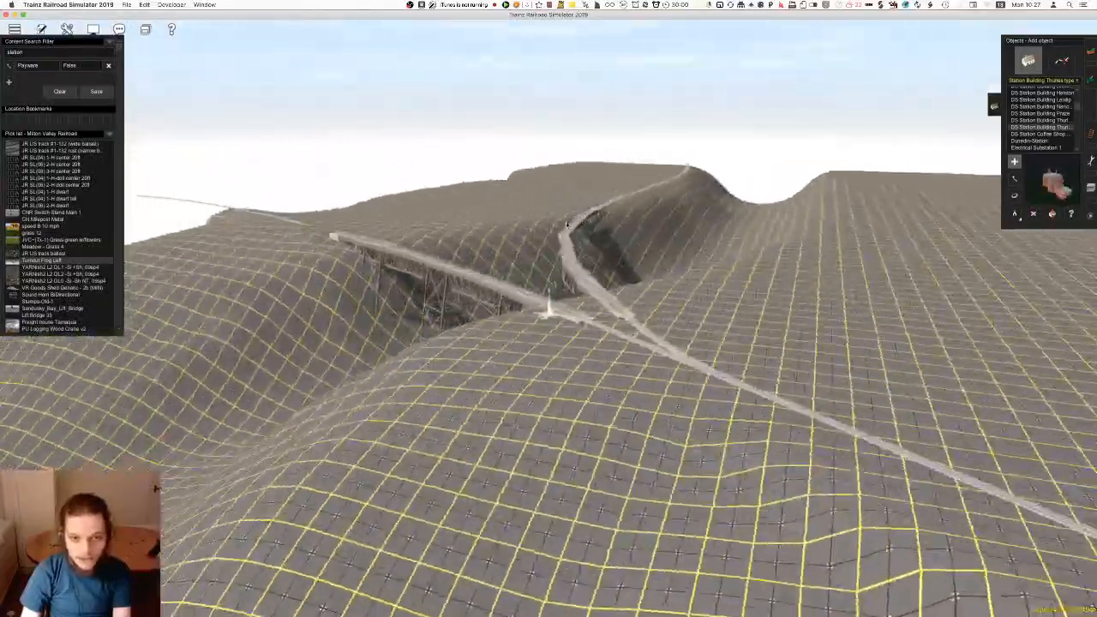
{"action": "right_click", "coordinate": [606, 236]}
{"action": "scroll", "coordinate": [575, 289], "scroll_direction": "up", "scroll_amount": 5}
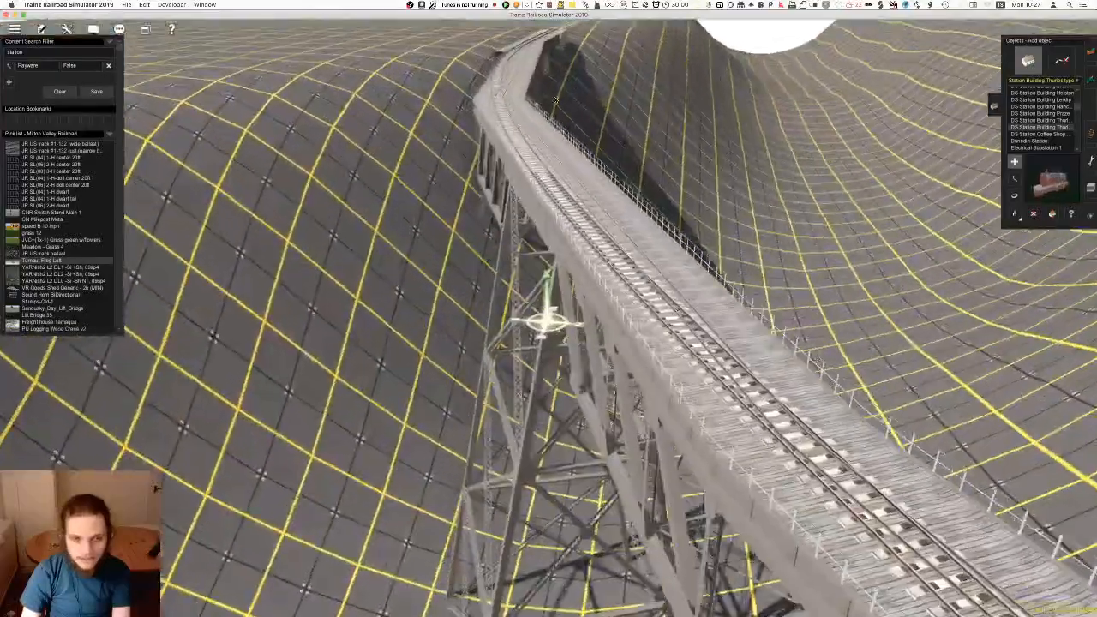
{"action": "right_click", "coordinate": [515, 230]}
{"action": "scroll", "coordinate": [566, 219], "scroll_direction": "up", "scroll_amount": 4}
{"action": "key", "text": "Right"}
{"action": "key", "text": "Left"}
{"action": "key", "text": "Right"}
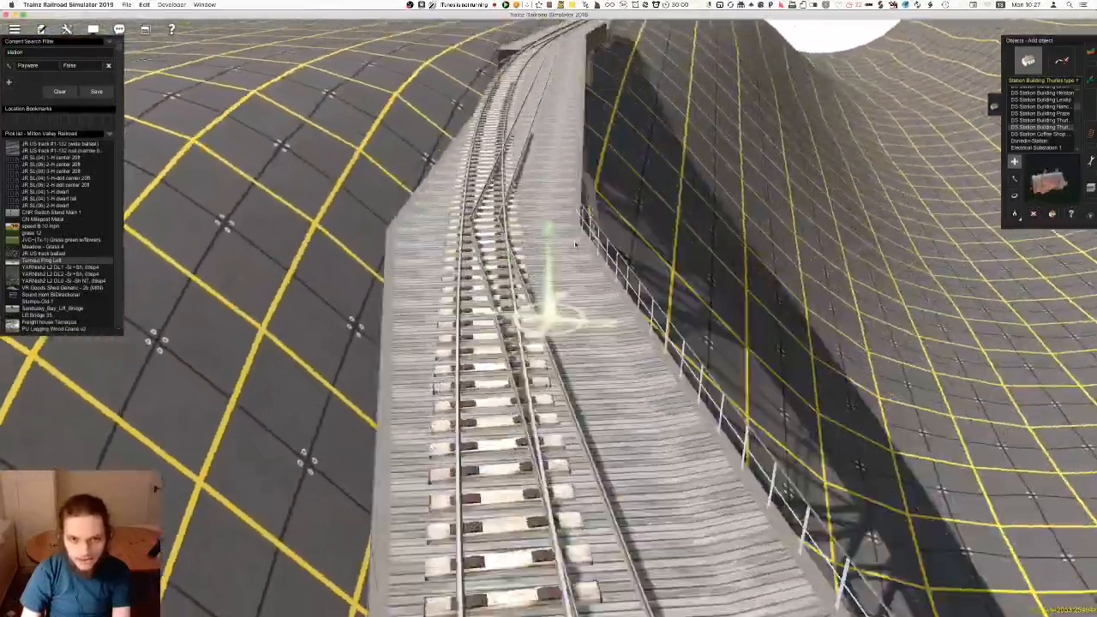
Examine the high trestle bridges across the valley and the stations test-placed along the track
{"action": "right_click", "coordinate": [571, 420]}
{"action": "key", "text": "Left"}
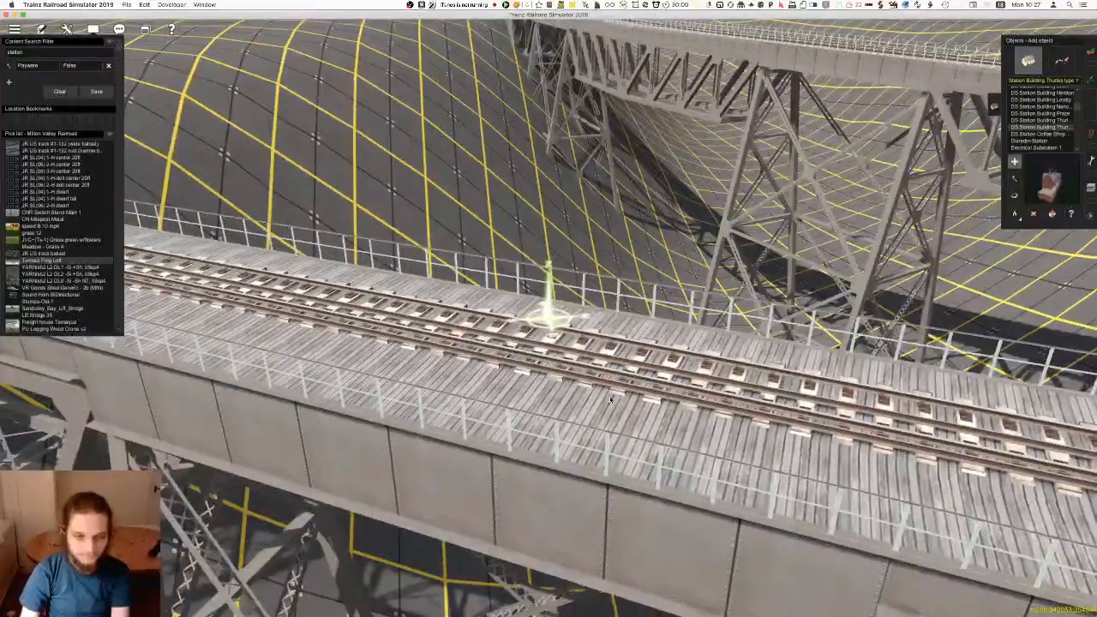
{"action": "right_click", "coordinate": [611, 392]}
{"action": "scroll", "coordinate": [611, 392], "scroll_direction": "down", "scroll_amount": 10}
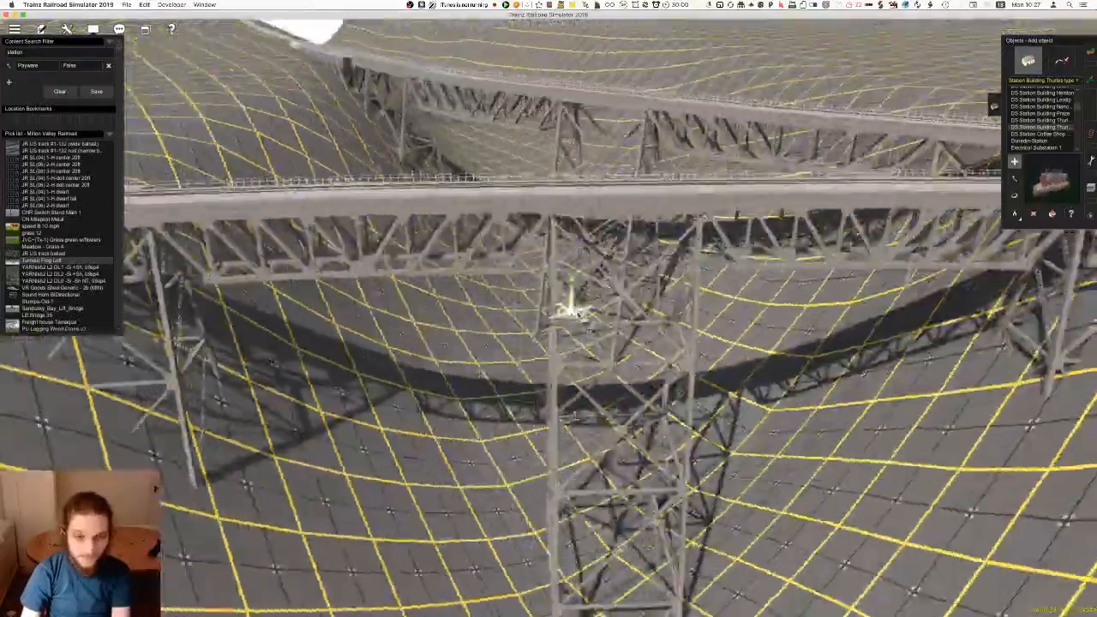
{"action": "key", "text": "Right"}
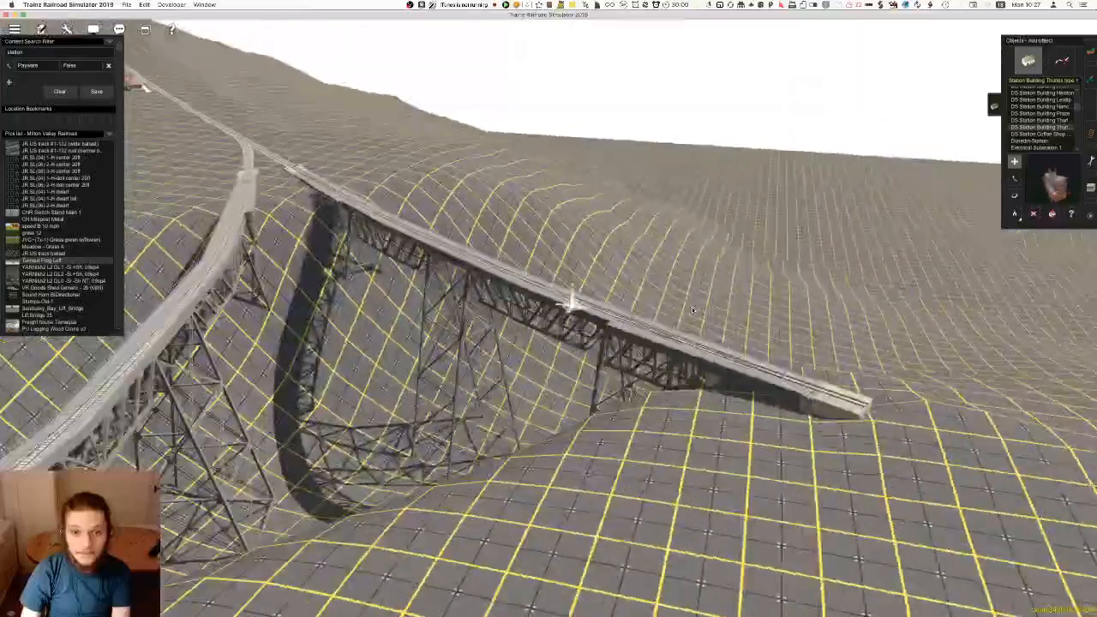
{"action": "right_click", "coordinate": [546, 132]}
{"action": "key", "text": "Left"}
{"action": "right_click", "coordinate": [635, 178]}
{"action": "right_click", "coordinate": [599, 214]}
{"action": "key", "text": "Right"}
{"action": "scroll", "coordinate": [600, 214], "scroll_direction": "up", "scroll_amount": 8}
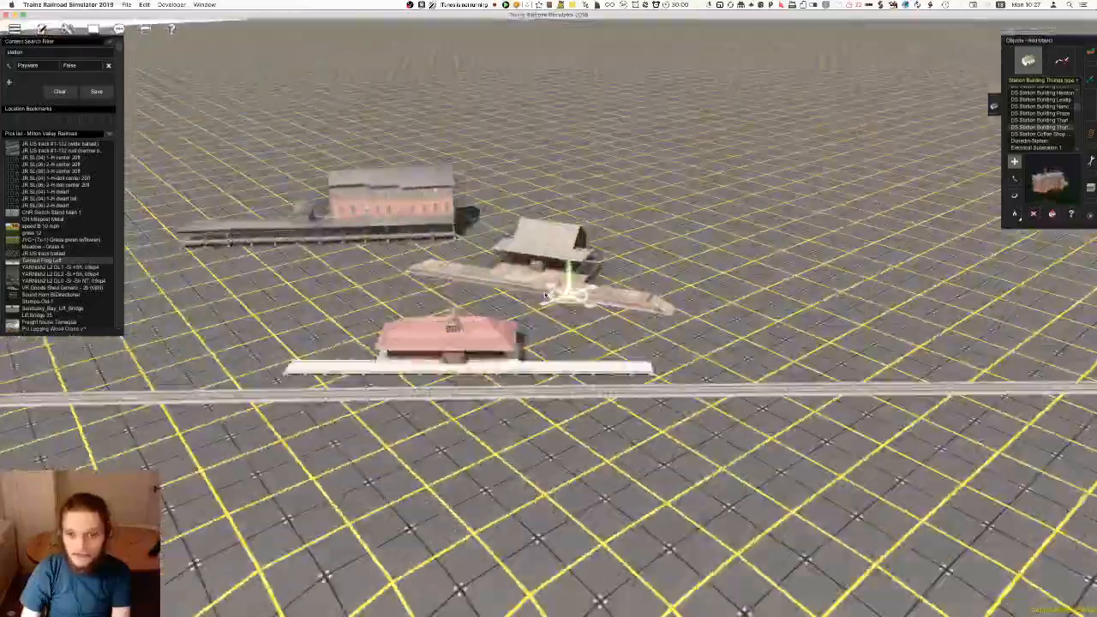
{"action": "key", "text": "Down"}
{"action": "right_click", "coordinate": [592, 337]}
{"action": "key", "text": "Up"}
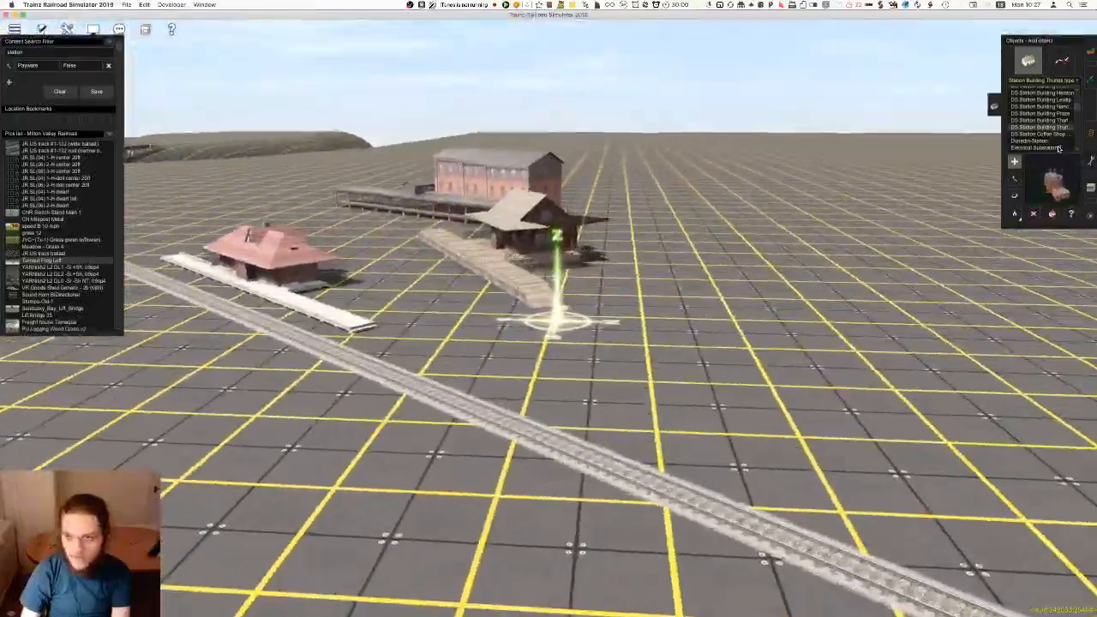
Preview the DS Station Building variants, including Praze and Helston, and the DS Shop GAME STATION
{"action": "key", "text": "Left"}
{"action": "key", "text": "Up"}
{"action": "key", "text": "Up"}
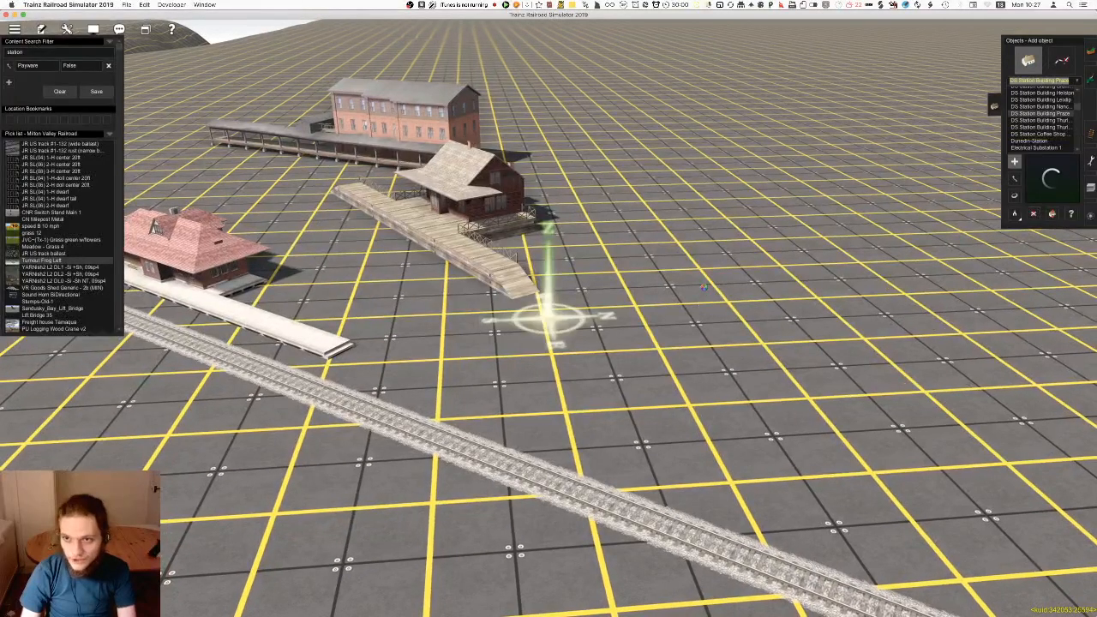
{"action": "key", "text": "Up"}
{"action": "key", "text": "Up"}
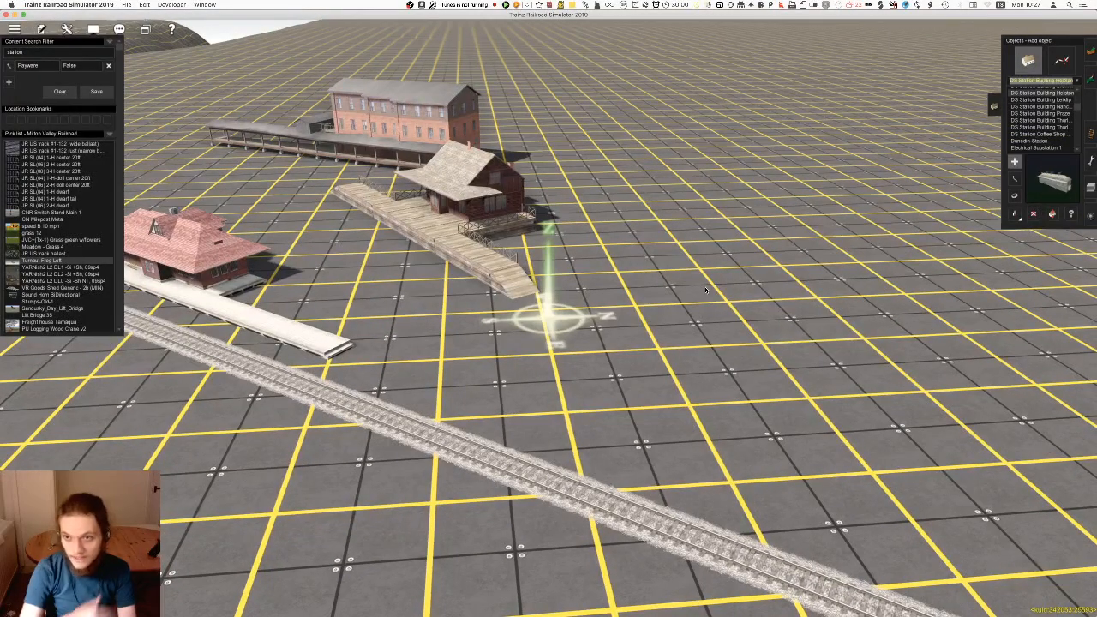
{"action": "key", "text": "Up"}
{"action": "key", "text": "Up"}
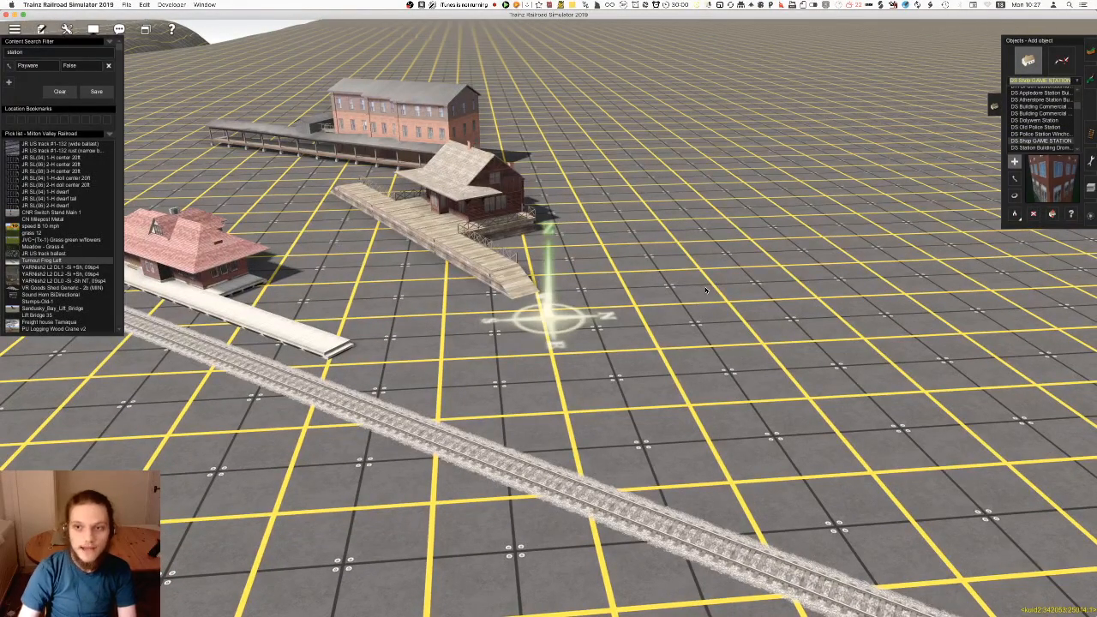
Preview the DS police station objects, DS Dolywern Station and the DS Building Commercial variants
{"action": "key", "text": "Up"}
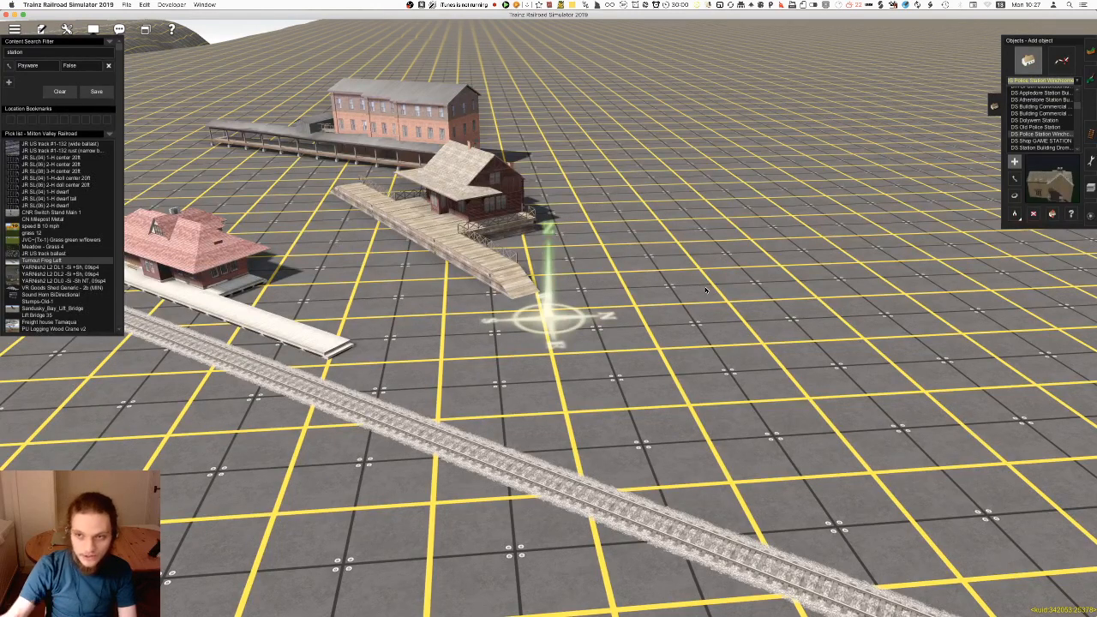
{"action": "key", "text": "Up"}
{"action": "key", "text": "Up"}
{"action": "key", "text": "Up"}
{"action": "key", "text": "Up"}
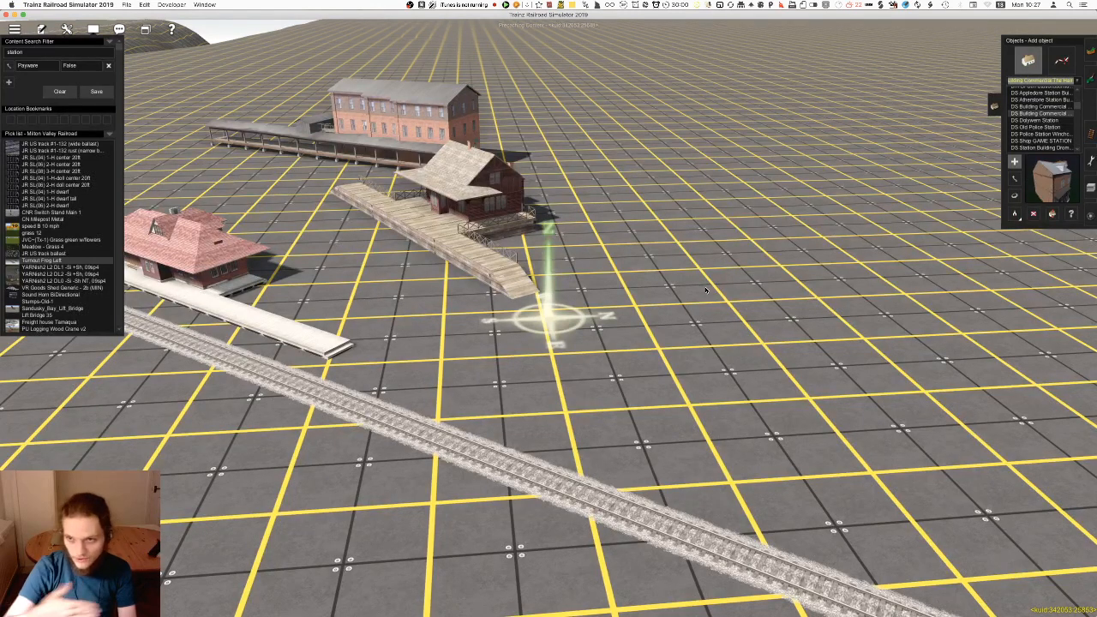
{"action": "key", "text": "Up"}
{"action": "key", "text": "Up"}
{"action": "key", "text": "Up"}
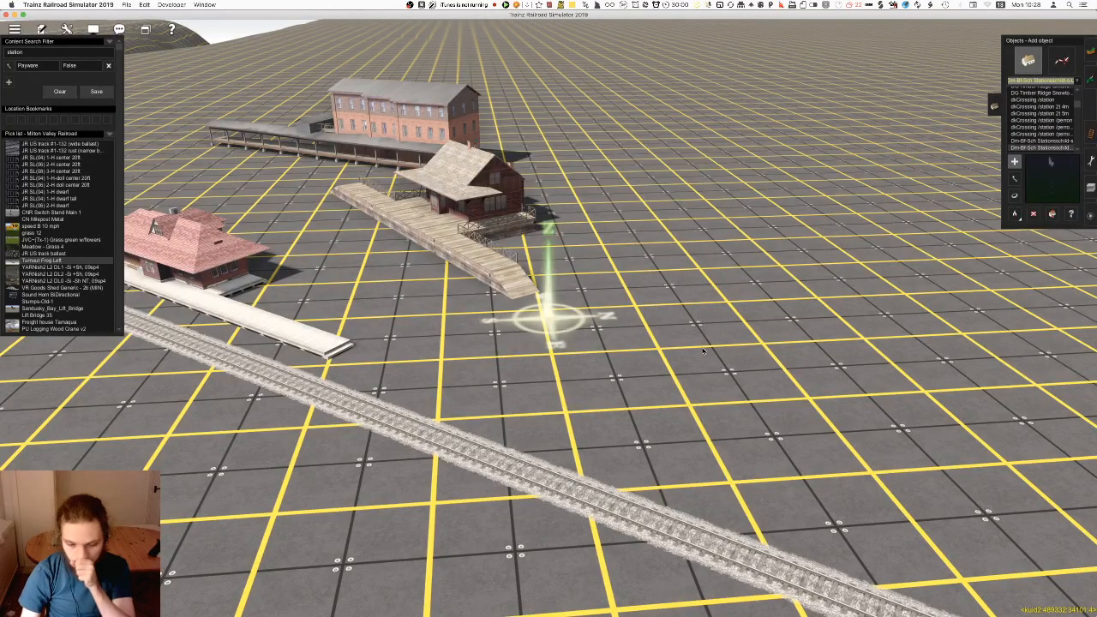
Preview the Dm-Bf-Sch station signs and the dkCrossing station variants
{"action": "key", "text": "Up"}
{"action": "key", "text": "Up"}
{"action": "key", "text": "Up"}
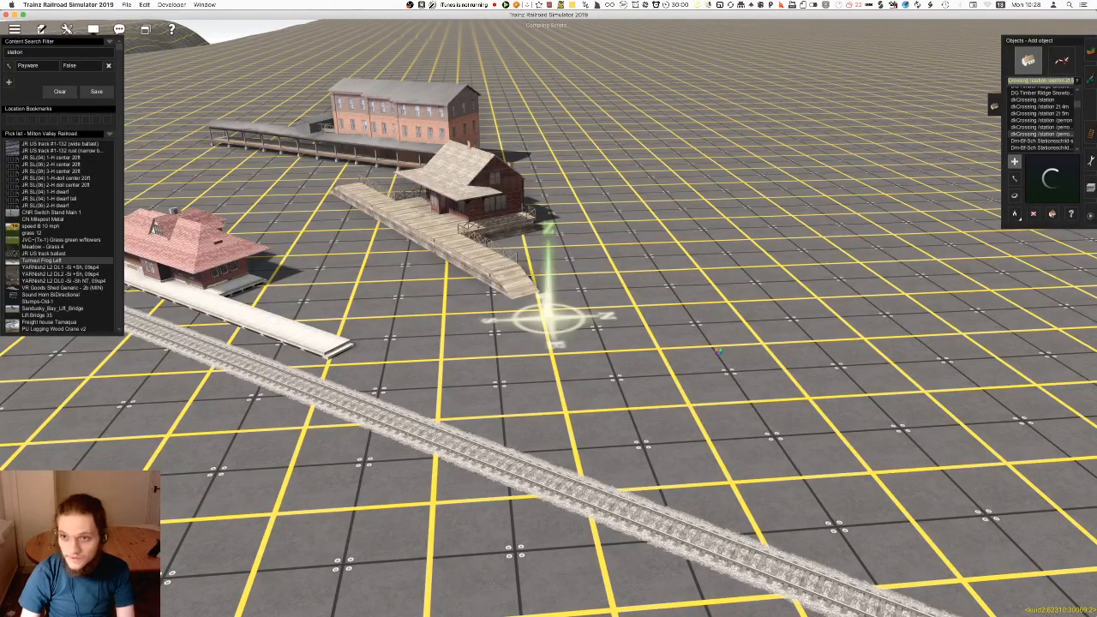
{"action": "key", "text": "Up"}
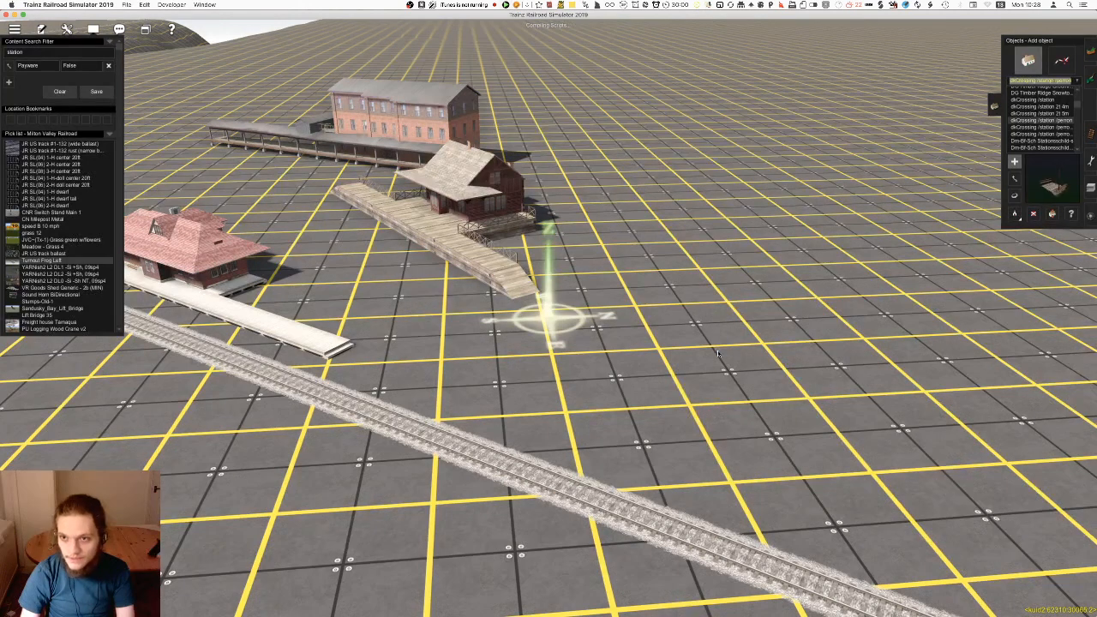
{"action": "key", "text": "Up"}
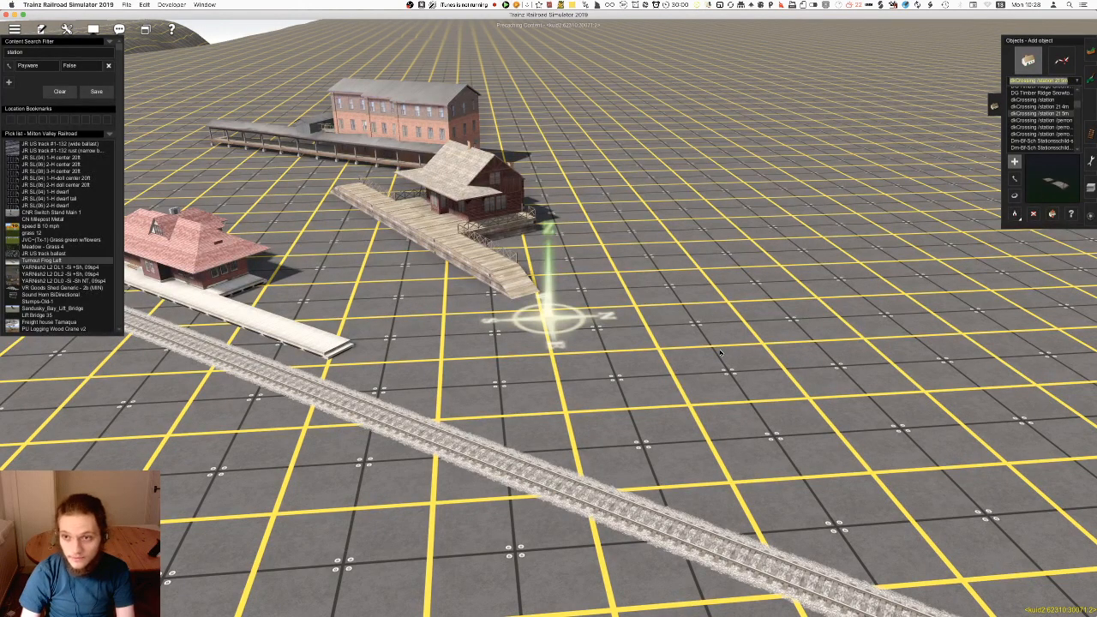
{"action": "key", "text": "Up"}
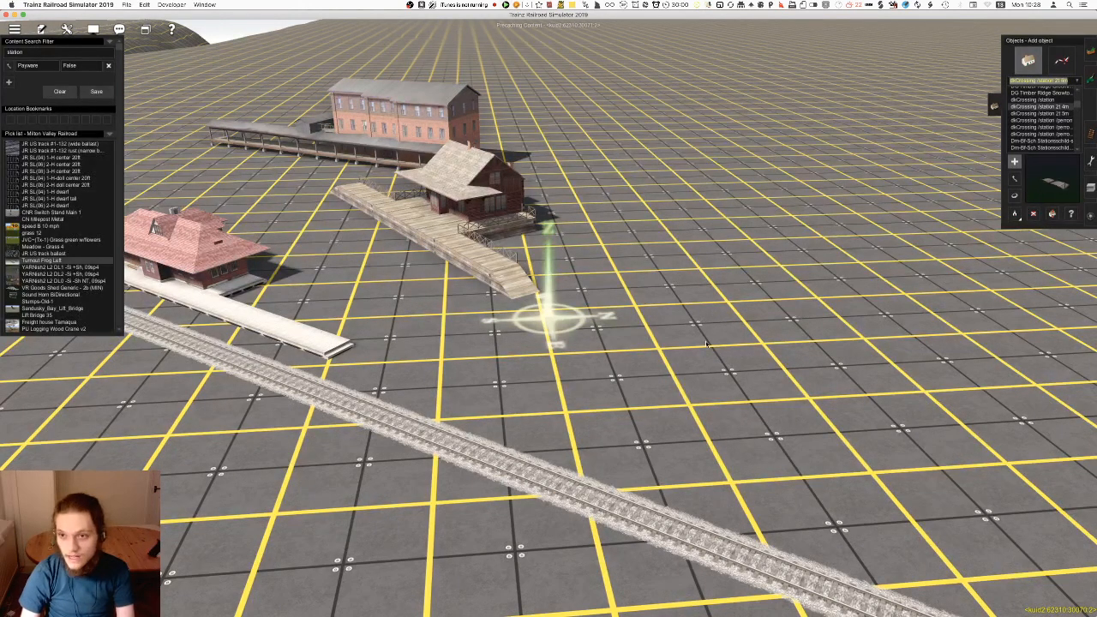
Place the white DG Timber Ridge station, rotate it parallel to the track and move it near the other test stations
{"action": "key", "text": "Up"}
{"action": "key", "text": "Up"}
{"action": "key", "text": "Up"}
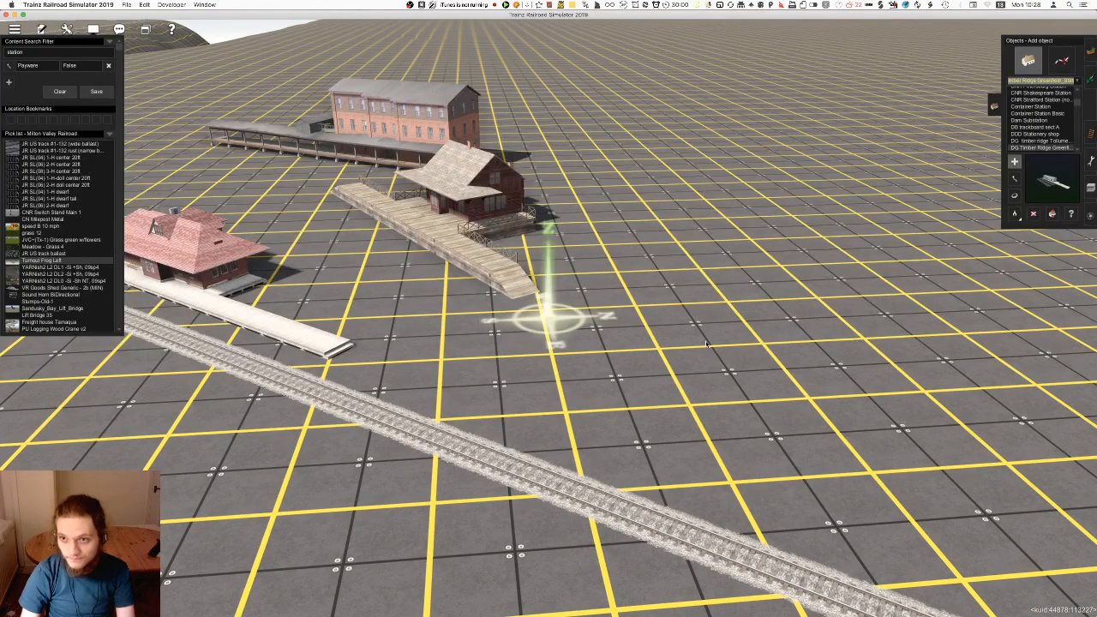
{"action": "left_click", "coordinate": [708, 344]}
{"action": "right_click", "coordinate": [707, 343]}
{"action": "key", "text": "r"}
{"action": "left_click_drag", "start_coordinate": [656, 312], "coordinate": [870, 332]}
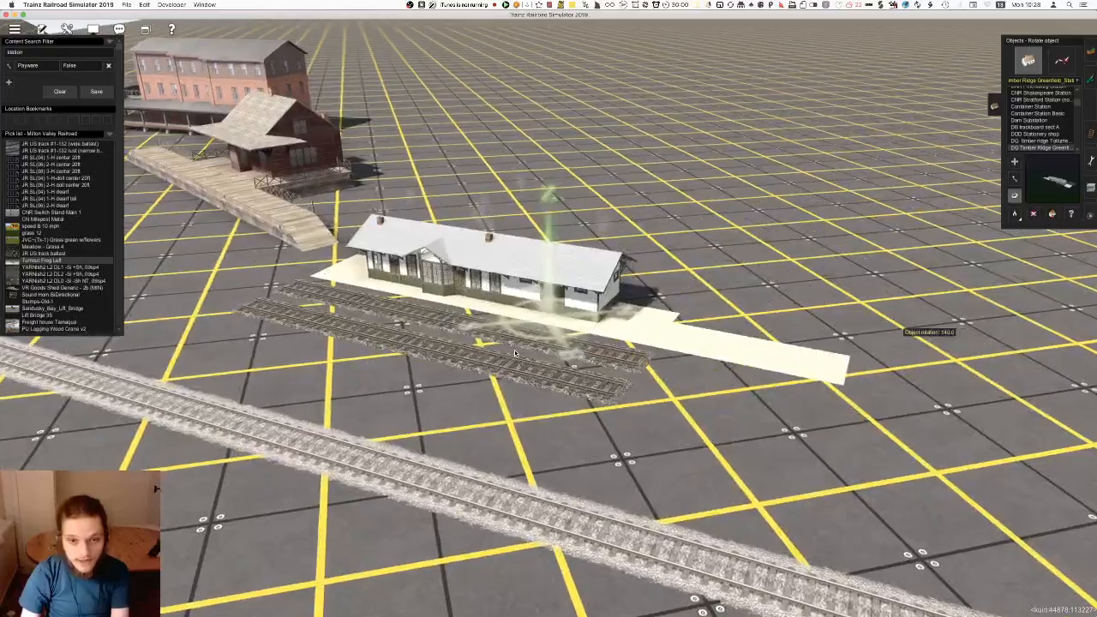
{"action": "right_click_drag", "start_coordinate": [771, 369], "coordinate": [512, 346]}
Try placing and rotating the other DG timber ridge station, then delete it
{"action": "left_click", "coordinate": [1040, 141]}
{"action": "left_click", "coordinate": [729, 225]}
{"action": "key", "text": "r"}
{"action": "left_click_drag", "start_coordinate": [728, 225], "coordinate": [881, 274]}
{"action": "key", "text": "d"}
{"action": "left_click", "coordinate": [876, 274]}
{"action": "right_click", "coordinate": [697, 411]}
Preview DDD Stationery shop, DB trackboard sect A, Dam Substation, the Container Station variants and CNR Stratford Station
{"action": "left_click", "coordinate": [1046, 133]}
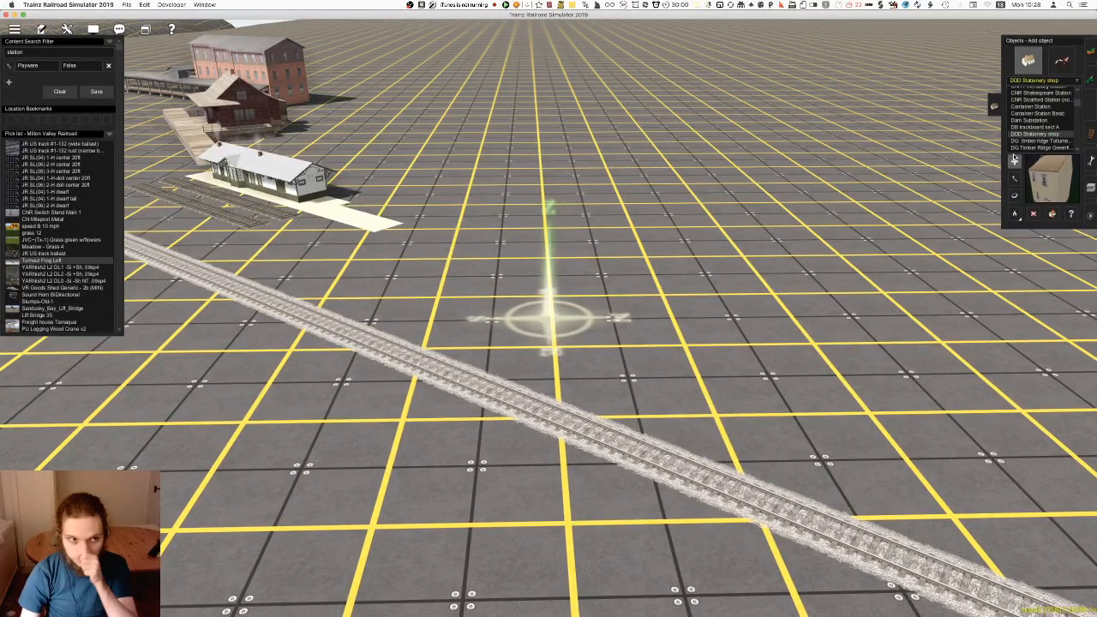
{"action": "left_click", "coordinate": [1036, 128]}
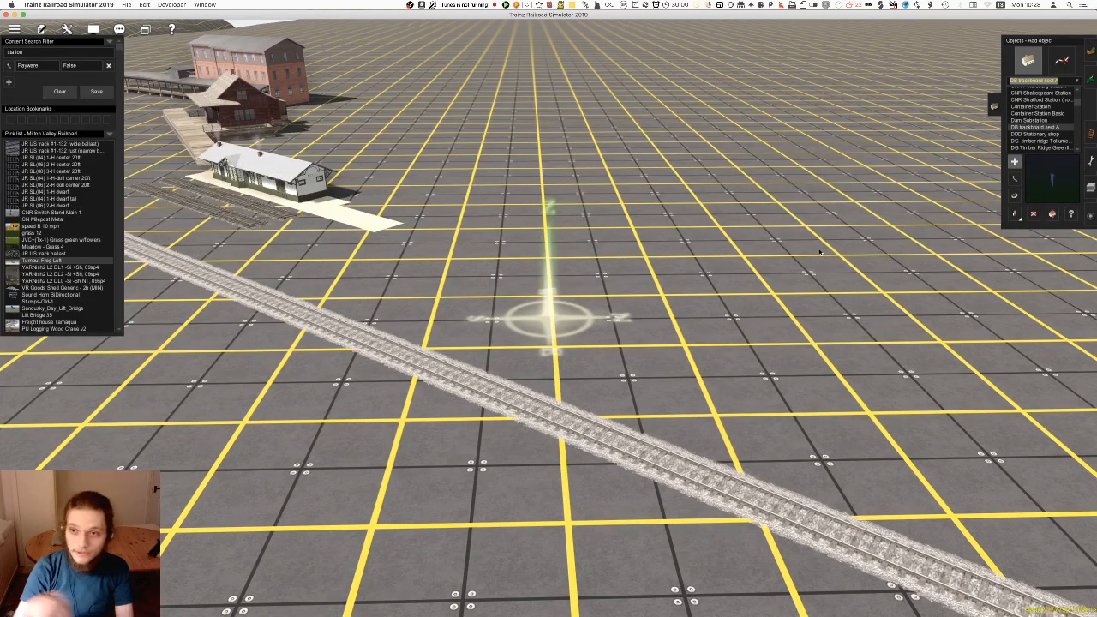
{"action": "key", "text": "Up"}
{"action": "key", "text": "Up"}
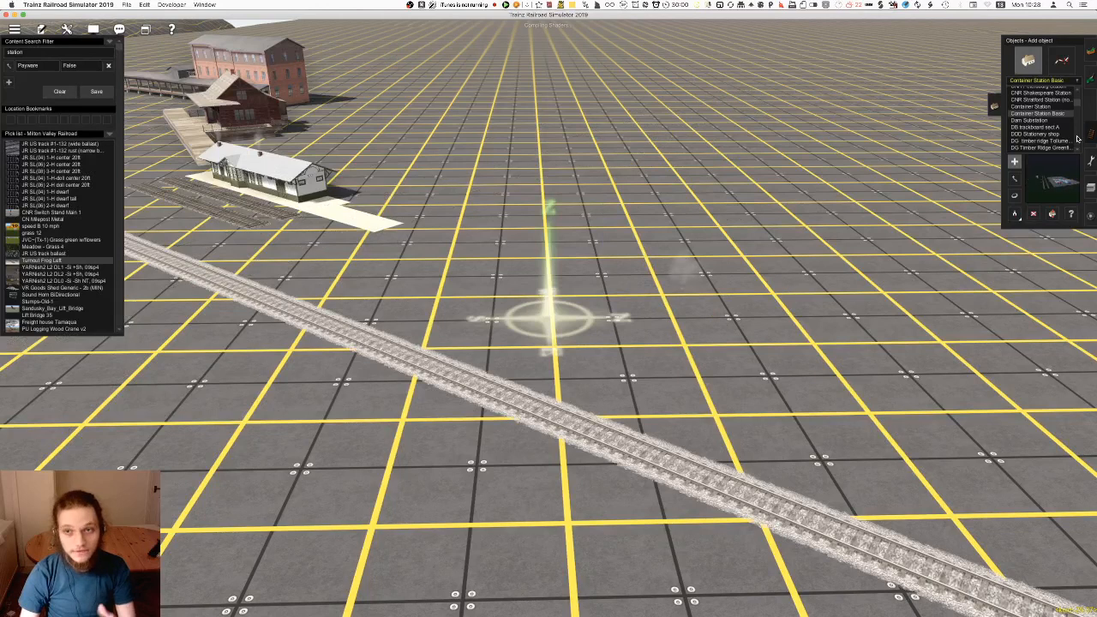
{"action": "left_click", "coordinate": [1048, 107]}
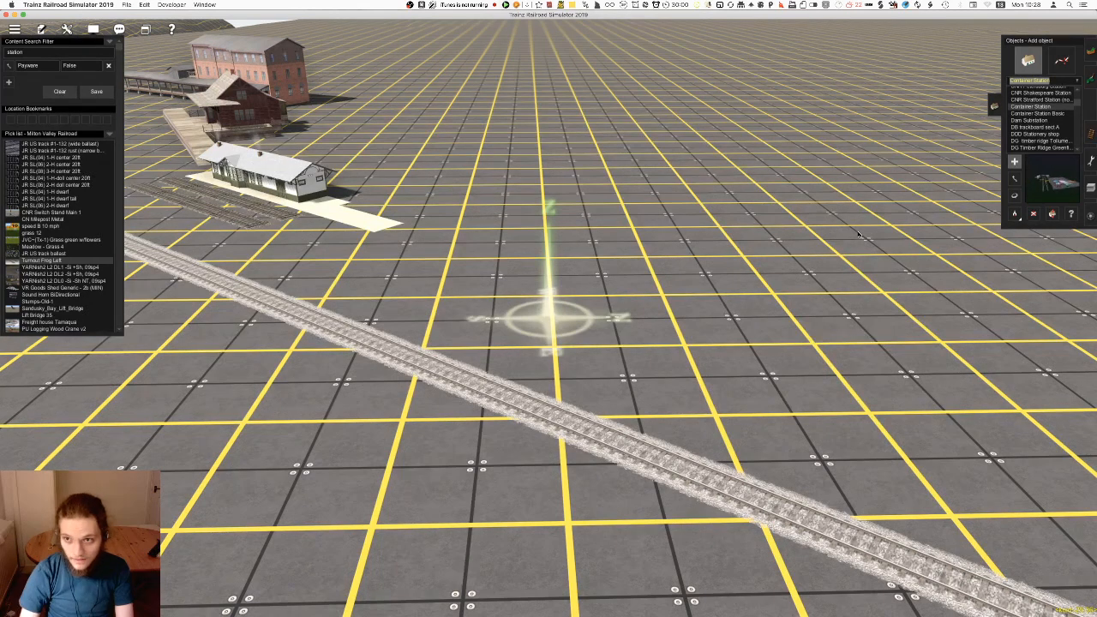
{"action": "key", "text": "Up"}
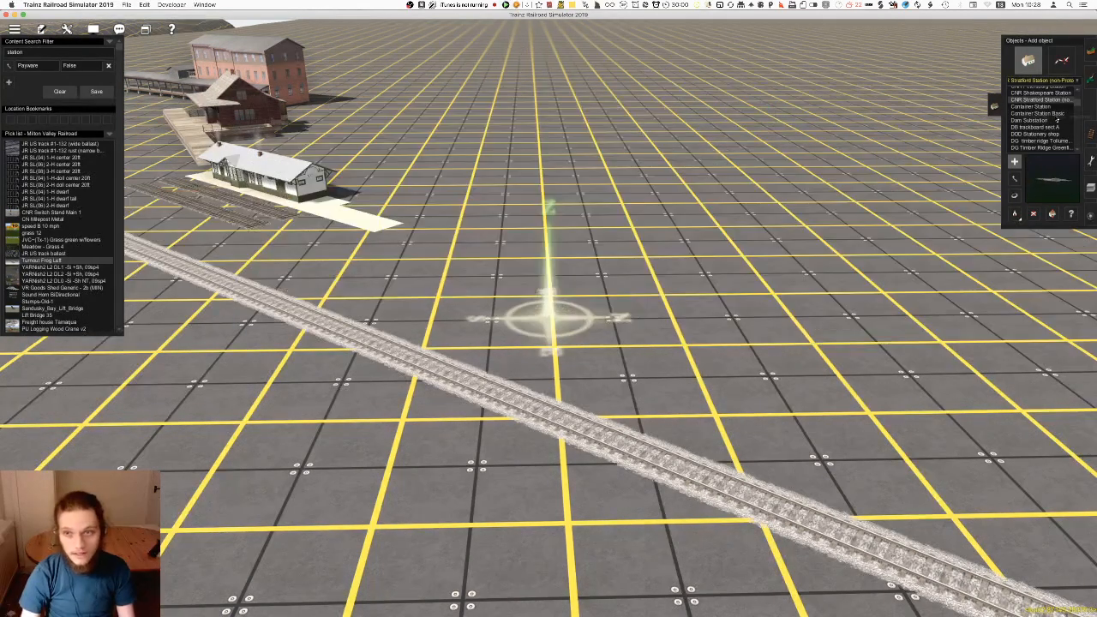
Place CNR Shakespeare Station on the open ground well behind the track and rotate it
{"action": "key", "text": "Up"}
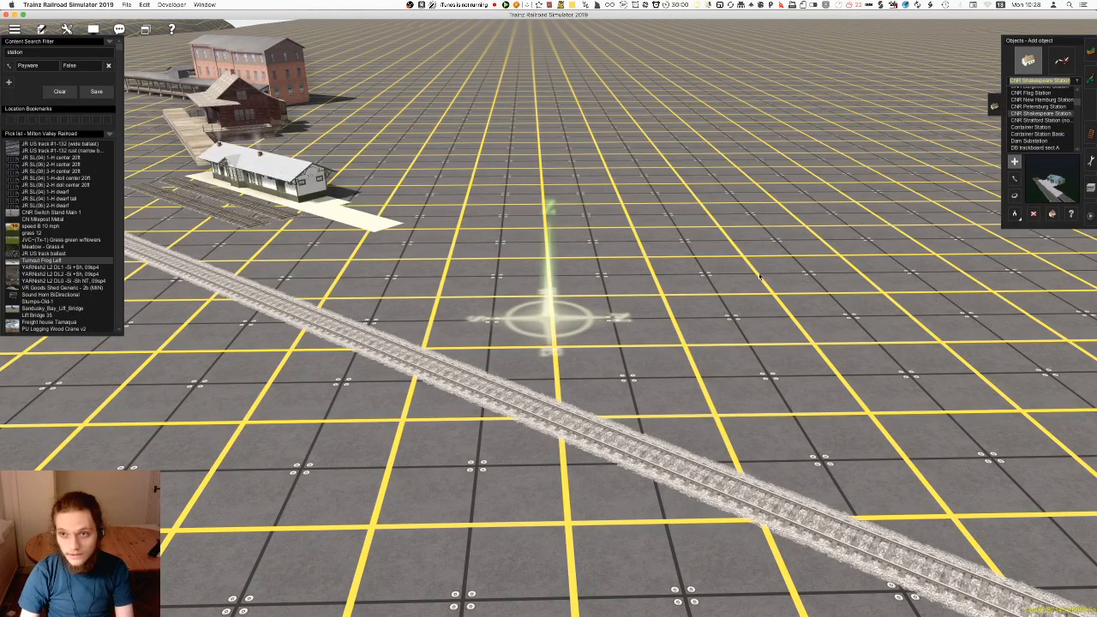
{"action": "left_click", "coordinate": [678, 300]}
{"action": "key", "text": "r"}
{"action": "left_click_drag", "start_coordinate": [678, 300], "coordinate": [559, 112]}
{"action": "key", "text": "m"}
Place CNR Petersburg Station, rotate it roughly parallel to the track and move it back from the line
{"action": "left_click", "coordinate": [1037, 107]}
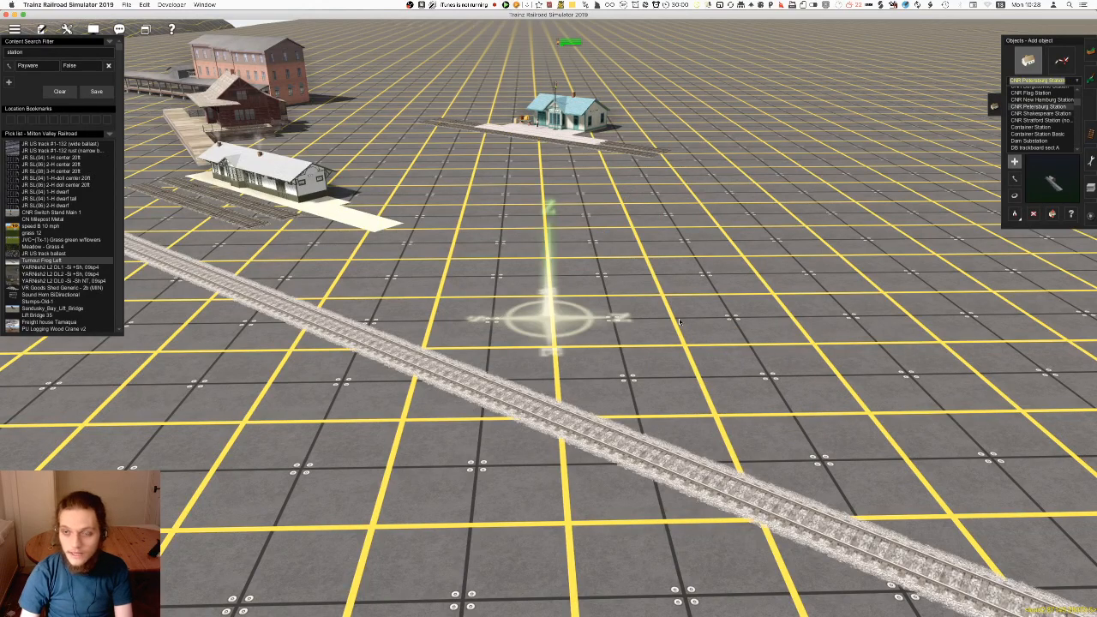
{"action": "left_click", "coordinate": [698, 391]}
{"action": "key", "text": "r"}
{"action": "left_click_drag", "start_coordinate": [696, 384], "coordinate": [383, 328]}
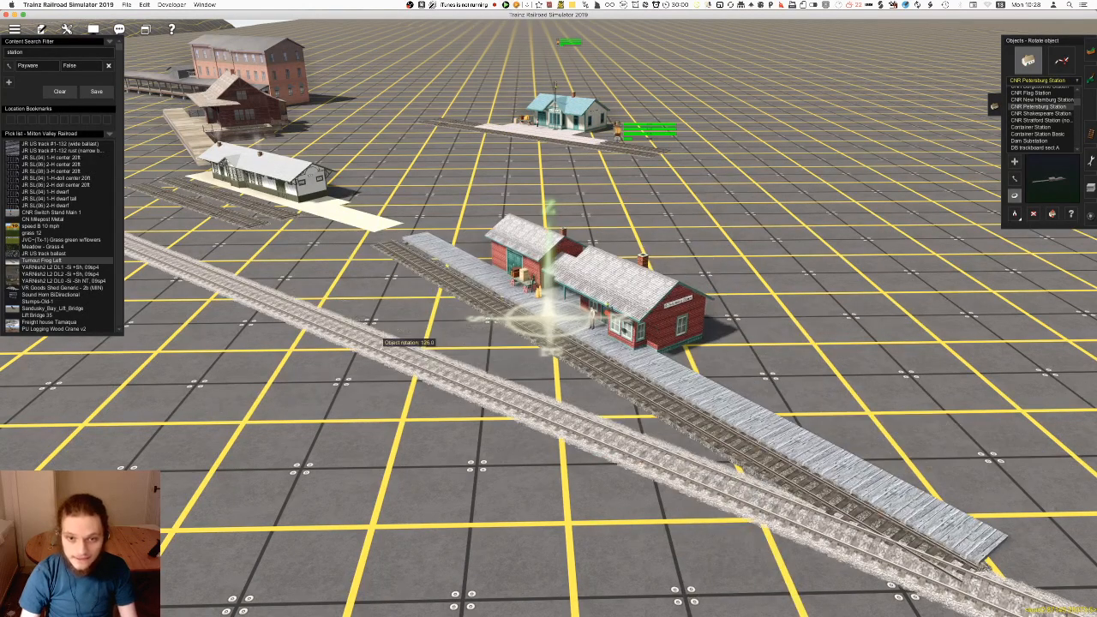
{"action": "key", "text": "m"}
{"action": "left_click_drag", "start_coordinate": [634, 318], "coordinate": [708, 248]}
Place CNR New Hamburg Station directly beside the track and rotate it to align with the line
{"action": "left_click", "coordinate": [1050, 107]}
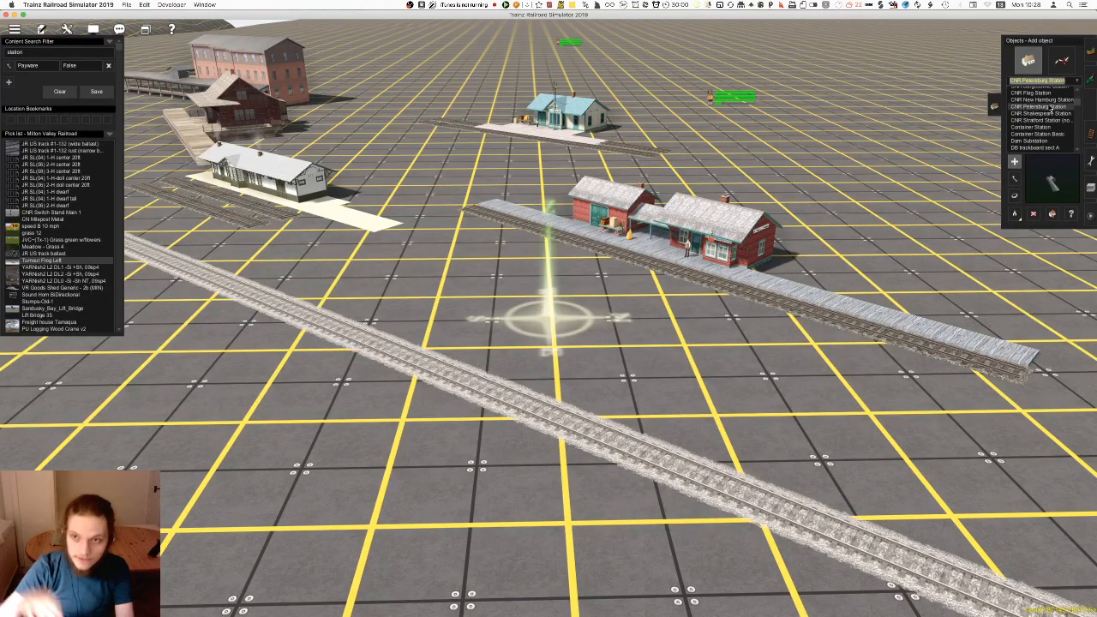
{"action": "key", "text": "Up"}
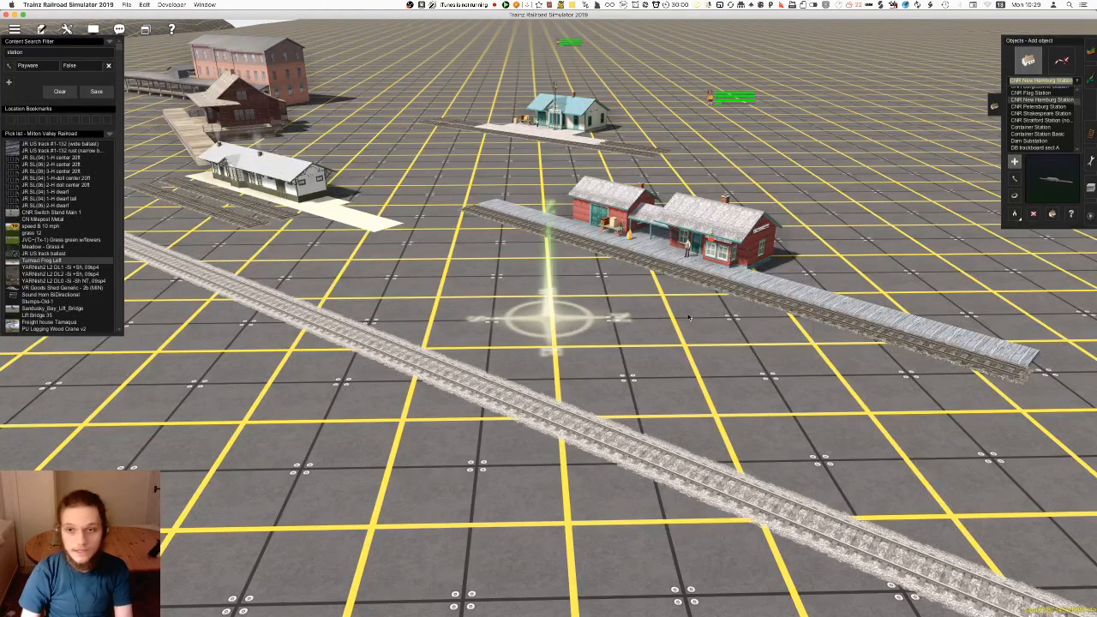
{"action": "left_click", "coordinate": [591, 326]}
{"action": "key", "text": "super+z"}
{"action": "left_click", "coordinate": [592, 327]}
{"action": "key", "text": "r"}
{"action": "left_click_drag", "start_coordinate": [591, 326], "coordinate": [461, 344]}
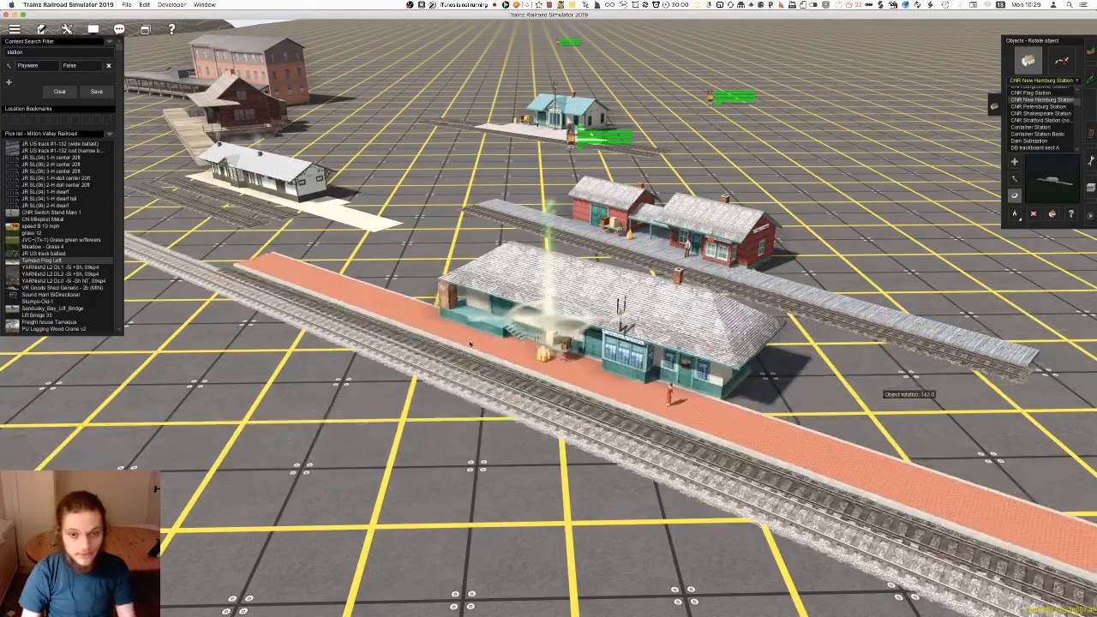
{"action": "right_click", "coordinate": [420, 394]}
{"action": "scroll", "coordinate": [437, 386], "scroll_direction": "down", "scroll_amount": 5}
{"action": "right_click", "coordinate": [737, 347]}
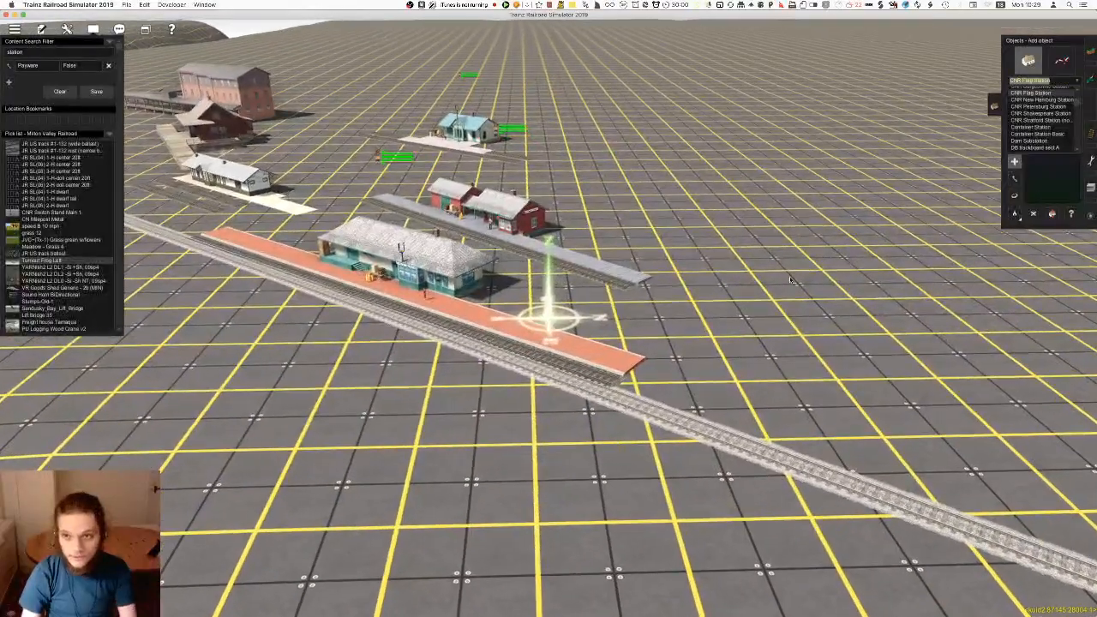
Try placing CNR Flag Station beside the track, then undo the placement
{"action": "left_click", "coordinate": [1041, 93]}
{"action": "left_click", "coordinate": [776, 322]}
{"action": "key", "text": "super+z"}
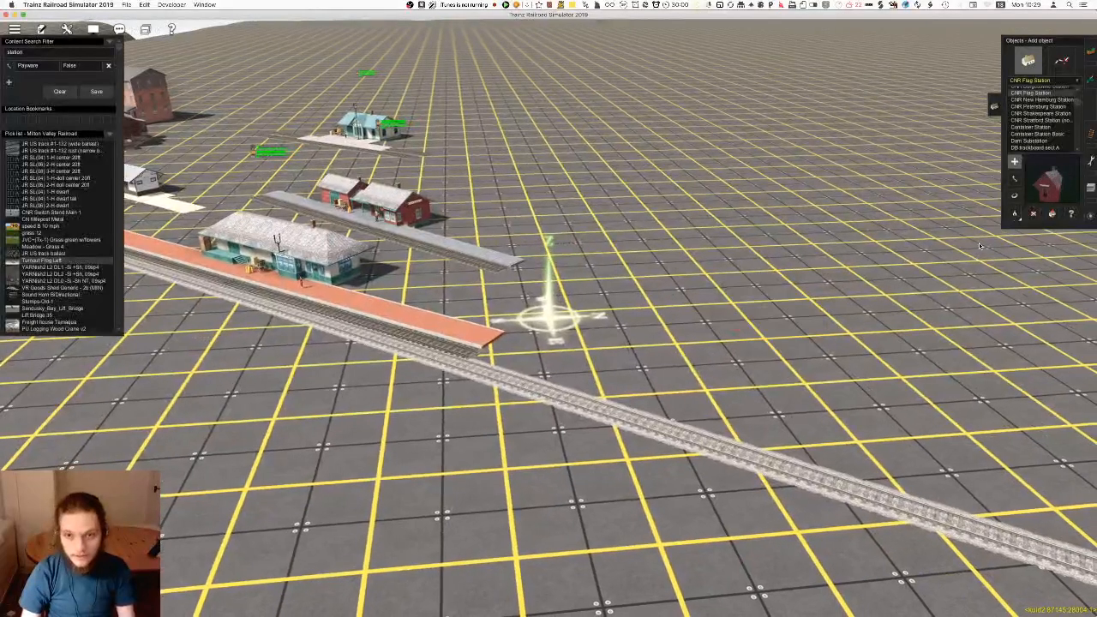
Place CNR Burgessville Station beyond the New Hamburg platform and rotate it parallel to the track
{"action": "scroll", "coordinate": [1039, 138], "scroll_direction": "up", "scroll_amount": 1}
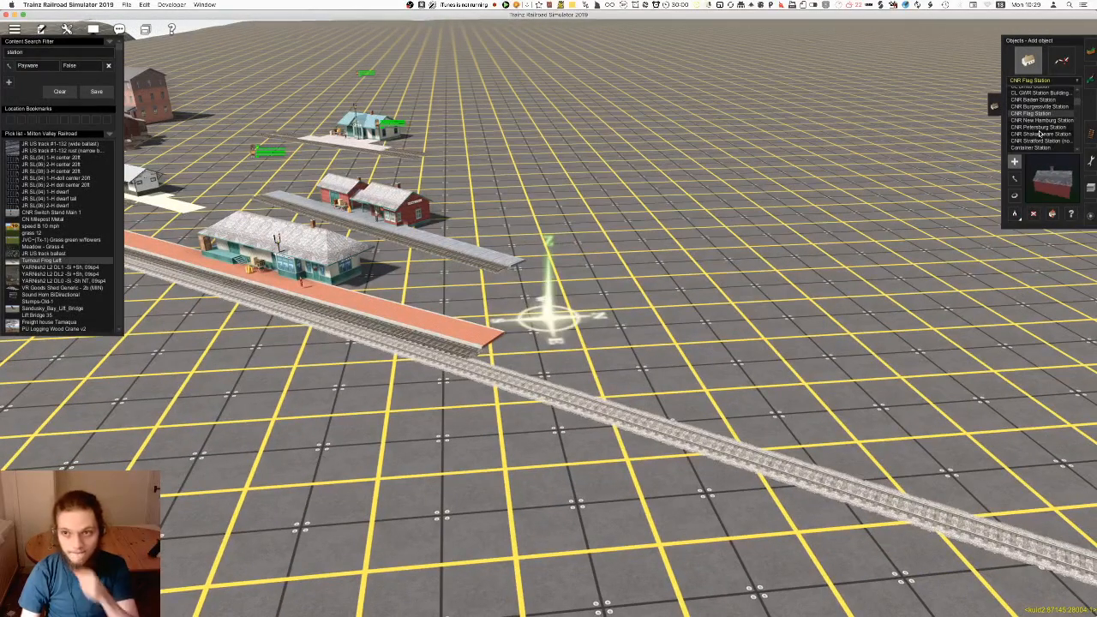
{"action": "left_click", "coordinate": [1041, 107]}
{"action": "left_click", "coordinate": [750, 302]}
{"action": "key", "text": "r"}
{"action": "left_click_drag", "start_coordinate": [750, 302], "coordinate": [459, 357]}
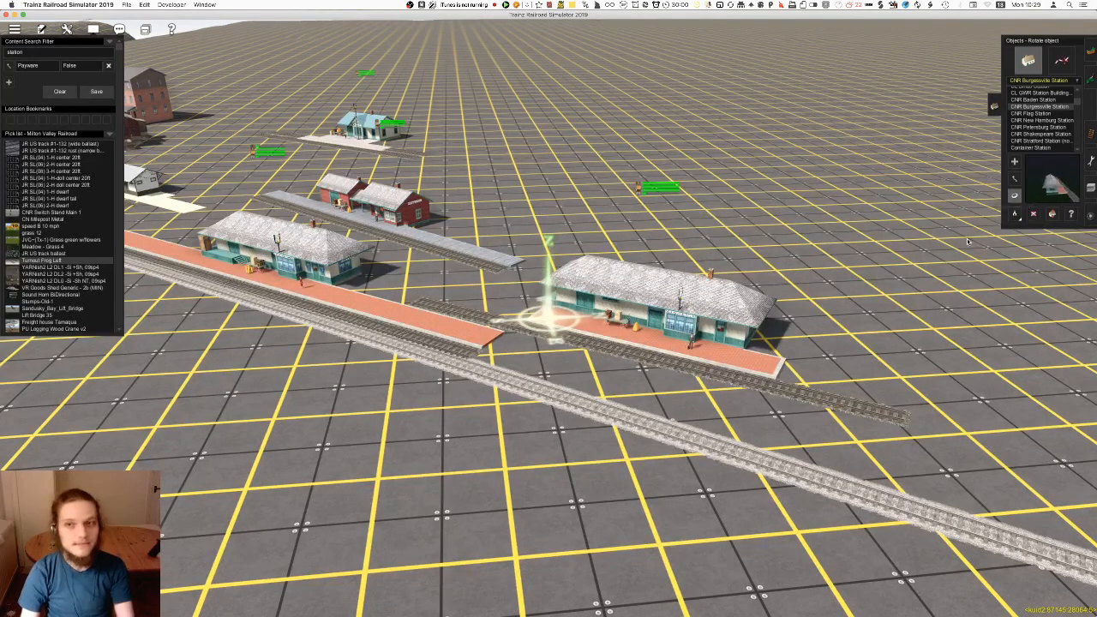
{"action": "right_click_drag", "start_coordinate": [571, 351], "coordinate": [515, 283]}
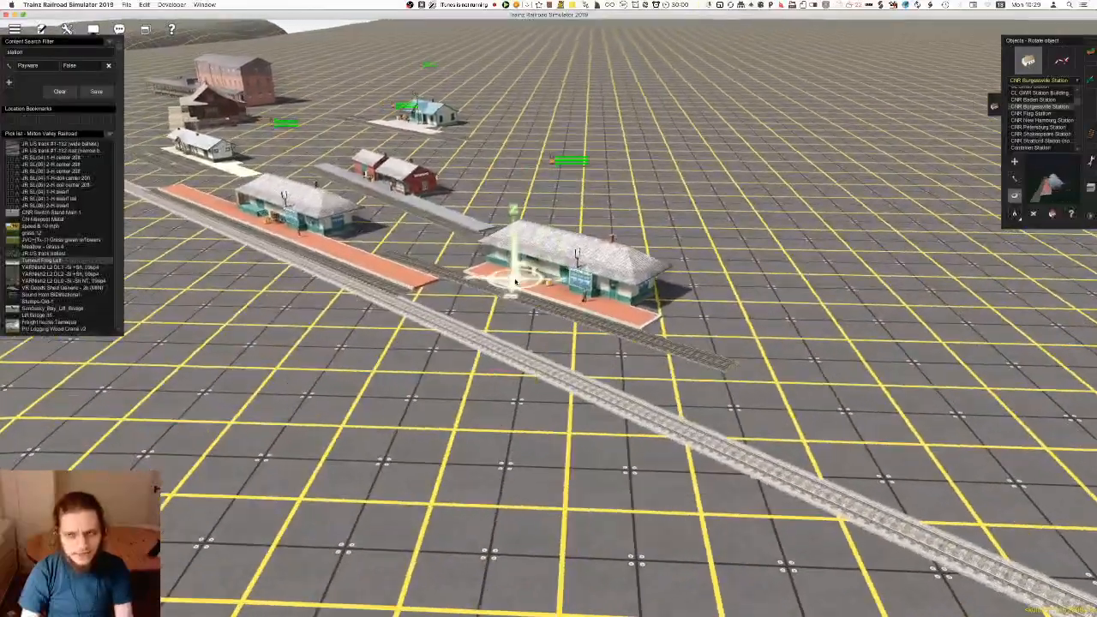
Place CNR Baden Station behind the Burgessville station and rotate it parallel to the other stations
{"action": "scroll", "coordinate": [1039, 120], "scroll_direction": "up", "scroll_amount": 3}
{"action": "left_click", "coordinate": [1038, 121]}
{"action": "right_click_drag", "start_coordinate": [616, 276], "coordinate": [532, 301]}
{"action": "left_click", "coordinate": [554, 300]}
{"action": "right_click_drag", "start_coordinate": [510, 353], "coordinate": [515, 332]}
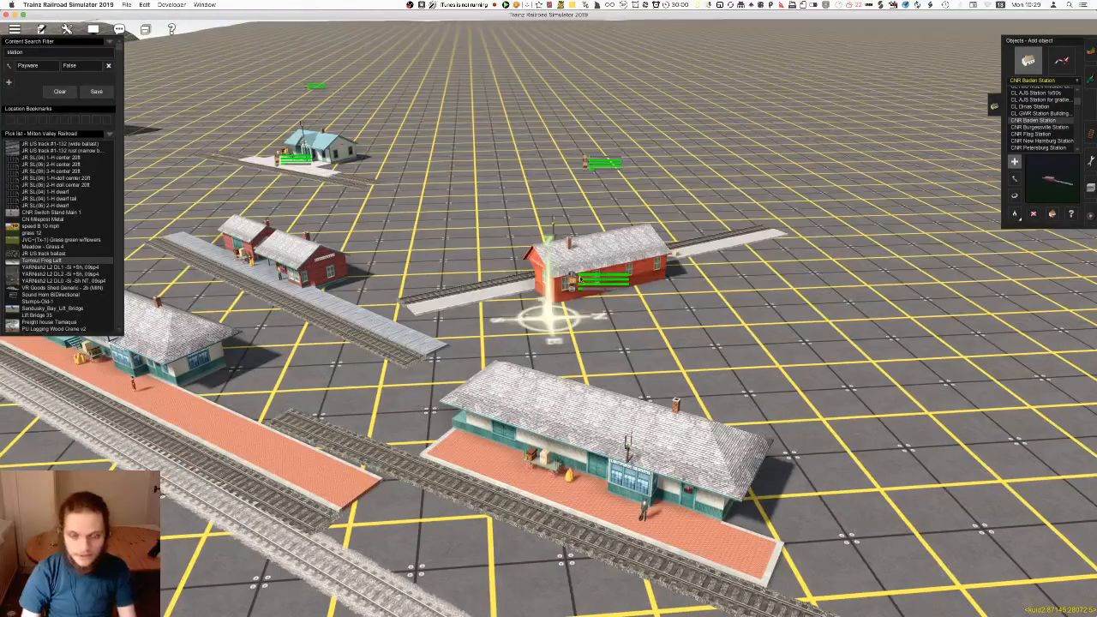
{"action": "key", "text": "r"}
{"action": "left_click_drag", "start_coordinate": [580, 279], "coordinate": [758, 264]}
Rotate CNR Baden Station parallel to the neighbouring stations, and preview CL GWR Station Building and CL Dinas Station
{"action": "right_click_drag", "start_coordinate": [344, 449], "coordinate": [571, 386]}
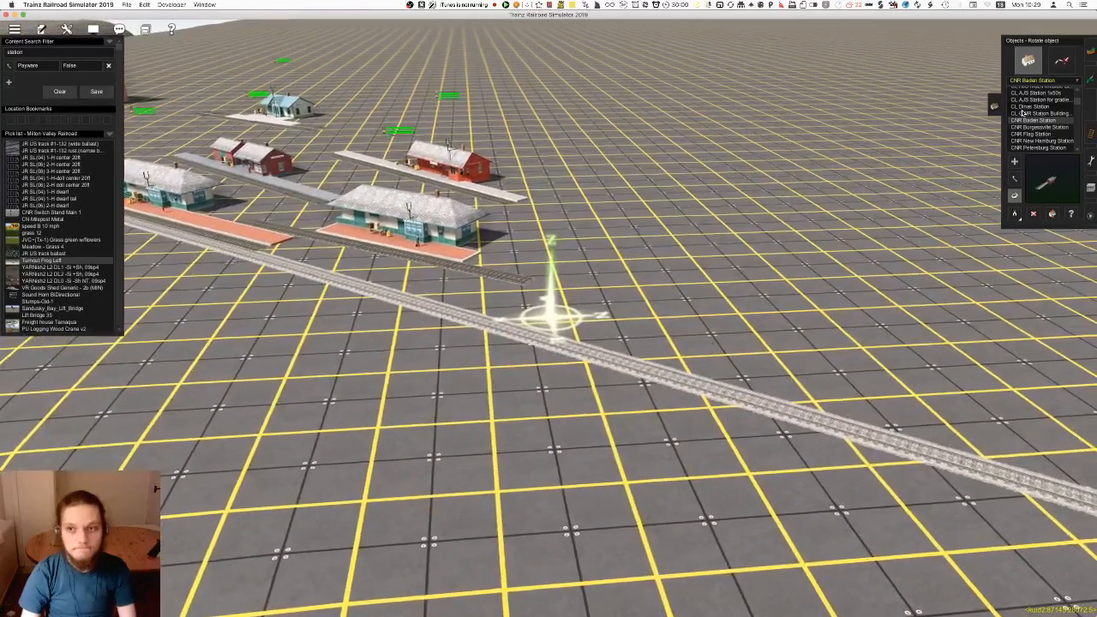
{"action": "left_click", "coordinate": [1023, 113]}
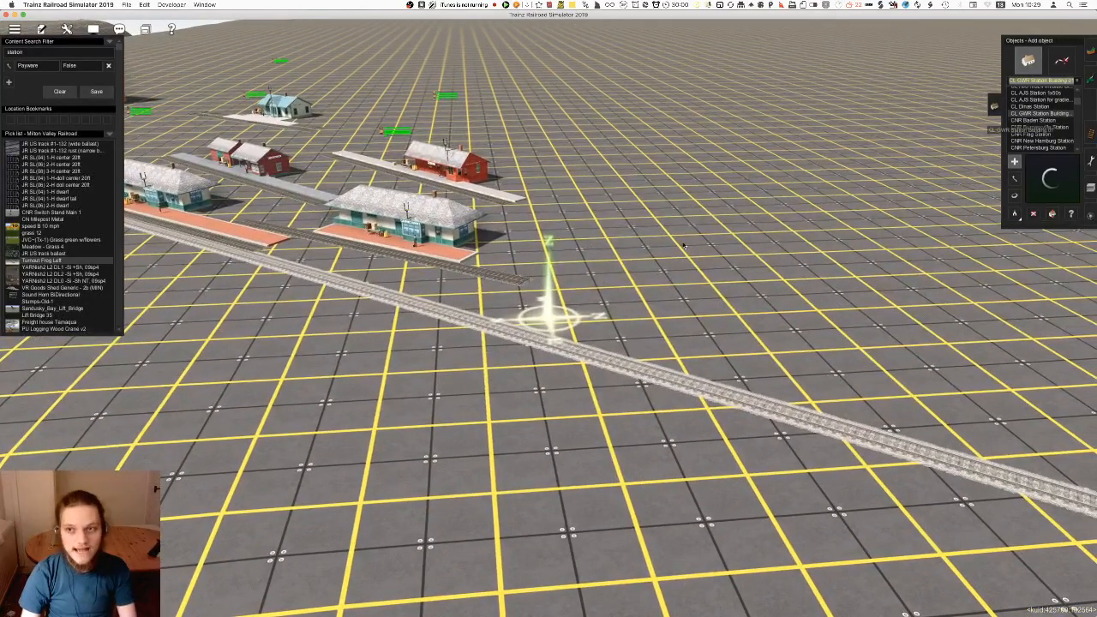
{"action": "left_click", "coordinate": [1030, 107]}
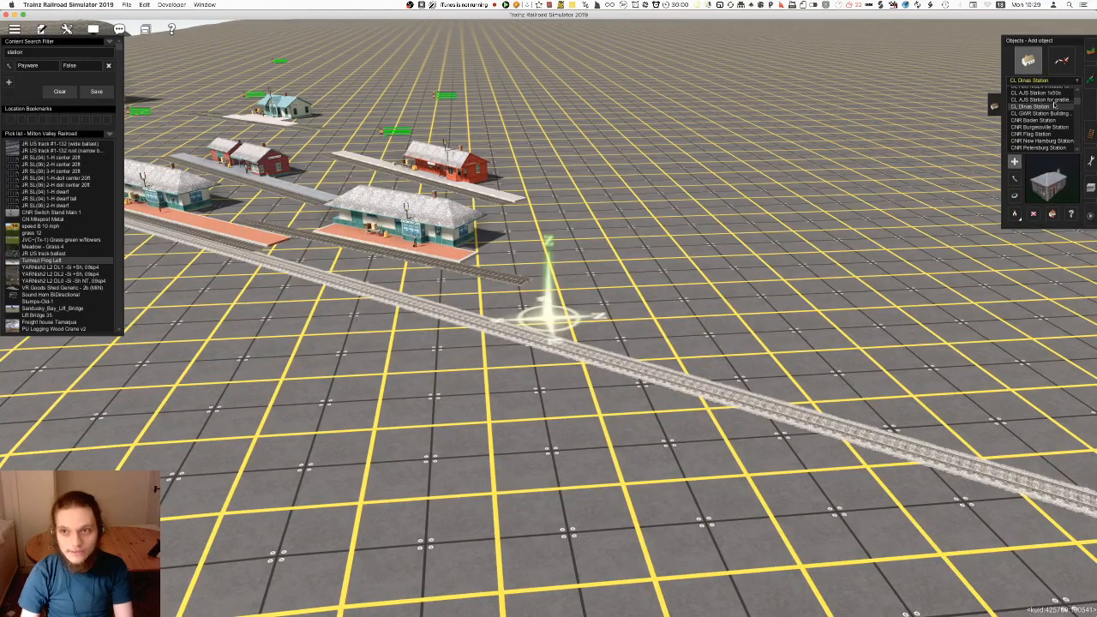
Try placing CL AJS Station for gradients and CL AJS Station 1x50s beside the track, undoing each placement
{"action": "left_click", "coordinate": [1054, 100]}
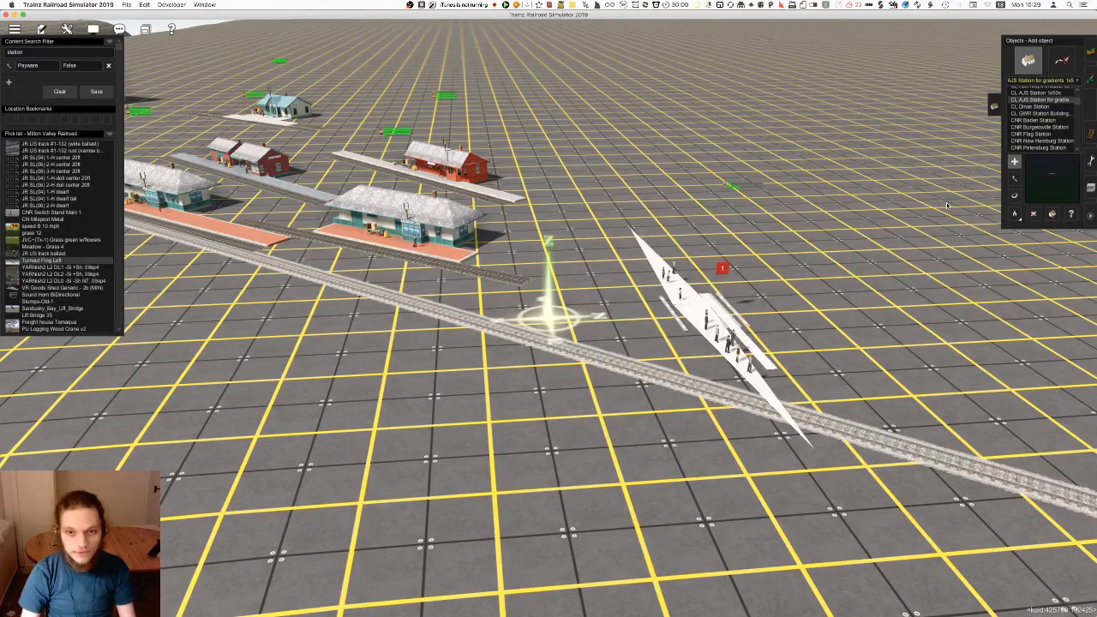
{"action": "scroll", "coordinate": [1038, 122], "scroll_direction": "up", "scroll_amount": 1}
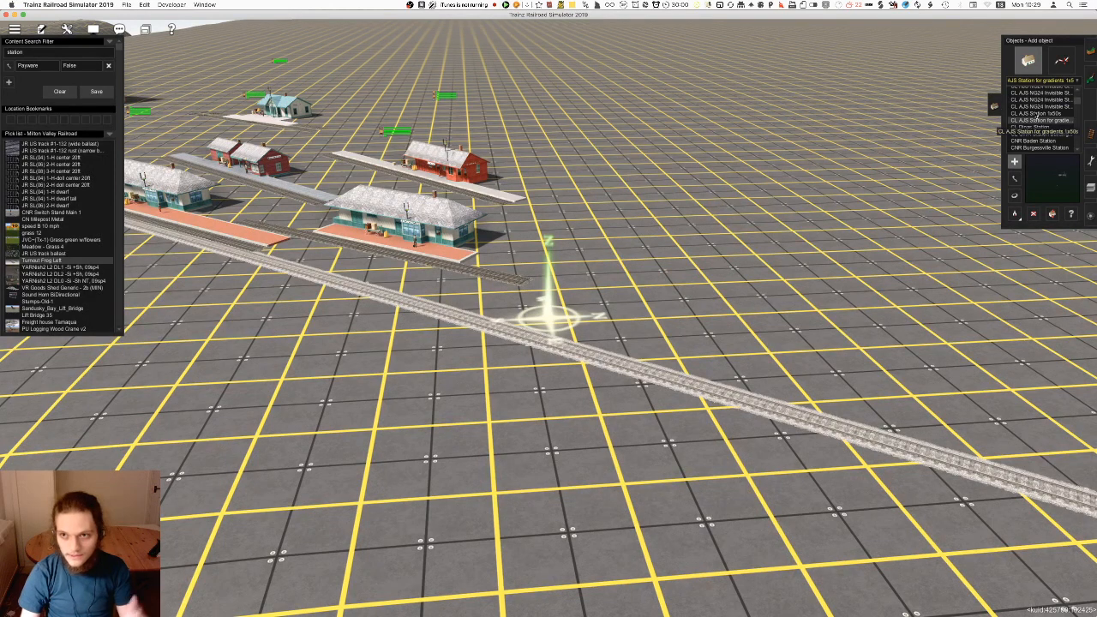
{"action": "left_click", "coordinate": [1038, 113]}
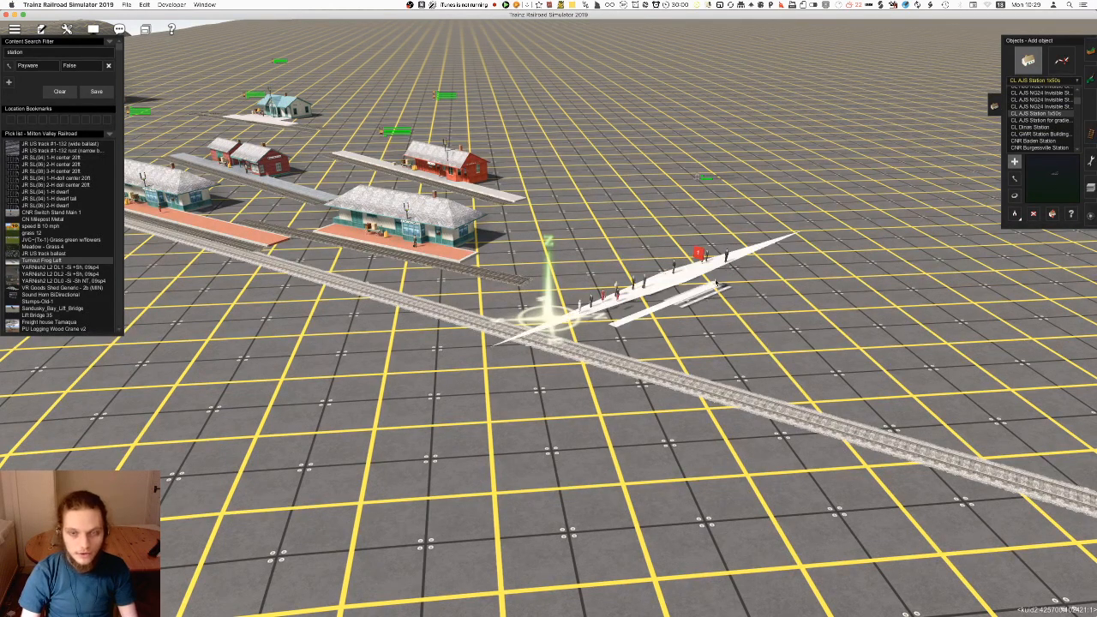
{"action": "key", "text": "super+z"}
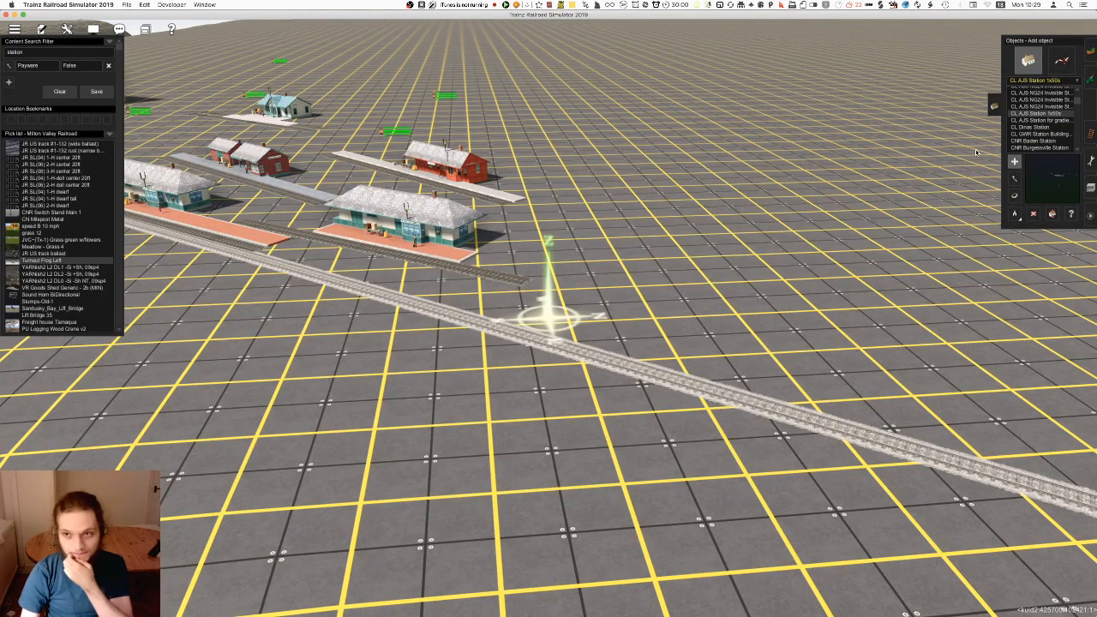
Preview a CL AJS NG24 Invisible Station, then try placing Cattle loading station by the track and undo it
{"action": "left_click", "coordinate": [1050, 107]}
{"action": "scroll", "coordinate": [1048, 113], "scroll_direction": "up", "scroll_amount": 1}
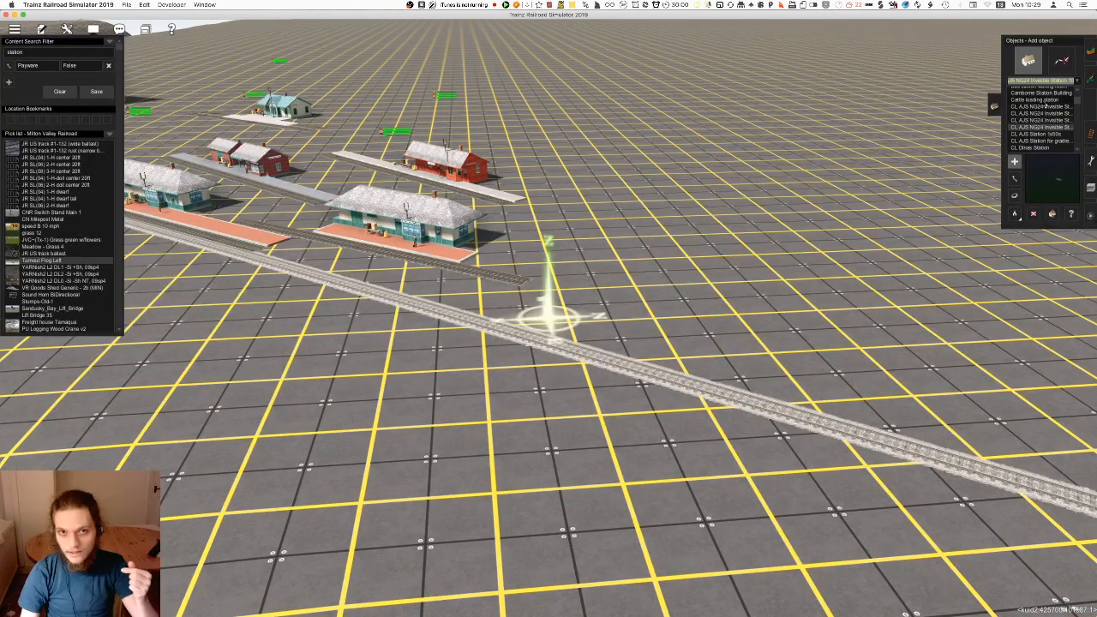
{"action": "left_click", "coordinate": [1046, 101]}
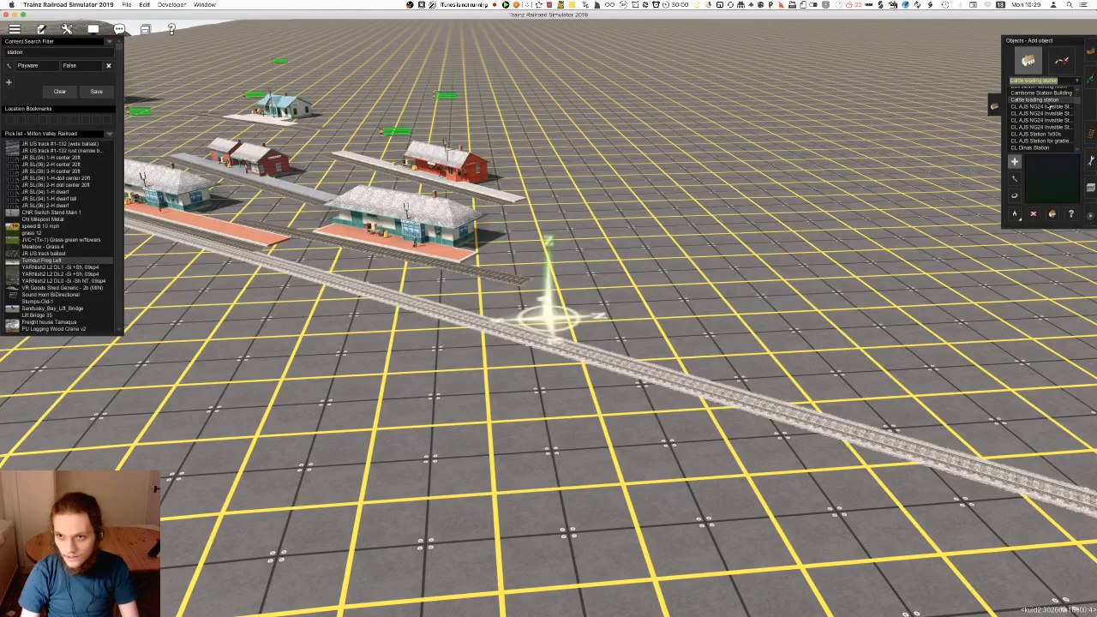
{"action": "left_click", "coordinate": [661, 309]}
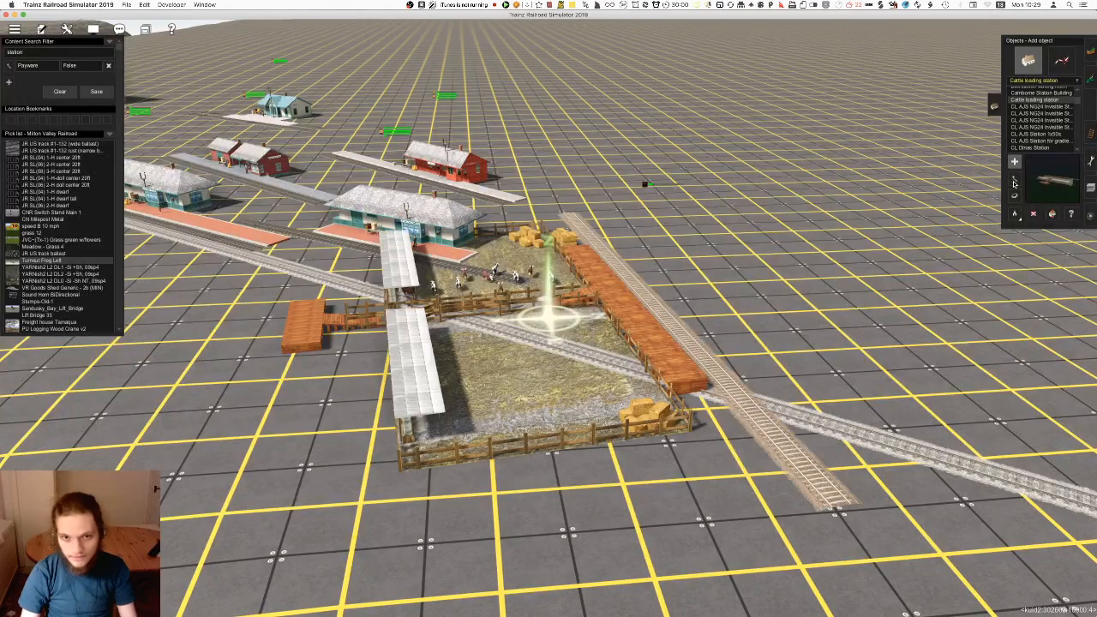
{"action": "key", "text": "super+z"}
Try placing Camborne Station Building beside the track, then undo the placement
{"action": "scroll", "coordinate": [1057, 128], "scroll_direction": "up", "scroll_amount": 3}
{"action": "left_click", "coordinate": [1047, 114]}
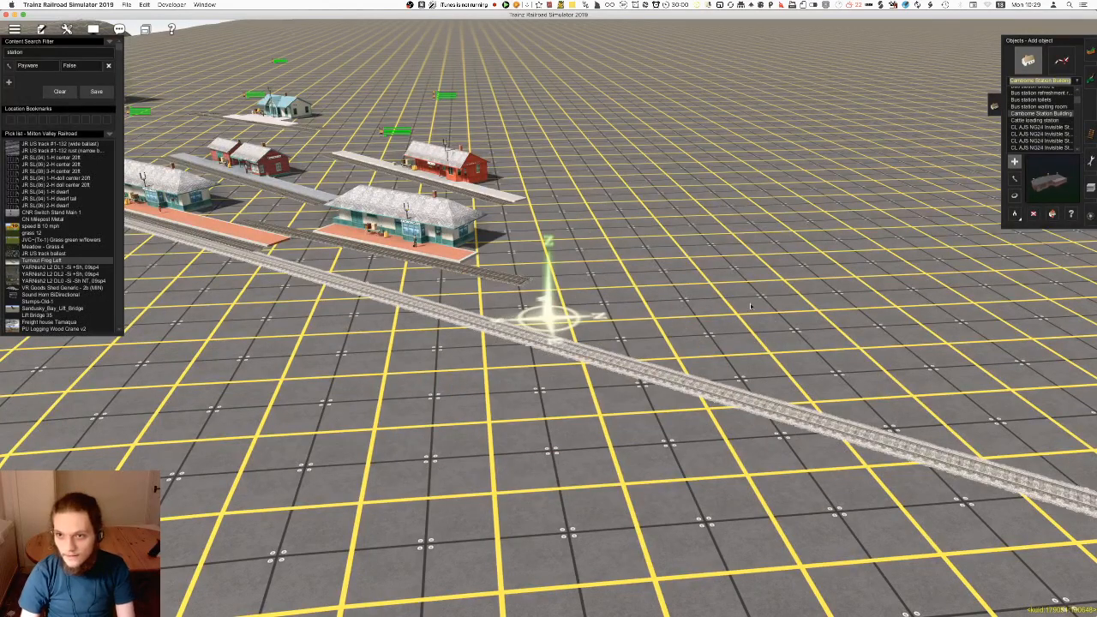
{"action": "left_click", "coordinate": [733, 300]}
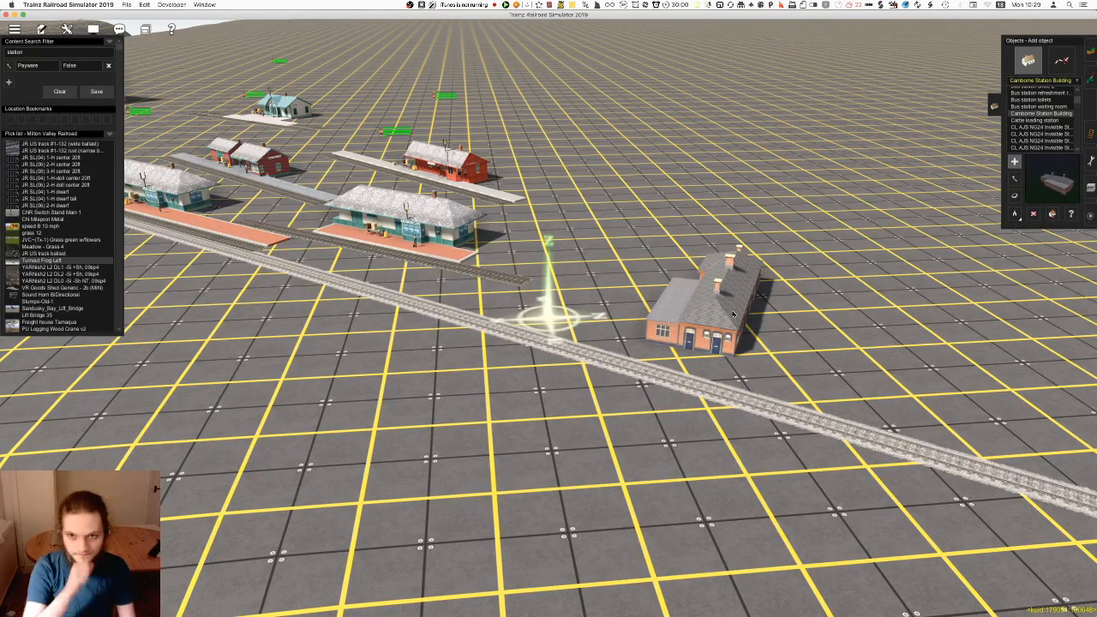
{"action": "key", "text": "super+z"}
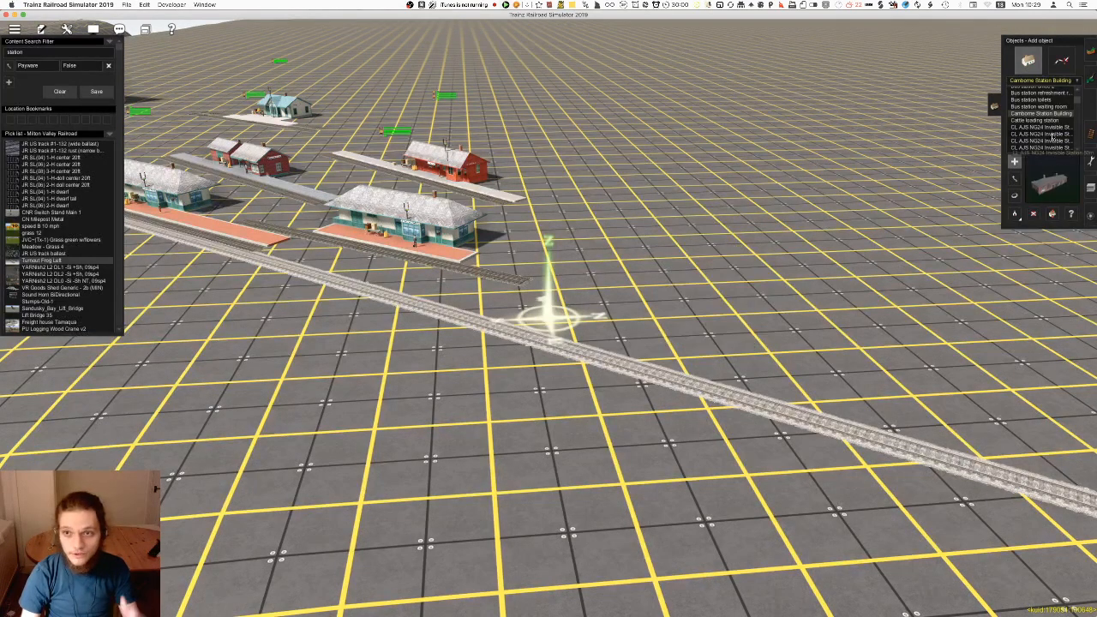
Preview the bus station objects, the station ticket inspection building and the Building Markinch station models
{"action": "scroll", "coordinate": [1053, 135], "scroll_direction": "up", "scroll_amount": 3}
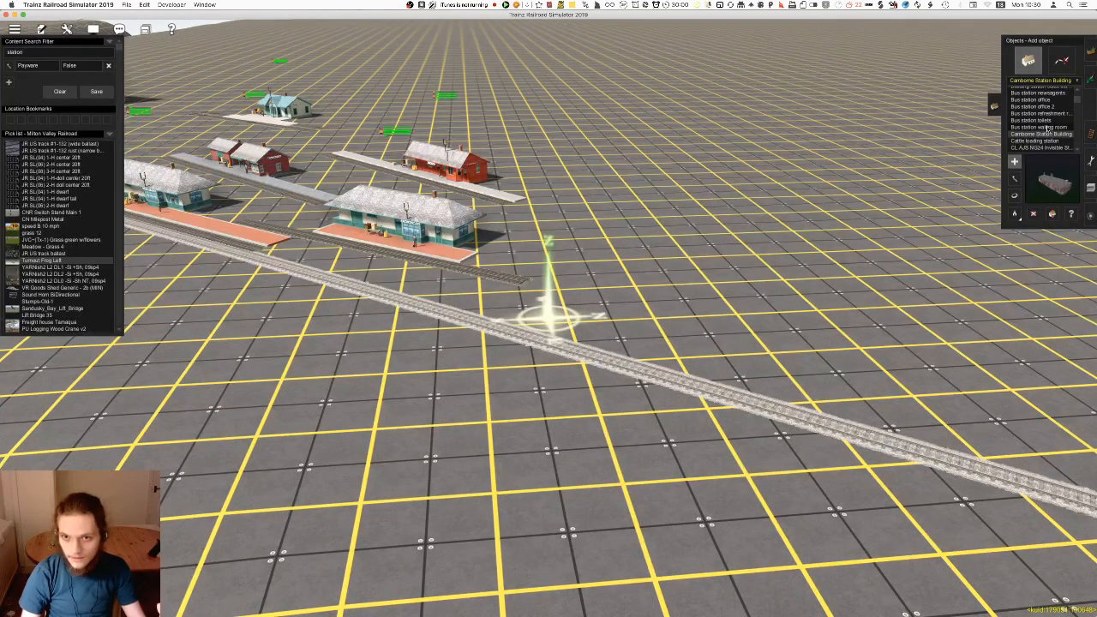
{"action": "left_click", "coordinate": [1048, 127]}
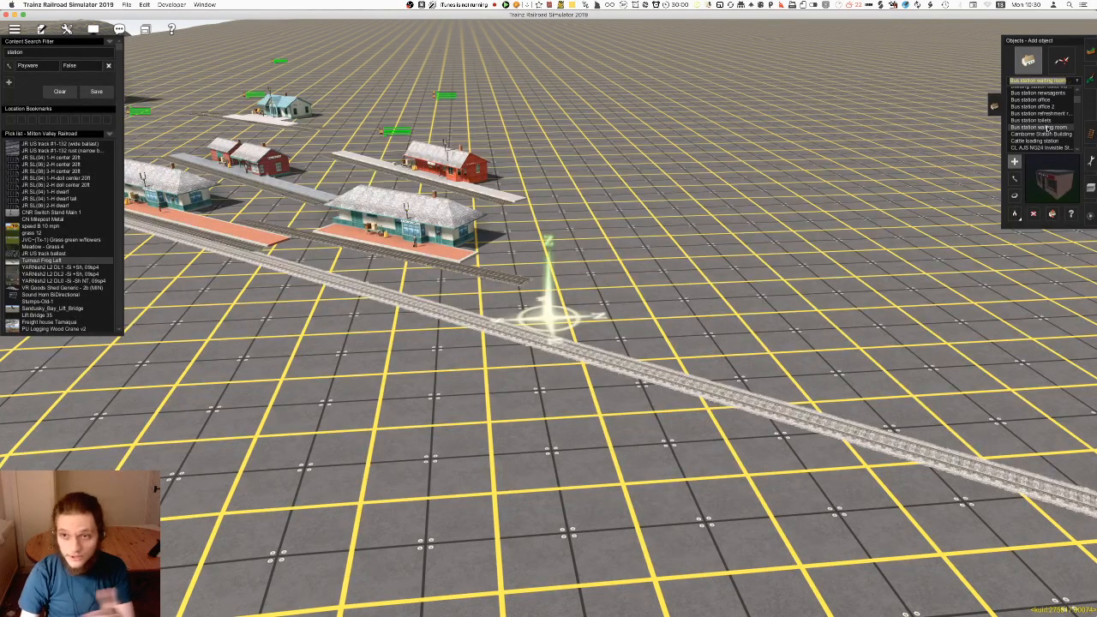
{"action": "key", "text": "Up"}
{"action": "key", "text": "Up"}
{"action": "key", "text": "Up"}
{"action": "key", "text": "Up"}
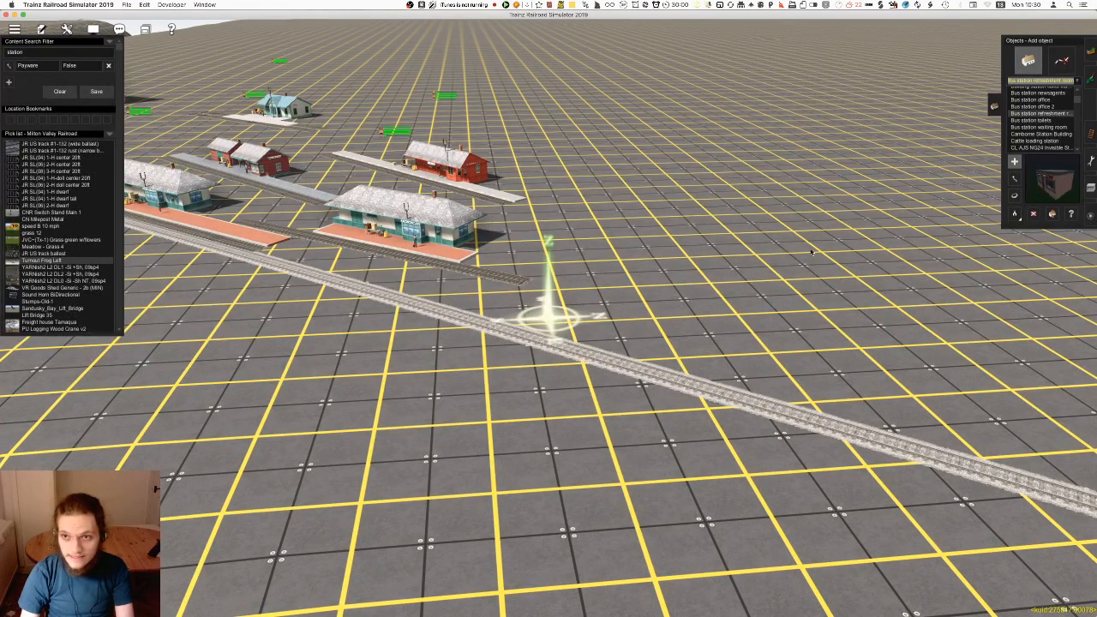
{"action": "key", "text": "Up"}
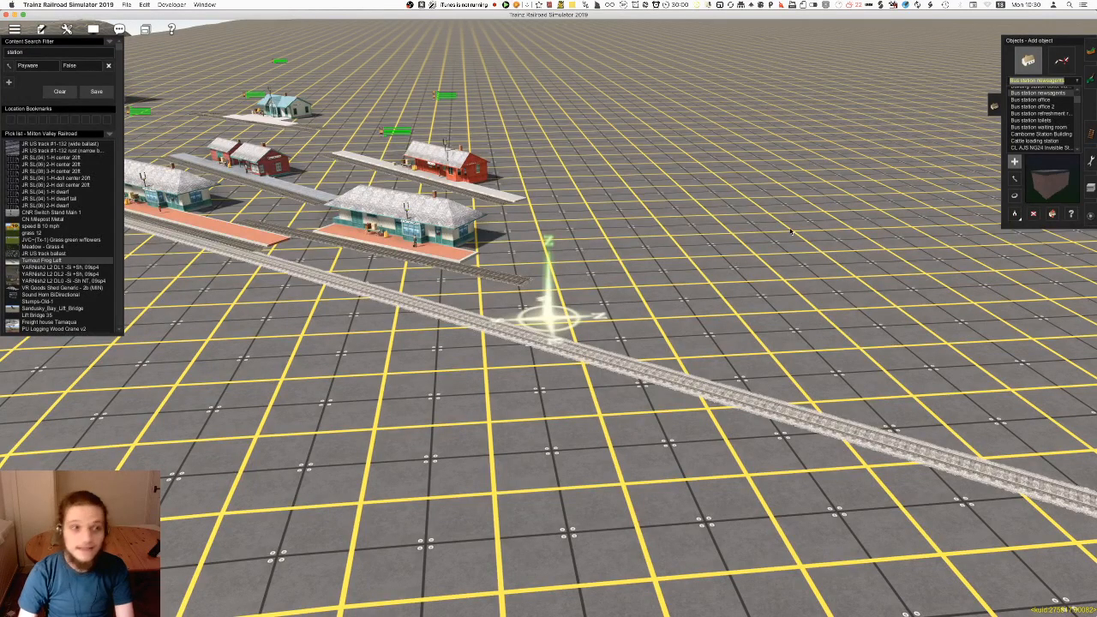
{"action": "key", "text": "Up"}
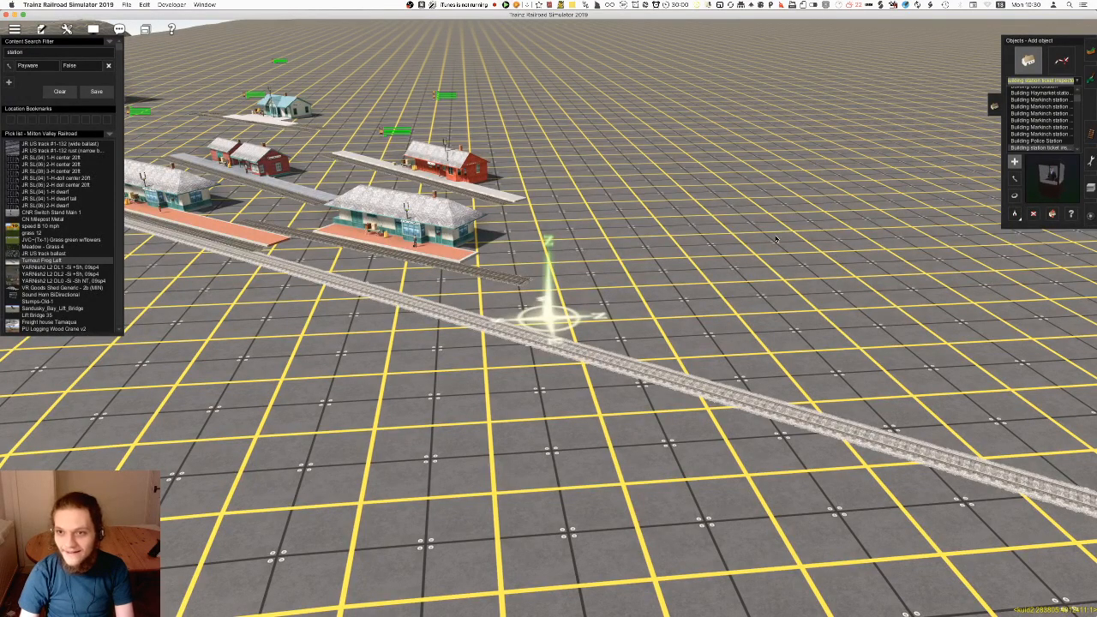
{"action": "key", "text": "Up"}
{"action": "key", "text": "Up"}
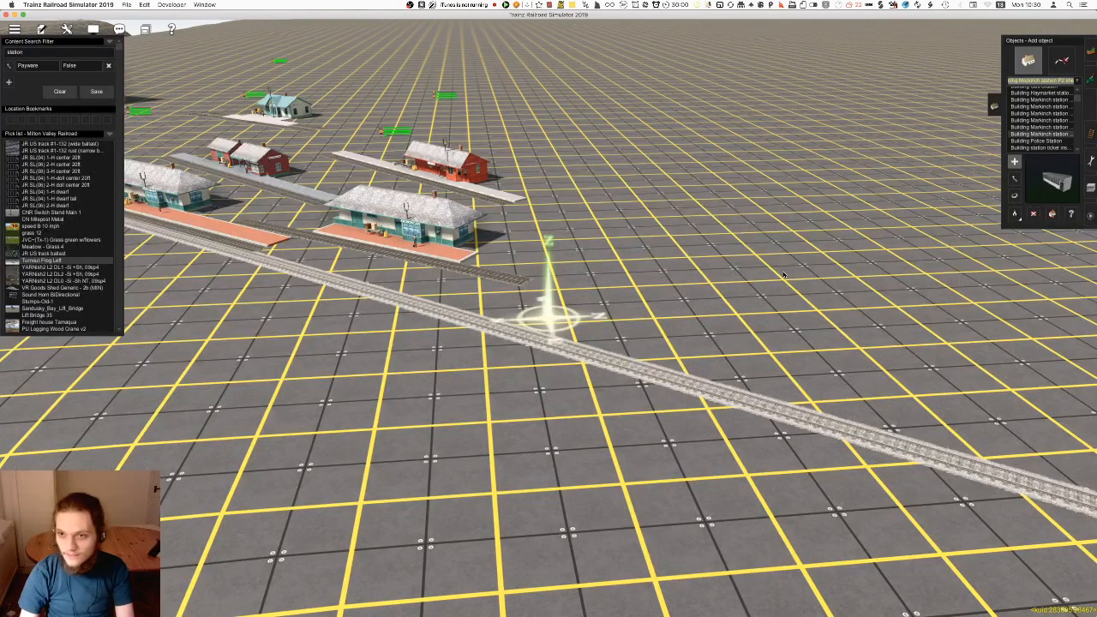
Try placing Building Haymarket station beside the track, then remove it
{"action": "scroll", "coordinate": [1029, 126], "scroll_direction": "up", "scroll_amount": 1}
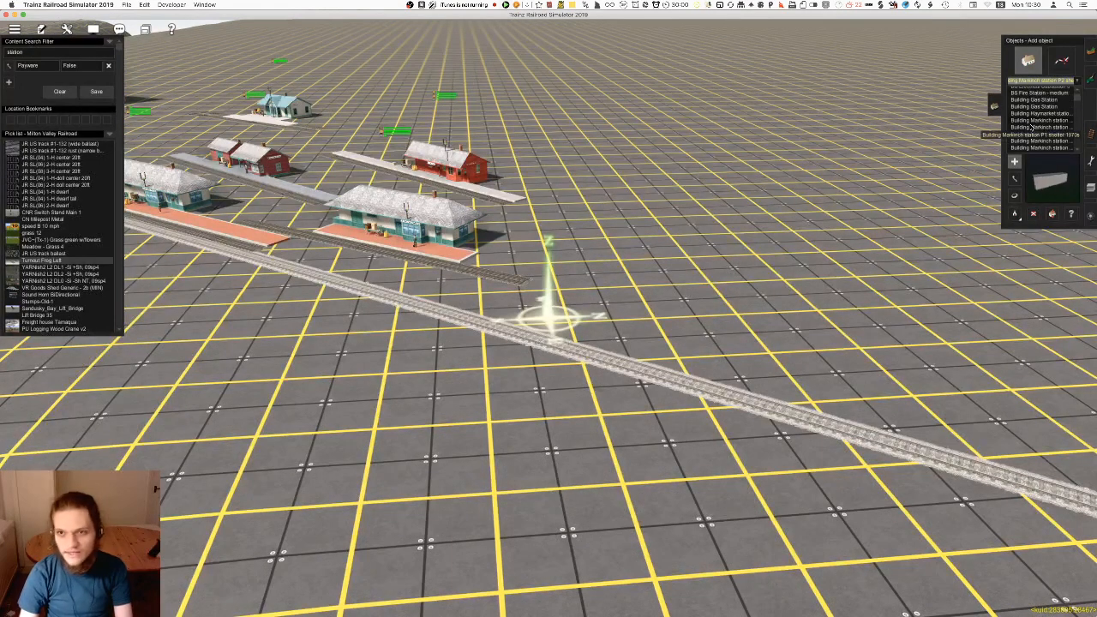
{"action": "left_click", "coordinate": [1038, 121]}
{"action": "key", "text": "Up"}
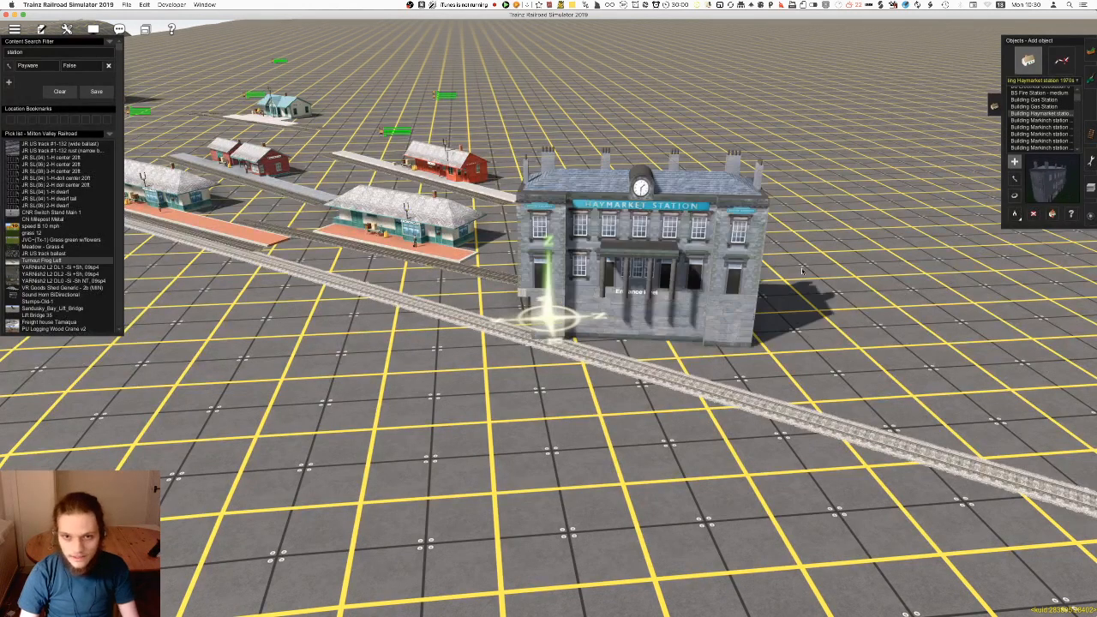
Preview the Building Gas Station, BS Fire Station - medium and BS City Building 16 objects
{"action": "left_click", "coordinate": [1046, 107]}
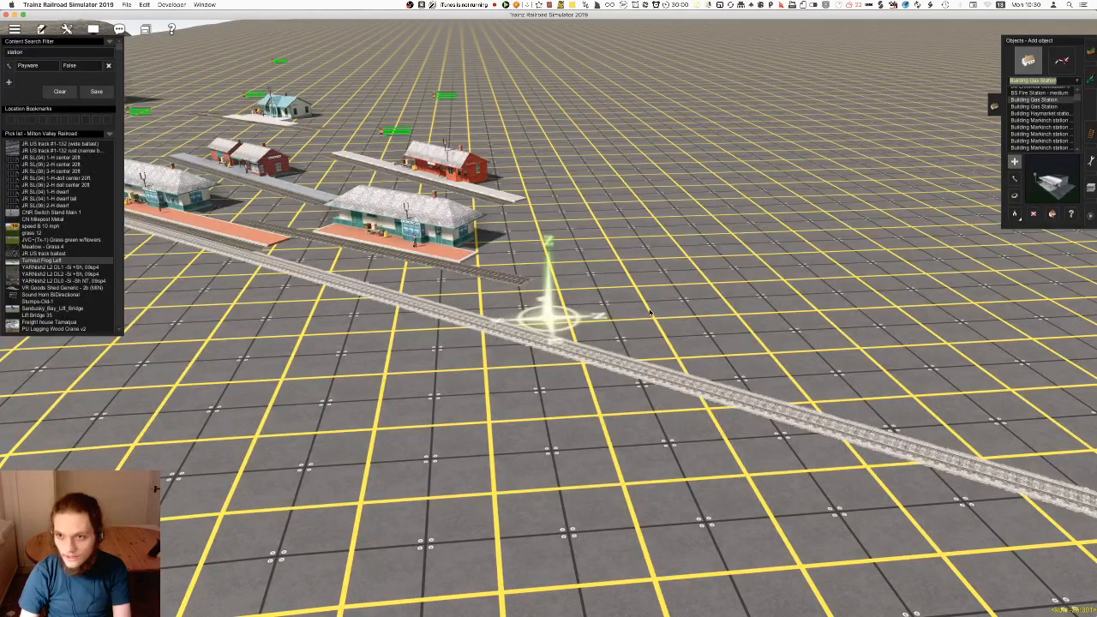
{"action": "key", "text": "Up"}
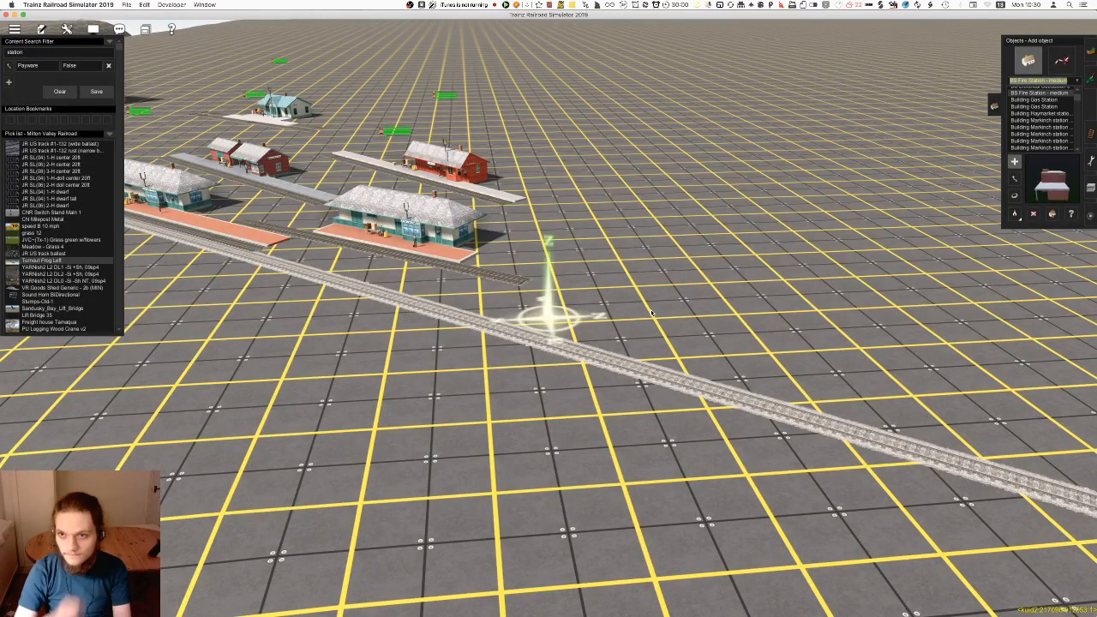
{"action": "key", "text": "Up"}
{"action": "key", "text": "Up"}
Try placing Brick Station small at the track and rotating it, then delete it
{"action": "key", "text": "Up"}
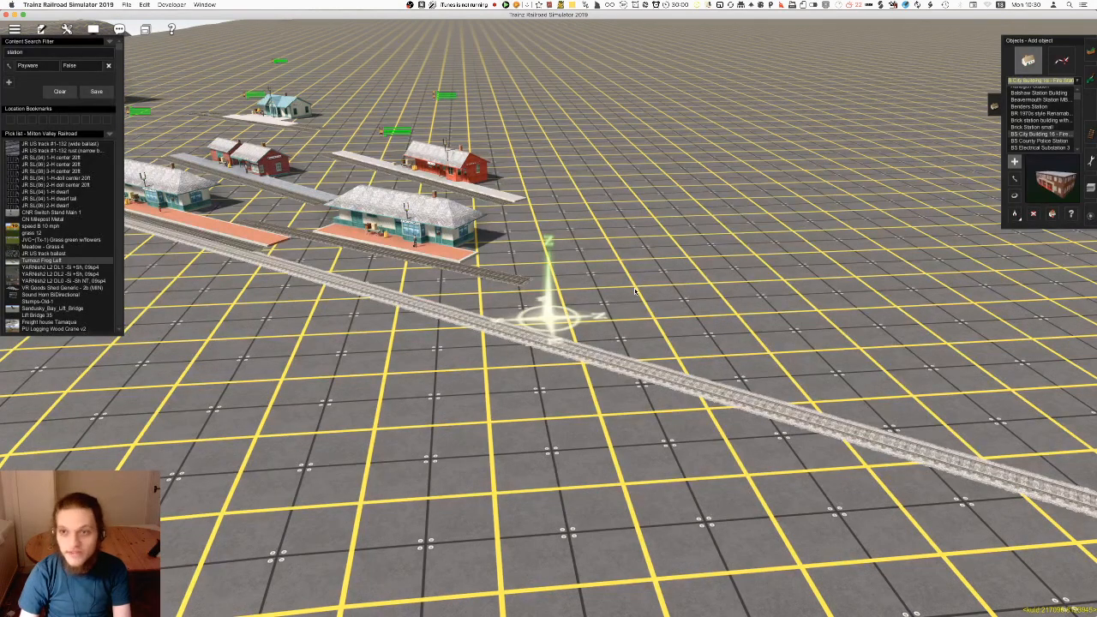
{"action": "key", "text": "Up"}
{"action": "left_click", "coordinate": [599, 277]}
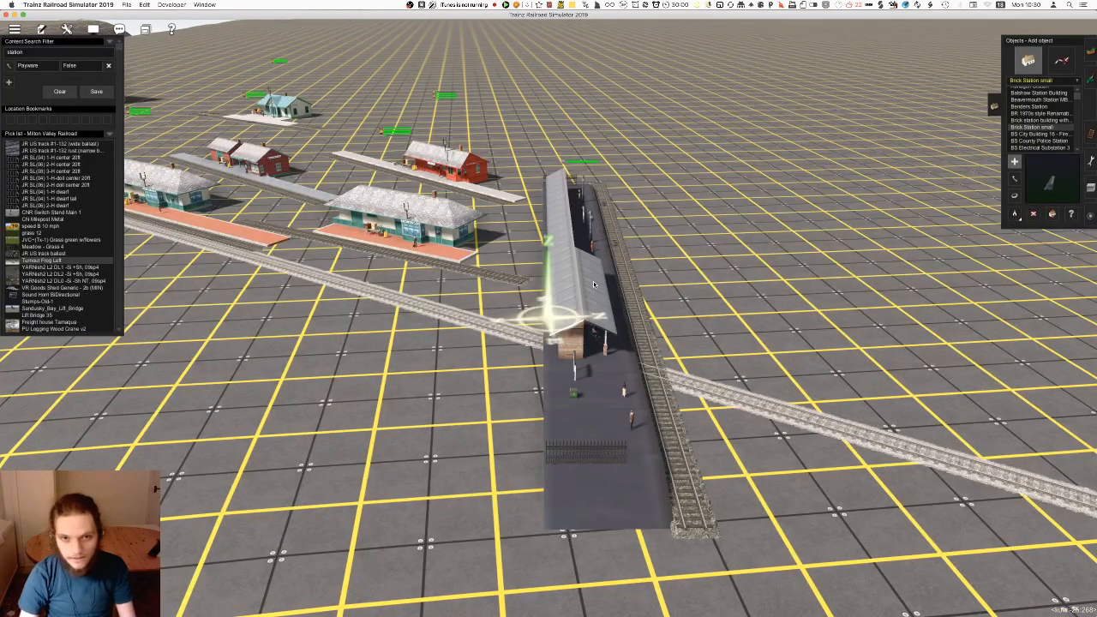
{"action": "key", "text": "r"}
{"action": "left_click_drag", "start_coordinate": [599, 277], "coordinate": [1013, 345]}
{"action": "key", "text": "Down"}
{"action": "scroll", "coordinate": [1013, 344], "scroll_direction": "up", "scroll_amount": 5}
{"action": "key", "text": "Left"}
{"action": "key", "text": "Up"}
{"action": "key", "text": "d"}
{"action": "left_click", "coordinate": [1013, 345]}
Preview the objects from Brick station building to Benders Station, then try placing Beavermouth Station beside the track and delete it
{"action": "left_click", "coordinate": [1027, 121]}
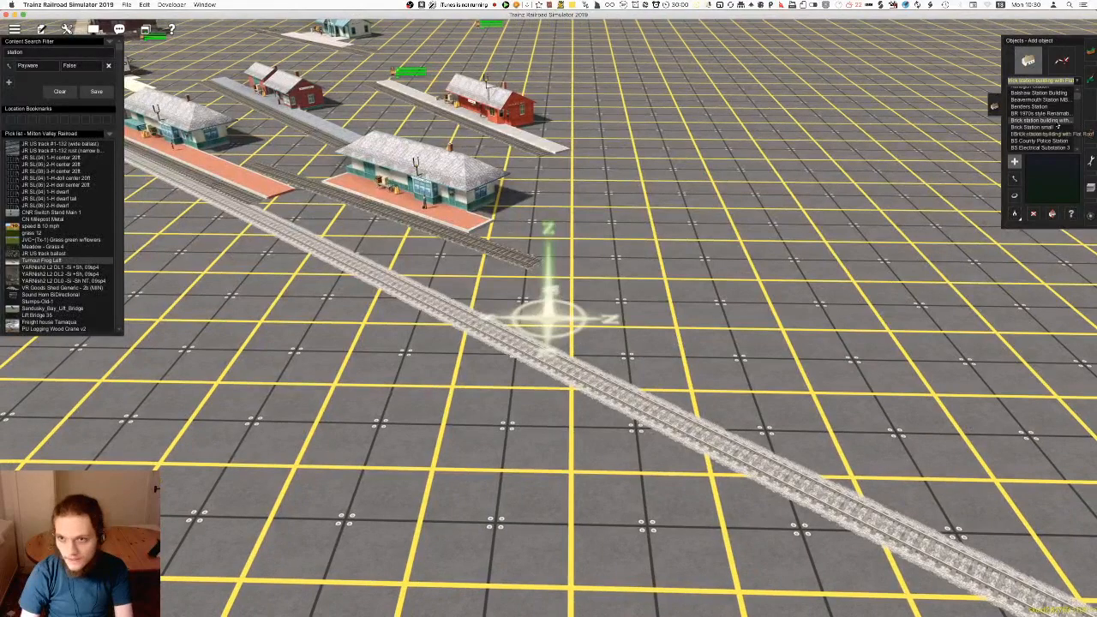
{"action": "key", "text": "Up"}
{"action": "key", "text": "Up"}
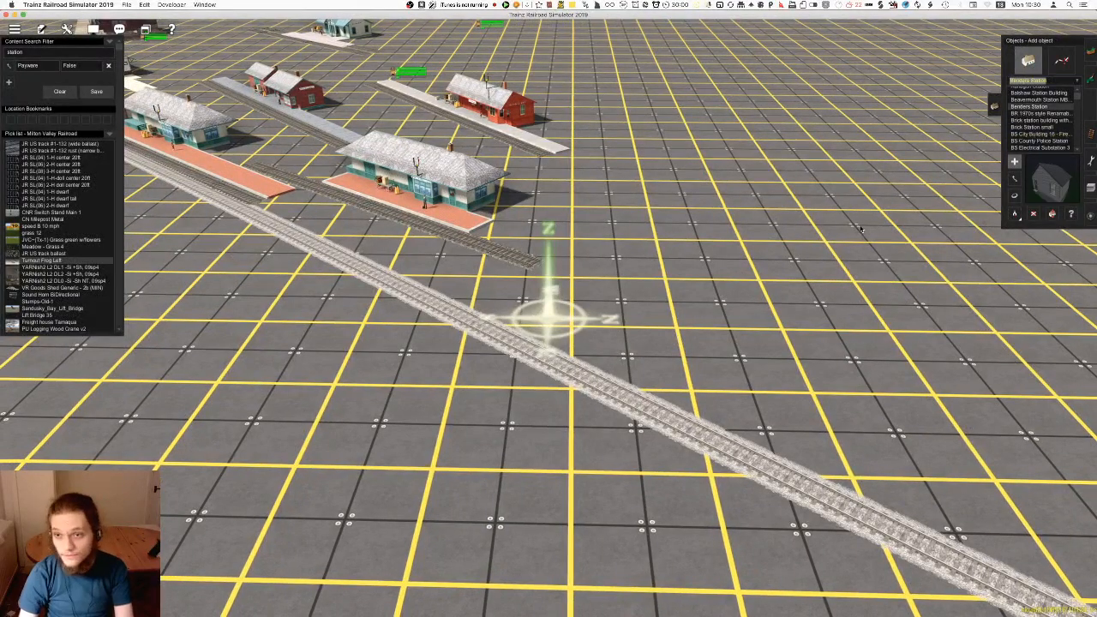
{"action": "key", "text": "Up"}
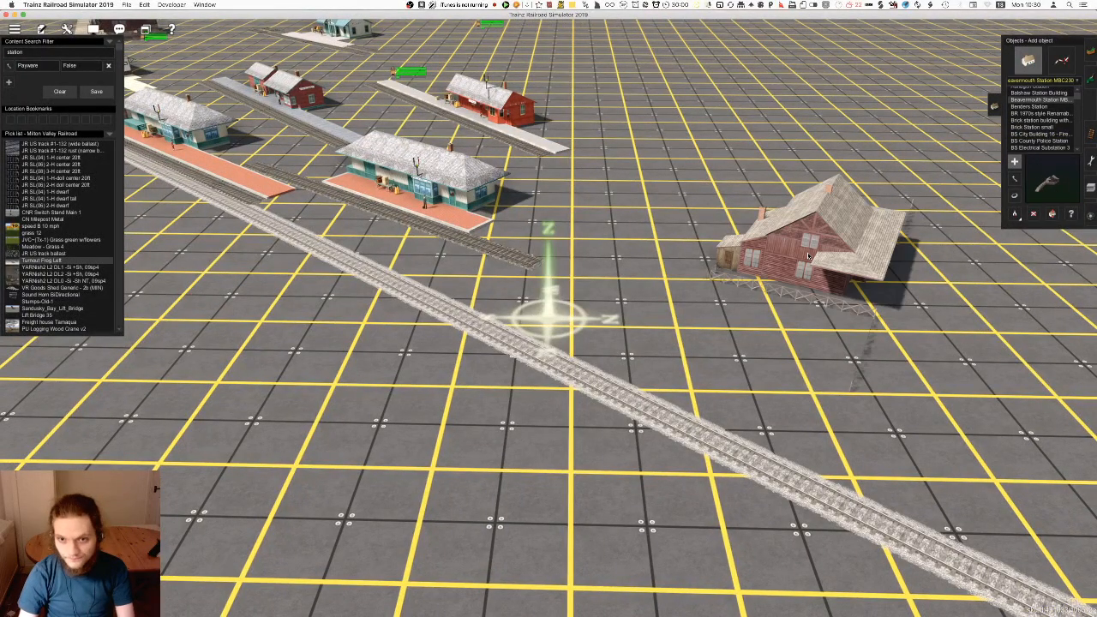
{"action": "left_click", "coordinate": [1033, 214]}
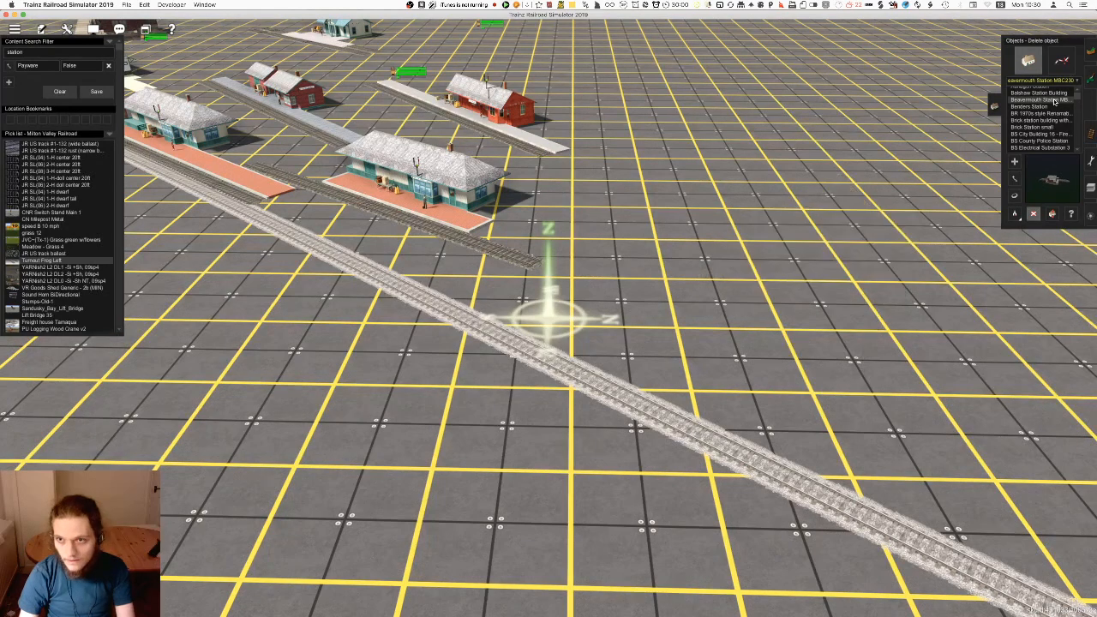
Preview the station objects listed before Beavermouth Station, from Balshaw Station Building and Auhagen Station back to AJS Station Lift - Upper
{"action": "left_click", "coordinate": [1053, 100]}
{"action": "key", "text": "Up"}
{"action": "scroll", "coordinate": [1024, 122], "scroll_direction": "up", "scroll_amount": 3}
{"action": "key", "text": "Up"}
{"action": "key", "text": "Up"}
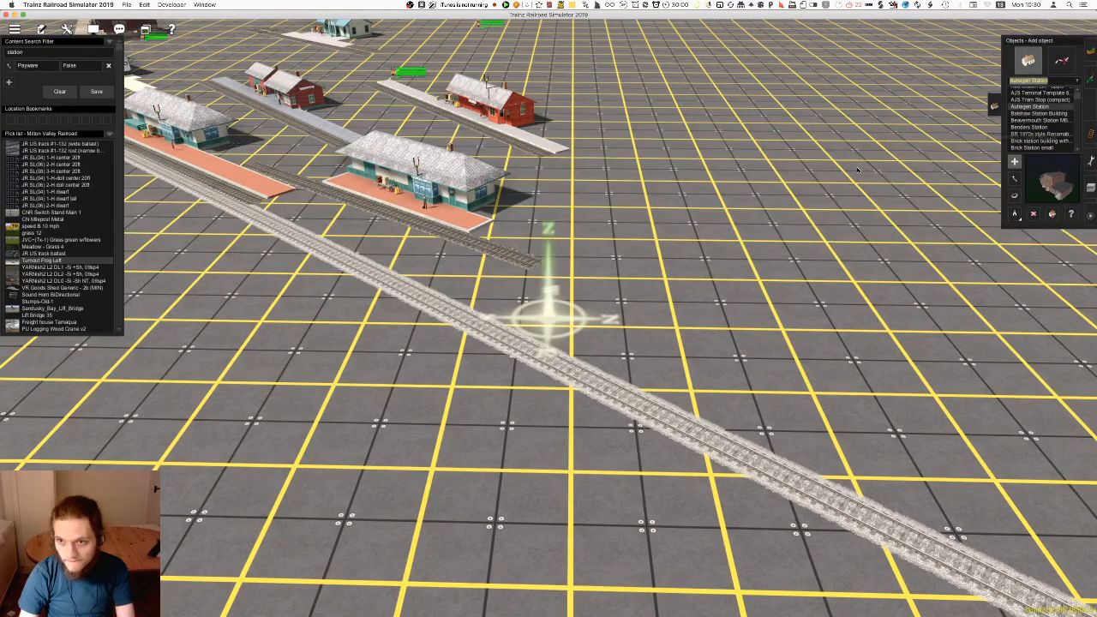
{"action": "key", "text": "Up"}
{"action": "key", "text": "Up"}
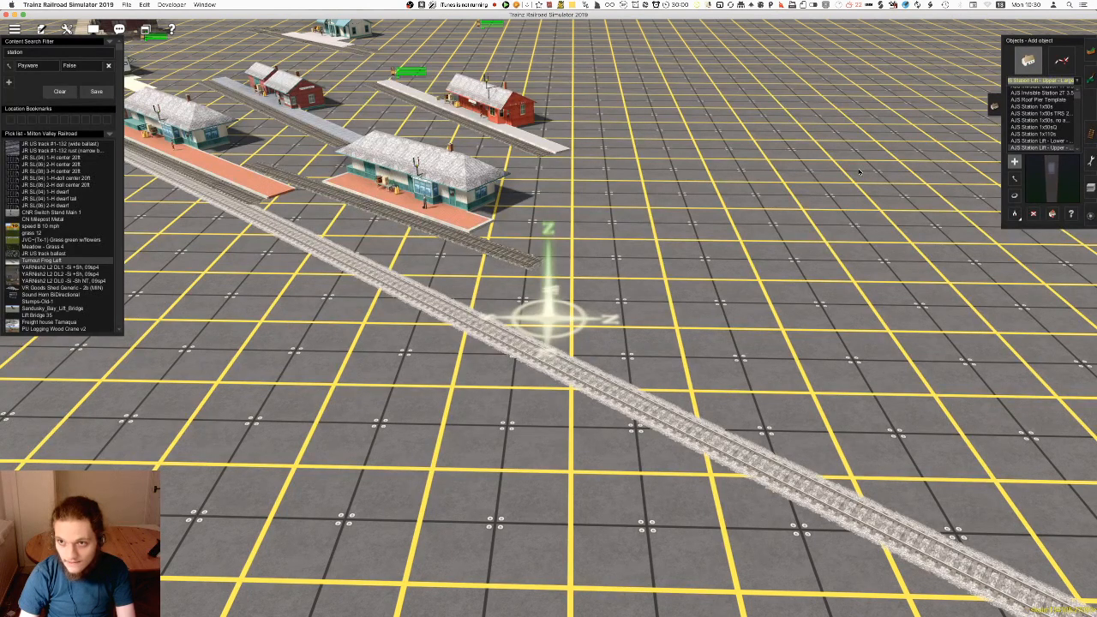
Preview the AJS Station, AJS Invisible Station and AJS Gable objects, continuing back to 1940s station building
{"action": "key", "text": "Up"}
{"action": "key", "text": "Up"}
{"action": "key", "text": "Up"}
{"action": "key", "text": "Up"}
{"action": "key", "text": "Up"}
{"action": "key", "text": "Up"}
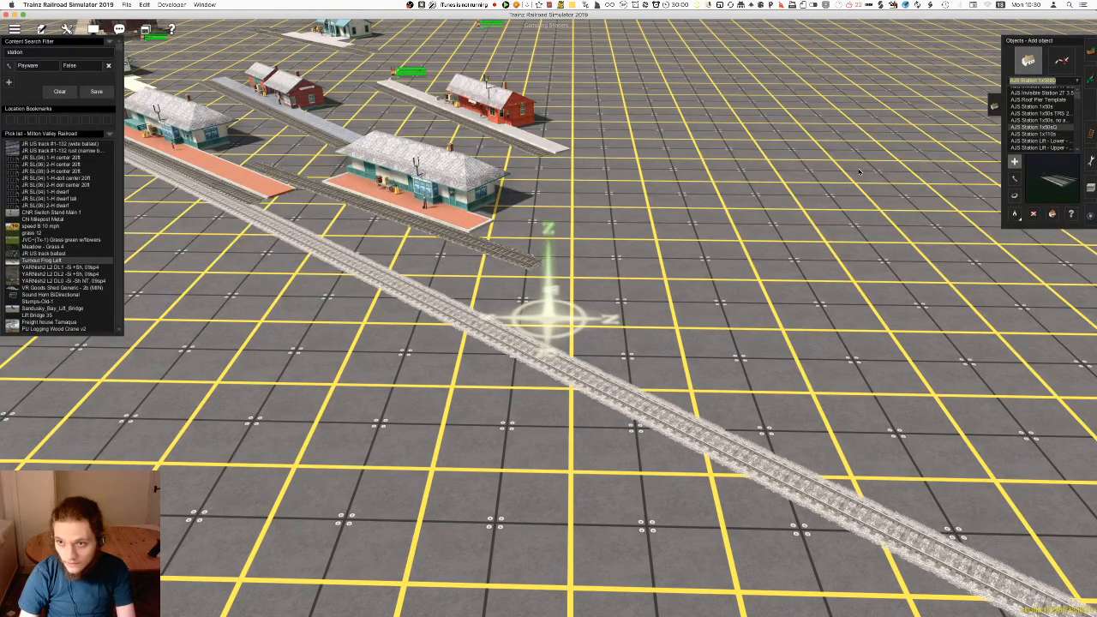
{"action": "key", "text": "Up"}
{"action": "key", "text": "Up"}
{"action": "key", "text": "Up"}
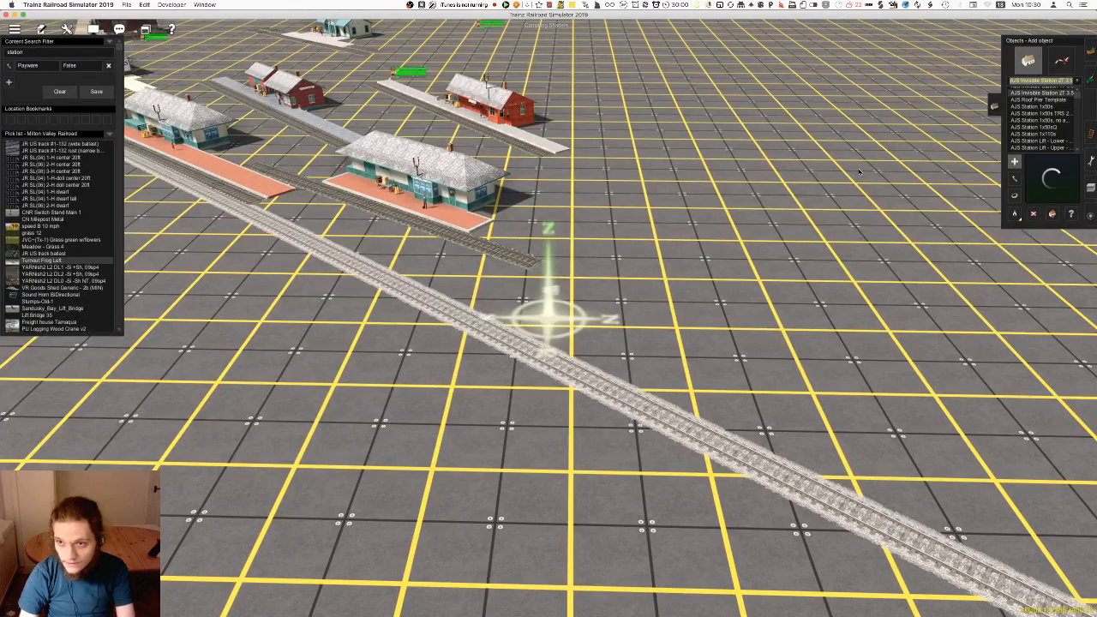
{"action": "key", "text": "Up"}
{"action": "key", "text": "Up"}
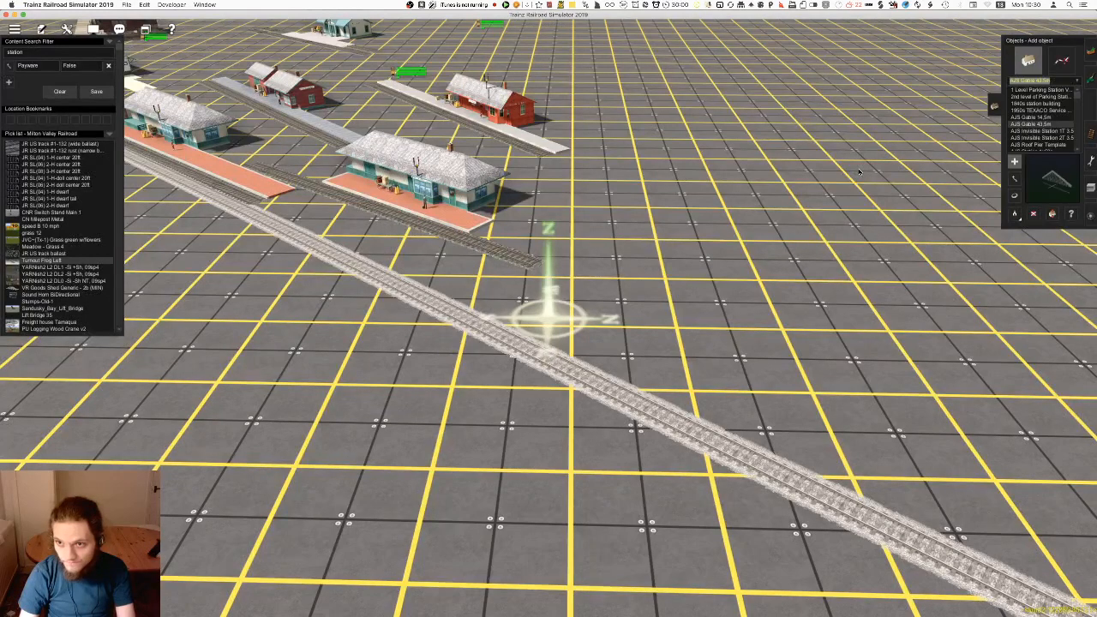
Save the Milton Valley Railroad route, overwriting the existing route and session
{"action": "key", "text": "Up"}
{"action": "key", "text": "Up"}
{"action": "key", "text": "Up"}
{"action": "key", "text": "Up"}
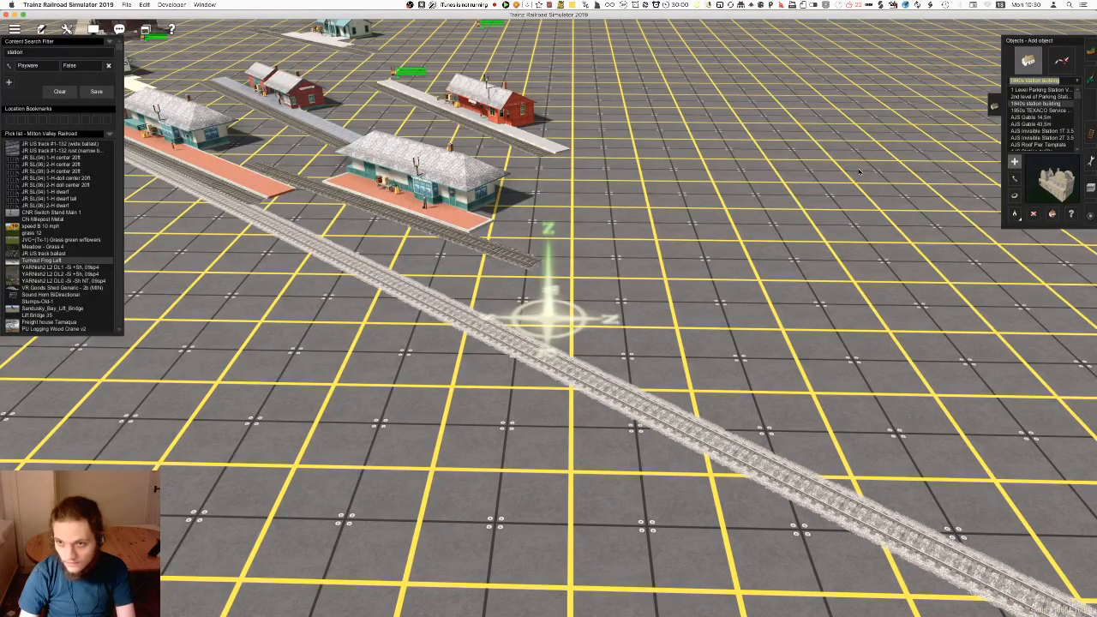
{"action": "key", "text": "Up"}
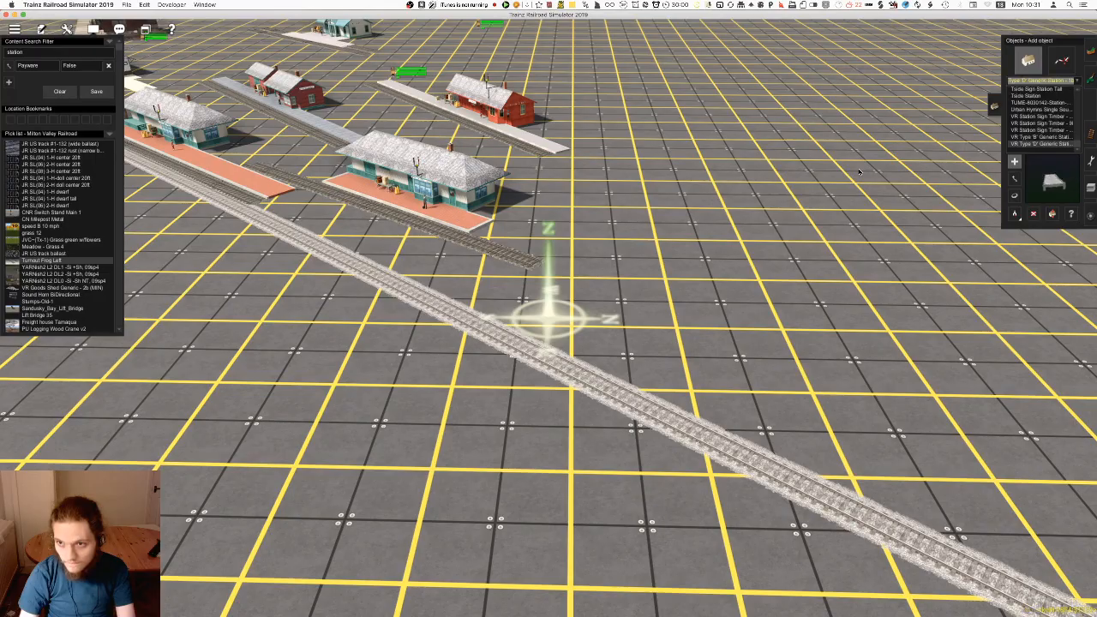
{"action": "right_click_drag", "start_coordinate": [702, 227], "coordinate": [596, 230]}
{"action": "right_click", "coordinate": [477, 335]}
{"action": "scroll", "coordinate": [478, 336], "scroll_direction": "down", "scroll_amount": 3}
{"action": "key", "text": "Escape"}
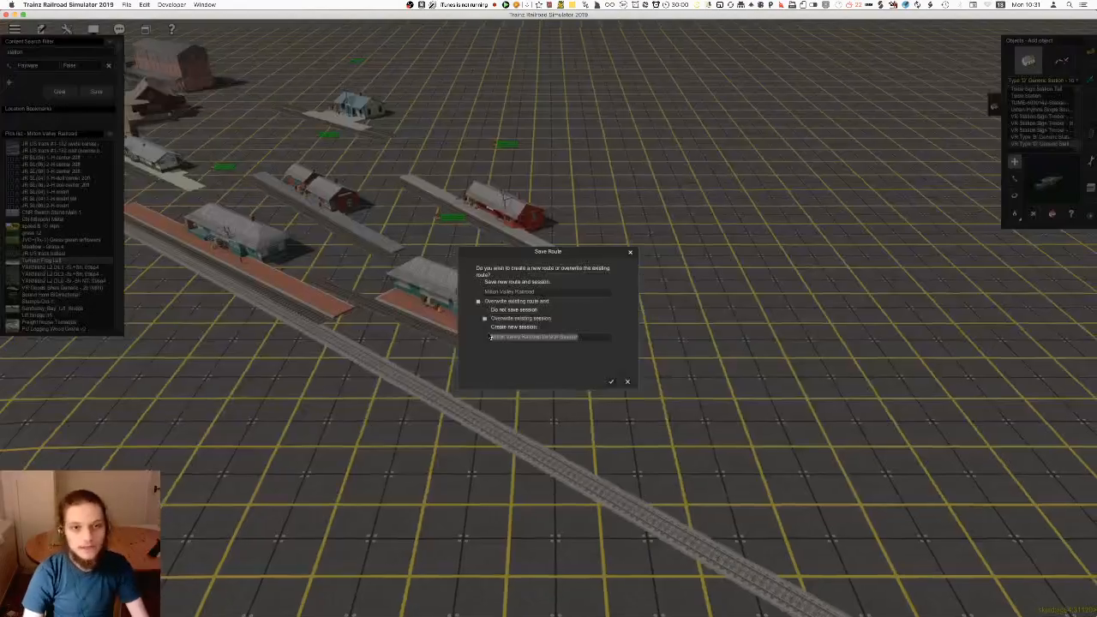
{"action": "left_click", "coordinate": [612, 382]}
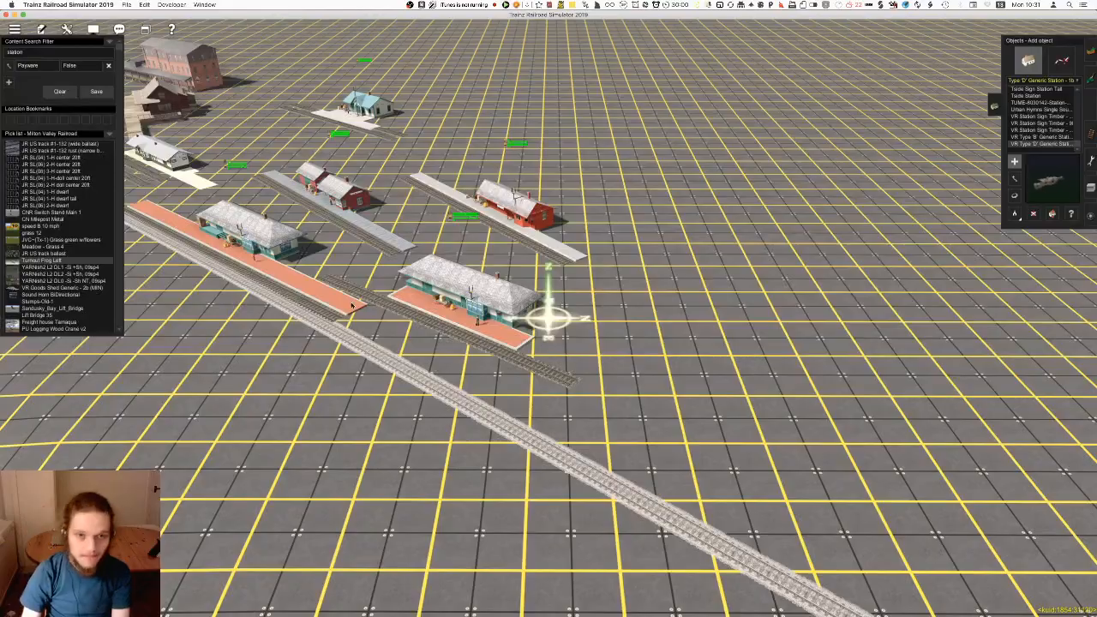
Examine the test-placed stations along the track, including the long brick station building with its covered platform
{"action": "right_click_drag", "start_coordinate": [452, 277], "coordinate": [534, 320]}
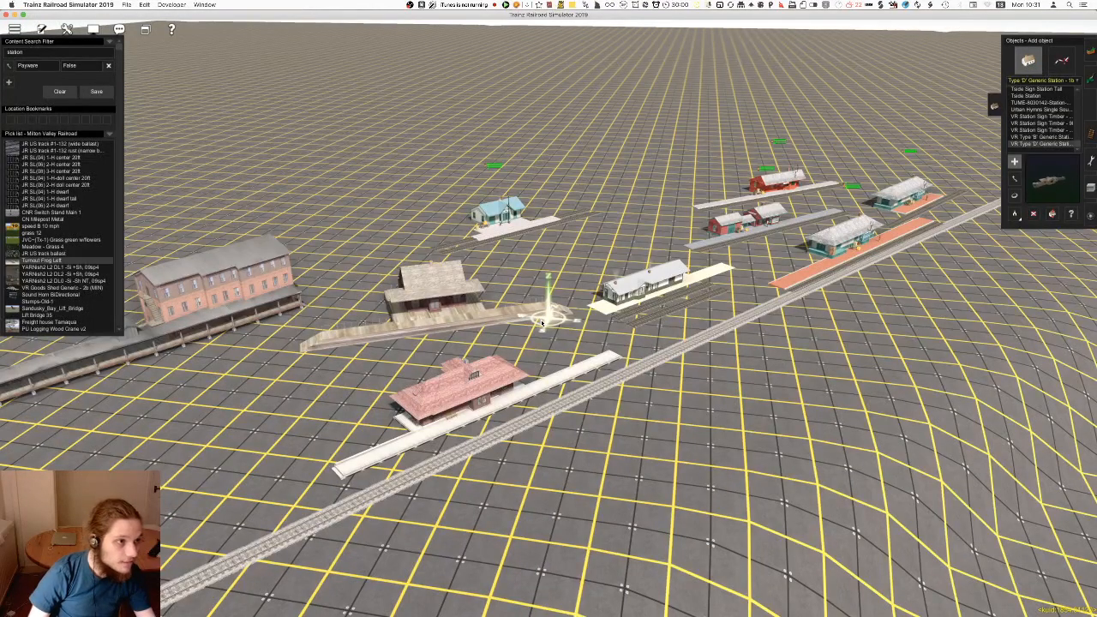
{"action": "right_click_drag", "start_coordinate": [476, 410], "coordinate": [551, 318]}
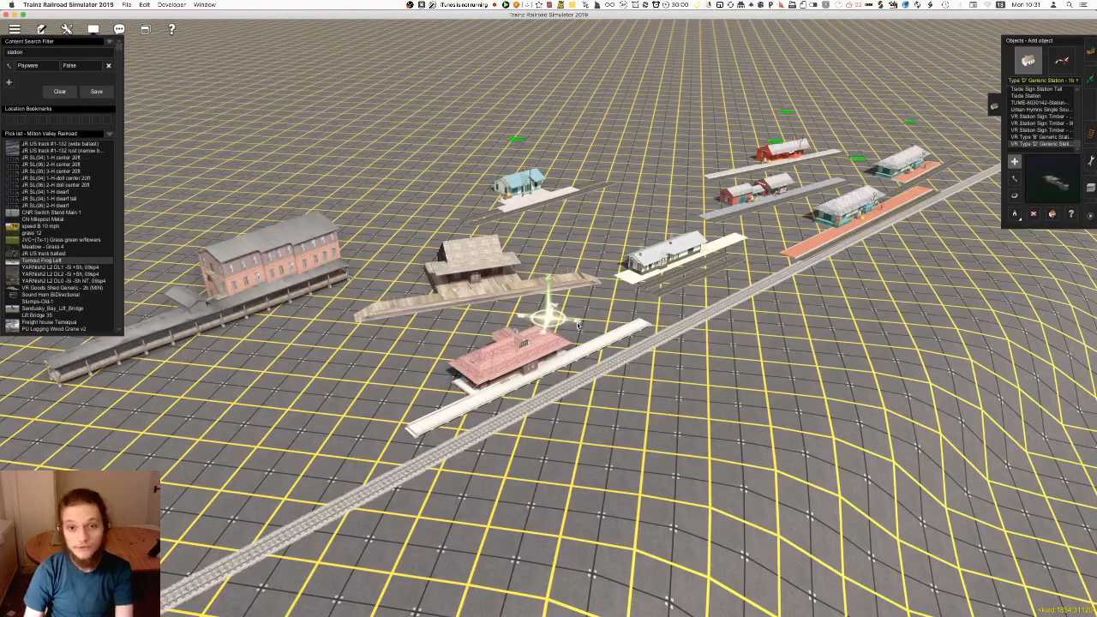
{"action": "right_click_drag", "start_coordinate": [579, 348], "coordinate": [446, 335]}
{"action": "scroll", "coordinate": [504, 305], "scroll_direction": "down", "scroll_amount": 5}
{"action": "scroll", "coordinate": [480, 265], "scroll_direction": "up", "scroll_amount": 6}
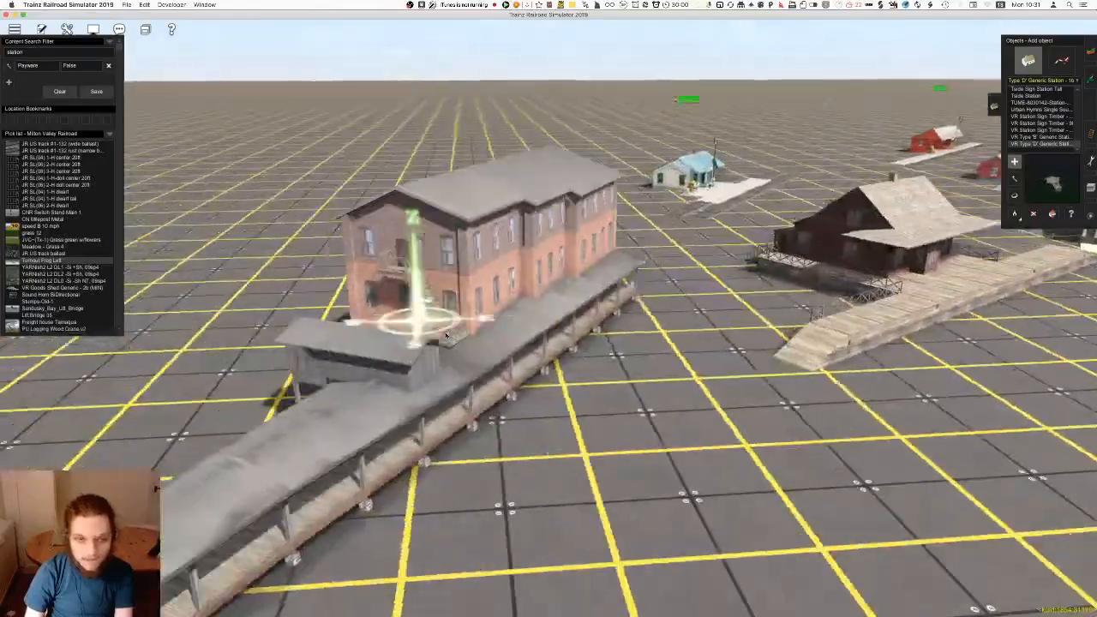
{"action": "scroll", "coordinate": [556, 388], "scroll_direction": "up", "scroll_amount": 3}
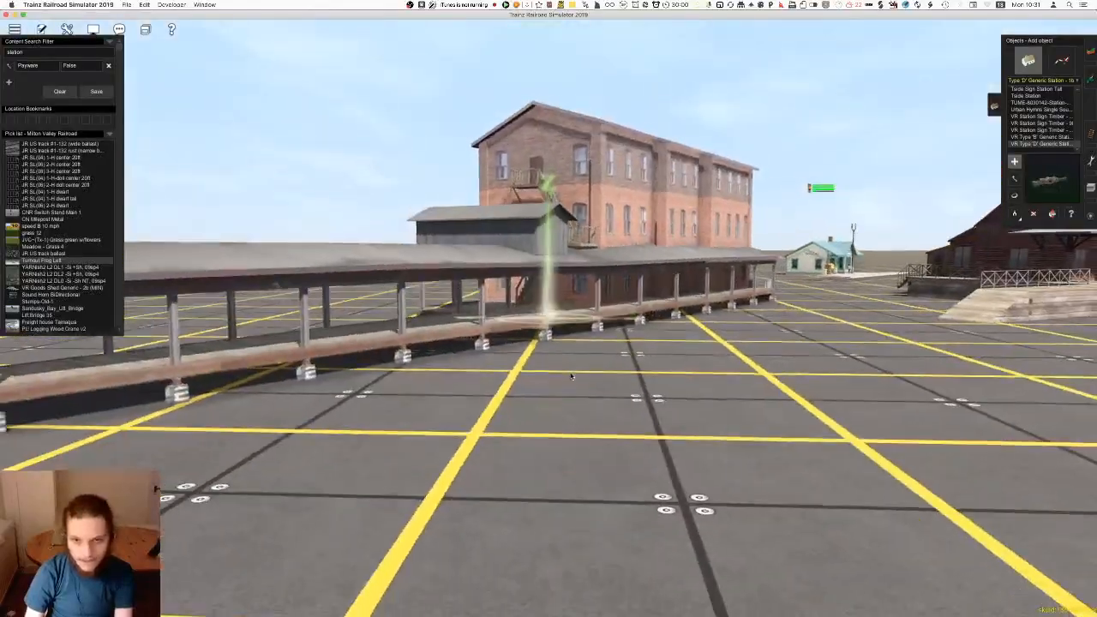
{"action": "scroll", "coordinate": [580, 320], "scroll_direction": "down", "scroll_amount": 5}
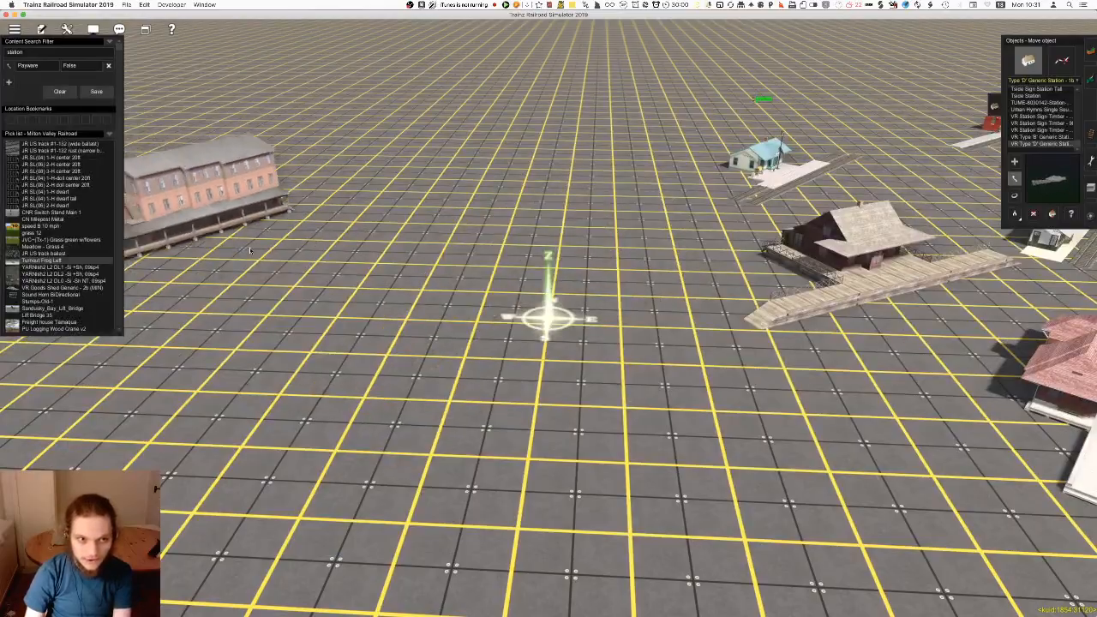
{"action": "right_click", "coordinate": [377, 446]}
{"action": "scroll", "coordinate": [377, 446], "scroll_direction": "down", "scroll_amount": 5}
{"action": "right_click", "coordinate": [678, 336]}
{"action": "key", "text": "Right"}
{"action": "right_click", "coordinate": [892, 324]}
{"action": "scroll", "coordinate": [553, 298], "scroll_direction": "up", "scroll_amount": 4}
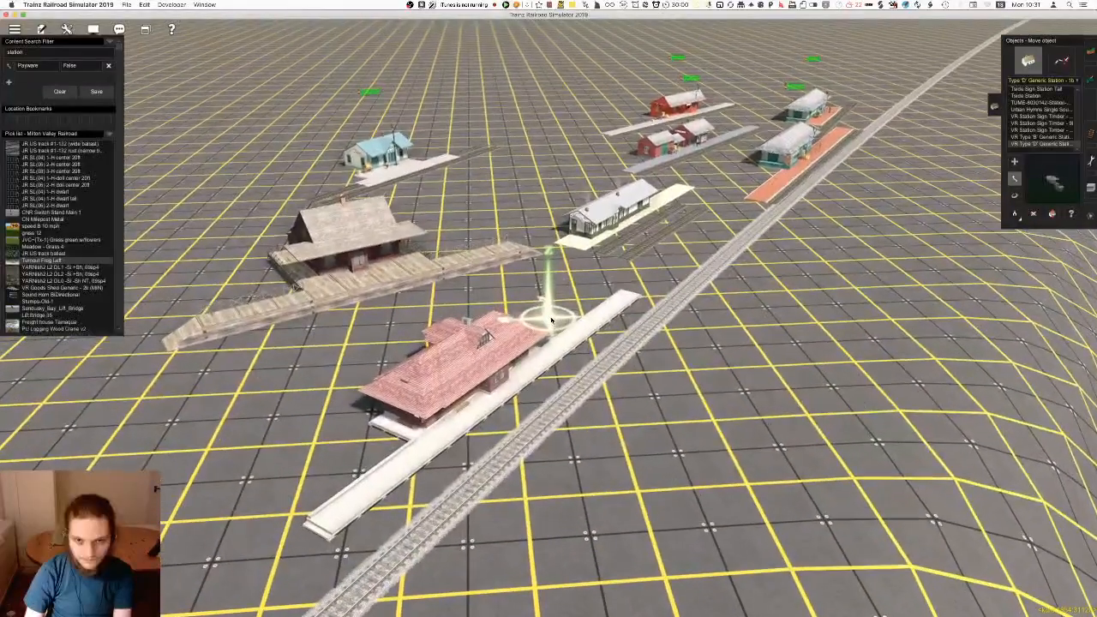
Delete the red-roofed station with the long white platform beside the main track
{"action": "scroll", "coordinate": [551, 321], "scroll_direction": "up", "scroll_amount": 5}
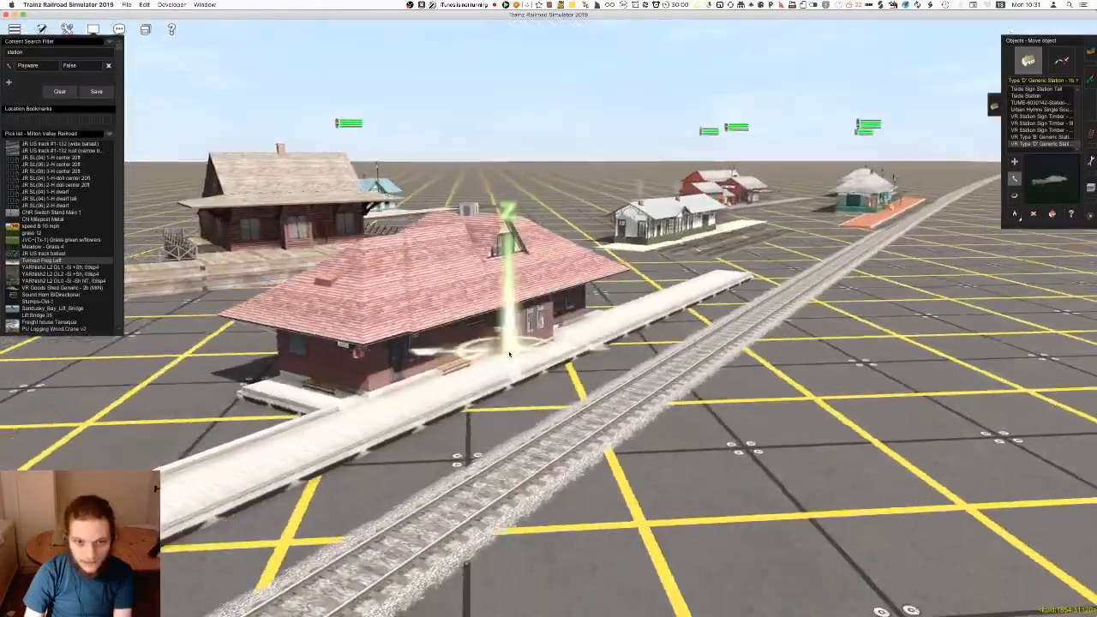
{"action": "right_click", "coordinate": [509, 353]}
{"action": "scroll", "coordinate": [573, 338], "scroll_direction": "up", "scroll_amount": 2}
{"action": "right_click", "coordinate": [536, 349]}
{"action": "scroll", "coordinate": [536, 350], "scroll_direction": "down", "scroll_amount": 5}
{"action": "right_click", "coordinate": [544, 305]}
{"action": "key", "text": "Left"}
{"action": "right_click", "coordinate": [573, 309]}
{"action": "key", "text": "Left"}
{"action": "key", "text": "Left"}
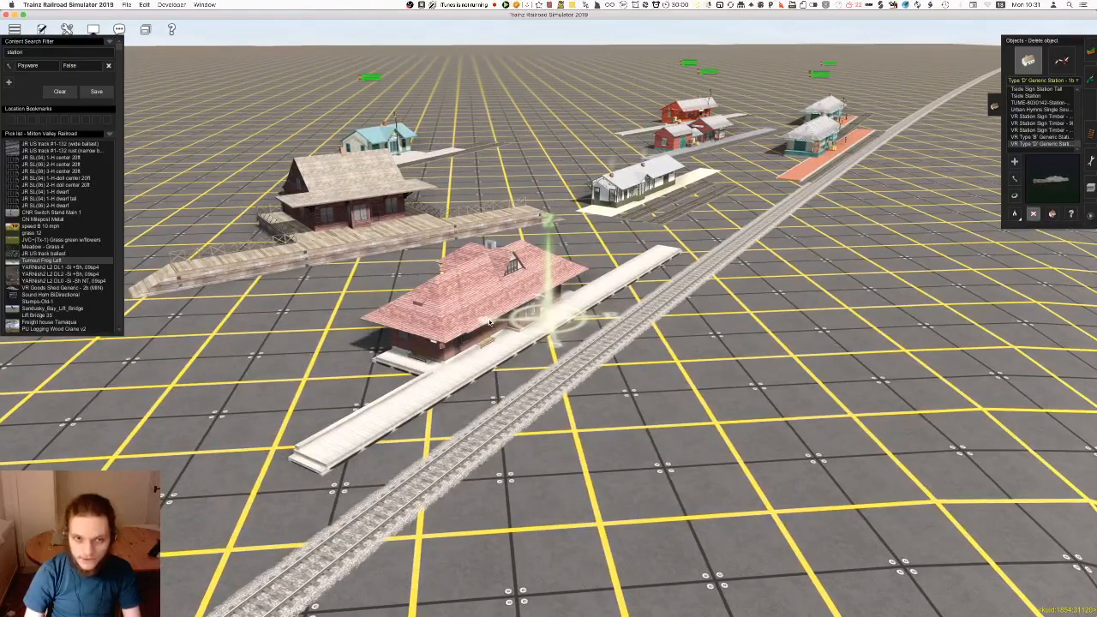
{"action": "left_click", "coordinate": [487, 320]}
Examine the dark wooden station with the raised plank platform, fence railings and end ramps from several sides
{"action": "right_click", "coordinate": [467, 285]}
{"action": "key", "text": "Left"}
{"action": "scroll", "coordinate": [490, 292], "scroll_direction": "up", "scroll_amount": 5}
{"action": "right_click", "coordinate": [514, 305]}
{"action": "key", "text": "Left"}
{"action": "key", "text": "Left"}
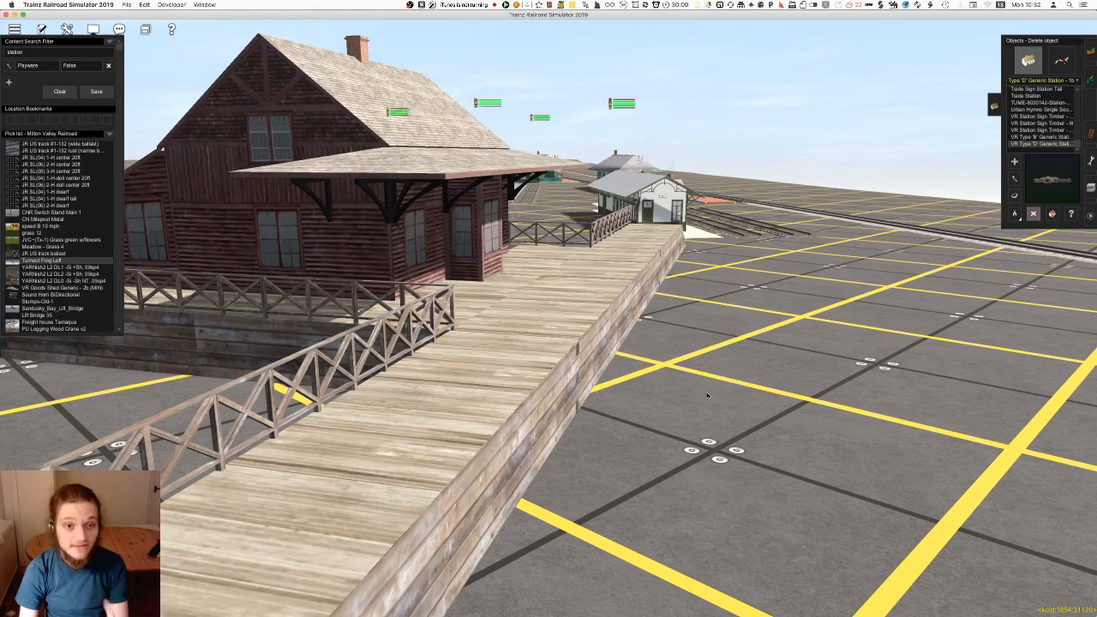
{"action": "right_click", "coordinate": [508, 353]}
{"action": "scroll", "coordinate": [561, 342], "scroll_direction": "down", "scroll_amount": 10}
{"action": "key", "text": "Right"}
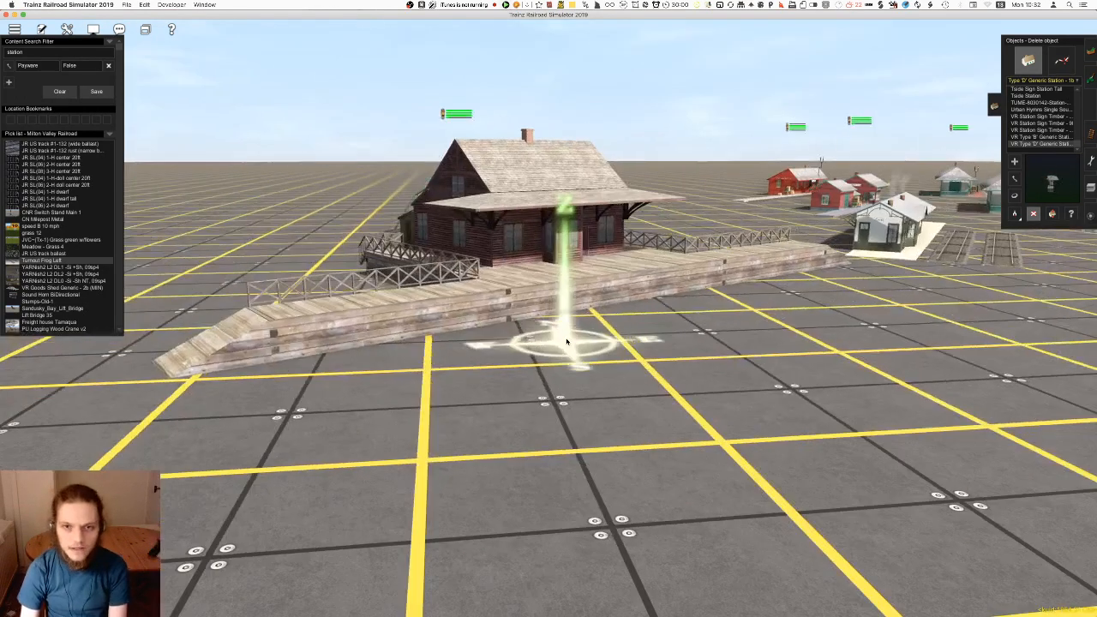
{"action": "key", "text": "Up"}
{"action": "key", "text": "Right"}
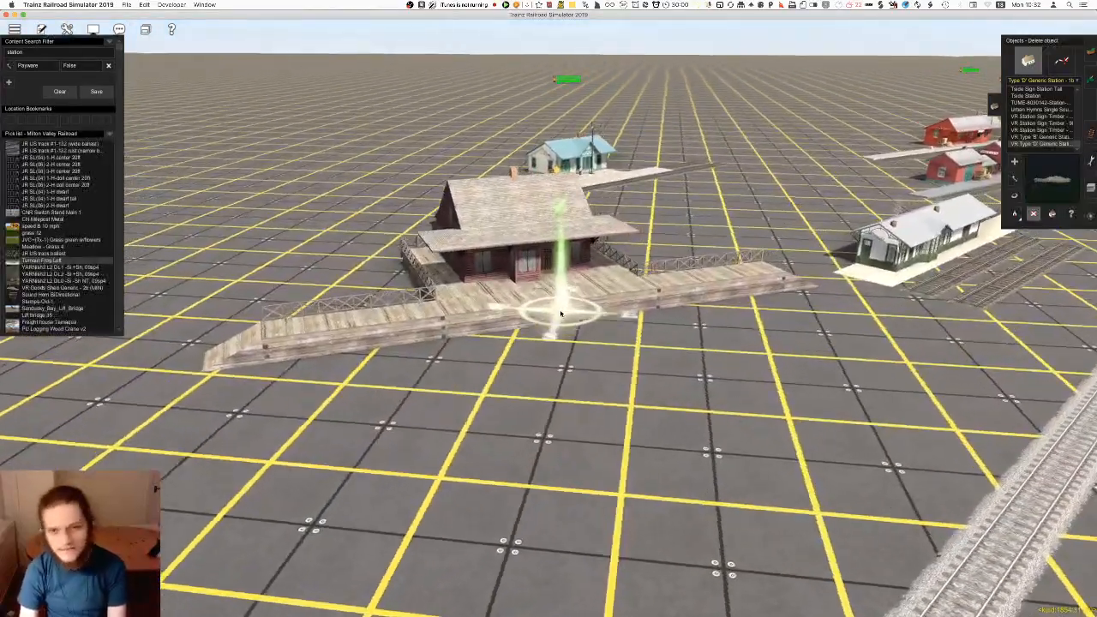
Check the properties of CNR Shakespeare Station 1, then close them without changes
{"action": "key", "text": "m"}
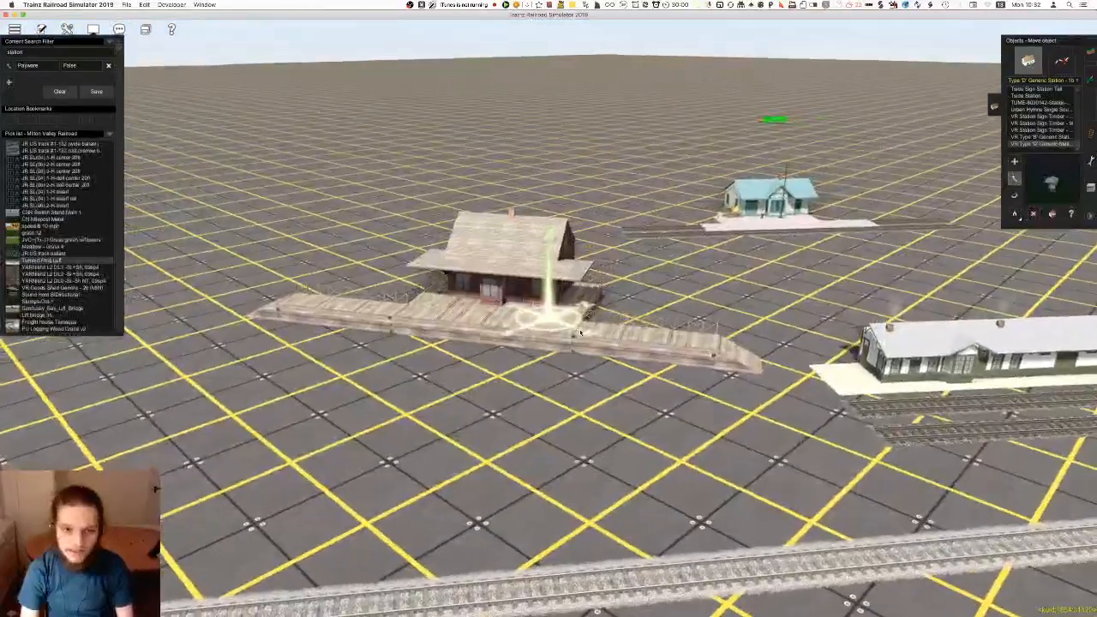
{"action": "right_click", "coordinate": [624, 350]}
{"action": "key", "text": "Left"}
{"action": "right_click", "coordinate": [562, 231]}
{"action": "right_click", "coordinate": [505, 306]}
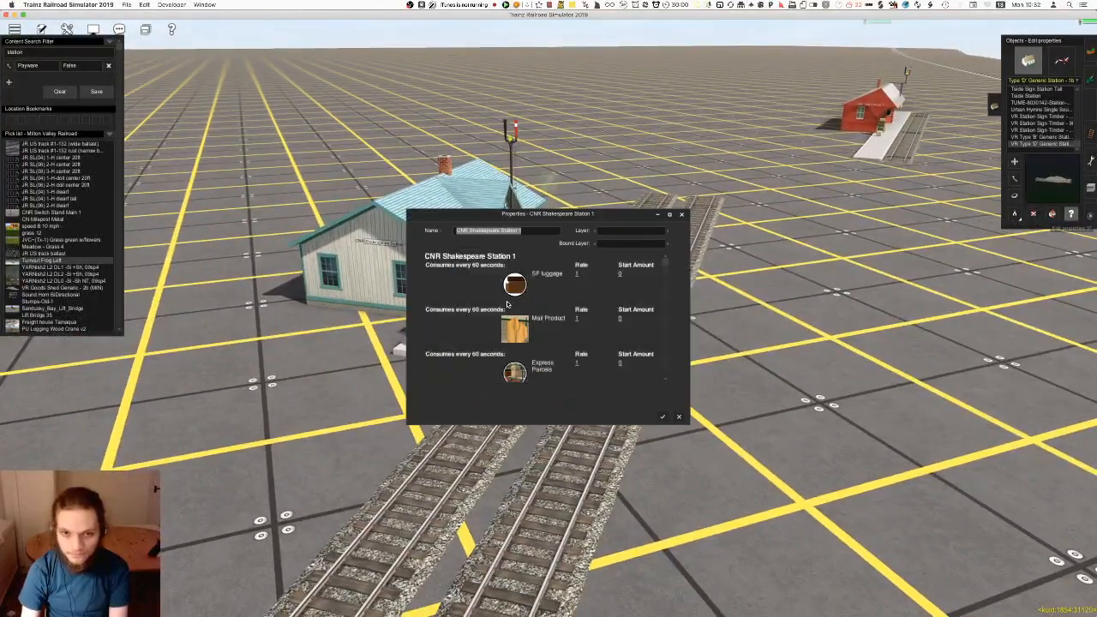
{"action": "left_click", "coordinate": [679, 419]}
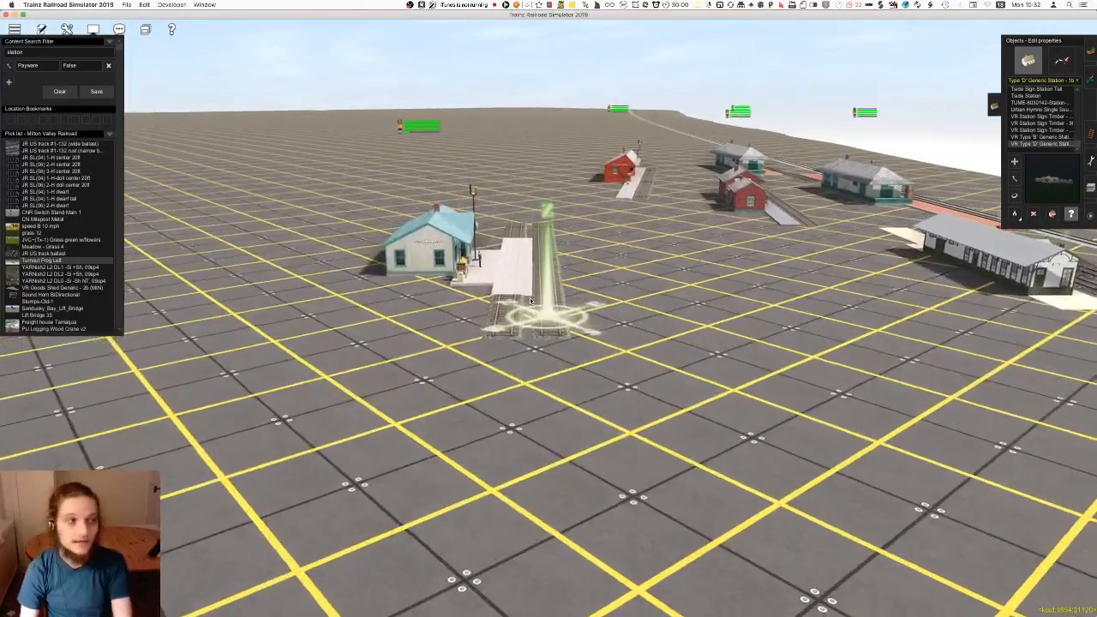
Delete the CNR Shakespeare Station 1 with its platform and two short tracks
{"action": "scroll", "coordinate": [536, 300], "scroll_direction": "up", "scroll_amount": 4}
{"action": "right_click", "coordinate": [550, 296]}
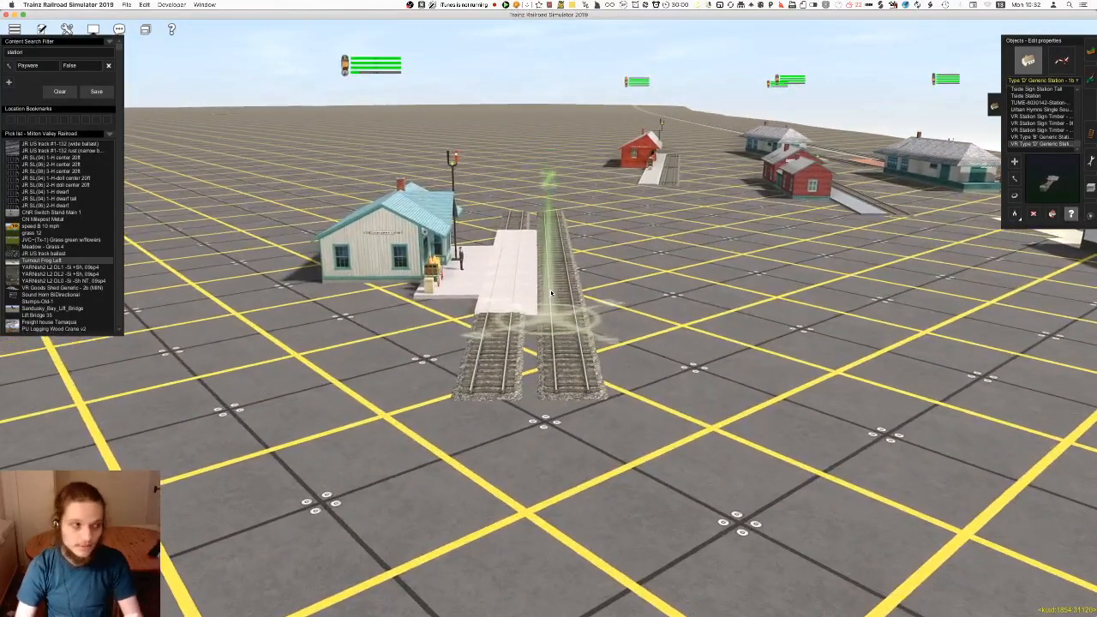
{"action": "right_click", "coordinate": [551, 293]}
{"action": "key", "text": "Left"}
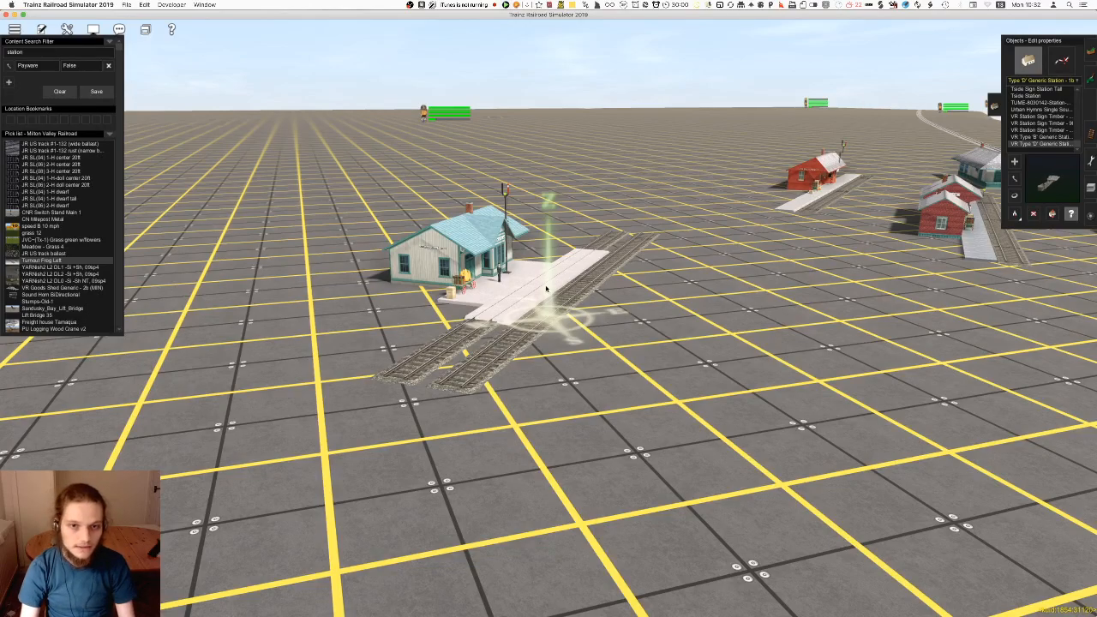
{"action": "key", "text": "d"}
{"action": "left_click", "coordinate": [546, 288]}
Check the properties of DG Timber Ridge Greenfield_Station 1, then close them without changes
{"action": "right_click_drag", "start_coordinate": [551, 291], "coordinate": [592, 313]}
{"action": "scroll", "coordinate": [565, 310], "scroll_direction": "up", "scroll_amount": 10}
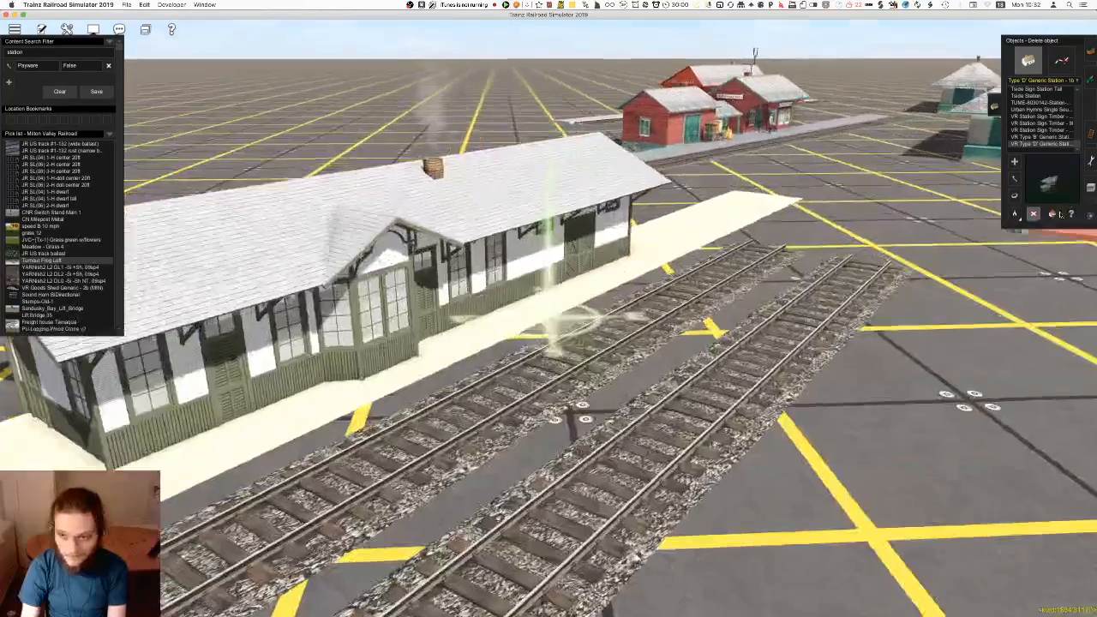
{"action": "left_click", "coordinate": [1070, 214]}
{"action": "left_click", "coordinate": [562, 360]}
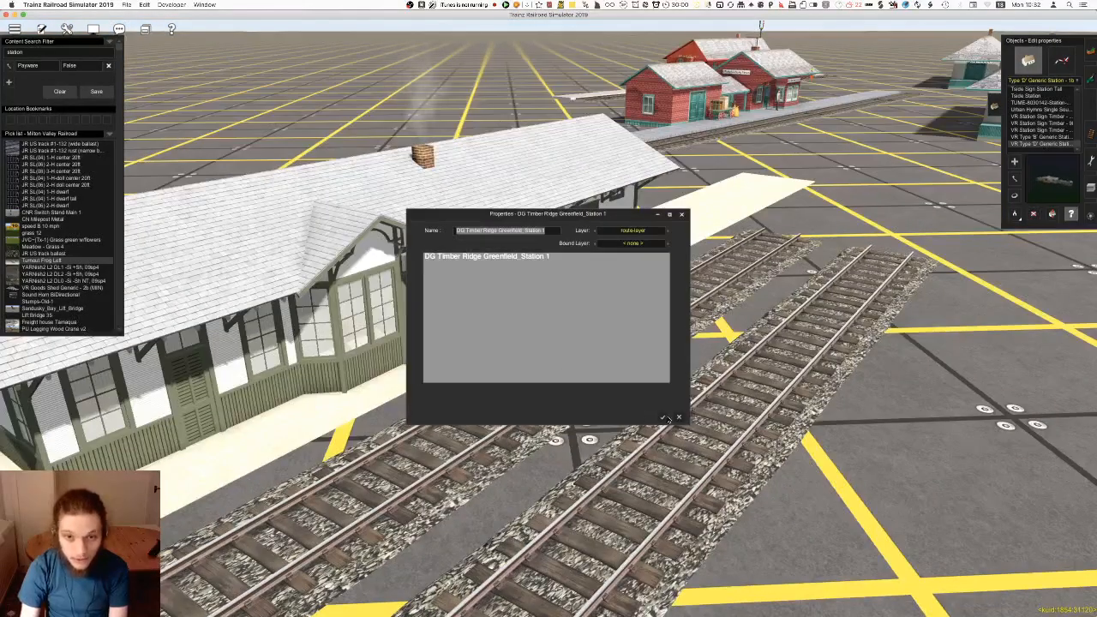
{"action": "left_click", "coordinate": [678, 420]}
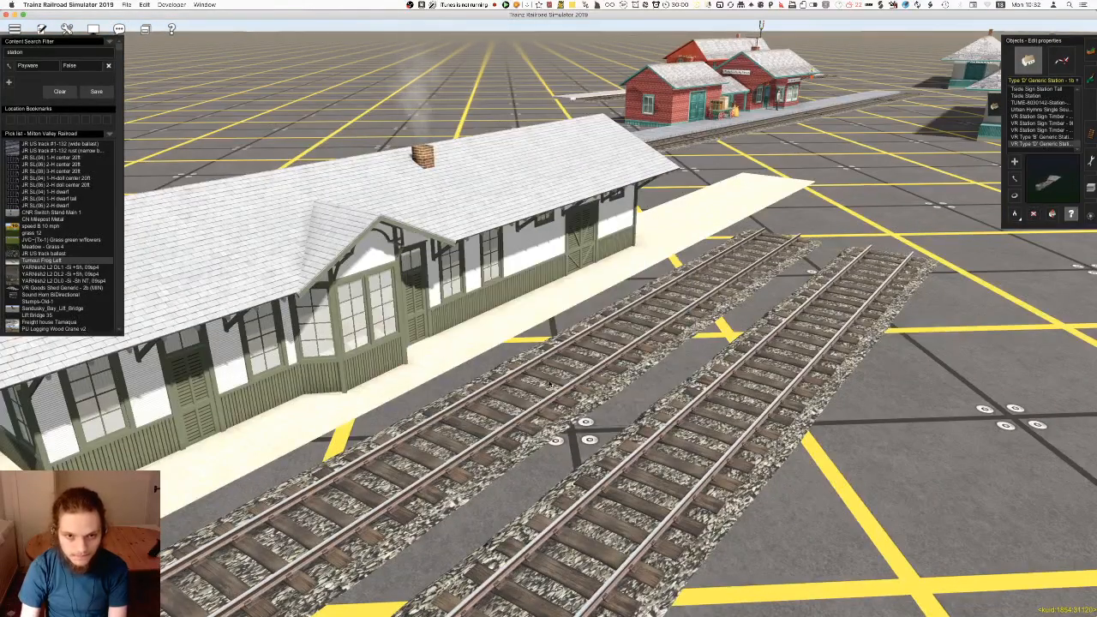
Examine the Greenfield station's building and twin tracks up close, then delete the station
{"action": "scroll", "coordinate": [562, 308], "scroll_direction": "down", "scroll_amount": 5}
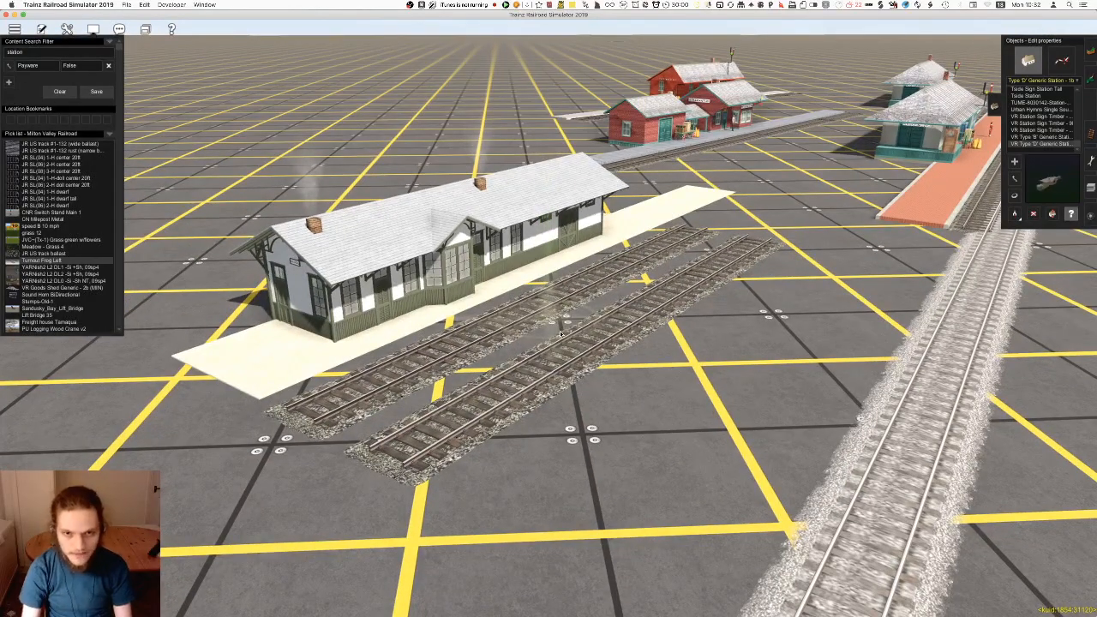
{"action": "scroll", "coordinate": [532, 321], "scroll_direction": "up", "scroll_amount": 8}
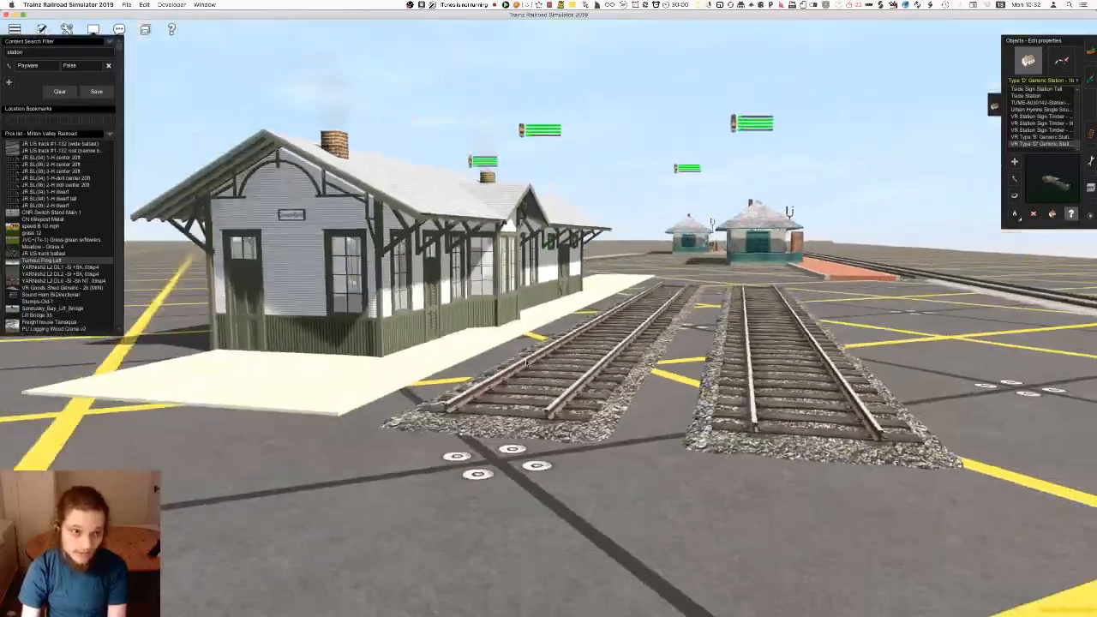
{"action": "key", "text": "Up"}
{"action": "right_click", "coordinate": [600, 348]}
{"action": "key", "text": "Right"}
{"action": "scroll", "coordinate": [693, 276], "scroll_direction": "up", "scroll_amount": 5}
{"action": "scroll", "coordinate": [689, 270], "scroll_direction": "down", "scroll_amount": 2}
{"action": "scroll", "coordinate": [699, 299], "scroll_direction": "down", "scroll_amount": 4}
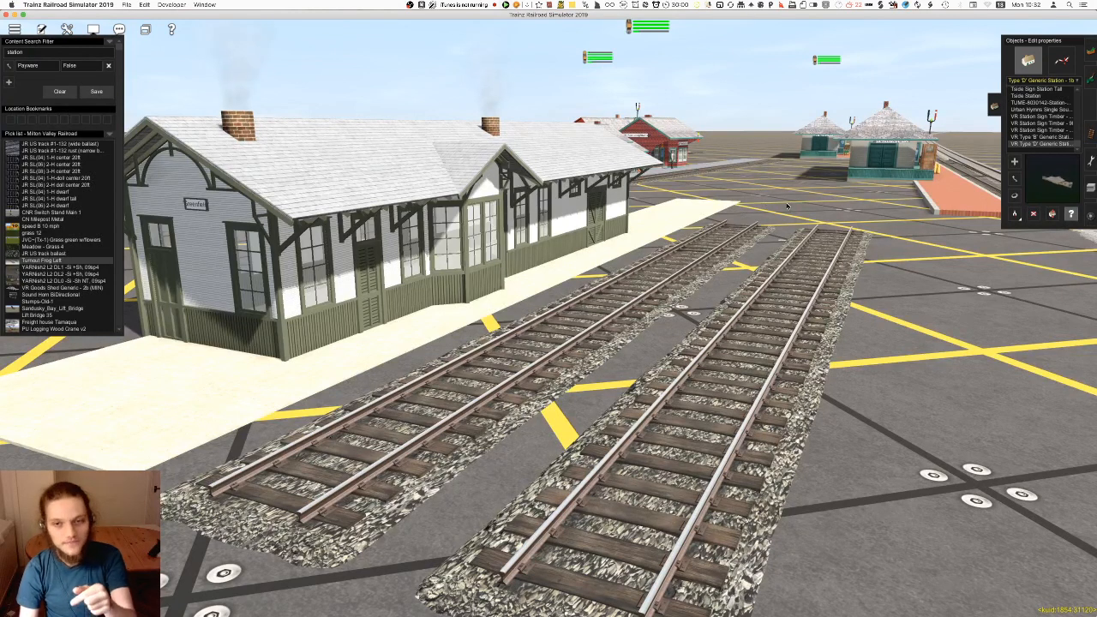
{"action": "scroll", "coordinate": [748, 391], "scroll_direction": "down", "scroll_amount": 10}
{"action": "scroll", "coordinate": [734, 389], "scroll_direction": "down", "scroll_amount": 3}
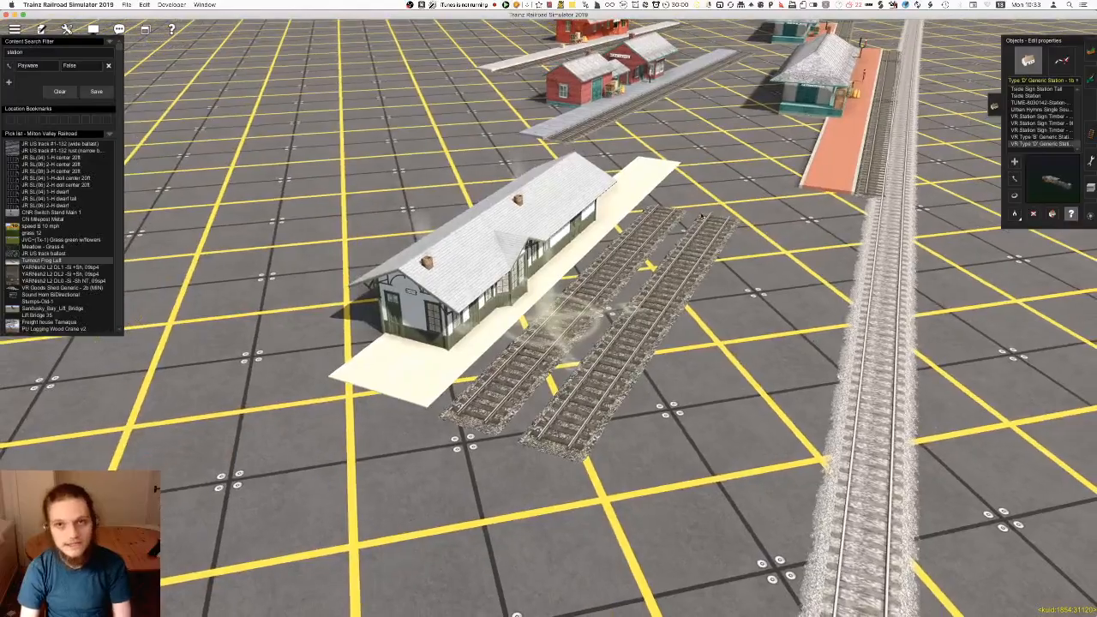
{"action": "left_click", "coordinate": [528, 234]}
{"action": "key", "text": "a"}
Examine the teal station with the long brick platform directly beside the main track
{"action": "right_click_drag", "start_coordinate": [681, 206], "coordinate": [598, 293]}
{"action": "key", "text": "Left"}
{"action": "key", "text": "Right"}
{"action": "key", "text": "Left"}
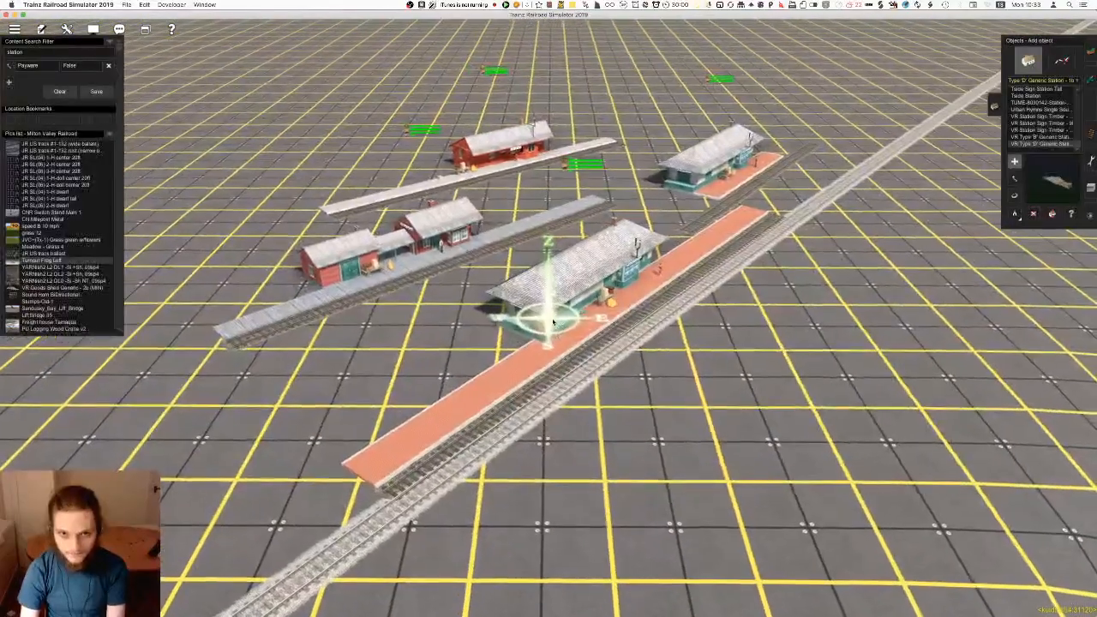
{"action": "key", "text": "Down"}
{"action": "key", "text": "Right"}
{"action": "scroll", "coordinate": [824, 362], "scroll_direction": "up", "scroll_amount": 5}
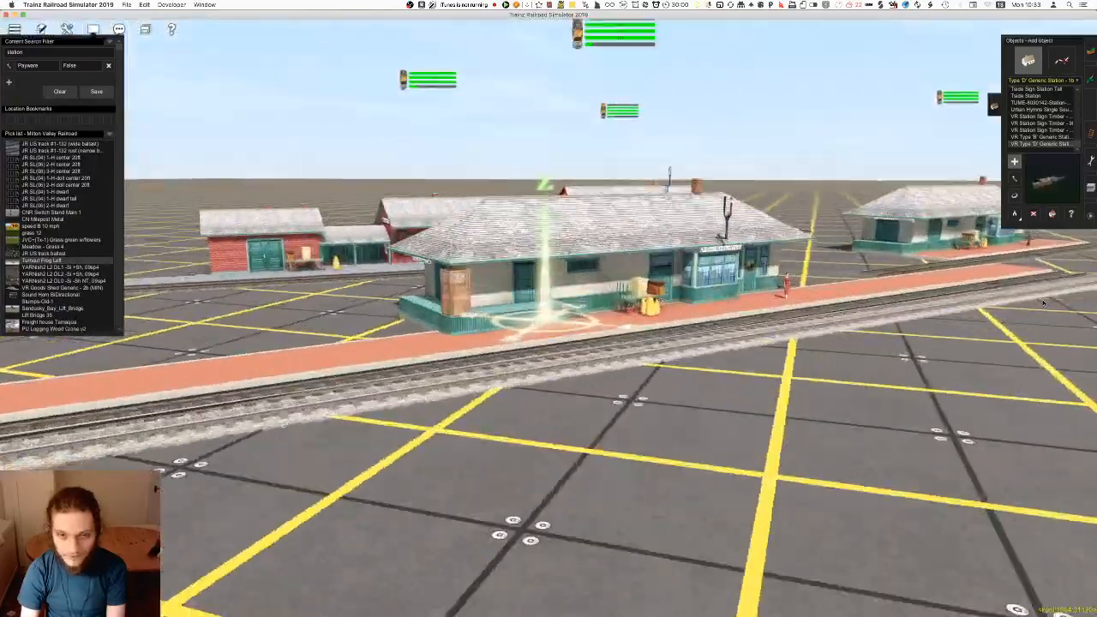
Compare the two teal stations and delete the one with the shorter brick platform, beyond the long platform's end
{"action": "scroll", "coordinate": [825, 361], "scroll_direction": "down", "scroll_amount": 5}
{"action": "key", "text": "Left"}
{"action": "right_click", "coordinate": [821, 358]}
{"action": "key", "text": "Up"}
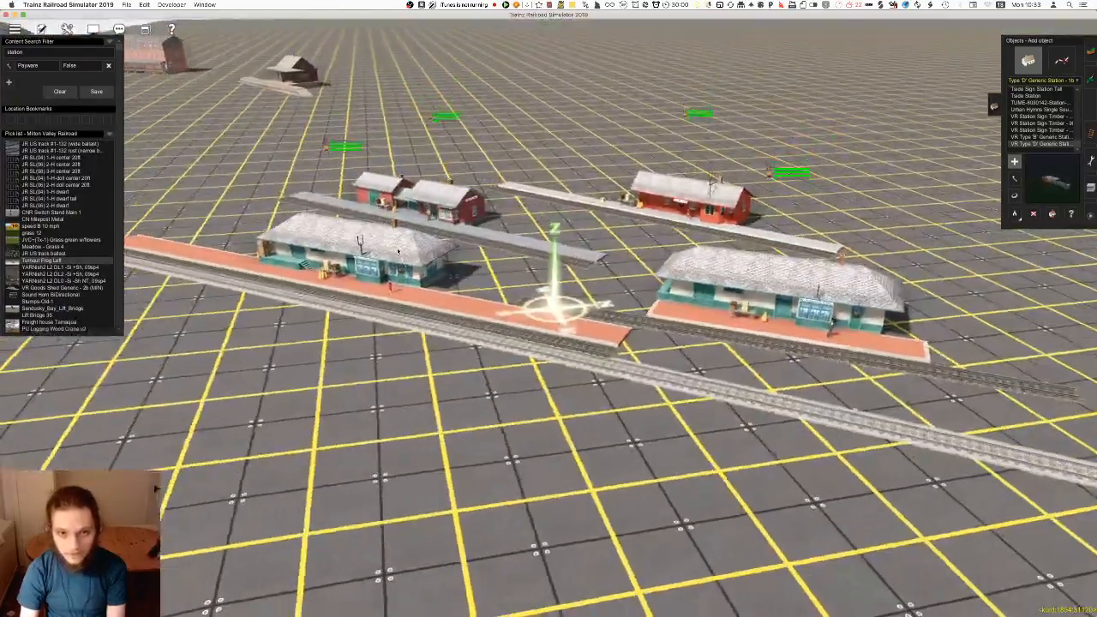
{"action": "right_click", "coordinate": [743, 340]}
{"action": "key", "text": "Left"}
{"action": "scroll", "coordinate": [601, 359], "scroll_direction": "up", "scroll_amount": 5}
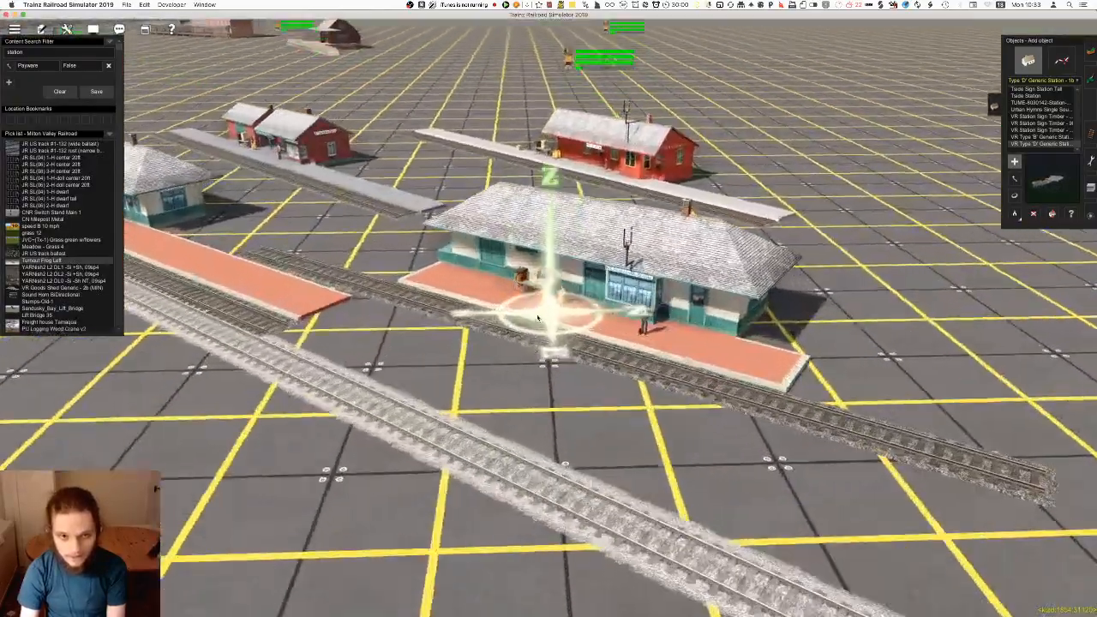
{"action": "scroll", "coordinate": [601, 359], "scroll_direction": "down", "scroll_amount": 2}
{"action": "key", "text": "Right"}
{"action": "key", "text": "Down"}
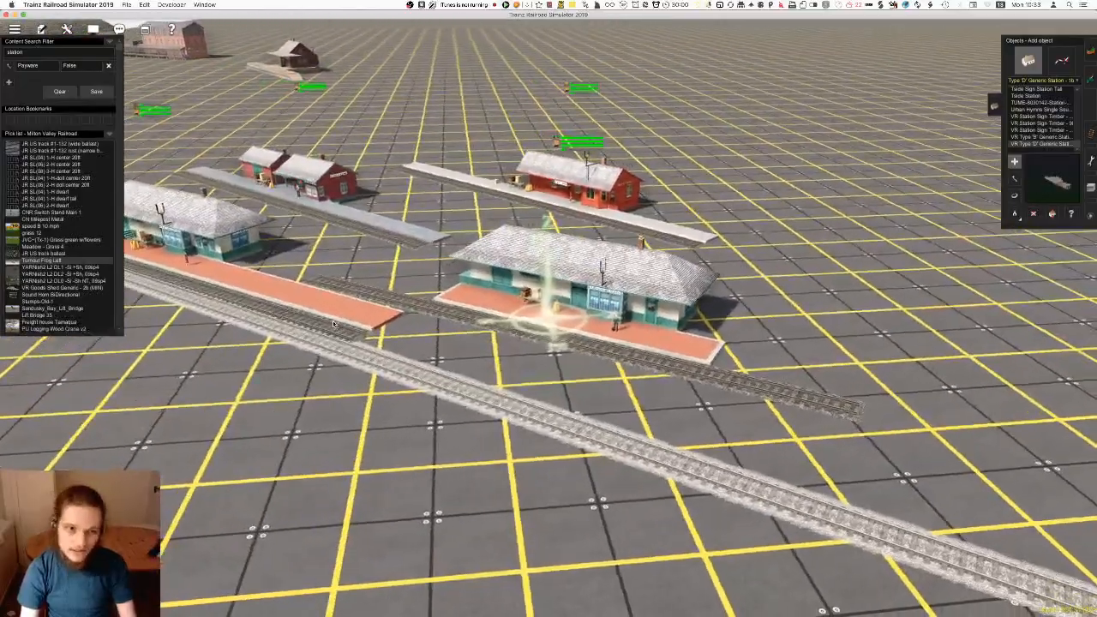
{"action": "left_click", "coordinate": [607, 322]}
{"action": "key", "text": "c"}
Examine the red brick Petersburg station, its signs, plank platform and attached track up close
{"action": "right_click", "coordinate": [485, 225]}
{"action": "right_click", "coordinate": [360, 326]}
{"action": "key", "text": "Right"}
{"action": "right_click", "coordinate": [583, 276]}
{"action": "key", "text": "Right"}
{"action": "scroll", "coordinate": [549, 313], "scroll_direction": "up", "scroll_amount": 5}
{"action": "key", "text": "Down"}
{"action": "key", "text": "Right"}
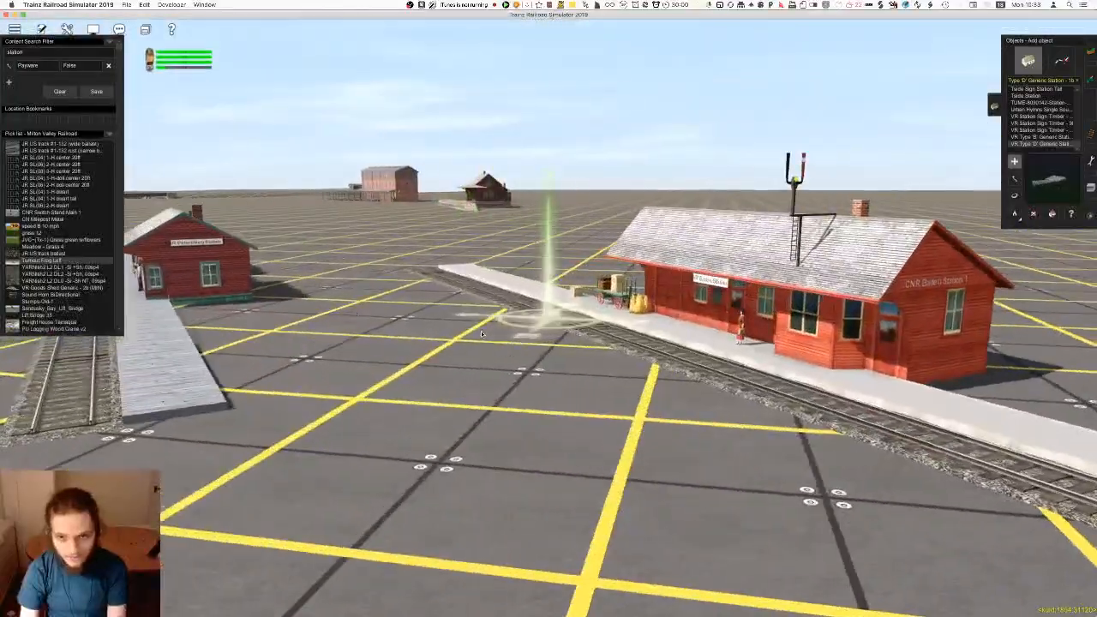
{"action": "right_click", "coordinate": [306, 299]}
{"action": "key", "text": "Up"}
{"action": "scroll", "coordinate": [483, 323], "scroll_direction": "up", "scroll_amount": 5}
{"action": "scroll", "coordinate": [483, 323], "scroll_direction": "up", "scroll_amount": 4}
{"action": "key", "text": "Down"}
{"action": "scroll", "coordinate": [522, 395], "scroll_direction": "down", "scroll_amount": 5}
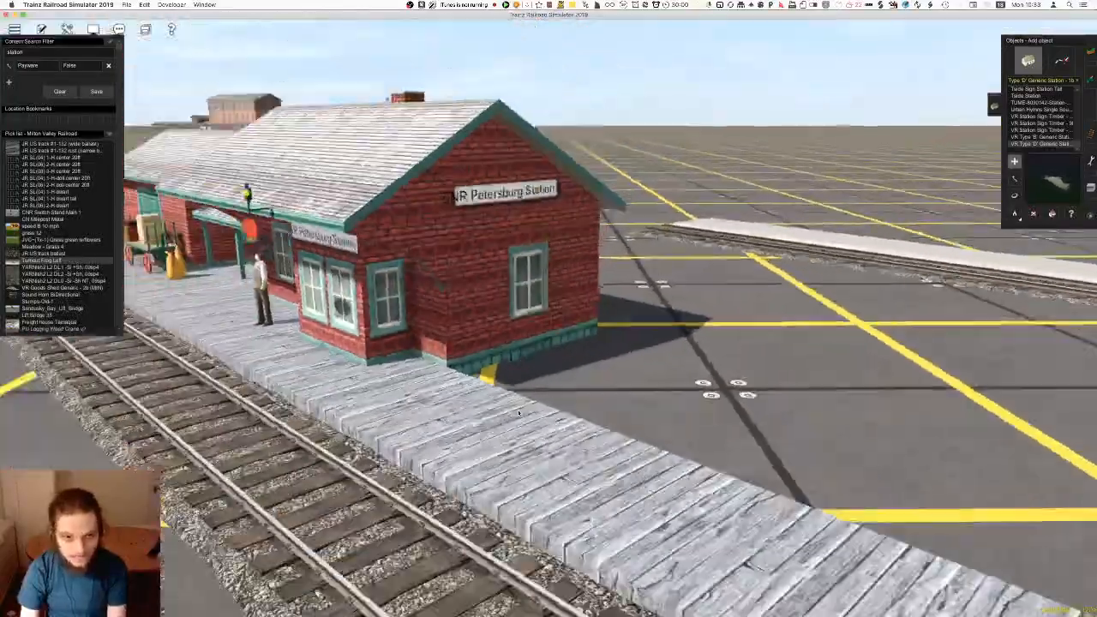
Examine the red CNR Baden Station 1, its gravel platform, baggage cart and attached track from several distances
{"action": "scroll", "coordinate": [541, 411], "scroll_direction": "down", "scroll_amount": 10}
{"action": "key", "text": "Up"}
{"action": "right_click", "coordinate": [629, 360]}
{"action": "key", "text": "Right"}
{"action": "right_click", "coordinate": [477, 316]}
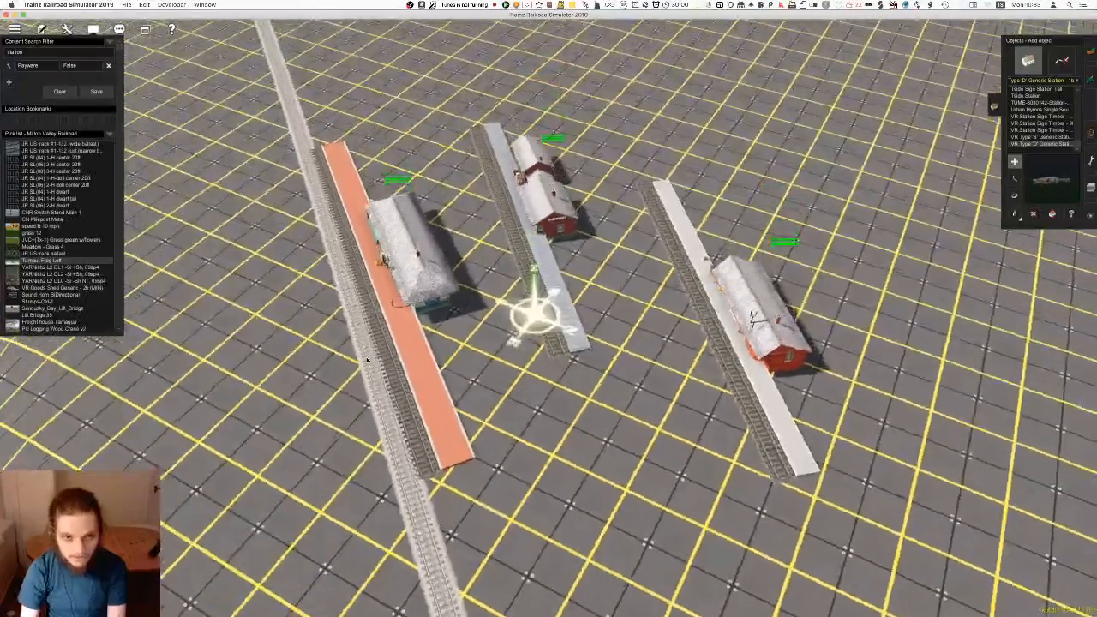
{"action": "right_click_drag", "start_coordinate": [601, 316], "coordinate": [558, 322]}
{"action": "key", "text": "Down"}
{"action": "scroll", "coordinate": [612, 306], "scroll_direction": "up", "scroll_amount": 10}
{"action": "key", "text": "Right"}
{"action": "key", "text": "Right"}
{"action": "scroll", "coordinate": [558, 323], "scroll_direction": "down", "scroll_amount": 10}
{"action": "scroll", "coordinate": [592, 321], "scroll_direction": "up", "scroll_amount": 8}
{"action": "scroll", "coordinate": [593, 321], "scroll_direction": "down", "scroll_amount": 8}
{"action": "right_click", "coordinate": [557, 322]}
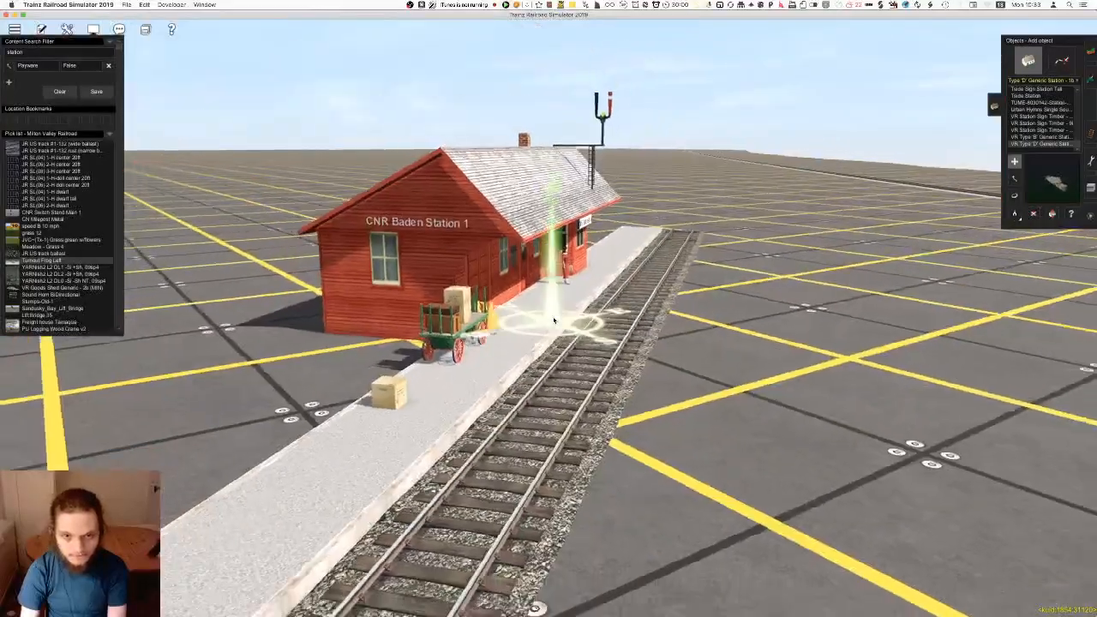
{"action": "scroll", "coordinate": [556, 322], "scroll_direction": "up", "scroll_amount": 8}
{"action": "scroll", "coordinate": [556, 323], "scroll_direction": "down", "scroll_amount": 6}
{"action": "scroll", "coordinate": [610, 325], "scroll_direction": "up", "scroll_amount": 3}
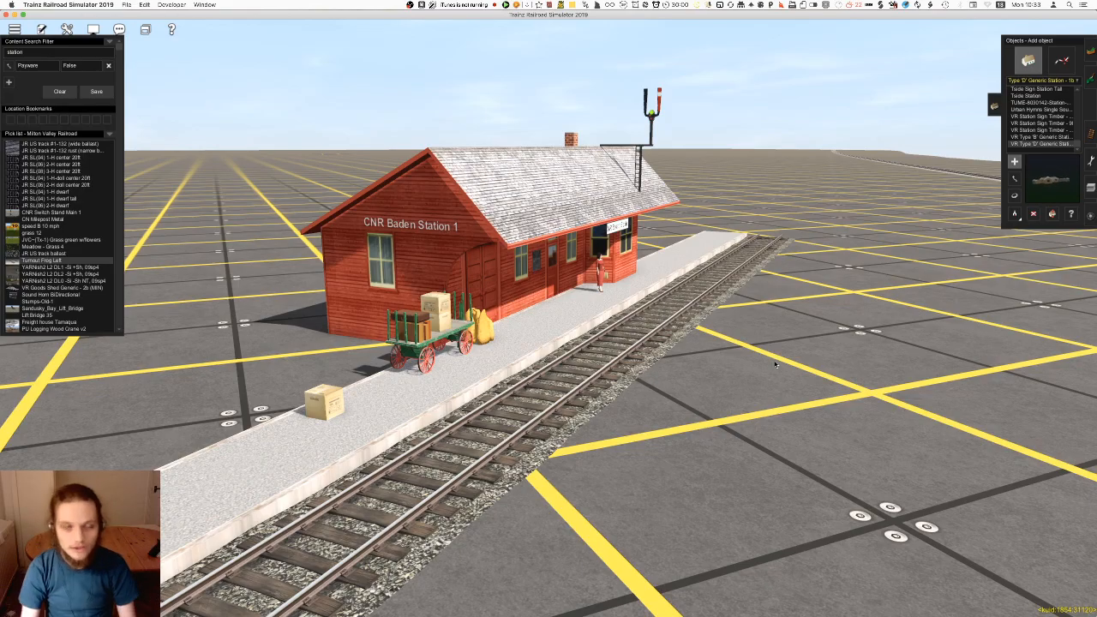
Examine the New Hamburg station's loading dock, brick platform and fit against the main track up close
{"action": "mouse_move", "coordinate": [507, 321]}
{"action": "right_mouse_down"}
{"action": "mouse_move", "coordinate": [571, 335]}
{"action": "mouse_move", "coordinate": [549, 318]}
{"action": "right_mouse_up"}
{"action": "scroll", "coordinate": [549, 318], "scroll_direction": "down", "scroll_amount": 8}
{"action": "mouse_move", "coordinate": [580, 369]}
{"action": "right_mouse_down"}
{"action": "mouse_move", "coordinate": [646, 367]}
{"action": "mouse_move", "coordinate": [536, 308]}
{"action": "mouse_move", "coordinate": [563, 352]}
{"action": "right_mouse_up"}
{"action": "scroll", "coordinate": [536, 309], "scroll_direction": "up", "scroll_amount": 4}
{"action": "scroll", "coordinate": [536, 309], "scroll_direction": "up", "scroll_amount": 6}
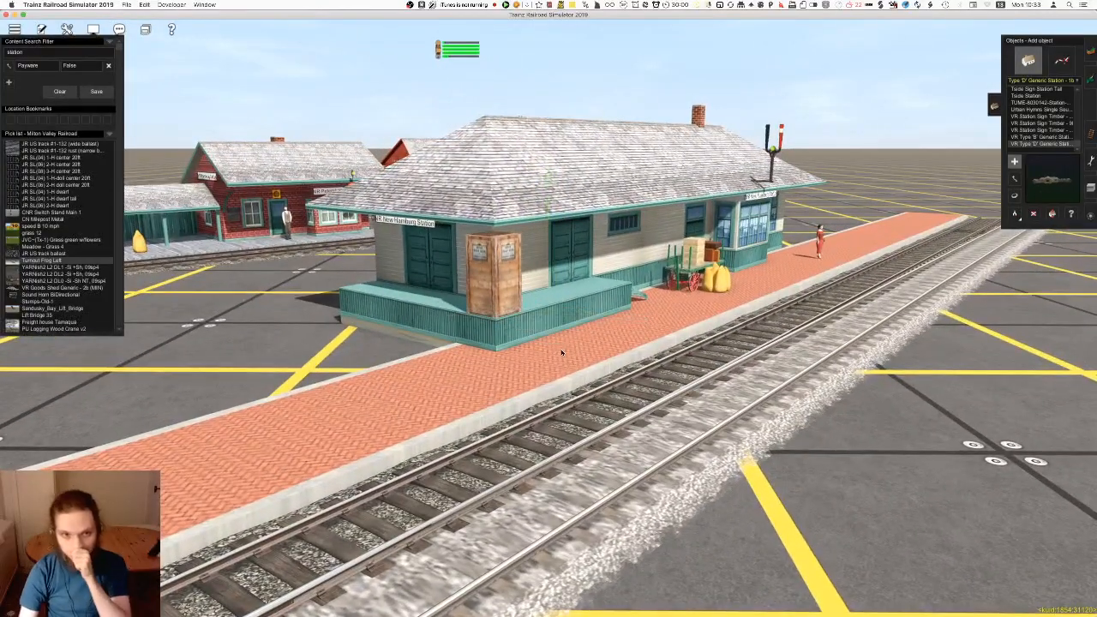
View the New Hamburg station from its far end and above, and open its properties
{"action": "right_click_drag", "start_coordinate": [637, 341], "coordinate": [546, 350]}
{"action": "scroll", "coordinate": [578, 338], "scroll_direction": "up", "scroll_amount": 6}
{"action": "scroll", "coordinate": [578, 338], "scroll_direction": "down", "scroll_amount": 7}
{"action": "key", "text": "Right"}
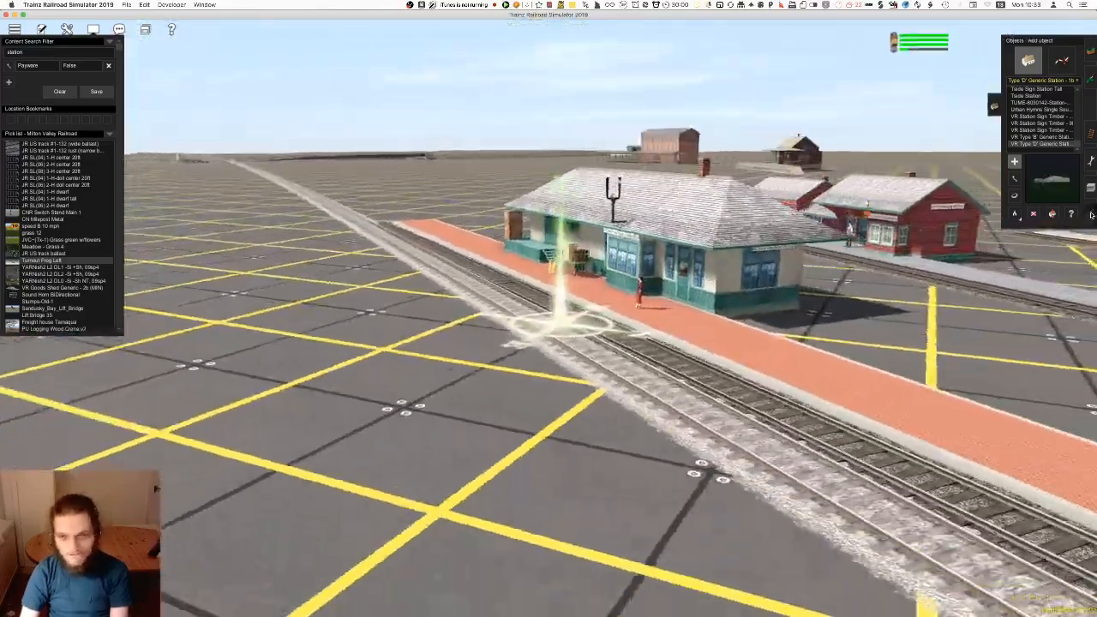
{"action": "key", "text": "Up"}
{"action": "right_click", "coordinate": [636, 289]}
{"action": "key", "text": "shift+slash"}
{"action": "right_click_drag", "start_coordinate": [636, 289], "coordinate": [549, 326]}
{"action": "scroll", "coordinate": [548, 326], "scroll_direction": "down", "scroll_amount": 5}
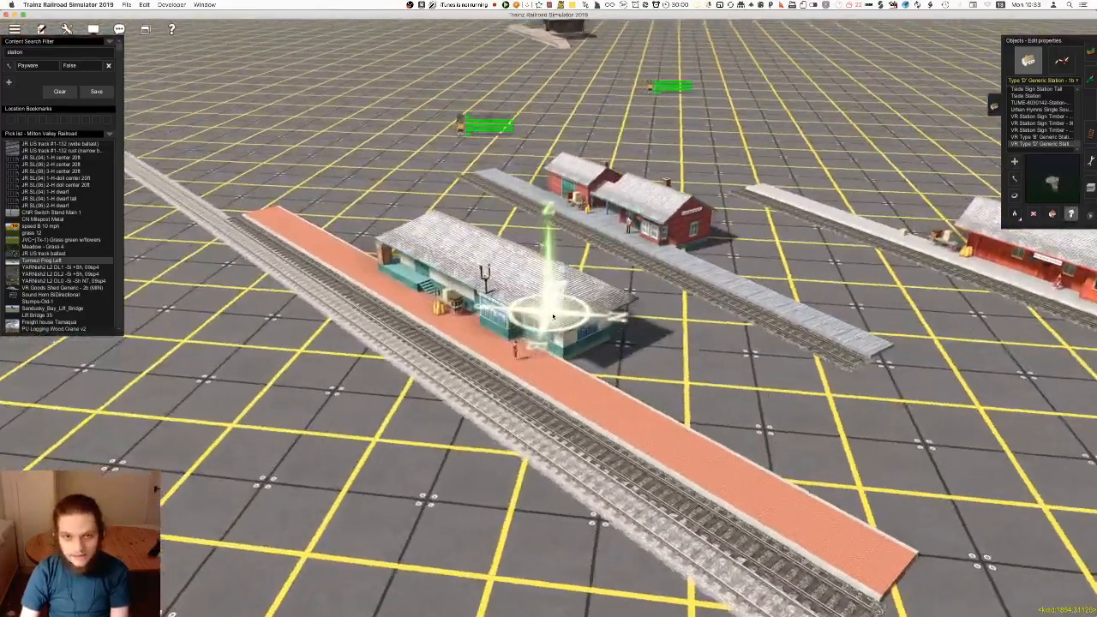
{"action": "scroll", "coordinate": [524, 334], "scroll_direction": "up", "scroll_amount": 2}
{"action": "left_click", "coordinate": [523, 335]}
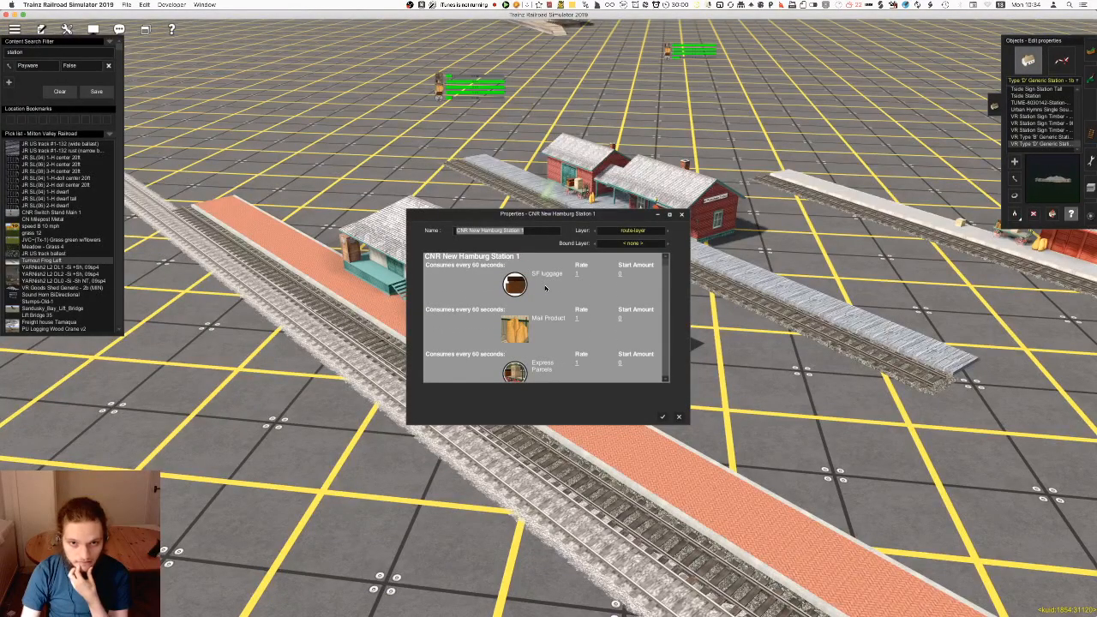
Review the New Hamburg station's consumed and produced goods and its platform passenger settings, and close the properties without changes
{"action": "scroll", "coordinate": [544, 317], "scroll_direction": "down", "scroll_amount": 2}
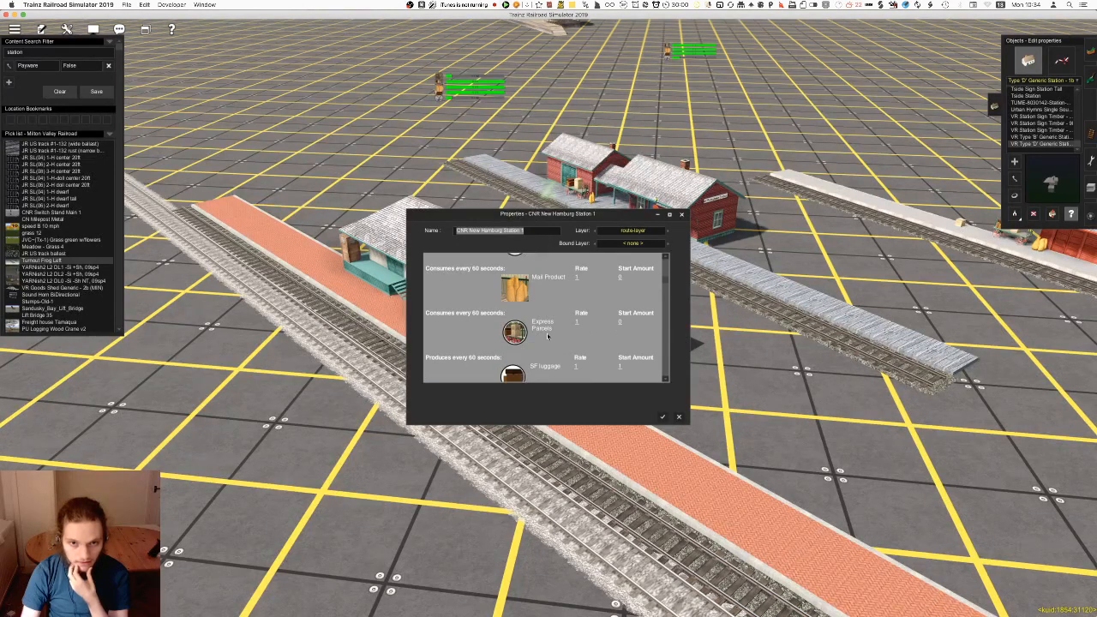
{"action": "scroll", "coordinate": [548, 337], "scroll_direction": "down", "scroll_amount": 3}
{"action": "scroll", "coordinate": [547, 341], "scroll_direction": "down", "scroll_amount": 2}
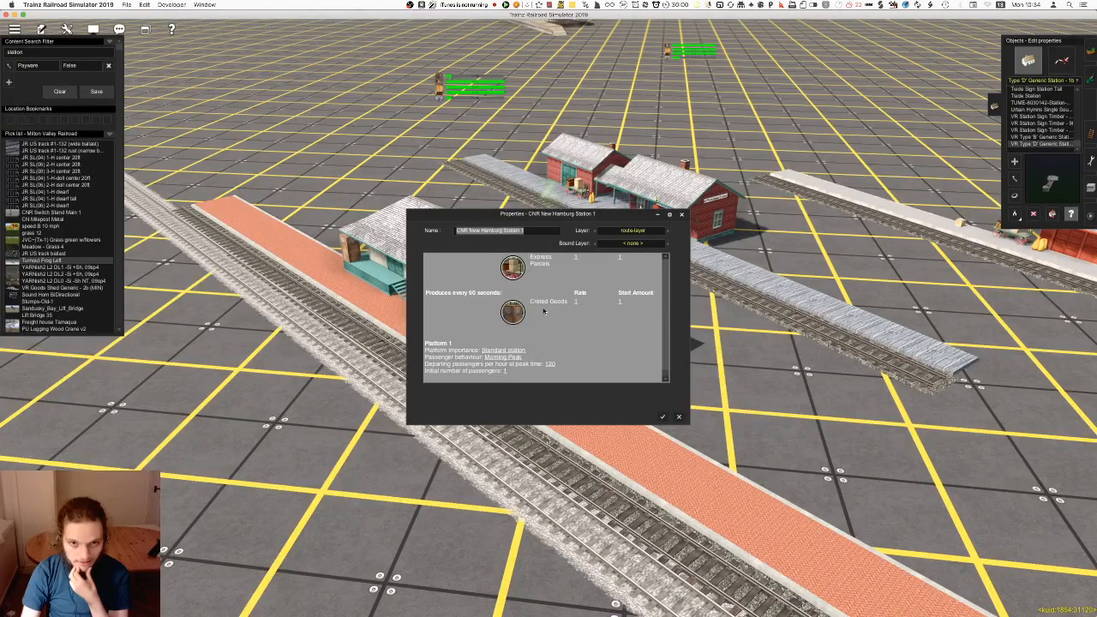
{"action": "left_click", "coordinate": [679, 417]}
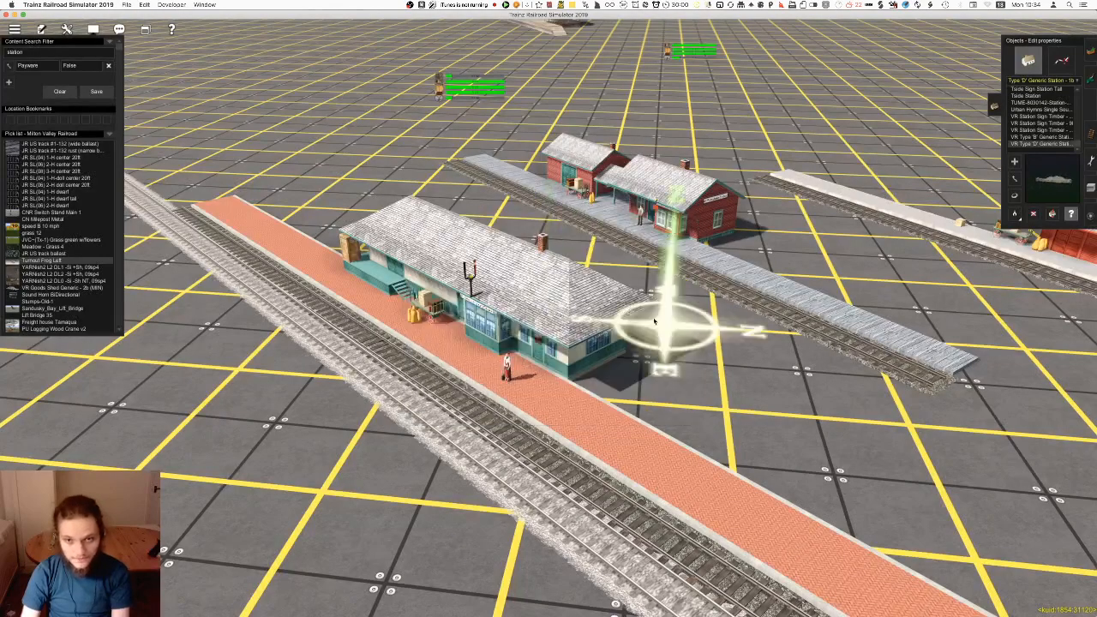
Check the produced goods and platform settings in the Petersburg station's properties, and dismiss them unchanged
{"action": "key", "text": "Left"}
{"action": "left_click", "coordinate": [613, 227]}
{"action": "scroll", "coordinate": [595, 314], "scroll_direction": "down", "scroll_amount": 3}
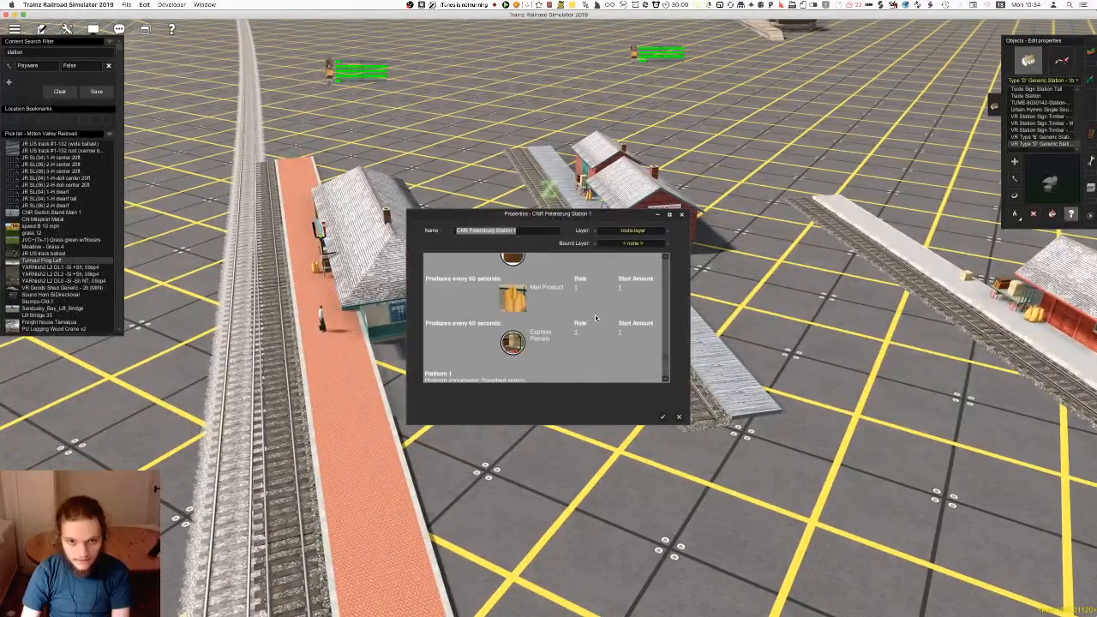
{"action": "left_click", "coordinate": [679, 418]}
Inspect the properties of the red Baden station with the gravel platform, and close them without changes
{"action": "right_click", "coordinate": [750, 326]}
{"action": "left_click", "coordinate": [956, 315]}
{"action": "scroll", "coordinate": [570, 332], "scroll_direction": "down", "scroll_amount": 2}
{"action": "scroll", "coordinate": [567, 334], "scroll_direction": "down", "scroll_amount": 5}
{"action": "key", "text": "Escape"}
Compare the three remaining stations, their platforms and attached tracks from above
{"action": "right_click", "coordinate": [518, 363]}
{"action": "key", "text": "Left"}
{"action": "scroll", "coordinate": [510, 346], "scroll_direction": "down", "scroll_amount": 3}
{"action": "right_click_drag", "start_coordinate": [511, 345], "coordinate": [570, 382]}
{"action": "right_click", "coordinate": [547, 288]}
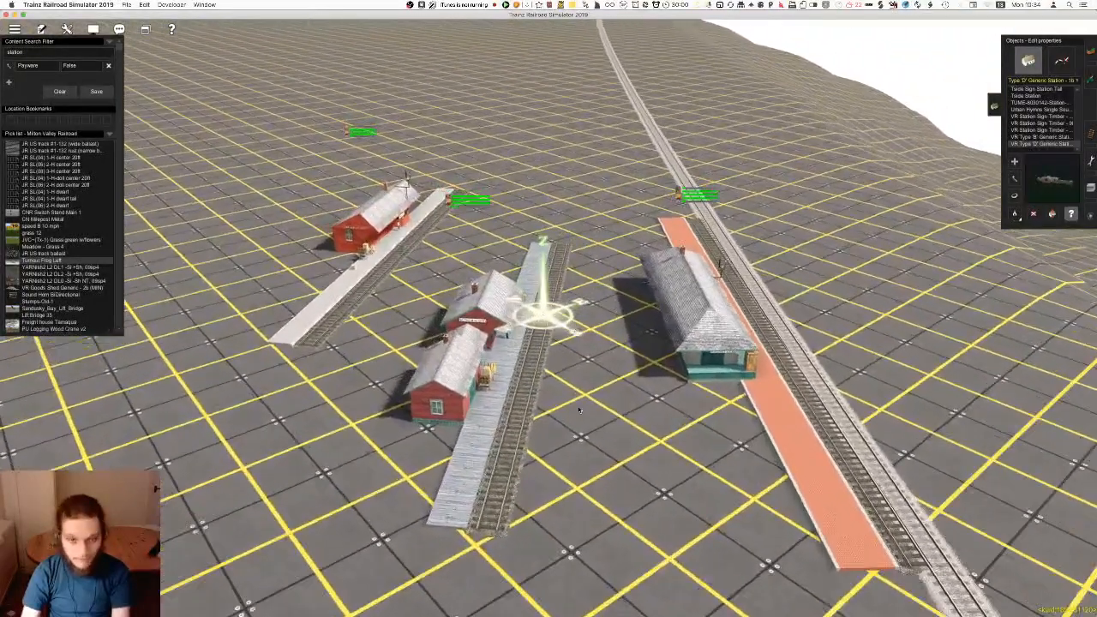
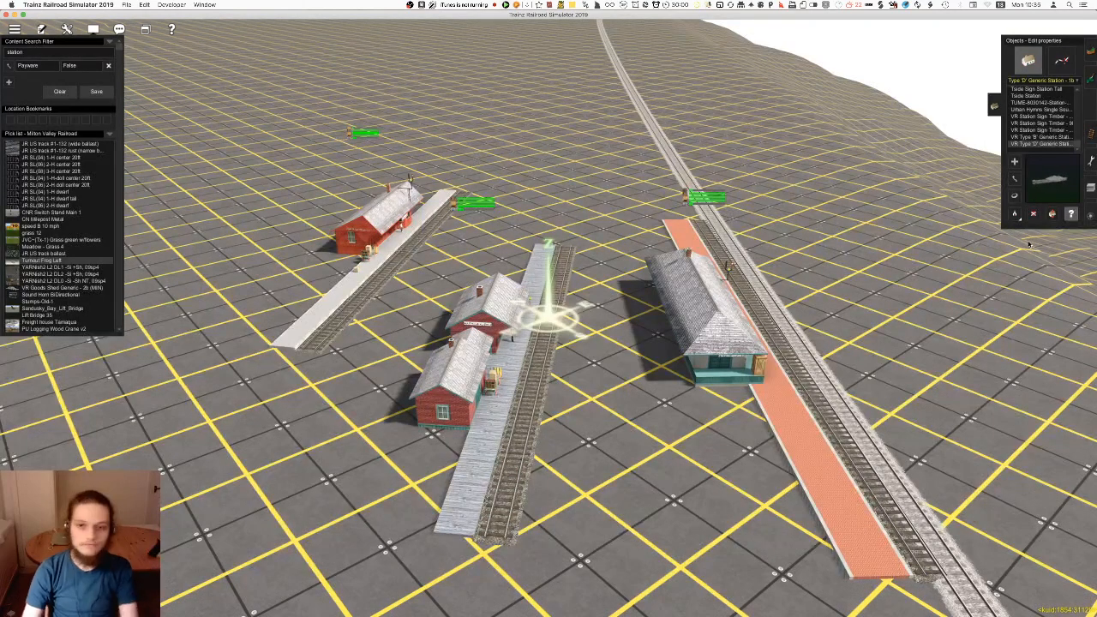
Delete the double-building red station with the plank platform and the green-walled station with the orange platform beside the main track
{"action": "right_click", "coordinate": [614, 273]}
{"action": "key", "text": "Down"}
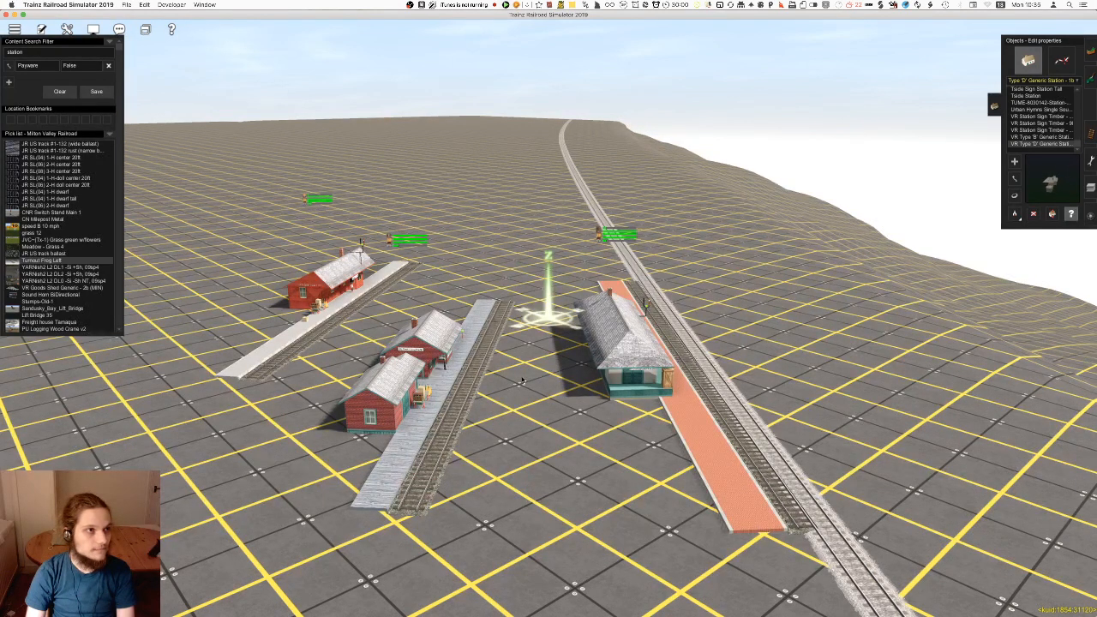
{"action": "right_click_drag", "start_coordinate": [525, 367], "coordinate": [545, 316]}
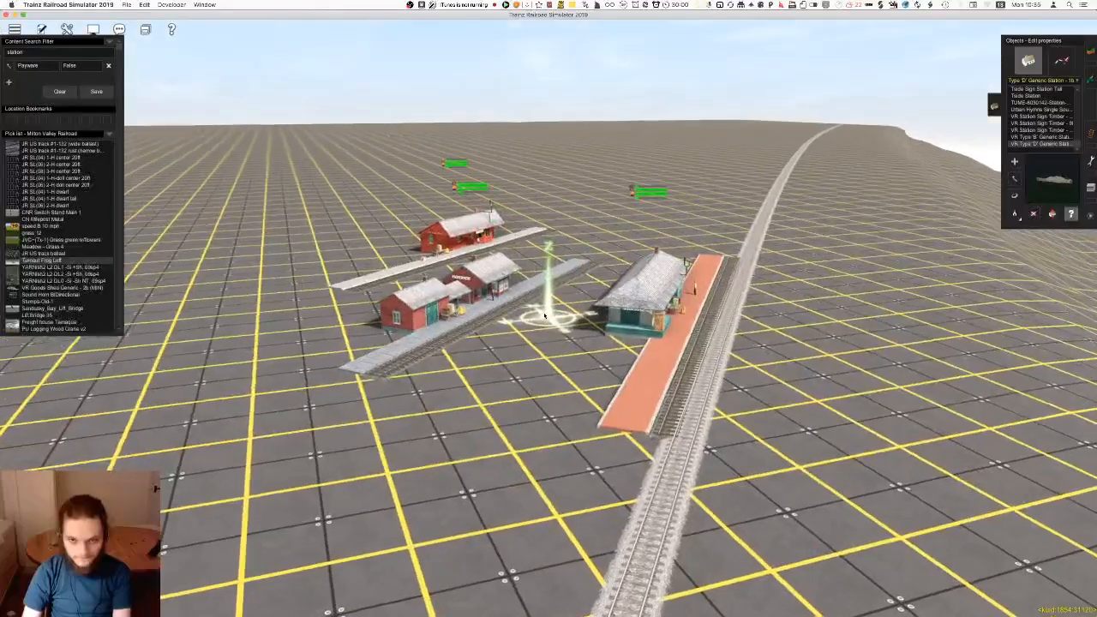
{"action": "scroll", "coordinate": [558, 334], "scroll_direction": "down", "scroll_amount": 10}
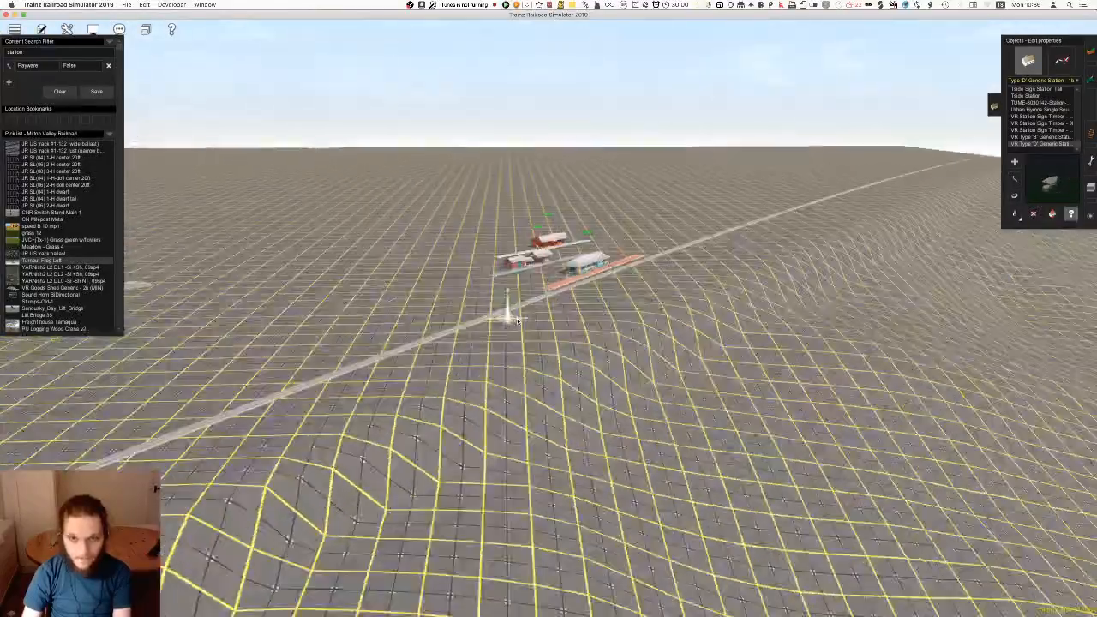
{"action": "scroll", "coordinate": [529, 317], "scroll_direction": "up", "scroll_amount": 6}
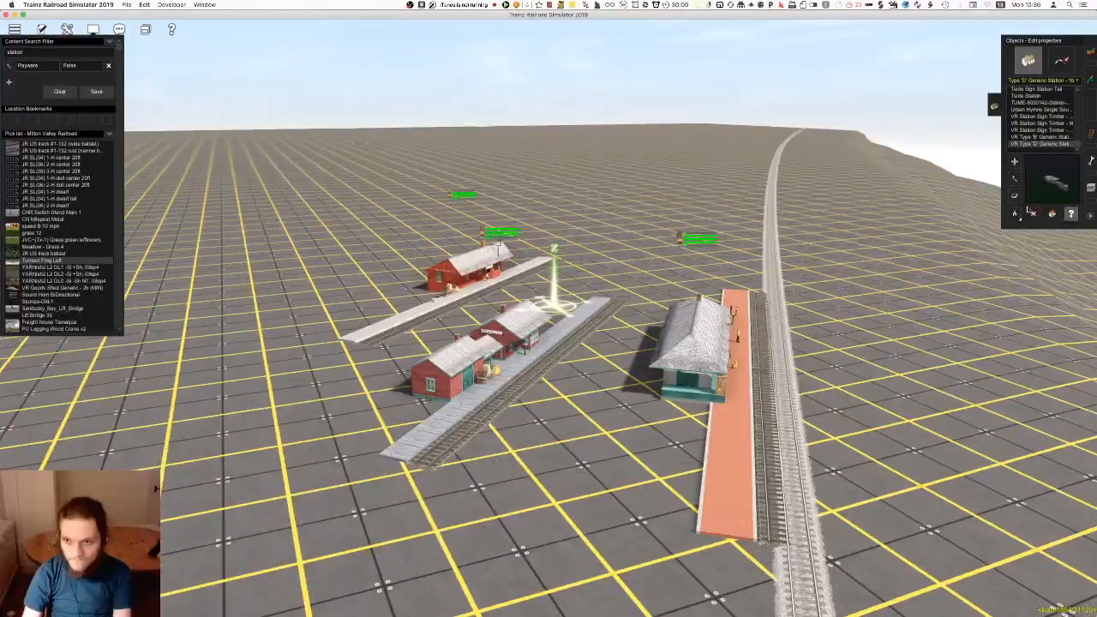
{"action": "key", "text": "Up"}
{"action": "left_click", "coordinate": [1033, 213]}
{"action": "right_click_drag", "start_coordinate": [666, 412], "coordinate": [529, 332]}
{"action": "key", "text": "Left"}
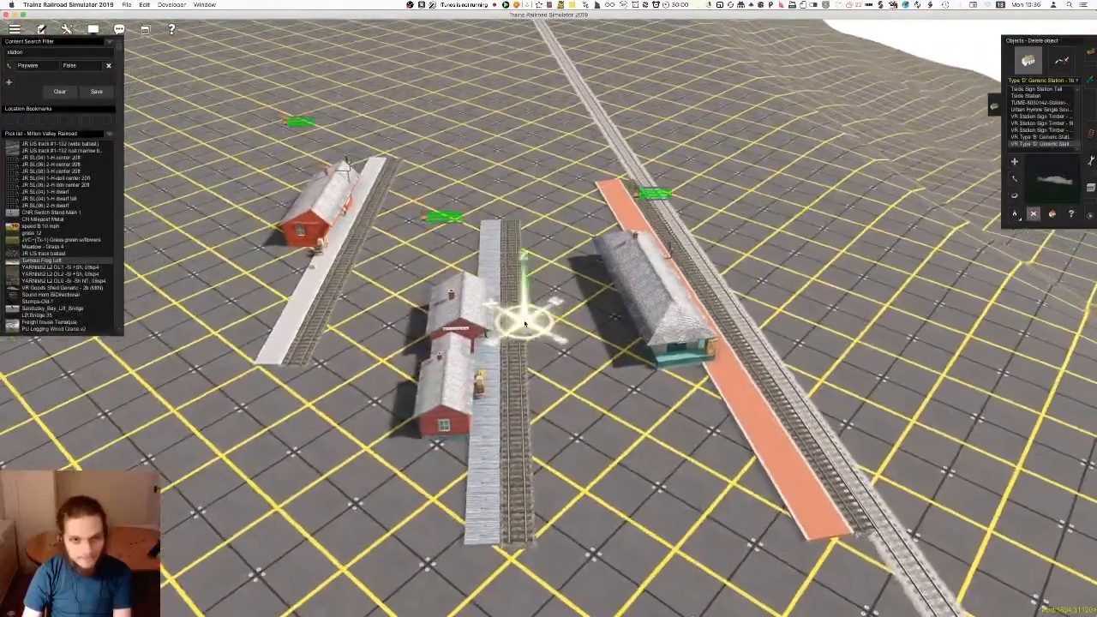
{"action": "right_click", "coordinate": [378, 224]}
{"action": "scroll", "coordinate": [377, 224], "scroll_direction": "up", "scroll_amount": 8}
{"action": "key", "text": "Left"}
{"action": "scroll", "coordinate": [549, 325], "scroll_direction": "down", "scroll_amount": 8}
{"action": "right_click", "coordinate": [724, 390]}
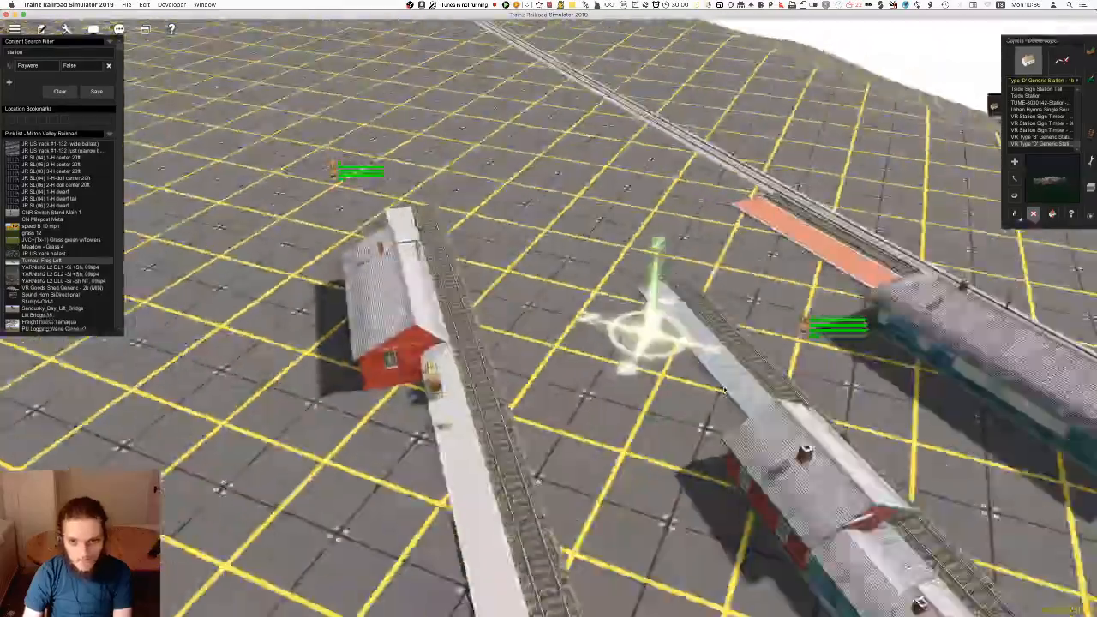
{"action": "left_click", "coordinate": [718, 416]}
{"action": "left_click", "coordinate": [810, 373]}
{"action": "right_click", "coordinate": [810, 373]}
{"action": "scroll", "coordinate": [810, 372], "scroll_direction": "down", "scroll_amount": 8}
{"action": "key", "text": "Left"}
Move the remaining red Baden station closer to the main track
{"action": "left_click", "coordinate": [1015, 195]}
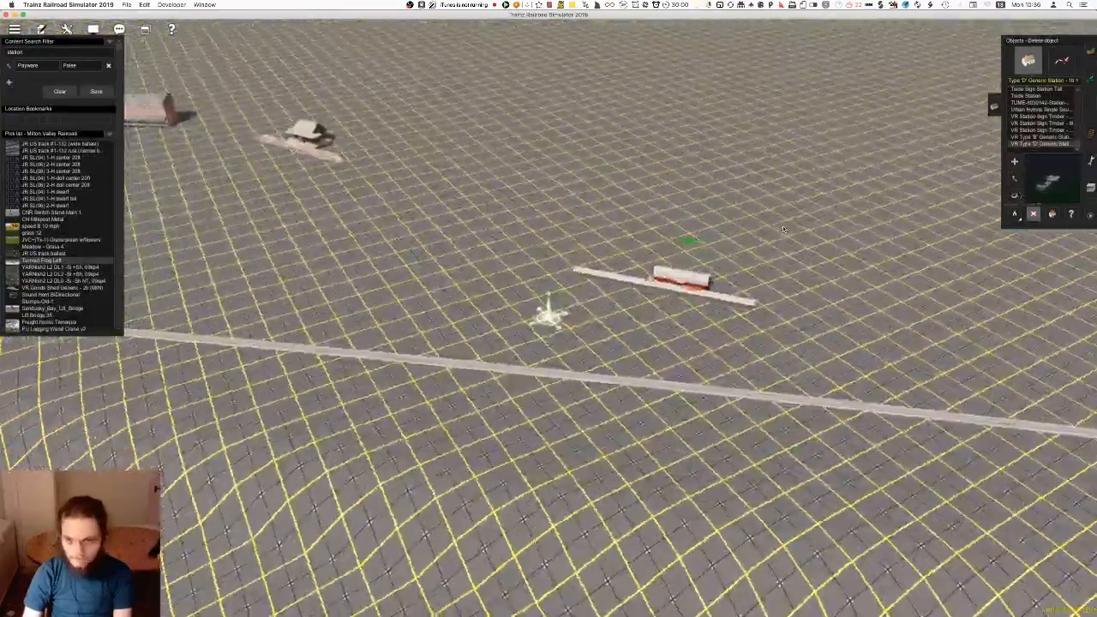
{"action": "scroll", "coordinate": [652, 389], "scroll_direction": "up", "scroll_amount": 5}
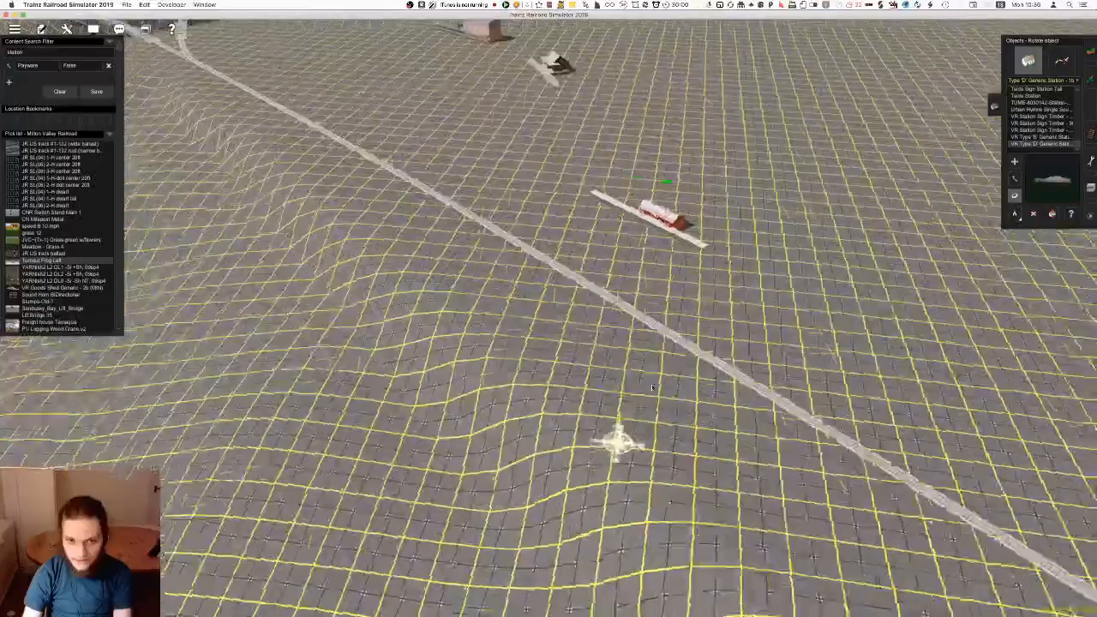
{"action": "right_click", "coordinate": [652, 388]}
{"action": "key", "text": "Left"}
{"action": "scroll", "coordinate": [652, 388], "scroll_direction": "down", "scroll_amount": 5}
{"action": "key", "text": "m"}
{"action": "left_click_drag", "start_coordinate": [532, 172], "coordinate": [602, 299]}
Survey the main track, the bridge junction and the remaining station buildings from several angles
{"action": "right_click", "coordinate": [579, 405]}
{"action": "key", "text": "Left"}
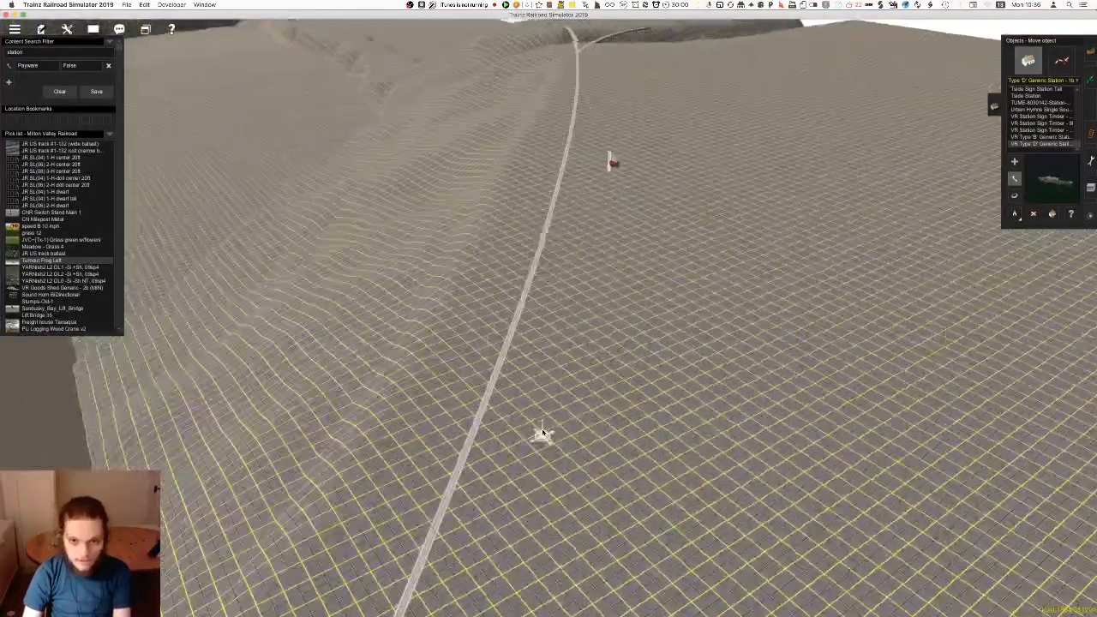
{"action": "key", "text": "Left"}
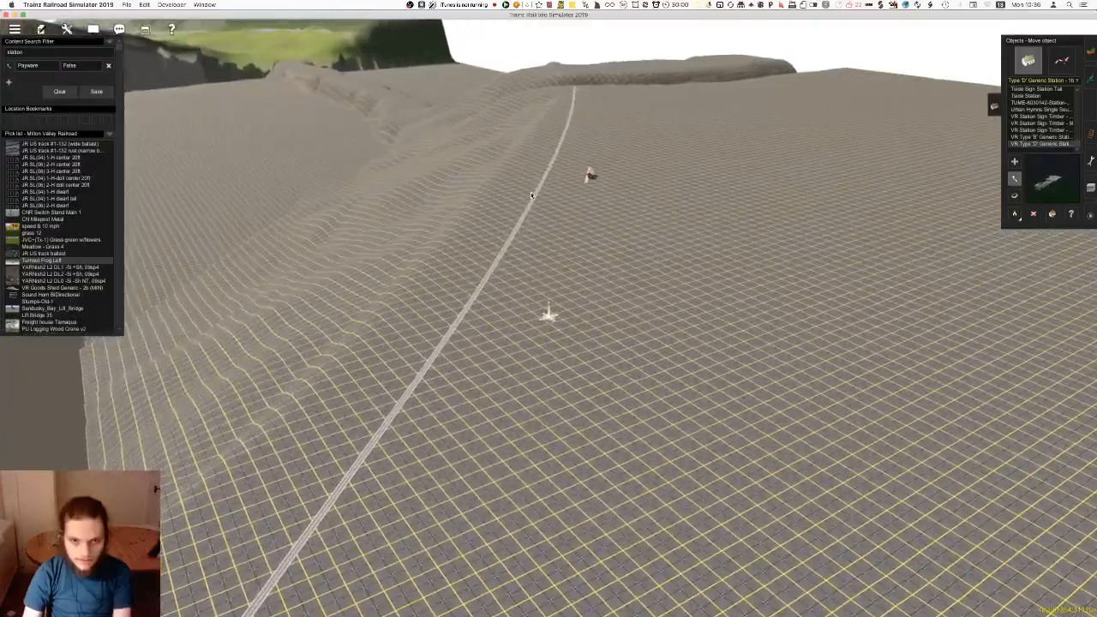
{"action": "key", "text": "Left"}
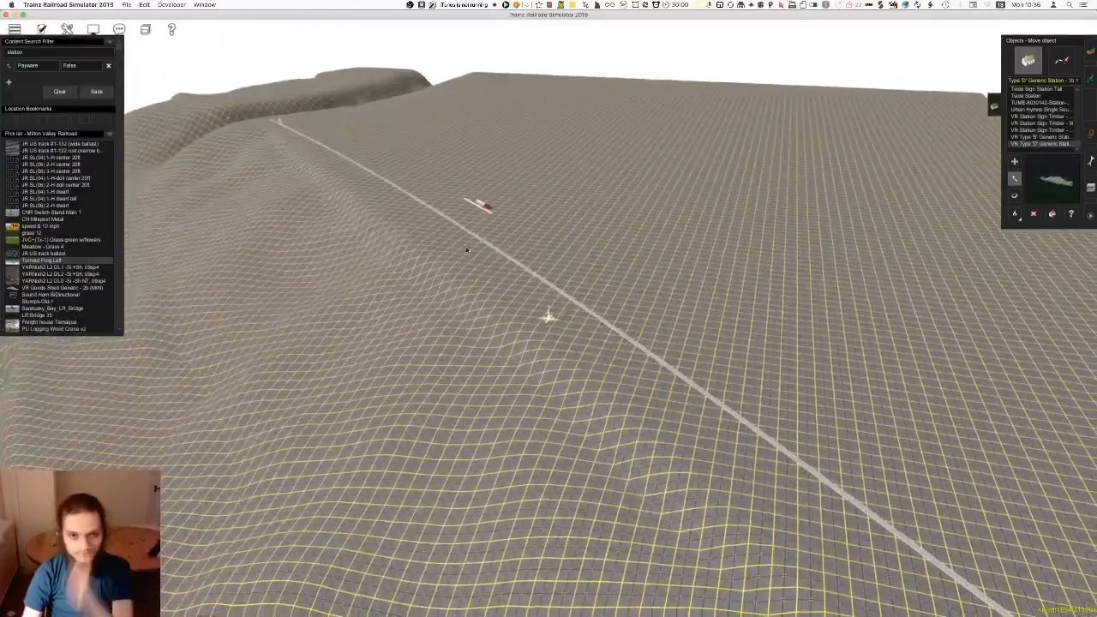
{"action": "key", "text": "Left"}
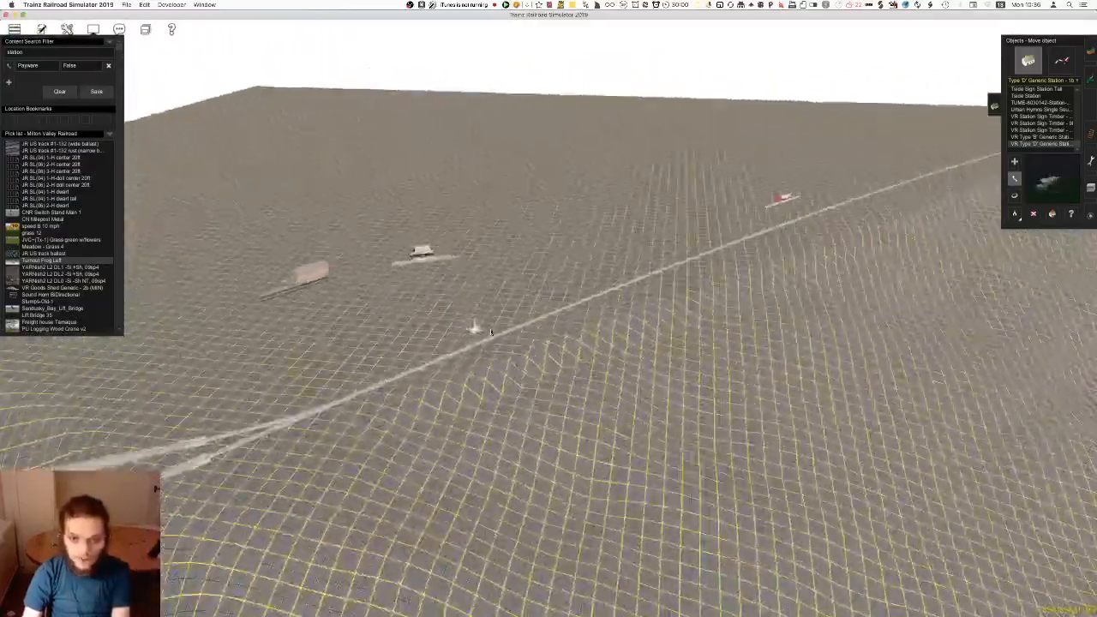
{"action": "key", "text": "Left"}
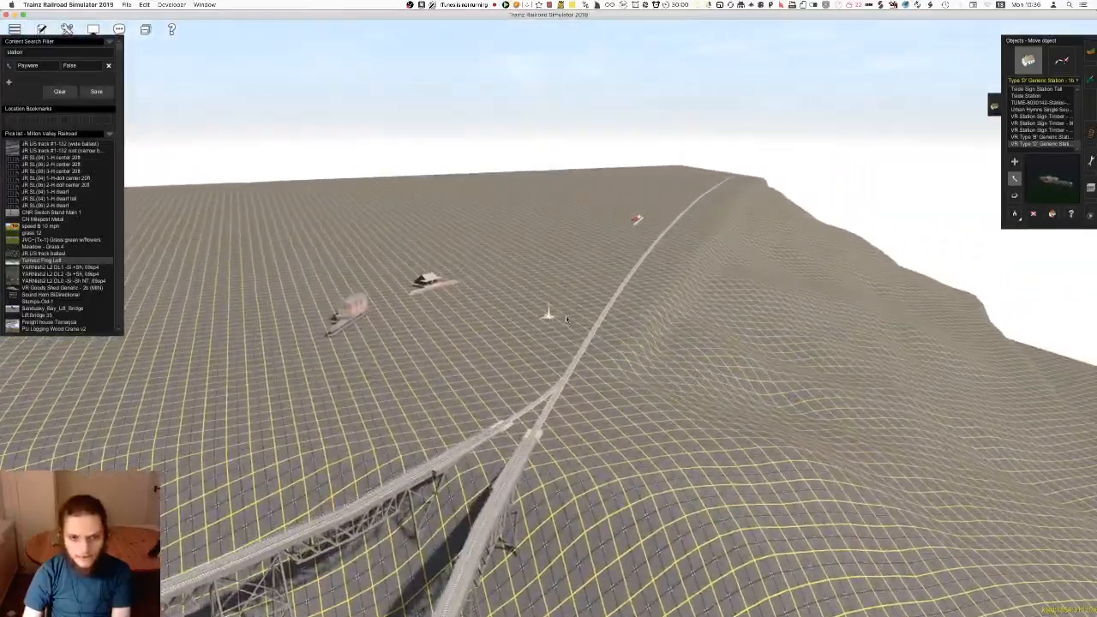
{"action": "key", "text": "Up"}
{"action": "key", "text": "Right"}
{"action": "right_click", "coordinate": [814, 195]}
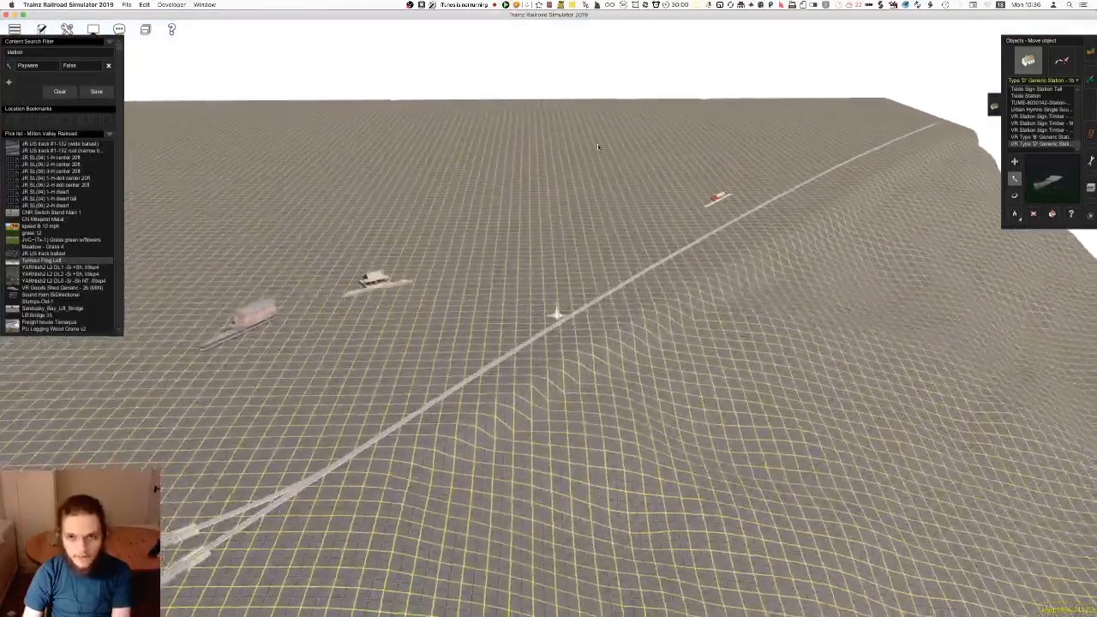
{"action": "right_click", "coordinate": [377, 426]}
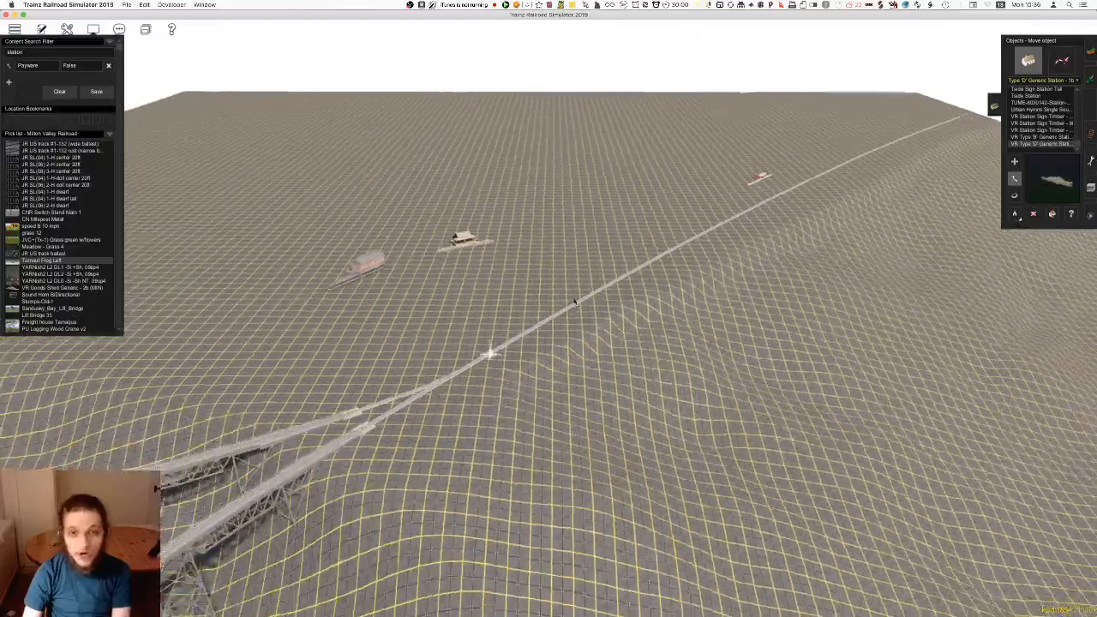
{"action": "right_click", "coordinate": [600, 279]}
{"action": "key", "text": "Left"}
{"action": "right_click", "coordinate": [591, 260]}
{"action": "right_click", "coordinate": [563, 247]}
{"action": "key", "text": "Right"}
{"action": "right_click", "coordinate": [581, 300]}
{"action": "key", "text": "Left"}
{"action": "right_click", "coordinate": [594, 303]}
{"action": "right_click", "coordinate": [578, 339]}
{"action": "key", "text": "Left"}
{"action": "right_click", "coordinate": [601, 301]}
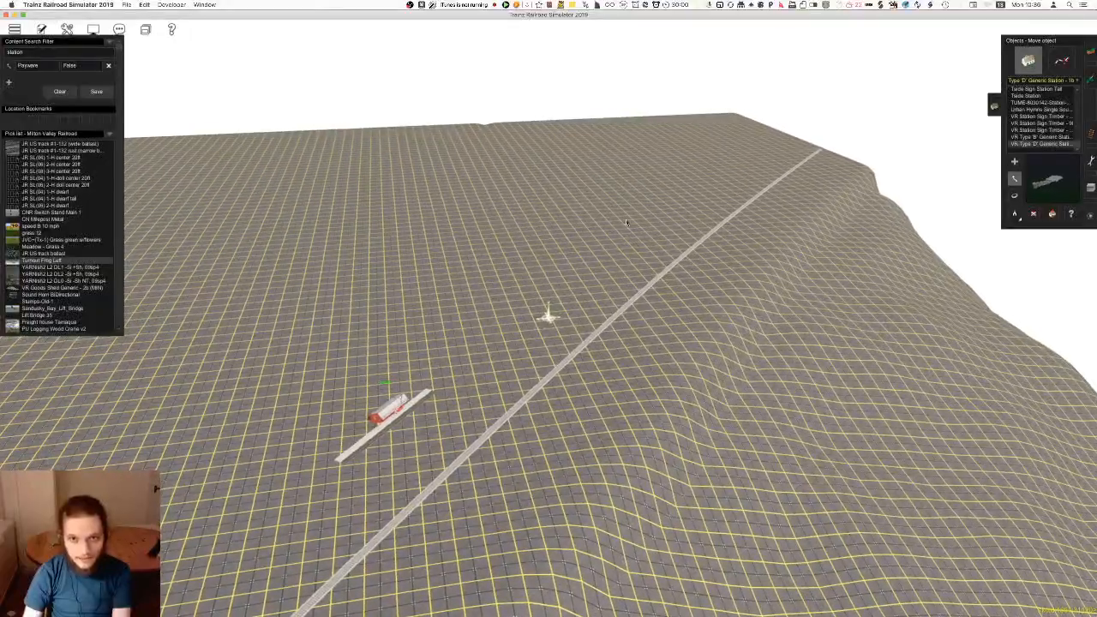
{"action": "right_click", "coordinate": [509, 288]}
{"action": "key", "text": "Right"}
{"action": "right_click", "coordinate": [468, 330]}
{"action": "right_click", "coordinate": [393, 326]}
{"action": "key", "text": "Right"}
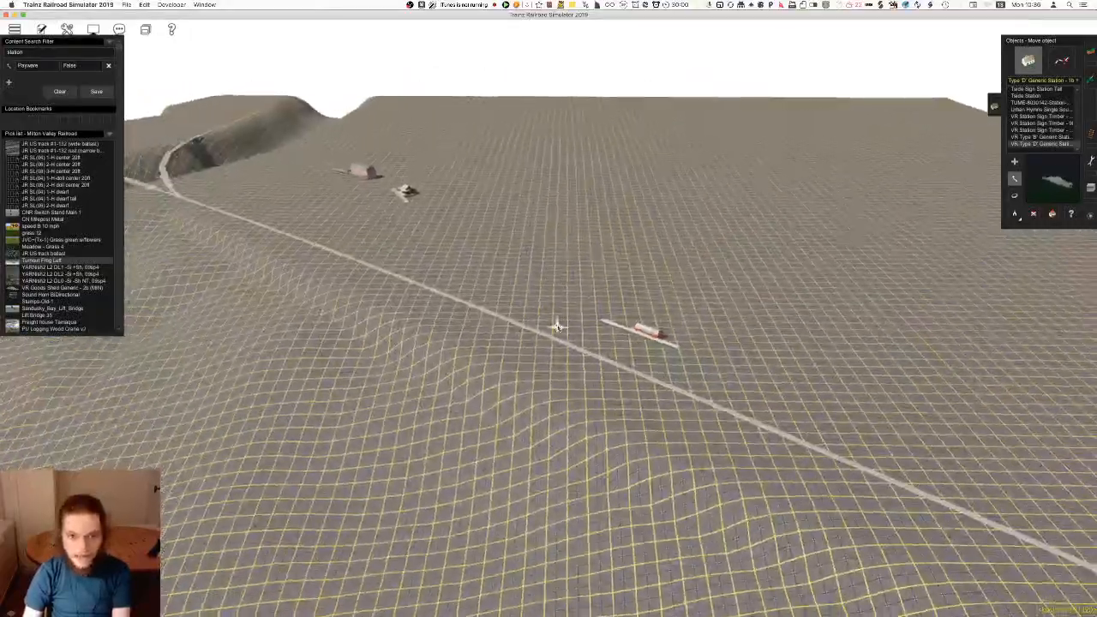
Move the red station along the main track towards the junction
{"action": "key", "text": "Up"}
{"action": "left_click_drag", "start_coordinate": [637, 323], "coordinate": [522, 280]}
{"action": "right_click", "coordinate": [505, 341]}
{"action": "key", "text": "Right"}
{"action": "right_click", "coordinate": [587, 324]}
{"action": "scroll", "coordinate": [587, 324], "scroll_direction": "up", "scroll_amount": 5}
{"action": "key", "text": "Down"}
{"action": "key", "text": "Right"}
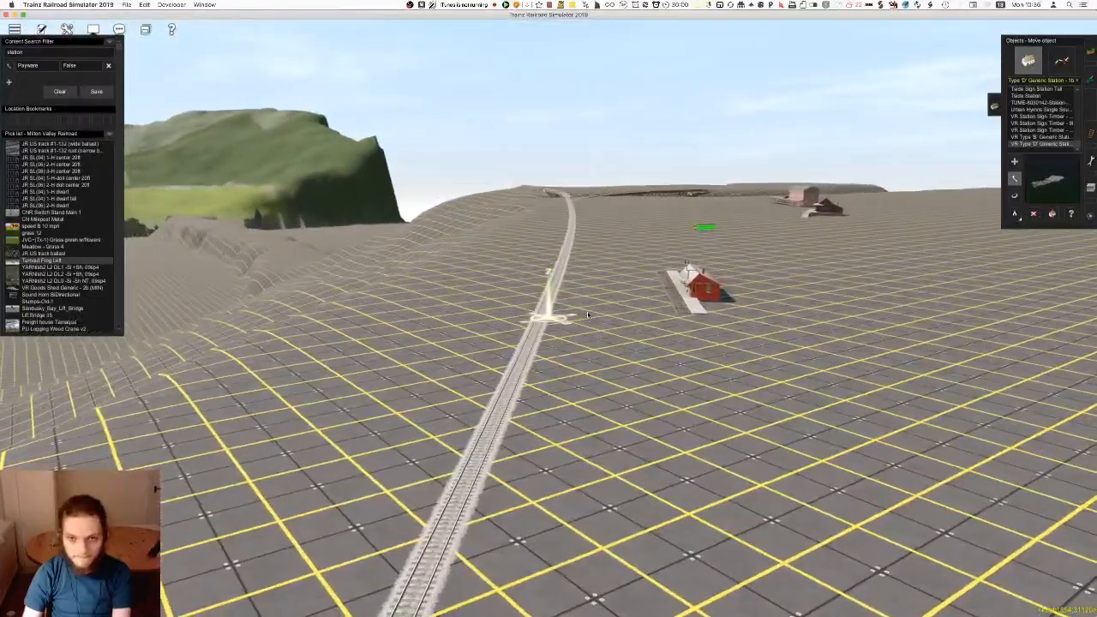
Examine the dark wooden station and its raised plank platform up close
{"action": "right_click", "coordinate": [589, 320]}
{"action": "key", "text": "Left"}
{"action": "key", "text": "Up"}
{"action": "right_click", "coordinate": [531, 204]}
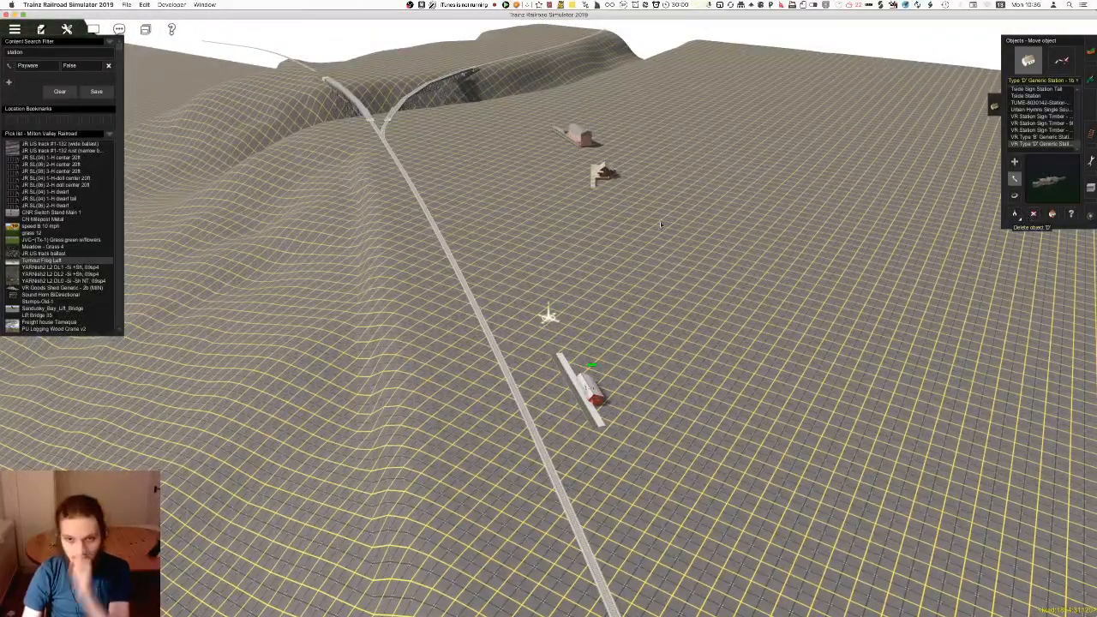
{"action": "right_click", "coordinate": [636, 186]}
{"action": "scroll", "coordinate": [636, 186], "scroll_direction": "up", "scroll_amount": 10}
{"action": "right_click", "coordinate": [493, 245]}
{"action": "key", "text": "Left"}
{"action": "key", "text": "Down"}
{"action": "right_click", "coordinate": [572, 306]}
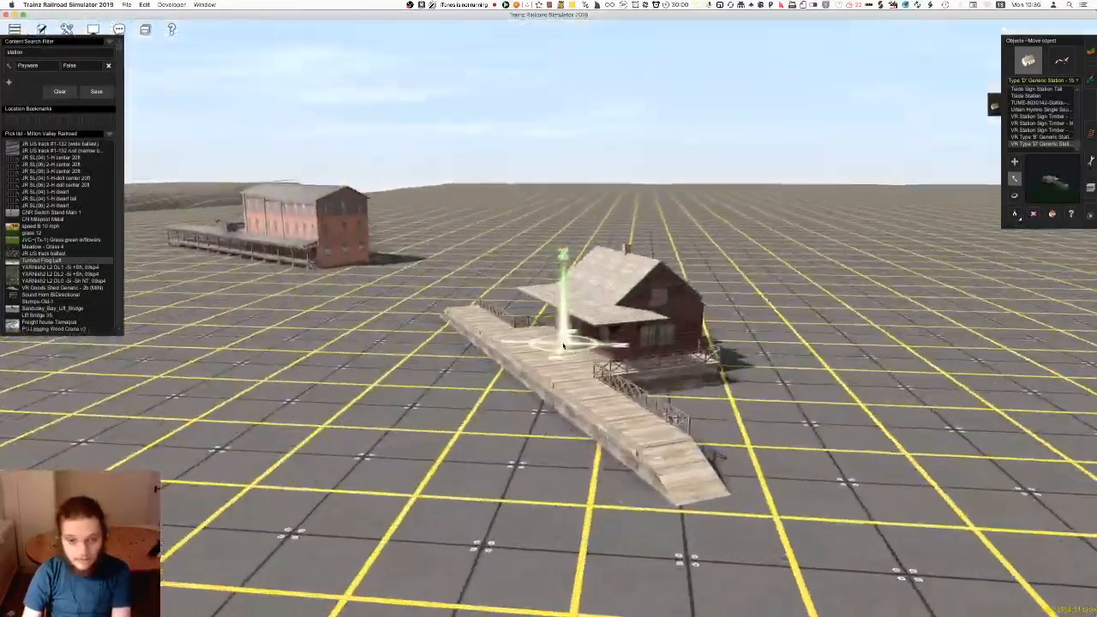
{"action": "scroll", "coordinate": [563, 345], "scroll_direction": "up", "scroll_amount": 5}
{"action": "key", "text": "Left"}
{"action": "key", "text": "Down"}
{"action": "key", "text": "Right"}
{"action": "key", "text": "Up"}
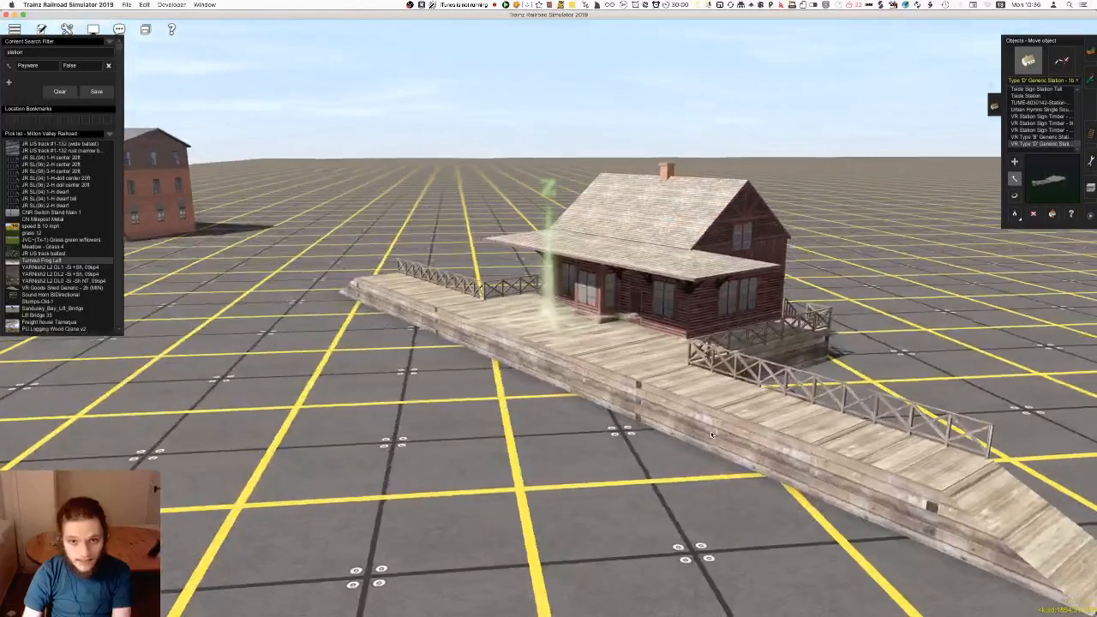
{"action": "scroll", "coordinate": [711, 435], "scroll_direction": "down", "scroll_amount": 8}
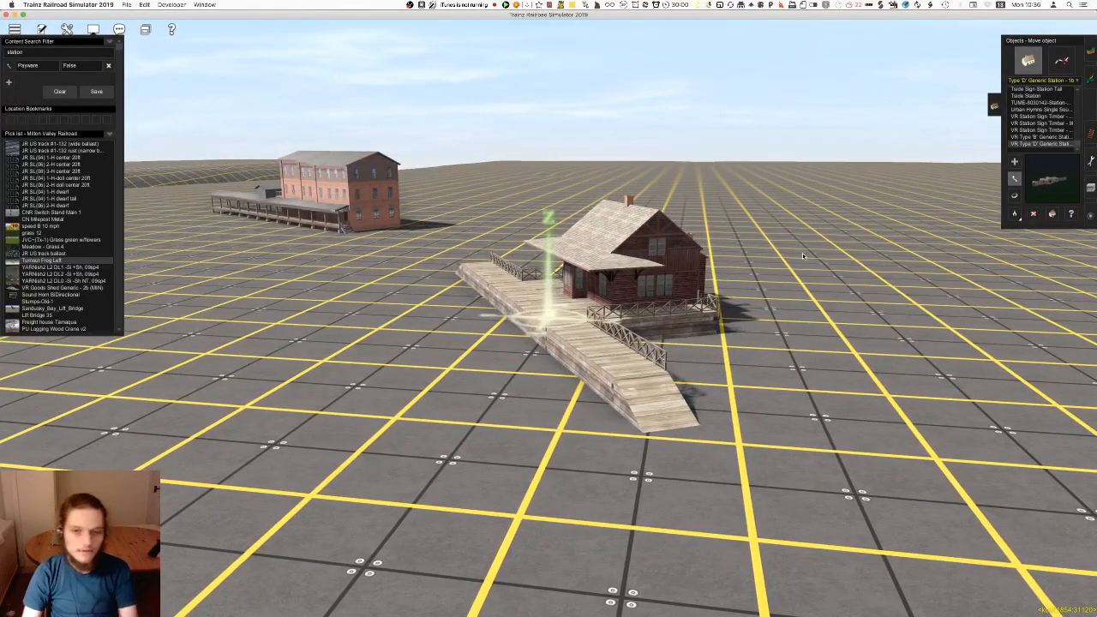
Delete the dark wooden station with the raised plank platform
{"action": "key", "text": "d"}
{"action": "left_click", "coordinate": [645, 302]}
{"action": "right_click_drag", "start_coordinate": [656, 398], "coordinate": [575, 497]}
{"action": "scroll", "coordinate": [575, 497], "scroll_direction": "down", "scroll_amount": 8}
{"action": "key", "text": "Left"}
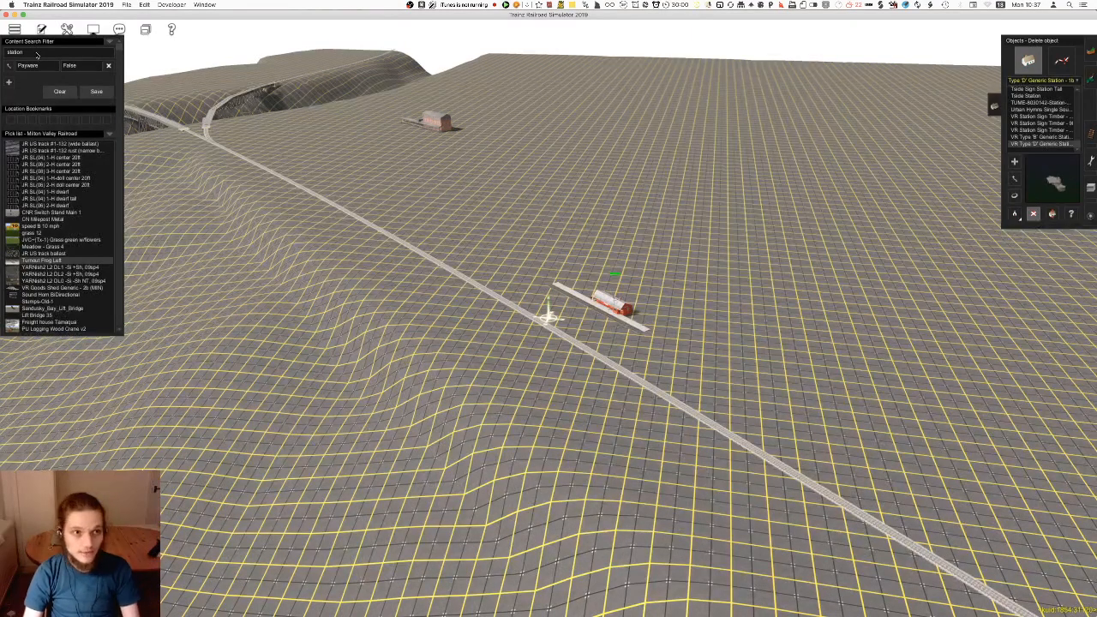
Search the non-payware objects for "turntable" and browse the results through the Broad Gauge turntables
{"action": "type", "text": "turntable"}
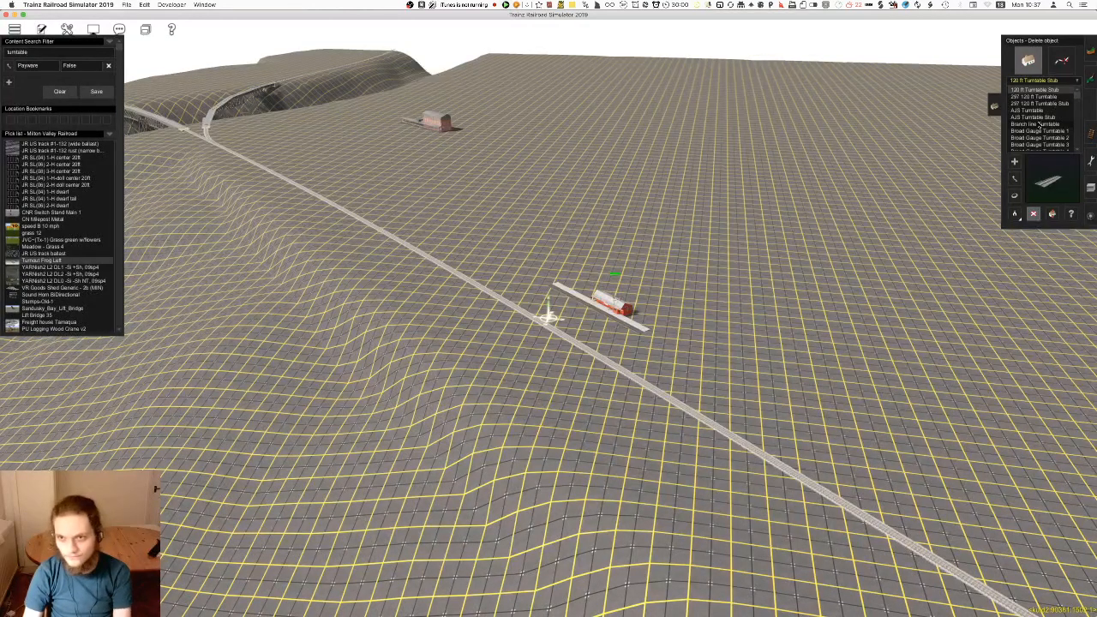
{"action": "right_click", "coordinate": [507, 221]}
{"action": "scroll", "coordinate": [792, 302], "scroll_direction": "up", "scroll_amount": 5}
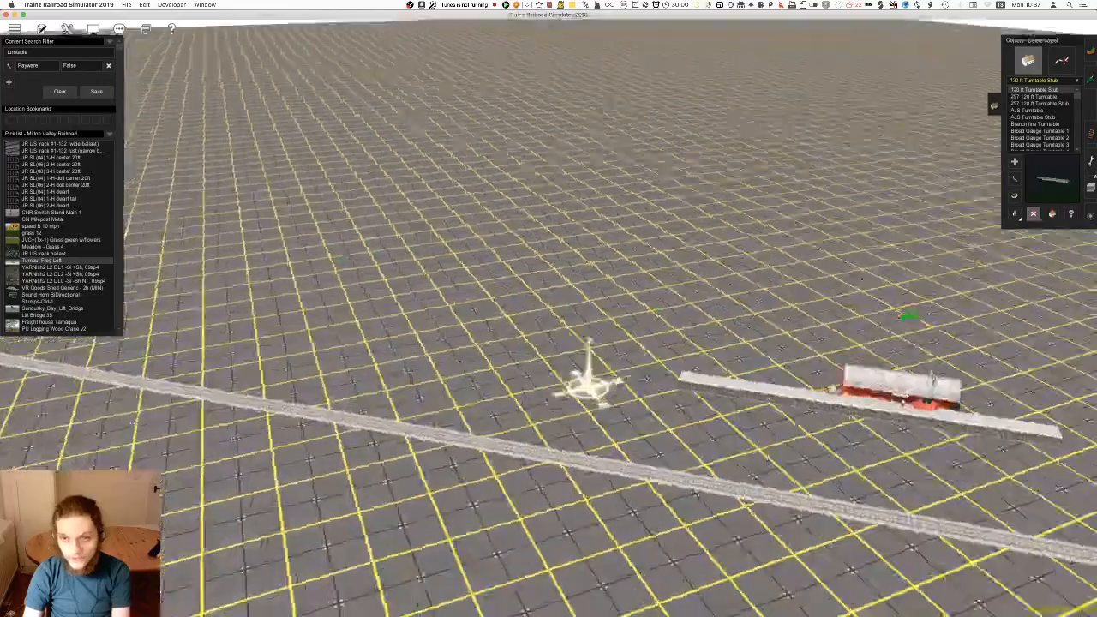
{"action": "key", "text": "Down"}
{"action": "key", "text": "Down"}
{"action": "key", "text": "Down"}
{"action": "key", "text": "Down"}
{"action": "key", "text": "Down"}
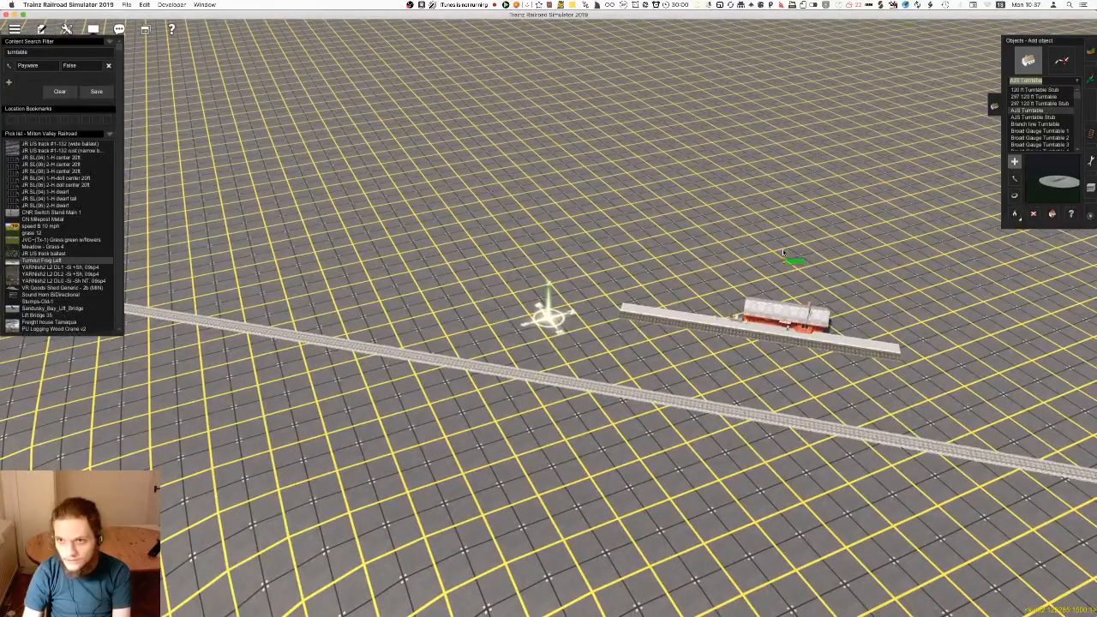
{"action": "key", "text": "Down"}
{"action": "key", "text": "Down"}
{"action": "key", "text": "Down"}
{"action": "key", "text": "Down"}
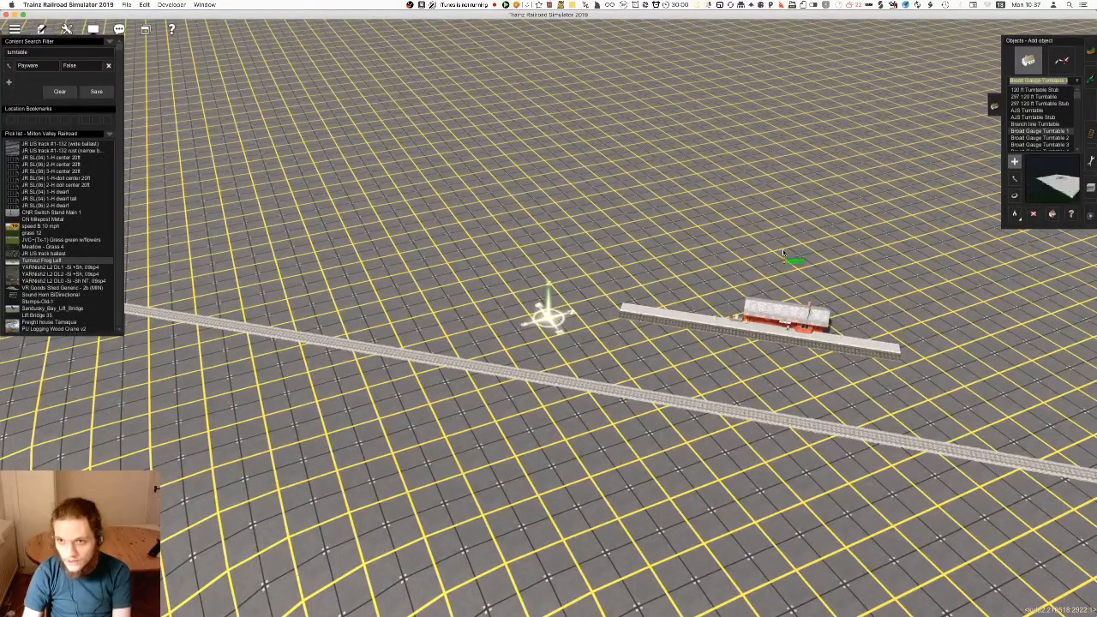
{"action": "key", "text": "Down"}
{"action": "key", "text": "Down"}
{"action": "key", "text": "Down"}
{"action": "key", "text": "Down"}
{"action": "key", "text": "Down"}
{"action": "key", "text": "Down"}
{"action": "key", "text": "Down"}
{"action": "key", "text": "Down"}
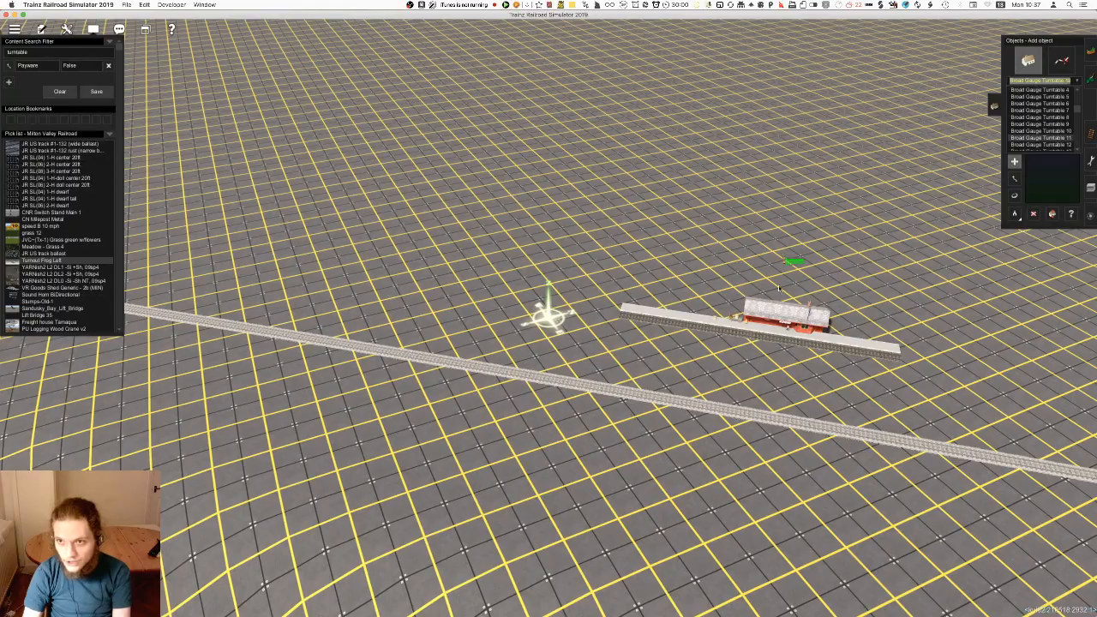
Test-place Broad Gauge Turntable 12 beside the main track and undo the placement
{"action": "scroll", "coordinate": [541, 324], "scroll_direction": "up", "scroll_amount": 3}
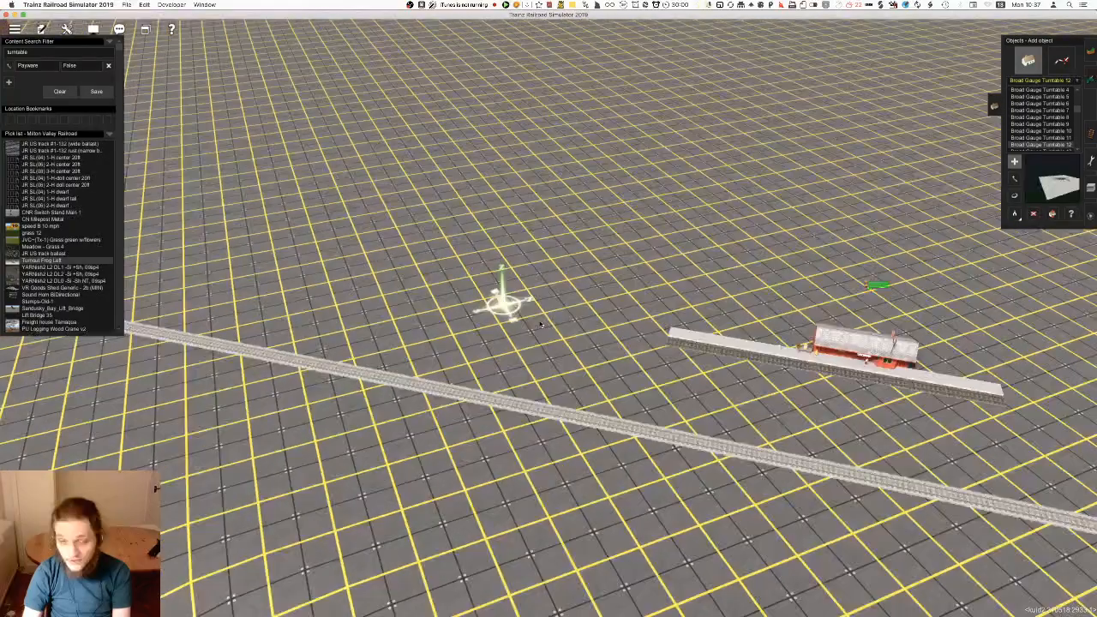
{"action": "scroll", "coordinate": [541, 324], "scroll_direction": "up", "scroll_amount": 3}
{"action": "left_click", "coordinate": [544, 330]}
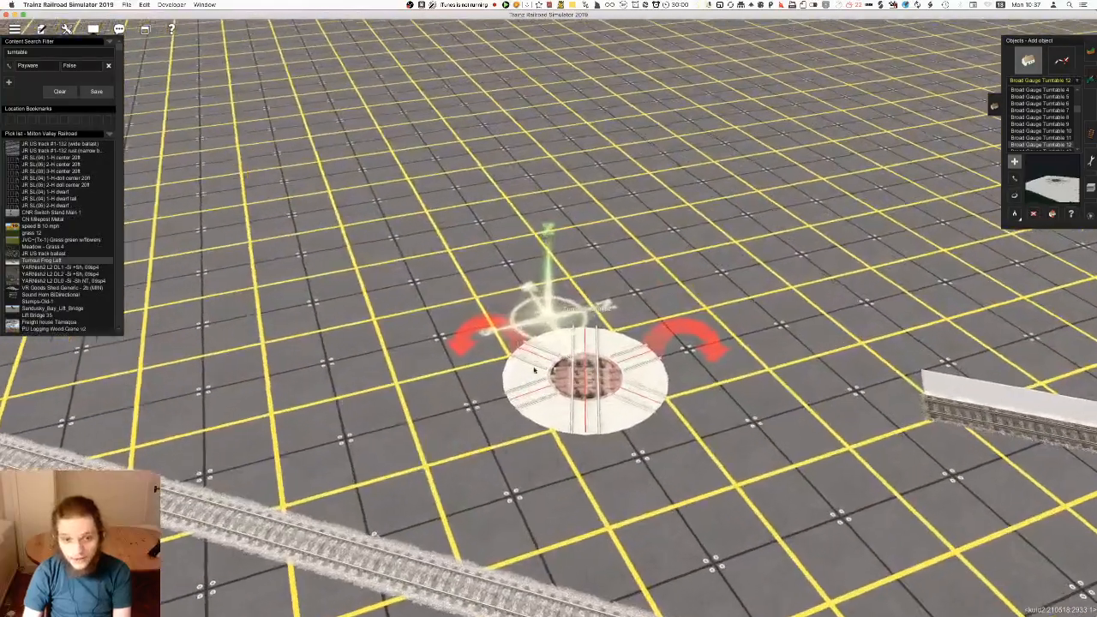
{"action": "key", "text": "super+z"}
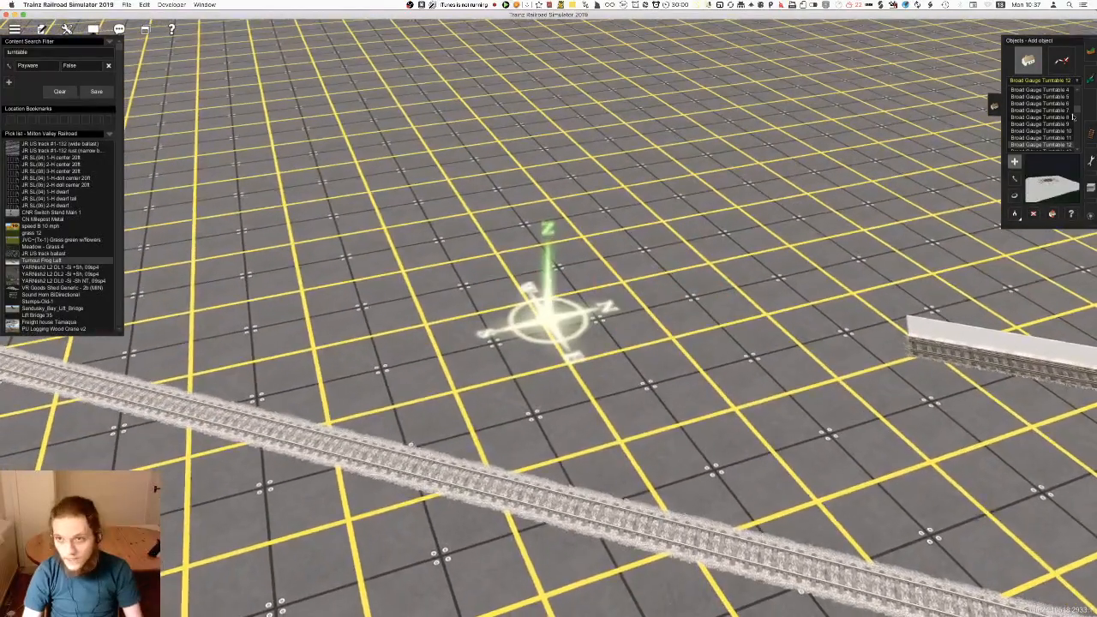
{"action": "scroll", "coordinate": [1070, 127], "scroll_direction": "down", "scroll_amount": 1}
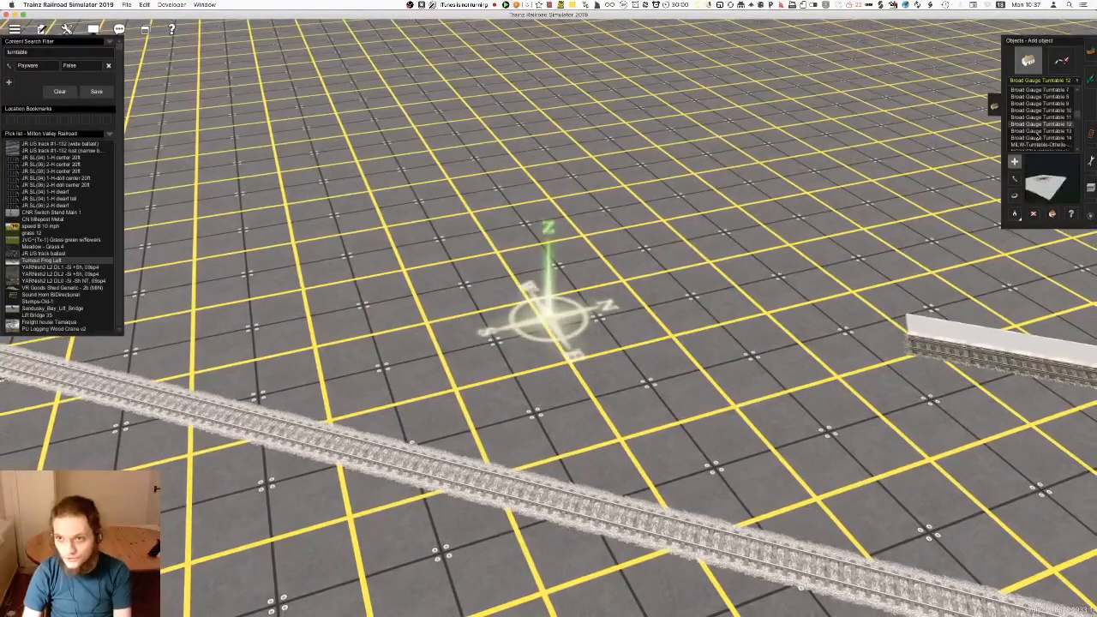
Preview Broad Gauge Turntable 14 as the next candidate
{"action": "left_click", "coordinate": [1039, 144]}
{"action": "scroll", "coordinate": [694, 245], "scroll_direction": "down", "scroll_amount": 3}
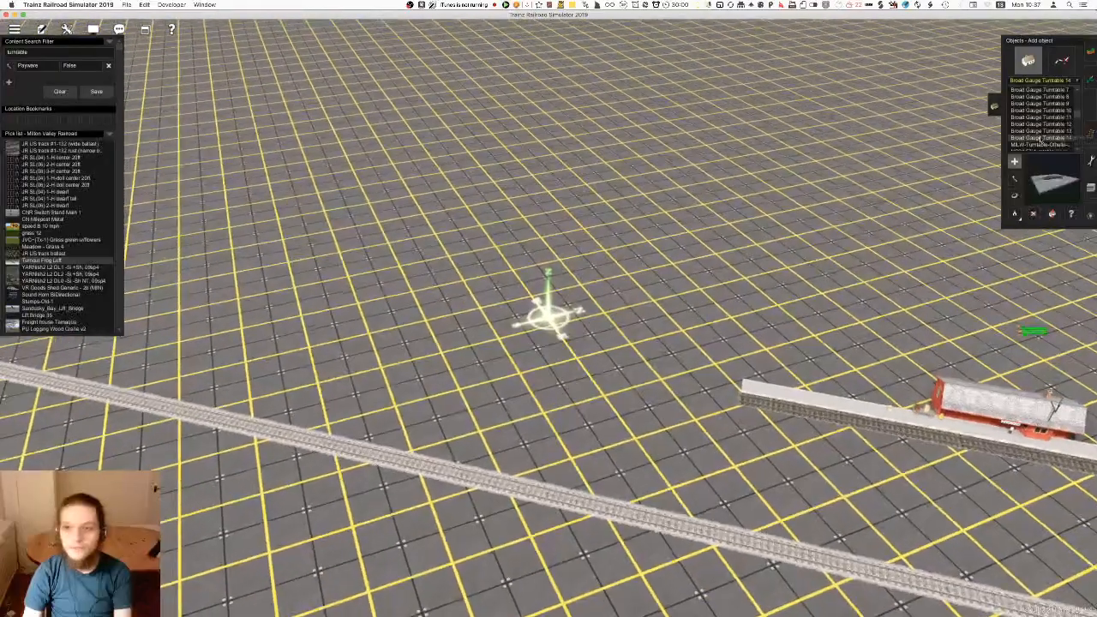
{"action": "scroll", "coordinate": [1044, 129], "scroll_direction": "down", "scroll_amount": 1}
{"action": "right_click_drag", "start_coordinate": [480, 360], "coordinate": [617, 386]}
Test-place the MILW Othello turntable beside the main track, inspect its bridge and pit, and undo the placement
{"action": "left_click", "coordinate": [1046, 125]}
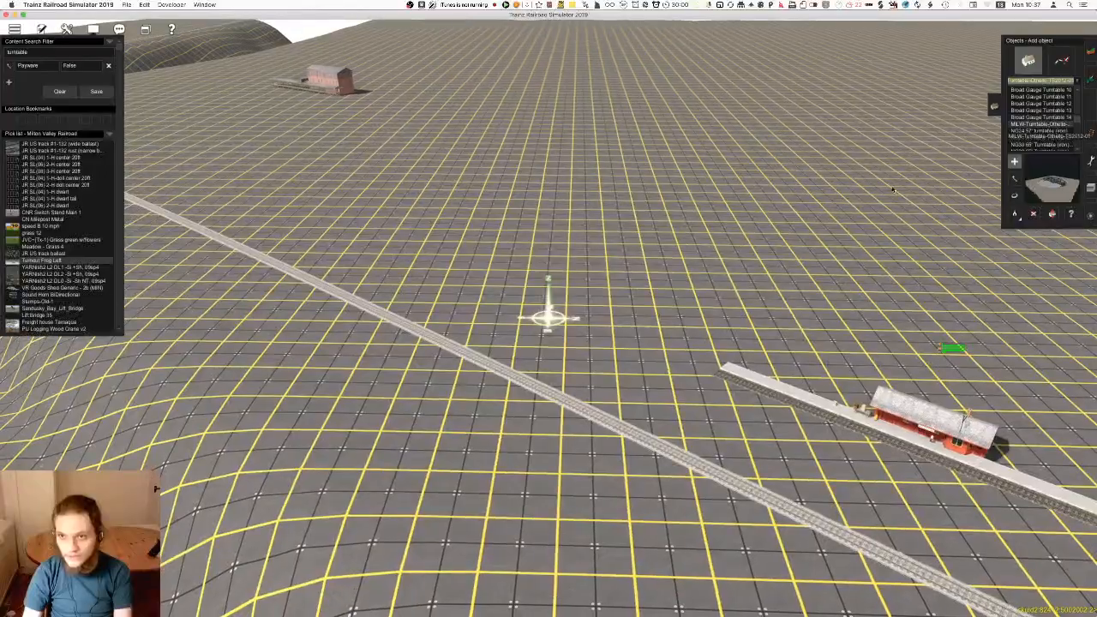
{"action": "scroll", "coordinate": [576, 303], "scroll_direction": "up", "scroll_amount": 5}
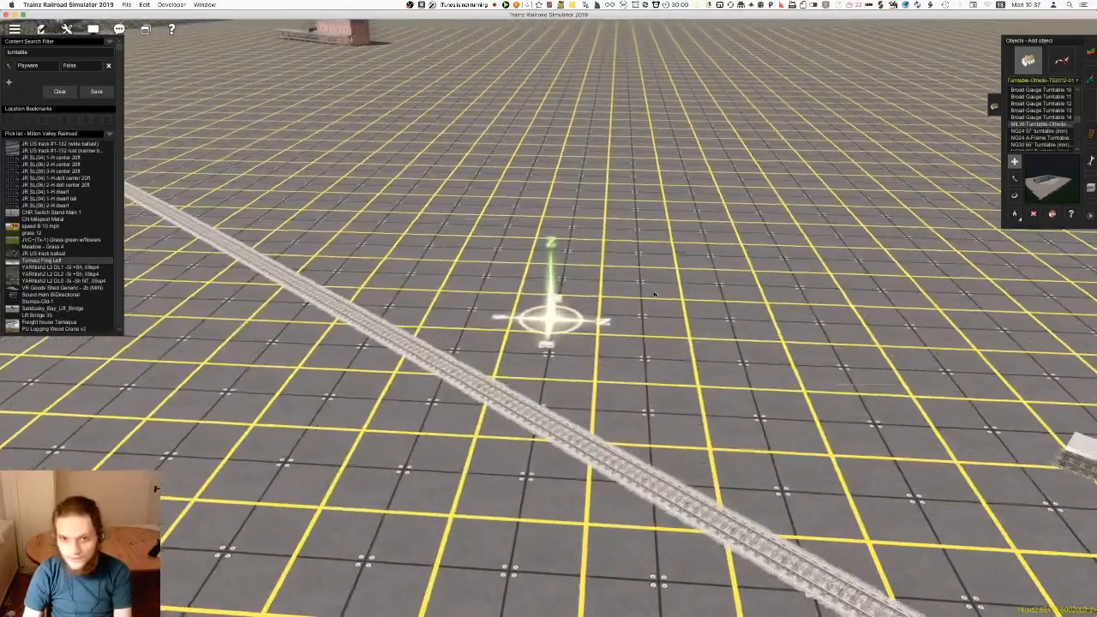
{"action": "left_click", "coordinate": [631, 292]}
{"action": "scroll", "coordinate": [553, 318], "scroll_direction": "up", "scroll_amount": 5}
{"action": "right_click_drag", "start_coordinate": [631, 291], "coordinate": [362, 406]}
{"action": "scroll", "coordinate": [548, 326], "scroll_direction": "down", "scroll_amount": 5}
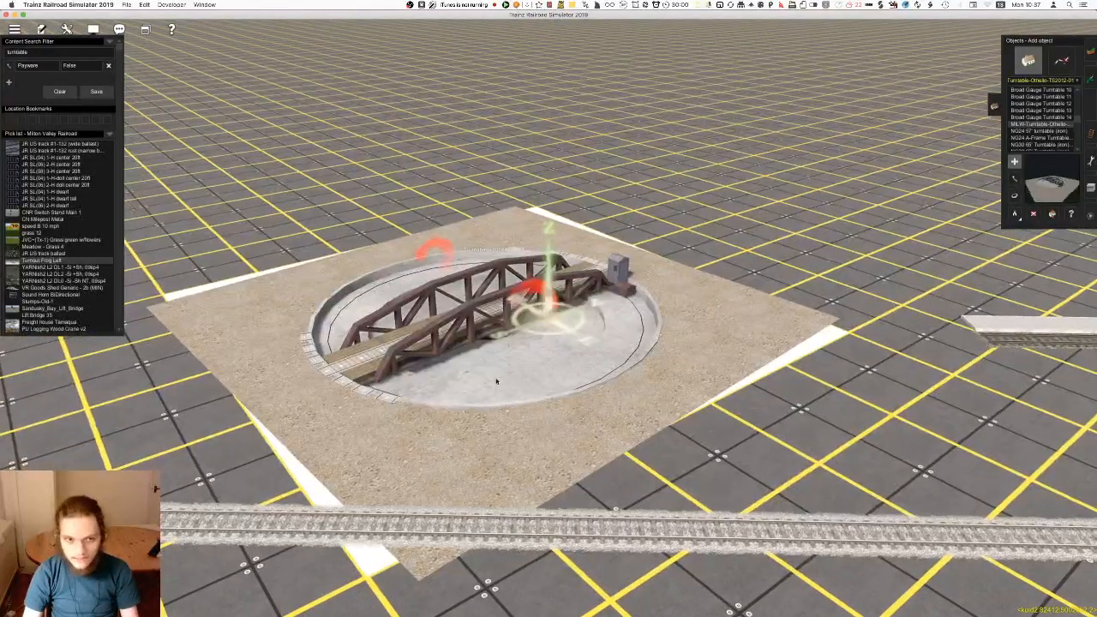
{"action": "key", "text": "super+z"}
Test-place the NG24 57' turntable (iron) and undo the placement
{"action": "left_click", "coordinate": [1039, 131]}
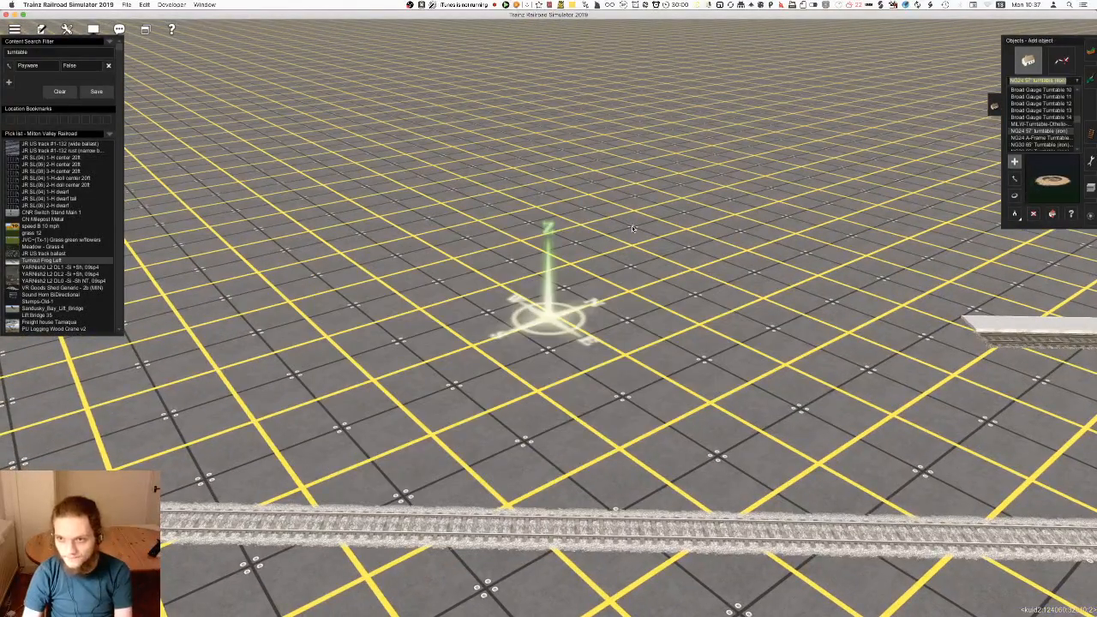
{"action": "left_click", "coordinate": [696, 262]}
{"action": "key", "text": "super+z"}
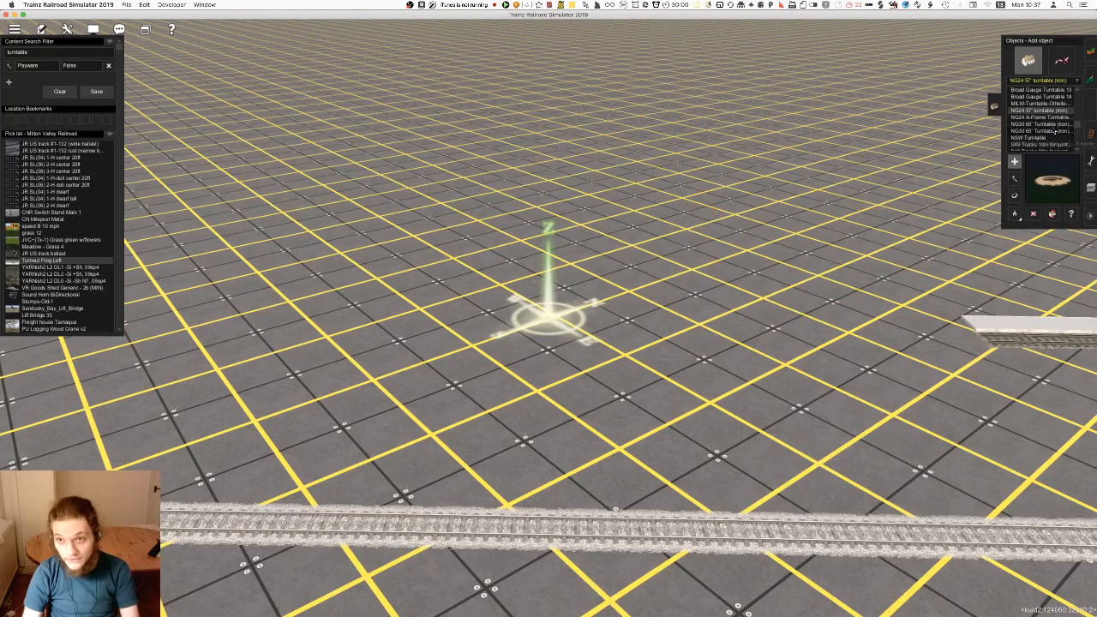
Preview the NG24 A-Frame, NG30 65' and NSW turntables one after another
{"action": "left_click", "coordinate": [1049, 119]}
{"action": "left_click", "coordinate": [1048, 125]}
{"action": "left_click", "coordinate": [1048, 131]}
{"action": "left_click", "coordinate": [1047, 138]}
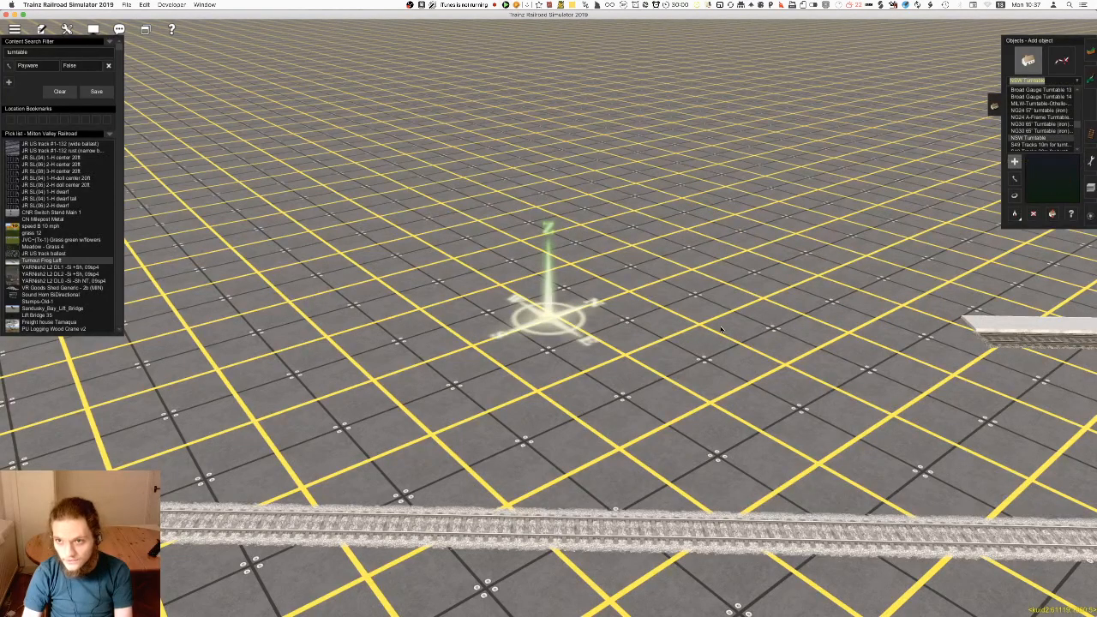
Place the NSW Turntable beside the main track and inspect its bridge and pit
{"action": "left_click", "coordinate": [601, 294]}
{"action": "scroll", "coordinate": [553, 324], "scroll_direction": "up", "scroll_amount": 5}
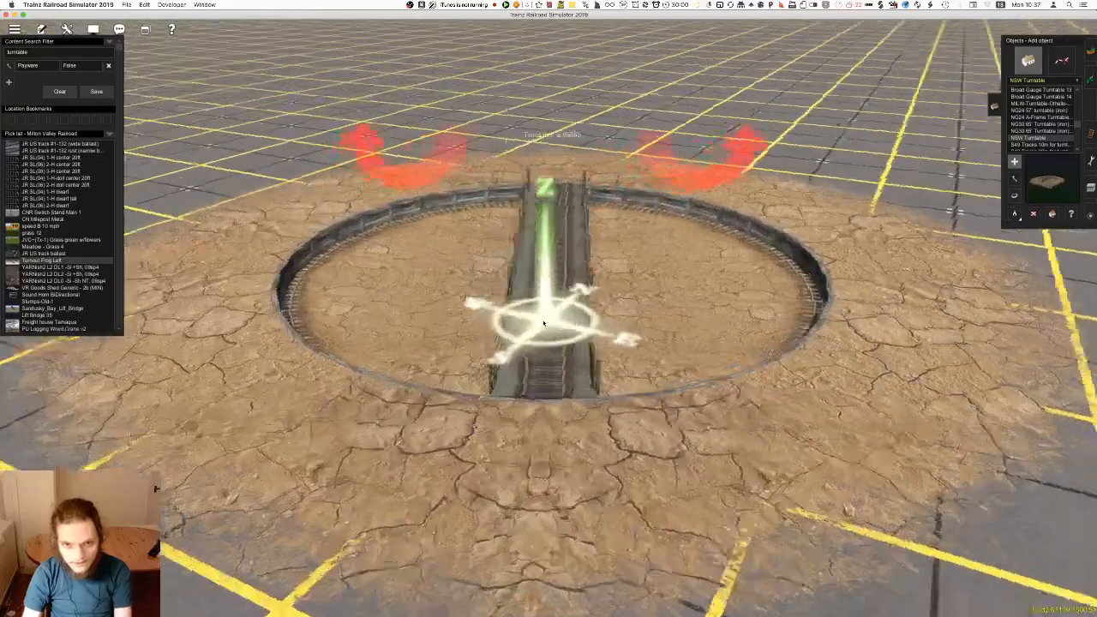
{"action": "key", "text": "Up"}
{"action": "key", "text": "F4"}
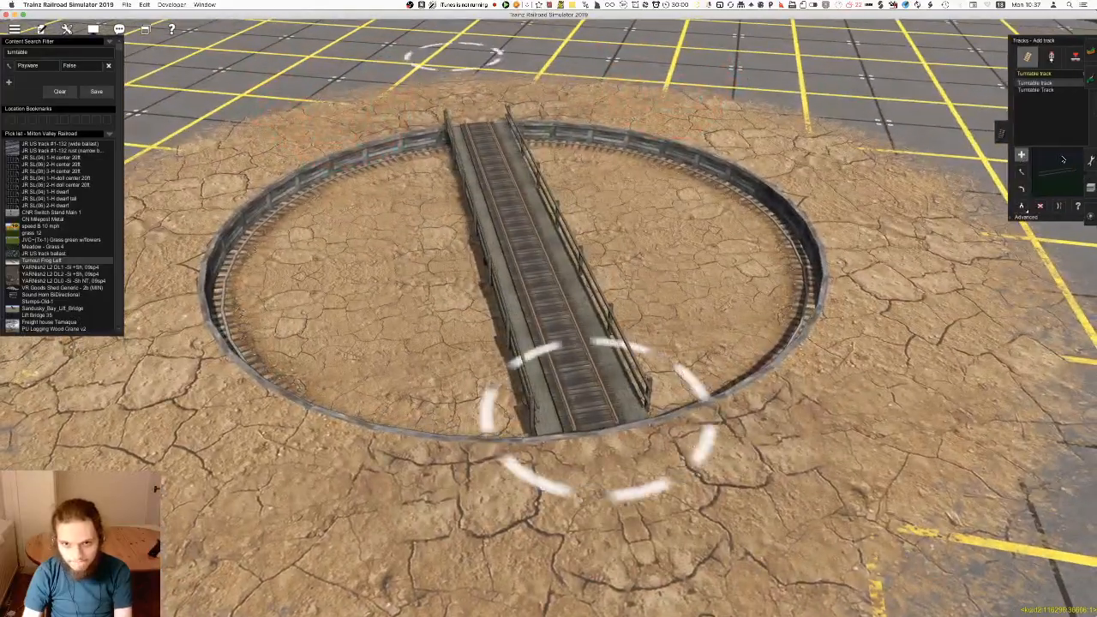
{"action": "scroll", "coordinate": [693, 366], "scroll_direction": "down", "scroll_amount": 3}
{"action": "key", "text": "Left"}
{"action": "scroll", "coordinate": [692, 366], "scroll_direction": "up", "scroll_amount": 5}
{"action": "scroll", "coordinate": [692, 366], "scroll_direction": "down", "scroll_amount": 8}
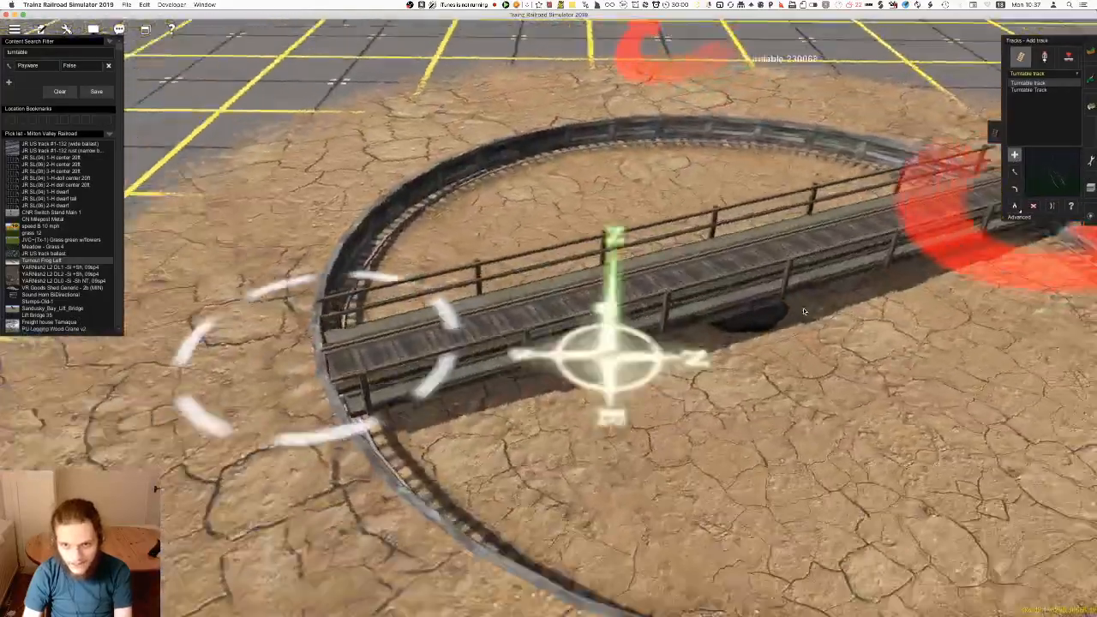
Replace the turntable search with "prr" to filter the rolling stock for test vehicles
{"action": "left_click", "coordinate": [1092, 214]}
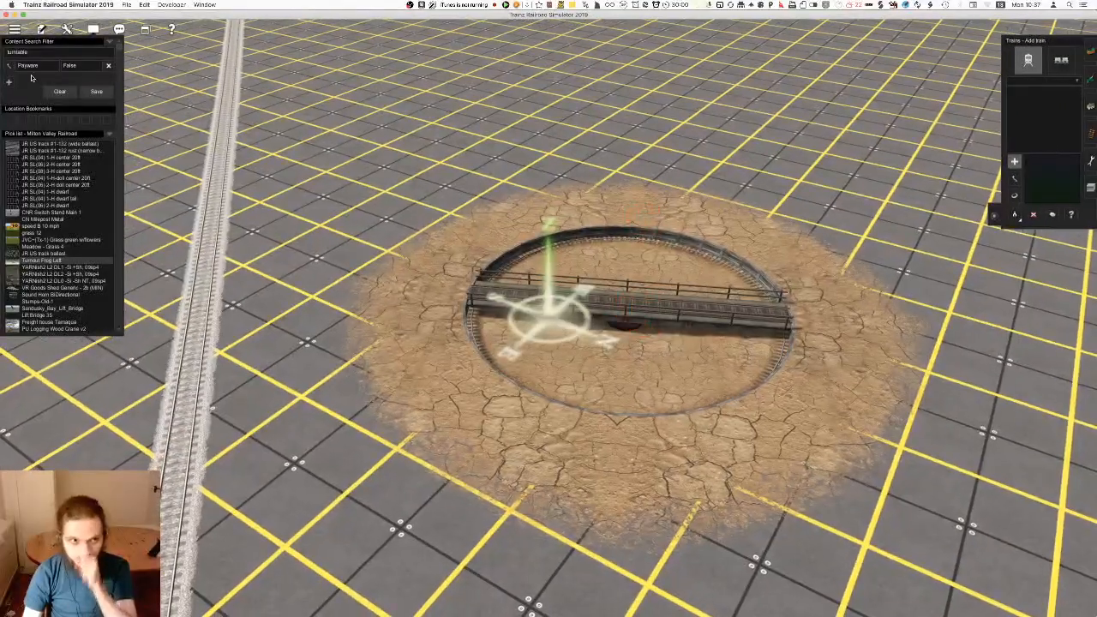
{"action": "scroll", "coordinate": [433, 288], "scroll_direction": "up", "scroll_amount": 5}
{"action": "scroll", "coordinate": [433, 288], "scroll_direction": "down", "scroll_amount": 6}
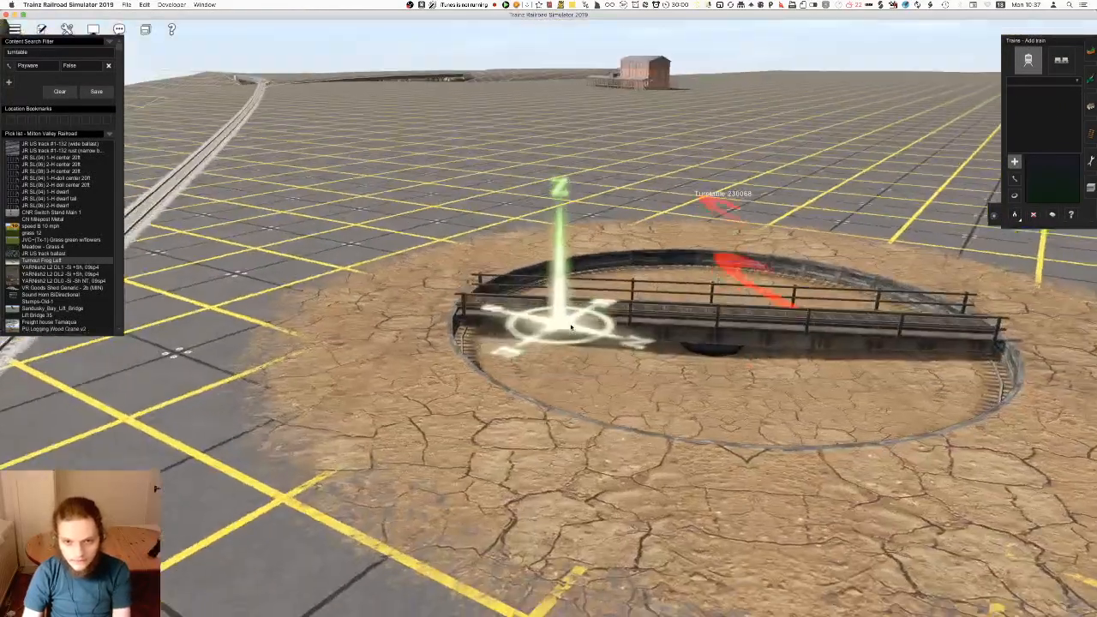
{"action": "scroll", "coordinate": [548, 308], "scroll_direction": "up", "scroll_amount": 3}
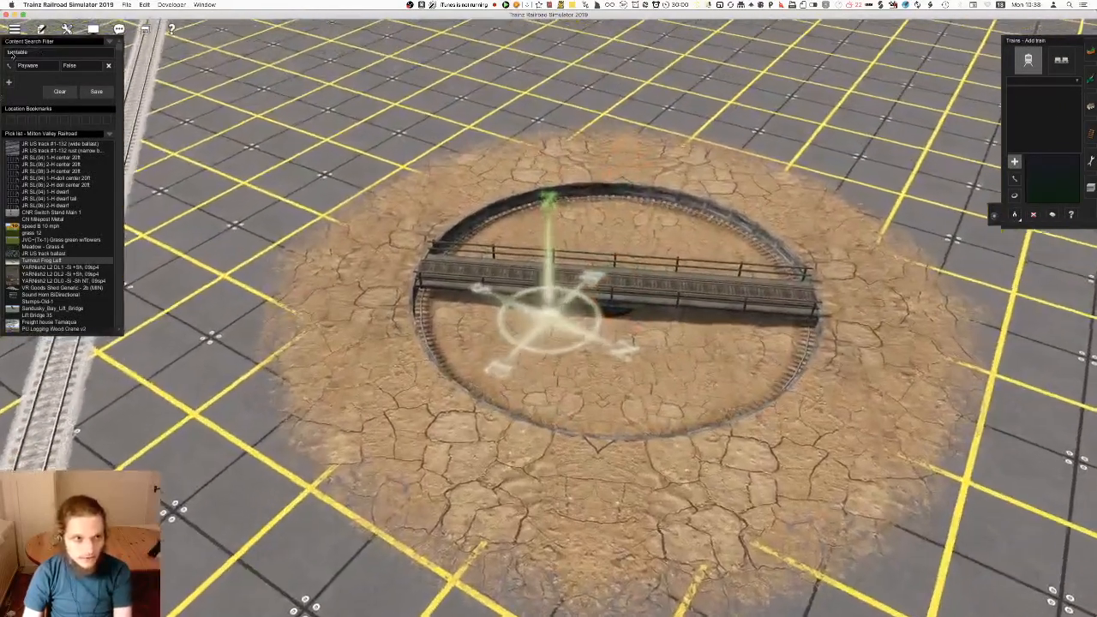
{"action": "key", "text": "BackSpace"}
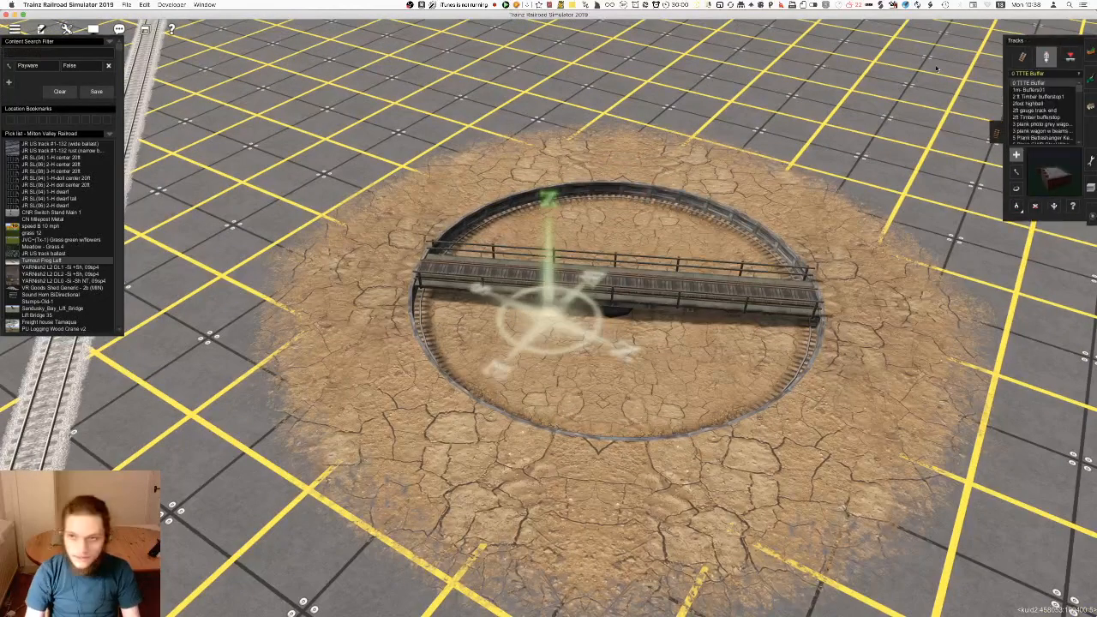
{"action": "left_click", "coordinate": [48, 56]}
{"action": "type", "text": "prr"}
Test-place the PRR Type 4-4-2 E Class Atlantic on the turntable bridge and delete it
{"action": "left_click", "coordinate": [1048, 104]}
{"action": "right_click", "coordinate": [428, 369]}
{"action": "scroll", "coordinate": [747, 280], "scroll_direction": "up", "scroll_amount": 3}
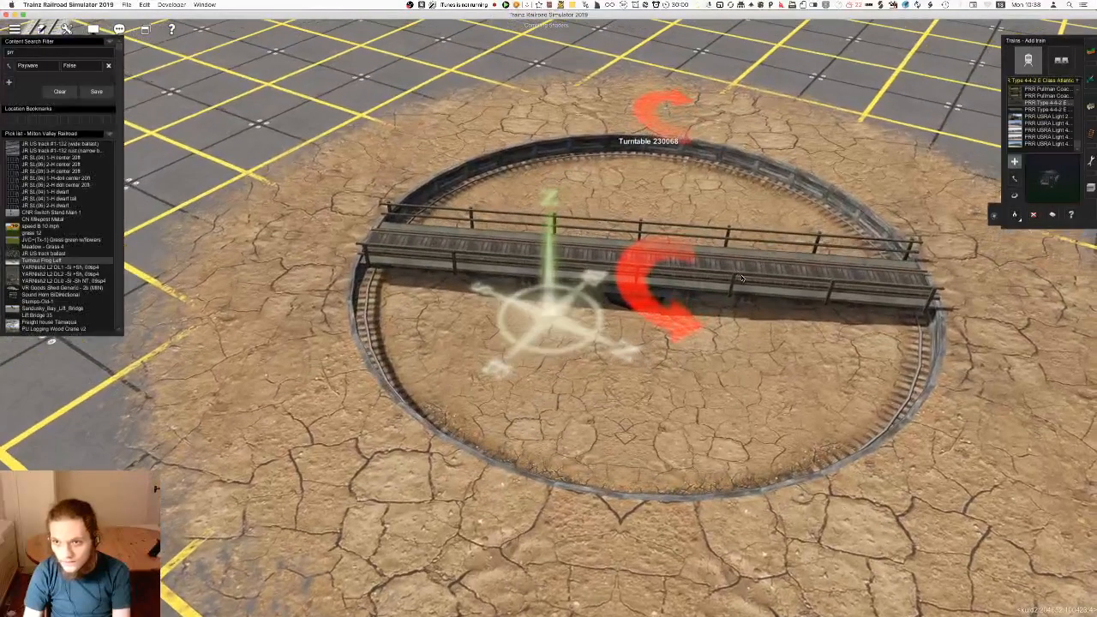
{"action": "left_click", "coordinate": [724, 270]}
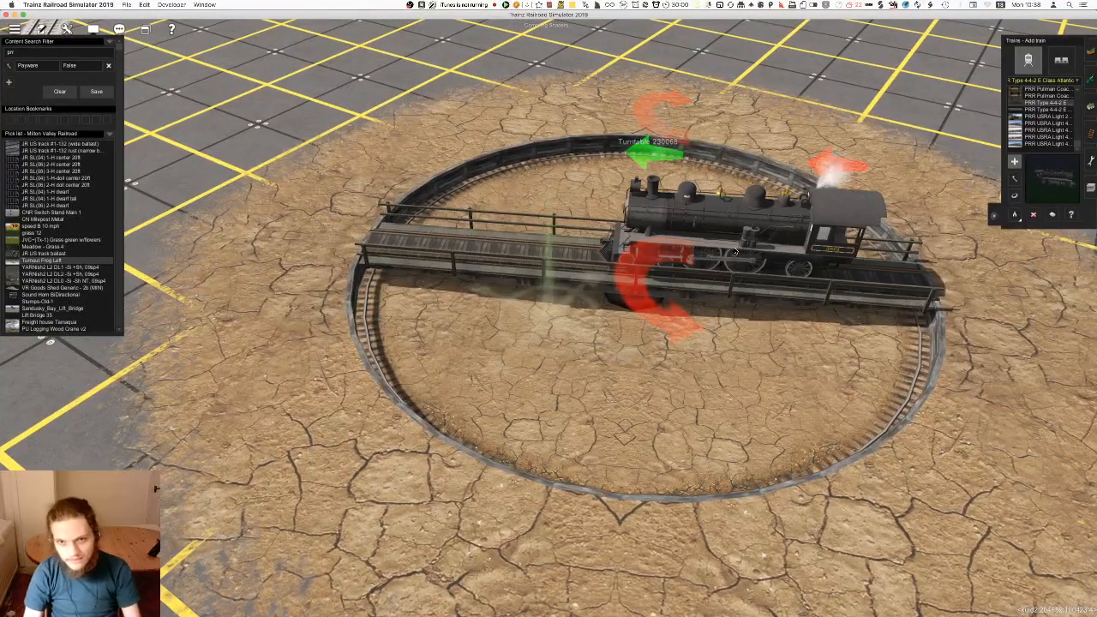
{"action": "key", "text": "d"}
{"action": "left_click", "coordinate": [723, 270]}
Test-place the PRR USRA Light 2-10-4 locomotive on the turntable bridge, rotate it, and clear the bridge of test vehicles
{"action": "left_click", "coordinate": [1051, 116]}
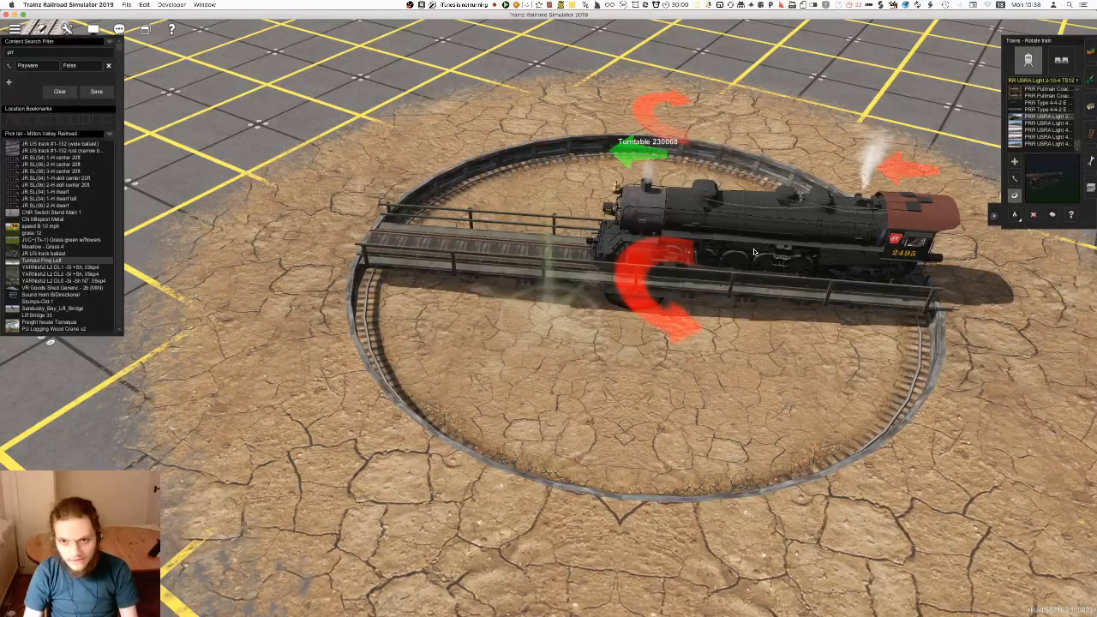
{"action": "key", "text": "r"}
{"action": "left_click", "coordinate": [757, 256]}
{"action": "key", "text": "d"}
{"action": "left_click", "coordinate": [822, 274]}
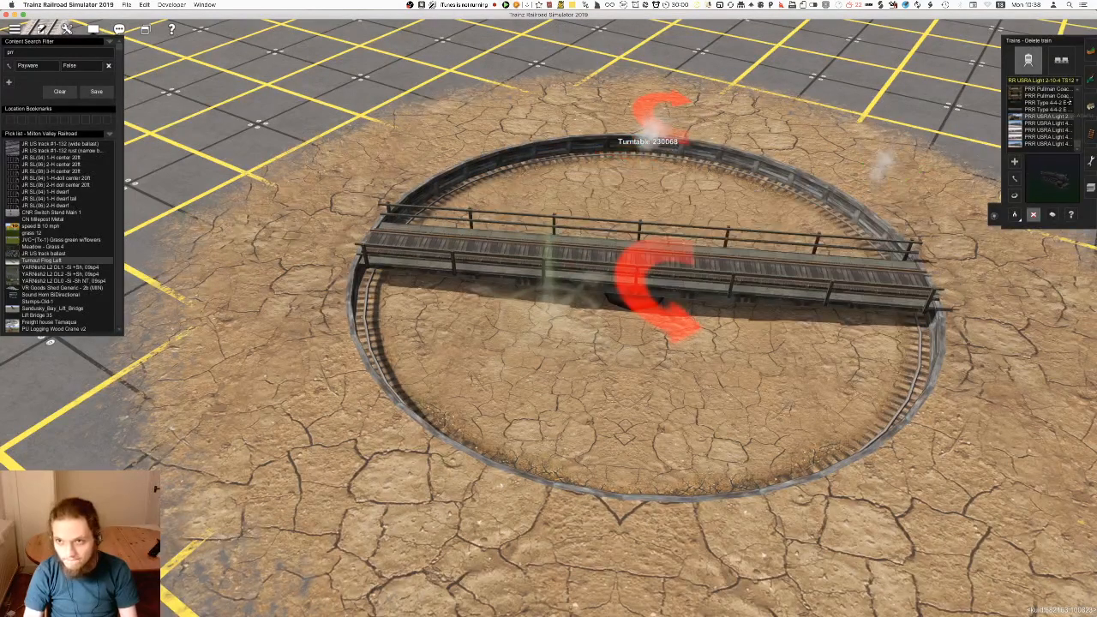
{"action": "left_click", "coordinate": [765, 264]}
{"action": "key", "text": "d"}
{"action": "left_click", "coordinate": [756, 258]}
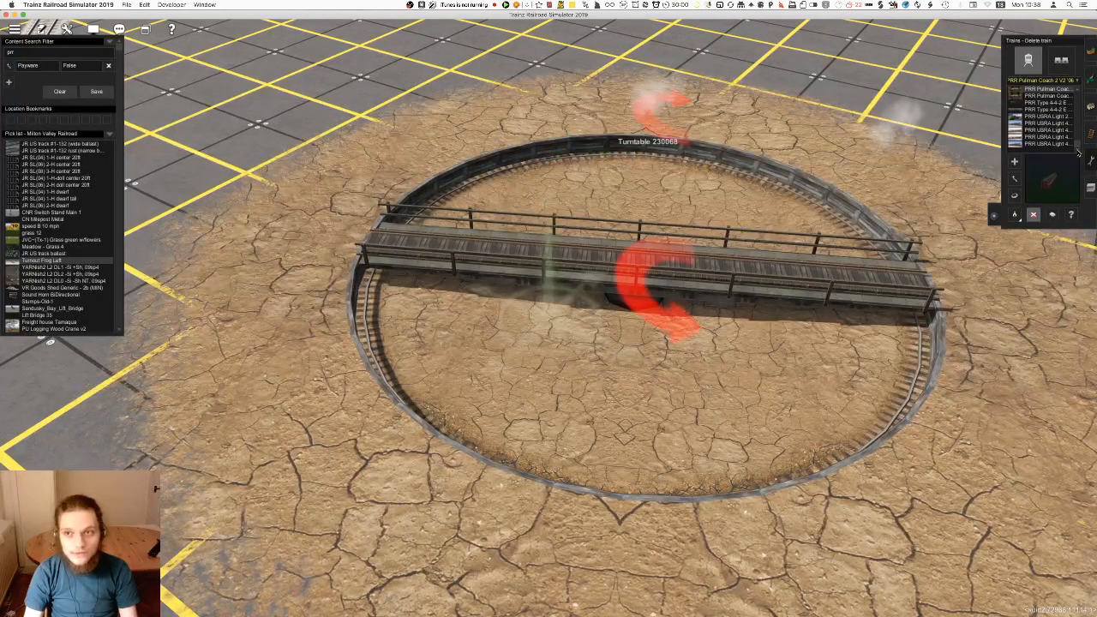
Test-place the PRR USRA Light 4-8-2 Mountain on the turntable bridge, turn it around, shift it along the bridge, and delete it
{"action": "left_click", "coordinate": [719, 263]}
{"action": "key", "text": "r"}
{"action": "left_click", "coordinate": [723, 255]}
{"action": "right_click", "coordinate": [653, 279]}
{"action": "scroll", "coordinate": [654, 279], "scroll_direction": "up", "scroll_amount": 4}
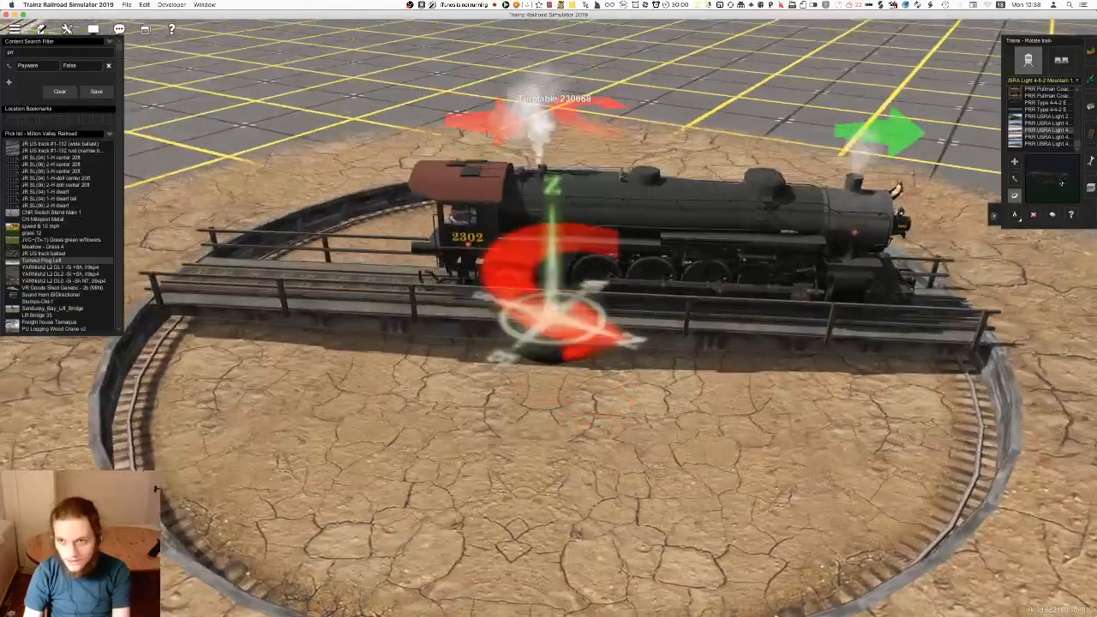
{"action": "scroll", "coordinate": [660, 296], "scroll_direction": "down", "scroll_amount": 4}
{"action": "key", "text": "m"}
{"action": "left_click_drag", "start_coordinate": [672, 304], "coordinate": [722, 304]}
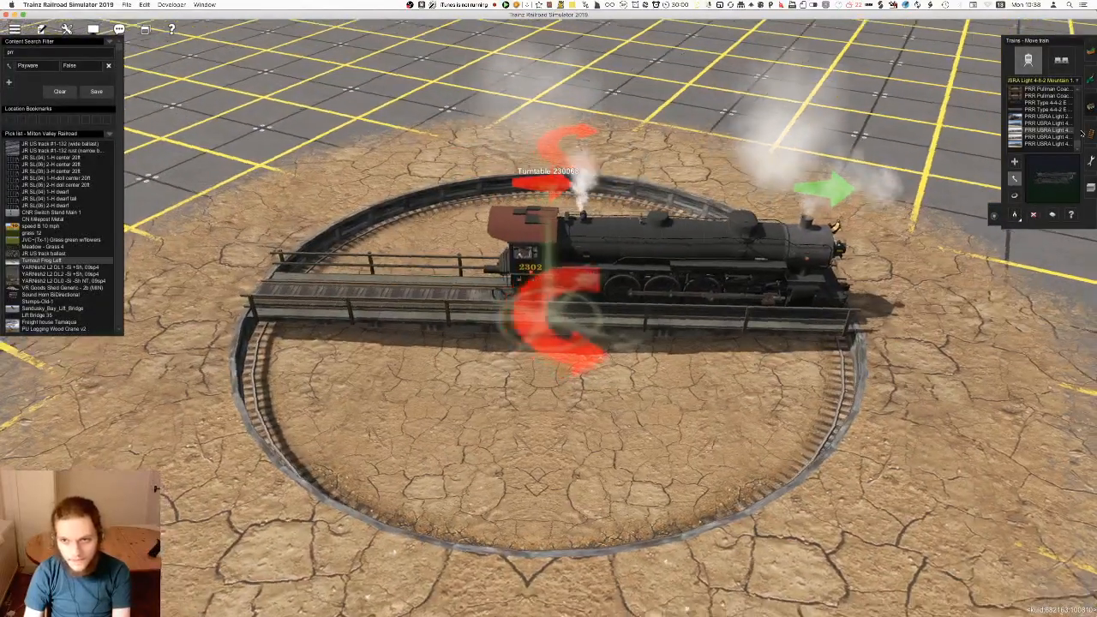
{"action": "key", "text": "Left"}
{"action": "left_click", "coordinate": [1048, 137]}
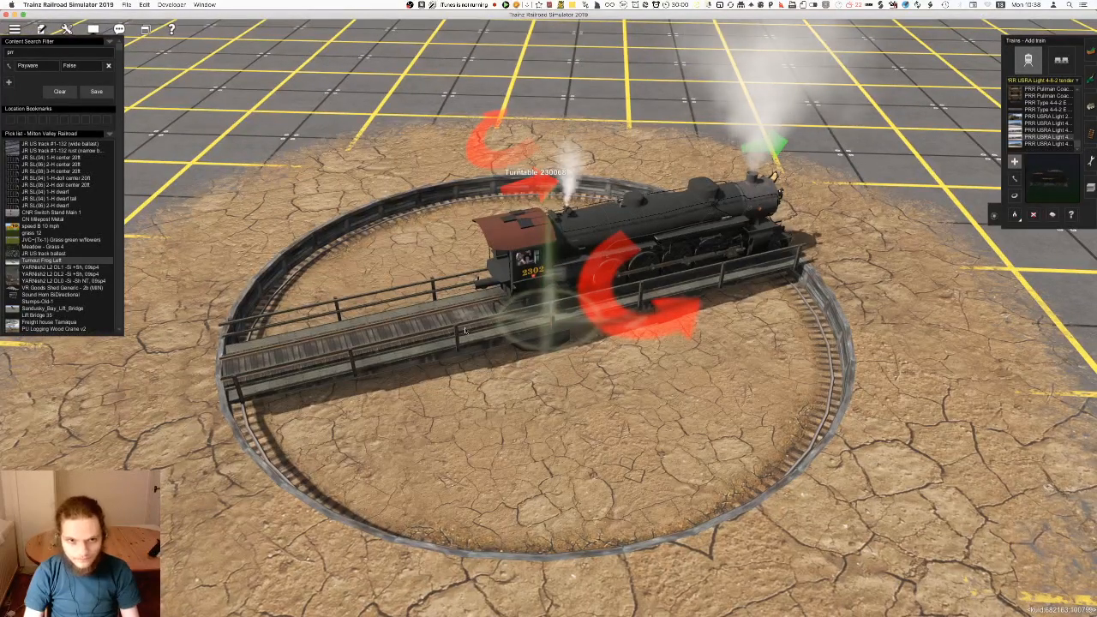
{"action": "key", "text": "d"}
{"action": "left_click", "coordinate": [609, 267]}
Place the PRR USRA Light 4-8-2 tender and the matching 4-8-2 Mountain locomotive coupled together on the main track
{"action": "key", "text": "a"}
{"action": "scroll", "coordinate": [514, 497], "scroll_direction": "down", "scroll_amount": 5}
{"action": "right_click_drag", "start_coordinate": [529, 417], "coordinate": [577, 300]}
{"action": "scroll", "coordinate": [577, 300], "scroll_direction": "up", "scroll_amount": 2}
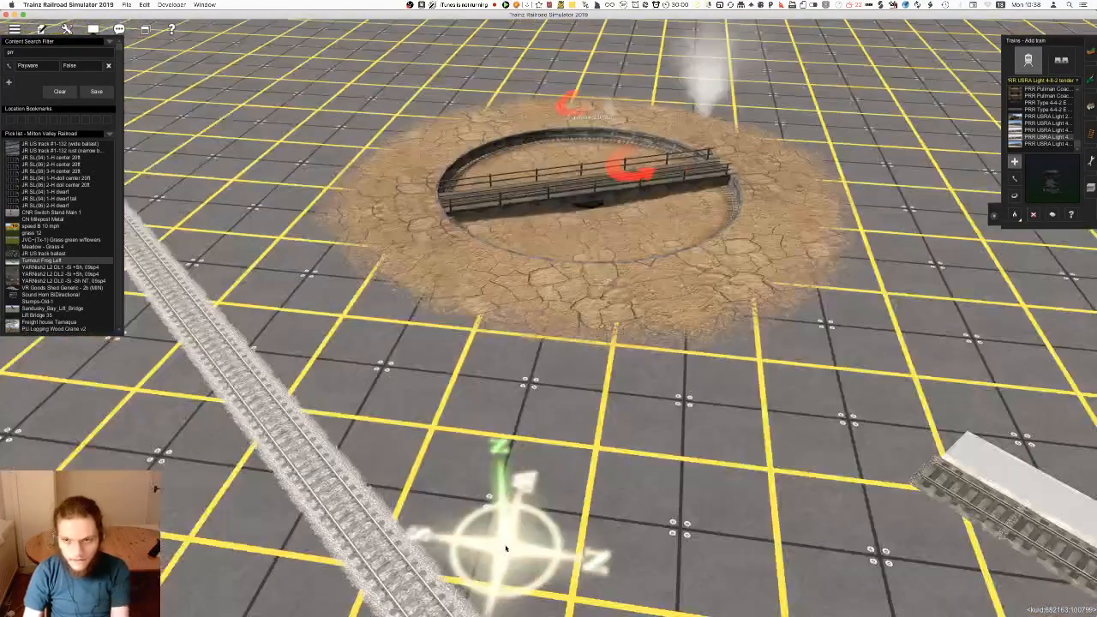
{"action": "left_click", "coordinate": [577, 296]}
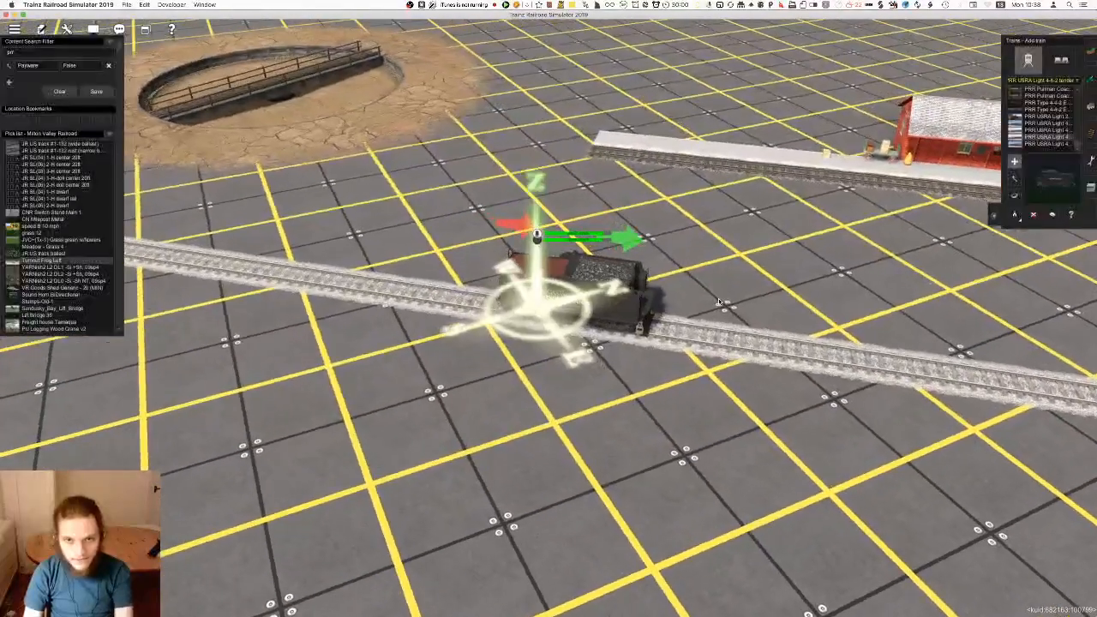
{"action": "left_click", "coordinate": [705, 334]}
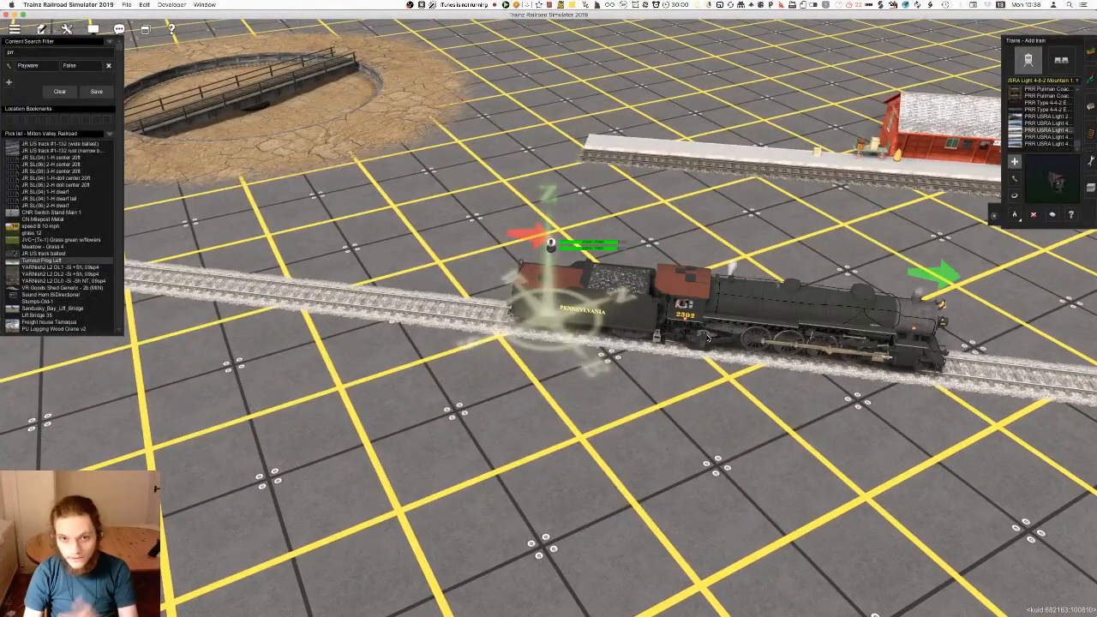
Replace the locomotive's tender with the PRR USRA Light 4-8-2, 4-8-4, 2-10-4 Long Range Tender
{"action": "right_click_drag", "start_coordinate": [630, 345], "coordinate": [493, 287]}
{"action": "scroll", "coordinate": [589, 305], "scroll_direction": "up", "scroll_amount": 5}
{"action": "scroll", "coordinate": [515, 304], "scroll_direction": "down", "scroll_amount": 5}
{"action": "right_click", "coordinate": [455, 313]}
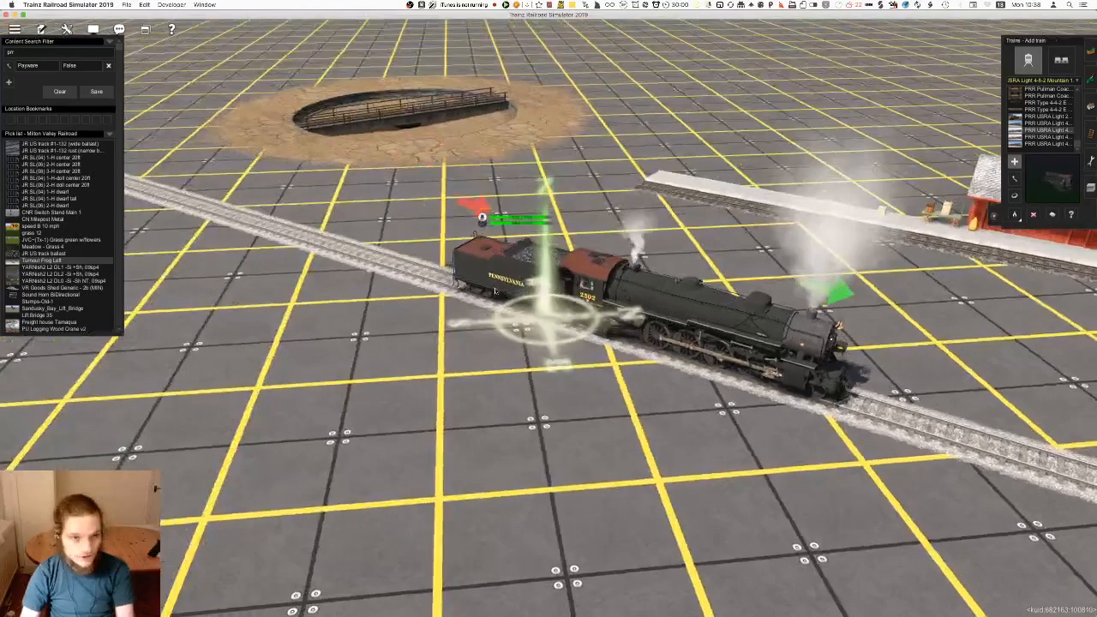
{"action": "key", "text": "d"}
{"action": "left_click", "coordinate": [510, 273]}
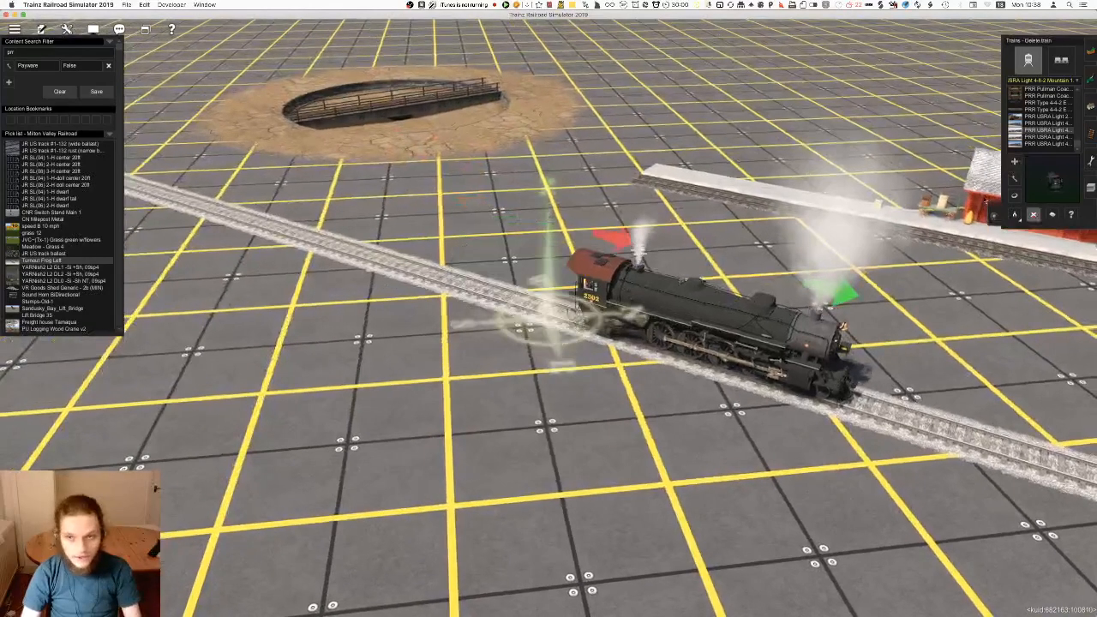
{"action": "left_click", "coordinate": [550, 318]}
Shift the locomotive and its new tender along the main track and examine them up close
{"action": "right_click_drag", "start_coordinate": [600, 314], "coordinate": [611, 287]}
{"action": "scroll", "coordinate": [611, 287], "scroll_direction": "up", "scroll_amount": 3}
{"action": "scroll", "coordinate": [680, 361], "scroll_direction": "up", "scroll_amount": 5}
{"action": "mouse_move", "coordinate": [682, 360]}
{"action": "right_mouse_down"}
{"action": "mouse_move", "coordinate": [621, 360]}
{"action": "mouse_move", "coordinate": [593, 336]}
{"action": "mouse_move", "coordinate": [622, 338]}
{"action": "mouse_move", "coordinate": [563, 337]}
{"action": "right_mouse_up"}
{"action": "scroll", "coordinate": [669, 362], "scroll_direction": "down", "scroll_amount": 5}
{"action": "scroll", "coordinate": [598, 337], "scroll_direction": "up", "scroll_amount": 4}
{"action": "scroll", "coordinate": [621, 339], "scroll_direction": "down", "scroll_amount": 3}
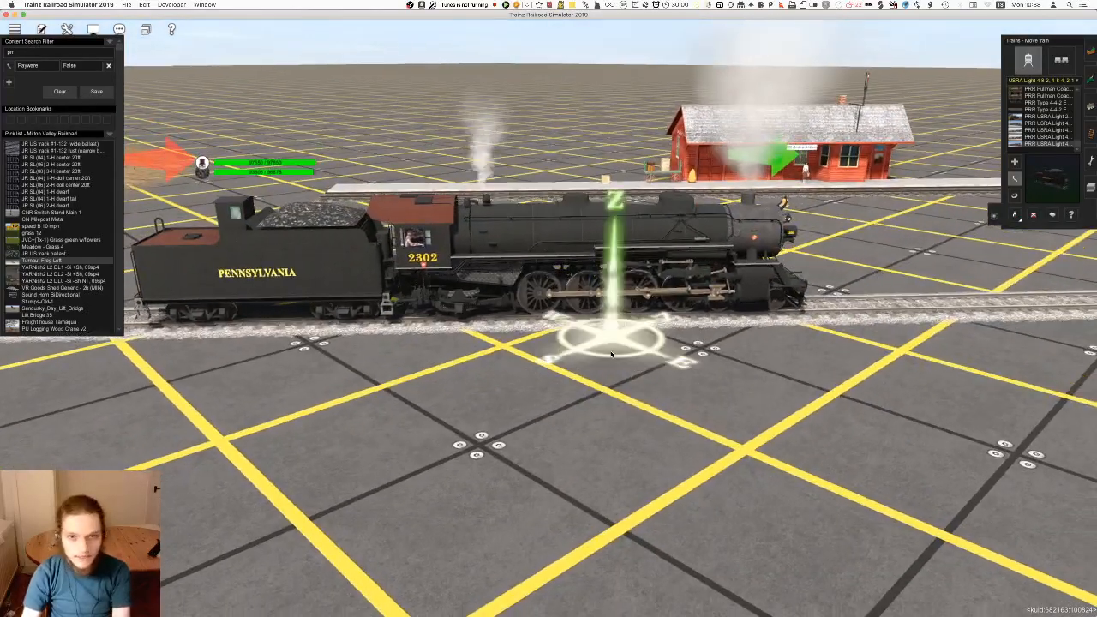
{"action": "scroll", "coordinate": [563, 337], "scroll_direction": "down", "scroll_amount": 4}
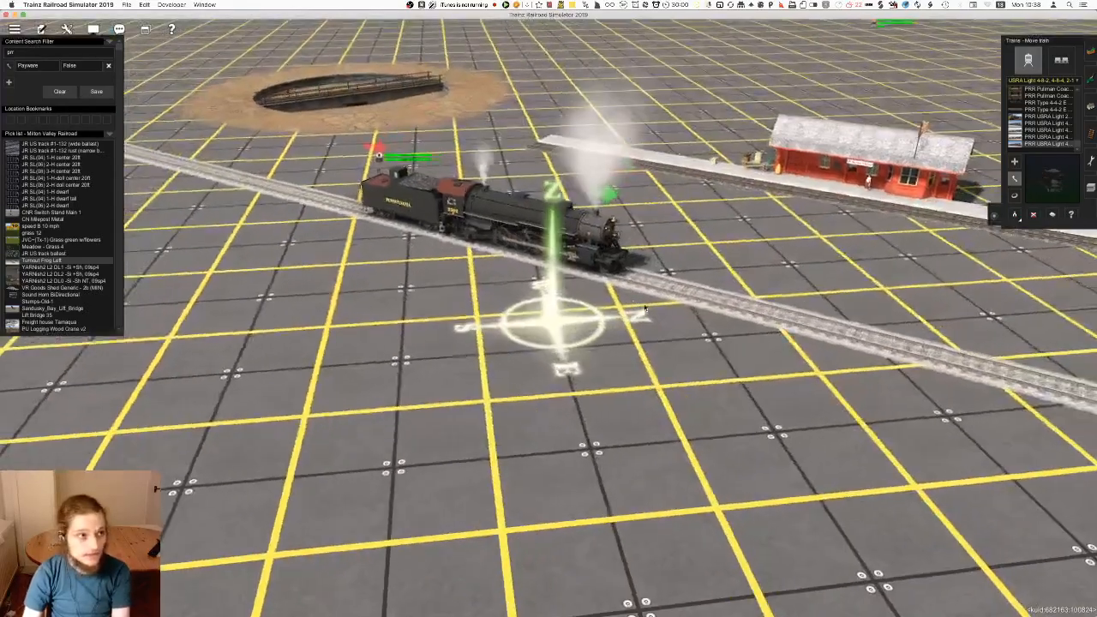
Move the locomotive and tender onto the turntable to check their fit, and return them to the main track
{"action": "right_click_drag", "start_coordinate": [515, 165], "coordinate": [511, 169]}
{"action": "left_click_drag", "start_coordinate": [510, 168], "coordinate": [484, 184]}
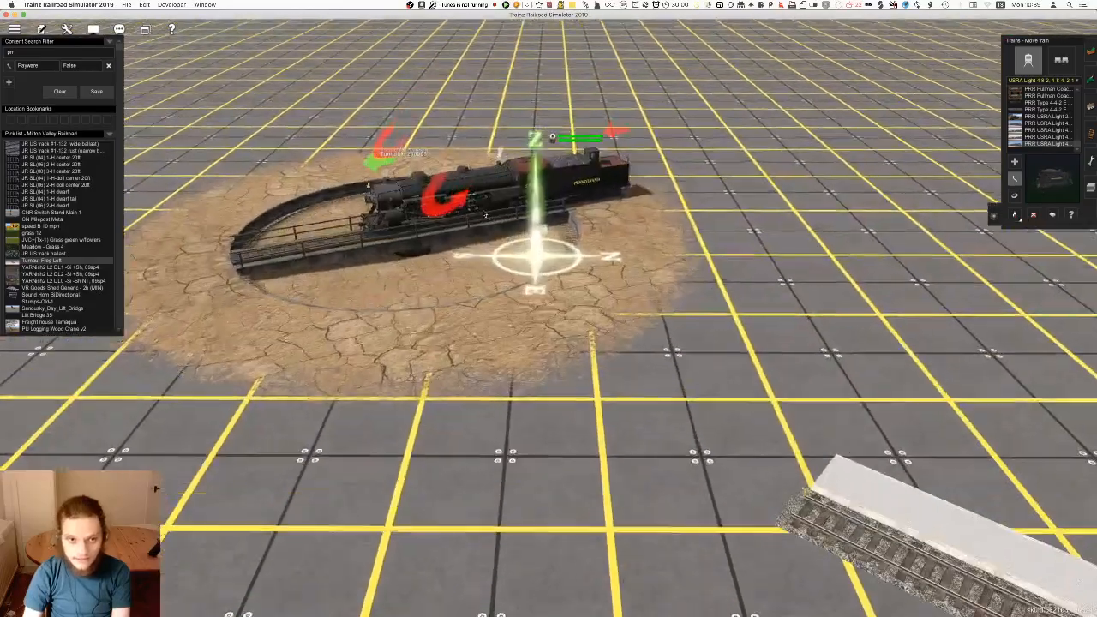
{"action": "key", "text": "Up"}
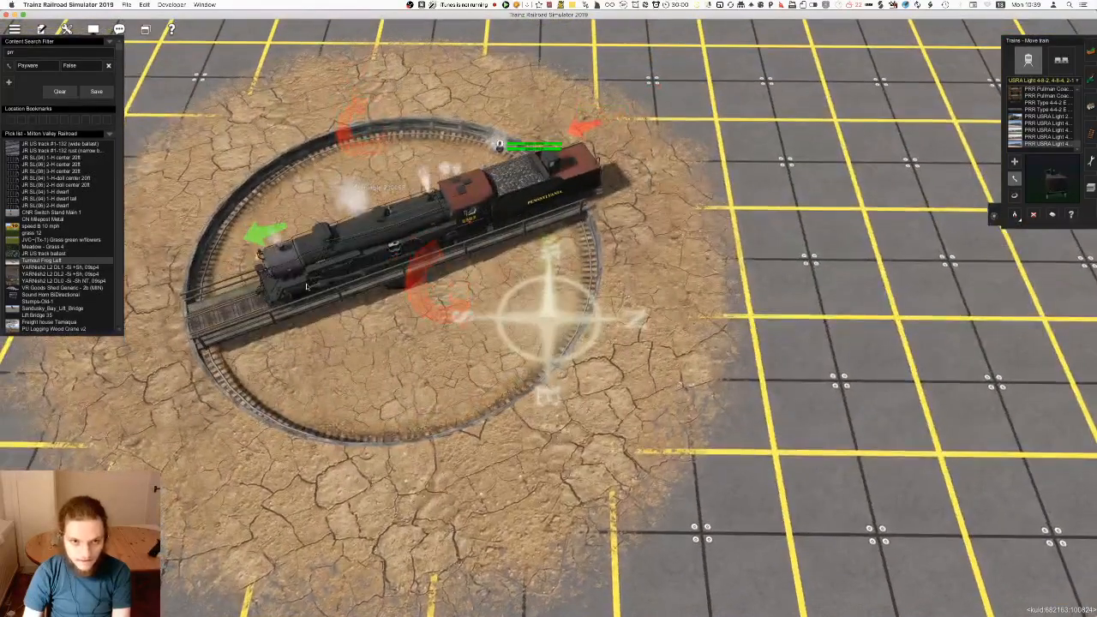
{"action": "scroll", "coordinate": [310, 277], "scroll_direction": "down", "scroll_amount": 5}
{"action": "left_click_drag", "start_coordinate": [445, 257], "coordinate": [515, 452]}
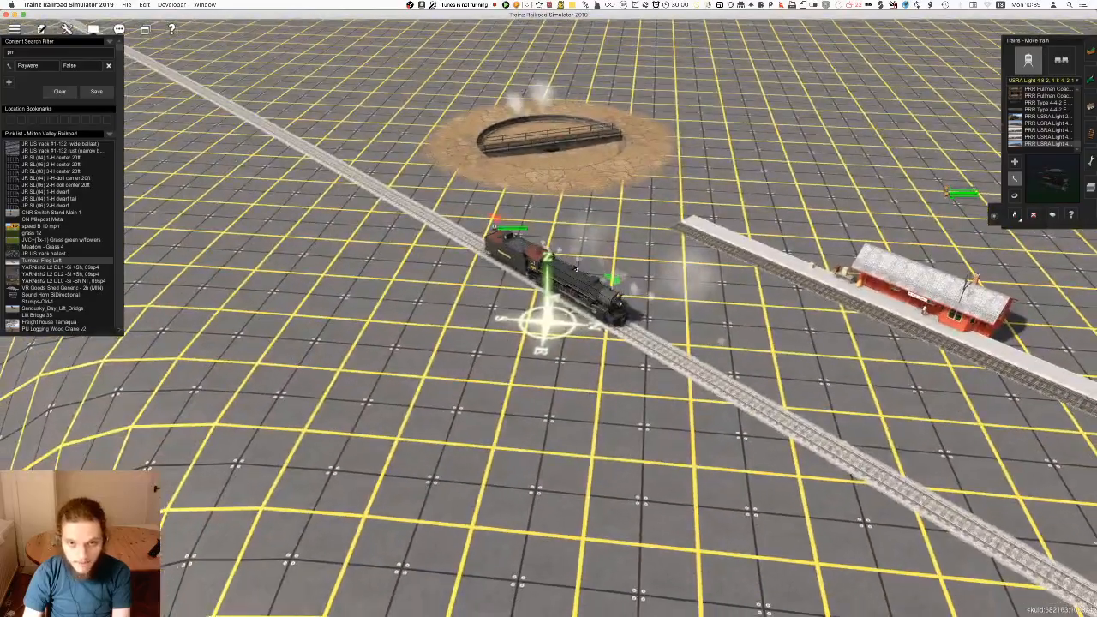
Attach a section of Auran Trk 01 1Trk track to each end of the turntable bridge
{"action": "right_click", "coordinate": [495, 185]}
{"action": "key", "text": "F4"}
{"action": "scroll", "coordinate": [588, 257], "scroll_direction": "up", "scroll_amount": 2}
{"action": "key", "text": "Up"}
{"action": "left_click", "coordinate": [1022, 56]}
{"action": "right_click", "coordinate": [588, 257]}
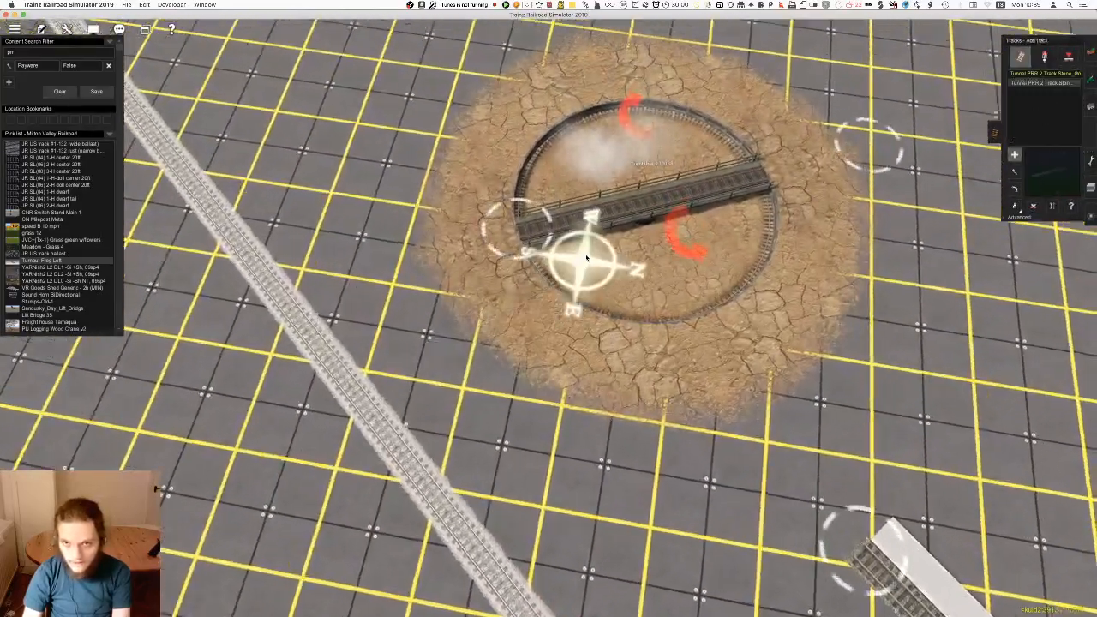
{"action": "key", "text": "Left"}
{"action": "left_click", "coordinate": [1019, 217]}
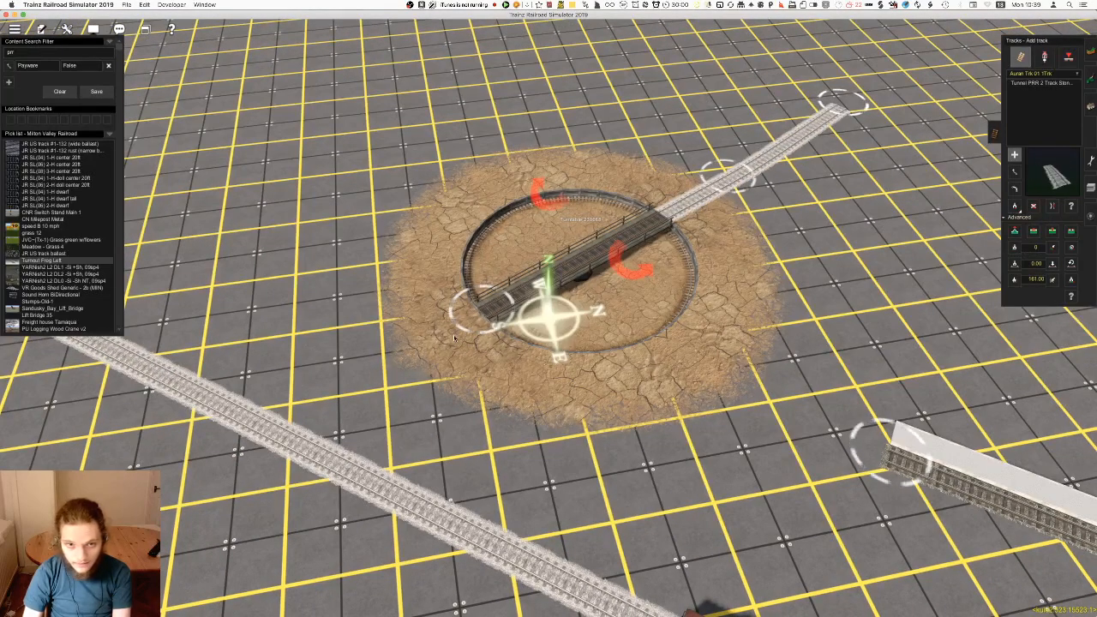
{"action": "left_click", "coordinate": [341, 393]}
Move the locomotive and tender from the main track onto the station's platform track
{"action": "right_click", "coordinate": [560, 456]}
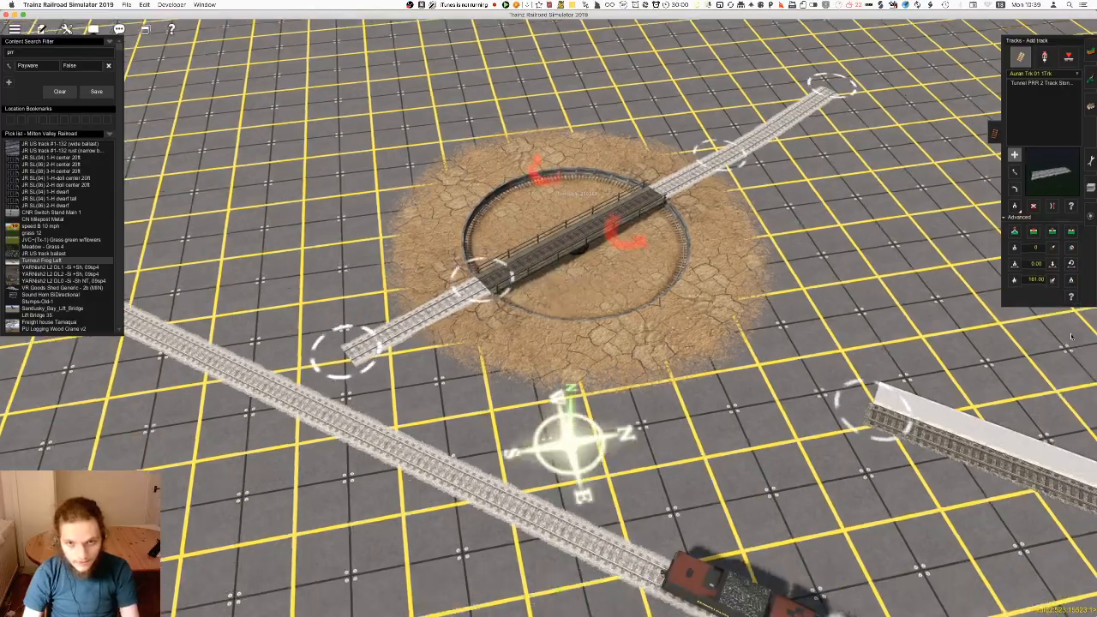
{"action": "key", "text": "Down"}
{"action": "key", "text": "Left"}
{"action": "left_click", "coordinate": [1090, 215]}
{"action": "right_click_drag", "start_coordinate": [737, 312], "coordinate": [567, 304]}
Examine the clearance between the tender, the platform edge and the end of the station track
{"action": "scroll", "coordinate": [703, 291], "scroll_direction": "up", "scroll_amount": 3}
{"action": "key", "text": "Left"}
{"action": "scroll", "coordinate": [568, 304], "scroll_direction": "up", "scroll_amount": 8}
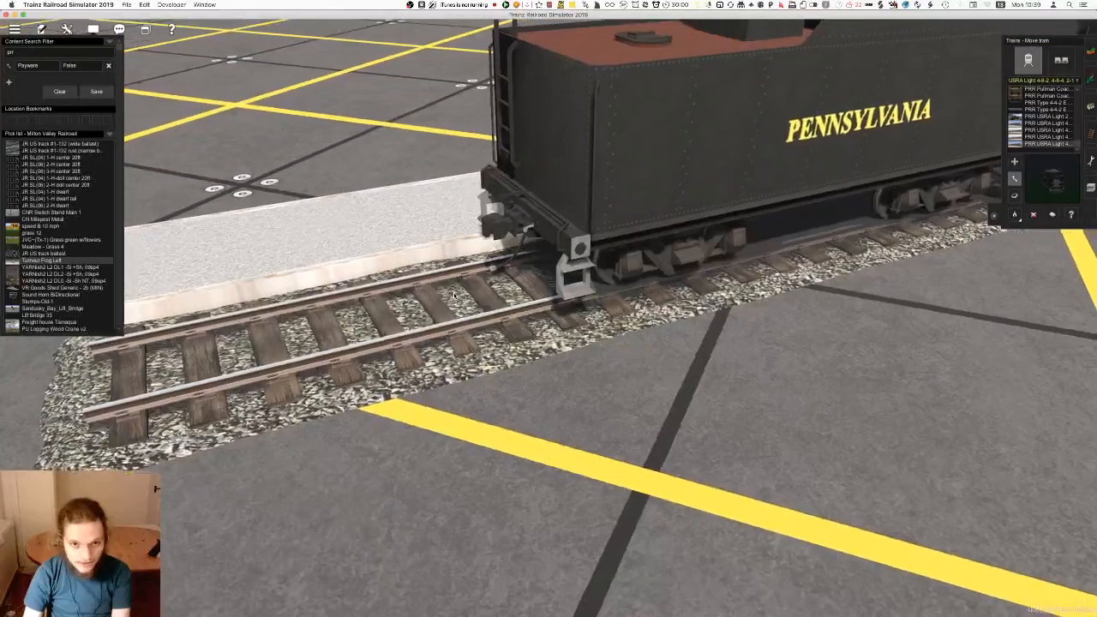
{"action": "key", "text": "Left"}
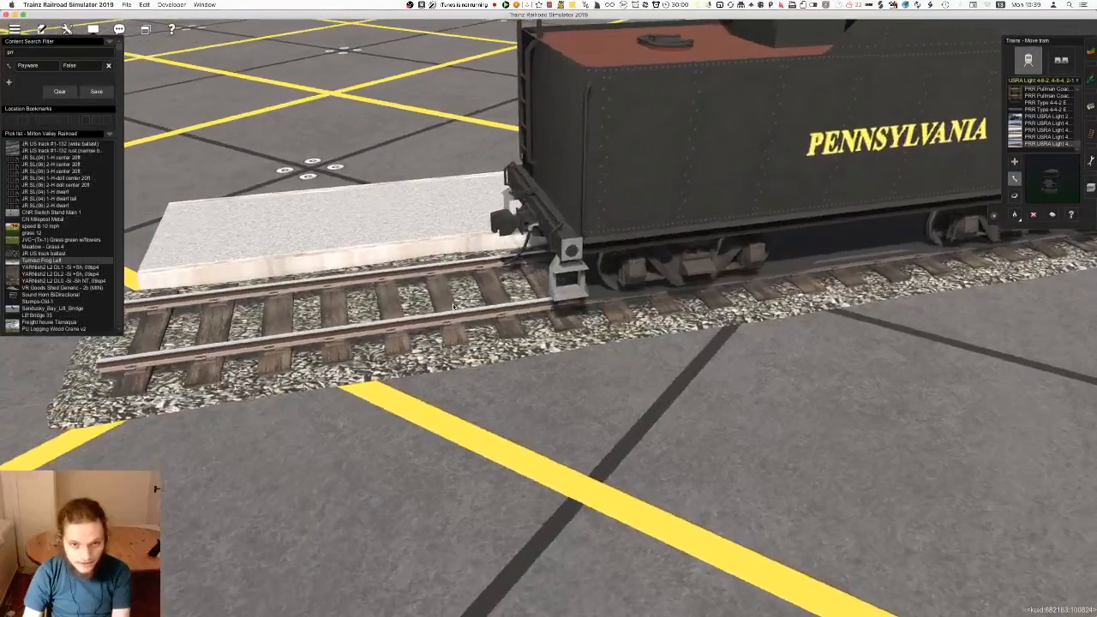
{"action": "right_click", "coordinate": [300, 317]}
{"action": "key", "text": "Down"}
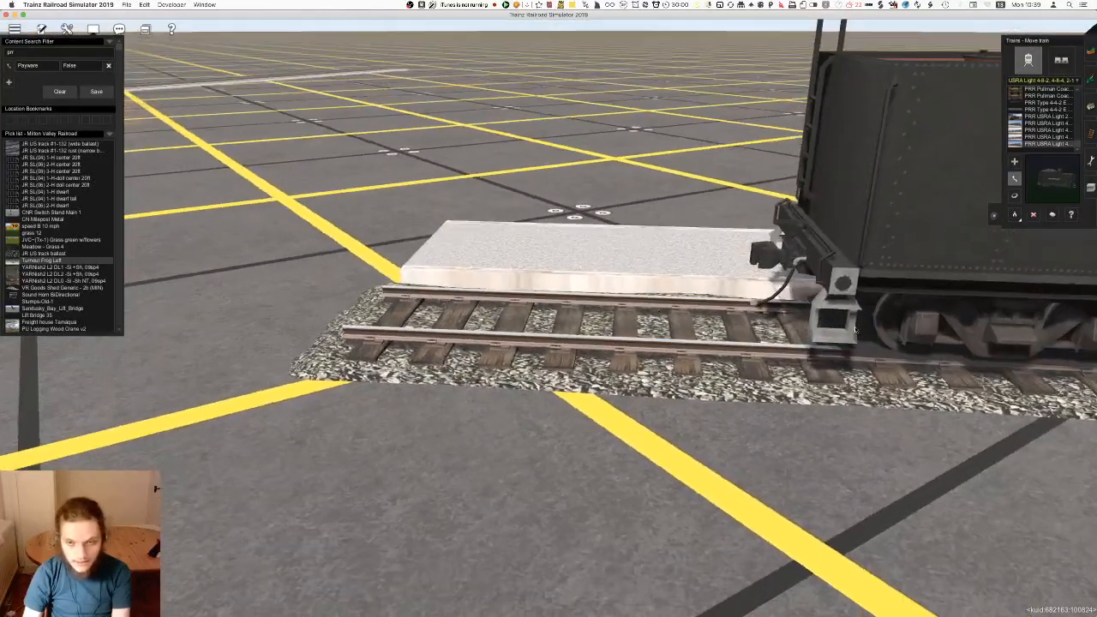
{"action": "right_click", "coordinate": [631, 341]}
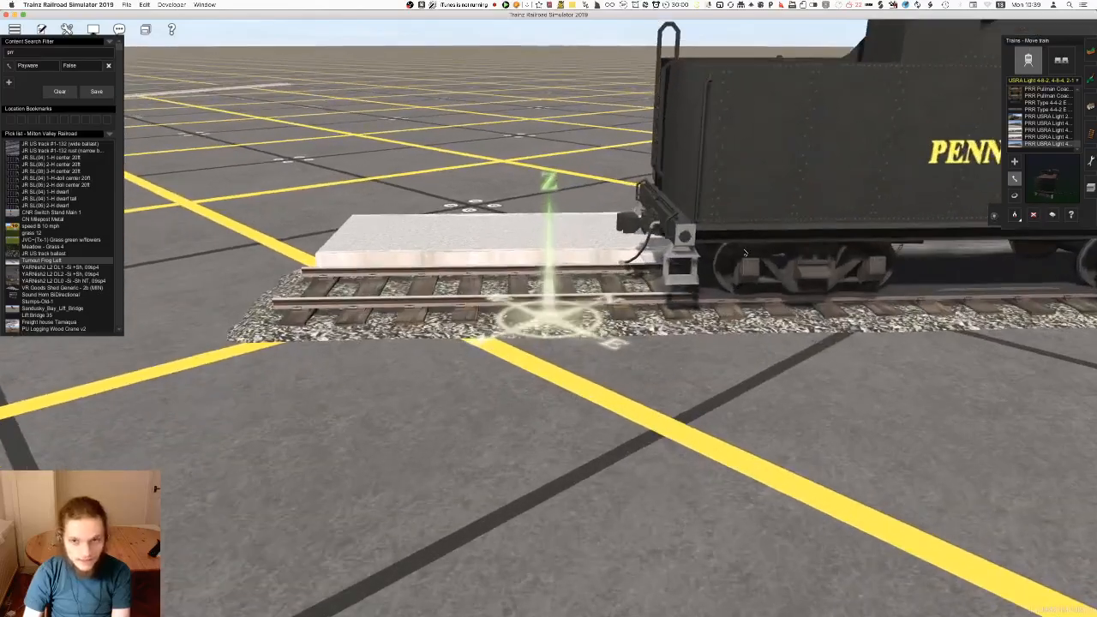
{"action": "scroll", "coordinate": [631, 341], "scroll_direction": "down", "scroll_amount": 8}
{"action": "key", "text": "Up"}
{"action": "right_click", "coordinate": [478, 353]}
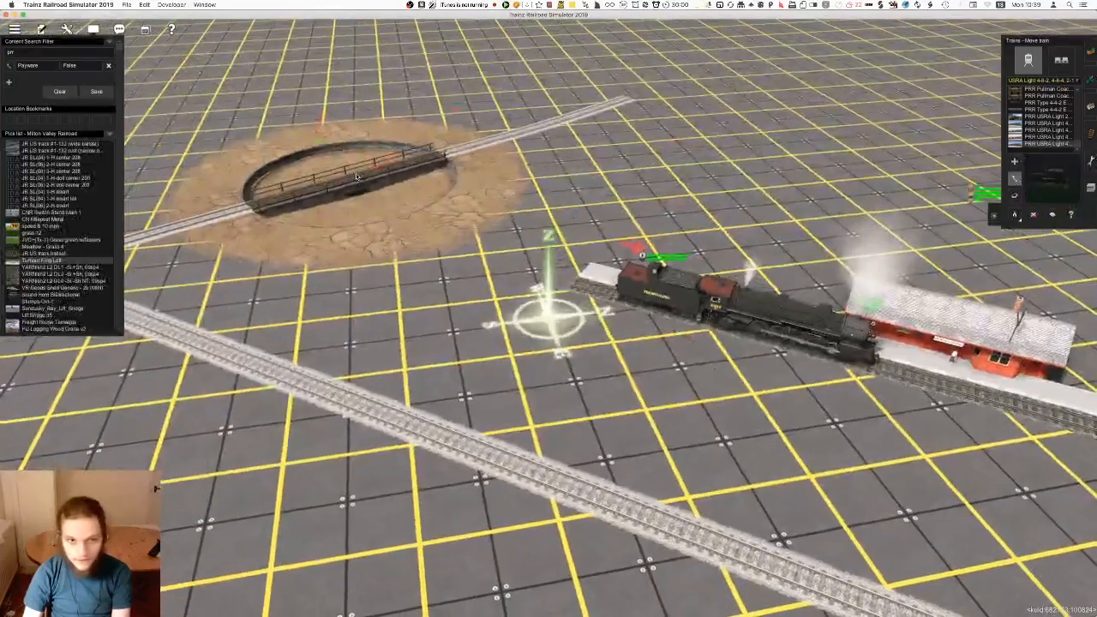
Move the locomotive and tender onto the turntable and inspect how they sit between the two approach tracks
{"action": "left_click_drag", "start_coordinate": [706, 314], "coordinate": [315, 190]}
{"action": "right_click", "coordinate": [345, 193]}
{"action": "scroll", "coordinate": [556, 318], "scroll_direction": "up", "scroll_amount": 8}
{"action": "key", "text": "Down"}
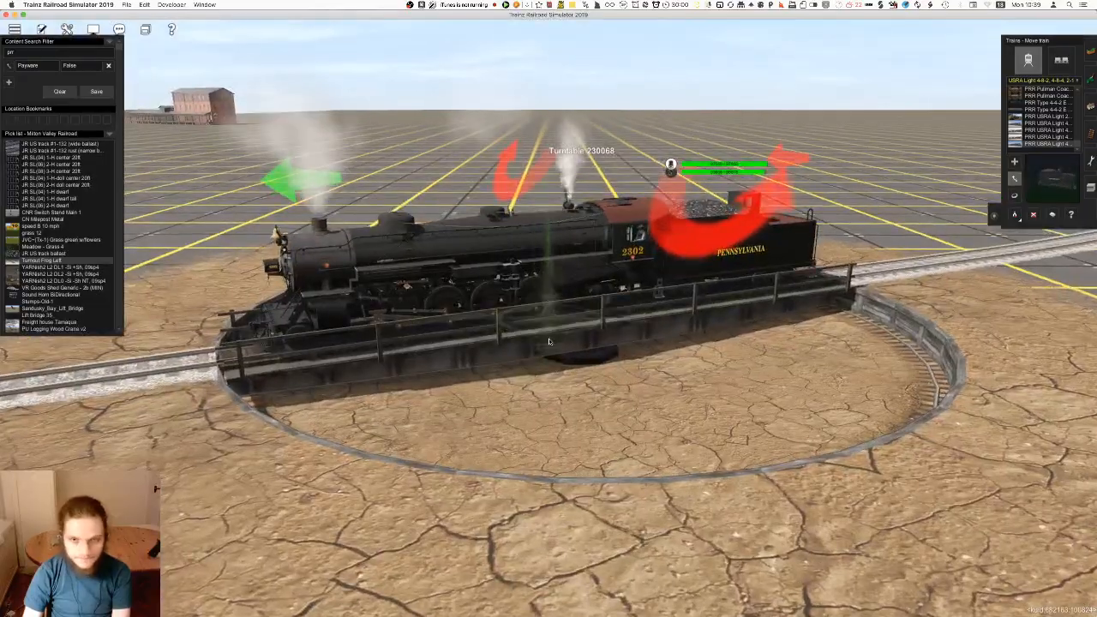
{"action": "key", "text": "Left"}
{"action": "scroll", "coordinate": [562, 335], "scroll_direction": "up", "scroll_amount": 4}
{"action": "key", "text": "Left"}
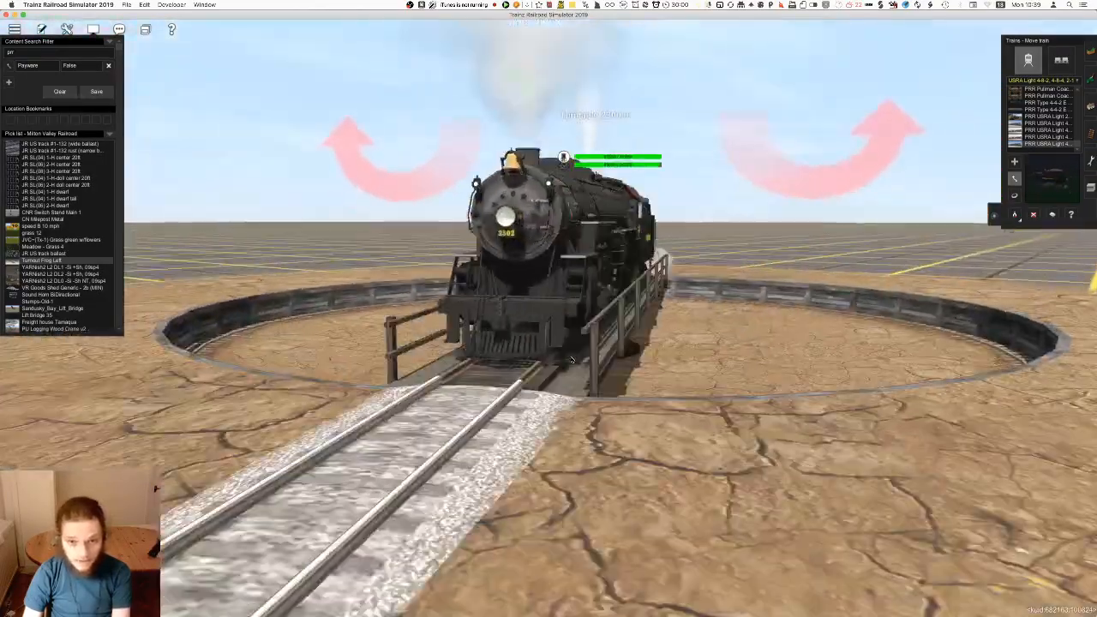
{"action": "scroll", "coordinate": [571, 360], "scroll_direction": "down", "scroll_amount": 10}
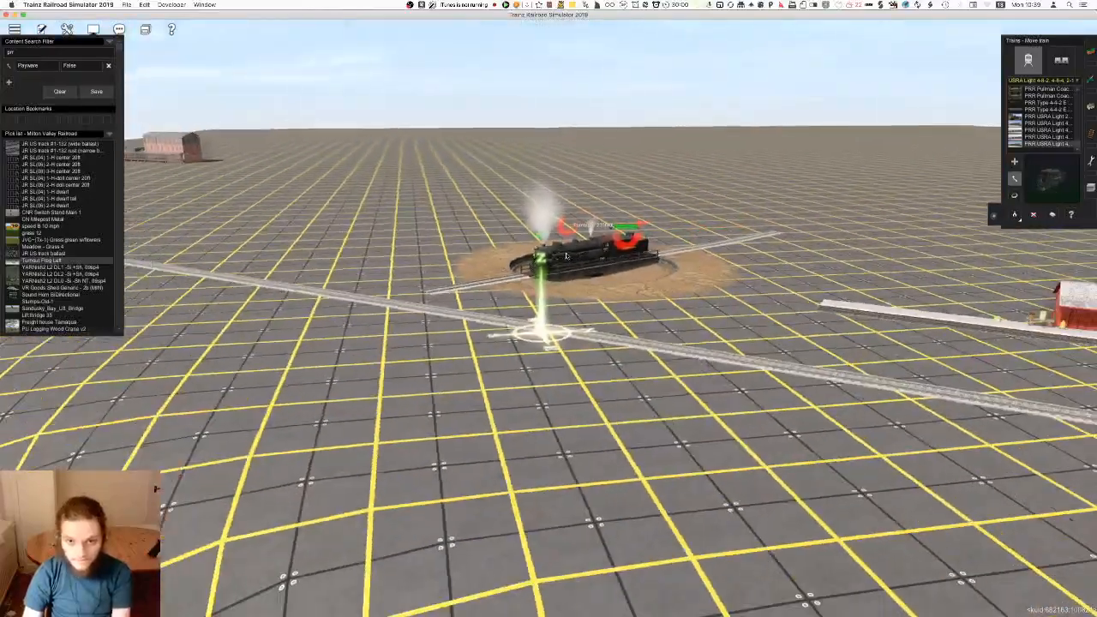
Move the test train back onto the main track and delete it
{"action": "left_click_drag", "start_coordinate": [565, 256], "coordinate": [631, 350]}
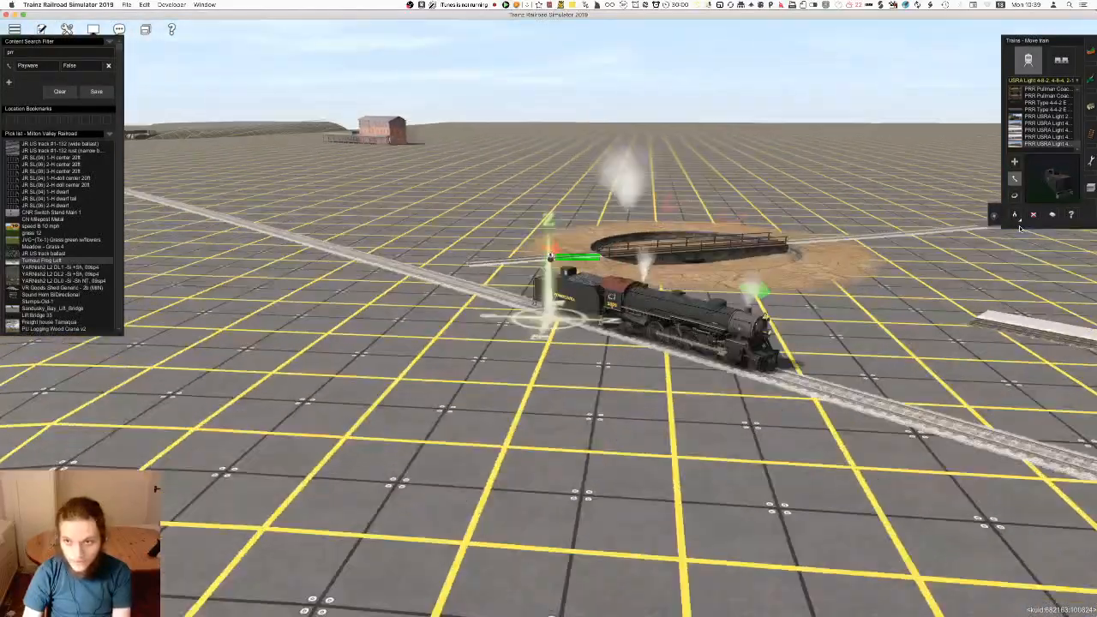
{"action": "left_click", "coordinate": [1034, 215]}
{"action": "left_click", "coordinate": [742, 332]}
Delete the test approach tracks attached to the turntable
{"action": "key", "text": "Up"}
{"action": "left_click", "coordinate": [1090, 134]}
{"action": "left_click", "coordinate": [1034, 207]}
{"action": "left_click", "coordinate": [471, 232]}
{"action": "right_click", "coordinate": [667, 174]}
{"action": "scroll", "coordinate": [667, 174], "scroll_direction": "up", "scroll_amount": 10}
{"action": "key", "text": "Left"}
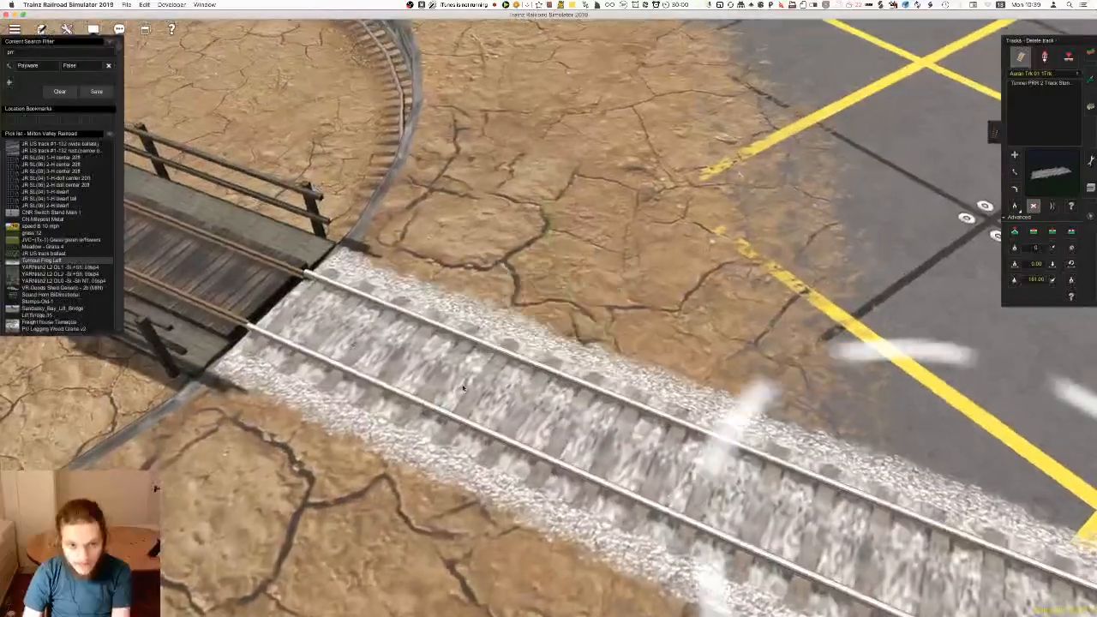
{"action": "right_click", "coordinate": [467, 386]}
{"action": "scroll", "coordinate": [468, 386], "scroll_direction": "down", "scroll_amount": 5}
{"action": "key", "text": "Left"}
{"action": "scroll", "coordinate": [549, 342], "scroll_direction": "up", "scroll_amount": 5}
{"action": "scroll", "coordinate": [600, 295], "scroll_direction": "down", "scroll_amount": 10}
{"action": "left_click", "coordinate": [639, 401]}
Survey the main line from the turntable and station to the junction and its two trestle bridges
{"action": "right_click", "coordinate": [368, 343]}
{"action": "key", "text": "Right"}
{"action": "scroll", "coordinate": [388, 564], "scroll_direction": "down", "scroll_amount": 10}
{"action": "key", "text": "Right"}
{"action": "right_click", "coordinate": [489, 279]}
{"action": "key", "text": "F3"}
{"action": "key", "text": "Down"}
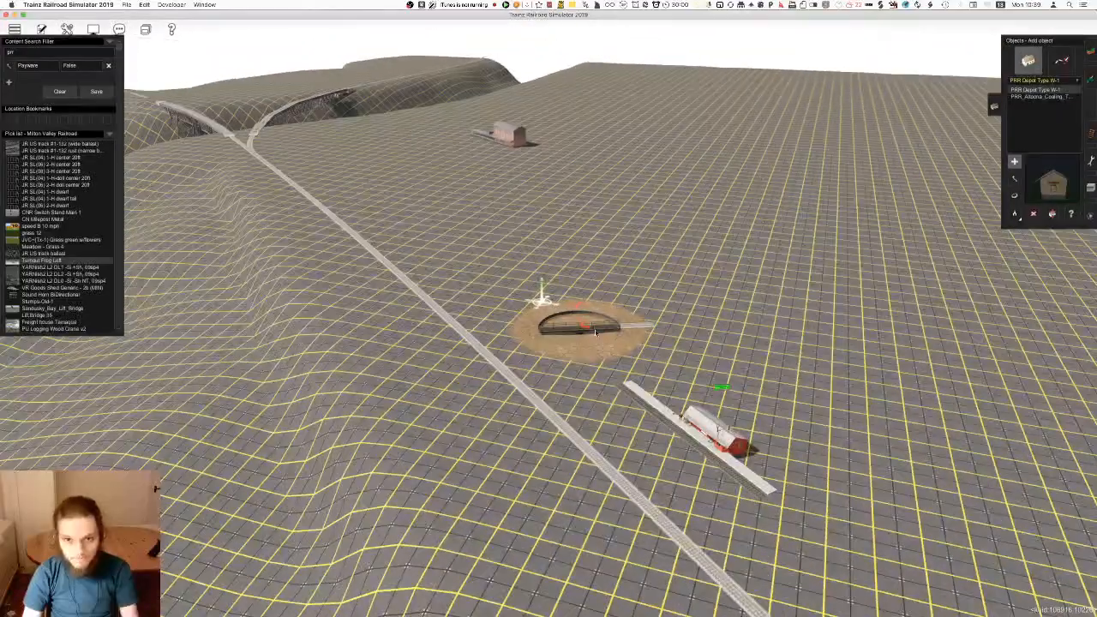
{"action": "key", "text": "r"}
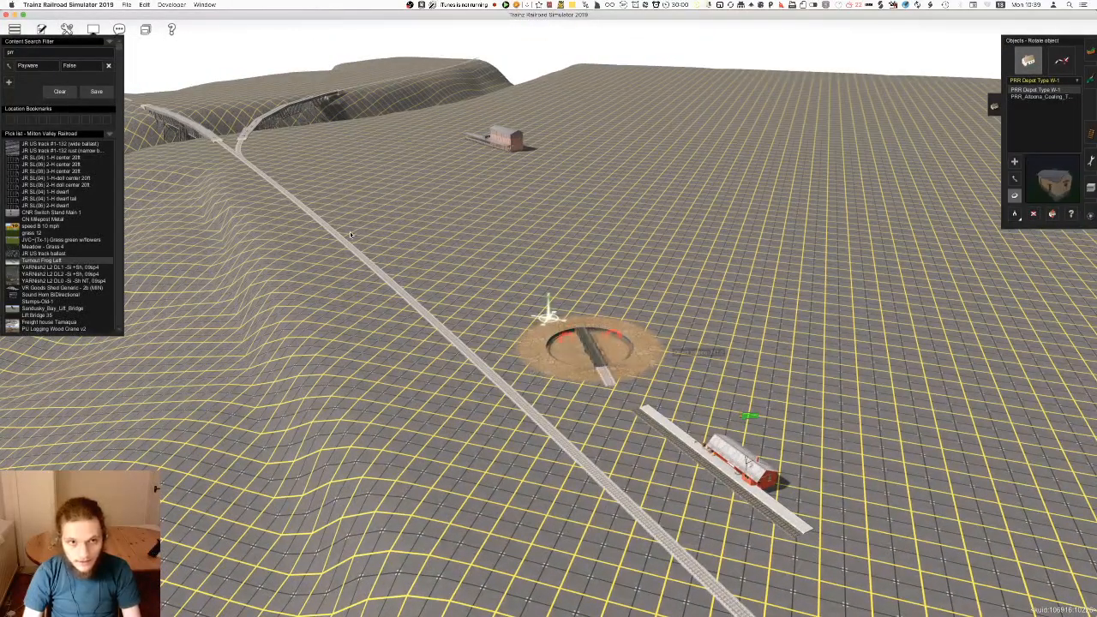
{"action": "key", "text": "m"}
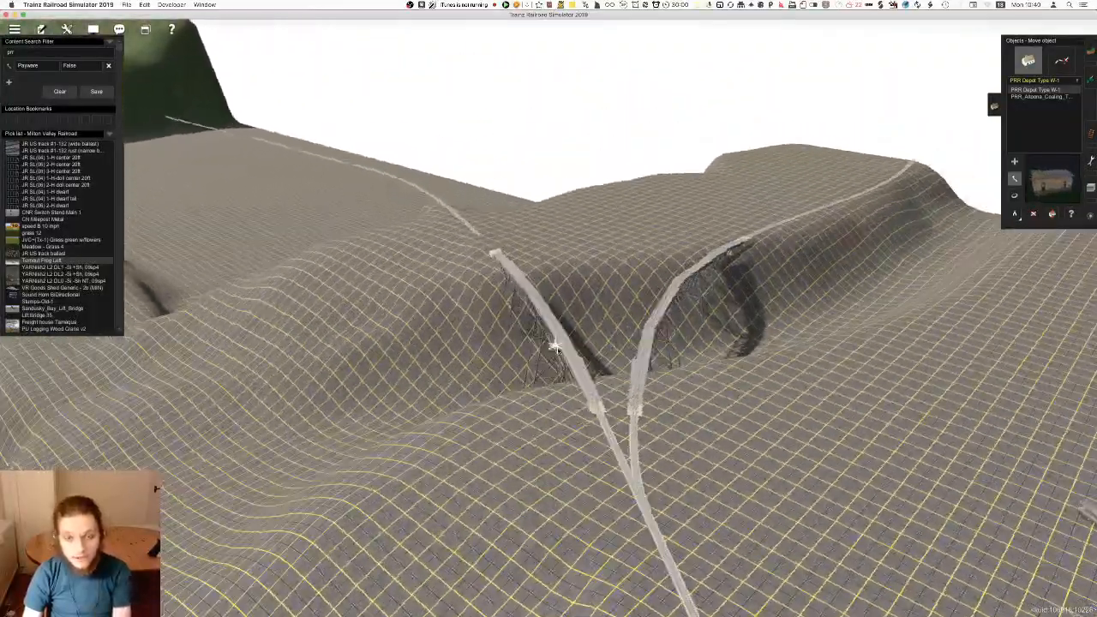
{"action": "right_click_drag", "start_coordinate": [556, 348], "coordinate": [491, 278]}
{"action": "right_click_drag", "start_coordinate": [935, 374], "coordinate": [669, 296]}
{"action": "right_click", "coordinate": [649, 277]}
{"action": "right_click", "coordinate": [489, 249]}
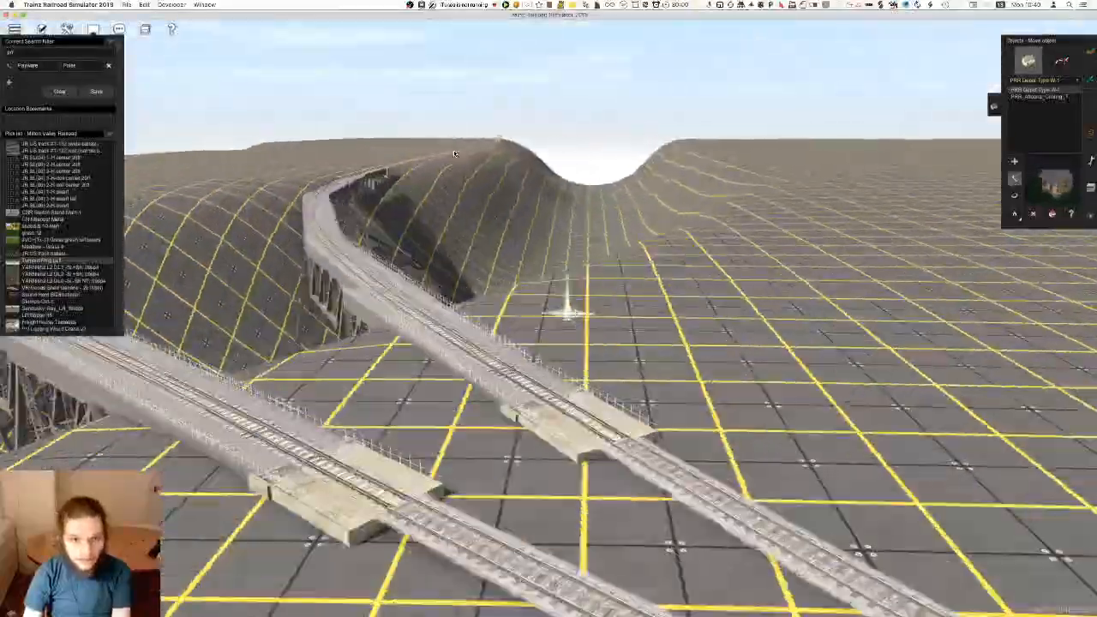
{"action": "right_click_drag", "start_coordinate": [455, 154], "coordinate": [461, 196]}
{"action": "right_click_drag", "start_coordinate": [696, 319], "coordinate": [653, 410]}
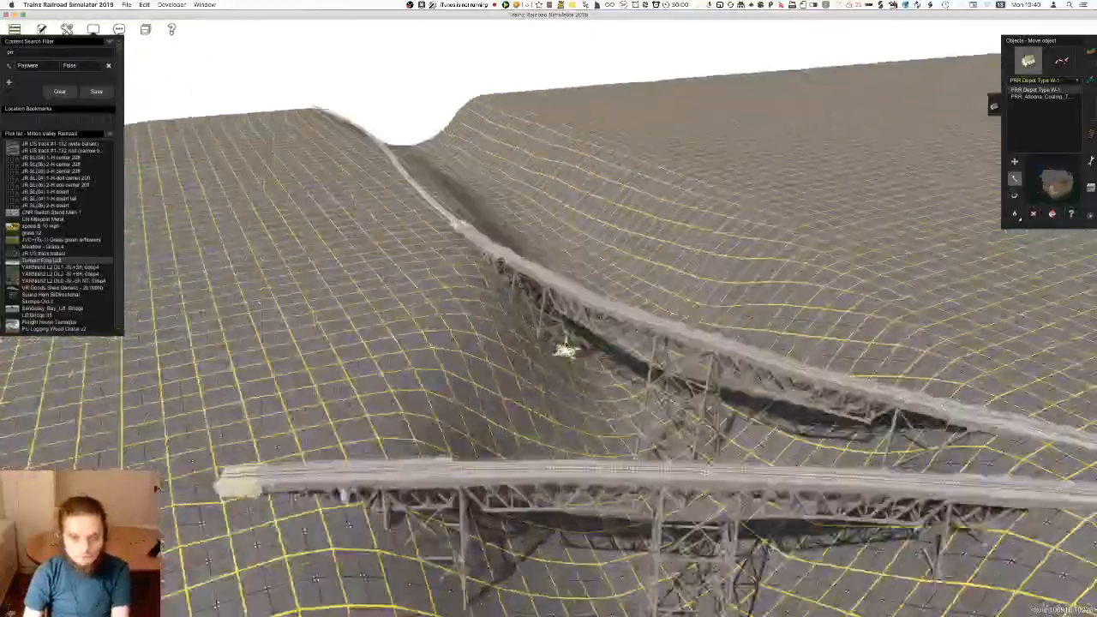
Move the turntable along the main line to the far side of the station, away from the junction
{"action": "right_click_drag", "start_coordinate": [565, 349], "coordinate": [660, 227]}
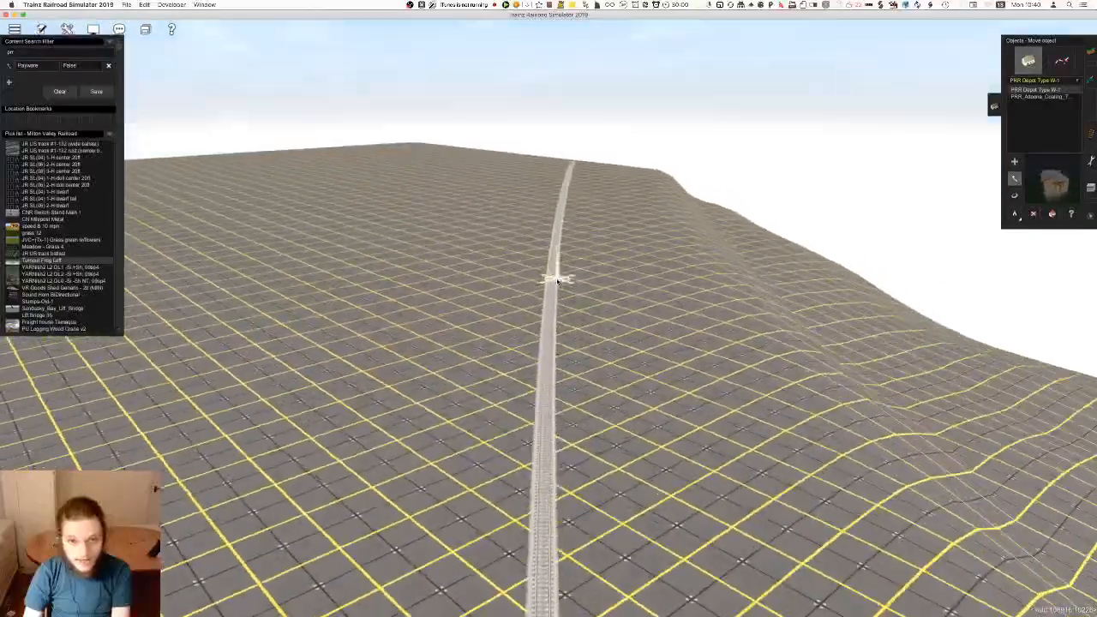
{"action": "right_click_drag", "start_coordinate": [854, 445], "coordinate": [604, 197]}
{"action": "mouse_move", "coordinate": [548, 418]}
{"action": "right_mouse_down"}
{"action": "mouse_move", "coordinate": [553, 403]}
{"action": "mouse_move", "coordinate": [708, 295]}
{"action": "mouse_move", "coordinate": [569, 277]}
{"action": "mouse_move", "coordinate": [602, 326]}
{"action": "mouse_move", "coordinate": [553, 317]}
{"action": "right_mouse_up"}
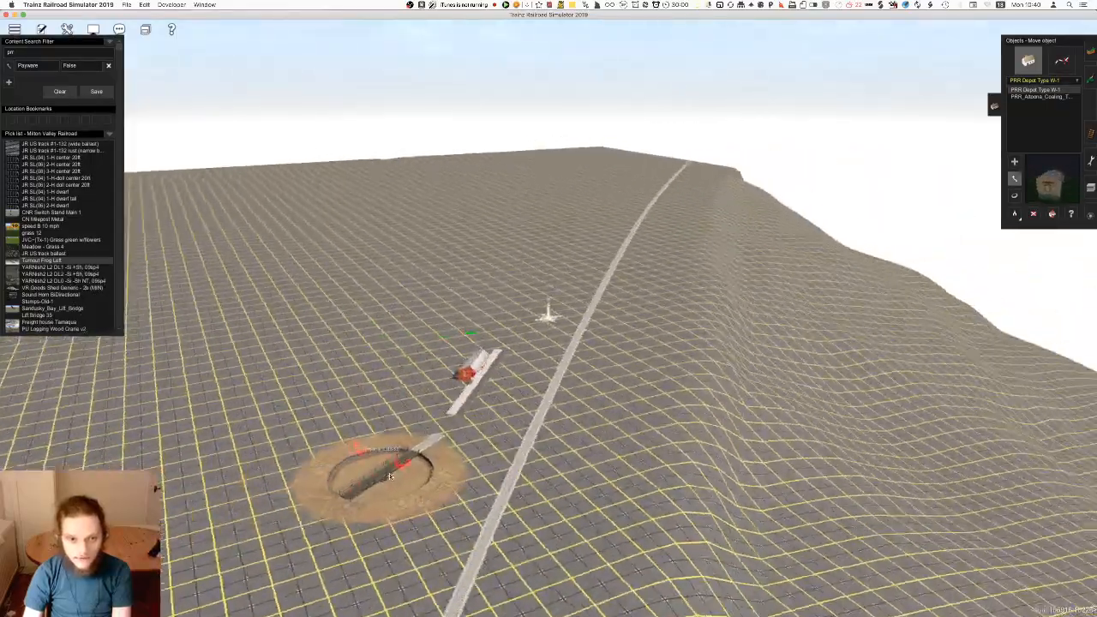
{"action": "right_click_drag", "start_coordinate": [390, 476], "coordinate": [448, 495]}
{"action": "right_click_drag", "start_coordinate": [466, 457], "coordinate": [527, 341]}
{"action": "left_click_drag", "start_coordinate": [527, 341], "coordinate": [646, 232]}
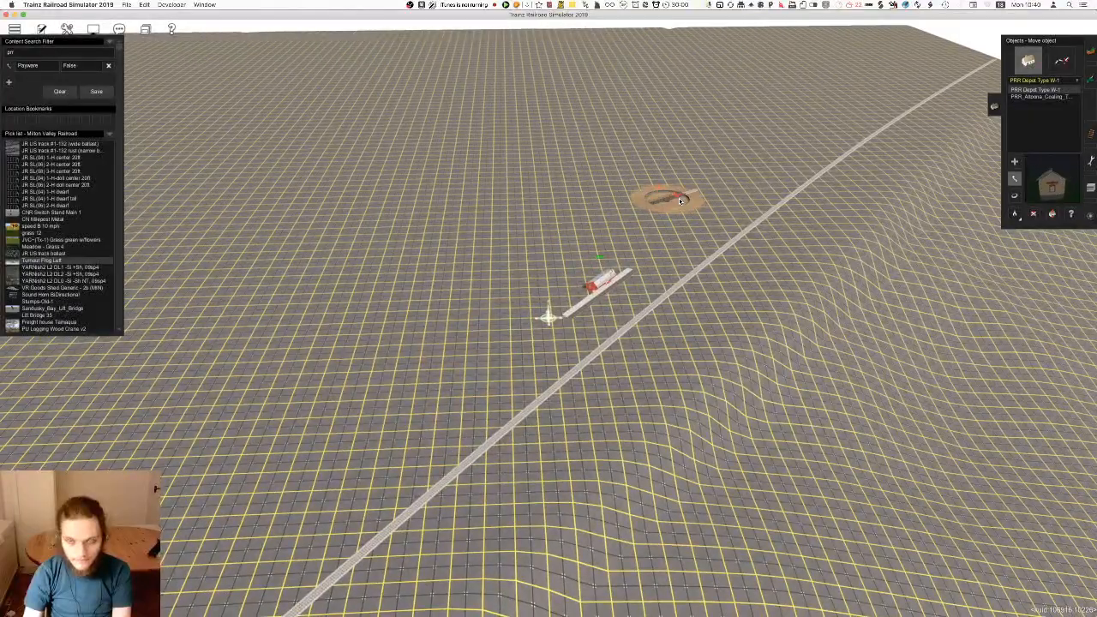
Move the station along the main line past the turntable, so the turntable sits between it and the junction
{"action": "scroll", "coordinate": [712, 257], "scroll_direction": "up", "scroll_amount": 5}
{"action": "right_click_drag", "start_coordinate": [629, 254], "coordinate": [865, 263]}
{"action": "left_click_drag", "start_coordinate": [865, 263], "coordinate": [745, 263]}
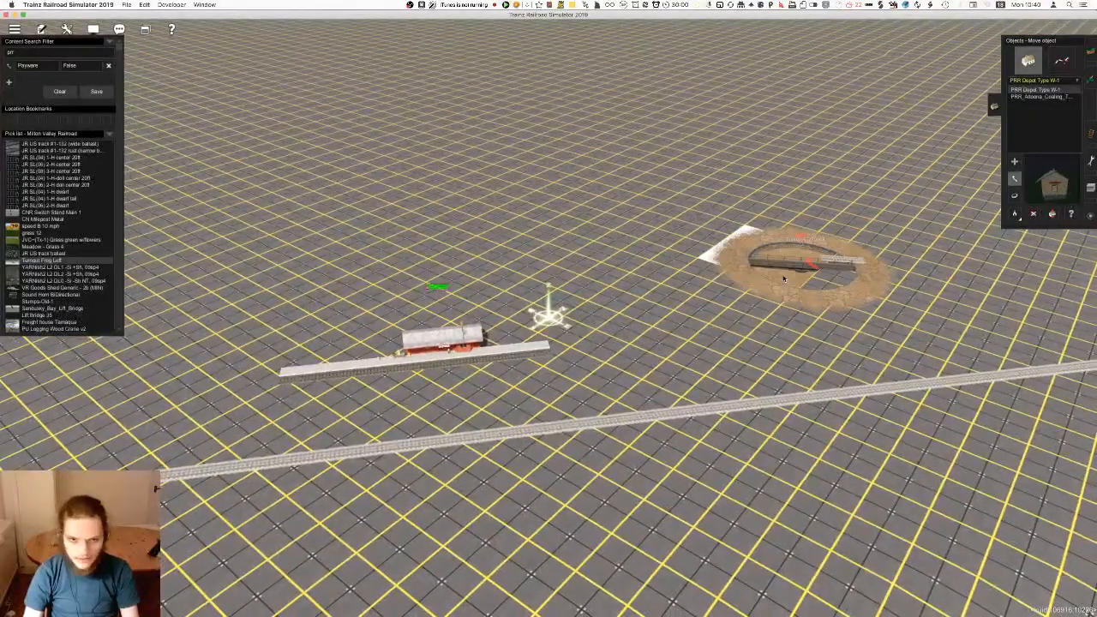
{"action": "right_click_drag", "start_coordinate": [703, 374], "coordinate": [738, 377]}
{"action": "scroll", "coordinate": [728, 377], "scroll_direction": "down", "scroll_amount": 4}
{"action": "right_click_drag", "start_coordinate": [412, 330], "coordinate": [732, 378]}
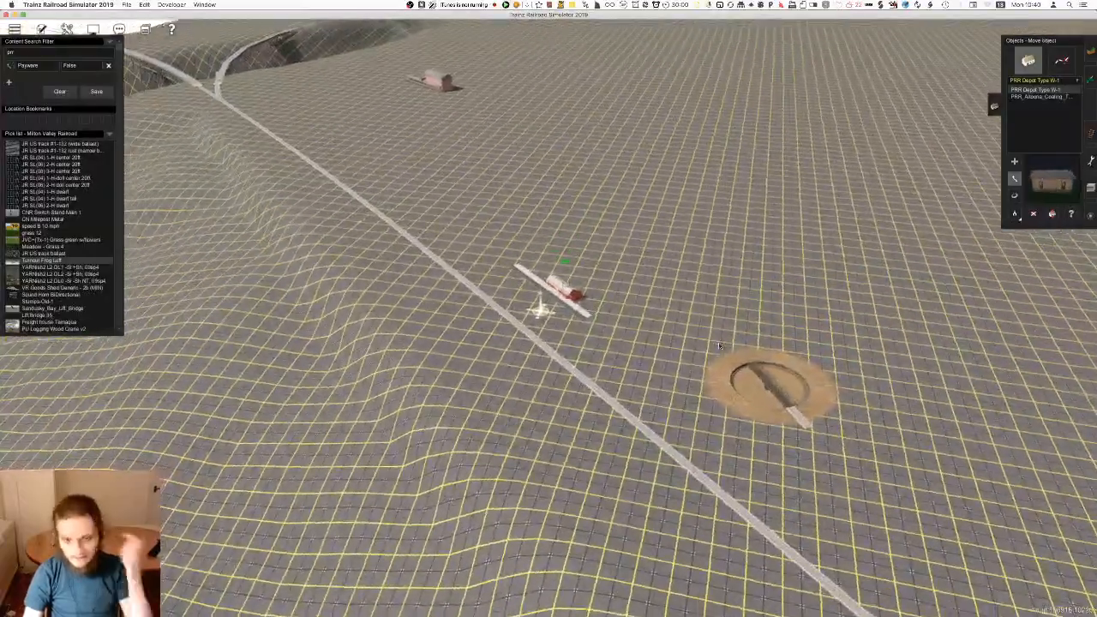
{"action": "right_click_drag", "start_coordinate": [663, 390], "coordinate": [610, 381]}
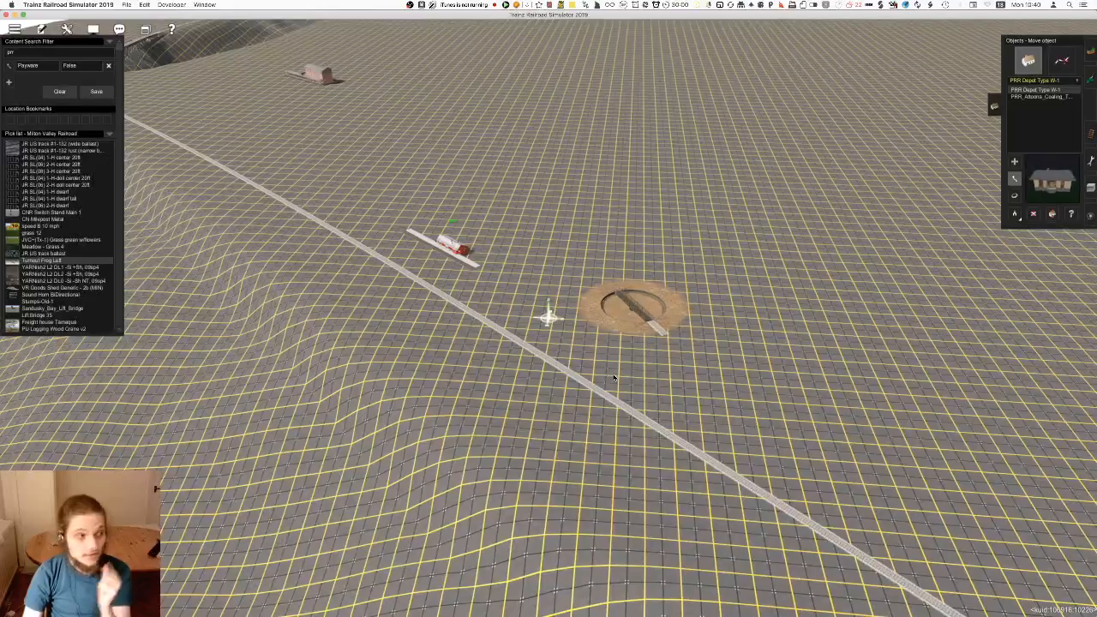
{"action": "mouse_move", "coordinate": [341, 223]}
{"action": "right_mouse_down"}
{"action": "mouse_move", "coordinate": [410, 213]}
{"action": "mouse_move", "coordinate": [431, 140]}
{"action": "right_mouse_up"}
{"action": "right_click_drag", "start_coordinate": [704, 357], "coordinate": [789, 558]}
{"action": "right_click", "coordinate": [553, 264]}
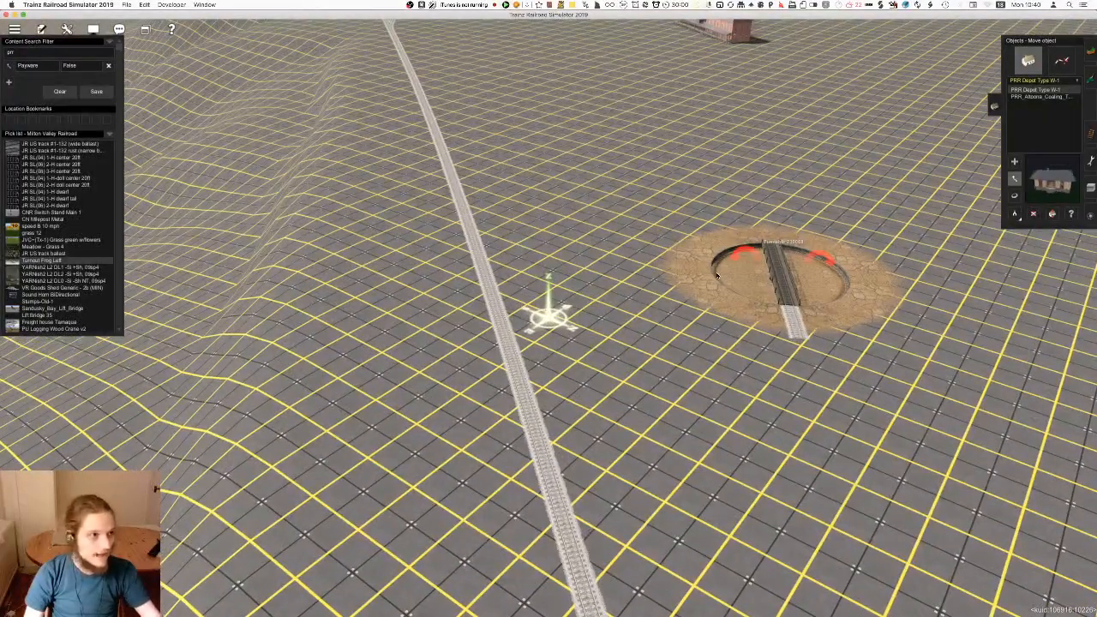
Reposition the turntable beside the main line on the junction side of the station and rotate its lead track
{"action": "right_click_drag", "start_coordinate": [775, 292], "coordinate": [501, 315]}
{"action": "left_click_drag", "start_coordinate": [603, 306], "coordinate": [524, 286]}
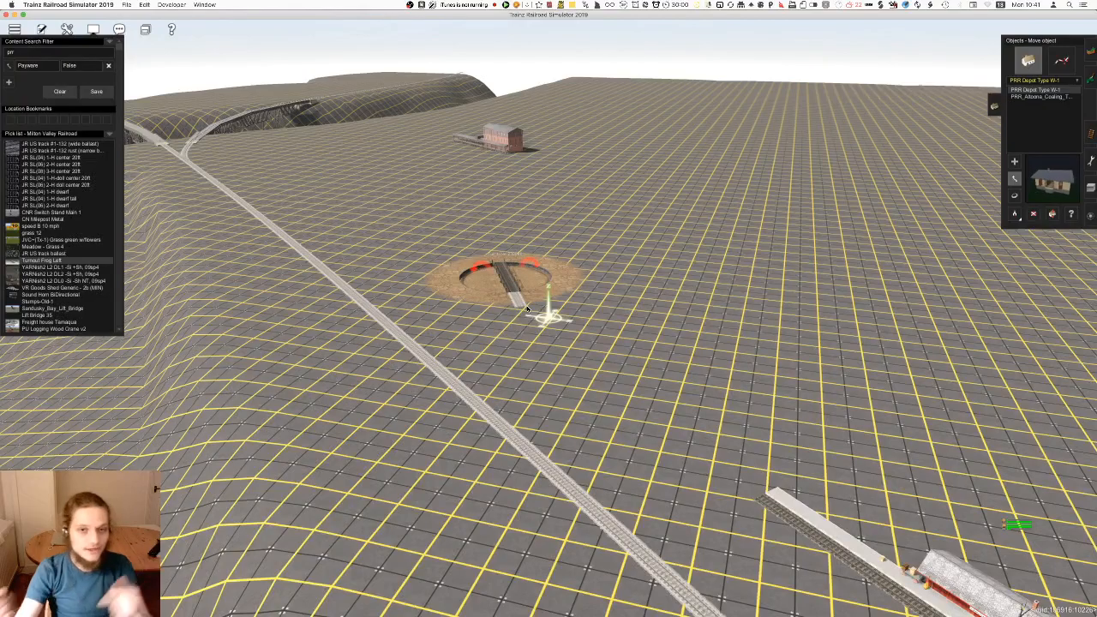
{"action": "scroll", "coordinate": [527, 309], "scroll_direction": "up", "scroll_amount": 5}
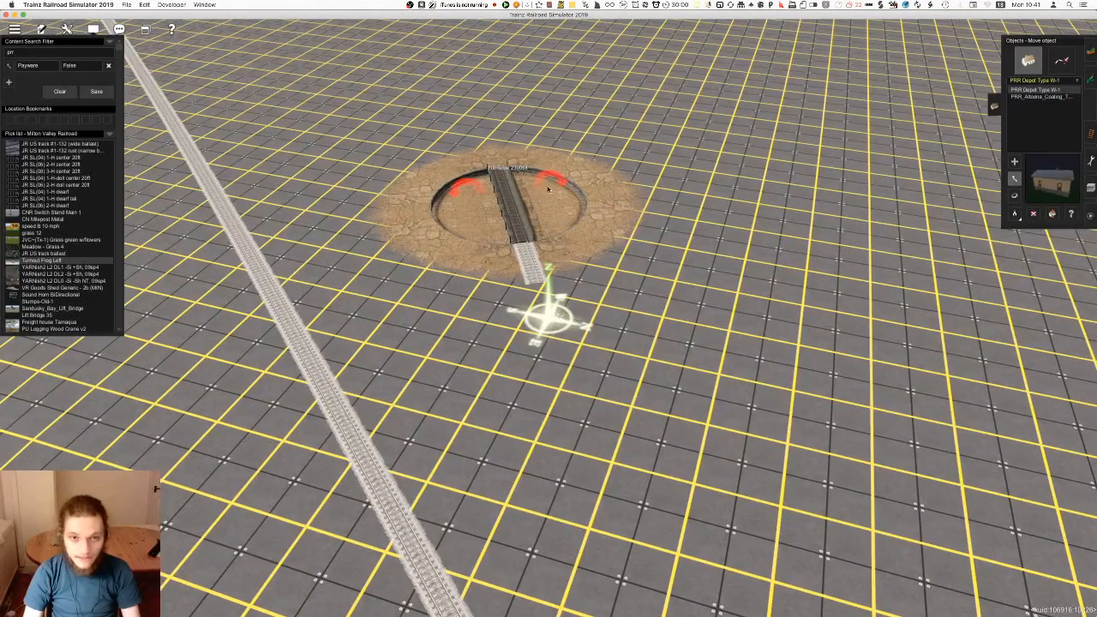
{"action": "left_click_drag", "start_coordinate": [527, 225], "coordinate": [575, 129]}
{"action": "key", "text": "Down"}
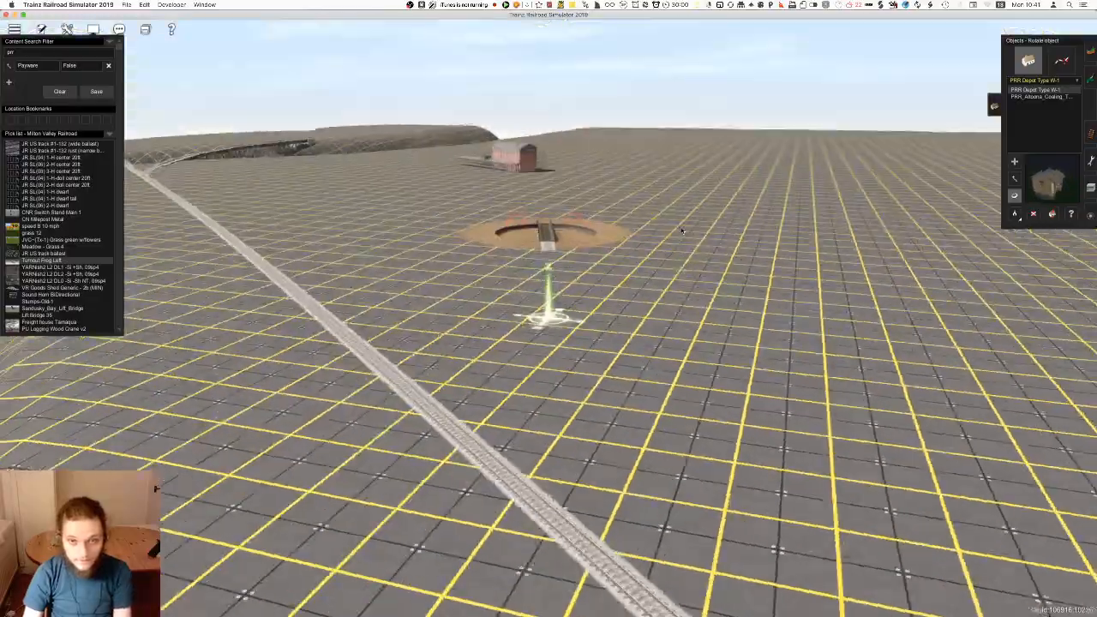
{"action": "key", "text": "Up"}
Lay a siding that branches off the main line near the turntable and runs alongside it
{"action": "key", "text": "F4"}
{"action": "right_click_drag", "start_coordinate": [454, 302], "coordinate": [527, 233]}
{"action": "key", "text": "Left"}
{"action": "key", "text": "Down"}
{"action": "key", "text": "Up"}
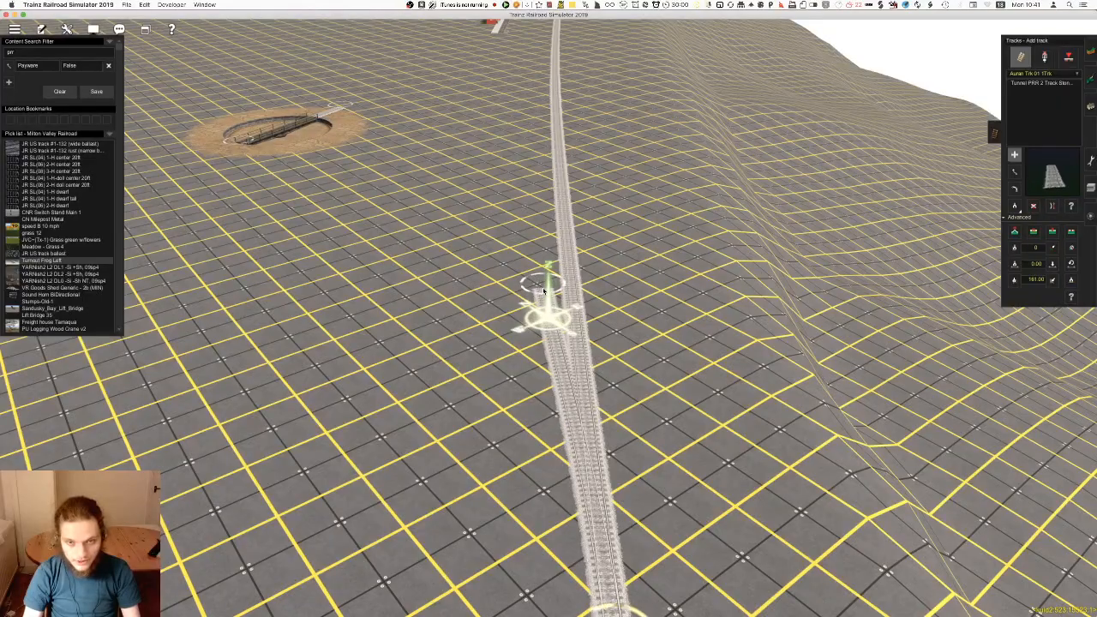
{"action": "left_click", "coordinate": [543, 289]}
{"action": "right_click_drag", "start_coordinate": [543, 289], "coordinate": [556, 360]}
{"action": "left_click", "coordinate": [570, 279]}
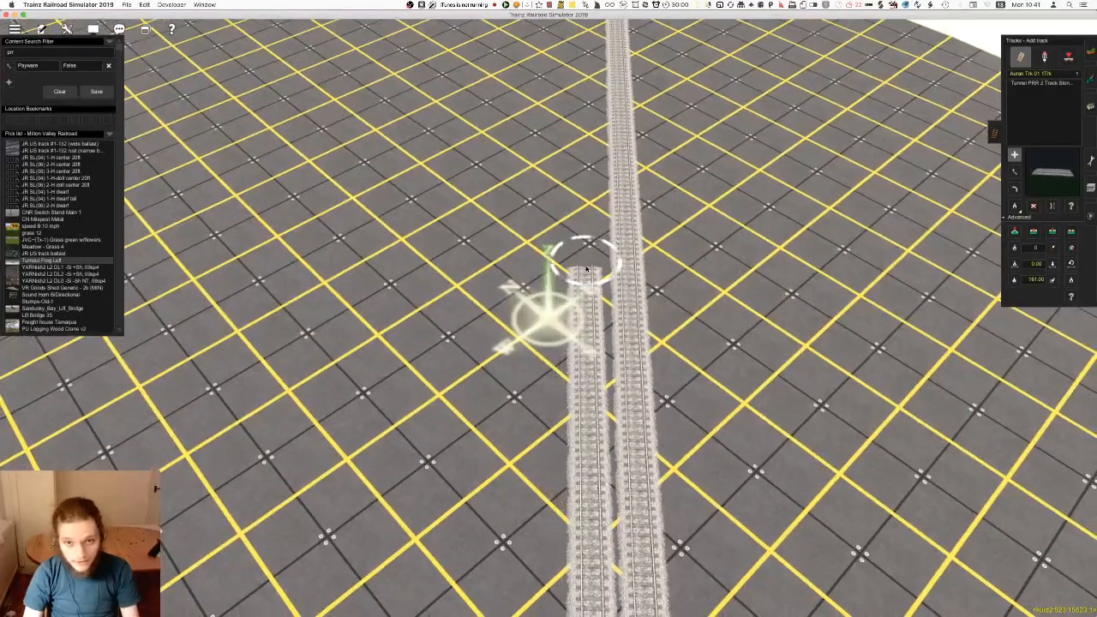
Extend the siding parallel to the main line past the station and join it back into the main track
{"action": "right_click_drag", "start_coordinate": [584, 269], "coordinate": [572, 300]}
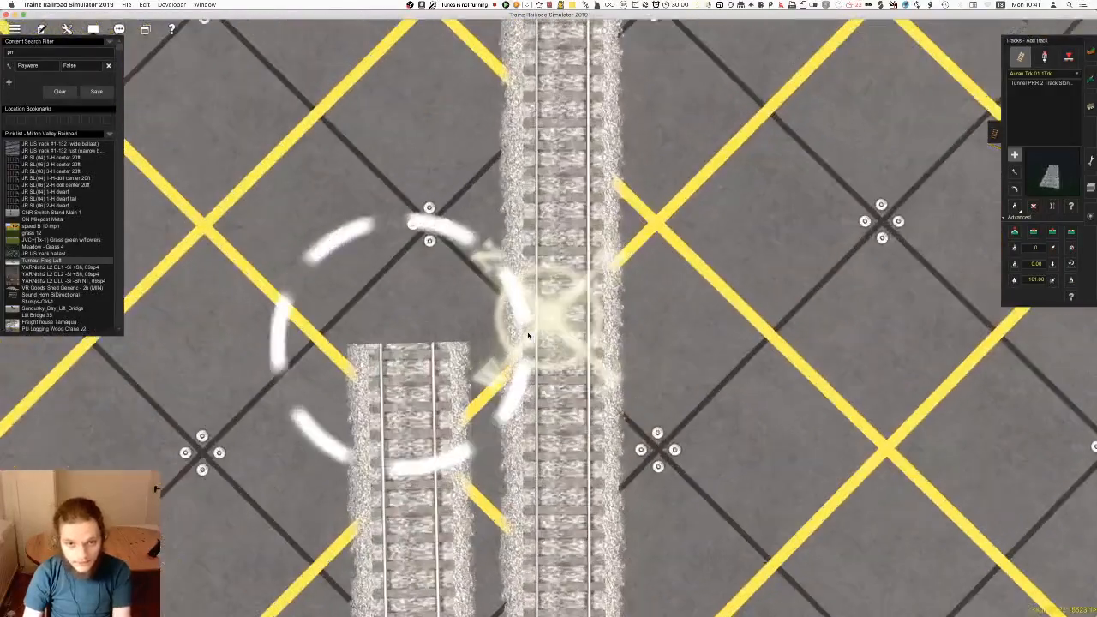
{"action": "right_click", "coordinate": [523, 326]}
{"action": "scroll", "coordinate": [522, 321], "scroll_direction": "down", "scroll_amount": 8}
{"action": "key", "text": "Down"}
{"action": "right_click", "coordinate": [539, 255]}
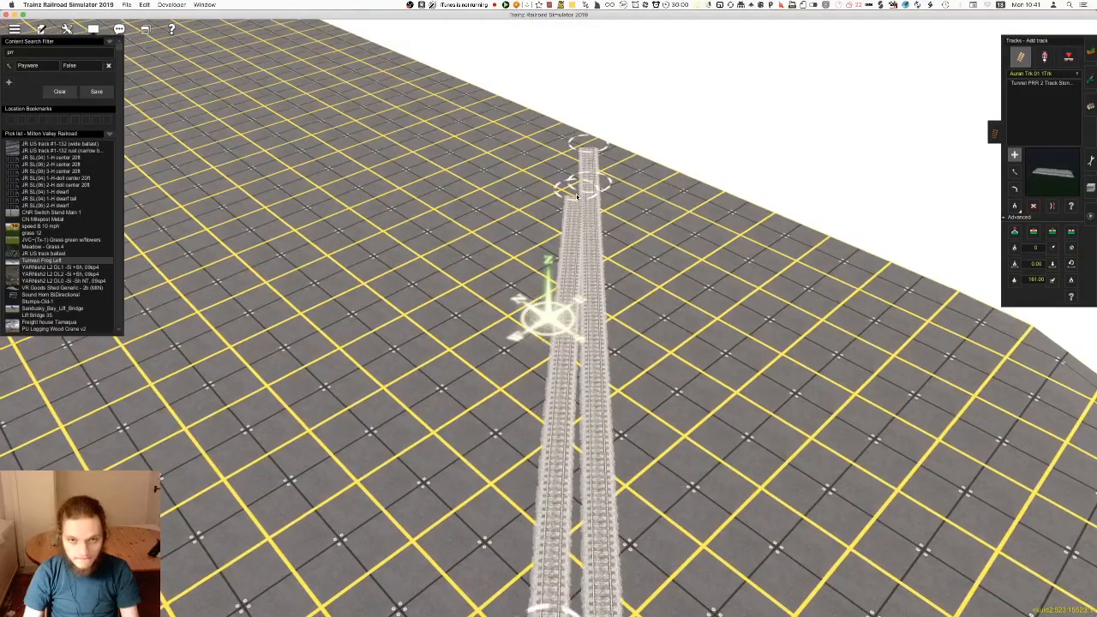
{"action": "left_click", "coordinate": [590, 183]}
{"action": "right_click", "coordinate": [507, 583]}
Insert a spline point in the siding and move it to even out the spacing from the main line
{"action": "key", "text": "Left"}
{"action": "left_click", "coordinate": [1053, 232]}
{"action": "key", "text": "Left"}
{"action": "scroll", "coordinate": [617, 305], "scroll_direction": "up", "scroll_amount": 3}
{"action": "left_click", "coordinate": [508, 291]}
{"action": "left_click", "coordinate": [1053, 205]}
{"action": "left_click", "coordinate": [514, 328]}
{"action": "key", "text": "m"}
{"action": "left_click_drag", "start_coordinate": [509, 295], "coordinate": [505, 295]}
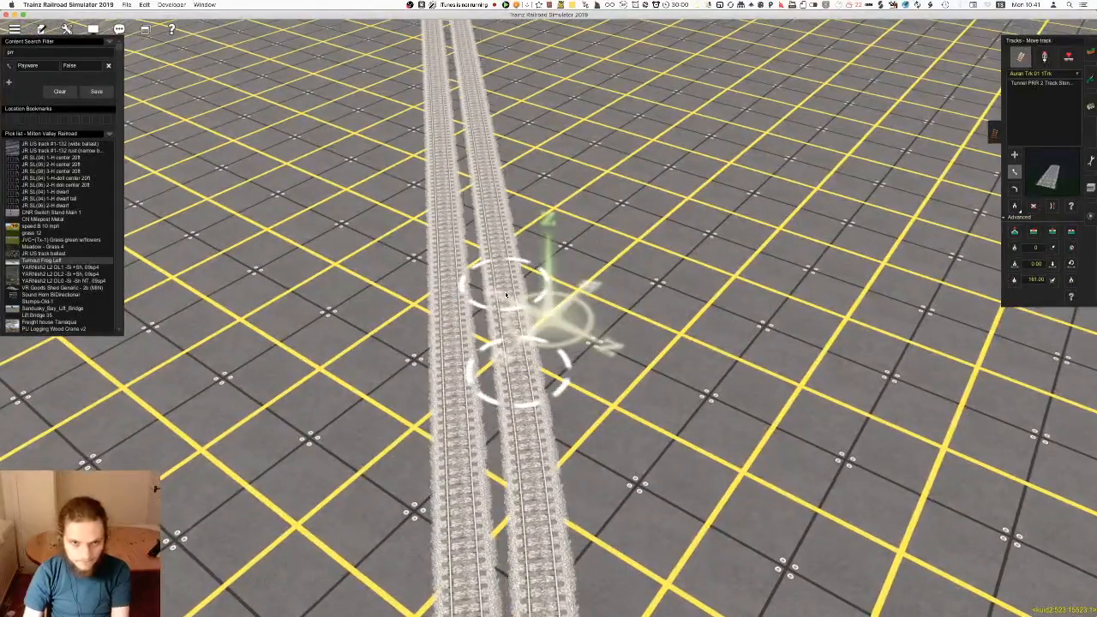
Insert another spline point where the siding curves near the junction end and pull it closer to the main line
{"action": "key", "text": "Down"}
{"action": "right_click", "coordinate": [512, 144]}
{"action": "right_click", "coordinate": [544, 107]}
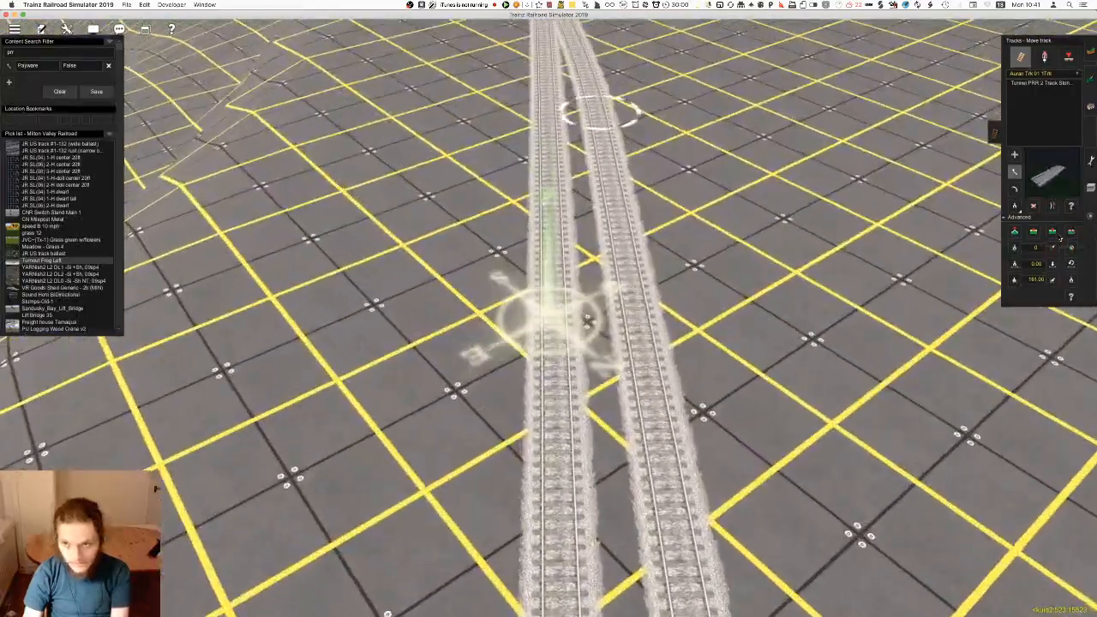
{"action": "left_click", "coordinate": [1053, 232]}
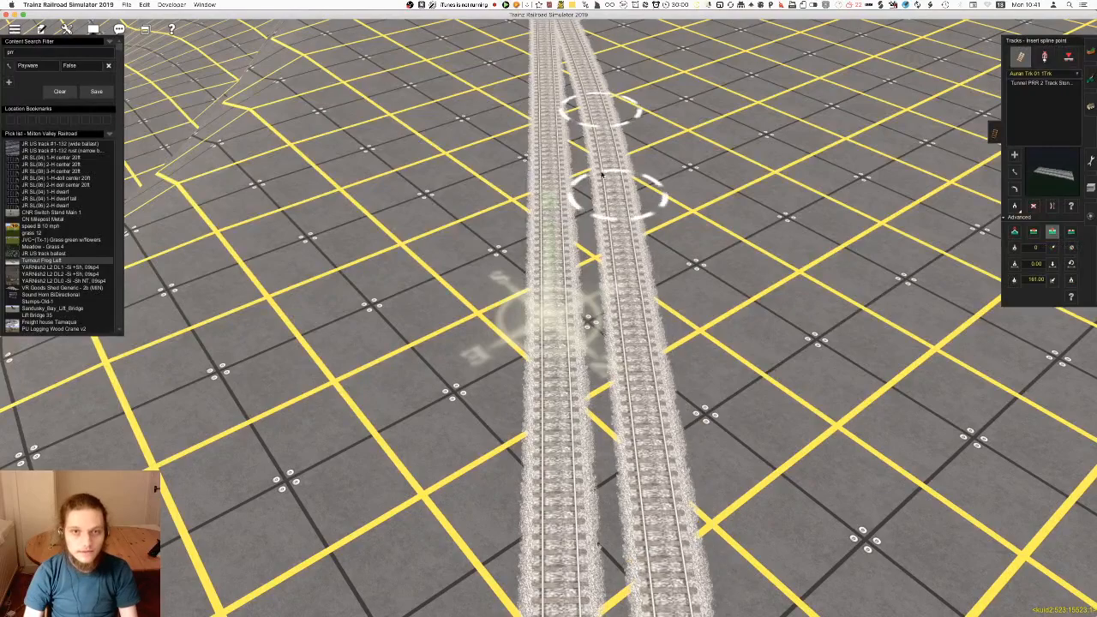
{"action": "key", "text": "f"}
{"action": "left_click_drag", "start_coordinate": [616, 207], "coordinate": [612, 208]}
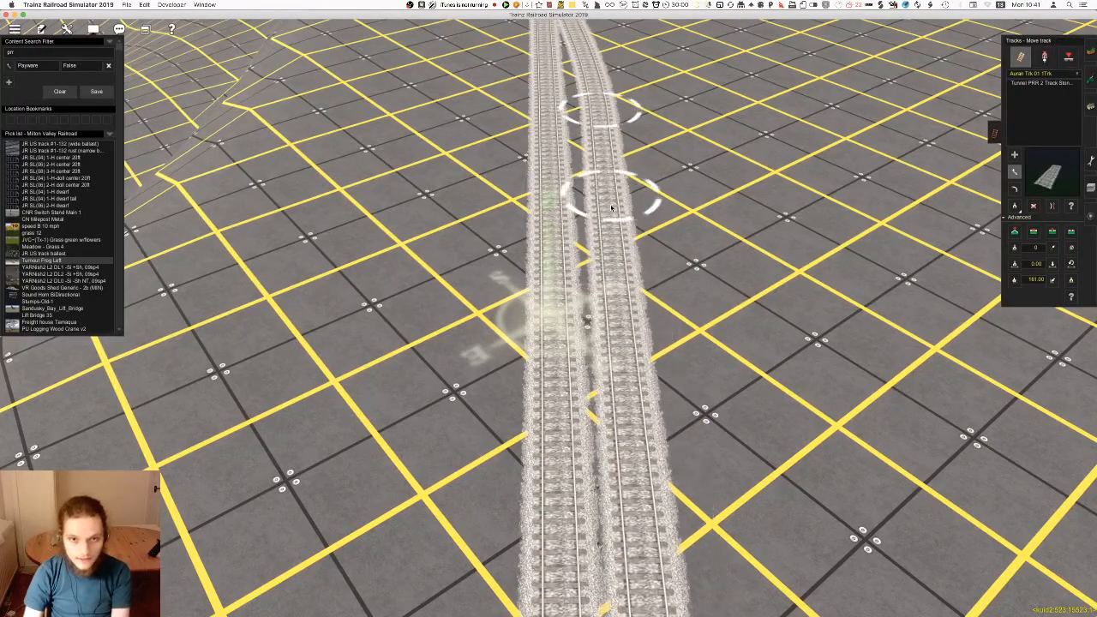
Adjust the siding's spline points near the turntable so it runs parallel to the main line
{"action": "scroll", "coordinate": [589, 175], "scroll_direction": "down", "scroll_amount": 3}
{"action": "right_click", "coordinate": [589, 175]}
{"action": "key", "text": "Up"}
{"action": "key", "text": "Left"}
{"action": "right_click", "coordinate": [605, 355]}
{"action": "key", "text": "Left"}
{"action": "key", "text": "Down"}
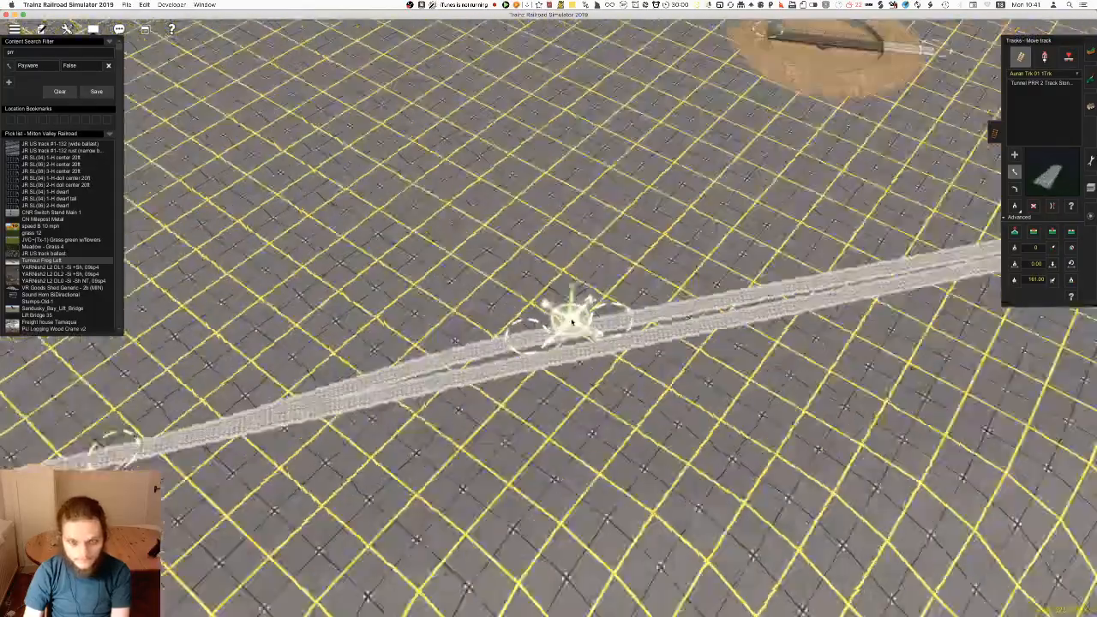
{"action": "key", "text": "Up"}
{"action": "scroll", "coordinate": [596, 208], "scroll_direction": "up", "scroll_amount": 5}
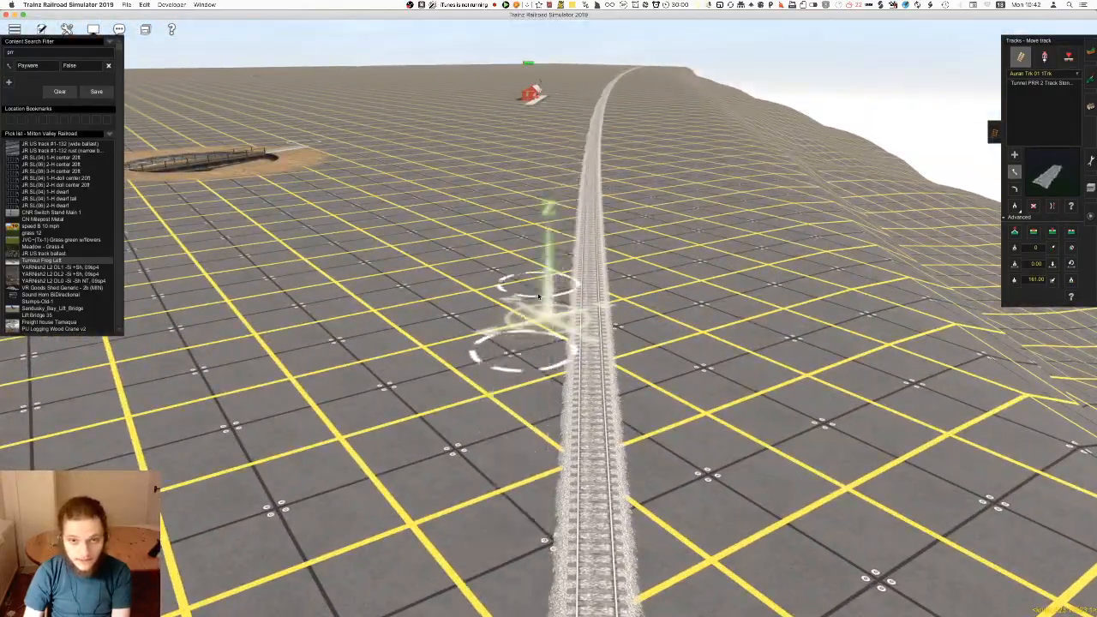
{"action": "right_click", "coordinate": [539, 296]}
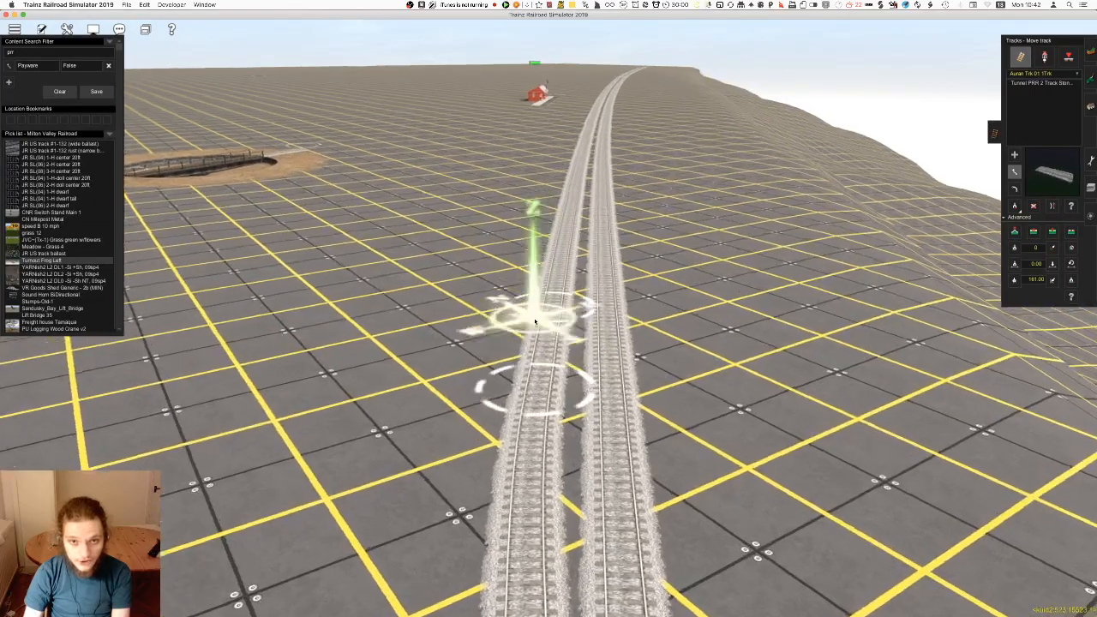
Start a second siding that branches off the first one near the turntable
{"action": "key", "text": "Up"}
{"action": "key", "text": "a"}
{"action": "left_click", "coordinate": [562, 322]}
{"action": "left_click", "coordinate": [542, 201]}
{"action": "right_click", "coordinate": [542, 194]}
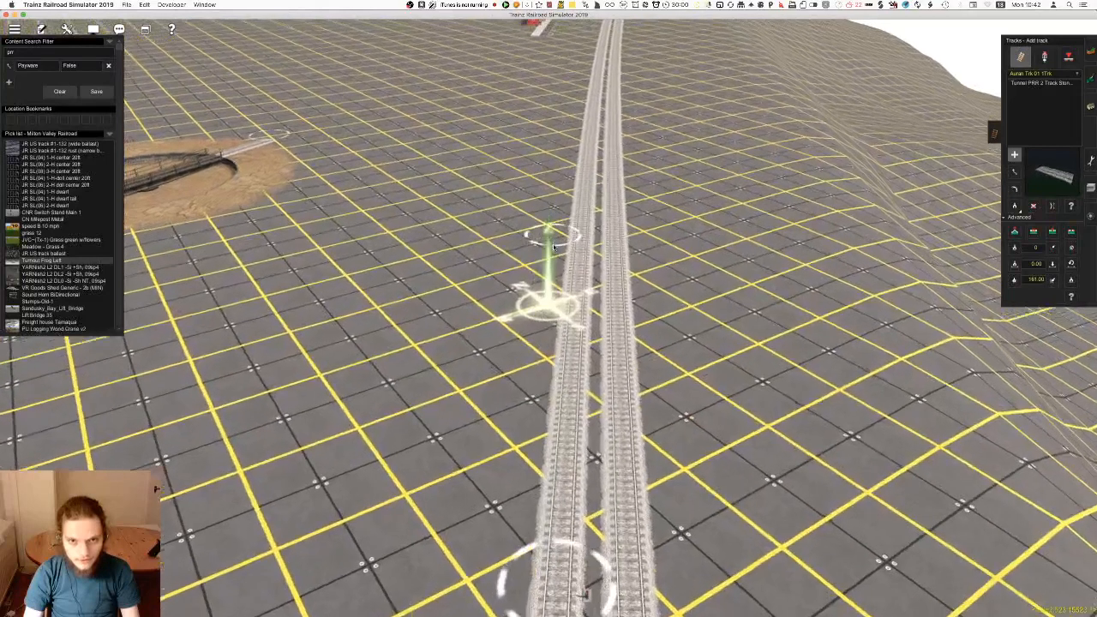
{"action": "left_click_drag", "start_coordinate": [547, 244], "coordinate": [551, 230]}
{"action": "left_click", "coordinate": [551, 231]}
Extend the second siding parallel to the first one, past the station toward the far end of the passing tracks
{"action": "right_click", "coordinate": [554, 196]}
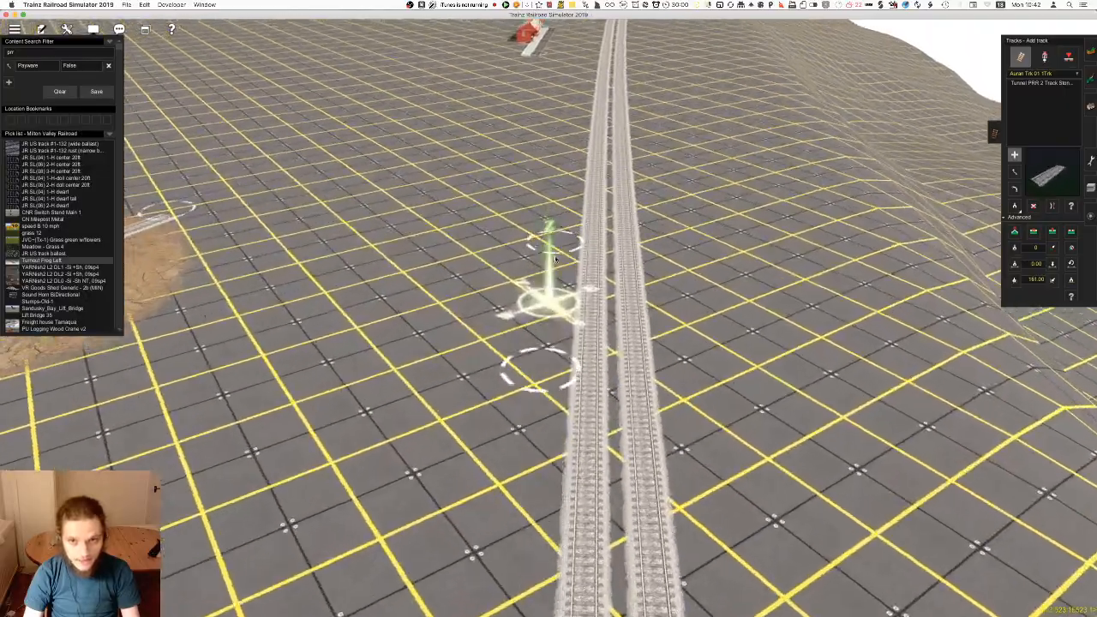
{"action": "right_click", "coordinate": [560, 60]}
{"action": "right_click", "coordinate": [562, 101]}
{"action": "right_click", "coordinate": [566, 136]}
{"action": "right_click", "coordinate": [553, 212]}
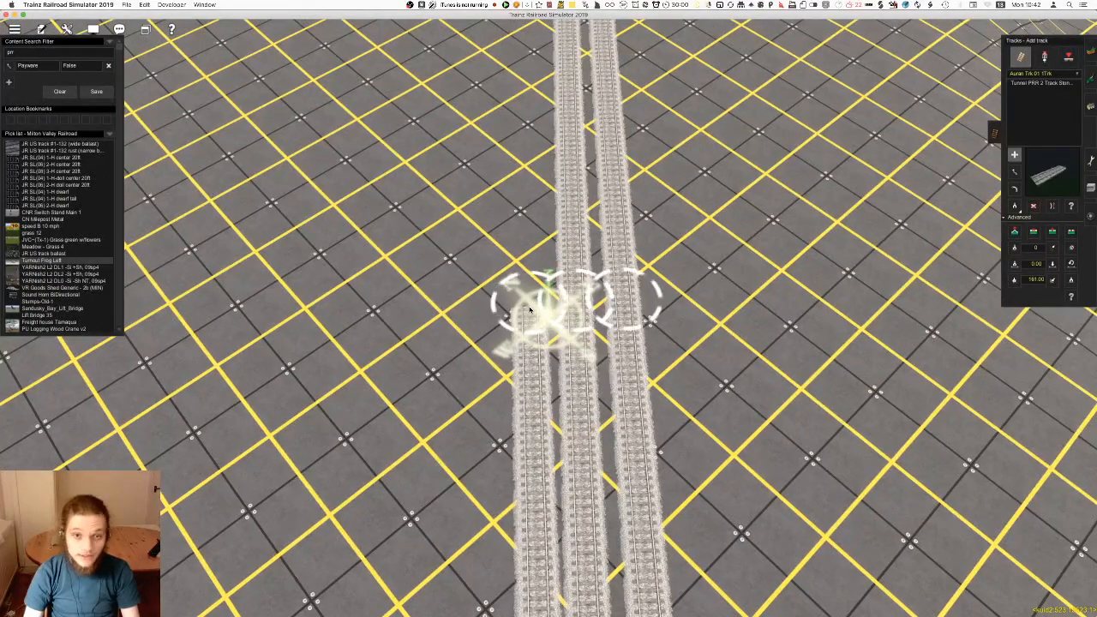
{"action": "right_click", "coordinate": [527, 225]}
{"action": "right_click", "coordinate": [553, 129]}
{"action": "right_click", "coordinate": [552, 204]}
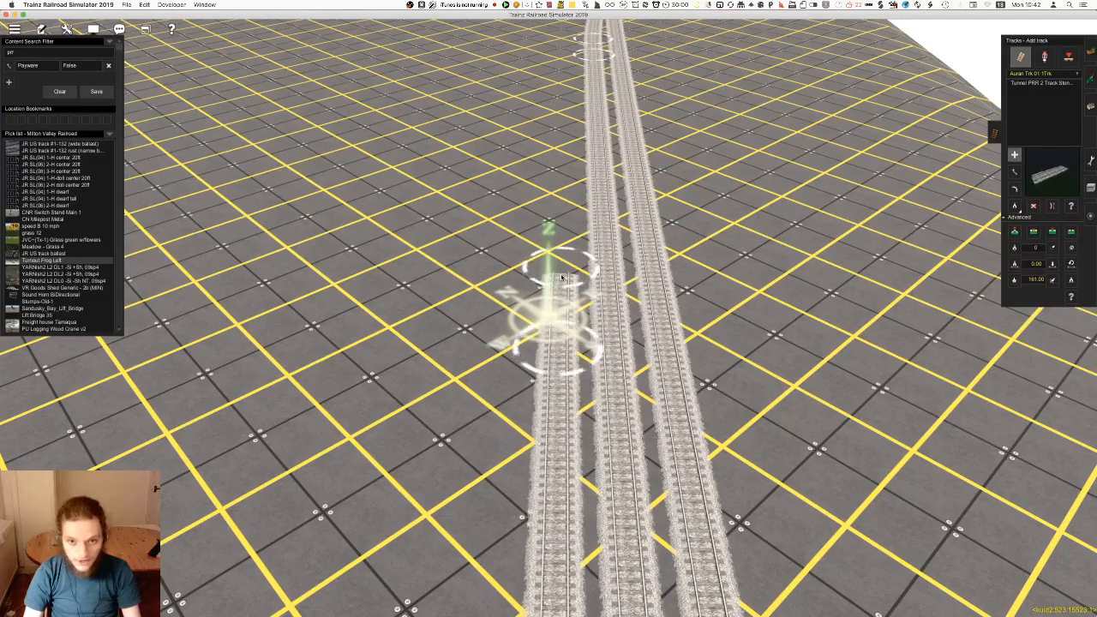
{"action": "right_click", "coordinate": [569, 187]}
{"action": "key", "text": "Right"}
{"action": "right_click", "coordinate": [624, 318]}
{"action": "key", "text": "Right"}
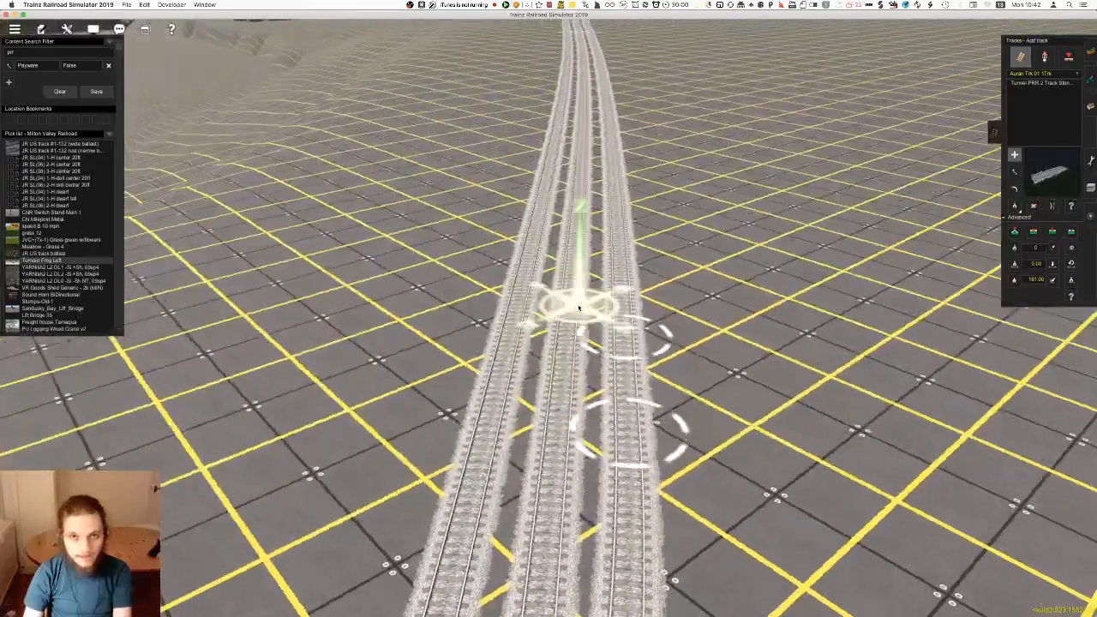
{"action": "key", "text": "Down"}
{"action": "right_click", "coordinate": [533, 157]}
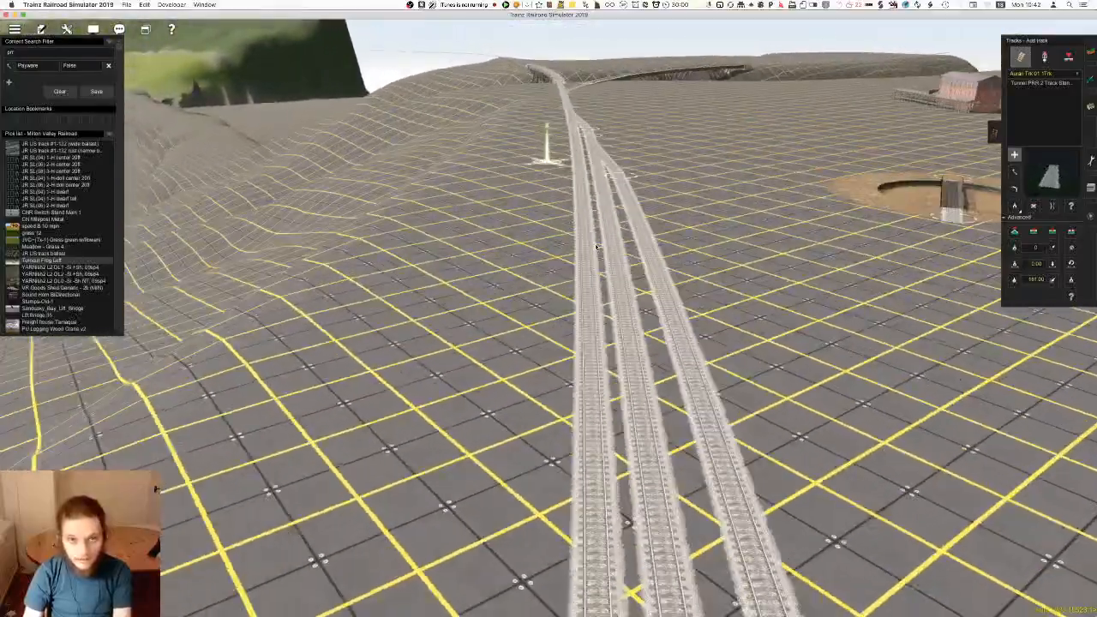
Return to the junction end and adjust the second siding's spline point to match the spacing of the other tracks
{"action": "right_click", "coordinate": [597, 247]}
{"action": "key", "text": "Right"}
{"action": "key", "text": "Left"}
{"action": "right_click", "coordinate": [317, 369]}
{"action": "key", "text": "Left"}
{"action": "key", "text": "Up"}
{"action": "key", "text": "Down"}
{"action": "left_click", "coordinate": [570, 323]}
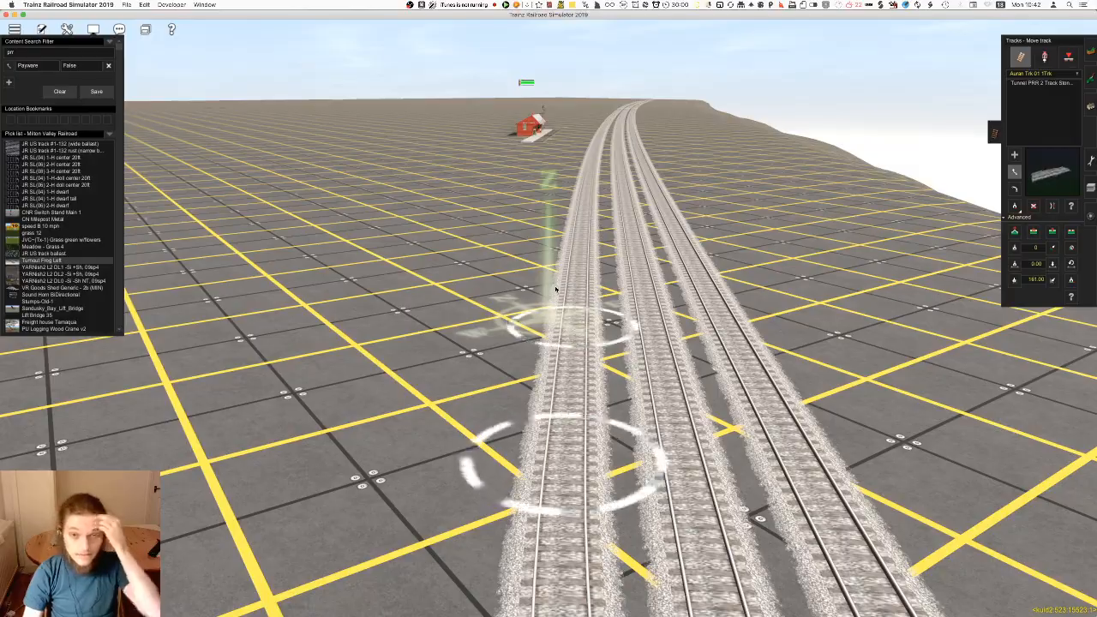
Insert spline points in the outer siding beside the station and bend the track to the platform edge
{"action": "scroll", "coordinate": [553, 260], "scroll_direction": "down", "scroll_amount": 3}
{"action": "key", "text": "Up"}
{"action": "key", "text": "Left"}
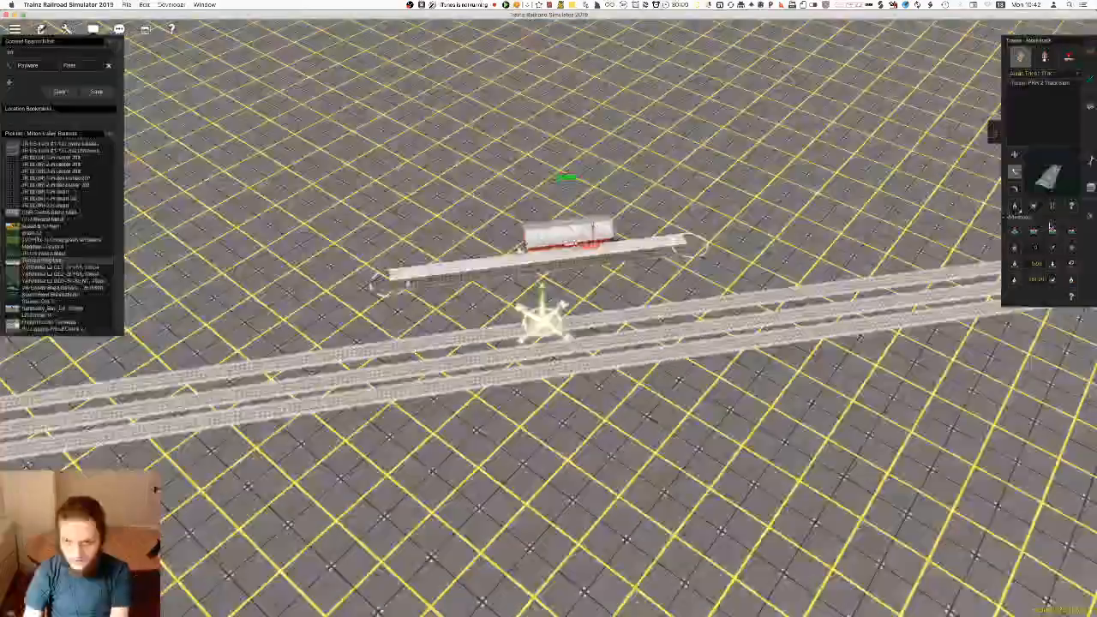
{"action": "left_click", "coordinate": [1052, 230]}
{"action": "key", "text": "Up"}
{"action": "key", "text": "Left"}
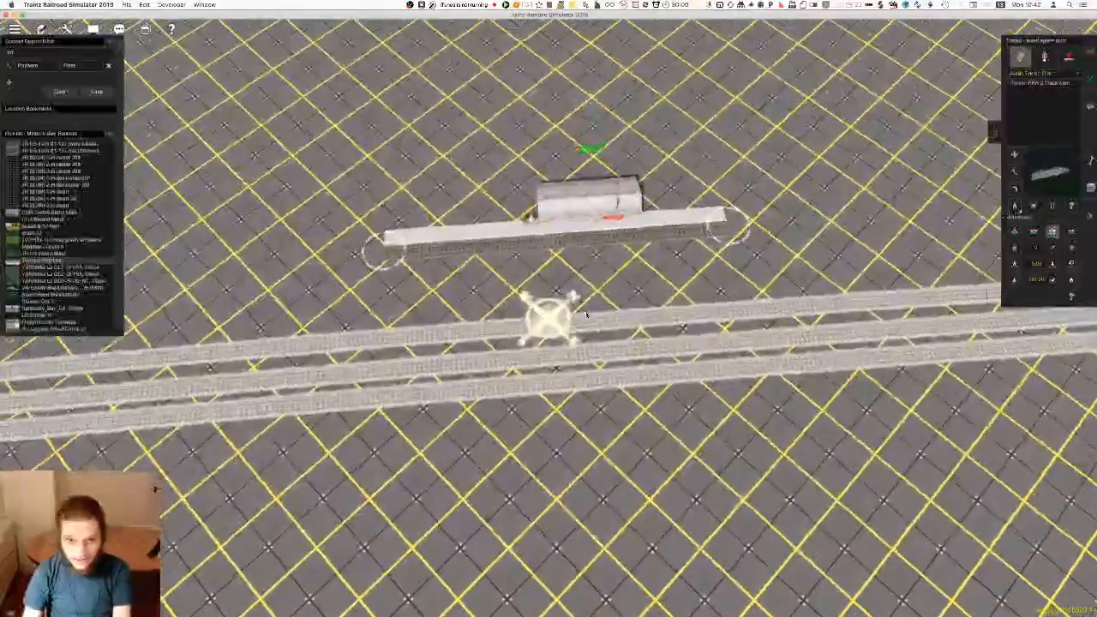
{"action": "key", "text": "Page_Up"}
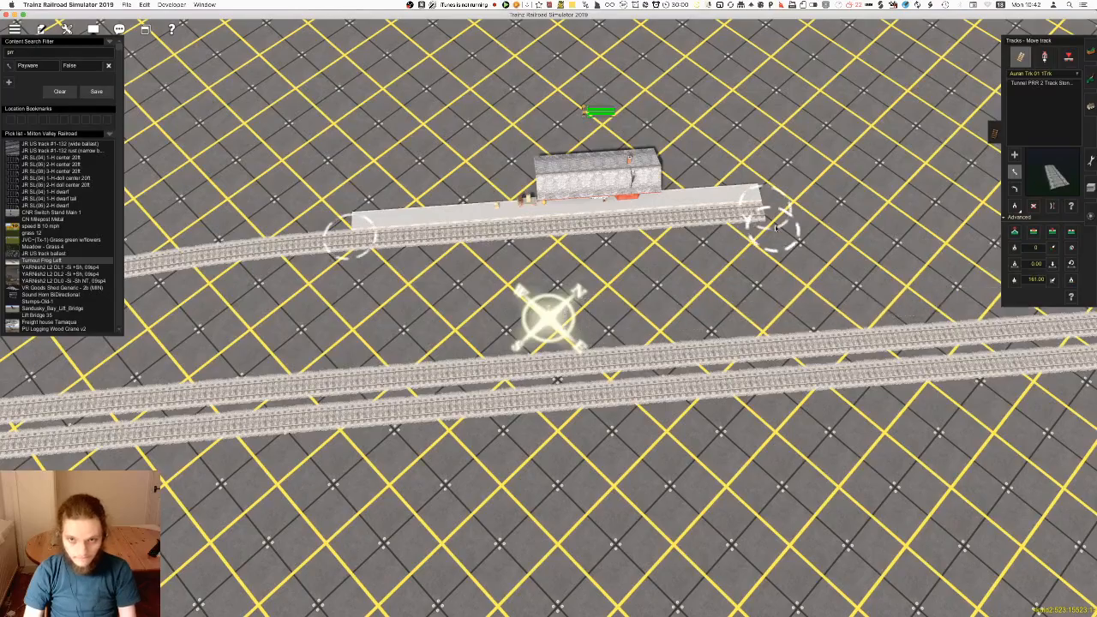
Move the station toward the main line until its platform lines up with the outer siding beside the other two tracks
{"action": "left_click", "coordinate": [1091, 107]}
{"action": "key", "text": "Down"}
{"action": "key", "text": "Right"}
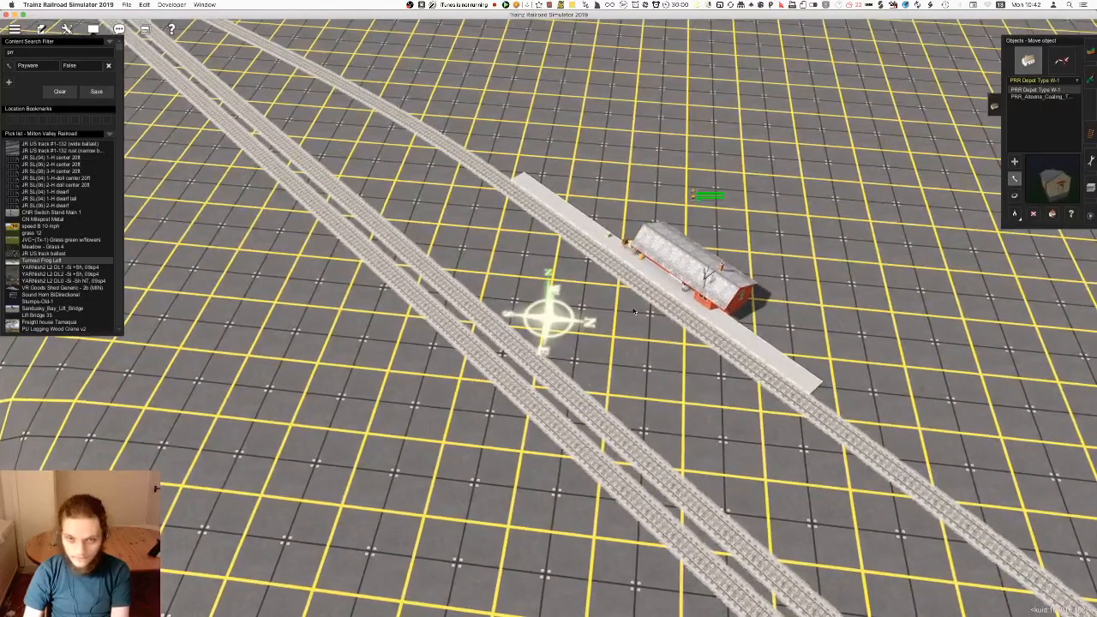
{"action": "left_click_drag", "start_coordinate": [635, 311], "coordinate": [593, 337]}
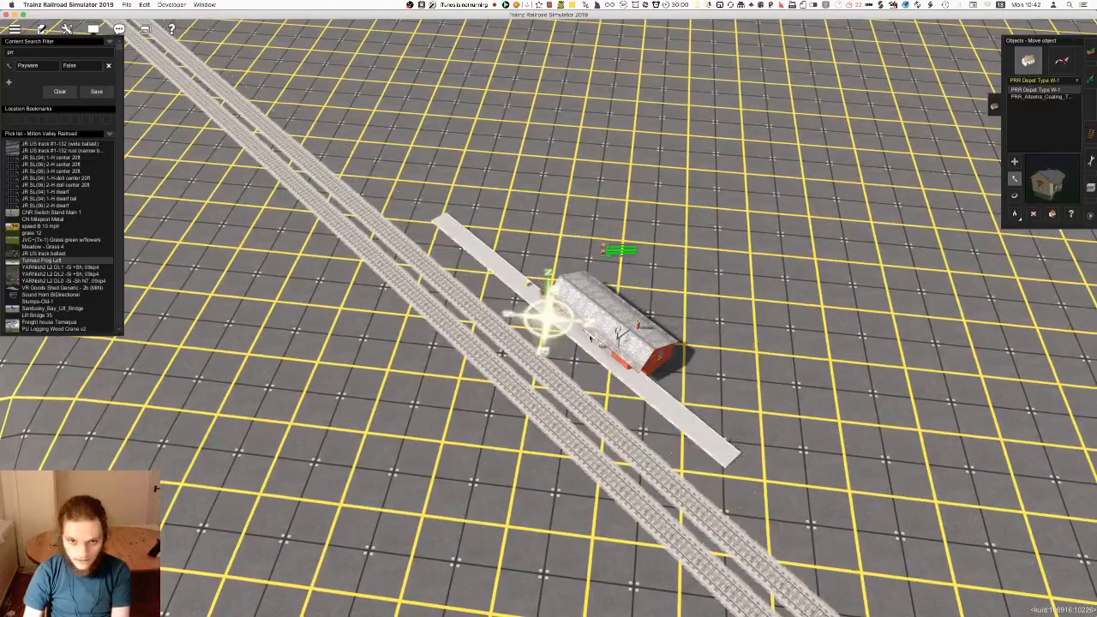
{"action": "key", "text": "Right"}
{"action": "right_click_drag", "start_coordinate": [589, 340], "coordinate": [558, 324]}
{"action": "key", "text": "Down"}
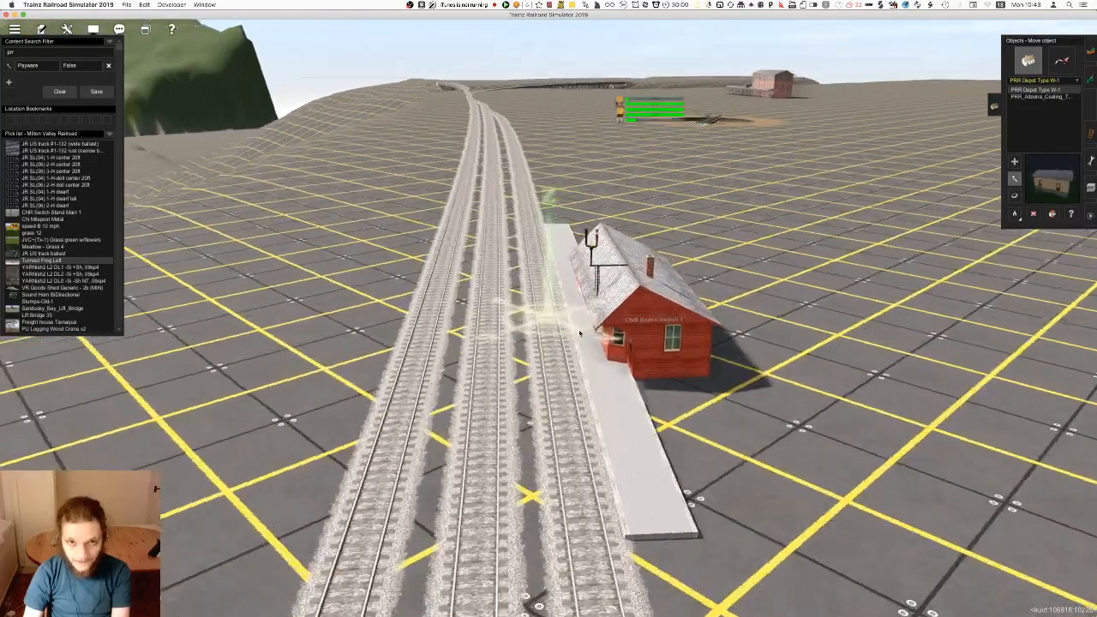
{"action": "key", "text": "Down"}
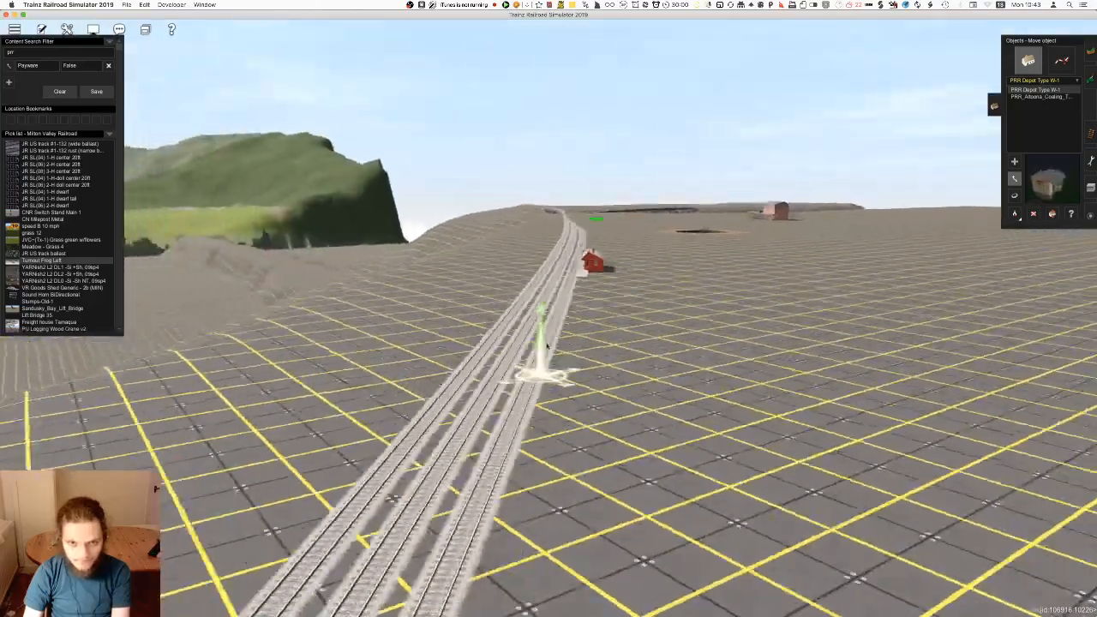
{"action": "right_click_drag", "start_coordinate": [547, 345], "coordinate": [503, 305]}
{"action": "key", "text": "Up"}
{"action": "left_click", "coordinate": [1090, 134]}
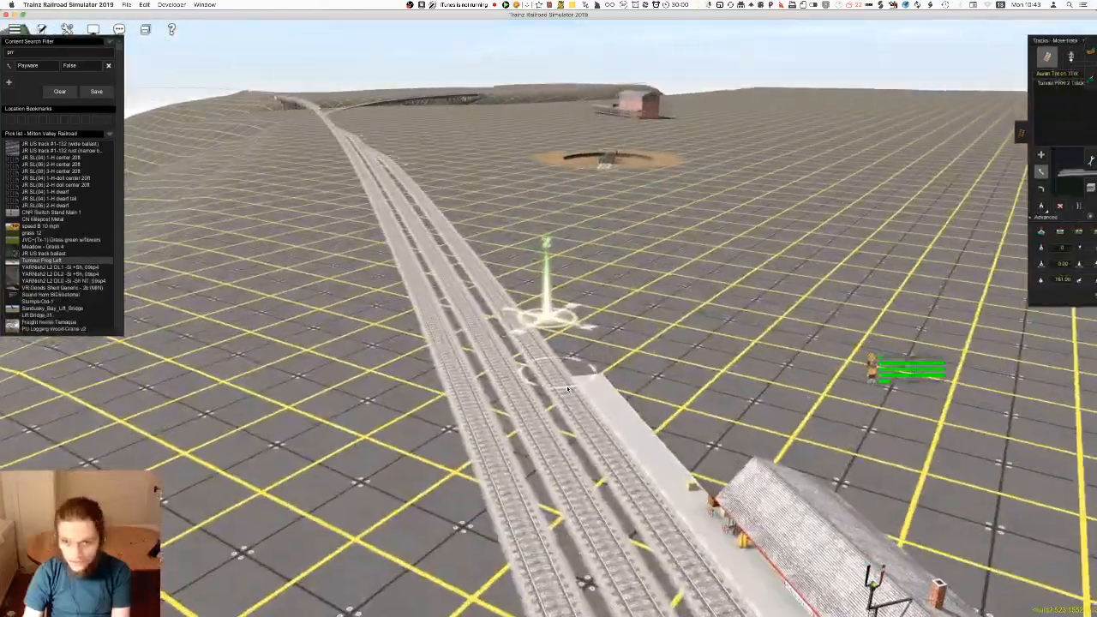
Lay a branch track off the outer siding just before the station platform, heading toward the turntable
{"action": "key", "text": "Right"}
{"action": "key", "text": "Up"}
{"action": "scroll", "coordinate": [587, 338], "scroll_direction": "up", "scroll_amount": 4}
{"action": "key", "text": "a"}
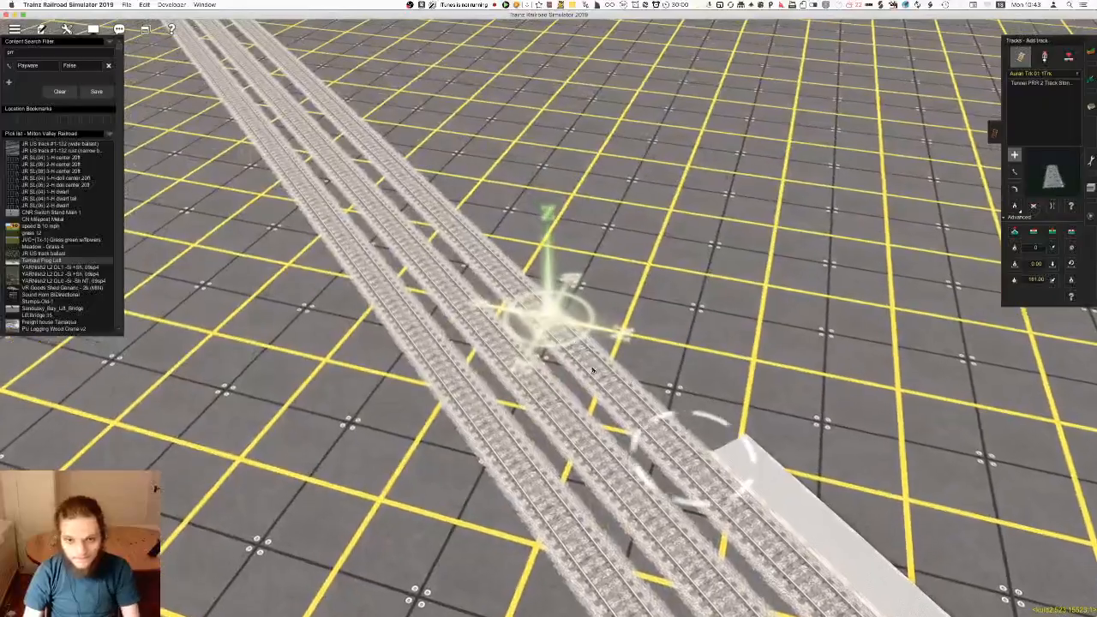
{"action": "right_click", "coordinate": [587, 337]}
{"action": "key", "text": "Left"}
{"action": "scroll", "coordinate": [561, 330], "scroll_direction": "down", "scroll_amount": 5}
{"action": "key", "text": "Down"}
{"action": "key", "text": "Right"}
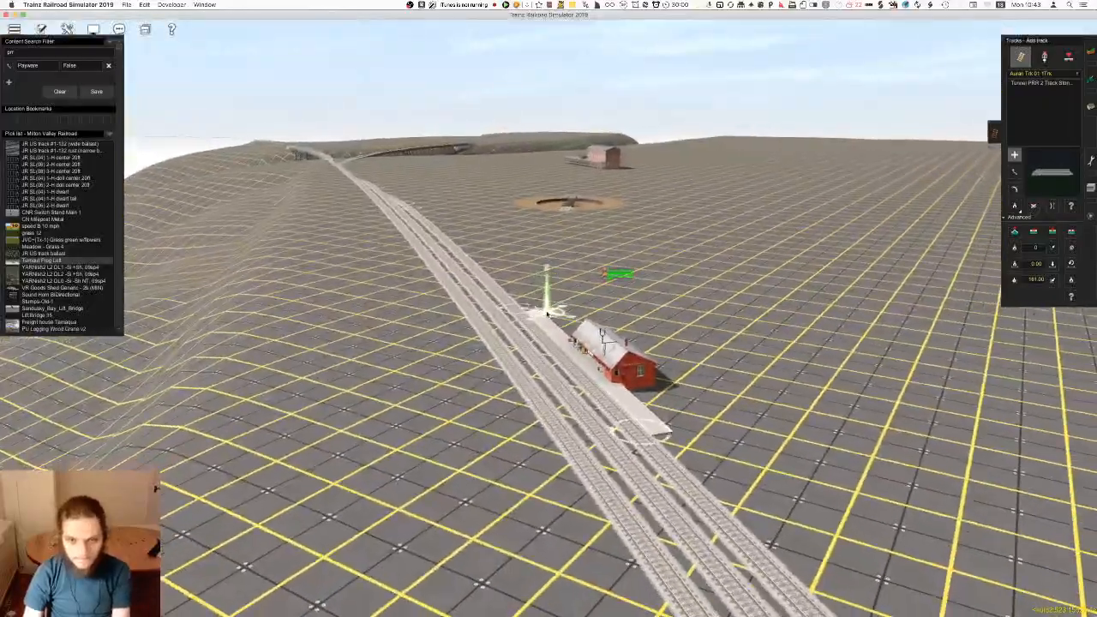
{"action": "key", "text": "Right"}
{"action": "key", "text": "Up"}
{"action": "scroll", "coordinate": [534, 259], "scroll_direction": "up", "scroll_amount": 4}
{"action": "right_click_drag", "start_coordinate": [534, 259], "coordinate": [535, 336]}
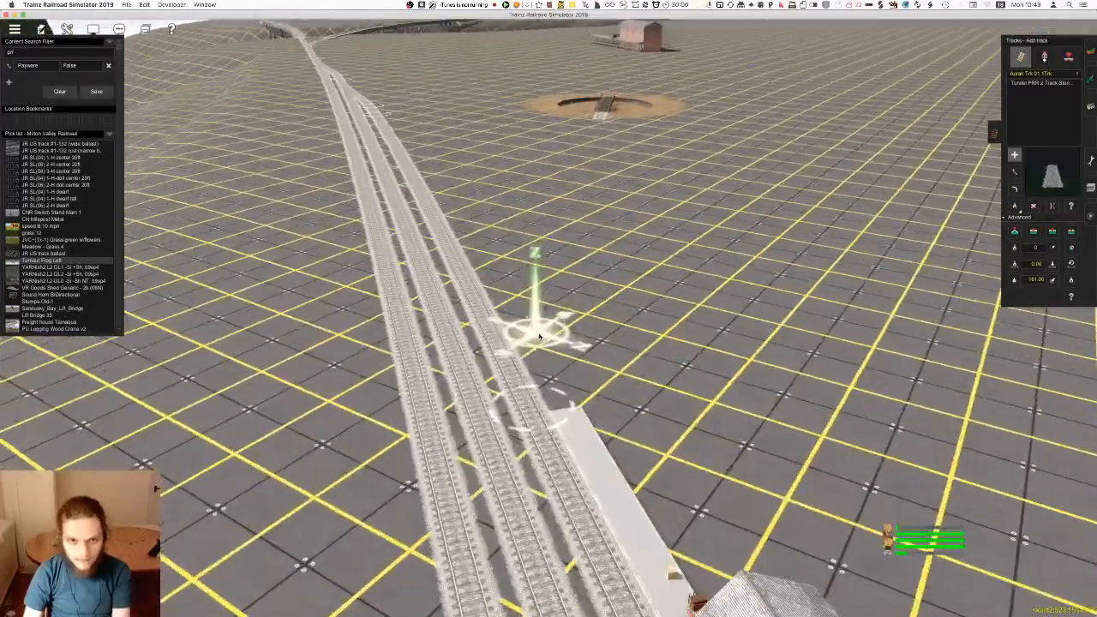
{"action": "left_click", "coordinate": [514, 340]}
{"action": "right_click", "coordinate": [467, 236]}
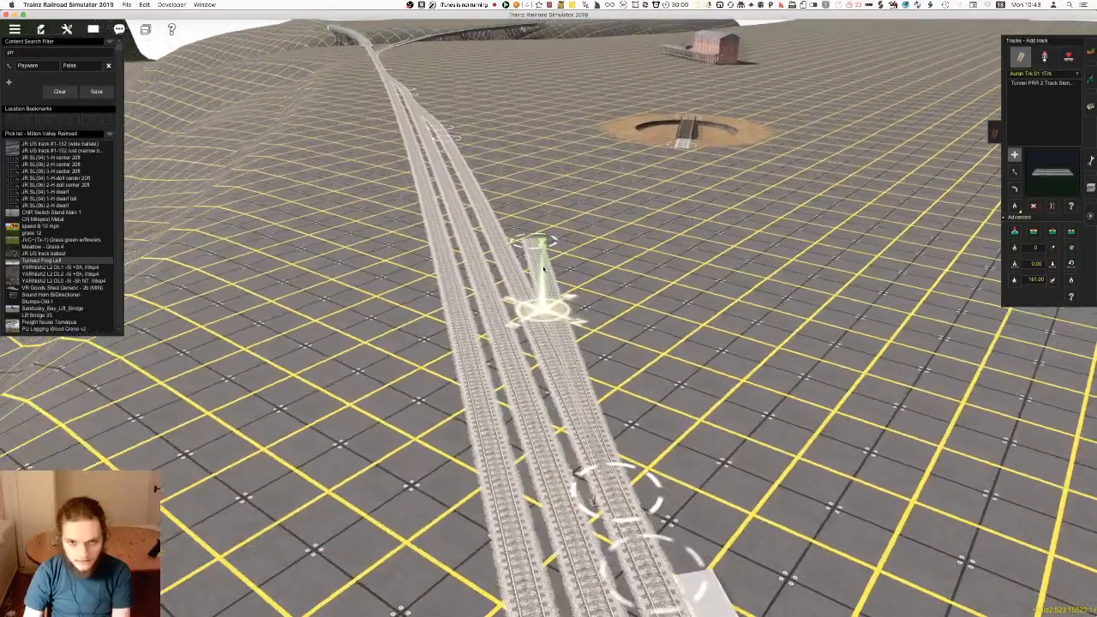
{"action": "scroll", "coordinate": [554, 287], "scroll_direction": "down", "scroll_amount": 3}
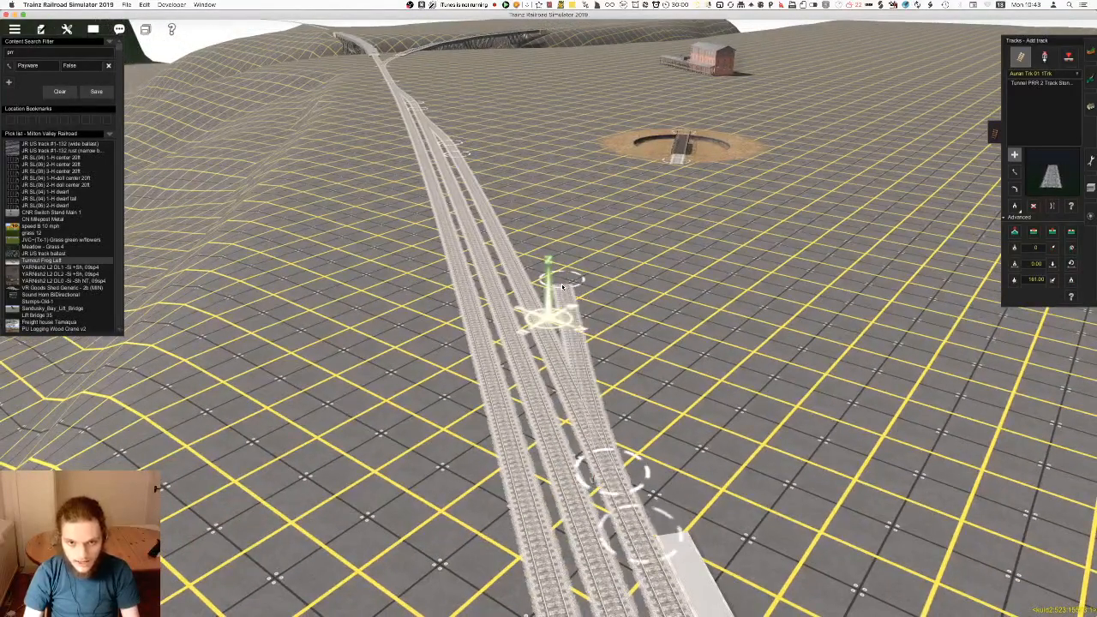
{"action": "right_click", "coordinate": [553, 190]}
{"action": "key", "text": "s"}
Move and rotate the turntable into line with the branch track and join the branch's end to it
{"action": "left_click", "coordinate": [1091, 108]}
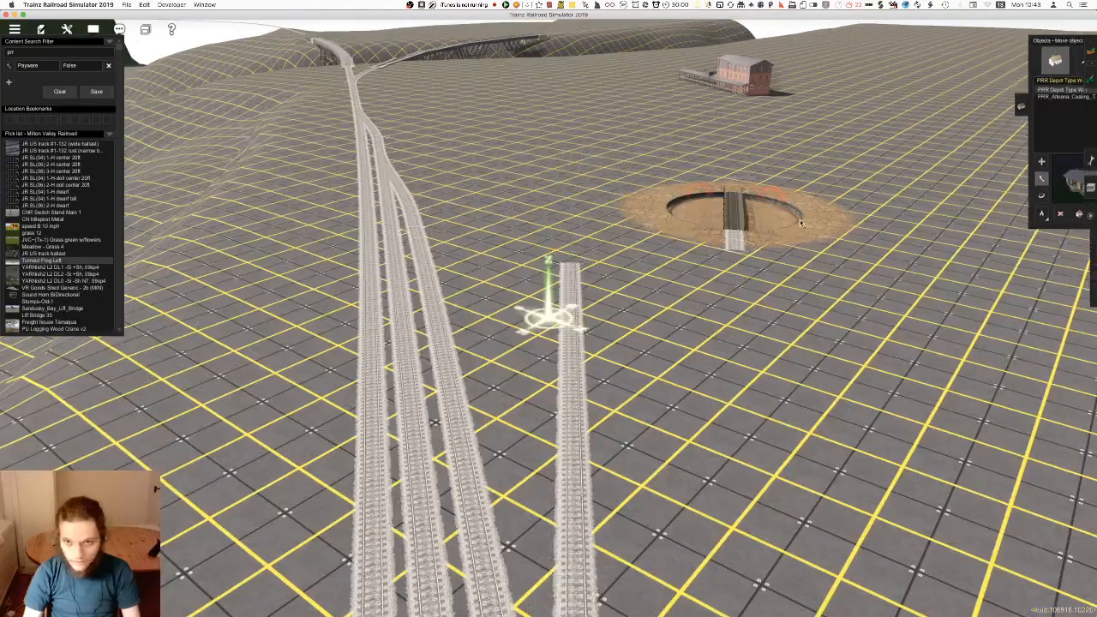
{"action": "left_click_drag", "start_coordinate": [688, 220], "coordinate": [606, 222]}
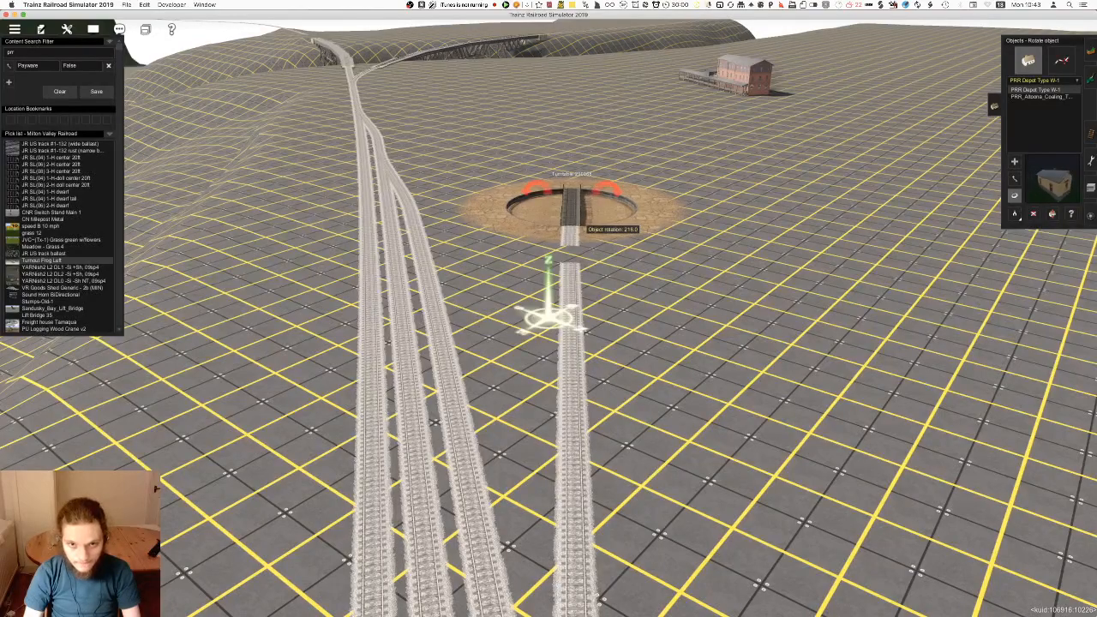
{"action": "key", "text": "F4"}
{"action": "key", "text": "Left"}
{"action": "key", "text": "Up"}
{"action": "key", "text": "m"}
{"action": "right_click", "coordinate": [518, 271]}
{"action": "key", "text": "Left"}
{"action": "right_click", "coordinate": [592, 421]}
{"action": "key", "text": "Down"}
{"action": "right_click", "coordinate": [460, 318]}
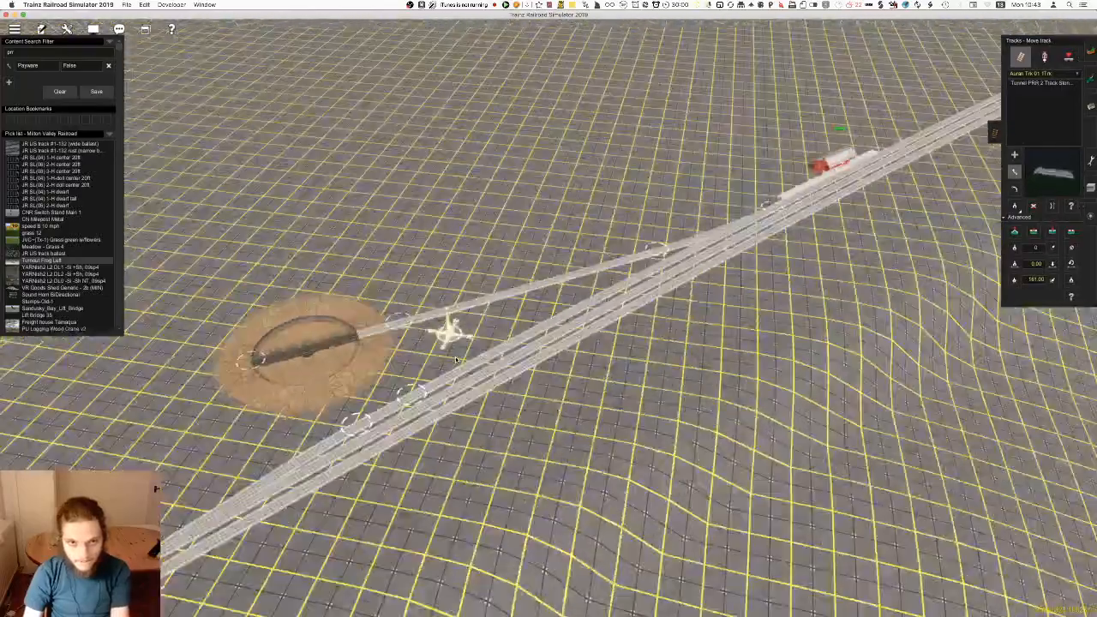
Lay a short straight track out from the far end of the turntable, in line with its bridge
{"action": "right_click", "coordinate": [506, 338]}
{"action": "key", "text": "Left"}
{"action": "key", "text": "Right"}
{"action": "right_click", "coordinate": [560, 335]}
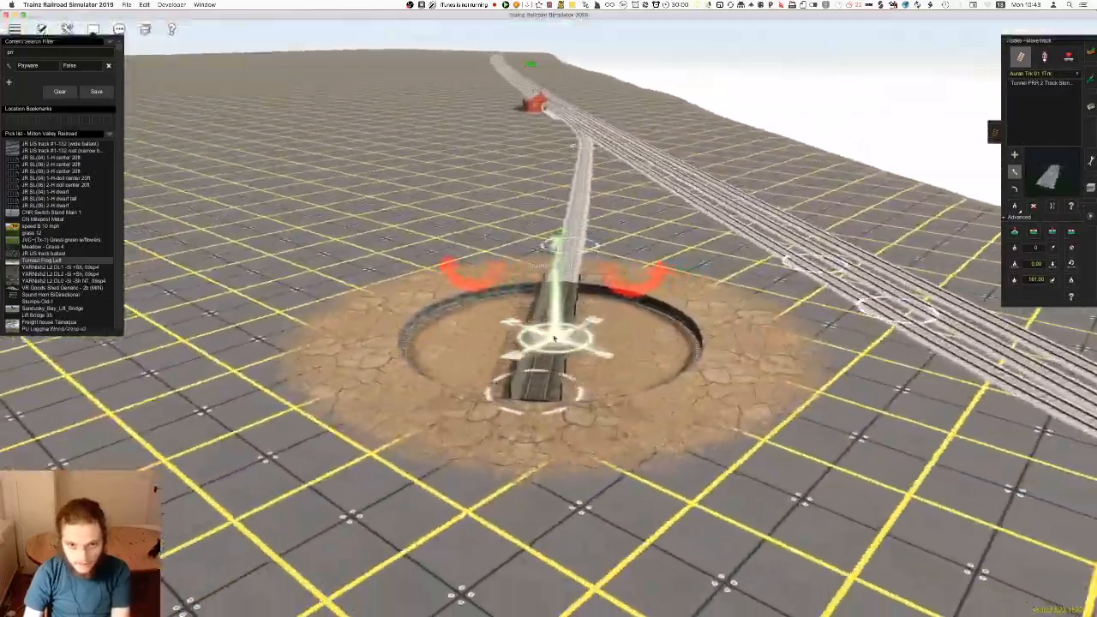
{"action": "key", "text": "Left"}
{"action": "right_click", "coordinate": [547, 326]}
{"action": "scroll", "coordinate": [546, 326], "scroll_direction": "down", "scroll_amount": 5}
{"action": "right_click", "coordinate": [551, 438]}
{"action": "key", "text": "Left"}
{"action": "key", "text": "Up"}
{"action": "key", "text": "a"}
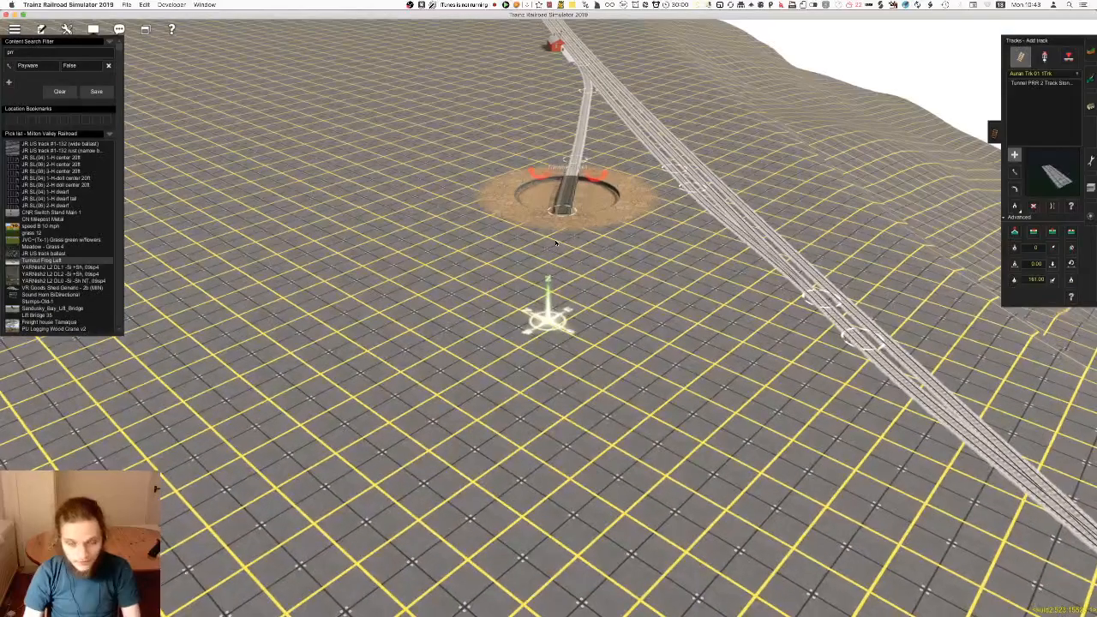
{"action": "left_click", "coordinate": [547, 280]}
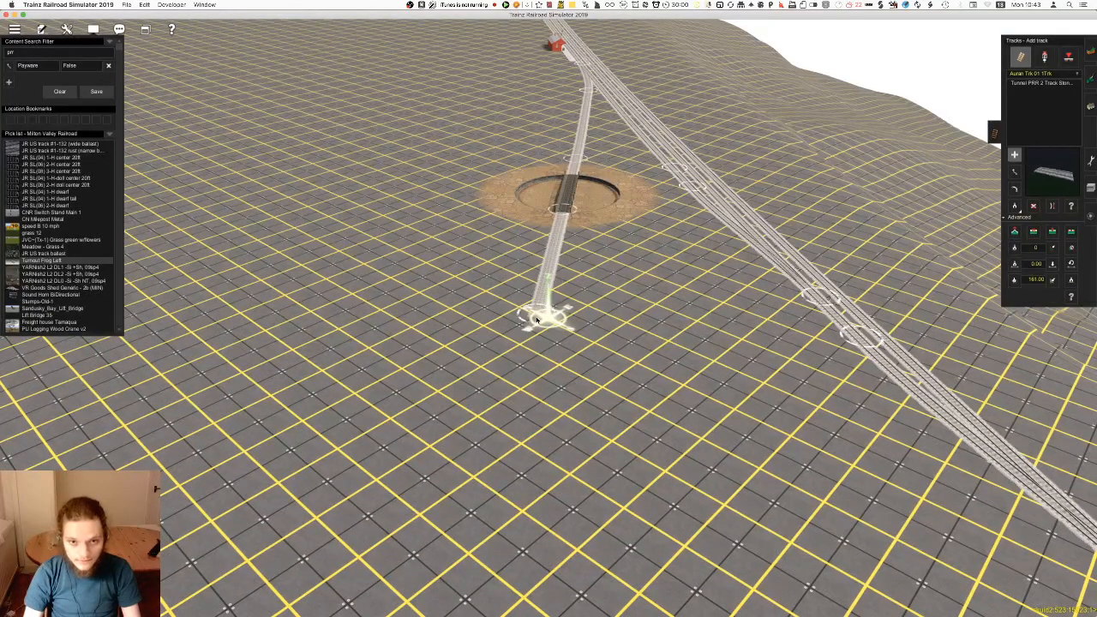
Inspect the track connections at both ends of the turntable bridge up close and from several sides
{"action": "right_click", "coordinate": [556, 251]}
{"action": "scroll", "coordinate": [556, 257], "scroll_direction": "up", "scroll_amount": 8}
{"action": "key", "text": "Left"}
{"action": "key", "text": "Down"}
{"action": "right_click", "coordinate": [509, 261]}
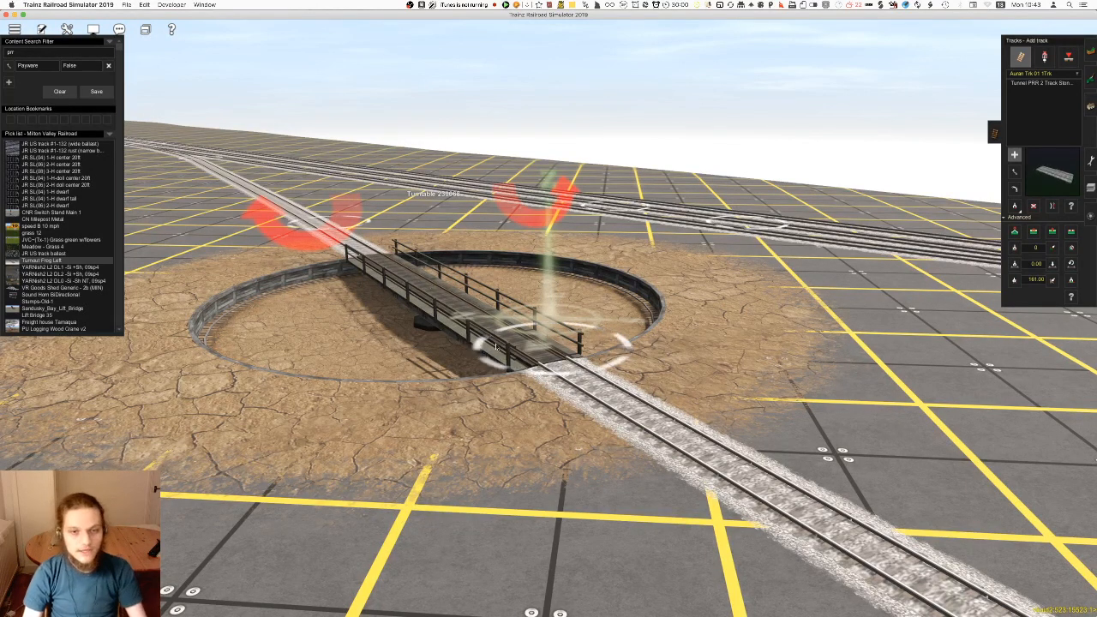
{"action": "right_click", "coordinate": [729, 418]}
{"action": "key", "text": "Left"}
{"action": "right_click", "coordinate": [513, 339]}
{"action": "key", "text": "Left"}
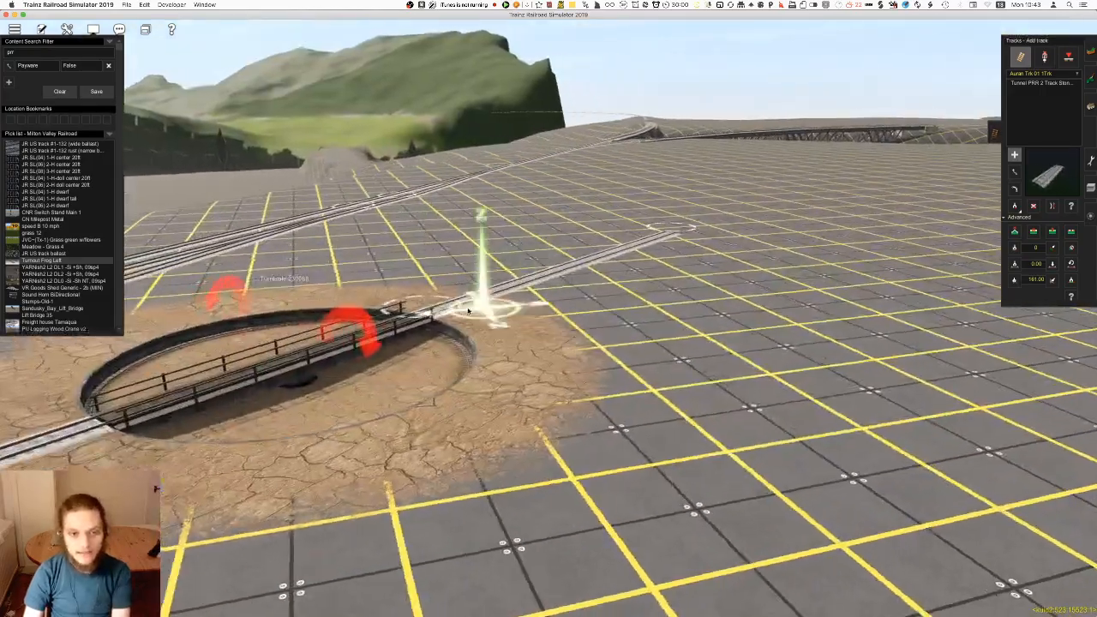
{"action": "right_click", "coordinate": [477, 317]}
{"action": "key", "text": "Right"}
{"action": "scroll", "coordinate": [477, 316], "scroll_direction": "up", "scroll_amount": 3}
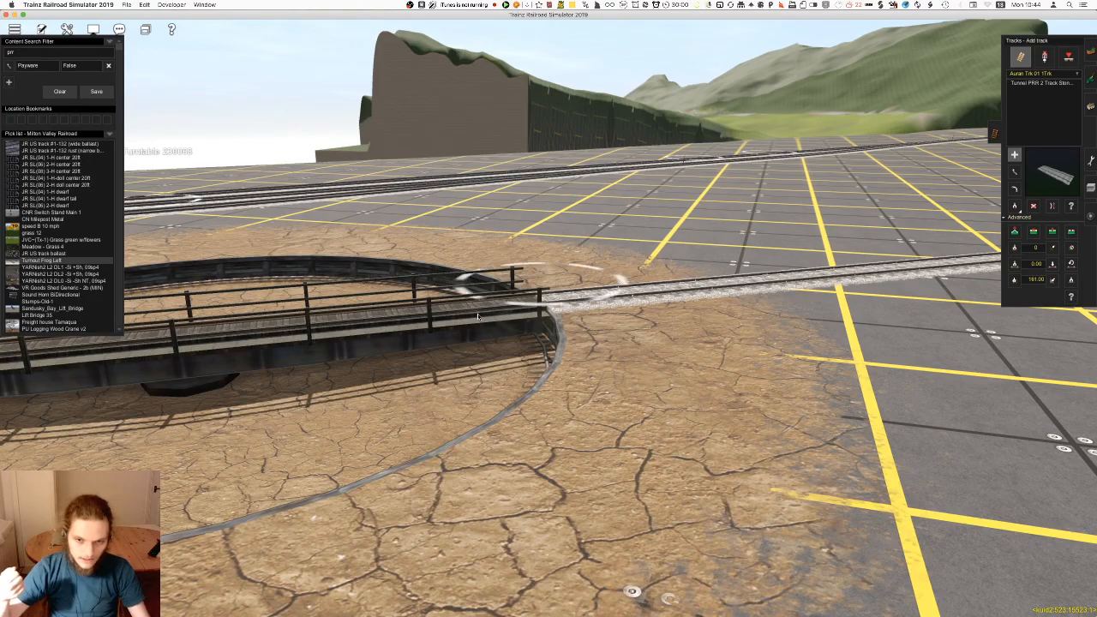
{"action": "scroll", "coordinate": [478, 317], "scroll_direction": "down", "scroll_amount": 5}
{"action": "key", "text": "Left"}
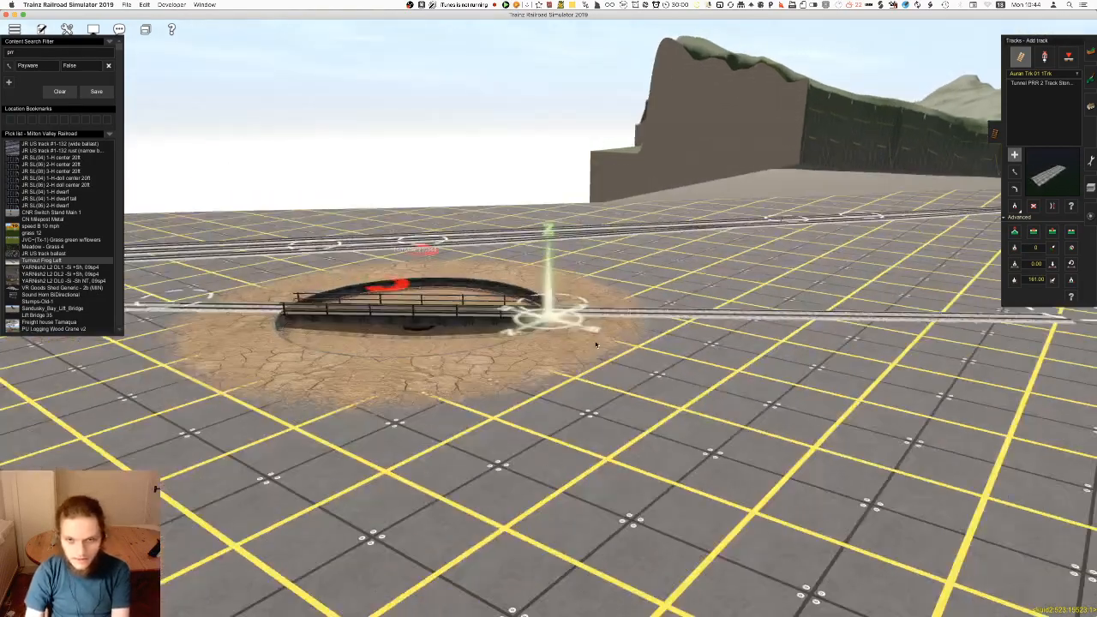
{"action": "key", "text": "Left"}
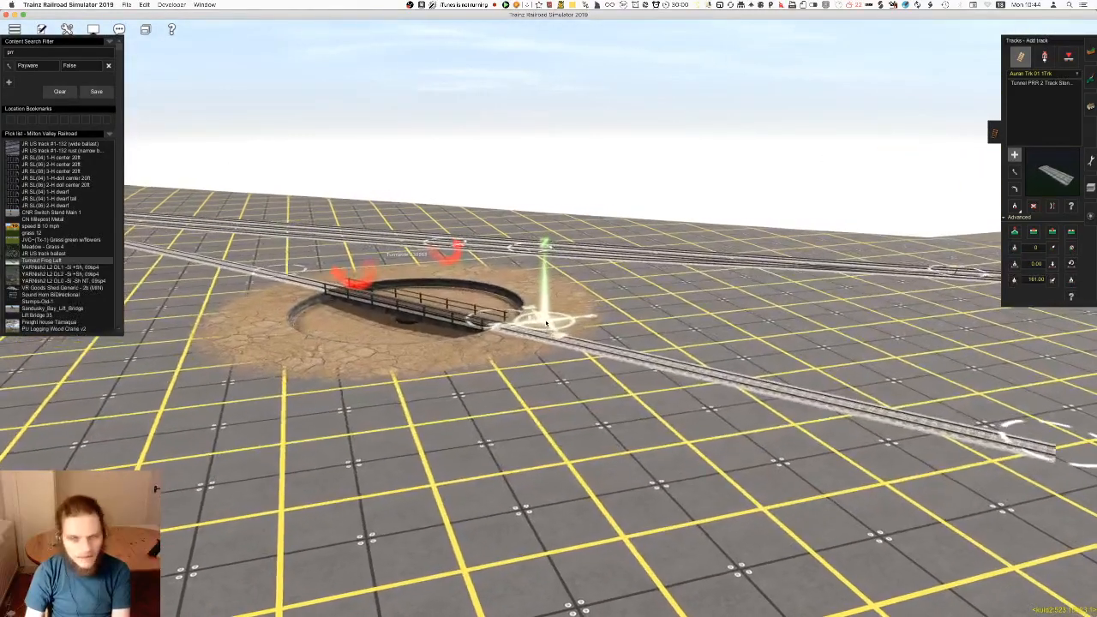
{"action": "key", "text": "Left"}
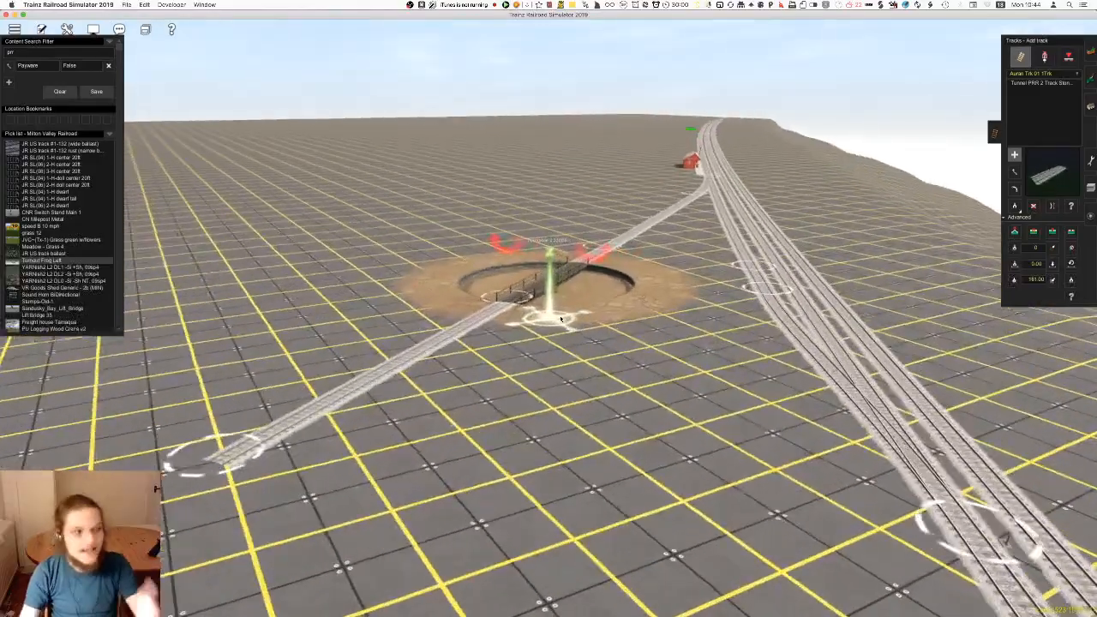
Review the turntable lead, sidings and station from several sides and save the route
{"action": "right_click", "coordinate": [564, 266]}
{"action": "scroll", "coordinate": [565, 267], "scroll_direction": "up", "scroll_amount": 4}
{"action": "key", "text": "Right"}
{"action": "key", "text": "Left"}
{"action": "right_click", "coordinate": [634, 266]}
{"action": "scroll", "coordinate": [634, 266], "scroll_direction": "down", "scroll_amount": 5}
{"action": "key", "text": "Left"}
{"action": "right_click", "coordinate": [533, 295]}
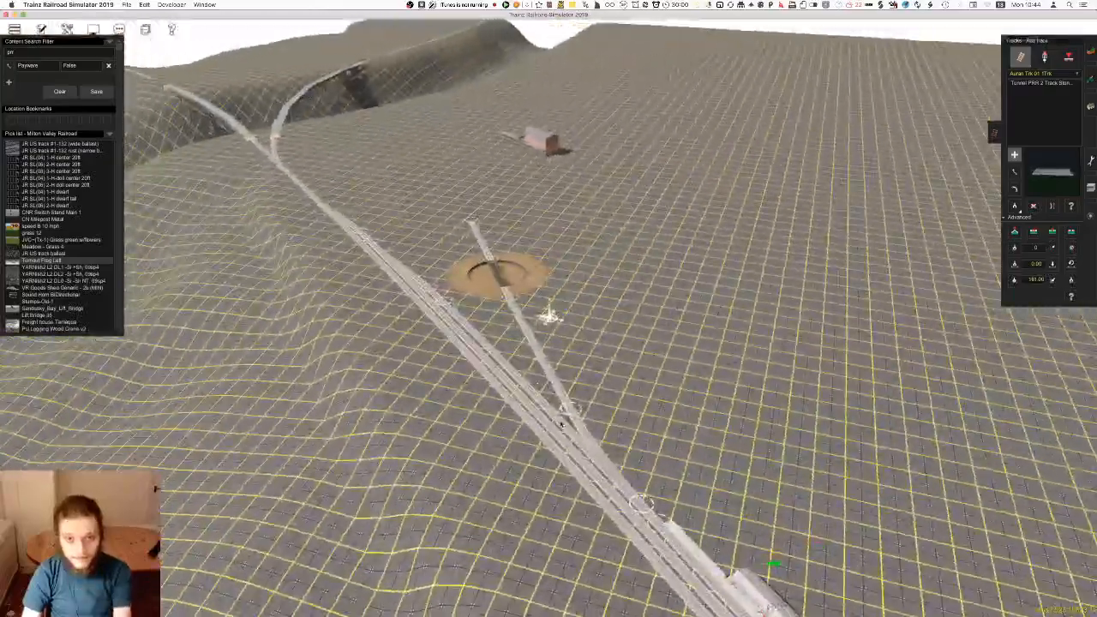
{"action": "right_click", "coordinate": [725, 525]}
{"action": "key", "text": "Left"}
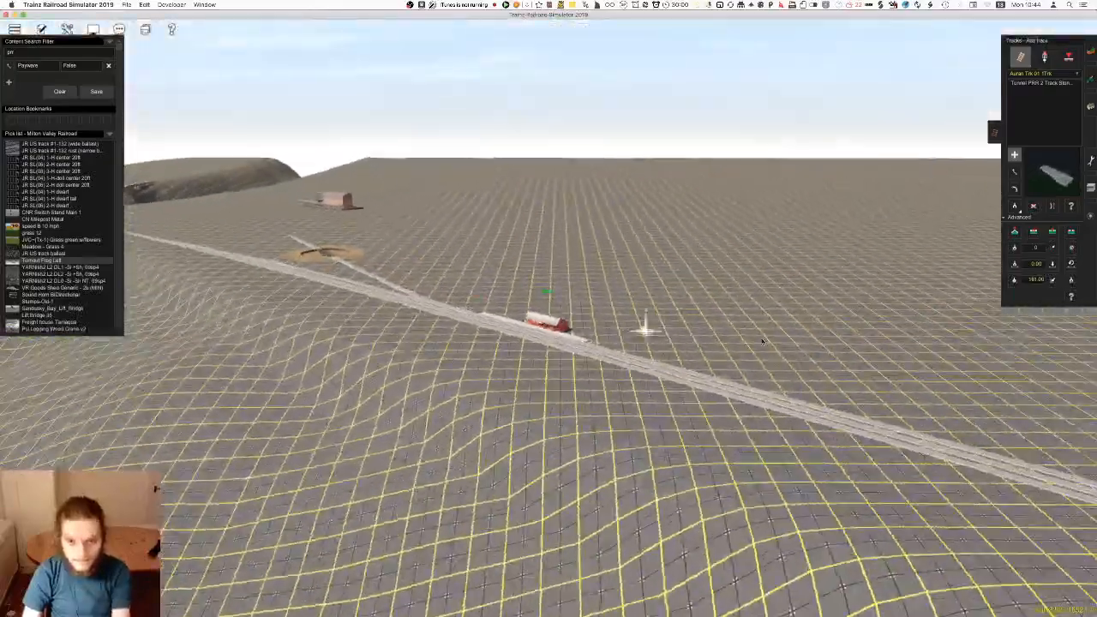
{"action": "right_click", "coordinate": [524, 317]}
{"action": "key", "text": "Right"}
{"action": "right_click", "coordinate": [448, 327]}
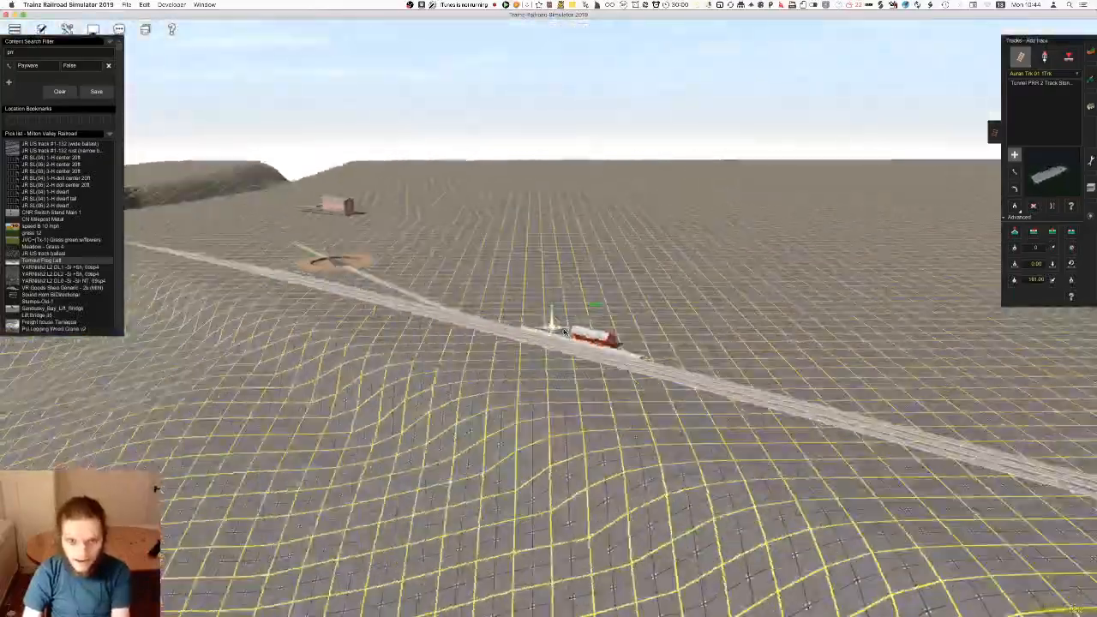
{"action": "key", "text": "Left"}
{"action": "key", "text": "Left"}
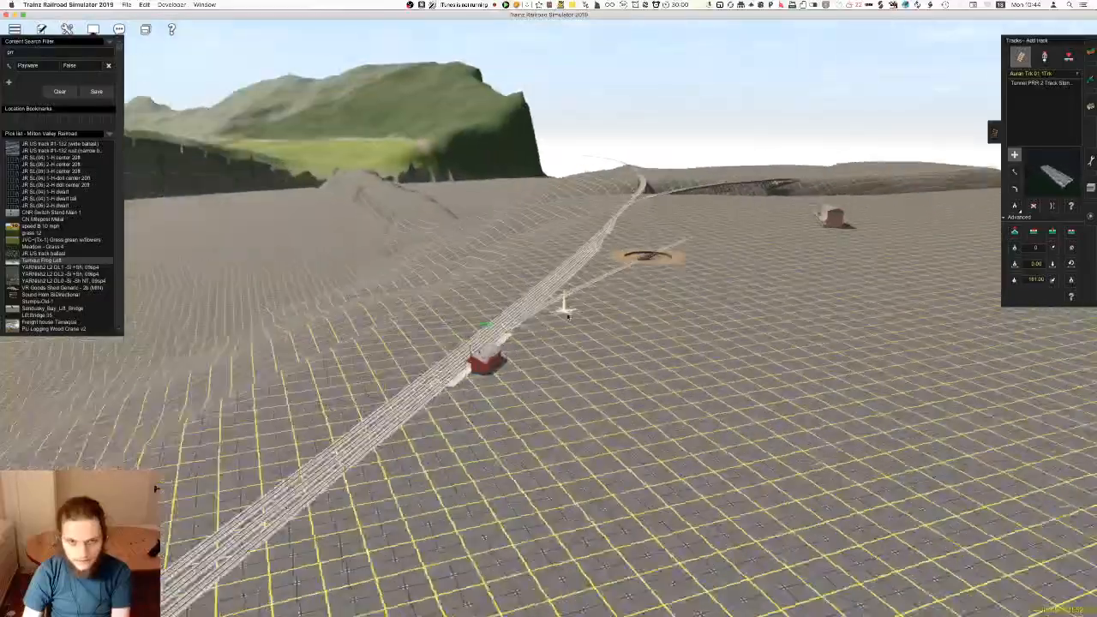
{"action": "key", "text": "super+s"}
Go to the existing water tower on the finished curve using the map and examine it beside the tracks
{"action": "key", "text": "m"}
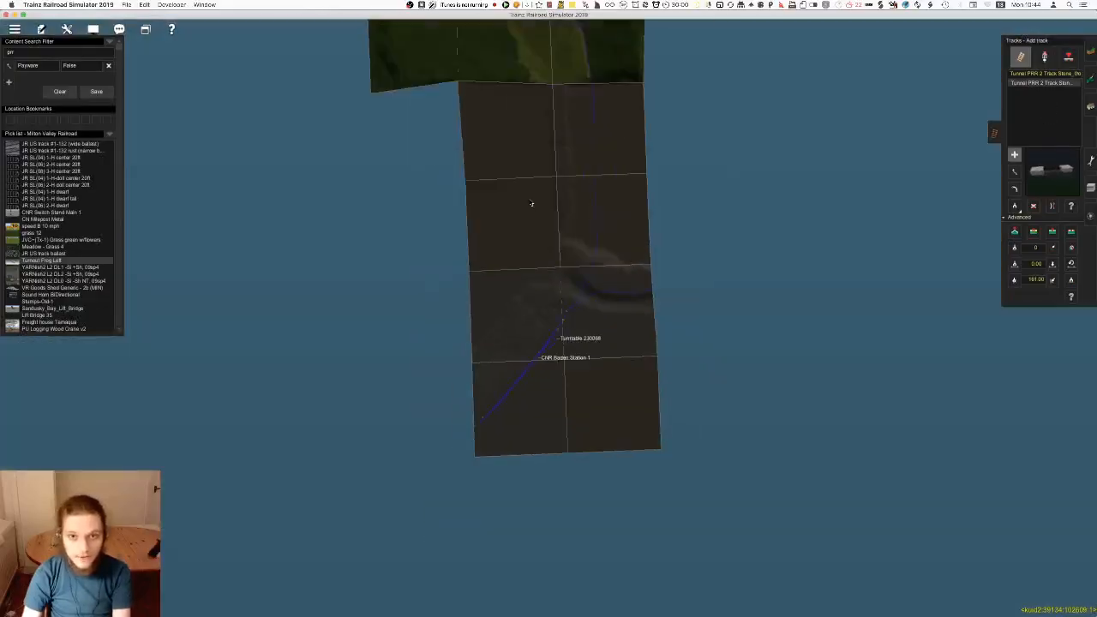
{"action": "left_click", "coordinate": [513, 235]}
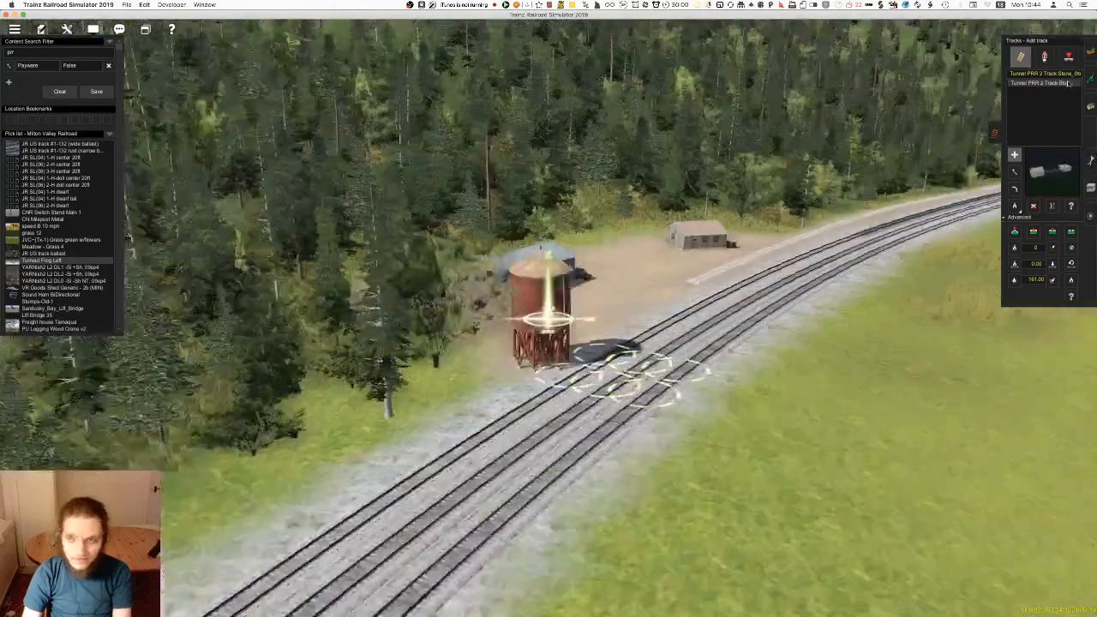
{"action": "left_click", "coordinate": [1091, 106]}
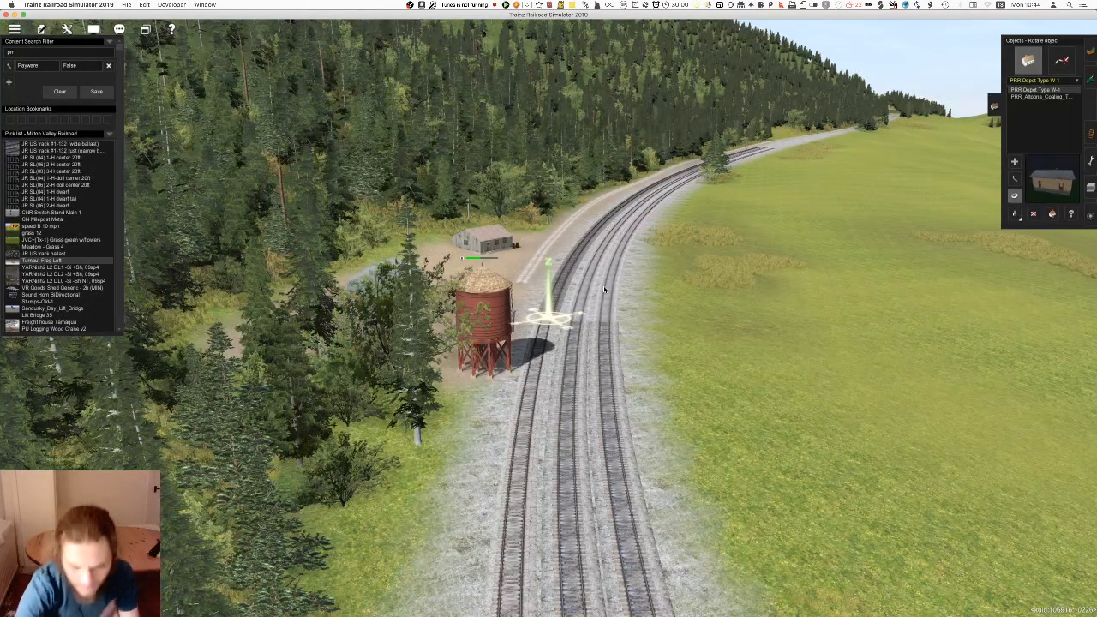
{"action": "scroll", "coordinate": [565, 326], "scroll_direction": "up", "scroll_amount": 5}
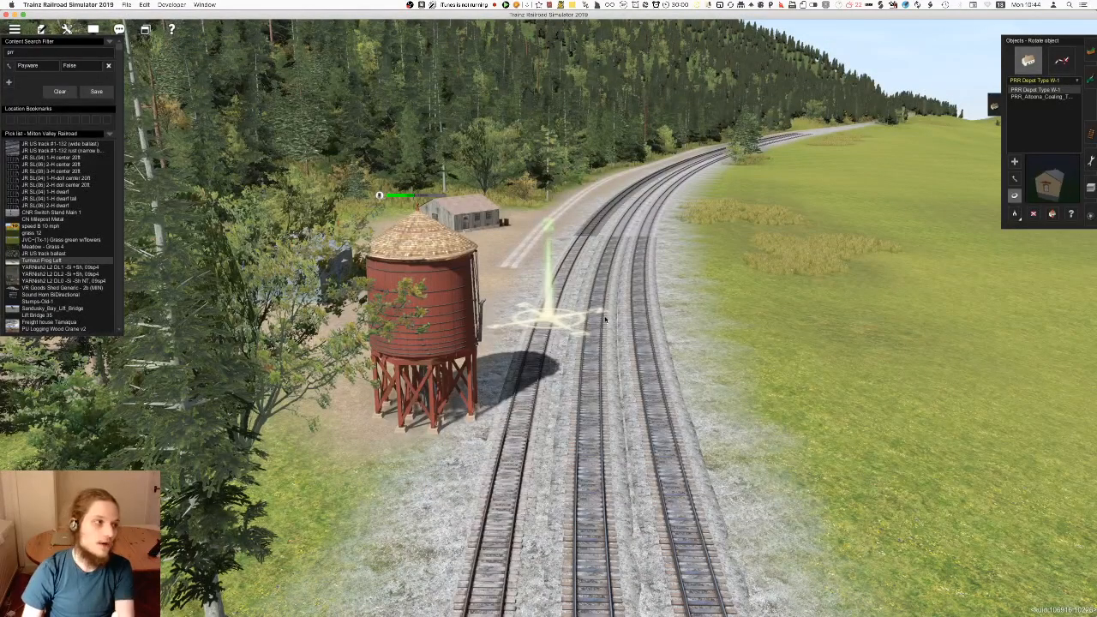
{"action": "scroll", "coordinate": [606, 366], "scroll_direction": "down", "scroll_amount": 10}
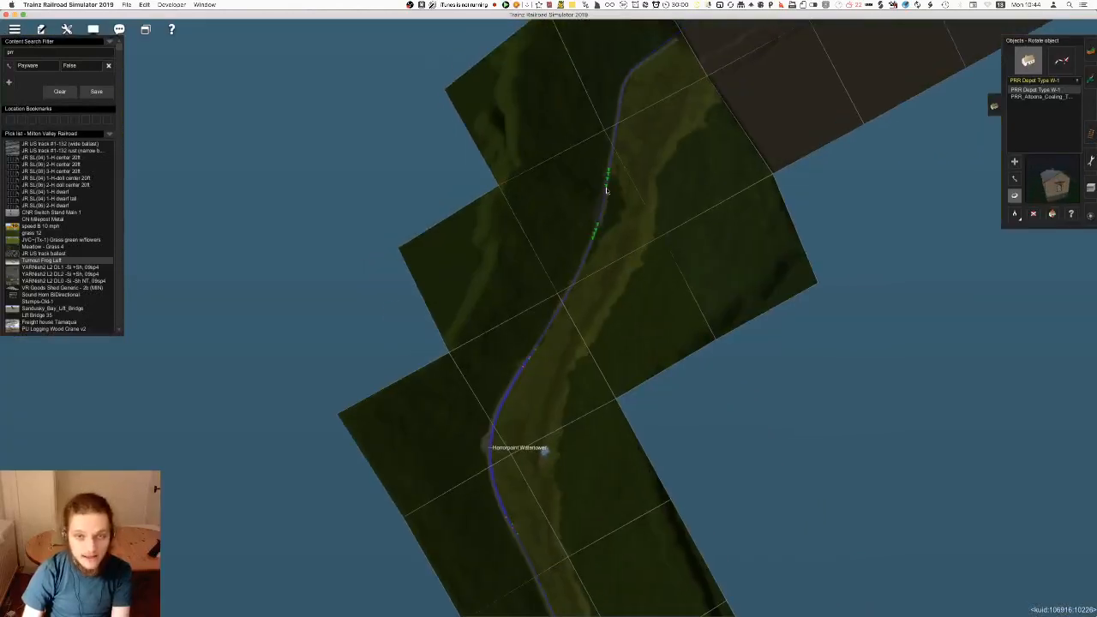
Look over the route map from the existing water tower up to the new station and turntable
{"action": "scroll", "coordinate": [607, 190], "scroll_direction": "down", "scroll_amount": 5}
{"action": "key", "text": "Left"}
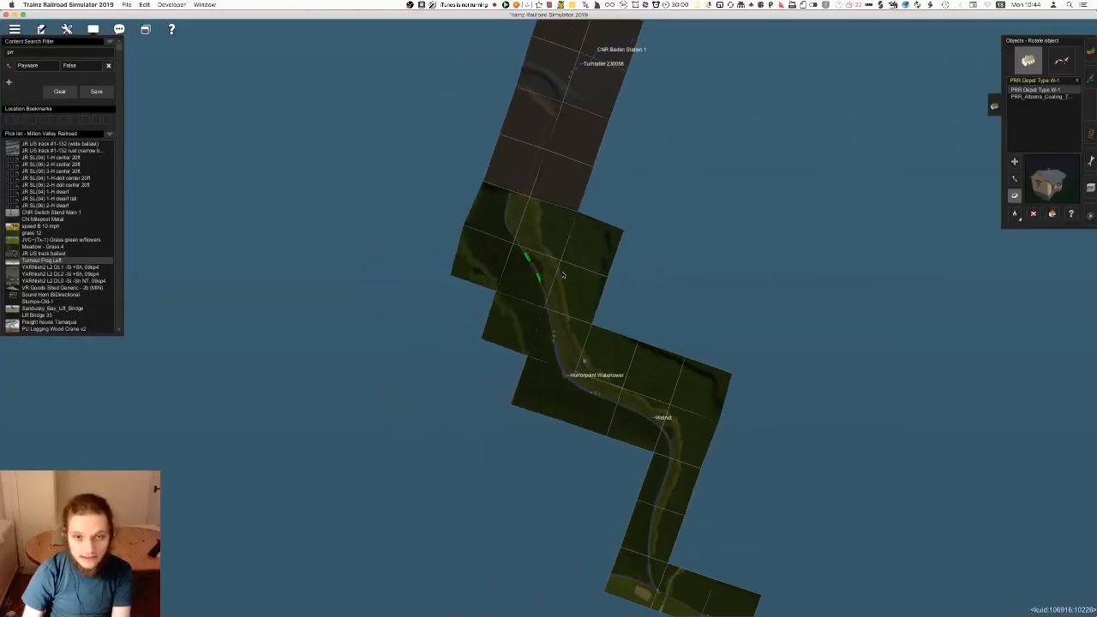
{"action": "right_click", "coordinate": [558, 275]}
{"action": "scroll", "coordinate": [566, 300], "scroll_direction": "up", "scroll_amount": 2}
{"action": "right_click", "coordinate": [549, 289]}
{"action": "key", "text": "Left"}
{"action": "scroll", "coordinate": [551, 294], "scroll_direction": "up", "scroll_amount": 1}
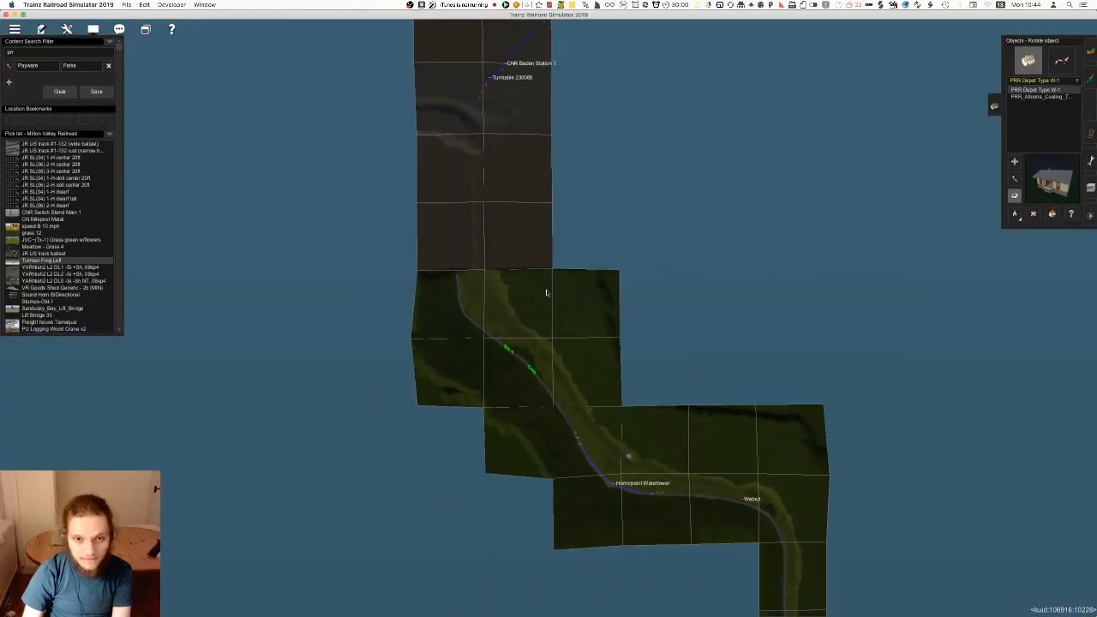
{"action": "right_click", "coordinate": [545, 284]}
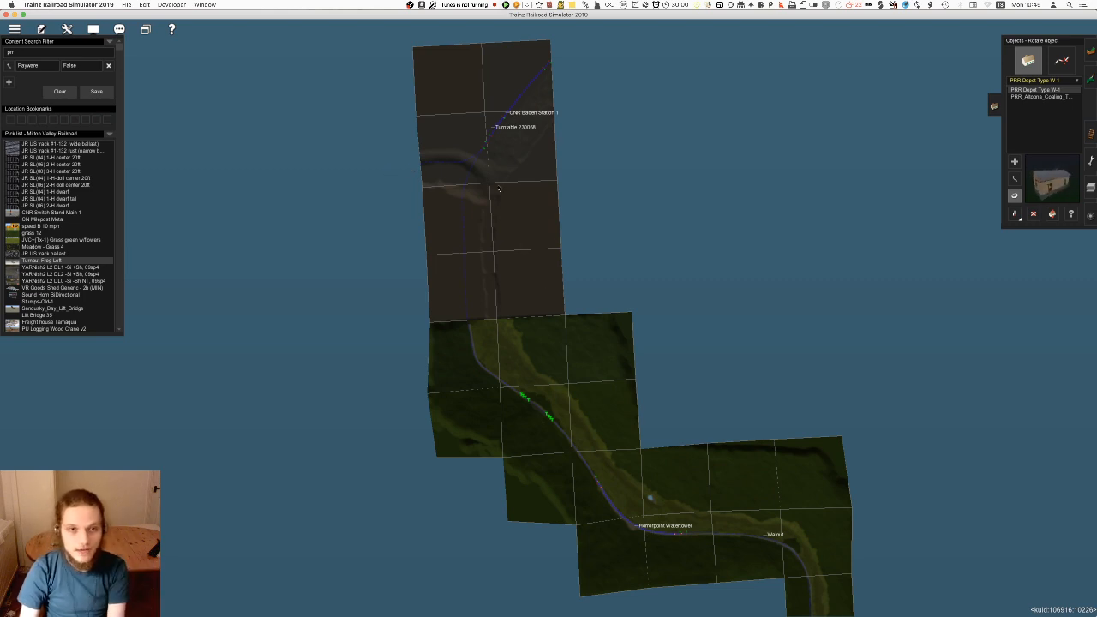
Return to the existing water tower and pick it up as the object type to place, Watertank
{"action": "double_click", "coordinate": [636, 533]}
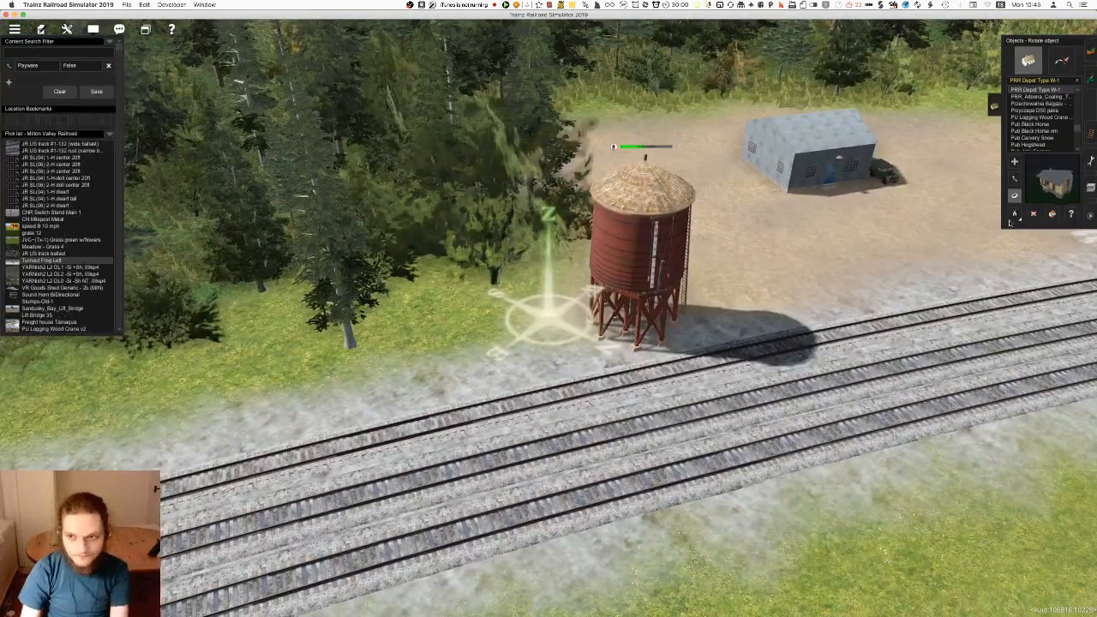
{"action": "key", "text": "Up"}
{"action": "left_click", "coordinate": [1015, 214]}
{"action": "left_click", "coordinate": [665, 330]}
Place the Watertank by the branch track between the station and turntable, rotating and shifting it to stand beside the rails
{"action": "key", "text": "Right"}
{"action": "right_click", "coordinate": [673, 146]}
{"action": "mouse_move", "coordinate": [673, 146]}
{"action": "right_mouse_down"}
{"action": "mouse_move", "coordinate": [521, 170]}
{"action": "mouse_move", "coordinate": [473, 225]}
{"action": "mouse_move", "coordinate": [576, 190]}
{"action": "mouse_move", "coordinate": [575, 169]}
{"action": "mouse_move", "coordinate": [611, 181]}
{"action": "mouse_move", "coordinate": [542, 171]}
{"action": "mouse_move", "coordinate": [568, 102]}
{"action": "mouse_move", "coordinate": [554, 163]}
{"action": "mouse_move", "coordinate": [558, 305]}
{"action": "mouse_move", "coordinate": [595, 347]}
{"action": "right_mouse_up"}
{"action": "key", "text": "Up"}
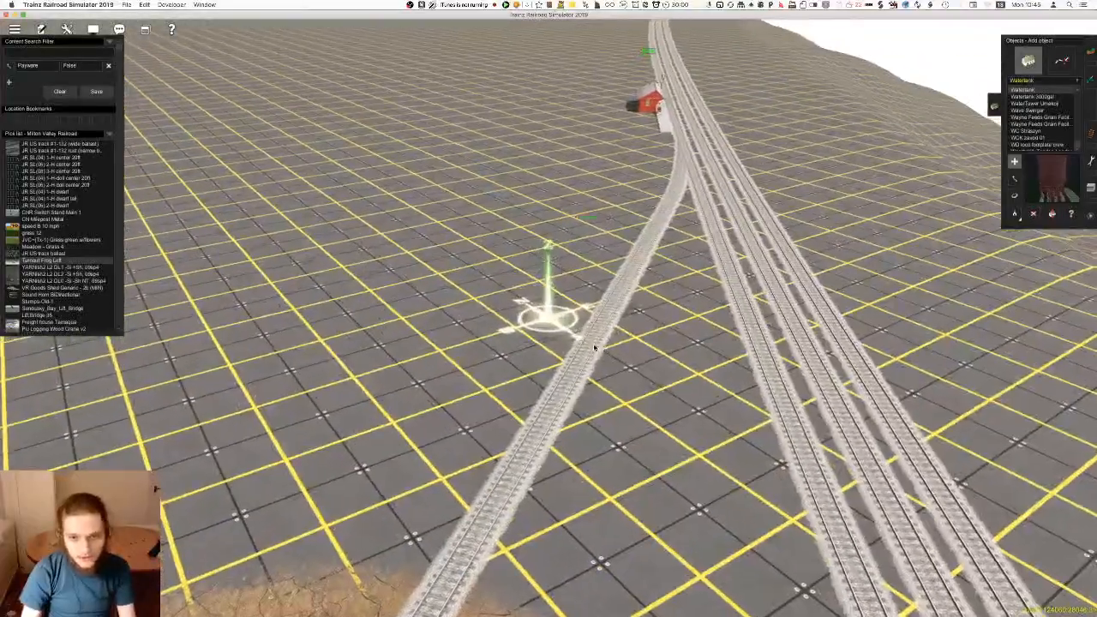
{"action": "left_click", "coordinate": [595, 348]}
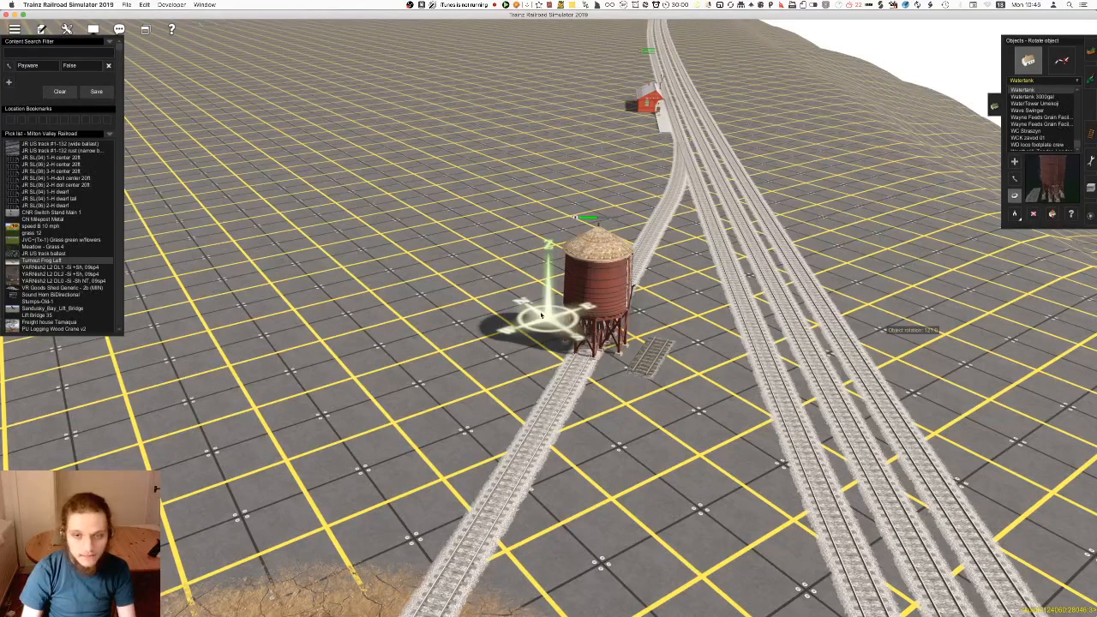
{"action": "left_click_drag", "start_coordinate": [597, 313], "coordinate": [541, 296]}
{"action": "key", "text": "r"}
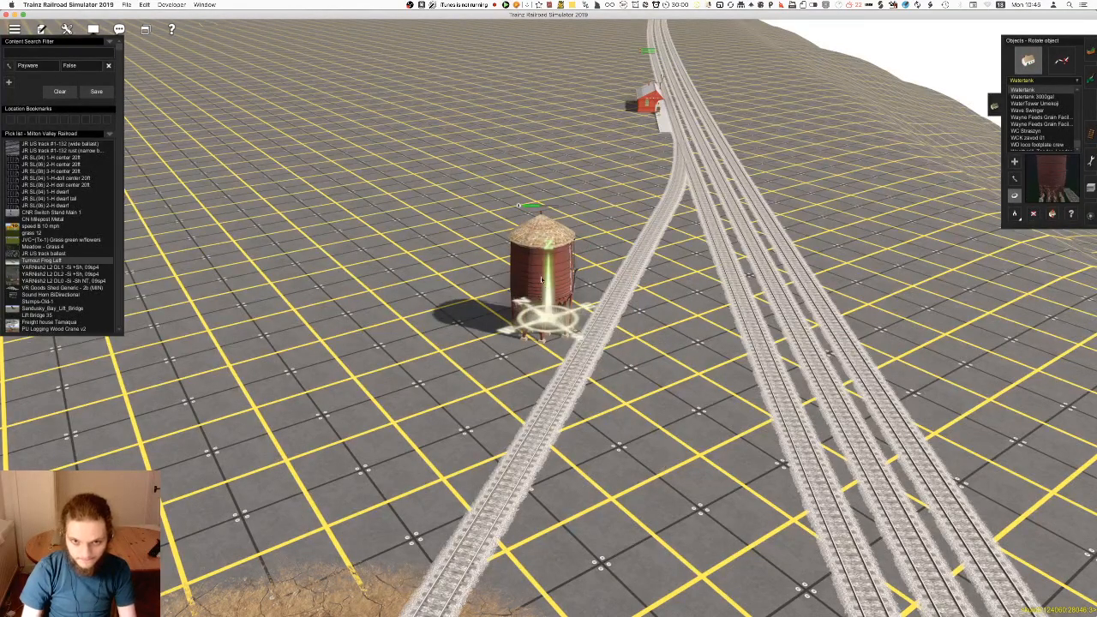
{"action": "key", "text": "m"}
{"action": "left_click_drag", "start_coordinate": [545, 280], "coordinate": [542, 280]}
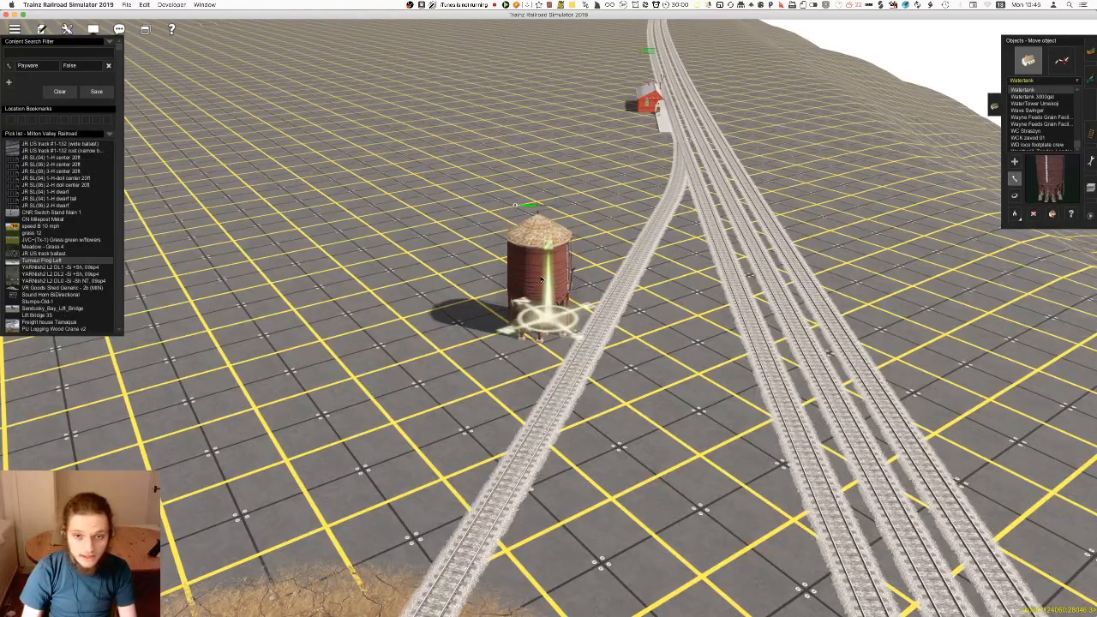
Insert a spline point in the turntable branch track on the turntable side of the water tower
{"action": "key", "text": "Up"}
{"action": "key", "text": "F4"}
{"action": "key", "text": "Page_Up"}
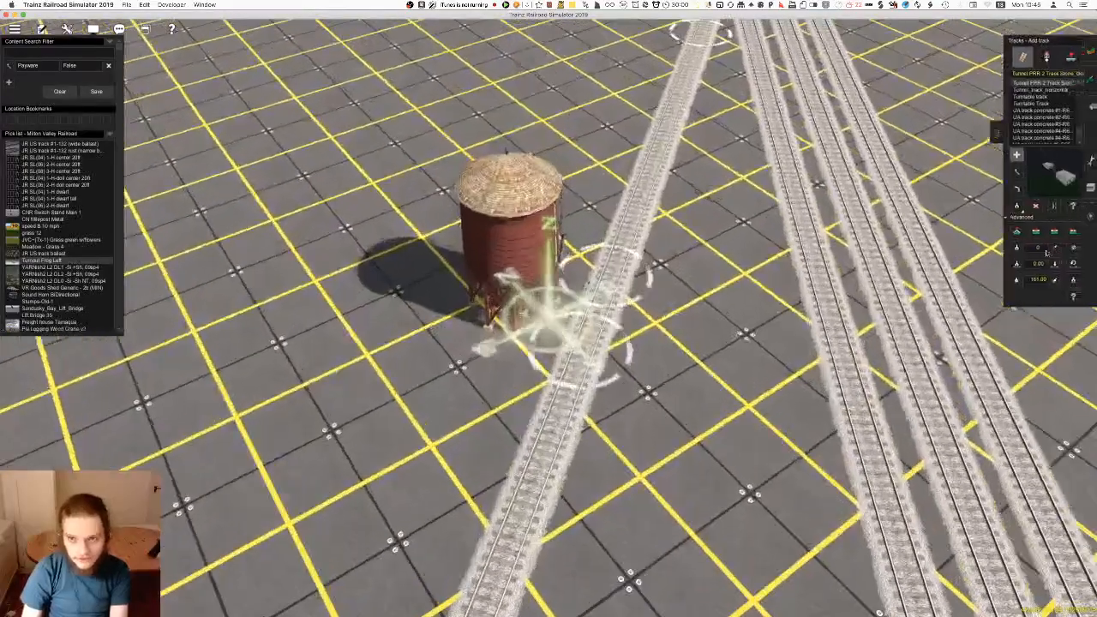
{"action": "left_click", "coordinate": [1053, 233]}
{"action": "left_click", "coordinate": [553, 452]}
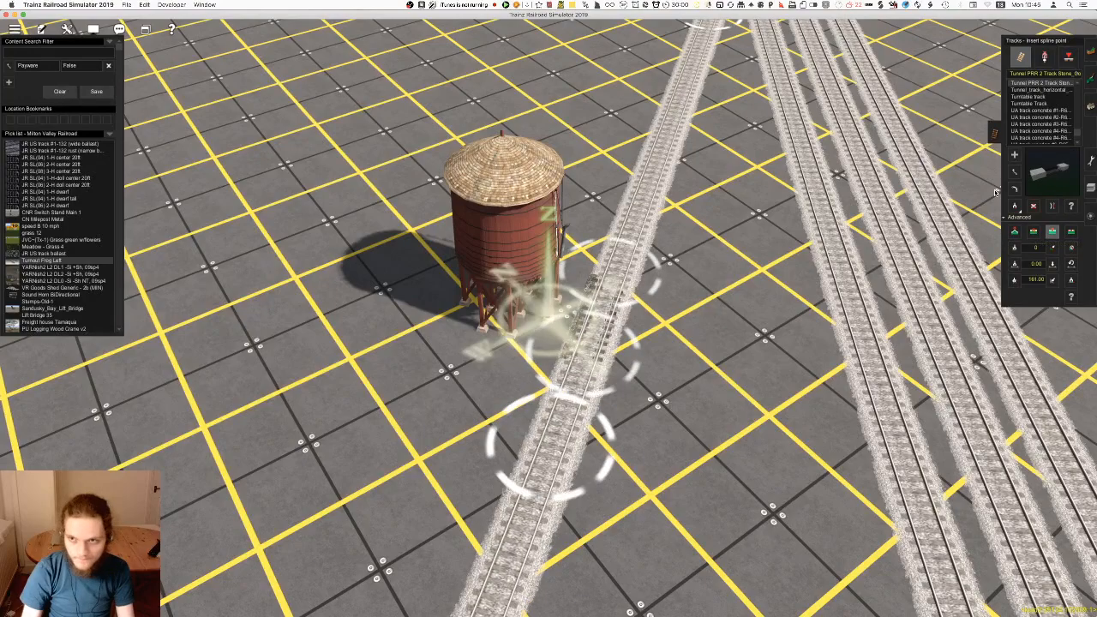
Add another spline point to the turntable branch track and reposition the points alongside the water tower
{"action": "left_click", "coordinate": [547, 455]}
{"action": "key", "text": "m"}
{"action": "left_click_drag", "start_coordinate": [548, 451], "coordinate": [611, 276]}
{"action": "left_click_drag", "start_coordinate": [547, 451], "coordinate": [578, 366]}
{"action": "scroll", "coordinate": [577, 366], "scroll_direction": "down", "scroll_amount": 3}
{"action": "right_click", "coordinate": [534, 494]}
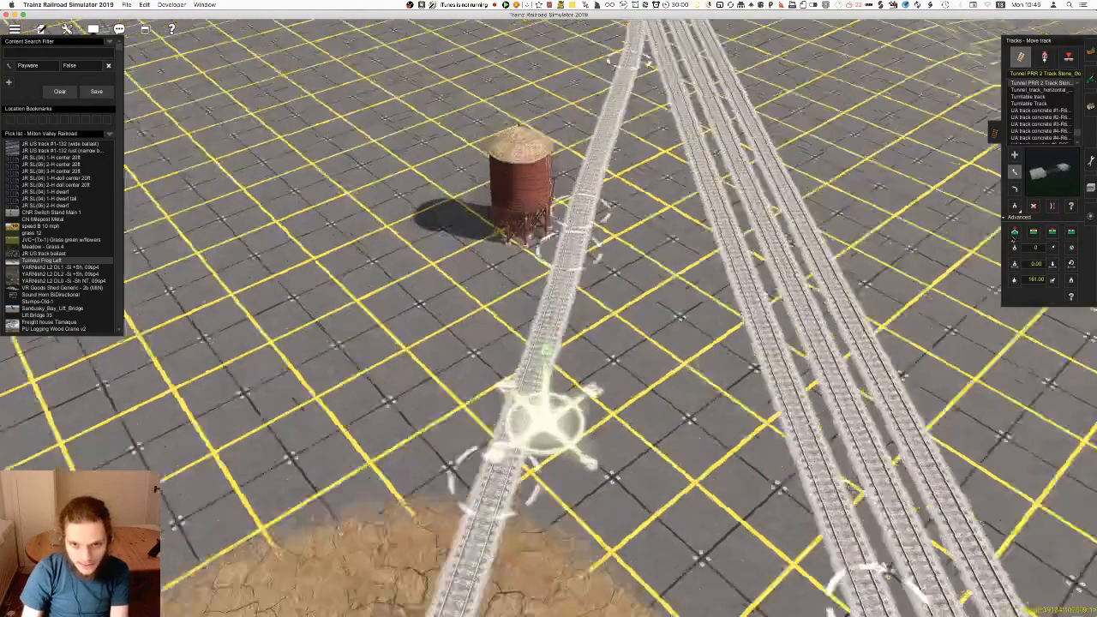
Rotate the water tower slightly and nudge it closer to the turntable branch track
{"action": "scroll", "coordinate": [549, 335], "scroll_direction": "up", "scroll_amount": 3}
{"action": "key", "text": "F3"}
{"action": "key", "text": "r"}
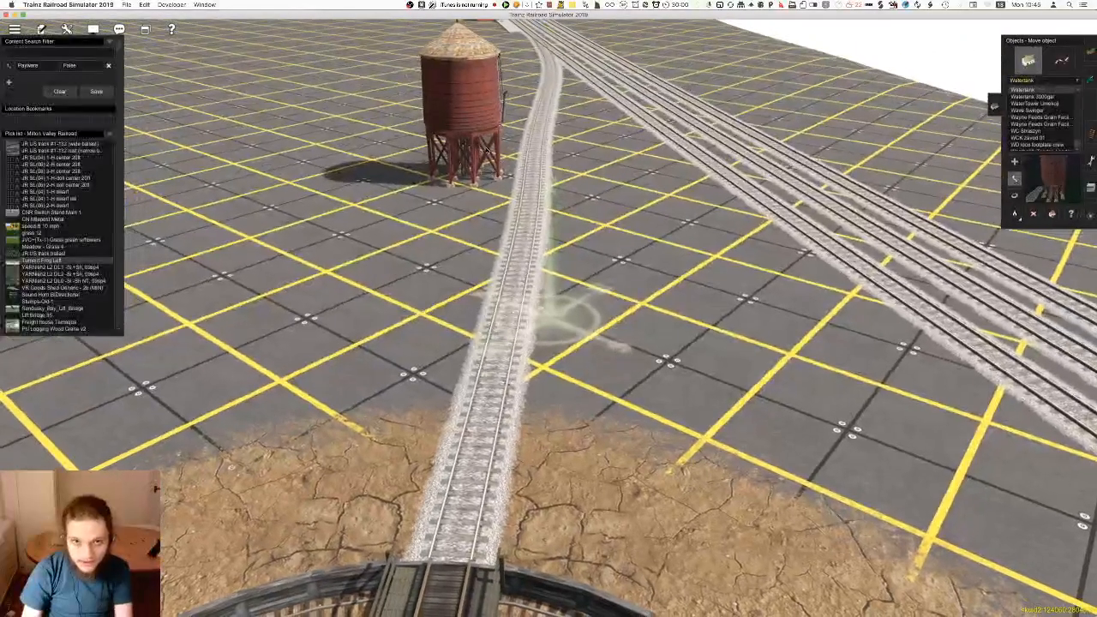
{"action": "left_click_drag", "start_coordinate": [467, 158], "coordinate": [473, 160]}
{"action": "key", "text": "m"}
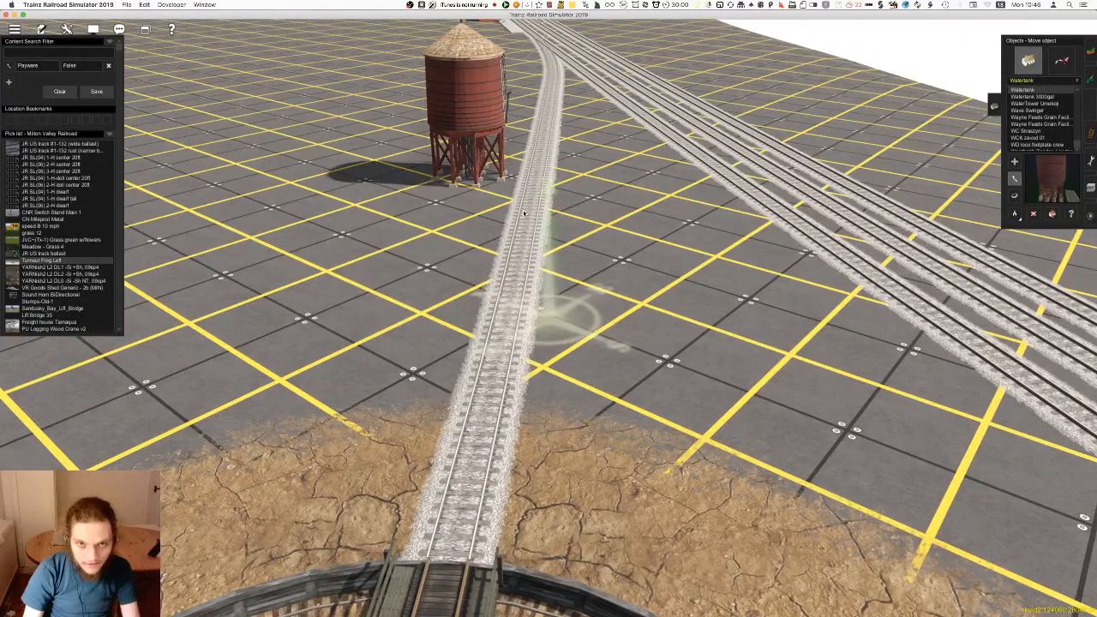
{"action": "scroll", "coordinate": [523, 206], "scroll_direction": "down", "scroll_amount": 10}
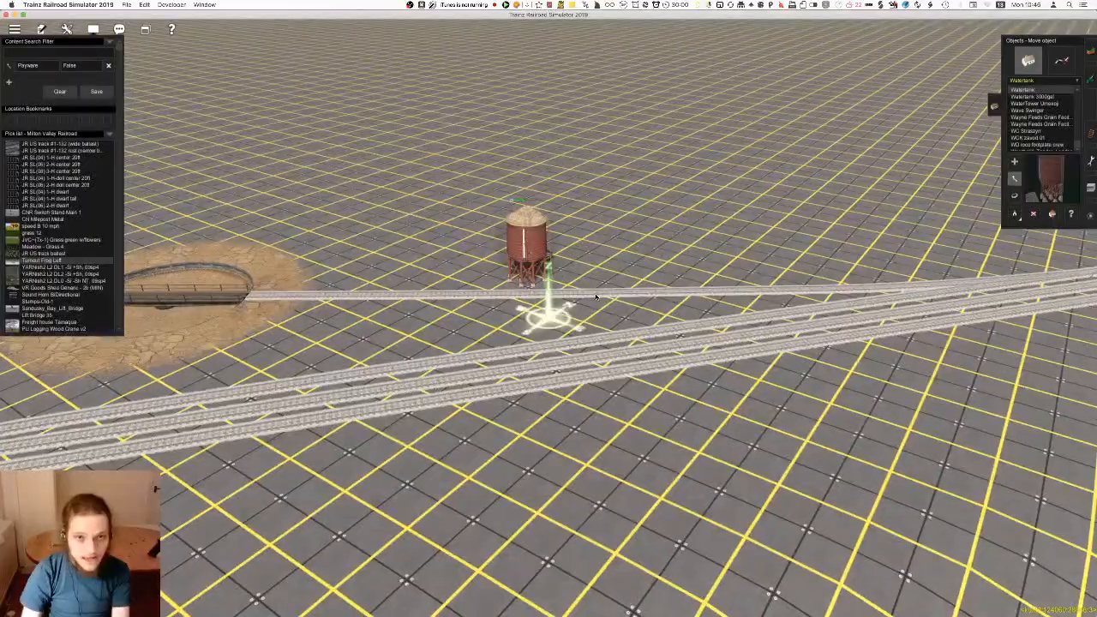
{"action": "right_click_drag", "start_coordinate": [541, 314], "coordinate": [460, 177]}
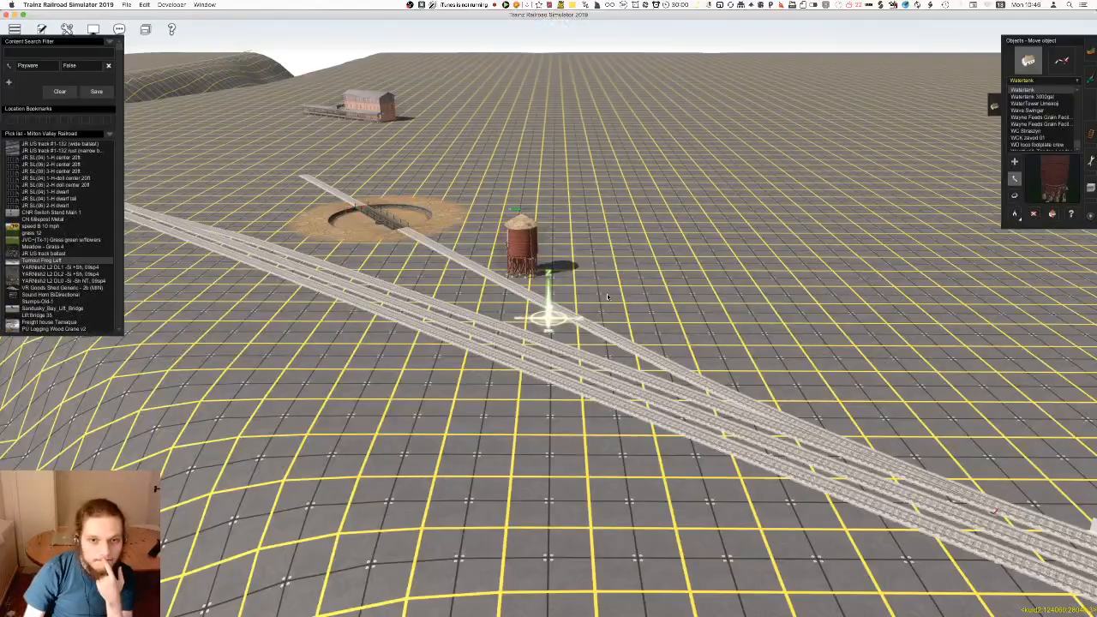
{"action": "right_click_drag", "start_coordinate": [602, 341], "coordinate": [633, 401]}
{"action": "key", "text": "Left"}
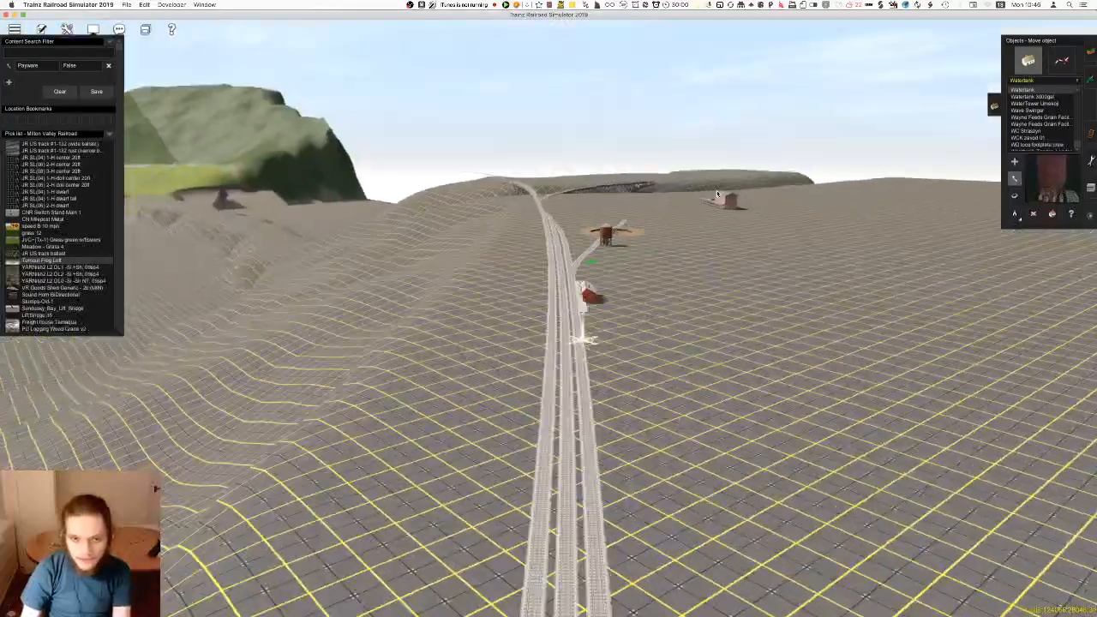
{"action": "right_click_drag", "start_coordinate": [429, 450], "coordinate": [360, 514]}
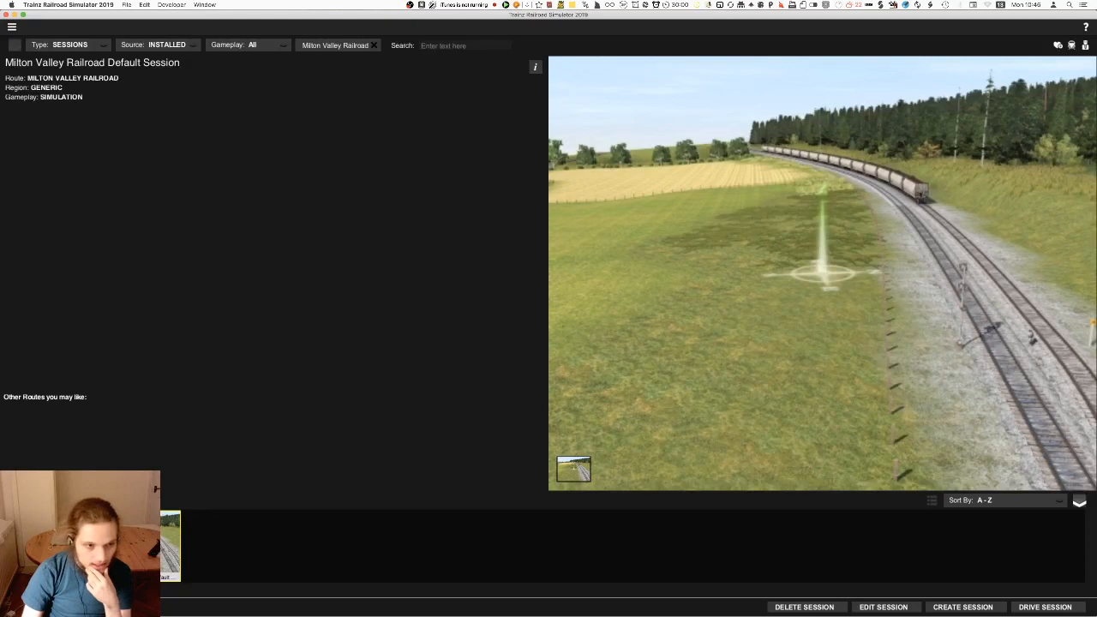
Return to the route list and open the session of the T19 mods test route for editing
{"action": "key", "text": "Escape"}
{"action": "scroll", "coordinate": [914, 566], "scroll_direction": "down", "scroll_amount": 7}
{"action": "scroll", "coordinate": [871, 556], "scroll_direction": "up", "scroll_amount": 1}
{"action": "scroll", "coordinate": [870, 556], "scroll_direction": "down", "scroll_amount": 1}
{"action": "left_click", "coordinate": [871, 556]}
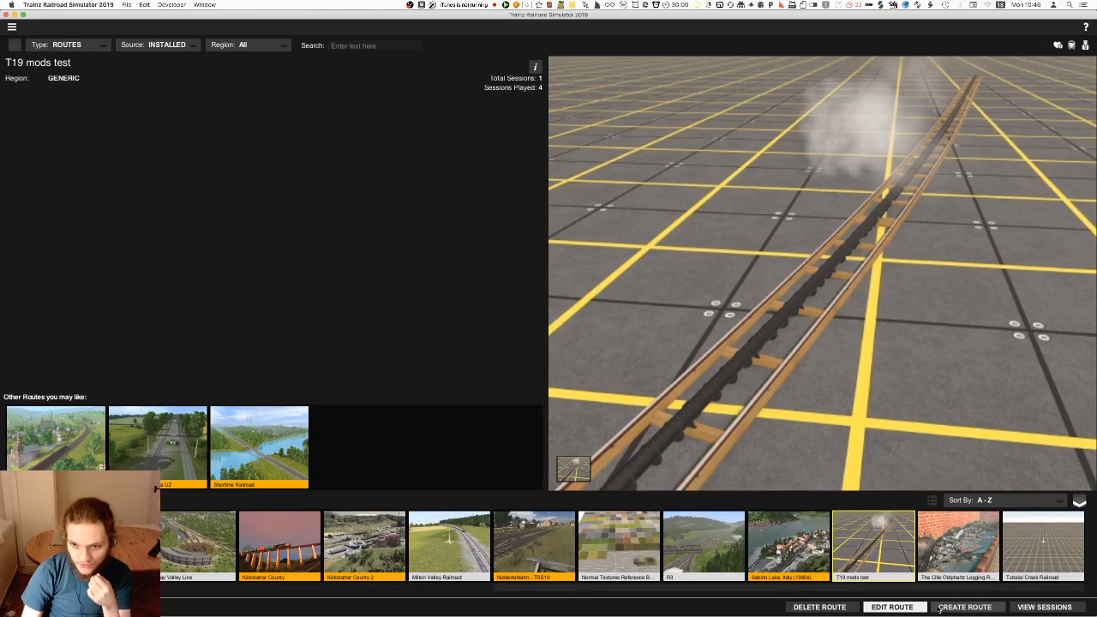
{"action": "left_click", "coordinate": [1041, 606]}
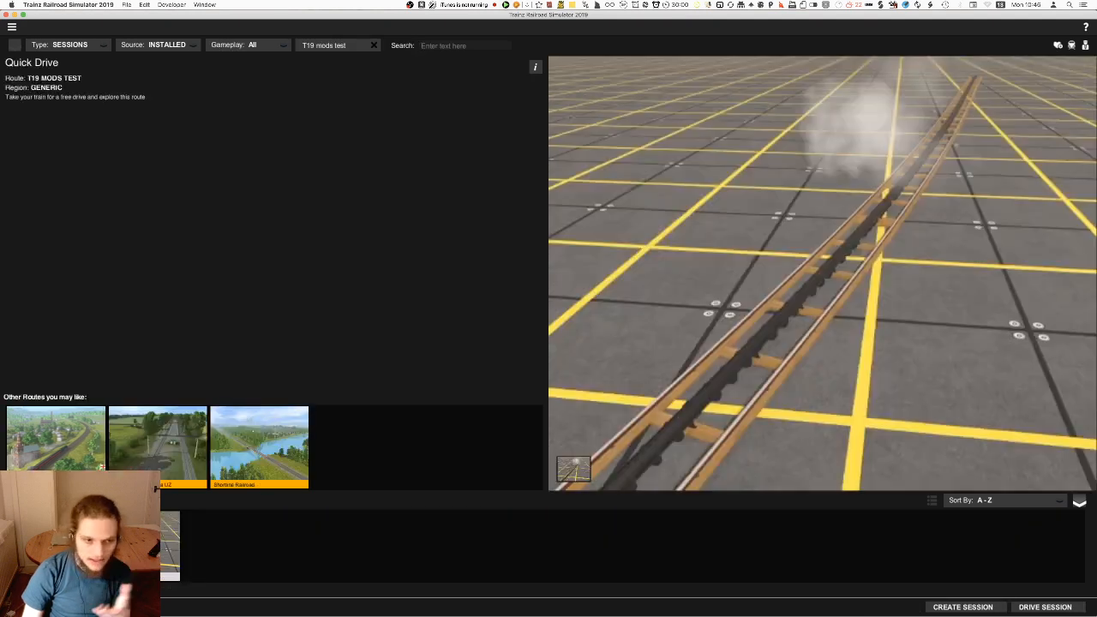
{"action": "left_click", "coordinate": [139, 547]}
{"action": "left_click", "coordinate": [883, 607]}
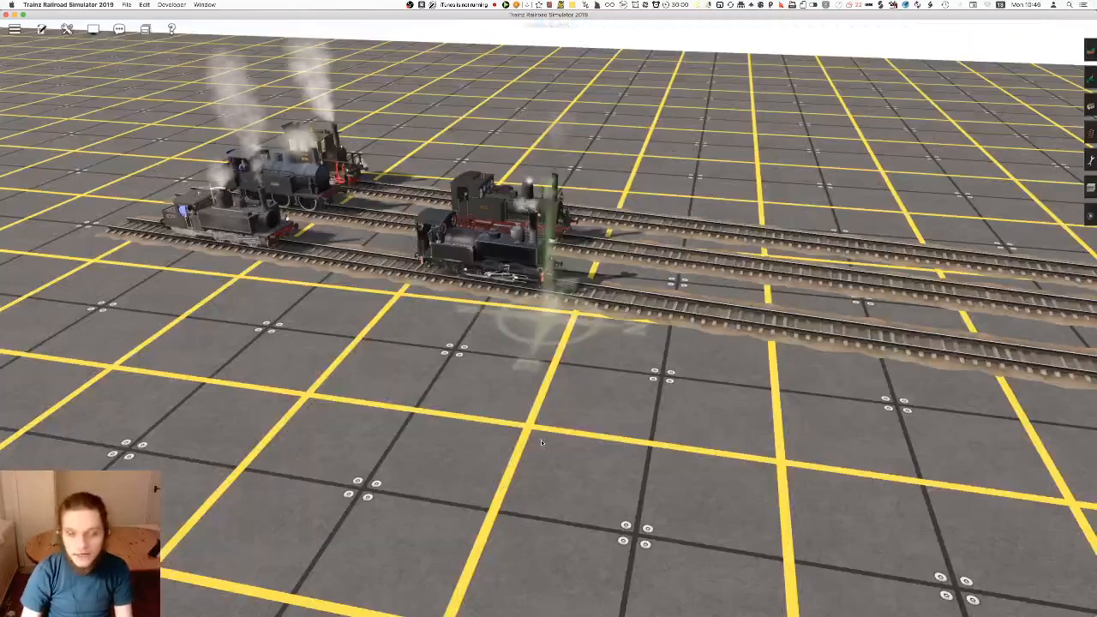
Pick up the RI Grain Unloader, the blue-roofed shed among the test map's industry buildings, as the object type
{"action": "right_click_drag", "start_coordinate": [541, 440], "coordinate": [633, 259]}
{"action": "scroll", "coordinate": [633, 258], "scroll_direction": "down", "scroll_amount": 3}
{"action": "right_click_drag", "start_coordinate": [257, 266], "coordinate": [539, 295]}
{"action": "scroll", "coordinate": [538, 294], "scroll_direction": "up", "scroll_amount": 5}
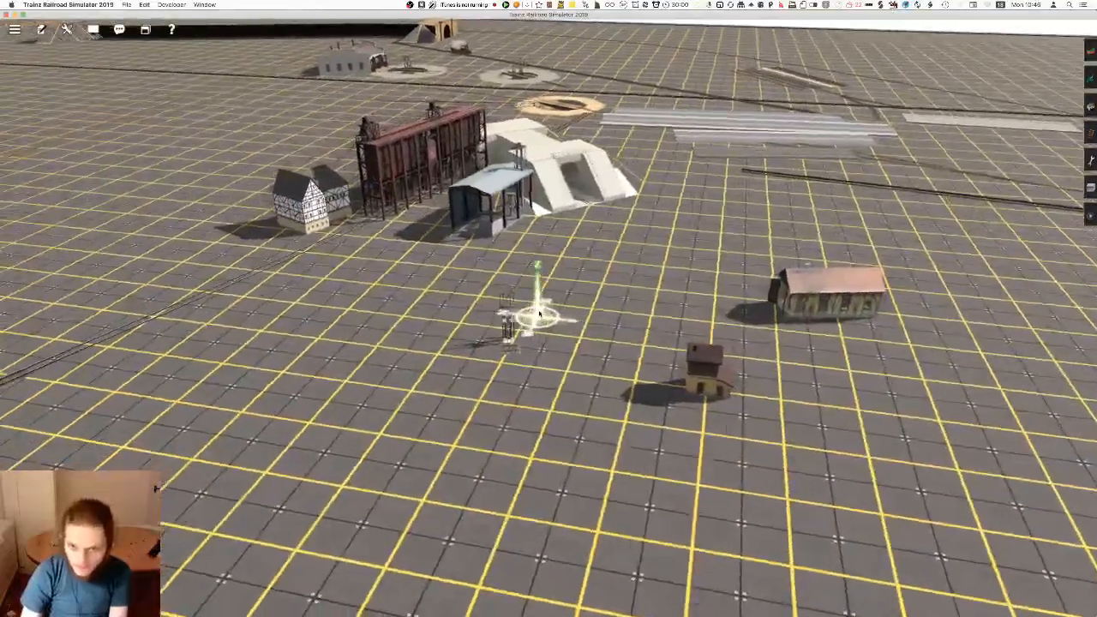
{"action": "scroll", "coordinate": [538, 315], "scroll_direction": "up", "scroll_amount": 5}
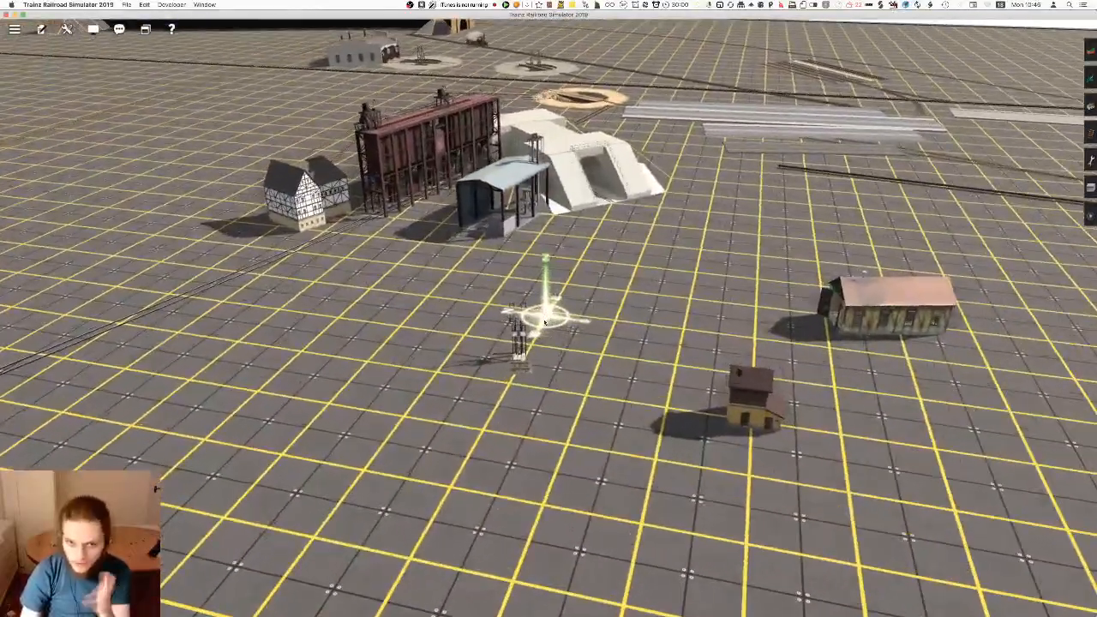
{"action": "key", "text": "Up"}
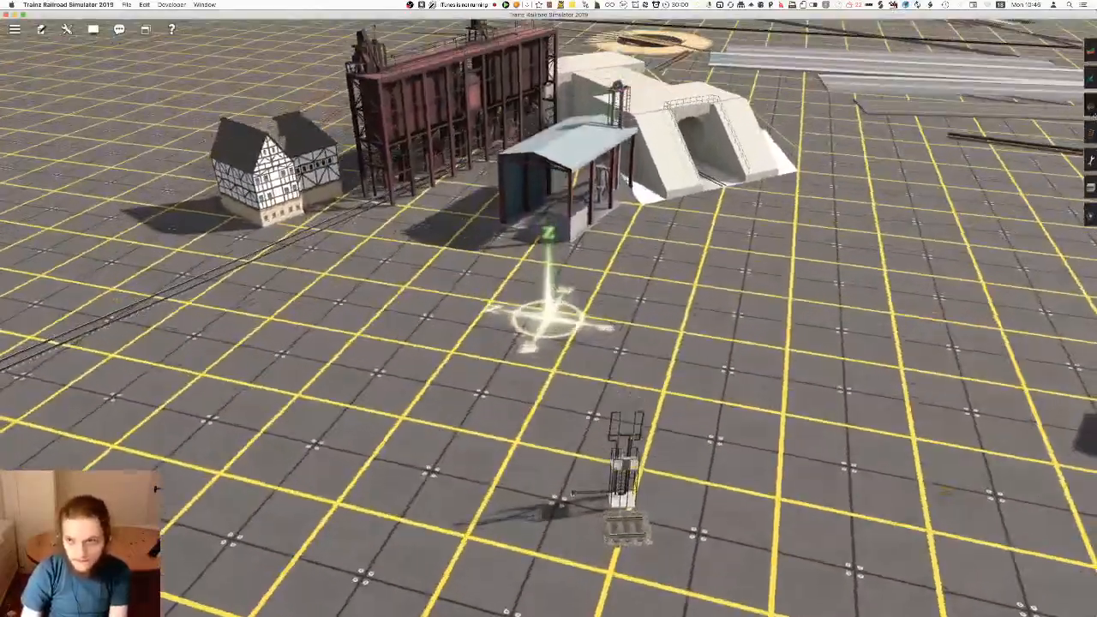
{"action": "left_click", "coordinate": [1091, 106]}
{"action": "right_click", "coordinate": [585, 262]}
{"action": "key", "text": "Left"}
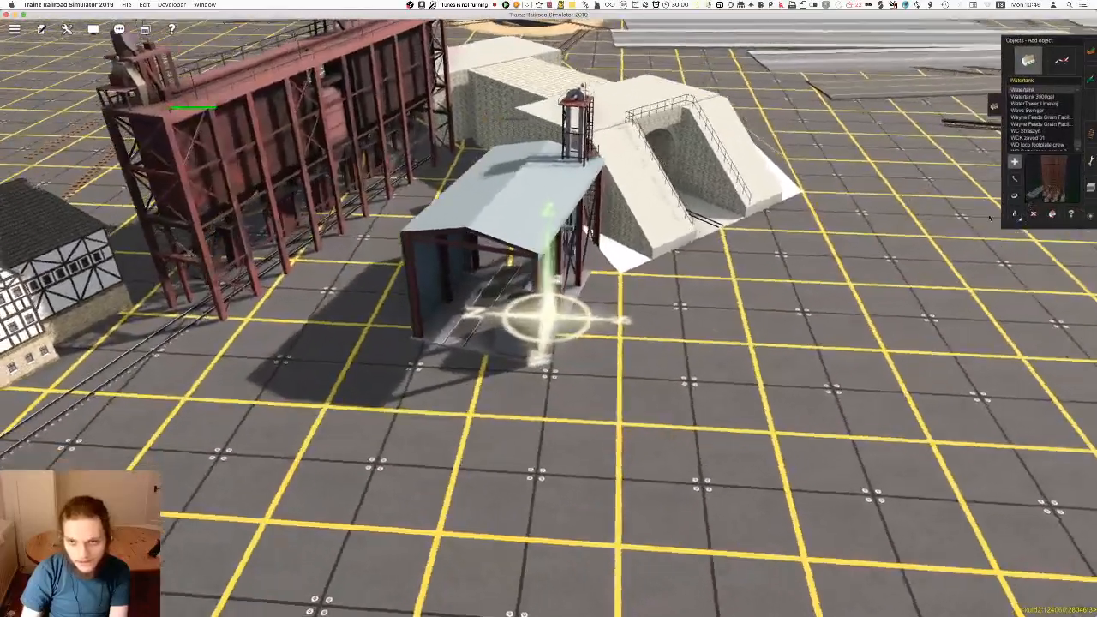
{"action": "key", "text": "Down"}
{"action": "key", "text": "Up"}
{"action": "key", "text": "Left"}
{"action": "left_click", "coordinate": [1015, 214]}
{"action": "left_click", "coordinate": [470, 233]}
{"action": "right_click", "coordinate": [463, 231]}
{"action": "scroll", "coordinate": [524, 304], "scroll_direction": "down", "scroll_amount": 8}
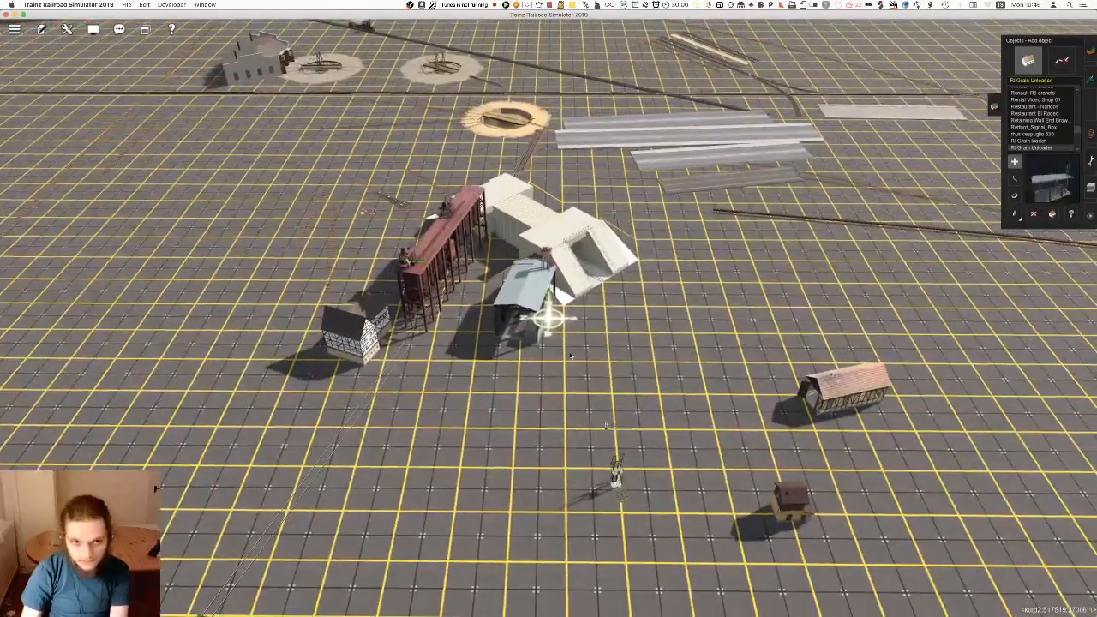
Look over the grain loader, the unloader shed and the other sample buildings on the T19 mods test map
{"action": "right_click", "coordinate": [616, 355]}
{"action": "key", "text": "Left"}
{"action": "key", "text": "Down"}
{"action": "key", "text": "Up"}
{"action": "left_click", "coordinate": [1015, 214]}
{"action": "right_click", "coordinate": [516, 243]}
{"action": "key", "text": "Left"}
{"action": "scroll", "coordinate": [536, 343], "scroll_direction": "down", "scroll_amount": 8}
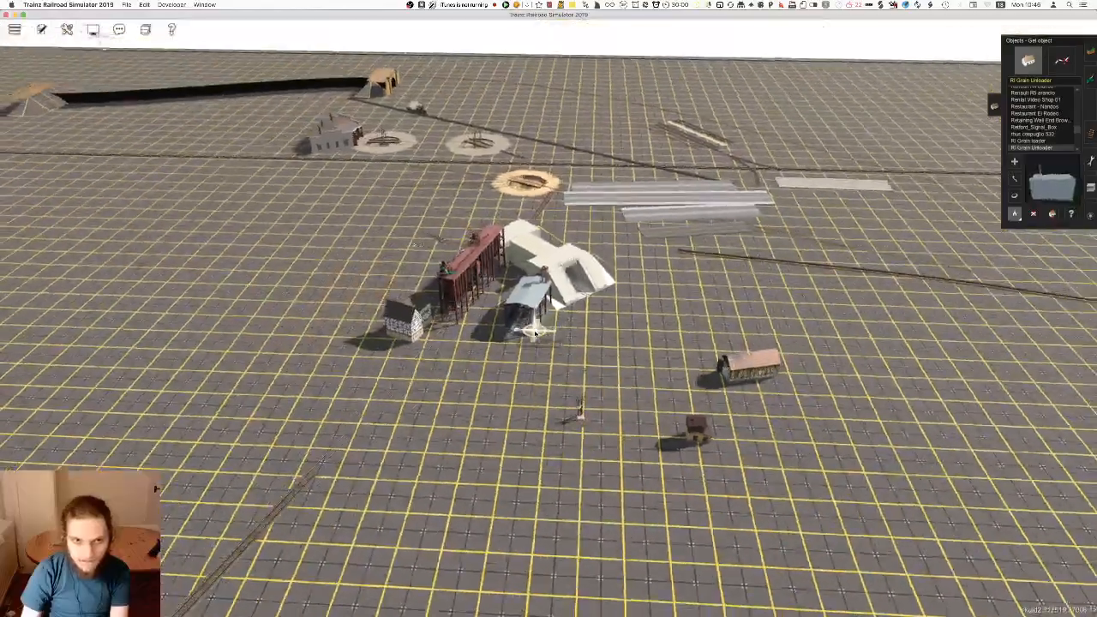
{"action": "right_click", "coordinate": [555, 344]}
{"action": "key", "text": "Left"}
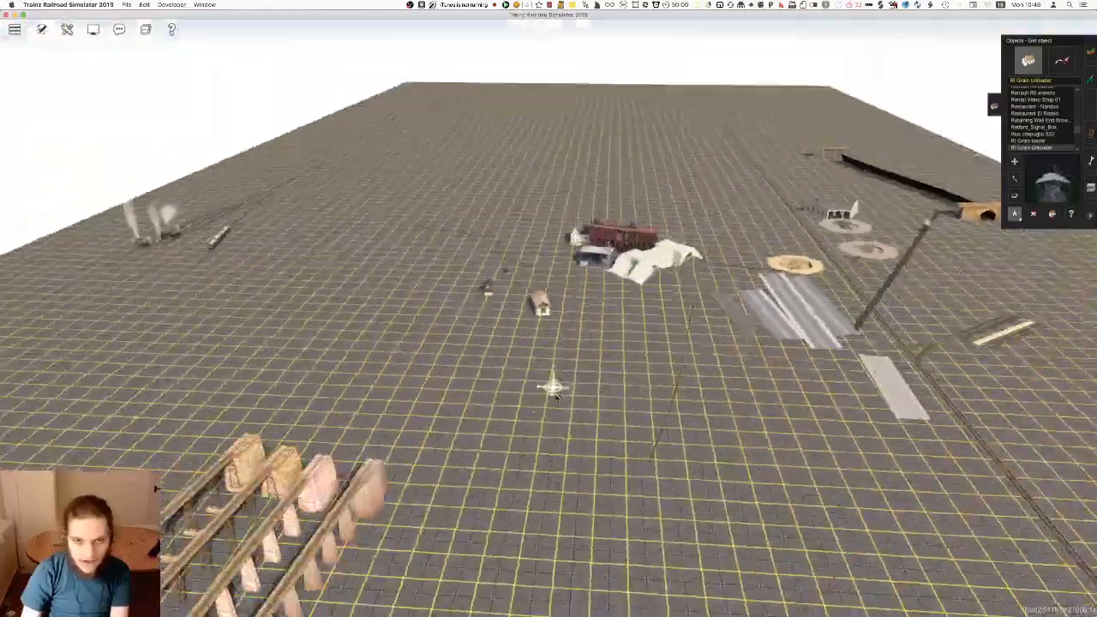
{"action": "key", "text": "Left"}
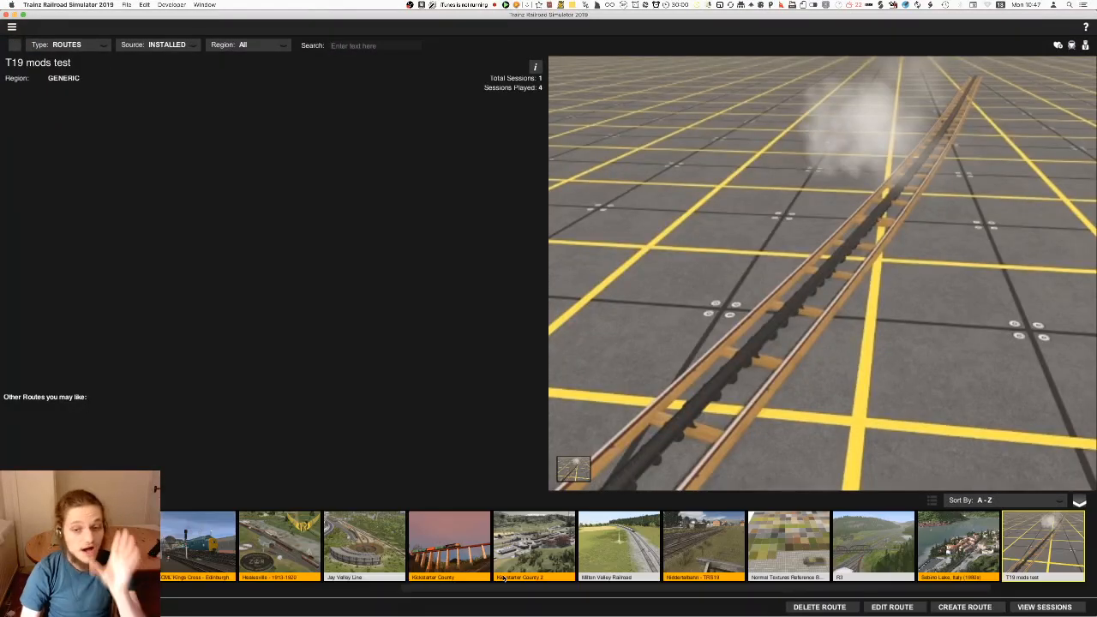
Select the Milton Valley Railroad route and open its default session for editing
{"action": "scroll", "coordinate": [446, 592], "scroll_direction": "up", "scroll_amount": 1}
{"action": "left_click", "coordinate": [691, 555]}
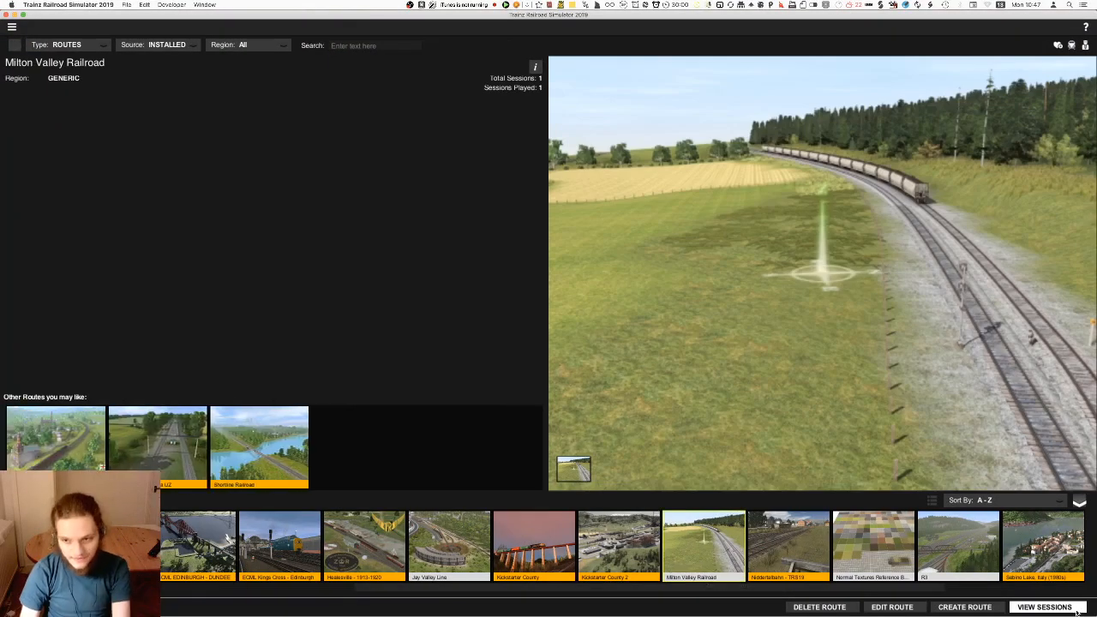
{"action": "left_click", "coordinate": [1078, 607]}
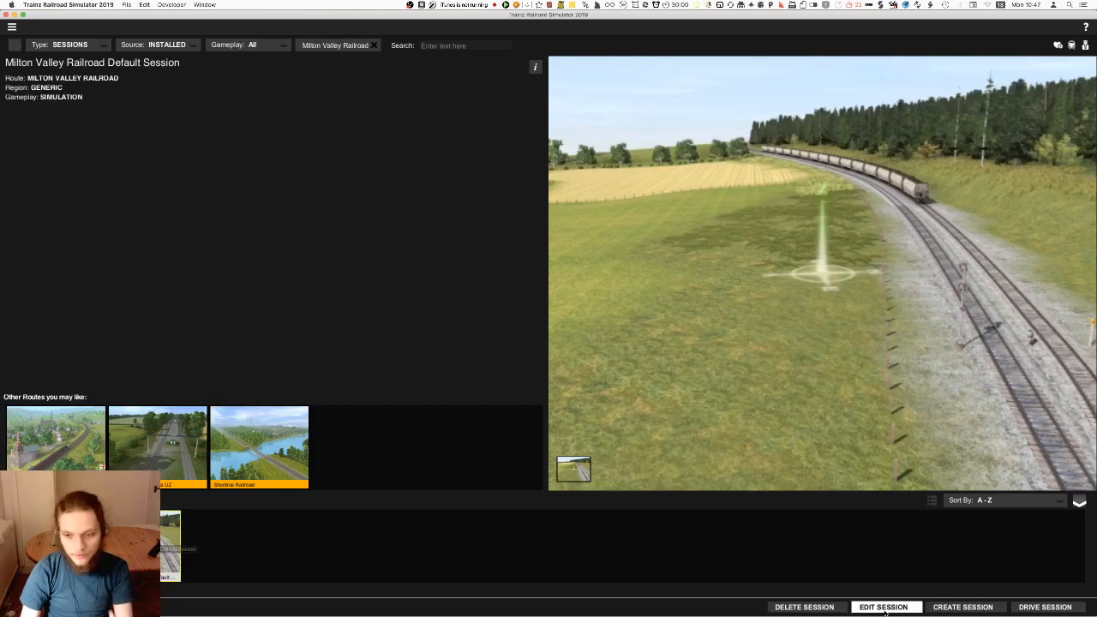
{"action": "left_click", "coordinate": [883, 608]}
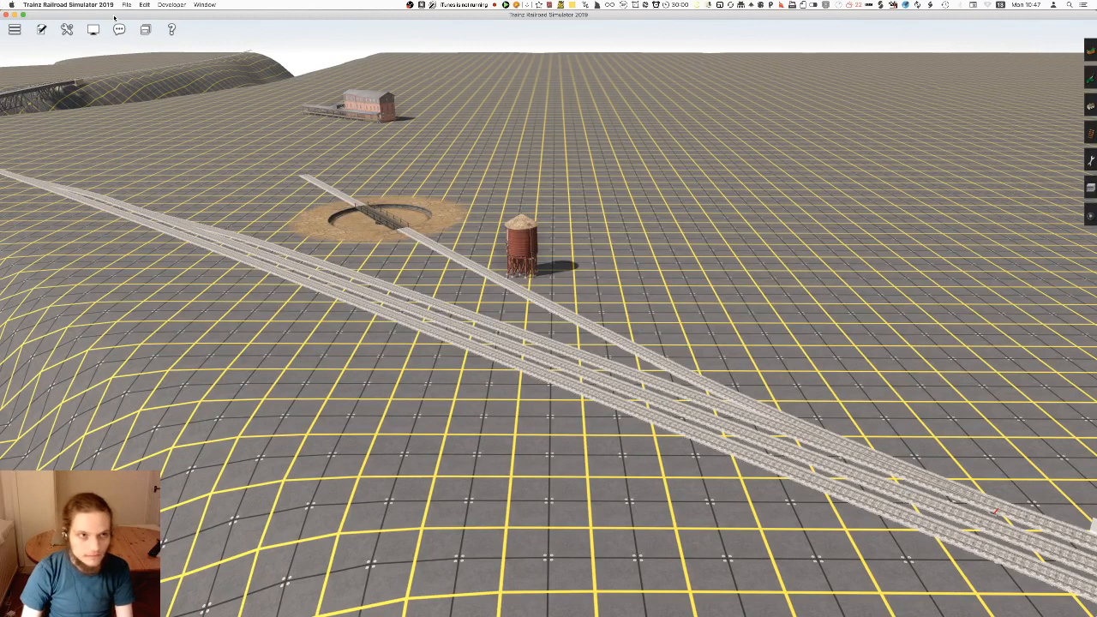
Show the content search filter, apply the No Payware filter and search for "coal tower"
{"action": "left_click", "coordinate": [94, 31]}
{"action": "left_click", "coordinate": [125, 54]}
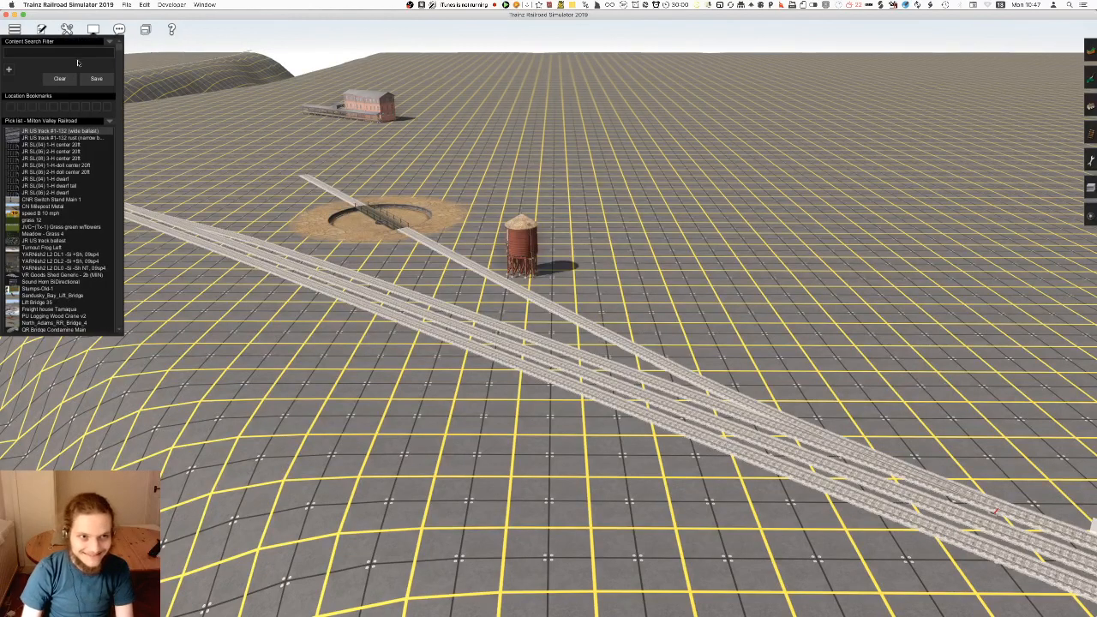
{"action": "left_click", "coordinate": [109, 43]}
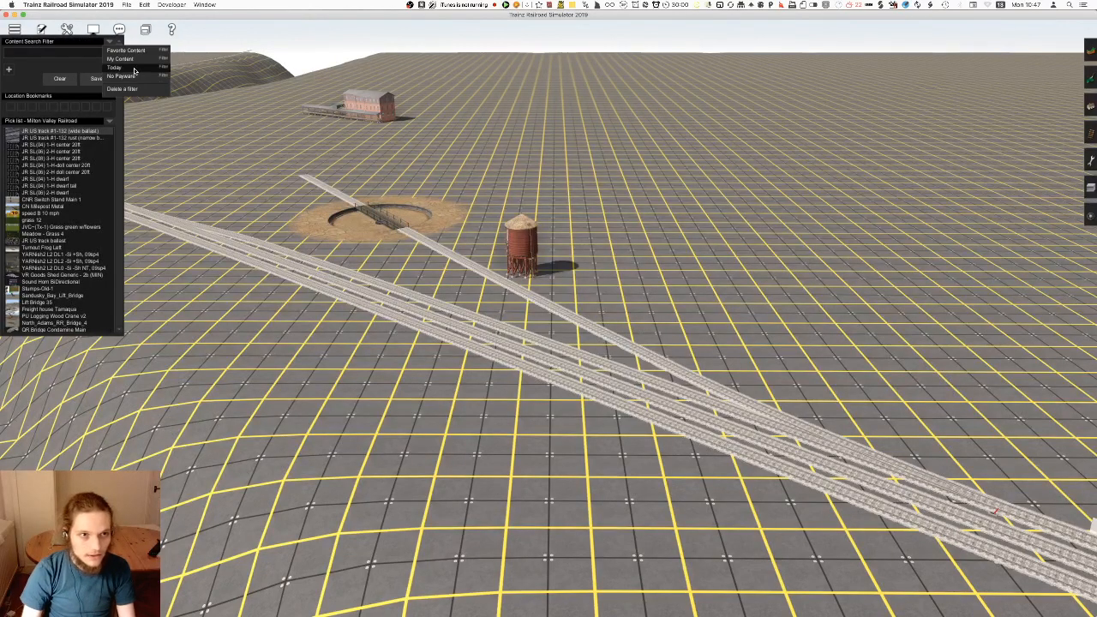
{"action": "left_click", "coordinate": [128, 72]}
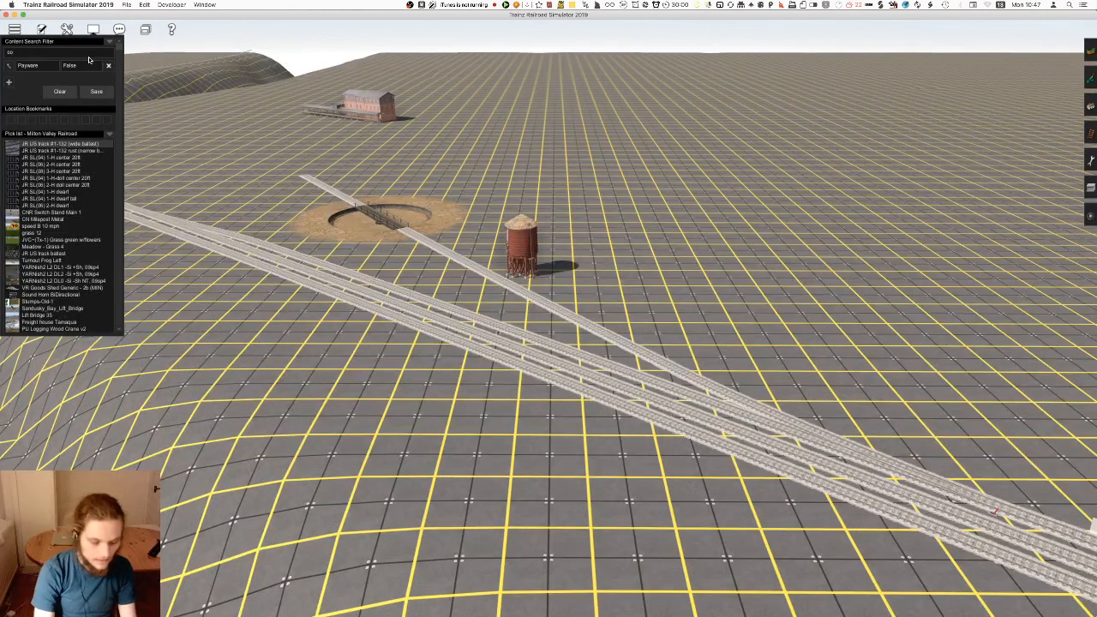
{"action": "left_click", "coordinate": [89, 57]}
{"action": "type", "text": "coal tower"}
{"action": "key", "text": "Return"}
Place a C&O Coaling Tower on the open ground beside the turntable branch as a trial and undo the placement
{"action": "right_click_drag", "start_coordinate": [626, 345], "coordinate": [675, 385]}
{"action": "left_click", "coordinate": [675, 385]}
{"action": "left_click", "coordinate": [643, 343]}
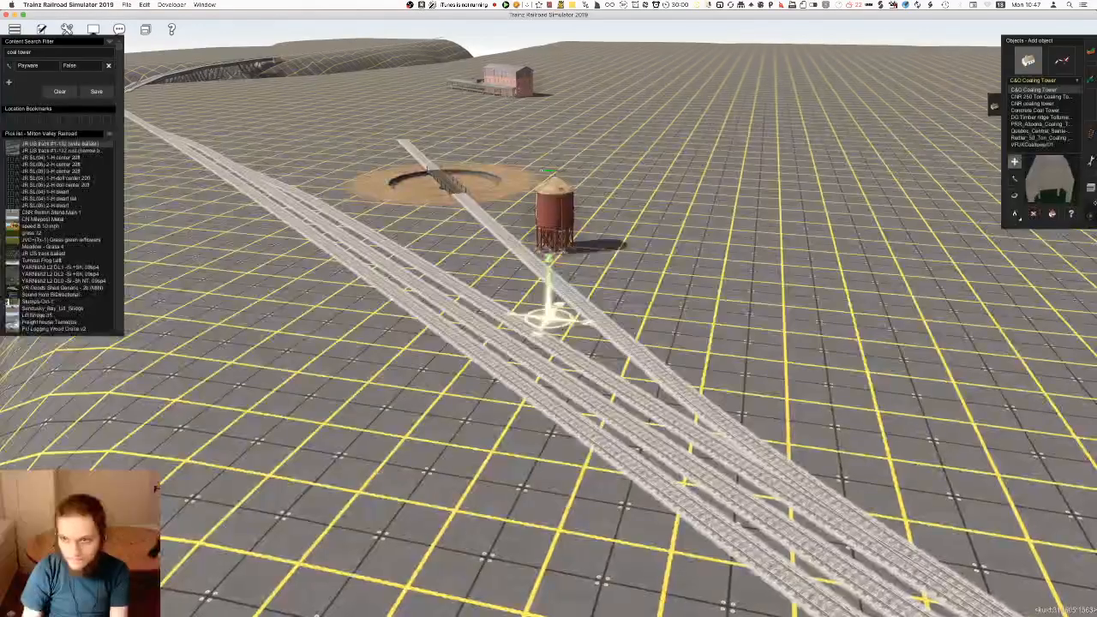
{"action": "left_click", "coordinate": [1094, 196]}
{"action": "left_click", "coordinate": [1063, 58]}
{"action": "left_click", "coordinate": [1092, 108]}
{"action": "right_click", "coordinate": [849, 513]}
{"action": "left_click", "coordinate": [802, 315]}
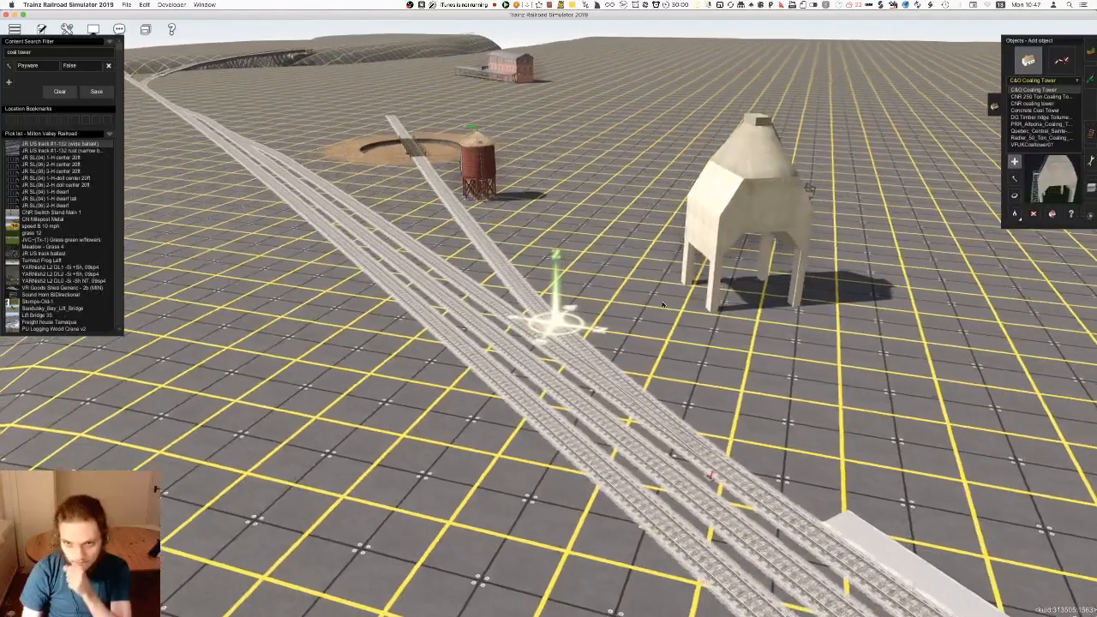
{"action": "right_click", "coordinate": [641, 303]}
{"action": "key", "text": "super+z"}
Place a CNR 250 Ton Coaling Tower on the open ground beside the turntable branch track
{"action": "left_click", "coordinate": [1040, 97]}
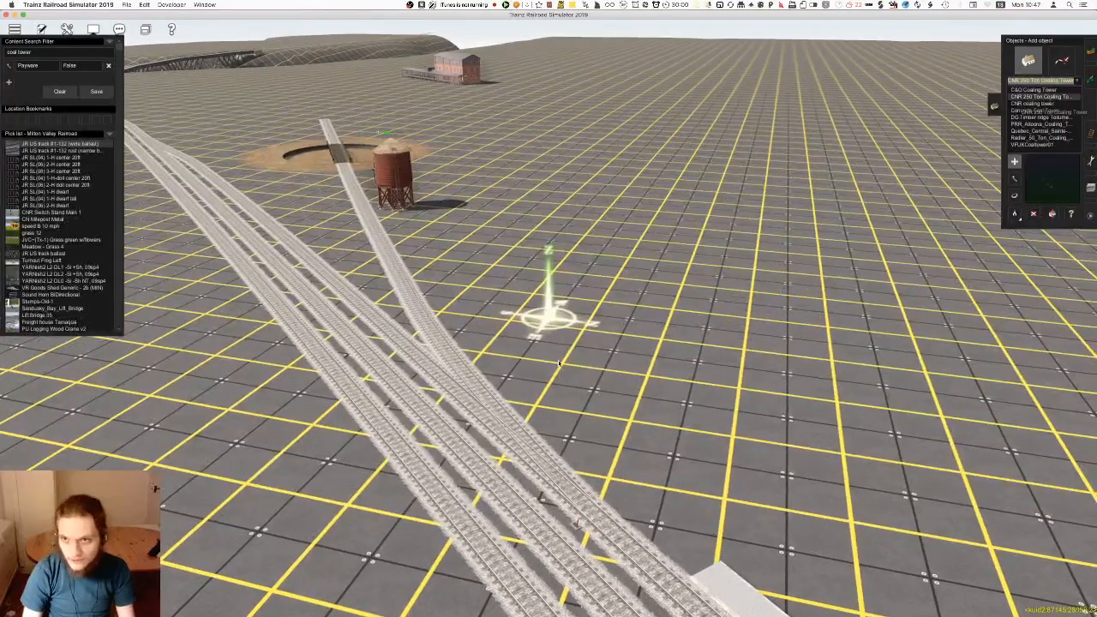
{"action": "left_click", "coordinate": [558, 369]}
{"action": "key", "text": "super+z"}
{"action": "left_click", "coordinate": [641, 304]}
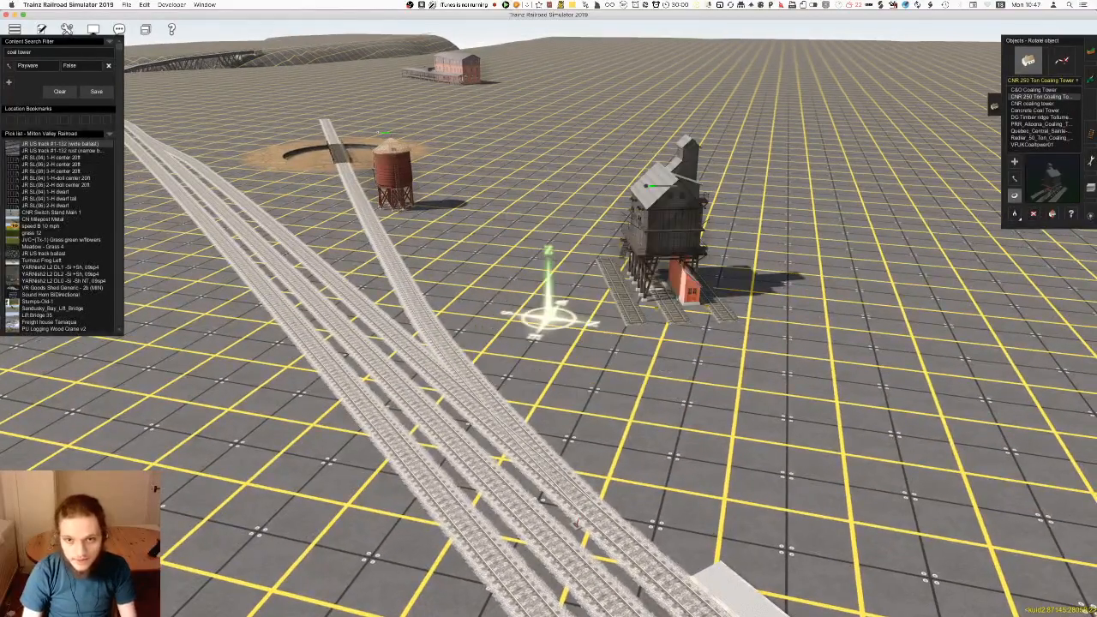
Examine the CNR 250 Ton Coaling Tower and its built-in track pieces from close up and from a distance
{"action": "right_click", "coordinate": [660, 280]}
{"action": "scroll", "coordinate": [661, 279], "scroll_direction": "up", "scroll_amount": 3}
{"action": "key", "text": "Left"}
{"action": "key", "text": "Down"}
{"action": "key", "text": "Right"}
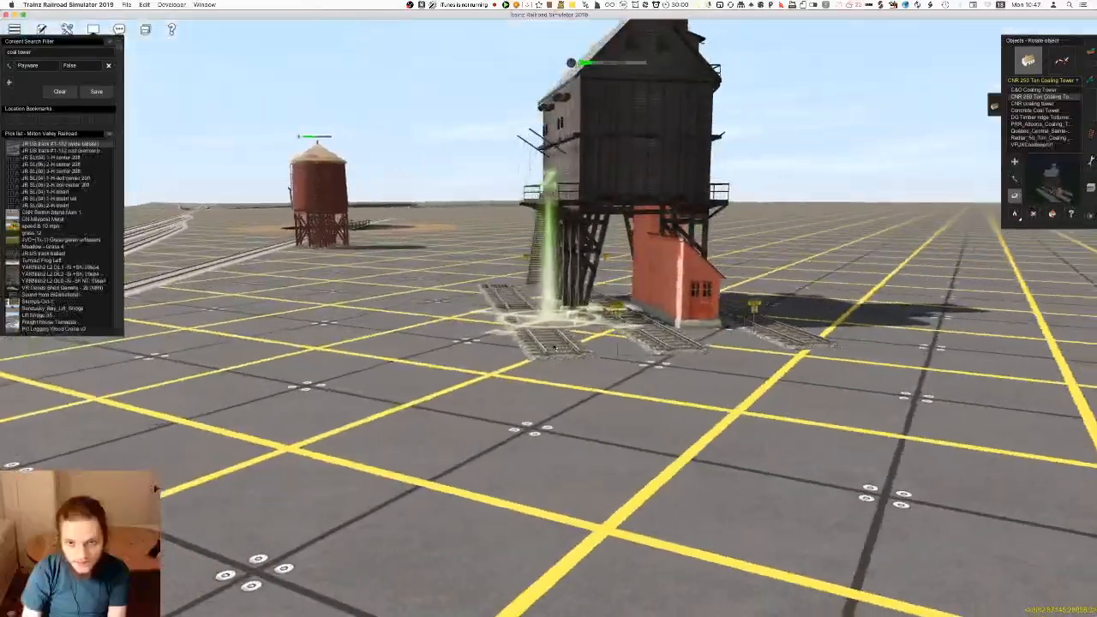
{"action": "scroll", "coordinate": [555, 348], "scroll_direction": "down", "scroll_amount": 5}
{"action": "key", "text": "Up"}
{"action": "right_click", "coordinate": [570, 362]}
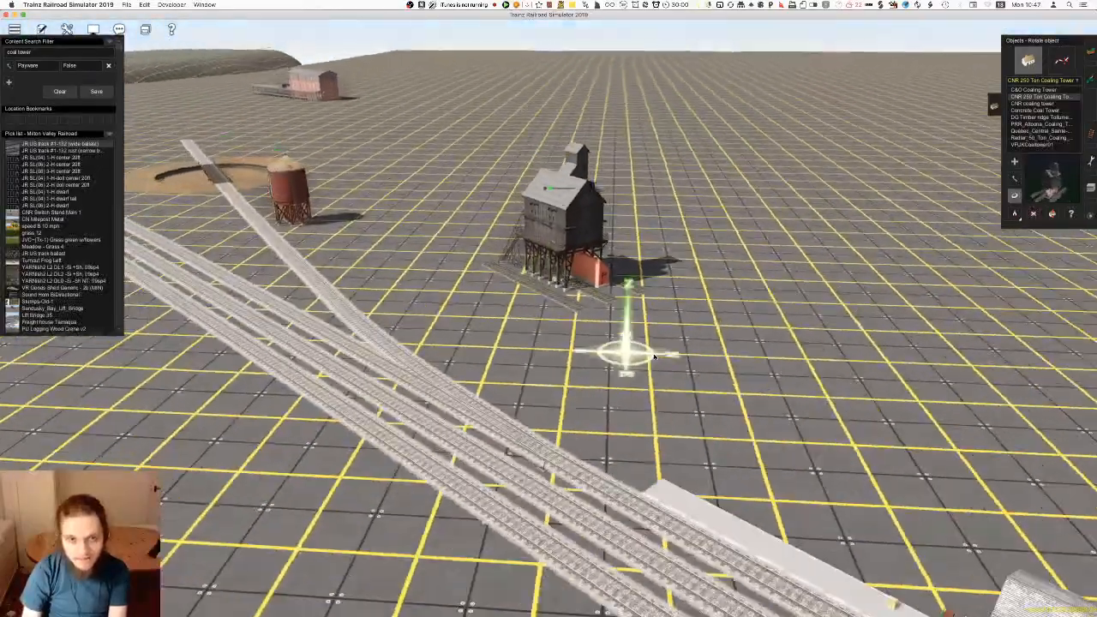
Try out the CNR coaling tower and the Concrete Coal Tower on the ground near the station tracks
{"action": "left_click", "coordinate": [1032, 103]}
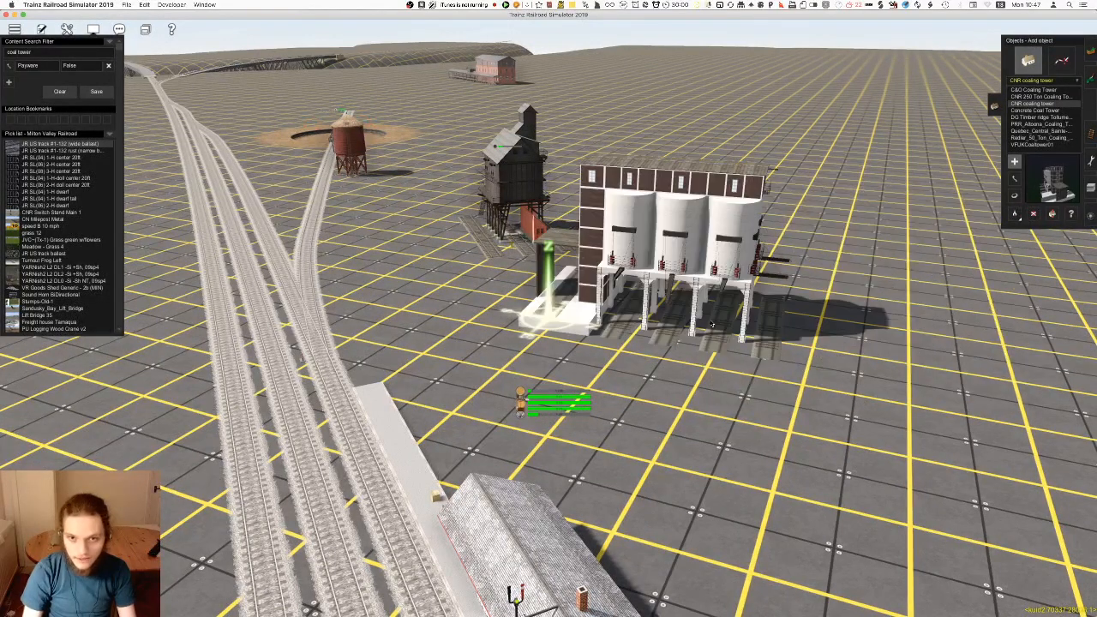
{"action": "left_click", "coordinate": [1046, 110]}
{"action": "right_click_drag", "start_coordinate": [763, 257], "coordinate": [438, 431]}
{"action": "left_click", "coordinate": [506, 336]}
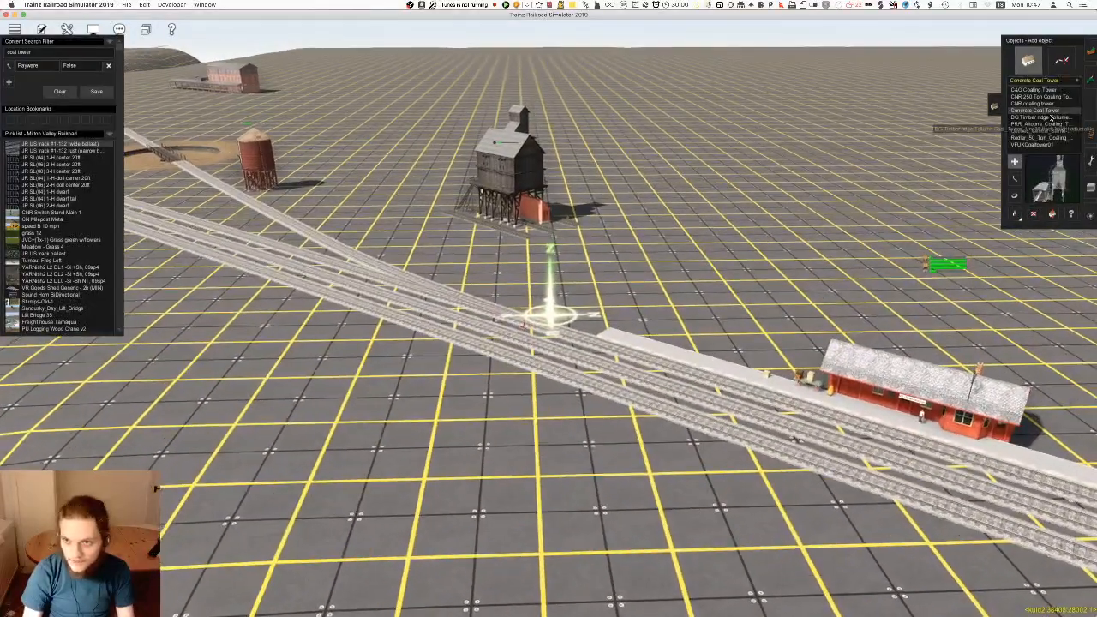
Place the DG Timber ridge coal tower near the station tracks as a trial, inspect it and undo the placement
{"action": "left_click", "coordinate": [1051, 117]}
{"action": "left_click", "coordinate": [600, 285]}
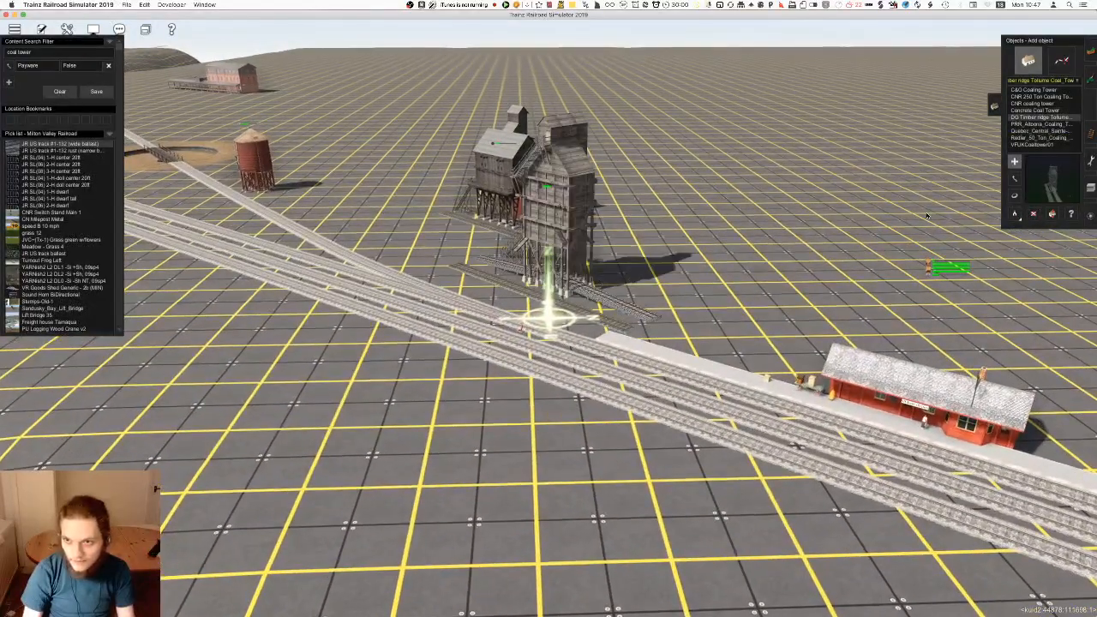
{"action": "left_click", "coordinate": [448, 234]}
{"action": "right_click_drag", "start_coordinate": [449, 234], "coordinate": [545, 431]}
{"action": "scroll", "coordinate": [536, 310], "scroll_direction": "up", "scroll_amount": 5}
{"action": "scroll", "coordinate": [545, 431], "scroll_direction": "down", "scroll_amount": 10}
{"action": "right_click", "coordinate": [546, 431]}
{"action": "key", "text": "super+z"}
Try the PRR_Altoona_Coaling_Tower beside the turntable branch and substitute the Quebec_Central_Sainte-Justine tower for it
{"action": "left_click", "coordinate": [1039, 123]}
{"action": "scroll", "coordinate": [506, 276], "scroll_direction": "up", "scroll_amount": 5}
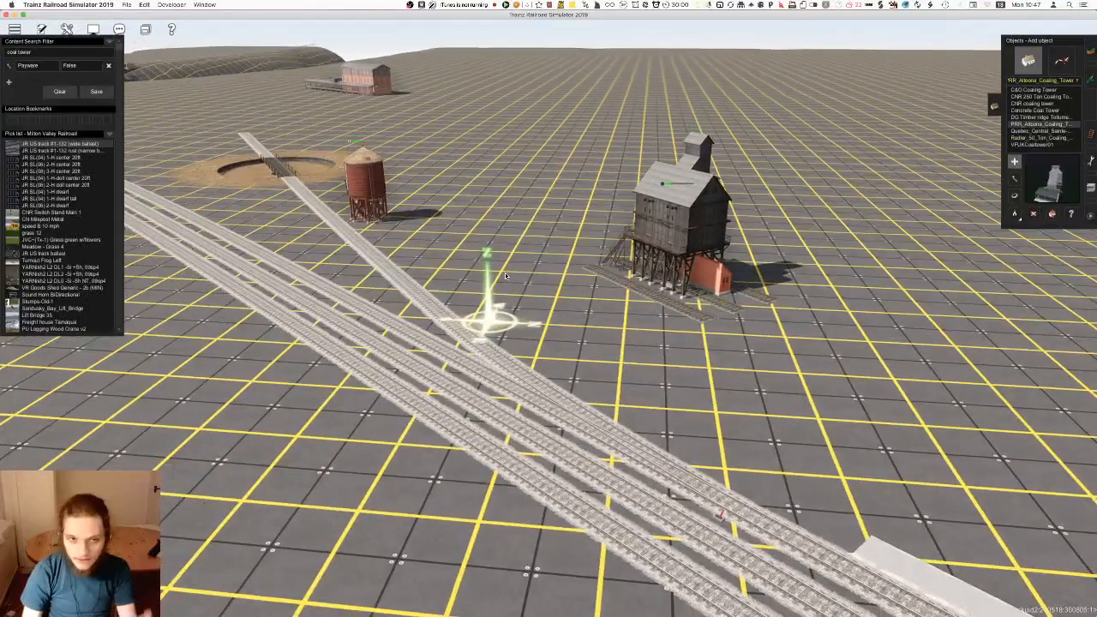
{"action": "left_click", "coordinate": [506, 276]}
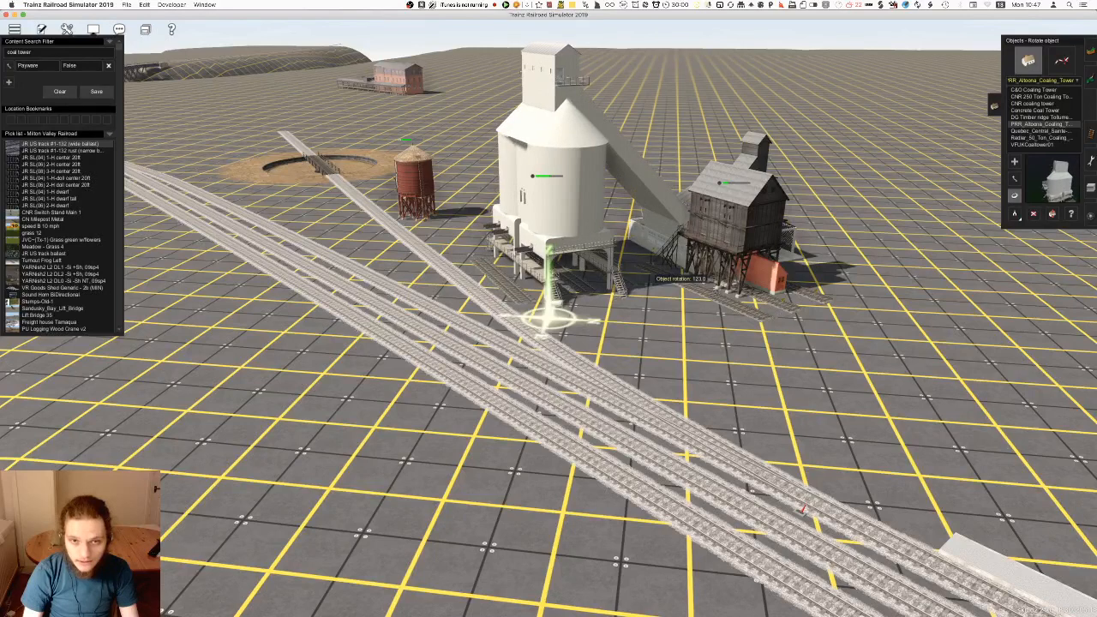
{"action": "left_click", "coordinate": [1043, 131]}
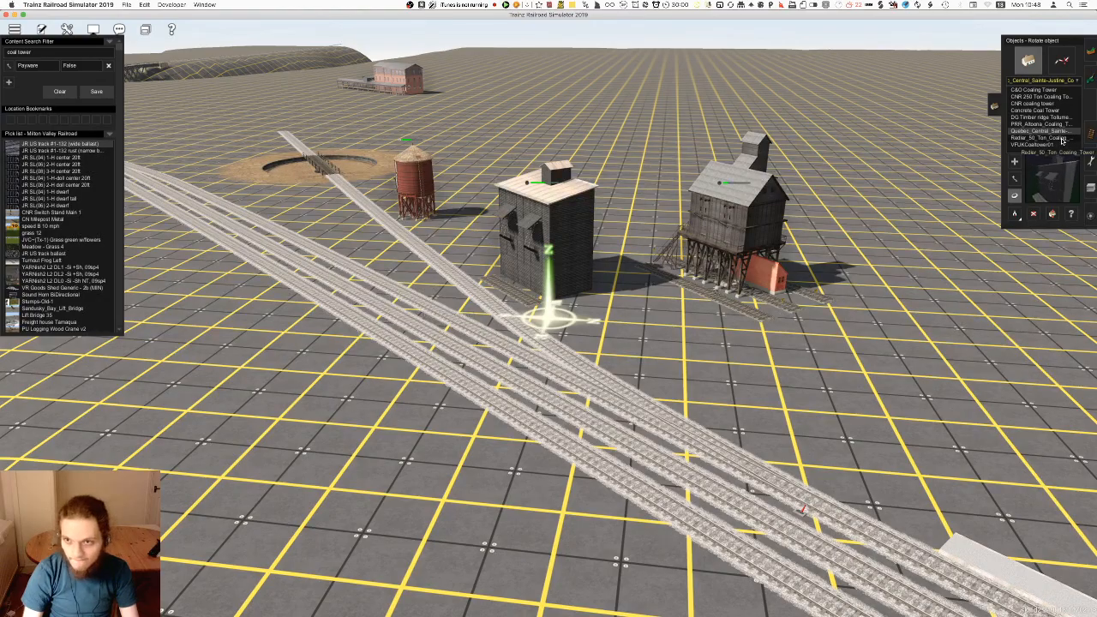
Place the Redler_50_Ton_Coaling_Tower on the open ground beside the station tracks, across from the other coal towers
{"action": "left_click", "coordinate": [646, 381]}
{"action": "left_click_drag", "start_coordinate": [552, 416], "coordinate": [495, 476]}
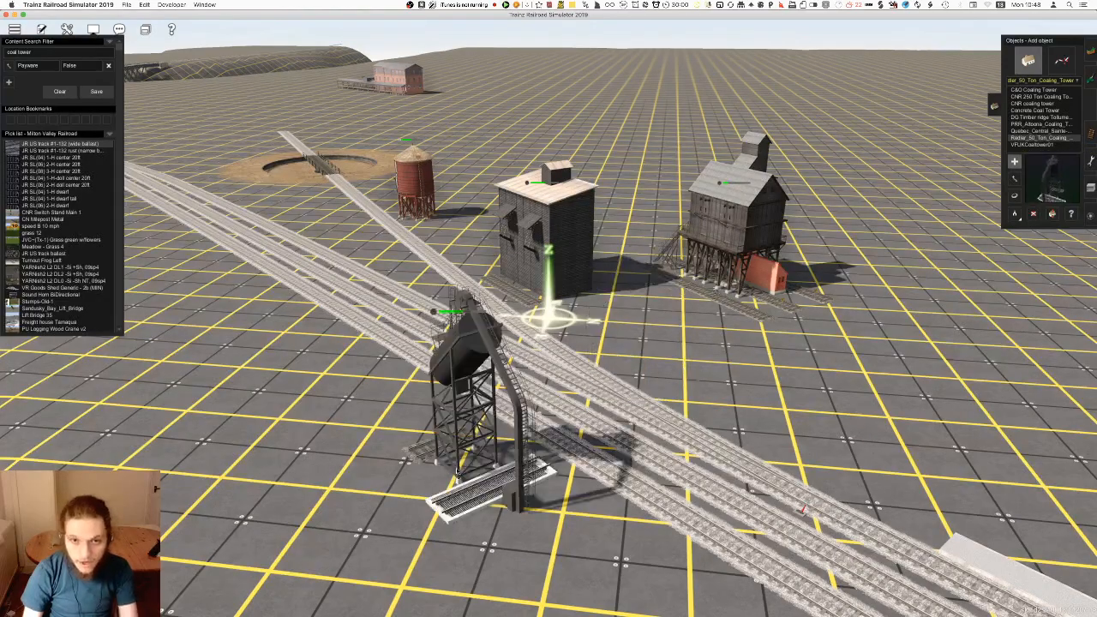
{"action": "right_click", "coordinate": [494, 477]}
{"action": "key", "text": "Right"}
{"action": "scroll", "coordinate": [494, 476], "scroll_direction": "up", "scroll_amount": 5}
{"action": "scroll", "coordinate": [562, 318], "scroll_direction": "up", "scroll_amount": 4}
{"action": "key", "text": "Right"}
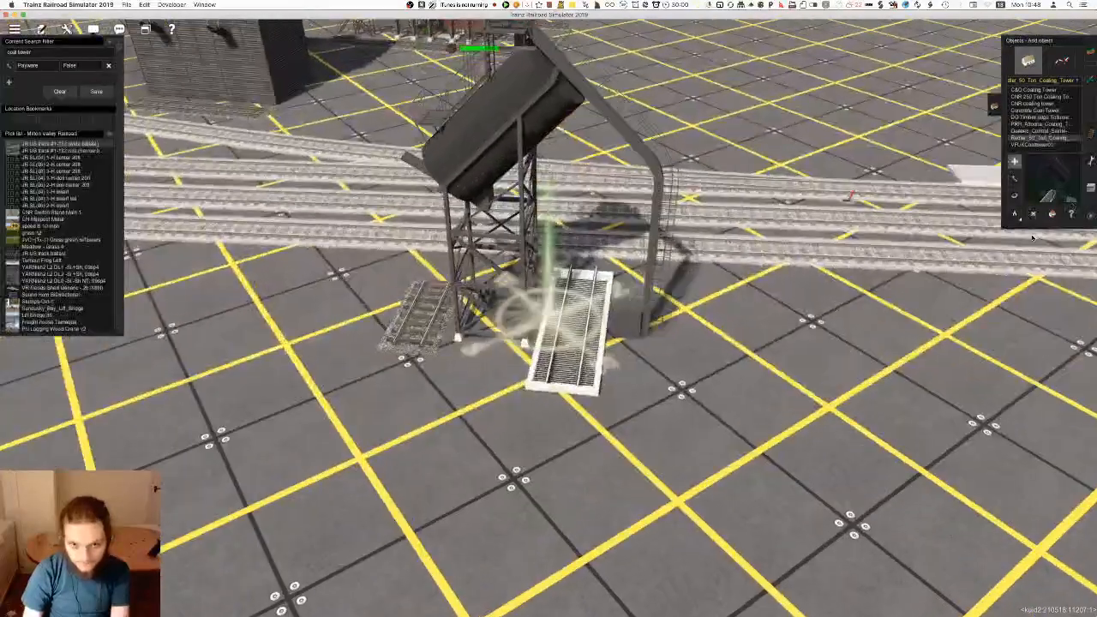
Check the coal settings in the Redler tower's properties and view its short ballasted track piece up close
{"action": "left_click", "coordinate": [1071, 215]}
{"action": "left_click", "coordinate": [544, 360]}
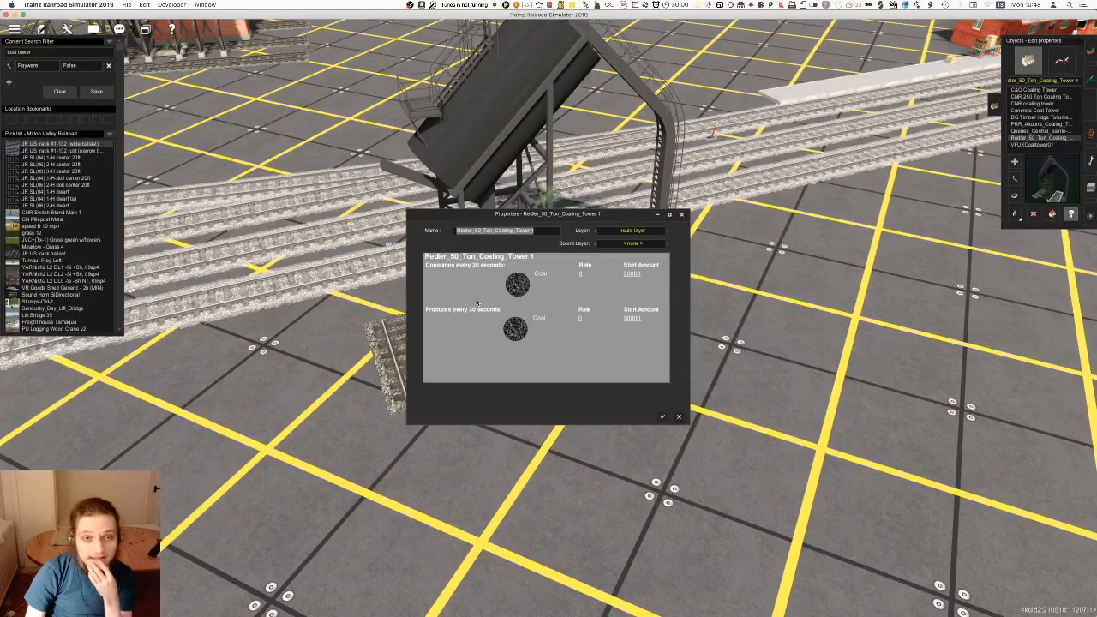
{"action": "left_click", "coordinate": [677, 416]}
{"action": "right_click", "coordinate": [437, 339]}
{"action": "scroll", "coordinate": [557, 324], "scroll_direction": "up", "scroll_amount": 5}
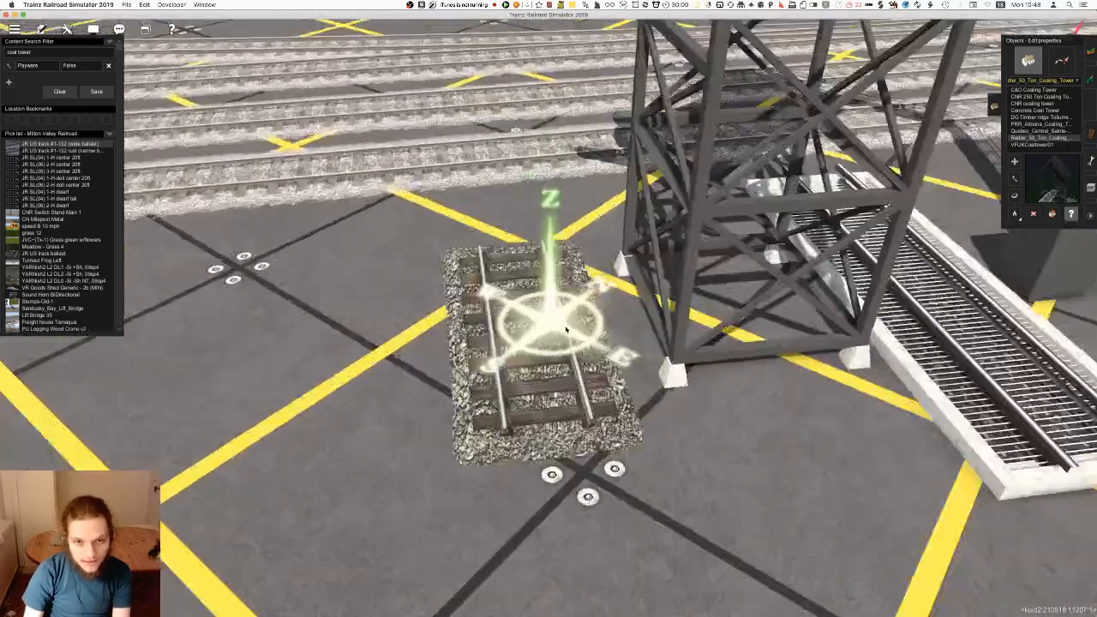
{"action": "right_click_drag", "start_coordinate": [566, 327], "coordinate": [566, 282]}
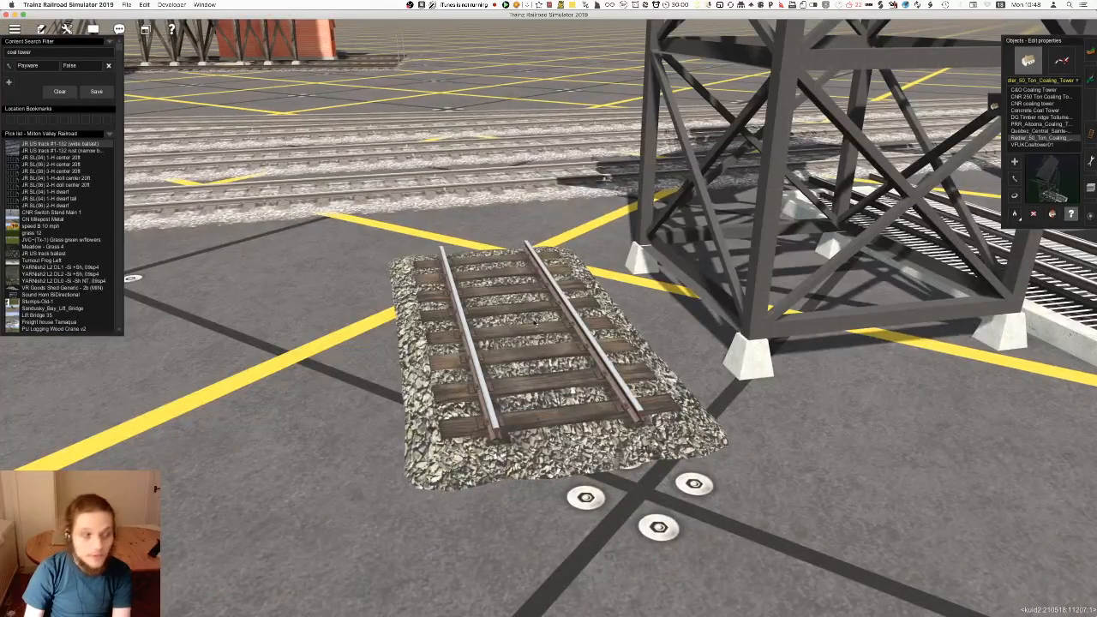
{"action": "scroll", "coordinate": [566, 282], "scroll_direction": "down", "scroll_amount": 5}
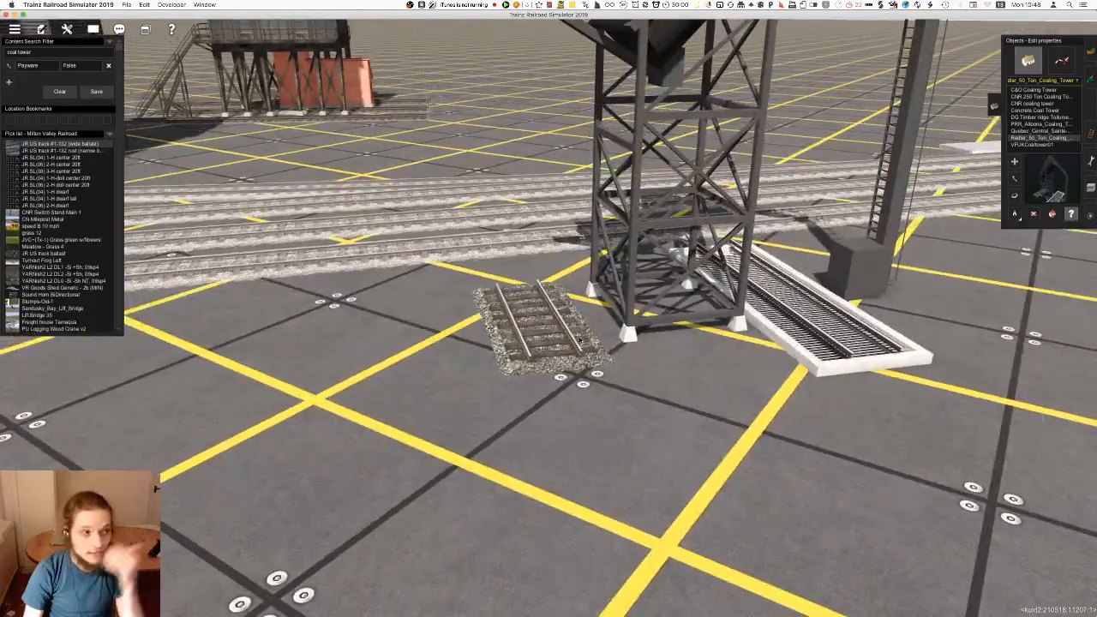
Examine the ballasted track piece beside the Redler tower and check whether it has properties of its own
{"action": "right_click", "coordinate": [593, 345]}
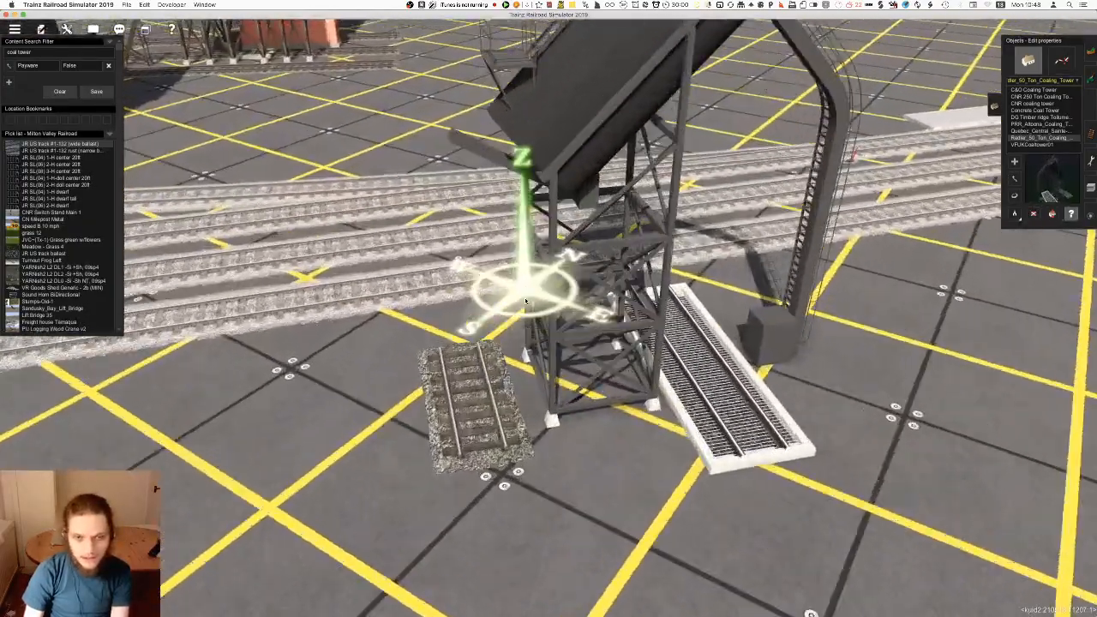
{"action": "right_click_drag", "start_coordinate": [526, 301], "coordinate": [527, 285]}
{"action": "right_click", "coordinate": [539, 374]}
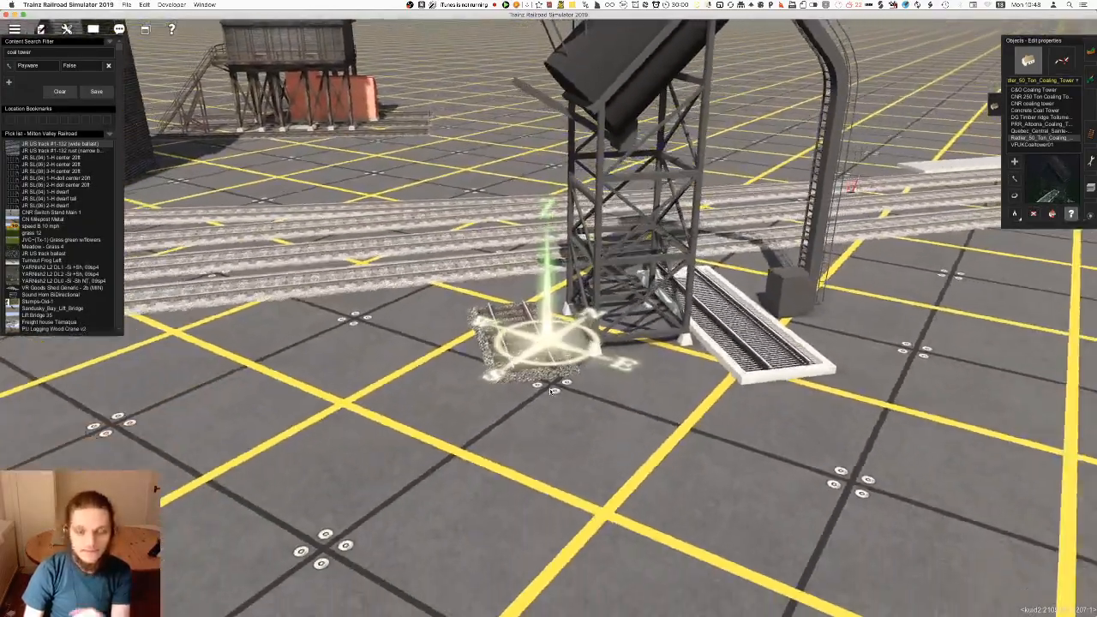
{"action": "right_click", "coordinate": [539, 357]}
{"action": "scroll", "coordinate": [539, 357], "scroll_direction": "up", "scroll_amount": 5}
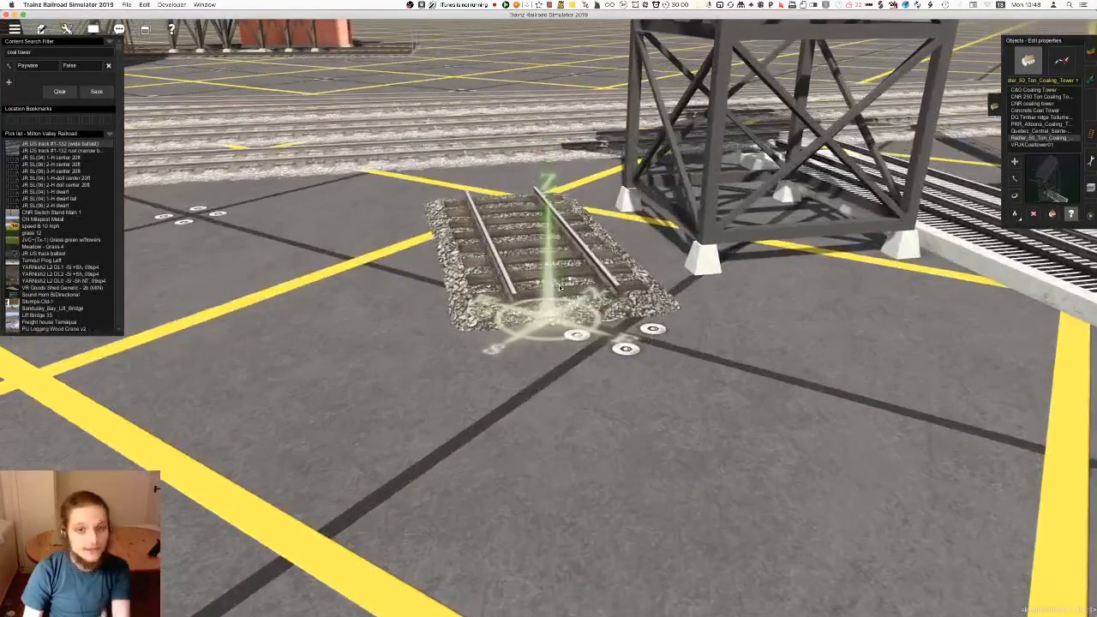
{"action": "left_click", "coordinate": [556, 284]}
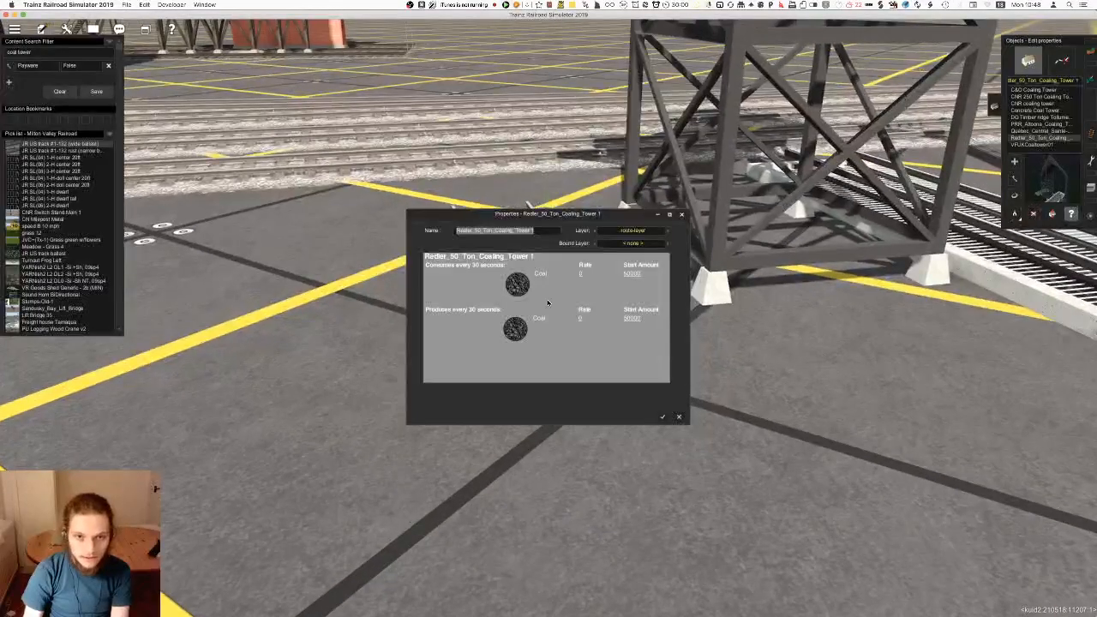
{"action": "key", "text": "Escape"}
Examine the Redler tower's grated track section from close up and from a distance
{"action": "scroll", "coordinate": [590, 300], "scroll_direction": "down", "scroll_amount": 5}
{"action": "right_click_drag", "start_coordinate": [592, 300], "coordinate": [545, 323]}
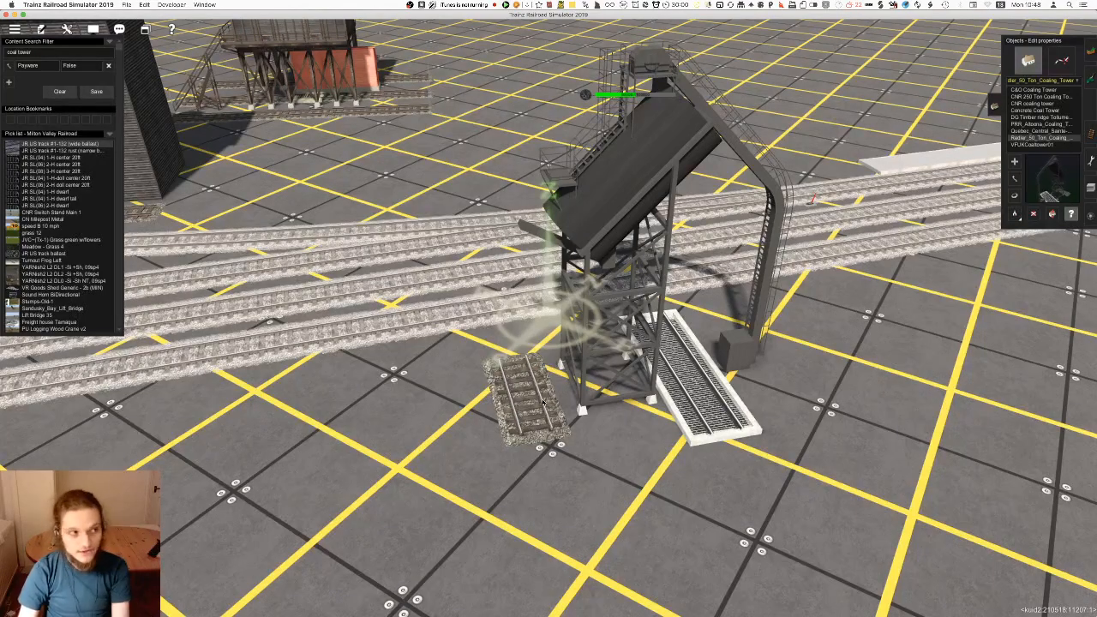
{"action": "scroll", "coordinate": [543, 402], "scroll_direction": "up", "scroll_amount": 8}
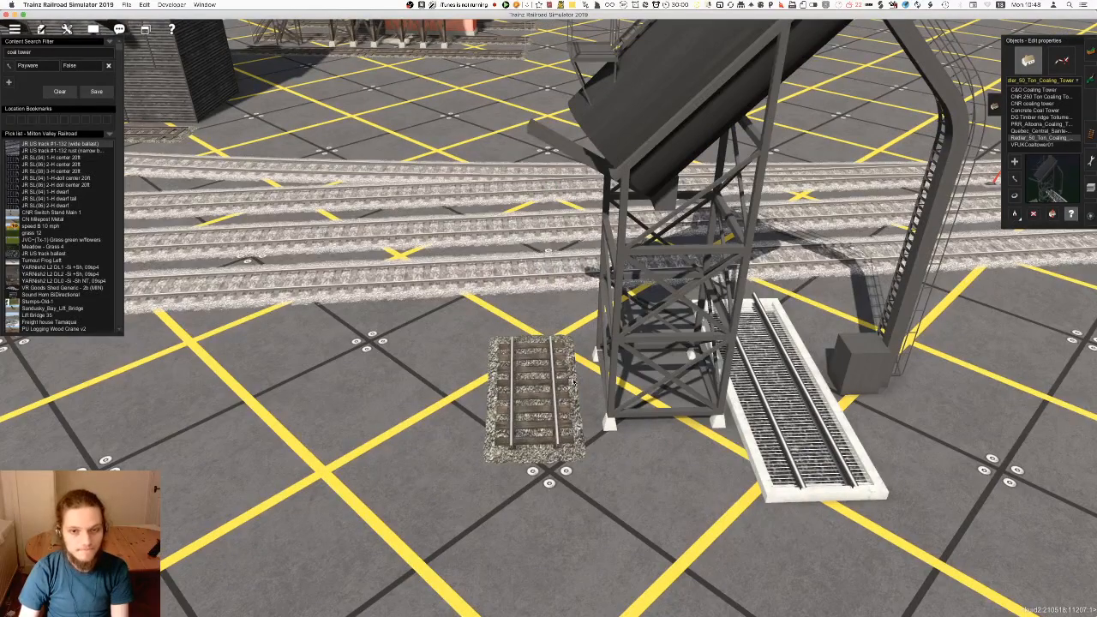
{"action": "right_click", "coordinate": [790, 402]}
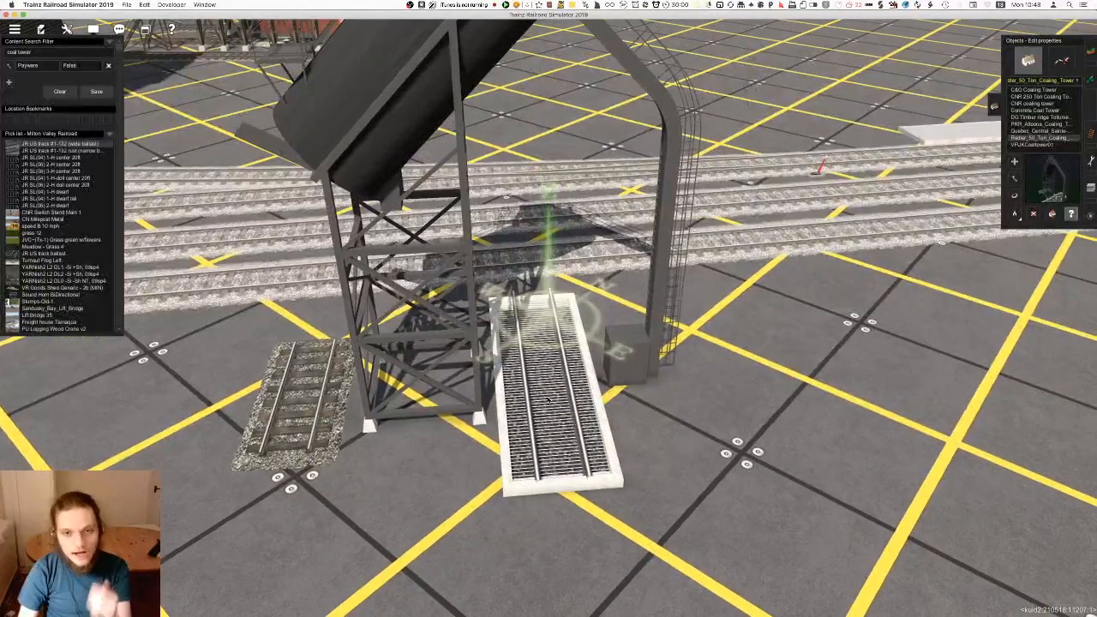
{"action": "scroll", "coordinate": [540, 337], "scroll_direction": "down", "scroll_amount": 10}
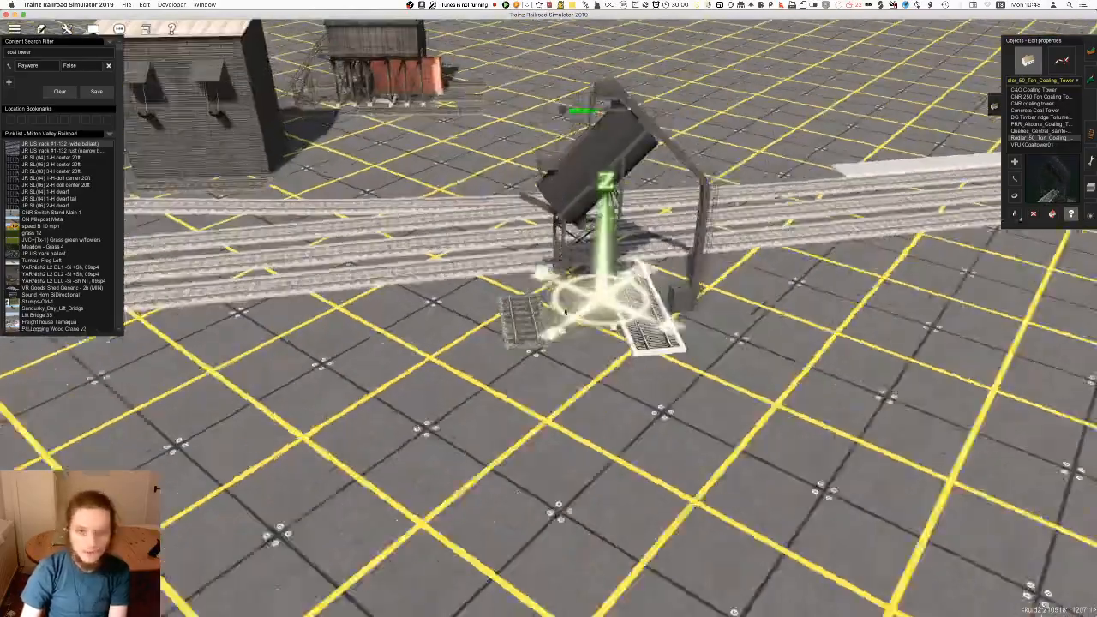
{"action": "scroll", "coordinate": [565, 312], "scroll_direction": "down", "scroll_amount": 4}
{"action": "left_click", "coordinate": [577, 298]}
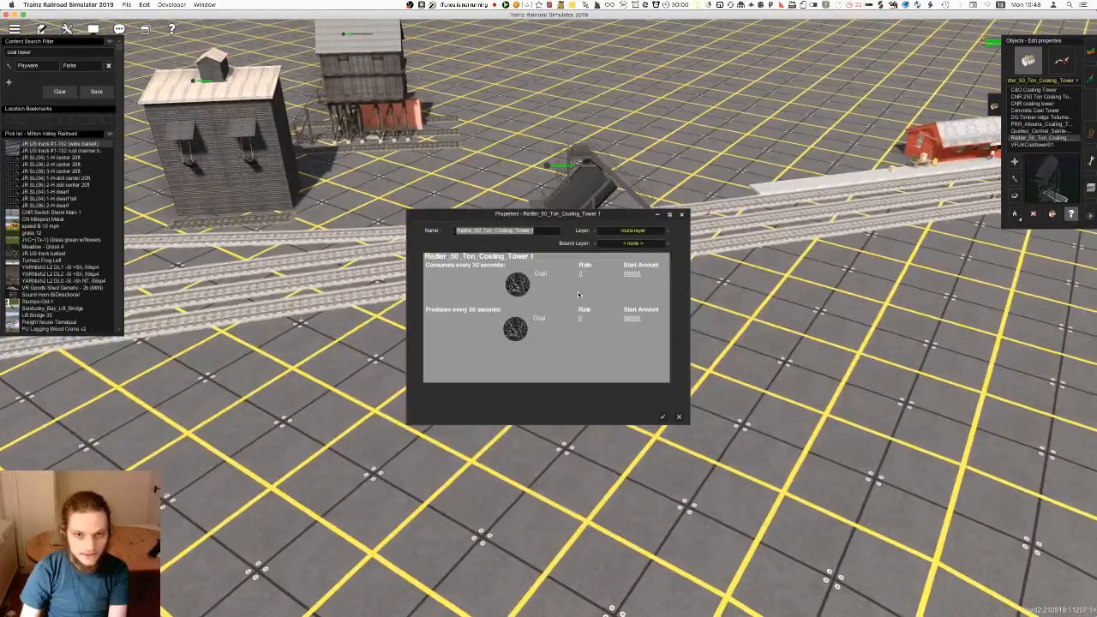
{"action": "key", "text": "Escape"}
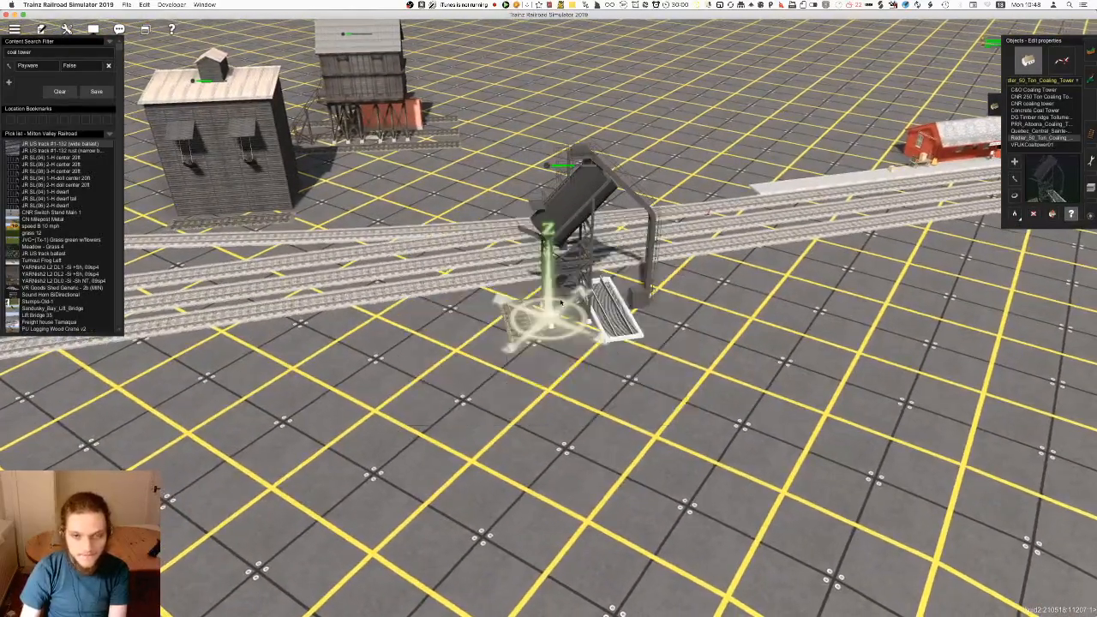
Try to place the VFUKCoaltower01 on the open ground near the Redler tower
{"action": "key", "text": "Left"}
{"action": "key", "text": "Down"}
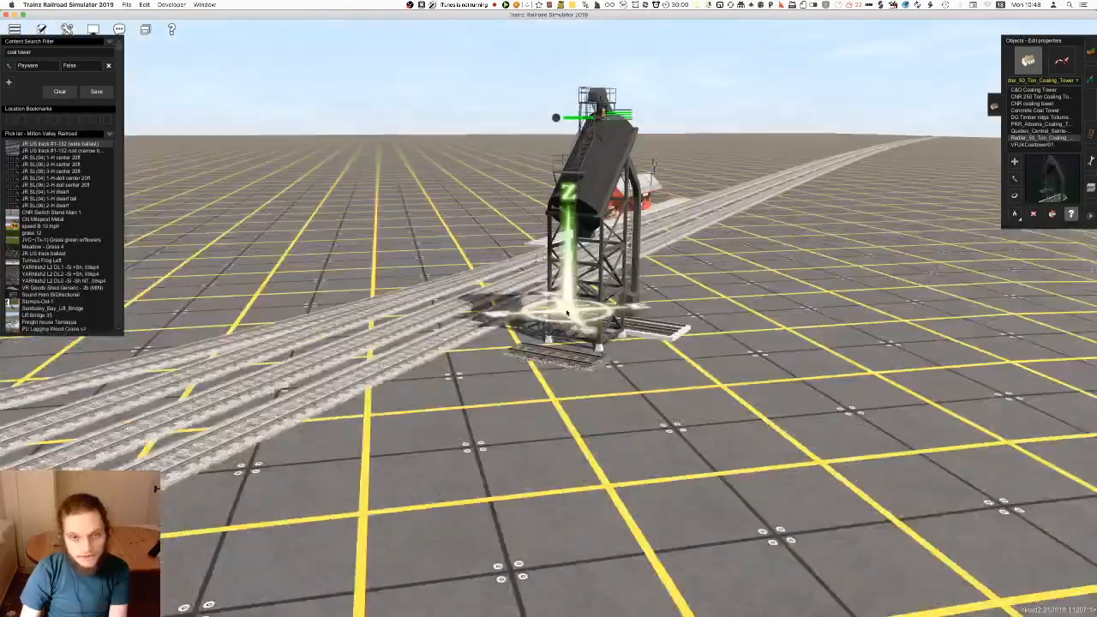
{"action": "key", "text": "Right"}
{"action": "key", "text": "Up"}
{"action": "scroll", "coordinate": [553, 322], "scroll_direction": "down", "scroll_amount": 5}
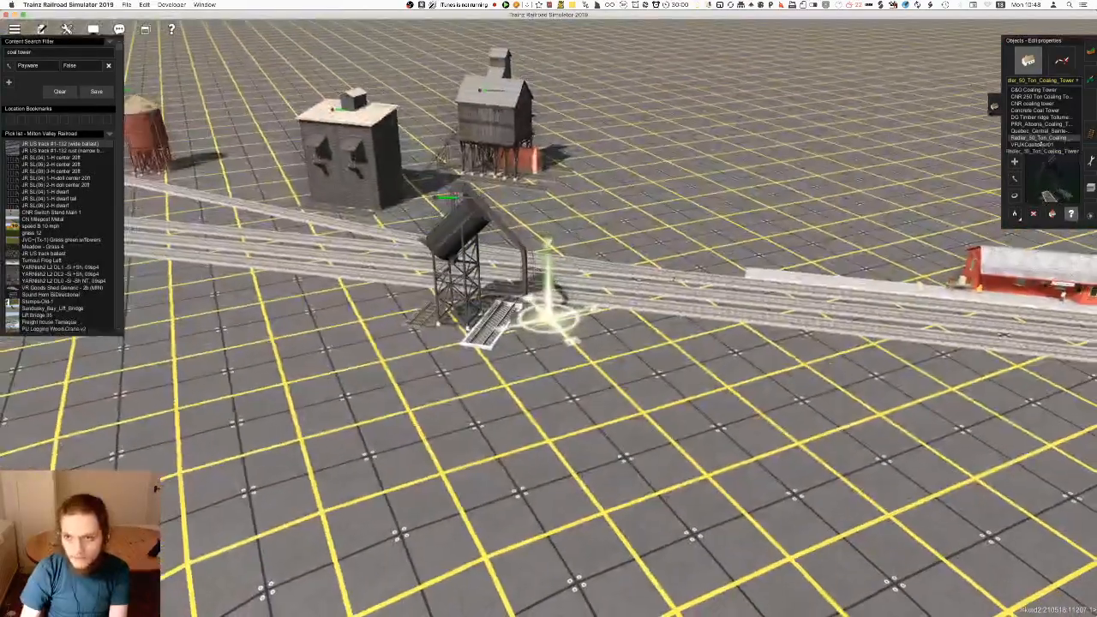
{"action": "left_click", "coordinate": [1033, 144]}
{"action": "left_click", "coordinate": [653, 421]}
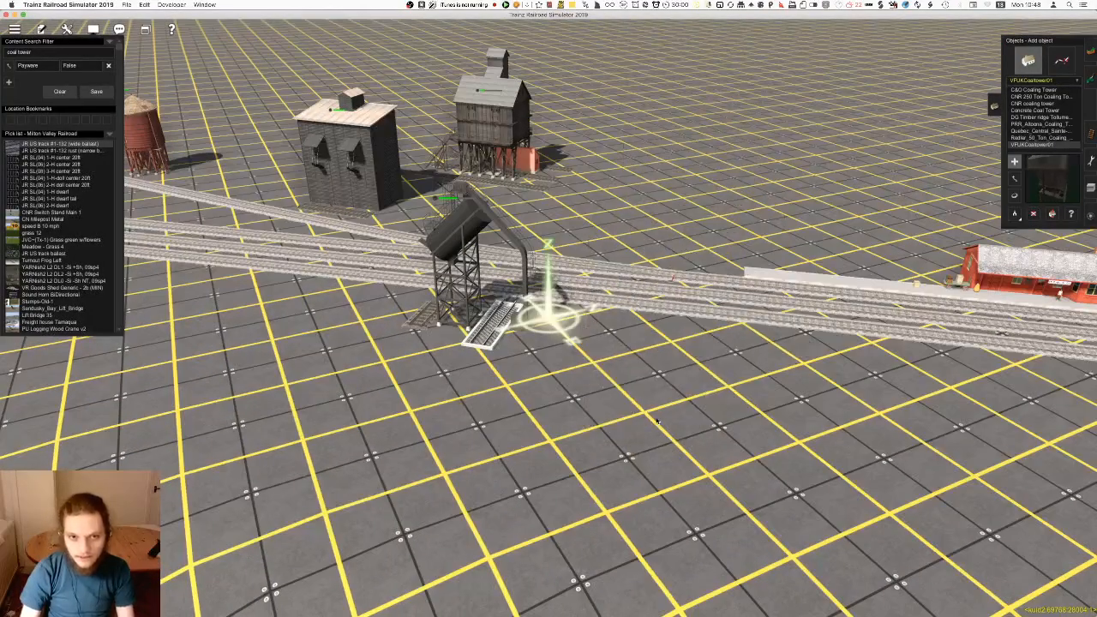
{"action": "right_click", "coordinate": [478, 265]}
{"action": "key", "text": "Left"}
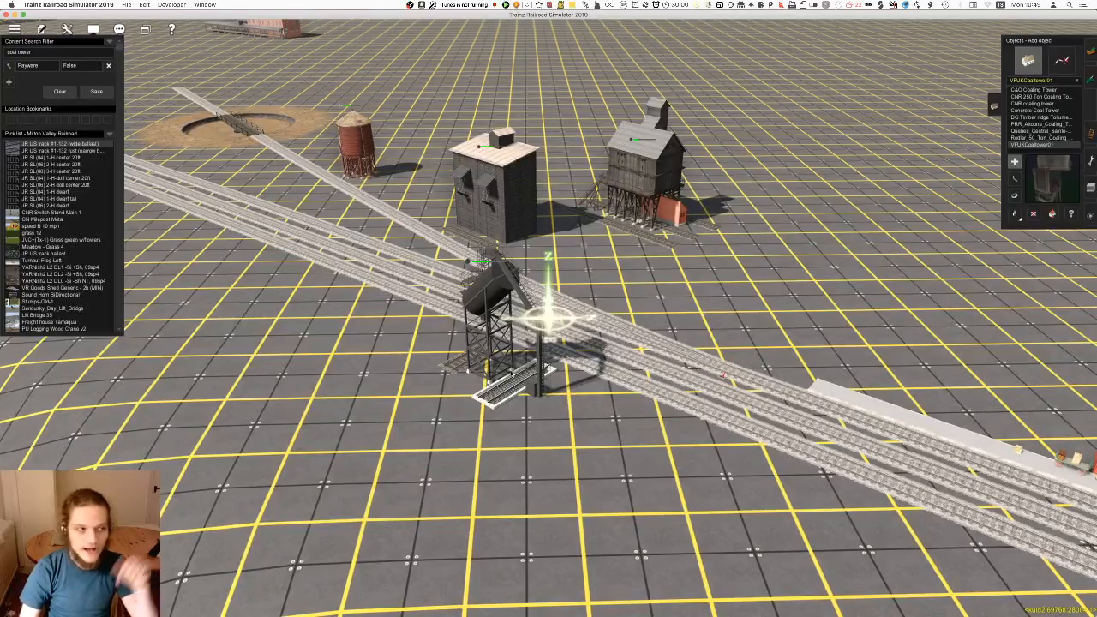
Rotate the Redler coaling tower to bring its track pieces closer to the direction of the turntable branch
{"action": "key", "text": "r"}
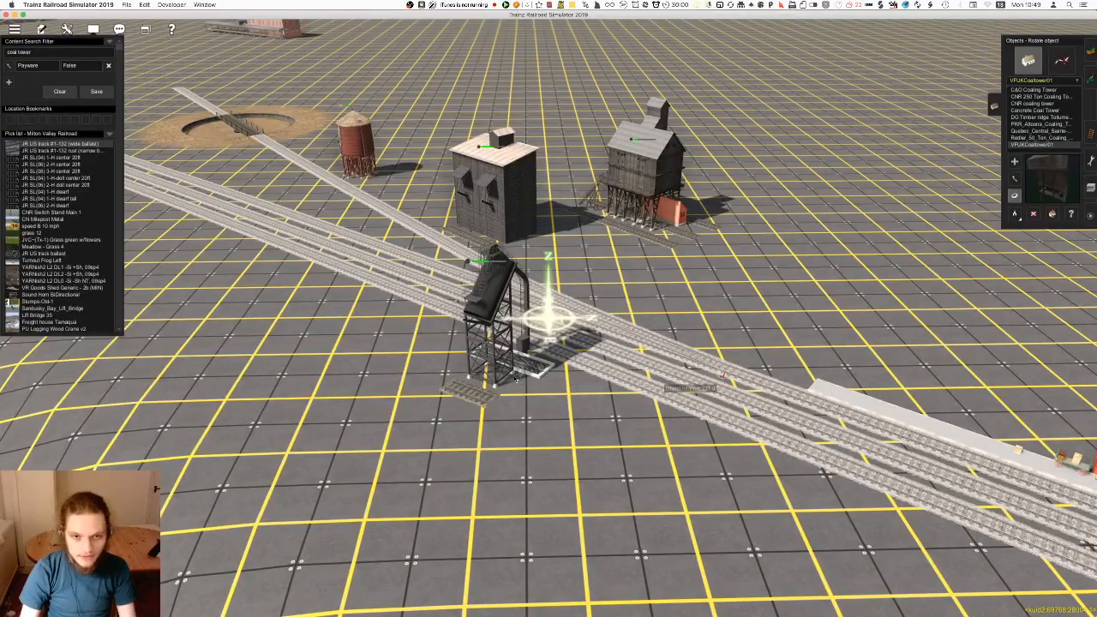
{"action": "right_click", "coordinate": [492, 290]}
{"action": "key", "text": "Left"}
Delete the two building-style coal towers beside the turntable branch
{"action": "key", "text": "d"}
{"action": "left_click", "coordinate": [576, 247]}
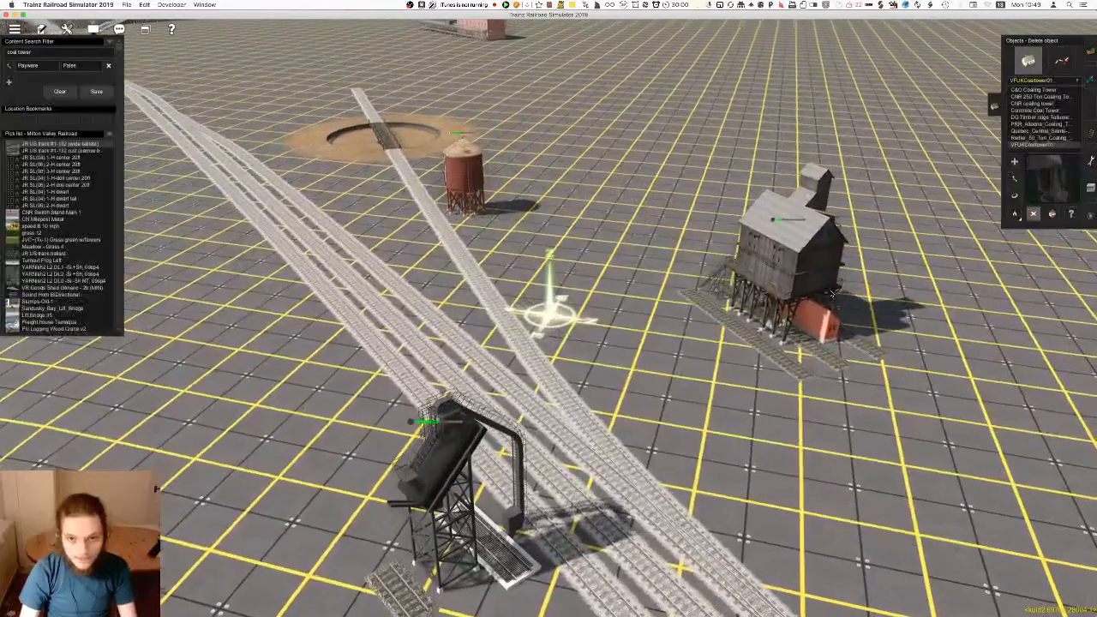
{"action": "left_click", "coordinate": [789, 242]}
Try the Redler tower beside the water tower, rotating it so its ballasted piece follows the turntable branch
{"action": "right_click", "coordinate": [627, 446]}
{"action": "key", "text": "m"}
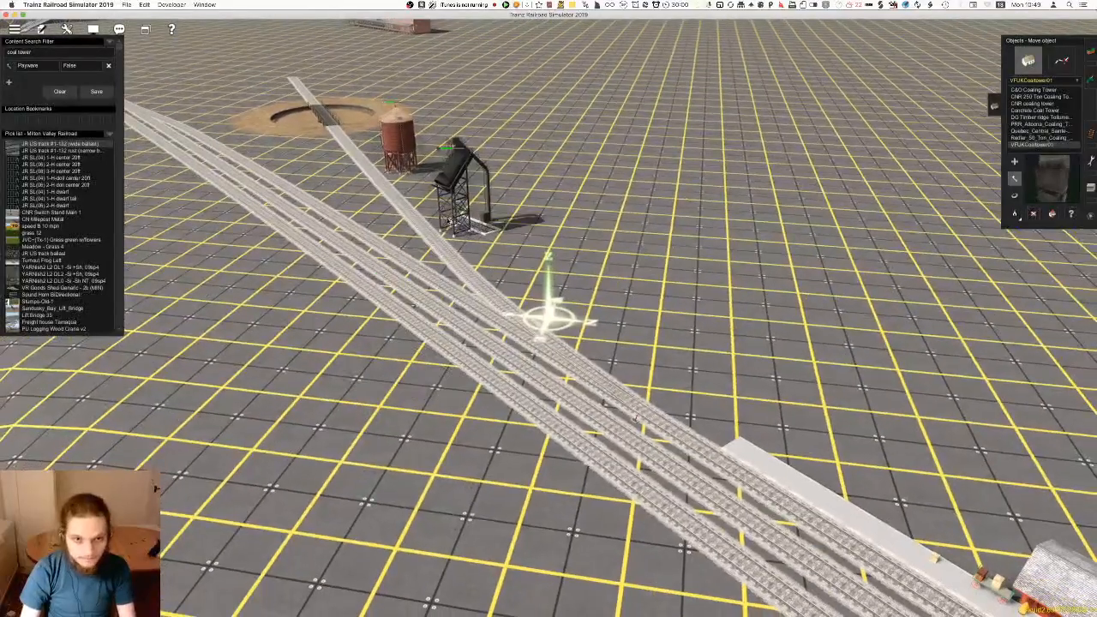
{"action": "right_click", "coordinate": [441, 196]}
{"action": "key", "text": "r"}
{"action": "left_click_drag", "start_coordinate": [562, 345], "coordinate": [606, 318]}
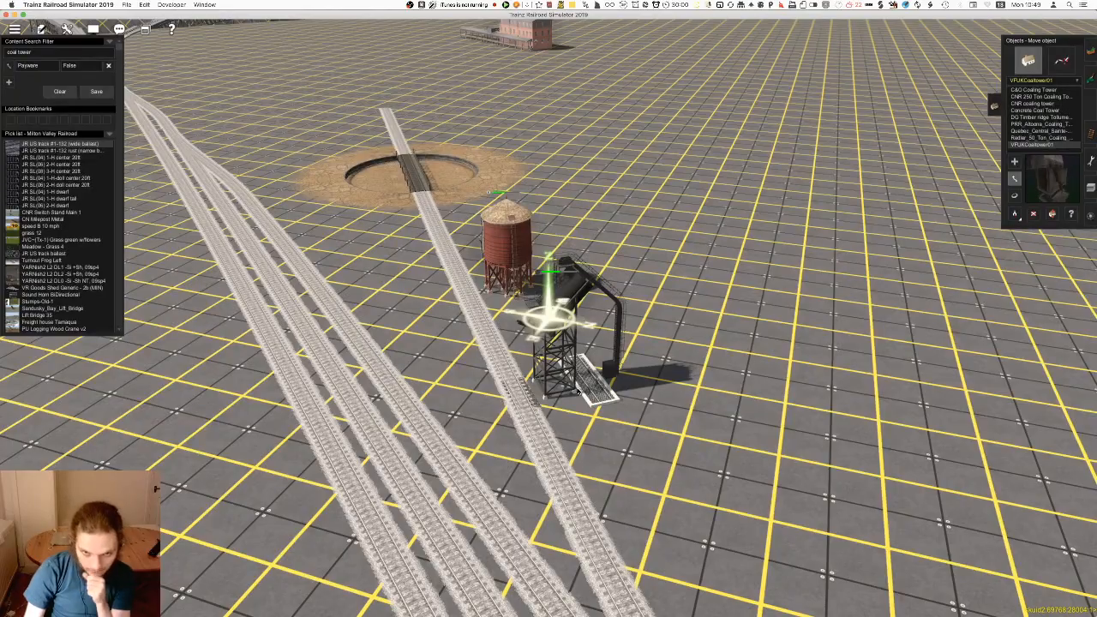
Inspect the Redler tower's fit on the branch and move it onto the open ground away from the tracks
{"action": "scroll", "coordinate": [551, 388], "scroll_direction": "up", "scroll_amount": 6}
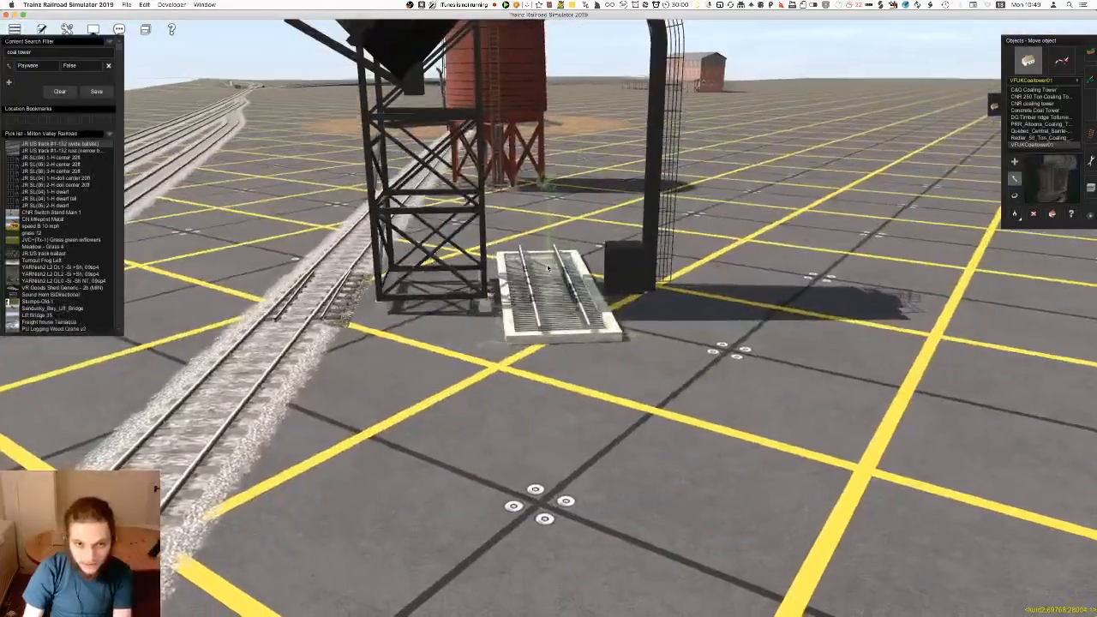
{"action": "scroll", "coordinate": [549, 268], "scroll_direction": "down", "scroll_amount": 8}
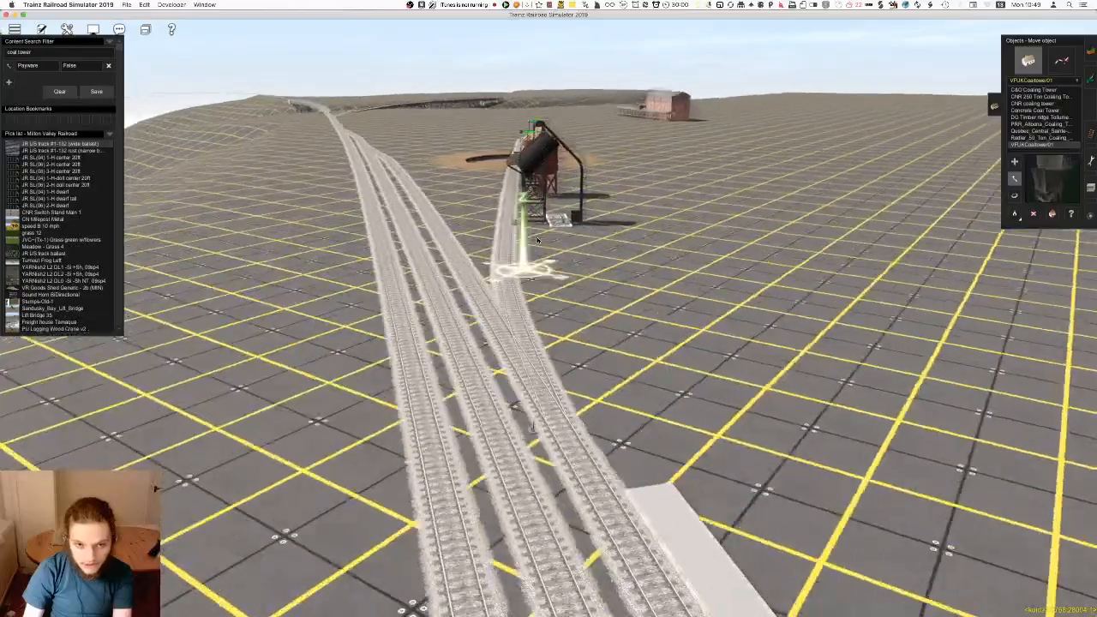
{"action": "right_click_drag", "start_coordinate": [538, 241], "coordinate": [562, 334]}
{"action": "scroll", "coordinate": [563, 330], "scroll_direction": "down", "scroll_amount": 5}
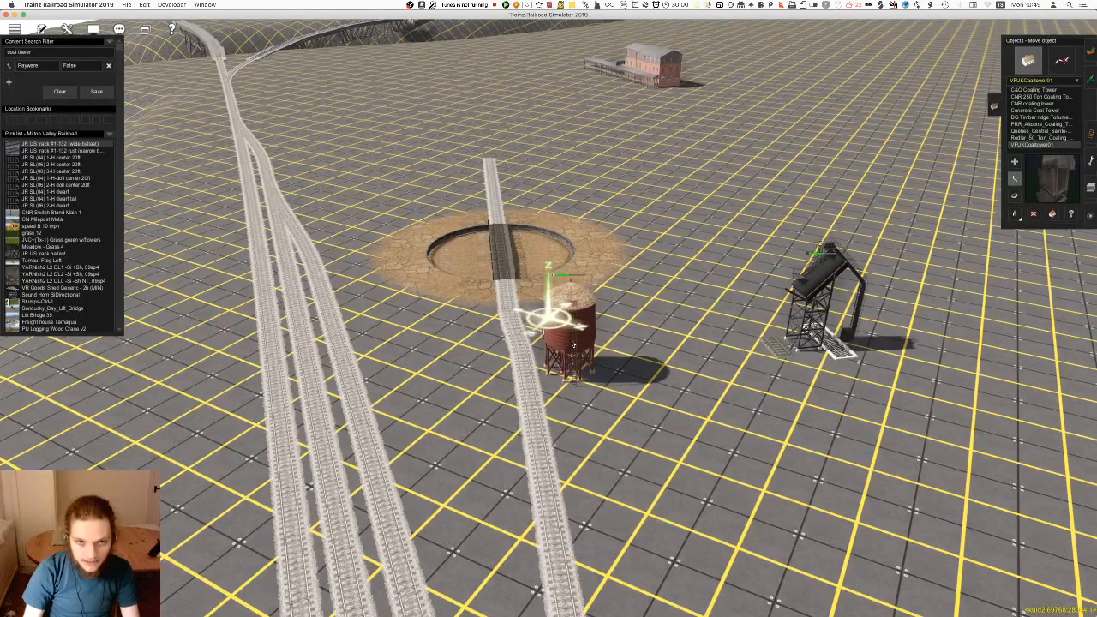
Try the Redler tower on the turntable branch again, just in front of the water tower, and adjust its rotation
{"action": "right_click_drag", "start_coordinate": [583, 480], "coordinate": [557, 288]}
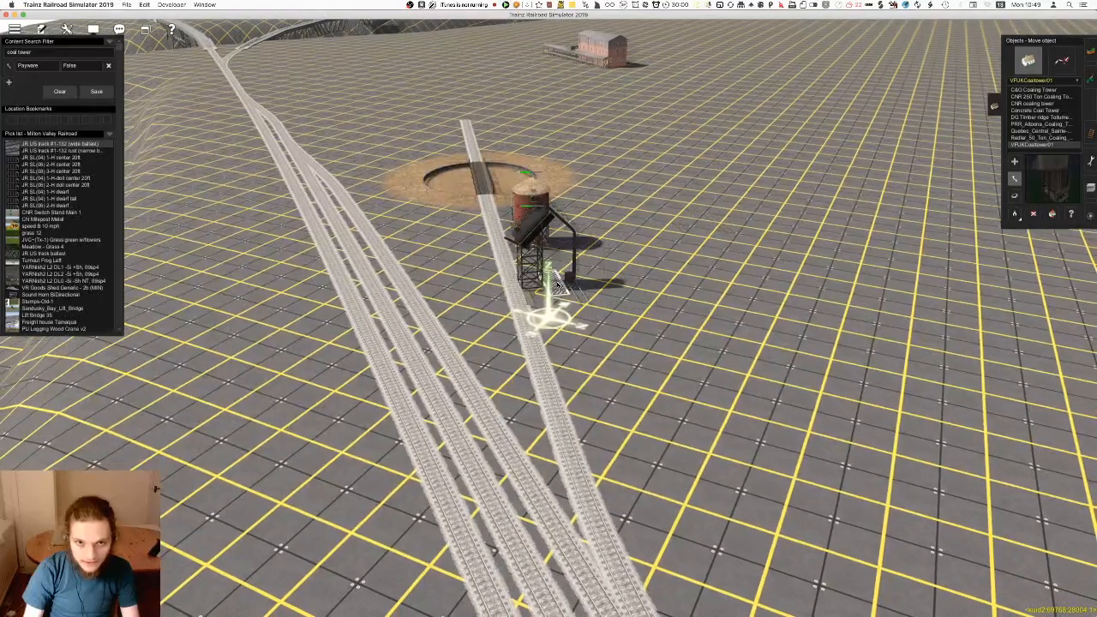
{"action": "key", "text": "r"}
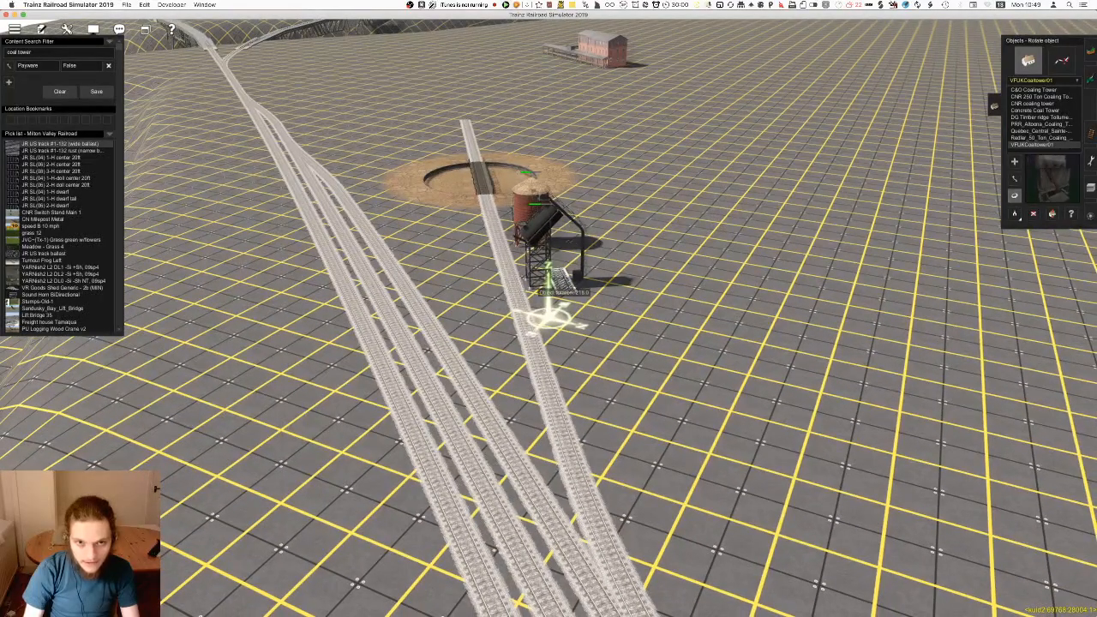
{"action": "right_click_drag", "start_coordinate": [594, 529], "coordinate": [630, 505]}
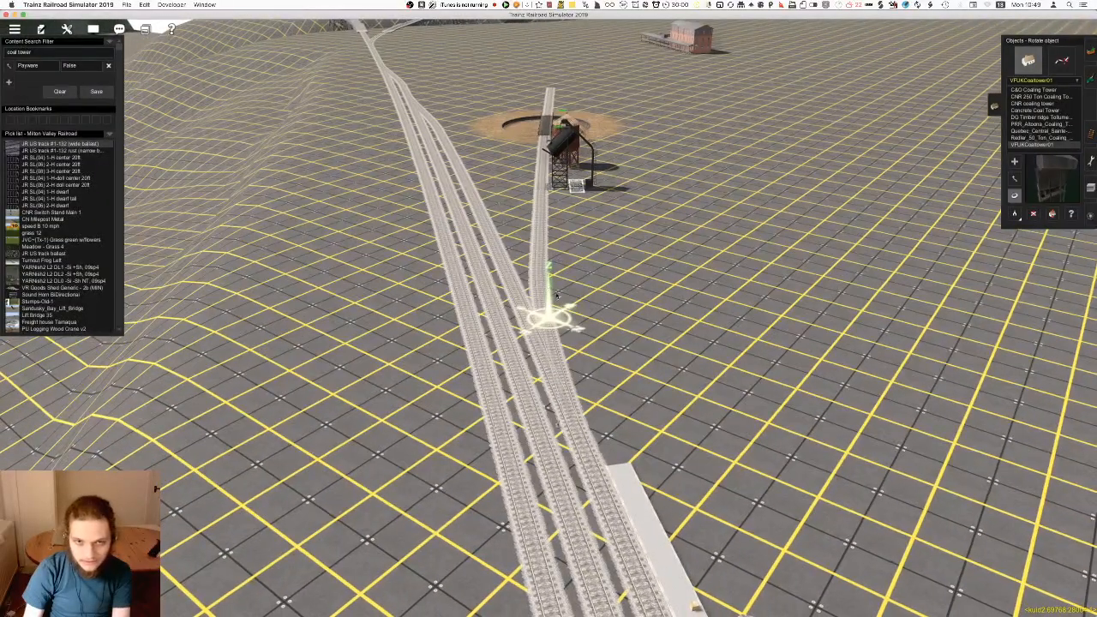
Move the Redler tower to the ground between the turntable and the main station tracks
{"action": "right_click", "coordinate": [553, 238]}
{"action": "key", "text": "Left"}
{"action": "right_click", "coordinate": [467, 322]}
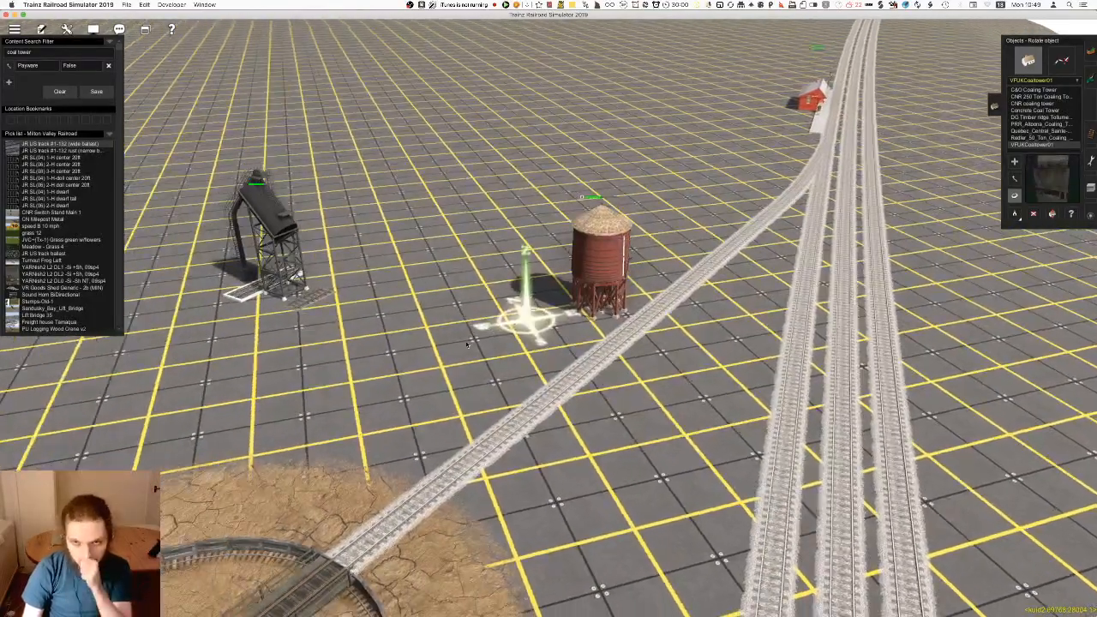
{"action": "right_click", "coordinate": [503, 444]}
{"action": "right_click", "coordinate": [487, 289]}
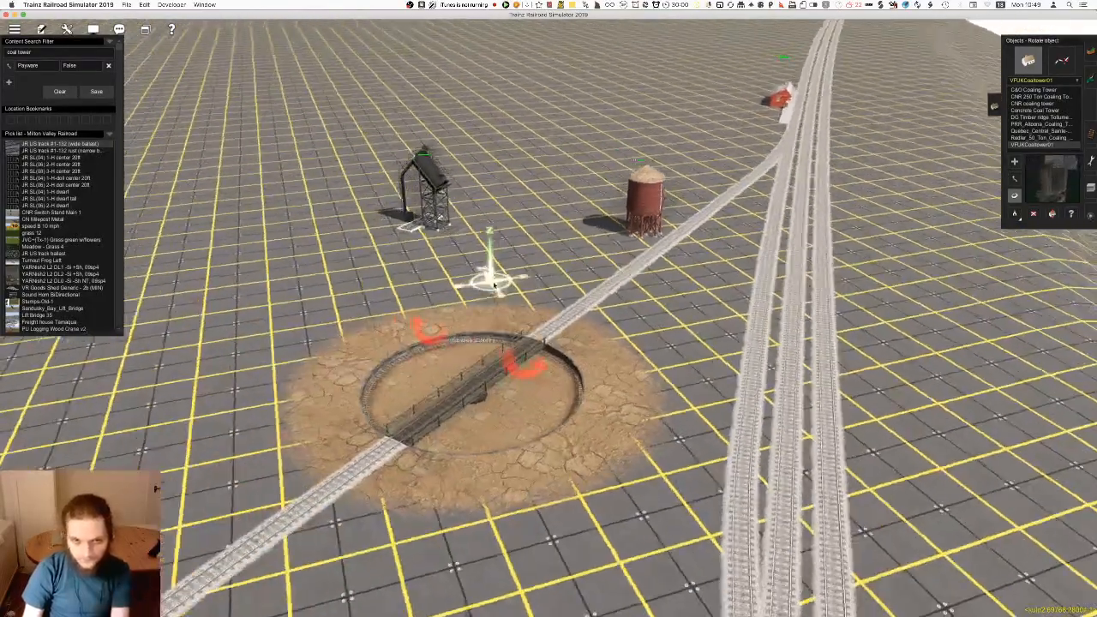
{"action": "key", "text": "m"}
{"action": "left_click_drag", "start_coordinate": [449, 225], "coordinate": [562, 327]}
{"action": "right_click", "coordinate": [613, 446]}
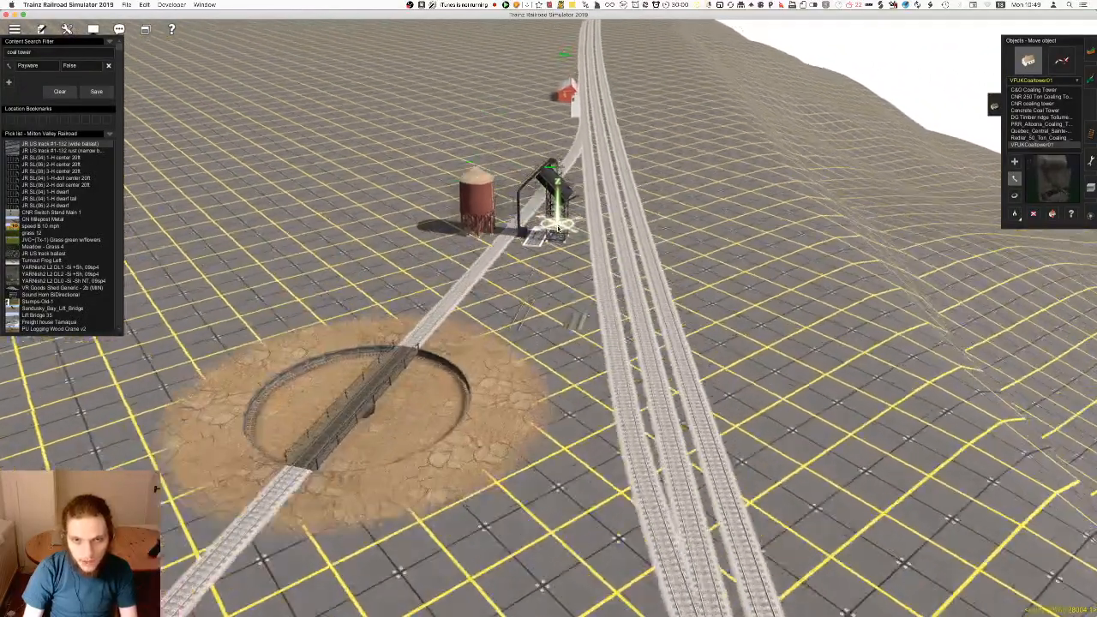
Try the Redler tower in the narrow gap between the turntable branch and the station tracks near their junction
{"action": "left_click_drag", "start_coordinate": [558, 228], "coordinate": [545, 304]}
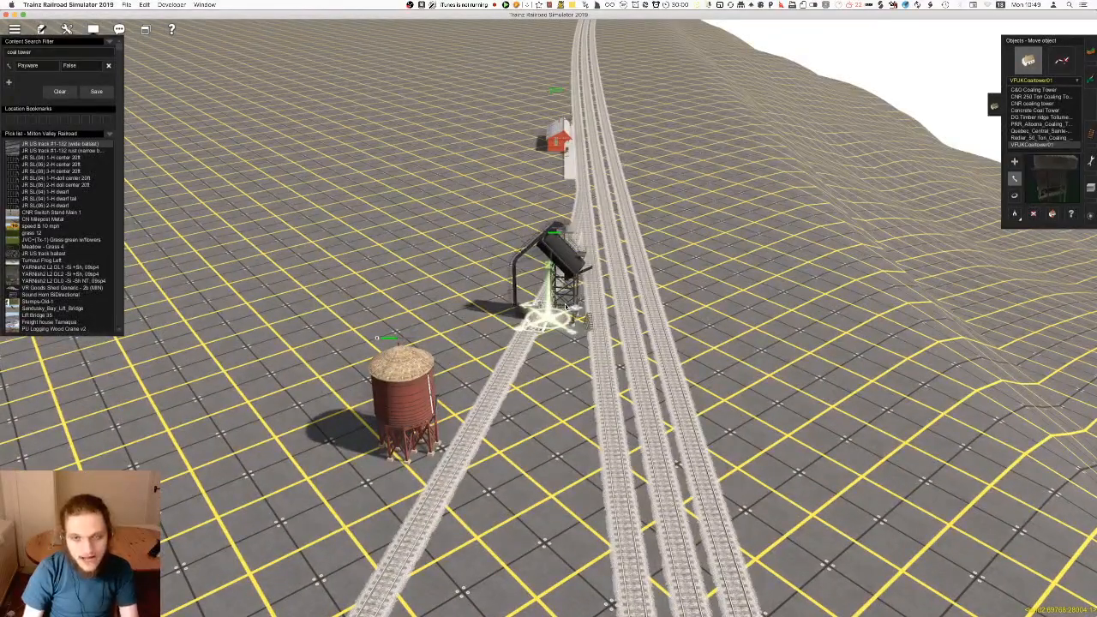
{"action": "scroll", "coordinate": [564, 307], "scroll_direction": "up", "scroll_amount": 6}
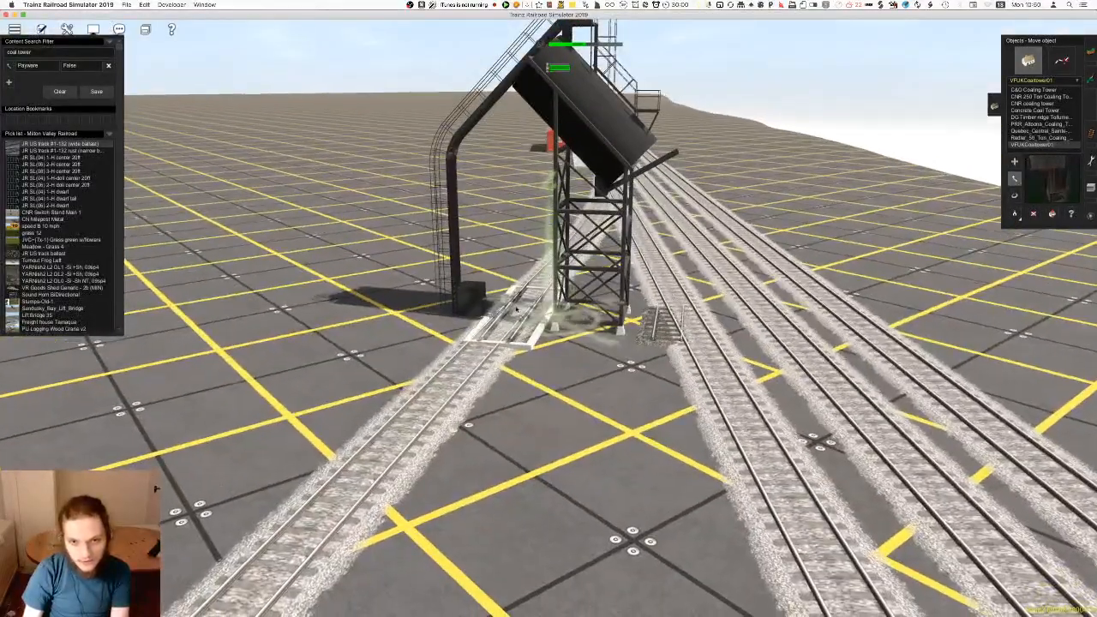
{"action": "scroll", "coordinate": [516, 311], "scroll_direction": "down", "scroll_amount": 8}
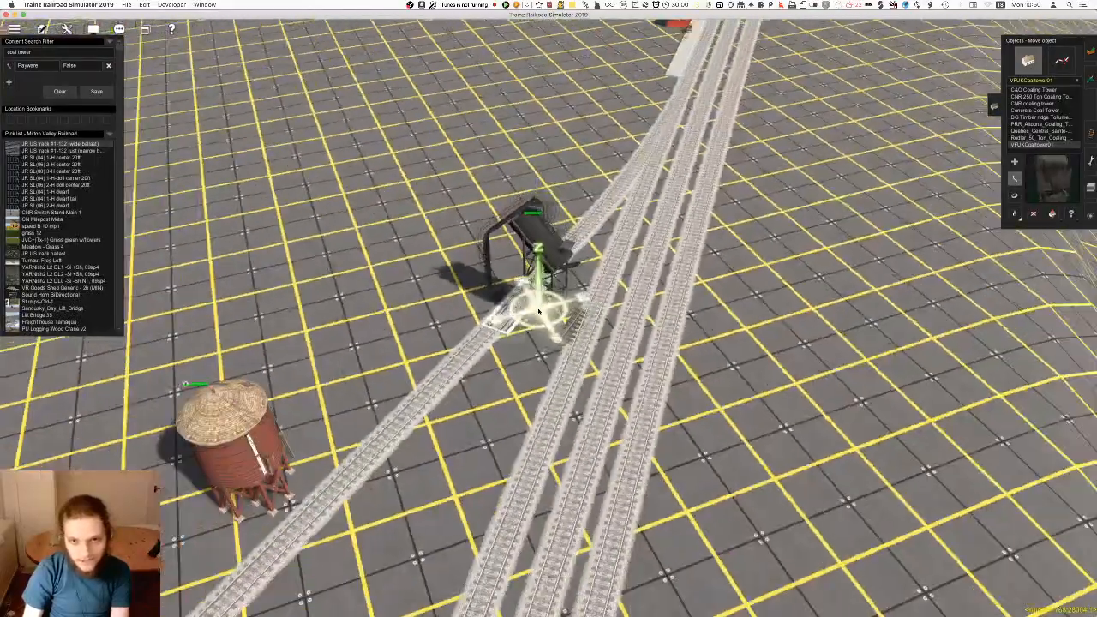
{"action": "scroll", "coordinate": [539, 311], "scroll_direction": "down", "scroll_amount": 6}
{"action": "key", "text": "r"}
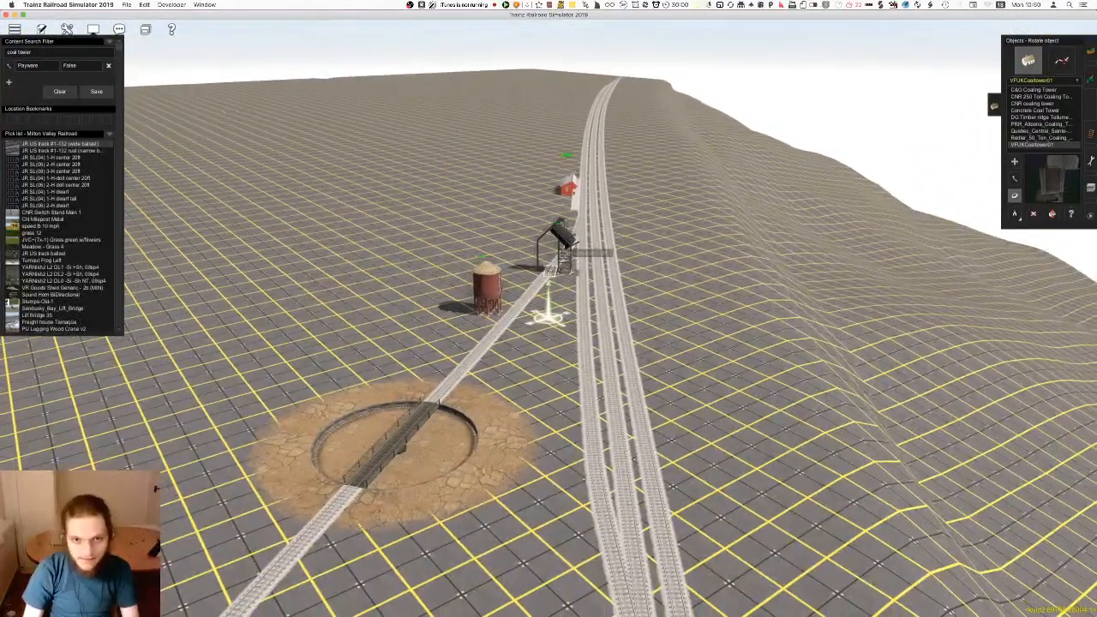
Move the Redler tower beside the turntable on the side facing the station tracks and adjust its rotation
{"action": "key", "text": "m"}
{"action": "left_click_drag", "start_coordinate": [482, 426], "coordinate": [564, 279]}
{"action": "right_click", "coordinate": [587, 285]}
{"action": "scroll", "coordinate": [586, 288], "scroll_direction": "up", "scroll_amount": 5}
{"action": "key", "text": "Right"}
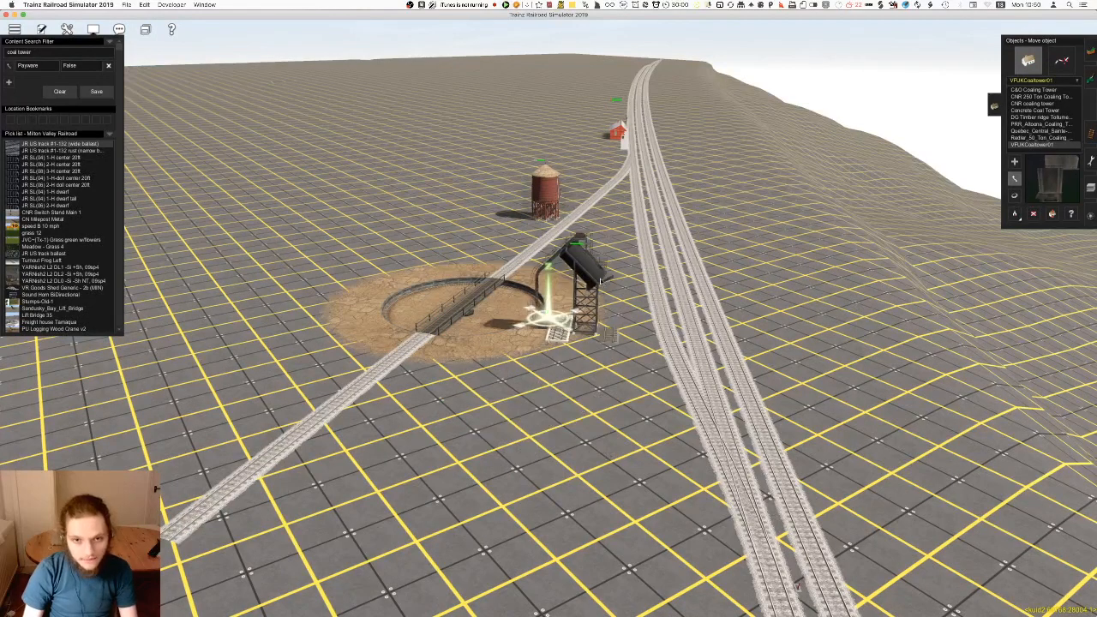
{"action": "key", "text": "r"}
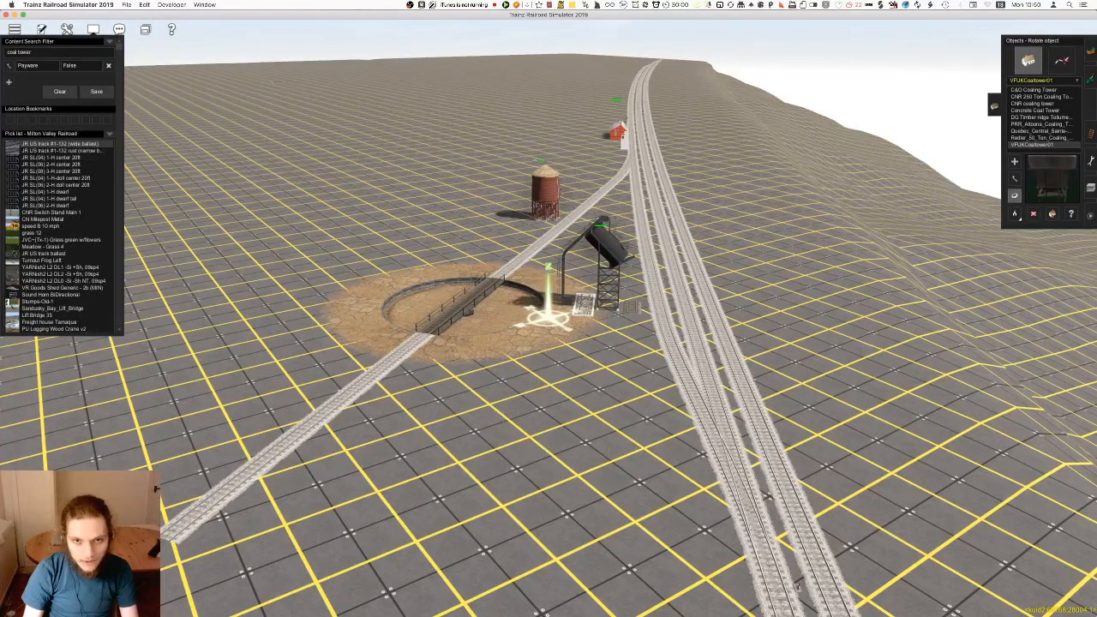
Rotate the VFUKCoaltower01 coaling tower beside the turntable so its grated track section lines up with the station tracks
{"action": "key", "text": "m"}
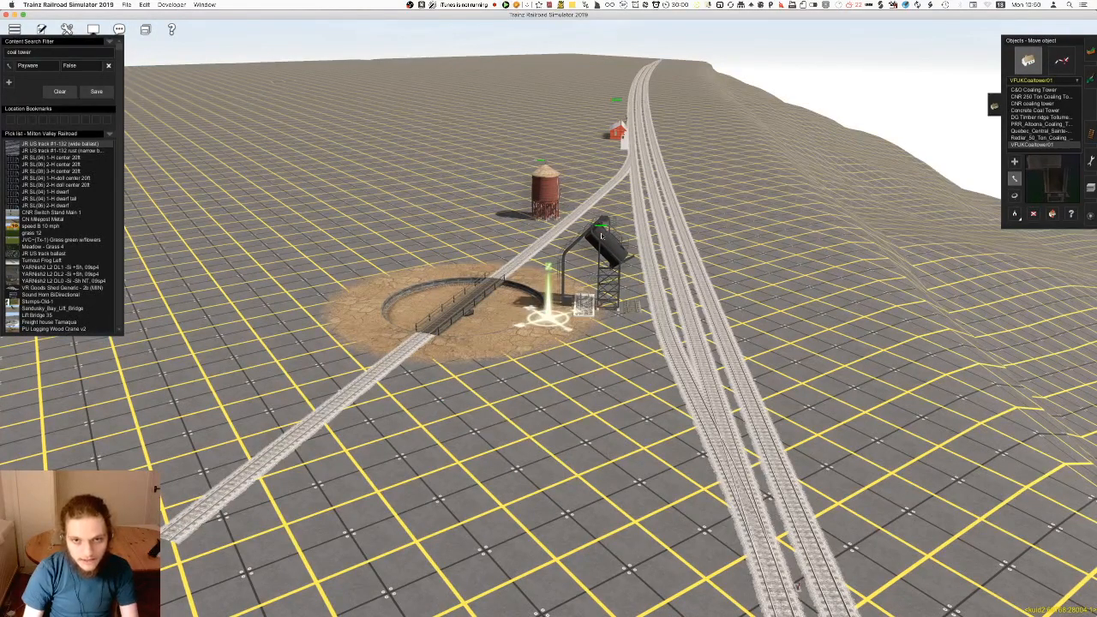
{"action": "right_click", "coordinate": [602, 209]}
{"action": "scroll", "coordinate": [602, 211], "scroll_direction": "up", "scroll_amount": 4}
{"action": "right_click_drag", "start_coordinate": [575, 407], "coordinate": [535, 397]}
{"action": "scroll", "coordinate": [576, 300], "scroll_direction": "up", "scroll_amount": 4}
{"action": "scroll", "coordinate": [592, 307], "scroll_direction": "down", "scroll_amount": 6}
{"action": "key", "text": "F4"}
{"action": "scroll", "coordinate": [549, 351], "scroll_direction": "up", "scroll_amount": 10}
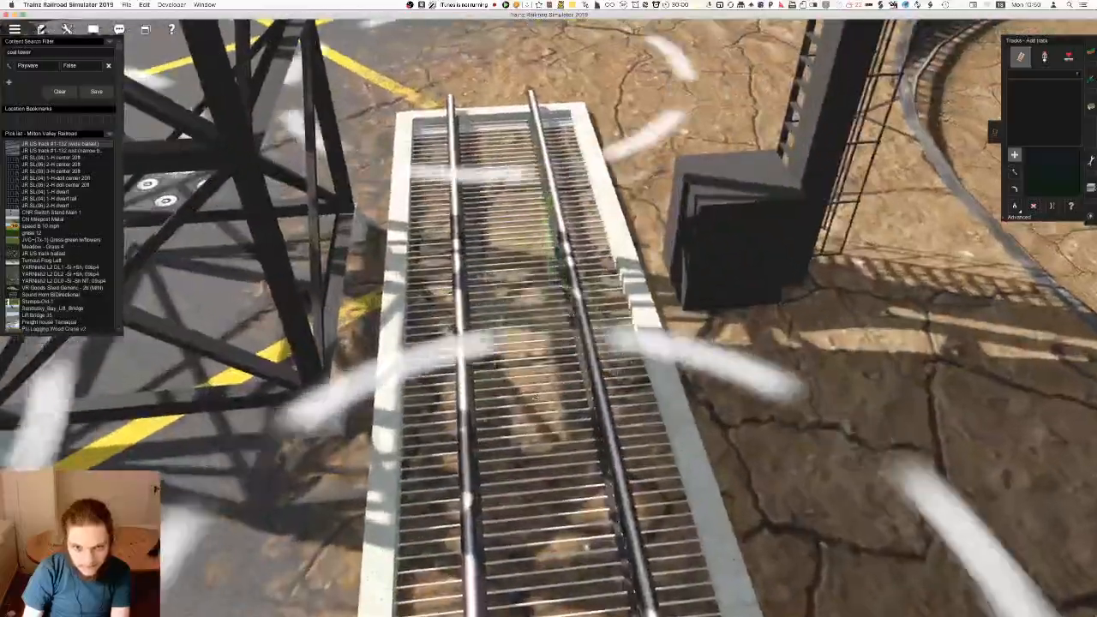
{"action": "scroll", "coordinate": [535, 397], "scroll_direction": "down", "scroll_amount": 10}
{"action": "key", "text": "F3"}
{"action": "left_click_drag", "start_coordinate": [544, 343], "coordinate": [799, 325]}
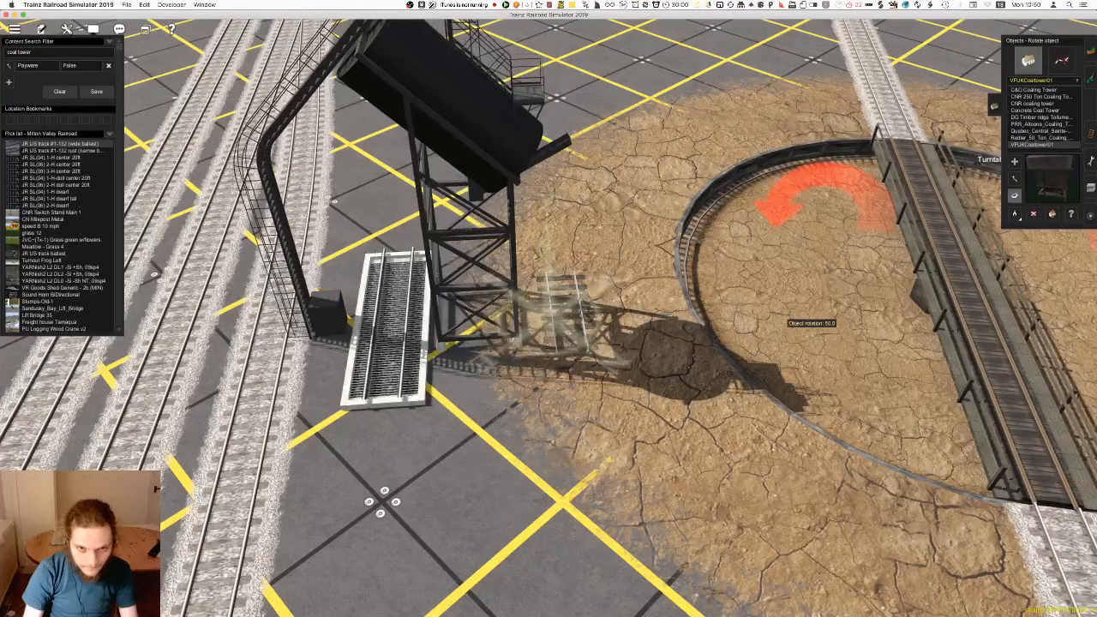
Move the coaling tower past the turntable to the open ground beside the junction of the station tracks
{"action": "key", "text": "m"}
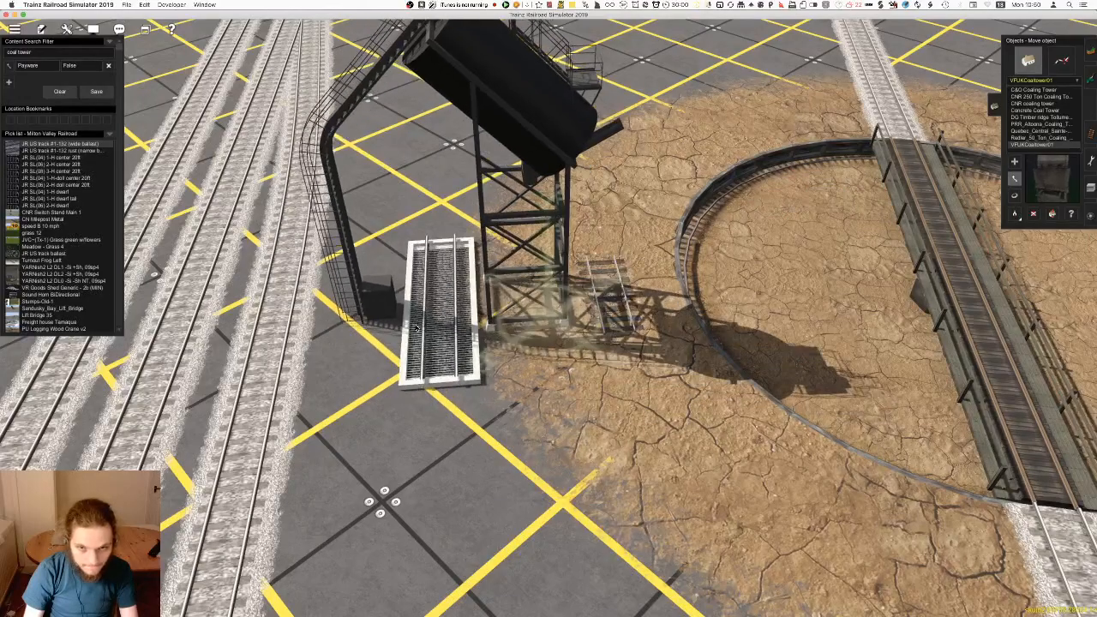
{"action": "mouse_move", "coordinate": [417, 328]}
{"action": "left_mouse_down"}
{"action": "mouse_move", "coordinate": [433, 225]}
{"action": "mouse_move", "coordinate": [409, 327]}
{"action": "left_mouse_up"}
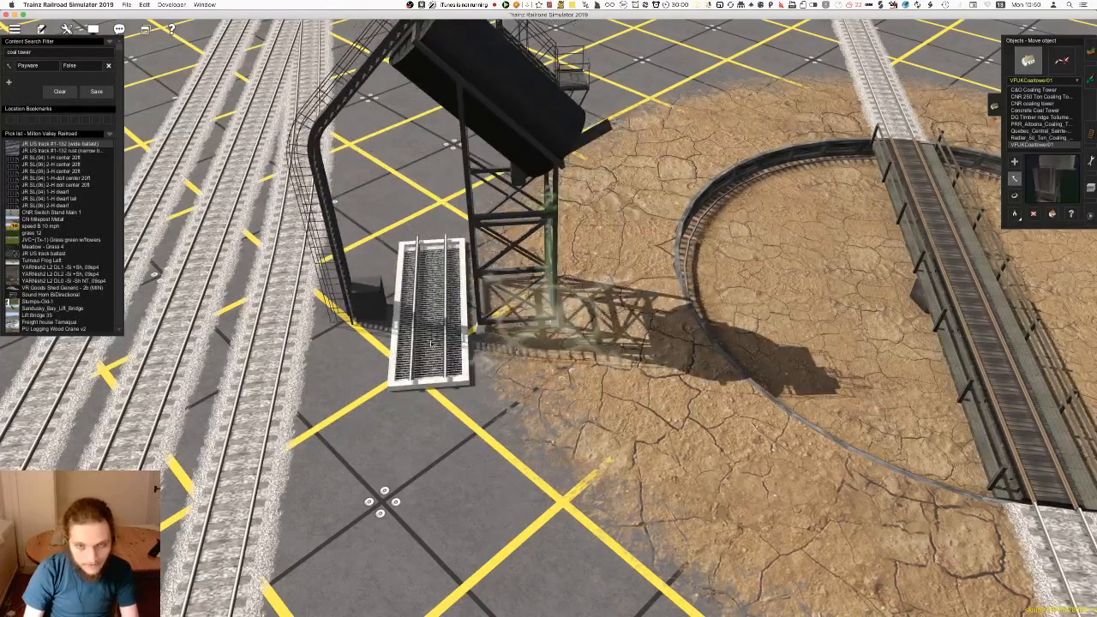
{"action": "right_click_drag", "start_coordinate": [411, 324], "coordinate": [515, 352]}
{"action": "scroll", "coordinate": [504, 303], "scroll_direction": "down", "scroll_amount": 5}
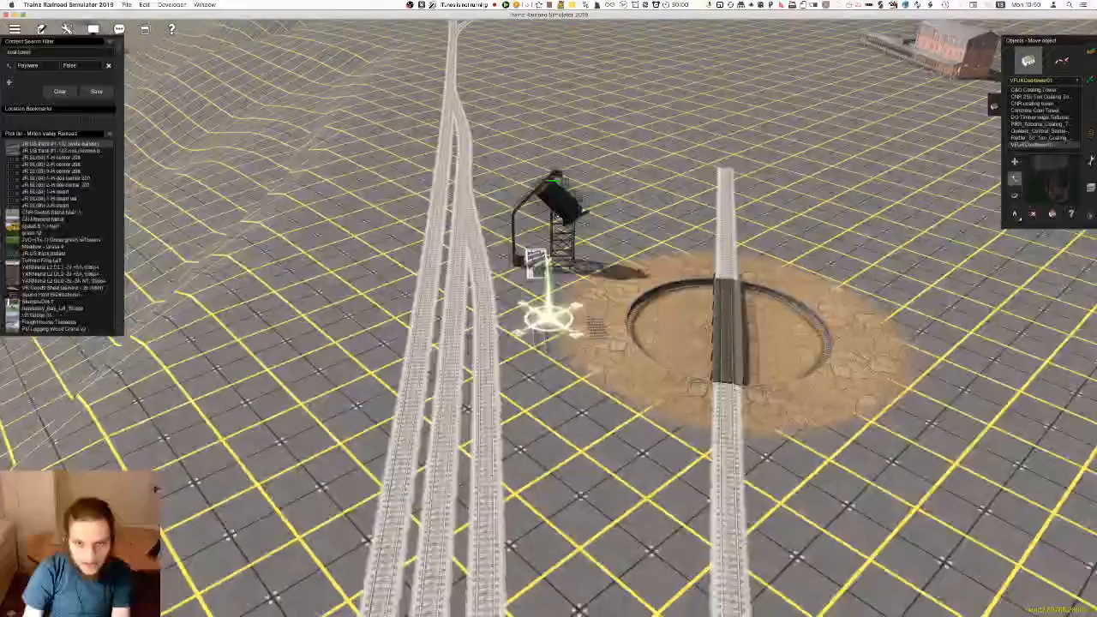
{"action": "mouse_move", "coordinate": [547, 256]}
{"action": "left_mouse_down"}
{"action": "mouse_move", "coordinate": [556, 196]}
{"action": "mouse_move", "coordinate": [533, 176]}
{"action": "left_mouse_up"}
{"action": "key", "text": "r"}
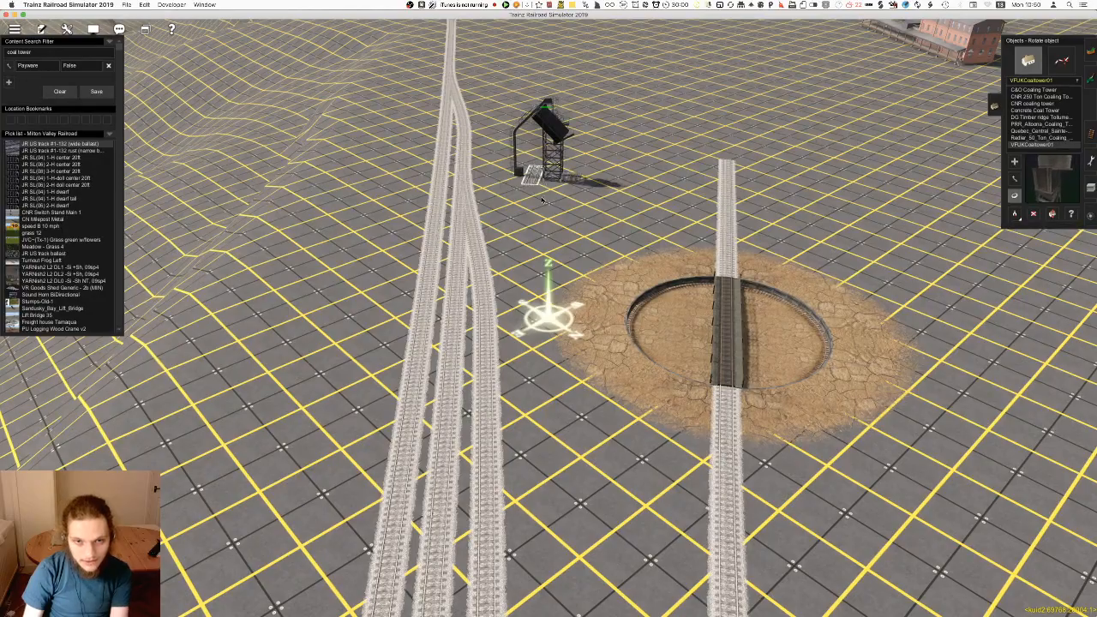
{"action": "scroll", "coordinate": [532, 340], "scroll_direction": "up", "scroll_amount": 6}
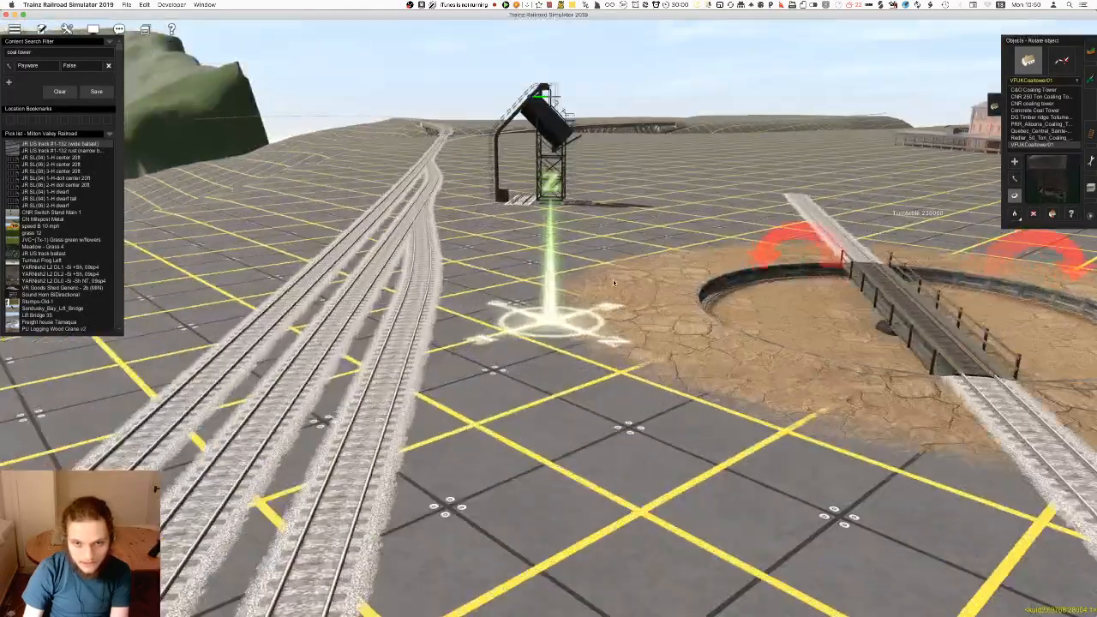
{"action": "scroll", "coordinate": [503, 307], "scroll_direction": "down", "scroll_amount": 8}
Save the route with the coaling tower in its new place
{"action": "key", "text": "F4"}
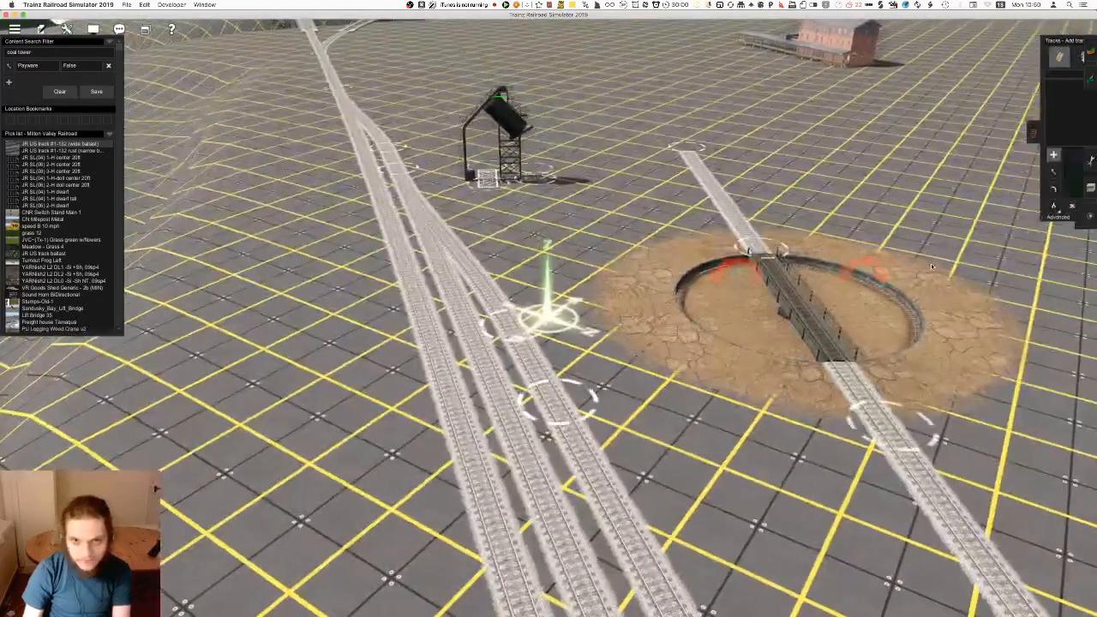
{"action": "key", "text": "super+s"}
{"action": "key", "text": "Return"}
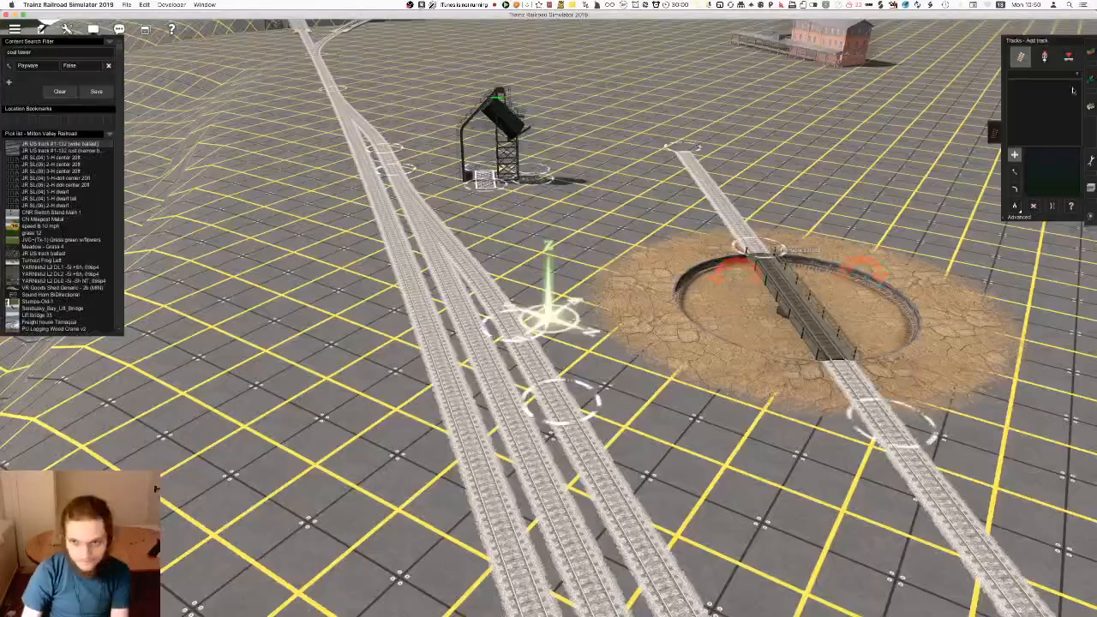
{"action": "scroll", "coordinate": [549, 320], "scroll_direction": "down", "scroll_amount": 6}
{"action": "key", "text": "Left"}
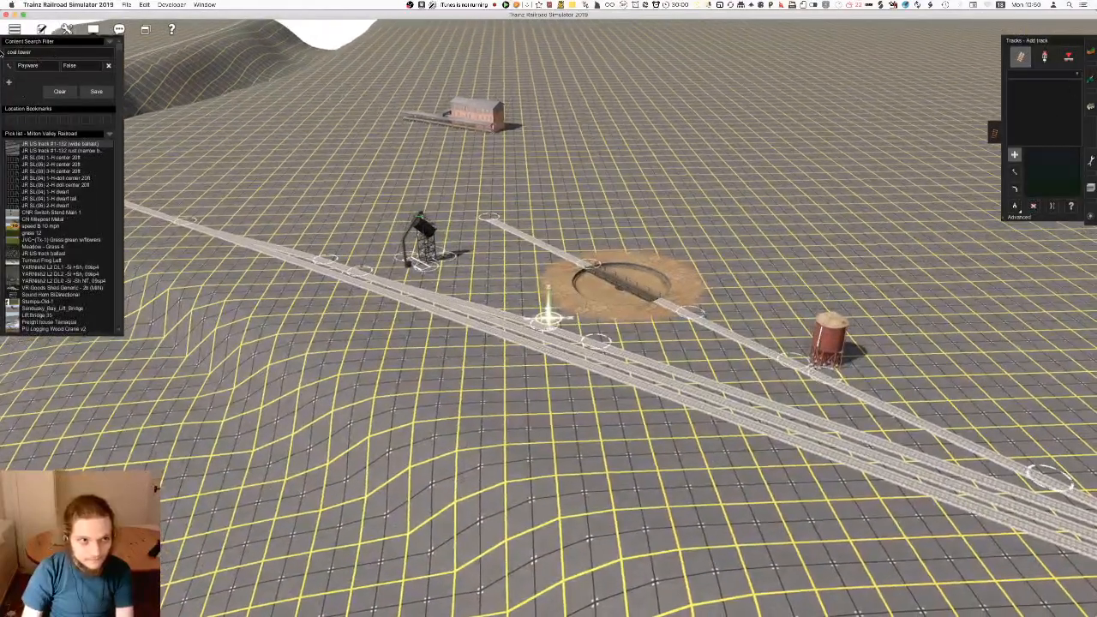
Clear the coal tower search text and pick up the Auran Trk 01 1Trk track type from the turntable's short end track
{"action": "key", "text": "F3"}
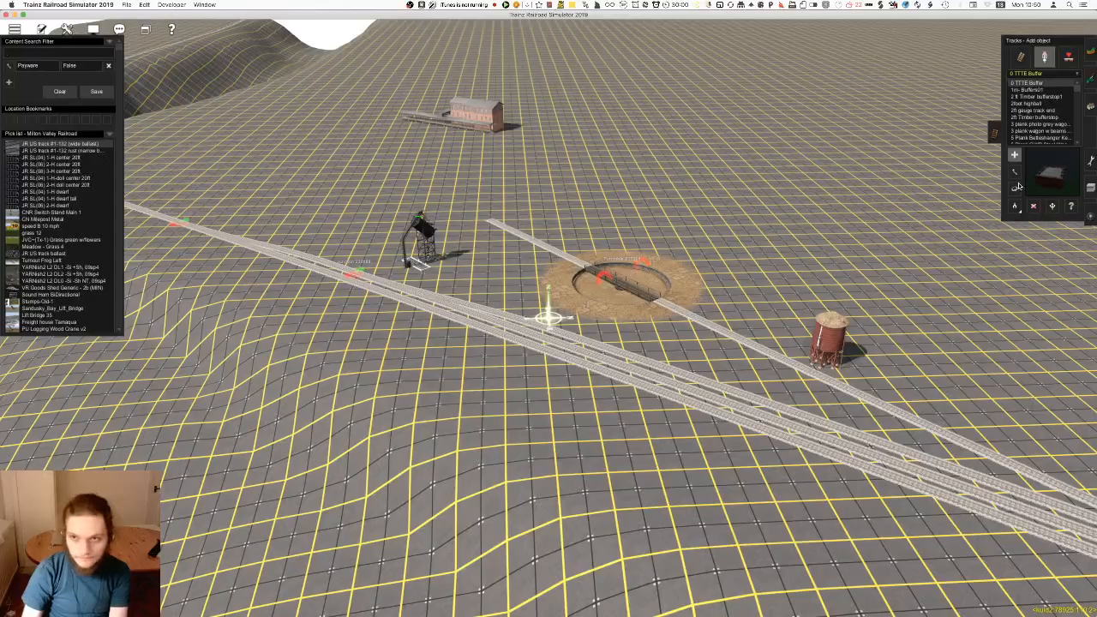
{"action": "left_click", "coordinate": [1015, 207]}
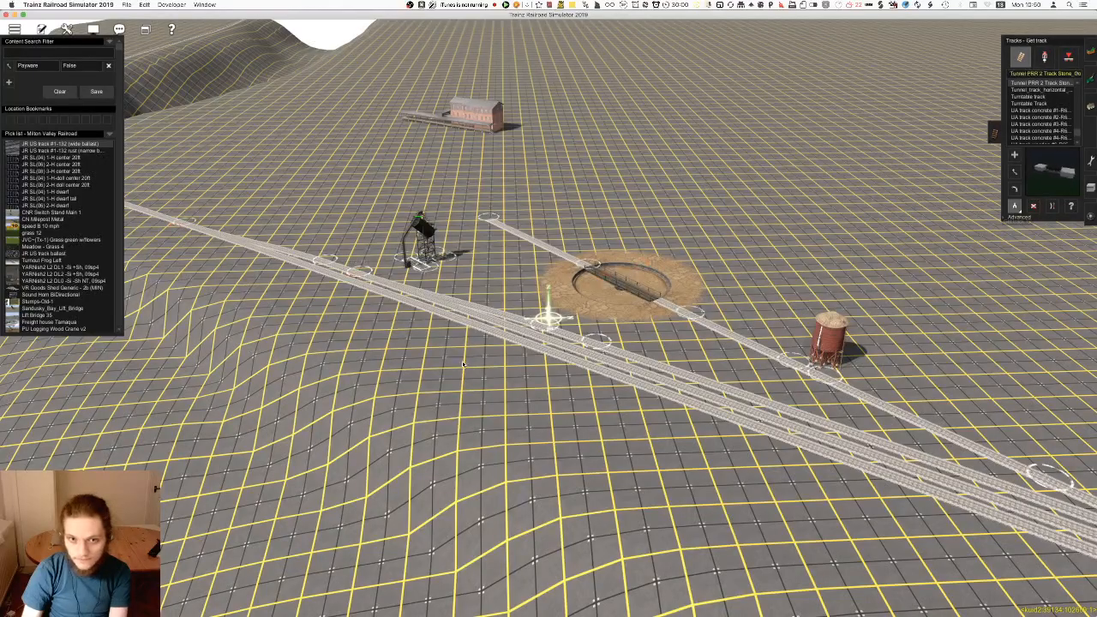
{"action": "left_click", "coordinate": [544, 244]}
{"action": "right_click", "coordinate": [450, 287]}
{"action": "scroll", "coordinate": [527, 315], "scroll_direction": "up", "scroll_amount": 5}
{"action": "key", "text": "Left"}
{"action": "key", "text": "Left"}
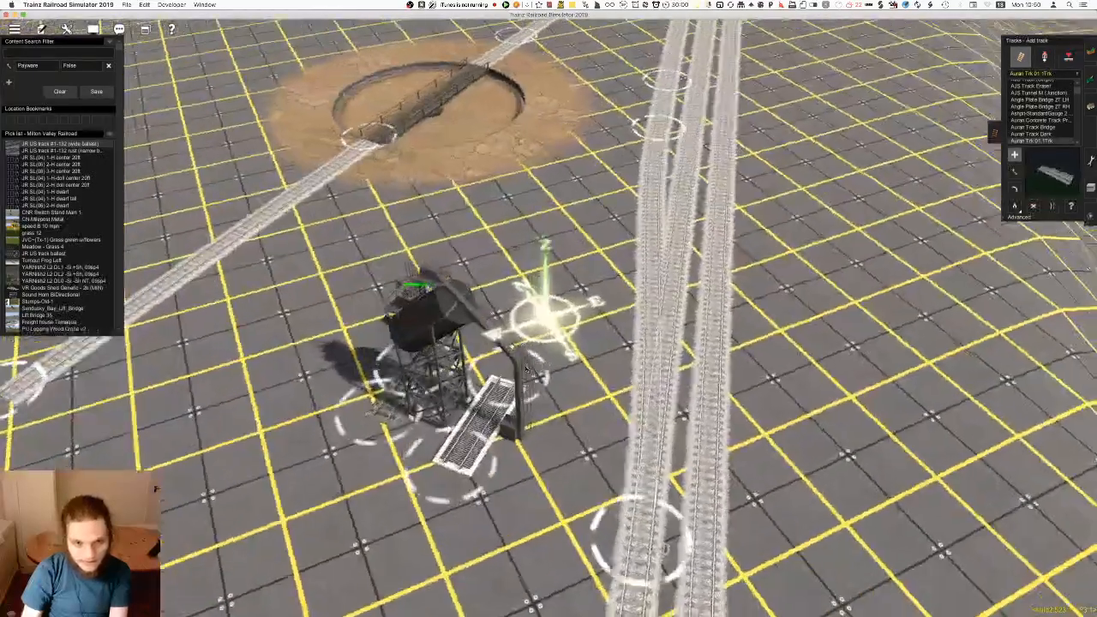
Lay an Auran Trk 01 1Trk connection from the coaling tower to the station track nearest the turntable
{"action": "left_click", "coordinate": [542, 358]}
{"action": "right_click", "coordinate": [570, 155]}
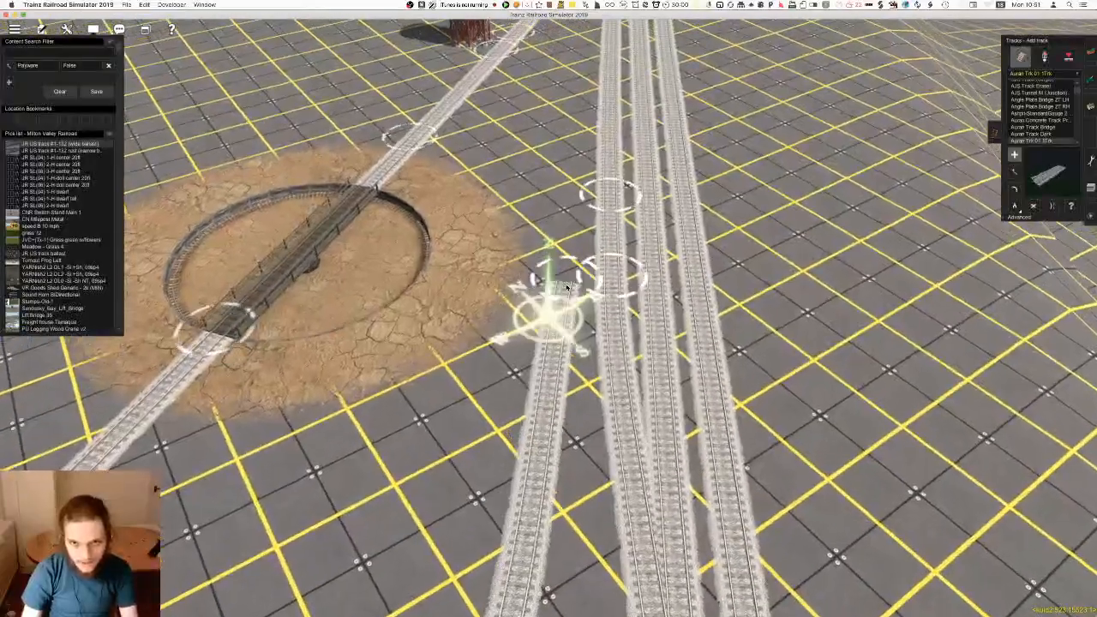
{"action": "key", "text": "Left"}
{"action": "right_click_drag", "start_coordinate": [538, 429], "coordinate": [532, 328]}
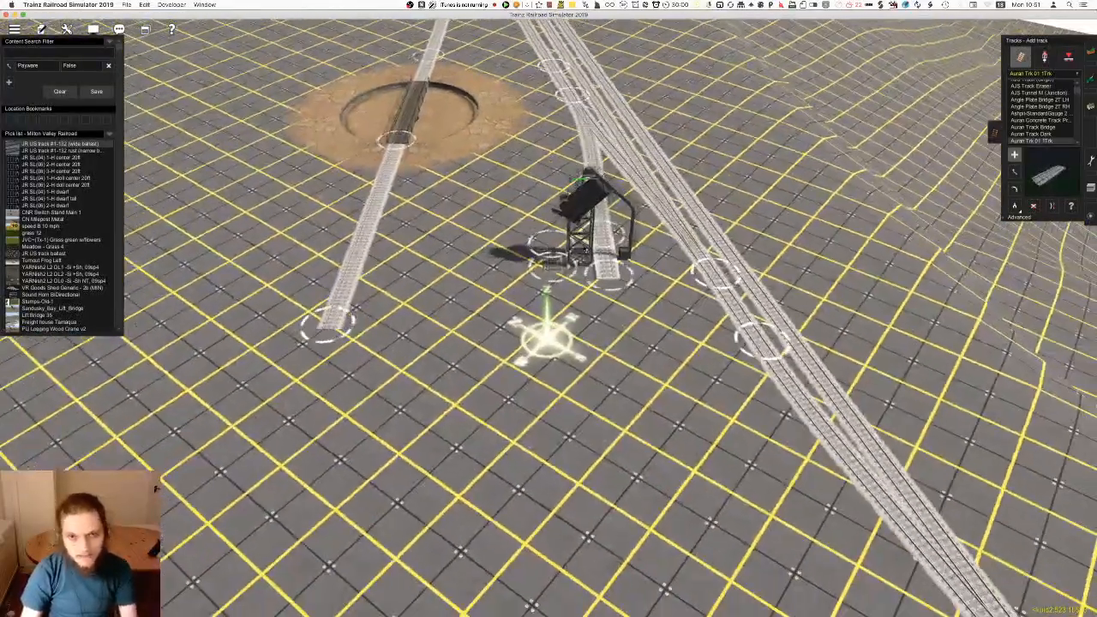
{"action": "right_click", "coordinate": [560, 201]}
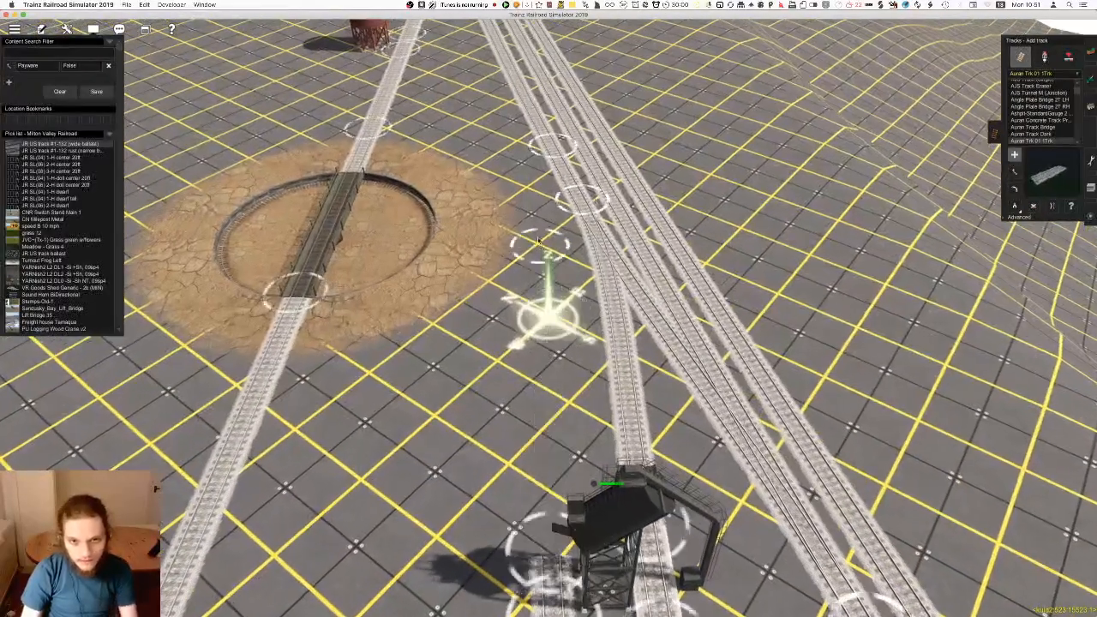
Lay a second track from the coaling tower to the turntable branch near the water tower, adjusting its curve beside the turntable
{"action": "left_click_drag", "start_coordinate": [538, 220], "coordinate": [546, 210]}
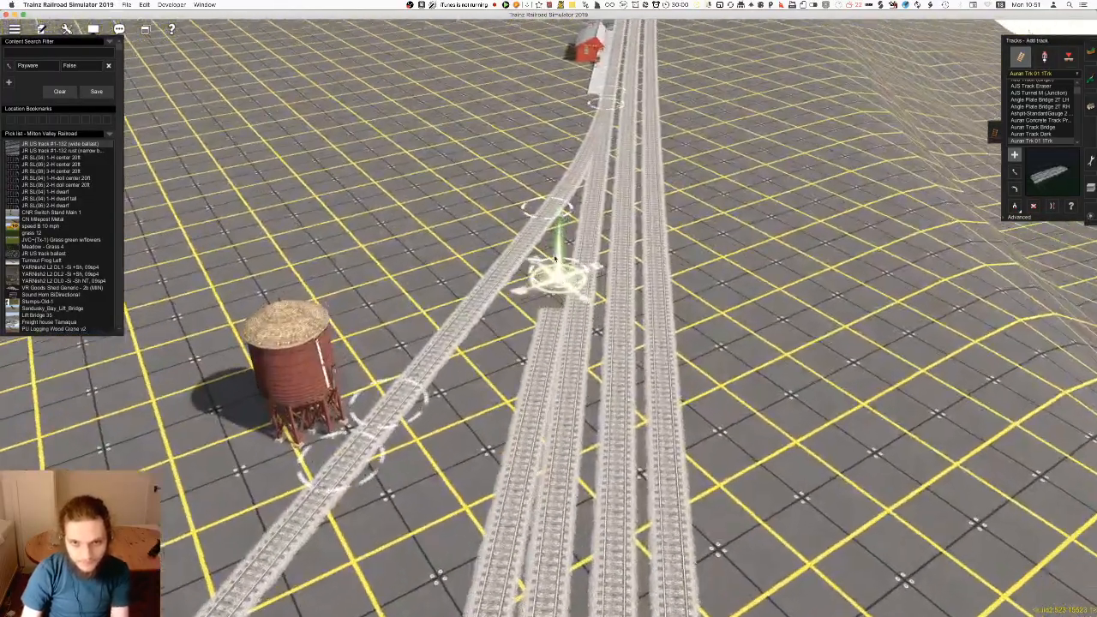
{"action": "left_click", "coordinate": [555, 259]}
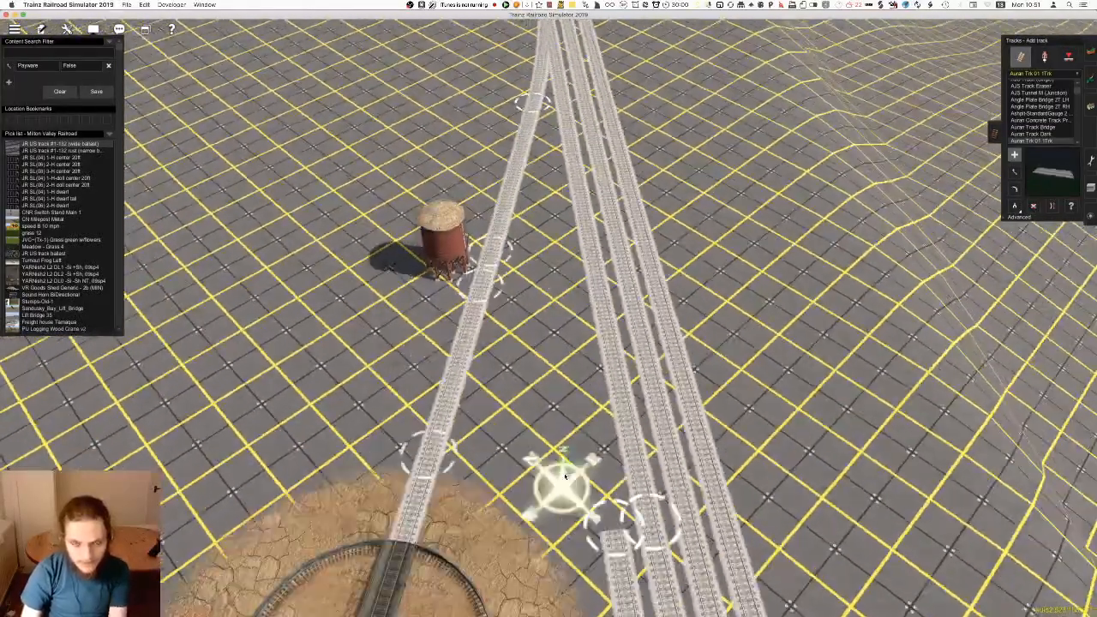
{"action": "right_click_drag", "start_coordinate": [565, 476], "coordinate": [576, 301]}
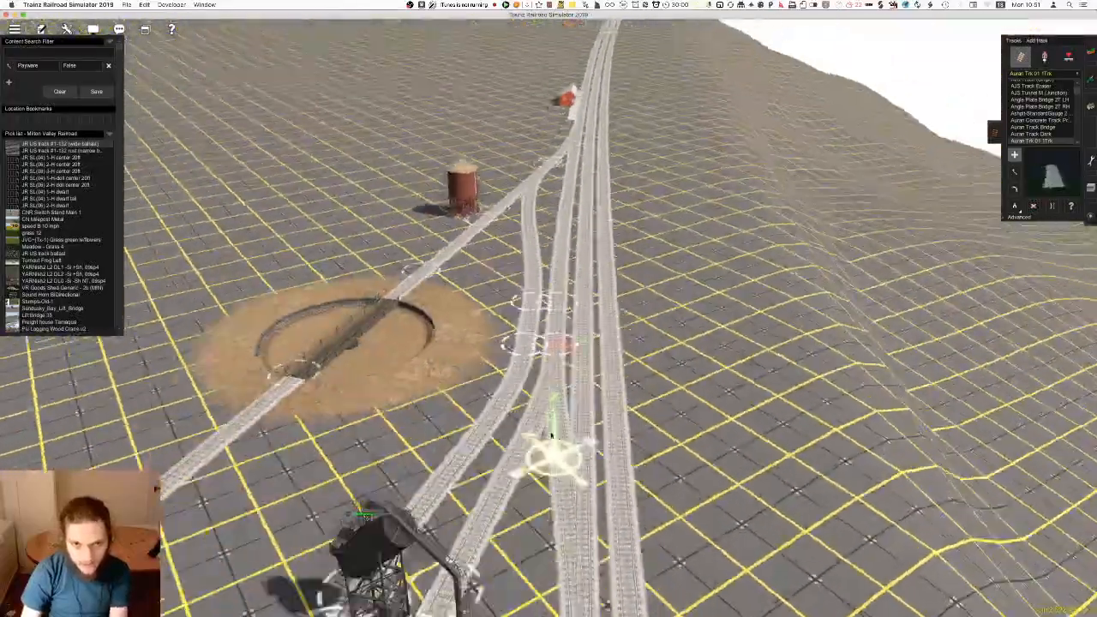
{"action": "right_click_drag", "start_coordinate": [551, 436], "coordinate": [538, 309]}
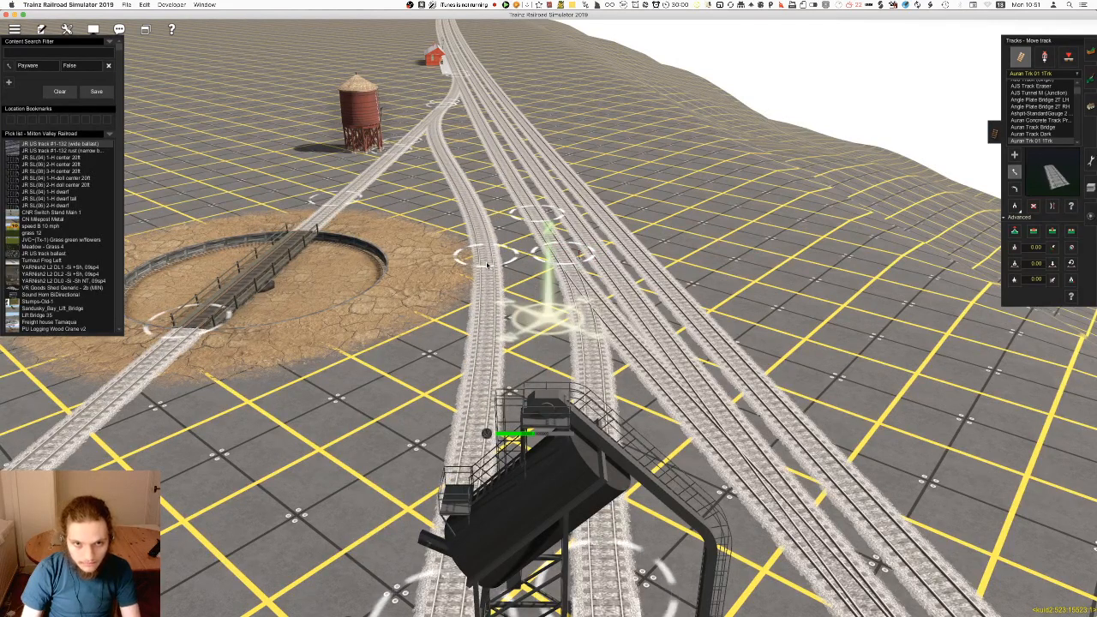
{"action": "left_click_drag", "start_coordinate": [478, 272], "coordinate": [474, 273]}
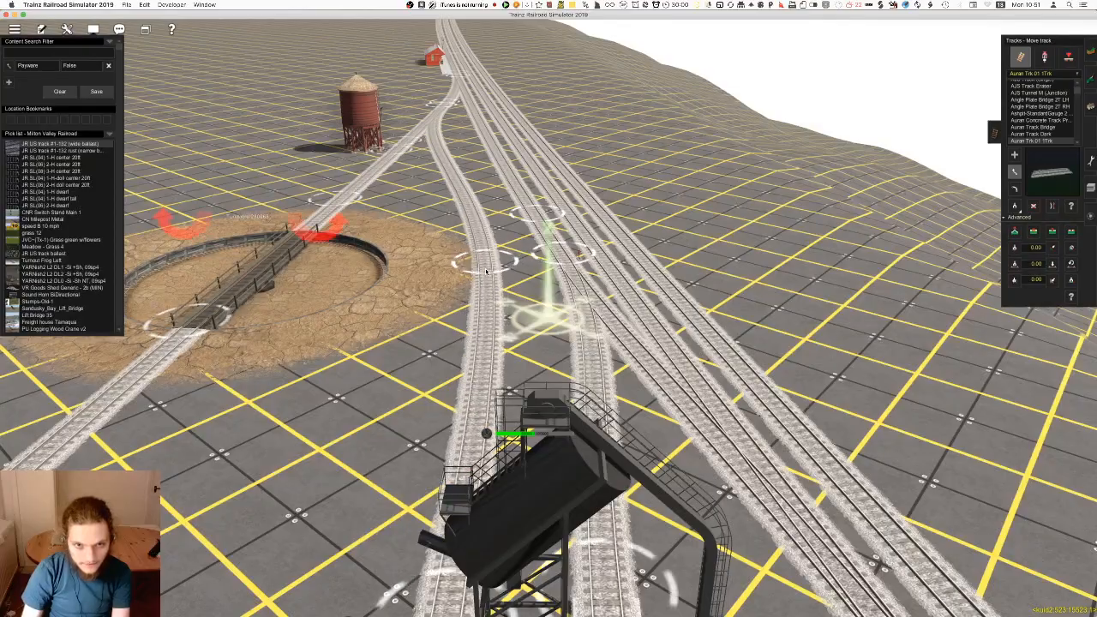
Examine the coaling tower and its two new track connections from several sides and along the main line
{"action": "right_click", "coordinate": [503, 288]}
{"action": "scroll", "coordinate": [502, 289], "scroll_direction": "down", "scroll_amount": 5}
{"action": "right_click", "coordinate": [580, 380]}
{"action": "key", "text": "Left"}
{"action": "key", "text": "Left"}
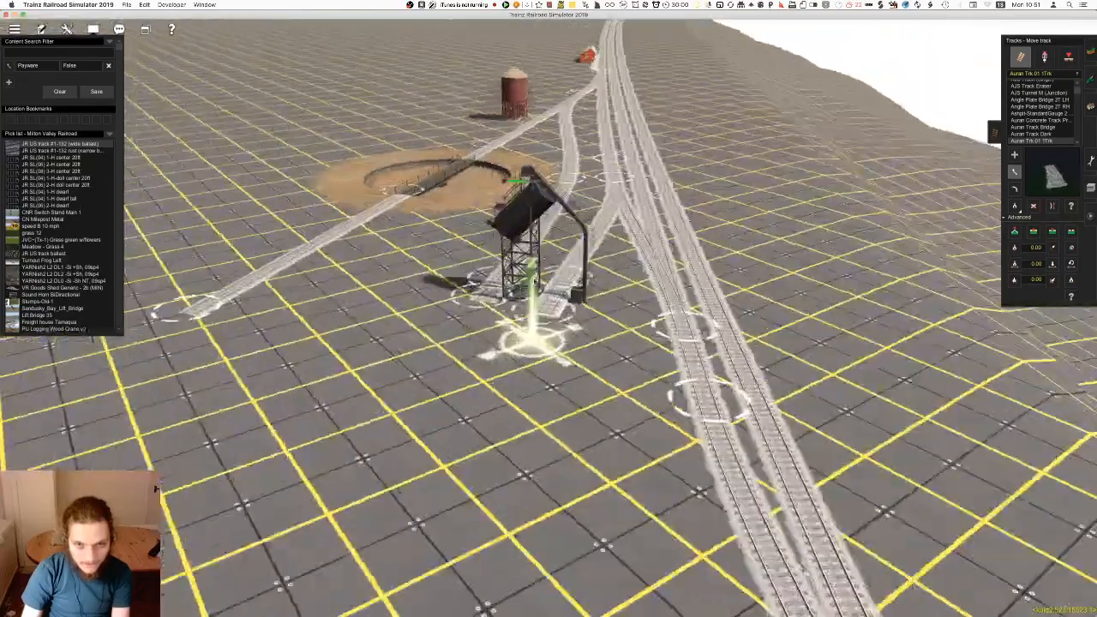
{"action": "right_click", "coordinate": [289, 466]}
{"action": "key", "text": "Right"}
{"action": "right_click", "coordinate": [741, 279]}
{"action": "key", "text": "Right"}
{"action": "key", "text": "Down"}
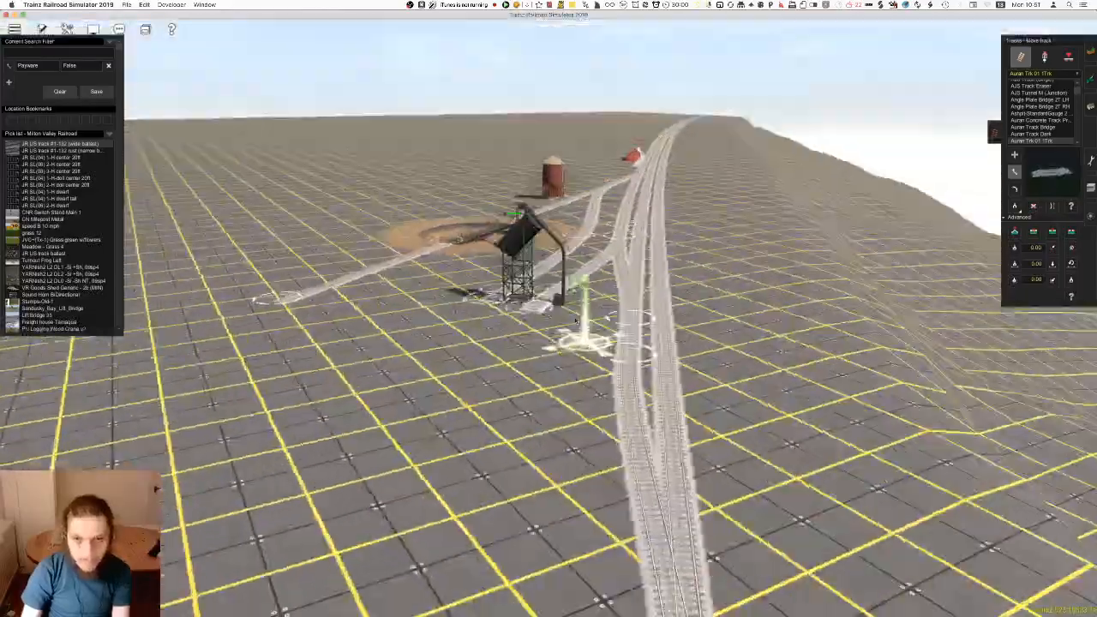
{"action": "key", "text": "ctrl+F2"}
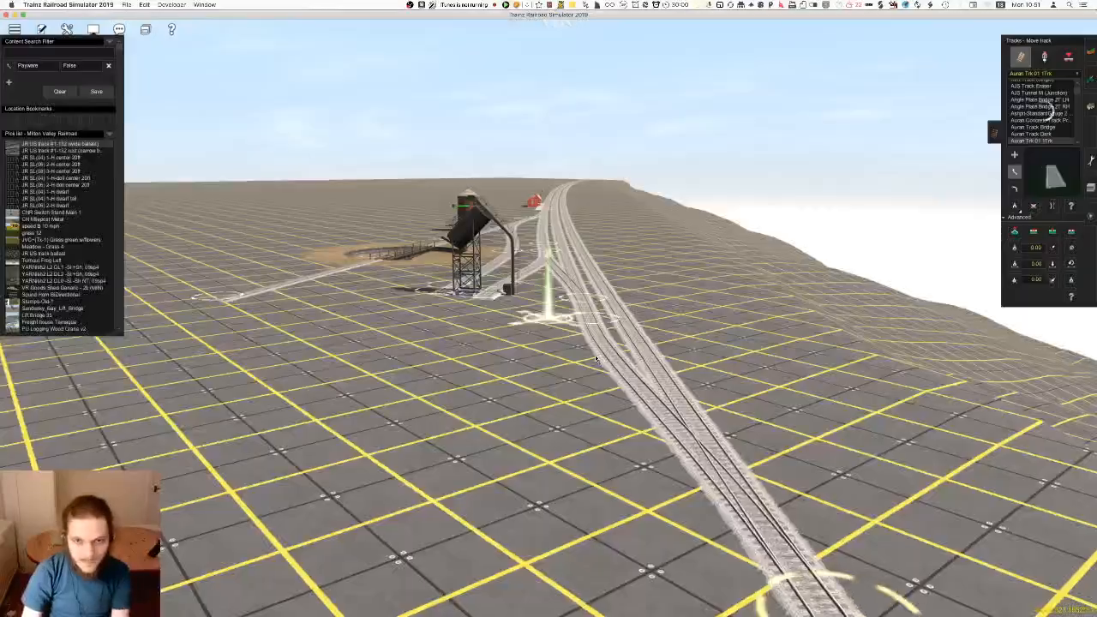
{"action": "right_click", "coordinate": [569, 309]}
{"action": "key", "text": "Up"}
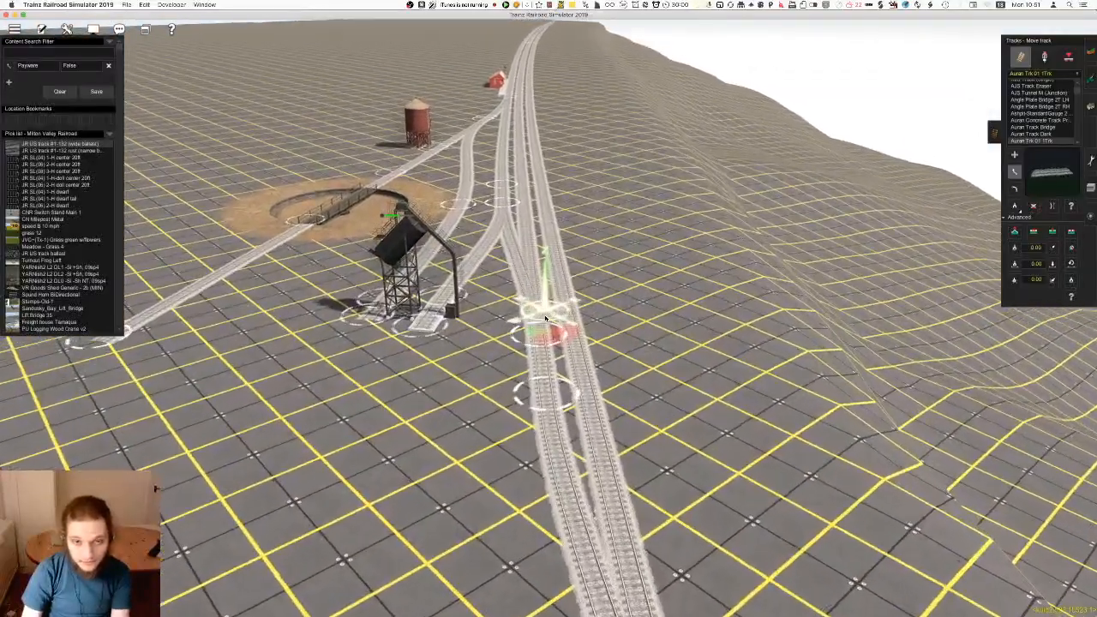
{"action": "key", "text": "Down"}
{"action": "right_click_drag", "start_coordinate": [543, 314], "coordinate": [585, 388]}
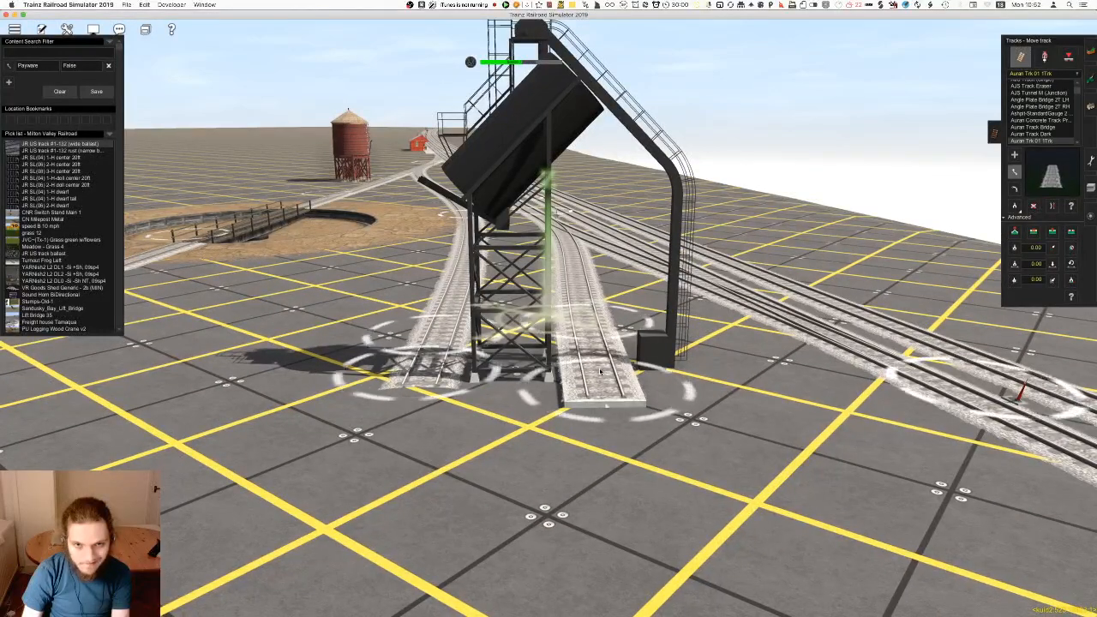
{"action": "scroll", "coordinate": [599, 371], "scroll_direction": "down", "scroll_amount": 5}
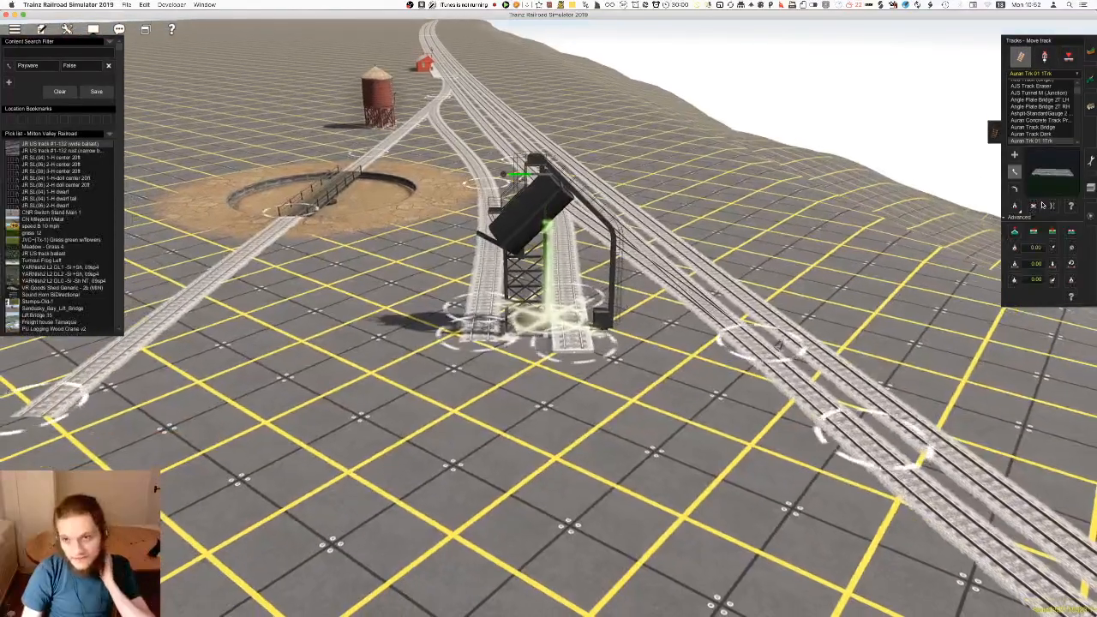
Turn the coaling tower to face the opposite way between its two tracks, at a rotation of about 222 degrees
{"action": "key", "text": "Up"}
{"action": "left_click", "coordinate": [1015, 189]}
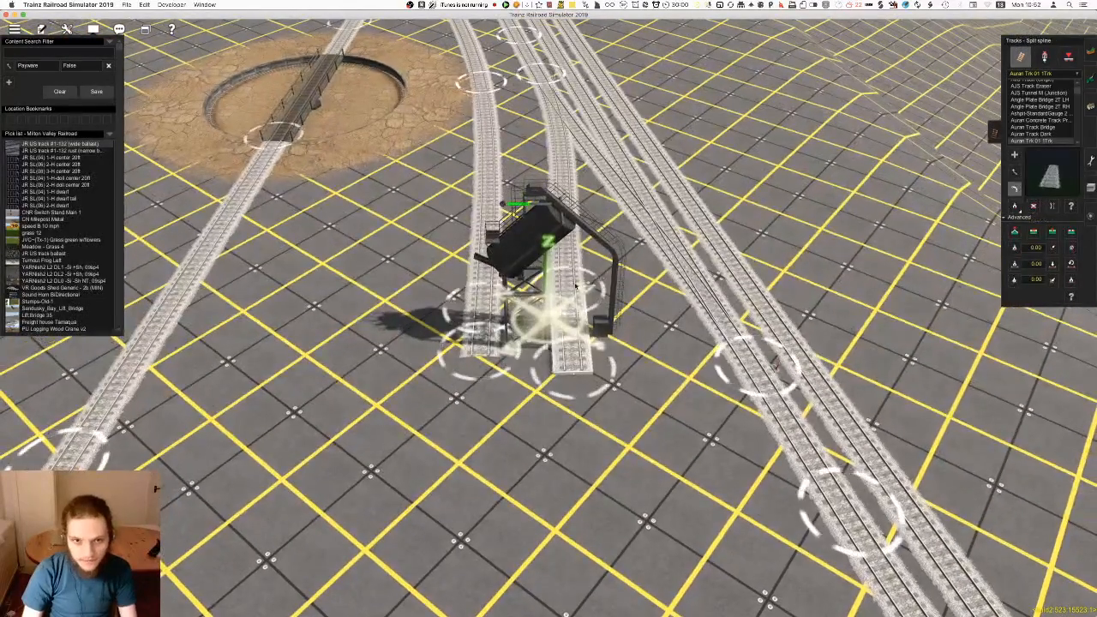
{"action": "left_click", "coordinate": [1091, 106]}
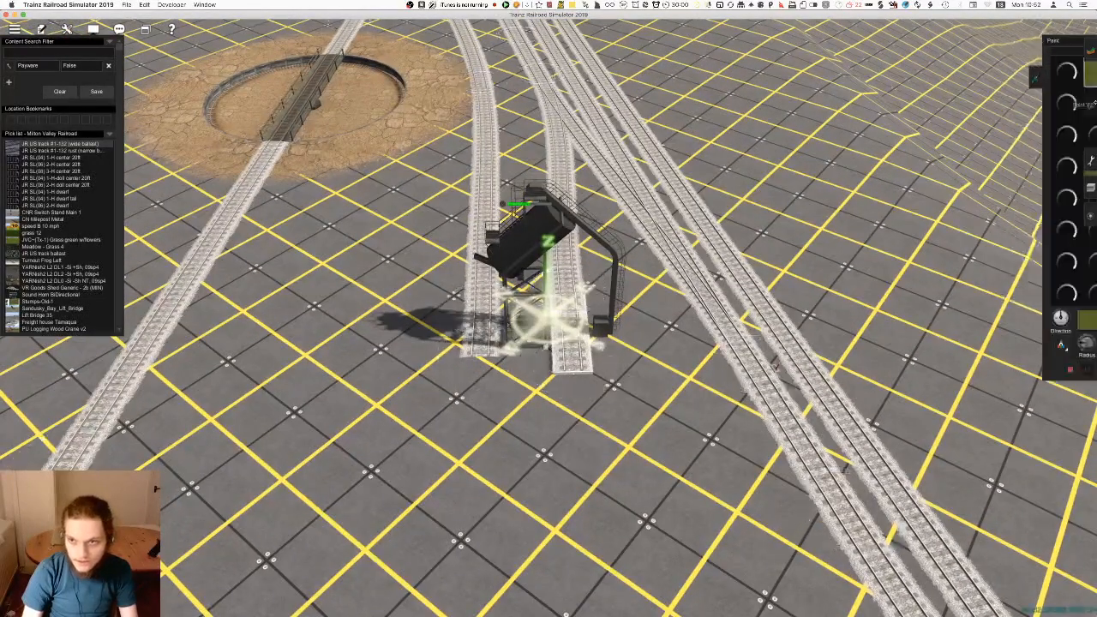
{"action": "left_click_drag", "start_coordinate": [550, 300], "coordinate": [851, 312]}
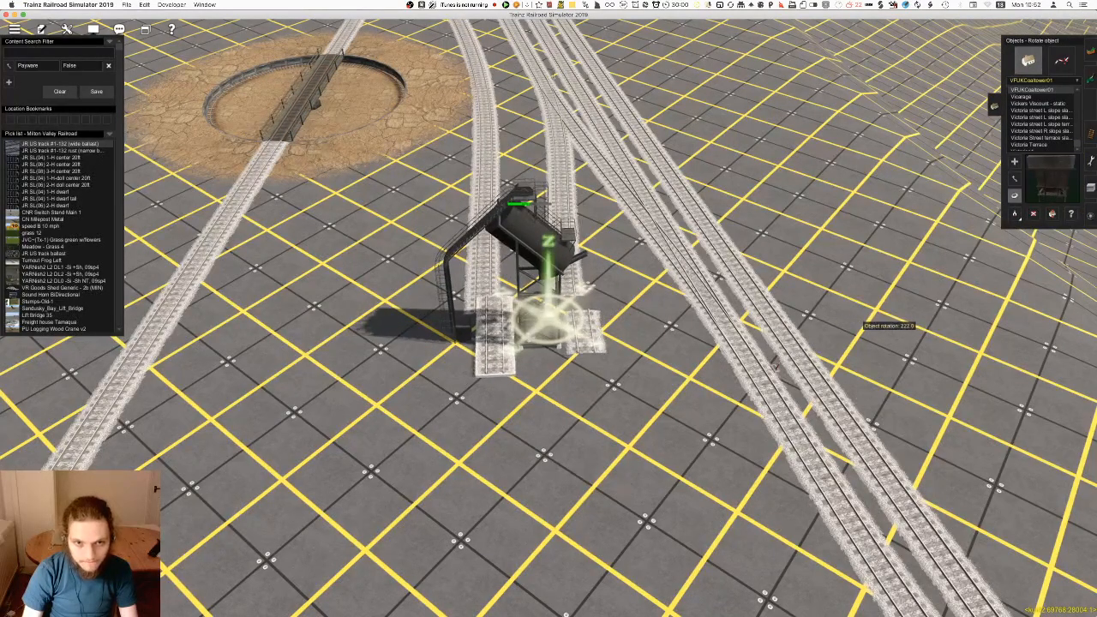
Shift the turned coaling tower slightly toward the station tracks and check how its two connecting tracks line up
{"action": "left_click", "coordinate": [1092, 136]}
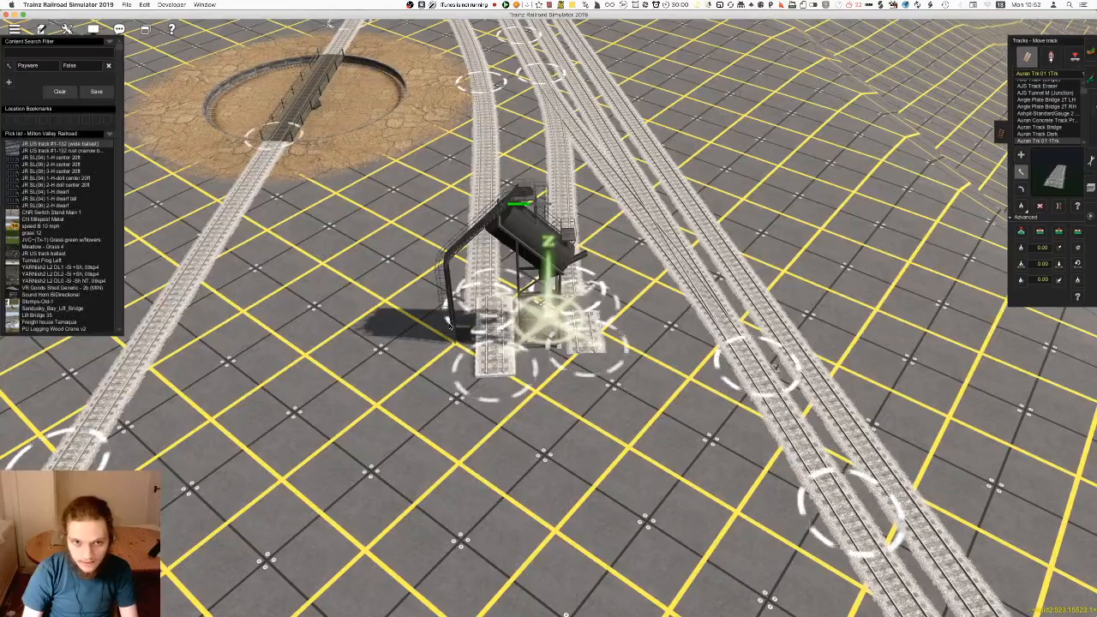
{"action": "right_click", "coordinate": [566, 296]}
{"action": "right_click", "coordinate": [461, 342]}
{"action": "right_click", "coordinate": [571, 318]}
{"action": "right_click_drag", "start_coordinate": [571, 319], "coordinate": [622, 270]}
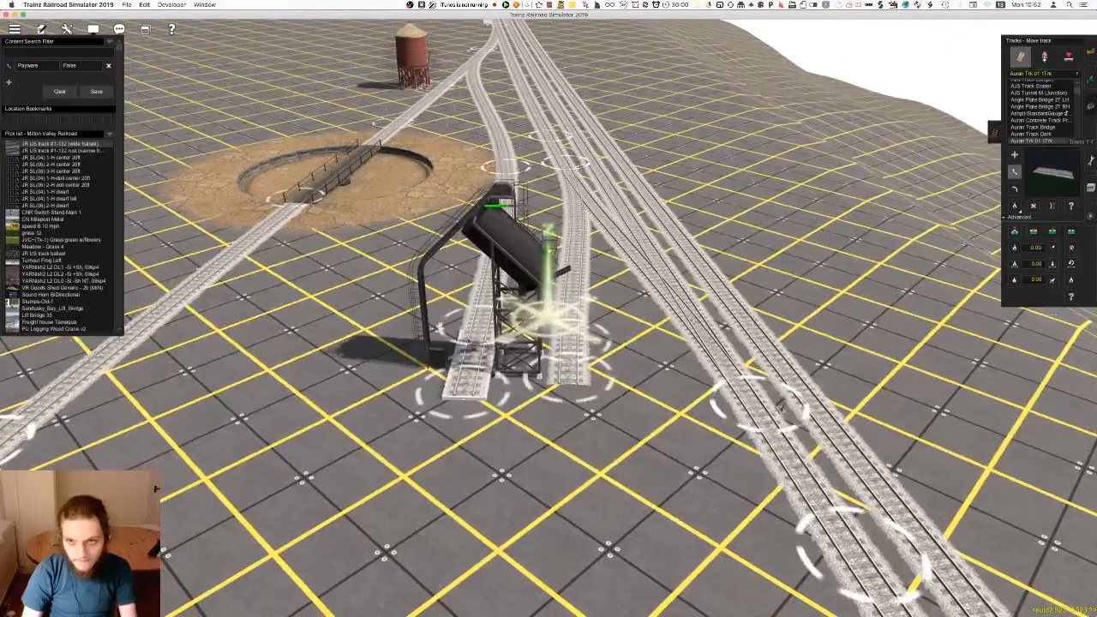
{"action": "left_click", "coordinate": [1091, 107]}
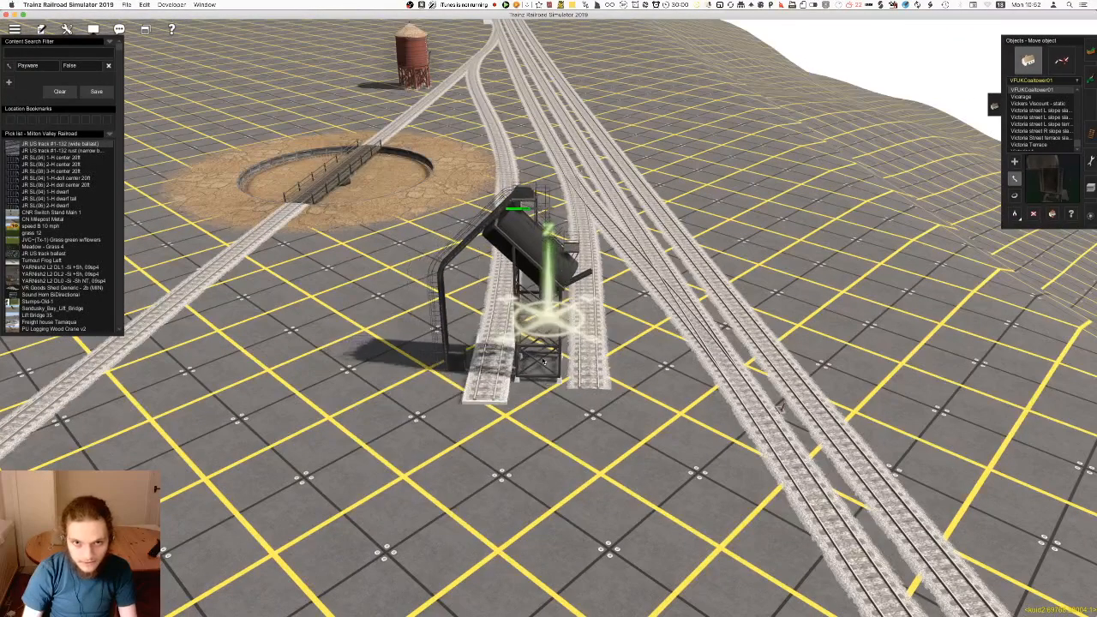
{"action": "right_click", "coordinate": [603, 246]}
{"action": "scroll", "coordinate": [573, 277], "scroll_direction": "up", "scroll_amount": 5}
{"action": "right_click_drag", "start_coordinate": [574, 277], "coordinate": [563, 321]}
{"action": "right_click", "coordinate": [592, 183]}
{"action": "right_click_drag", "start_coordinate": [592, 184], "coordinate": [605, 112]}
{"action": "right_click", "coordinate": [475, 491]}
{"action": "scroll", "coordinate": [476, 490], "scroll_direction": "down", "scroll_amount": 5}
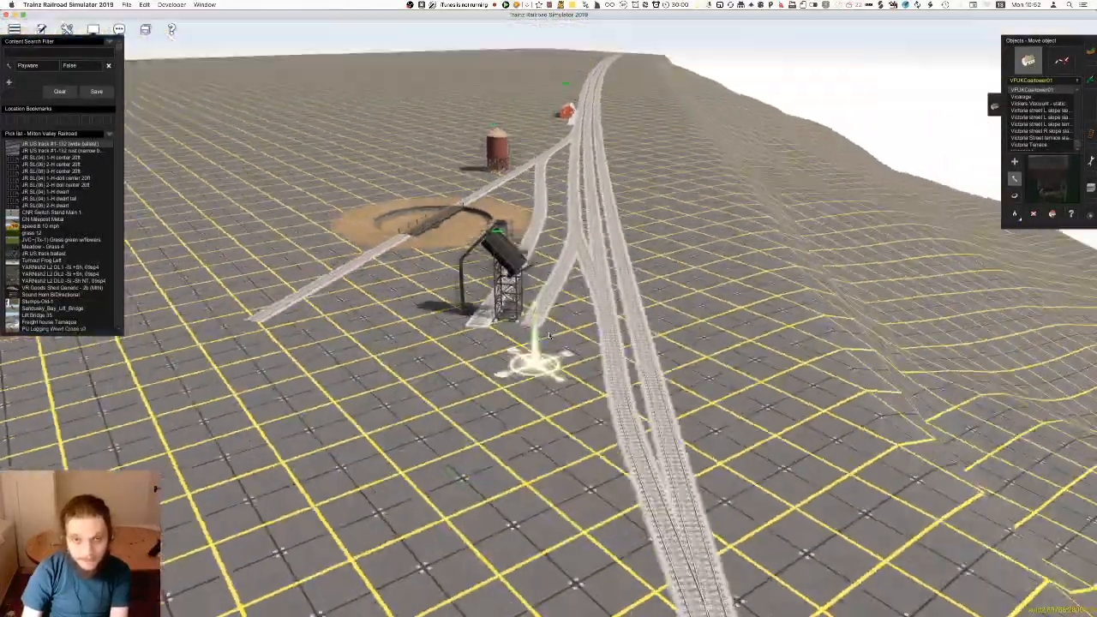
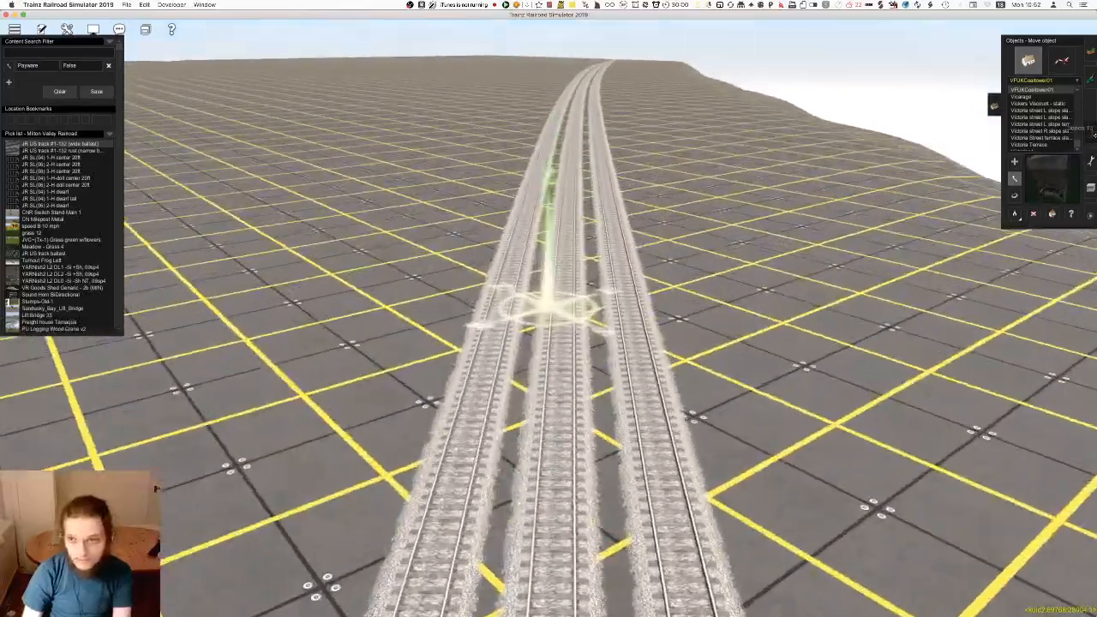
Insert a spline point into one of the parallel station tracks beyond the depot and nudge it into line
{"action": "key", "text": "F4"}
{"action": "right_click", "coordinate": [527, 260]}
{"action": "key", "text": "a"}
{"action": "key", "text": "Down"}
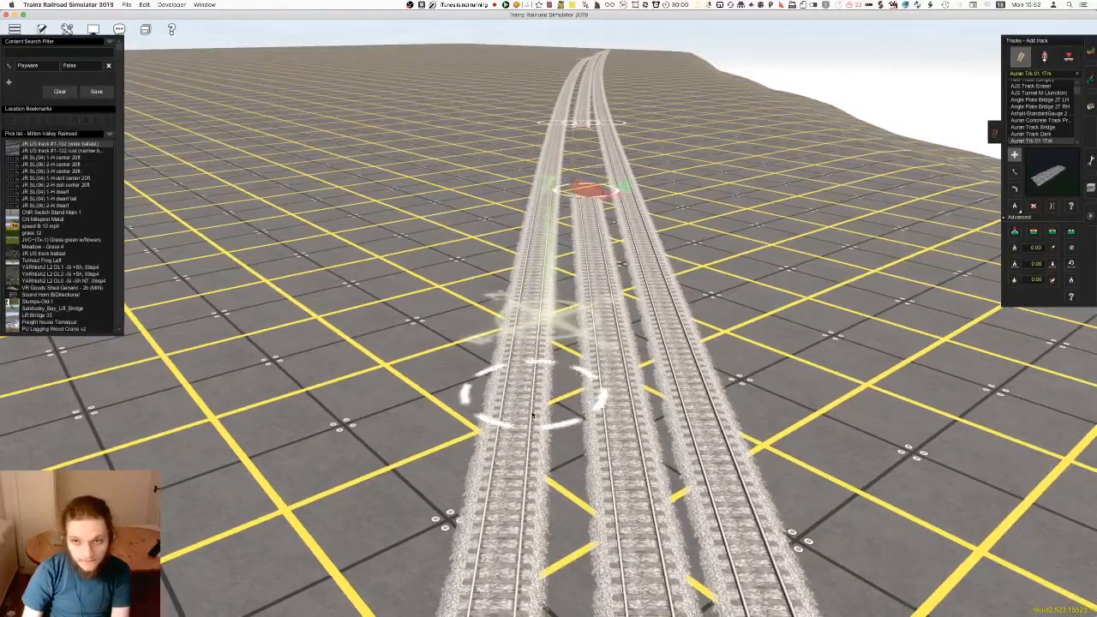
{"action": "right_click", "coordinate": [504, 448]}
{"action": "key", "text": "Up"}
{"action": "key", "text": "i"}
{"action": "left_click", "coordinate": [555, 399]}
{"action": "left_click_drag", "start_coordinate": [563, 419], "coordinate": [560, 418]}
Move the junction on the outer track beyond the depot and adjust its neighbouring spline points to line up the crossover
{"action": "right_click", "coordinate": [614, 399]}
{"action": "key", "text": "Right"}
{"action": "right_click_drag", "start_coordinate": [615, 400], "coordinate": [511, 344]}
{"action": "key", "text": "Down"}
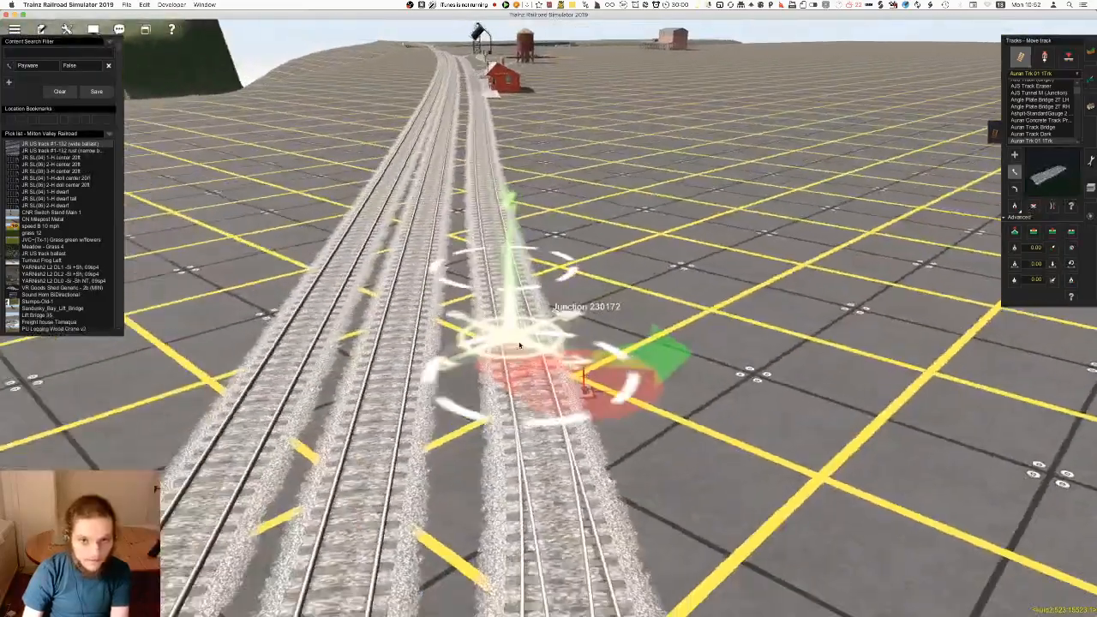
{"action": "left_click_drag", "start_coordinate": [569, 372], "coordinate": [552, 373]}
{"action": "left_click_drag", "start_coordinate": [553, 274], "coordinate": [551, 271]}
{"action": "right_click_drag", "start_coordinate": [556, 420], "coordinate": [521, 446]}
{"action": "right_click", "coordinate": [502, 426]}
{"action": "scroll", "coordinate": [538, 317], "scroll_direction": "up", "scroll_amount": 5}
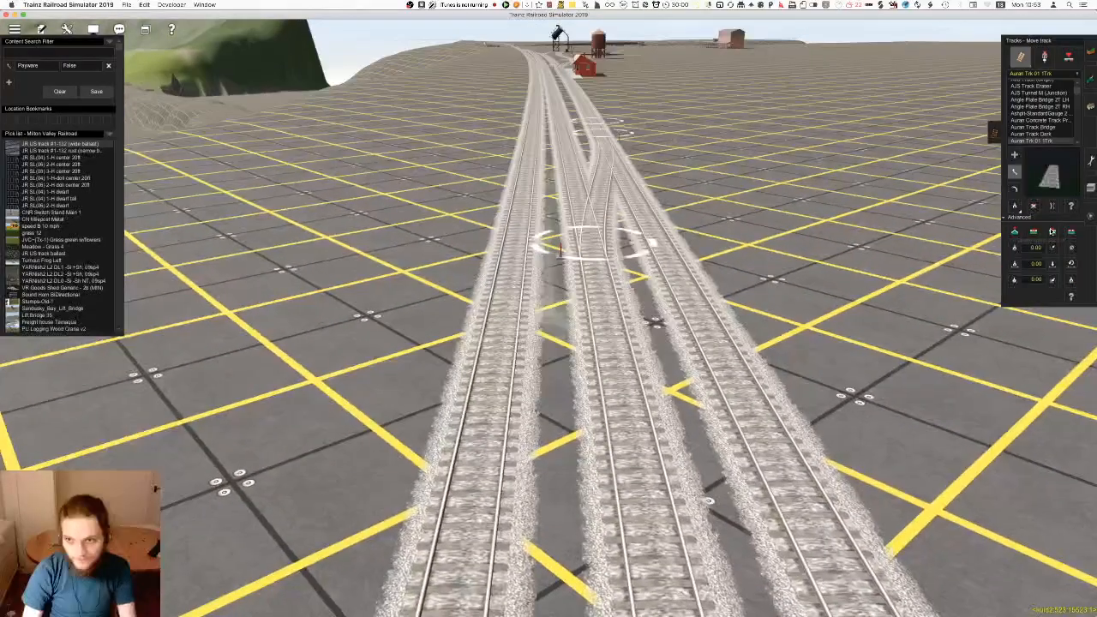
Insert a spline point in the middle track near the crossover and shift the junction along the track
{"action": "left_click", "coordinate": [1052, 232]}
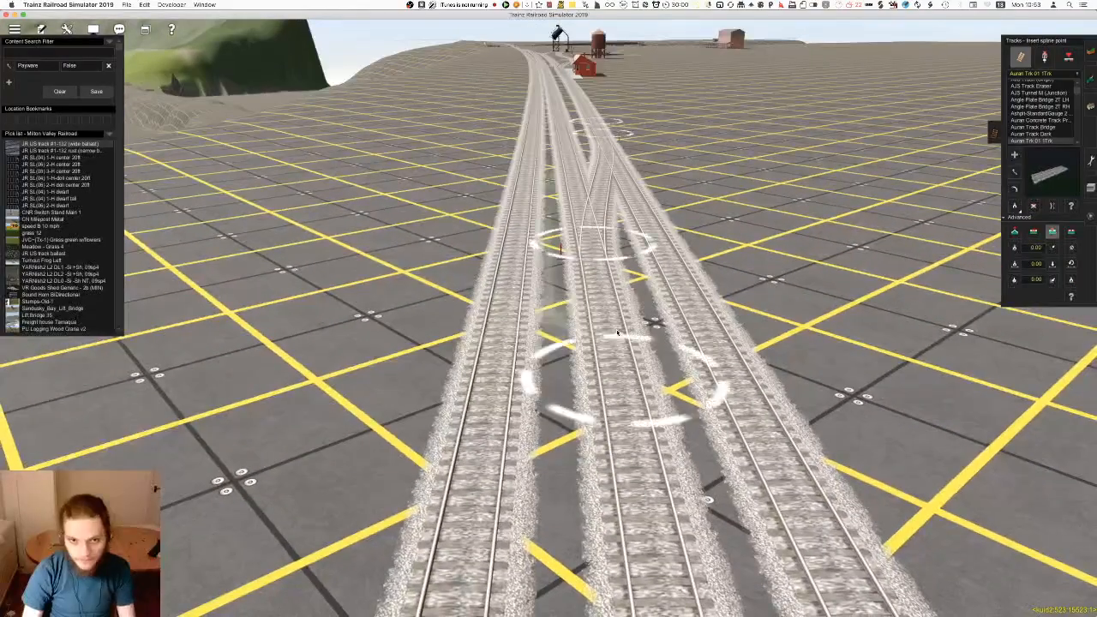
{"action": "key", "text": "m"}
{"action": "left_click_drag", "start_coordinate": [620, 404], "coordinate": [614, 437]}
{"action": "left_click_drag", "start_coordinate": [596, 264], "coordinate": [602, 355]}
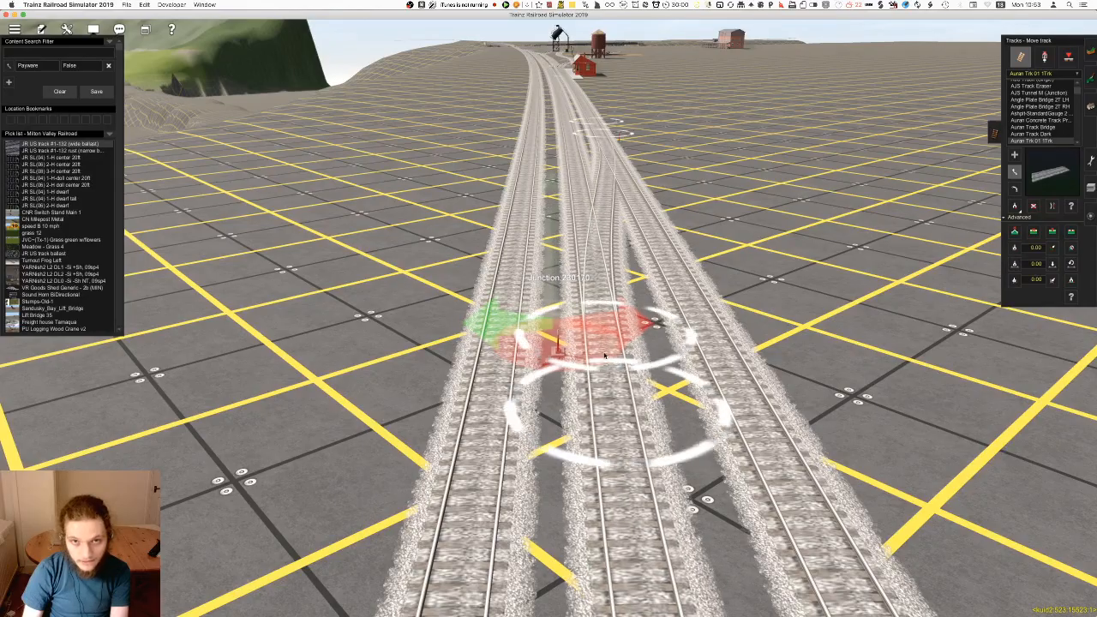
{"action": "right_click_drag", "start_coordinate": [603, 363], "coordinate": [574, 313]}
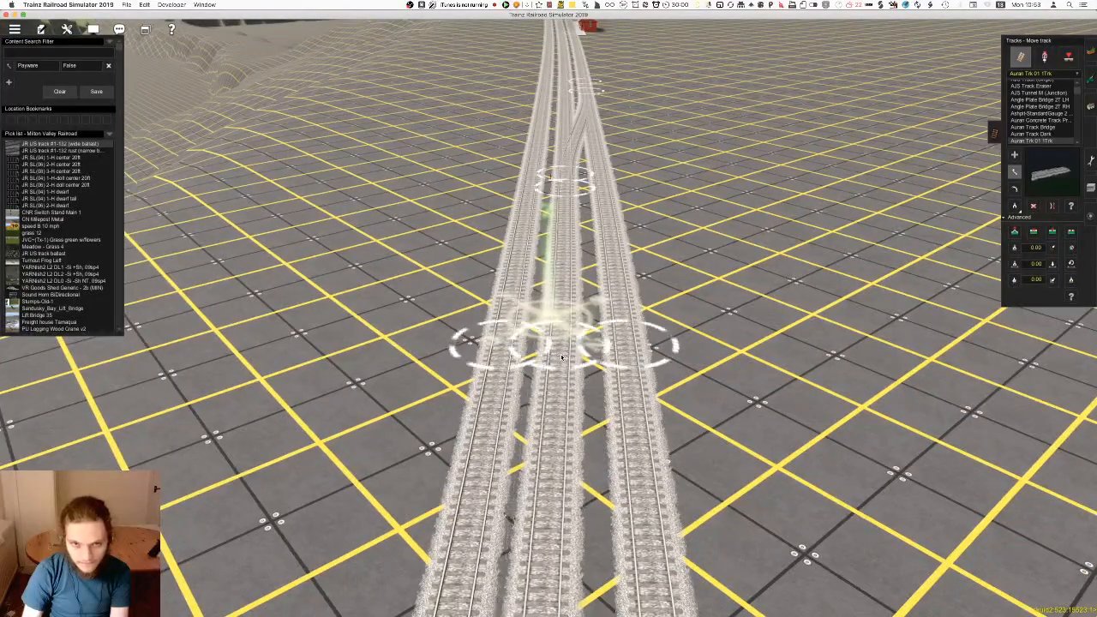
Fine-tune the position of the middle track's junction so the crossover runs smoothly between the parallel tracks
{"action": "left_click_drag", "start_coordinate": [569, 199], "coordinate": [567, 198]}
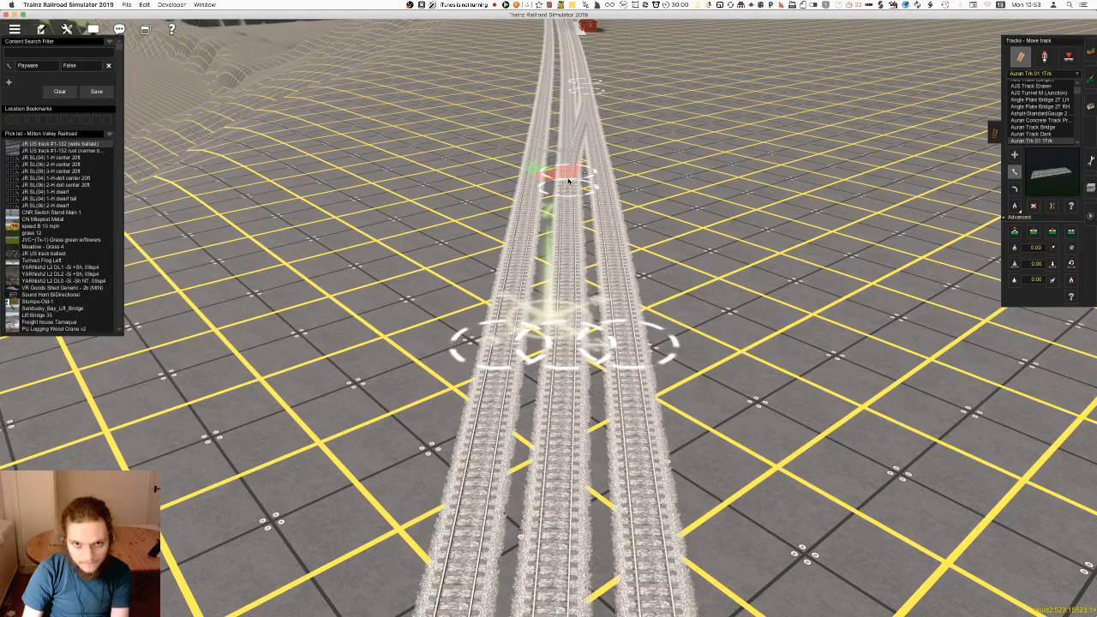
{"action": "scroll", "coordinate": [568, 183], "scroll_direction": "up", "scroll_amount": 8}
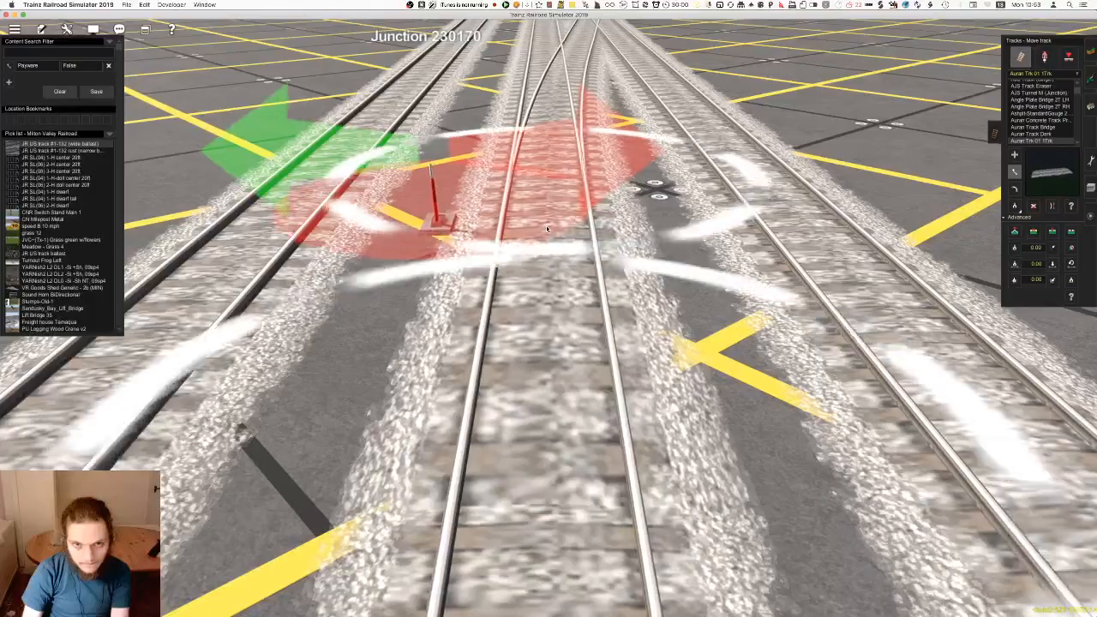
{"action": "scroll", "coordinate": [565, 483], "scroll_direction": "down", "scroll_amount": 5}
{"action": "mouse_move", "coordinate": [564, 482]}
{"action": "right_mouse_down"}
{"action": "mouse_move", "coordinate": [561, 282]}
{"action": "mouse_move", "coordinate": [544, 312]}
{"action": "mouse_move", "coordinate": [535, 249]}
{"action": "right_mouse_up"}
{"action": "scroll", "coordinate": [532, 240], "scroll_direction": "up", "scroll_amount": 8}
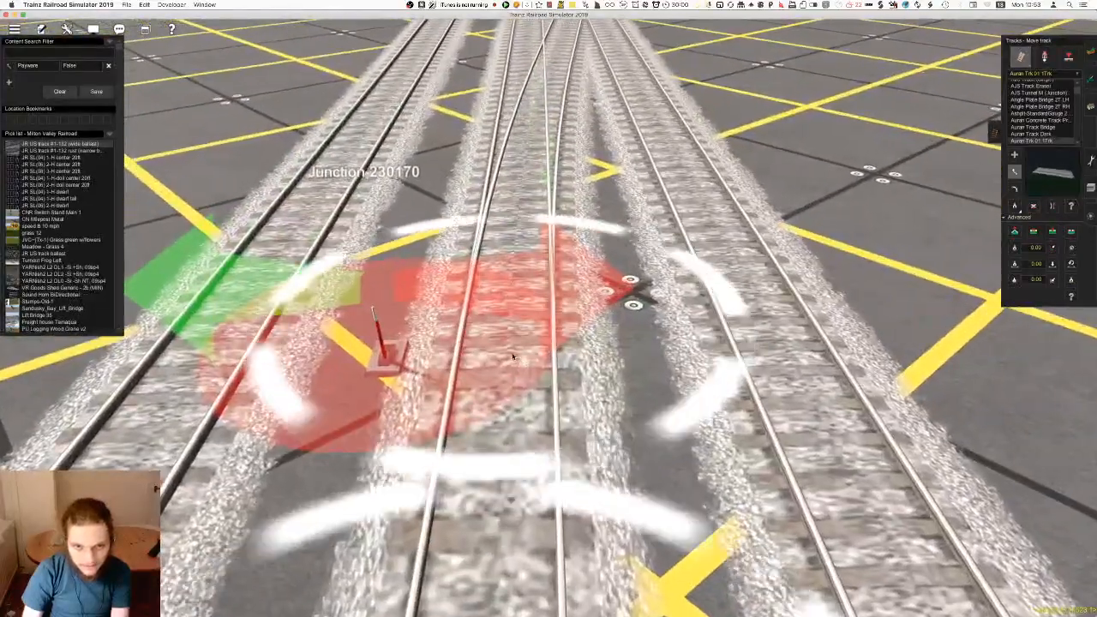
{"action": "left_click_drag", "start_coordinate": [513, 357], "coordinate": [504, 356]}
{"action": "mouse_move", "coordinate": [503, 357]}
{"action": "right_mouse_down"}
{"action": "mouse_move", "coordinate": [502, 412]}
{"action": "mouse_move", "coordinate": [553, 437]}
{"action": "right_mouse_up"}
{"action": "scroll", "coordinate": [527, 417], "scroll_direction": "down", "scroll_amount": 8}
Examine the parallel tracks from the adjusted crossover past the depot to the coaling tower and main line
{"action": "right_click", "coordinate": [538, 320]}
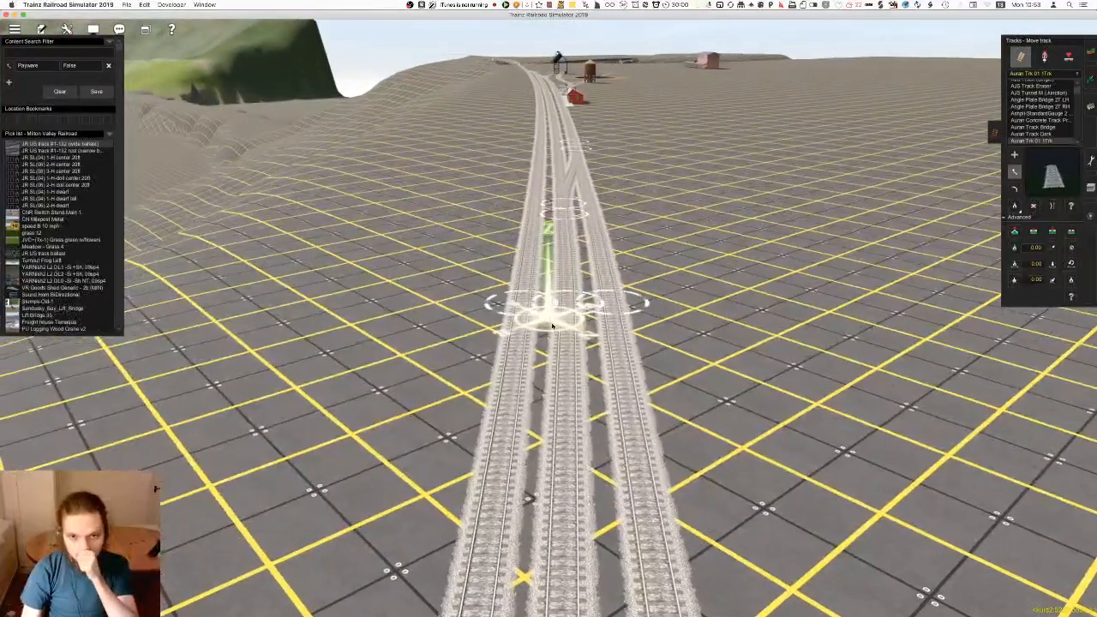
{"action": "right_click", "coordinate": [572, 248]}
{"action": "right_click", "coordinate": [576, 324]}
{"action": "key", "text": "Right"}
{"action": "right_click", "coordinate": [550, 380]}
{"action": "key", "text": "Right"}
{"action": "right_click", "coordinate": [544, 462]}
{"action": "right_click", "coordinate": [535, 488]}
{"action": "right_click", "coordinate": [612, 380]}
{"action": "right_click", "coordinate": [545, 286]}
{"action": "right_click", "coordinate": [517, 265]}
{"action": "right_click", "coordinate": [534, 239]}
{"action": "right_click", "coordinate": [545, 376]}
{"action": "key", "text": "Right"}
{"action": "right_click", "coordinate": [554, 465]}
{"action": "key", "text": "Left"}
{"action": "mouse_move", "coordinate": [553, 465]}
{"action": "right_mouse_down"}
{"action": "mouse_move", "coordinate": [528, 486]}
{"action": "mouse_move", "coordinate": [545, 421]}
{"action": "mouse_move", "coordinate": [514, 420]}
{"action": "mouse_move", "coordinate": [520, 379]}
{"action": "mouse_move", "coordinate": [555, 328]}
{"action": "mouse_move", "coordinate": [541, 154]}
{"action": "mouse_move", "coordinate": [590, 165]}
{"action": "mouse_move", "coordinate": [517, 381]}
{"action": "mouse_move", "coordinate": [546, 492]}
{"action": "mouse_move", "coordinate": [534, 277]}
{"action": "right_mouse_up"}
{"action": "key", "text": "Right"}
{"action": "key", "text": "Left"}
{"action": "key", "text": "Up"}
{"action": "key", "text": "Down"}
{"action": "key", "text": "Up"}
{"action": "mouse_move", "coordinate": [558, 433]}
{"action": "right_mouse_down"}
{"action": "mouse_move", "coordinate": [548, 326]}
{"action": "mouse_move", "coordinate": [594, 334]}
{"action": "mouse_move", "coordinate": [632, 370]}
{"action": "mouse_move", "coordinate": [603, 310]}
{"action": "right_mouse_up"}
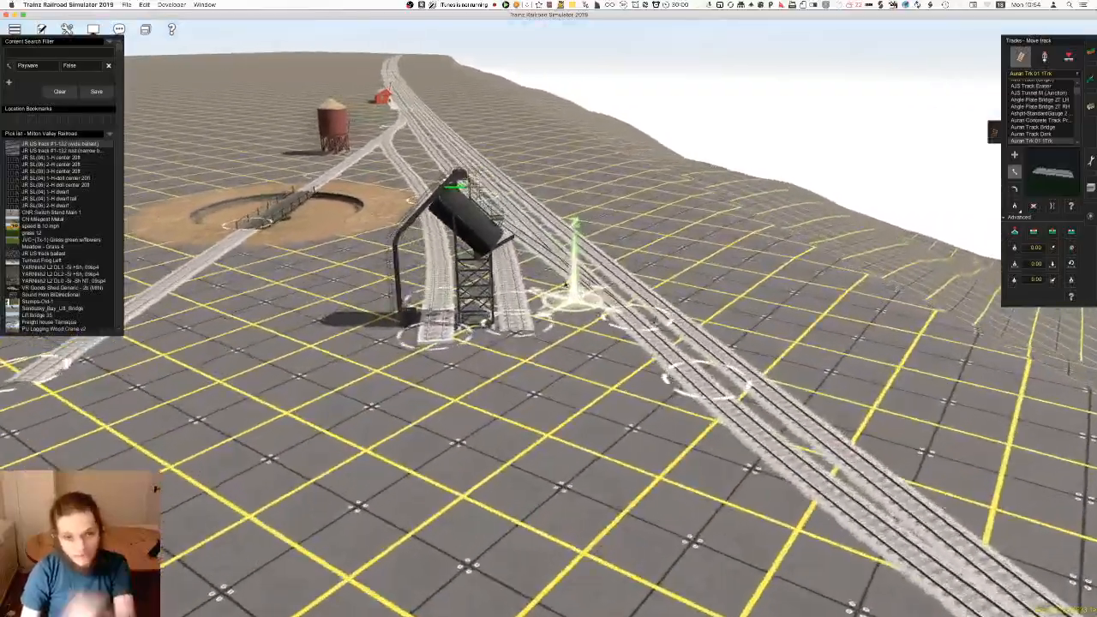
{"action": "right_click_drag", "start_coordinate": [581, 359], "coordinate": [554, 295]}
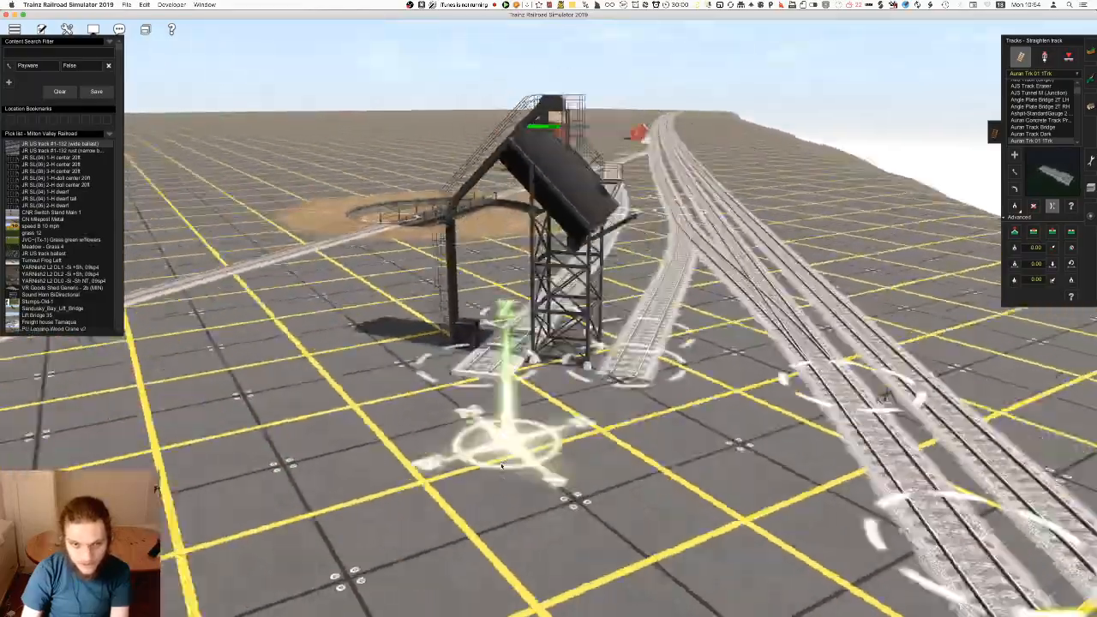
Extend the track under the coaling tower in a long curve across the open ground and straighten its end section
{"action": "scroll", "coordinate": [501, 465], "scroll_direction": "down", "scroll_amount": 5}
{"action": "right_click", "coordinate": [502, 466]}
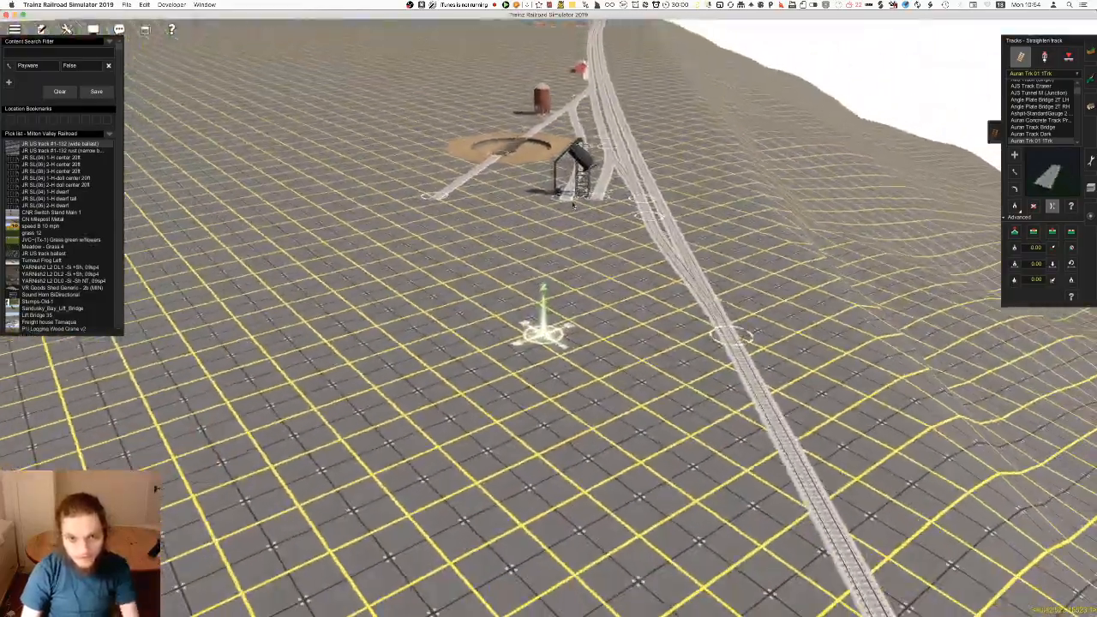
{"action": "key", "text": "a"}
{"action": "right_click", "coordinate": [486, 402]}
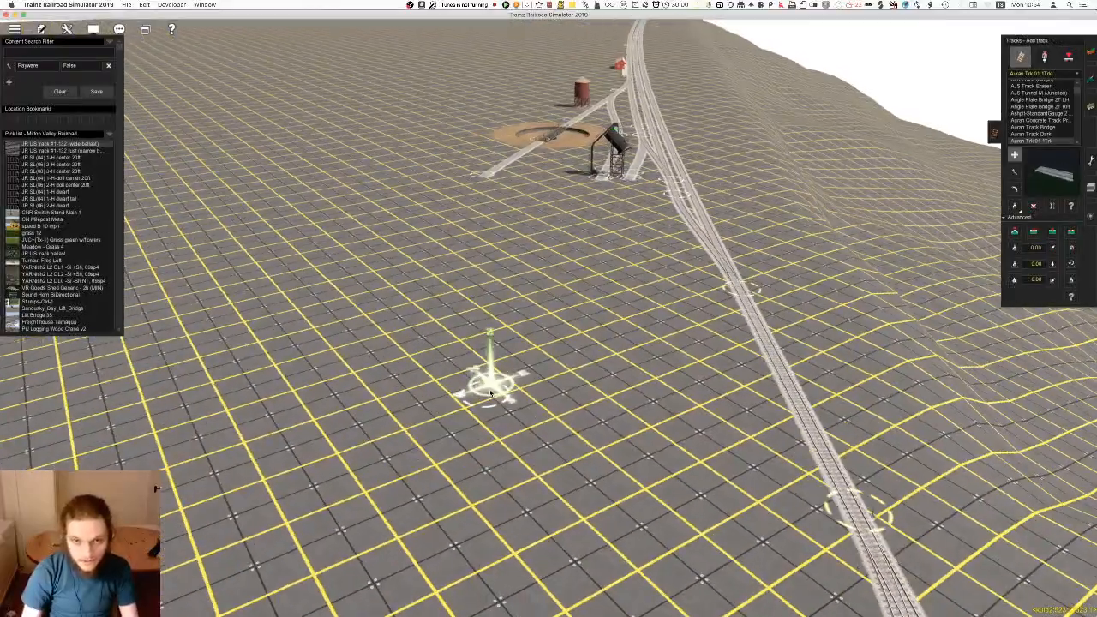
{"action": "key", "text": "Left"}
{"action": "key", "text": "Left"}
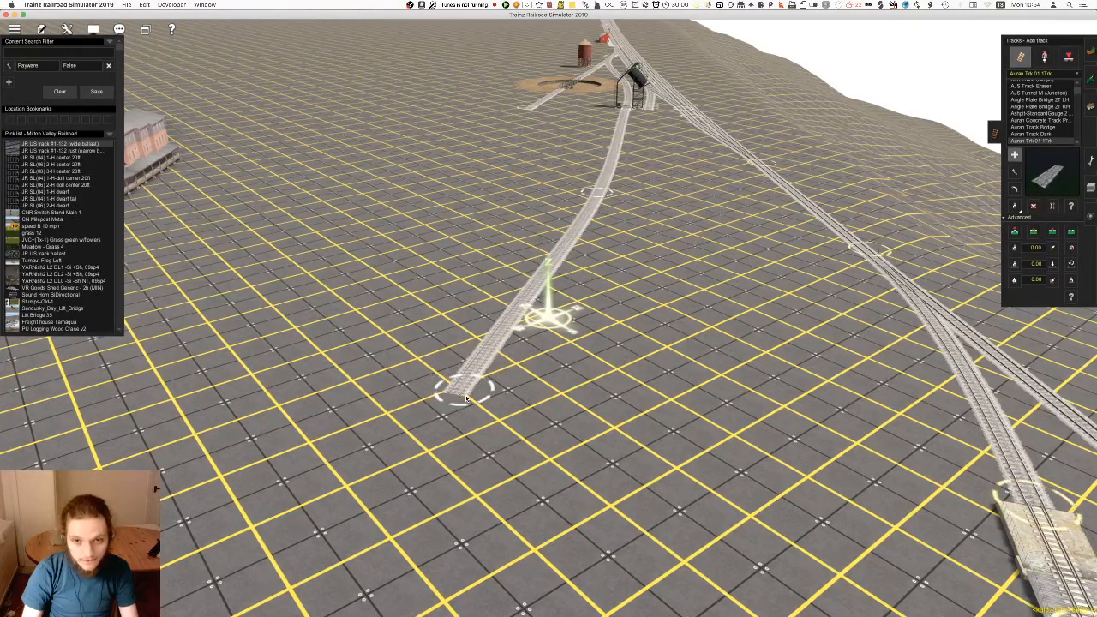
{"action": "left_click", "coordinate": [352, 447]}
{"action": "key", "text": "s"}
{"action": "key", "text": "Left"}
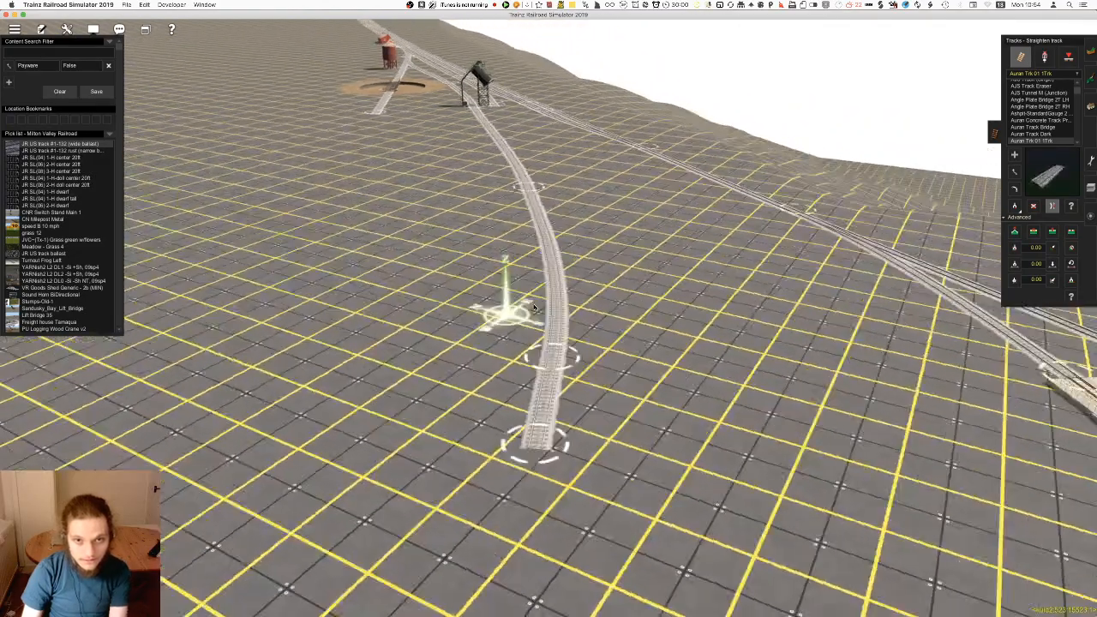
Shift the middle spline point of the coaling tower's extended track and delete spline points to smooth the curve
{"action": "key", "text": "m"}
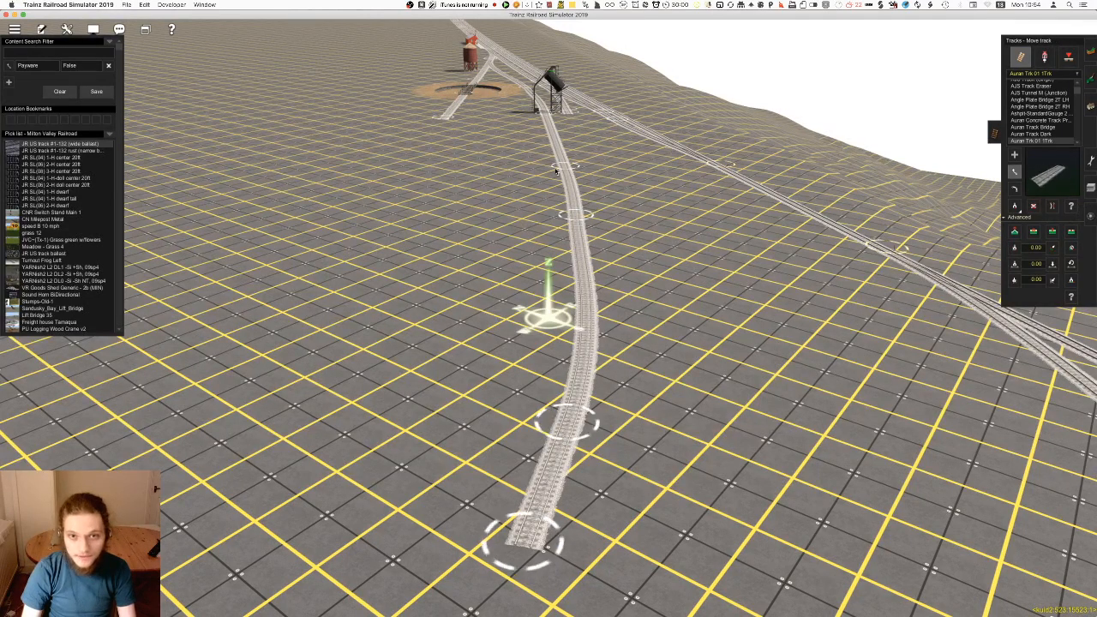
{"action": "left_click_drag", "start_coordinate": [574, 207], "coordinate": [589, 248]}
{"action": "key", "text": "Down"}
{"action": "key", "text": "d"}
{"action": "left_click", "coordinate": [601, 264]}
{"action": "scroll", "coordinate": [588, 286], "scroll_direction": "down", "scroll_amount": 3}
{"action": "key", "text": "Right"}
{"action": "right_click", "coordinate": [597, 288]}
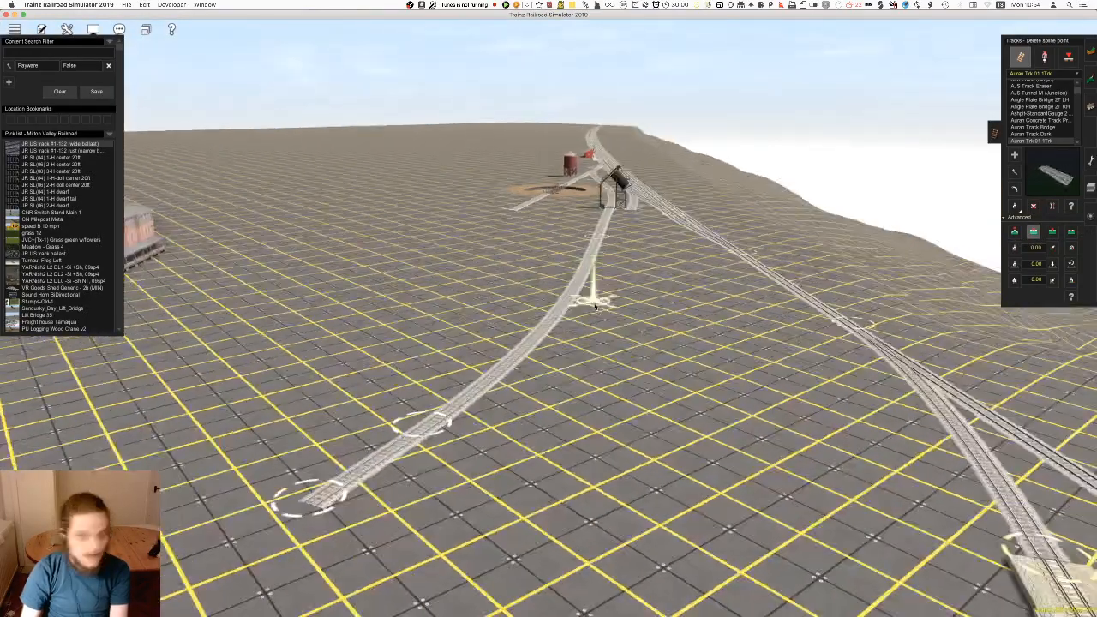
Pick up a track height of 161.00 and apply it to the spline points of the coaling tower's extended track
{"action": "key", "text": "Up"}
{"action": "left_click", "coordinate": [1018, 281]}
{"action": "left_click", "coordinate": [331, 541]}
{"action": "right_click", "coordinate": [428, 450]}
{"action": "key", "text": "Down"}
{"action": "left_click", "coordinate": [1053, 280]}
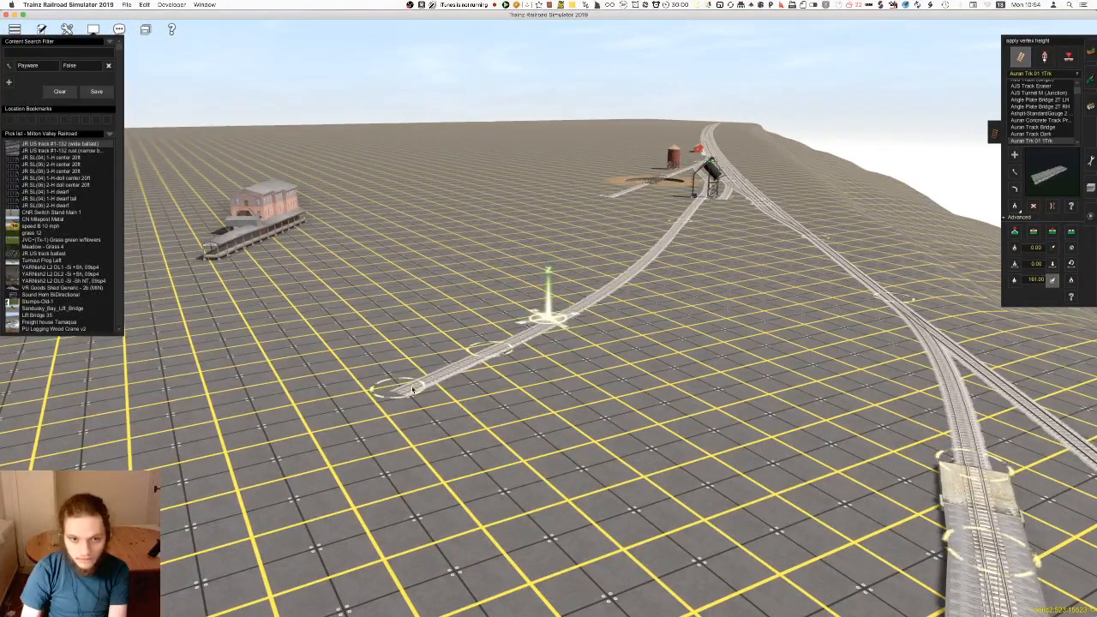
{"action": "right_click", "coordinate": [638, 278]}
{"action": "key", "text": "Right"}
{"action": "right_click", "coordinate": [806, 302]}
{"action": "key", "text": "Down"}
{"action": "key", "text": "Up"}
{"action": "left_click", "coordinate": [1015, 280]}
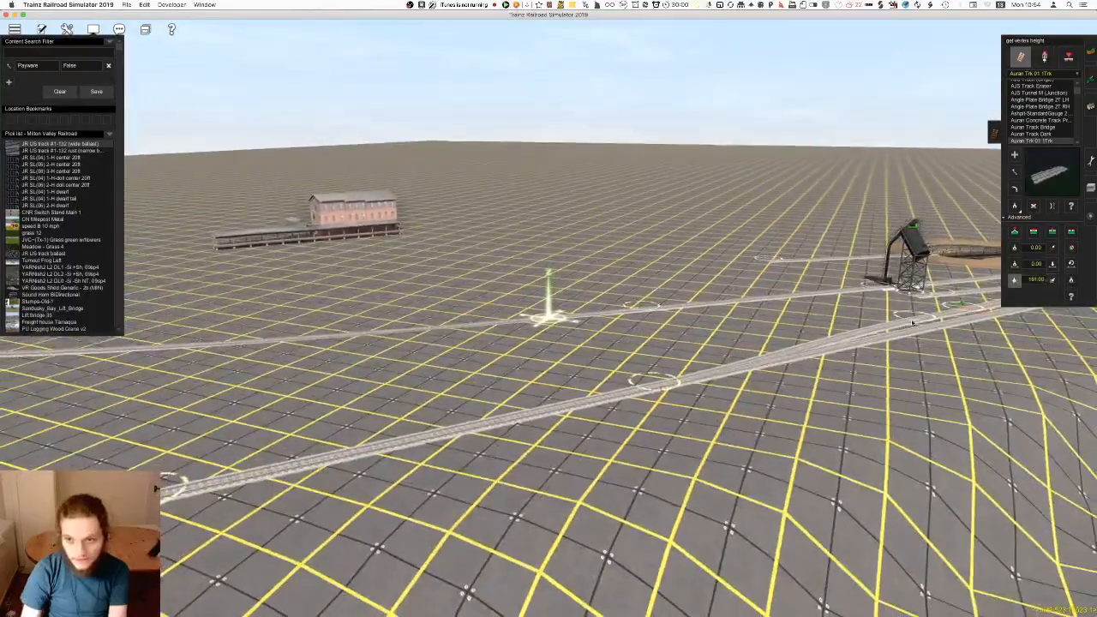
{"action": "key", "text": "Up"}
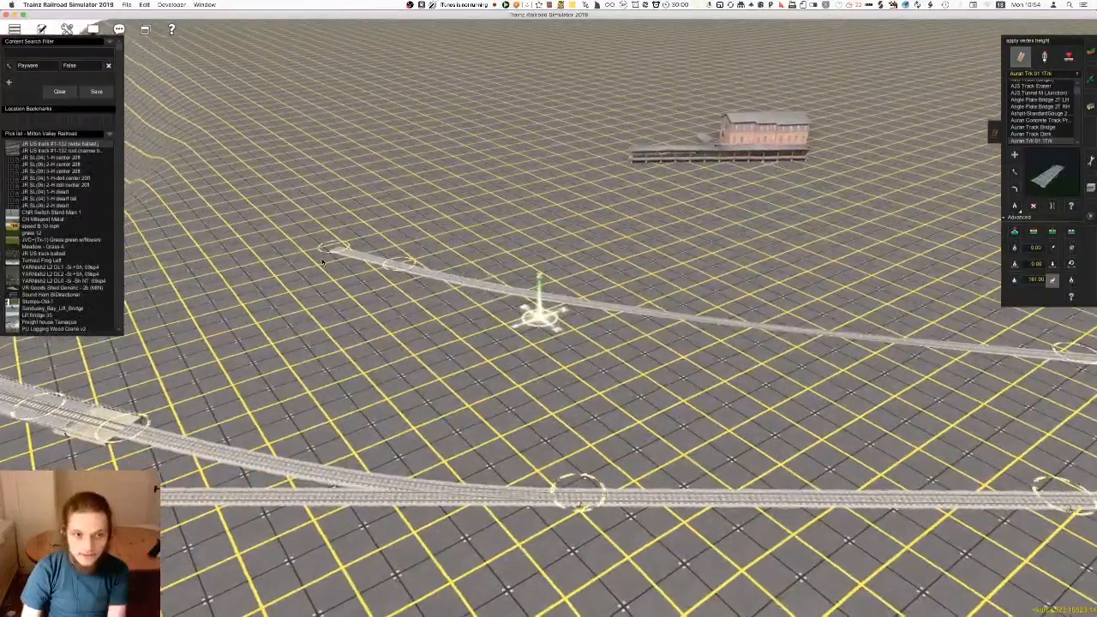
Lay a second track from the coaling tower's other side, parallel to the extension and merging with it at the far end
{"action": "right_click", "coordinate": [623, 344]}
{"action": "key", "text": "Left"}
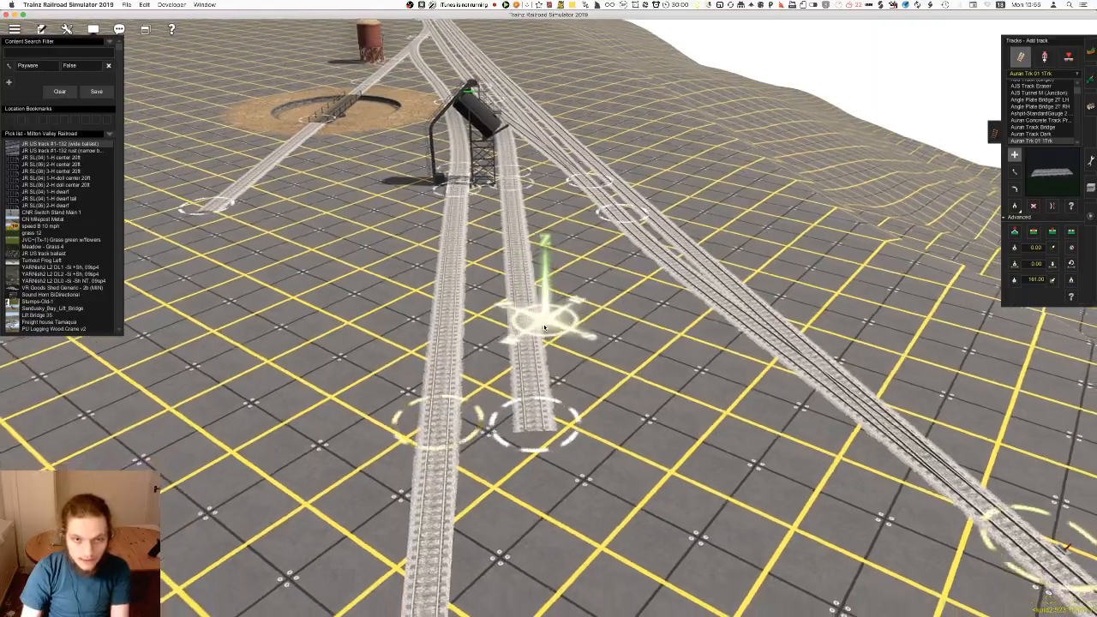
{"action": "key", "text": "Left"}
{"action": "right_click", "coordinate": [643, 314]}
{"action": "key", "text": "Right"}
{"action": "key", "text": "Left"}
{"action": "right_click", "coordinate": [538, 225]}
{"action": "key", "text": "Right"}
{"action": "right_click", "coordinate": [514, 212]}
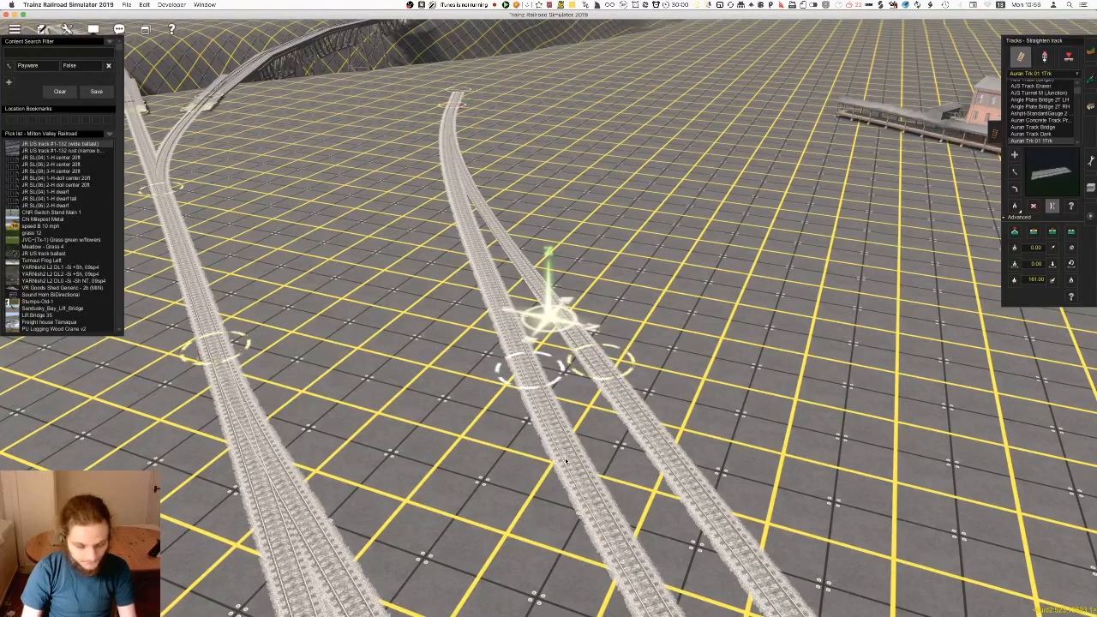
Move the junction where the two coaling tower tracks merge closer to the tower
{"action": "right_click", "coordinate": [454, 165]}
{"action": "right_click", "coordinate": [548, 171]}
{"action": "scroll", "coordinate": [549, 176], "scroll_direction": "up", "scroll_amount": 5}
{"action": "right_click", "coordinate": [515, 251]}
{"action": "scroll", "coordinate": [513, 254], "scroll_direction": "down", "scroll_amount": 5}
{"action": "key", "text": "Right"}
{"action": "right_click", "coordinate": [576, 377]}
{"action": "key", "text": "Left"}
{"action": "key", "text": "m"}
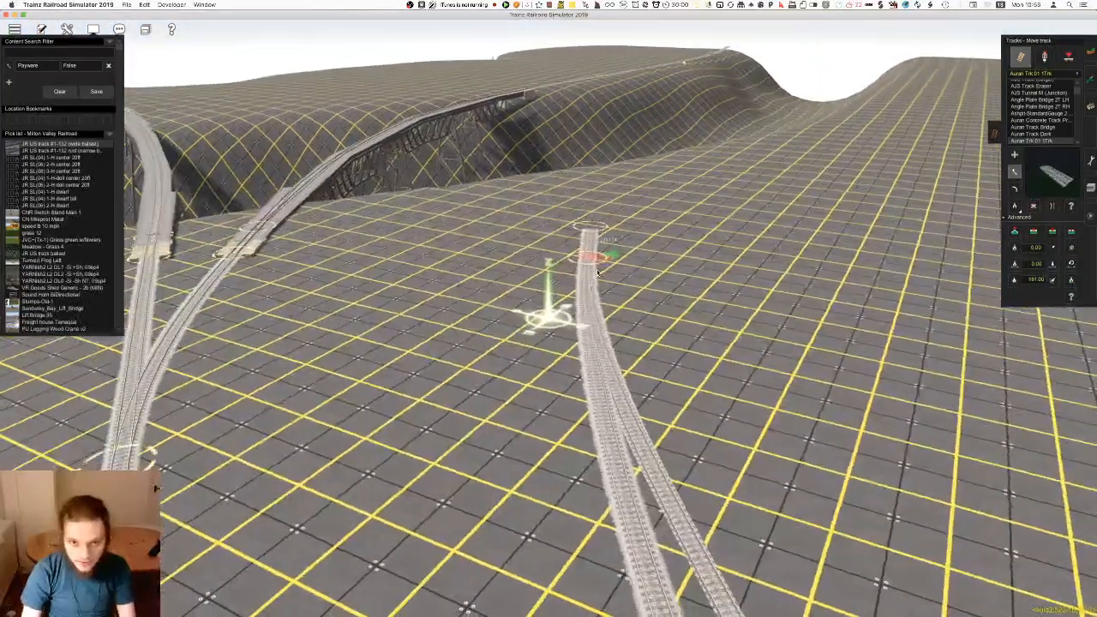
{"action": "left_click_drag", "start_coordinate": [599, 273], "coordinate": [600, 347]}
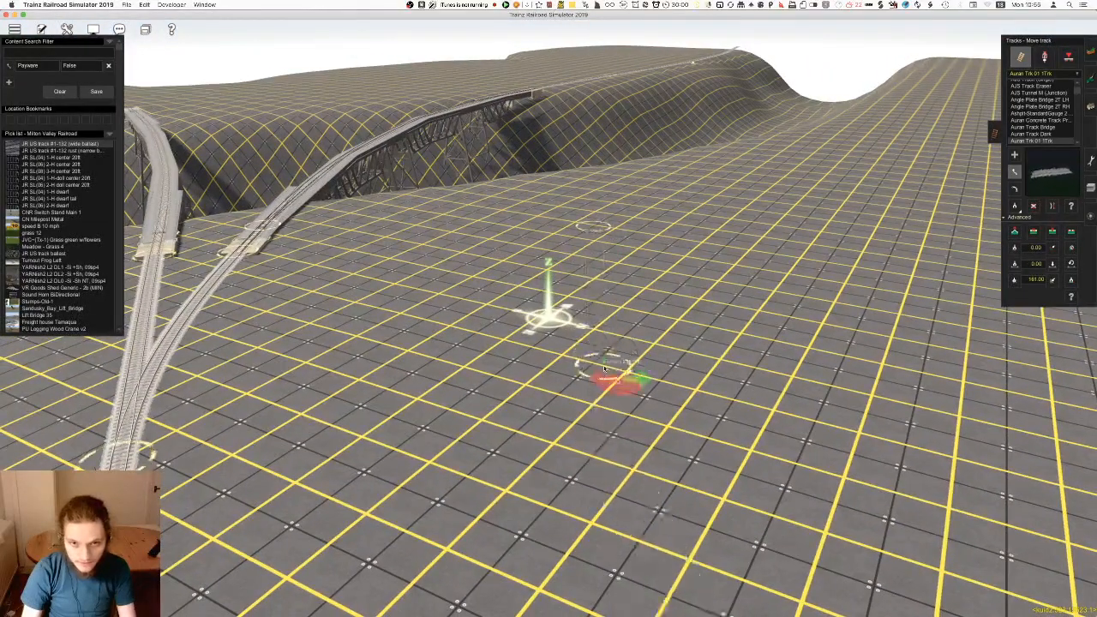
Insert a spline point just past the junction and continue the merged track in a curve toward the brick building
{"action": "scroll", "coordinate": [611, 274], "scroll_direction": "up", "scroll_amount": 5}
{"action": "key", "text": "i"}
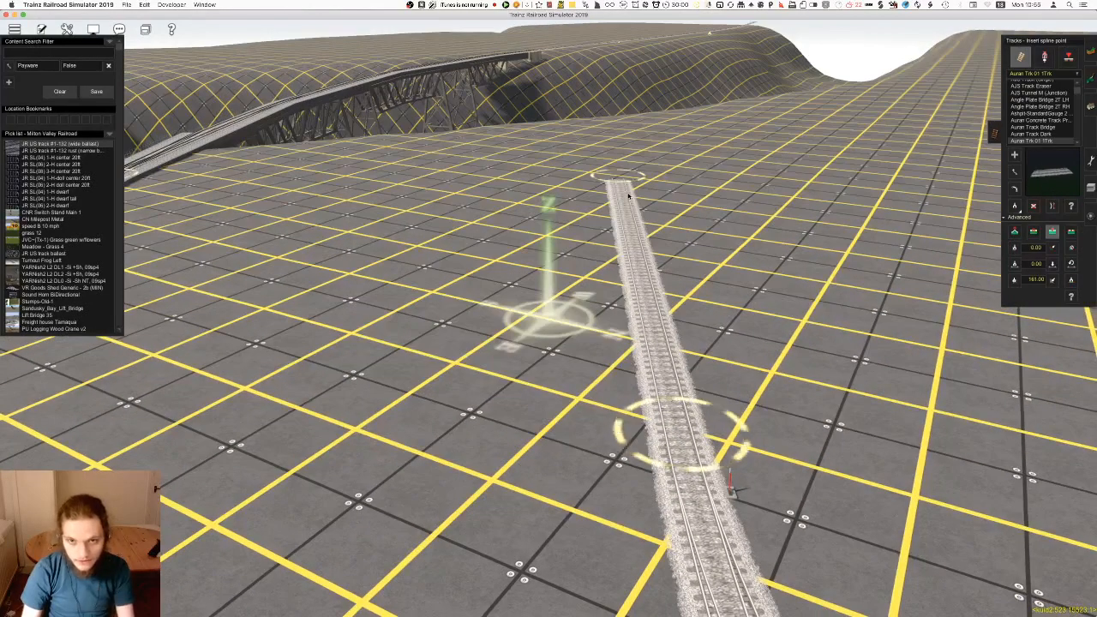
{"action": "left_click_drag", "start_coordinate": [624, 180], "coordinate": [663, 379]}
{"action": "key", "text": "a"}
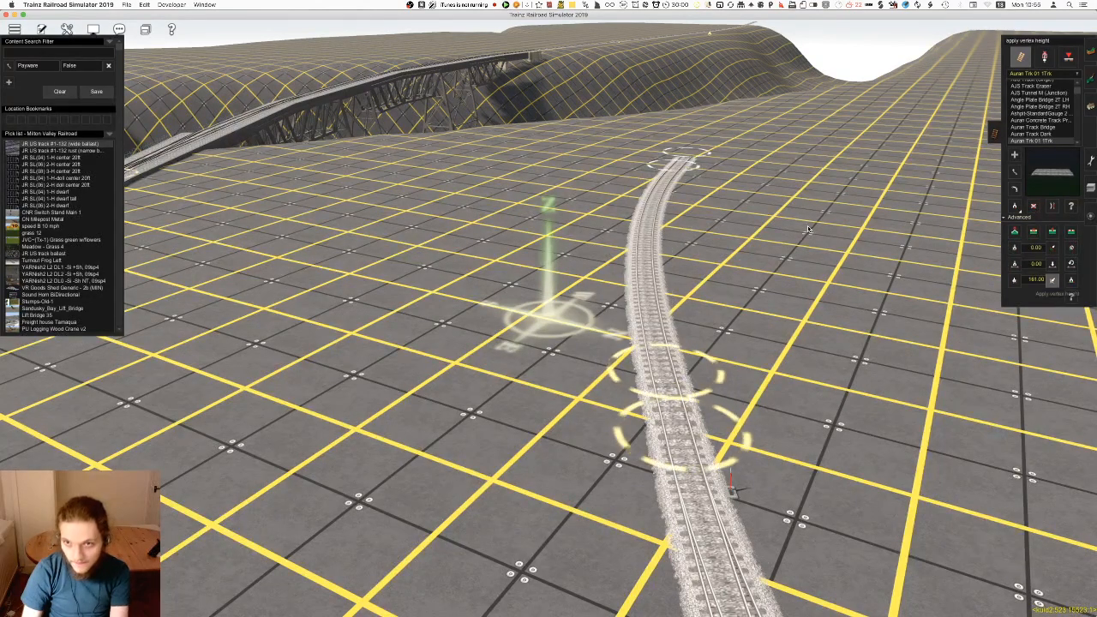
Look over the merged coaling tracks and the station line, briefly leaving the route editor and returning
{"action": "right_click_drag", "start_coordinate": [711, 531], "coordinate": [592, 411]}
{"action": "right_click_drag", "start_coordinate": [677, 471], "coordinate": [583, 300]}
{"action": "scroll", "coordinate": [582, 300], "scroll_direction": "down", "scroll_amount": 5}
{"action": "right_click_drag", "start_coordinate": [558, 205], "coordinate": [561, 330]}
{"action": "key", "text": "ctrl+F2"}
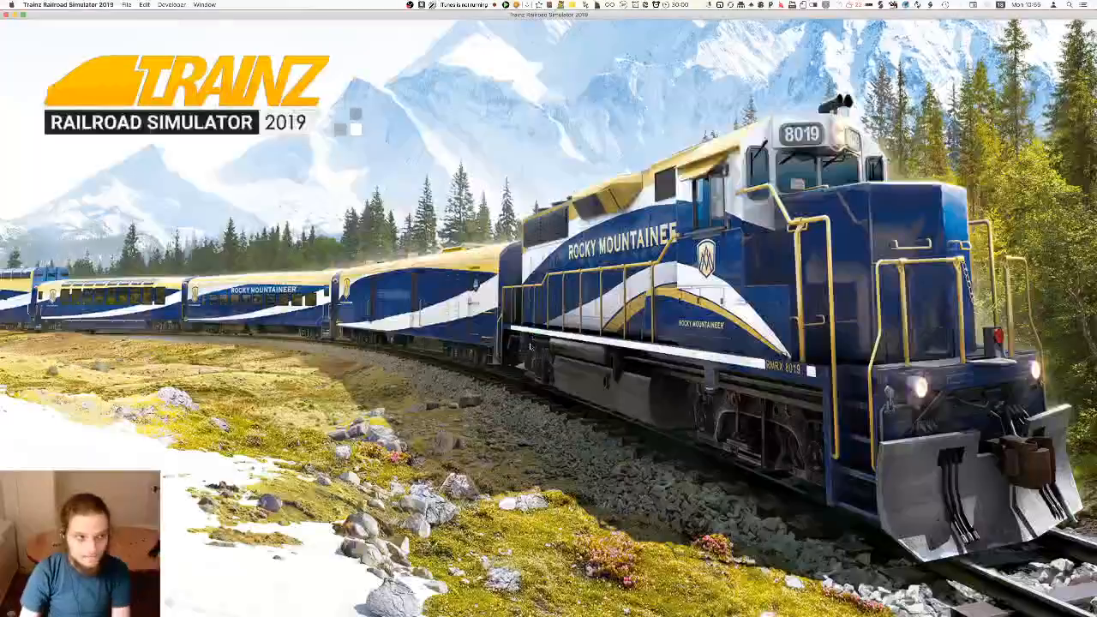
{"action": "right_click_drag", "start_coordinate": [545, 268], "coordinate": [551, 305]}
{"action": "scroll", "coordinate": [552, 304], "scroll_direction": "down", "scroll_amount": 10}
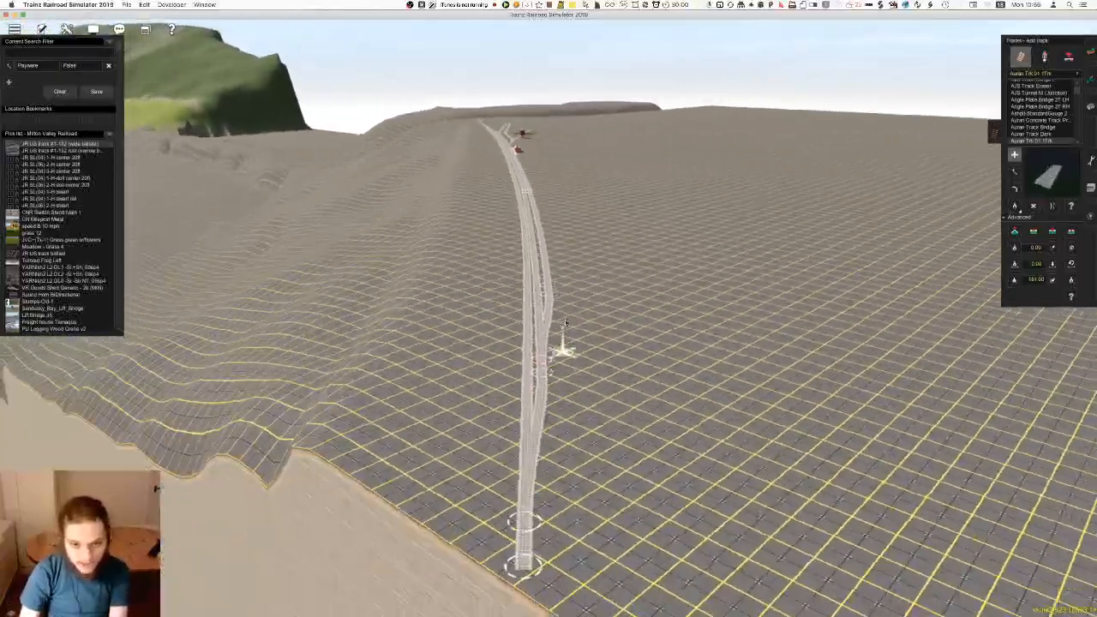
Insert a spline point in the station tracks beyond the depot and nudge it into line with its neighbours
{"action": "scroll", "coordinate": [562, 329], "scroll_direction": "up", "scroll_amount": 10}
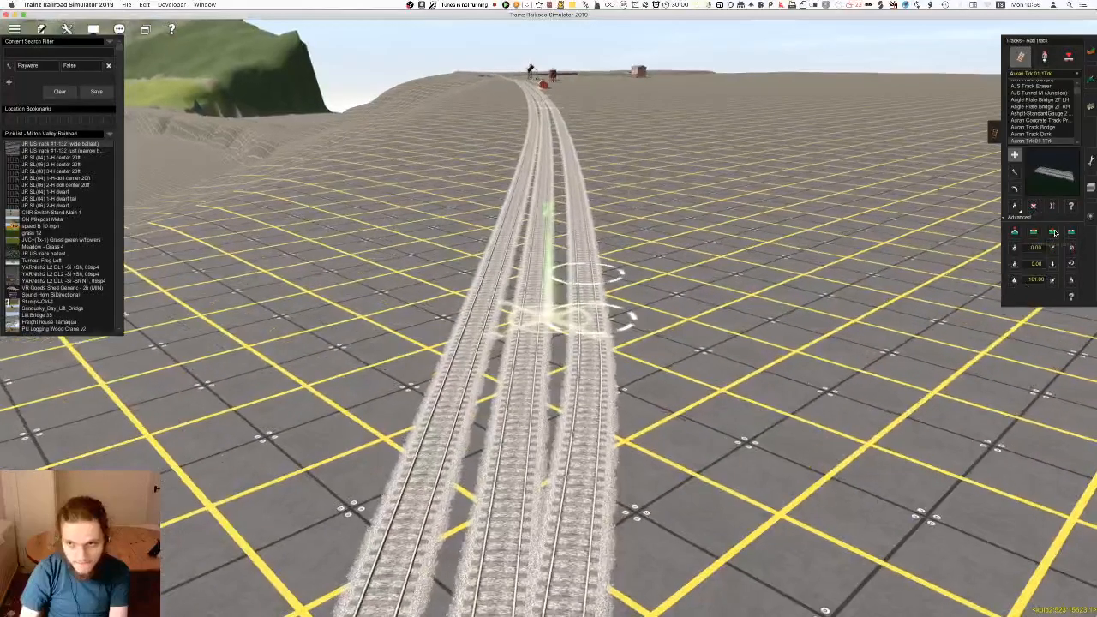
{"action": "left_click", "coordinate": [1054, 233]}
{"action": "left_click", "coordinate": [550, 171]}
{"action": "key", "text": "m"}
{"action": "left_click_drag", "start_coordinate": [552, 169], "coordinate": [549, 165]}
{"action": "key", "text": "a"}
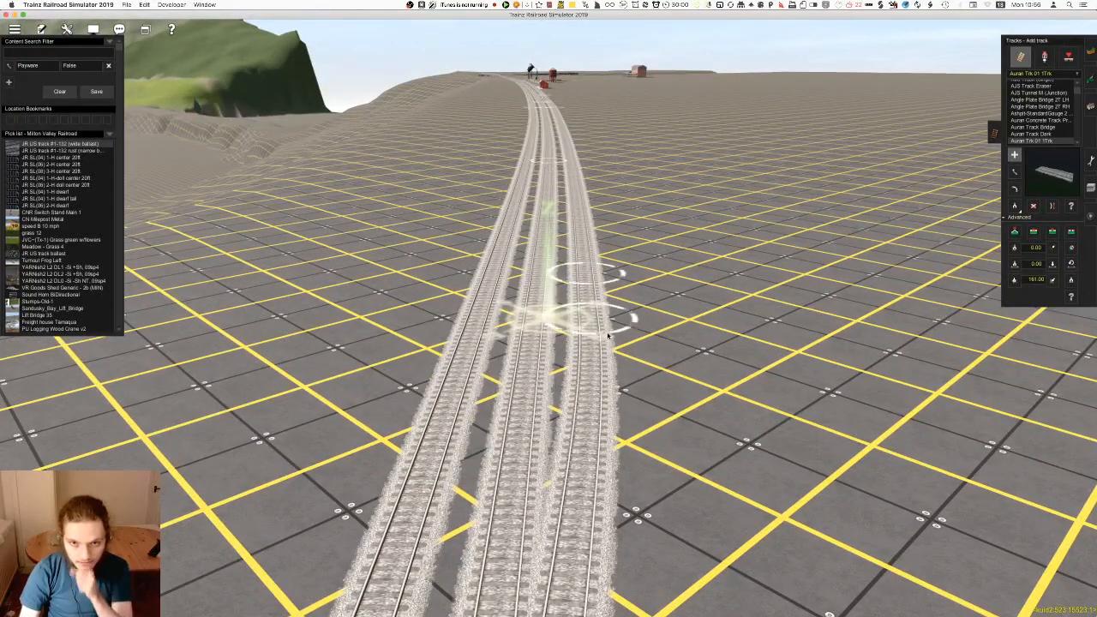
{"action": "right_click_drag", "start_coordinate": [591, 295], "coordinate": [560, 315]}
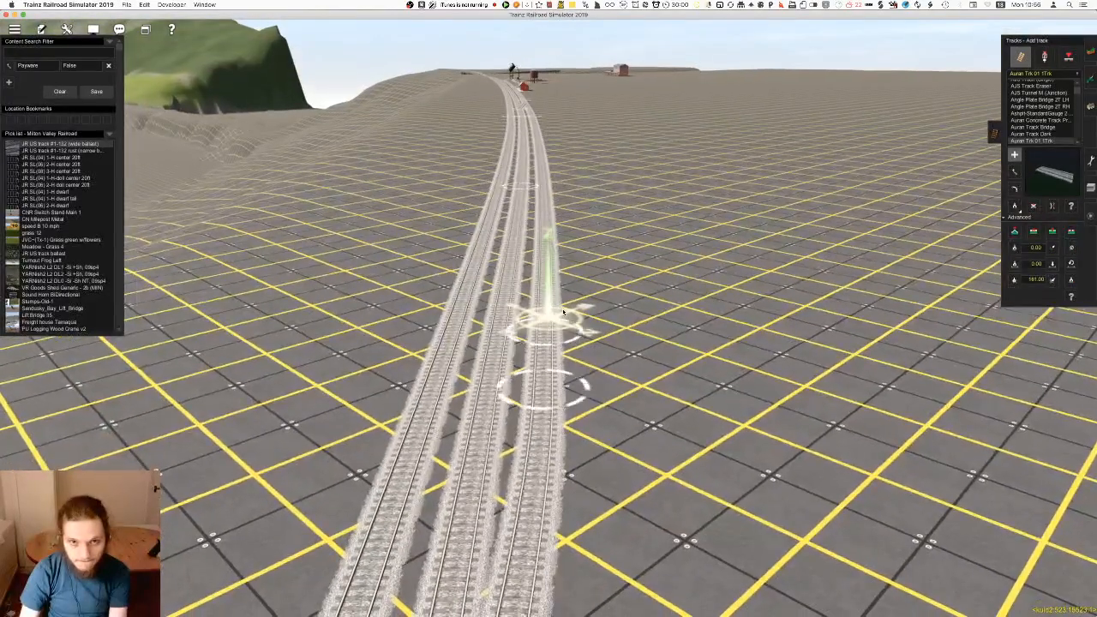
Lay a siding beside the outer station track that ends behind the depot
{"action": "right_click", "coordinate": [545, 168]}
{"action": "right_click", "coordinate": [576, 409]}
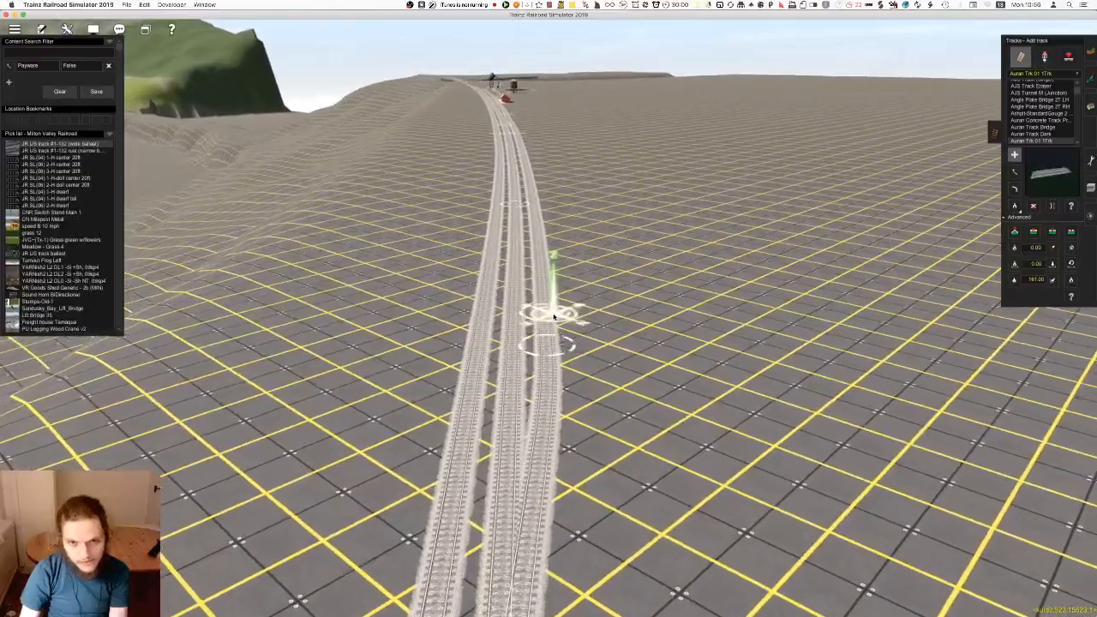
{"action": "right_click", "coordinate": [526, 177]}
{"action": "right_click", "coordinate": [554, 193]}
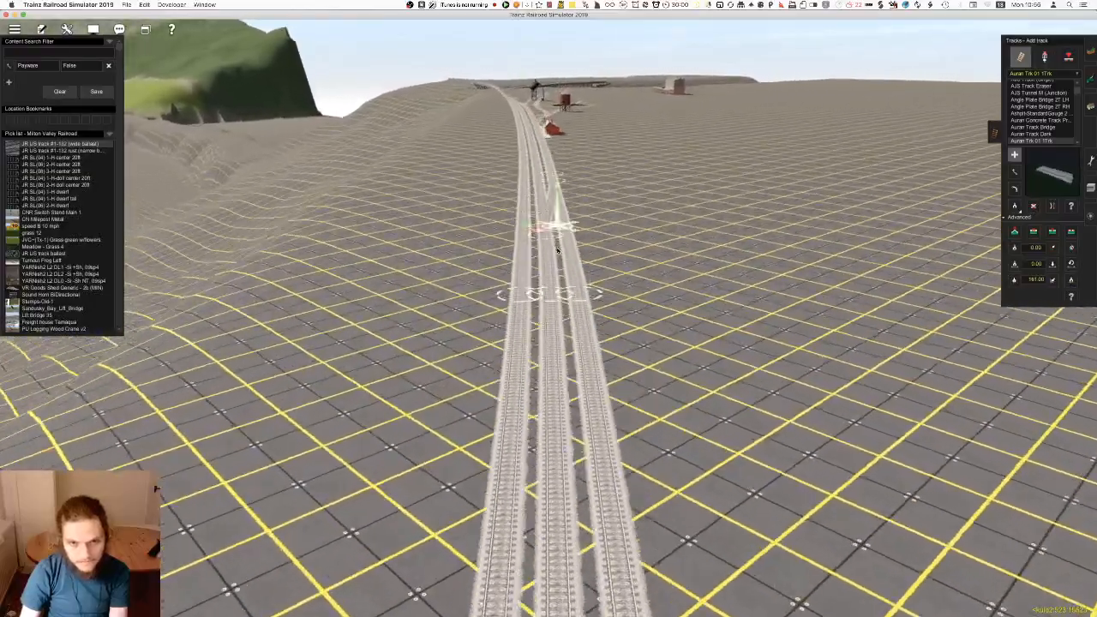
{"action": "right_click", "coordinate": [547, 232]}
{"action": "right_click", "coordinate": [544, 254]}
{"action": "right_click_drag", "start_coordinate": [540, 288], "coordinate": [522, 268]}
{"action": "right_click", "coordinate": [513, 259]}
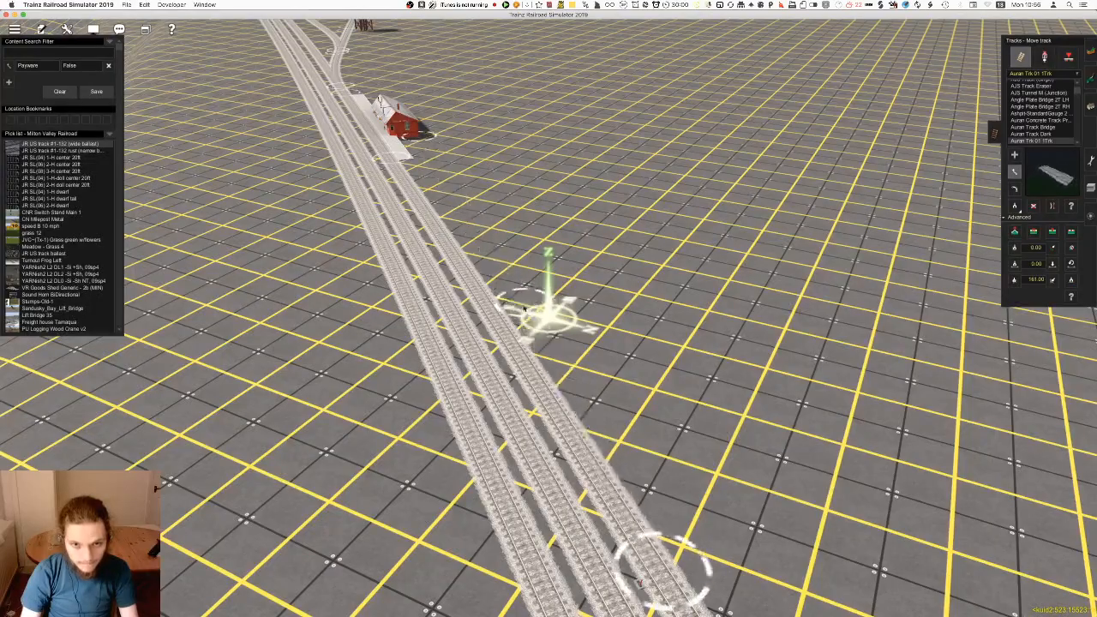
{"action": "right_click_drag", "start_coordinate": [435, 157], "coordinate": [445, 390]}
{"action": "right_click_drag", "start_coordinate": [477, 480], "coordinate": [568, 337]}
Survey the complete layout from the depot to the coaling tower, briefly leaving the route editor and returning
{"action": "scroll", "coordinate": [553, 351], "scroll_direction": "down", "scroll_amount": 5}
{"action": "key", "text": "ctrl+F2"}
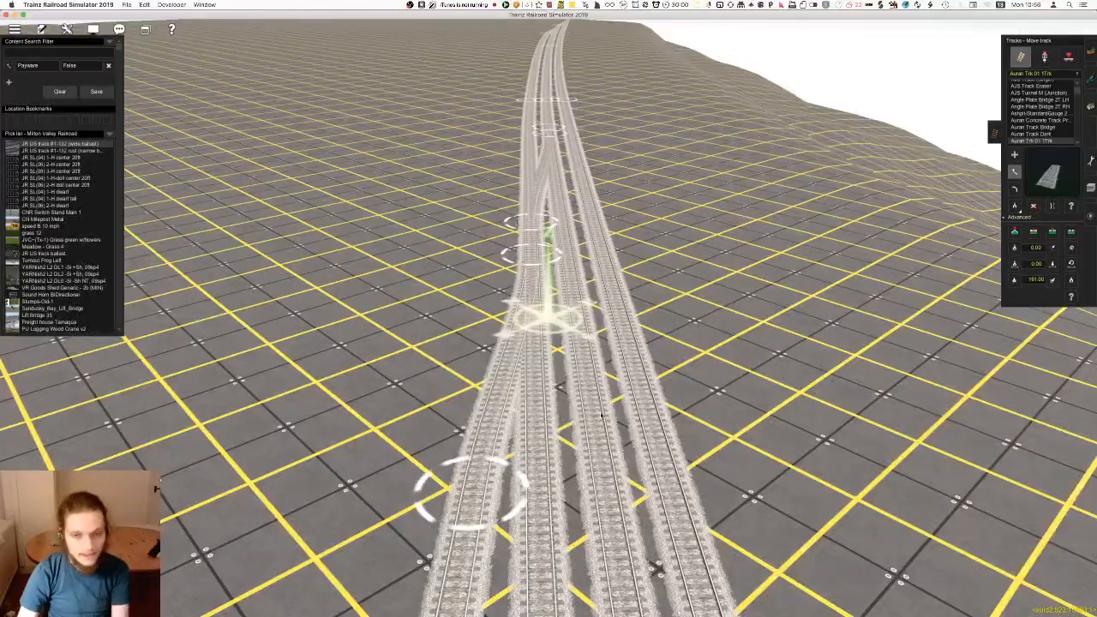
{"action": "right_click_drag", "start_coordinate": [551, 468], "coordinate": [575, 383]}
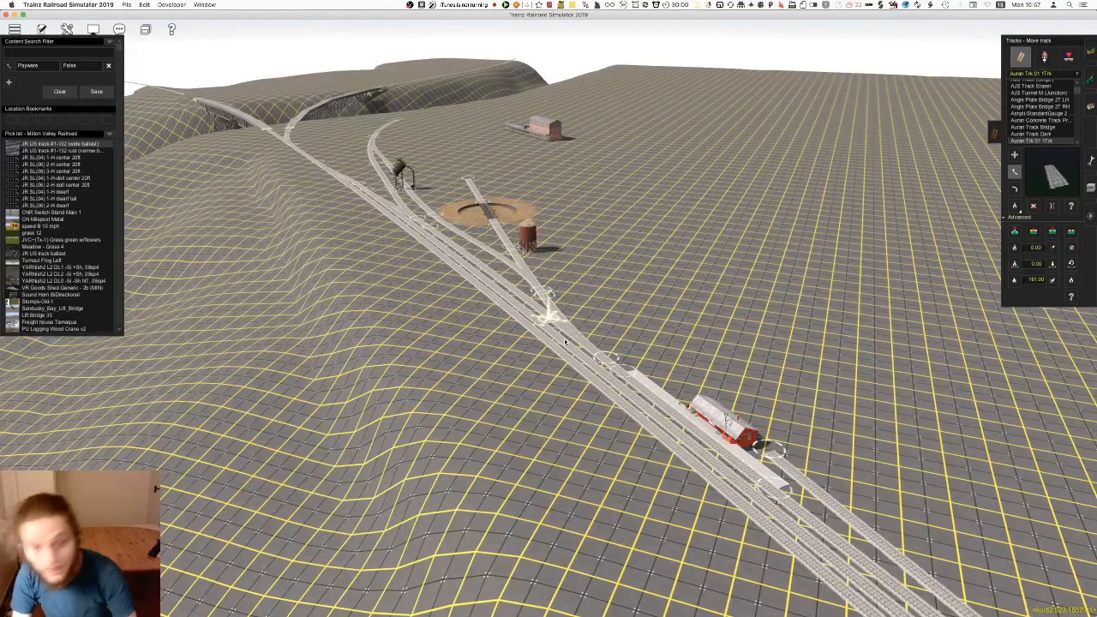
{"action": "right_click_drag", "start_coordinate": [590, 258], "coordinate": [593, 335]}
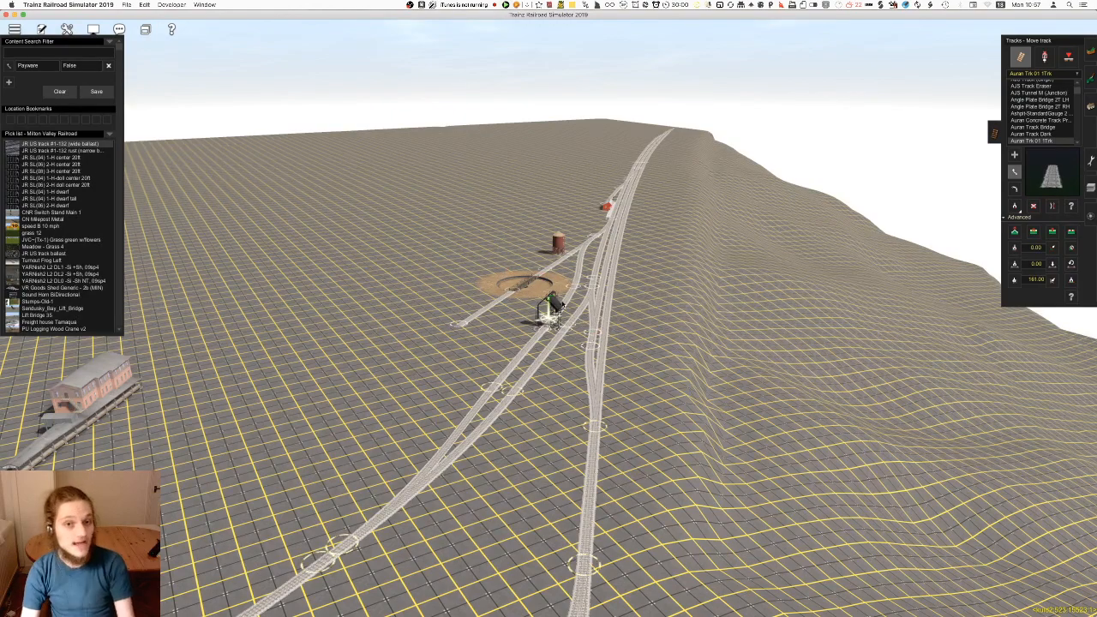
Look over the layout from the coaling tower and turntable back to the passenger depot
{"action": "right_click", "coordinate": [540, 306]}
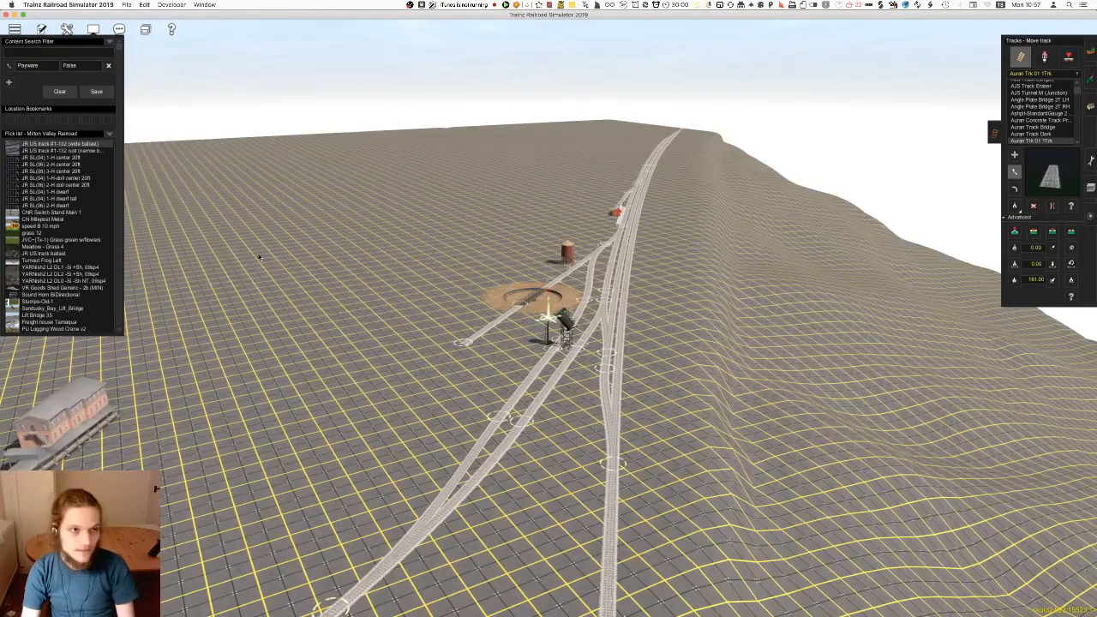
{"action": "right_click", "coordinate": [210, 514]}
{"action": "right_click", "coordinate": [377, 249]}
{"action": "right_click", "coordinate": [531, 267]}
{"action": "scroll", "coordinate": [553, 283], "scroll_direction": "up", "scroll_amount": 6}
{"action": "key", "text": "Left"}
{"action": "scroll", "coordinate": [523, 361], "scroll_direction": "up", "scroll_amount": 4}
{"action": "scroll", "coordinate": [553, 378], "scroll_direction": "down", "scroll_amount": 6}
{"action": "key", "text": "Left"}
{"action": "right_click", "coordinate": [583, 347]}
{"action": "scroll", "coordinate": [572, 326], "scroll_direction": "up", "scroll_amount": 5}
{"action": "key", "text": "Right"}
{"action": "key", "text": "Up"}
{"action": "scroll", "coordinate": [562, 306], "scroll_direction": "down", "scroll_amount": 8}
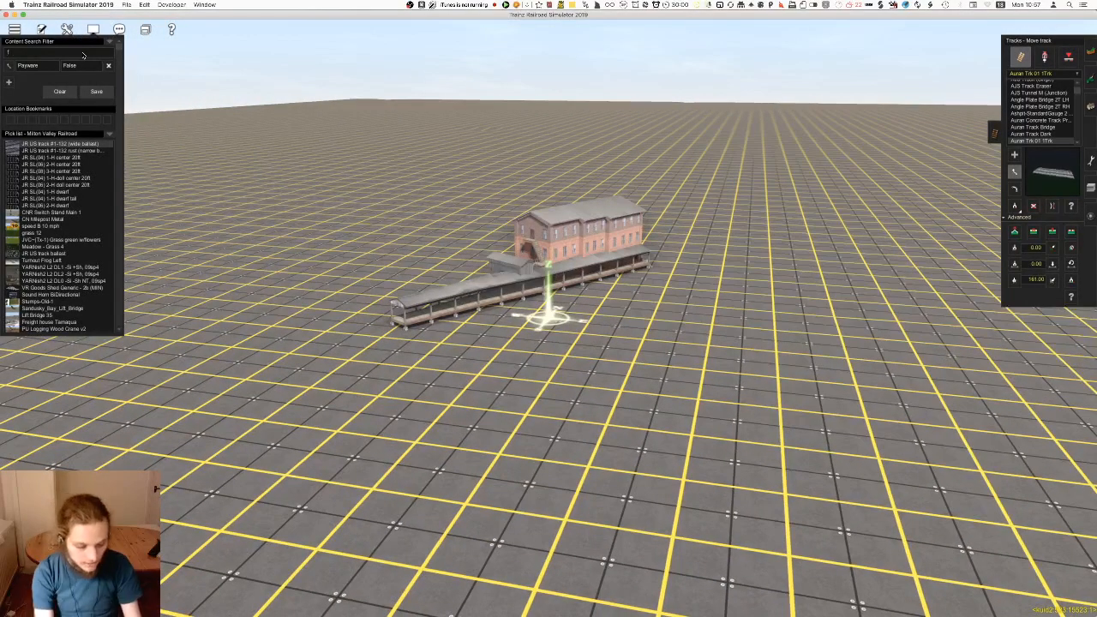
Filter the content by "freight", place the YR IOI Freight Depot 01 near the sidings and rotate it roughly parallel to them
{"action": "type", "text": "ht"}
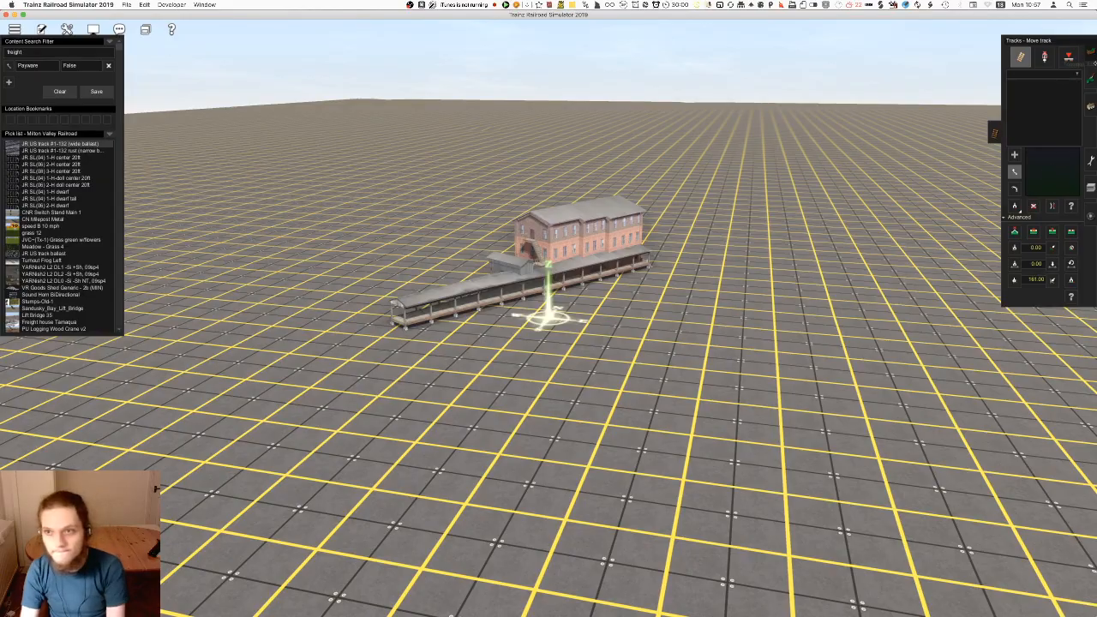
{"action": "left_click", "coordinate": [1091, 105]}
{"action": "right_click", "coordinate": [930, 391]}
{"action": "right_click", "coordinate": [866, 248]}
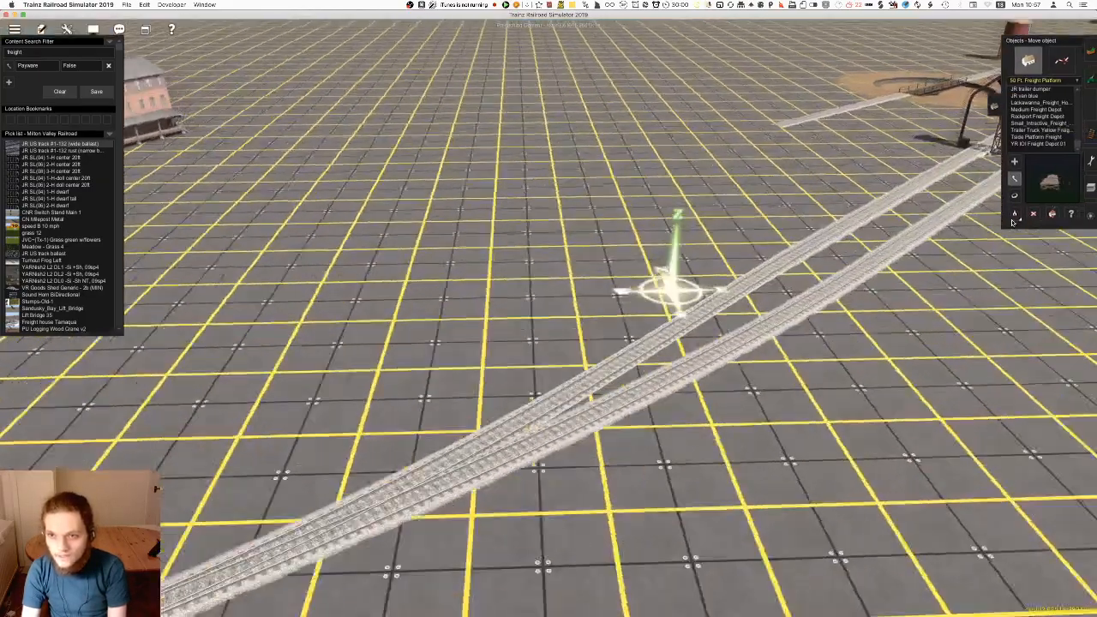
{"action": "left_click", "coordinate": [1038, 144]}
{"action": "right_click", "coordinate": [549, 244]}
{"action": "left_click", "coordinate": [549, 245]}
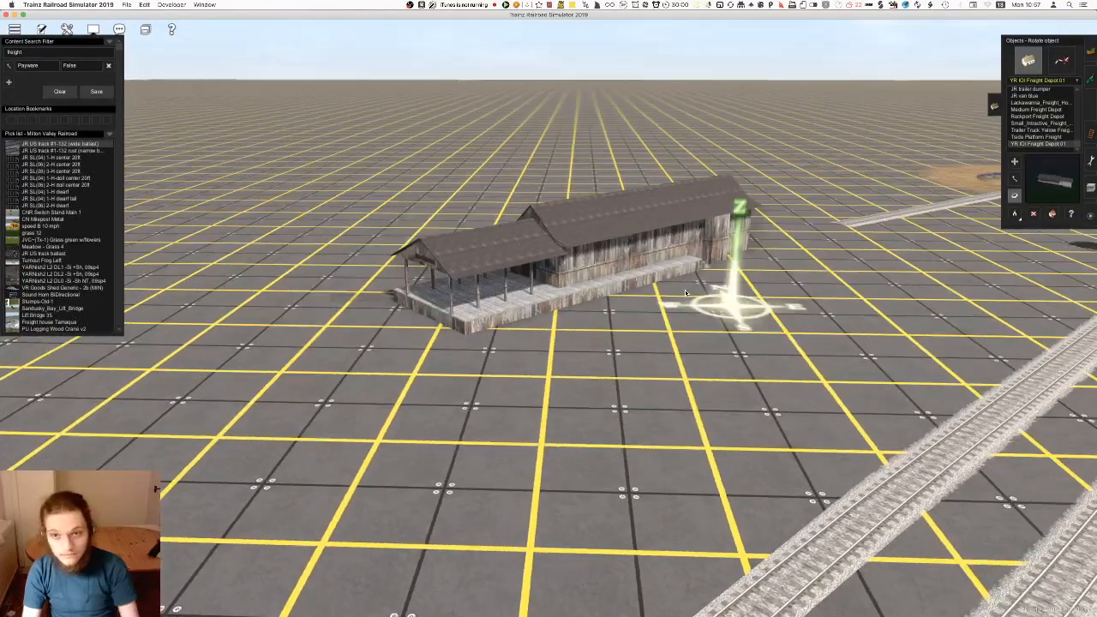
{"action": "right_click_drag", "start_coordinate": [685, 293], "coordinate": [605, 372]}
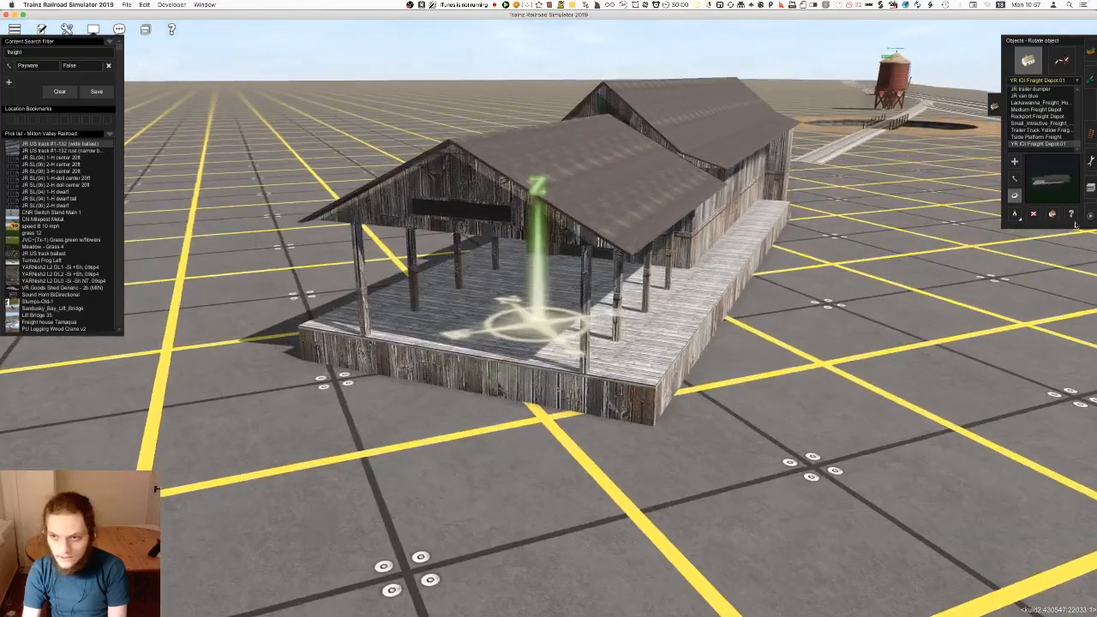
Check whether the wooden freight depot has editable properties and inspect its platform up close
{"action": "left_click", "coordinate": [1070, 213]}
{"action": "left_click", "coordinate": [498, 234]}
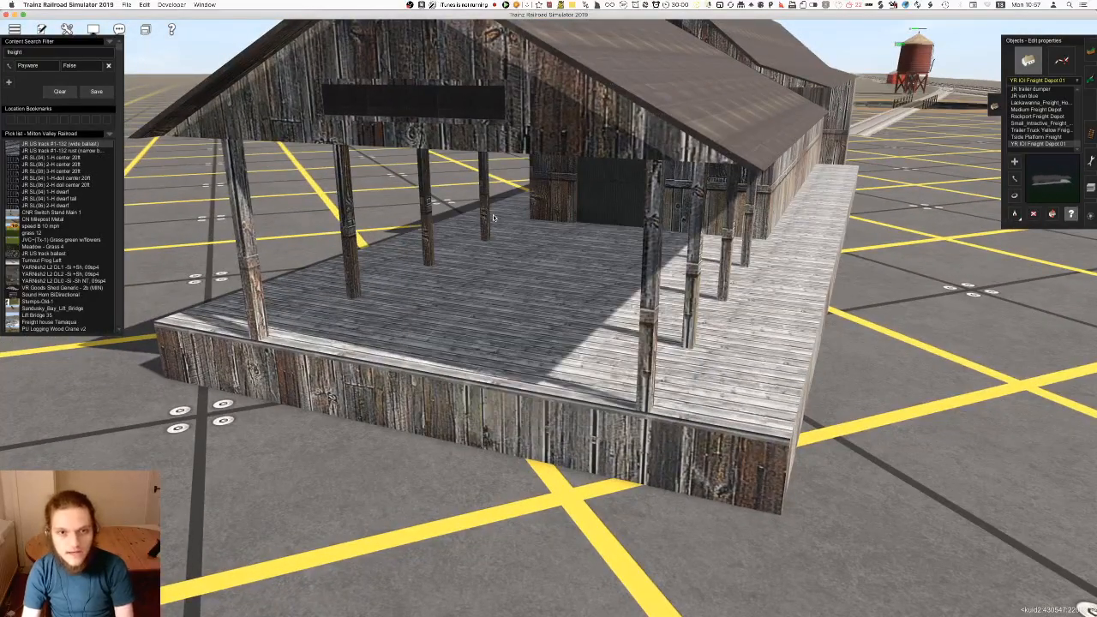
{"action": "right_click", "coordinate": [498, 226]}
{"action": "scroll", "coordinate": [501, 232], "scroll_direction": "up", "scroll_amount": 8}
{"action": "scroll", "coordinate": [590, 408], "scroll_direction": "down", "scroll_amount": 8}
{"action": "scroll", "coordinate": [591, 407], "scroll_direction": "down", "scroll_amount": 8}
Try out the Tside Platform Freight and the yellow trailer truck in front of the wooden freight depot
{"action": "left_click", "coordinate": [1037, 137]}
{"action": "left_click", "coordinate": [1015, 161]}
{"action": "left_click", "coordinate": [731, 386]}
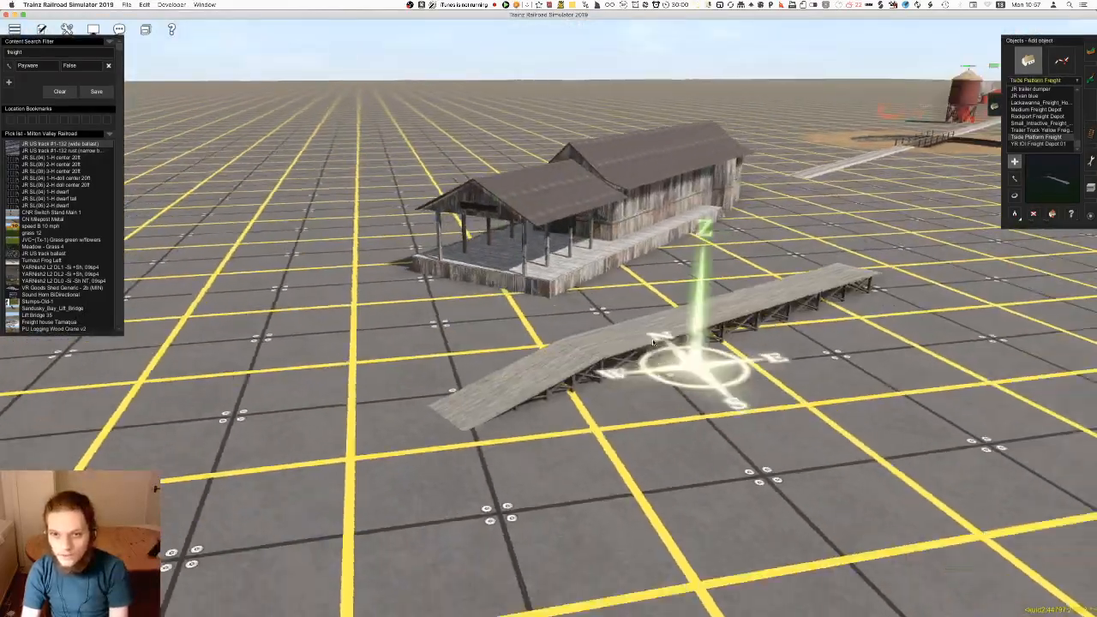
{"action": "key", "text": "super+z"}
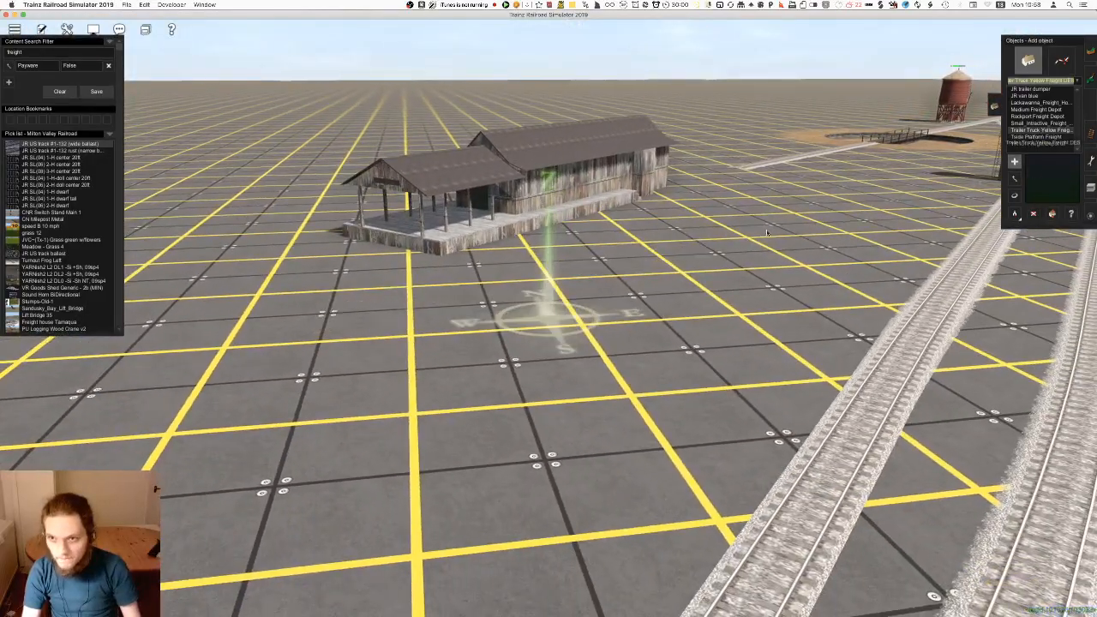
{"action": "left_click", "coordinate": [757, 317]}
{"action": "key", "text": "super+z"}
Place the Small_Intractive_Freight_House in front of the wooden freight depot and rotate it to follow the sidings
{"action": "left_click", "coordinate": [611, 298]}
{"action": "key", "text": "r"}
{"action": "left_click_drag", "start_coordinate": [611, 297], "coordinate": [497, 316]}
{"action": "right_click_drag", "start_coordinate": [497, 316], "coordinate": [576, 256]}
Inspect the small interactive freight house's properties for the commodities it consumes and produces, and close them without changes
{"action": "key", "text": "e"}
{"action": "left_click", "coordinate": [575, 257]}
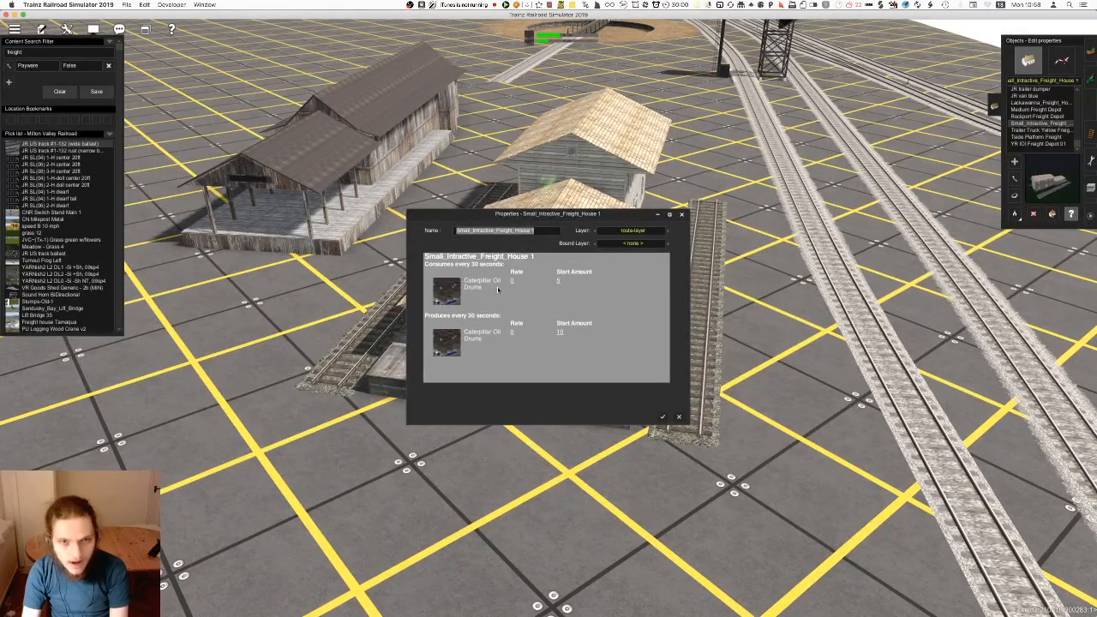
{"action": "left_click", "coordinate": [678, 418]}
{"action": "right_click_drag", "start_coordinate": [676, 415], "coordinate": [565, 299]}
{"action": "scroll", "coordinate": [575, 322], "scroll_direction": "up", "scroll_amount": 4}
{"action": "scroll", "coordinate": [575, 322], "scroll_direction": "up", "scroll_amount": 3}
{"action": "left_click", "coordinate": [566, 300]}
{"action": "left_click", "coordinate": [679, 417]}
{"action": "scroll", "coordinate": [600, 313], "scroll_direction": "down", "scroll_amount": 3}
Delete the small interactive freight house
{"action": "right_click_drag", "start_coordinate": [676, 411], "coordinate": [577, 285]}
{"action": "key", "text": "d"}
{"action": "left_click", "coordinate": [577, 285]}
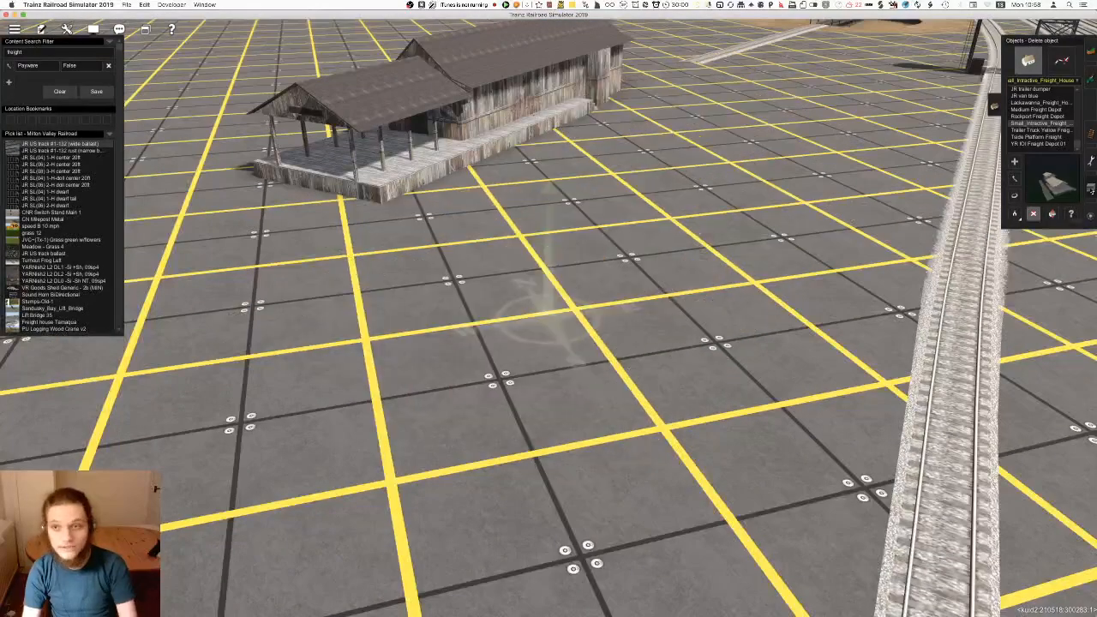
Place the Medium Freight Depot in front of the wooden depot and rotate its platform side toward the sidings
{"action": "left_click", "coordinate": [1036, 117]}
{"action": "right_click_drag", "start_coordinate": [637, 301], "coordinate": [522, 323]}
{"action": "scroll", "coordinate": [522, 323], "scroll_direction": "down", "scroll_amount": 4}
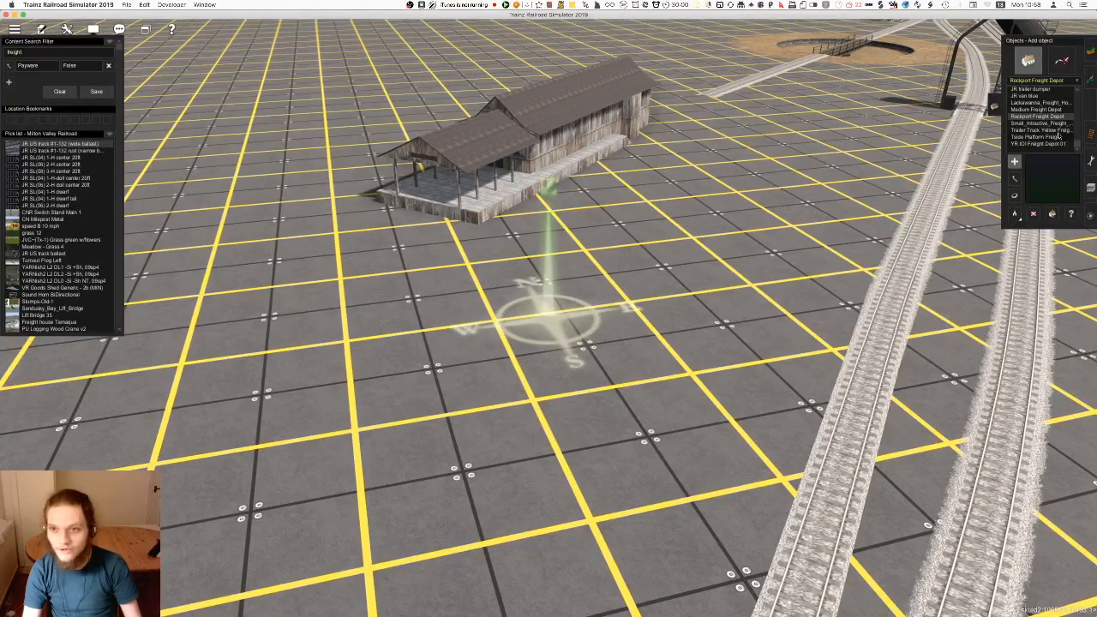
{"action": "left_click", "coordinate": [1040, 109]}
{"action": "left_click", "coordinate": [535, 334]}
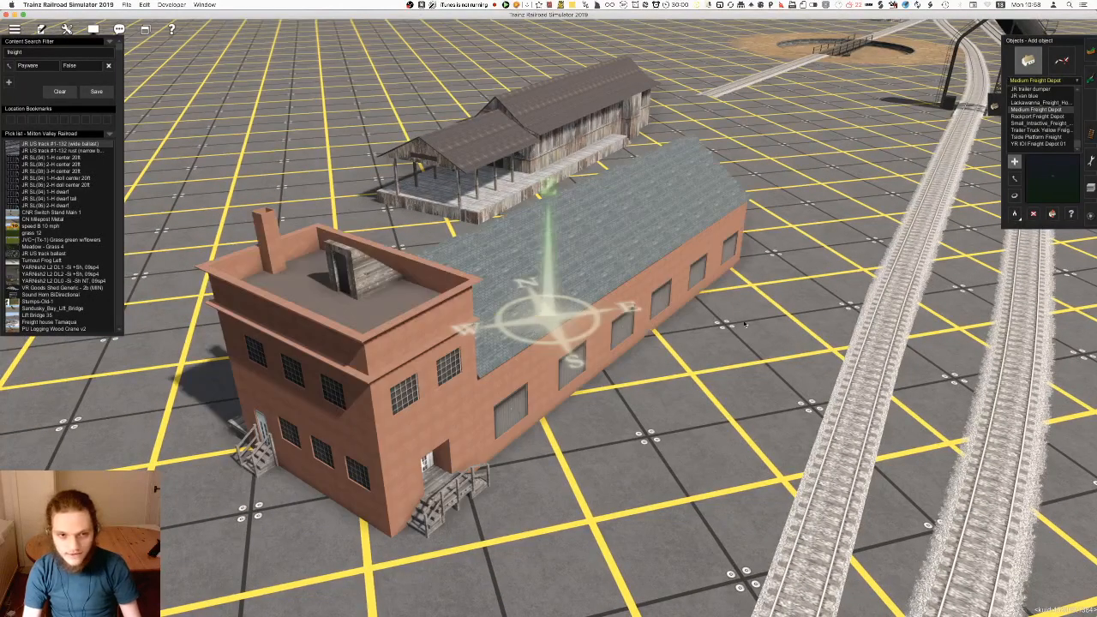
{"action": "left_click_drag", "start_coordinate": [545, 328], "coordinate": [969, 317]}
{"action": "key", "text": "Down"}
{"action": "key", "text": "Left"}
{"action": "key", "text": "Up"}
{"action": "key", "text": "Down"}
{"action": "key", "text": "Right"}
{"action": "scroll", "coordinate": [969, 317], "scroll_direction": "down", "scroll_amount": 4}
{"action": "key", "text": "Up"}
Delete the wooden freight depot behind the brick Medium Freight Depot
{"action": "left_click", "coordinate": [1033, 215]}
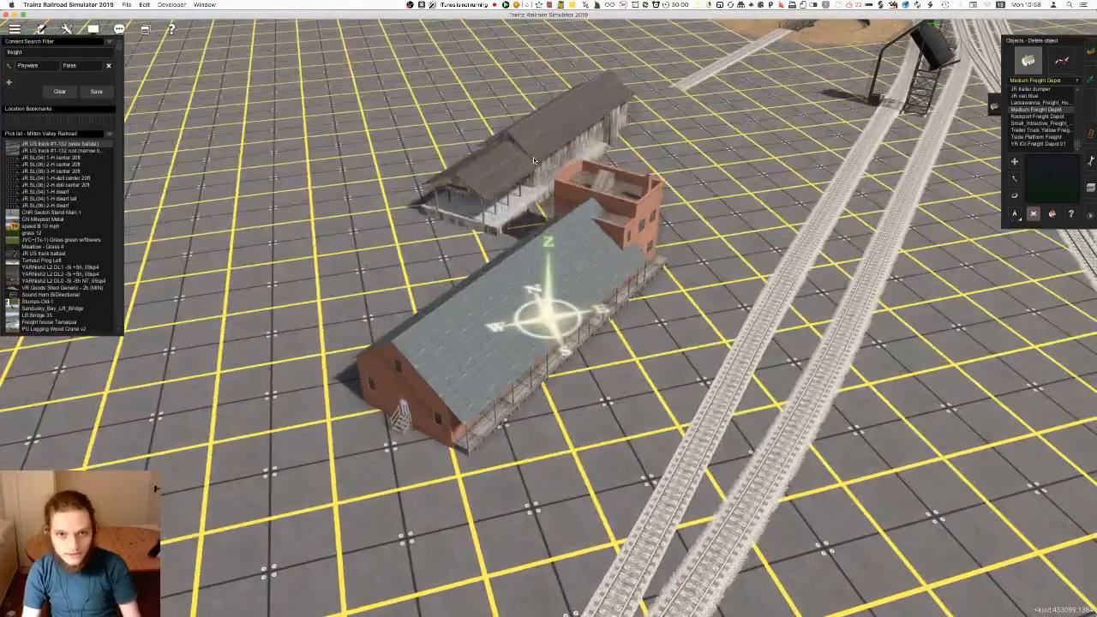
{"action": "left_click", "coordinate": [533, 160]}
{"action": "key", "text": "Down"}
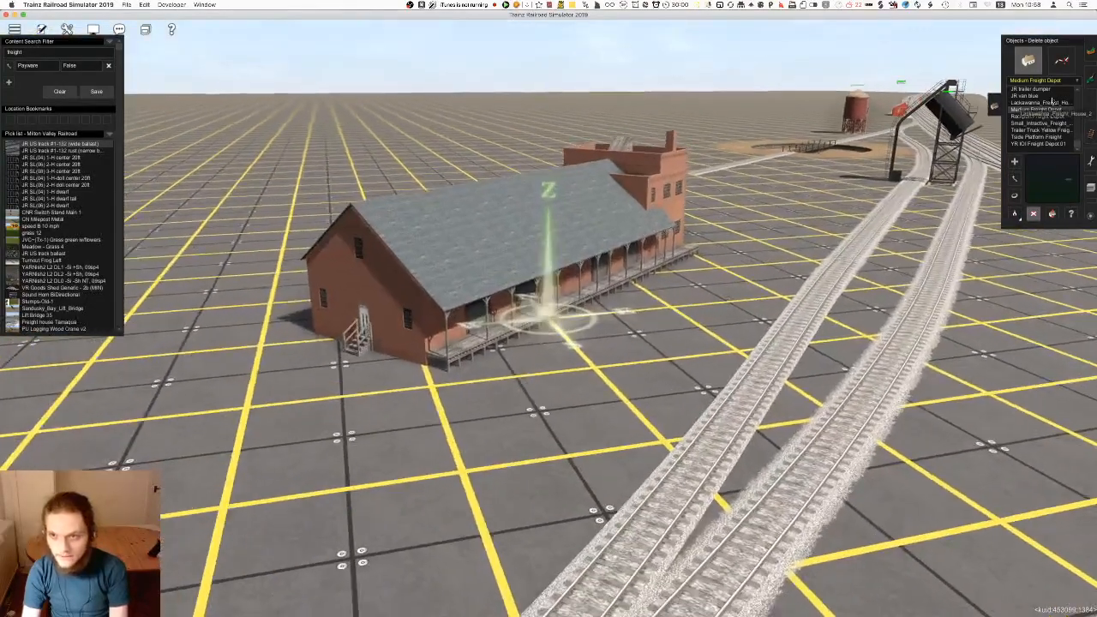
Try out the Lackawanna_Freight_House_2 between the Medium Freight Depot and the sidings
{"action": "left_click", "coordinate": [1052, 102]}
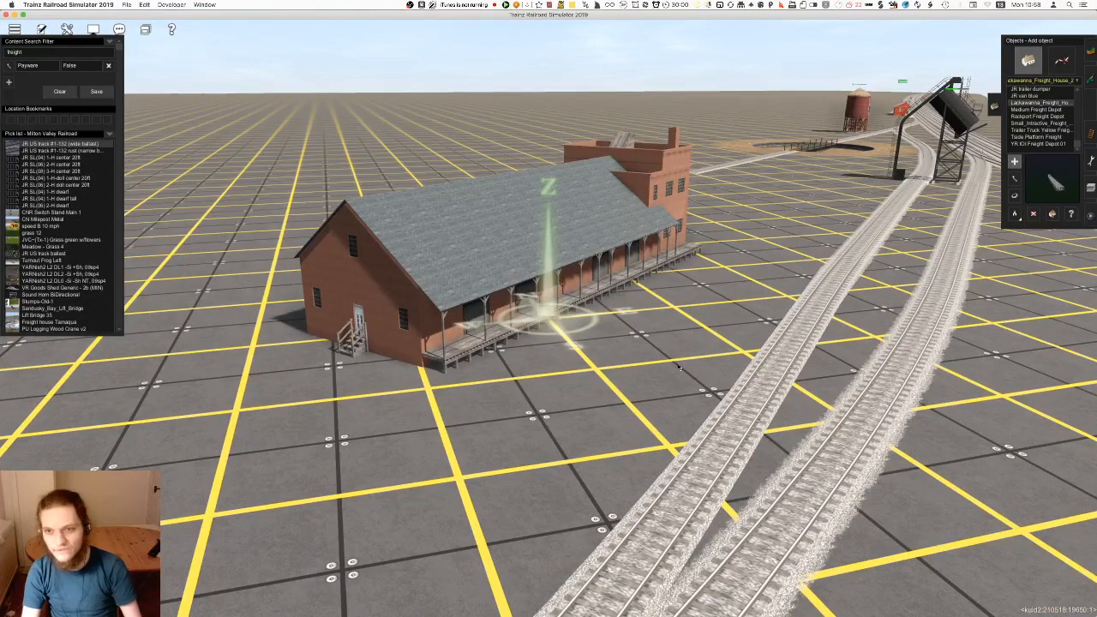
{"action": "left_click", "coordinate": [679, 363]}
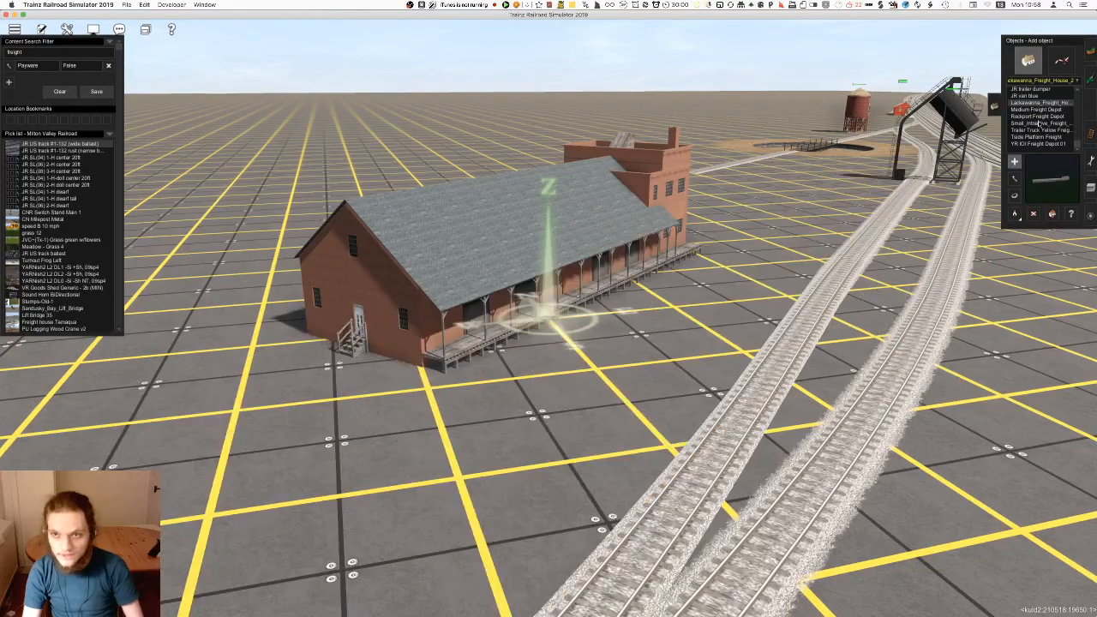
{"action": "left_click", "coordinate": [1041, 105]}
Try out the JR Blackhawk Jct. Depot v2 next to the sidings, rotating it before deleting it again
{"action": "key", "text": "Up"}
{"action": "key", "text": "Up"}
{"action": "key", "text": "Up"}
{"action": "key", "text": "Up"}
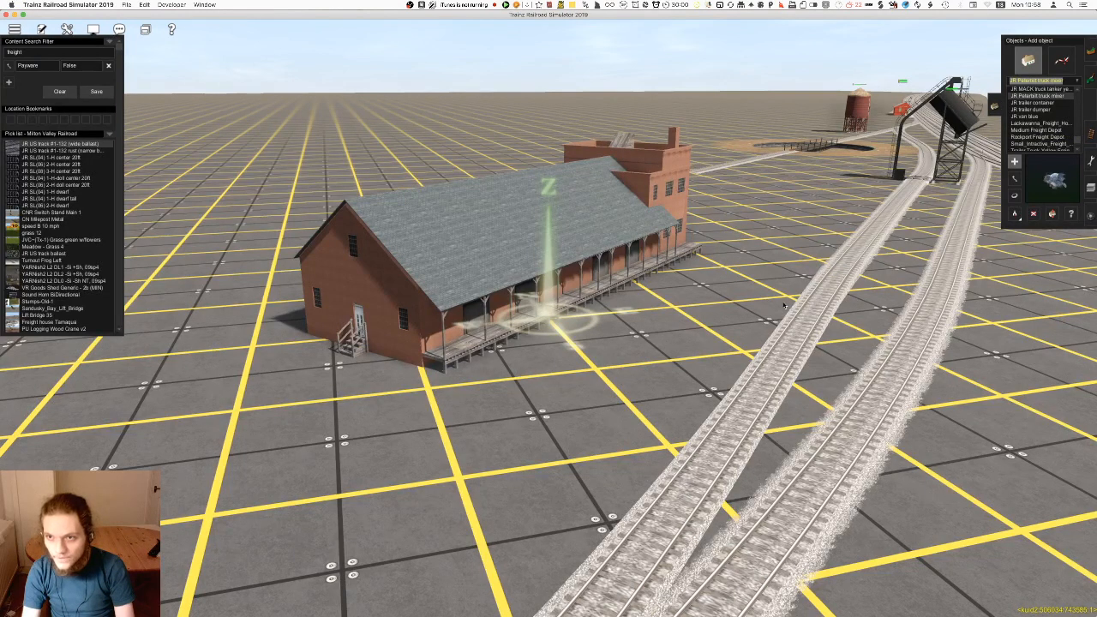
{"action": "key", "text": "Up"}
{"action": "key", "text": "Up"}
{"action": "key", "text": "Up"}
{"action": "key", "text": "Up"}
{"action": "key", "text": "Up"}
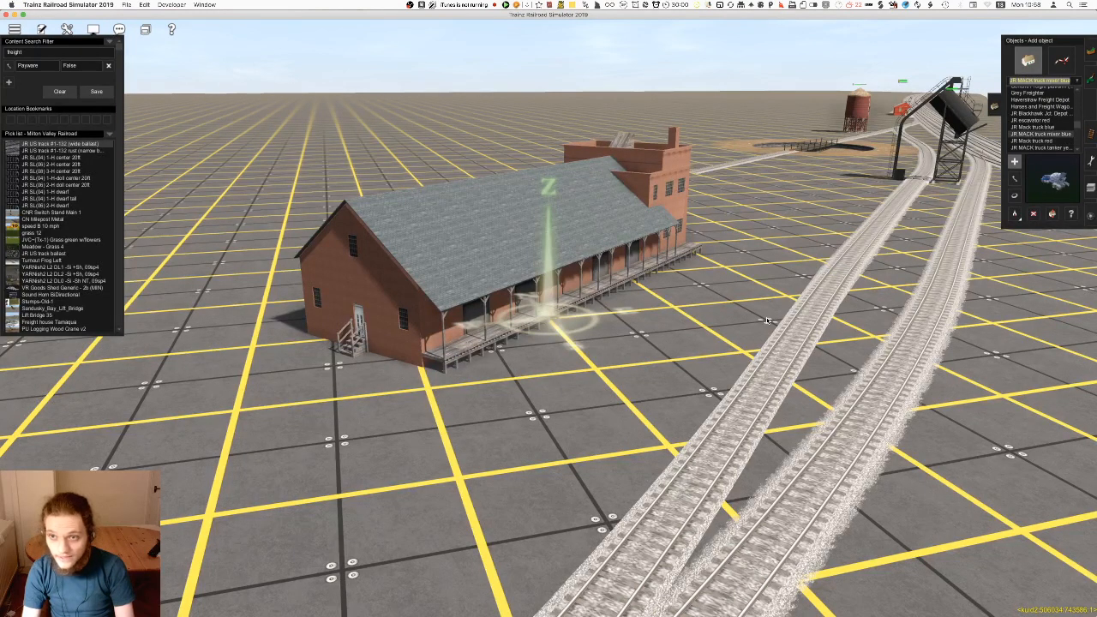
{"action": "key", "text": "Up"}
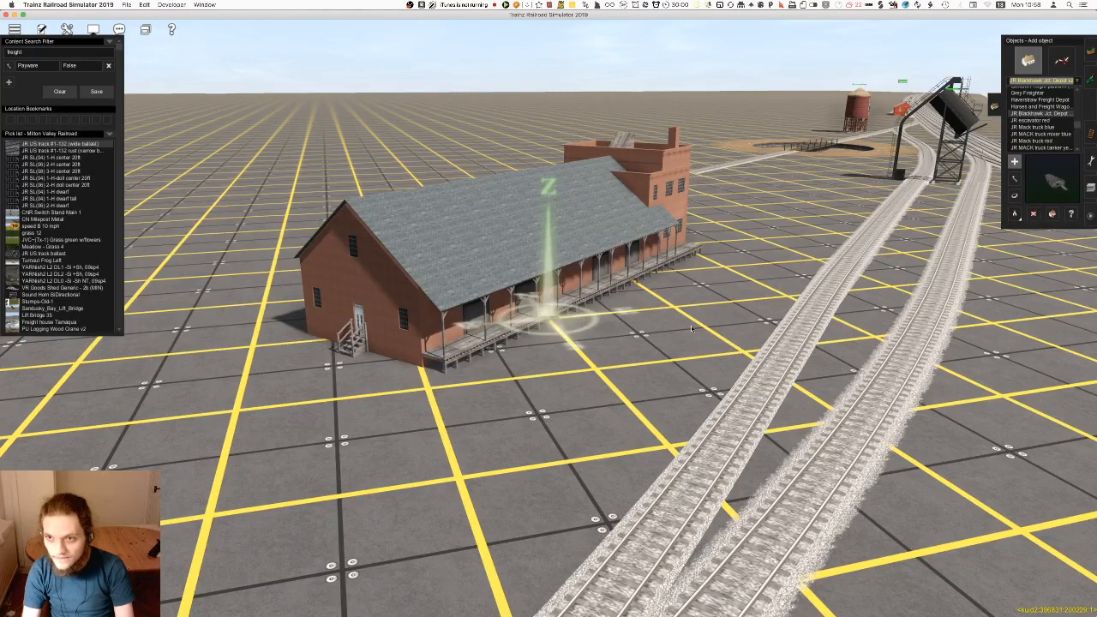
{"action": "left_click", "coordinate": [737, 335]}
{"action": "right_click", "coordinate": [586, 363]}
{"action": "key", "text": "r"}
{"action": "left_click_drag", "start_coordinate": [586, 355], "coordinate": [407, 362]}
{"action": "key", "text": "d"}
{"action": "left_click", "coordinate": [660, 293]}
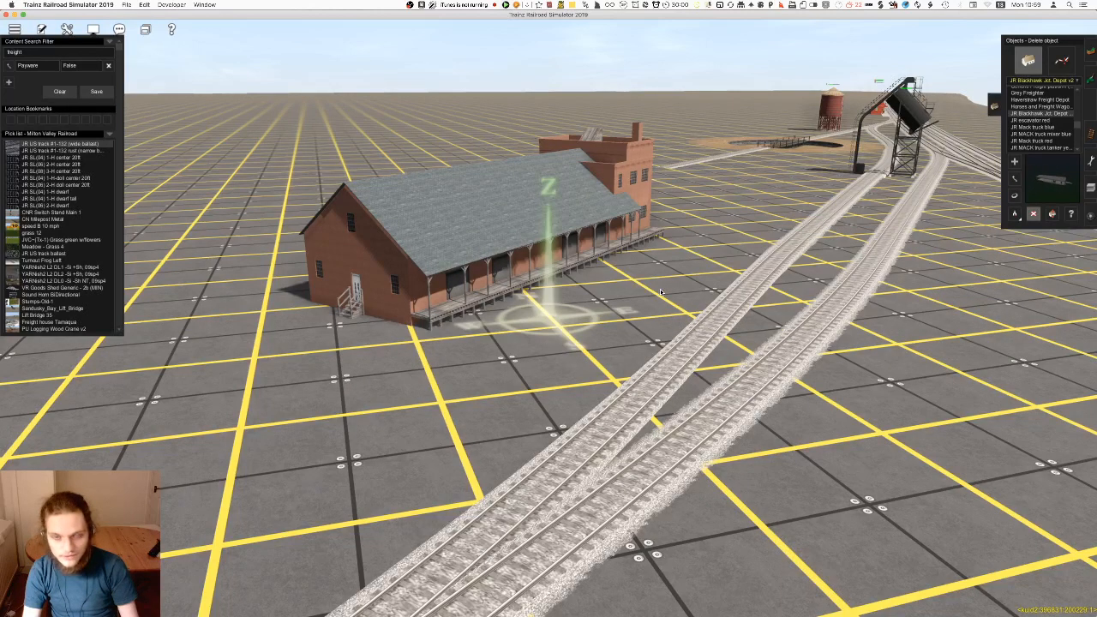
Try out the Horses and Freight Wagon object beside the sidings
{"action": "left_click", "coordinate": [1043, 108]}
{"action": "left_click", "coordinate": [651, 332]}
{"action": "right_click", "coordinate": [613, 384]}
{"action": "key", "text": "super+z"}
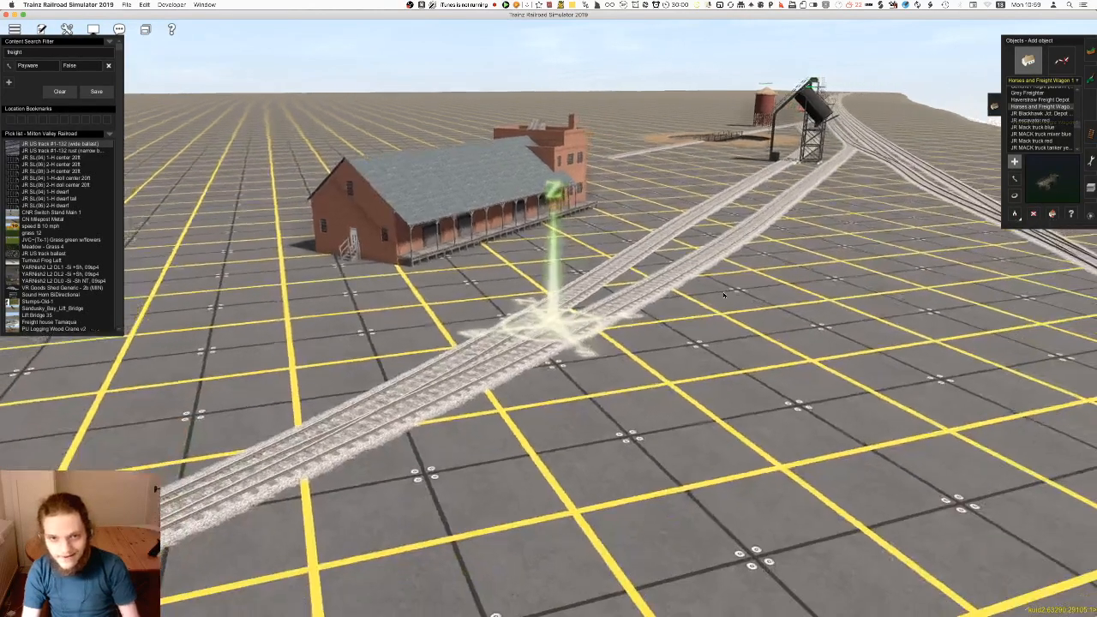
Try out the Generic Freight platform (tiny) beside the tracks, check its commodity properties and delete it
{"action": "left_click", "coordinate": [1040, 100]}
{"action": "key", "text": "Up"}
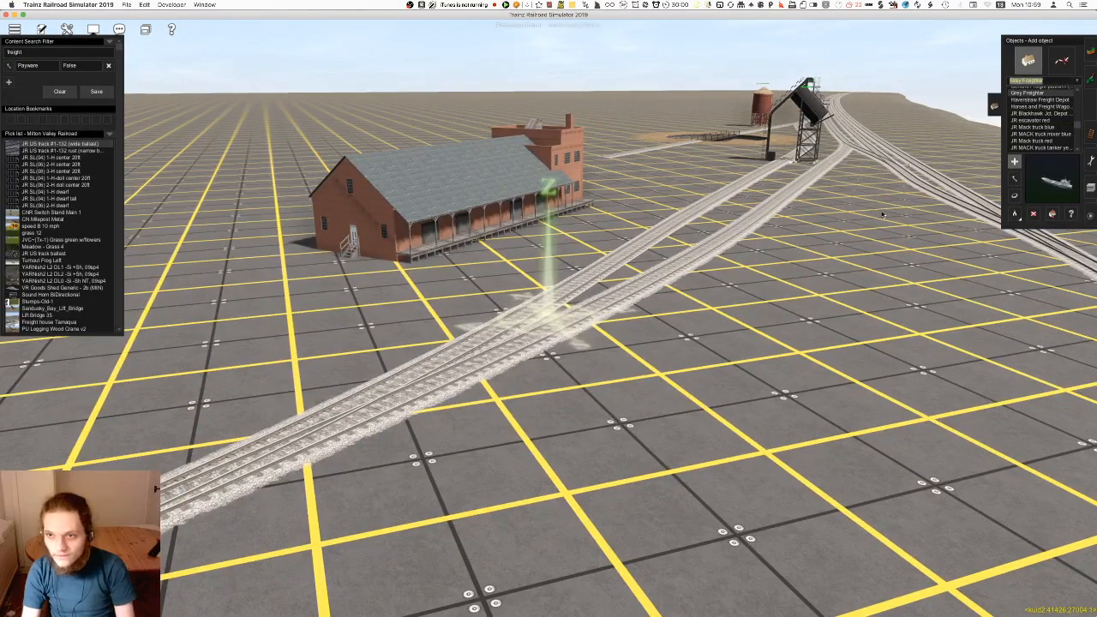
{"action": "right_click", "coordinate": [621, 313]}
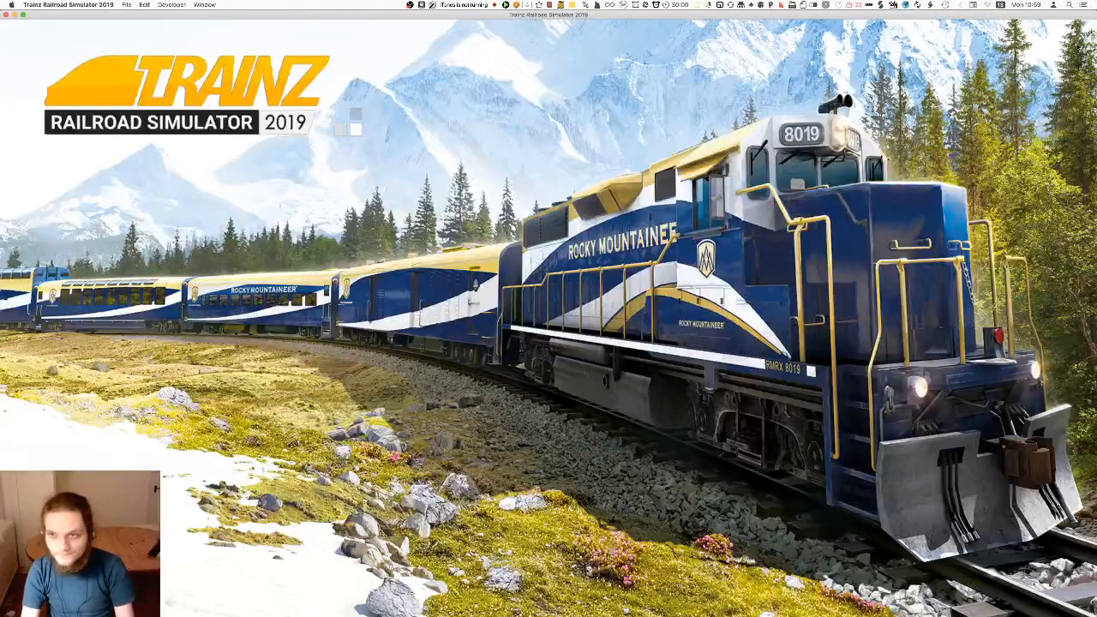
{"action": "key", "text": "Up"}
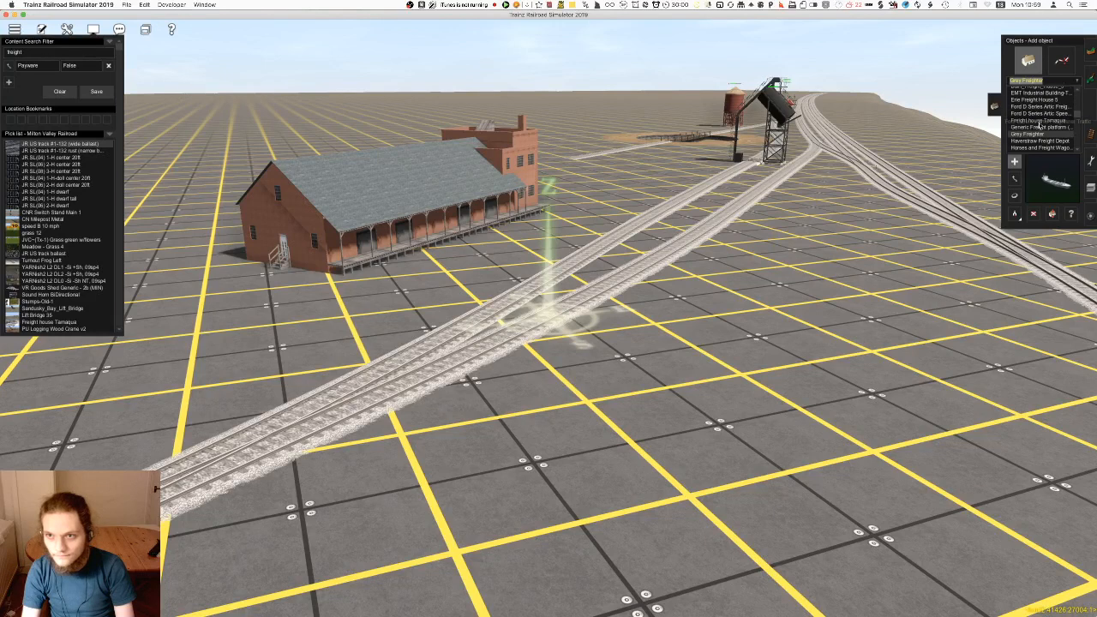
{"action": "left_click", "coordinate": [701, 275]}
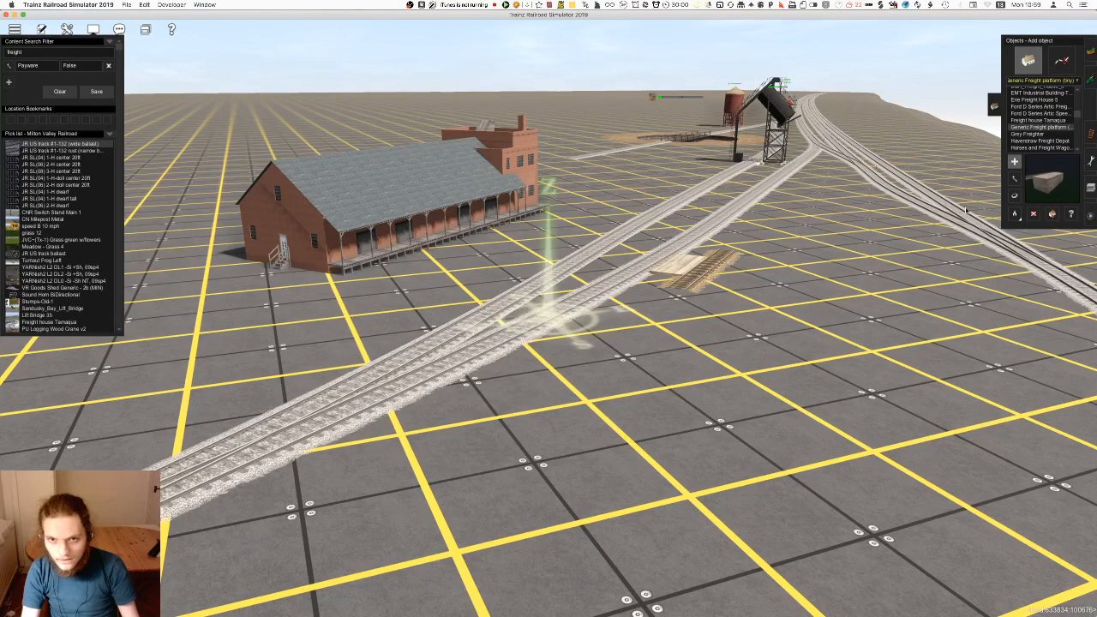
{"action": "left_click", "coordinate": [1072, 214]}
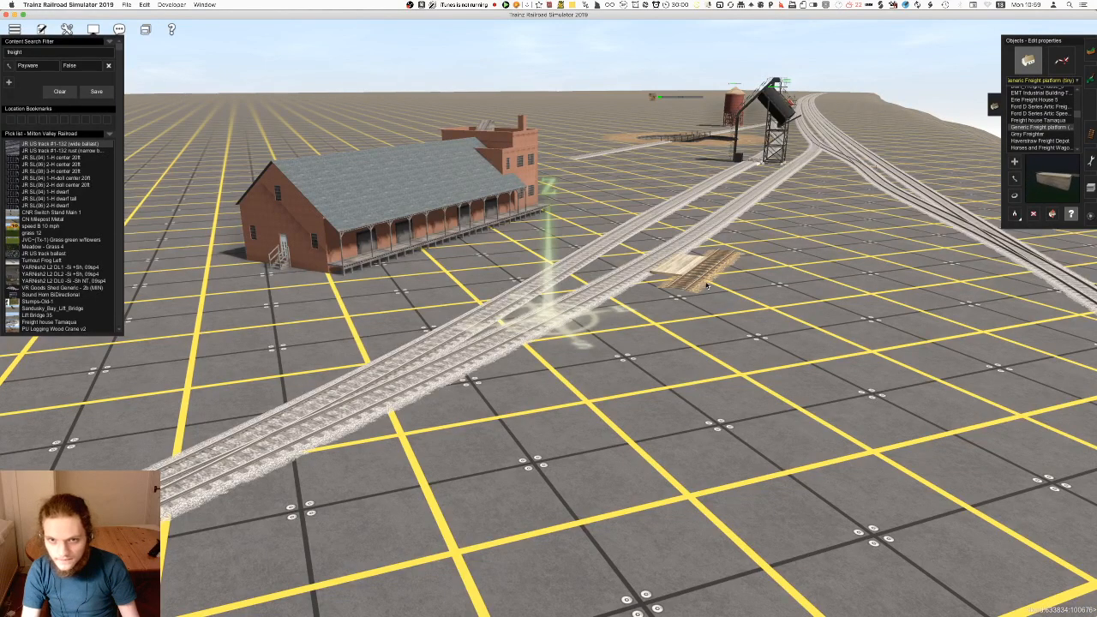
{"action": "left_click", "coordinate": [688, 261]}
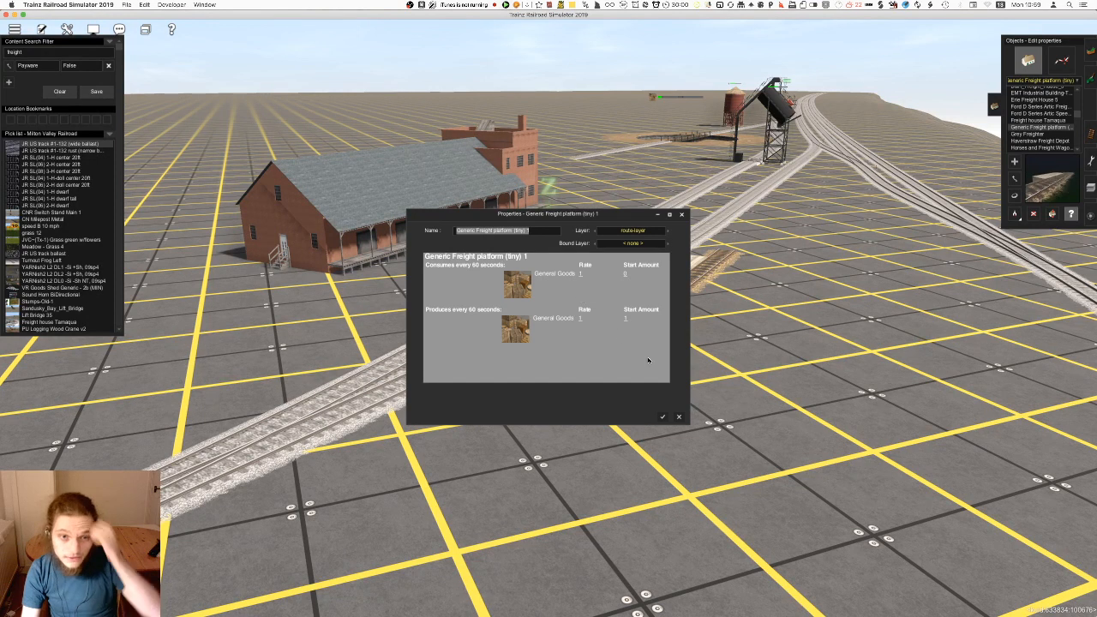
{"action": "left_click", "coordinate": [677, 418]}
{"action": "left_click", "coordinate": [1033, 214]}
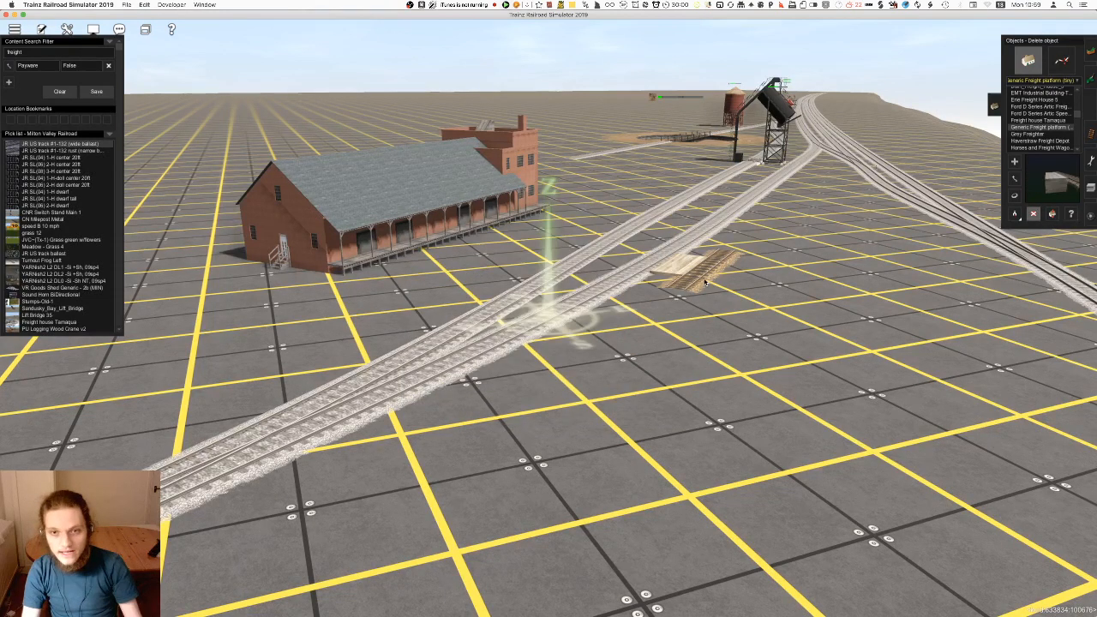
Try out the Freight house Tamaqua and the Ford D Series Artic Speedfreight truck beside the tracks, undoing each placement
{"action": "left_click", "coordinate": [1033, 121]}
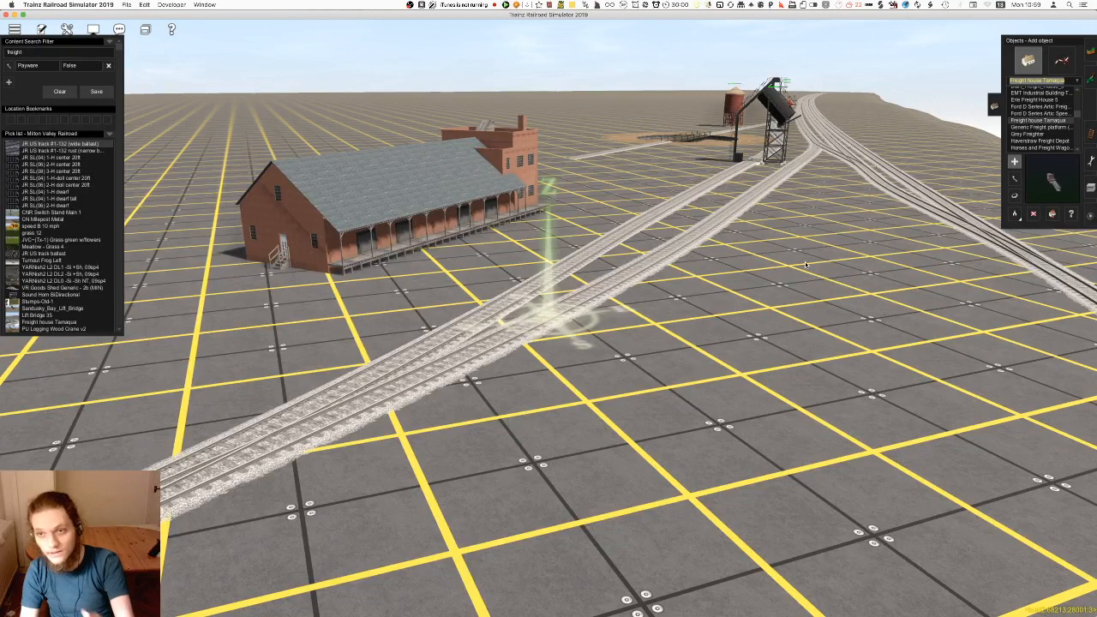
{"action": "left_click", "coordinate": [718, 345]}
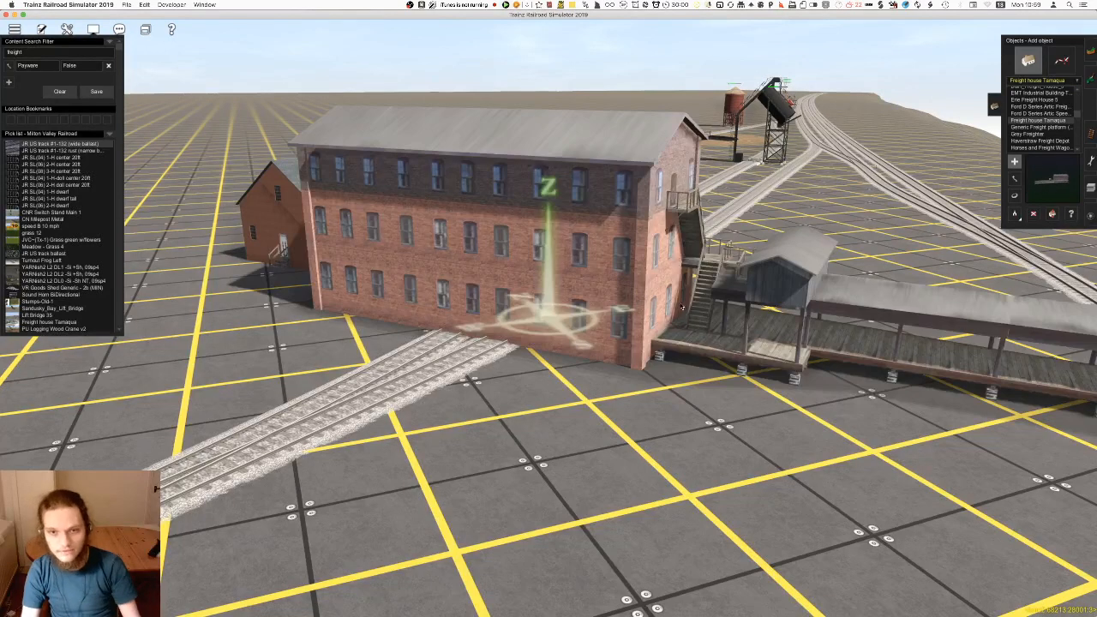
{"action": "key", "text": "super+z"}
{"action": "left_click", "coordinate": [1041, 113]}
{"action": "left_click", "coordinate": [677, 329]}
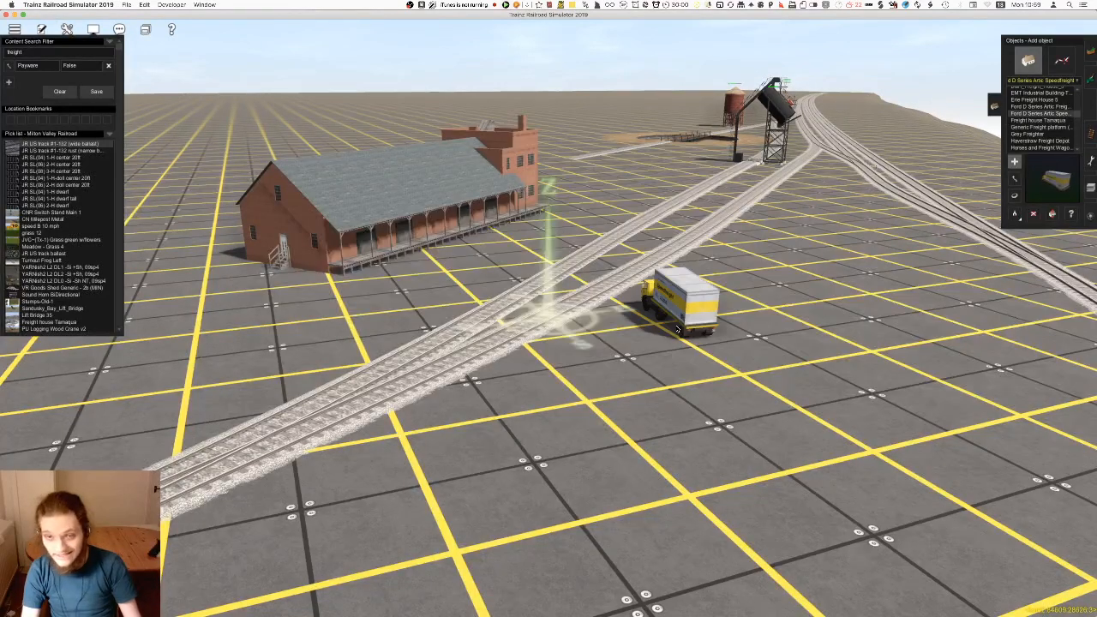
{"action": "key", "text": "super+z"}
Try out the Erie Freight House 5 and the EMT Industrial Building Trackside beside the tracks, undoing each placement
{"action": "left_click", "coordinate": [1060, 101]}
{"action": "scroll", "coordinate": [1061, 115], "scroll_direction": "up", "scroll_amount": 1}
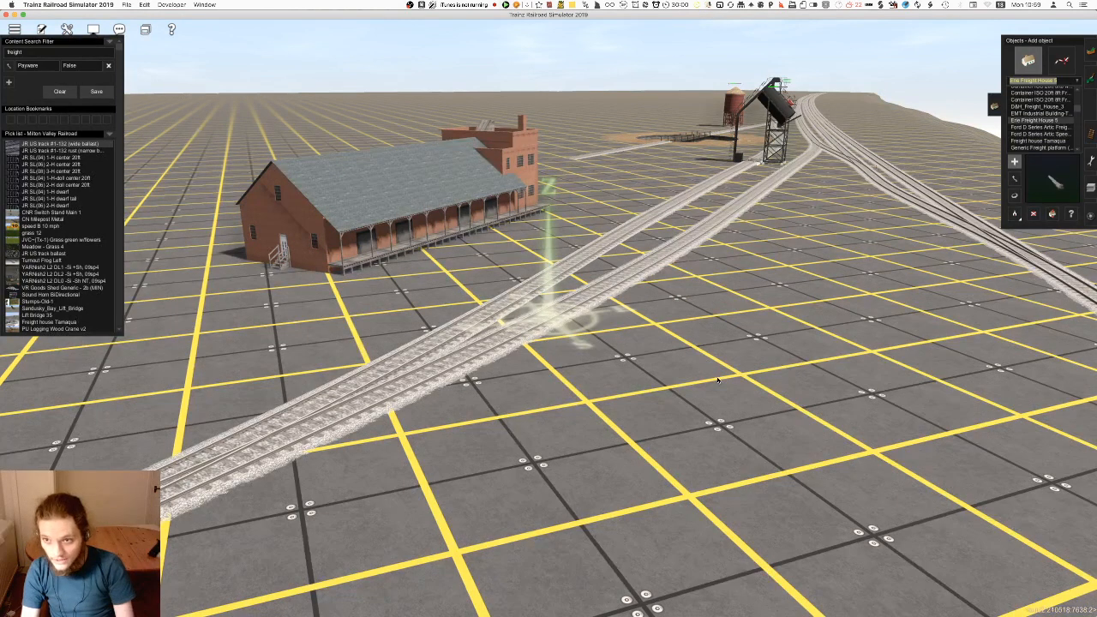
{"action": "left_click", "coordinate": [899, 301]}
{"action": "key", "text": "super+z"}
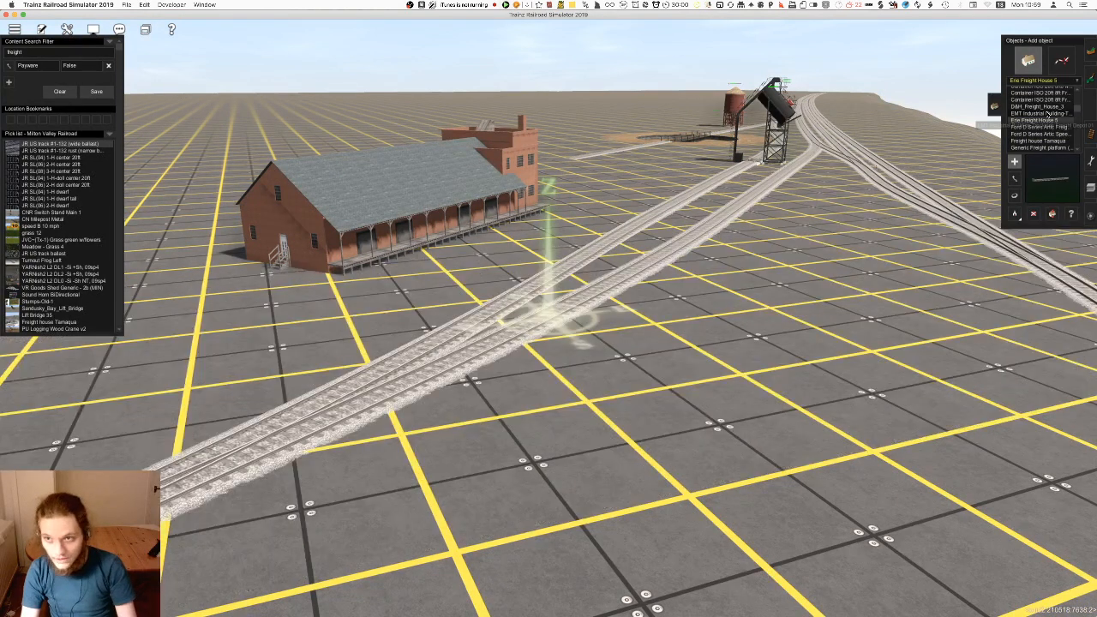
{"action": "left_click", "coordinate": [1038, 114]}
{"action": "left_click", "coordinate": [679, 288]}
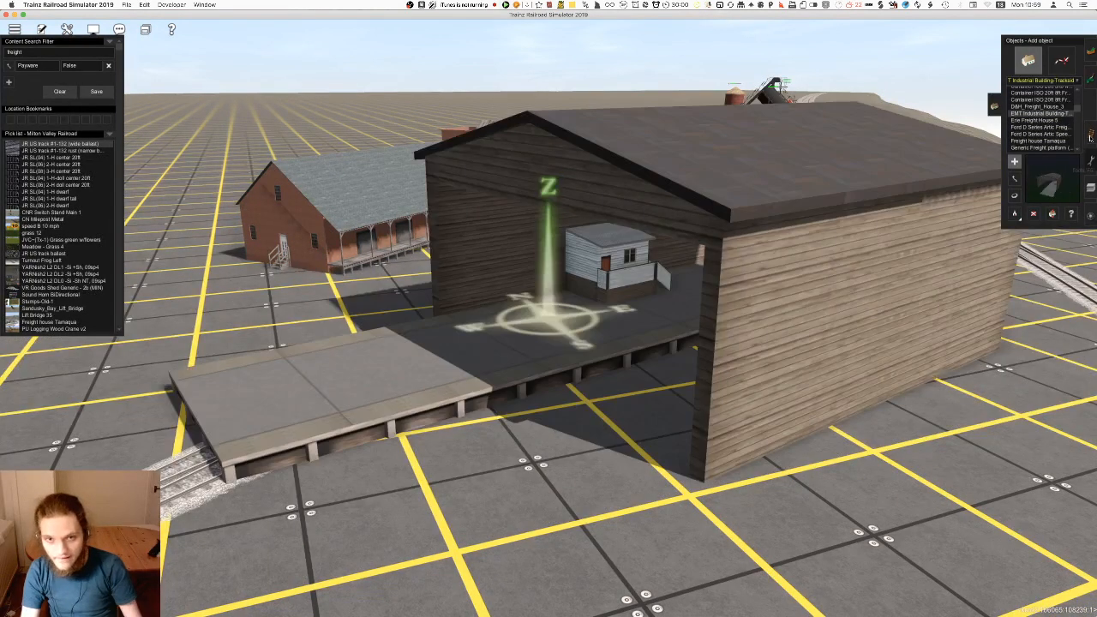
{"action": "key", "text": "super+z"}
Place the D&H_Freight_House_3 on the open ground beside the station tracks
{"action": "left_click", "coordinate": [1063, 106]}
{"action": "left_click", "coordinate": [715, 356]}
{"action": "right_click_drag", "start_coordinate": [636, 400], "coordinate": [334, 366]}
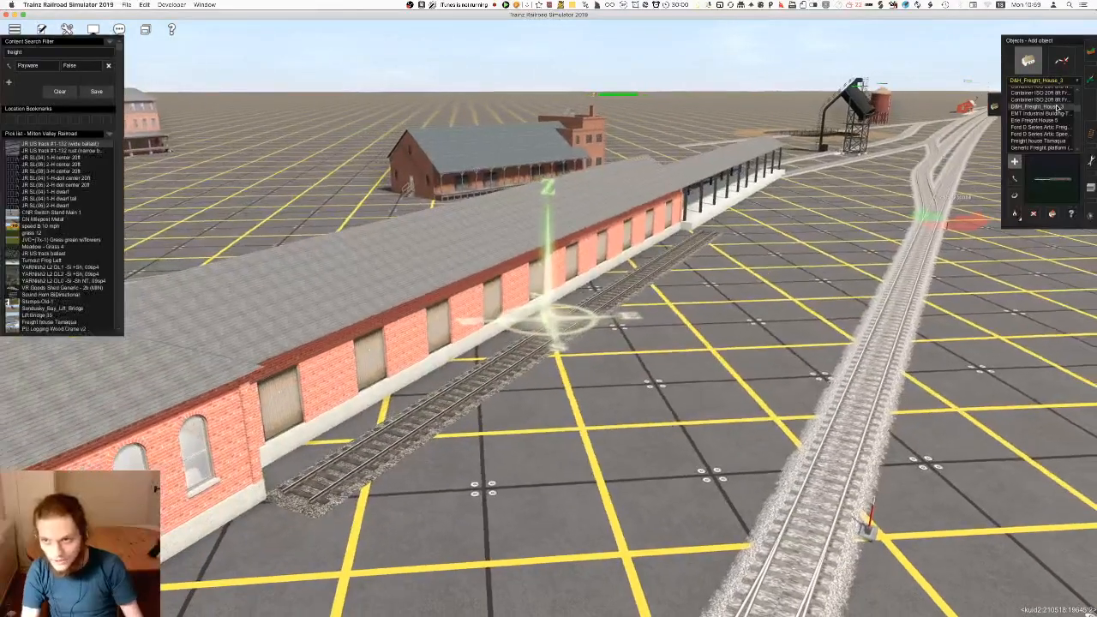
Undo the placement of D&H_Freight_House_3 and select CNR Small Freight Shed 2 as the object to add
{"action": "key", "text": "super+z"}
{"action": "key", "text": "Up"}
{"action": "key", "text": "Up"}
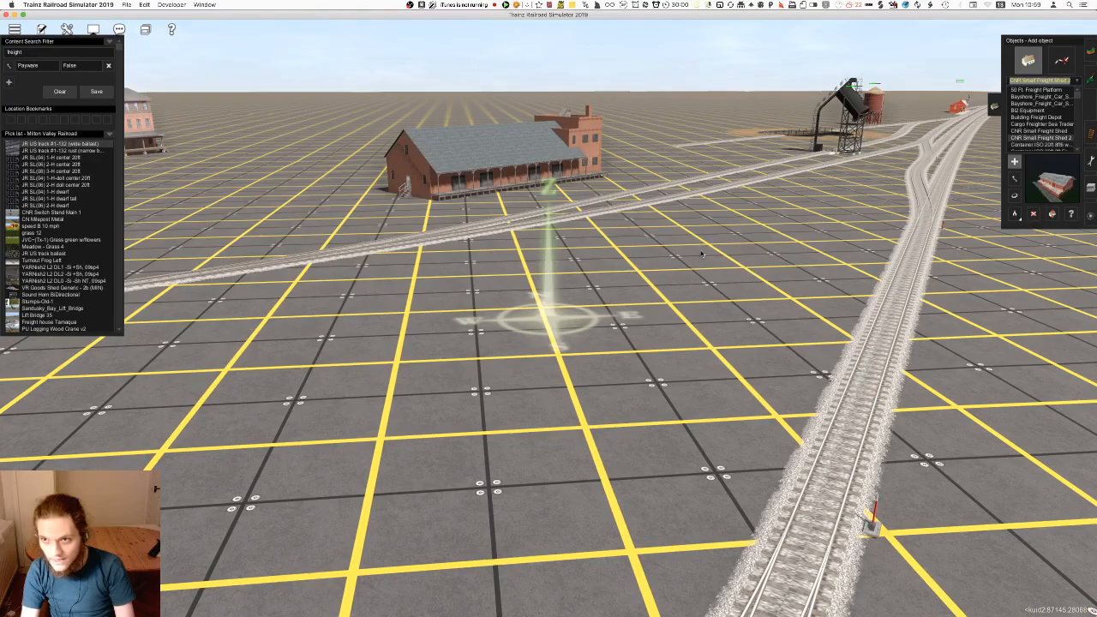
{"action": "key", "text": "Down"}
{"action": "key", "text": "Down"}
{"action": "key", "text": "Up"}
Try out the CNR Small Freight Shed 2 on the open ground beside the tracks, rotate it and delete it
{"action": "left_click", "coordinate": [582, 280]}
{"action": "right_click_drag", "start_coordinate": [528, 261], "coordinate": [582, 364]}
{"action": "key", "text": "r"}
{"action": "left_click_drag", "start_coordinate": [607, 364], "coordinate": [714, 385]}
{"action": "key", "text": "d"}
{"action": "left_click", "coordinate": [714, 385]}
Place another CNR Small Freight Shed 2 in front of the brick freight house and rotate it toward the tracks
{"action": "key", "text": "a"}
{"action": "left_click", "coordinate": [681, 375]}
{"action": "key", "text": "r"}
{"action": "left_click_drag", "start_coordinate": [599, 336], "coordinate": [523, 380]}
Check which commodities the placed CNR Small Freight Shed 2 consumes and produces, leaving its properties unchanged
{"action": "left_click", "coordinate": [1072, 215]}
{"action": "left_click", "coordinate": [700, 389]}
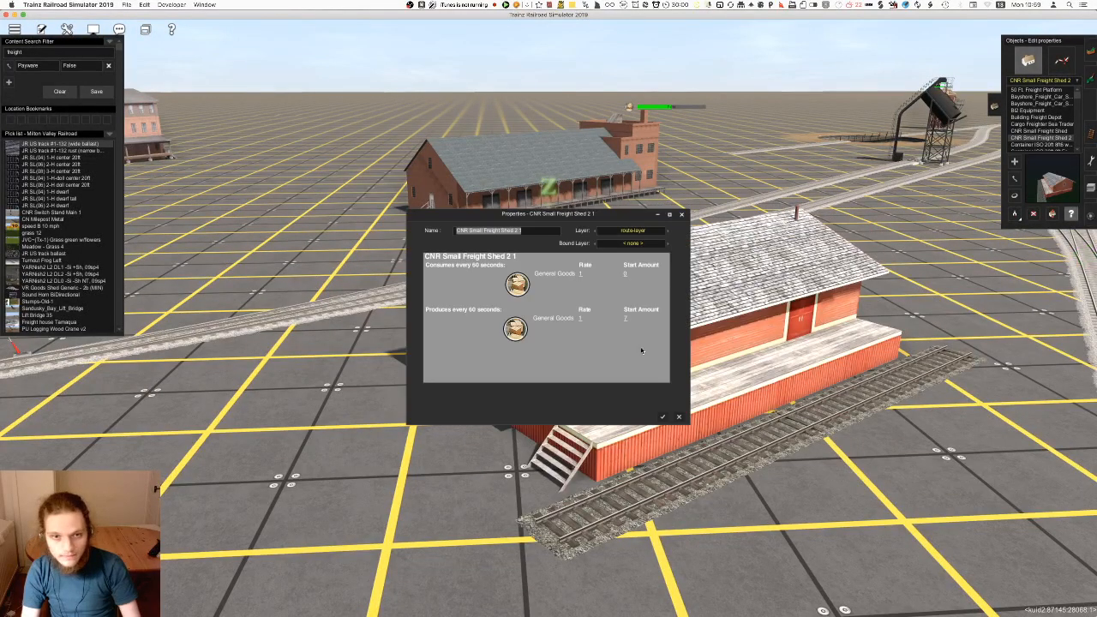
{"action": "left_click", "coordinate": [680, 416]}
{"action": "key", "text": "Down"}
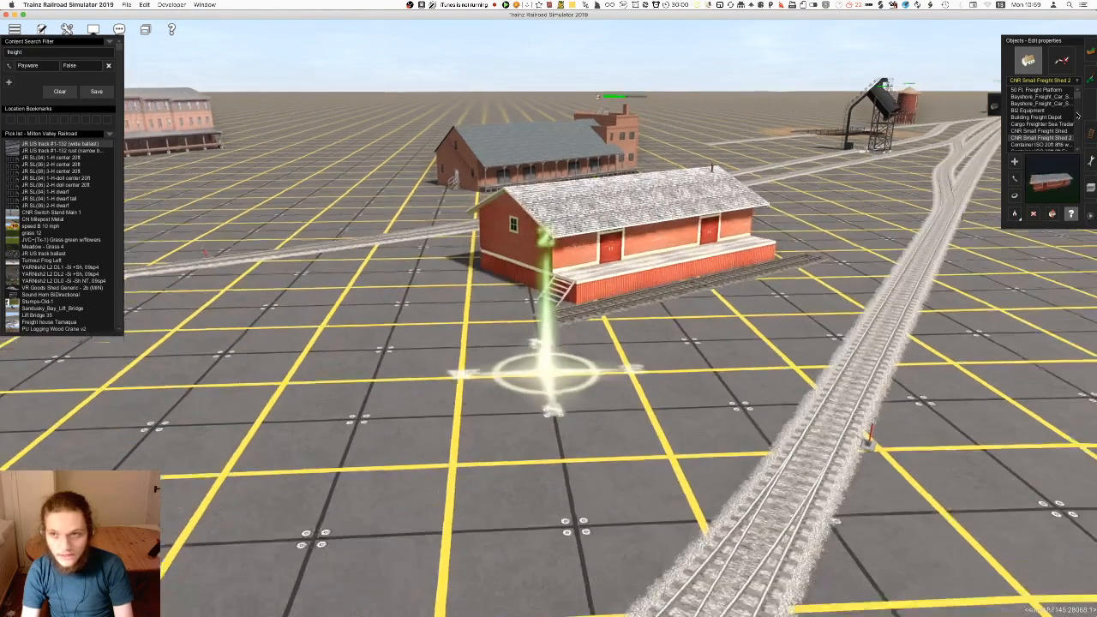
Try out the CNR Small Freight Shed beside the tracks, rotating and moving it, and delete both small freight sheds
{"action": "left_click", "coordinate": [1039, 131]}
{"action": "left_click", "coordinate": [558, 413]}
{"action": "key", "text": "r"}
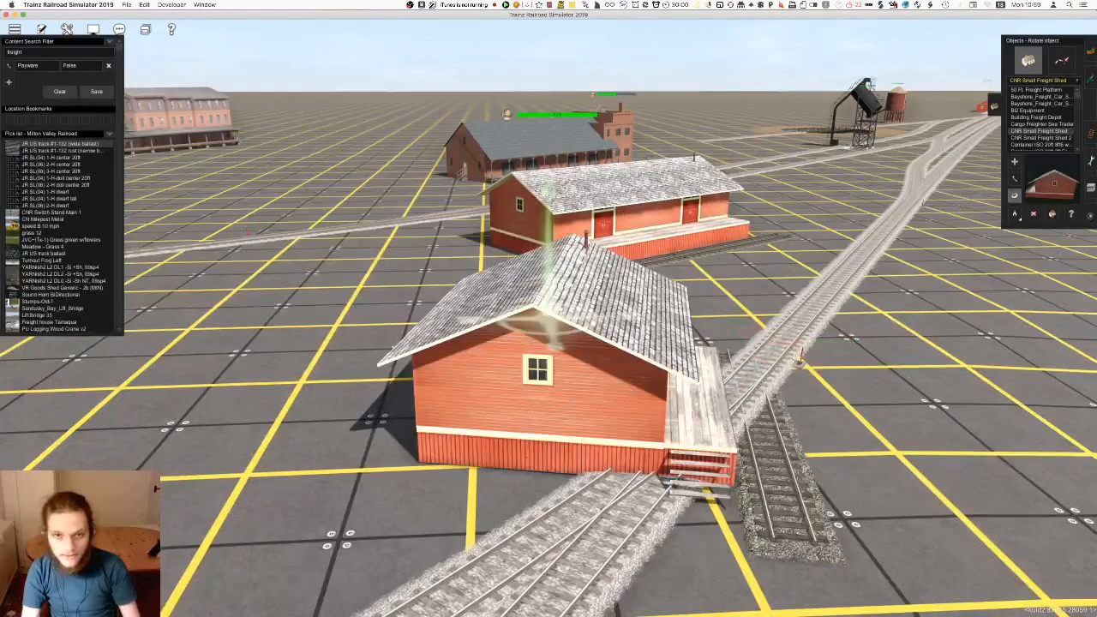
{"action": "left_click_drag", "start_coordinate": [605, 385], "coordinate": [493, 374]}
{"action": "key", "text": "m"}
{"action": "left_click_drag", "start_coordinate": [494, 334], "coordinate": [494, 327]}
{"action": "key", "text": "d"}
{"action": "left_click", "coordinate": [557, 300]}
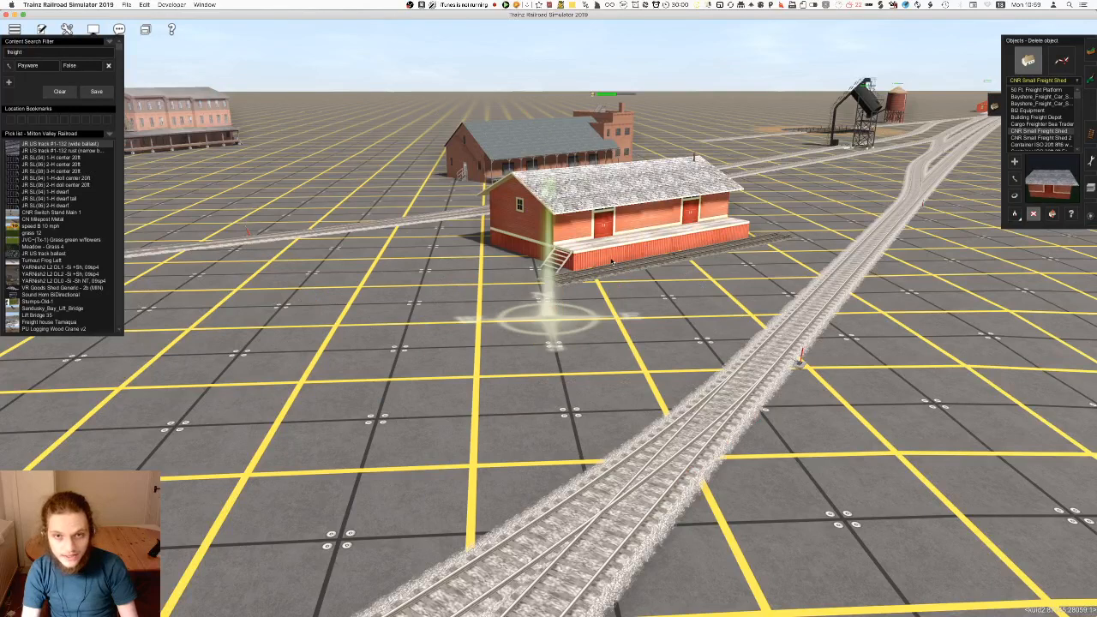
{"action": "left_click", "coordinate": [614, 262]}
Try out the Building Freight Depot on the open ground beside the tracks and undo its placement
{"action": "right_click", "coordinate": [641, 231]}
{"action": "key", "text": "Up"}
{"action": "key", "text": "Up"}
{"action": "left_click", "coordinate": [613, 383]}
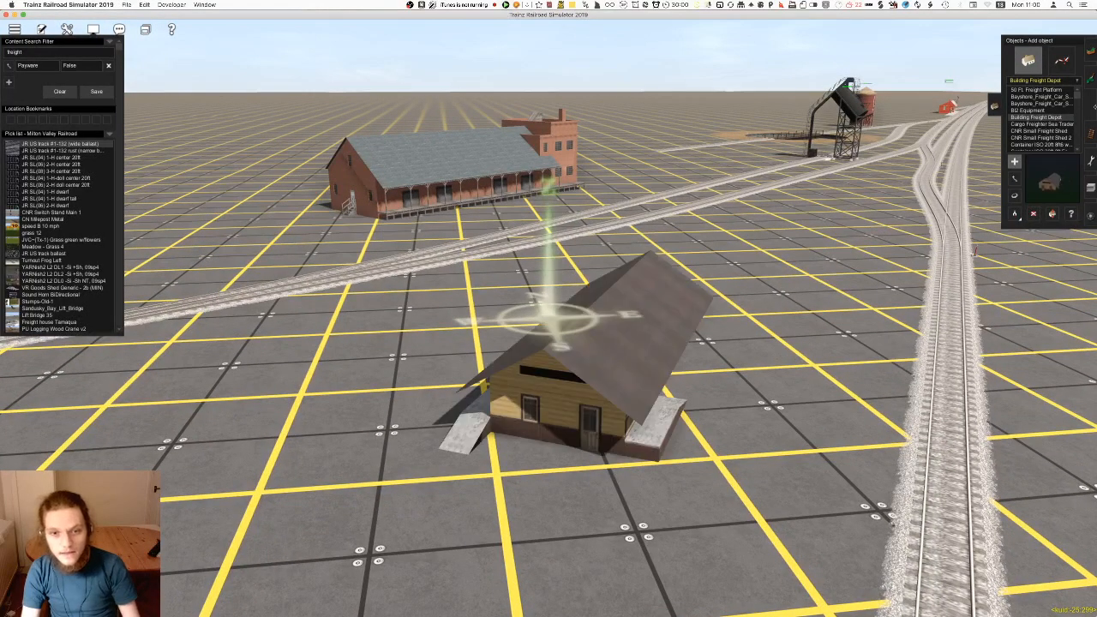
{"action": "key", "text": "super+z"}
Preview the remaining freight objects, from BI2 Equipment through the Bayshore freight car items to the 50 Ft. Freight Platform
{"action": "key", "text": "Up"}
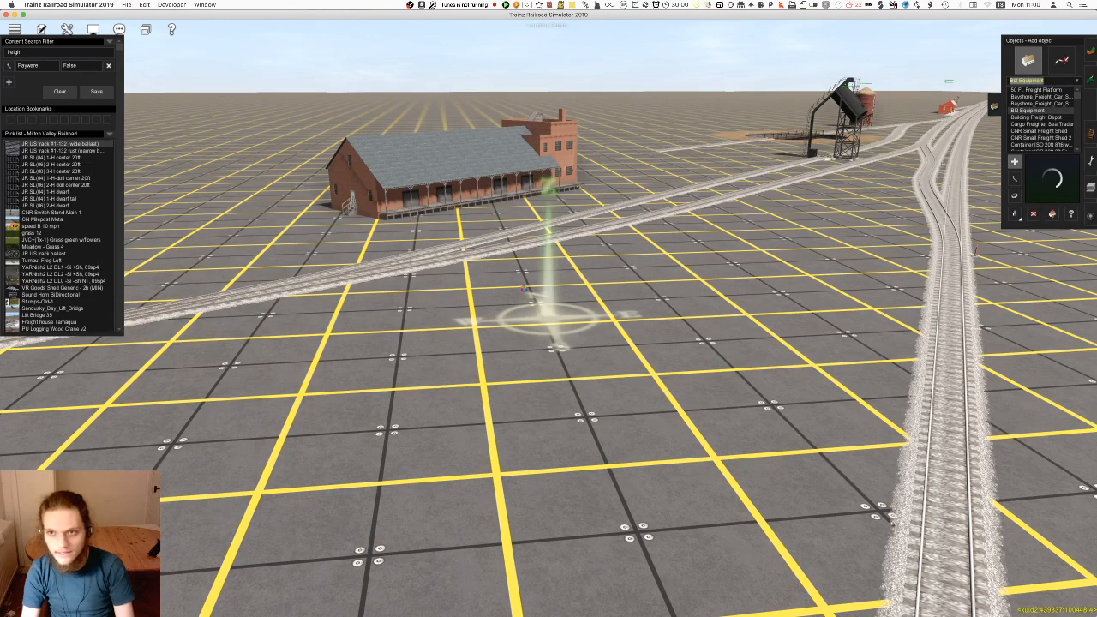
{"action": "key", "text": "Up"}
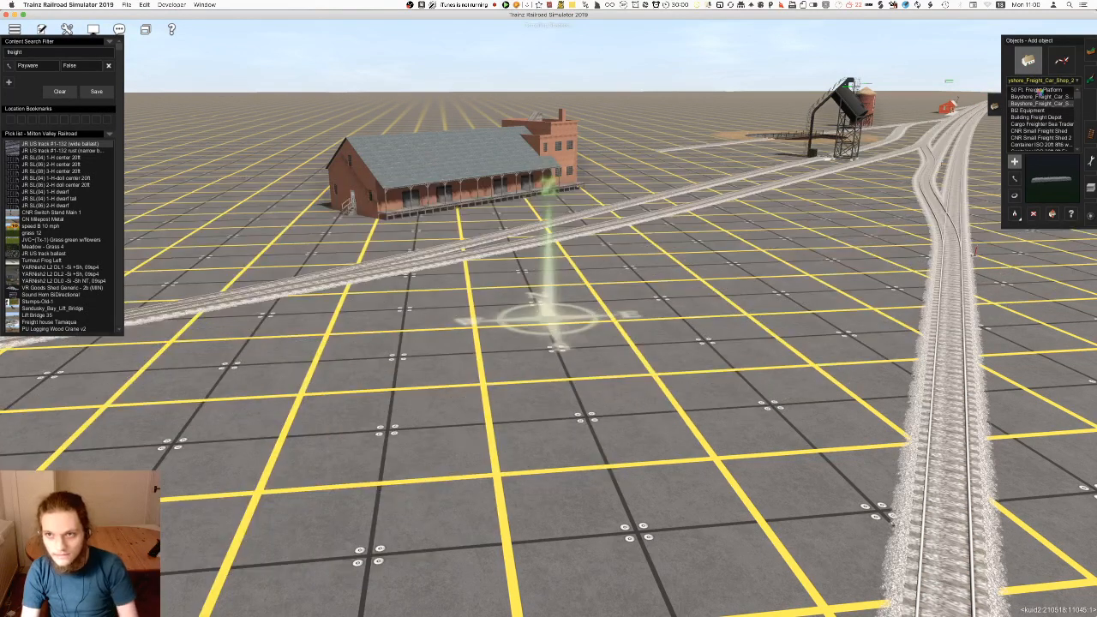
{"action": "key", "text": "Up"}
{"action": "key", "text": "Up"}
Examine the brick freight house with the grey roof and its position relative to the station tracks from several angles
{"action": "right_click", "coordinate": [559, 187]}
{"action": "key", "text": "Right"}
{"action": "key", "text": "Up"}
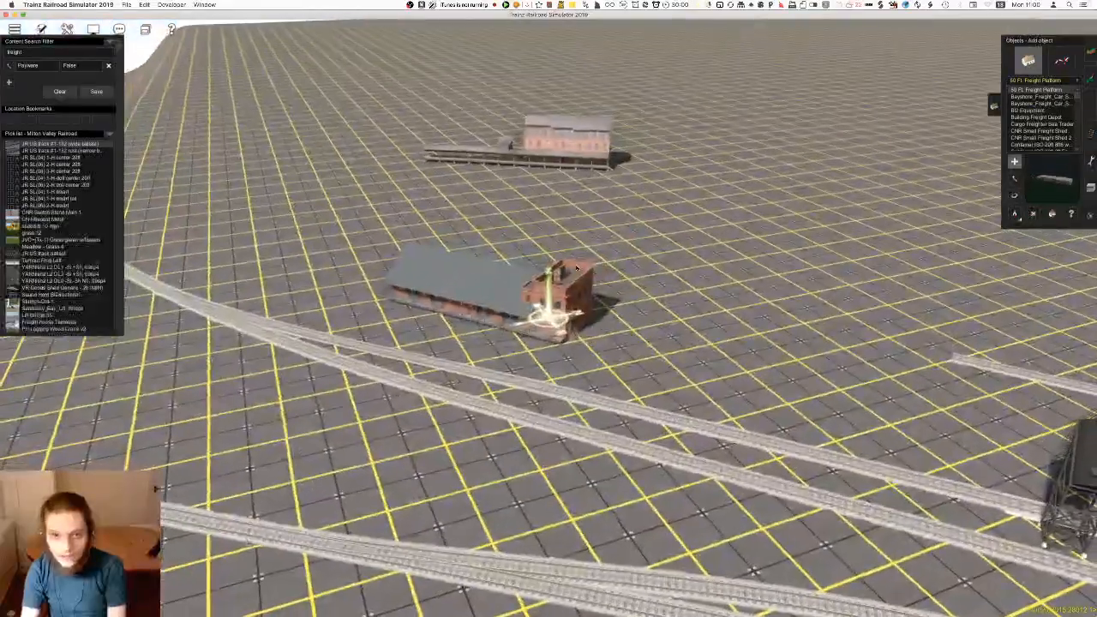
{"action": "right_click", "coordinate": [557, 228]}
{"action": "scroll", "coordinate": [553, 236], "scroll_direction": "up", "scroll_amount": 5}
{"action": "key", "text": "Down"}
{"action": "key", "text": "d"}
{"action": "right_click", "coordinate": [487, 387]}
{"action": "key", "text": "Left"}
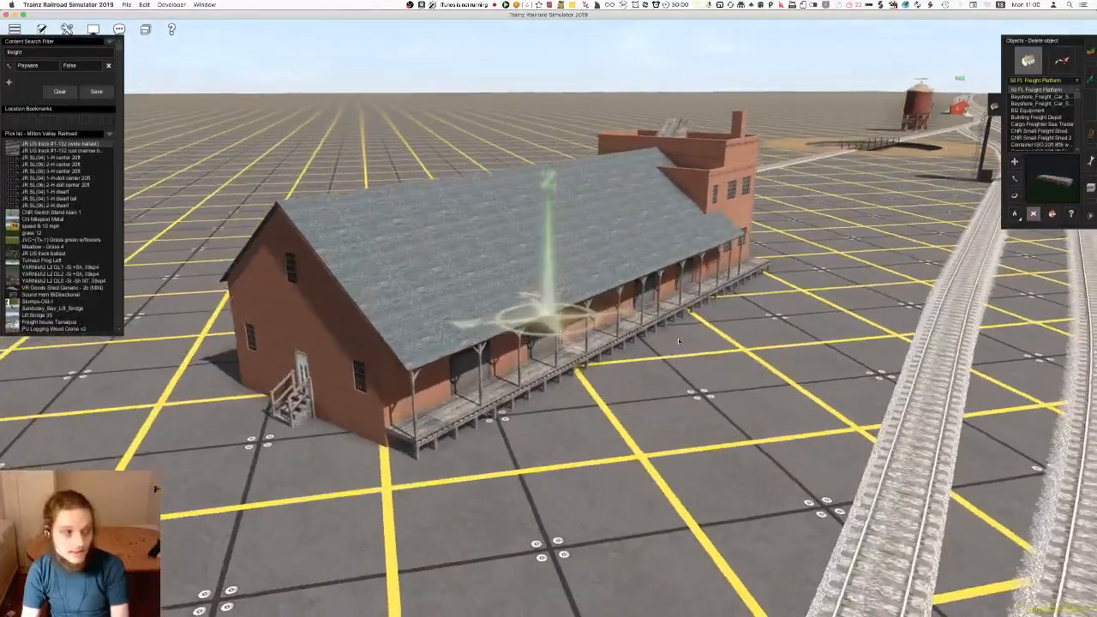
{"action": "right_click", "coordinate": [654, 362]}
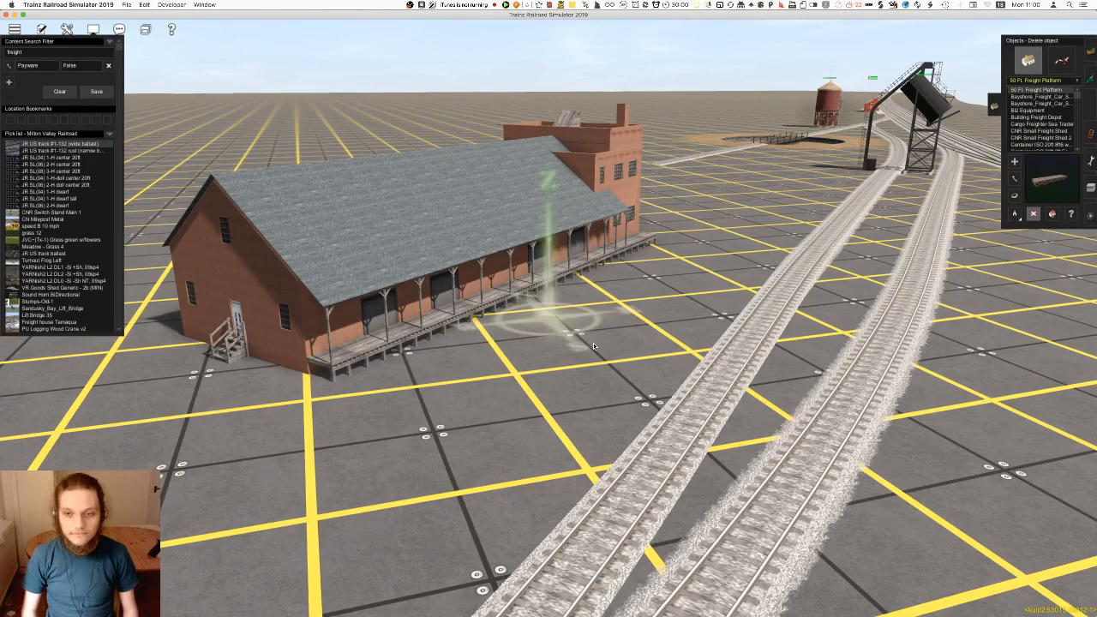
{"action": "scroll", "coordinate": [593, 347], "scroll_direction": "down", "scroll_amount": 5}
{"action": "right_click_drag", "start_coordinate": [593, 347], "coordinate": [550, 316]}
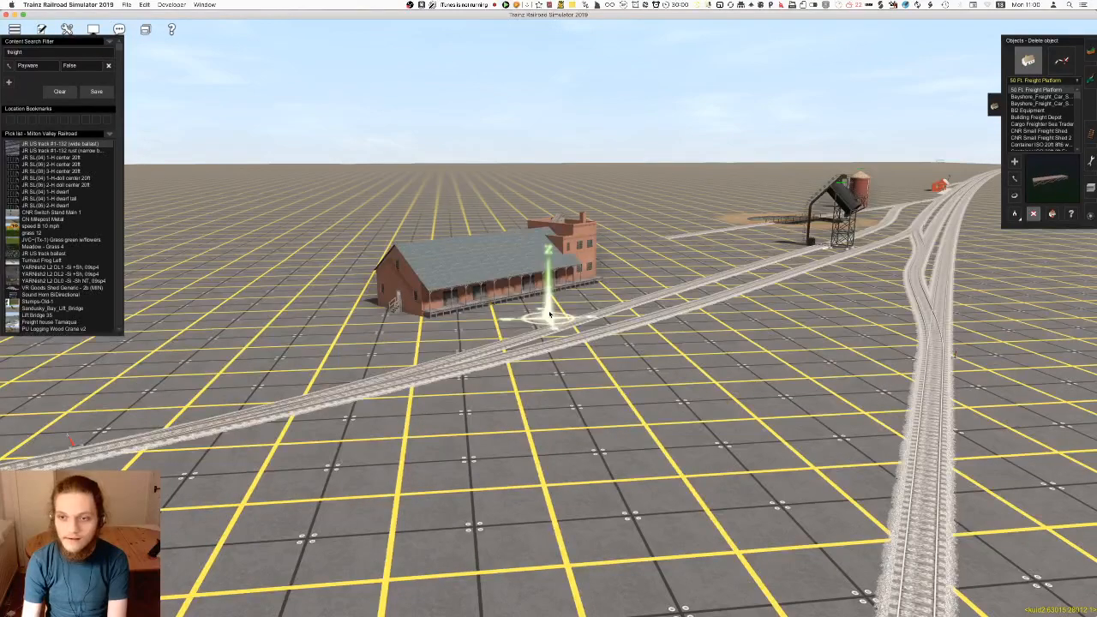
{"action": "scroll", "coordinate": [549, 315], "scroll_direction": "up", "scroll_amount": 2}
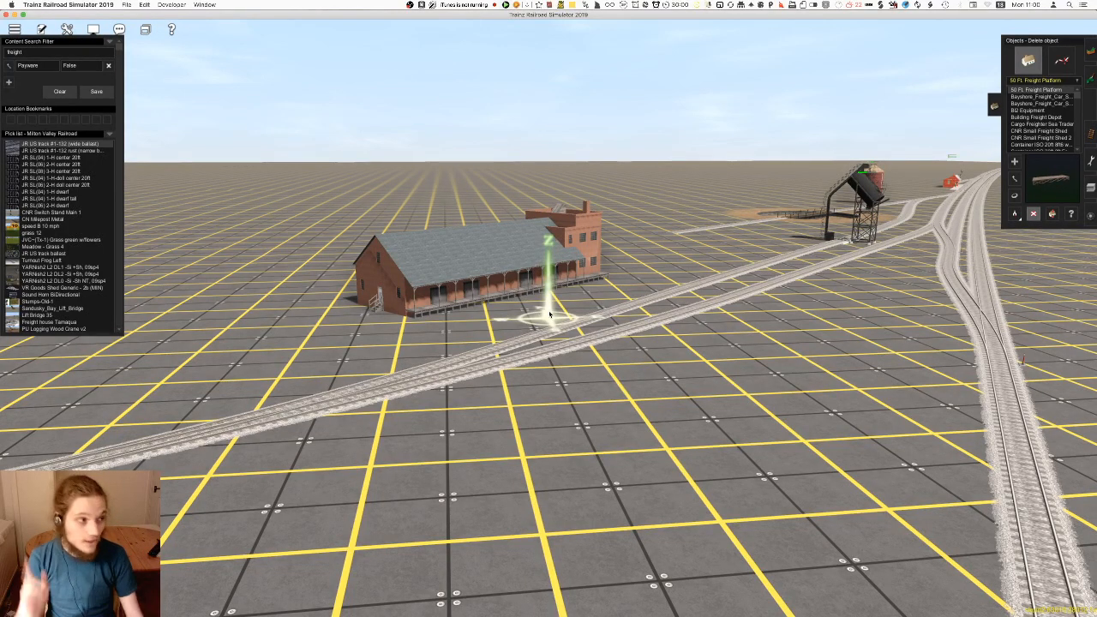
Switch to OBS to view the running stream
{"action": "key", "text": "super+Tab"}
{"action": "key", "text": "super+Tab"}
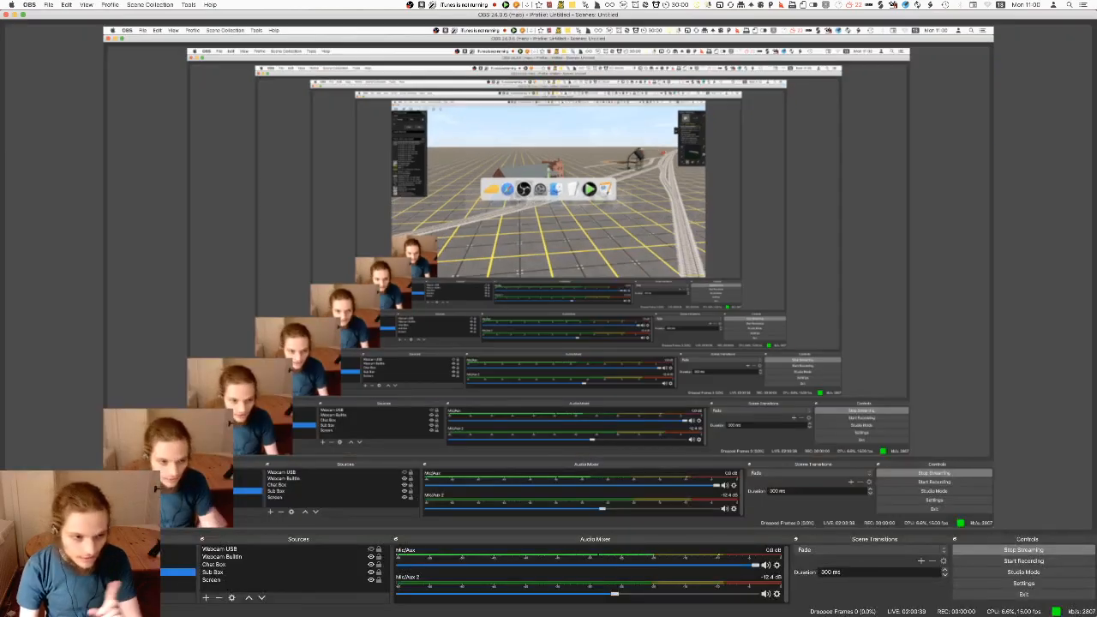